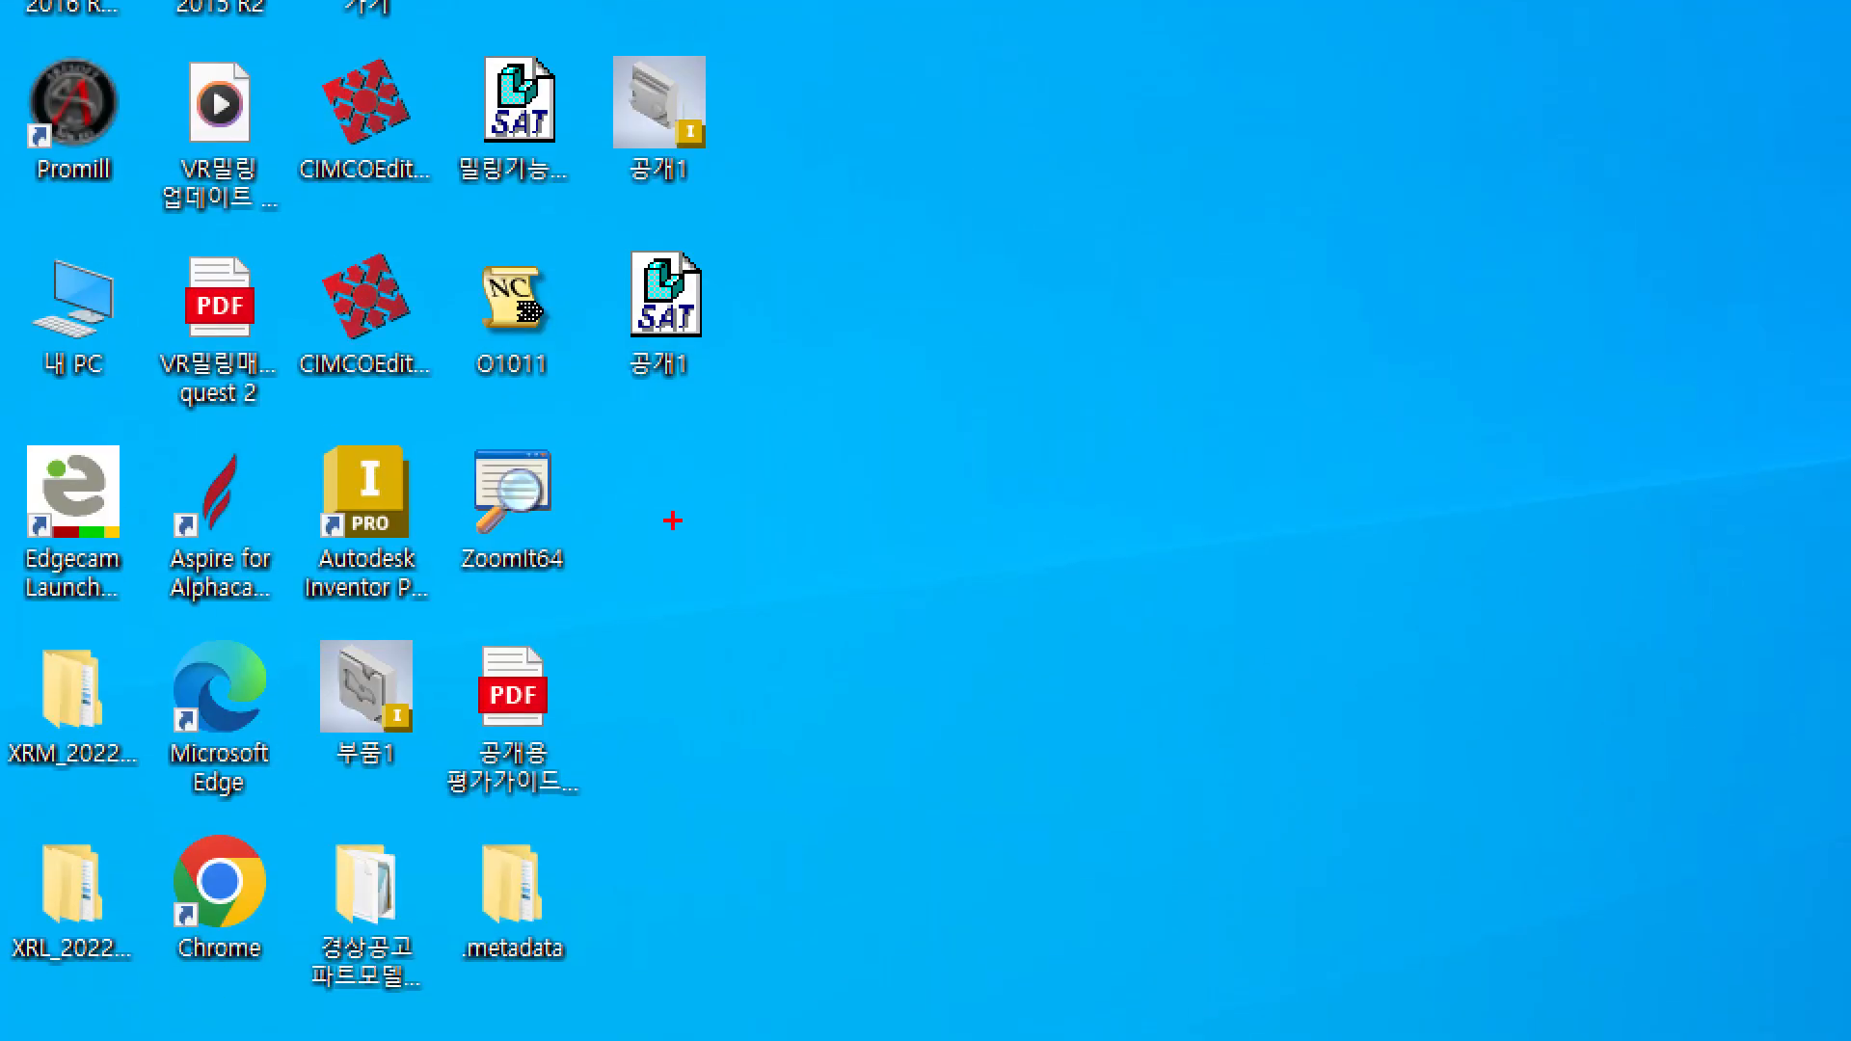
{"action": "mouse_move", "coordinate": [263, 424]}
{"action": "left_mouse_down", "text": "ctrl"}
{"action": "mouse_move", "coordinate": [429, 611]}
{"action": "mouse_move", "coordinate": [959, 814]}
{"action": "left_mouse_up", "text": "ctrl"}
{"action": "key", "text": "Escape"}
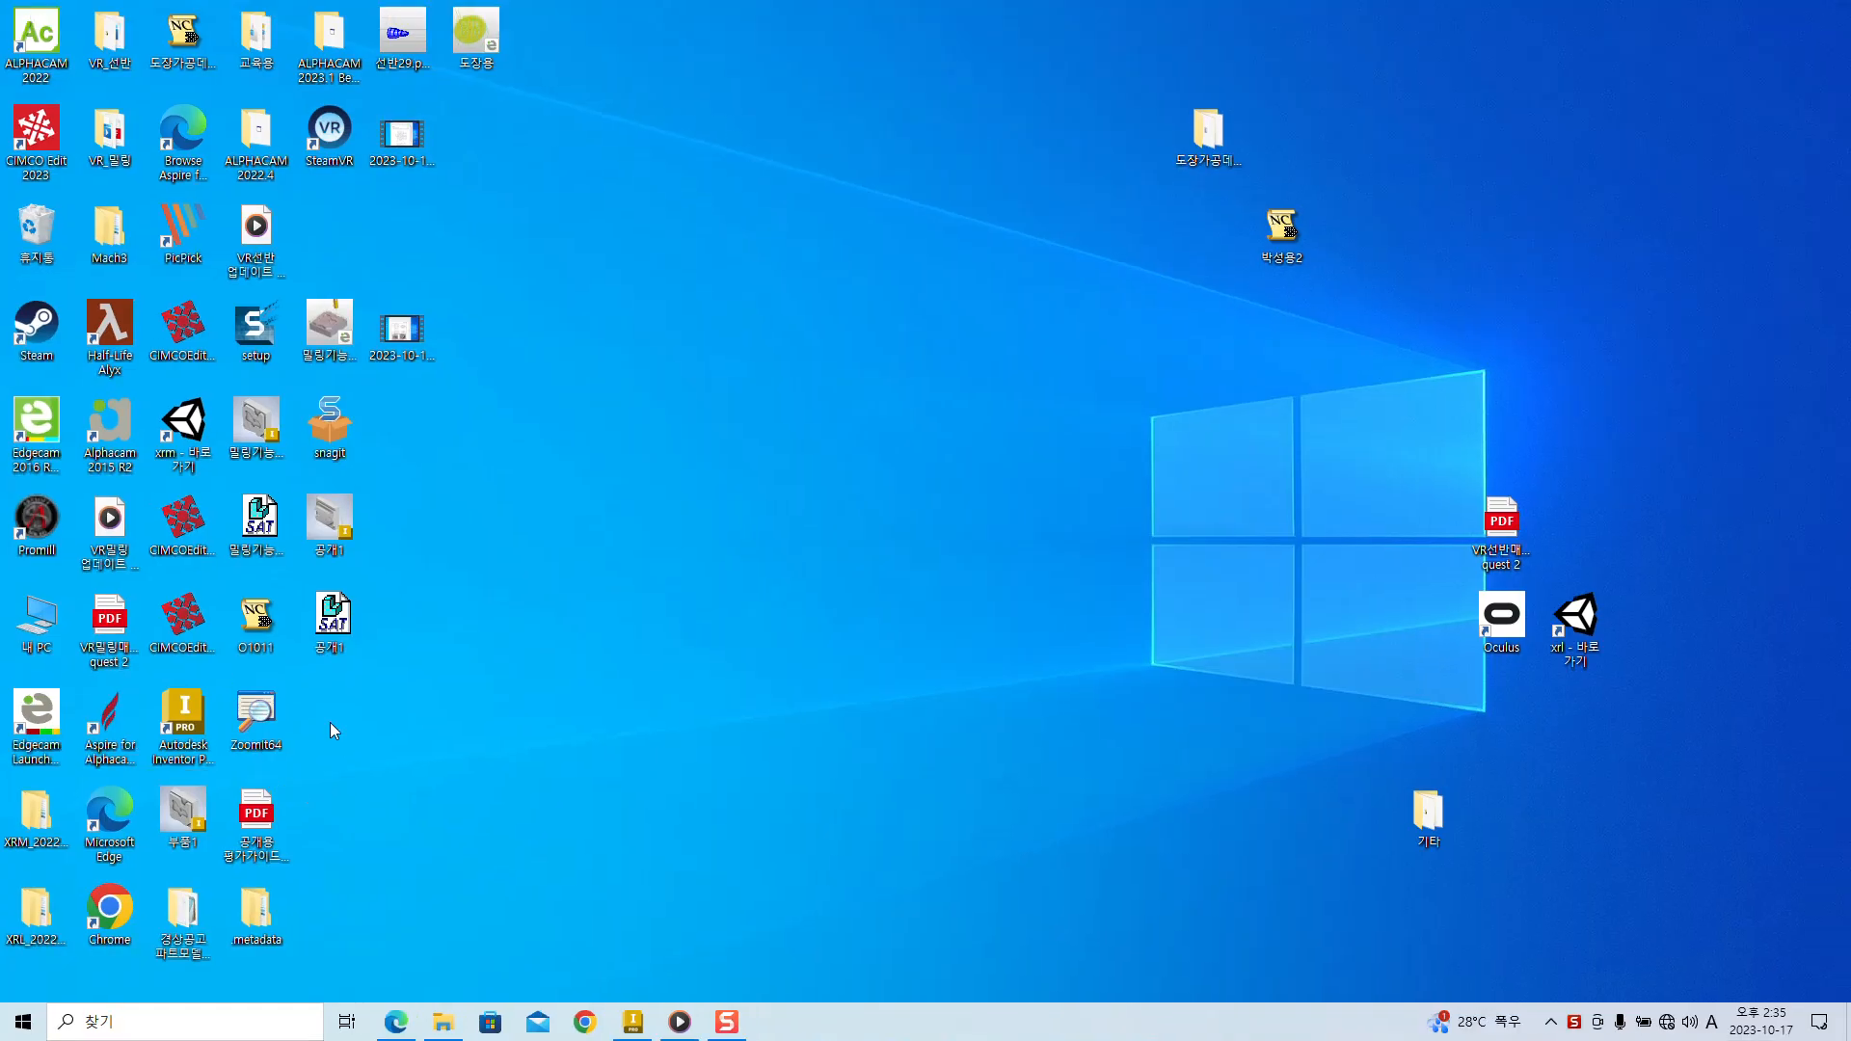
{"action": "double_click", "coordinate": [191, 711]}
{"action": "key", "text": "ctrl+1"}
{"action": "left_click", "coordinate": [493, 415]}
{"action": "left_click_drag", "start_coordinate": [265, 411], "coordinate": [461, 678], "text": "ctrl"}
{"action": "left_click_drag", "start_coordinate": [559, 615], "coordinate": [559, 438], "text": "ctrl+shift"}
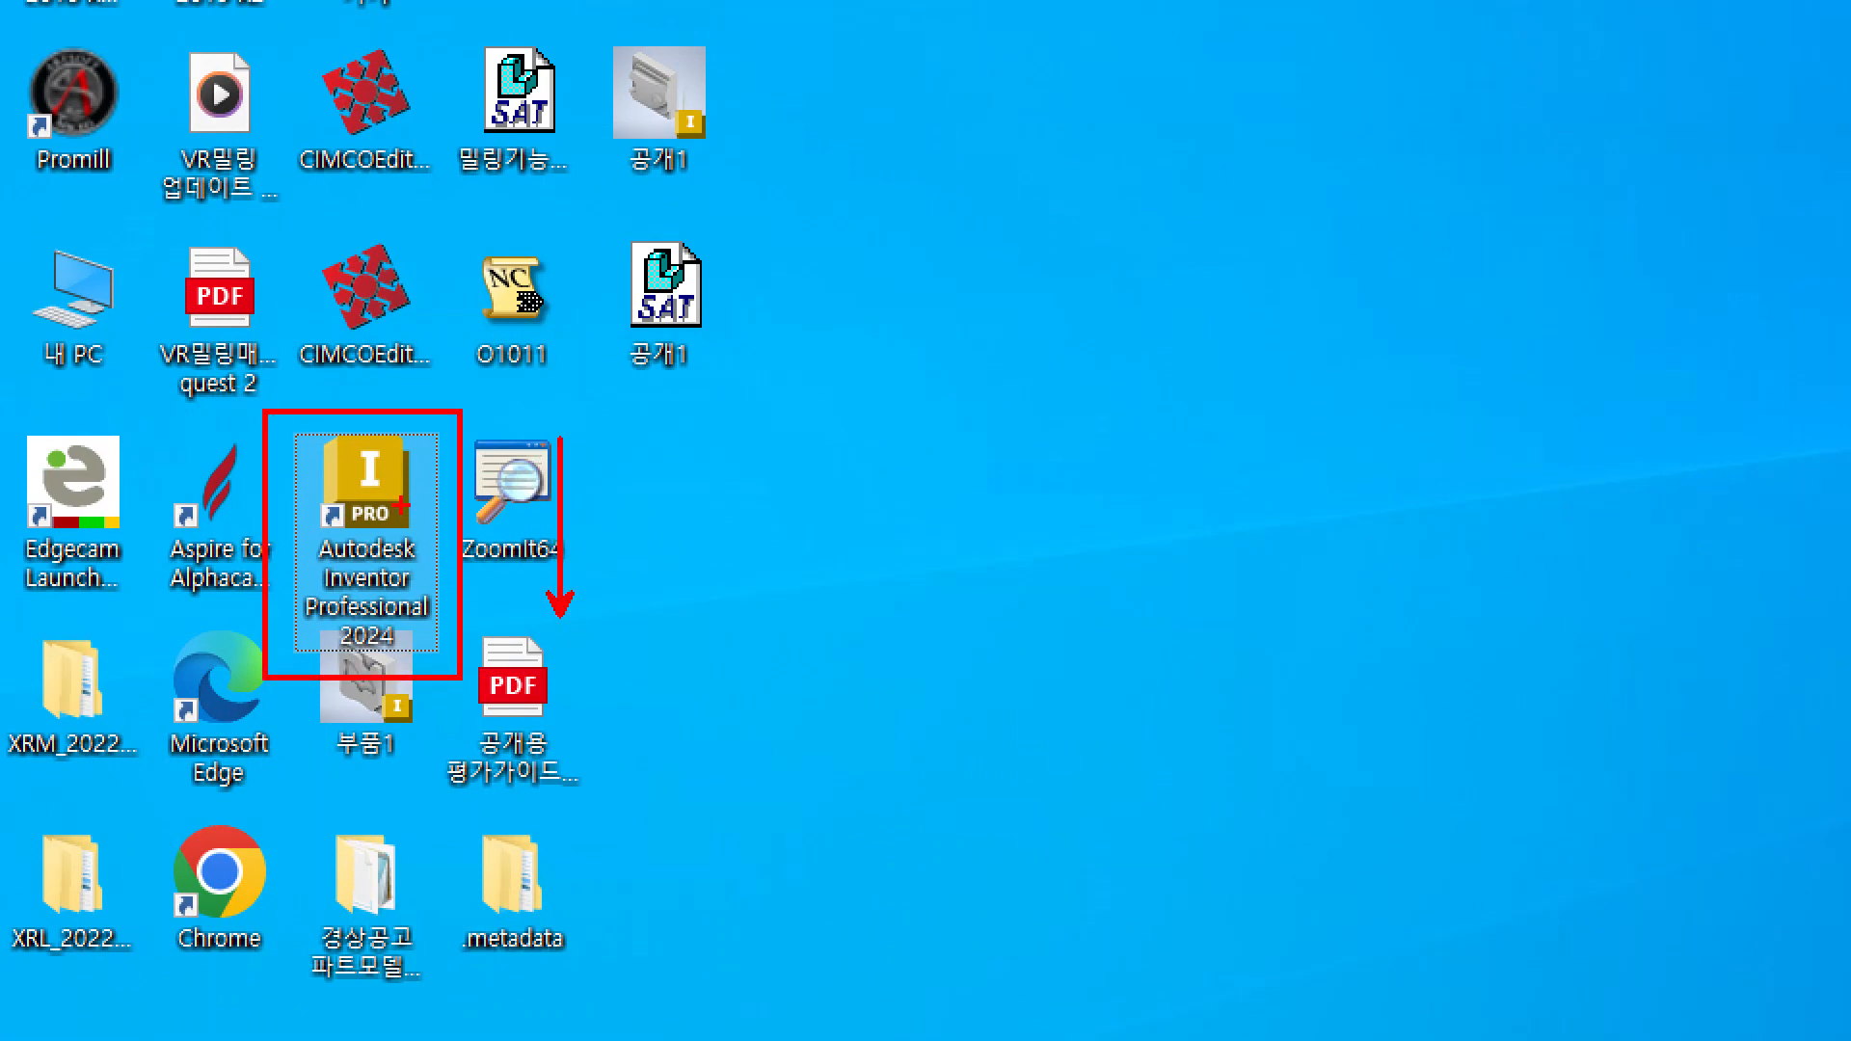
{"action": "key", "text": "Escape"}
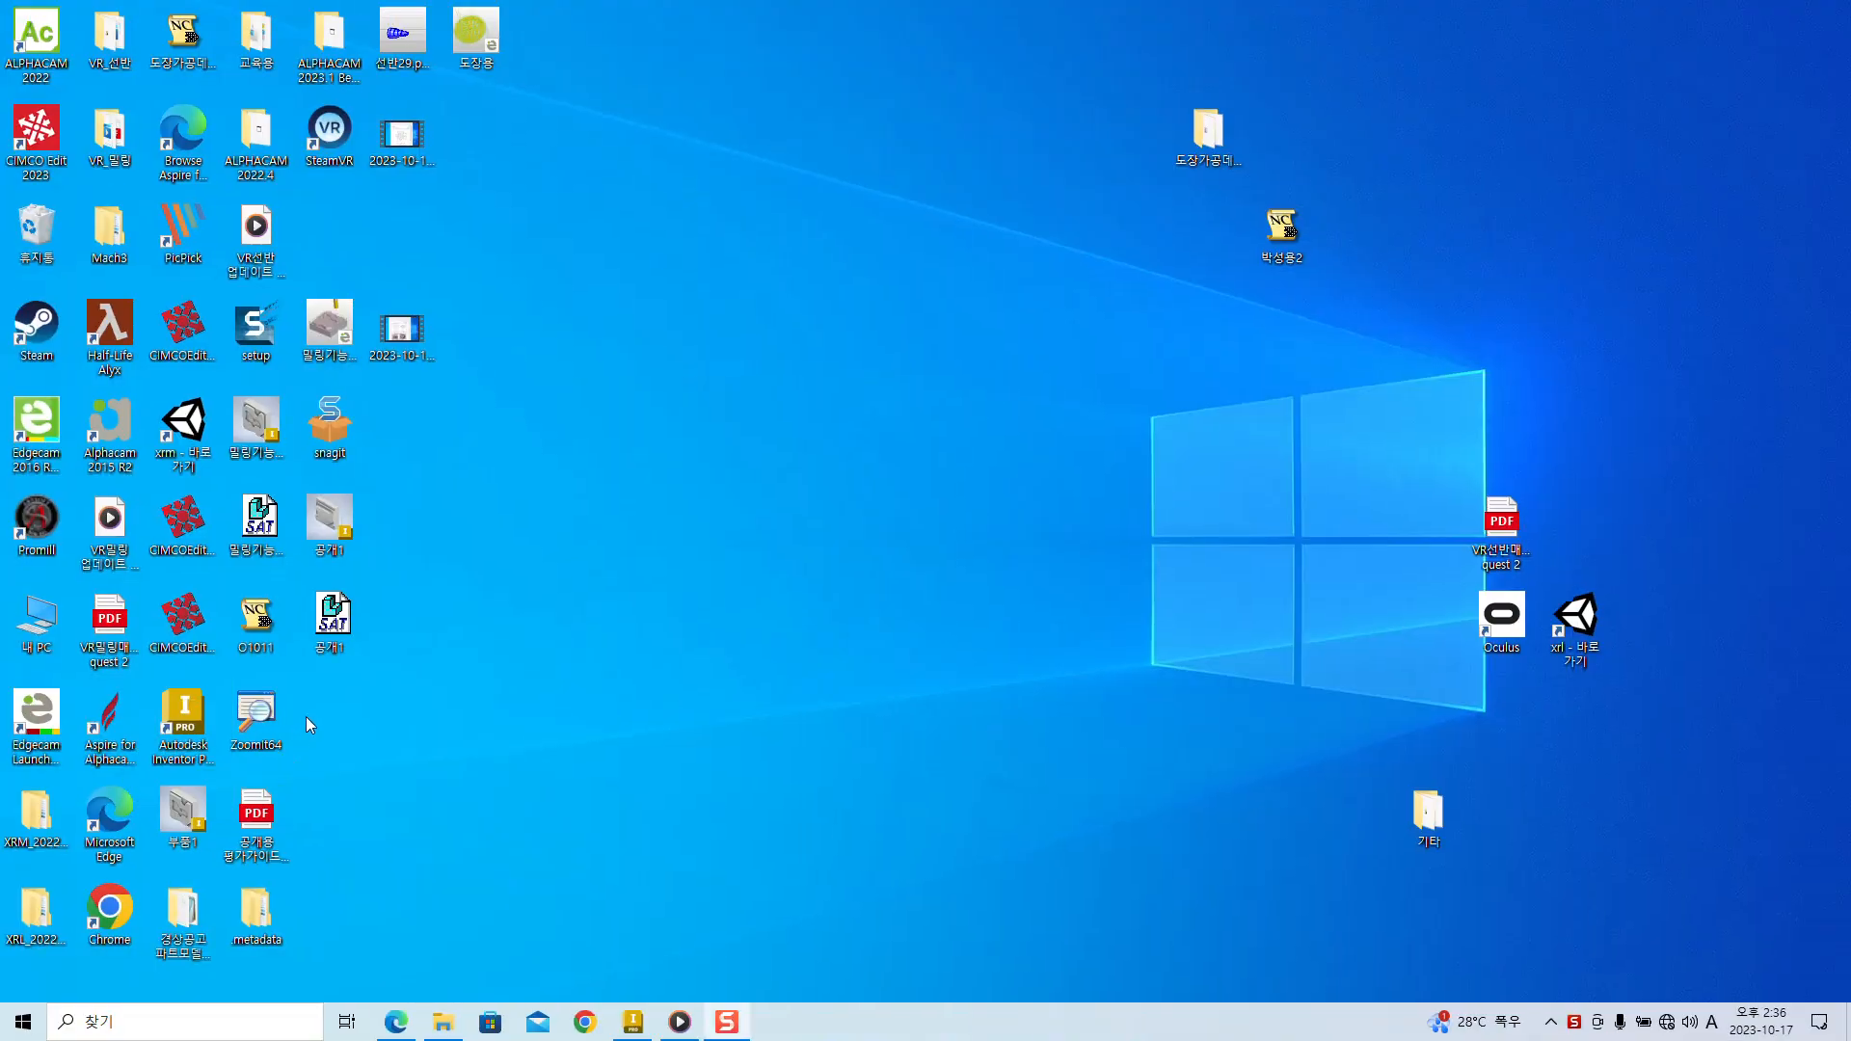
- Launch Autodesk Inventor Professional 2024 and open the new-file dialog
{"action": "double_click", "coordinate": [183, 718]}
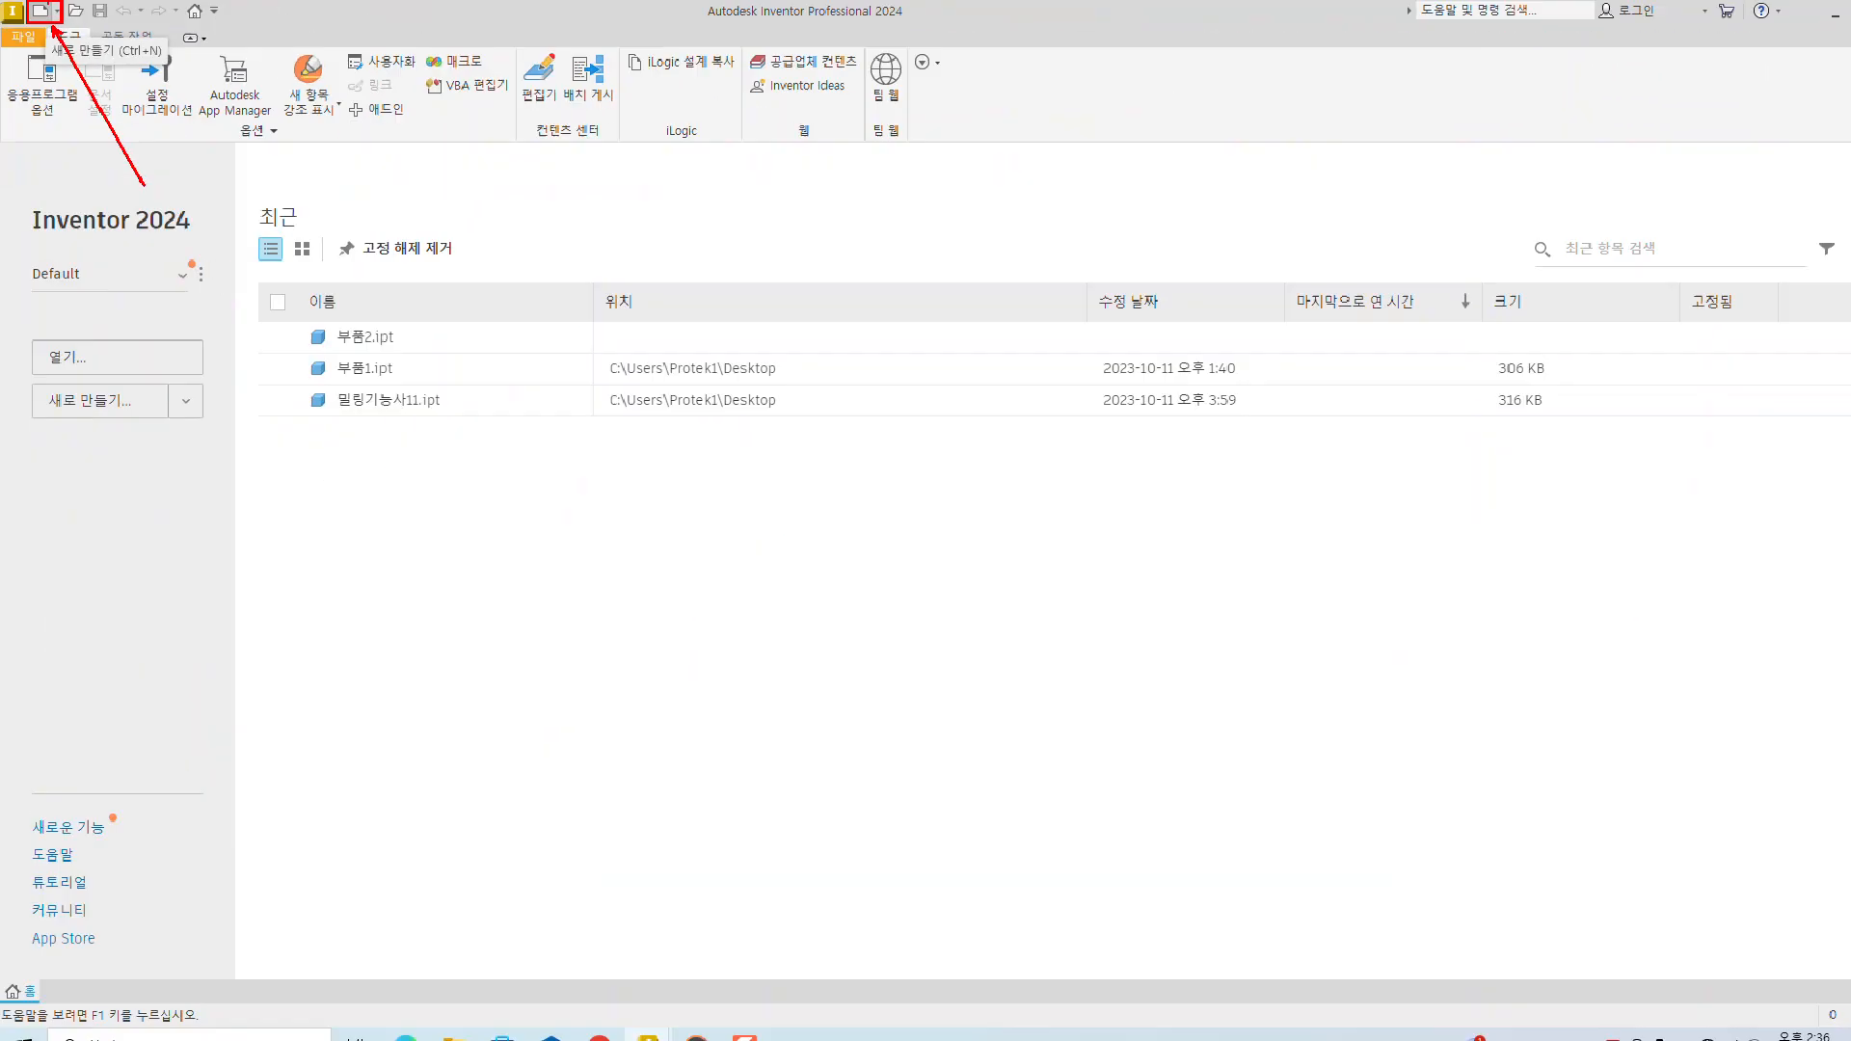
{"action": "left_click", "coordinate": [39, 11]}
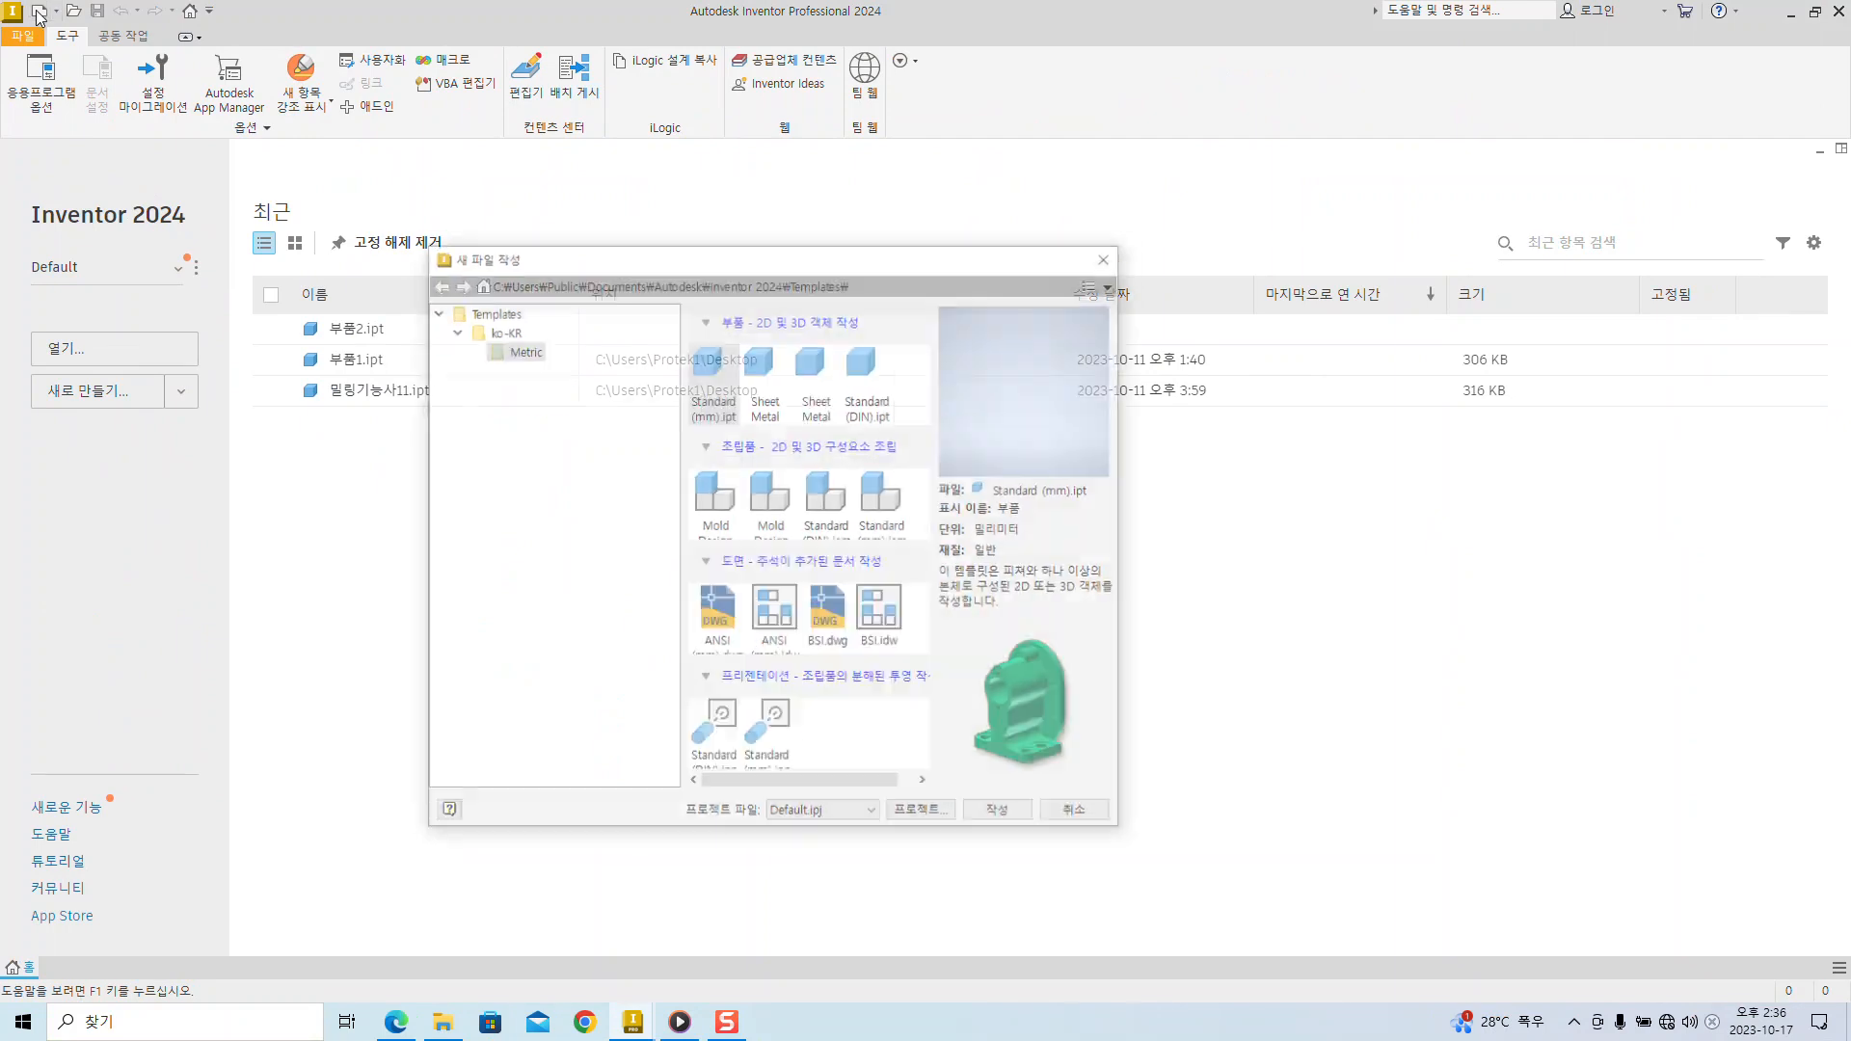
{"action": "left_click_drag", "start_coordinate": [785, 258], "coordinate": [687, 205]}
{"action": "left_click_drag", "start_coordinate": [428, 203], "coordinate": [233, 64]}
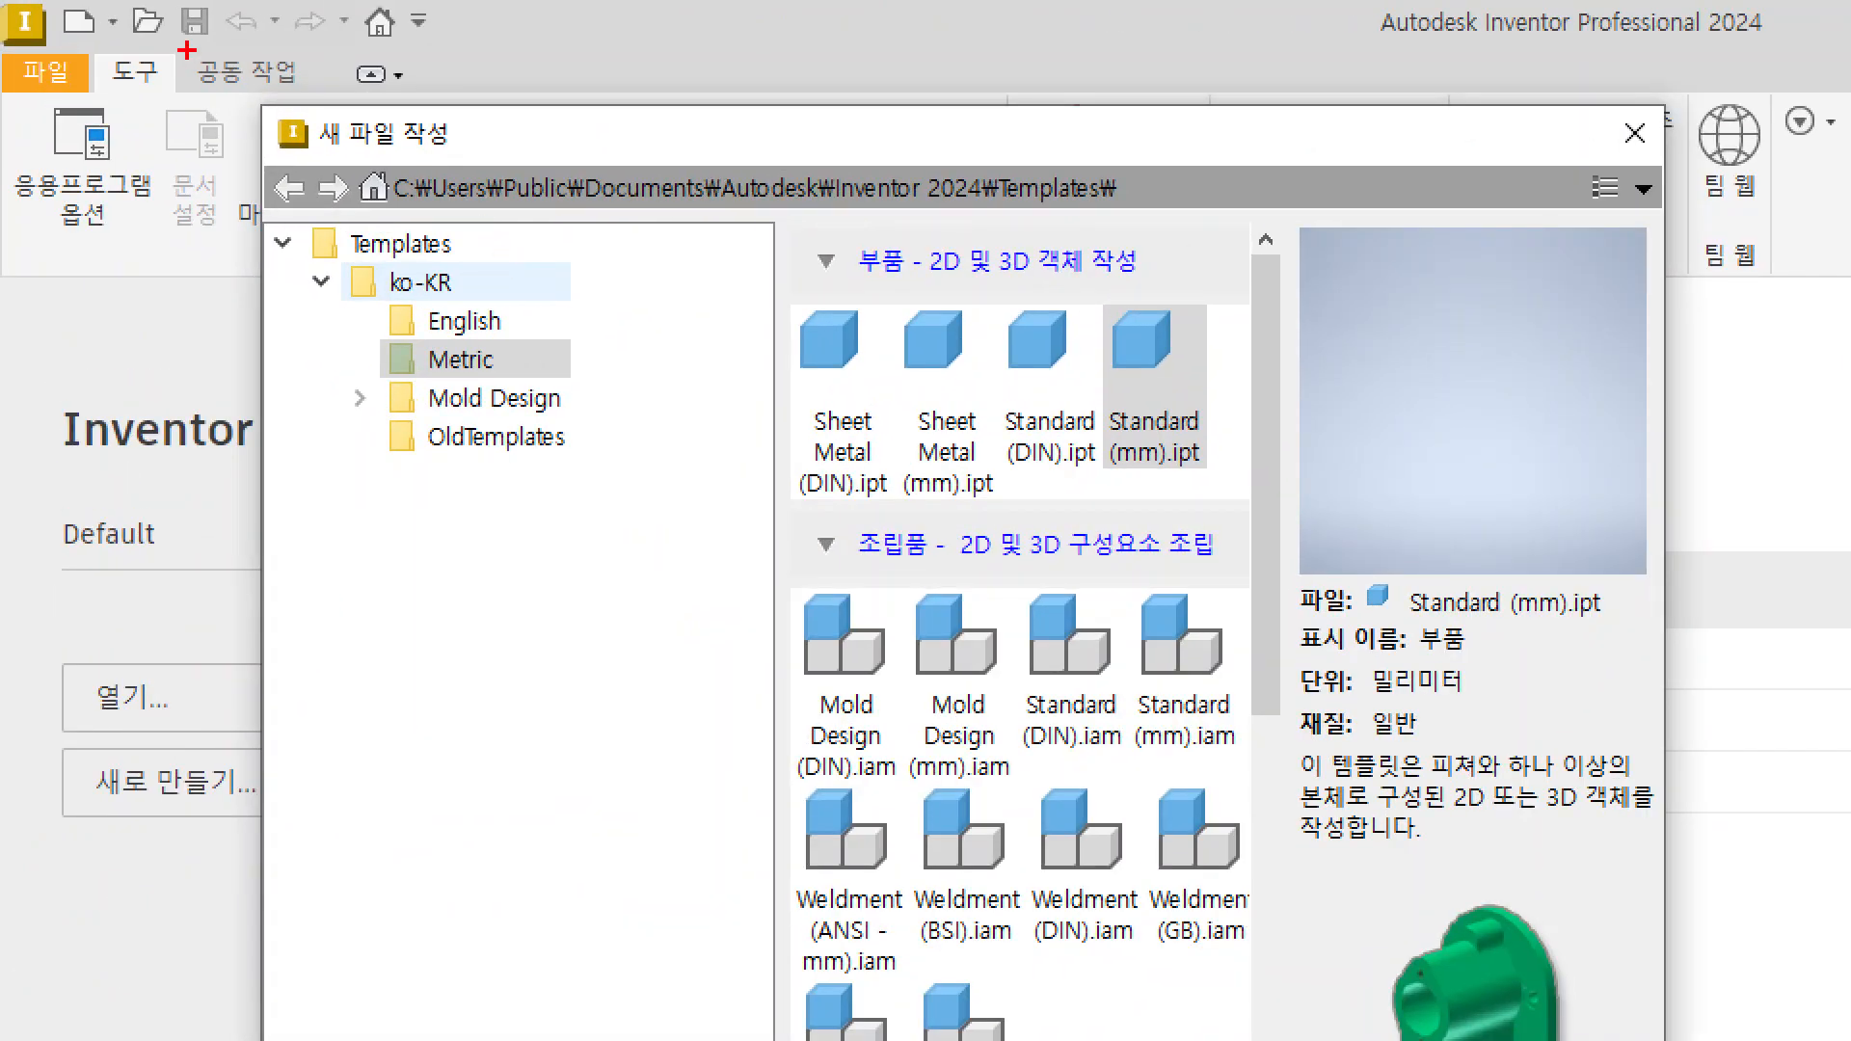
{"action": "left_click_drag", "start_coordinate": [42, 1], "coordinate": [109, 53], "text": "ctrl"}
{"action": "left_click_drag", "start_coordinate": [121, 42], "coordinate": [225, 70], "text": "ctrl+shift"}
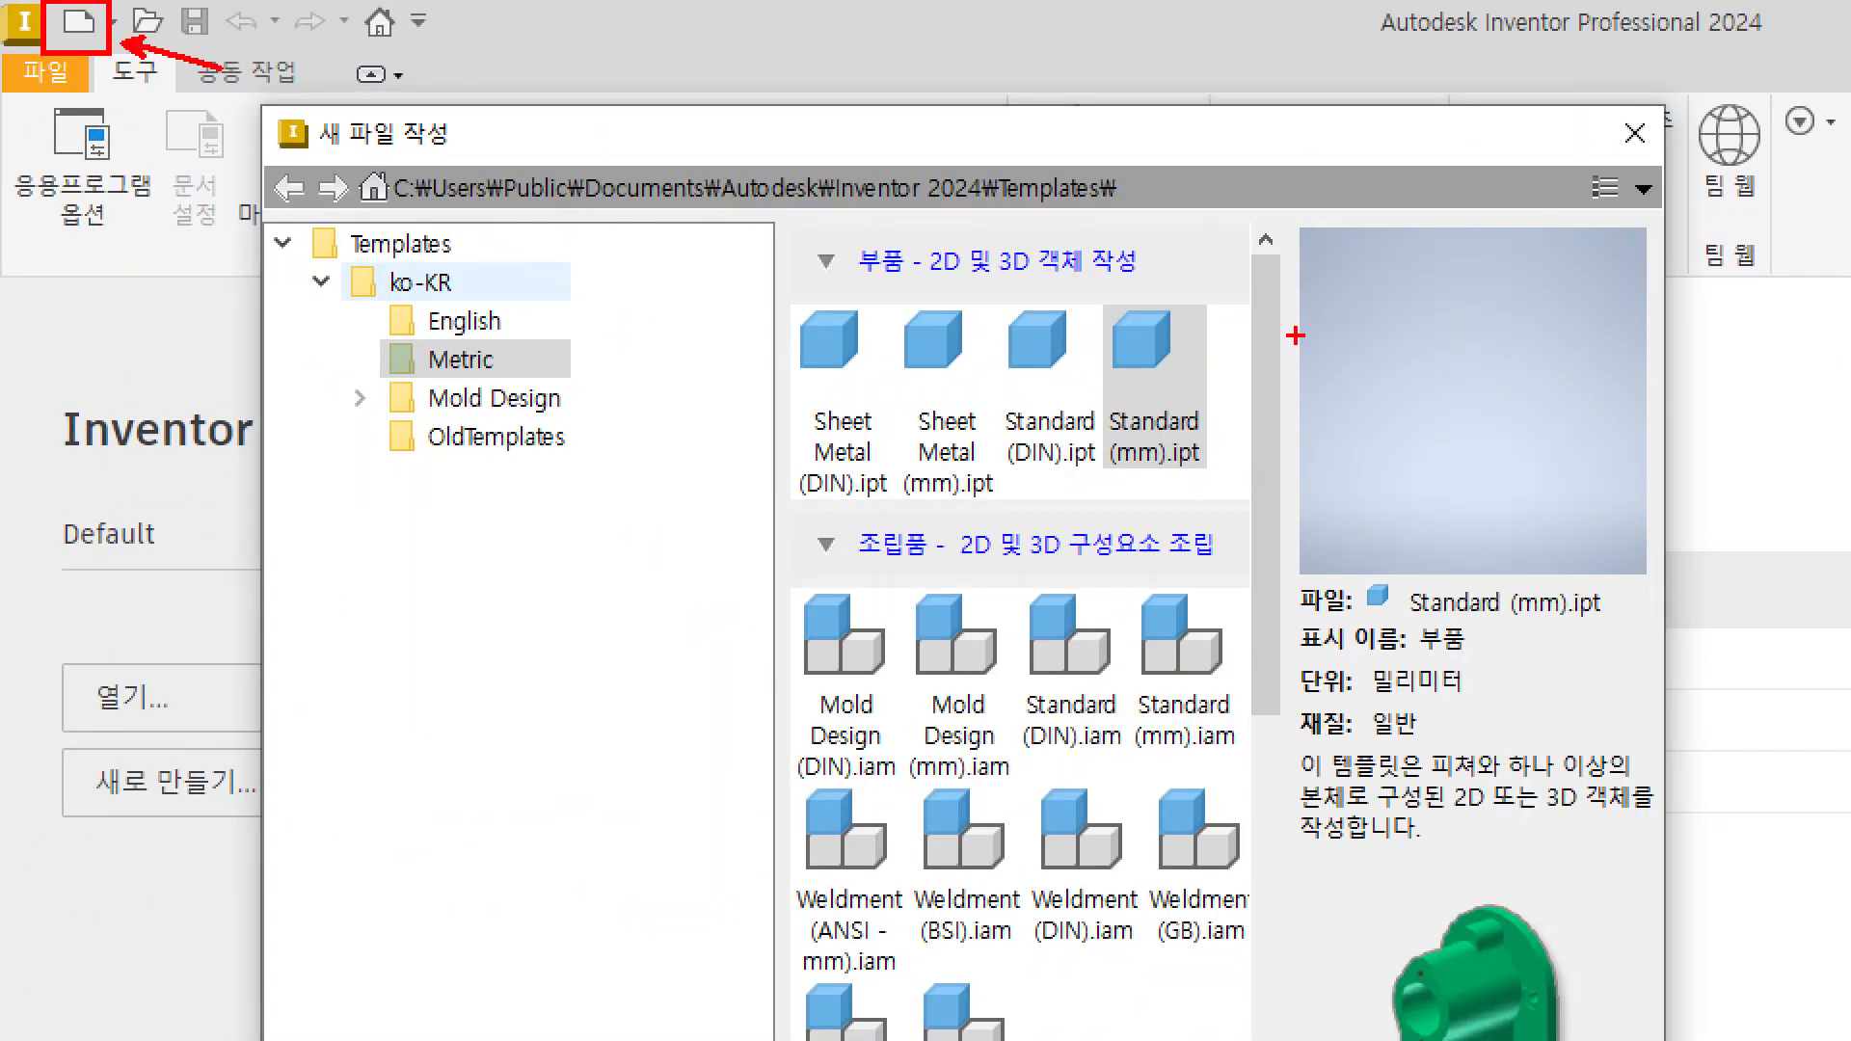
{"action": "left_click_drag", "start_coordinate": [1087, 303], "coordinate": [1220, 476], "text": "ctrl"}
{"action": "left_click_drag", "start_coordinate": [1185, 372], "coordinate": [1299, 157], "text": "ctrl+shift"}
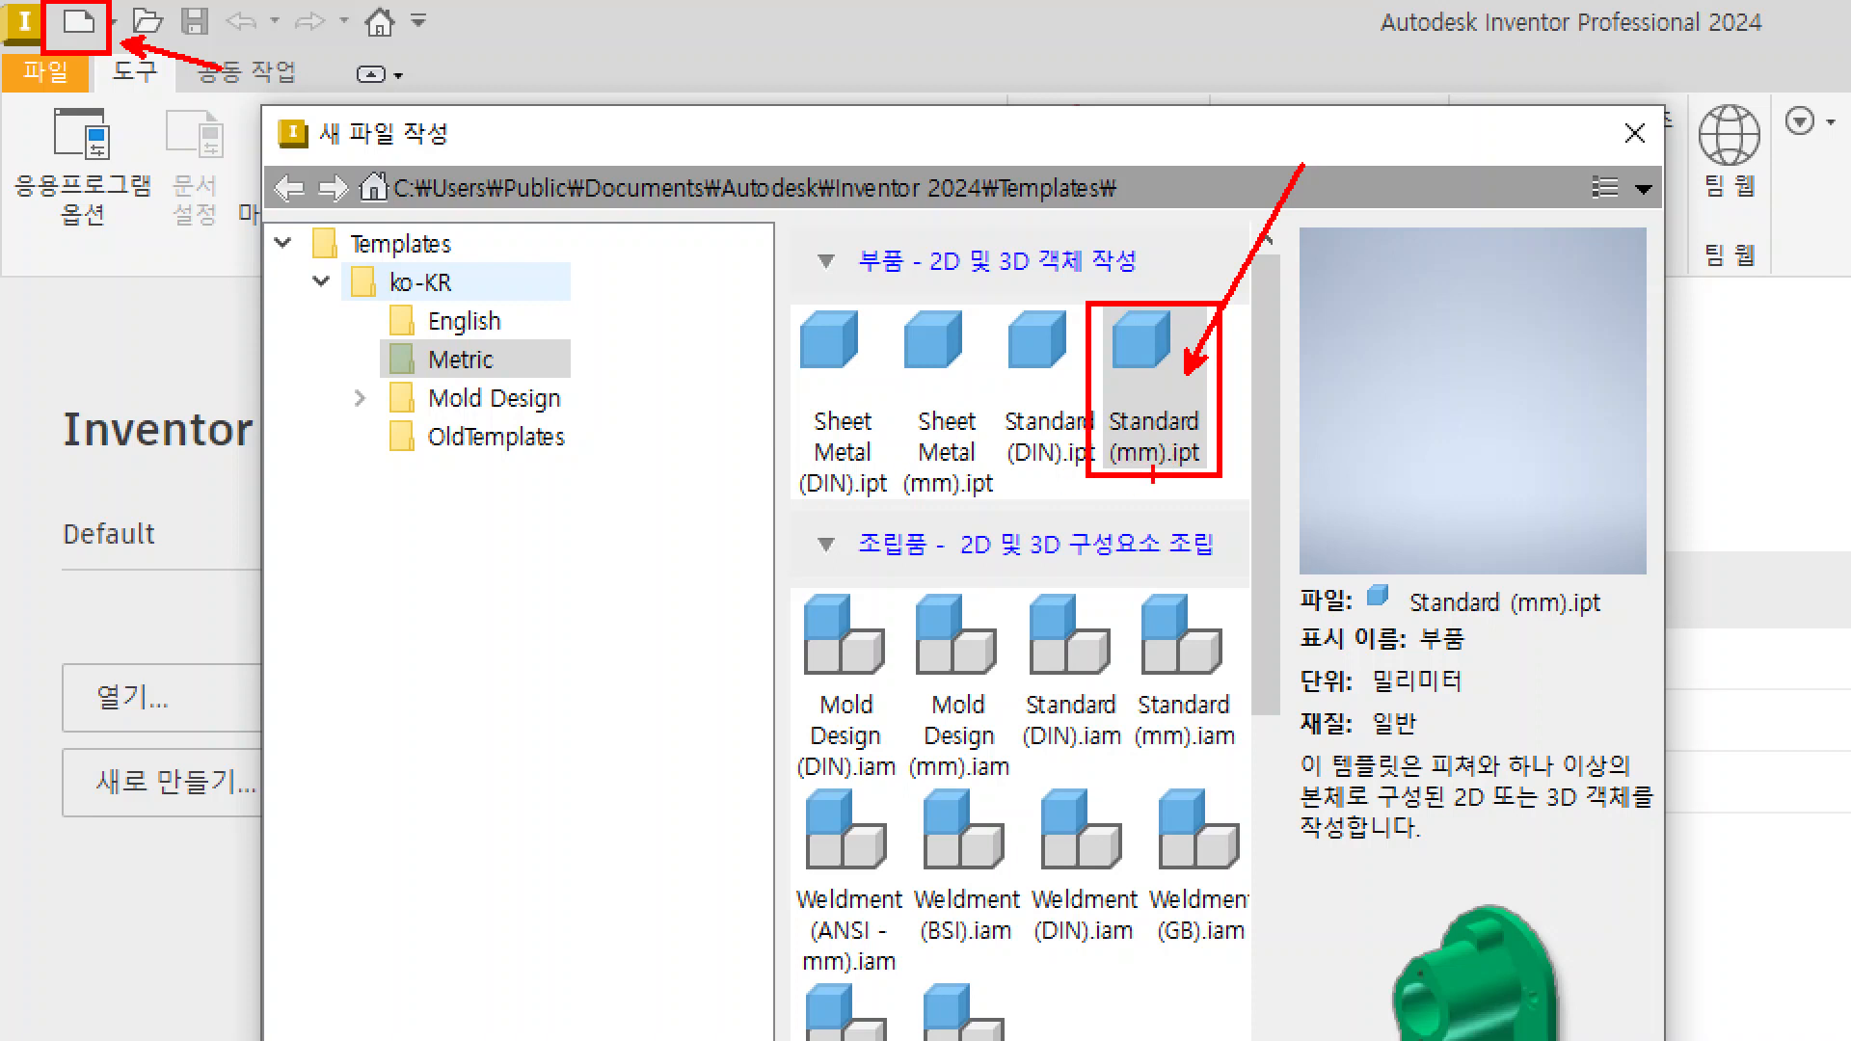
{"action": "left_click_drag", "start_coordinate": [1097, 444], "coordinate": [1170, 451]}
{"action": "left_click_drag", "start_coordinate": [310, 260], "coordinate": [464, 260]}
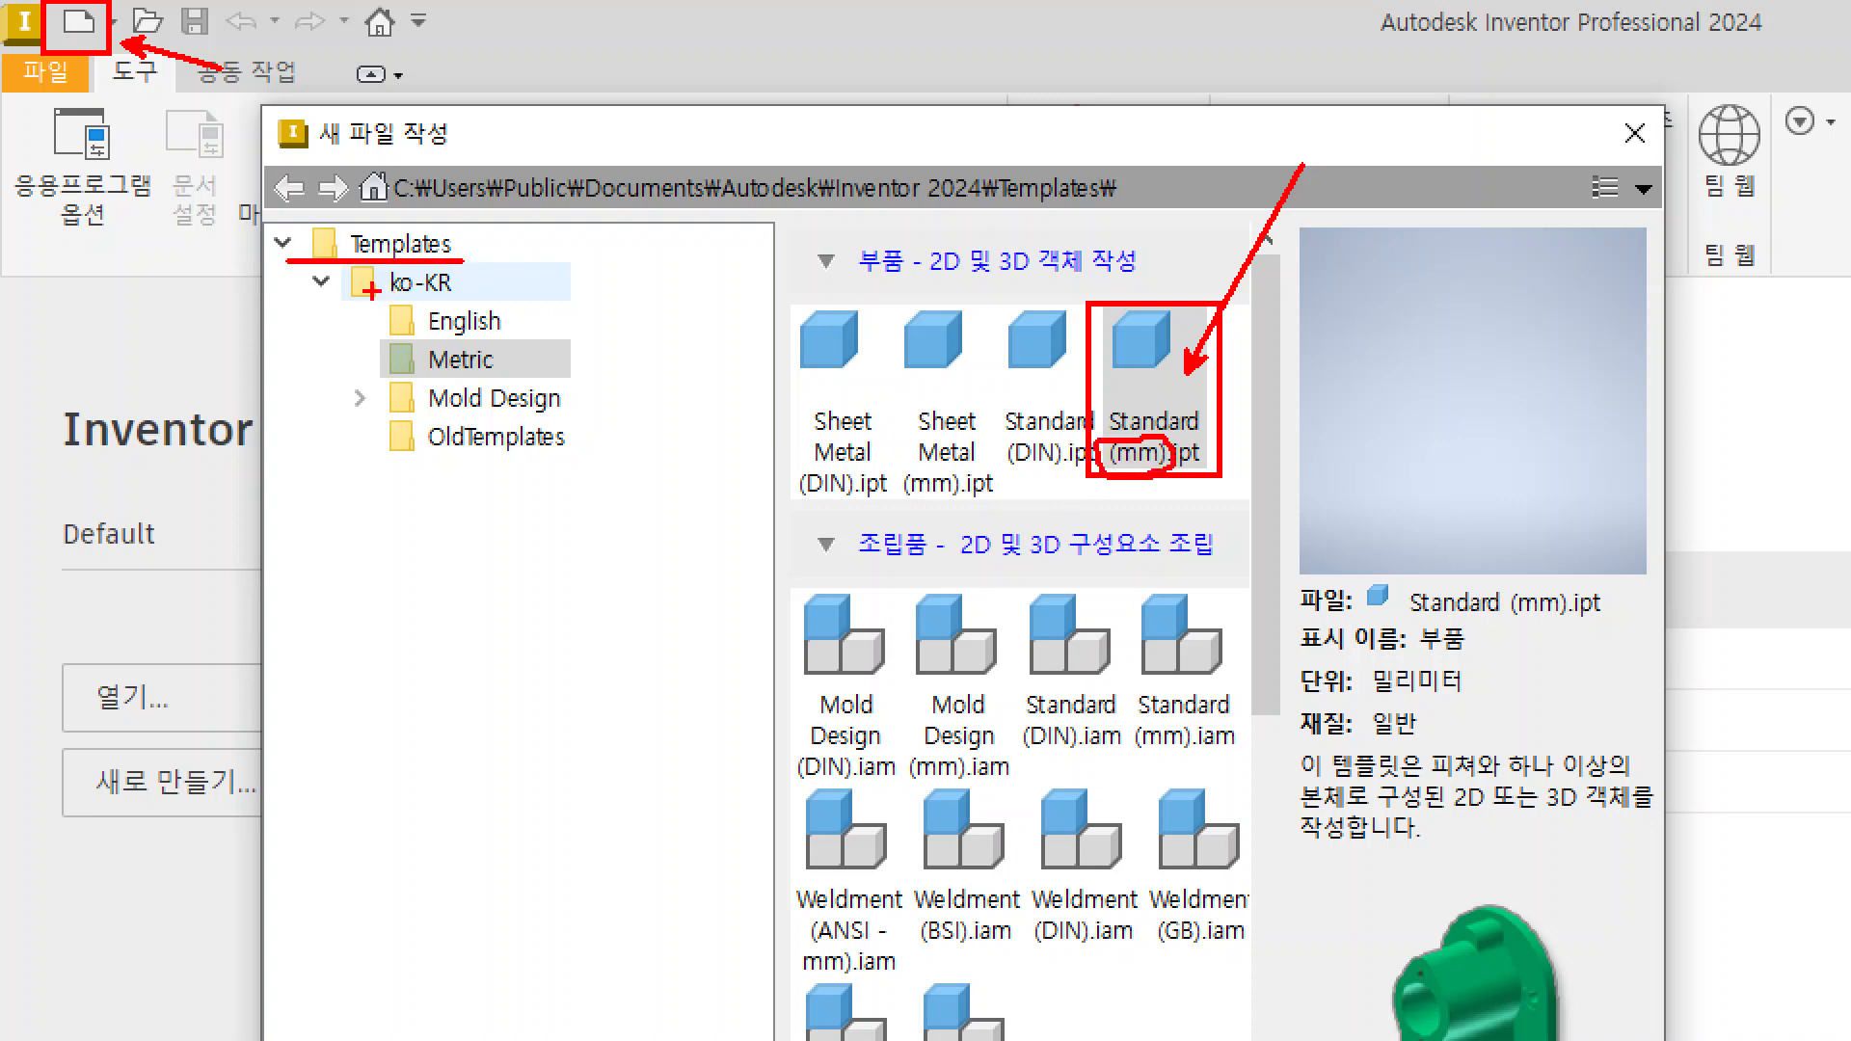
{"action": "left_click_drag", "start_coordinate": [354, 305], "coordinate": [538, 305]}
{"action": "left_click_drag", "start_coordinate": [364, 383], "coordinate": [544, 383]}
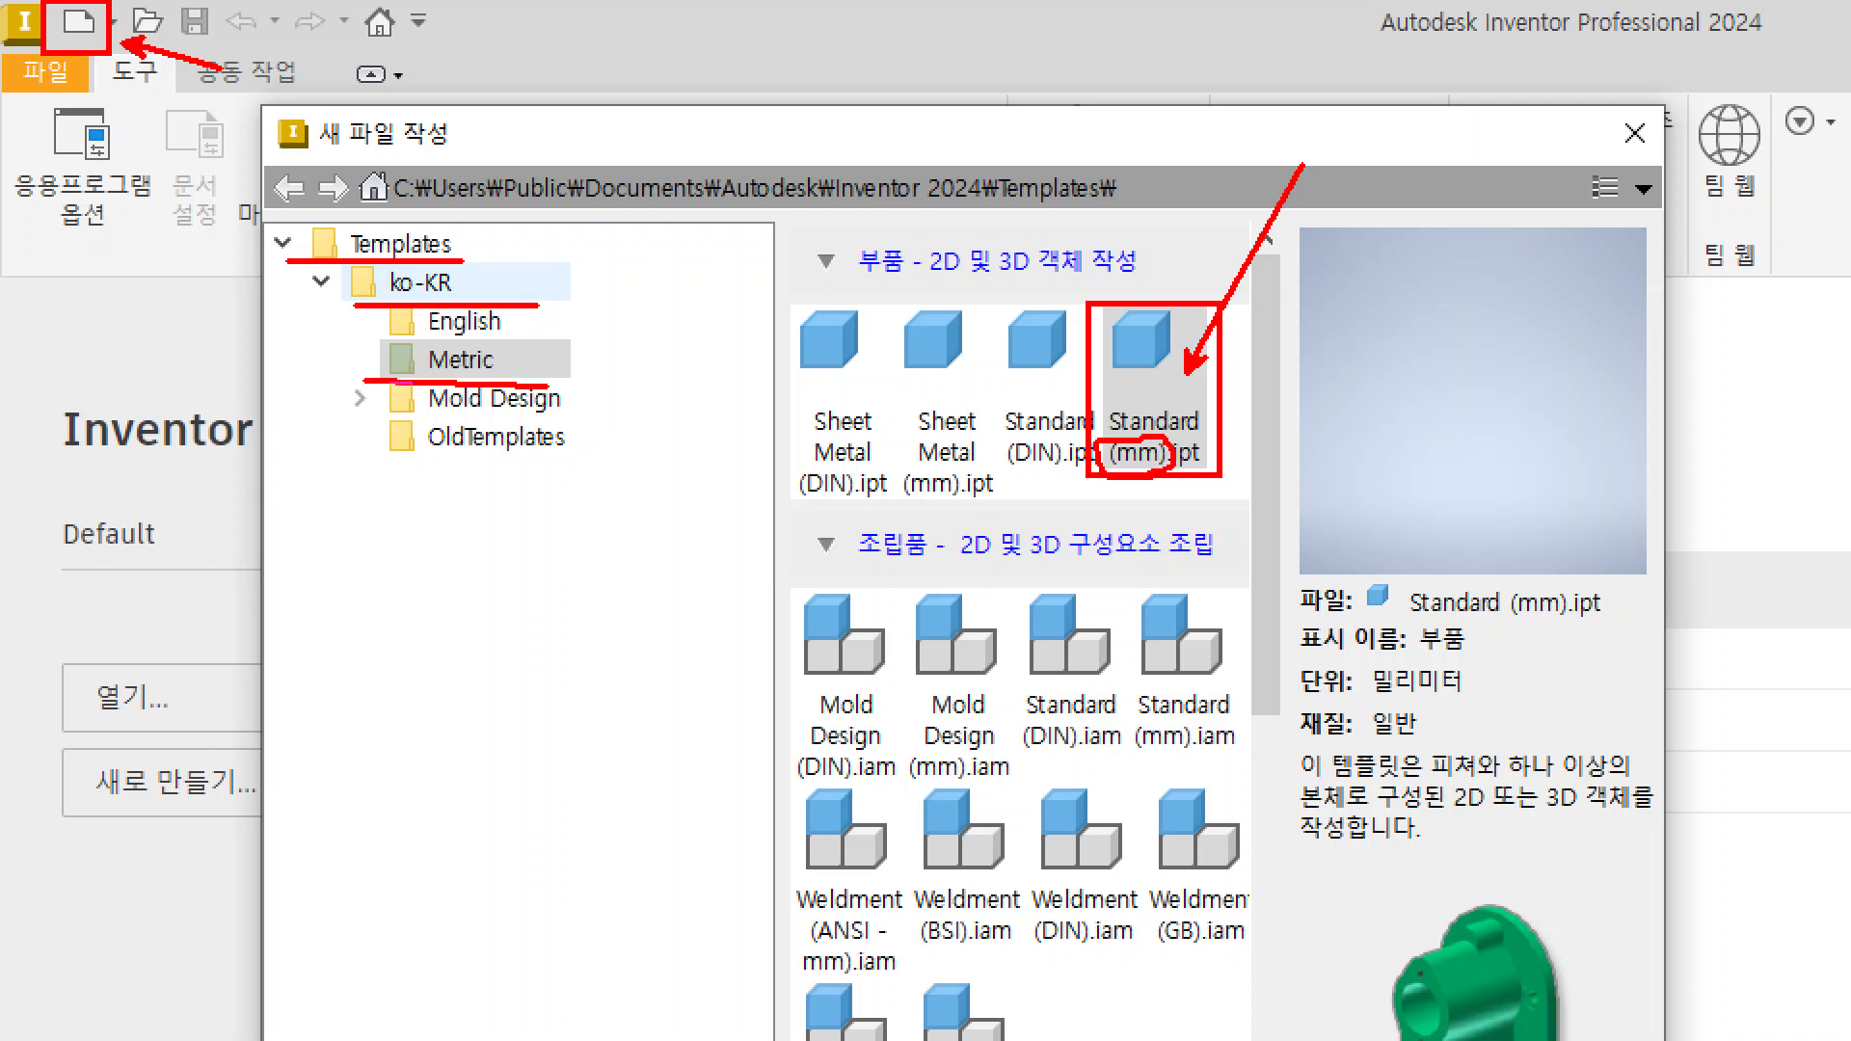
{"action": "left_click", "coordinate": [218, 184]}
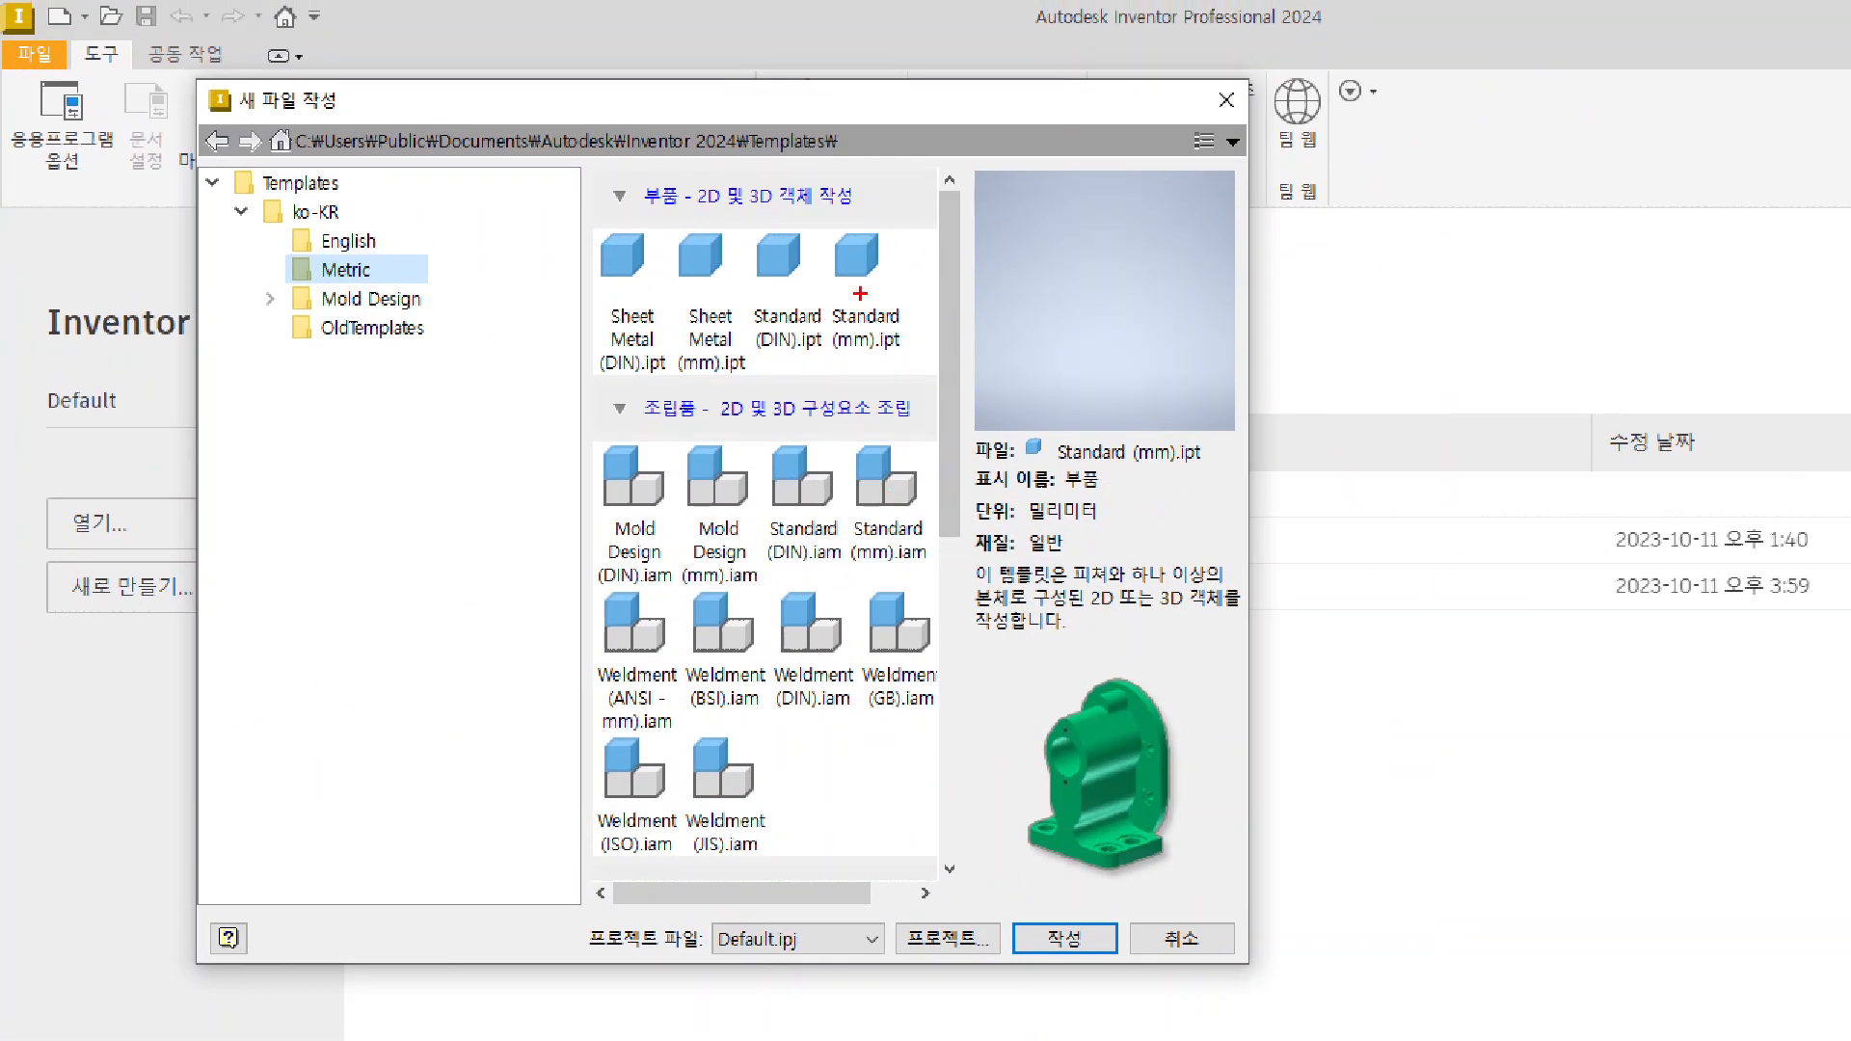
{"action": "left_click_drag", "start_coordinate": [819, 214], "coordinate": [923, 367], "text": "ctrl"}
{"action": "left_click_drag", "start_coordinate": [921, 300], "coordinate": [1085, 223], "text": "ctrl+shift"}
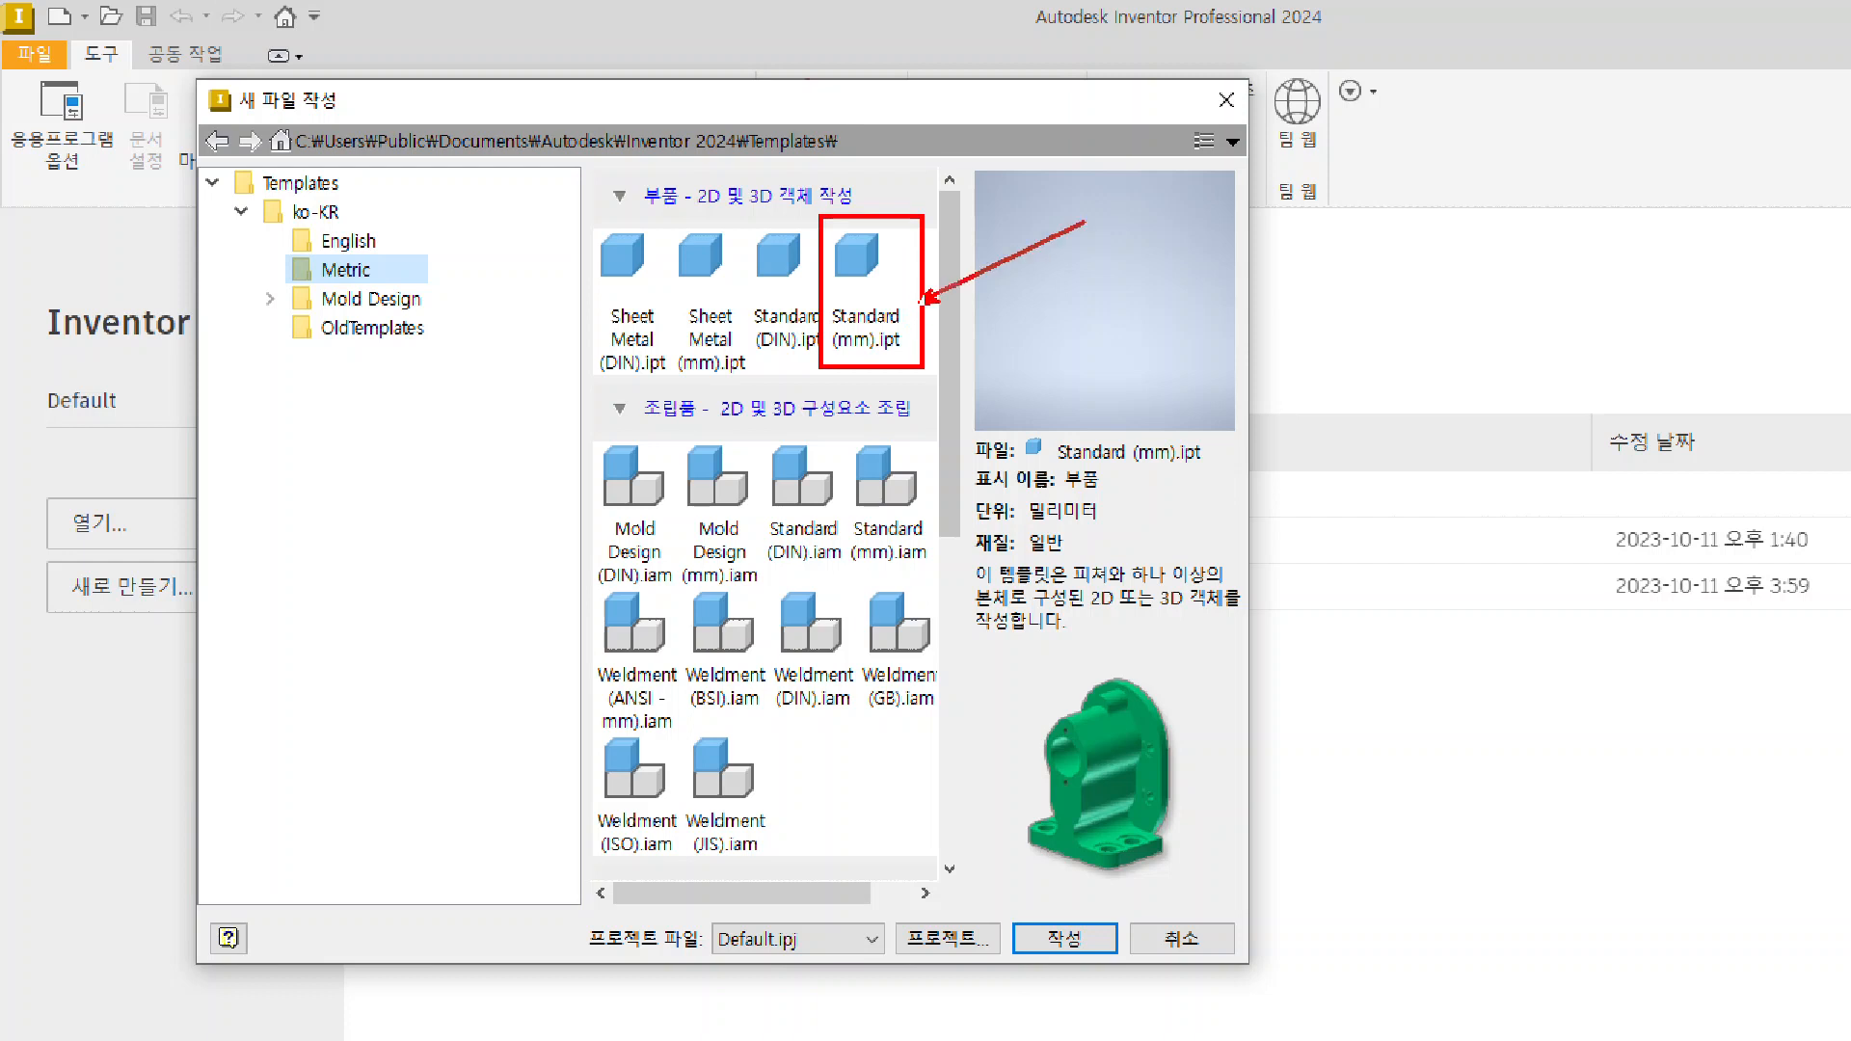
{"action": "mouse_move", "coordinate": [1008, 919]}
{"action": "left_mouse_down", "text": "ctrl"}
{"action": "mouse_move", "coordinate": [1120, 959]}
{"action": "mouse_move", "coordinate": [1303, 791]}
{"action": "left_mouse_up", "text": "ctrl"}
{"action": "key", "text": "Escape"}
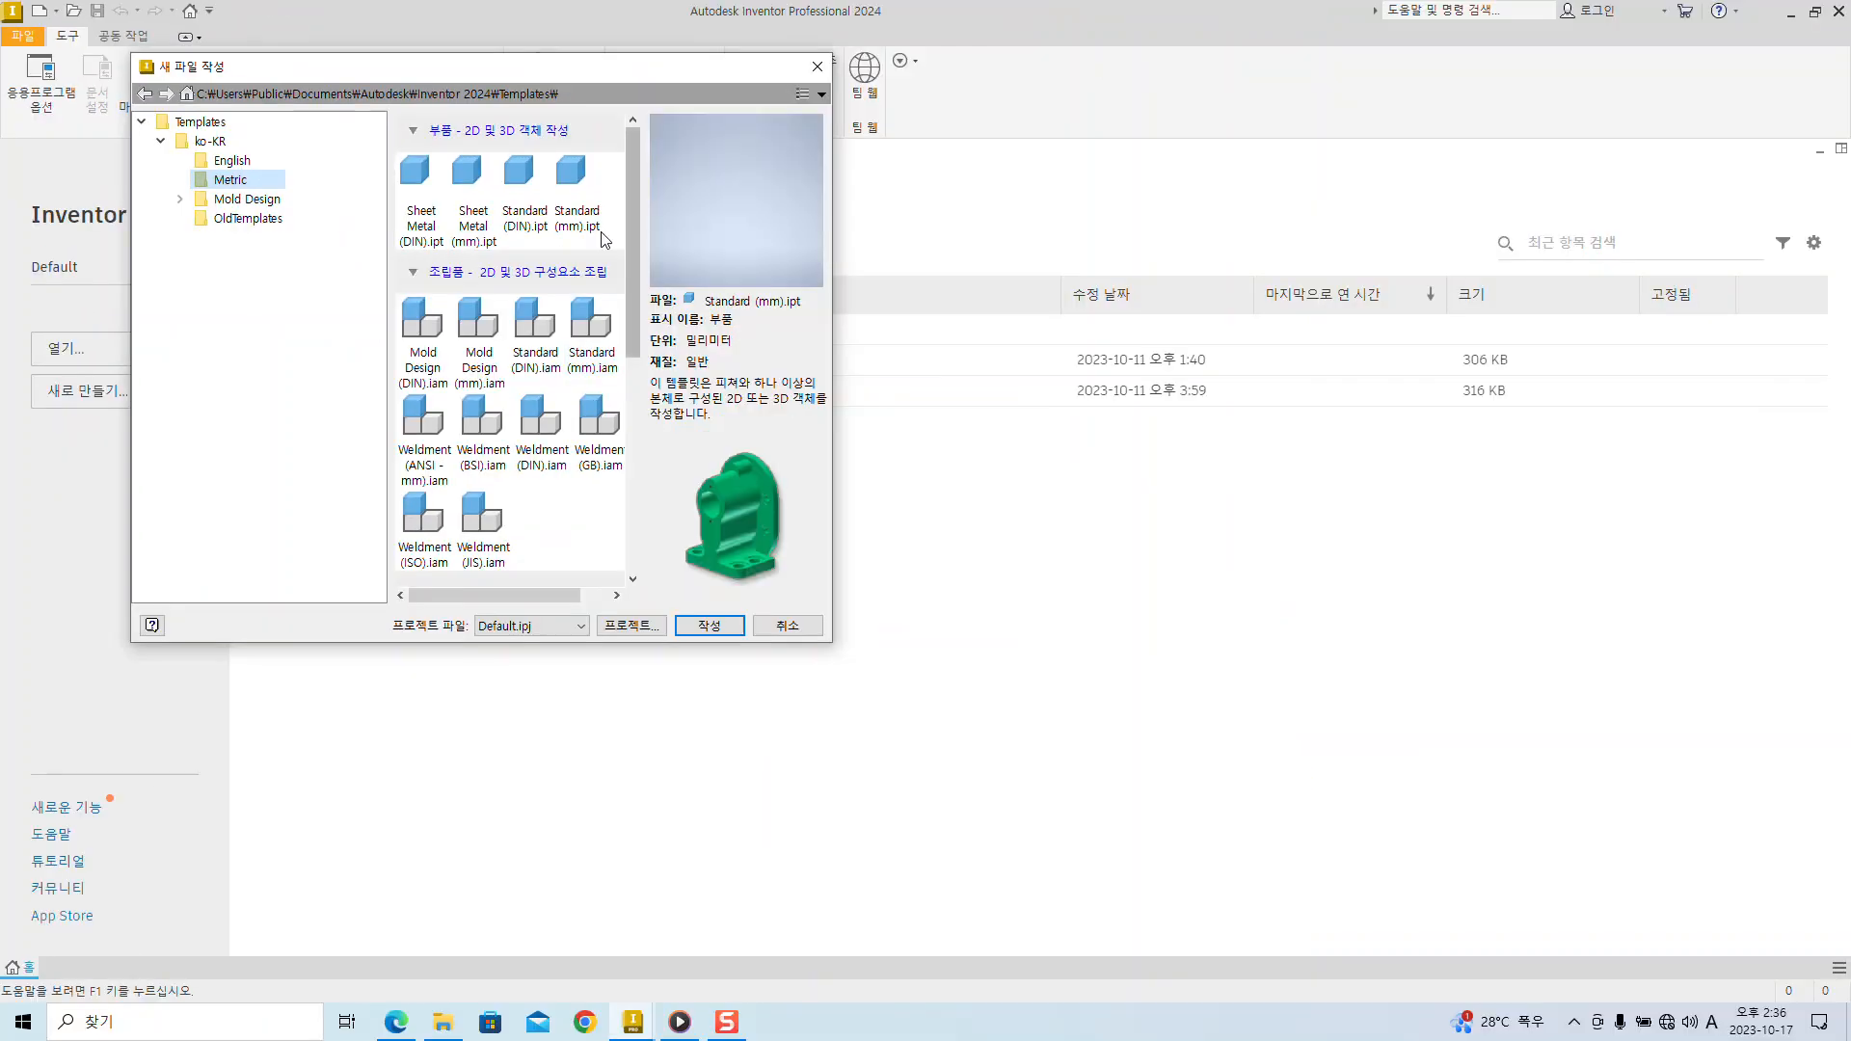
- Create a new part from the Metric Standard (mm).ipt template and start a 2D sketch on the XY plane
{"action": "double_click", "coordinate": [862, 300]}
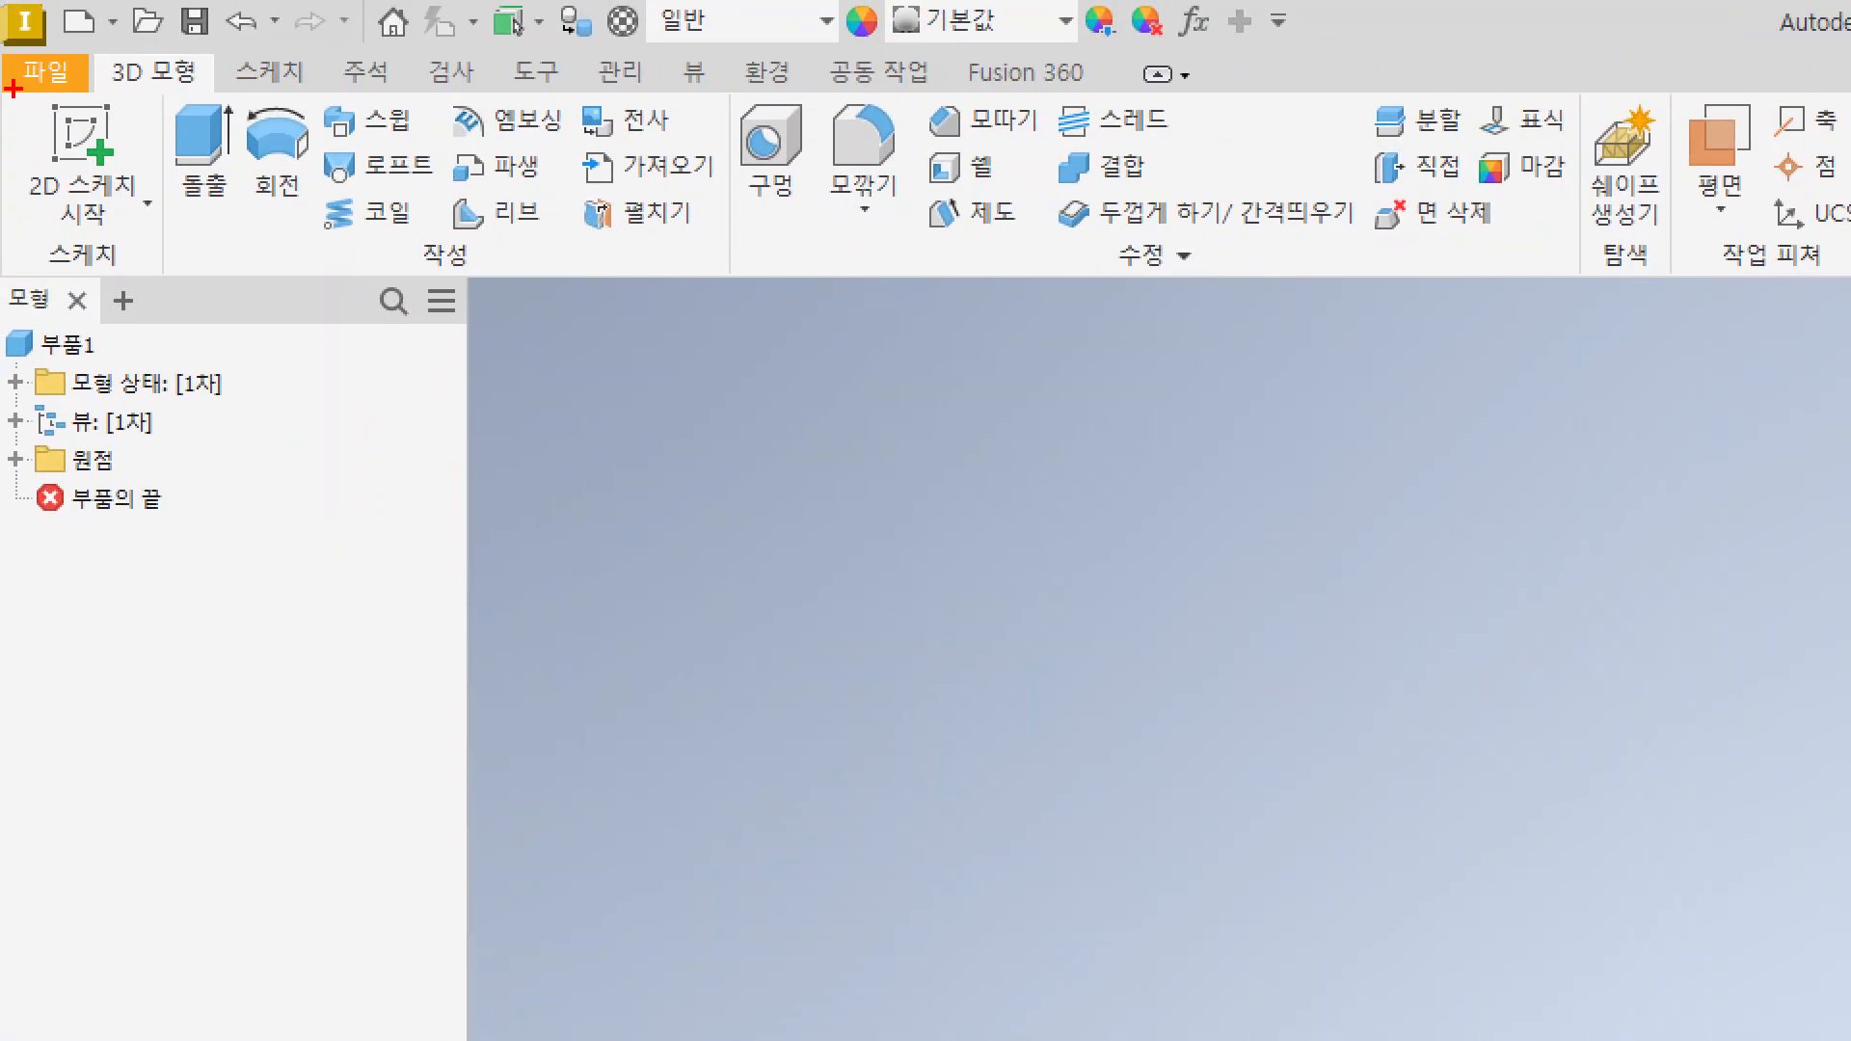
{"action": "mouse_move", "coordinate": [12, 88]}
{"action": "left_mouse_down"}
{"action": "mouse_move", "coordinate": [144, 232]}
{"action": "mouse_move", "coordinate": [433, 425]}
{"action": "left_mouse_up"}
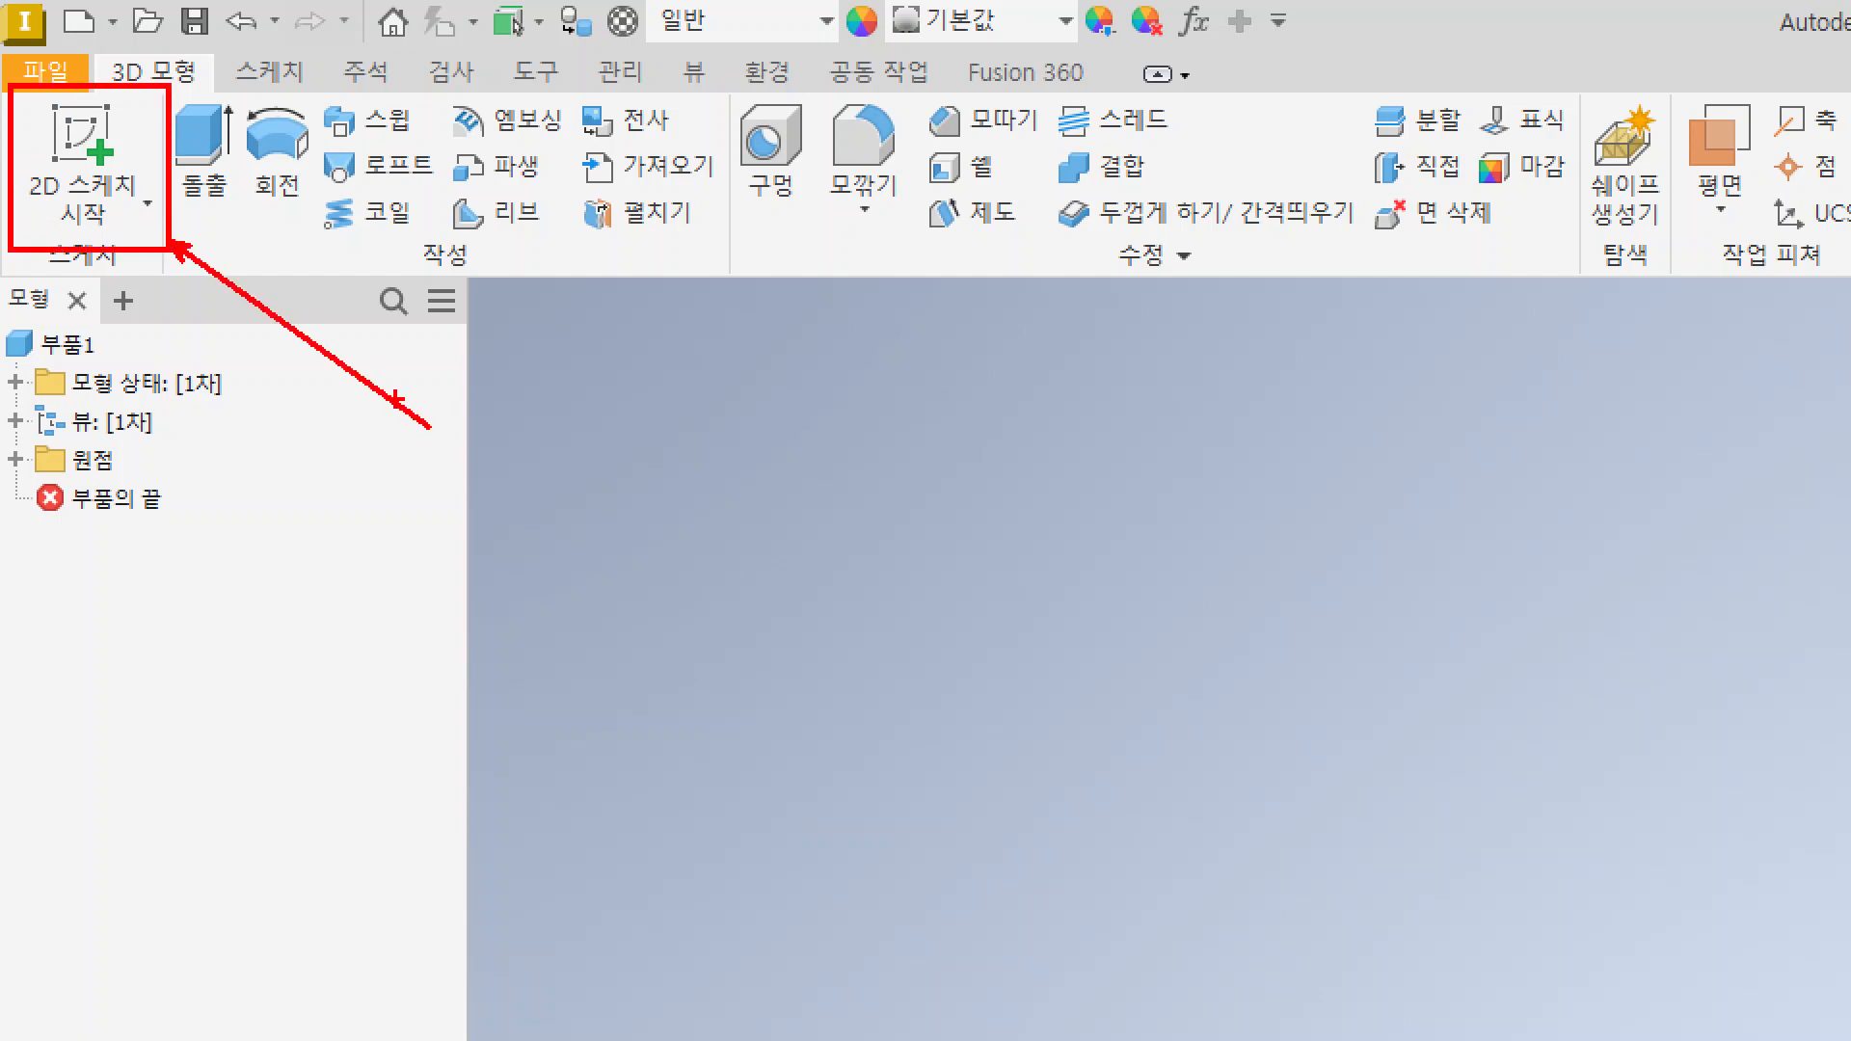
{"action": "left_click", "coordinate": [118, 178]}
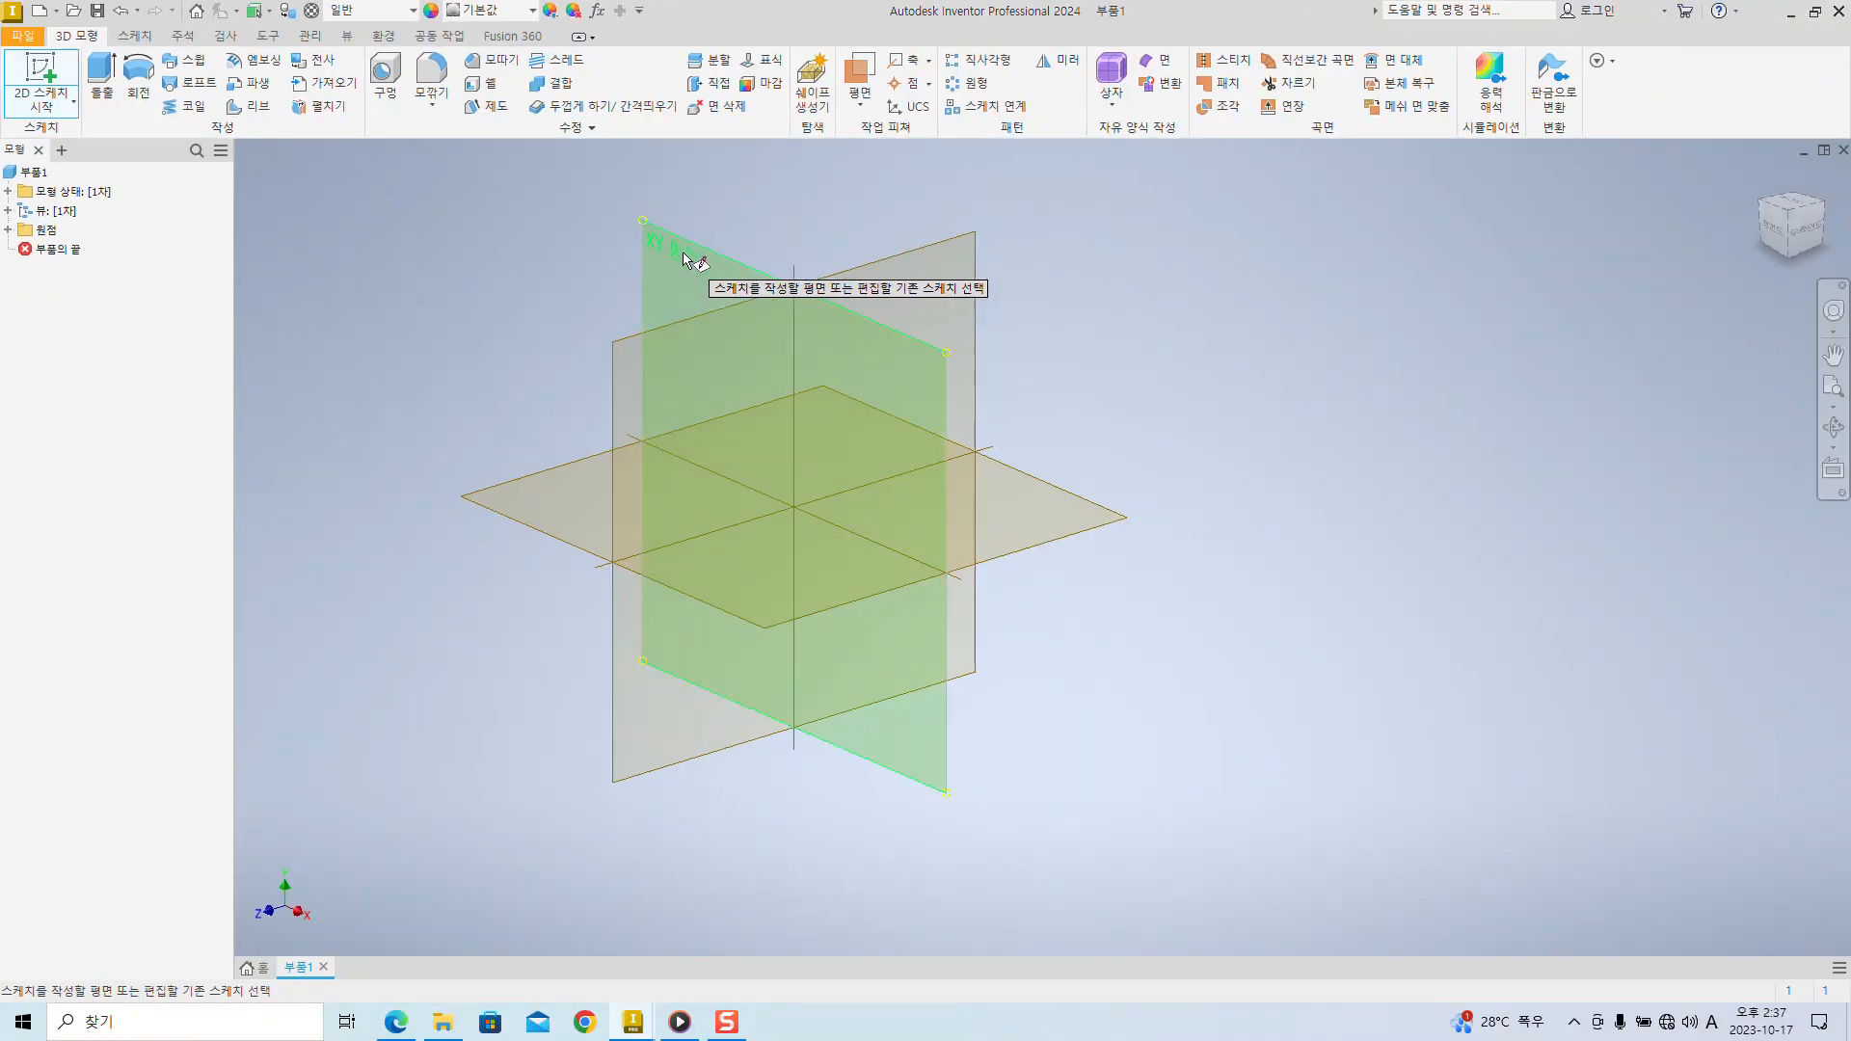
{"action": "left_click", "coordinate": [673, 282]}
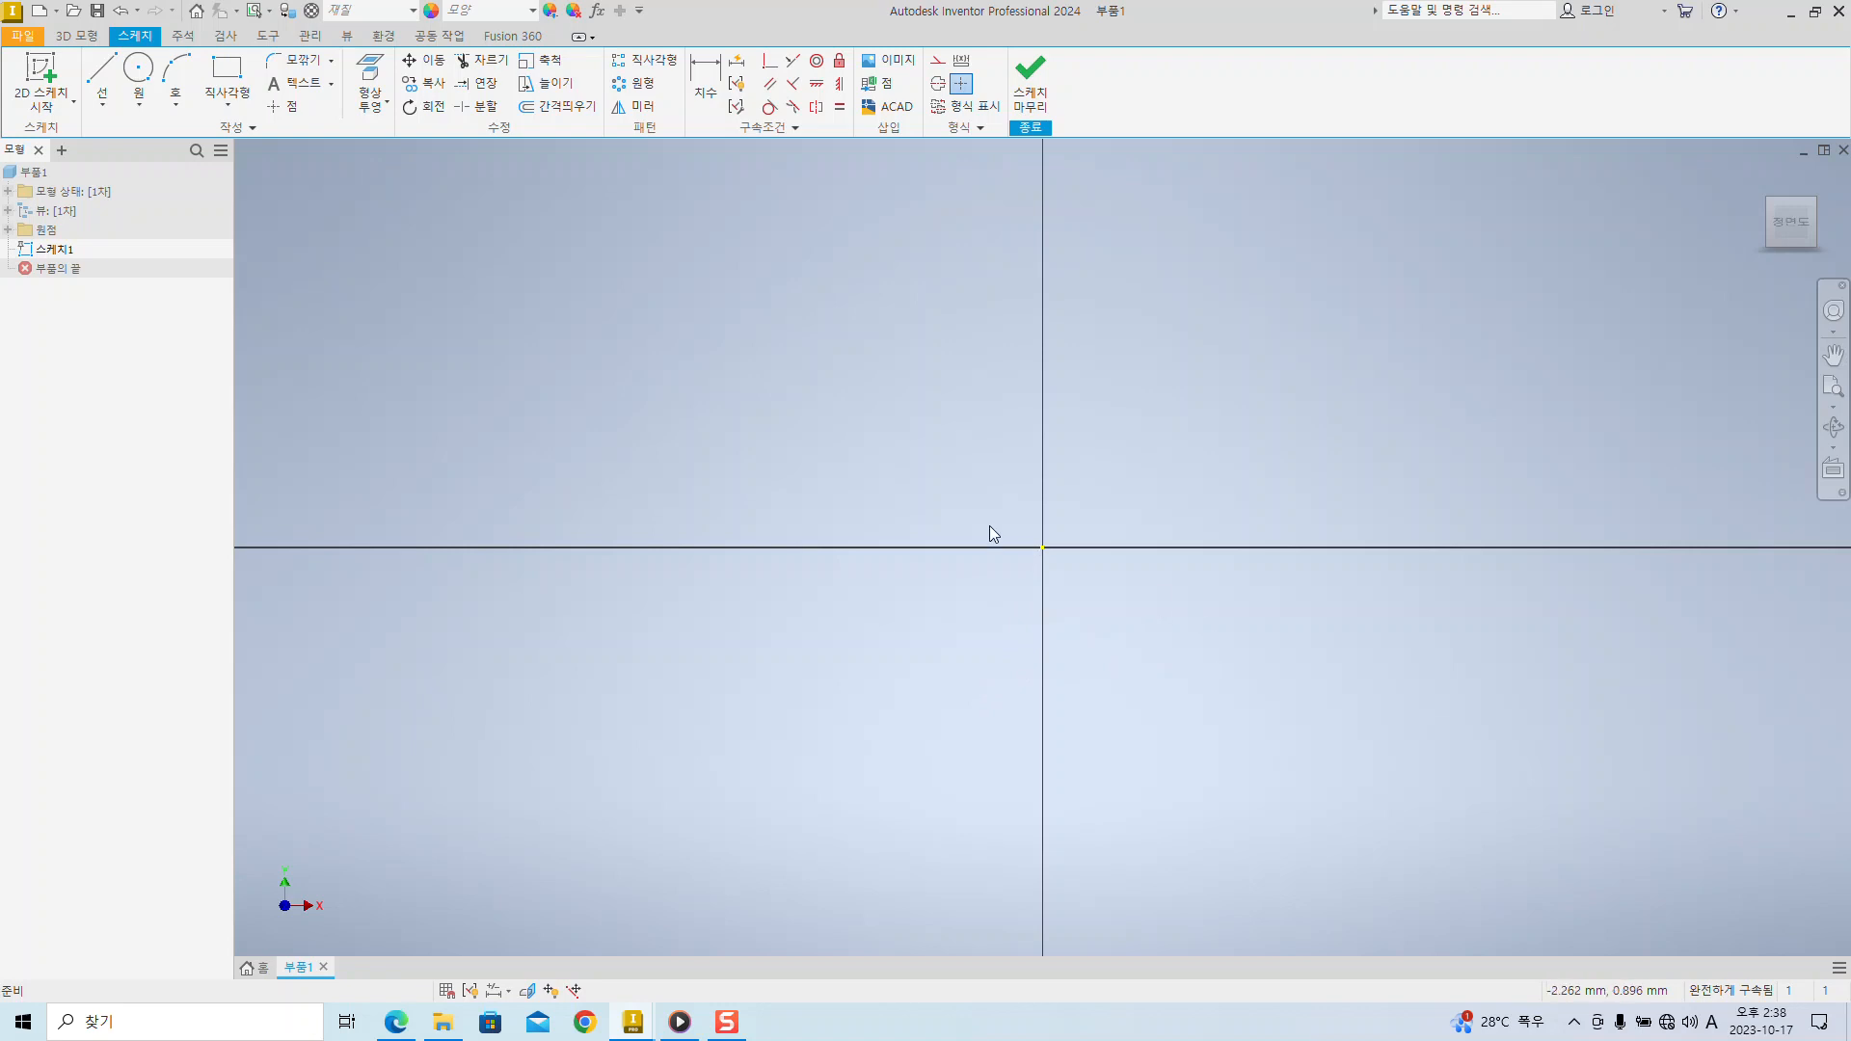
{"action": "middle_click_drag", "start_coordinate": [1541, 322], "coordinate": [1484, 342]}
{"action": "middle_click_drag", "start_coordinate": [1008, 395], "coordinate": [1064, 353]}
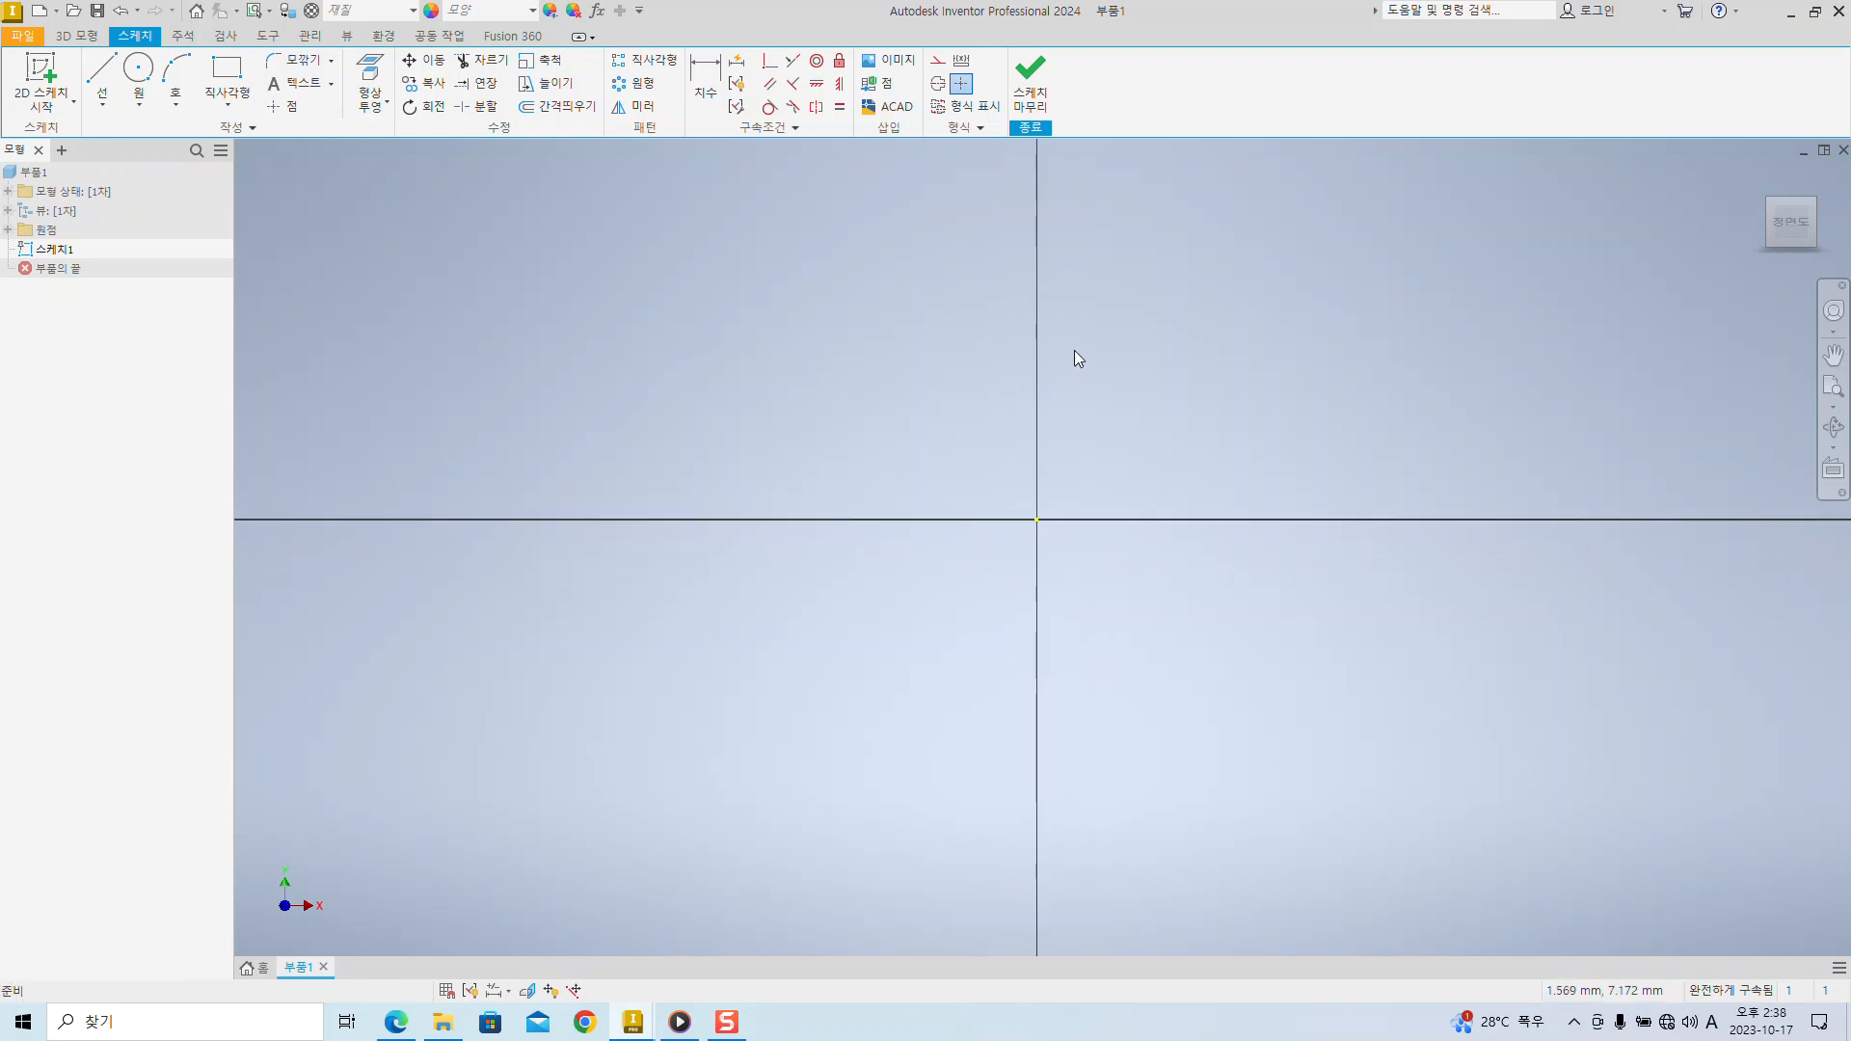
{"action": "middle_click_drag", "start_coordinate": [1215, 417], "coordinate": [1189, 400]}
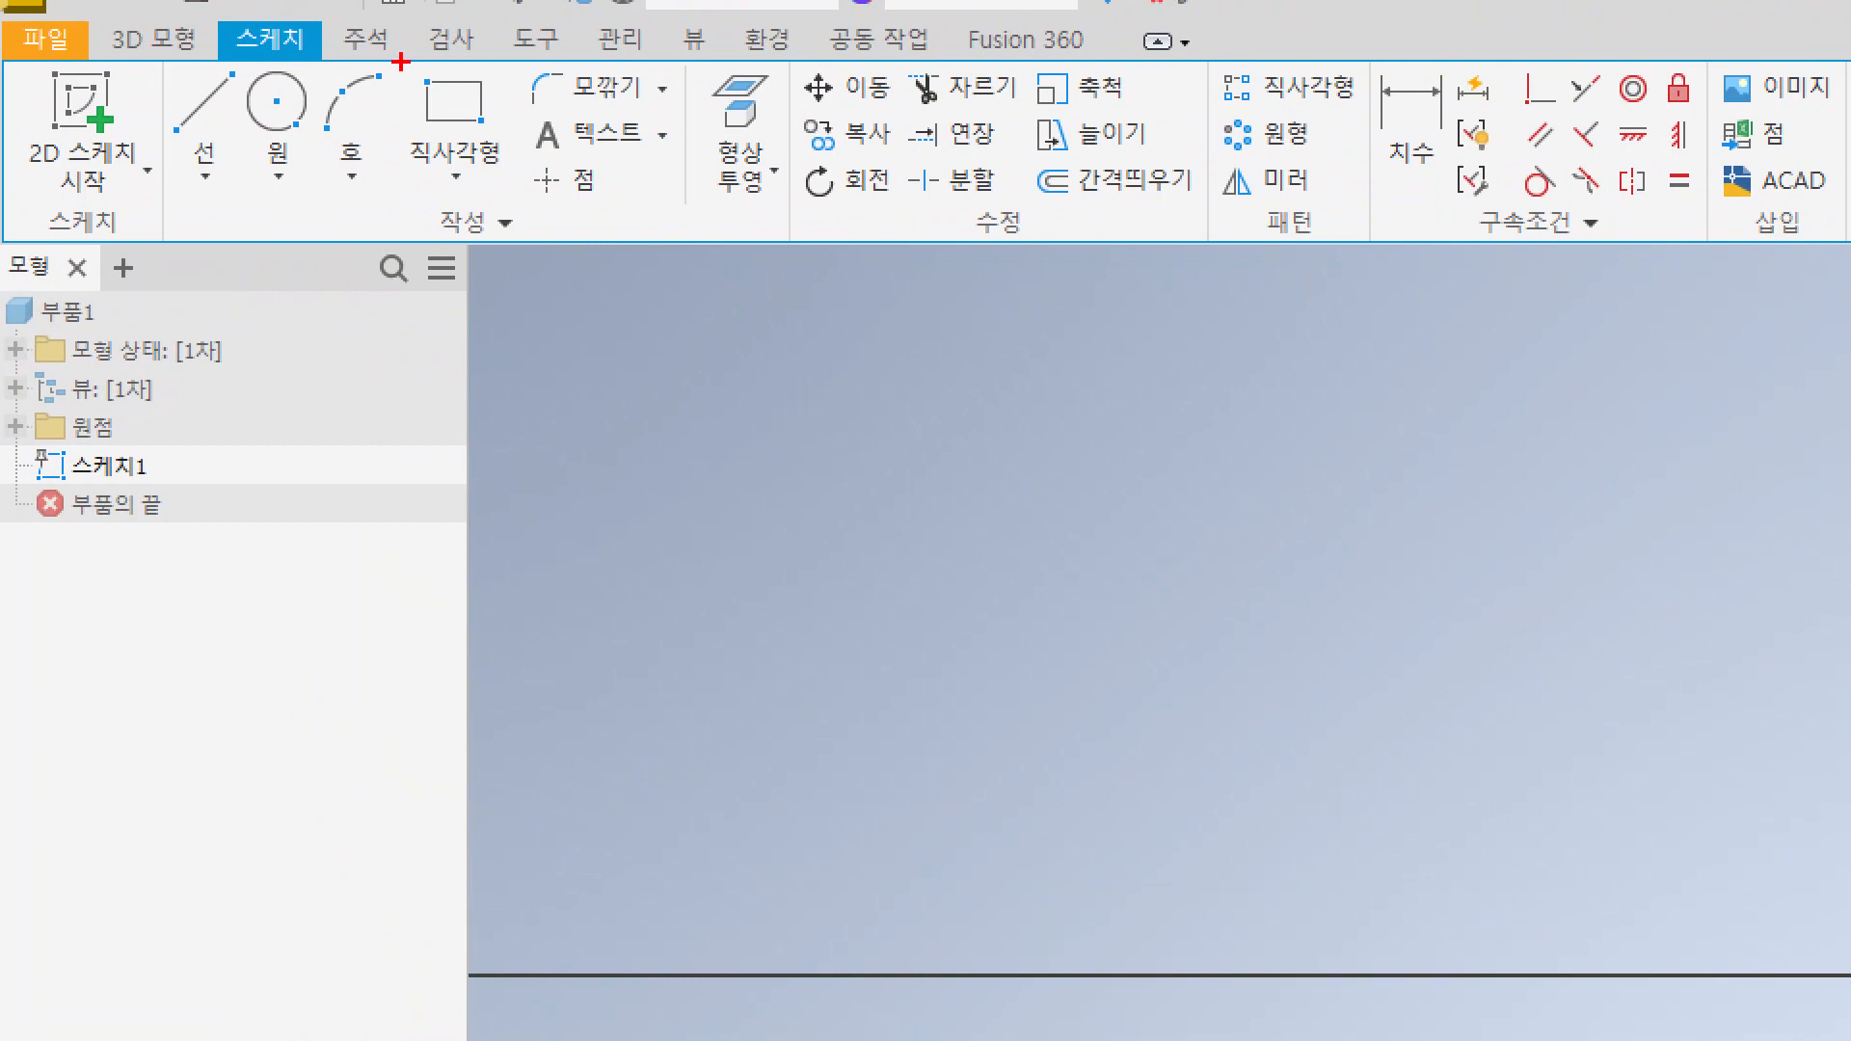
{"action": "left_click_drag", "start_coordinate": [392, 63], "coordinate": [546, 212]}
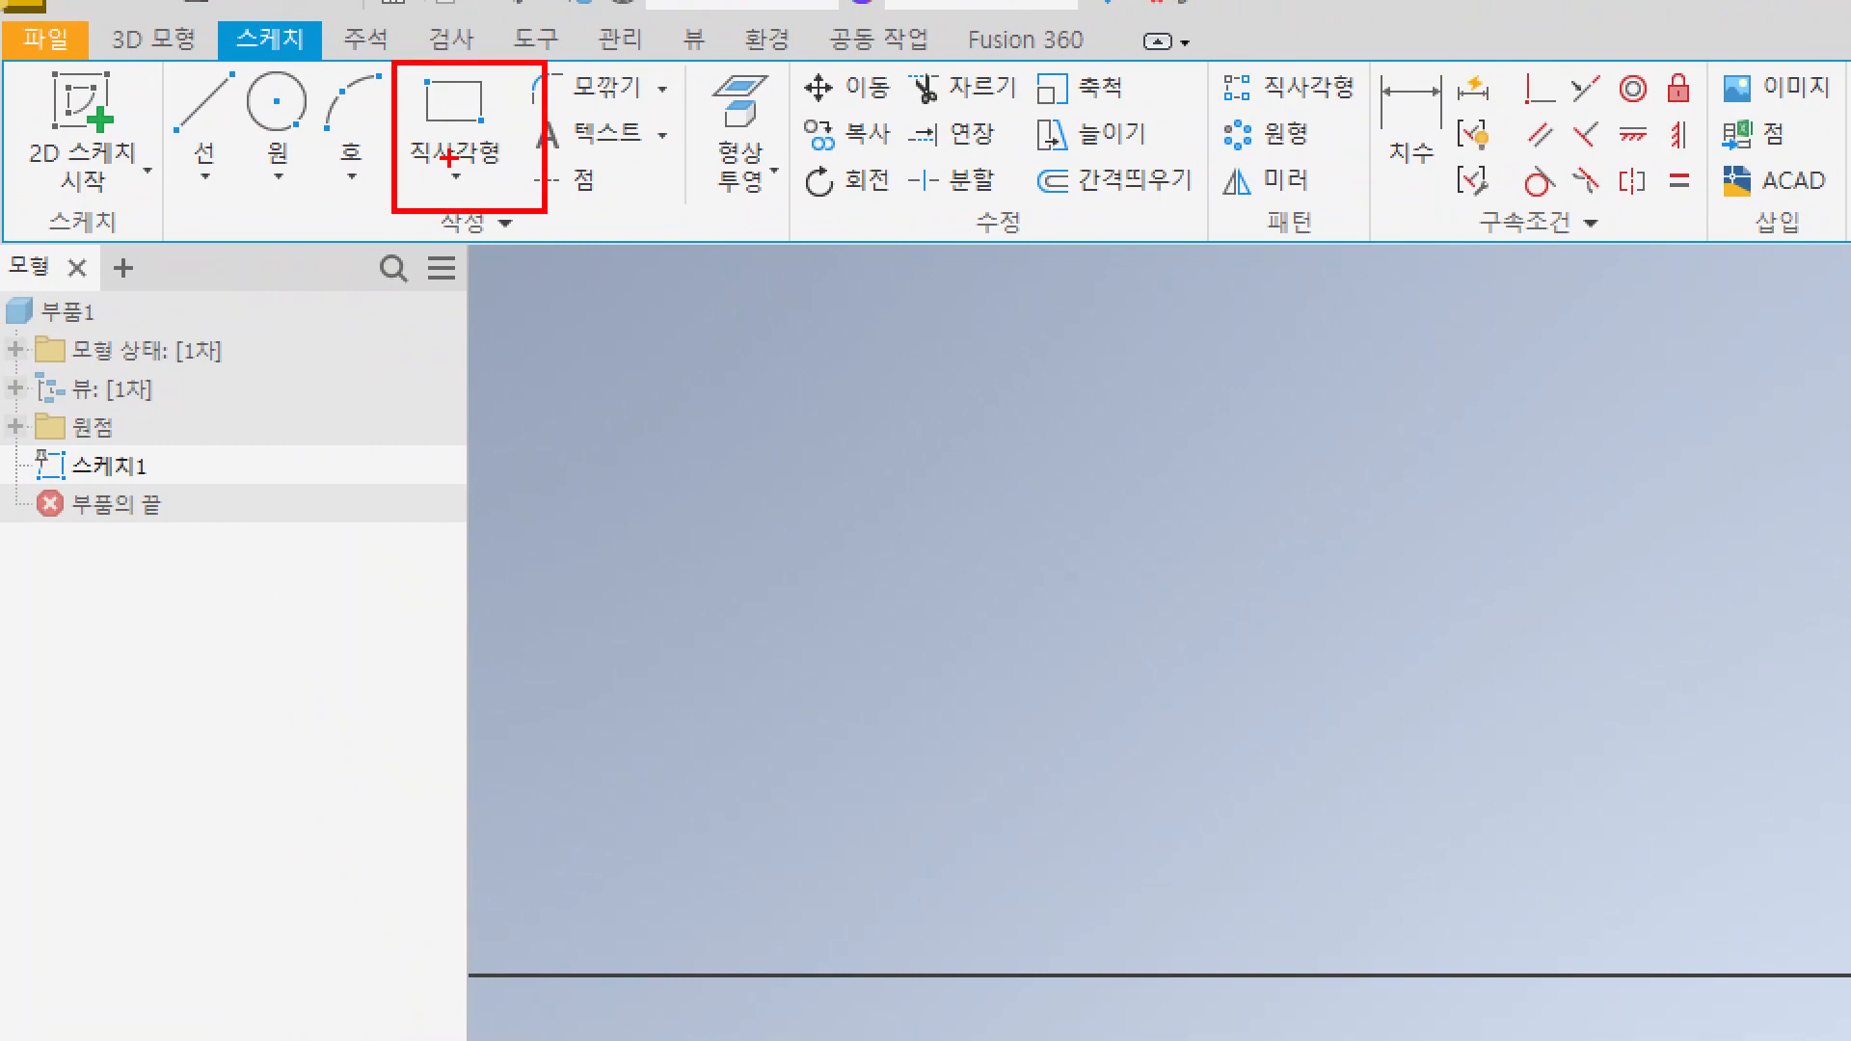
{"action": "mouse_move", "coordinate": [417, 151]}
{"action": "left_mouse_down"}
{"action": "mouse_move", "coordinate": [487, 202]}
{"action": "mouse_move", "coordinate": [637, 496]}
{"action": "left_mouse_up"}
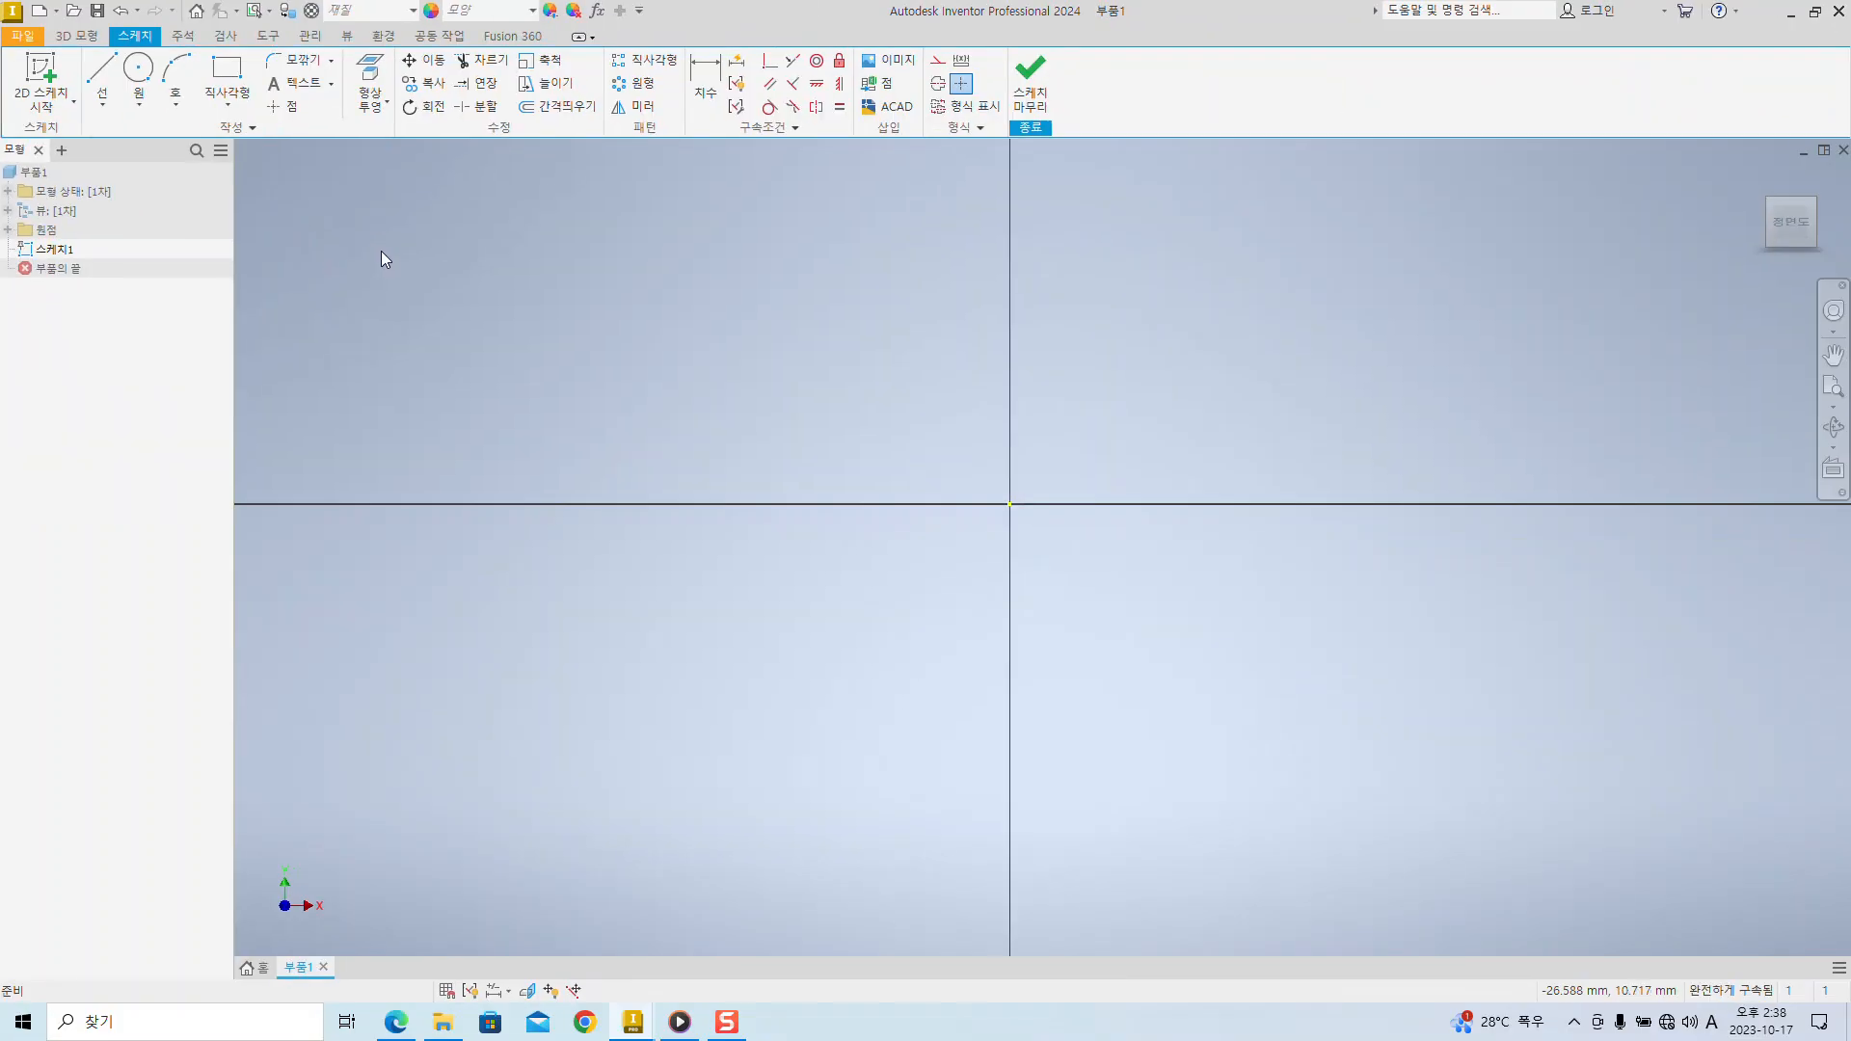
- Draw a two-point center rectangle centred on the sketch origin, 50 mm wide and about 9.4 mm high
{"action": "left_click", "coordinate": [455, 176]}
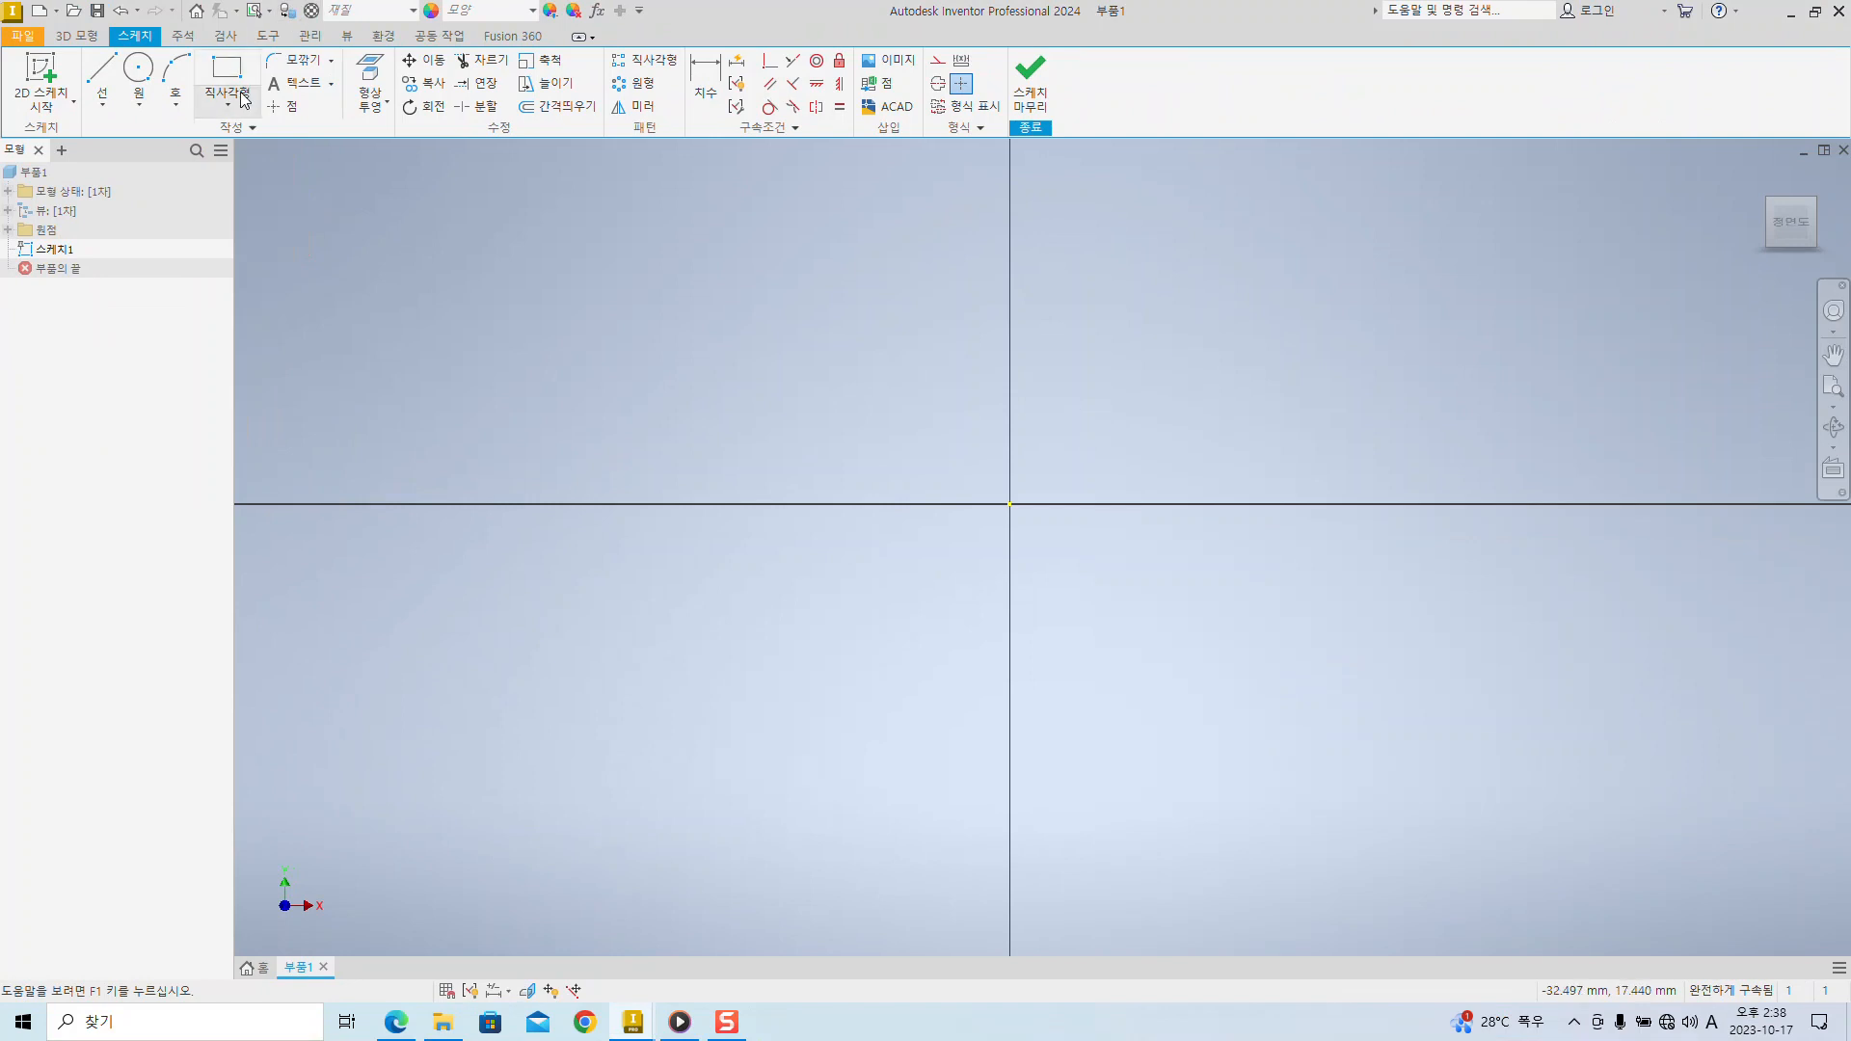
{"action": "left_click", "coordinate": [482, 115]}
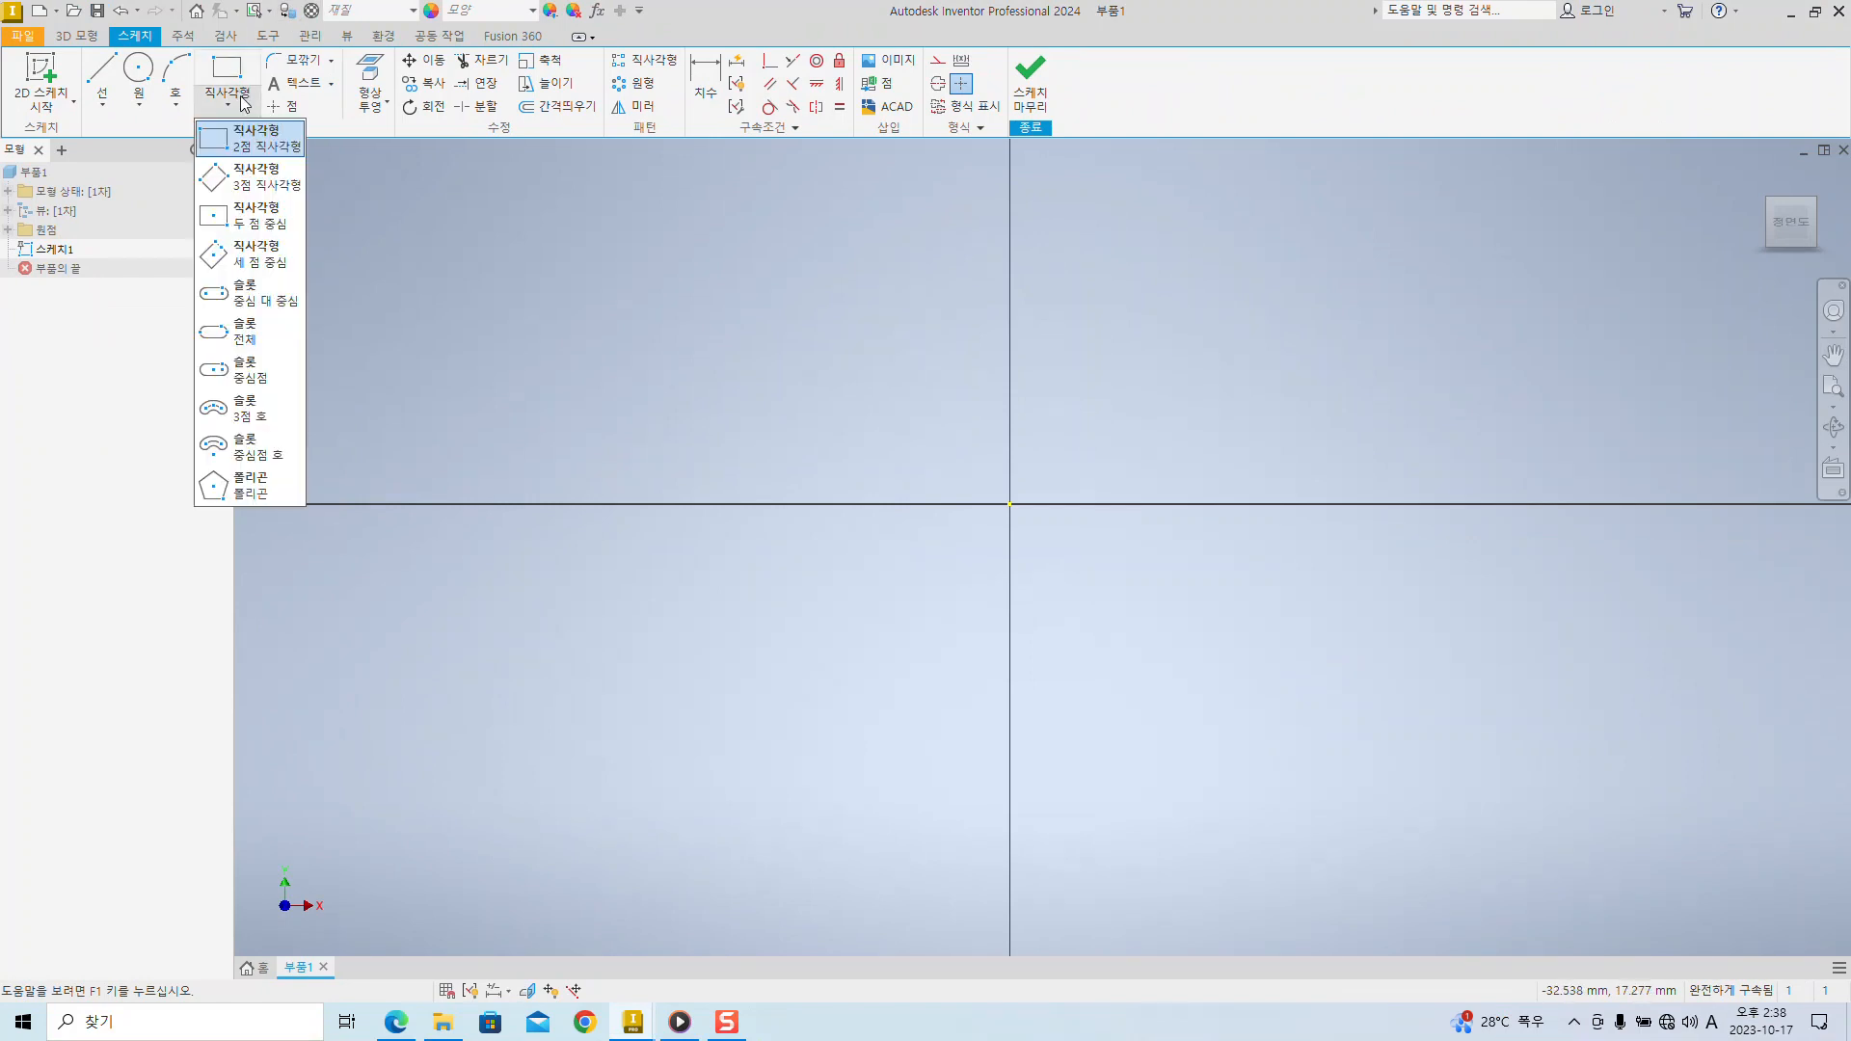
{"action": "left_click", "coordinate": [231, 222]}
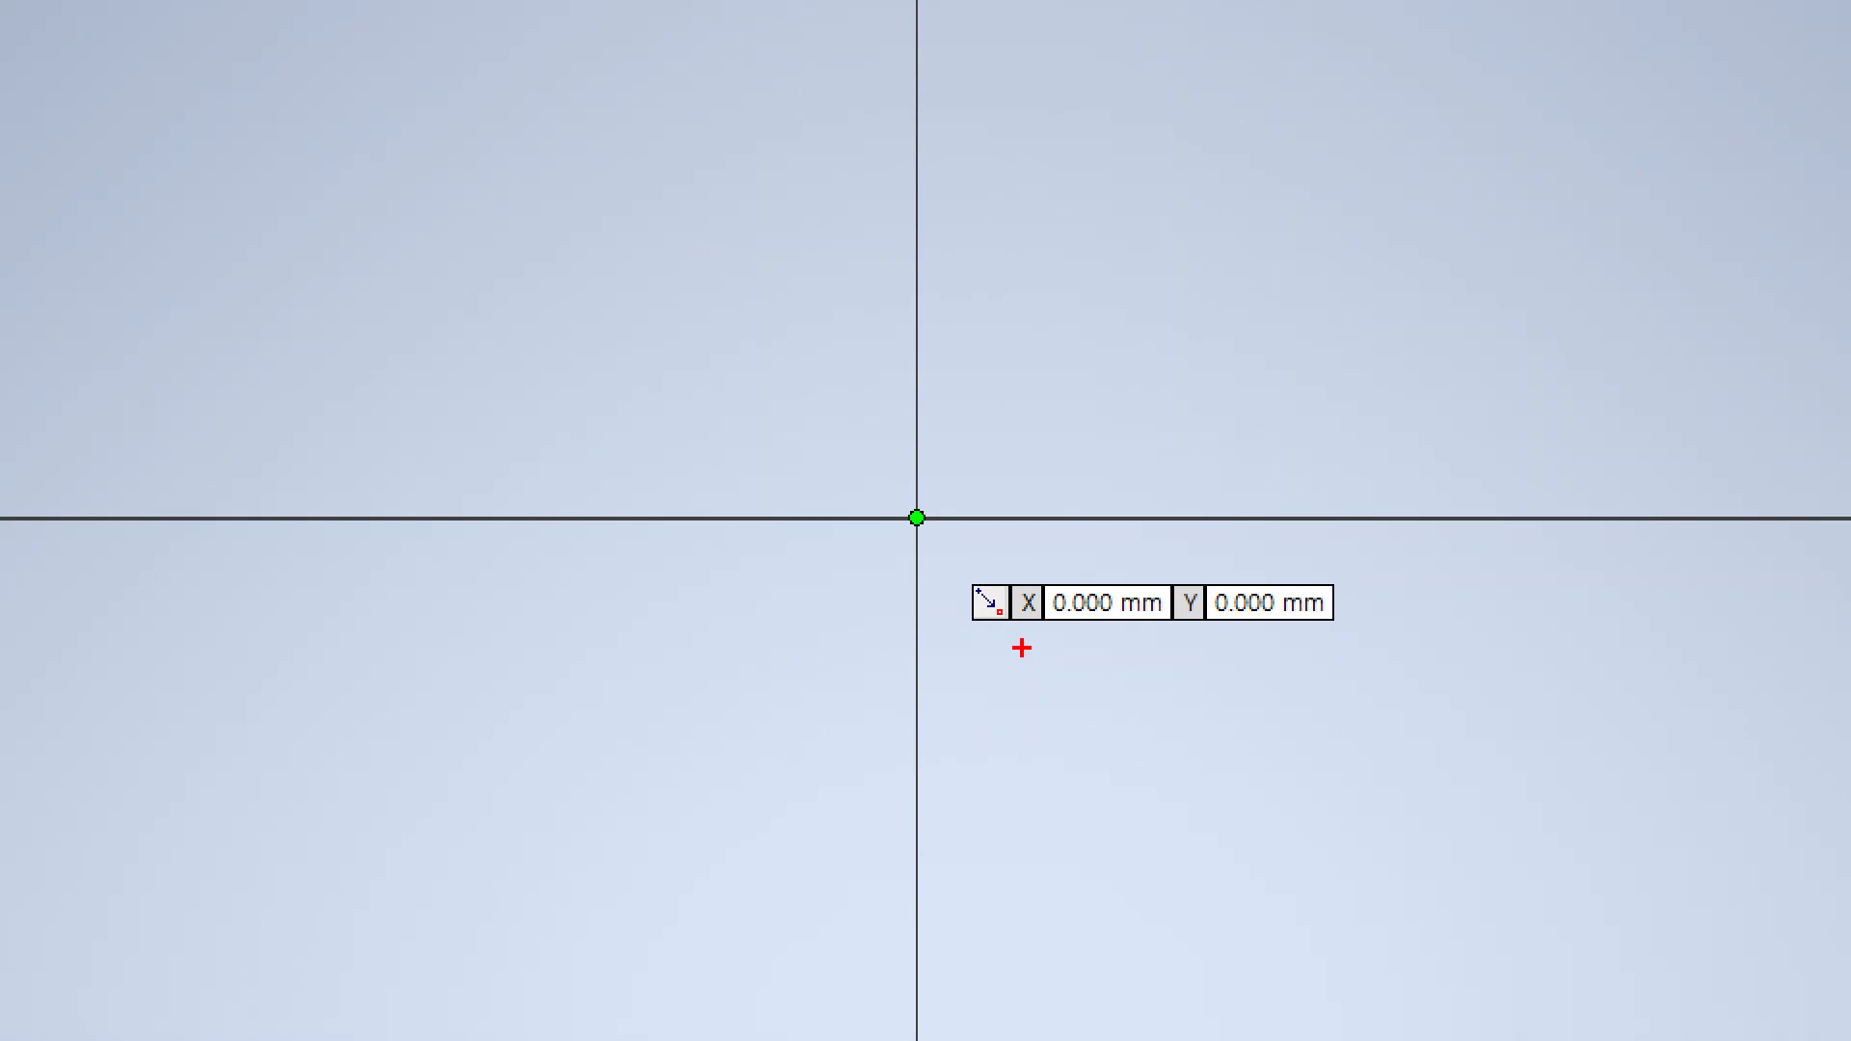
{"action": "left_click_drag", "start_coordinate": [1008, 636], "coordinate": [1363, 636]}
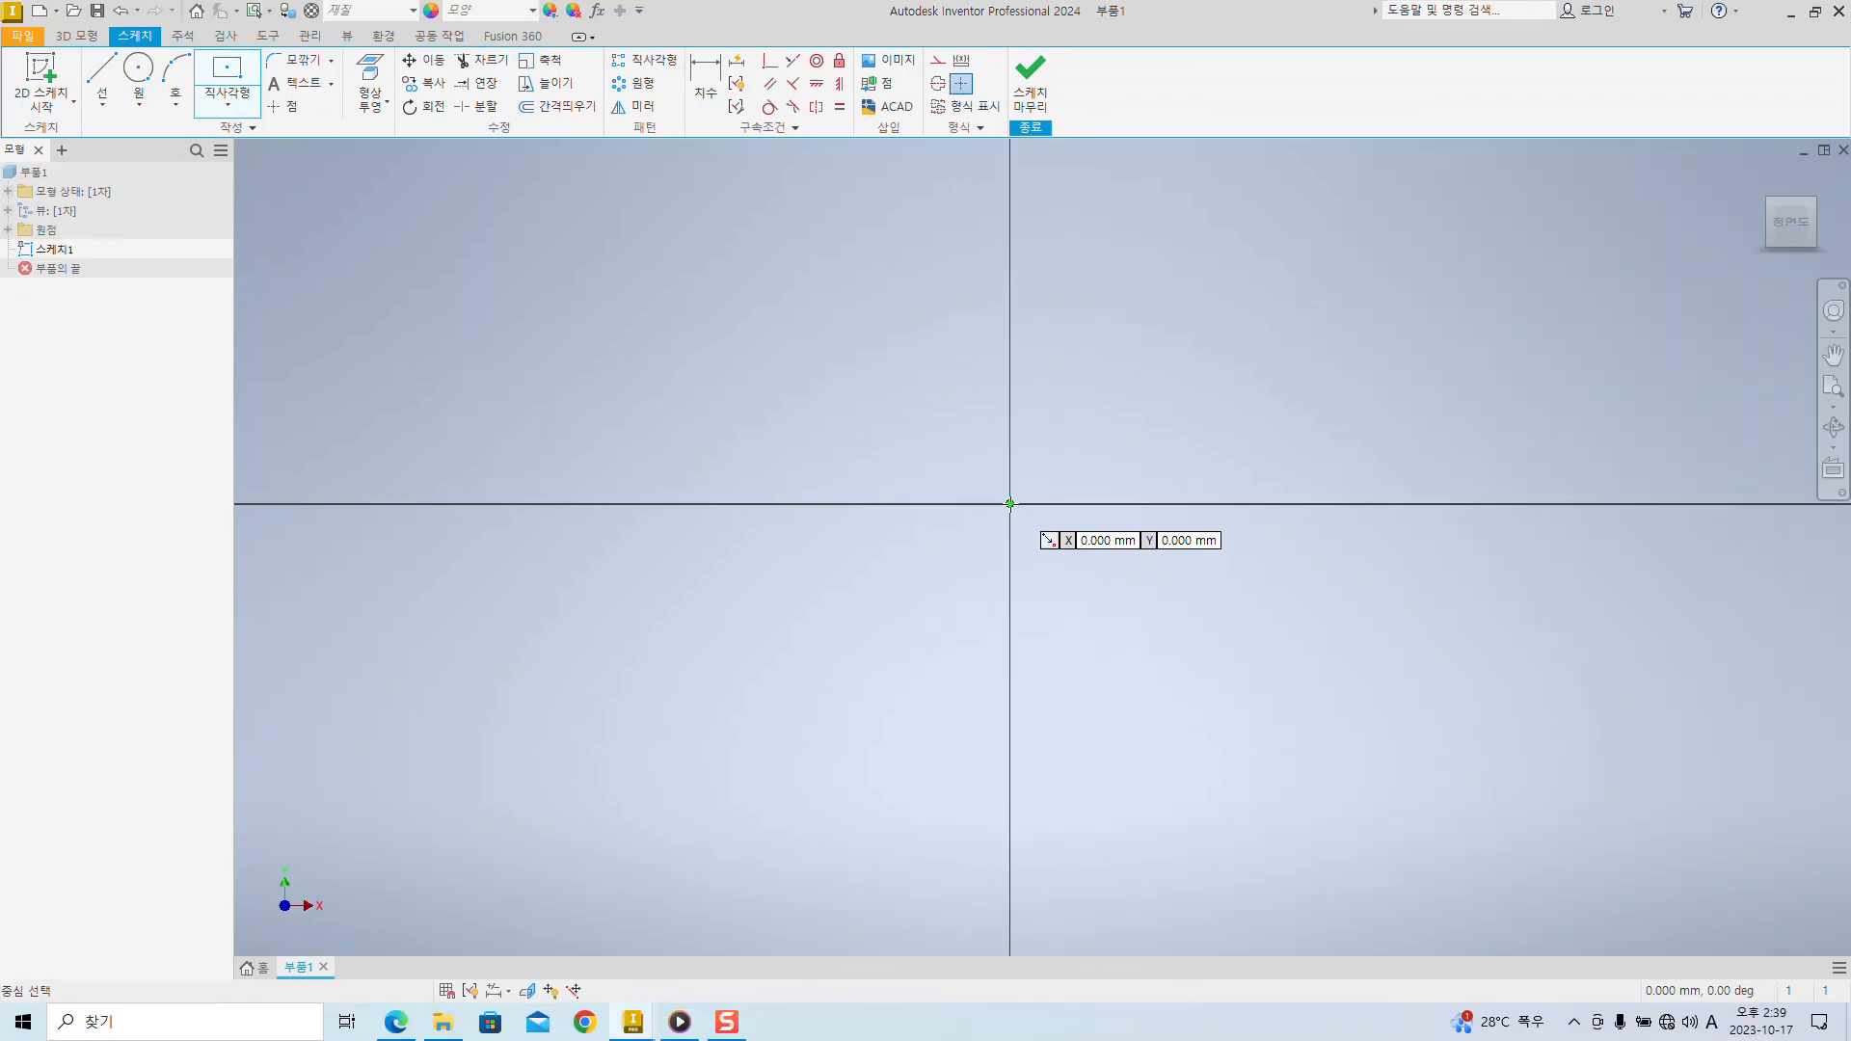
{"action": "left_click", "coordinate": [1009, 502]}
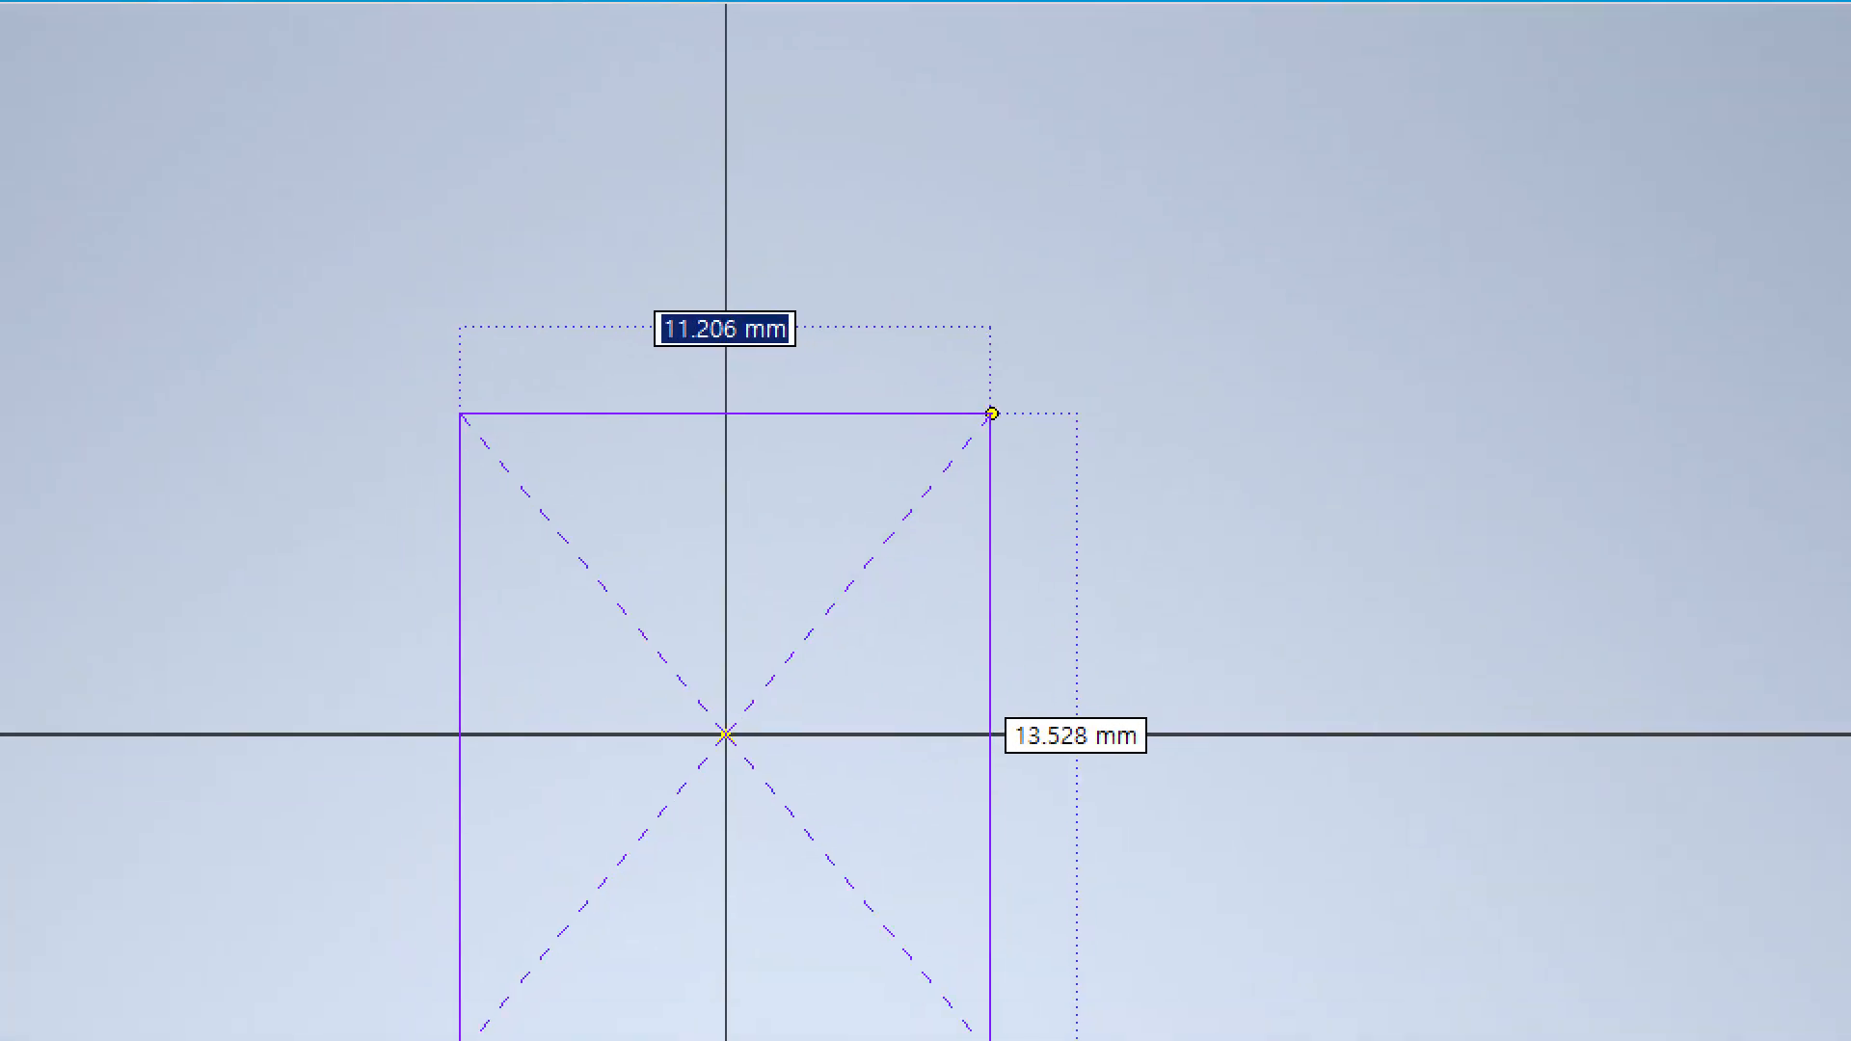
{"action": "mouse_move", "coordinate": [681, 299]}
{"action": "left_mouse_down"}
{"action": "mouse_move", "coordinate": [854, 300]}
{"action": "mouse_move", "coordinate": [1066, 194]}
{"action": "mouse_move", "coordinate": [1252, 58]}
{"action": "mouse_move", "coordinate": [1171, 74]}
{"action": "left_mouse_up"}
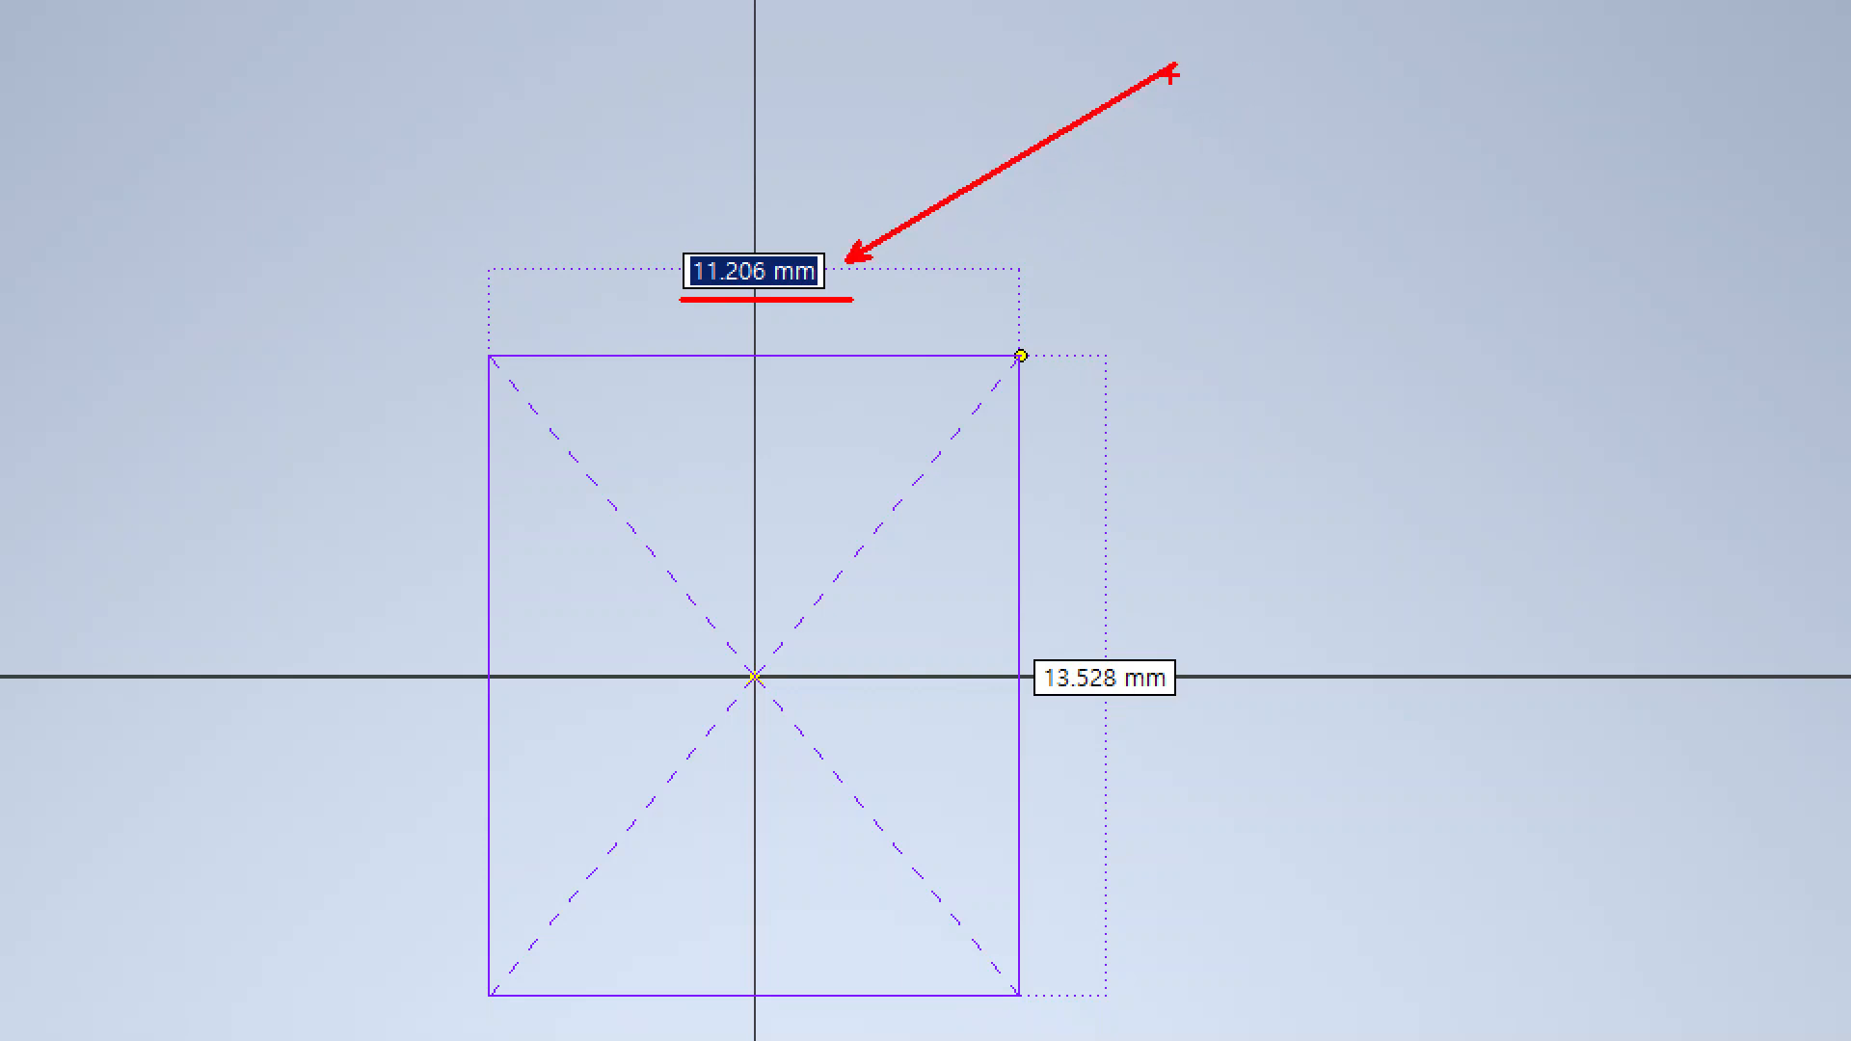
{"action": "key", "text": "Escape"}
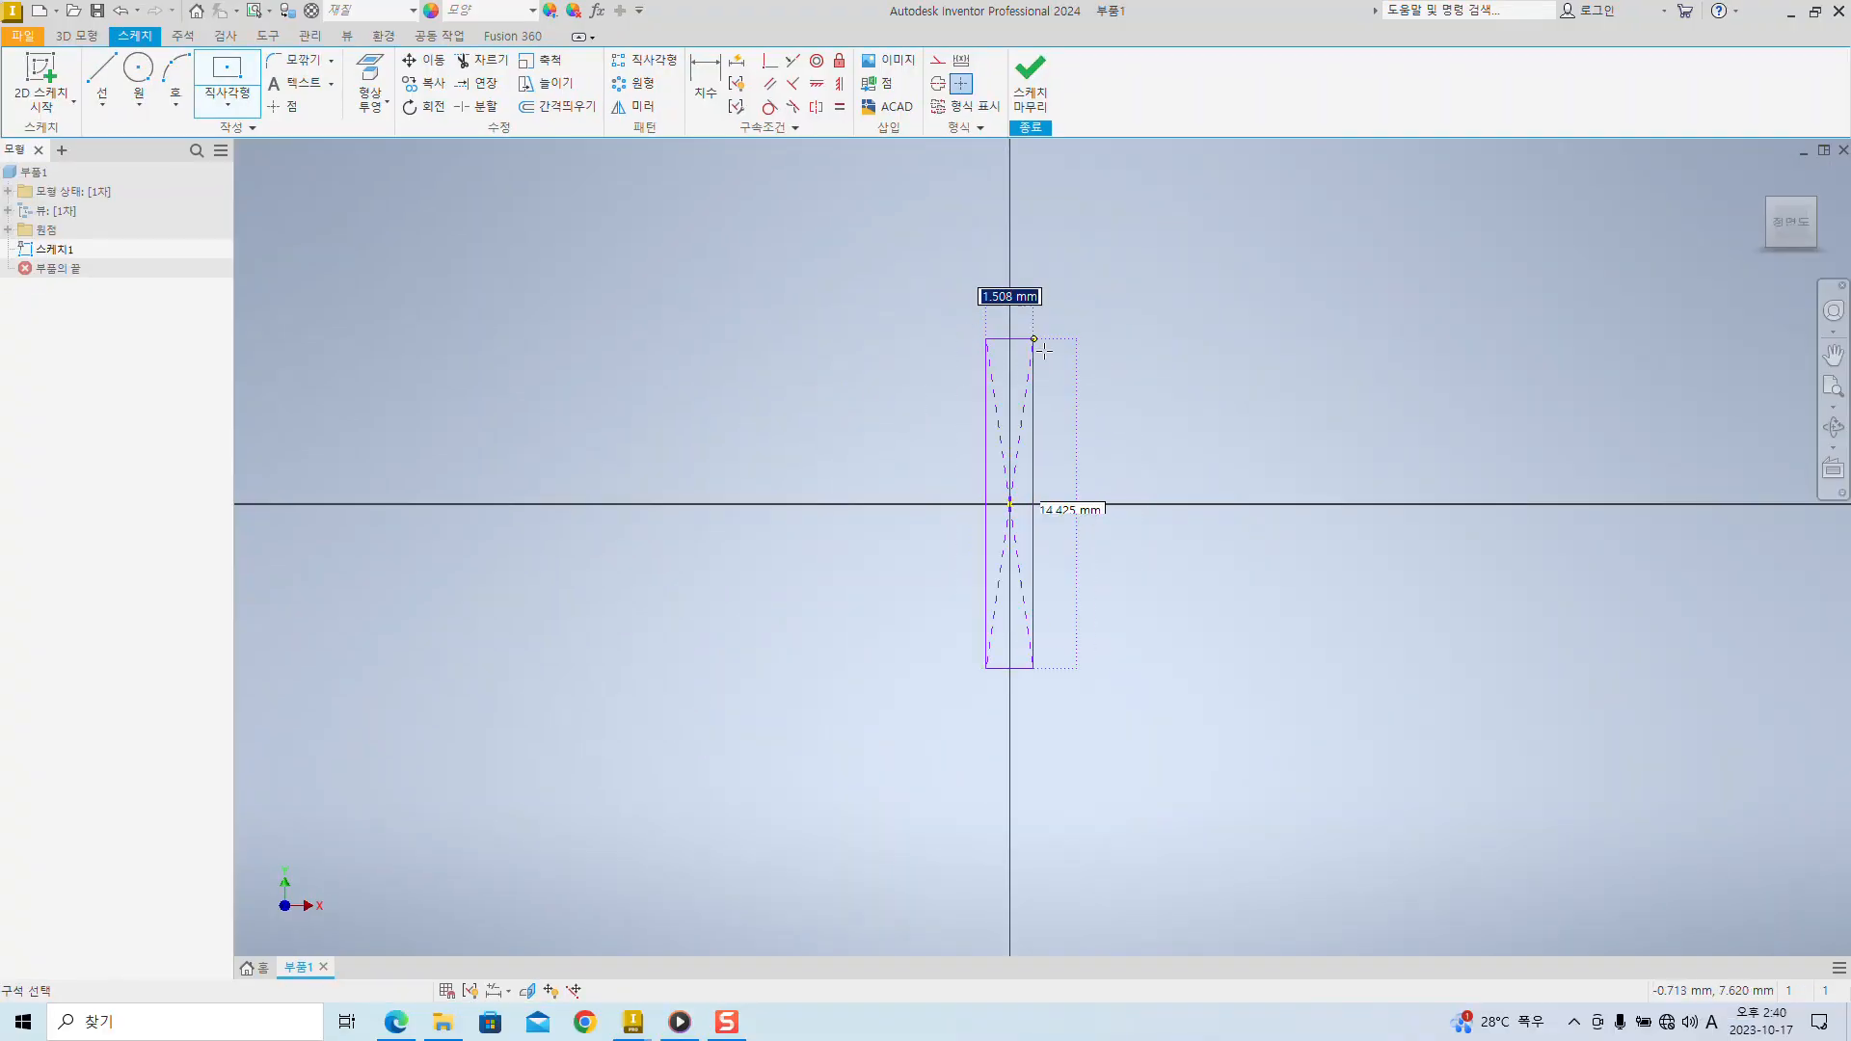
{"action": "type", "text": "50"}
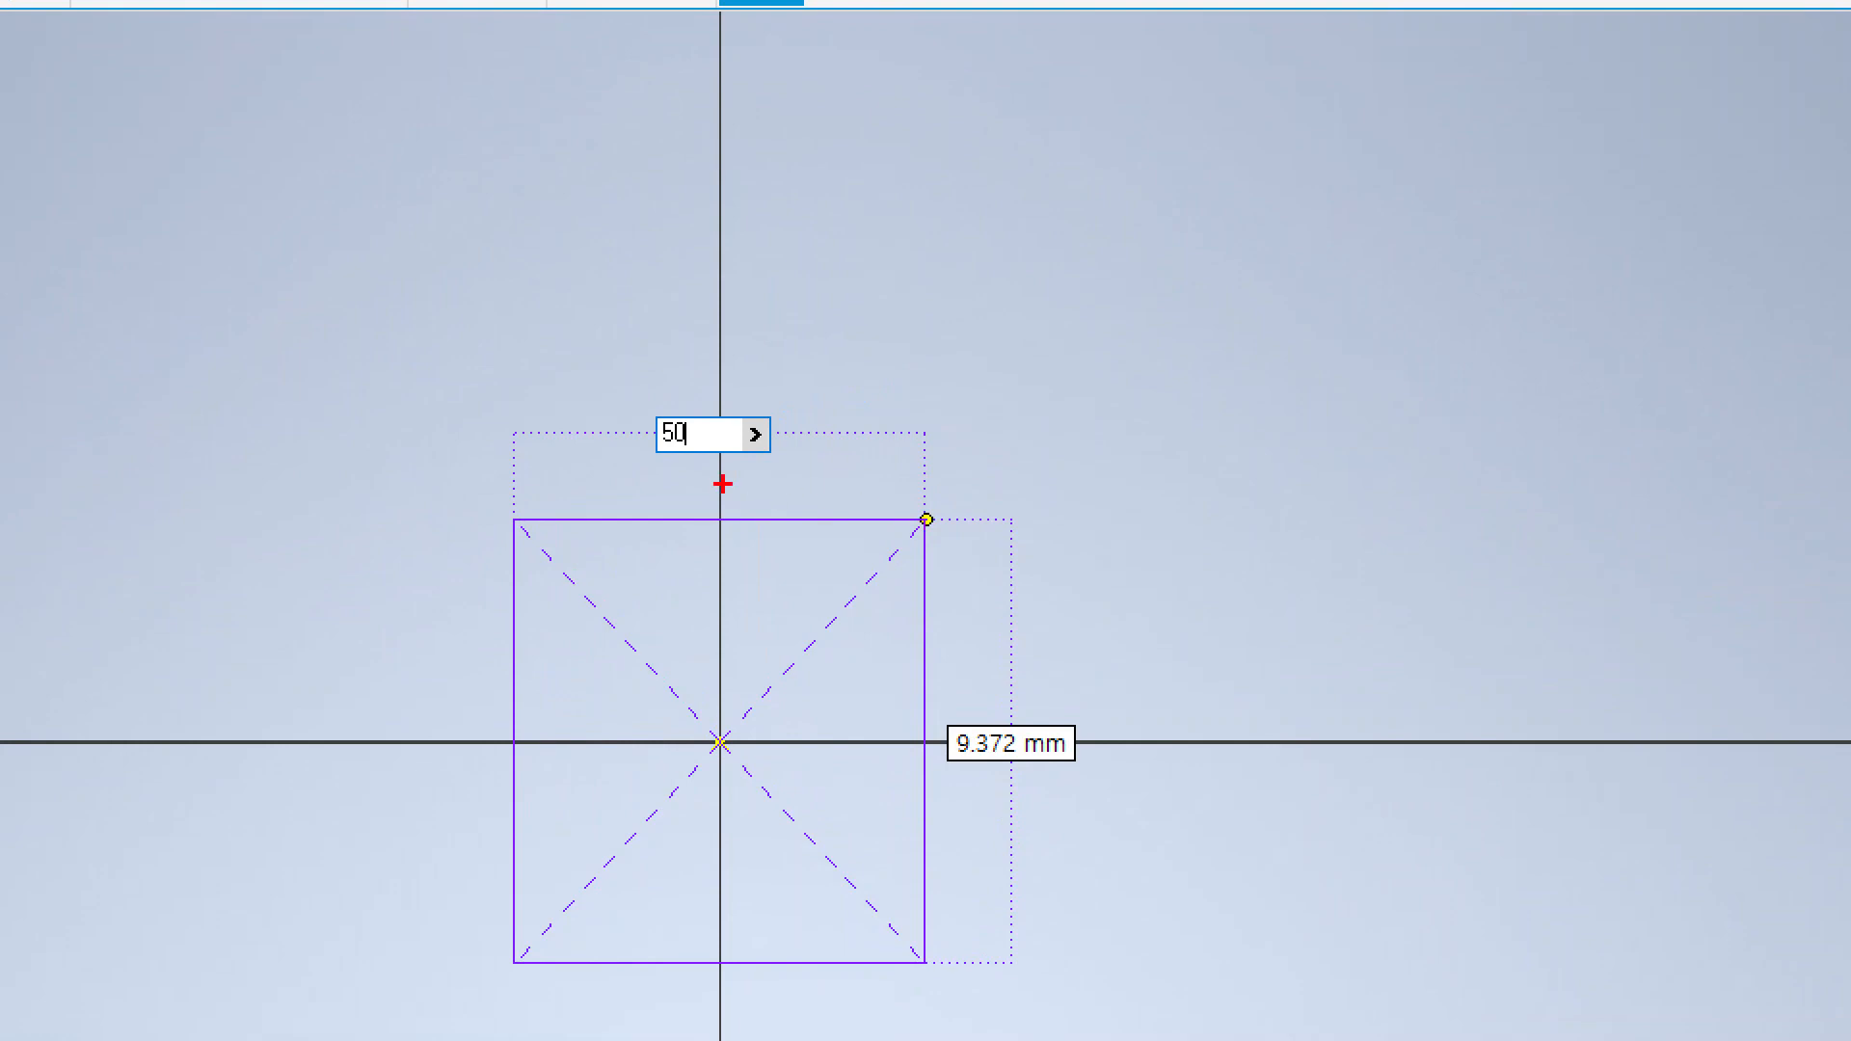
{"action": "left_click_drag", "start_coordinate": [966, 365], "coordinate": [1042, 365]}
{"action": "left_click_drag", "start_coordinate": [806, 401], "coordinate": [991, 314], "text": "ctrl+shift"}
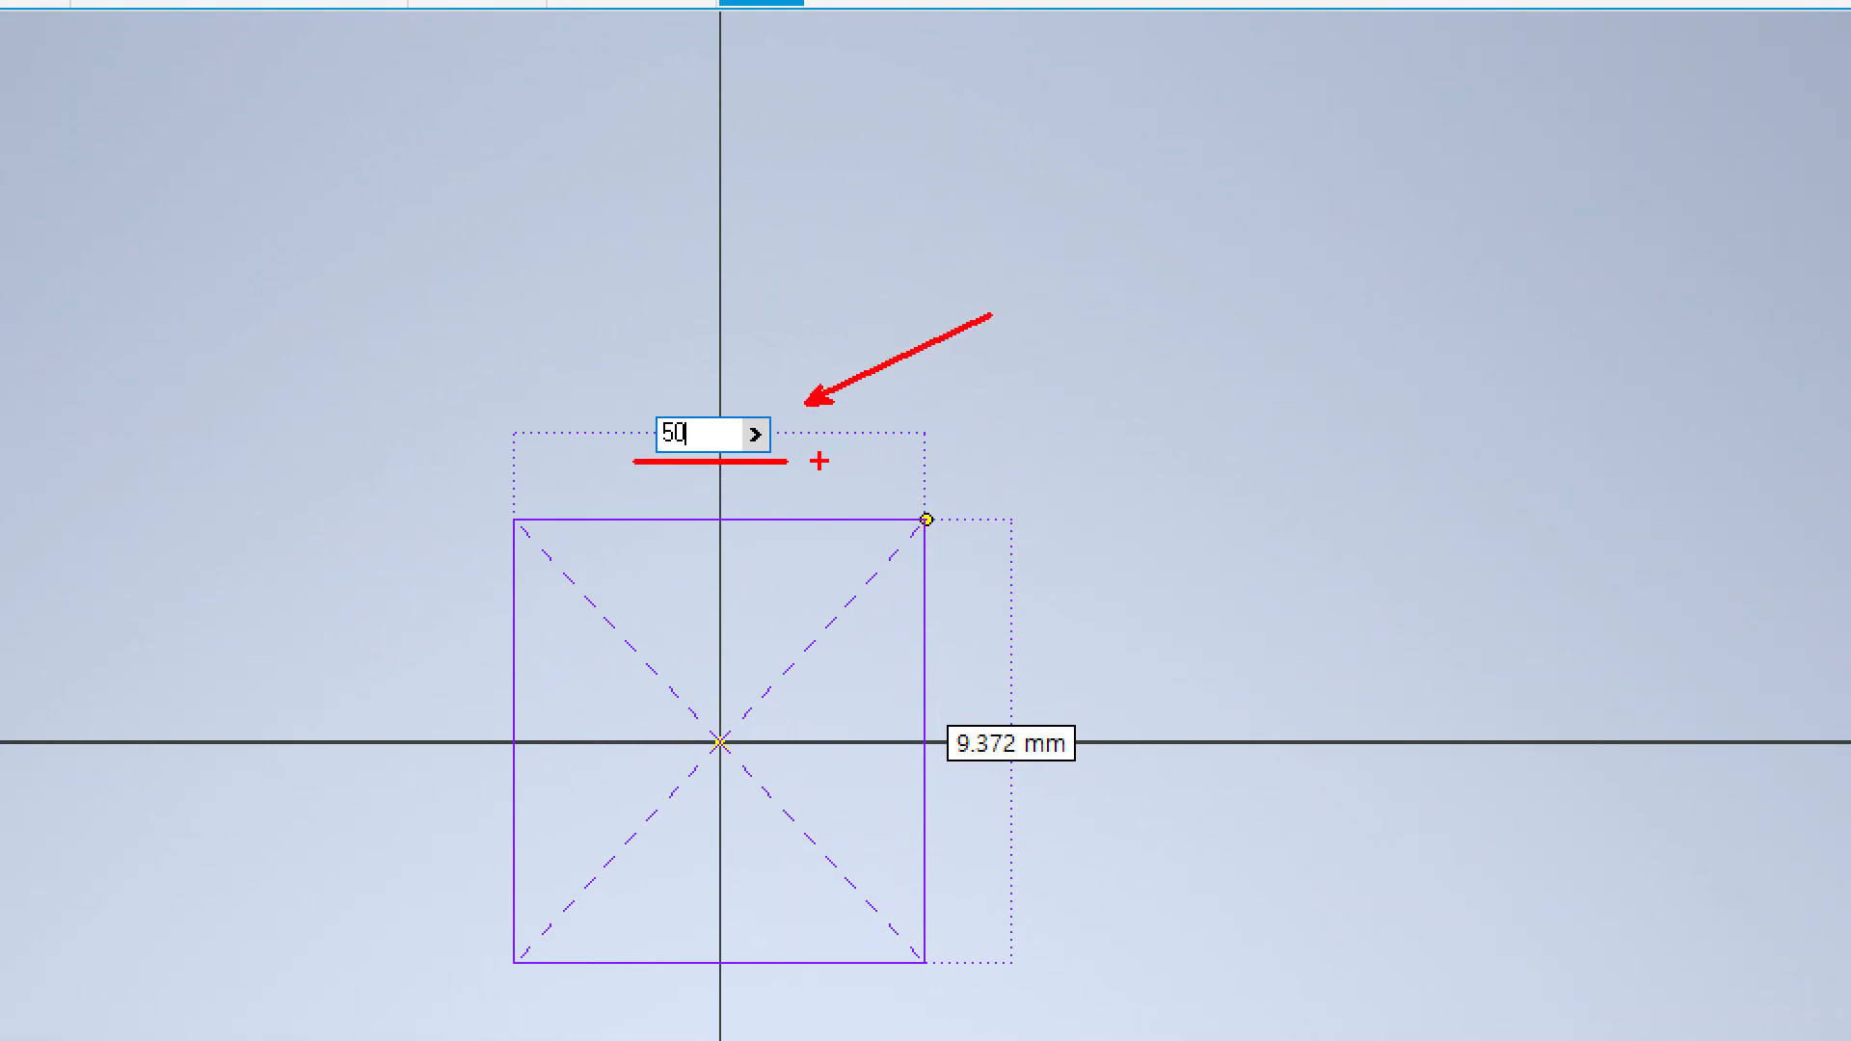
{"action": "key", "text": "Escape"}
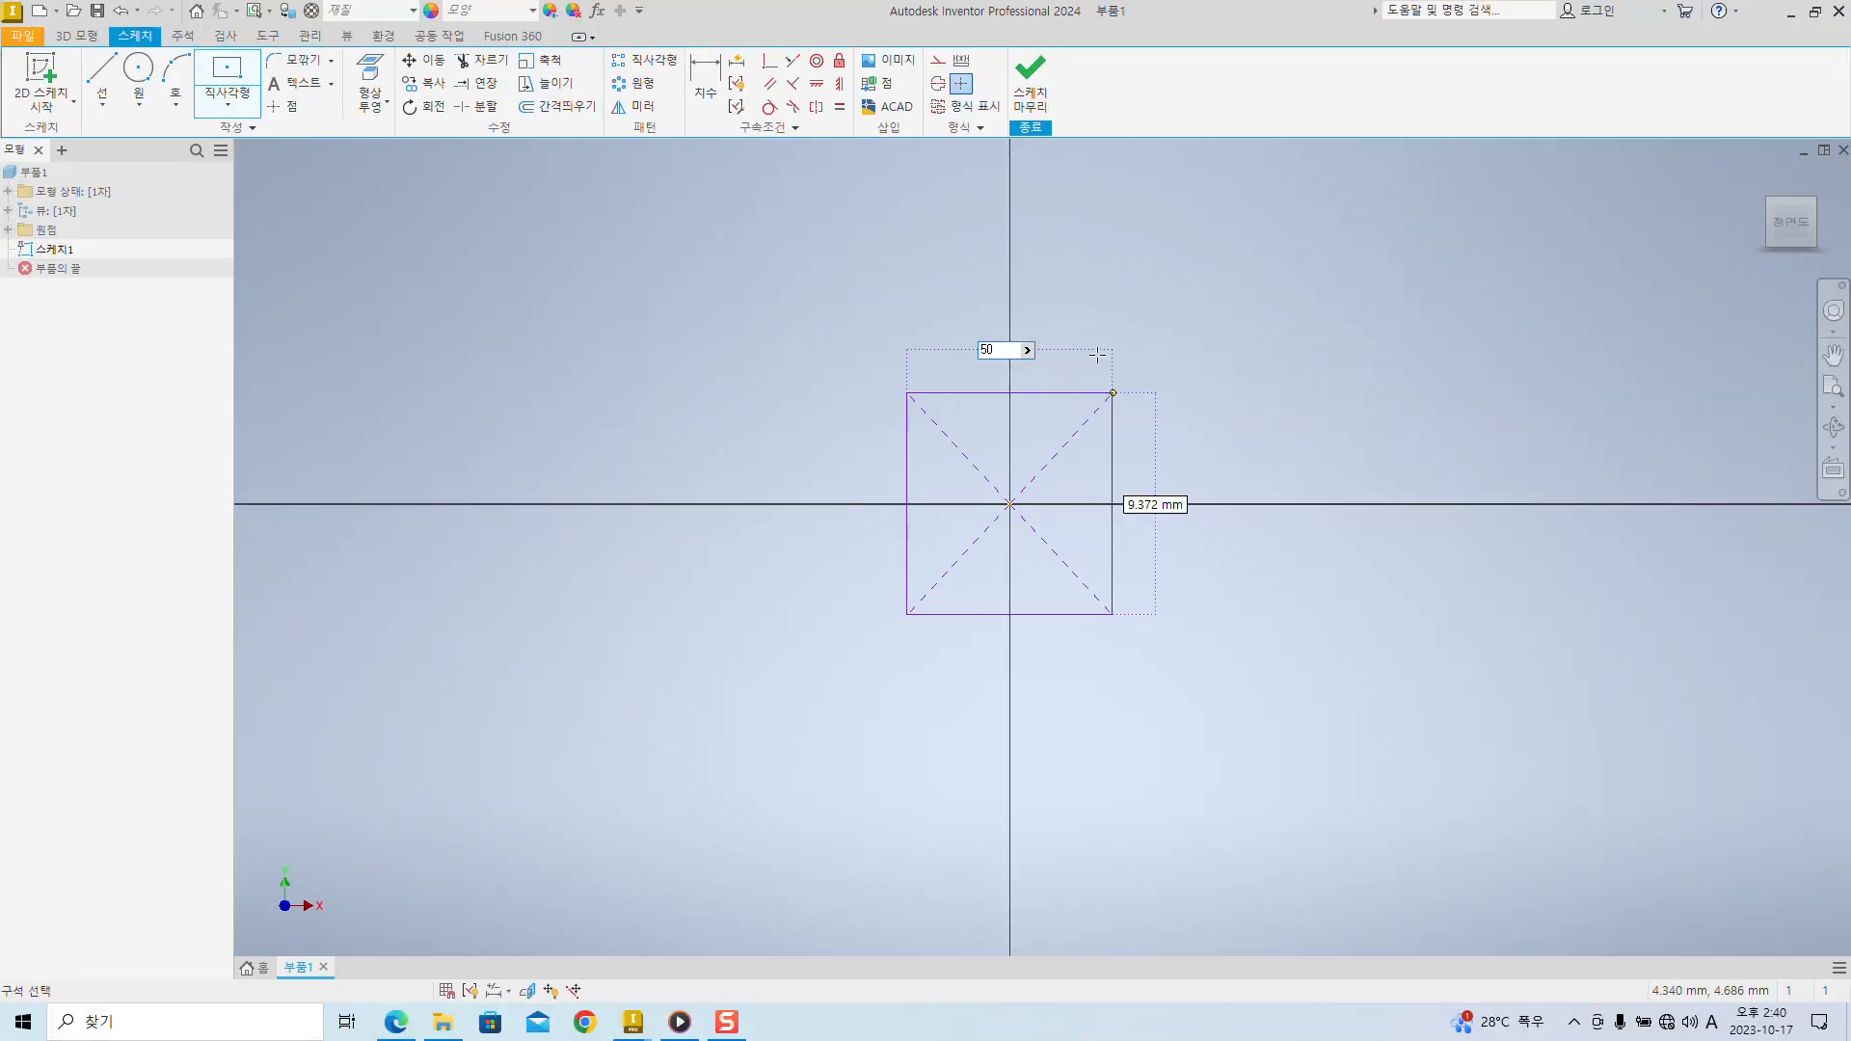
{"action": "key", "text": "Tab"}
{"action": "key", "text": "Return"}
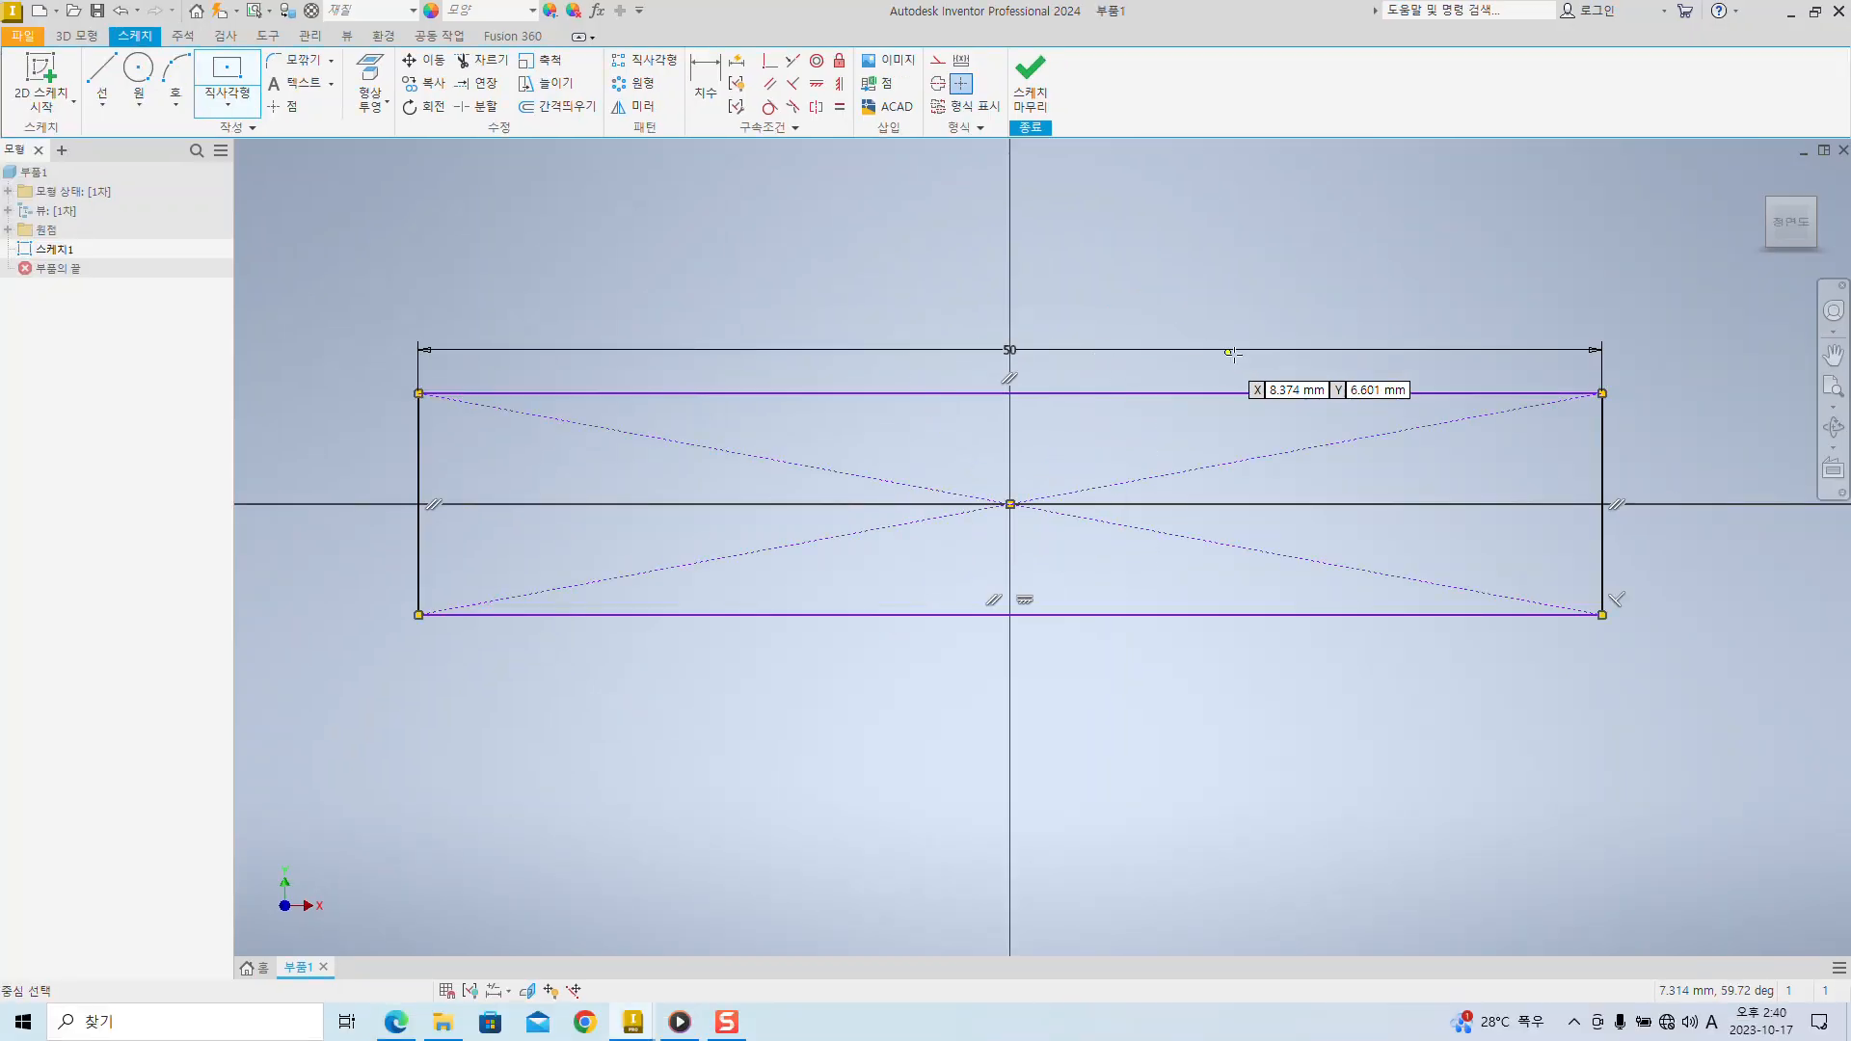
{"action": "key", "text": "Escape"}
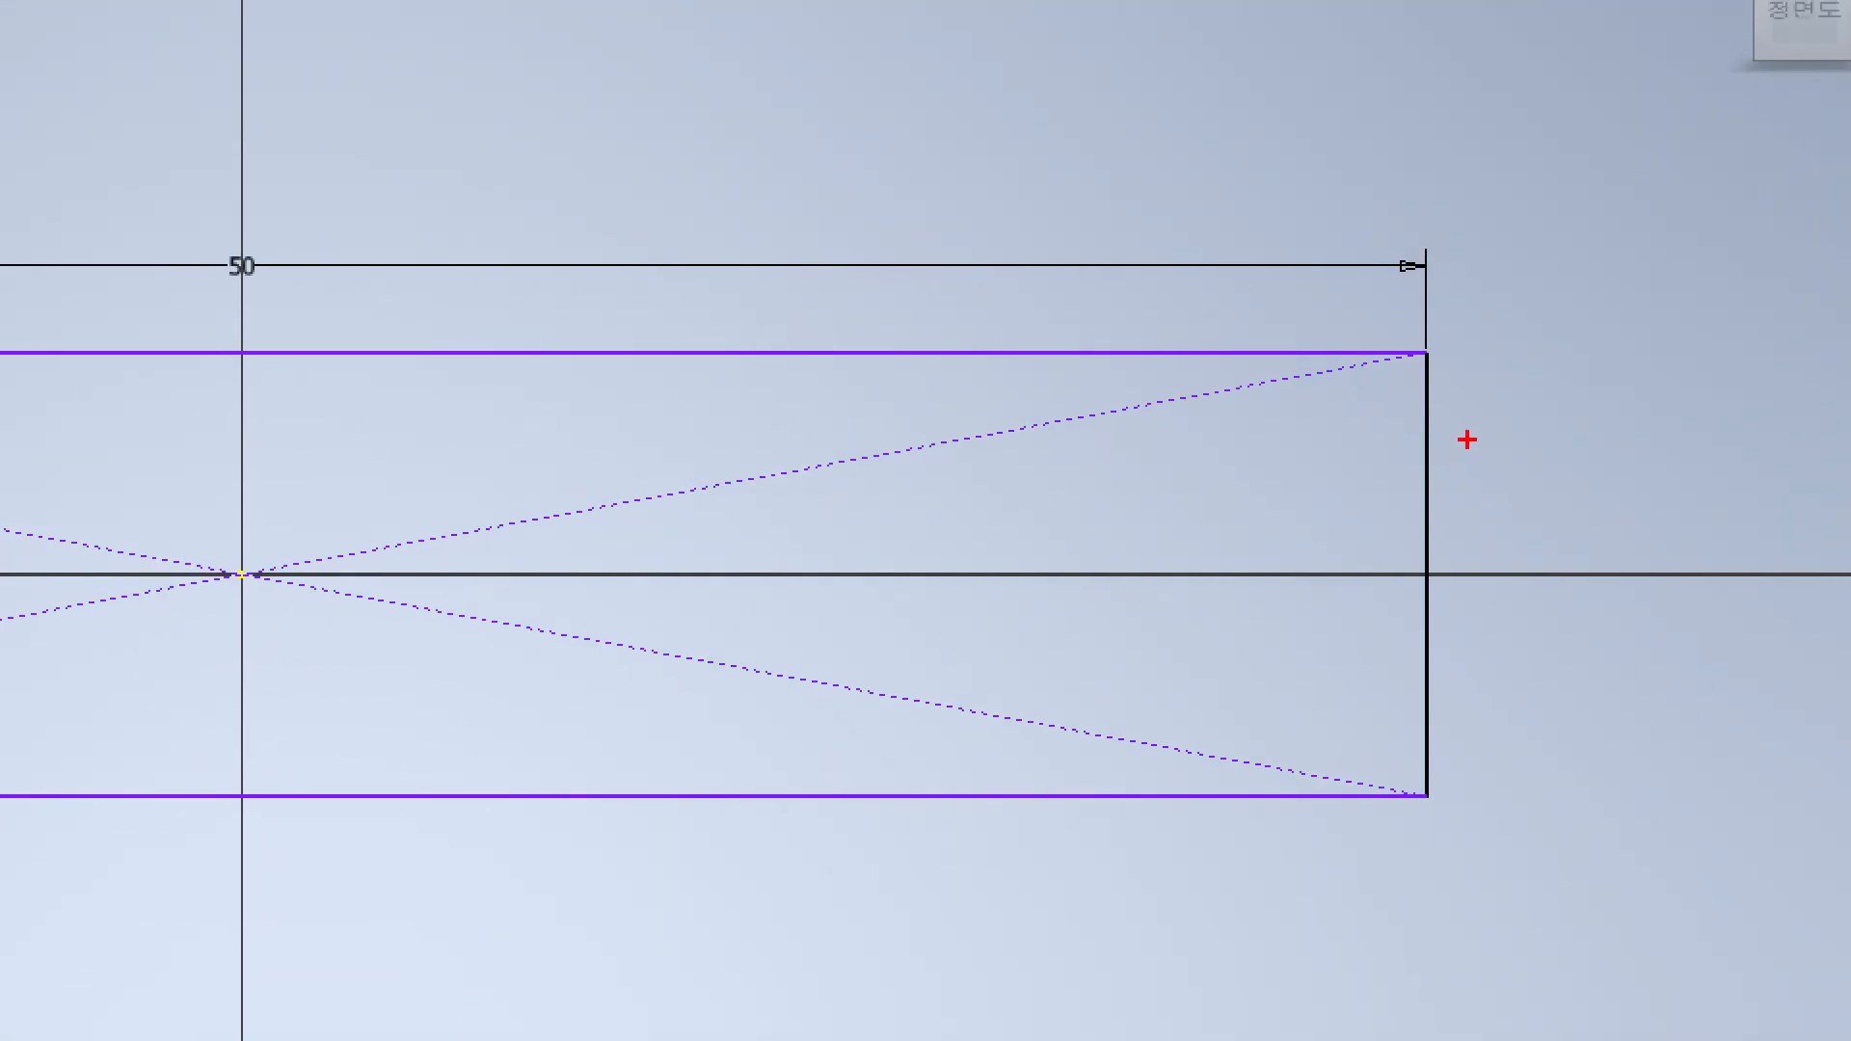
{"action": "left_click_drag", "start_coordinate": [1451, 440], "coordinate": [1706, 440], "text": "ctrl+shift"}
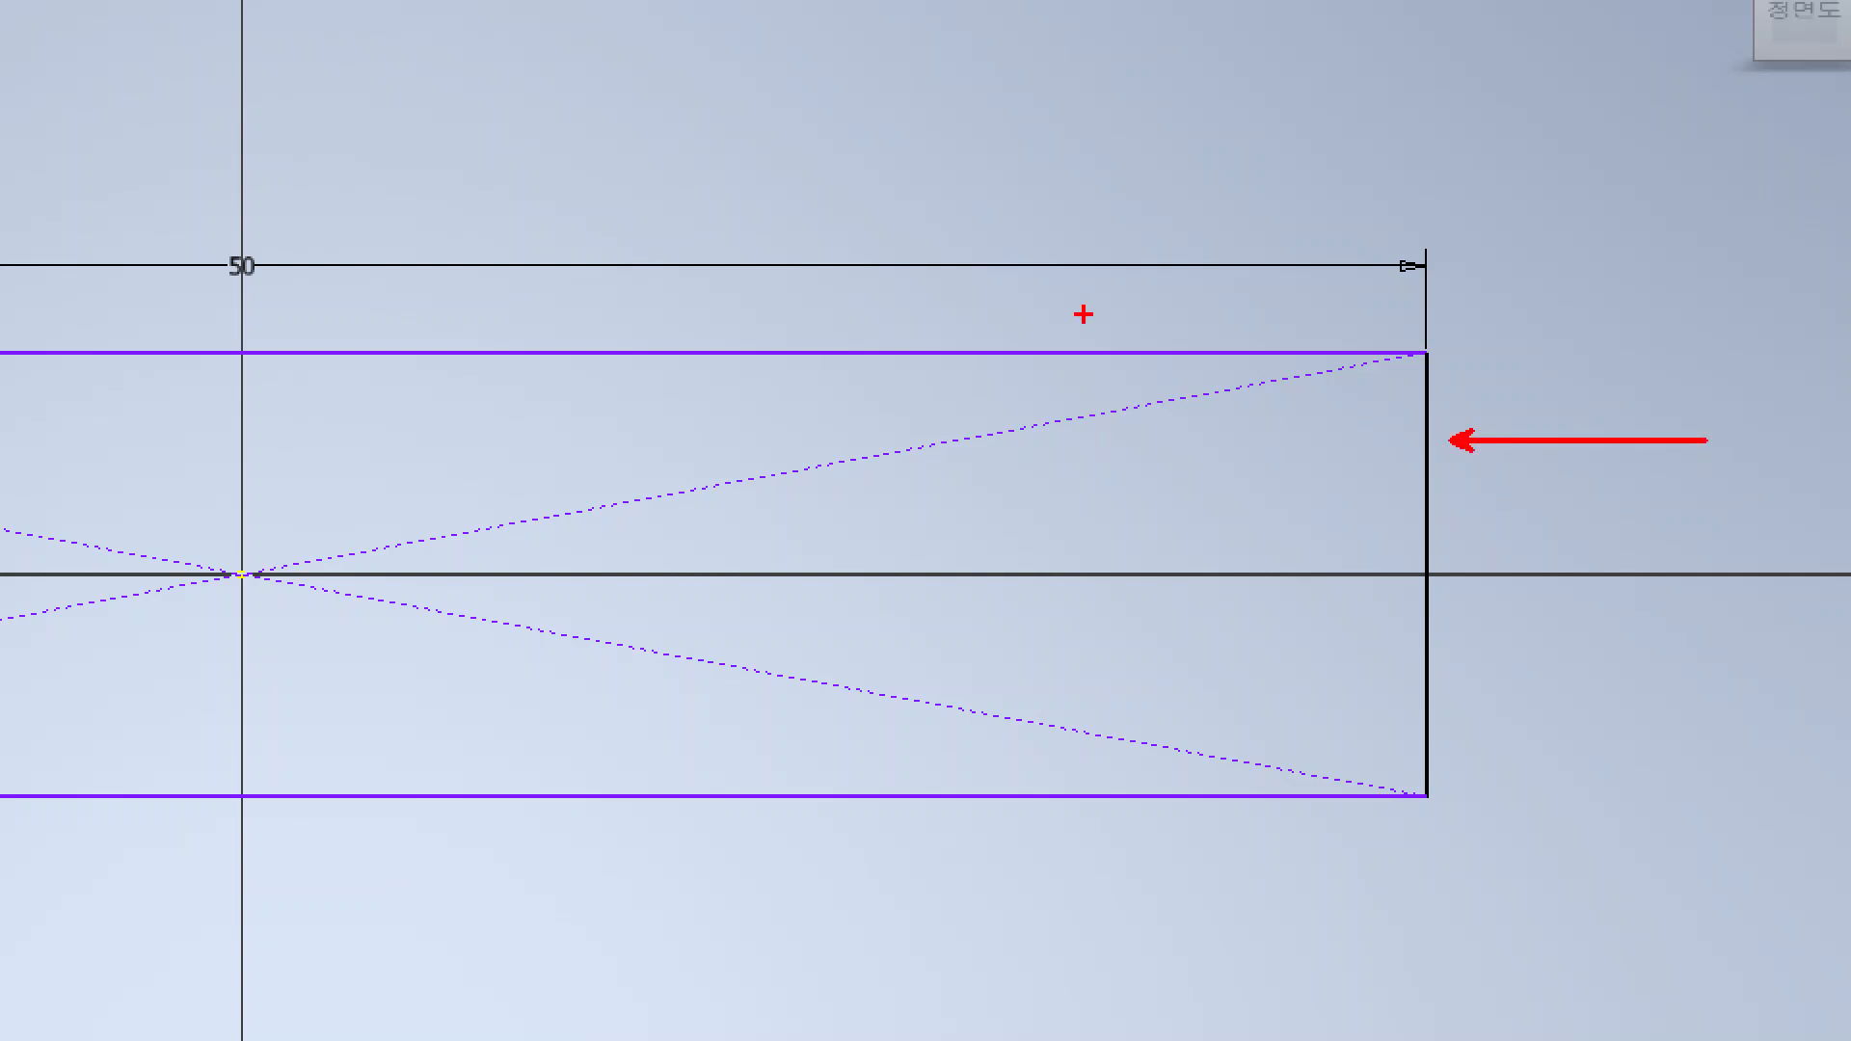
{"action": "left_click_drag", "start_coordinate": [844, 331], "coordinate": [840, 123], "text": "ctrl+shift"}
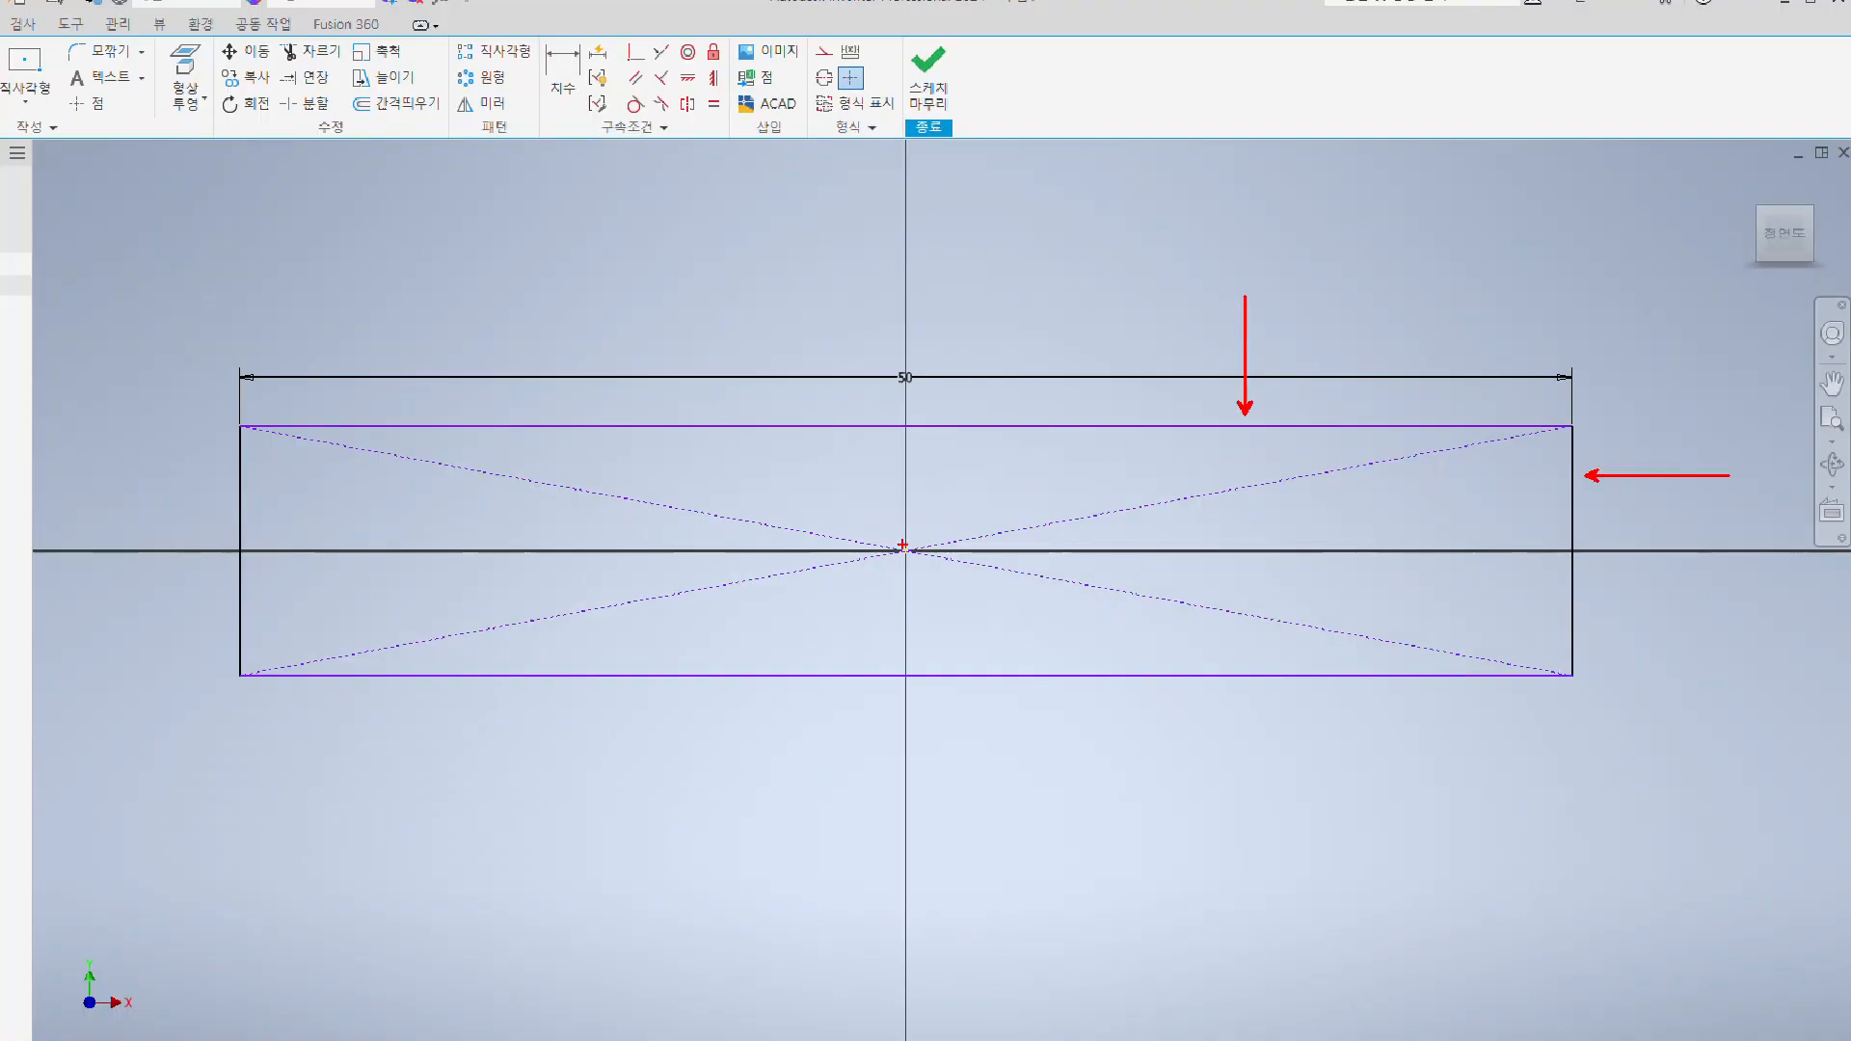
{"action": "left_click_drag", "start_coordinate": [902, 544], "coordinate": [903, 414], "text": "ctrl+shift"}
{"action": "key", "text": "ctrl+z"}
{"action": "left_click_drag", "start_coordinate": [903, 545], "coordinate": [835, 469], "text": "ctrl+shift"}
{"action": "left_click_drag", "start_coordinate": [230, 436], "coordinate": [157, 372], "text": "ctrl+shift"}
{"action": "left_click_drag", "start_coordinate": [1578, 426], "coordinate": [1718, 370], "text": "ctrl+shift"}
{"action": "left_click_drag", "start_coordinate": [870, 373], "coordinate": [919, 395]}
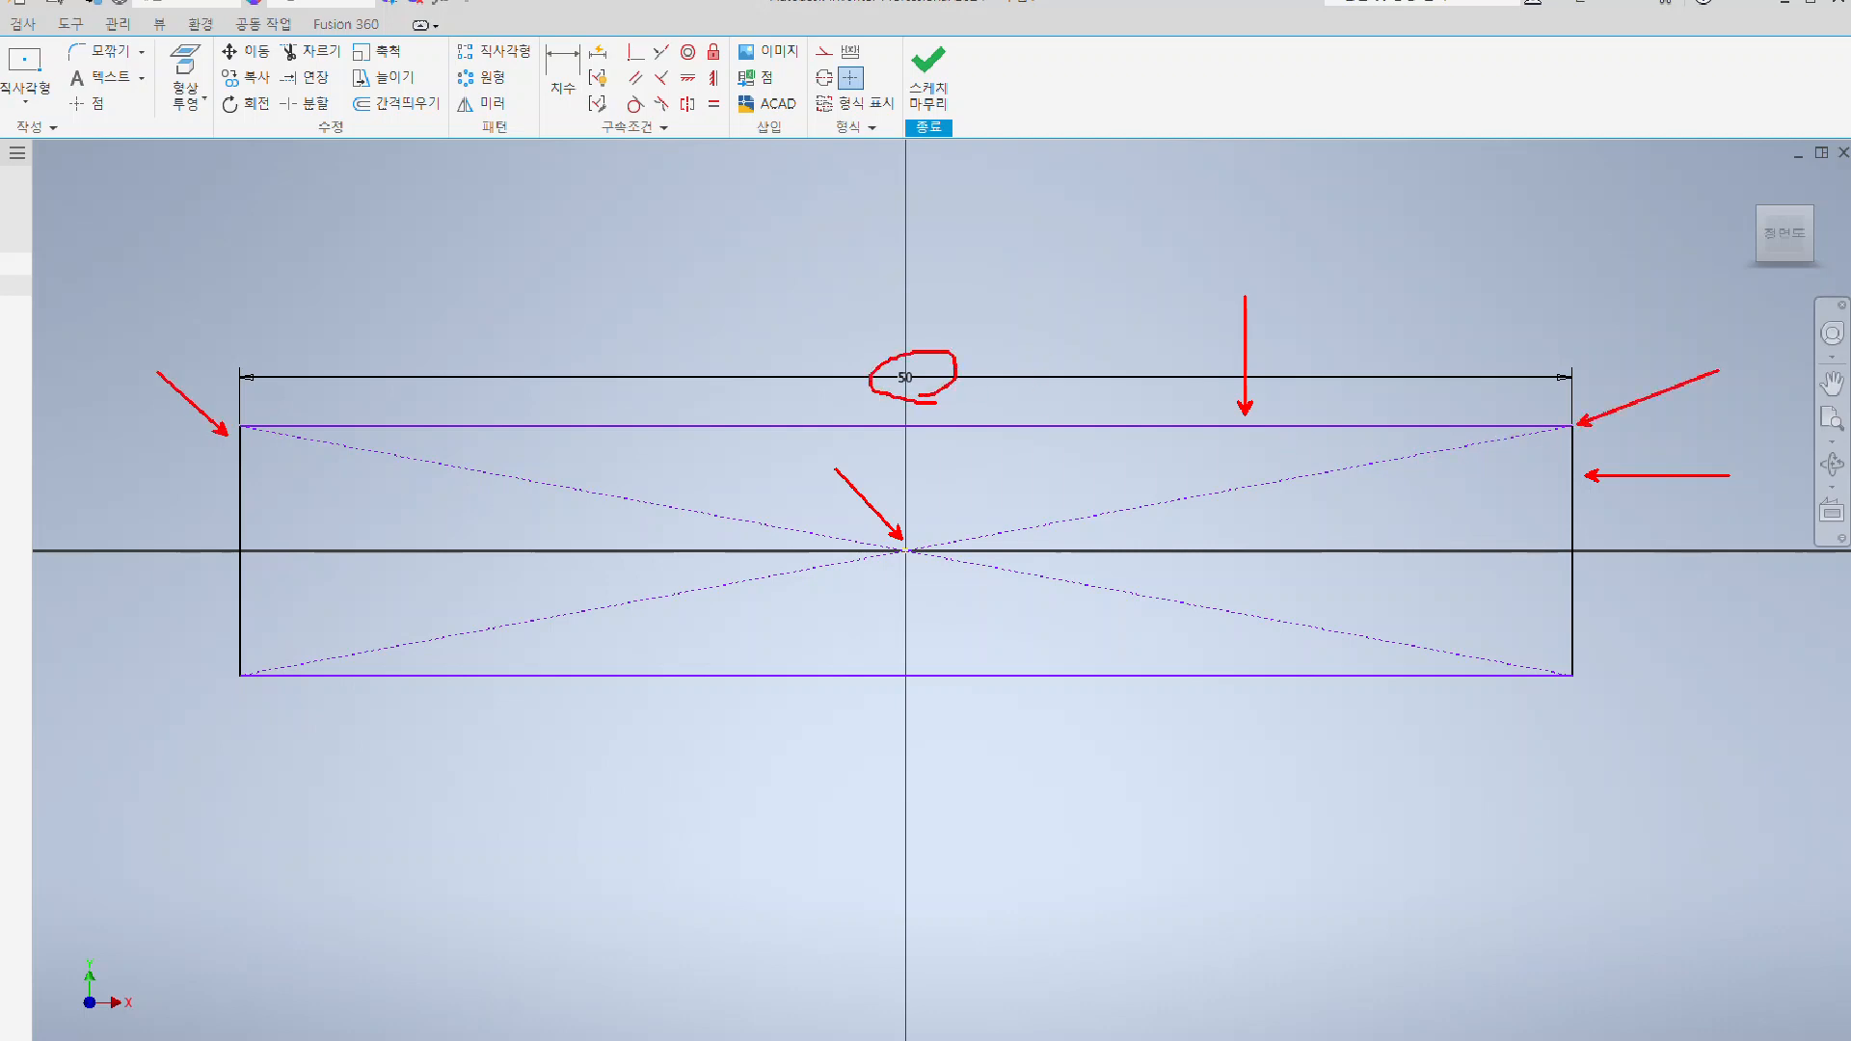
{"action": "left_click_drag", "start_coordinate": [1594, 525], "coordinate": [1654, 524], "text": "ctrl+shift"}
{"action": "key", "text": "Escape"}
{"action": "middle_click_drag", "start_coordinate": [1689, 443], "coordinate": [1552, 476]}
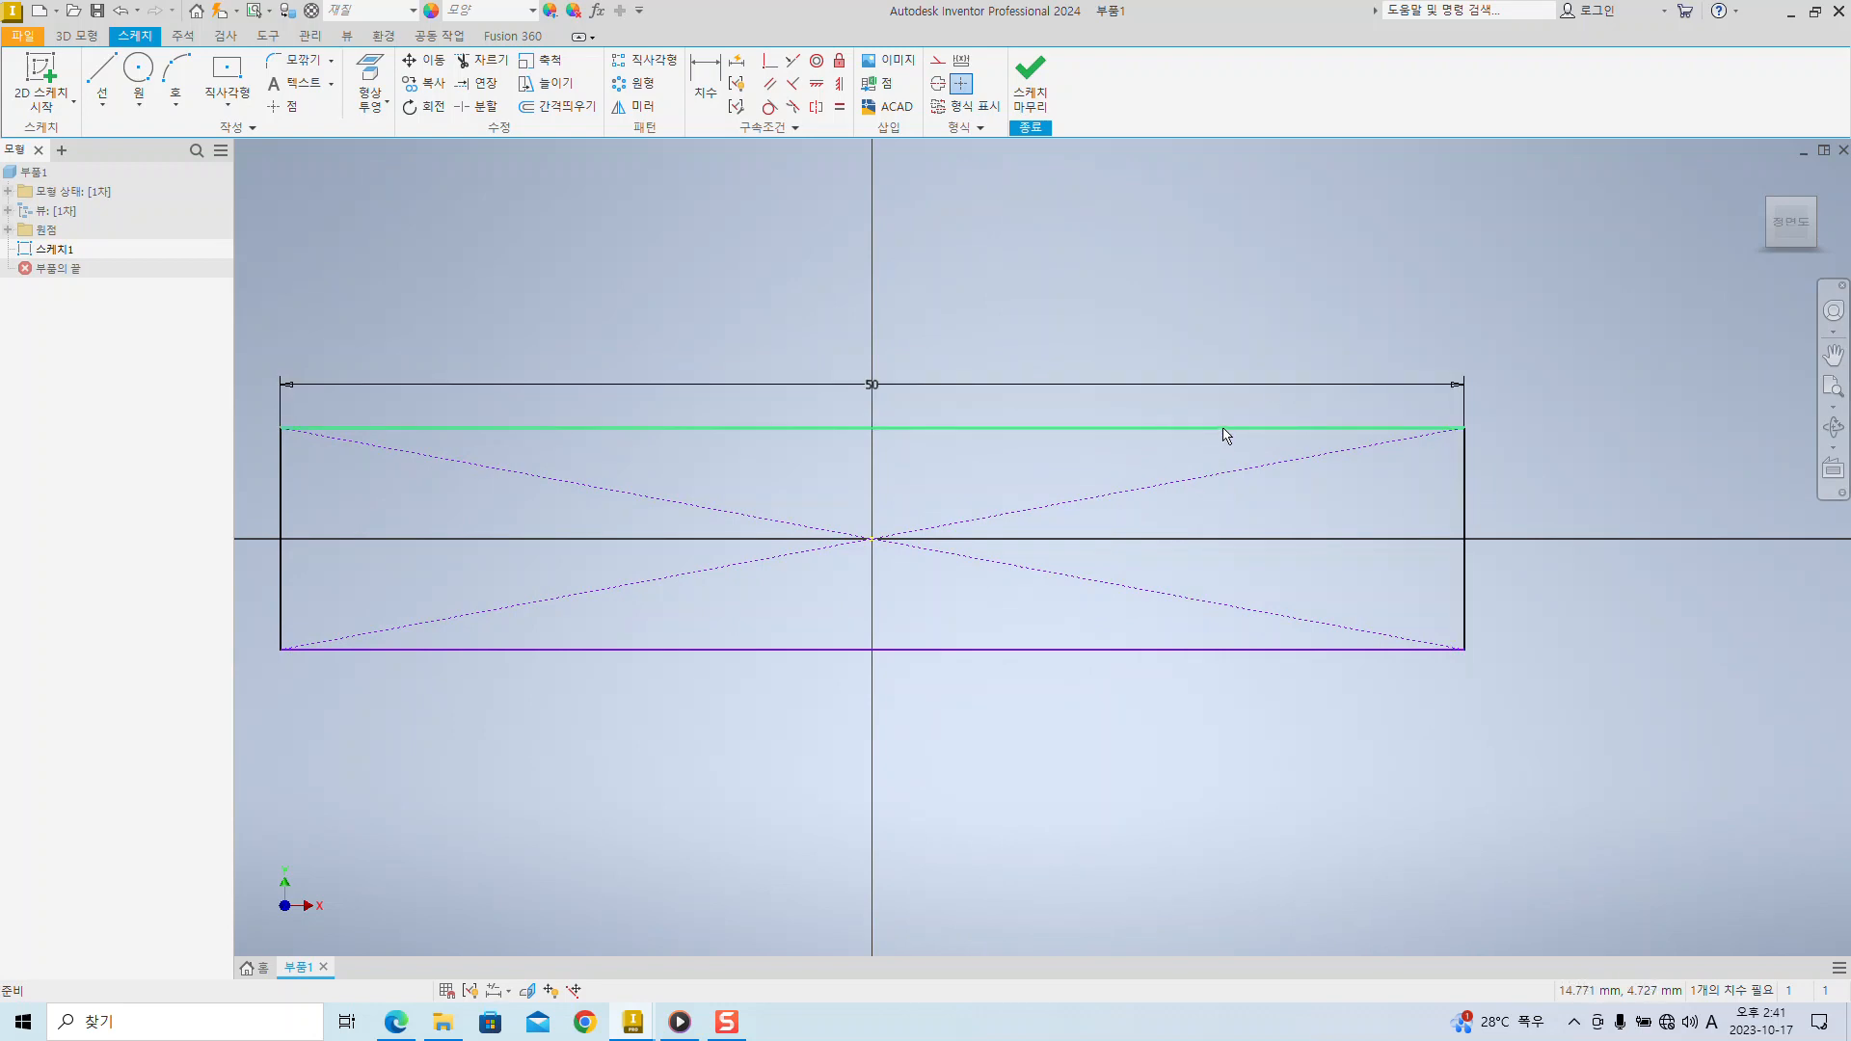
- Stretch the rectangle by its upper edge to a height of about 20 mm
{"action": "mouse_move", "coordinate": [1223, 431]}
{"action": "left_mouse_down"}
{"action": "mouse_move", "coordinate": [1211, 367]}
{"action": "mouse_move", "coordinate": [1292, 281]}
{"action": "mouse_move", "coordinate": [1299, 547]}
{"action": "mouse_move", "coordinate": [1310, 355]}
{"action": "mouse_move", "coordinate": [1284, 409]}
{"action": "mouse_move", "coordinate": [1271, 275]}
{"action": "mouse_move", "coordinate": [1281, 343]}
{"action": "mouse_move", "coordinate": [1282, 307]}
{"action": "left_mouse_up"}
{"action": "mouse_move", "coordinate": [1466, 374]}
{"action": "left_mouse_down"}
{"action": "mouse_move", "coordinate": [1632, 379]}
{"action": "mouse_move", "coordinate": [1293, 409]}
{"action": "mouse_move", "coordinate": [1232, 390]}
{"action": "mouse_move", "coordinate": [1533, 404]}
{"action": "mouse_move", "coordinate": [1469, 413]}
{"action": "left_mouse_up"}
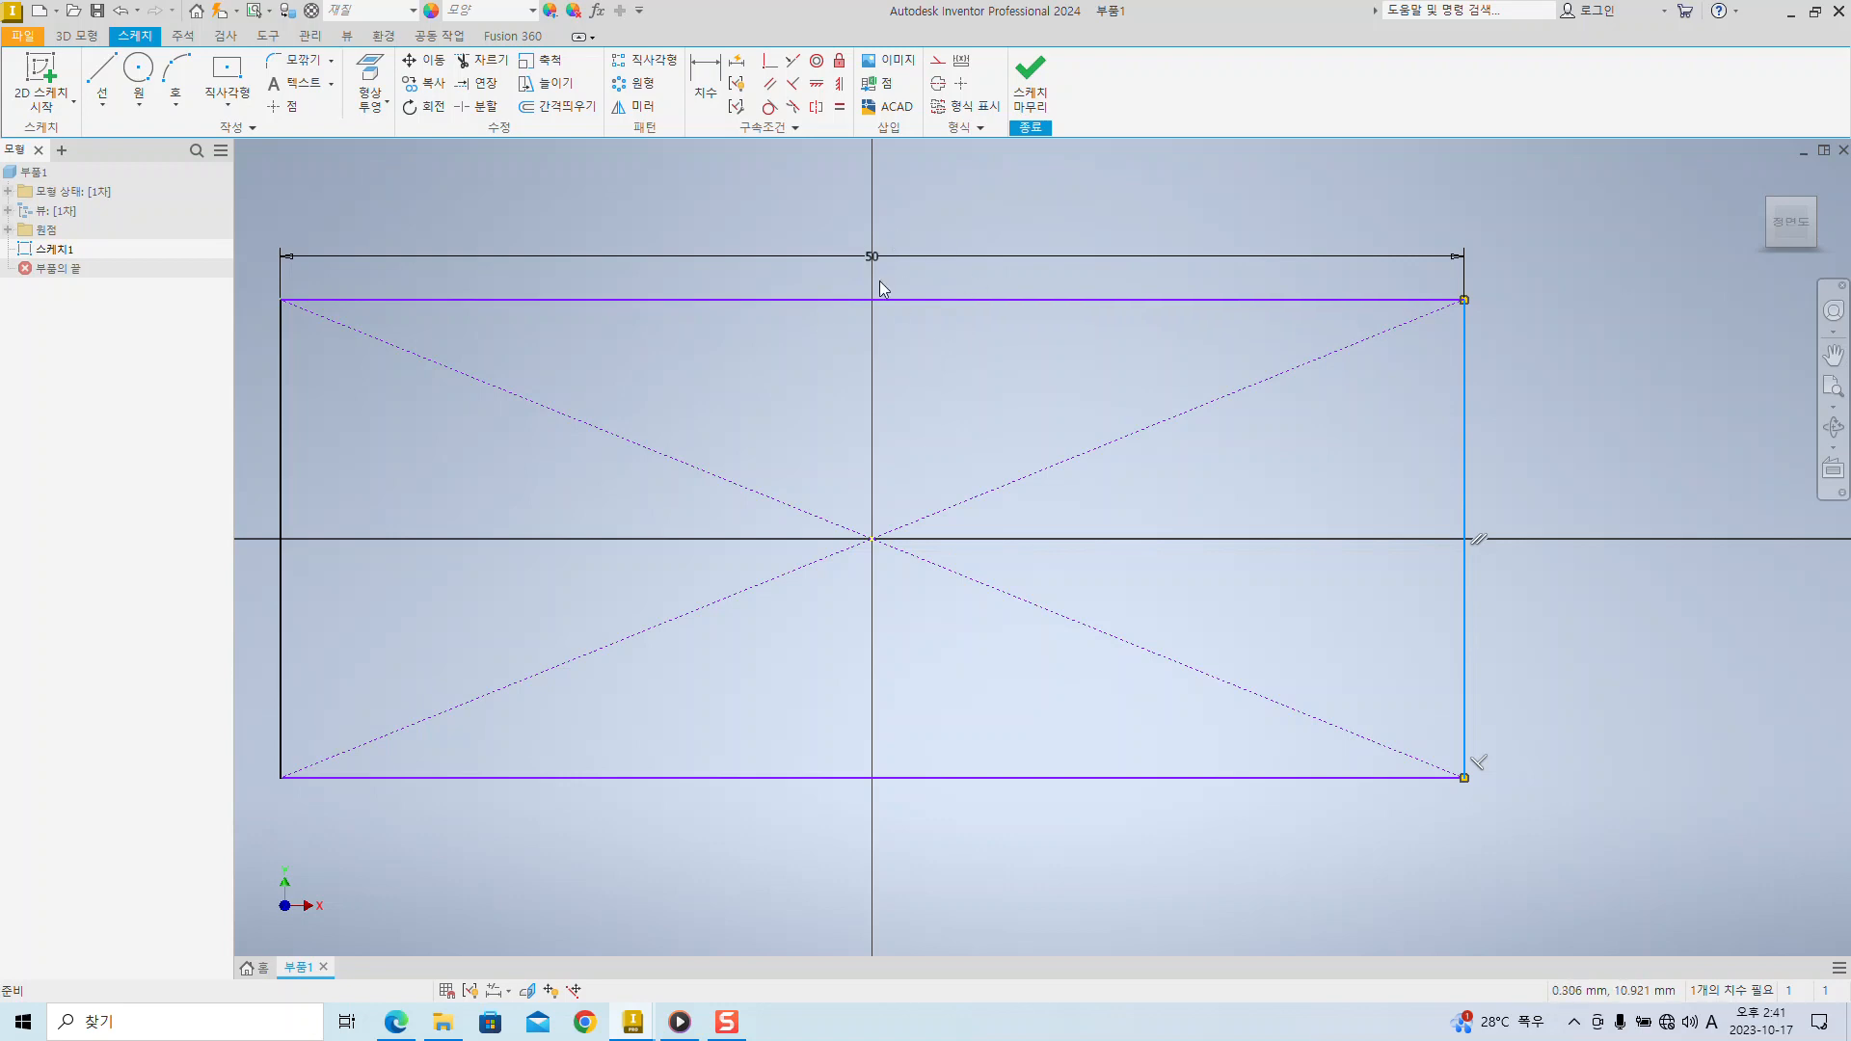
{"action": "scroll", "coordinate": [1243, 394], "scroll_direction": "up", "scroll_amount": 3}
{"action": "scroll", "coordinate": [1244, 387], "scroll_direction": "down", "scroll_amount": 3}
{"action": "middle_click_drag", "start_coordinate": [1228, 374], "coordinate": [1226, 441]}
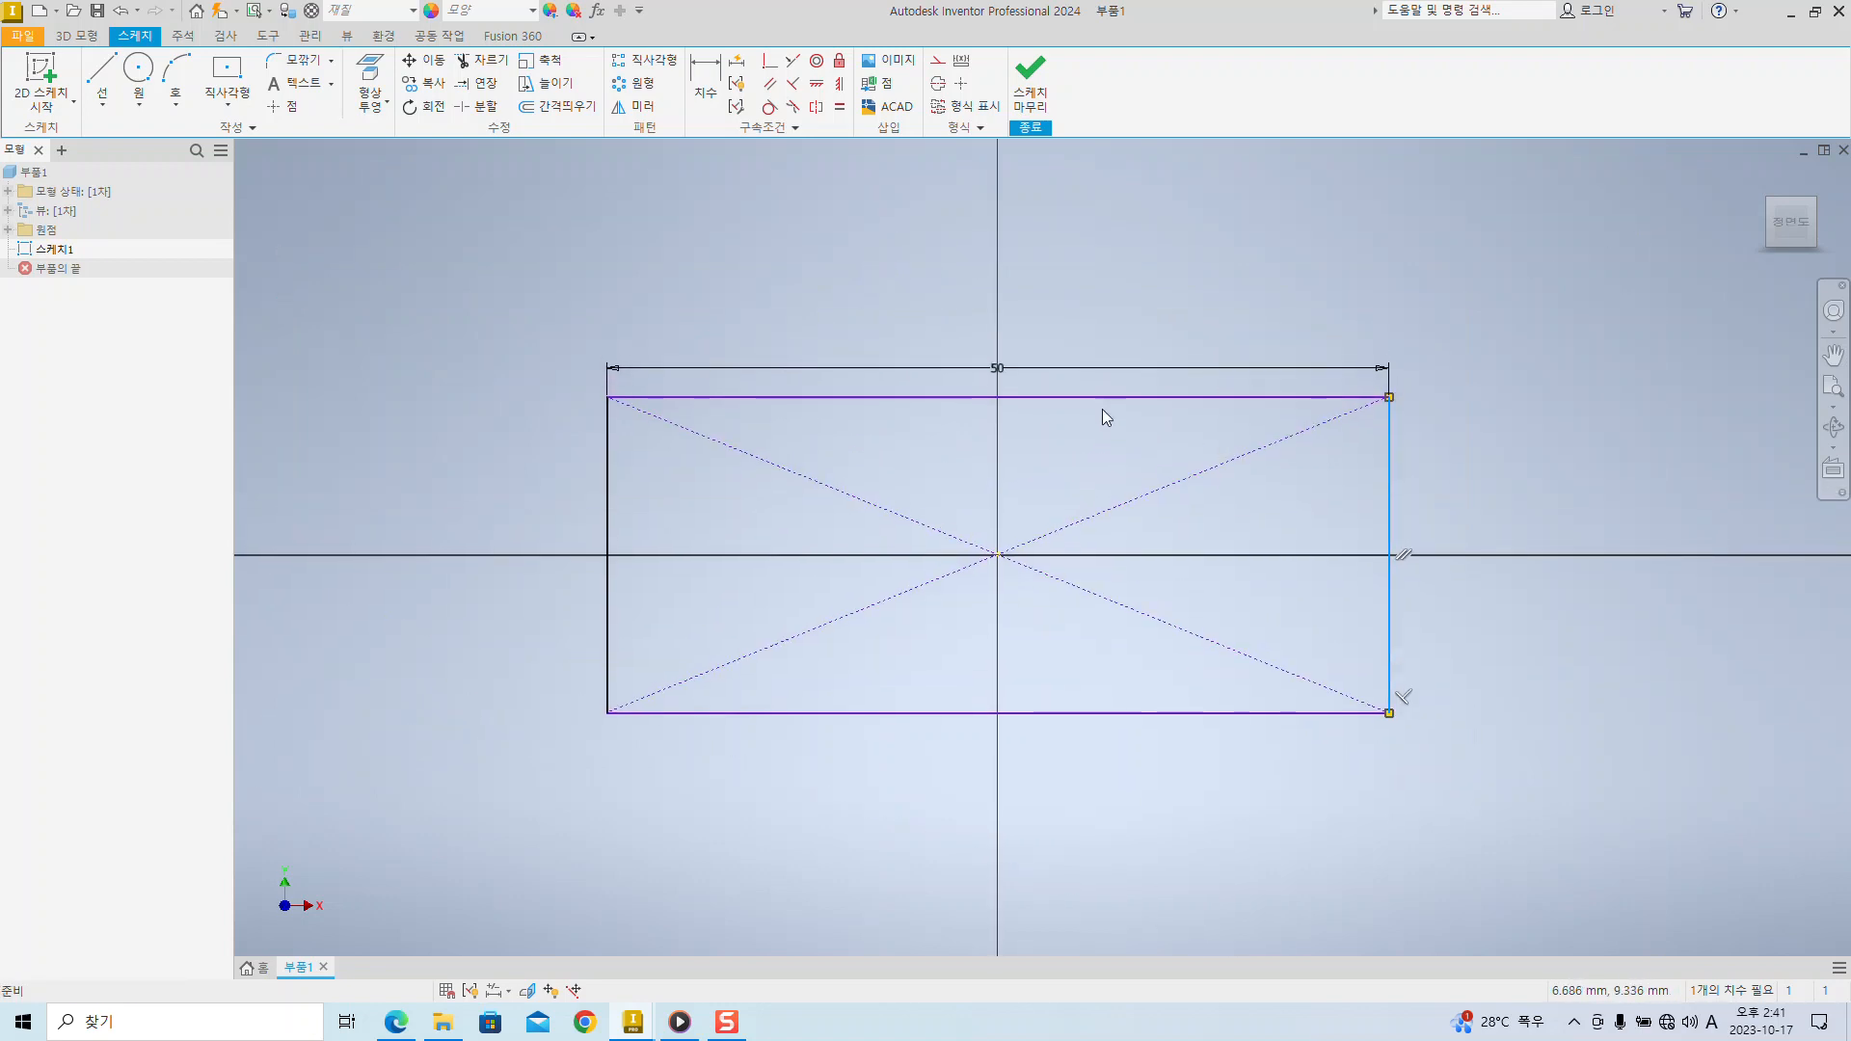
- Delete the rectangle's width dimension and undo the deletion
{"action": "left_click", "coordinate": [1001, 368]}
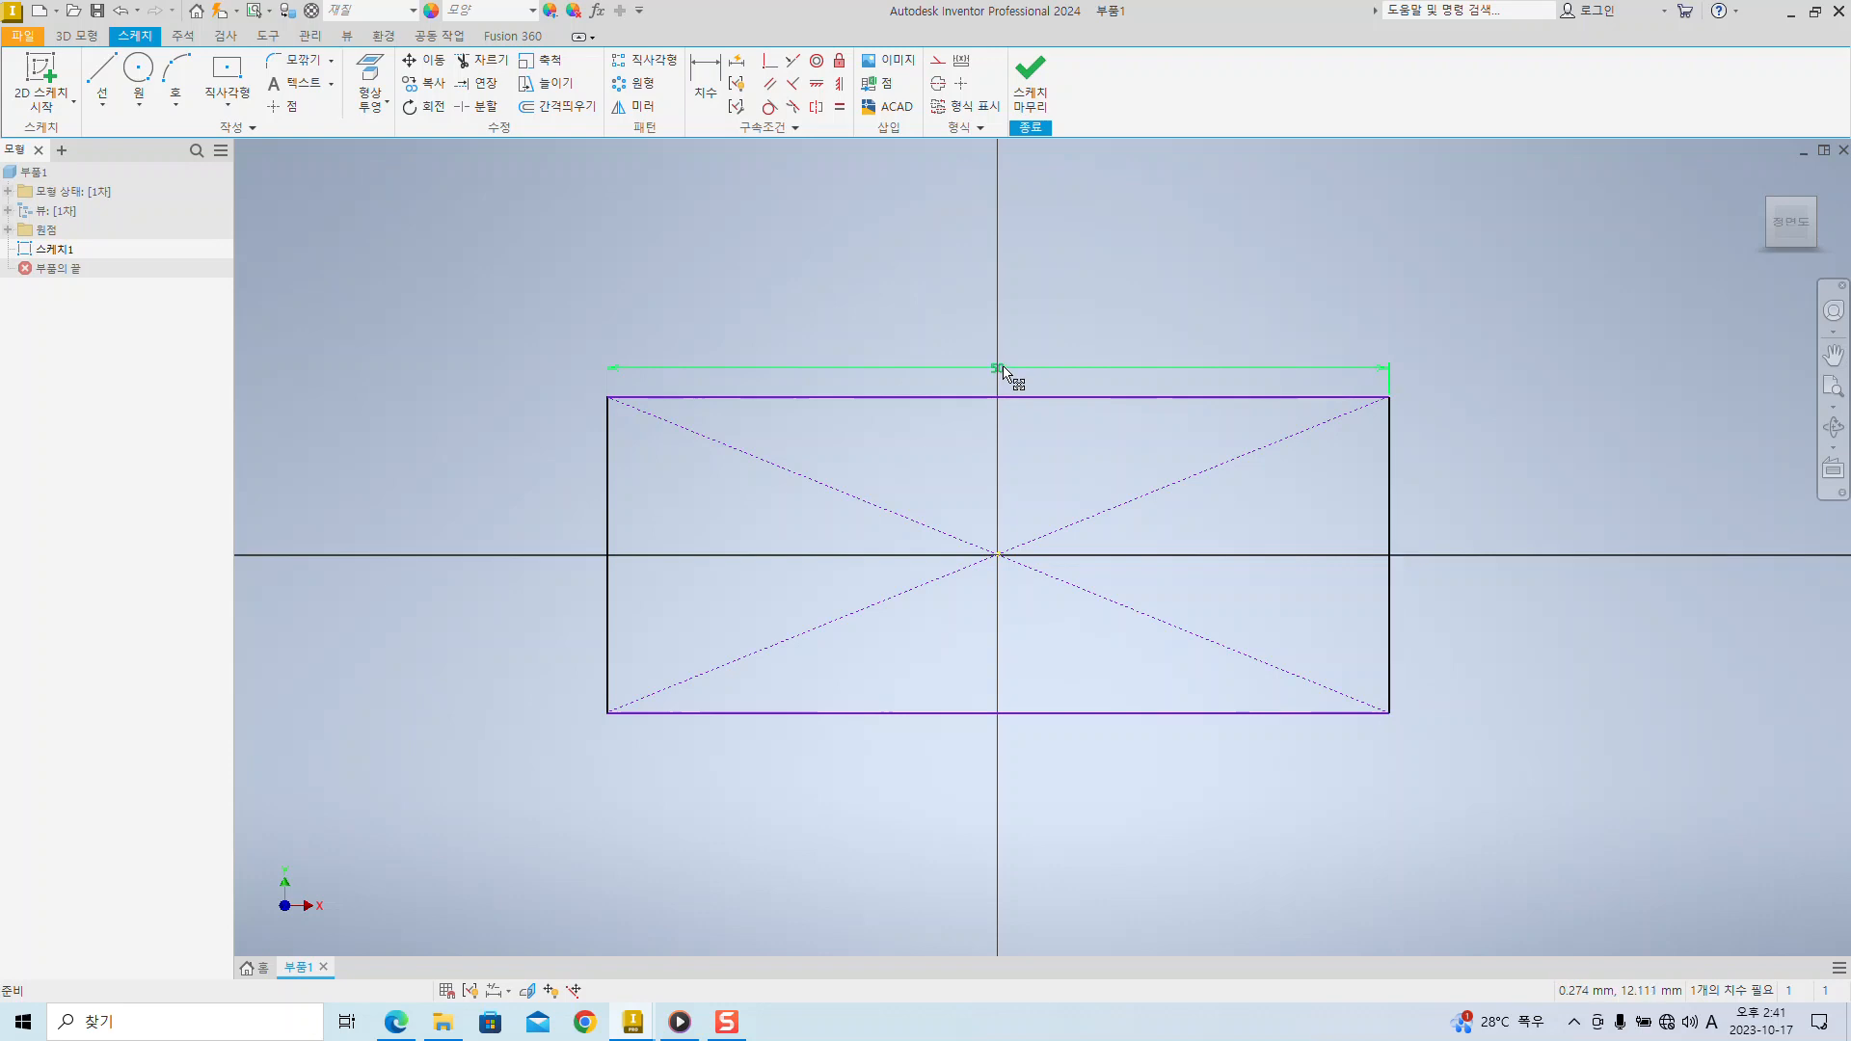
{"action": "key", "text": "Delete"}
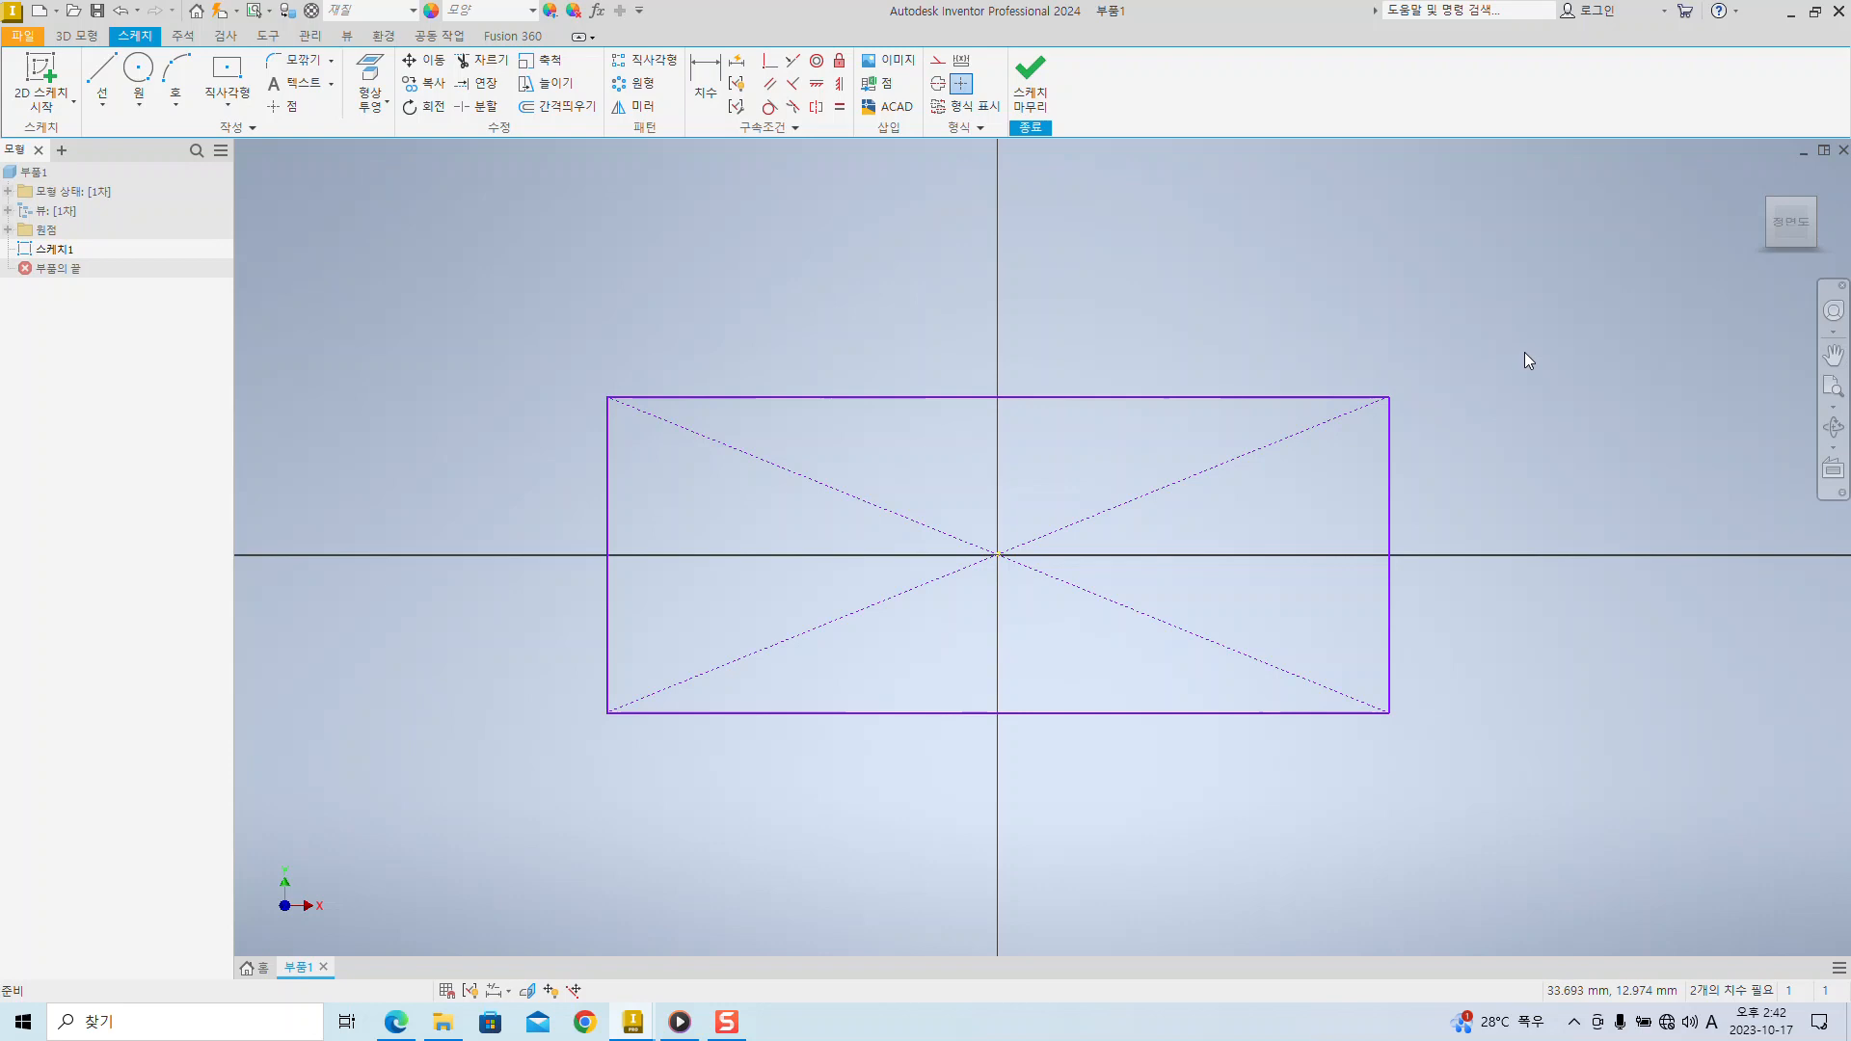
{"action": "key", "text": "ctrl+z"}
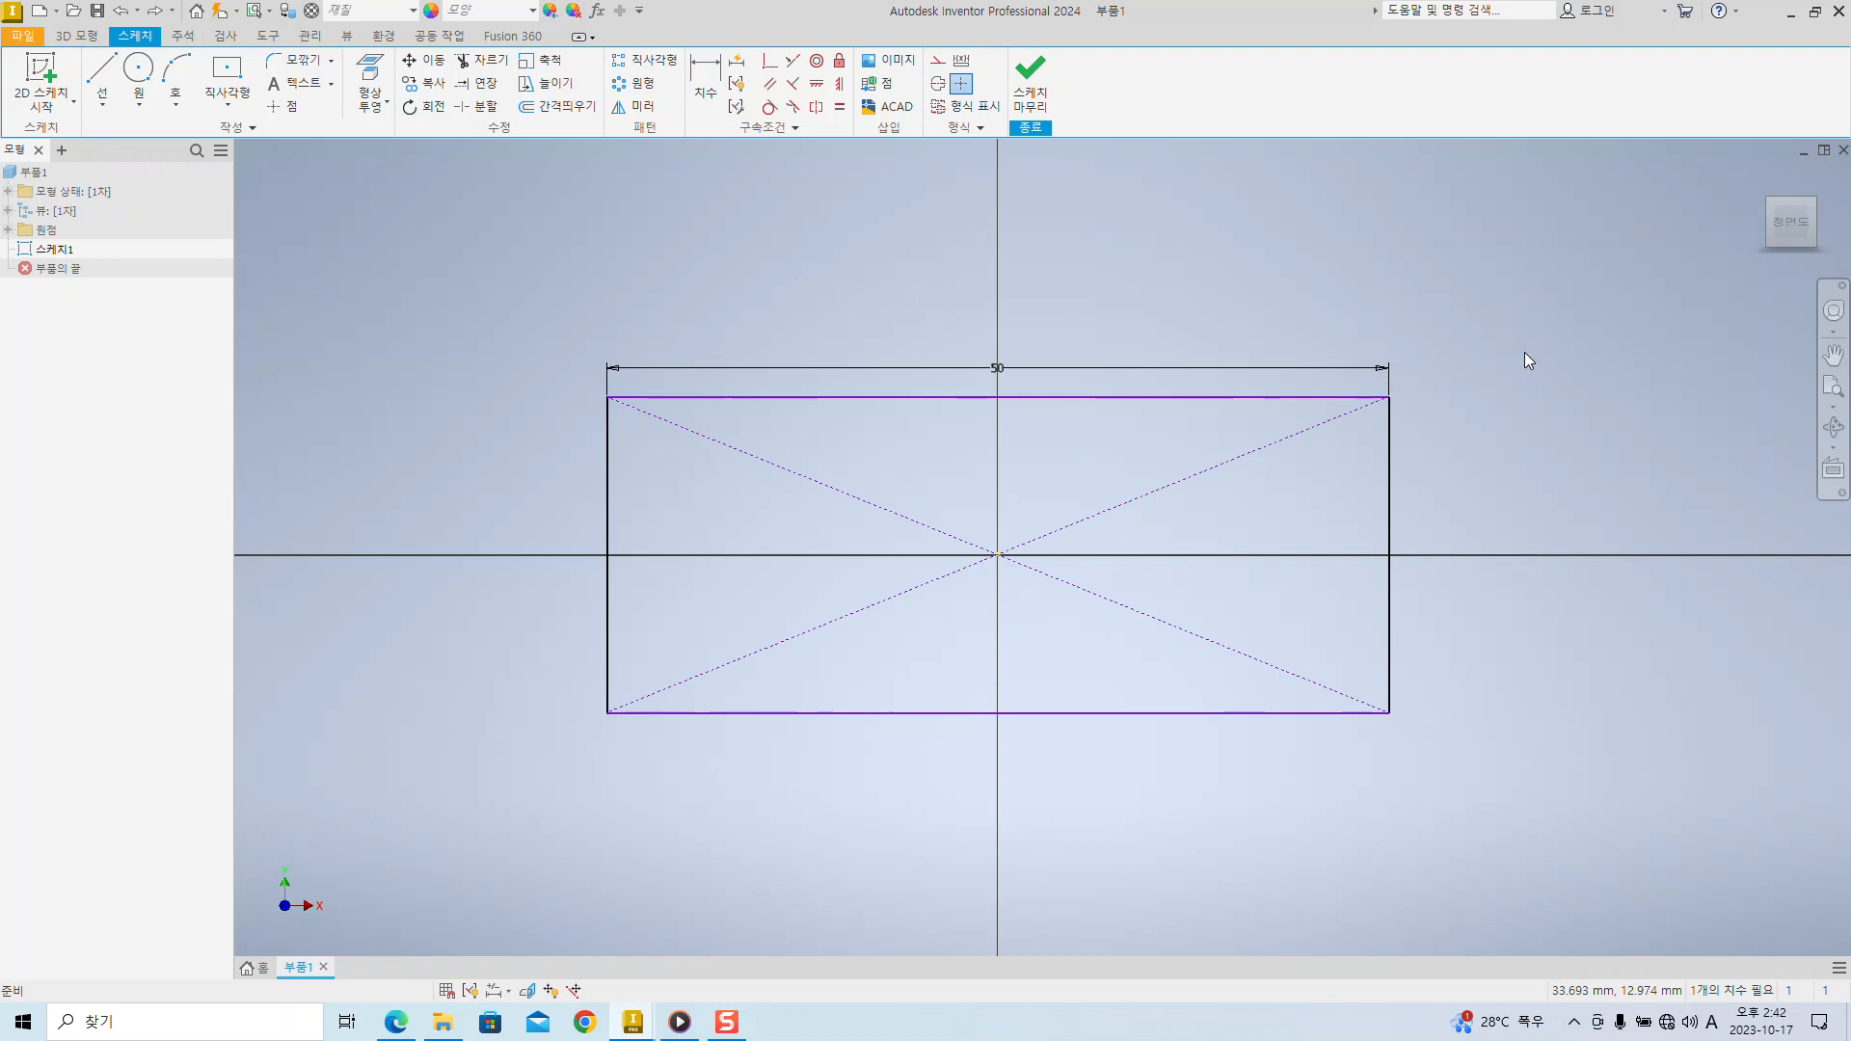
{"action": "key", "text": "ctrl+z"}
{"action": "mouse_move", "coordinate": [1523, 198]}
{"action": "middle_mouse_down"}
{"action": "mouse_move", "coordinate": [1467, 248]}
{"action": "mouse_move", "coordinate": [1380, 270]}
{"action": "middle_mouse_up"}
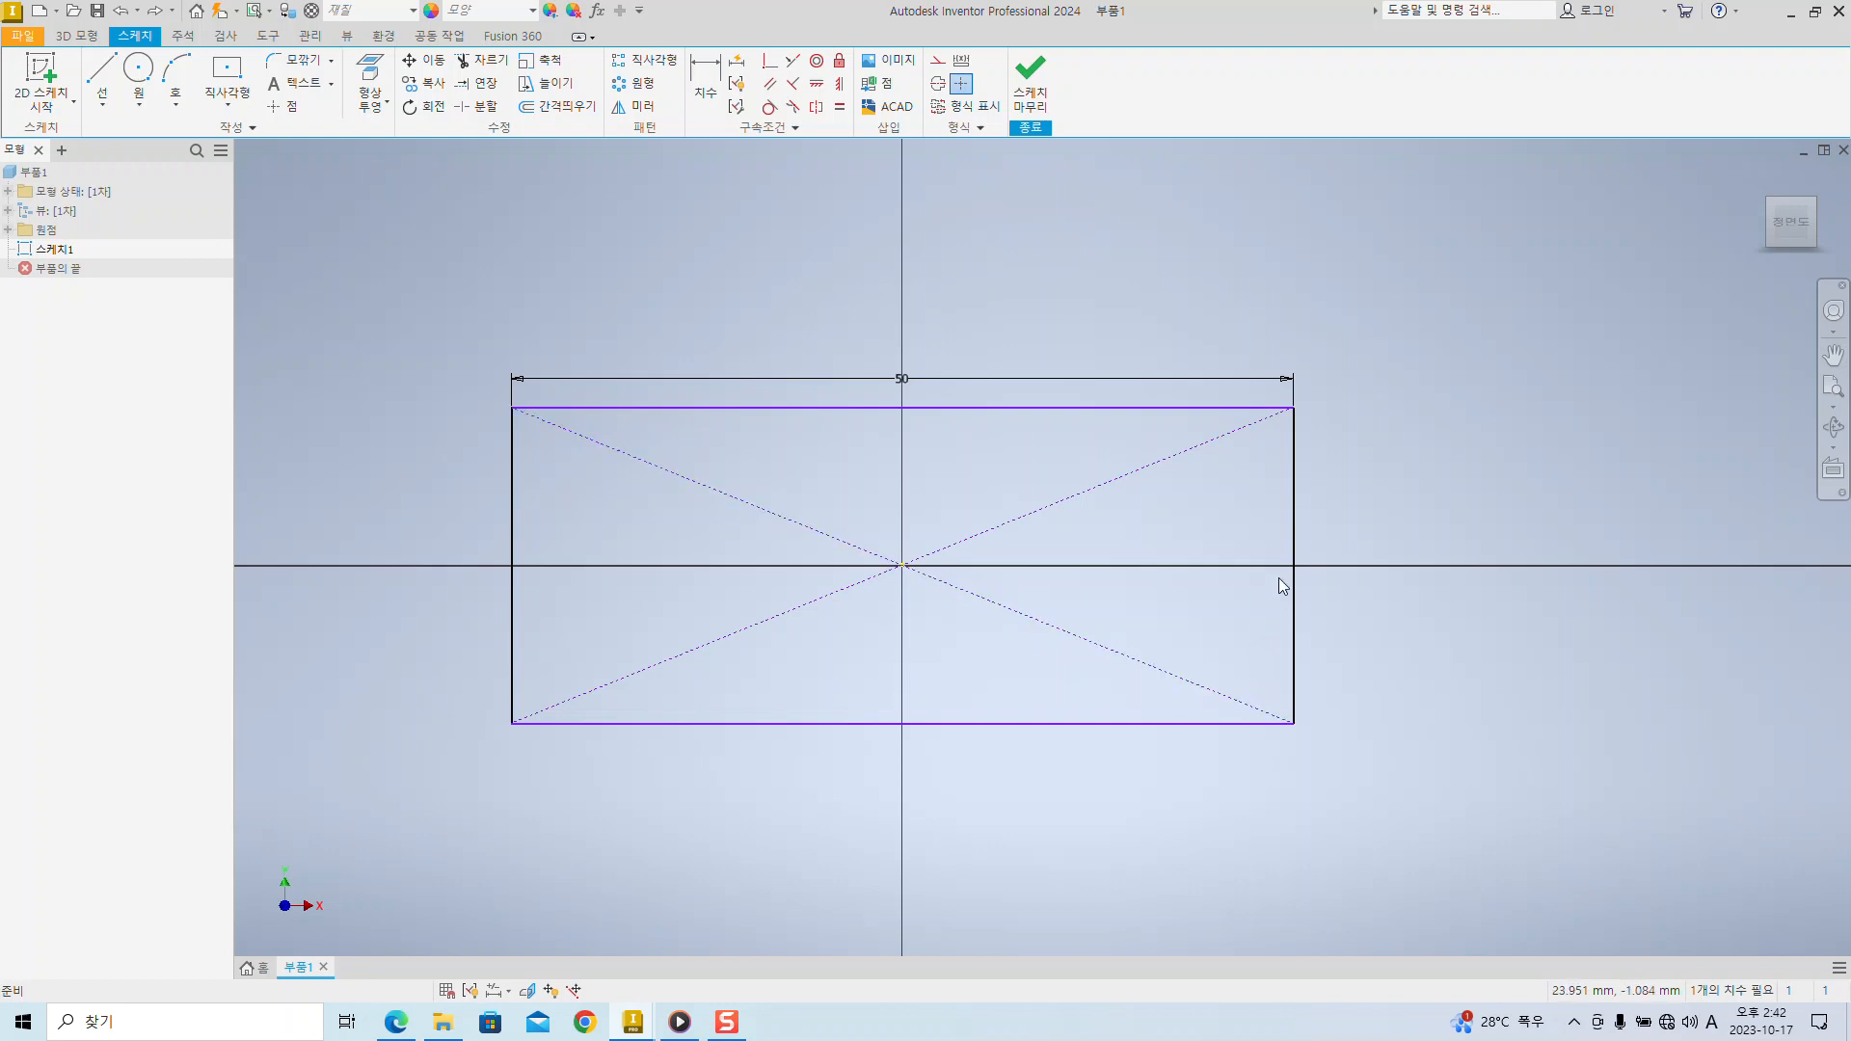
- Stretch the rectangle further by its upper edge to a height of about 30 mm
{"action": "left_click", "coordinate": [1294, 561]}
{"action": "left_click", "coordinate": [901, 377]}
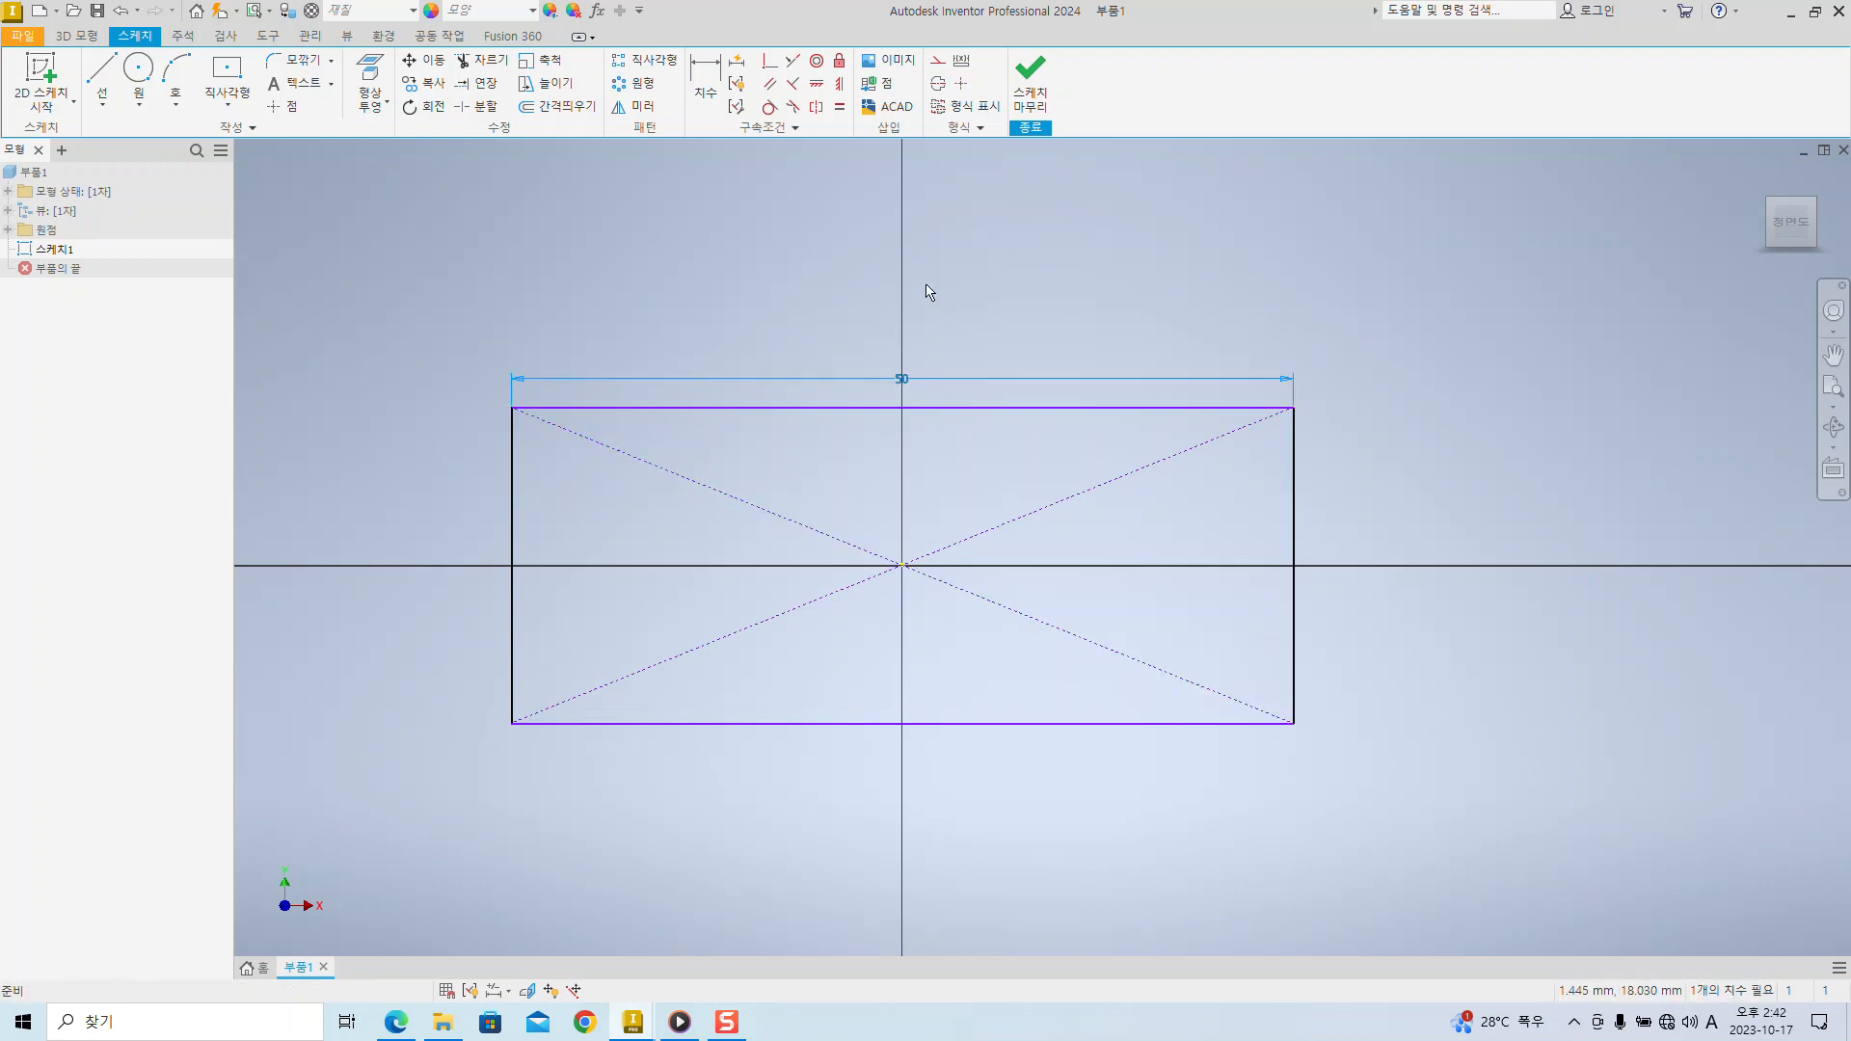
{"action": "left_click_drag", "start_coordinate": [867, 408], "coordinate": [913, 341]}
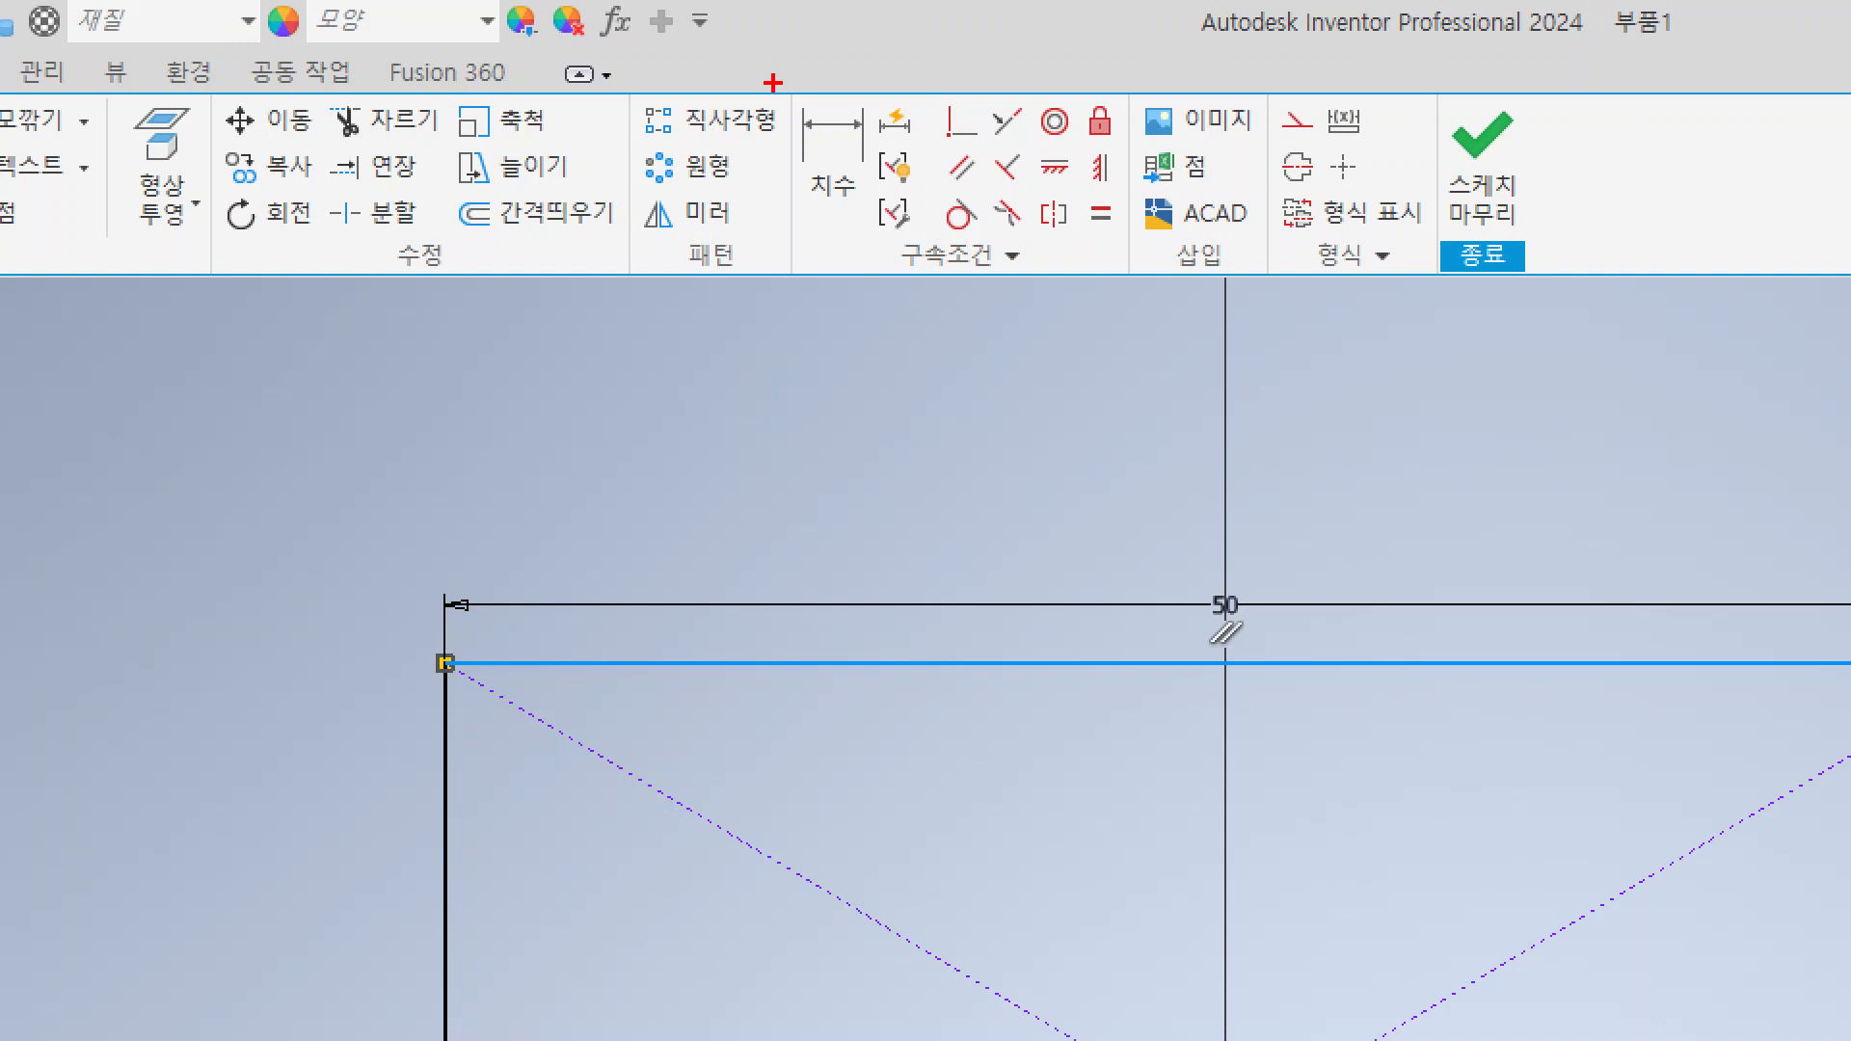
- Dimension the distance between the rectangle's upper and lower edges beside its right edge and set it to 50 mm
{"action": "mouse_move", "coordinate": [774, 79]}
{"action": "left_mouse_down", "text": "ctrl"}
{"action": "mouse_move", "coordinate": [903, 234]}
{"action": "mouse_move", "coordinate": [926, 575]}
{"action": "left_mouse_up", "text": "ctrl"}
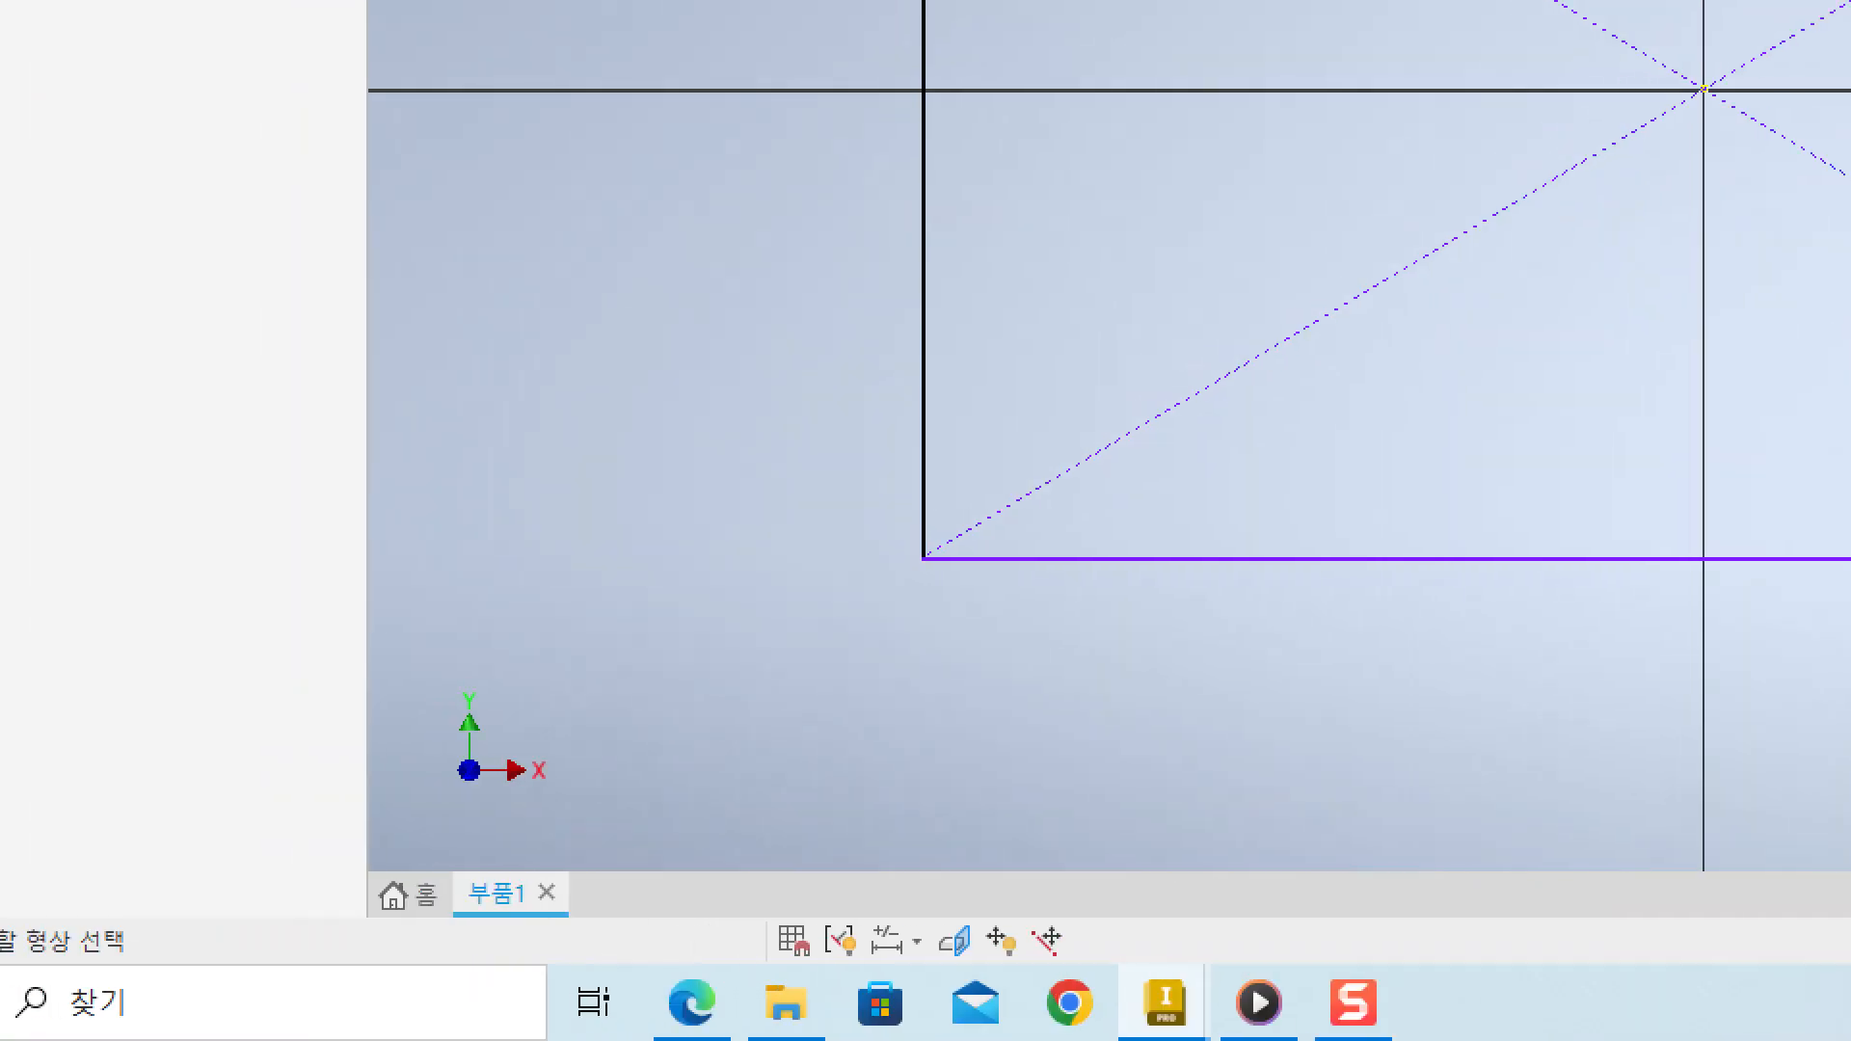
{"action": "mouse_move", "coordinate": [2, 960]}
{"action": "left_mouse_down"}
{"action": "mouse_move", "coordinate": [257, 969]}
{"action": "mouse_move", "coordinate": [466, 755]}
{"action": "left_mouse_up"}
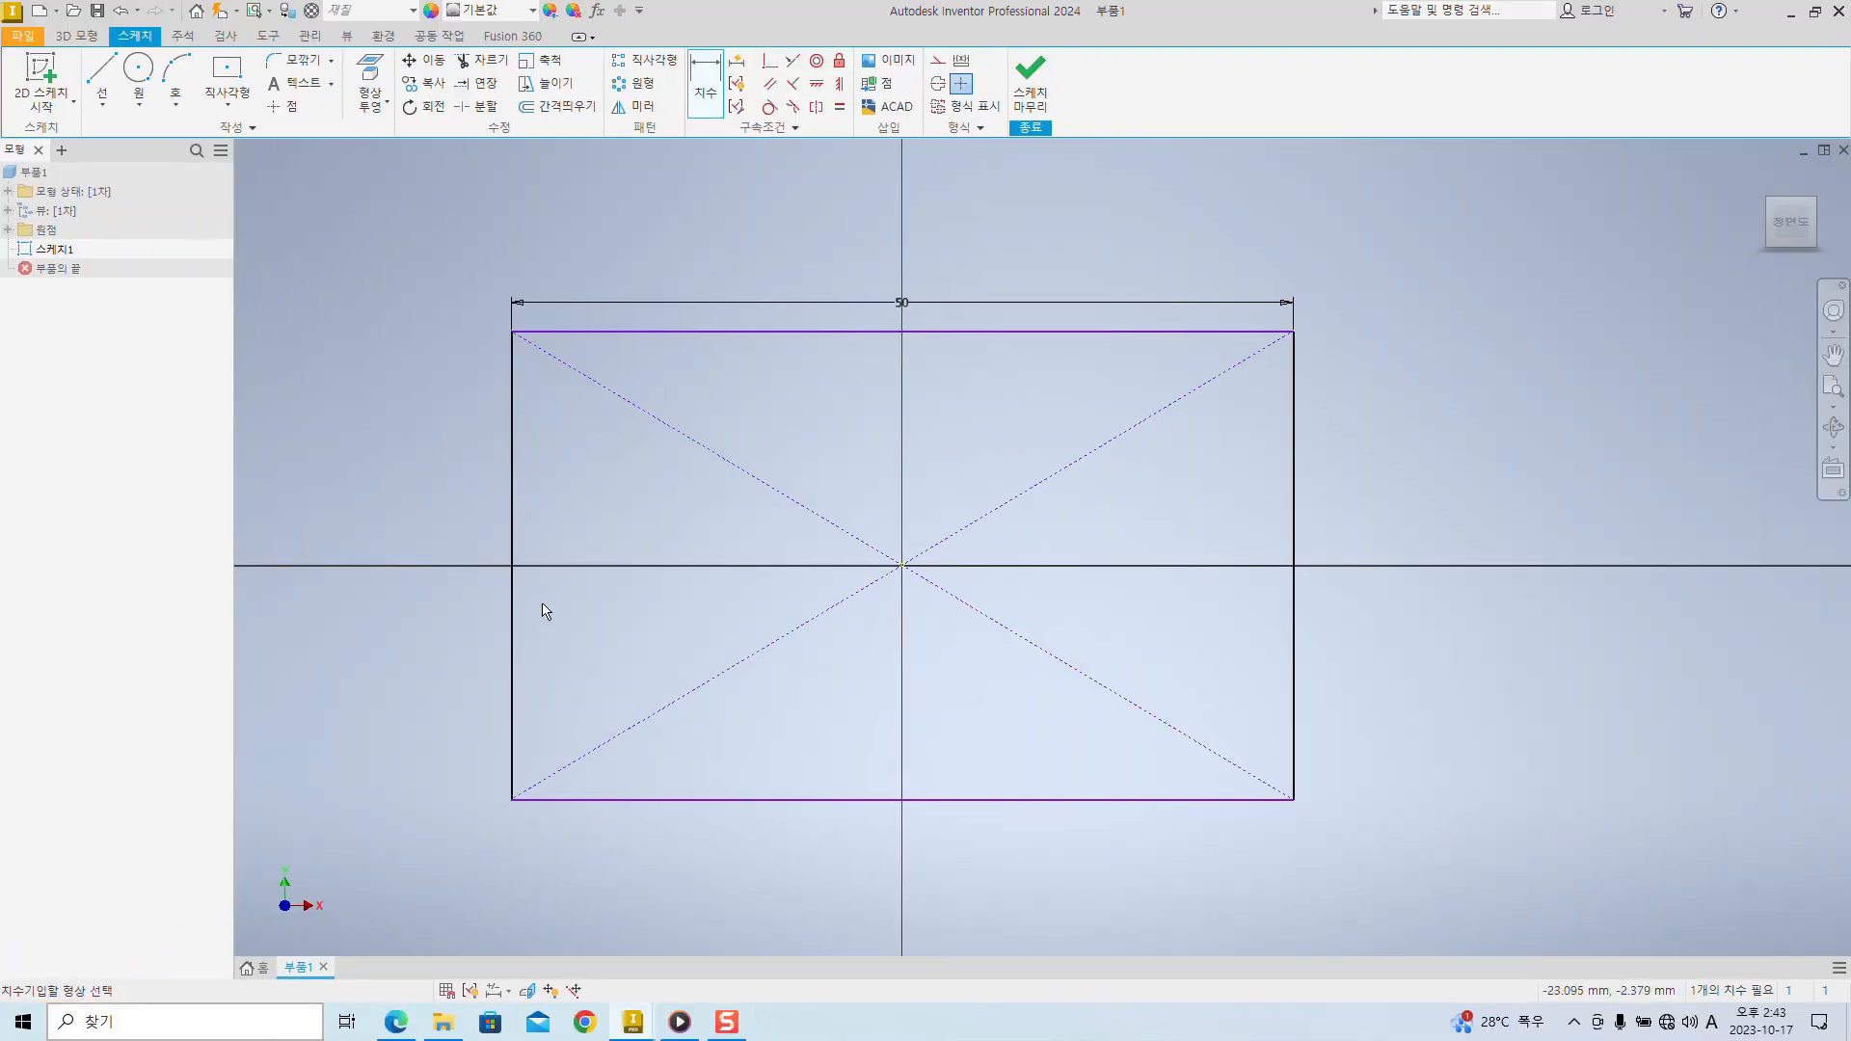
{"action": "left_click", "coordinate": [1059, 334]}
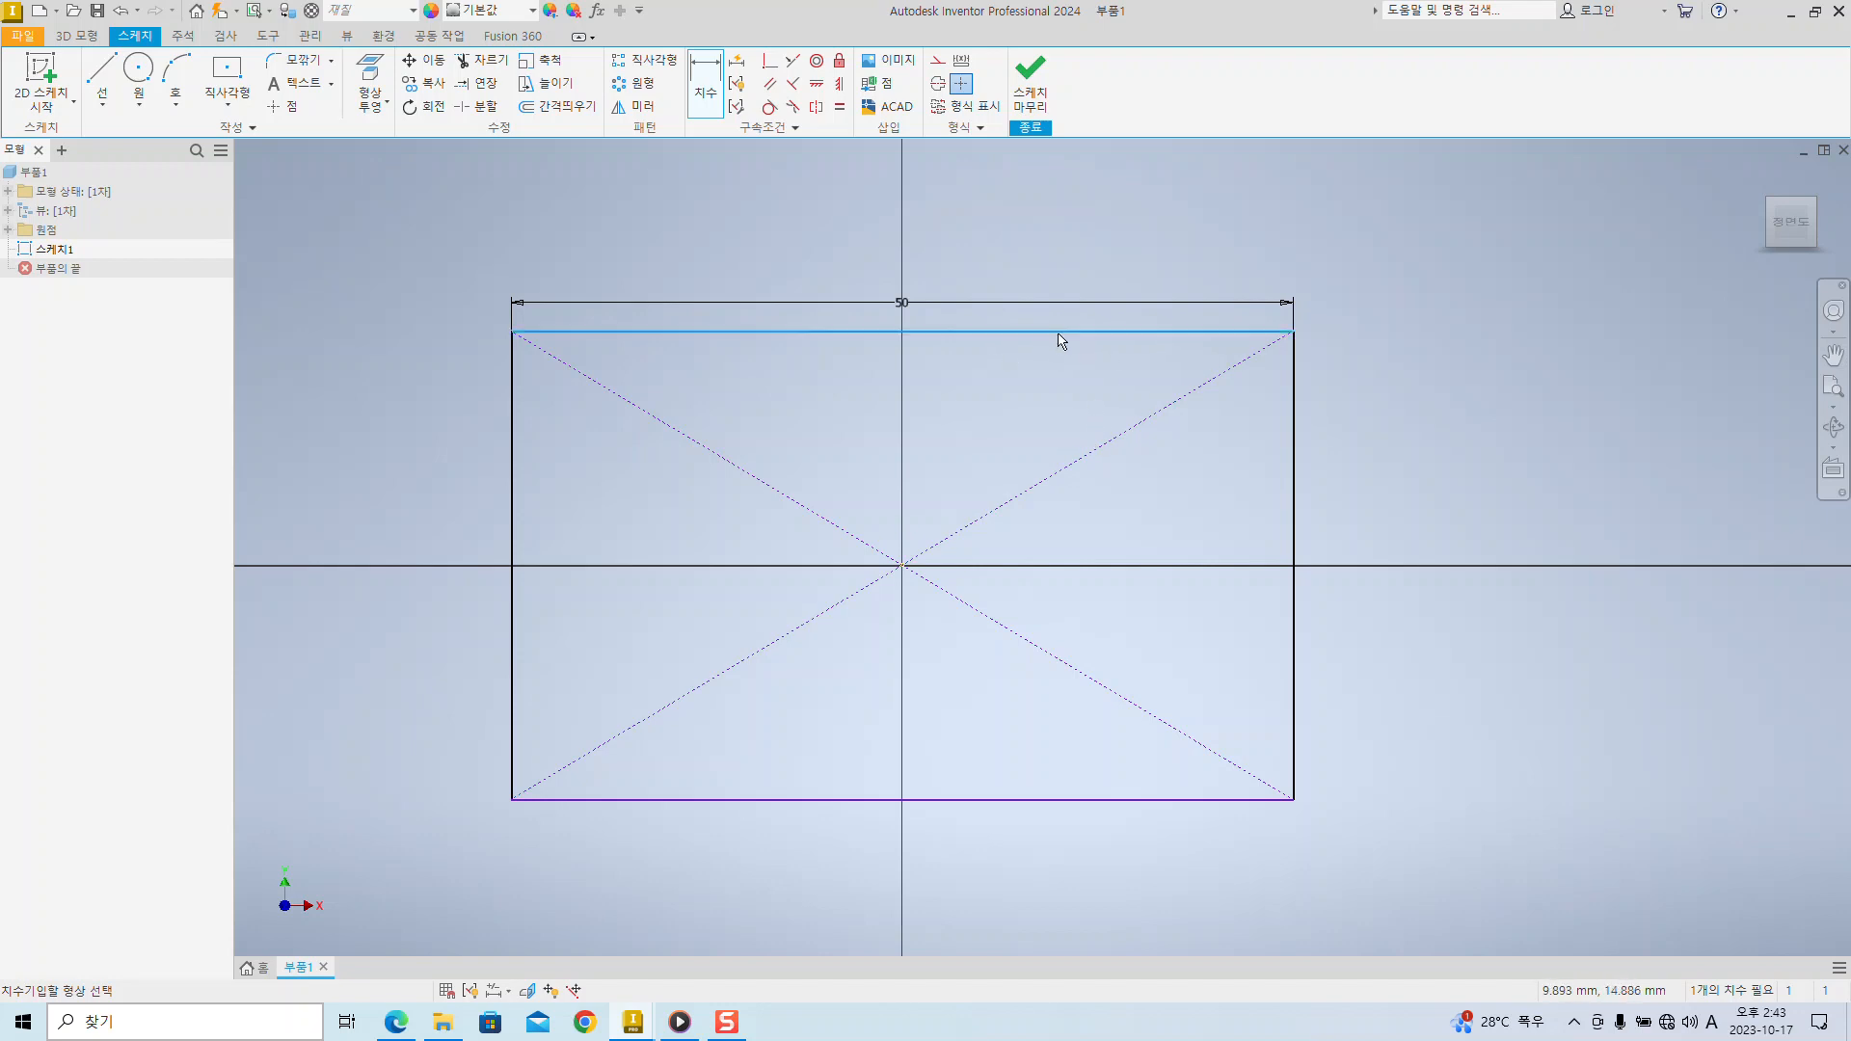
{"action": "left_click", "coordinate": [1020, 800]}
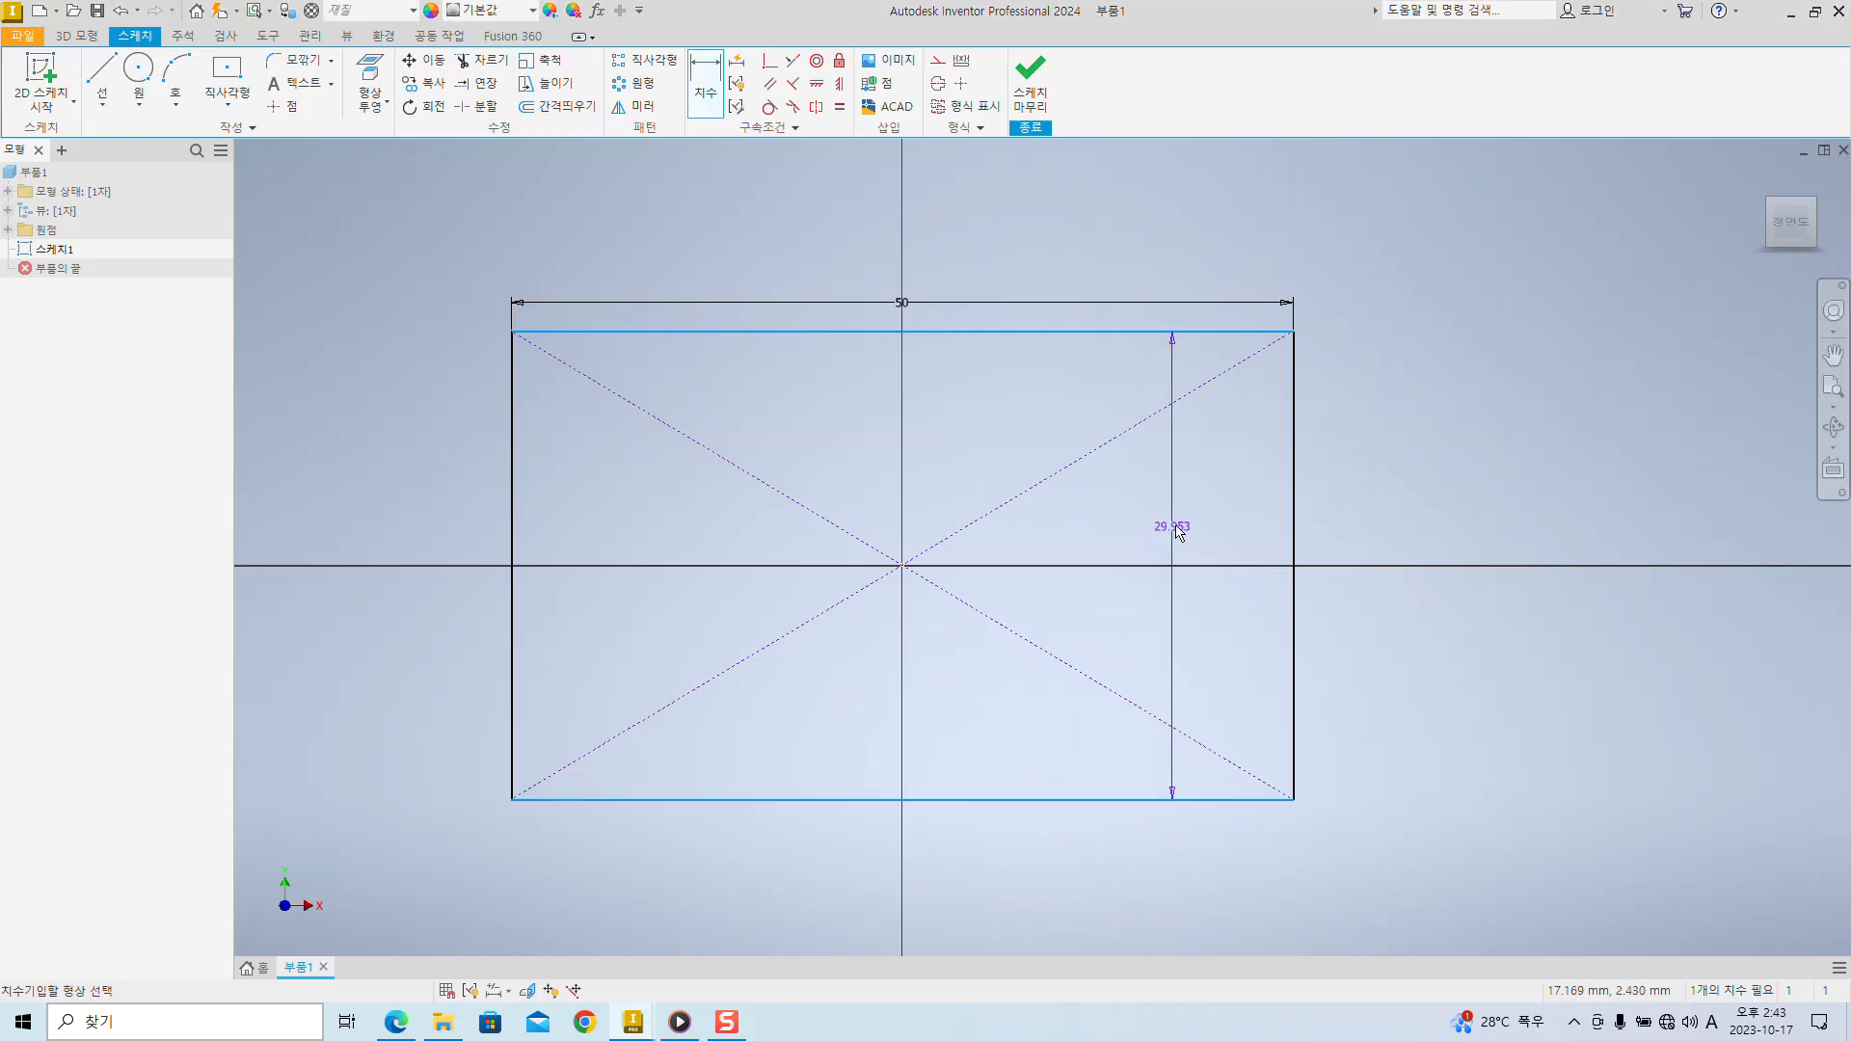
{"action": "left_click", "coordinate": [1384, 536]}
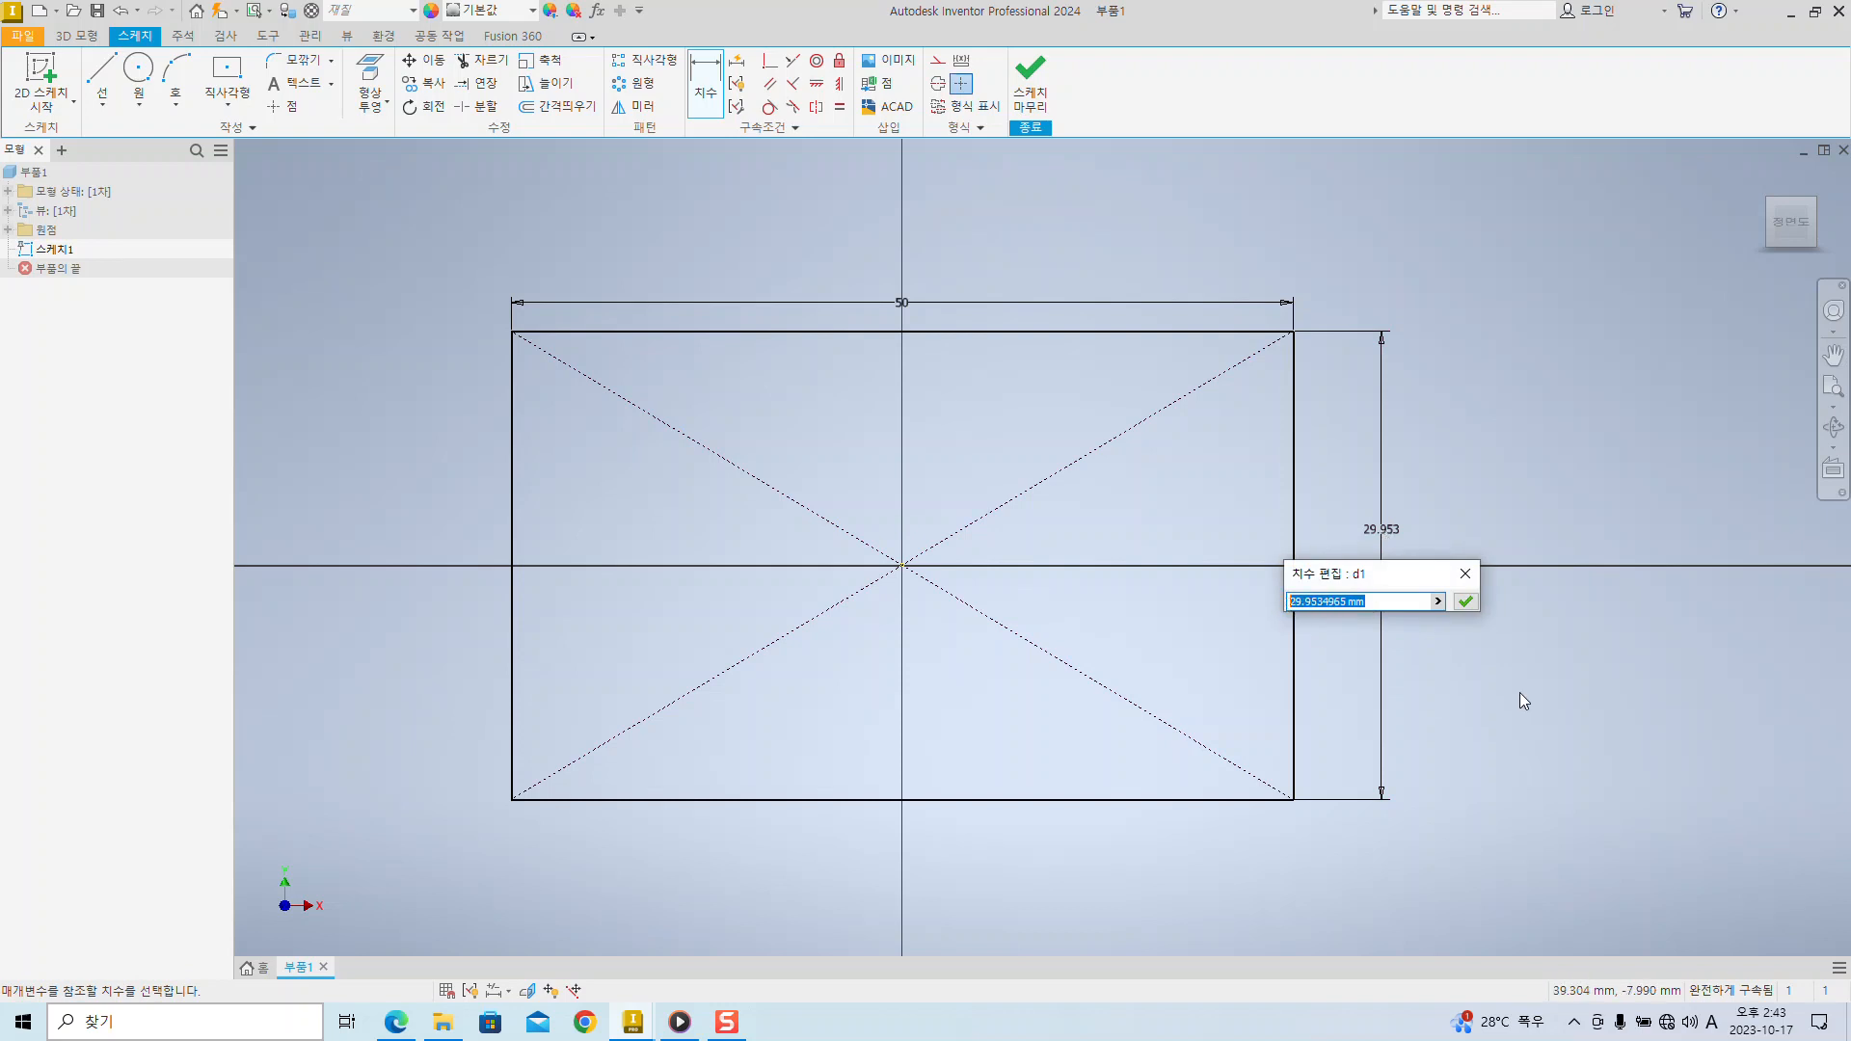
{"action": "type", "text": "50"}
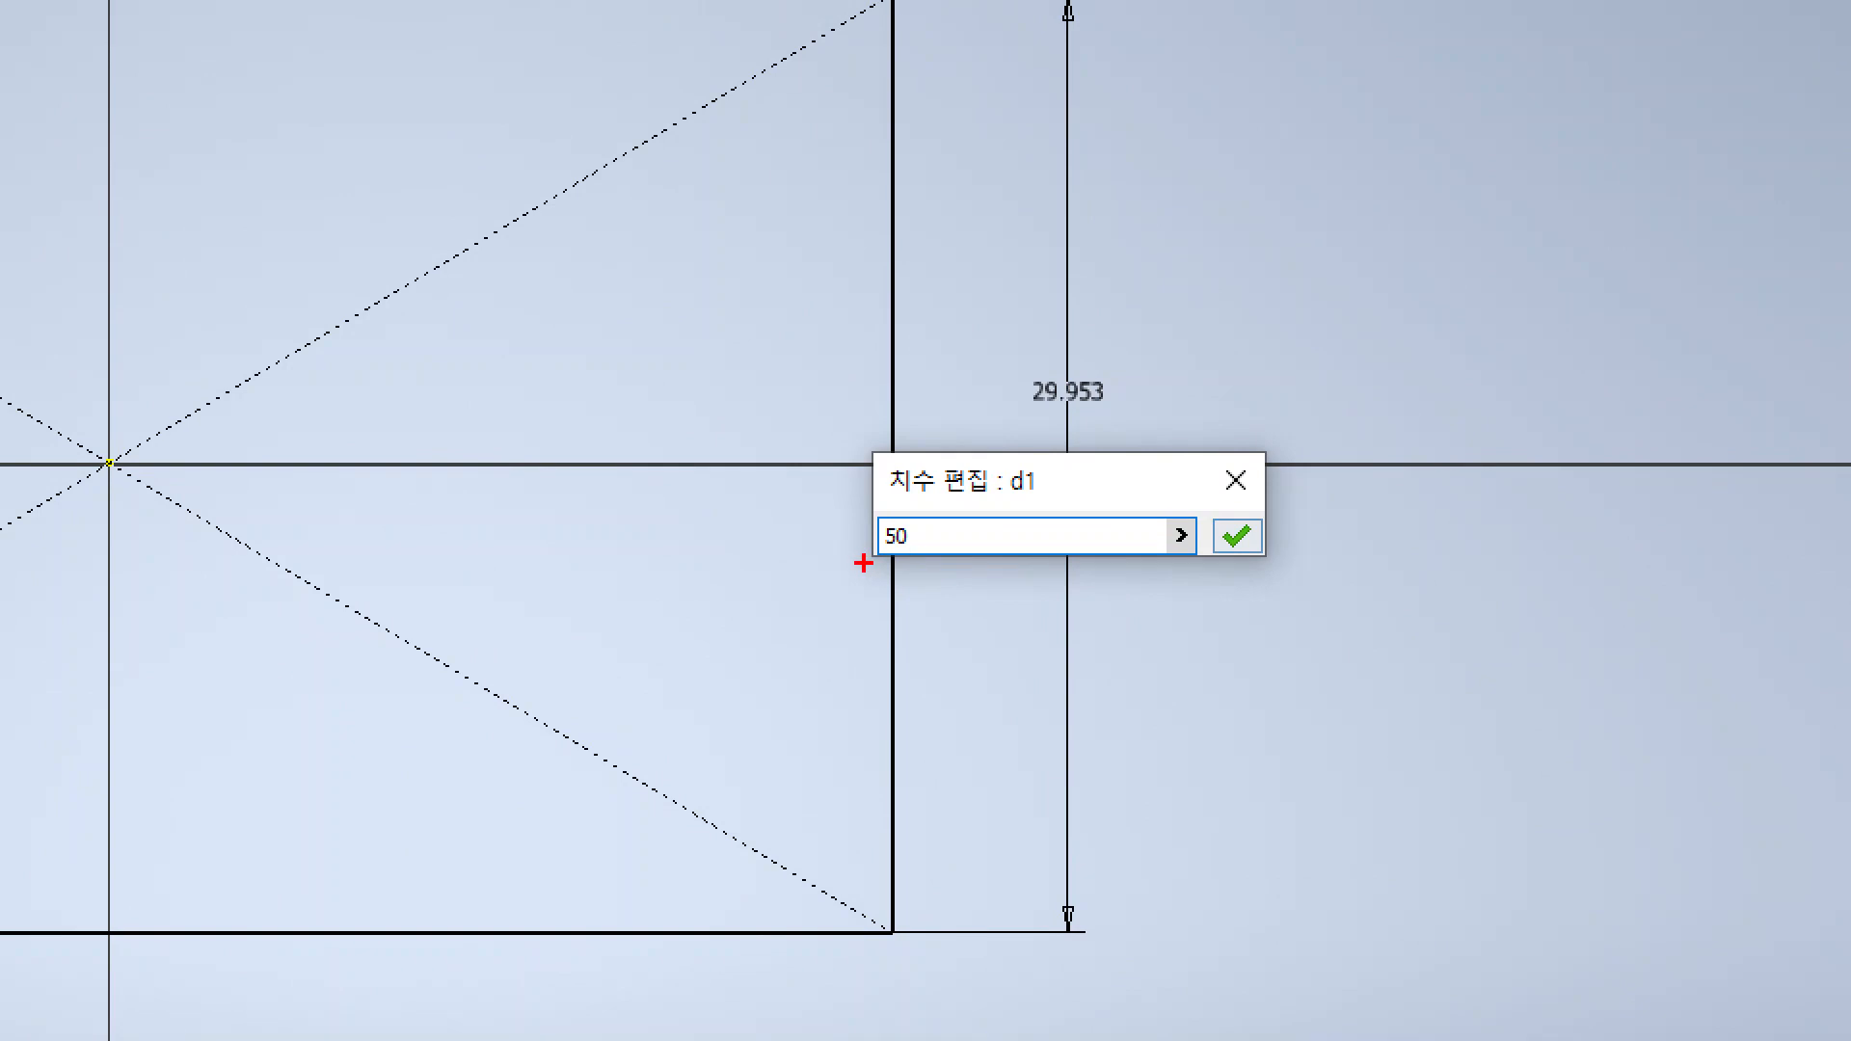
{"action": "mouse_move", "coordinate": [864, 560]}
{"action": "left_mouse_down", "text": "shift"}
{"action": "mouse_move", "coordinate": [1298, 564]}
{"action": "mouse_move", "coordinate": [1586, 485]}
{"action": "left_mouse_up", "text": "shift"}
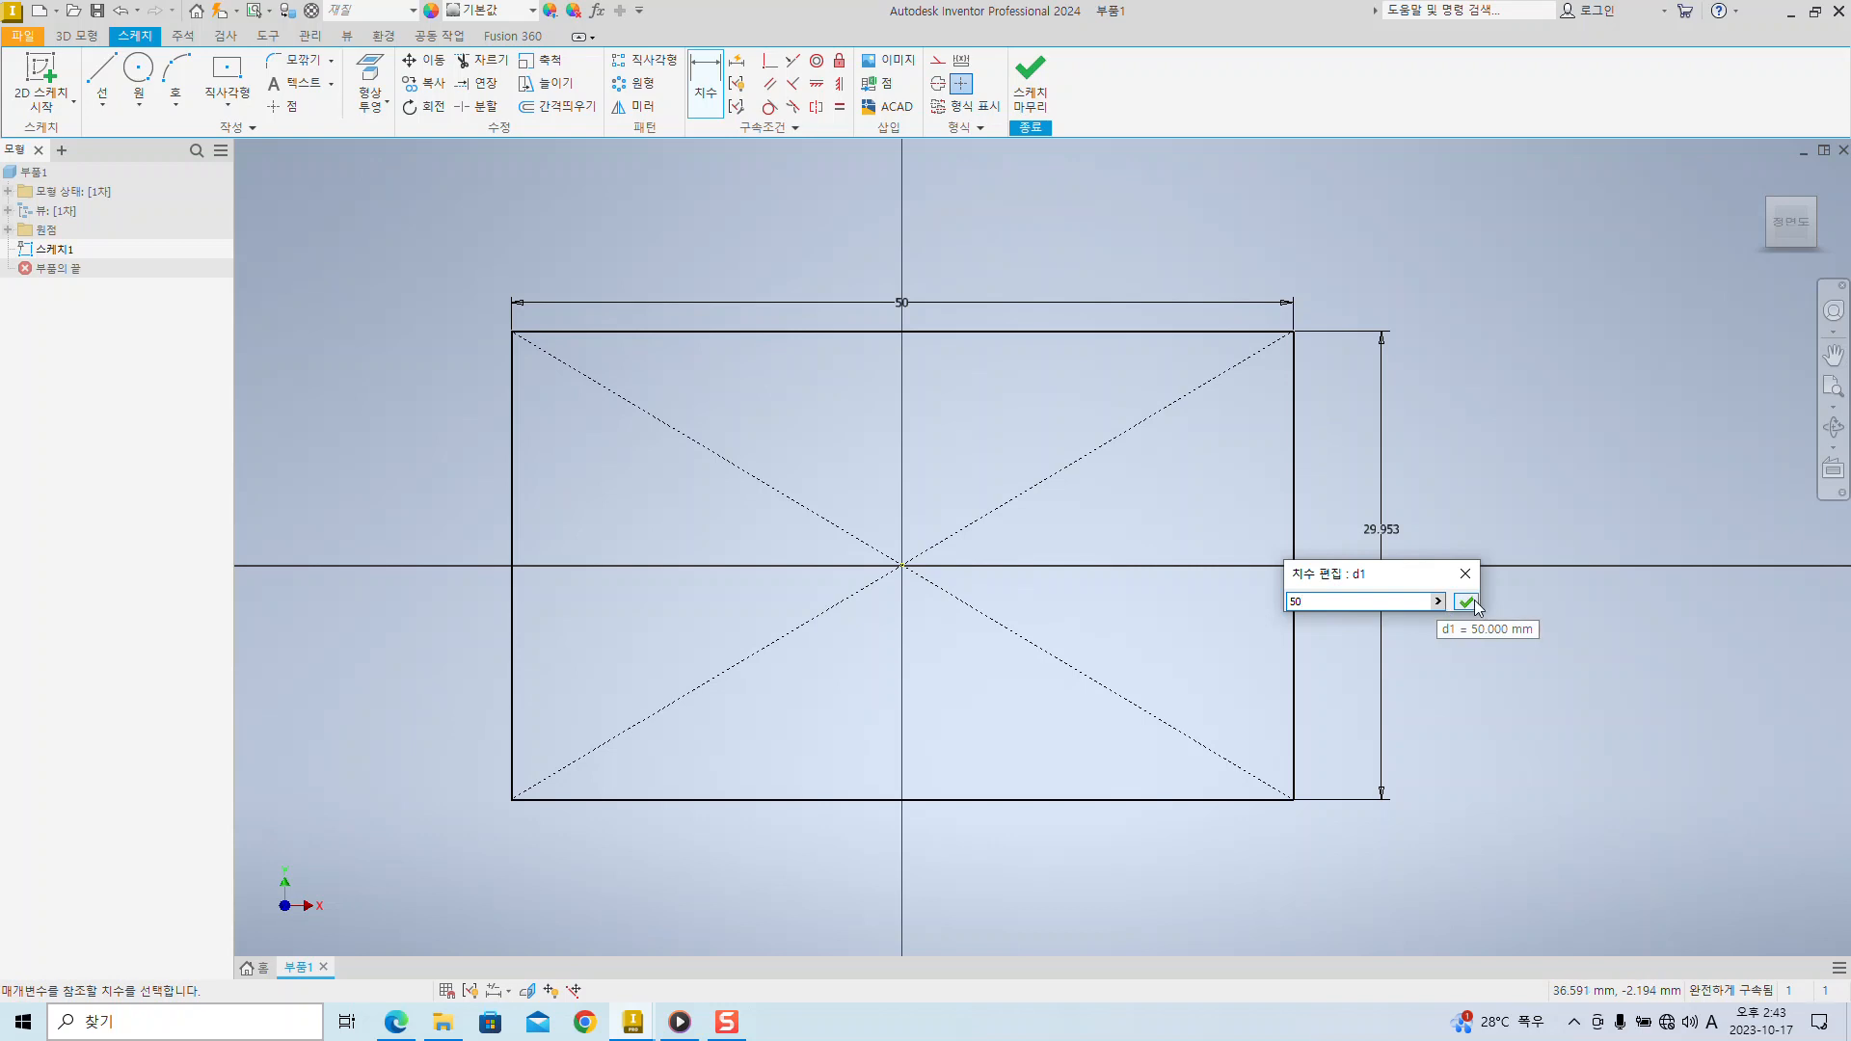
{"action": "left_click", "coordinate": [1465, 601]}
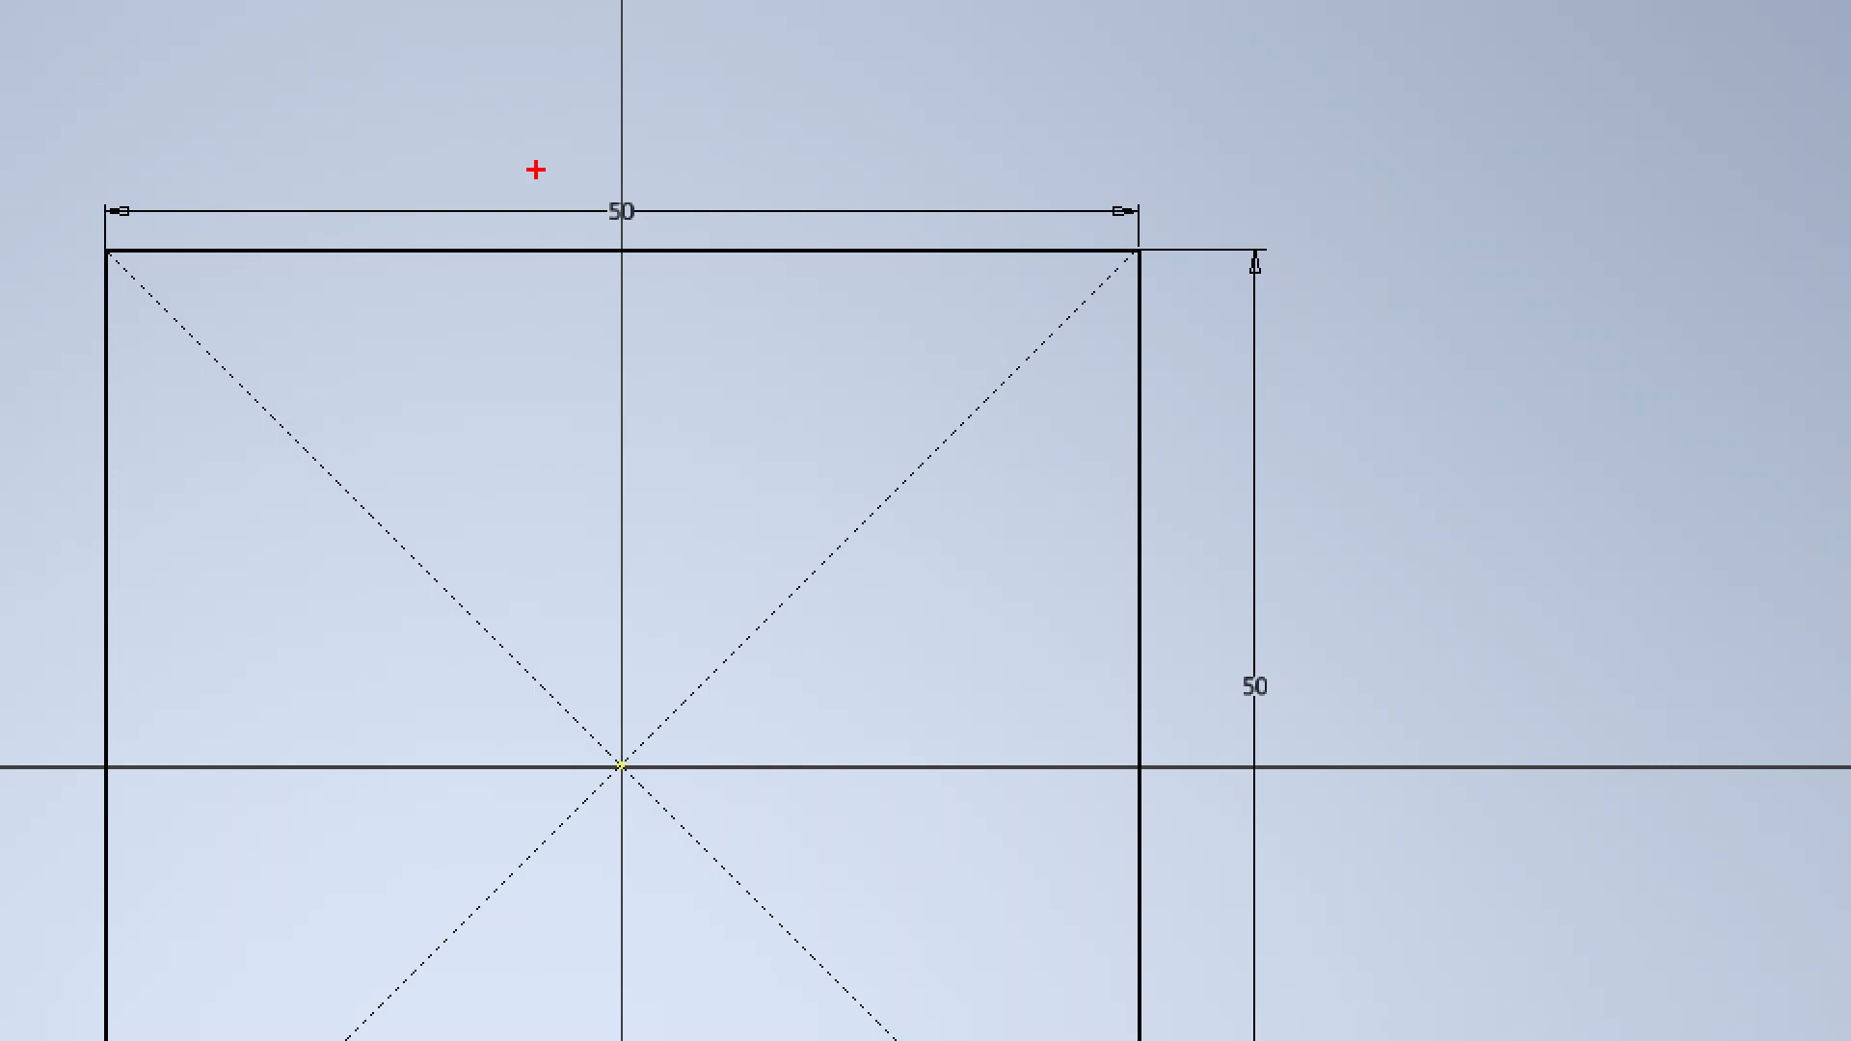
{"action": "left_click_drag", "start_coordinate": [535, 172], "coordinate": [689, 227], "text": "ctrl"}
{"action": "left_click_drag", "start_coordinate": [1221, 635], "coordinate": [1399, 790], "text": "ctrl"}
{"action": "left_click_drag", "start_coordinate": [642, 758], "coordinate": [952, 561], "text": "ctrl+shift"}
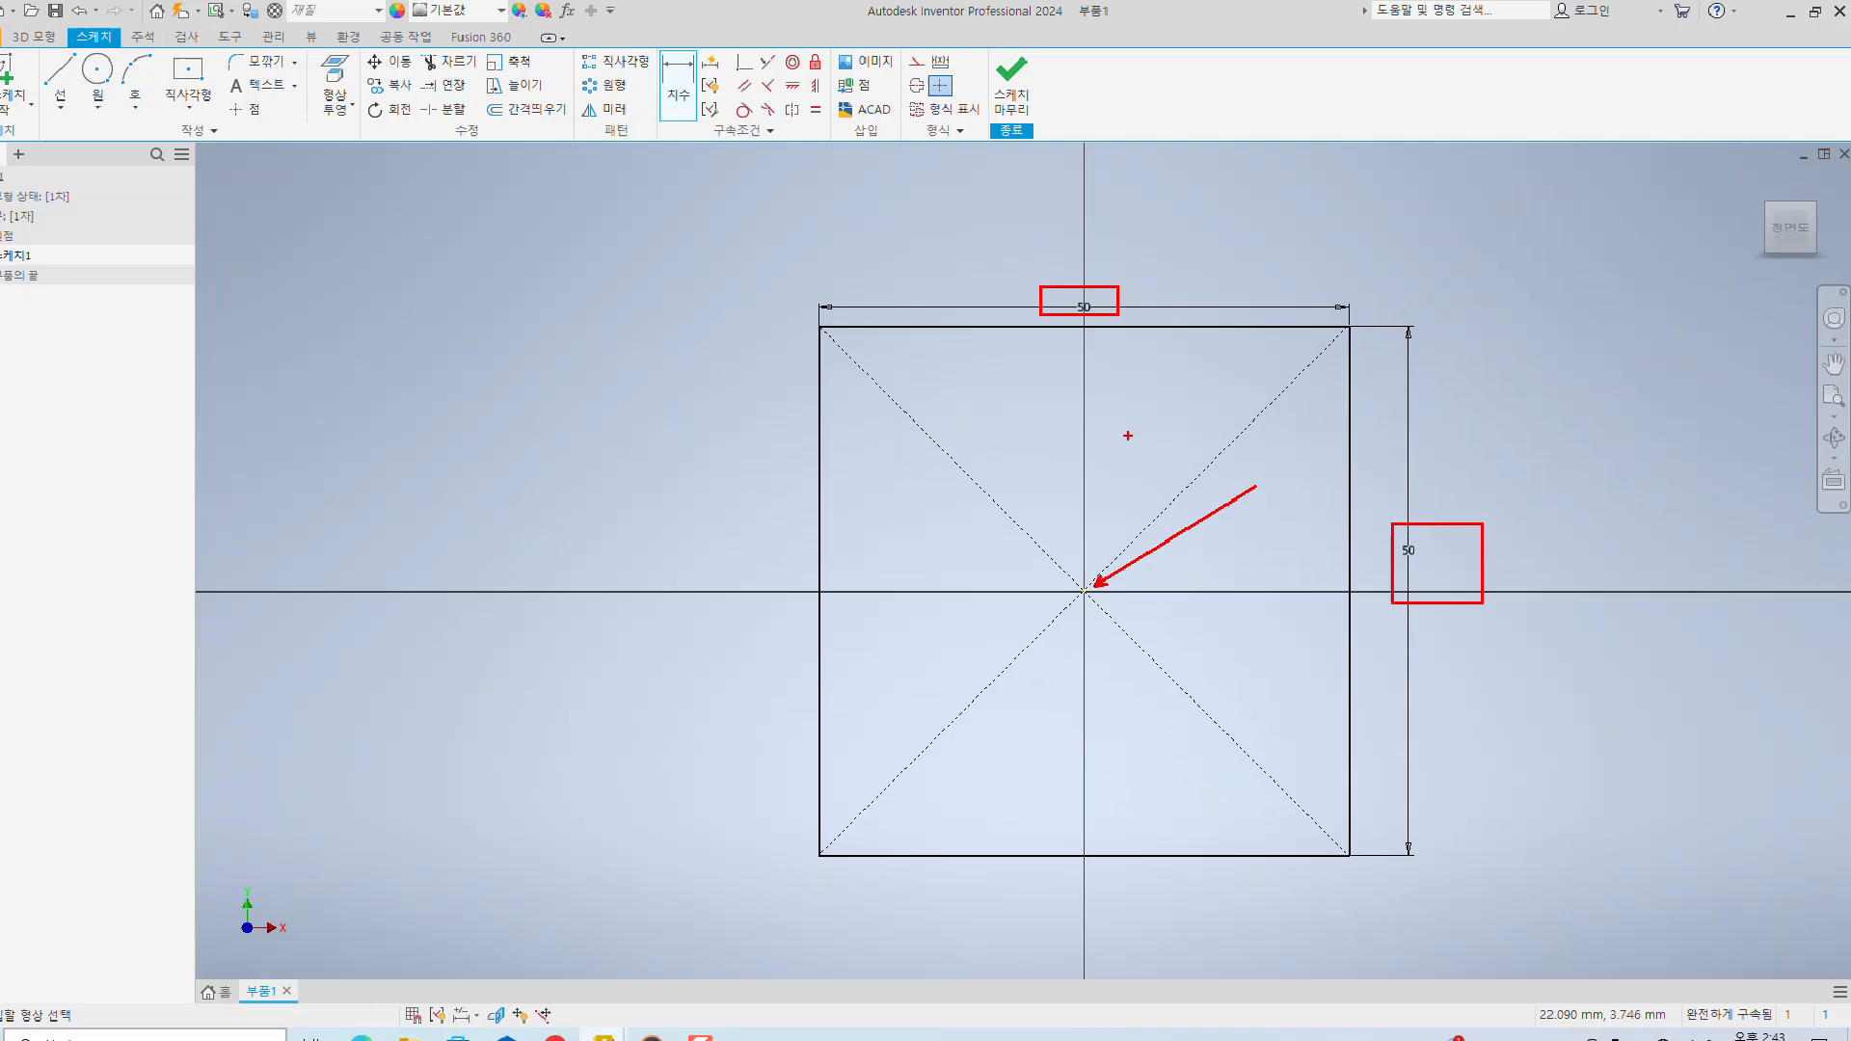
- Leave the Dimension command and move the width dimension's text higher above the square, right of the vertical axis
{"action": "double_click", "coordinate": [632, 205]}
{"action": "key", "text": "Return"}
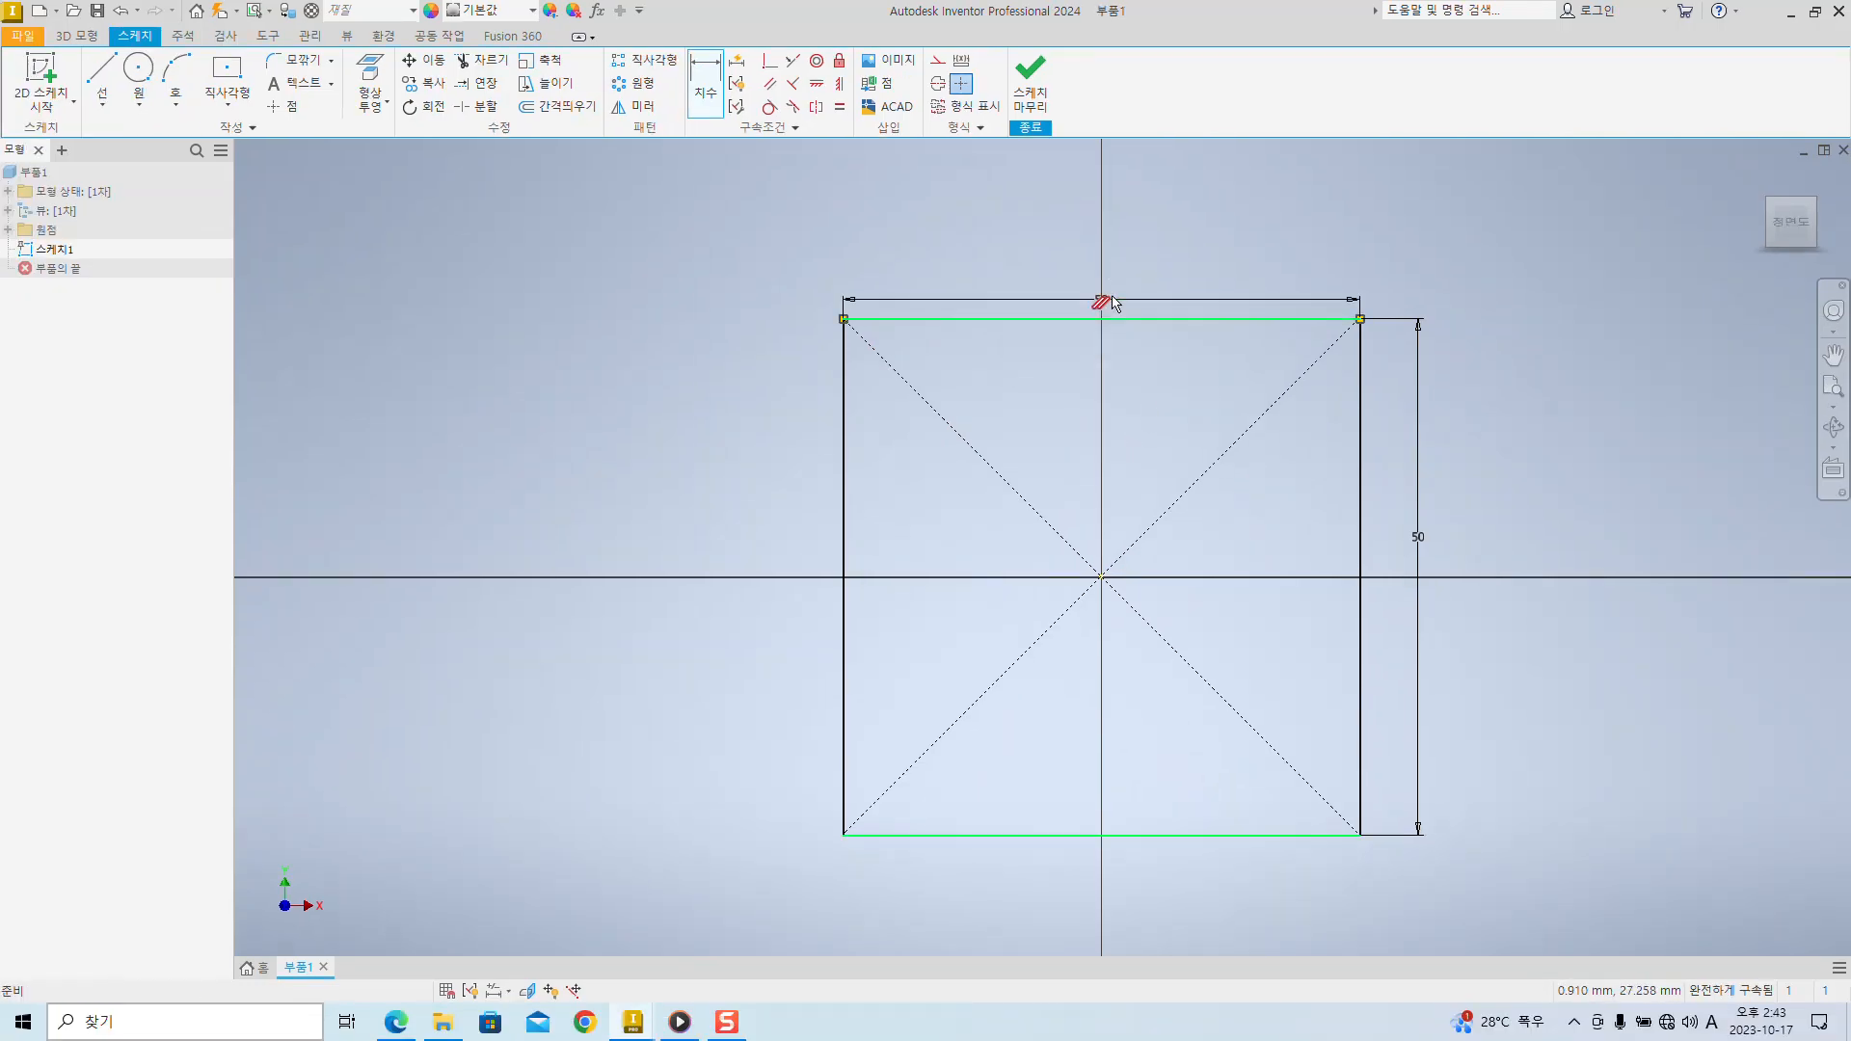
{"action": "left_click_drag", "start_coordinate": [1106, 300], "coordinate": [1166, 274]}
{"action": "left_click", "coordinate": [1424, 540]}
{"action": "left_click", "coordinate": [1564, 465]}
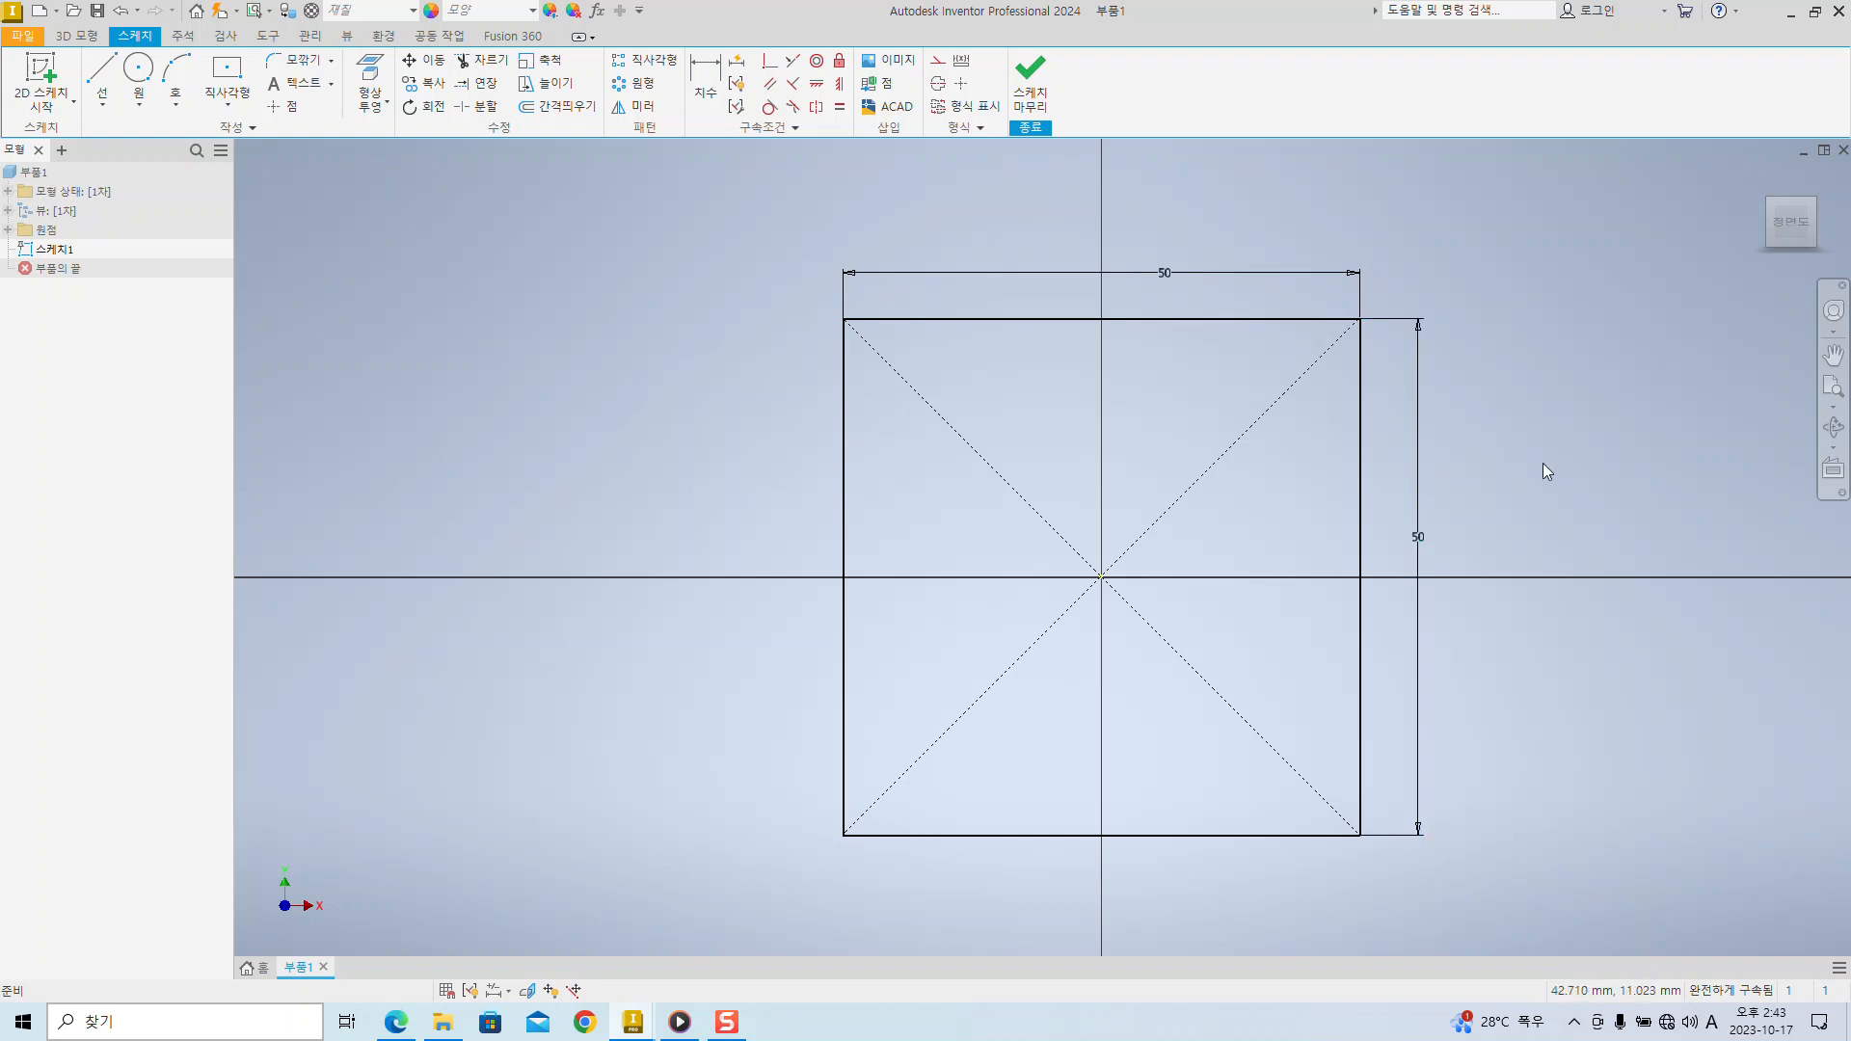
- Switch to the PDF drawing on page 6, examine the base block's outline and thickness dimensions, and return to Inventor
{"action": "key", "text": "alt+Tab"}
{"action": "key", "text": "alt+Tab"}
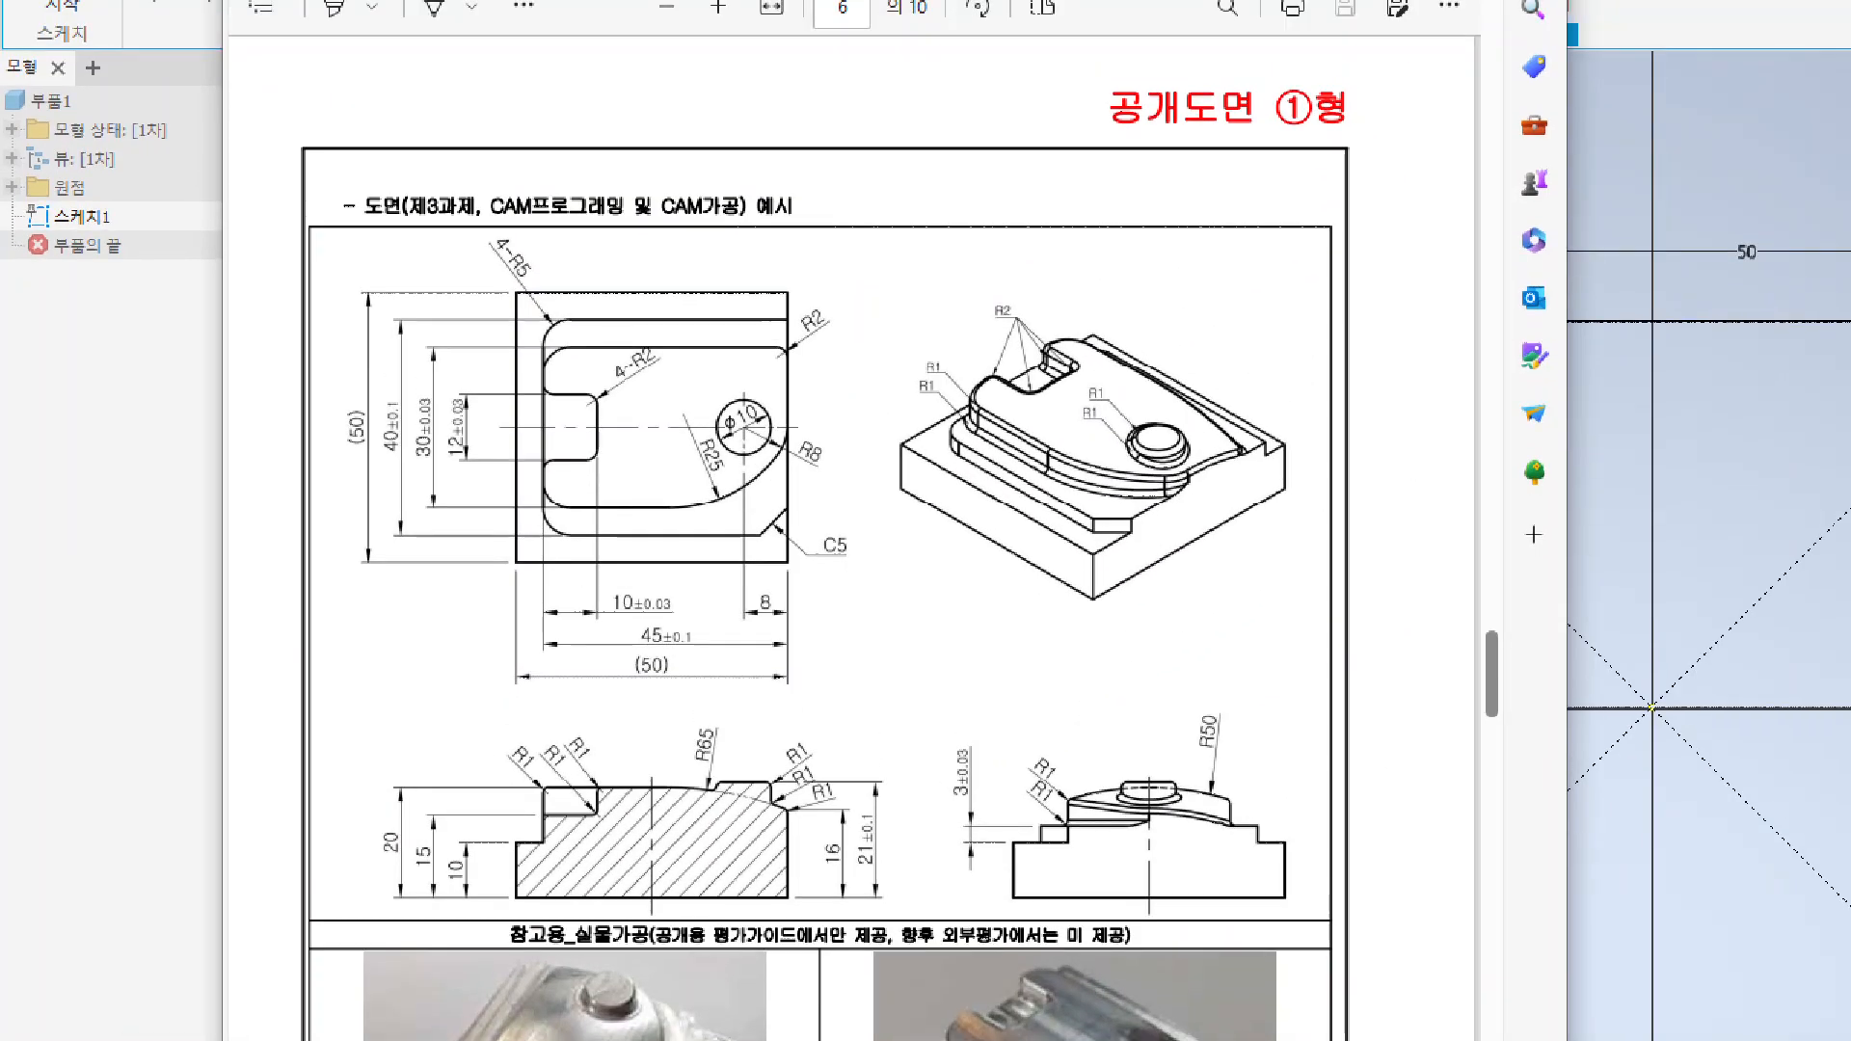
{"action": "left_click_drag", "start_coordinate": [1090, 142], "coordinate": [1342, 142]}
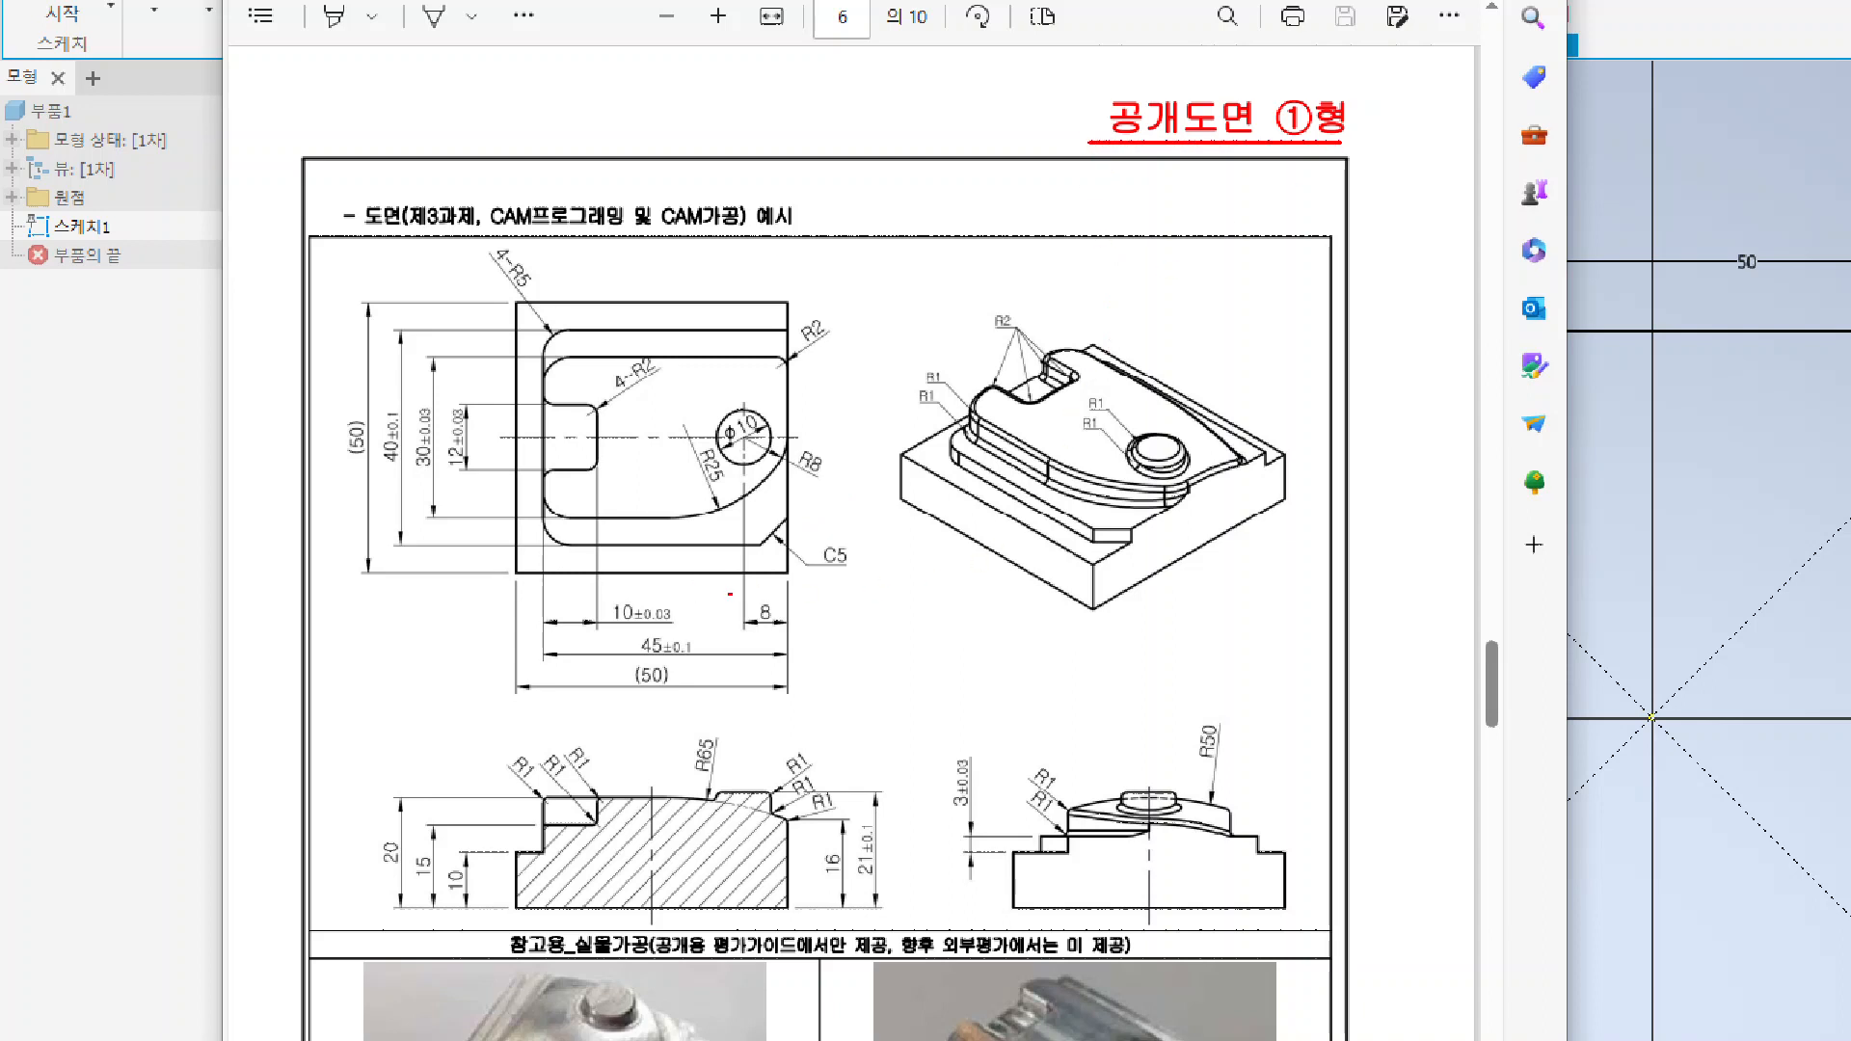
{"action": "mouse_move", "coordinate": [1203, 623]}
{"action": "left_mouse_down"}
{"action": "mouse_move", "coordinate": [858, 461]}
{"action": "mouse_move", "coordinate": [1241, 328]}
{"action": "mouse_move", "coordinate": [1316, 590]}
{"action": "mouse_move", "coordinate": [1145, 638]}
{"action": "mouse_move", "coordinate": [1091, 631]}
{"action": "left_mouse_up"}
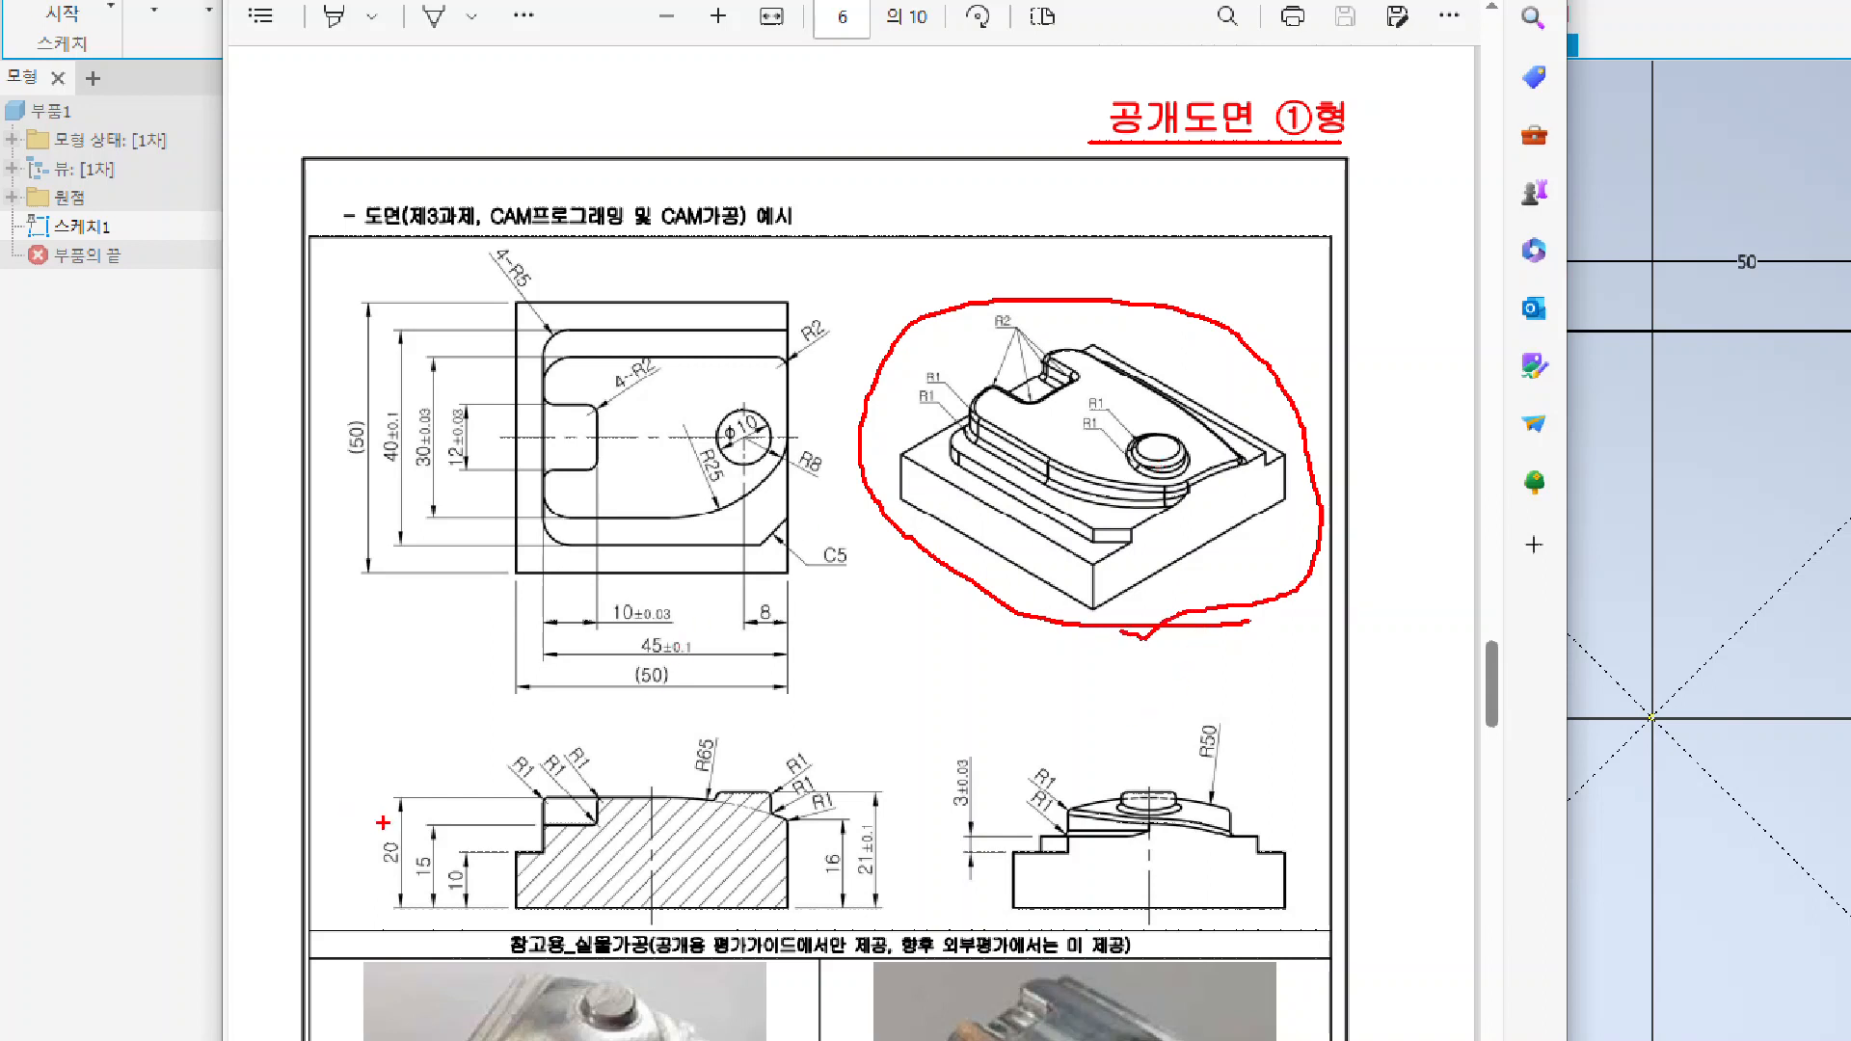
{"action": "mouse_move", "coordinate": [512, 853]}
{"action": "left_mouse_down"}
{"action": "mouse_move", "coordinate": [674, 852]}
{"action": "mouse_move", "coordinate": [788, 906]}
{"action": "left_mouse_up"}
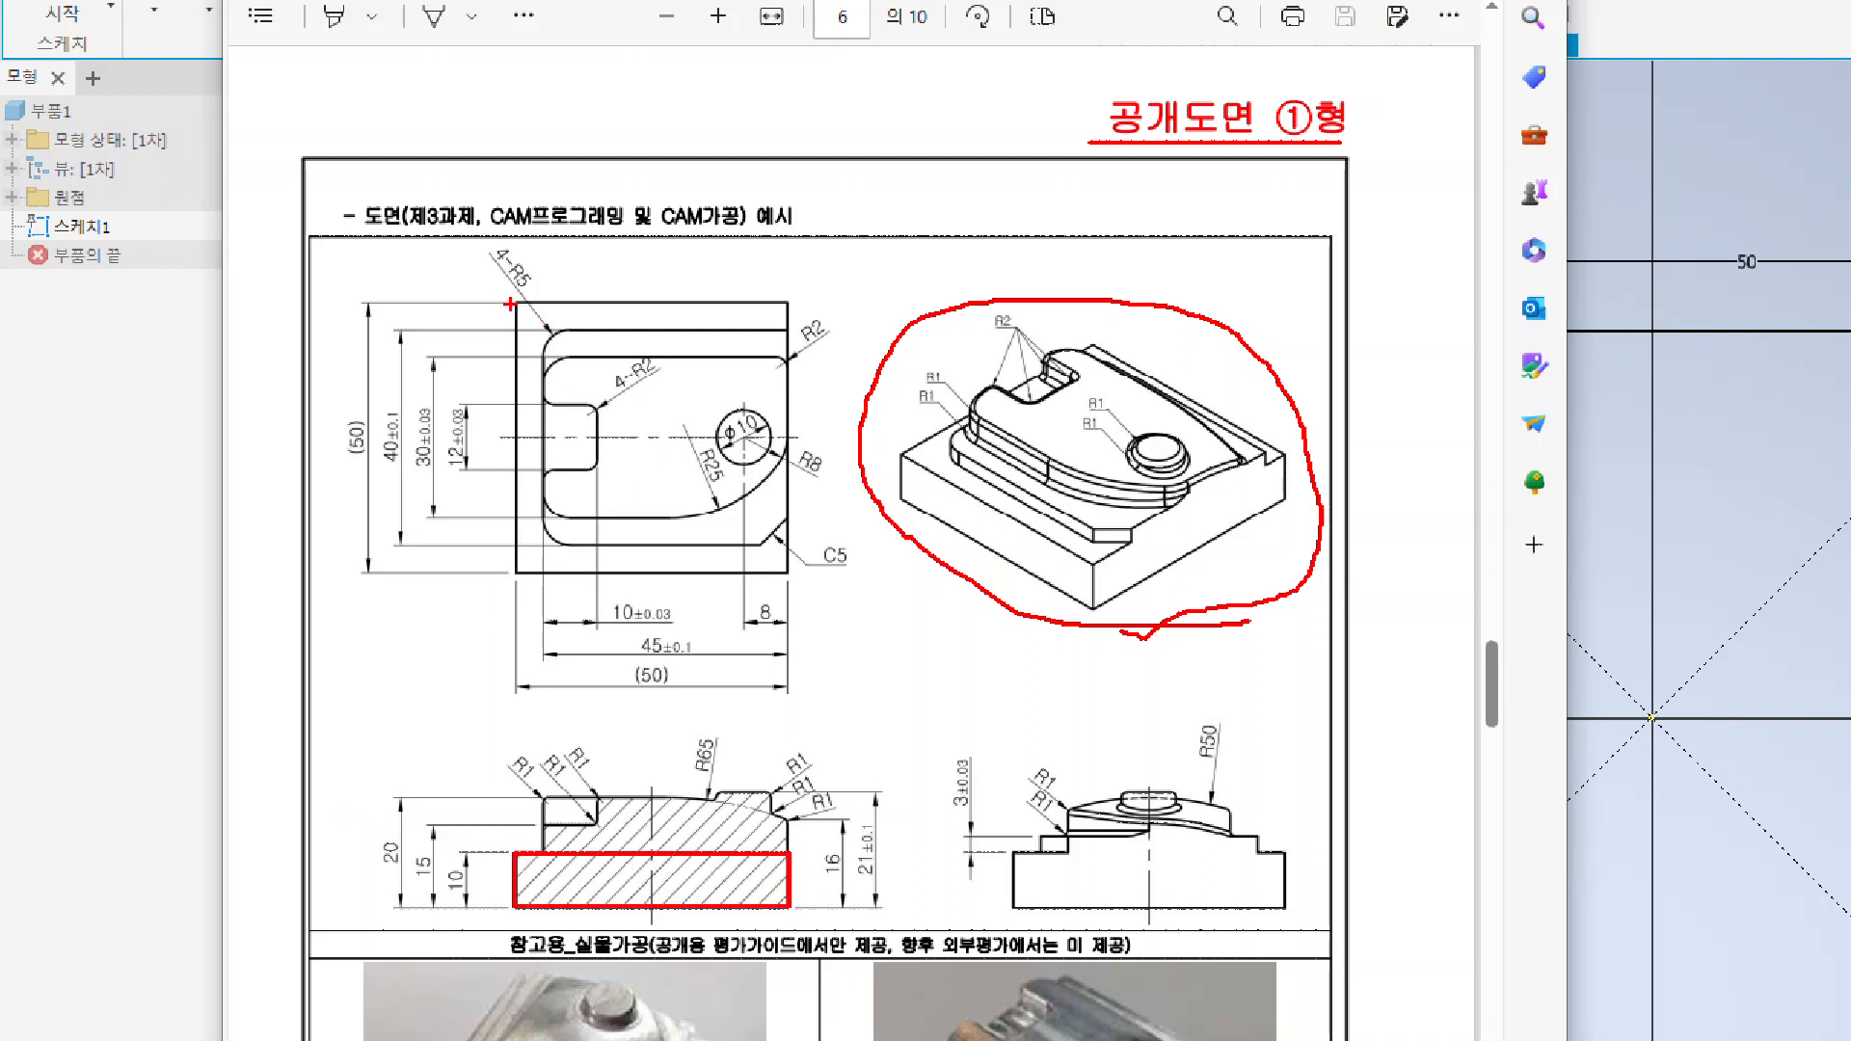
{"action": "left_click_drag", "start_coordinate": [508, 301], "coordinate": [792, 571]}
{"action": "left_click_drag", "start_coordinate": [326, 407], "coordinate": [371, 470]}
{"action": "left_click_drag", "start_coordinate": [615, 658], "coordinate": [694, 698]}
{"action": "left_click_drag", "start_coordinate": [438, 883], "coordinate": [246, 880]}
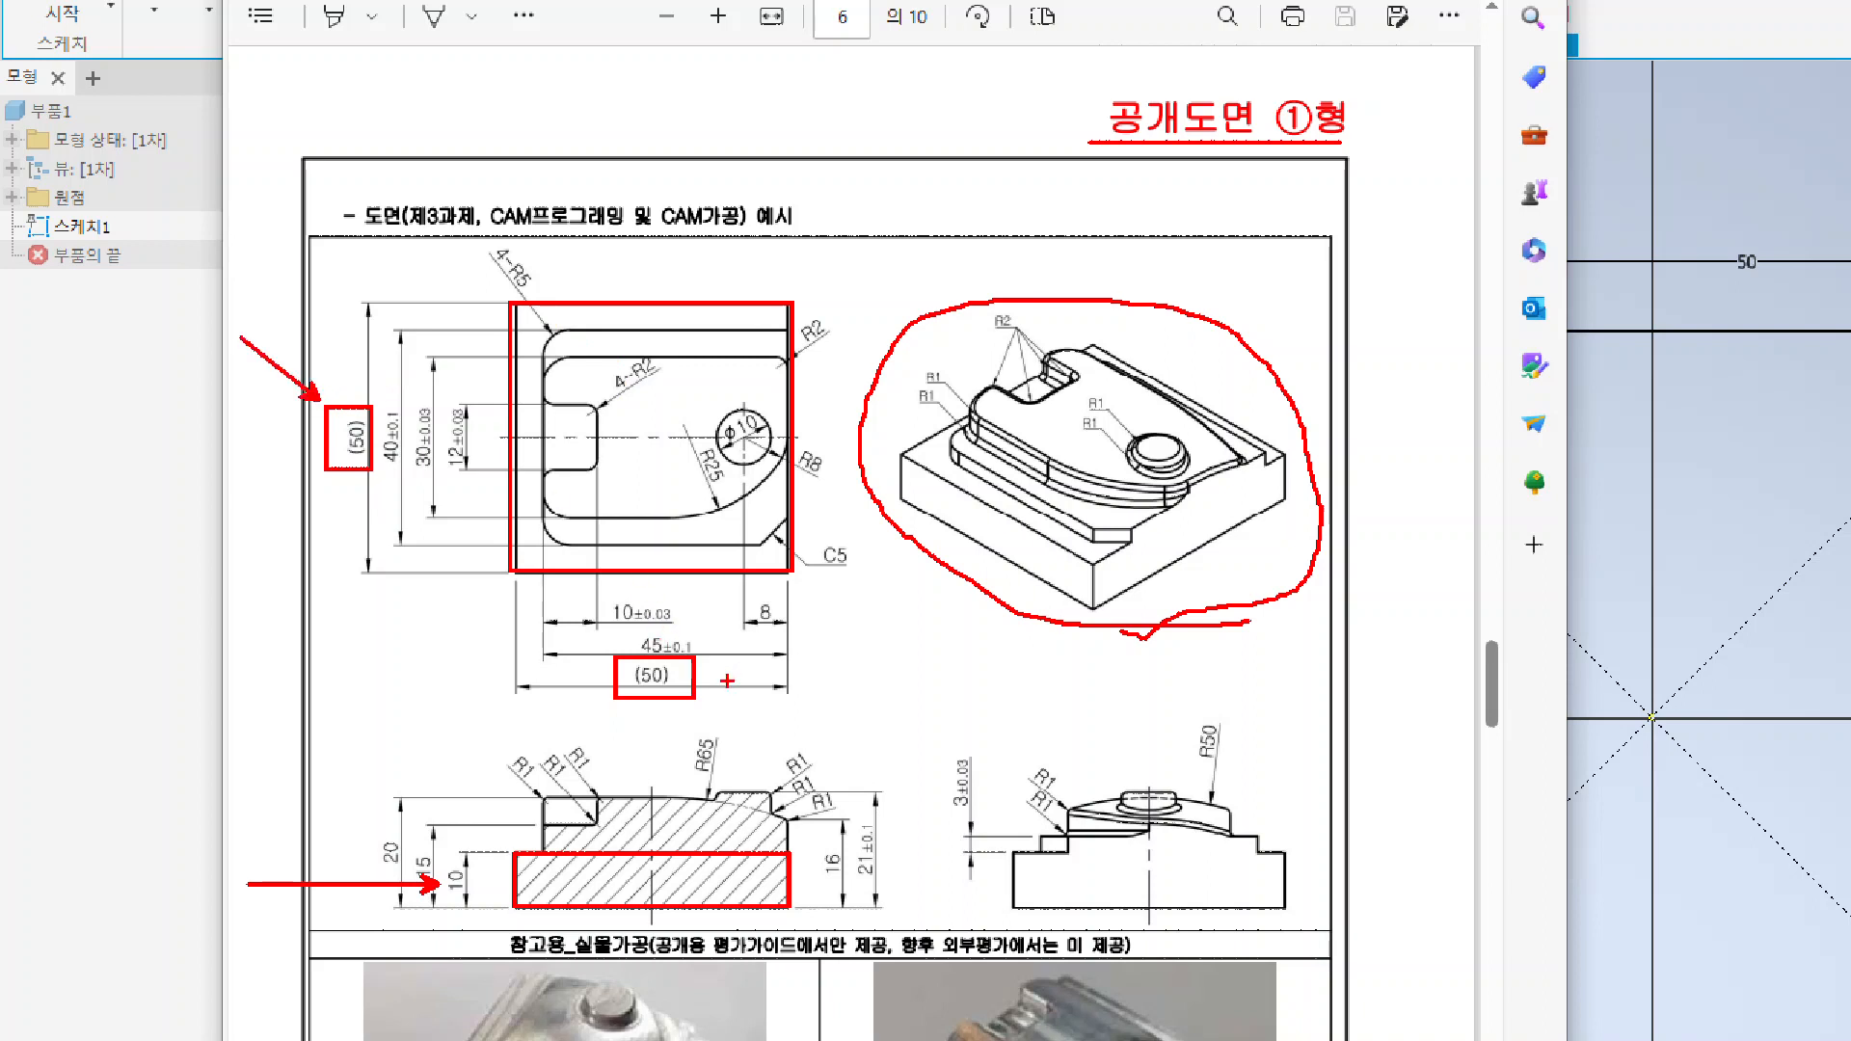
{"action": "key", "text": "Escape"}
{"action": "left_click", "coordinate": [1475, 442]}
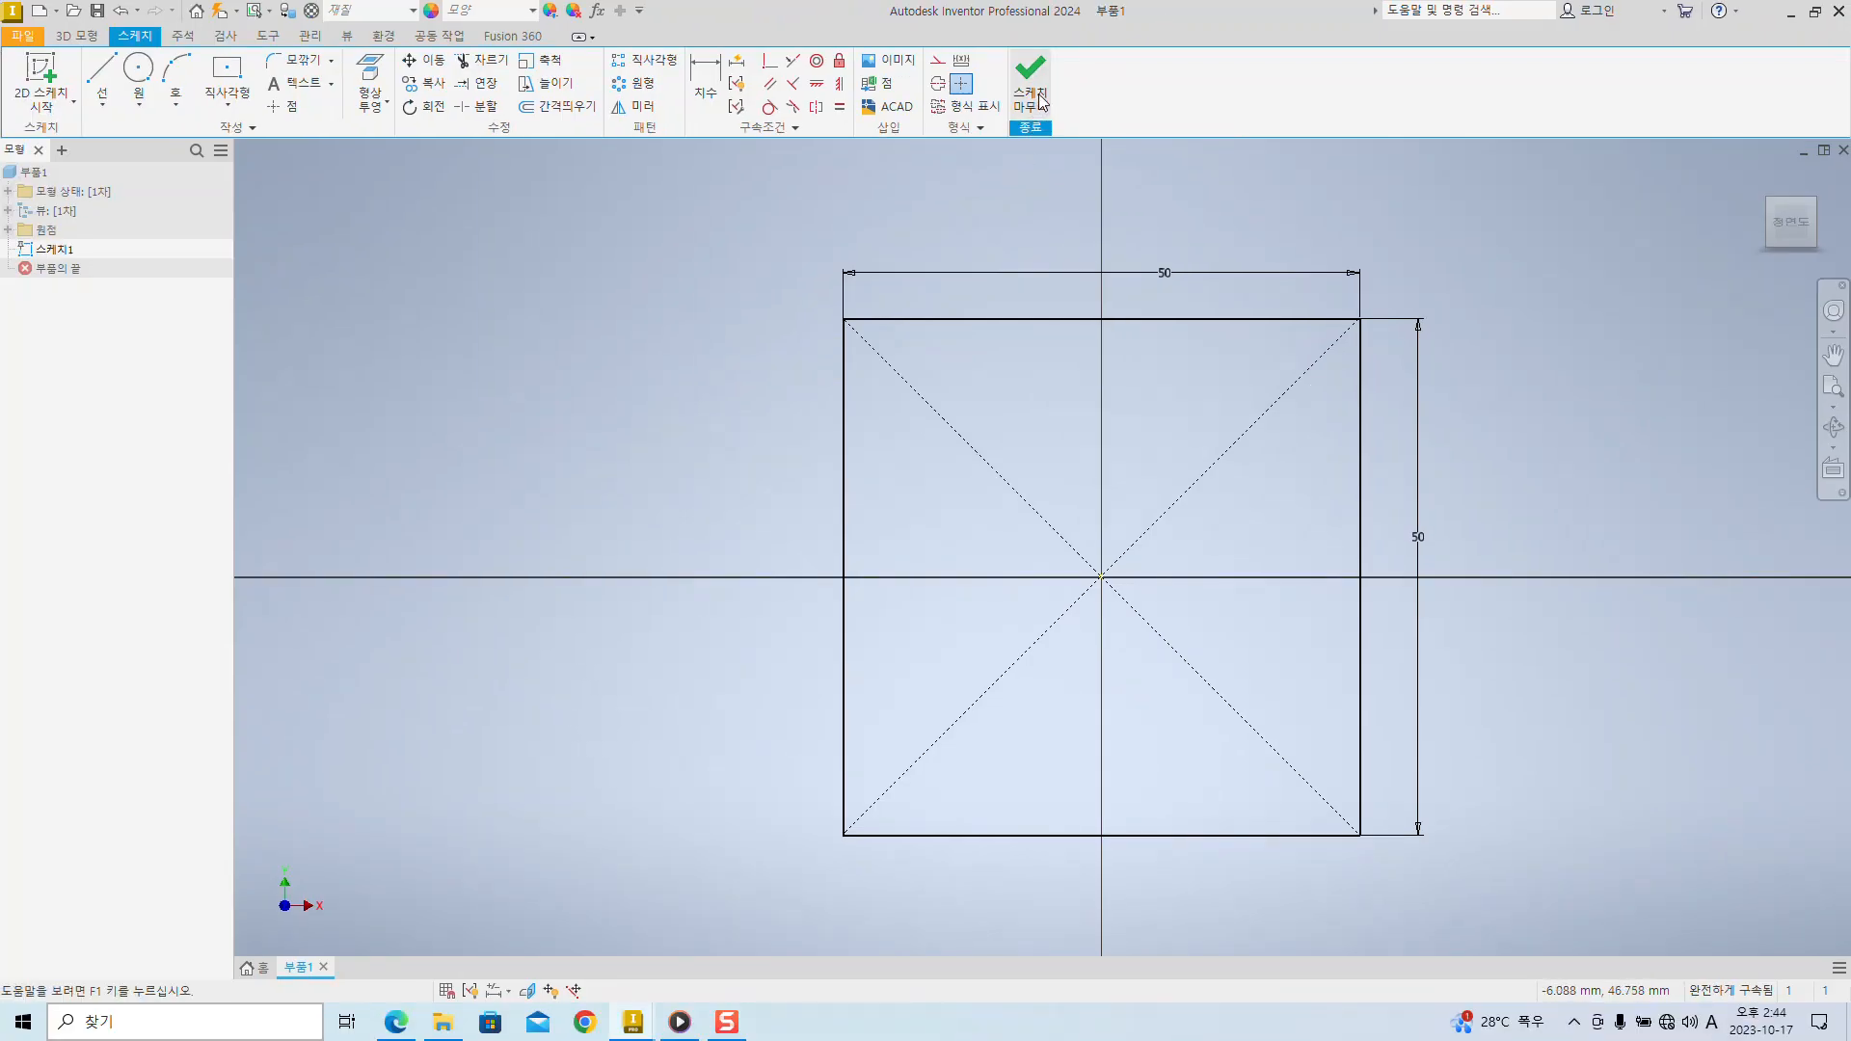
- Finish the sketch and start an Extrude of the square profile with a distance of 10 mm
{"action": "left_click", "coordinate": [1031, 87]}
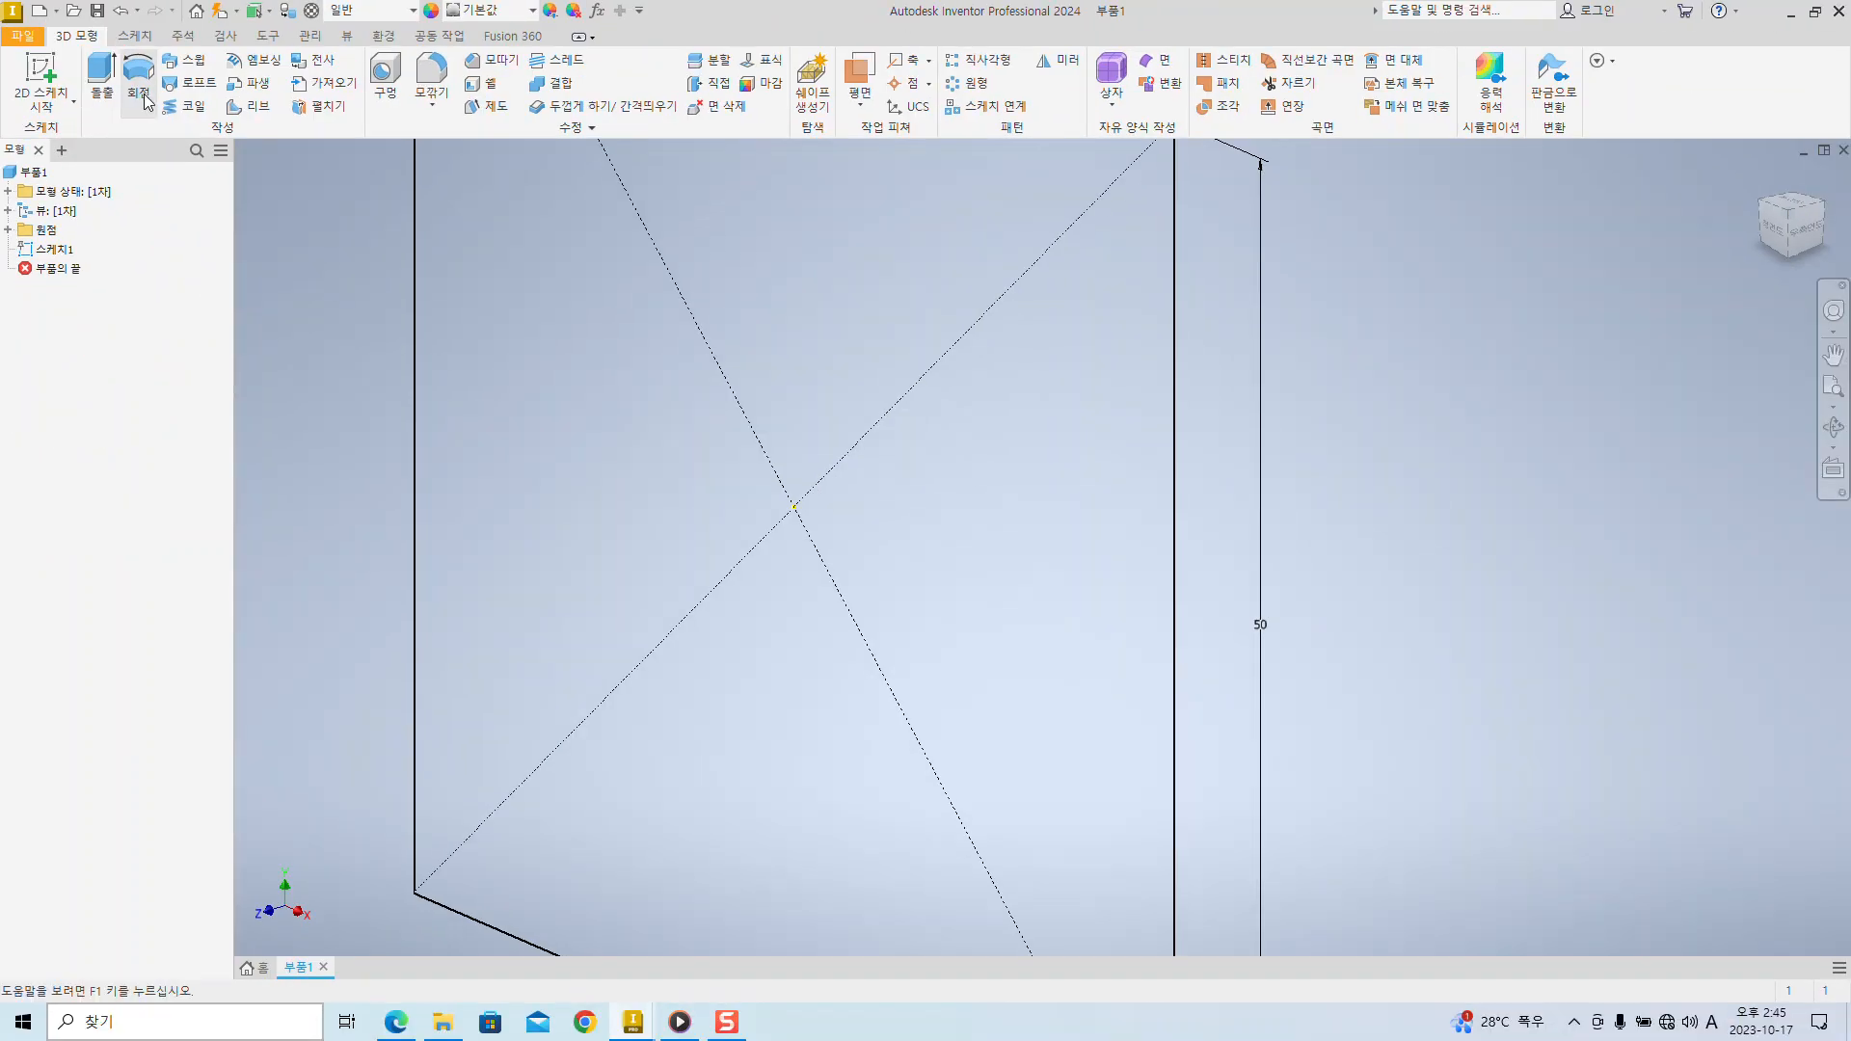
{"action": "scroll", "coordinate": [515, 299], "scroll_direction": "up", "scroll_amount": 5}
{"action": "middle_click_drag", "start_coordinate": [528, 274], "coordinate": [550, 338]}
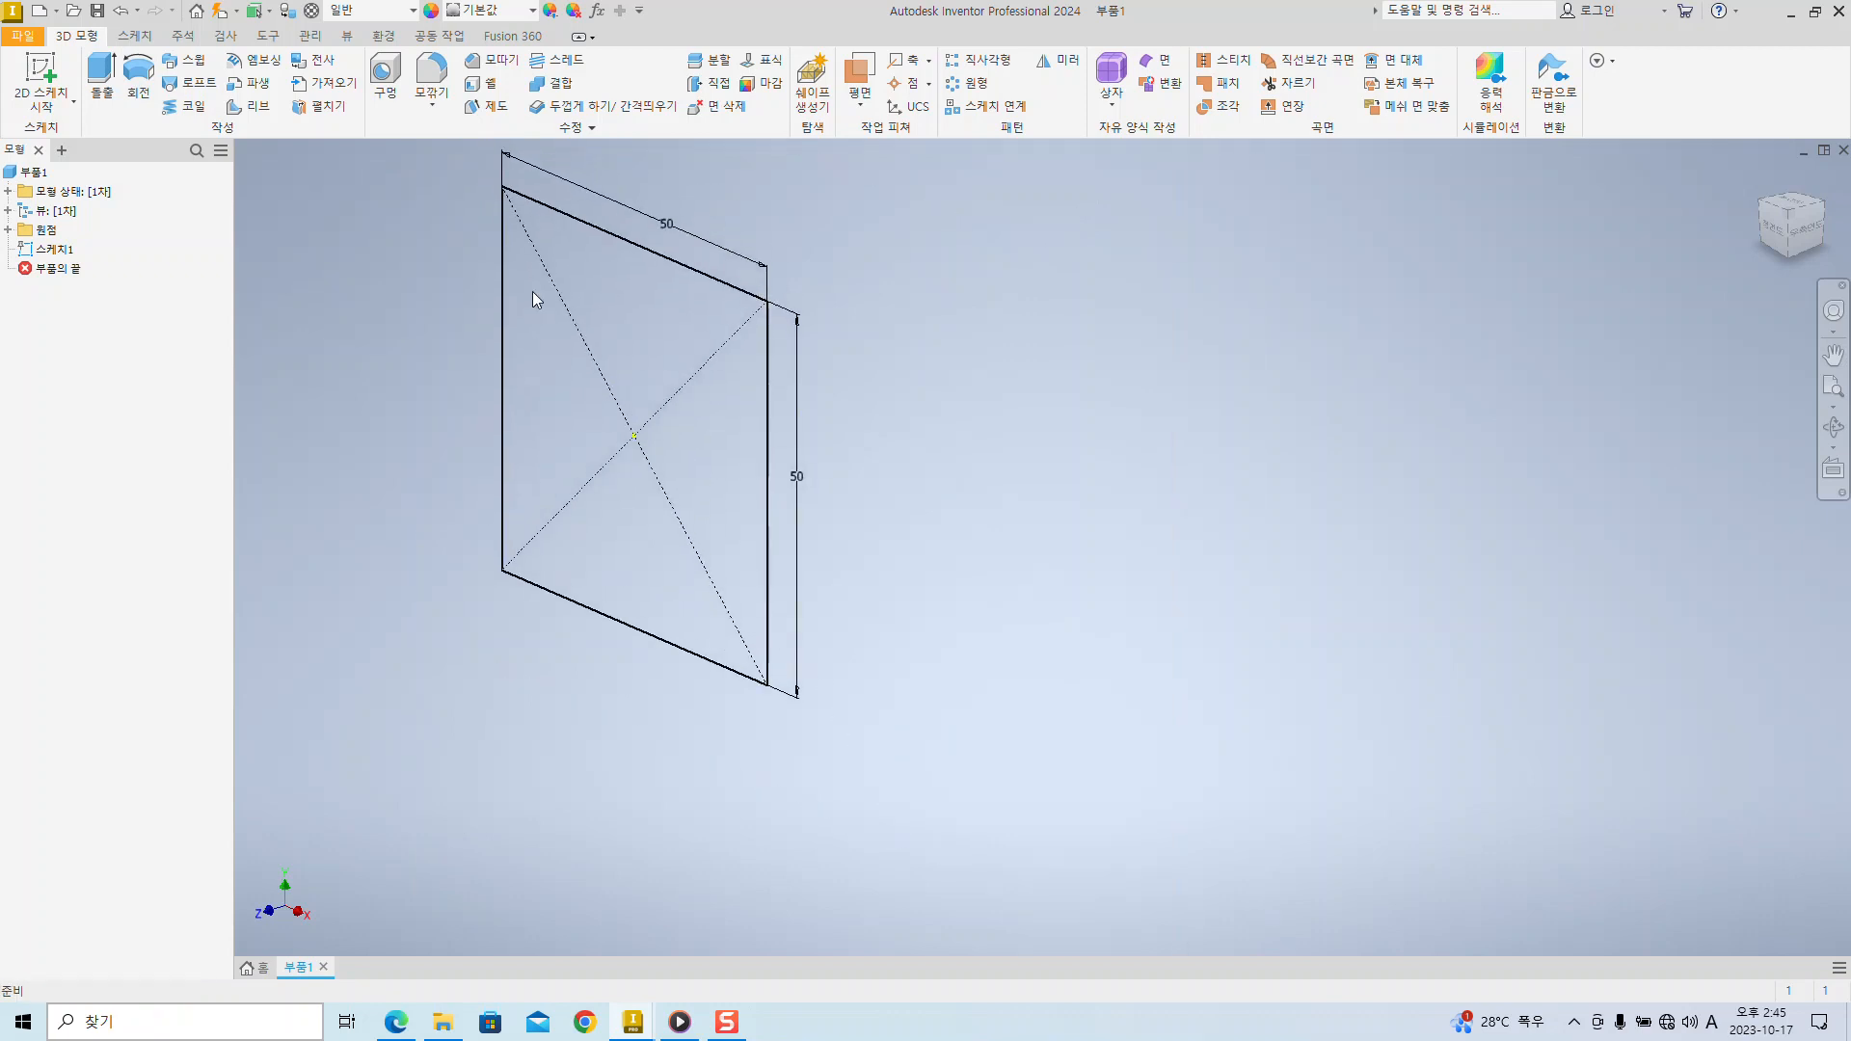
{"action": "left_click", "coordinate": [101, 77]}
{"action": "left_click_drag", "start_coordinate": [1438, 277], "coordinate": [307, 102]}
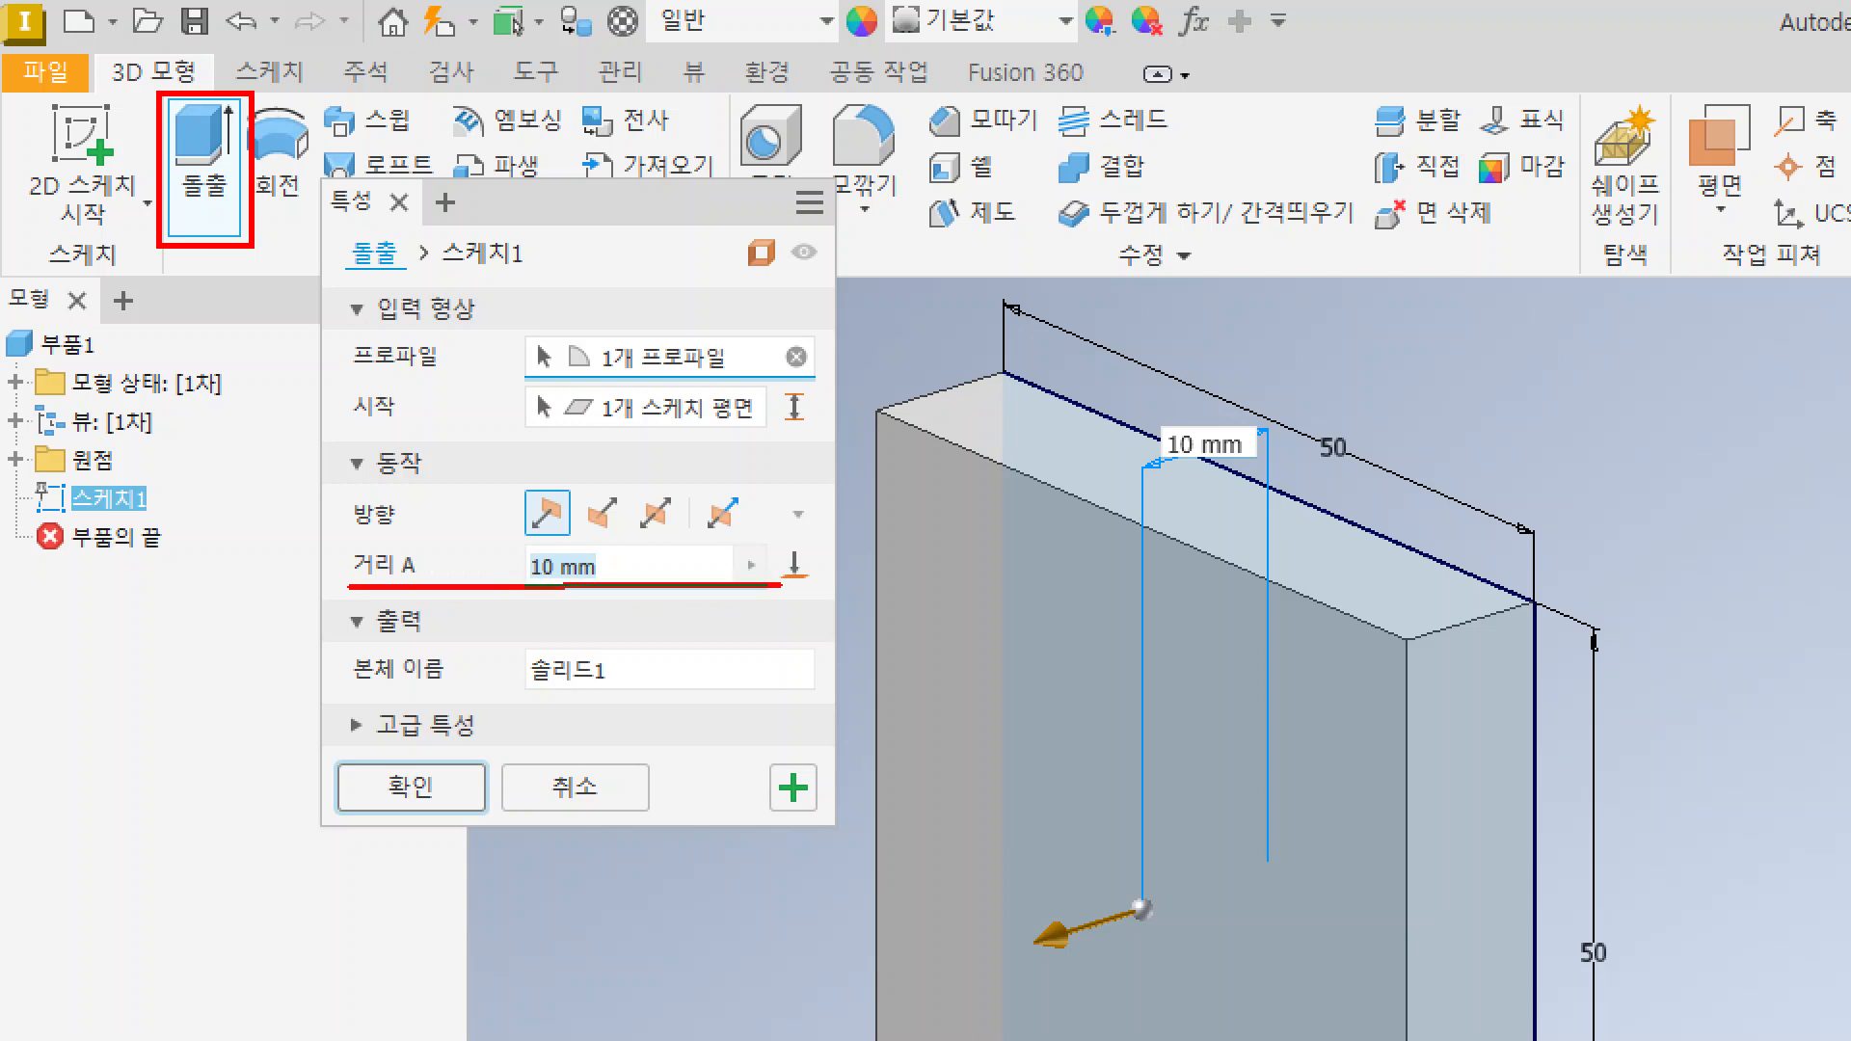
{"action": "left_click_drag", "start_coordinate": [503, 546], "coordinate": [632, 590], "text": "ctrl"}
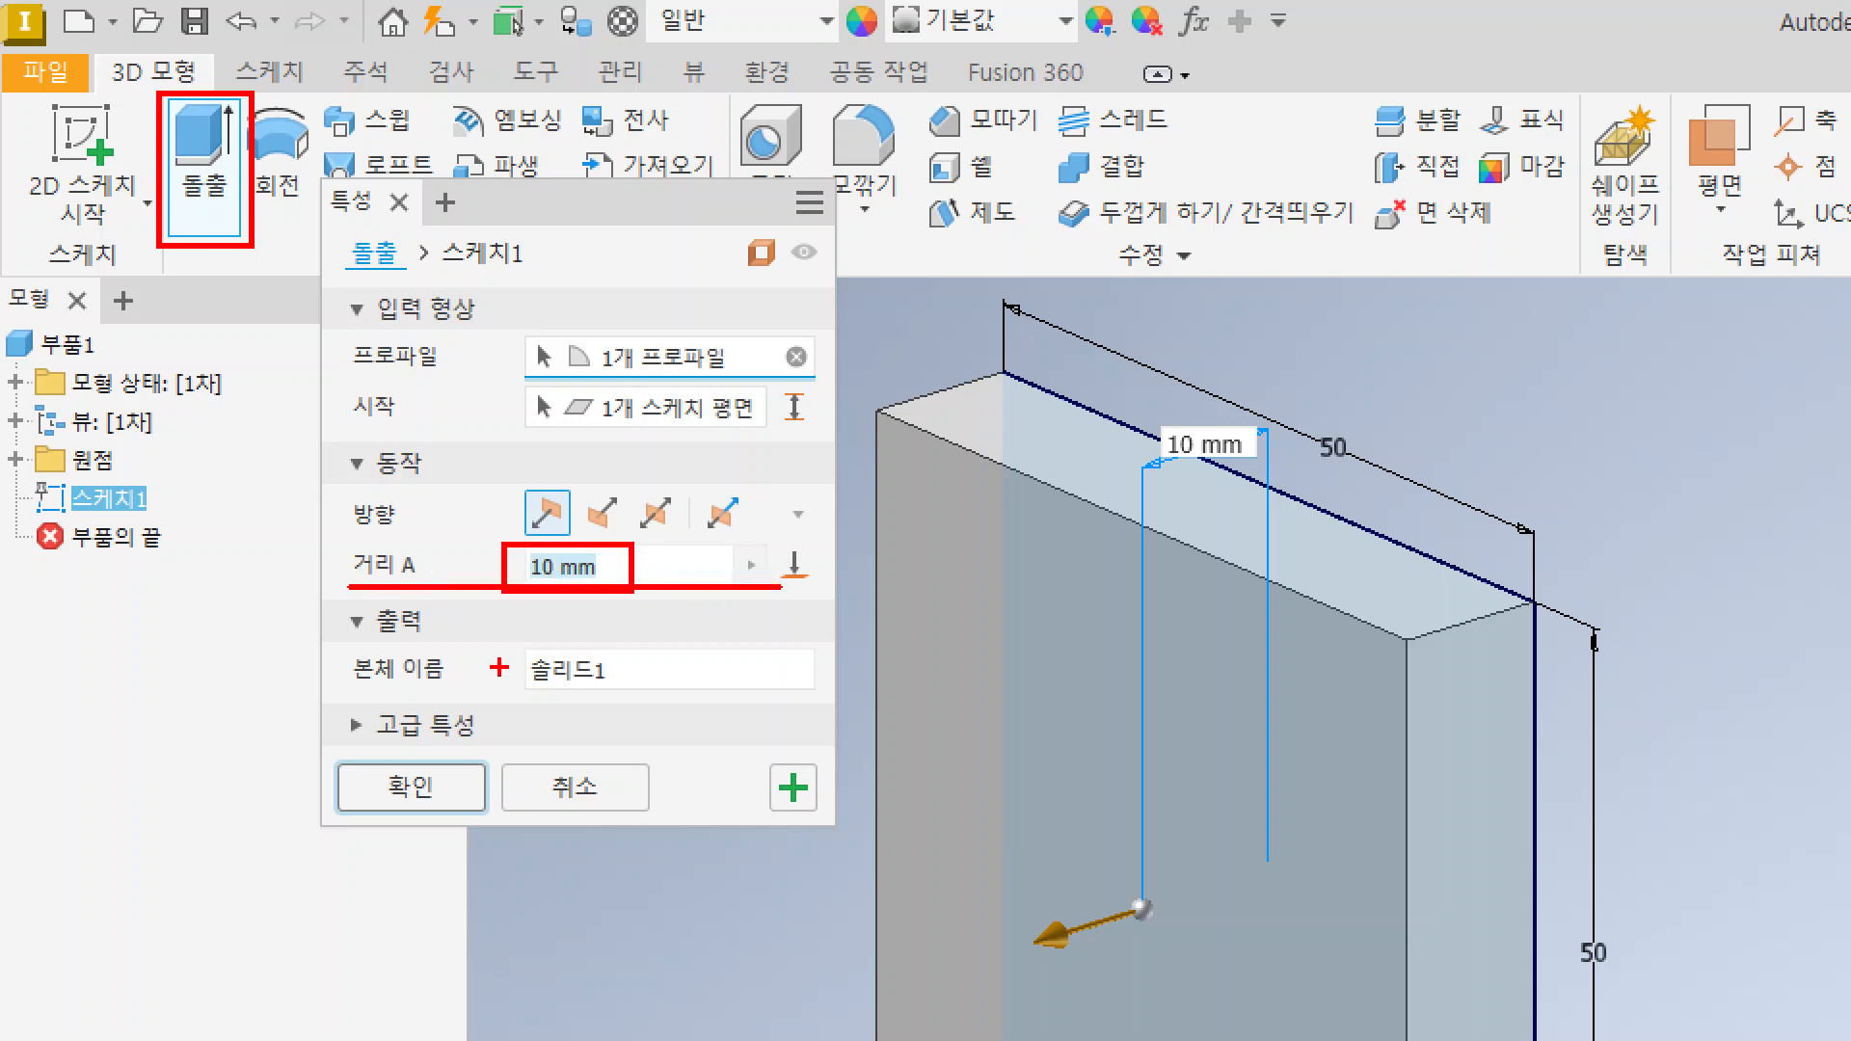
{"action": "mouse_move", "coordinate": [333, 757]}
{"action": "left_mouse_down", "text": "ctrl"}
{"action": "mouse_move", "coordinate": [483, 817]}
{"action": "mouse_move", "coordinate": [661, 695]}
{"action": "left_mouse_up", "text": "ctrl"}
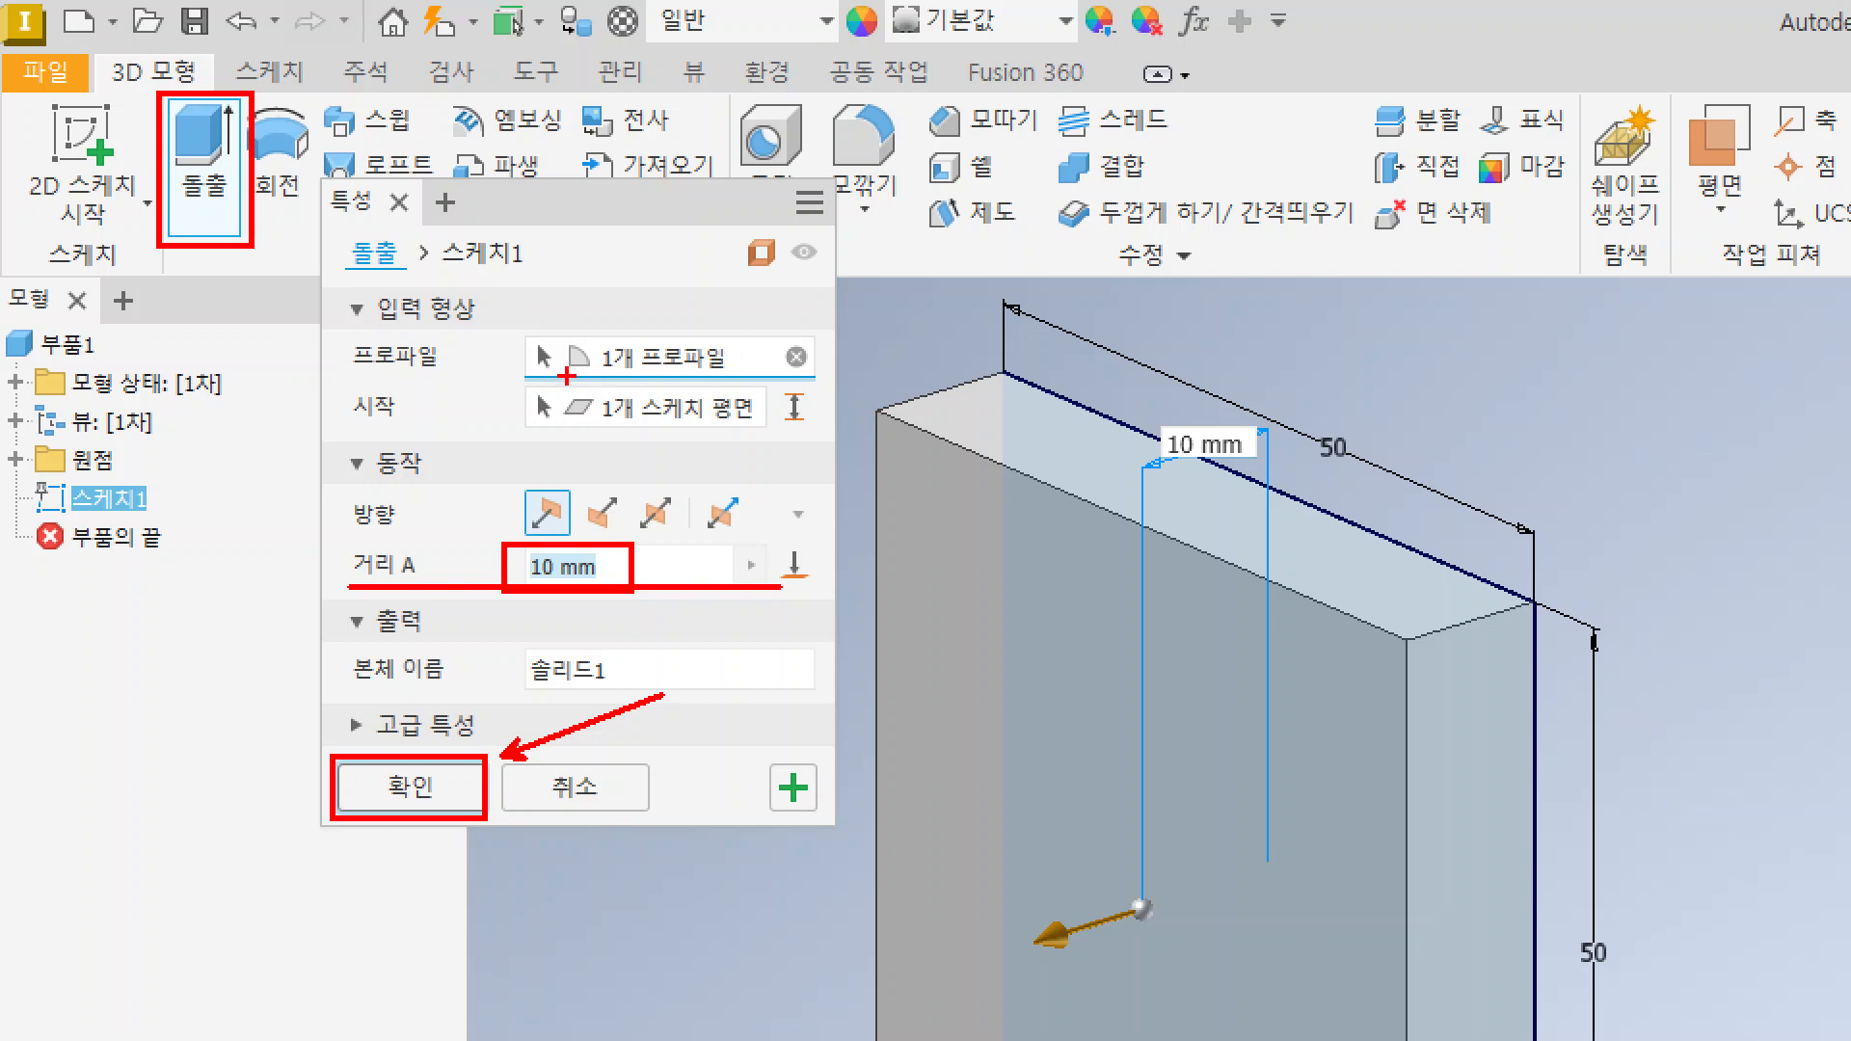
{"action": "mouse_move", "coordinate": [512, 334]}
{"action": "left_mouse_down"}
{"action": "mouse_move", "coordinate": [620, 368]}
{"action": "mouse_move", "coordinate": [822, 387]}
{"action": "mouse_move", "coordinate": [916, 301]}
{"action": "left_mouse_up"}
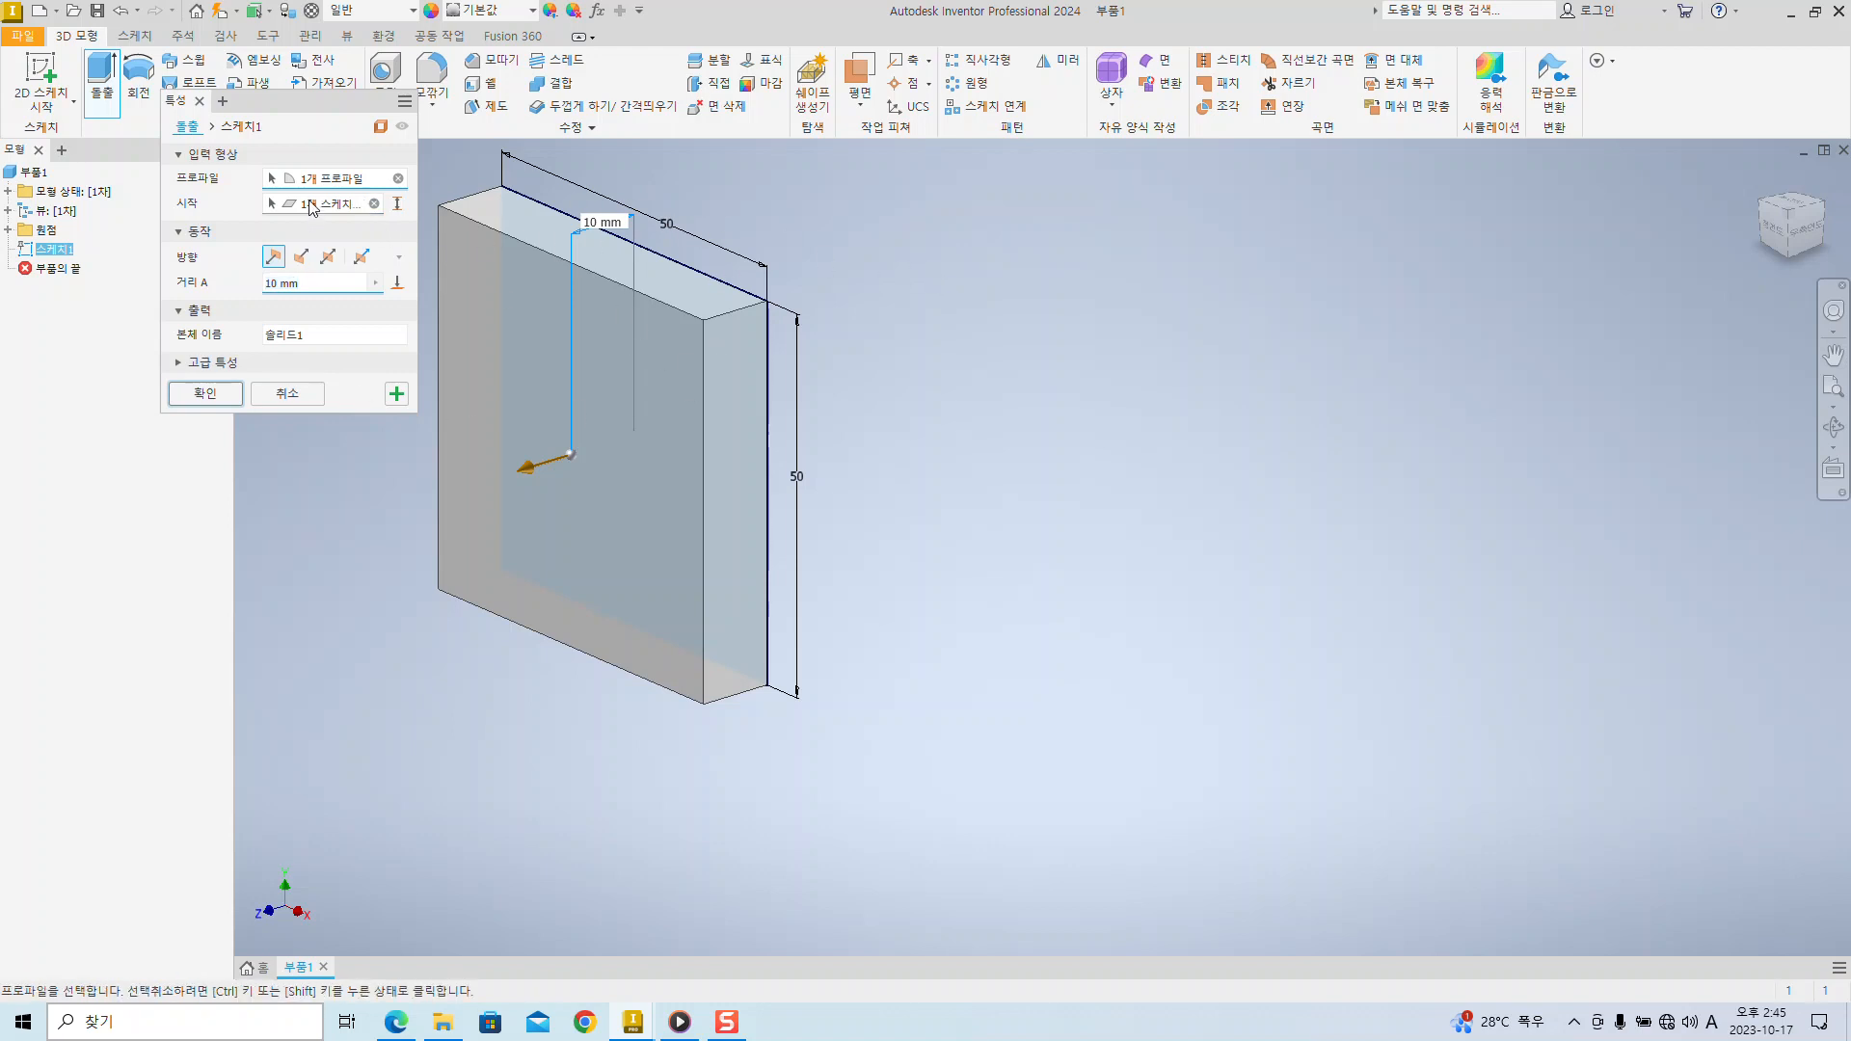
- Clear the Extrude profile selection, reselect the square sketch region, and complete the 10 mm extrusion
{"action": "left_click", "coordinate": [399, 178]}
{"action": "middle_click_drag", "start_coordinate": [512, 289], "coordinate": [670, 311]}
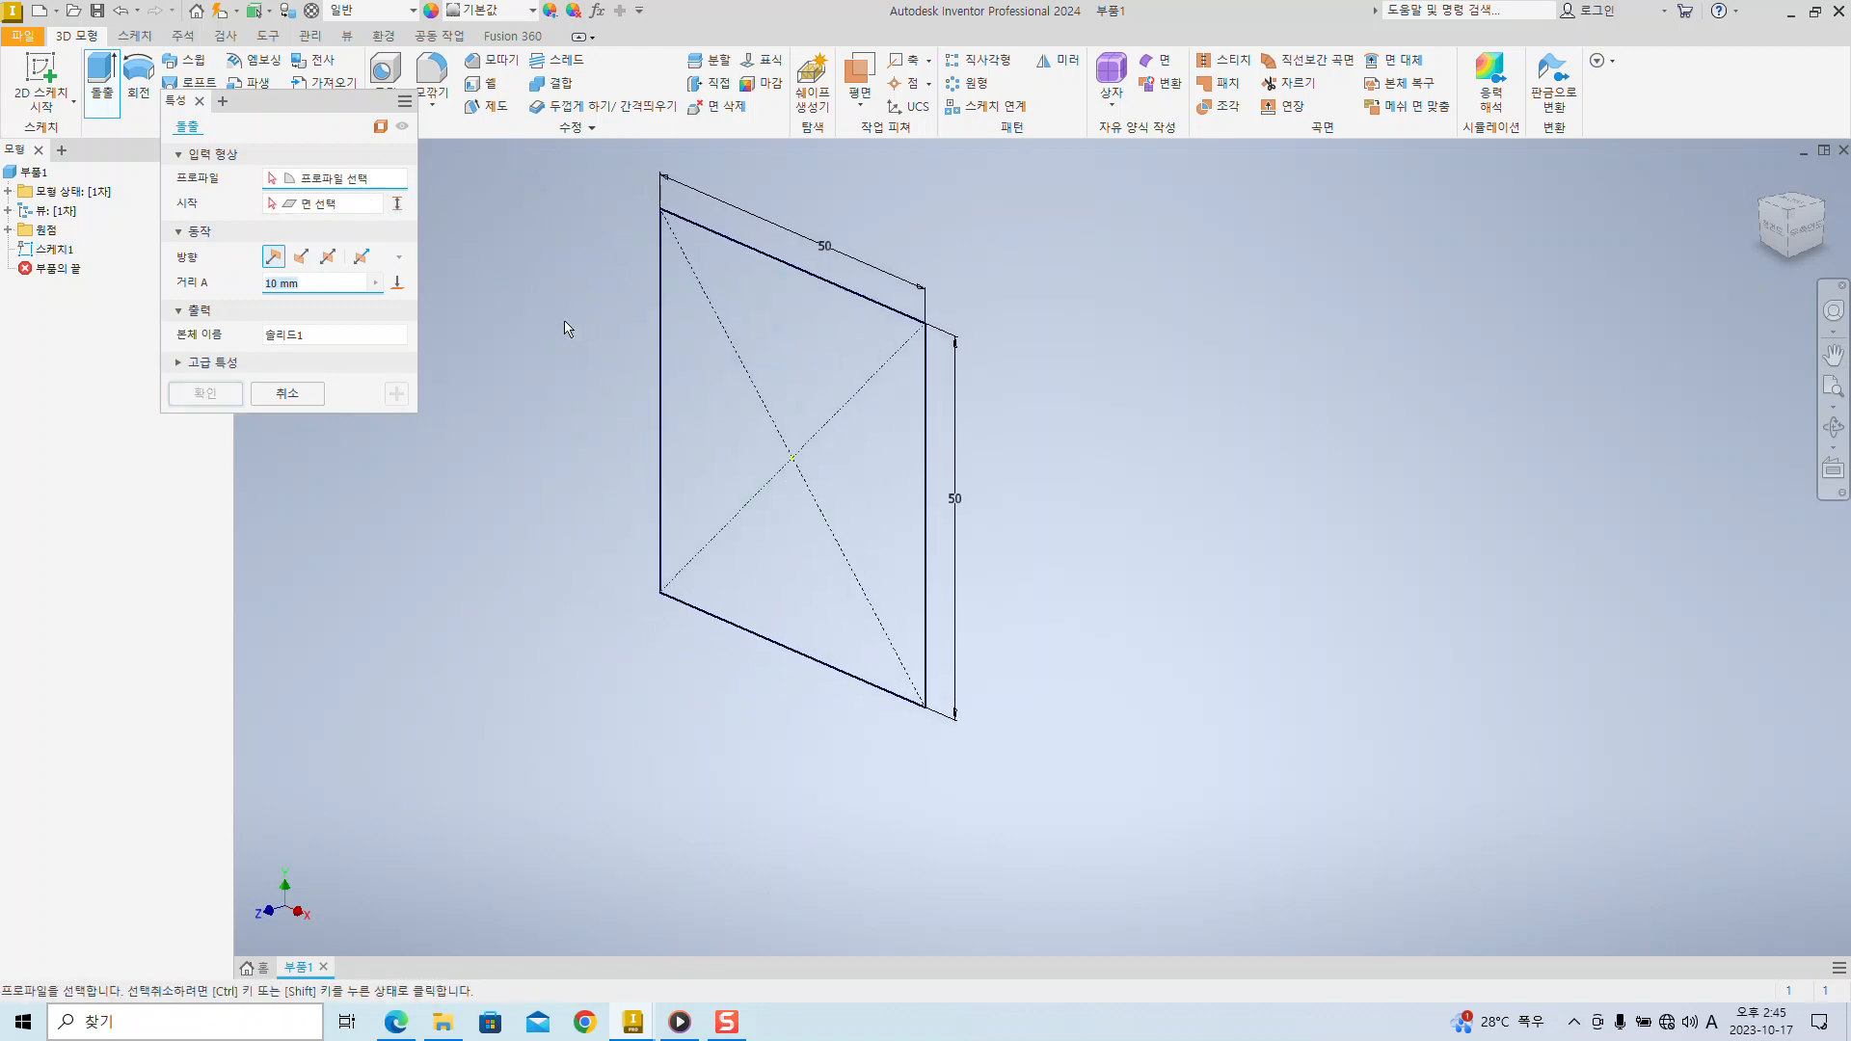
{"action": "left_click_drag", "start_coordinate": [359, 96], "coordinate": [557, 272]}
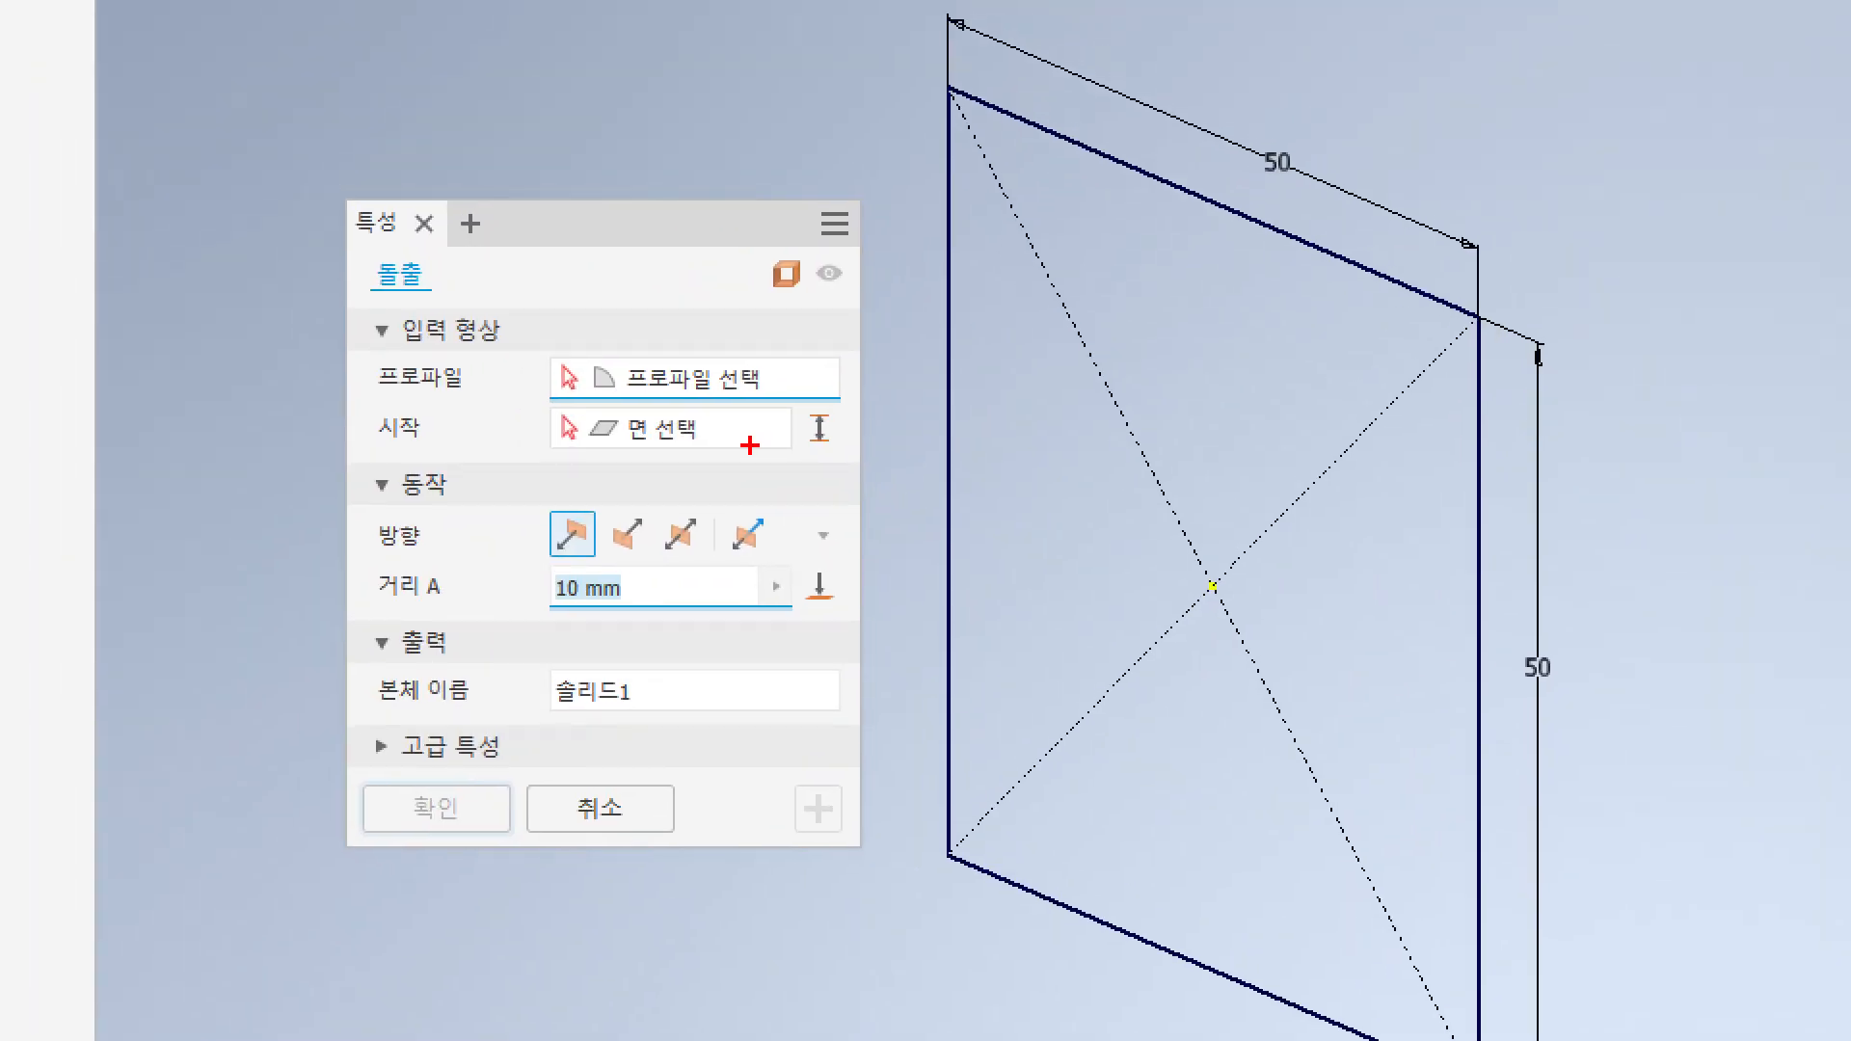
{"action": "mouse_move", "coordinate": [551, 407]}
{"action": "left_mouse_down"}
{"action": "mouse_move", "coordinate": [765, 408]}
{"action": "mouse_move", "coordinate": [683, 403]}
{"action": "mouse_move", "coordinate": [751, 336]}
{"action": "mouse_move", "coordinate": [641, 392]}
{"action": "left_mouse_up"}
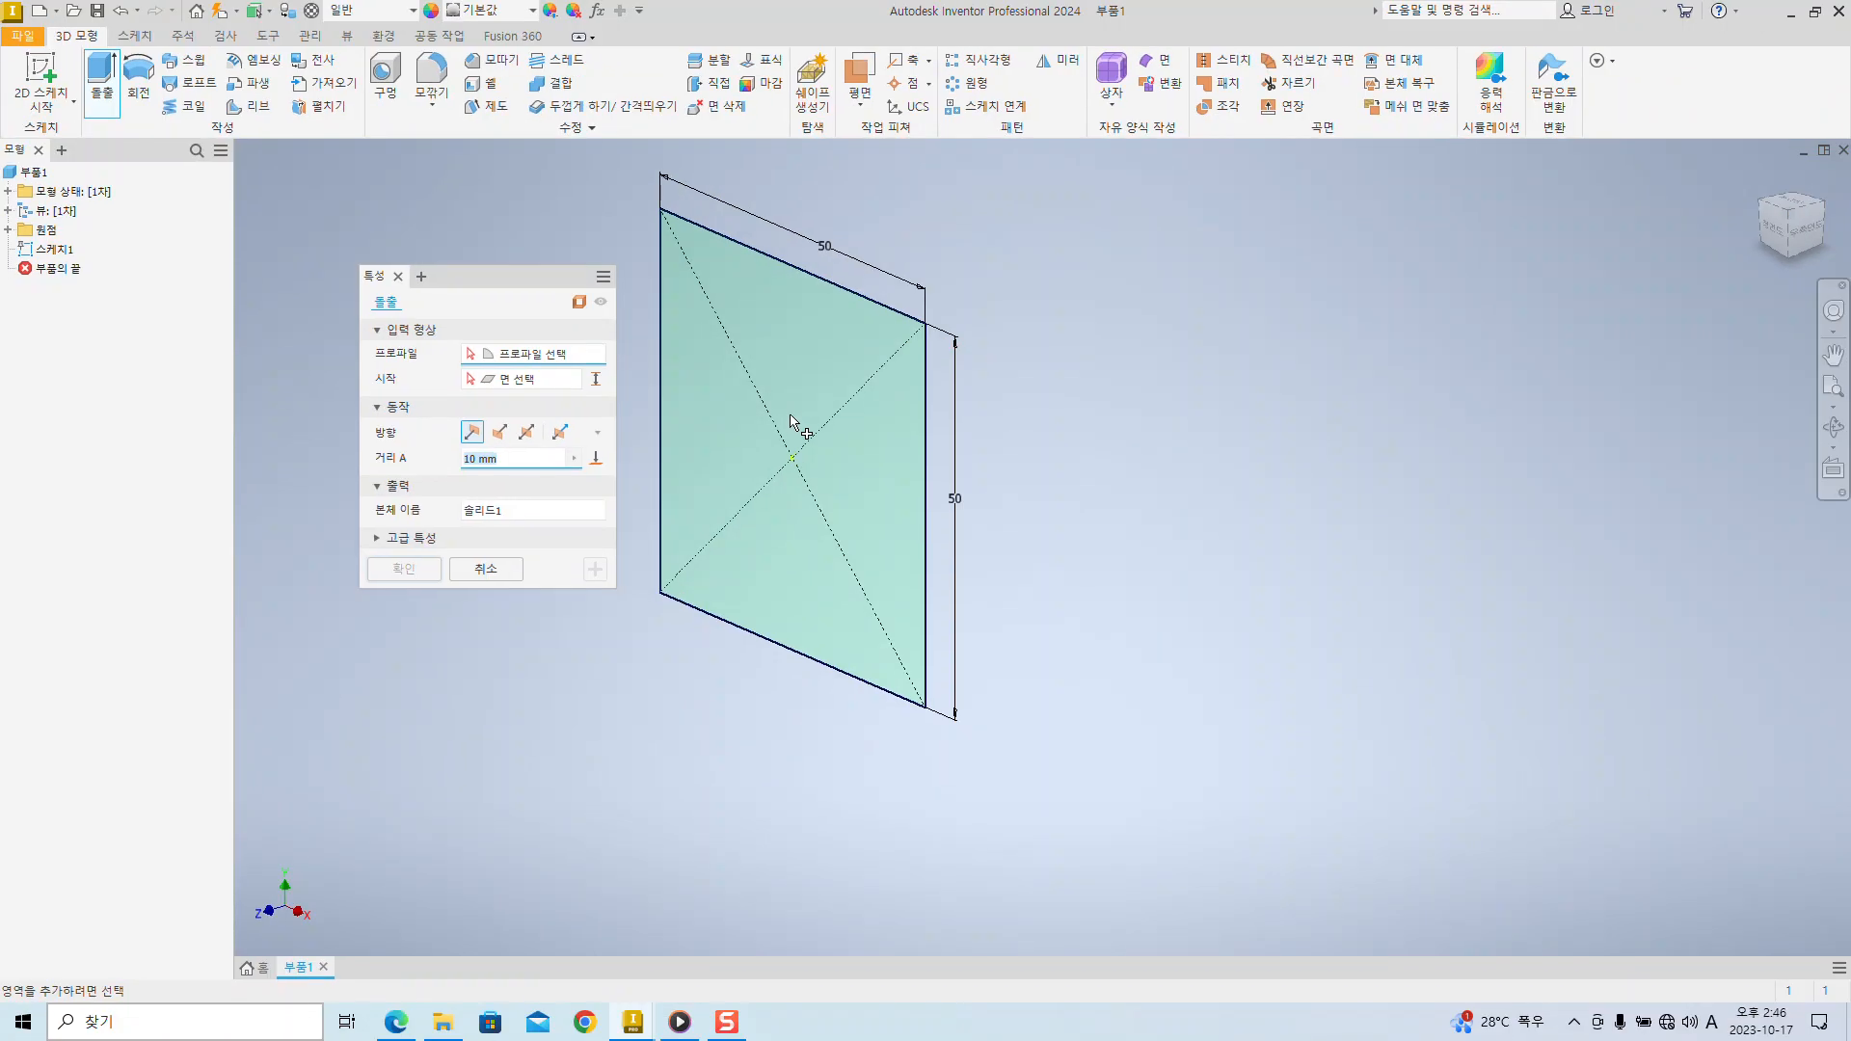
{"action": "left_click", "coordinate": [957, 402]}
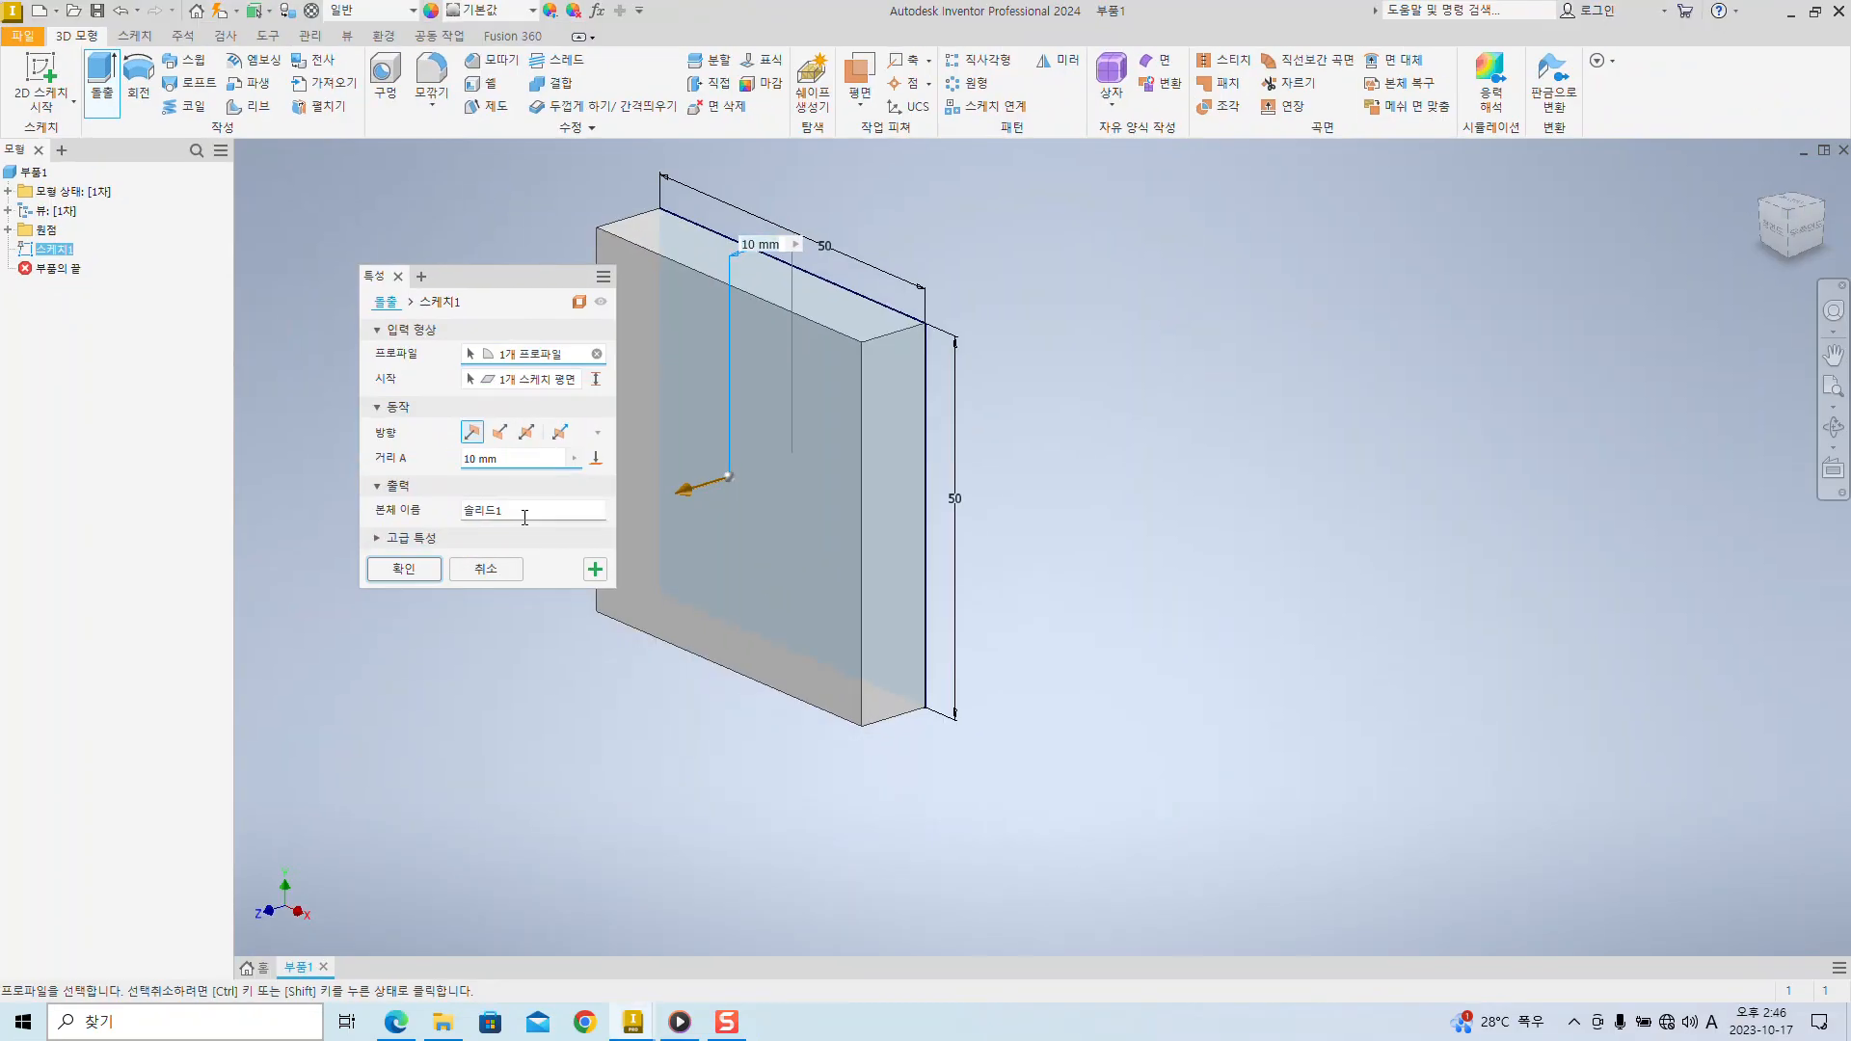
{"action": "left_click", "coordinate": [691, 781]}
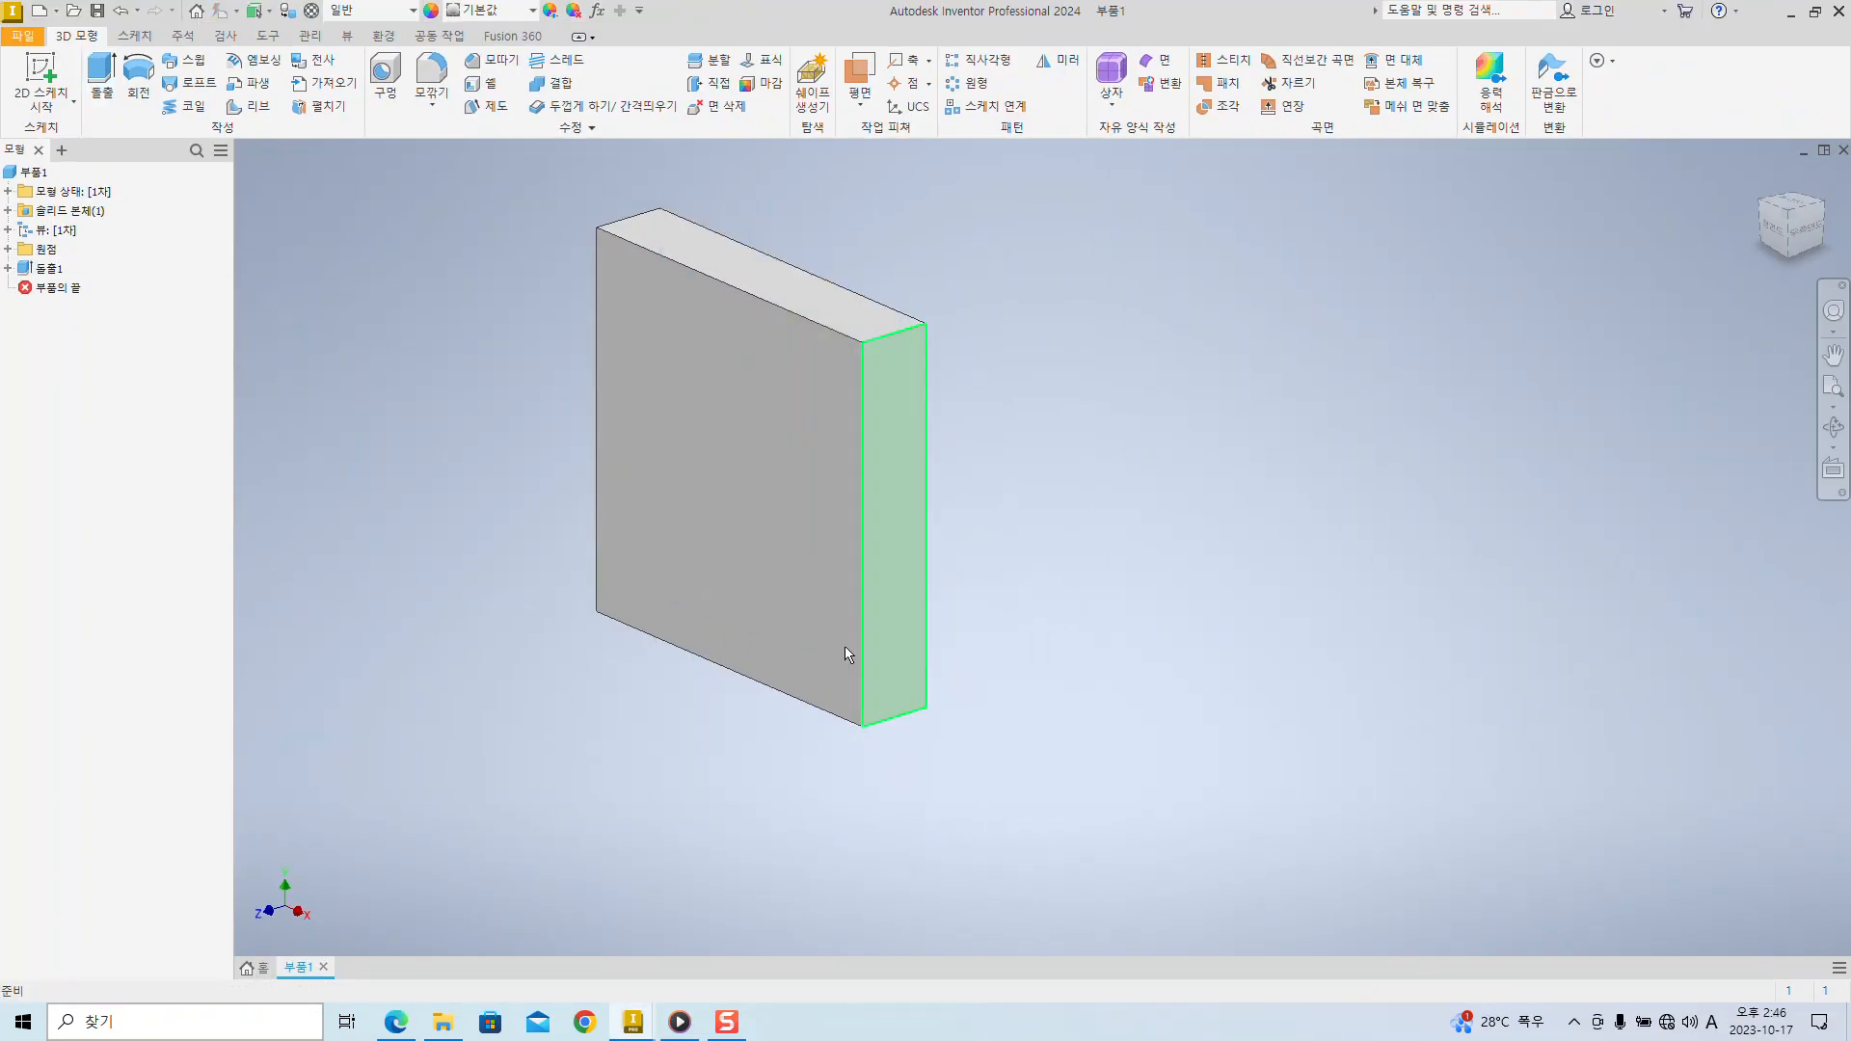
- Examine the extruded block's front face and thickness from several distances and viewing angles
{"action": "middle_click_drag", "start_coordinate": [1269, 497], "coordinate": [1402, 522]}
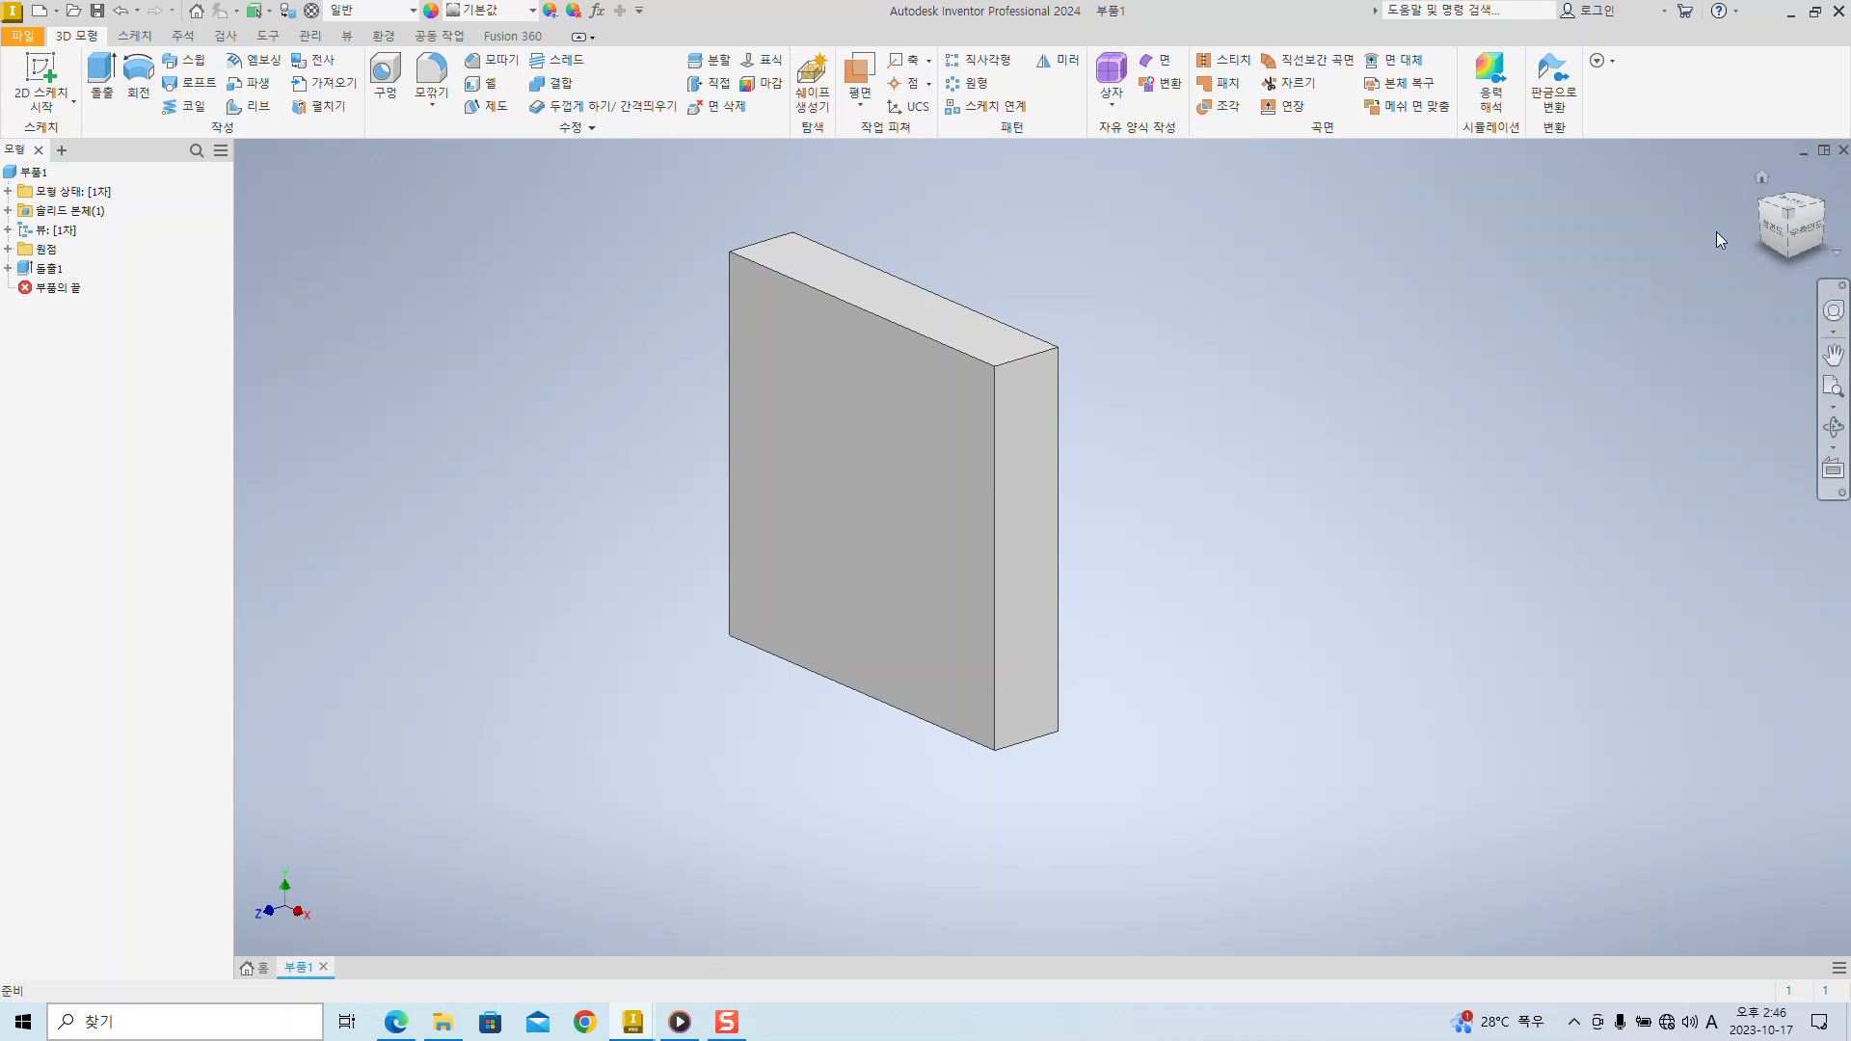
{"action": "middle_click_drag", "start_coordinate": [1289, 472], "coordinate": [1519, 513]}
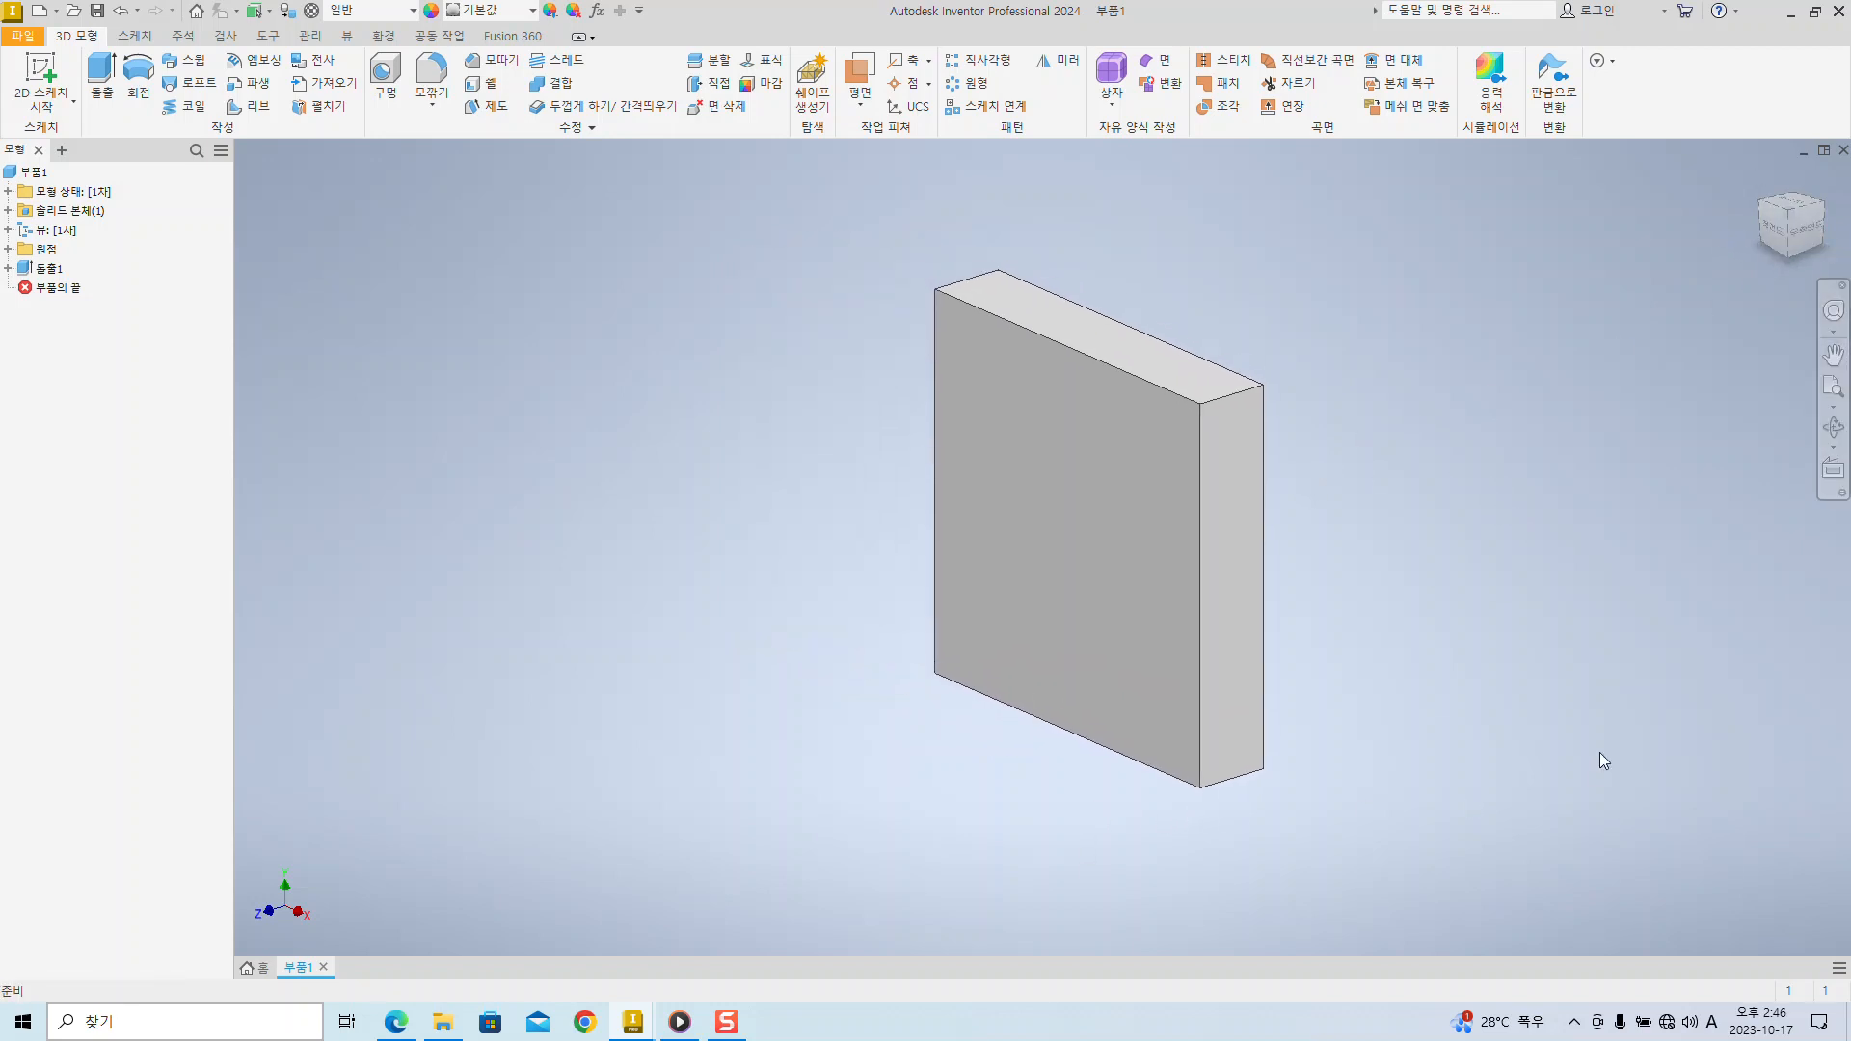
{"action": "middle_click_drag", "start_coordinate": [1599, 756], "coordinate": [1281, 752]}
{"action": "middle_click_drag", "start_coordinate": [1276, 649], "coordinate": [1472, 638]}
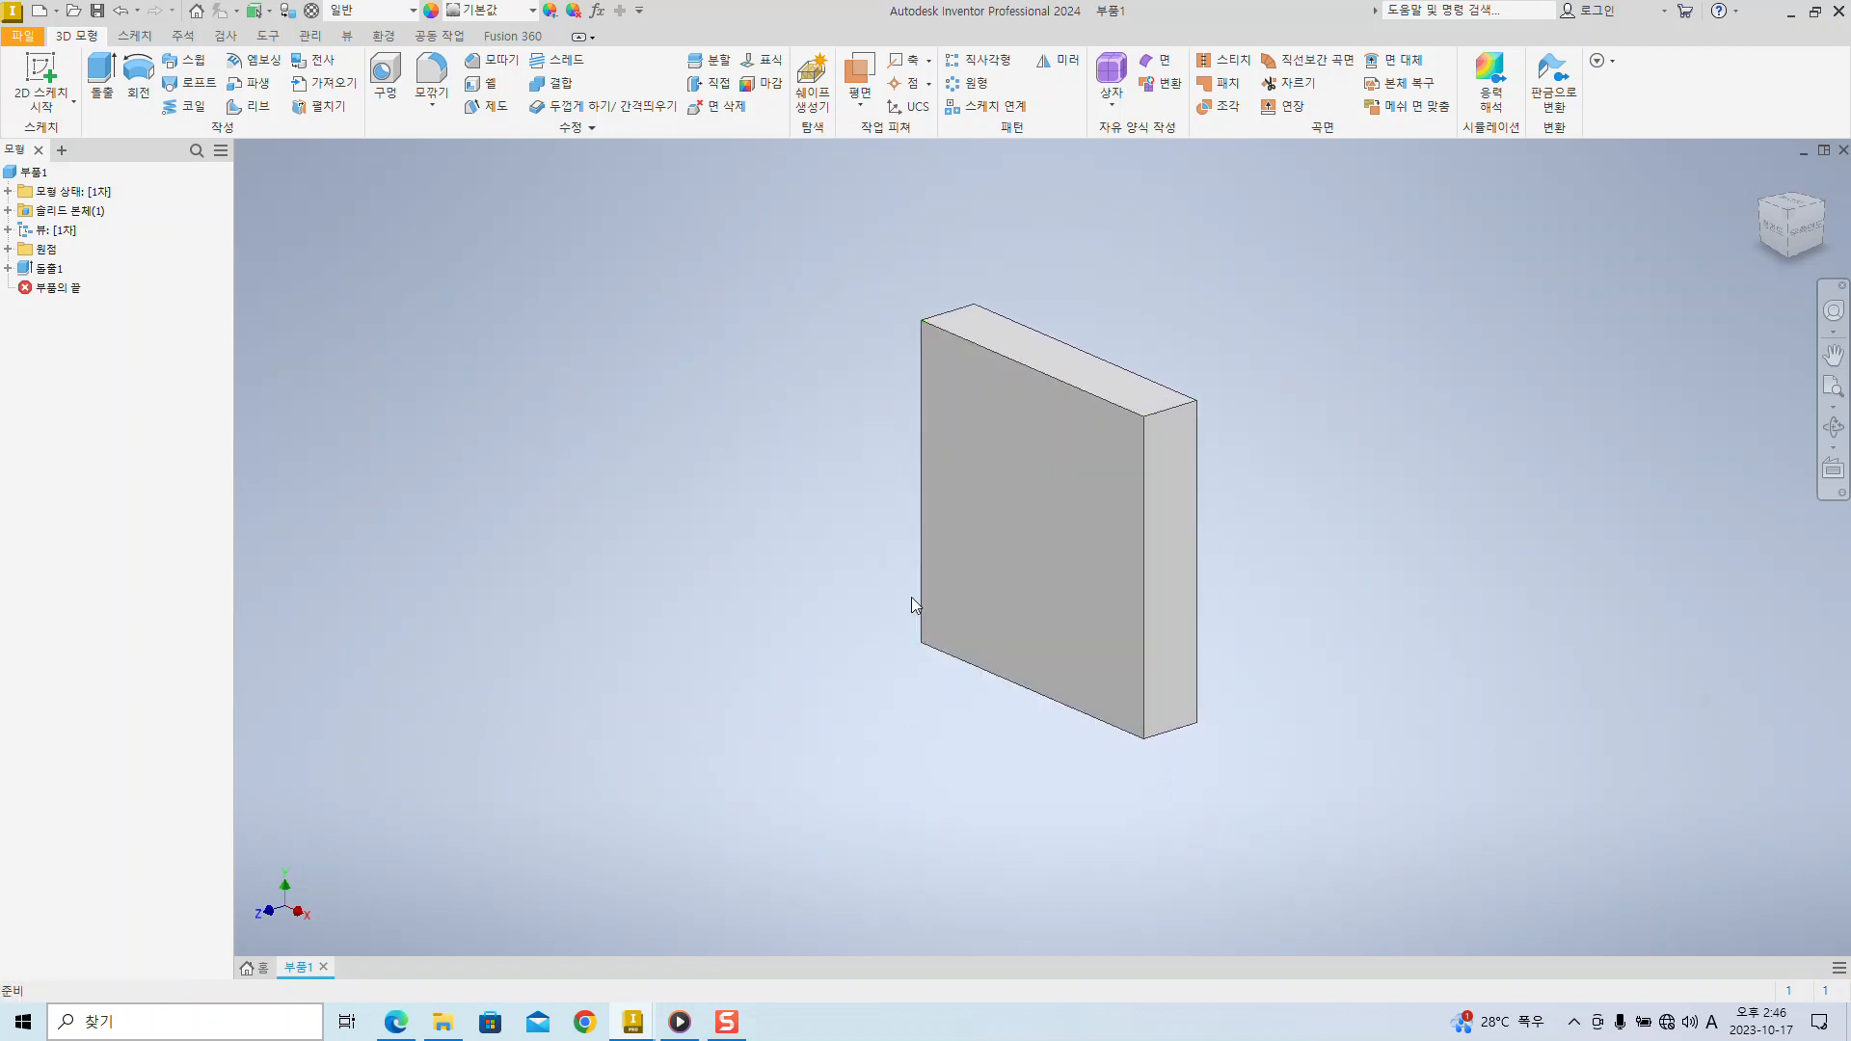
{"action": "mouse_move", "coordinate": [1514, 496]}
{"action": "middle_mouse_down", "text": "shift"}
{"action": "mouse_move", "coordinate": [1487, 487]}
{"action": "mouse_move", "coordinate": [1297, 645]}
{"action": "mouse_move", "coordinate": [1560, 509]}
{"action": "mouse_move", "coordinate": [1454, 537]}
{"action": "mouse_move", "coordinate": [1198, 425]}
{"action": "mouse_move", "coordinate": [1396, 467]}
{"action": "mouse_move", "coordinate": [1153, 441]}
{"action": "mouse_move", "coordinate": [1408, 479]}
{"action": "mouse_move", "coordinate": [1429, 587]}
{"action": "mouse_move", "coordinate": [1243, 611]}
{"action": "mouse_move", "coordinate": [1536, 755]}
{"action": "mouse_move", "coordinate": [1127, 628]}
{"action": "mouse_move", "coordinate": [1215, 727]}
{"action": "middle_mouse_up", "text": "shift"}
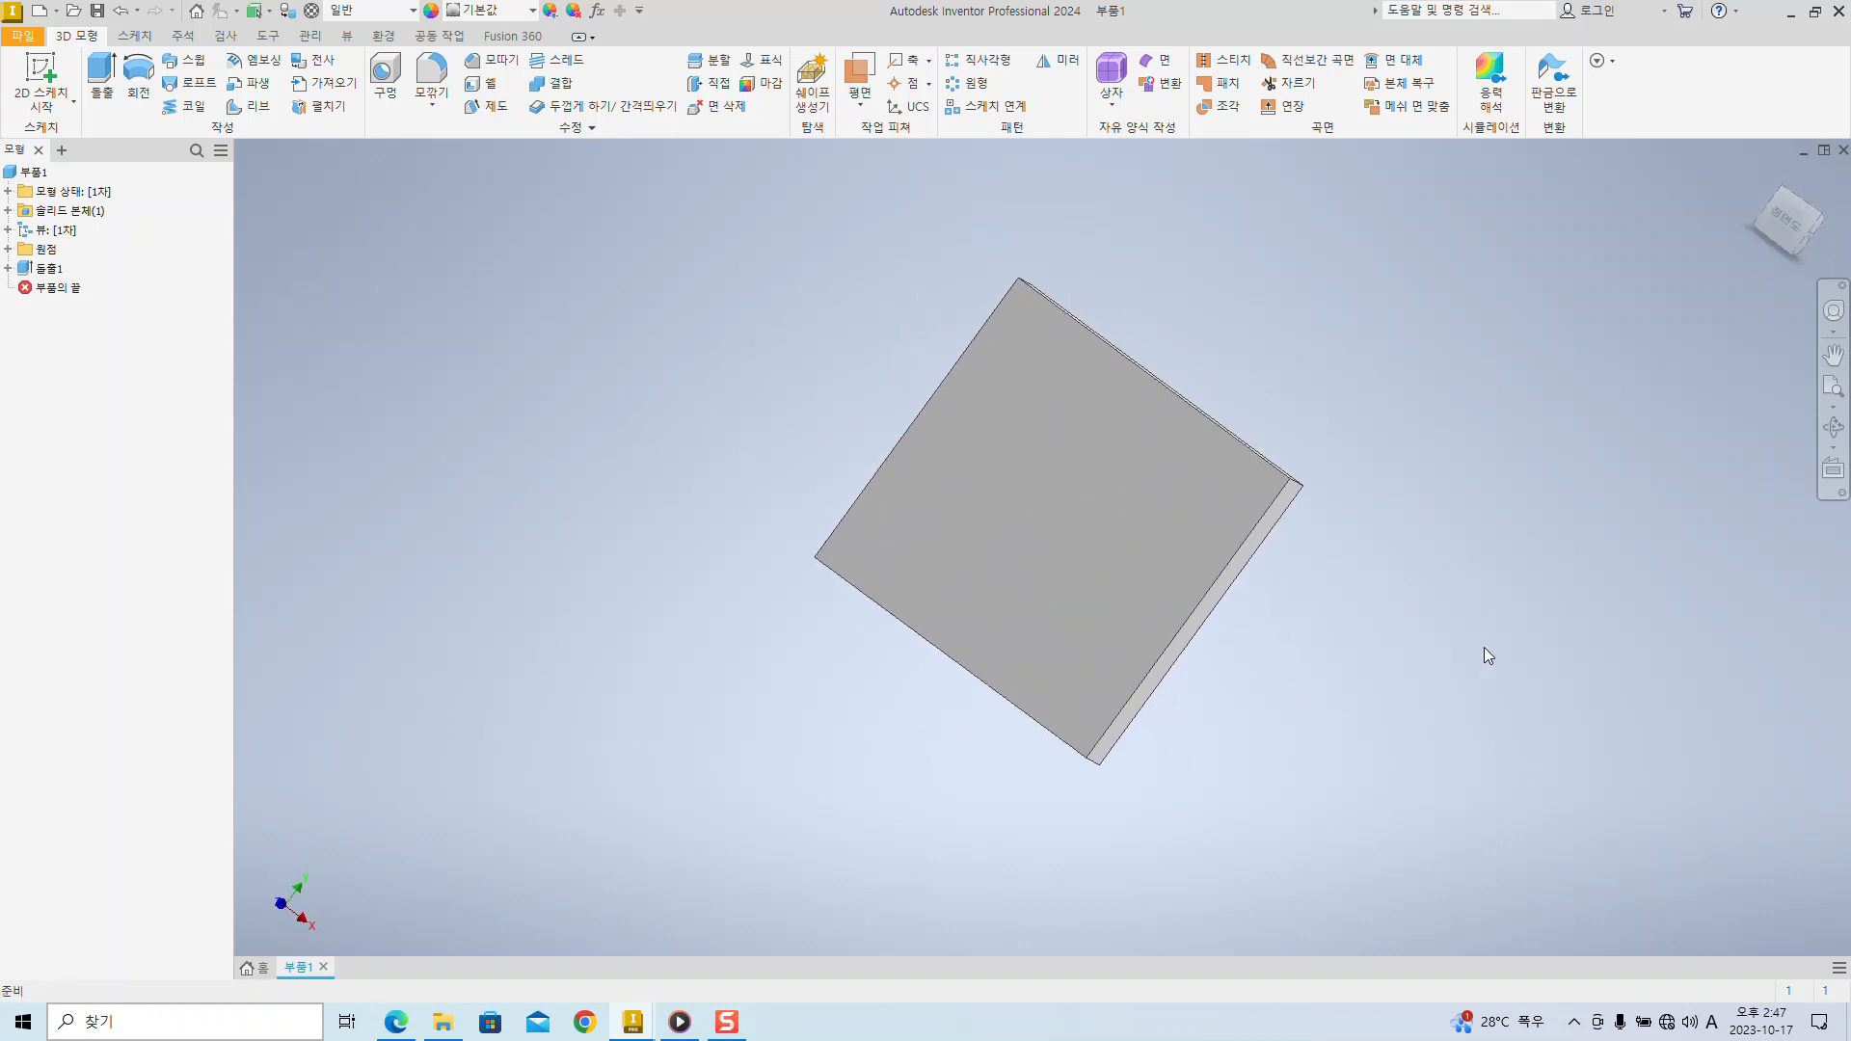
{"action": "scroll", "coordinate": [1482, 649], "scroll_direction": "down", "scroll_amount": 9}
{"action": "scroll", "coordinate": [1480, 650], "scroll_direction": "up", "scroll_amount": 12}
{"action": "scroll", "coordinate": [1480, 647], "scroll_direction": "down", "scroll_amount": 6}
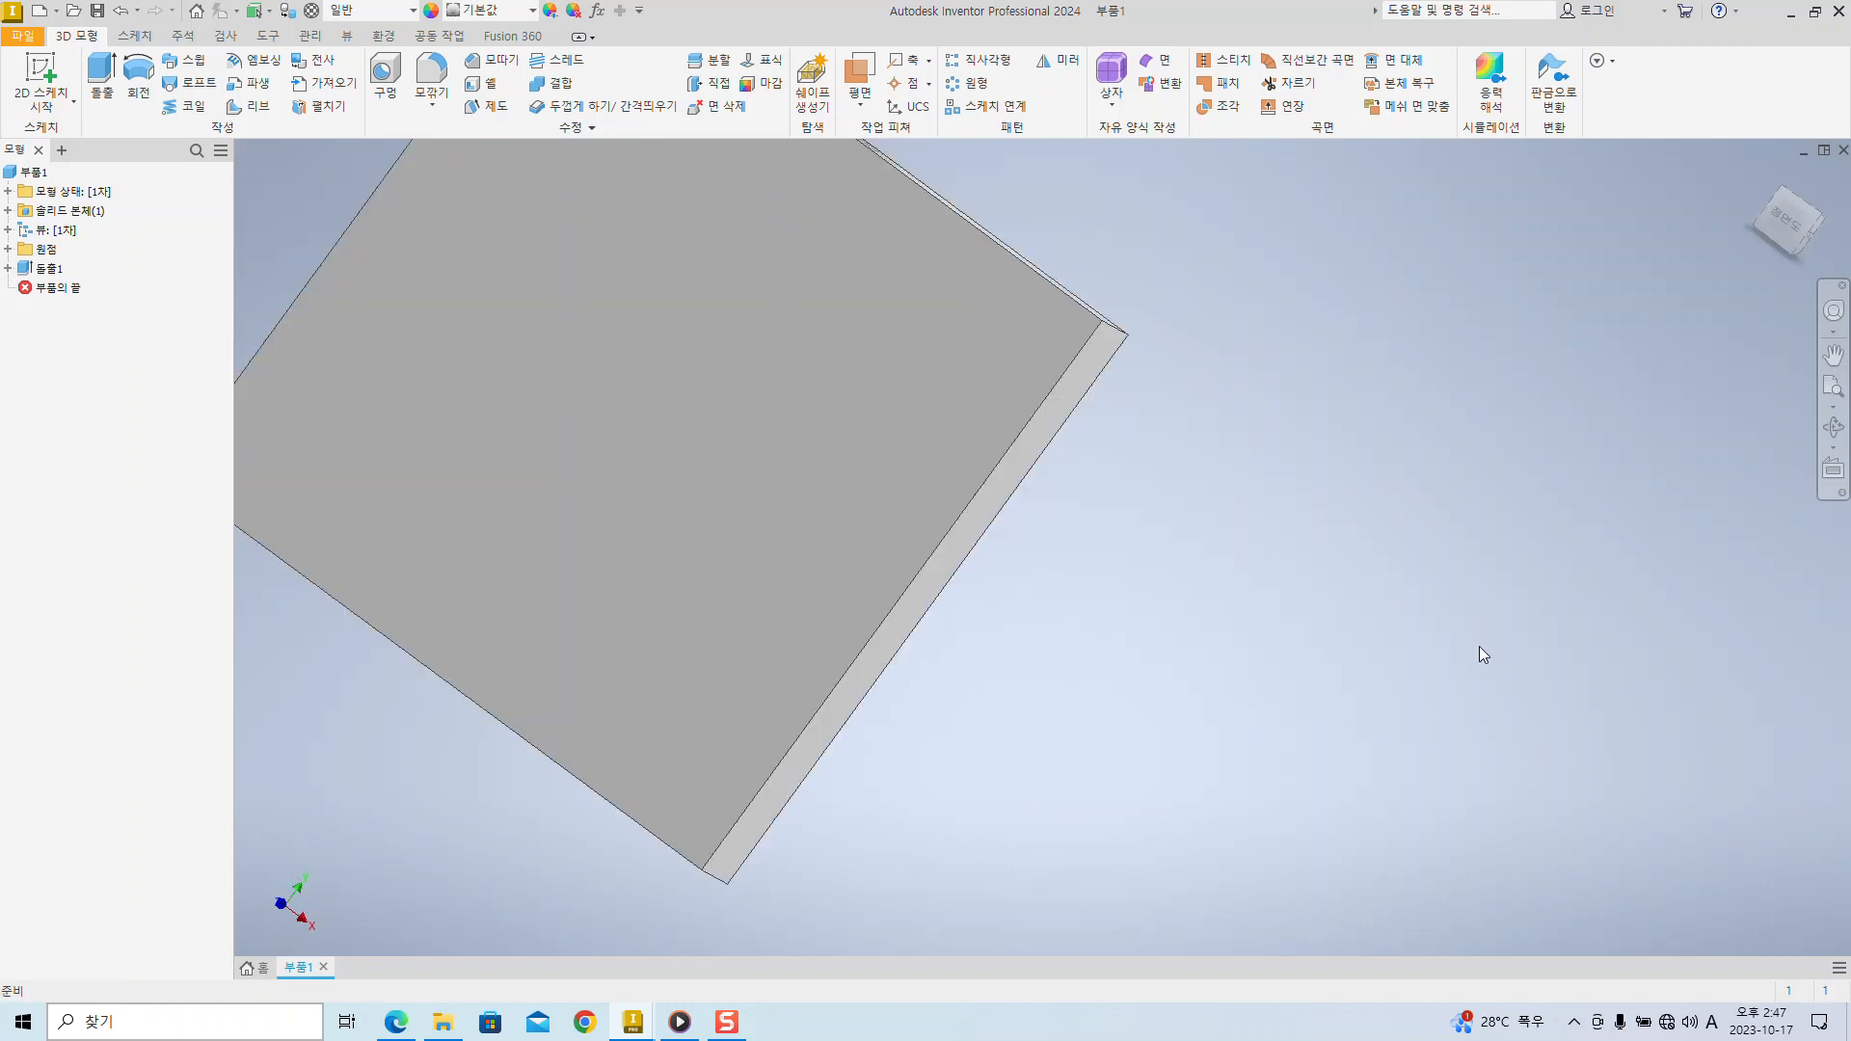
{"action": "scroll", "coordinate": [1479, 646], "scroll_direction": "up", "scroll_amount": 5}
{"action": "middle_click_drag", "start_coordinate": [1478, 648], "coordinate": [1419, 663]}
{"action": "mouse_move", "coordinate": [1472, 423]}
{"action": "middle_mouse_down", "text": "shift"}
{"action": "mouse_move", "coordinate": [1331, 512]}
{"action": "mouse_move", "coordinate": [1153, 467]}
{"action": "mouse_move", "coordinate": [1326, 578]}
{"action": "mouse_move", "coordinate": [1514, 613]}
{"action": "mouse_move", "coordinate": [1073, 385]}
{"action": "mouse_move", "coordinate": [838, 467]}
{"action": "mouse_move", "coordinate": [987, 525]}
{"action": "mouse_move", "coordinate": [829, 453]}
{"action": "mouse_move", "coordinate": [999, 463]}
{"action": "mouse_move", "coordinate": [880, 417]}
{"action": "mouse_move", "coordinate": [984, 441]}
{"action": "mouse_move", "coordinate": [1100, 421]}
{"action": "middle_mouse_up", "text": "shift"}
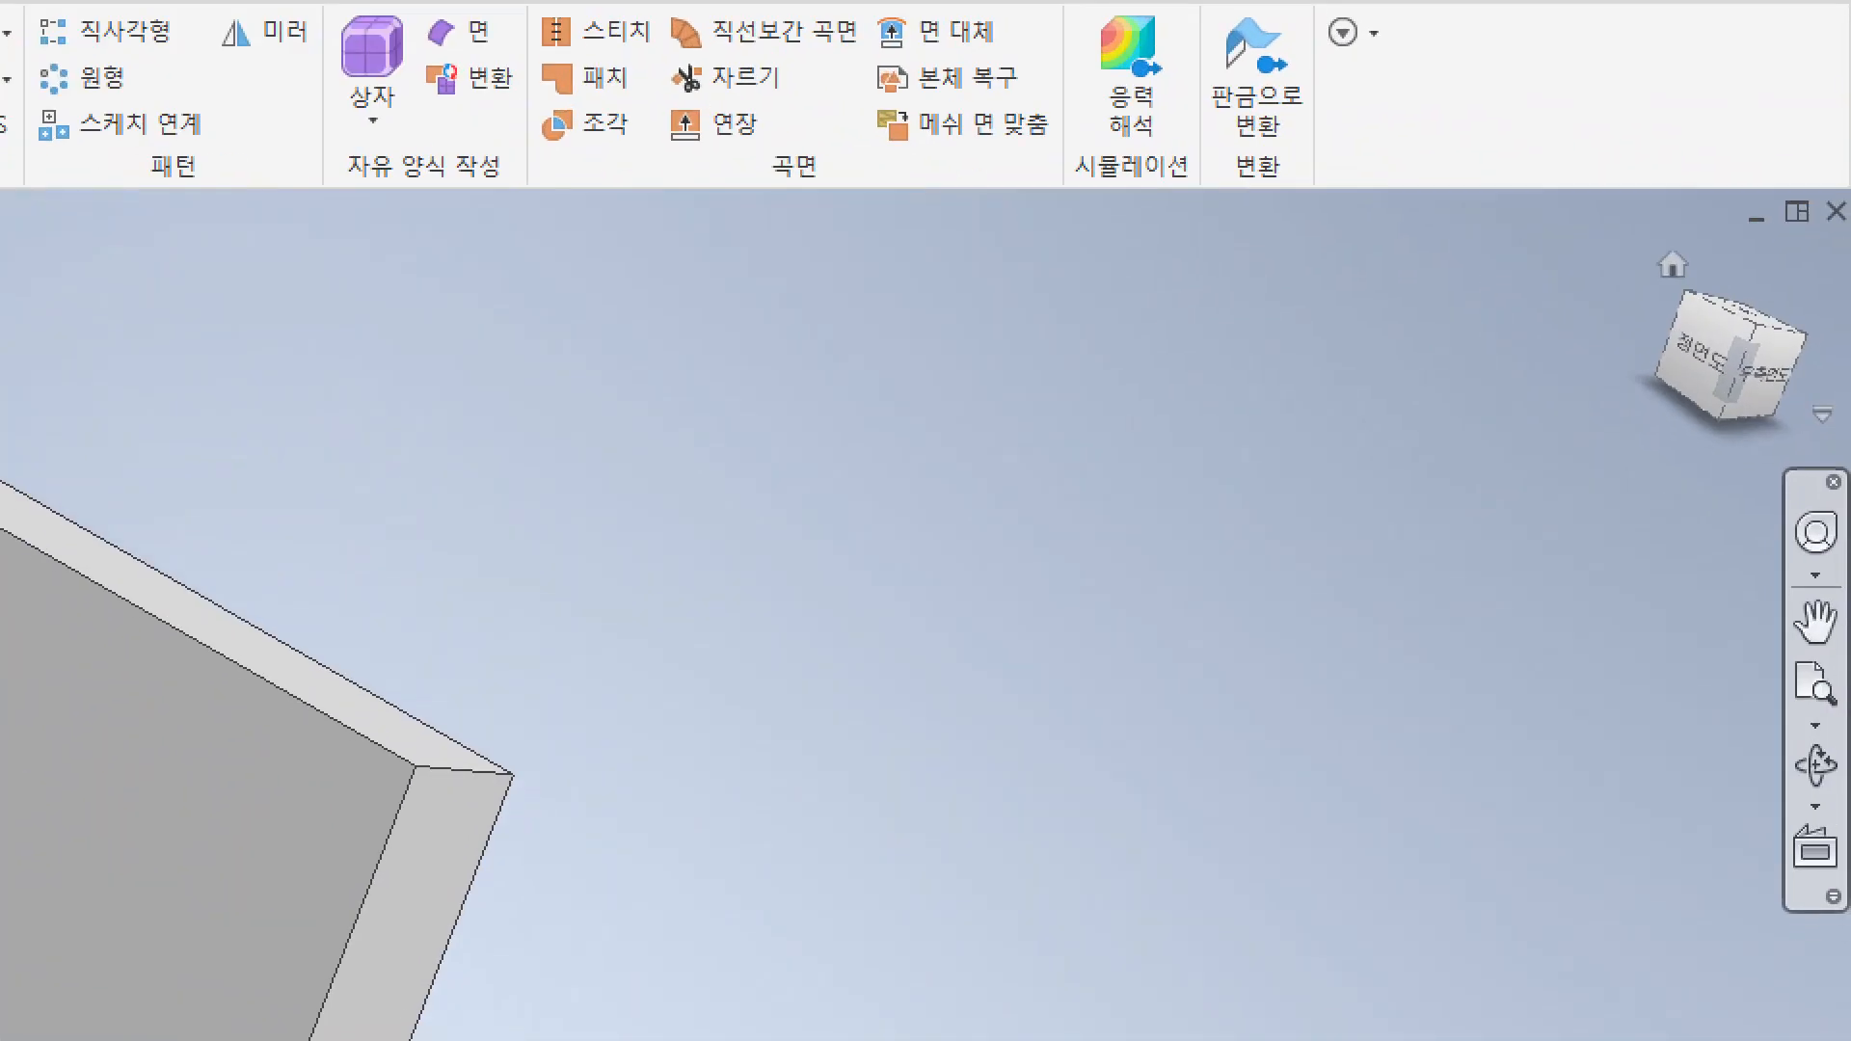
{"action": "mouse_move", "coordinate": [1613, 201]}
{"action": "left_mouse_down", "text": "ctrl"}
{"action": "mouse_move", "coordinate": [1847, 367]}
{"action": "mouse_move", "coordinate": [1842, 421]}
{"action": "left_mouse_up", "text": "ctrl"}
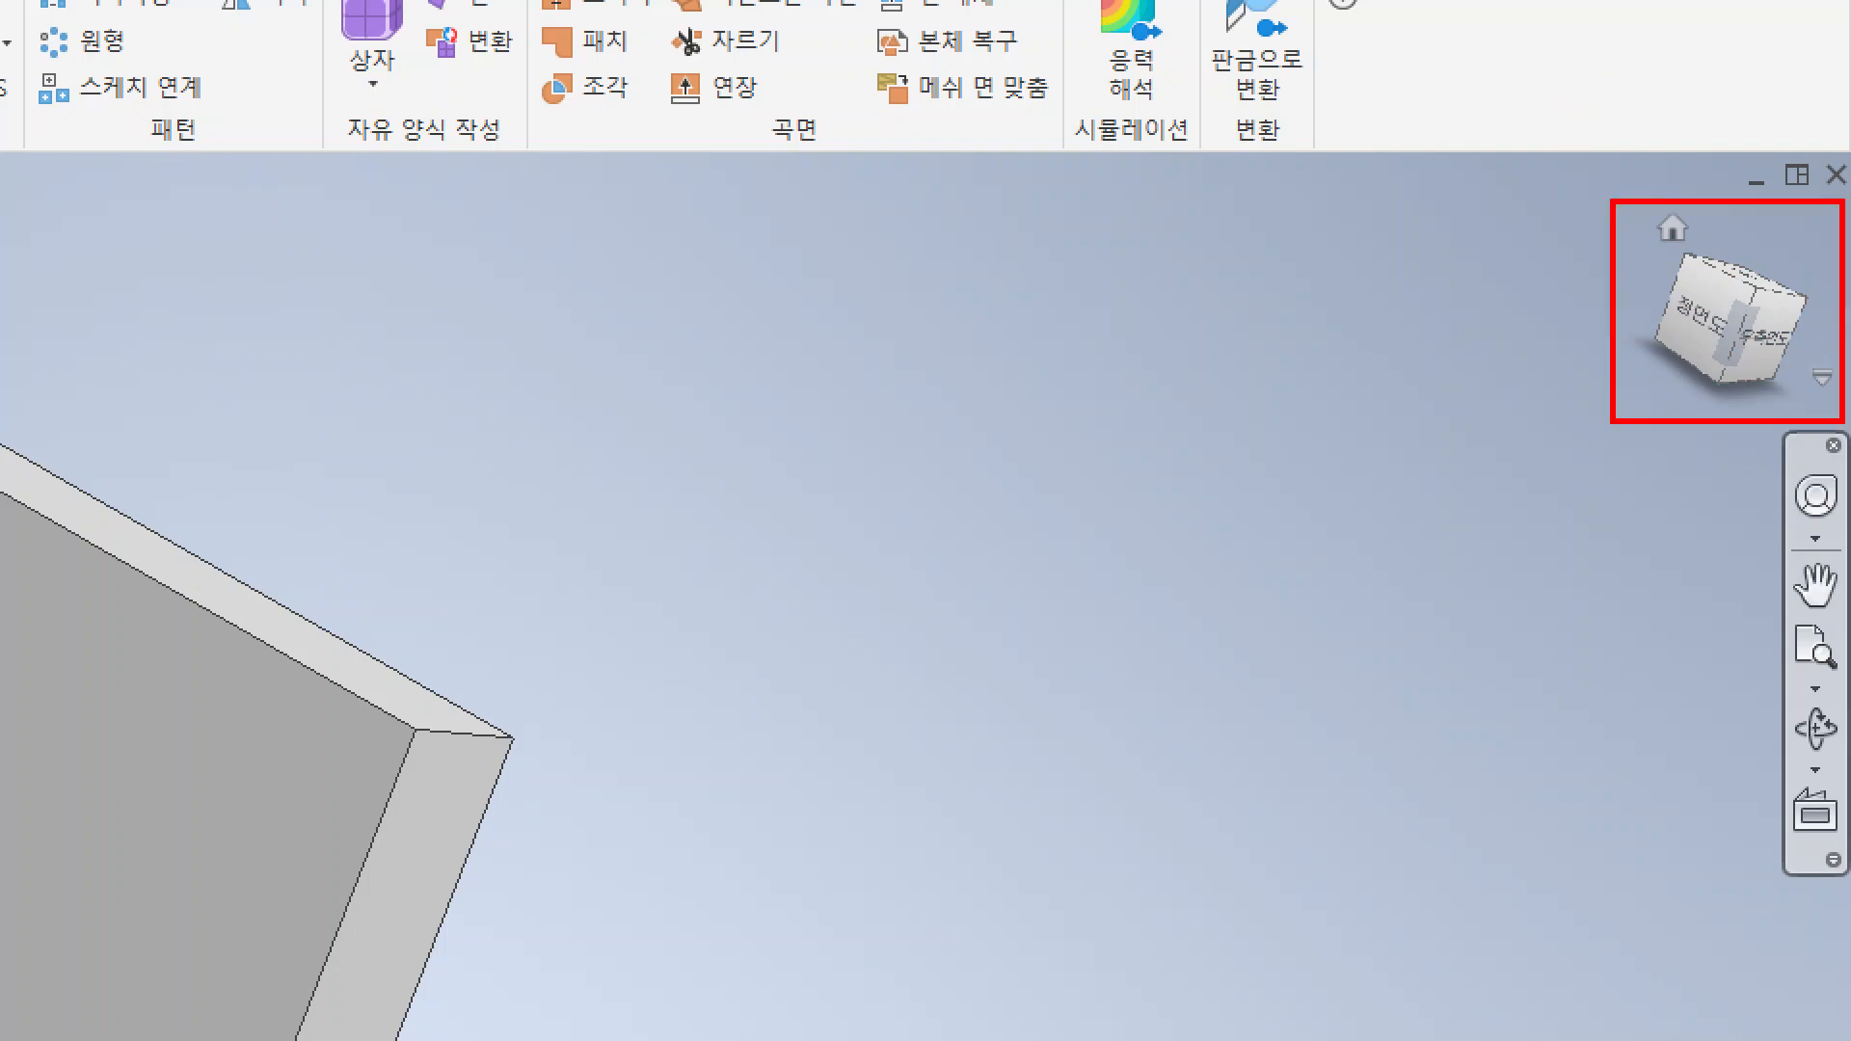
{"action": "left_click_drag", "start_coordinate": [1601, 376], "coordinate": [1158, 375], "text": "ctrl+shift"}
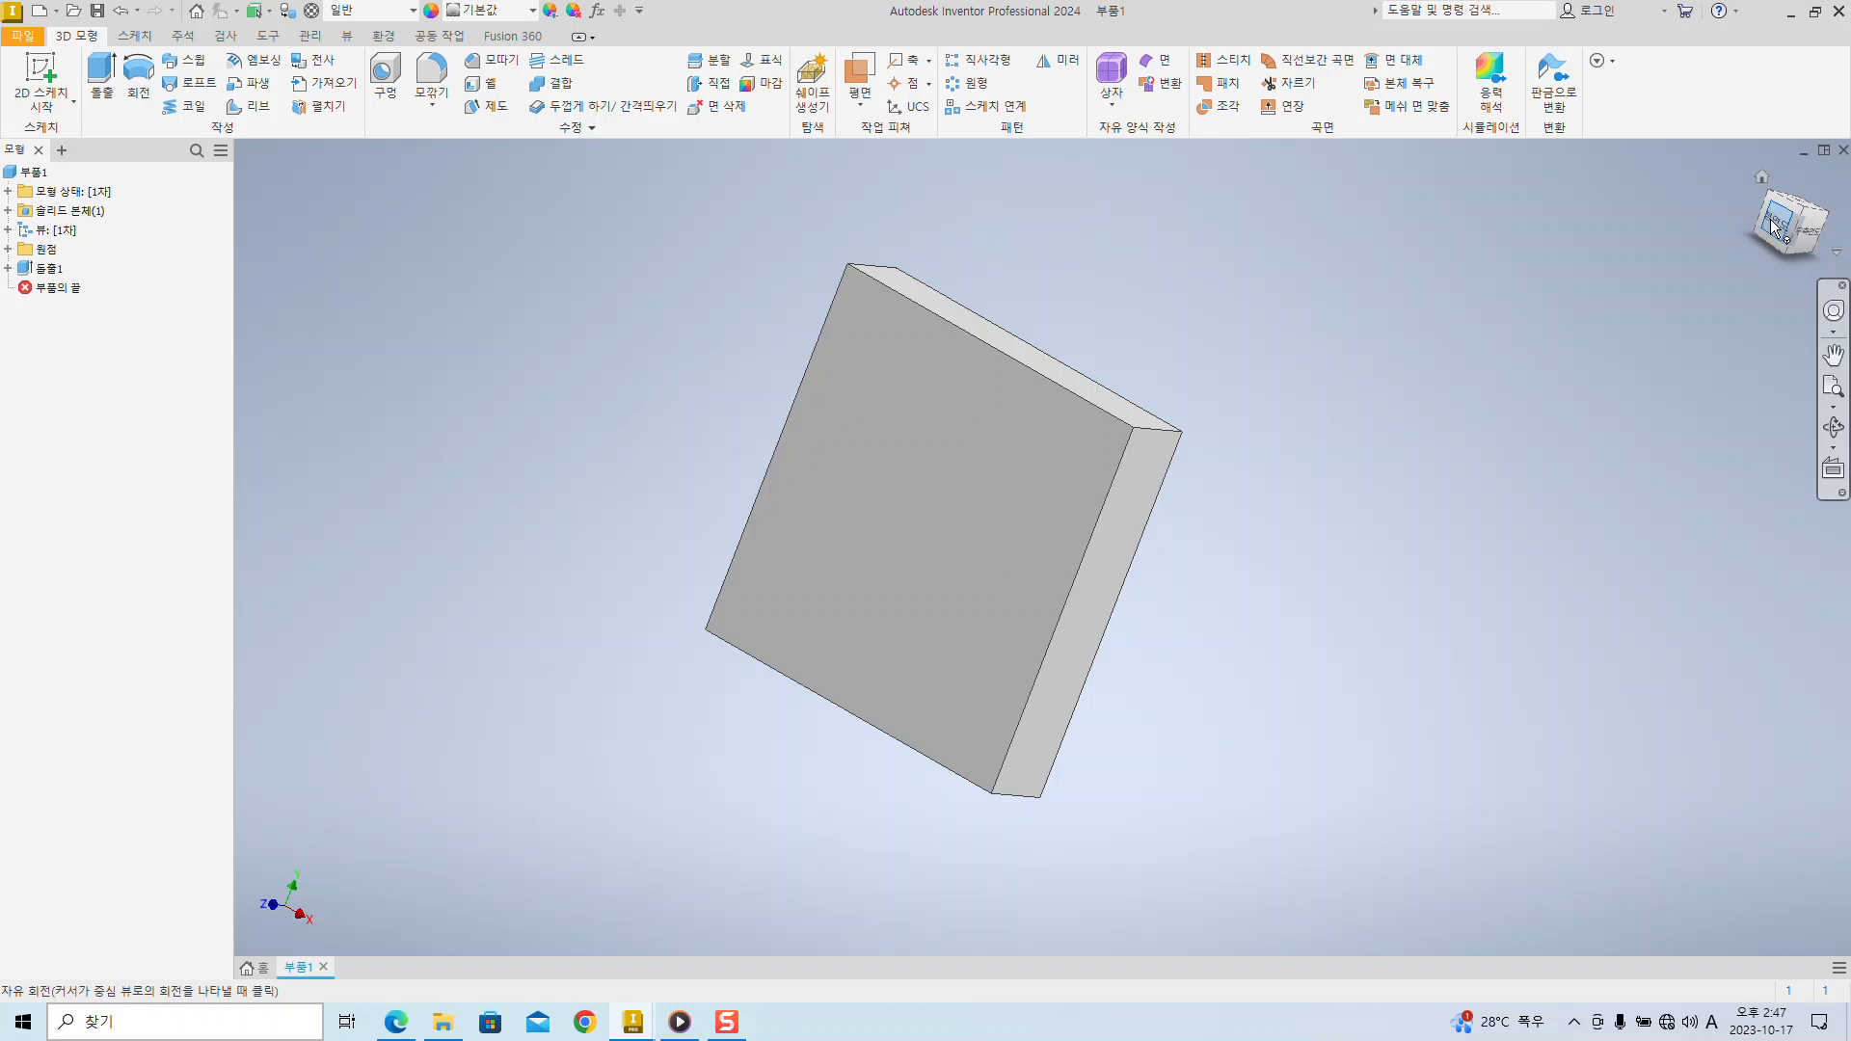
- Inspect the block face-on and from tilted directions, ending with a face-on view of its front
{"action": "left_click", "coordinate": [1779, 228]}
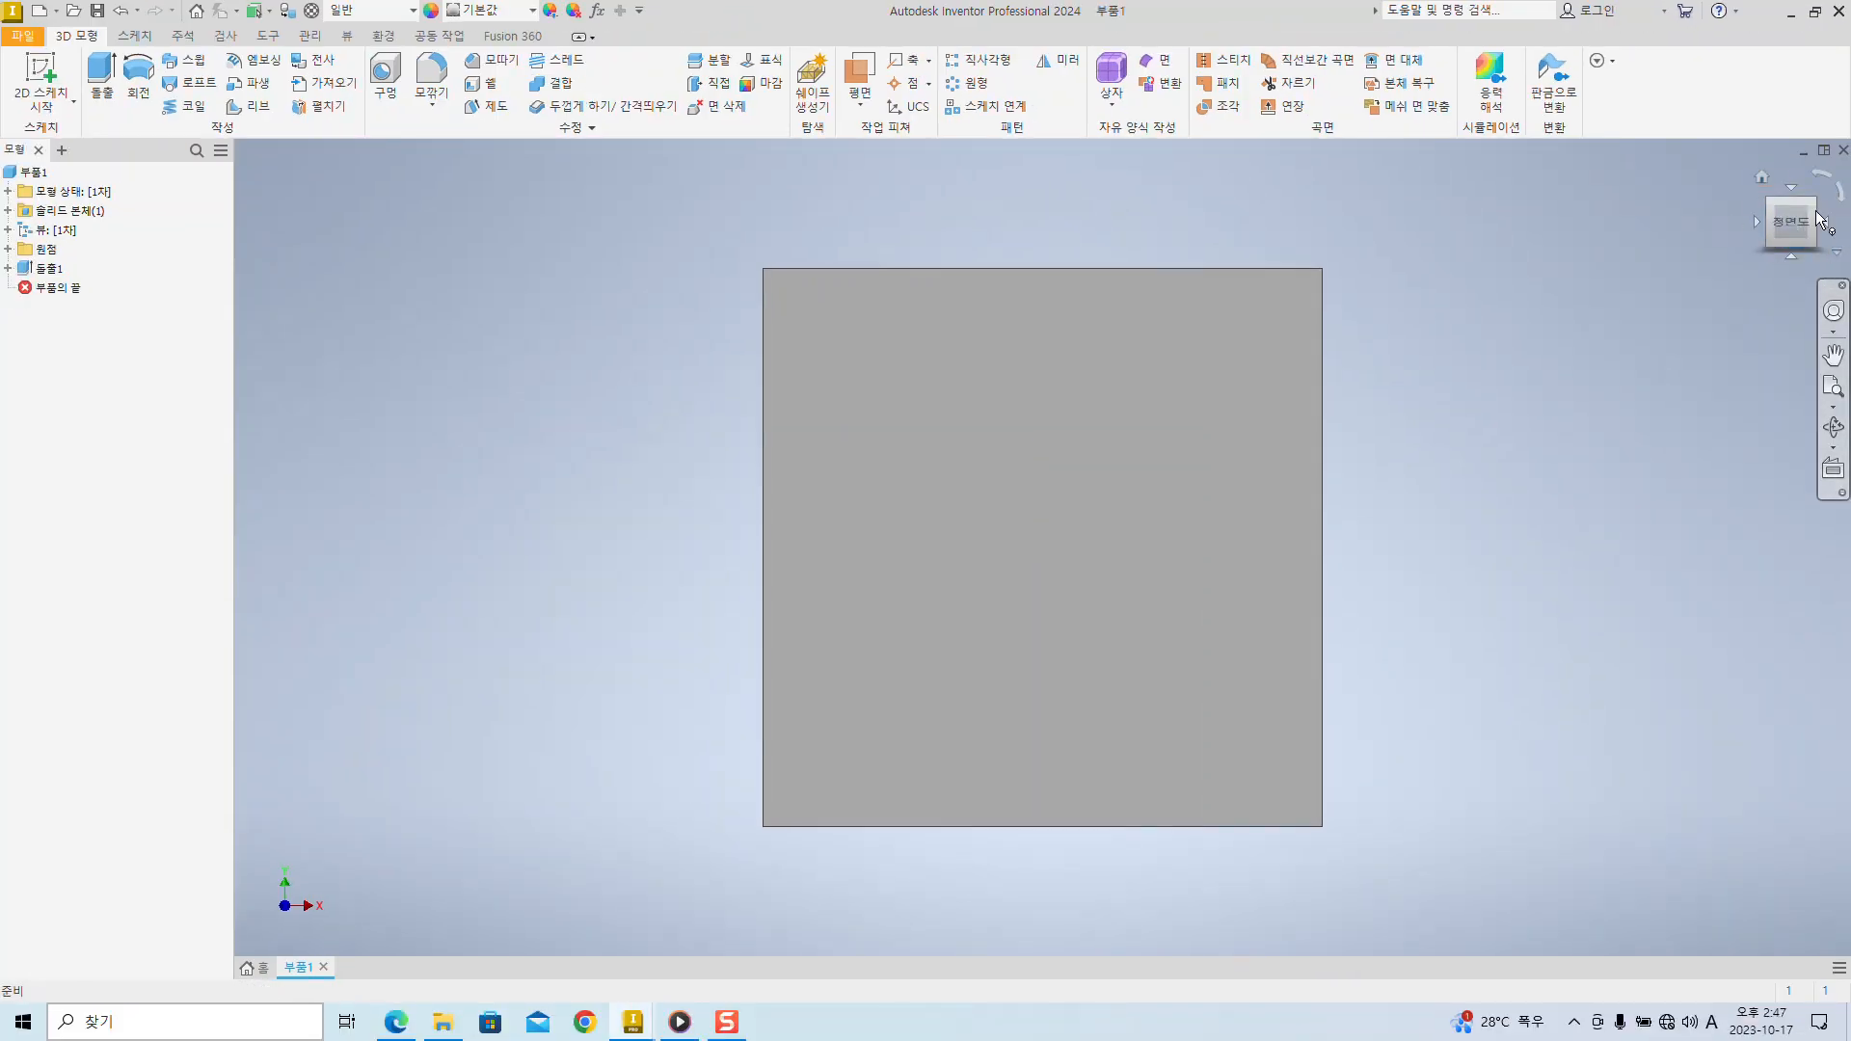
{"action": "middle_click_drag", "start_coordinate": [1722, 443], "coordinate": [1345, 253]}
{"action": "left_click", "coordinate": [1795, 236]}
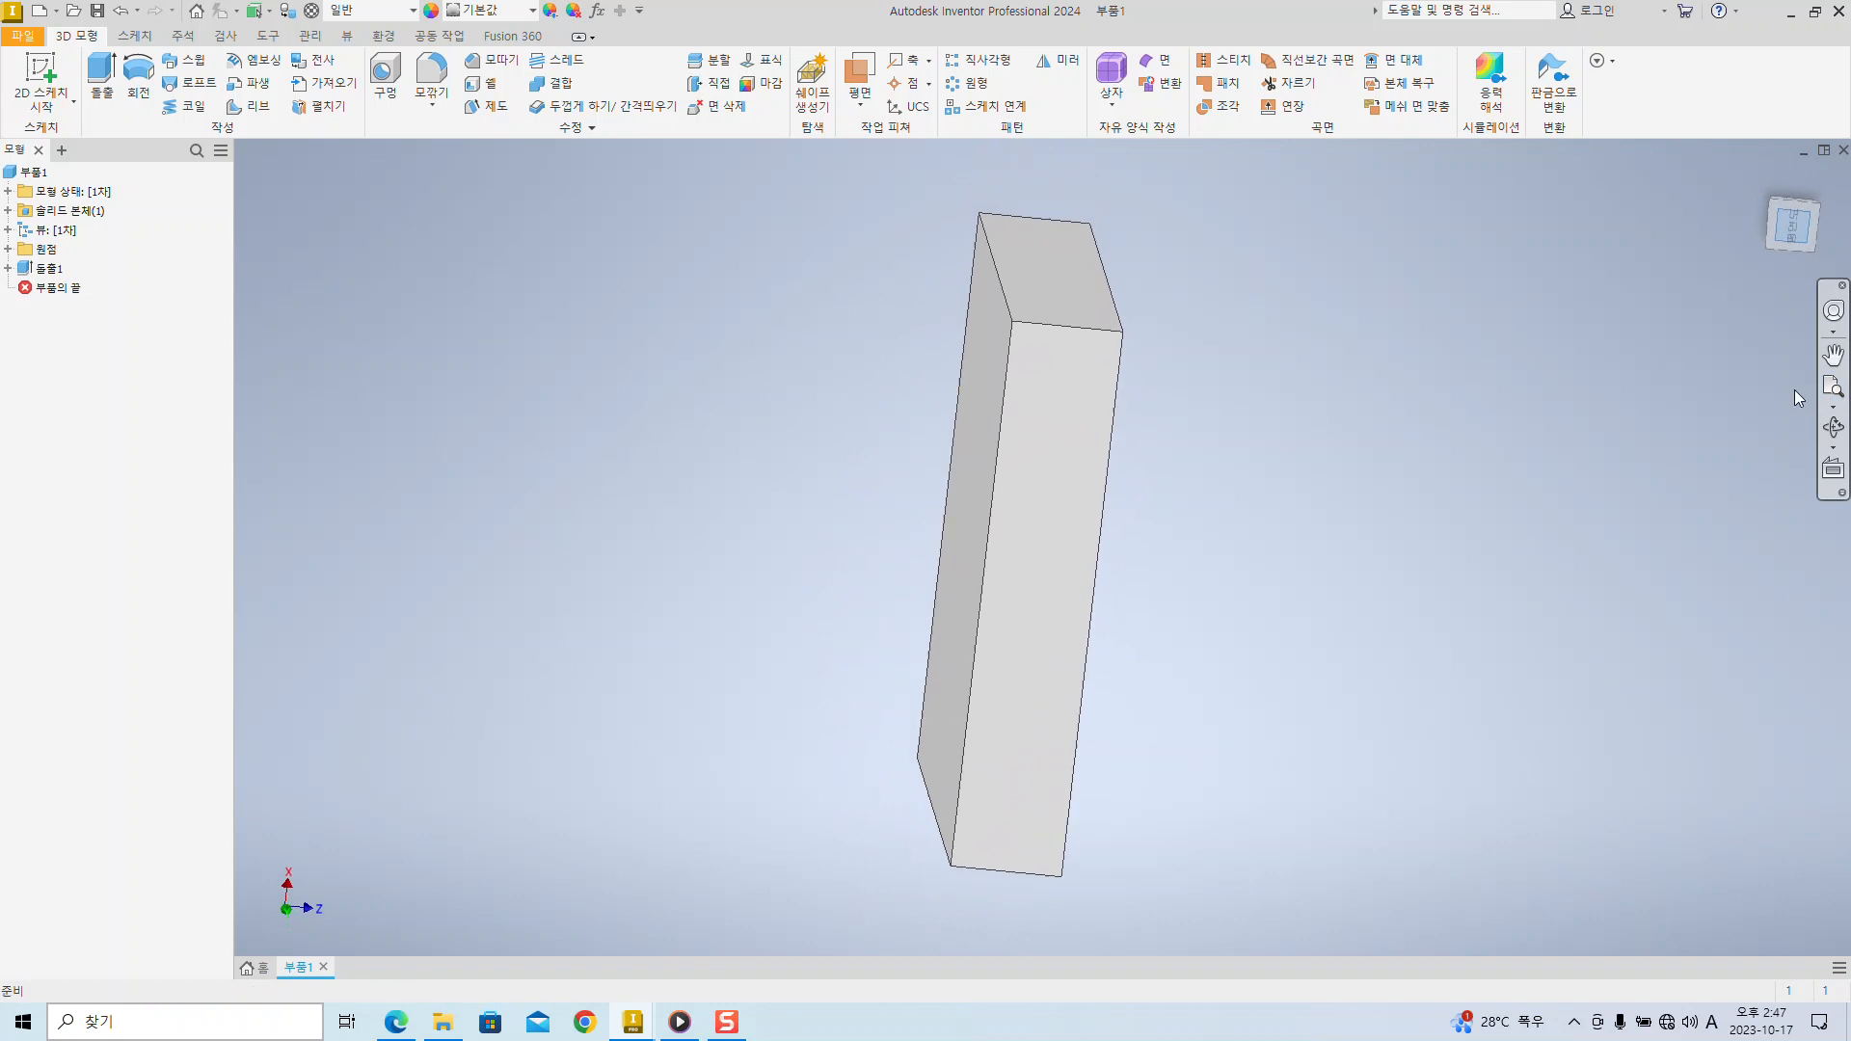
{"action": "middle_click_drag", "start_coordinate": [1742, 331], "coordinate": [1246, 475], "text": "shift"}
{"action": "left_click", "coordinate": [1785, 220]}
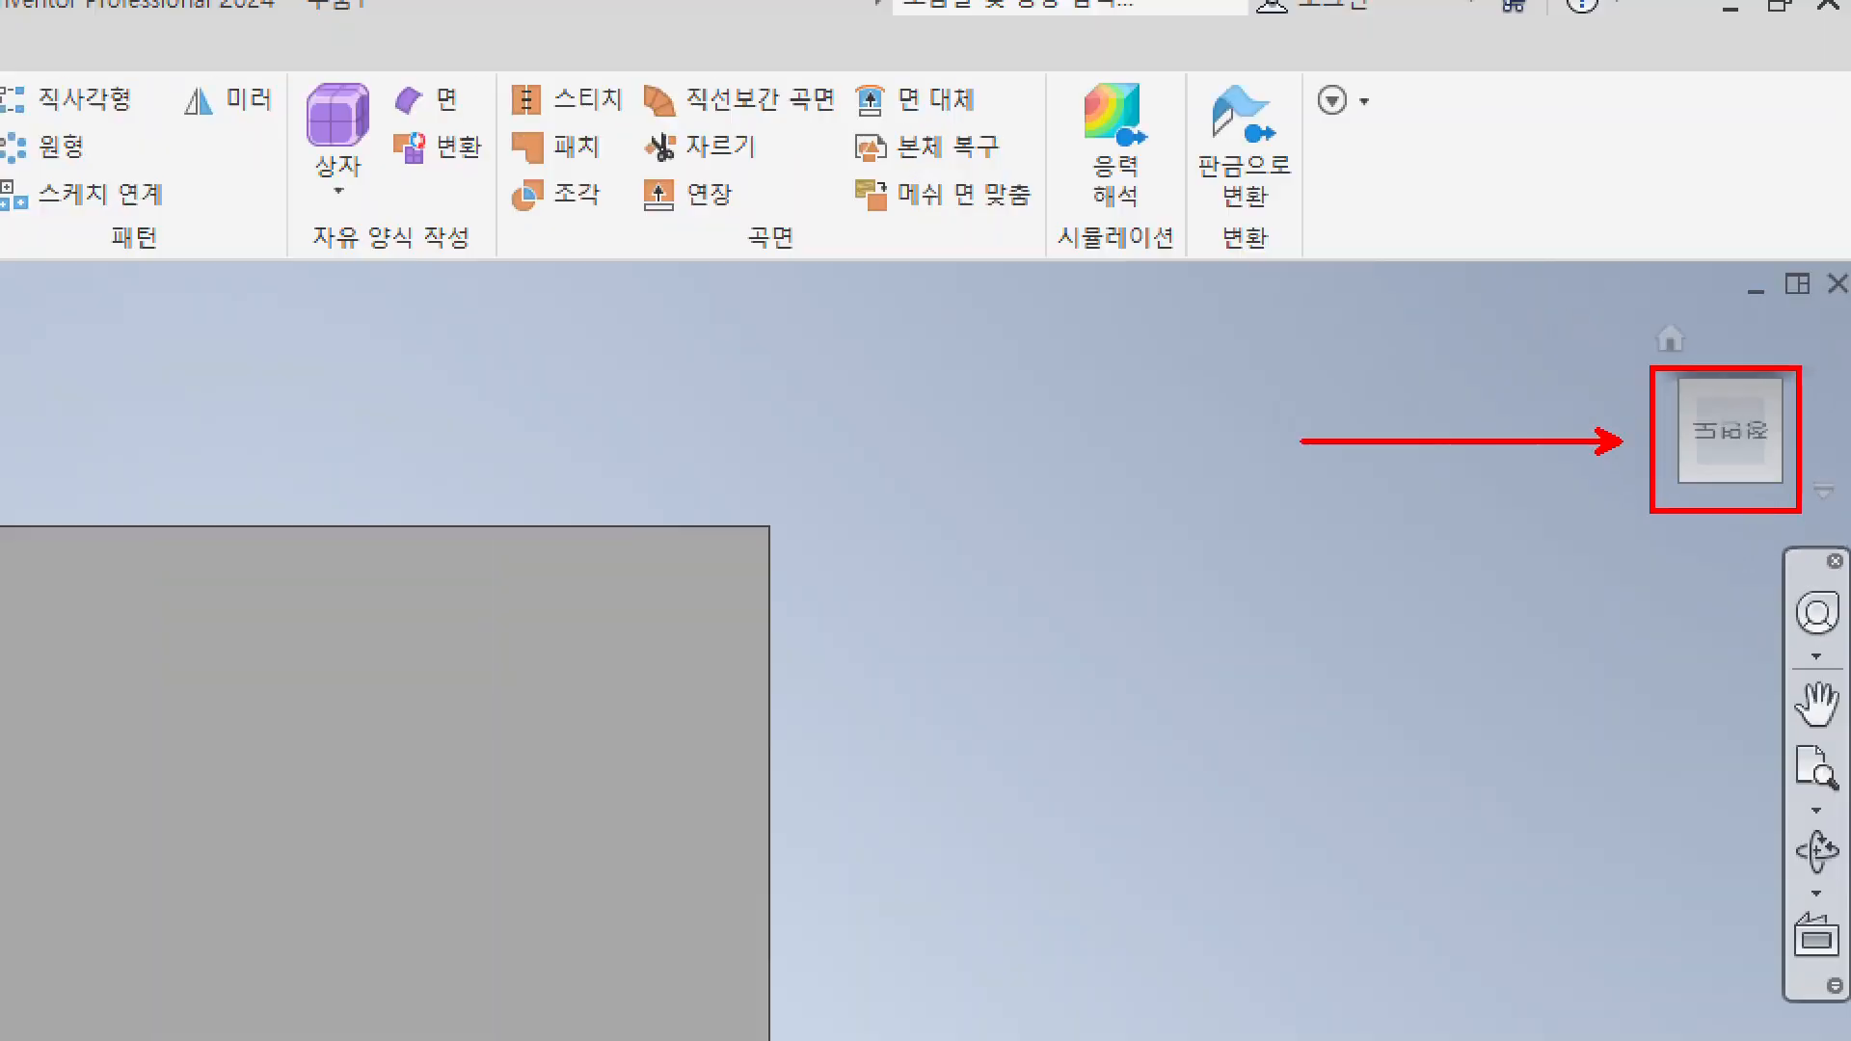
- Check the plan view in the PDF drawing, return to Inventor, and rotate the block's front view 180° so it stands upright
{"action": "key", "text": "alt+Tab"}
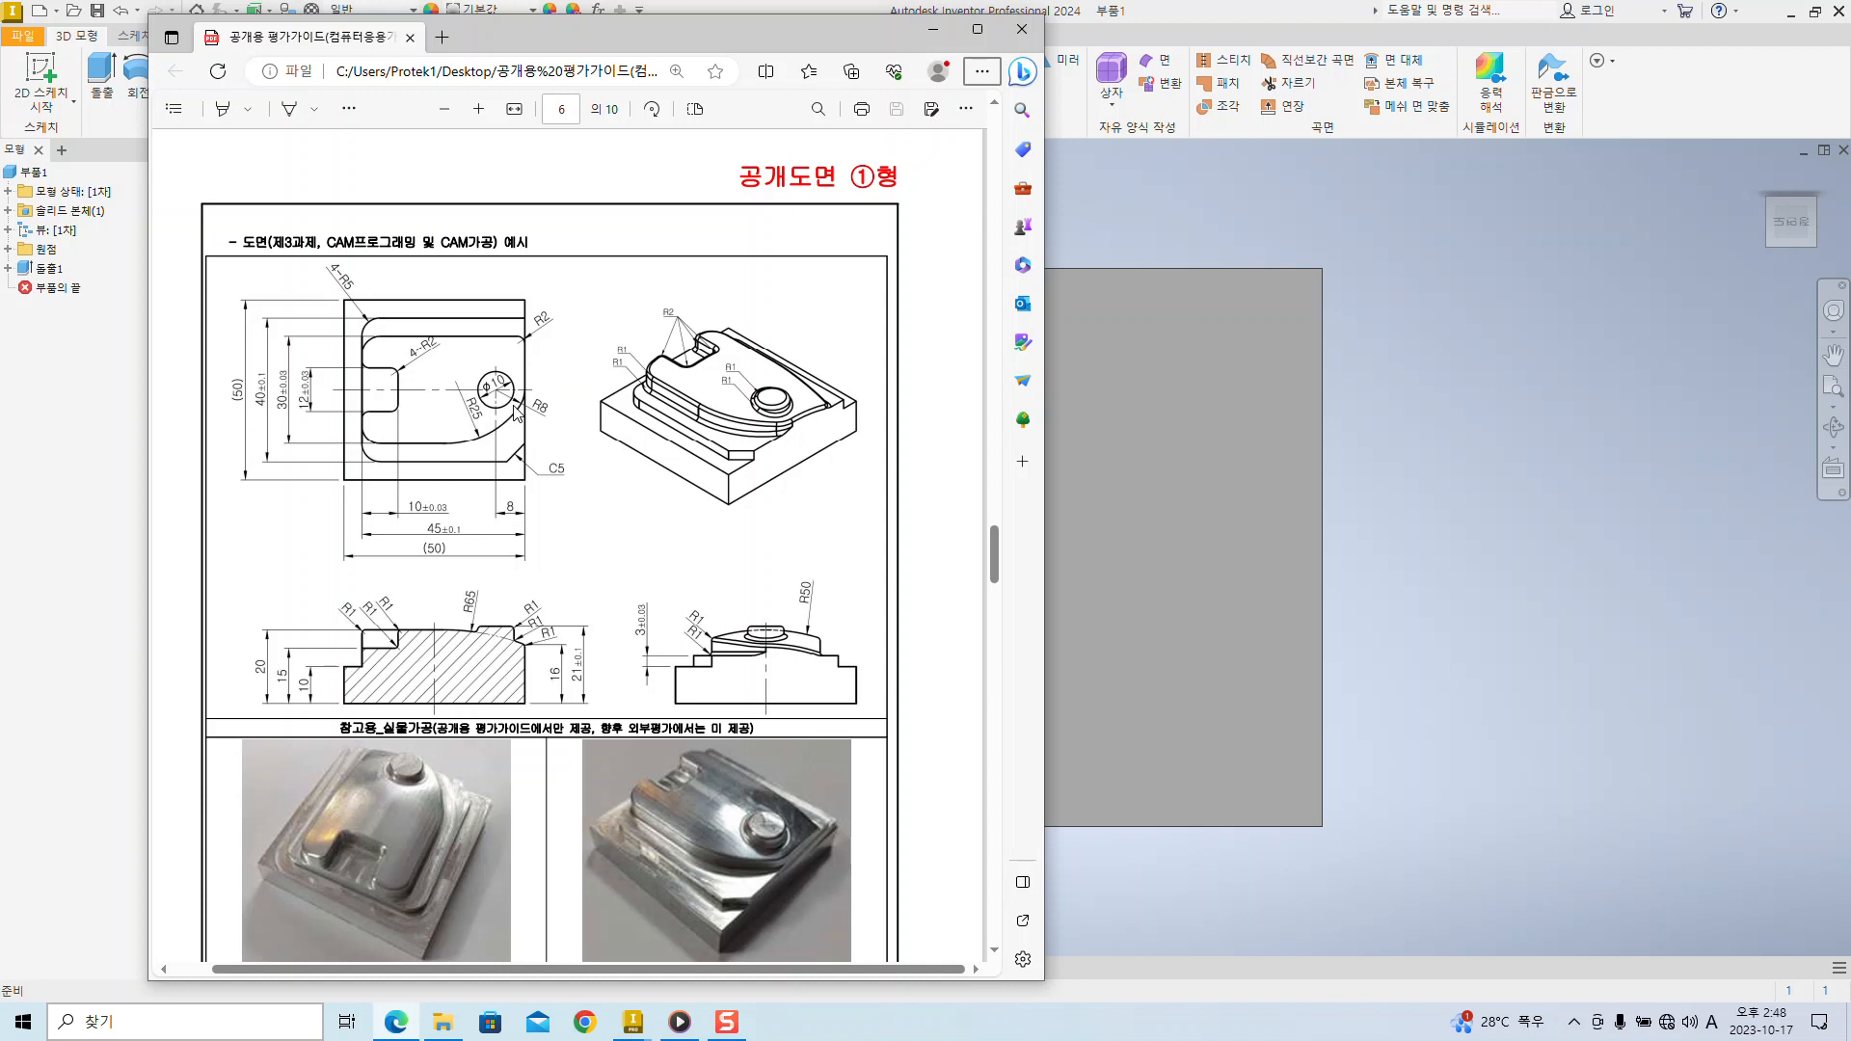
{"action": "left_click", "coordinate": [1622, 437]}
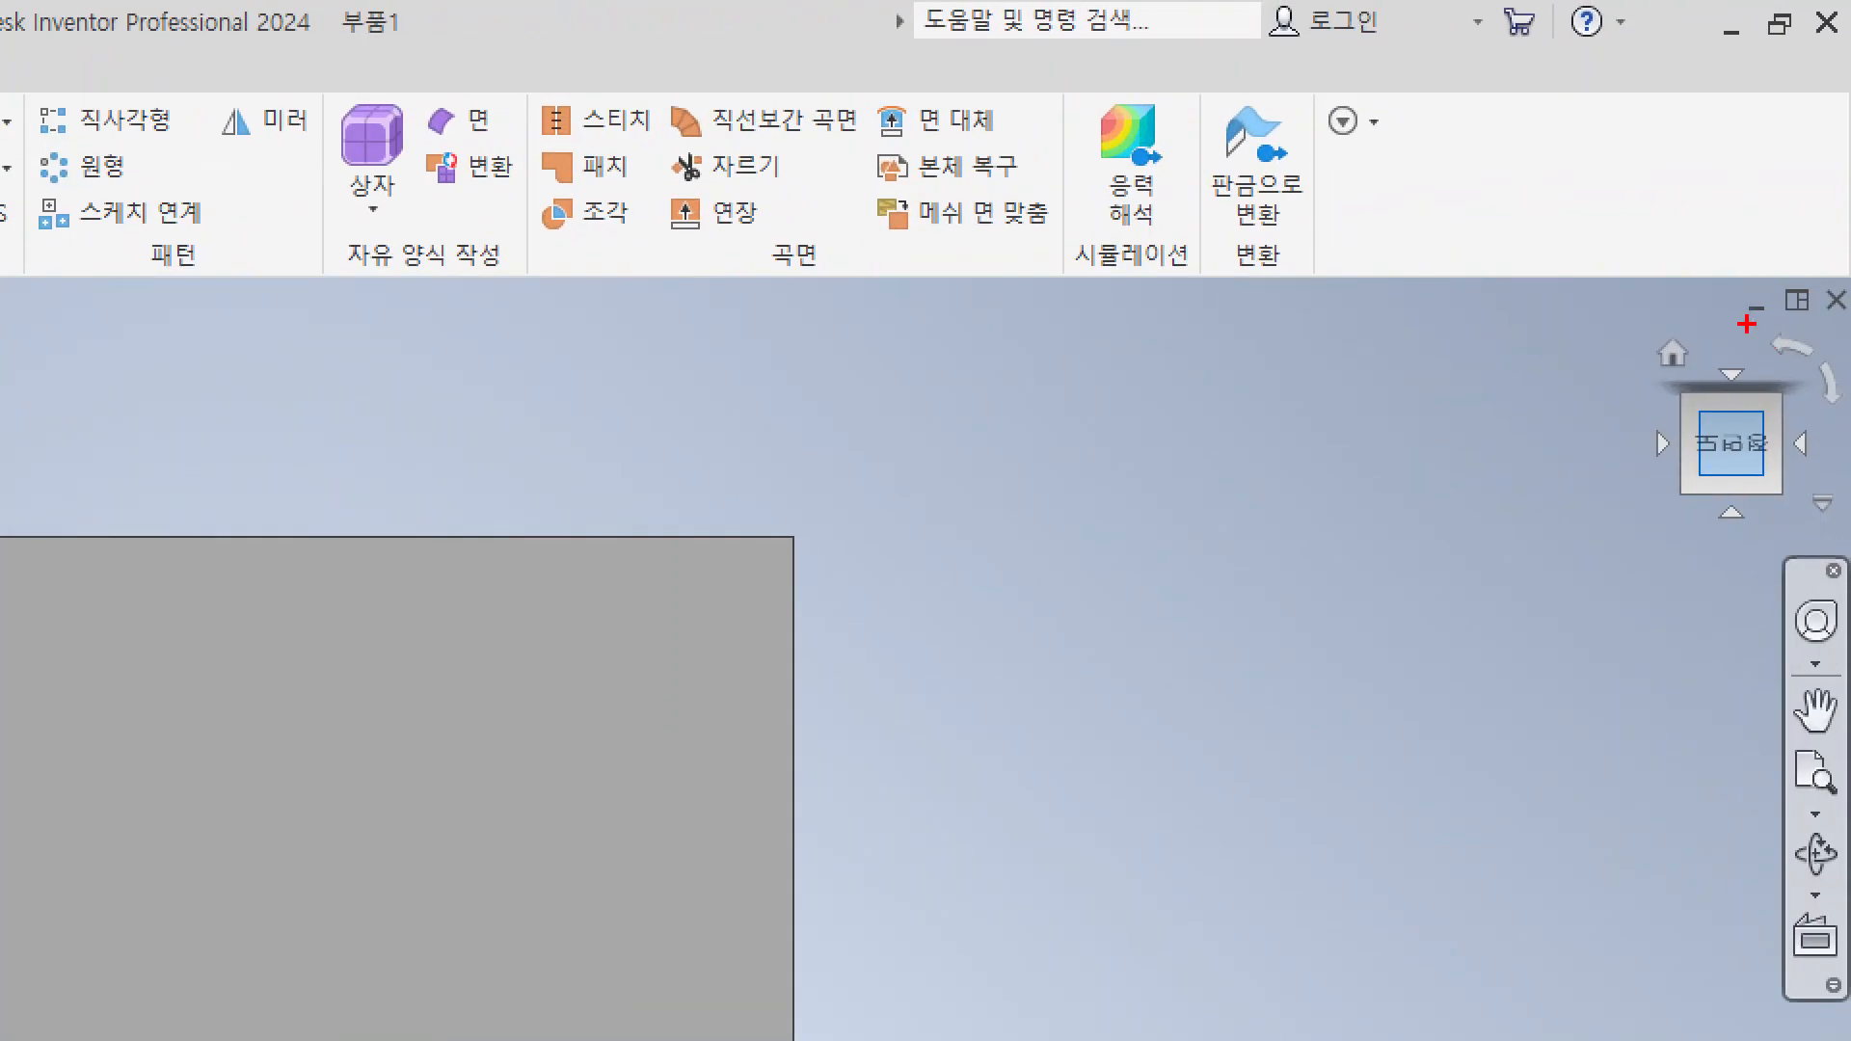
{"action": "left_click_drag", "start_coordinate": [1751, 317], "coordinate": [1822, 369], "text": "ctrl"}
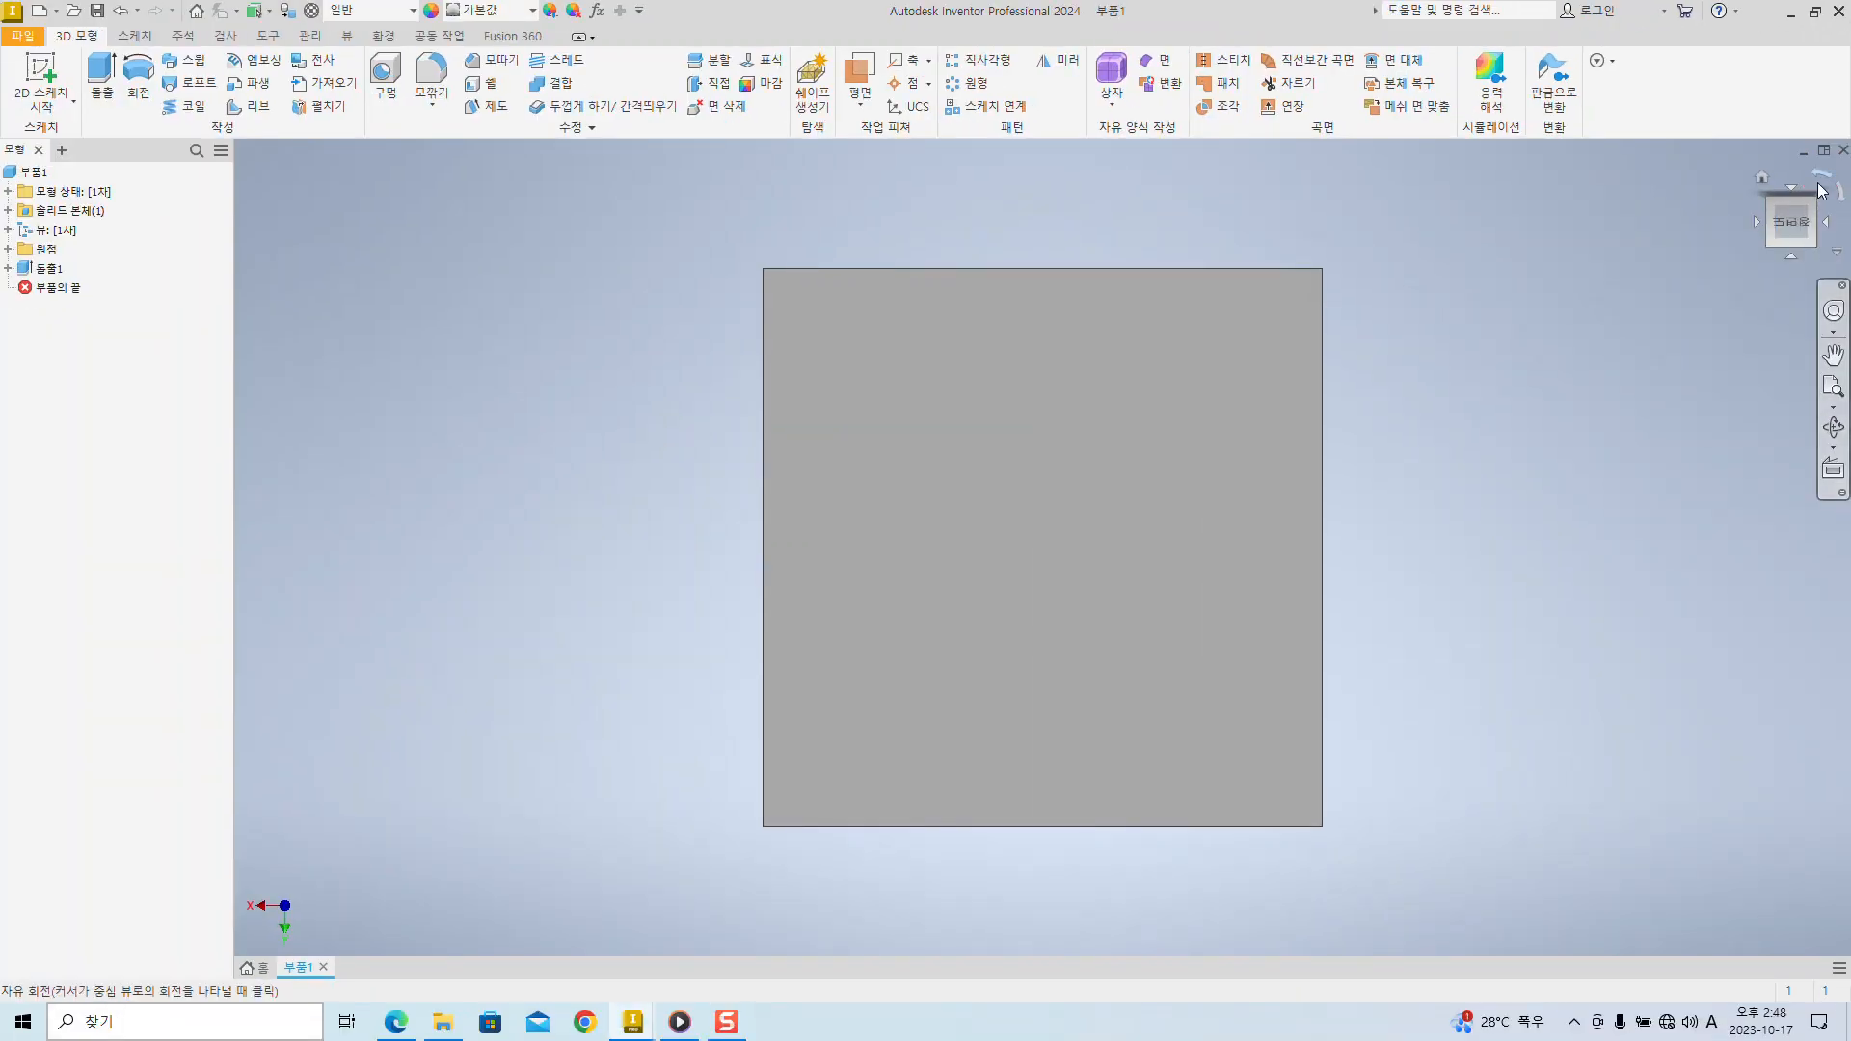
{"action": "left_click", "coordinate": [1823, 184]}
{"action": "left_click", "coordinate": [1823, 183]}
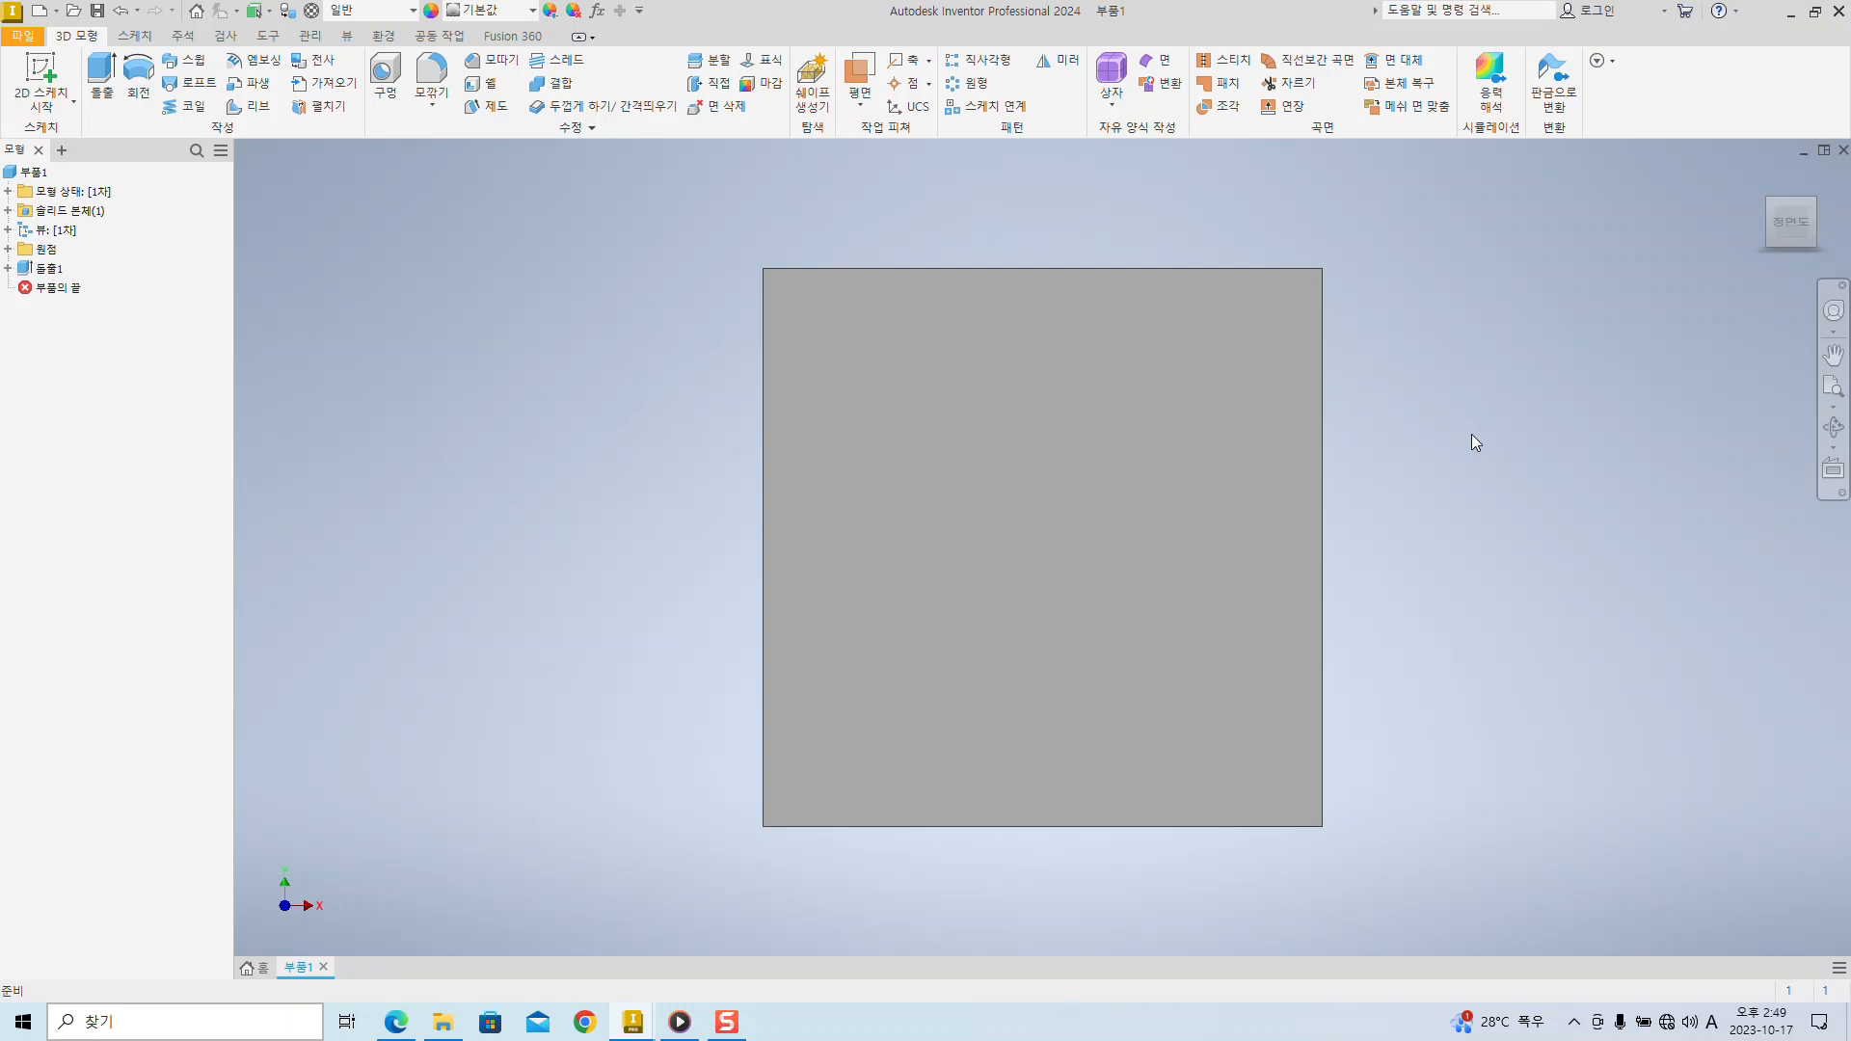
- Switch to the PDF drawing, examine the raised step's outline with its 40 and 45 mm dimensions, and return to Inventor
{"action": "left_click", "coordinate": [792, 482]}
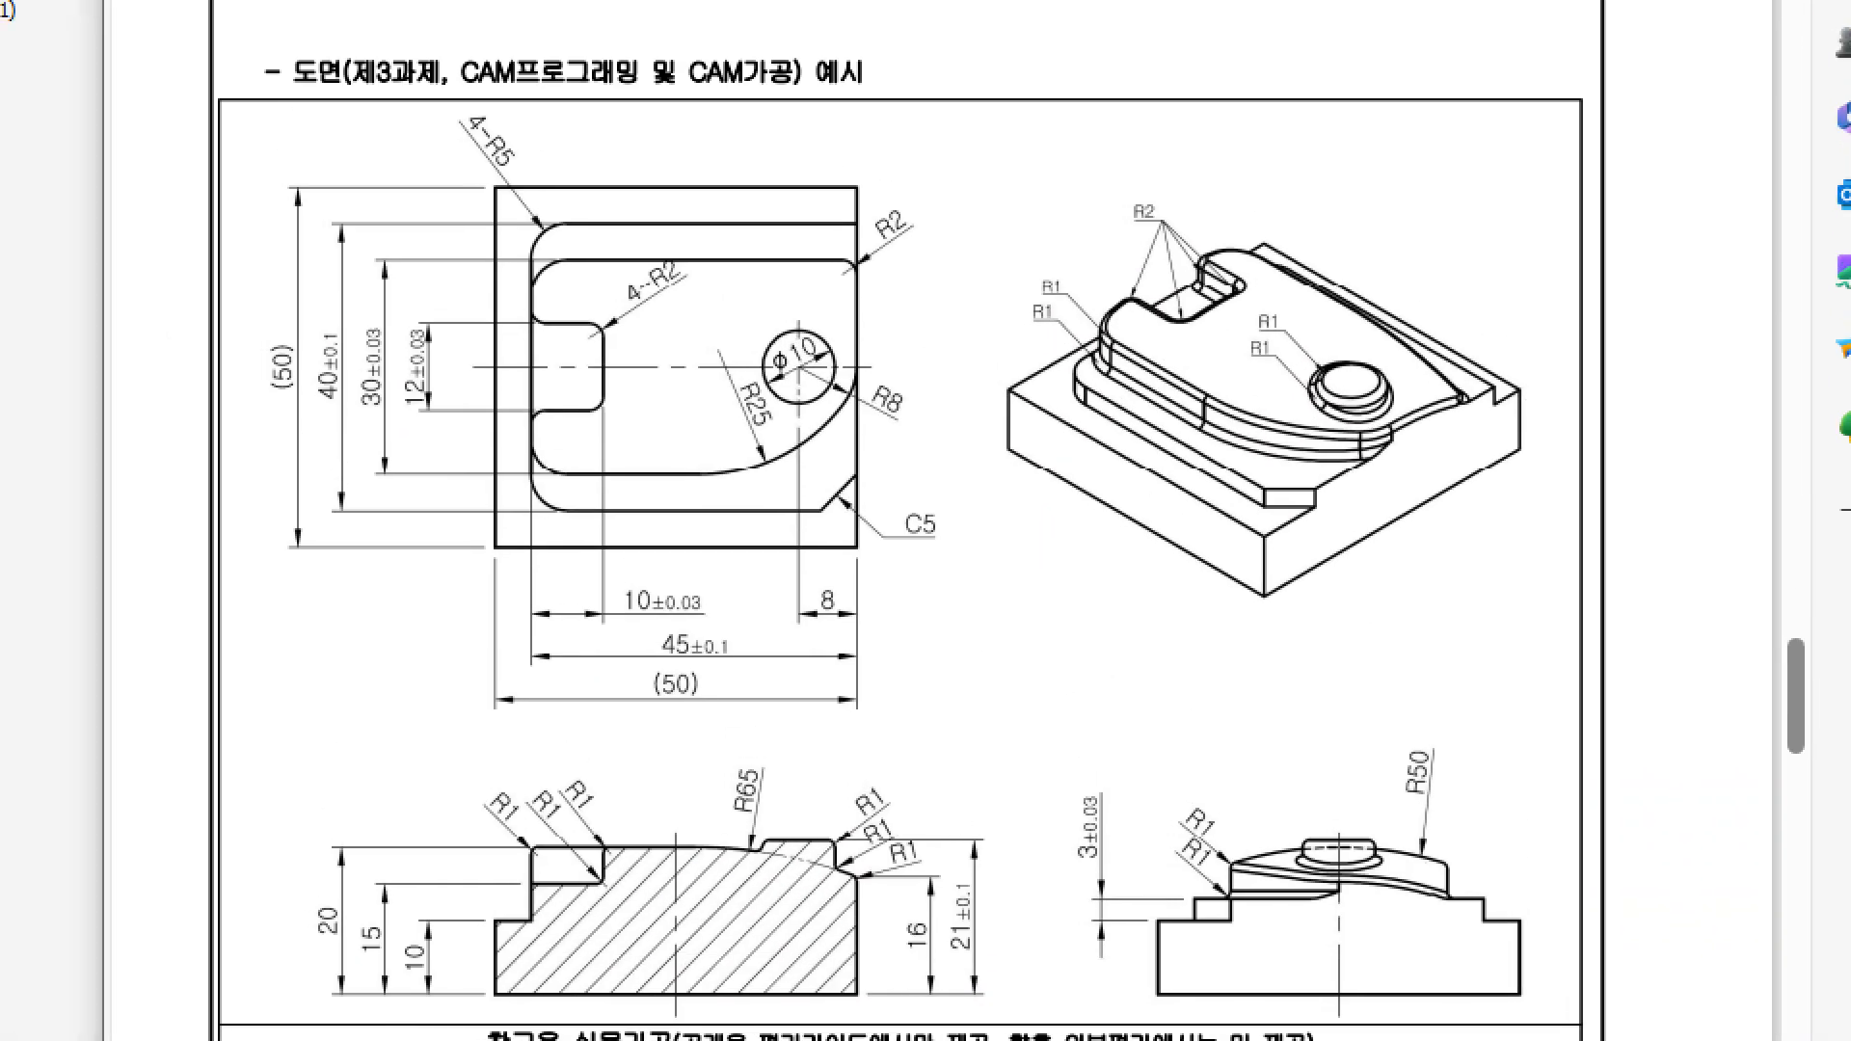
{"action": "left_click_drag", "start_coordinate": [526, 222], "coordinate": [855, 515]}
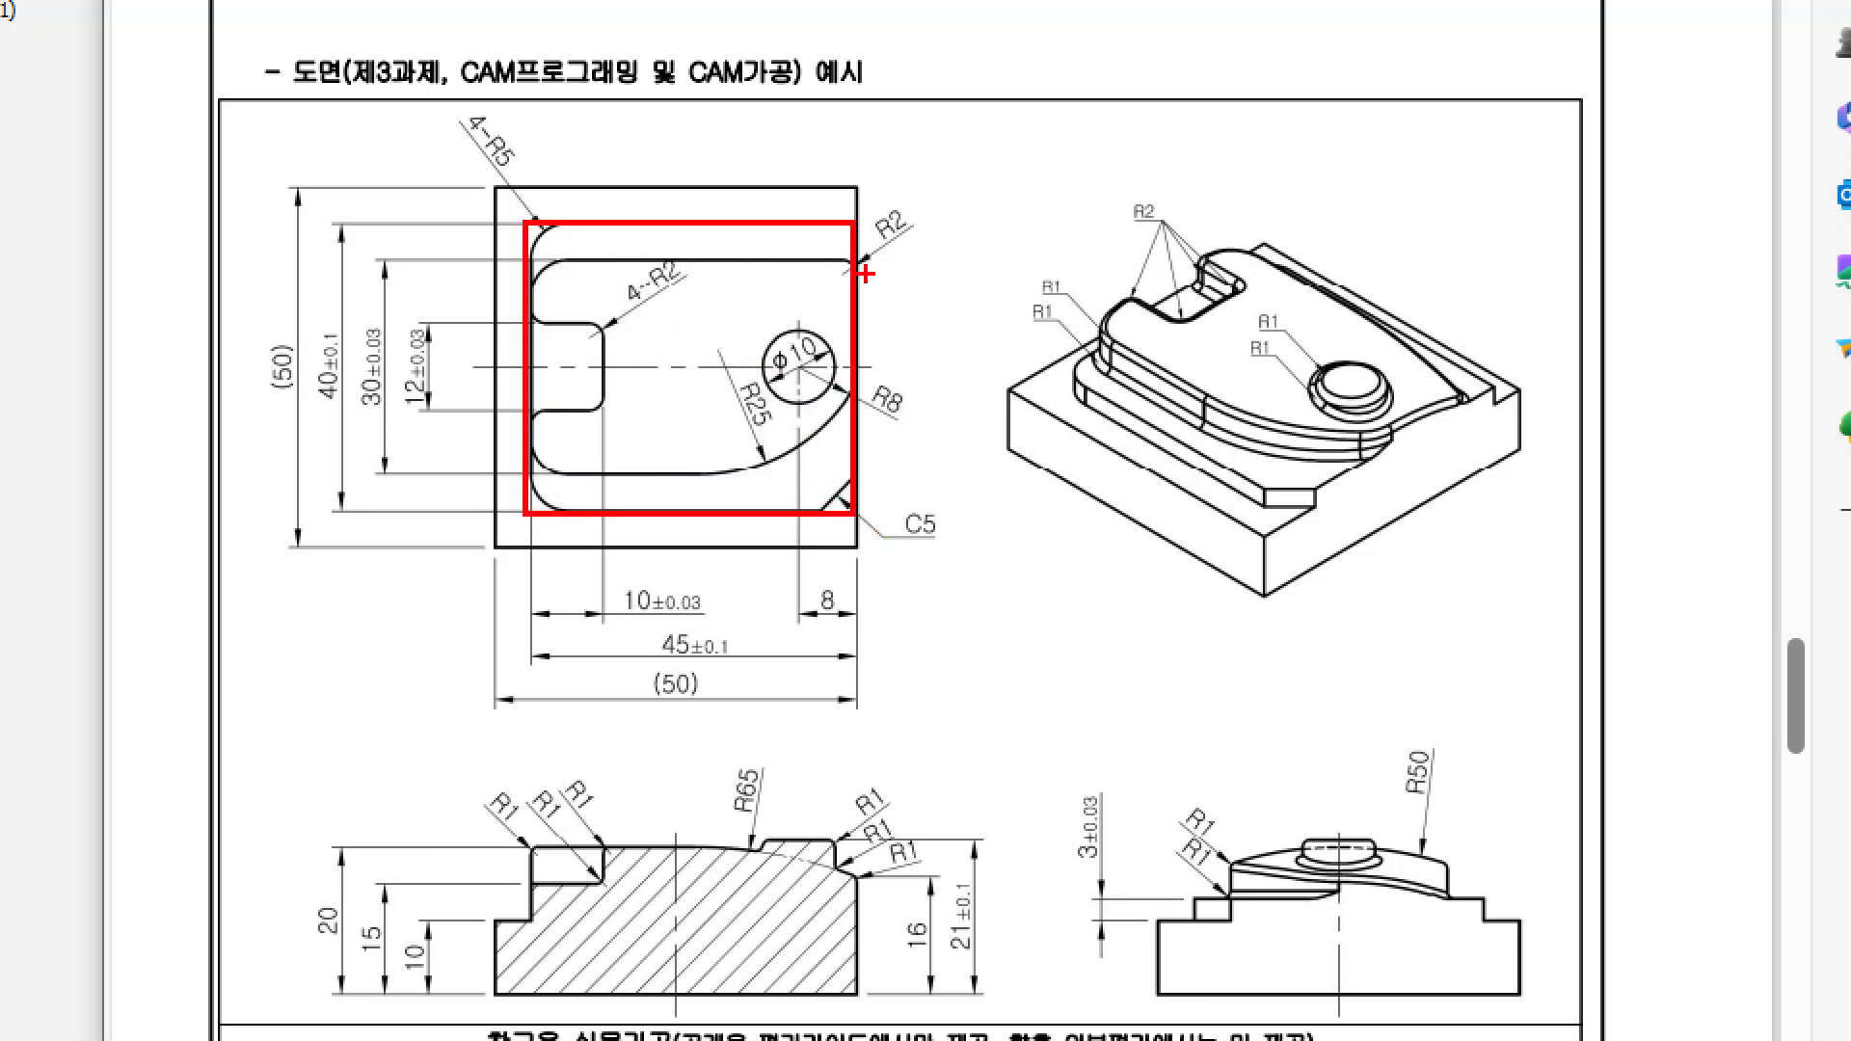
{"action": "key", "text": "ctrl+z"}
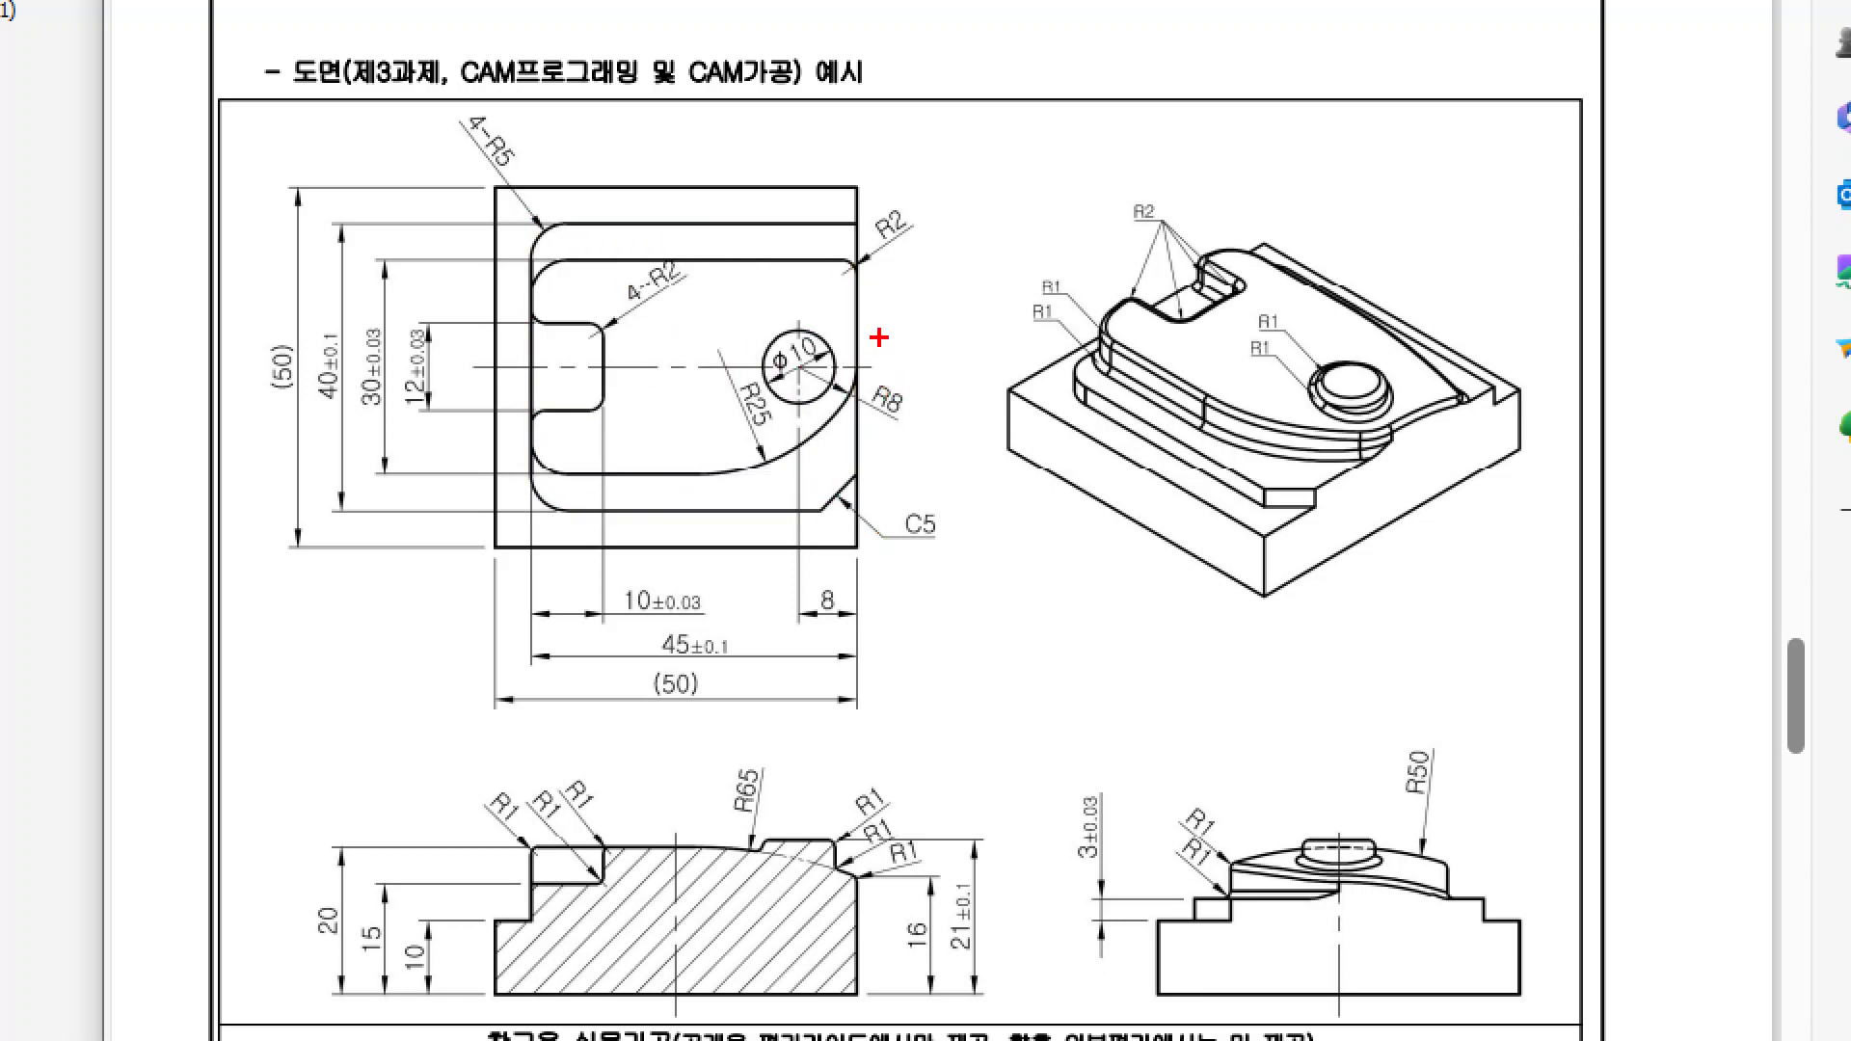
{"action": "mouse_move", "coordinate": [871, 334]}
{"action": "left_mouse_down"}
{"action": "mouse_move", "coordinate": [1041, 304]}
{"action": "mouse_move", "coordinate": [1034, 250]}
{"action": "left_mouse_up"}
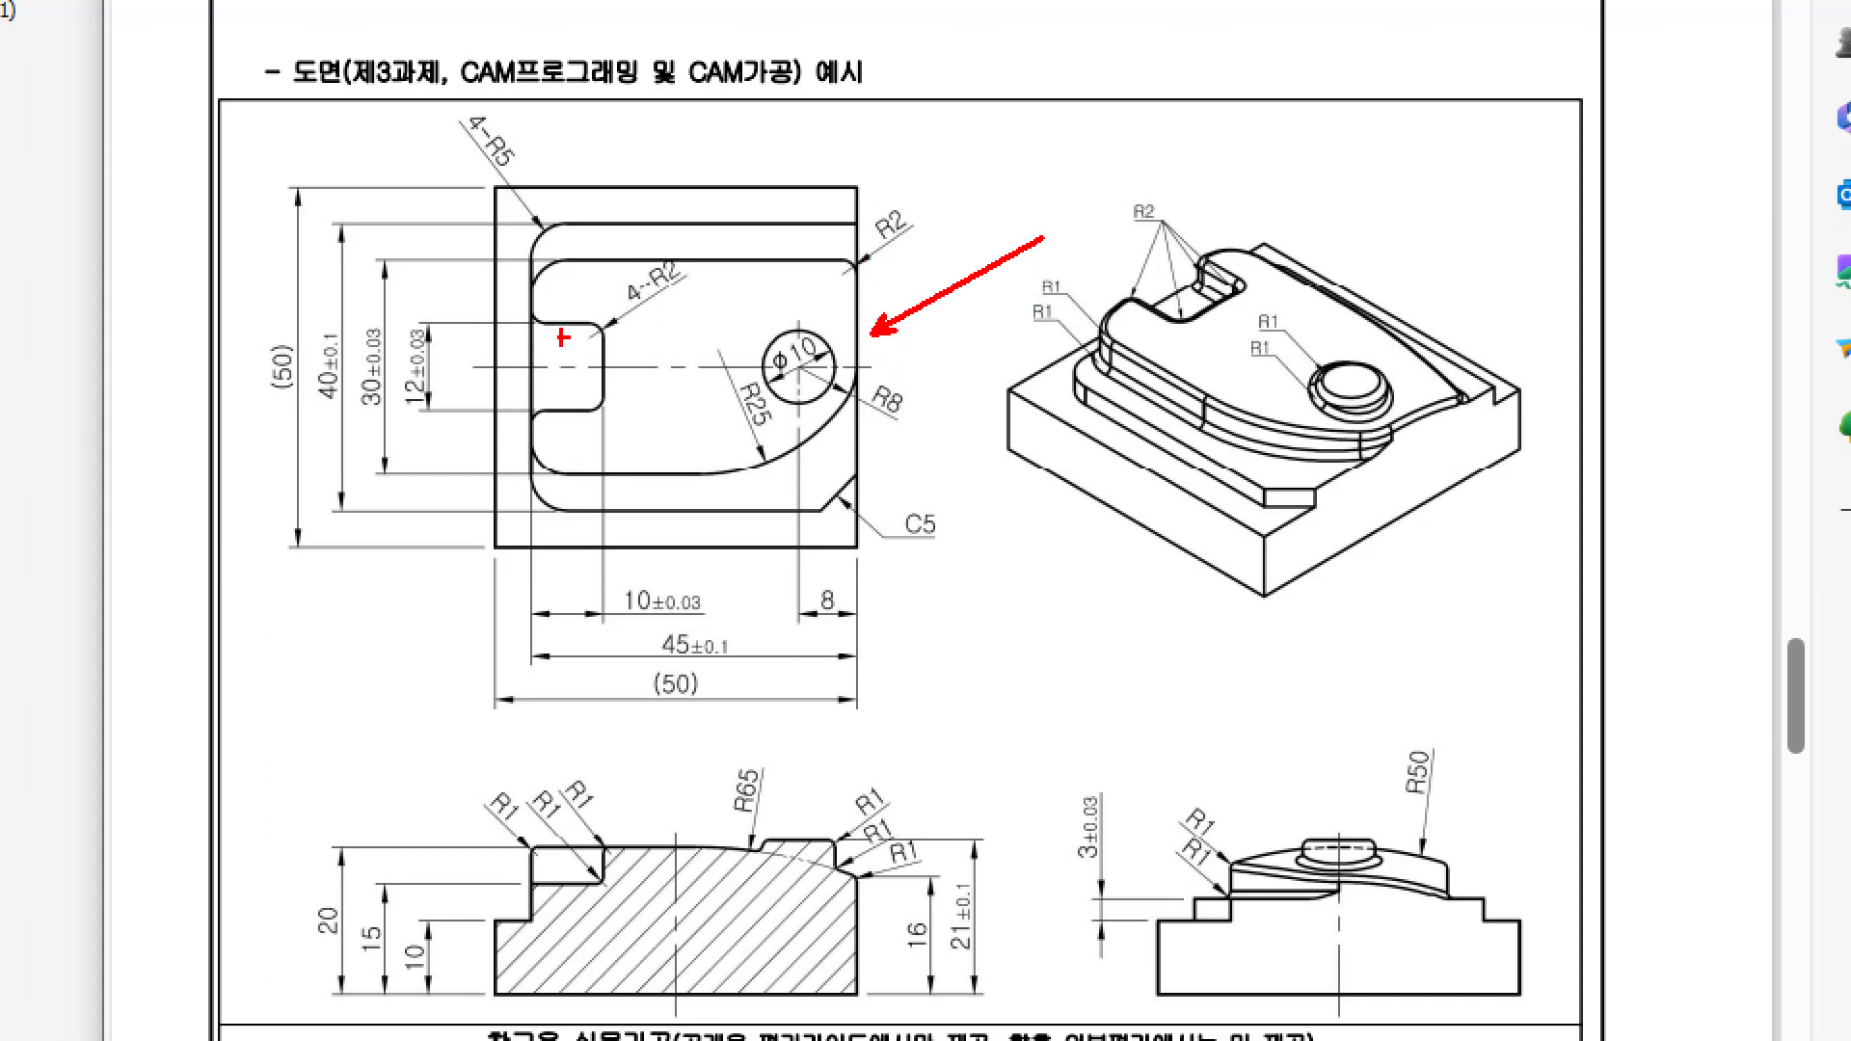
{"action": "left_click_drag", "start_coordinate": [293, 310], "coordinate": [355, 417]}
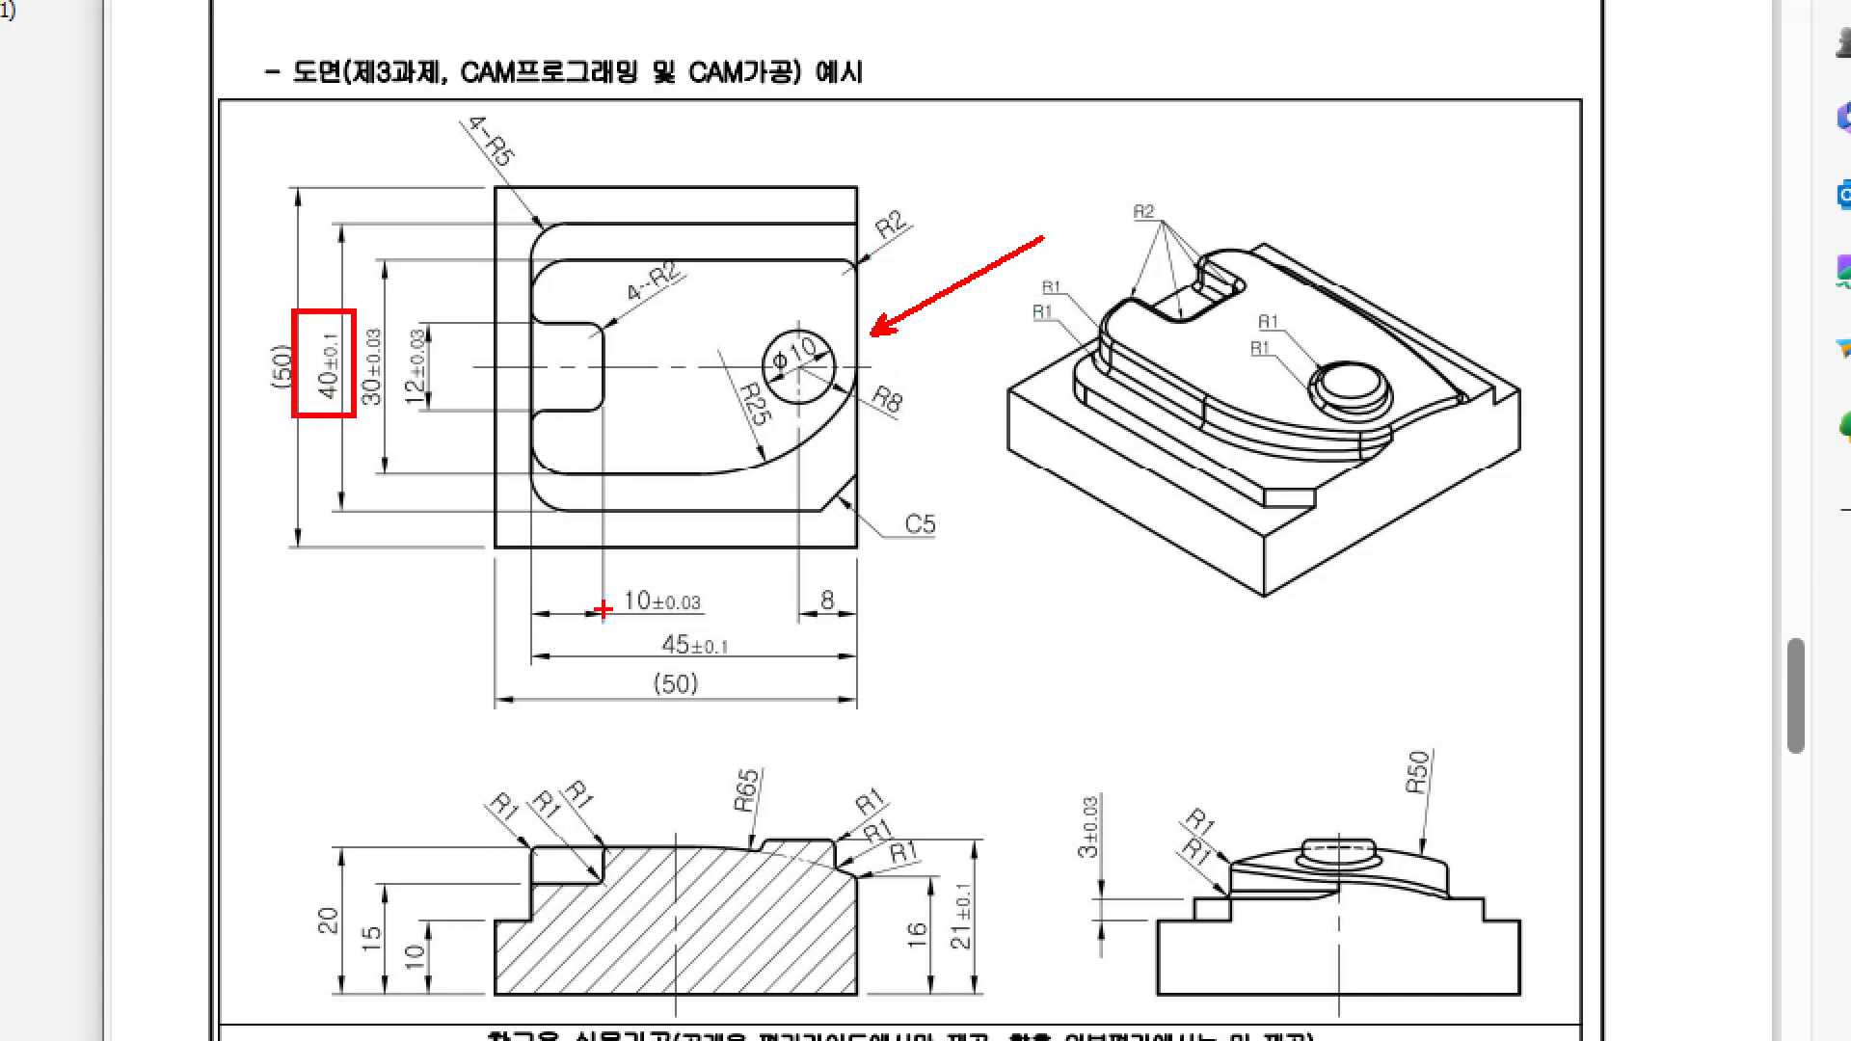
{"action": "left_click_drag", "start_coordinate": [628, 620], "coordinate": [781, 665]}
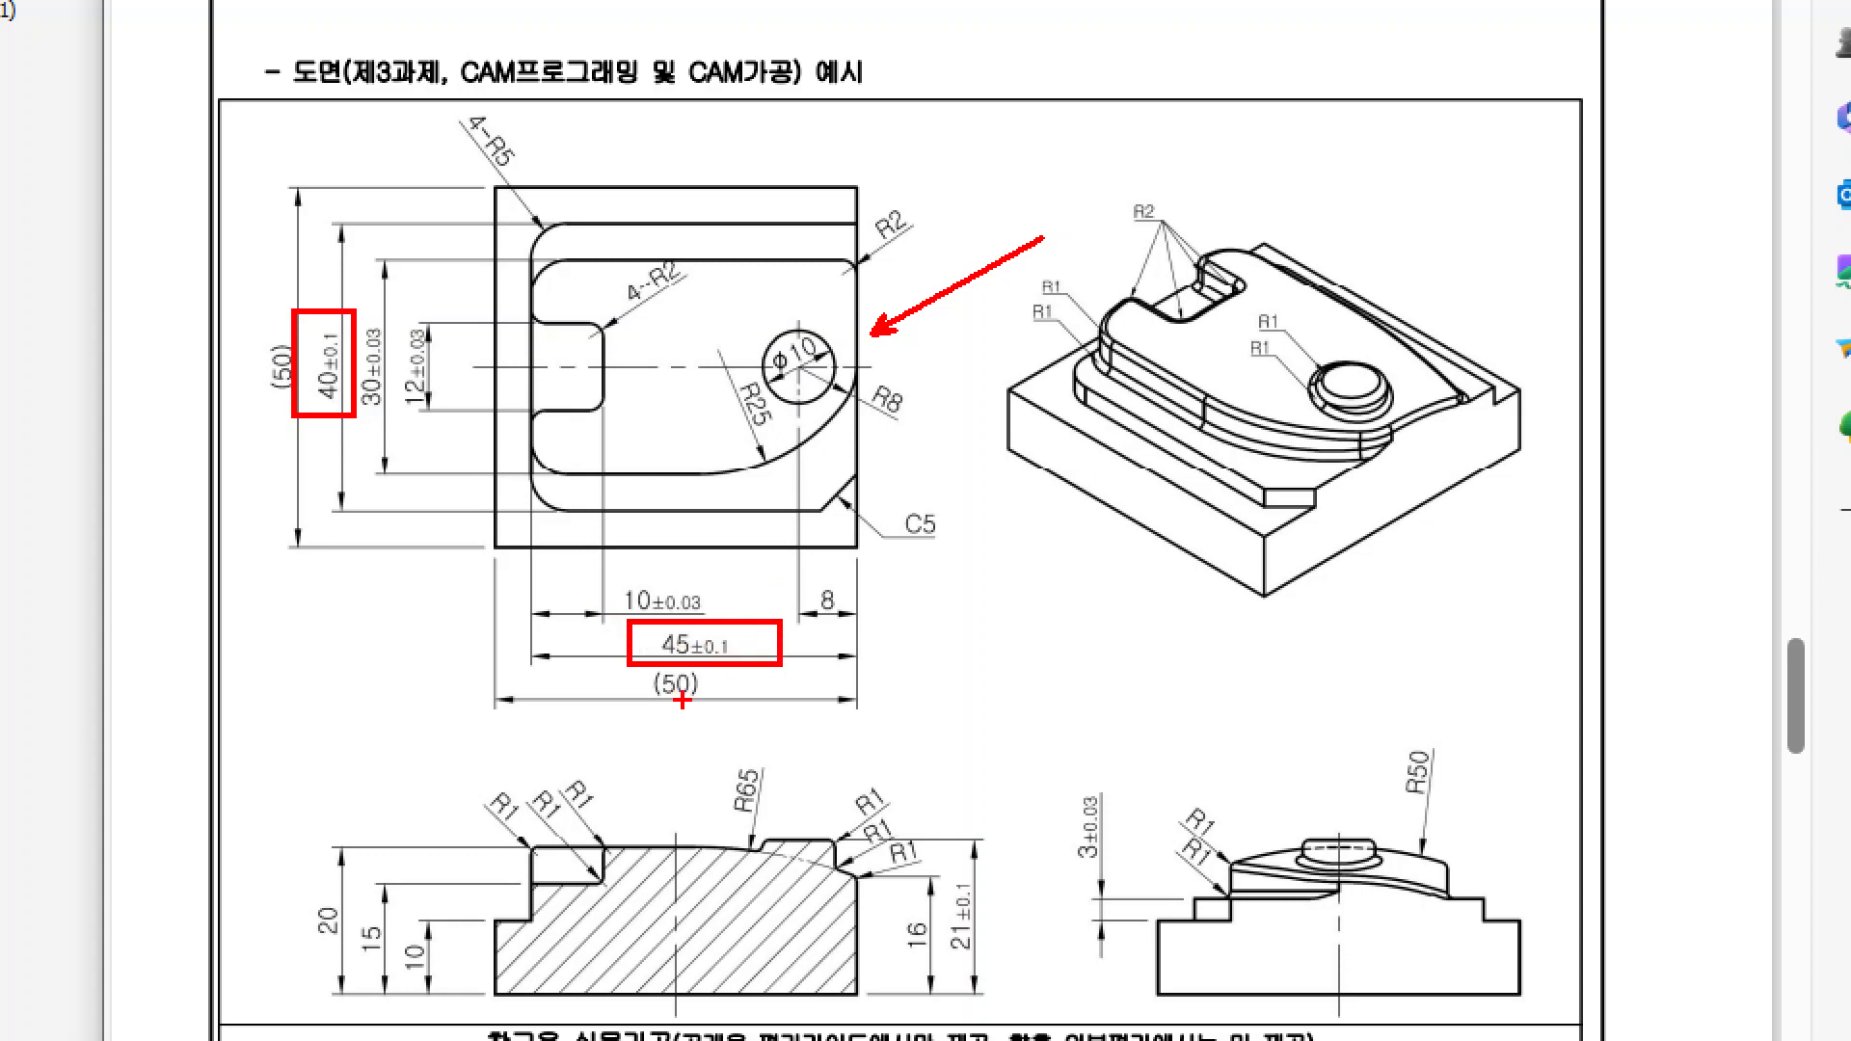
{"action": "key", "text": "Escape"}
{"action": "left_click", "coordinate": [1609, 424]}
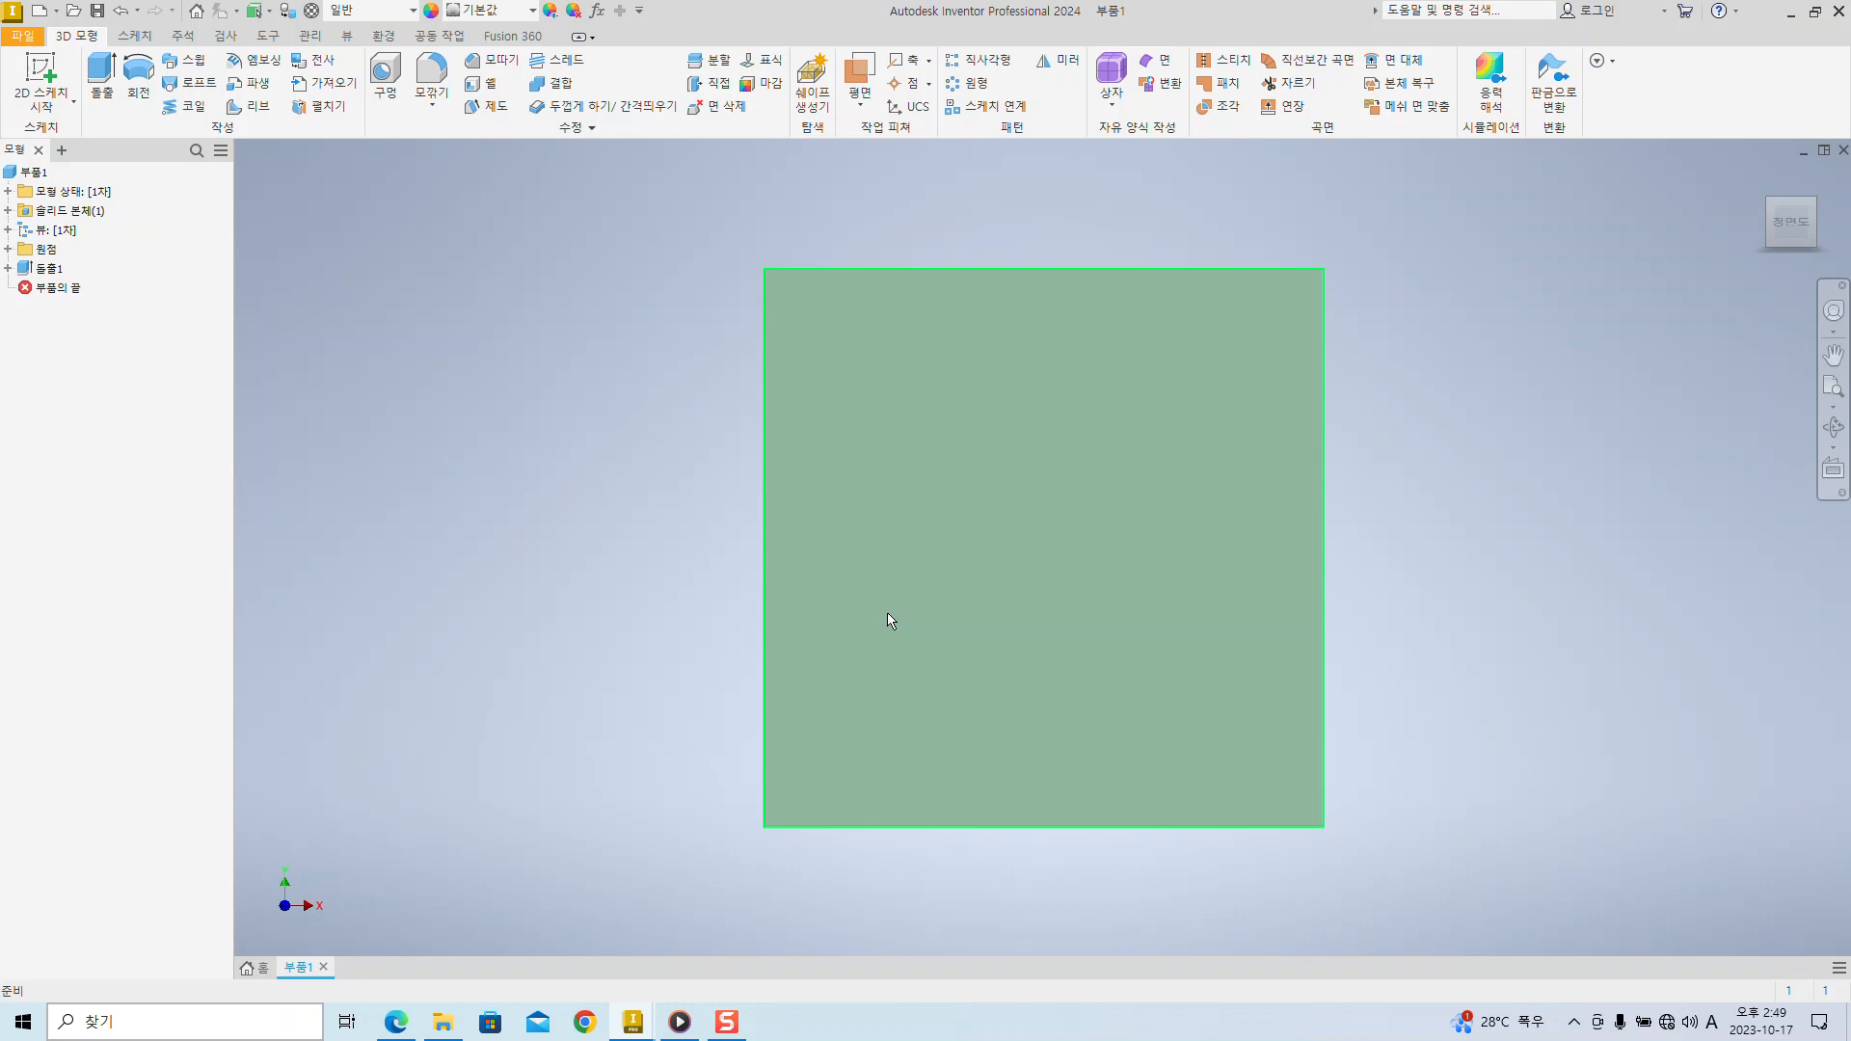
- Create a new 2D sketch on the front face of the extruded block
{"action": "left_click", "coordinate": [1122, 494]}
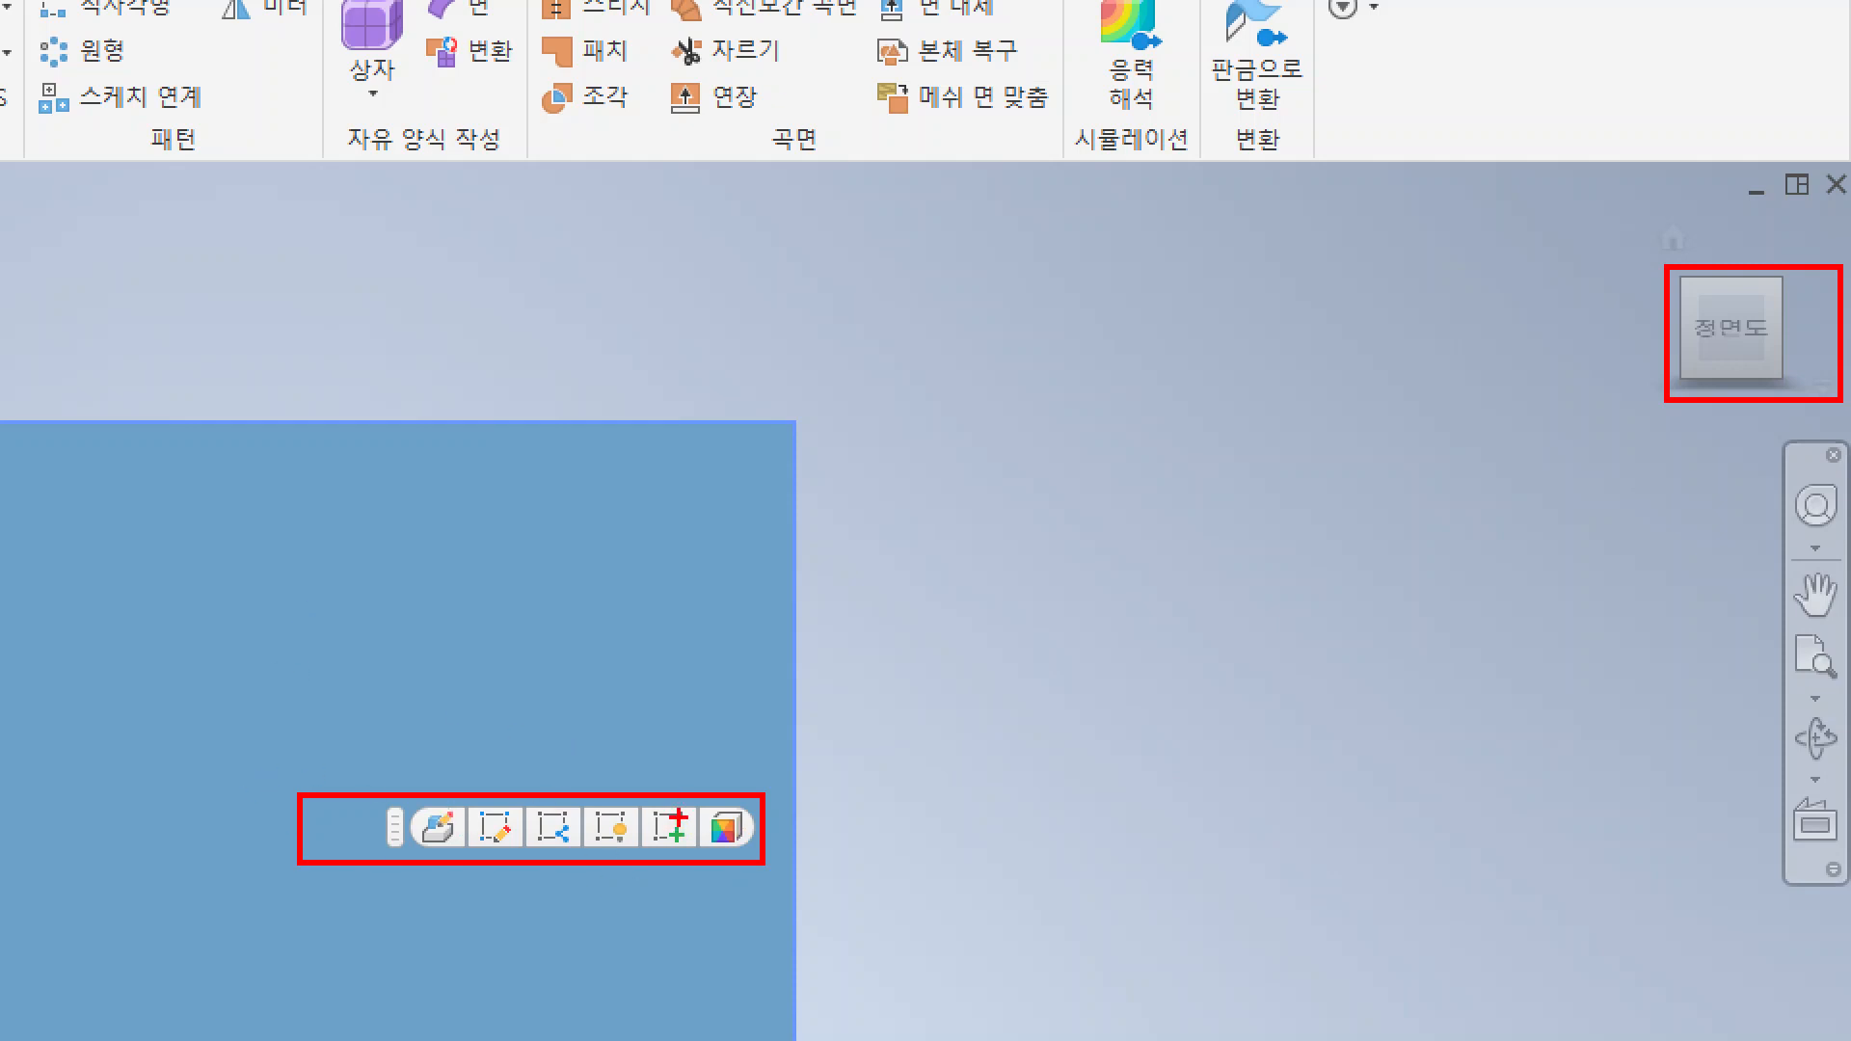
{"action": "mouse_move", "coordinate": [732, 665]}
{"action": "left_mouse_down"}
{"action": "mouse_move", "coordinate": [750, 735]}
{"action": "mouse_move", "coordinate": [743, 690]}
{"action": "mouse_move", "coordinate": [779, 687]}
{"action": "left_mouse_up"}
{"action": "left_click_drag", "start_coordinate": [649, 812], "coordinate": [534, 598]}
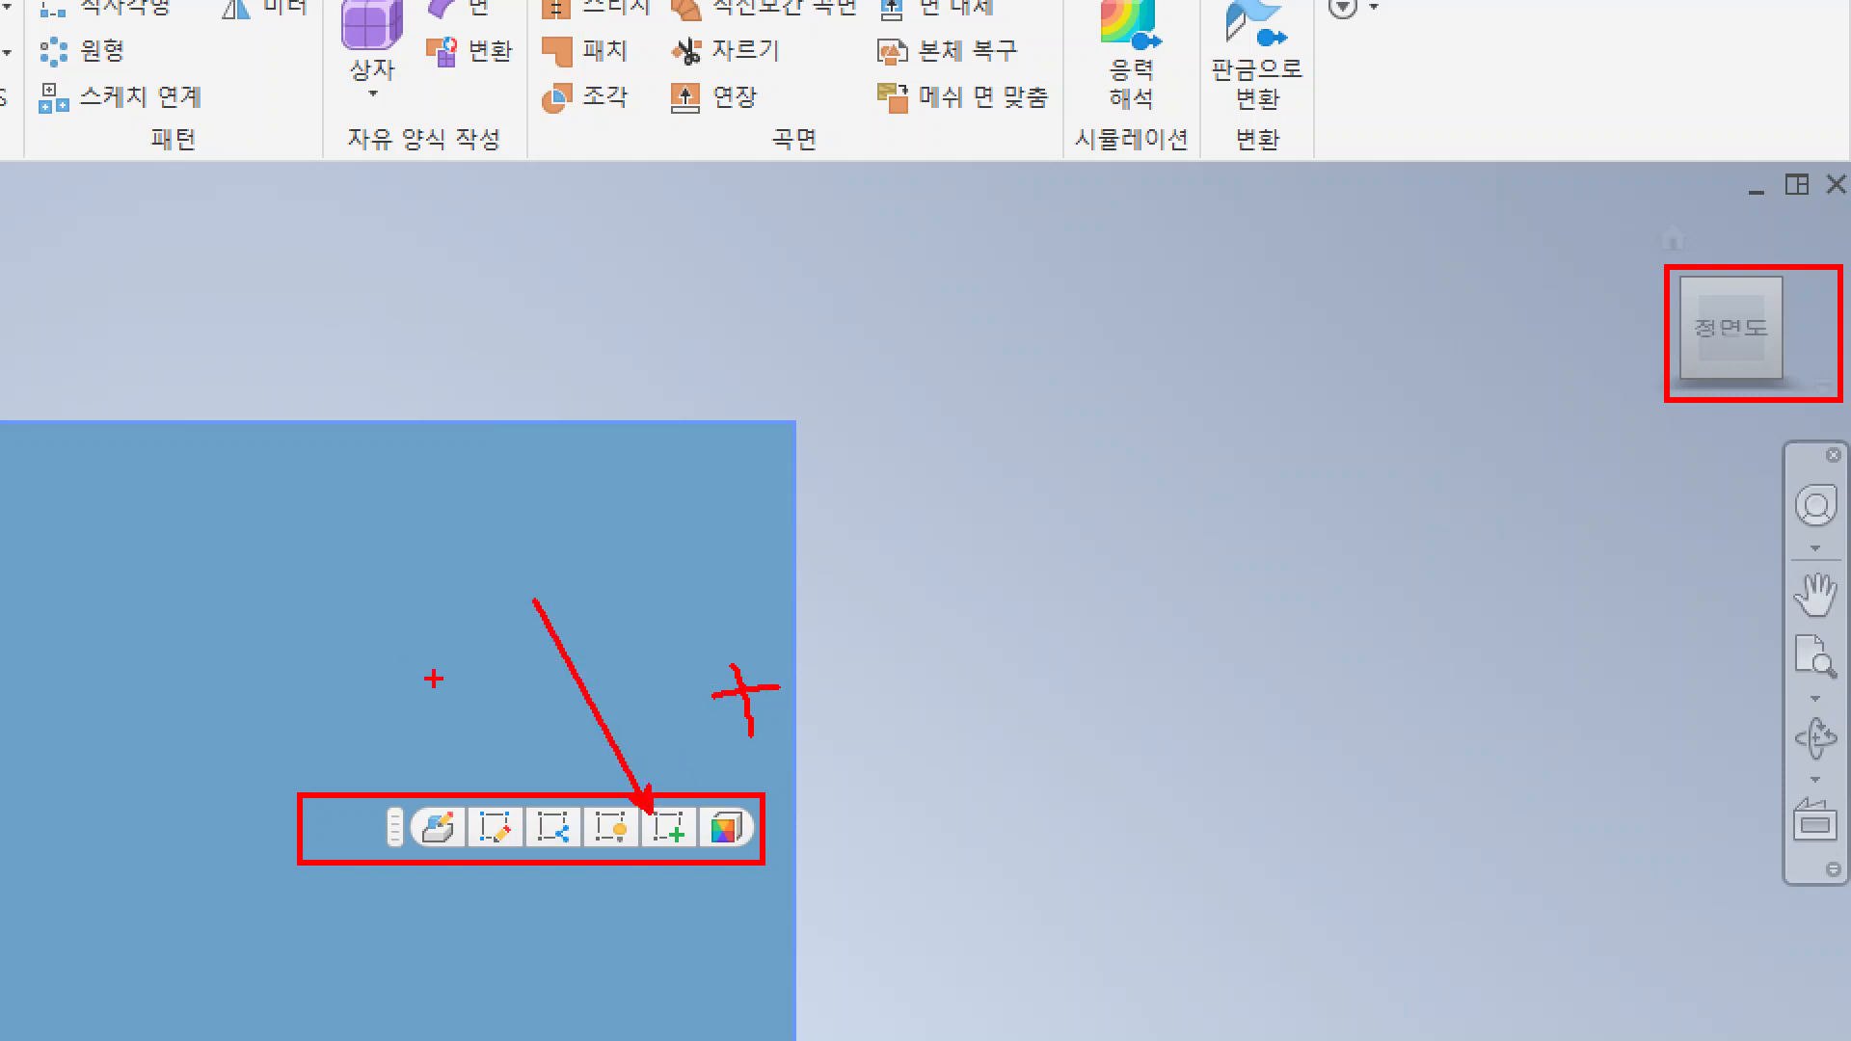
{"action": "key", "text": "Escape"}
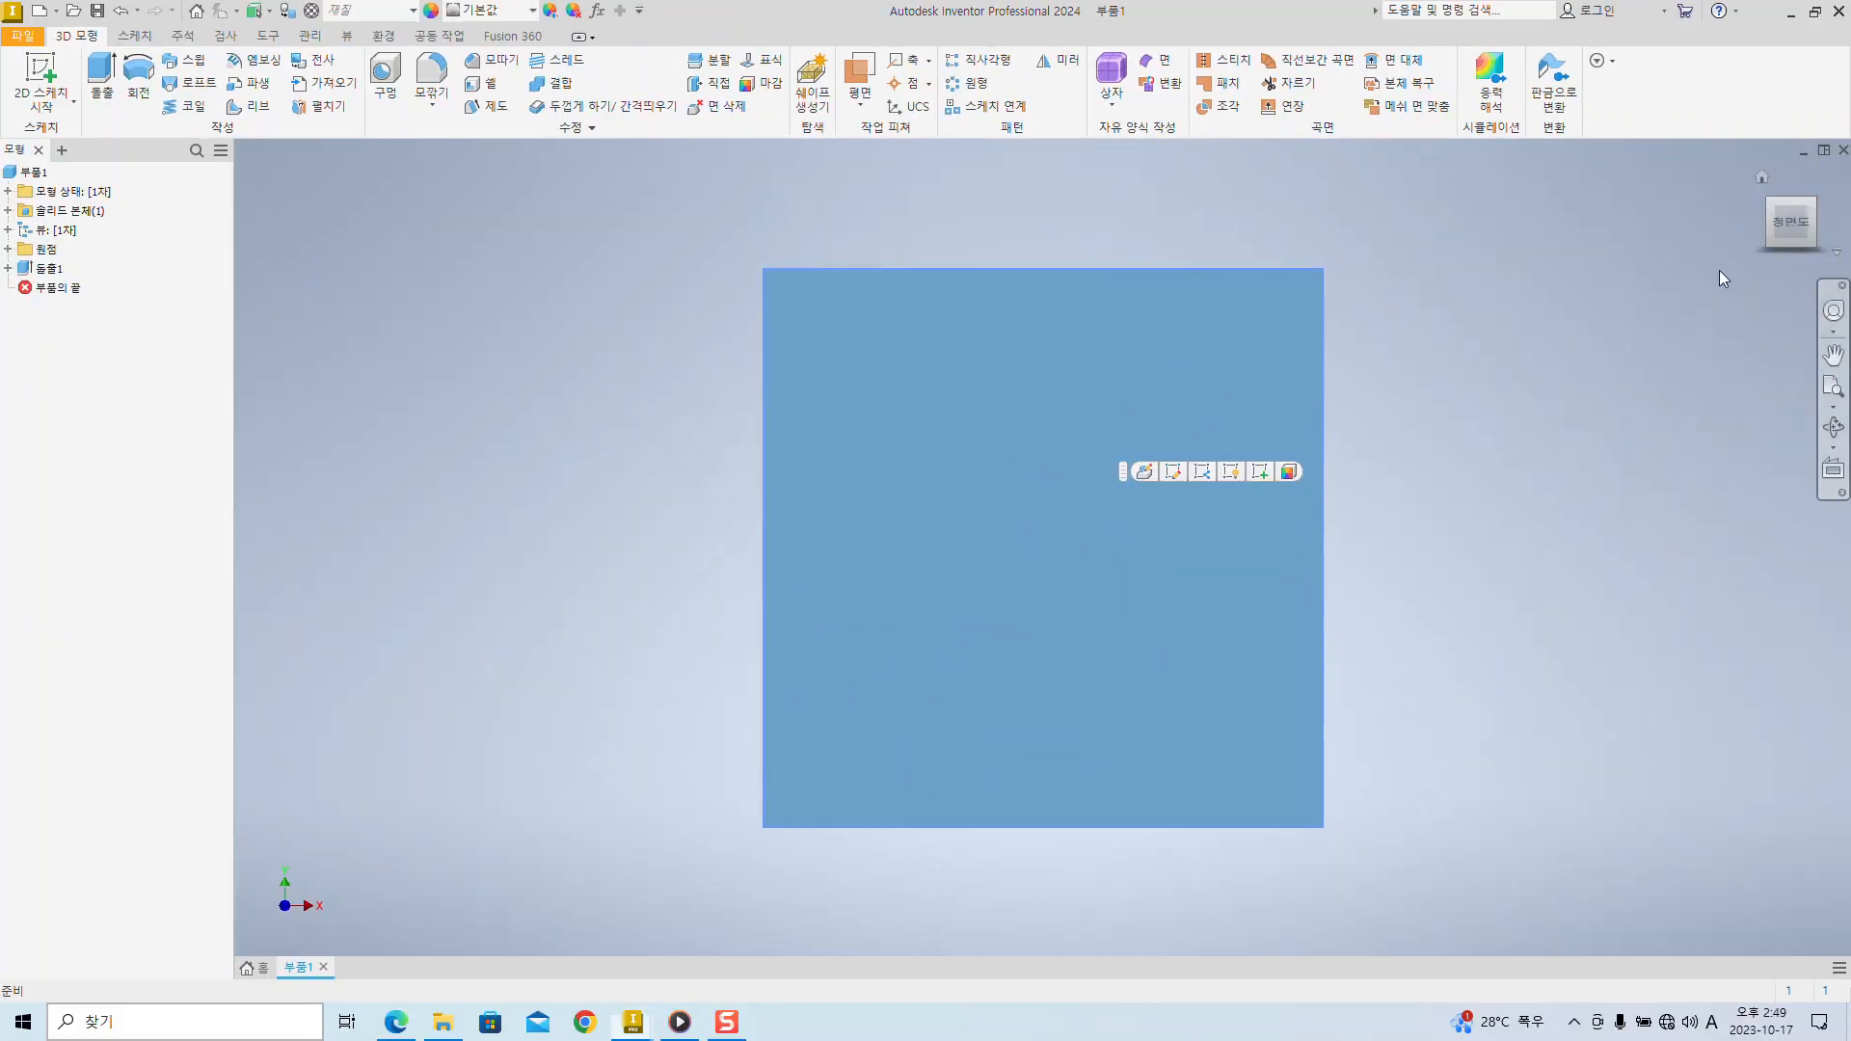
{"action": "left_click", "coordinate": [1260, 472]}
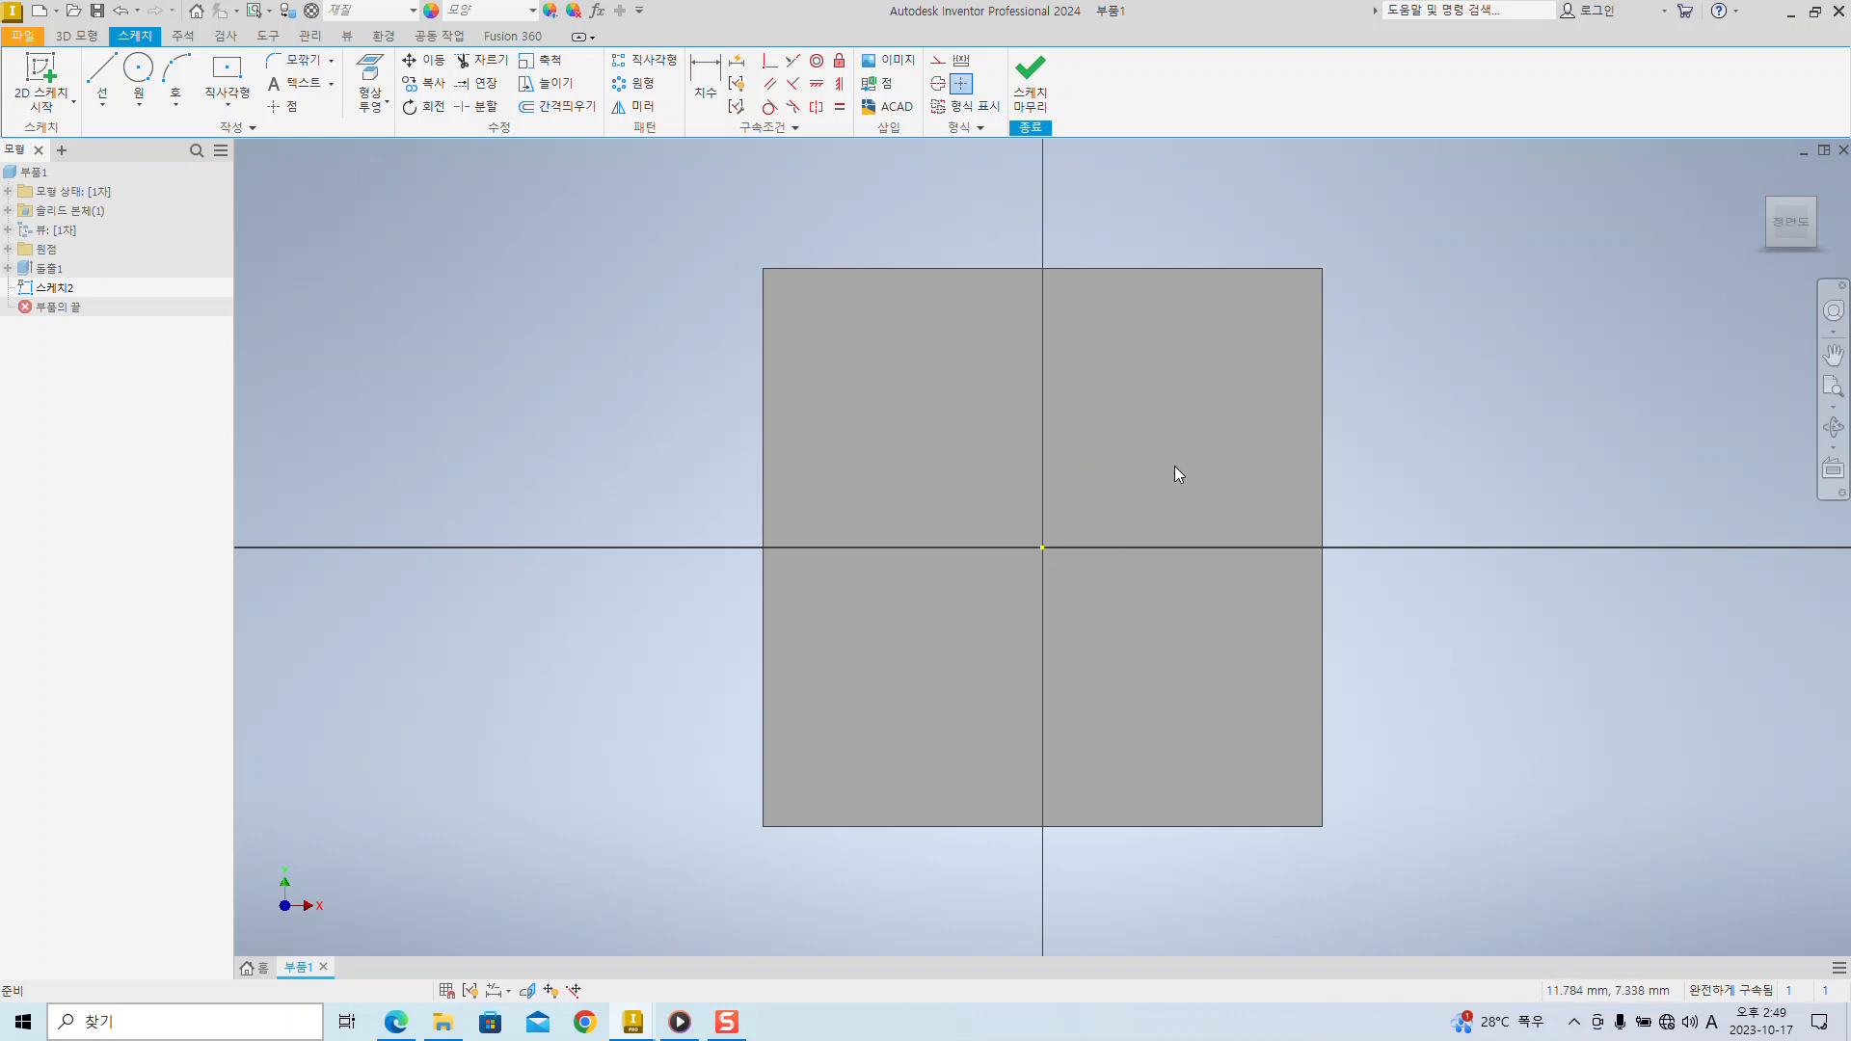
{"action": "mouse_move", "coordinate": [1200, 492]}
{"action": "middle_mouse_down"}
{"action": "mouse_move", "coordinate": [1214, 517]}
{"action": "mouse_move", "coordinate": [1033, 525]}
{"action": "mouse_move", "coordinate": [963, 492]}
{"action": "middle_mouse_up"}
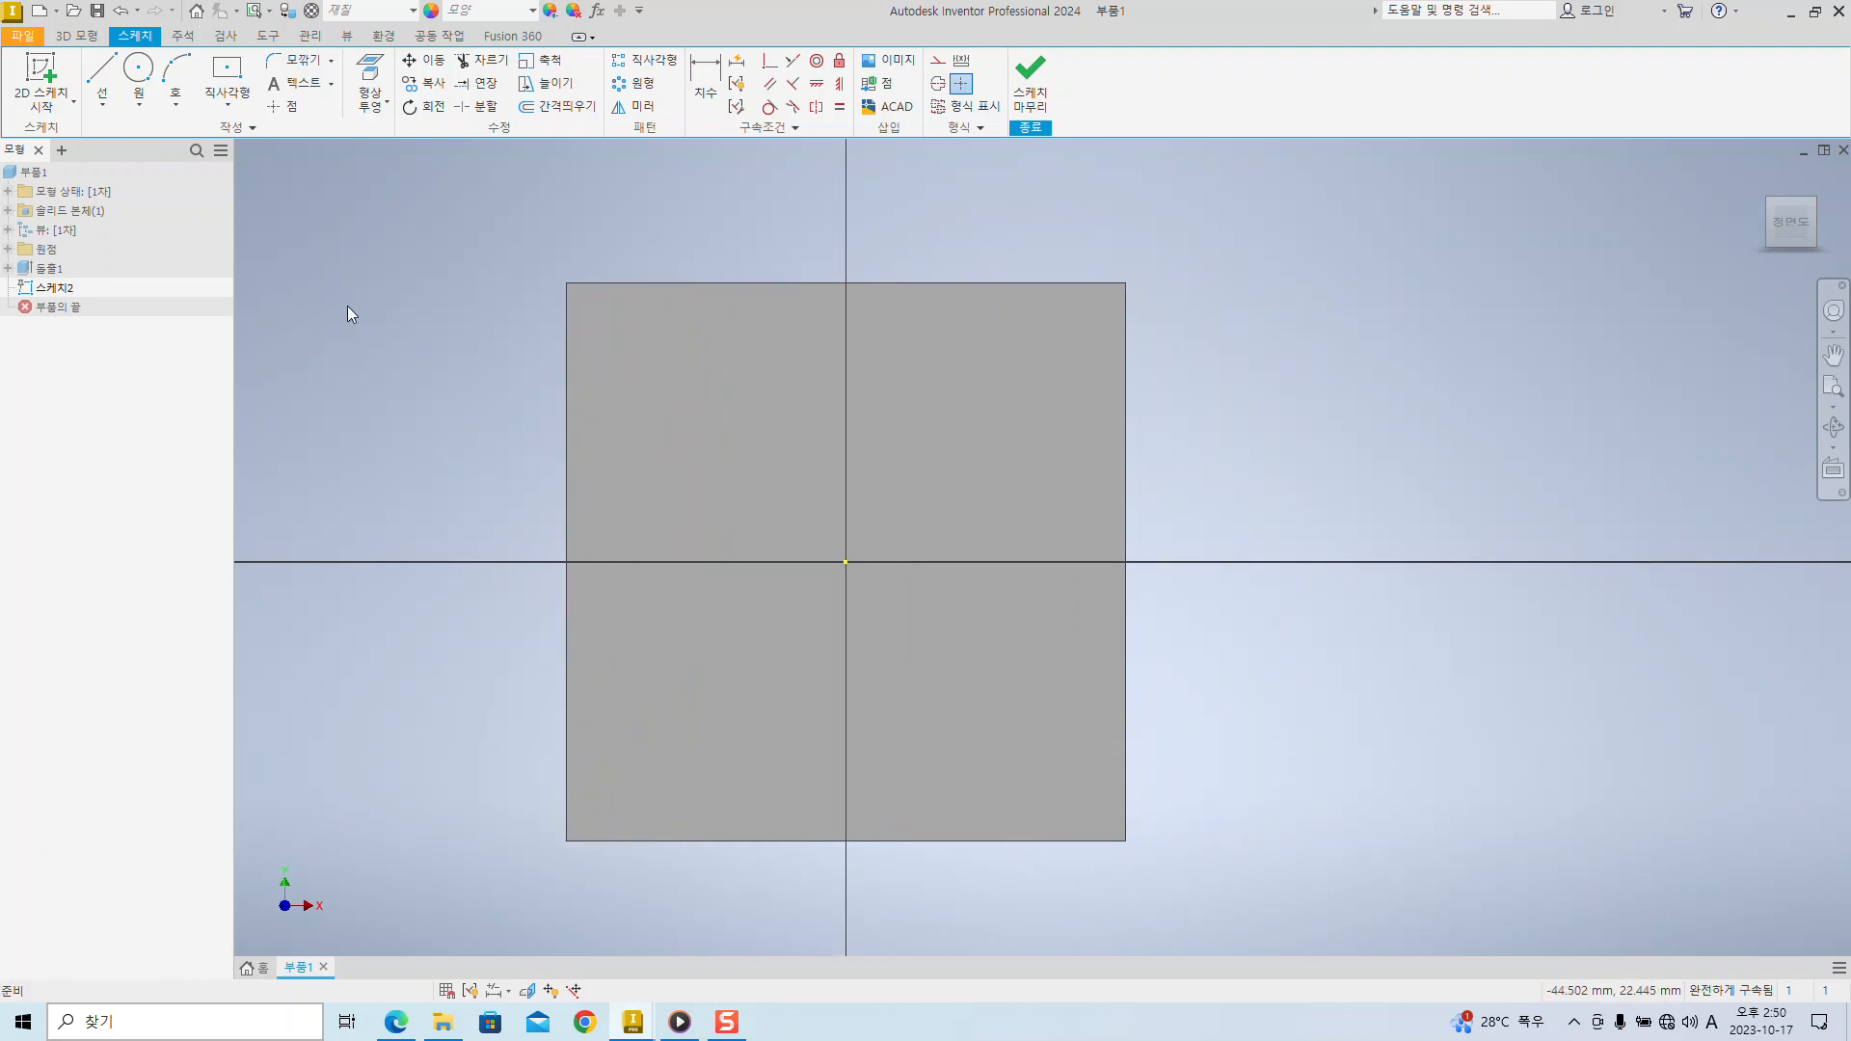
{"action": "left_click", "coordinate": [235, 102]}
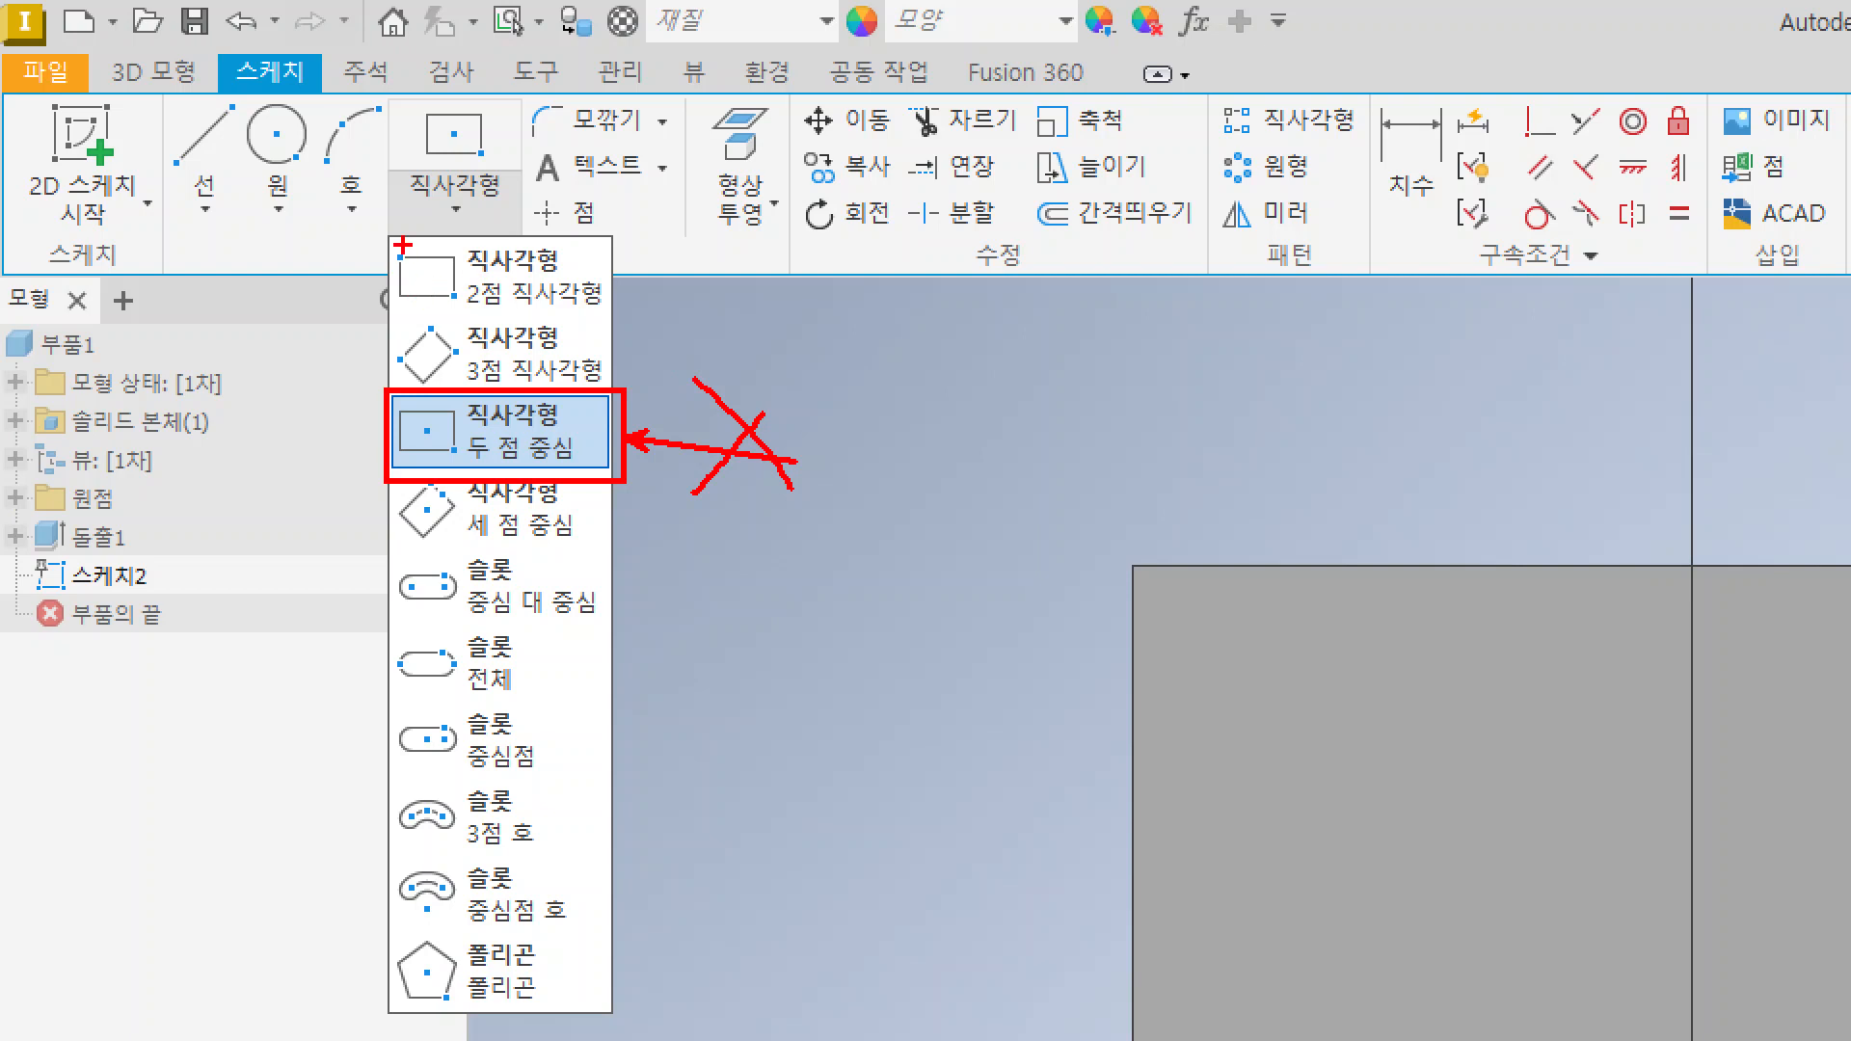
{"action": "mouse_move", "coordinate": [389, 238]}
{"action": "left_mouse_down"}
{"action": "mouse_move", "coordinate": [611, 325]}
{"action": "mouse_move", "coordinate": [829, 282]}
{"action": "left_mouse_up"}
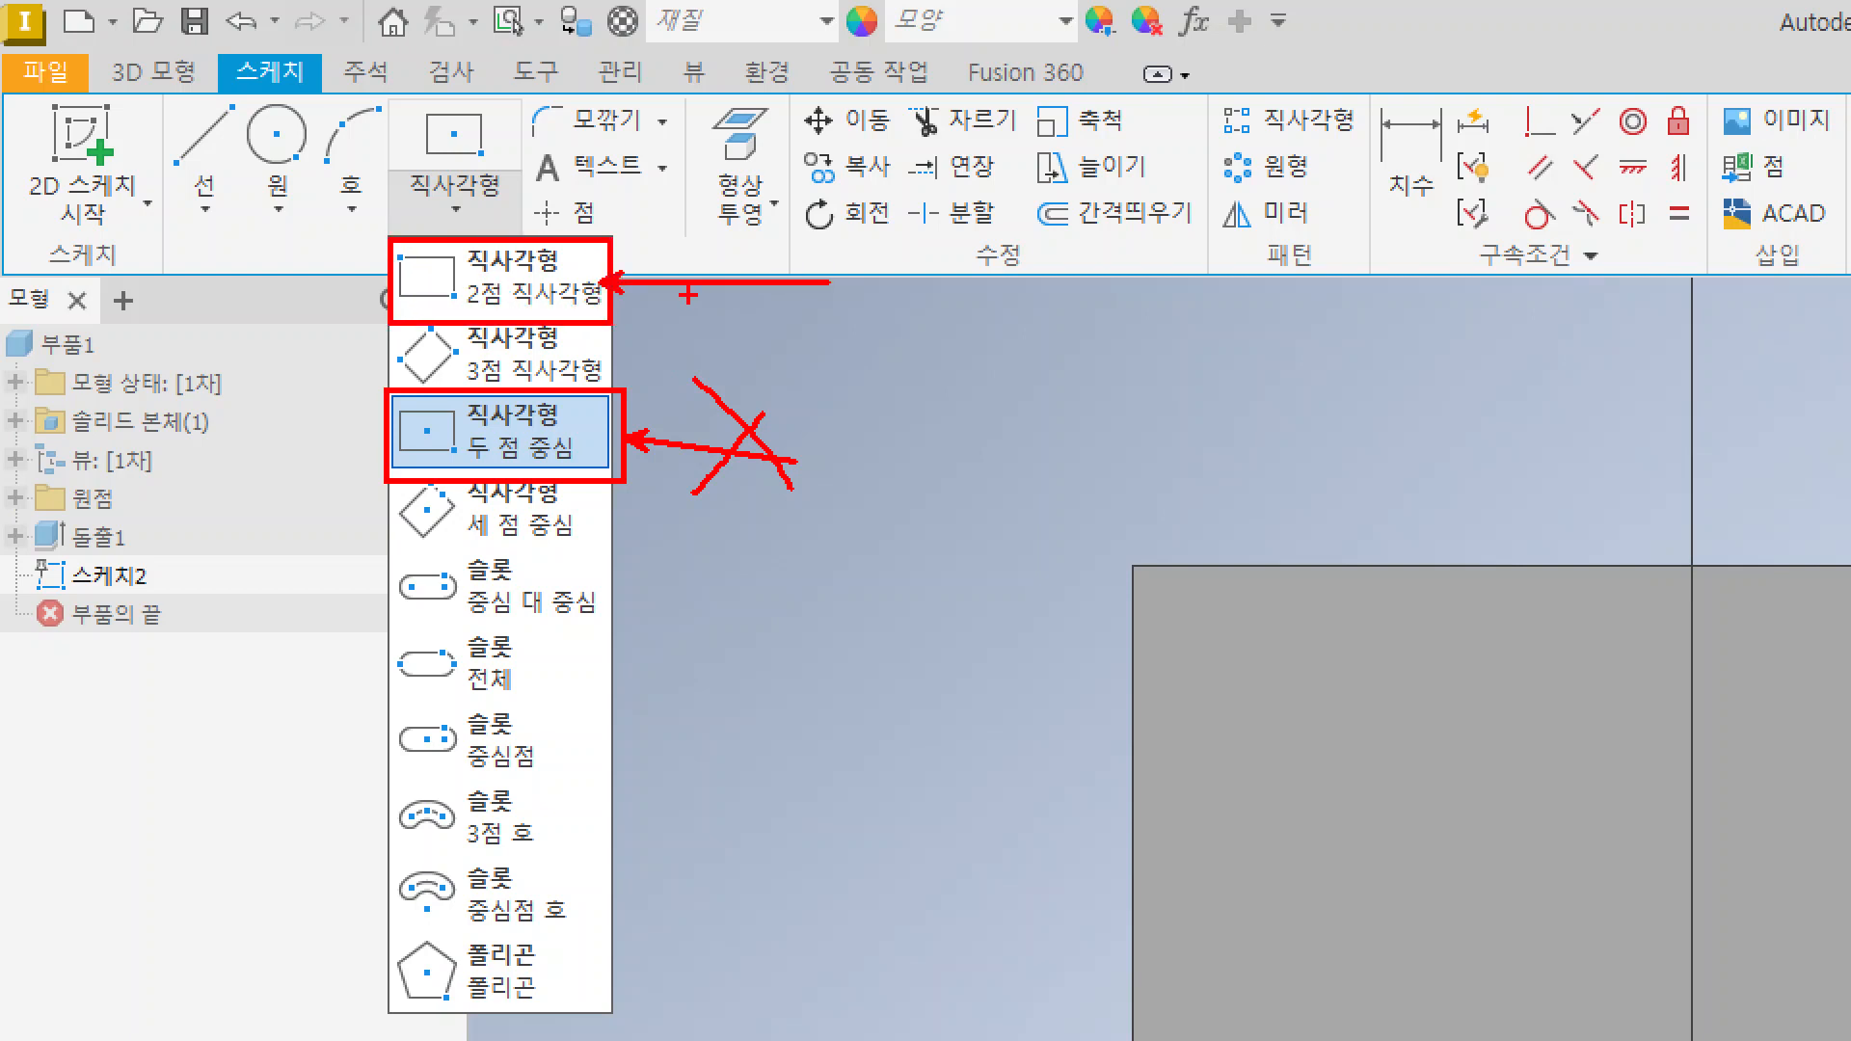
{"action": "key", "text": "ctrl+z"}
{"action": "key", "text": "ctrl+z"}
{"action": "key", "text": "ctrl+z"}
{"action": "key", "text": "ctrl+z"}
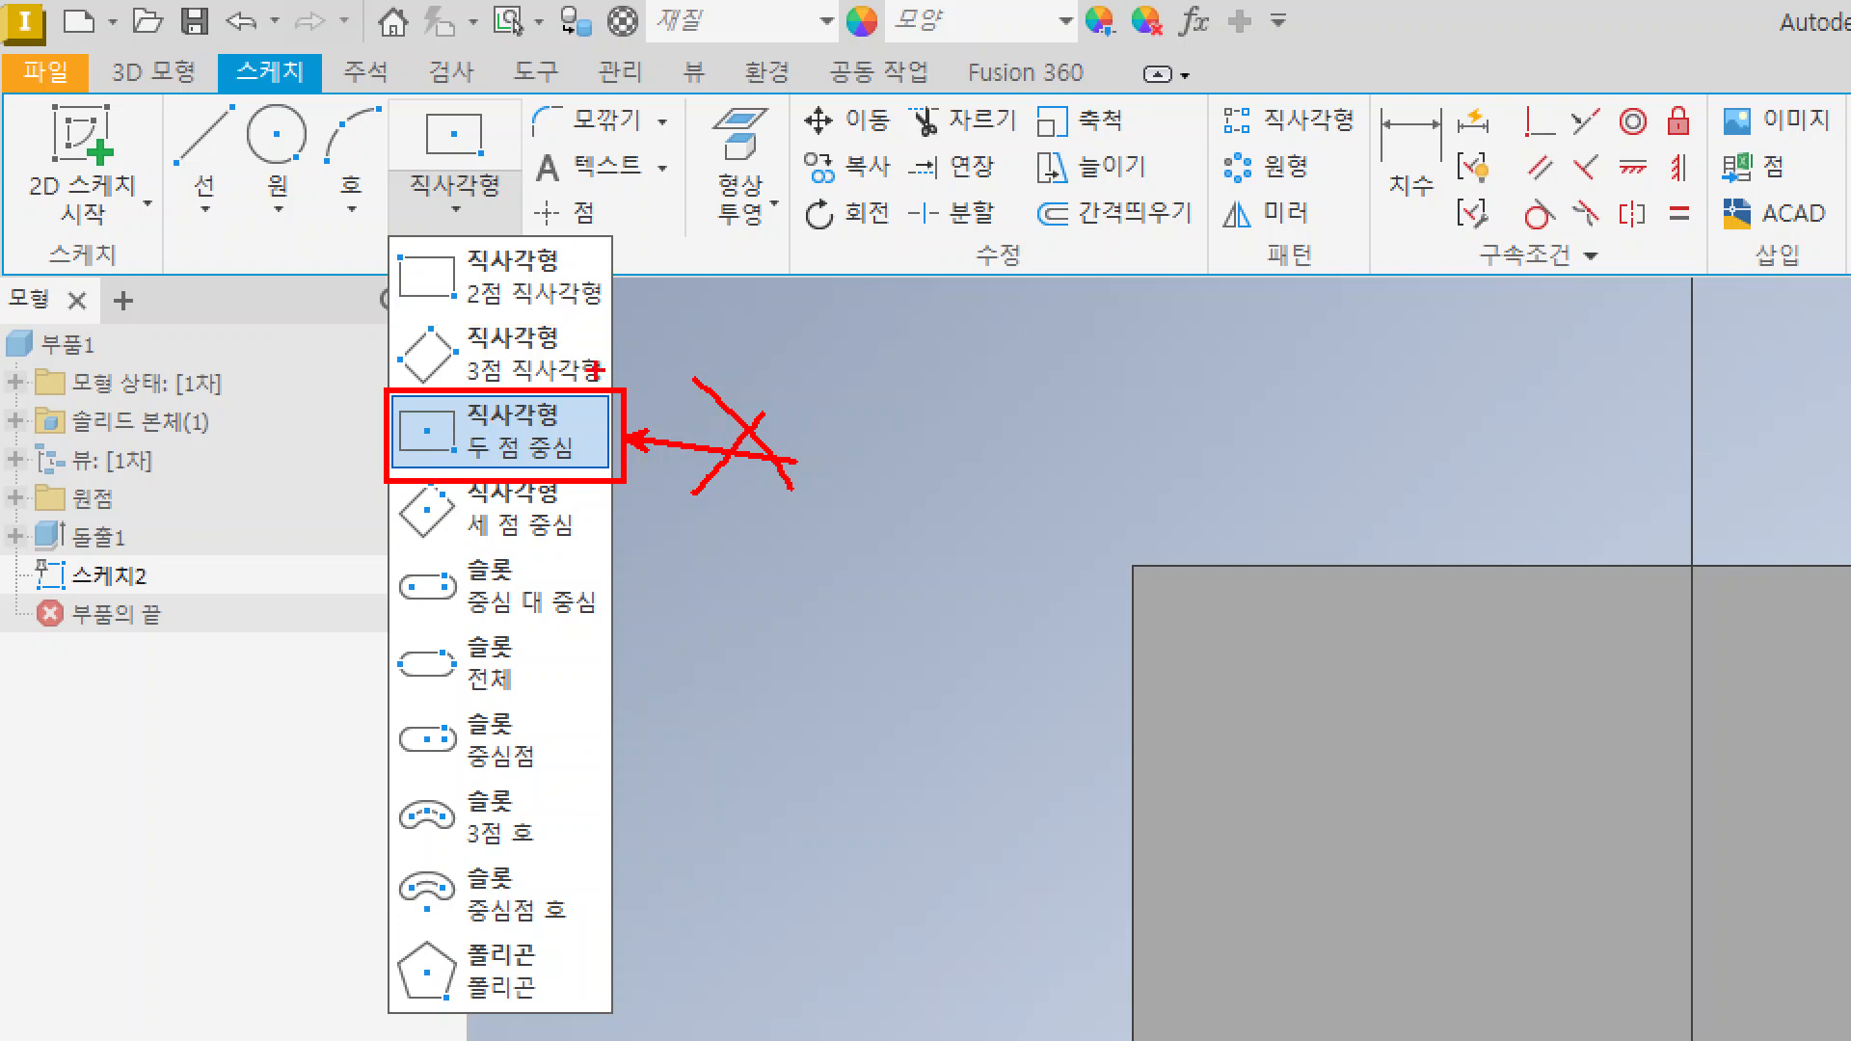
{"action": "key", "text": "ctrl+z"}
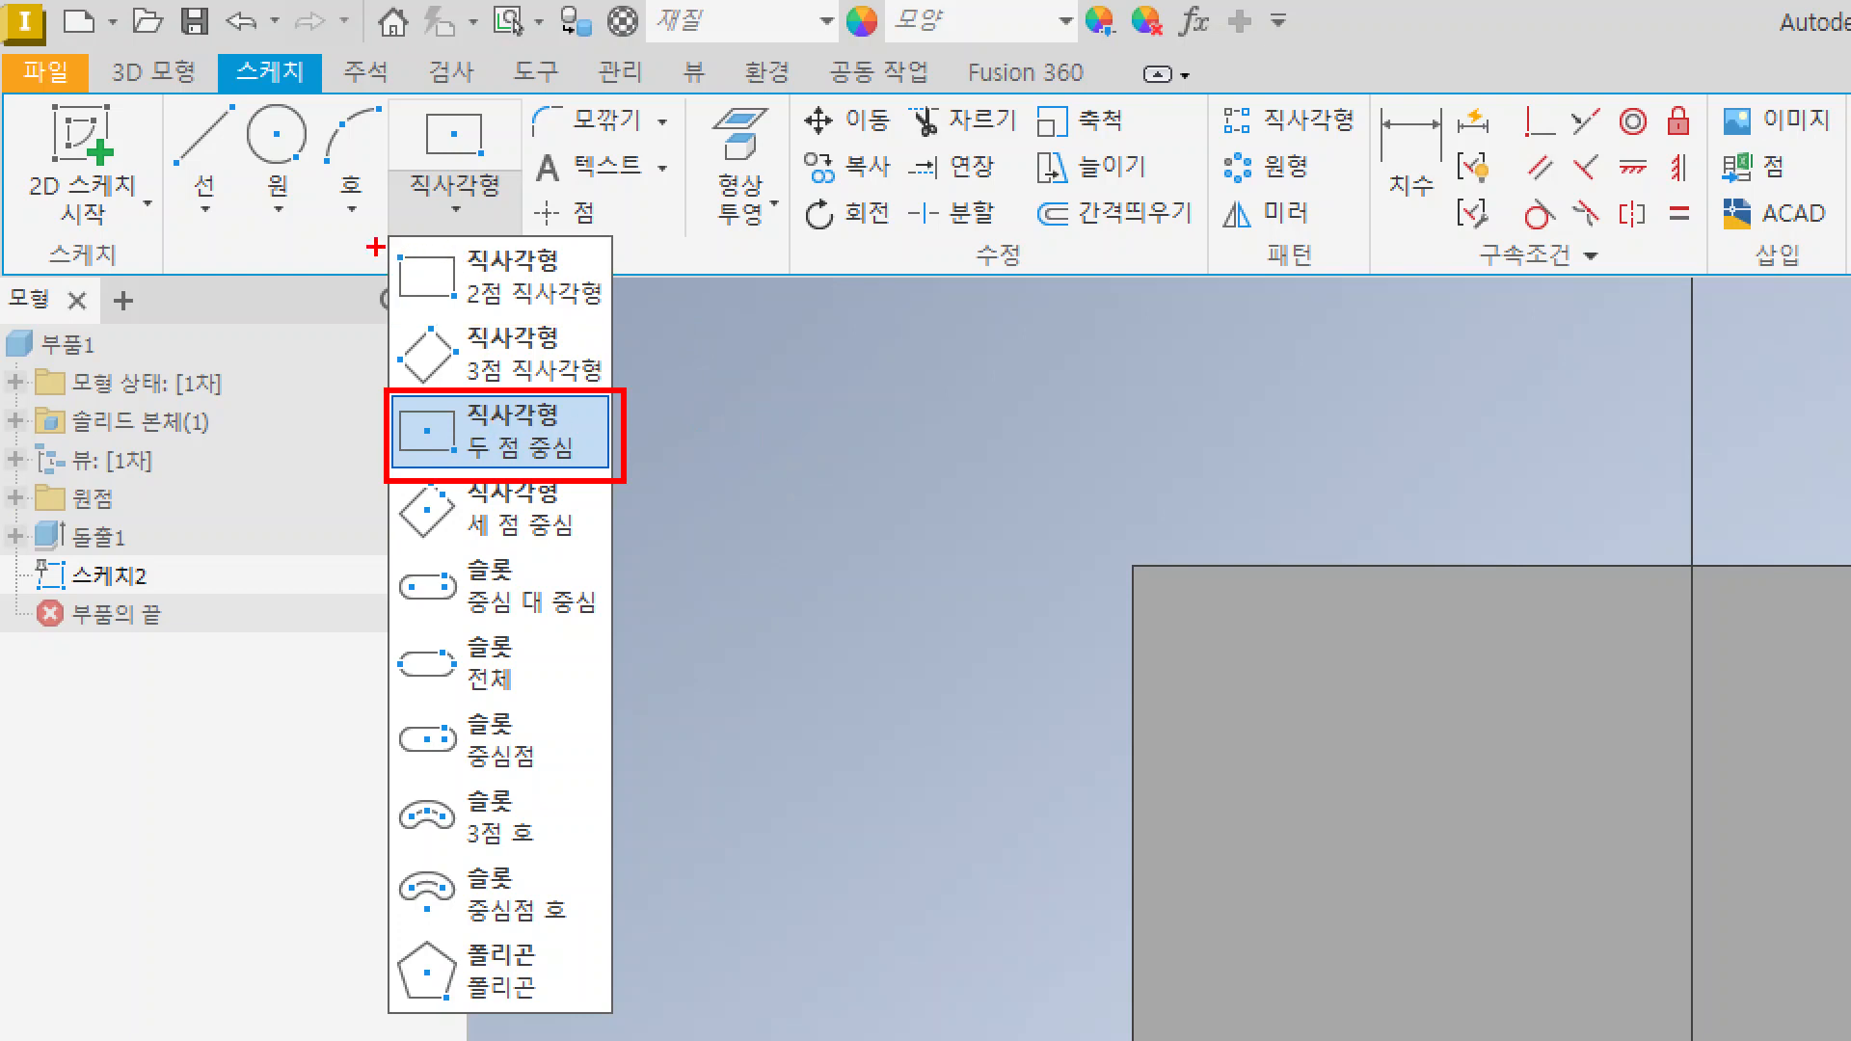
{"action": "mouse_move", "coordinate": [375, 233]}
{"action": "left_mouse_down"}
{"action": "mouse_move", "coordinate": [628, 322]}
{"action": "mouse_move", "coordinate": [828, 256]}
{"action": "left_mouse_up"}
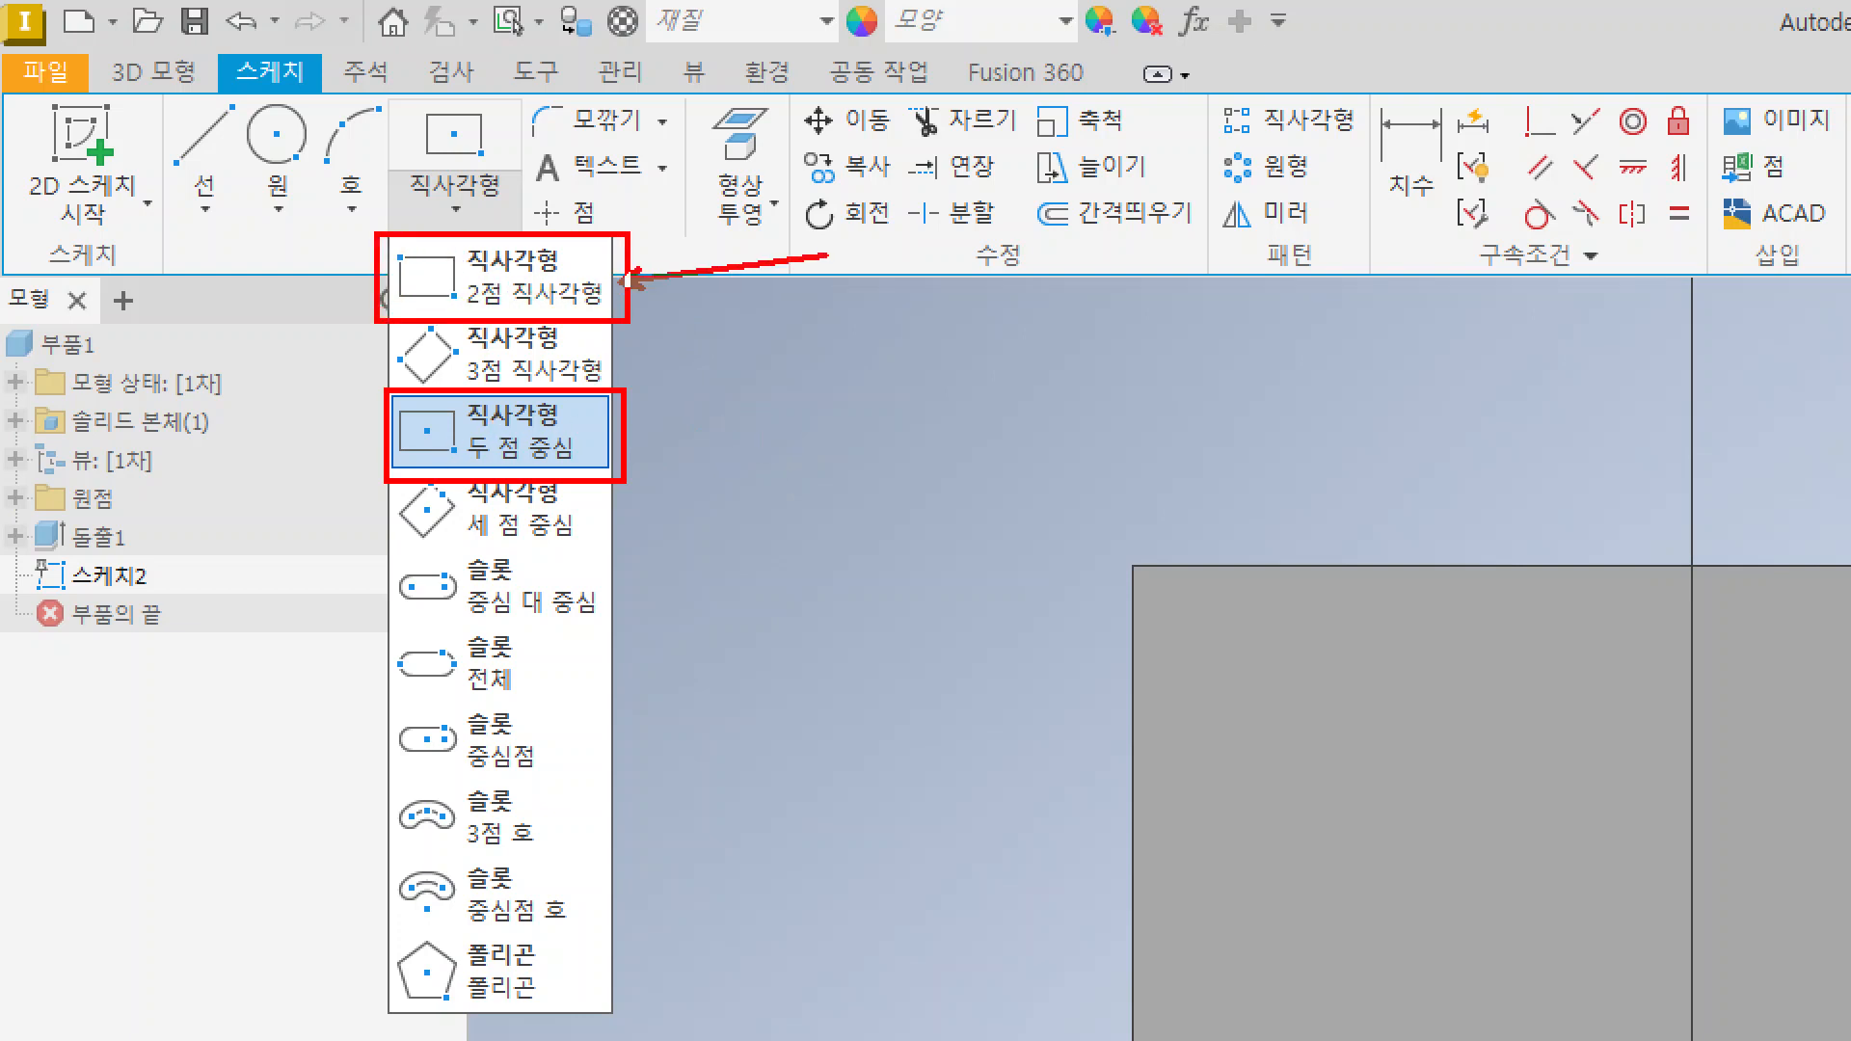
{"action": "left_click_drag", "start_coordinate": [616, 425], "coordinate": [827, 367]}
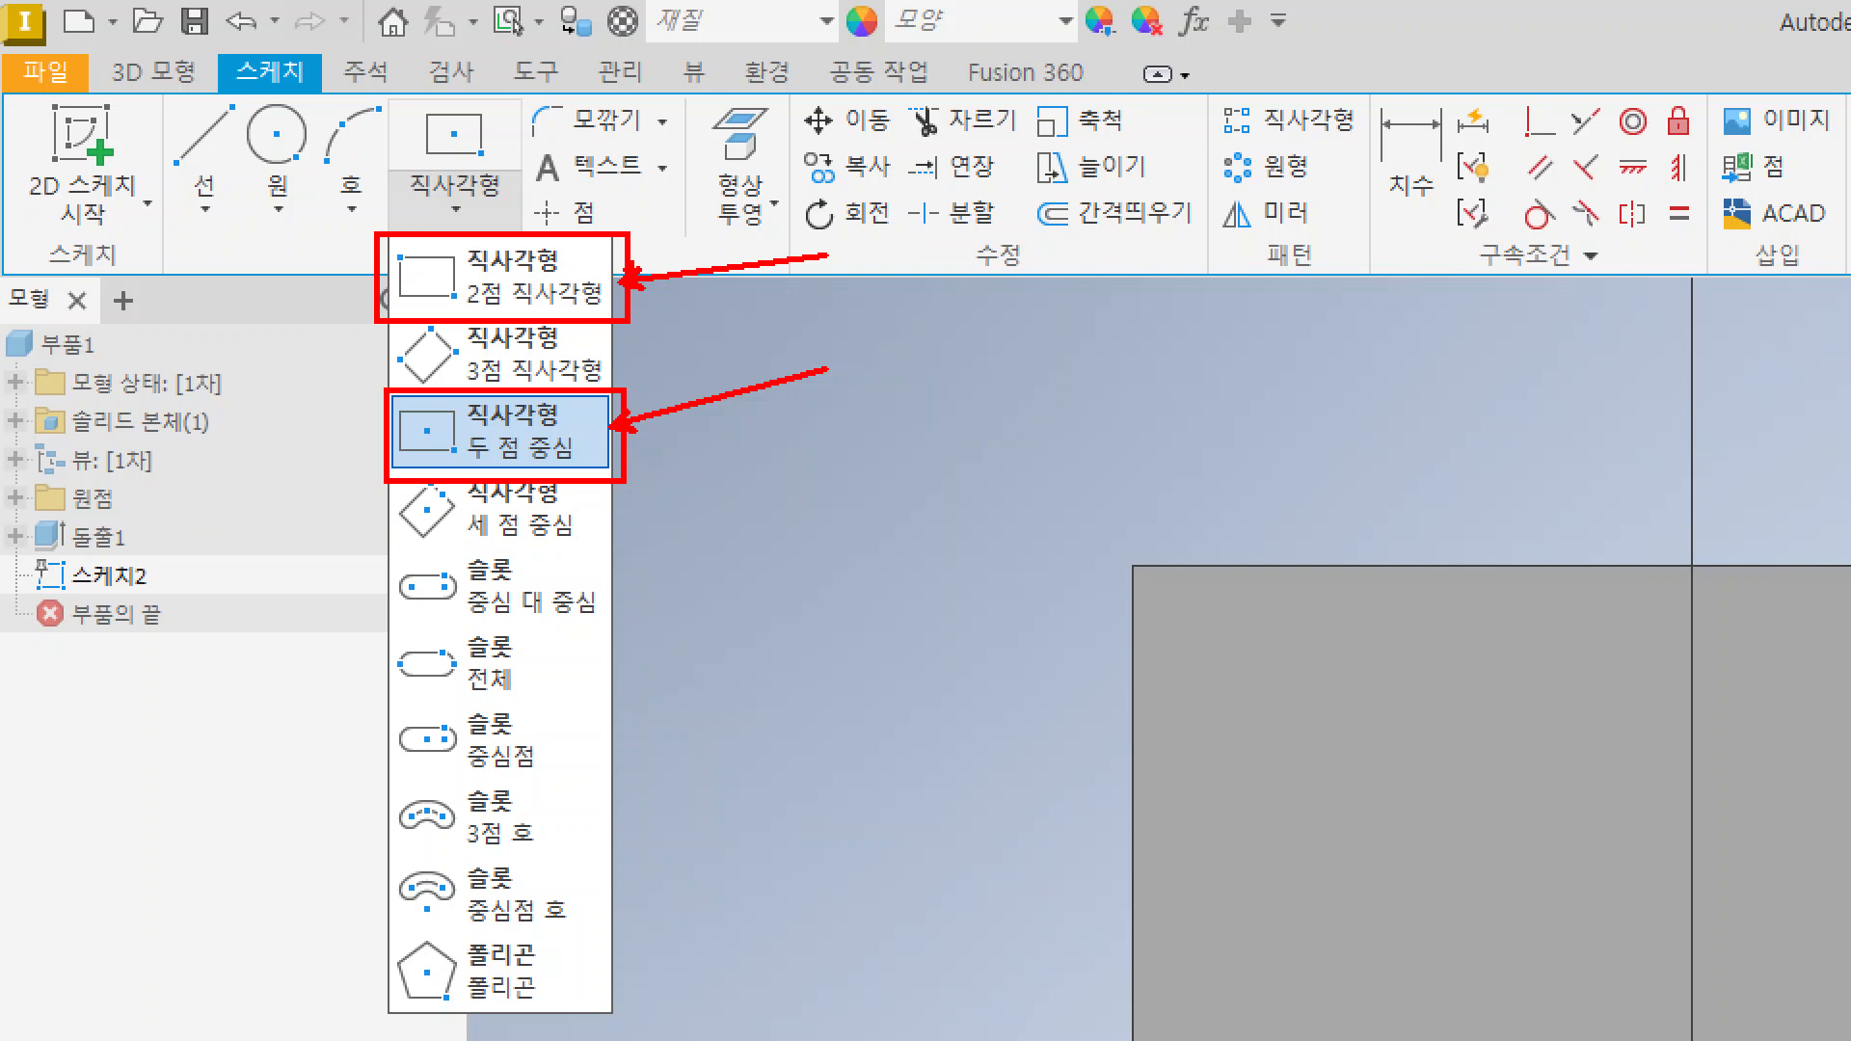
{"action": "left_click_drag", "start_coordinate": [624, 283], "coordinate": [827, 280], "text": "ctrl+shift"}
{"action": "key", "text": "Escape"}
- Draw a two-point rectangle about 38 × 28 mm on the block face, starting on its right edge and extending inward past the centre
{"action": "left_click", "coordinate": [248, 106]}
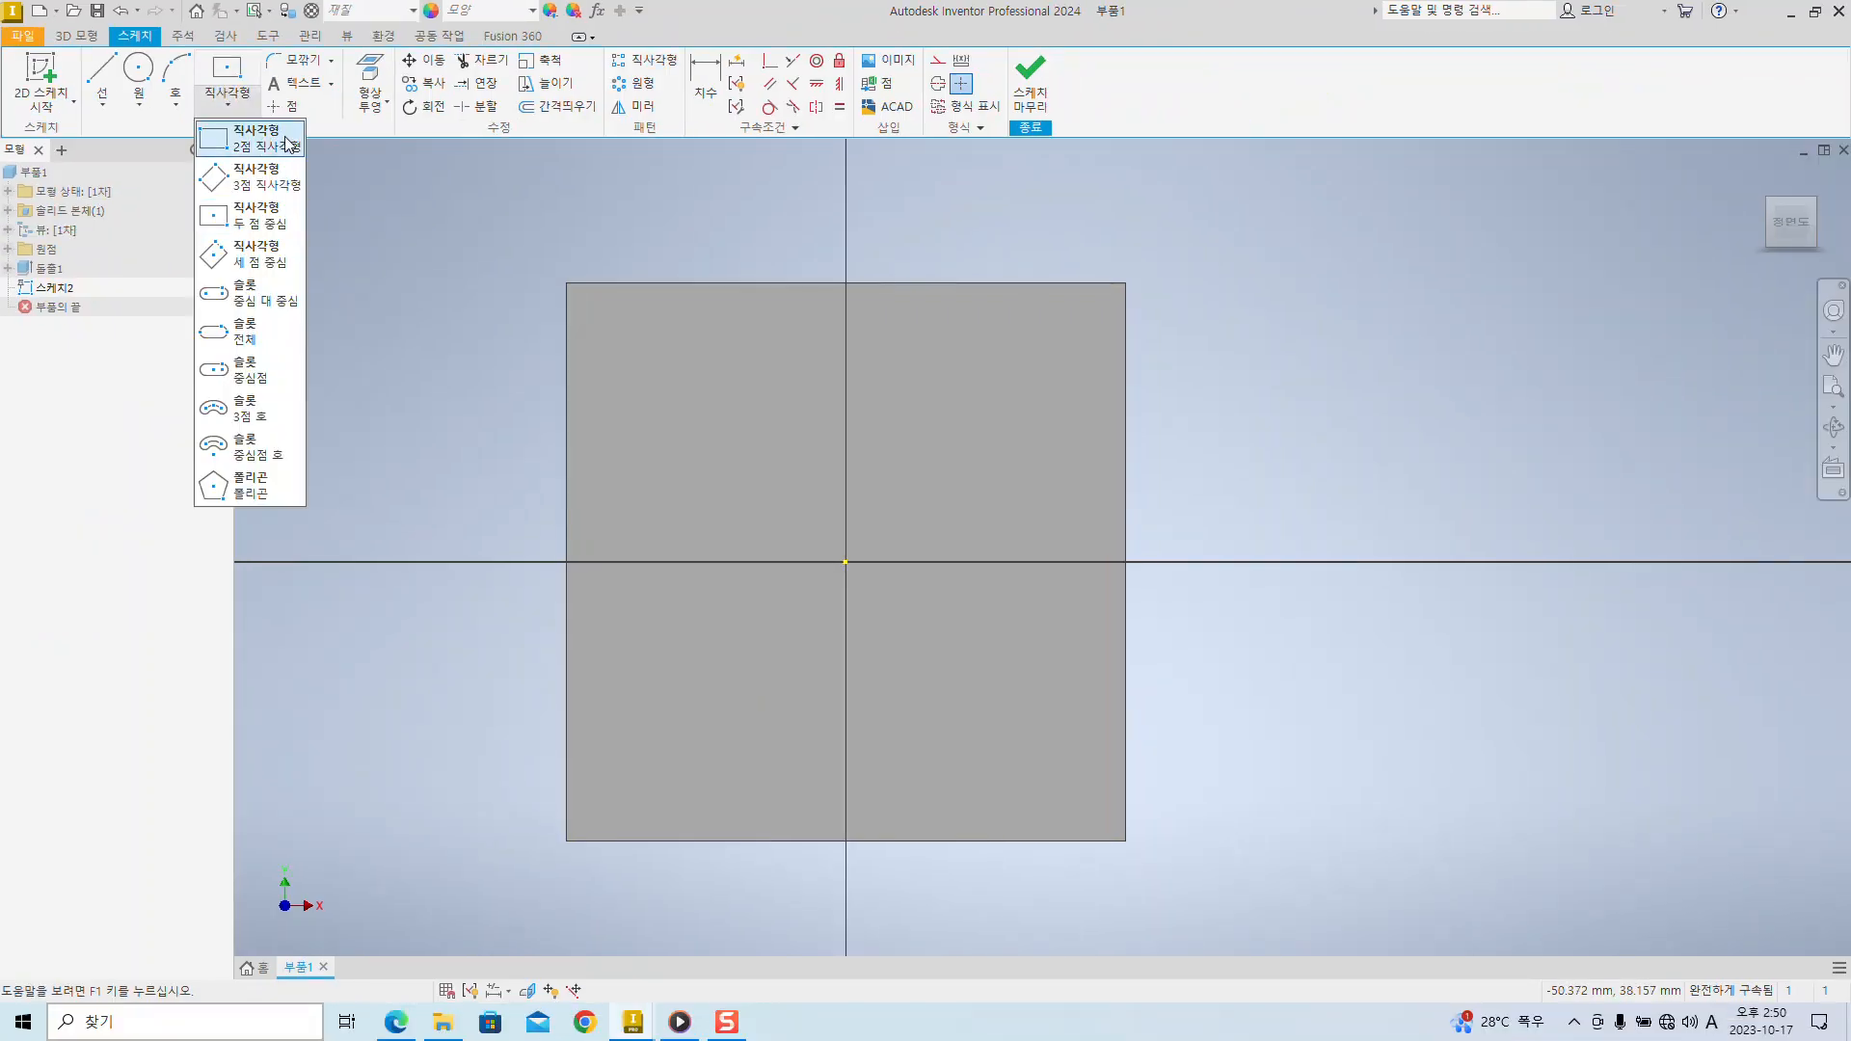
{"action": "left_click", "coordinate": [278, 144]}
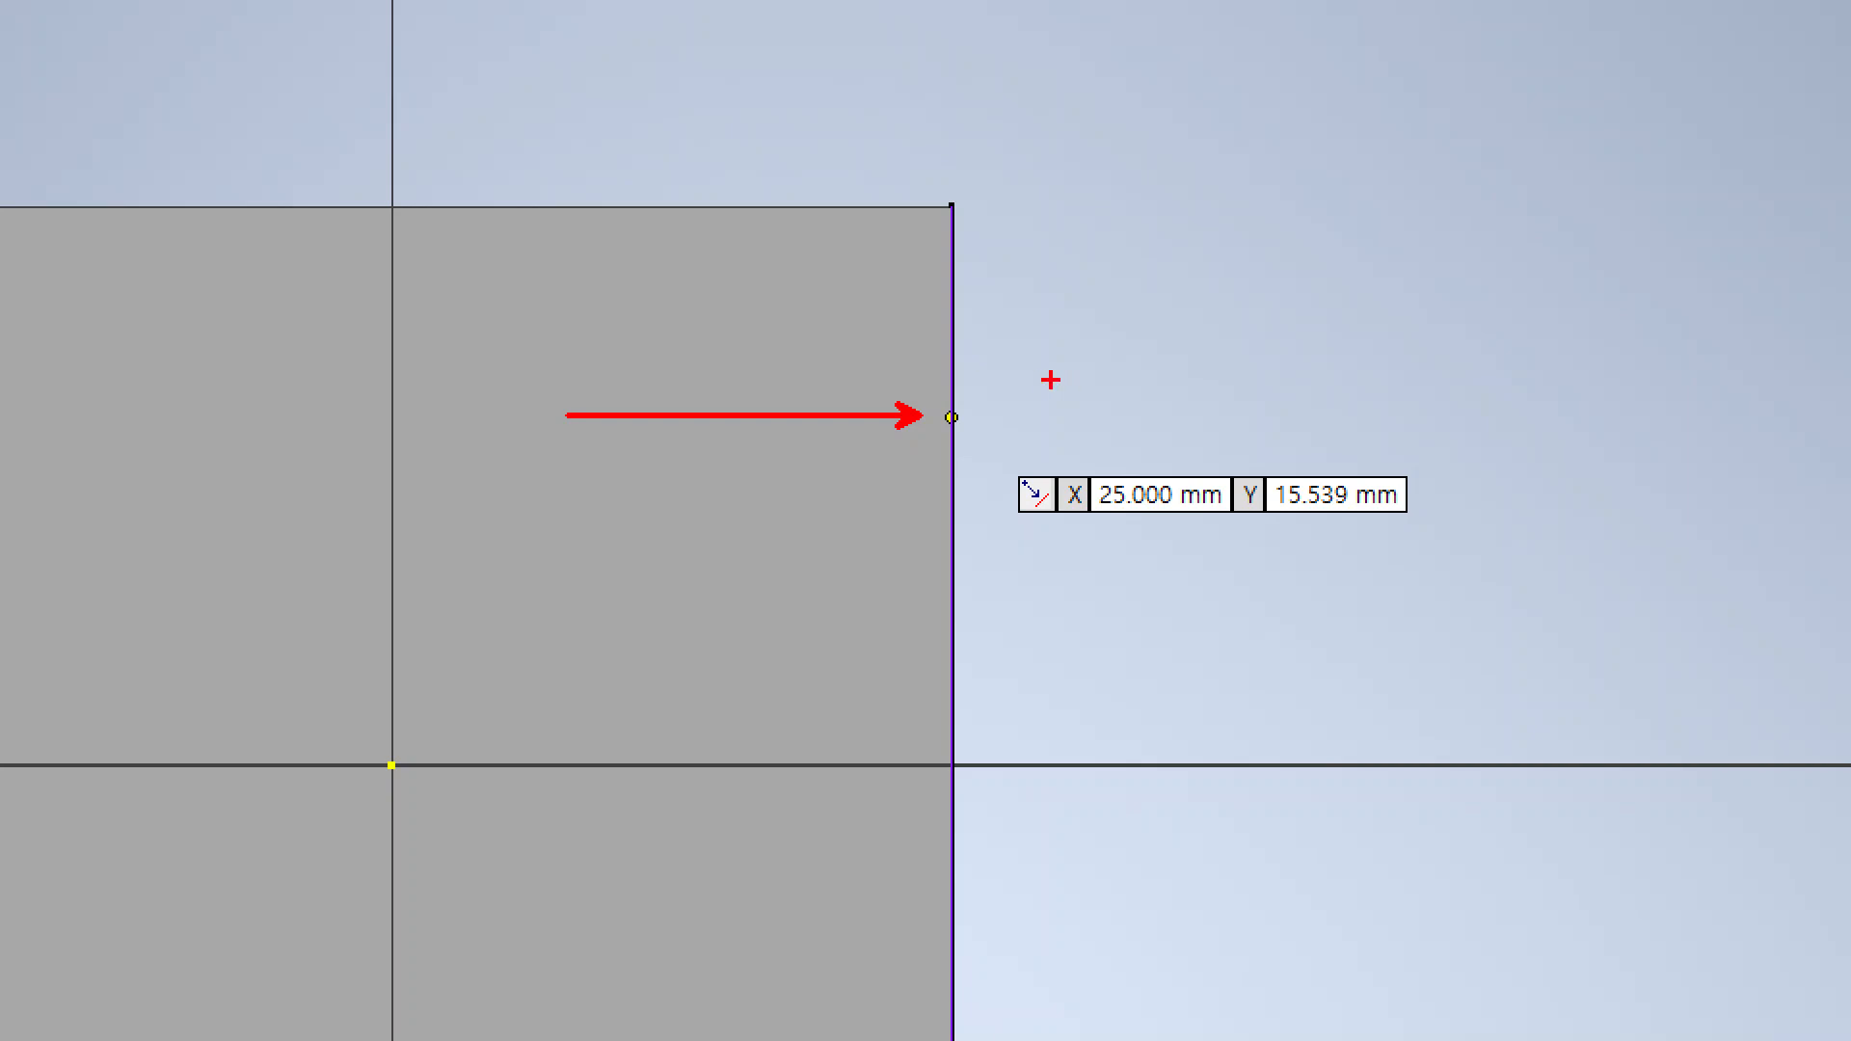
{"action": "left_click", "coordinate": [951, 210]}
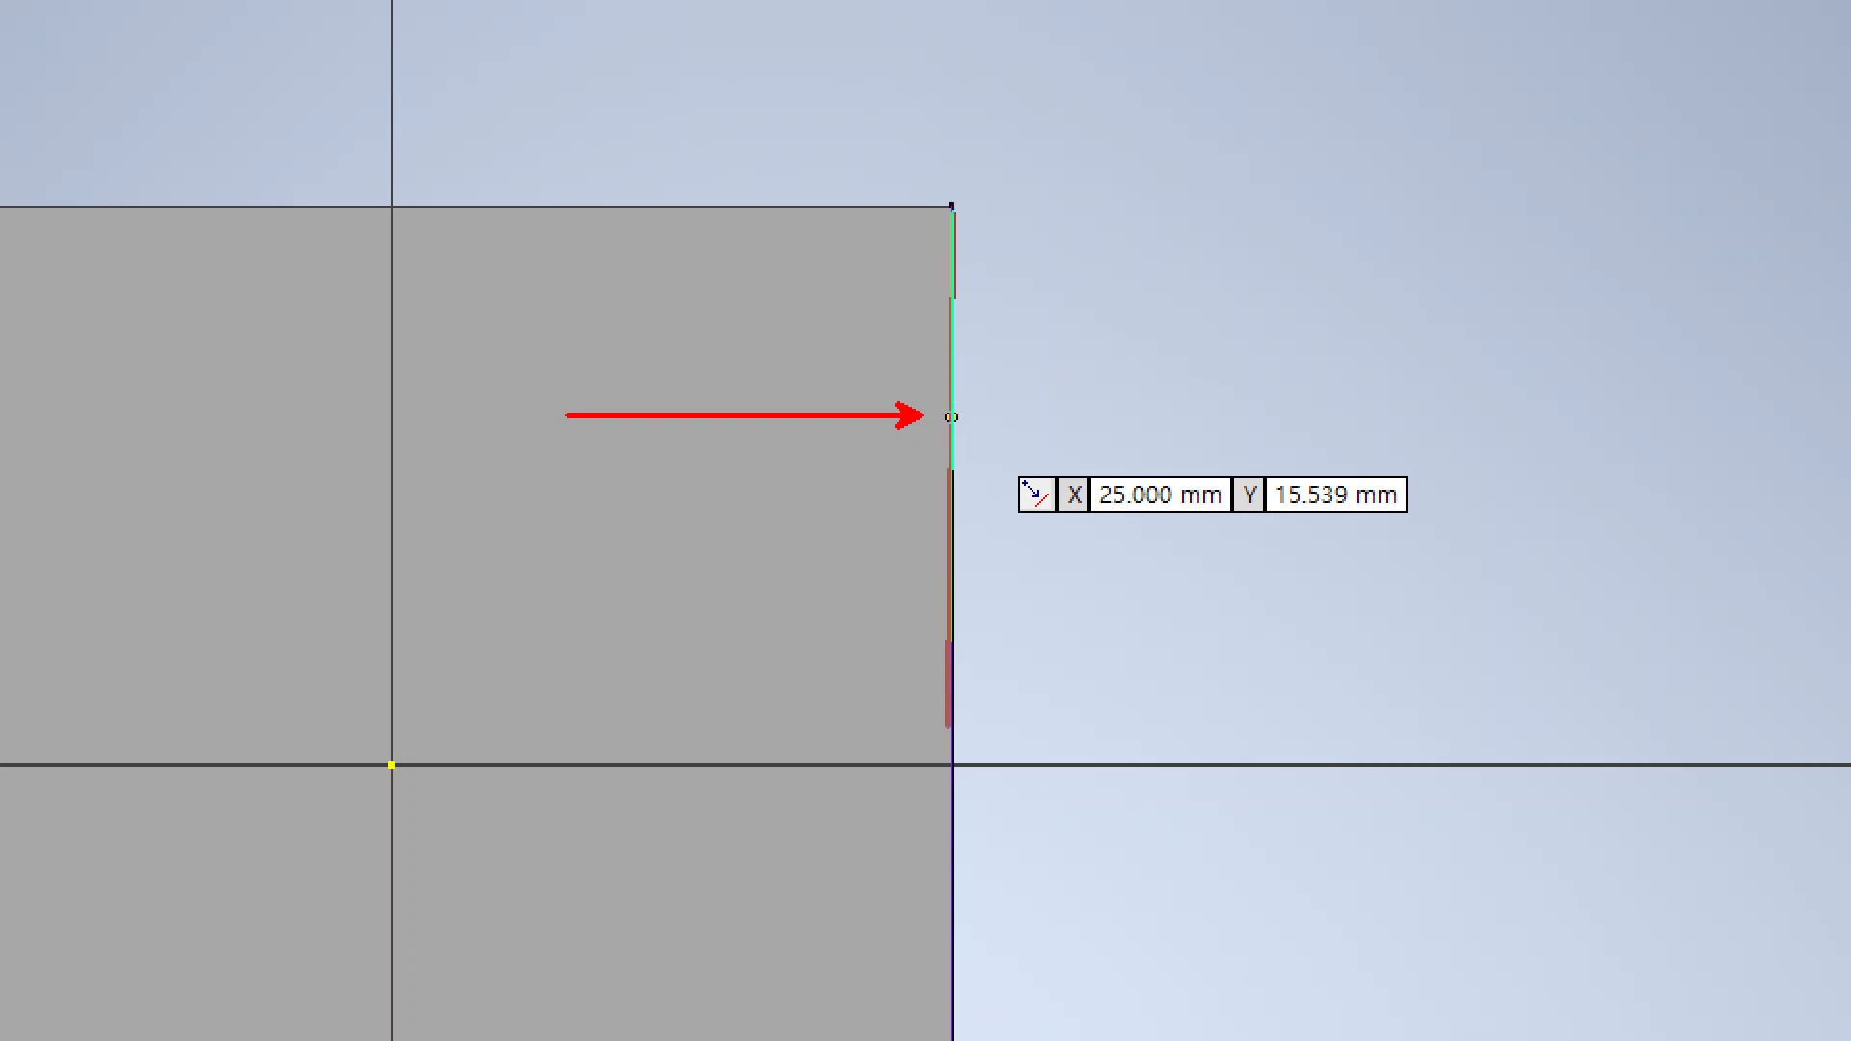
{"action": "left_click_drag", "start_coordinate": [953, 1020], "coordinate": [954, 1040], "text": "shift"}
{"action": "key", "text": "ctrl+z"}
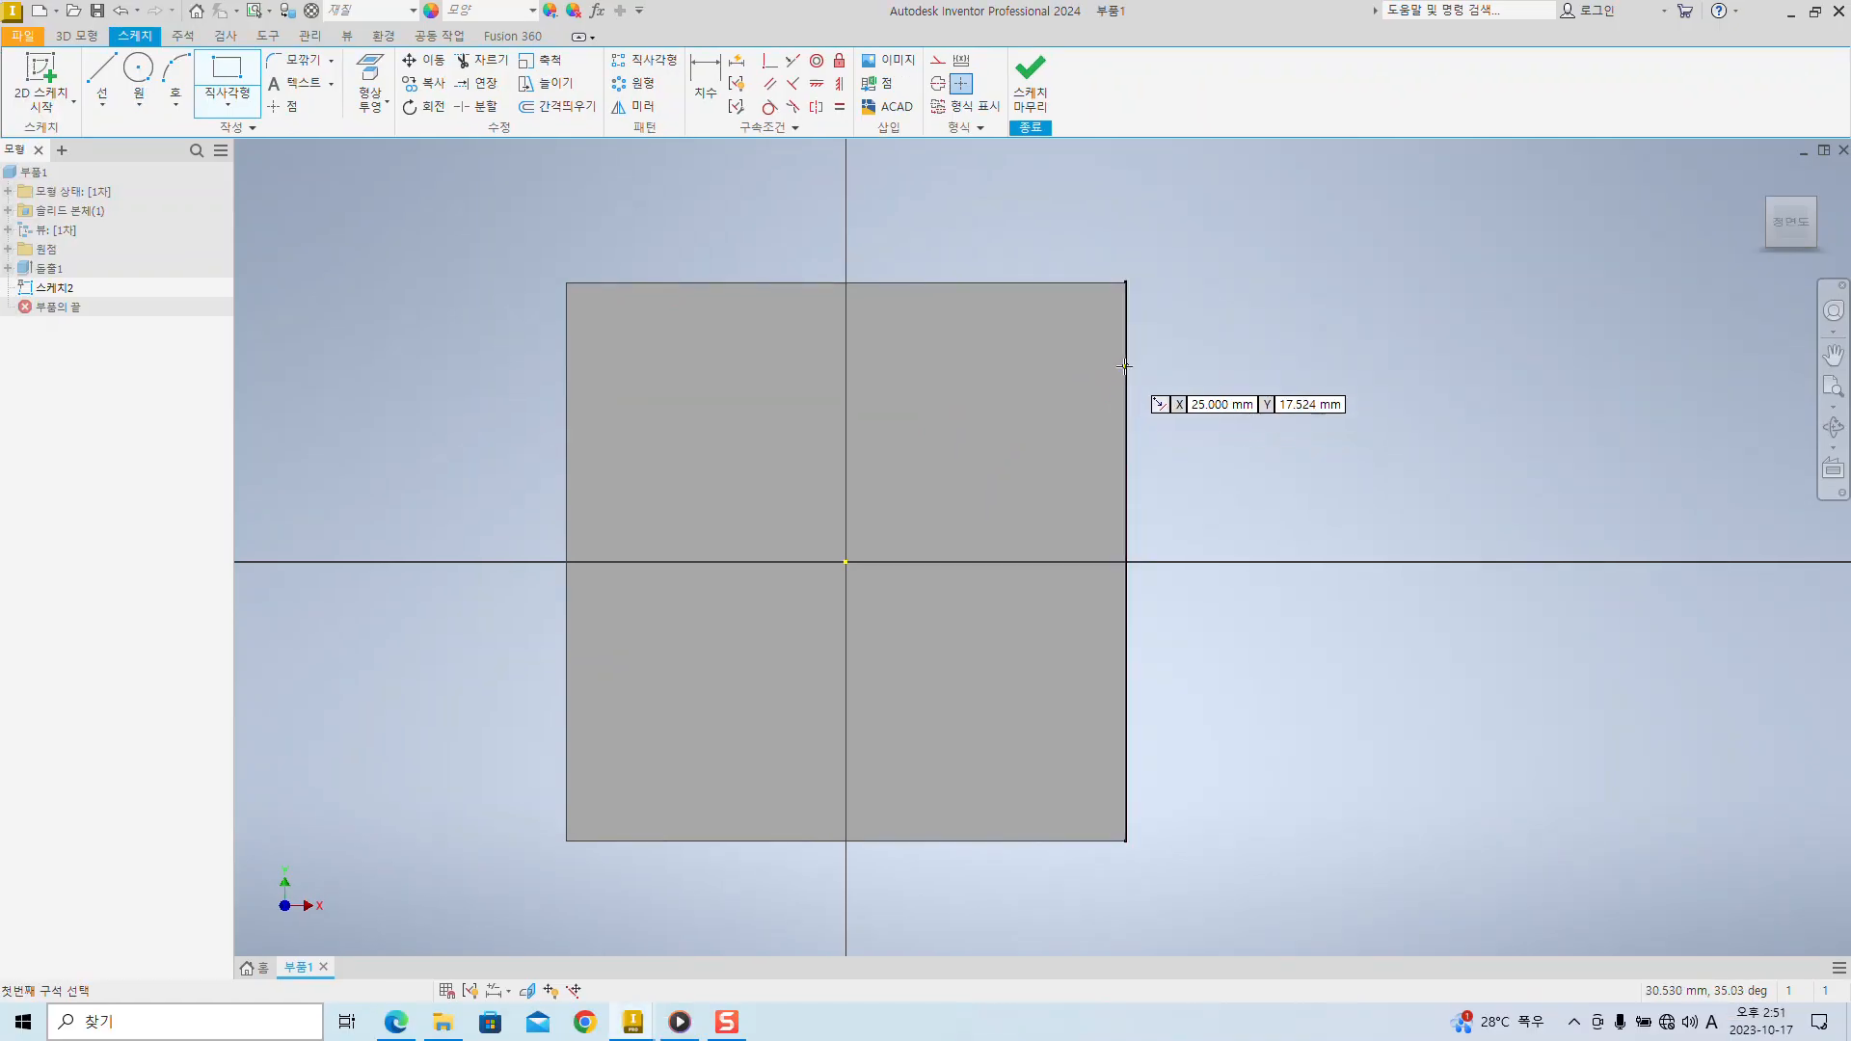
{"action": "left_click", "coordinate": [1124, 364]}
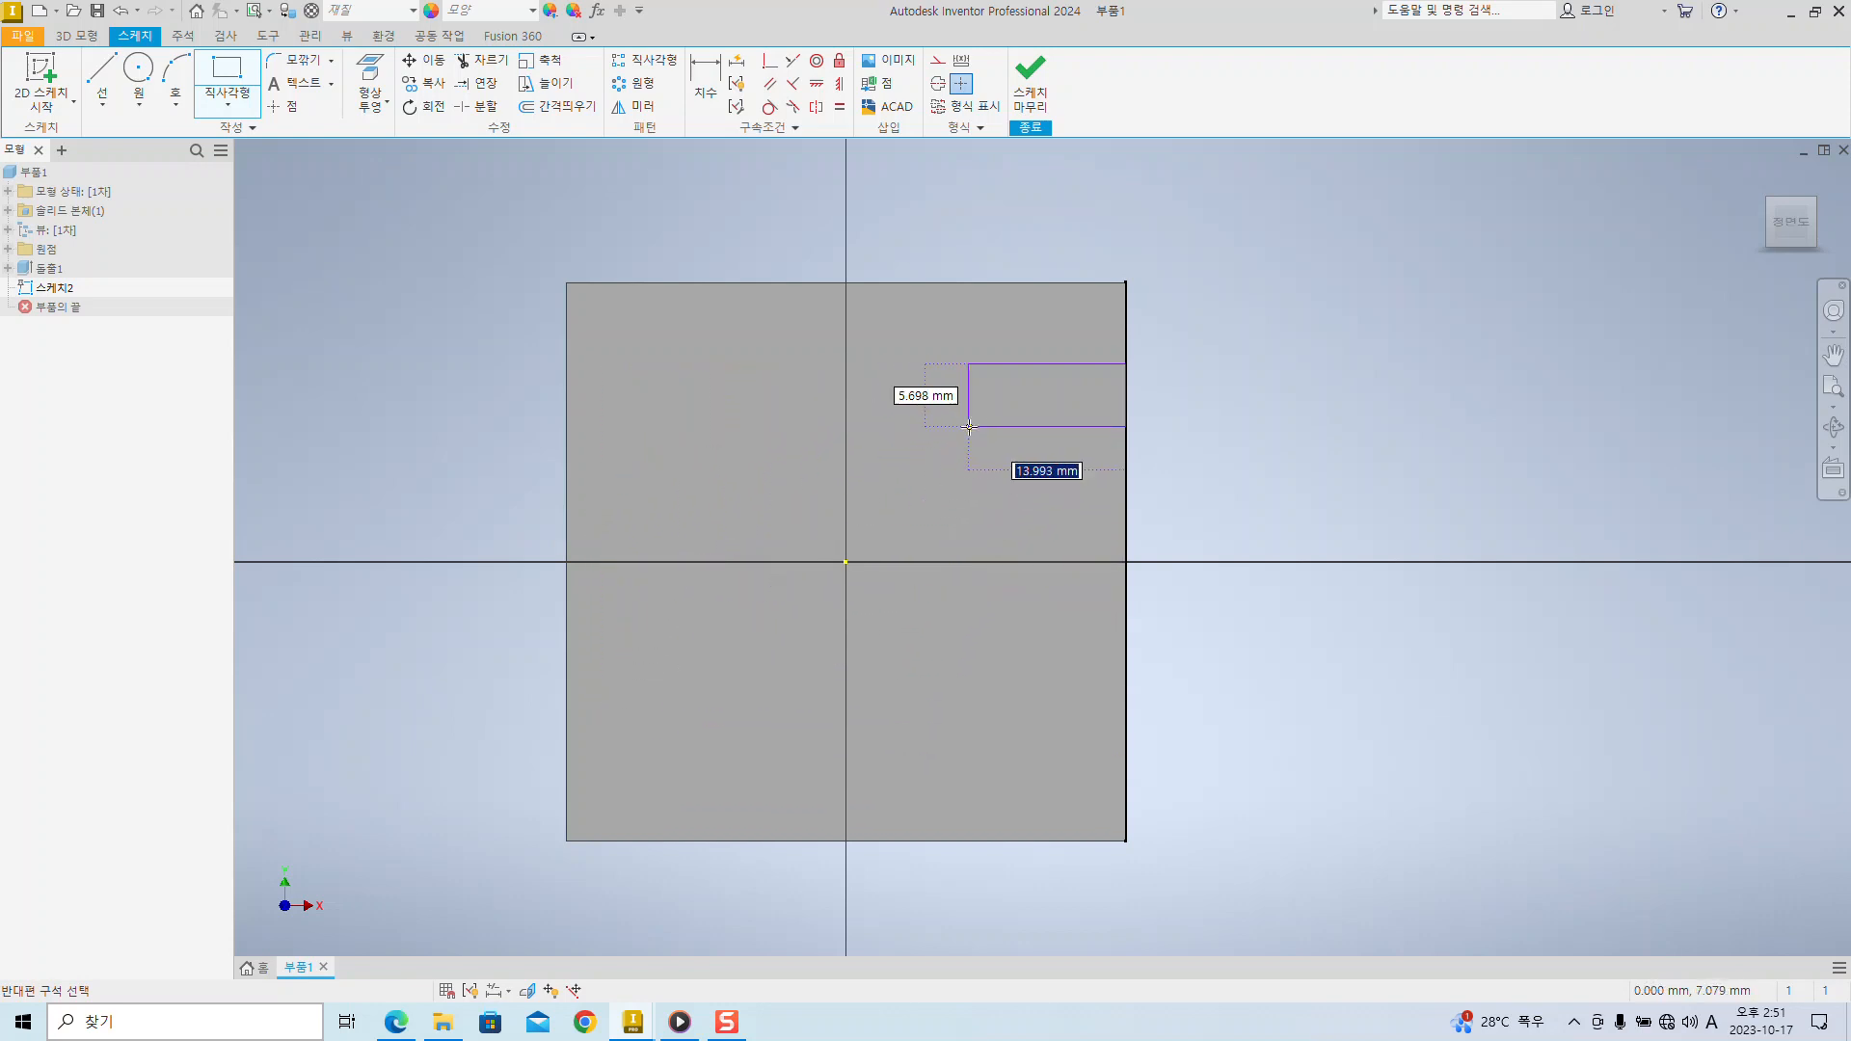
{"action": "left_click", "coordinate": [697, 672]}
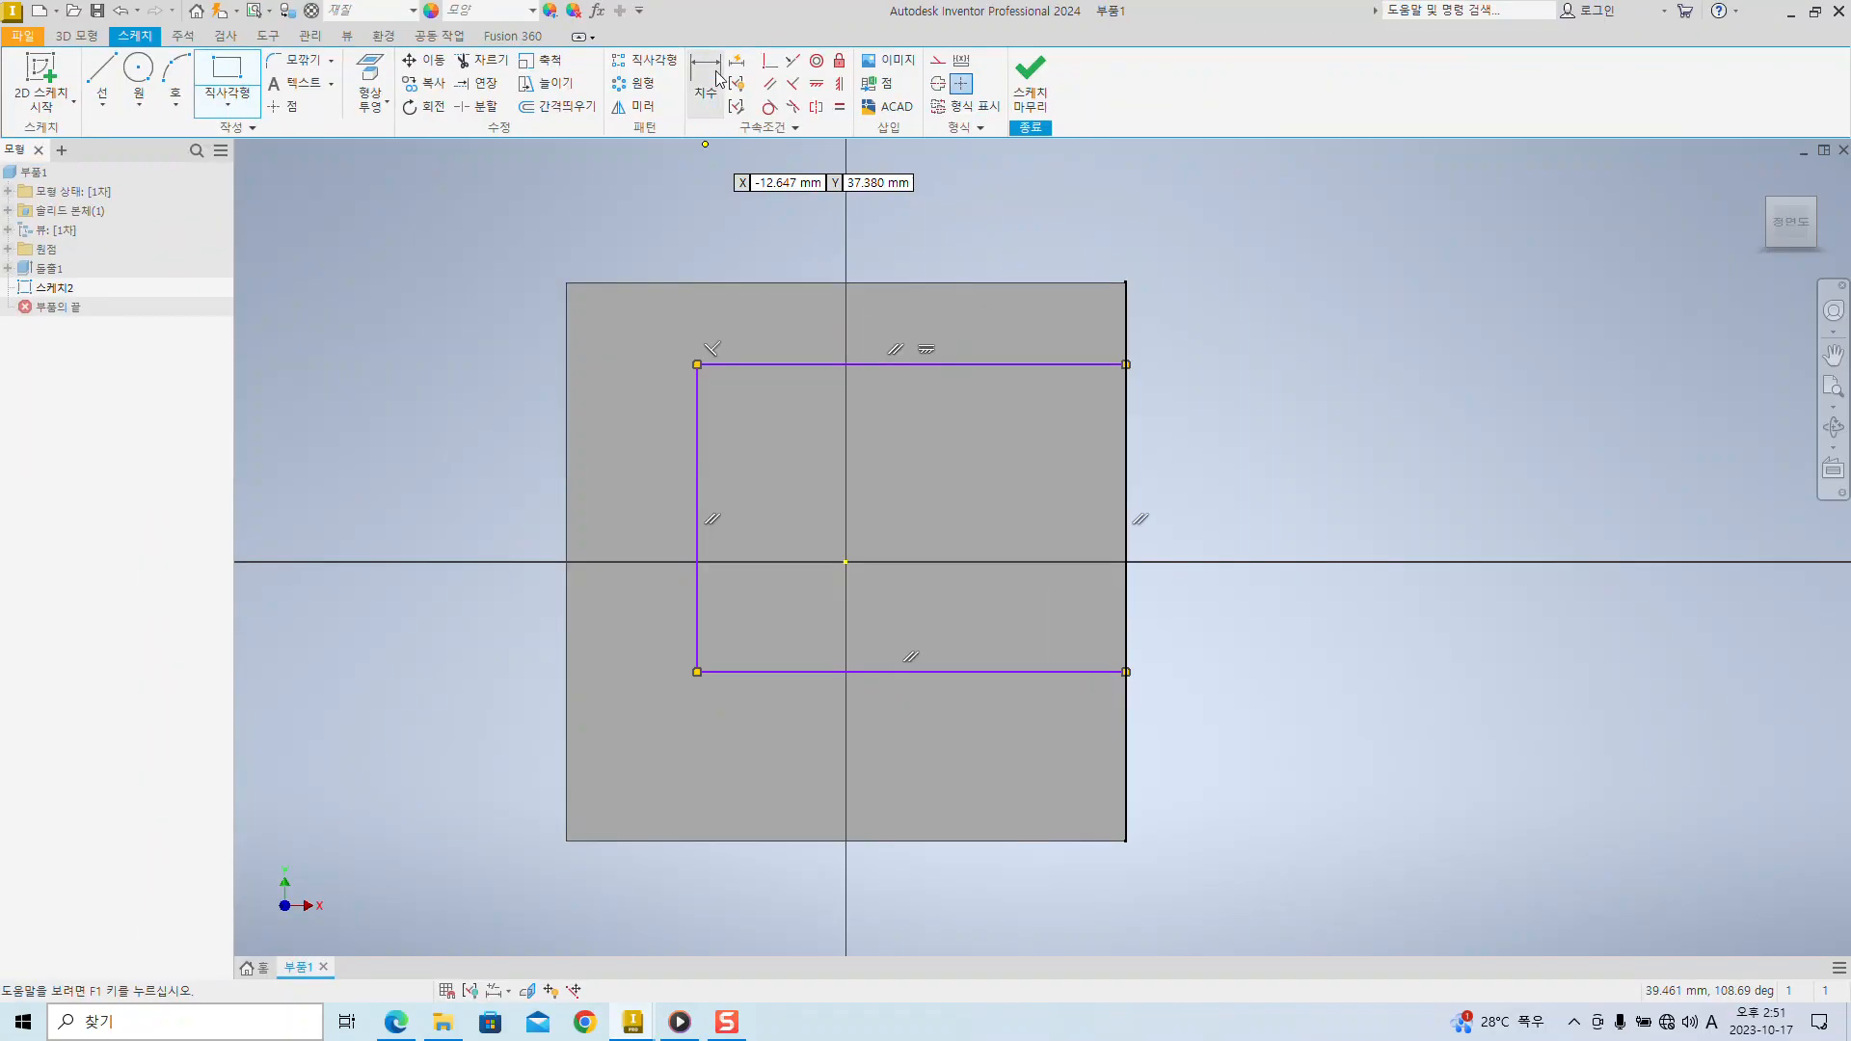
- Start the Dimension command, check the raised step's height, width and centreline in the PDF drawing, and return to Inventor
{"action": "left_click", "coordinate": [904, 145]}
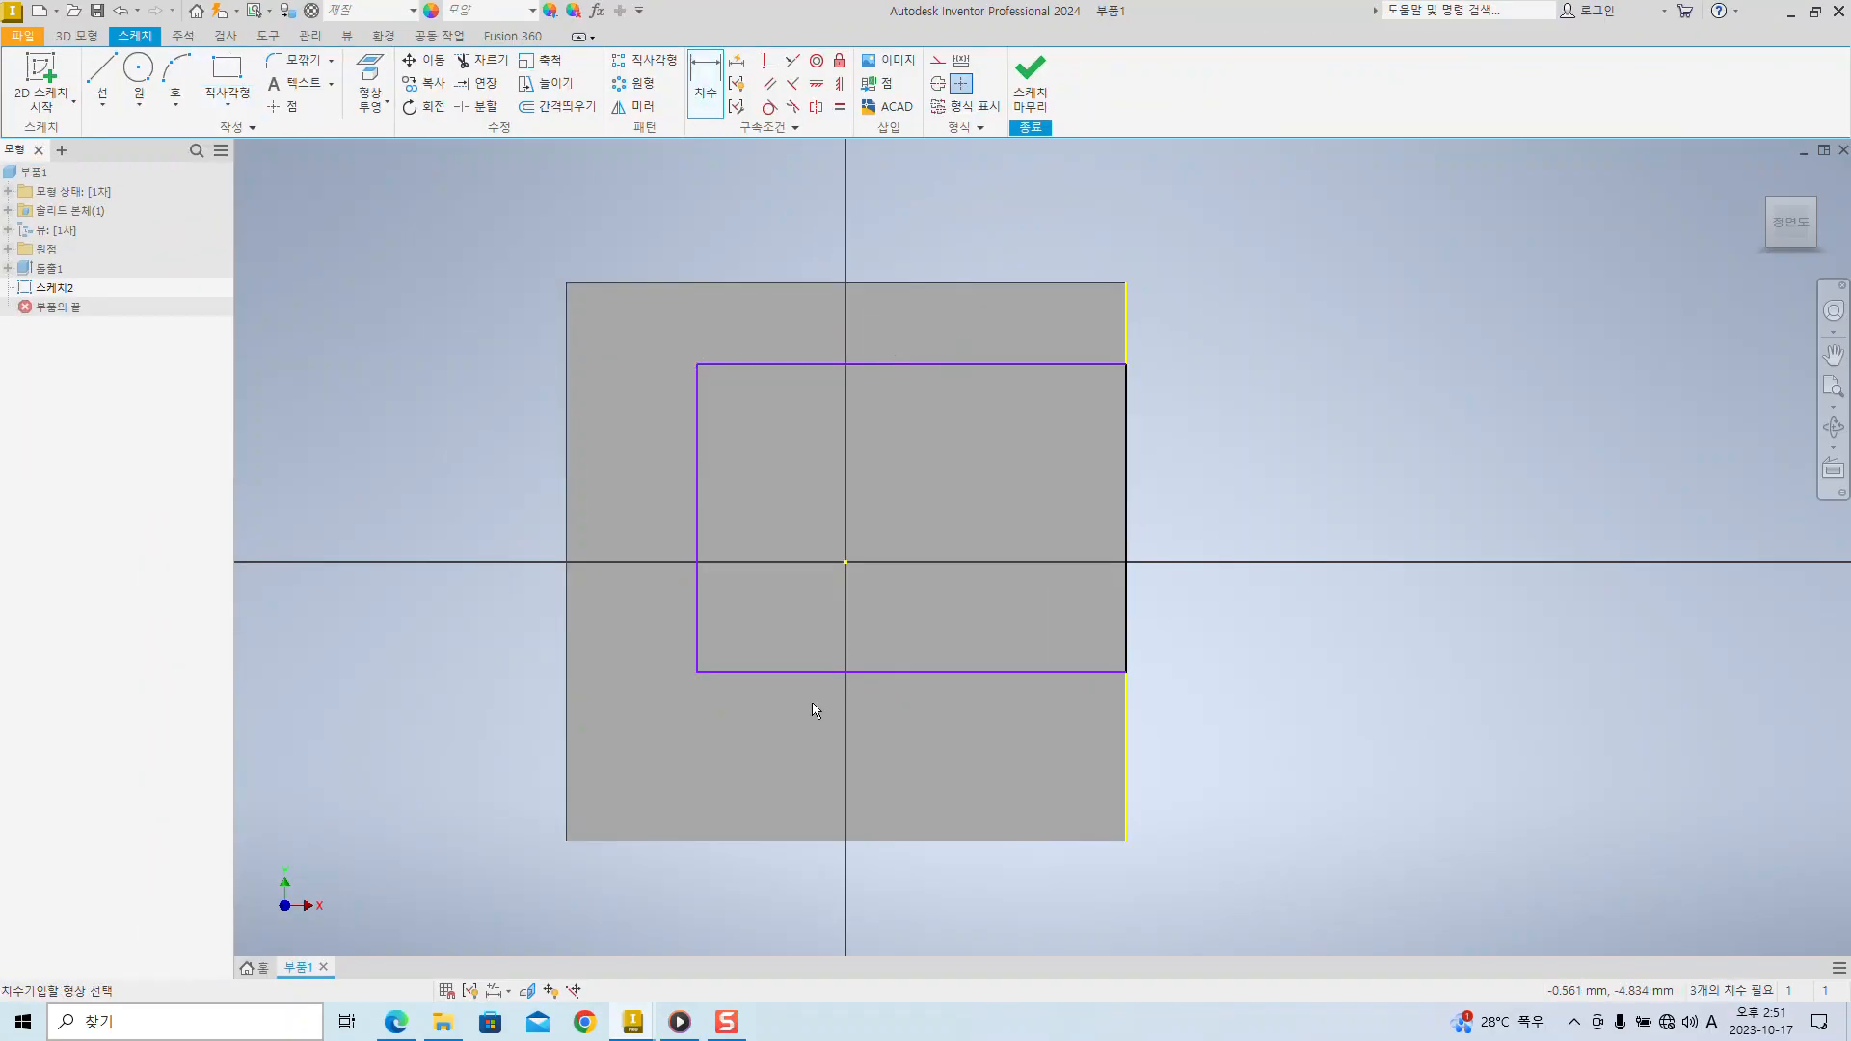
{"action": "left_click", "coordinate": [396, 1022]}
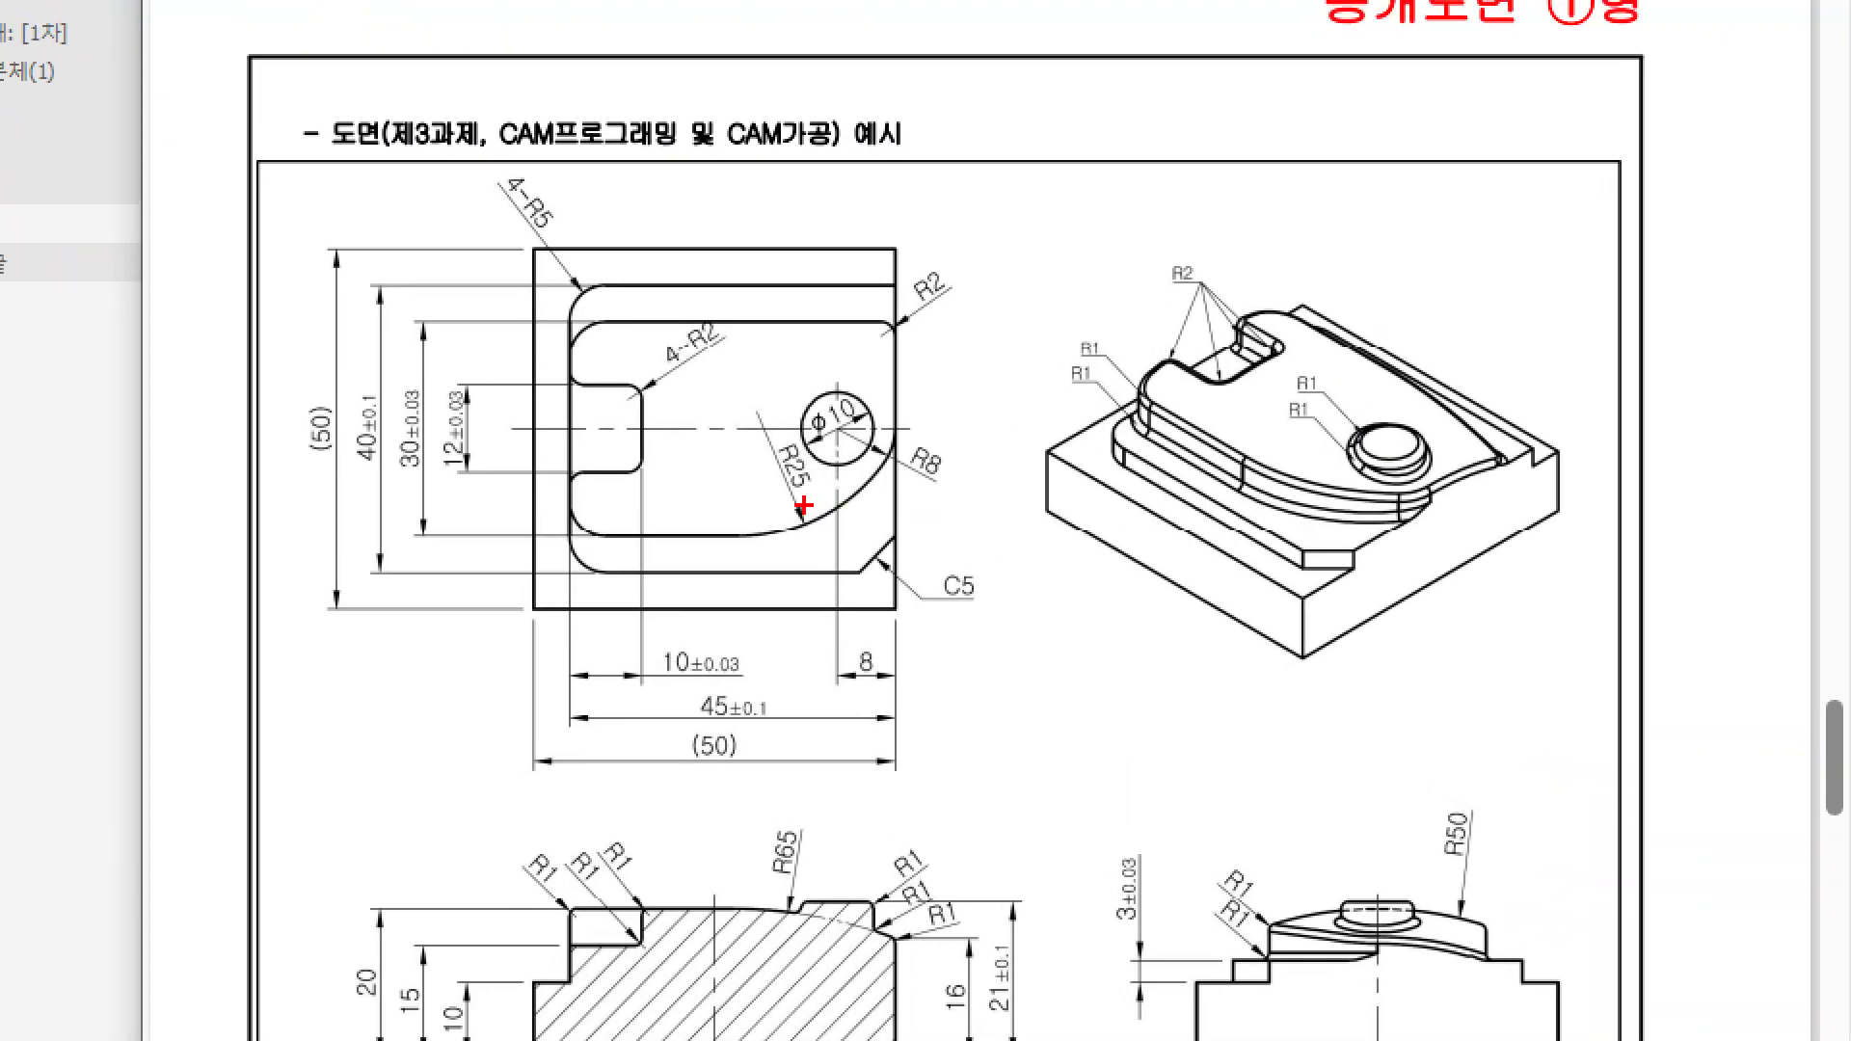
{"action": "left_click_drag", "start_coordinate": [508, 428], "coordinate": [943, 428]}
{"action": "left_click_drag", "start_coordinate": [324, 373], "coordinate": [393, 487]}
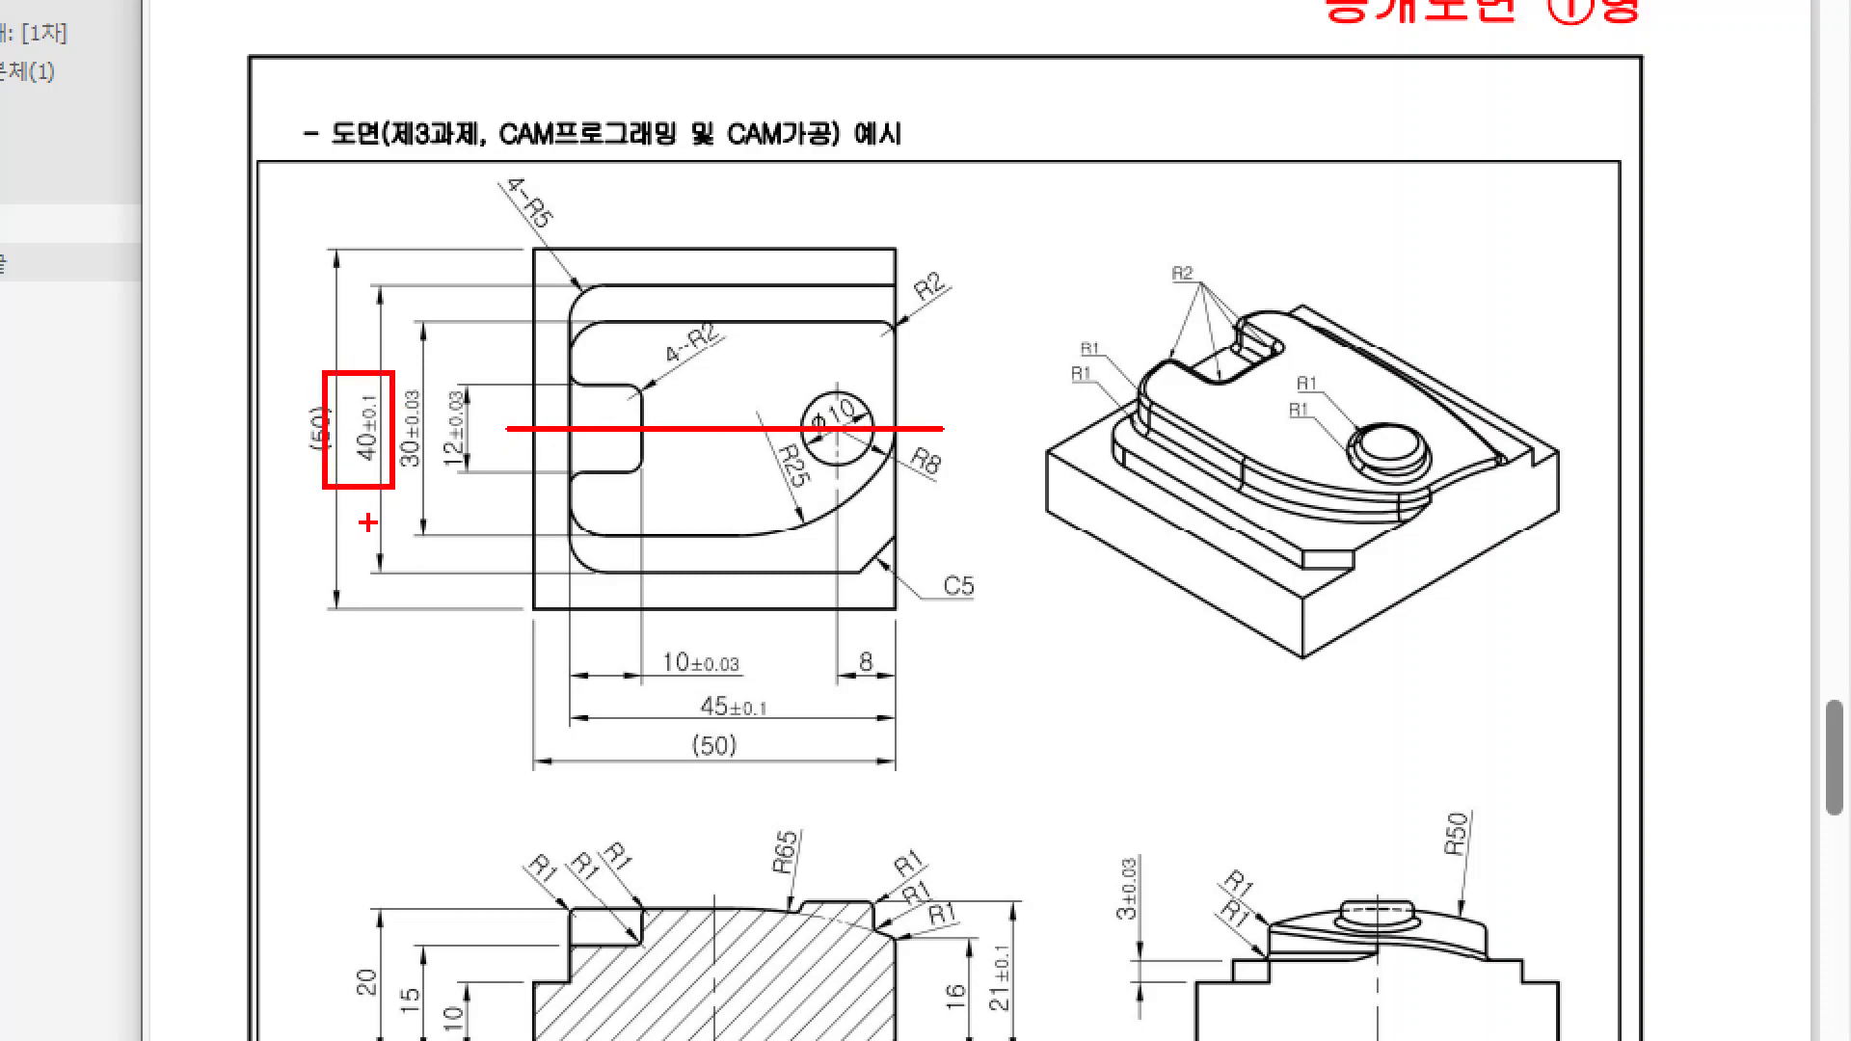
{"action": "left_click_drag", "start_coordinate": [657, 687], "coordinate": [777, 724]}
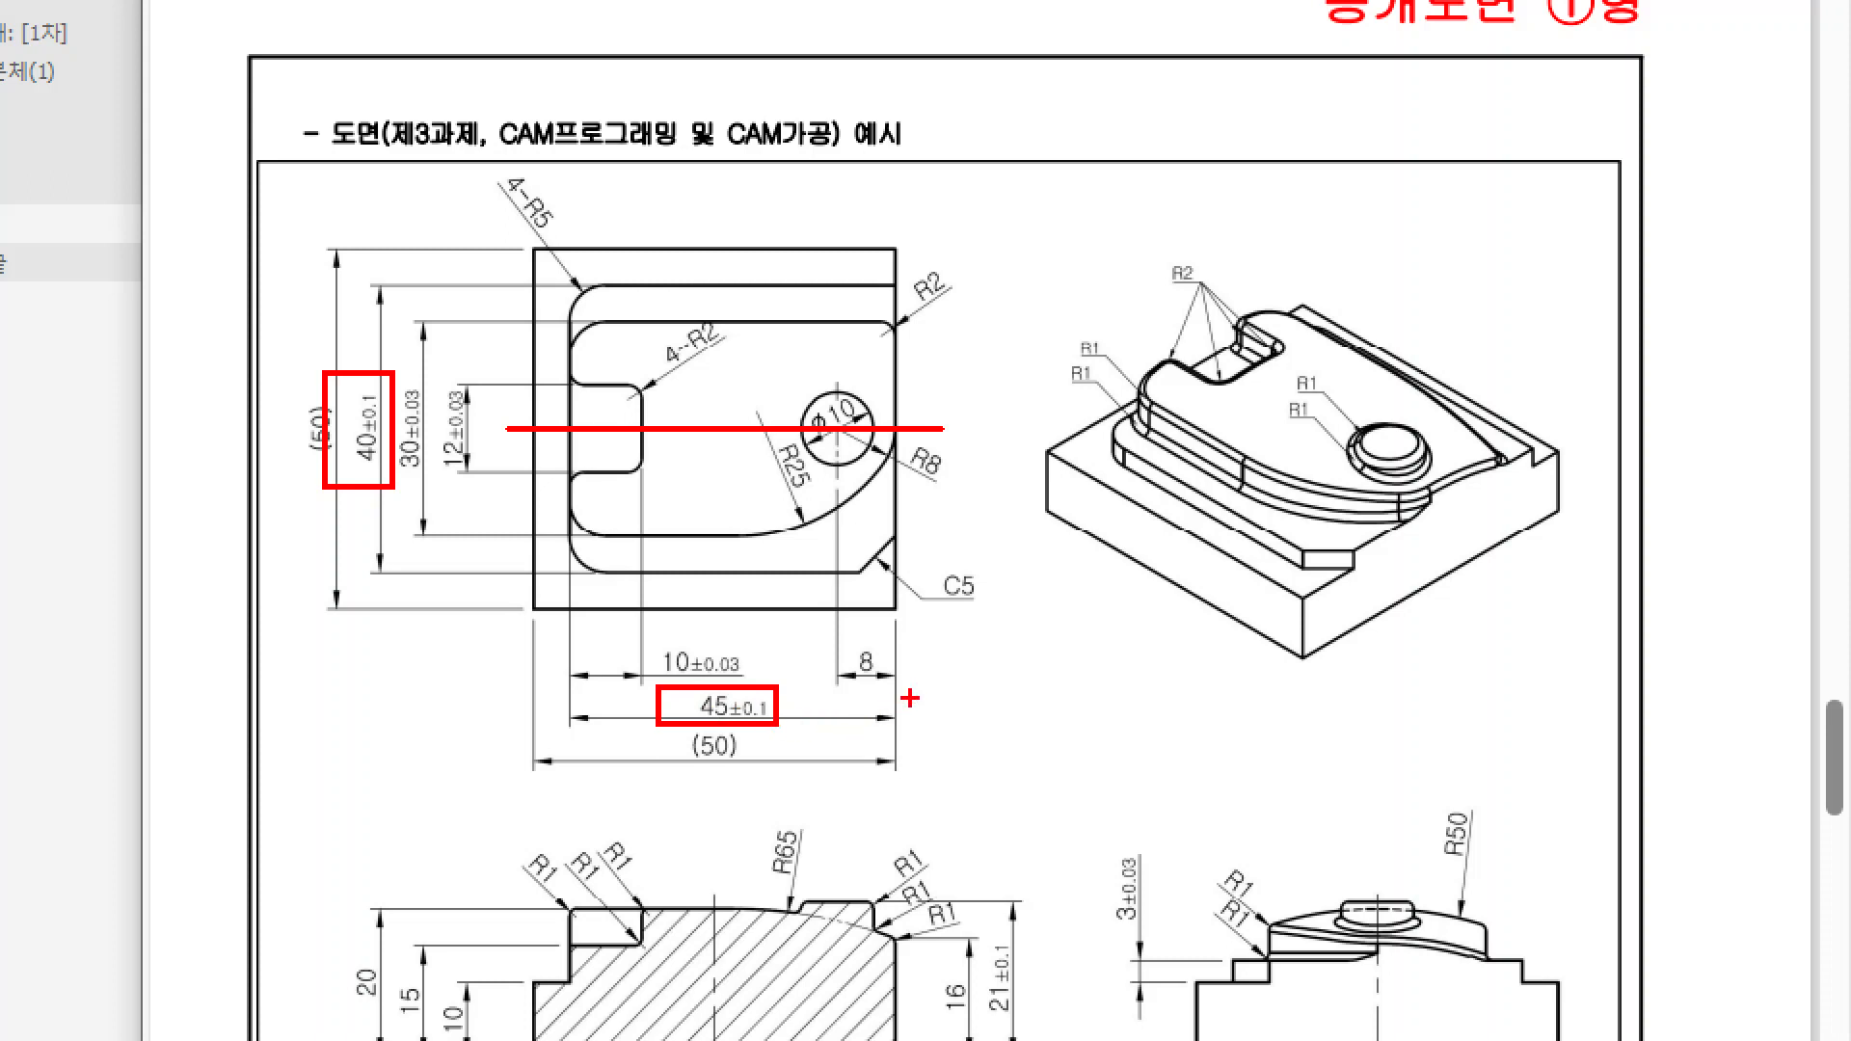
{"action": "key", "text": "Escape"}
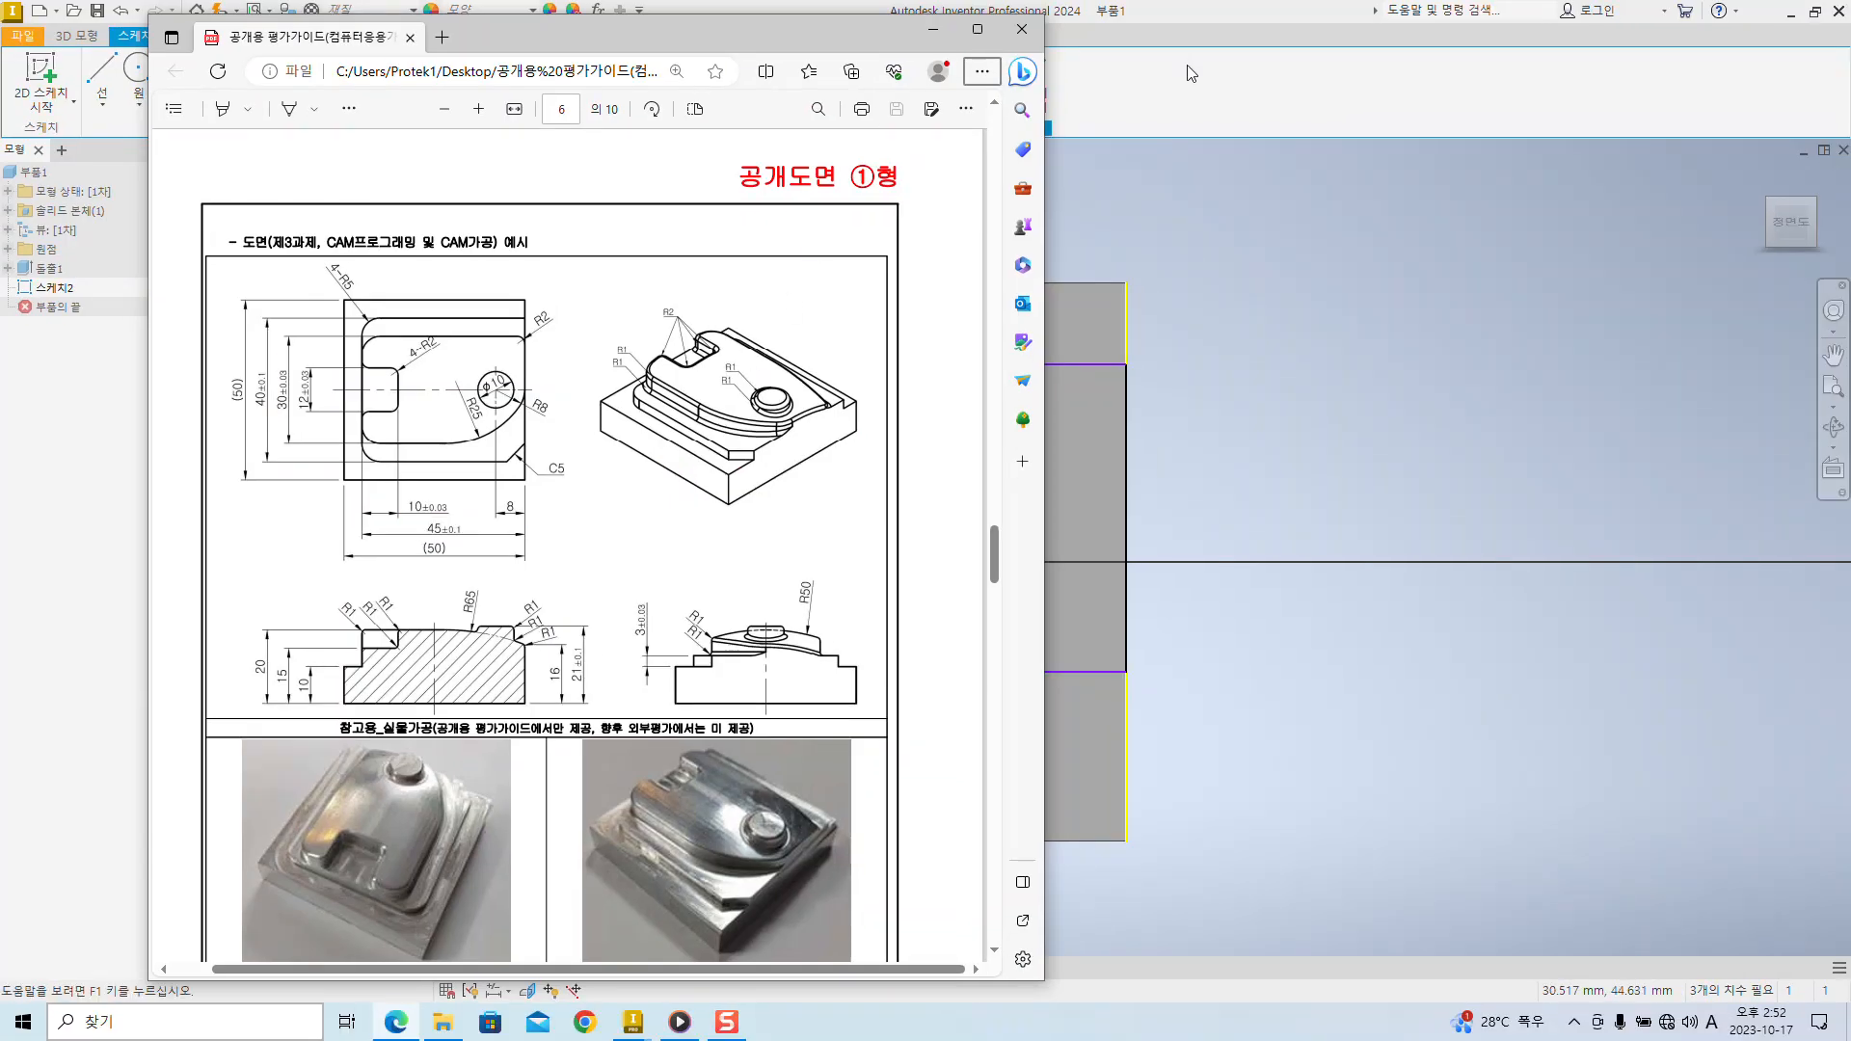
{"action": "left_click", "coordinate": [1068, 478]}
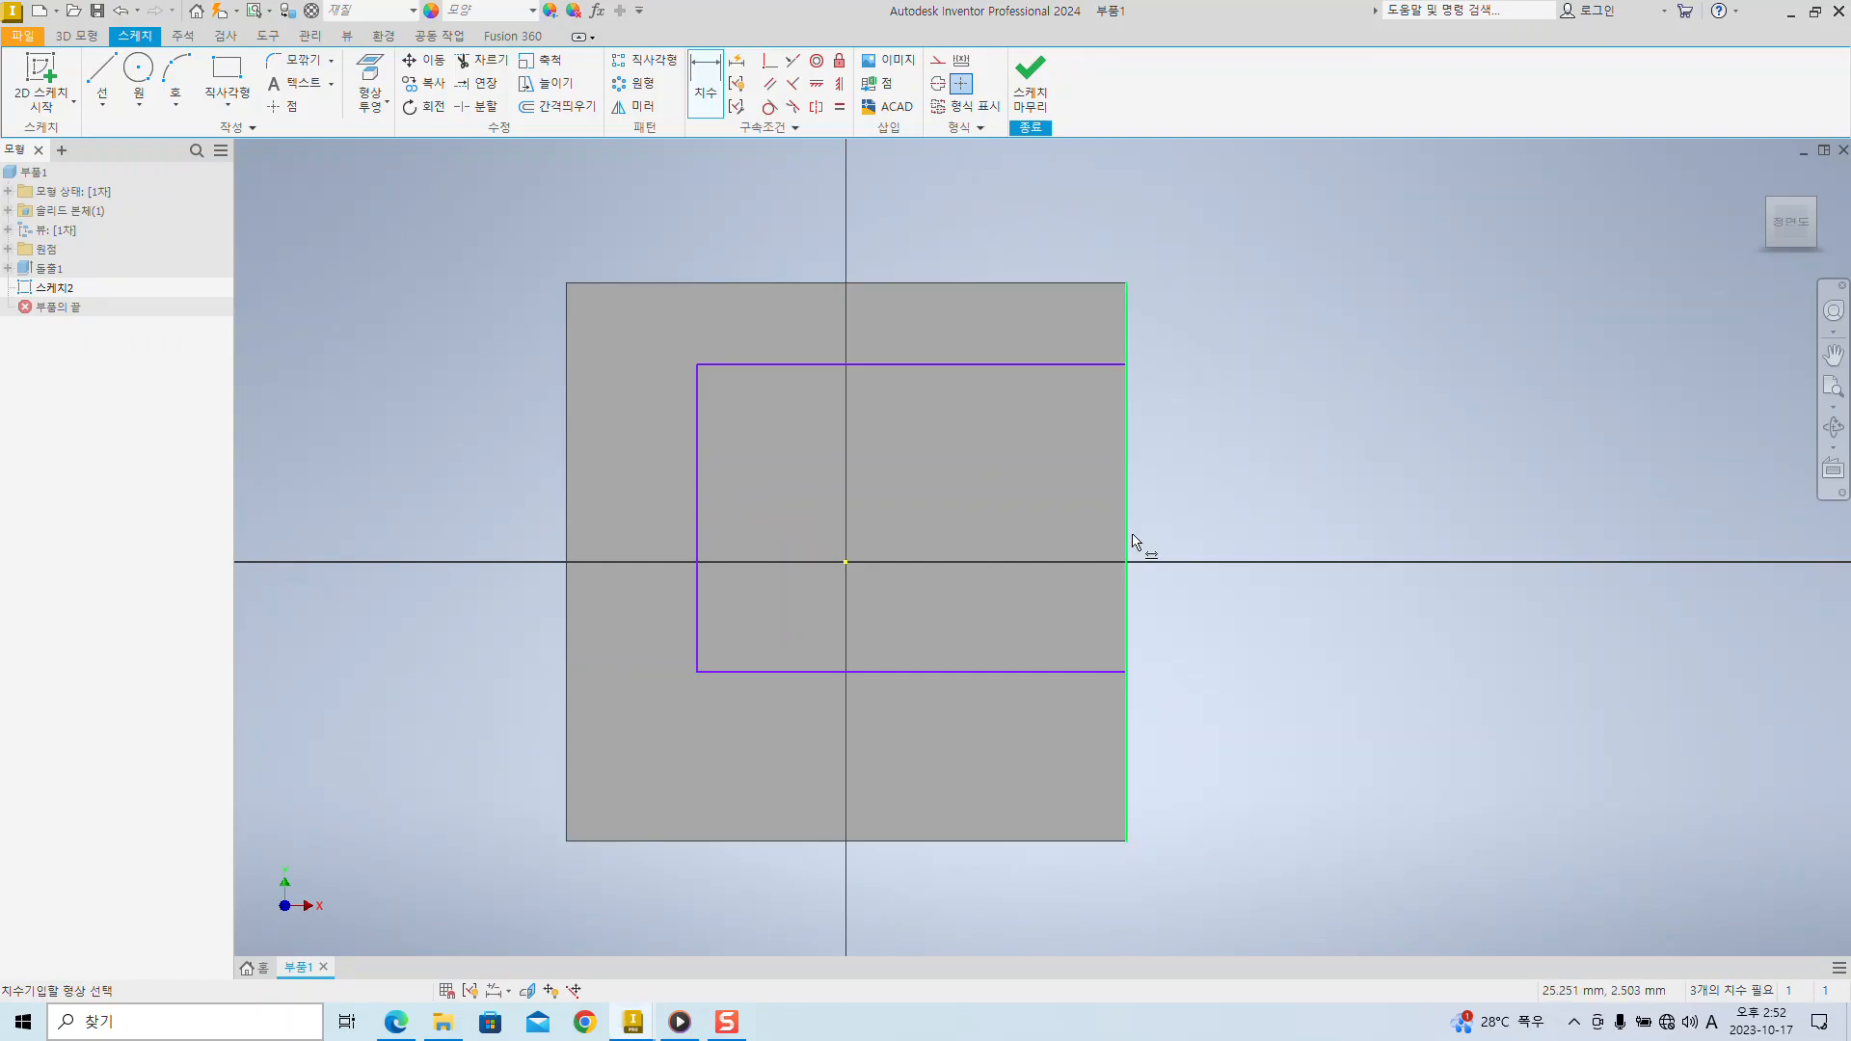
- Dimension the rectangle's width between its two vertical sides and set it to 45 mm
{"action": "left_click", "coordinate": [1145, 473]}
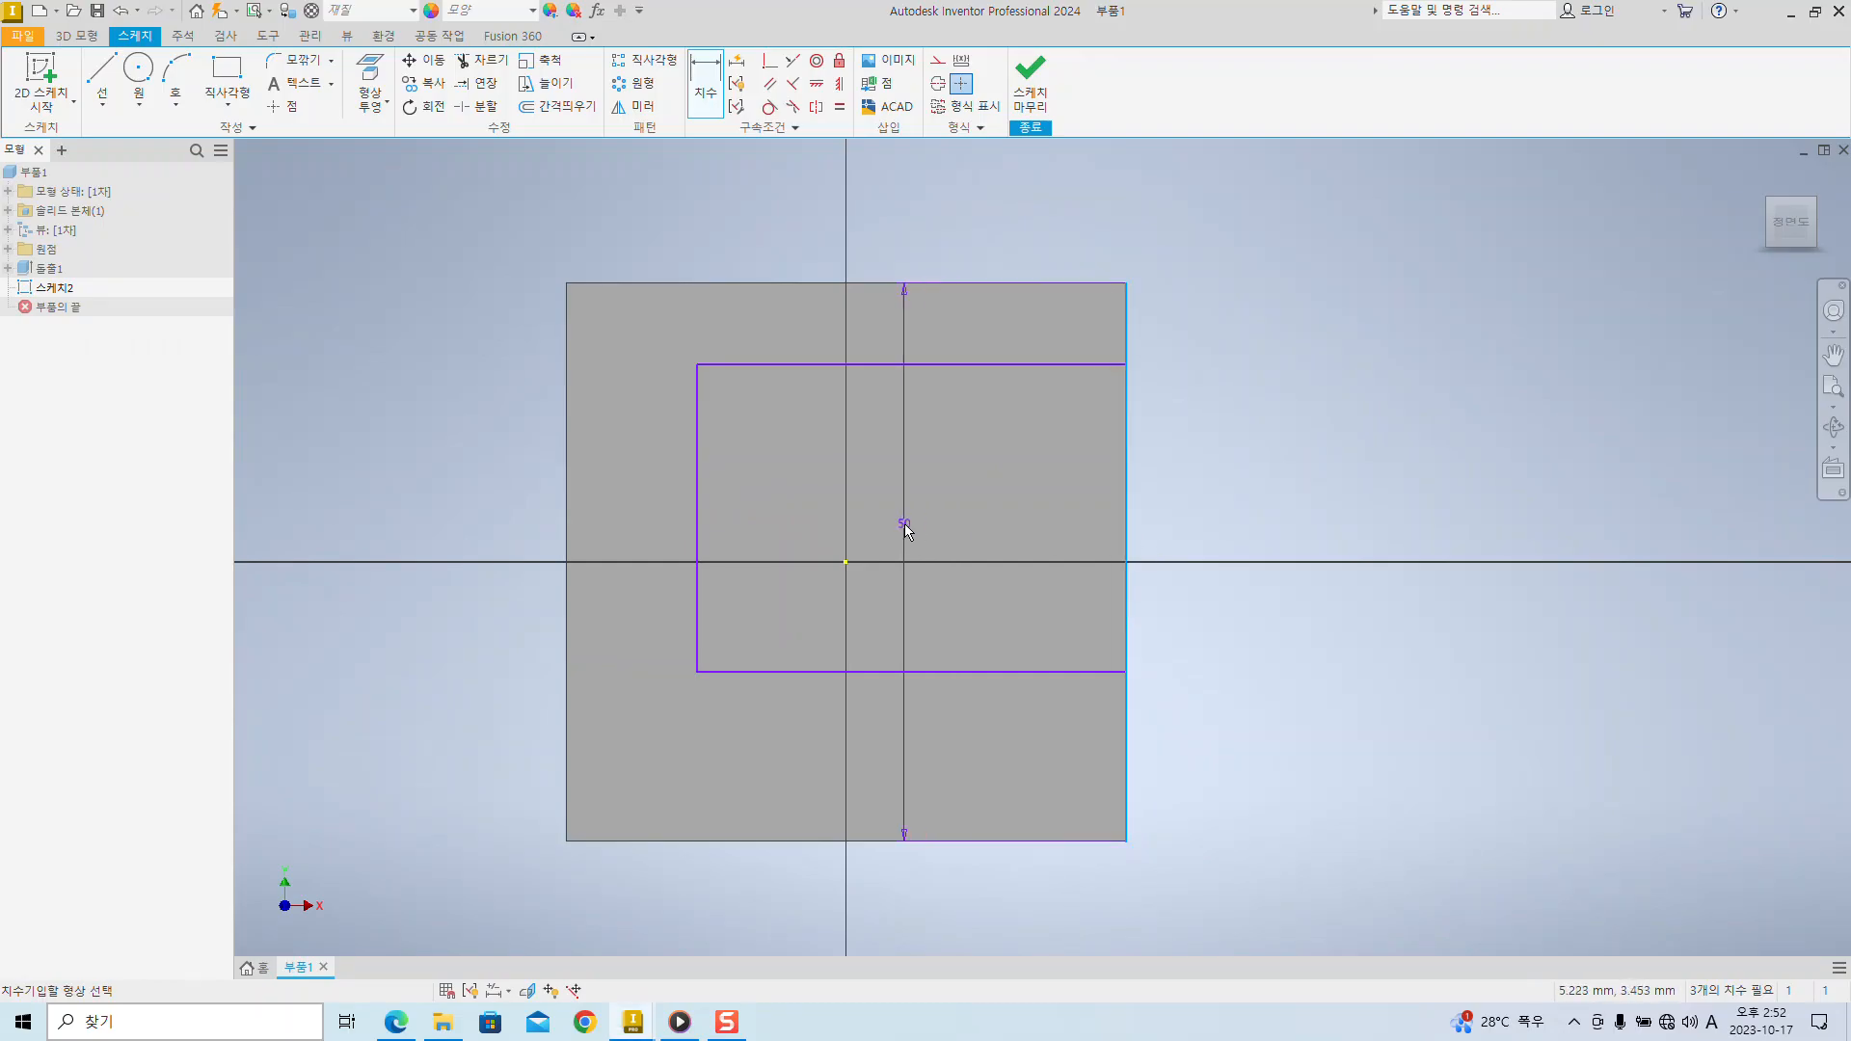
{"action": "left_click", "coordinate": [697, 519]}
{"action": "left_click", "coordinate": [906, 620]}
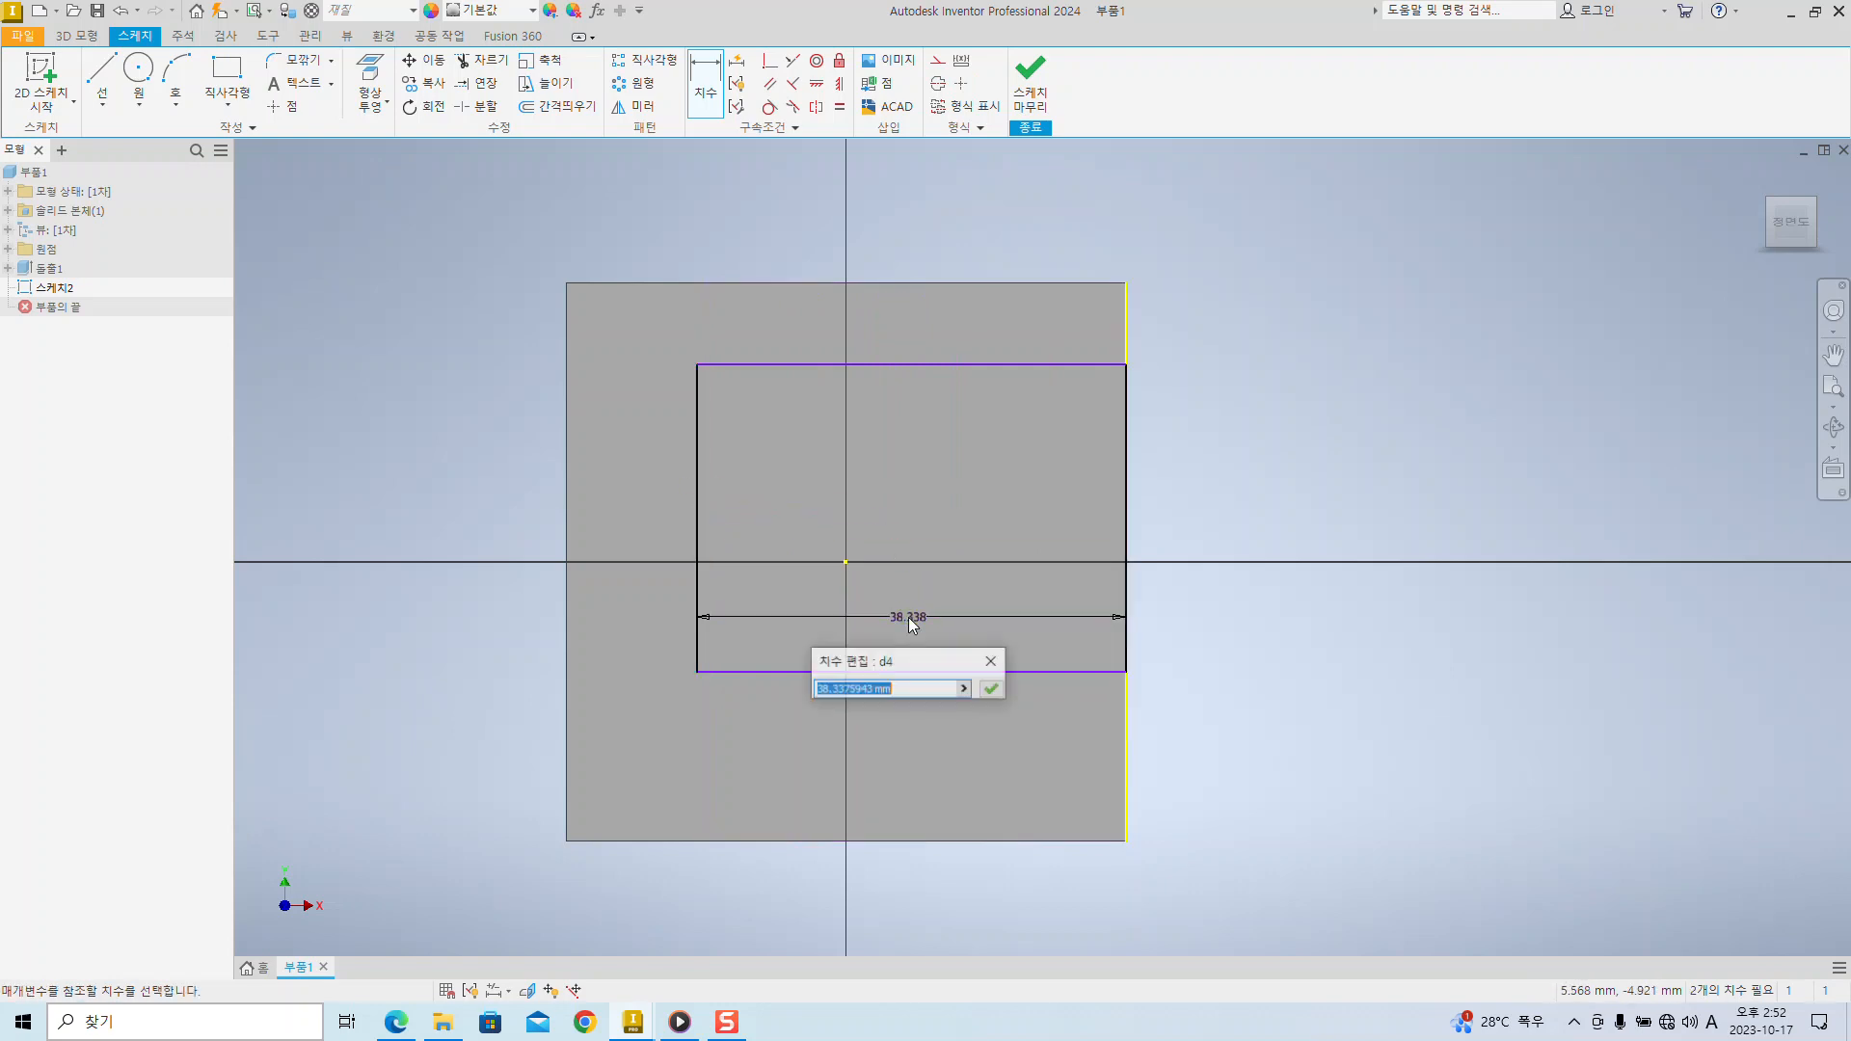
{"action": "type", "text": "45"}
{"action": "left_click", "coordinate": [910, 619]}
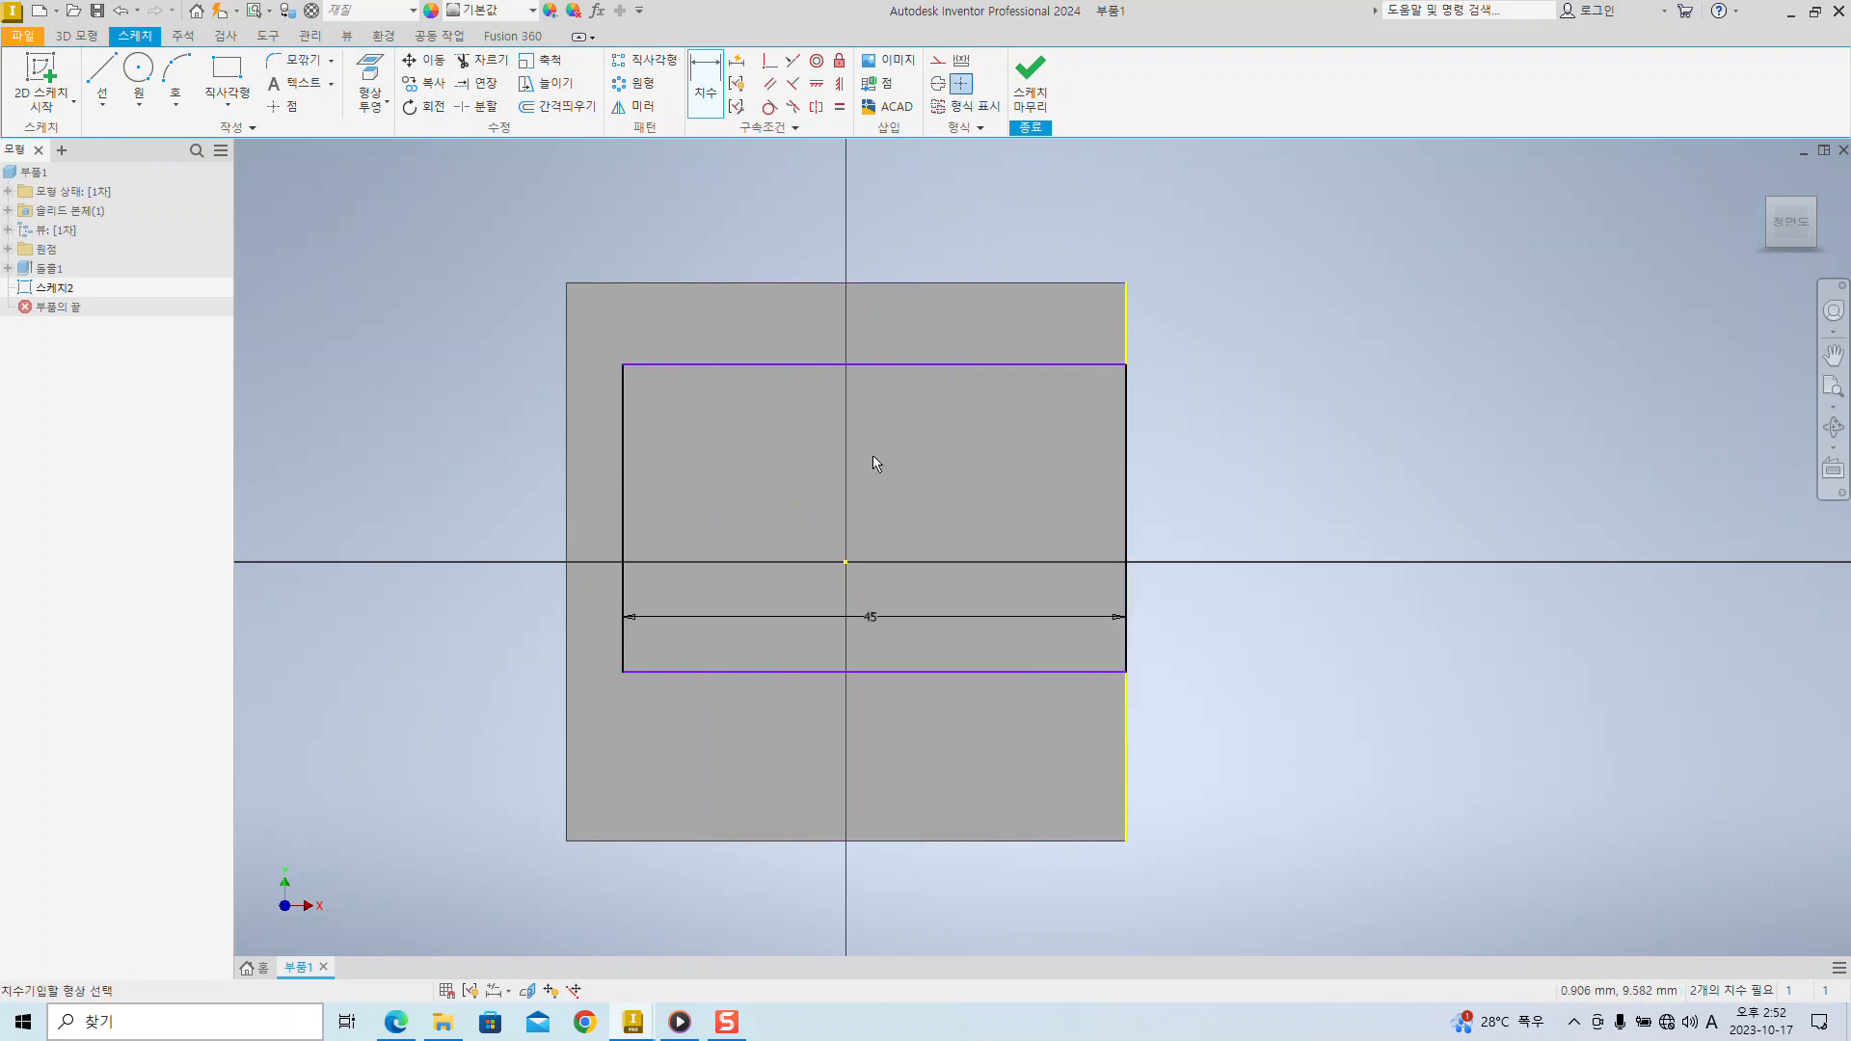
- Dimension the rectangle's height between its two horizontal sides, placing it beside the block, and set it to 40 mm
{"action": "left_click", "coordinate": [1032, 365]}
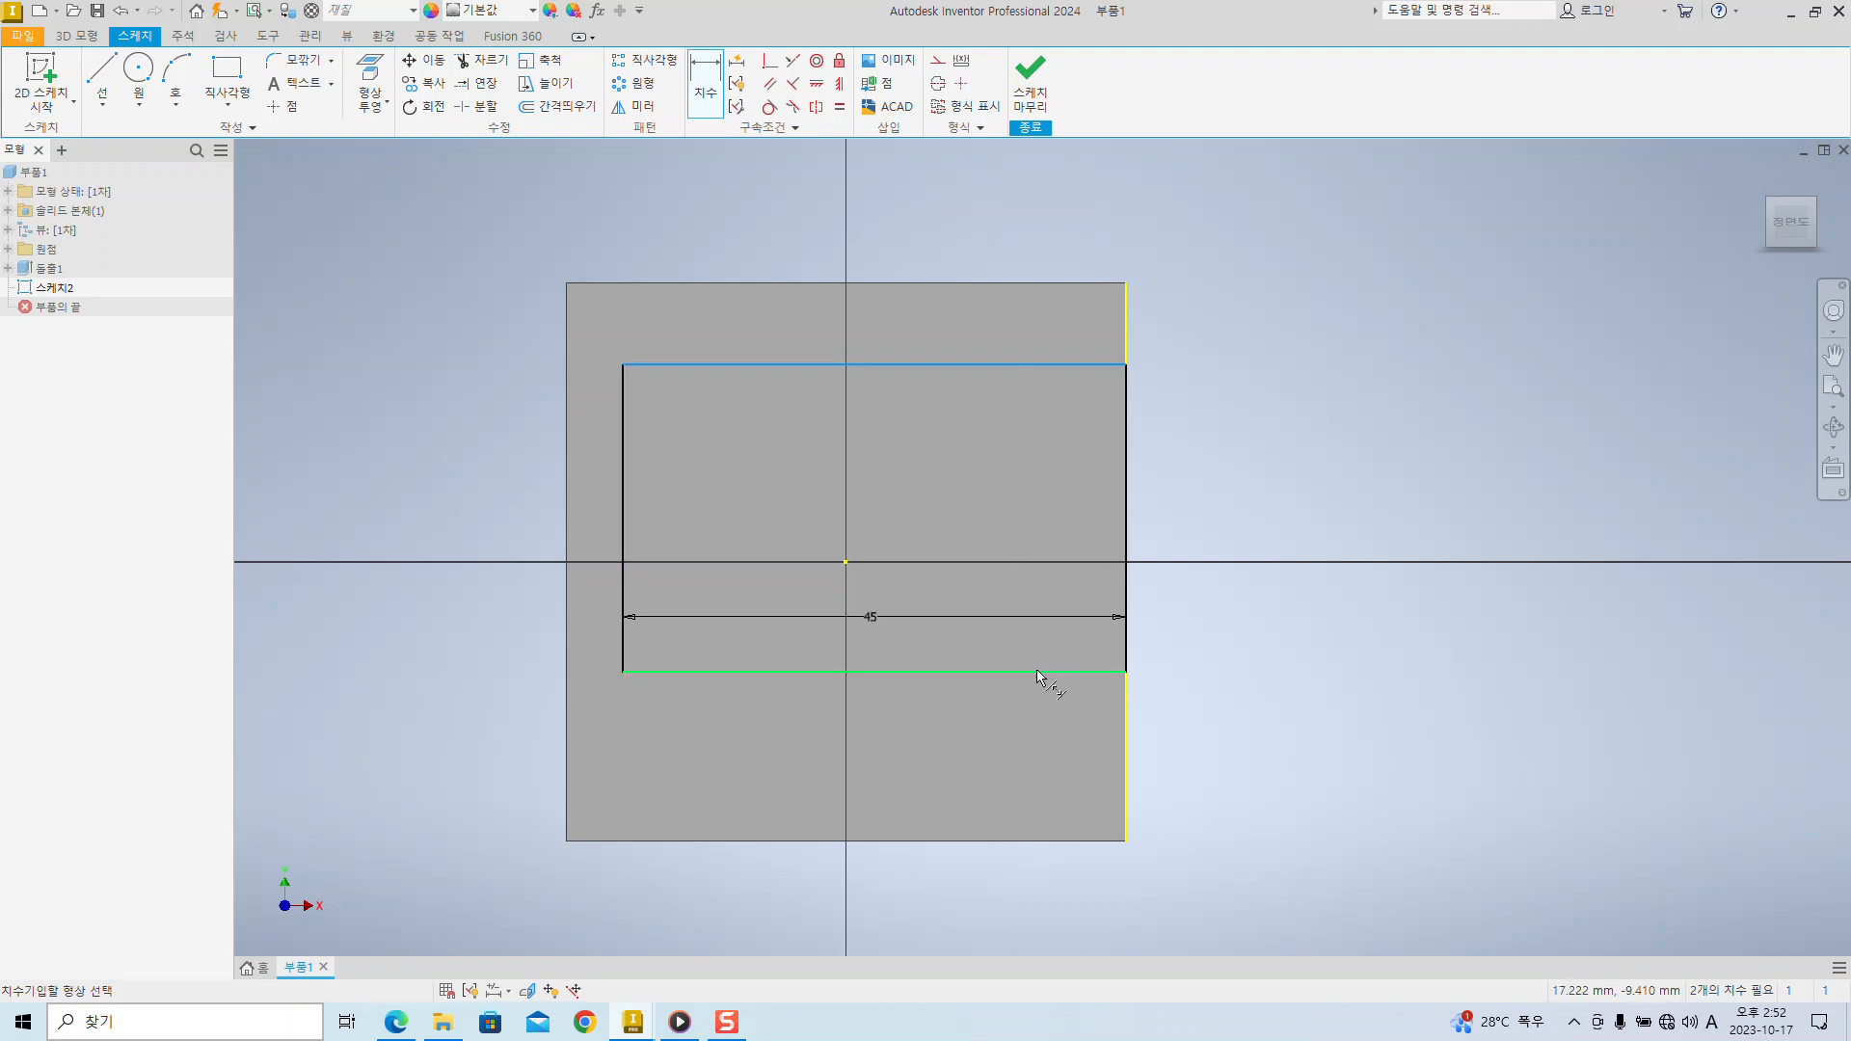
{"action": "left_click", "coordinate": [1025, 673]}
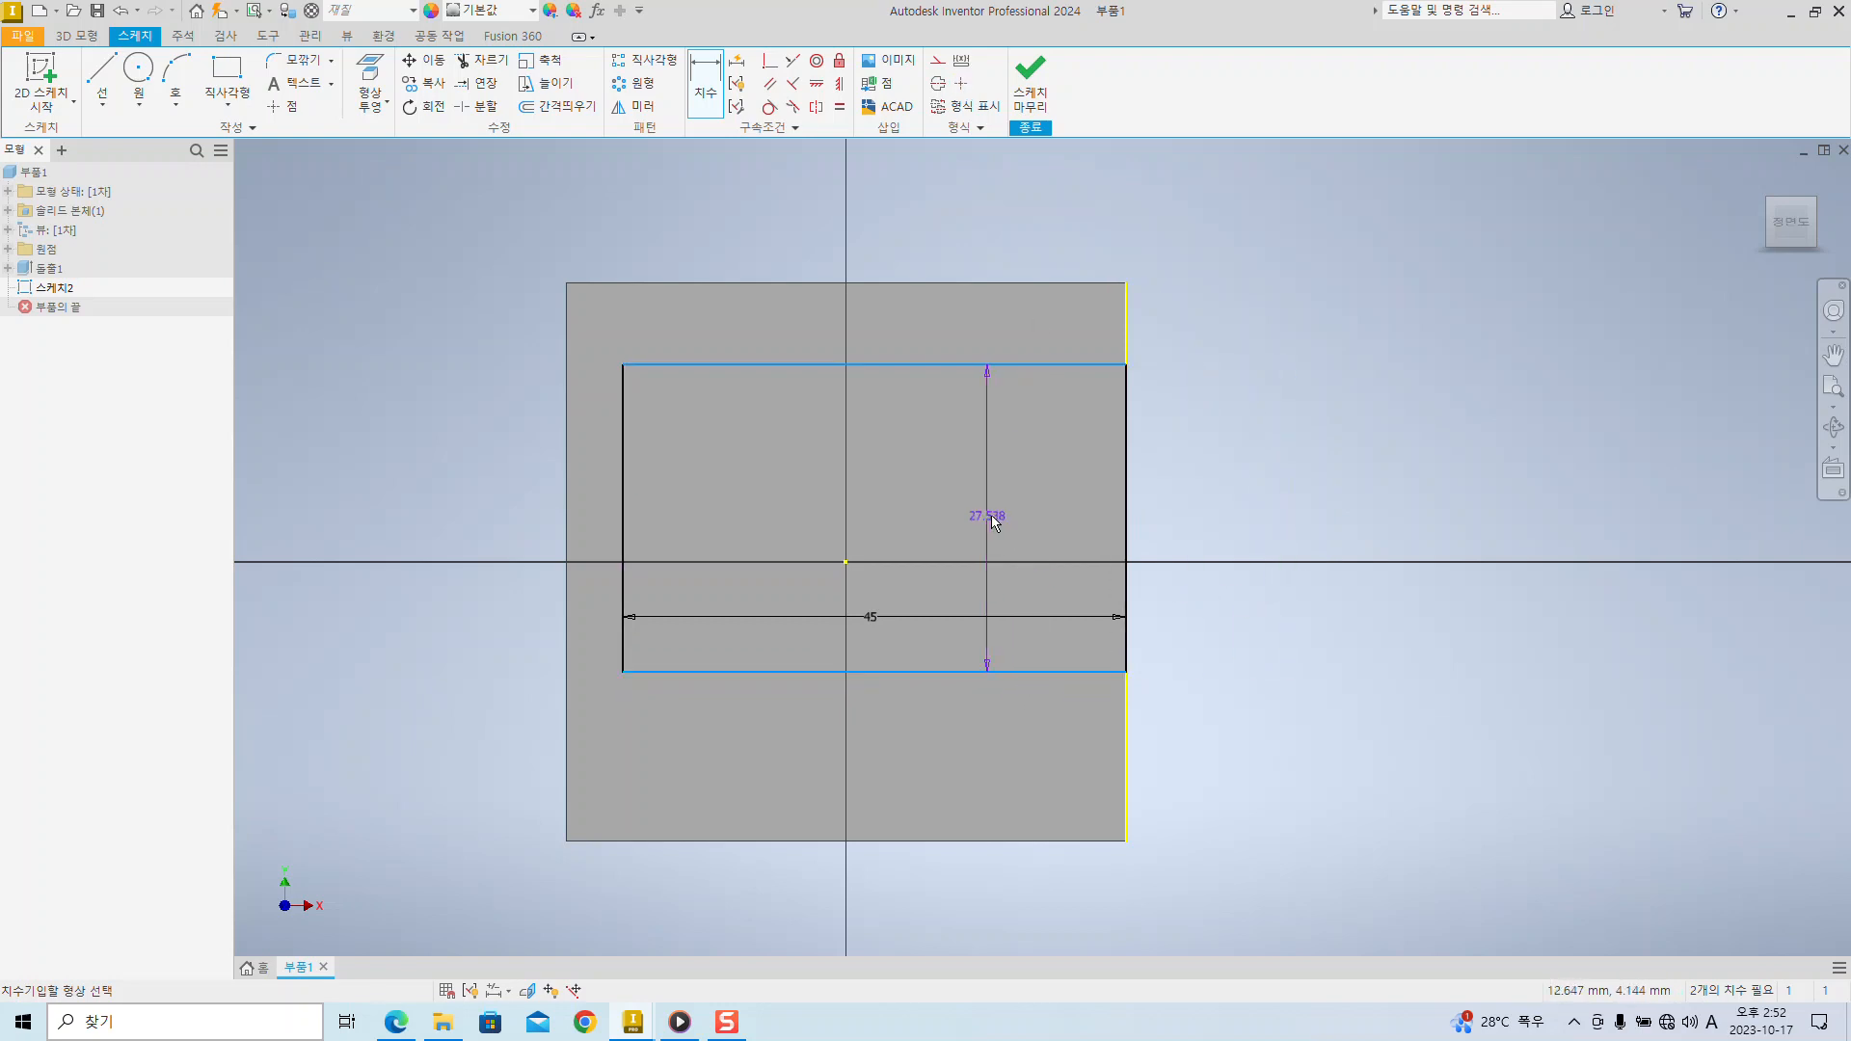
{"action": "left_click", "coordinate": [1297, 518]}
{"action": "type", "text": "40"}
{"action": "key", "text": "Return"}
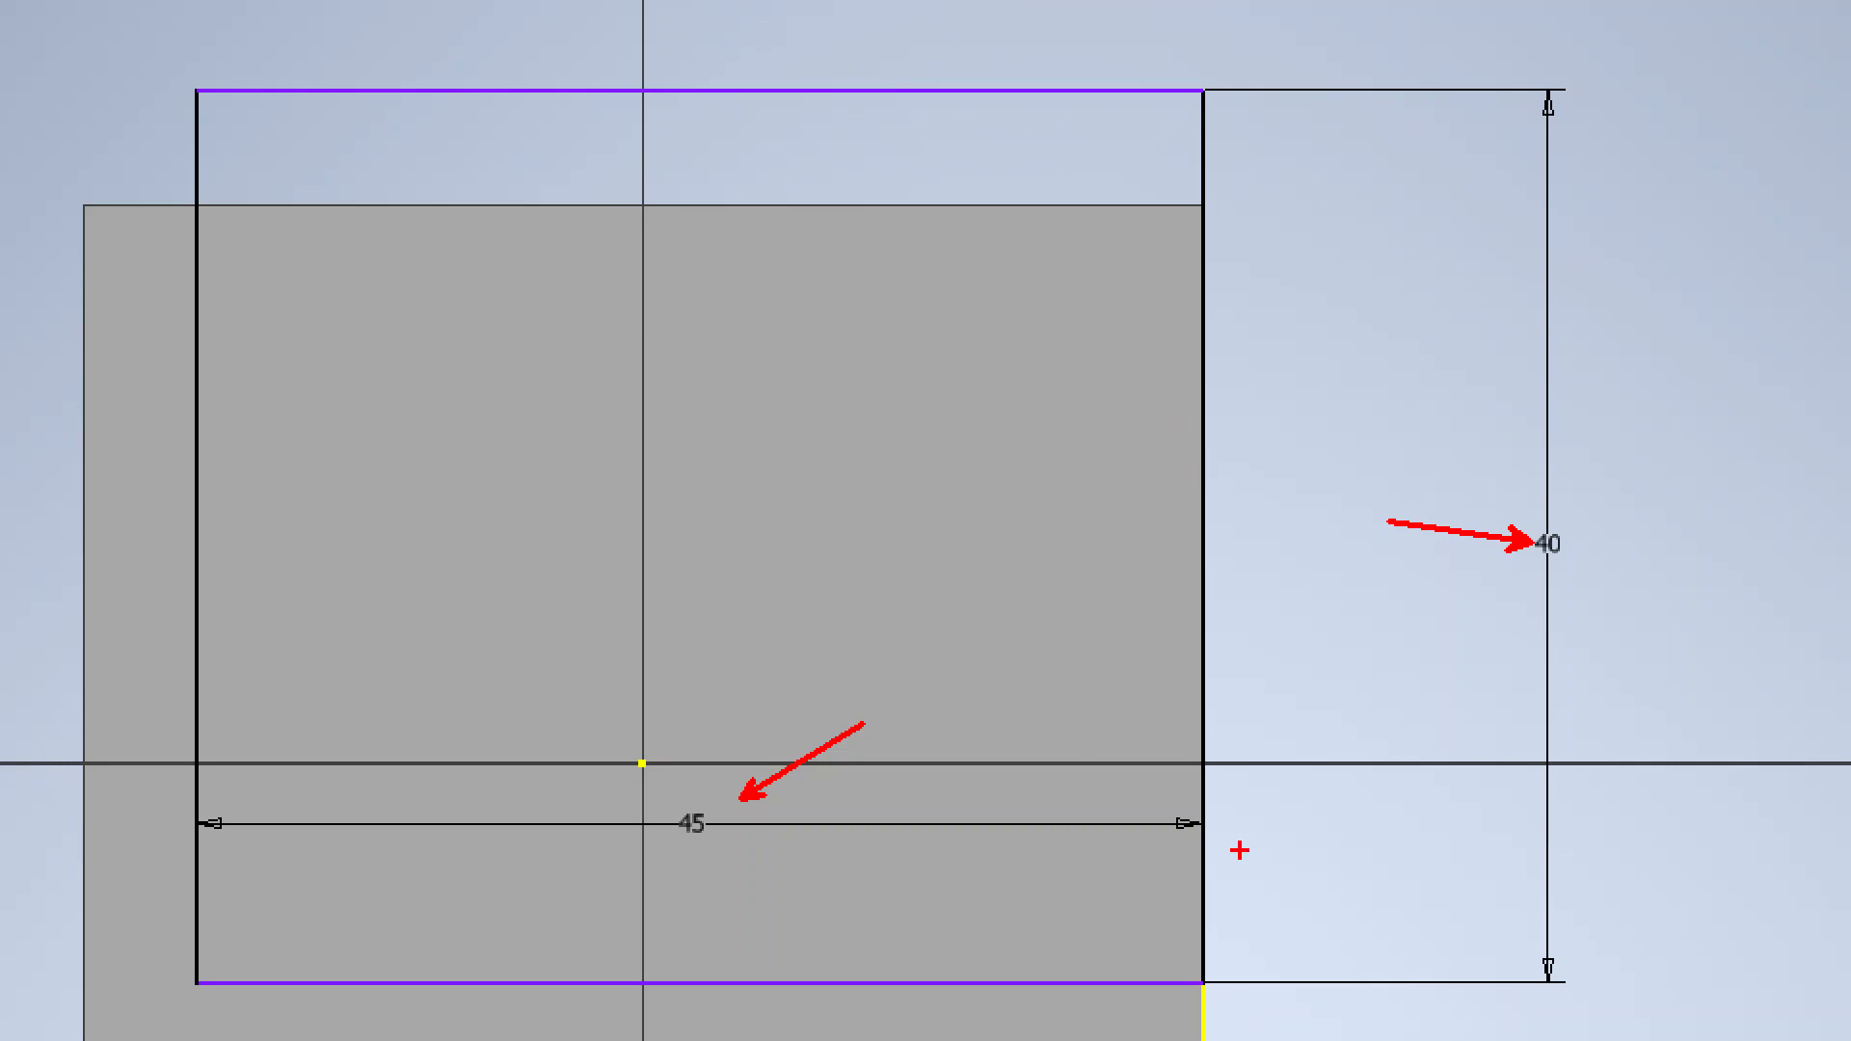
{"action": "left_click_drag", "start_coordinate": [1205, 387], "coordinate": [1206, 740], "text": "shift"}
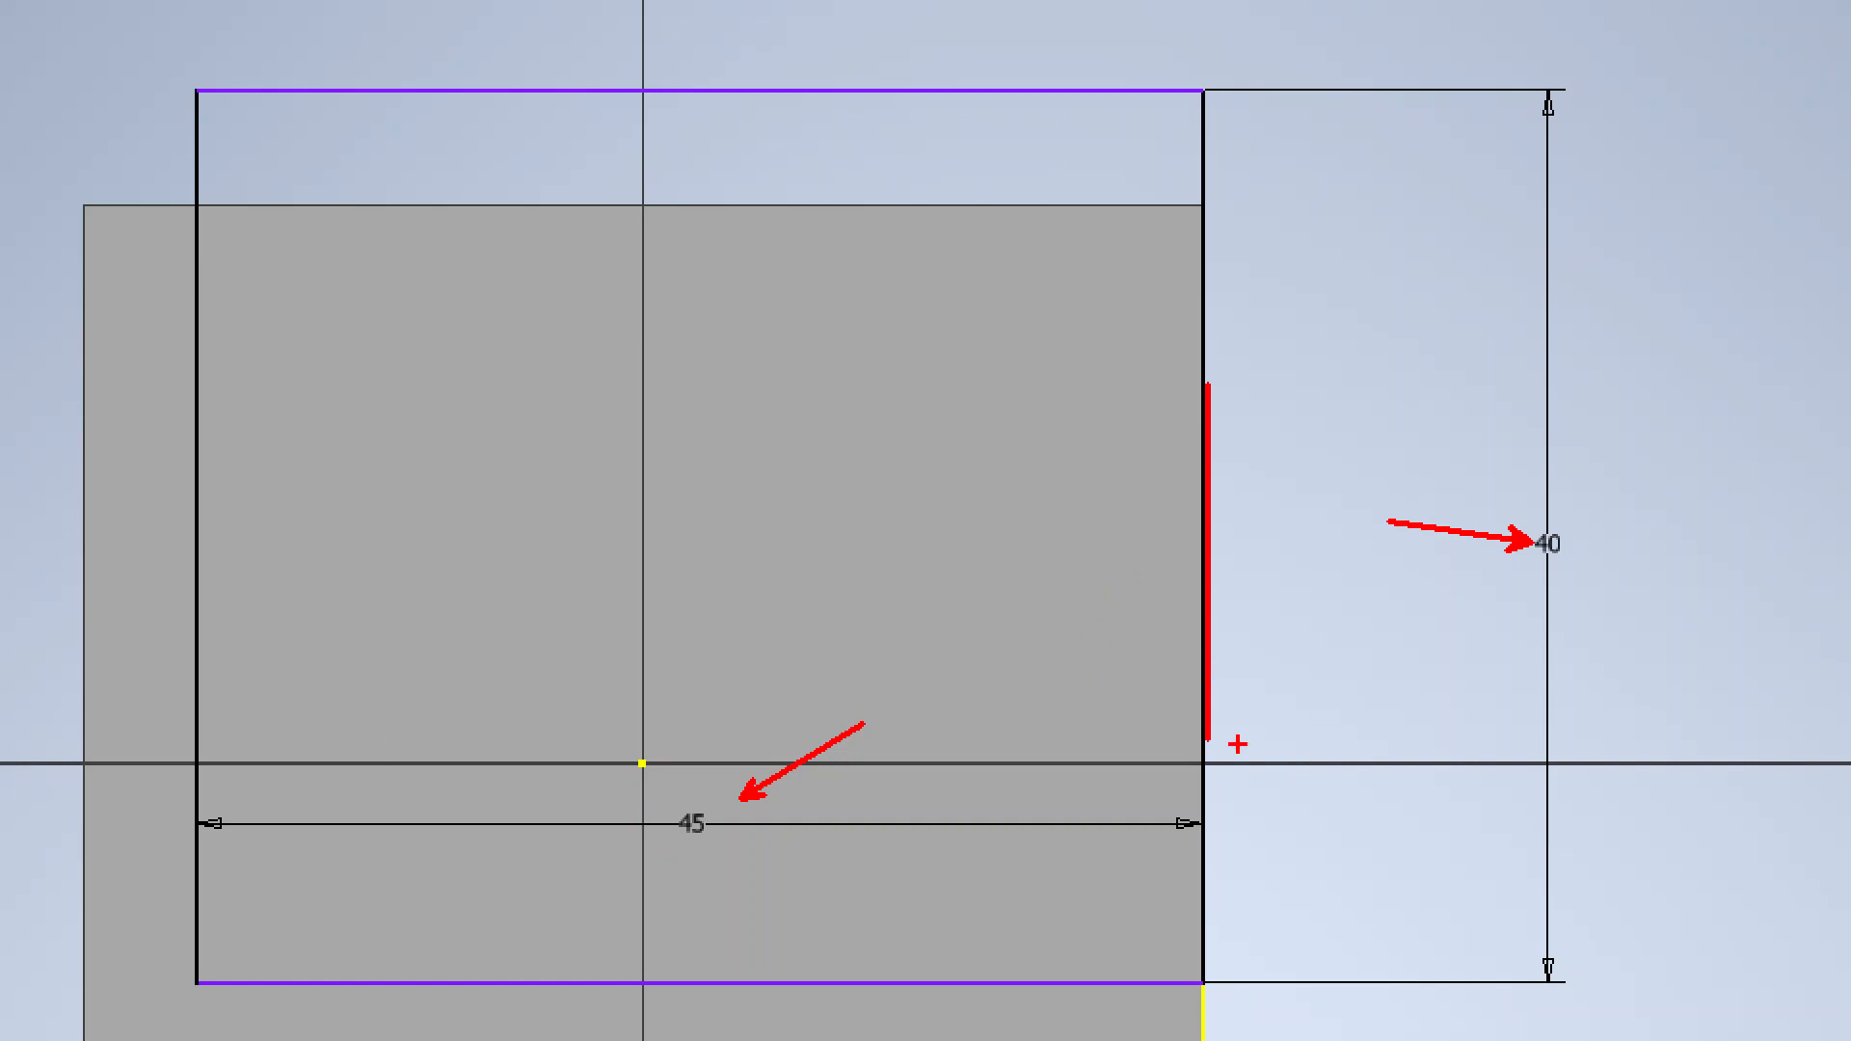
{"action": "left_click_drag", "start_coordinate": [637, 791], "coordinate": [826, 855], "text": "ctrl"}
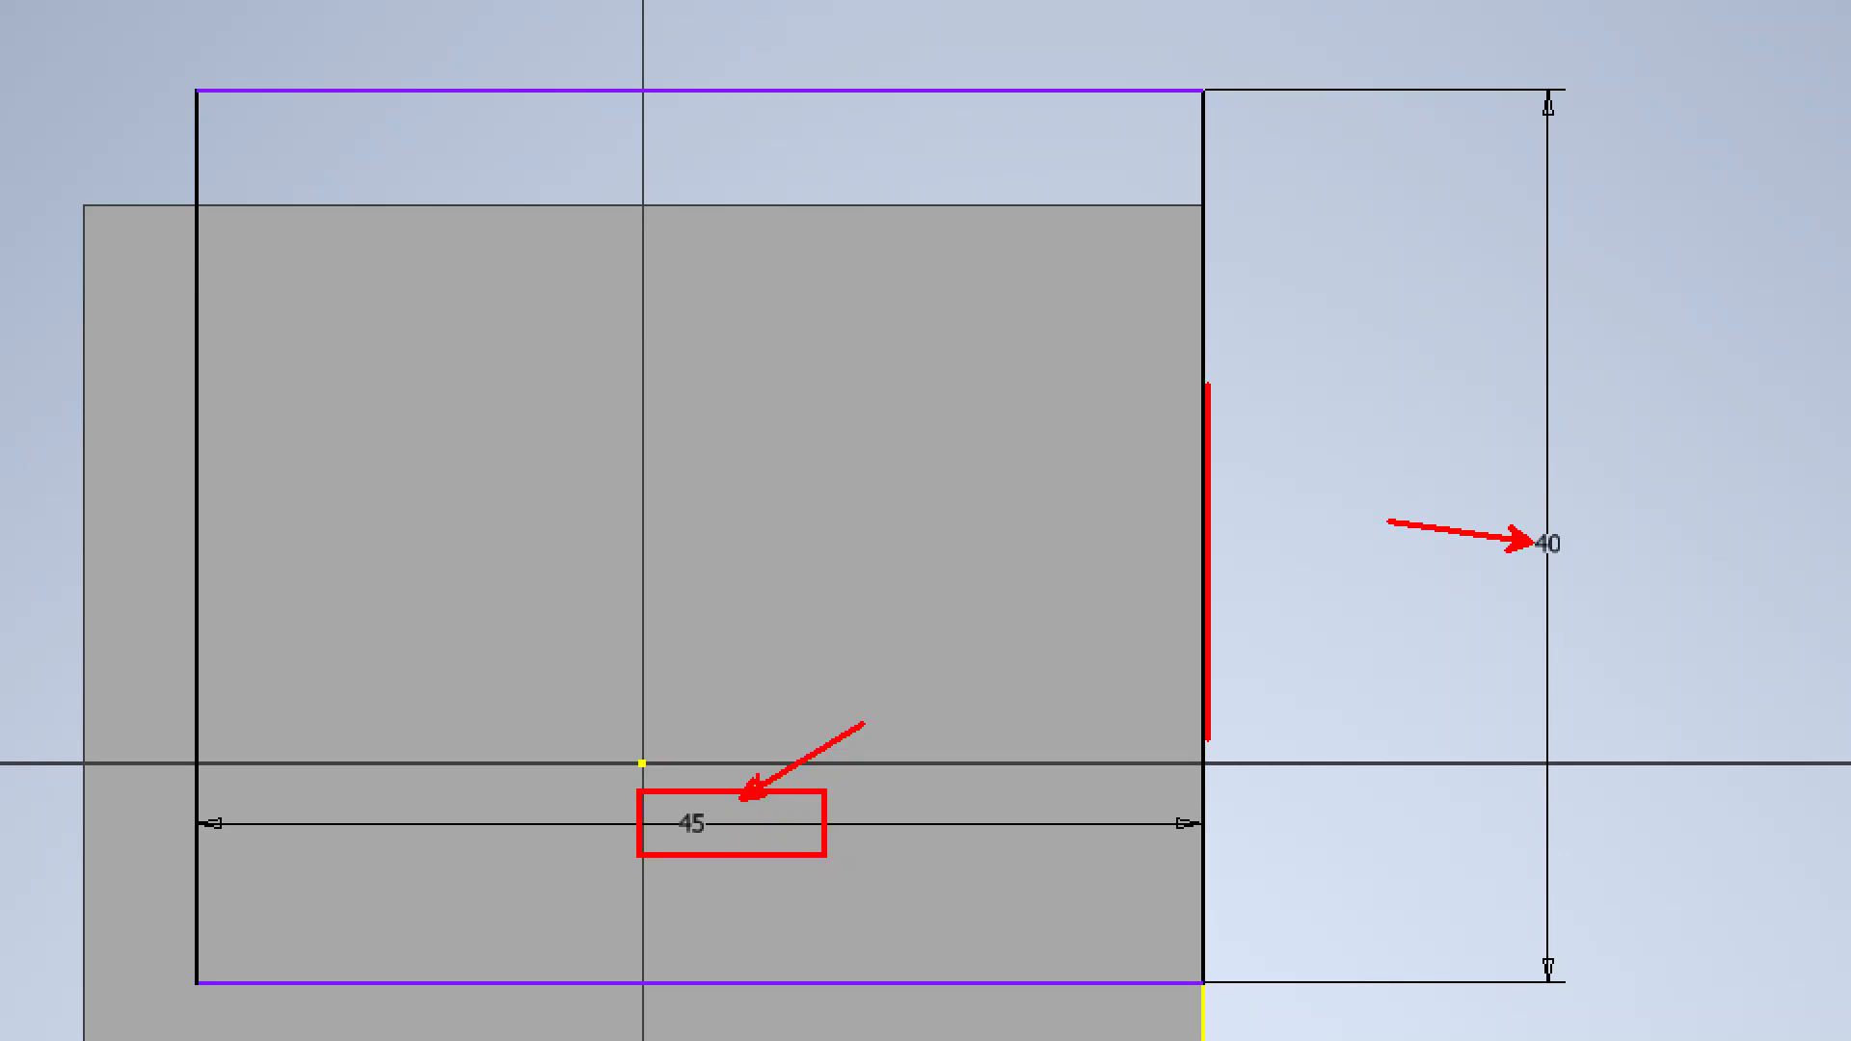
{"action": "left_click_drag", "start_coordinate": [222, 658], "coordinate": [329, 732], "text": "shift"}
{"action": "key", "text": "ctrl+z"}
{"action": "left_click_drag", "start_coordinate": [229, 638], "coordinate": [405, 721], "text": "ctrl+shift"}
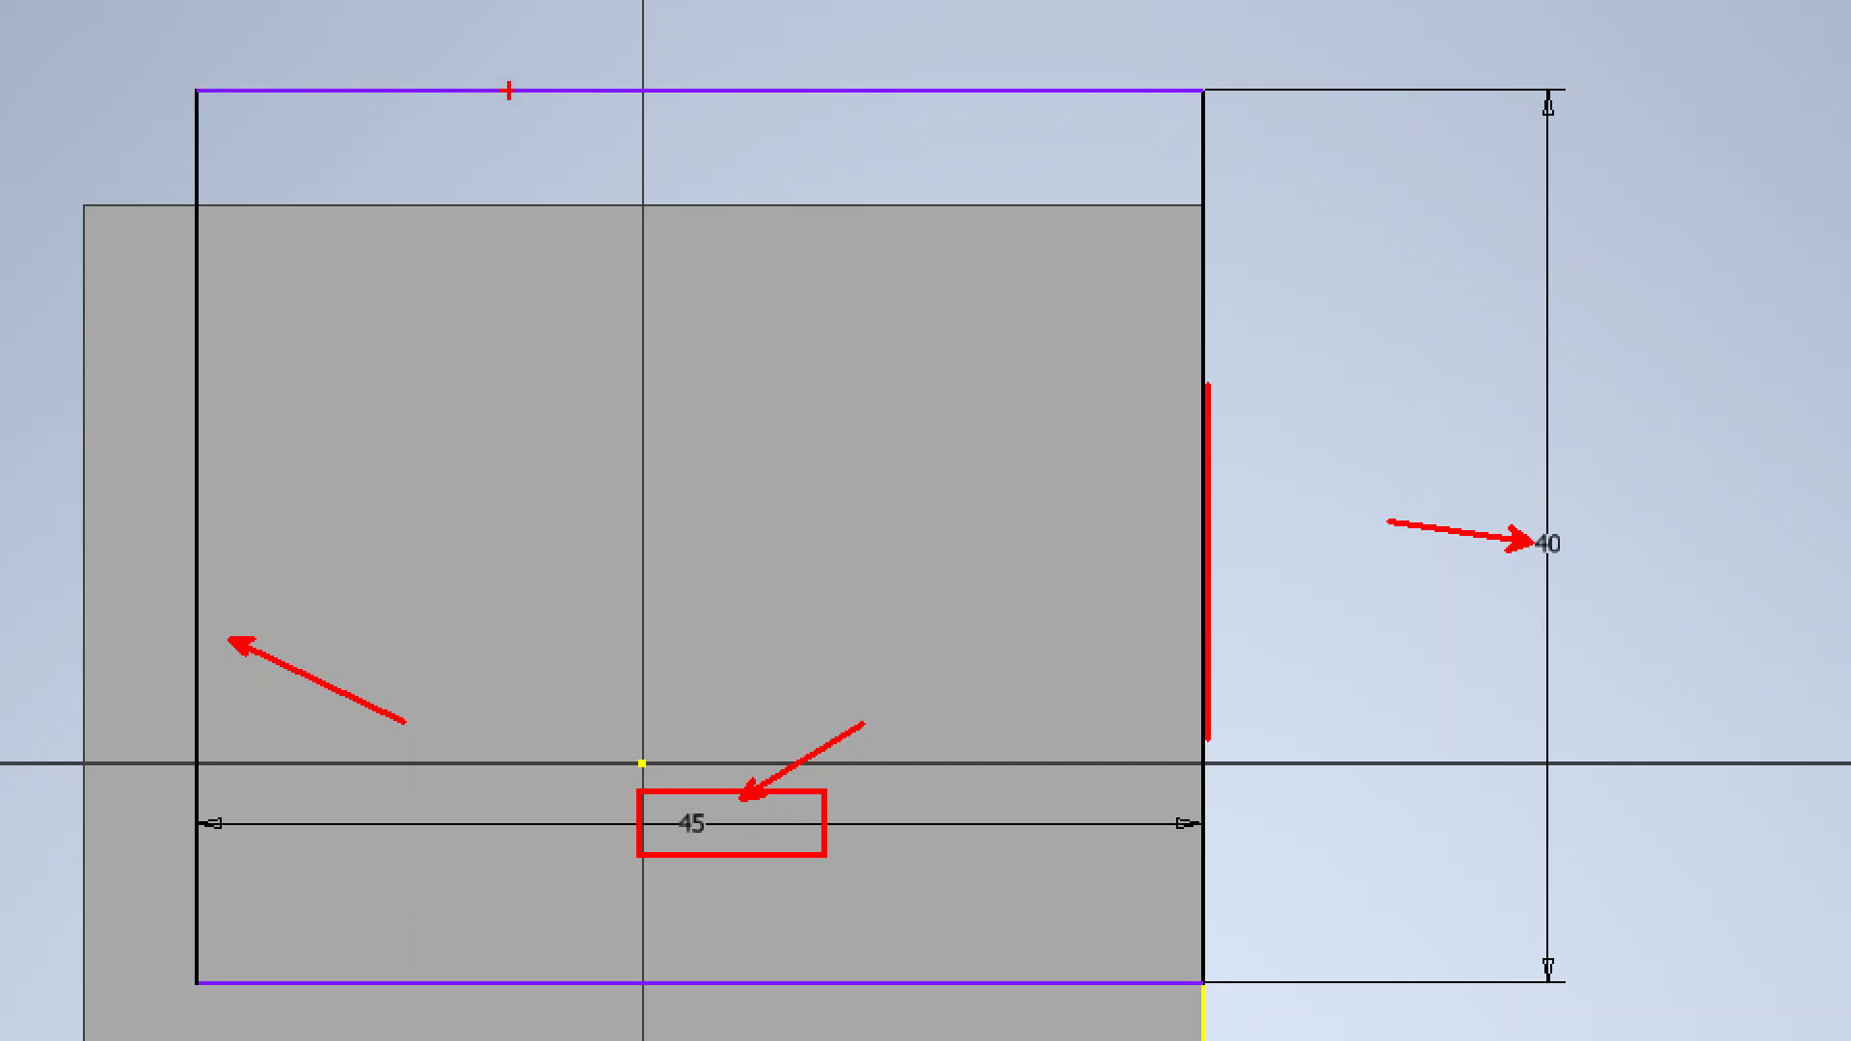
{"action": "left_click_drag", "start_coordinate": [706, 118], "coordinate": [873, 252], "text": "ctrl+shift"}
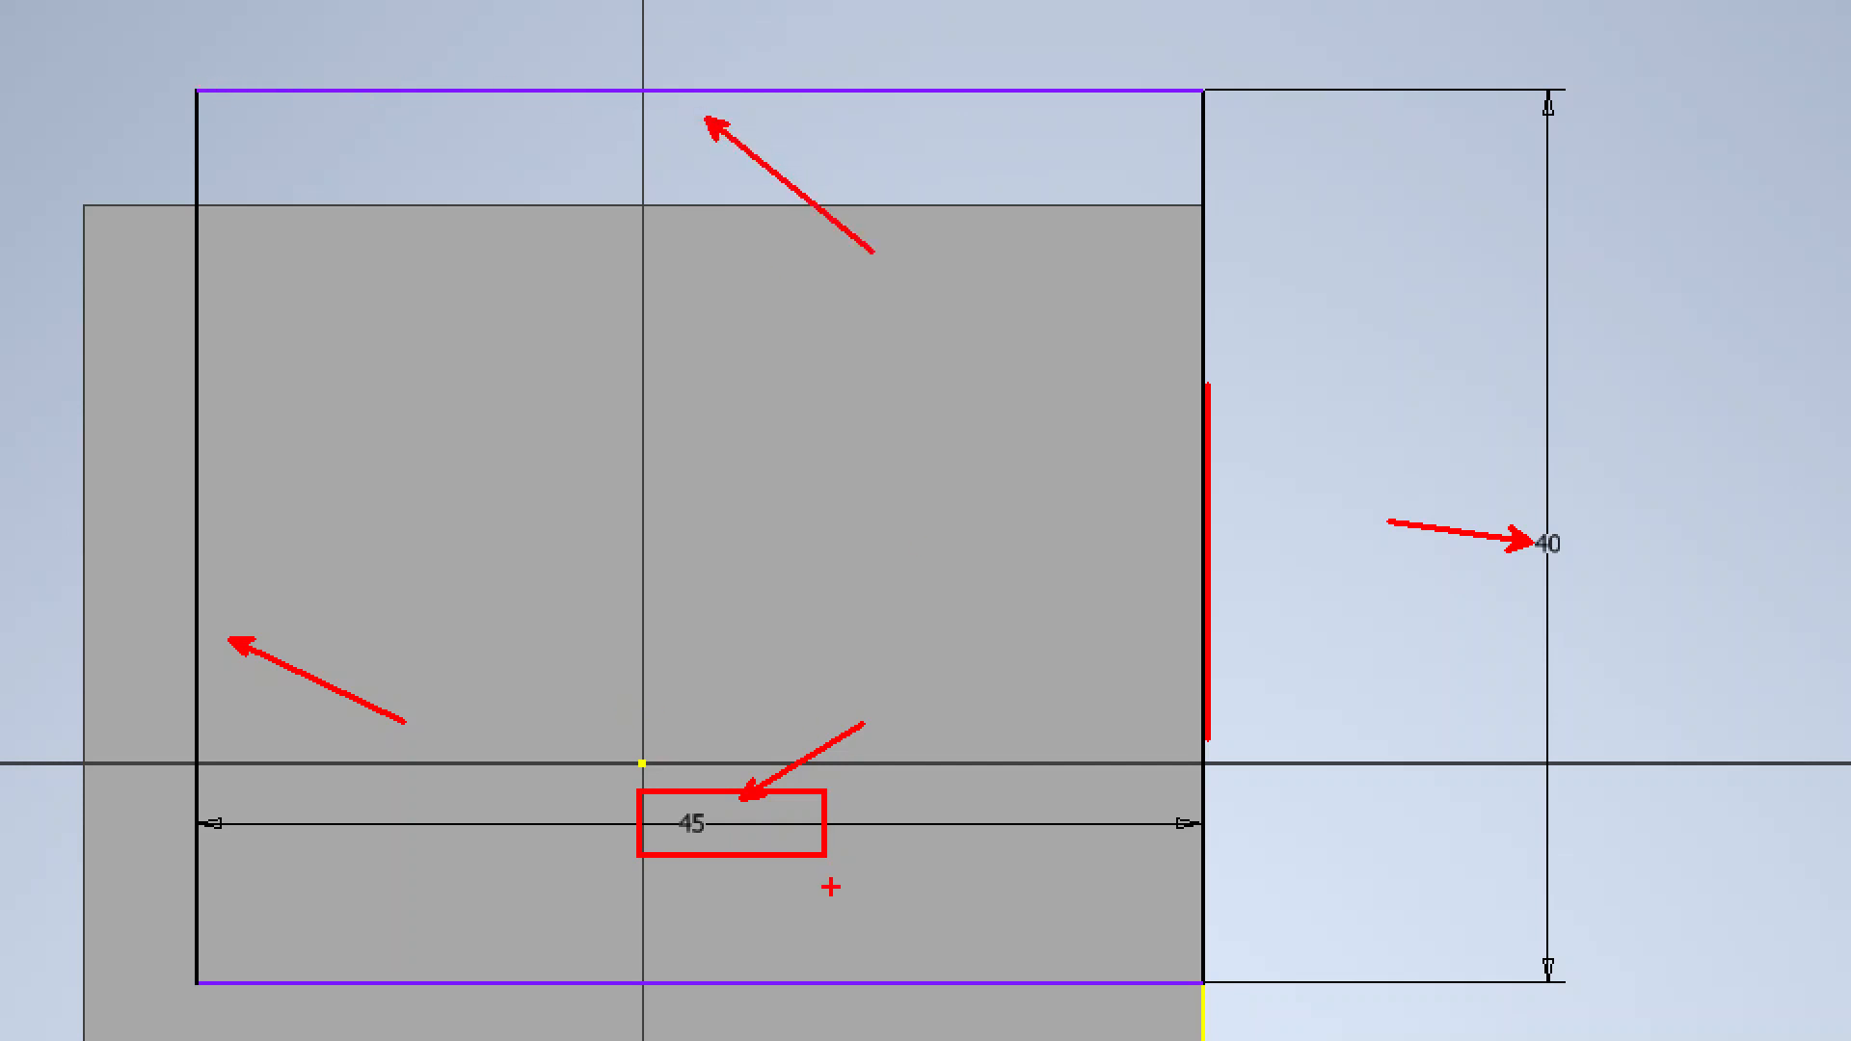
{"action": "left_click_drag", "start_coordinate": [717, 929], "coordinate": [889, 846], "text": "ctrl+shift"}
{"action": "left_click_drag", "start_coordinate": [1495, 474], "coordinate": [1617, 628], "text": "ctrl"}
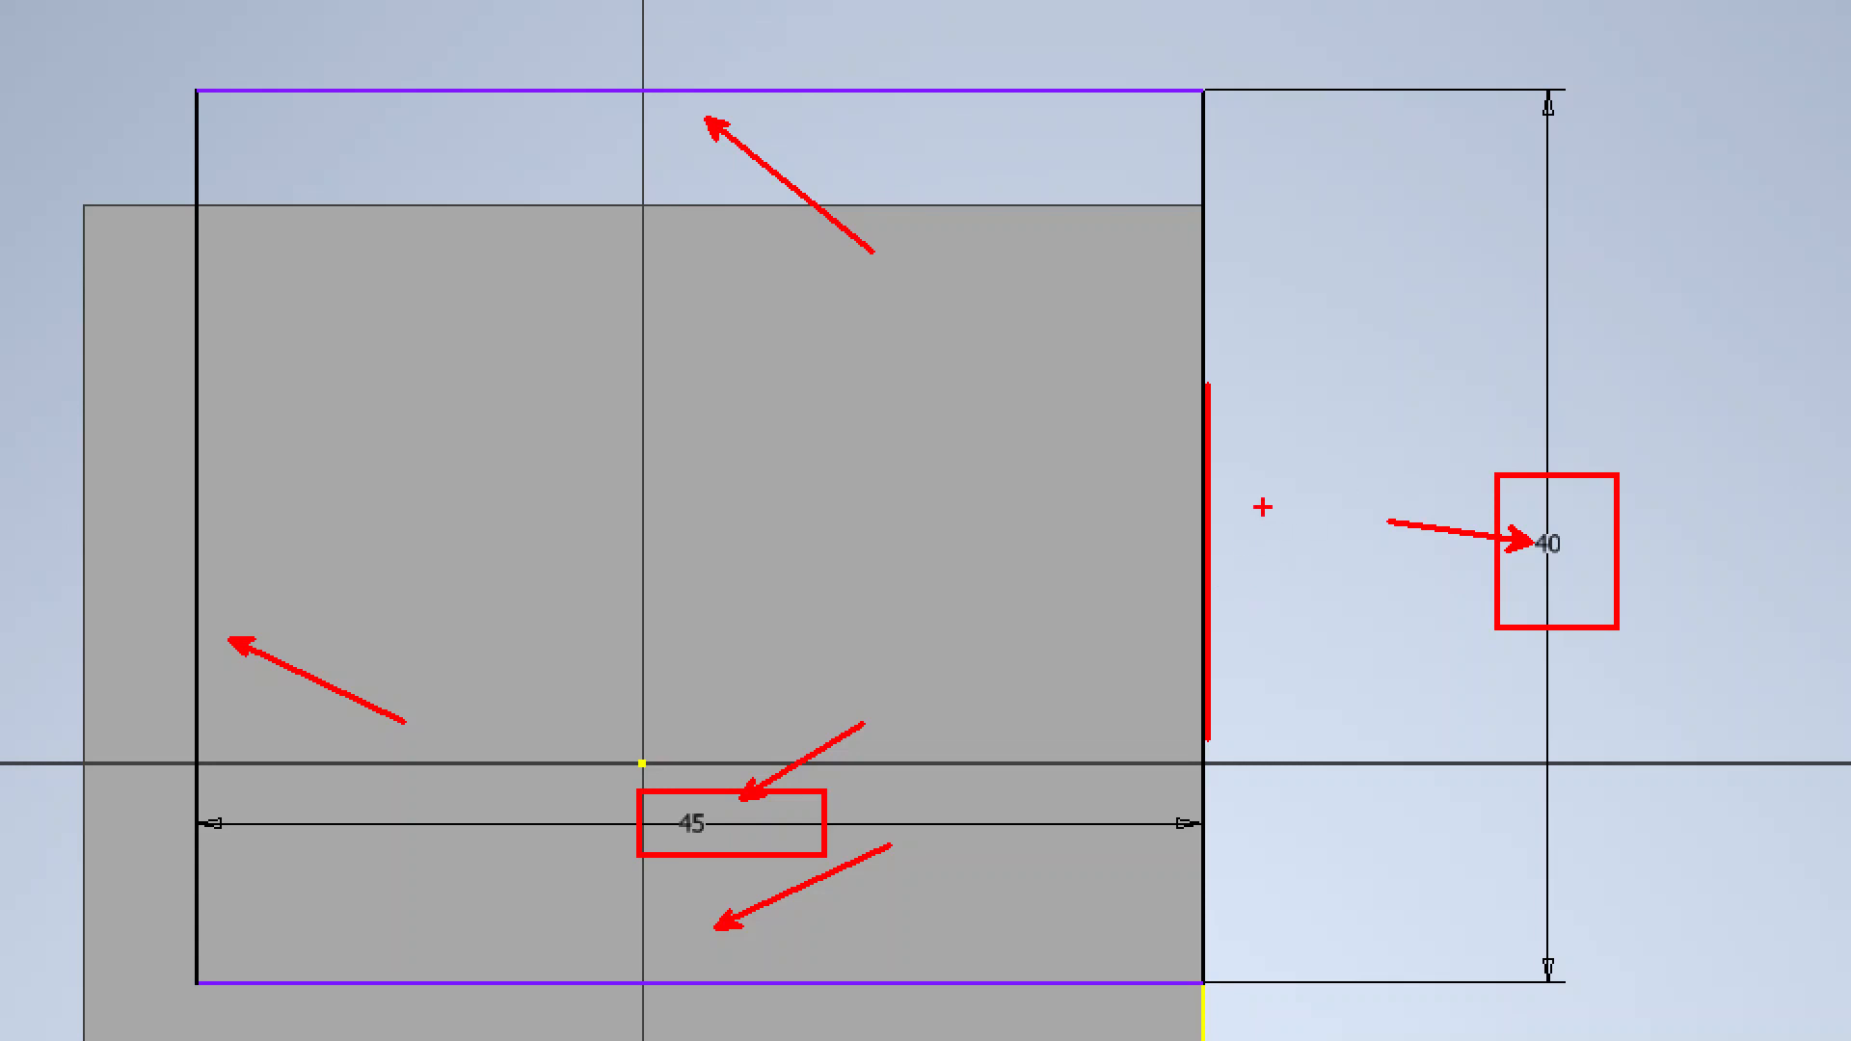
{"action": "key", "text": "Escape"}
{"action": "mouse_move", "coordinate": [1477, 434]}
{"action": "middle_mouse_down"}
{"action": "mouse_move", "coordinate": [1431, 490]}
{"action": "mouse_move", "coordinate": [1475, 587]}
{"action": "mouse_move", "coordinate": [1313, 508]}
{"action": "middle_mouse_up"}
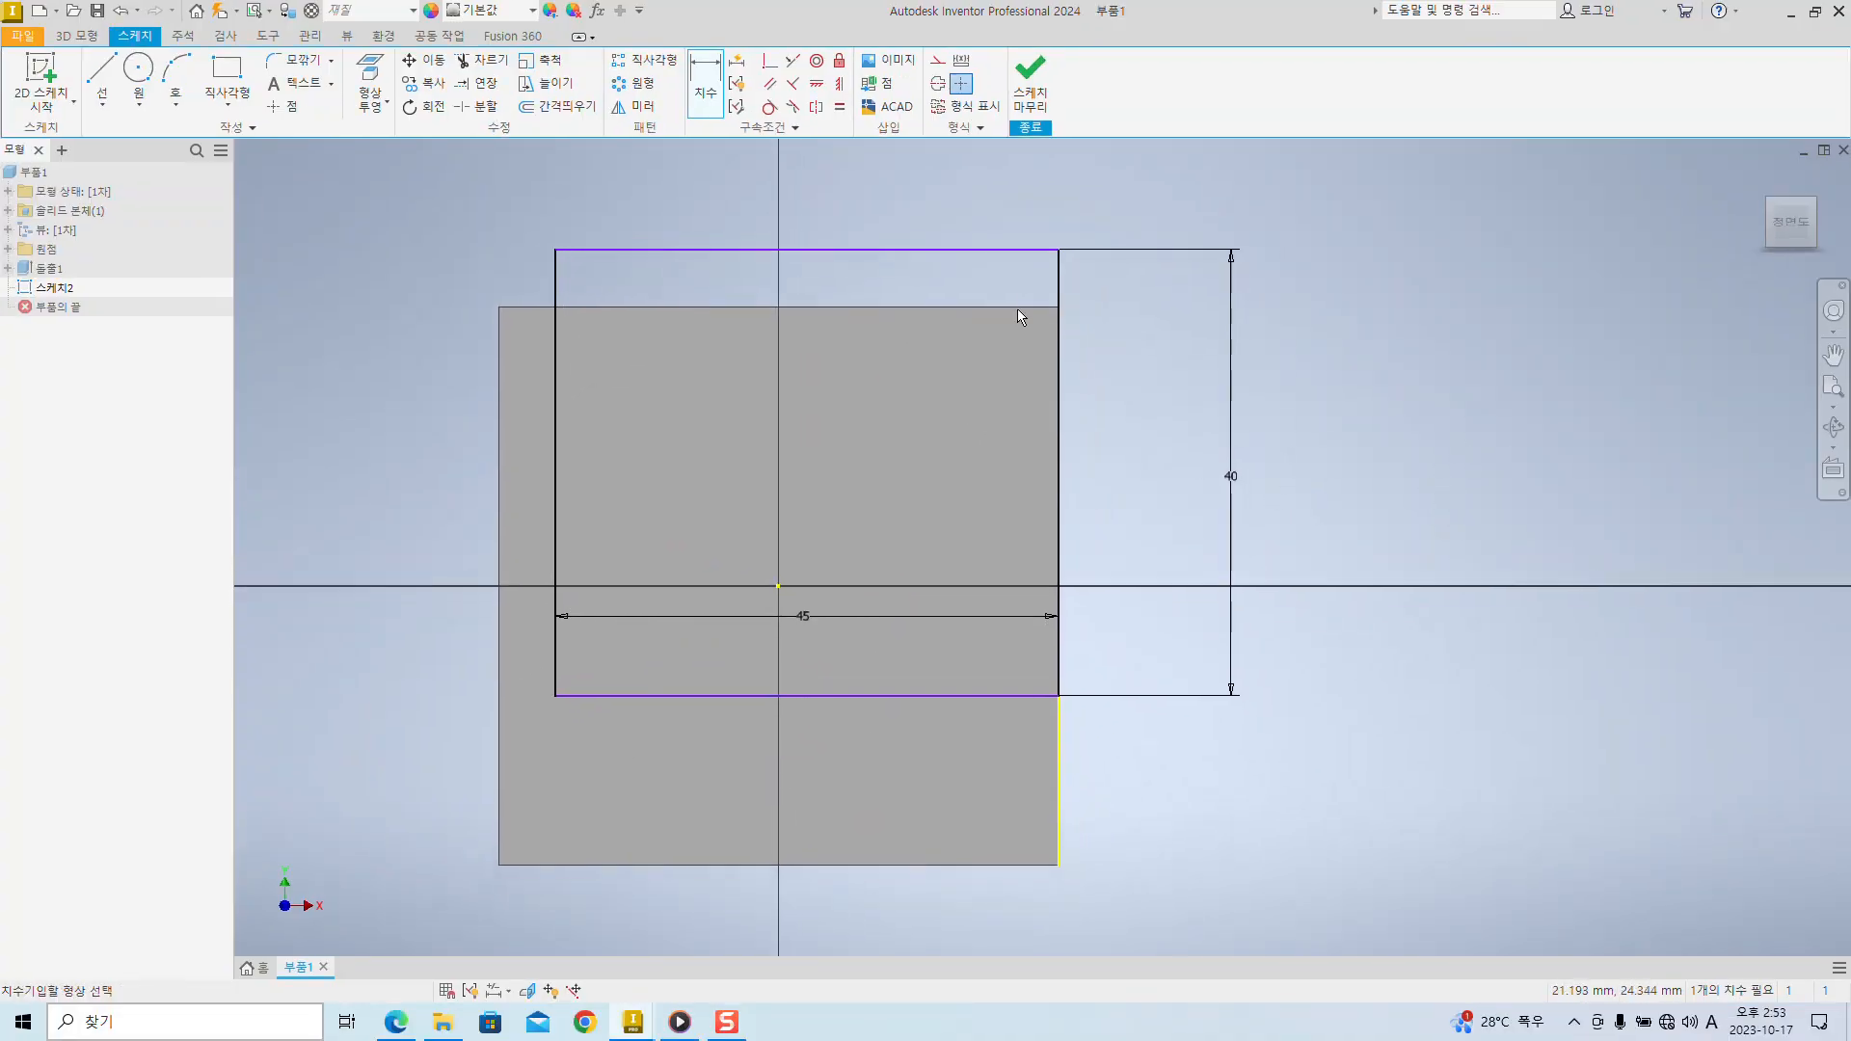
- Switch to the PDF drawing and examine the raised step's height and its symmetry about the horizontal centreline
{"action": "key", "text": "alt"}
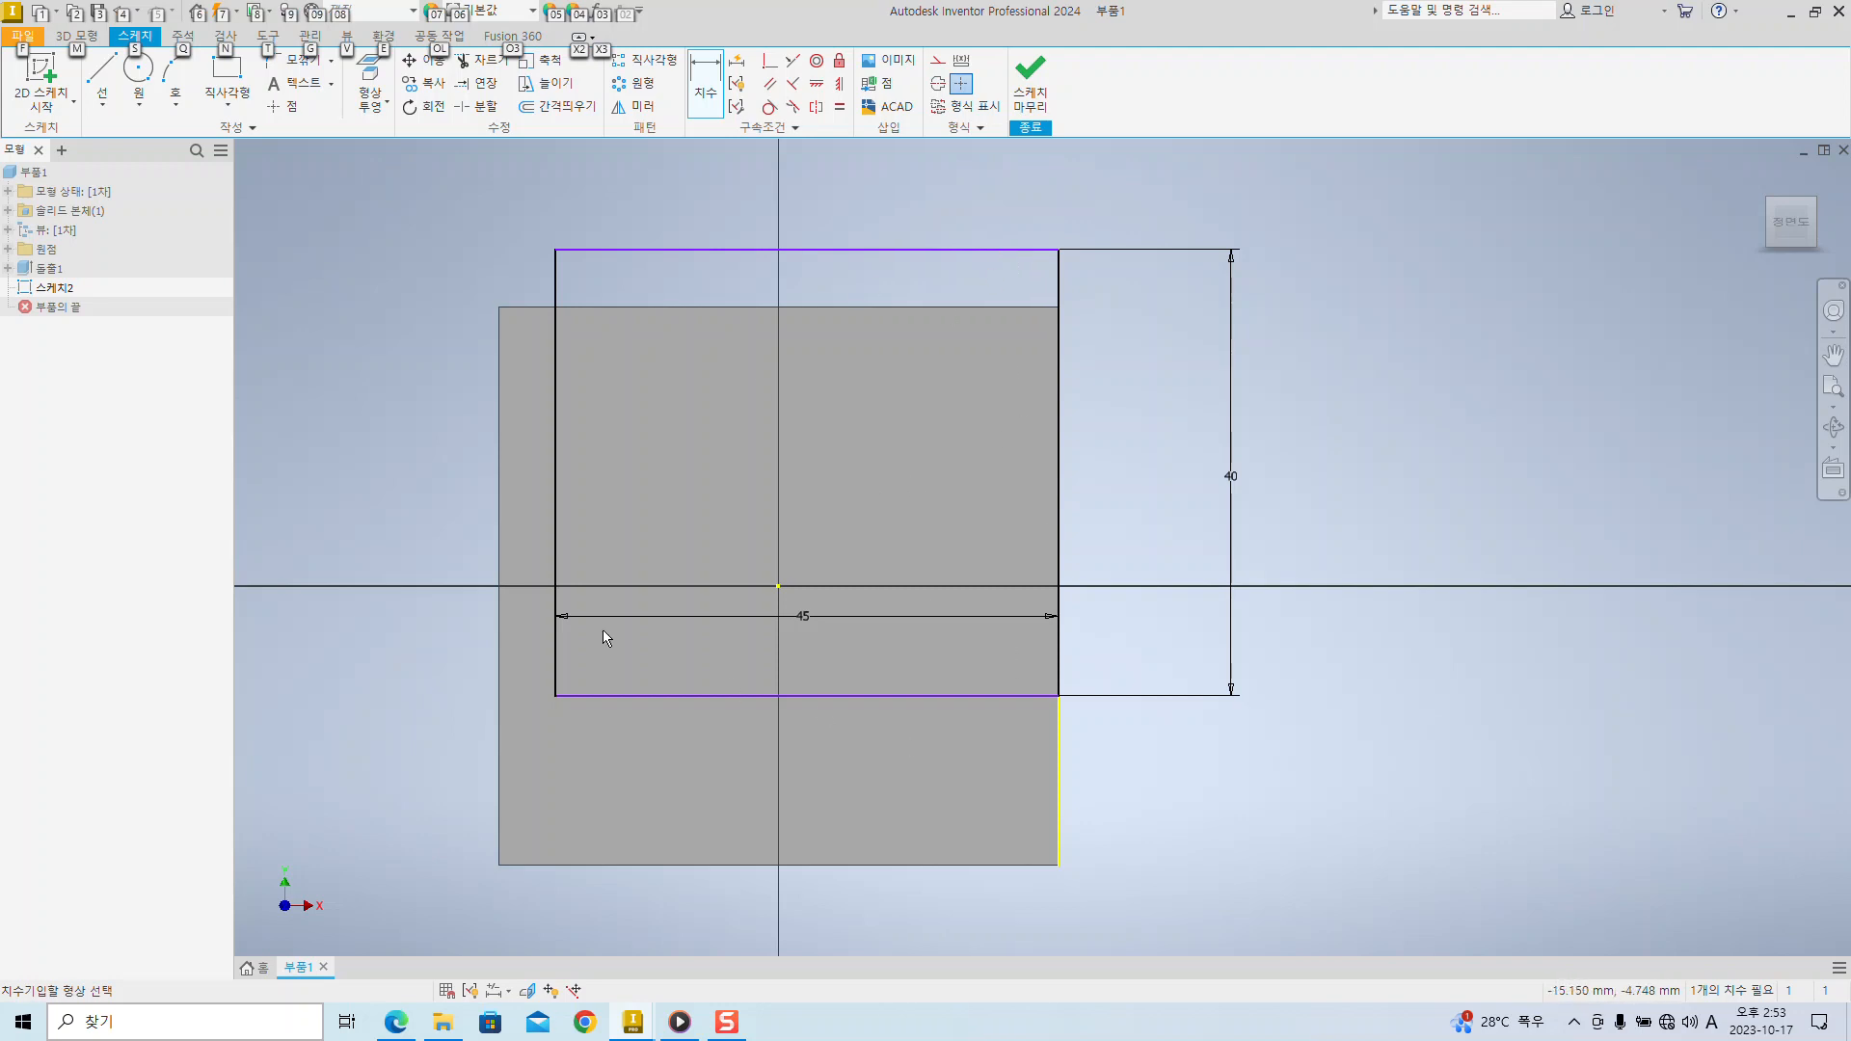
{"action": "key", "text": "alt+Tab"}
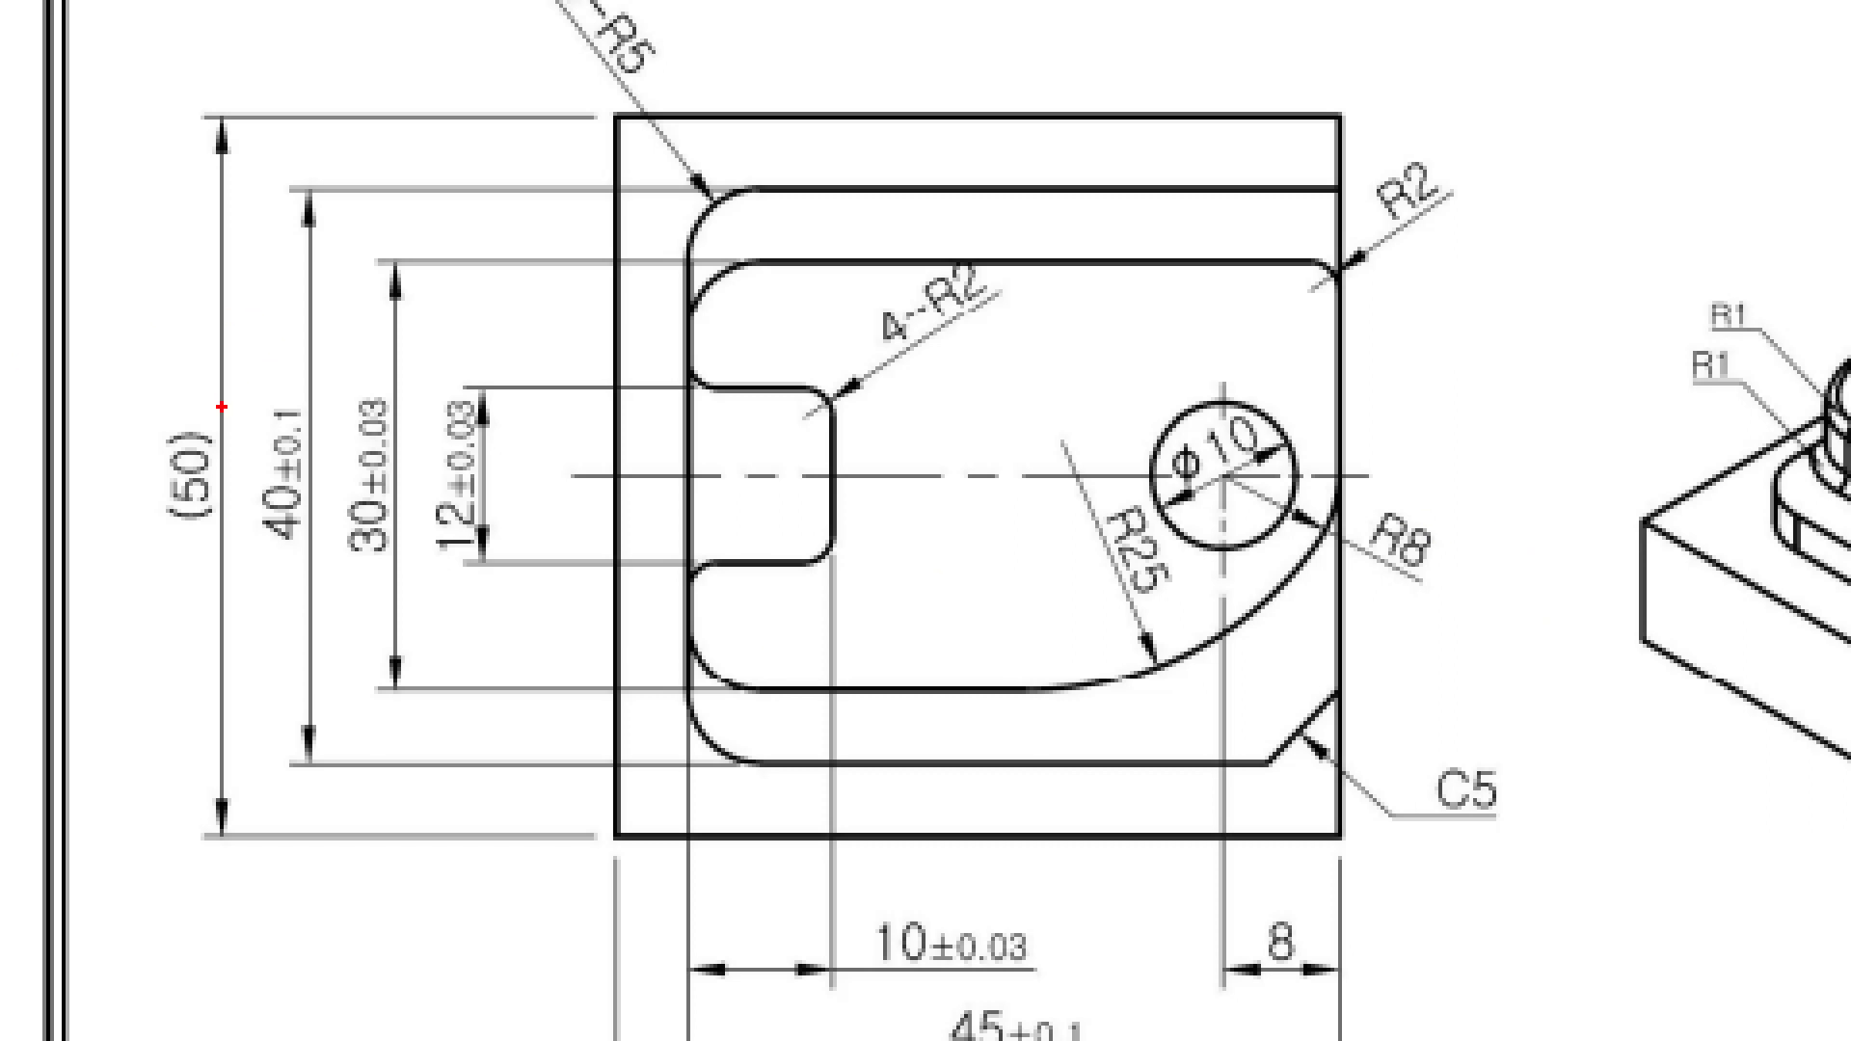
{"action": "mouse_move", "coordinate": [237, 368]}
{"action": "left_mouse_down"}
{"action": "mouse_move", "coordinate": [292, 582]}
{"action": "mouse_move", "coordinate": [333, 625]}
{"action": "left_mouse_up"}
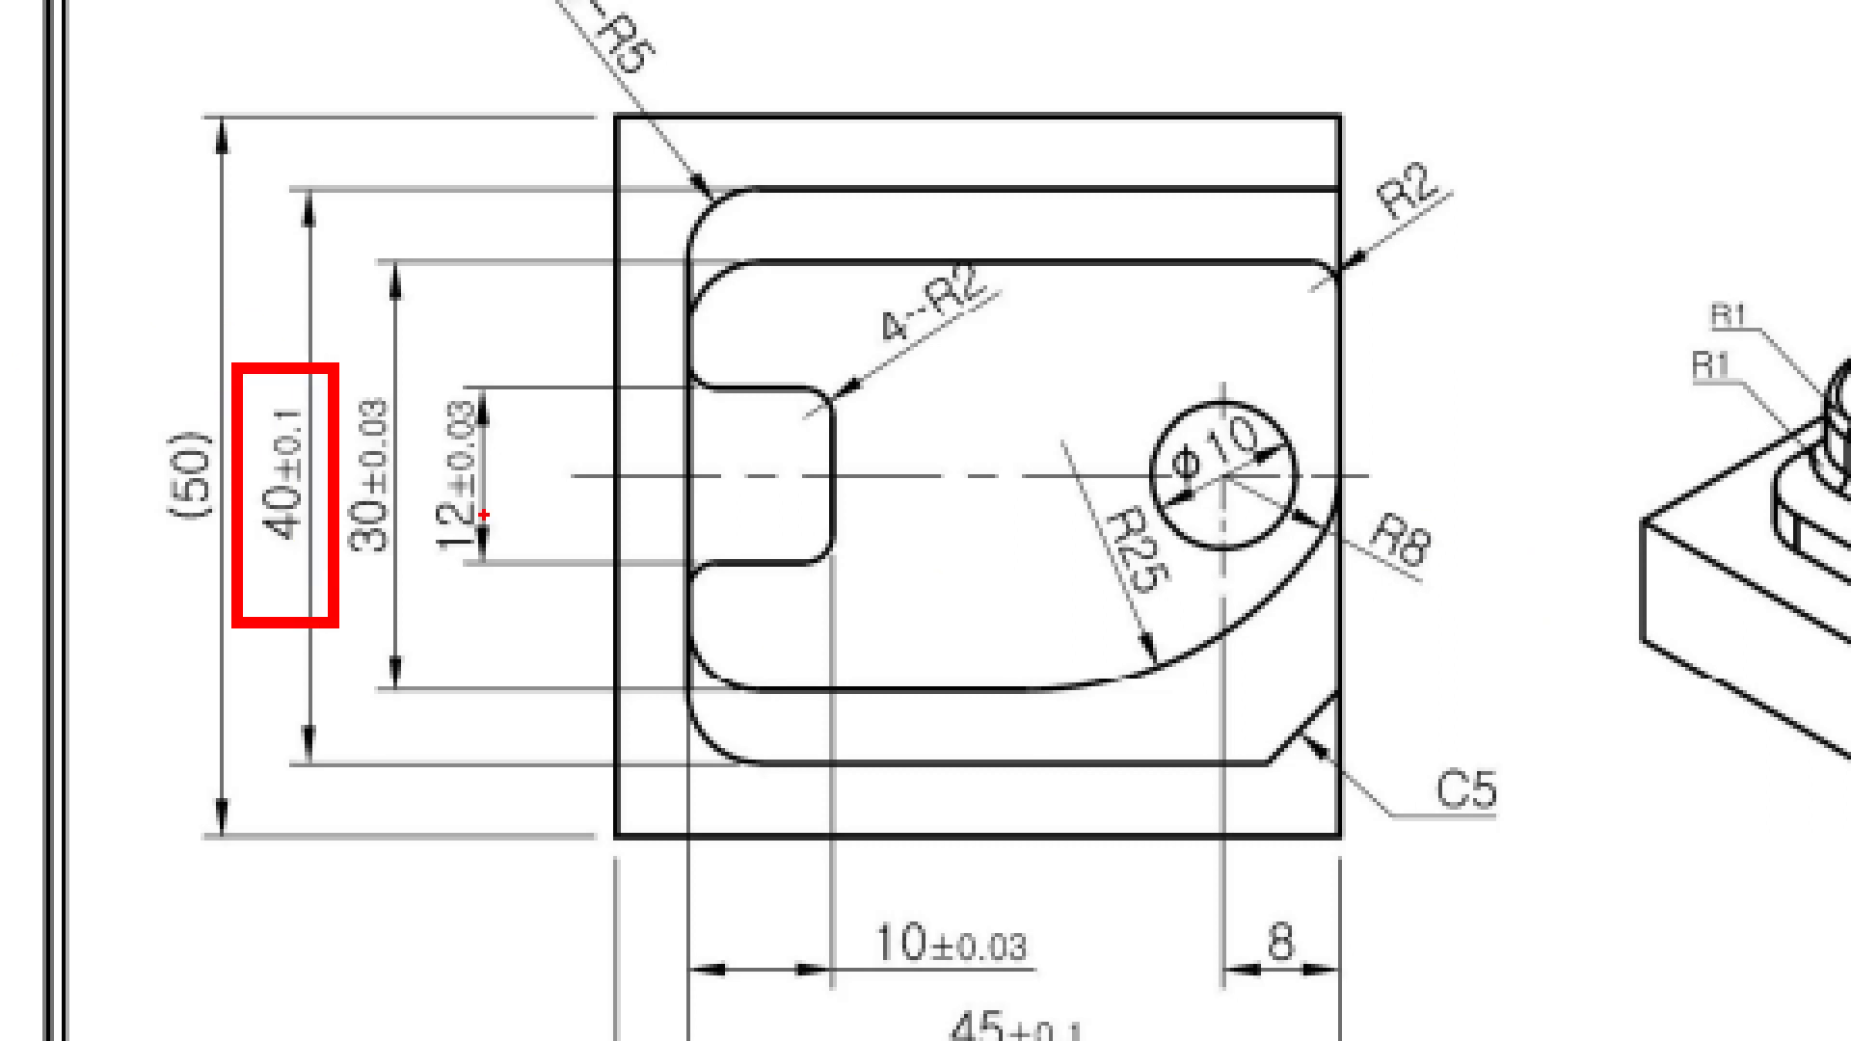
{"action": "mouse_move", "coordinate": [519, 465]}
{"action": "left_mouse_down"}
{"action": "mouse_move", "coordinate": [942, 525]}
{"action": "mouse_move", "coordinate": [1495, 480]}
{"action": "left_mouse_up"}
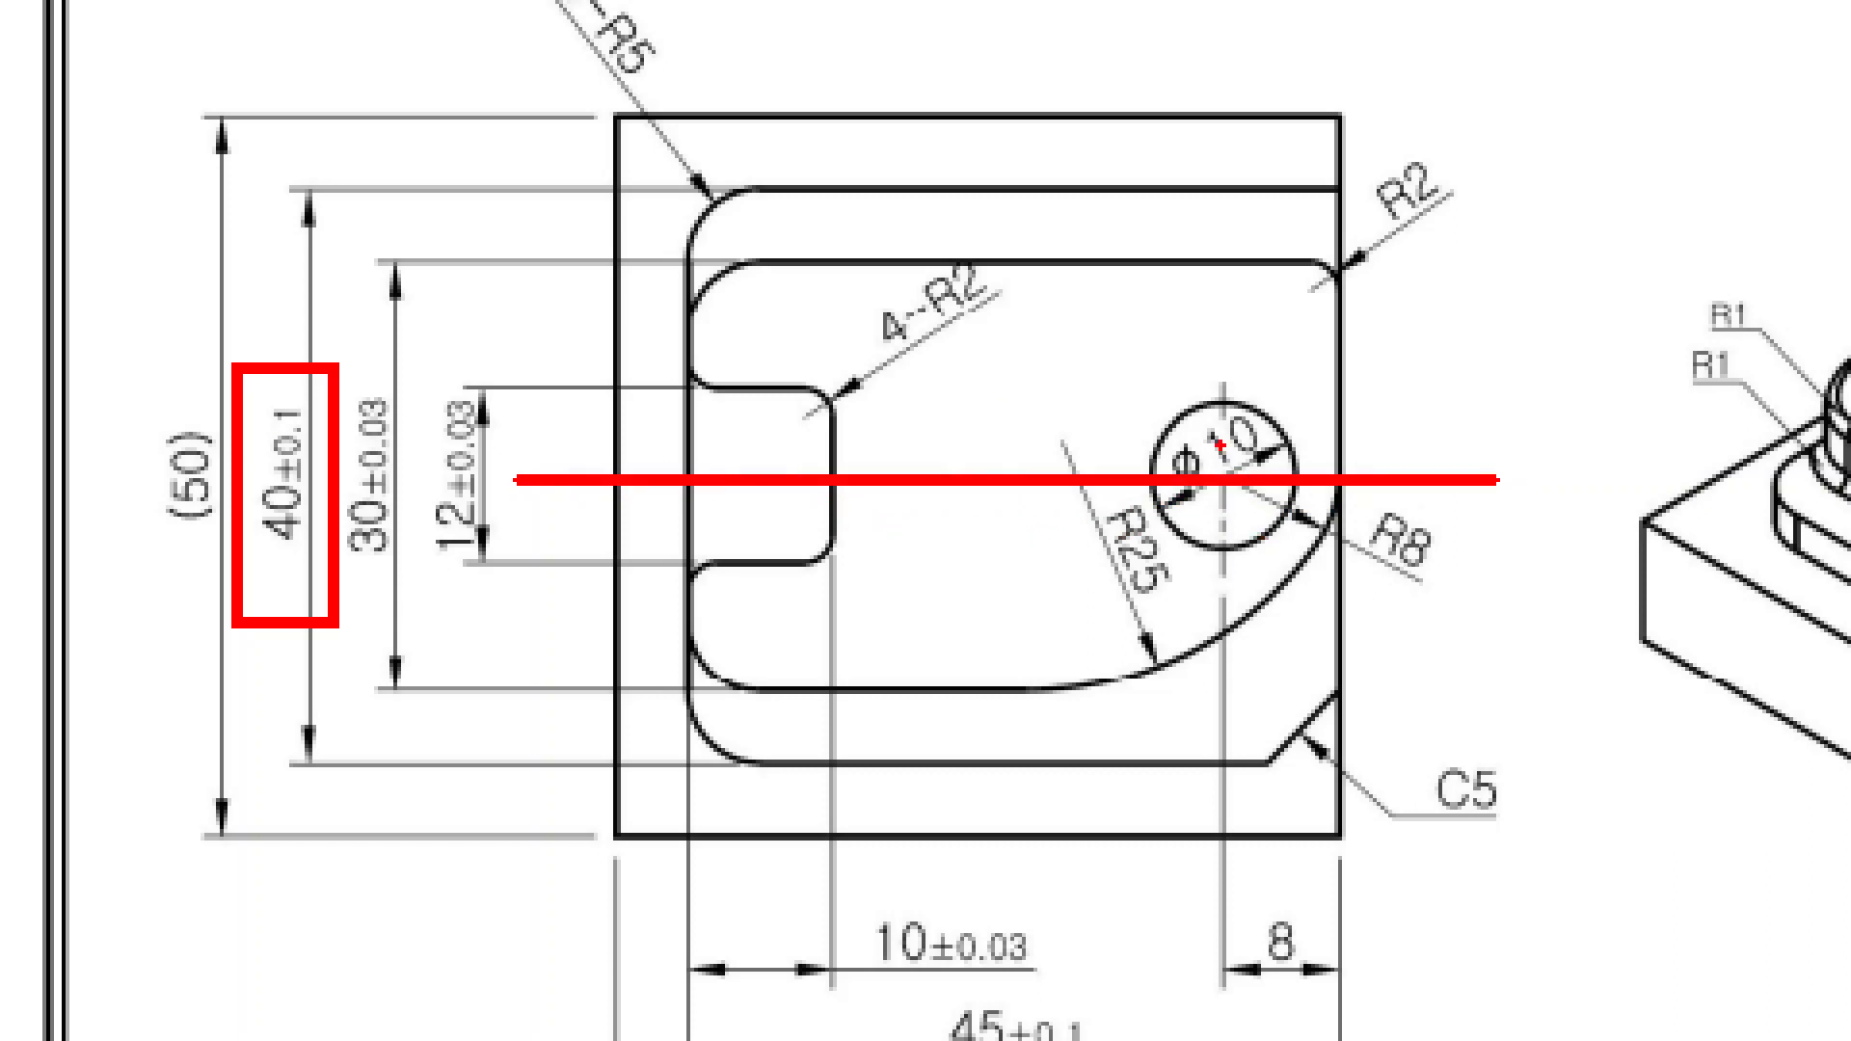
{"action": "left_click_drag", "start_coordinate": [930, 452], "coordinate": [1085, 333]}
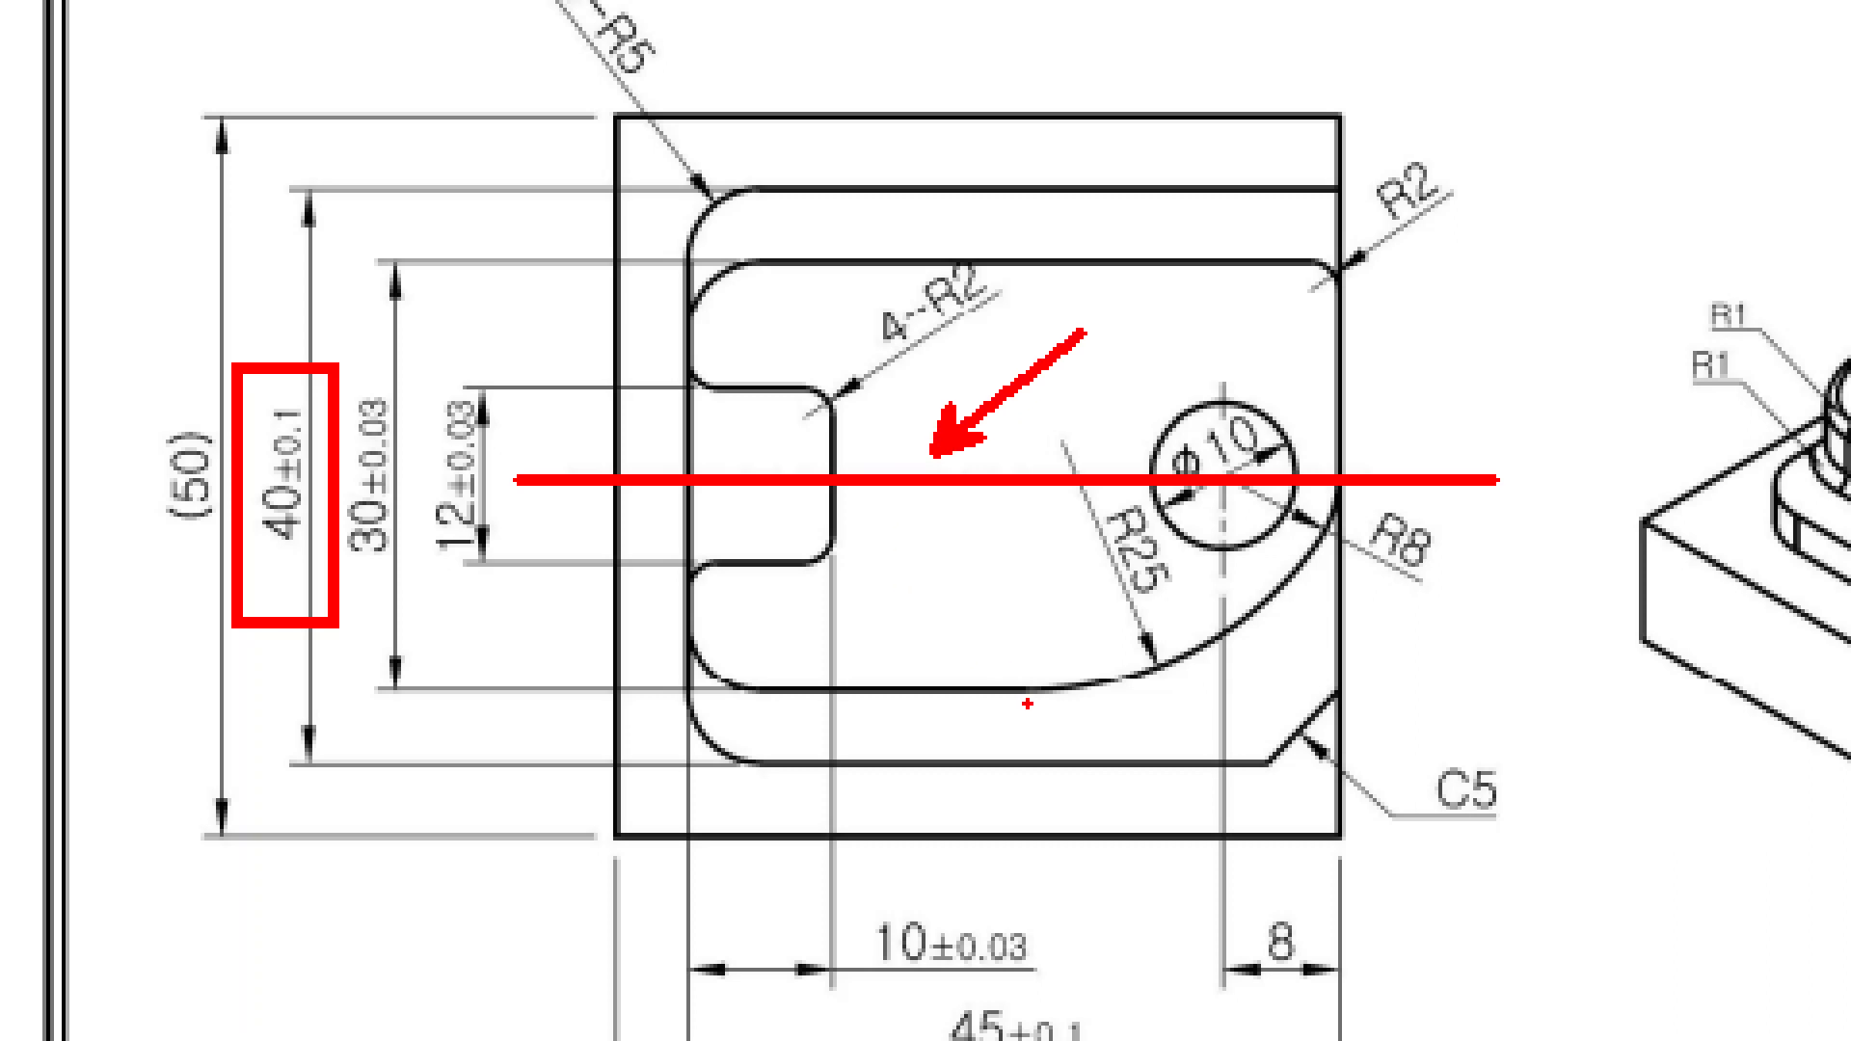
{"action": "left_click_drag", "start_coordinate": [1054, 758], "coordinate": [1123, 815]}
{"action": "mouse_move", "coordinate": [923, 607]}
{"action": "left_mouse_down"}
{"action": "mouse_move", "coordinate": [1010, 584]}
{"action": "mouse_move", "coordinate": [1091, 664]}
{"action": "mouse_move", "coordinate": [1162, 590]}
{"action": "mouse_move", "coordinate": [1142, 625]}
{"action": "left_mouse_up"}
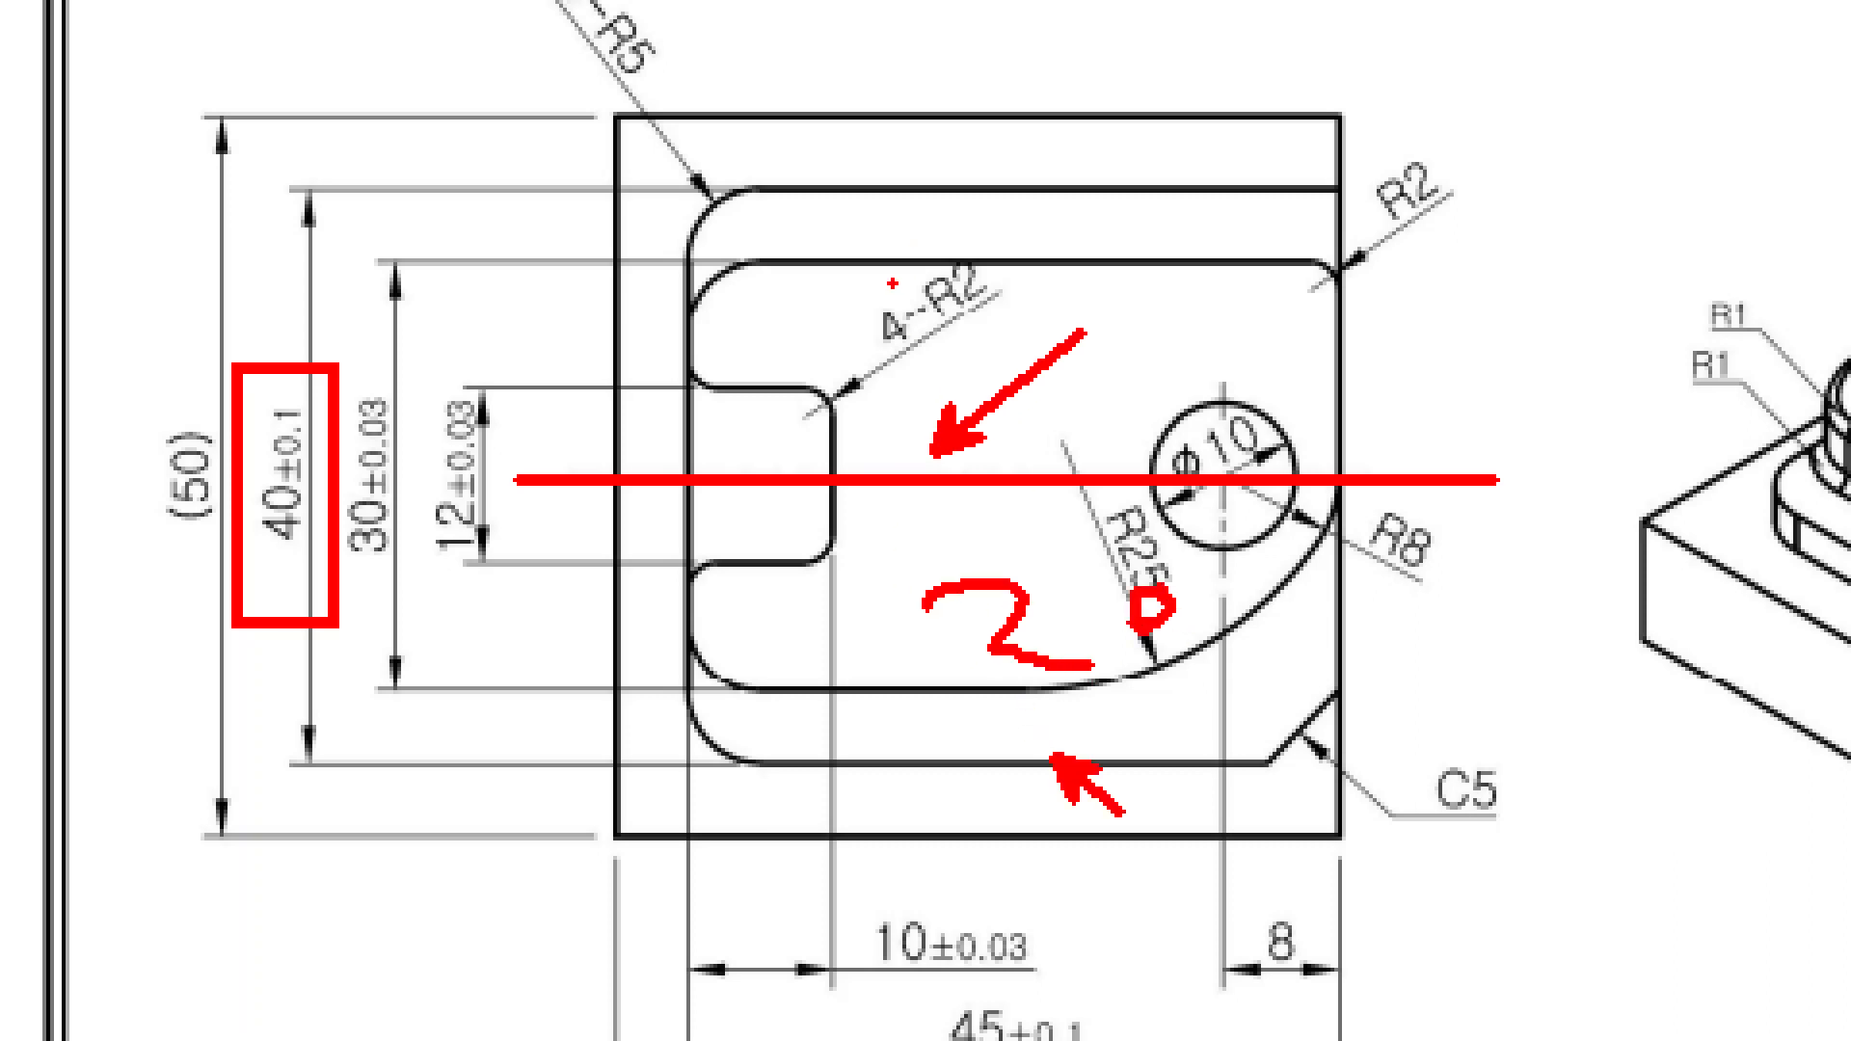
{"action": "left_click_drag", "start_coordinate": [1001, 194], "coordinate": [1160, 259], "text": "ctrl+shift"}
{"action": "mouse_move", "coordinate": [947, 281]}
{"action": "left_mouse_down"}
{"action": "mouse_move", "coordinate": [1012, 260]}
{"action": "mouse_move", "coordinate": [1064, 299]}
{"action": "mouse_move", "coordinate": [1104, 285]}
{"action": "mouse_move", "coordinate": [1093, 252]}
{"action": "left_mouse_up"}
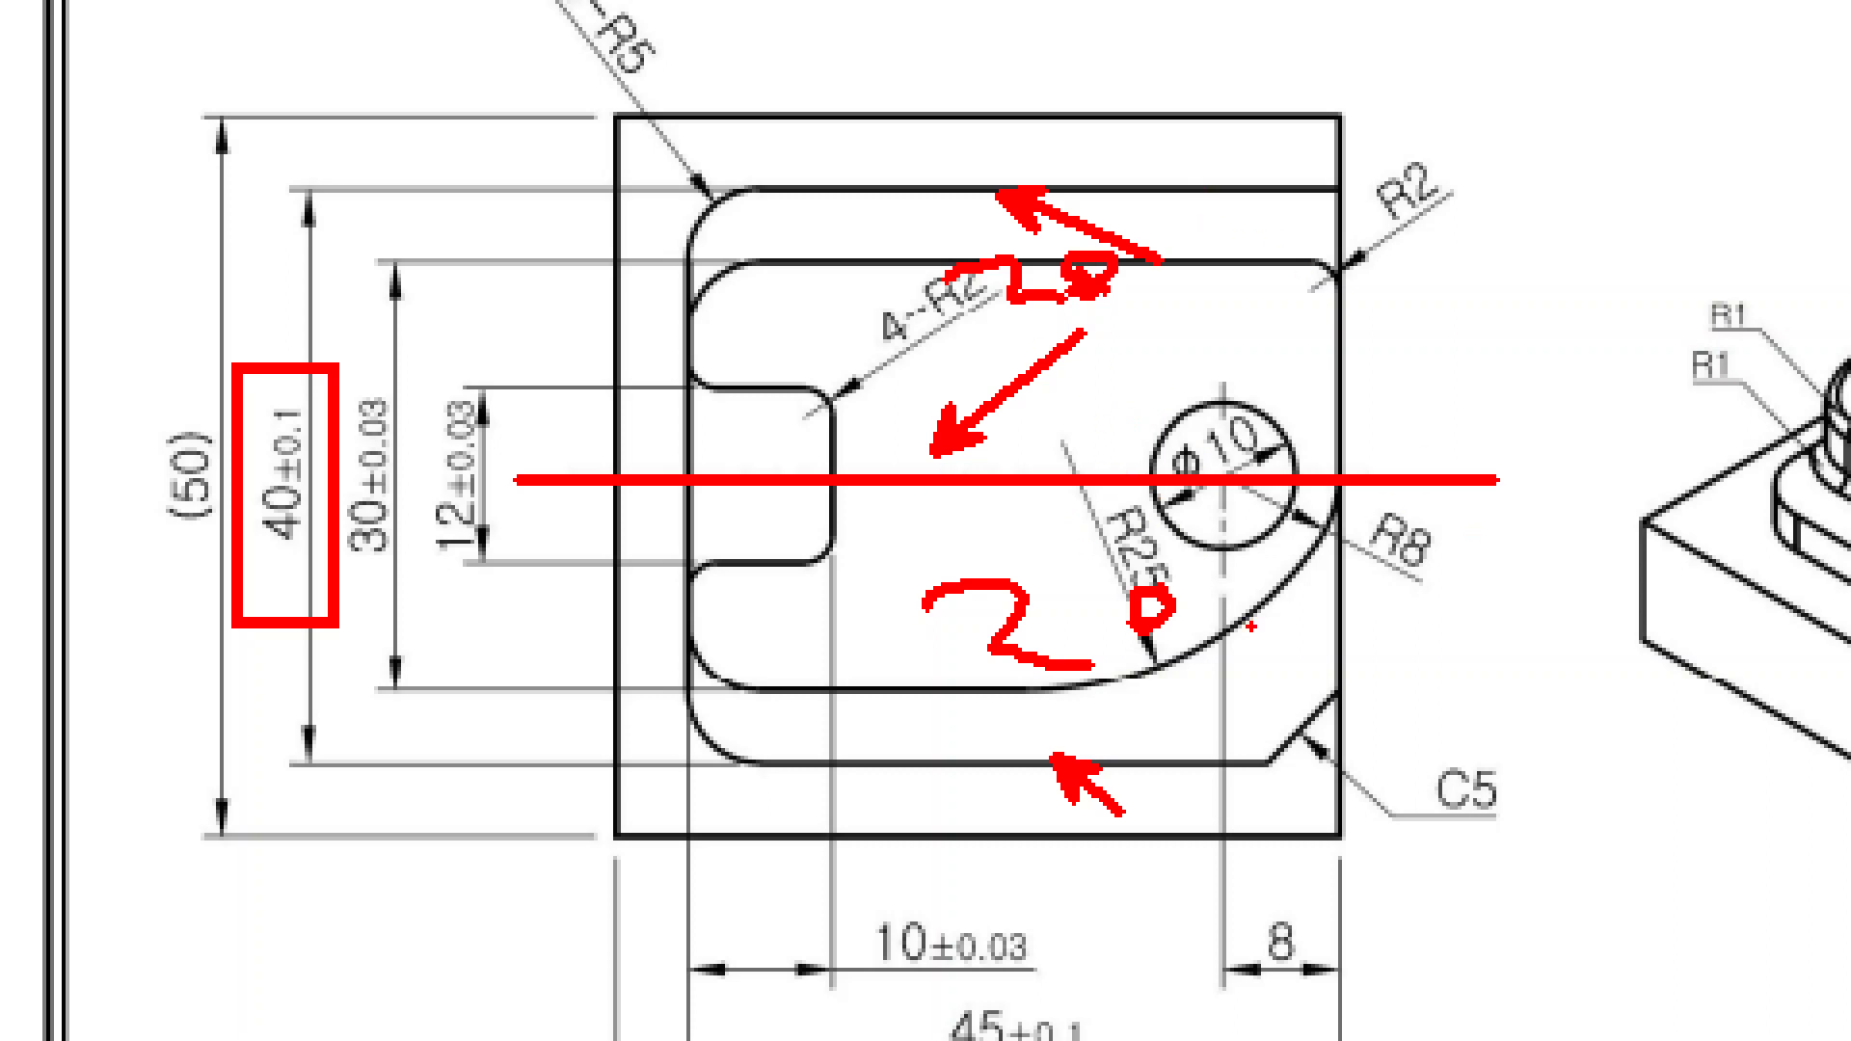
- Work out the gaps between the raised step's edges and the block's edges from the drawing, and return to Inventor
{"action": "left_click_drag", "start_coordinate": [762, 753], "coordinate": [931, 753]}
{"action": "left_click_drag", "start_coordinate": [768, 831], "coordinate": [949, 822]}
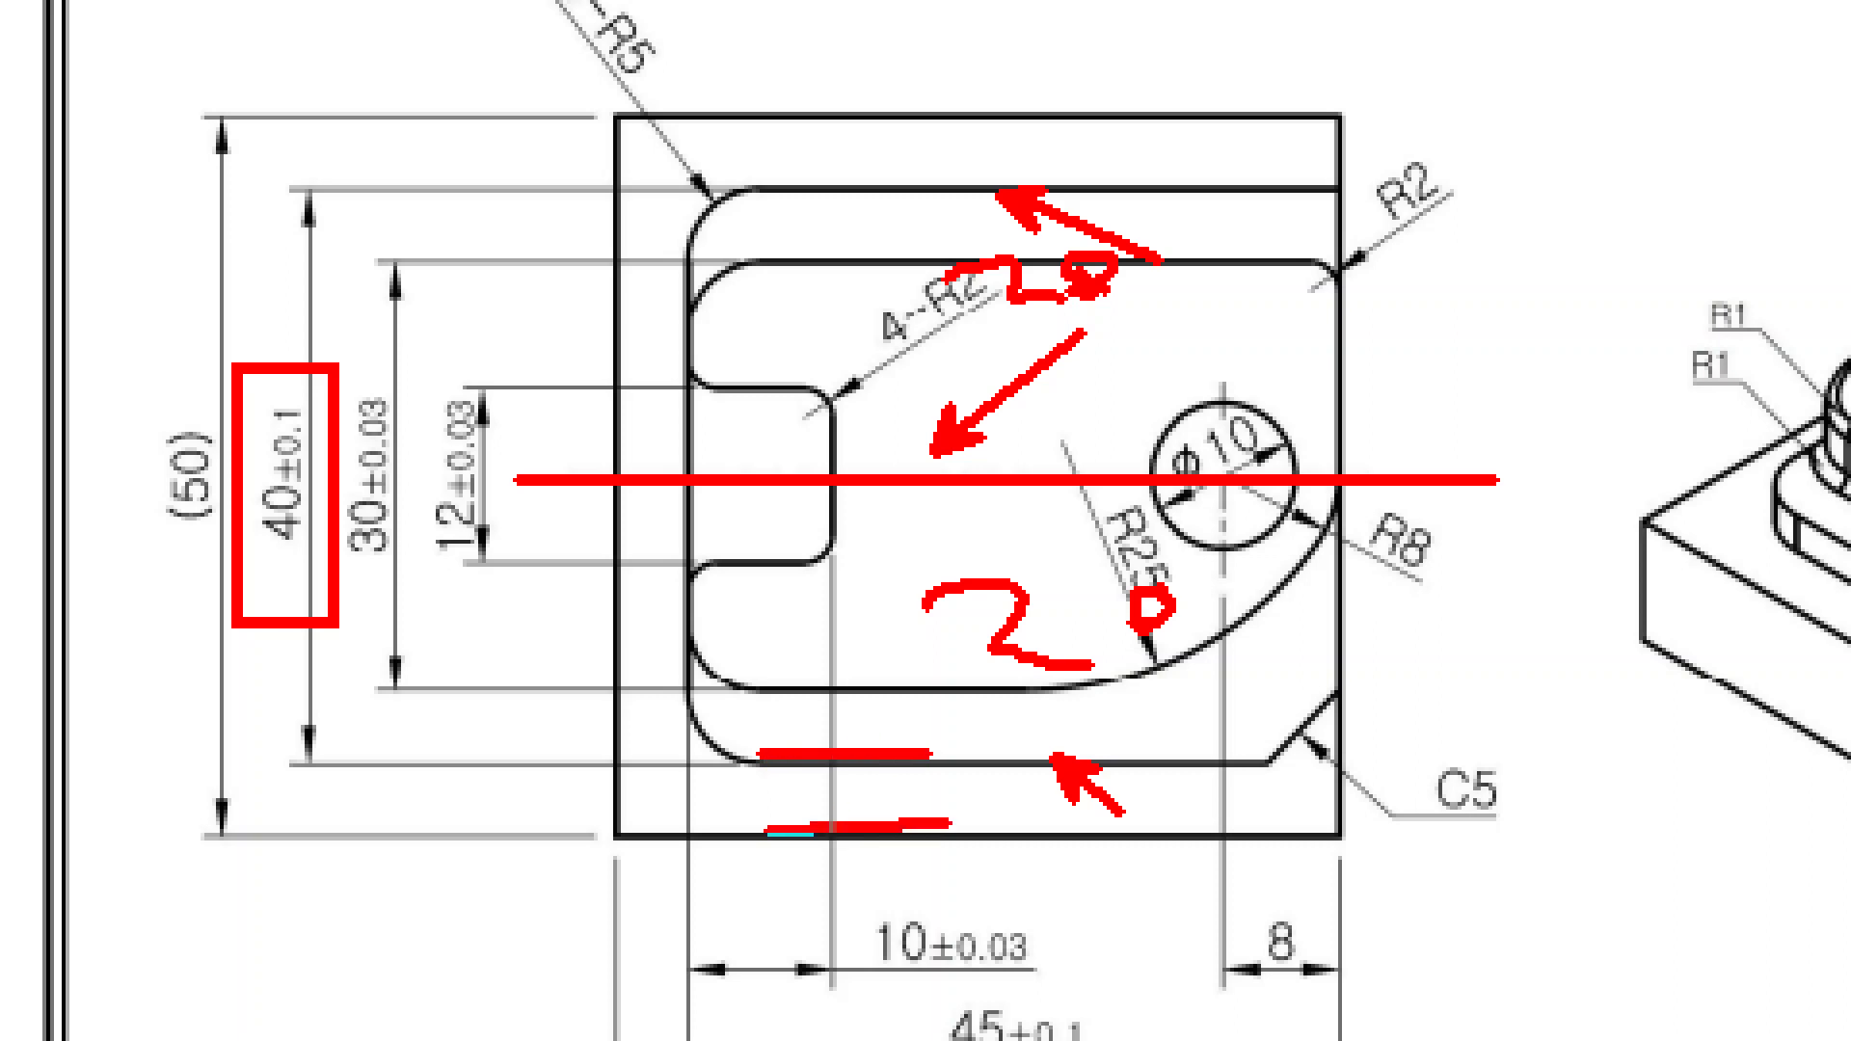
{"action": "left_click_drag", "start_coordinate": [98, 410], "coordinate": [100, 414]}
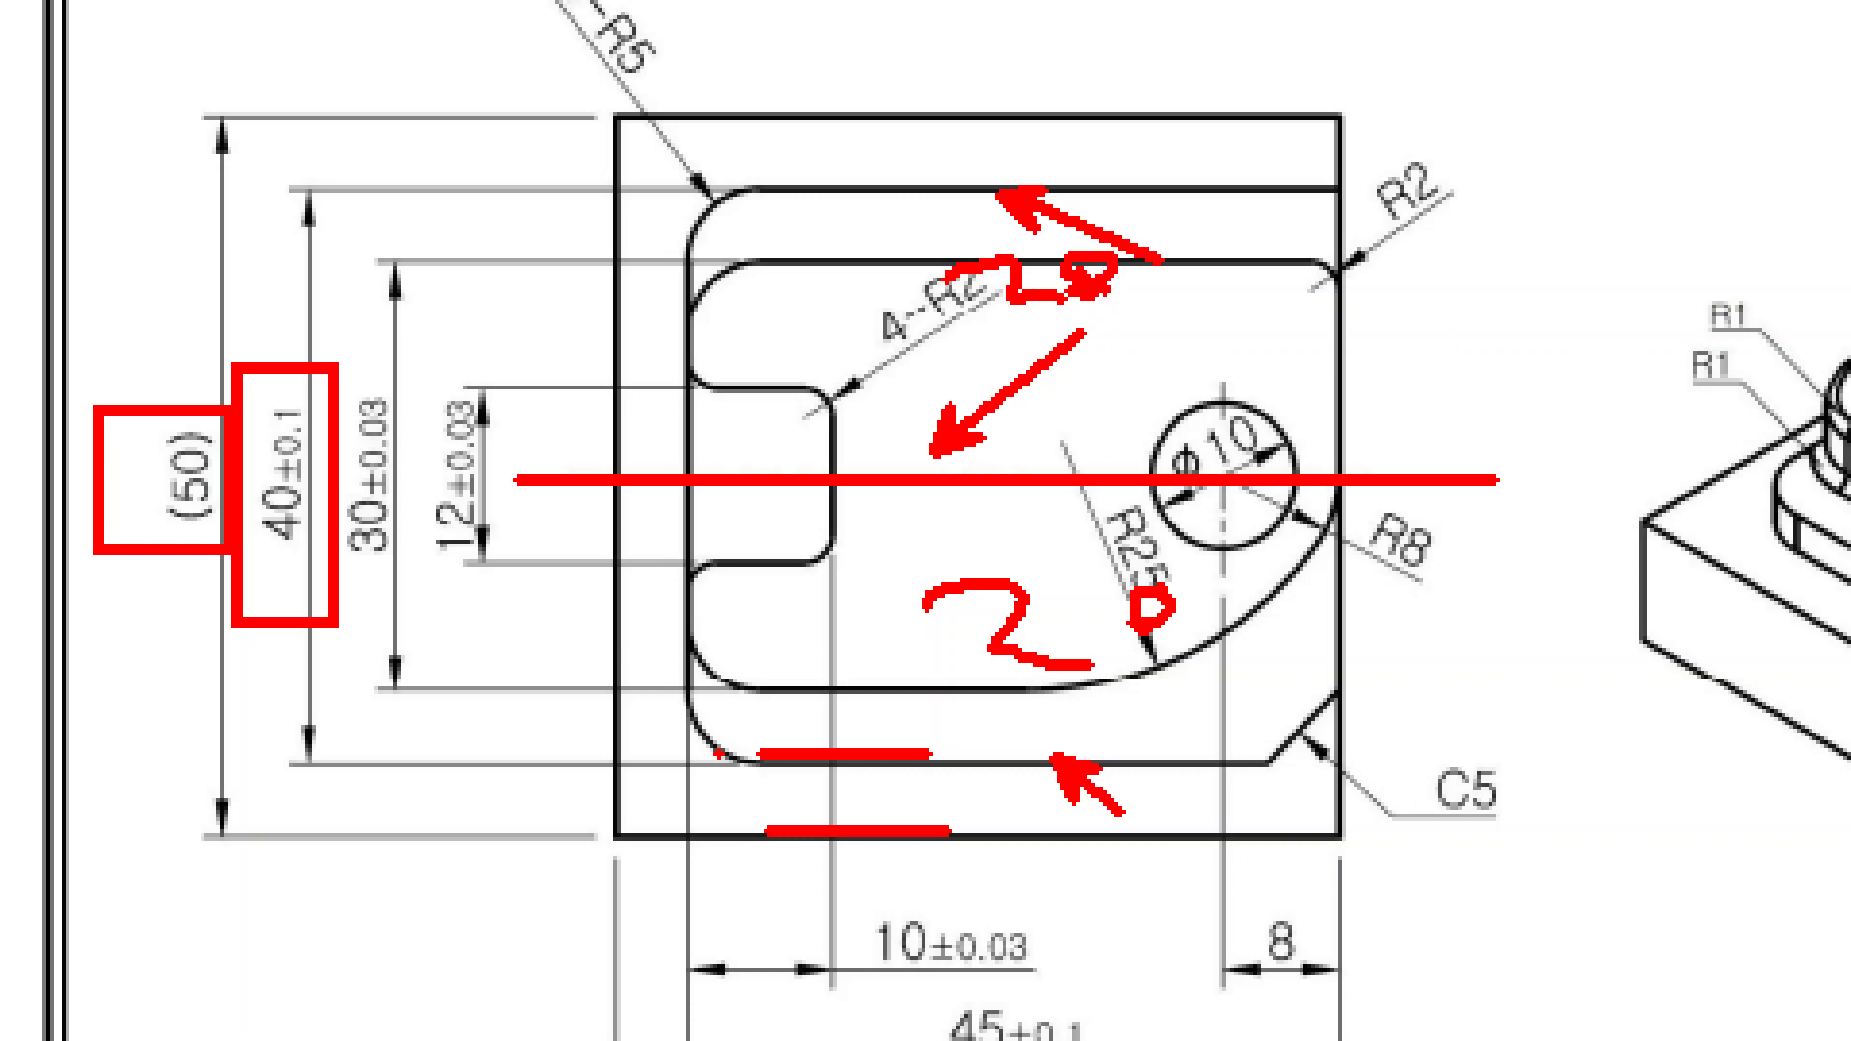
{"action": "mouse_move", "coordinate": [695, 761]}
{"action": "left_mouse_down"}
{"action": "mouse_move", "coordinate": [646, 786]}
{"action": "mouse_move", "coordinate": [632, 838]}
{"action": "left_mouse_up"}
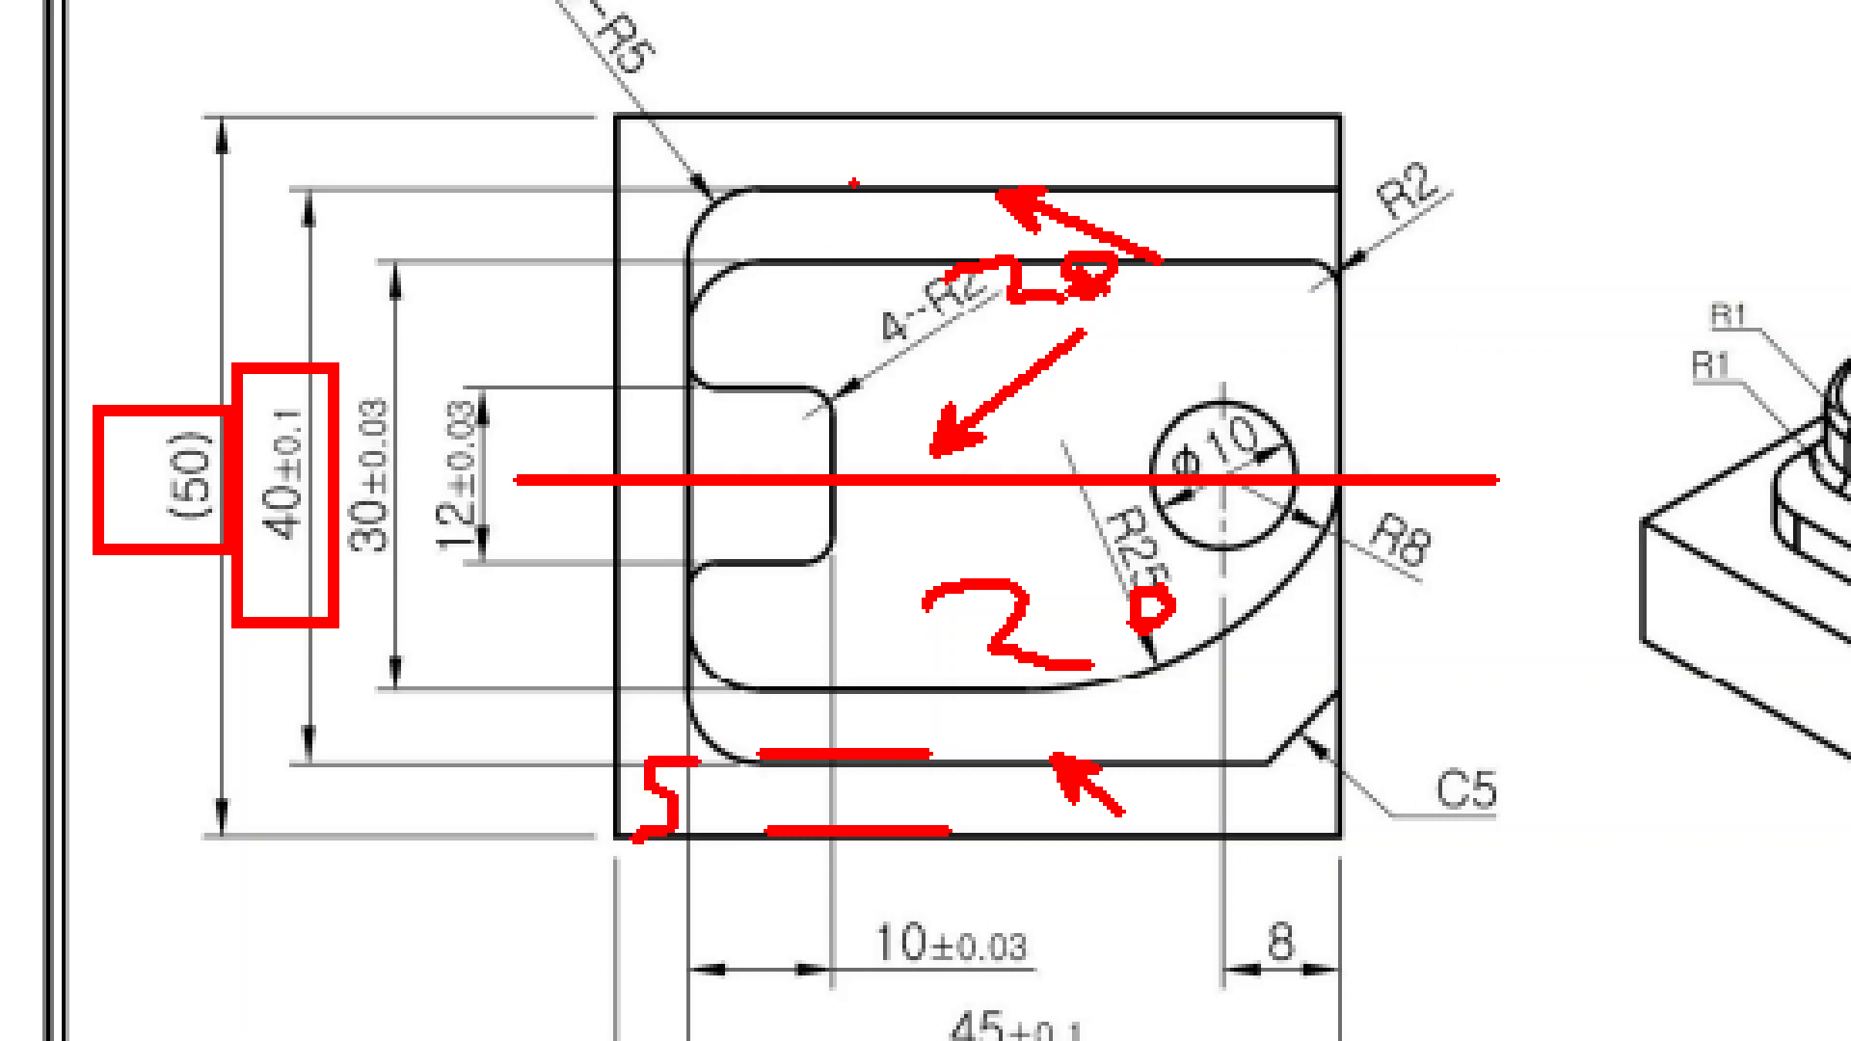
{"action": "mouse_move", "coordinate": [815, 121]}
{"action": "left_mouse_down"}
{"action": "mouse_move", "coordinate": [762, 123]}
{"action": "mouse_move", "coordinate": [715, 191]}
{"action": "left_mouse_up"}
{"action": "left_click_drag", "start_coordinate": [831, 744], "coordinate": [732, 613]}
{"action": "left_click_drag", "start_coordinate": [829, 696], "coordinate": [831, 747]}
{"action": "left_click_drag", "start_coordinate": [807, 860], "coordinate": [513, 913]}
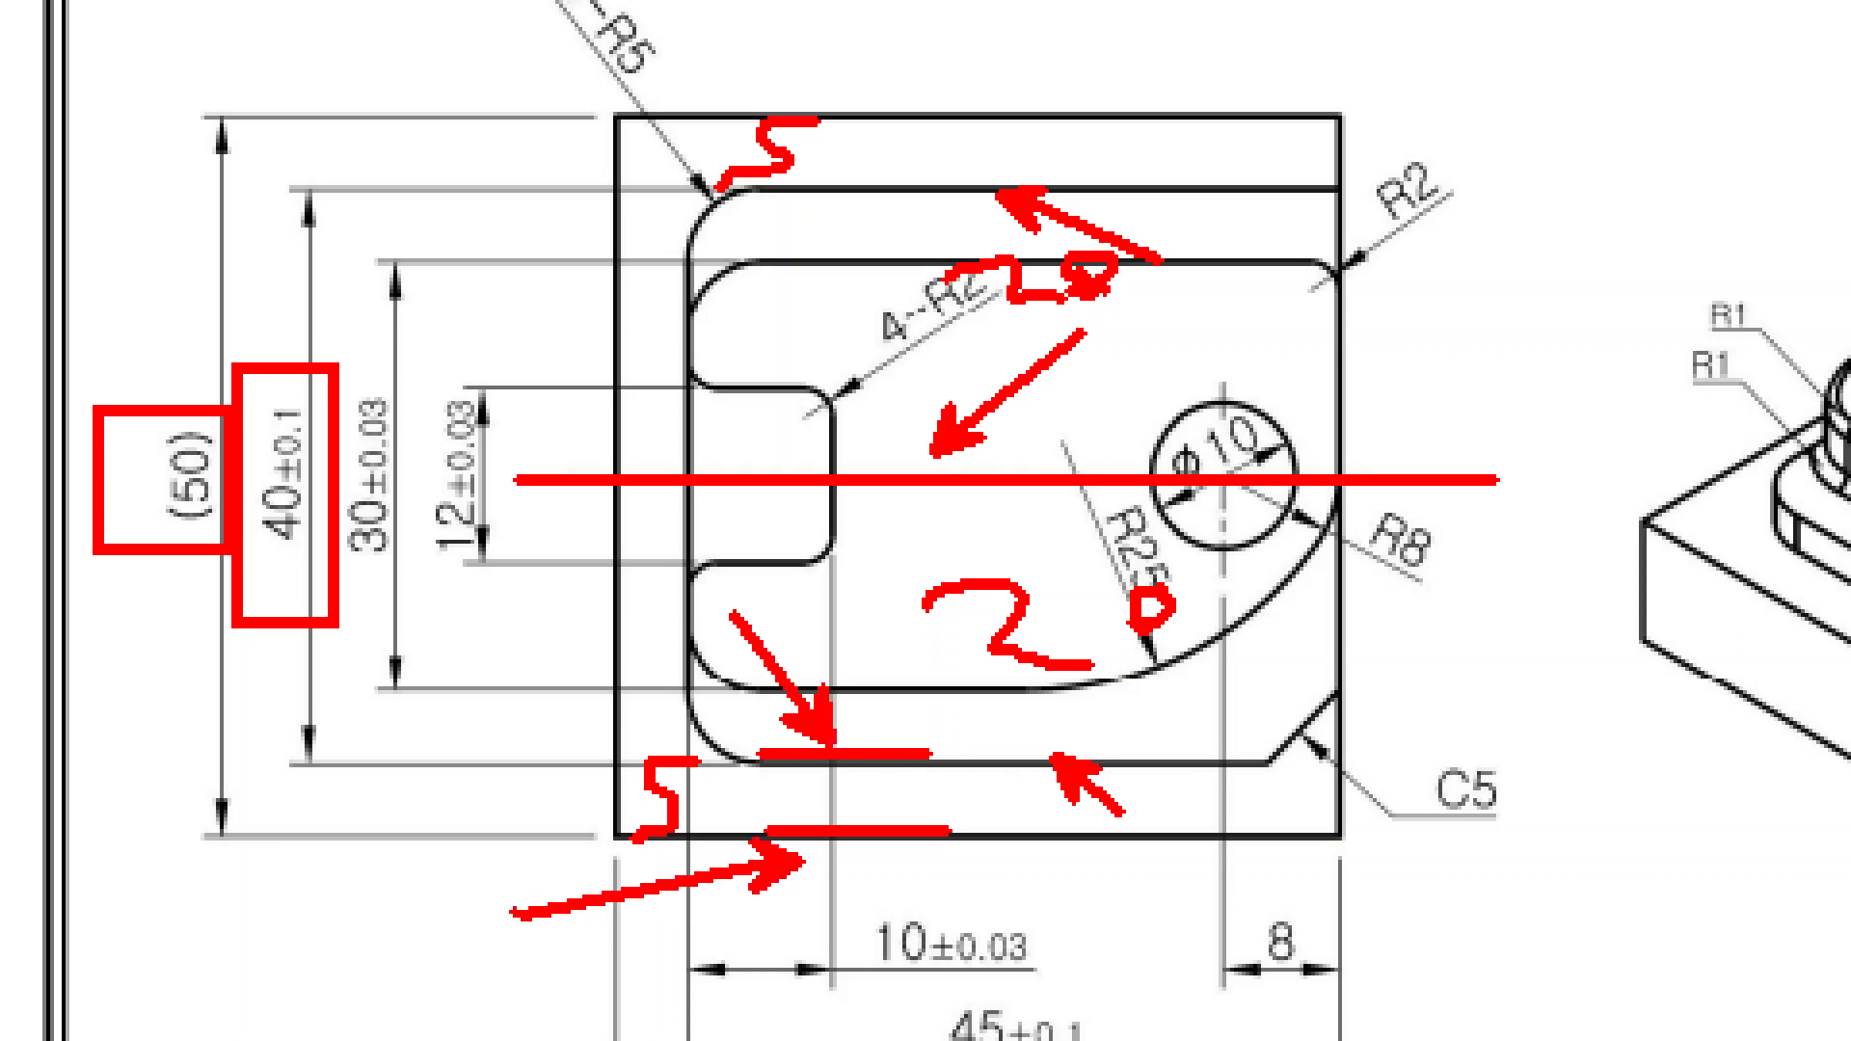
{"action": "key", "text": "Escape"}
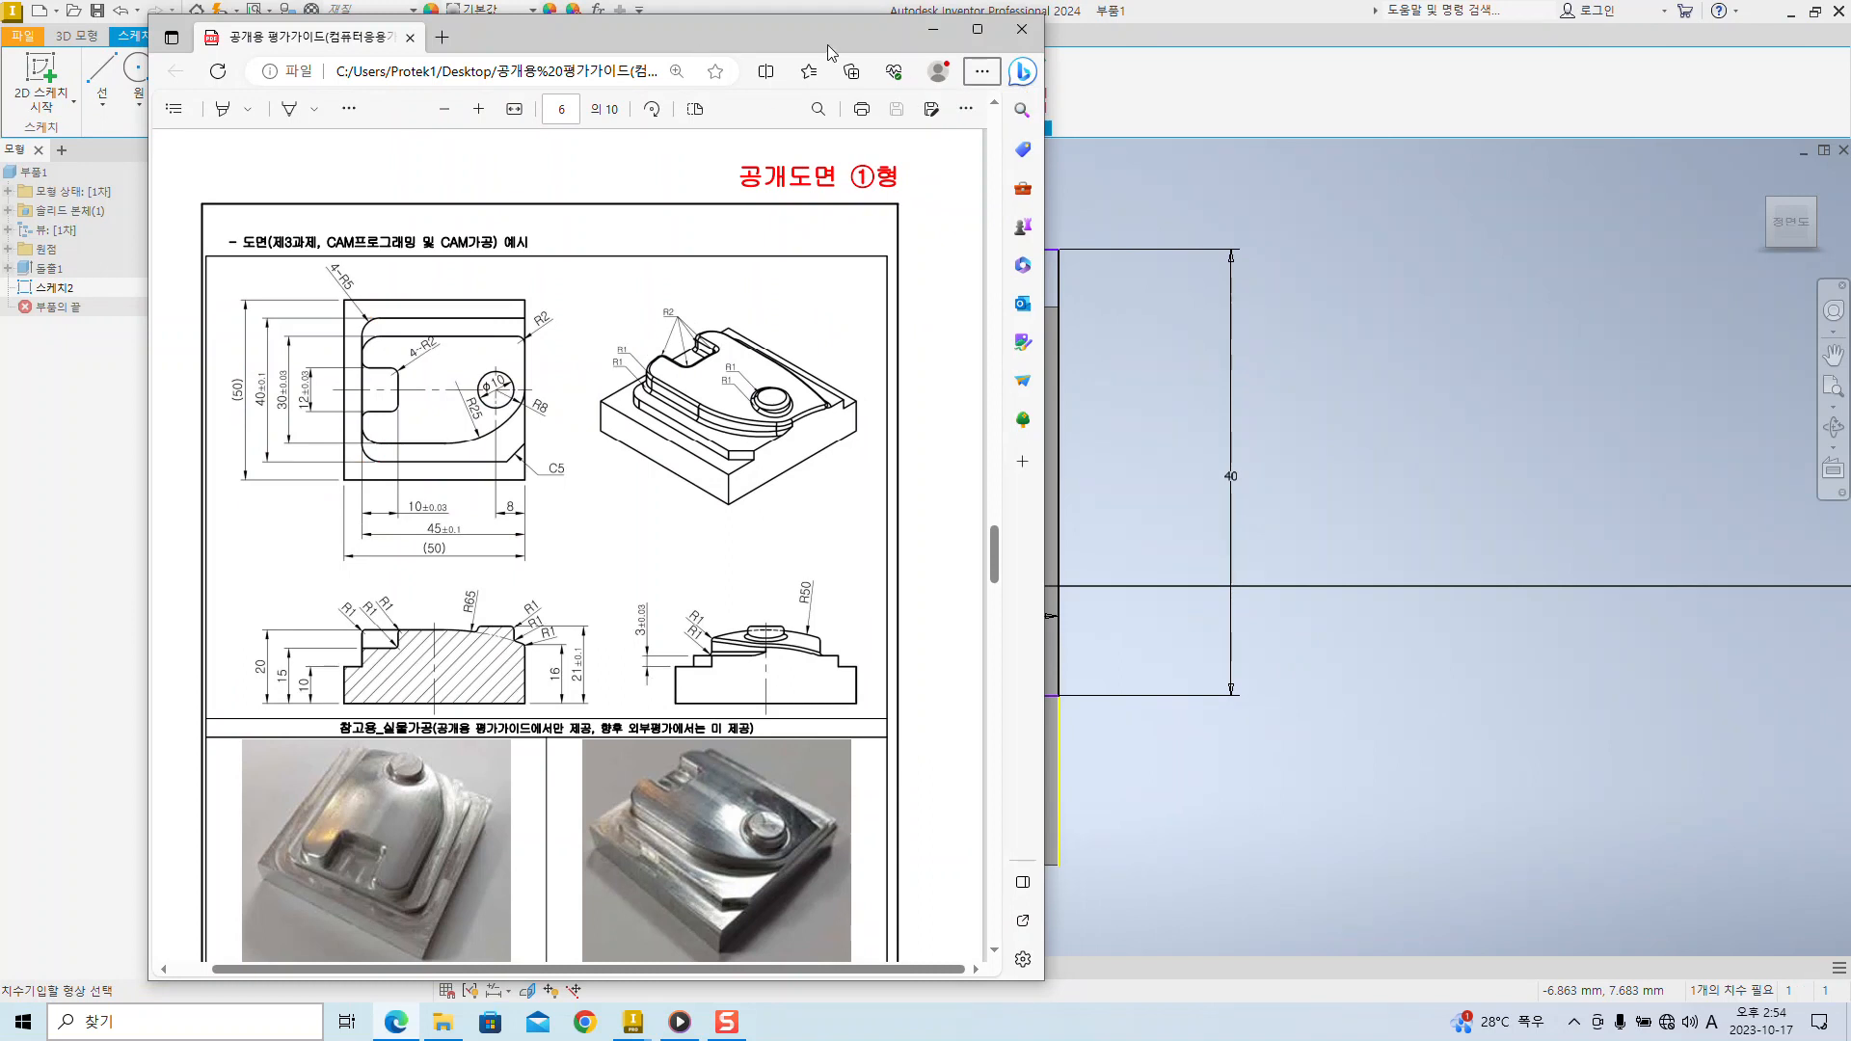
{"action": "left_click", "coordinate": [932, 28]}
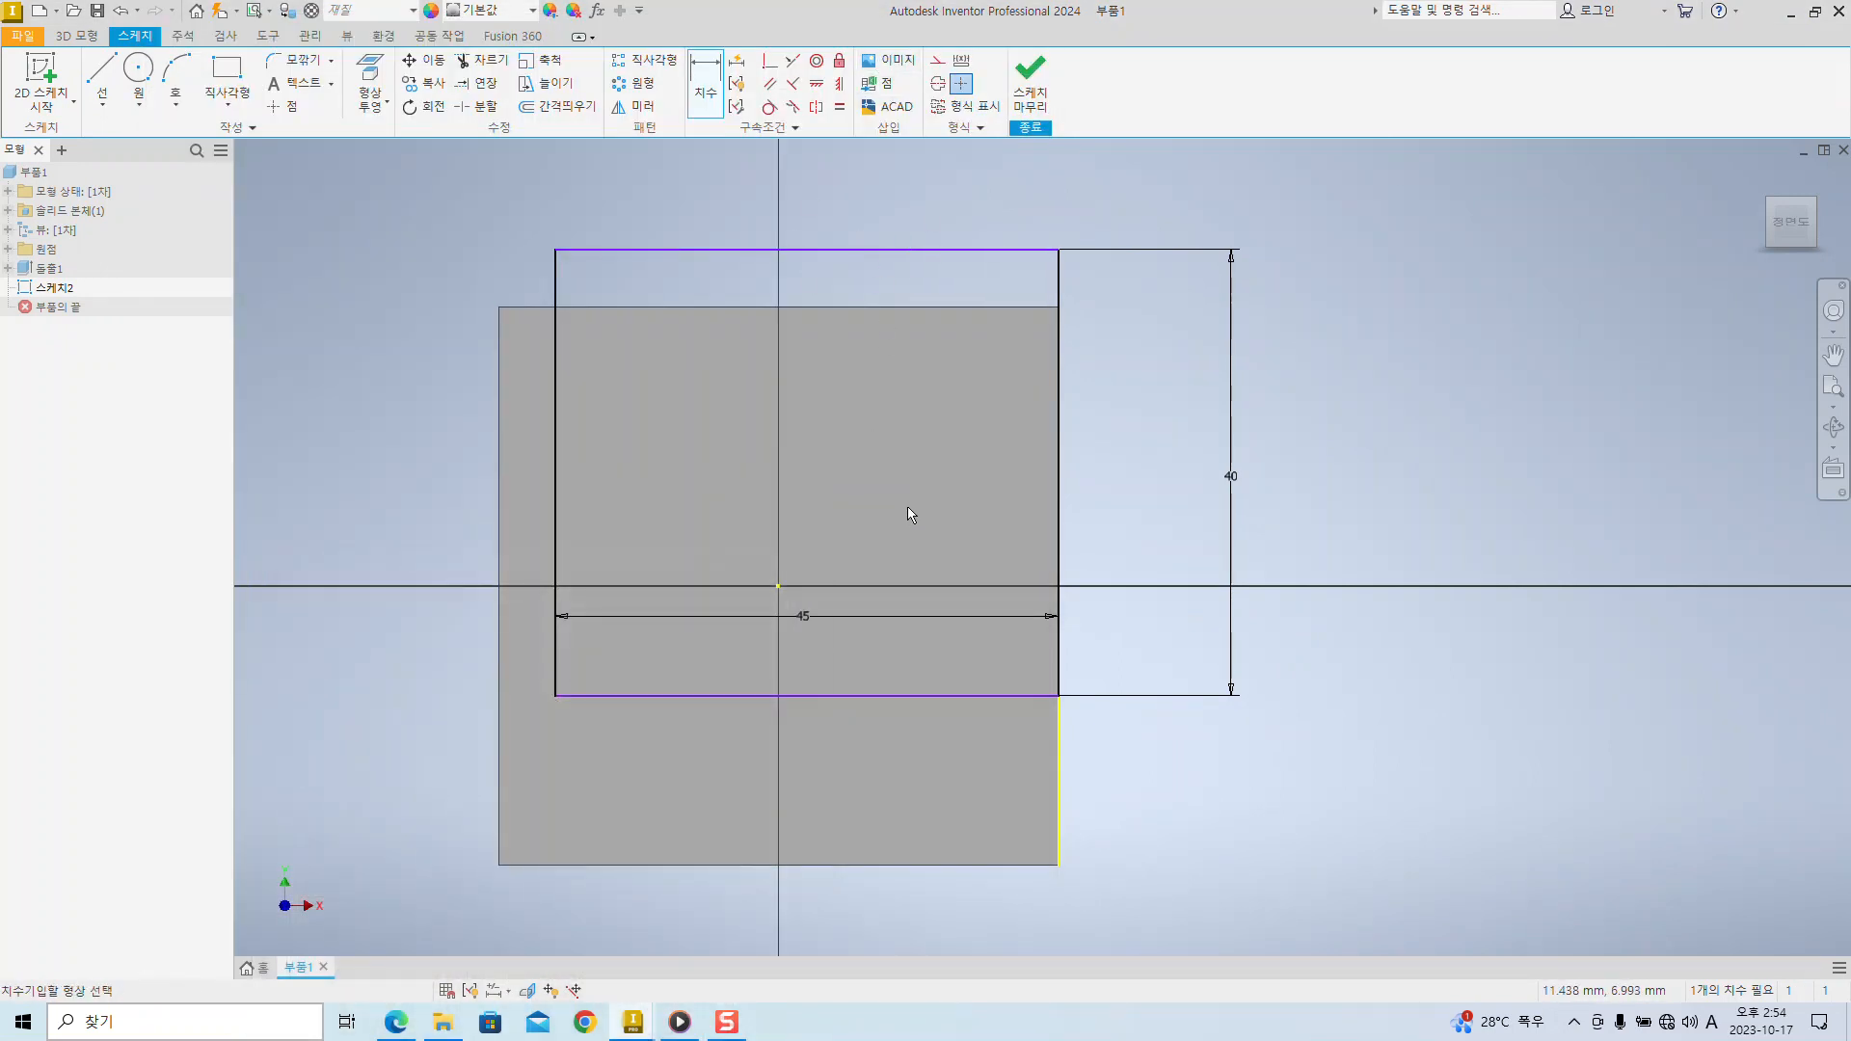
- Dimension the gap between the rectangle's lower side and the block's lower edge and set it to 5 mm
{"action": "middle_click_drag", "start_coordinate": [918, 576], "coordinate": [929, 468]}
{"action": "left_click", "coordinate": [893, 587]}
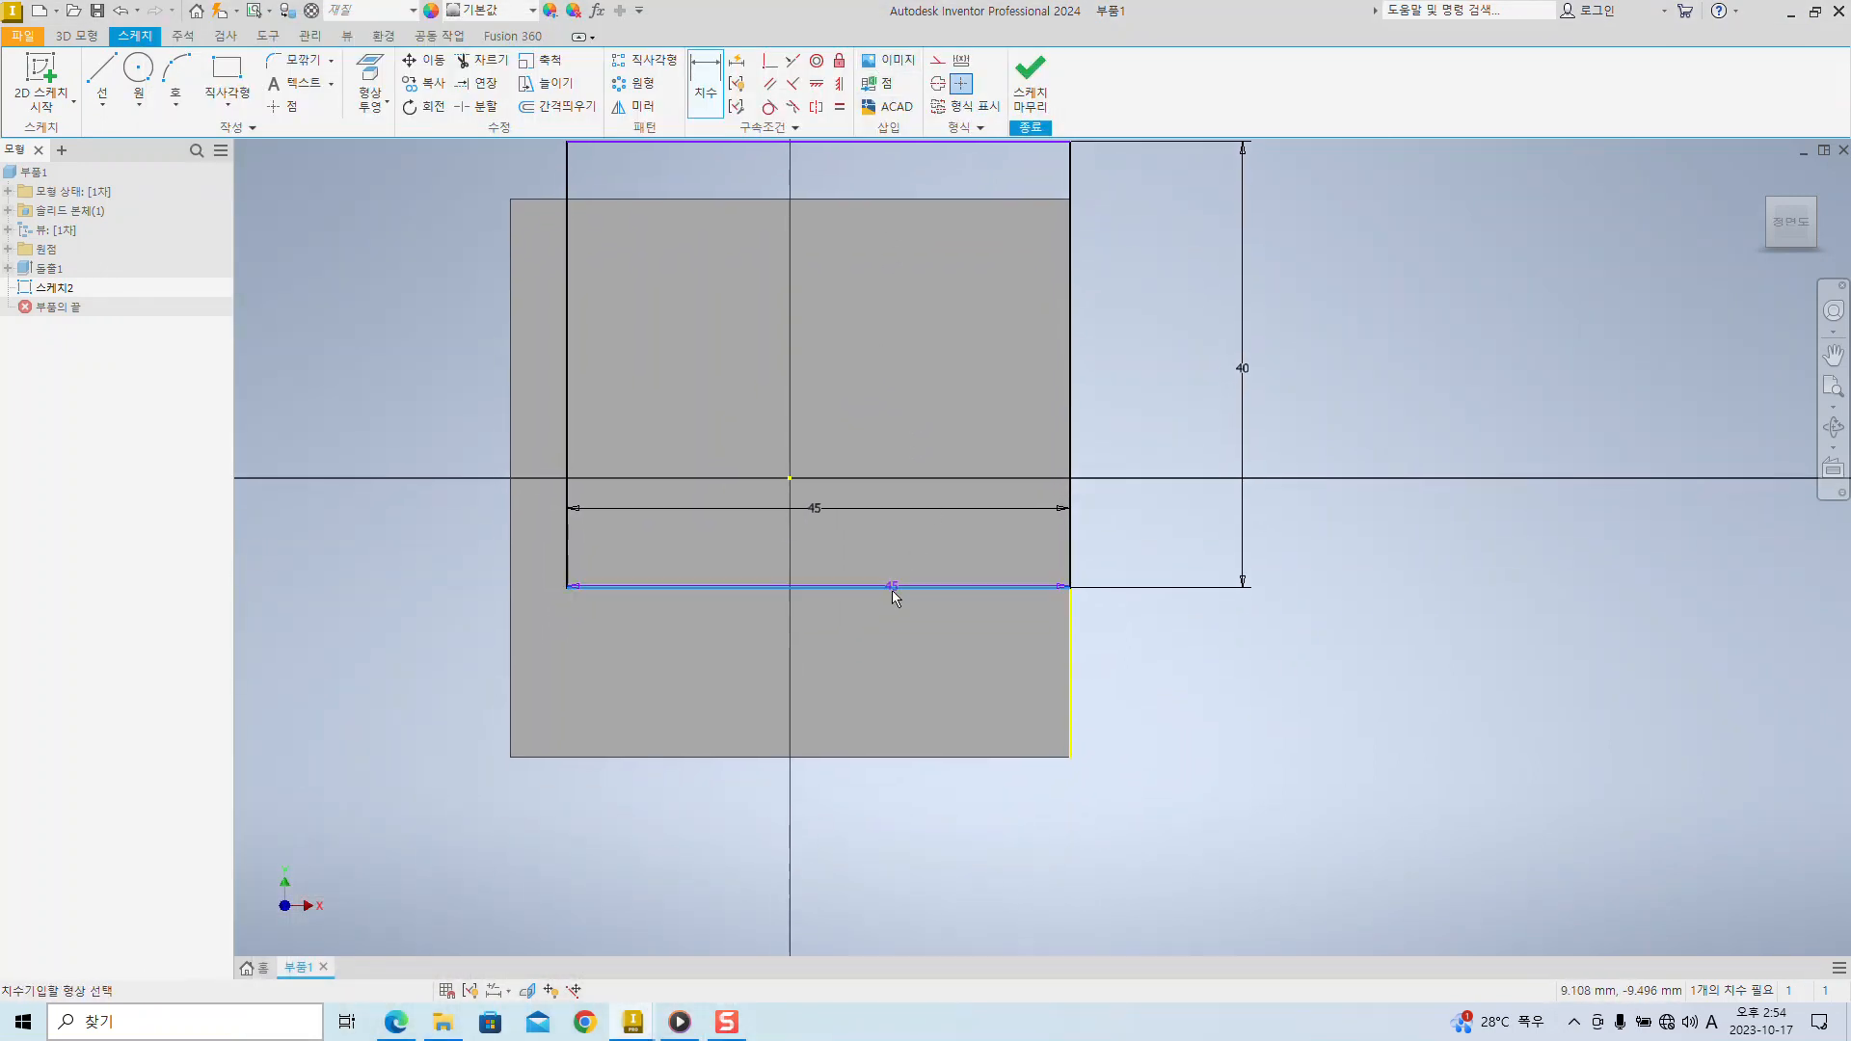
{"action": "left_click", "coordinate": [743, 757]}
{"action": "left_click", "coordinate": [739, 710]}
{"action": "type", "text": "5"}
{"action": "key", "text": "Return"}
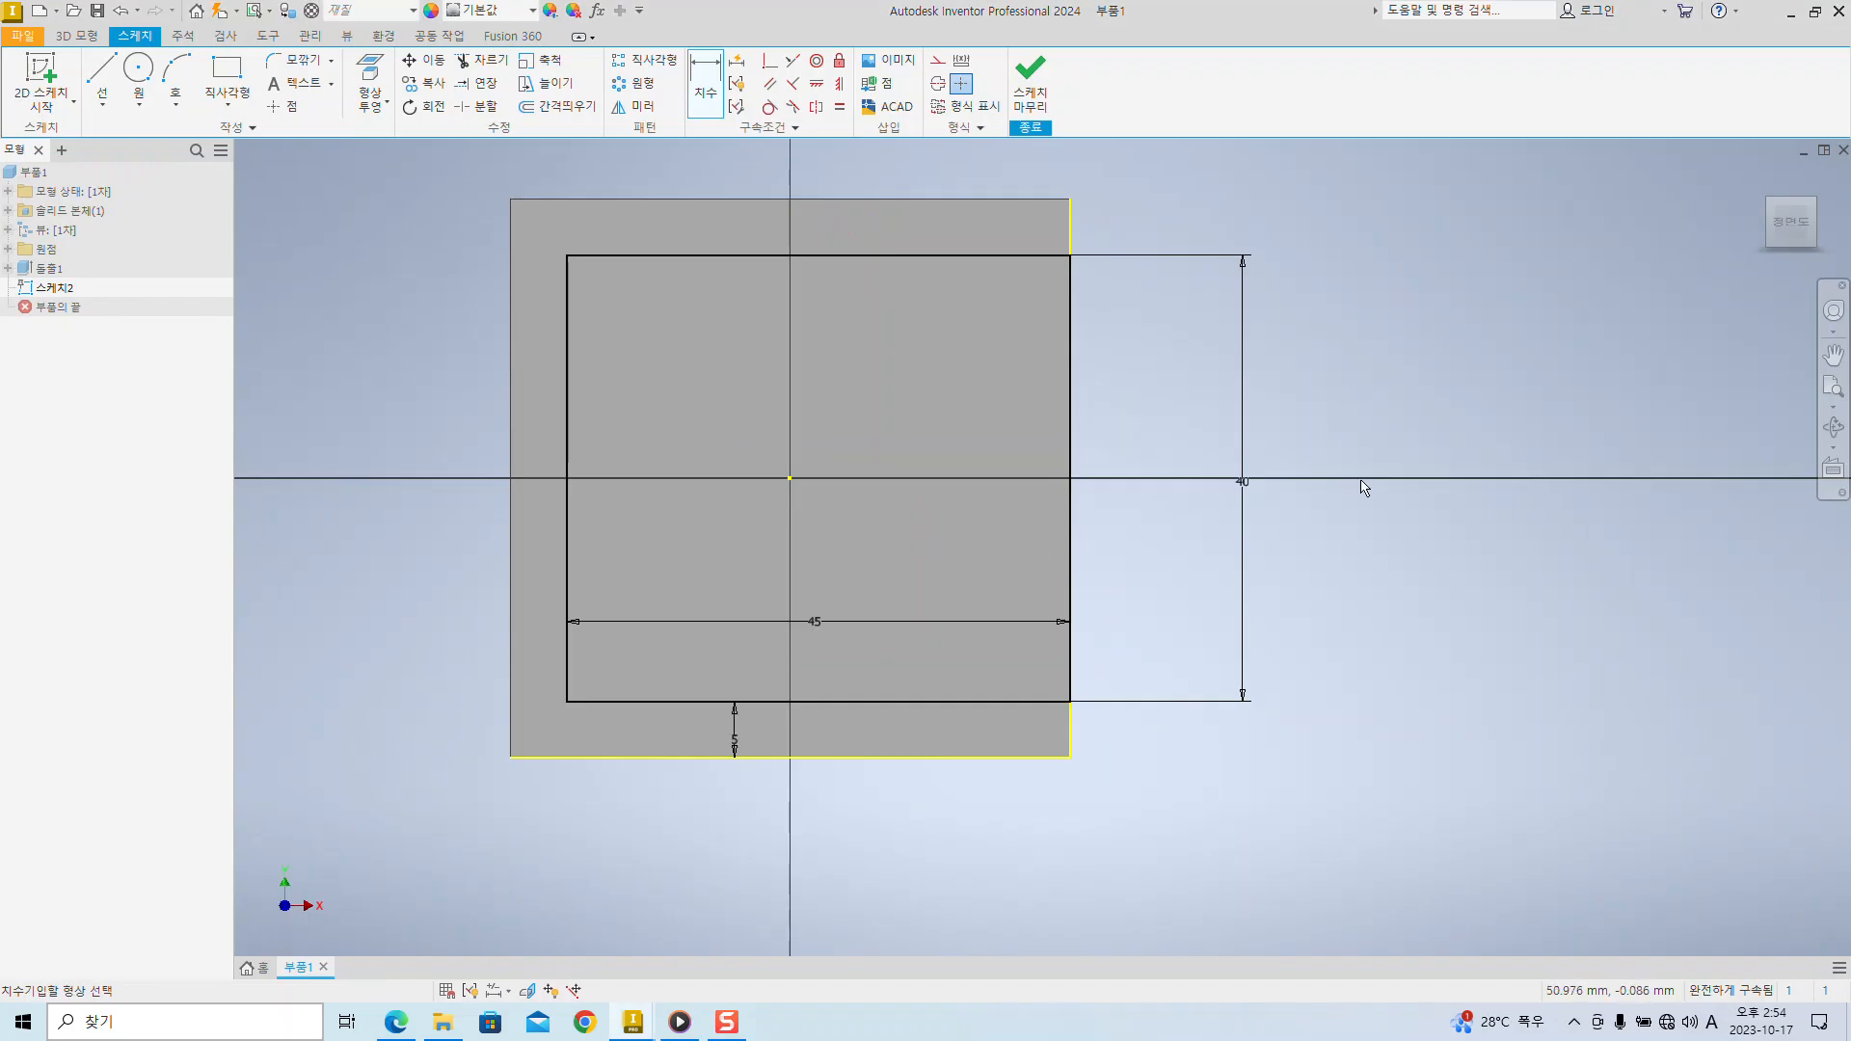
- Check the raised step's corner radius and chamfer callouts in the PDF drawing, and return to Inventor
{"action": "key", "text": "alt+Tab"}
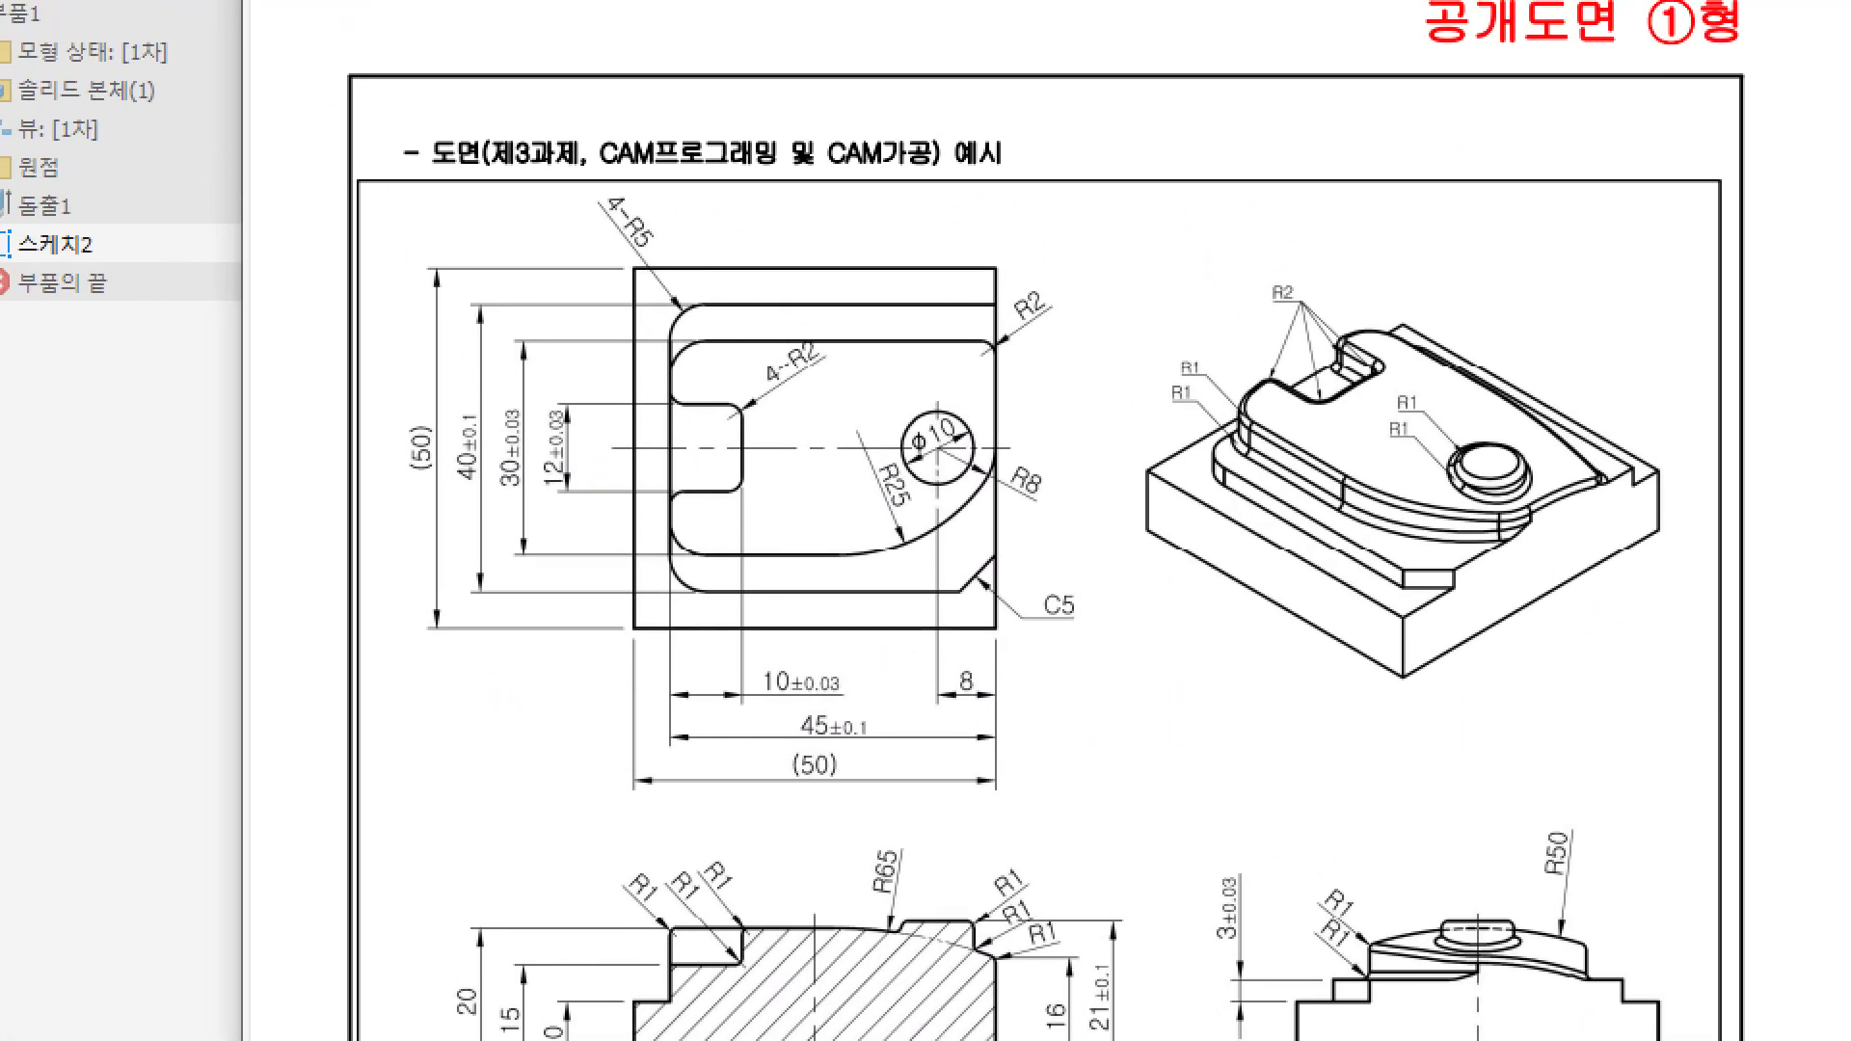
{"action": "mouse_move", "coordinate": [591, 155]}
{"action": "left_mouse_down"}
{"action": "mouse_move", "coordinate": [664, 209]}
{"action": "mouse_move", "coordinate": [641, 274]}
{"action": "mouse_move", "coordinate": [615, 267]}
{"action": "left_mouse_up"}
{"action": "mouse_move", "coordinate": [671, 549]}
{"action": "left_mouse_down", "text": "ctrl+shift"}
{"action": "mouse_move", "coordinate": [618, 558]}
{"action": "mouse_move", "coordinate": [638, 527]}
{"action": "left_mouse_up", "text": "ctrl+shift"}
{"action": "mouse_move", "coordinate": [672, 315]}
{"action": "left_mouse_down", "text": "ctrl+shift"}
{"action": "mouse_move", "coordinate": [648, 286]}
{"action": "mouse_move", "coordinate": [658, 355]}
{"action": "left_mouse_up", "text": "ctrl+shift"}
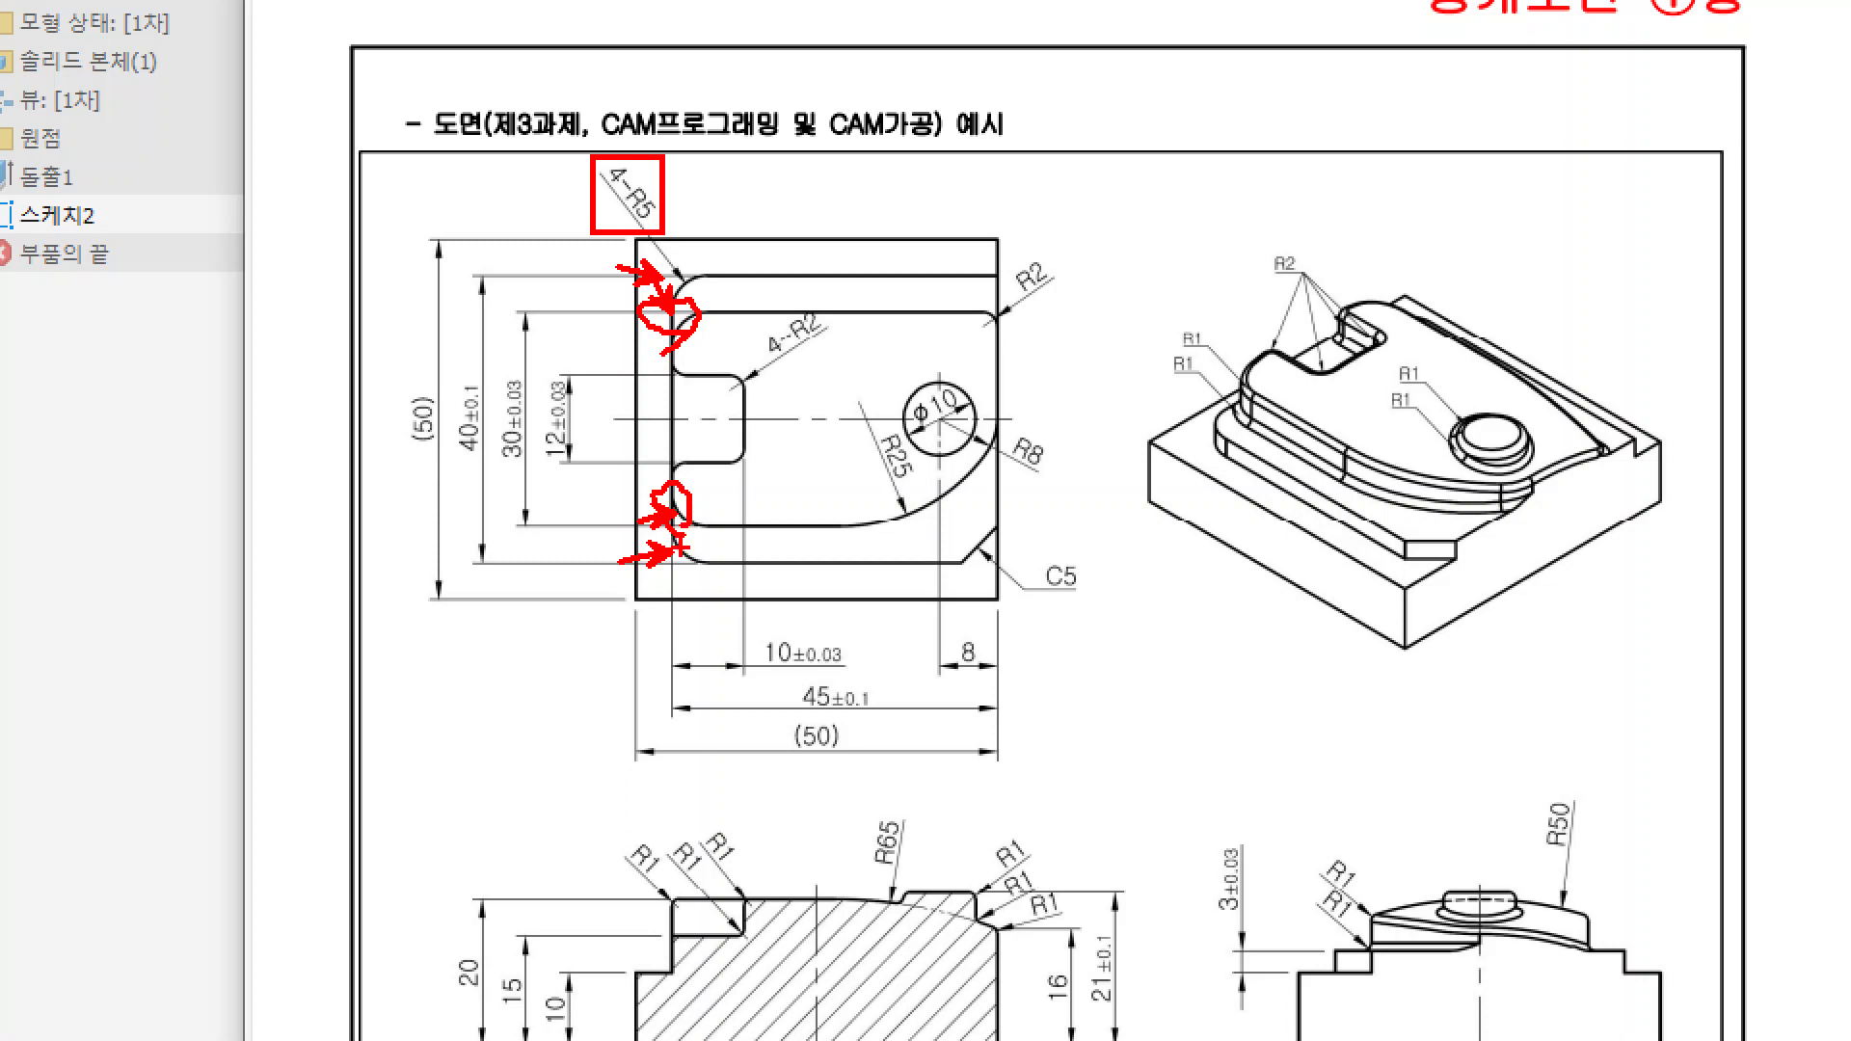
{"action": "key", "text": "ctrl+z"}
{"action": "key", "text": "ctrl+z"}
{"action": "key", "text": "ctrl+z"}
{"action": "key", "text": "ctrl+z"}
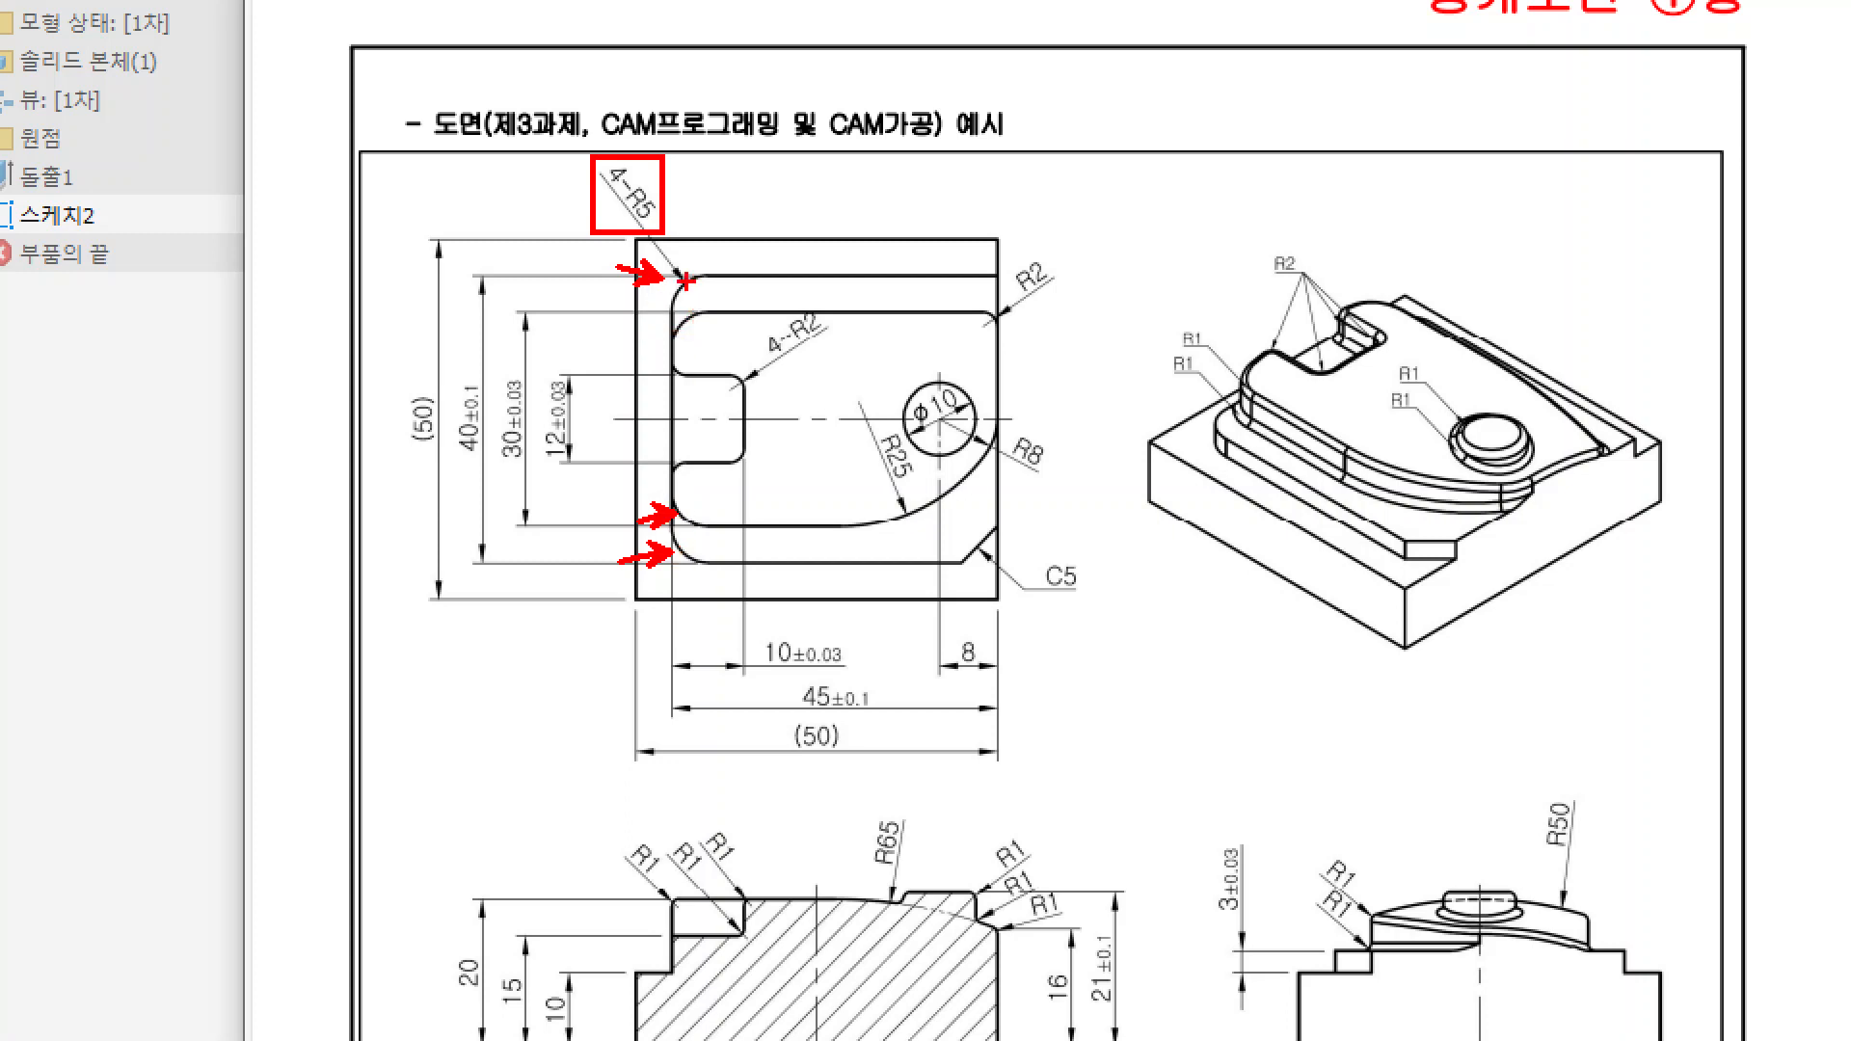
{"action": "key", "text": "ctrl+z"}
{"action": "left_click_drag", "start_coordinate": [986, 572], "coordinate": [1070, 605]}
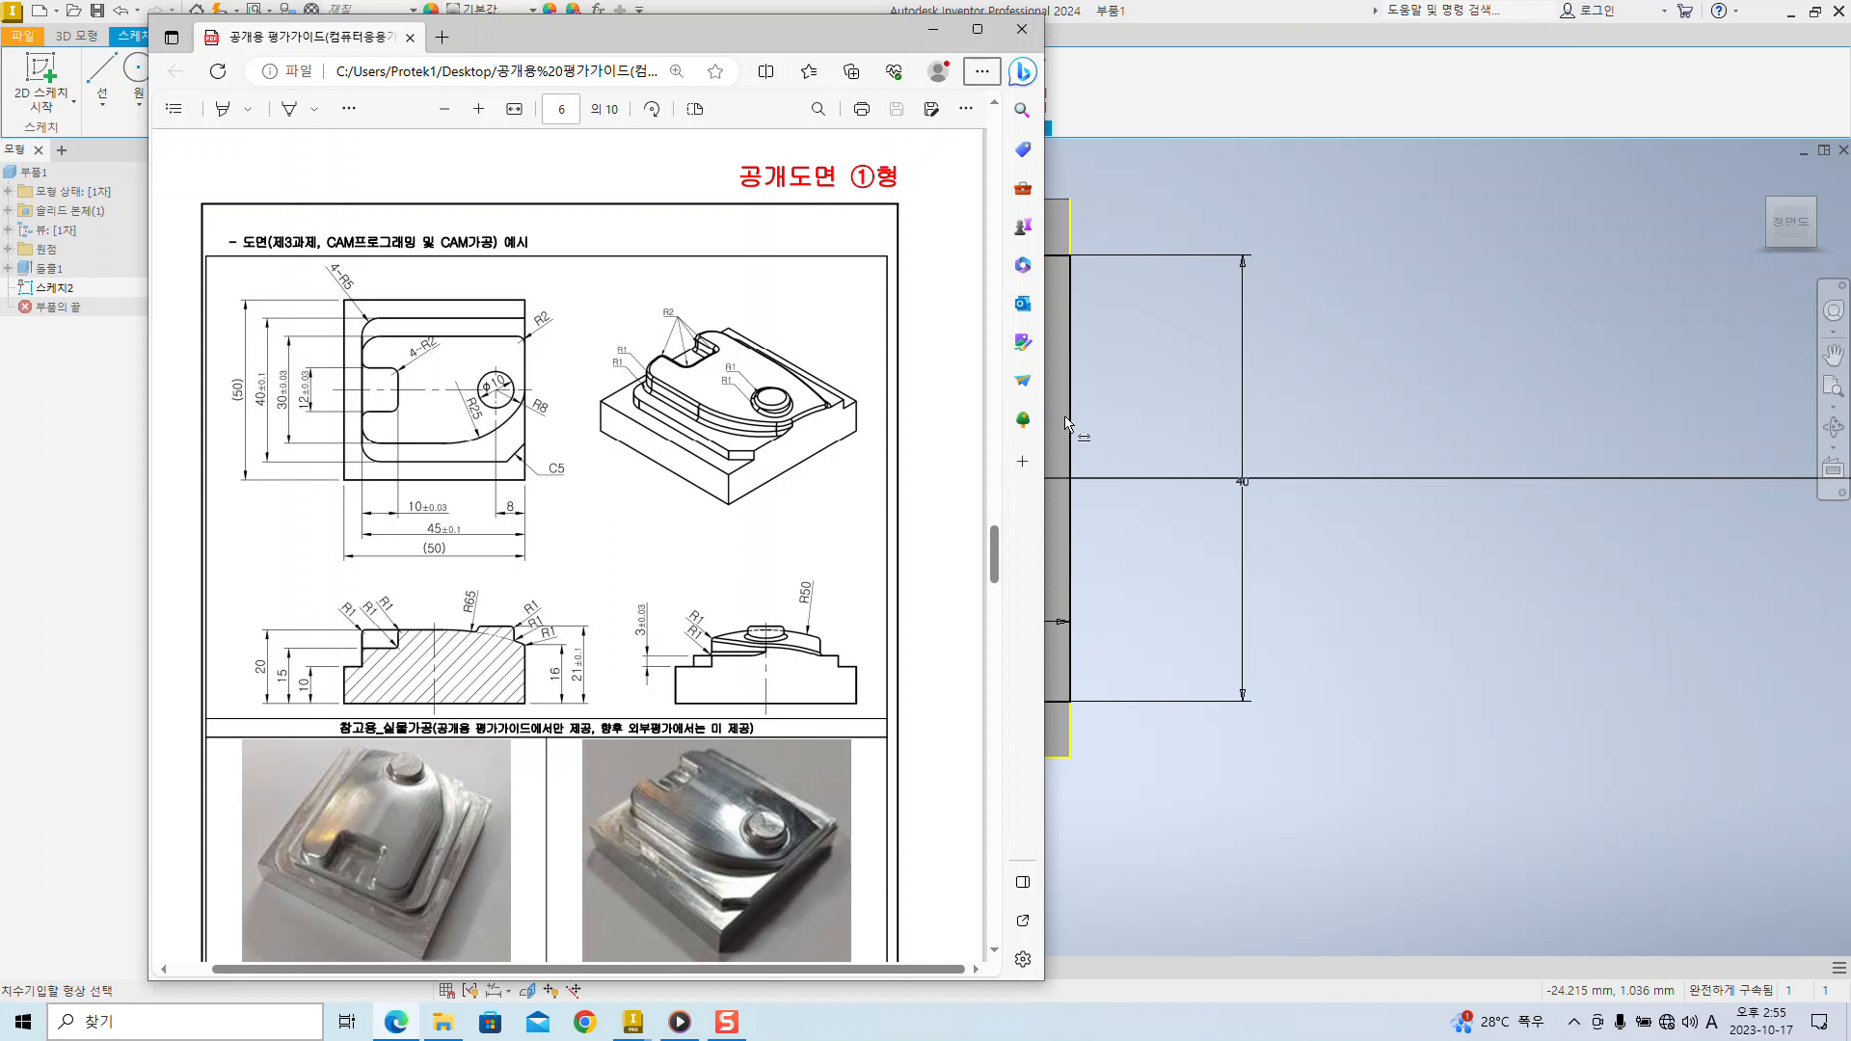
{"action": "left_click", "coordinate": [1077, 429]}
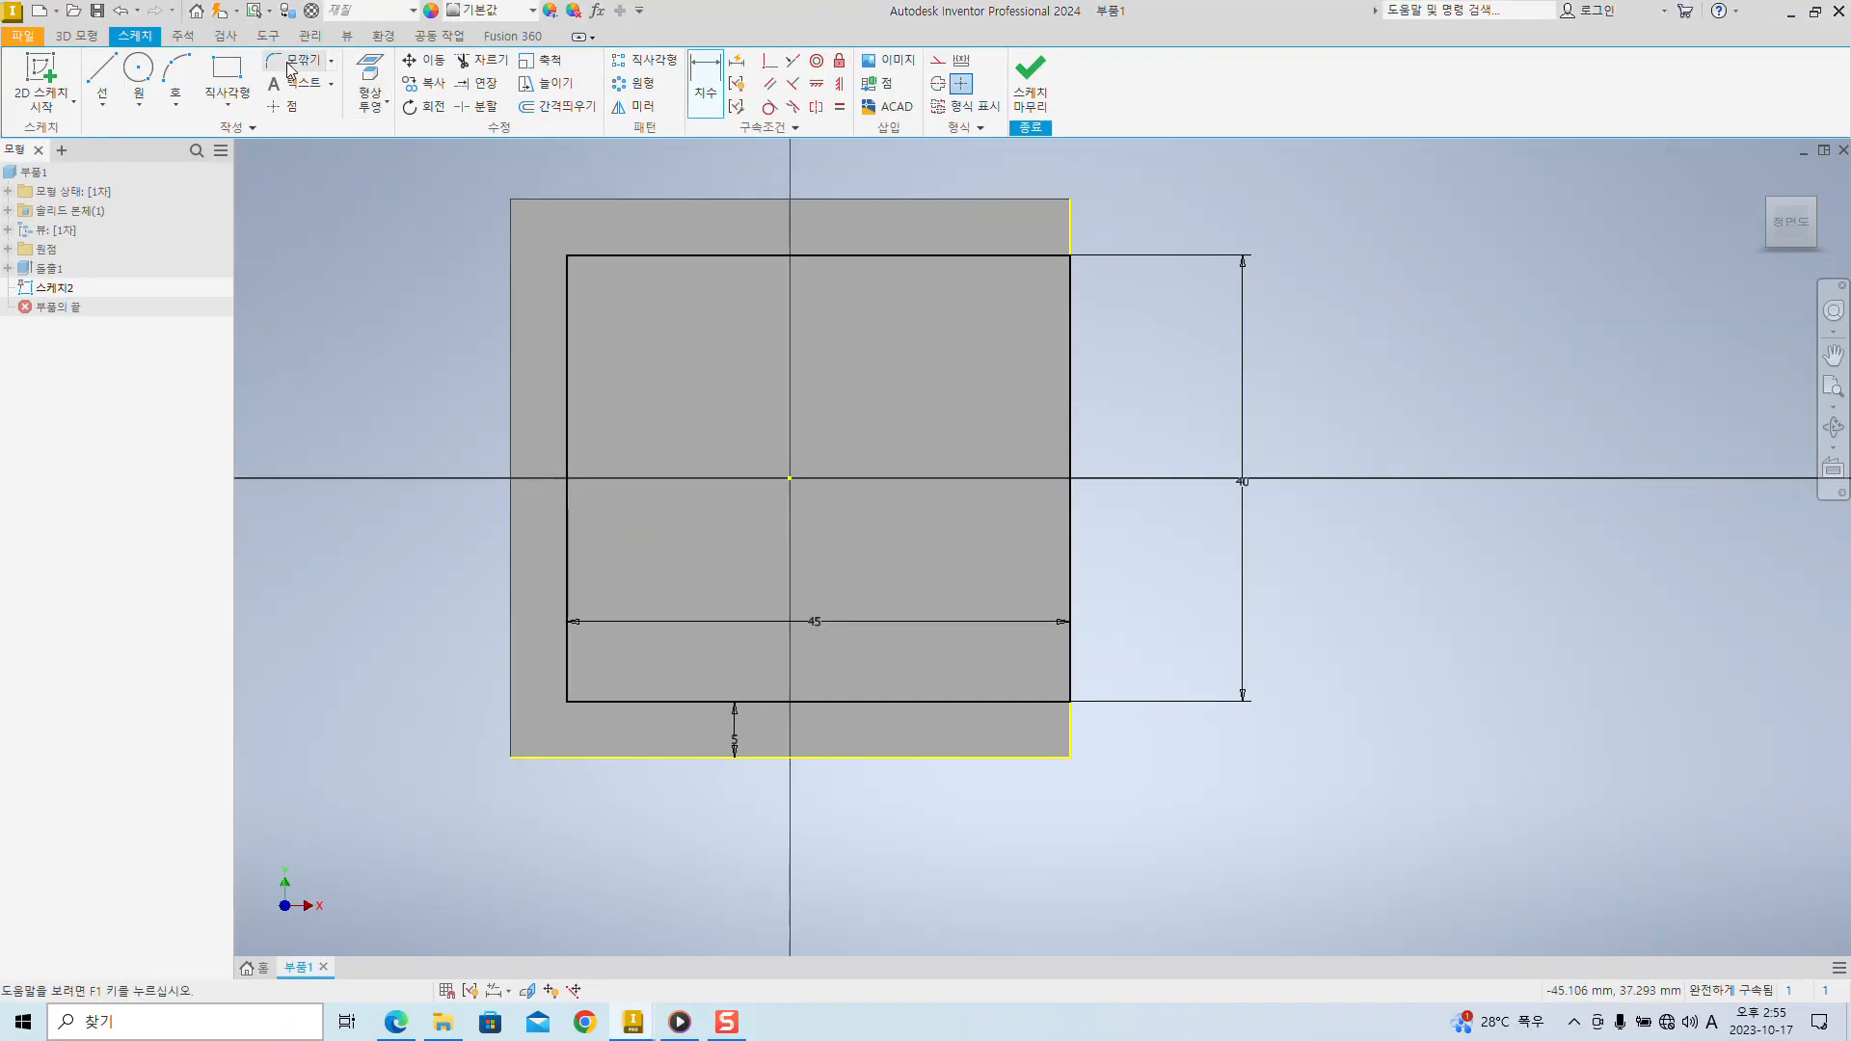
- Fillet the rectangle's upper-left corner with a 5 mm radius using the 2D Fillet tool
{"action": "left_click", "coordinate": [291, 64]}
{"action": "left_click_drag", "start_coordinate": [1008, 430], "coordinate": [776, 292]}
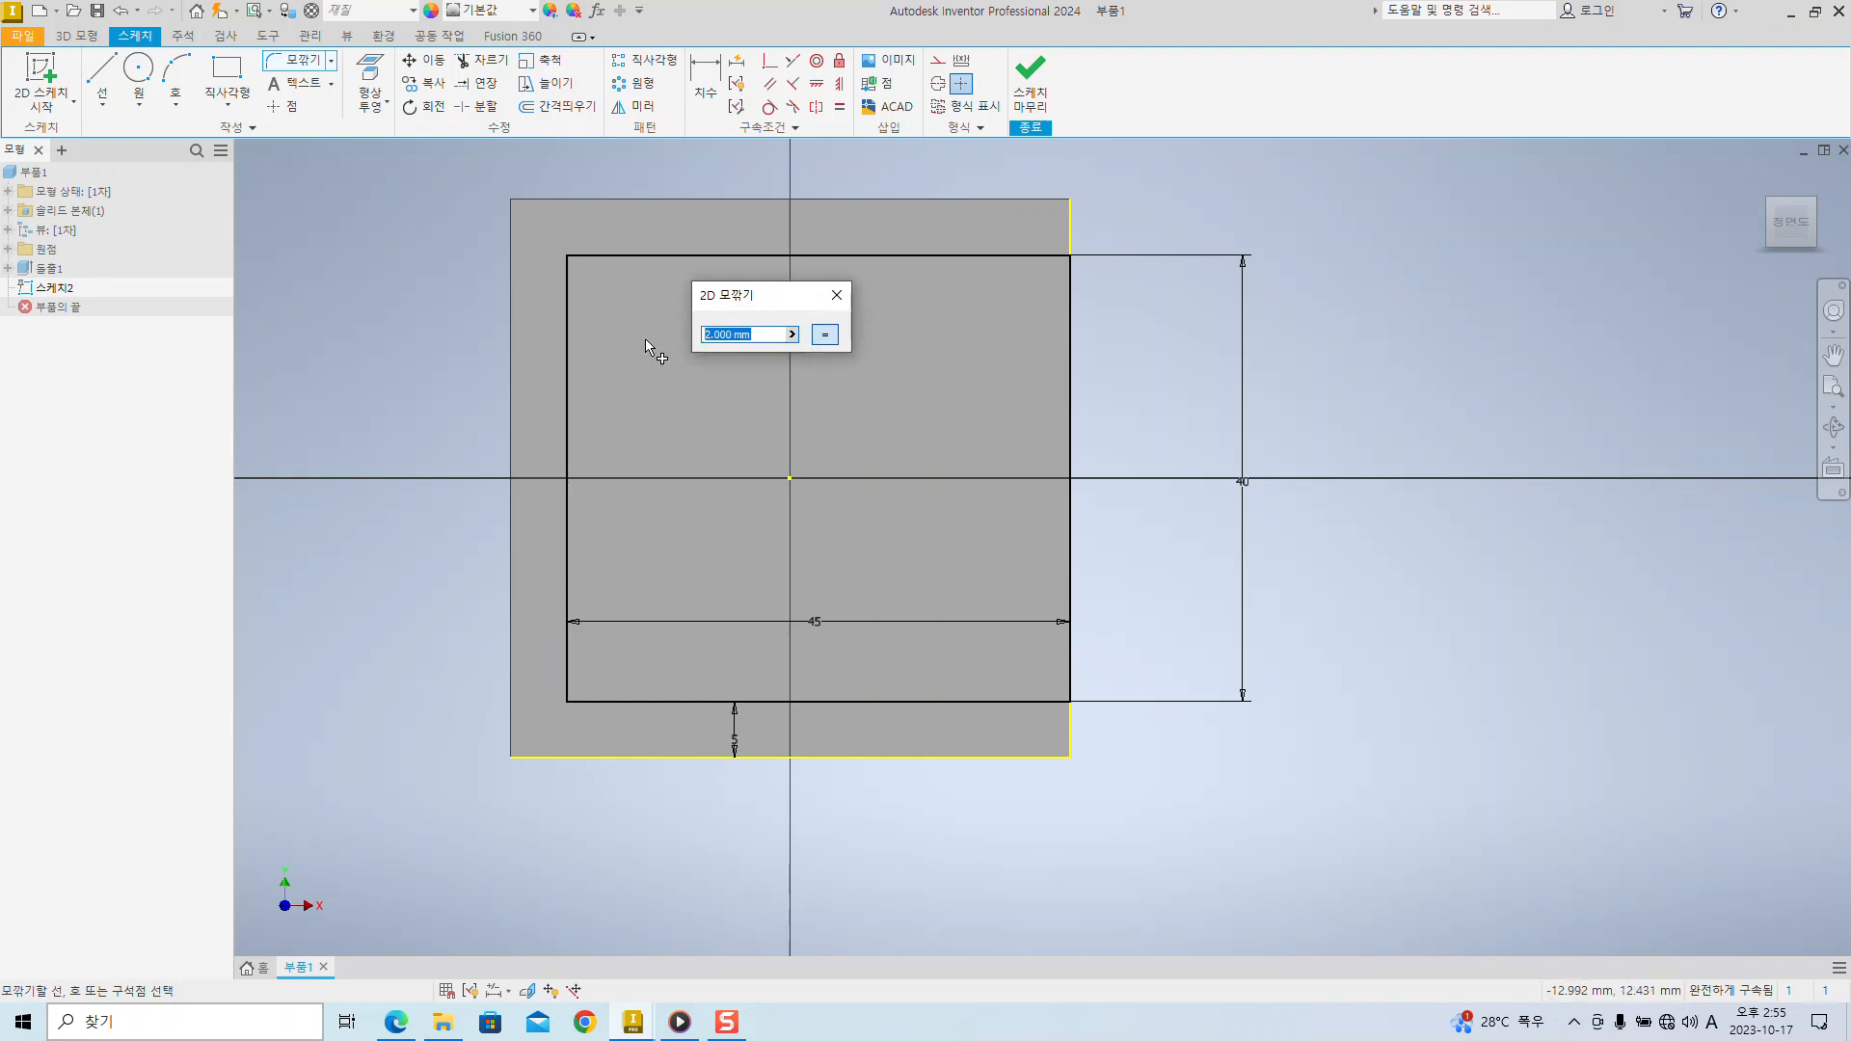
{"action": "type", "text": "5"}
{"action": "left_click_drag", "start_coordinate": [753, 302], "coordinate": [964, 316]}
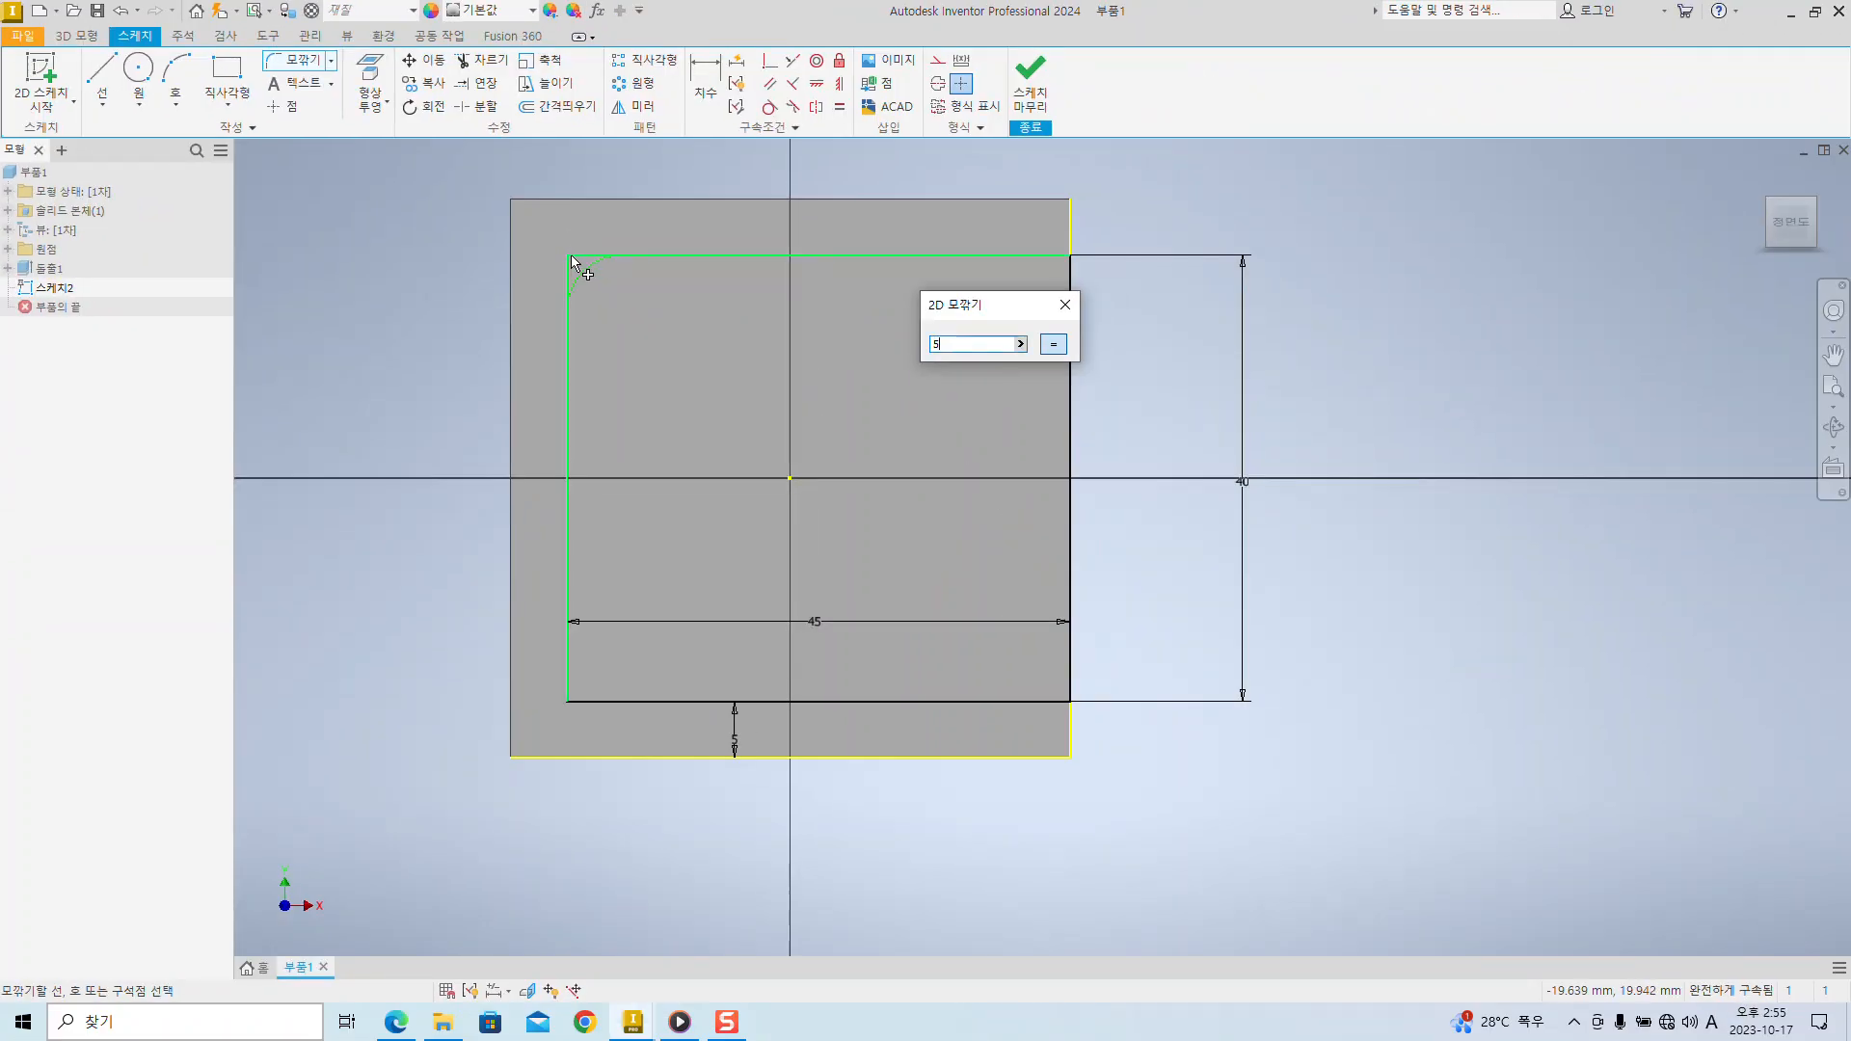
{"action": "left_click", "coordinate": [572, 260]}
{"action": "middle_click_drag", "start_coordinate": [725, 272], "coordinate": [772, 343]}
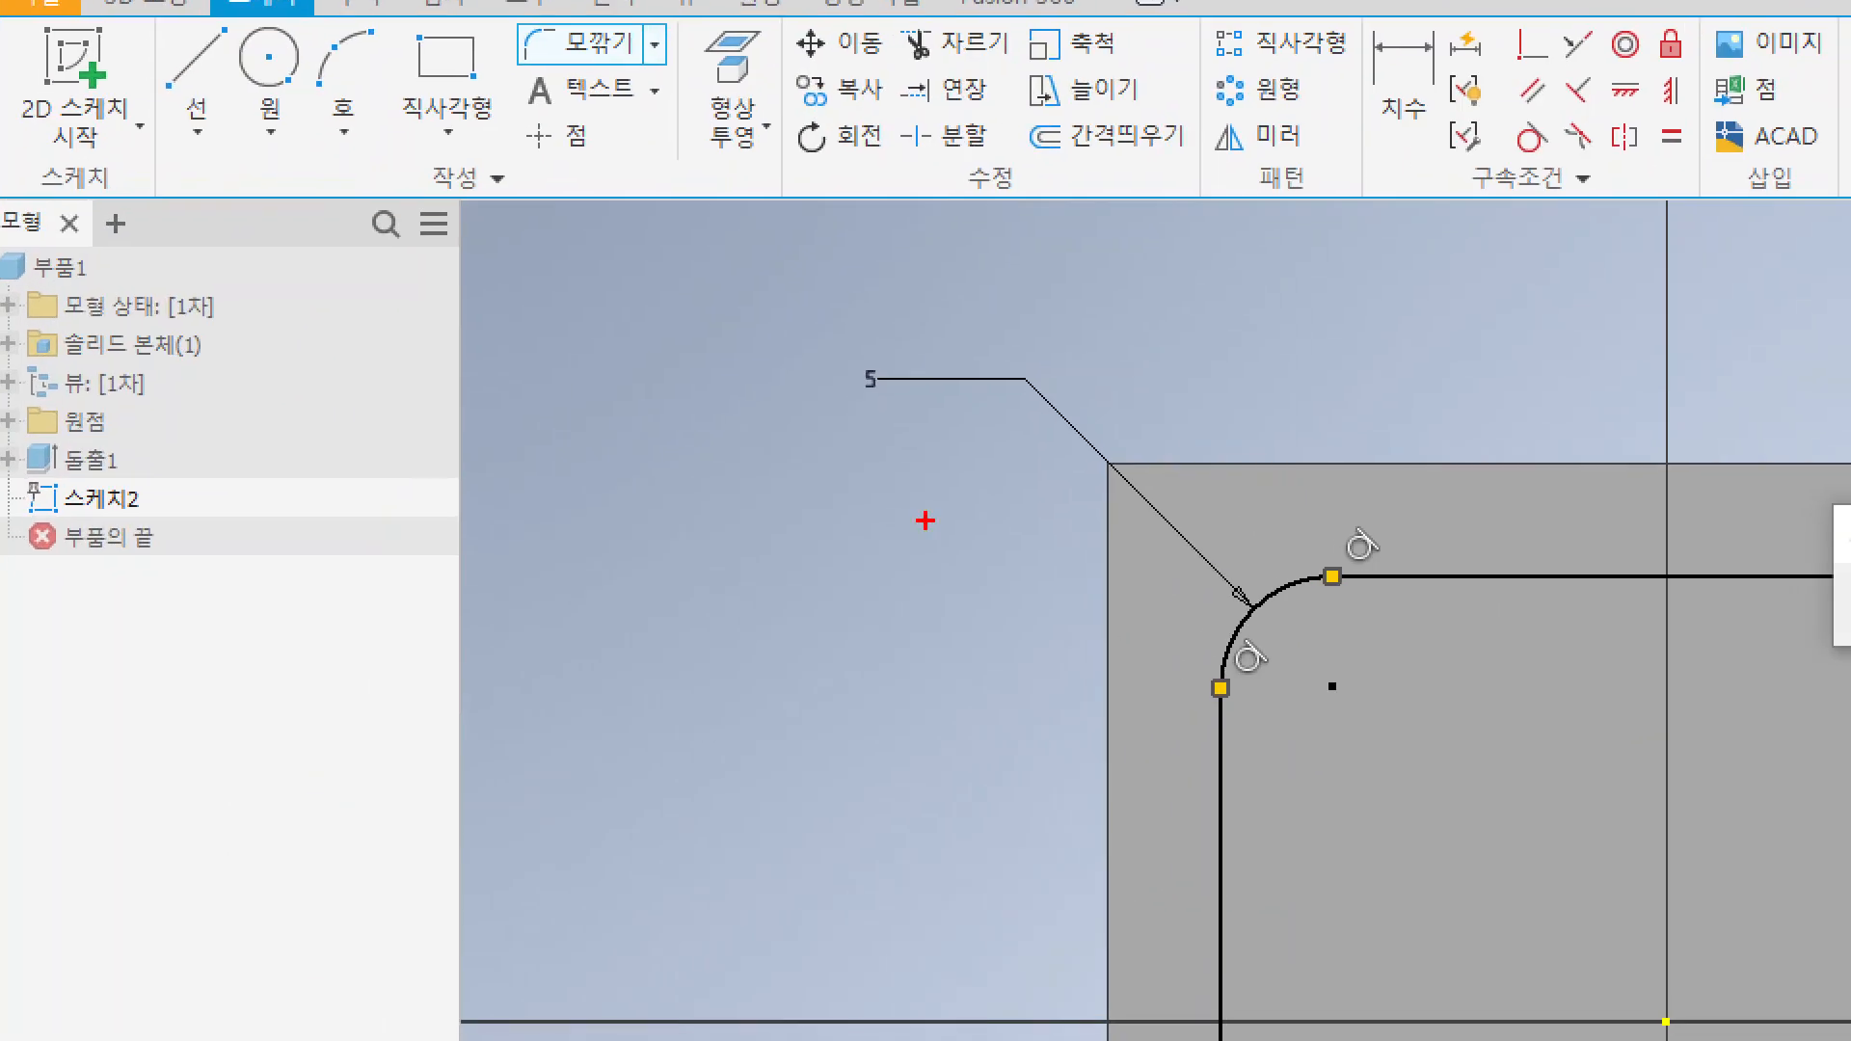
{"action": "left_click_drag", "start_coordinate": [857, 417], "coordinate": [972, 416]}
{"action": "left_click_drag", "start_coordinate": [1188, 609], "coordinate": [955, 511]}
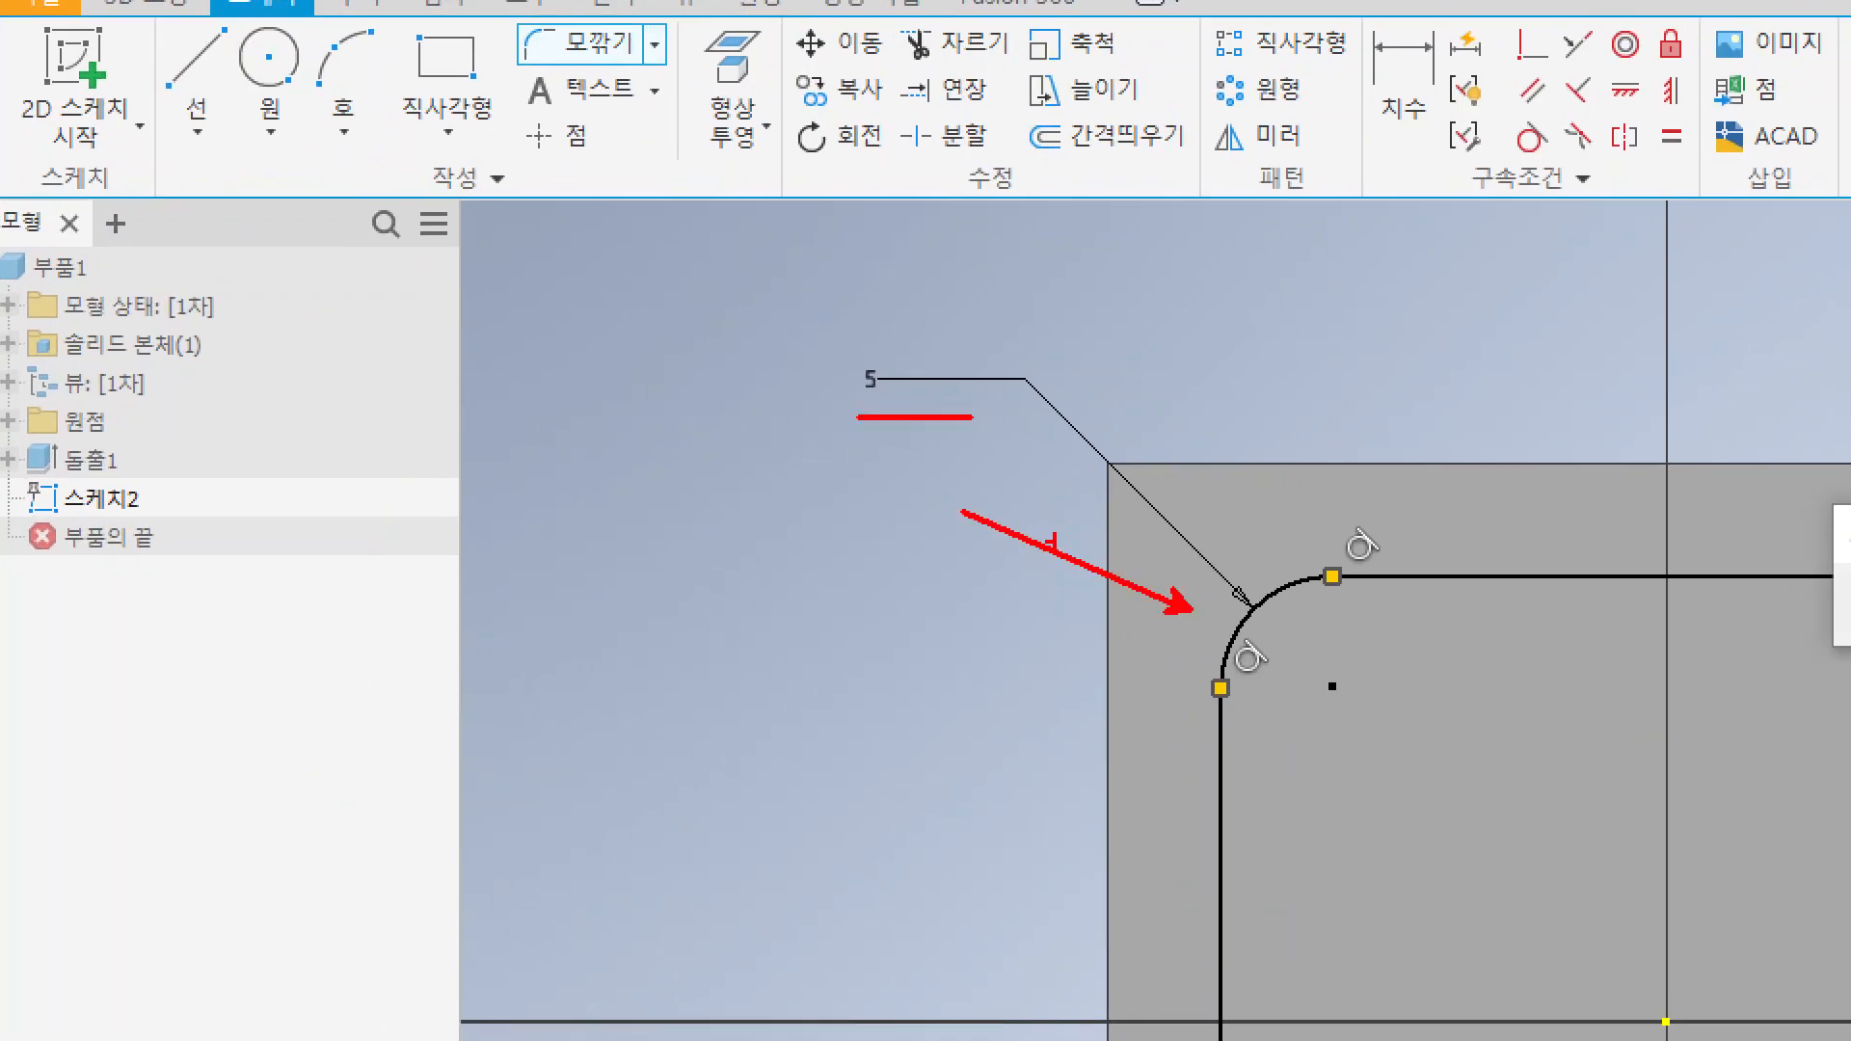
{"action": "key", "text": "Escape"}
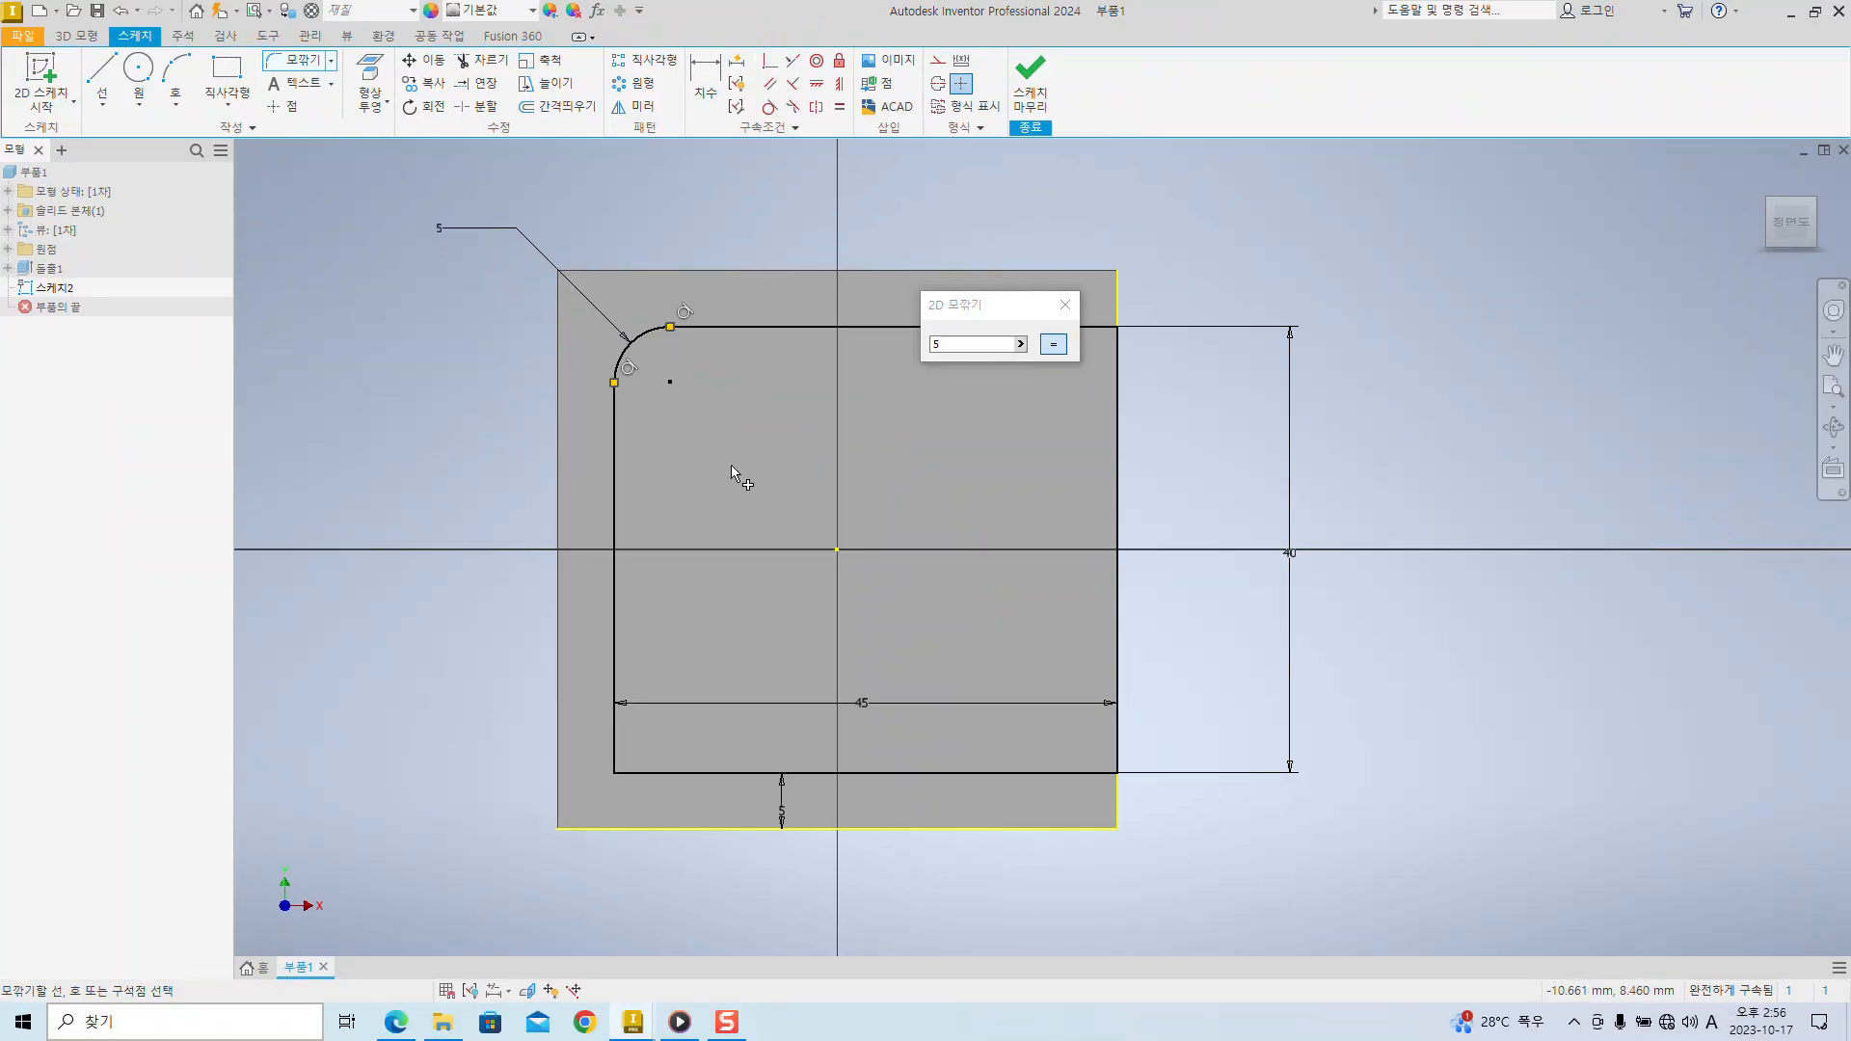
- Fillet the rectangle's lower-left corner with the same 5 mm radius and finish the 2D Fillet command
{"action": "middle_click_drag", "start_coordinate": [763, 486], "coordinate": [750, 353]}
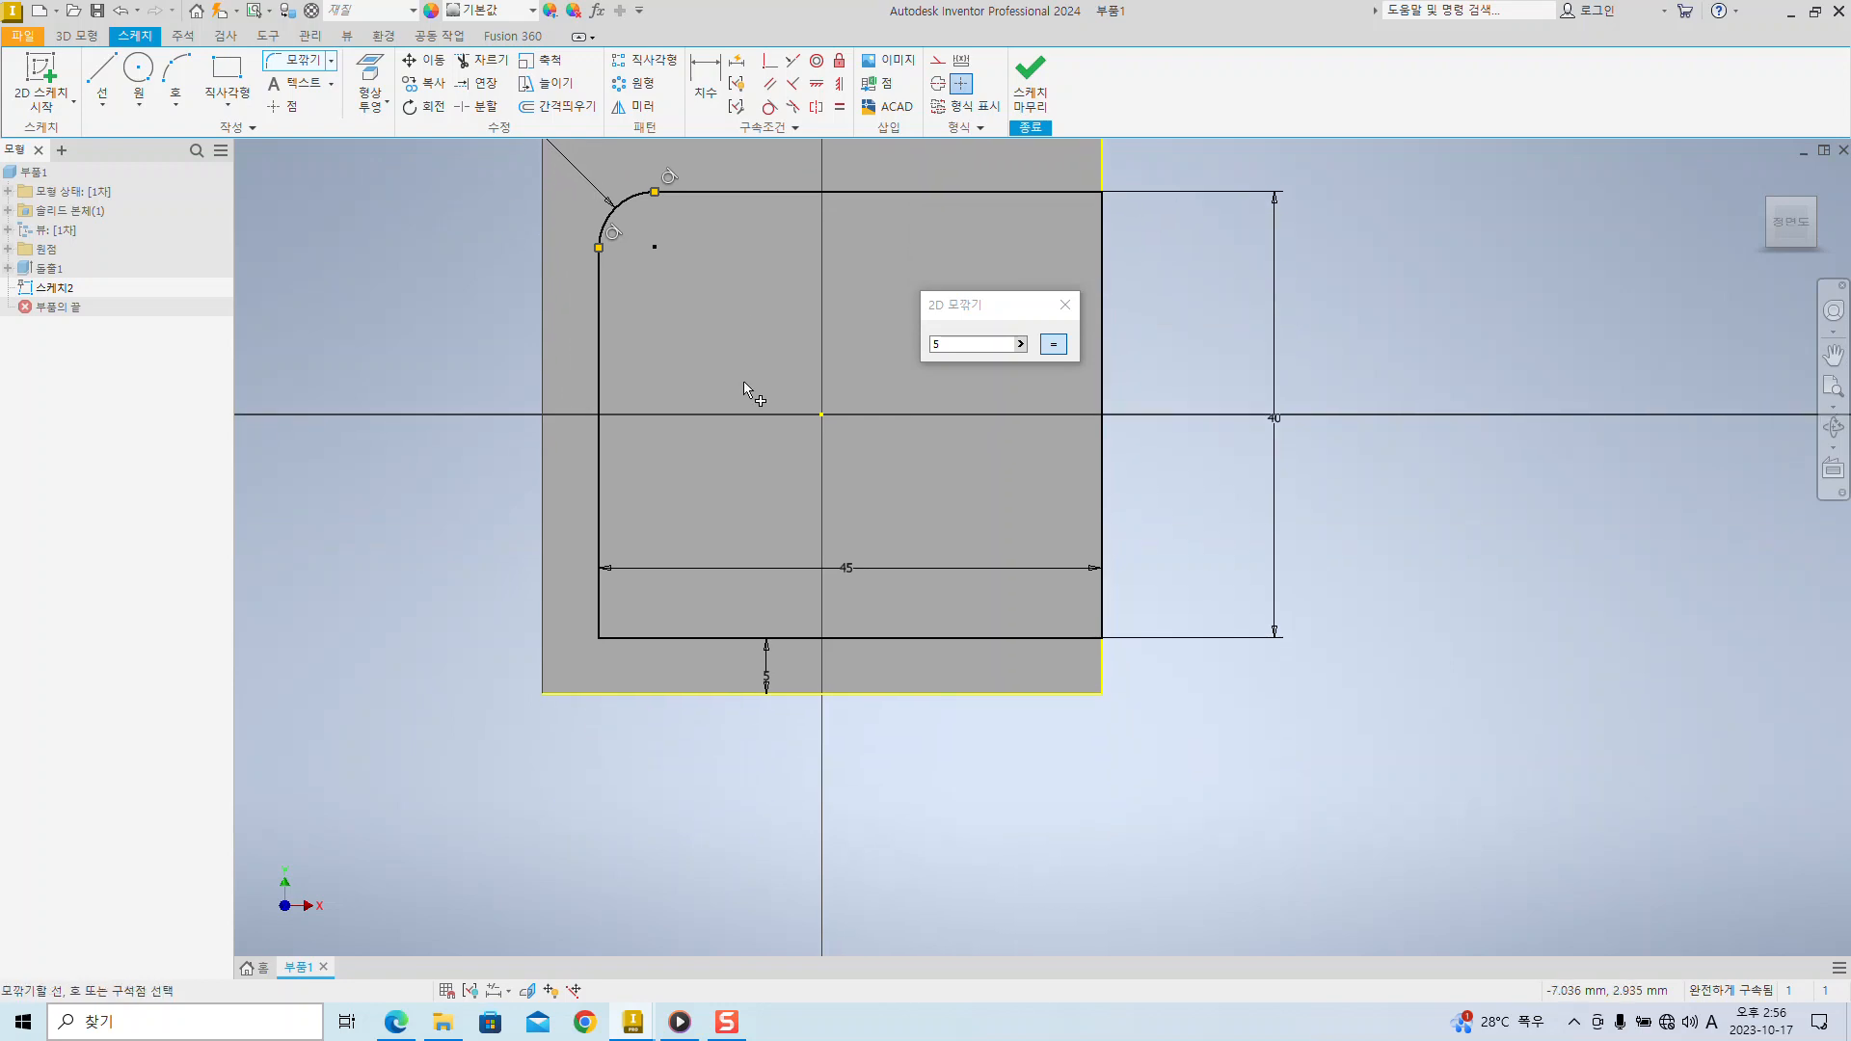
{"action": "left_click", "coordinate": [680, 639]}
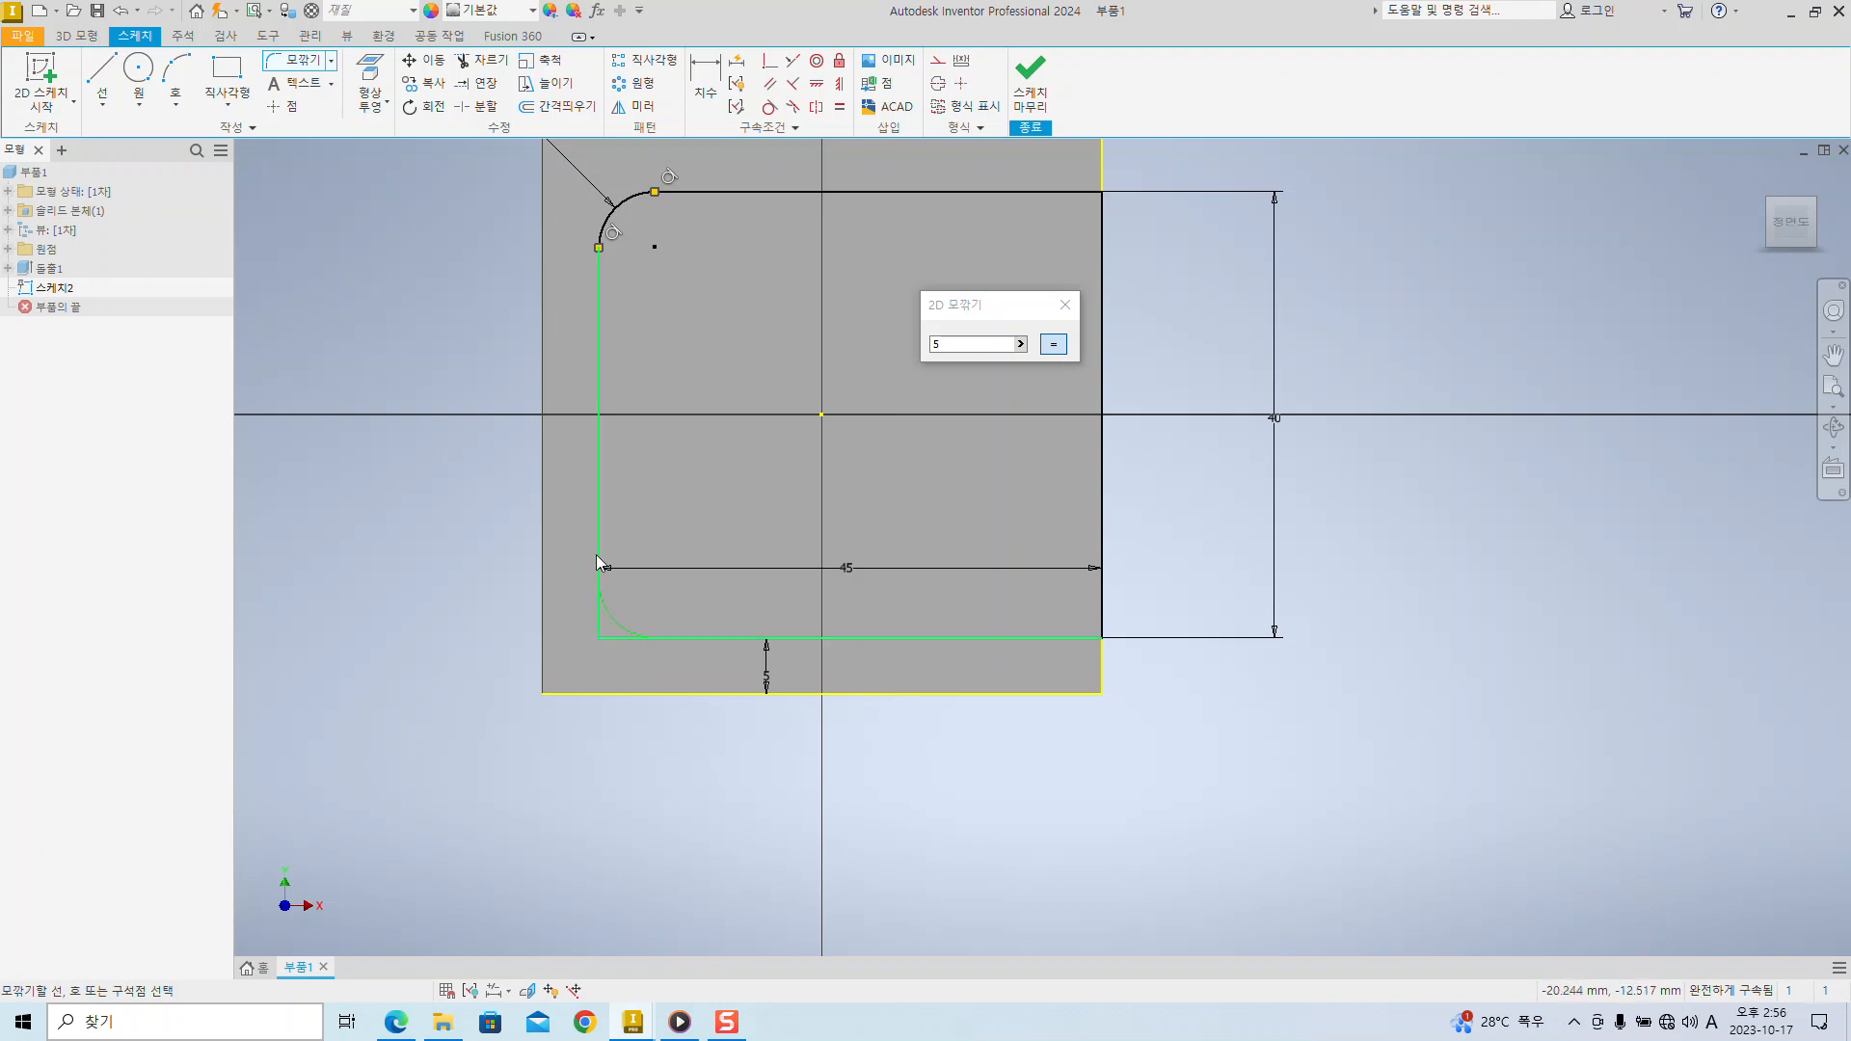
{"action": "left_click", "coordinate": [597, 559]}
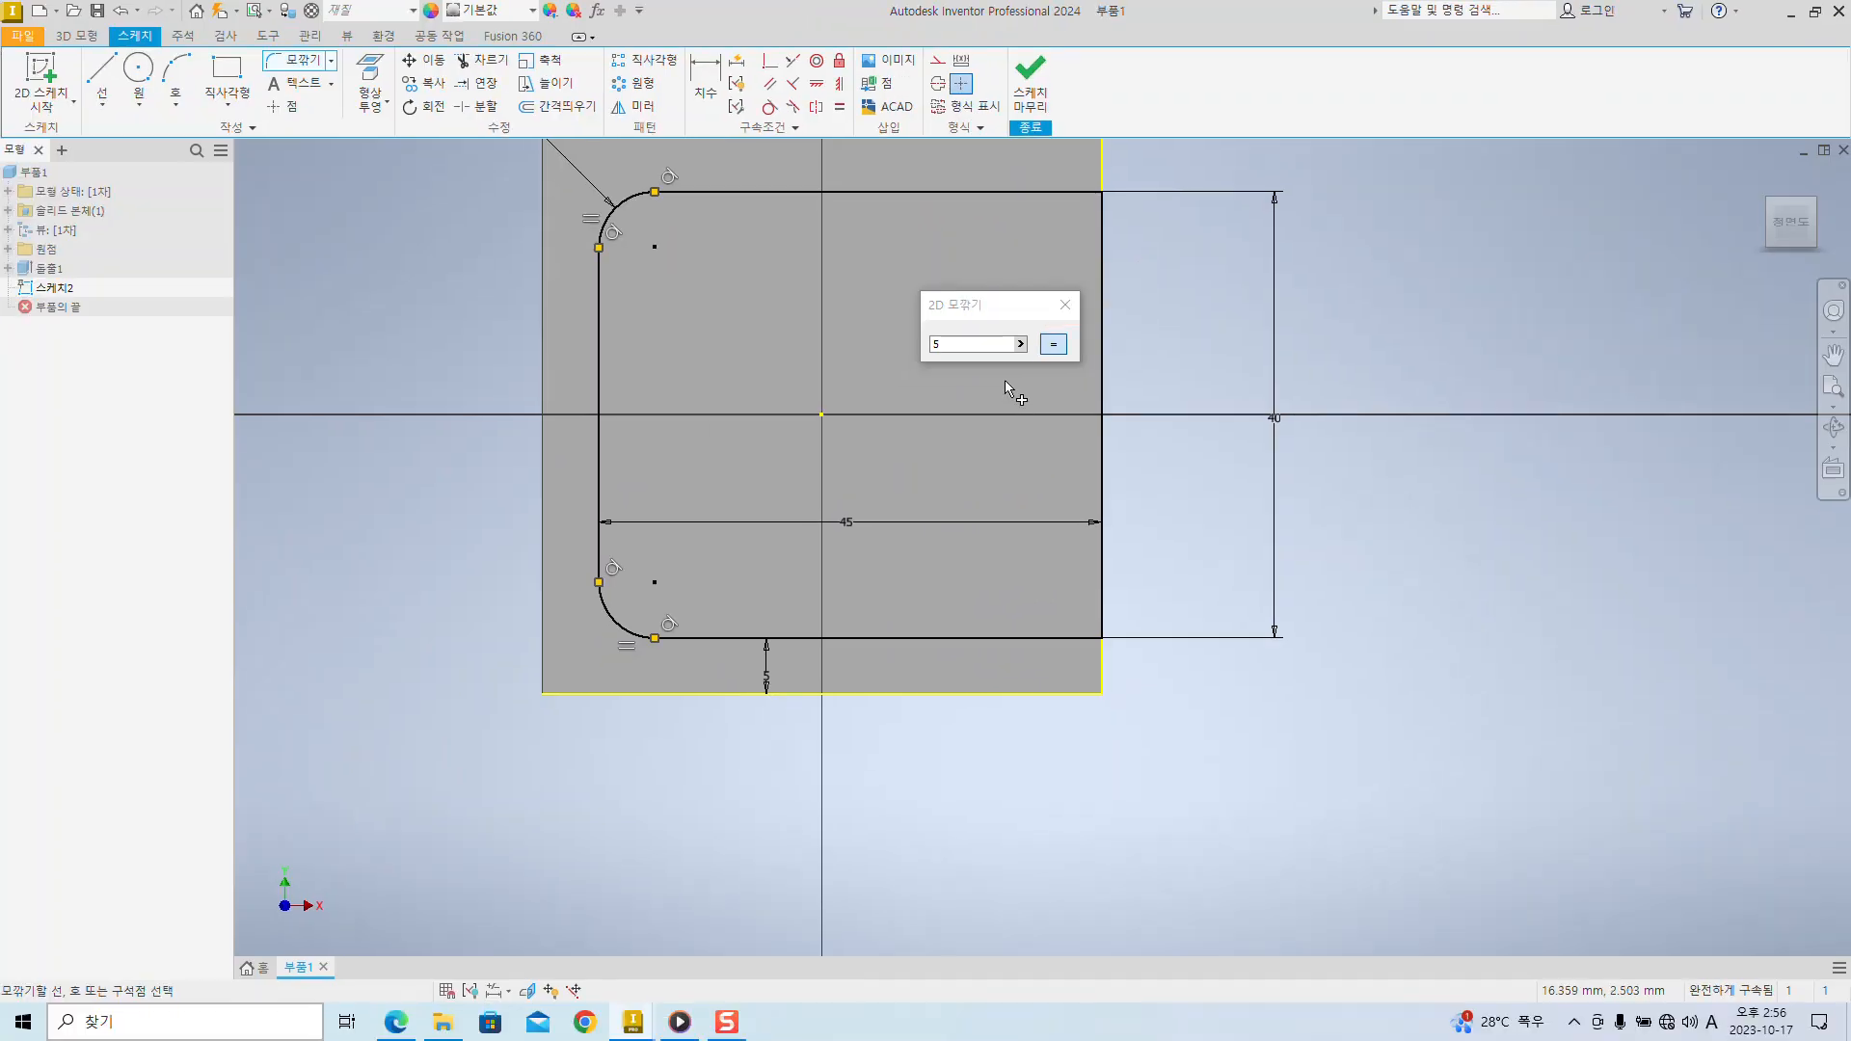
{"action": "left_click", "coordinate": [1065, 305]}
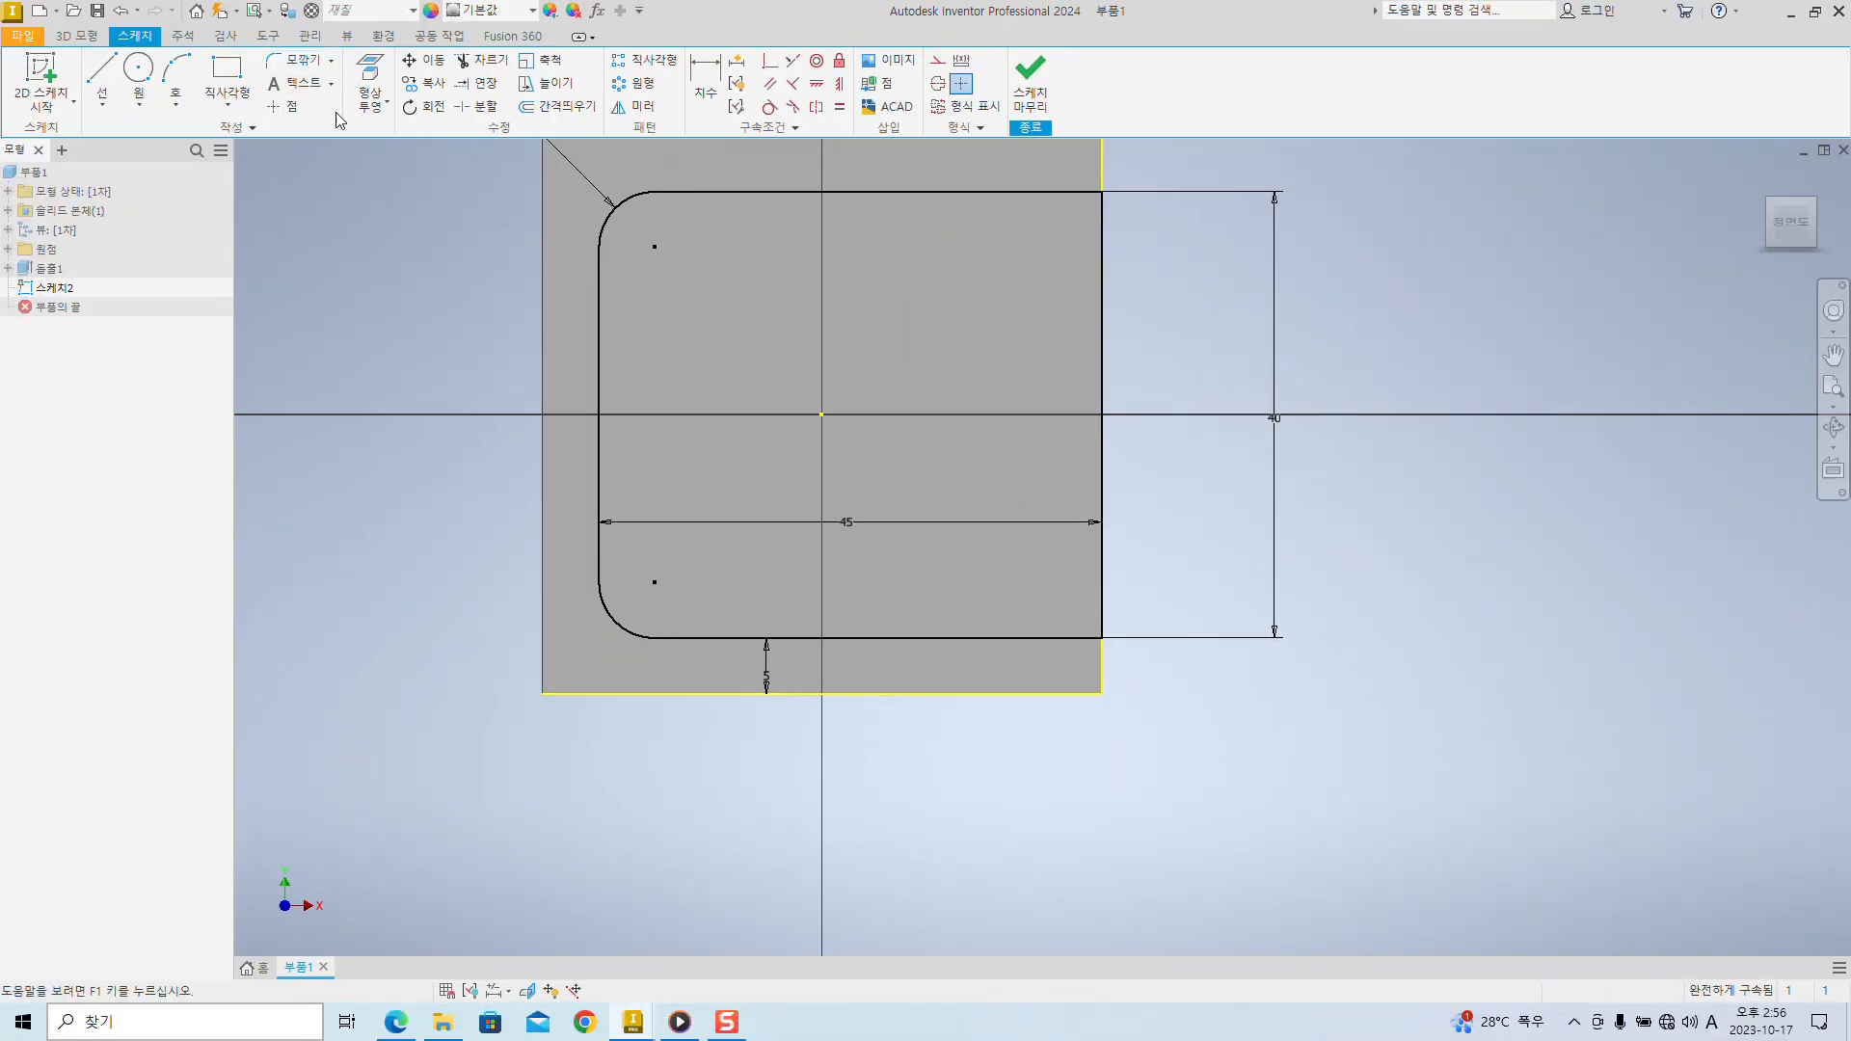
- Chamfer the rectangle's lower-right corner with a 5 mm equal distance using the 2D Chamfer tool, and finish the command
{"action": "left_click", "coordinate": [331, 60]}
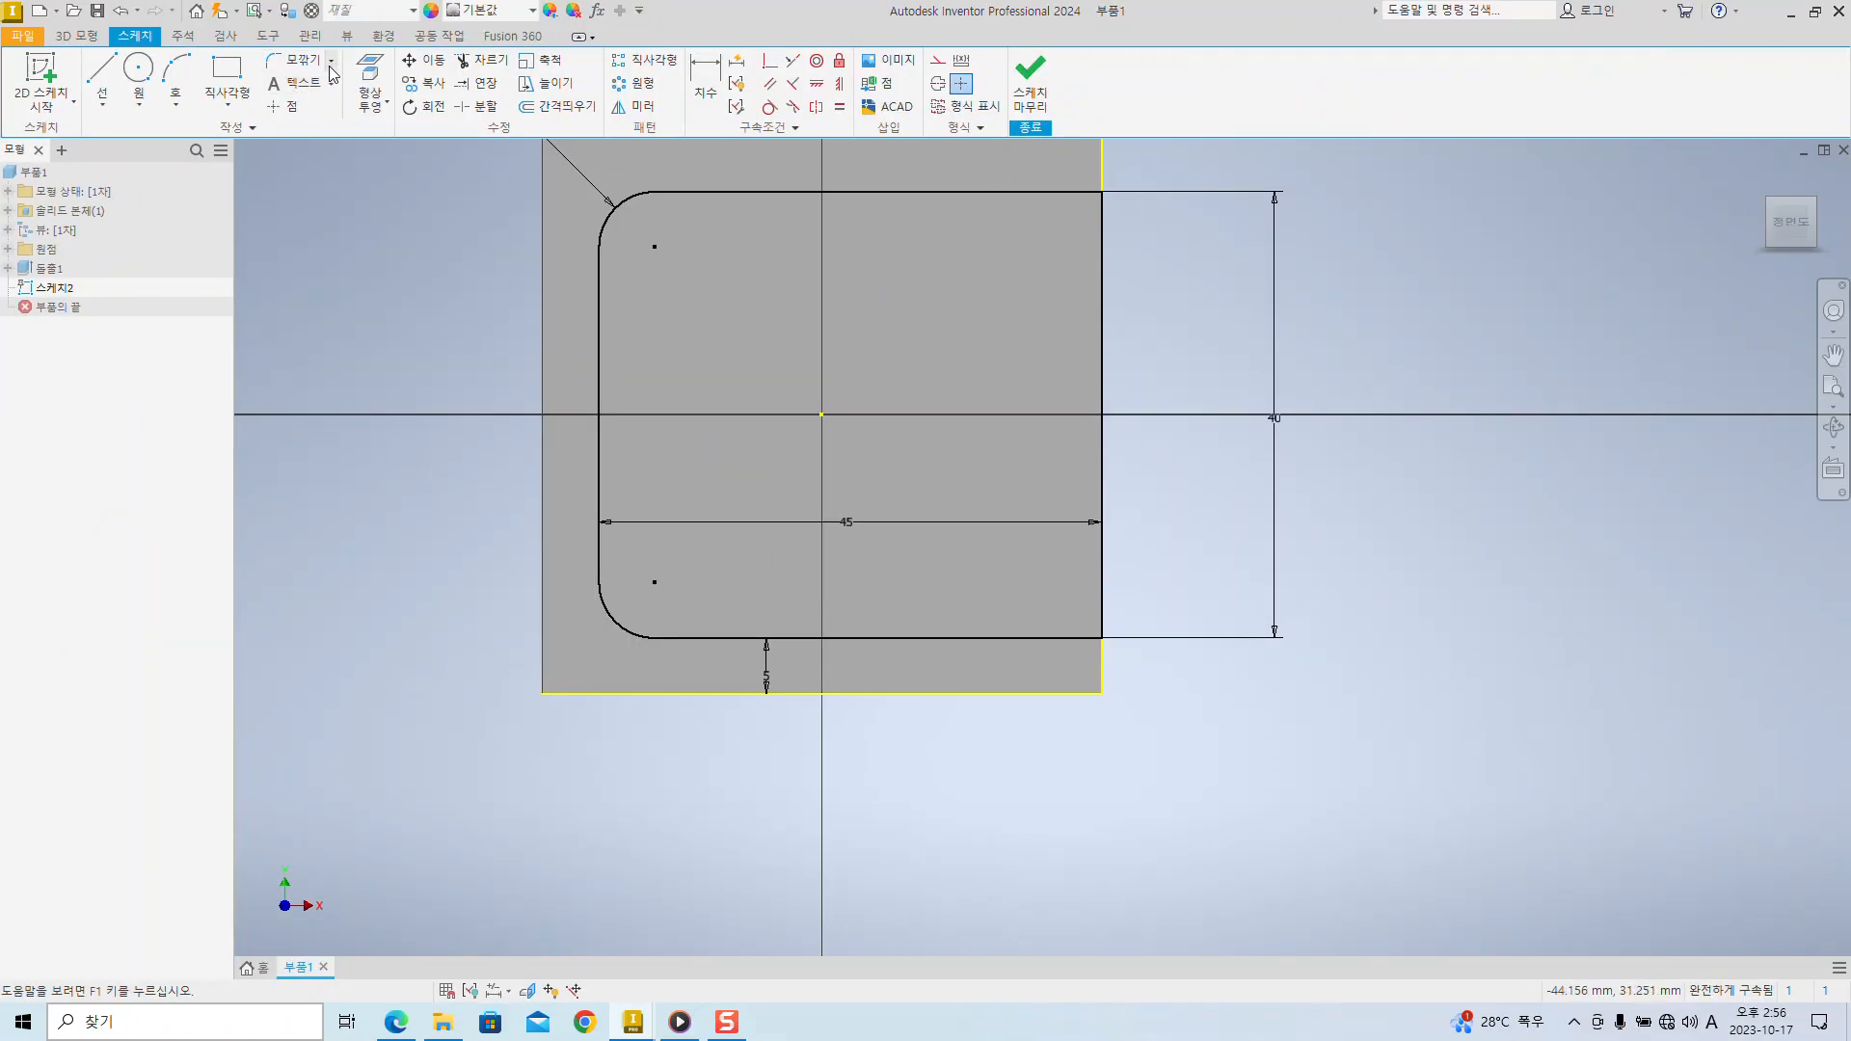
{"action": "left_click", "coordinate": [662, 120]}
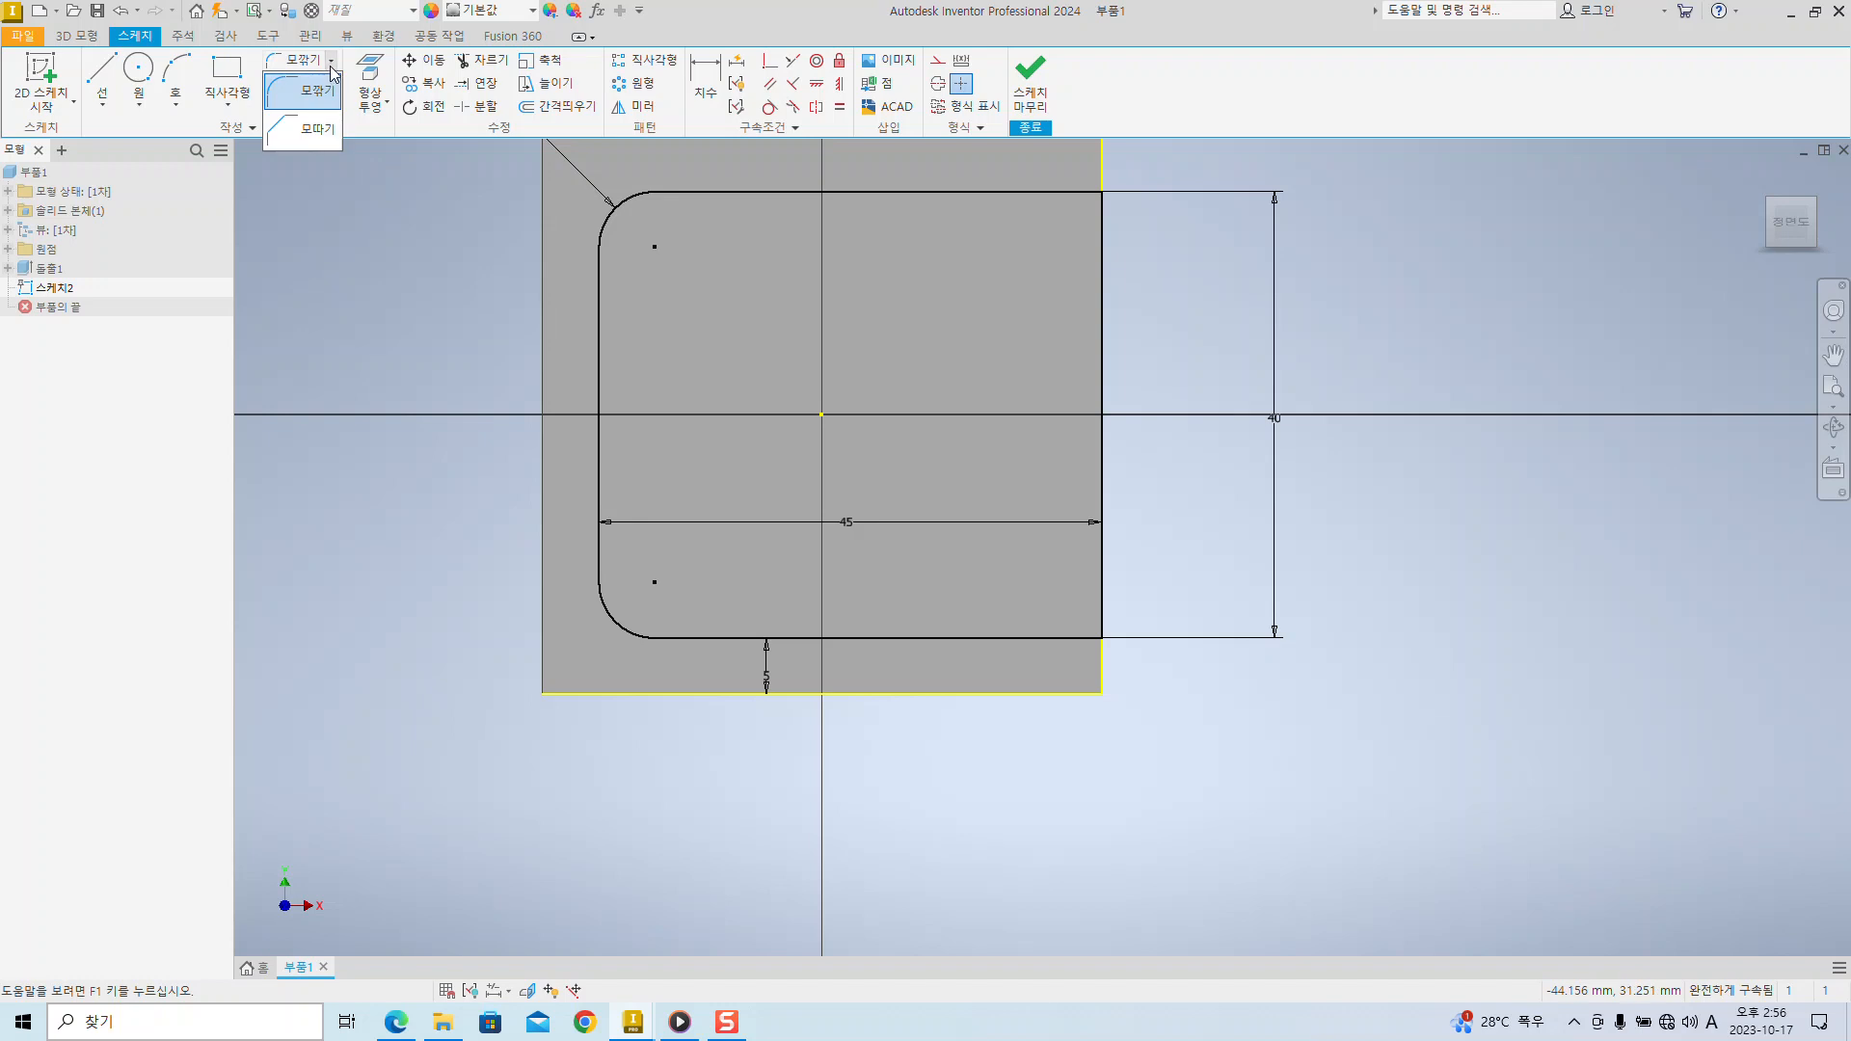
{"action": "left_click", "coordinate": [314, 130]}
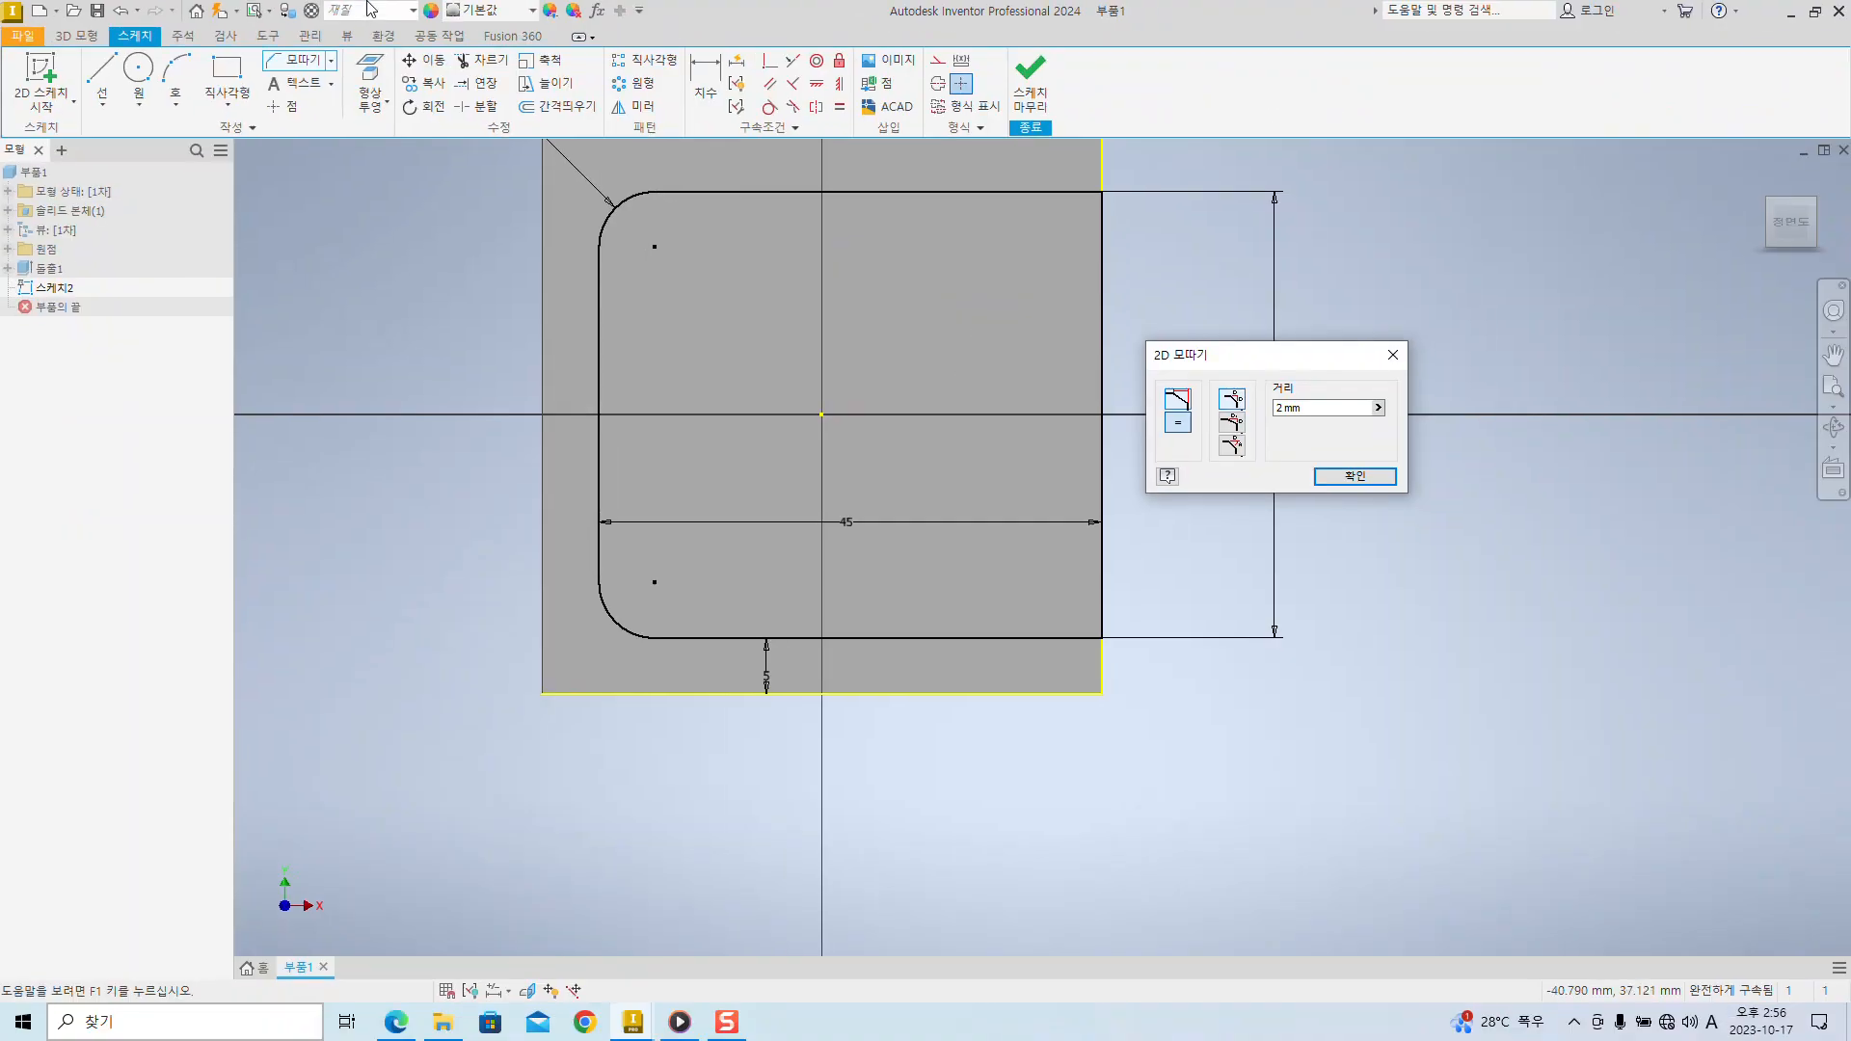
{"action": "left_click", "coordinate": [662, 121]}
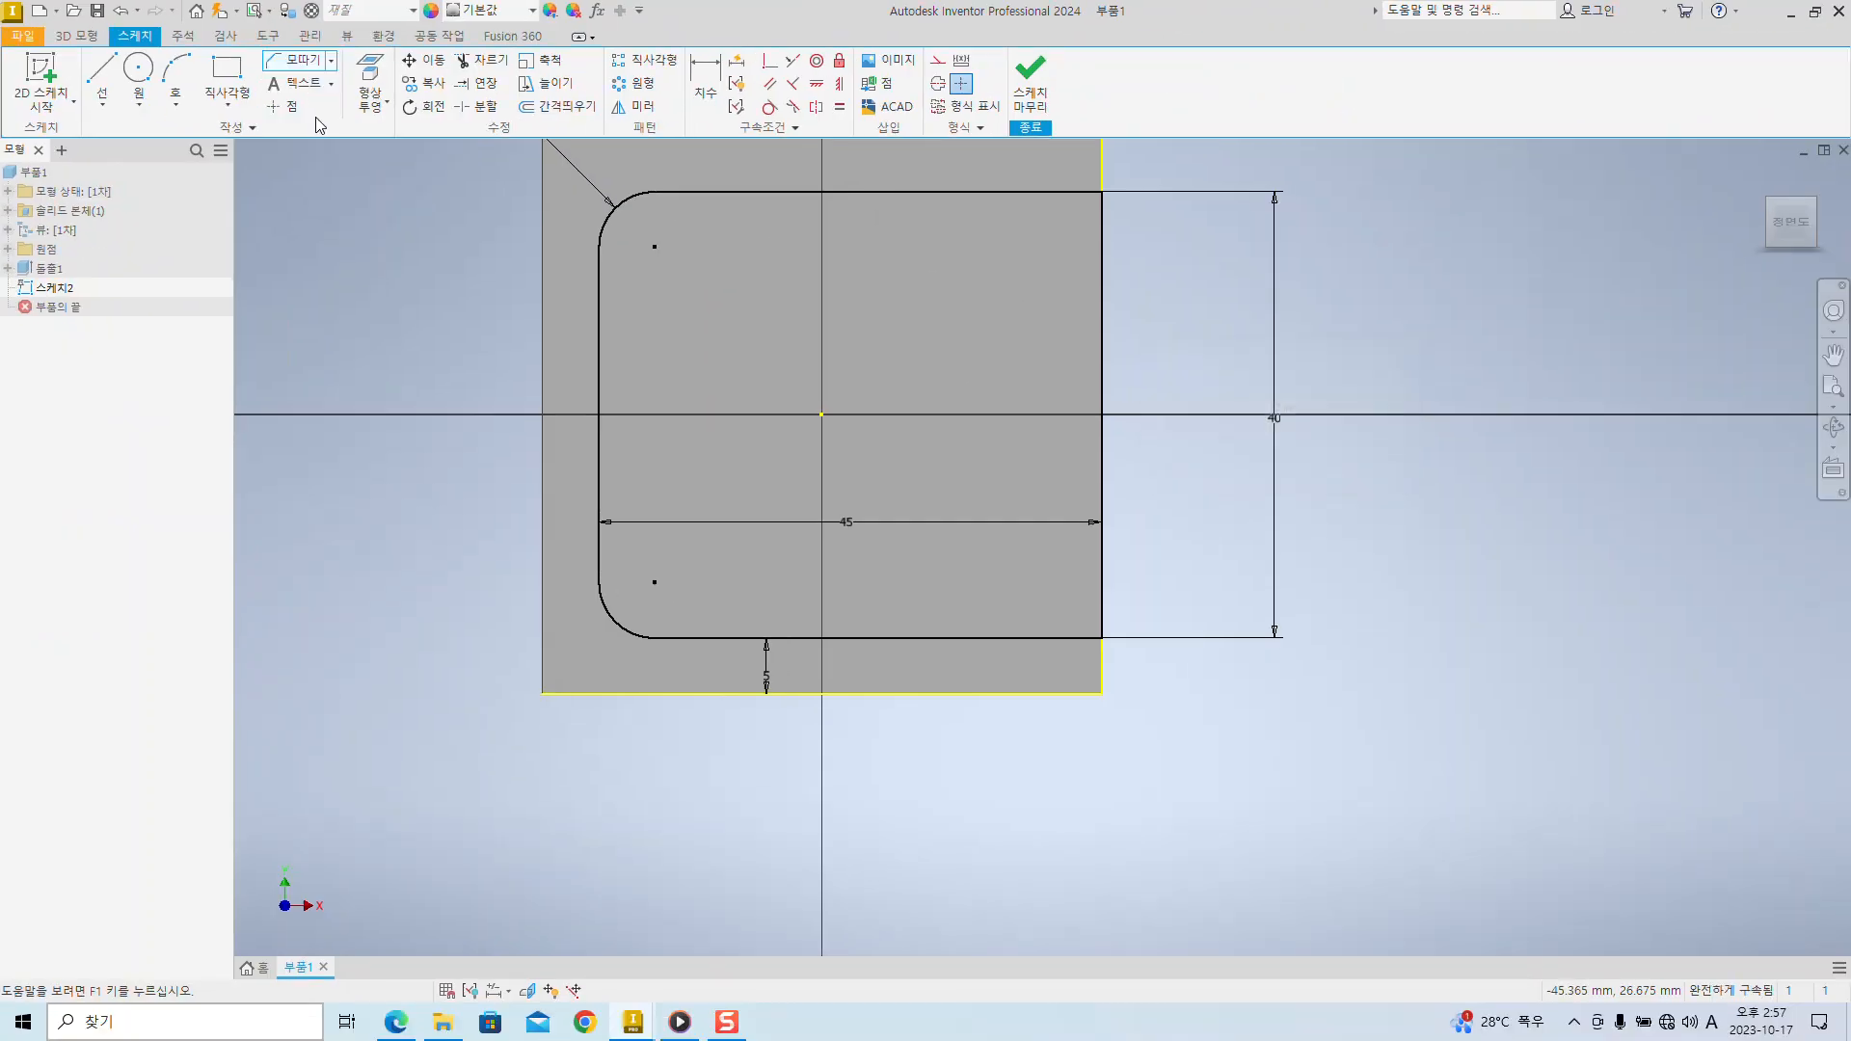
{"action": "left_click", "coordinate": [299, 60]}
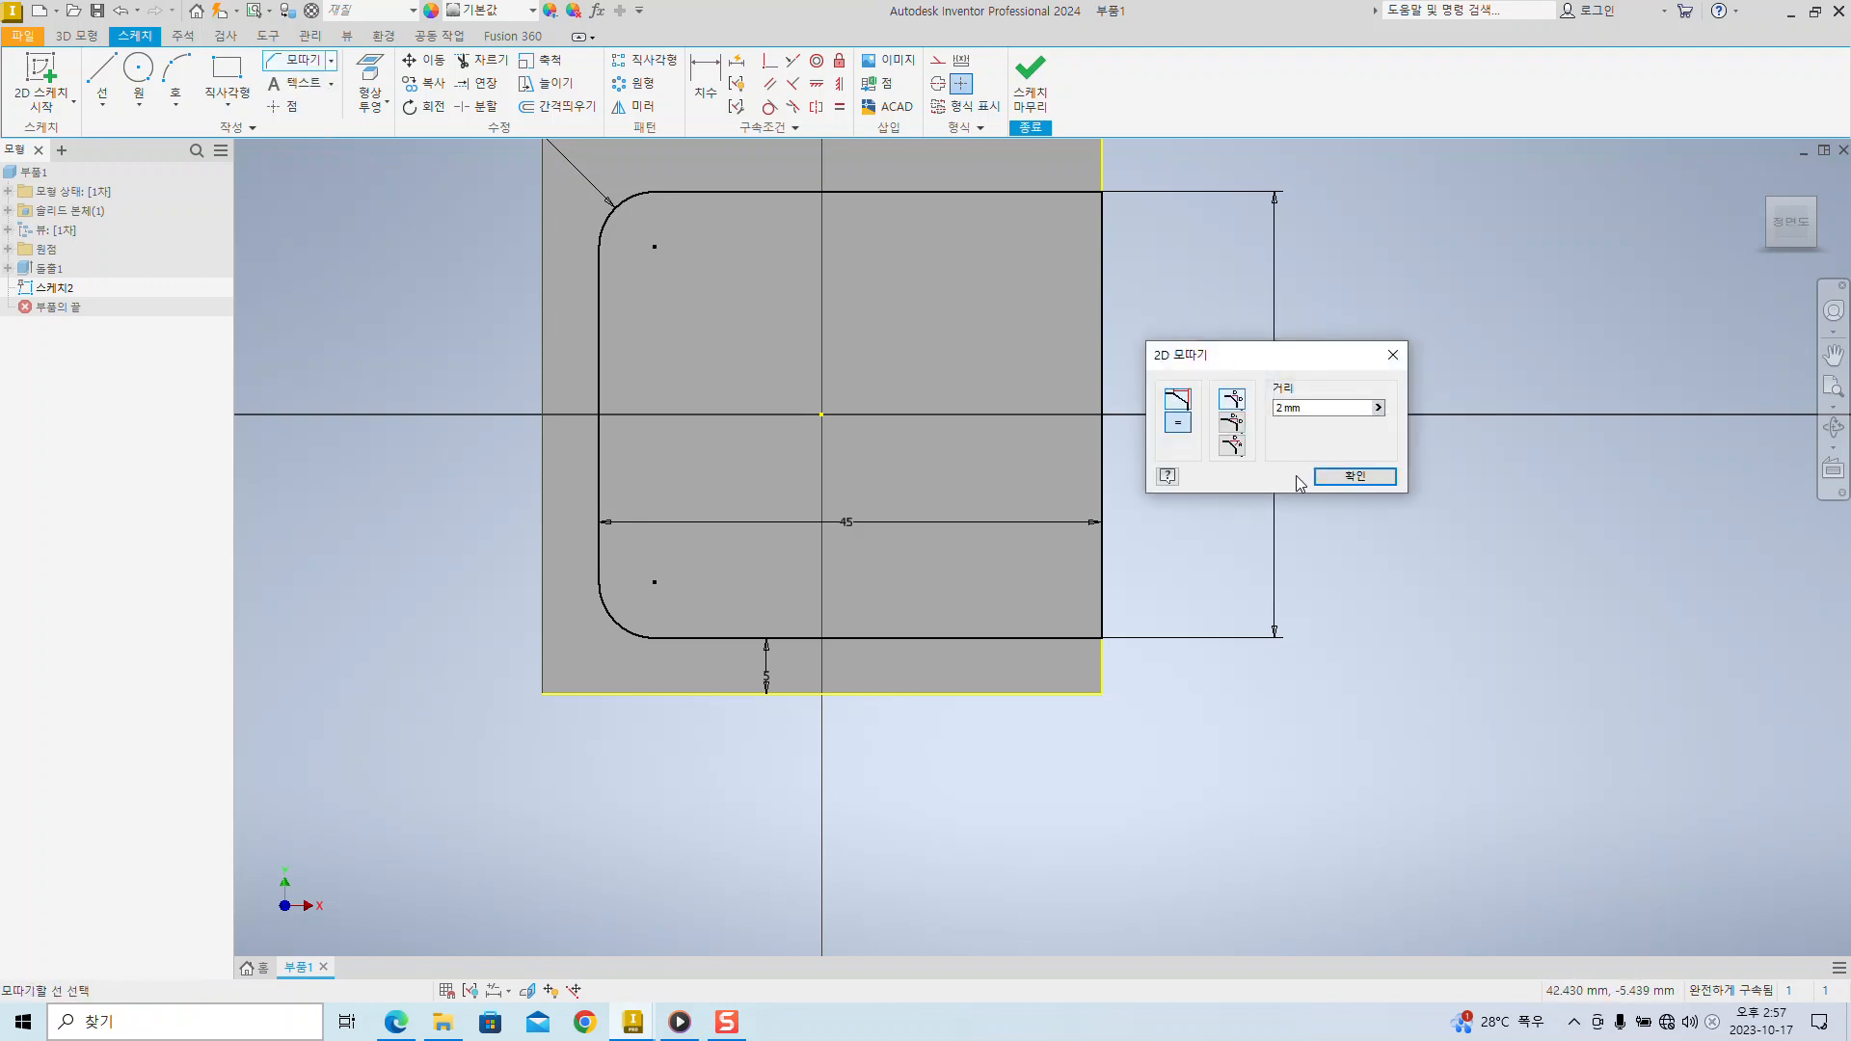
{"action": "double_click", "coordinate": [1331, 408]}
{"action": "type", "text": "5"}
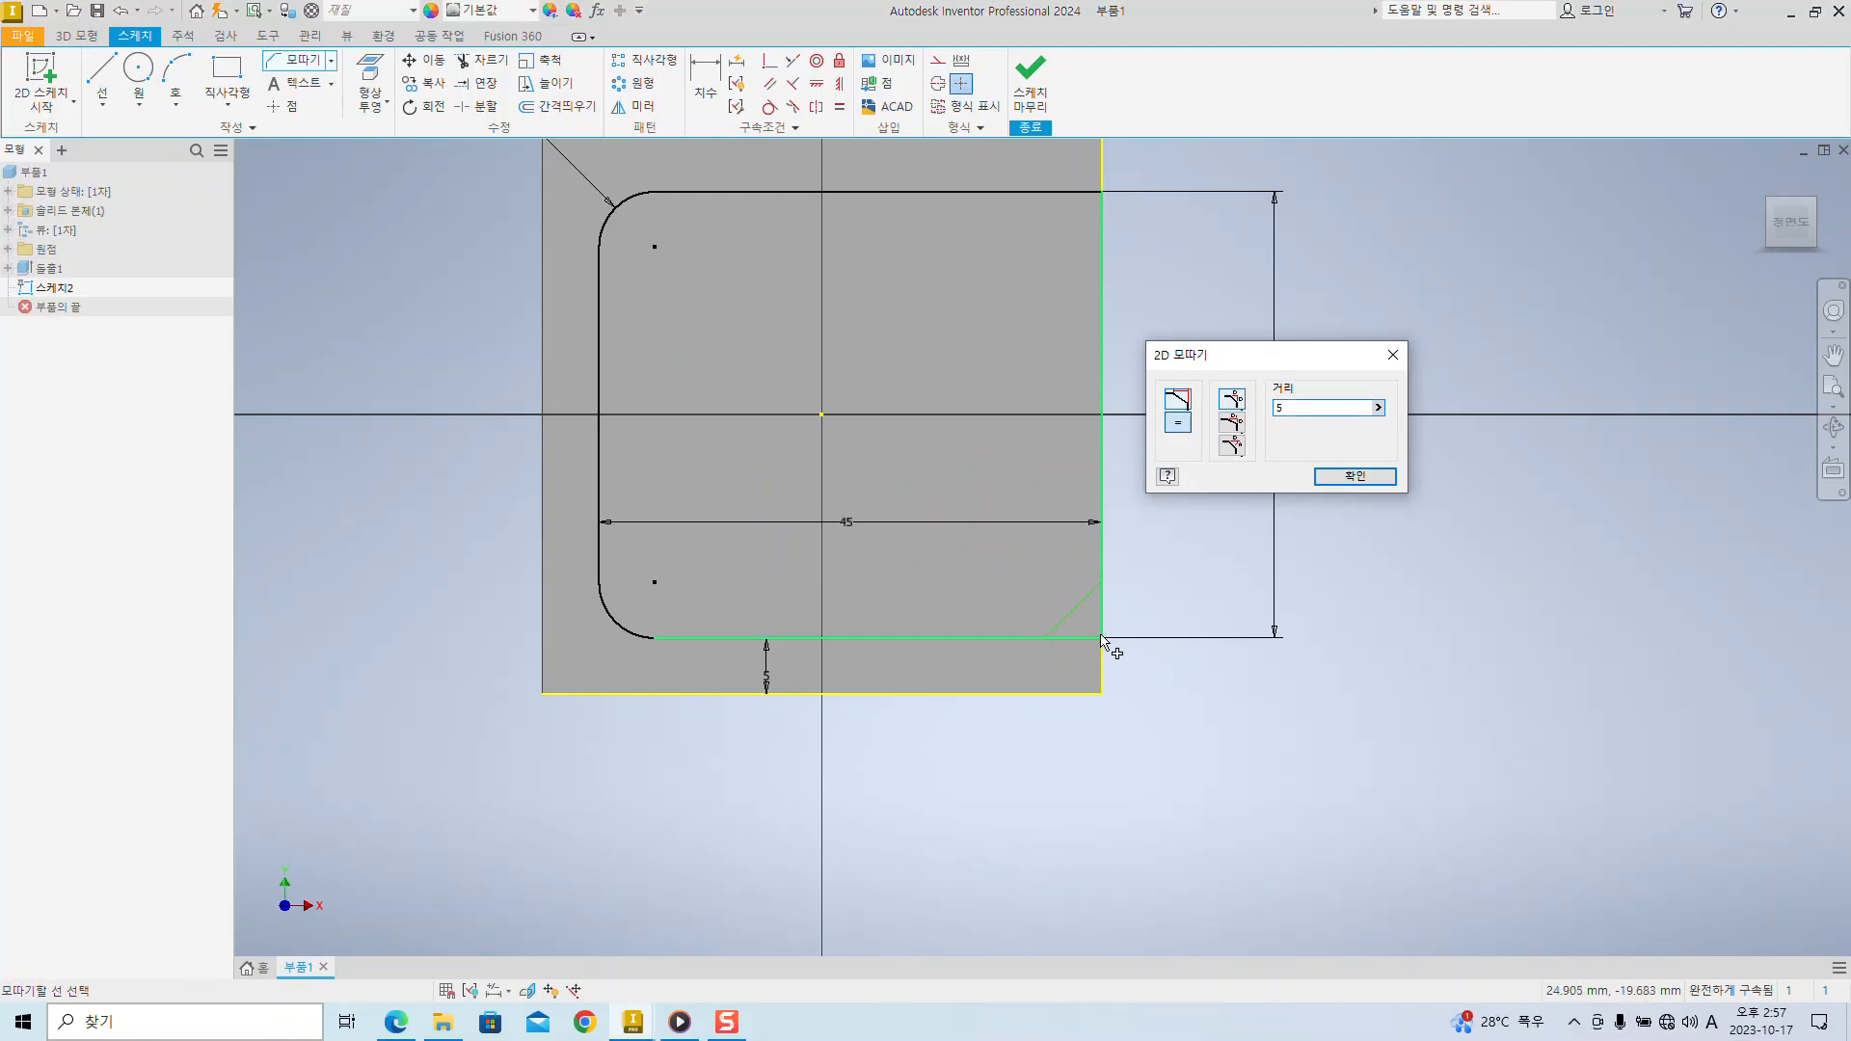
{"action": "left_click", "coordinate": [1102, 638]}
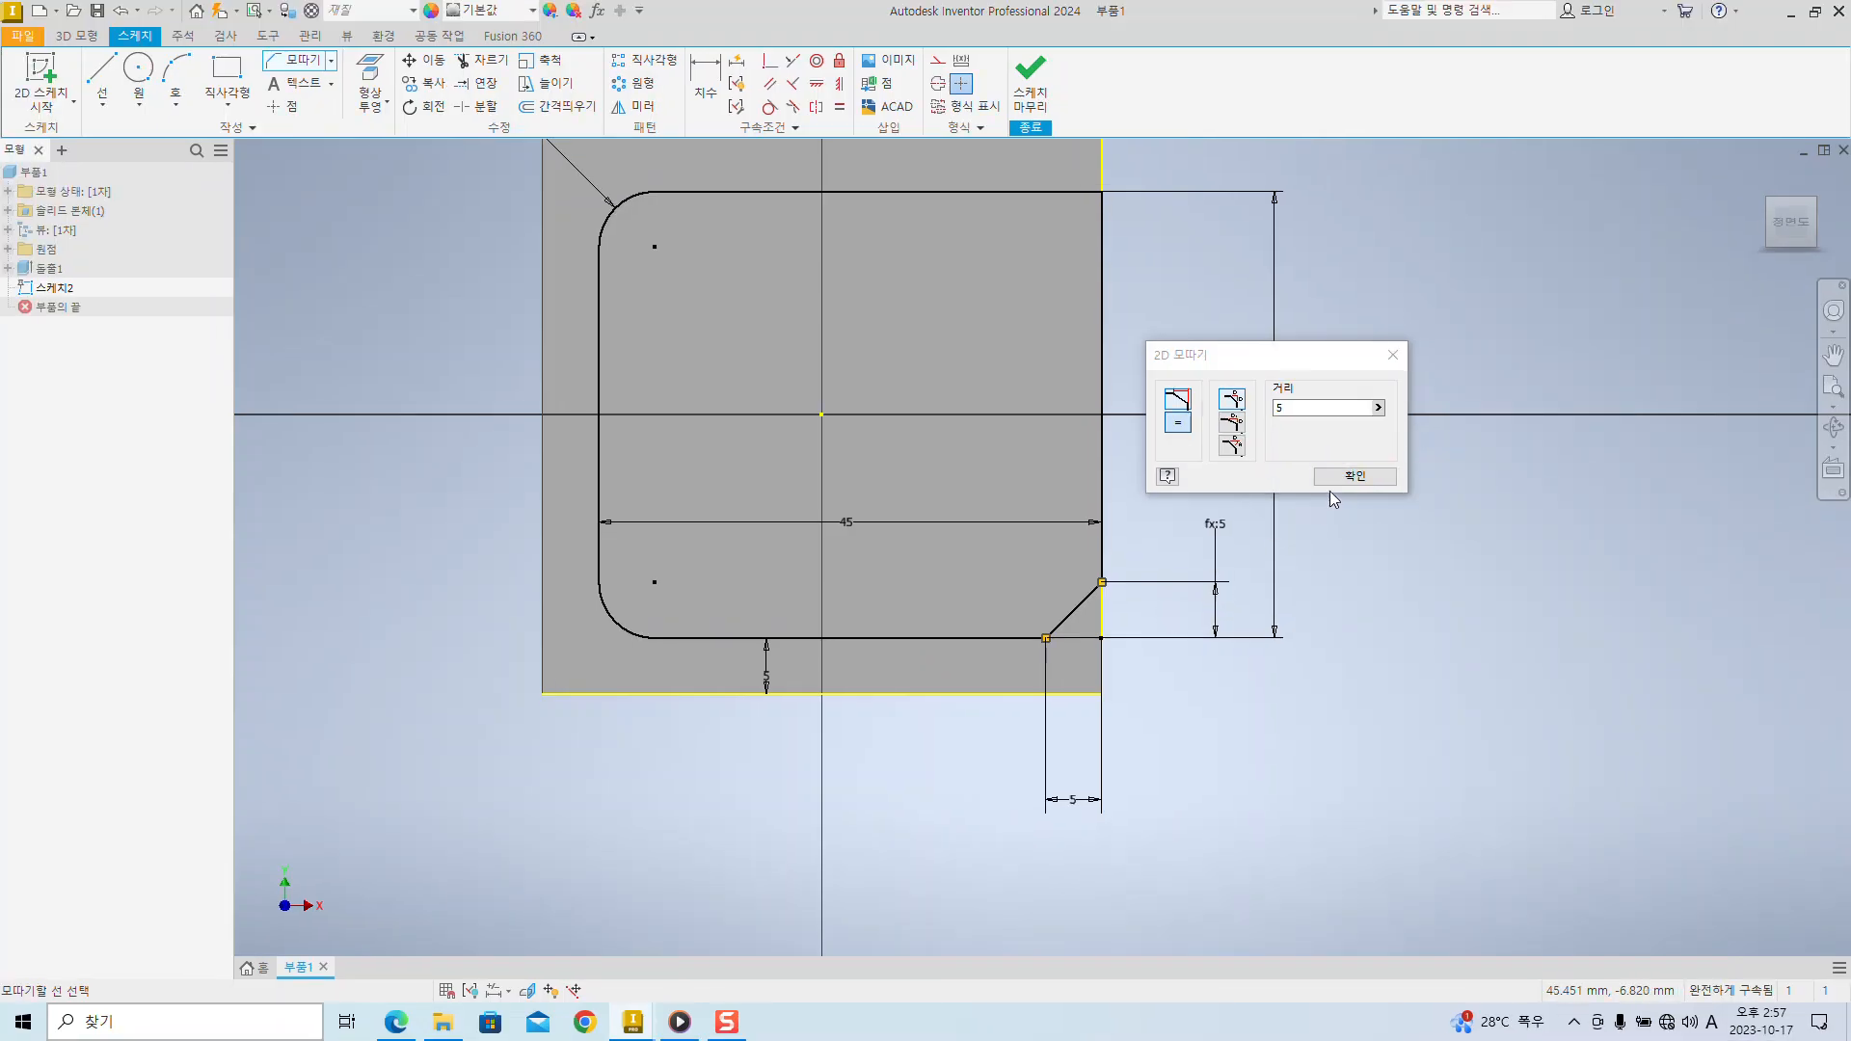
{"action": "left_click", "coordinate": [1299, 312]}
- Finish the step sketch and start an Extrude of its rounded and chamfered profile
{"action": "mouse_move", "coordinate": [1280, 557]}
{"action": "middle_mouse_down"}
{"action": "mouse_move", "coordinate": [1236, 723]}
{"action": "mouse_move", "coordinate": [1210, 663]}
{"action": "mouse_move", "coordinate": [1226, 596]}
{"action": "middle_mouse_up"}
{"action": "scroll", "coordinate": [1280, 754], "scroll_direction": "down", "scroll_amount": 4}
{"action": "scroll", "coordinate": [1258, 766], "scroll_direction": "up", "scroll_amount": 4}
{"action": "scroll", "coordinate": [1095, 696], "scroll_direction": "up", "scroll_amount": 3}
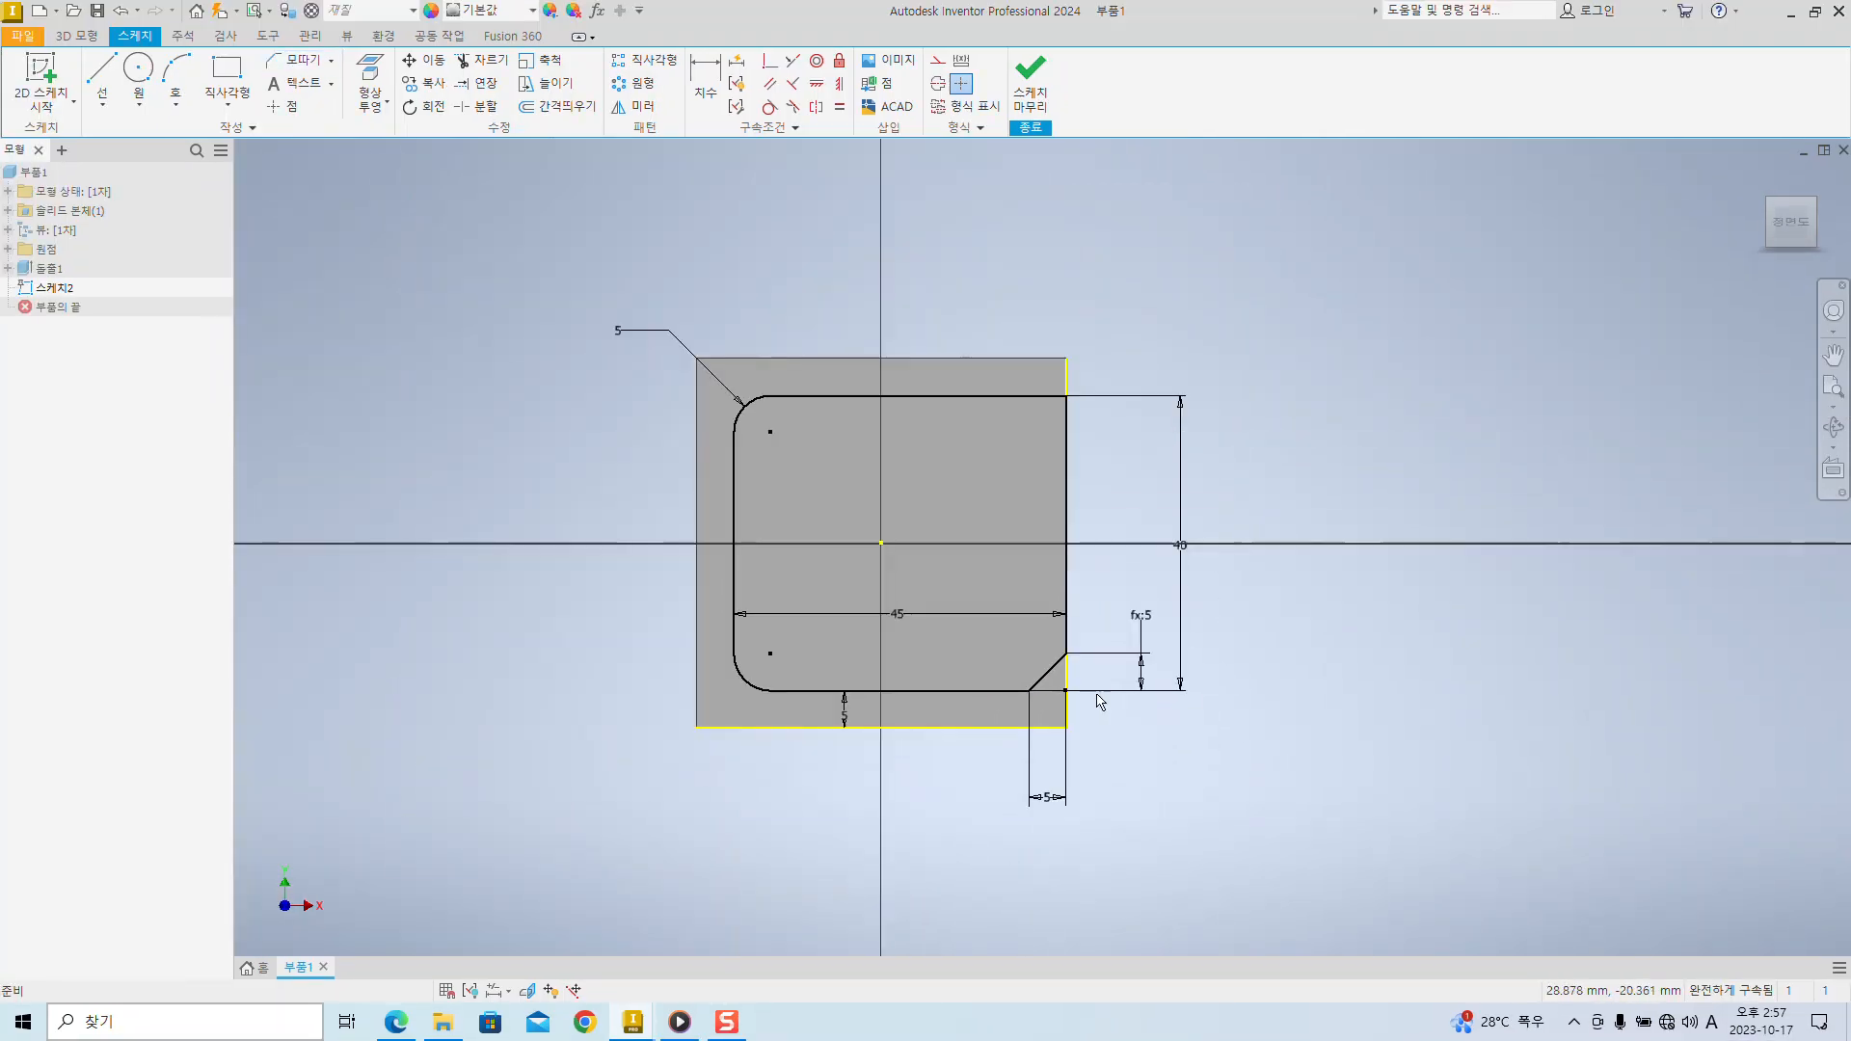
{"action": "middle_click_drag", "start_coordinate": [1327, 675], "coordinate": [1272, 659]}
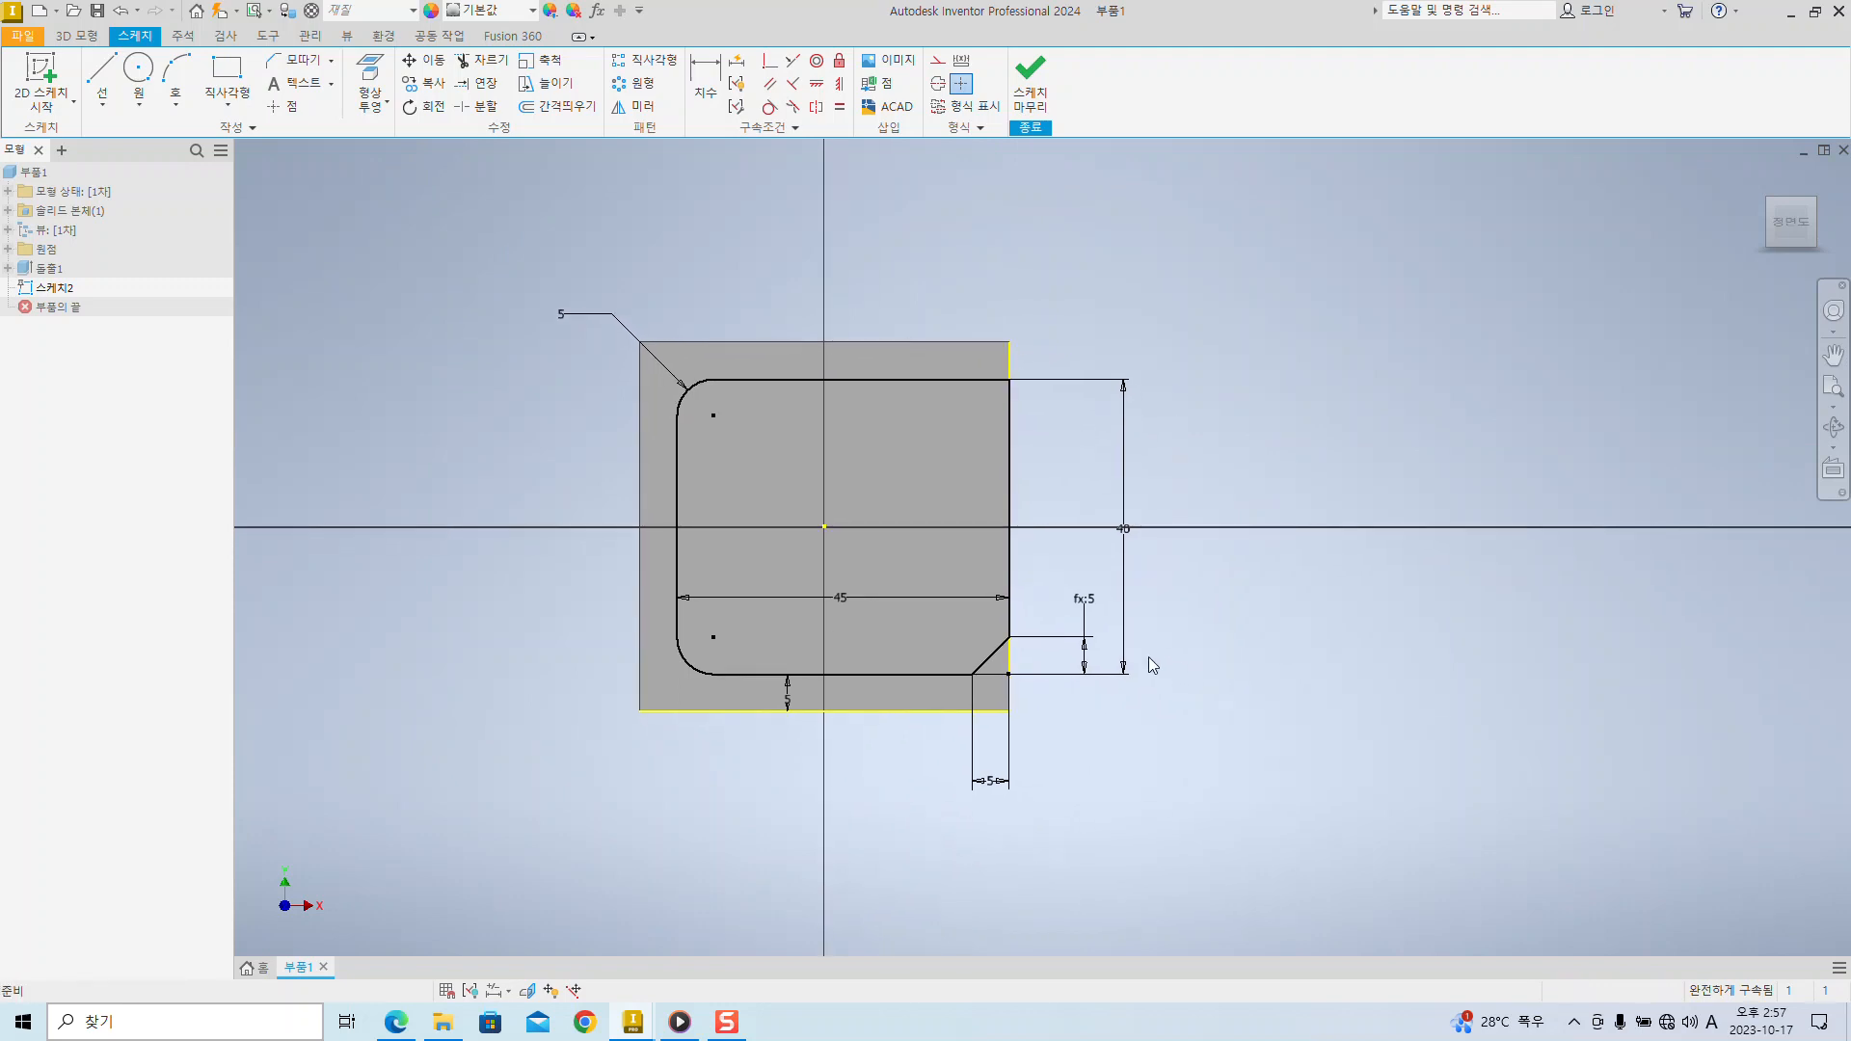
{"action": "left_click", "coordinate": [584, 319]}
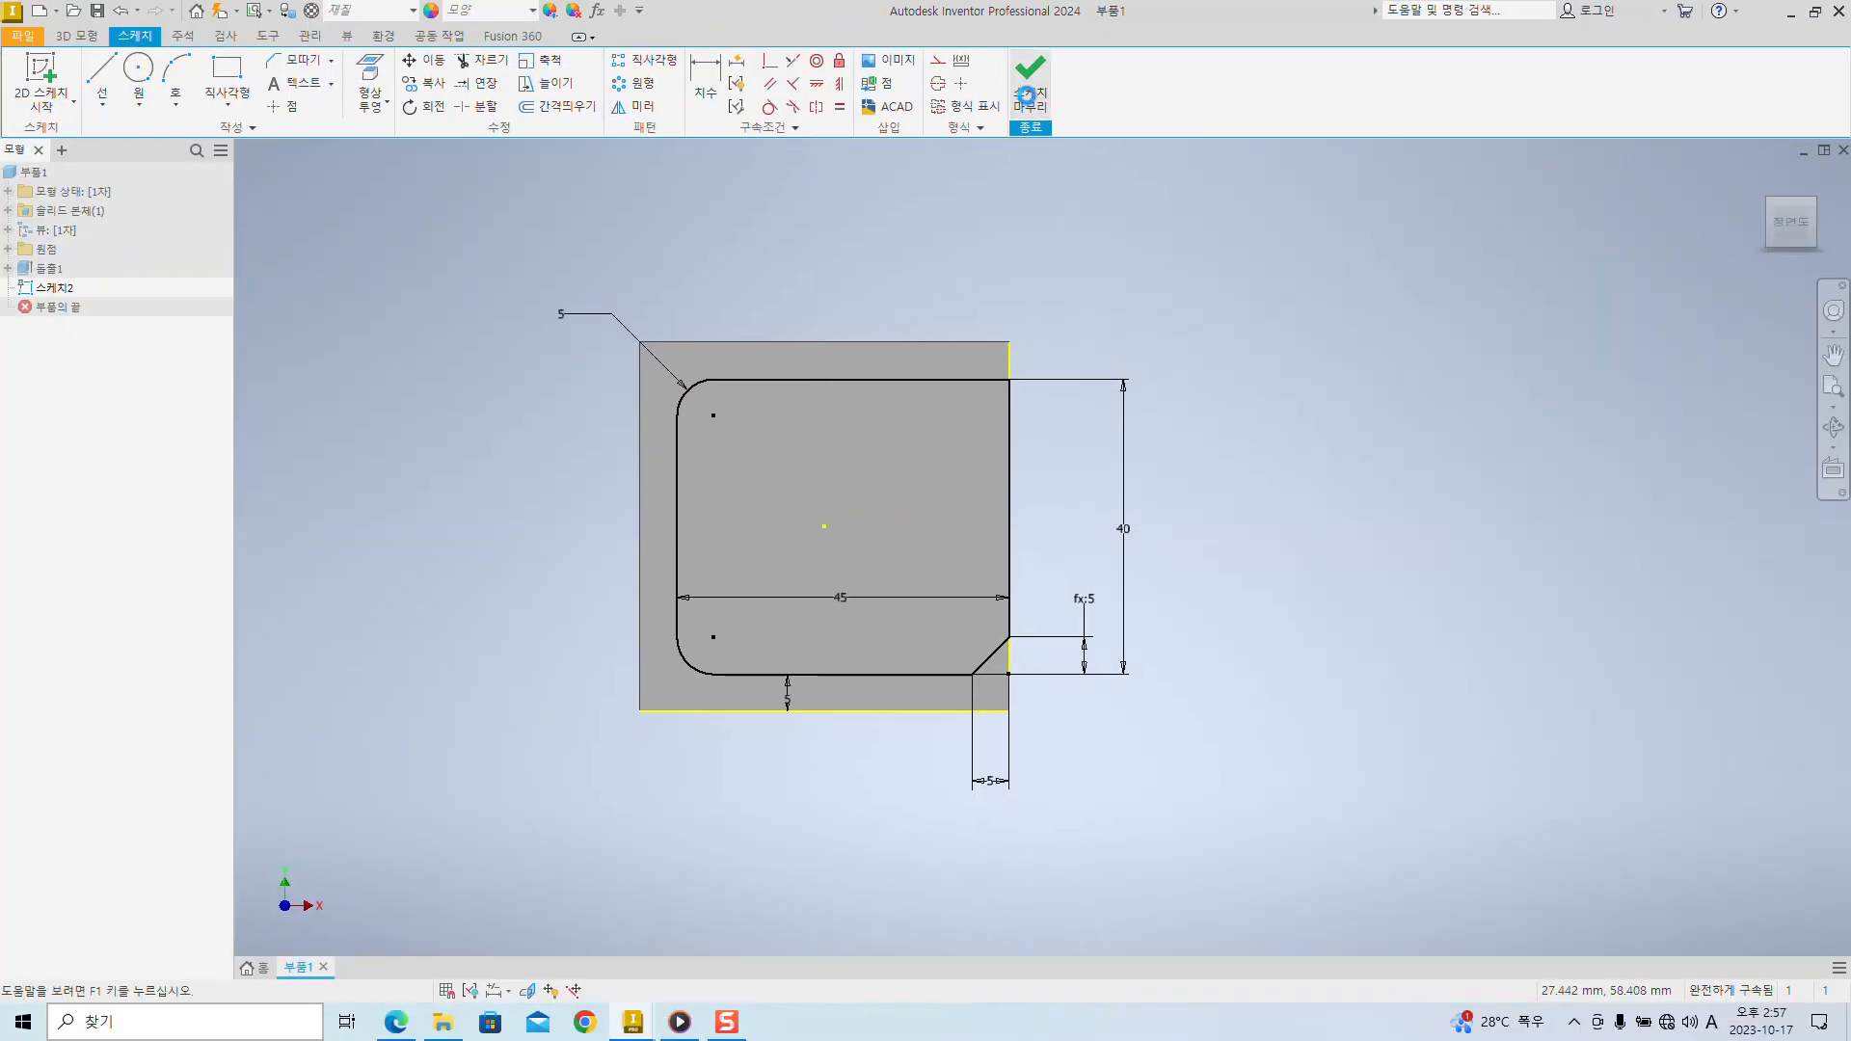
{"action": "left_click", "coordinate": [1026, 95]}
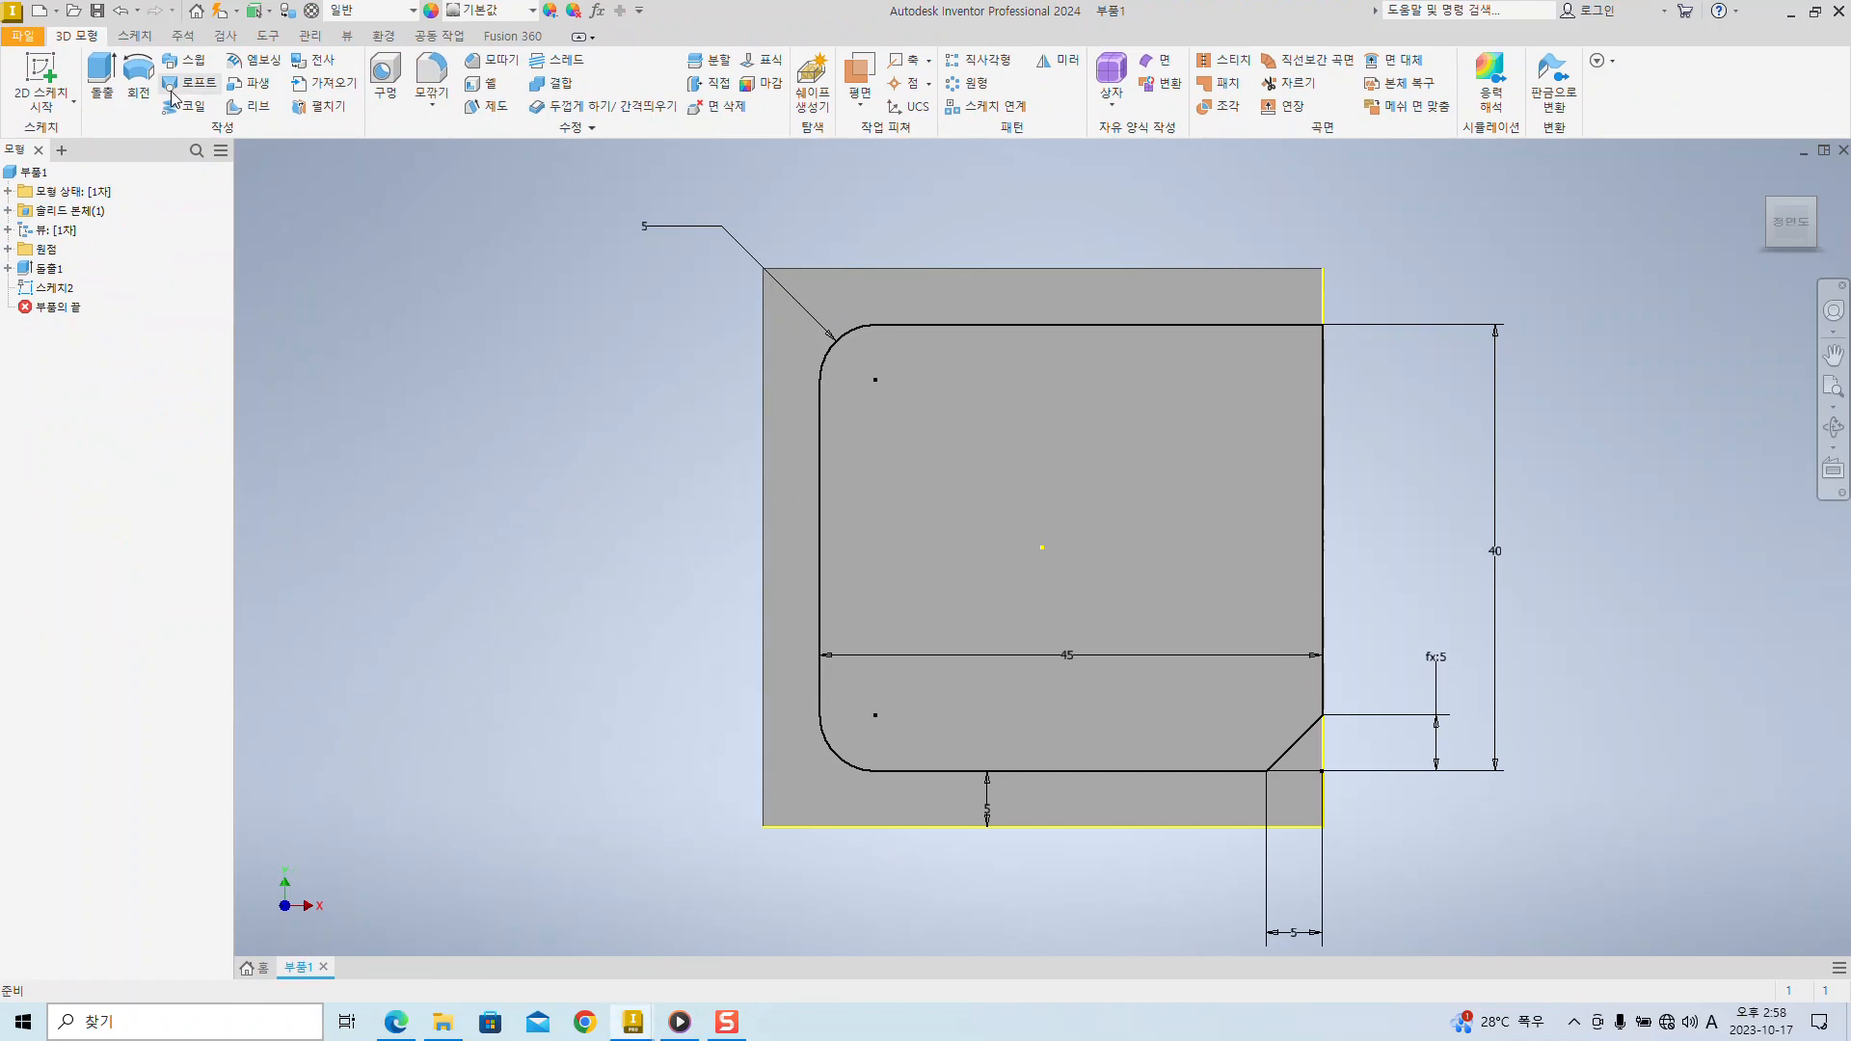
{"action": "left_click", "coordinate": [100, 82]}
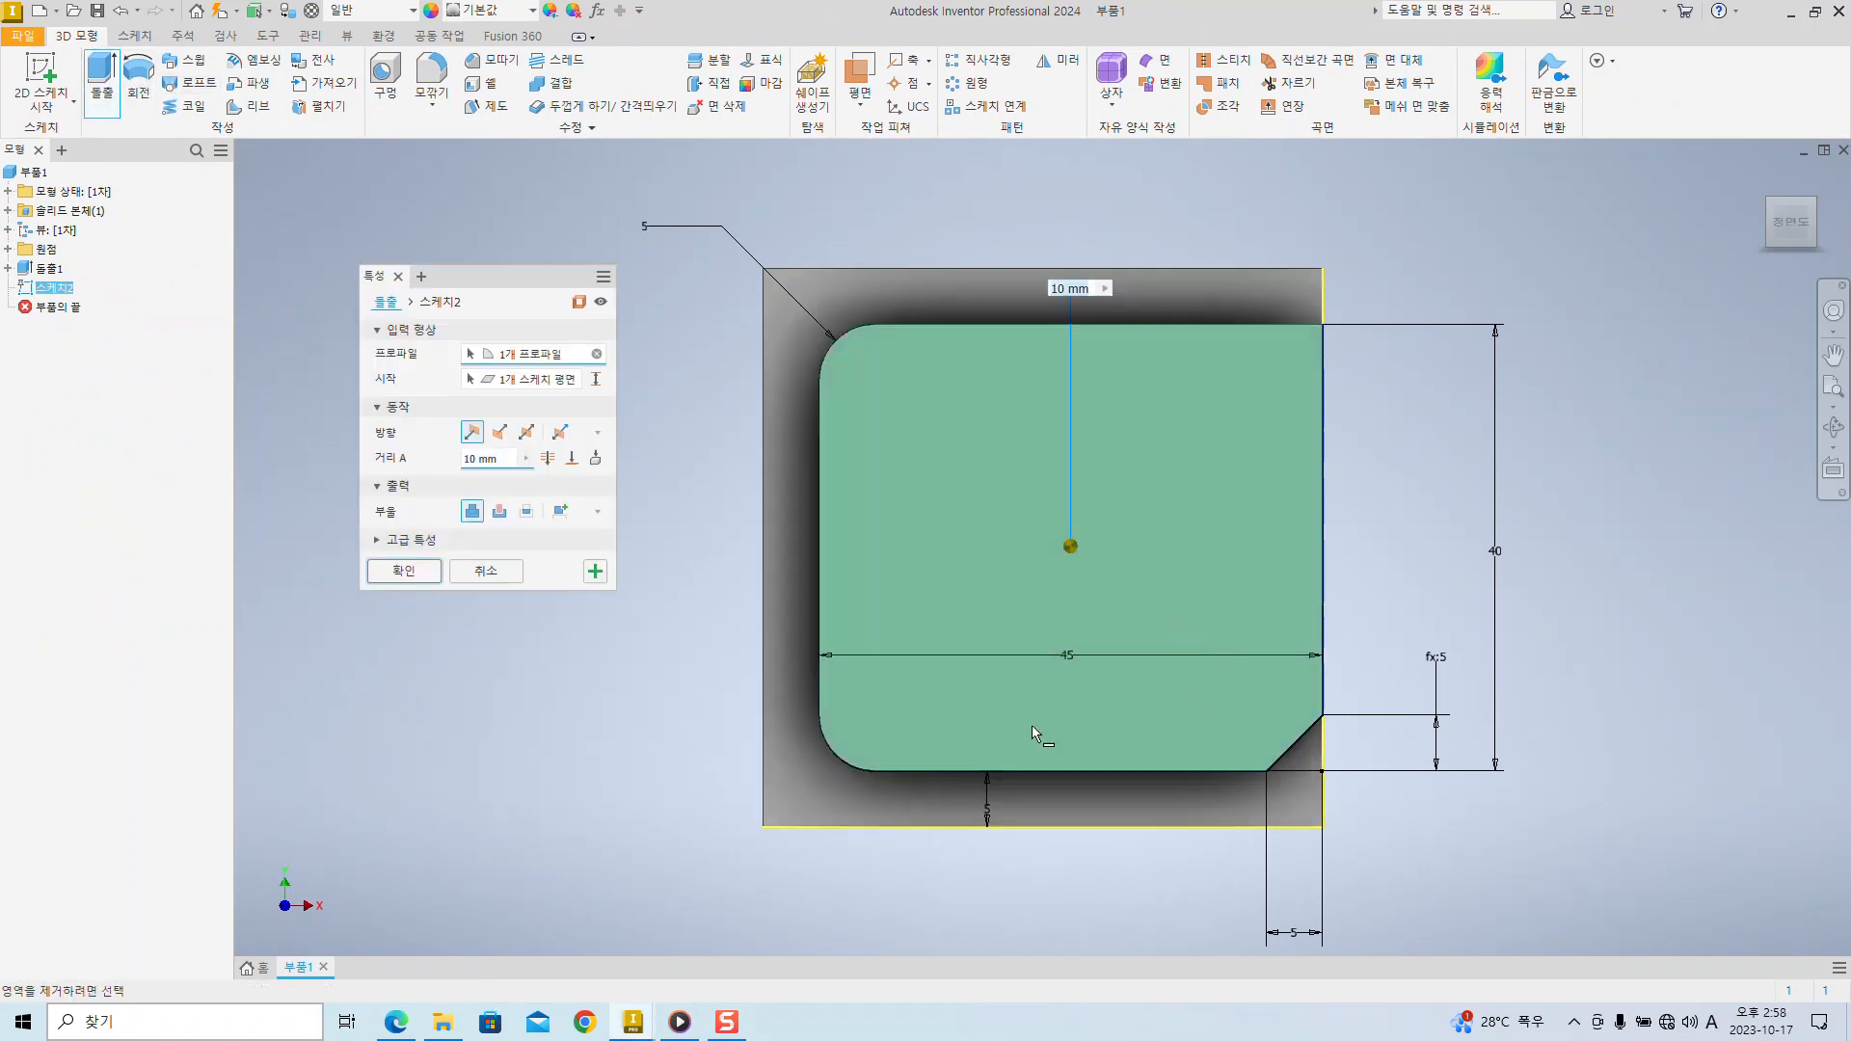
{"action": "mouse_move", "coordinate": [682, 831]}
{"action": "middle_mouse_down", "text": "shift"}
{"action": "mouse_move", "coordinate": [813, 776]}
{"action": "mouse_move", "coordinate": [710, 793]}
{"action": "mouse_move", "coordinate": [1020, 858]}
{"action": "mouse_move", "coordinate": [1207, 831]}
{"action": "mouse_move", "coordinate": [1093, 813]}
{"action": "mouse_move", "coordinate": [1122, 817]}
{"action": "middle_mouse_up", "text": "shift"}
- Switch to the PDF drawing in the browser and examine the height dimensions and hatched area of the front section view
{"action": "key", "text": "alt+Tab"}
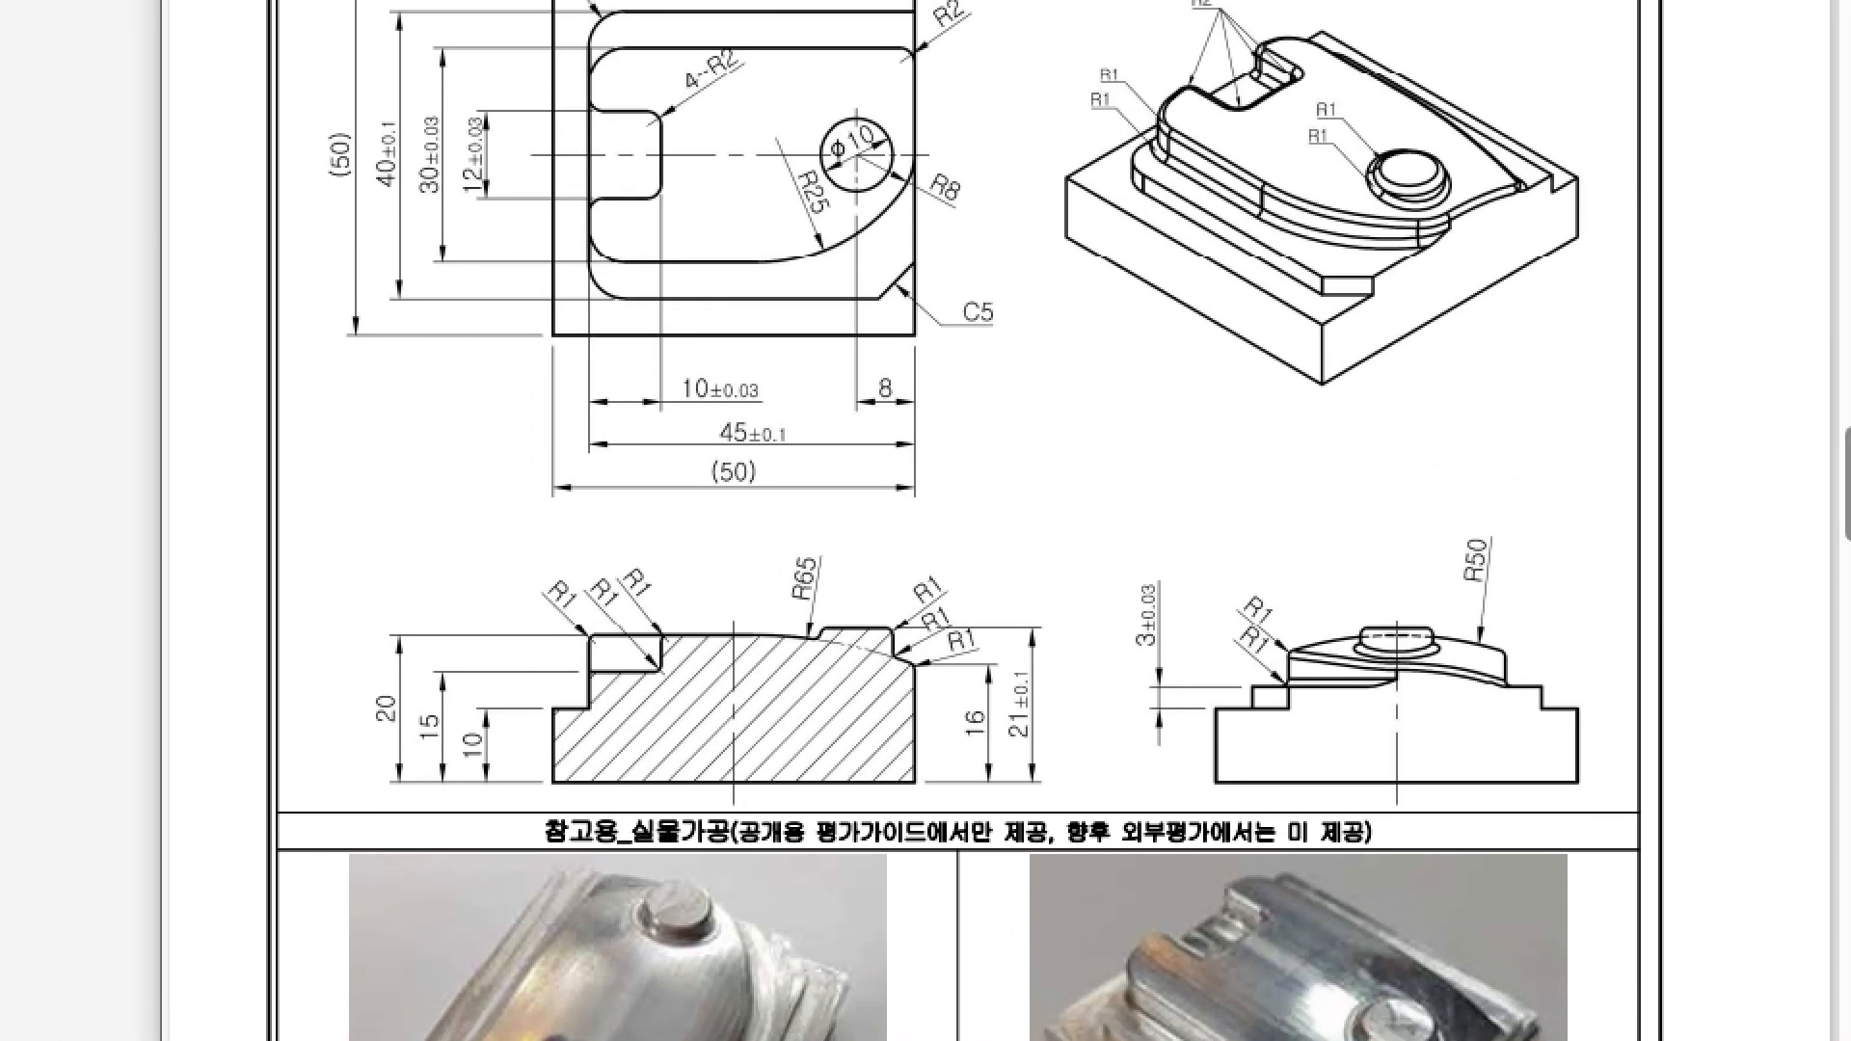
{"action": "left_click_drag", "start_coordinate": [321, 531], "coordinate": [1118, 853]}
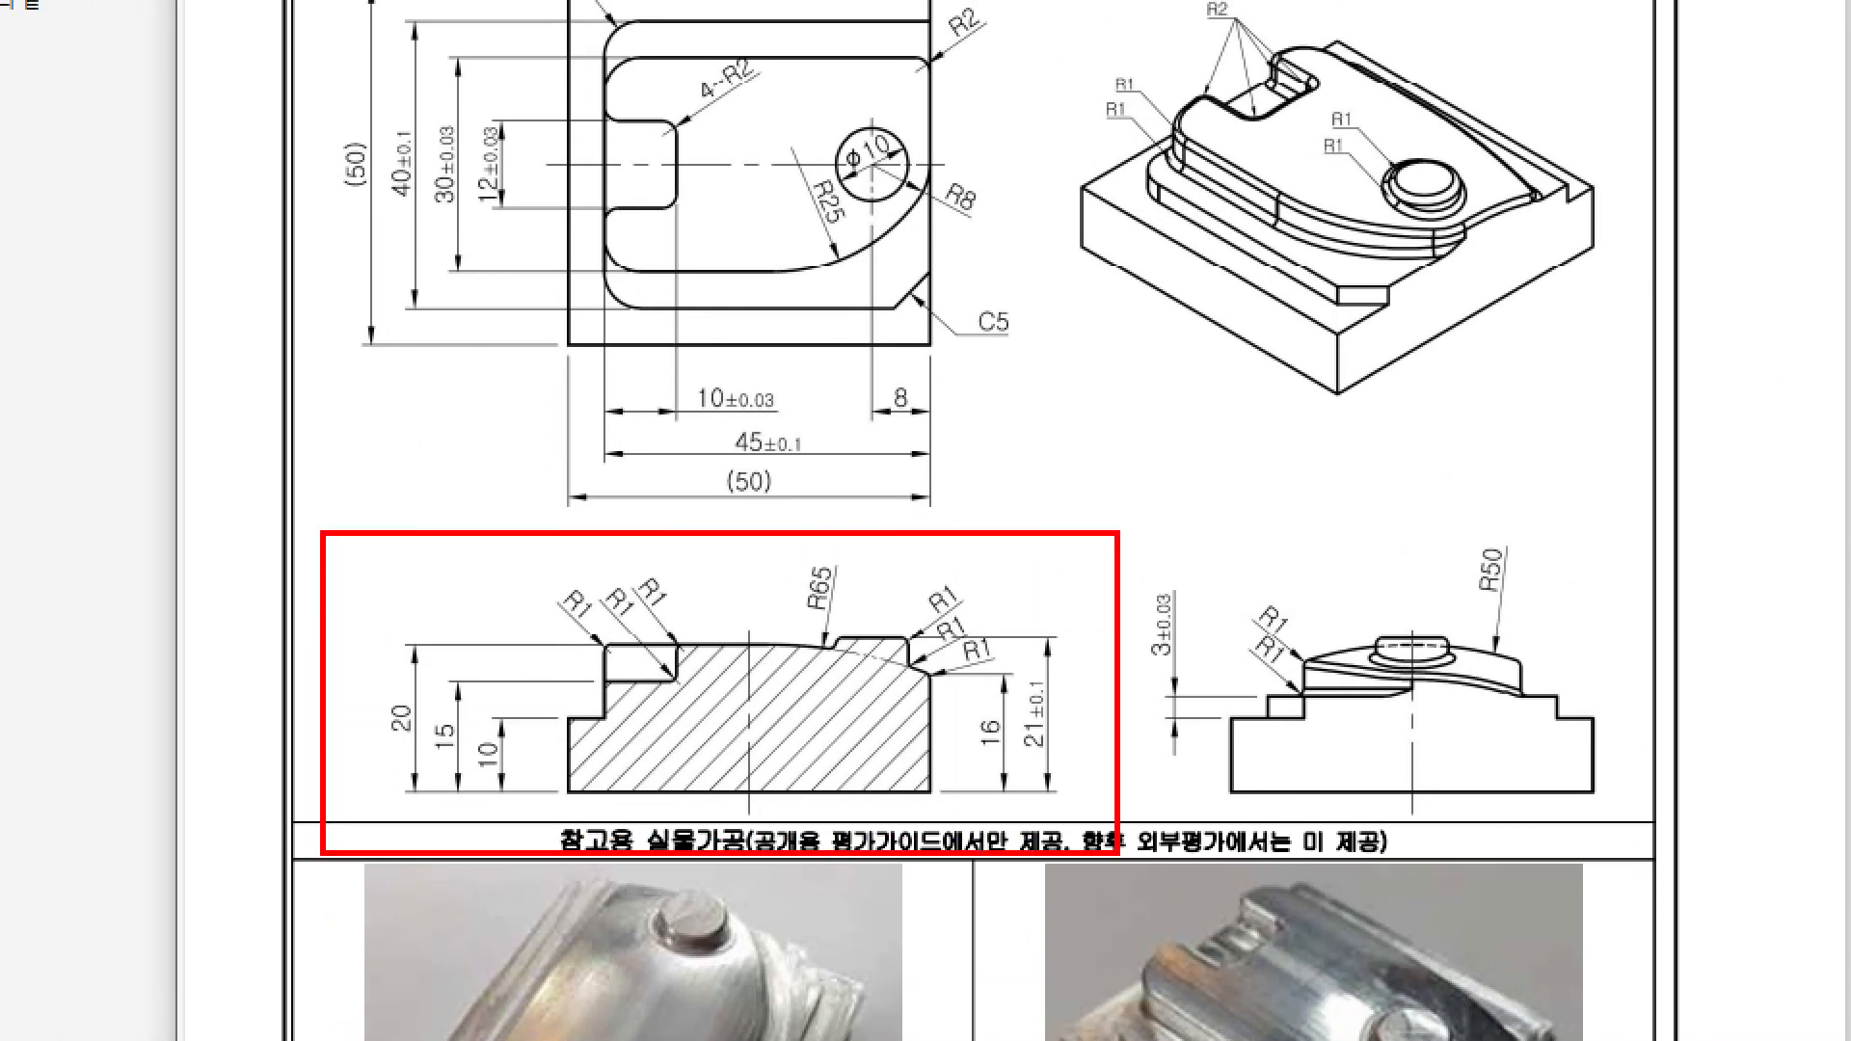
{"action": "left_click_drag", "start_coordinate": [449, 718], "coordinate": [569, 718]}
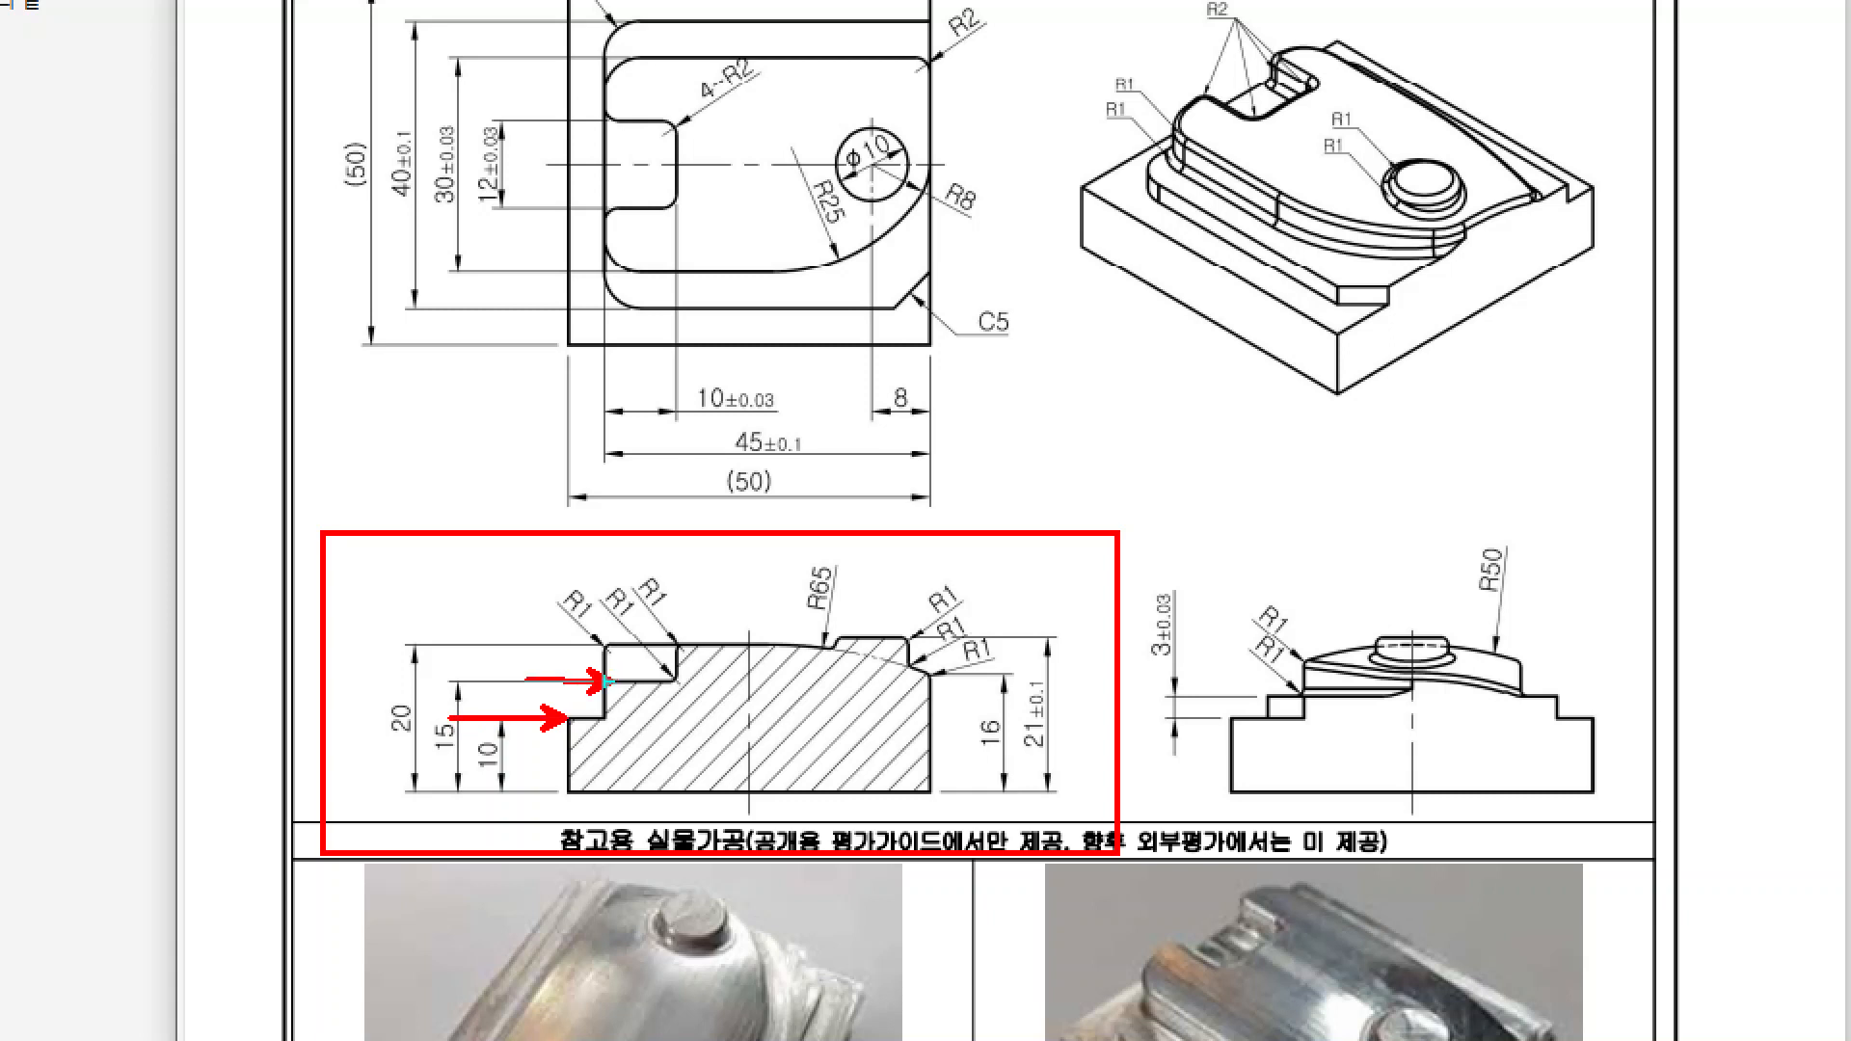
{"action": "left_click_drag", "start_coordinate": [449, 682], "coordinate": [614, 682]}
{"action": "key", "text": "ctrl+z"}
{"action": "key", "text": "ctrl+z"}
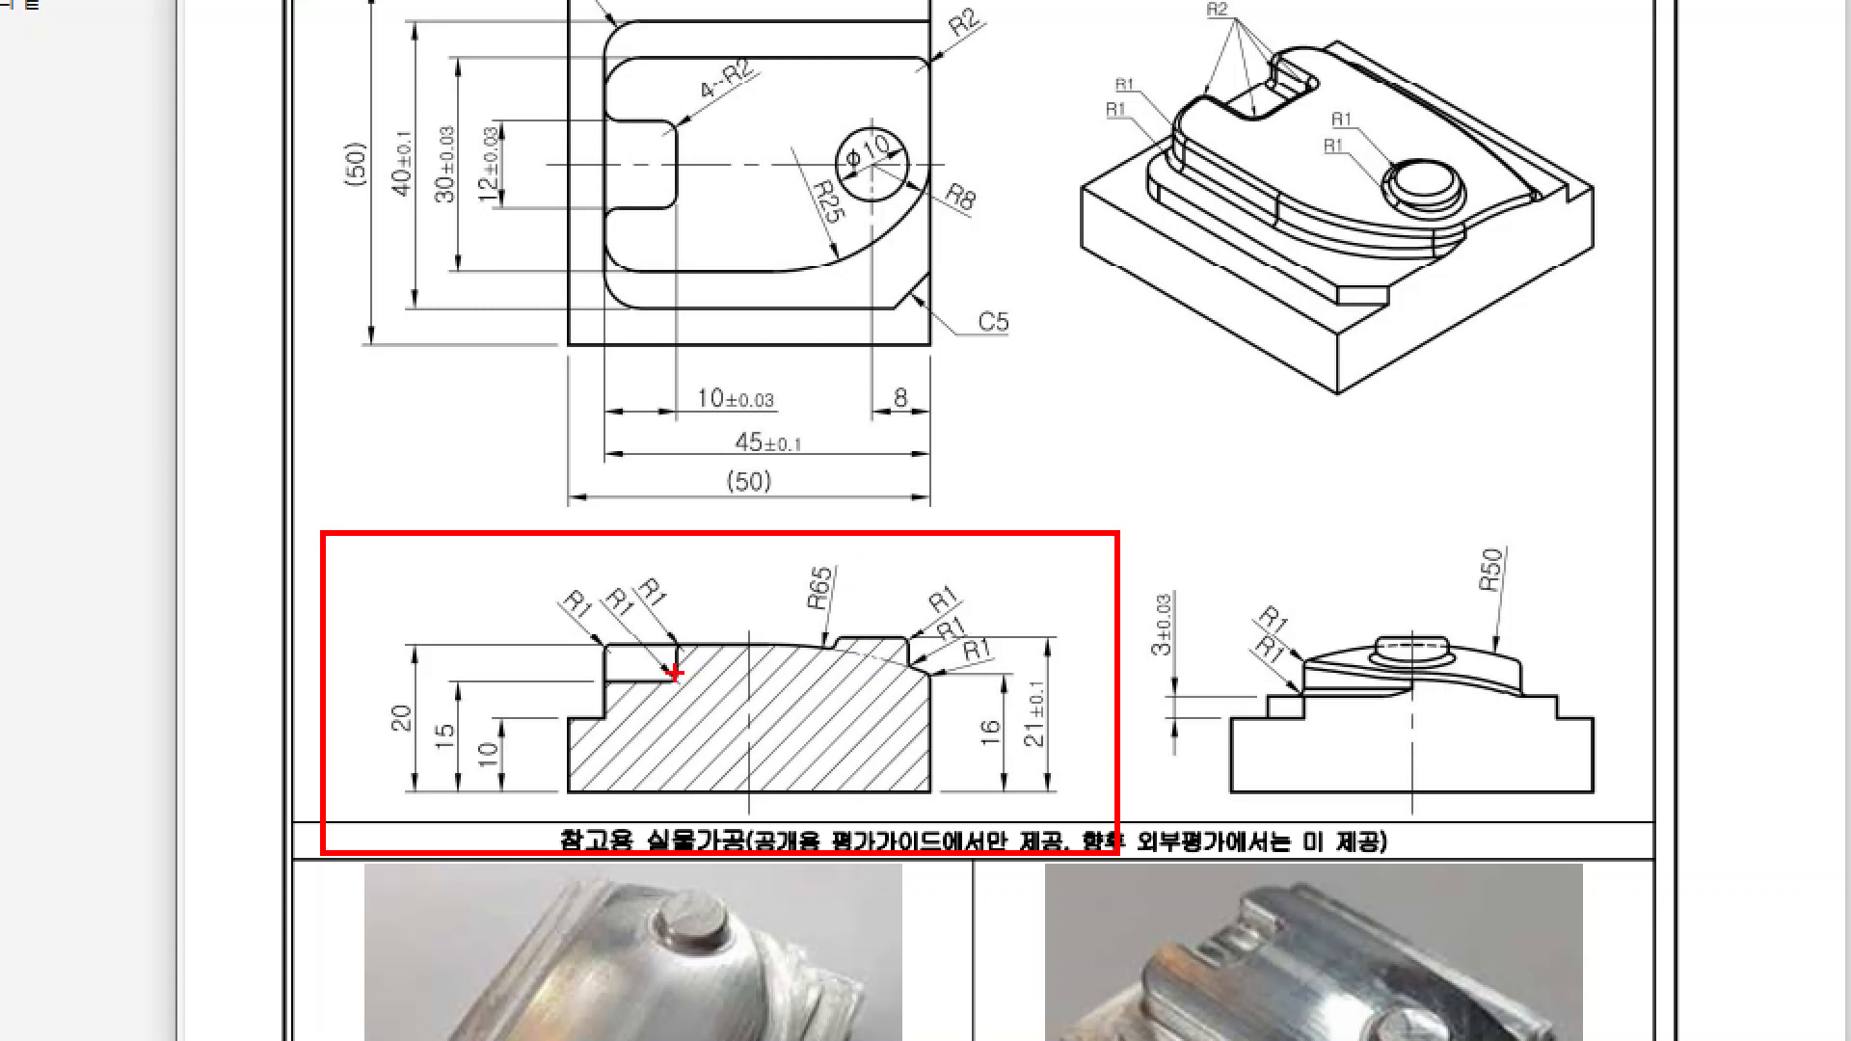
{"action": "left_click_drag", "start_coordinate": [523, 615], "coordinate": [1008, 826]}
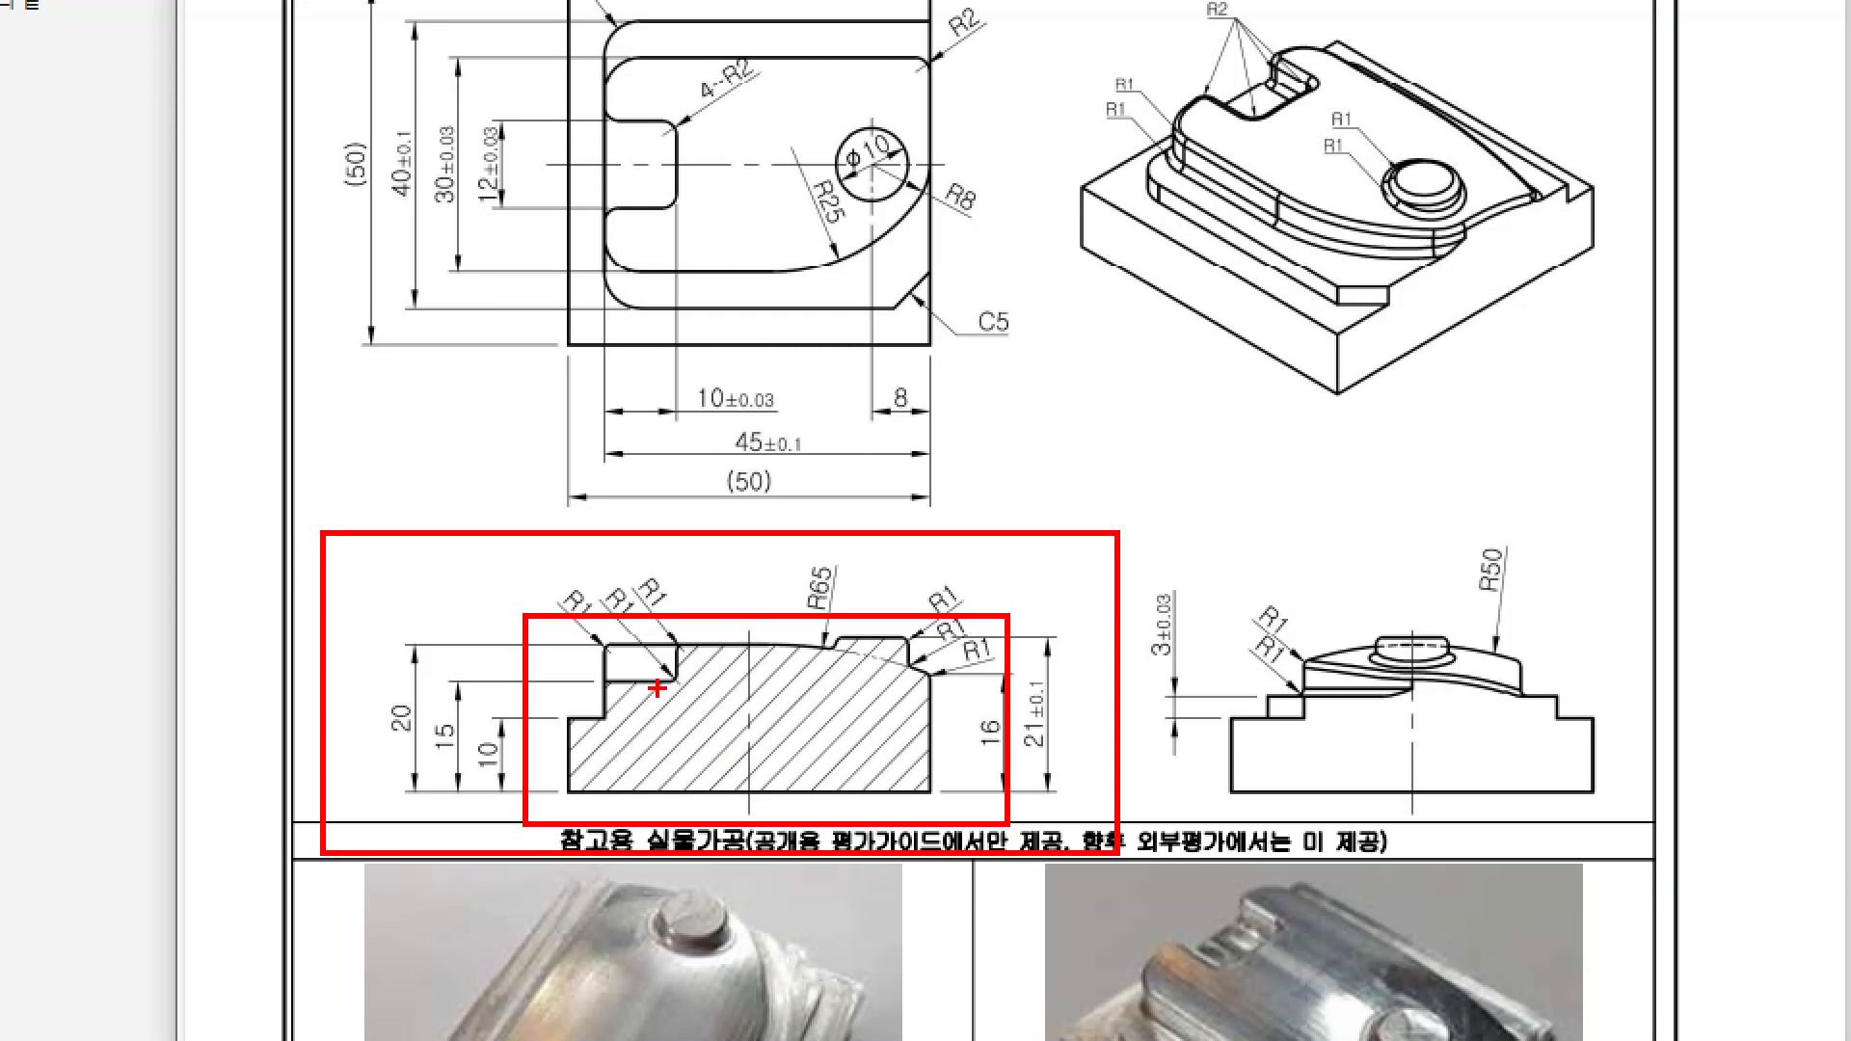
{"action": "mouse_move", "coordinate": [849, 690]}
{"action": "left_mouse_down"}
{"action": "mouse_move", "coordinate": [806, 733]}
{"action": "mouse_move", "coordinate": [636, 747]}
{"action": "left_mouse_up"}
{"action": "left_click_drag", "start_coordinate": [724, 670], "coordinate": [606, 744]}
{"action": "mouse_move", "coordinate": [663, 683]}
{"action": "left_mouse_down"}
{"action": "mouse_move", "coordinate": [575, 734]}
{"action": "mouse_move", "coordinate": [621, 760]}
{"action": "mouse_move", "coordinate": [595, 779]}
{"action": "left_mouse_up"}
{"action": "left_click_drag", "start_coordinate": [801, 668], "coordinate": [728, 777]}
{"action": "left_click_drag", "start_coordinate": [860, 692], "coordinate": [825, 747]}
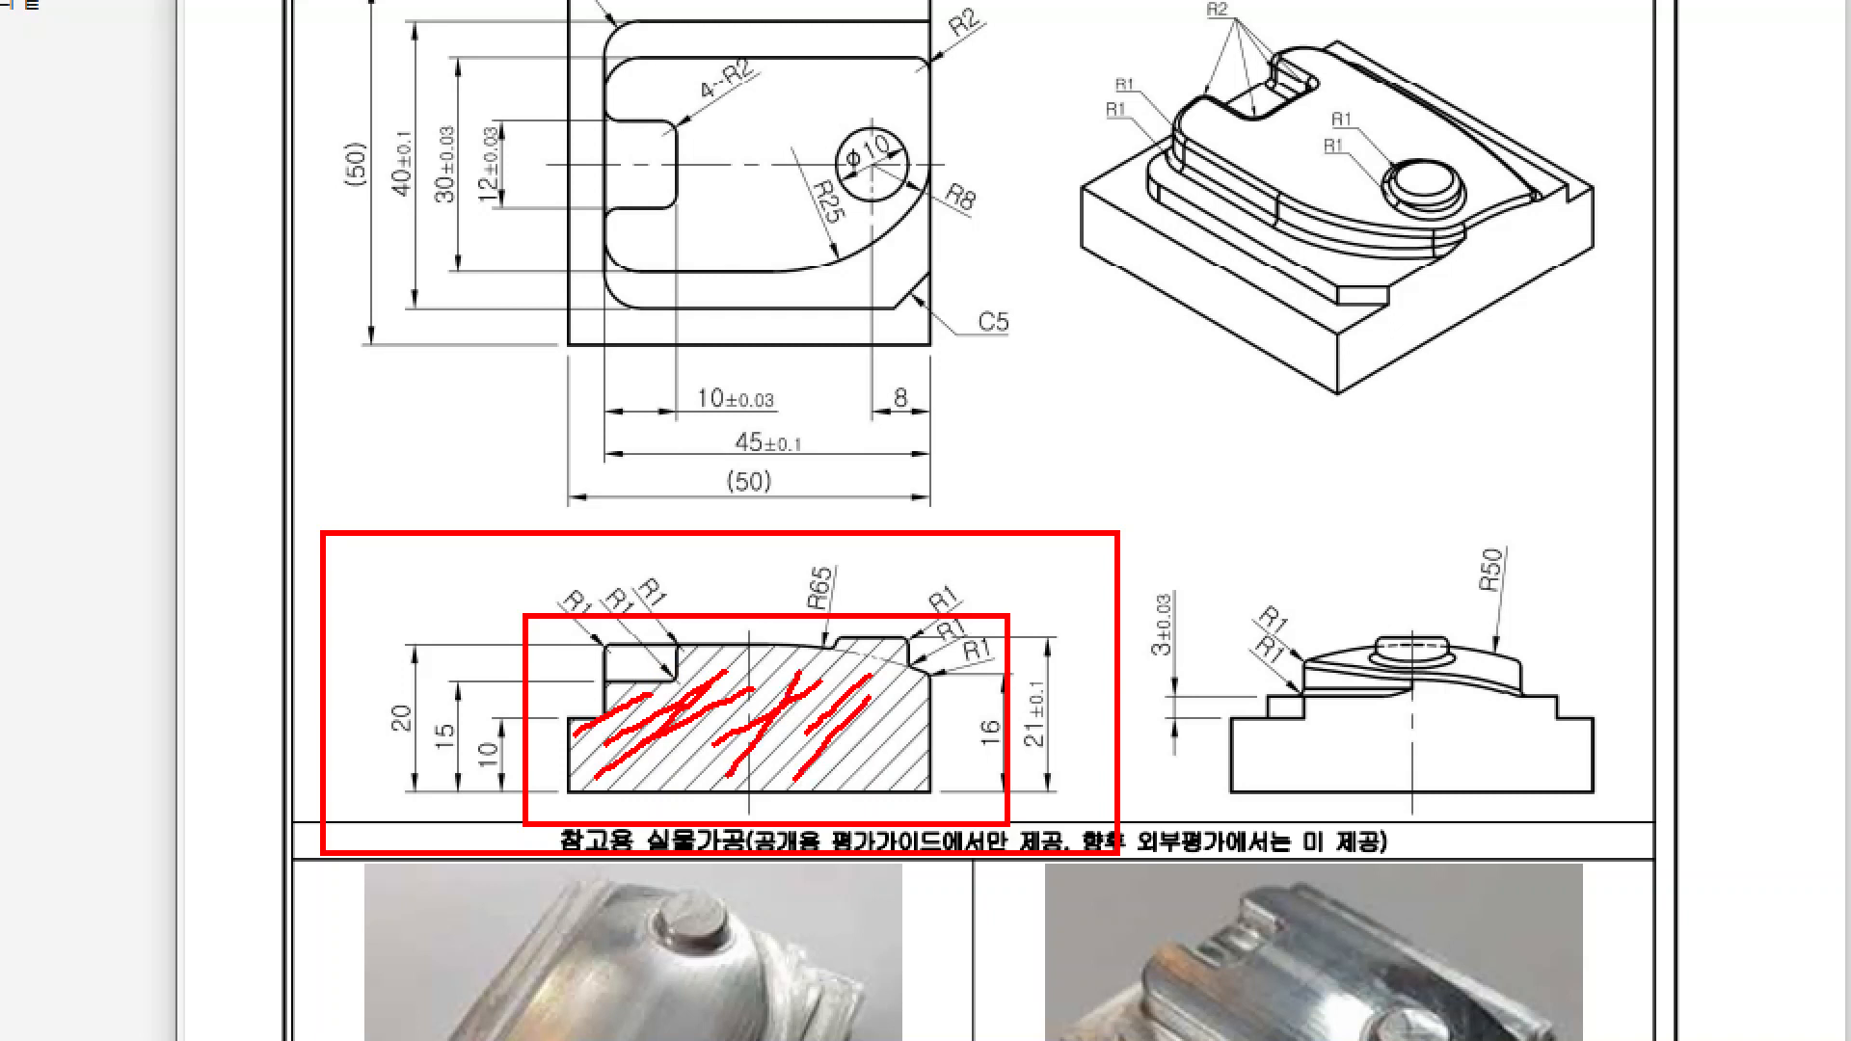
{"action": "key", "text": "ctrl+z"}
{"action": "key", "text": "ctrl+z"}
{"action": "key", "text": "ctrl+z"}
{"action": "key", "text": "ctrl+z"}
{"action": "key", "text": "ctrl+z"}
{"action": "key", "text": "ctrl+z"}
{"action": "key", "text": "ctrl+z"}
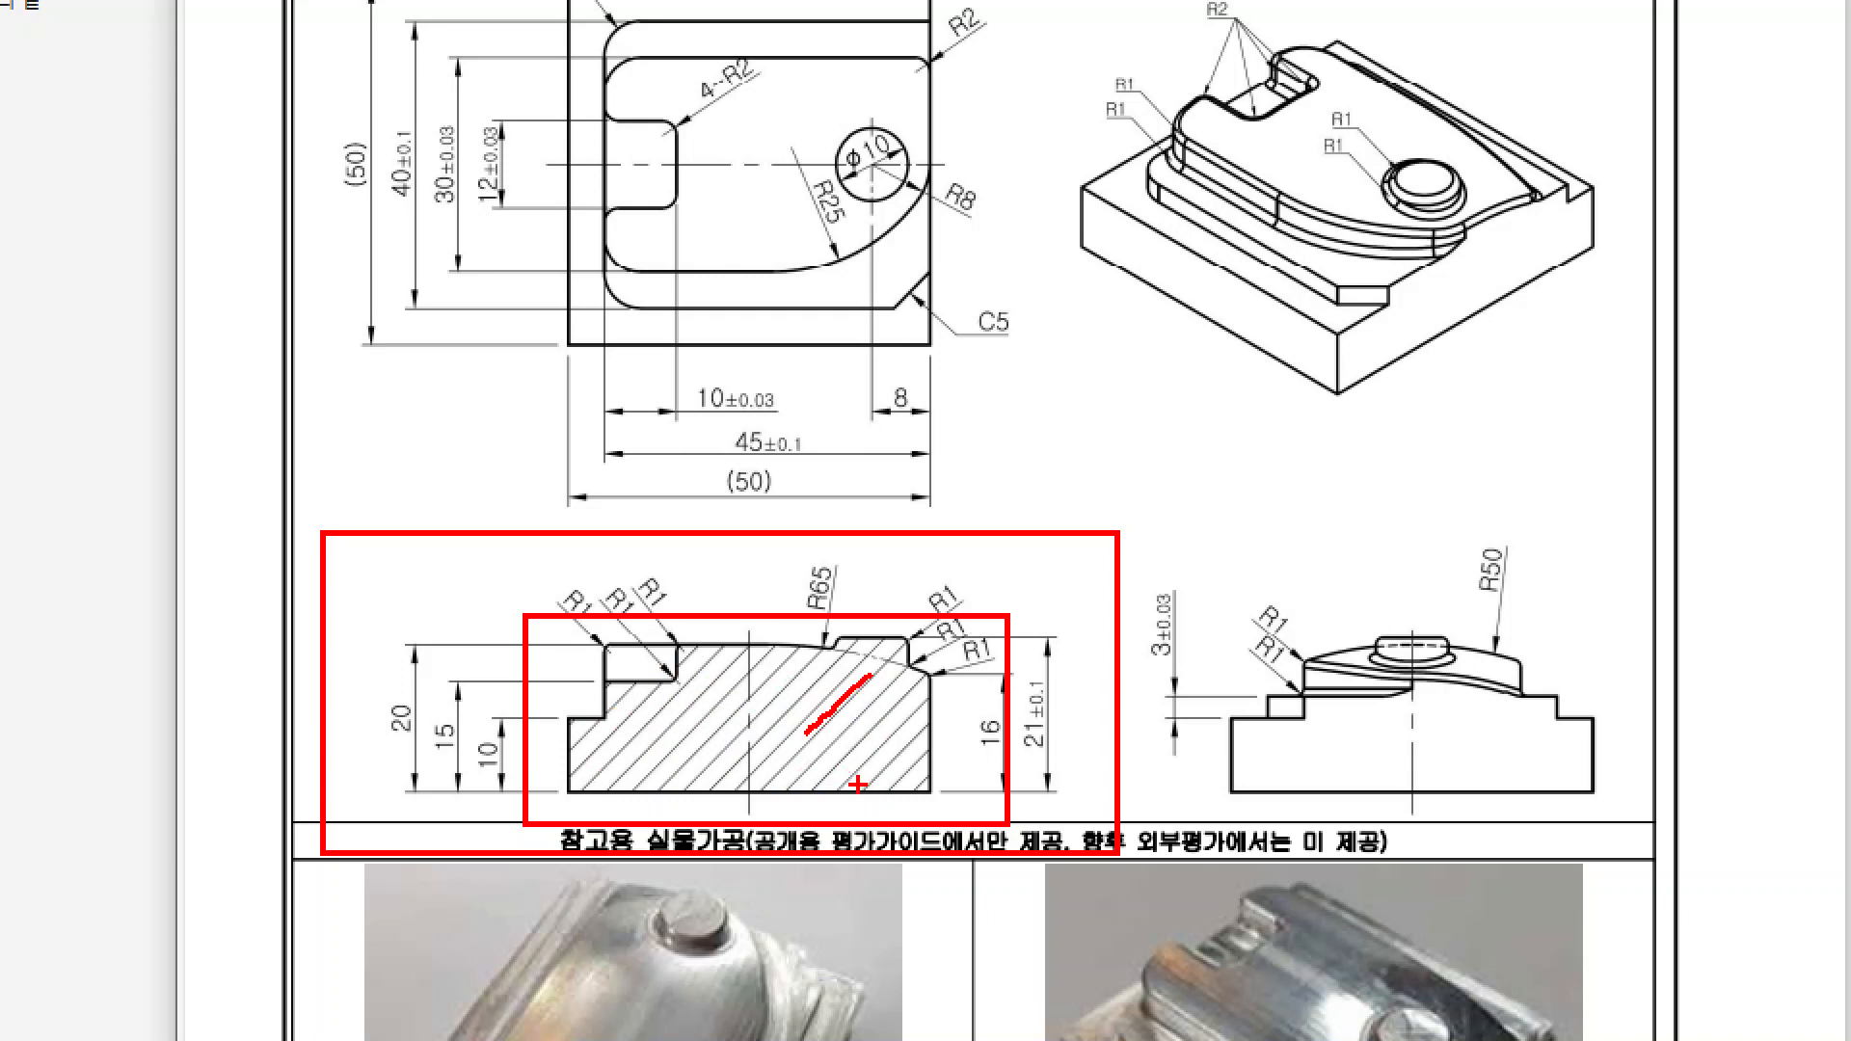
{"action": "key", "text": "Escape"}
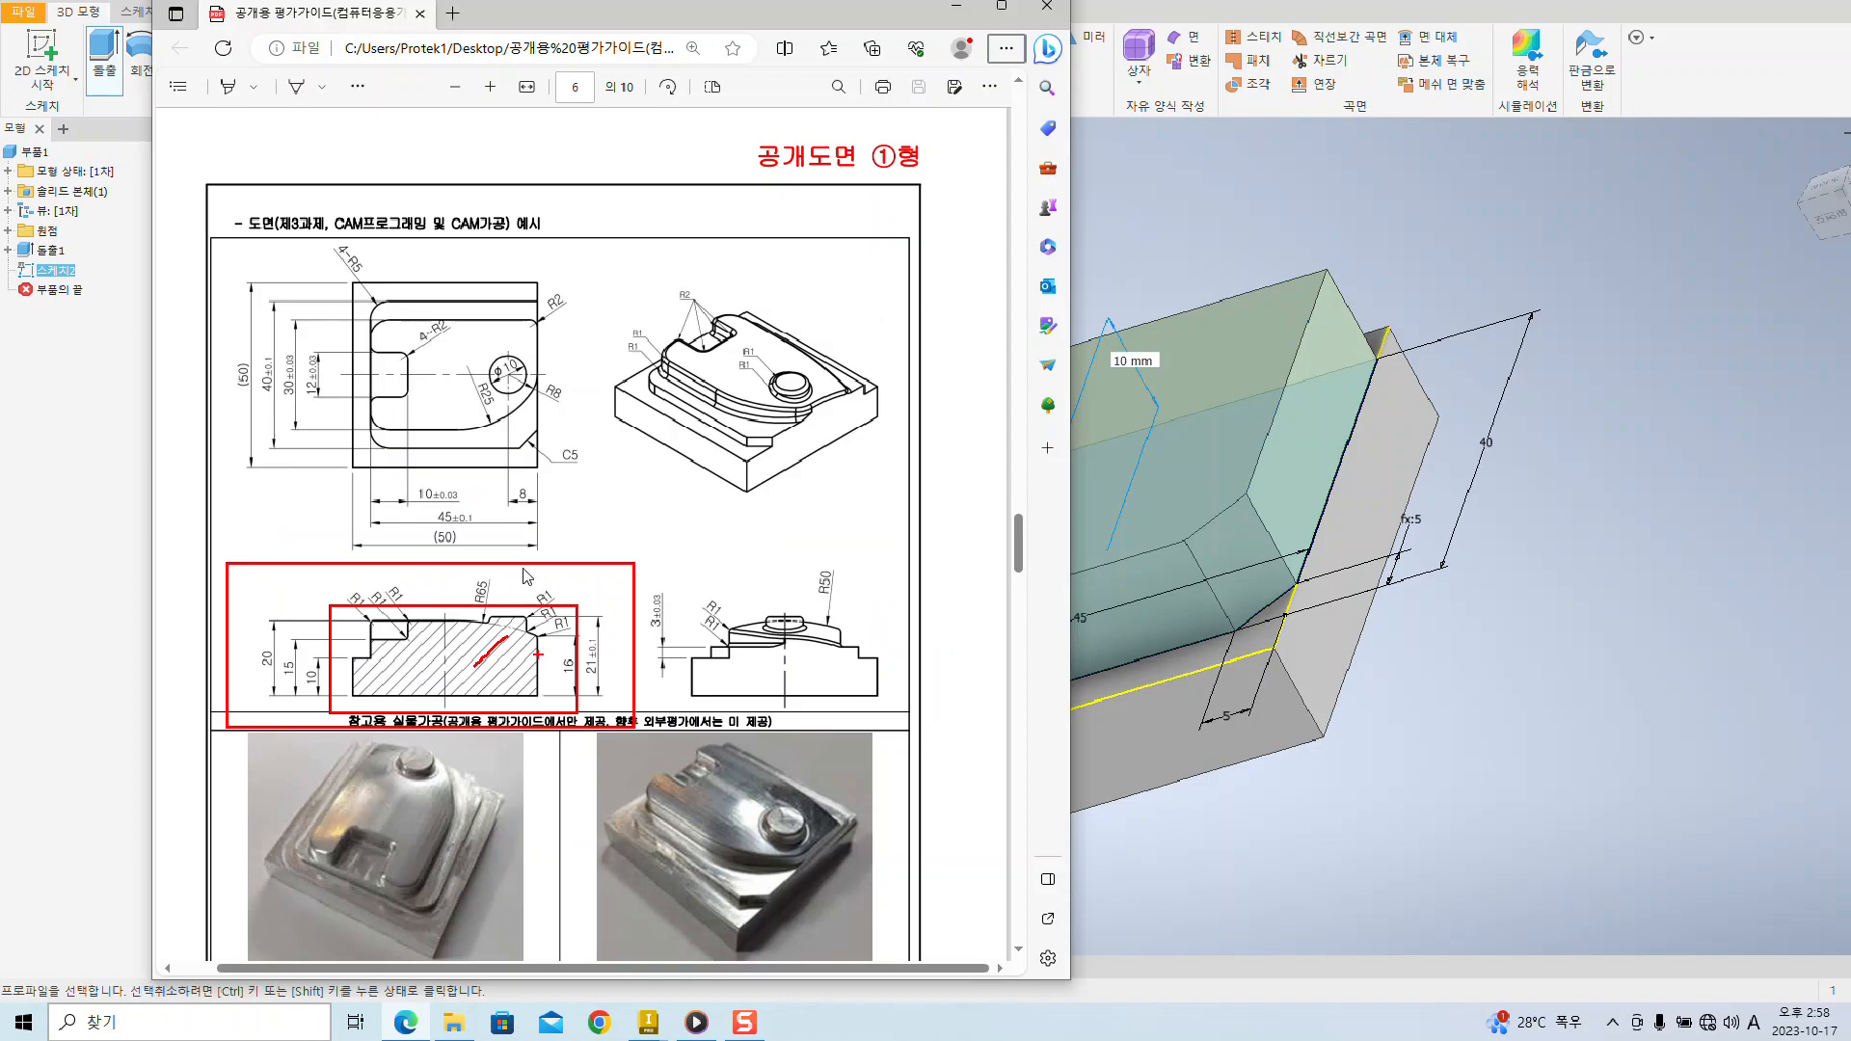
- Check the section line, the pocket and the step height in the side view of the PDF drawing, and return to Inventor
{"action": "key", "text": "ctrl+1"}
{"action": "left_click", "coordinate": [926, 521]}
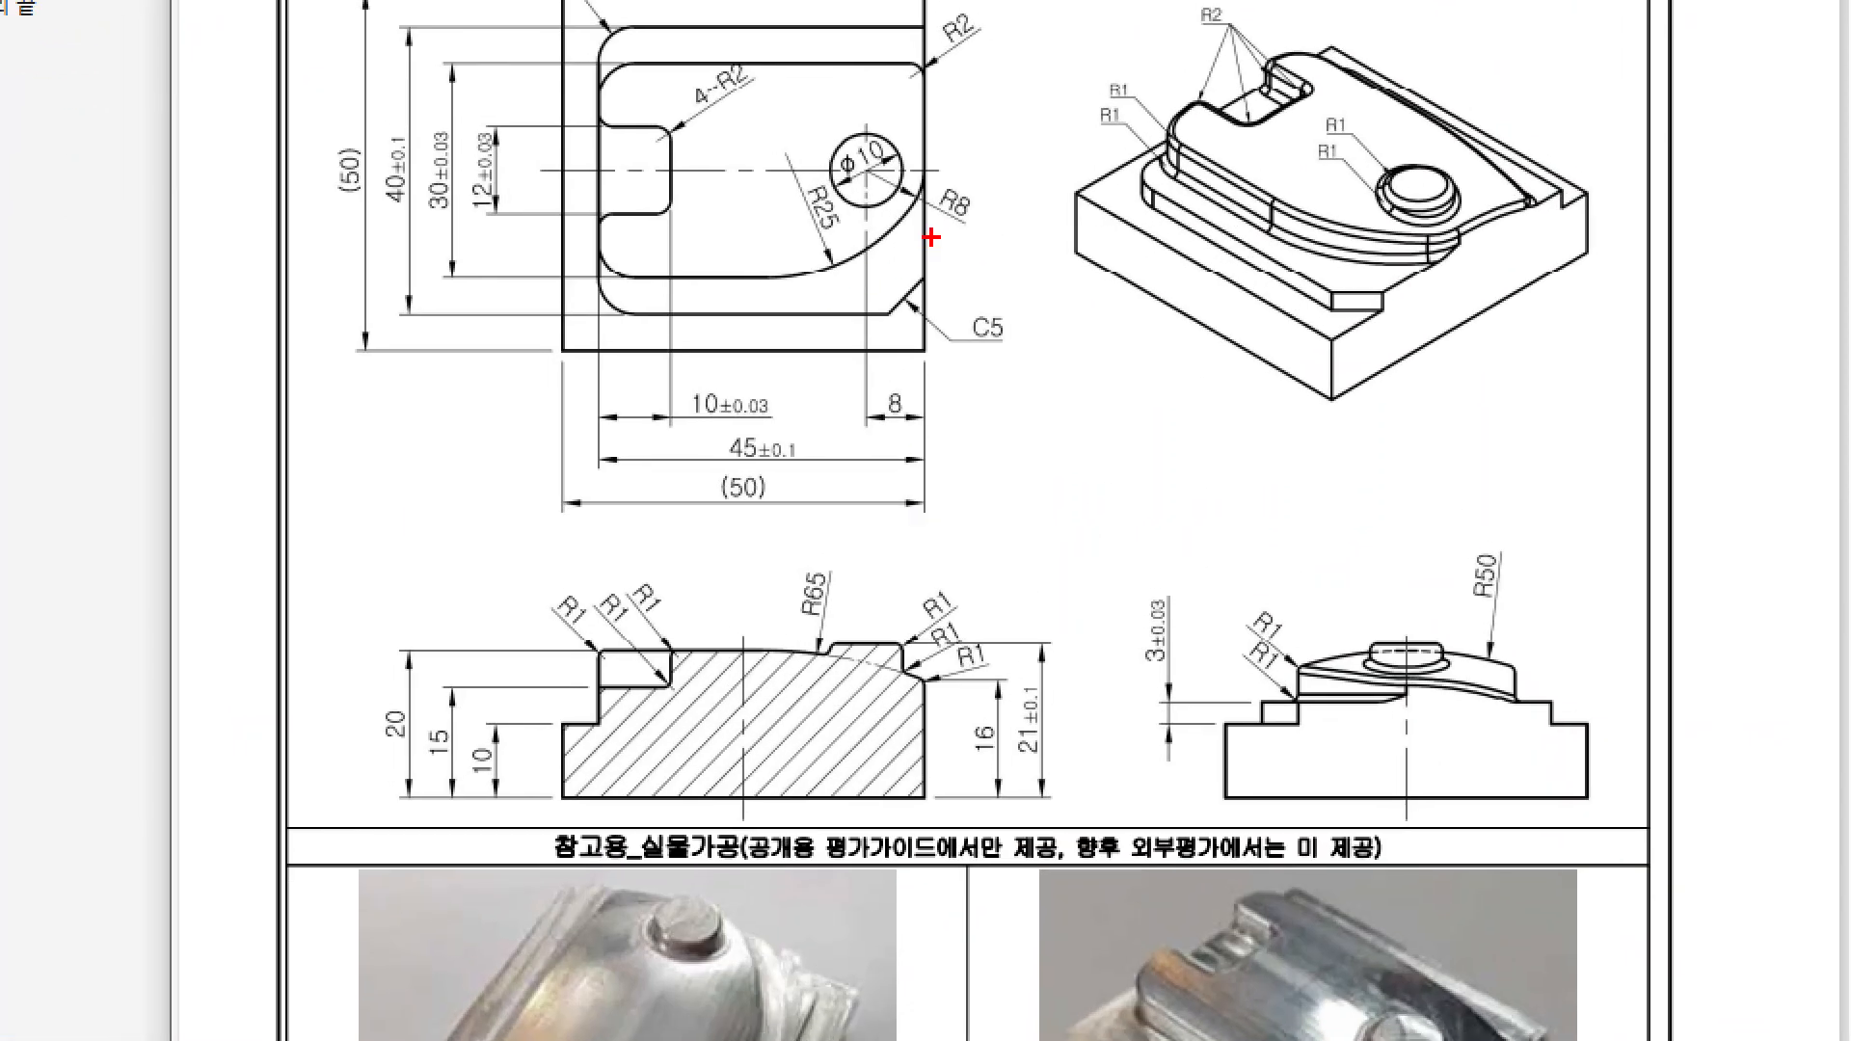
{"action": "mouse_move", "coordinate": [537, 170]}
{"action": "left_mouse_down", "text": "shift"}
{"action": "mouse_move", "coordinate": [952, 170]}
{"action": "mouse_move", "coordinate": [1041, 447]}
{"action": "mouse_move", "coordinate": [892, 607]}
{"action": "mouse_move", "coordinate": [967, 585]}
{"action": "left_mouse_up", "text": "shift"}
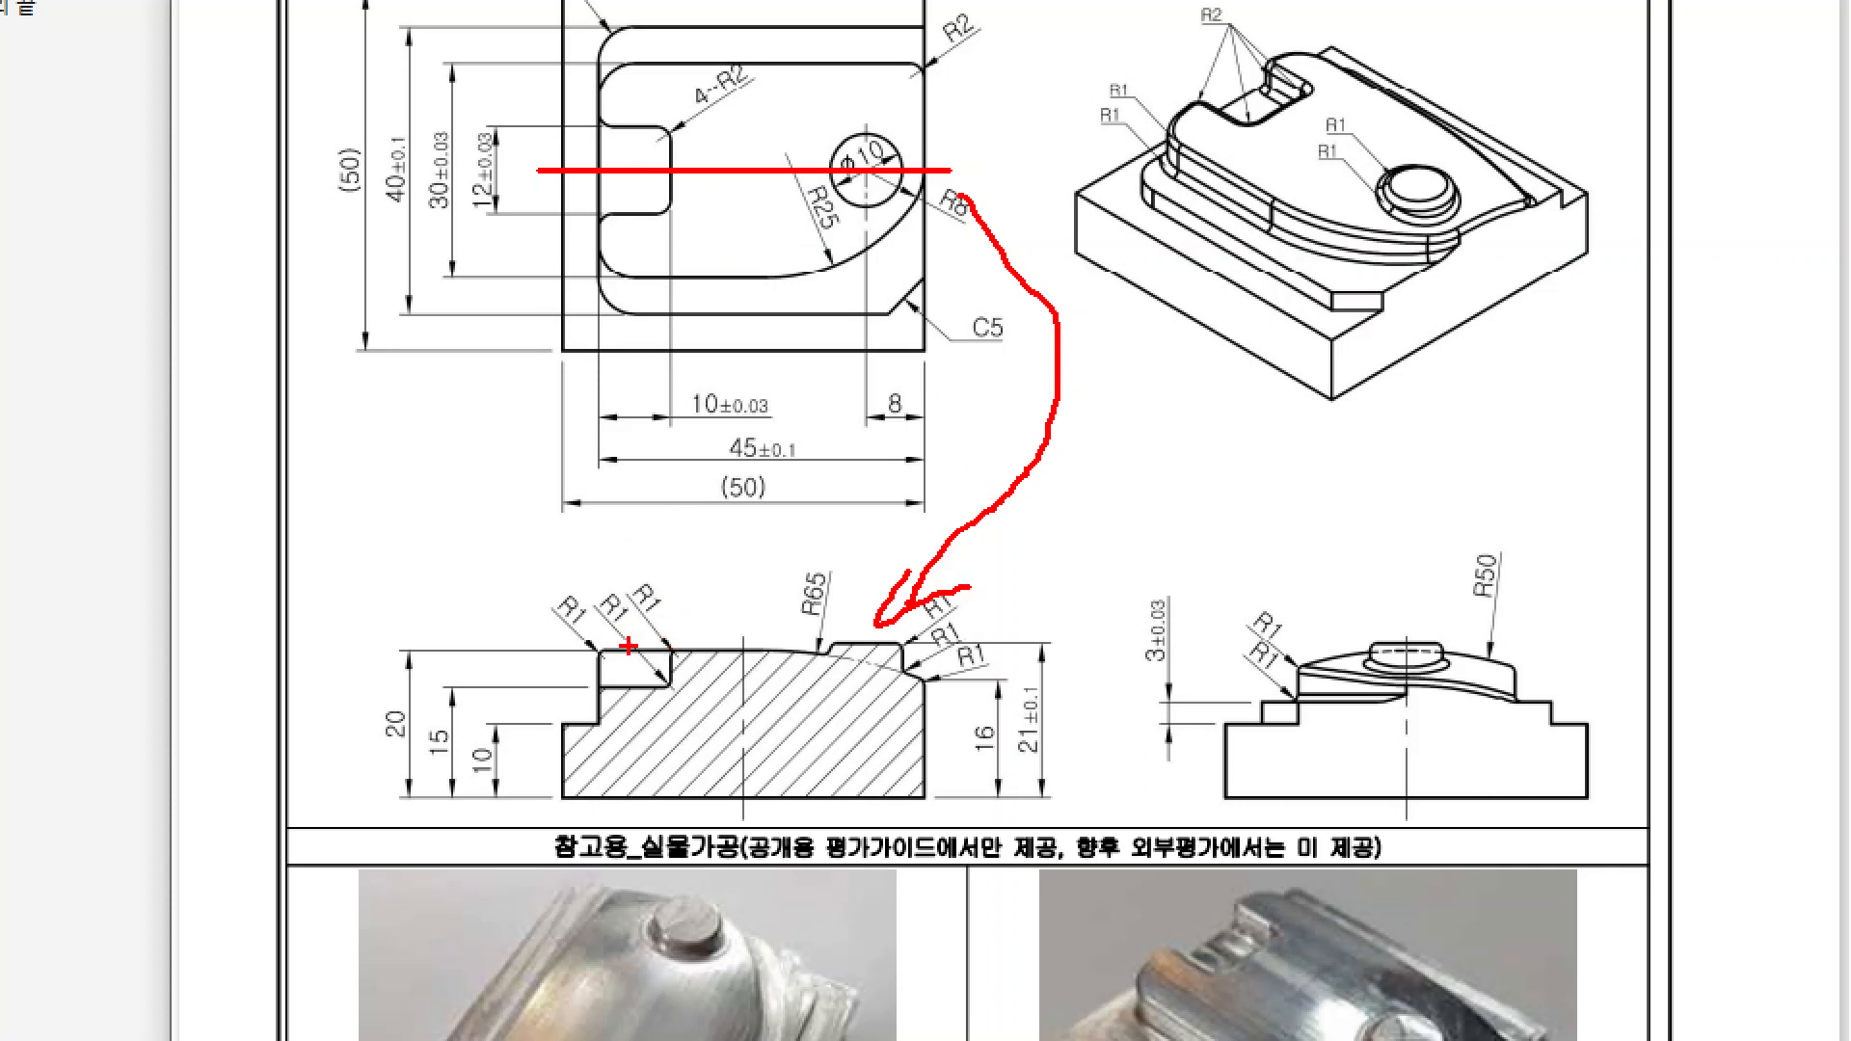
{"action": "left_click_drag", "start_coordinate": [436, 688], "coordinate": [600, 688]}
{"action": "mouse_move", "coordinate": [590, 200]}
{"action": "left_mouse_down"}
{"action": "mouse_move", "coordinate": [614, 204]}
{"action": "mouse_move", "coordinate": [434, 258]}
{"action": "left_mouse_up"}
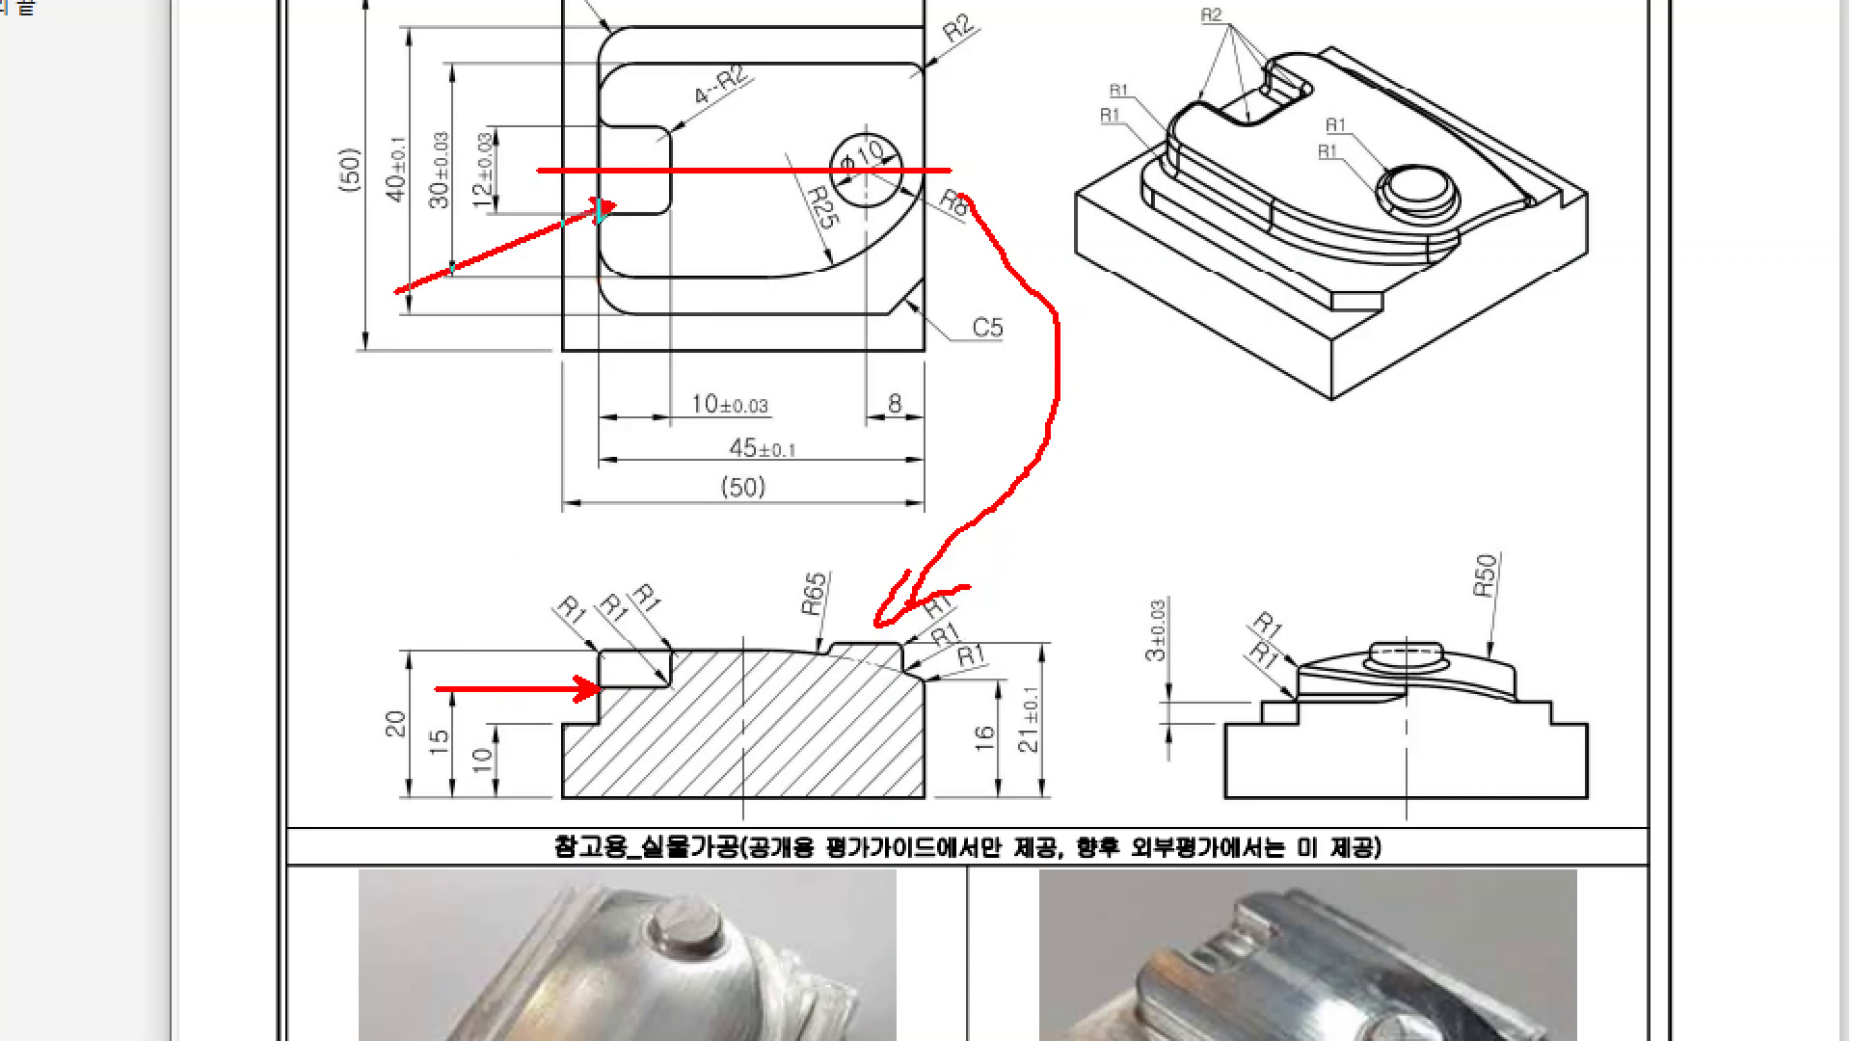
{"action": "left_click_drag", "start_coordinate": [1248, 99], "coordinate": [1115, 11], "text": "ctrl+shift"}
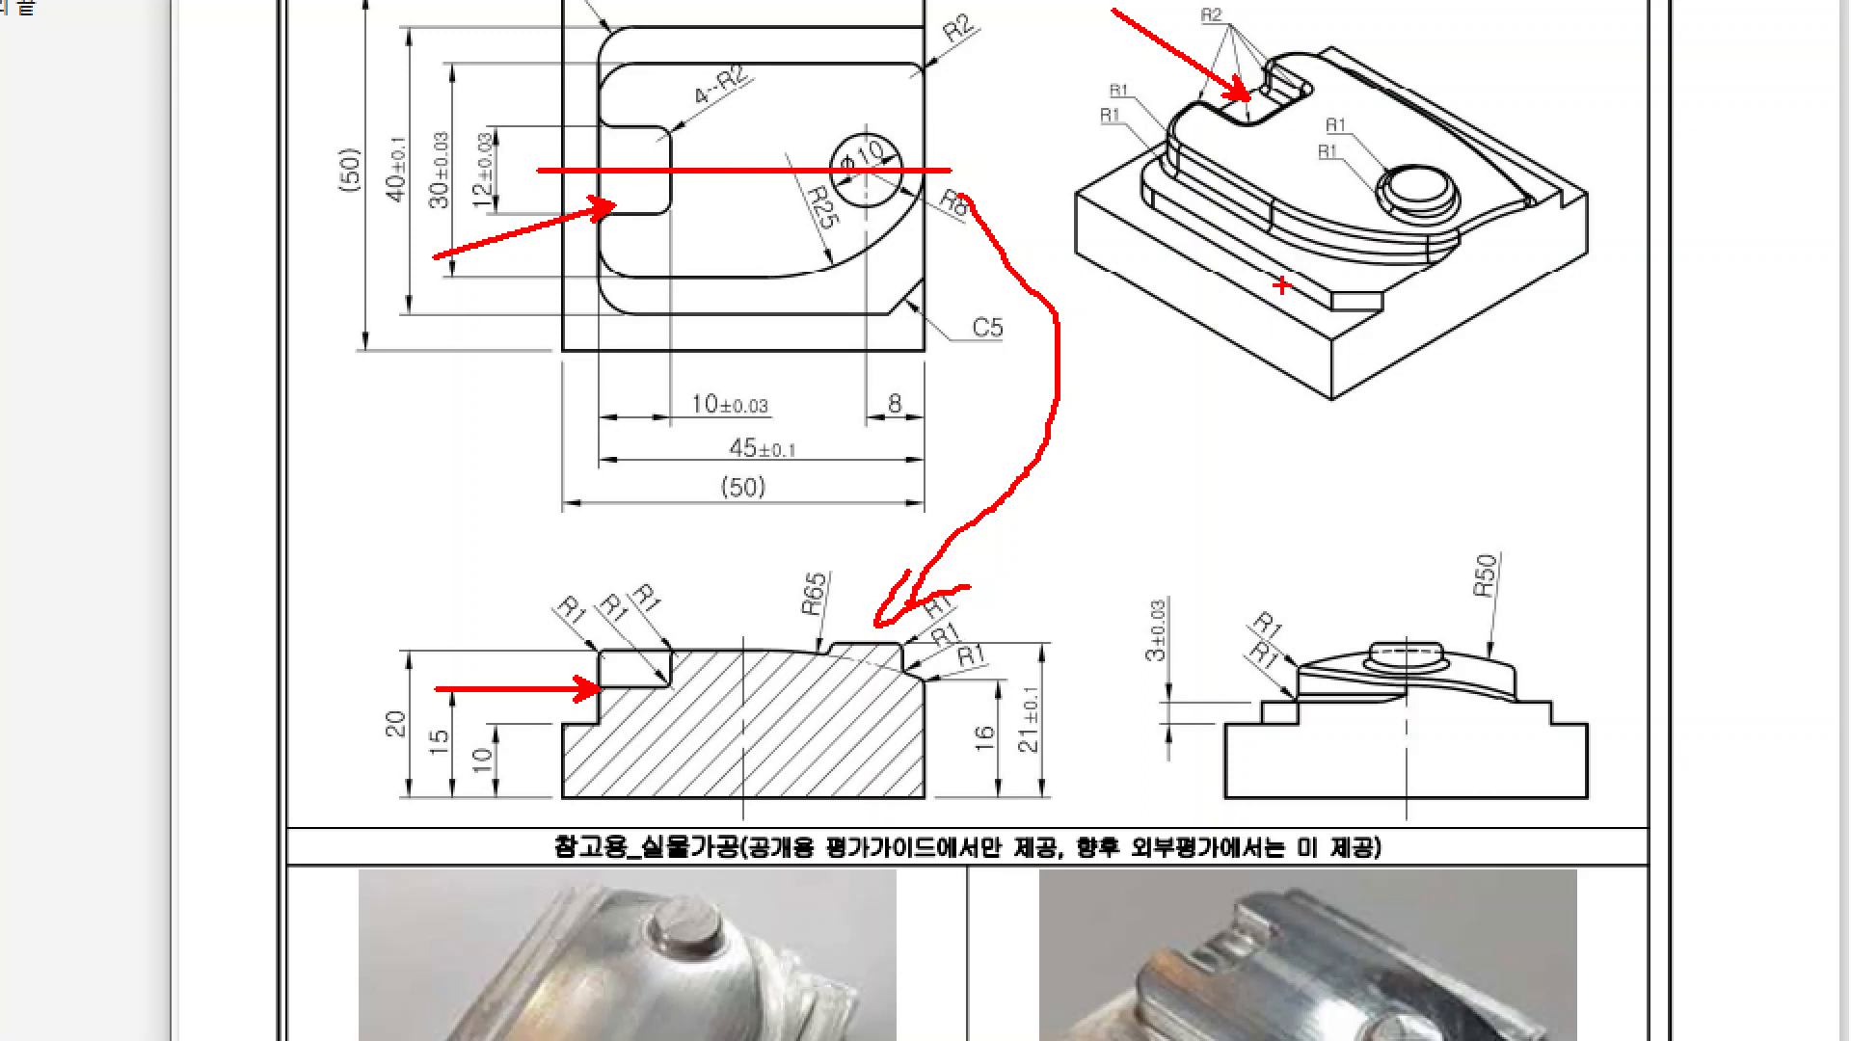
{"action": "left_click_drag", "start_coordinate": [1290, 279], "coordinate": [1193, 349], "text": "ctrl+shift"}
{"action": "left_click_drag", "start_coordinate": [1089, 551], "coordinate": [1646, 826], "text": "ctrl"}
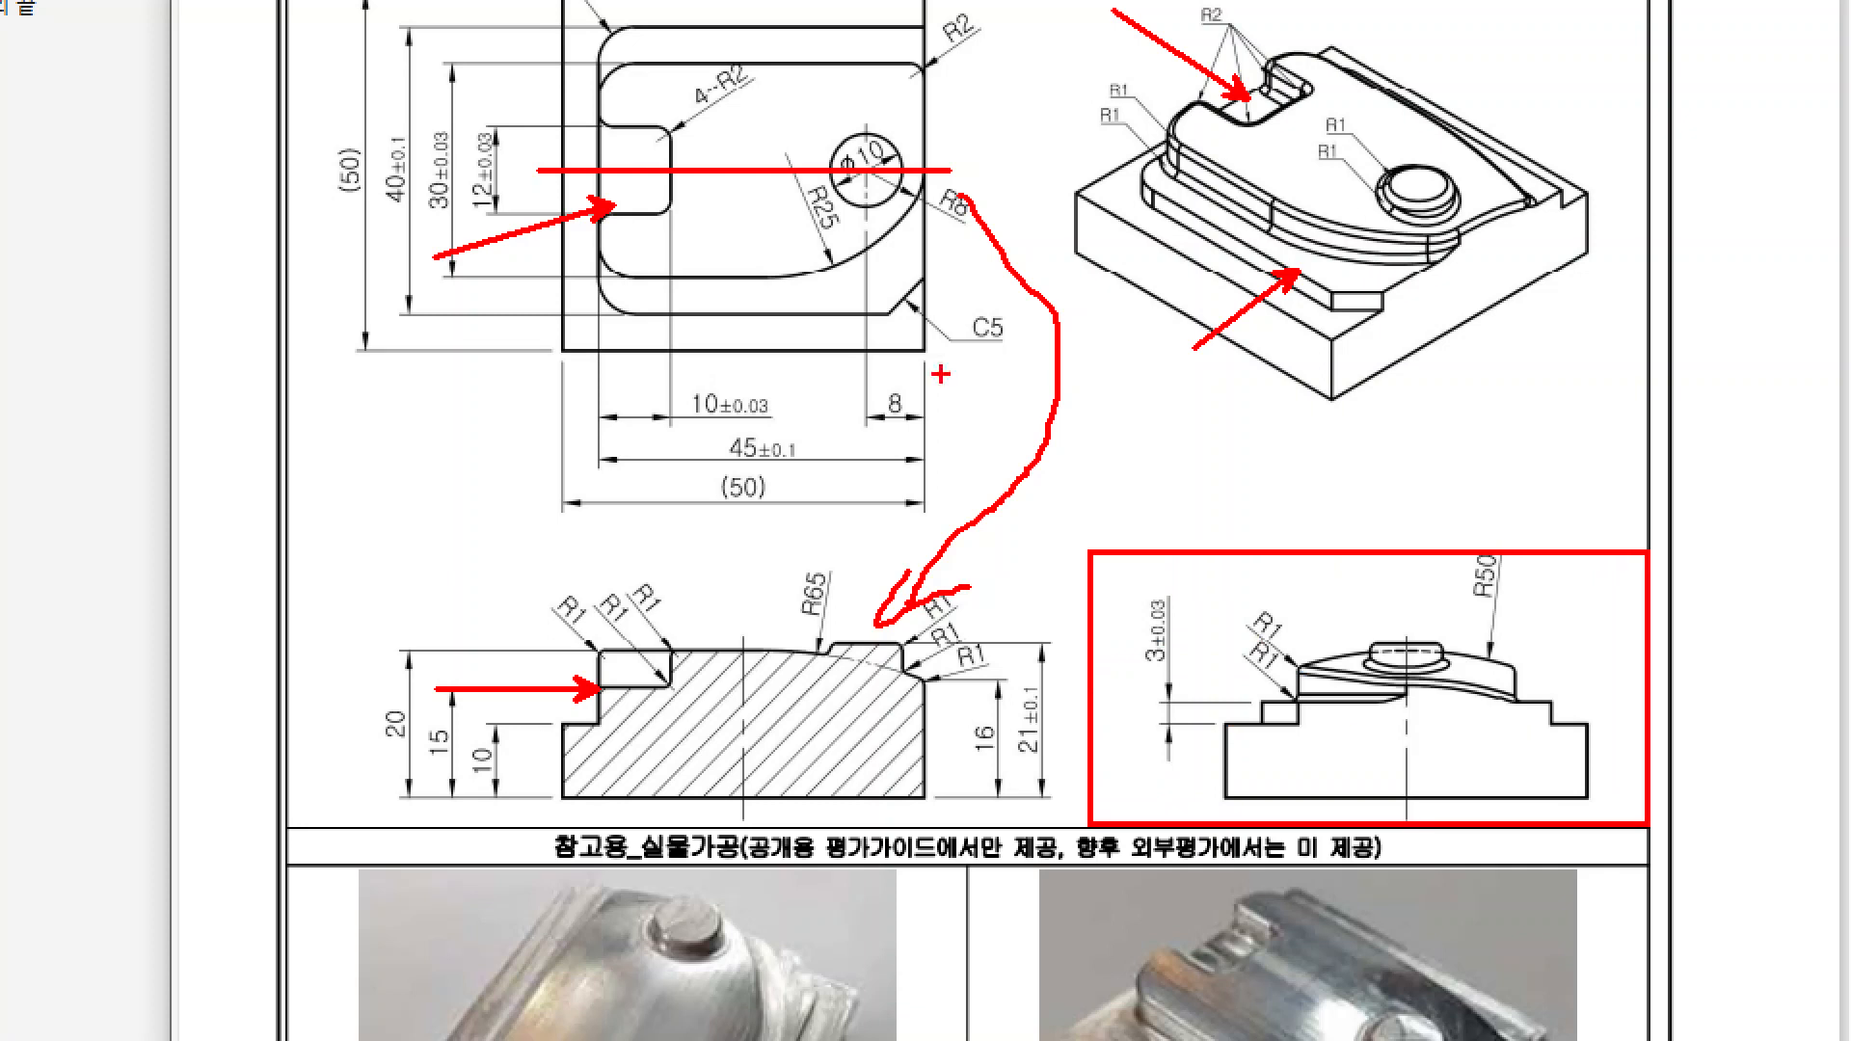
{"action": "mouse_move", "coordinate": [1160, 661]}
{"action": "left_mouse_down"}
{"action": "mouse_move", "coordinate": [1178, 682]}
{"action": "mouse_move", "coordinate": [1104, 724]}
{"action": "left_mouse_up"}
{"action": "left_click_drag", "start_coordinate": [1252, 703], "coordinate": [1103, 706]}
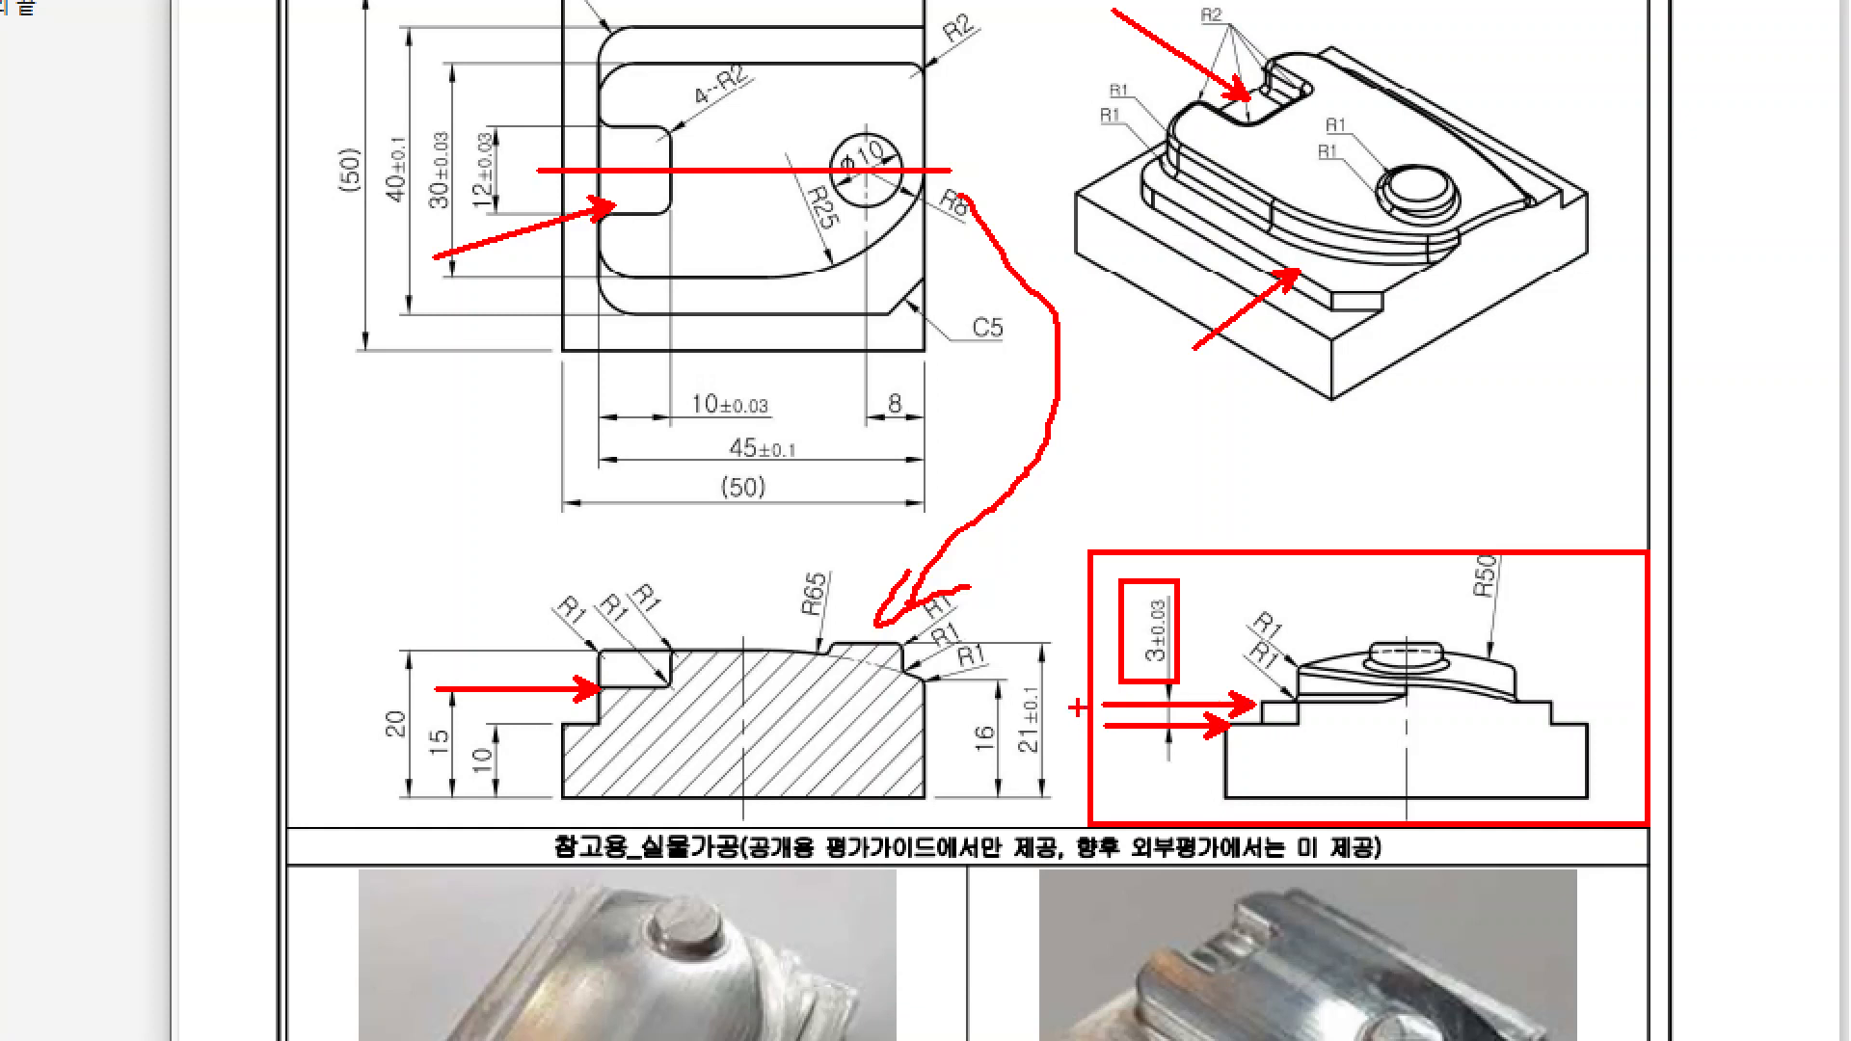
{"action": "key", "text": "Escape"}
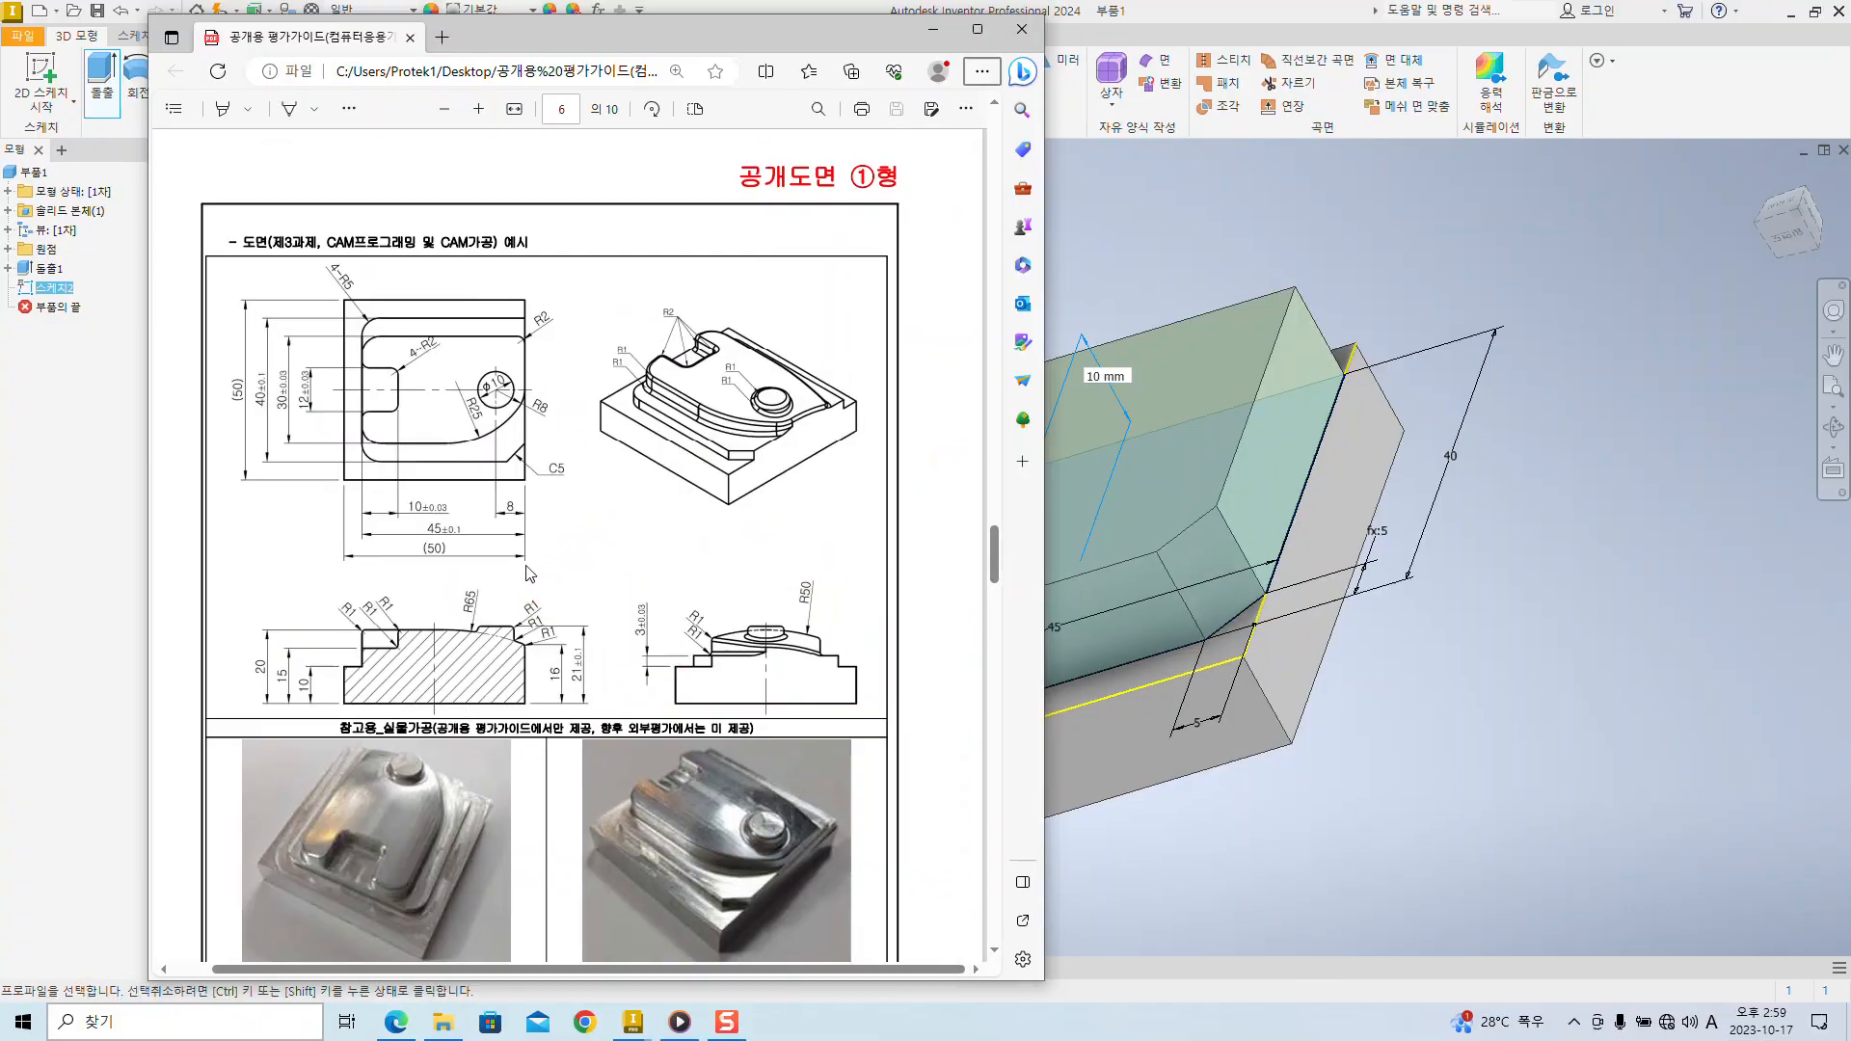
{"action": "key", "text": "alt+Tab"}
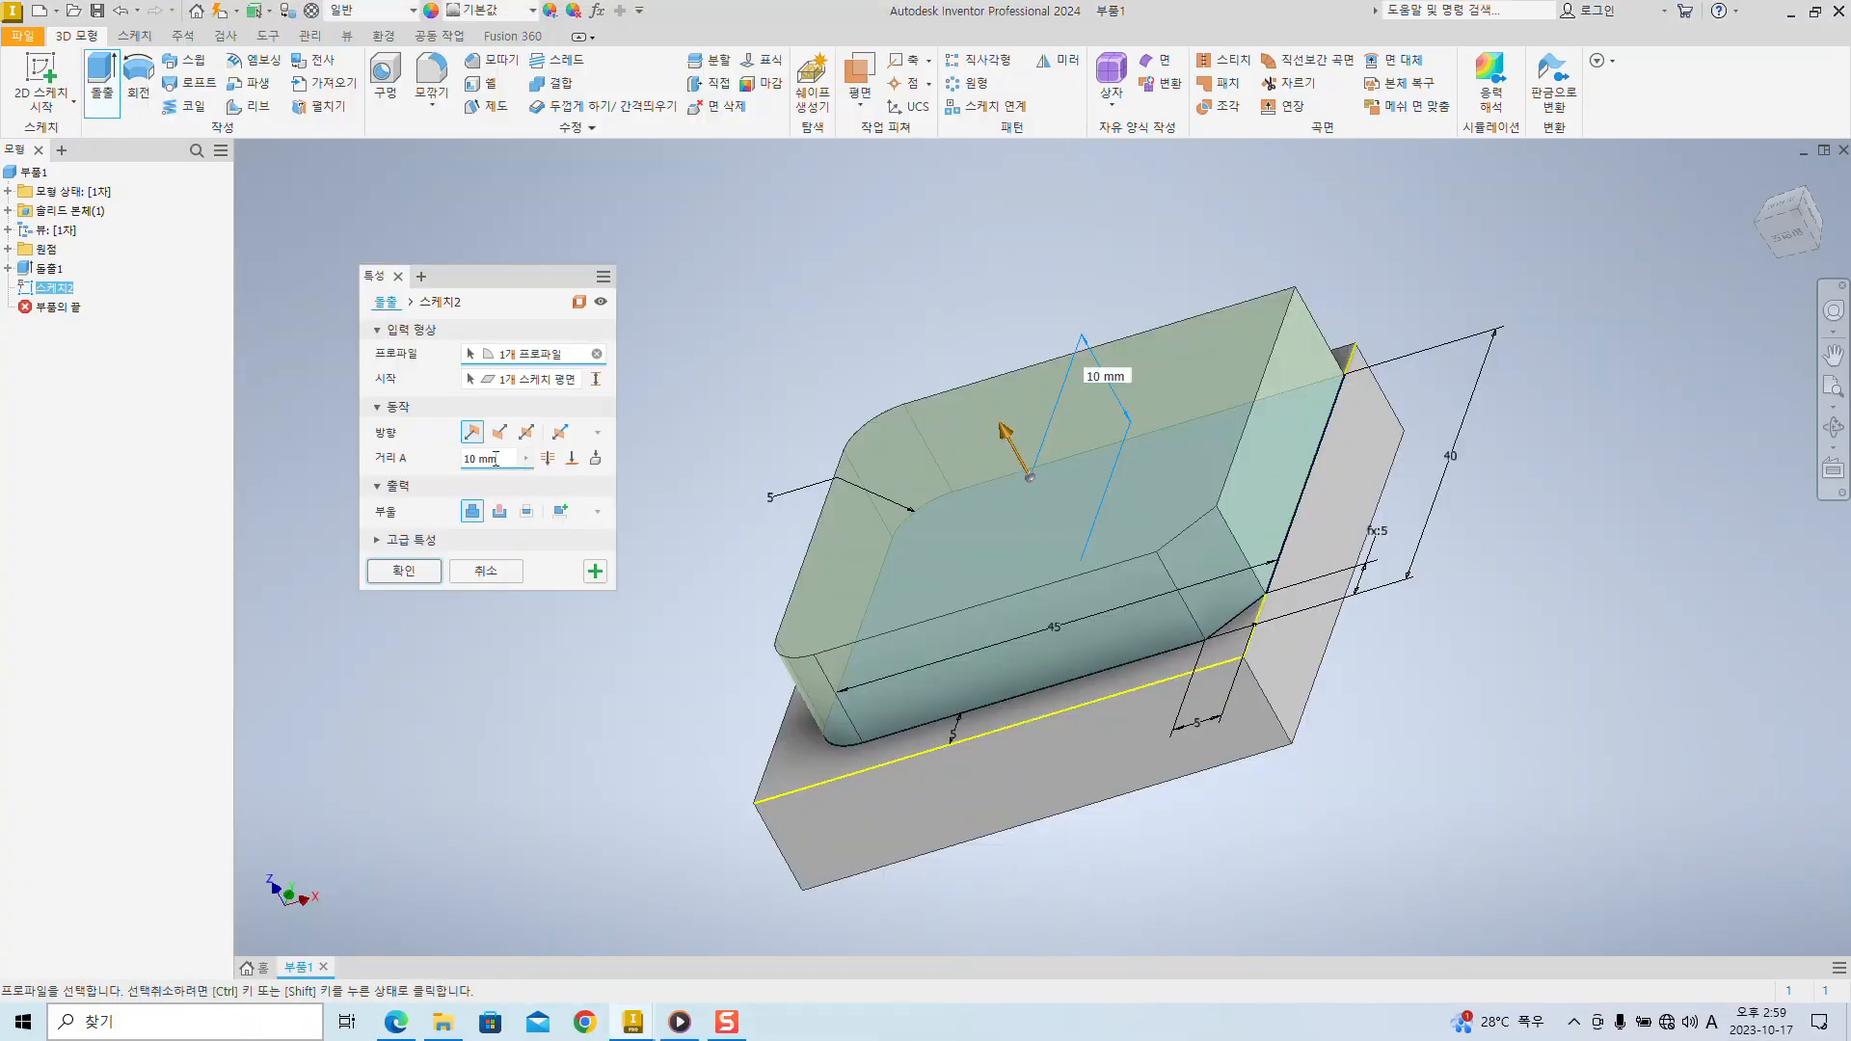
- Set the extrusion distance to 3 mm and join the raised step to the block
{"action": "left_click_drag", "start_coordinate": [491, 274], "coordinate": [599, 287]}
{"action": "middle_click_drag", "start_coordinate": [757, 336], "coordinate": [1246, 648], "text": "shift"}
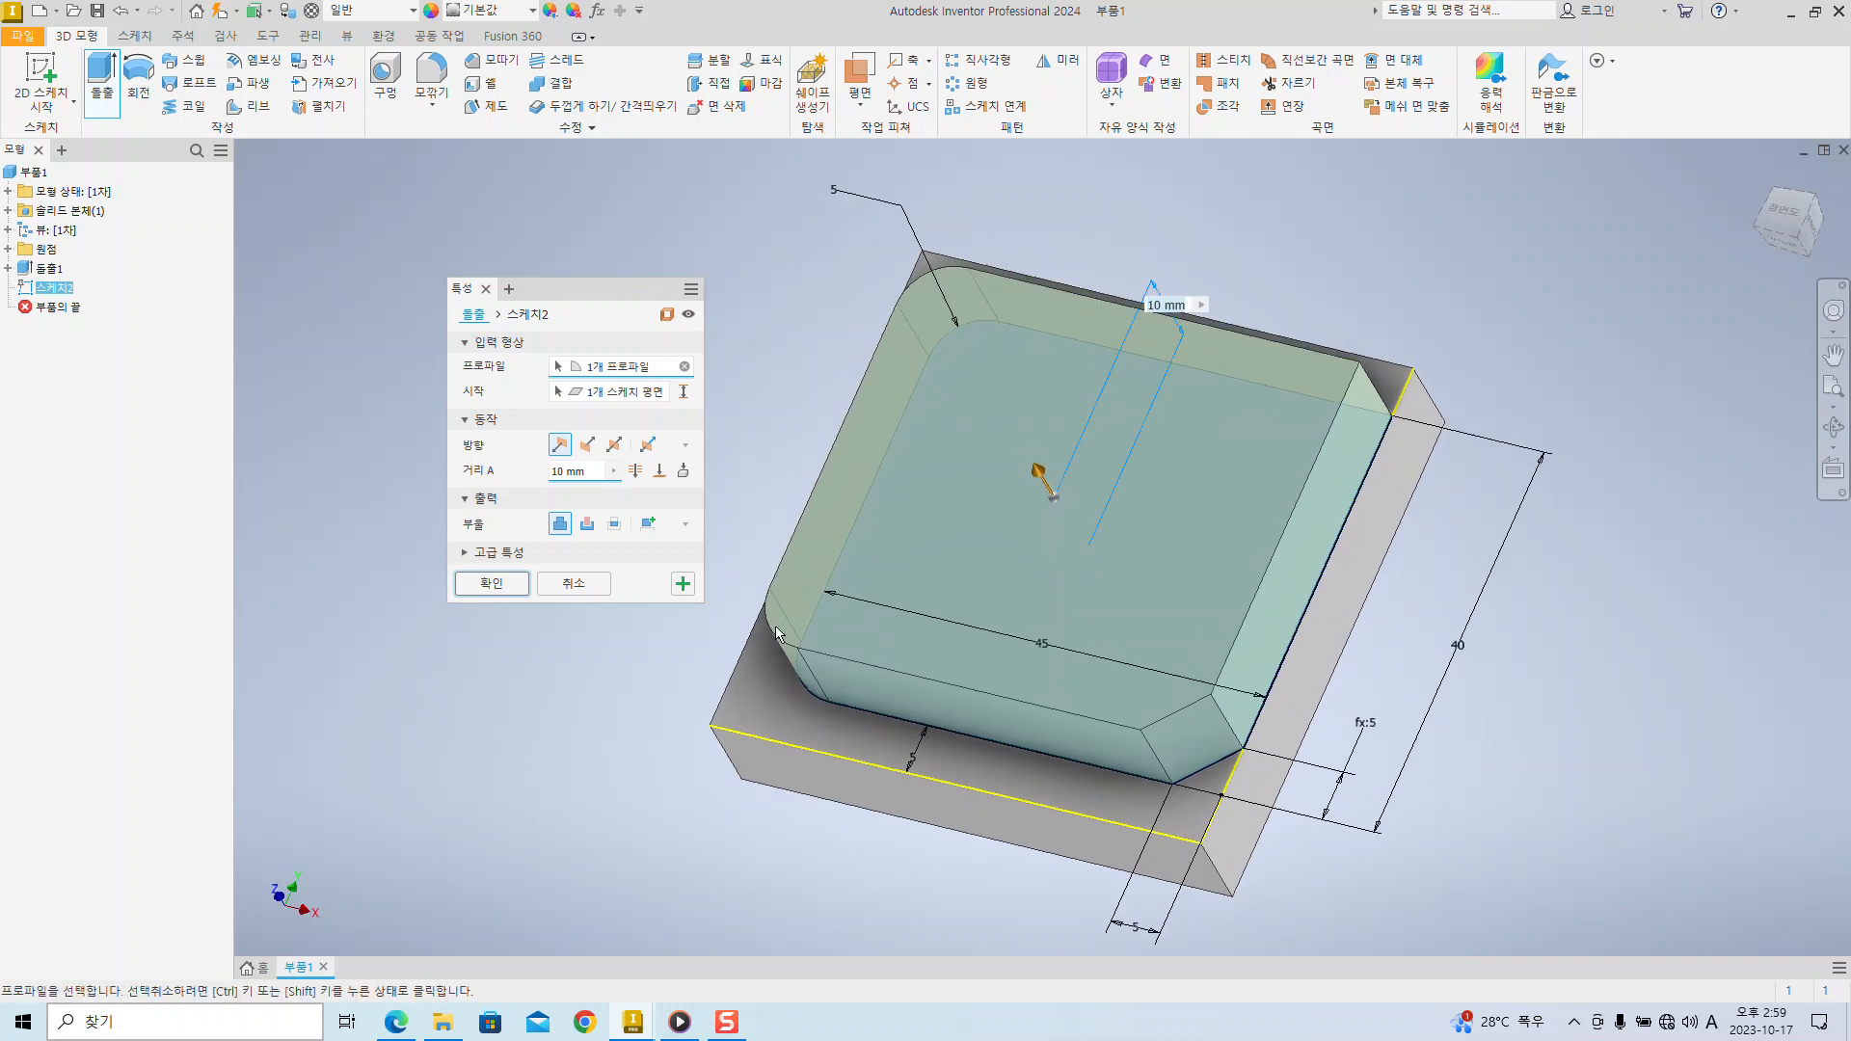
{"action": "type", "text": "3"}
{"action": "middle_click_drag", "start_coordinate": [771, 818], "coordinate": [993, 536], "text": "shift"}
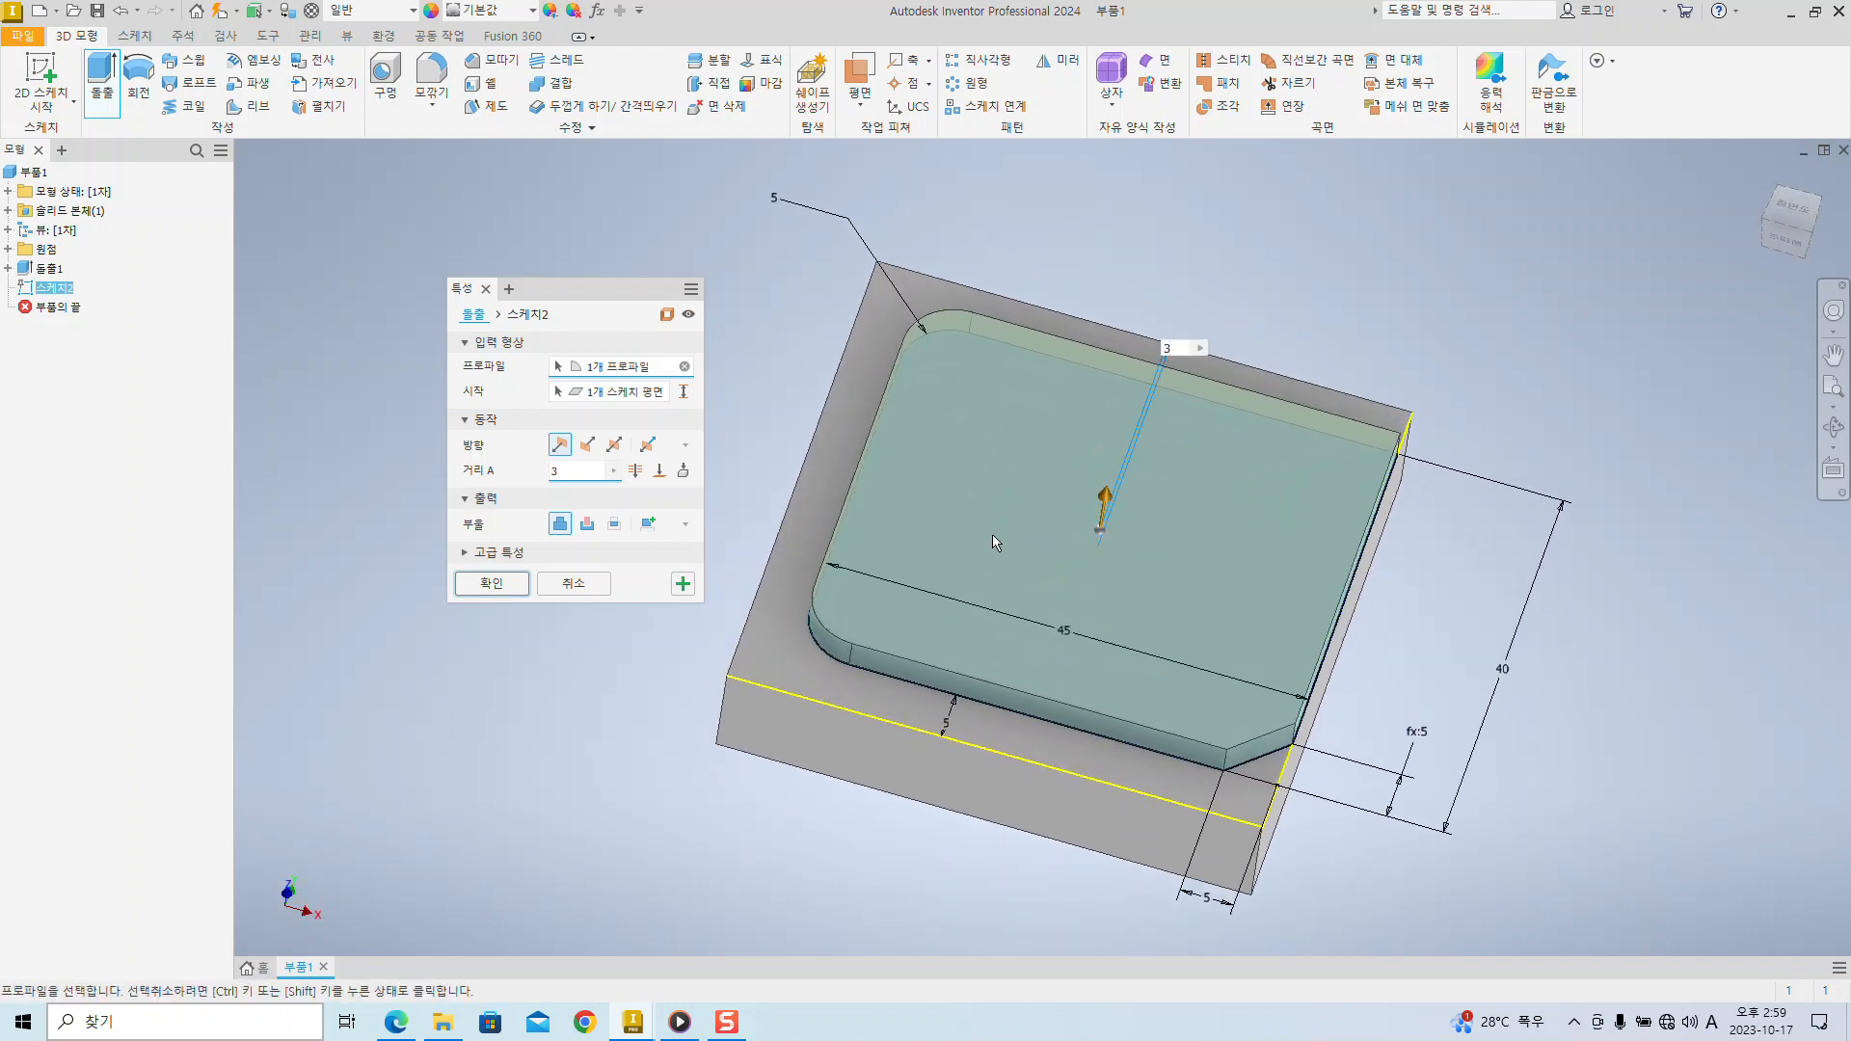
{"action": "left_click_drag", "start_coordinate": [569, 293], "coordinate": [633, 305]}
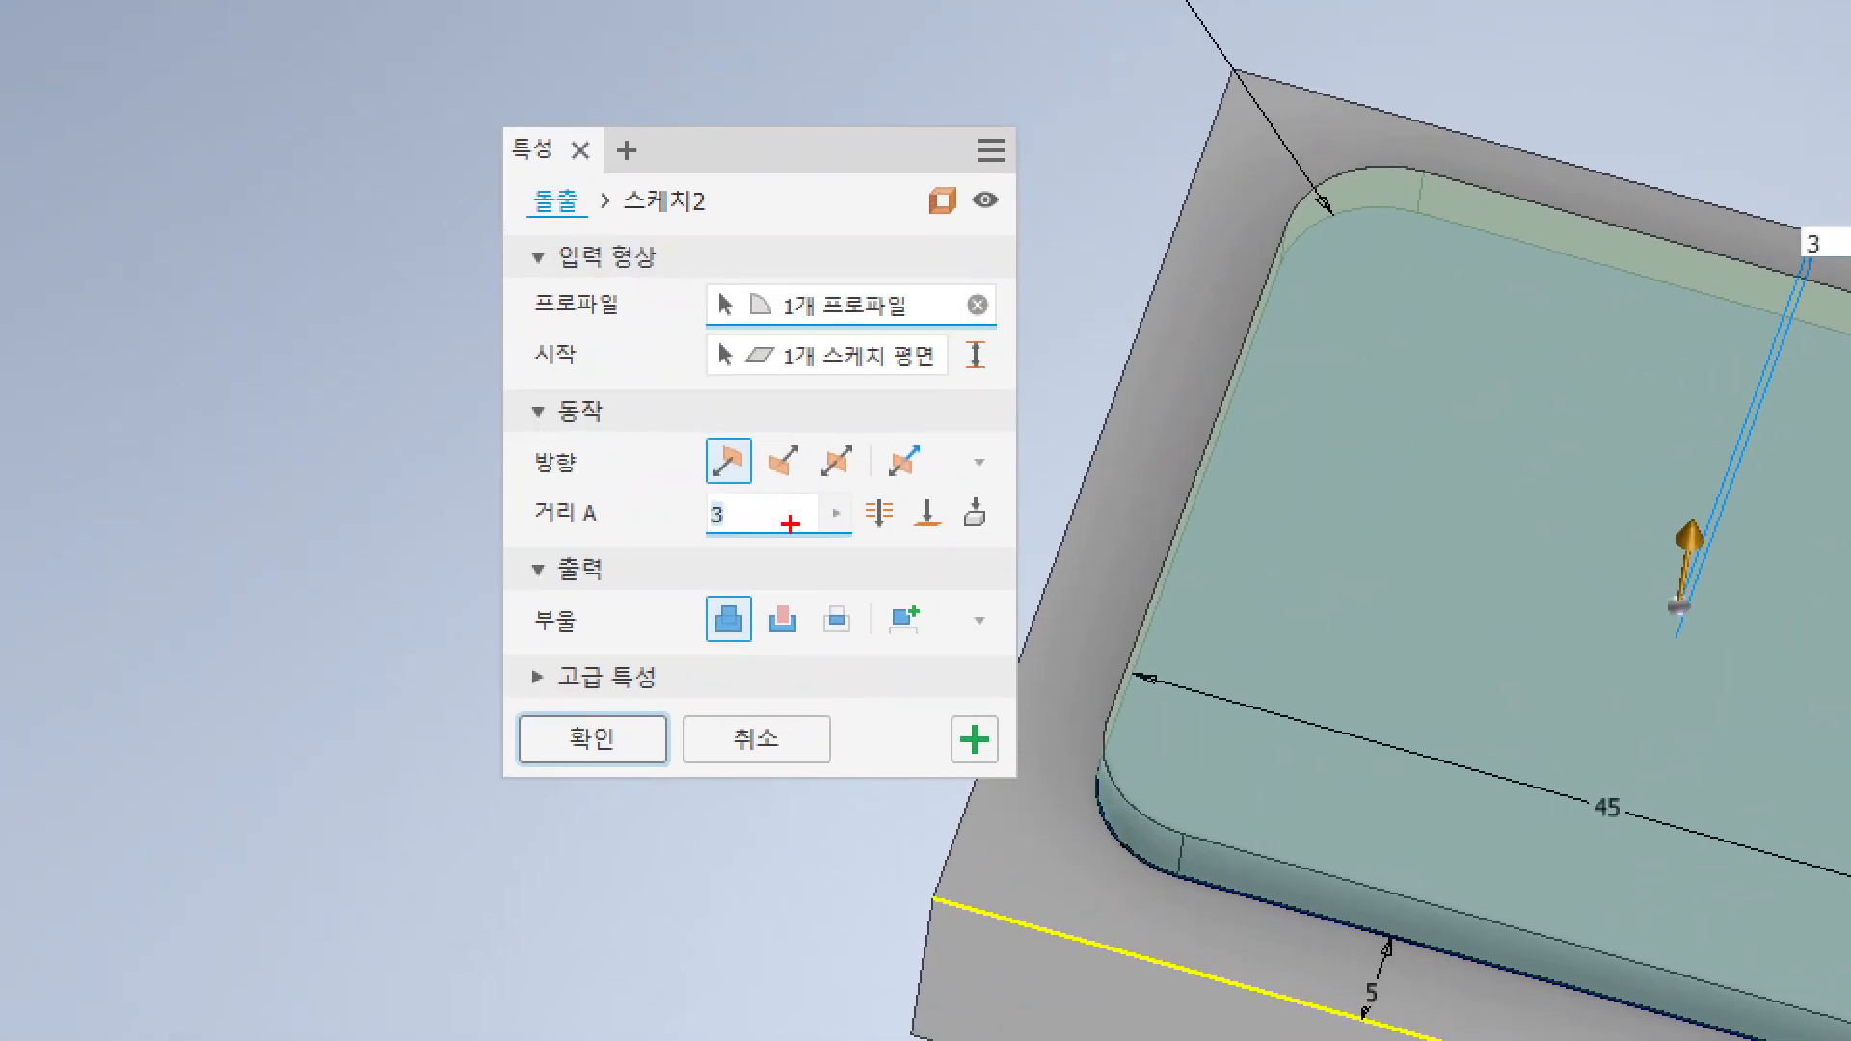
{"action": "left_click_drag", "start_coordinate": [514, 532], "coordinate": [846, 532]}
{"action": "mouse_move", "coordinate": [532, 703]}
{"action": "left_mouse_down"}
{"action": "mouse_move", "coordinate": [668, 768]}
{"action": "mouse_move", "coordinate": [916, 701]}
{"action": "left_mouse_up"}
{"action": "left_click", "coordinate": [597, 737]}
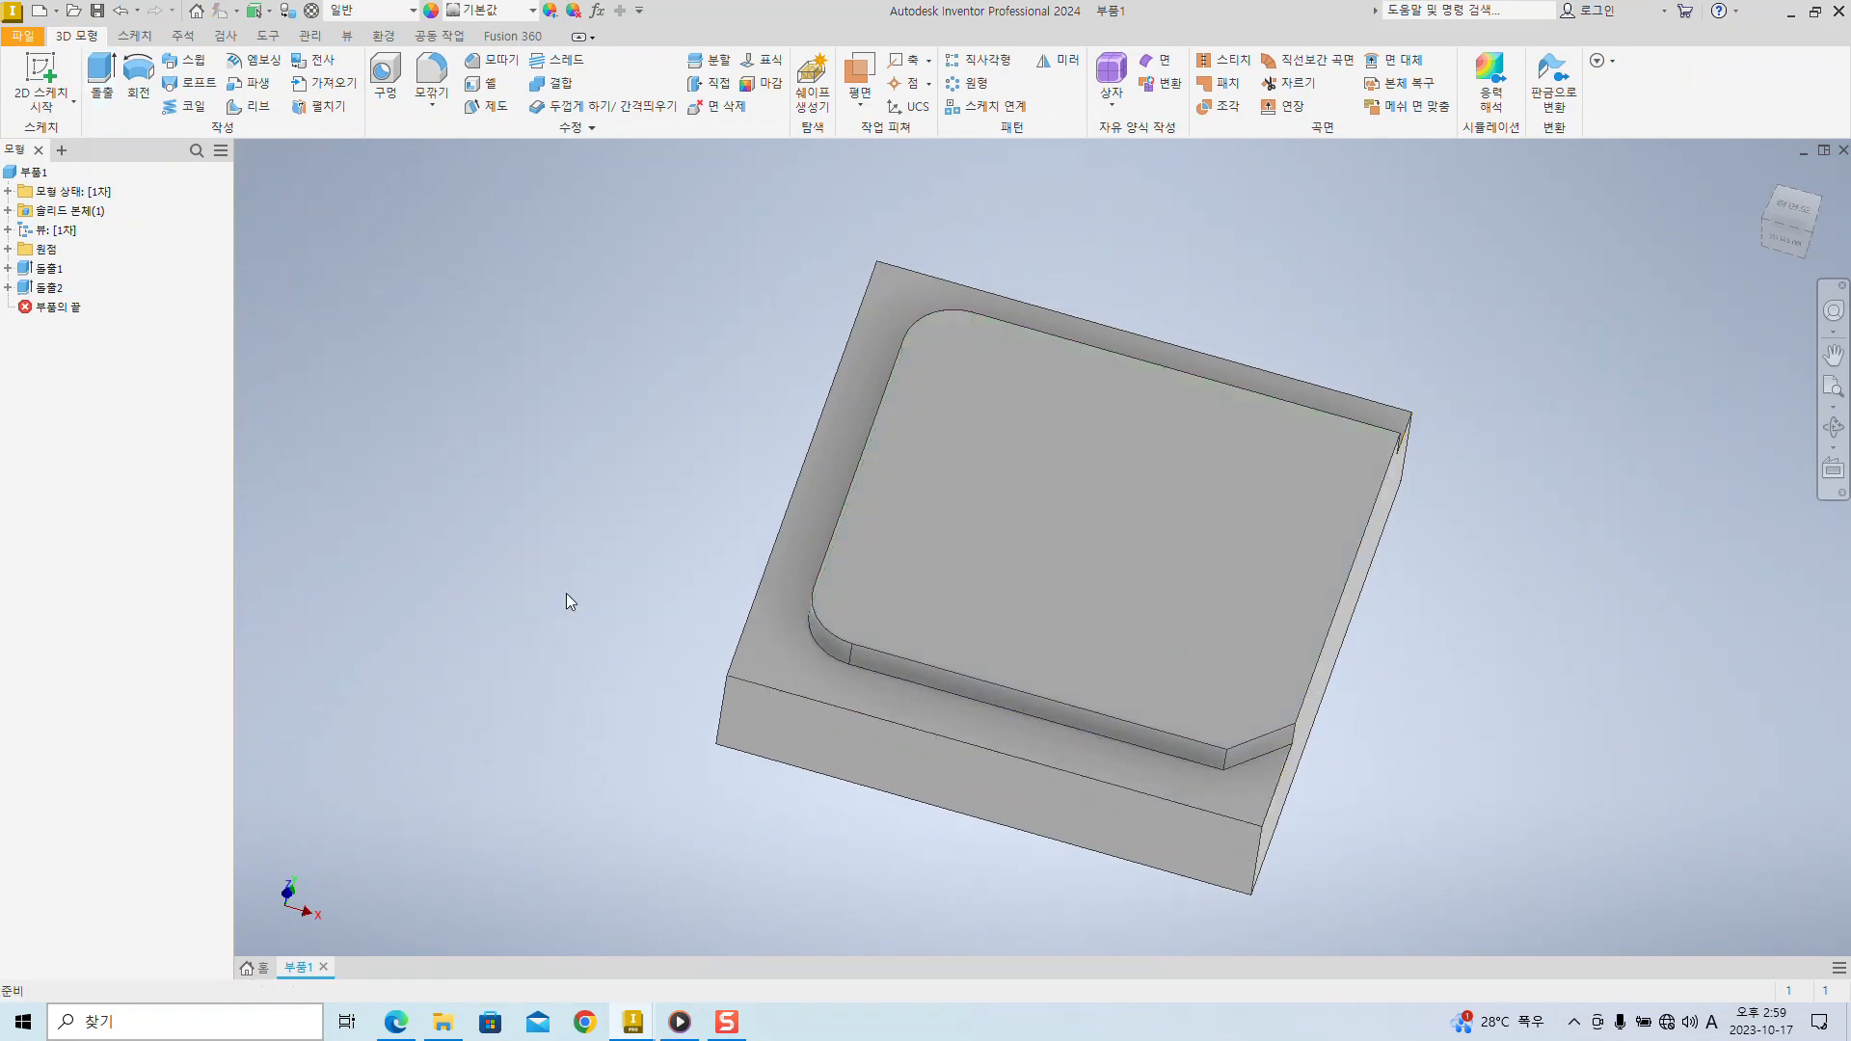
- Create a new sketch on the top face of the raised step
{"action": "mouse_move", "coordinate": [1541, 620]}
{"action": "middle_mouse_down", "text": "shift"}
{"action": "mouse_move", "coordinate": [1508, 541]}
{"action": "mouse_move", "coordinate": [1446, 524]}
{"action": "mouse_move", "coordinate": [1416, 553]}
{"action": "mouse_move", "coordinate": [1578, 602]}
{"action": "mouse_move", "coordinate": [1425, 640]}
{"action": "mouse_move", "coordinate": [1581, 644]}
{"action": "mouse_move", "coordinate": [1302, 512]}
{"action": "mouse_move", "coordinate": [1332, 503]}
{"action": "middle_mouse_up", "text": "shift"}
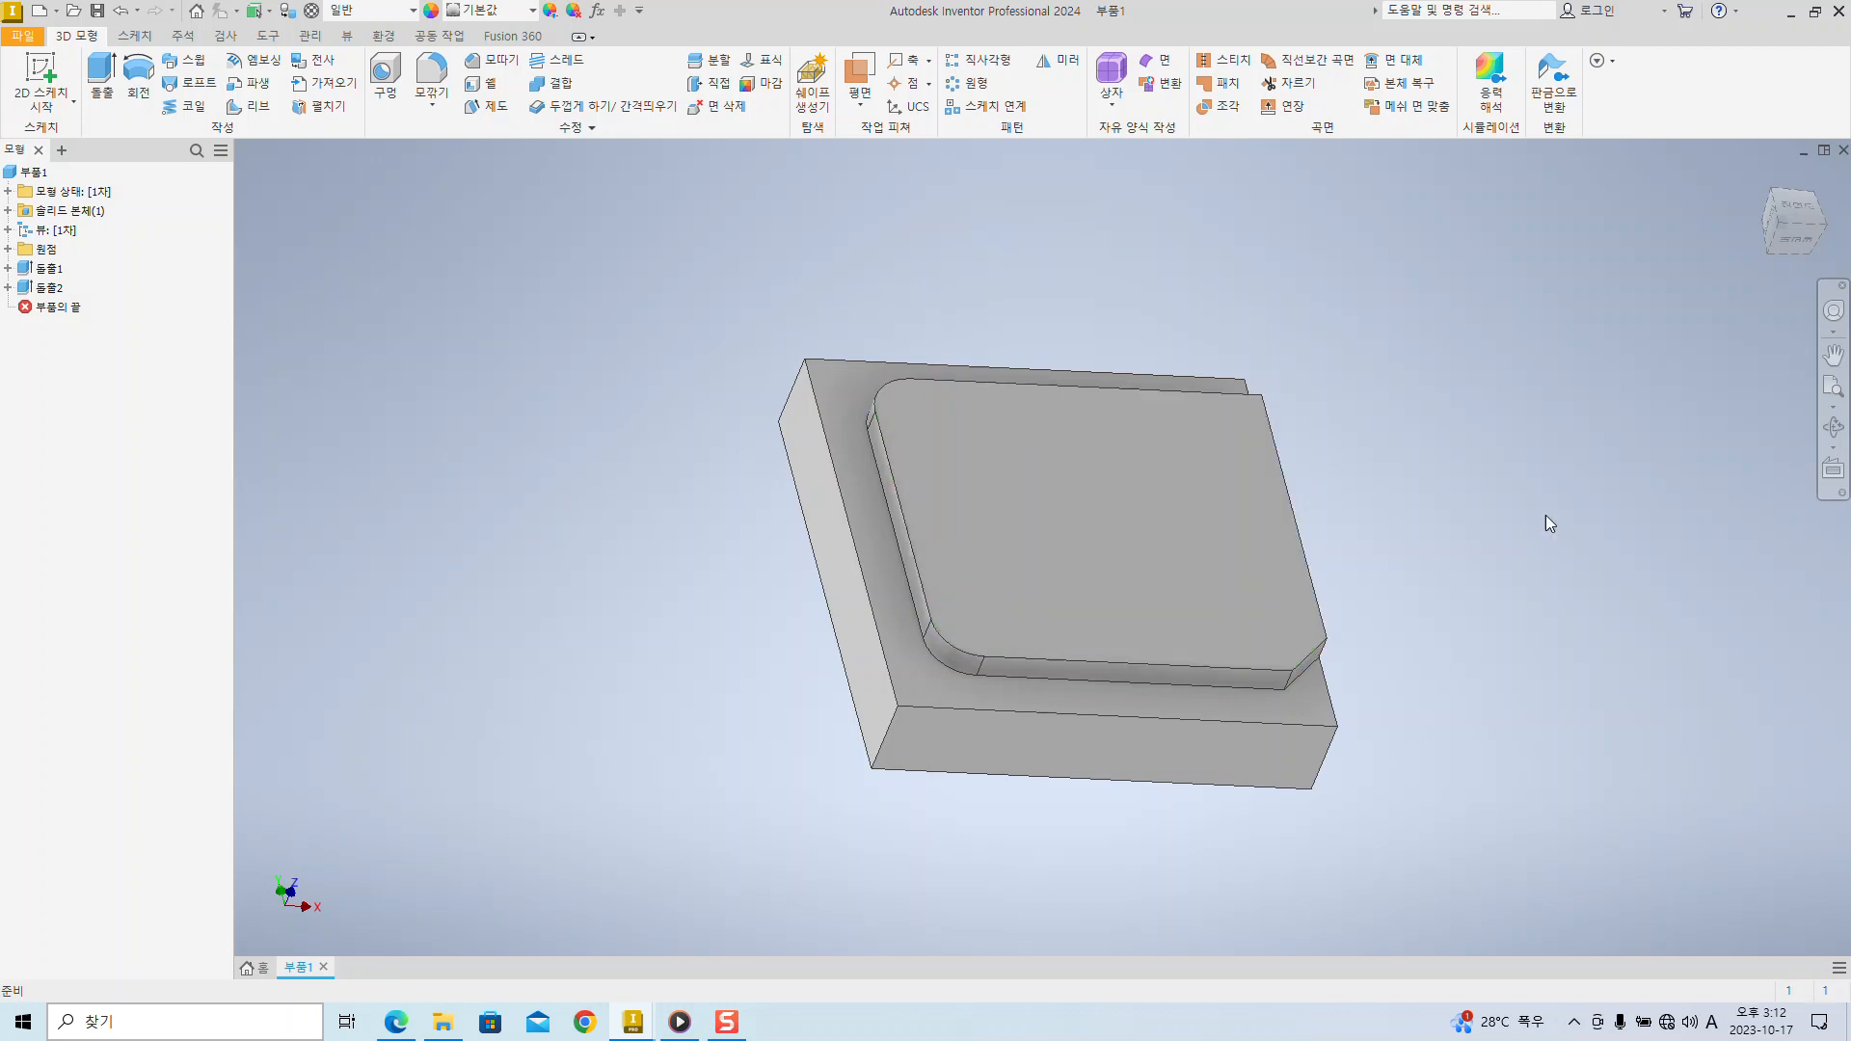
{"action": "left_click", "coordinate": [1020, 528]}
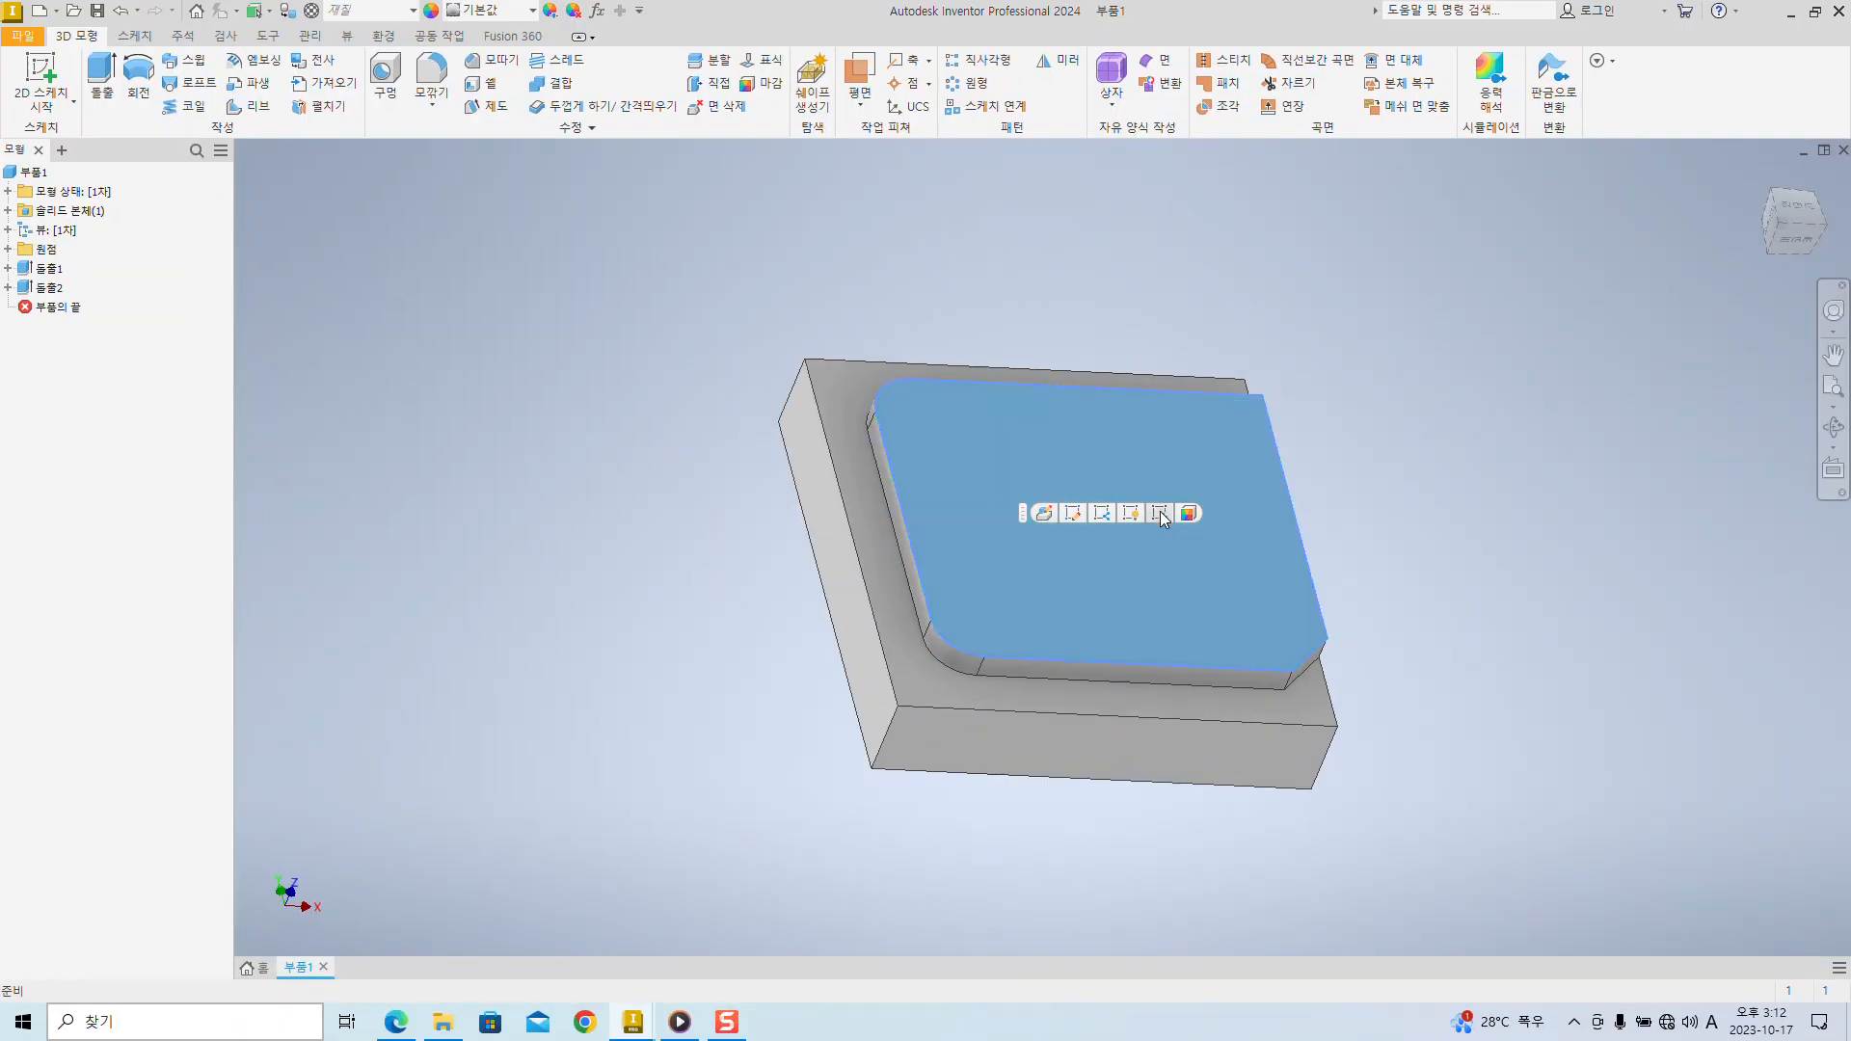
{"action": "left_click", "coordinate": [1171, 487]}
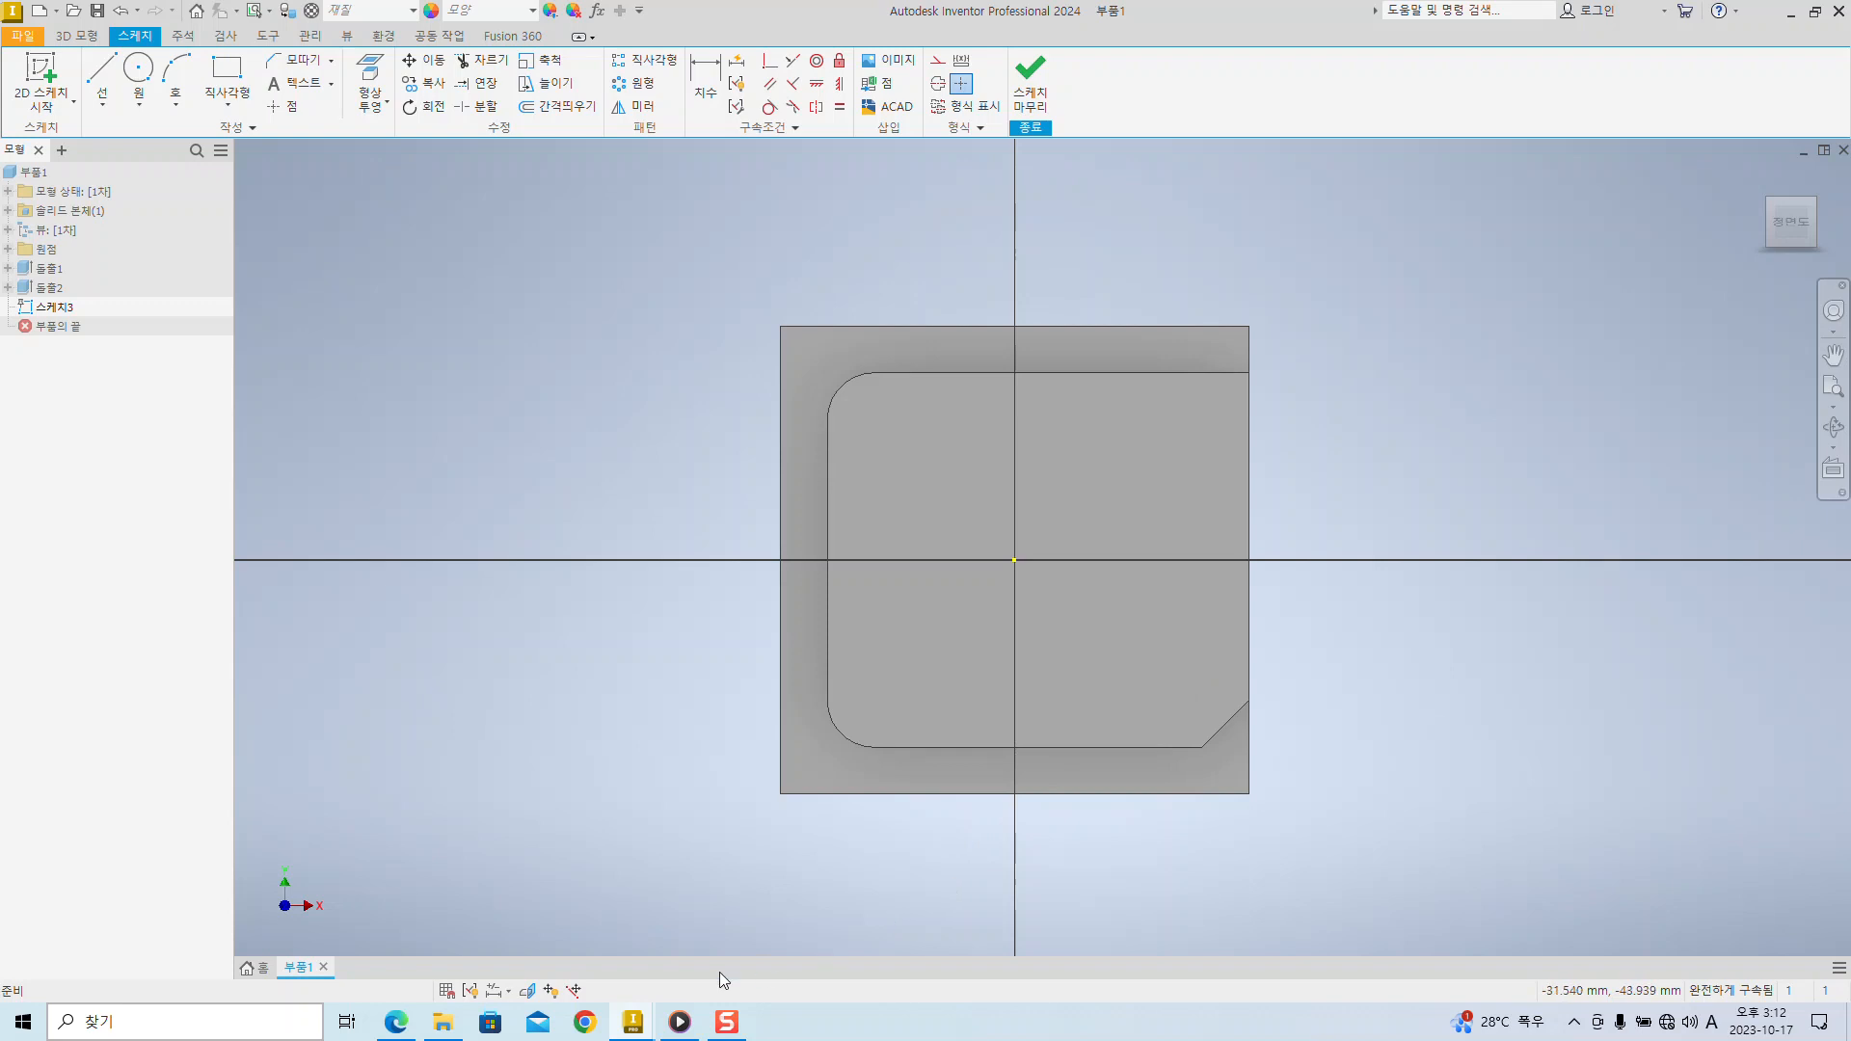
- Switch to the PDF drawing, examine the upper outline, the R8 and R25 arcs and the notch in the top view, and return to Inventor
{"action": "left_click", "coordinate": [400, 1022]}
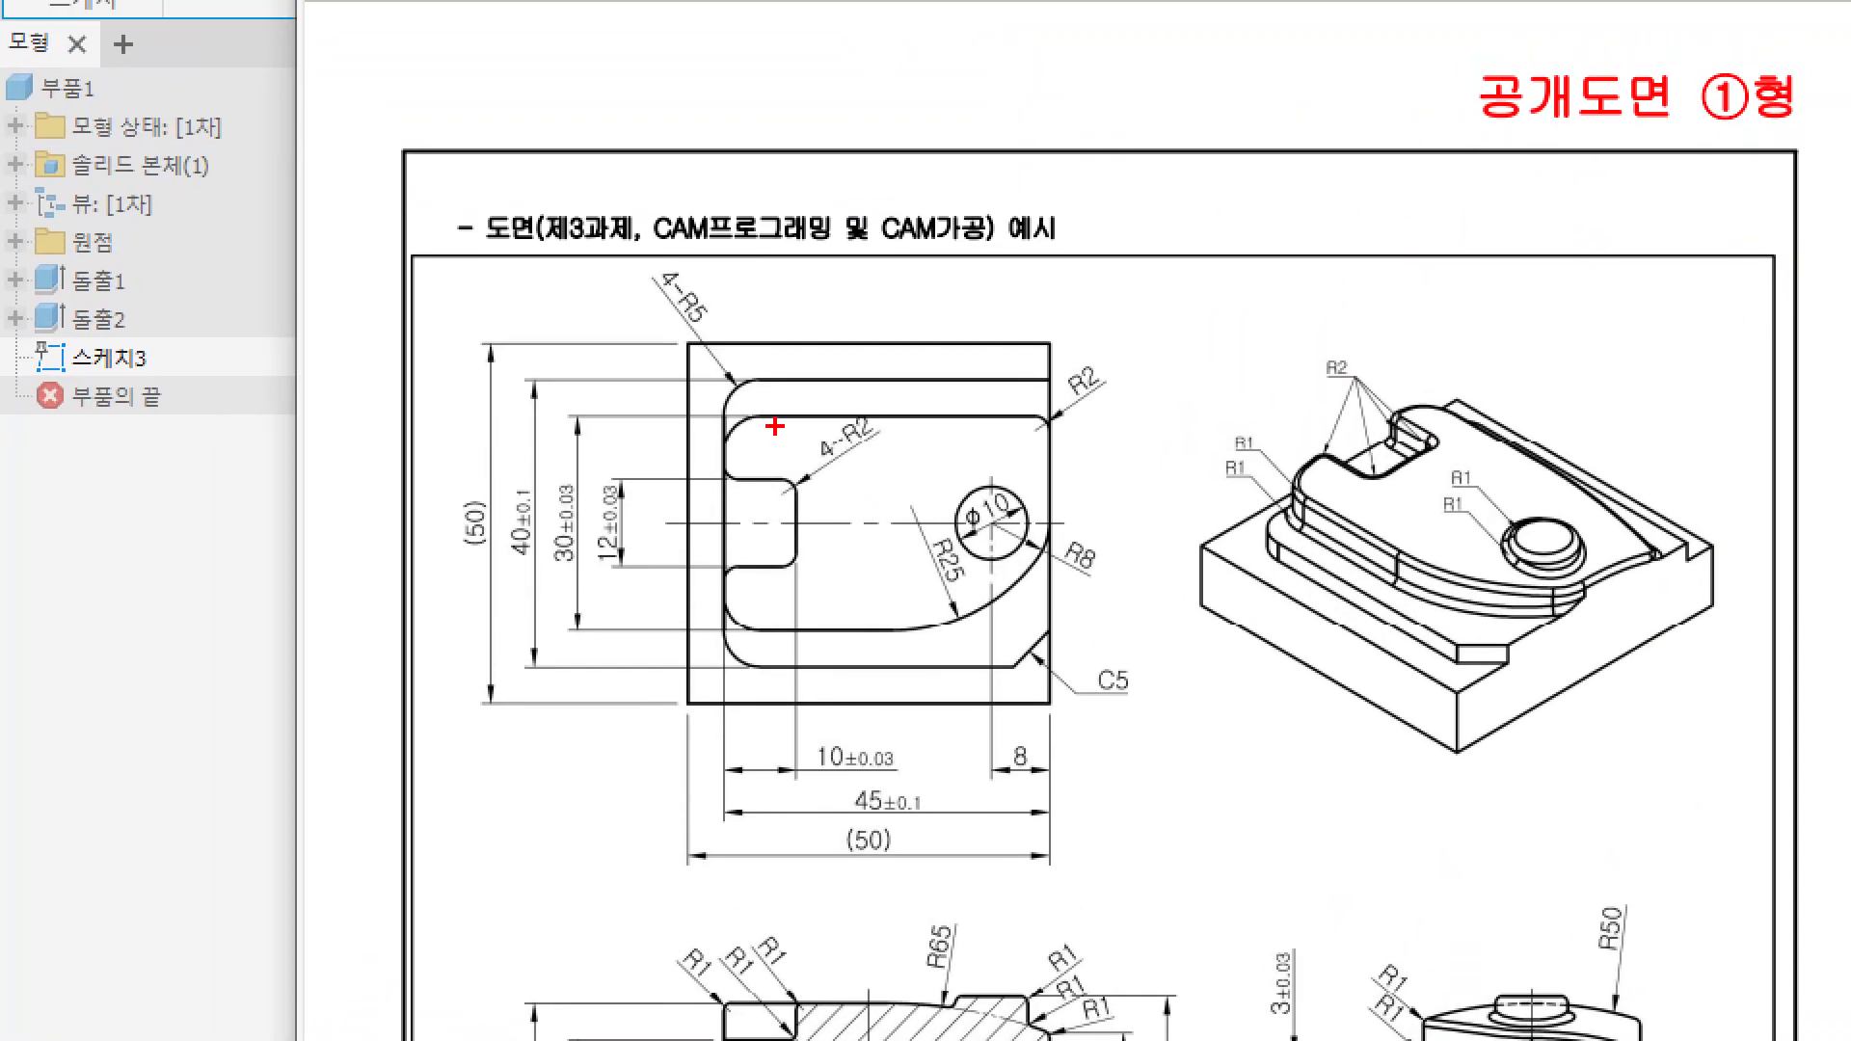
{"action": "mouse_move", "coordinate": [721, 414]}
{"action": "left_mouse_down", "text": "ctrl"}
{"action": "mouse_move", "coordinate": [1022, 571]}
{"action": "mouse_move", "coordinate": [1055, 632]}
{"action": "left_mouse_up", "text": "ctrl"}
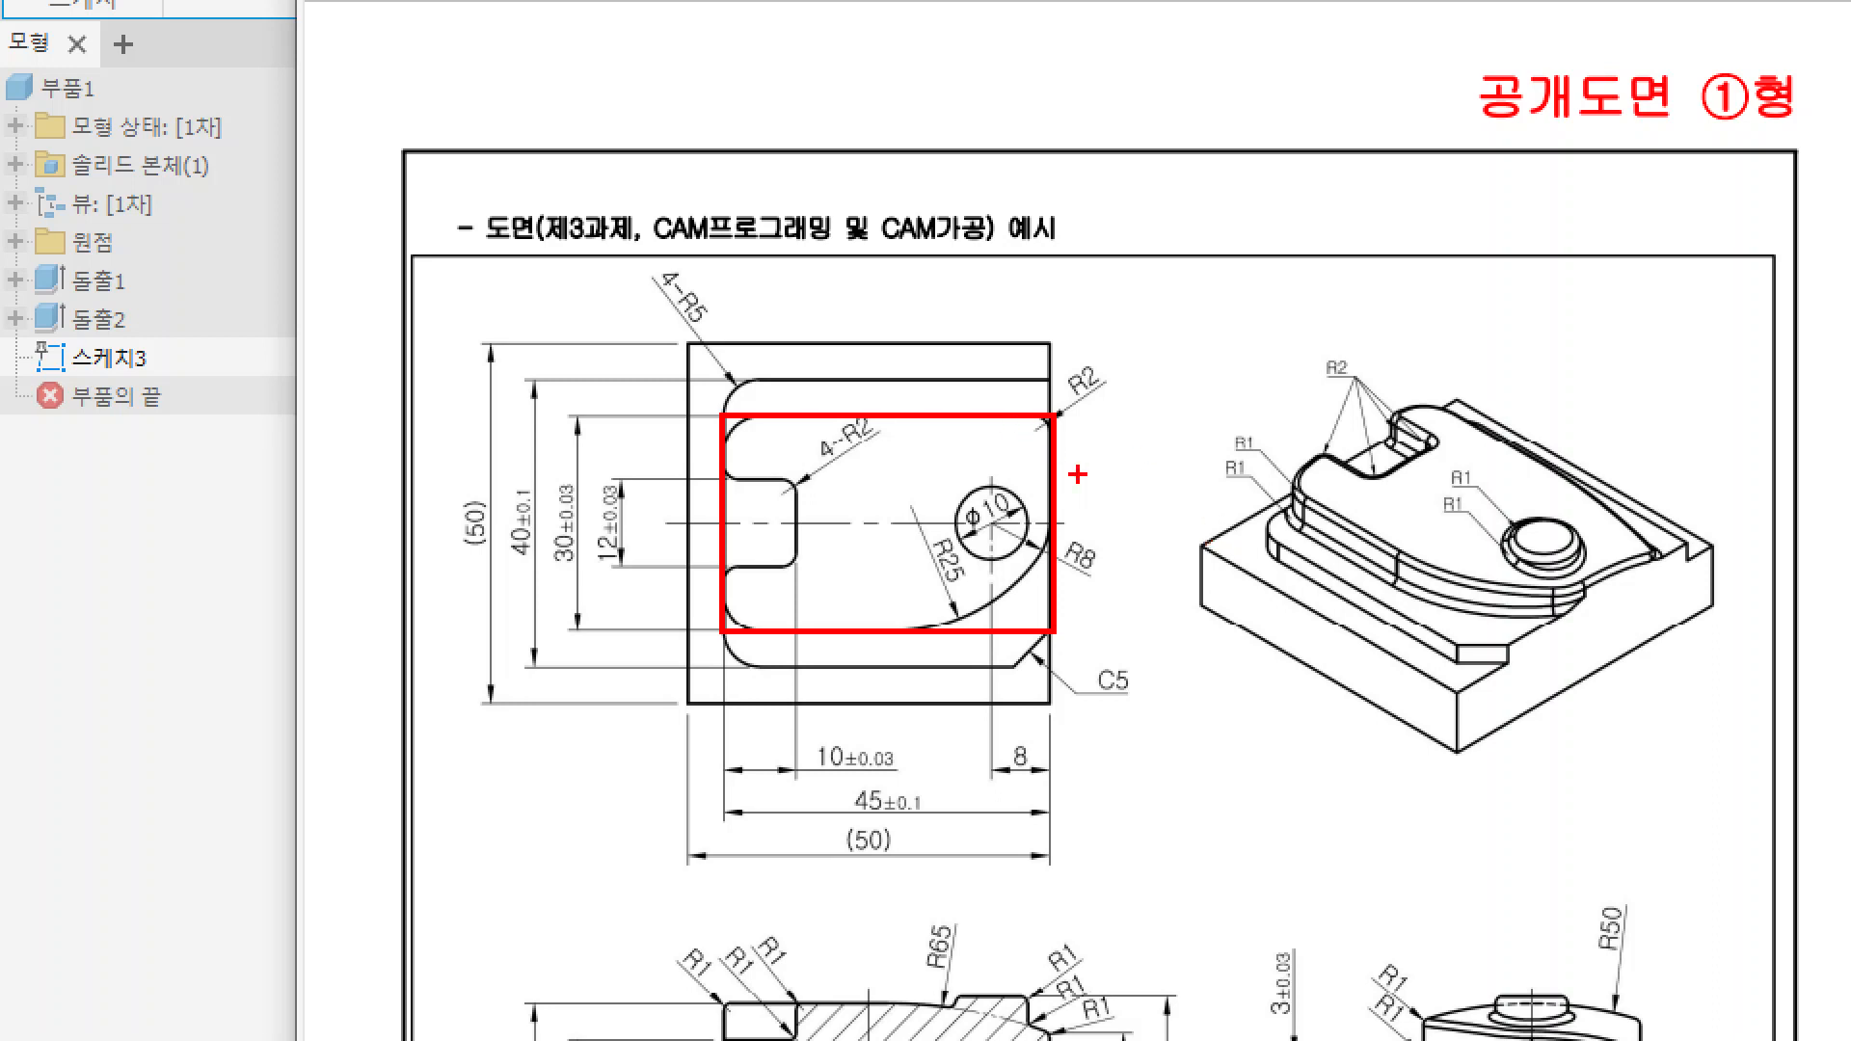
{"action": "key", "text": "e"}
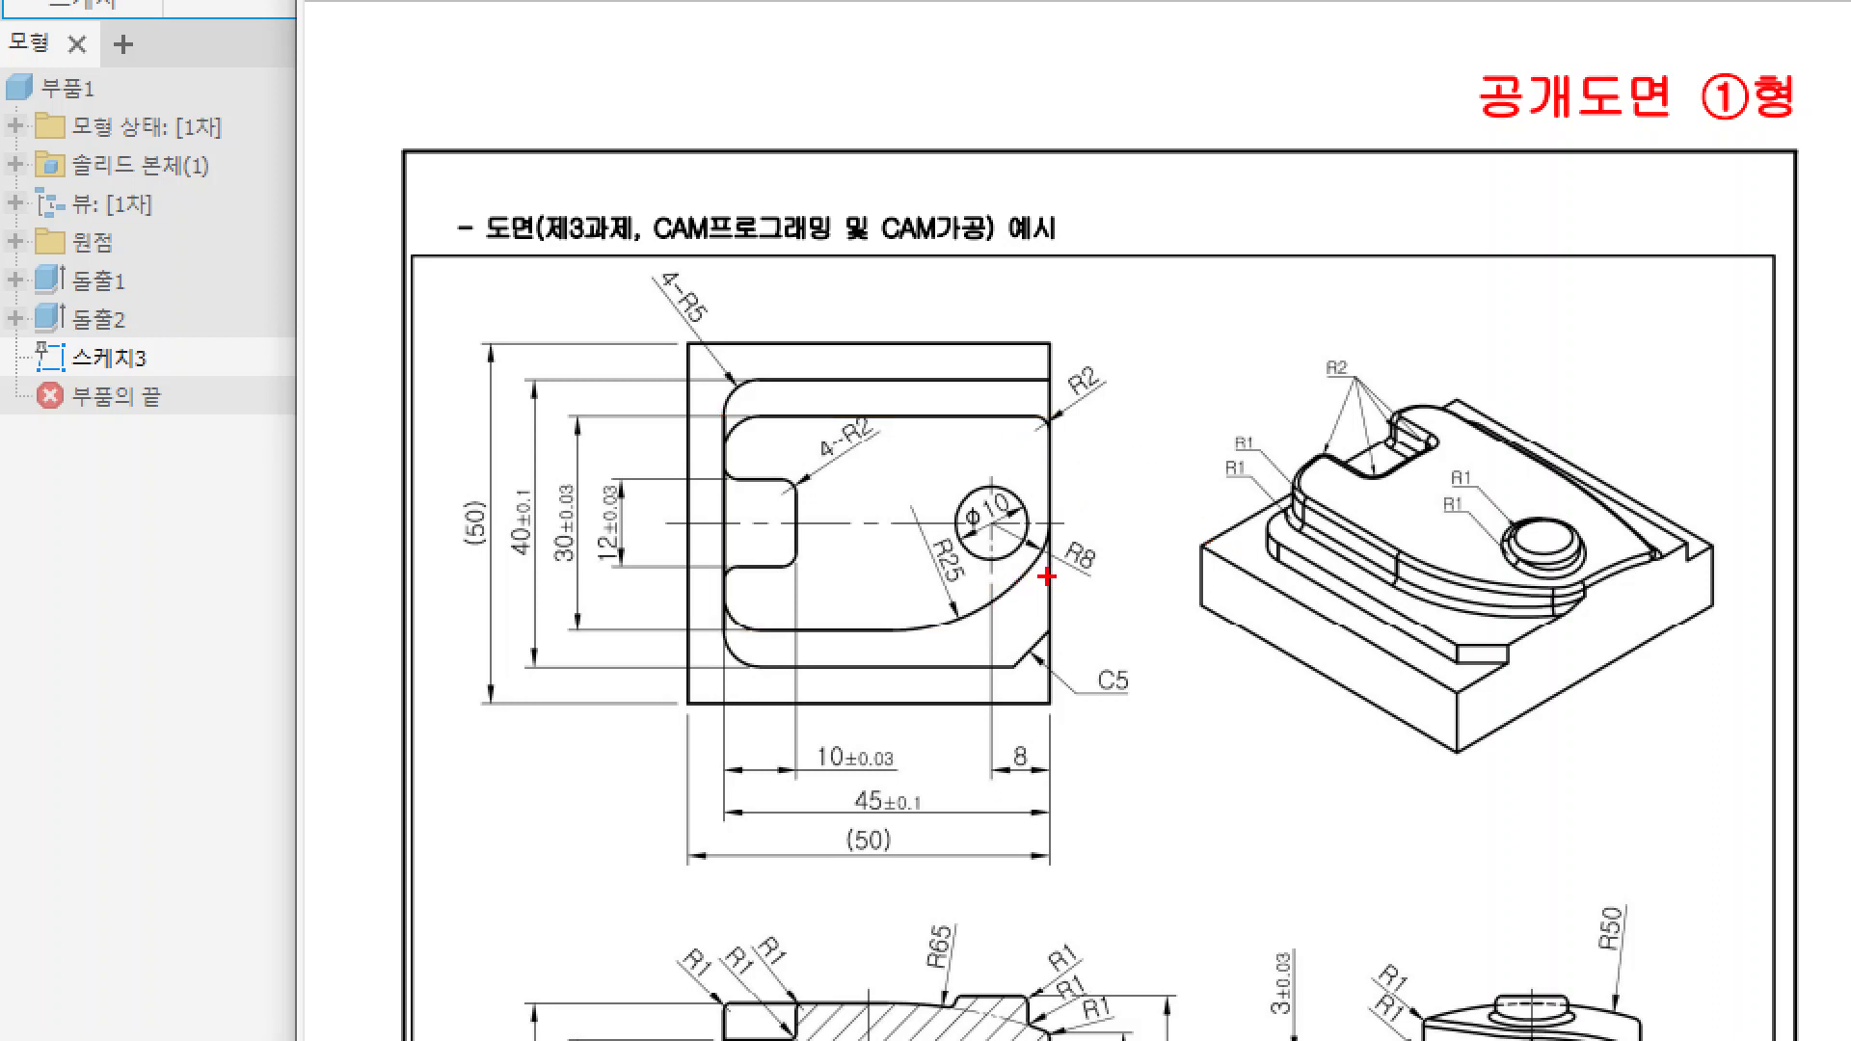
{"action": "left_click_drag", "start_coordinate": [1034, 540], "coordinate": [975, 449], "text": "ctrl+shift"}
{"action": "mouse_move", "coordinate": [963, 605]}
{"action": "left_mouse_down", "text": "ctrl+shift"}
{"action": "mouse_move", "coordinate": [892, 517]}
{"action": "mouse_move", "coordinate": [914, 507]}
{"action": "left_mouse_up", "text": "ctrl+shift"}
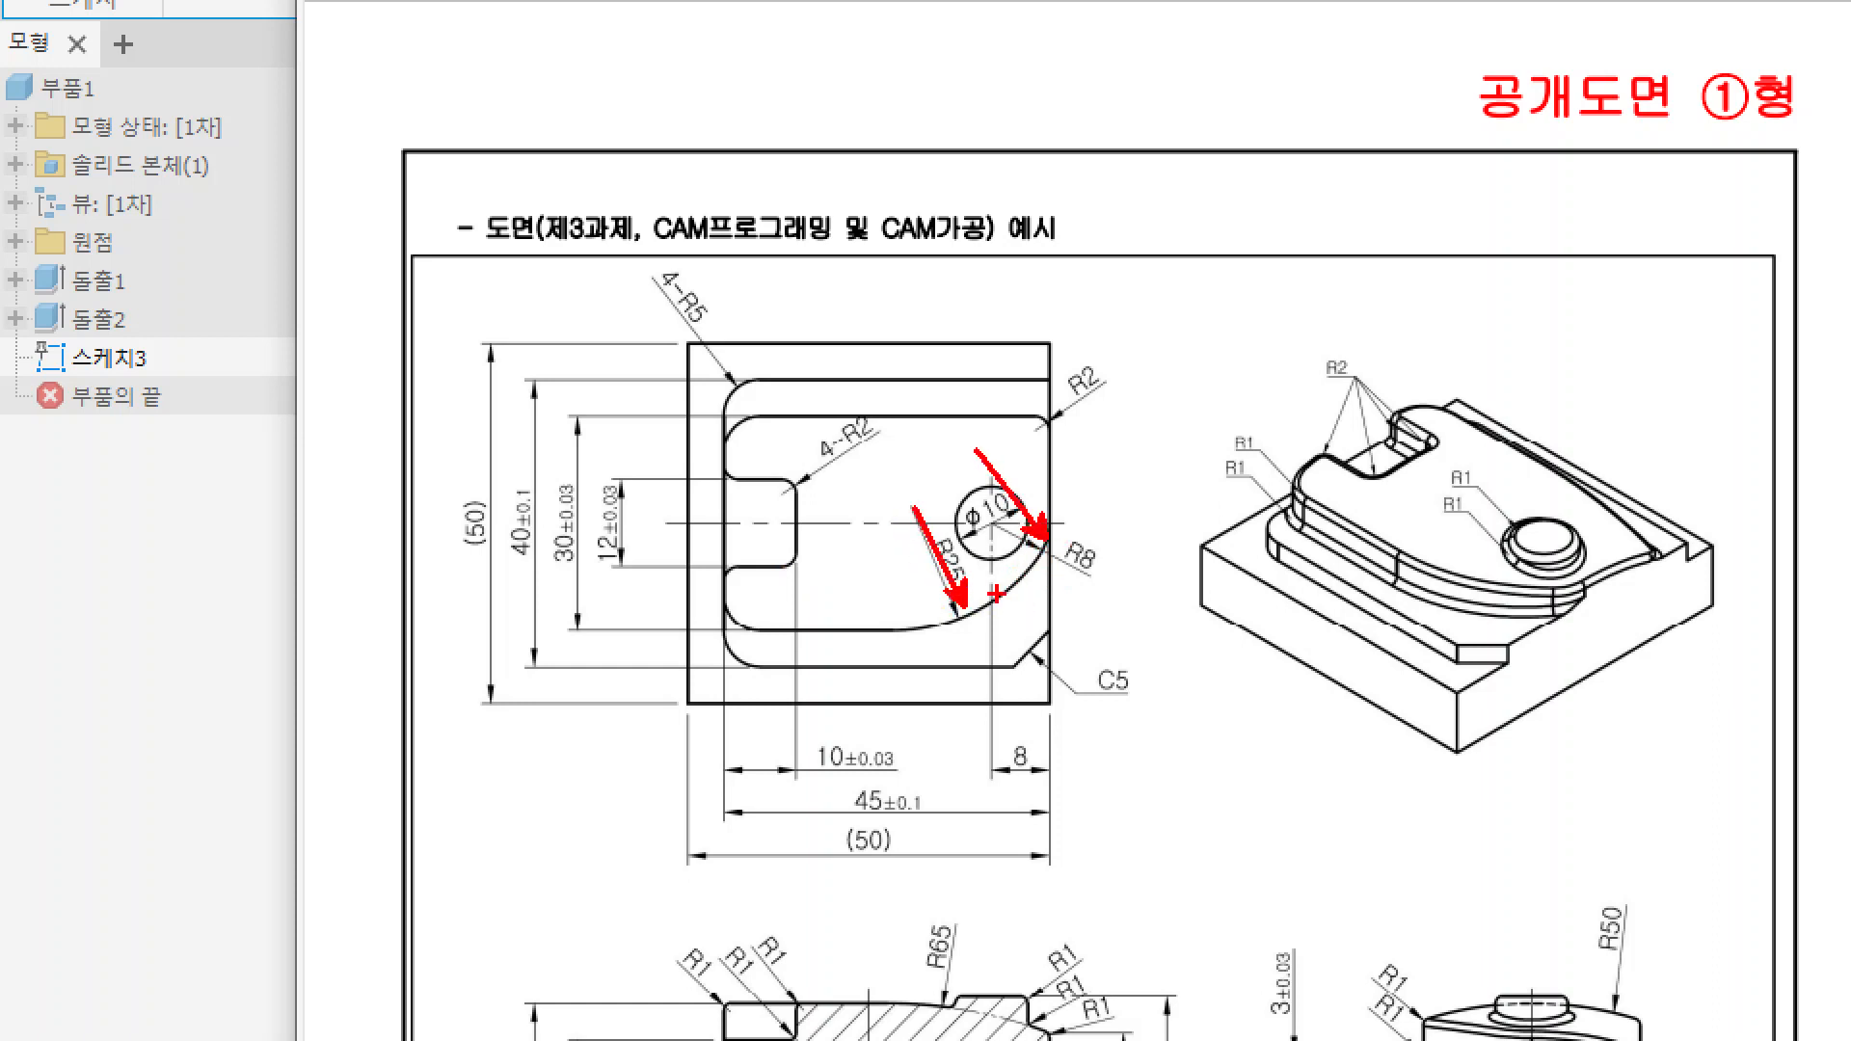
{"action": "left_click_drag", "start_coordinate": [874, 611], "coordinate": [874, 485], "text": "ctrl+shift"}
{"action": "left_click_drag", "start_coordinate": [732, 478], "coordinate": [796, 572], "text": "ctrl"}
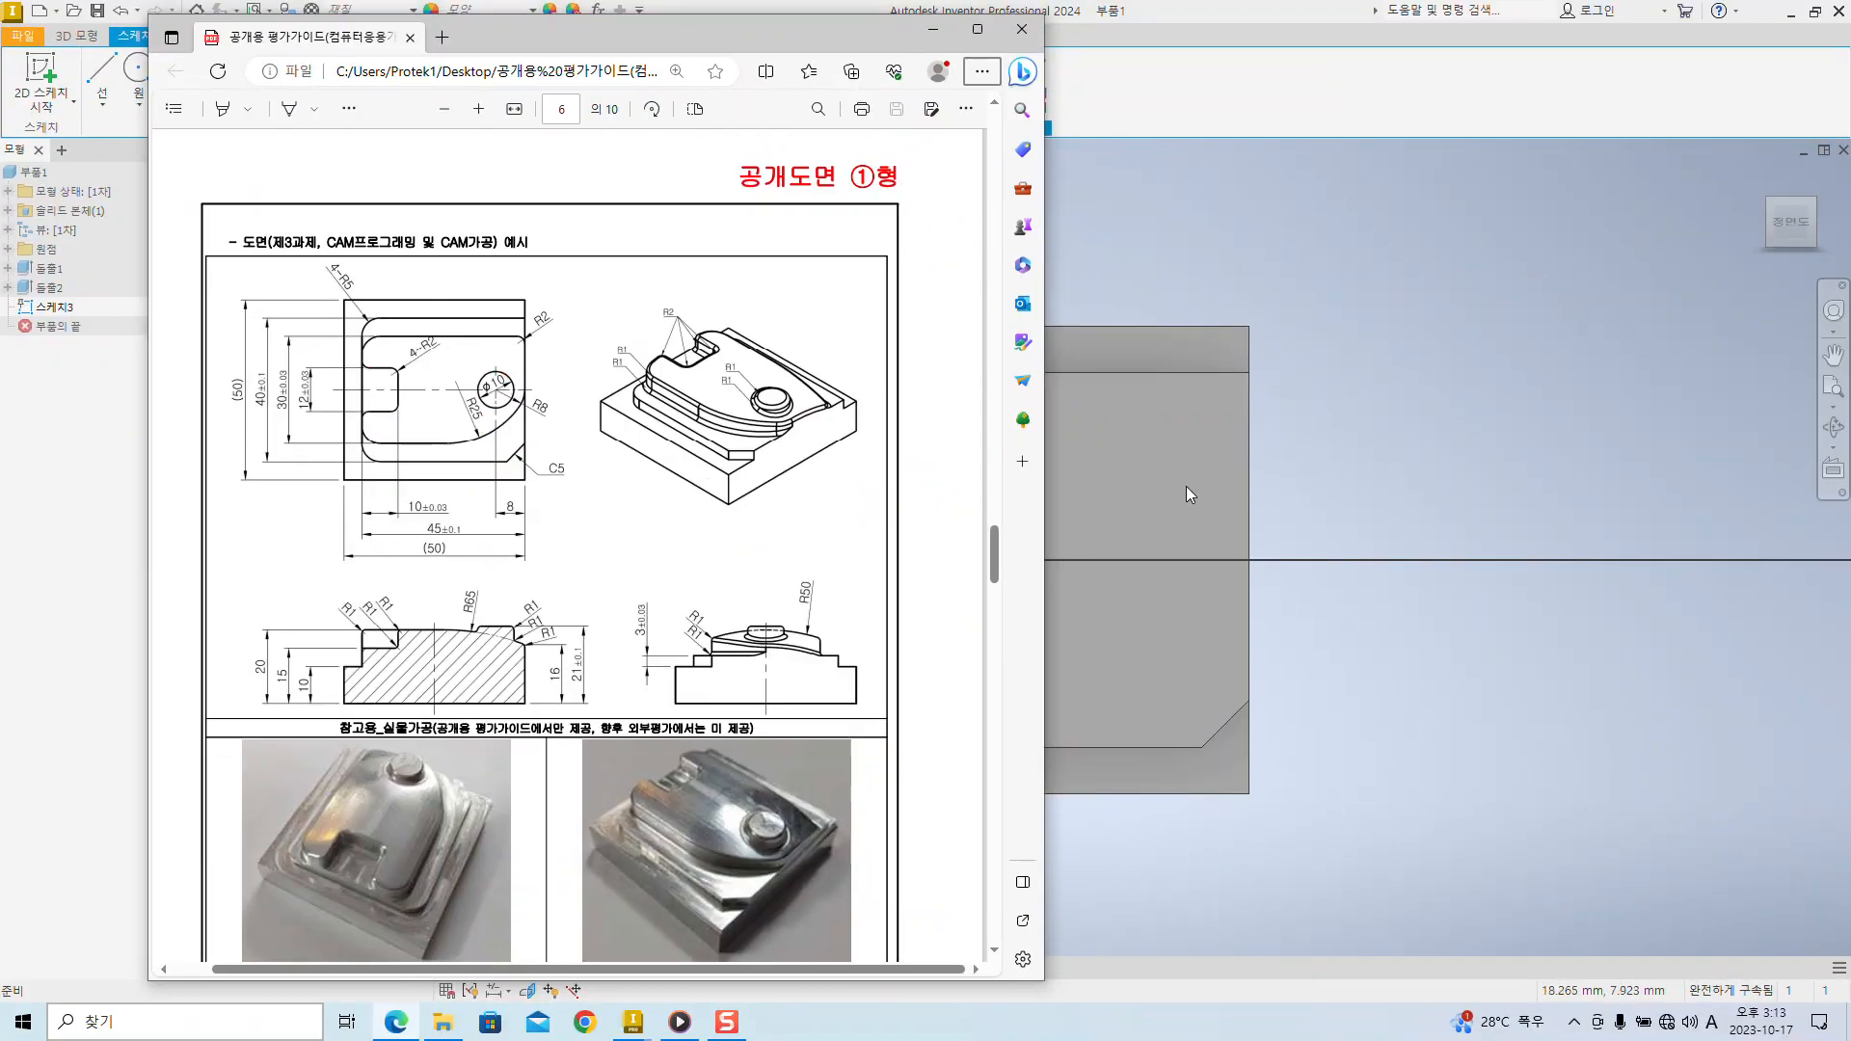
{"action": "left_click", "coordinate": [1186, 485]}
{"action": "middle_click_drag", "start_coordinate": [1147, 473], "coordinate": [1081, 484]}
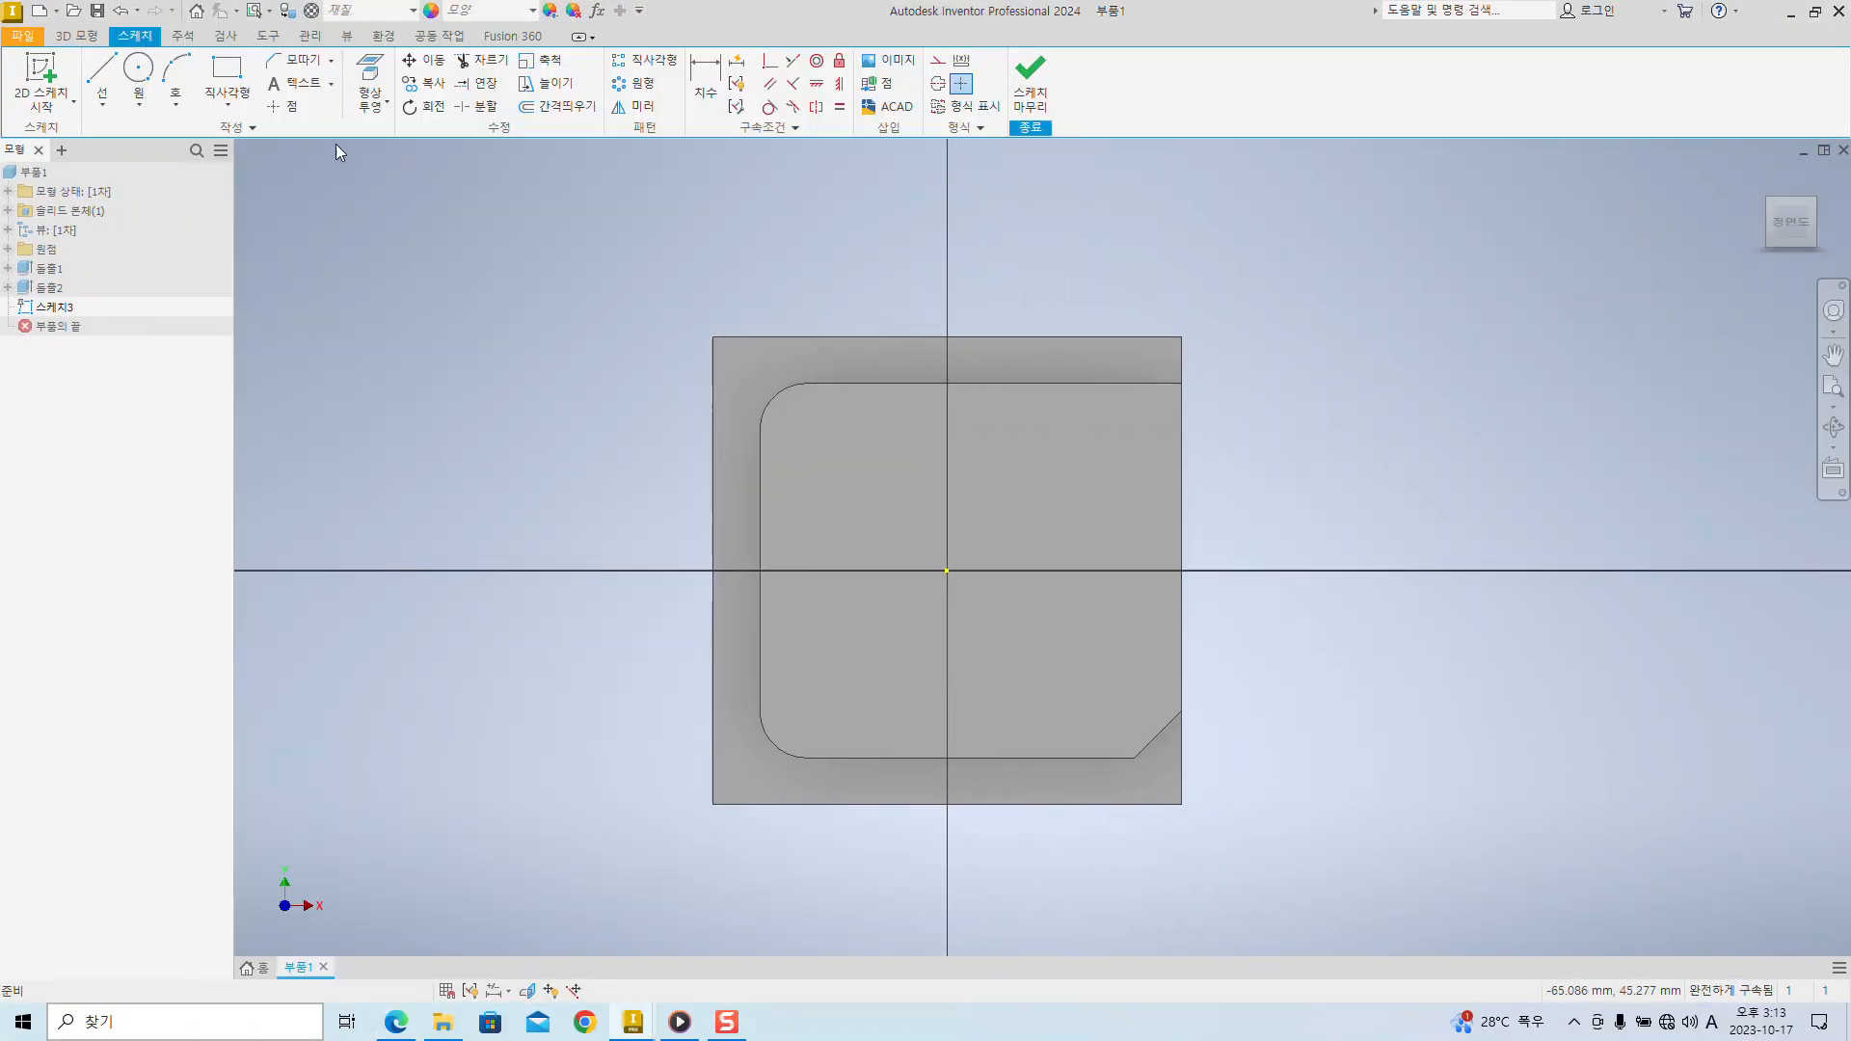
{"action": "left_click", "coordinate": [226, 78]}
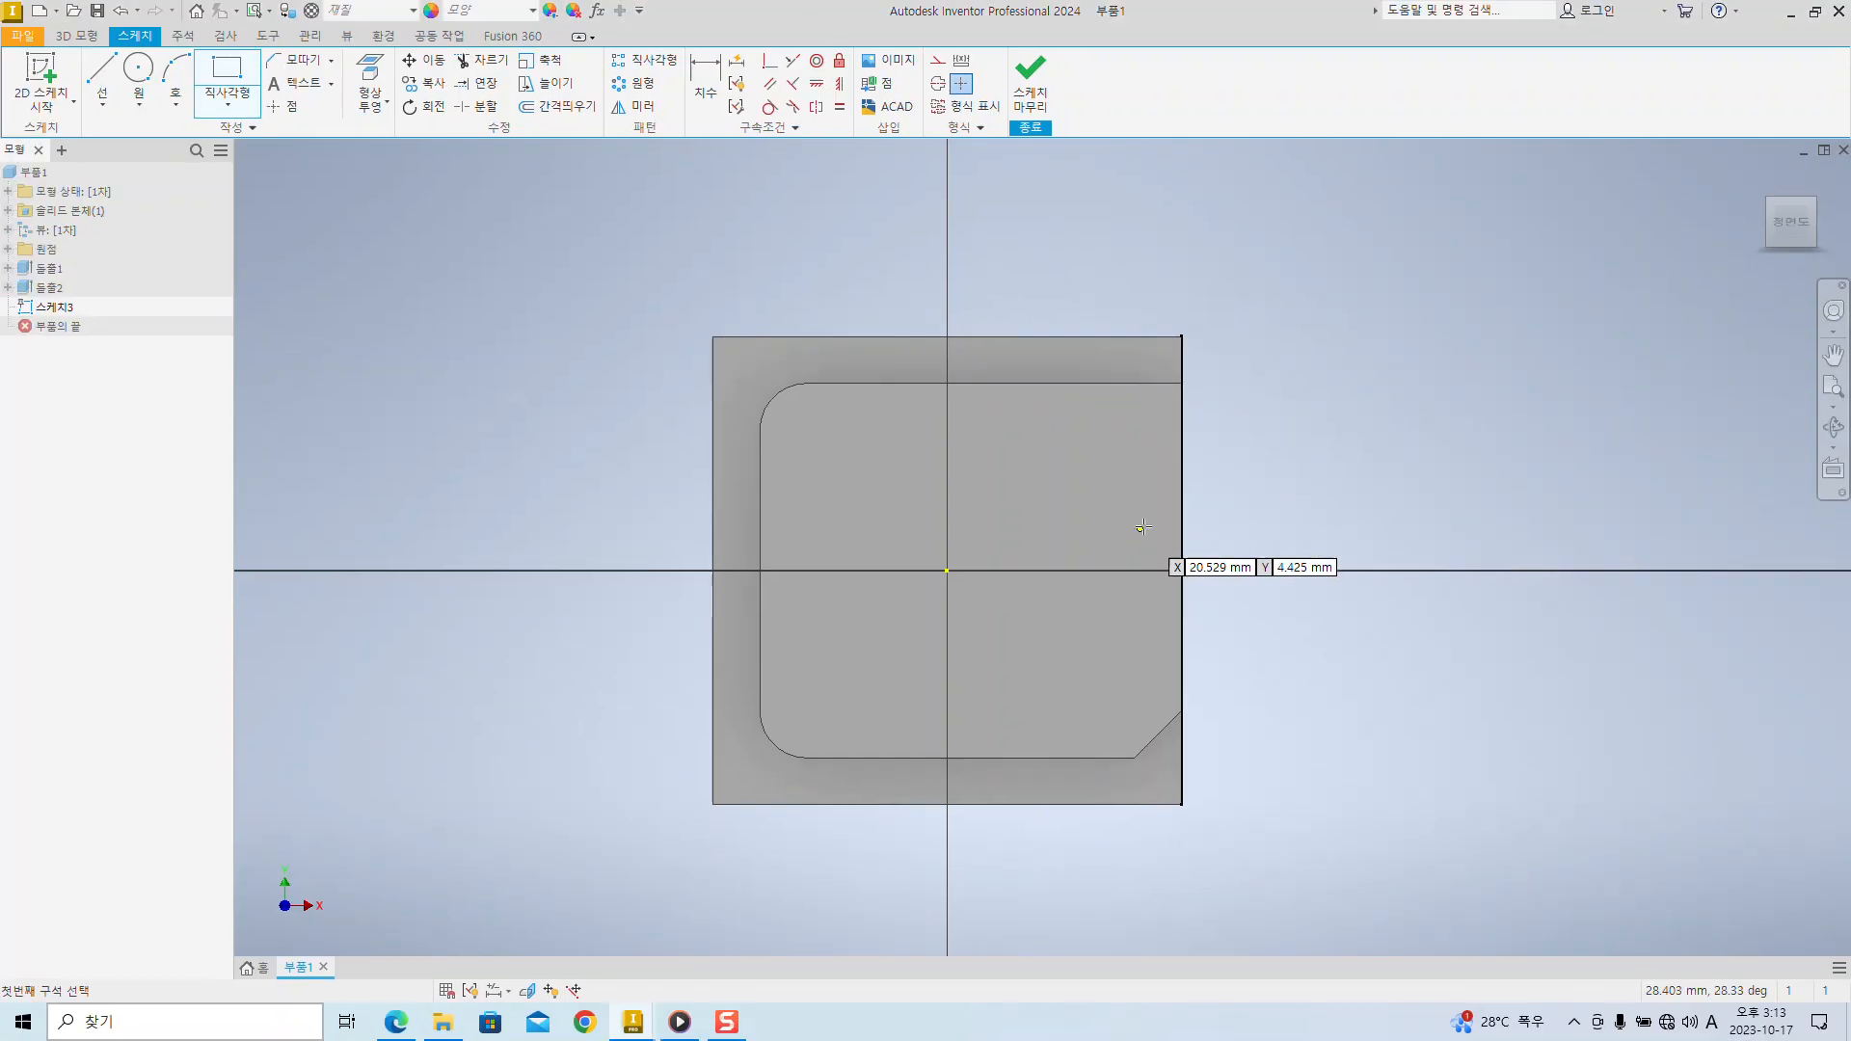
{"action": "left_click", "coordinate": [1187, 418]}
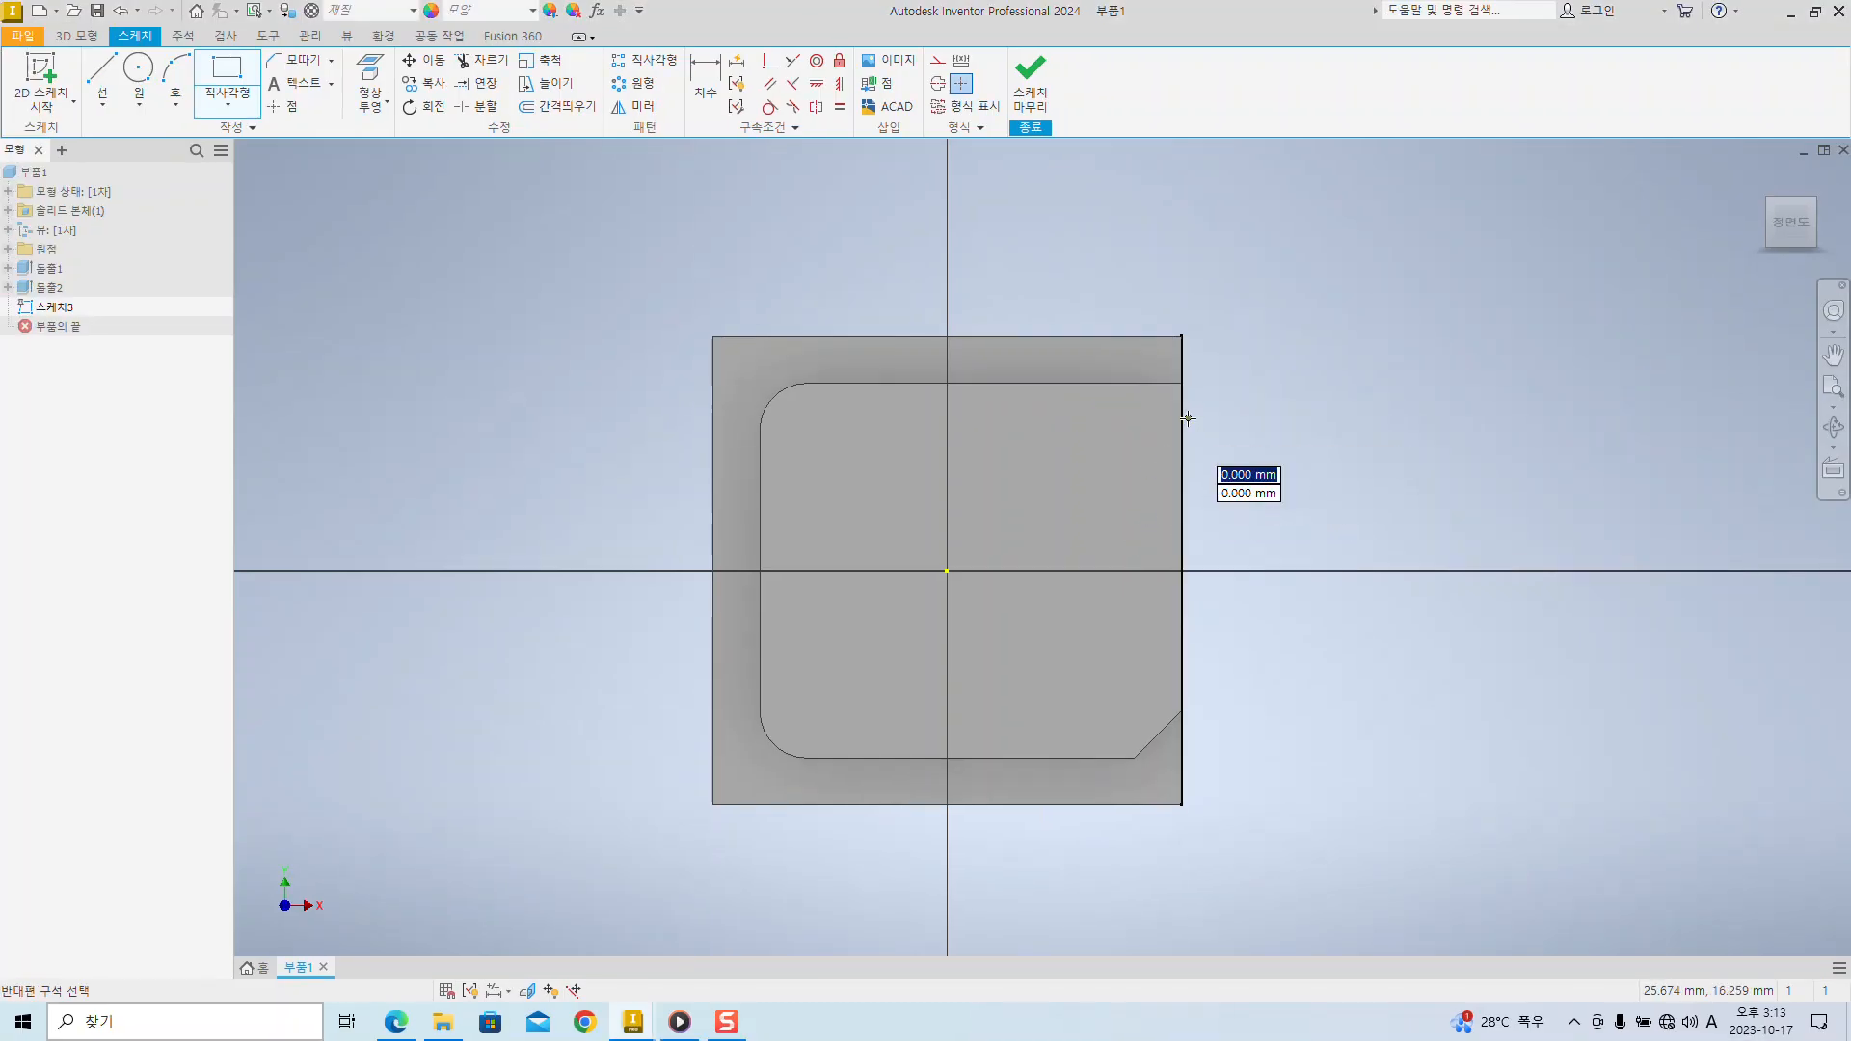
{"action": "key", "text": "Escape"}
- Draw a rectangle inside the raised step, starting on the block's right edge, and start the Dimension command
{"action": "left_click", "coordinate": [227, 72]}
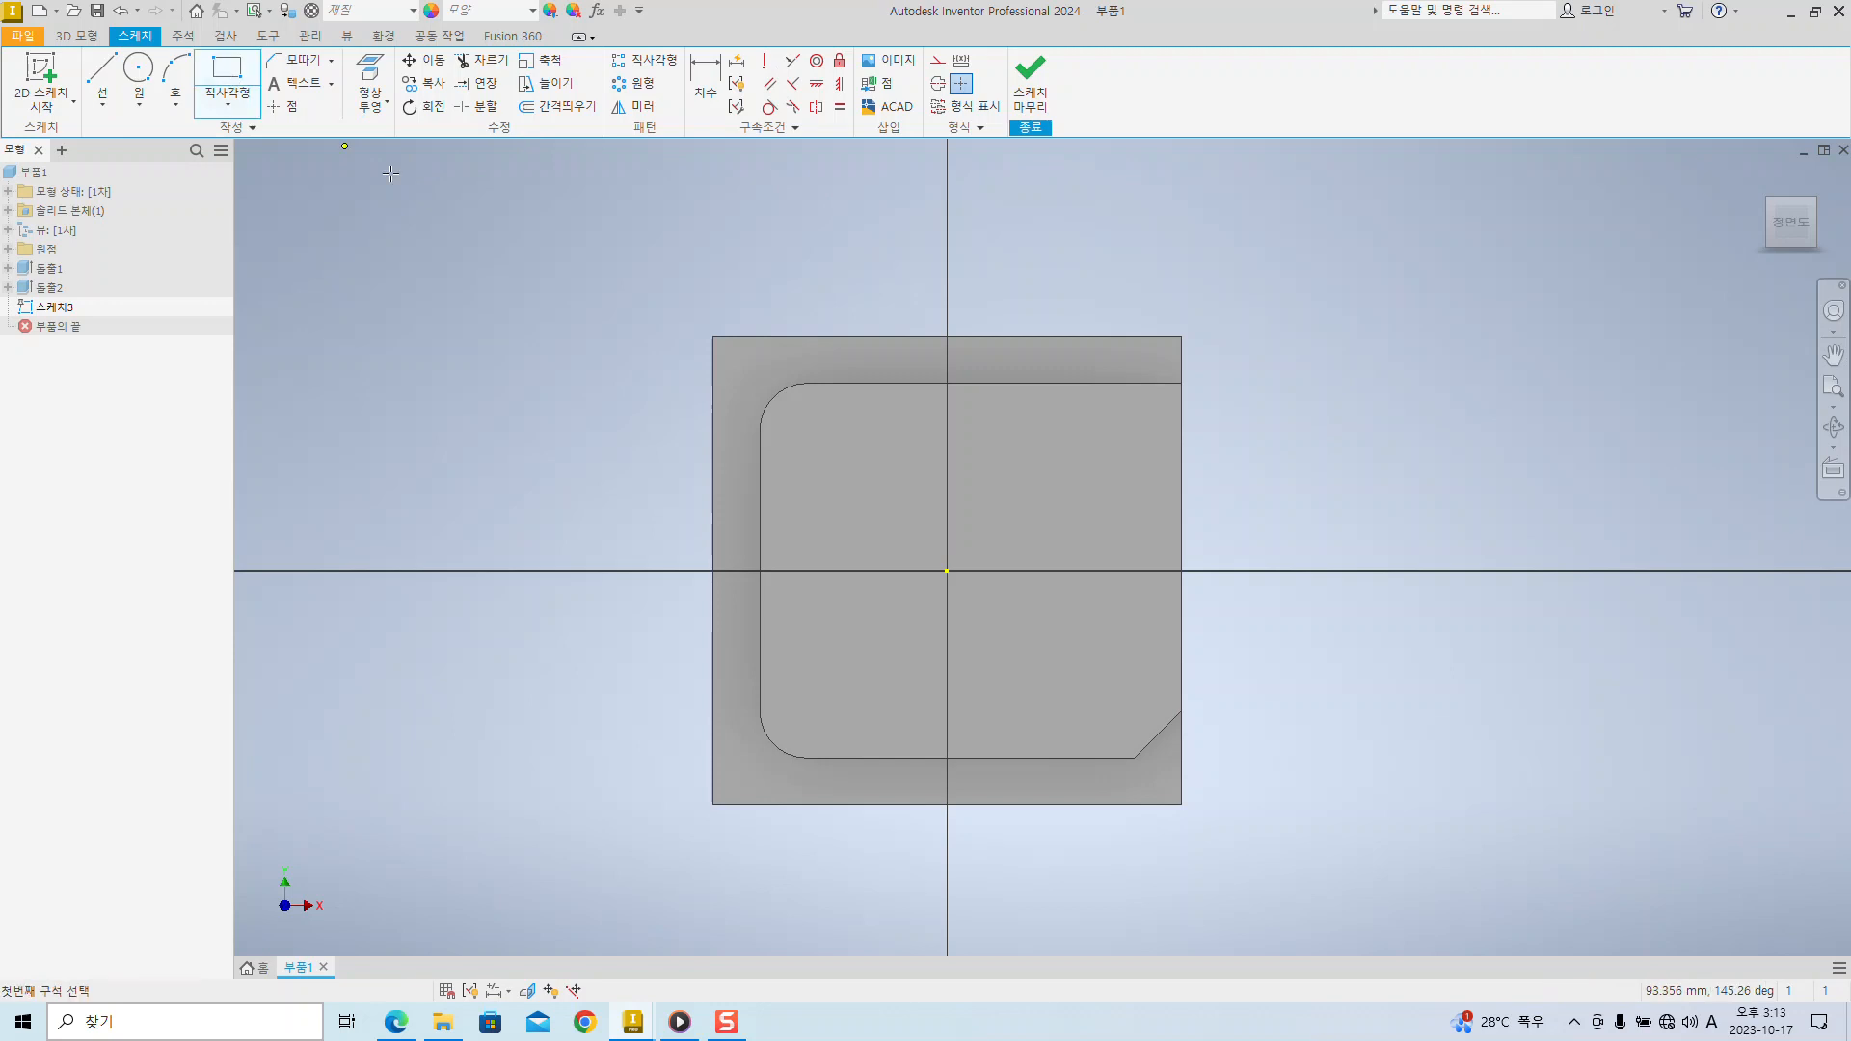
{"action": "left_click", "coordinate": [1183, 429]}
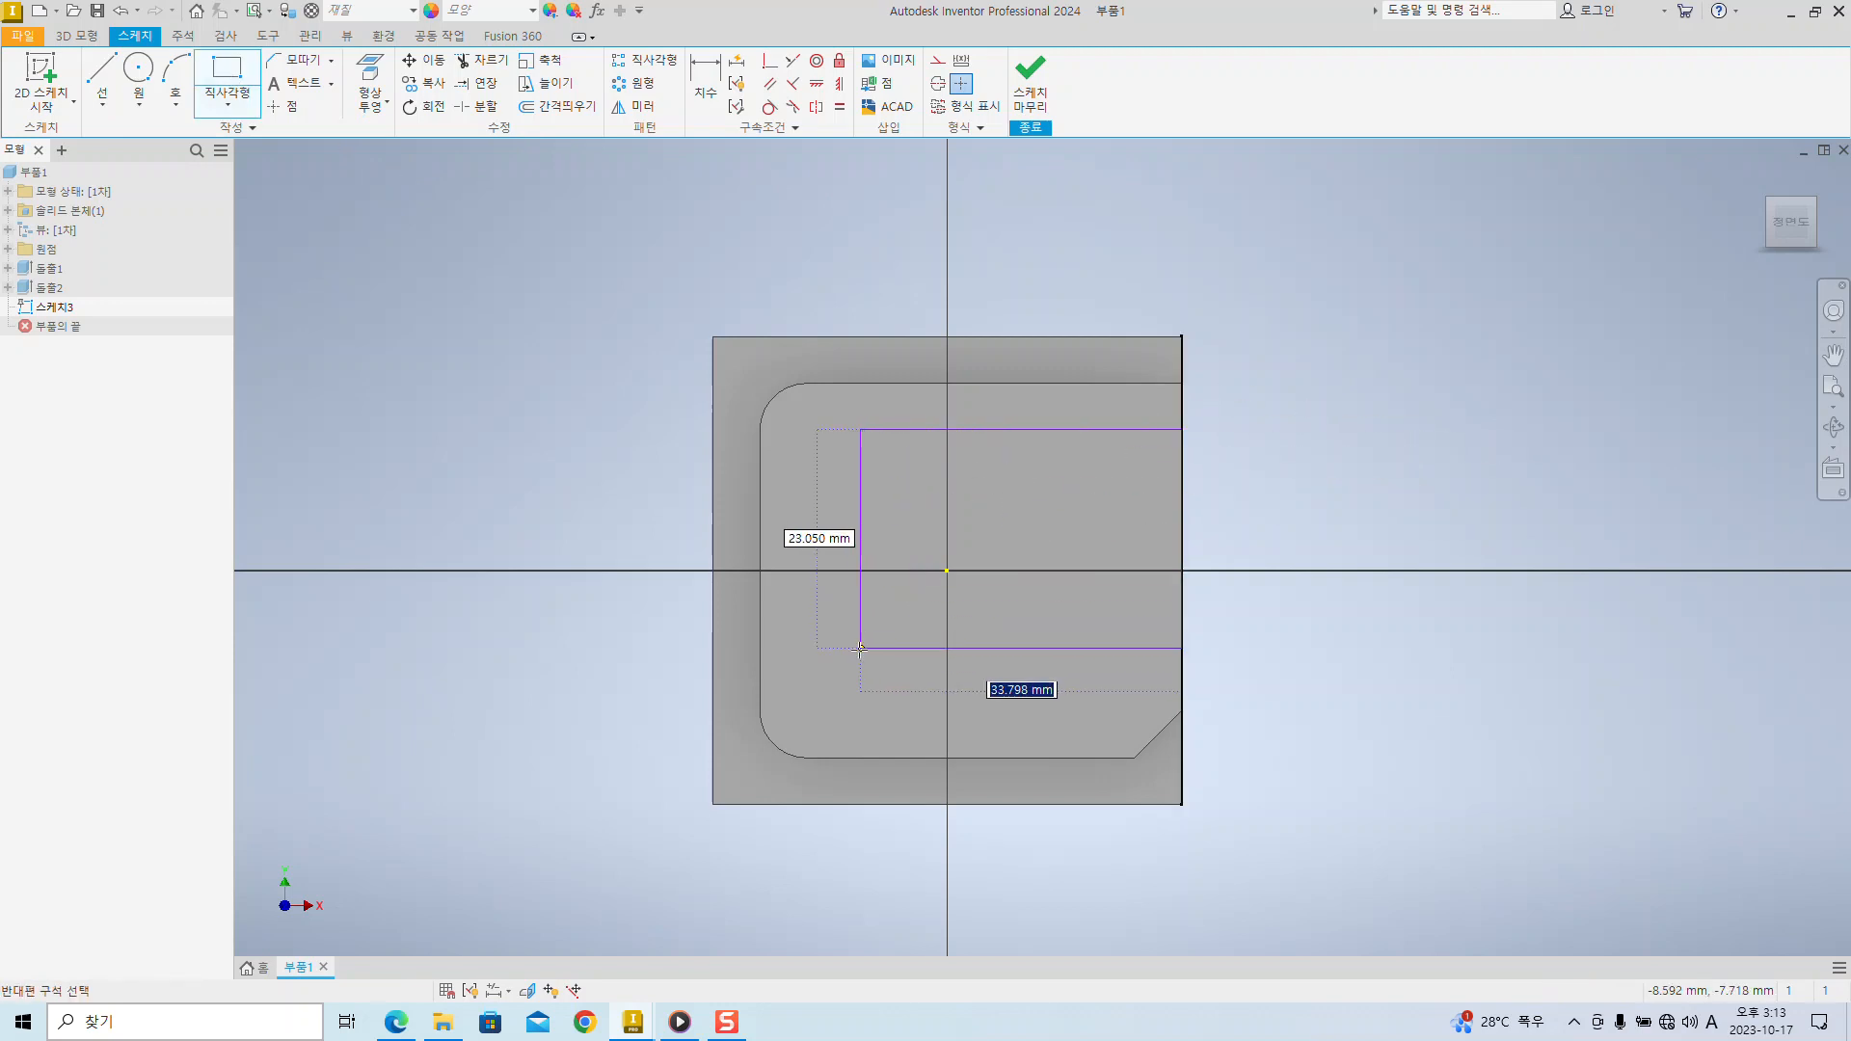
{"action": "left_click", "coordinate": [808, 670]}
{"action": "key", "text": "Escape"}
{"action": "key", "text": "d"}
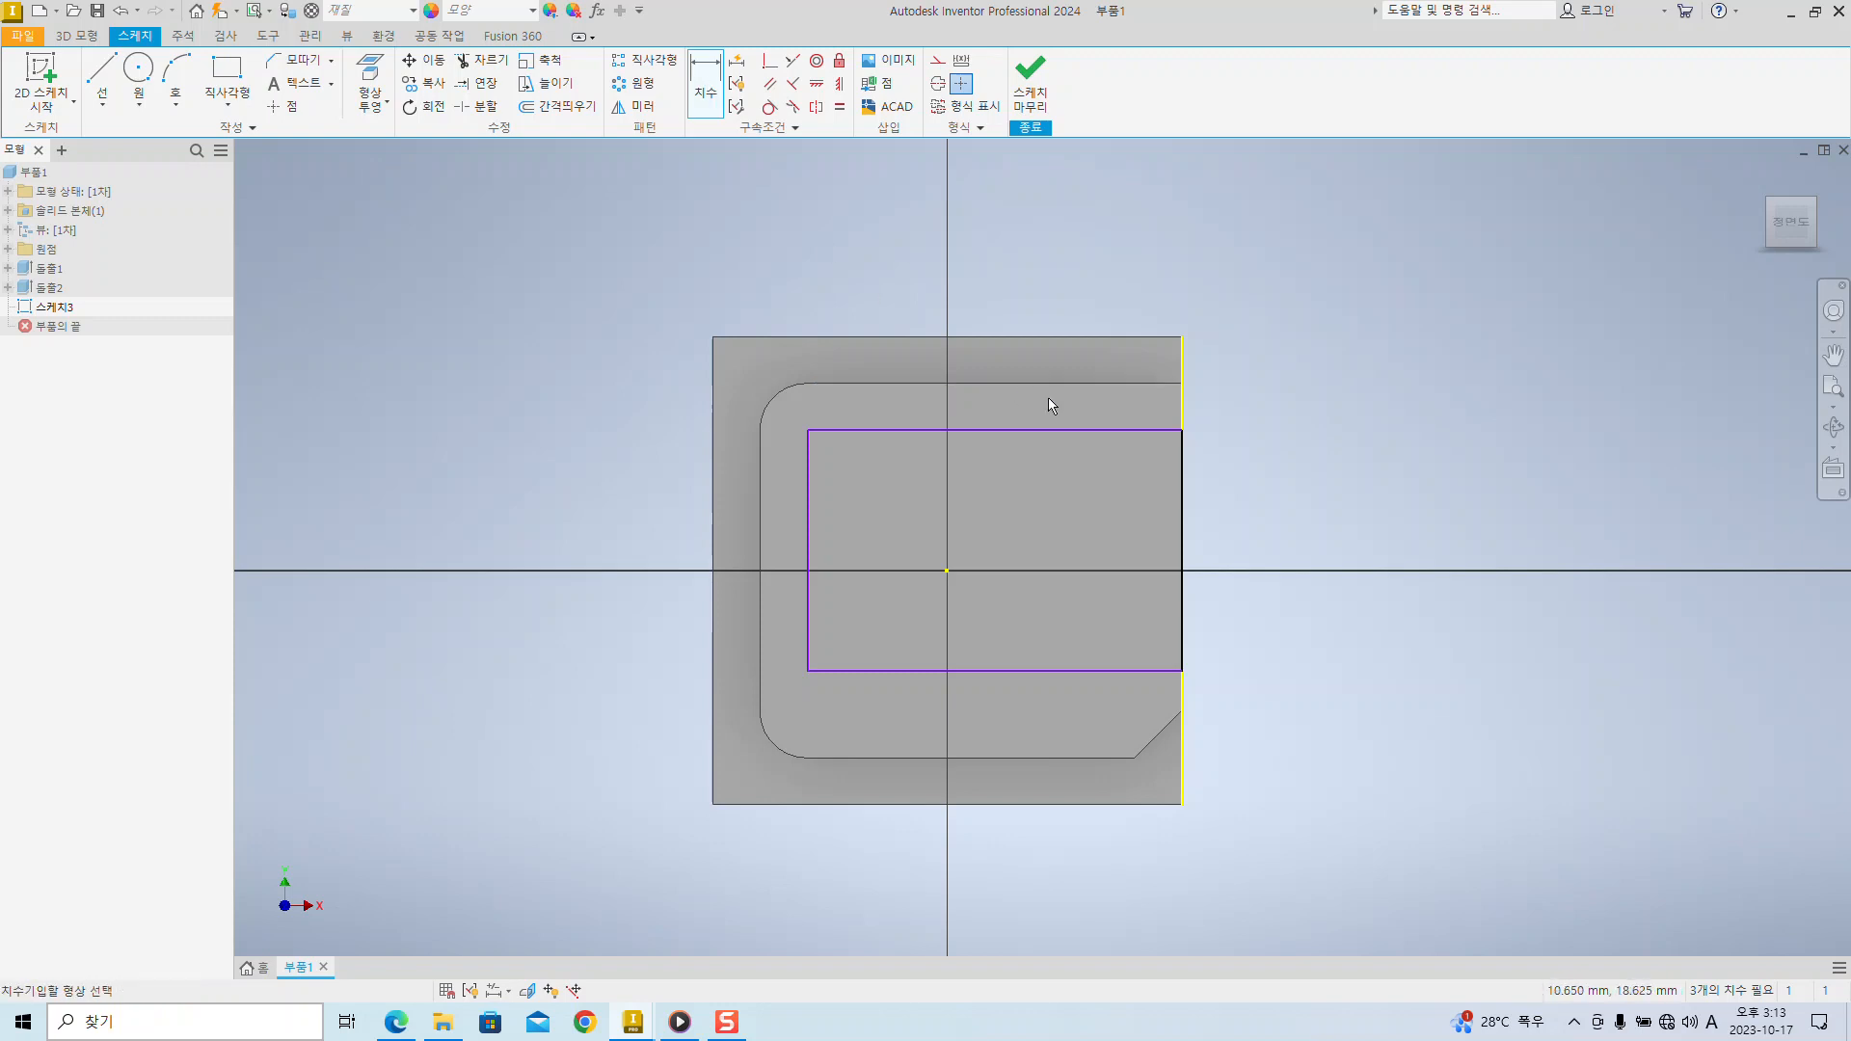
- Check the upper outline's height and width dimensions in the PDF drawing's top view and return to Inventor
{"action": "key", "text": "alt+Tab"}
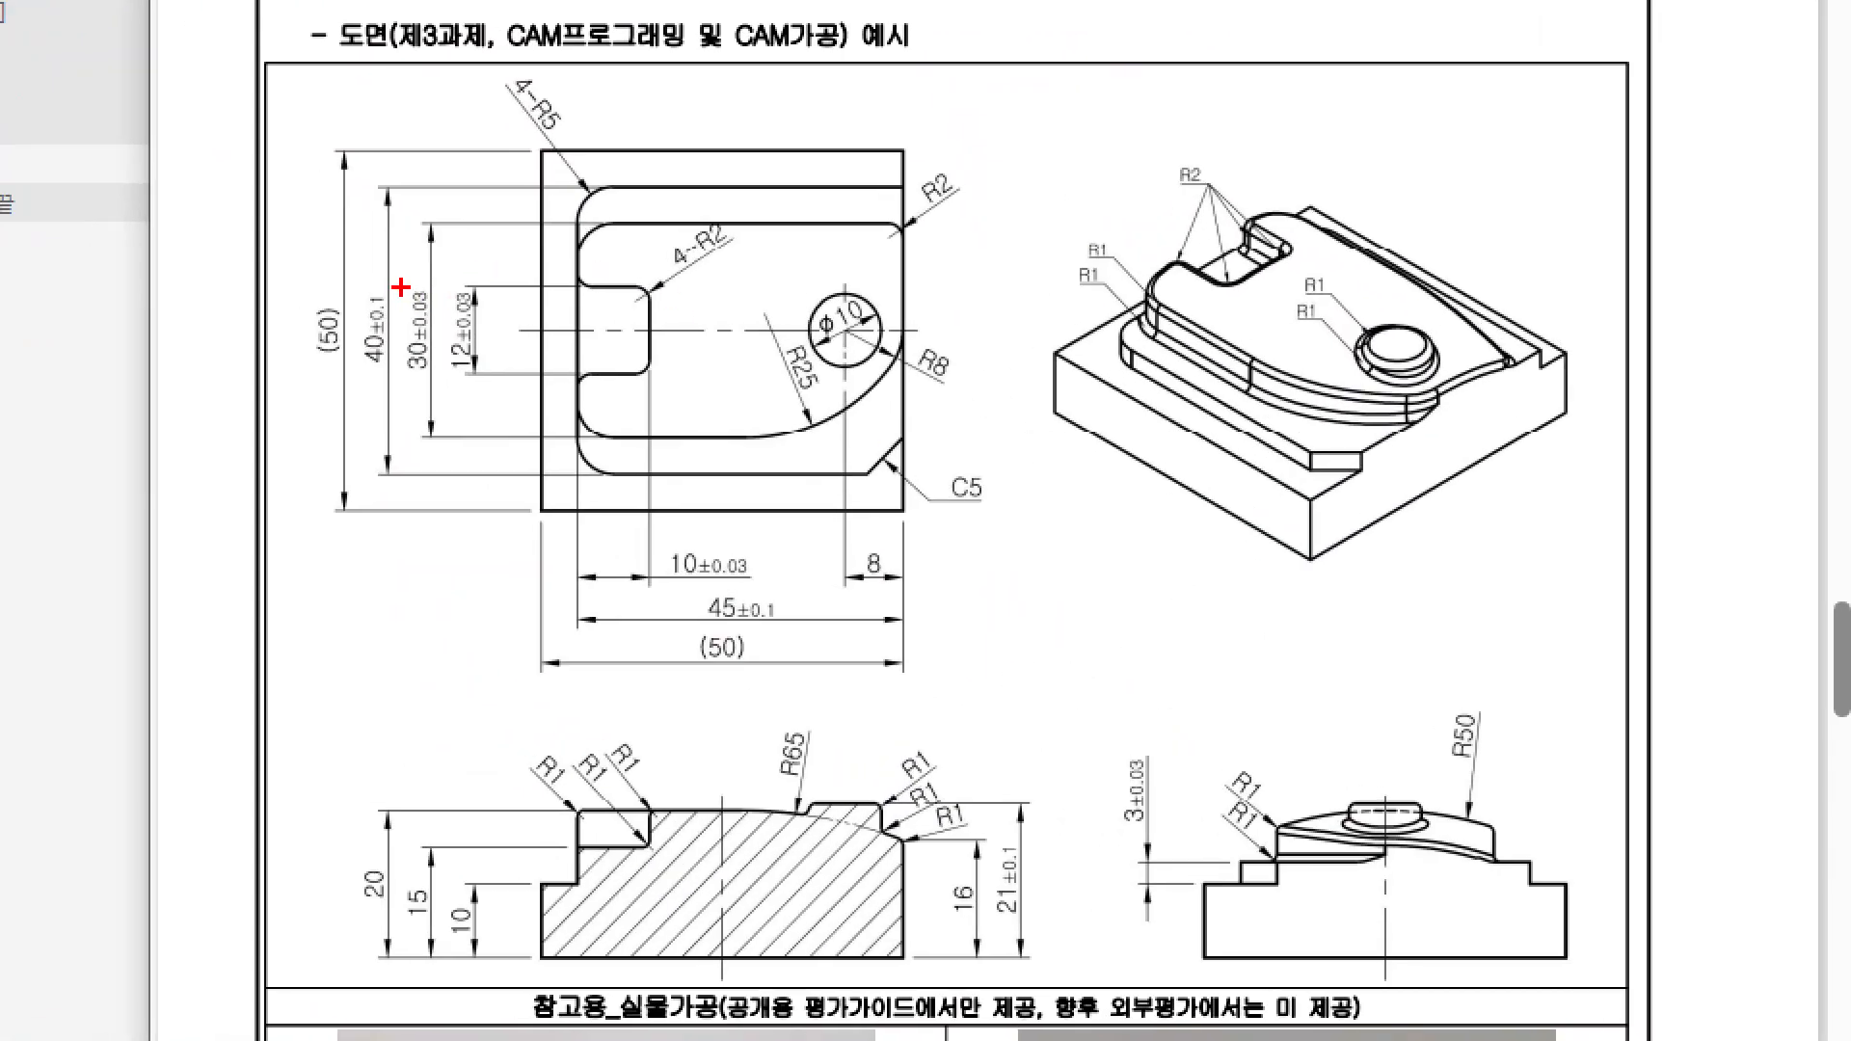
{"action": "left_click_drag", "start_coordinate": [390, 296], "coordinate": [434, 393], "text": "ctrl"}
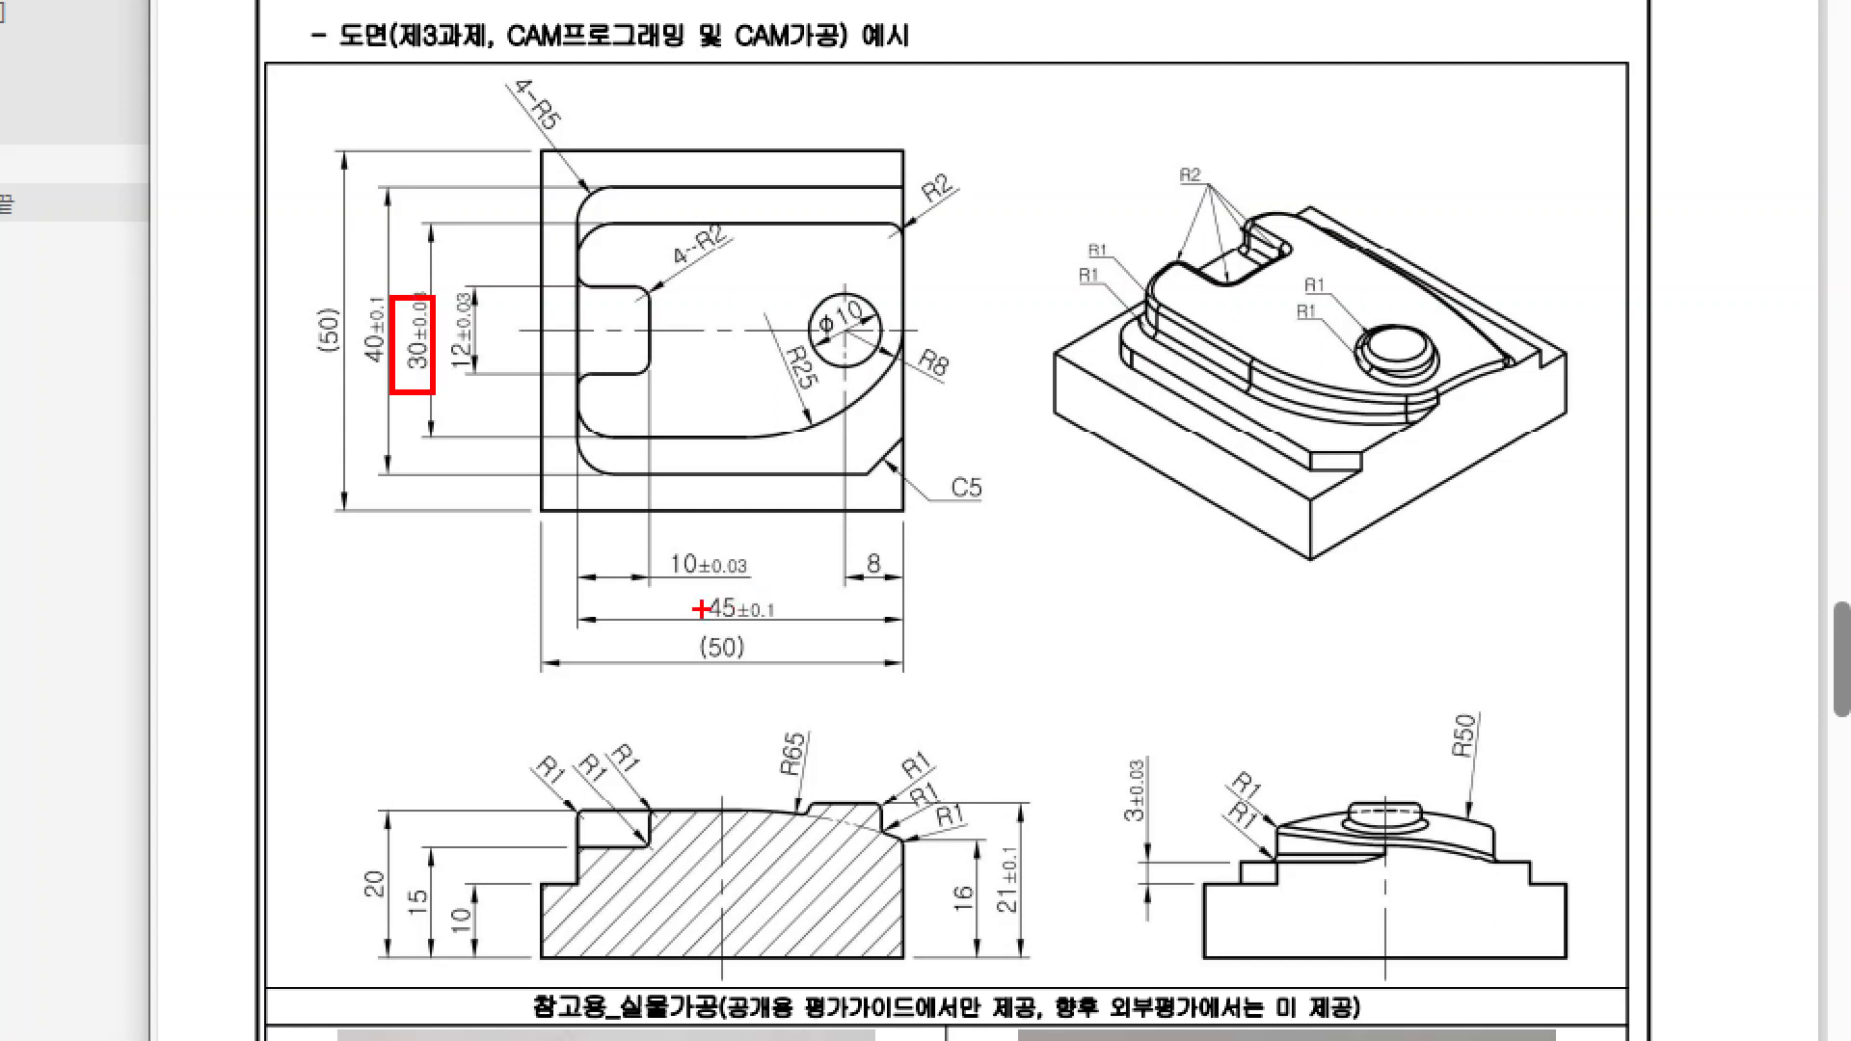
{"action": "left_click_drag", "start_coordinate": [690, 576], "coordinate": [781, 631], "text": "ctrl"}
{"action": "key", "text": "Escape"}
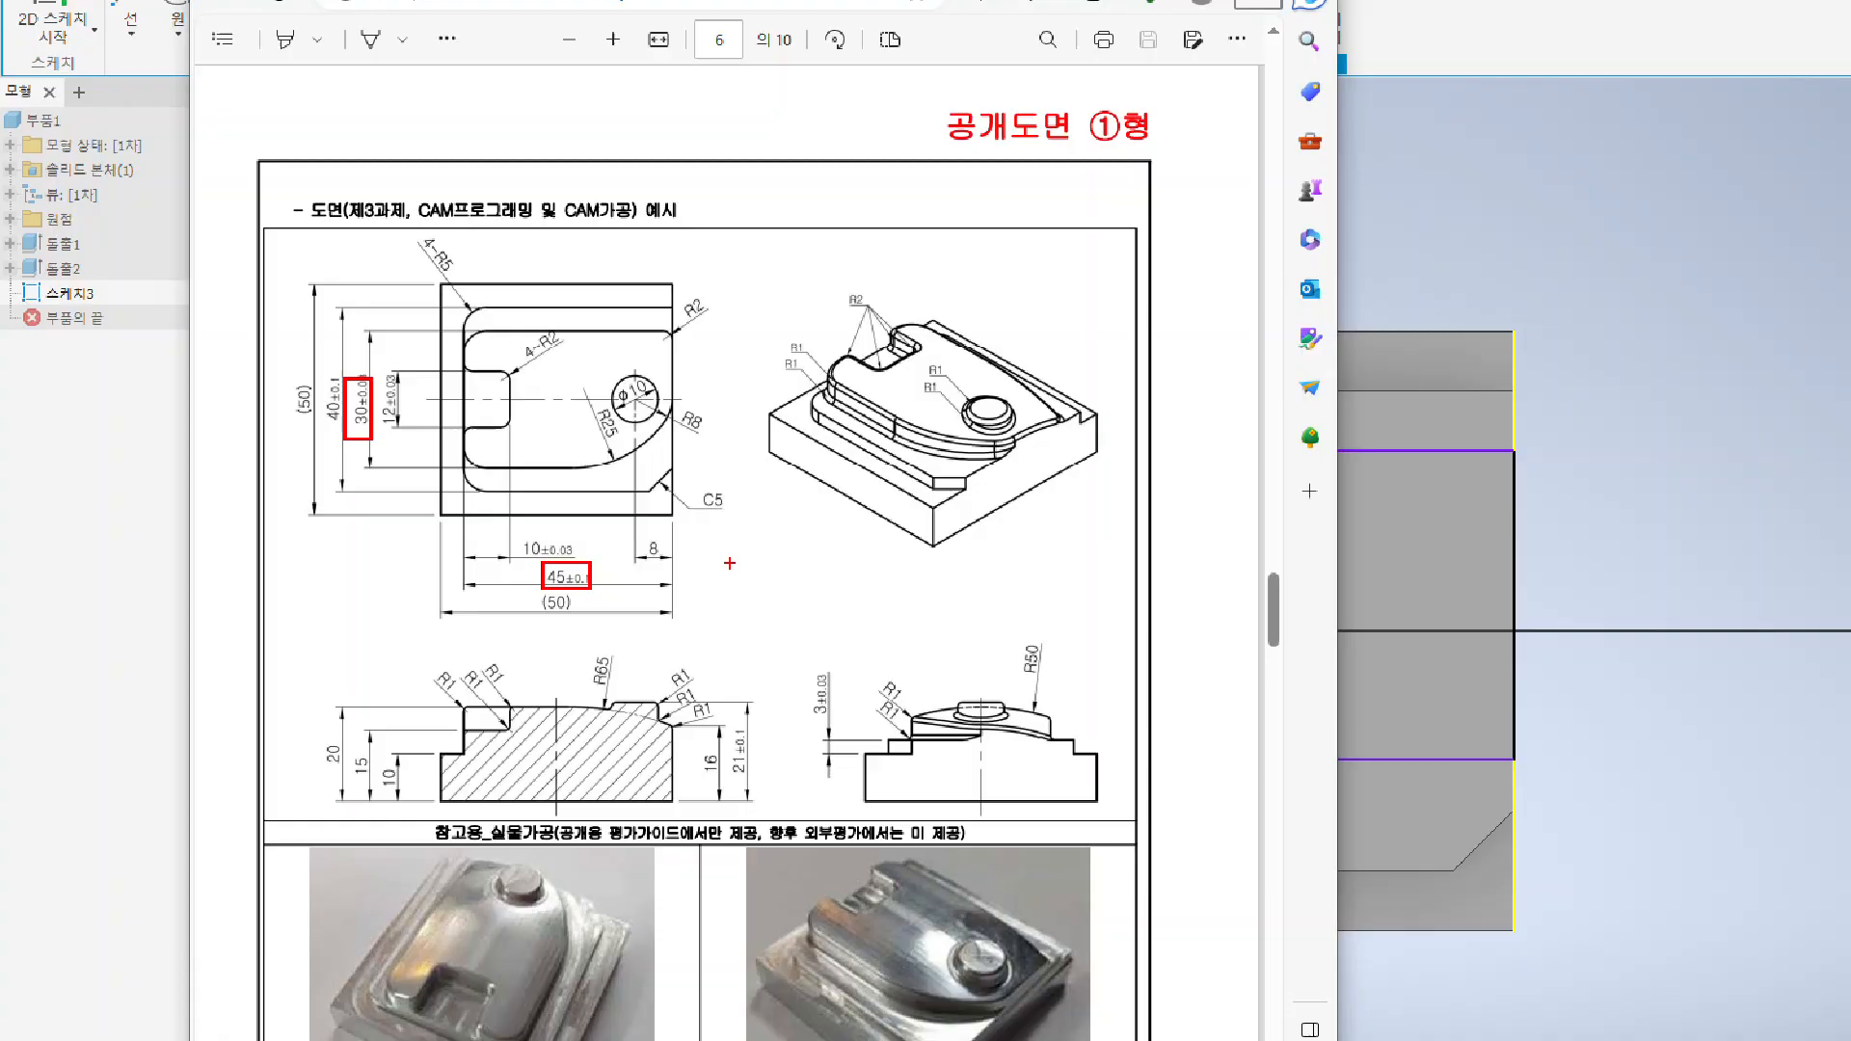
{"action": "key", "text": "alt+Tab"}
- Dimension the rectangle to 30 mm high and 45 mm wide
{"action": "left_click", "coordinate": [808, 487]}
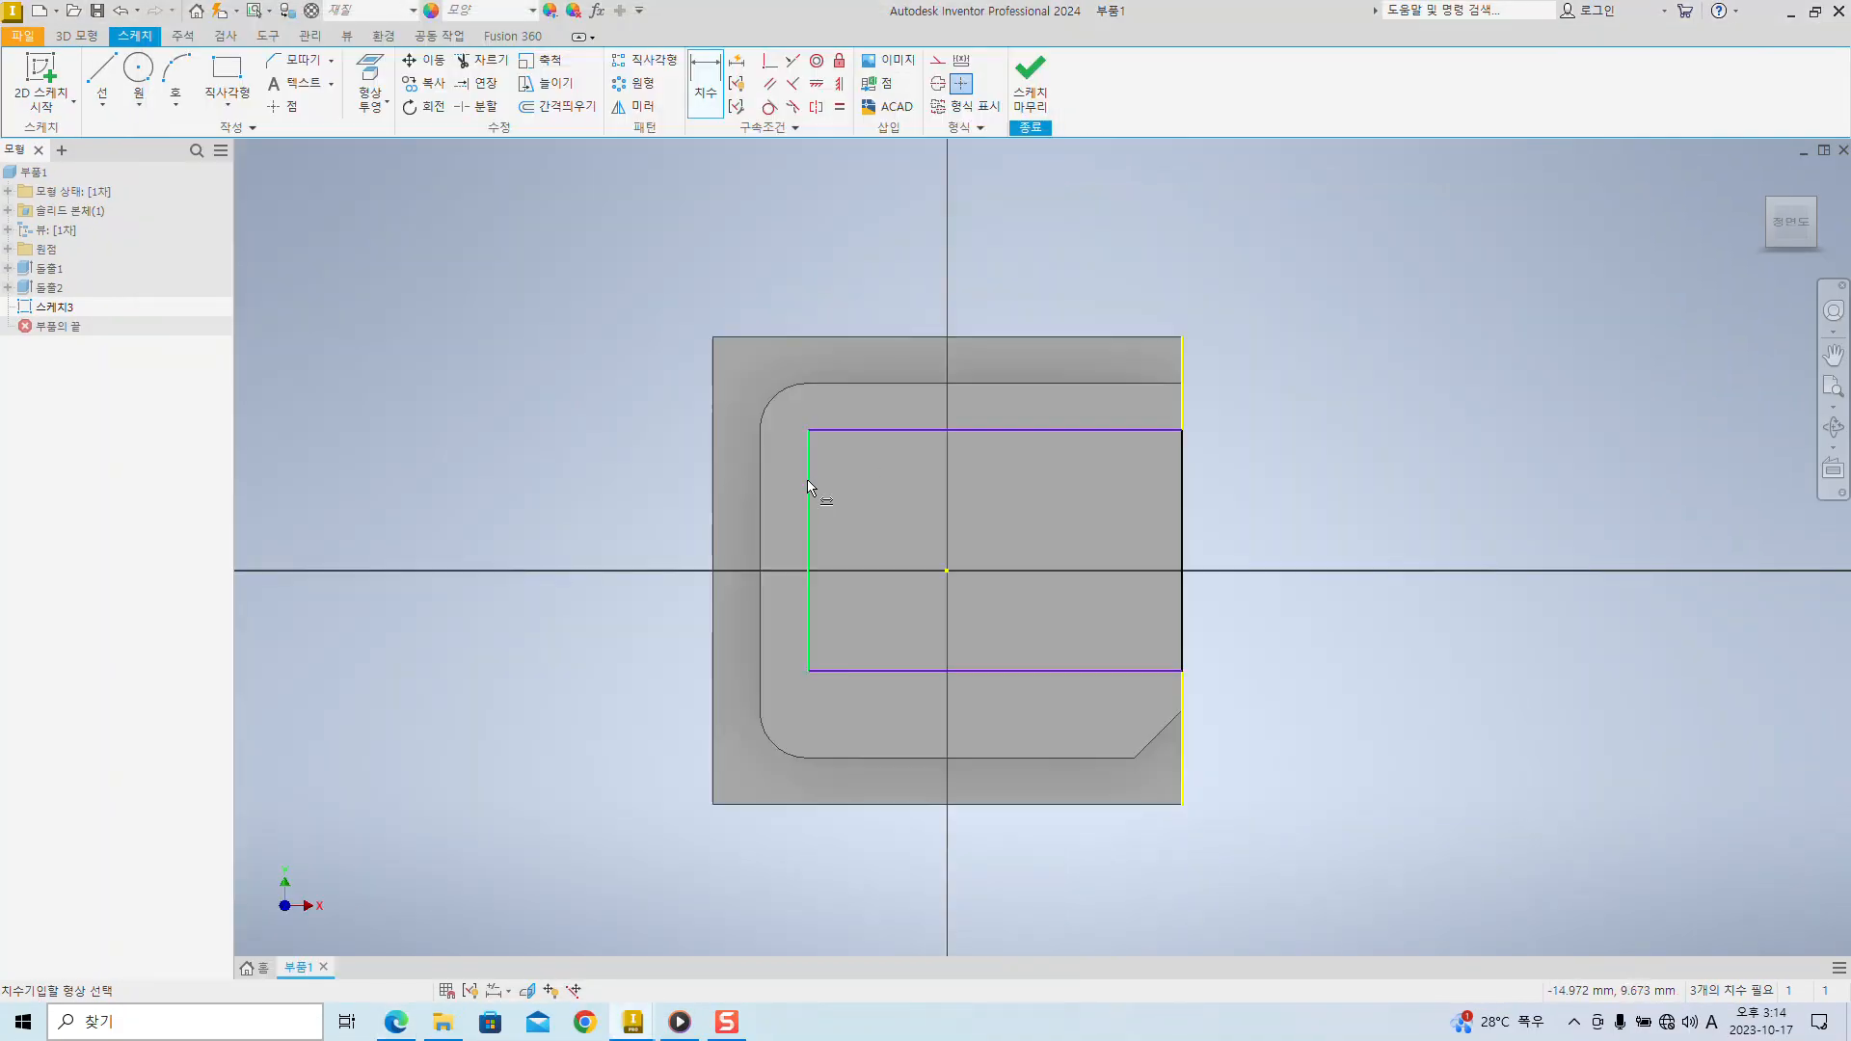
{"action": "left_click", "coordinate": [617, 496]}
{"action": "type", "text": "30"}
{"action": "key", "text": "Return"}
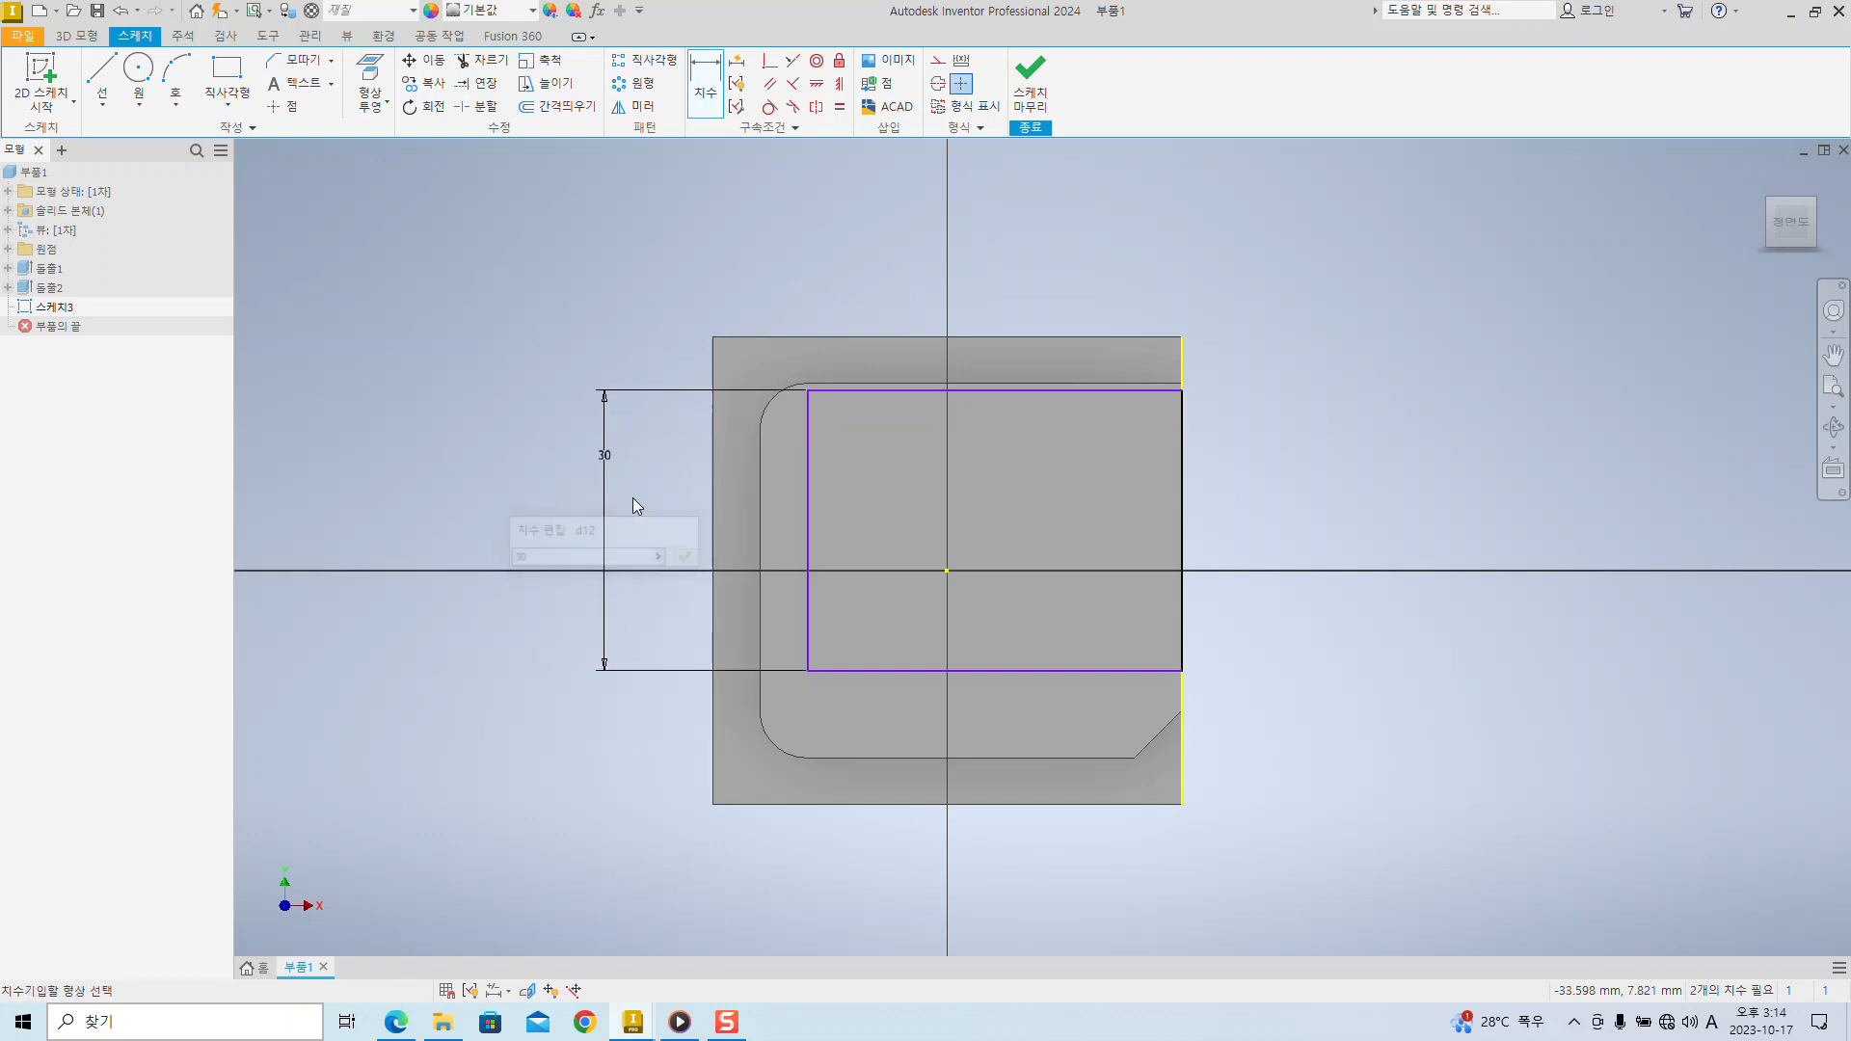
{"action": "left_click", "coordinate": [910, 390]}
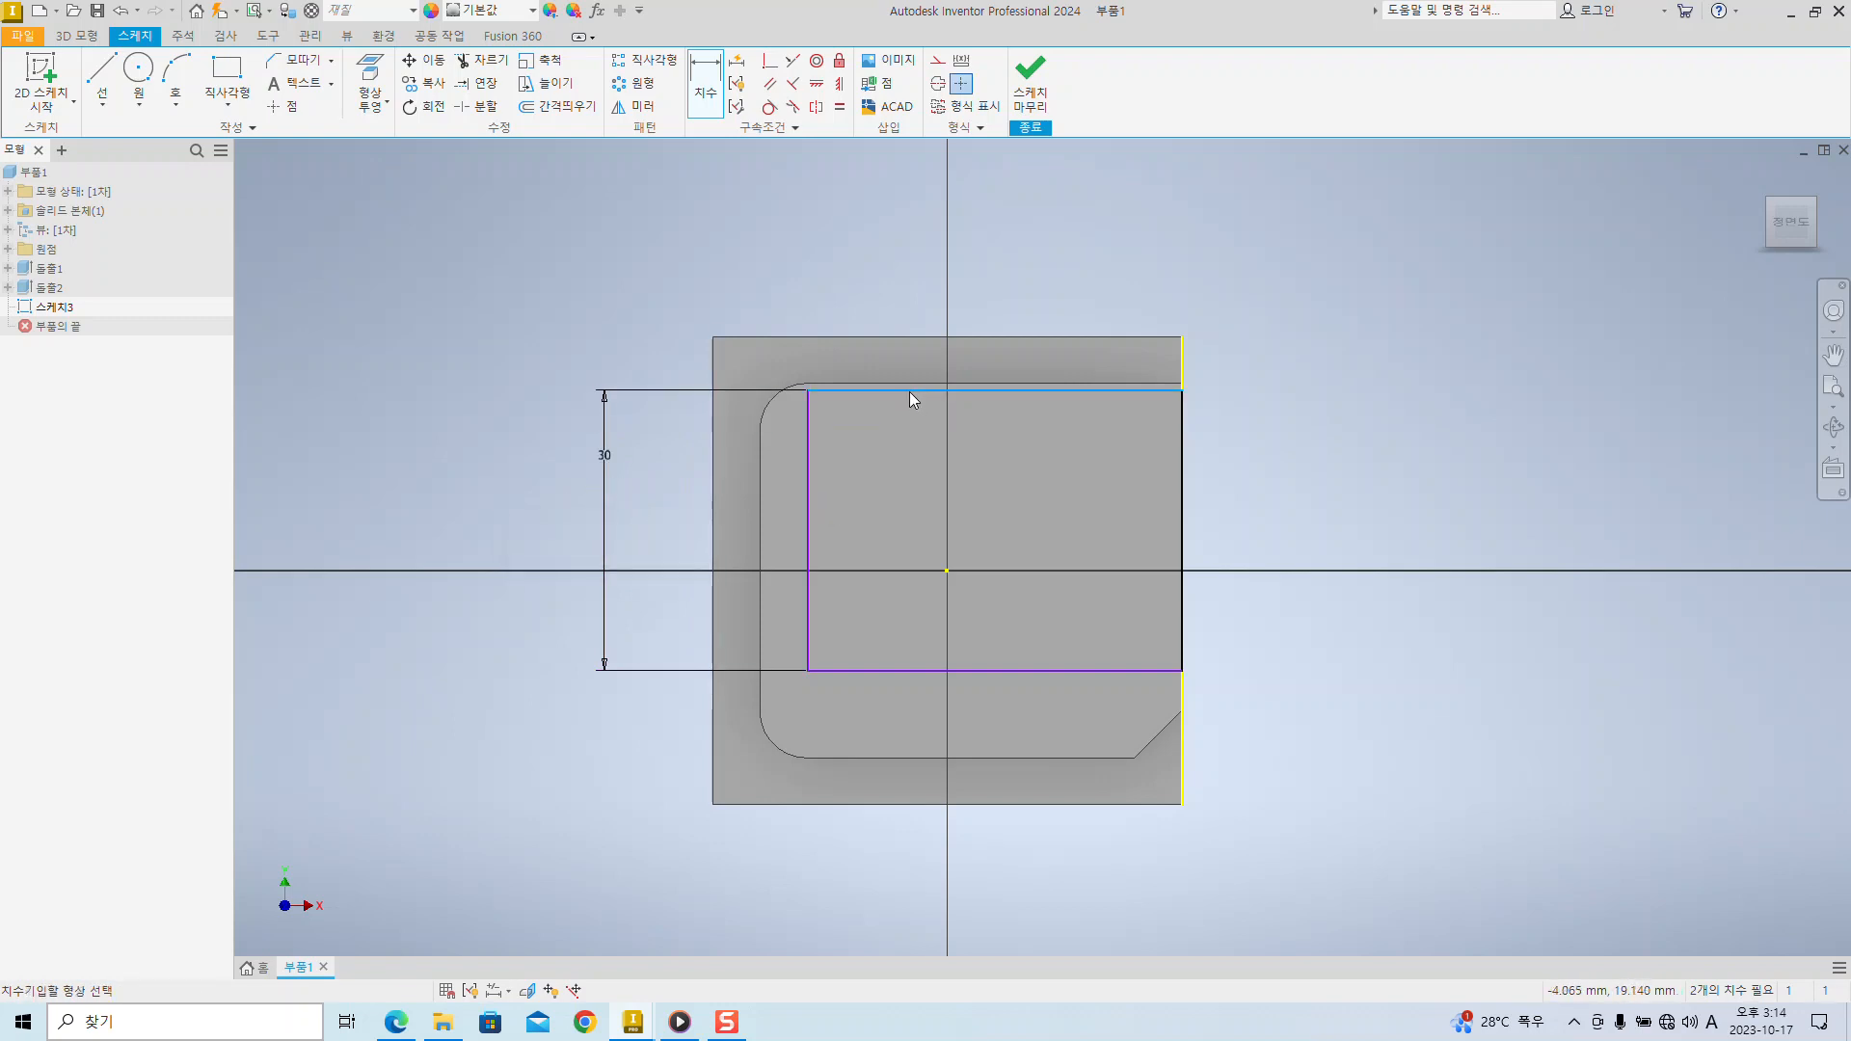
{"action": "left_click", "coordinate": [935, 268]}
{"action": "type", "text": "45"}
{"action": "key", "text": "Return"}
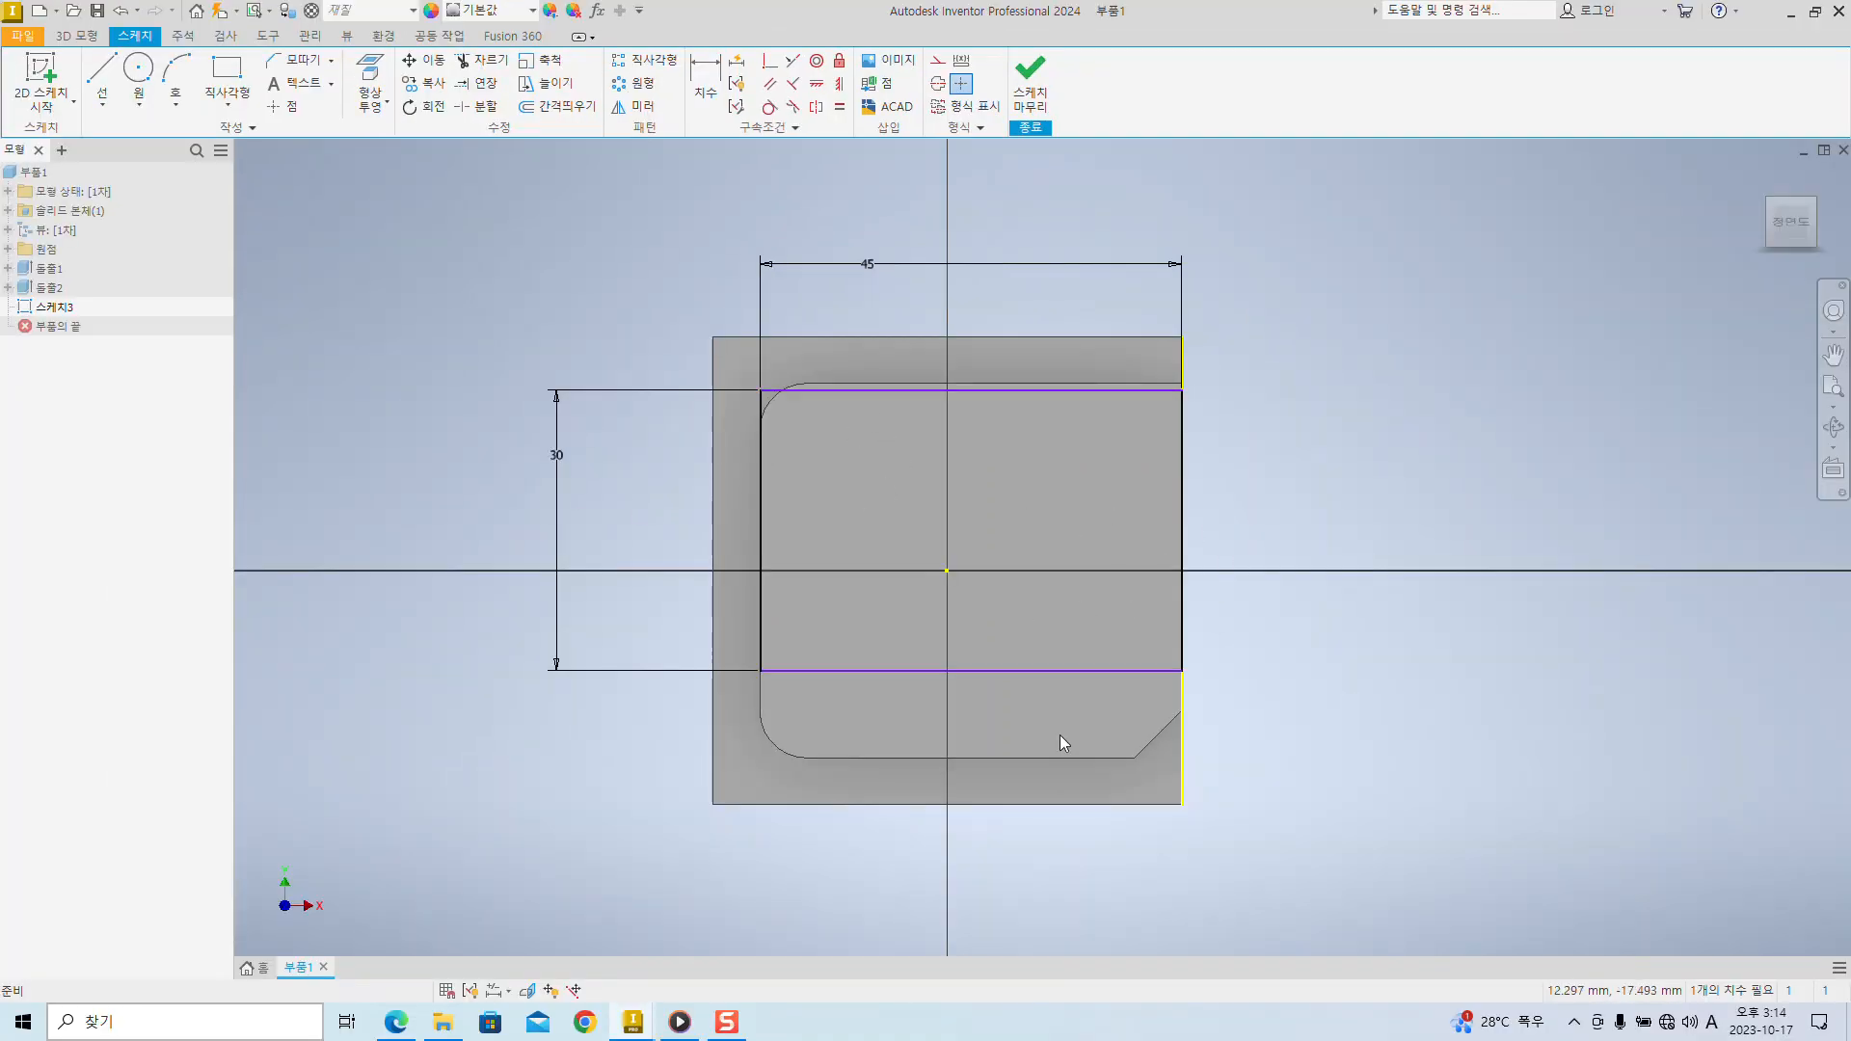
- Place a vertical dimension between the rectangle's lower line and the block's lower edge
{"action": "middle_click_drag", "start_coordinate": [1475, 769], "coordinate": [1357, 613]}
{"action": "scroll", "coordinate": [1078, 563], "scroll_direction": "up", "scroll_amount": 2}
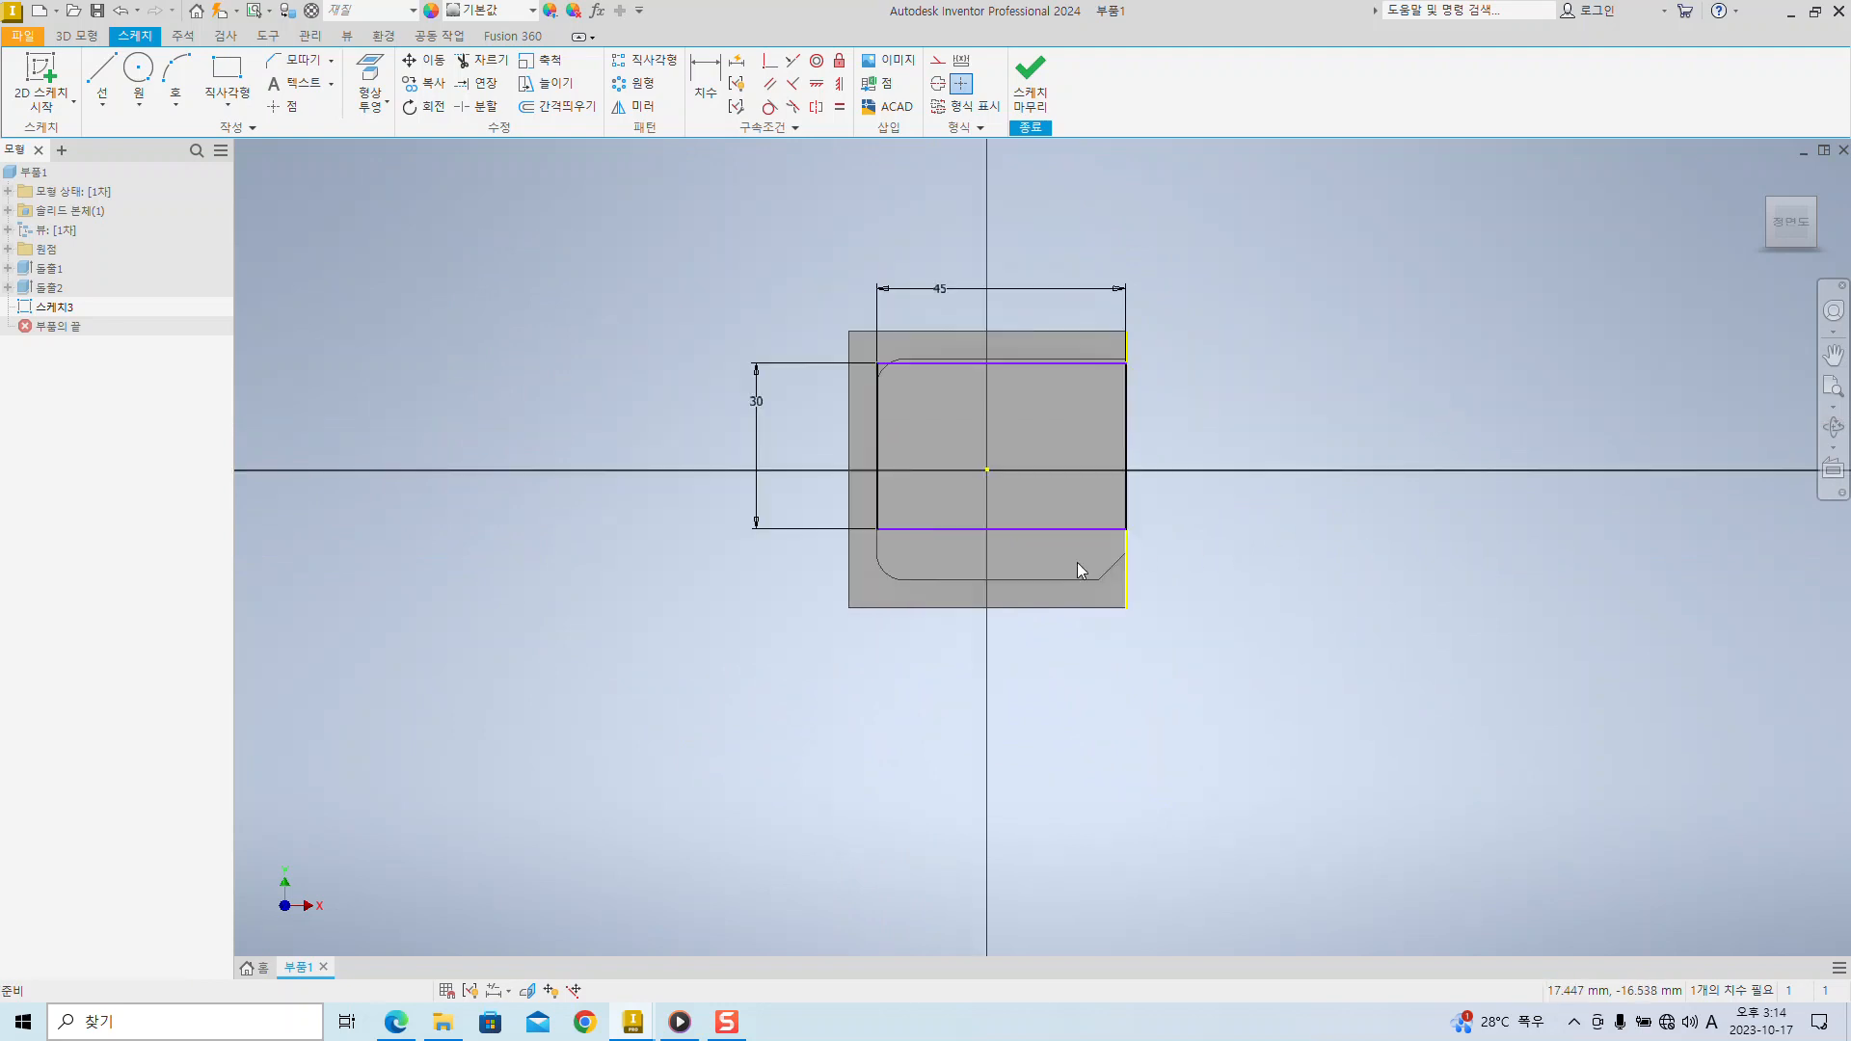
{"action": "scroll", "coordinate": [1072, 571], "scroll_direction": "down", "scroll_amount": 5}
{"action": "left_click", "coordinate": [1061, 417]}
{"action": "left_click", "coordinate": [973, 701], "text": "ctrl"}
{"action": "key", "text": "d"}
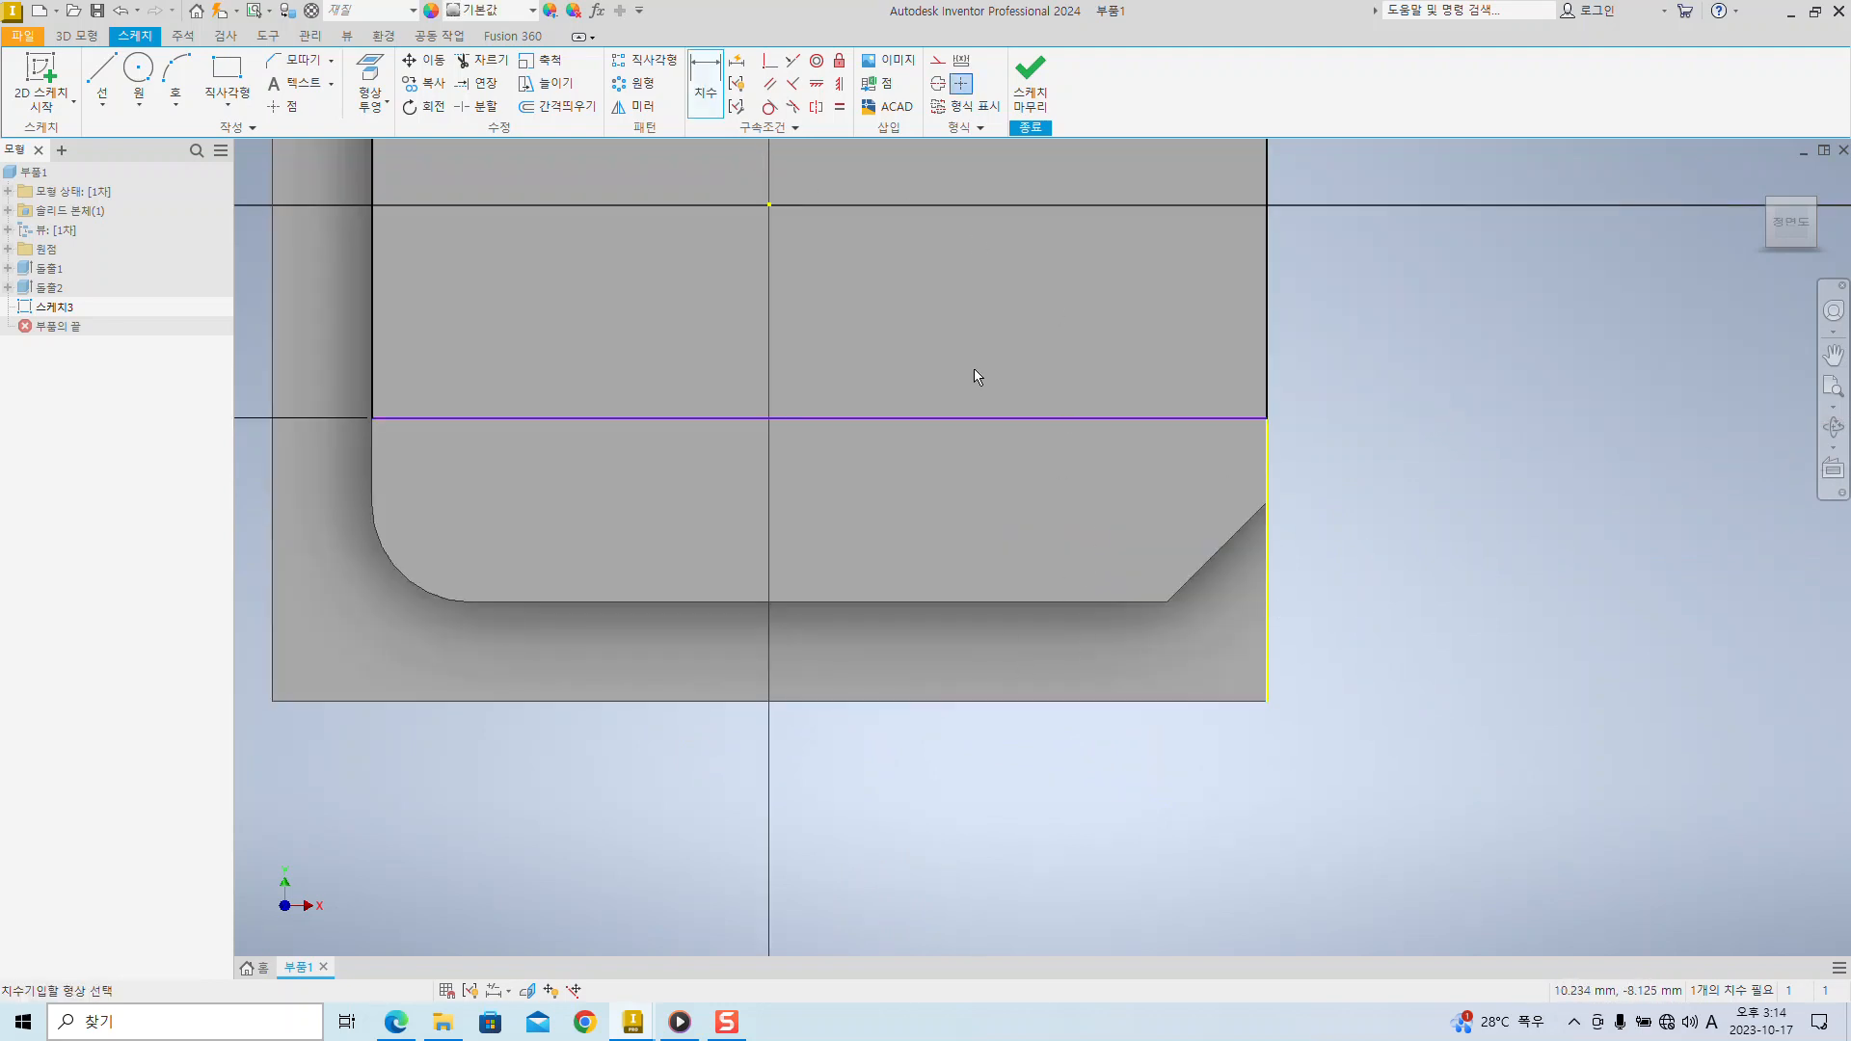
{"action": "left_click", "coordinate": [964, 417]}
{"action": "left_click", "coordinate": [967, 701]}
{"action": "left_click", "coordinate": [1436, 583]}
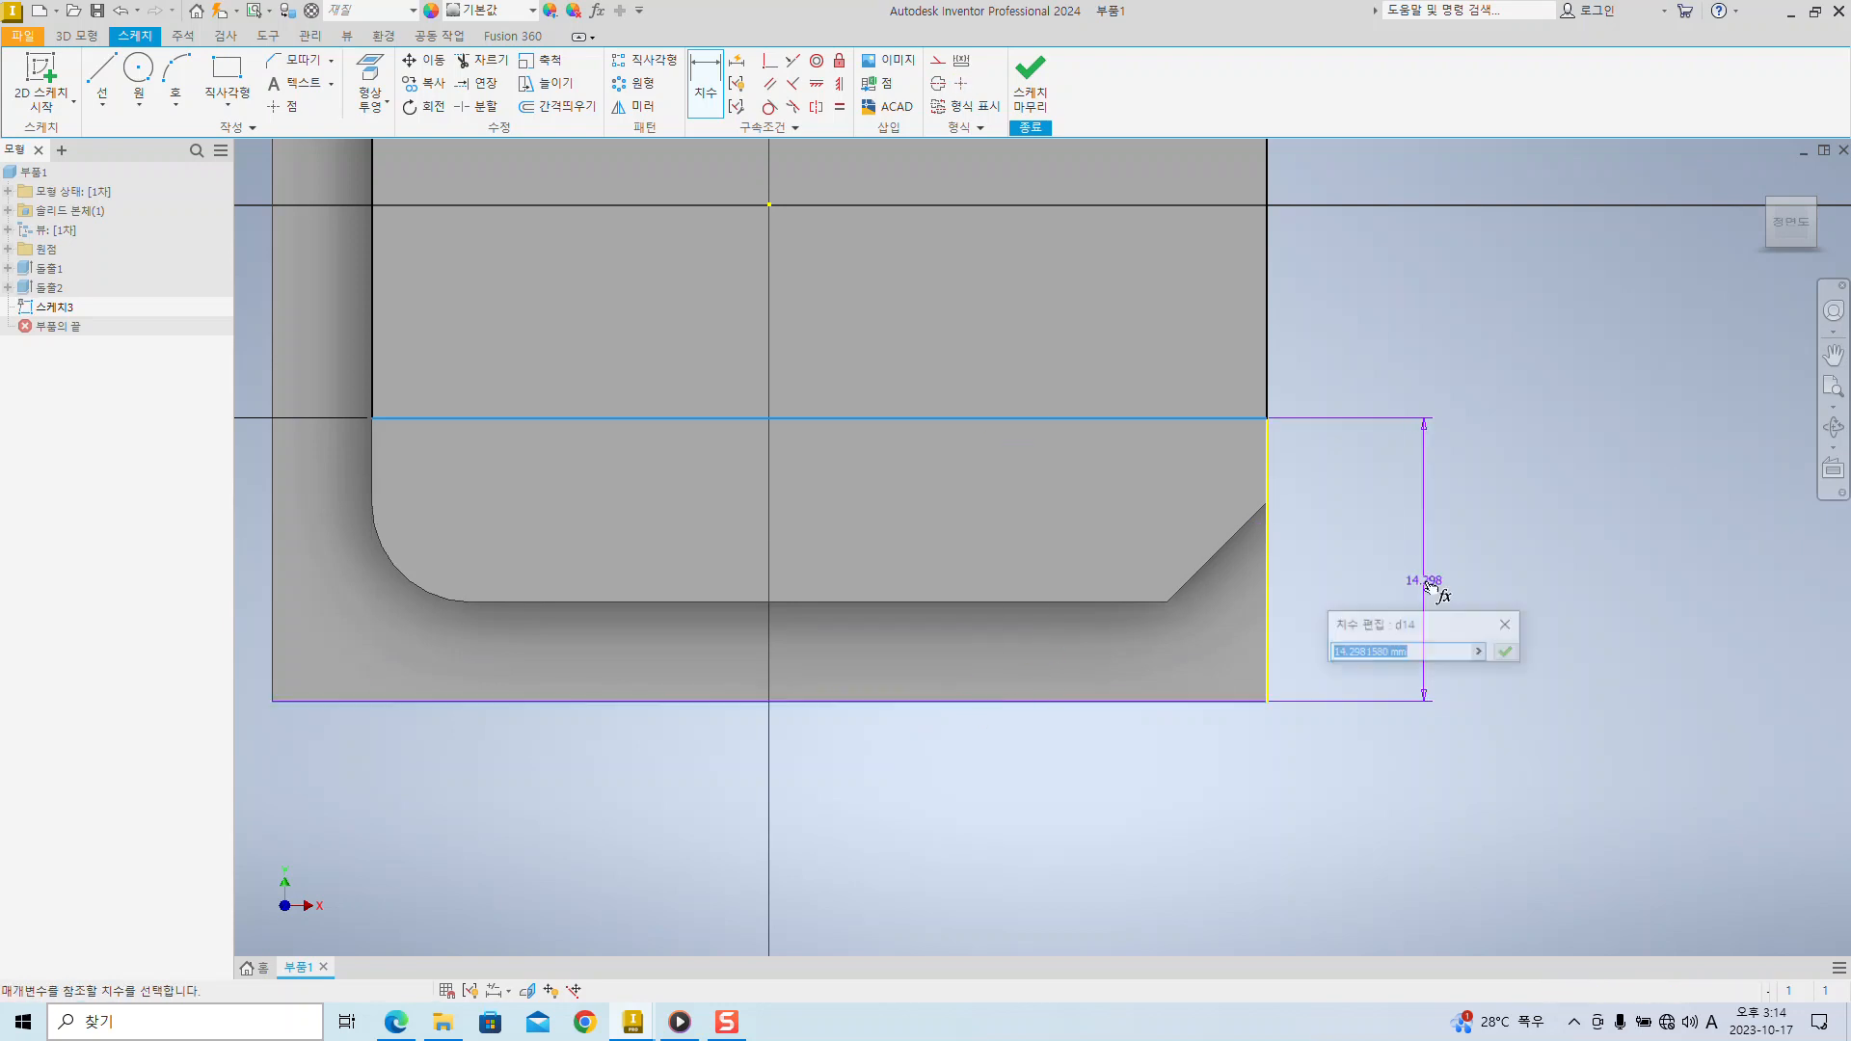
{"action": "scroll", "coordinate": [1600, 465], "scroll_direction": "up", "scroll_amount": 3}
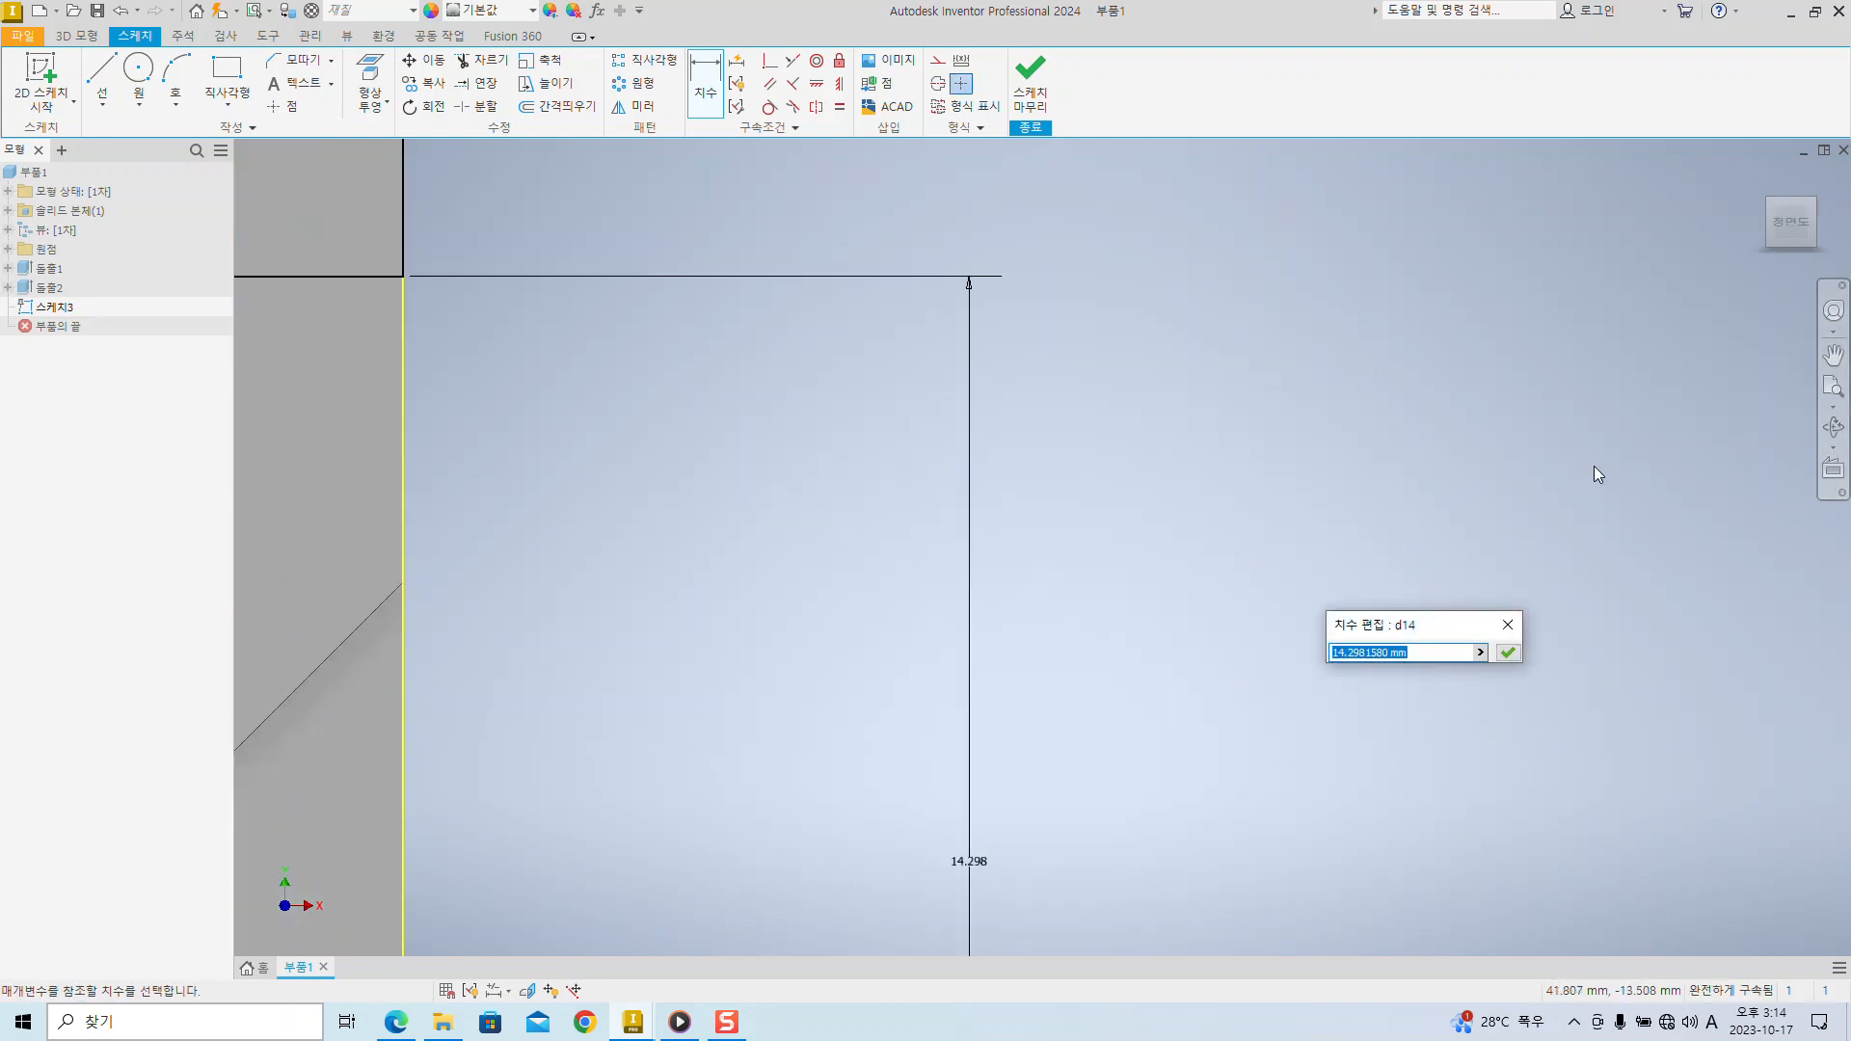
{"action": "scroll", "coordinate": [1489, 448], "scroll_direction": "down", "scroll_amount": 5}
{"action": "middle_click_drag", "start_coordinate": [1526, 438], "coordinate": [1475, 562]}
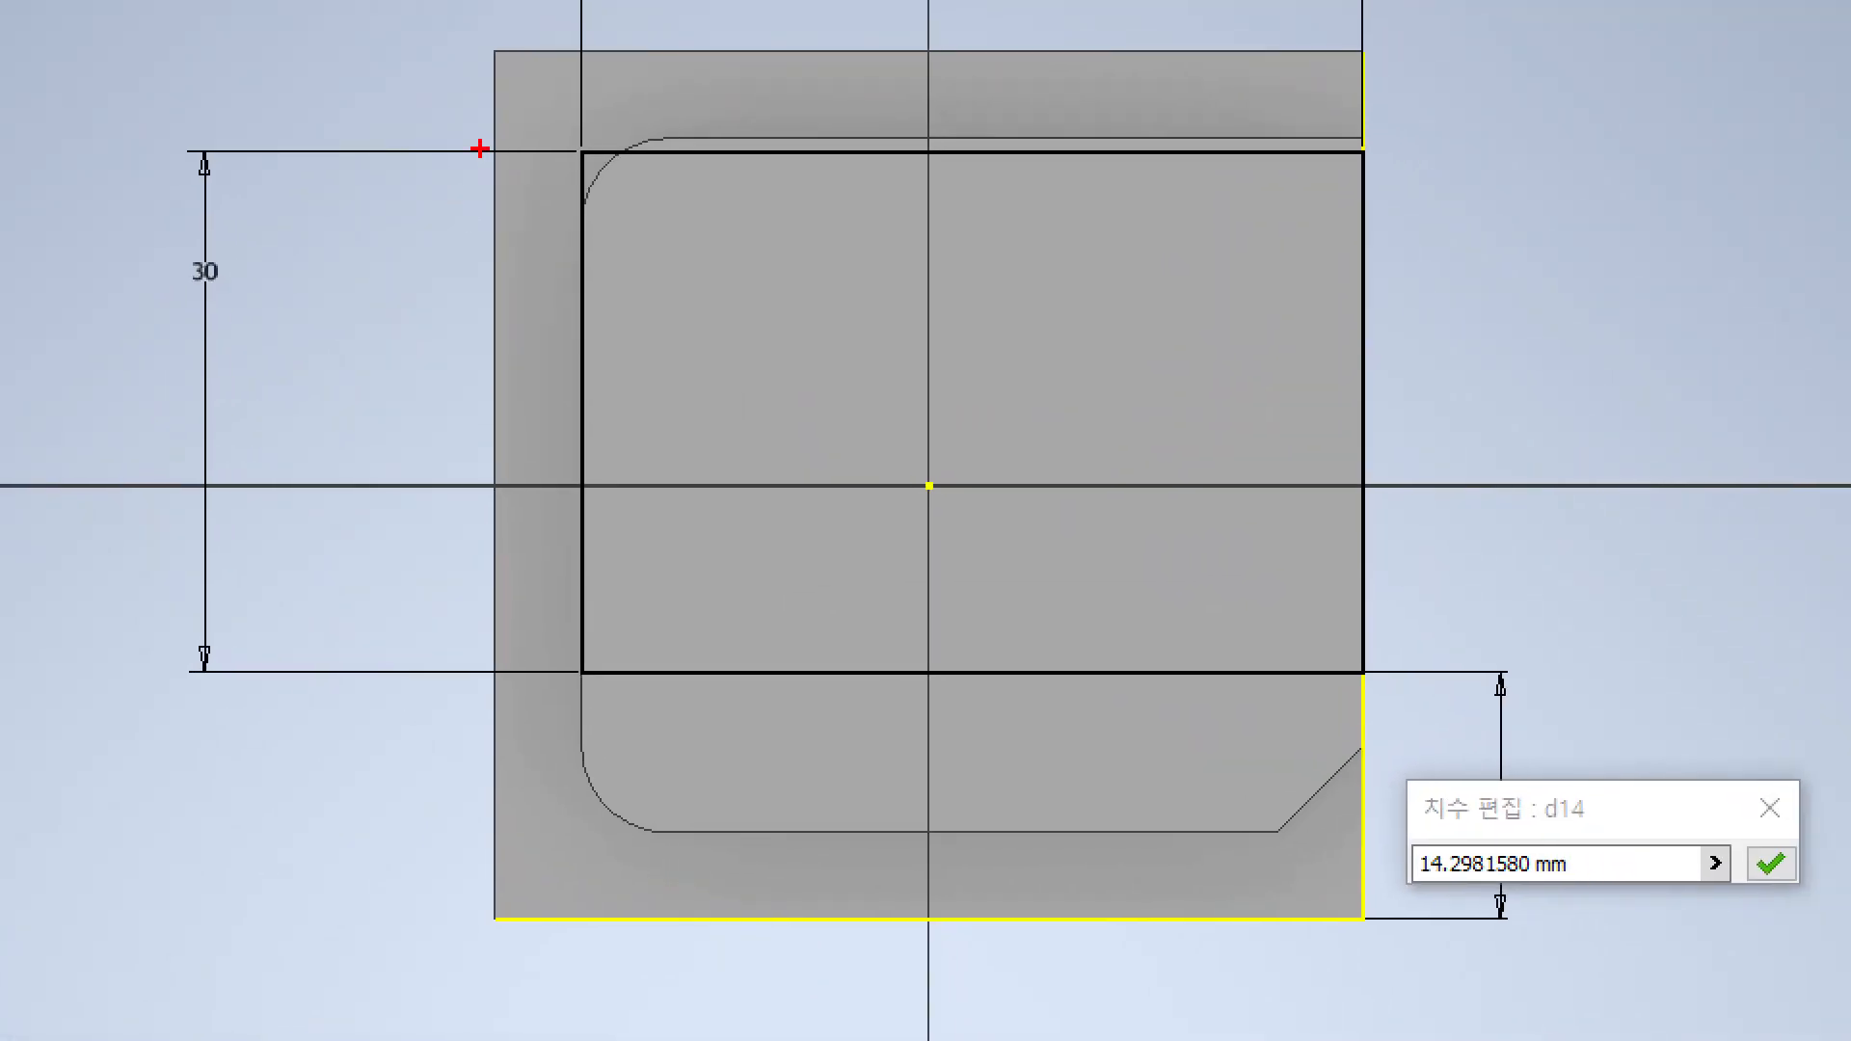
{"action": "left_click_drag", "start_coordinate": [485, 52], "coordinate": [125, 53]}
{"action": "left_click_drag", "start_coordinate": [486, 908], "coordinate": [160, 815]}
{"action": "left_click_drag", "start_coordinate": [149, 234], "coordinate": [282, 332]}
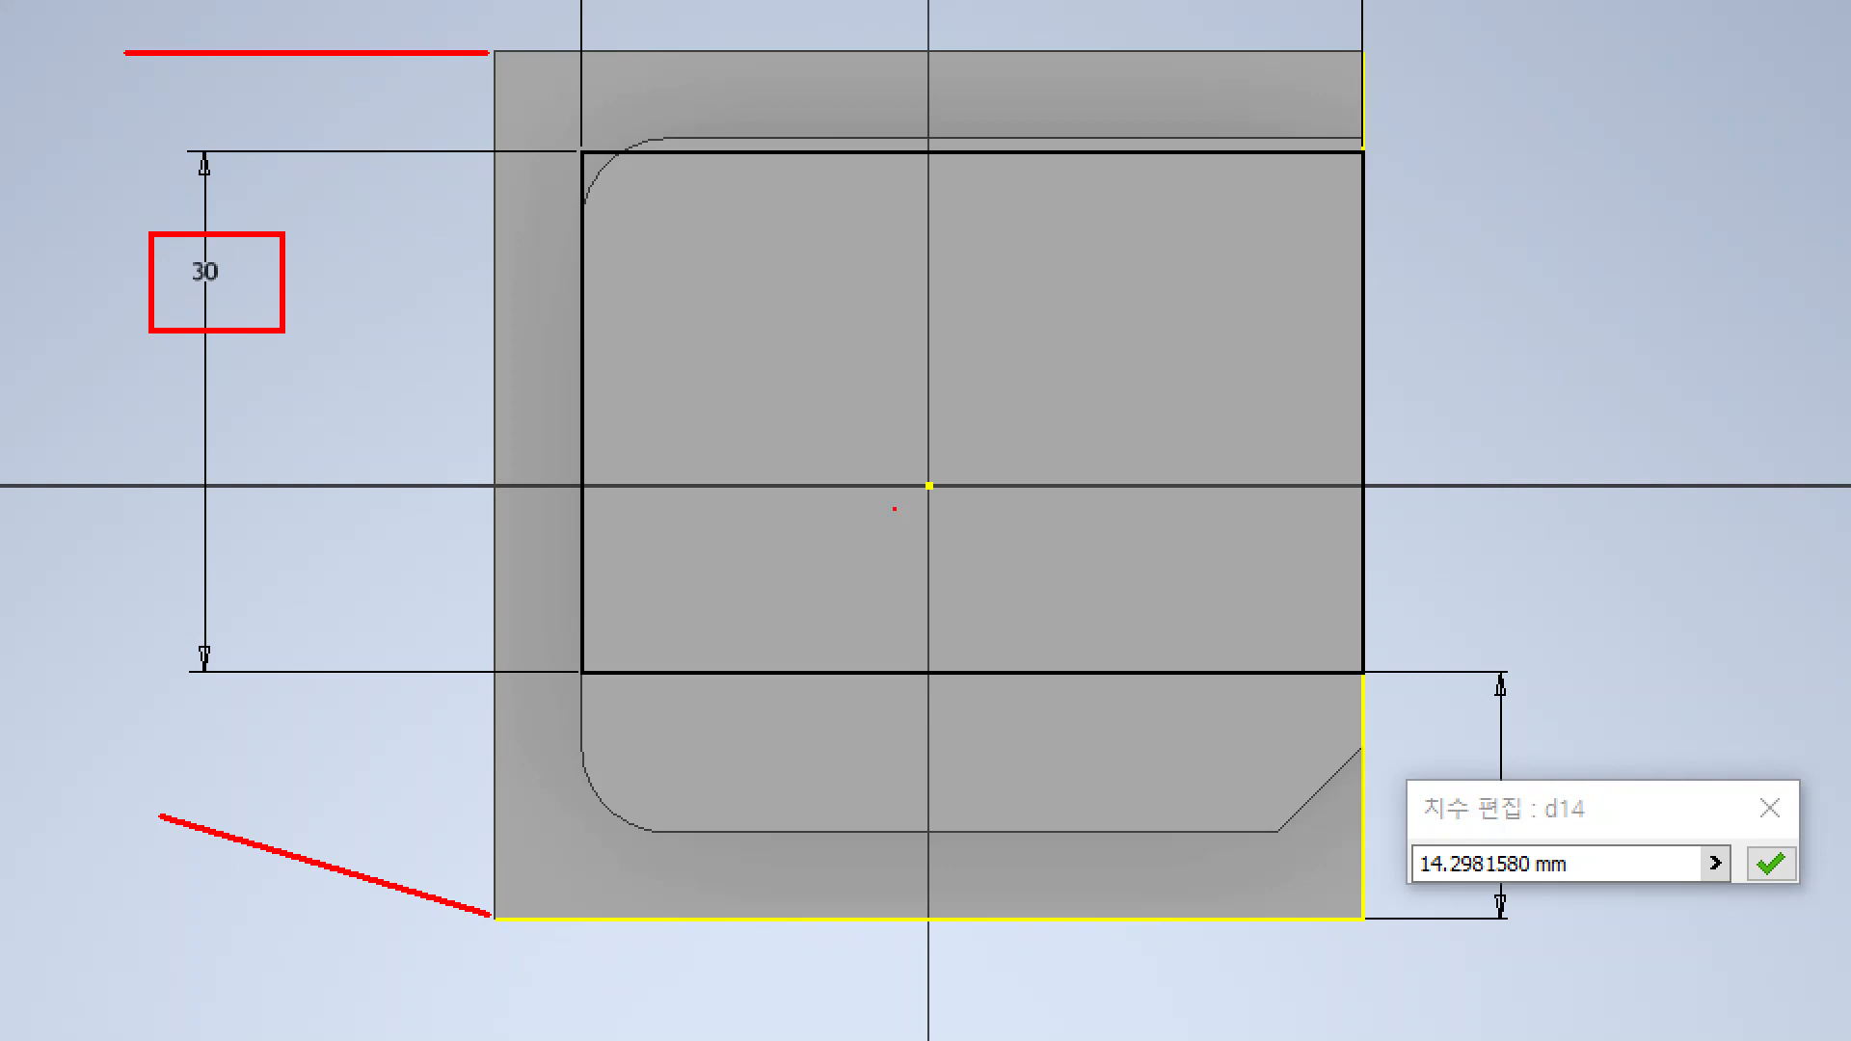
{"action": "mouse_move", "coordinate": [916, 736]}
{"action": "left_mouse_down"}
{"action": "mouse_move", "coordinate": [909, 819]}
{"action": "mouse_move", "coordinate": [974, 748]}
{"action": "mouse_move", "coordinate": [993, 808]}
{"action": "left_mouse_up"}
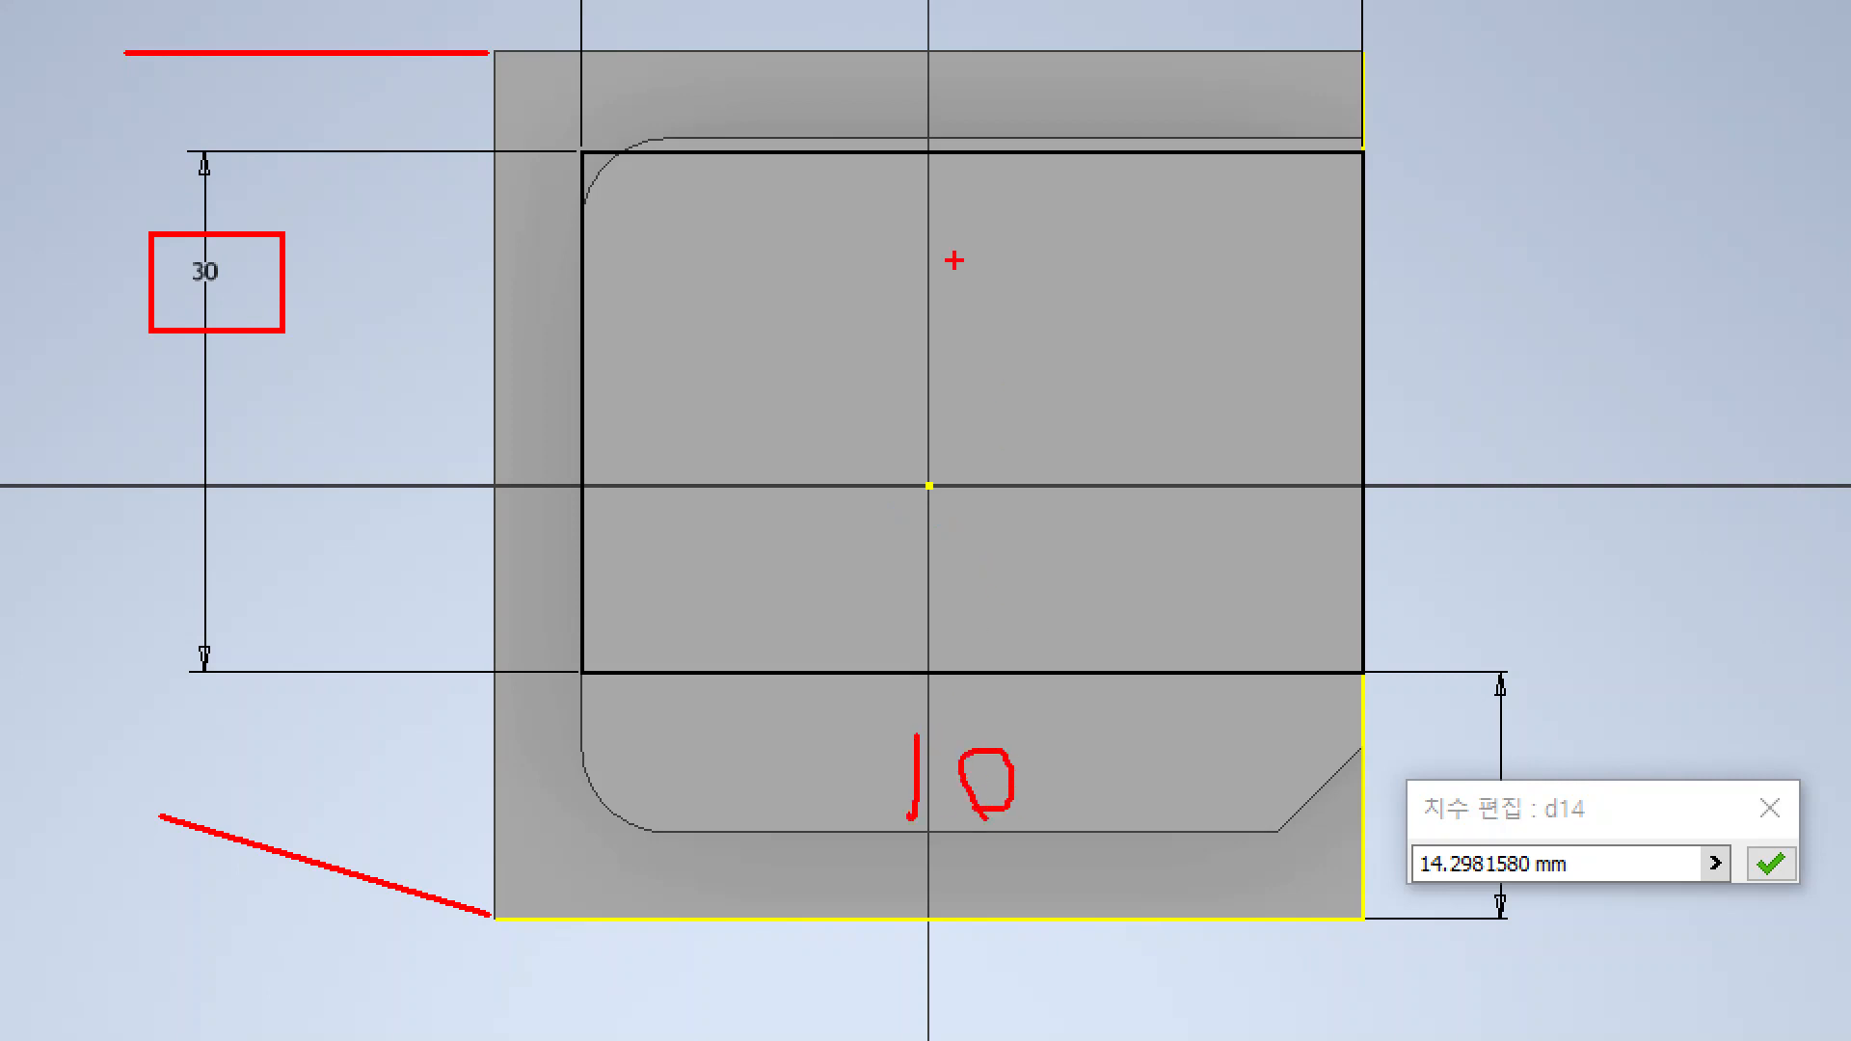
{"action": "left_click_drag", "start_coordinate": [916, 100], "coordinate": [911, 147]}
{"action": "mouse_move", "coordinate": [987, 118]}
{"action": "left_mouse_down"}
{"action": "mouse_move", "coordinate": [1013, 135]}
{"action": "mouse_move", "coordinate": [959, 119]}
{"action": "left_mouse_up"}
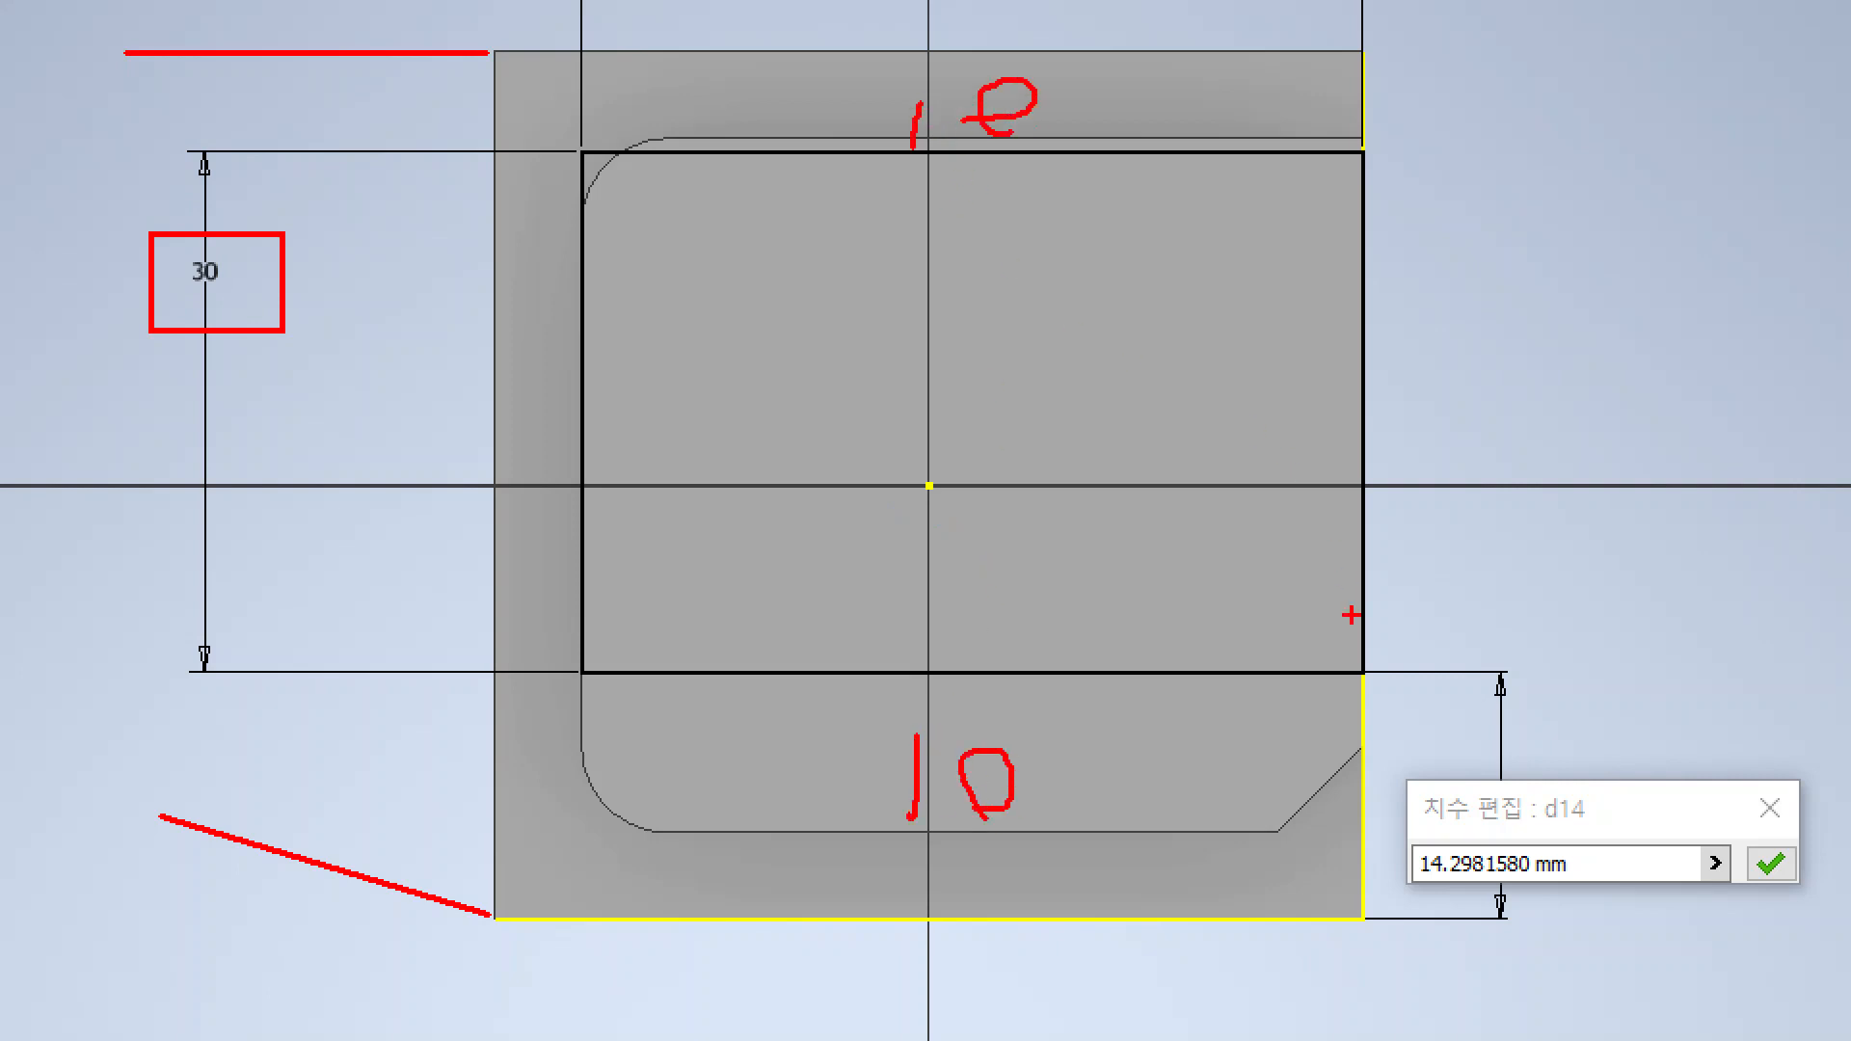
{"action": "key", "text": "Escape"}
- Set the distance from the rectangle's lower line to the block's lower edge to 10 mm
{"action": "left_click_drag", "start_coordinate": [1408, 652], "coordinate": [1310, 645]}
{"action": "type", "text": "1"}
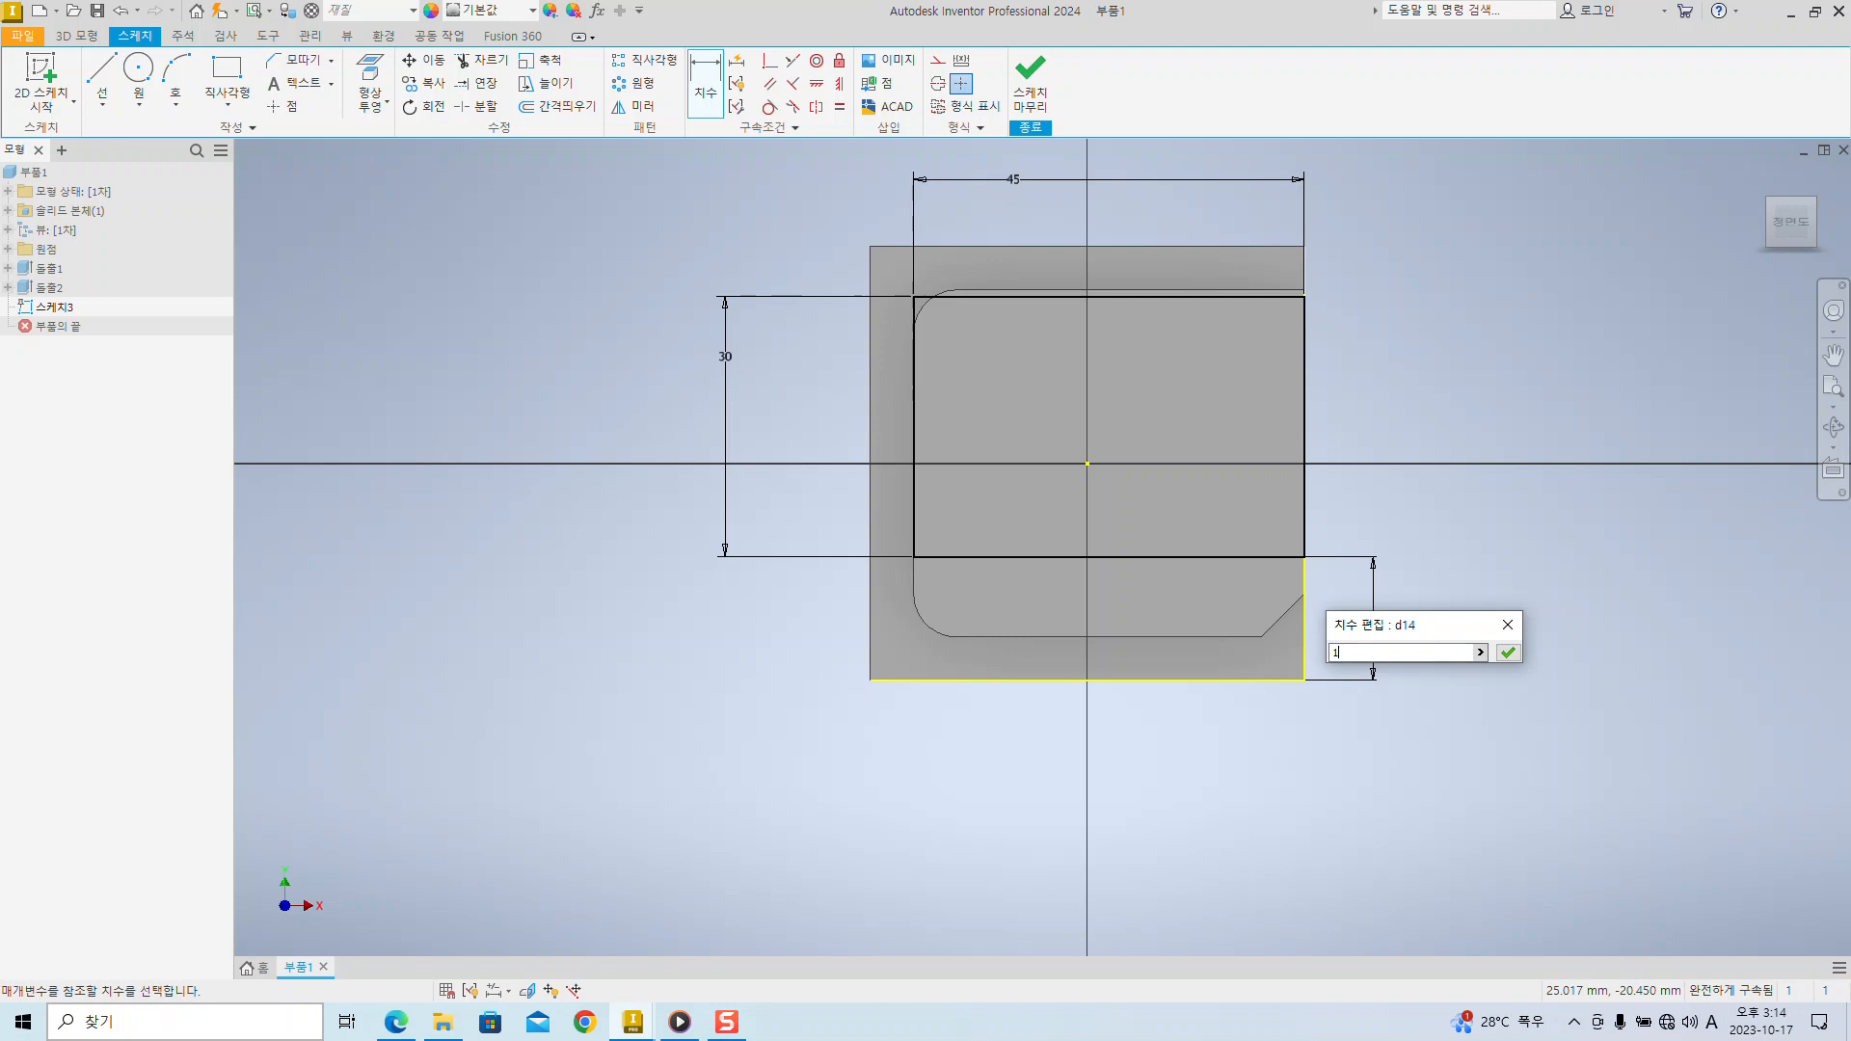
{"action": "type", "text": "0"}
{"action": "key", "text": "Return"}
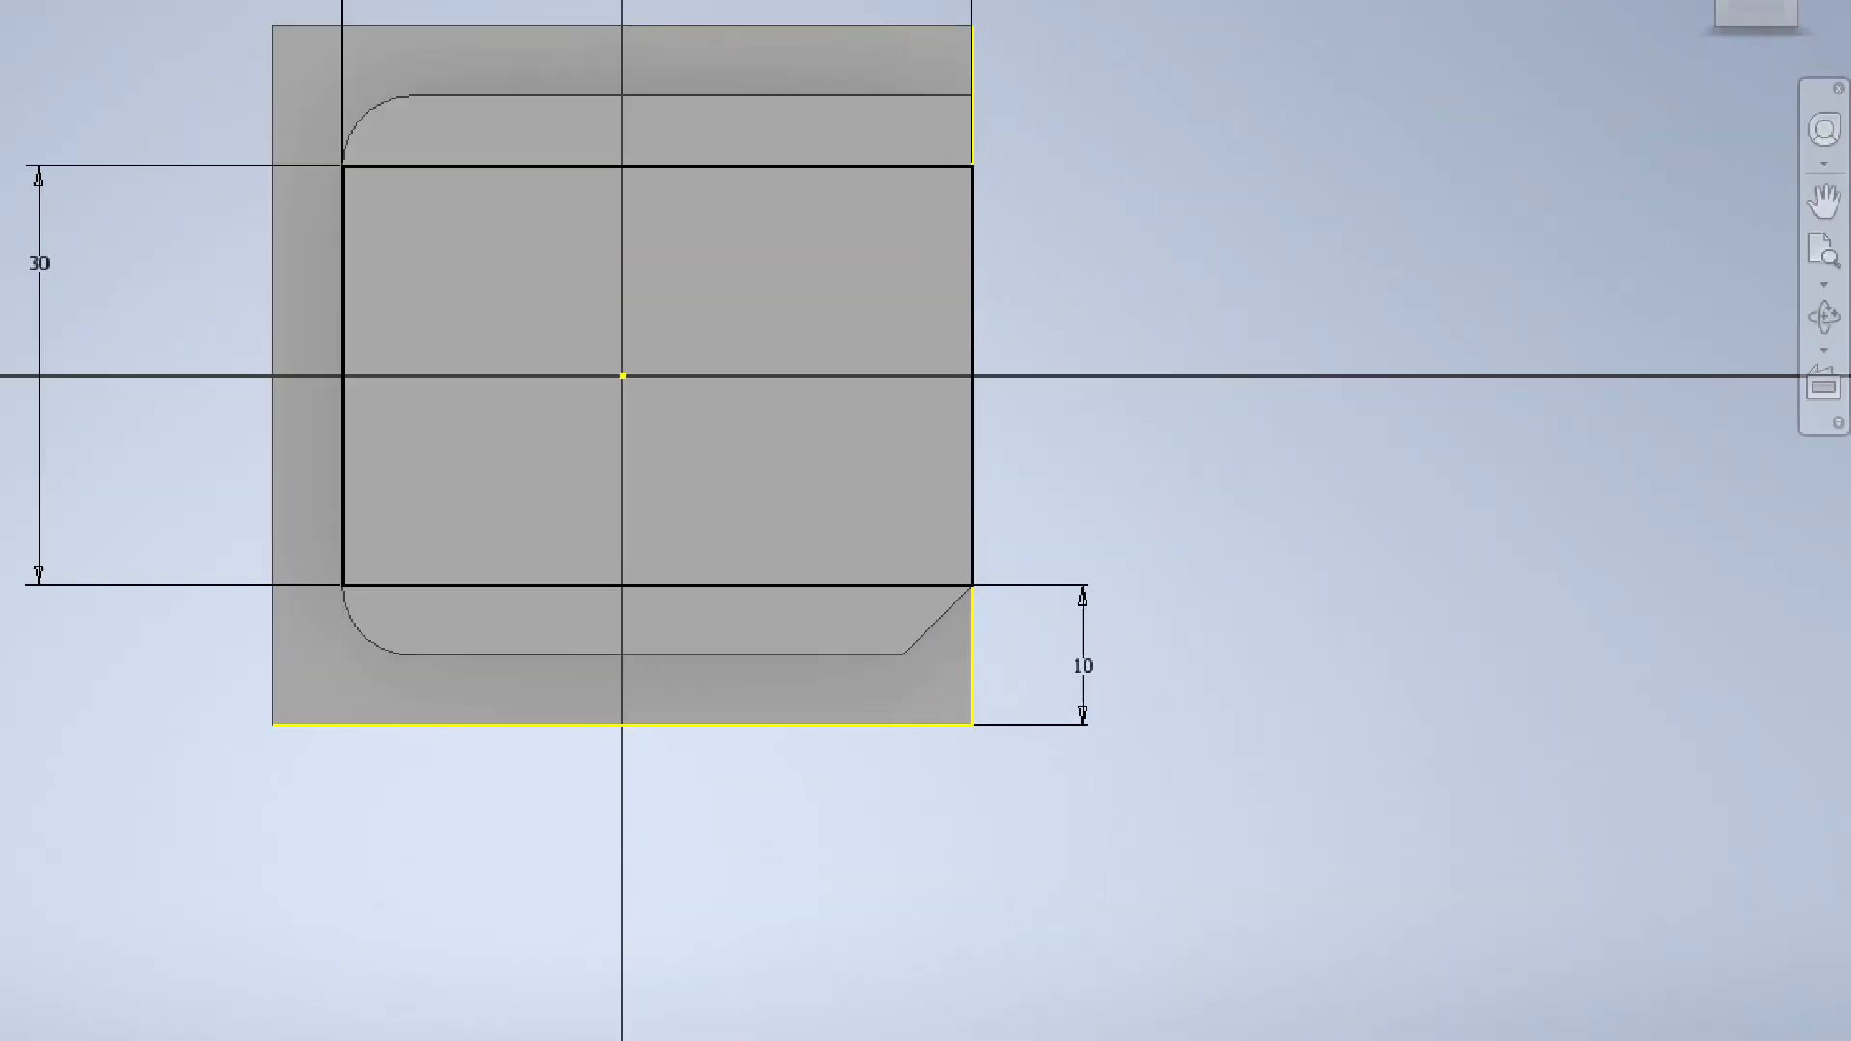
{"action": "left_click_drag", "start_coordinate": [654, 664], "coordinate": [918, 708], "text": "ctrl+shift"}
{"action": "mouse_move", "coordinate": [678, 787]}
{"action": "left_mouse_down", "text": "ctrl+shift"}
{"action": "mouse_move", "coordinate": [916, 752]}
{"action": "mouse_move", "coordinate": [929, 788]}
{"action": "left_mouse_up", "text": "ctrl+shift"}
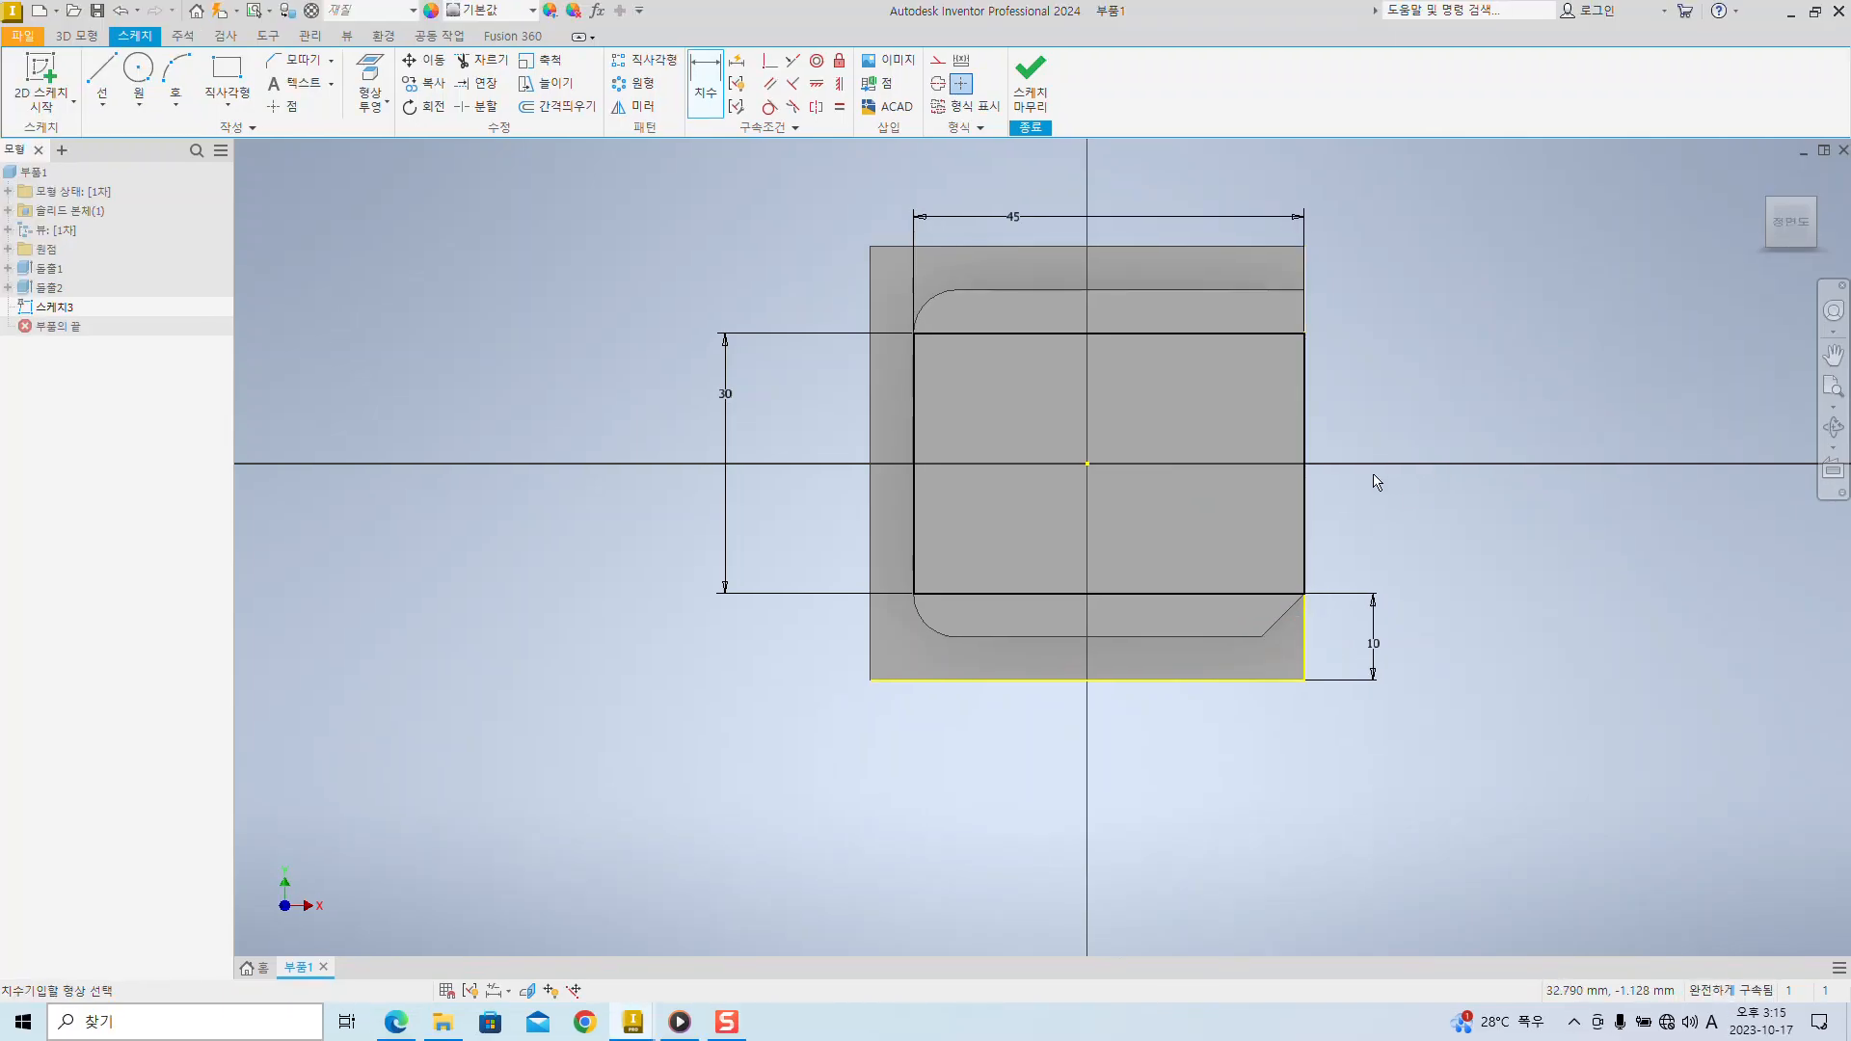
- Draw a 16 mm diameter circle in the right part of the rectangle, just below the horizontal axis
{"action": "middle_click_drag", "start_coordinate": [1554, 447], "coordinate": [1453, 469]}
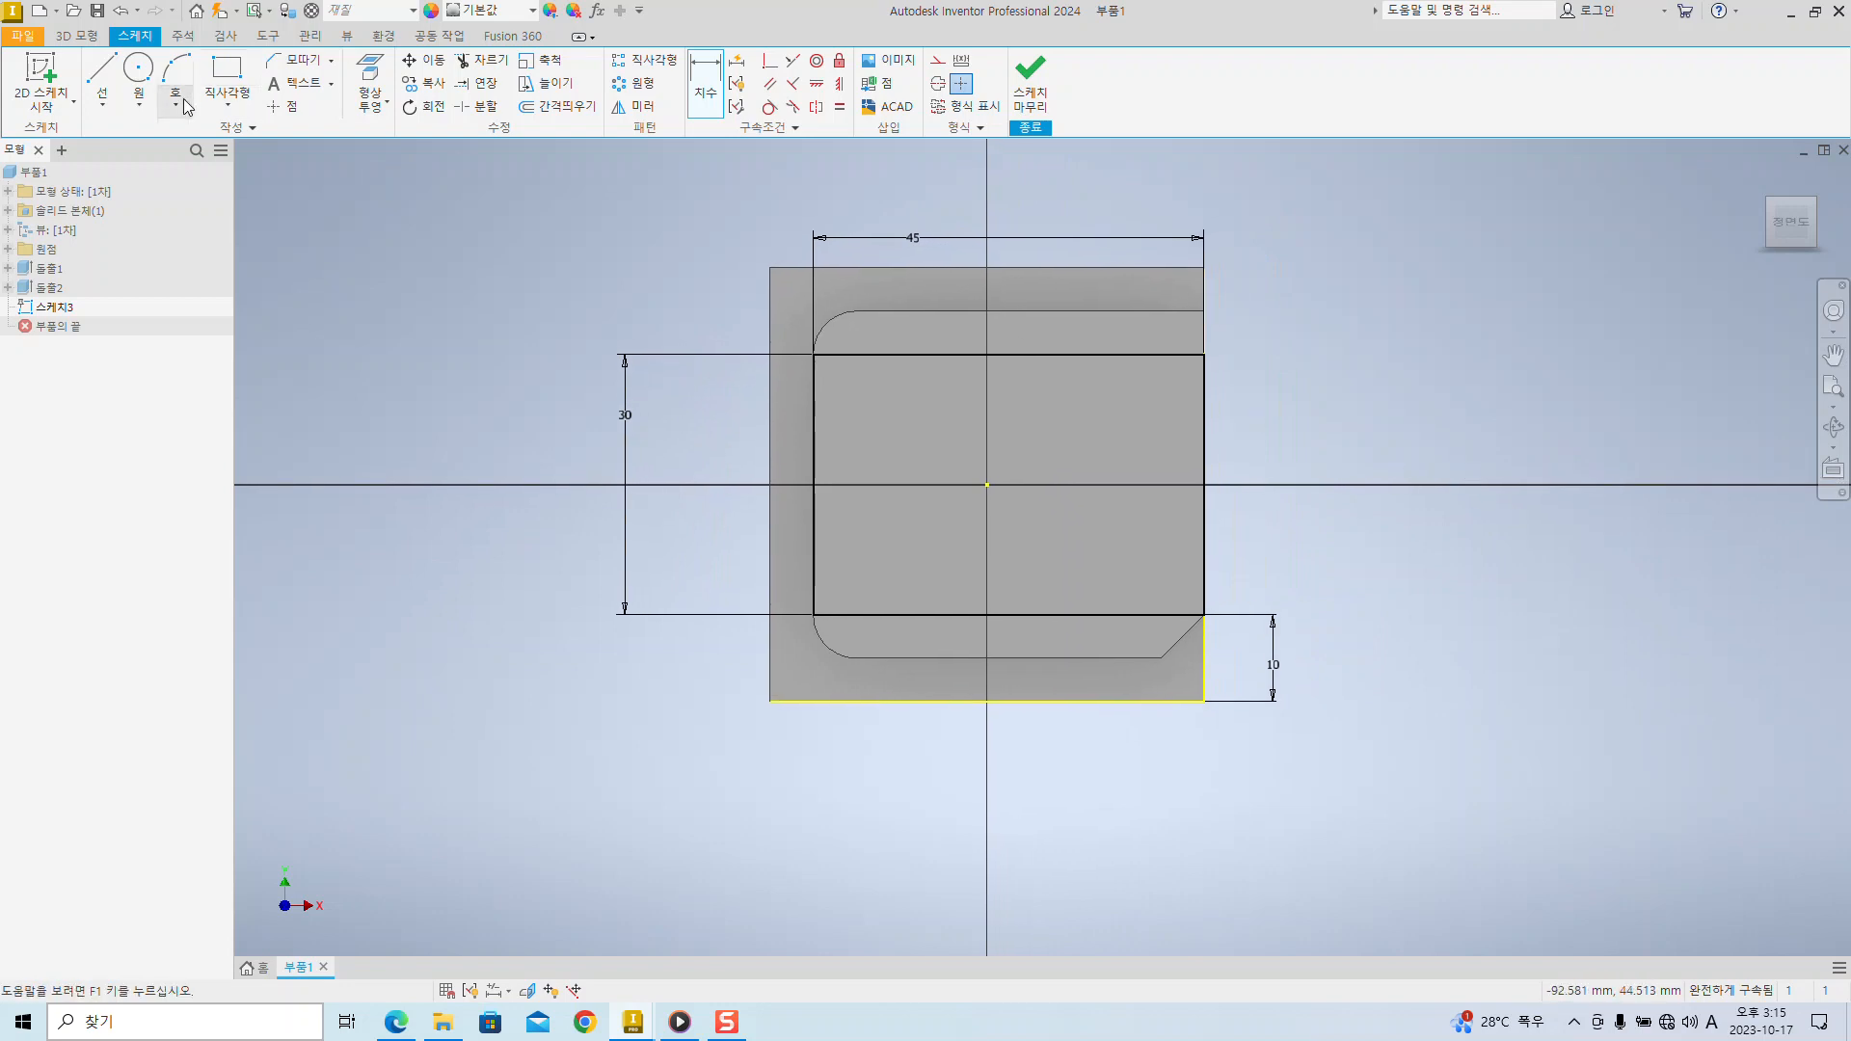
{"action": "left_click", "coordinate": [139, 77]}
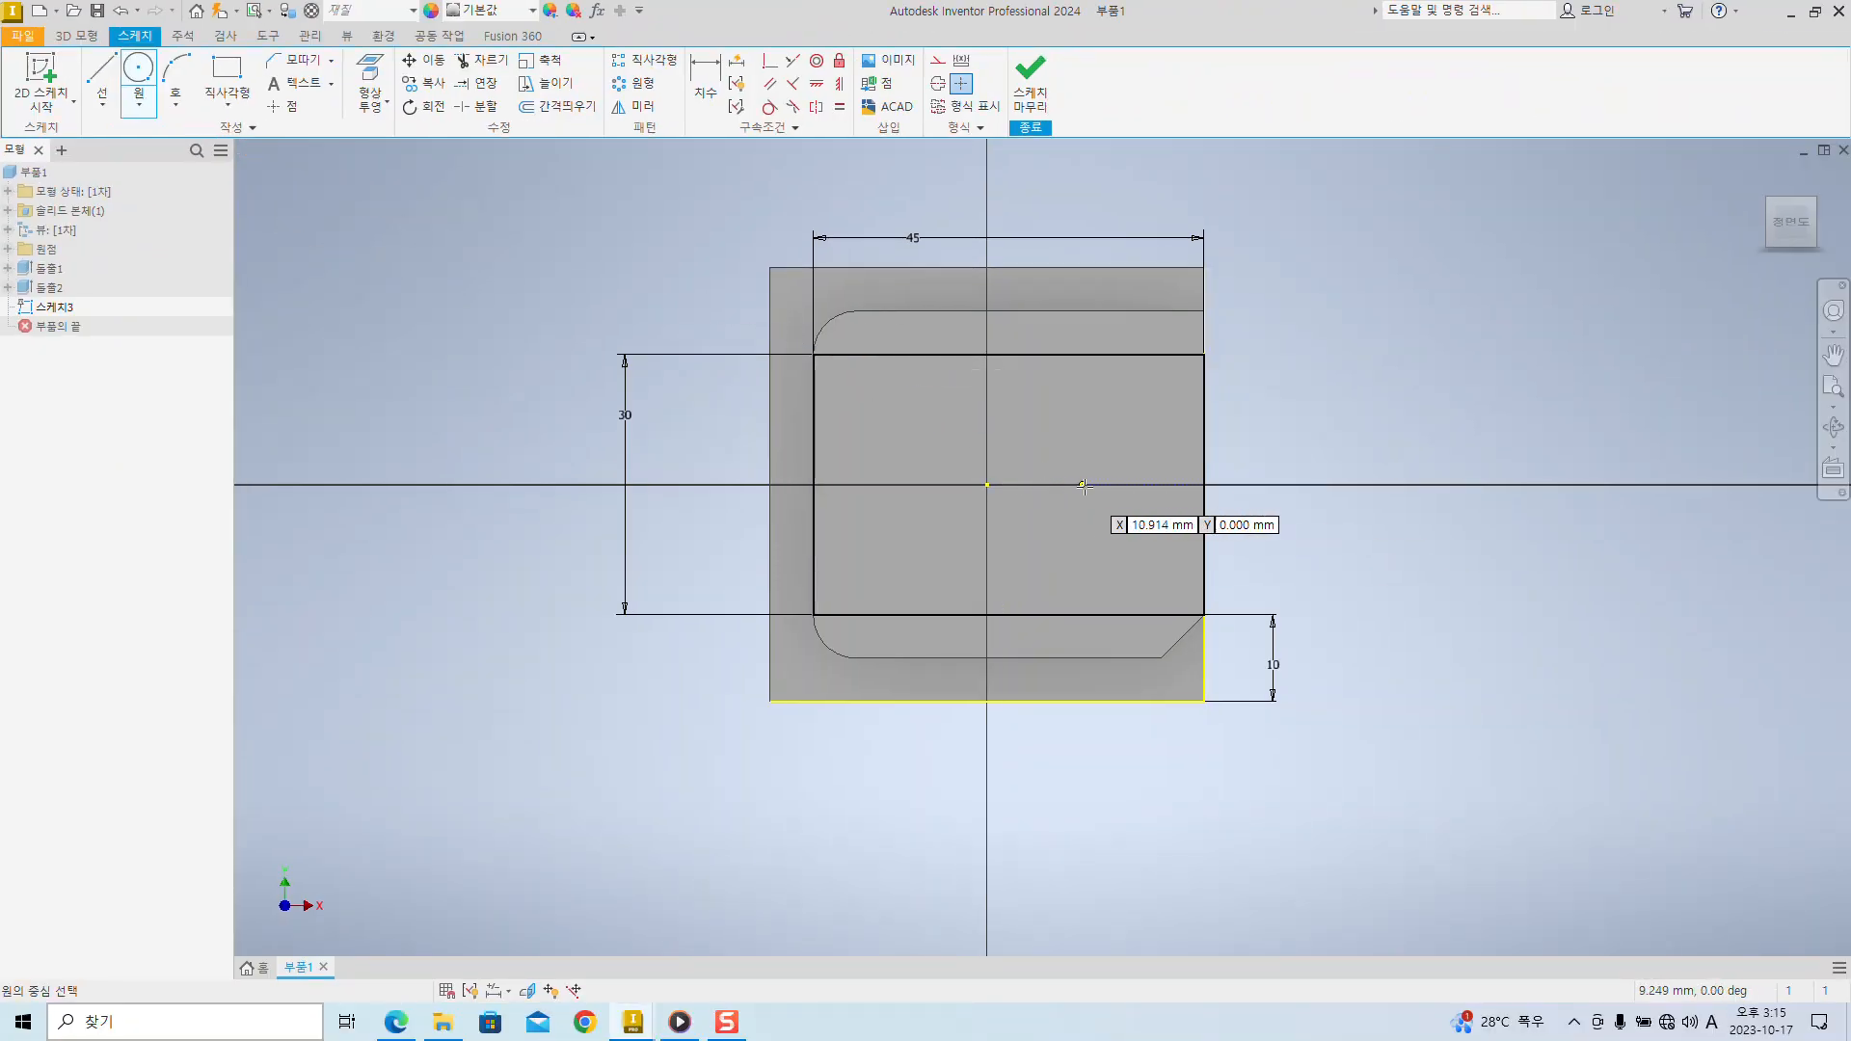
{"action": "left_click", "coordinate": [1118, 498]}
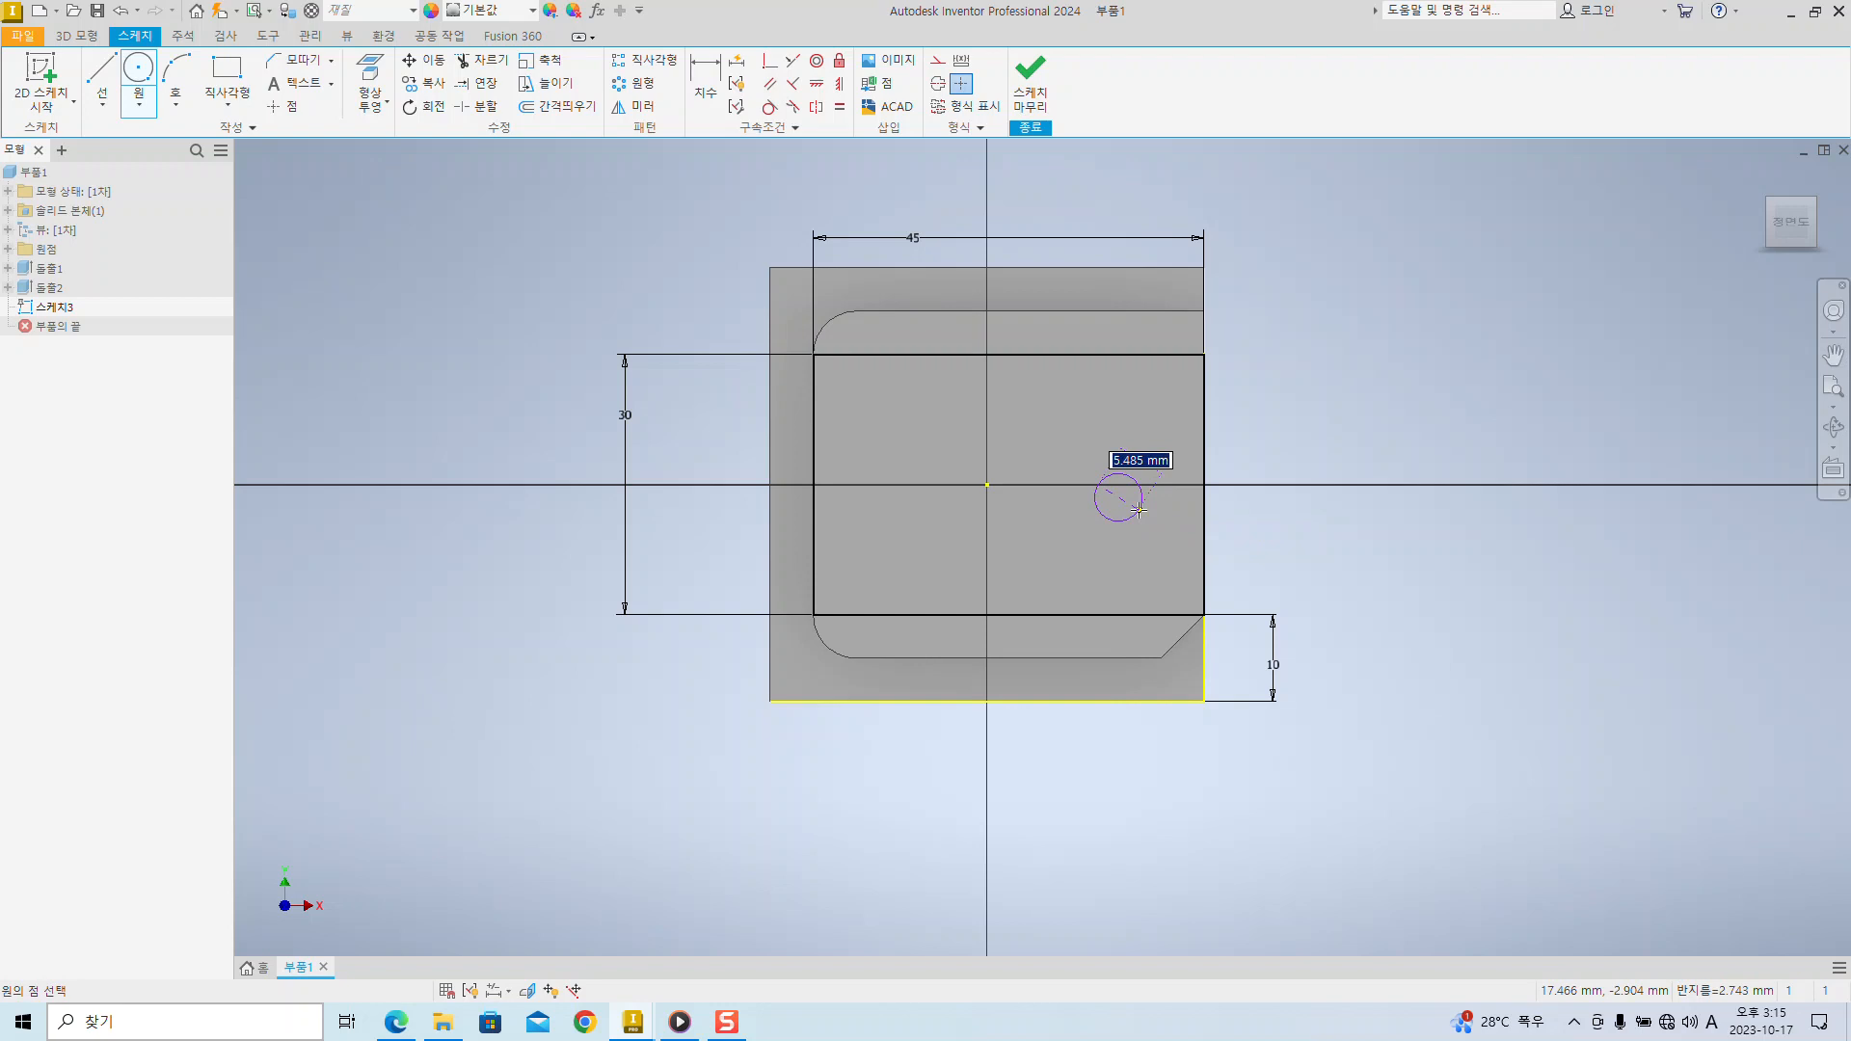
{"action": "type", "text": "16"}
{"action": "key", "text": "Return"}
- Draw a 50 mm diameter circle centred inside the rectangle, slightly below and left of the origin, and leave the Circle command
{"action": "left_click", "coordinate": [972, 527]}
{"action": "type", "text": "50"}
{"action": "key", "text": "Return"}
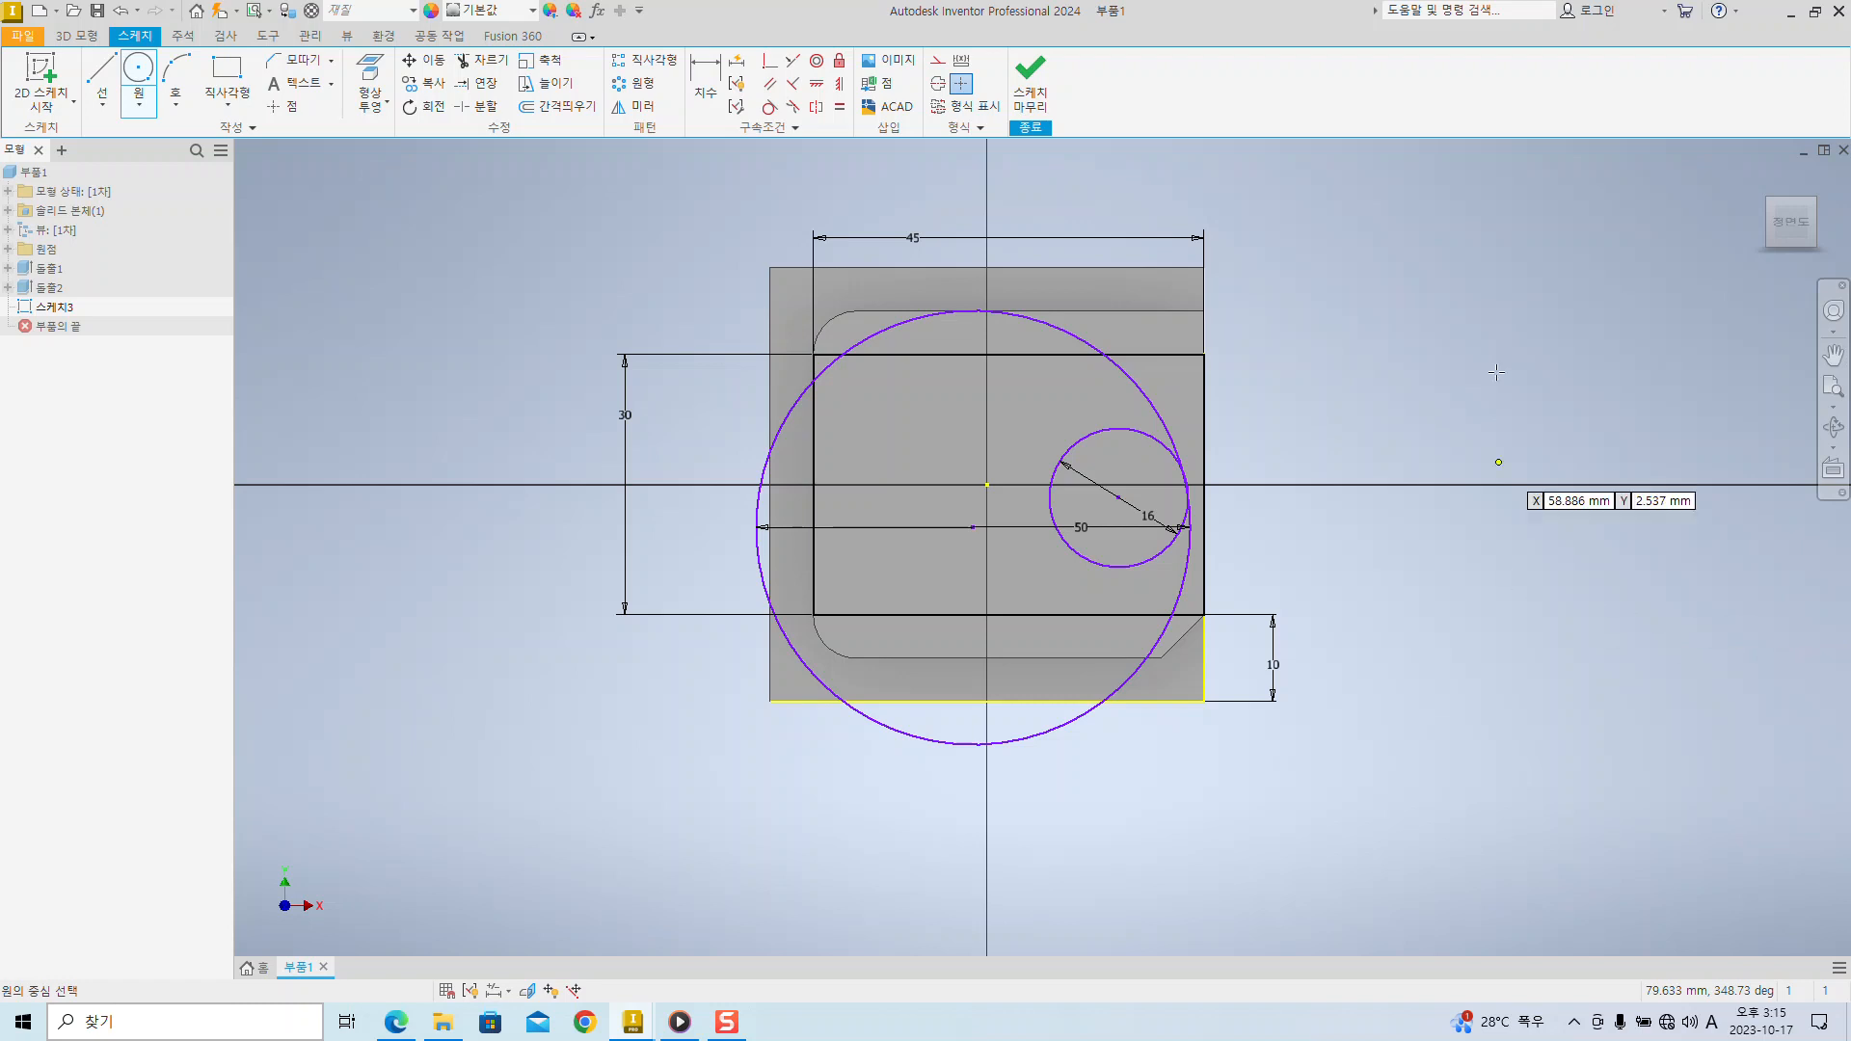
{"action": "left_click", "coordinate": [311, 559]}
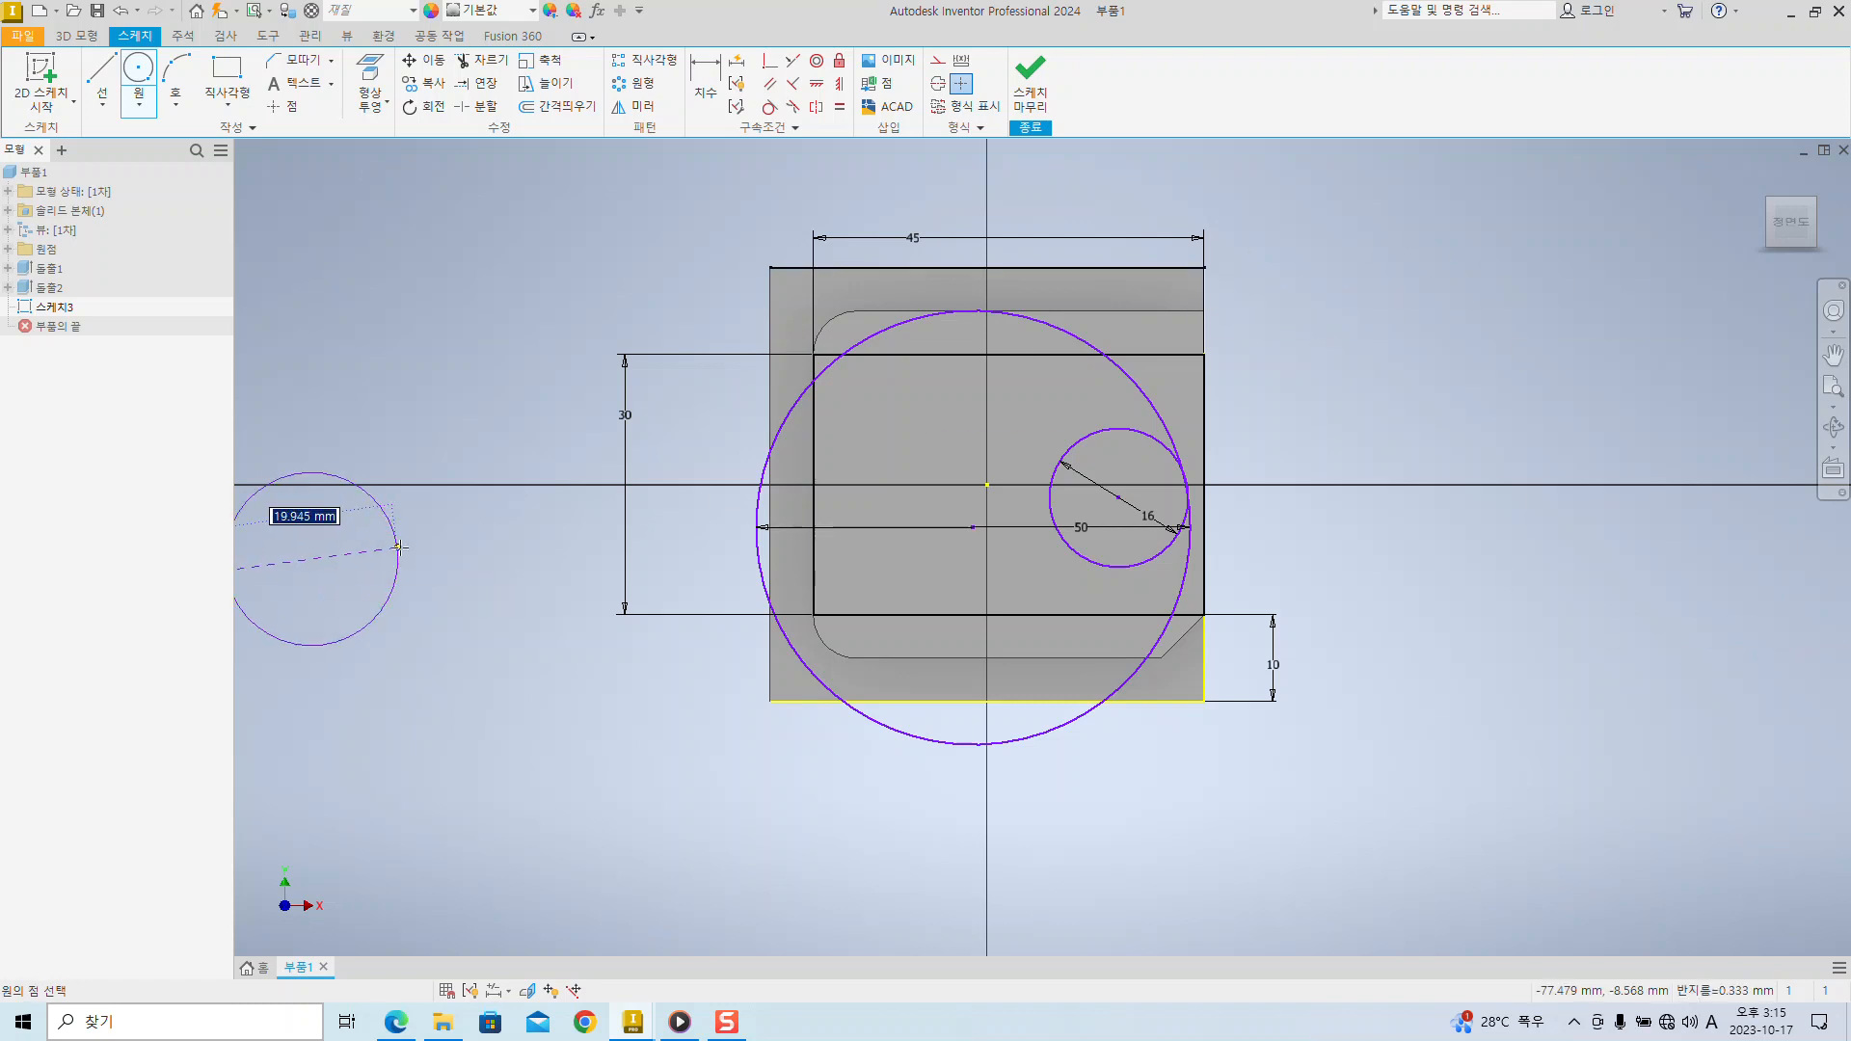
{"action": "key", "text": "Escape"}
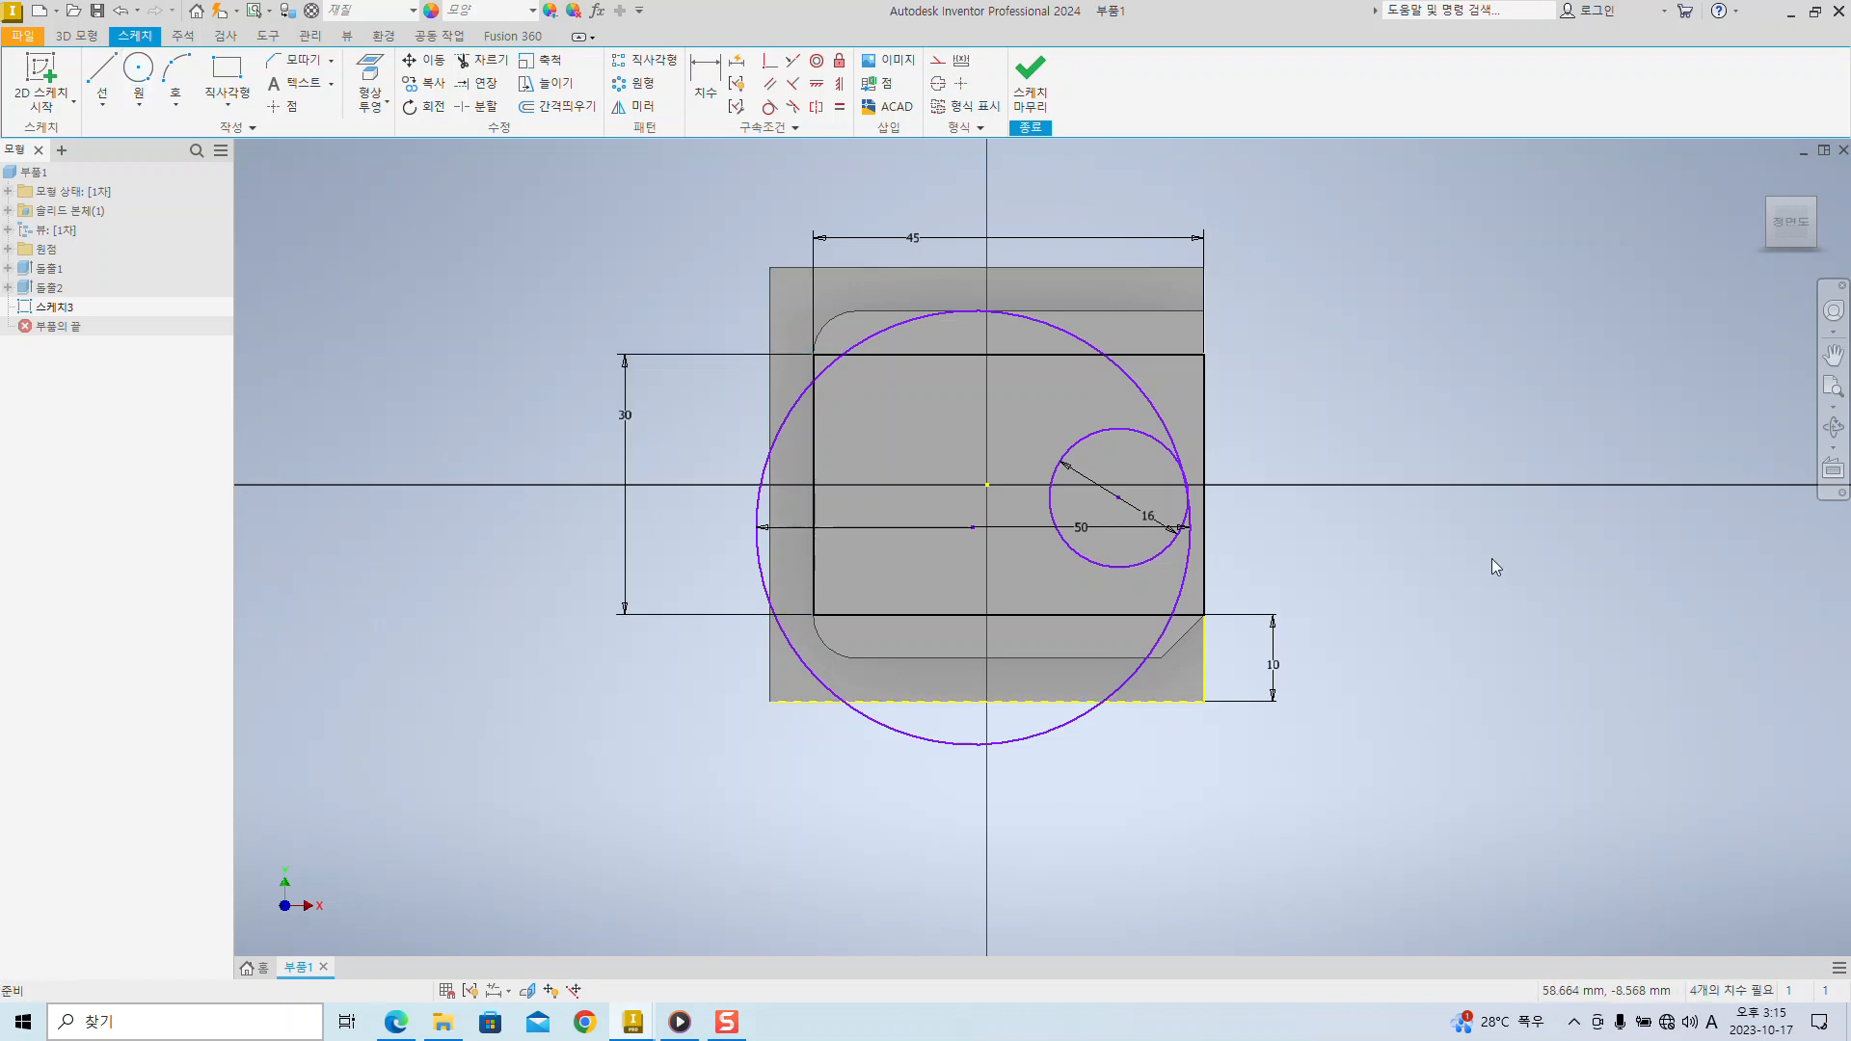
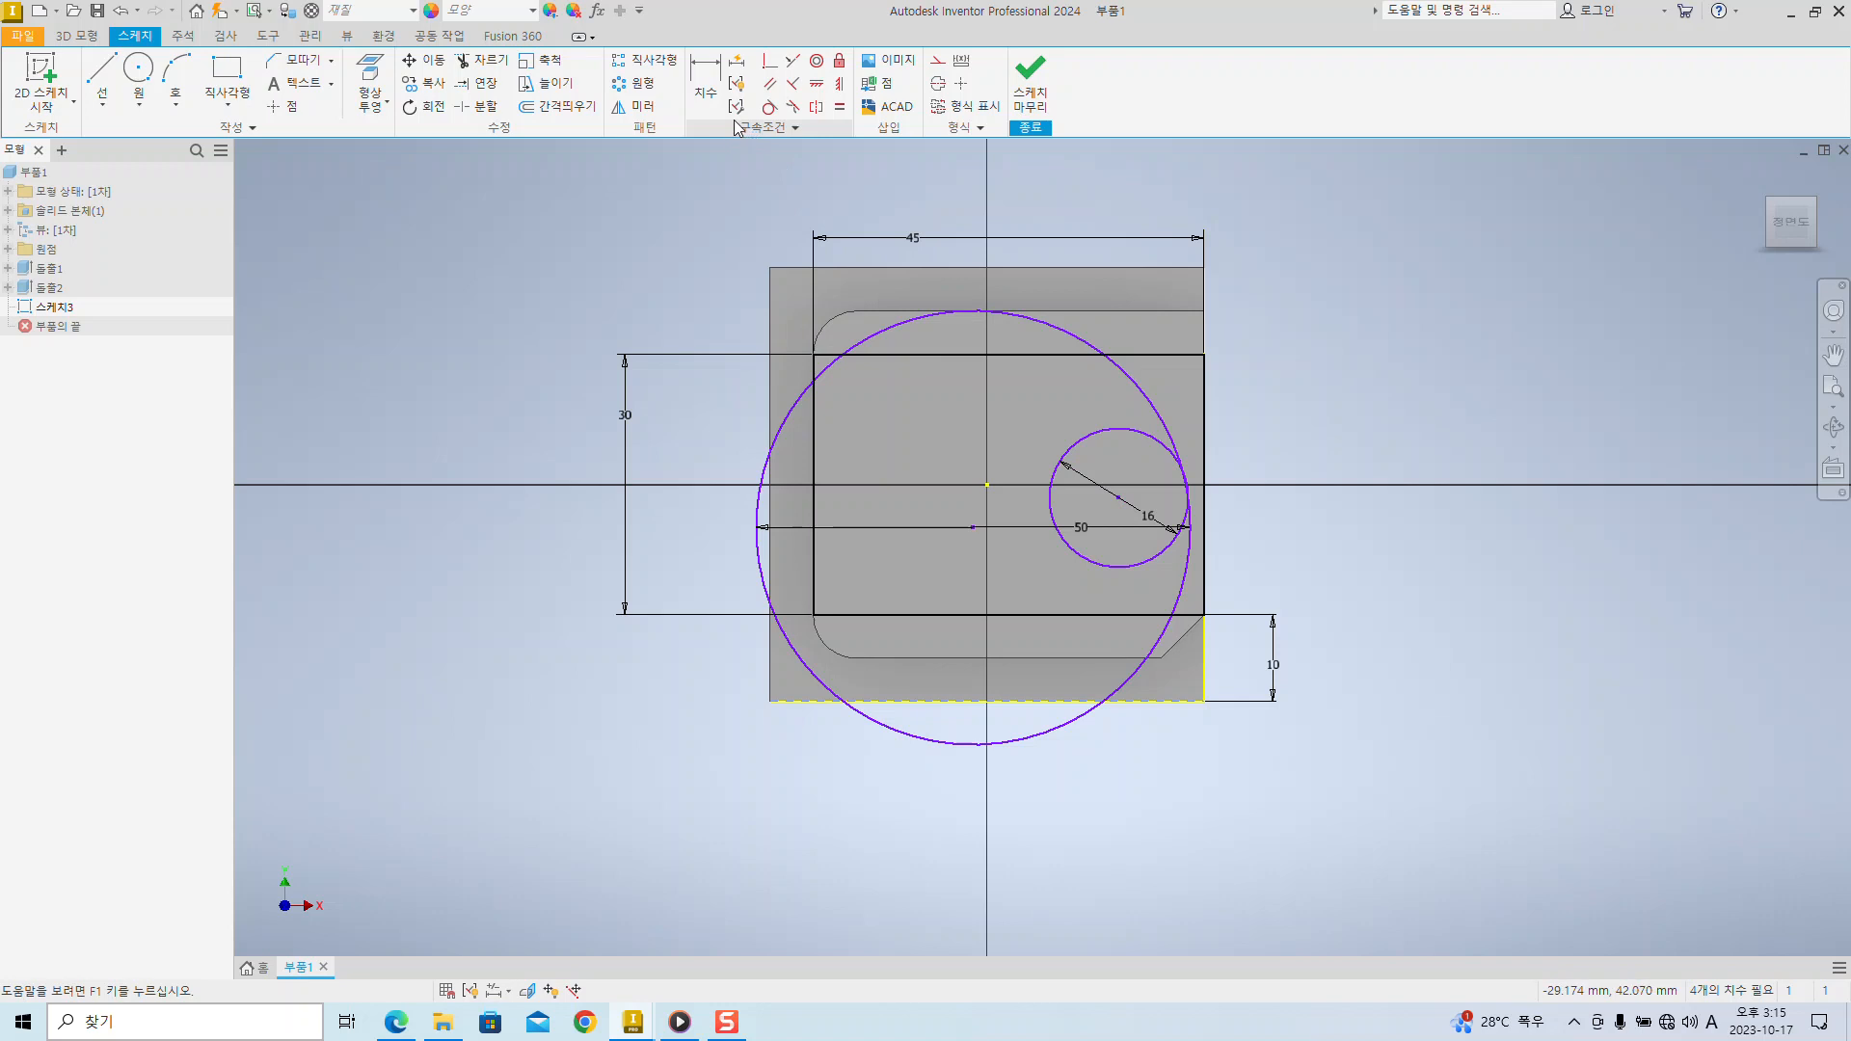
- Dimension the 16 mm circle's centre 25 mm vertically from the block's lower edge
{"action": "left_click", "coordinate": [710, 96]}
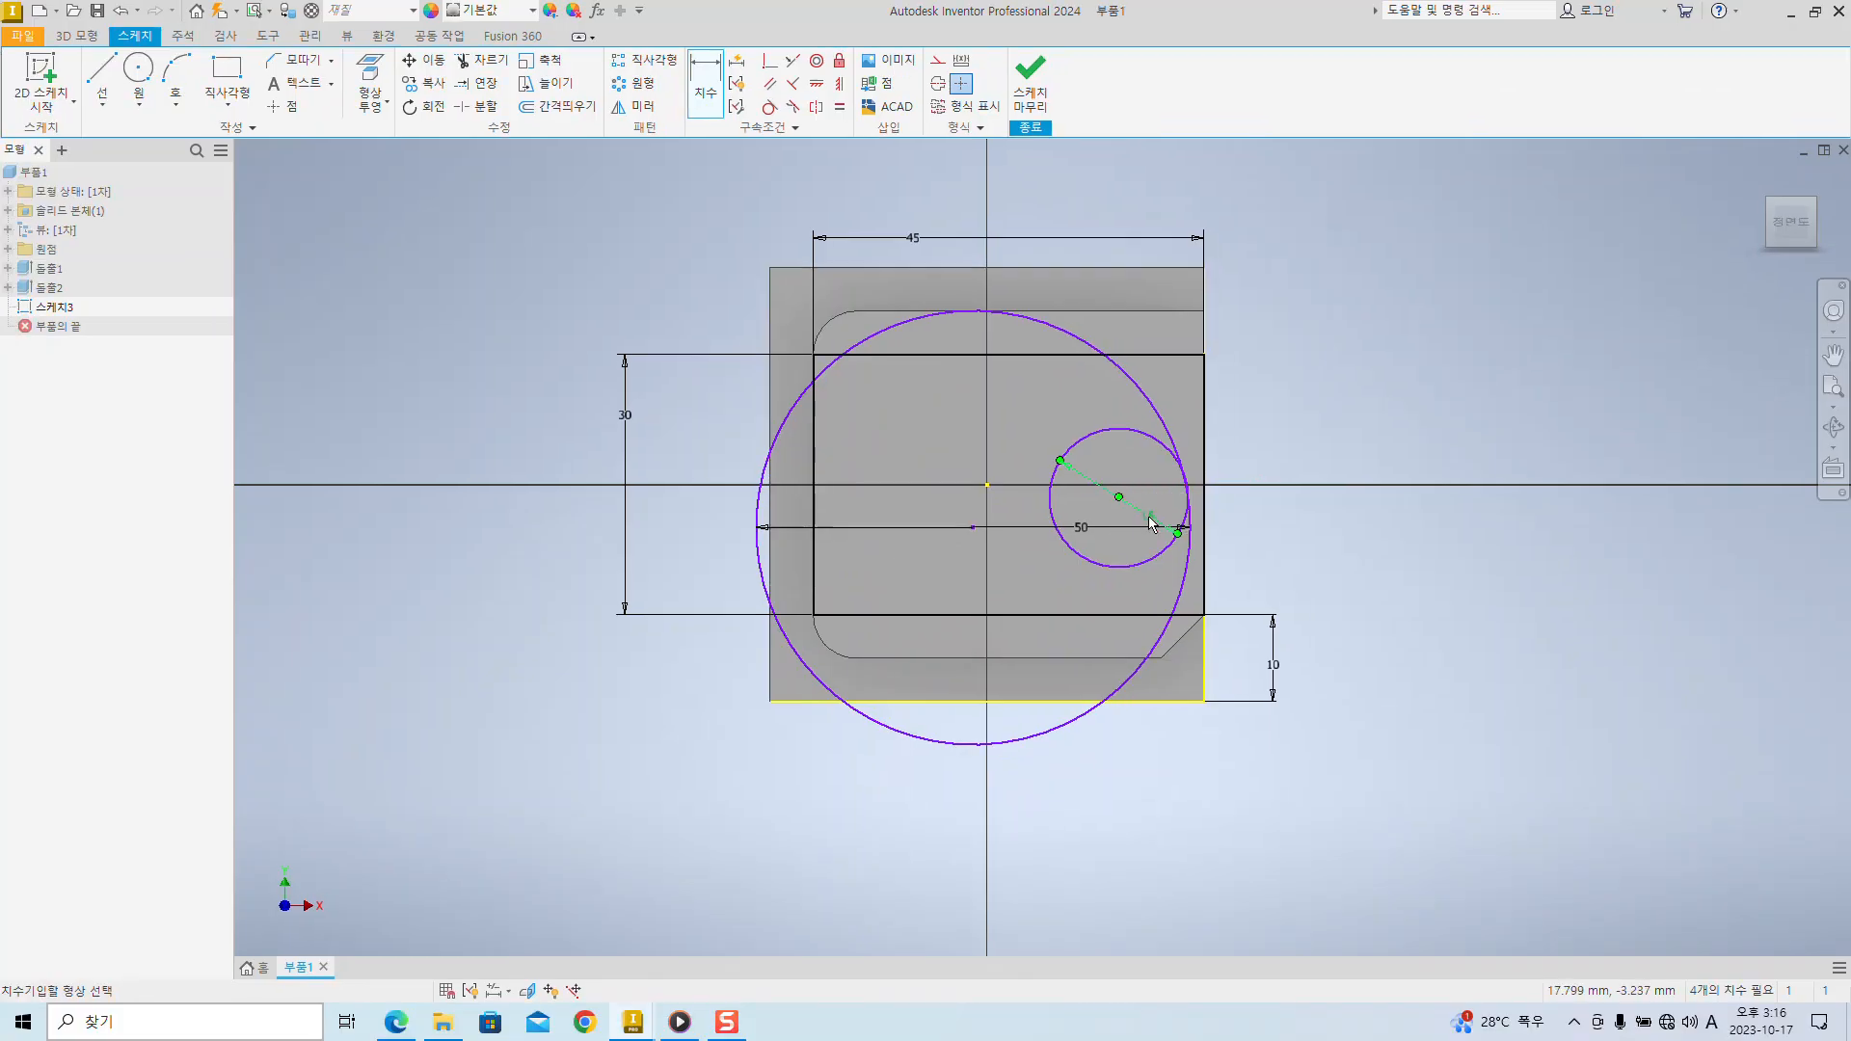
{"action": "left_click", "coordinate": [1118, 497]}
{"action": "left_click", "coordinate": [1370, 583]}
{"action": "type", "text": "25"}
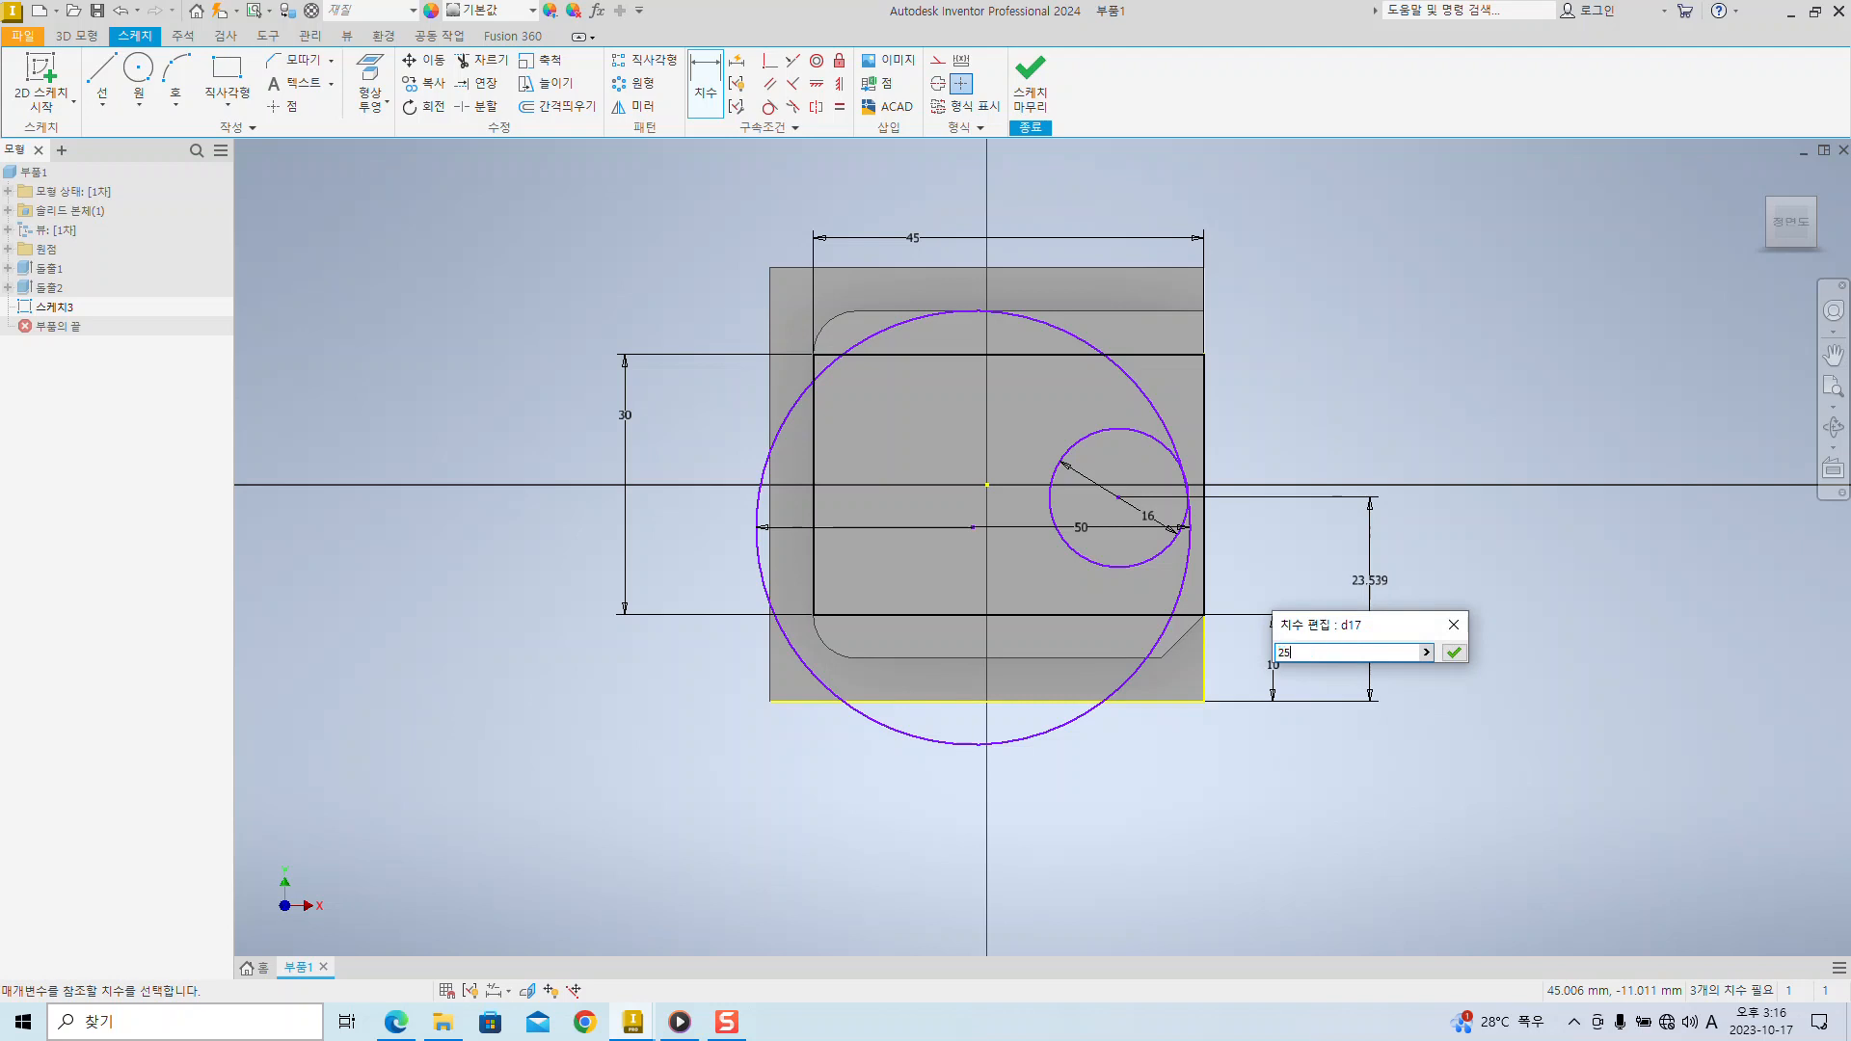
{"action": "key", "text": "Return"}
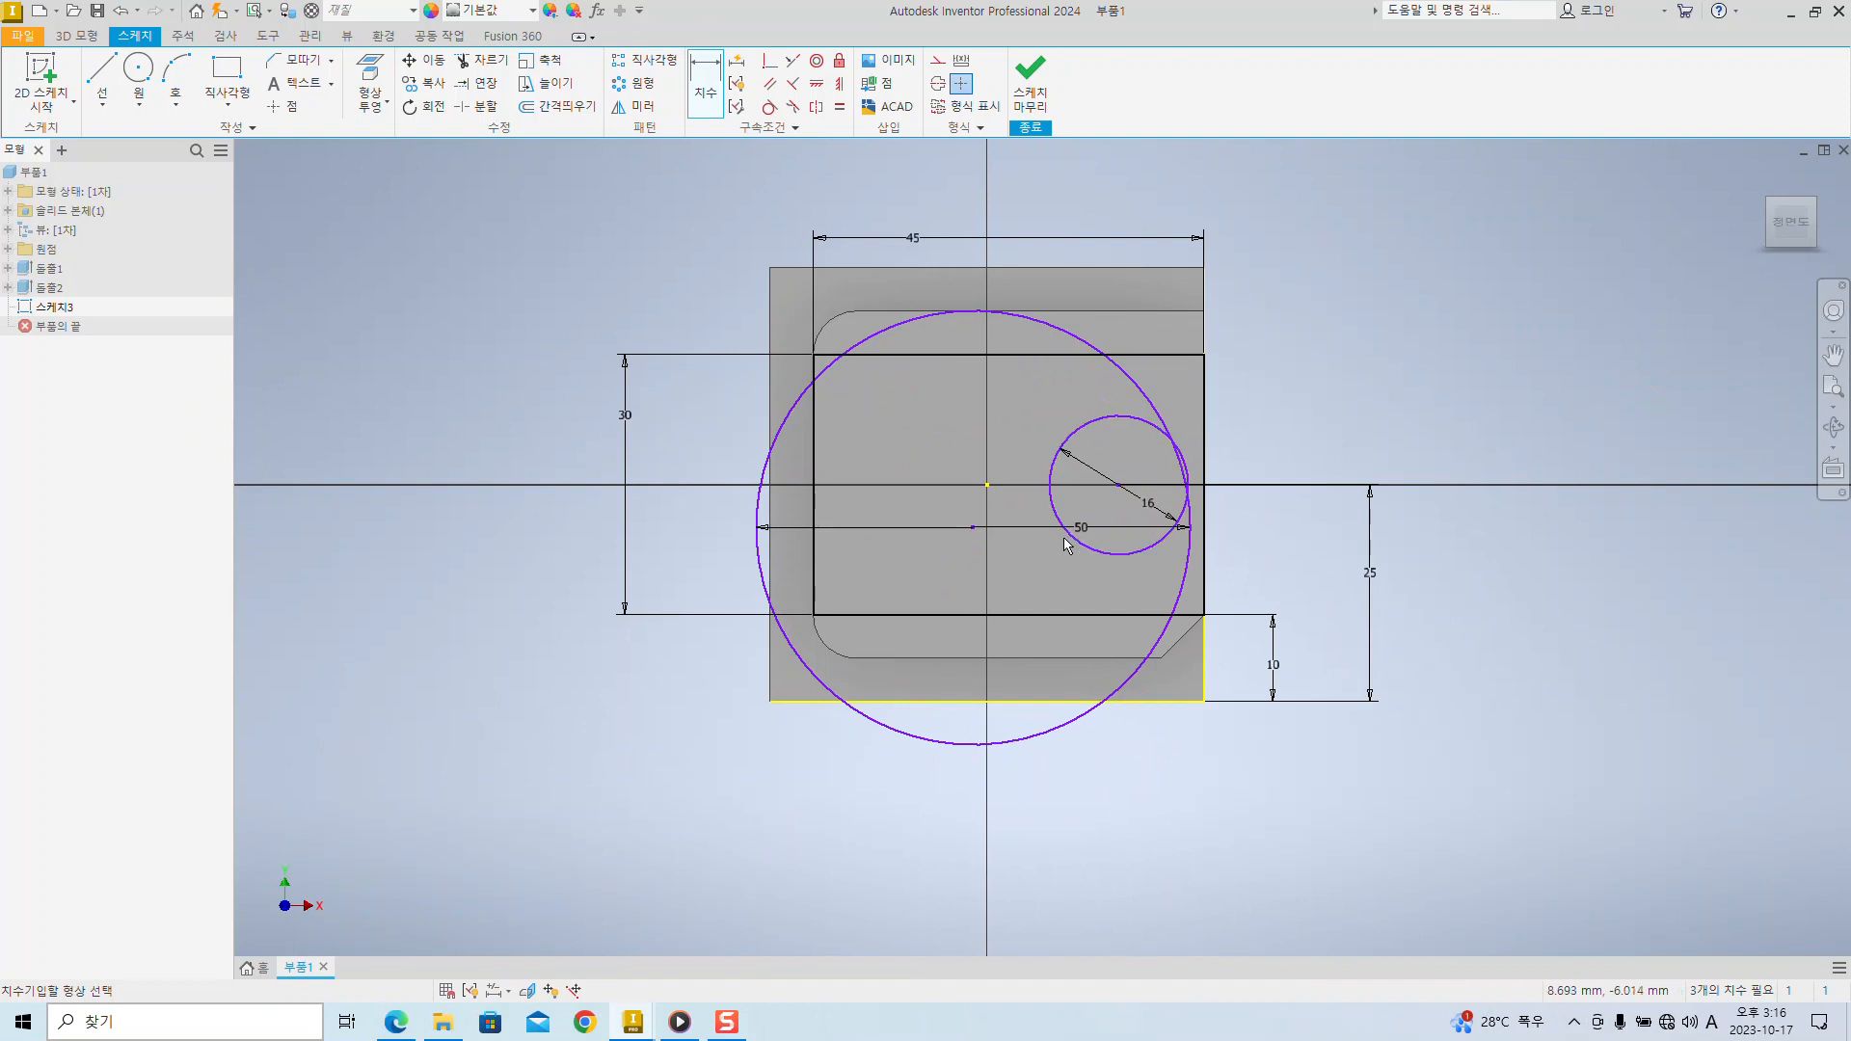
- Check the circle's position on the drawing and dimension its centre 8 mm horizontally from the rectangle's right edge
{"action": "key", "text": "alt+Tab"}
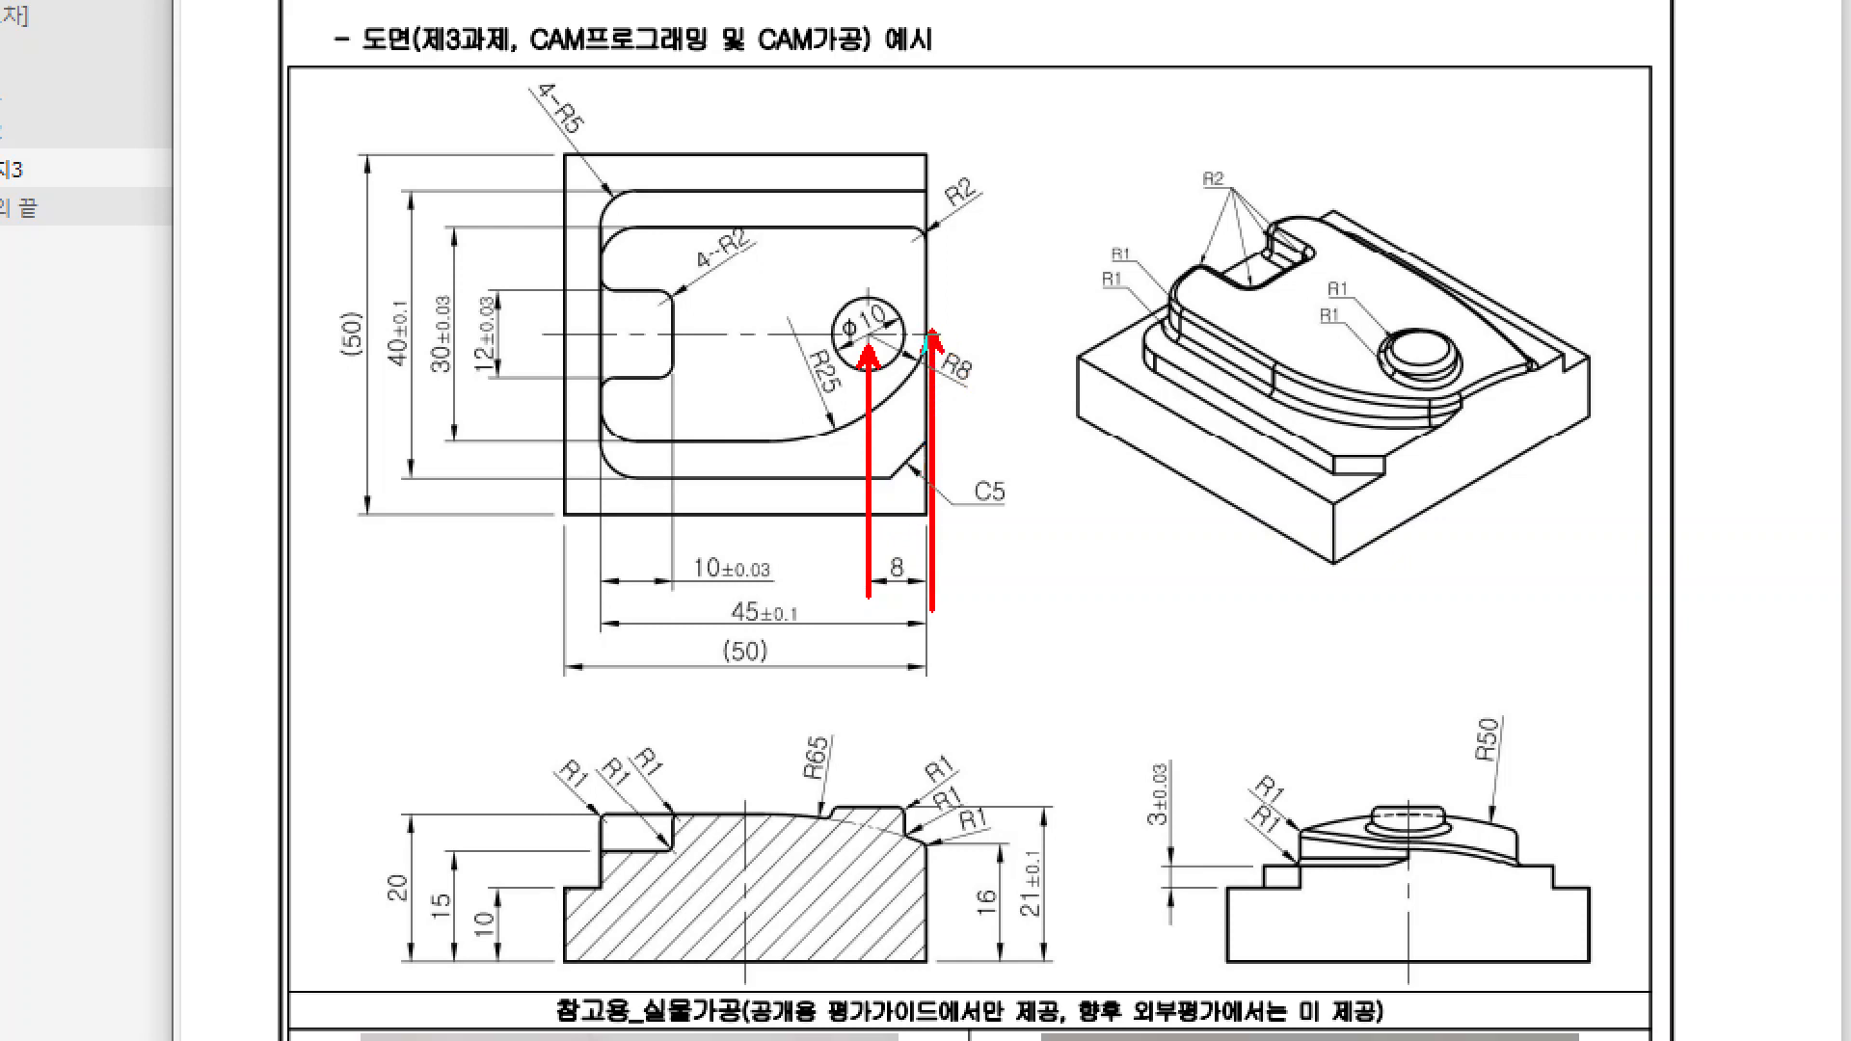
{"action": "key", "text": "Escape"}
{"action": "left_click", "coordinate": [1416, 411]}
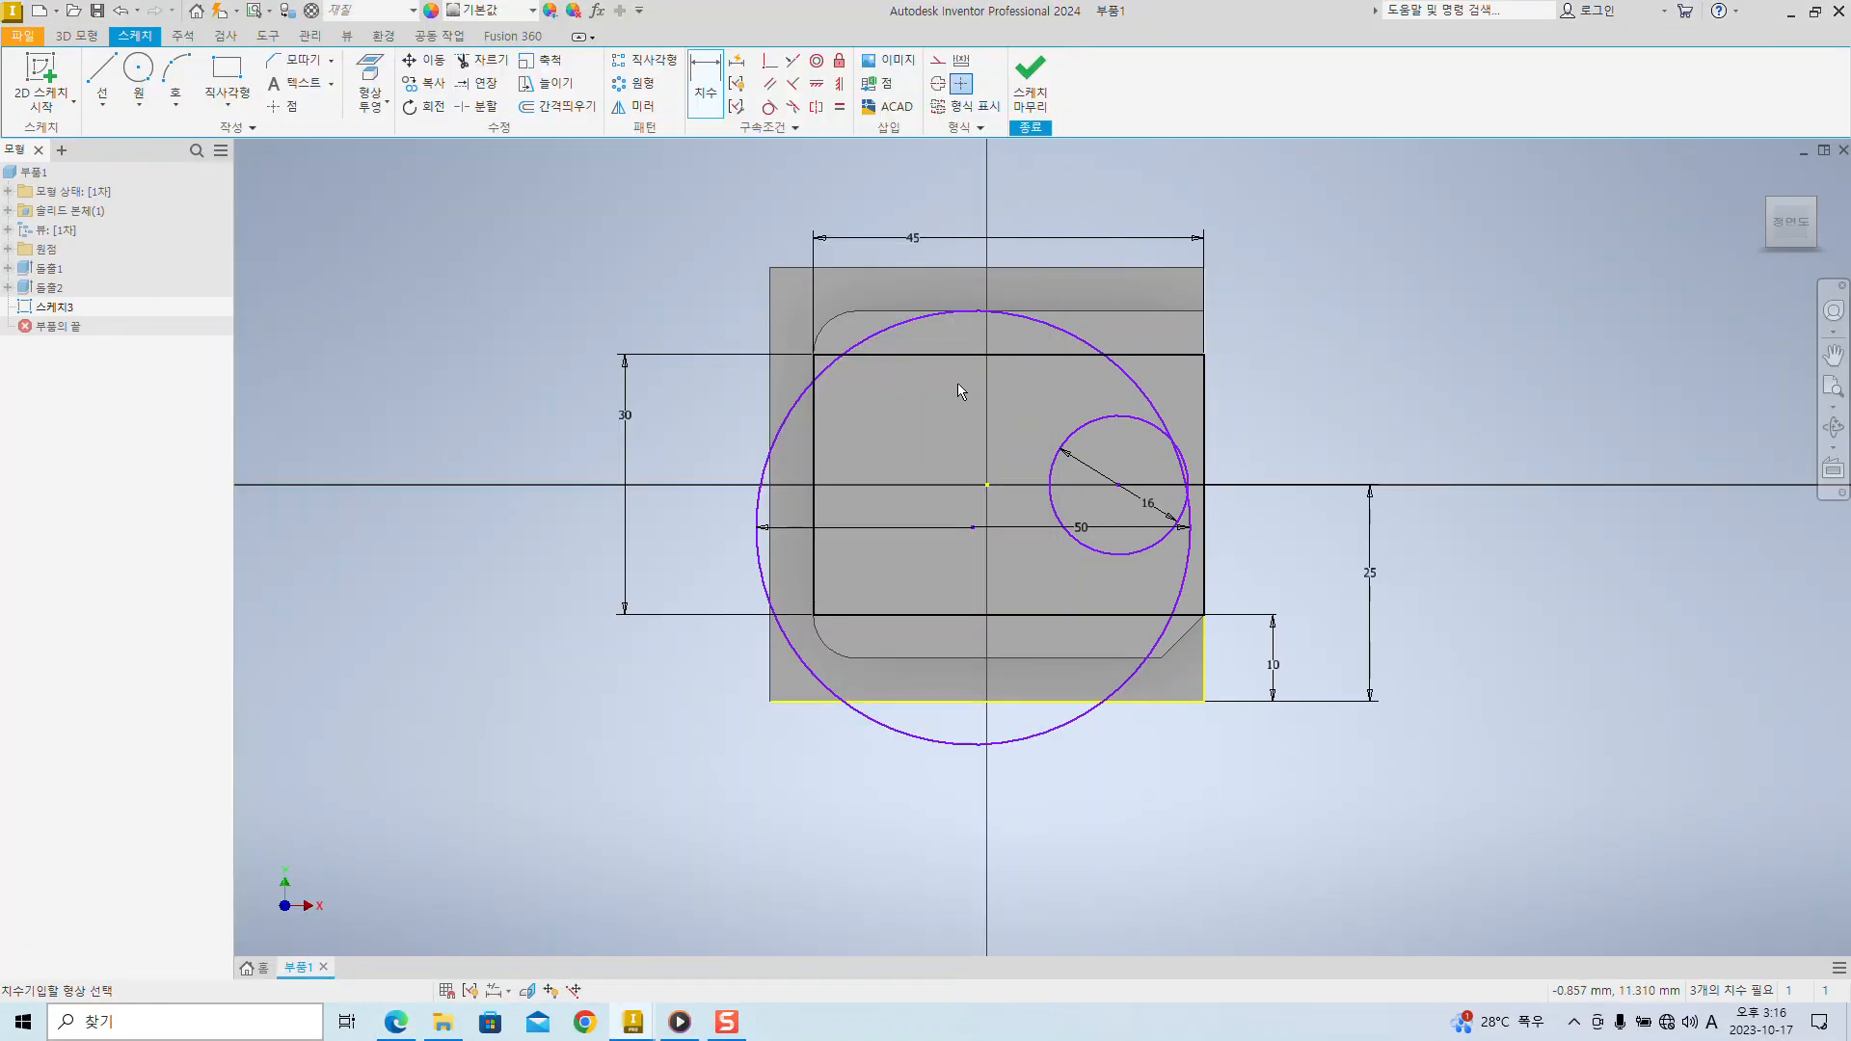
{"action": "left_click", "coordinate": [1118, 485]}
{"action": "left_click", "coordinate": [1203, 453]}
{"action": "left_click", "coordinate": [1157, 197]}
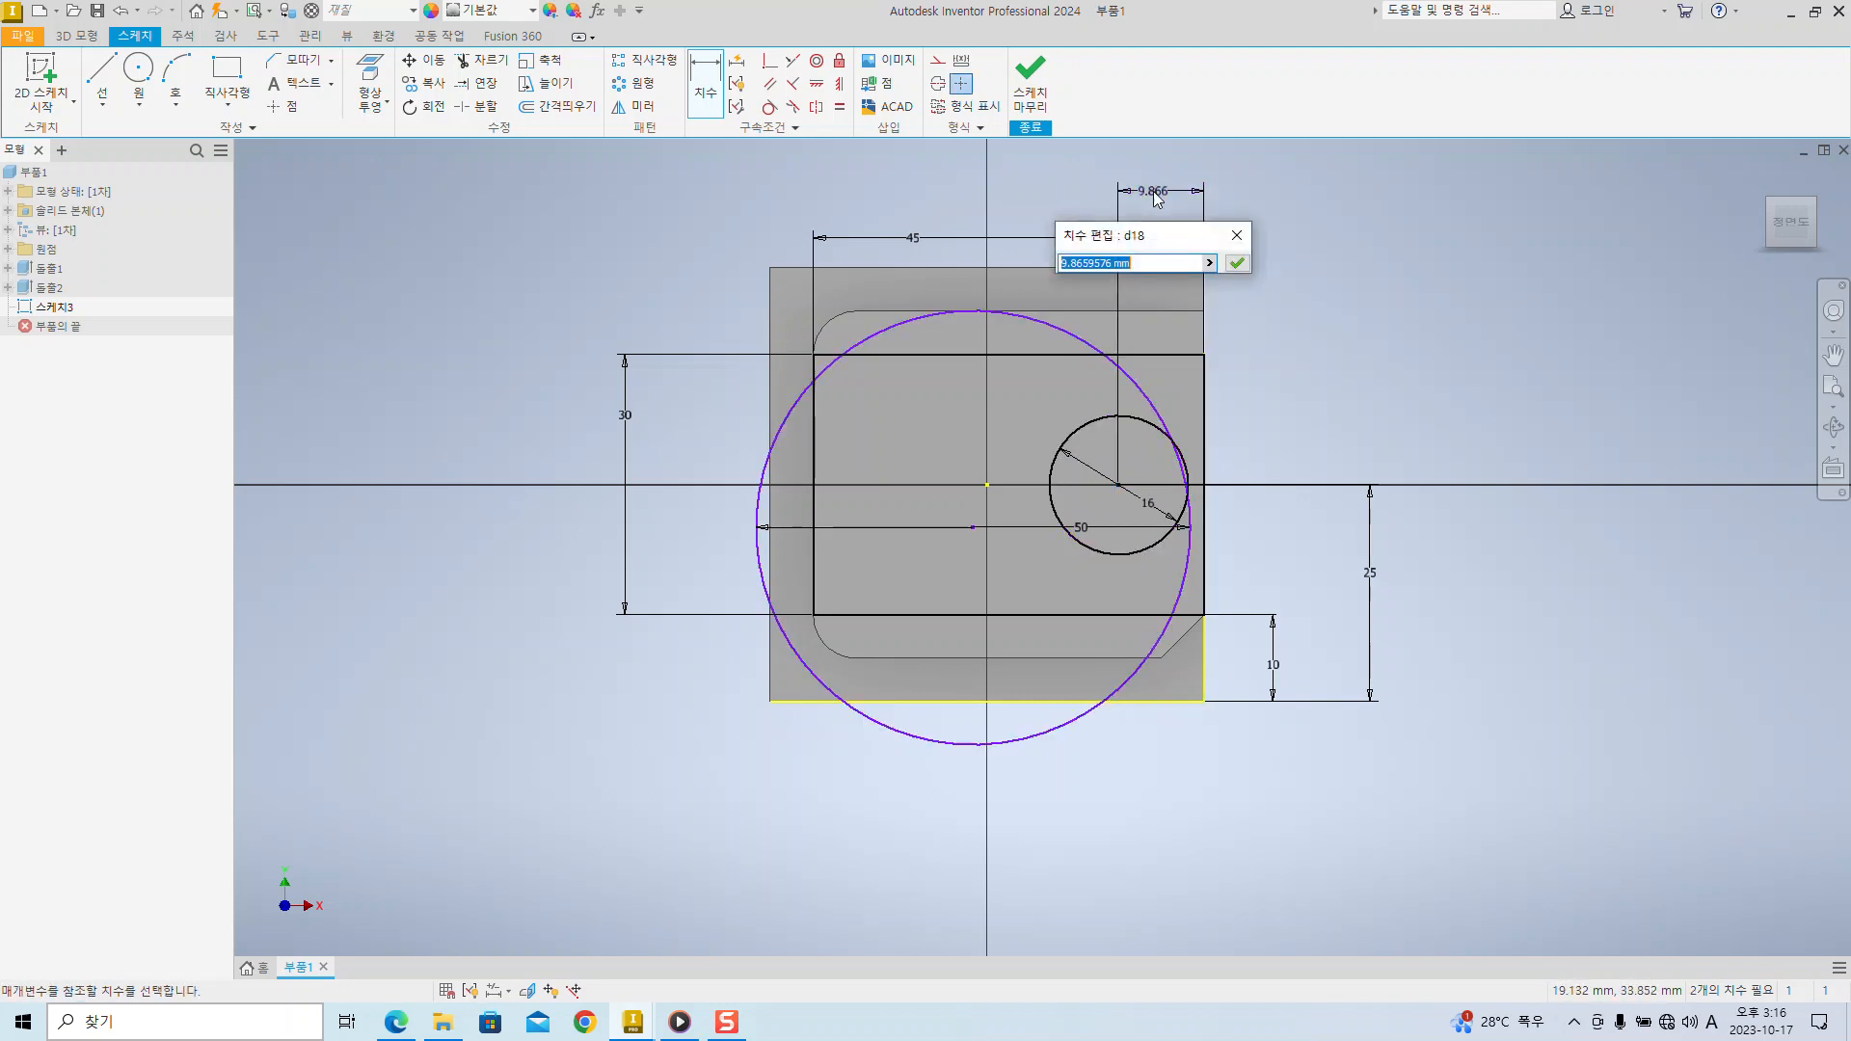
{"action": "type", "text": "8"}
{"action": "key", "text": "Return"}
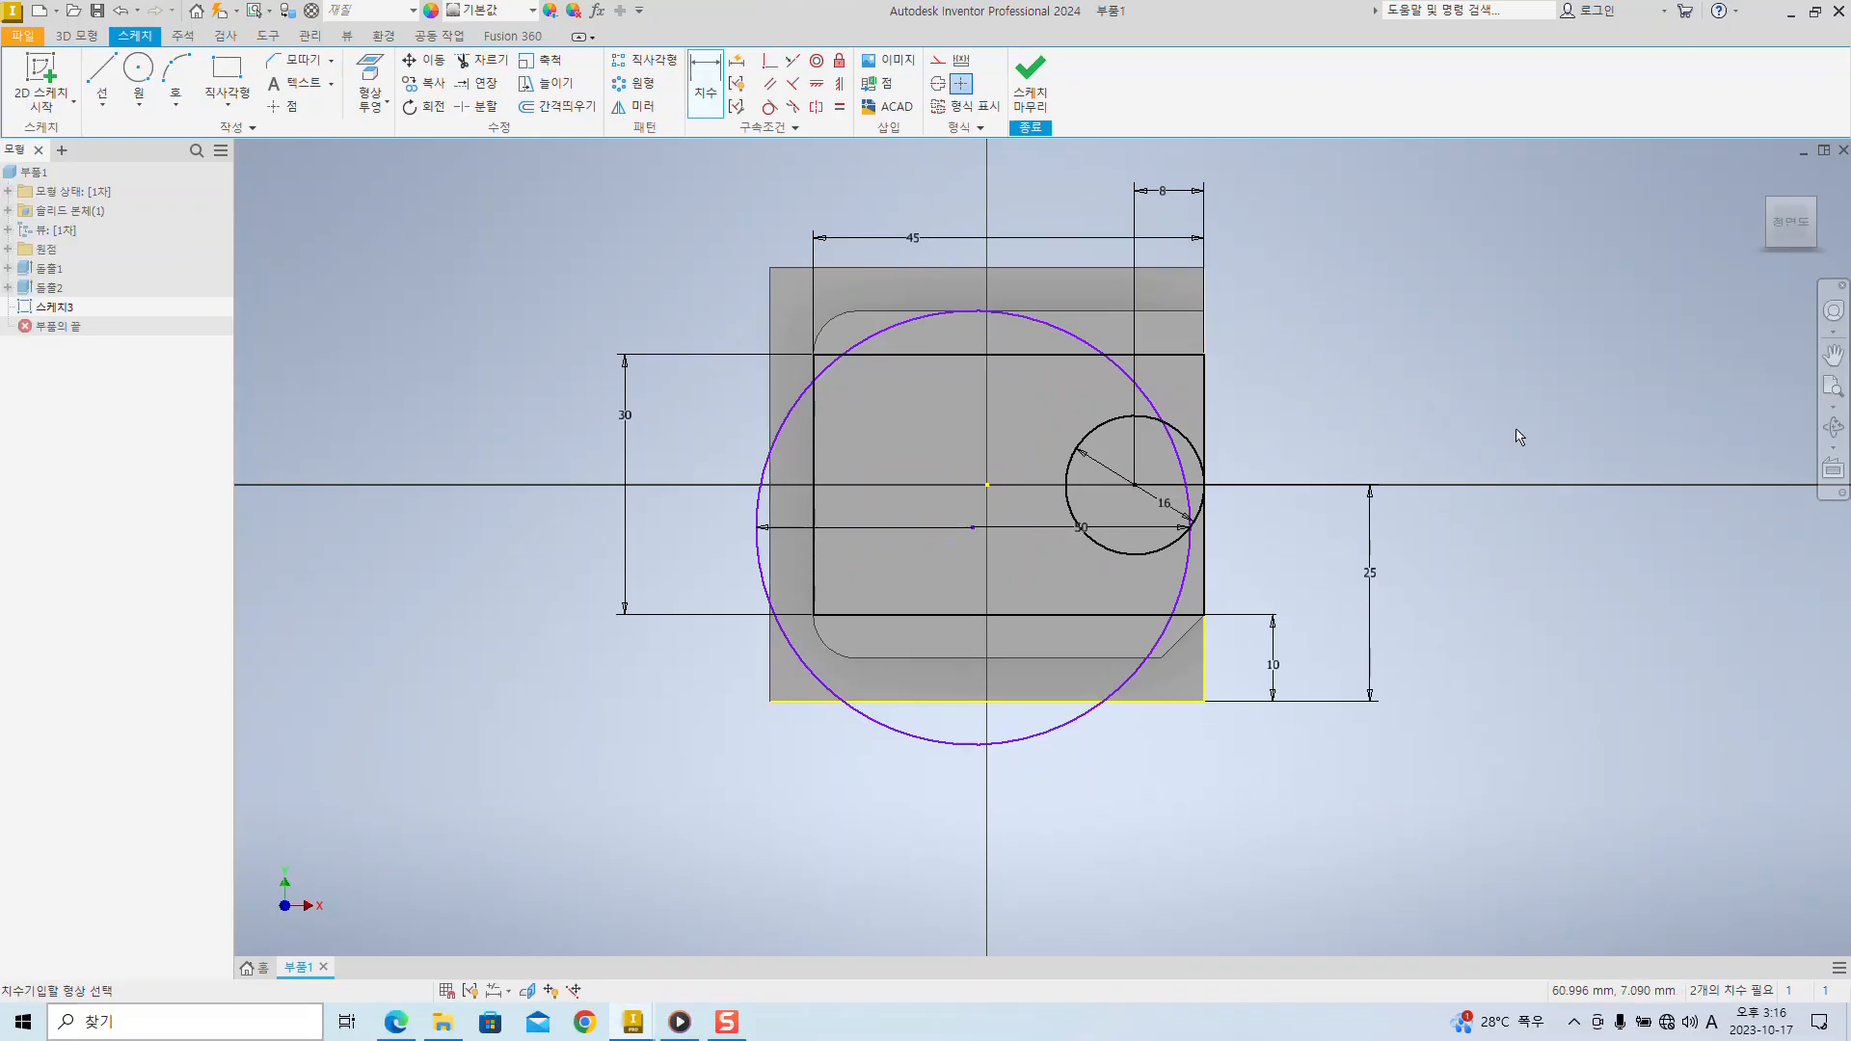
{"action": "left_click", "coordinate": [763, 487]}
{"action": "key", "text": "Escape"}
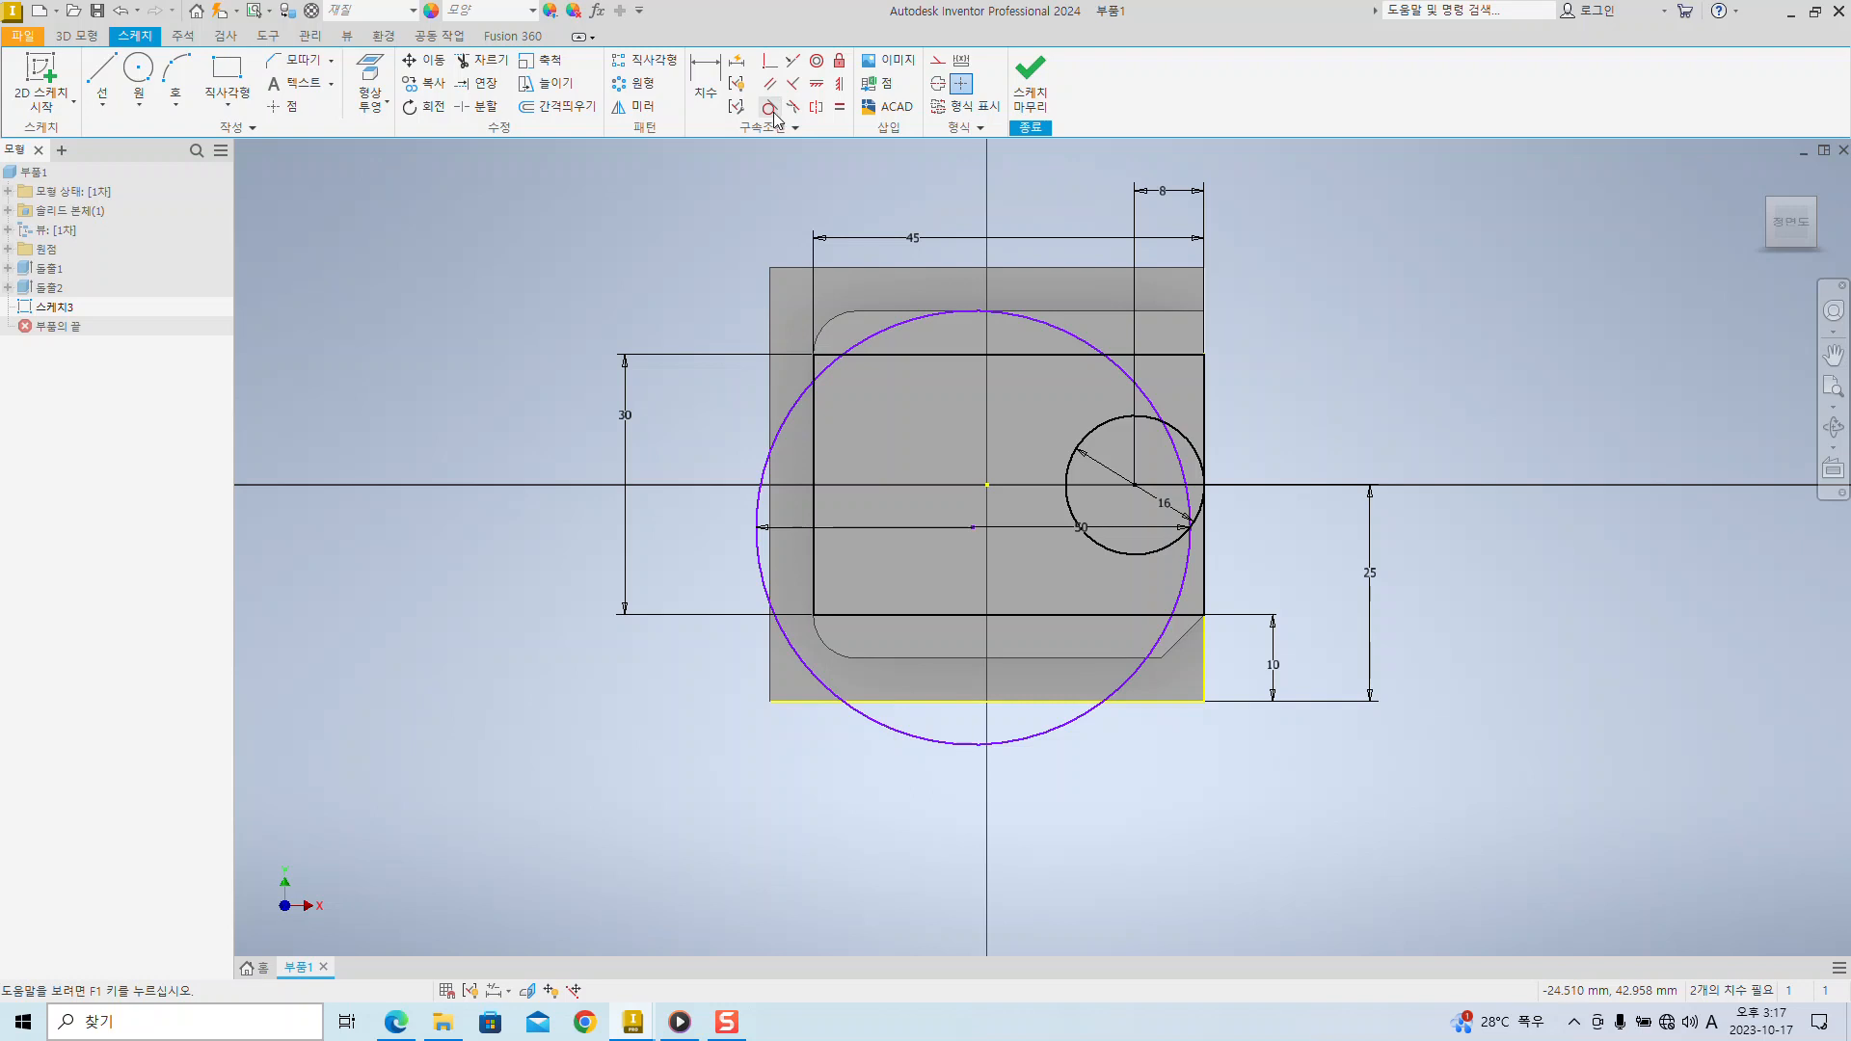
- Make the 50 mm circle tangent to the 16 mm circle and to the rectangle's lower line
{"action": "left_click", "coordinate": [771, 114]}
{"action": "left_click", "coordinate": [1137, 386]}
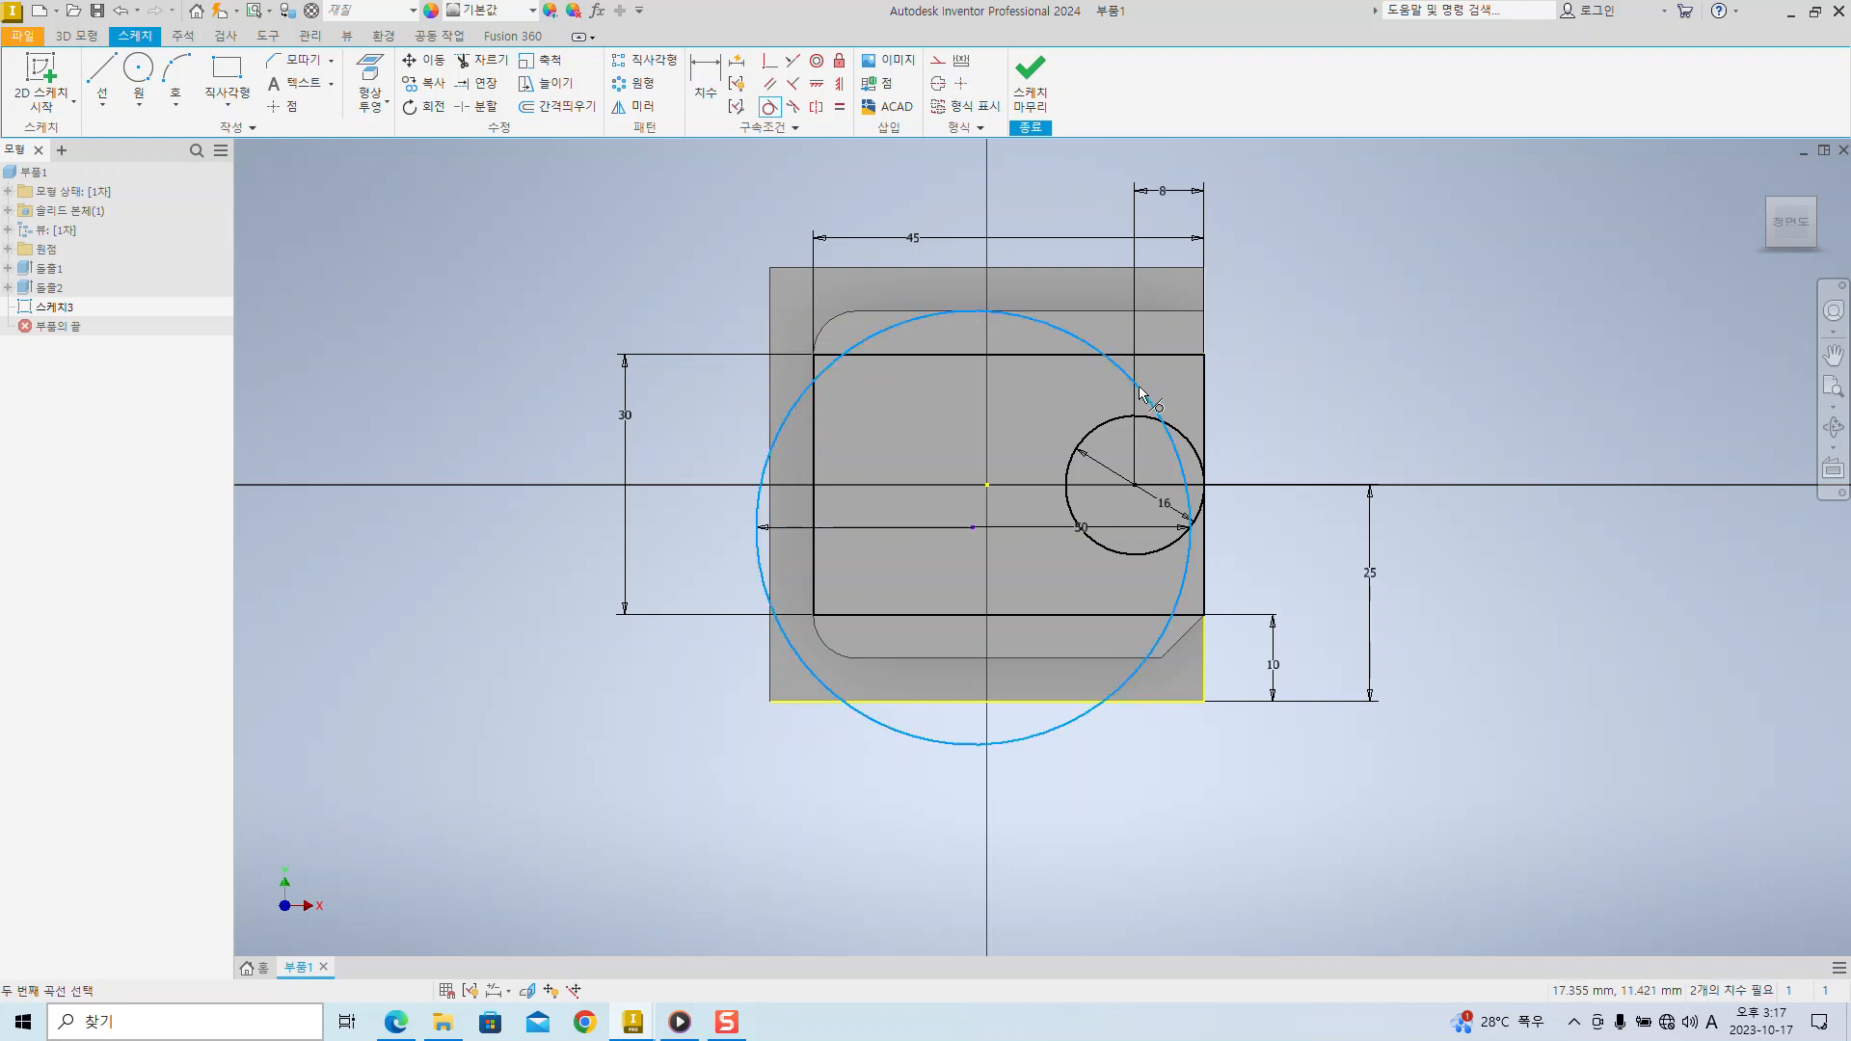
{"action": "left_click", "coordinate": [1158, 553]}
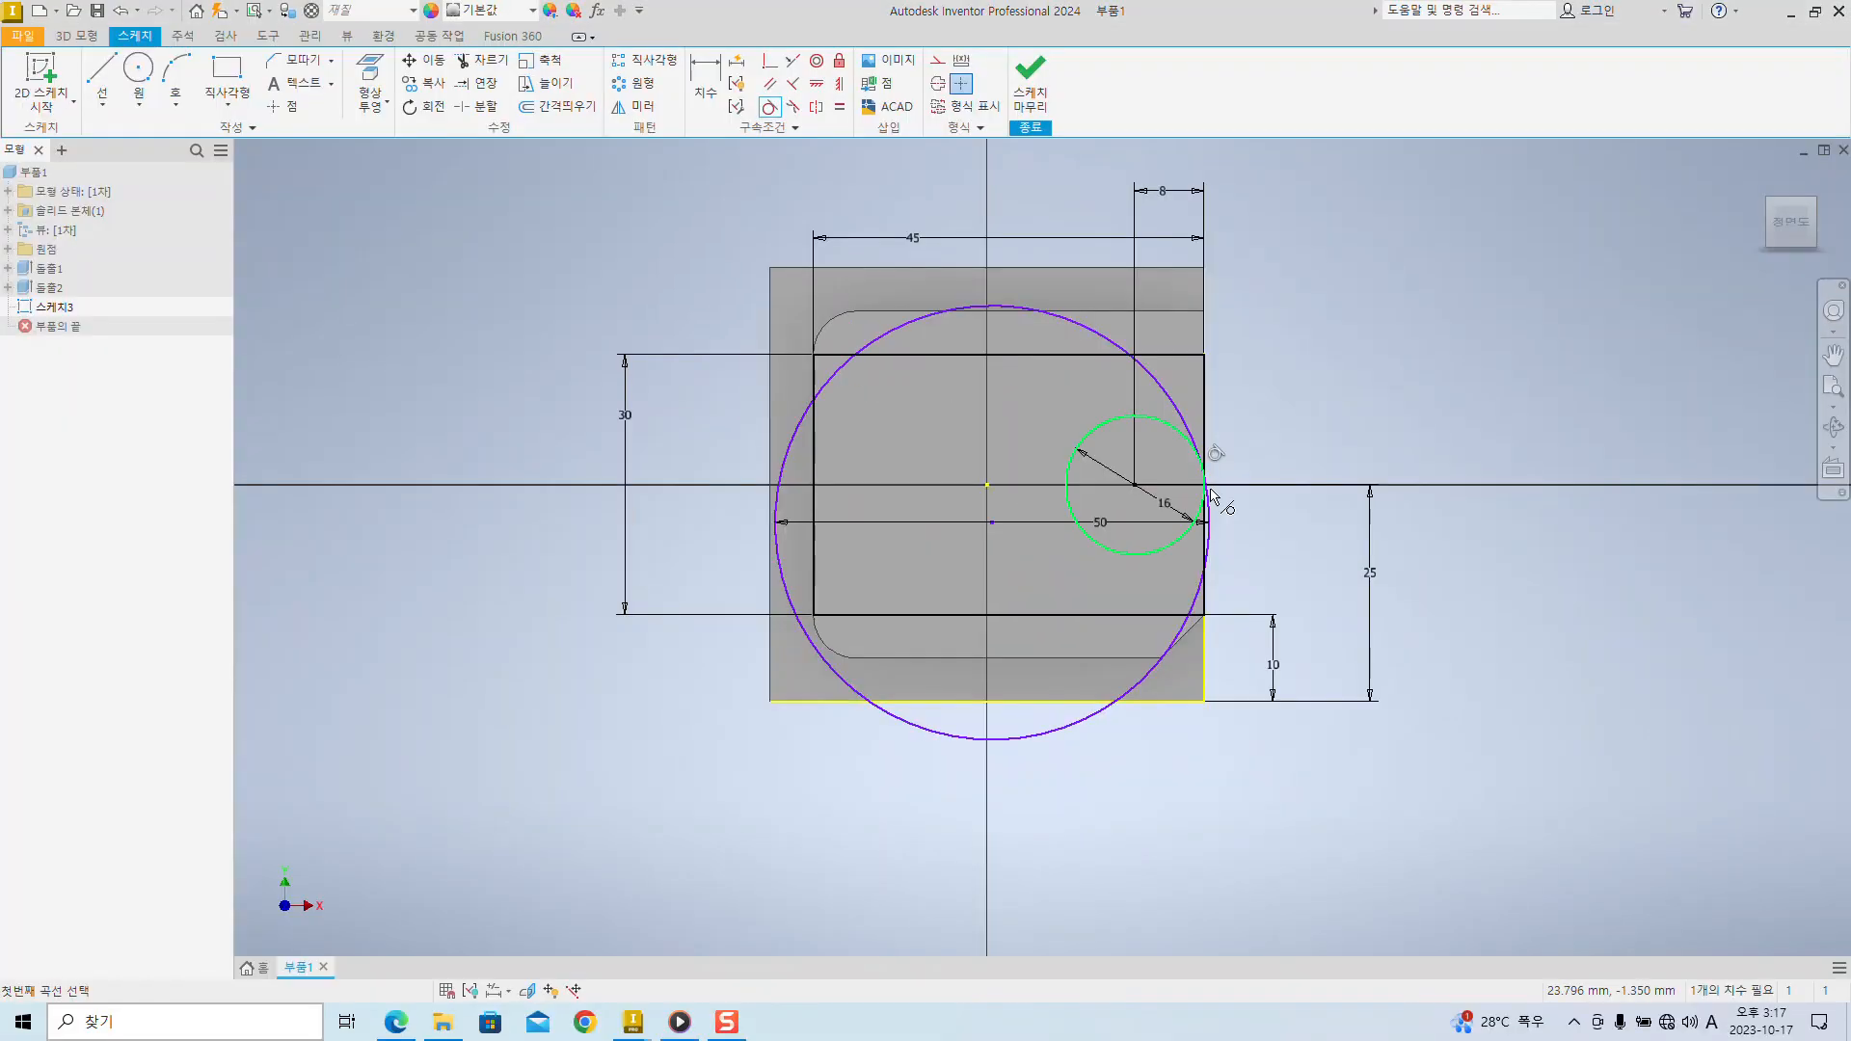
{"action": "left_click", "coordinate": [1183, 631]}
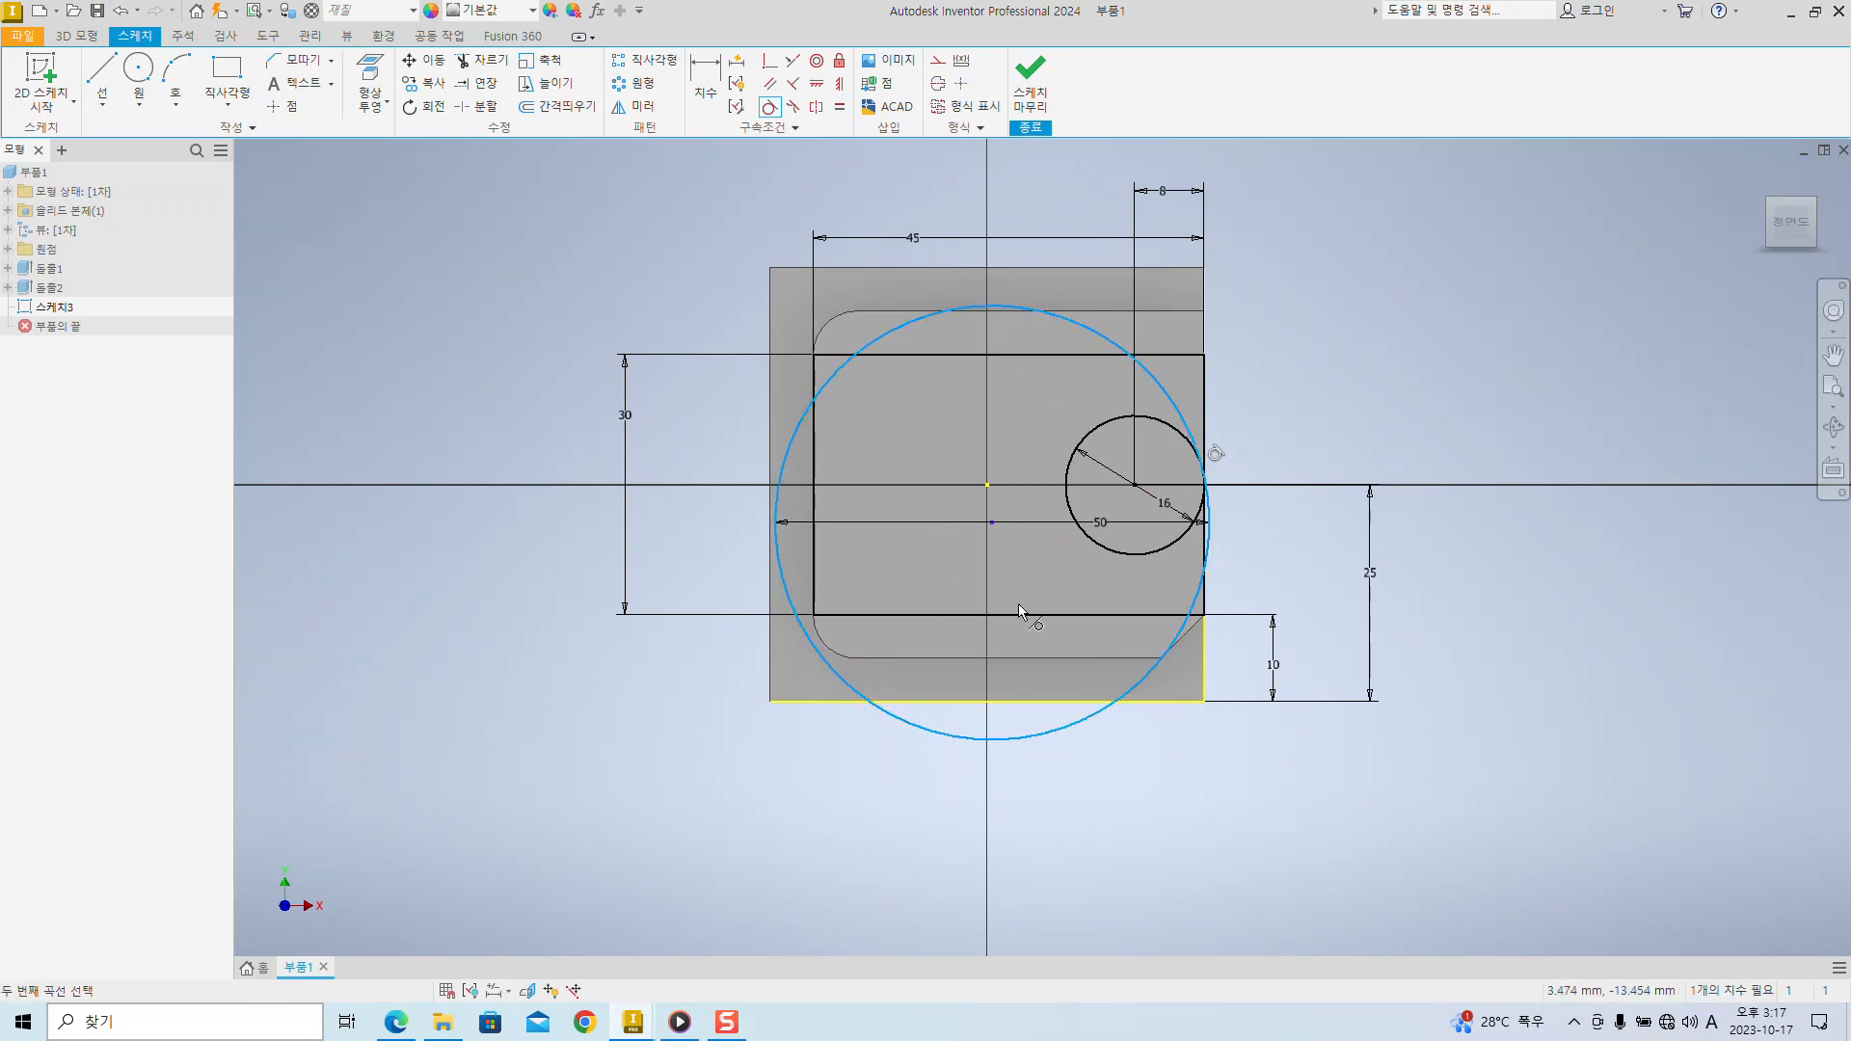
{"action": "left_click", "coordinate": [1040, 614]}
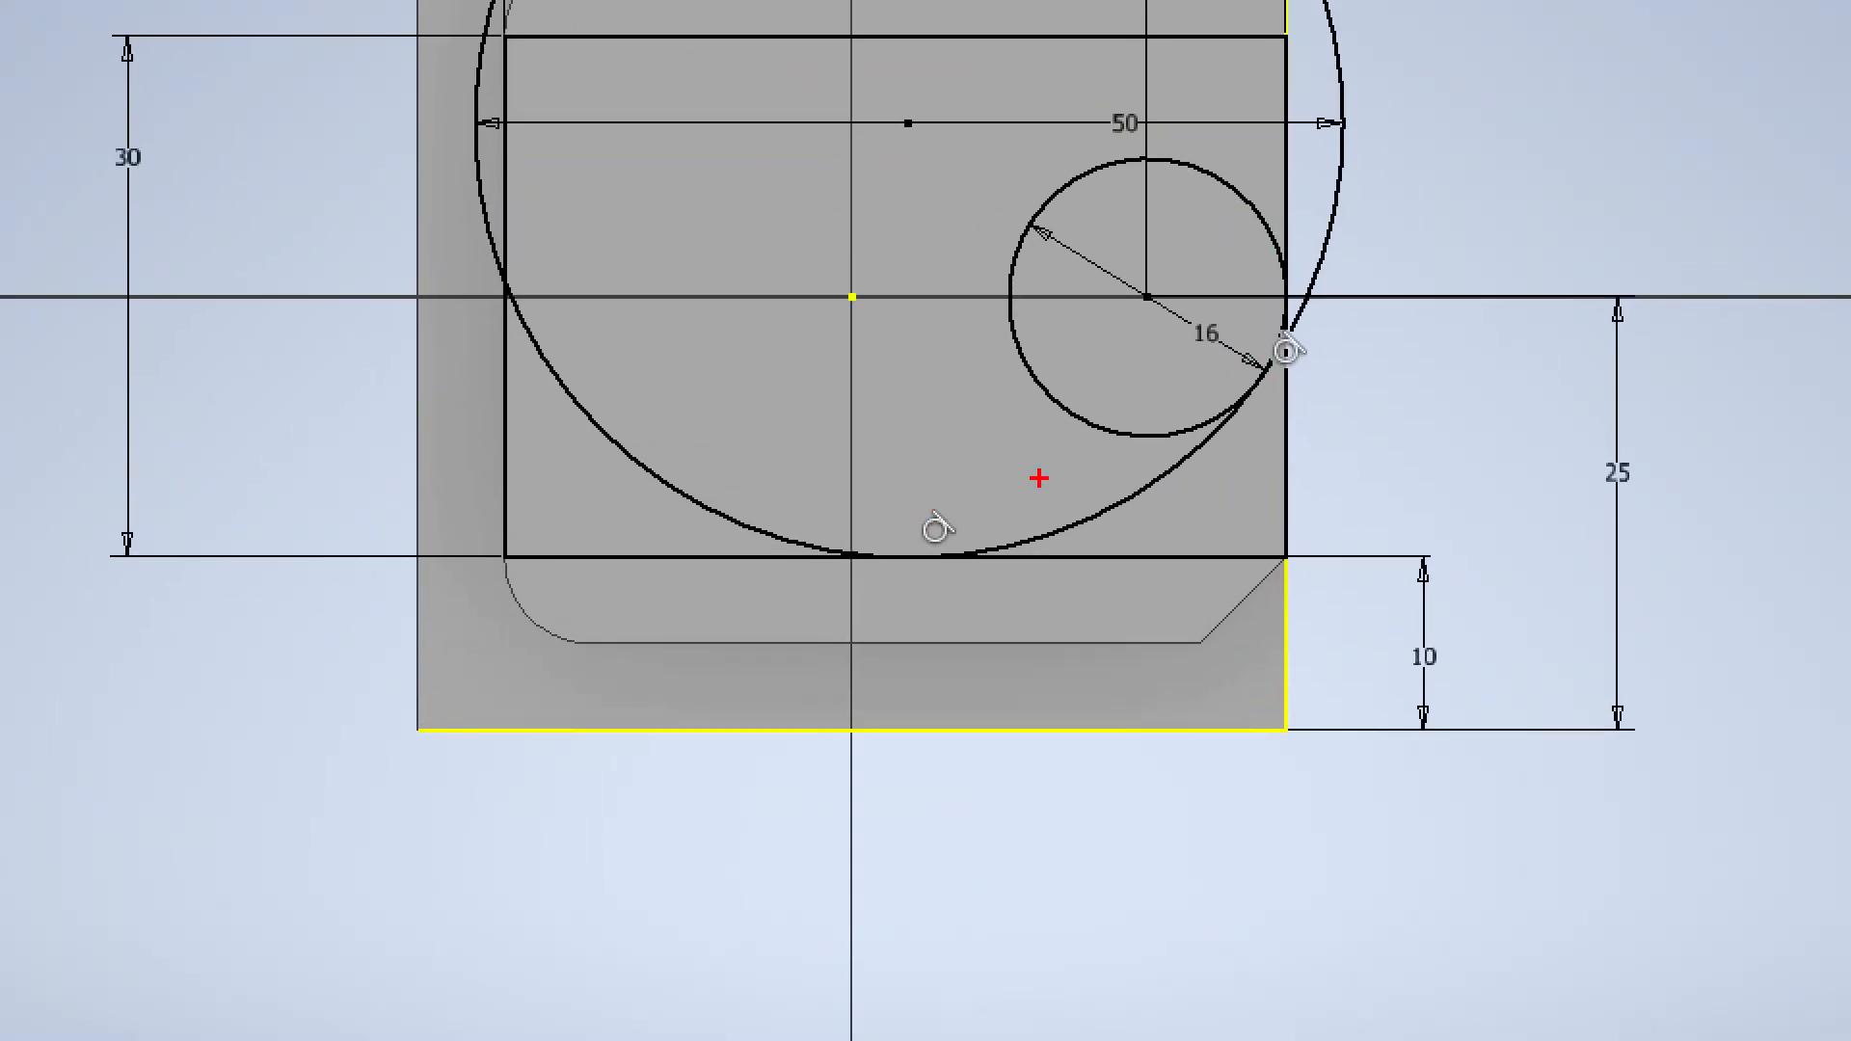
{"action": "left_click_drag", "start_coordinate": [1106, 490], "coordinate": [979, 414]}
{"action": "left_click_drag", "start_coordinate": [1142, 536], "coordinate": [1216, 458]}
{"action": "left_click_drag", "start_coordinate": [898, 486], "coordinate": [969, 550]}
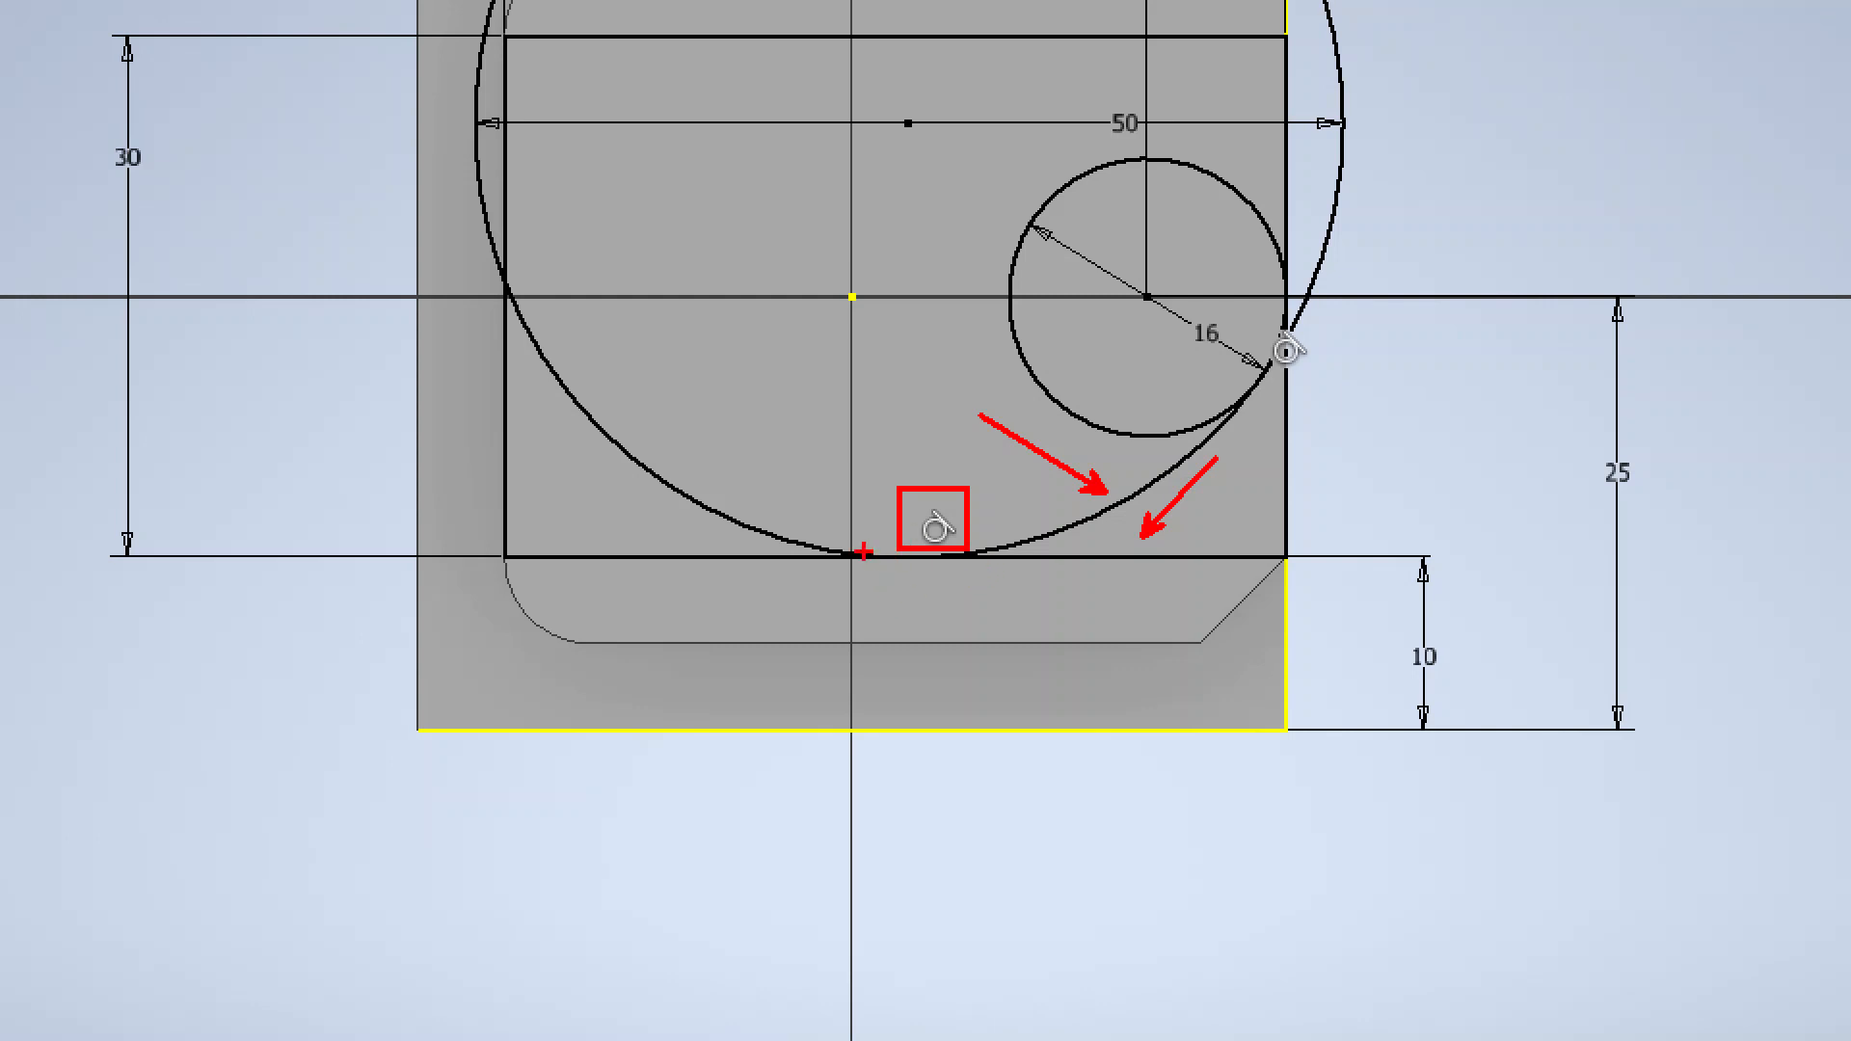
{"action": "left_click_drag", "start_coordinate": [874, 538], "coordinate": [740, 451]}
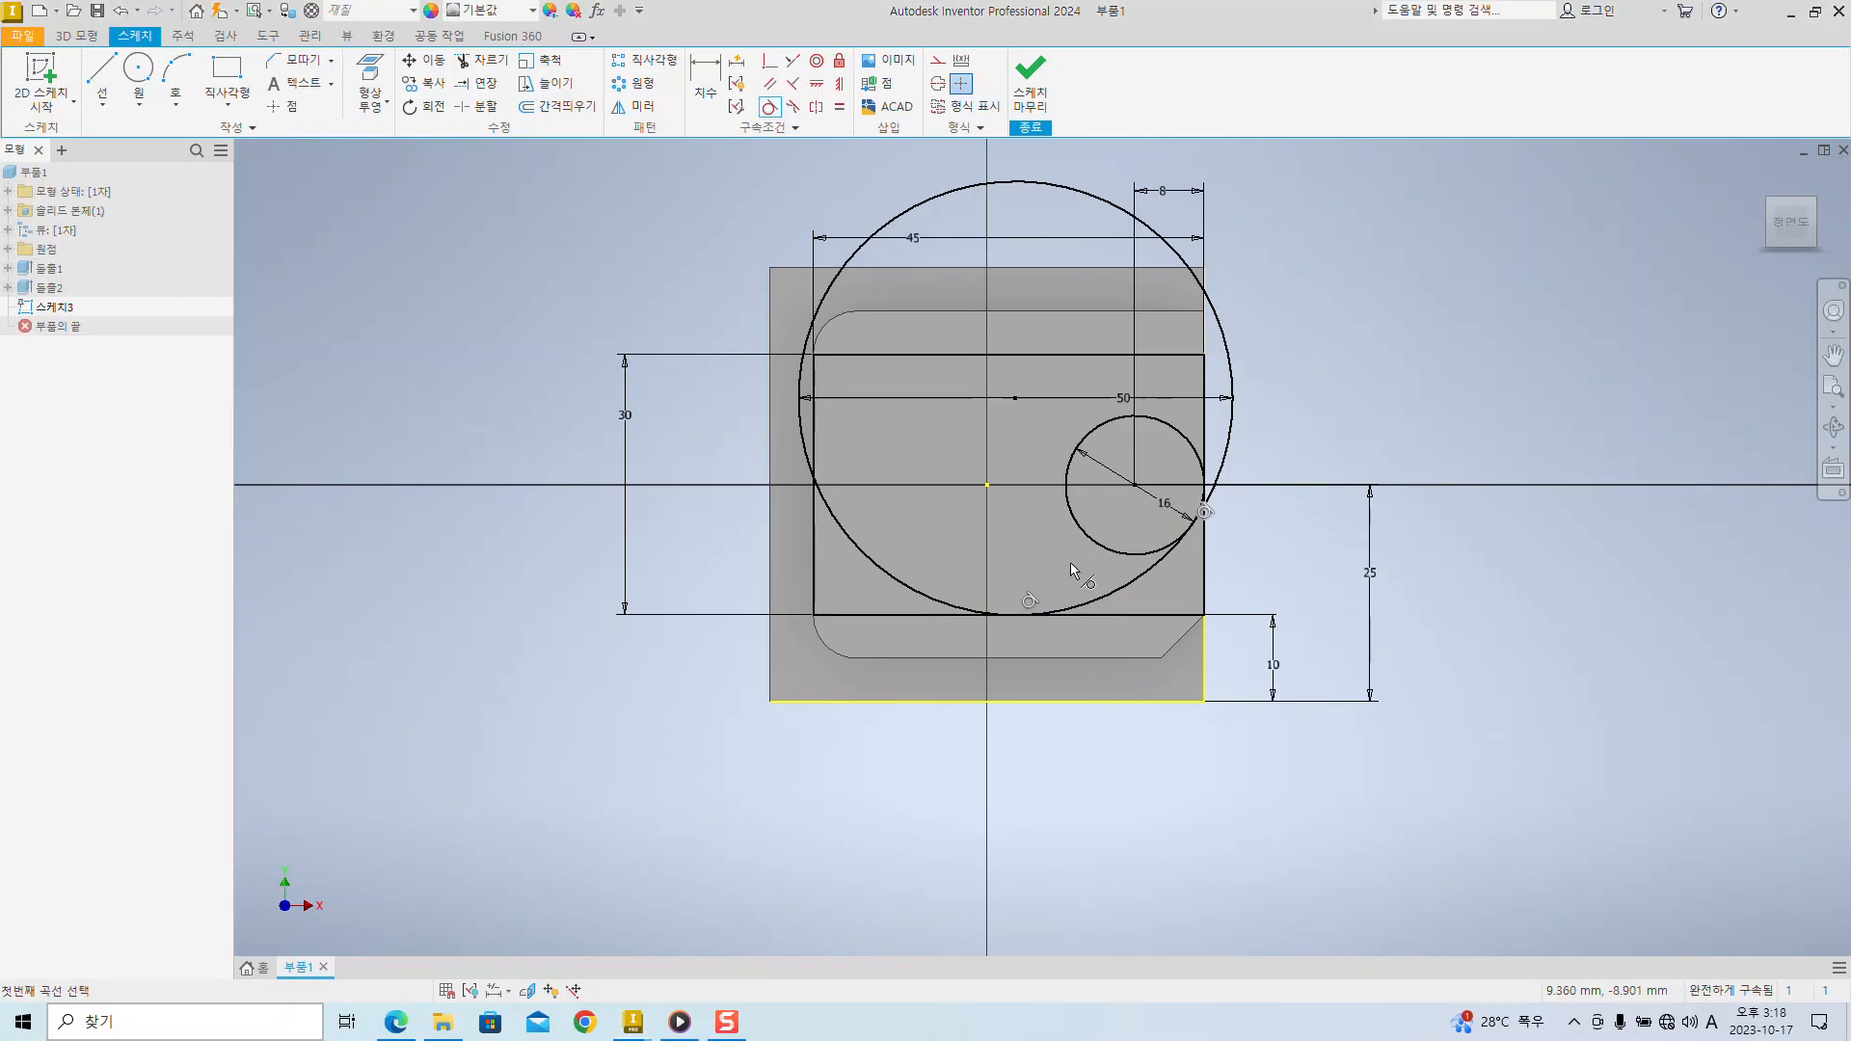
{"action": "middle_click_drag", "start_coordinate": [1405, 557], "coordinate": [1220, 649]}
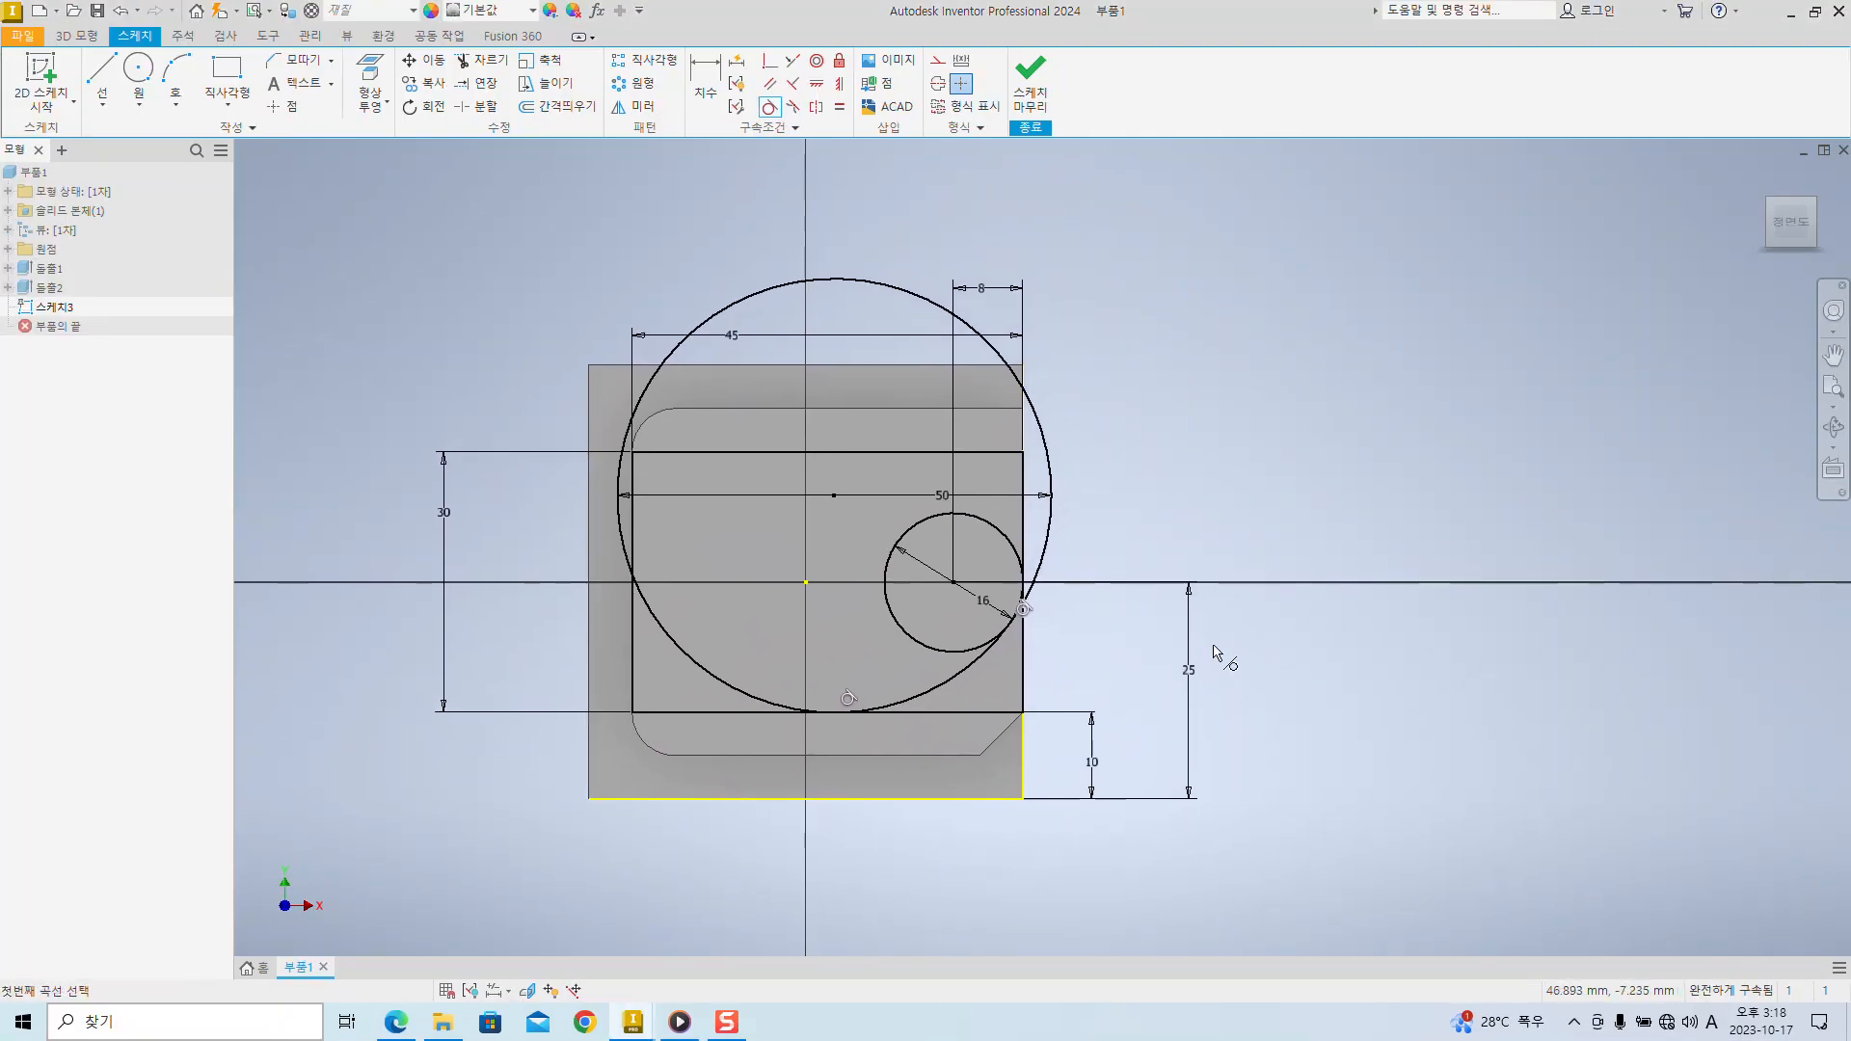
{"action": "middle_click_drag", "start_coordinate": [1113, 575], "coordinate": [1186, 573]}
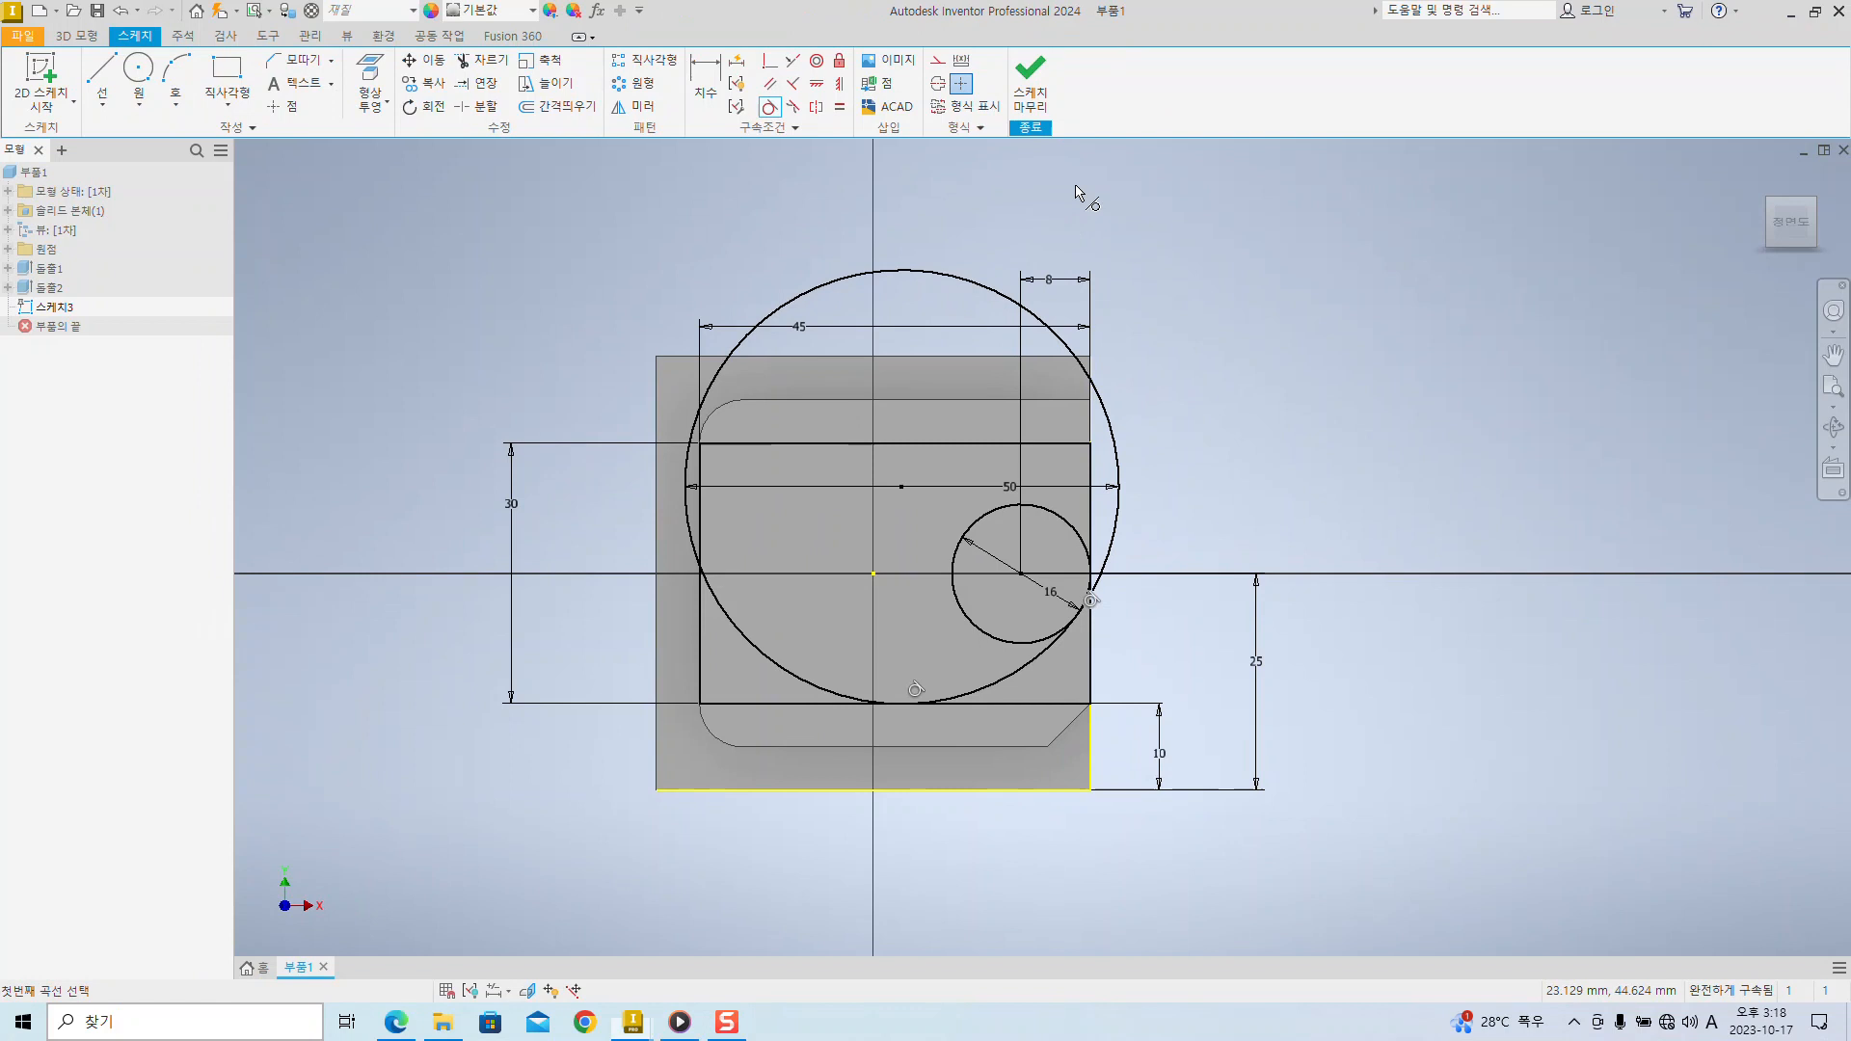
- Finish the sketch and select the three regions within the rectangle's arc-bounded outline, including the 16 mm circle, as the Extrude profiles
{"action": "left_click", "coordinate": [1030, 86]}
{"action": "middle_click_drag", "start_coordinate": [1482, 467], "coordinate": [1372, 491], "text": "shift"}
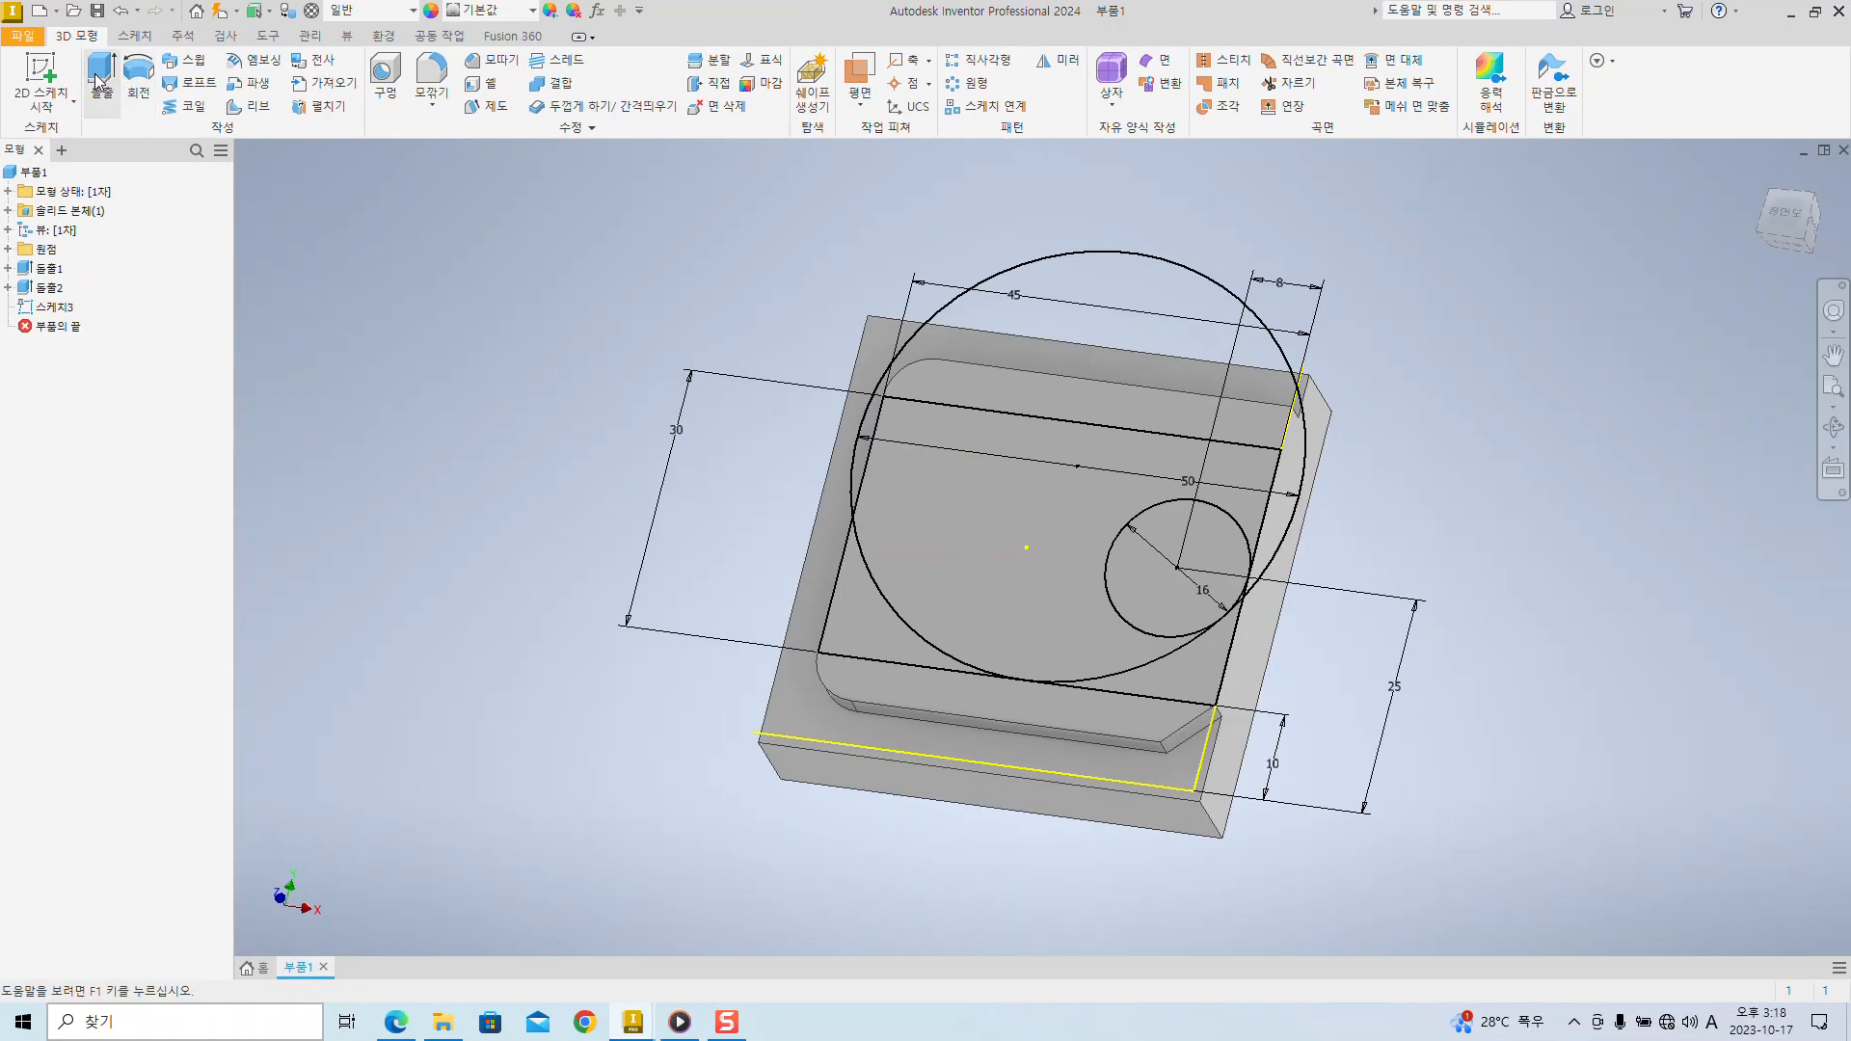
{"action": "left_click", "coordinate": [99, 81]}
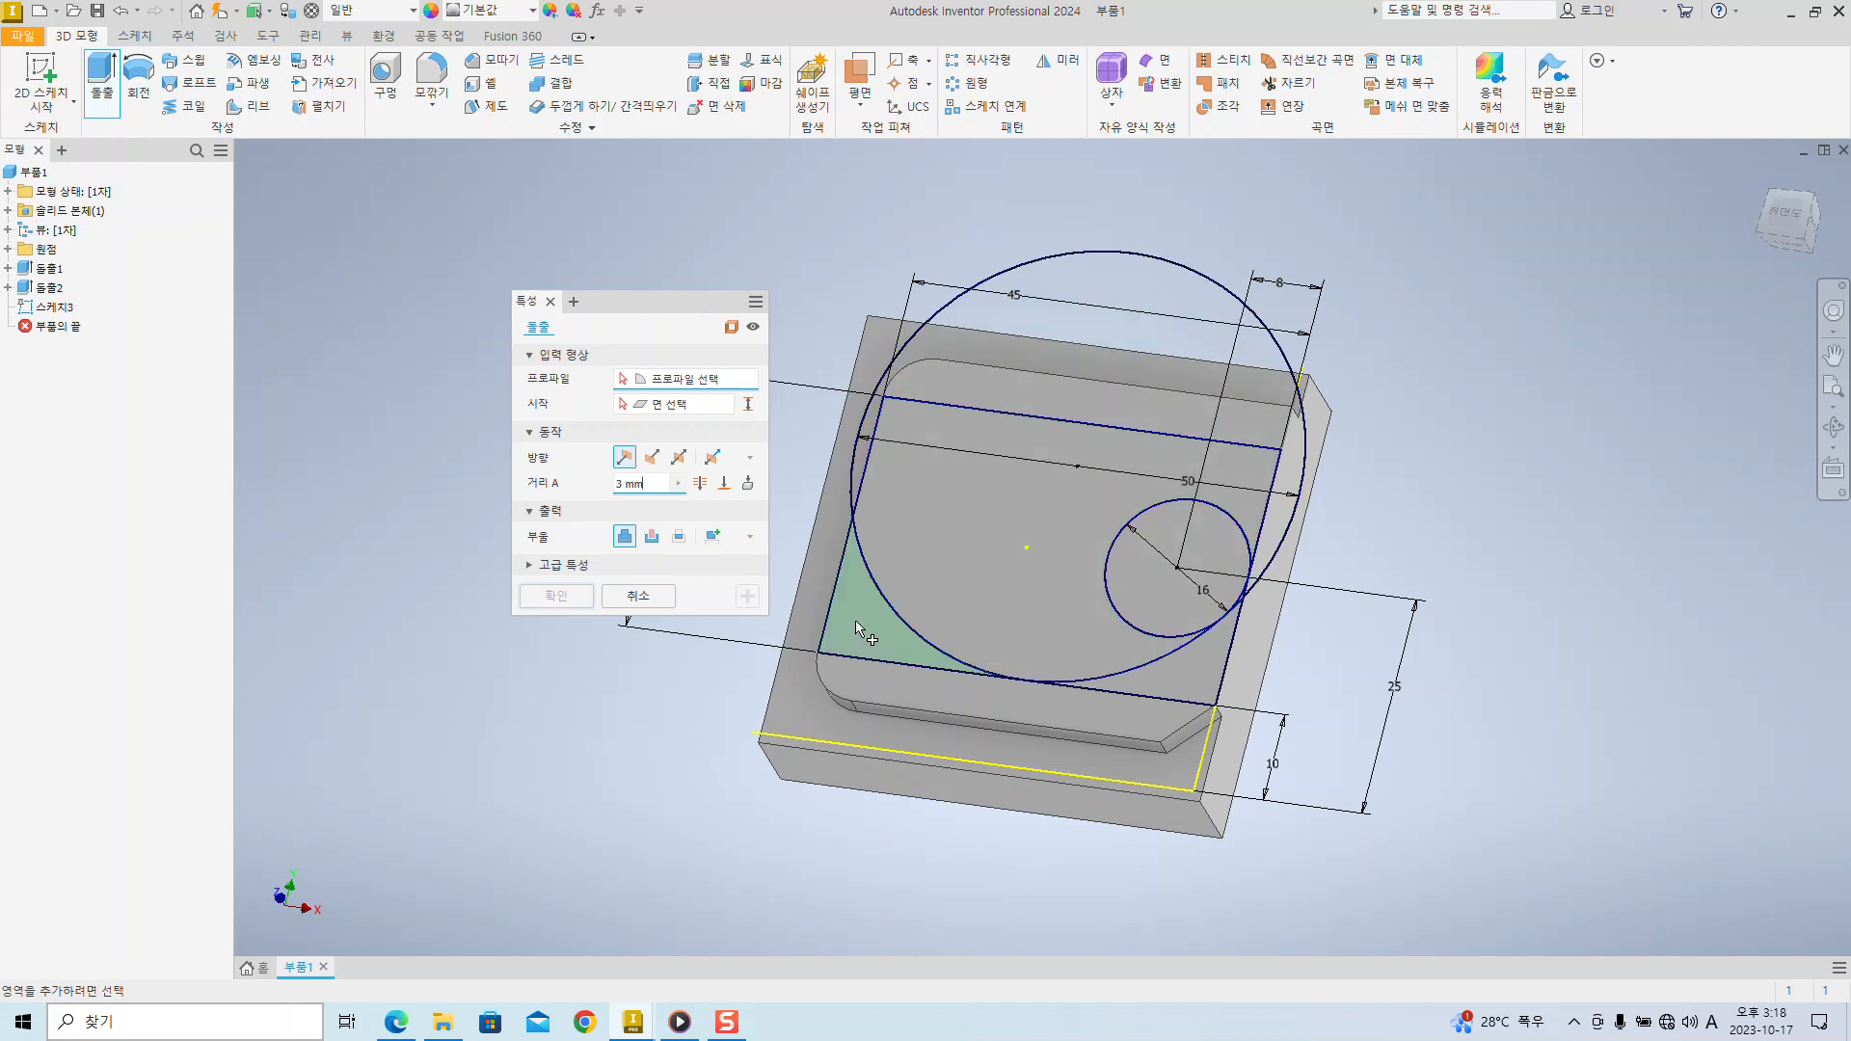
{"action": "key", "text": "alt+Tab"}
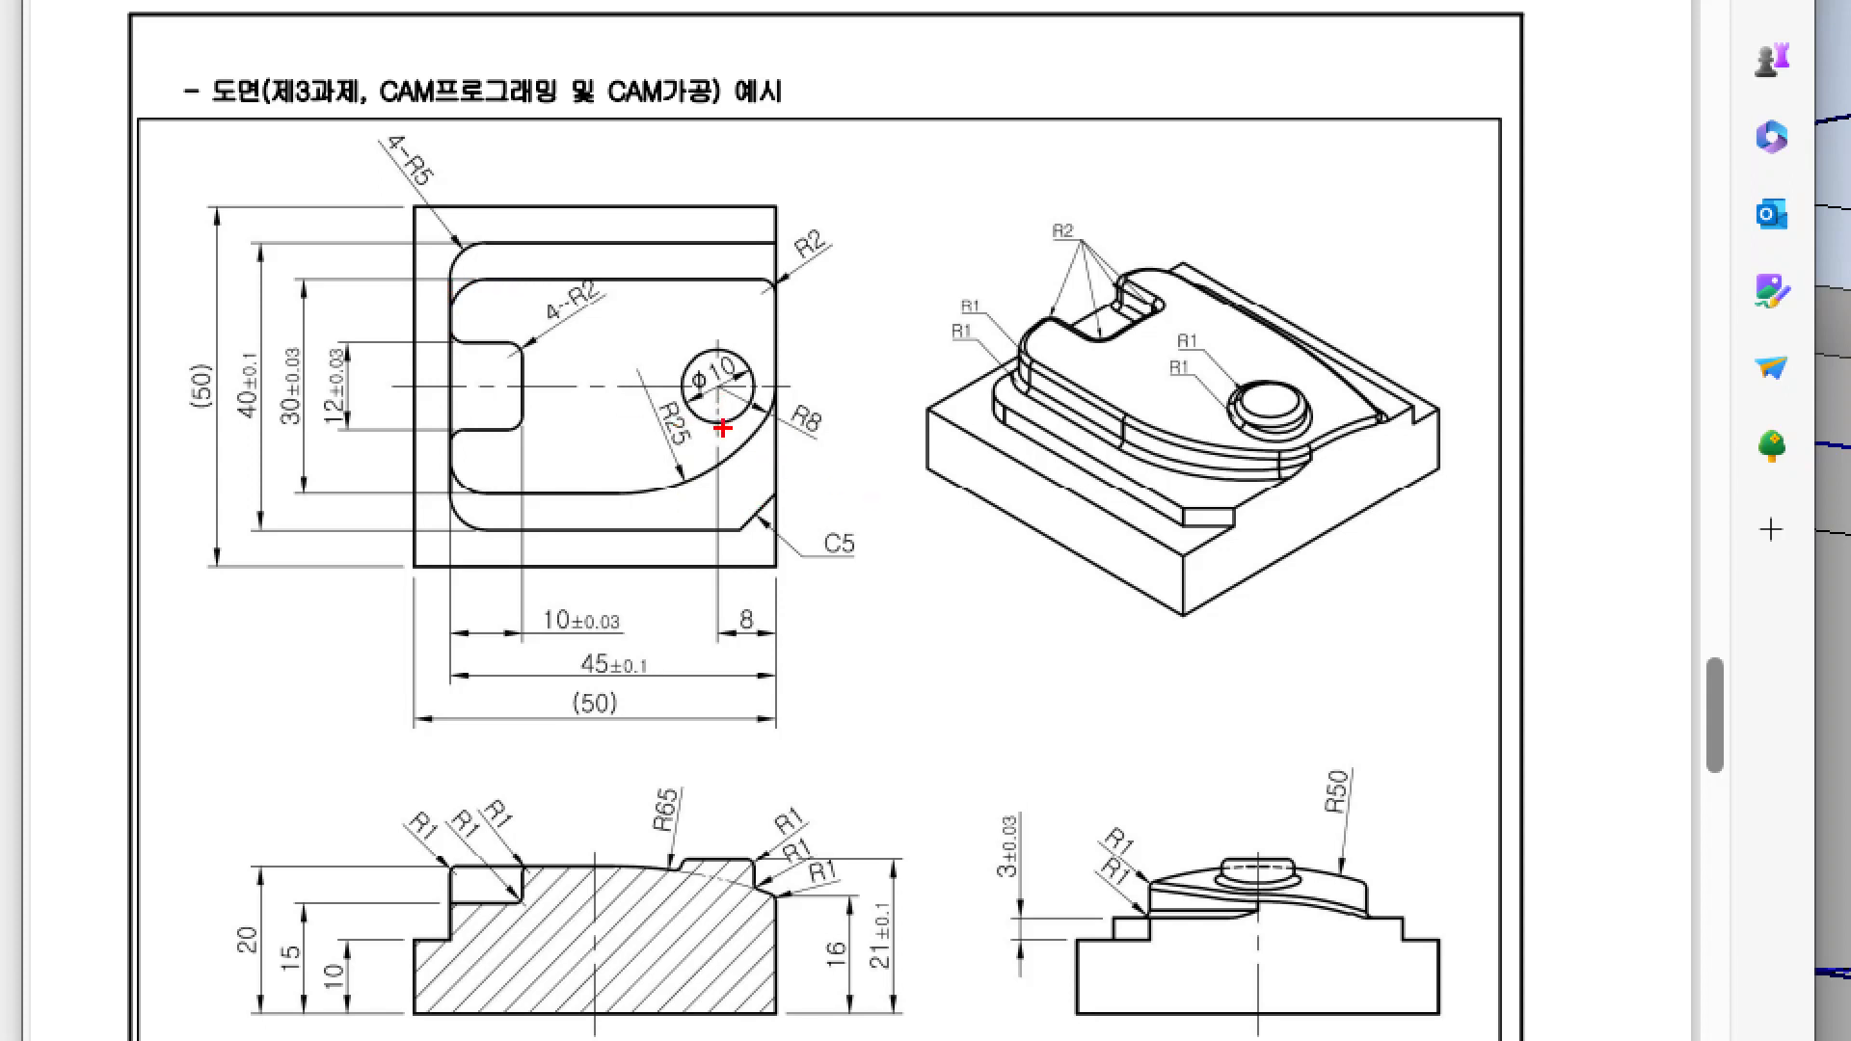
{"action": "left_click_drag", "start_coordinate": [689, 430], "coordinate": [871, 534]}
{"action": "key", "text": "Escape"}
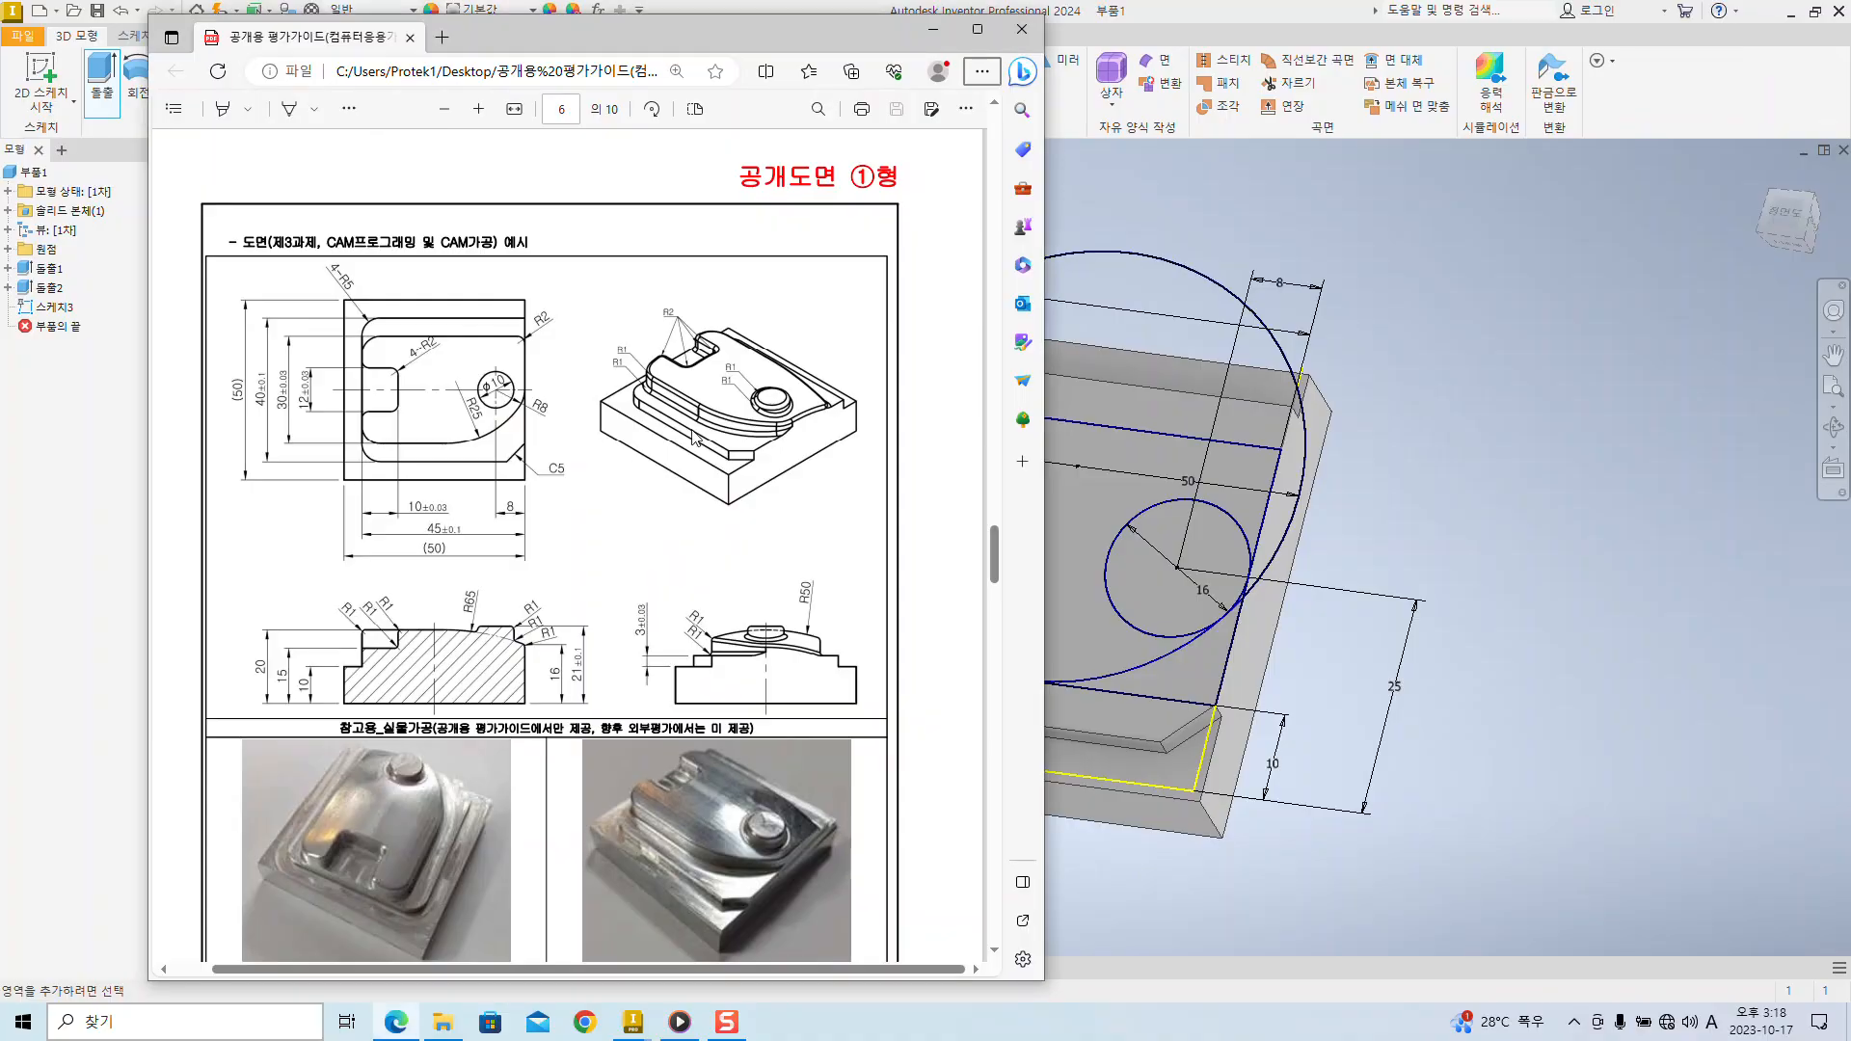
{"action": "left_click", "coordinate": [1287, 18]}
{"action": "left_click", "coordinate": [984, 545]}
{"action": "left_click", "coordinate": [983, 551]}
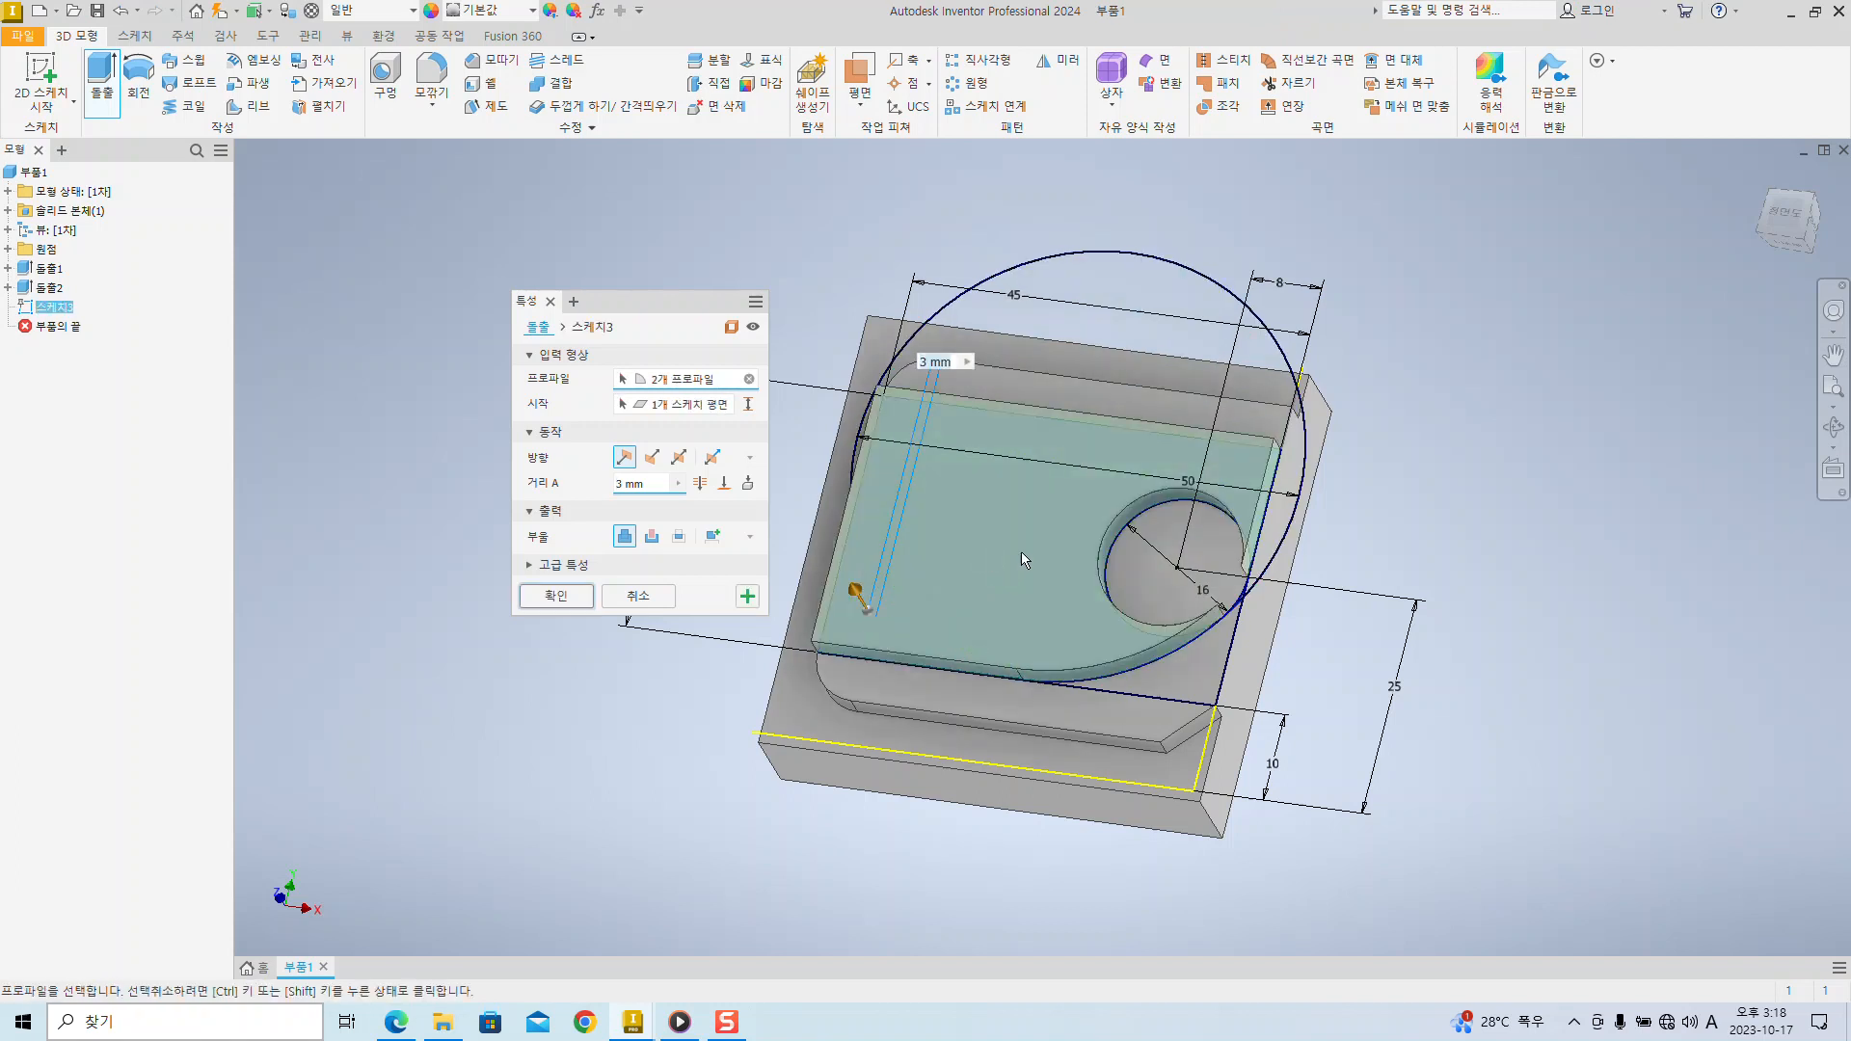
{"action": "left_click", "coordinate": [1174, 571]}
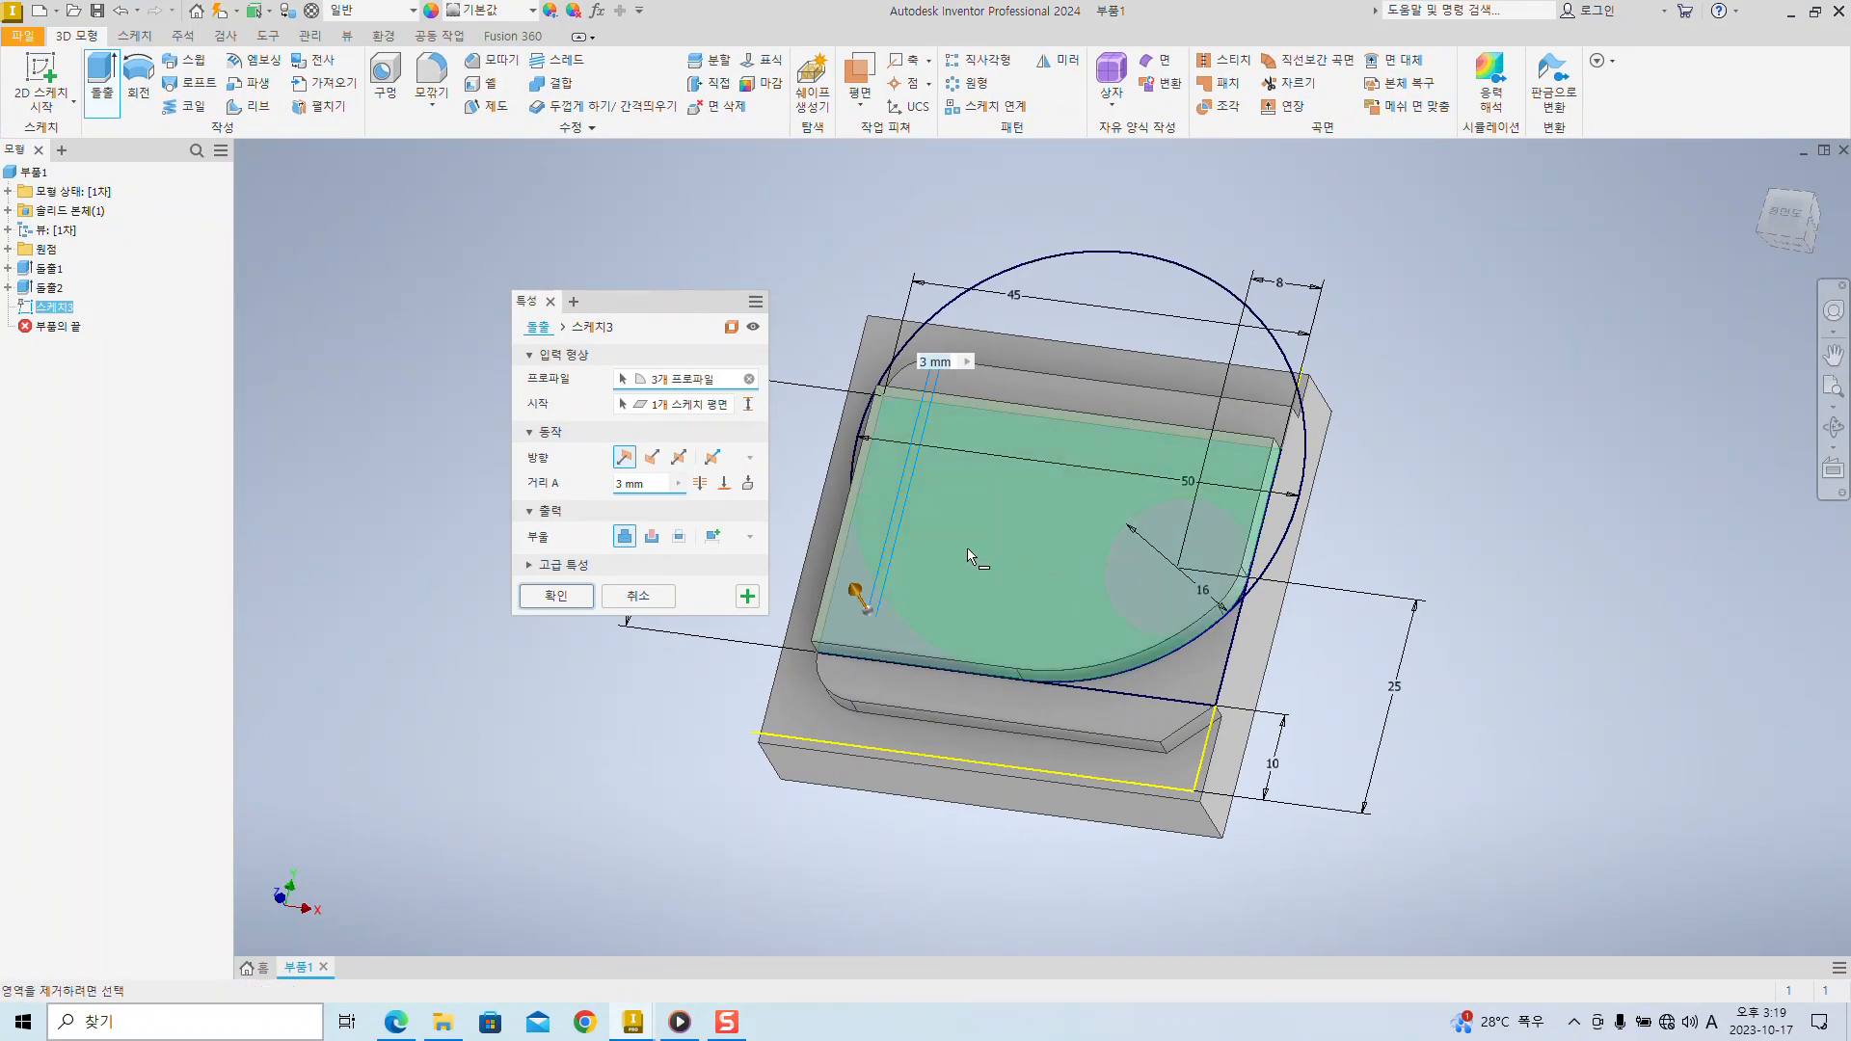
{"action": "left_click", "coordinate": [1197, 569]}
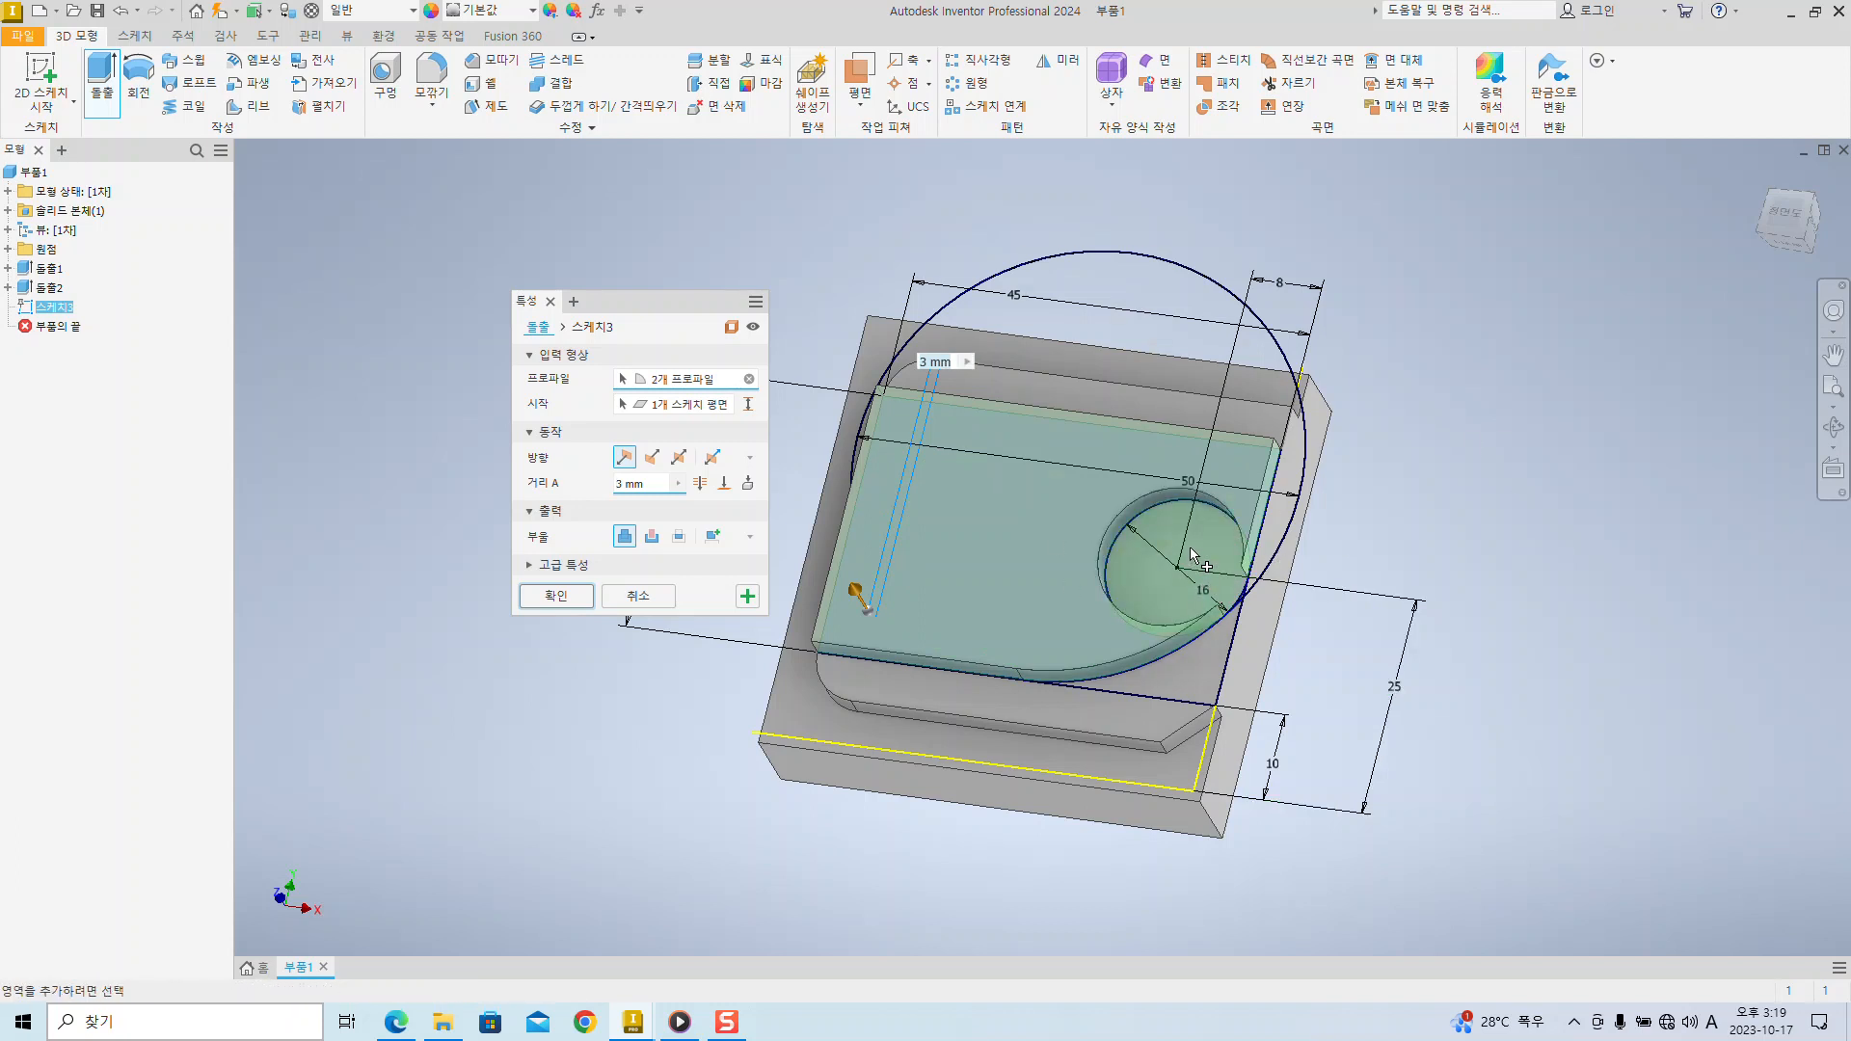
{"action": "left_click", "coordinate": [1193, 549]}
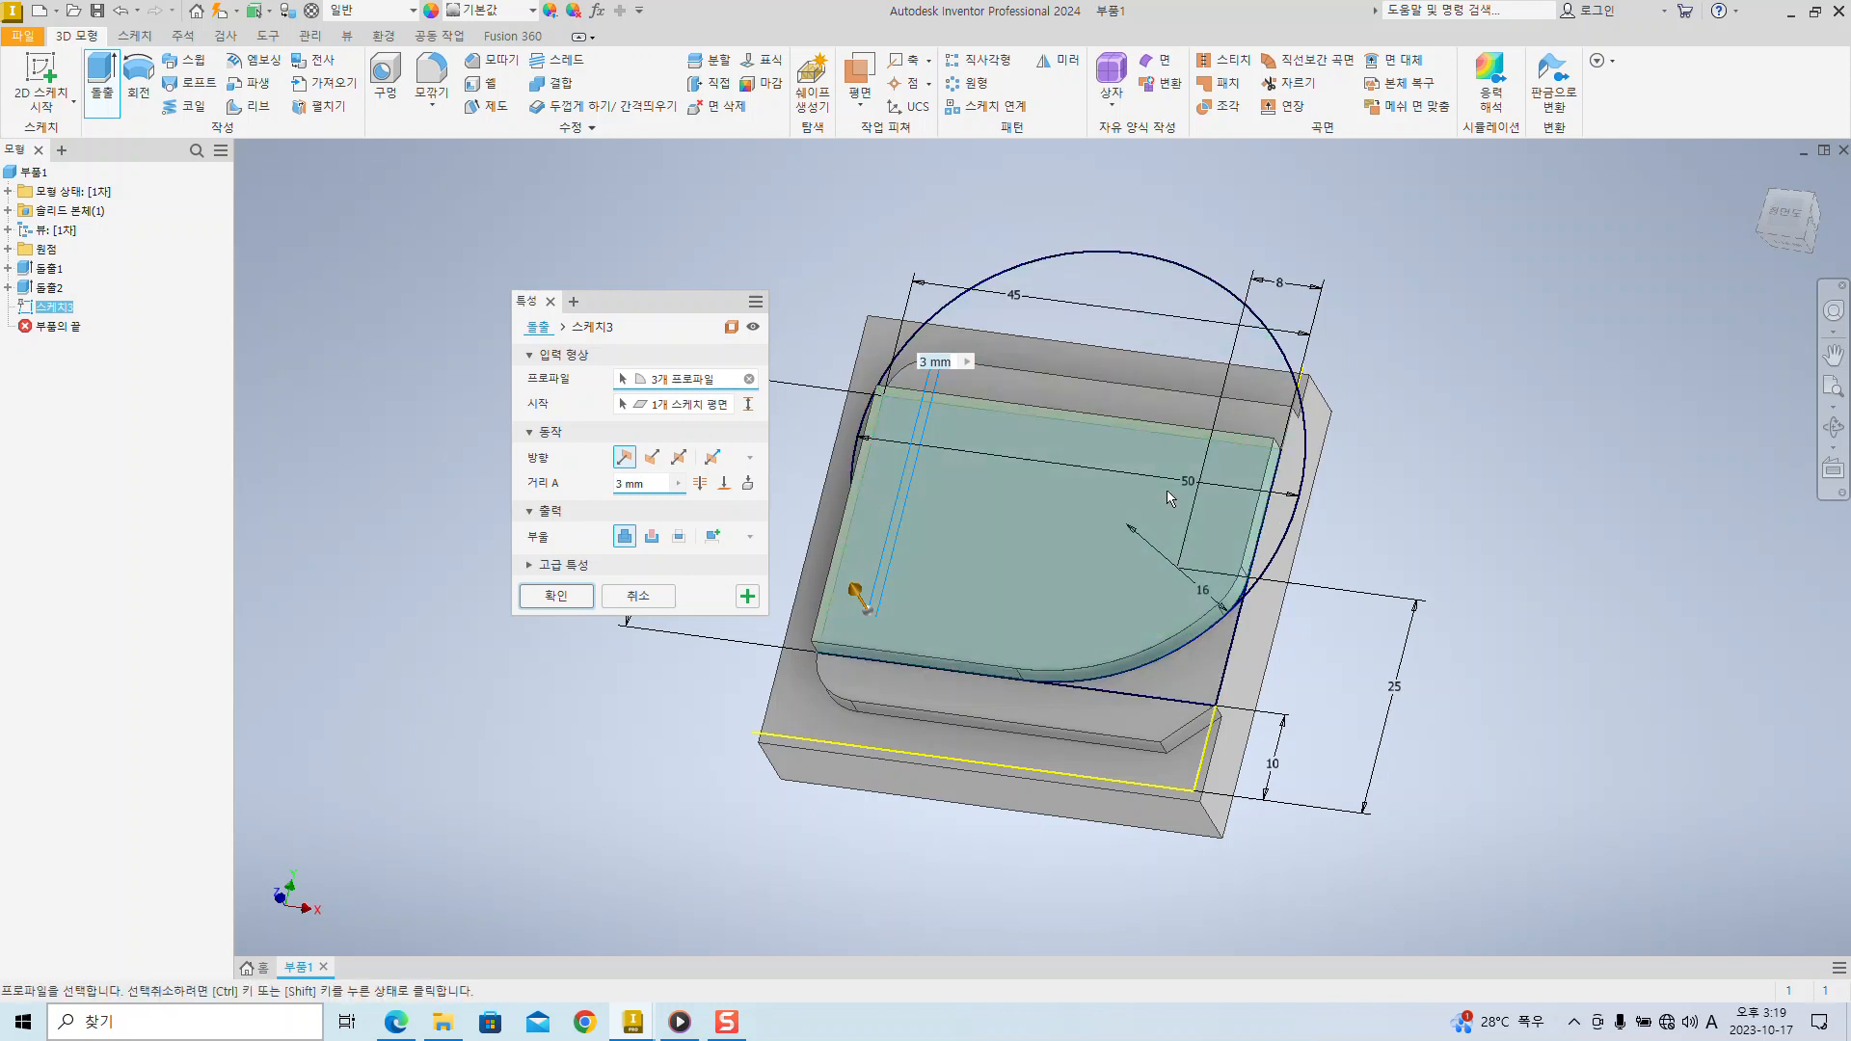
- Switch to the PDF drawing and examine the height dimensions in the section and side views to work out the upper outline's extrusion distance
{"action": "key", "text": "alt+Tab"}
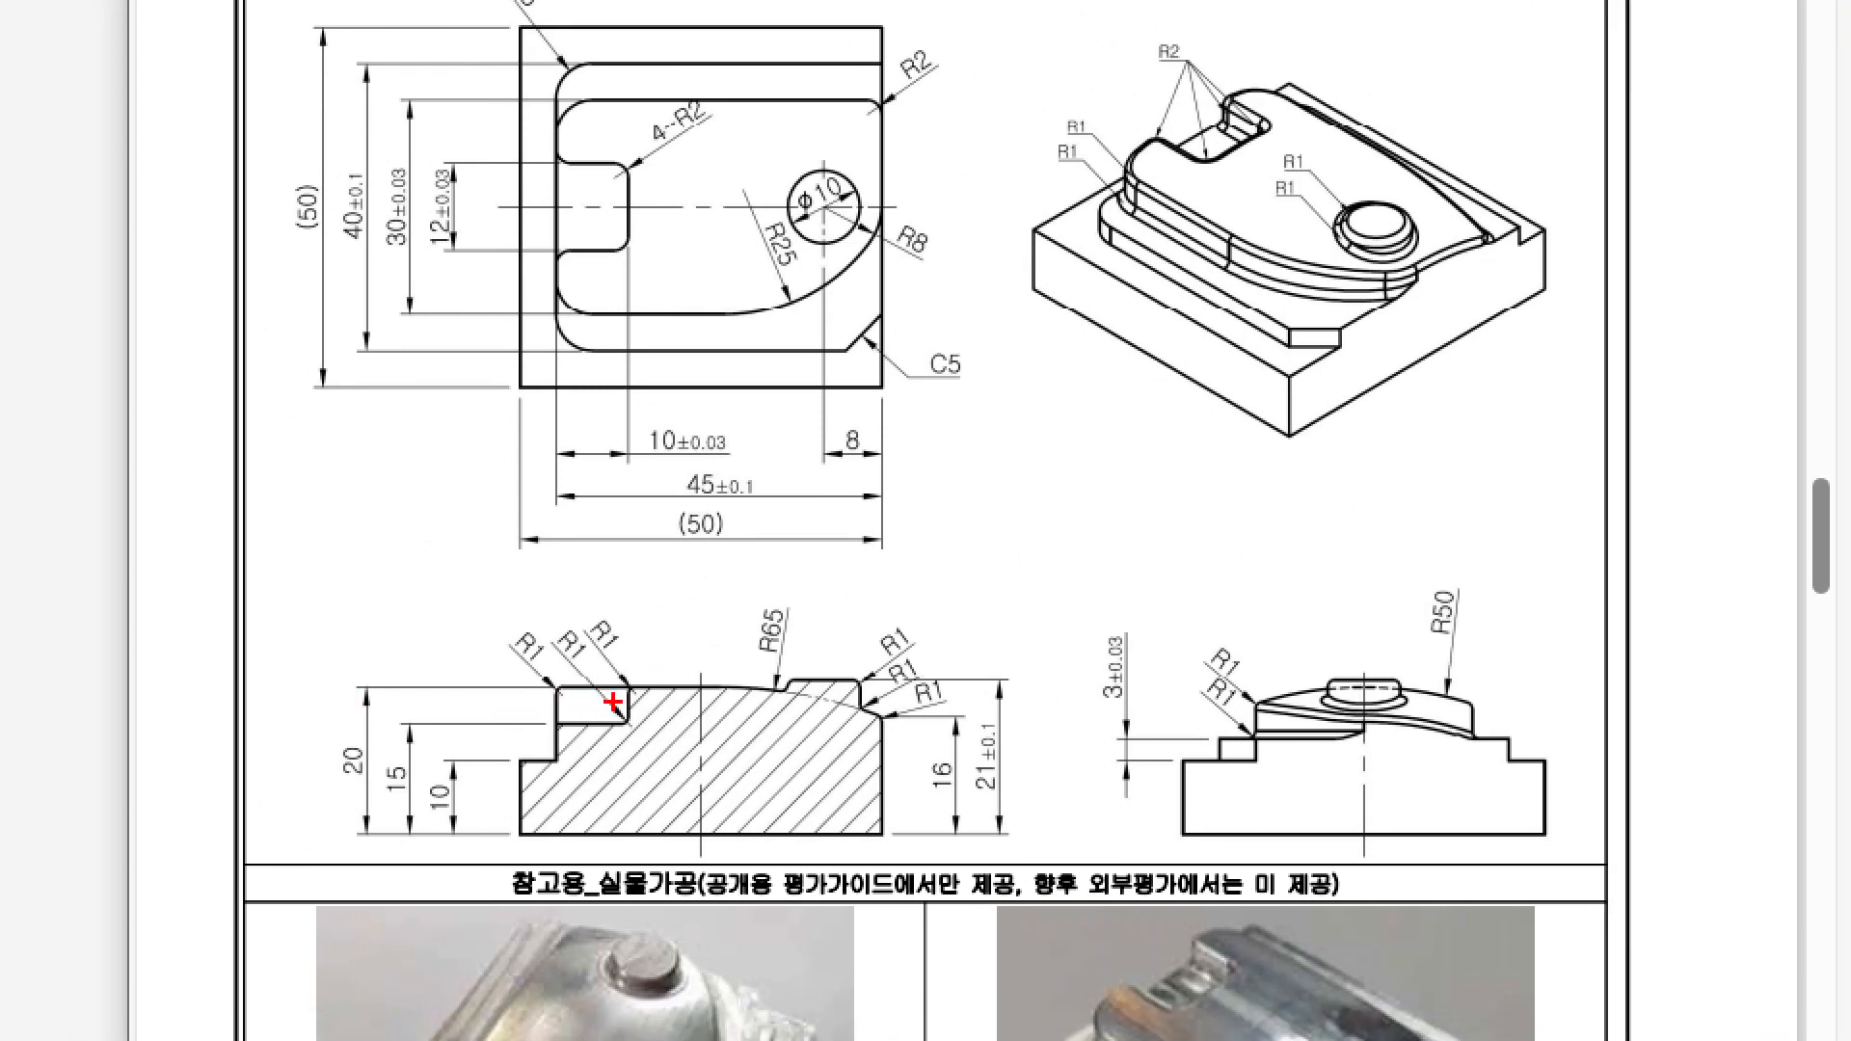
{"action": "mouse_move", "coordinate": [621, 689]}
{"action": "left_mouse_down", "text": "ctrl+shift"}
{"action": "mouse_move", "coordinate": [339, 689]}
{"action": "mouse_move", "coordinate": [377, 804]}
{"action": "left_mouse_up", "text": "ctrl+shift"}
{"action": "left_click_drag", "start_coordinate": [1223, 739], "coordinate": [1056, 741], "text": "ctrl+shift"}
{"action": "left_click_drag", "start_coordinate": [298, 721], "coordinate": [222, 675], "text": "ctrl+shift"}
{"action": "left_click_drag", "start_coordinate": [1031, 533], "coordinate": [1032, 636]}
{"action": "type", "text": "20-13"}
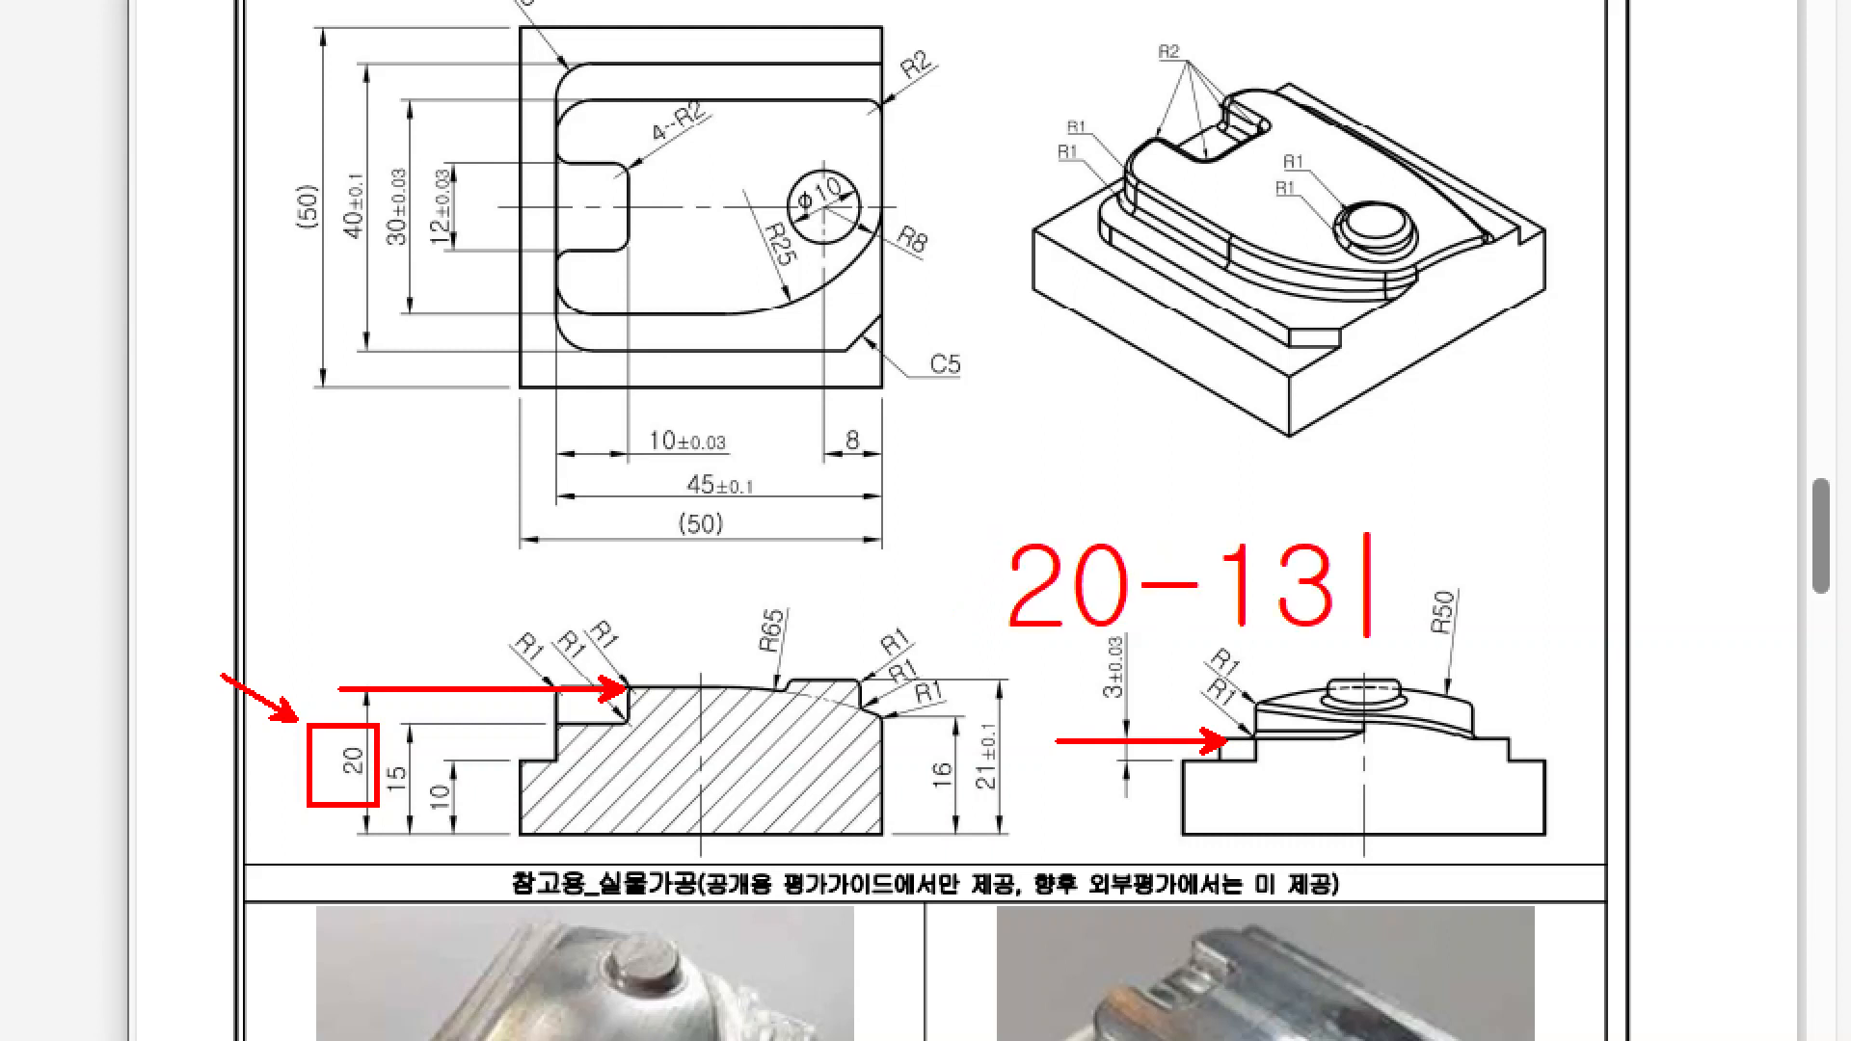
{"action": "type", "text": "=7,"}
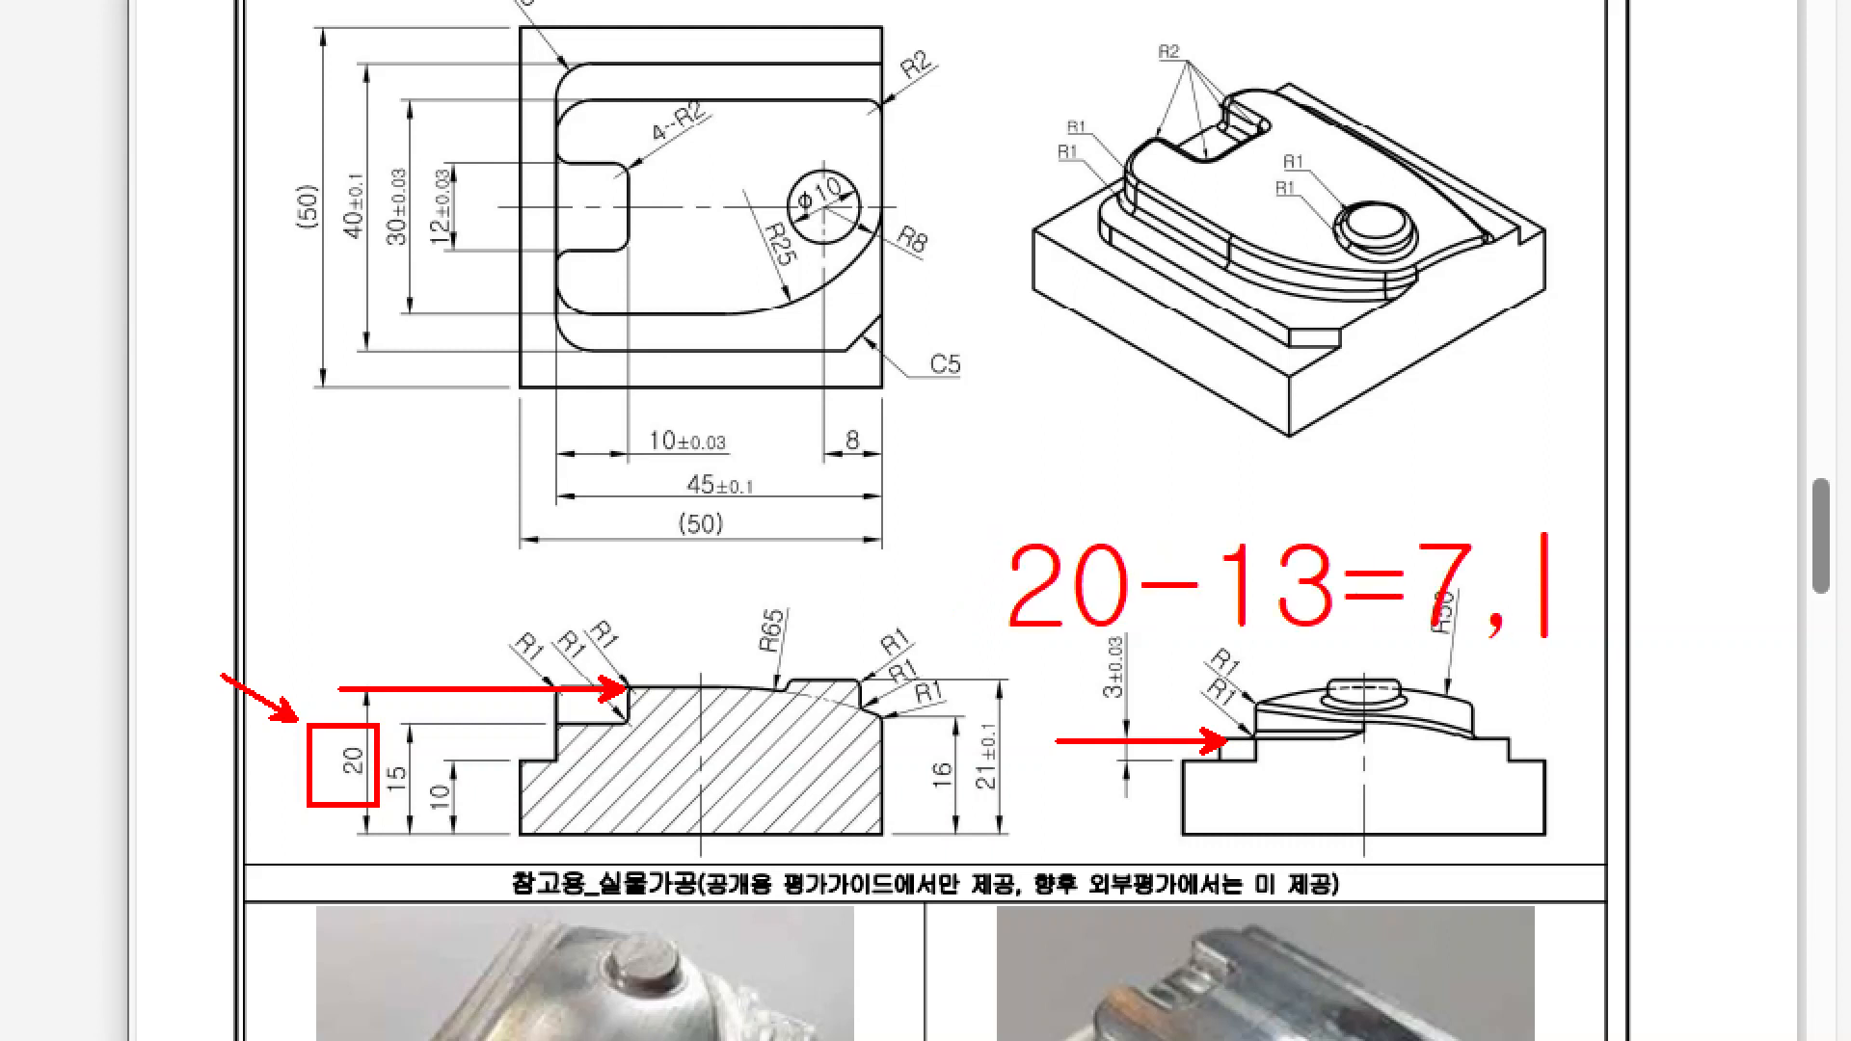
{"action": "key", "text": "BackSpace"}
{"action": "type", "text": "mm"}
{"action": "key", "text": "Escape"}
{"action": "mouse_move", "coordinate": [976, 513]}
{"action": "left_mouse_down", "text": "ctrl"}
{"action": "mouse_move", "coordinate": [1024, 557]}
{"action": "mouse_move", "coordinate": [1743, 672]}
{"action": "left_mouse_up", "text": "ctrl"}
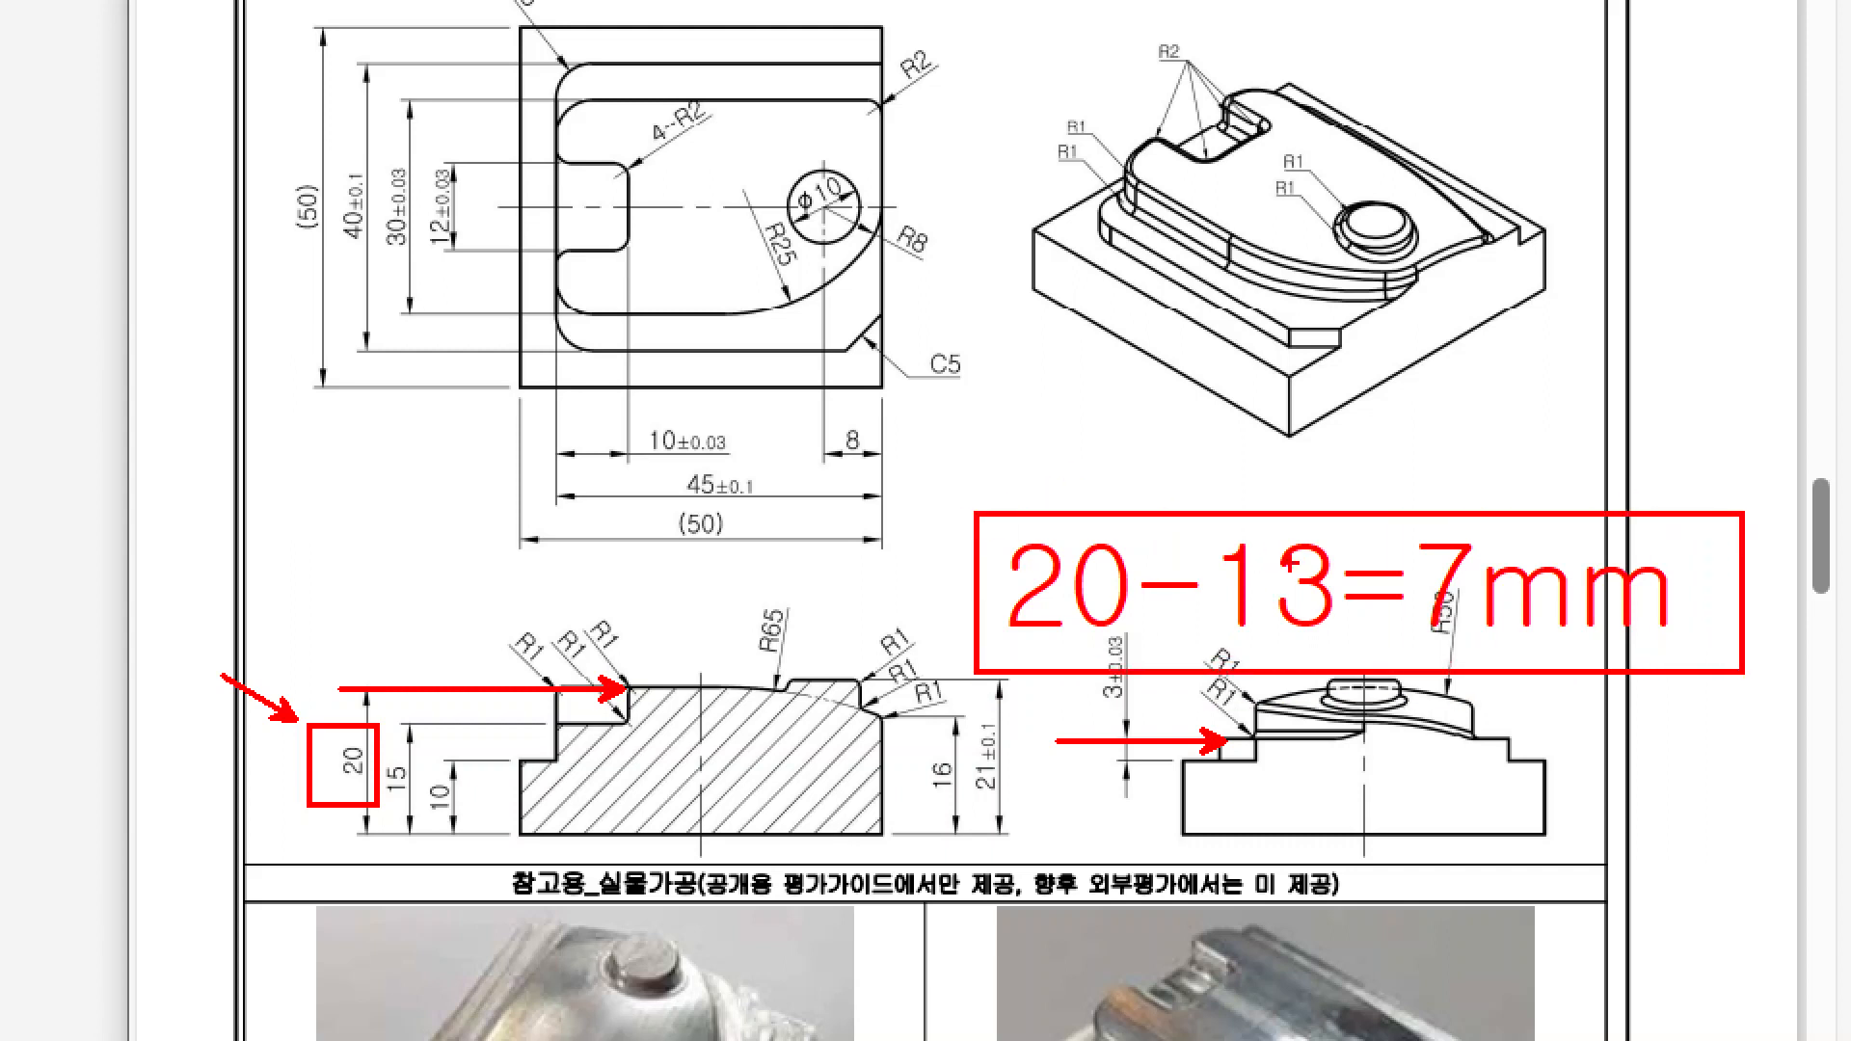
{"action": "mouse_move", "coordinate": [1349, 639]}
{"action": "left_mouse_down"}
{"action": "mouse_move", "coordinate": [1216, 619]}
{"action": "mouse_move", "coordinate": [1393, 567]}
{"action": "mouse_move", "coordinate": [1284, 637]}
{"action": "left_mouse_up"}
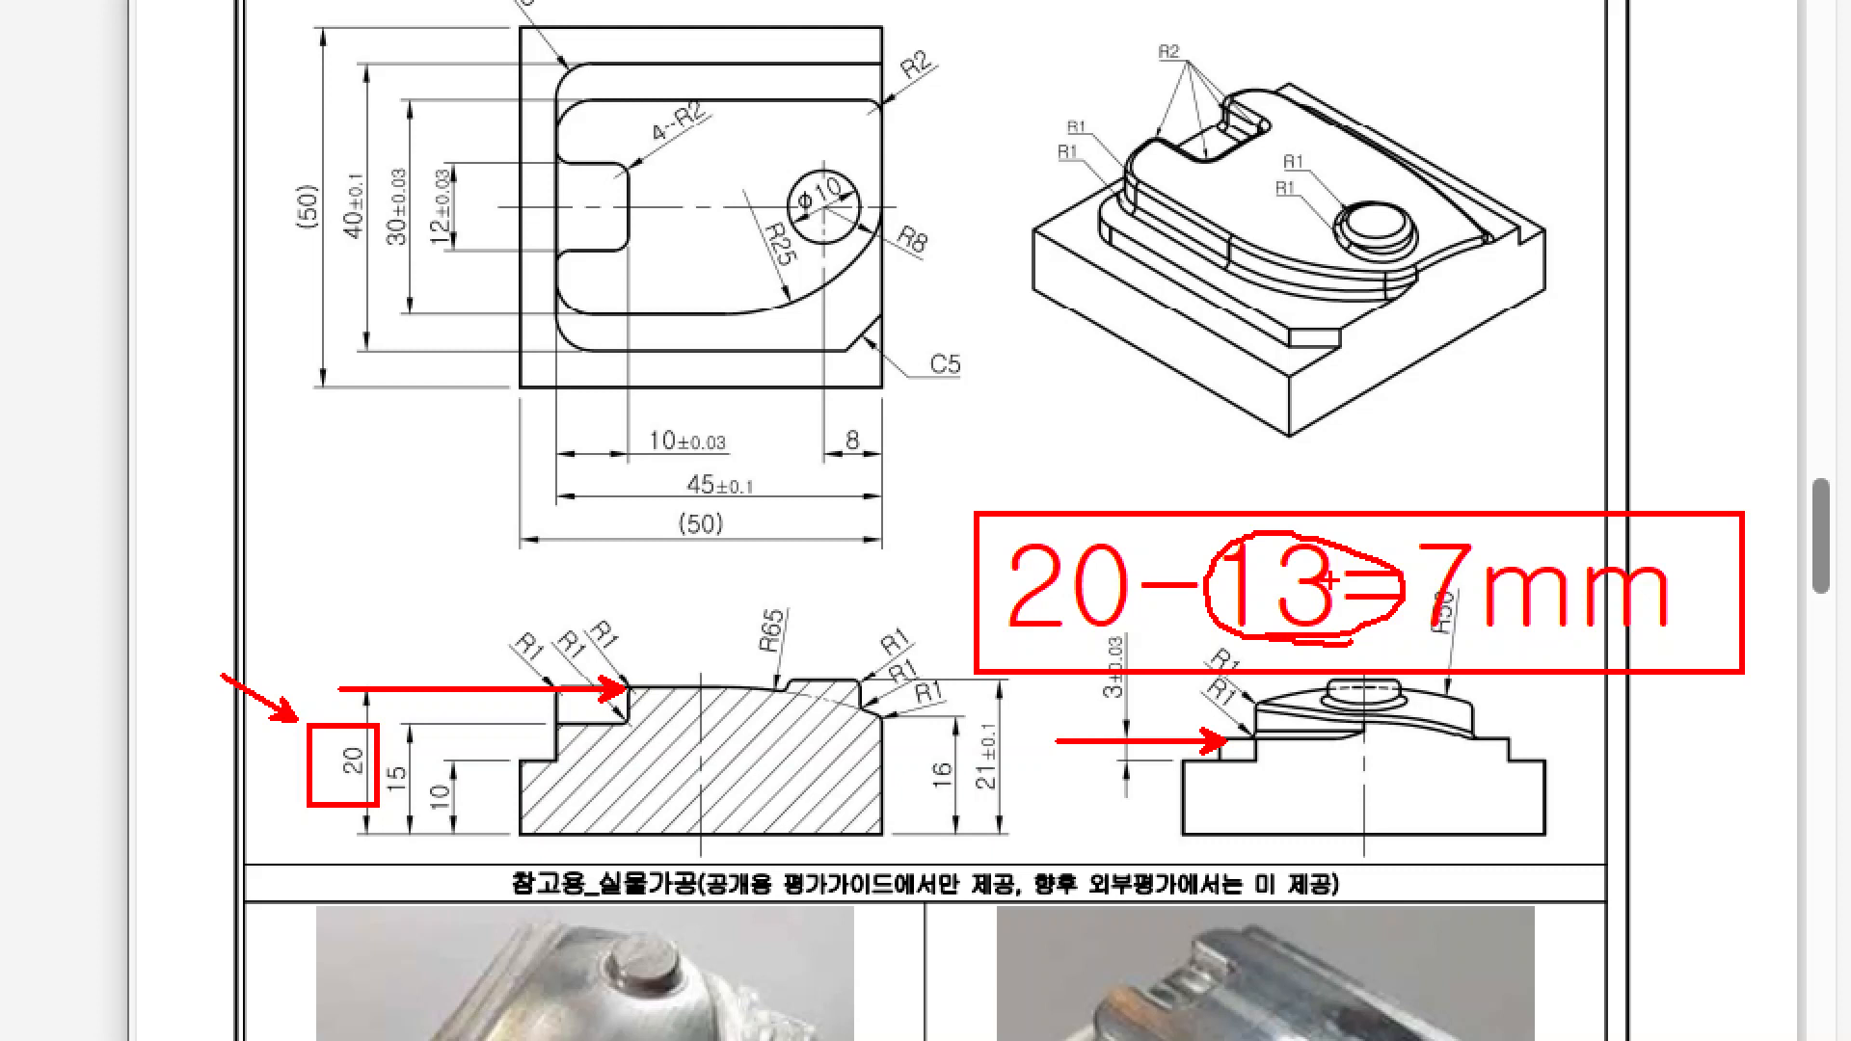
{"action": "key", "text": "Escape"}
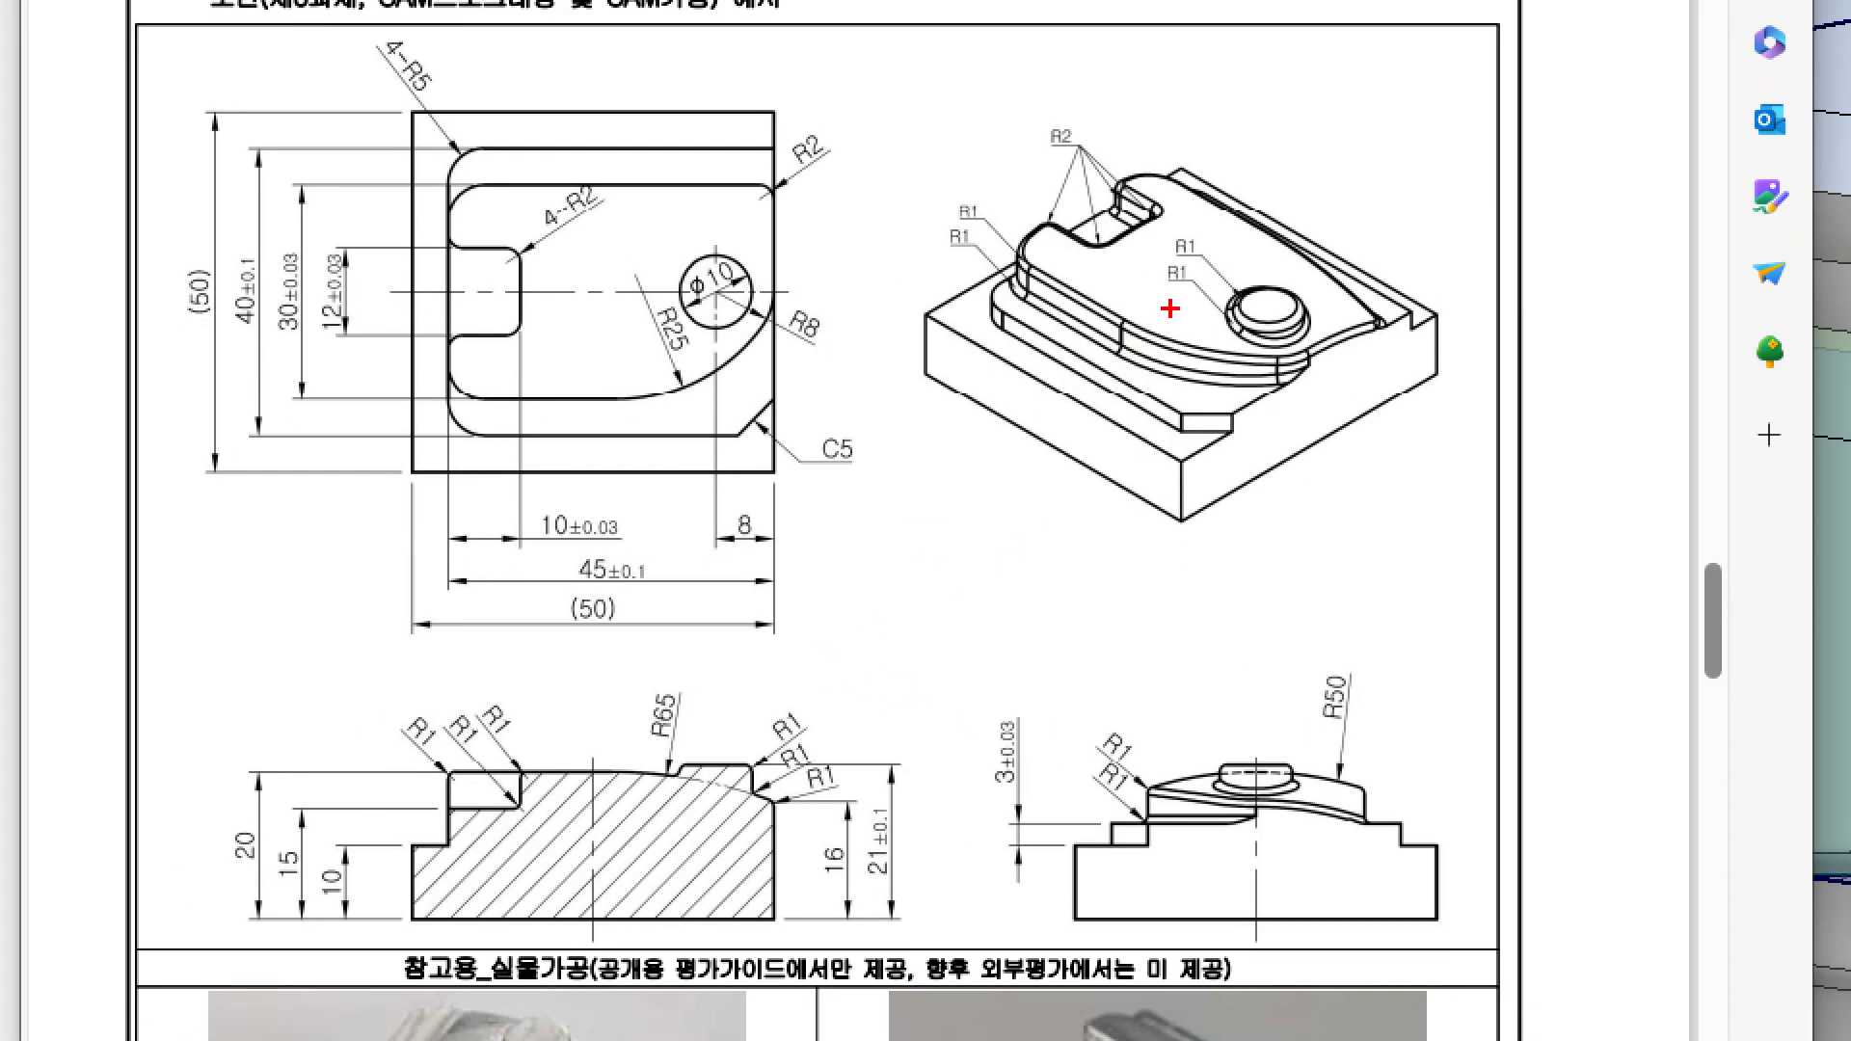
- Examine the isometric view and the section view's curved top and 20 mm height to settle the upper body's extrusion distance
{"action": "left_click_drag", "start_coordinate": [879, 89], "coordinate": [1478, 581]}
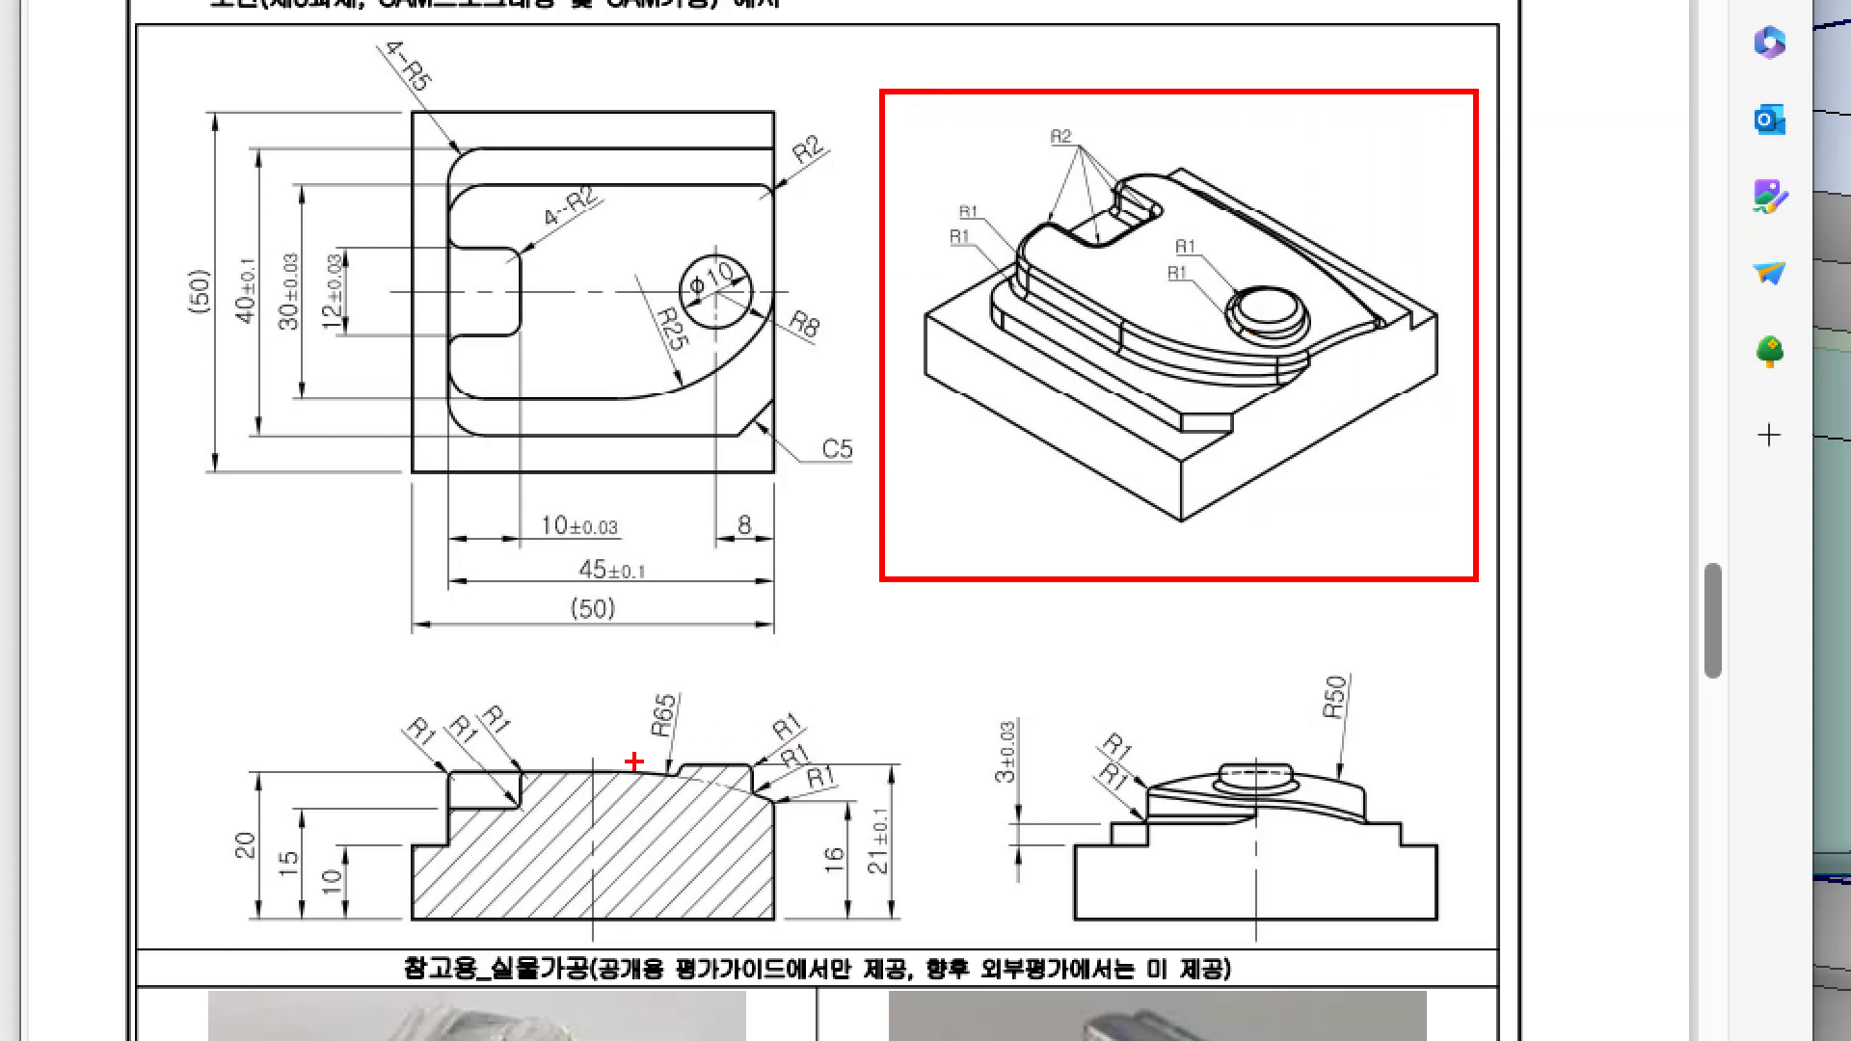
{"action": "mouse_move", "coordinate": [586, 763]}
{"action": "left_mouse_down"}
{"action": "mouse_move", "coordinate": [482, 625]}
{"action": "mouse_move", "coordinate": [339, 526]}
{"action": "left_mouse_up"}
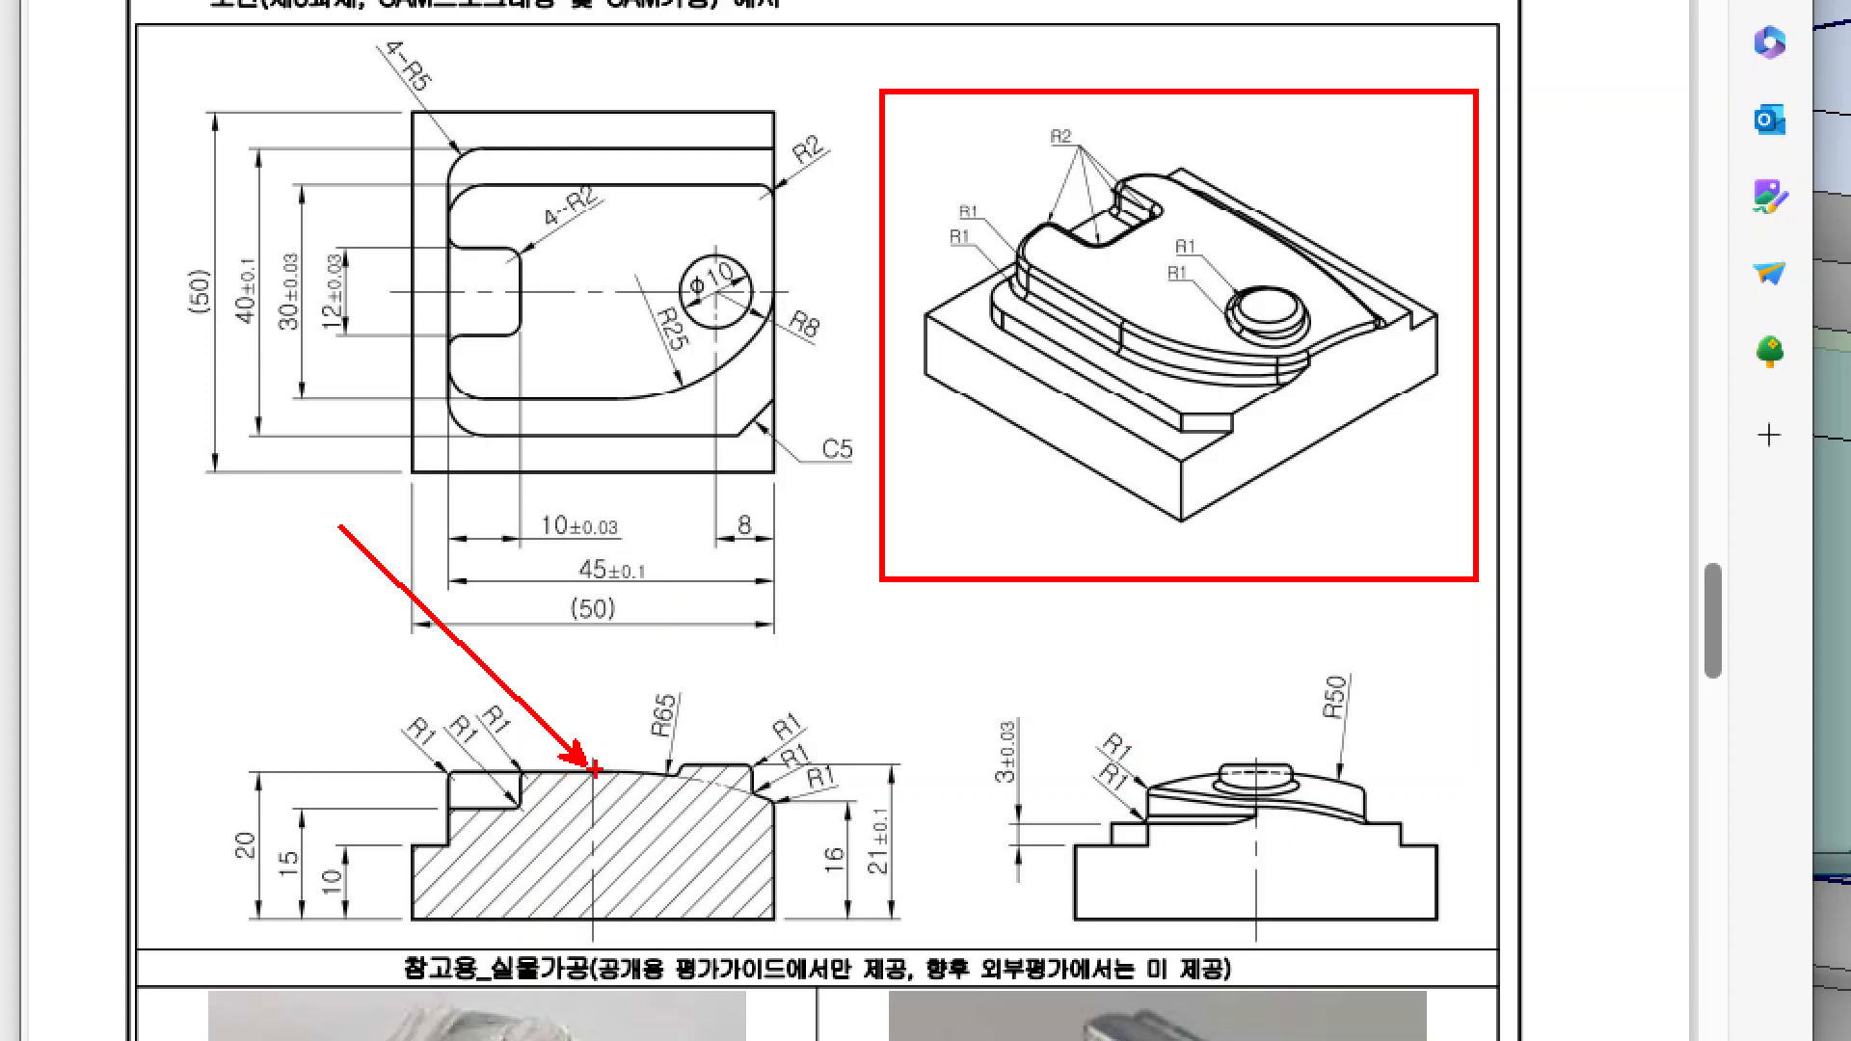
{"action": "left_click_drag", "start_coordinate": [187, 800], "coordinate": [268, 885]}
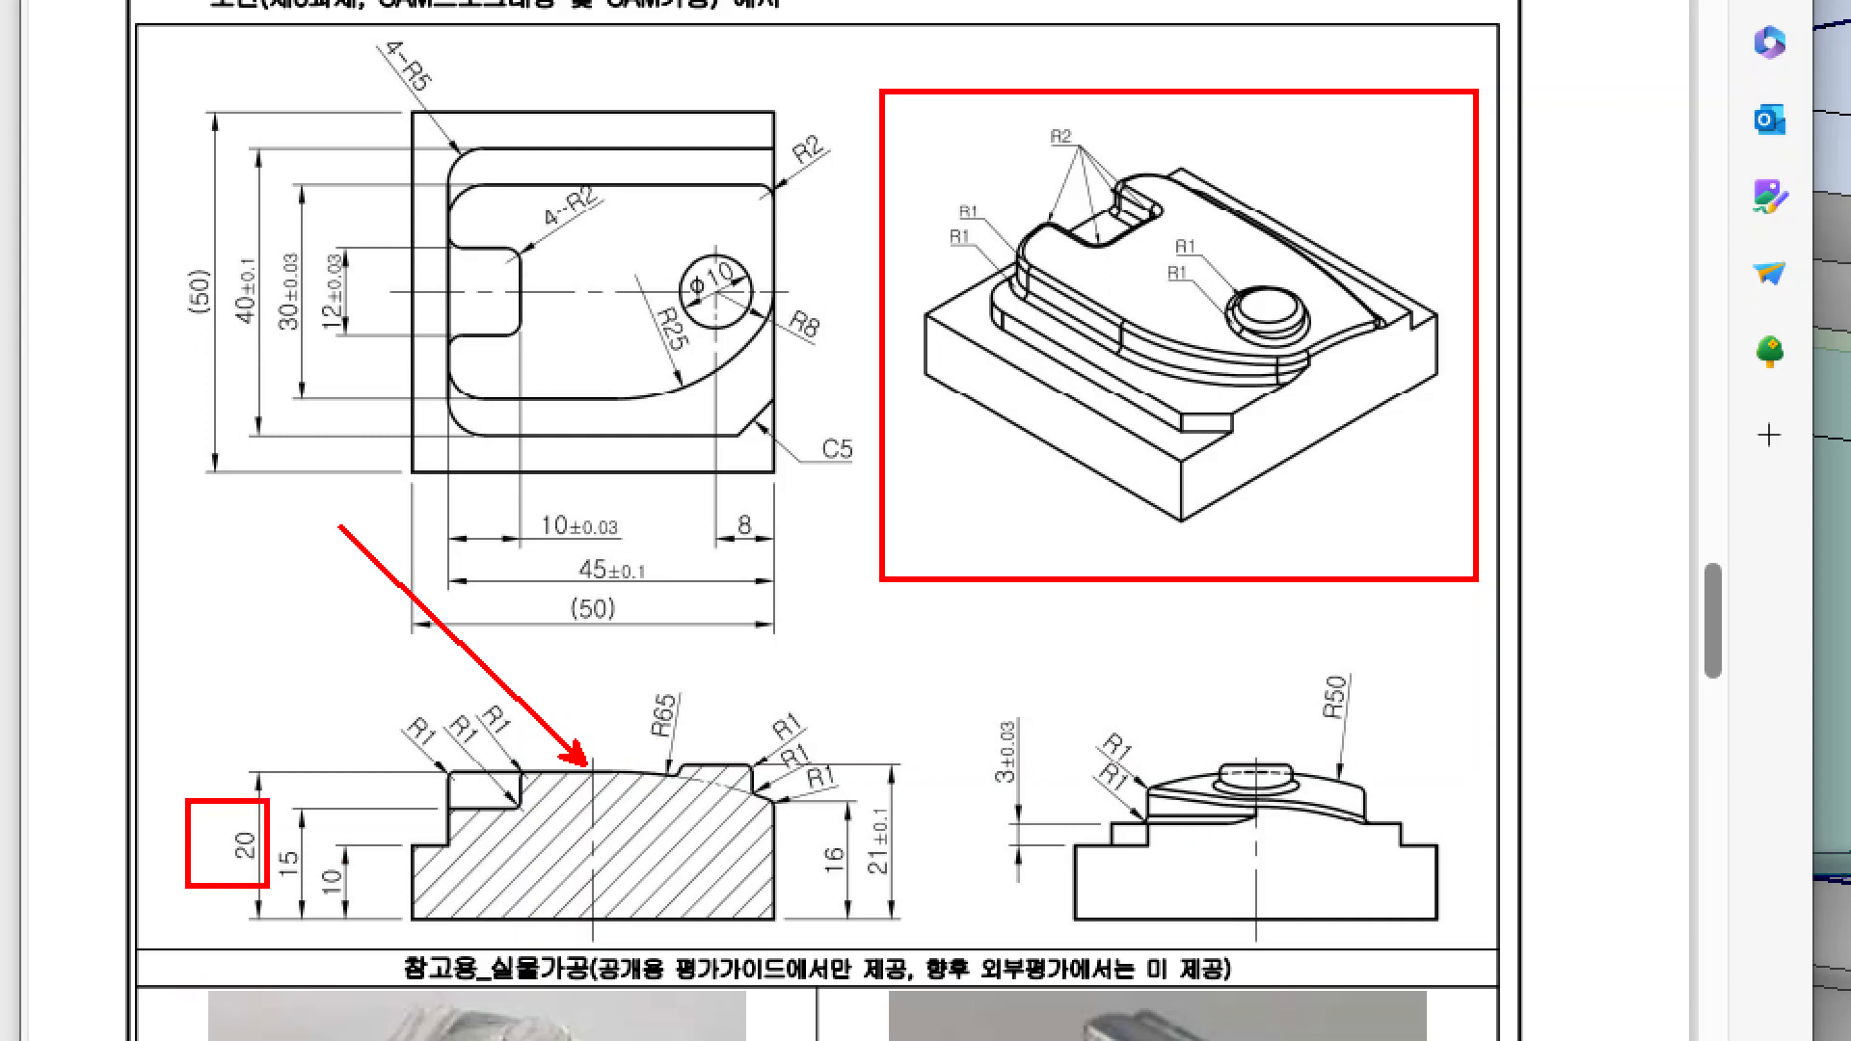
{"action": "left_click_drag", "start_coordinate": [244, 632], "coordinate": [244, 740], "text": "ctrl+shift"}
{"action": "type", "text": "t7"}
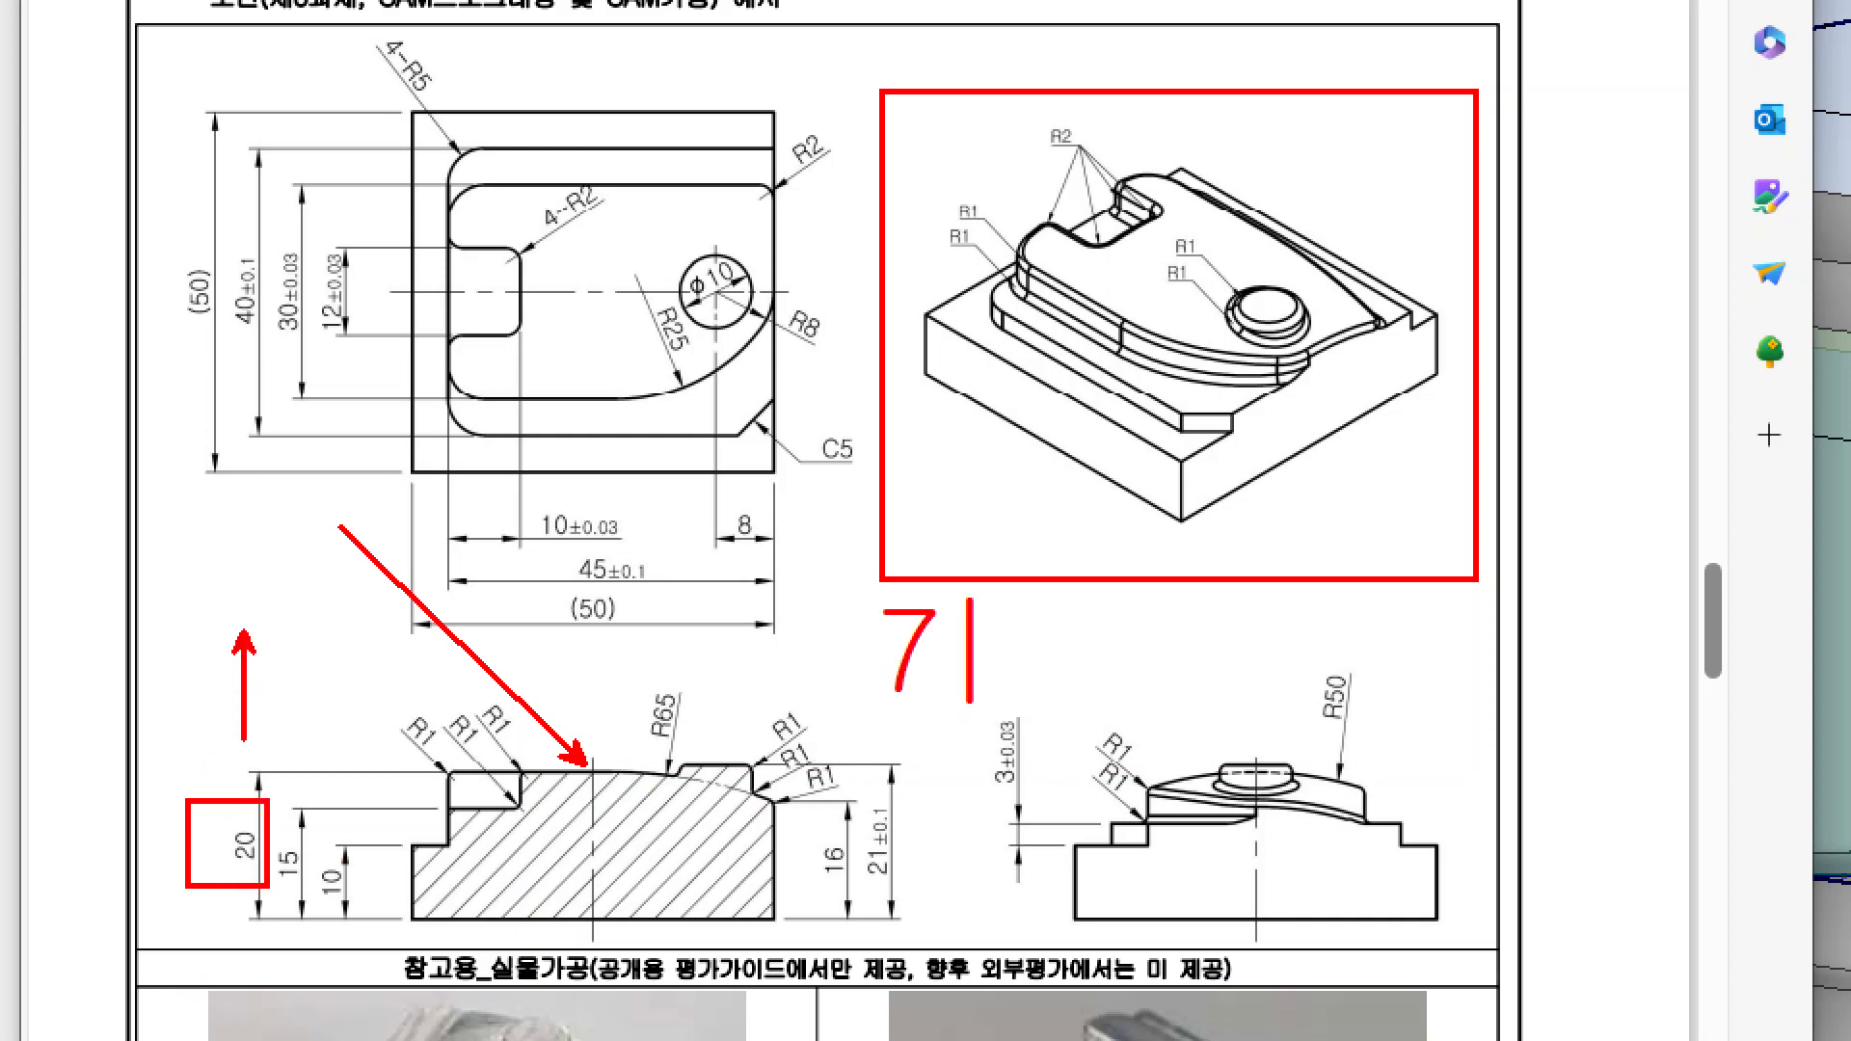
{"action": "type", "text": "mm"}
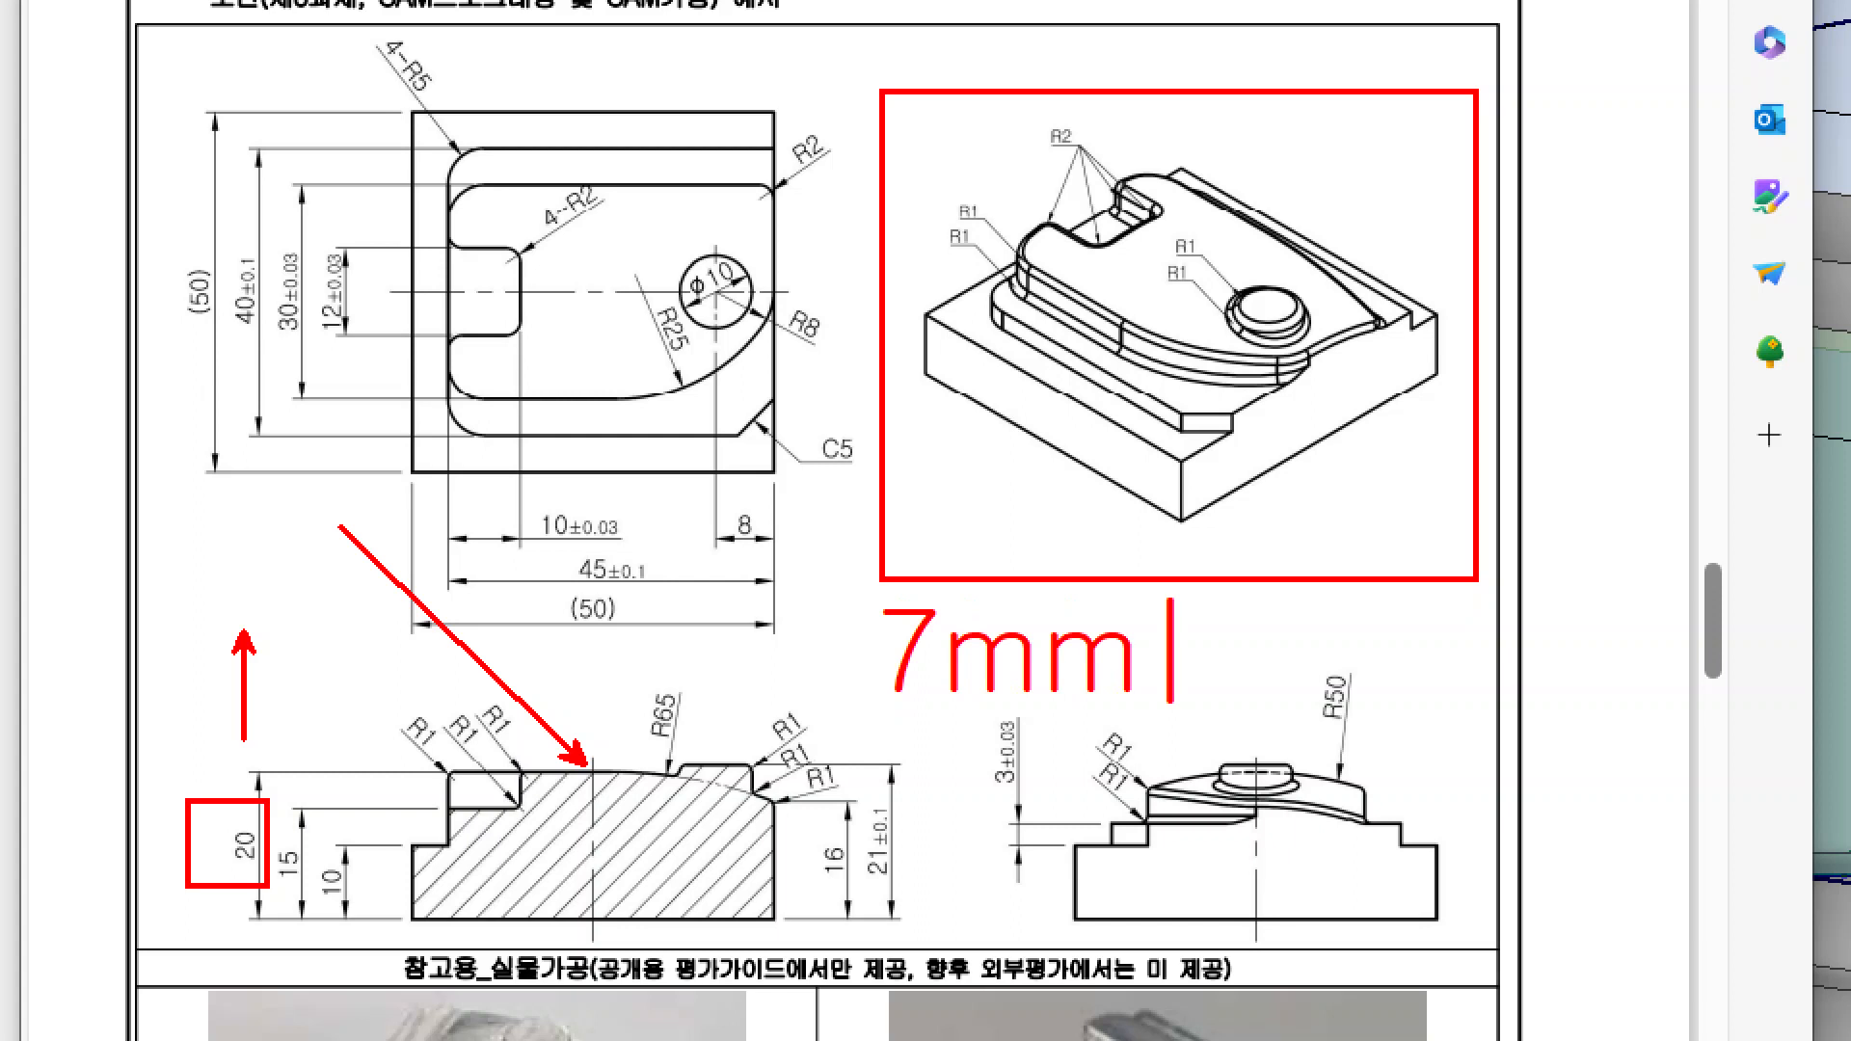
{"action": "key", "text": "BackSpace"}
{"action": "key", "text": "BackSpace"}
{"action": "key", "text": "BackSpace"}
{"action": "type", "text": "88"}
{"action": "type", "text": "m"}
{"action": "key", "text": "BackSpace"}
{"action": "key", "text": "BackSpace"}
{"action": "type", "text": "mm"}
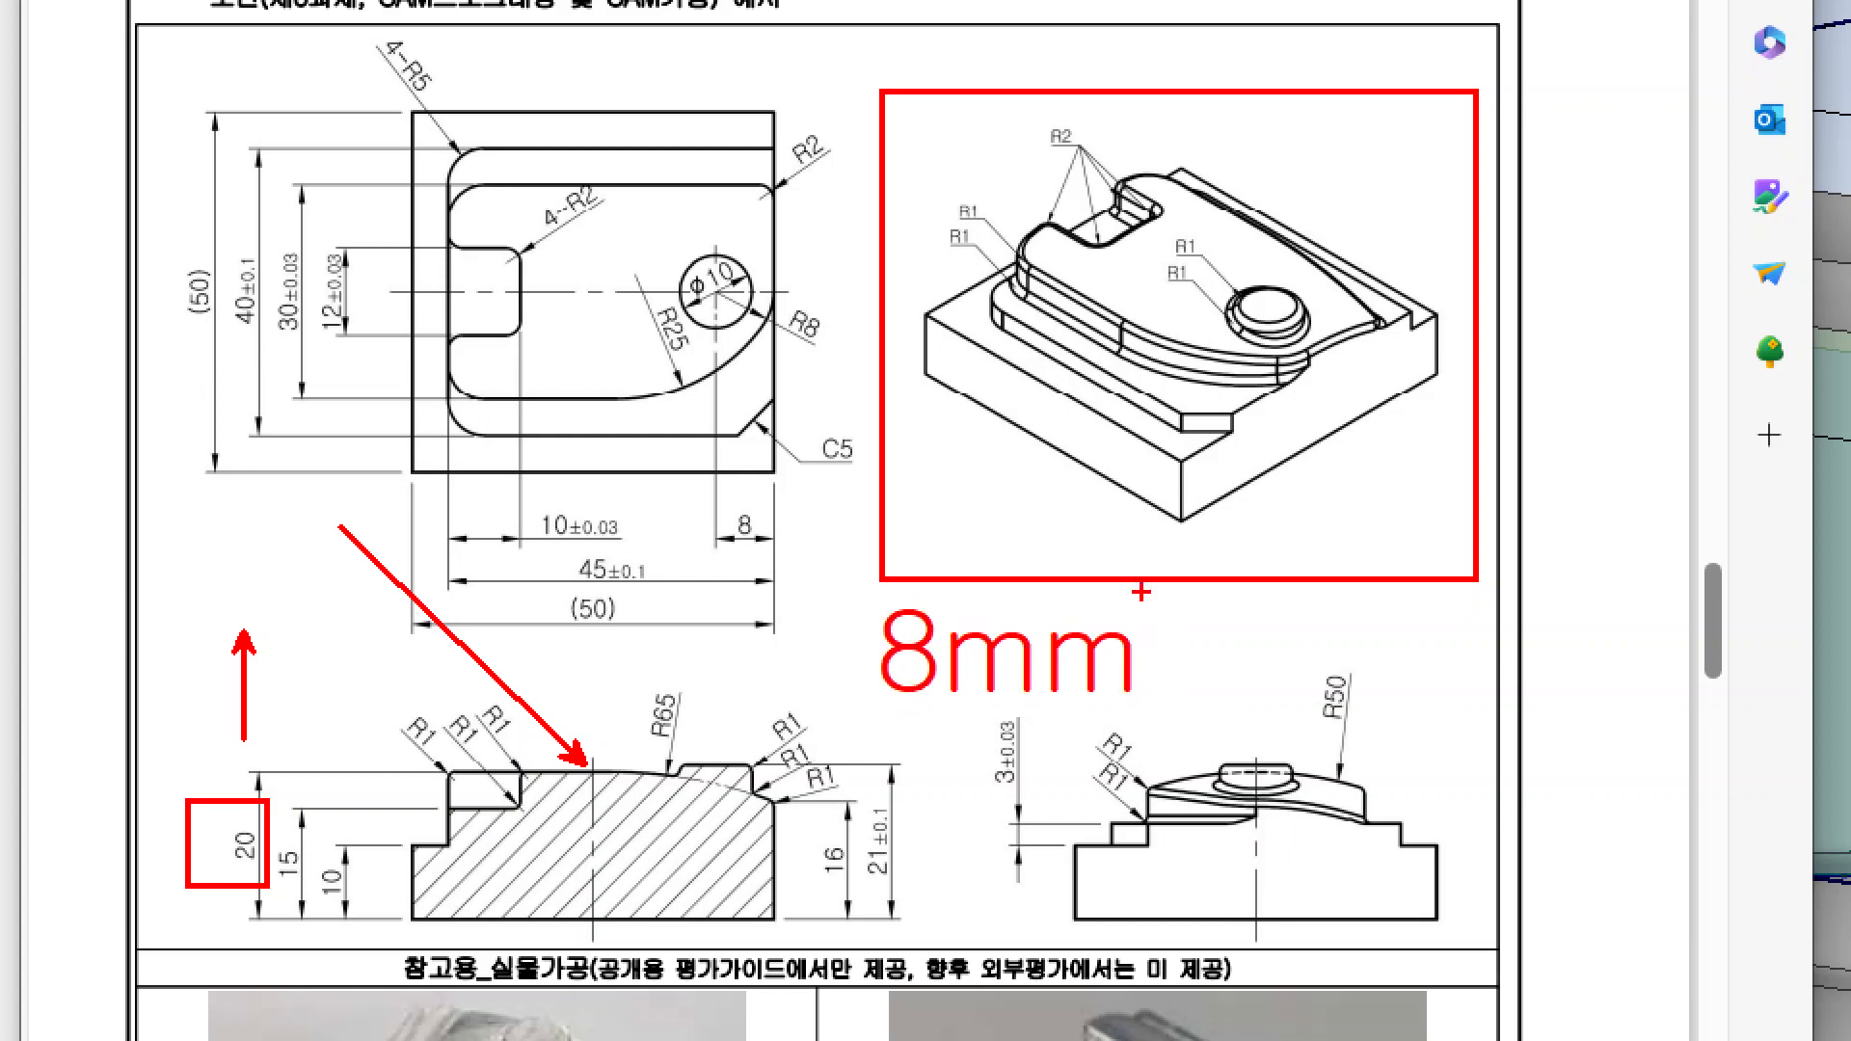
{"action": "mouse_move", "coordinate": [834, 600]}
{"action": "left_mouse_down"}
{"action": "mouse_move", "coordinate": [1224, 702]}
{"action": "mouse_move", "coordinate": [1193, 704]}
{"action": "mouse_move", "coordinate": [1368, 656]}
{"action": "left_mouse_up"}
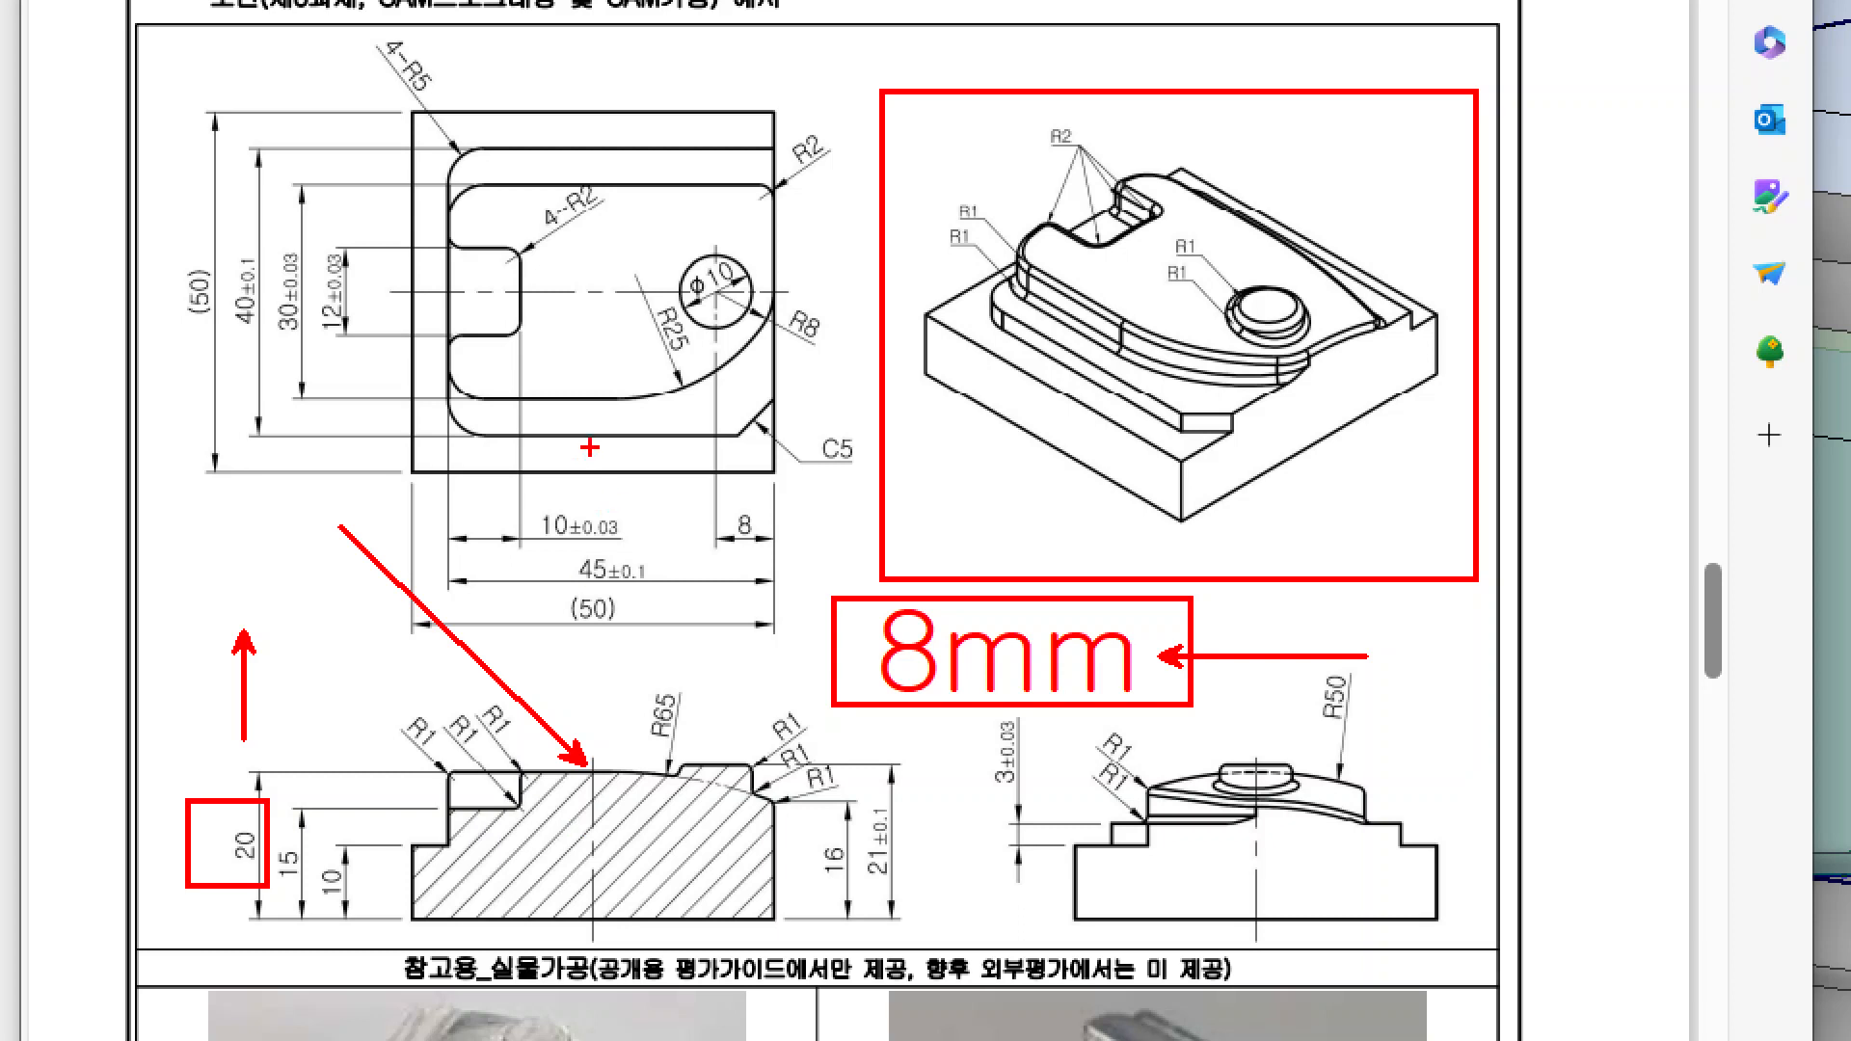
{"action": "key", "text": "ctrl+z"}
{"action": "key", "text": "ctrl+z"}
{"action": "key", "text": "ctrl+z"}
{"action": "type", "text": "tt"}
{"action": "key", "text": "BackSpace"}
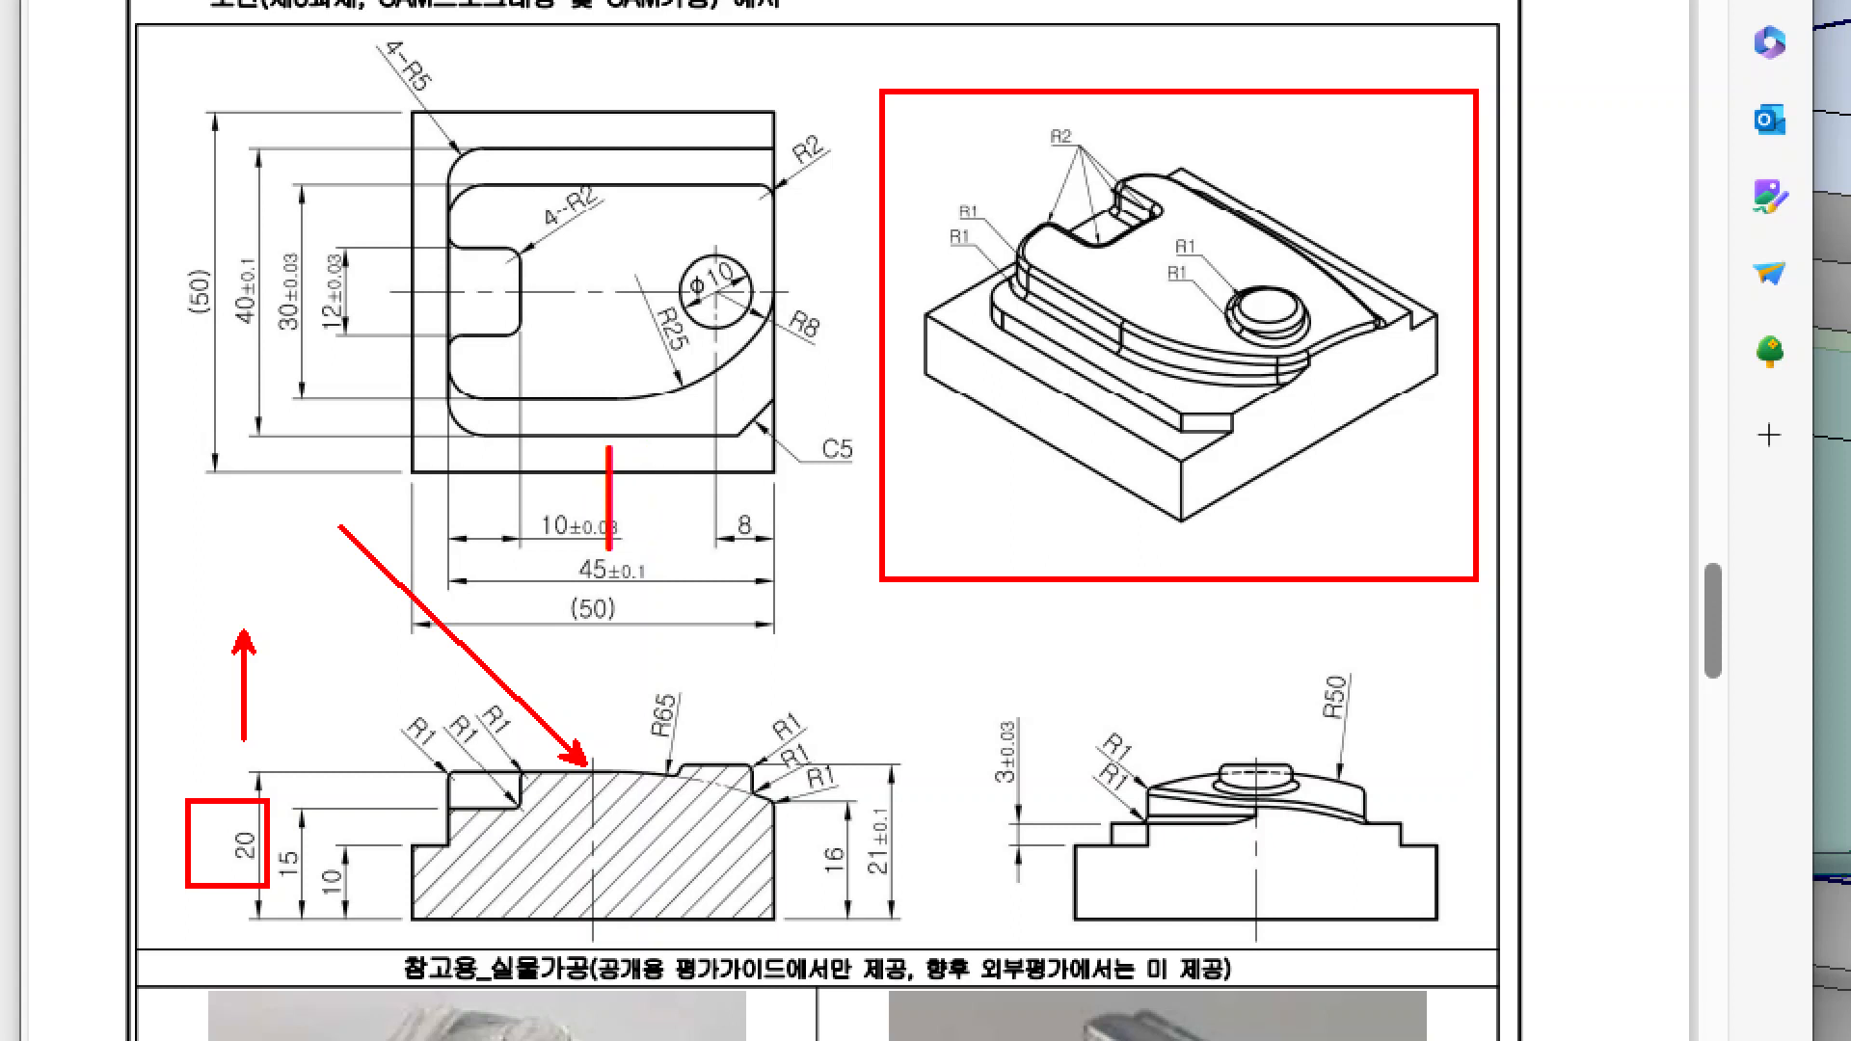
{"action": "type", "text": "15mm"}
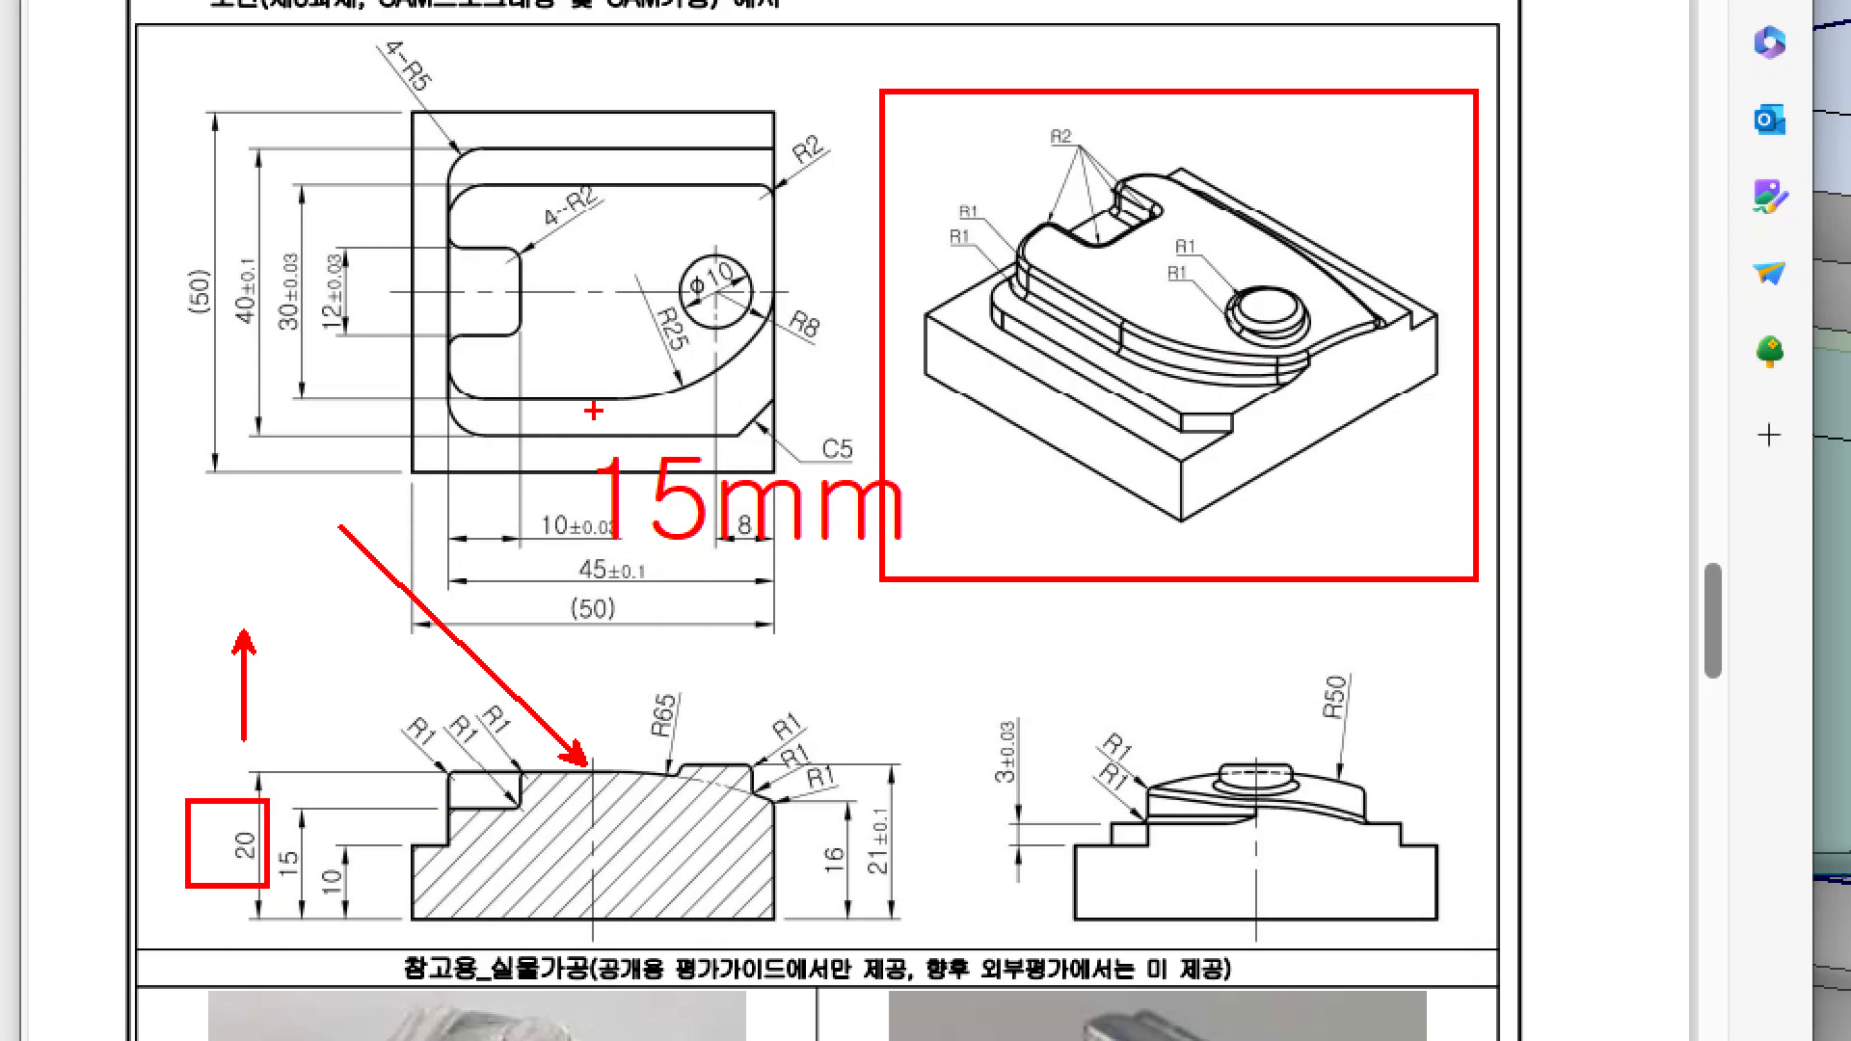
{"action": "left_click_drag", "start_coordinate": [566, 444], "coordinate": [920, 564]}
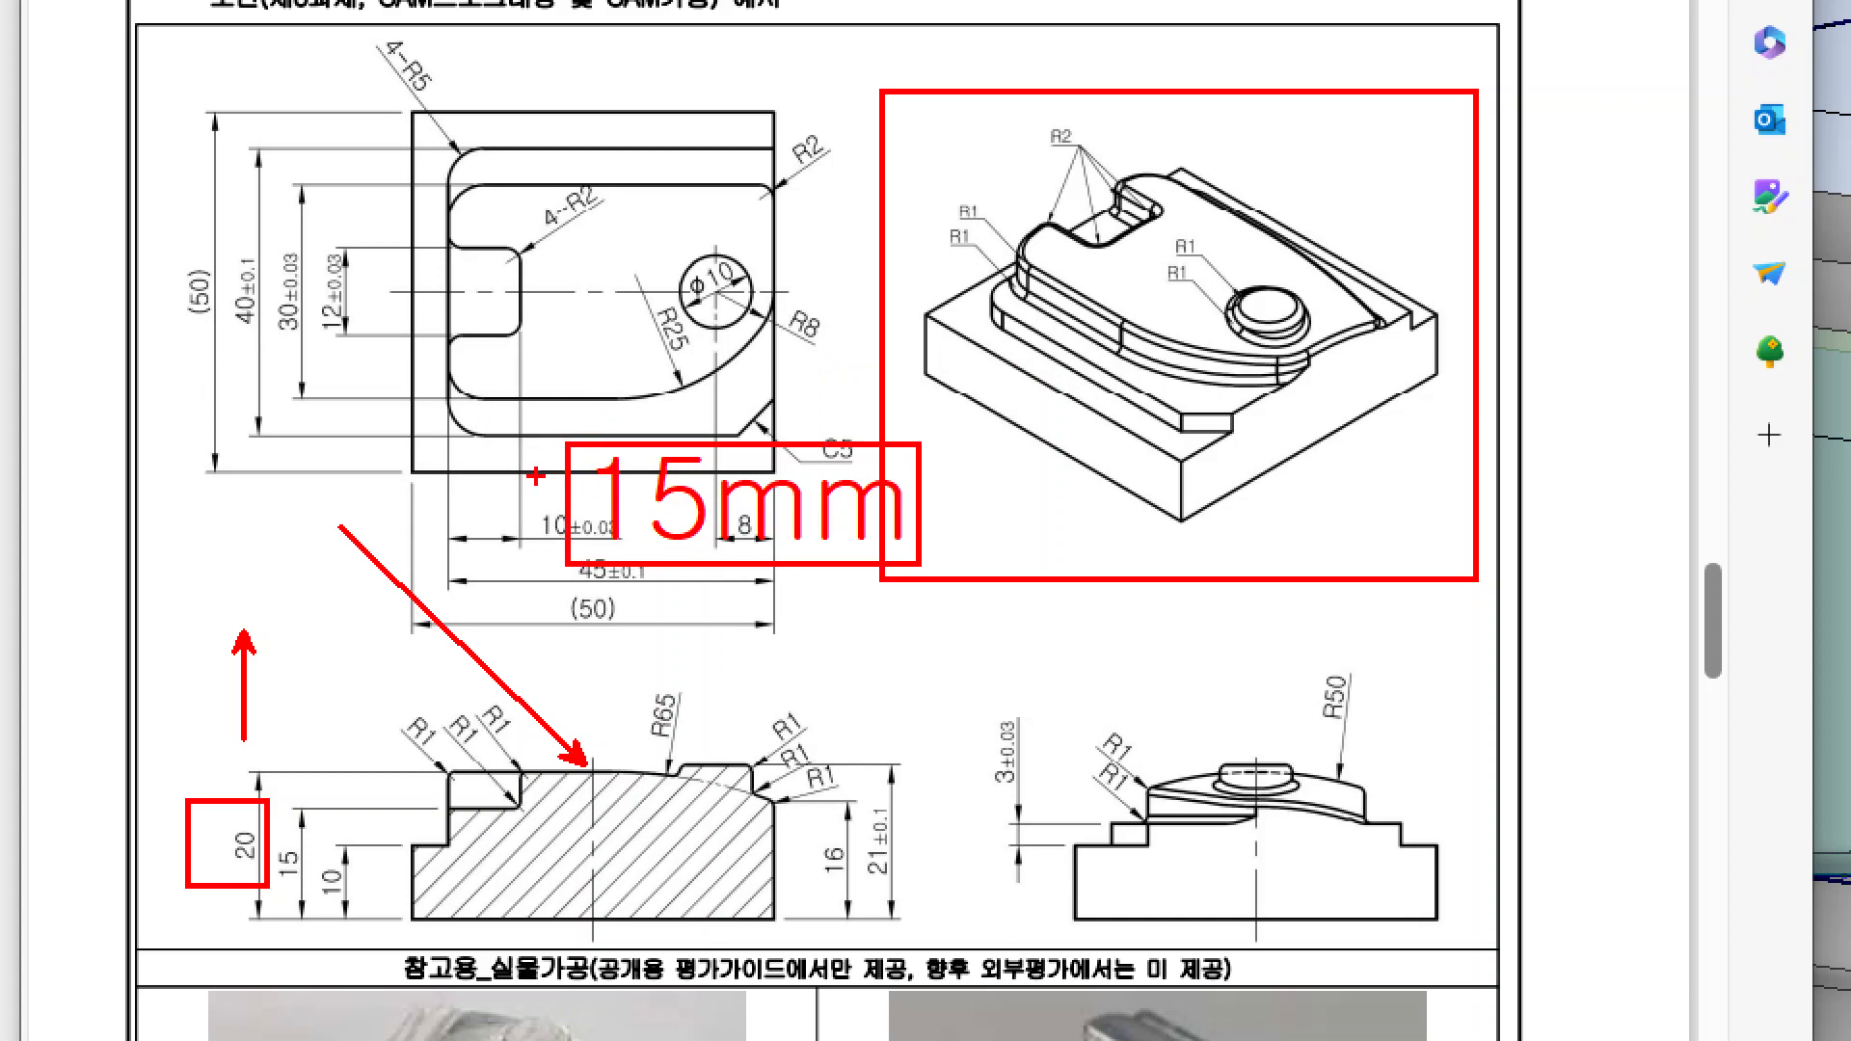
{"action": "mouse_move", "coordinate": [552, 508]}
{"action": "left_mouse_down"}
{"action": "mouse_move", "coordinate": [275, 448]}
{"action": "mouse_move", "coordinate": [188, 377]}
{"action": "mouse_move", "coordinate": [150, 311]}
{"action": "left_mouse_up"}
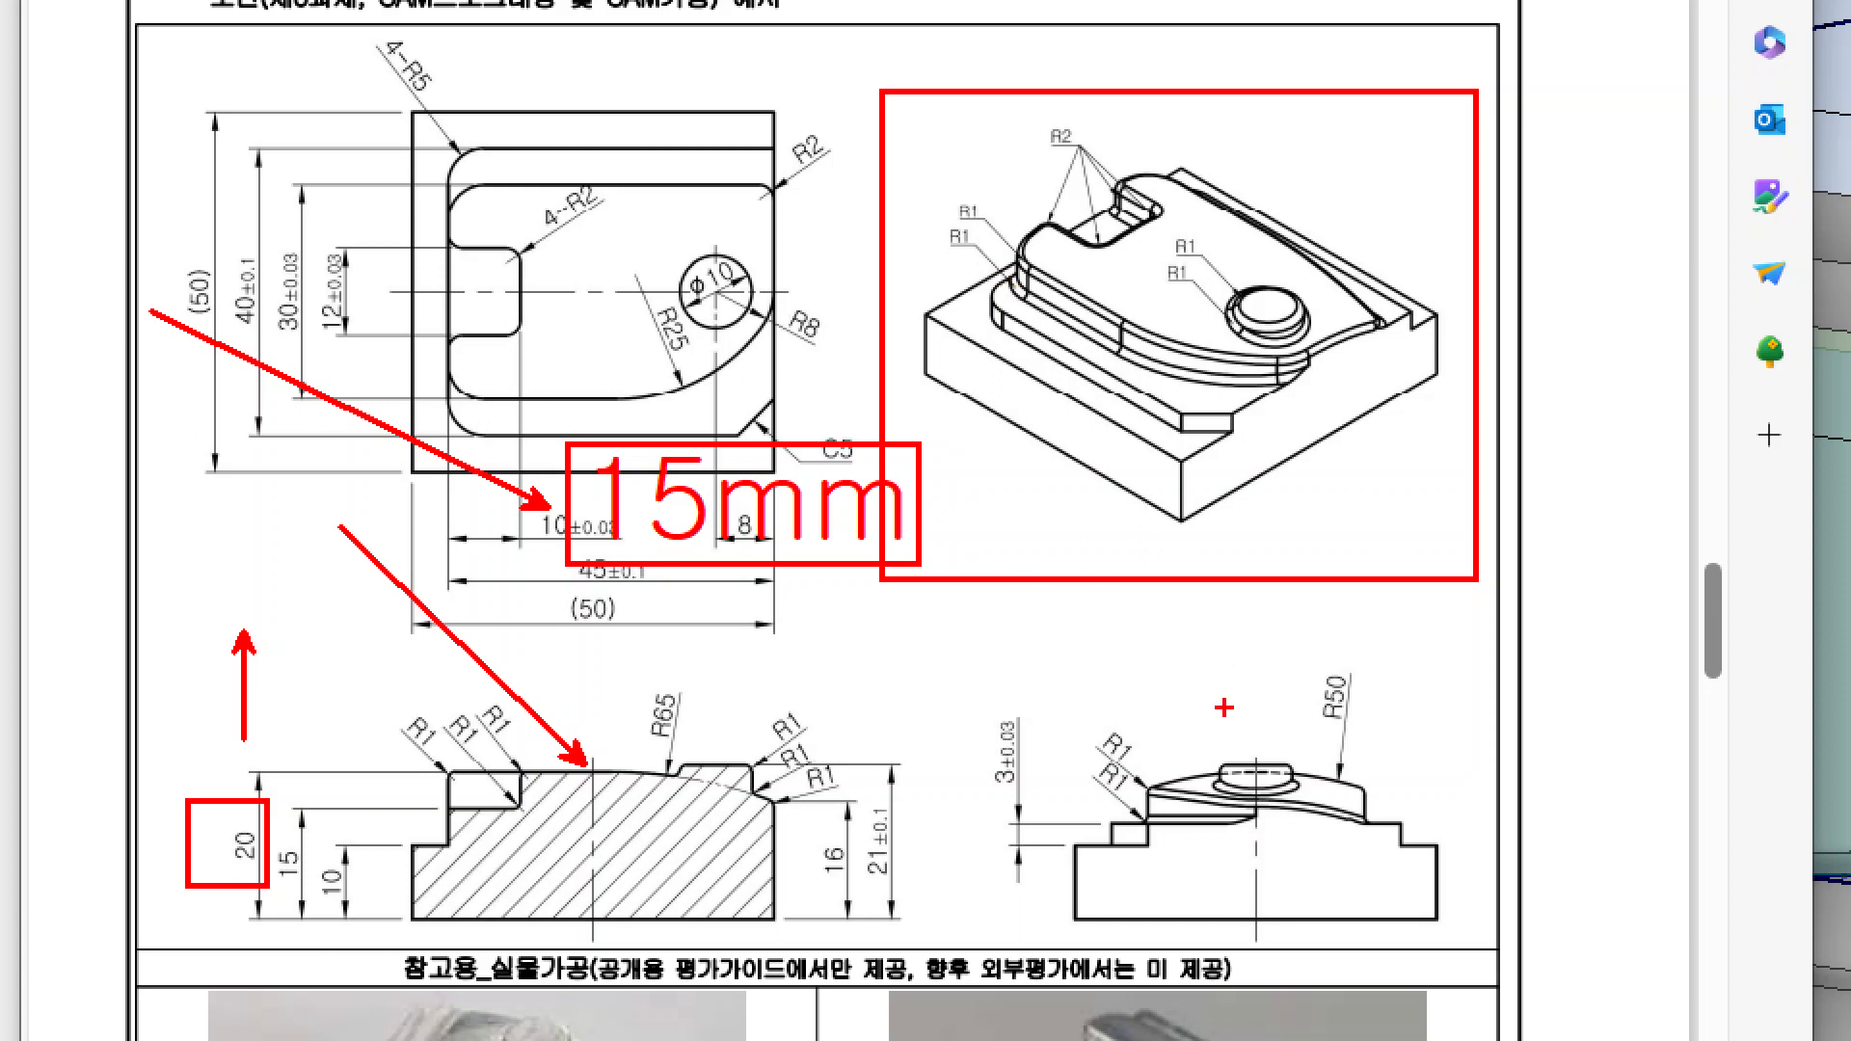
{"action": "key", "text": "Escape"}
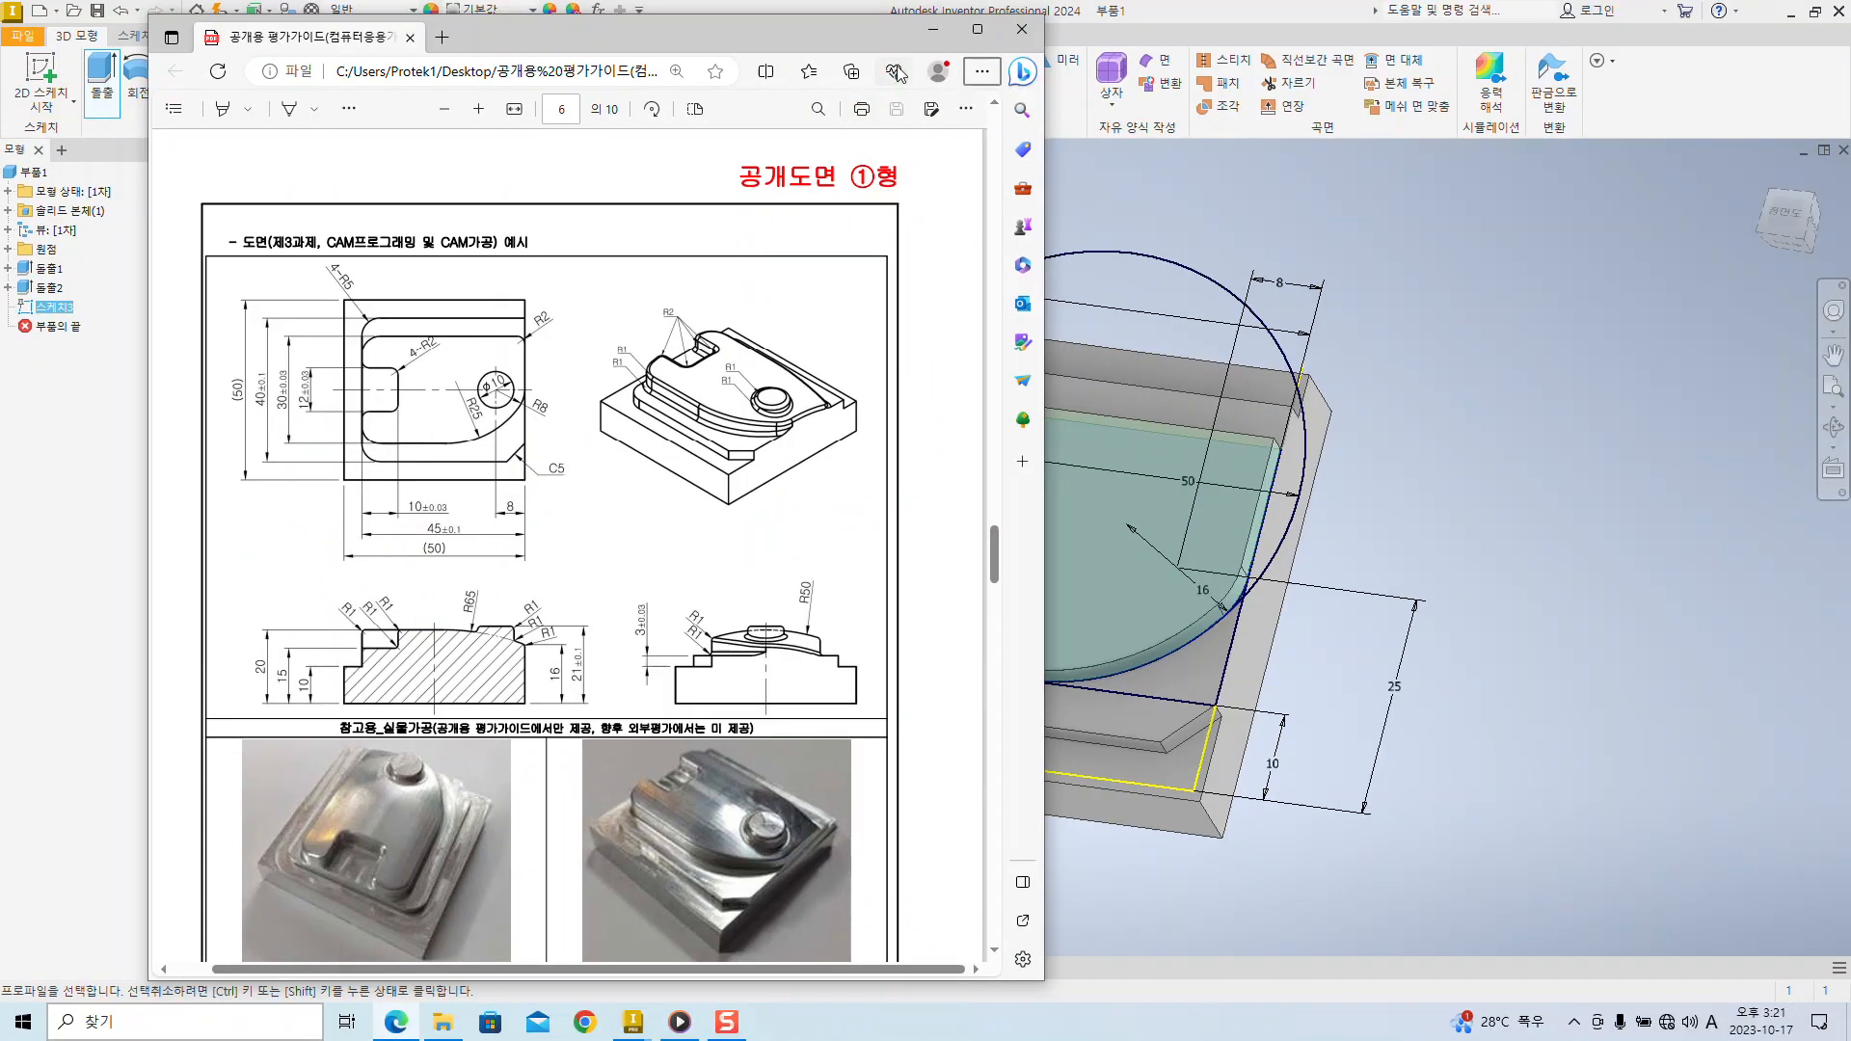
- Switch to Inventor and extrude the three selected profiles 15 mm upward, joined to the existing body
{"action": "left_click", "coordinate": [932, 39]}
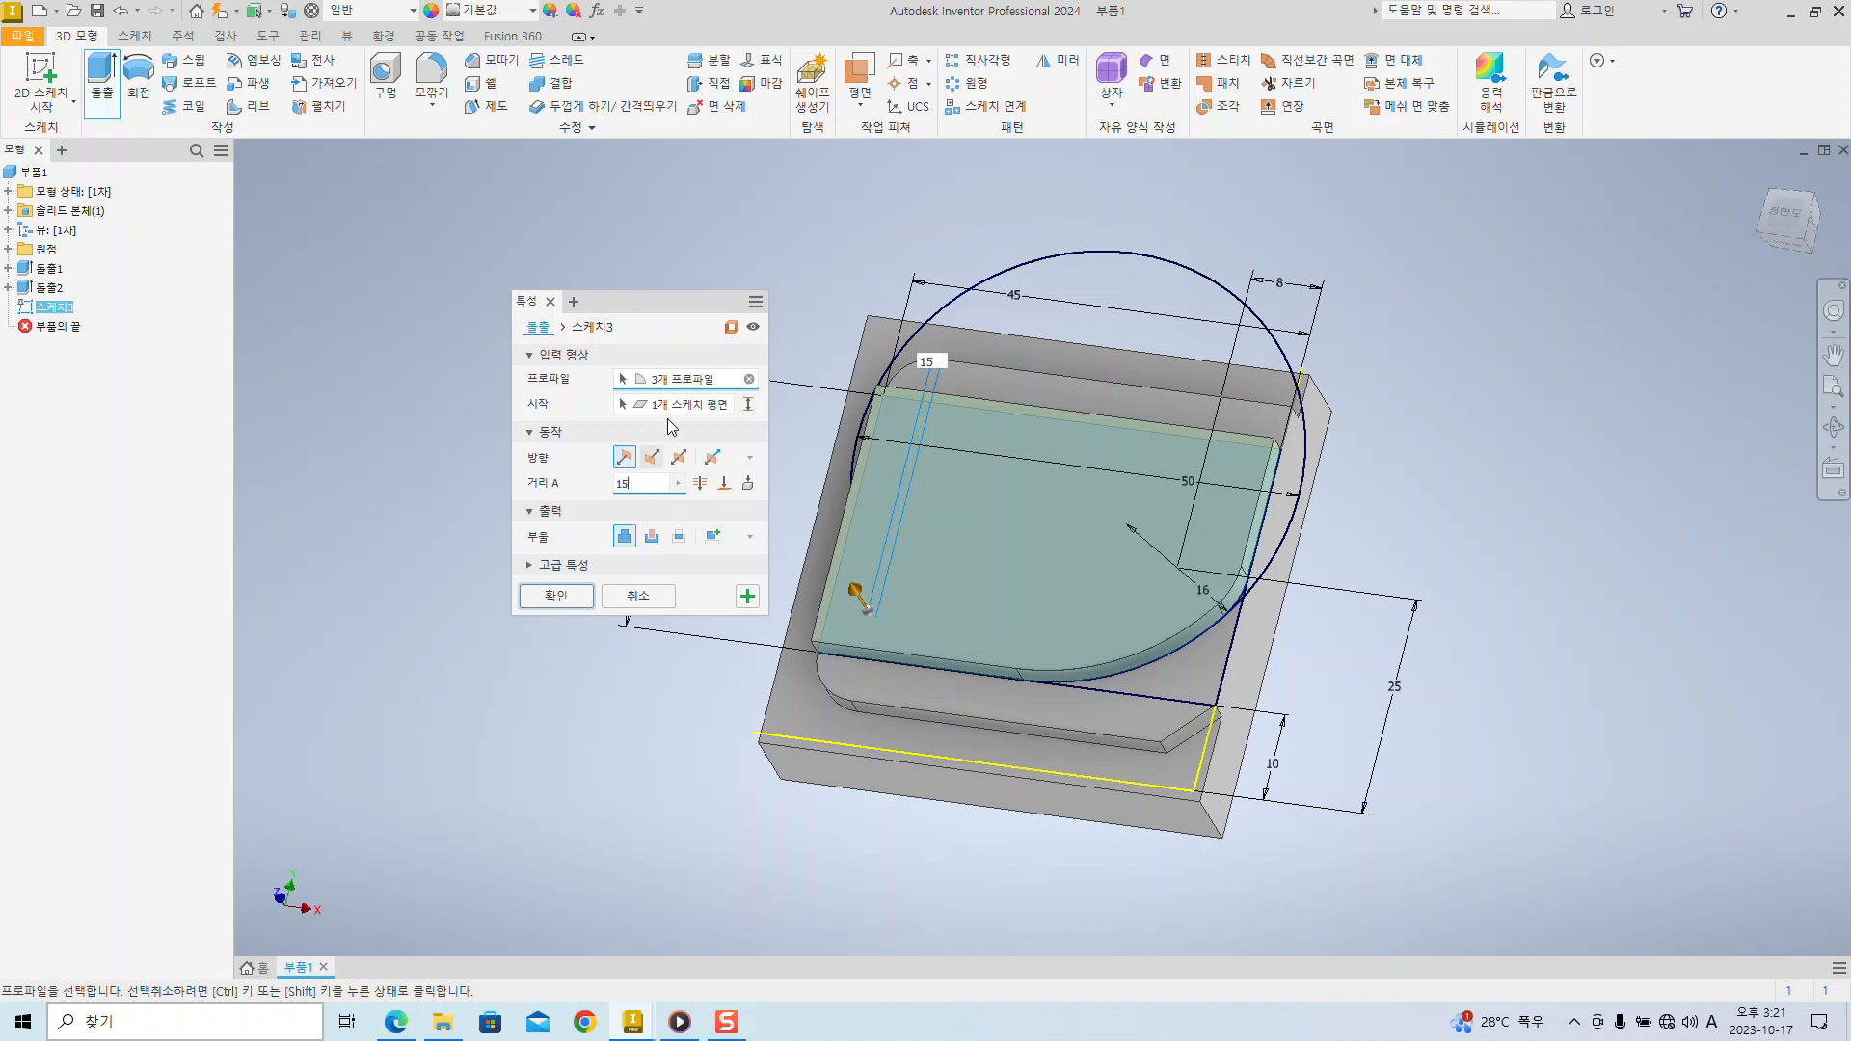
{"action": "key", "text": "ctrl+1"}
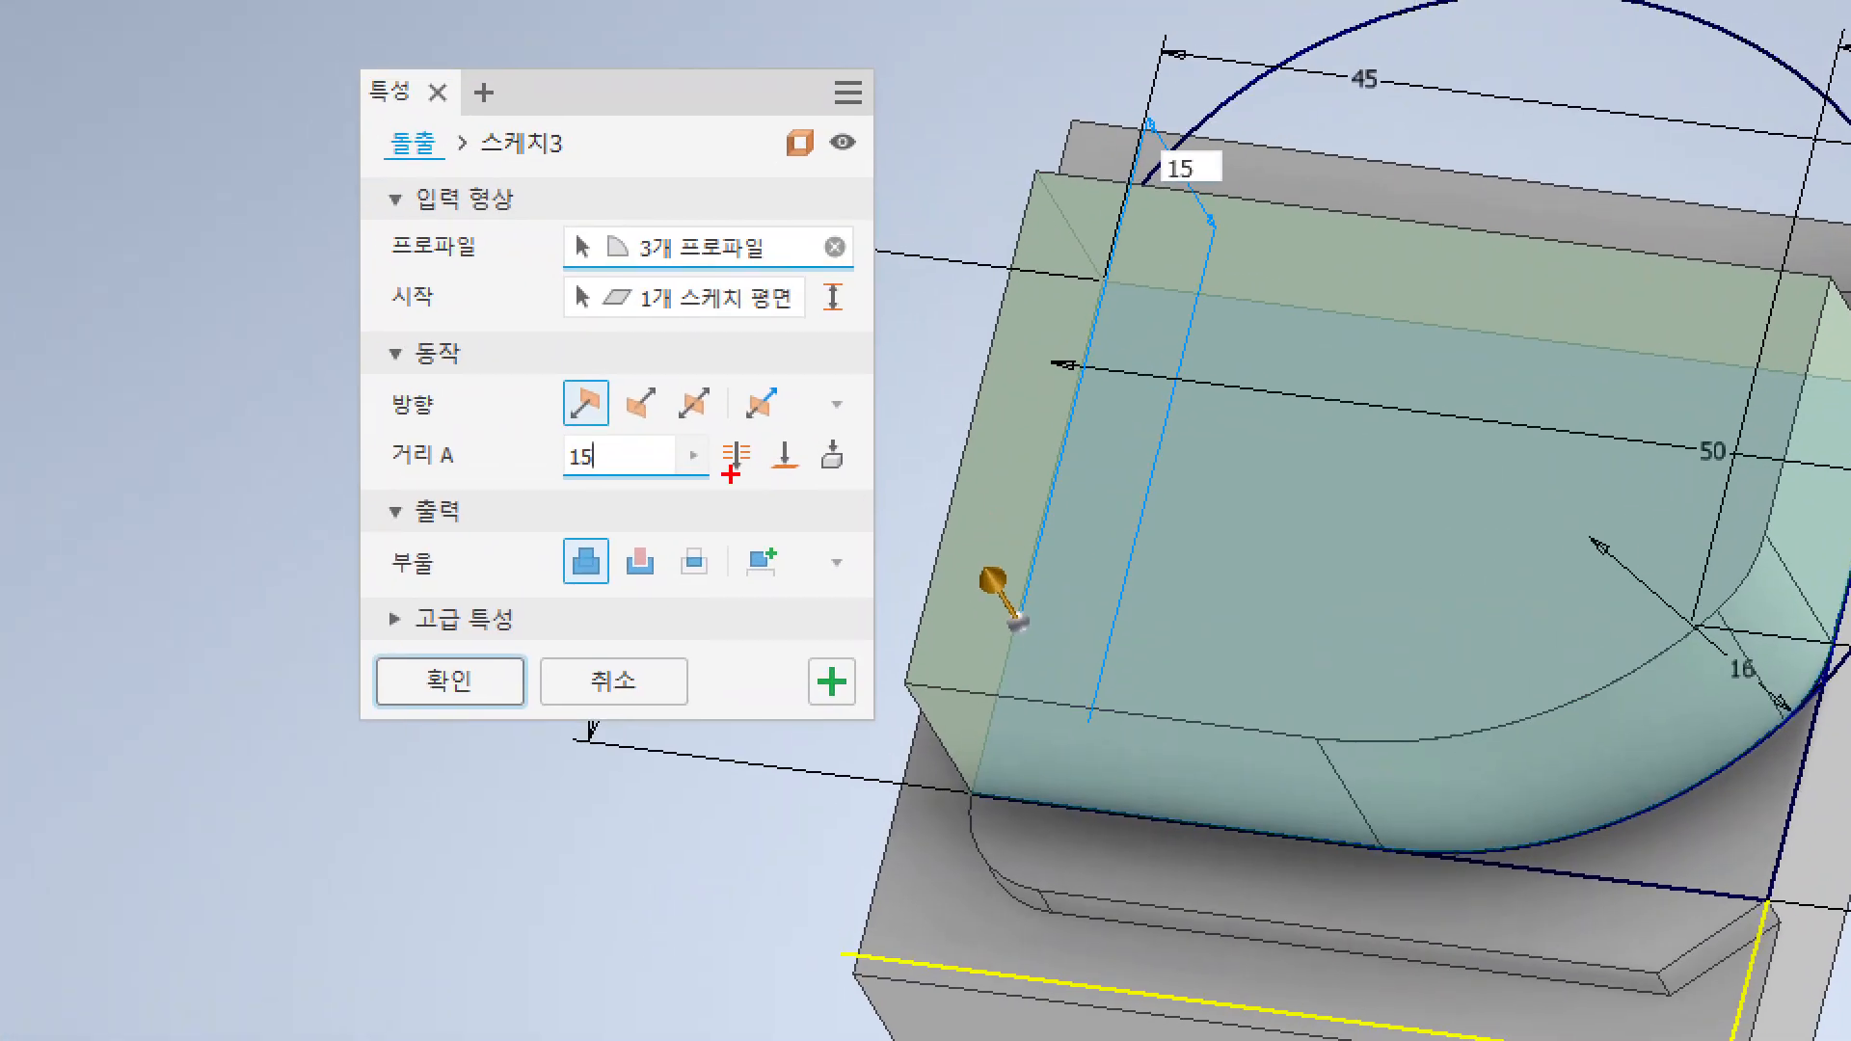
{"action": "left_click_drag", "start_coordinate": [397, 476], "coordinate": [675, 476], "text": "shift"}
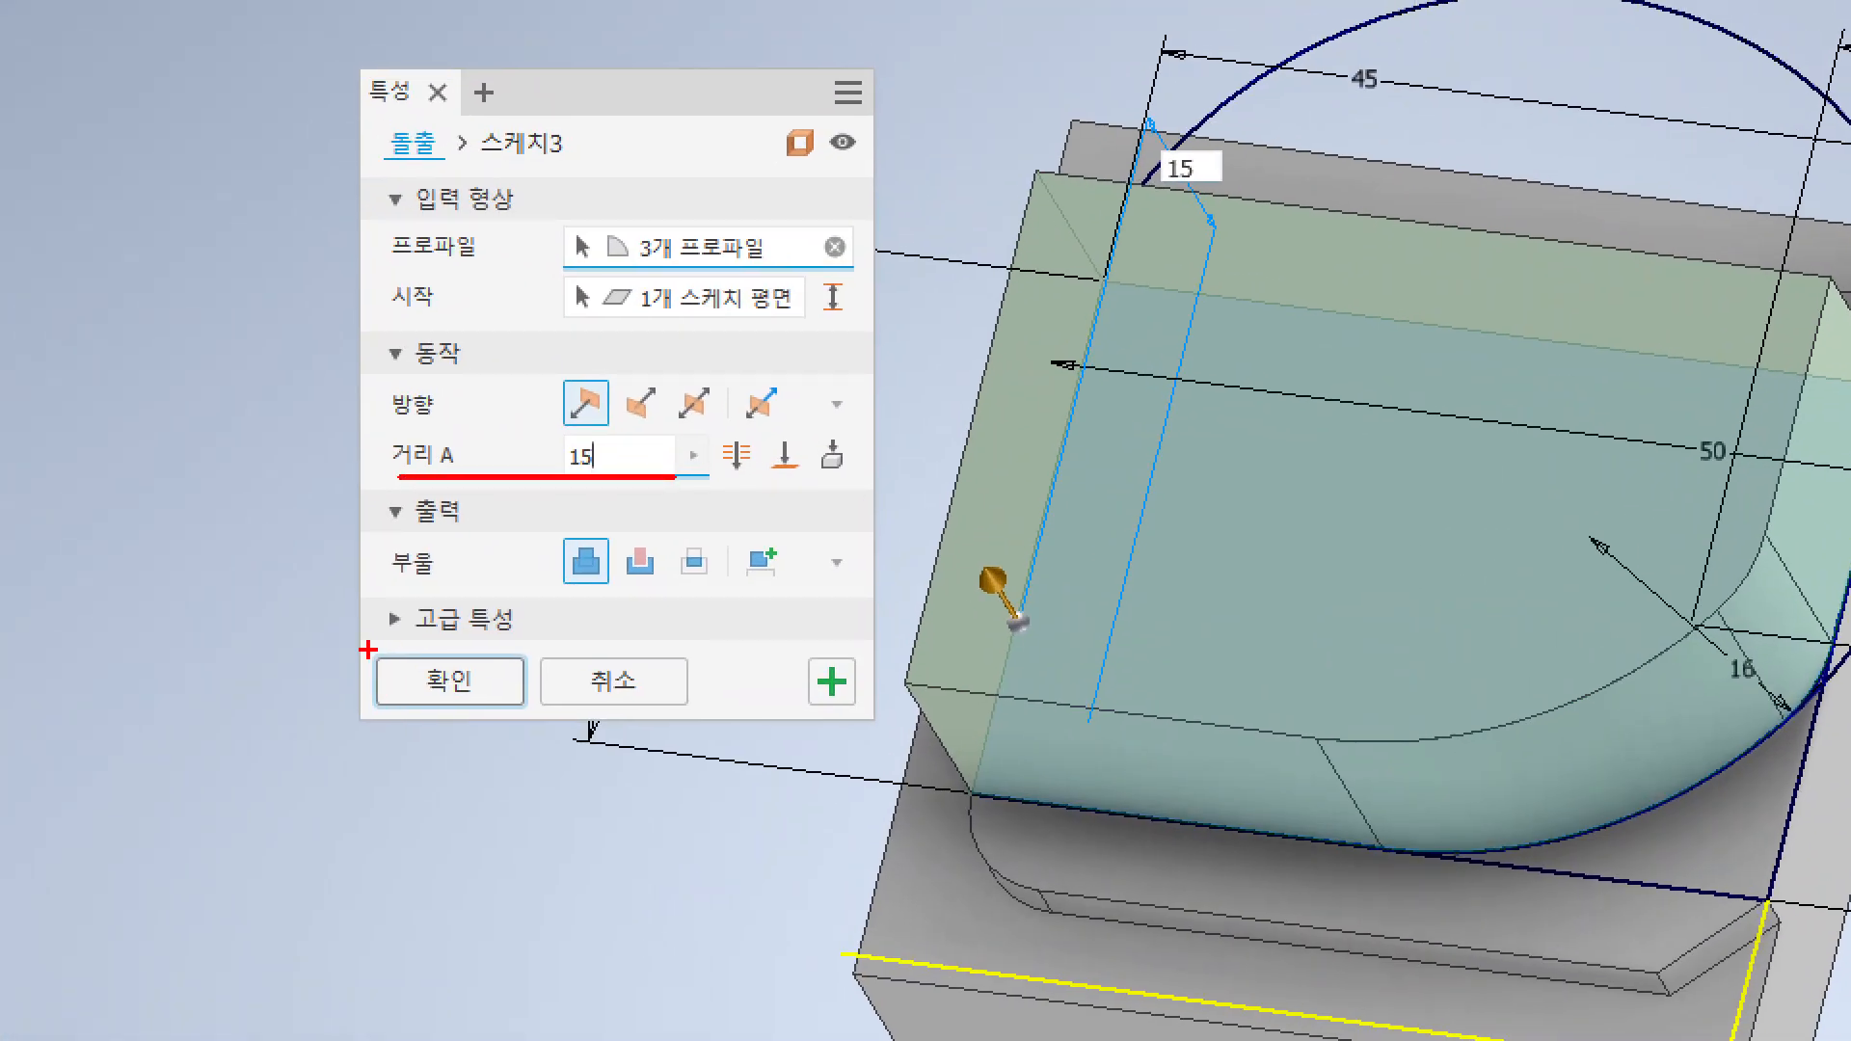
{"action": "left_click_drag", "start_coordinate": [367, 647], "coordinate": [535, 718], "text": "ctrl"}
{"action": "left_click_drag", "start_coordinate": [556, 652], "coordinate": [860, 554], "text": "ctrl+shift"}
{"action": "key", "text": "Escape"}
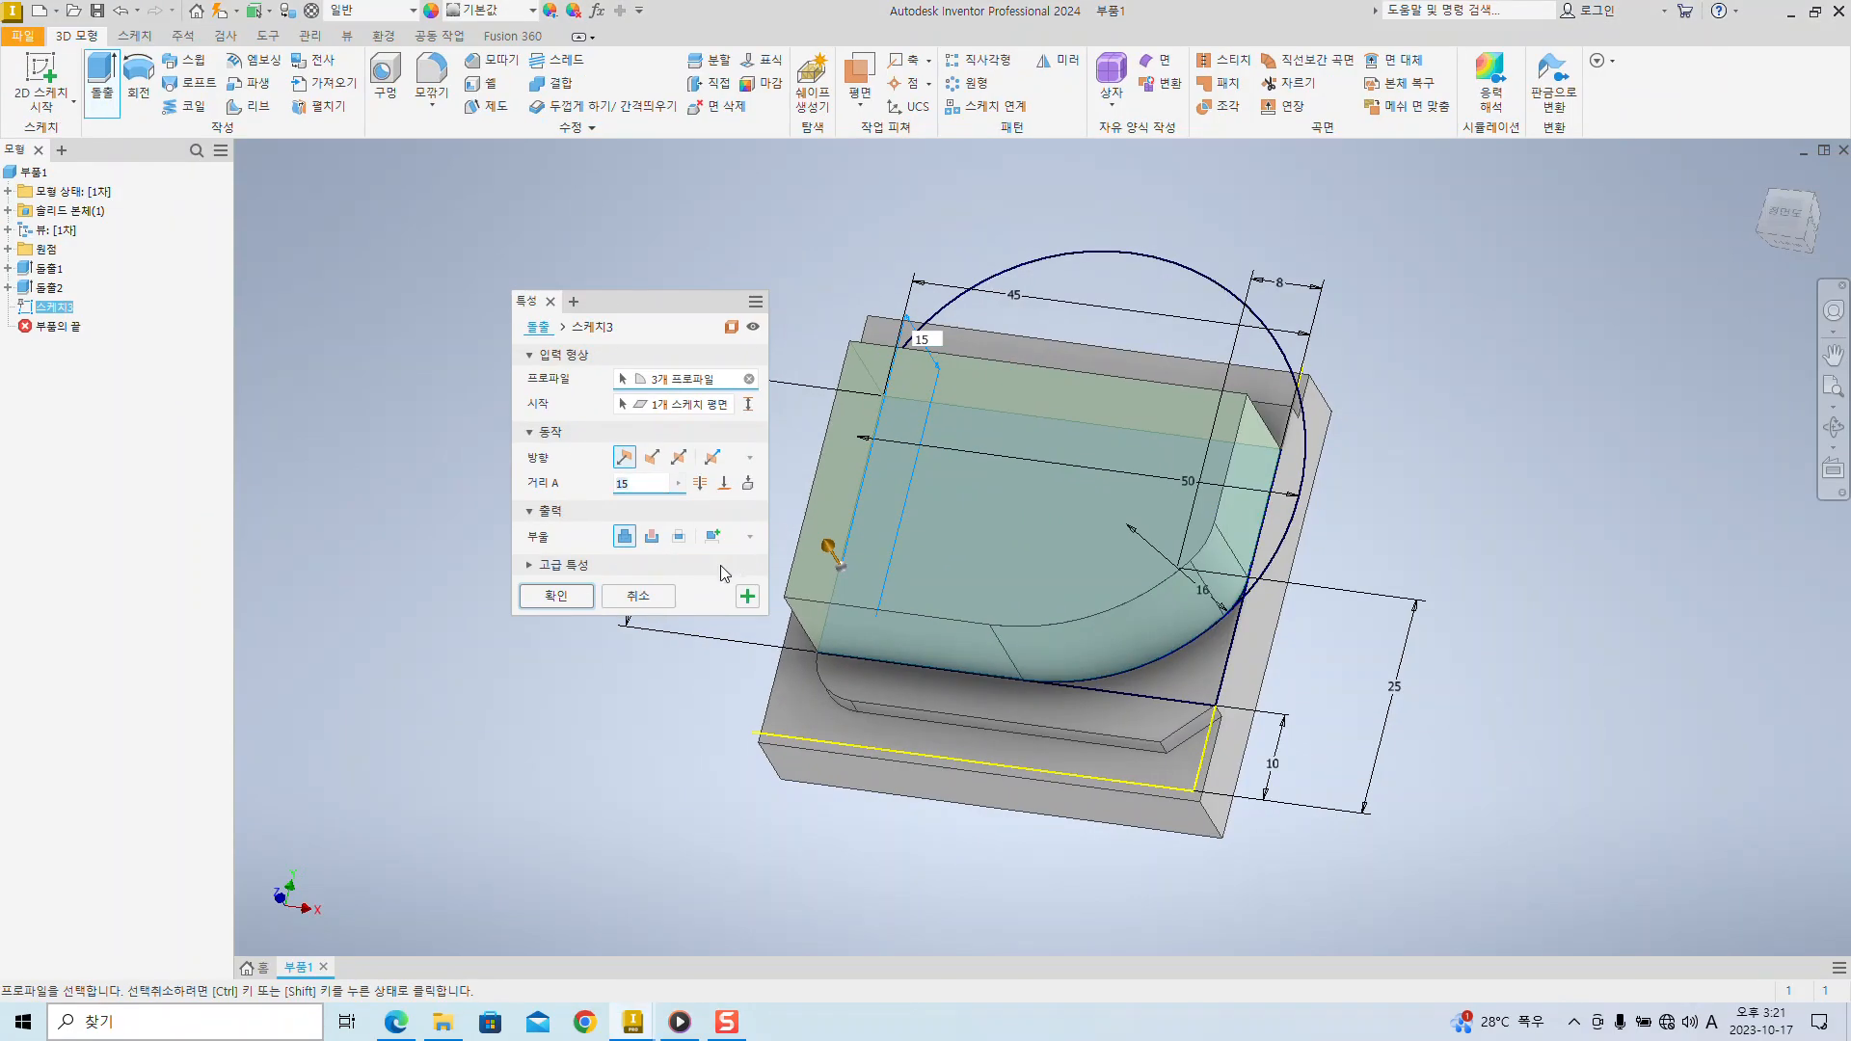
{"action": "left_click", "coordinate": [557, 598]}
{"action": "mouse_move", "coordinate": [806, 680]}
{"action": "middle_mouse_down", "text": "shift"}
{"action": "mouse_move", "coordinate": [772, 755]}
{"action": "mouse_move", "coordinate": [1066, 844]}
{"action": "mouse_move", "coordinate": [1382, 690]}
{"action": "mouse_move", "coordinate": [1211, 417]}
{"action": "mouse_move", "coordinate": [777, 512]}
{"action": "mouse_move", "coordinate": [1297, 595]}
{"action": "mouse_move", "coordinate": [842, 488]}
{"action": "mouse_move", "coordinate": [1066, 732]}
{"action": "mouse_move", "coordinate": [868, 591]}
{"action": "mouse_move", "coordinate": [871, 772]}
{"action": "mouse_move", "coordinate": [942, 599]}
{"action": "mouse_move", "coordinate": [868, 822]}
{"action": "mouse_move", "coordinate": [987, 758]}
{"action": "mouse_move", "coordinate": [946, 781]}
{"action": "mouse_move", "coordinate": [880, 905]}
{"action": "mouse_move", "coordinate": [1194, 508]}
{"action": "mouse_move", "coordinate": [748, 559]}
{"action": "mouse_move", "coordinate": [1222, 607]}
{"action": "mouse_move", "coordinate": [1065, 768]}
{"action": "mouse_move", "coordinate": [1128, 732]}
{"action": "middle_mouse_up", "text": "shift"}
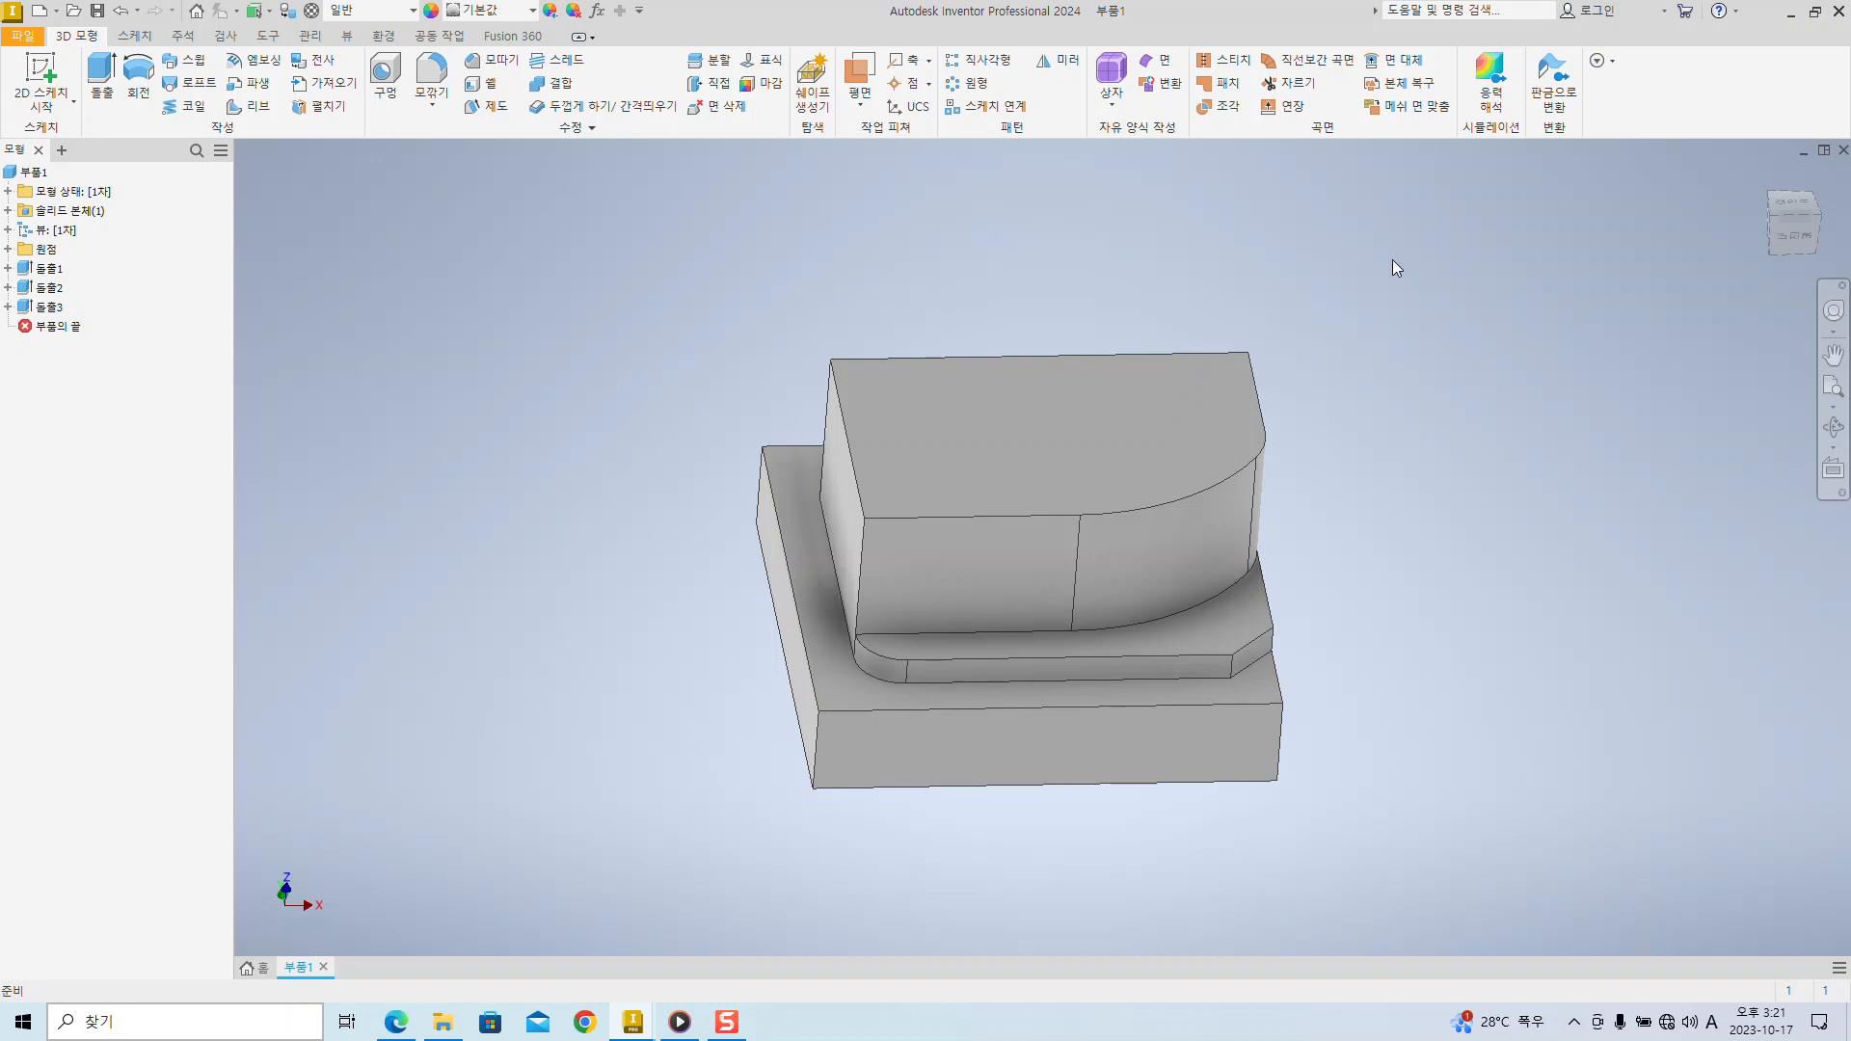
- Start a new sketch on the top face of the extruded upper body
{"action": "left_click", "coordinate": [995, 445]}
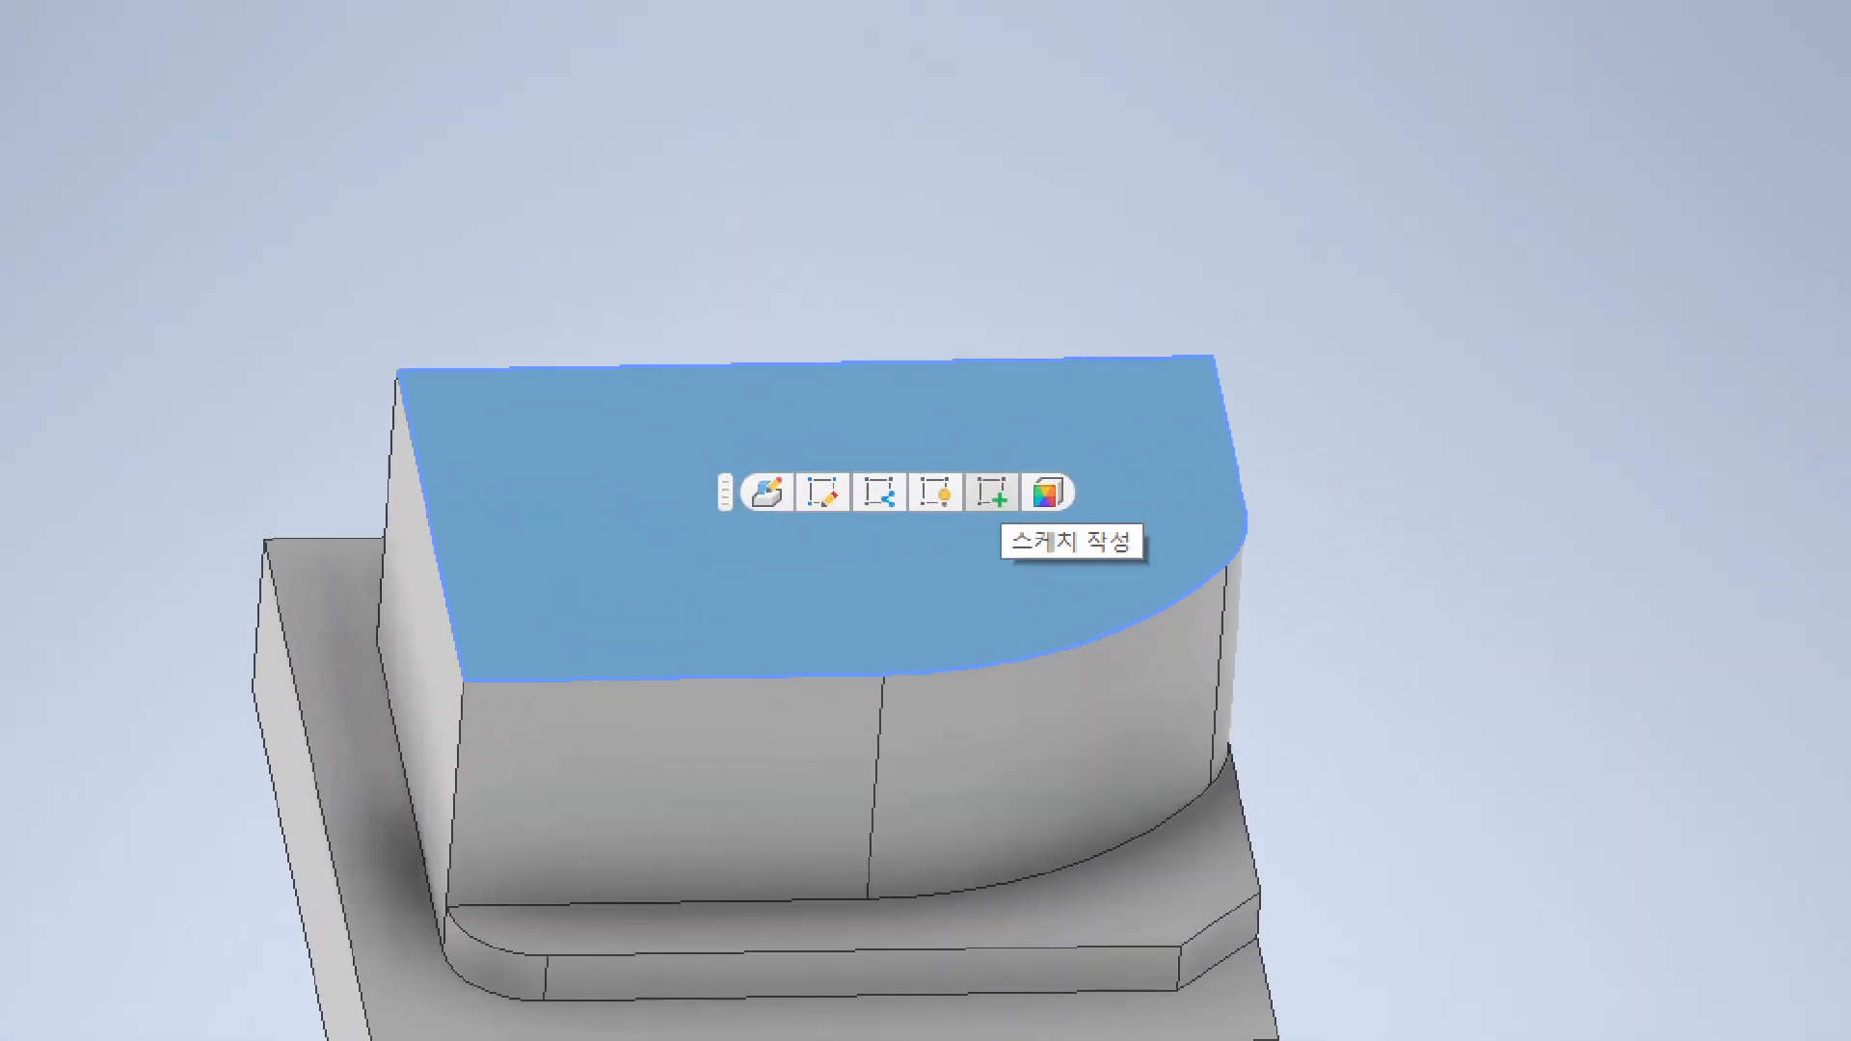
{"action": "left_click_drag", "start_coordinate": [955, 456], "coordinate": [1038, 517]}
{"action": "left_click_drag", "start_coordinate": [1340, 375], "coordinate": [1043, 453]}
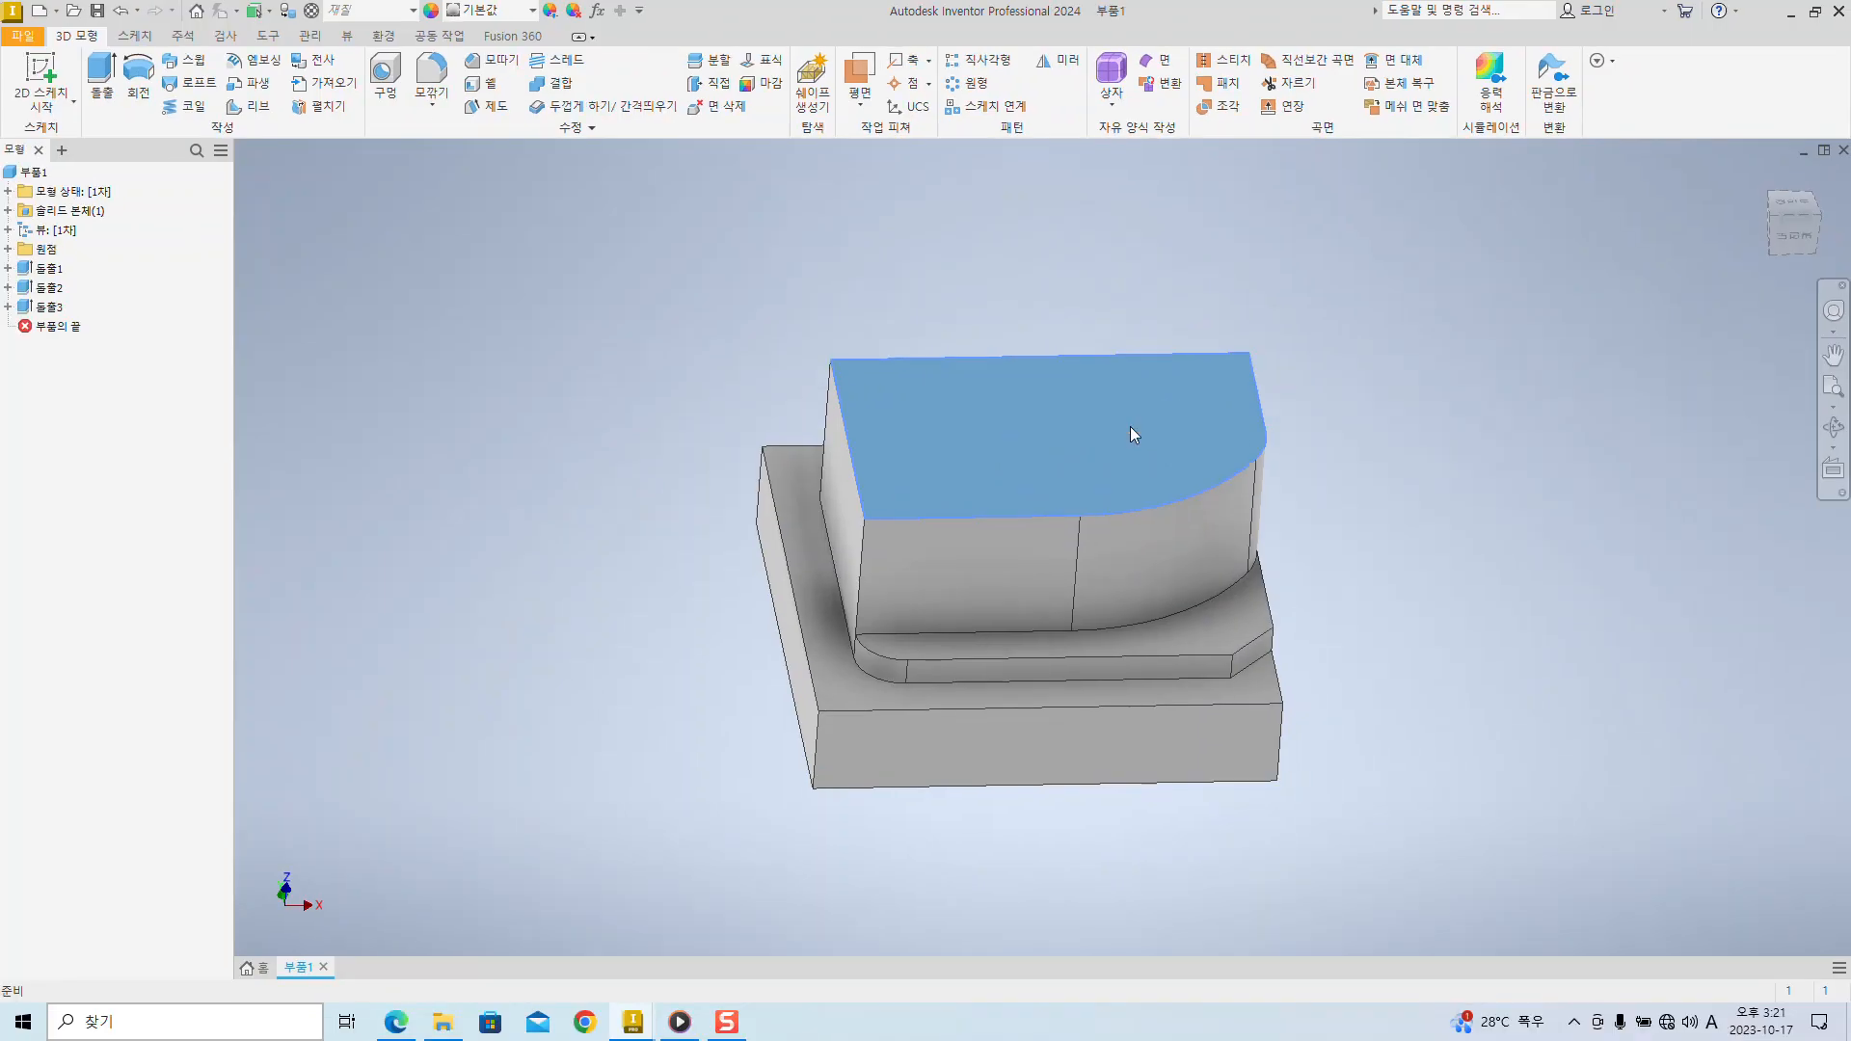
{"action": "left_click", "coordinate": [1134, 424]}
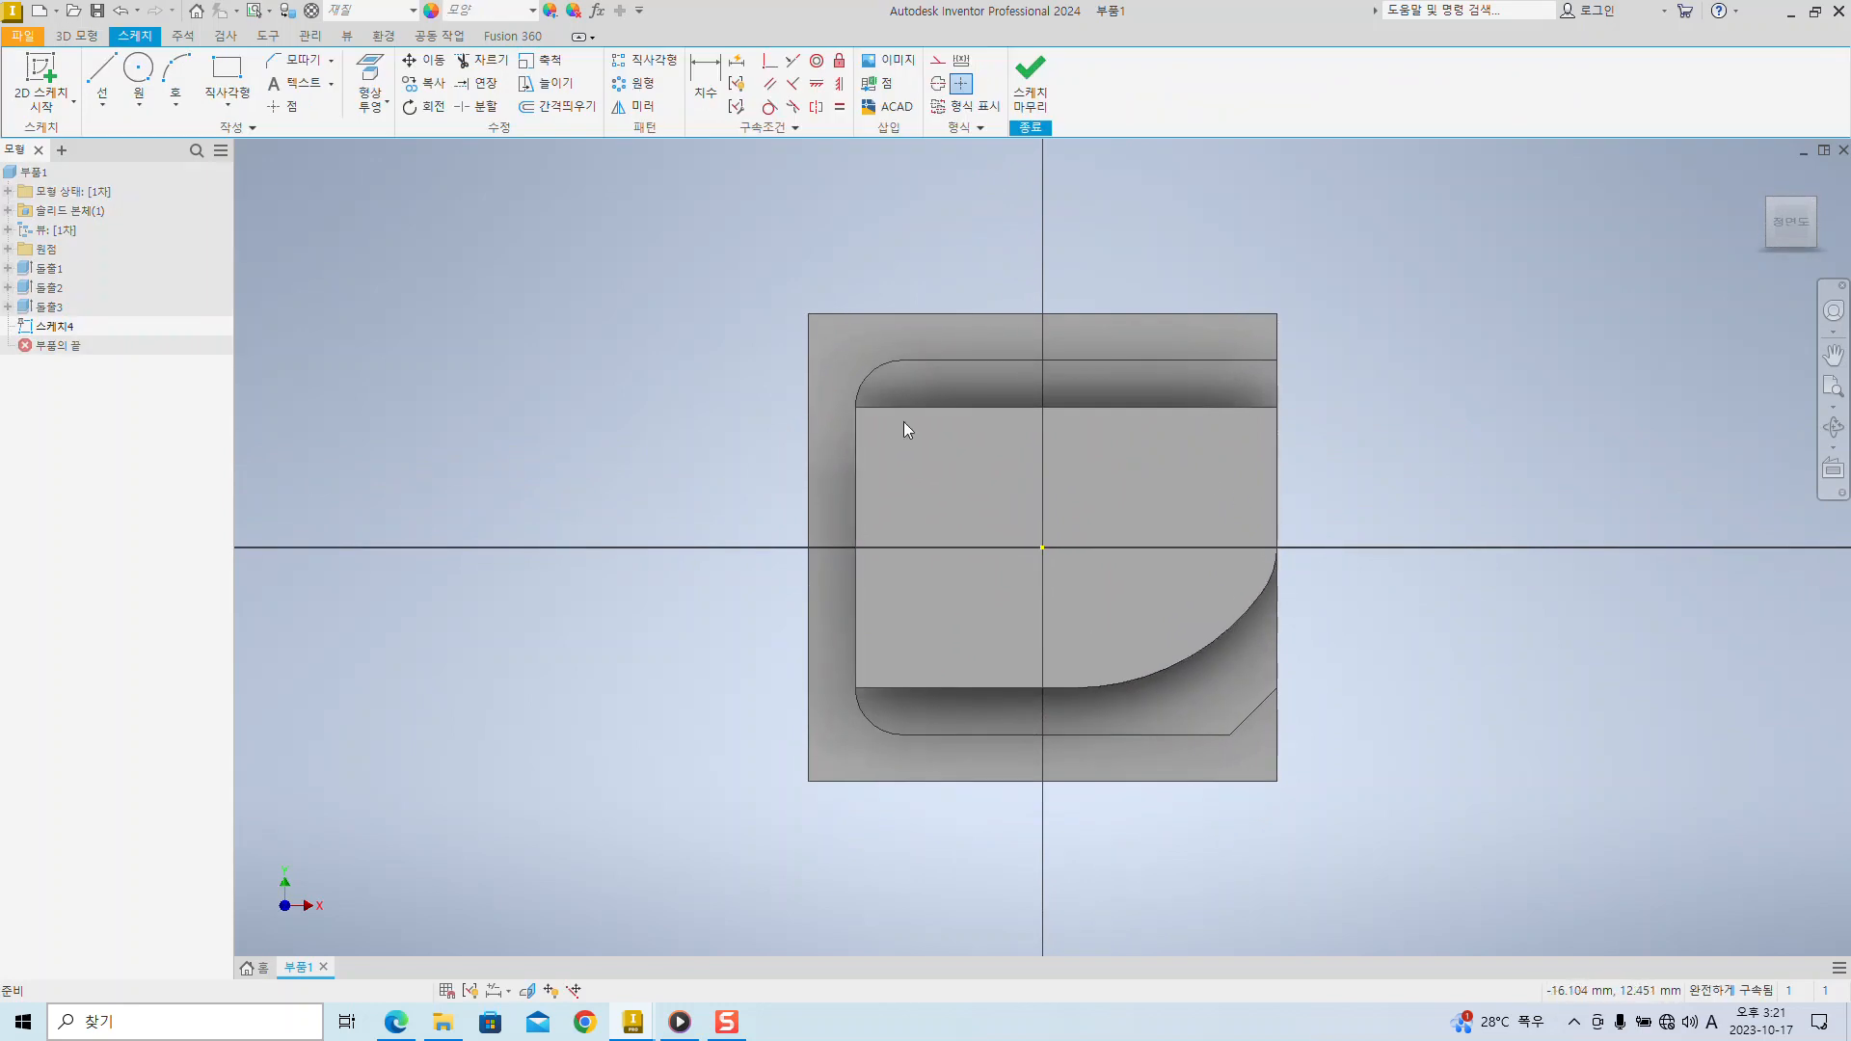
- Sketch a rectangle about 12 mm wide and 14 mm high extending inward from the upper body's left edge
{"action": "left_click", "coordinate": [228, 91]}
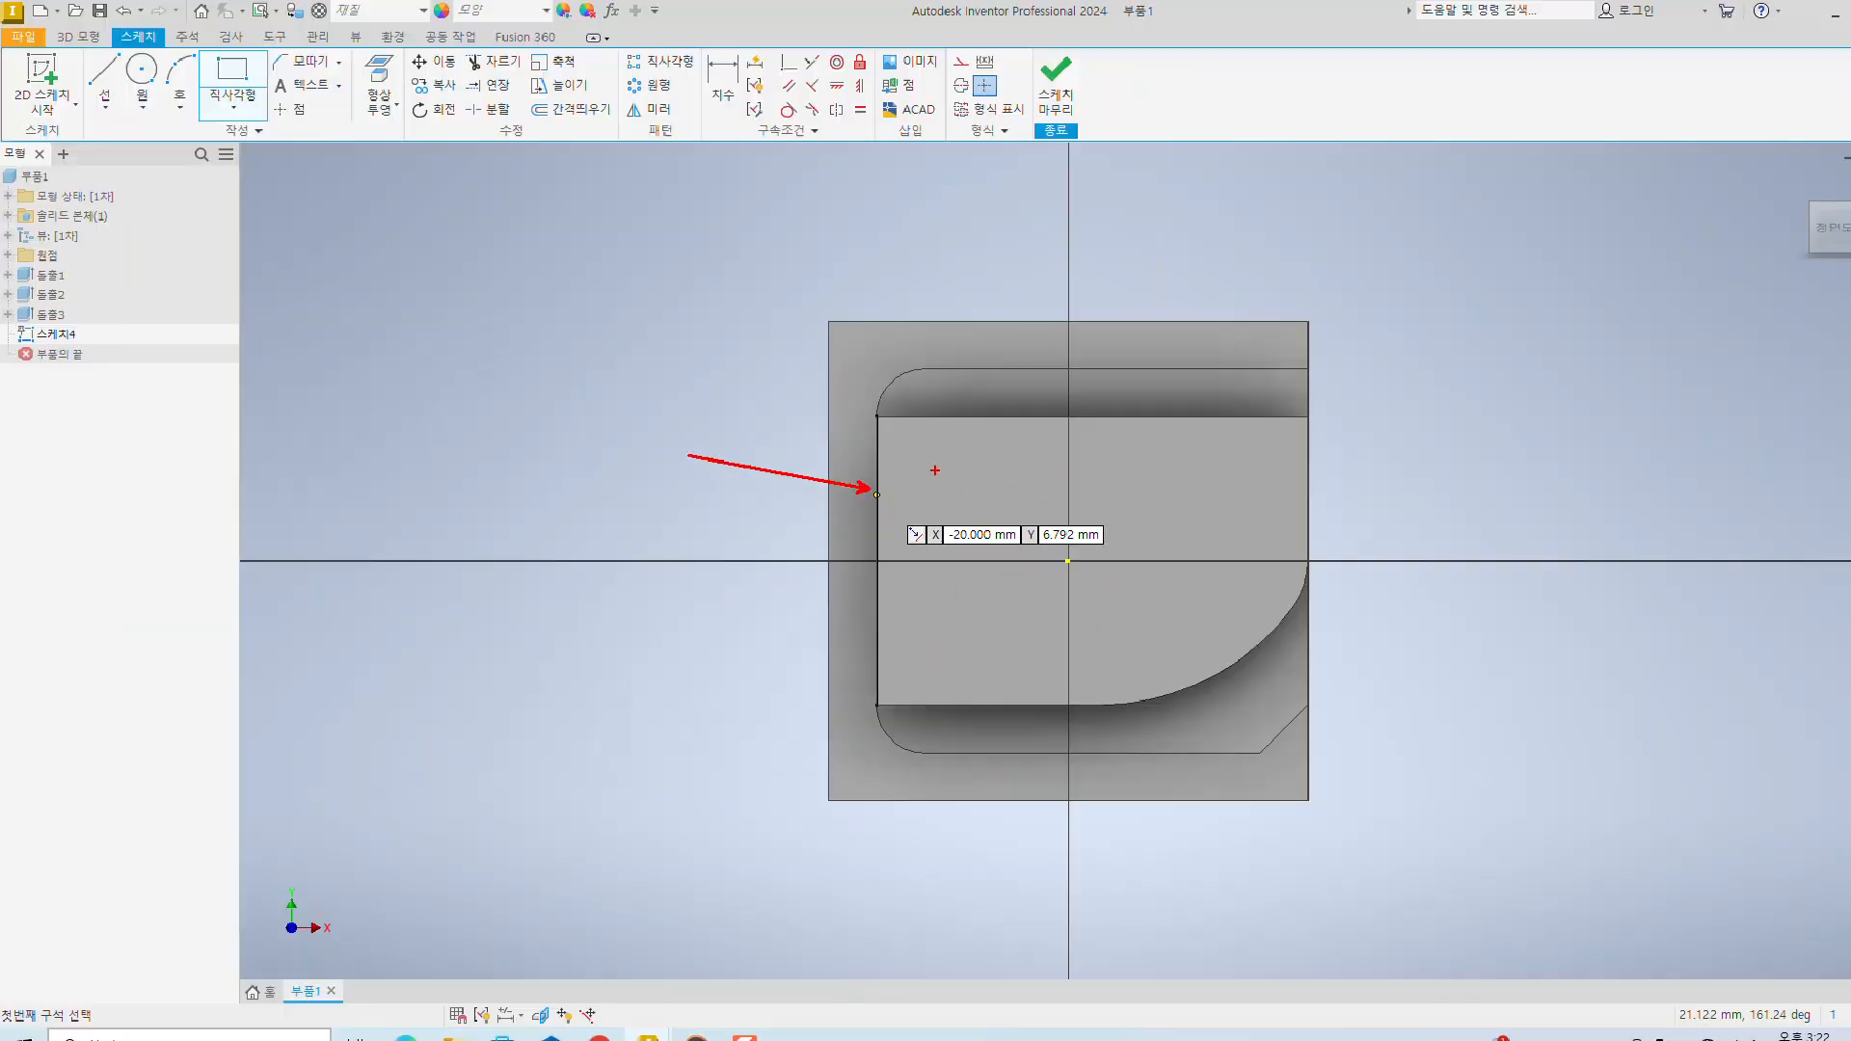
{"action": "left_click", "coordinate": [877, 487]}
{"action": "left_click", "coordinate": [971, 607]}
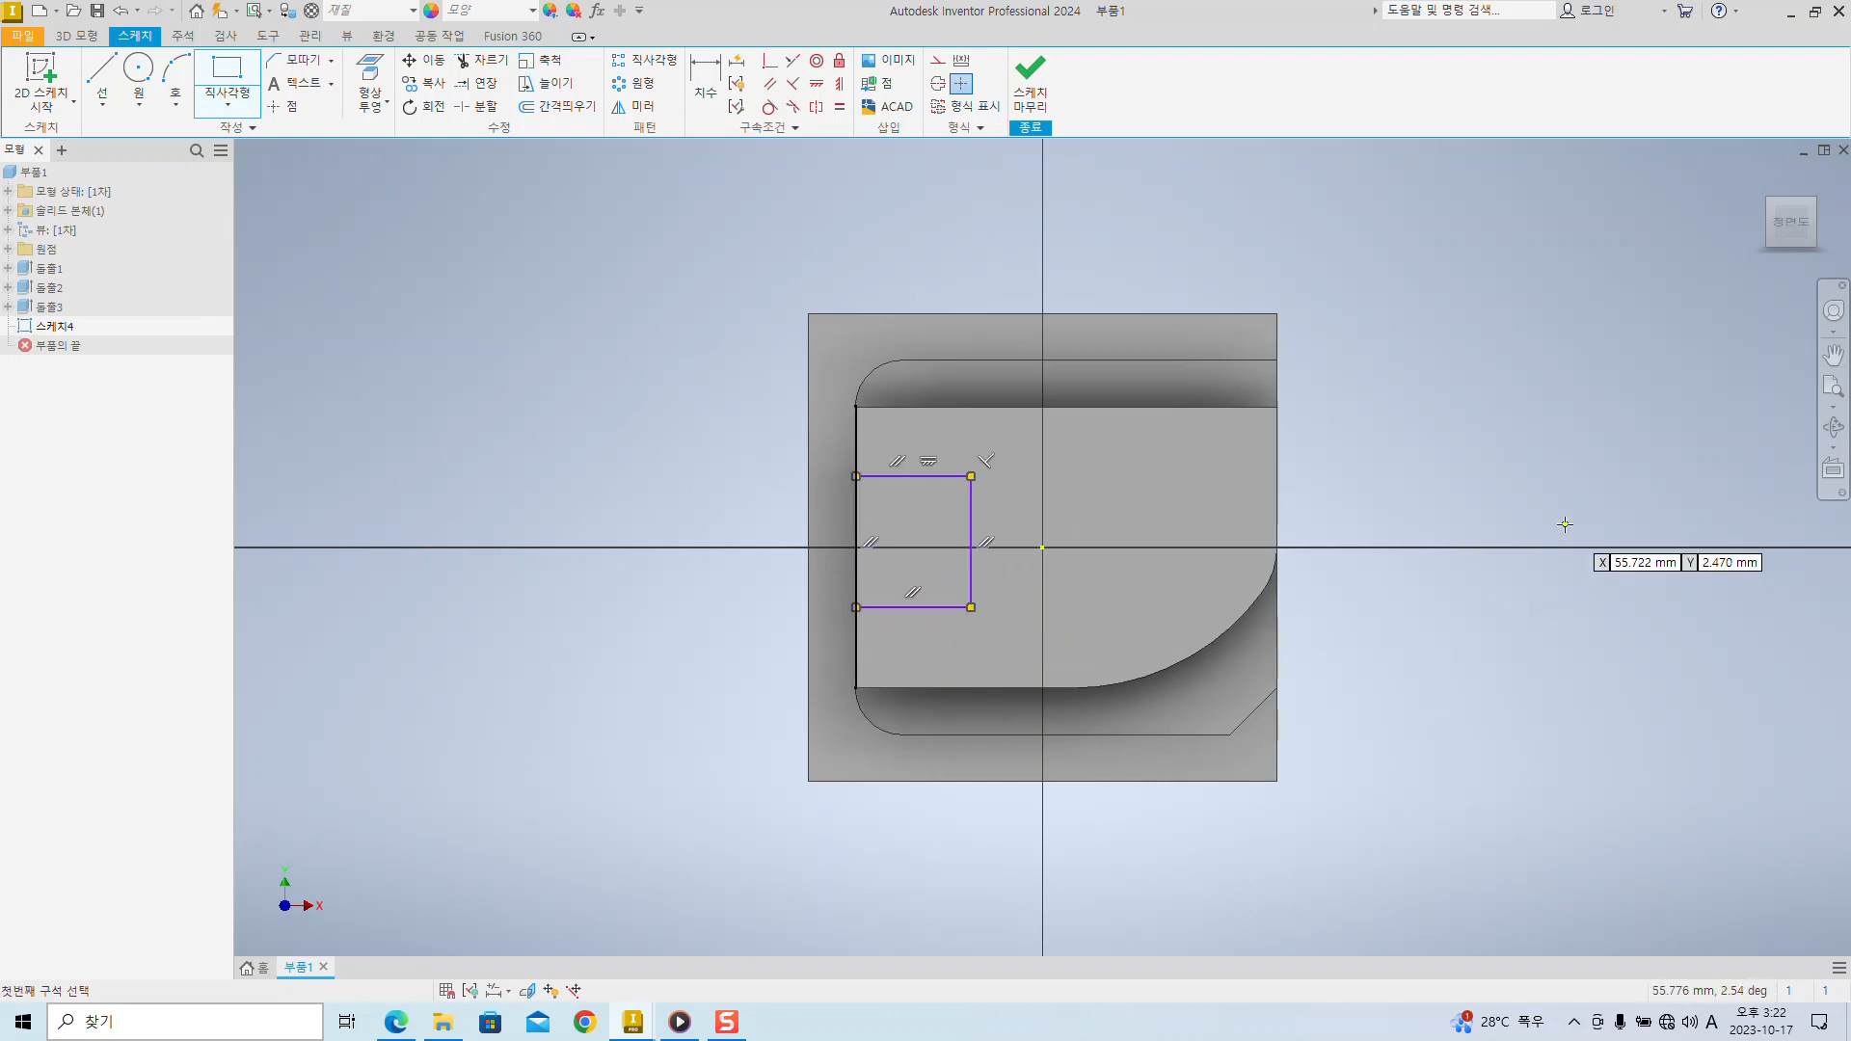
{"action": "key", "text": "Escape"}
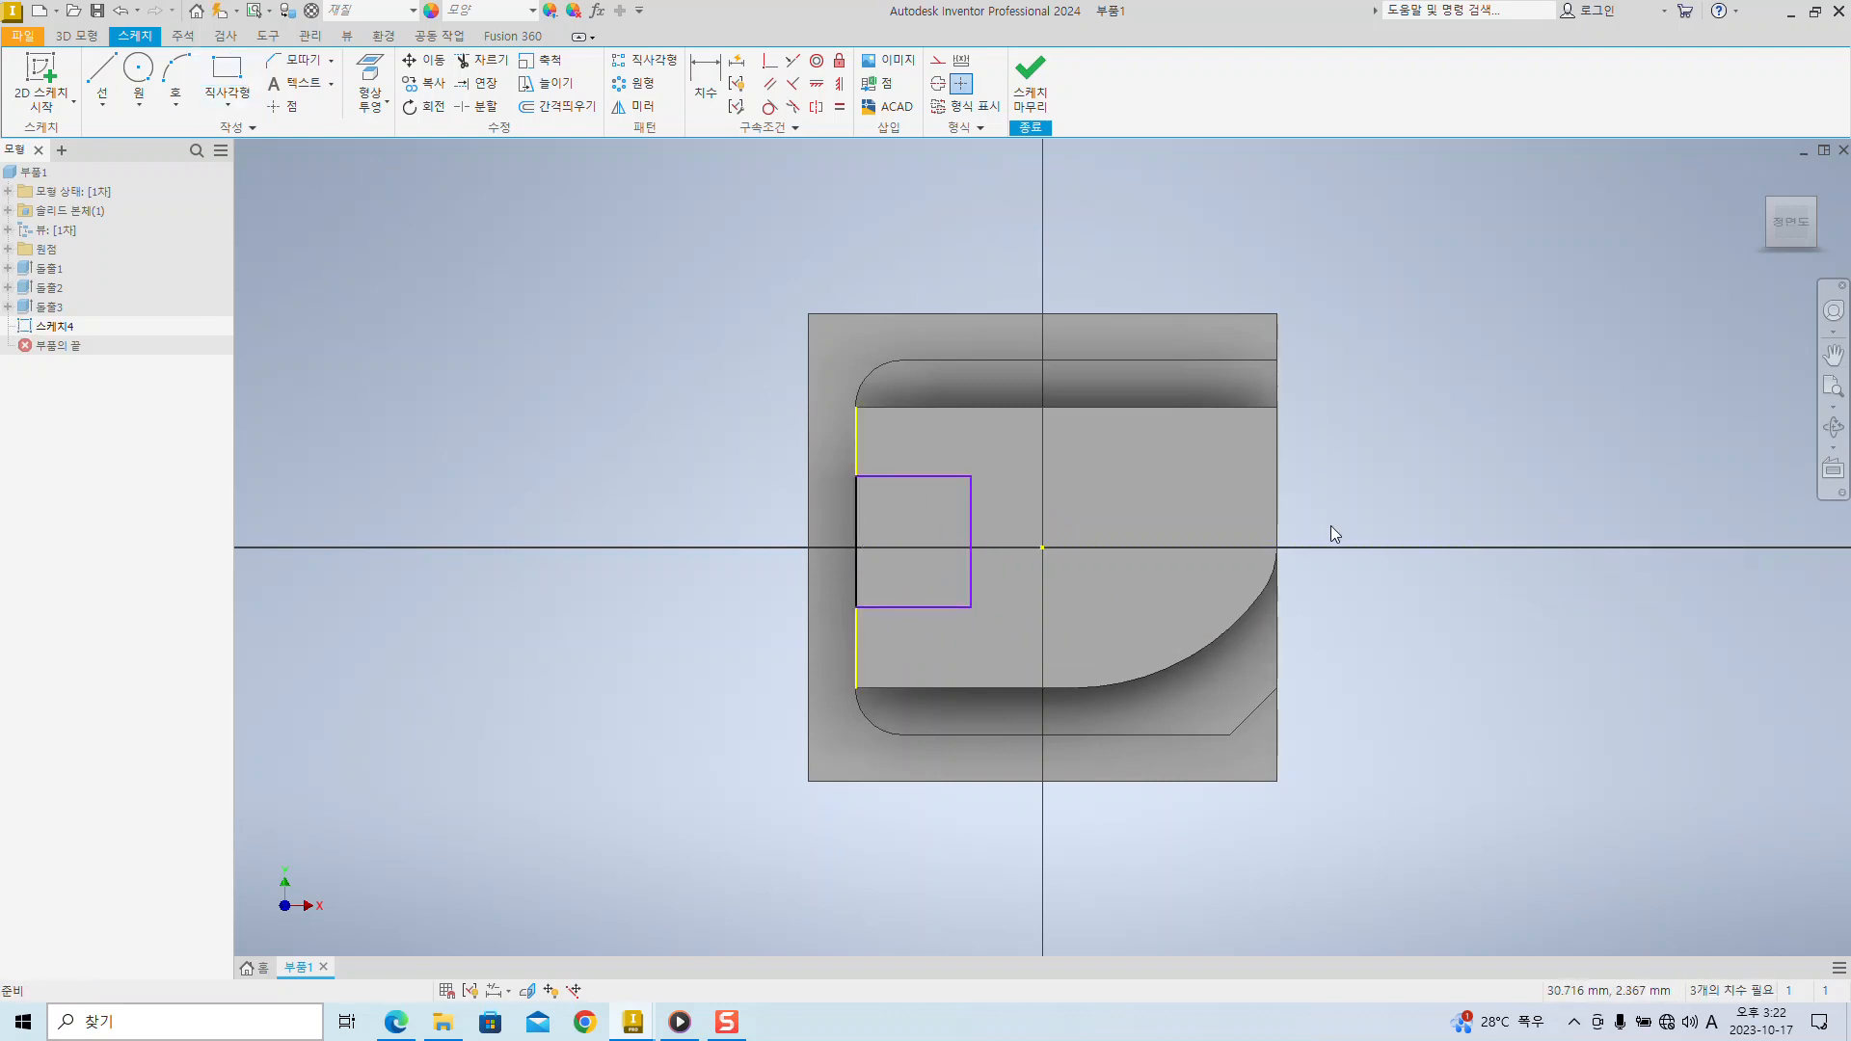
- Switch to the PDF drawing and check the left notch's height, depth and vertical distance from the base's lower edge
{"action": "key", "text": "alt+Tab"}
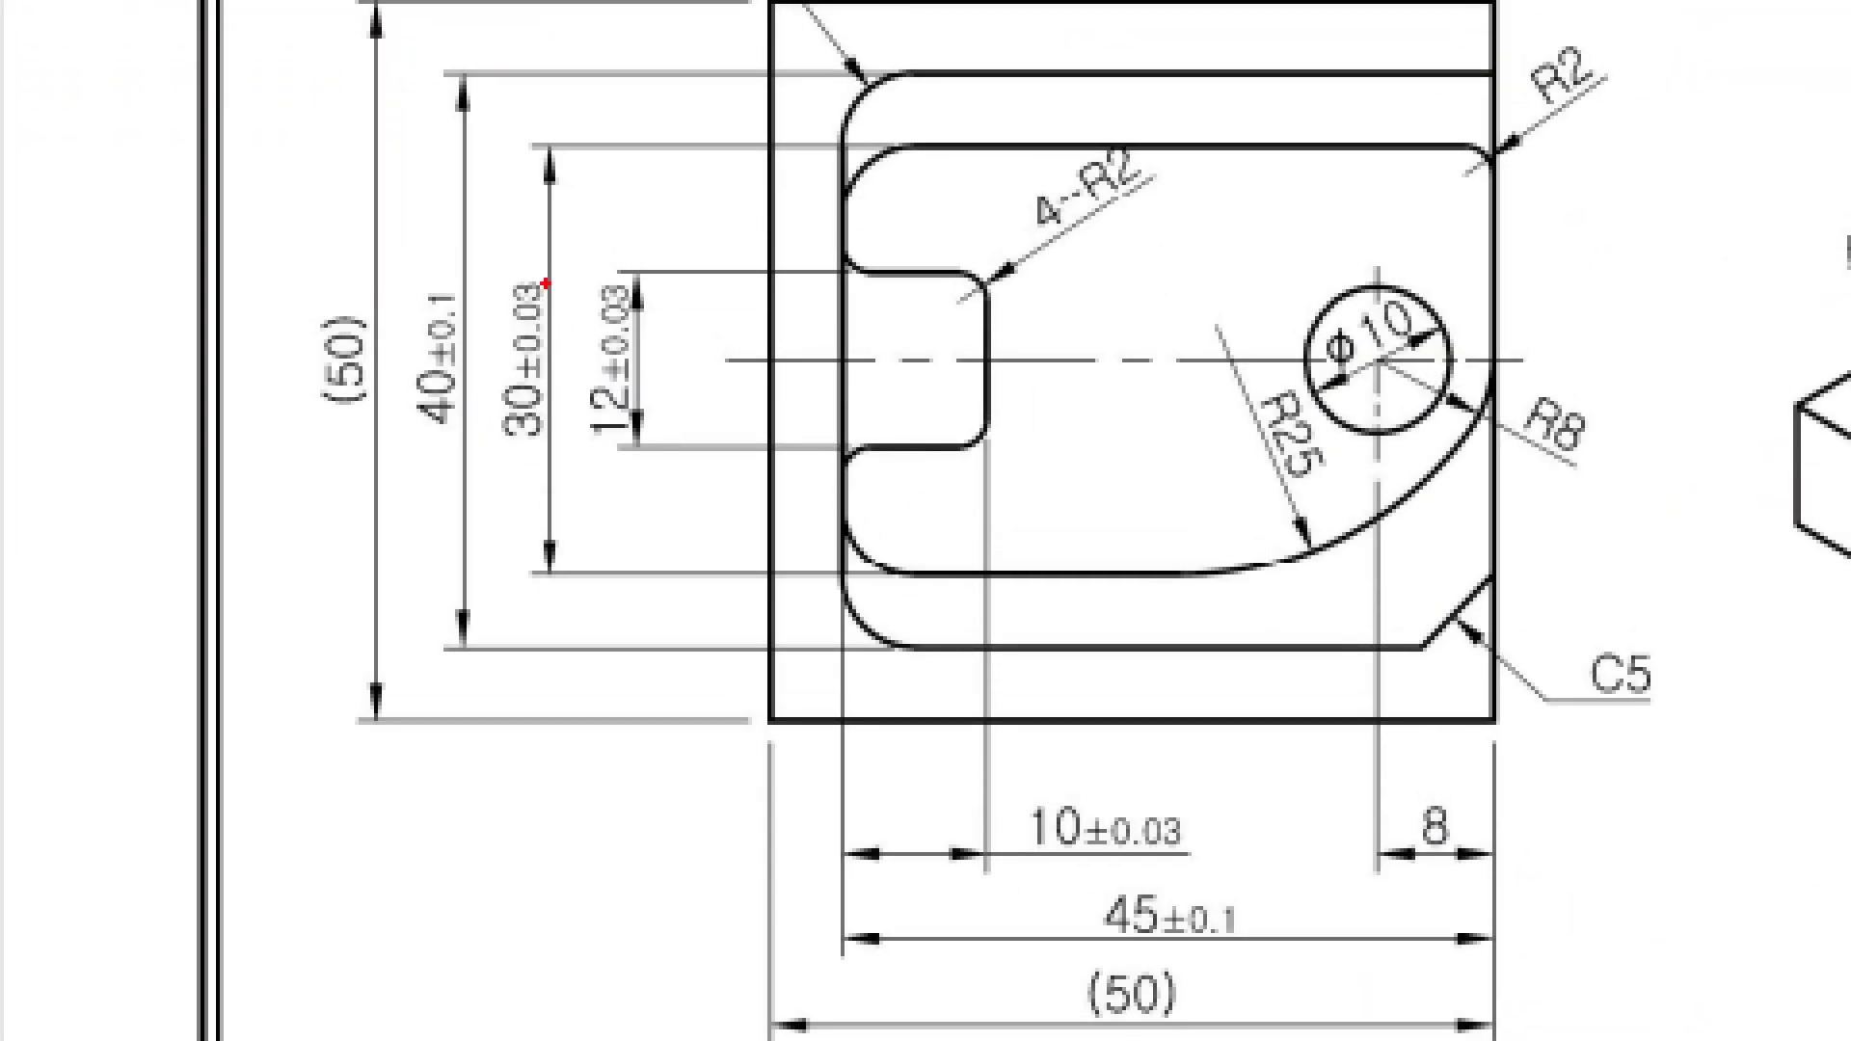
{"action": "left_click_drag", "start_coordinate": [546, 277], "coordinate": [713, 472]}
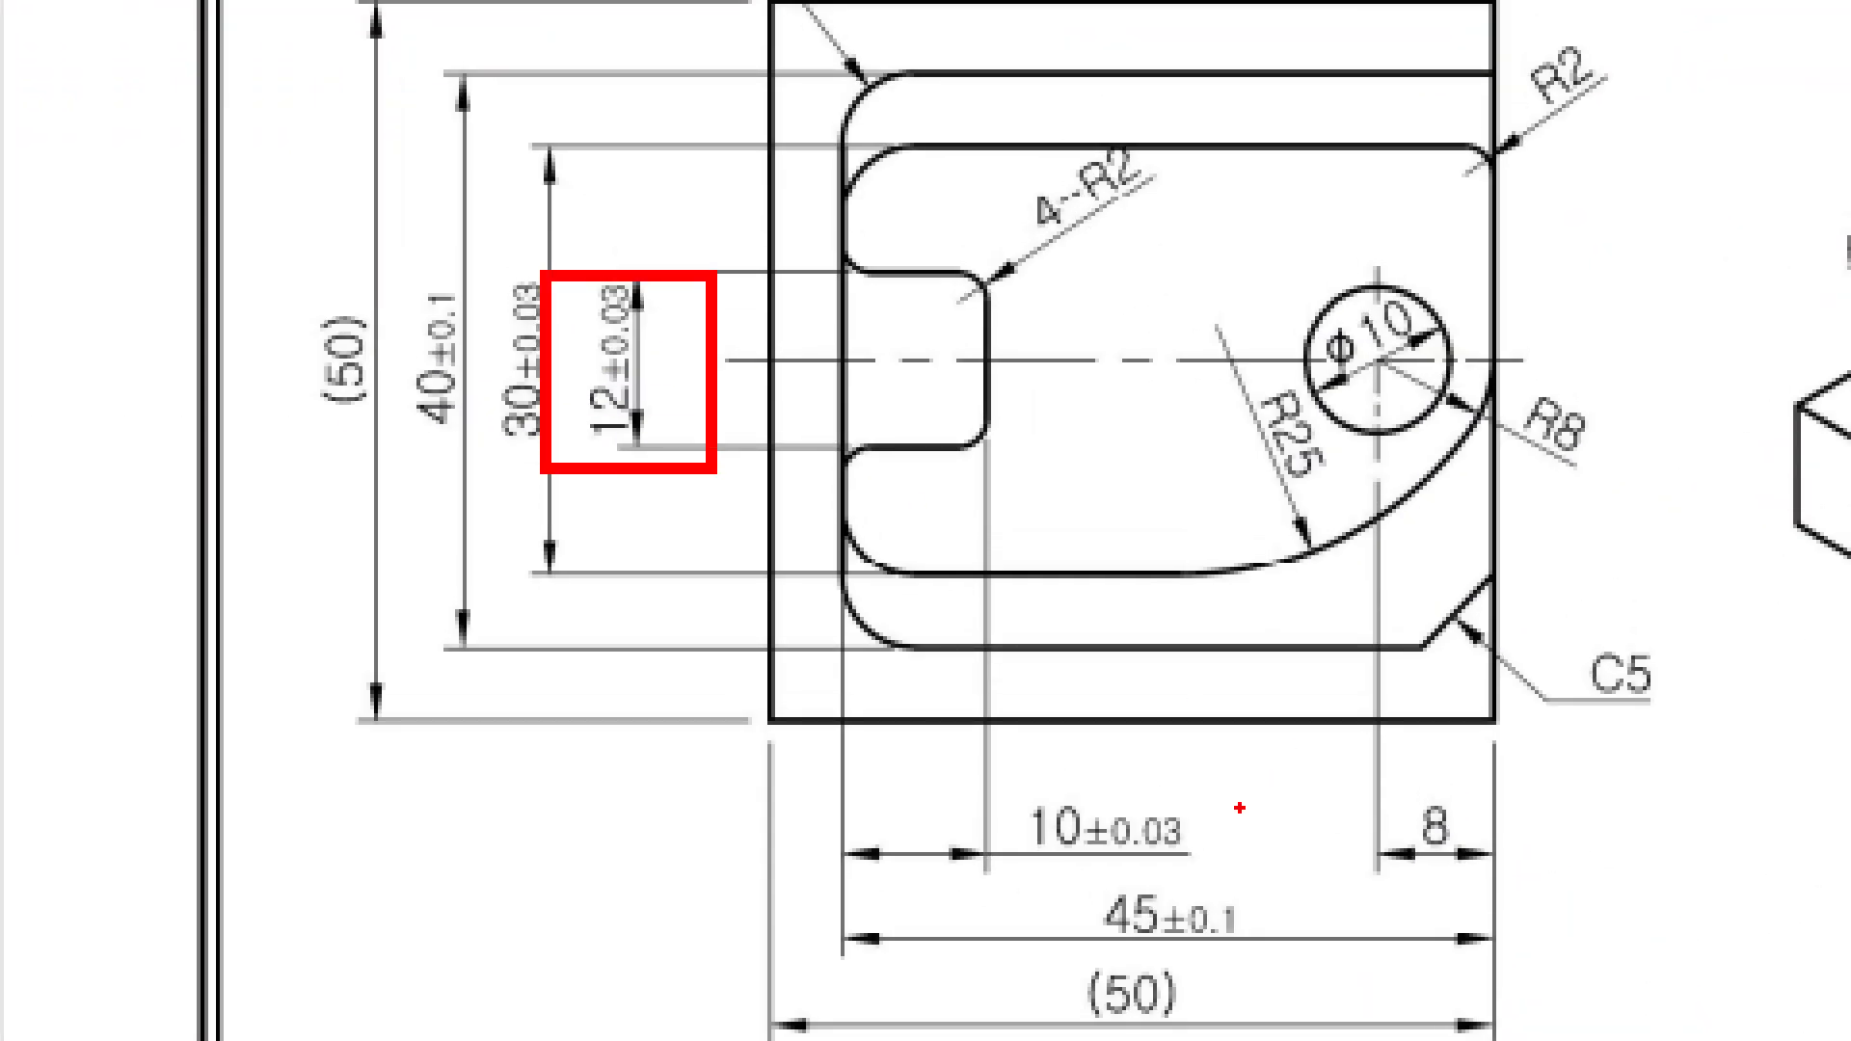
{"action": "left_click_drag", "start_coordinate": [974, 769], "coordinate": [1189, 863]}
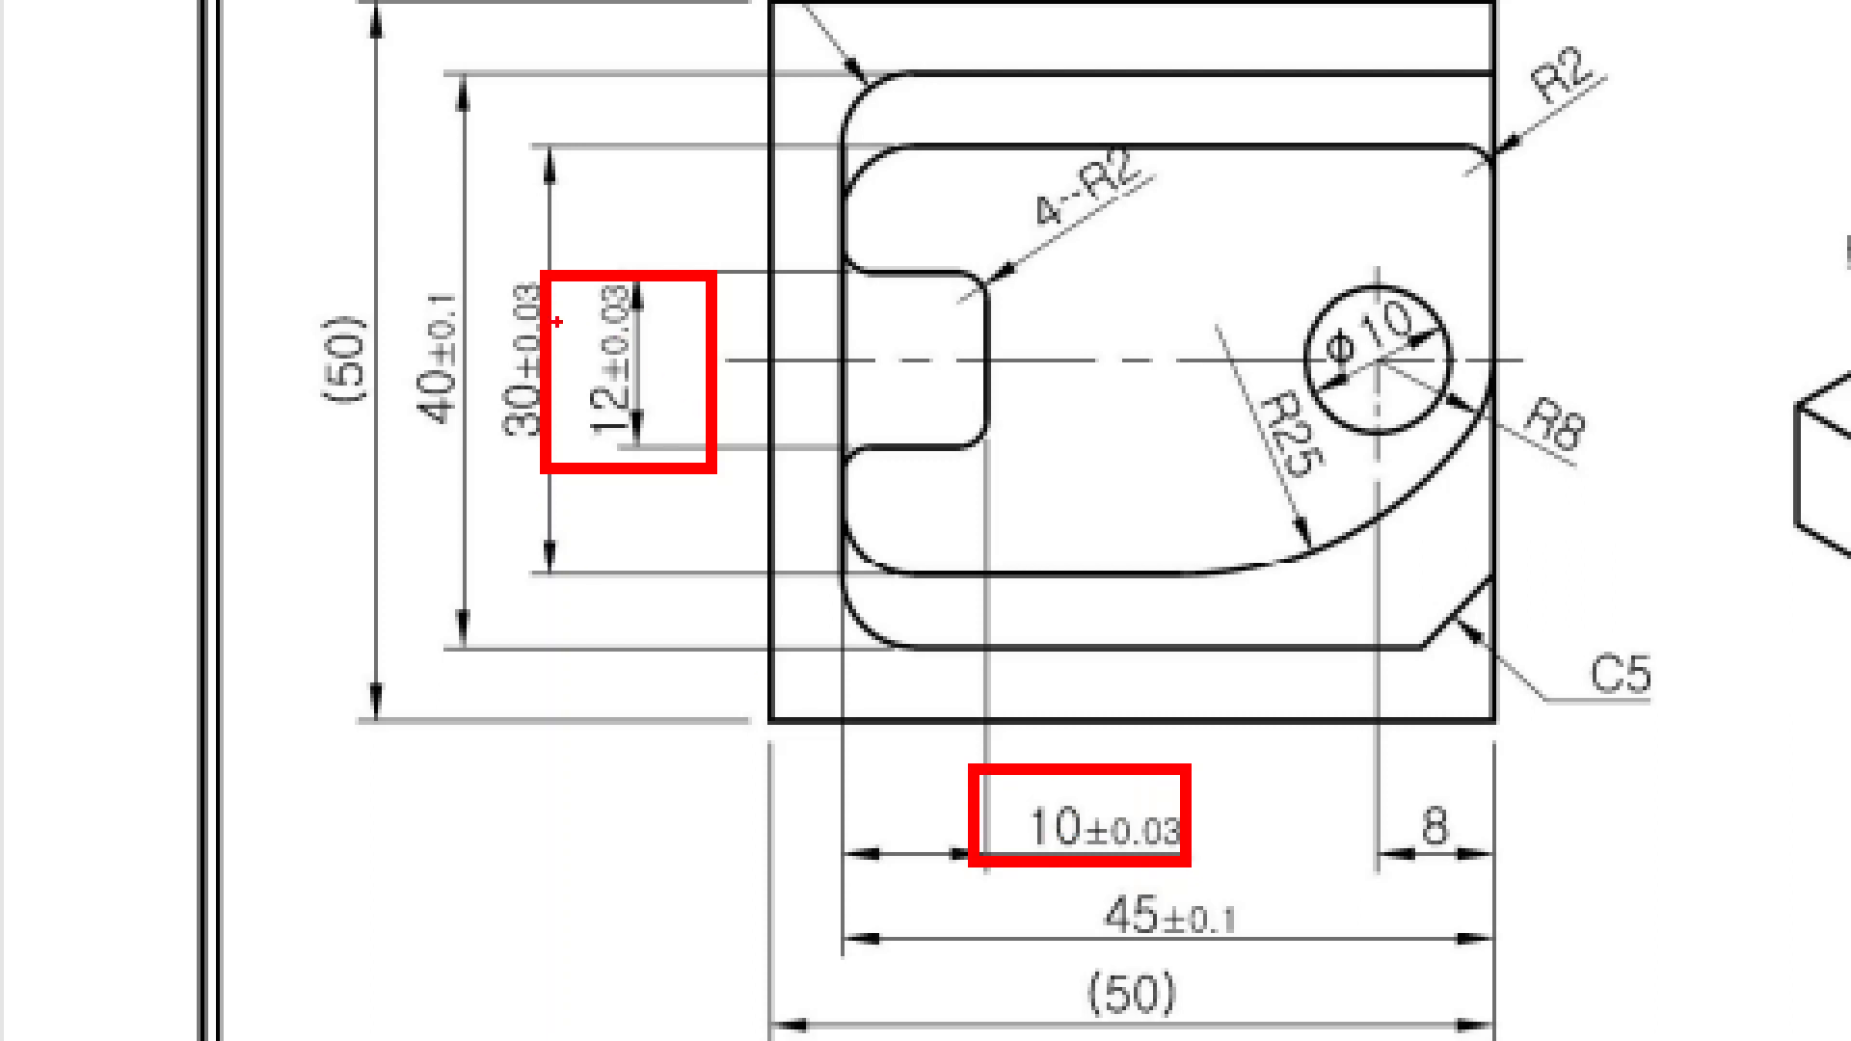
{"action": "mouse_move", "coordinate": [533, 383]}
{"action": "left_mouse_down"}
{"action": "mouse_move", "coordinate": [323, 372]}
{"action": "mouse_move", "coordinate": [424, 453]}
{"action": "mouse_move", "coordinate": [349, 508]}
{"action": "left_mouse_up"}
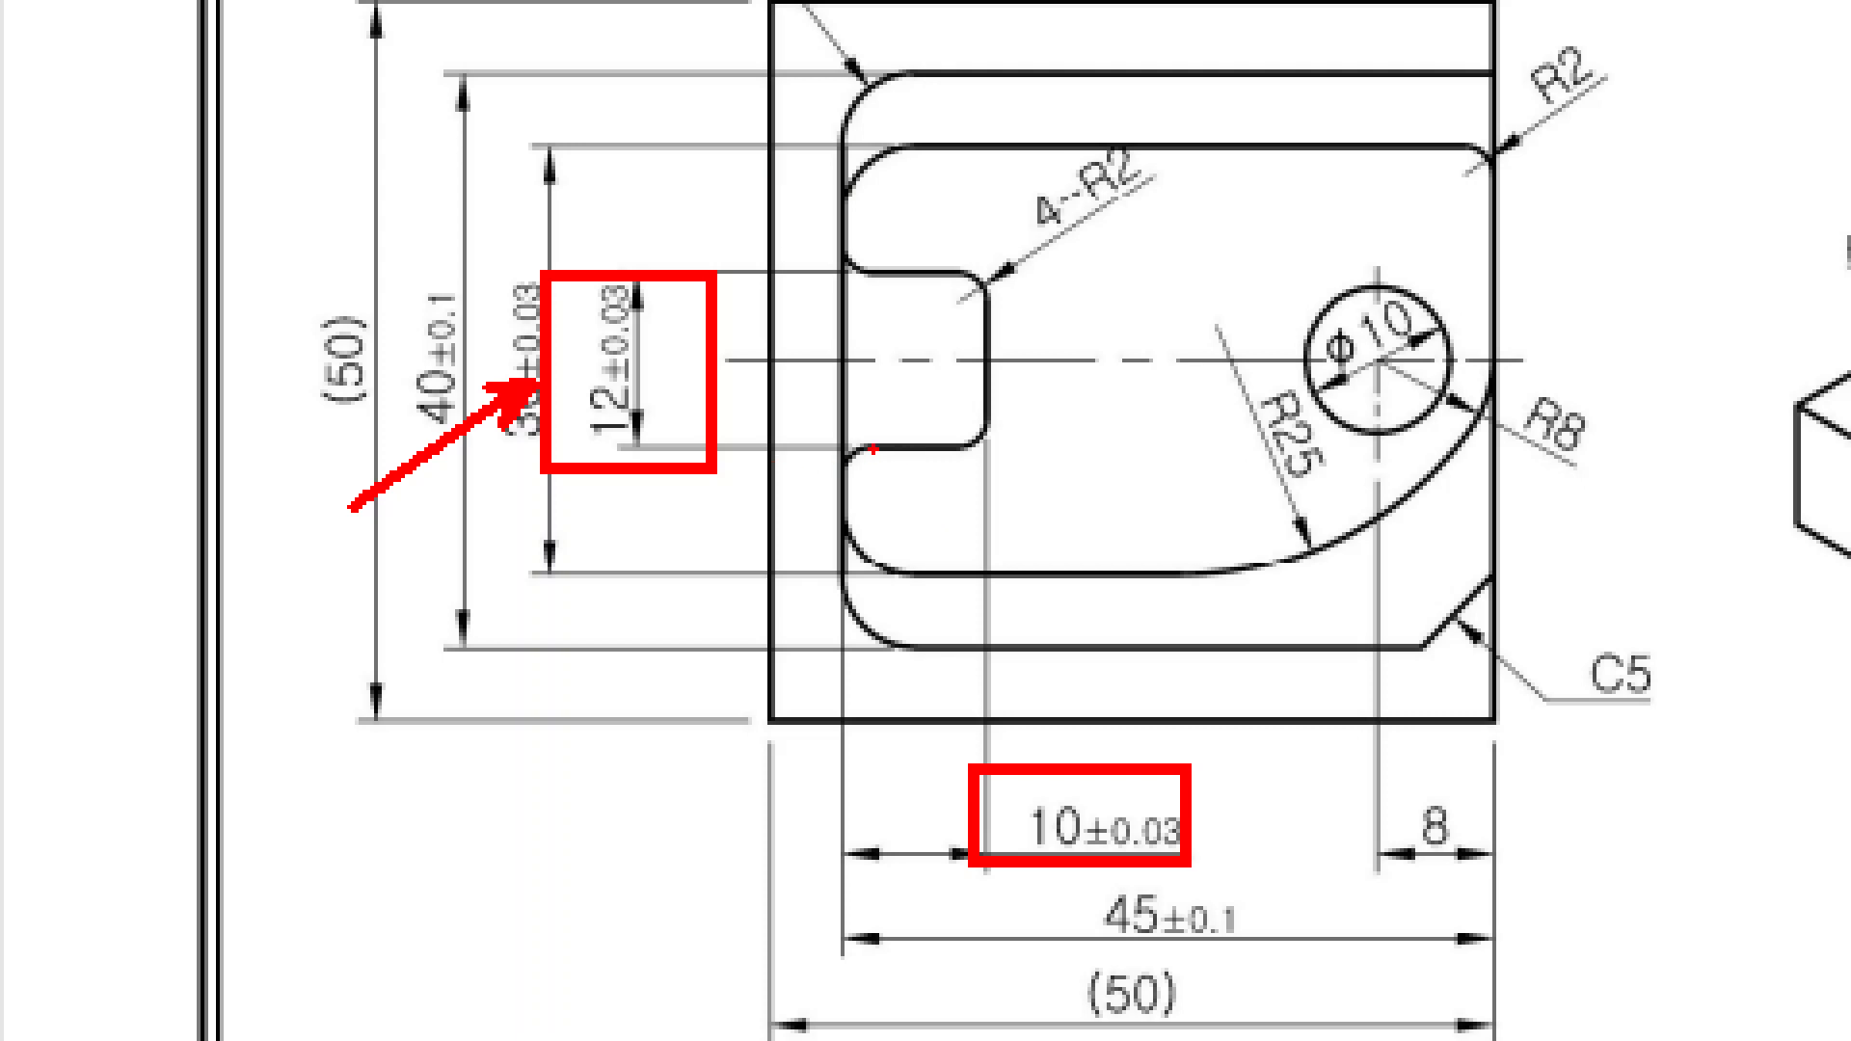
{"action": "left_click_drag", "start_coordinate": [873, 448], "coordinate": [806, 494]}
{"action": "left_click_drag", "start_coordinate": [856, 718], "coordinate": [788, 554]}
{"action": "key", "text": "t"}
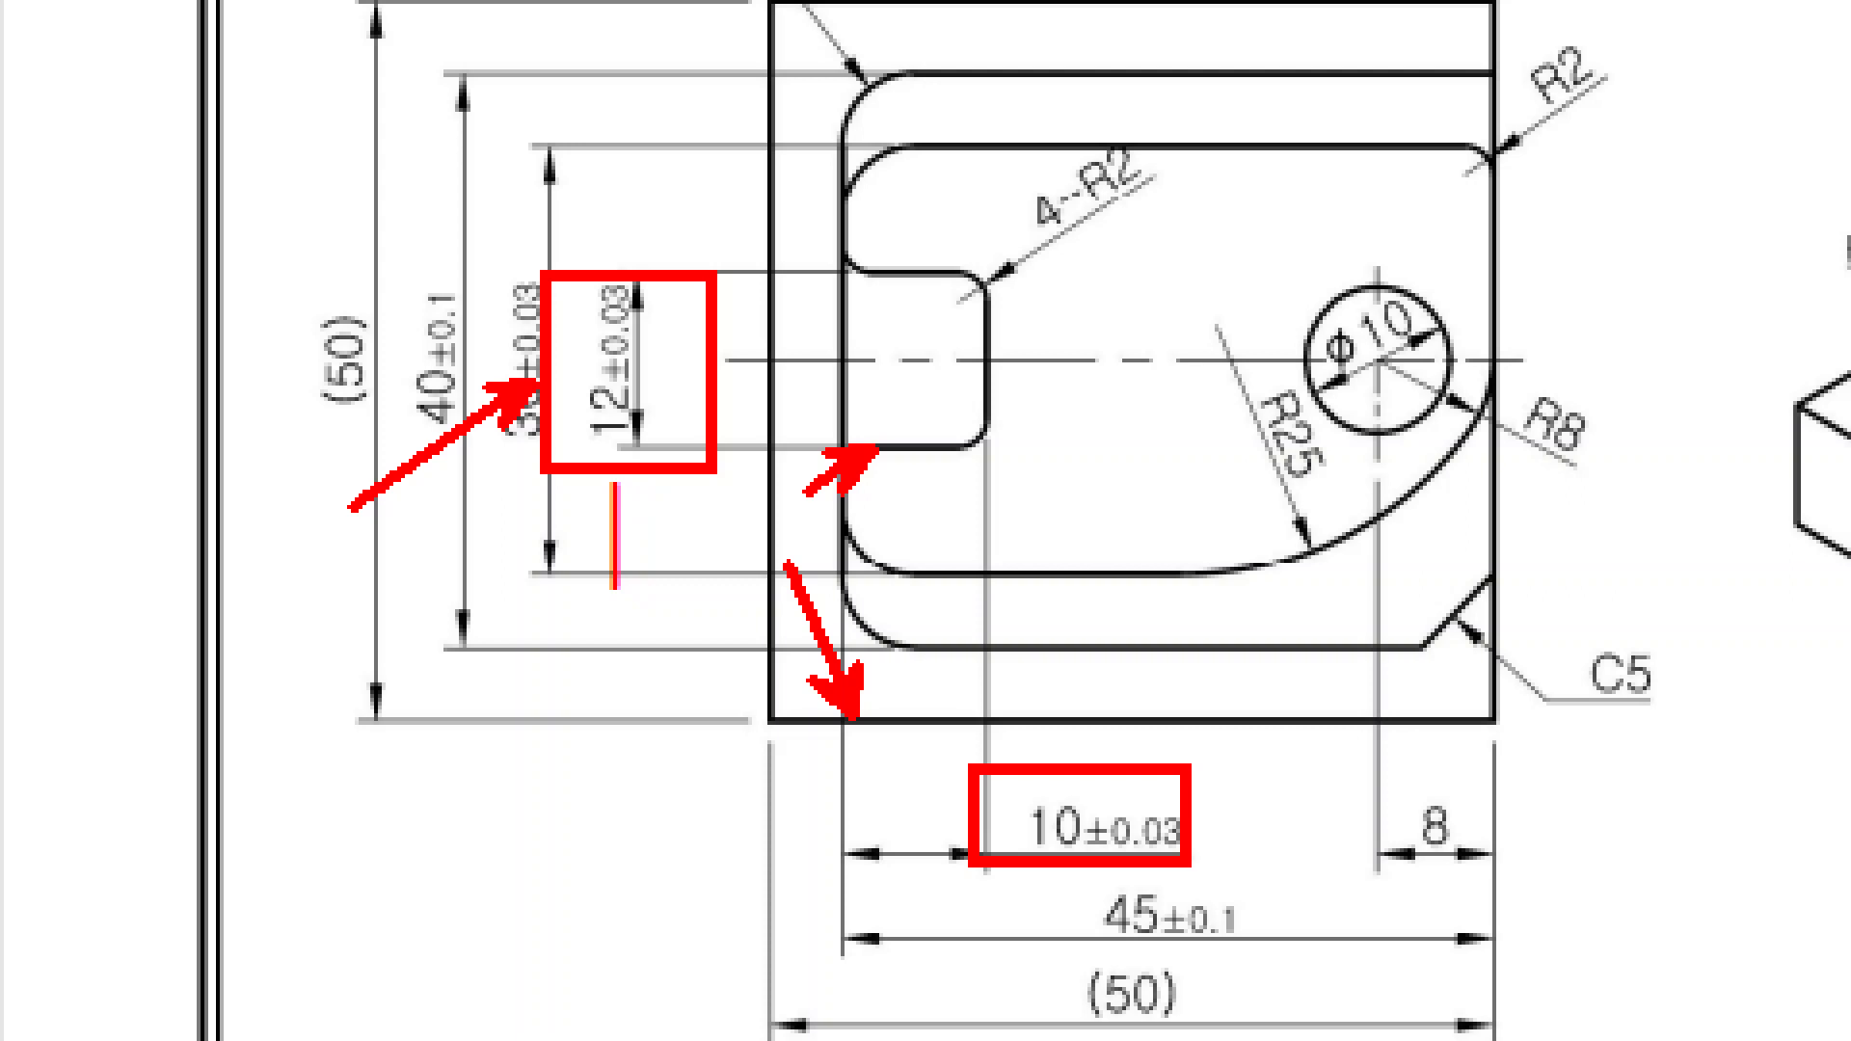
{"action": "left_click", "coordinate": [614, 535]}
{"action": "type", "text": "38/2"}
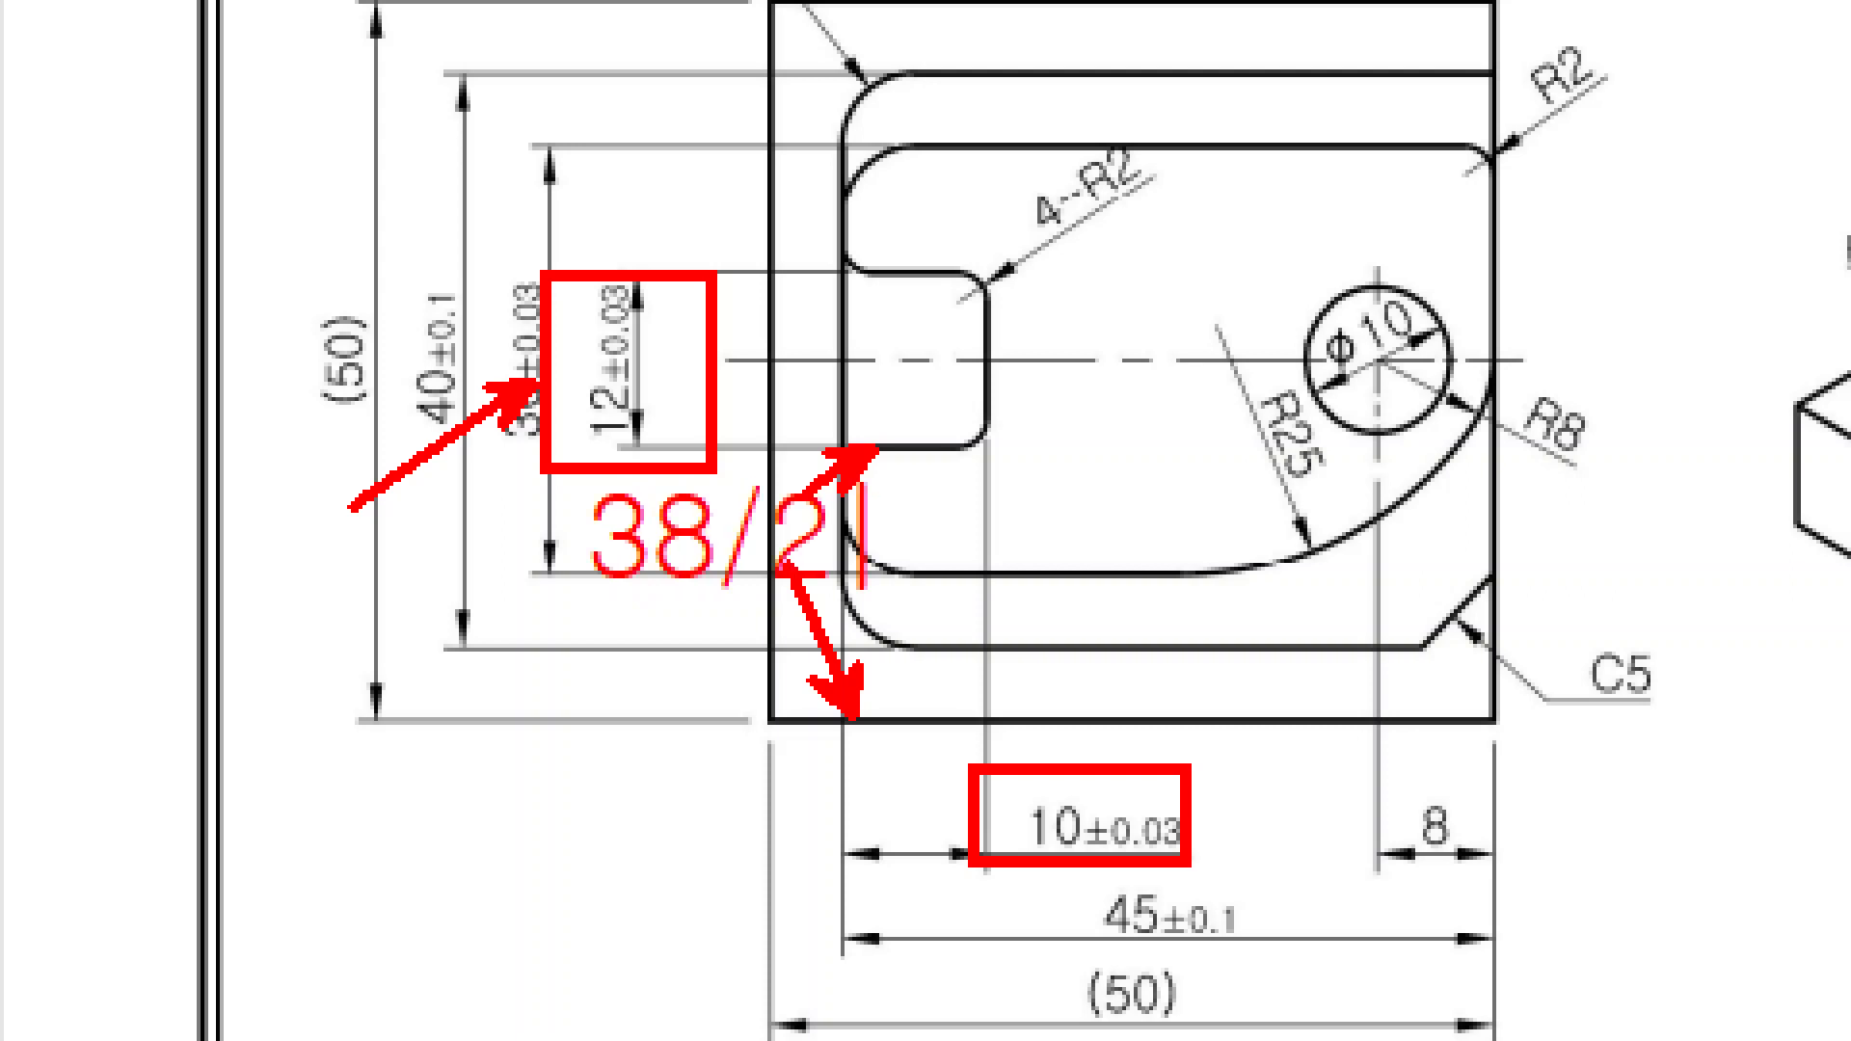
{"action": "key", "text": "Escape"}
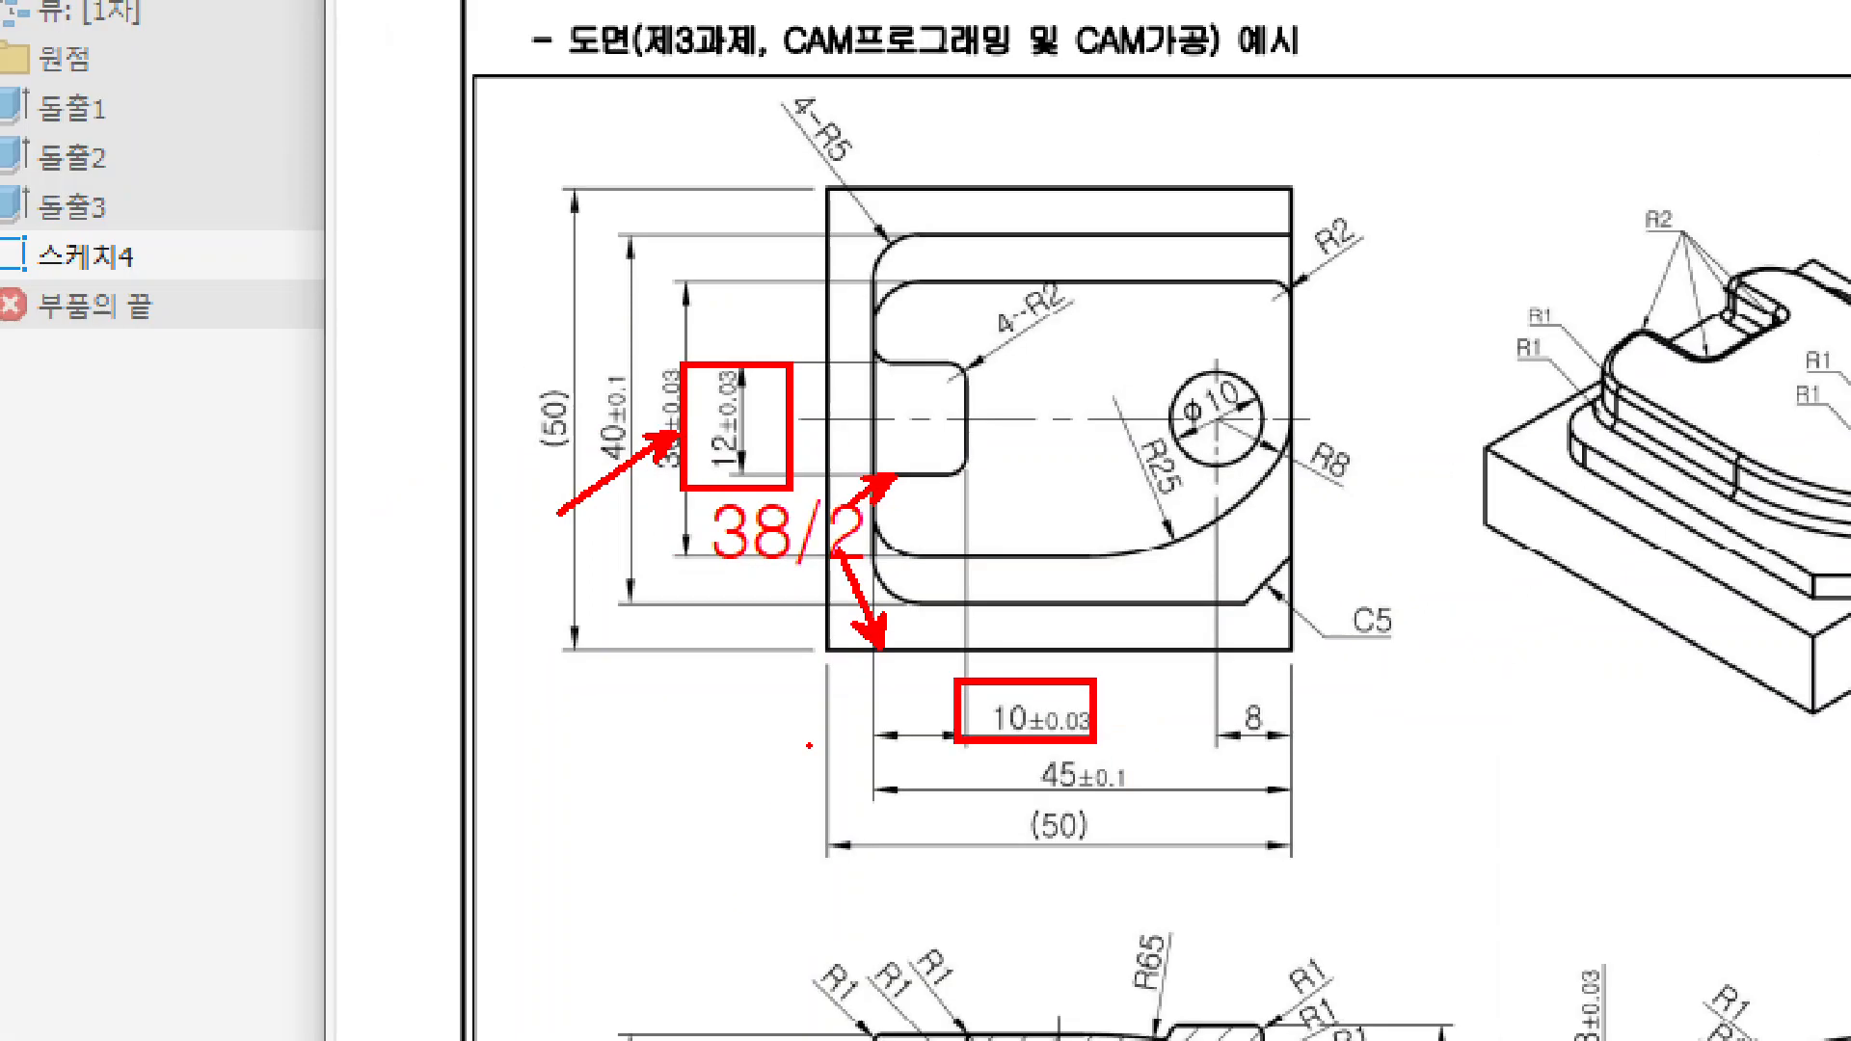
- Switch back to Inventor and dimension the notch rectangle's height as 12 mm
{"action": "key", "text": "alt+Tab"}
{"action": "left_click", "coordinate": [705, 79]}
{"action": "left_click", "coordinate": [974, 518]}
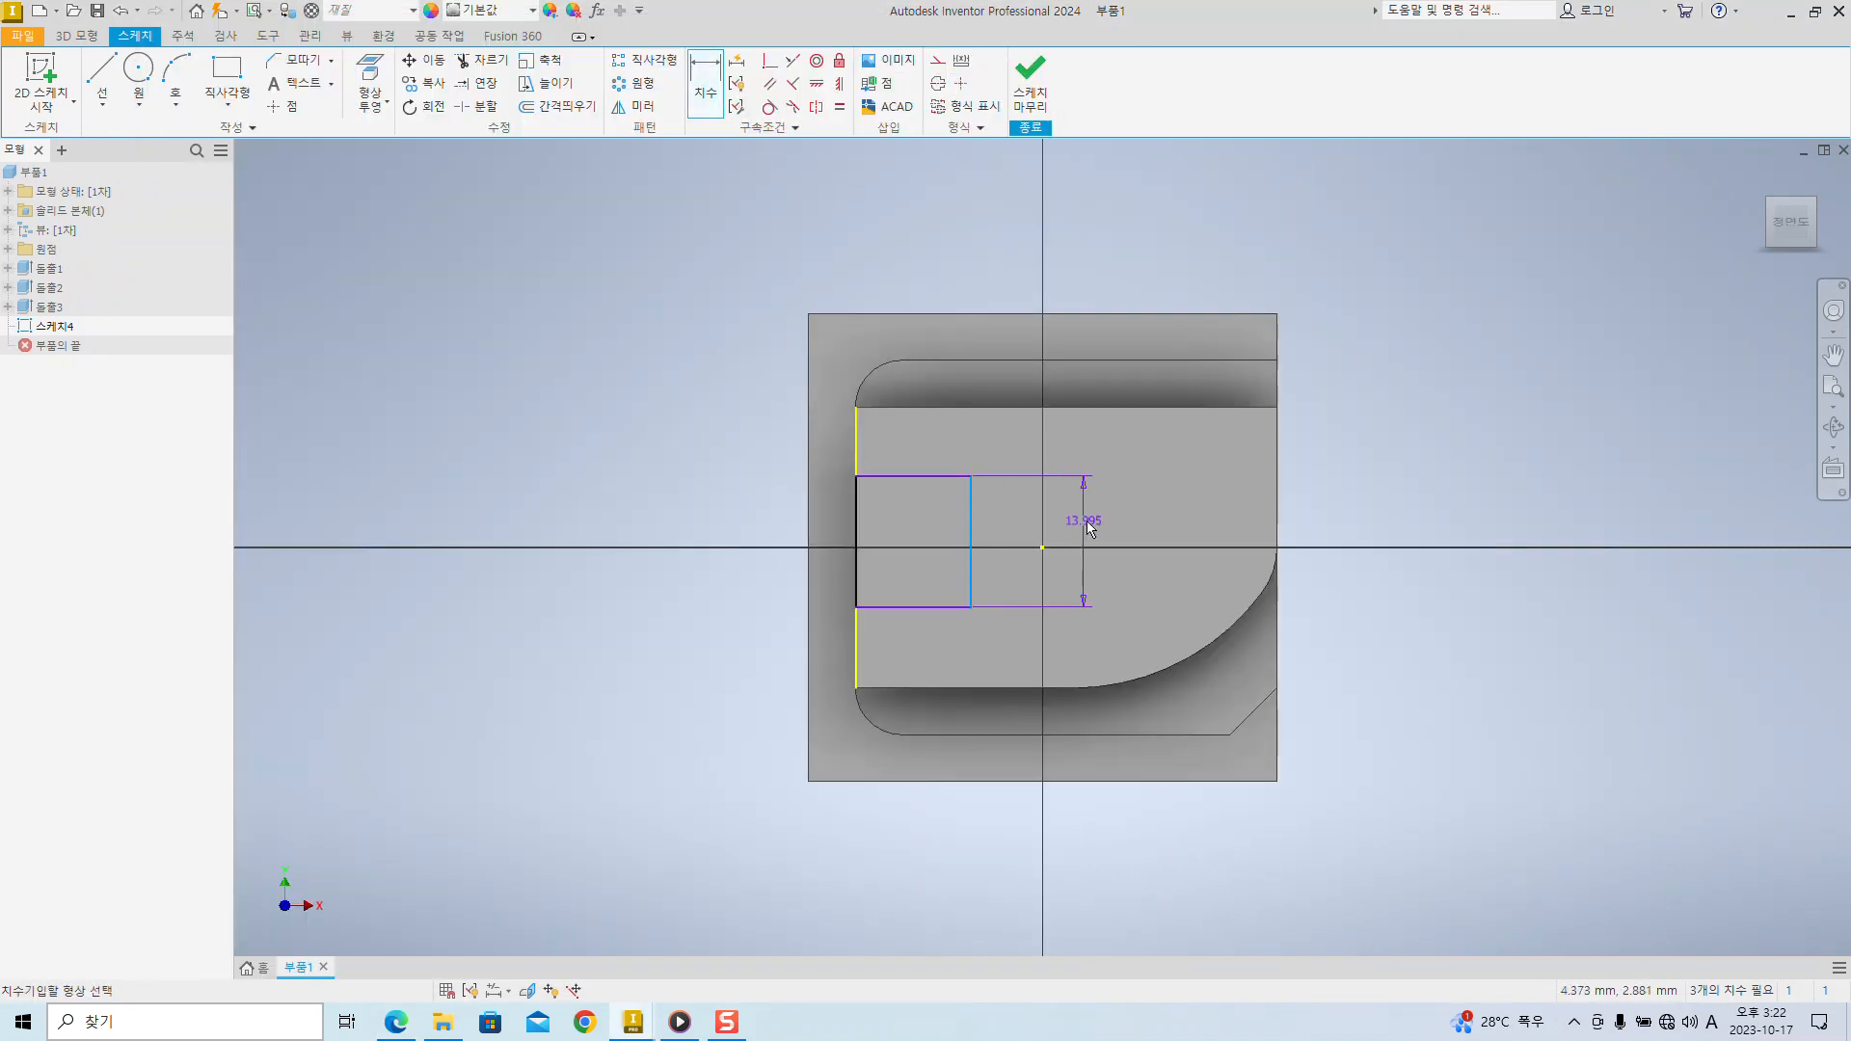
{"action": "left_click", "coordinate": [1101, 523]}
{"action": "type", "text": "12"}
{"action": "key", "text": "Return"}
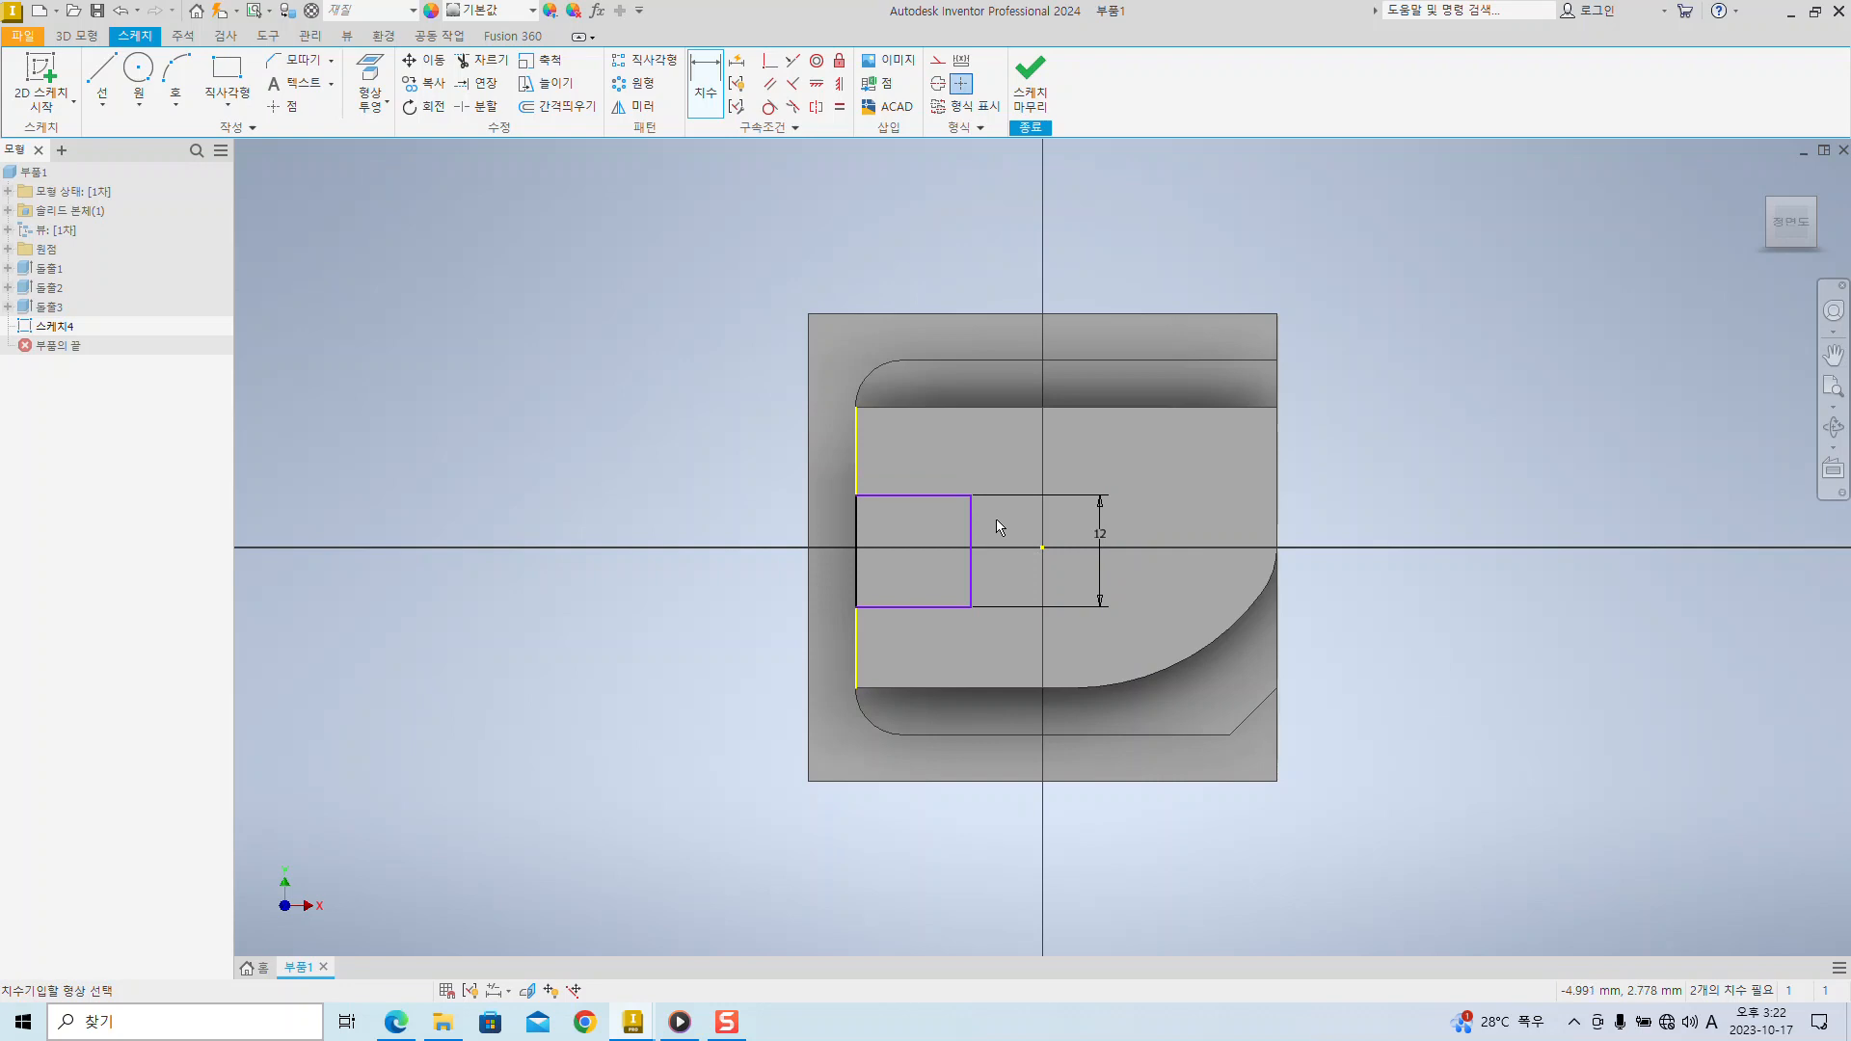
- Dimension the notch rectangle's horizontal width as 10 mm
{"action": "left_click", "coordinate": [936, 489]}
{"action": "left_click", "coordinate": [929, 447]}
{"action": "type", "text": "10"}
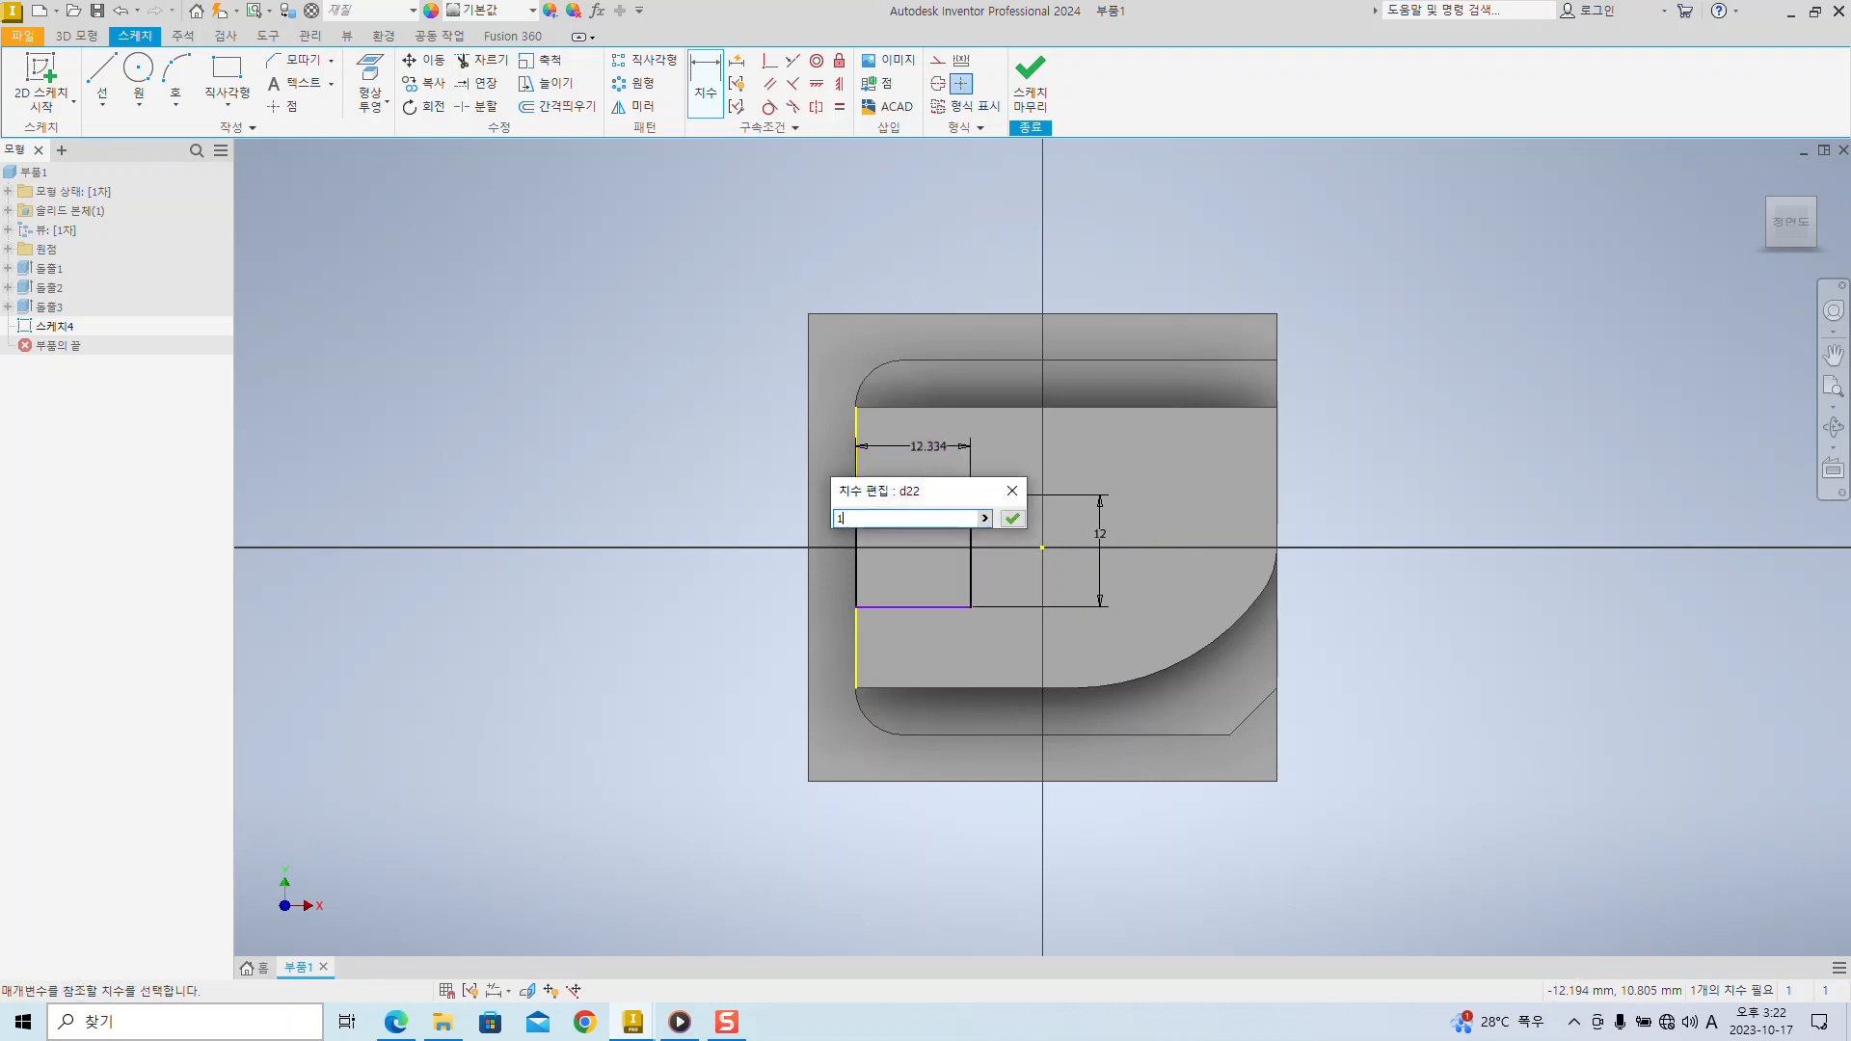
{"action": "key", "text": "Return"}
{"action": "left_click", "coordinate": [856, 617]}
{"action": "key", "text": "Escape"}
{"action": "key", "text": "Escape"}
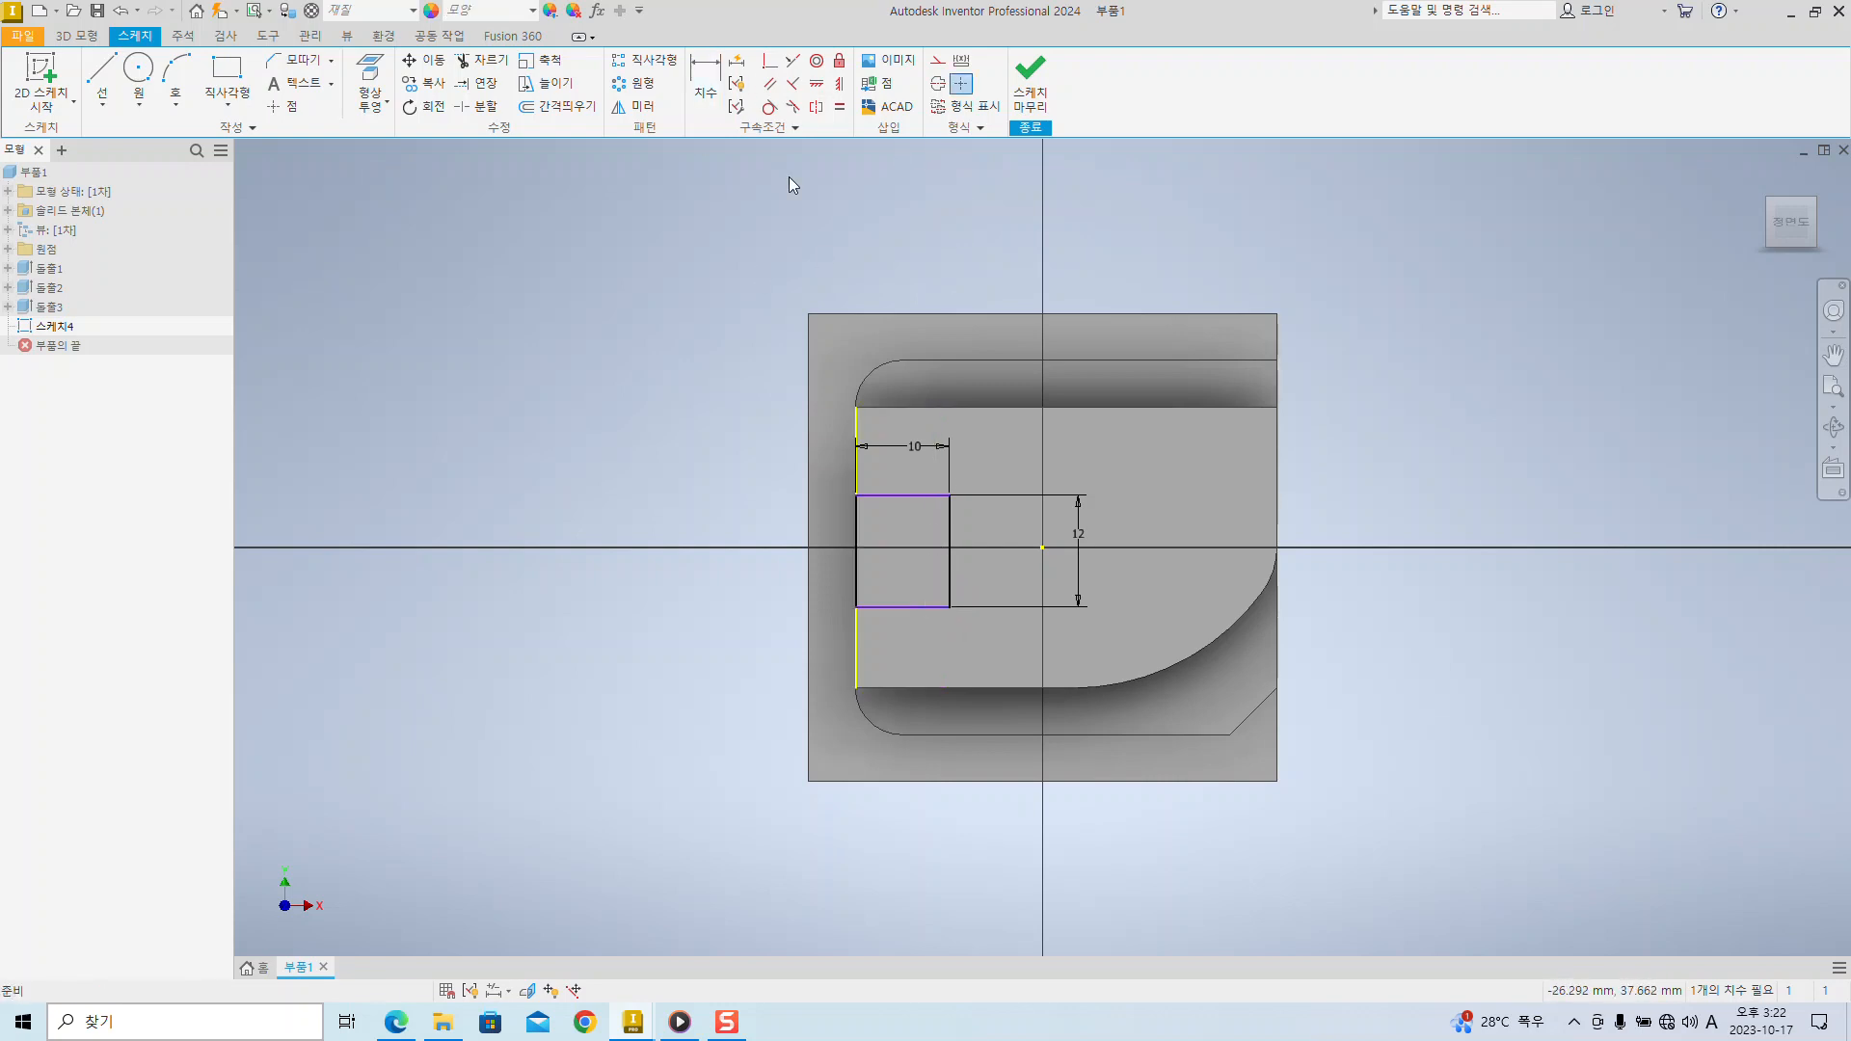
- Dimension the vertical distance from the notch rectangle's lower edge to the base's lower edge as 19 mm
{"action": "left_click", "coordinate": [705, 79]}
{"action": "left_click", "coordinate": [901, 606]}
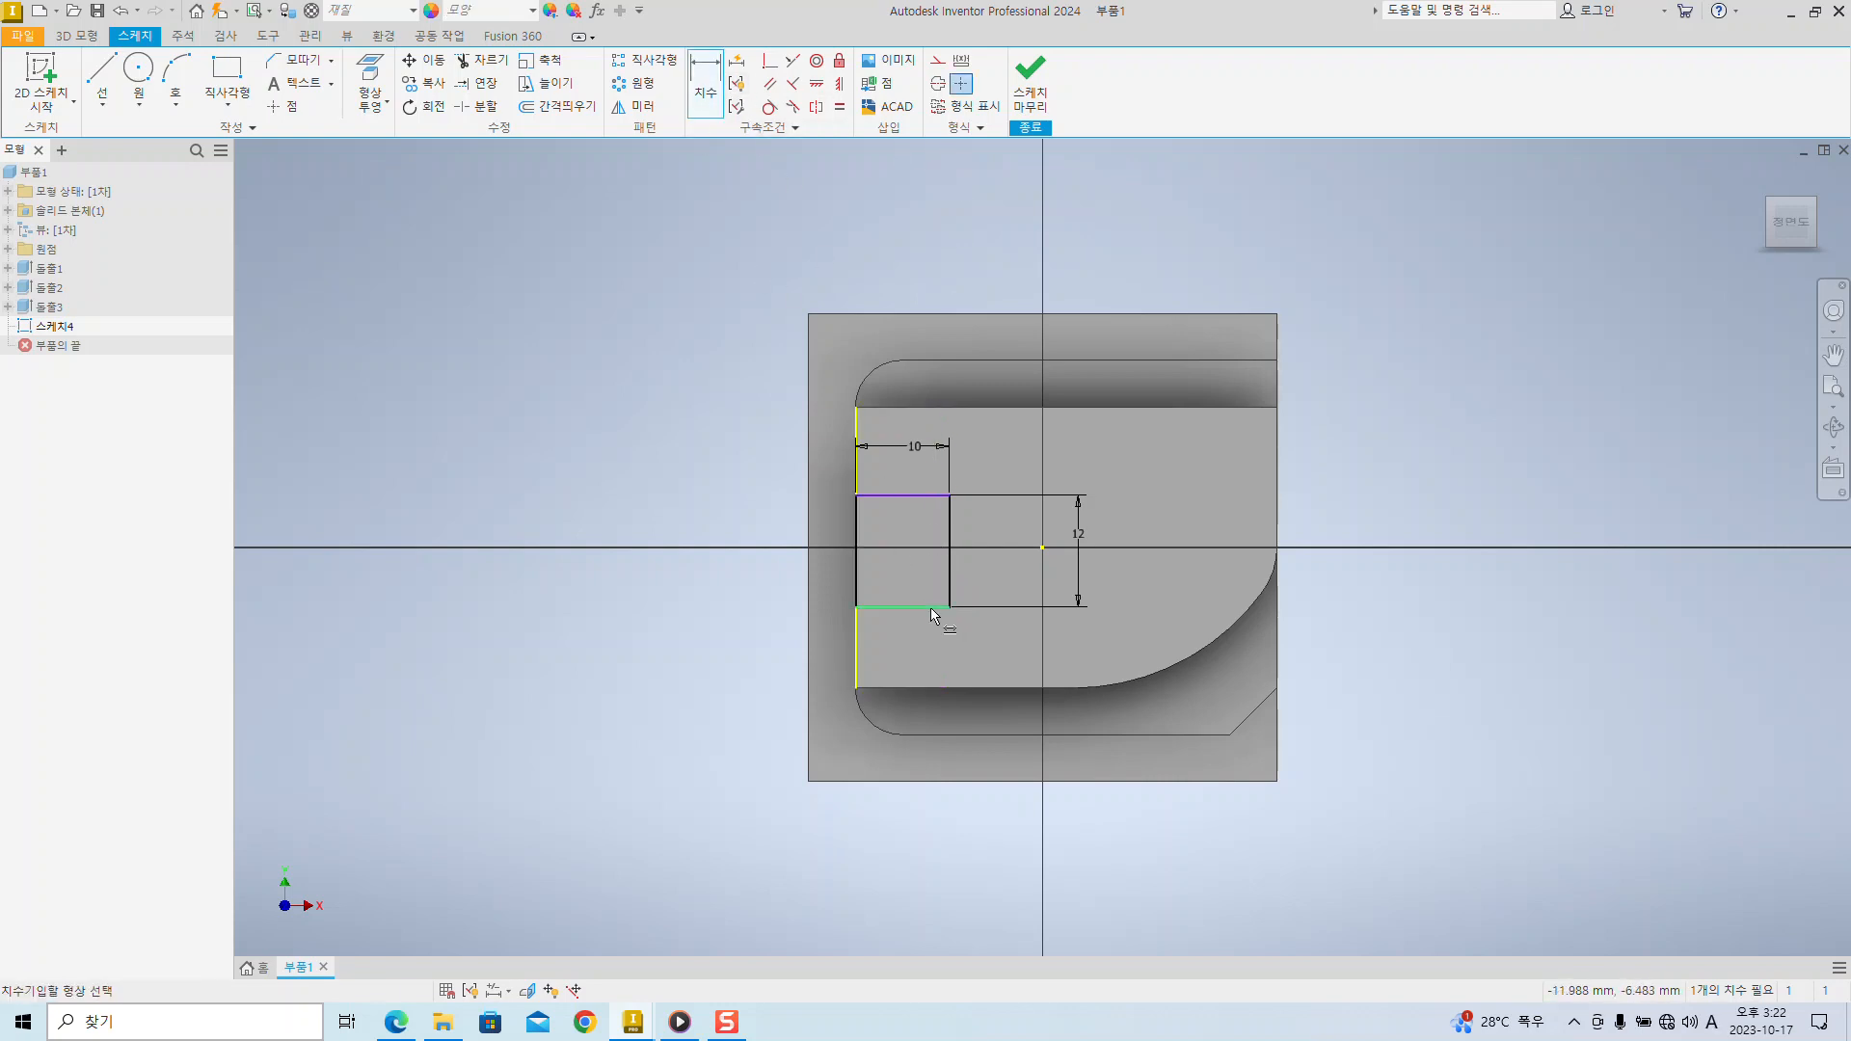
{"action": "left_click", "coordinate": [917, 782]}
{"action": "left_click", "coordinate": [716, 721]}
{"action": "type", "text": "19"}
{"action": "key", "text": "Return"}
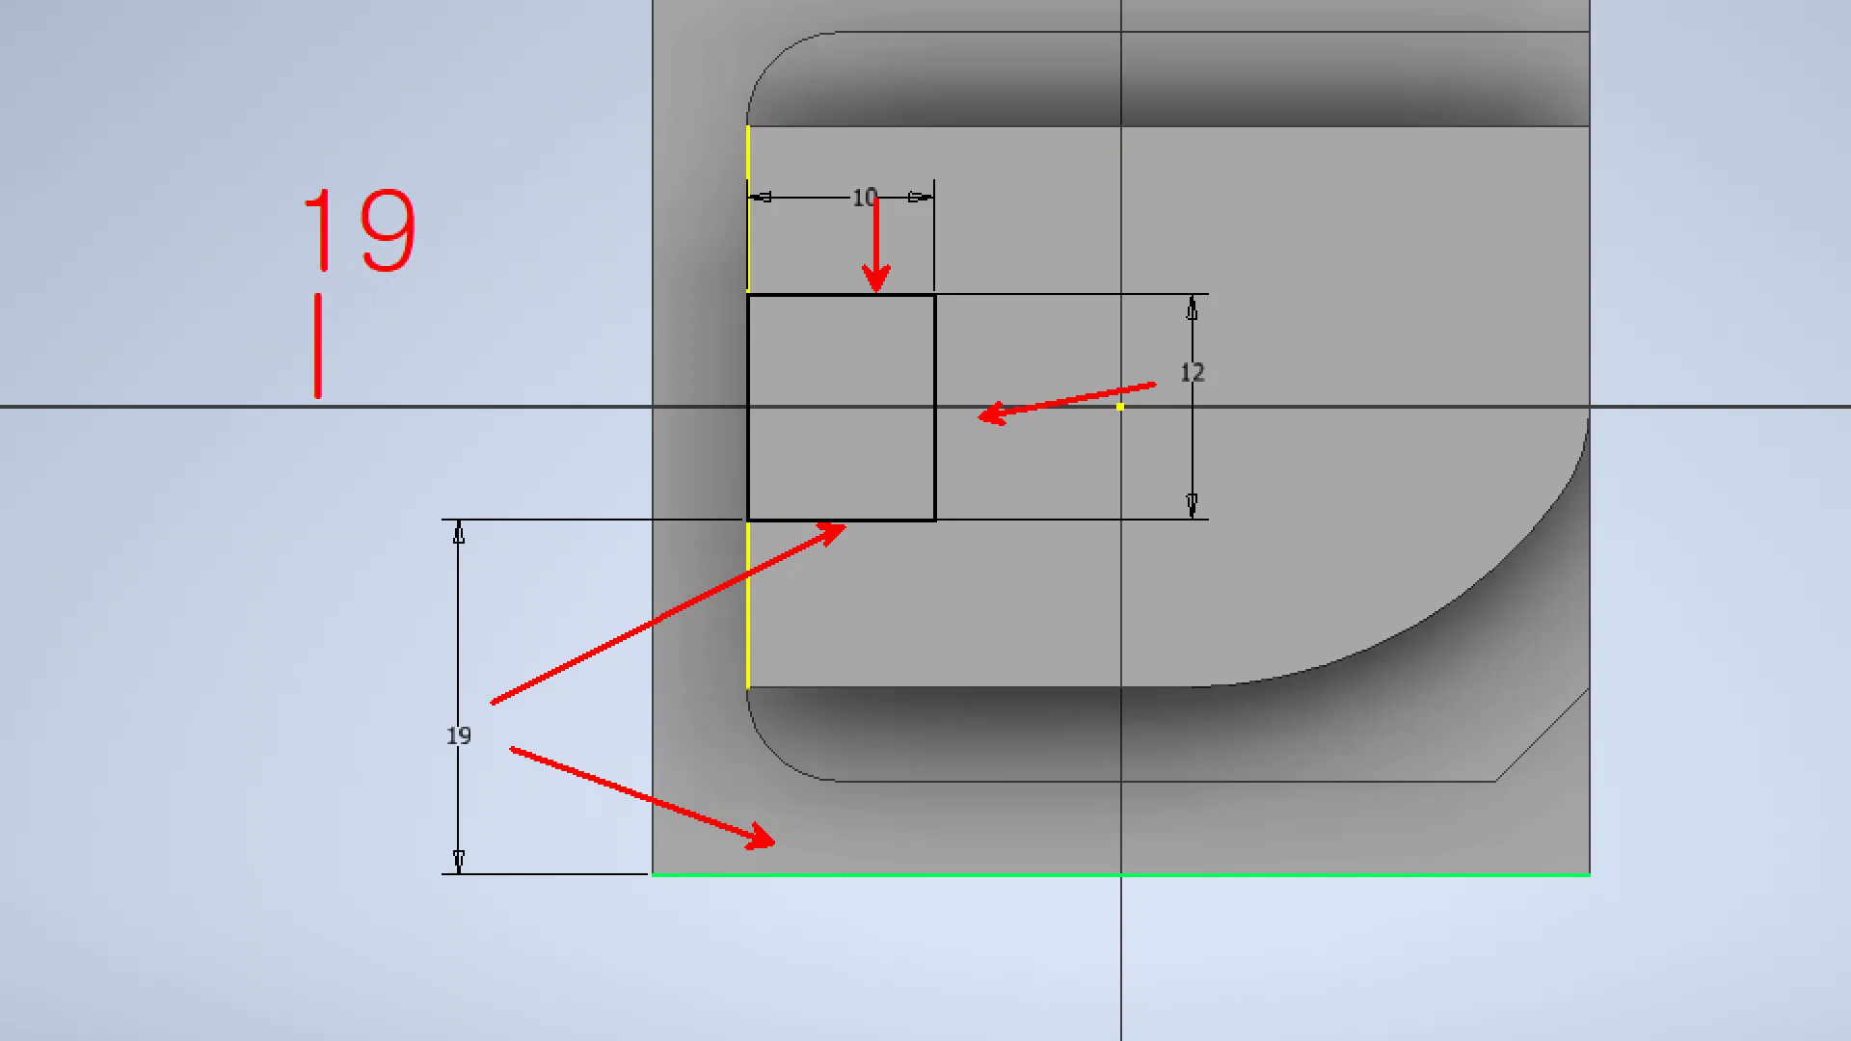
{"action": "key", "text": "Escape"}
{"action": "left_click_drag", "start_coordinate": [261, 289], "coordinate": [546, 407], "text": "ctrl"}
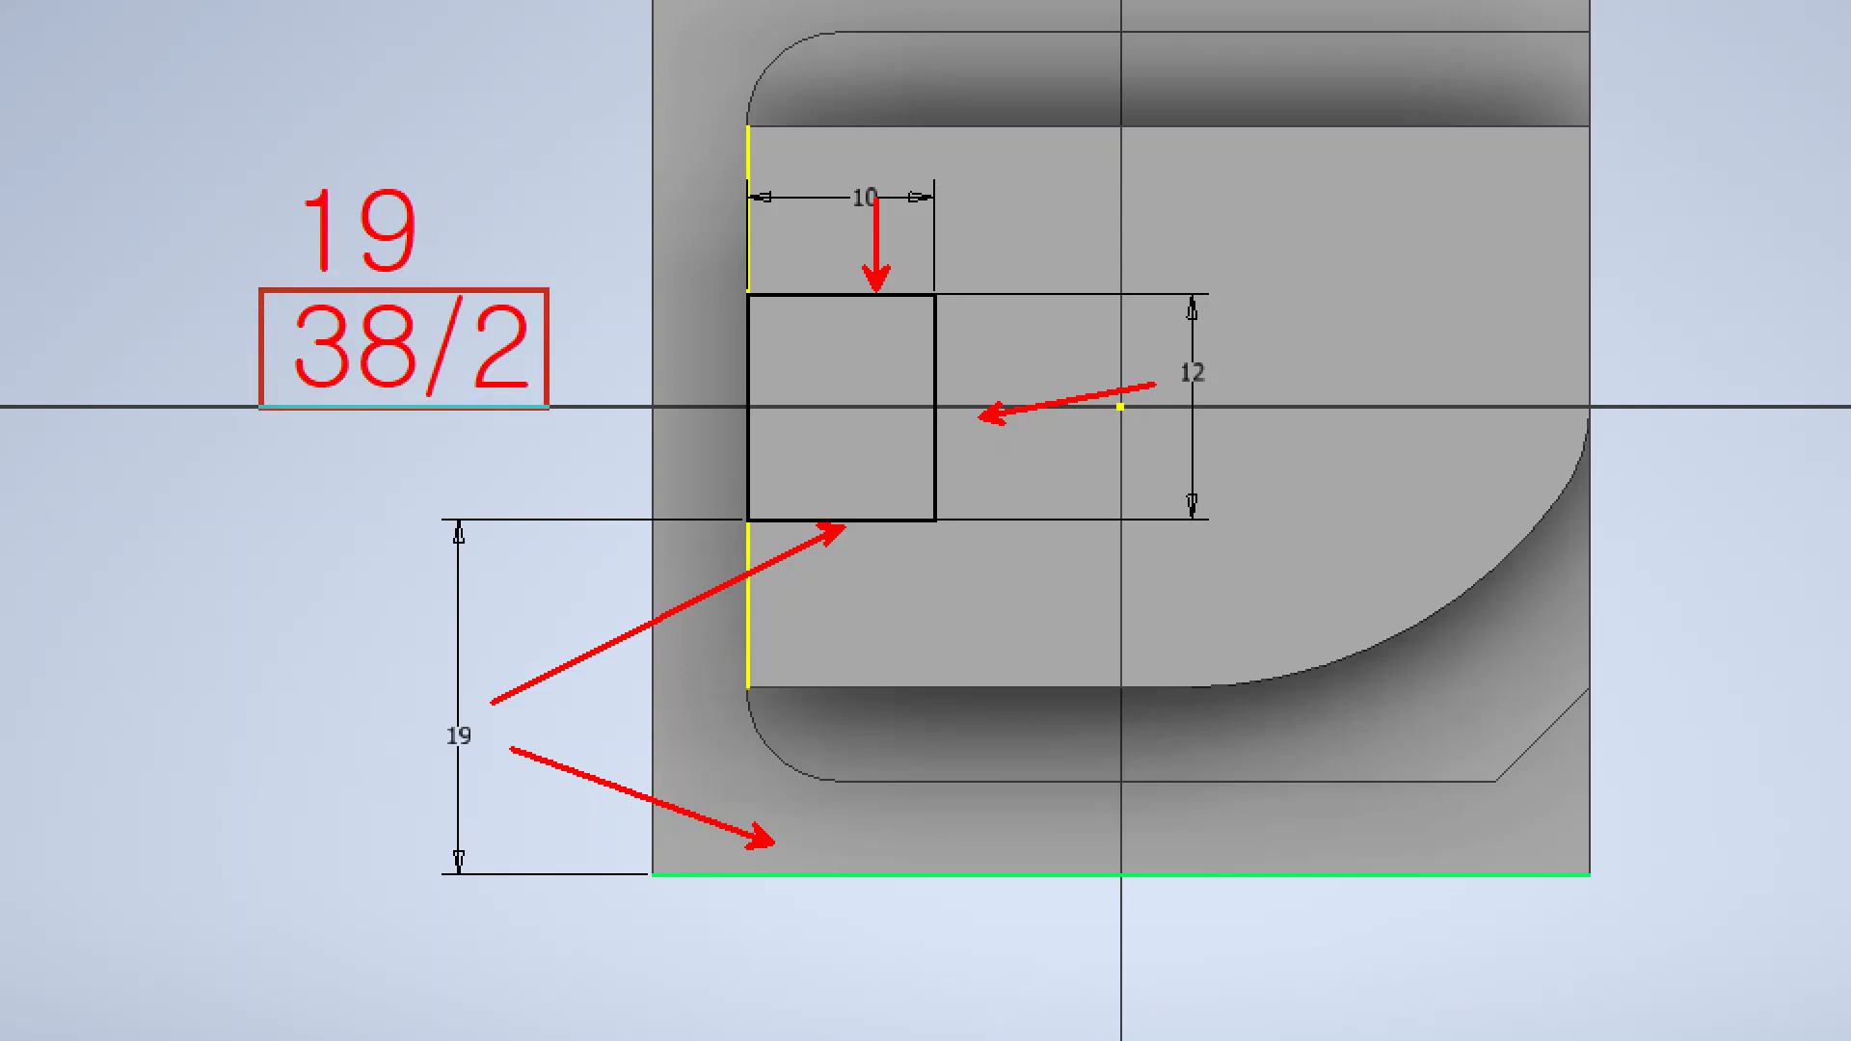
{"action": "left_click_drag", "start_coordinate": [533, 285], "coordinate": [606, 140], "text": "ctrl+shift"}
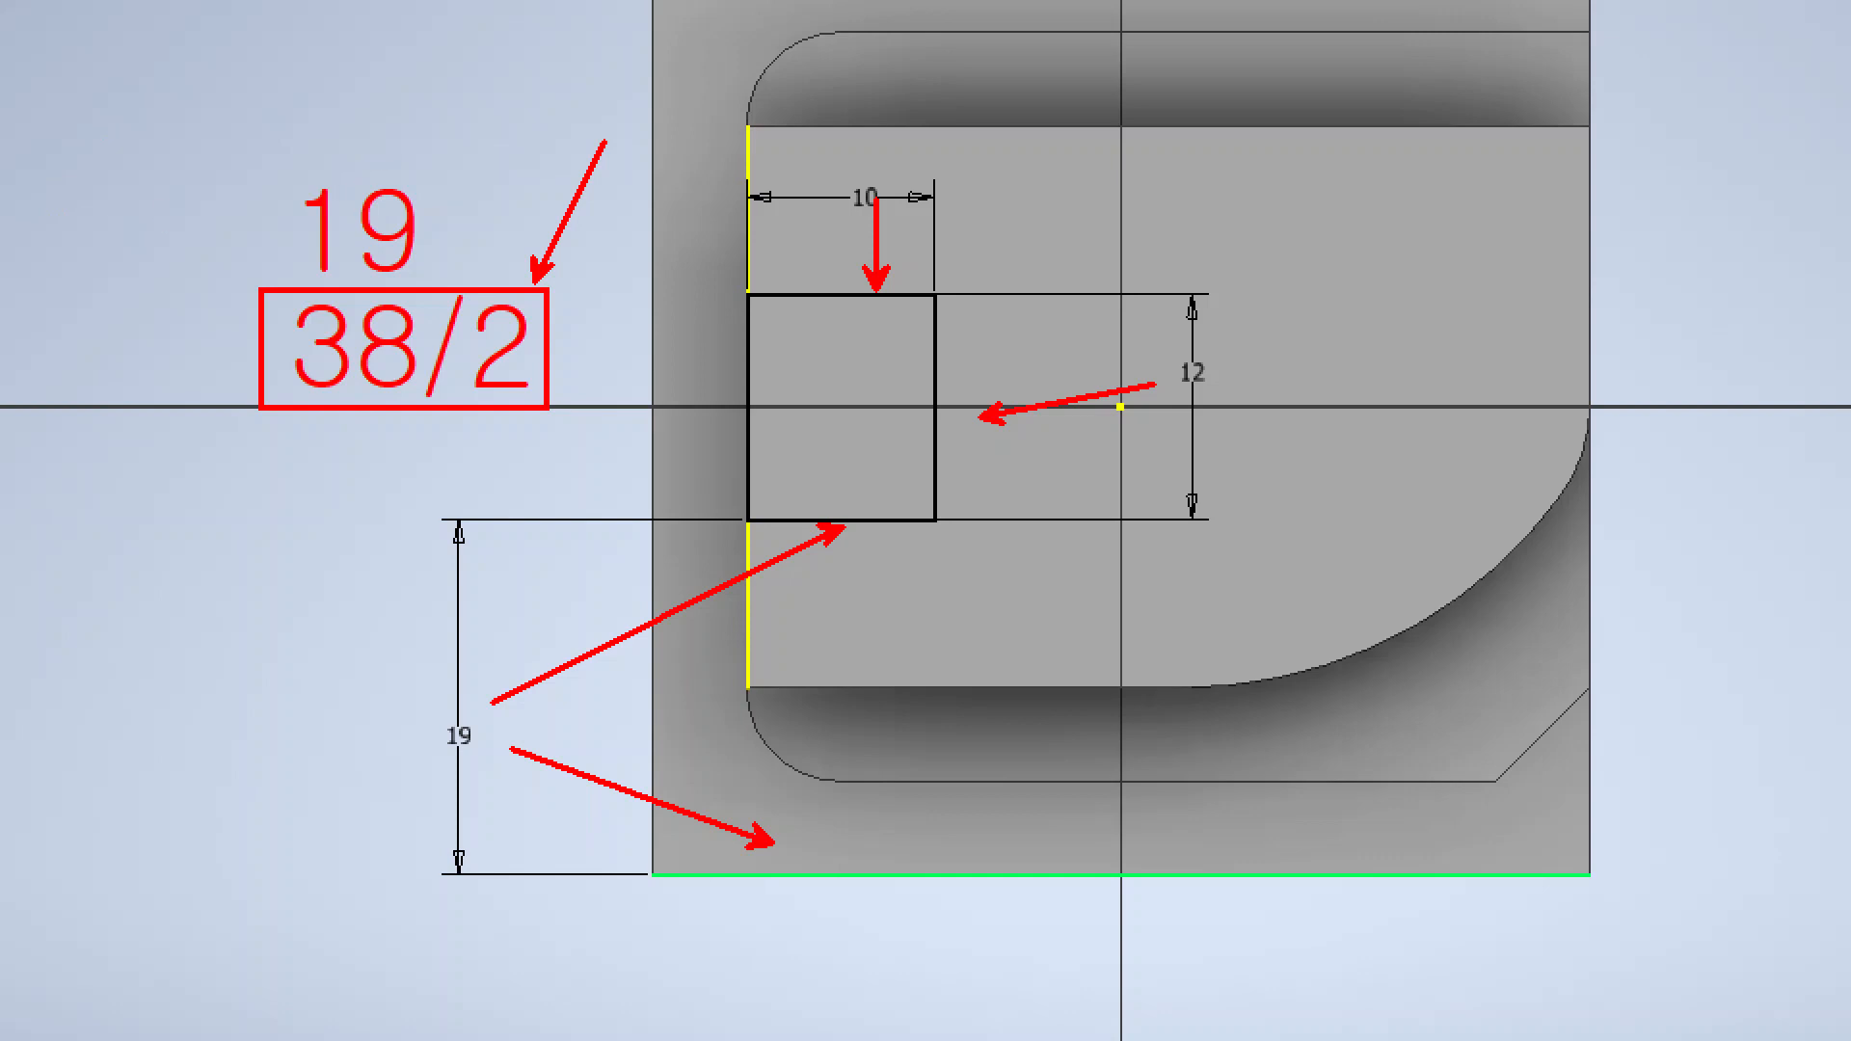
{"action": "mouse_move", "coordinate": [276, 358]}
{"action": "left_mouse_down"}
{"action": "mouse_move", "coordinate": [219, 263]}
{"action": "mouse_move", "coordinate": [260, 285]}
{"action": "left_mouse_up"}
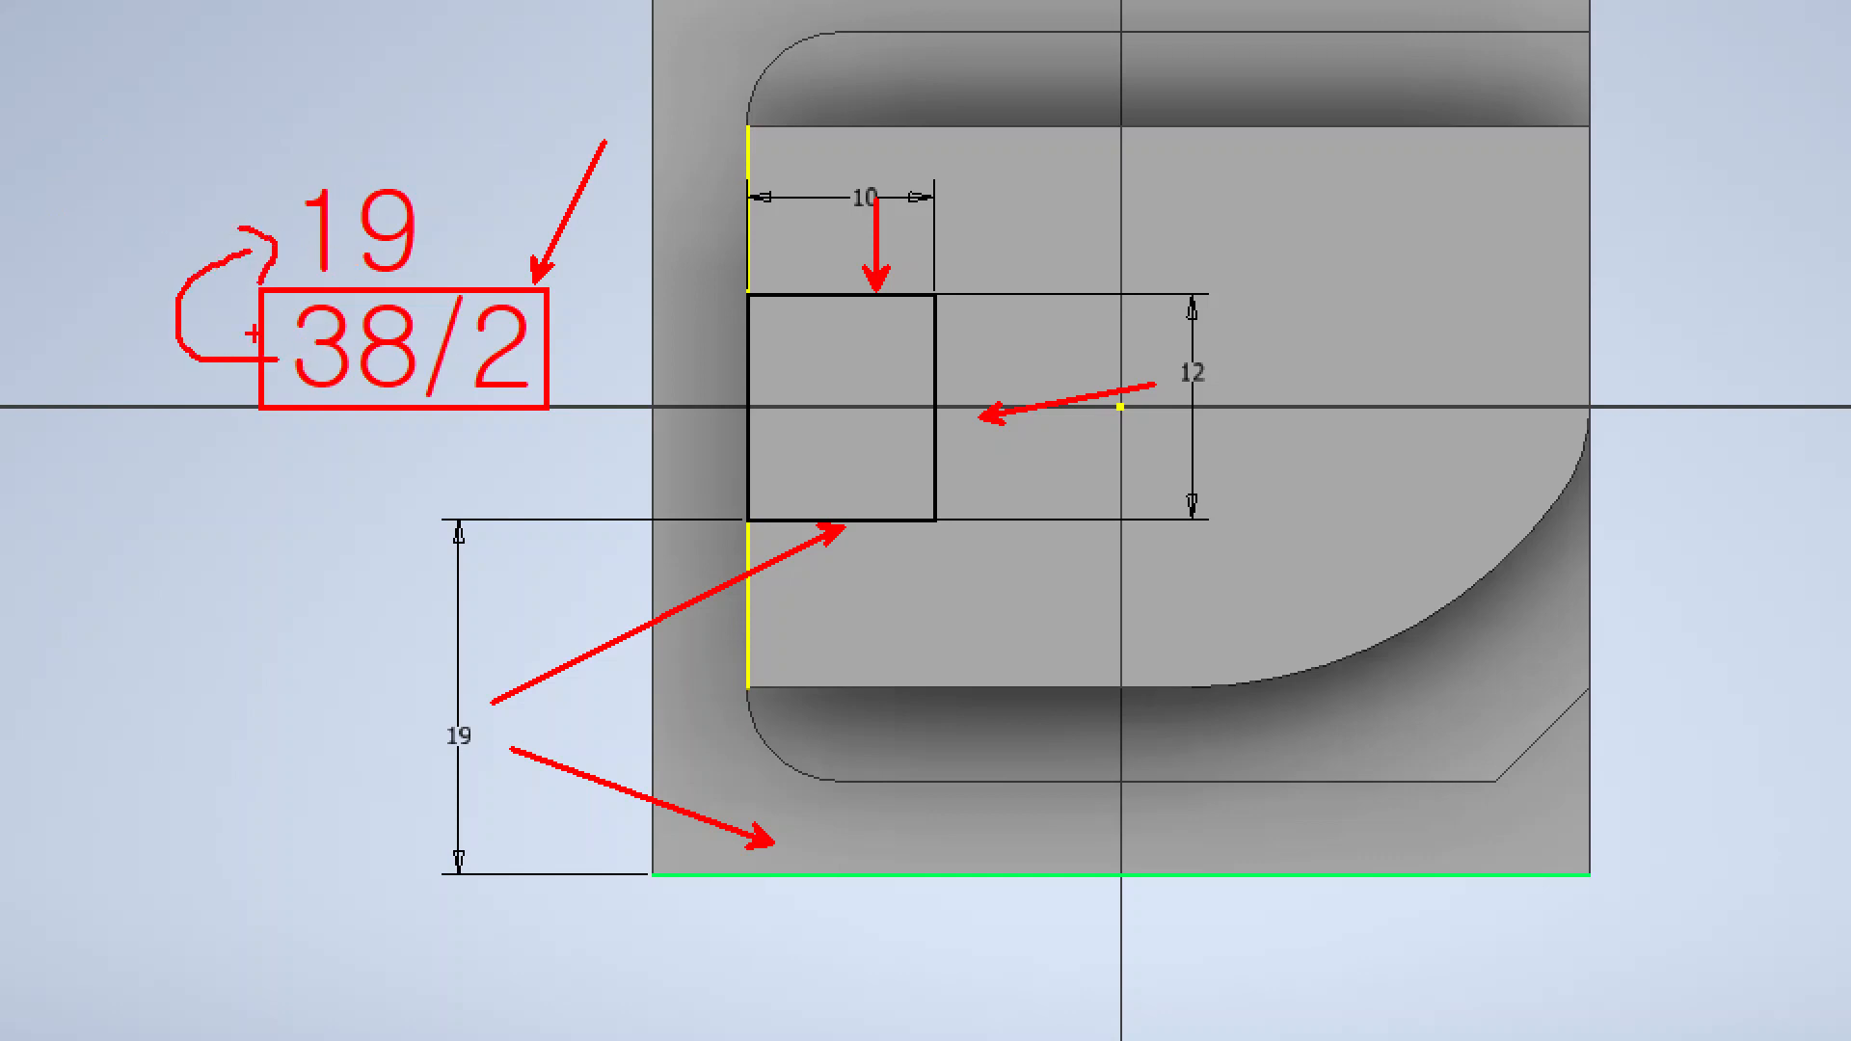
{"action": "left_click_drag", "start_coordinate": [228, 385], "coordinate": [295, 357]}
{"action": "key", "text": "Escape"}
- Finish the notch sketch and start extruding its profile as a cut down into the upper body
{"action": "middle_click_drag", "start_coordinate": [1582, 501], "coordinate": [1517, 500]}
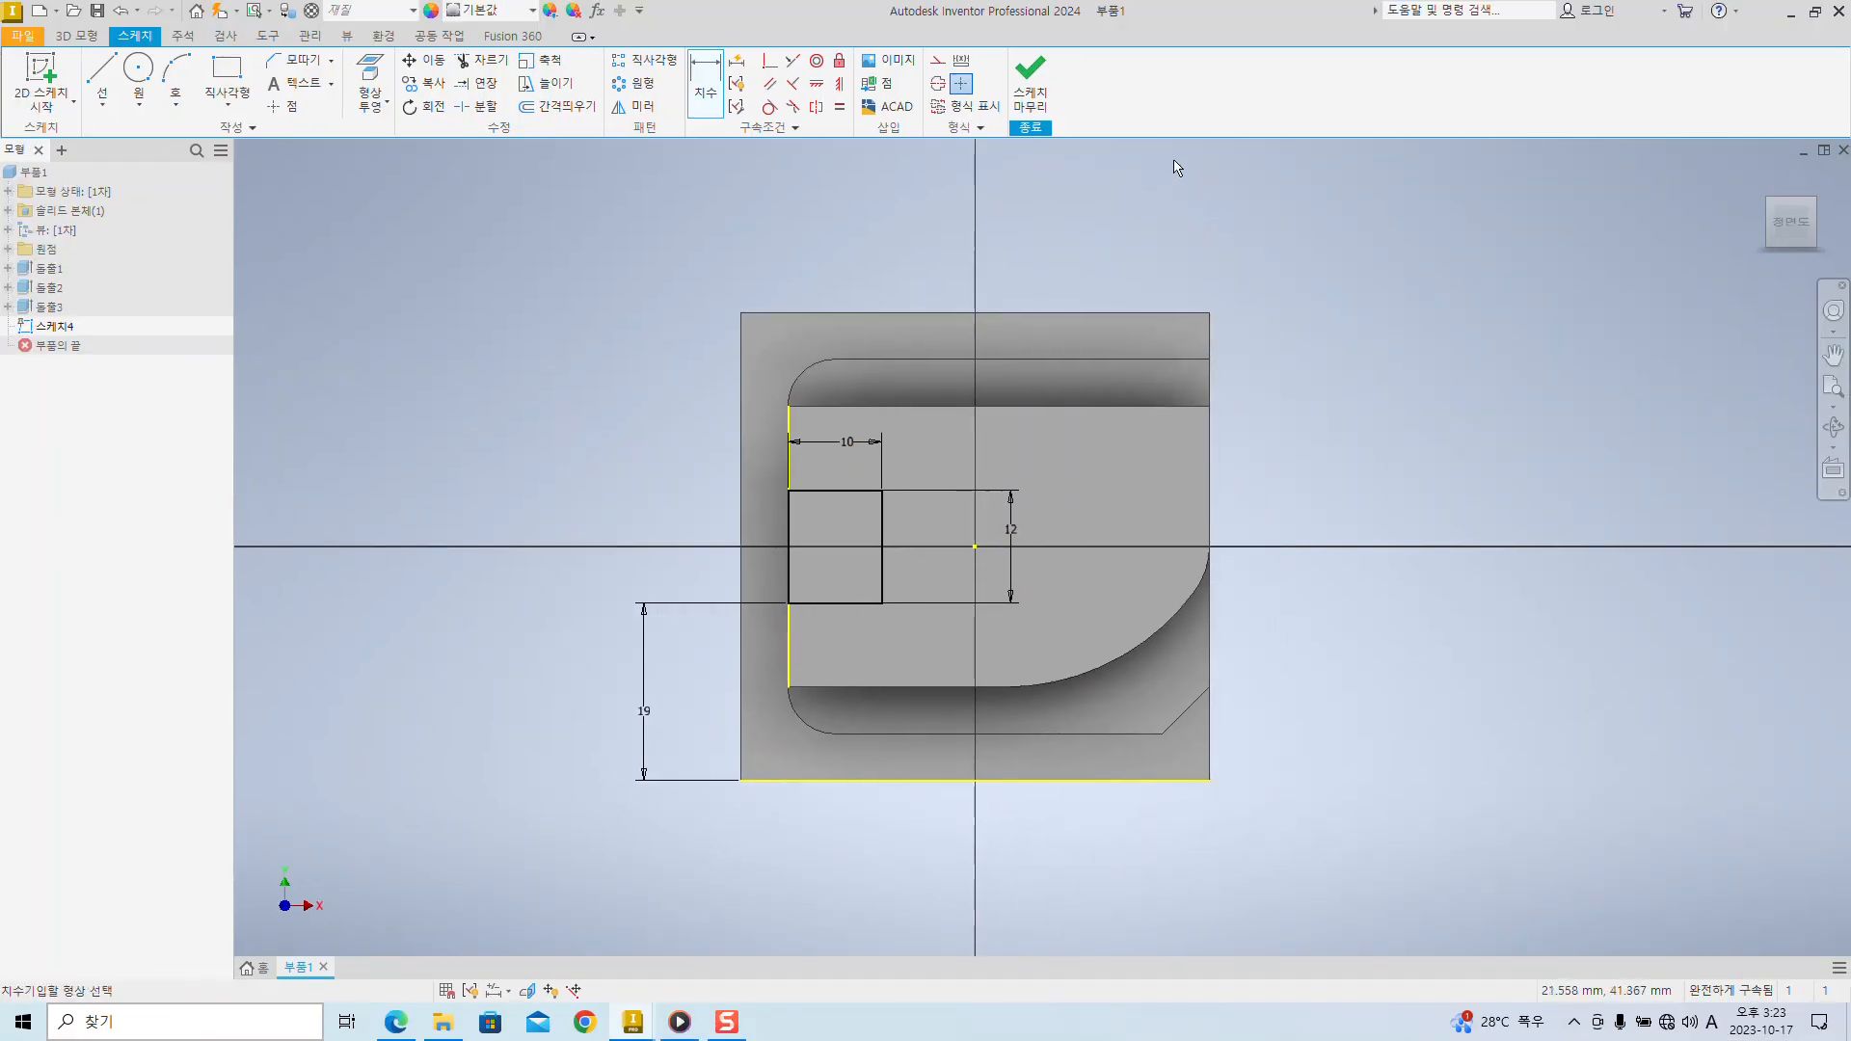
{"action": "left_click", "coordinate": [1024, 96]}
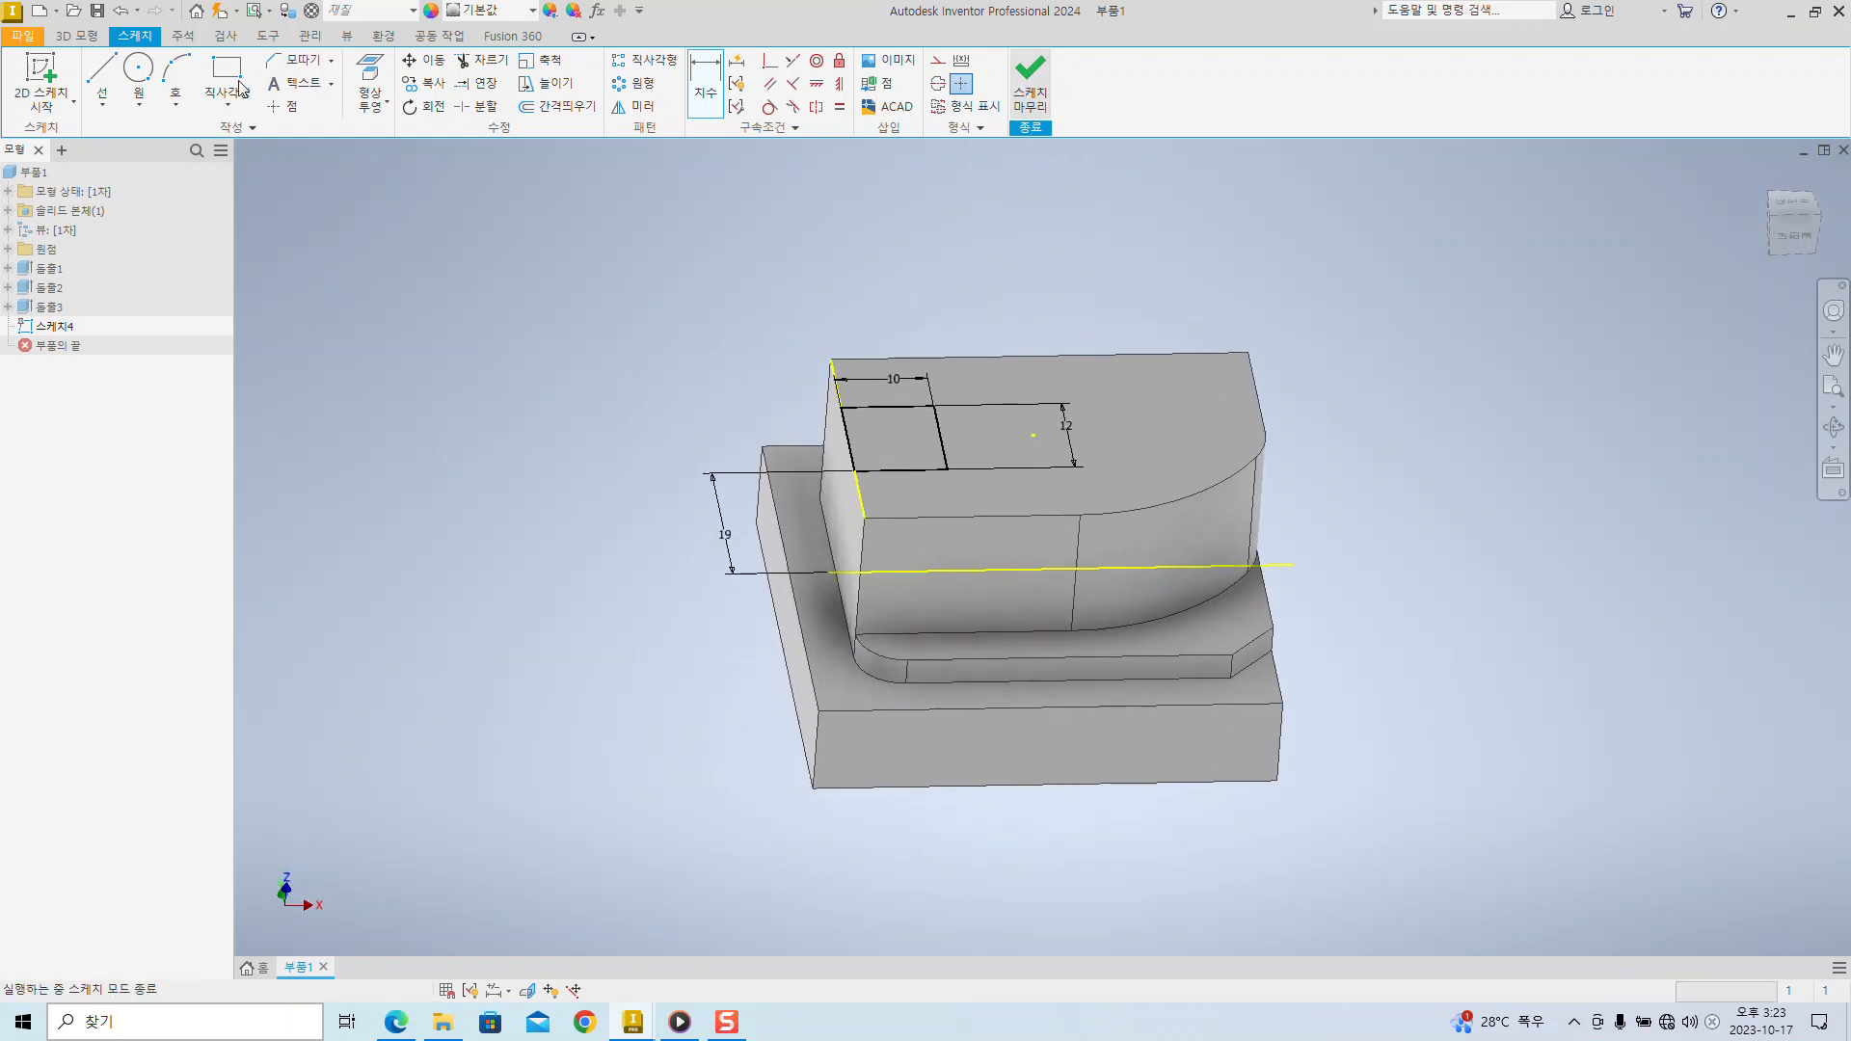
{"action": "left_click", "coordinate": [104, 82]}
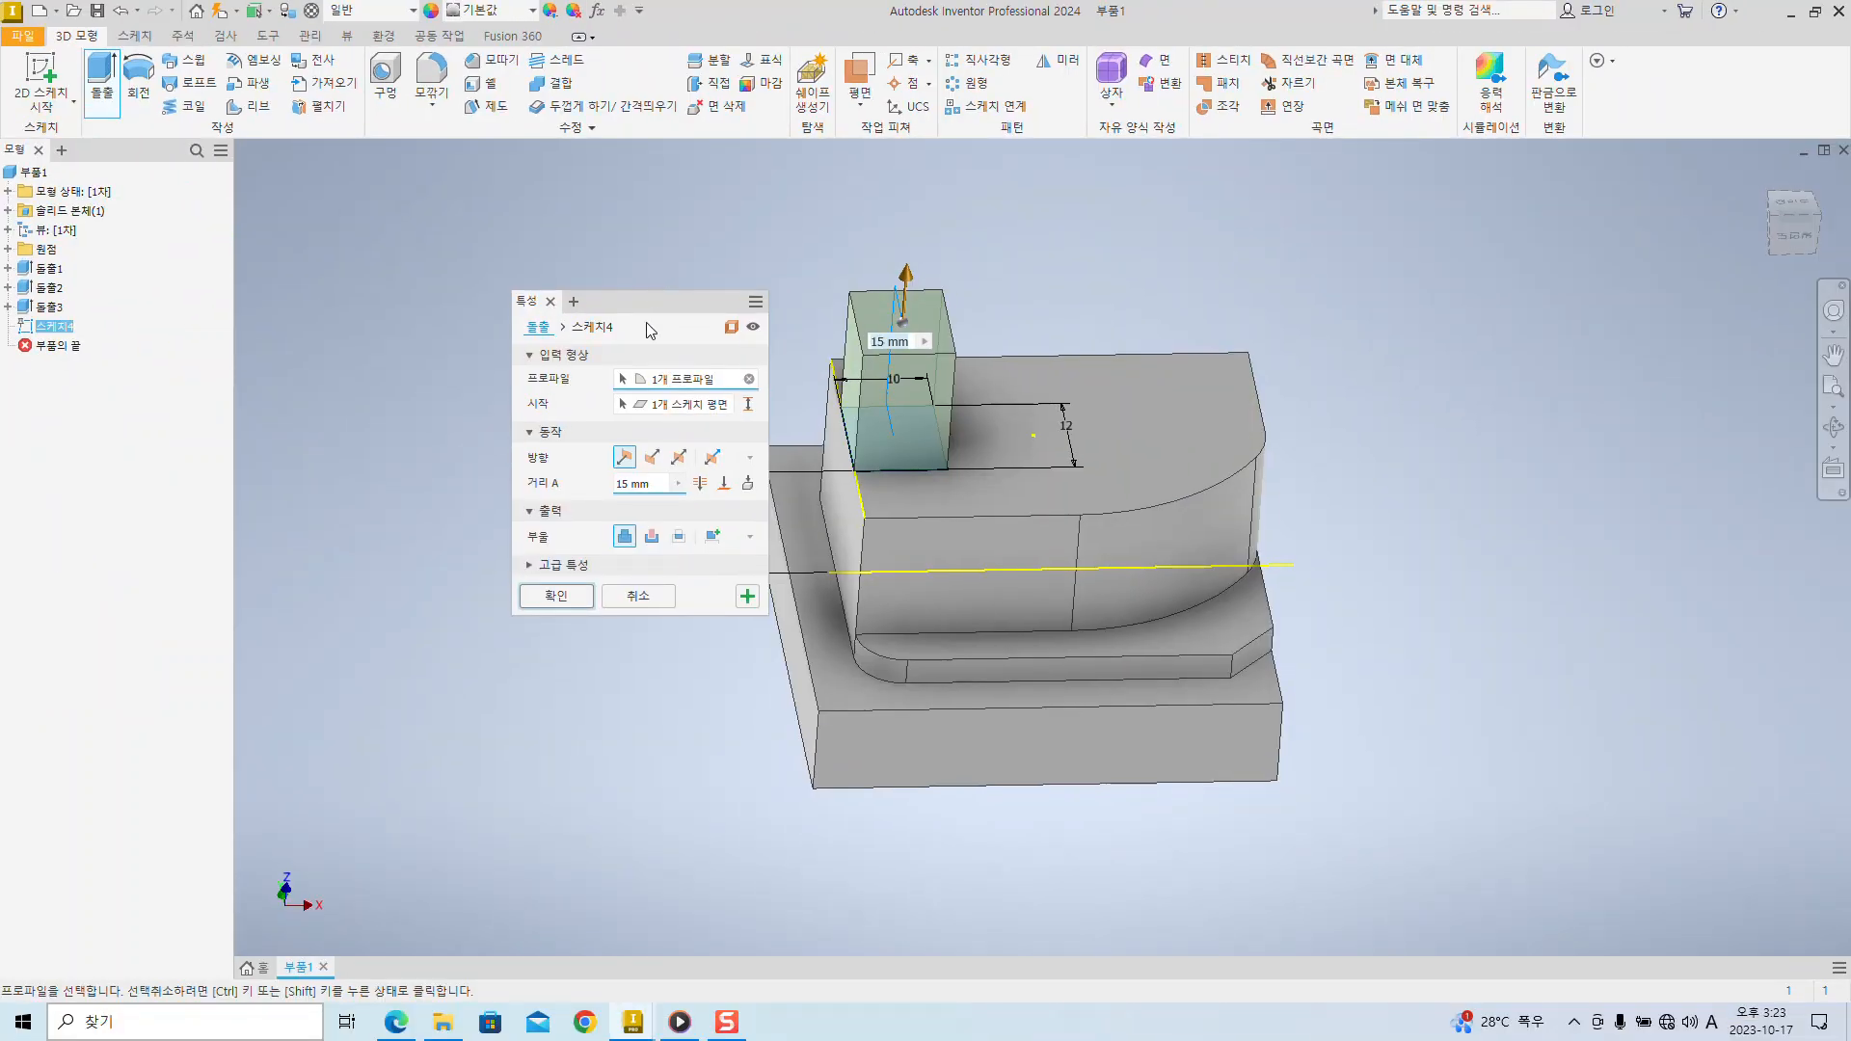
{"action": "left_click_drag", "start_coordinate": [655, 304], "coordinate": [640, 227]}
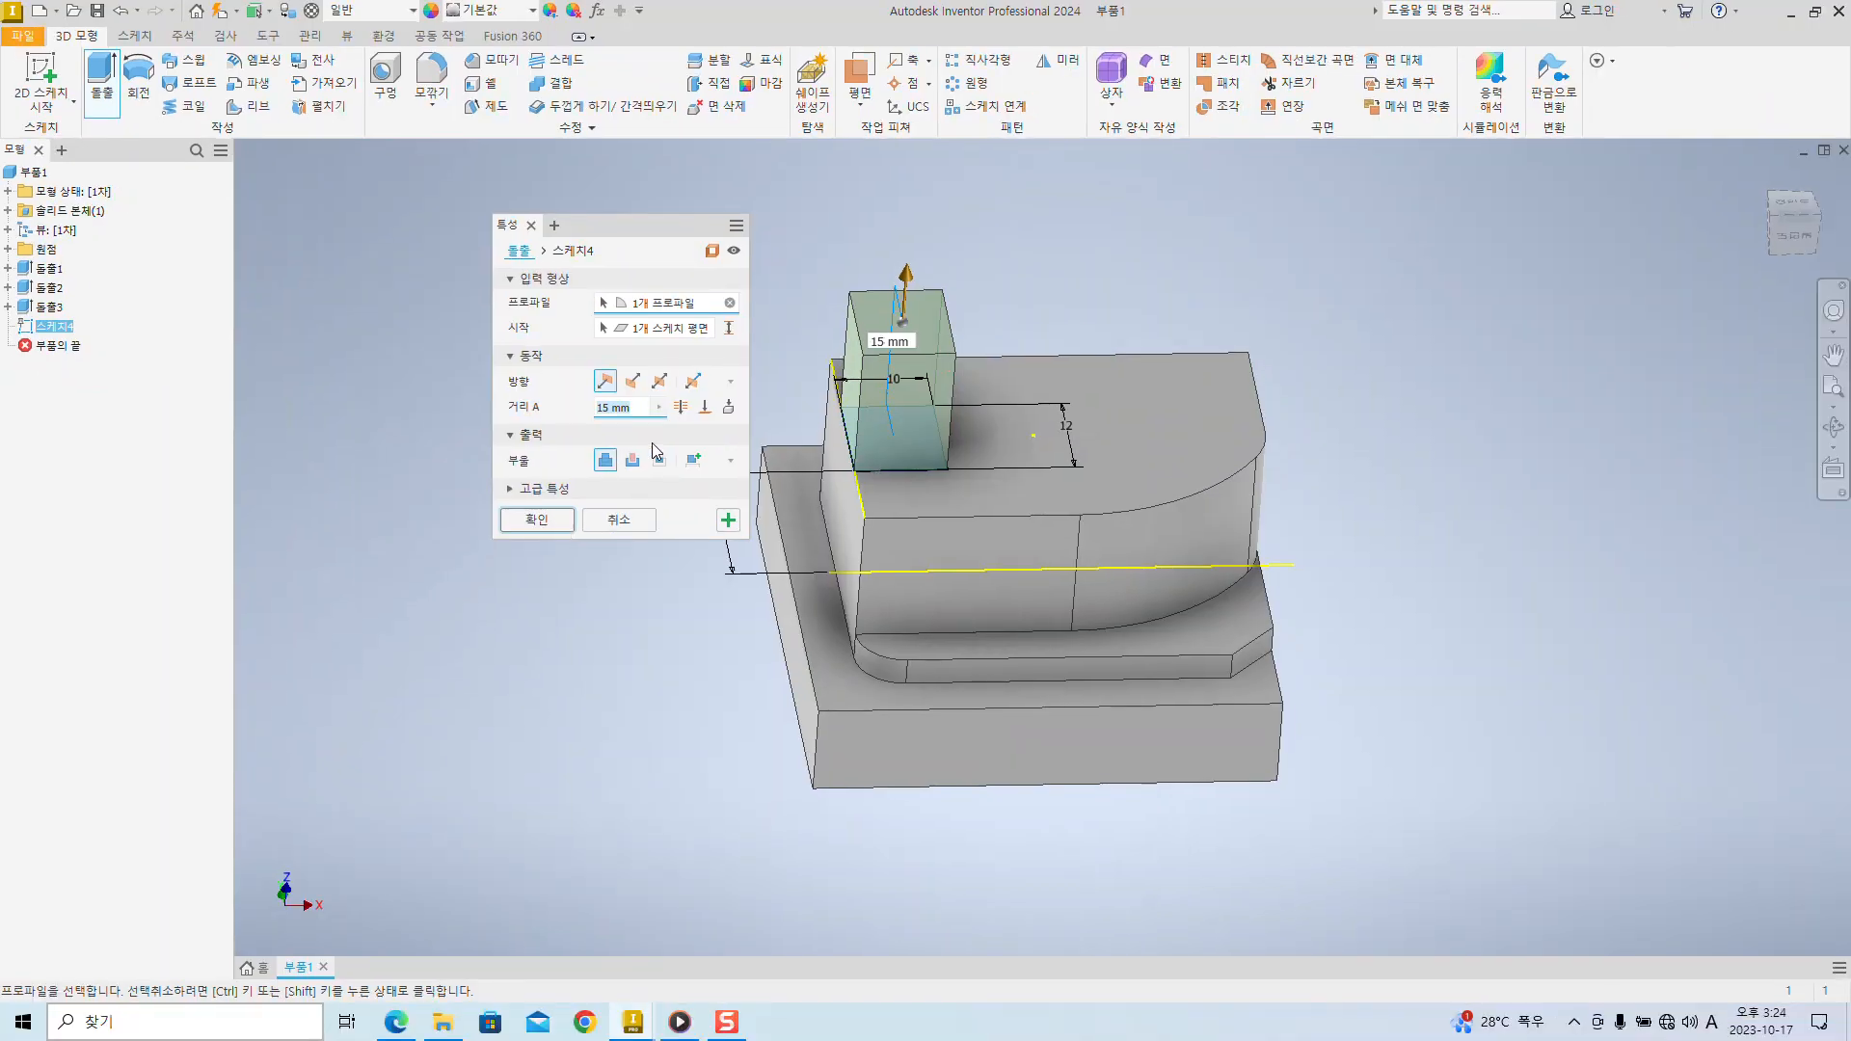
{"action": "left_click", "coordinate": [632, 459]}
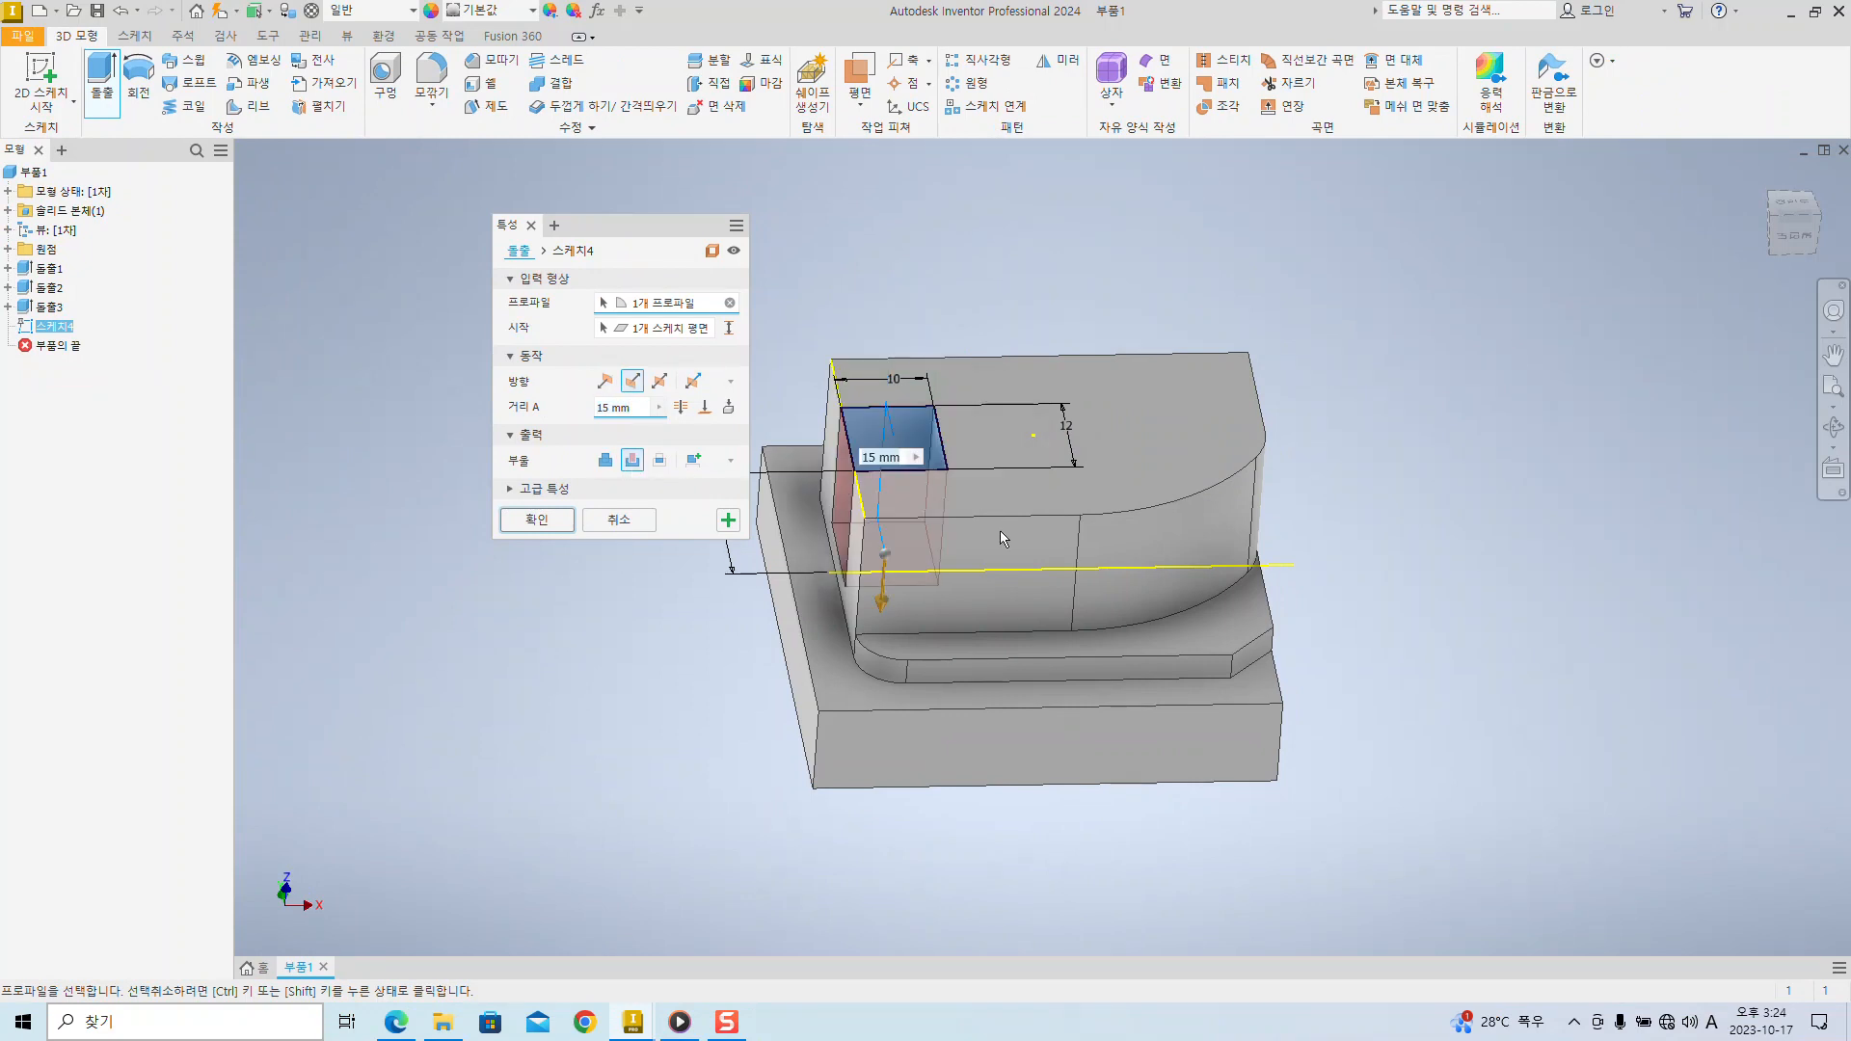
{"action": "middle_click_drag", "start_coordinate": [746, 639], "coordinate": [783, 661], "text": "shift"}
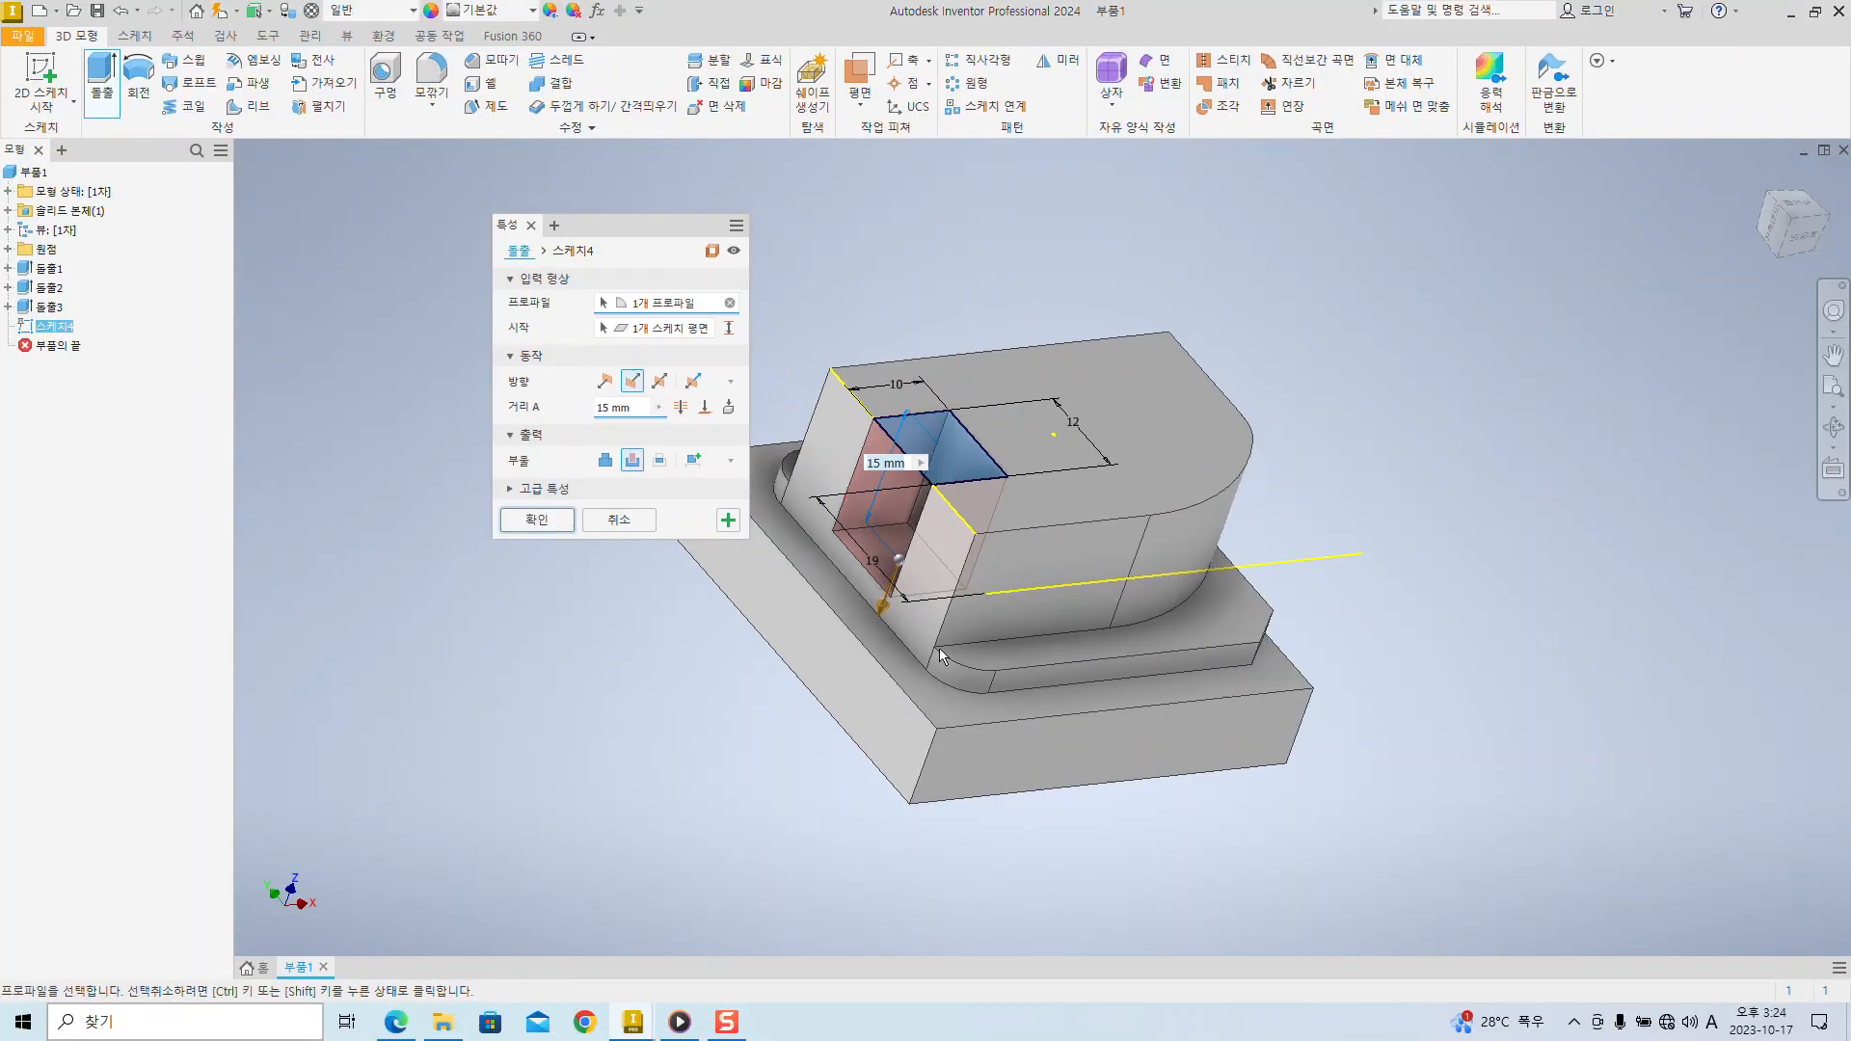
- Switch to the PDF drawing and check the heights in the front and side views to work out the notch's cut depth
{"action": "key", "text": "alt+Tab"}
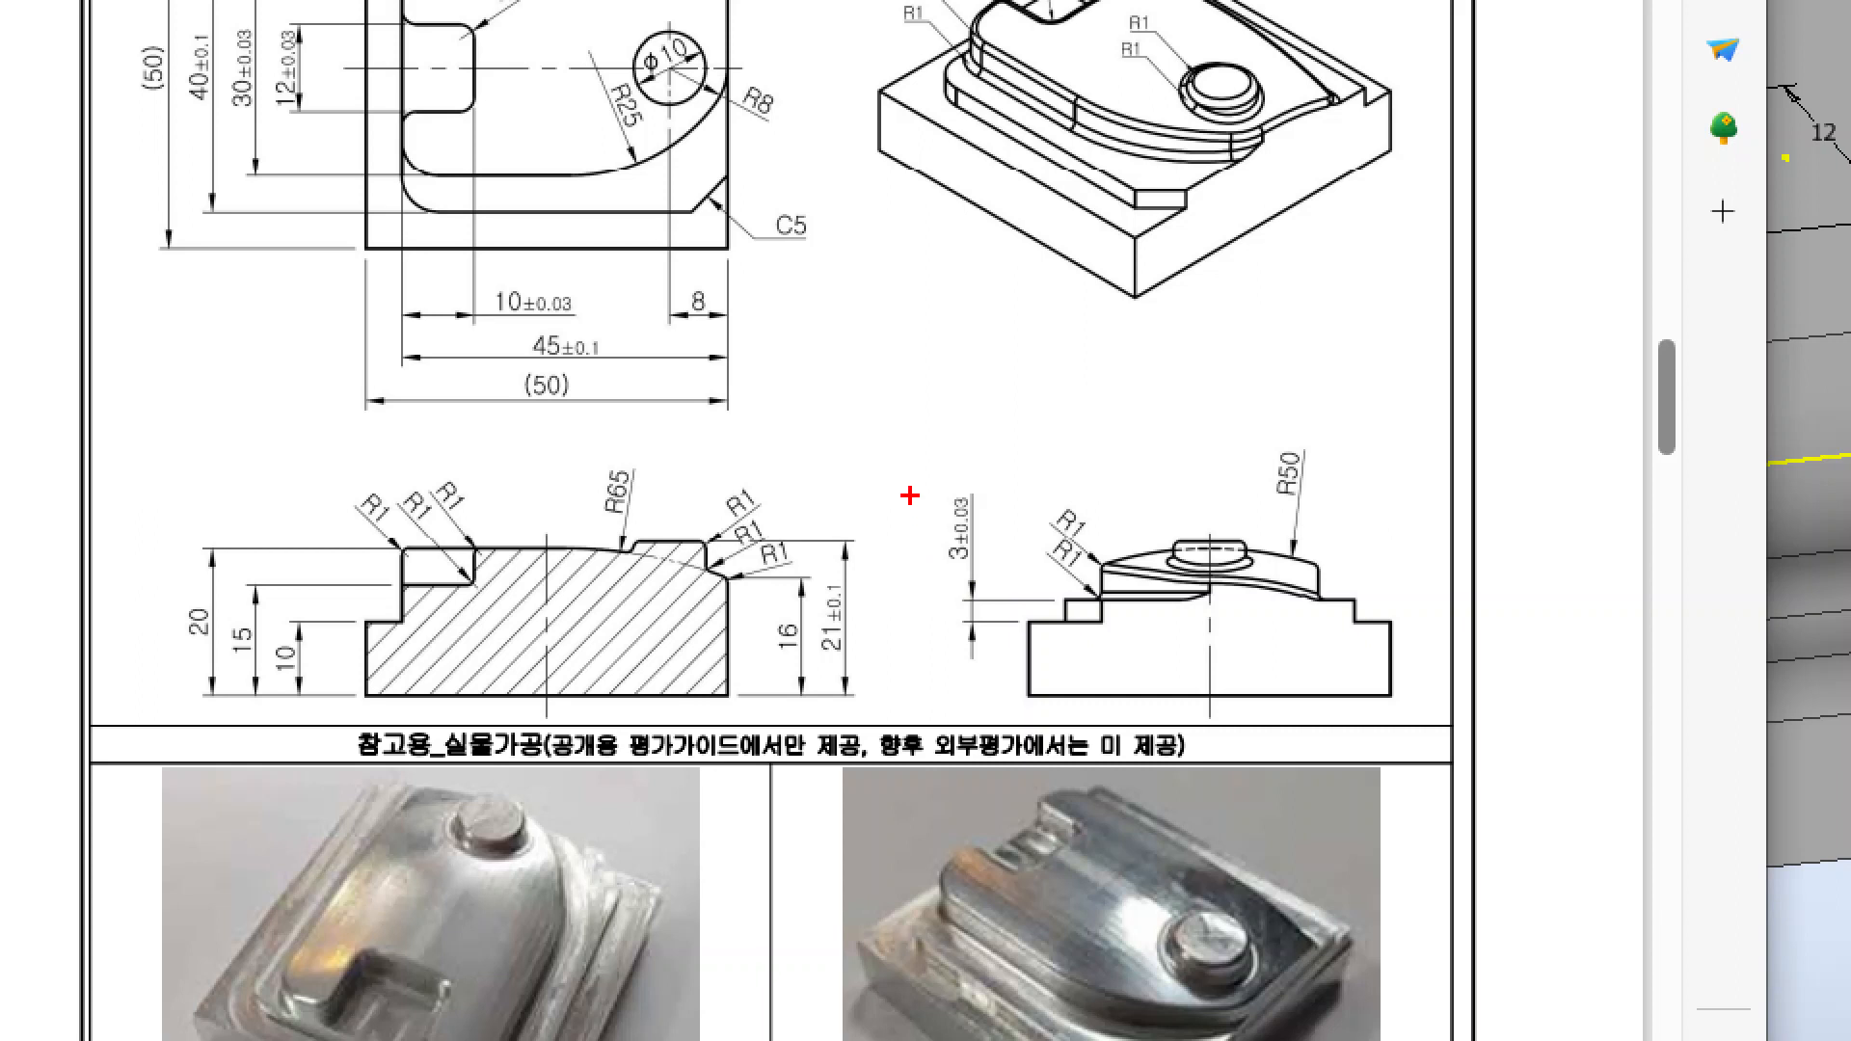
{"action": "mouse_move", "coordinate": [895, 469]}
{"action": "left_mouse_down"}
{"action": "mouse_move", "coordinate": [997, 549]}
{"action": "mouse_move", "coordinate": [989, 581]}
{"action": "left_mouse_up"}
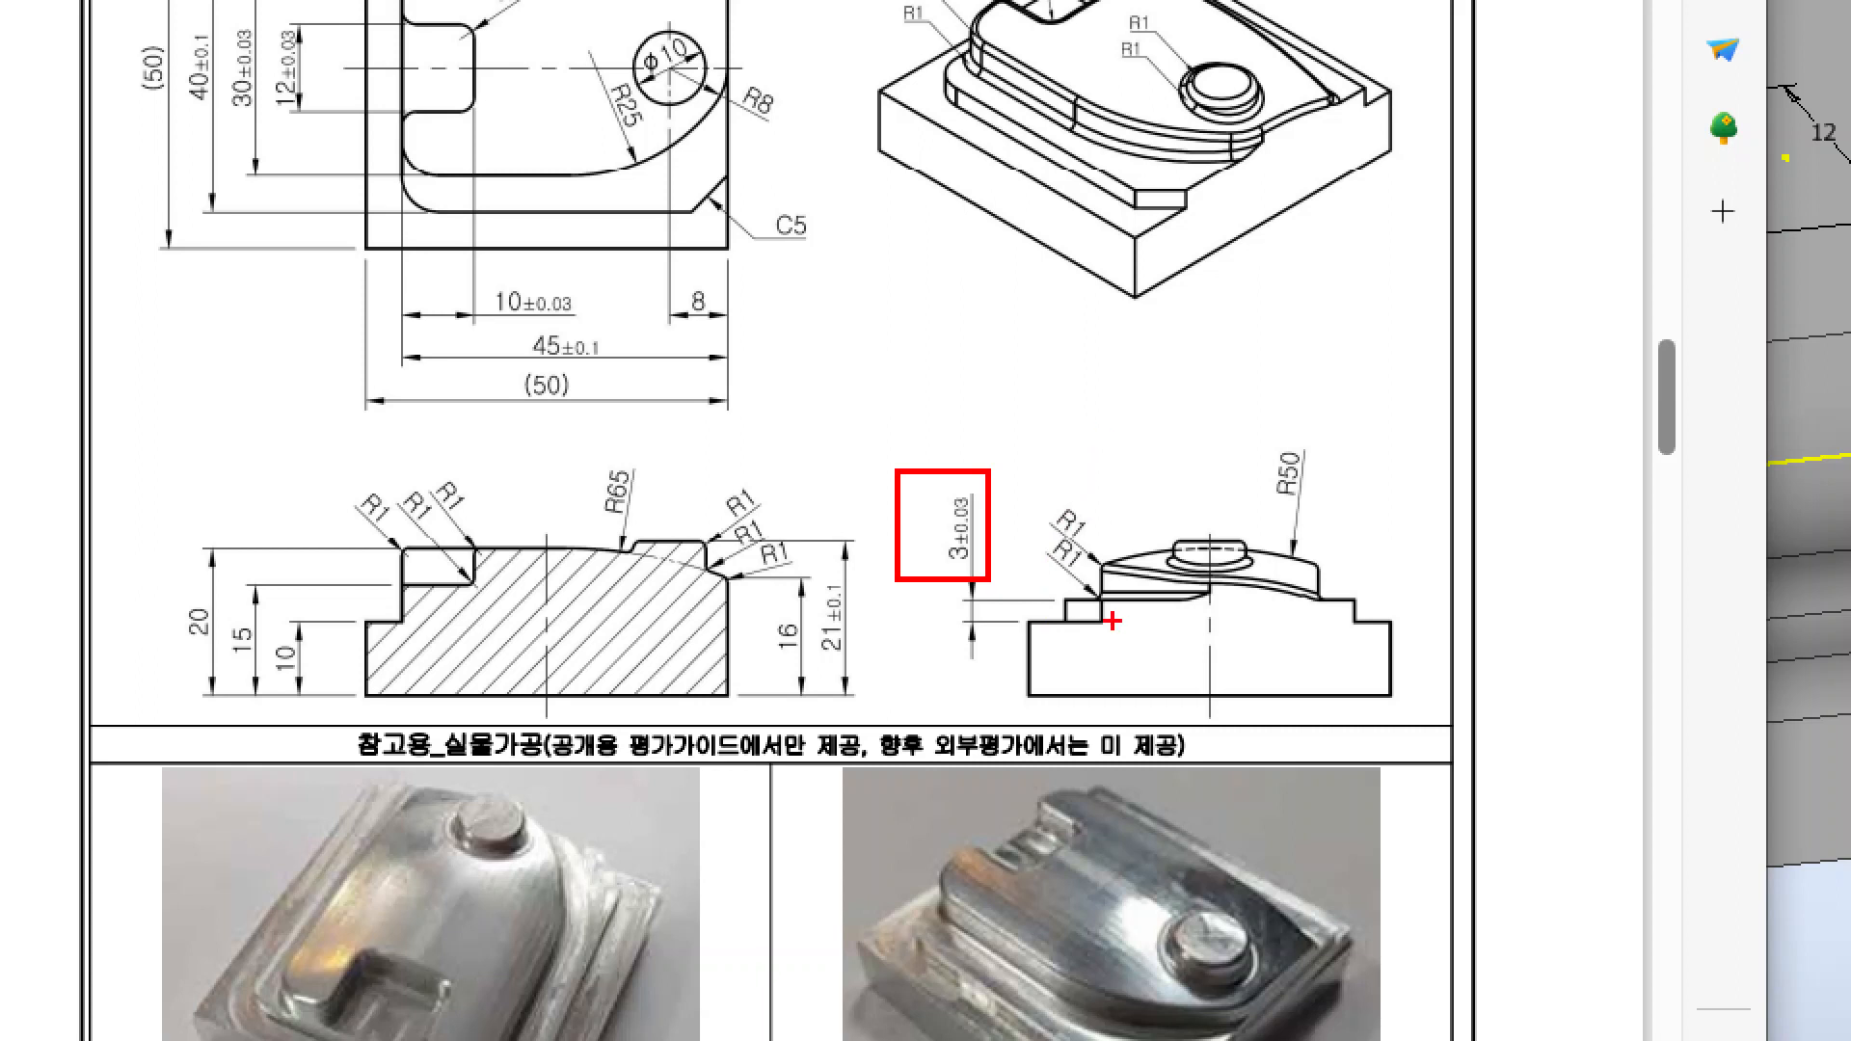
{"action": "left_click_drag", "start_coordinate": [1067, 596], "coordinate": [911, 597]}
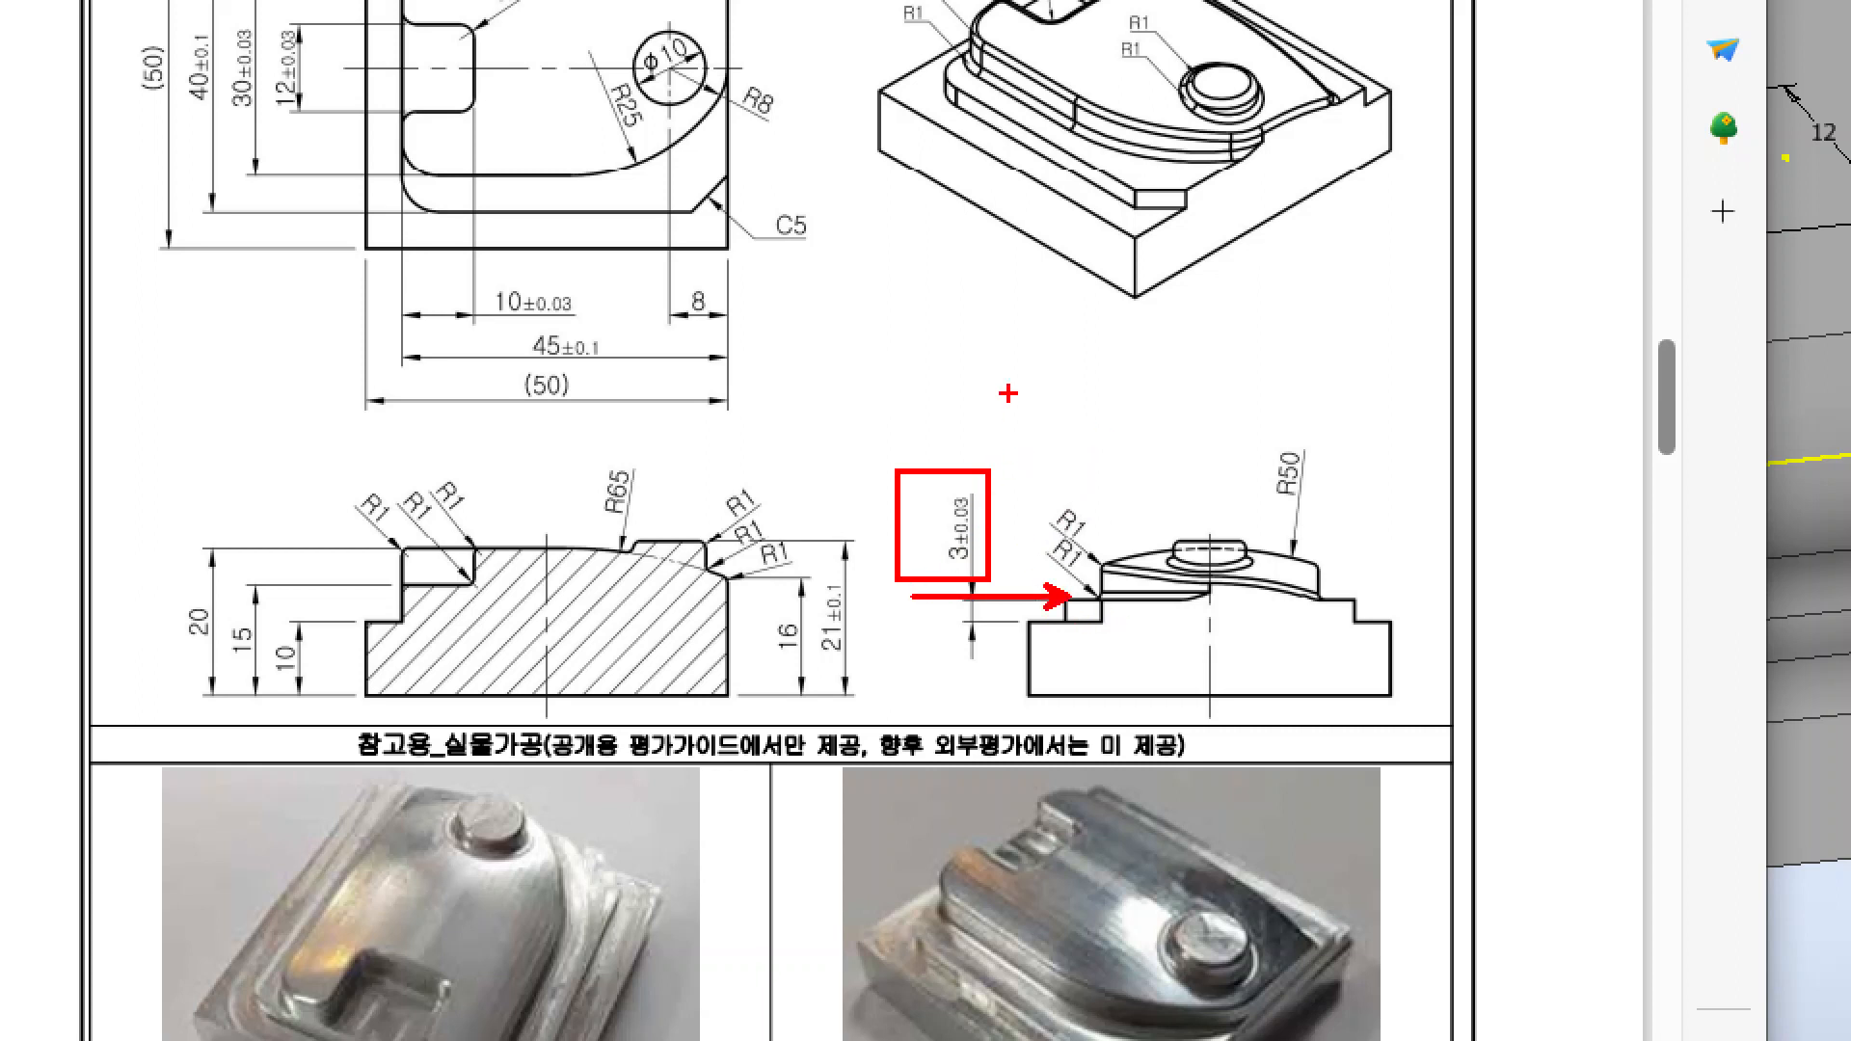
{"action": "key", "text": "t"}
{"action": "type", "text": "28mm"}
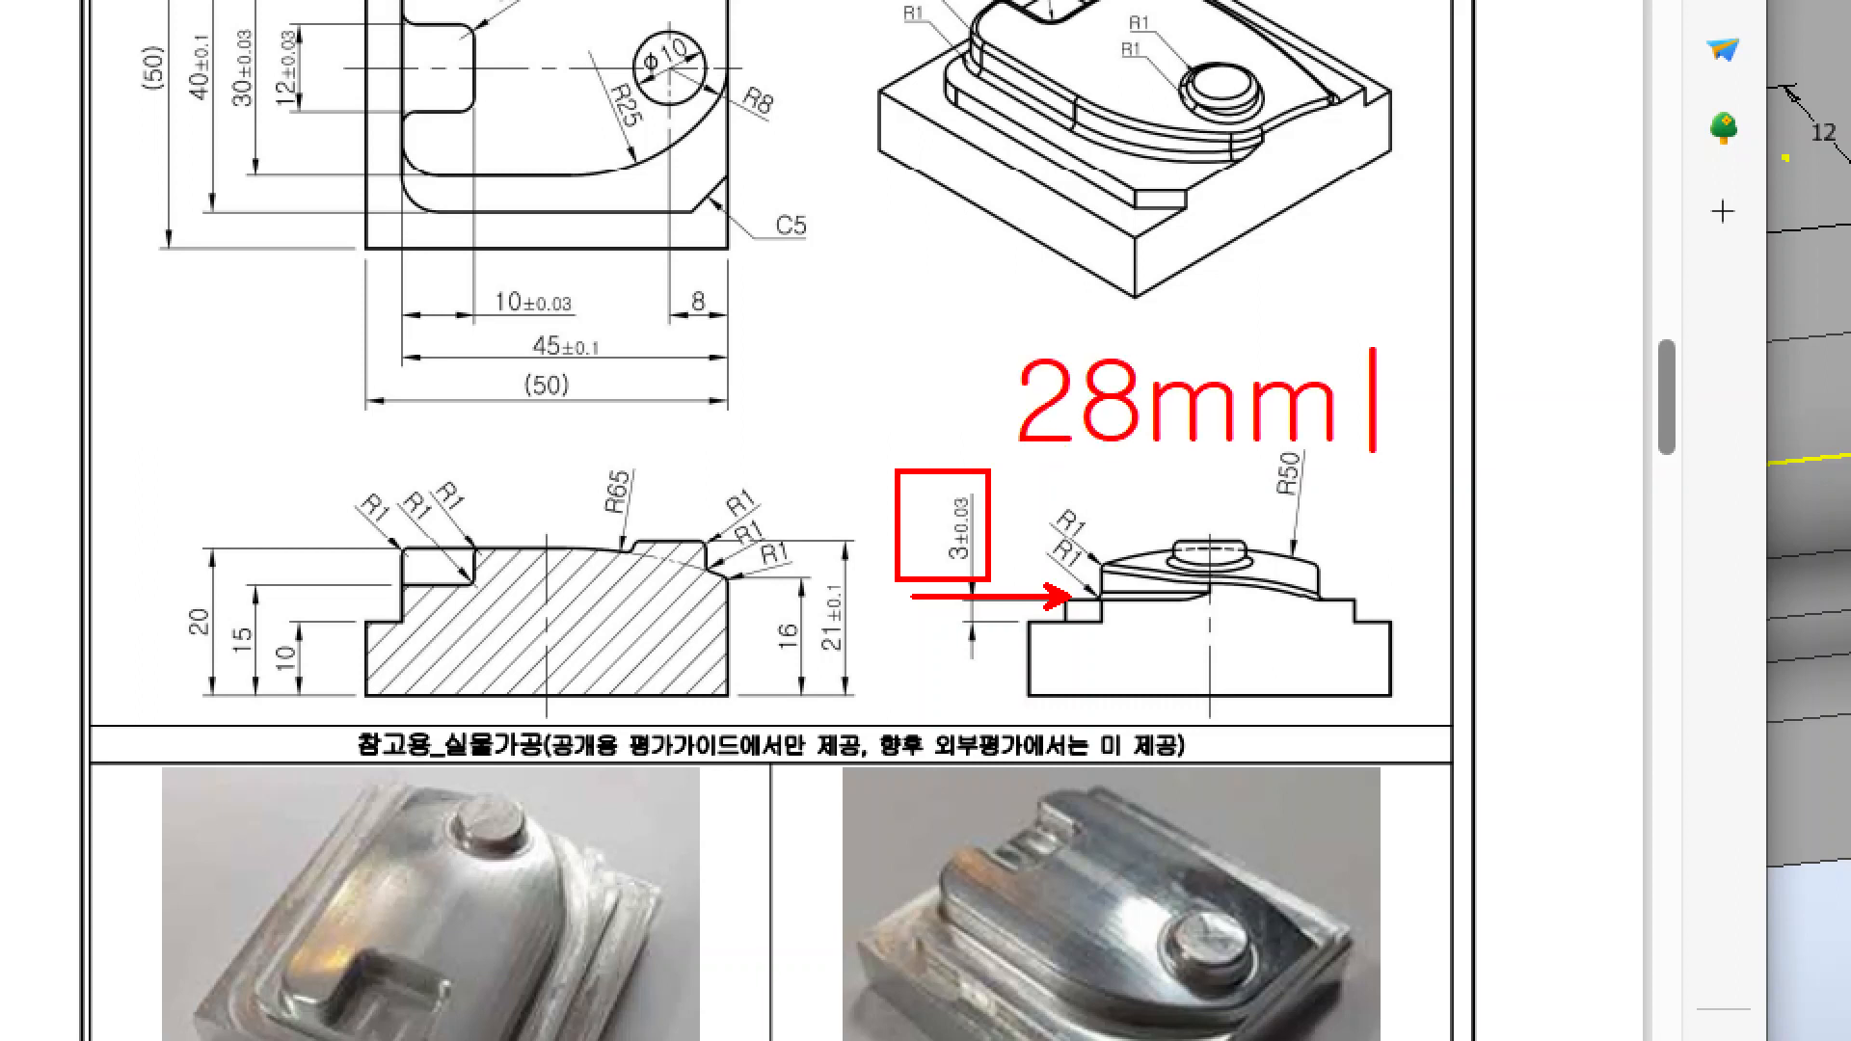
{"action": "key", "text": "Escape"}
{"action": "mouse_move", "coordinate": [249, 584]}
{"action": "left_mouse_down"}
{"action": "mouse_move", "coordinate": [364, 627]}
{"action": "mouse_move", "coordinate": [728, 695]}
{"action": "left_mouse_up"}
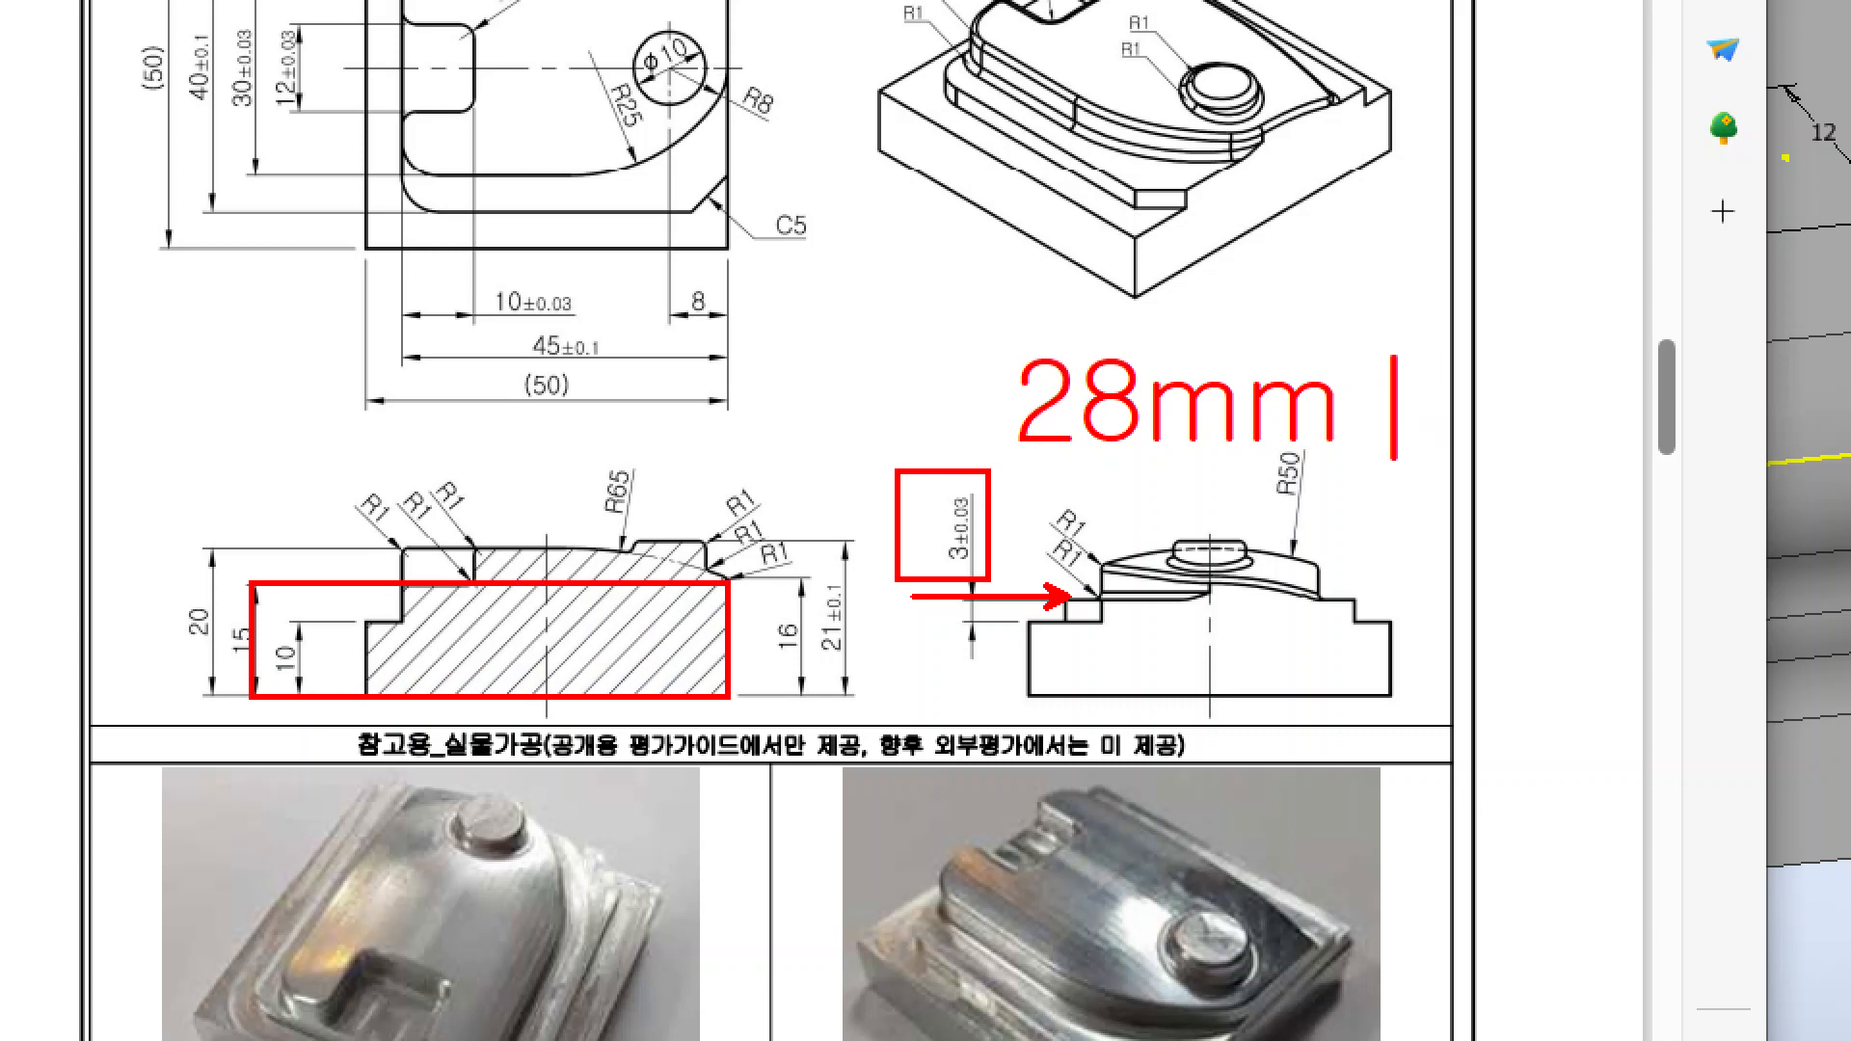
{"action": "type", "text": "0"}
{"action": "key", "text": "BackSpace"}
{"action": "type", "text": "-13"}
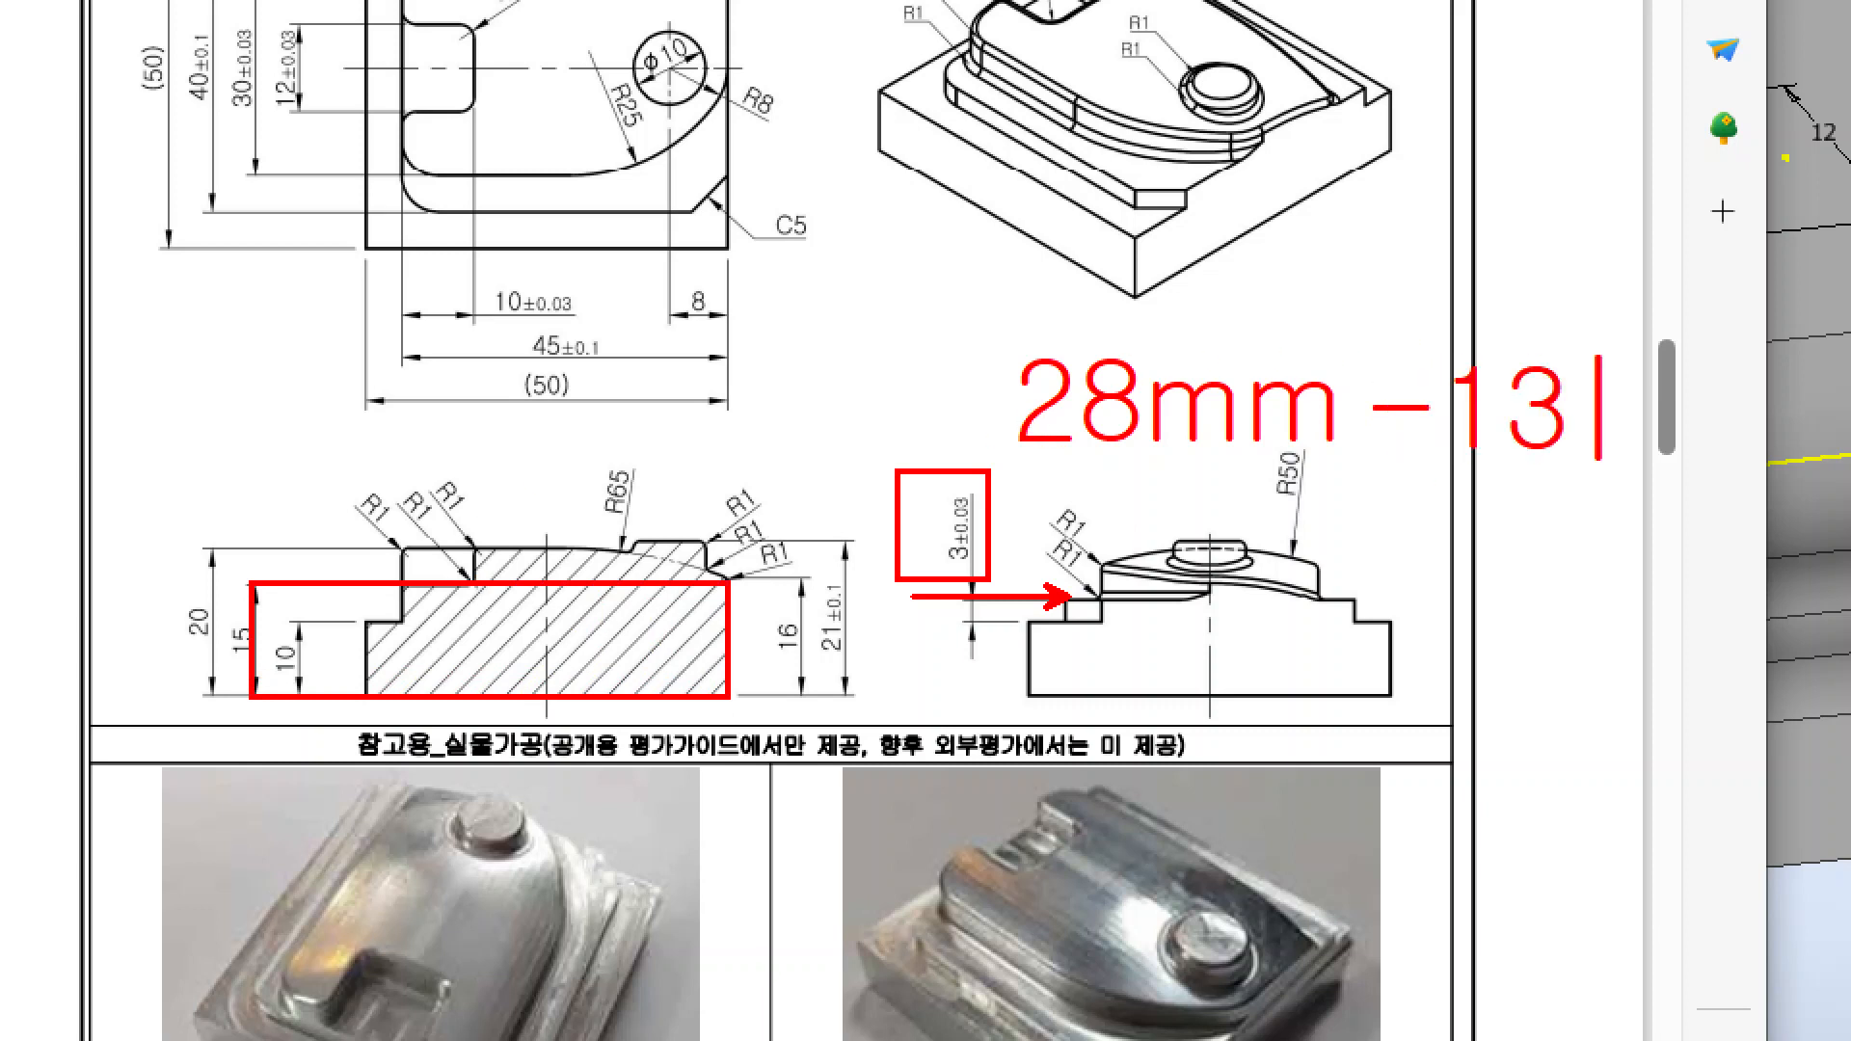
{"action": "key", "text": "Return"}
{"action": "type", "text": "="}
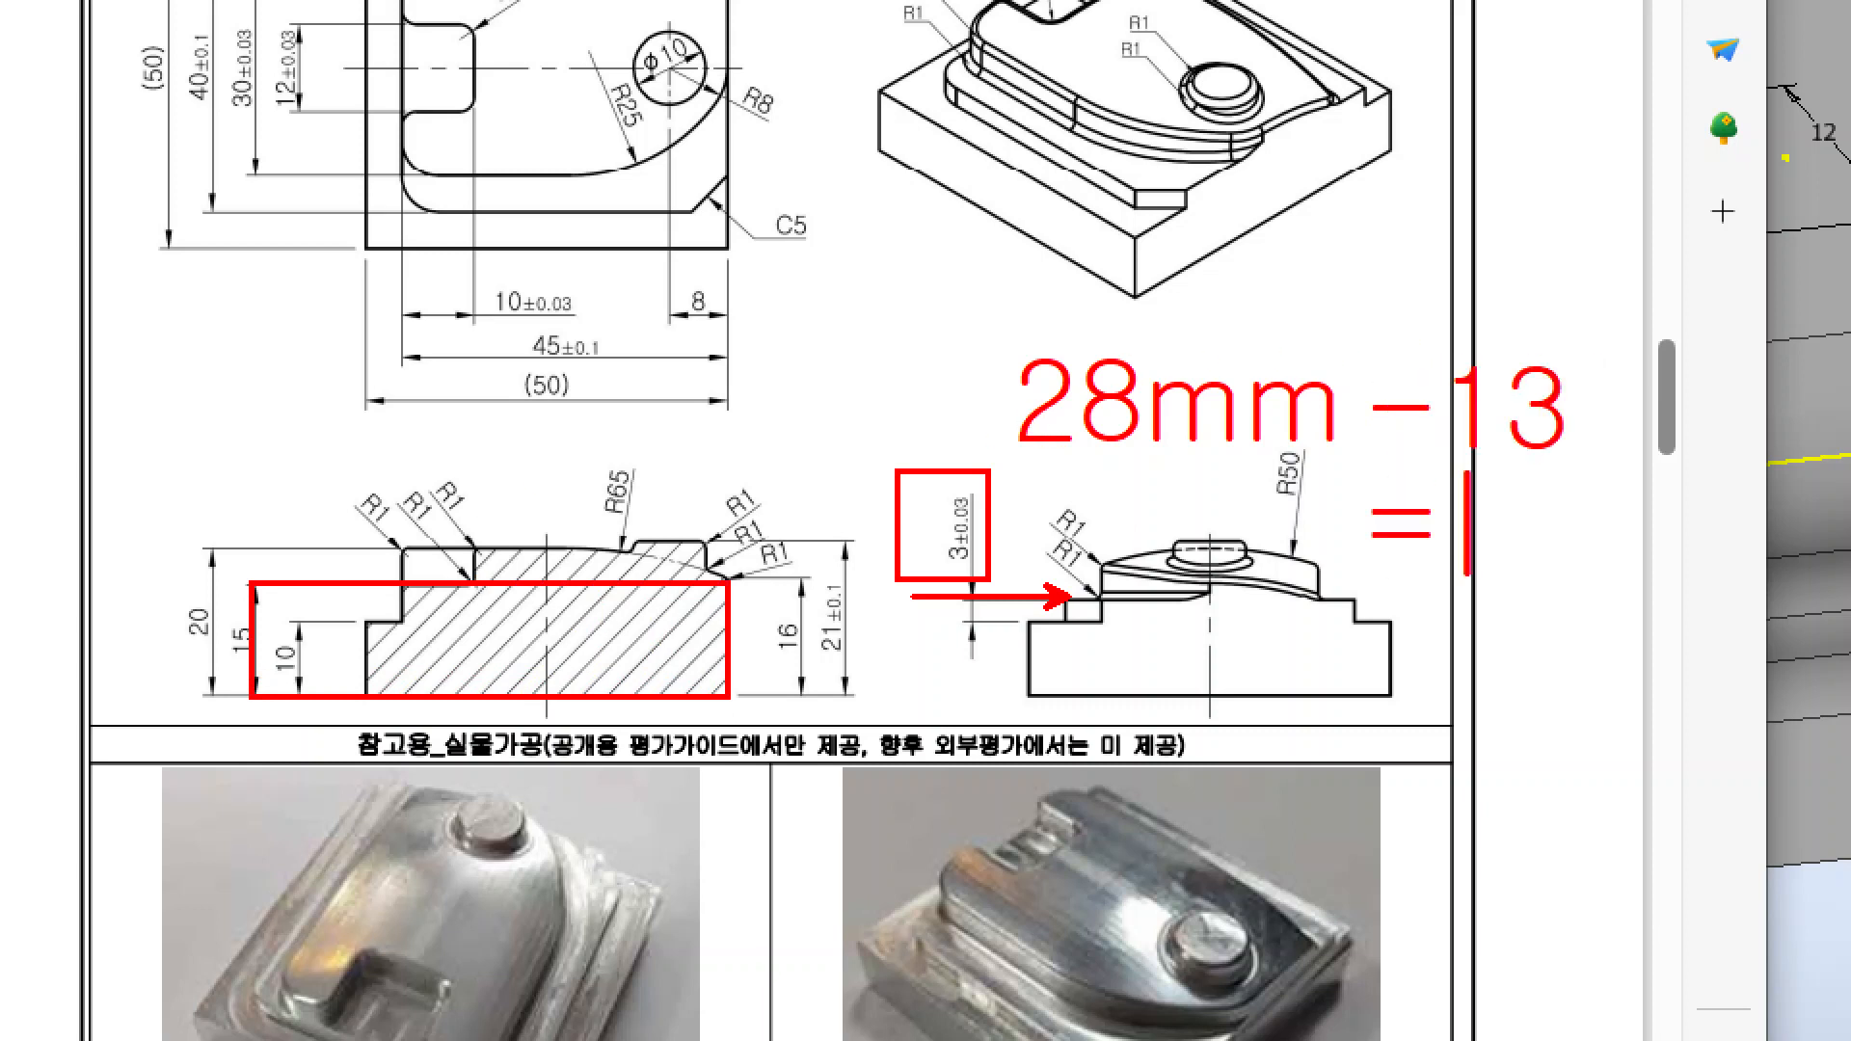
{"action": "type", "text": "15"}
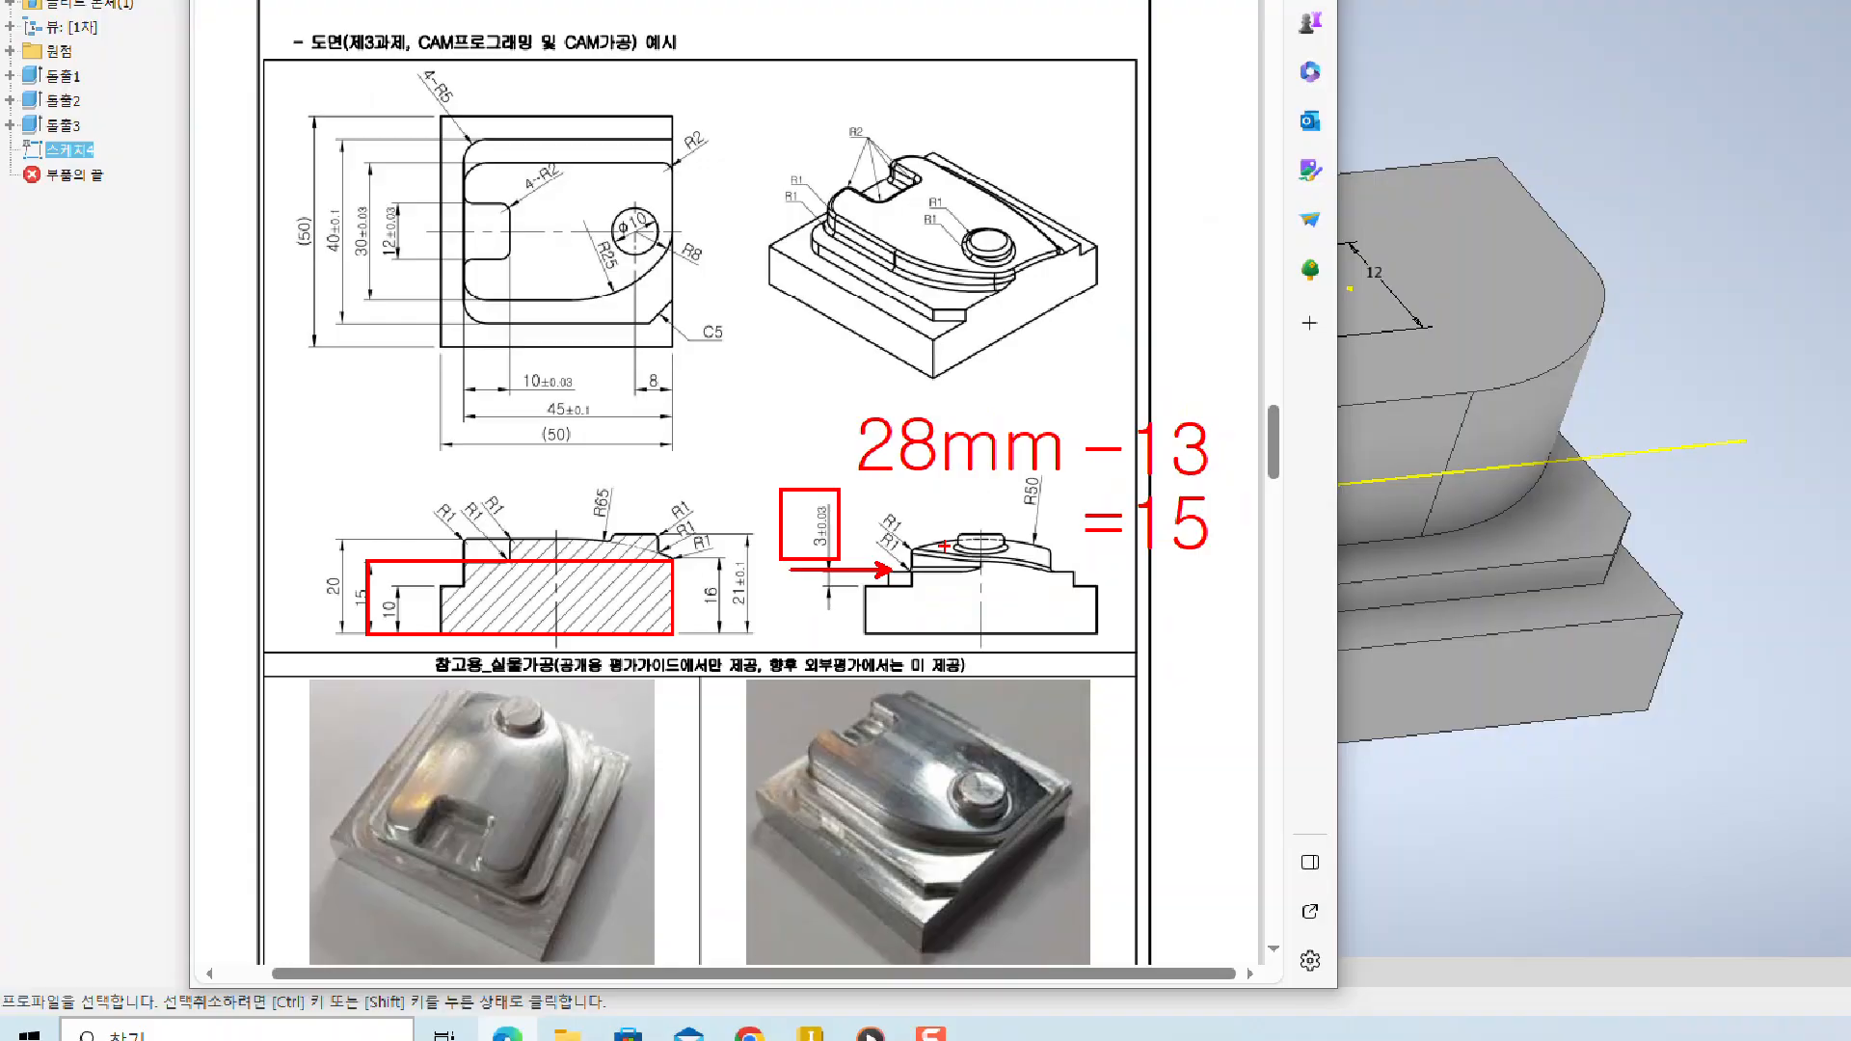
- Switch back to Inventor and set the notch cut's depth to 13 mm
{"action": "key", "text": "alt+Tab"}
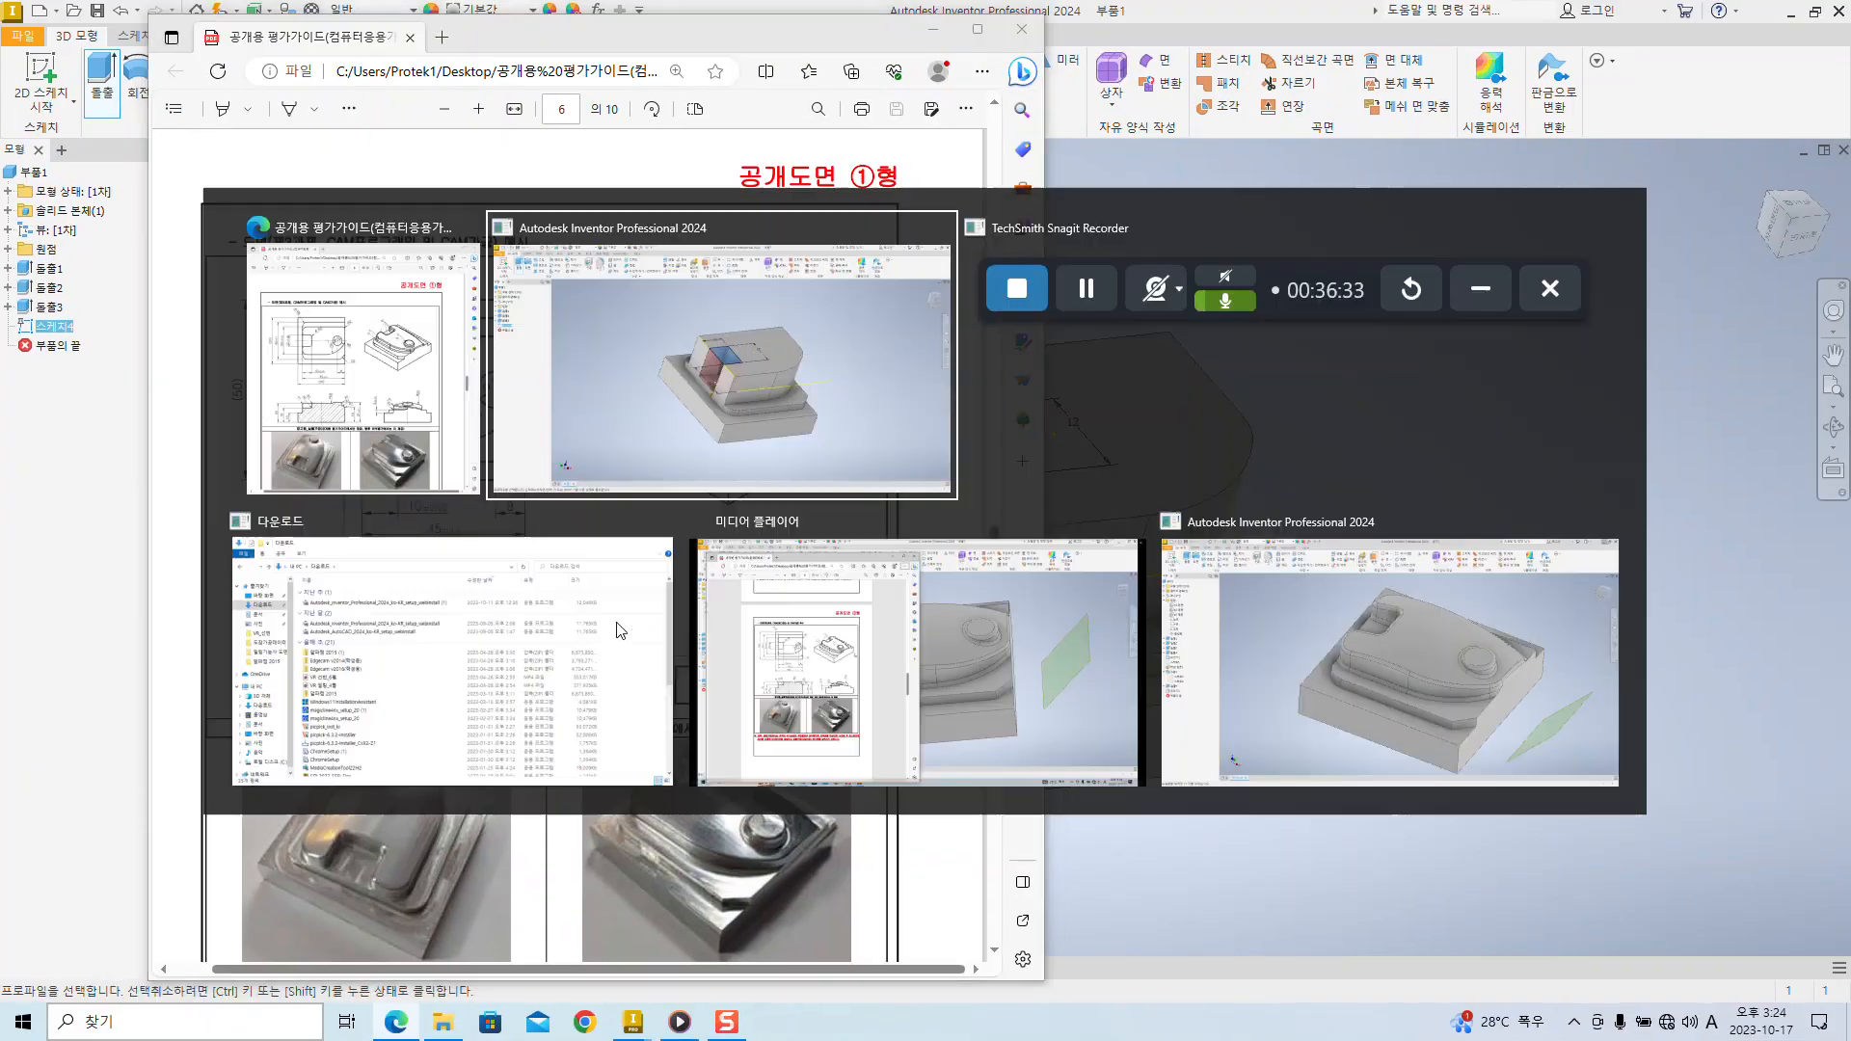
{"action": "type", "text": "13"}
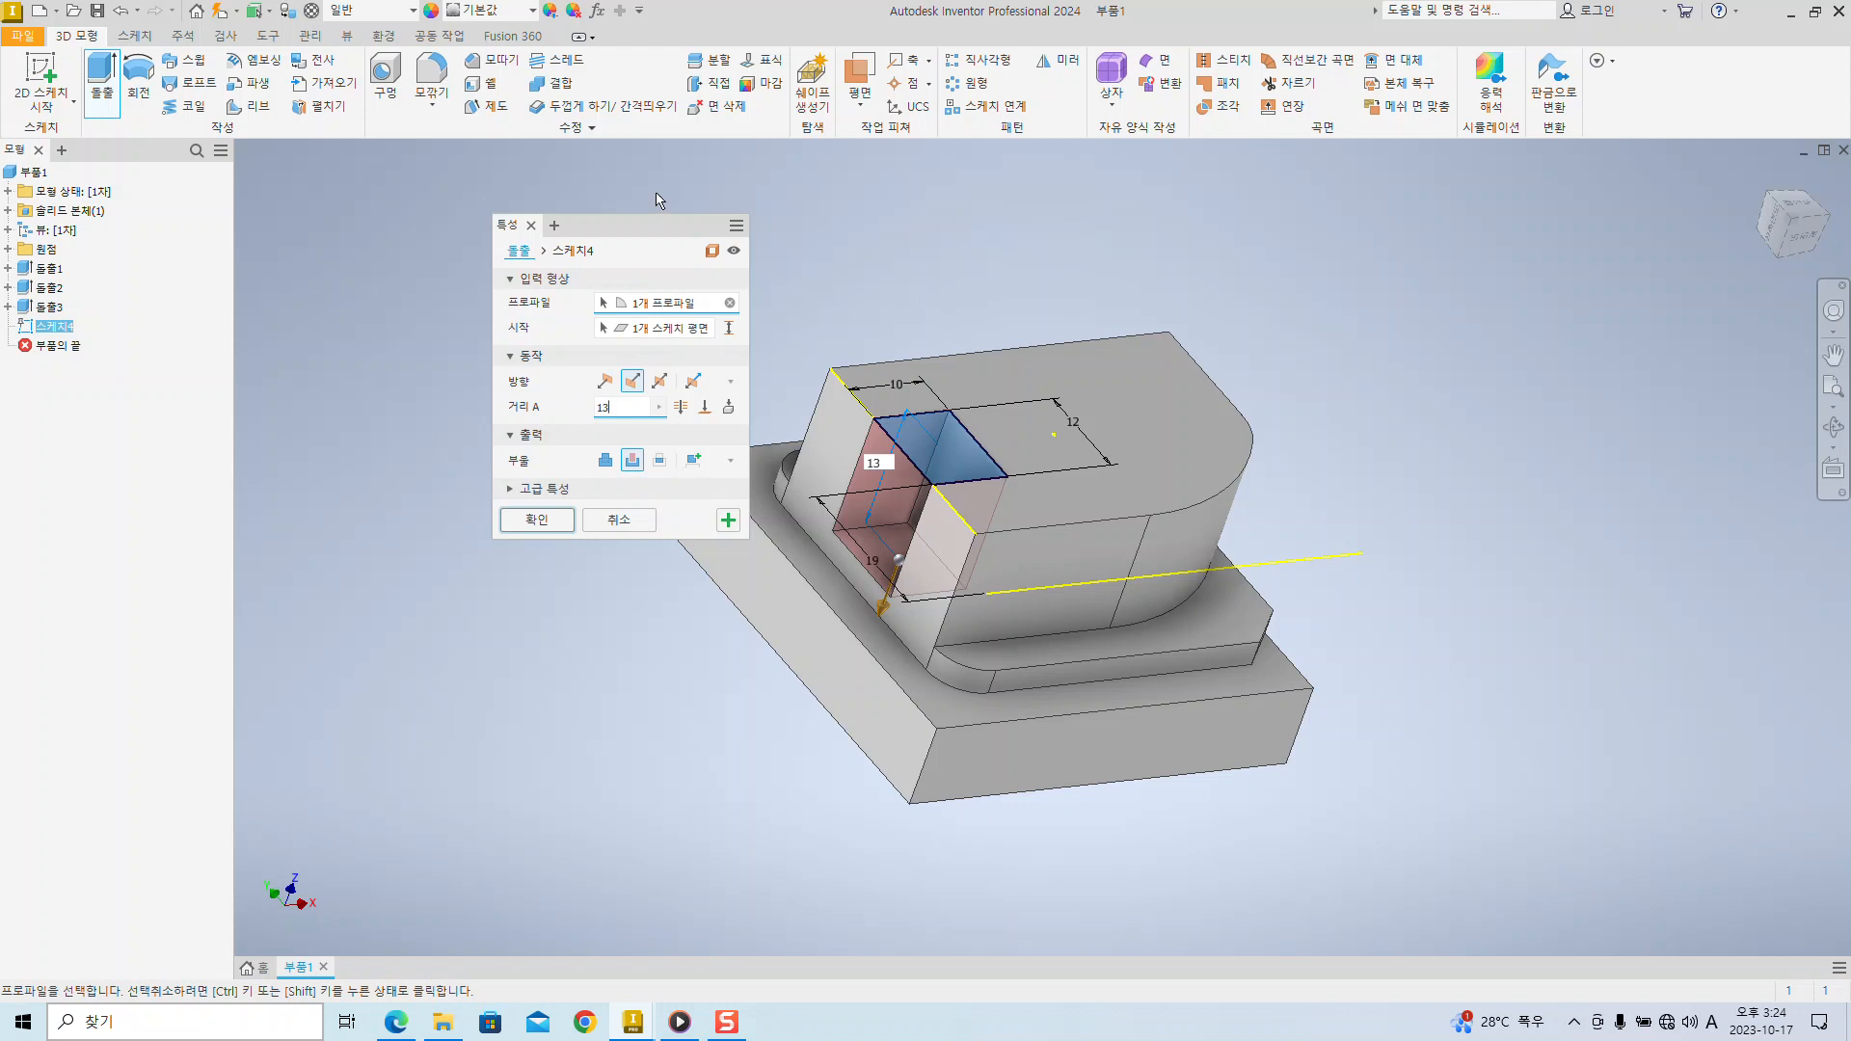
{"action": "double_click", "coordinate": [634, 228]}
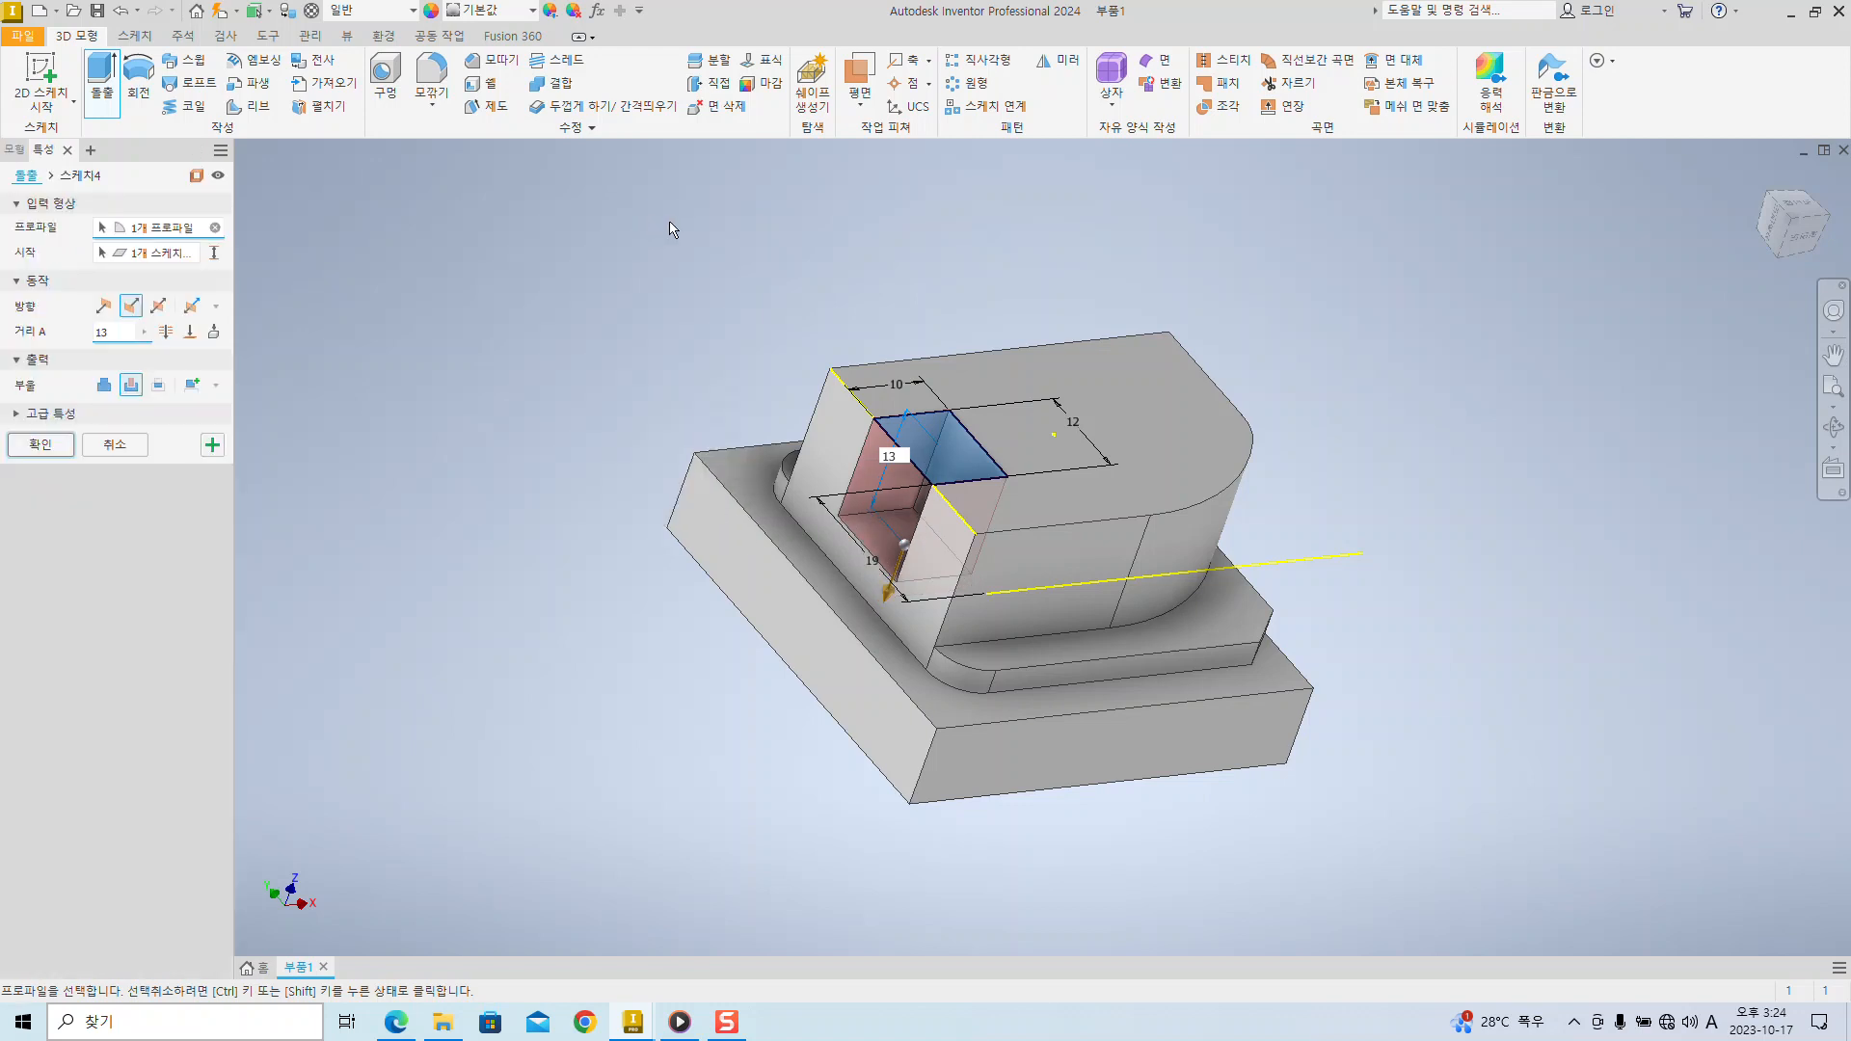
{"action": "double_click", "coordinate": [56, 151]}
{"action": "left_click_drag", "start_coordinate": [607, 214], "coordinate": [647, 268]}
{"action": "key", "text": "ctrl+1"}
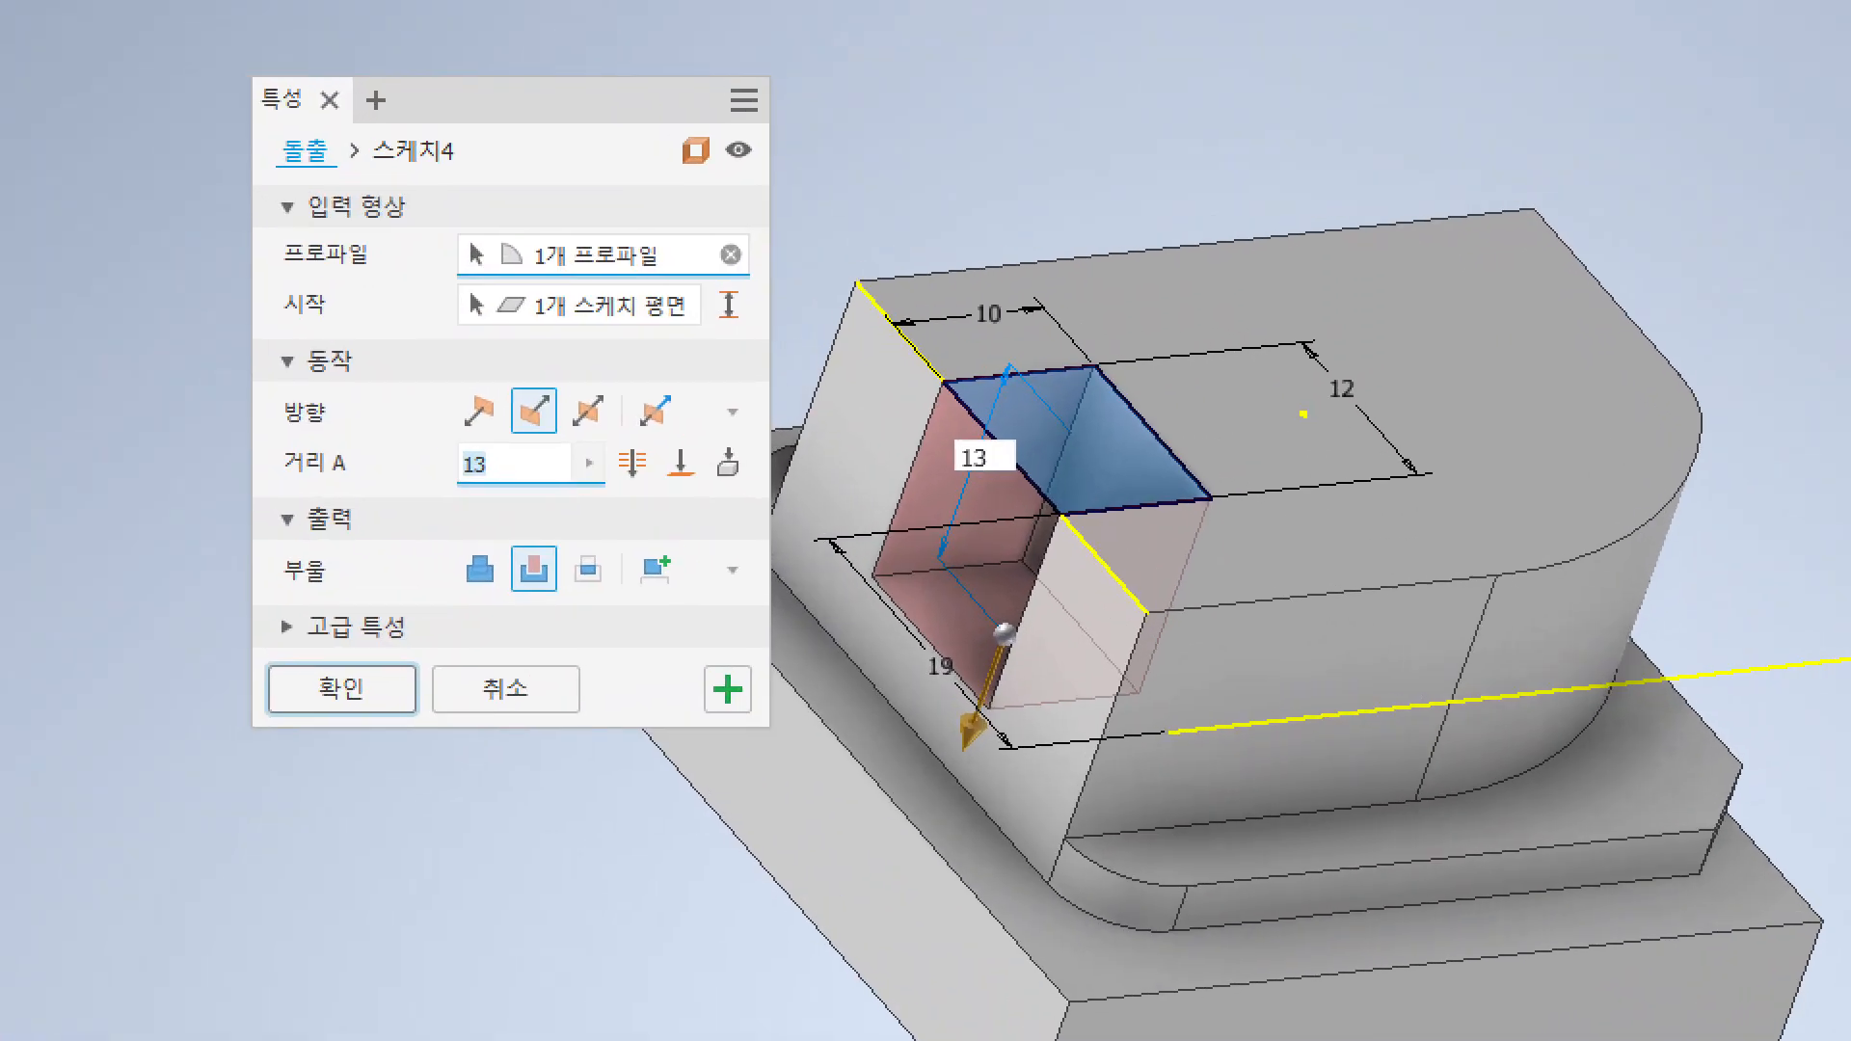
{"action": "left_click", "coordinate": [697, 409]}
{"action": "left_click_drag", "start_coordinate": [525, 536], "coordinate": [740, 536]}
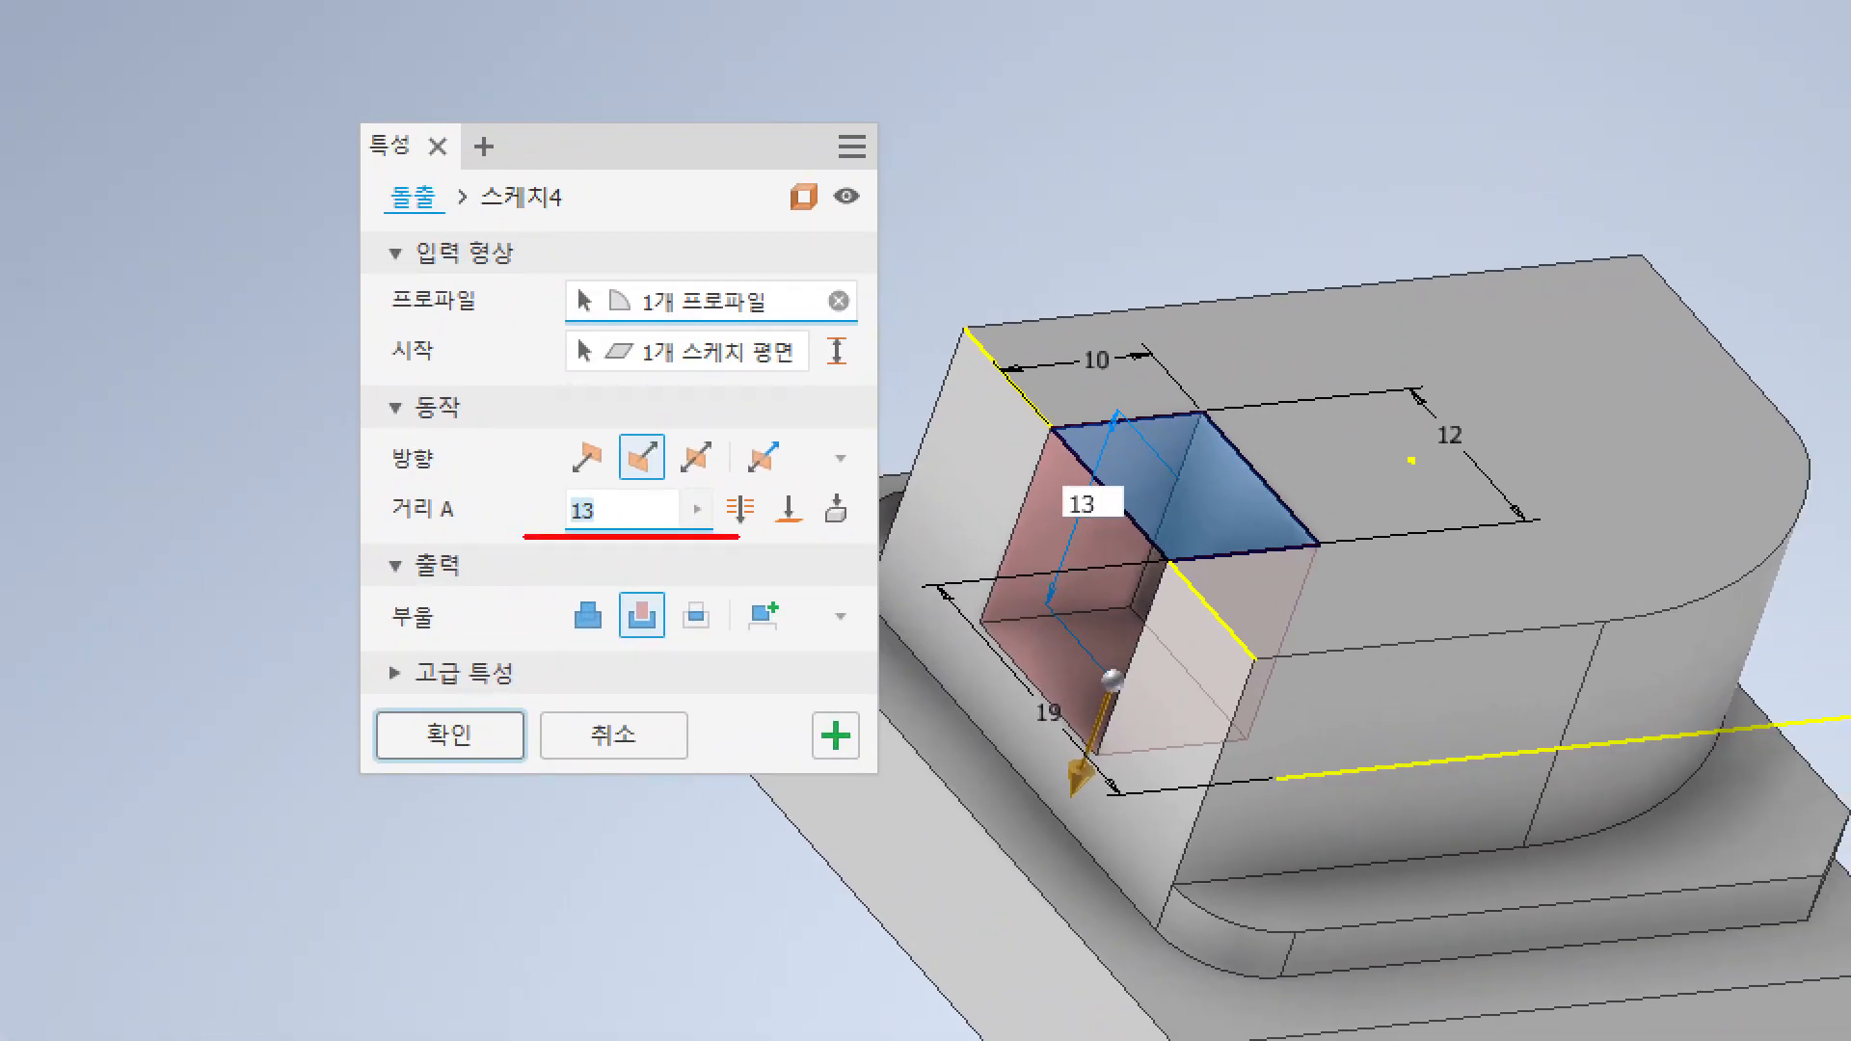
{"action": "left_click_drag", "start_coordinate": [1306, 237], "coordinate": [1192, 483], "text": "ctrl+shift"}
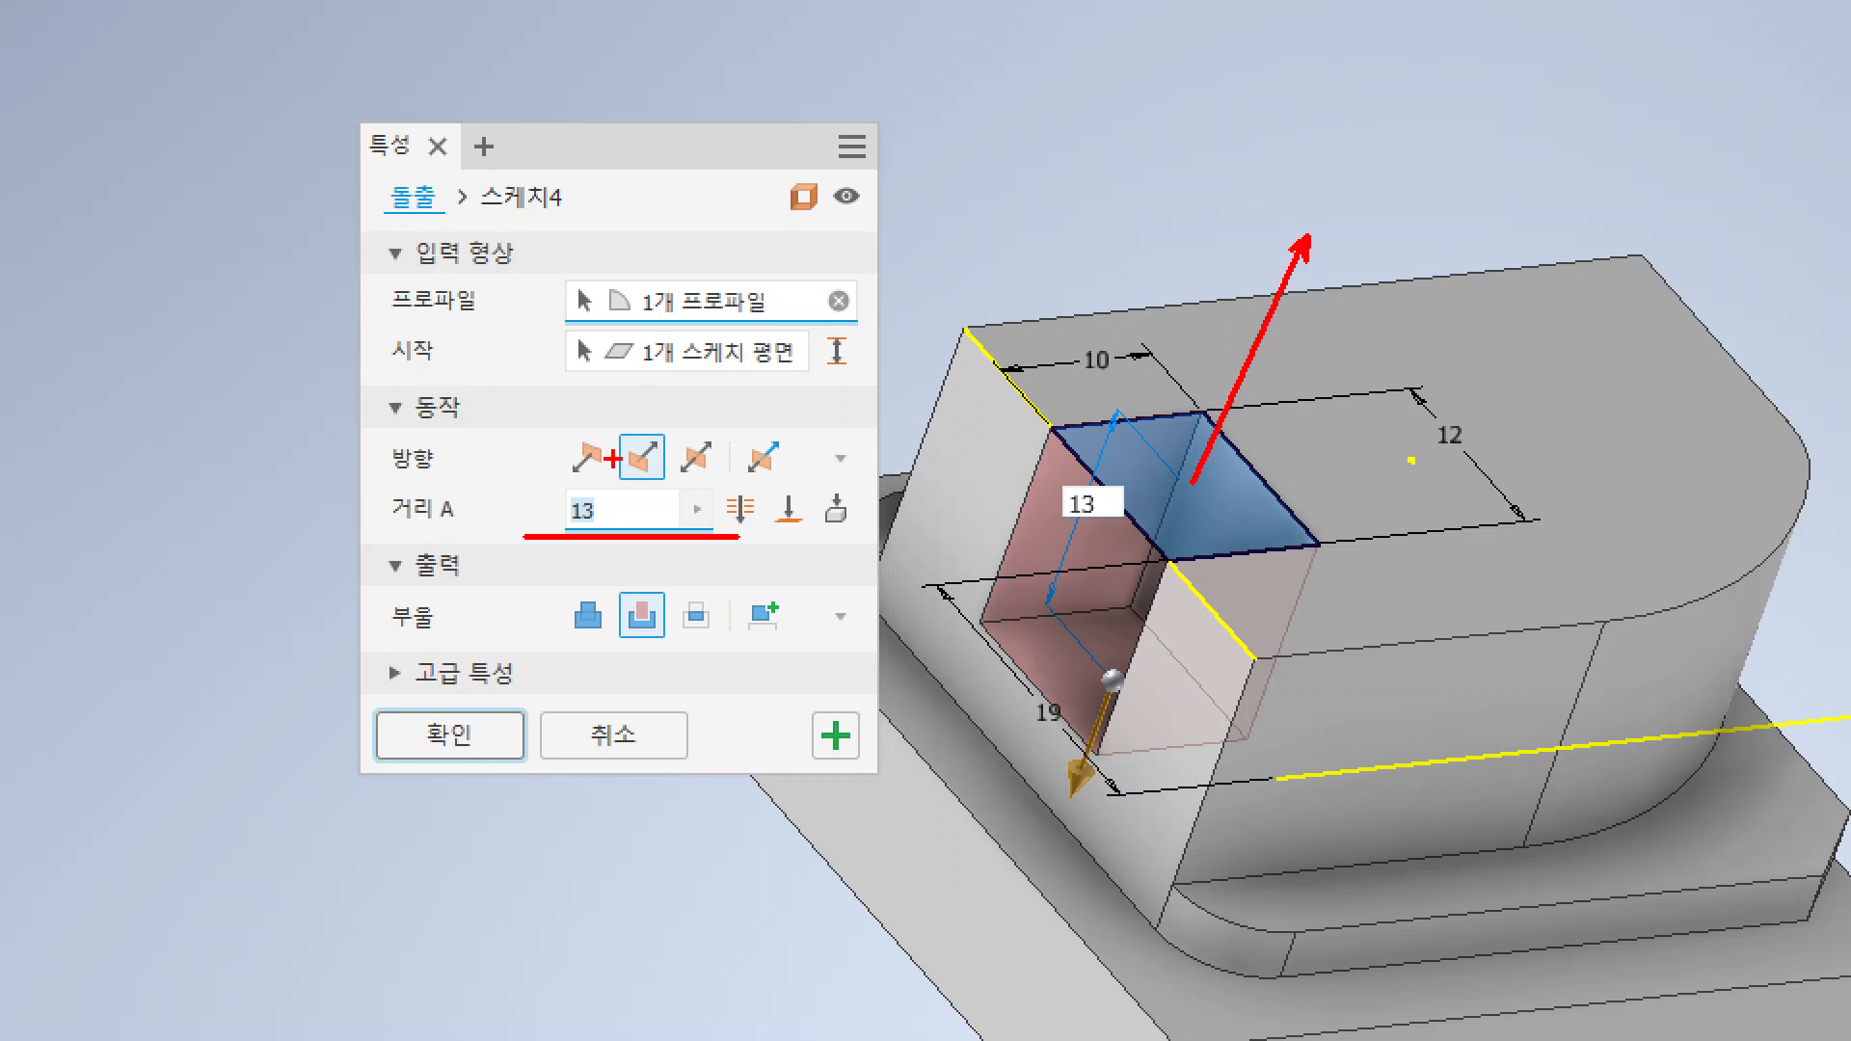
{"action": "left_click_drag", "start_coordinate": [376, 435], "coordinate": [805, 474], "text": "ctrl"}
{"action": "left_click_drag", "start_coordinate": [540, 427], "coordinate": [787, 493]}
{"action": "mouse_move", "coordinate": [595, 443]}
{"action": "left_mouse_down"}
{"action": "mouse_move", "coordinate": [569, 401]}
{"action": "mouse_move", "coordinate": [595, 366]}
{"action": "left_mouse_up"}
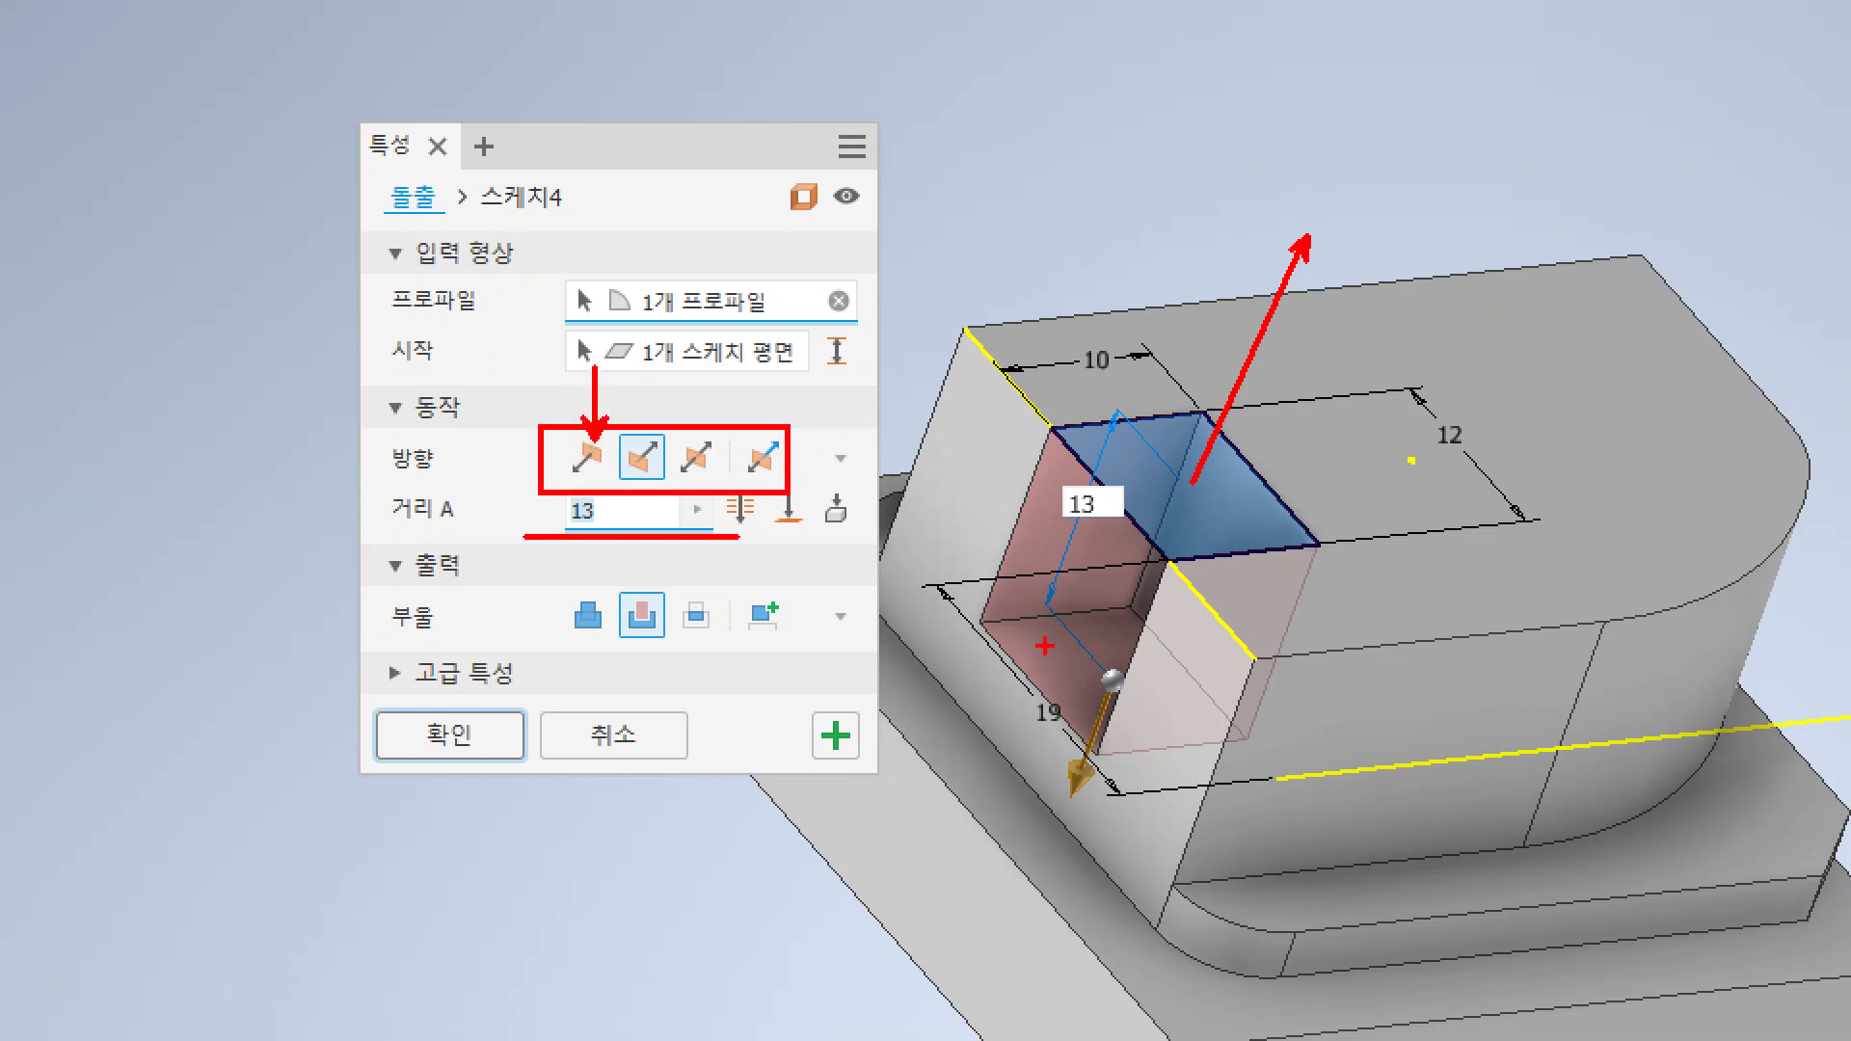
{"action": "key", "text": "Escape"}
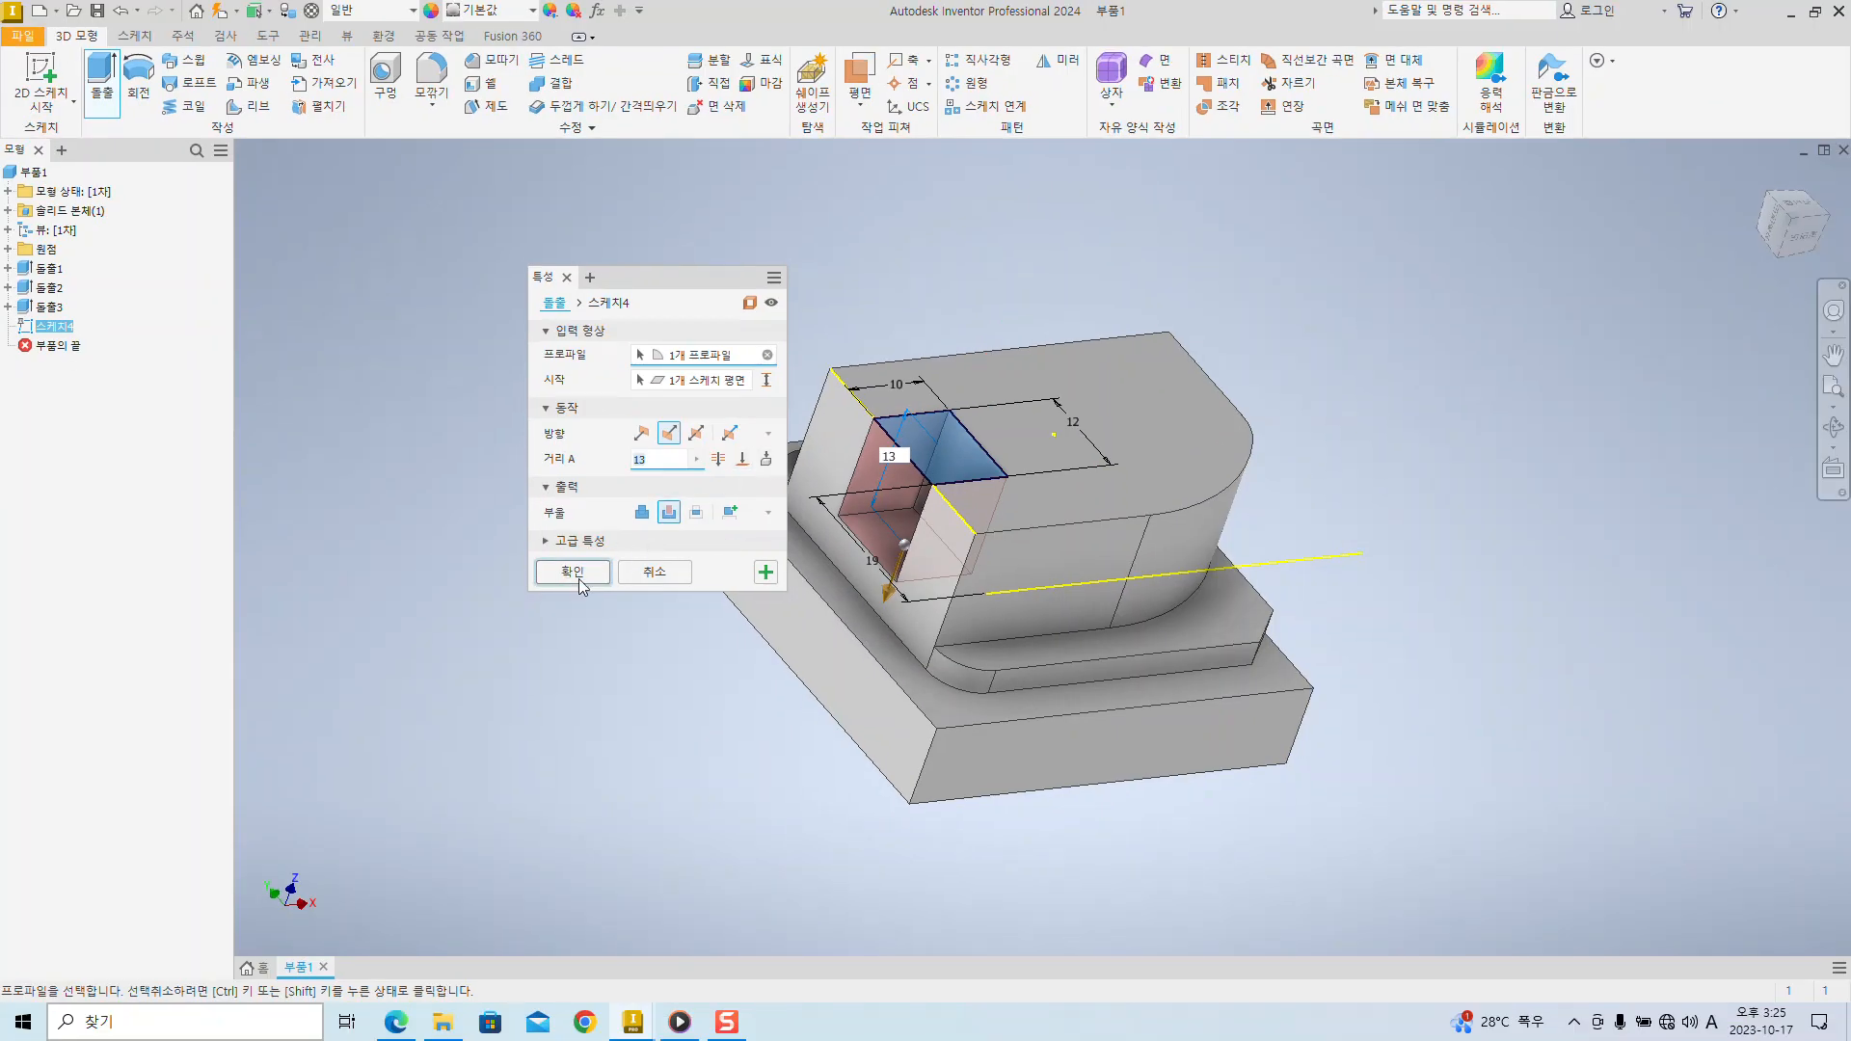
- Apply the extruded notch cut to the upper body
{"action": "left_click", "coordinate": [579, 585]}
{"action": "middle_click_drag", "start_coordinate": [1299, 459], "coordinate": [1338, 640], "text": "shift"}
- Switch to the PDF drawing and examine the arc radii of the curved top surface in the front section and side views
{"action": "key", "text": "alt+Tab"}
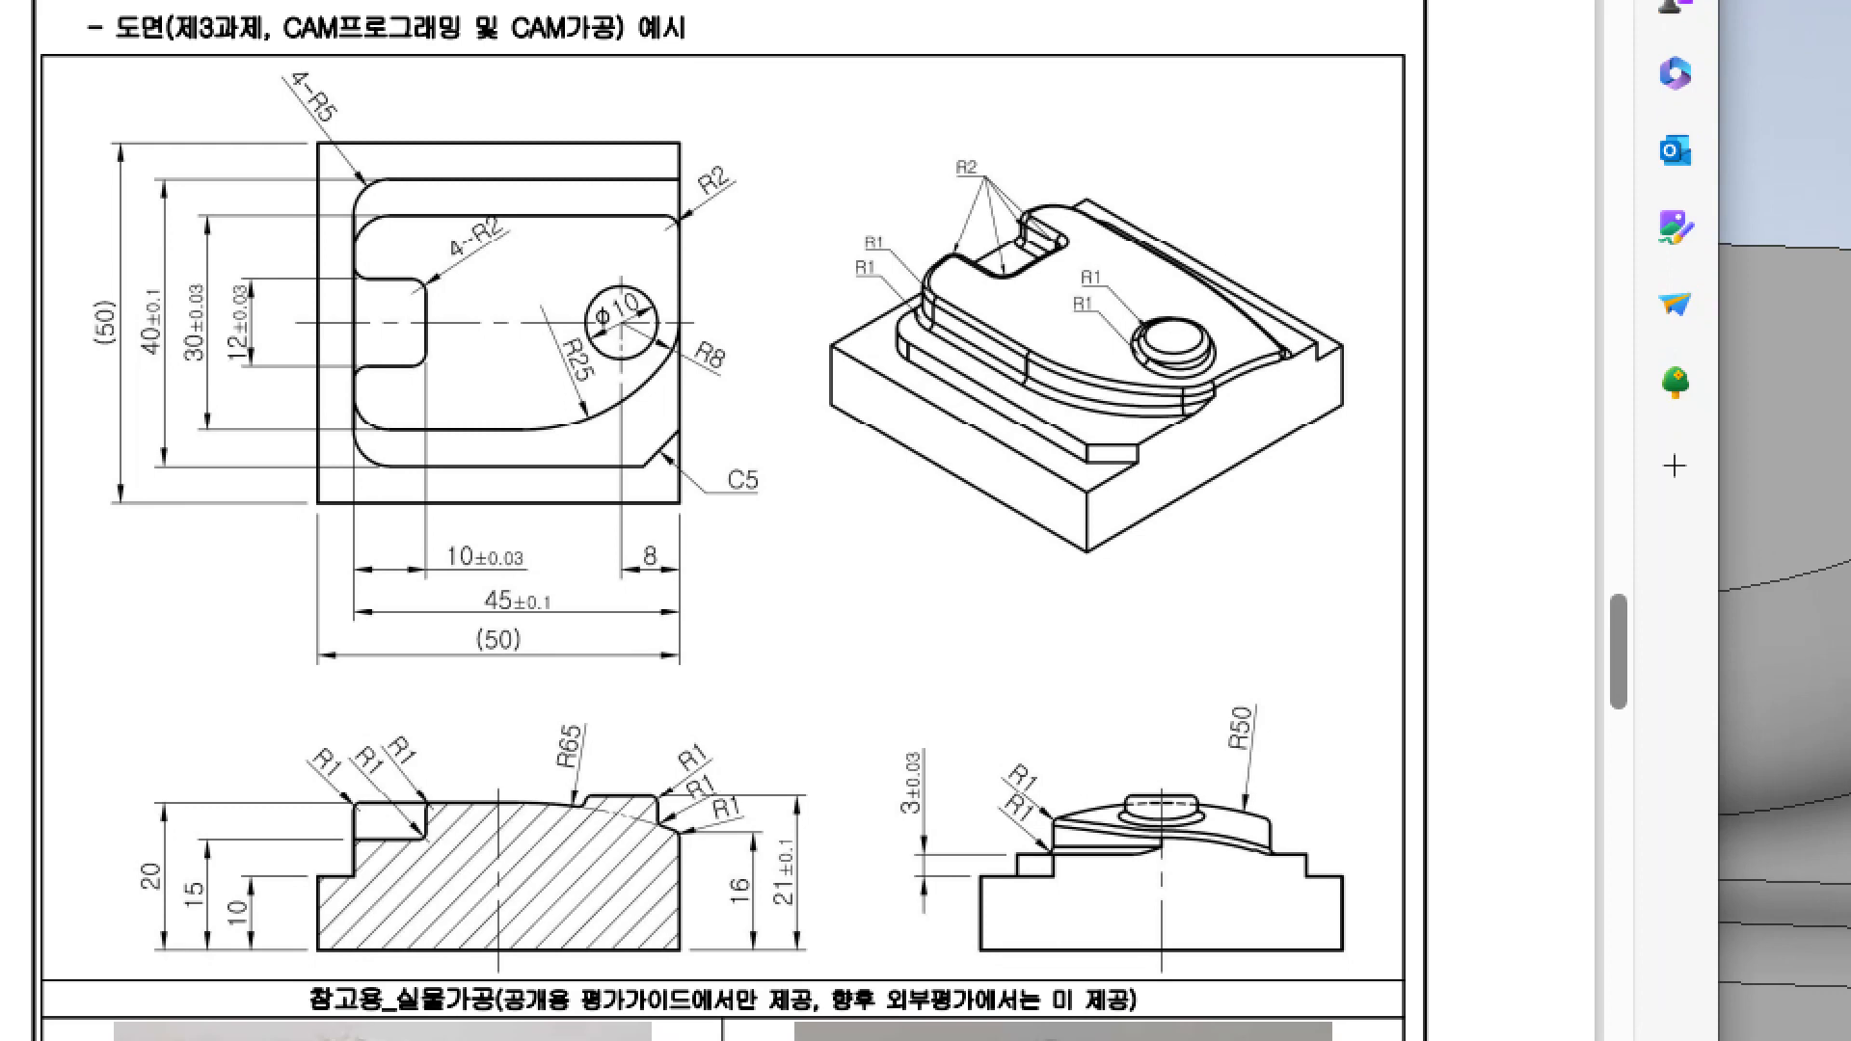
{"action": "left_click_drag", "start_coordinate": [519, 708], "coordinate": [617, 784]}
{"action": "left_click_drag", "start_coordinate": [1212, 679], "coordinate": [1293, 769]}
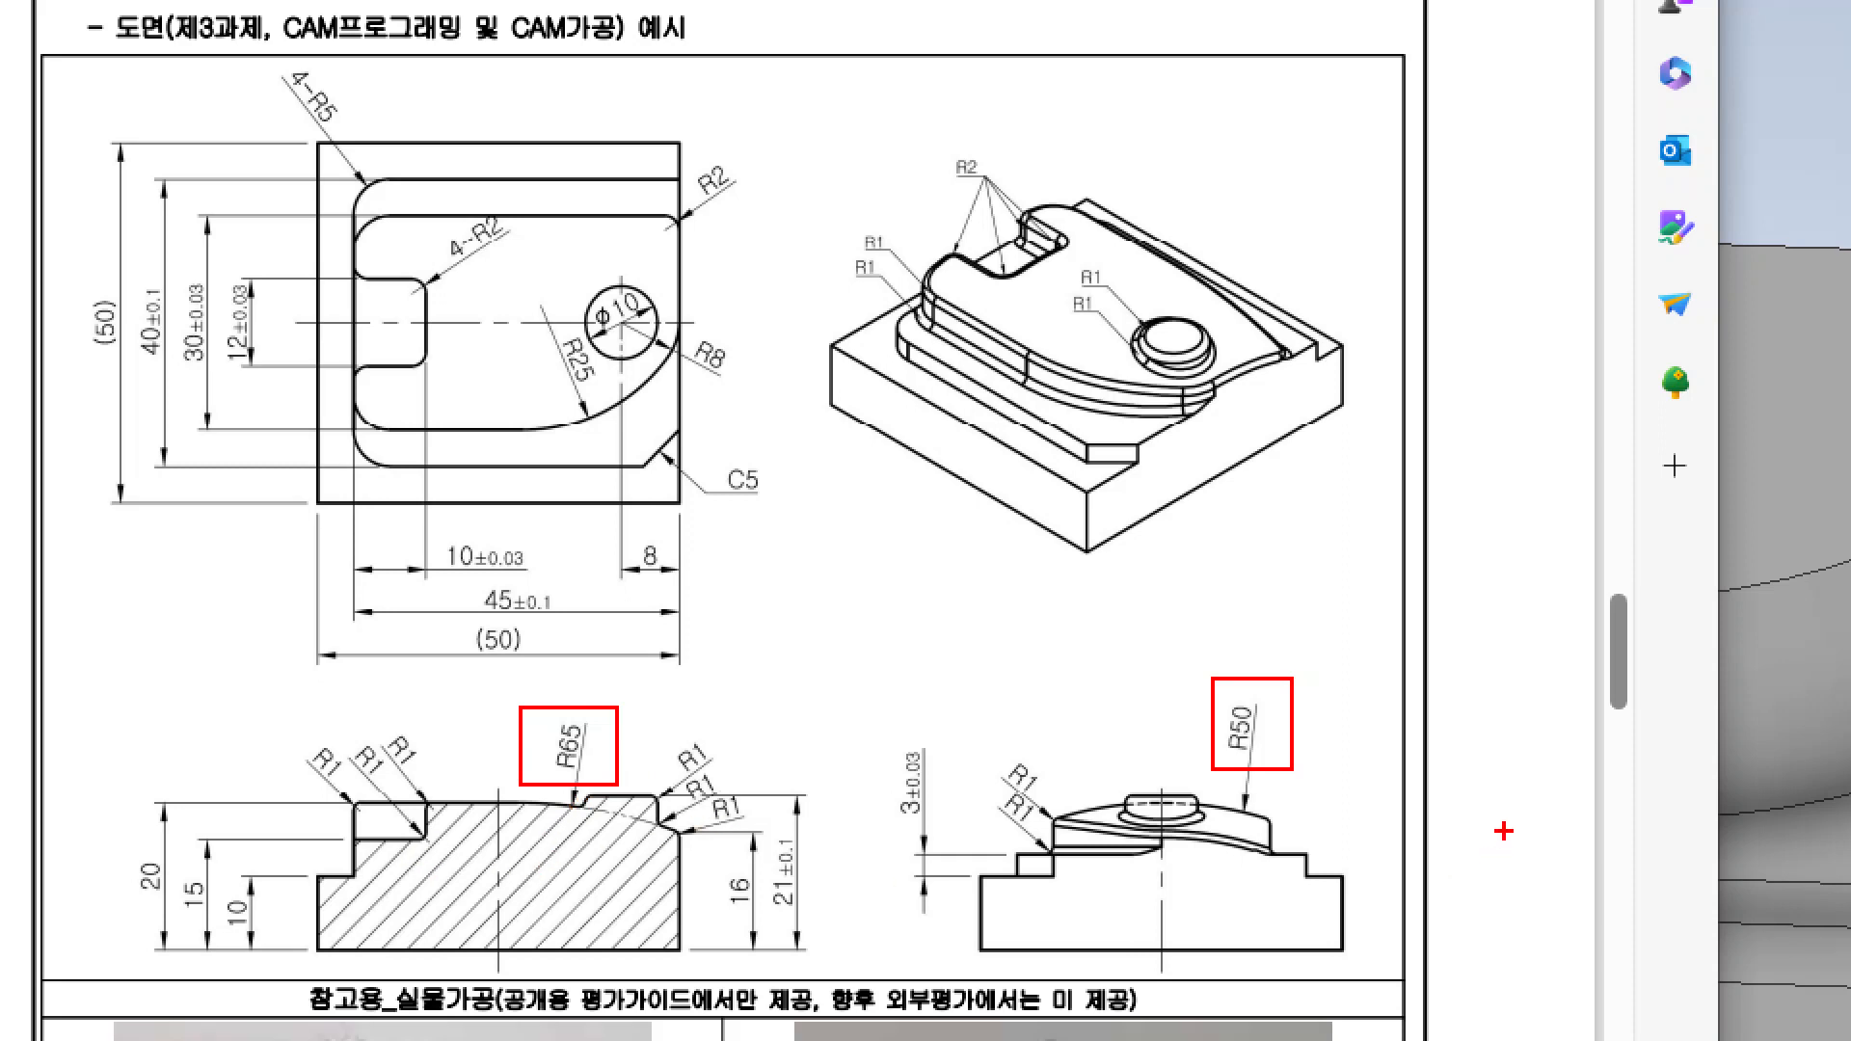
{"action": "left_click_drag", "start_coordinate": [1058, 763], "coordinate": [976, 658], "text": "ctrl+shift"}
{"action": "key", "text": "ctrl+z"}
{"action": "left_click_drag", "start_coordinate": [652, 721], "coordinate": [964, 603], "text": "ctrl+shift"}
{"action": "left_click_drag", "start_coordinate": [1203, 688], "coordinate": [1005, 598], "text": "ctrl+shift"}
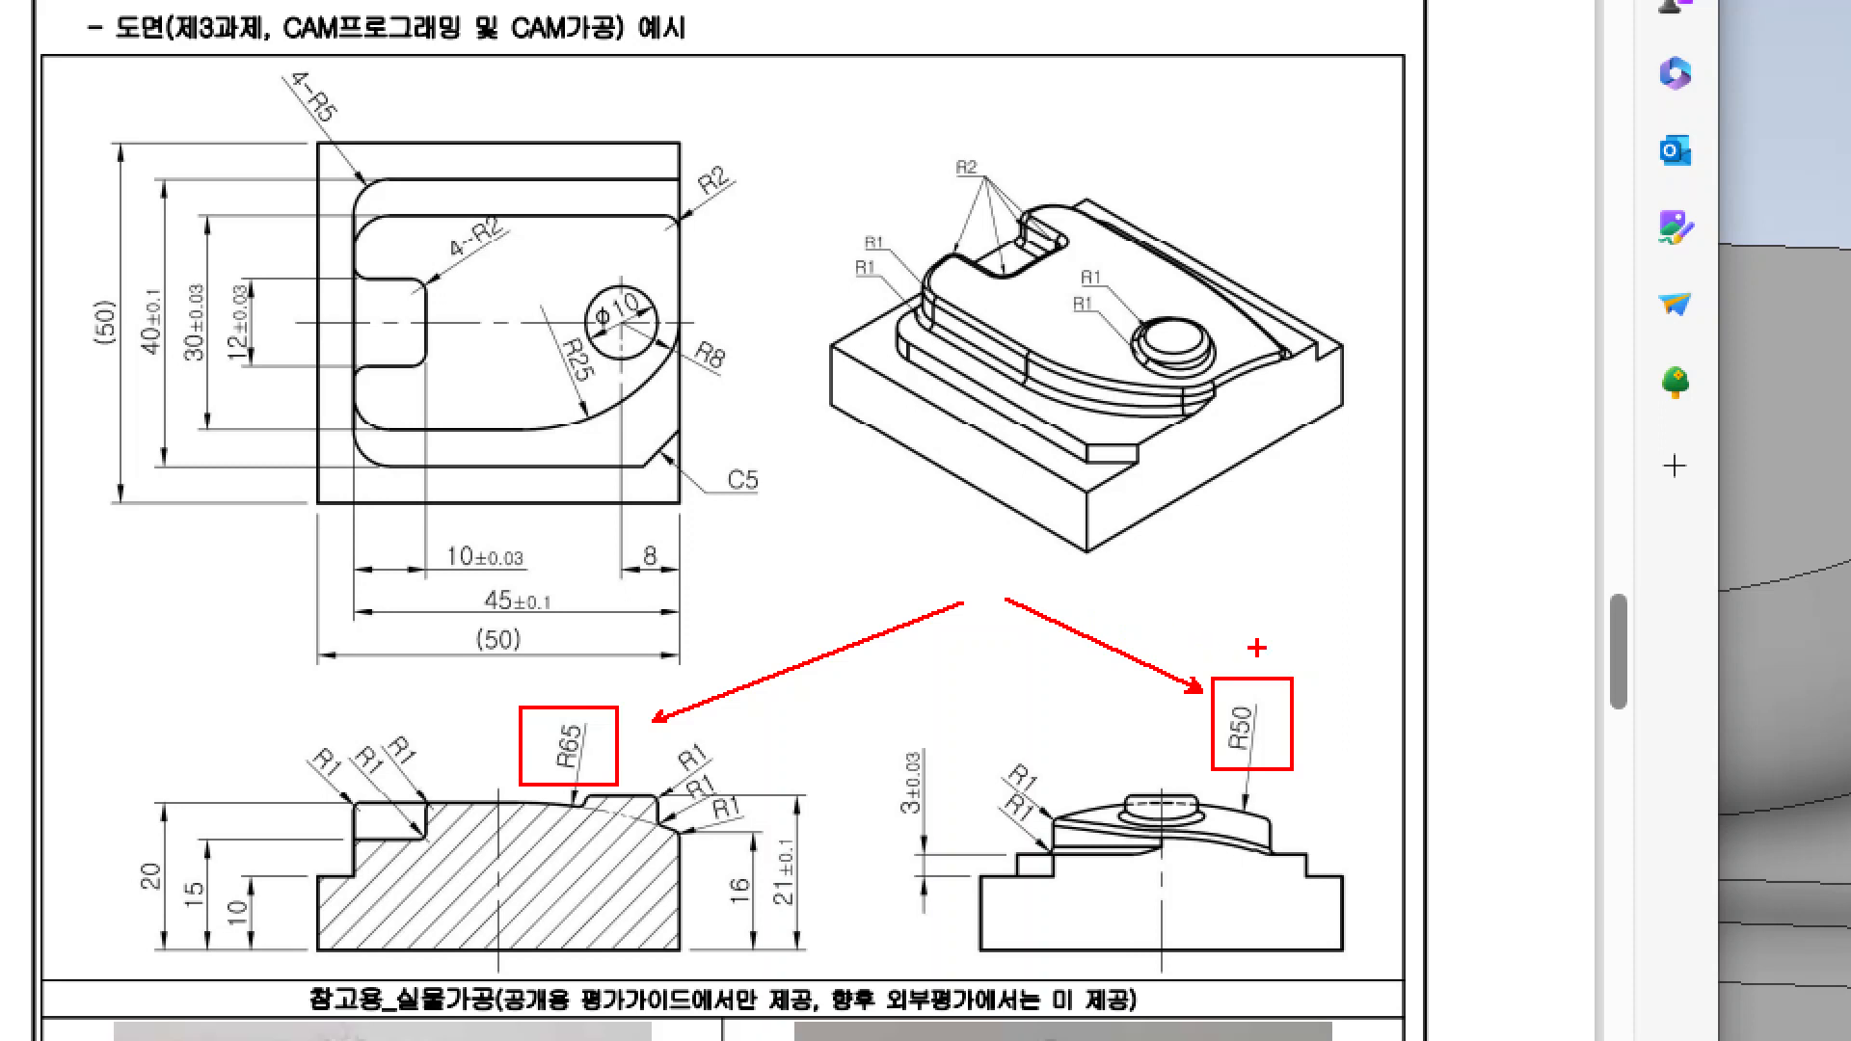
{"action": "left_click_drag", "start_coordinate": [1220, 678], "coordinate": [1224, 521], "text": "ctrl+shift"}
{"action": "type", "text": "S"}
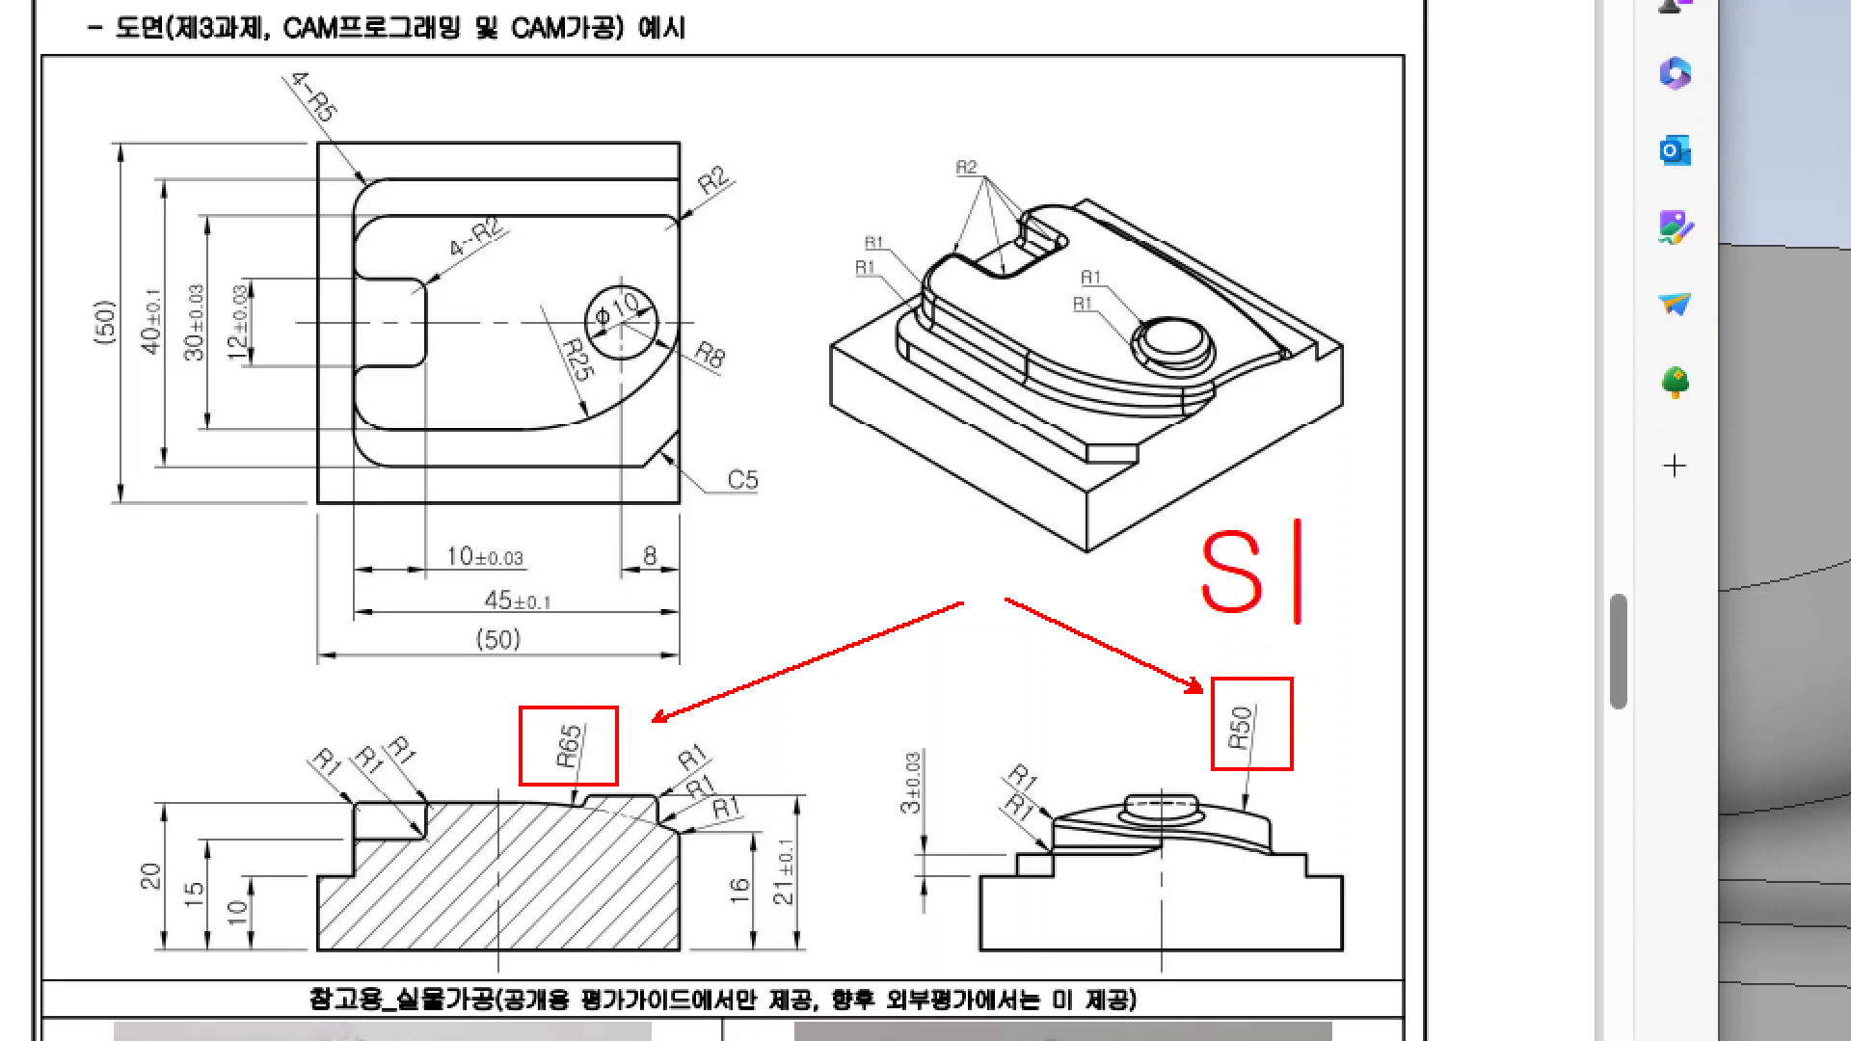
{"action": "key", "text": "ctrl+z"}
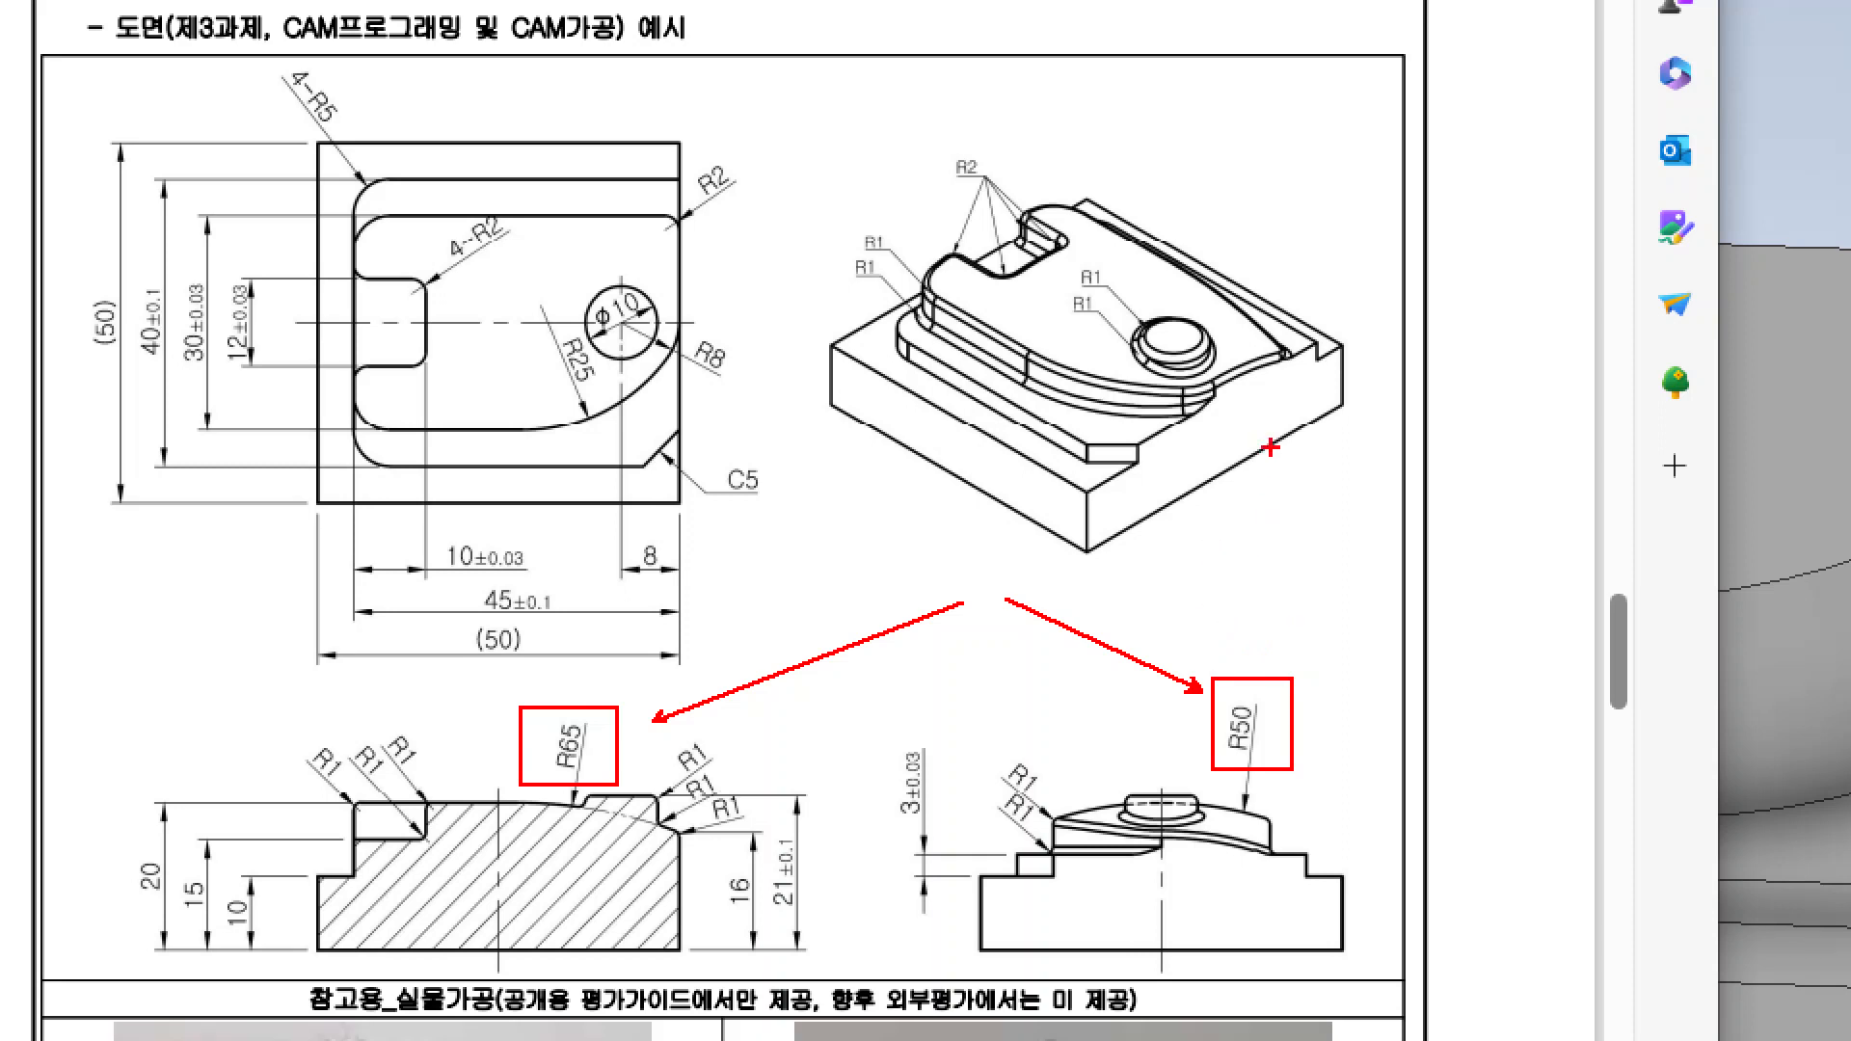
{"action": "key", "text": "t"}
{"action": "type", "text": "SR"}
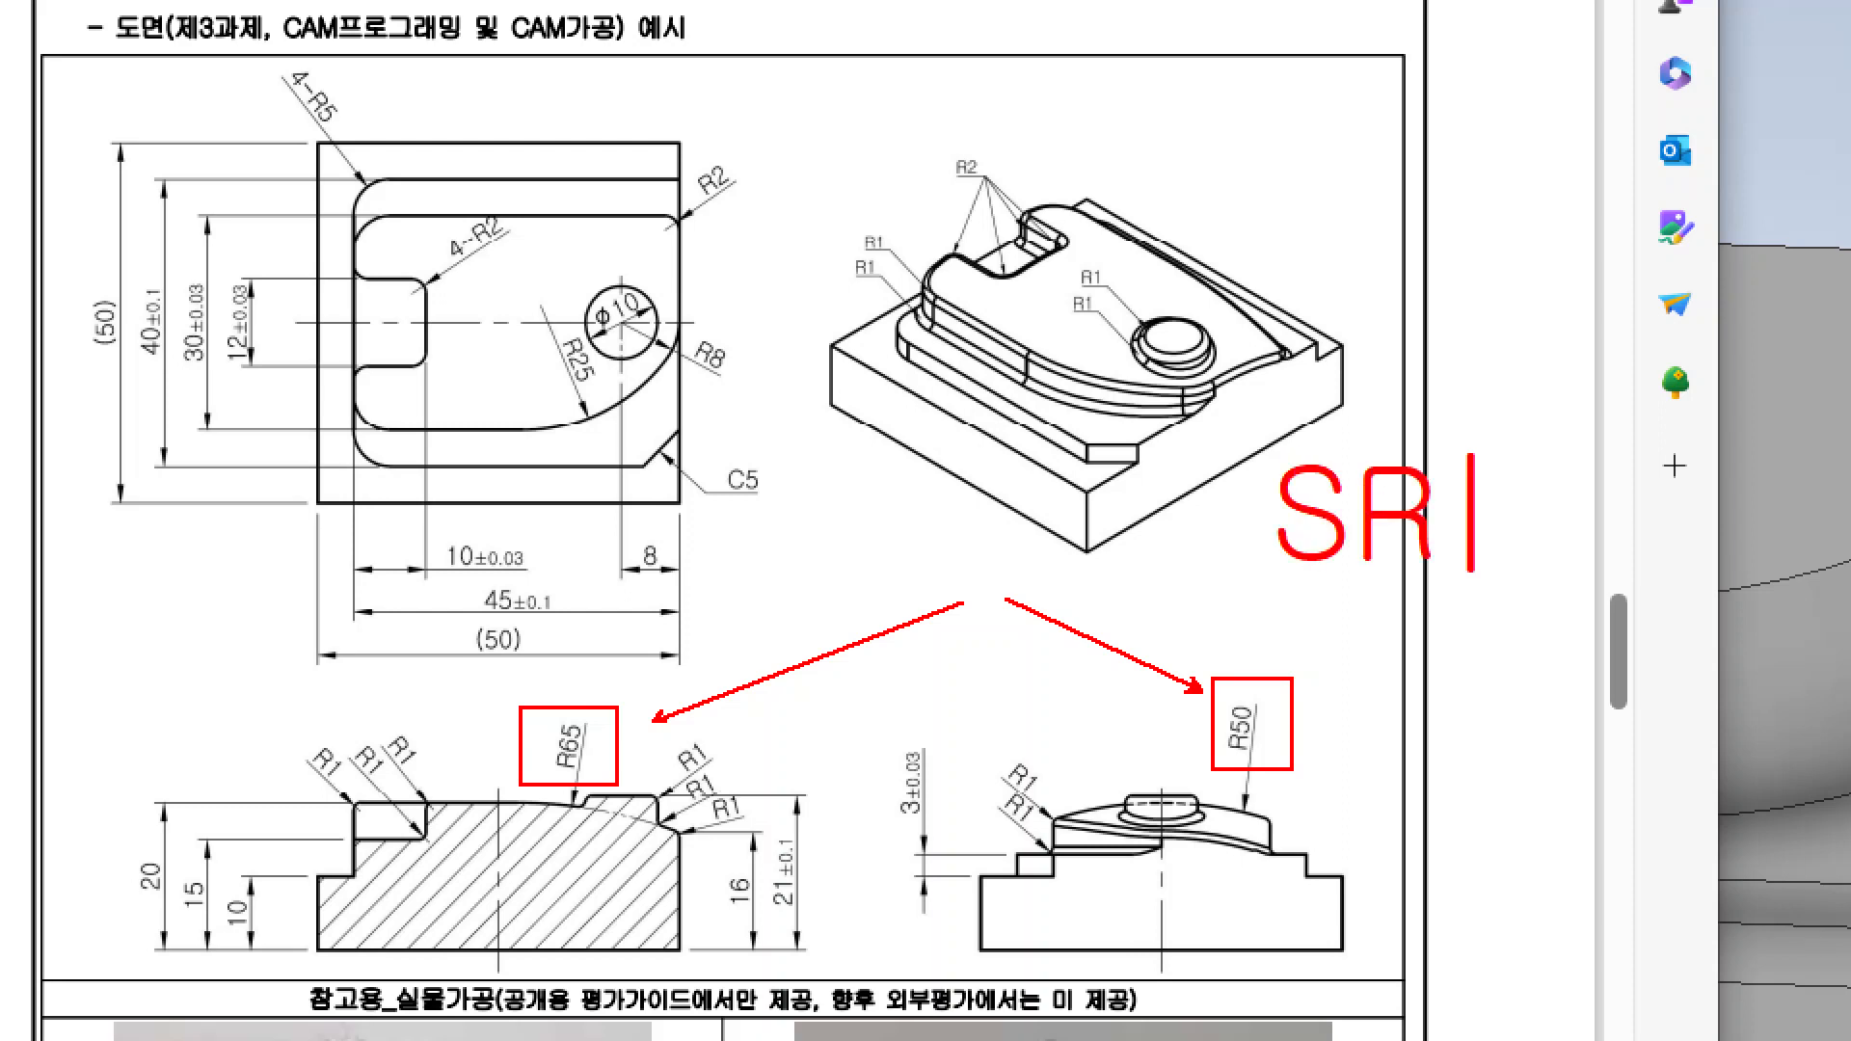
{"action": "type", "text": "50"}
{"action": "key", "text": "Escape"}
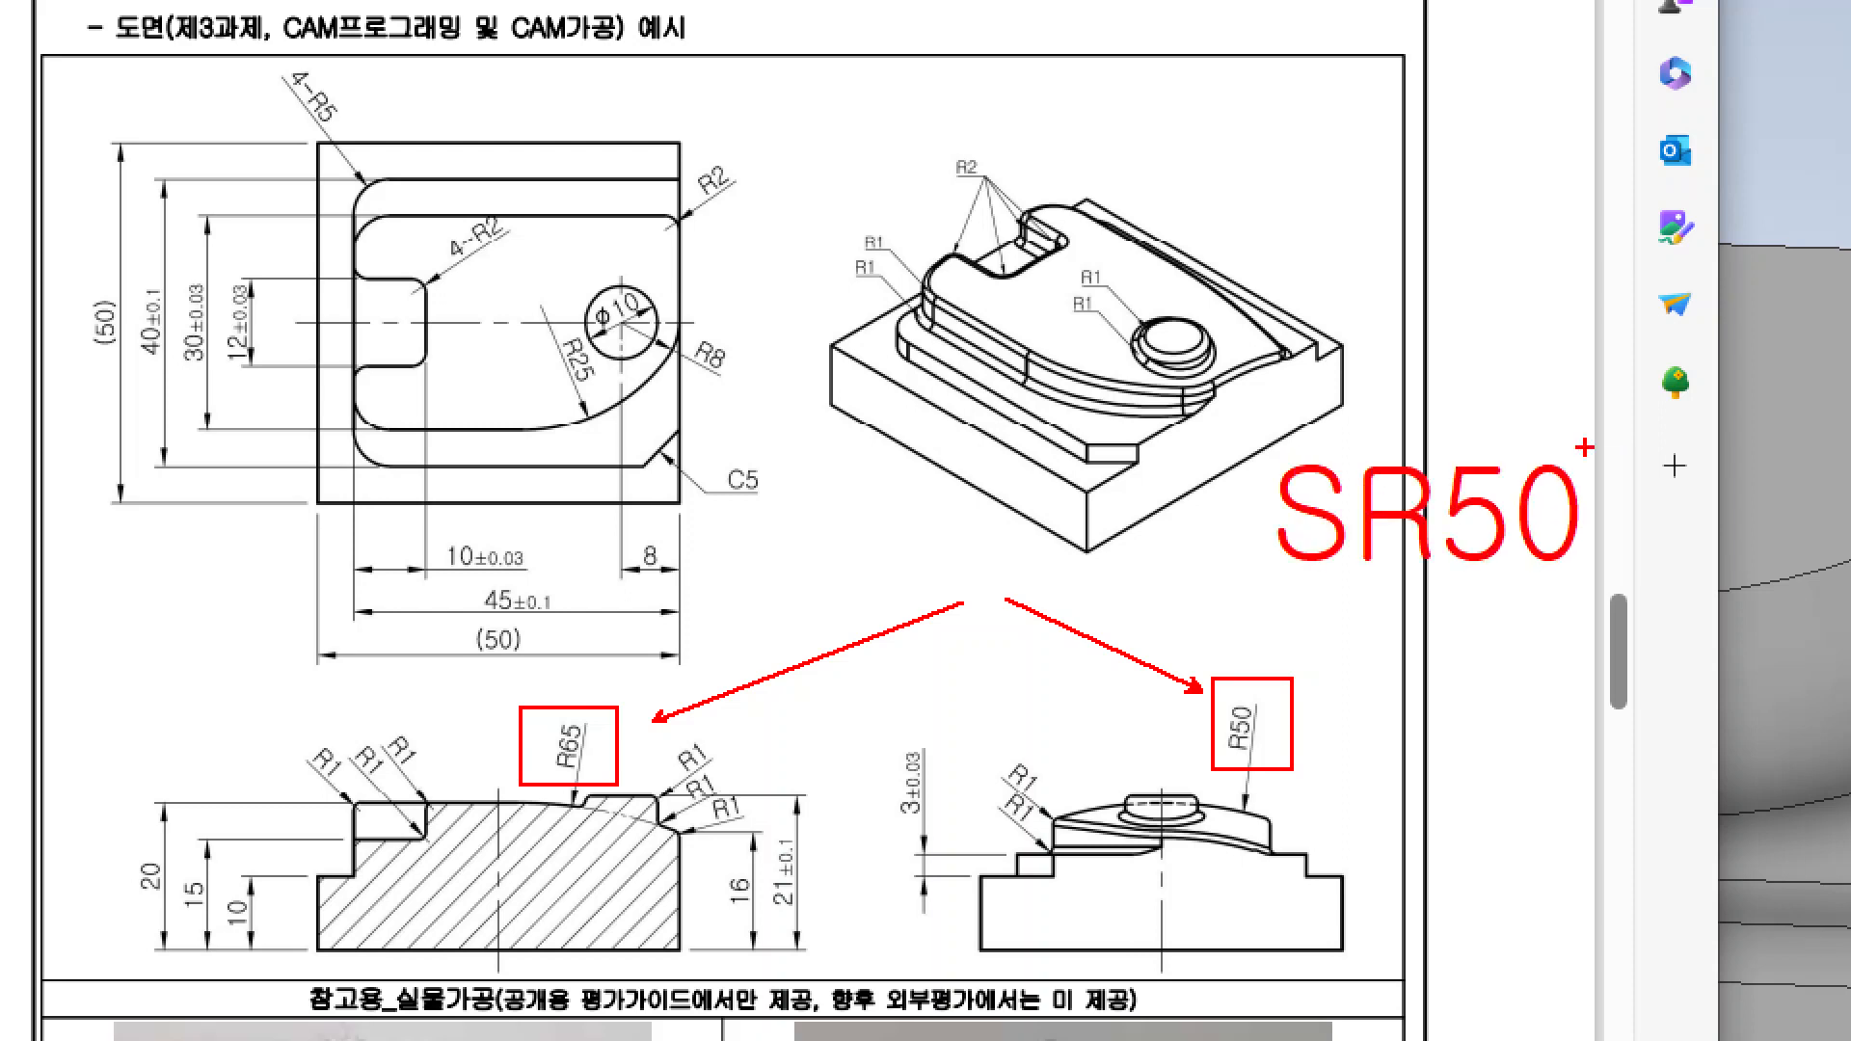
{"action": "left_click_drag", "start_coordinate": [1251, 441], "coordinate": [1360, 585]}
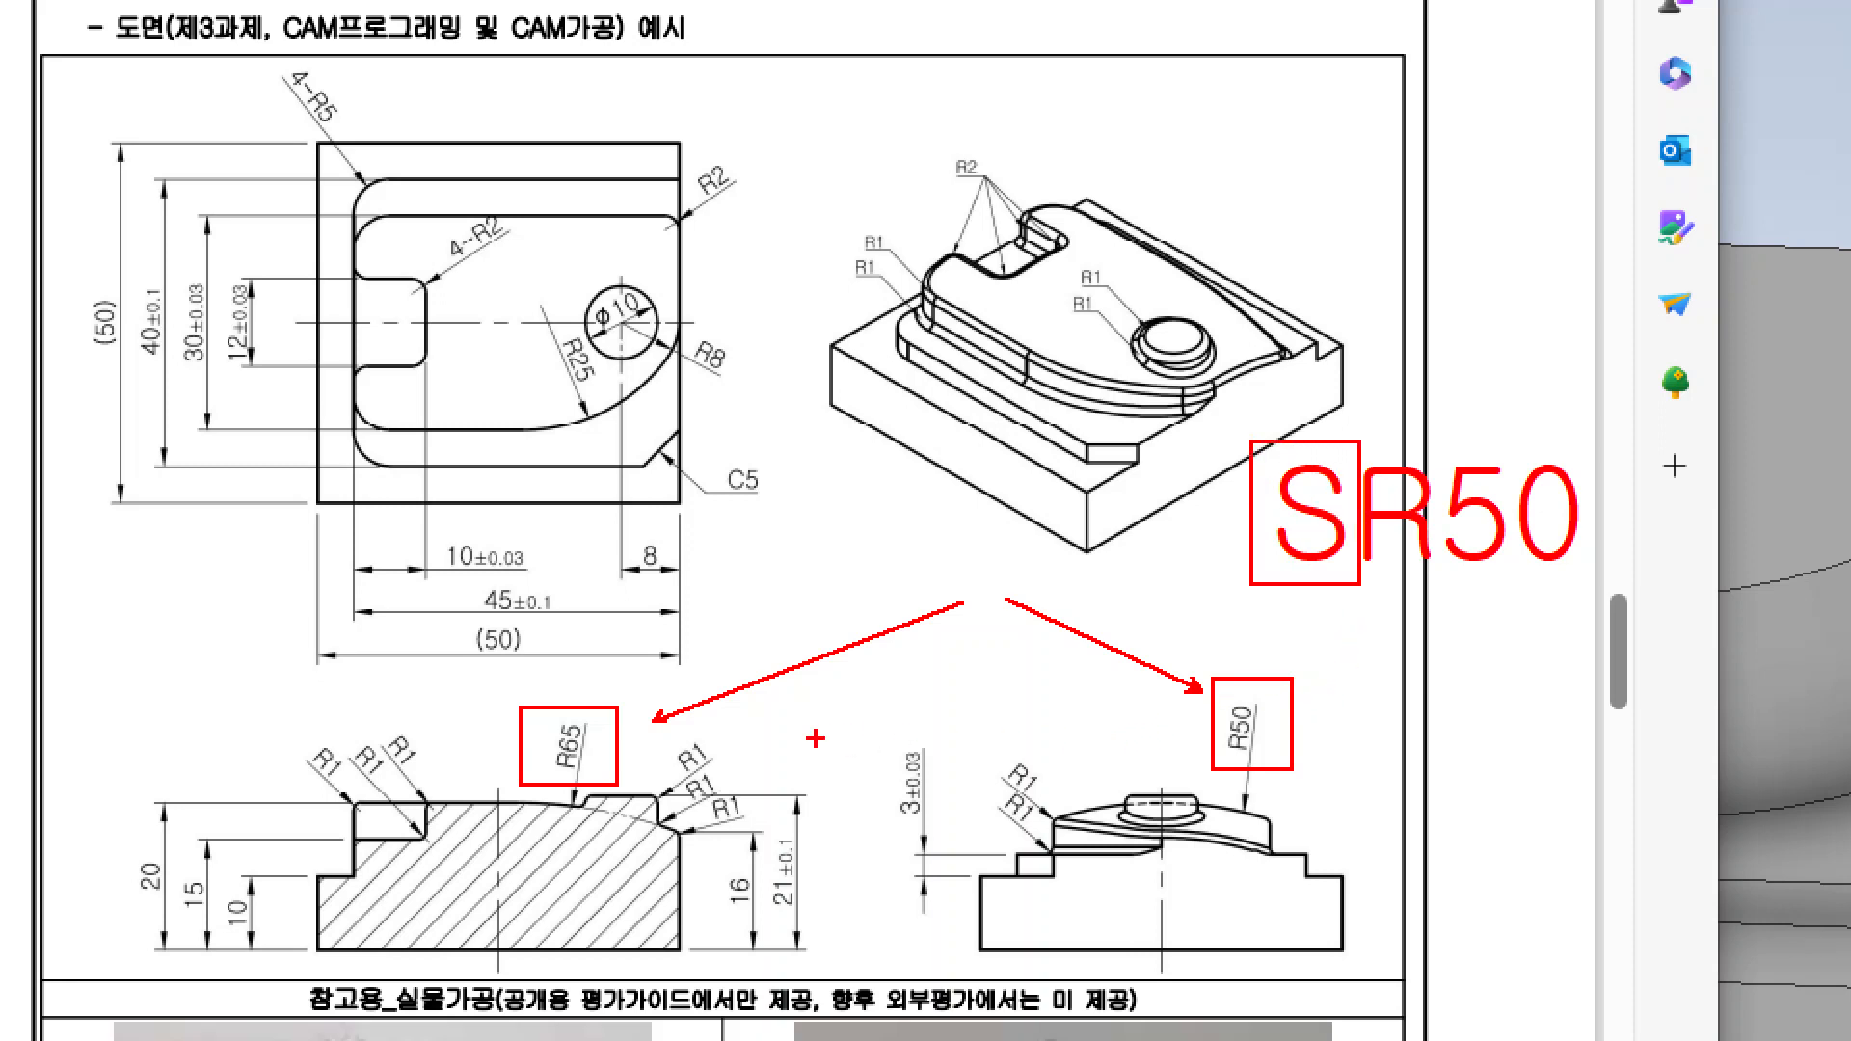
{"action": "key", "text": "ctrl+z"}
{"action": "key", "text": "ctrl+z"}
{"action": "left_click_drag", "start_coordinate": [622, 708], "coordinate": [741, 520], "text": "ctrl+shift"}
{"action": "type", "text": "SR^"}
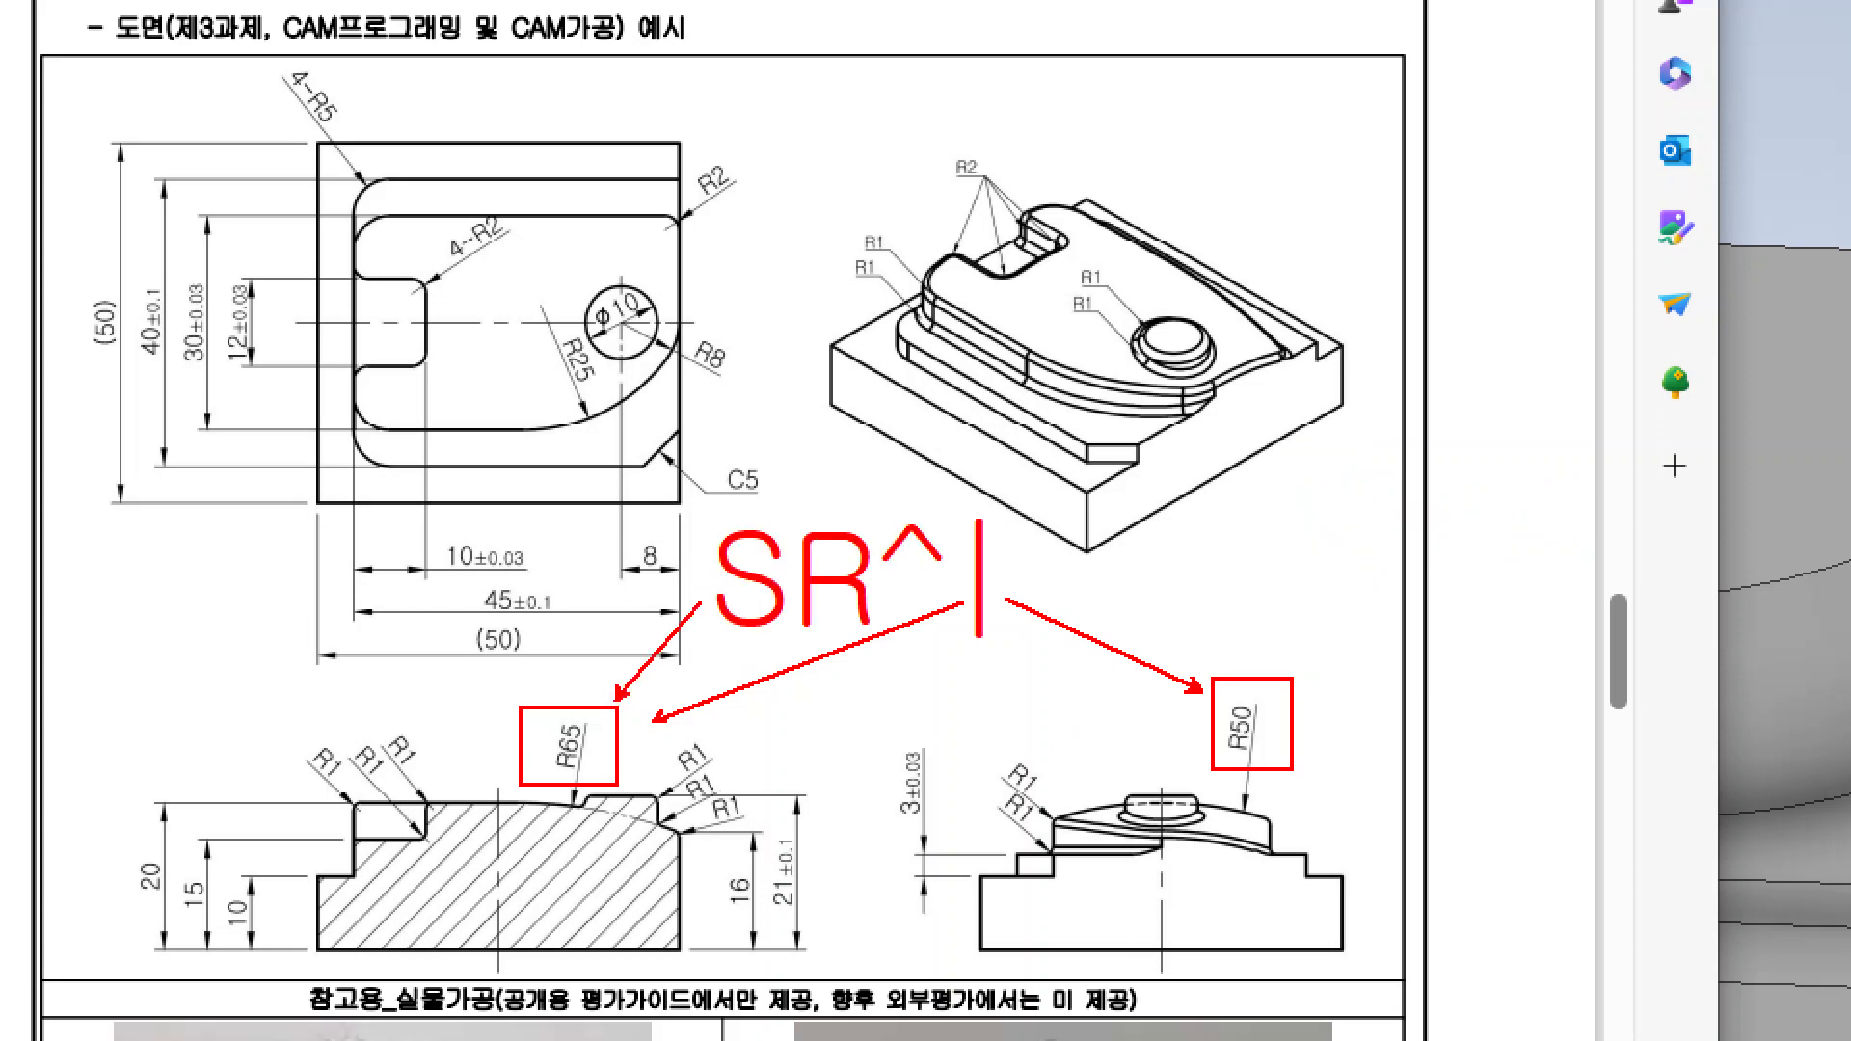
{"action": "key", "text": "BackSpace"}
{"action": "key", "text": "BackSpace"}
{"action": "scroll", "coordinate": [617, 636], "scroll_direction": "up", "scroll_amount": 1}
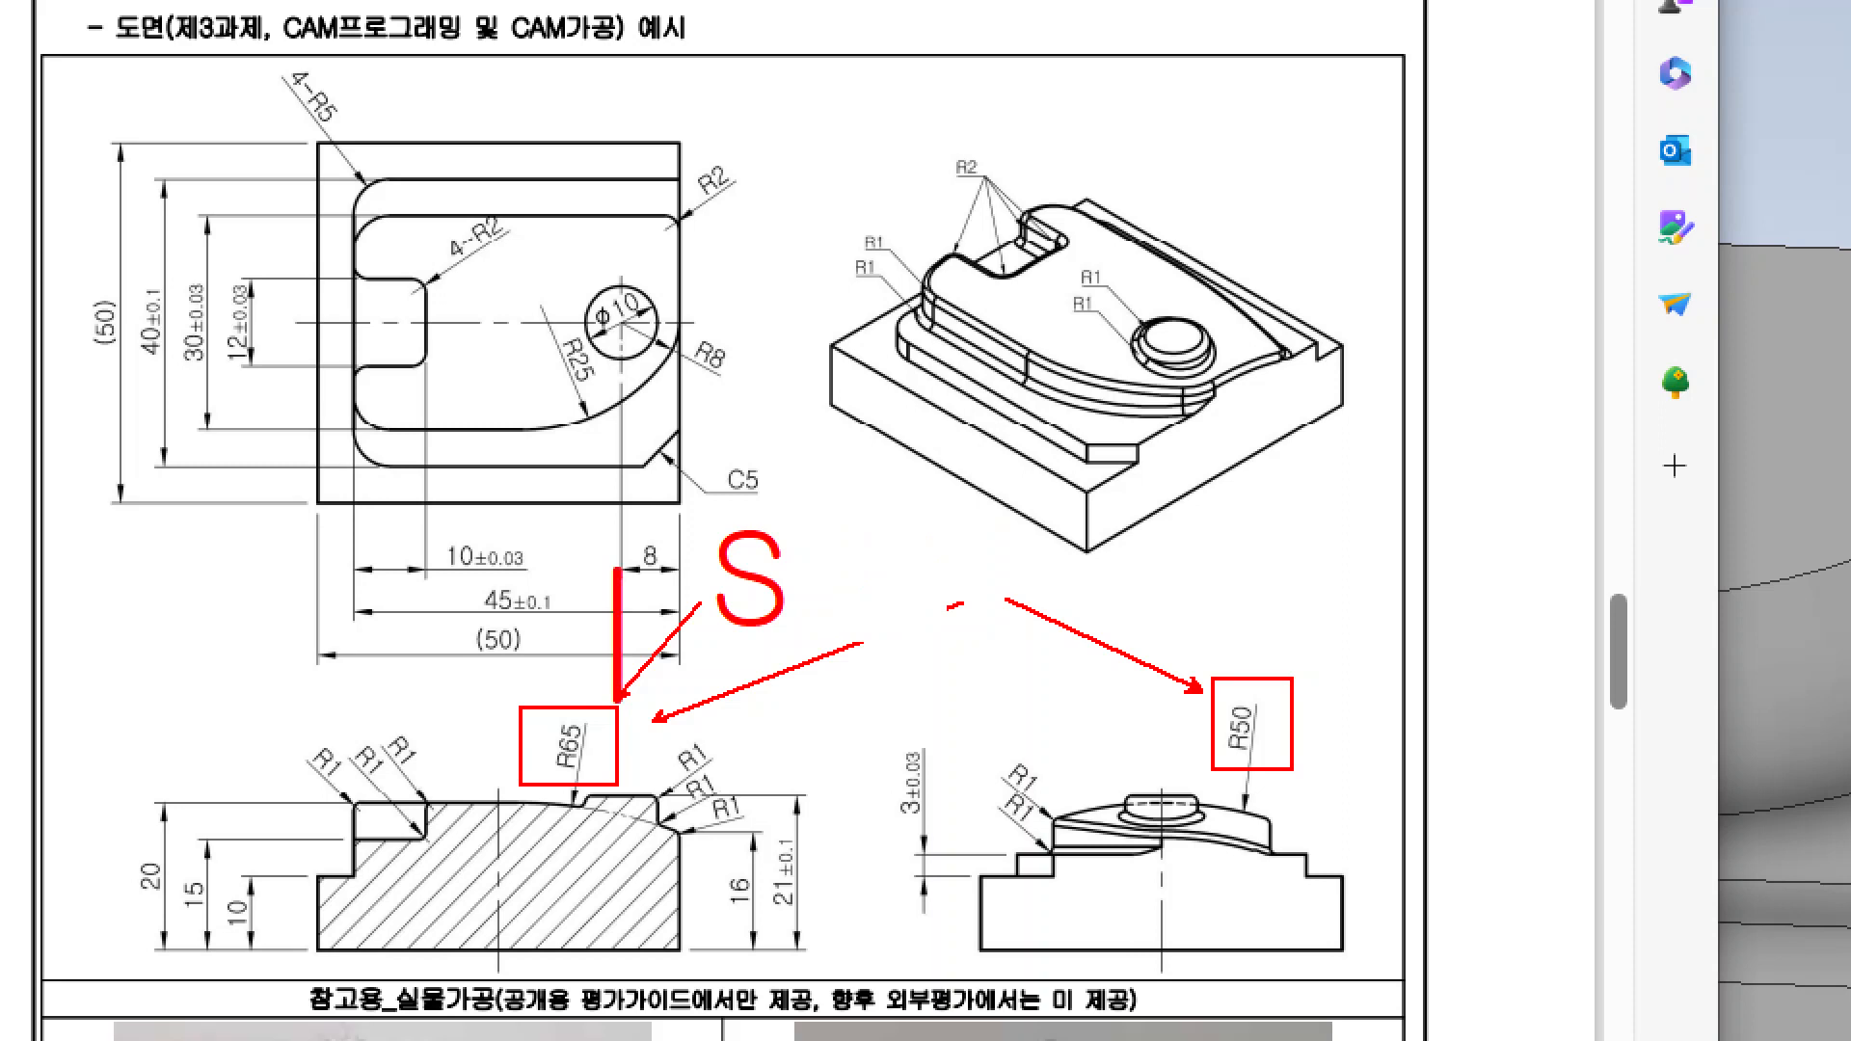
{"action": "type", "text": "r"}
{"action": "key", "text": "BackSpace"}
{"action": "key", "text": "Escape"}
{"action": "key", "text": "ctrl+z"}
{"action": "key", "text": "t"}
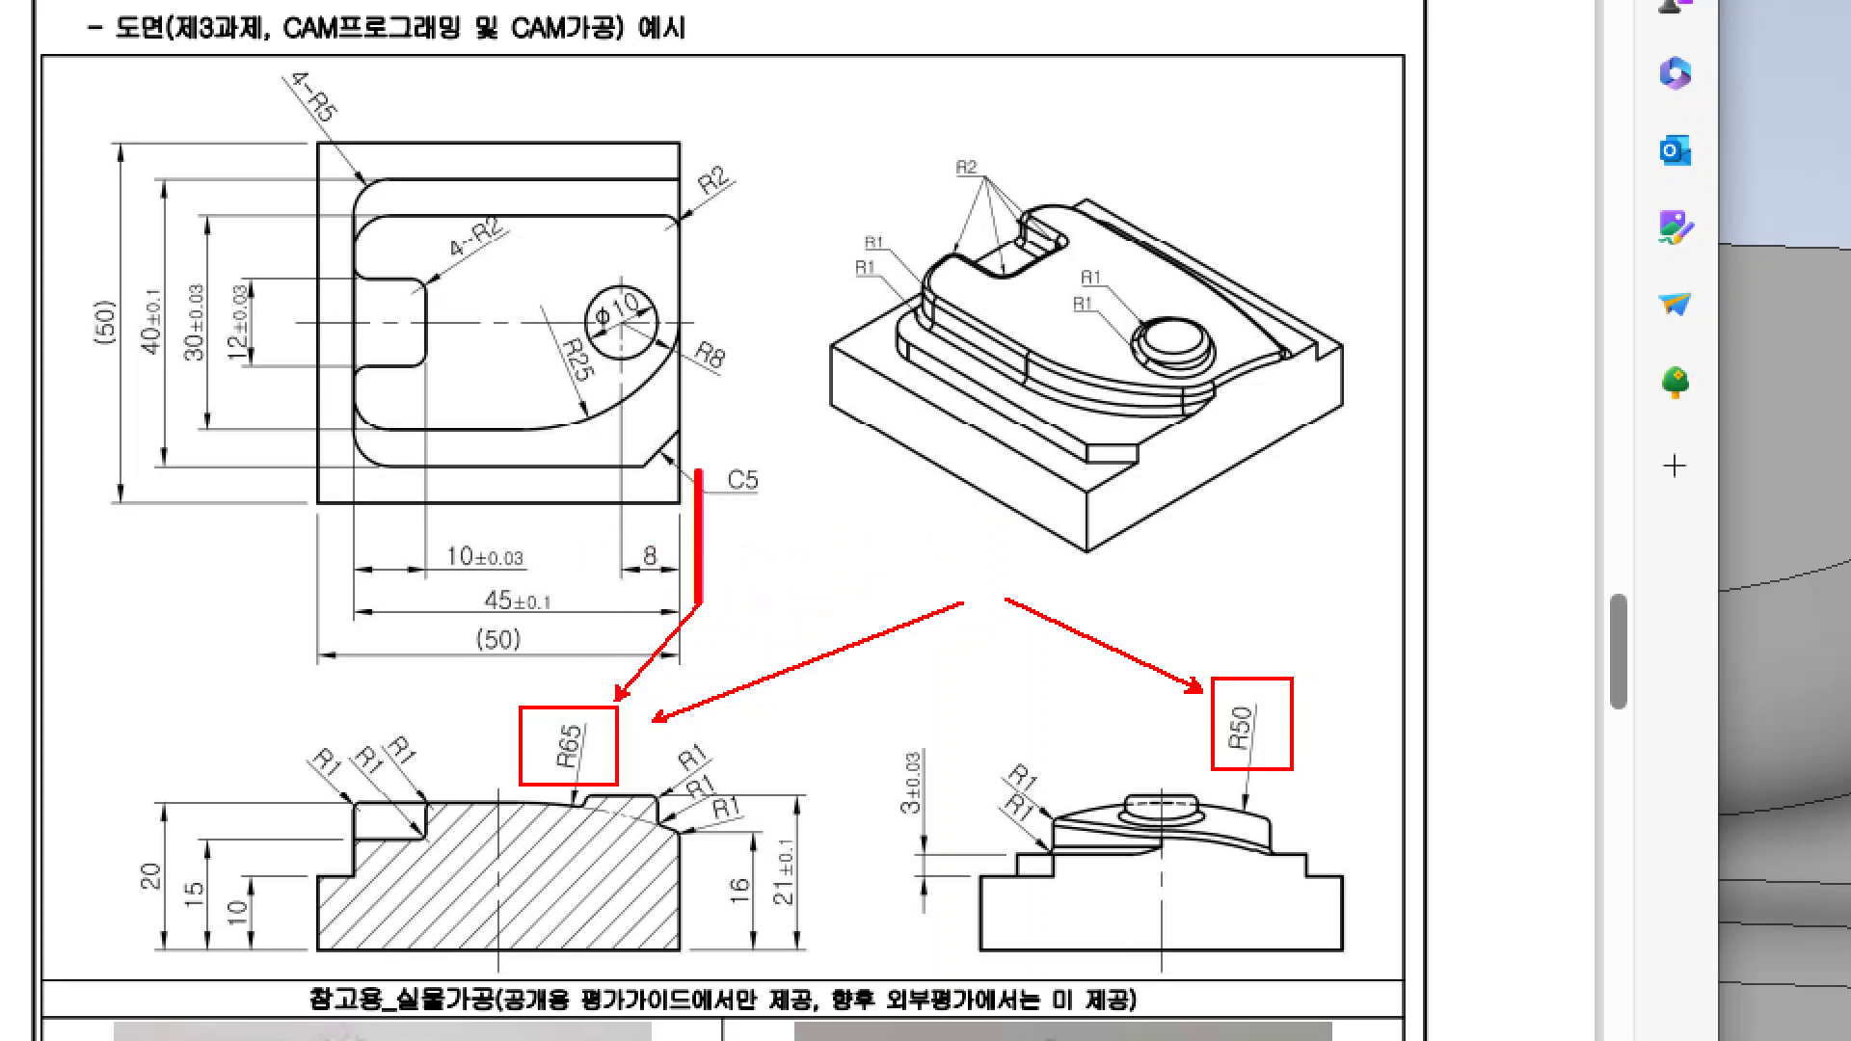
{"action": "type", "text": "SR"}
{"action": "type", "text": "^%"}
{"action": "key", "text": "BackSpace"}
{"action": "key", "text": "BackSpace"}
{"action": "type", "text": "65"}
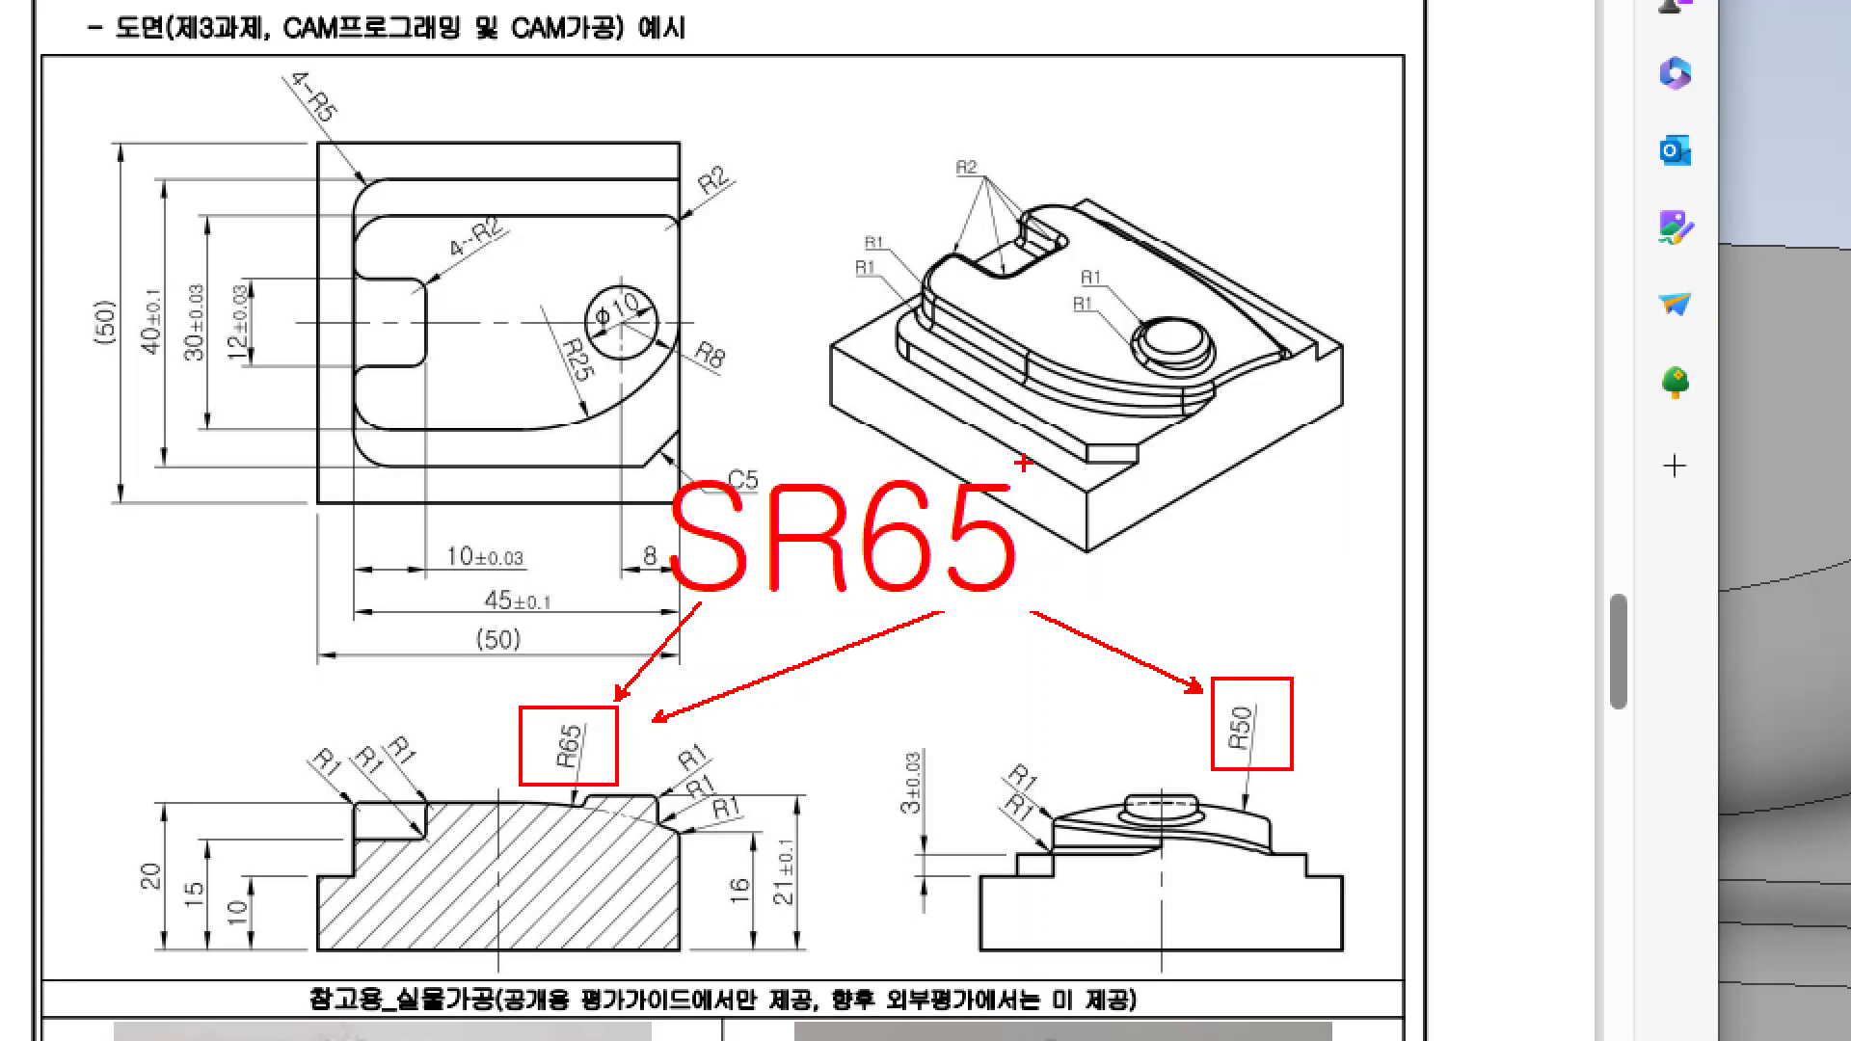
{"action": "mouse_move", "coordinate": [1275, 711]}
{"action": "left_mouse_down"}
{"action": "mouse_move", "coordinate": [1225, 743]}
{"action": "mouse_move", "coordinate": [1290, 767]}
{"action": "left_mouse_up"}
{"action": "left_click_drag", "start_coordinate": [653, 459], "coordinate": [1041, 611]}
{"action": "mouse_move", "coordinate": [1246, 802]}
{"action": "left_mouse_down"}
{"action": "mouse_move", "coordinate": [1287, 665]}
{"action": "mouse_move", "coordinate": [1271, 595]}
{"action": "left_mouse_up"}
{"action": "key", "text": "t"}
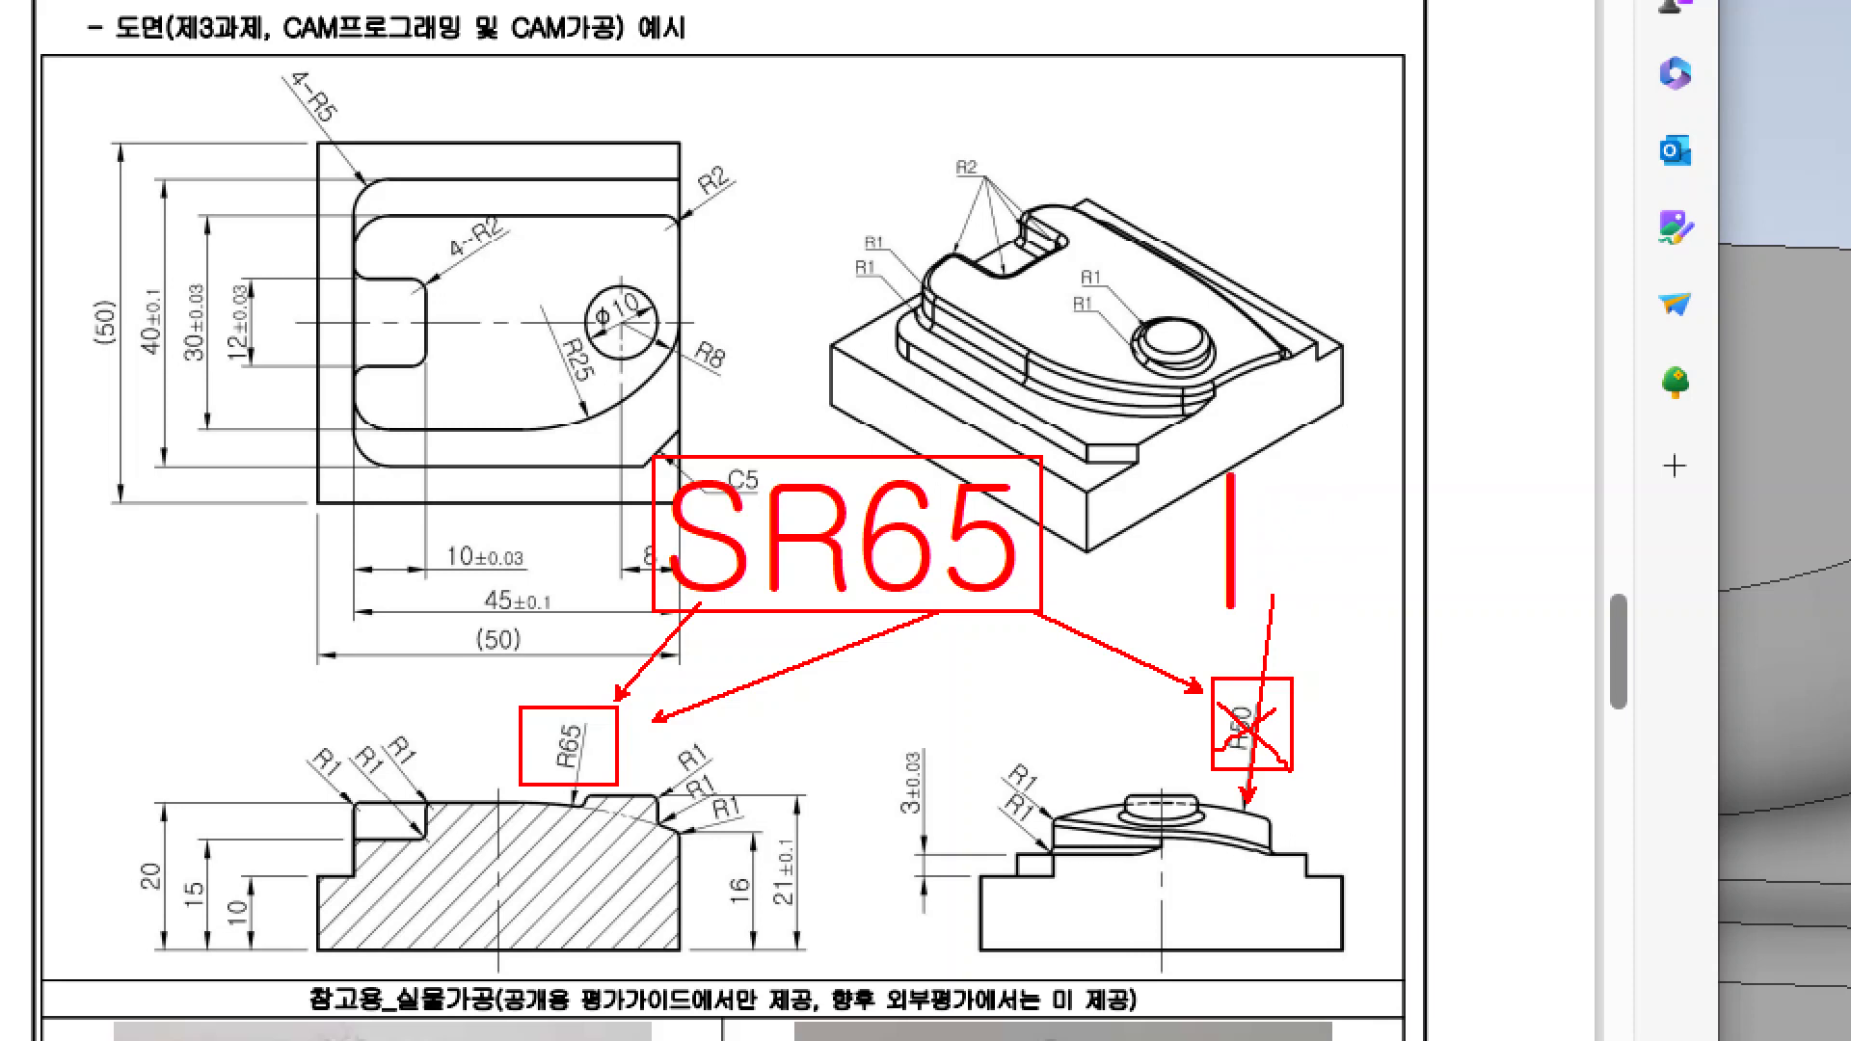
{"action": "left_click", "coordinate": [1224, 537]}
{"action": "type", "text": "R65"}
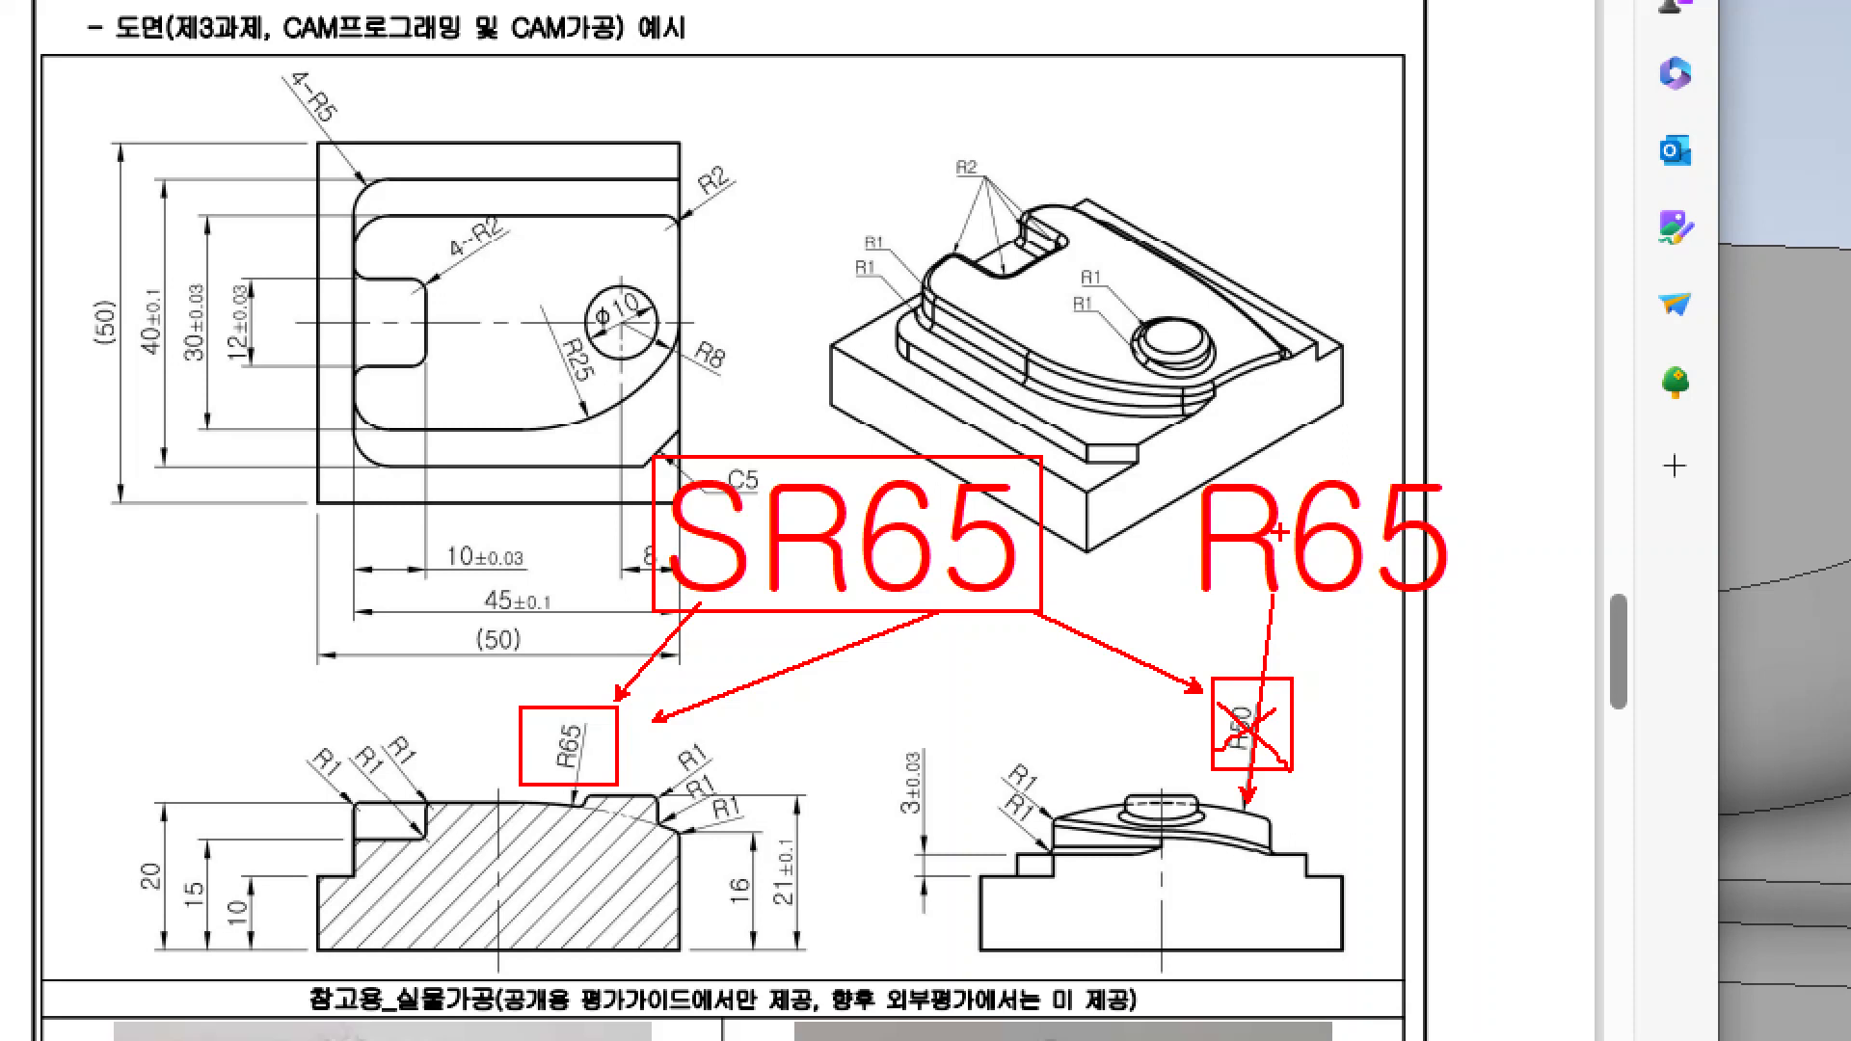
{"action": "left_click_drag", "start_coordinate": [1164, 553], "coordinate": [1061, 553], "text": "ctrl+shift"}
{"action": "left_click_drag", "start_coordinate": [239, 794], "coordinate": [789, 977], "text": "ctrl"}
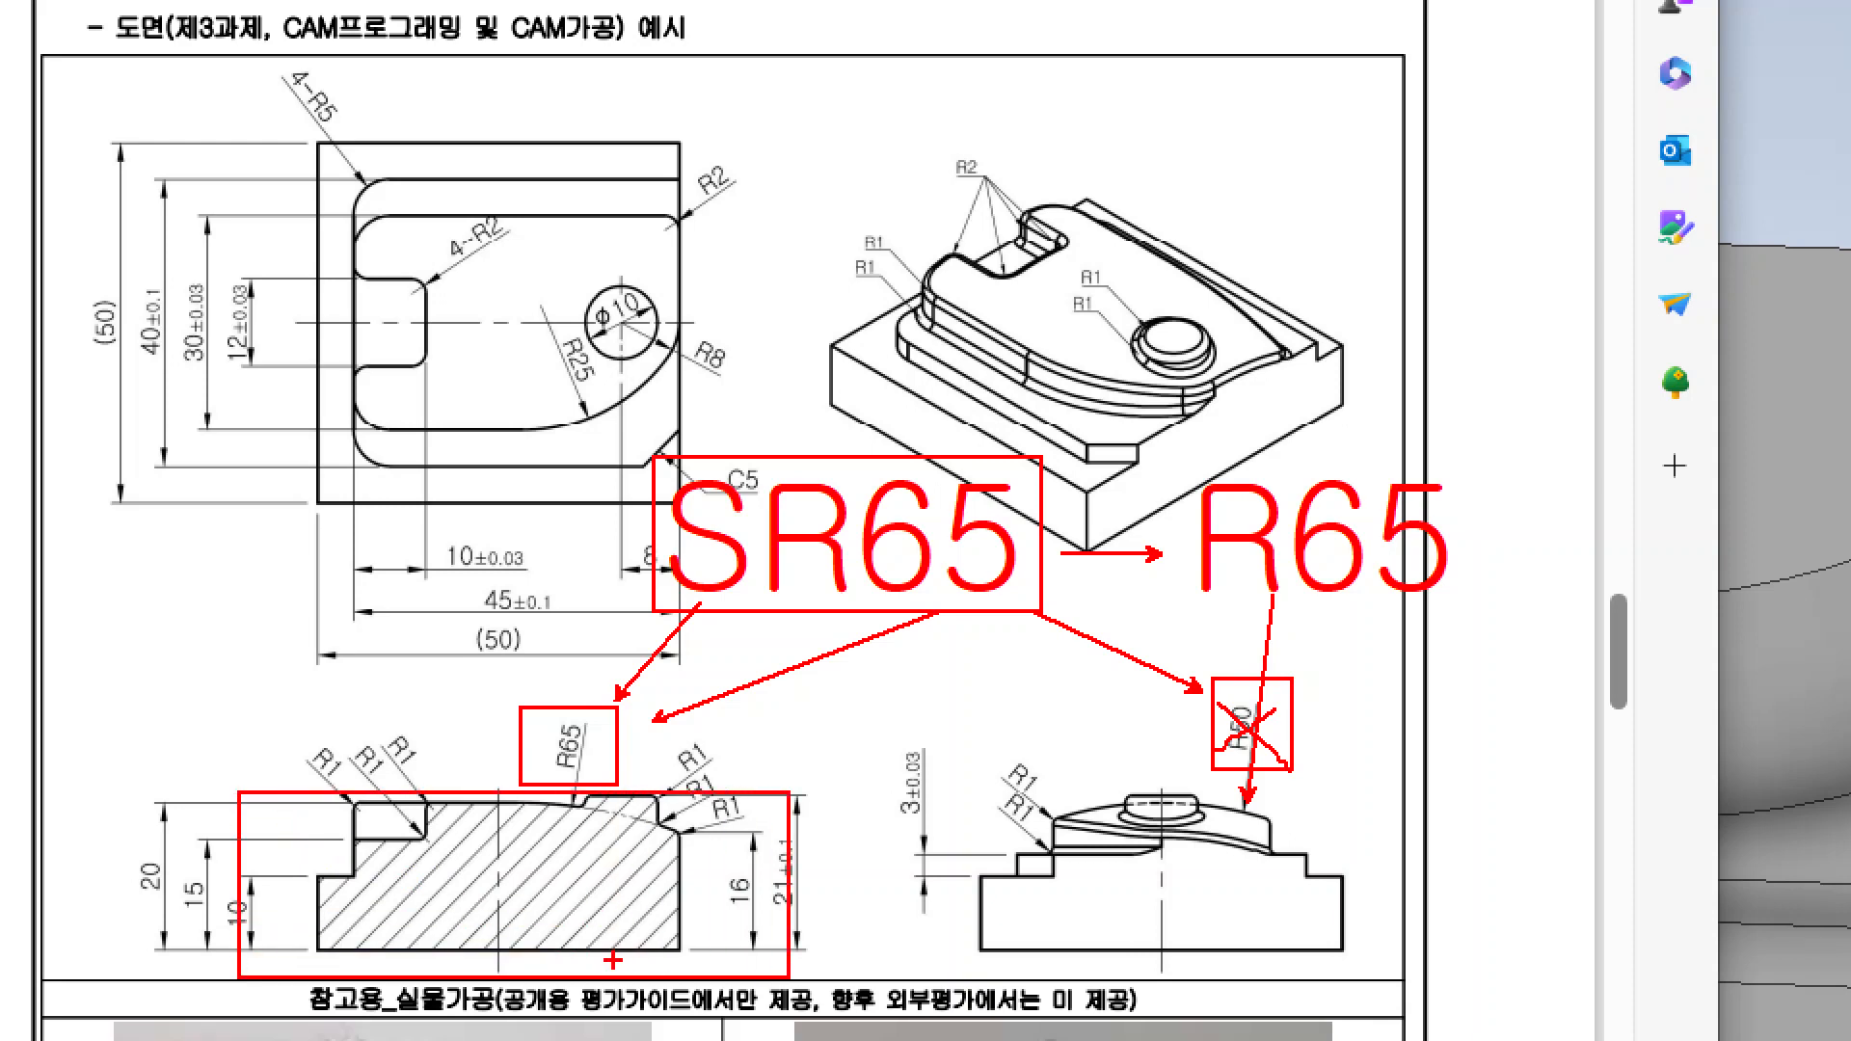
{"action": "key", "text": "Escape"}
{"action": "left_click", "coordinate": [1552, 444]}
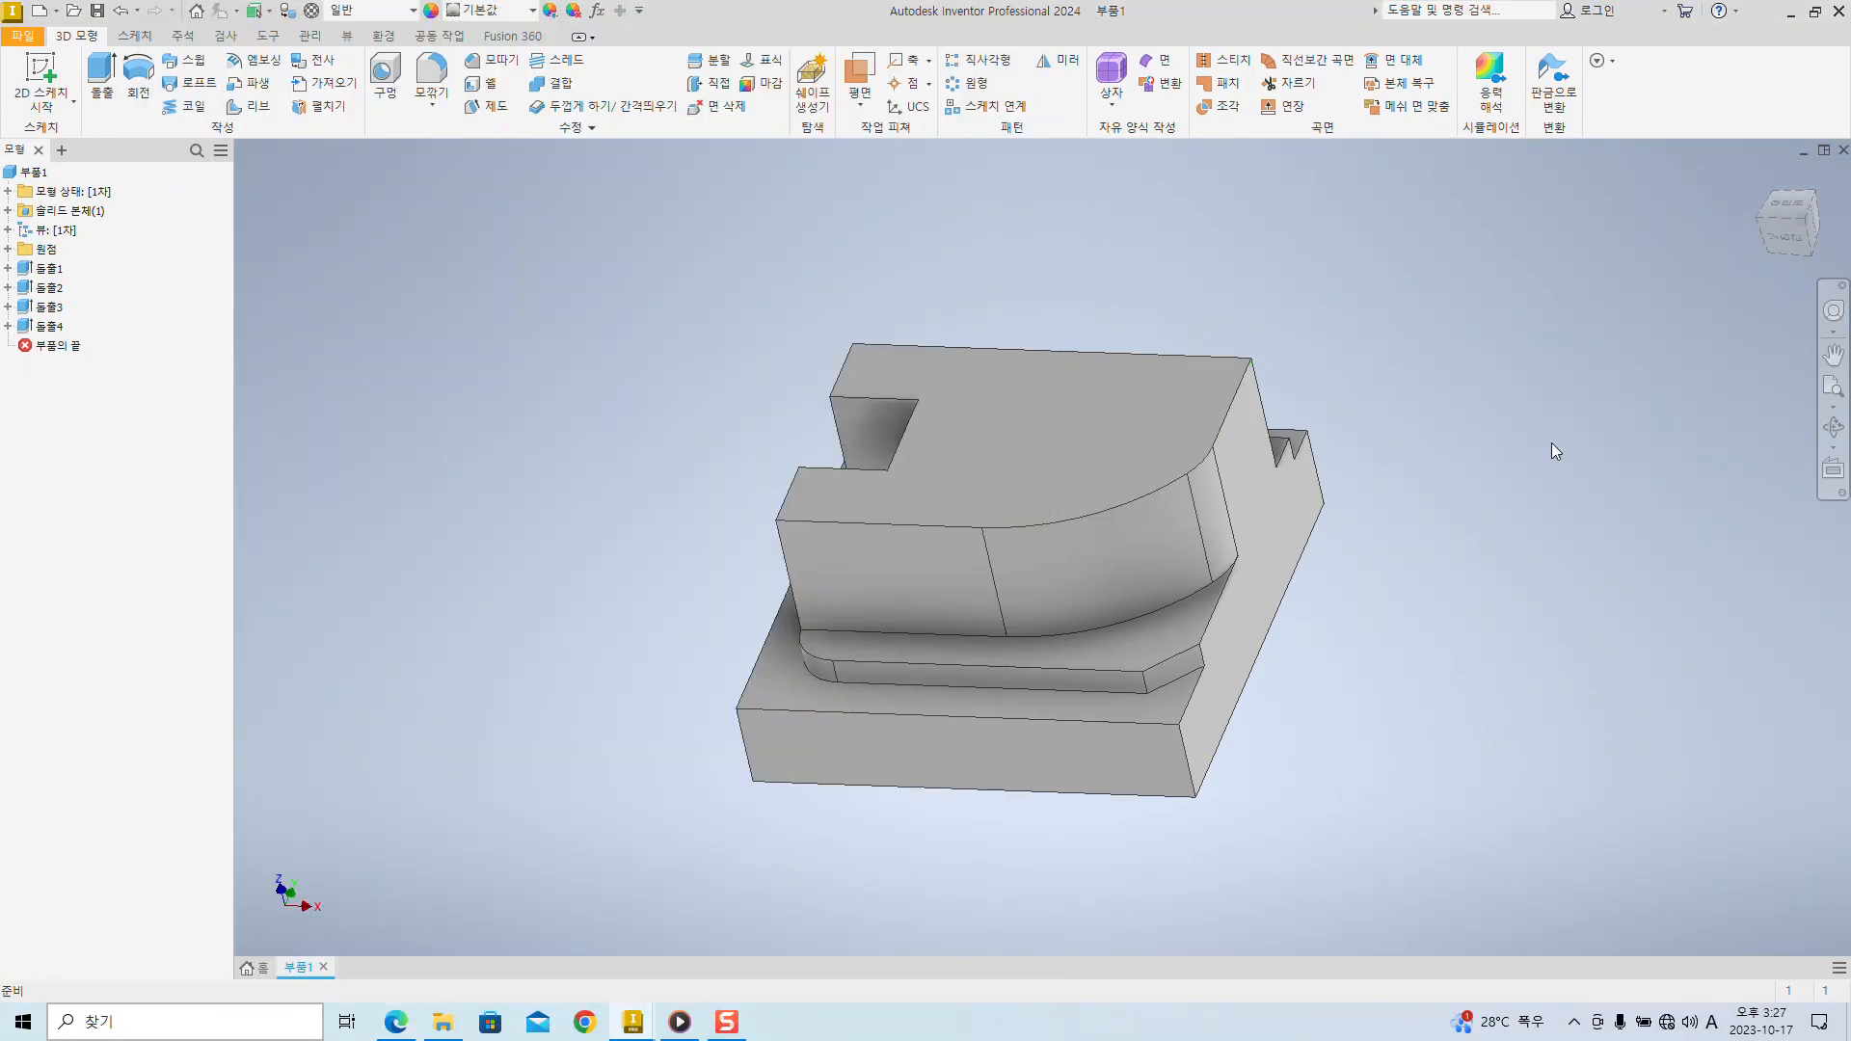
- Expand the origin geometry and examine where the XZ plane passes through the part
{"action": "mouse_move", "coordinate": [772, 442]}
{"action": "middle_mouse_down", "text": "shift"}
{"action": "mouse_move", "coordinate": [766, 496]}
{"action": "mouse_move", "coordinate": [1126, 525]}
{"action": "mouse_move", "coordinate": [831, 482]}
{"action": "mouse_move", "coordinate": [1277, 636]}
{"action": "mouse_move", "coordinate": [1272, 521]}
{"action": "mouse_move", "coordinate": [1169, 549]}
{"action": "mouse_move", "coordinate": [1334, 467]}
{"action": "mouse_move", "coordinate": [1204, 343]}
{"action": "mouse_move", "coordinate": [1355, 385]}
{"action": "mouse_move", "coordinate": [1334, 351]}
{"action": "mouse_move", "coordinate": [1194, 409]}
{"action": "mouse_move", "coordinate": [1346, 547]}
{"action": "mouse_move", "coordinate": [1054, 437]}
{"action": "mouse_move", "coordinate": [975, 463]}
{"action": "middle_mouse_up", "text": "shift"}
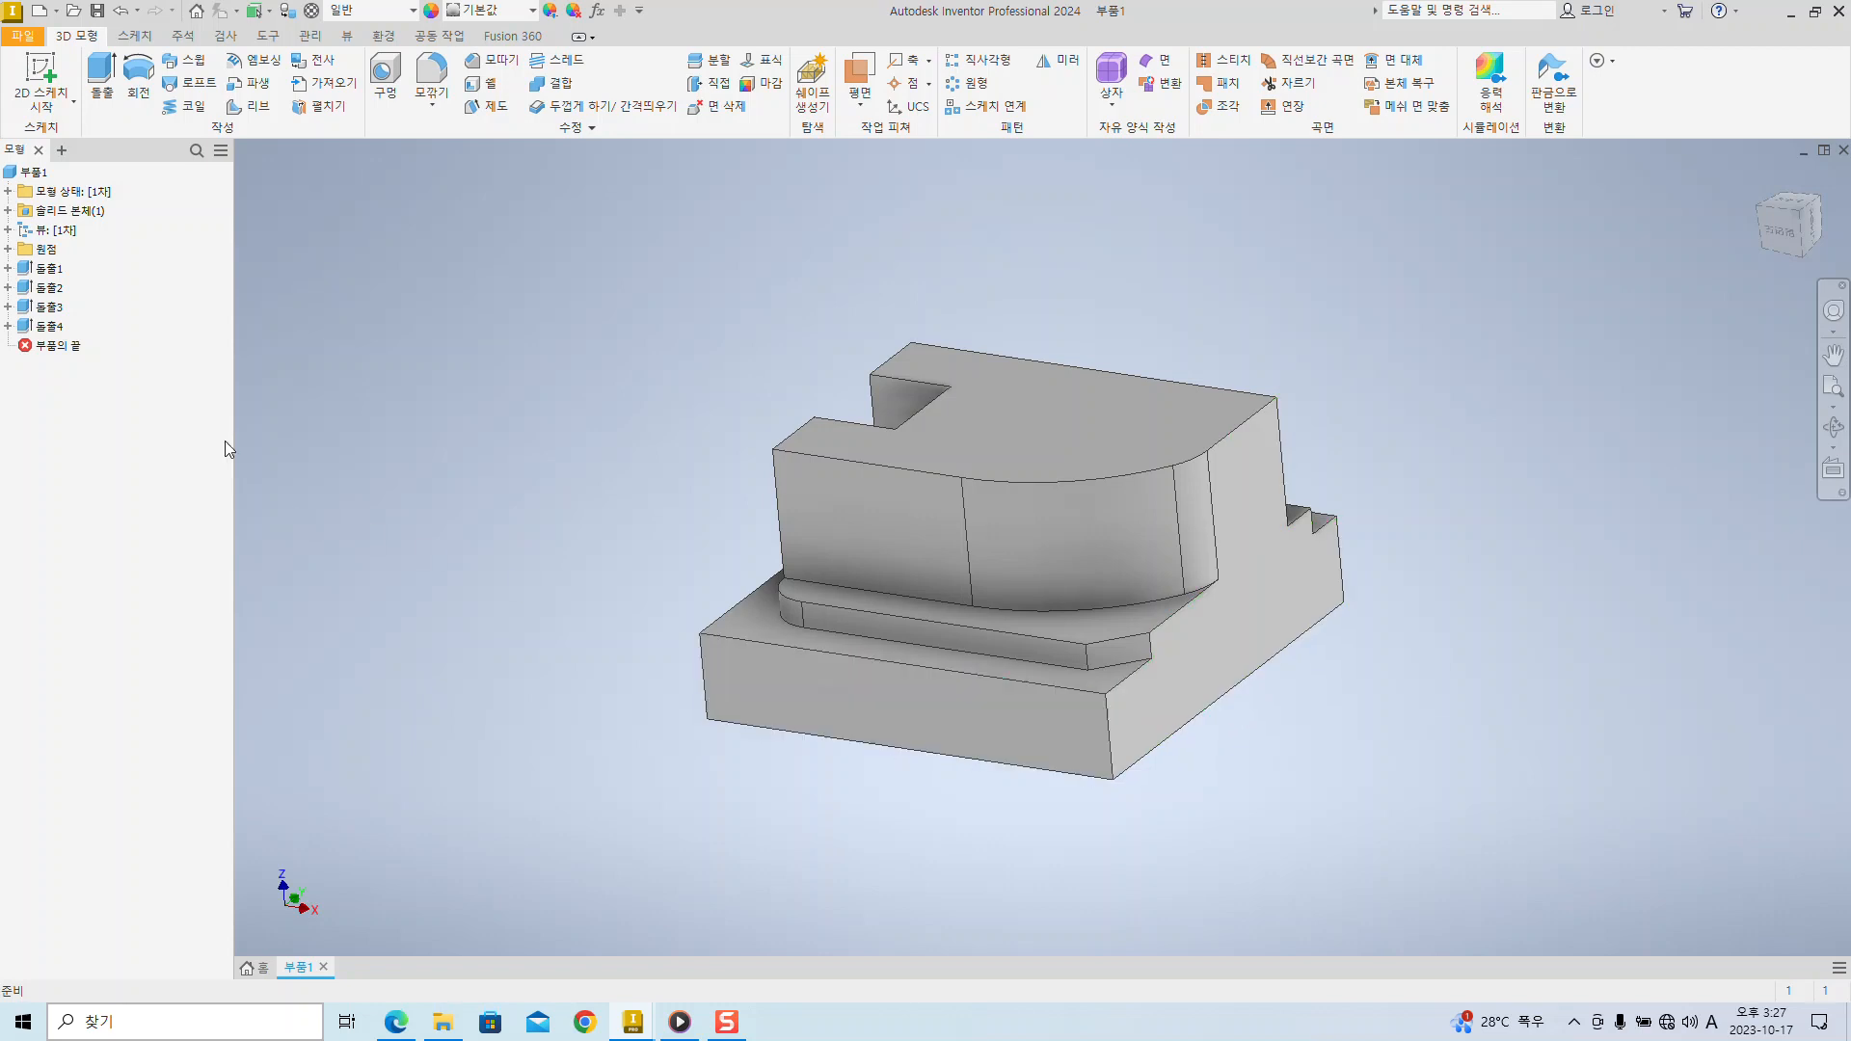
{"action": "mouse_move", "coordinate": [759, 673]}
{"action": "middle_mouse_down", "text": "shift"}
{"action": "mouse_move", "coordinate": [874, 528]}
{"action": "mouse_move", "coordinate": [793, 690]}
{"action": "mouse_move", "coordinate": [723, 706]}
{"action": "mouse_move", "coordinate": [761, 672]}
{"action": "middle_mouse_up", "text": "shift"}
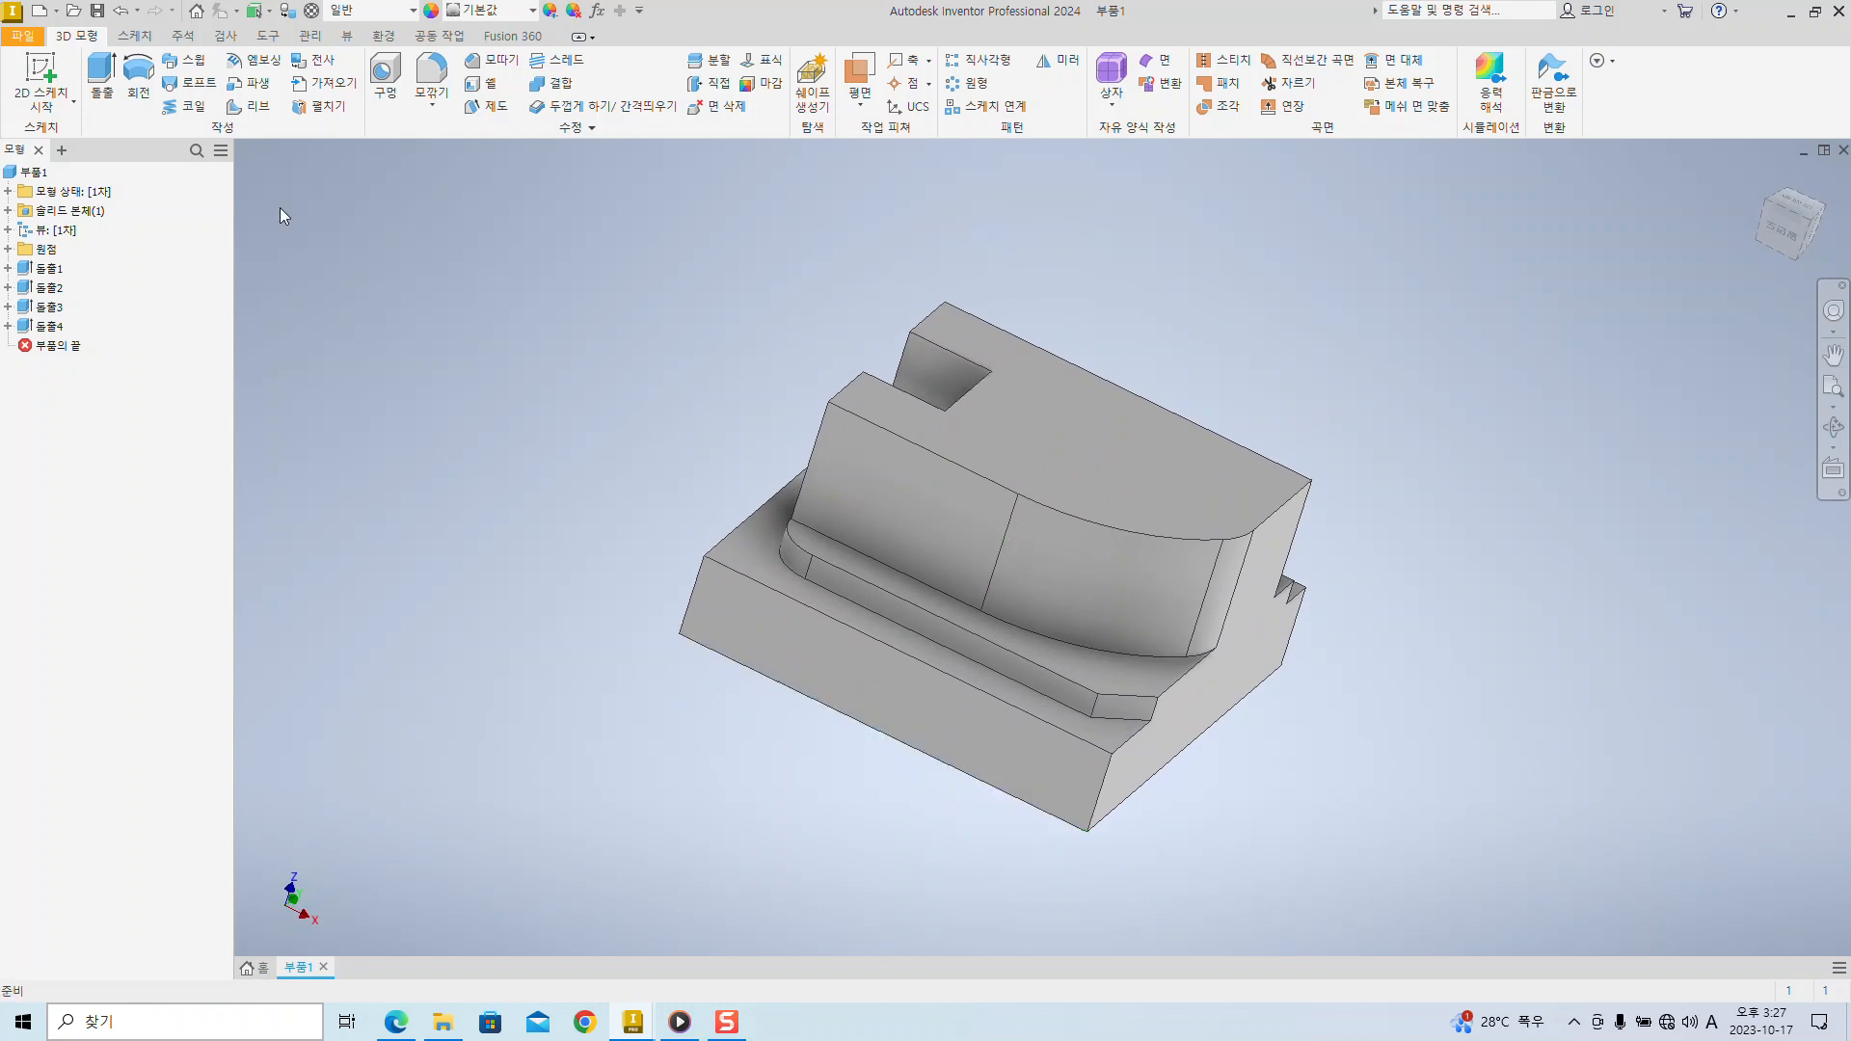
{"action": "left_click", "coordinate": [8, 250]}
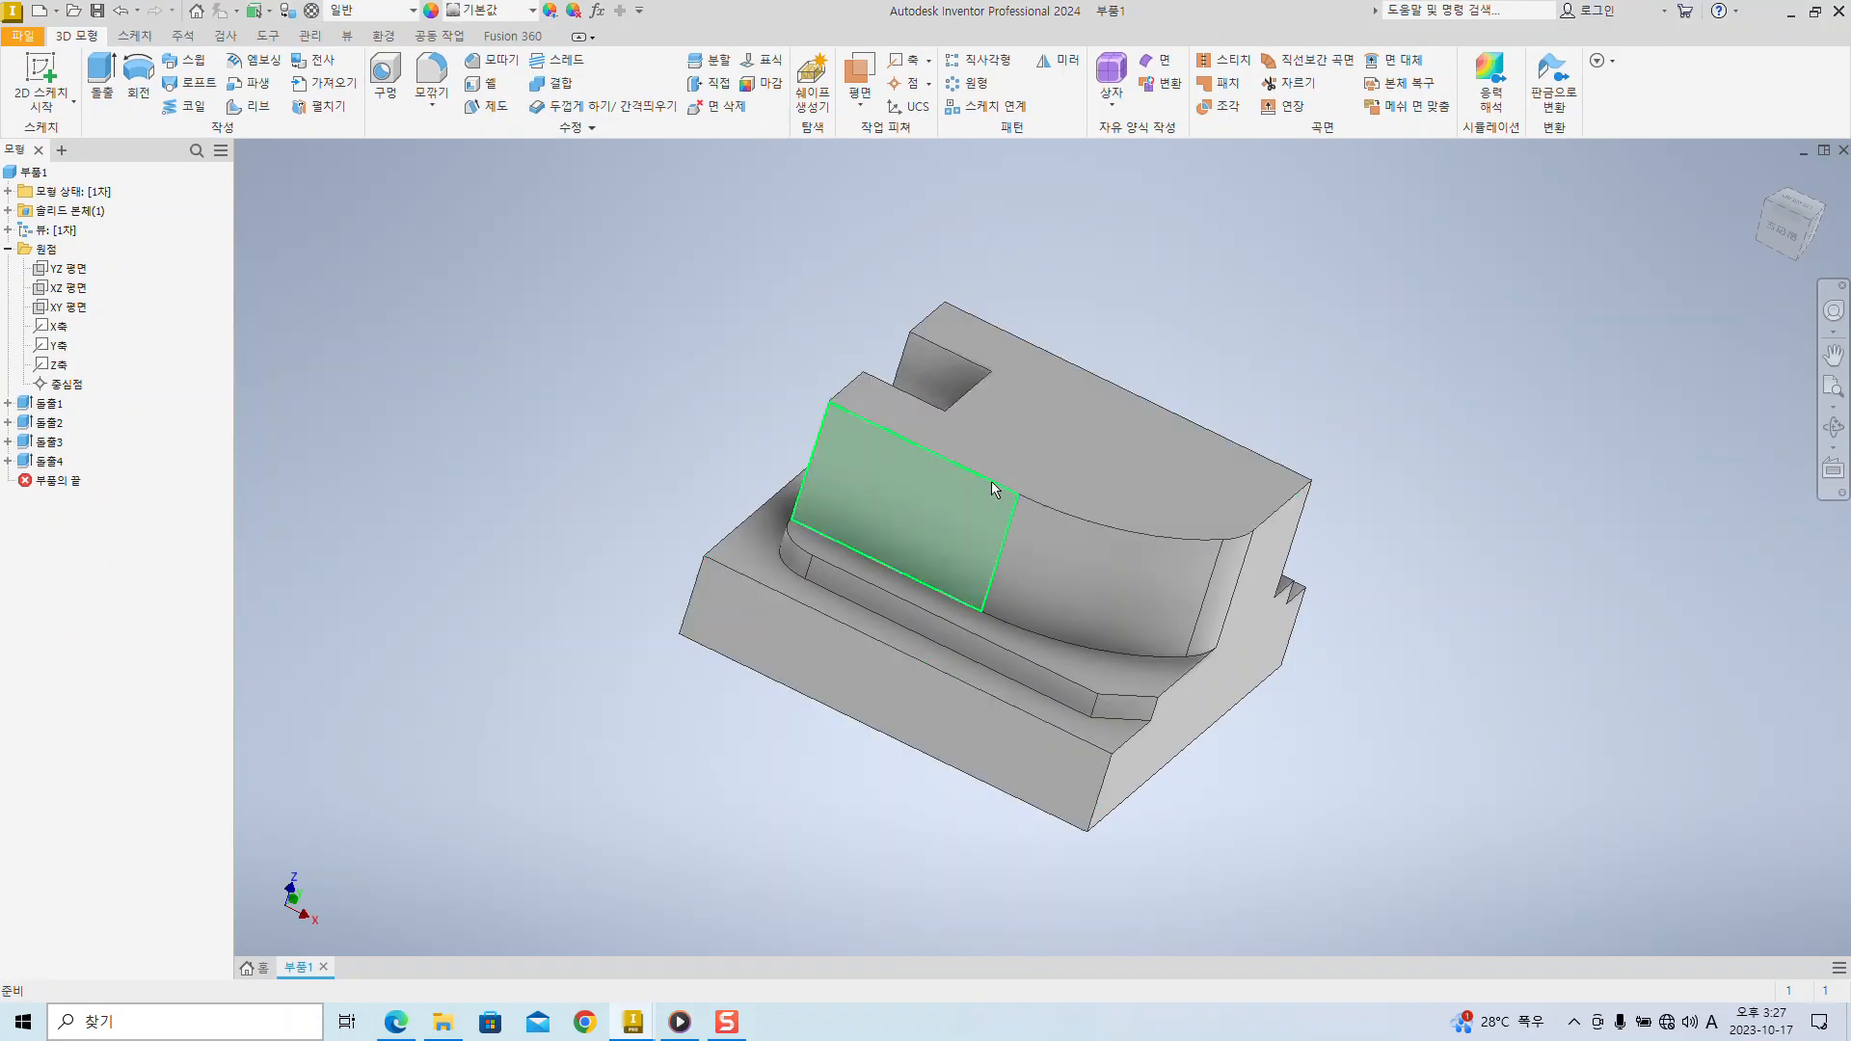
{"action": "left_click", "coordinate": [76, 296]}
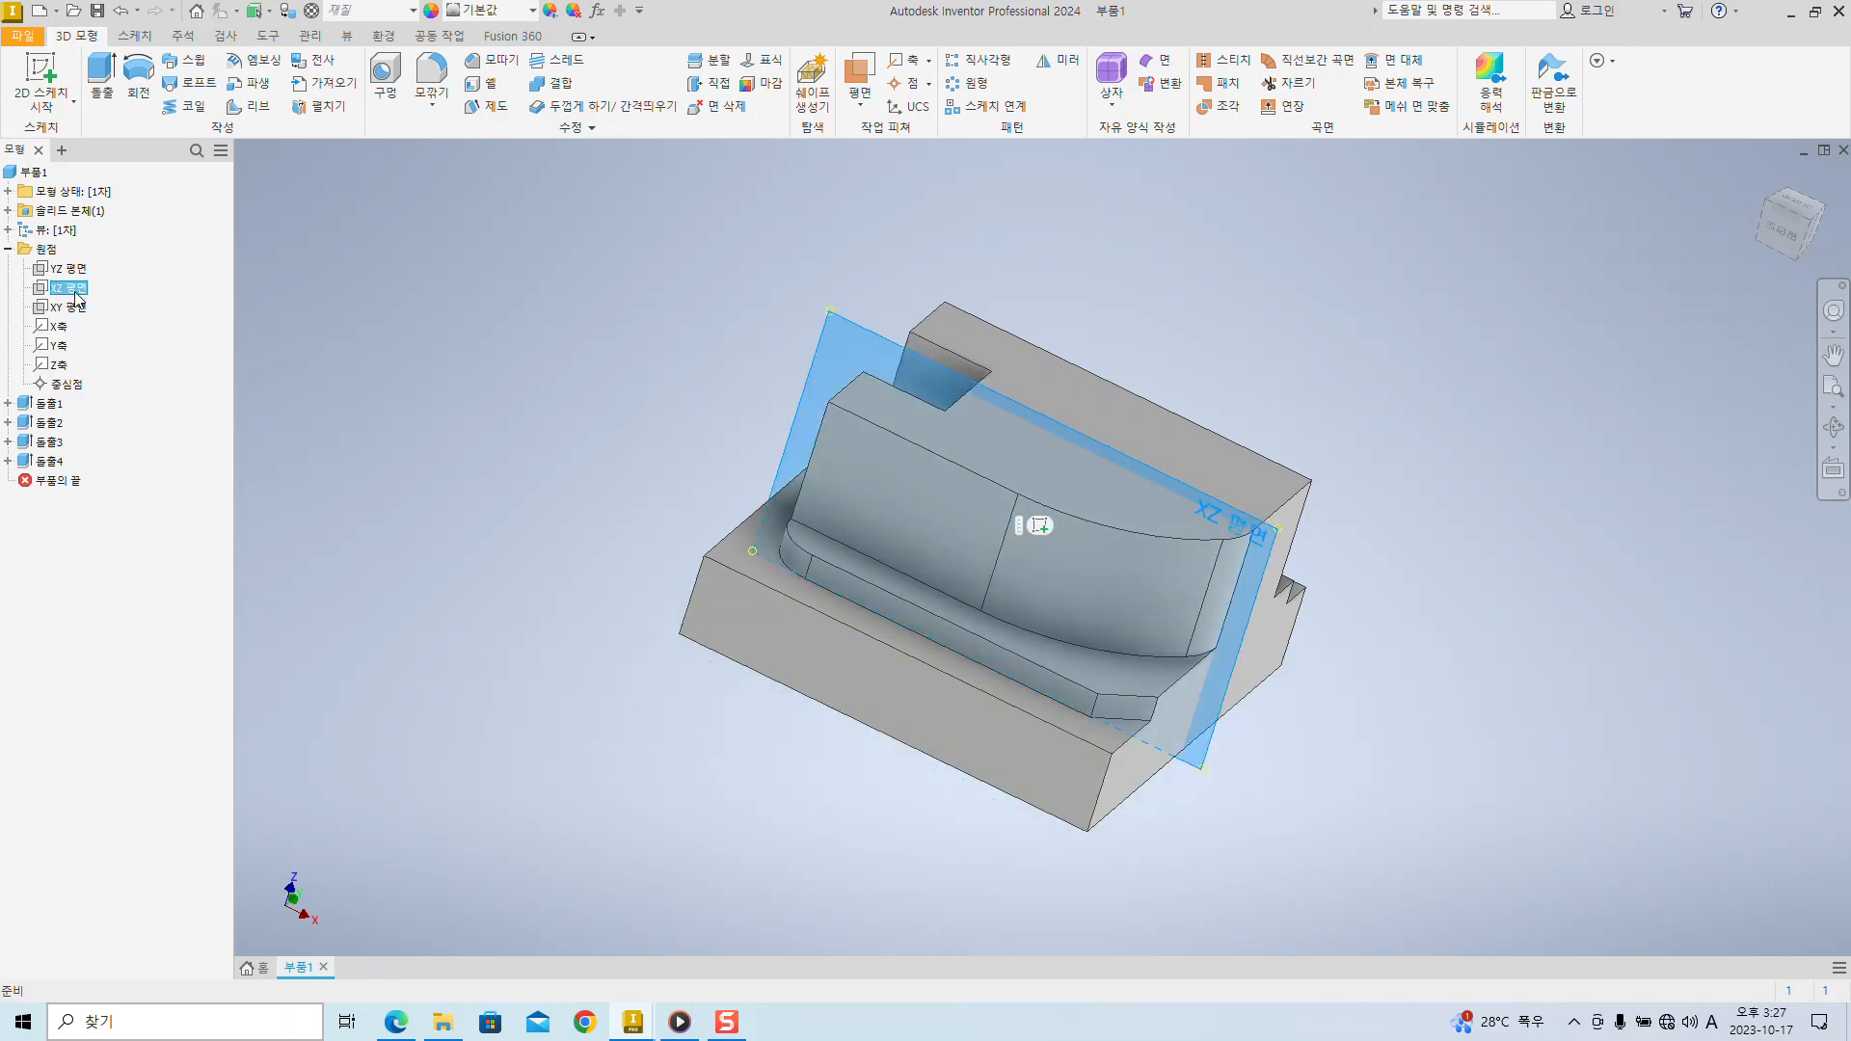
{"action": "middle_click_drag", "start_coordinate": [540, 497], "coordinate": [1375, 611], "text": "shift"}
{"action": "left_click", "coordinate": [1374, 611]}
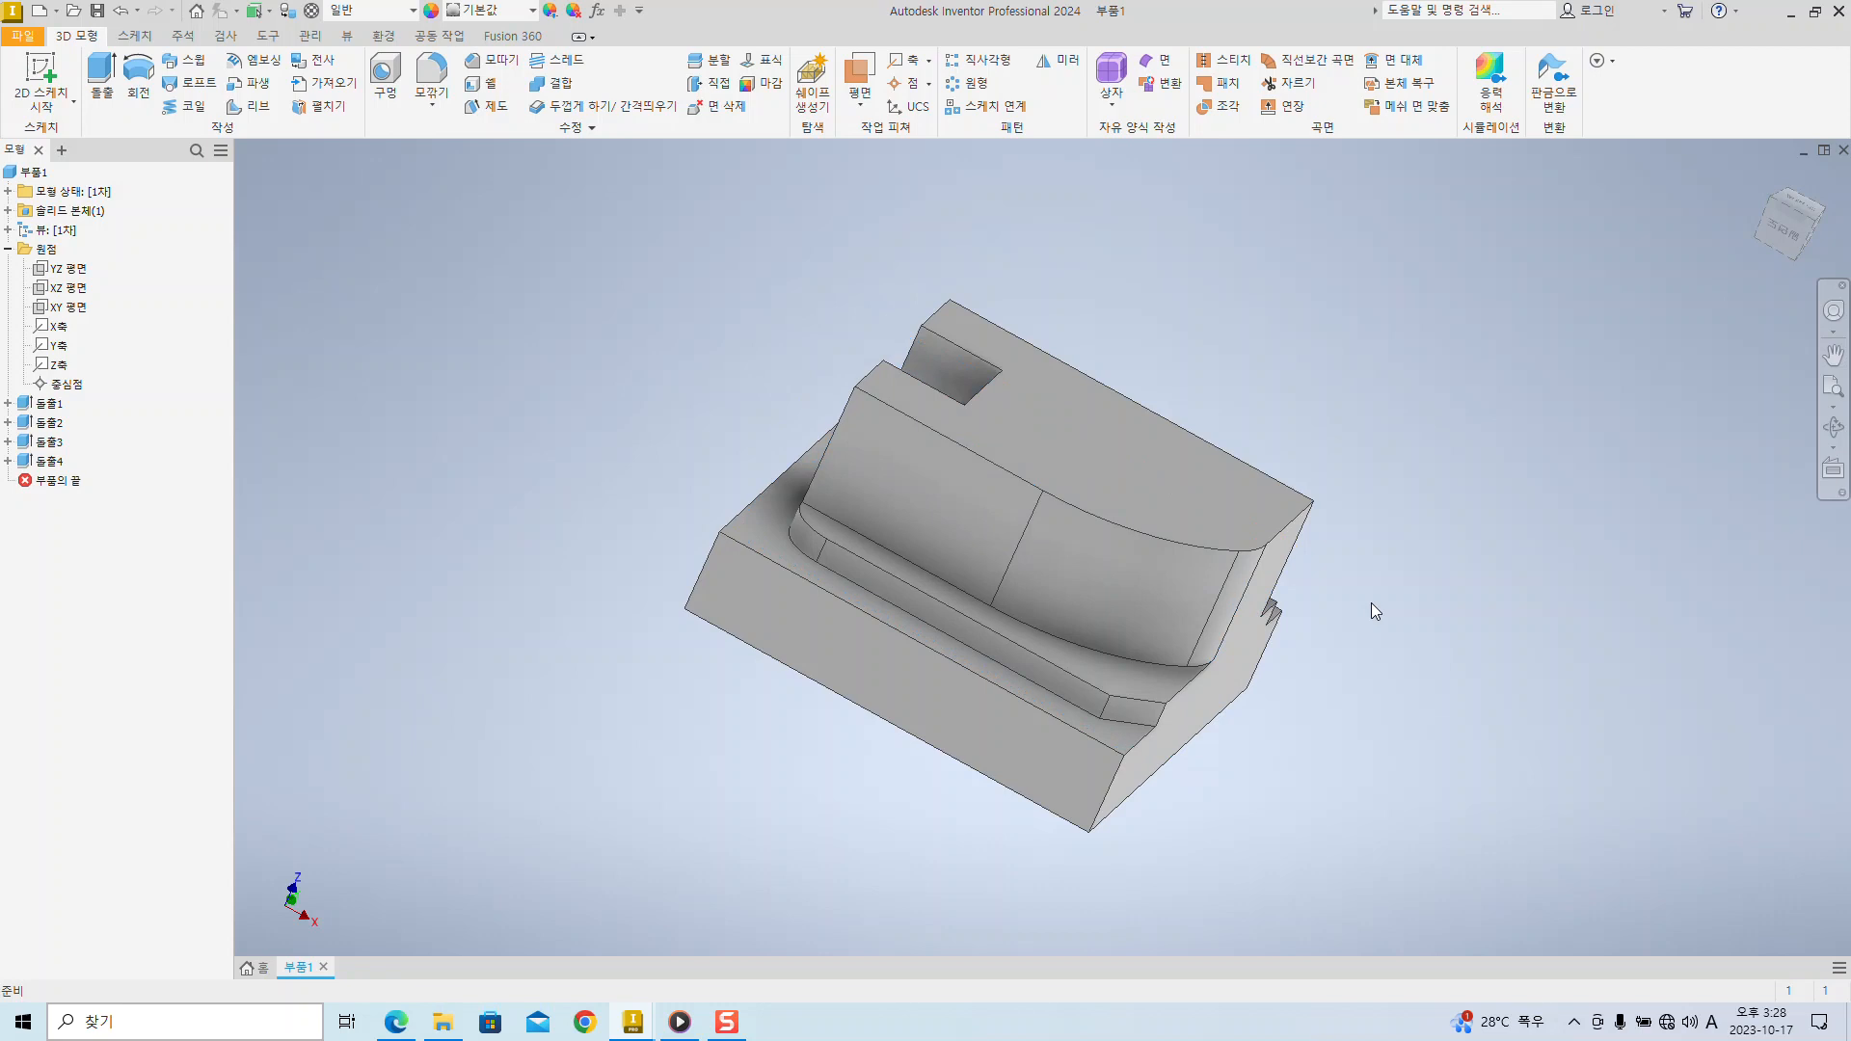
- Create a midplane work plane between the front and rear faces of the base block
{"action": "middle_click_drag", "start_coordinate": [1234, 300], "coordinate": [950, 280], "text": "shift"}
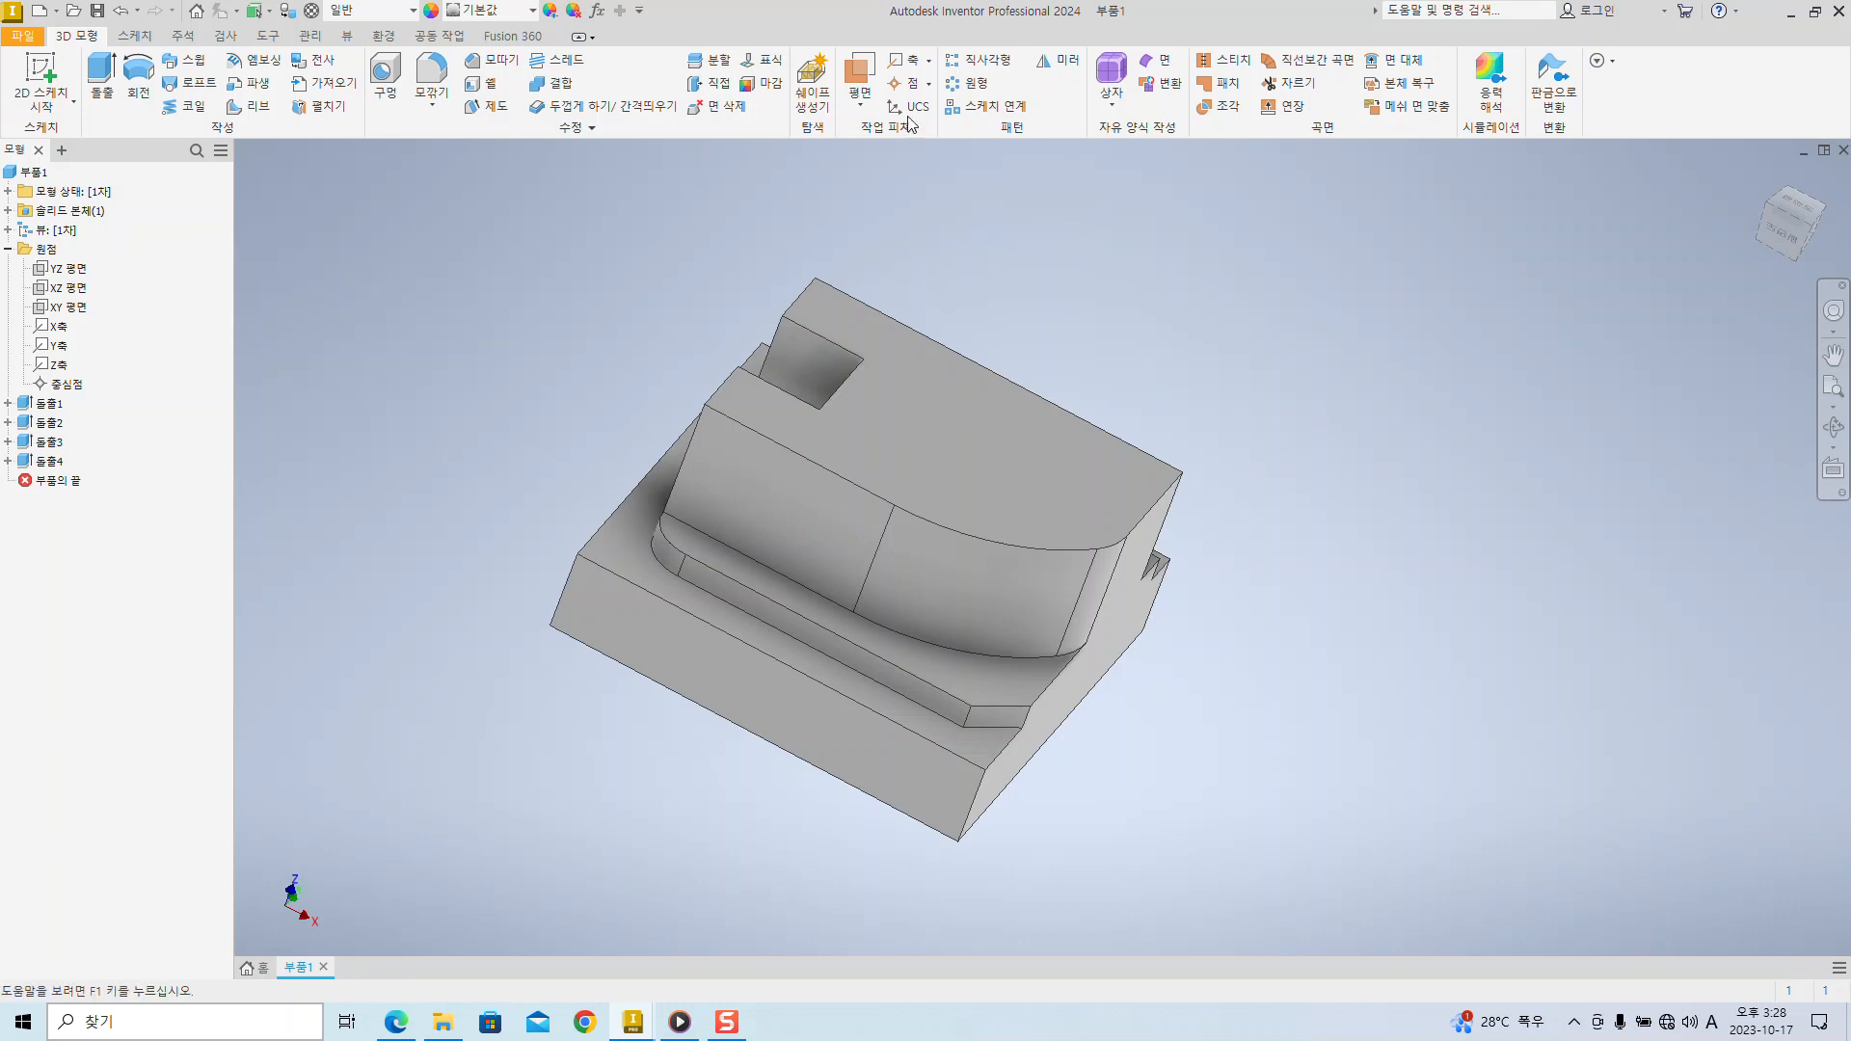
{"action": "left_click", "coordinate": [857, 100]}
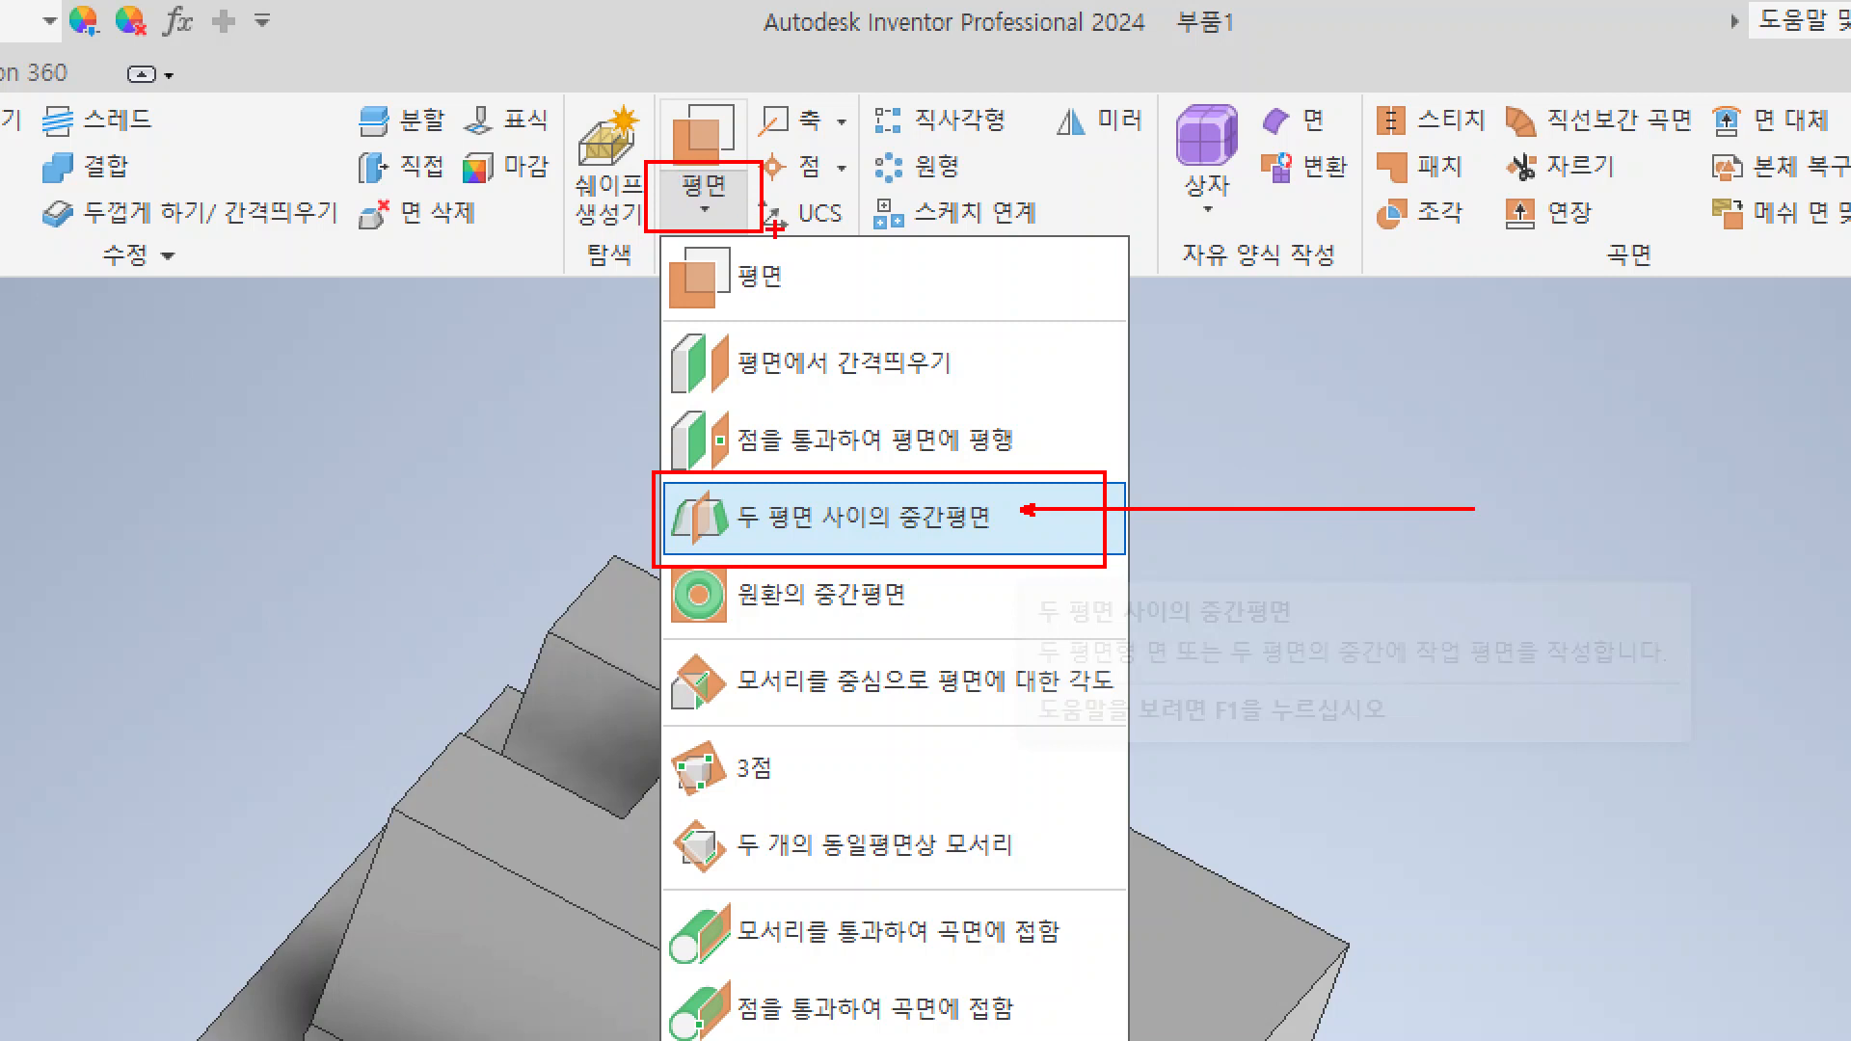
{"action": "left_click_drag", "start_coordinate": [752, 192], "coordinate": [922, 158], "text": "ctrl+shift"}
{"action": "left_click_drag", "start_coordinate": [978, 505], "coordinate": [1246, 403], "text": "ctrl+shift"}
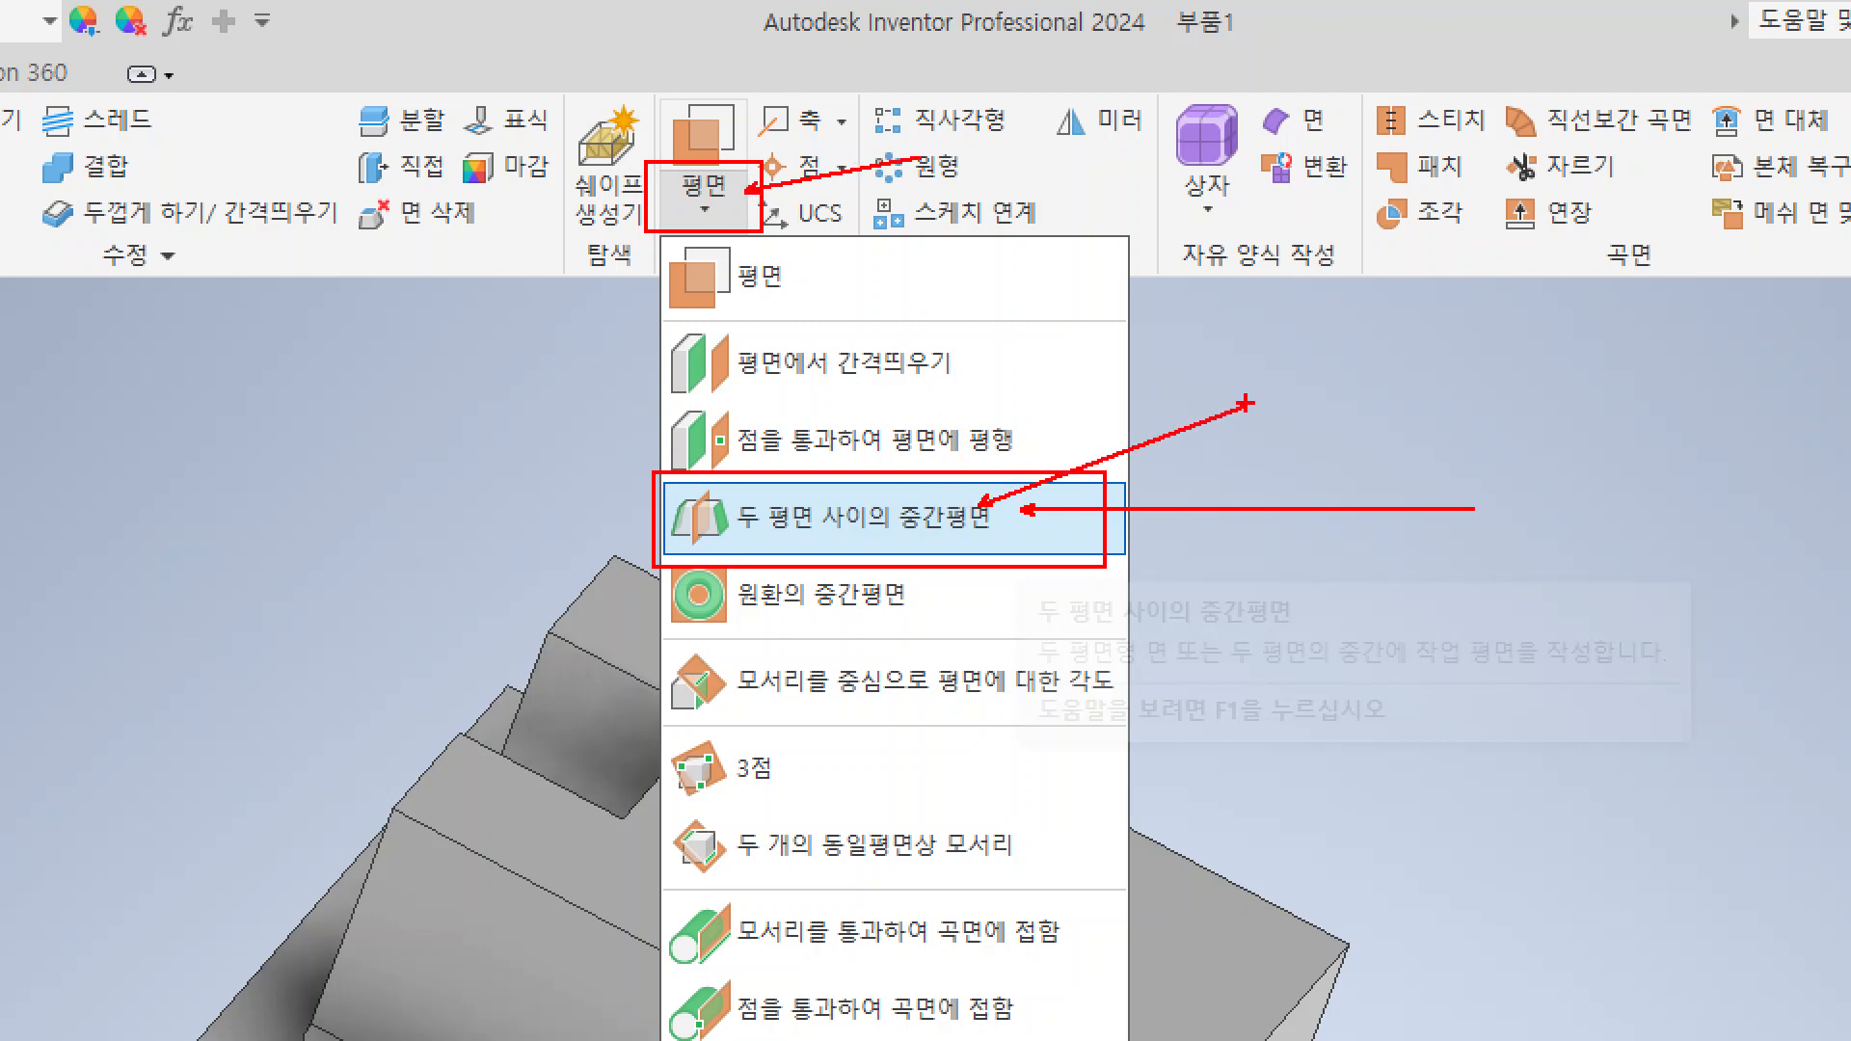
{"action": "key", "text": "Escape"}
{"action": "left_click", "coordinate": [862, 103]}
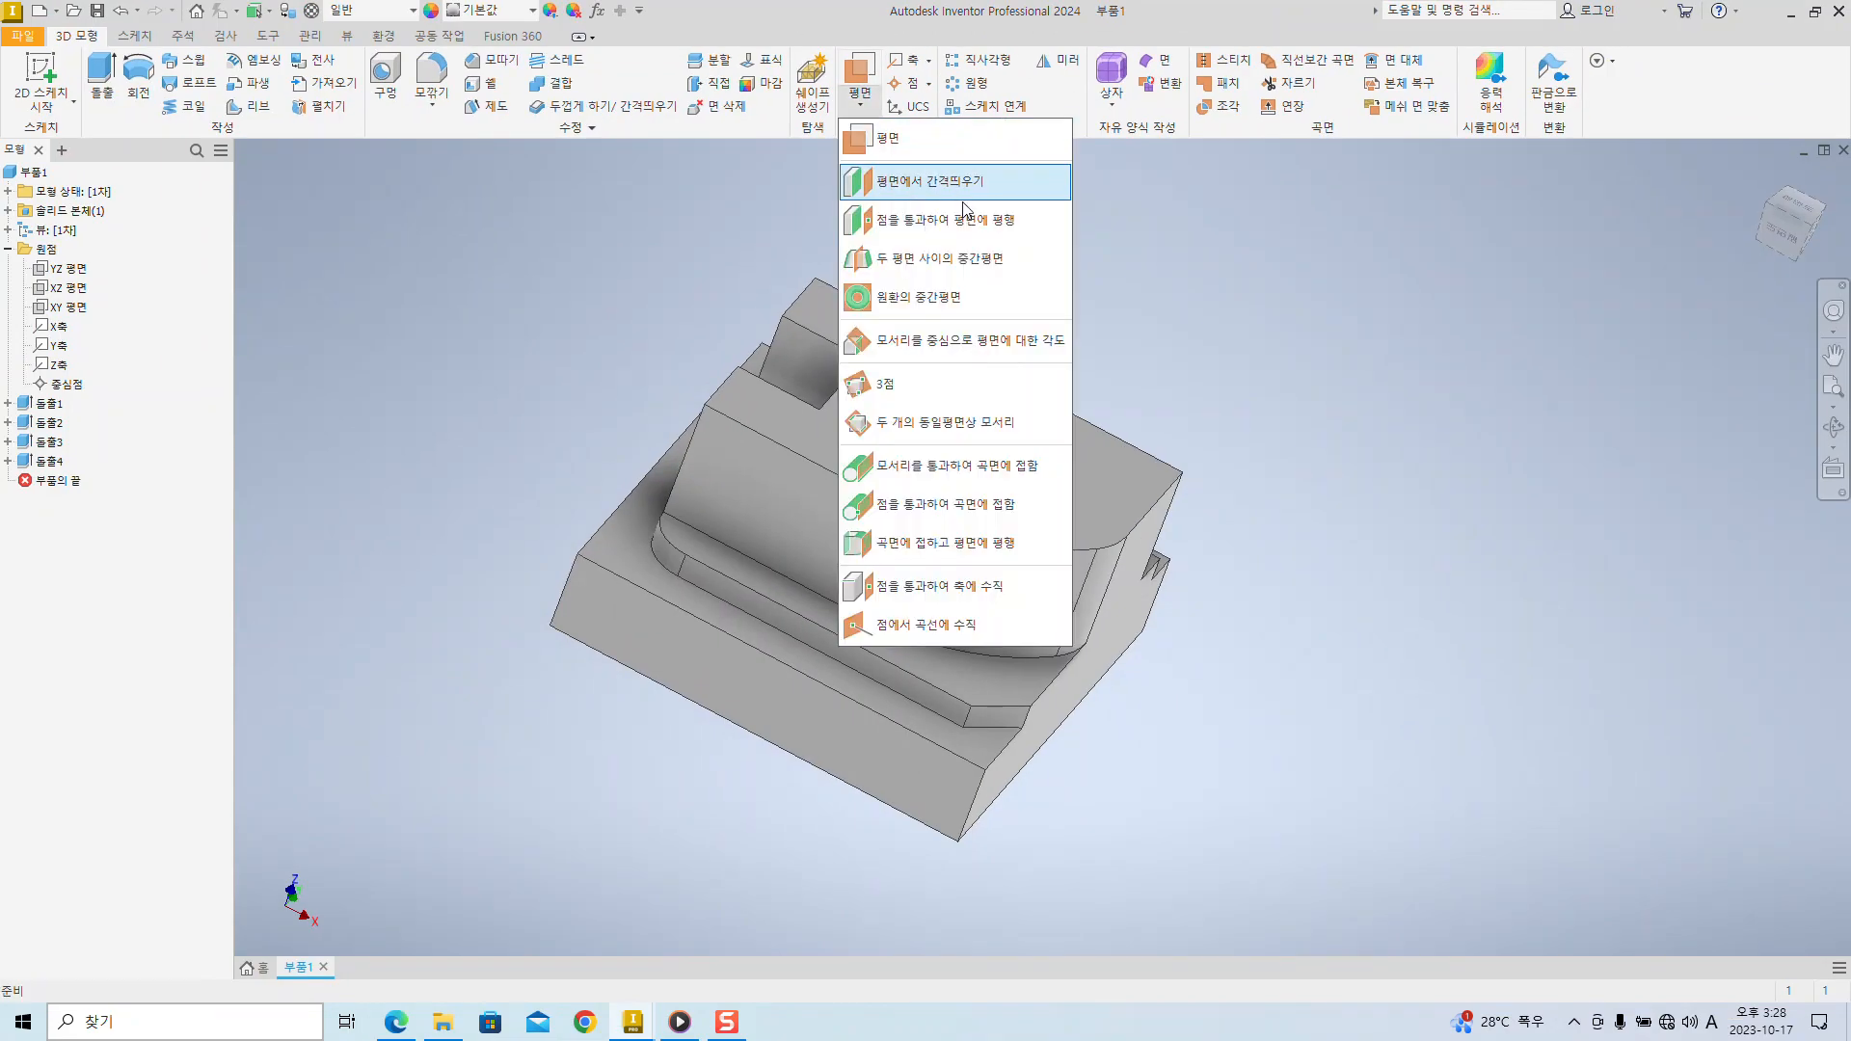
{"action": "left_click", "coordinate": [967, 259]}
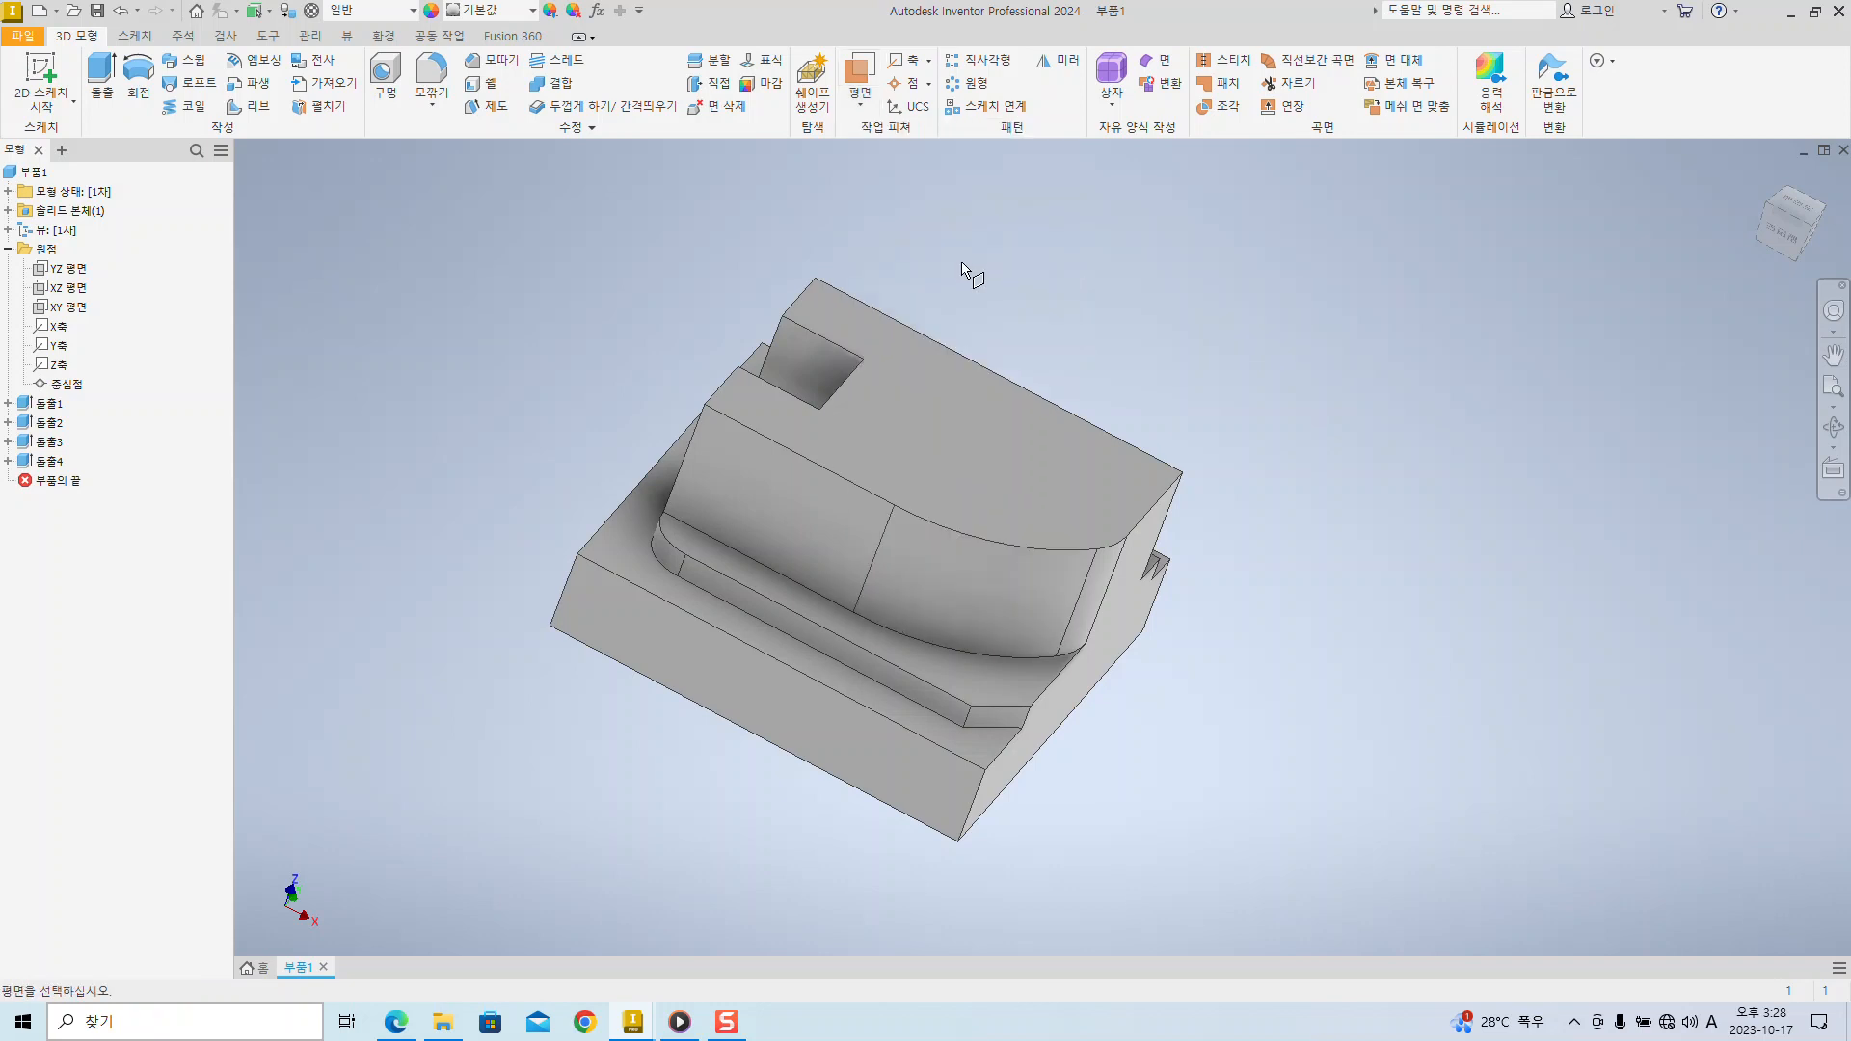
{"action": "left_click", "coordinate": [718, 688]}
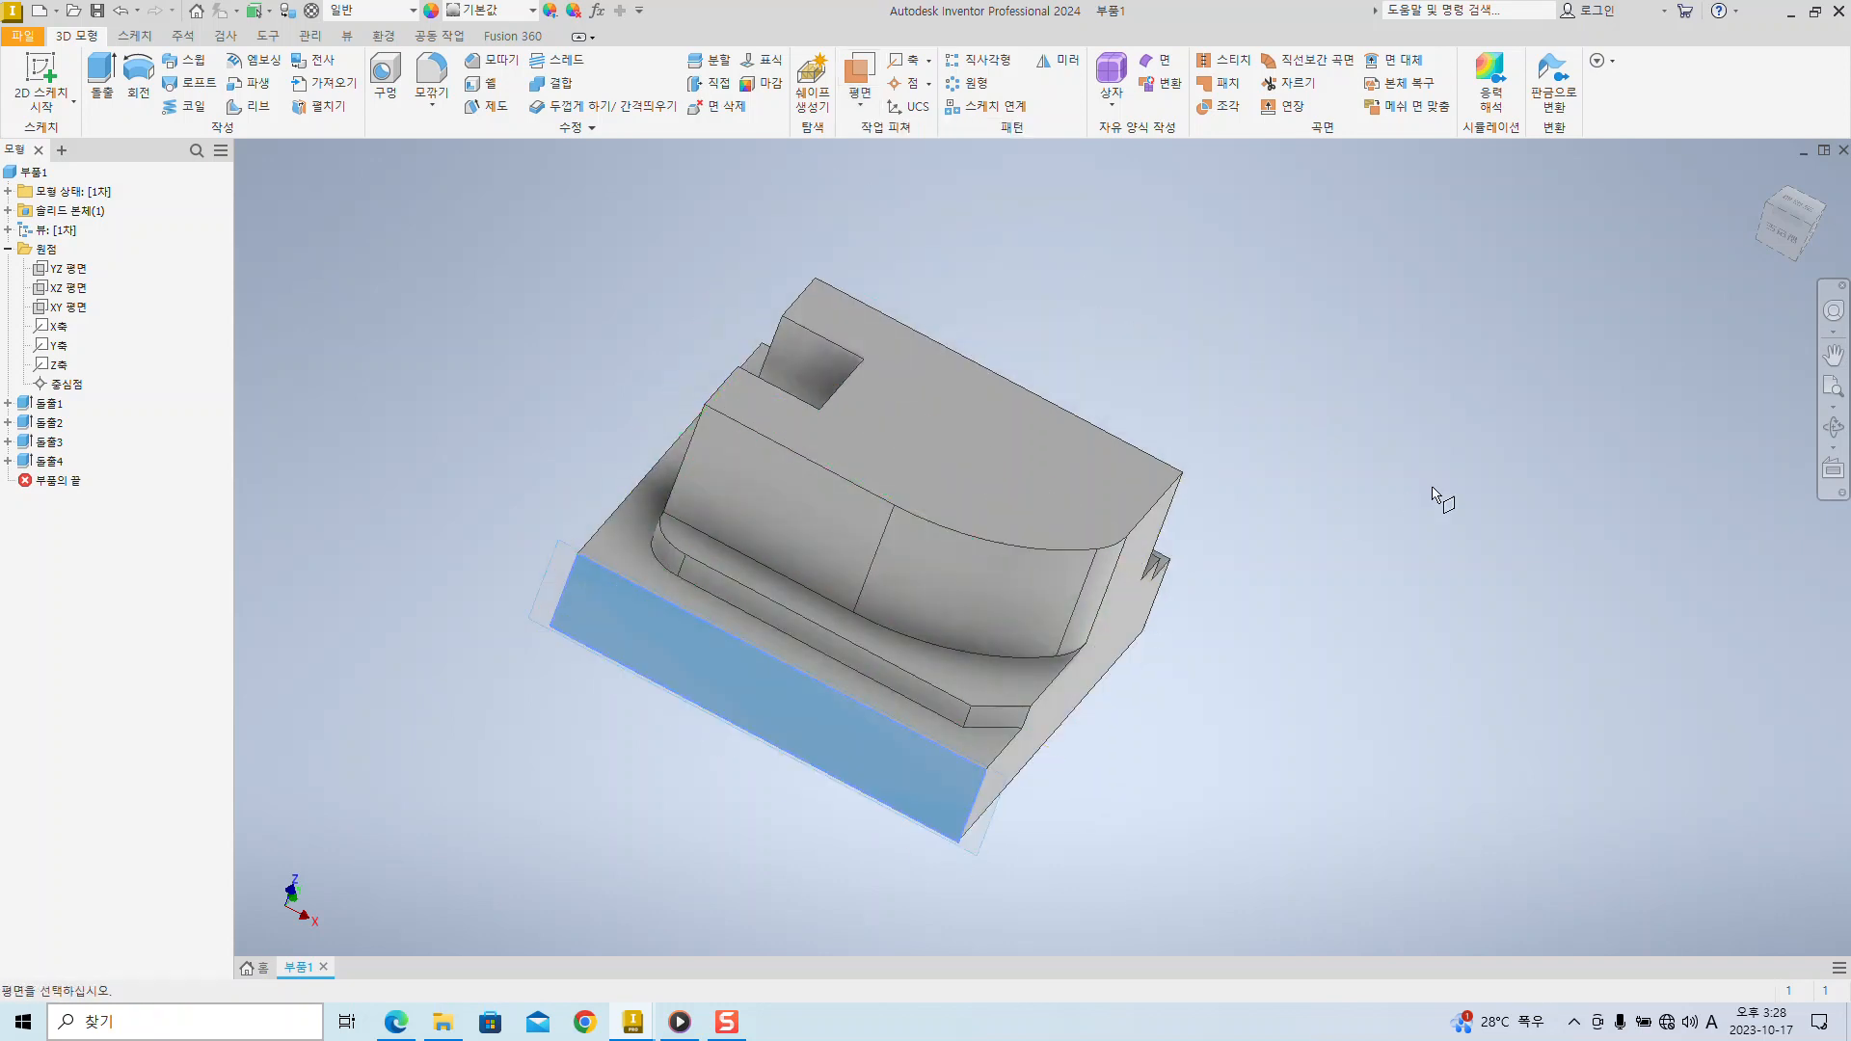
{"action": "middle_click_drag", "start_coordinate": [1455, 457], "coordinate": [1186, 436], "text": "shift"}
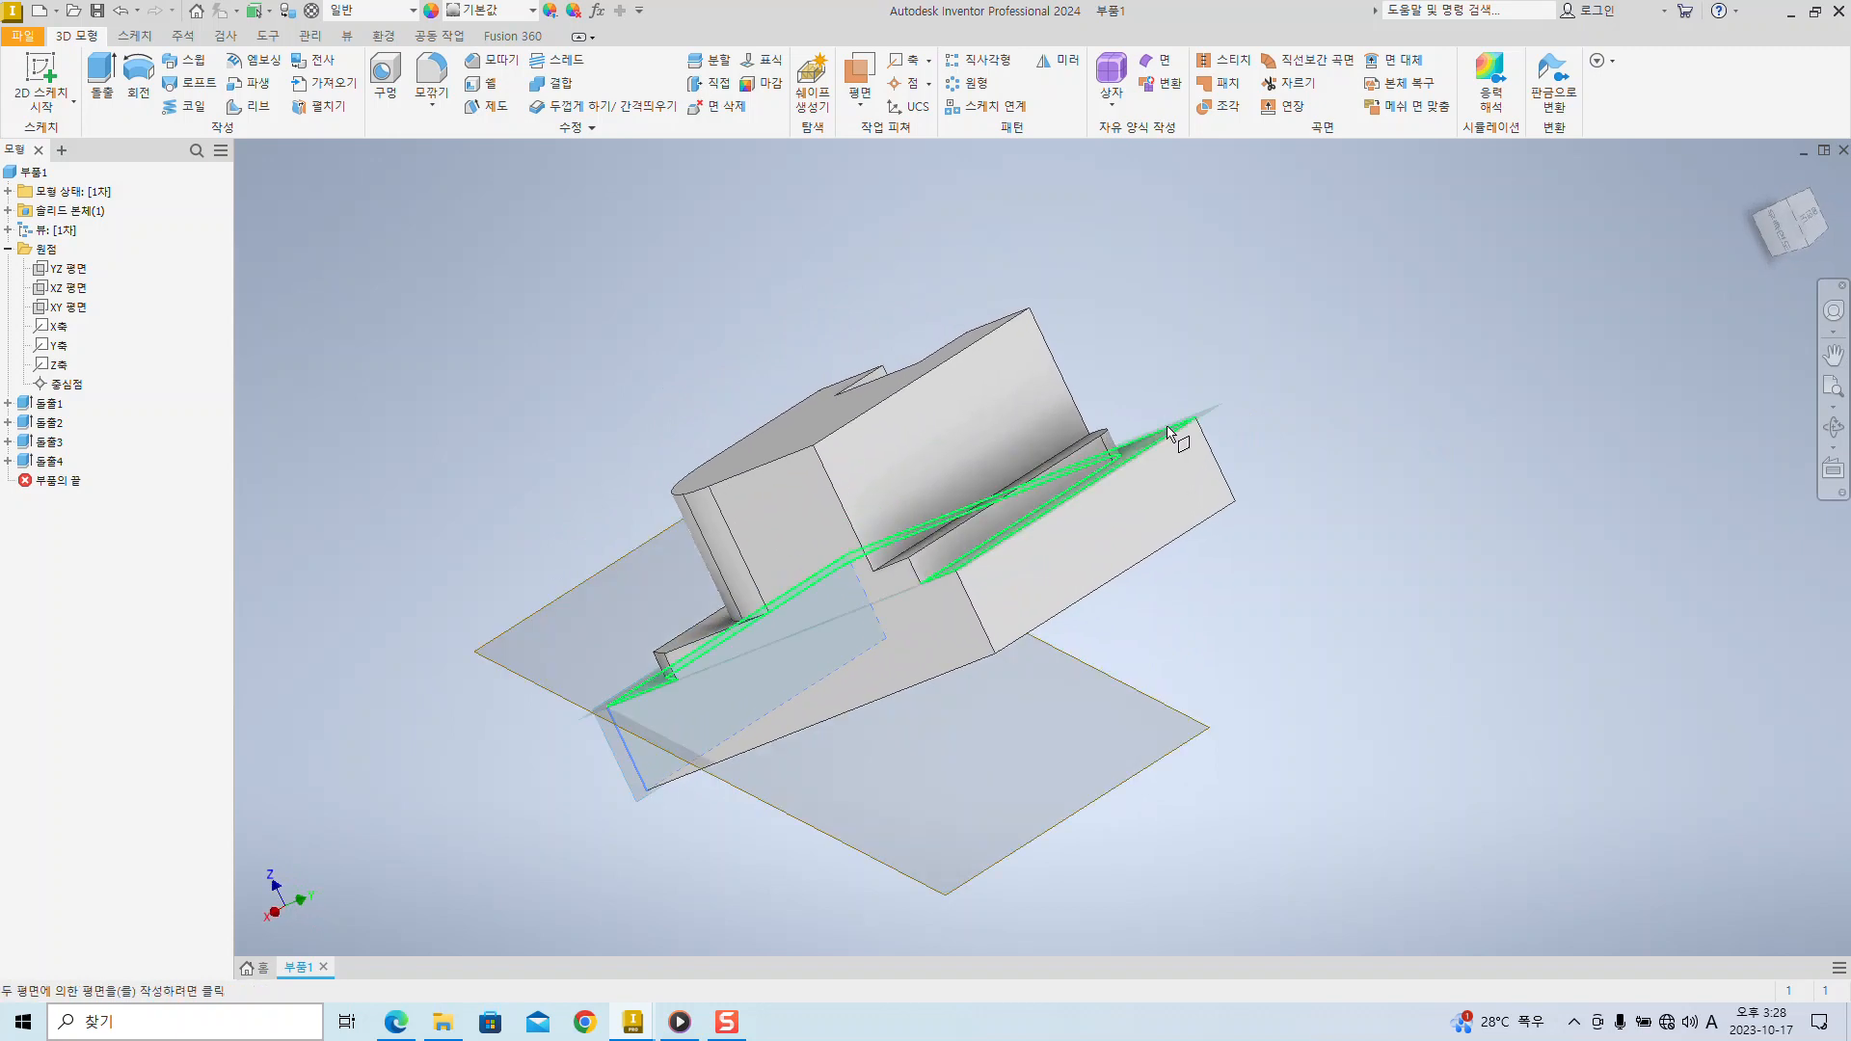
{"action": "left_click", "coordinate": [1152, 541]}
{"action": "middle_click_drag", "start_coordinate": [508, 582], "coordinate": [828, 569], "text": "shift"}
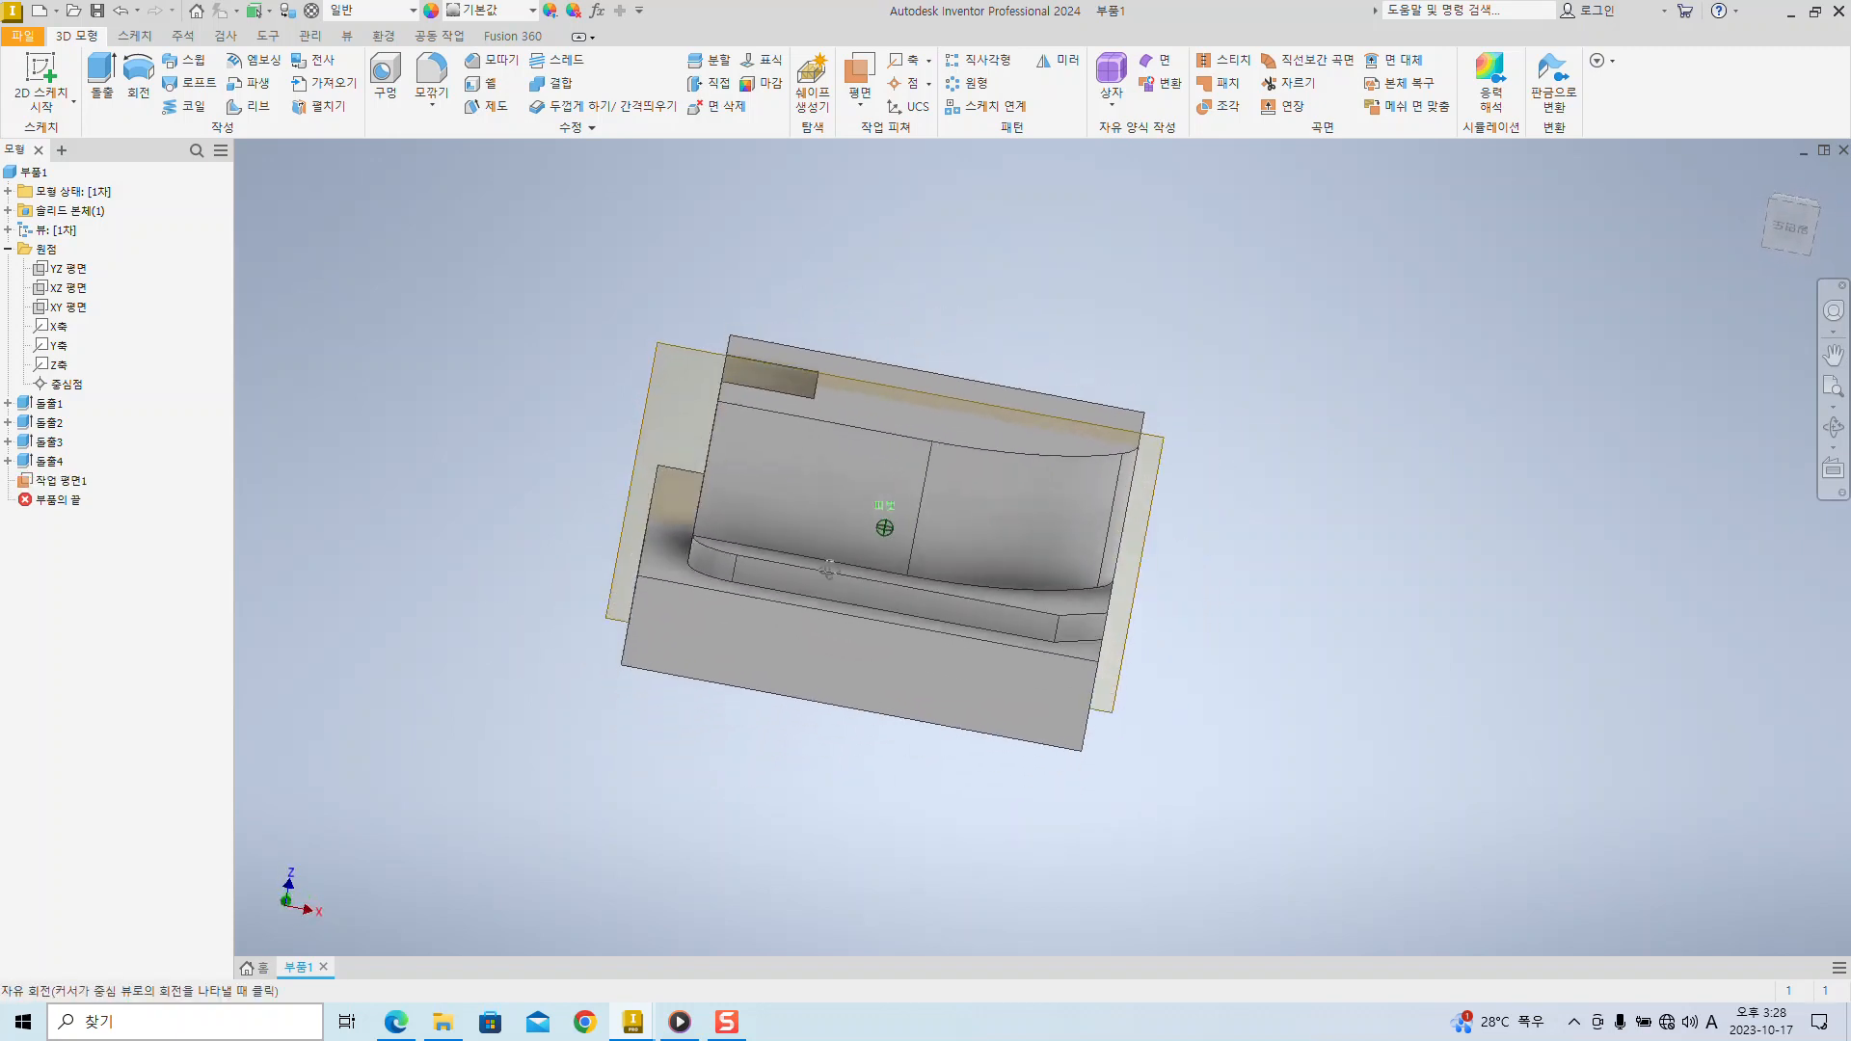
- Delete the midplane work plane from the part
{"action": "left_click", "coordinate": [737, 389]}
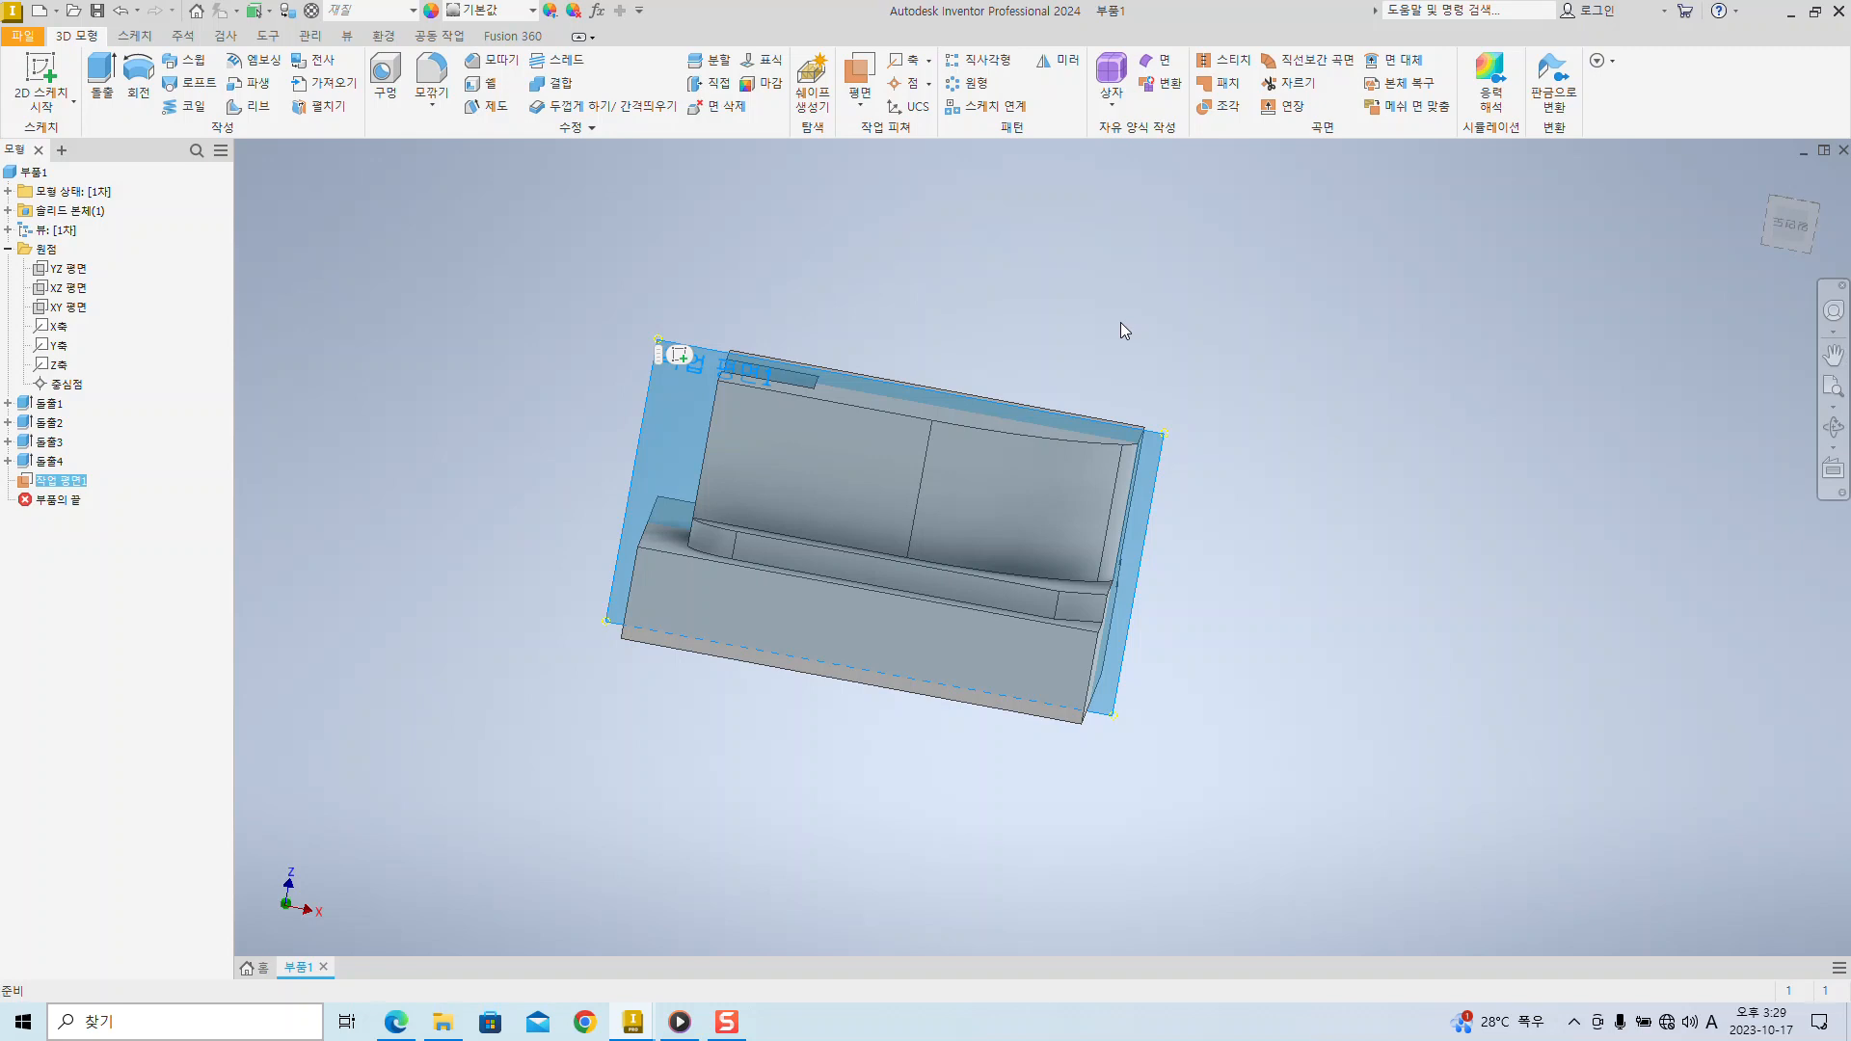
{"action": "key", "text": "Delete"}
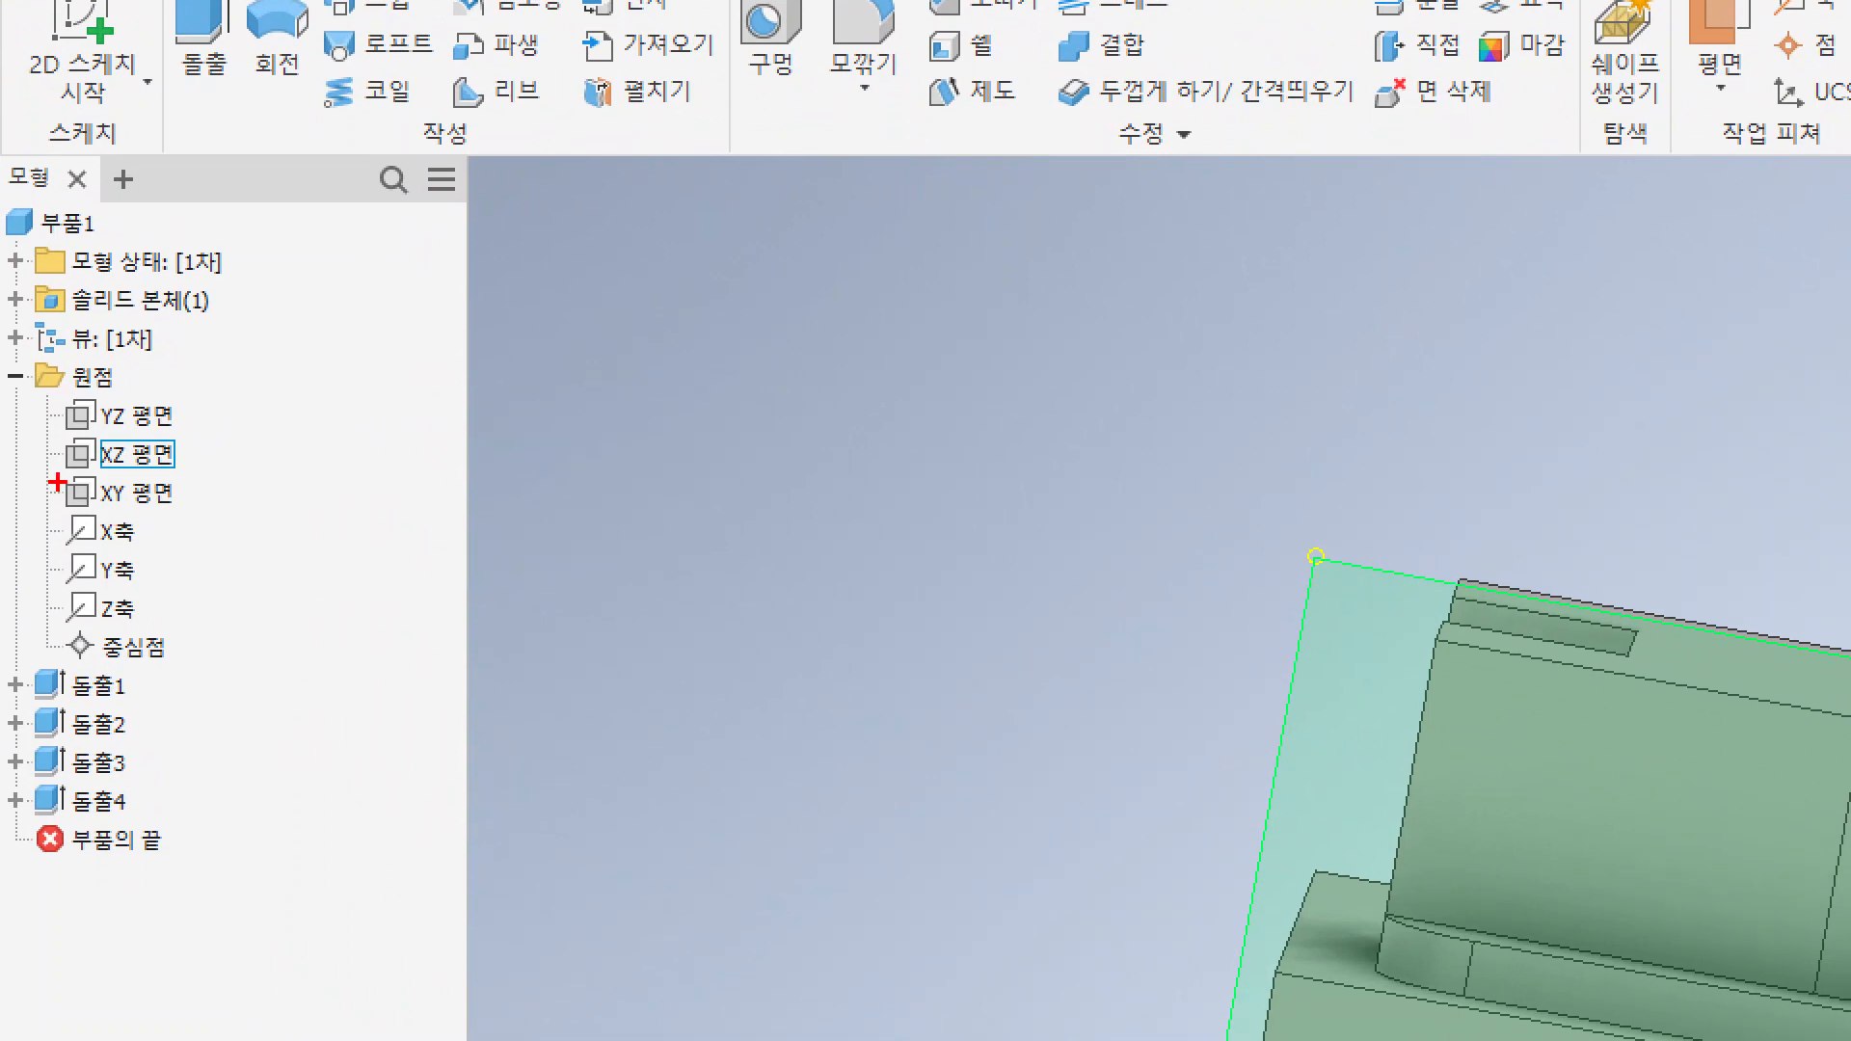
{"action": "left_click_drag", "start_coordinate": [57, 482], "coordinate": [363, 442]}
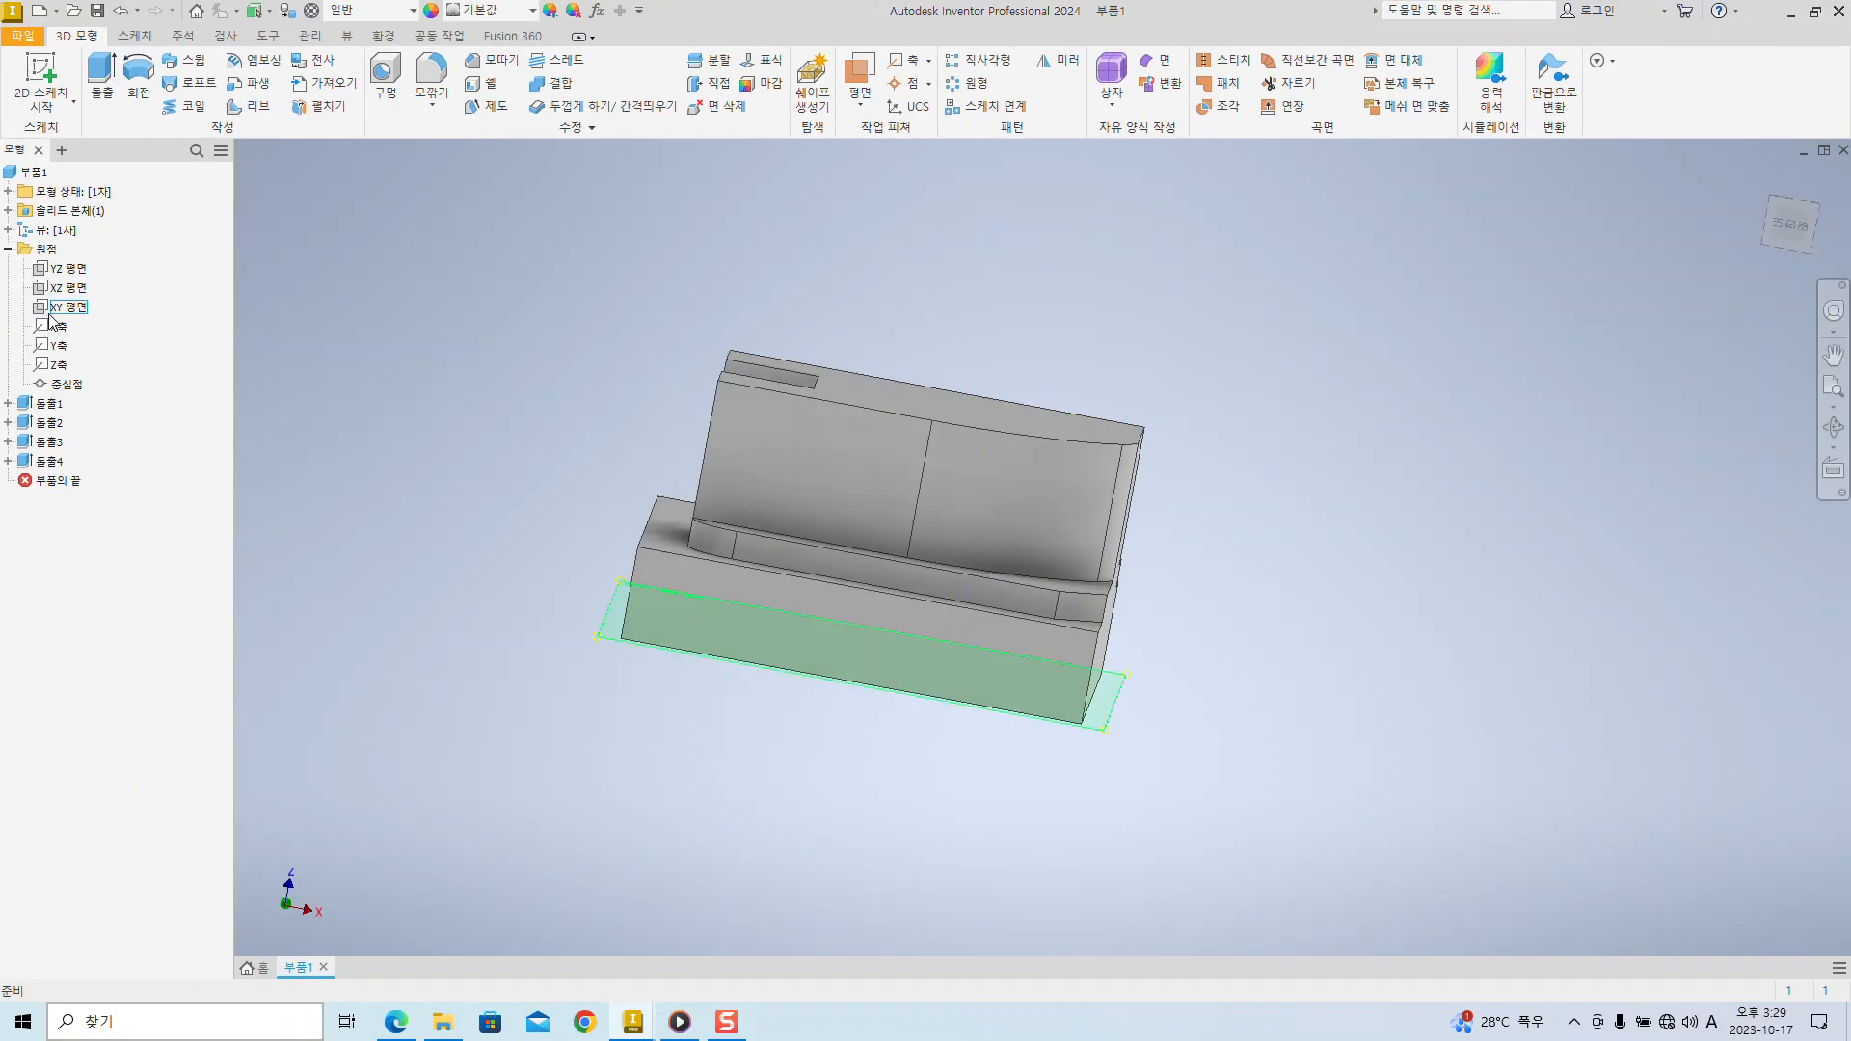
- Start a new 2D sketch on the XZ origin plane
{"action": "left_click", "coordinate": [72, 289]}
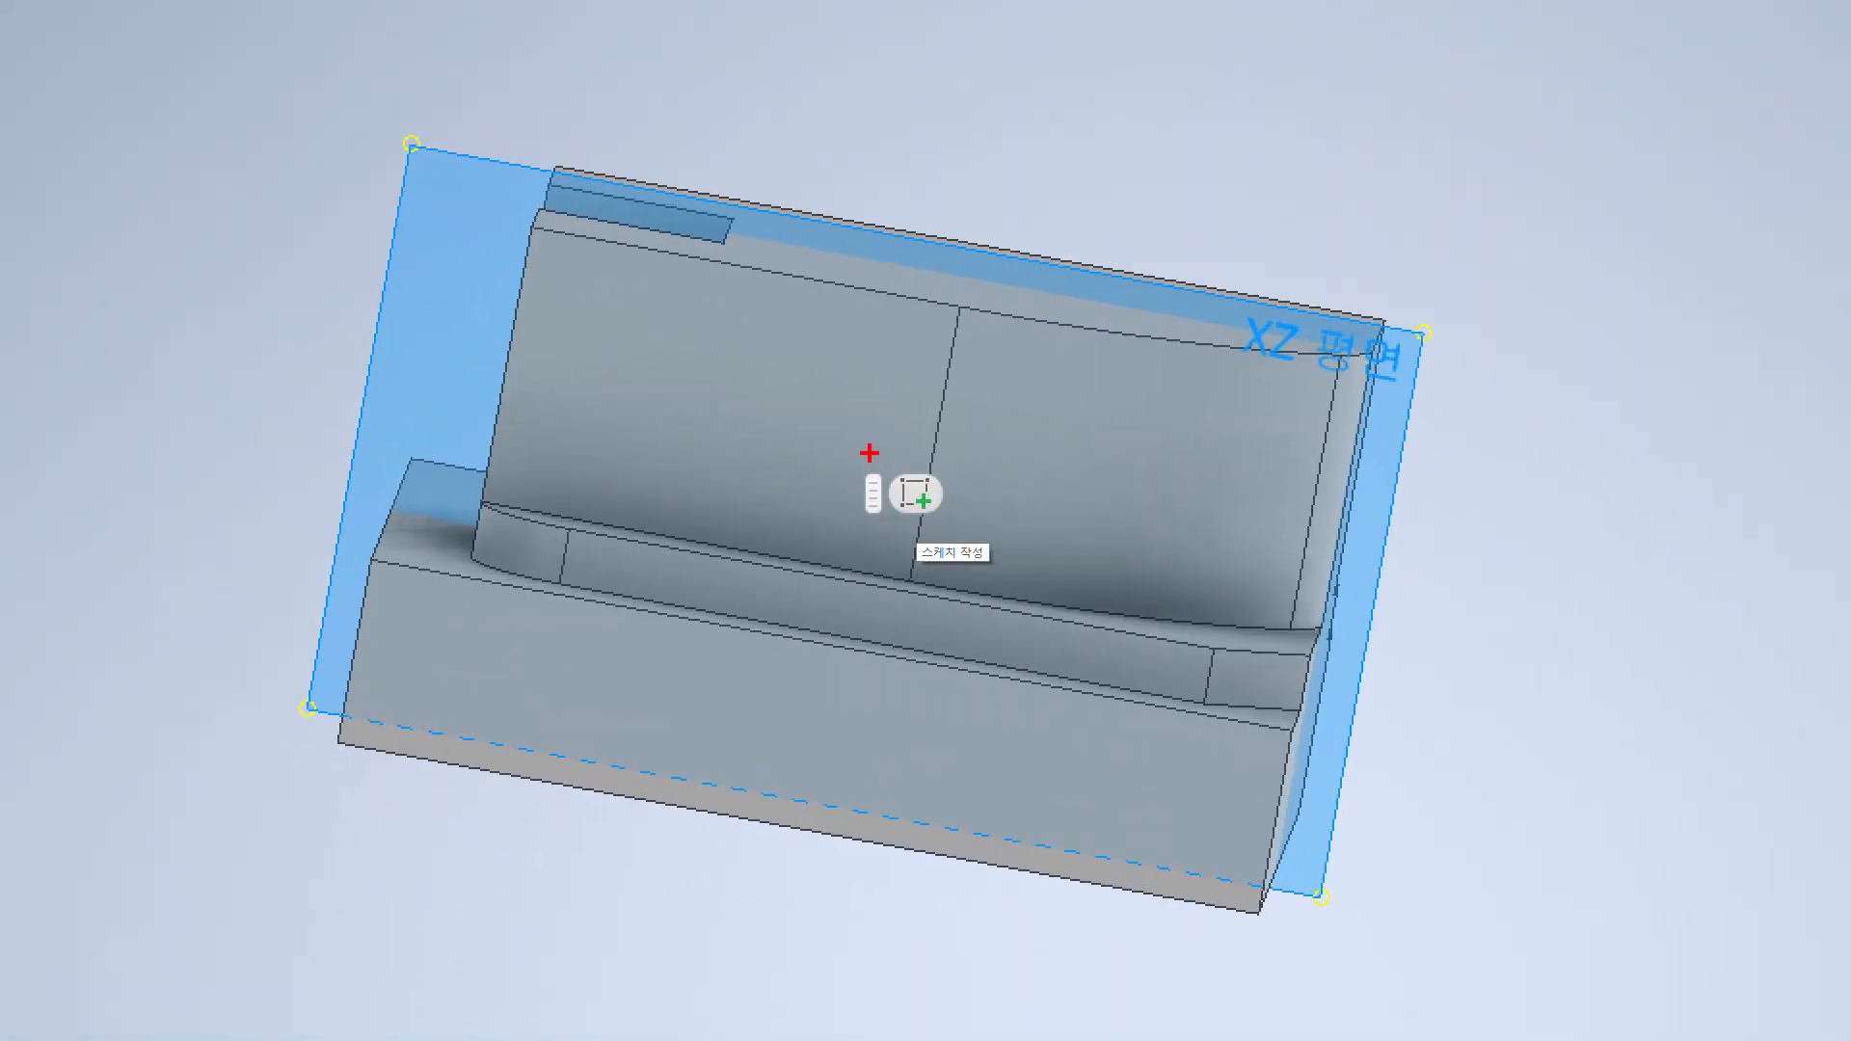
{"action": "mouse_move", "coordinate": [900, 495]}
{"action": "left_mouse_down", "text": "ctrl"}
{"action": "mouse_move", "coordinate": [954, 529]}
{"action": "mouse_move", "coordinate": [1311, 404]}
{"action": "left_mouse_up", "text": "ctrl"}
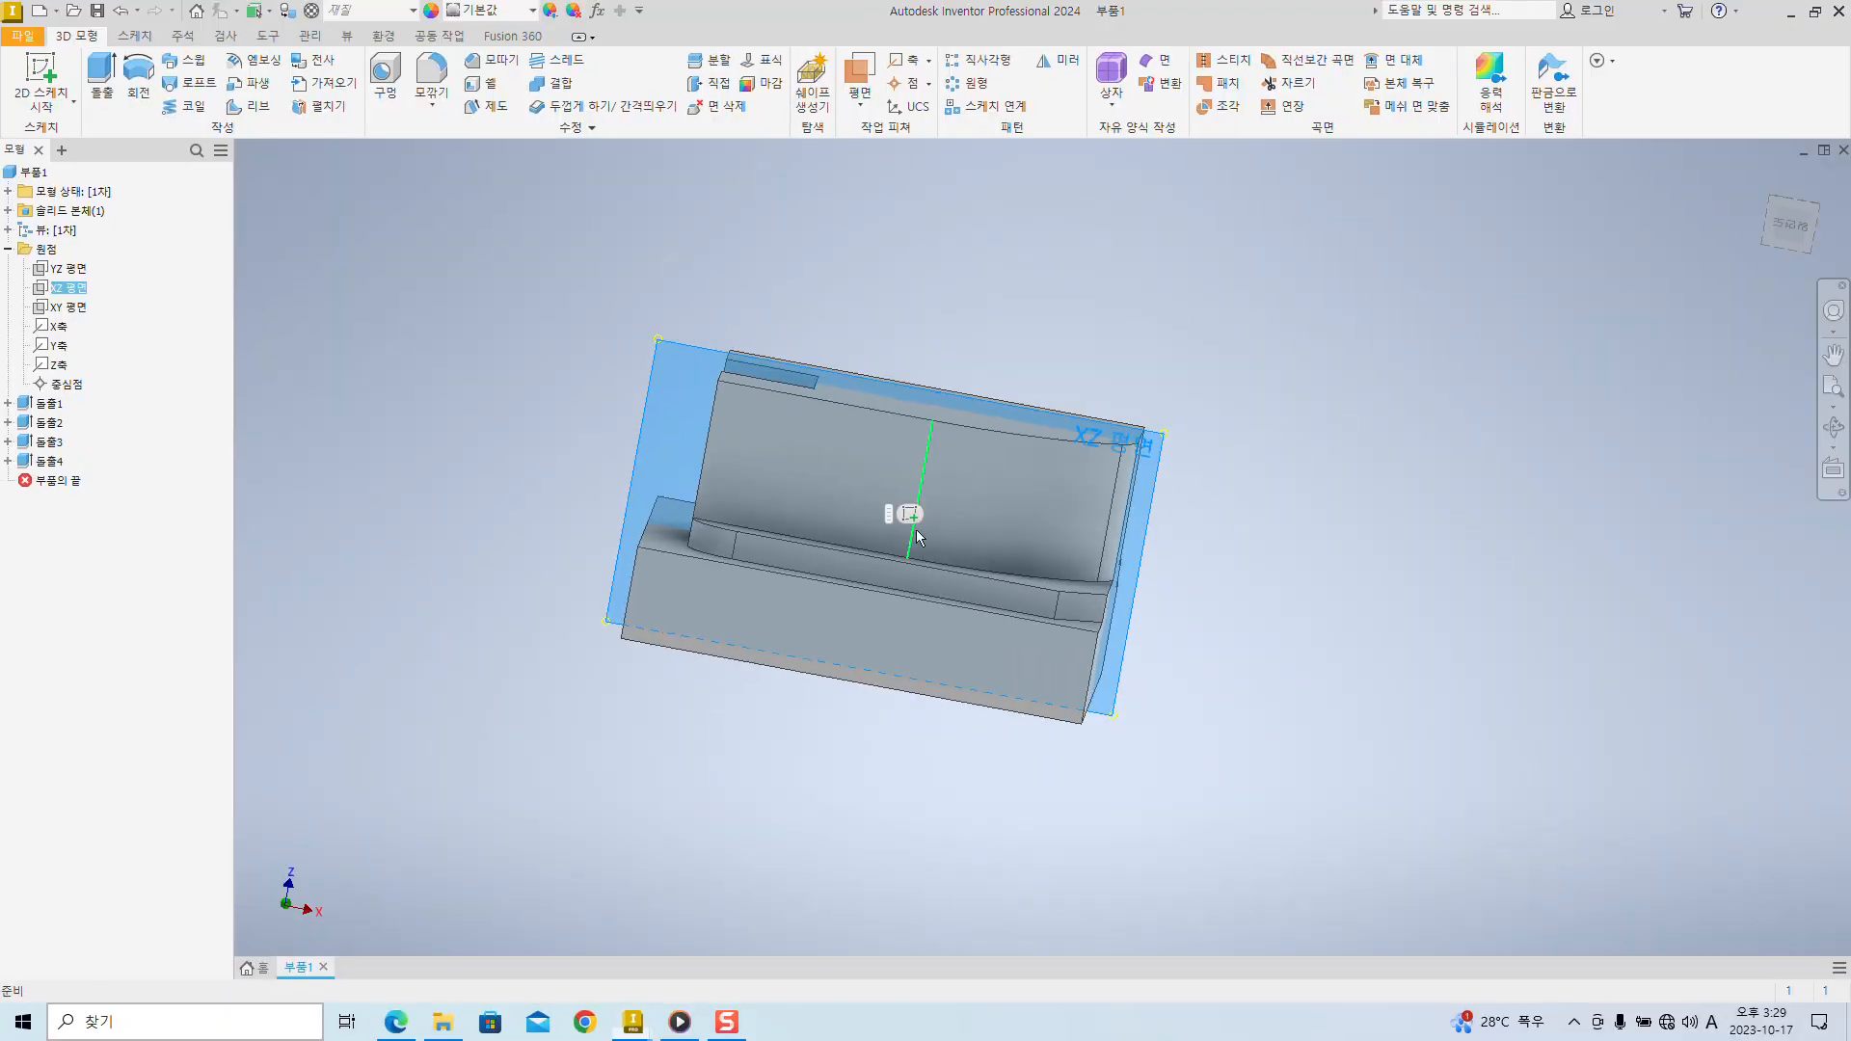
{"action": "left_click", "coordinate": [909, 514]}
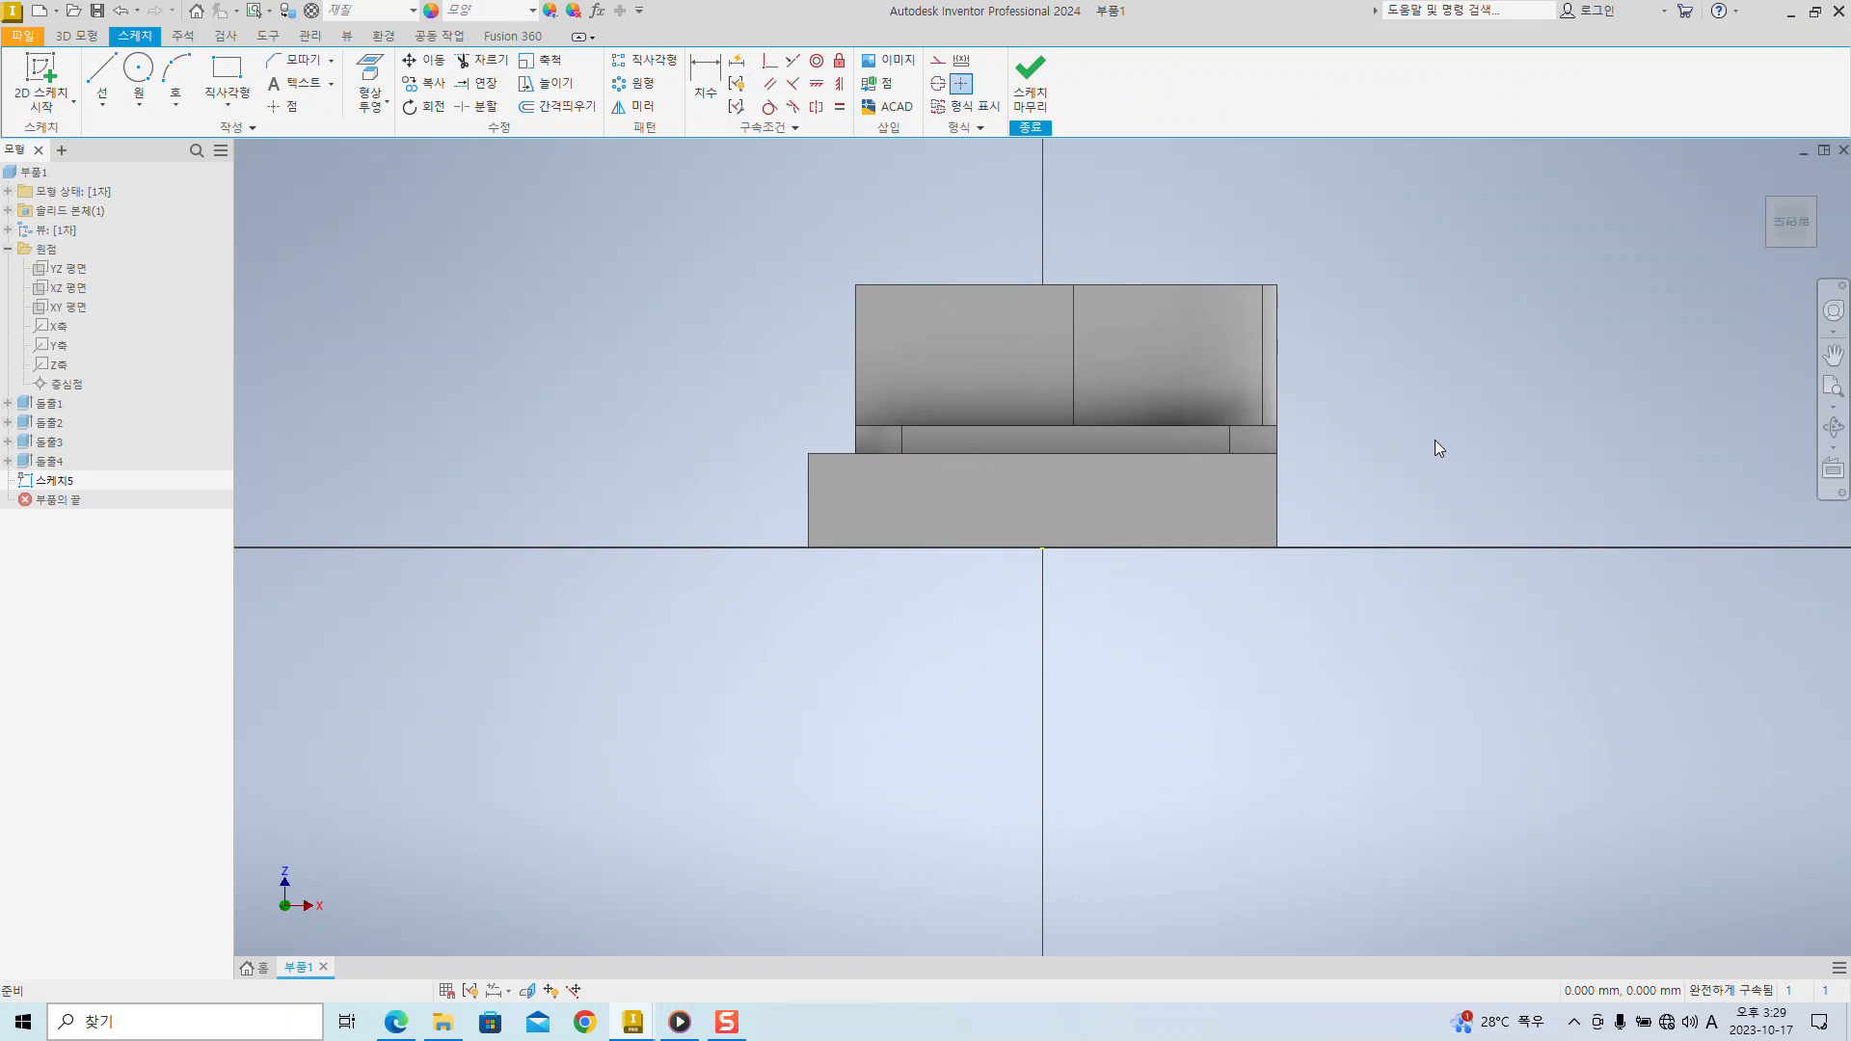
- Sketch a slightly sloping line from within the upper body's outline out past the side face on the +X side
{"action": "middle_click_drag", "start_coordinate": [1394, 494], "coordinate": [1365, 507]}
{"action": "middle_click_drag", "start_coordinate": [924, 340], "coordinate": [819, 396]}
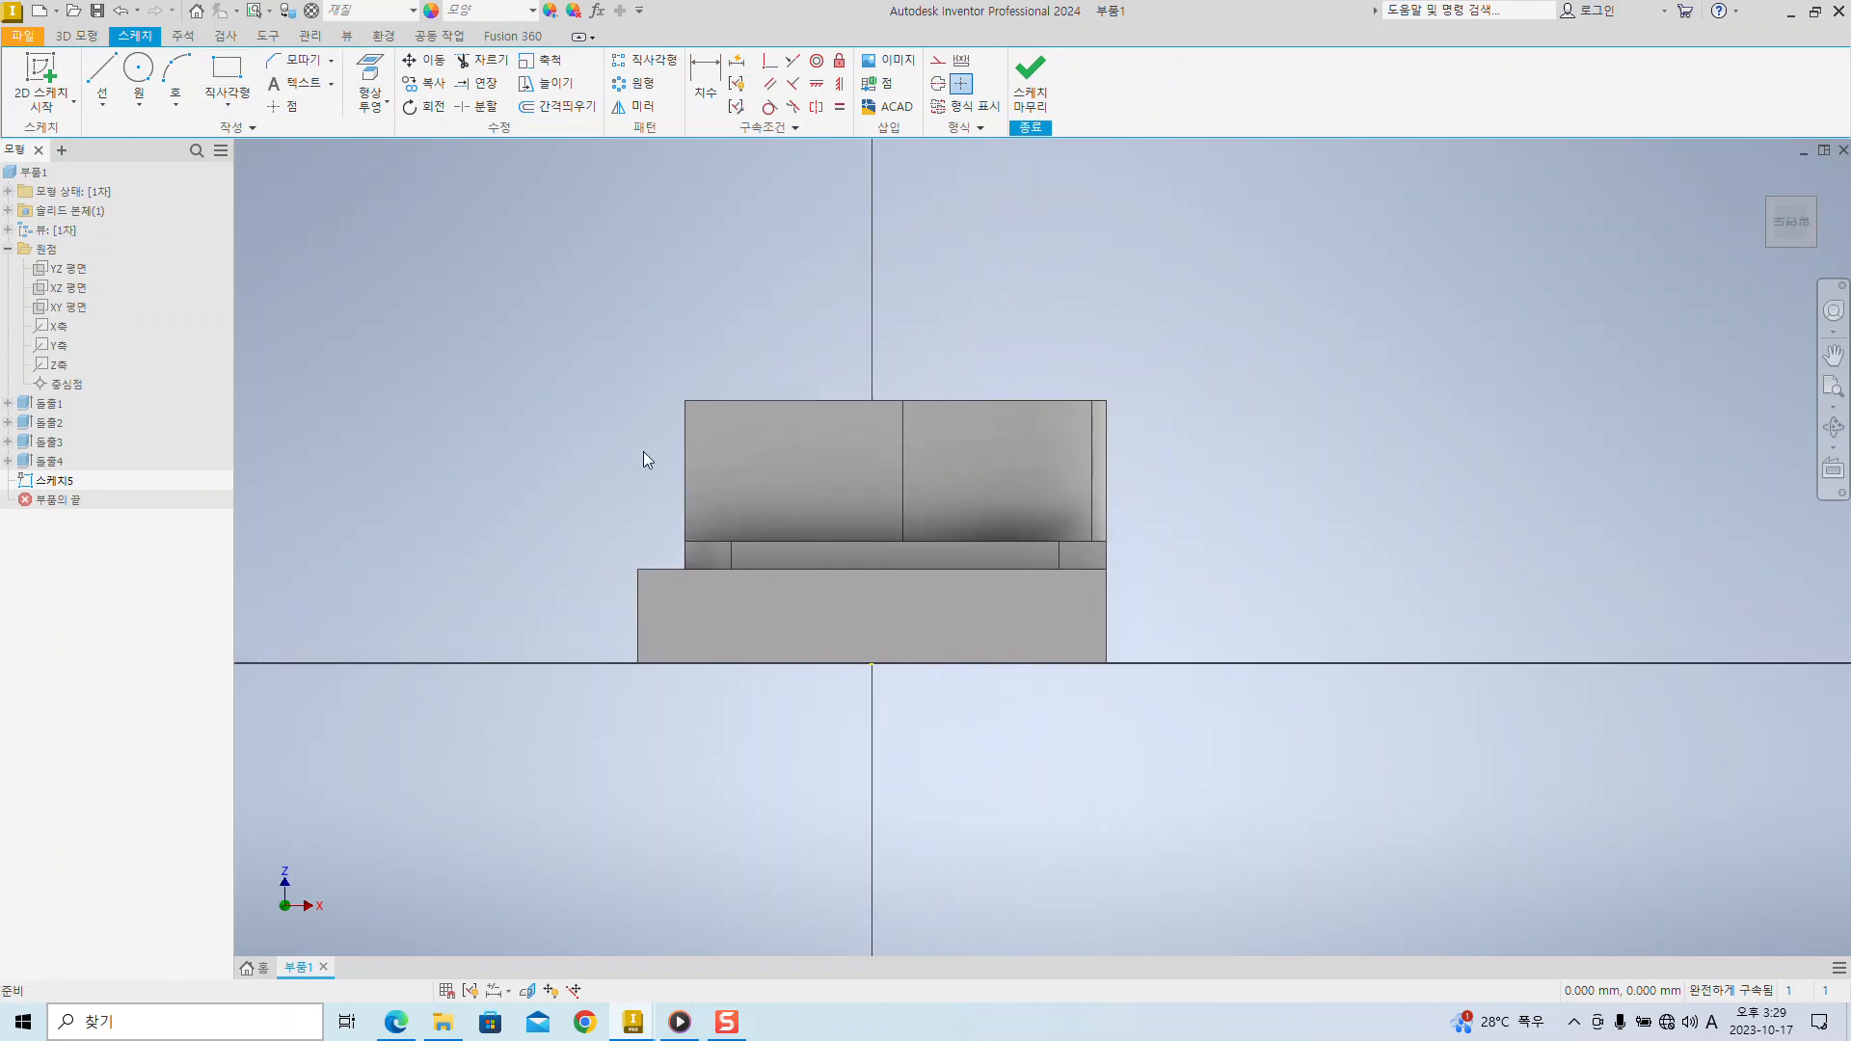
{"action": "left_click", "coordinate": [102, 78]}
{"action": "left_click", "coordinate": [761, 487]}
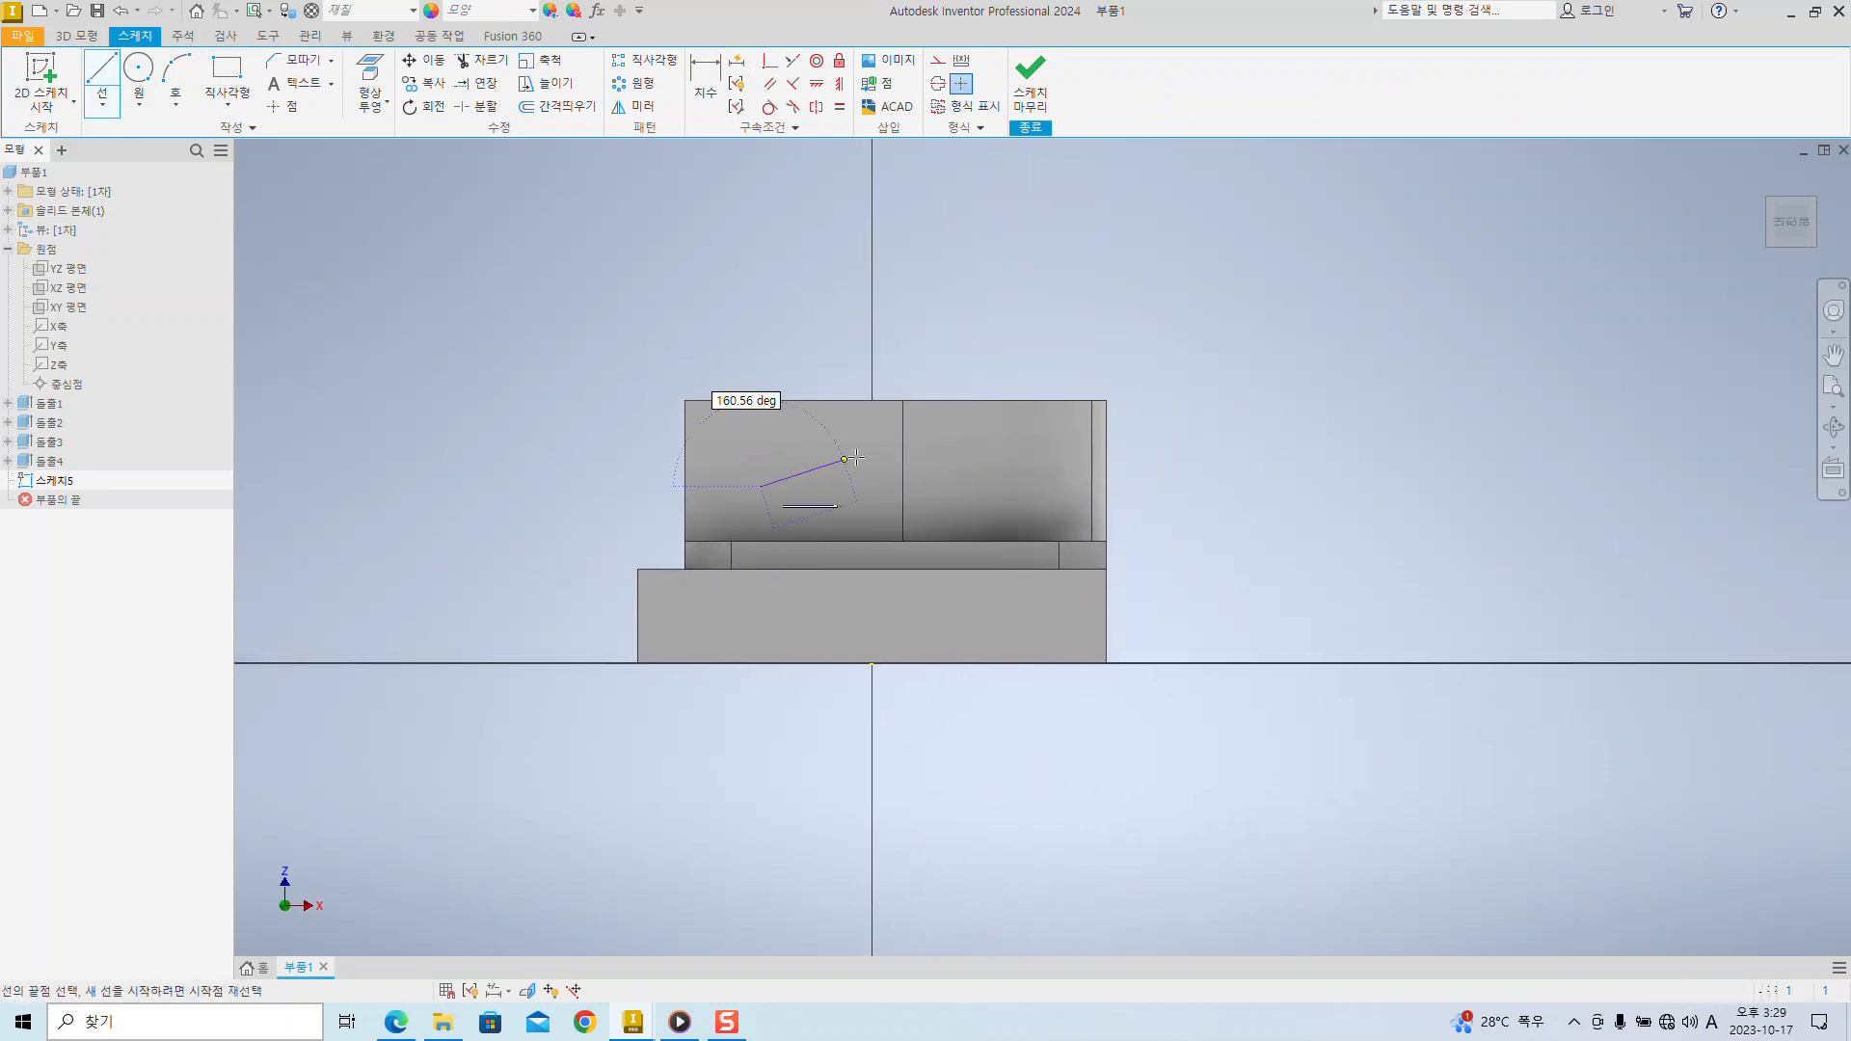
{"action": "left_click", "coordinate": [1246, 501]}
{"action": "key", "text": "Escape"}
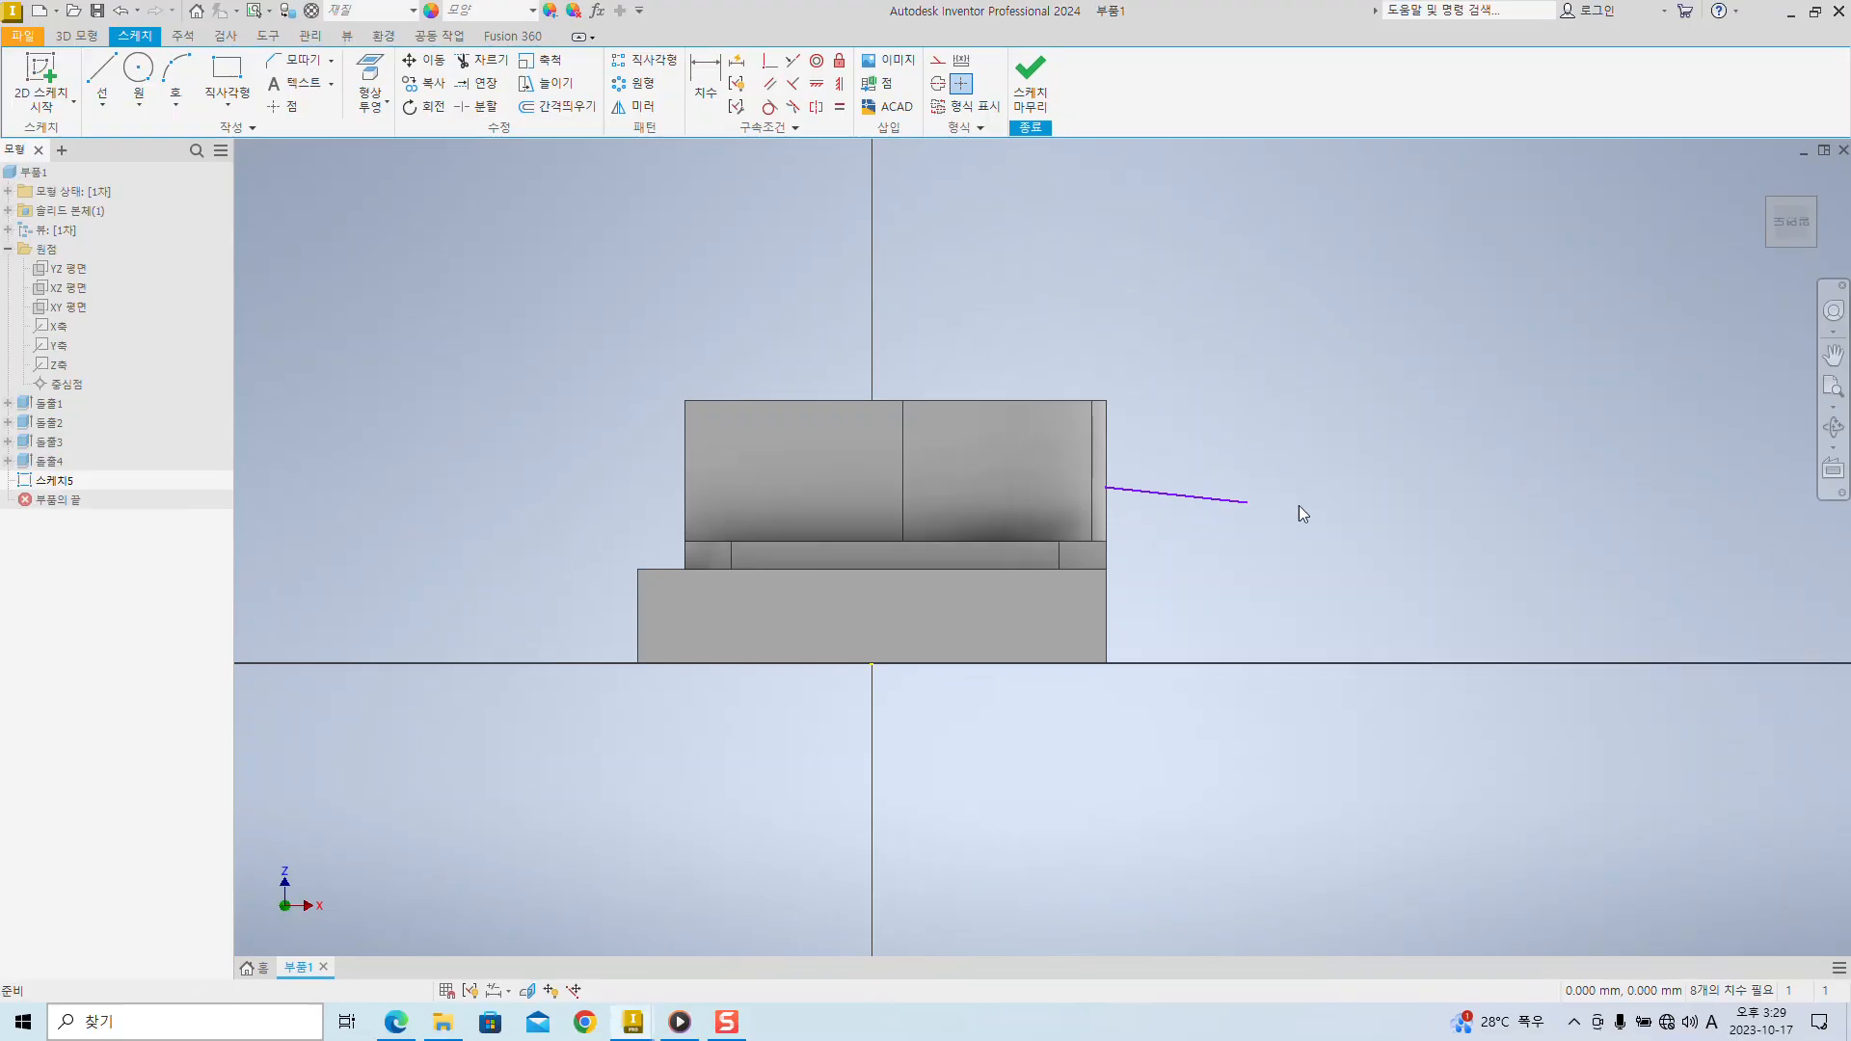
{"action": "middle_click_drag", "start_coordinate": [1369, 463], "coordinate": [1263, 540], "text": "shift"}
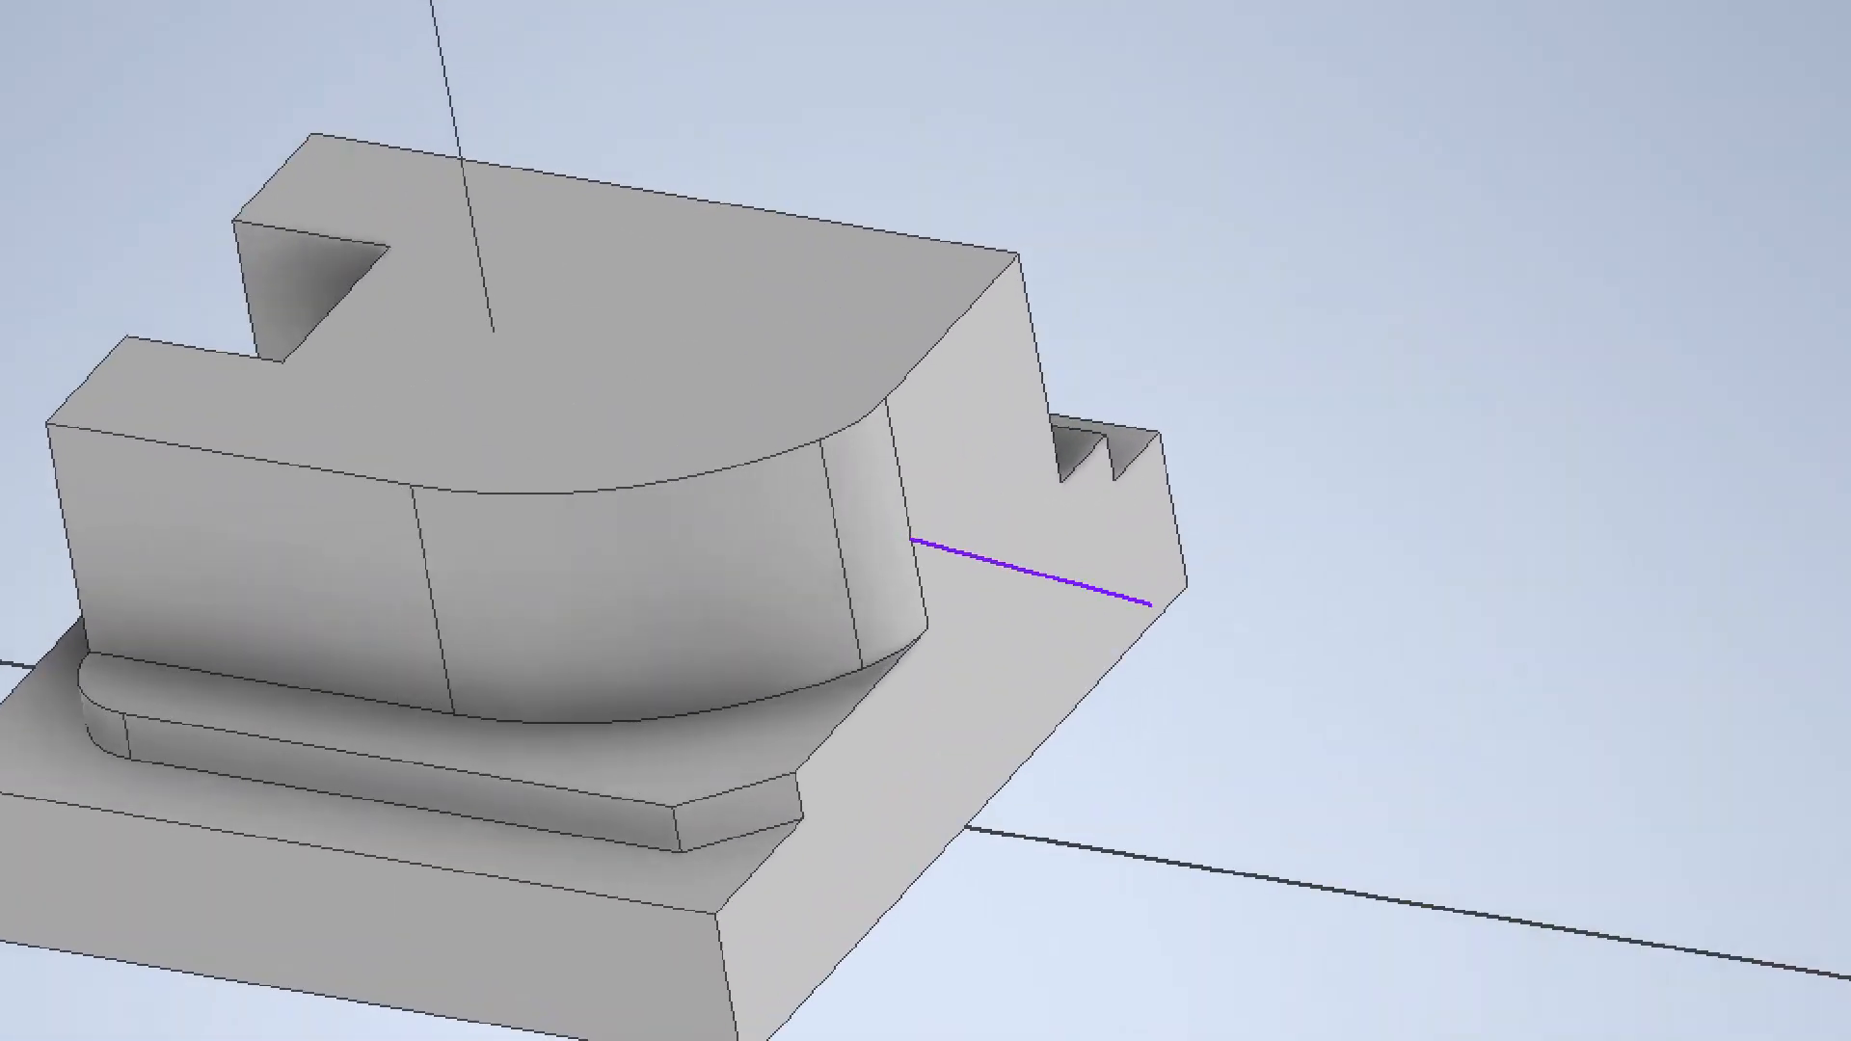
{"action": "left_click", "coordinate": [1011, 450]}
{"action": "mouse_move", "coordinate": [1044, 425]}
{"action": "left_mouse_down", "text": "ctrl+shift"}
{"action": "mouse_move", "coordinate": [1222, 372]}
{"action": "mouse_move", "coordinate": [1530, 164]}
{"action": "left_mouse_up", "text": "ctrl+shift"}
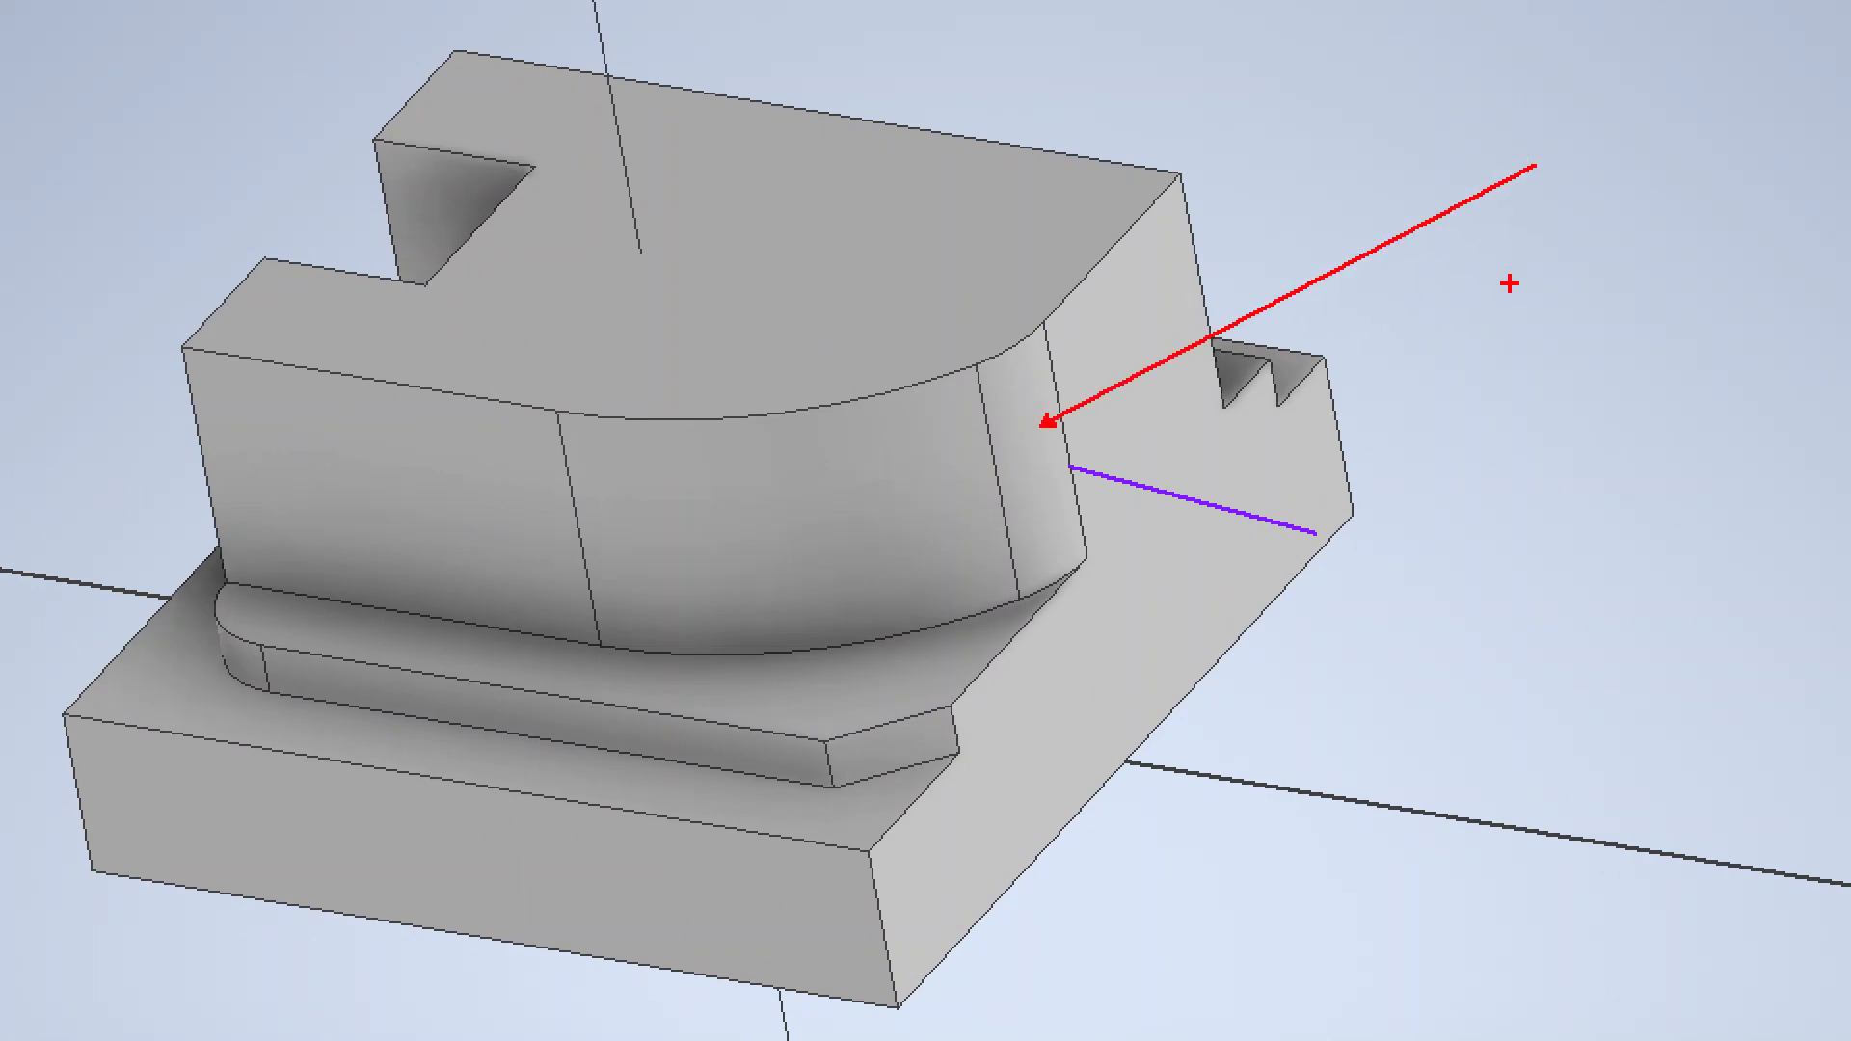
{"action": "key", "text": "Escape"}
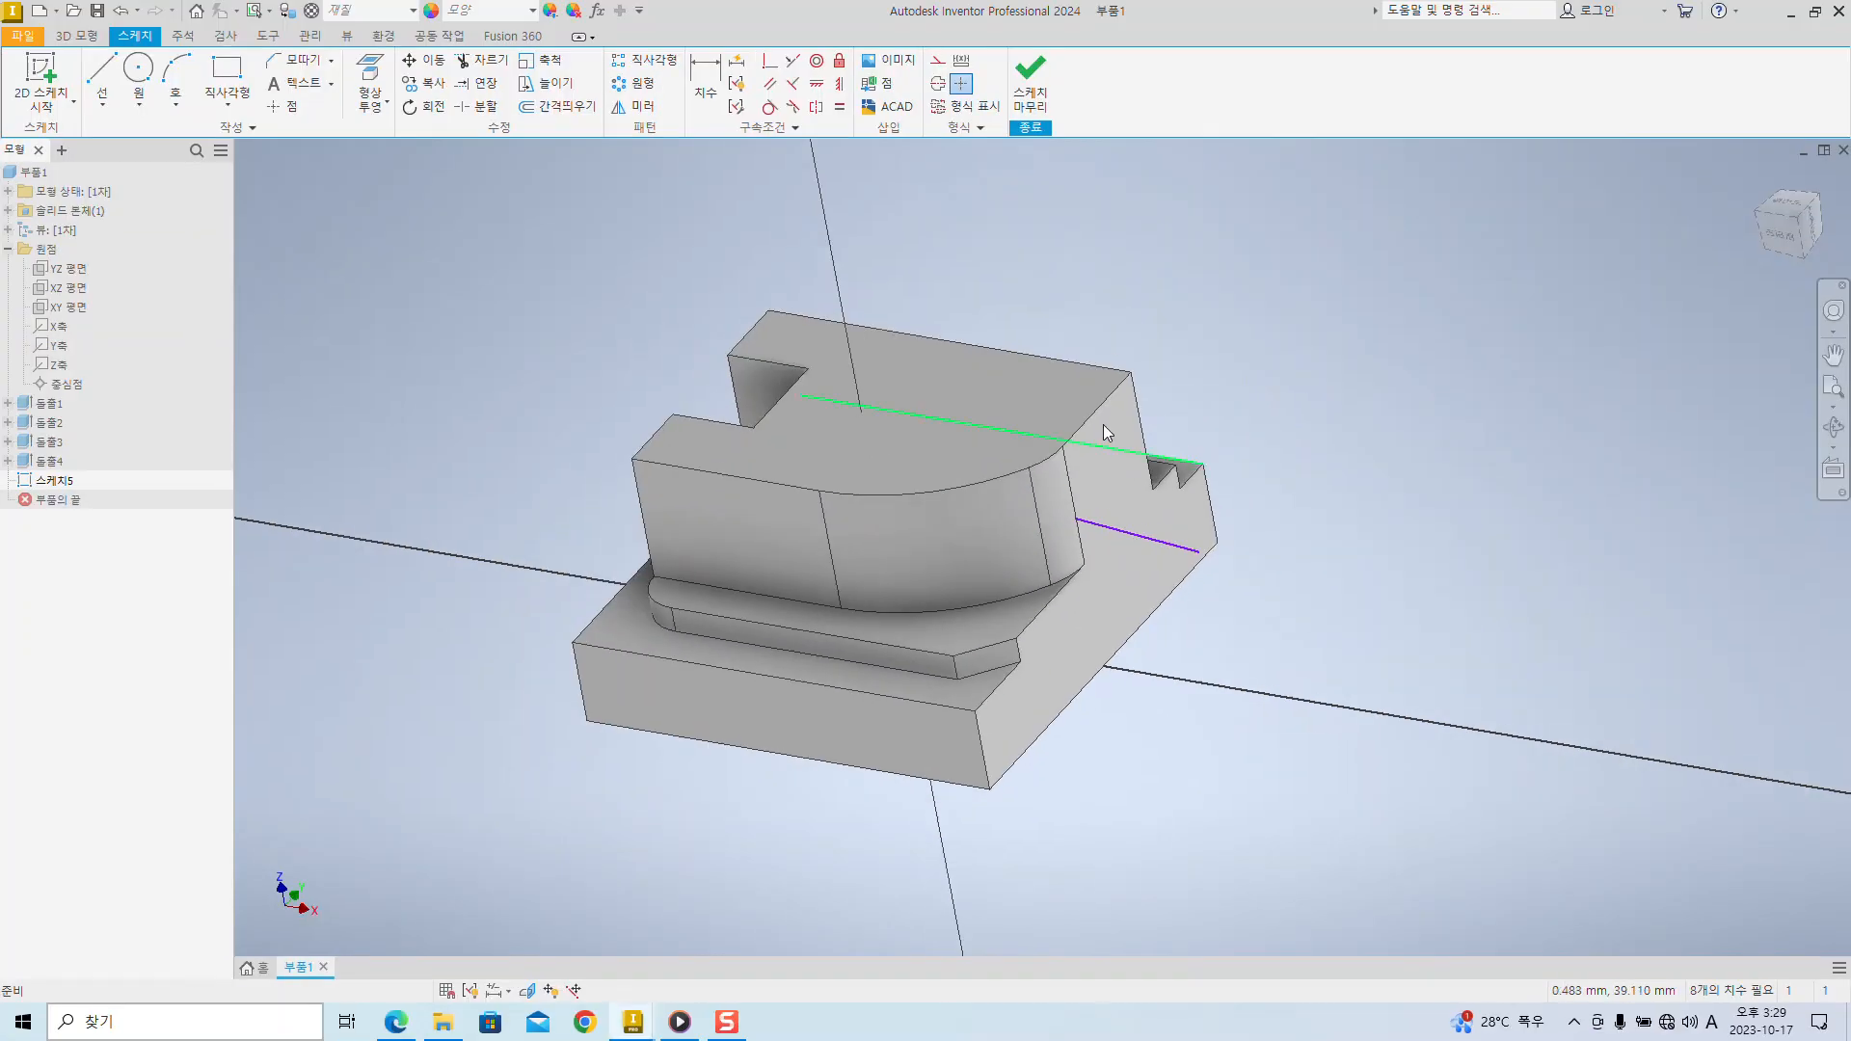
- Look squarely at the XZ sketch plane from the front and slice the graphics along it
{"action": "left_click", "coordinate": [1771, 241]}
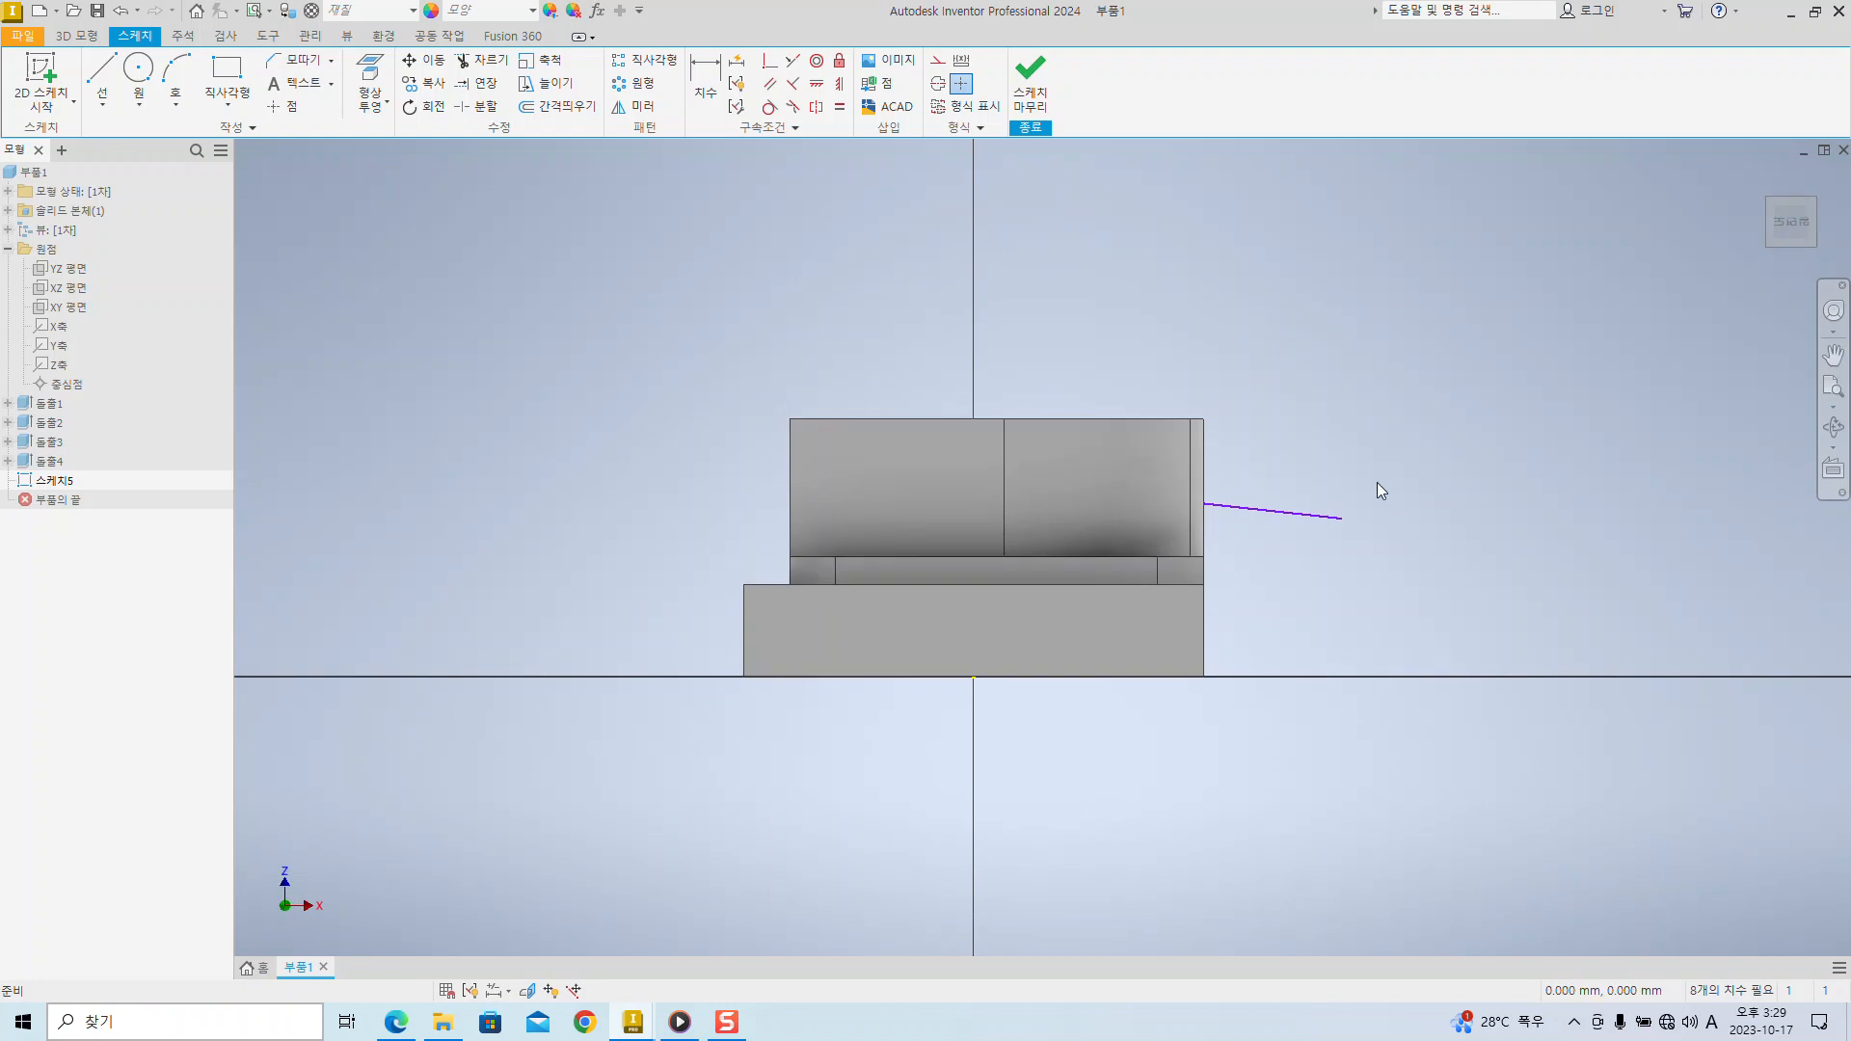
{"action": "middle_click_drag", "start_coordinate": [1377, 482], "coordinate": [1349, 526]}
{"action": "key", "text": "F7"}
{"action": "scroll", "coordinate": [1043, 603], "scroll_direction": "down", "scroll_amount": 5}
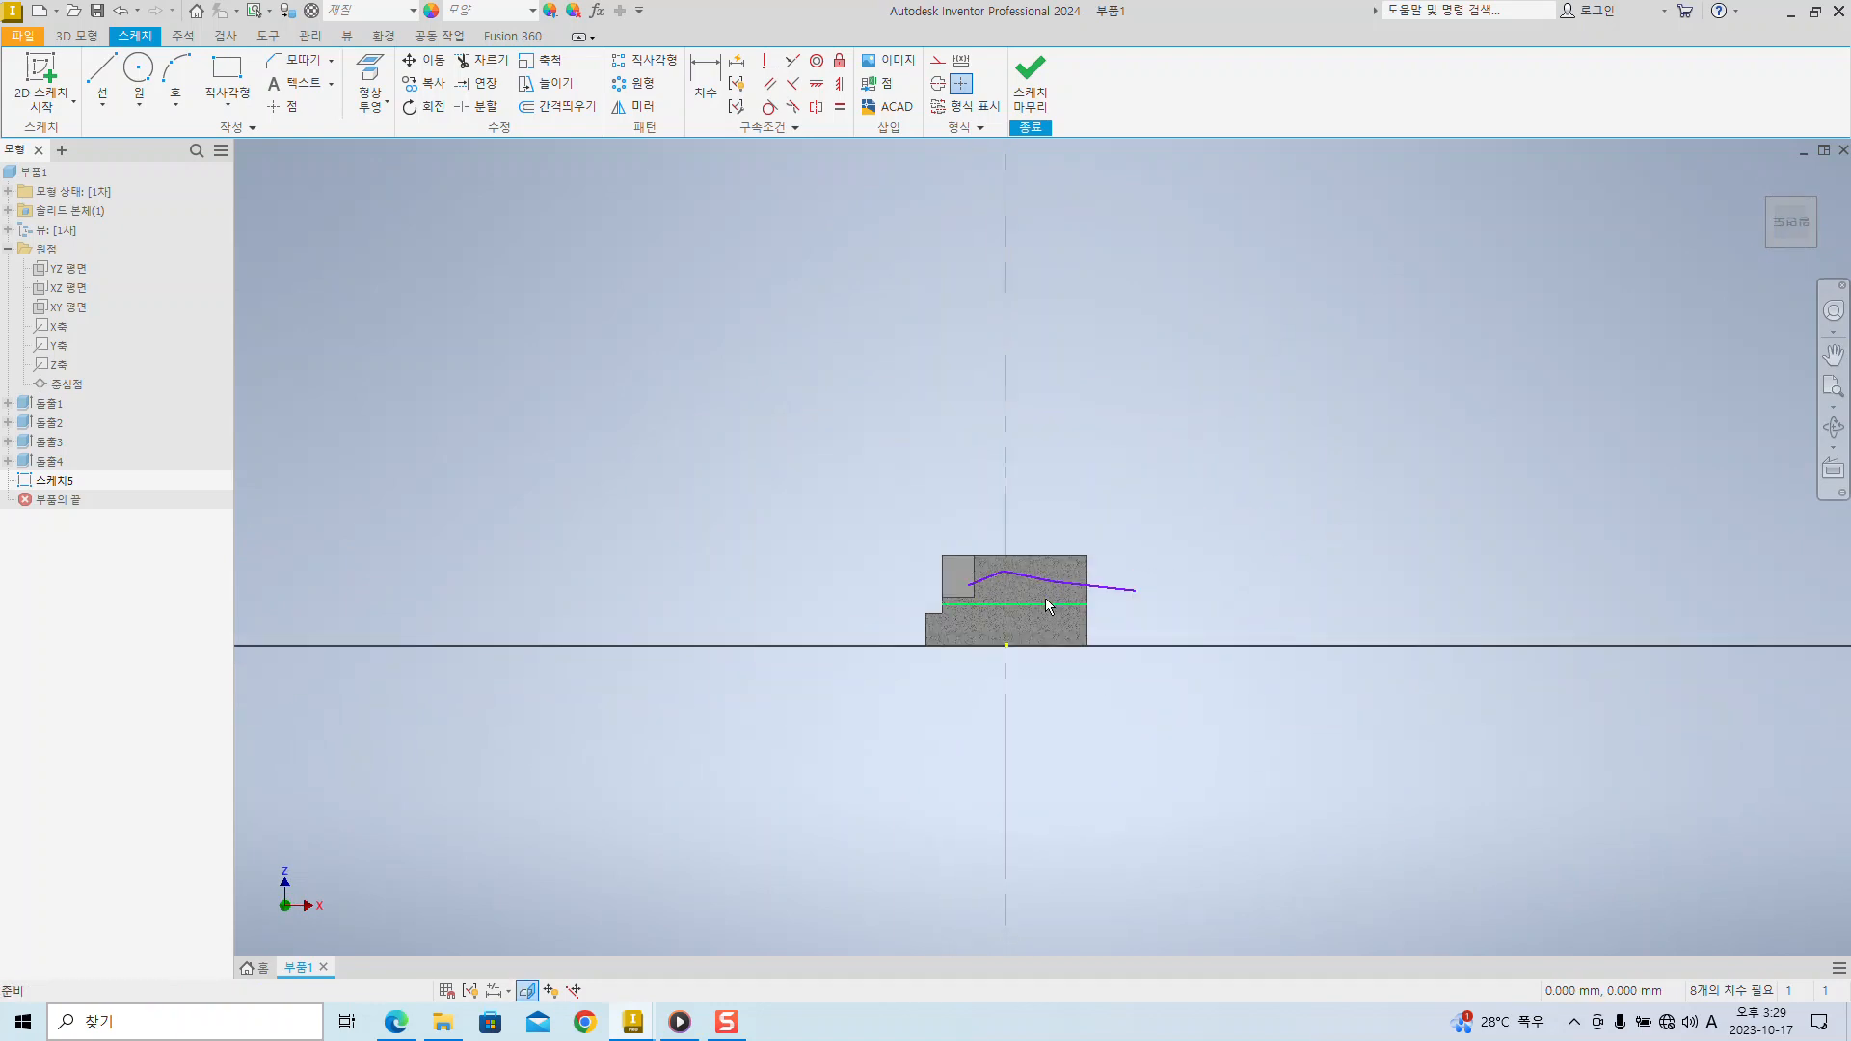
{"action": "scroll", "coordinate": [1043, 603], "scroll_direction": "down", "scroll_amount": 6}
- Delete the three connected sloping line segments from the sketch
{"action": "left_click", "coordinate": [700, 473]}
{"action": "key", "text": "Delete"}
{"action": "left_click", "coordinate": [849, 471]}
{"action": "key", "text": "Delete"}
{"action": "left_click", "coordinate": [1118, 527]}
{"action": "key", "text": "Delete"}
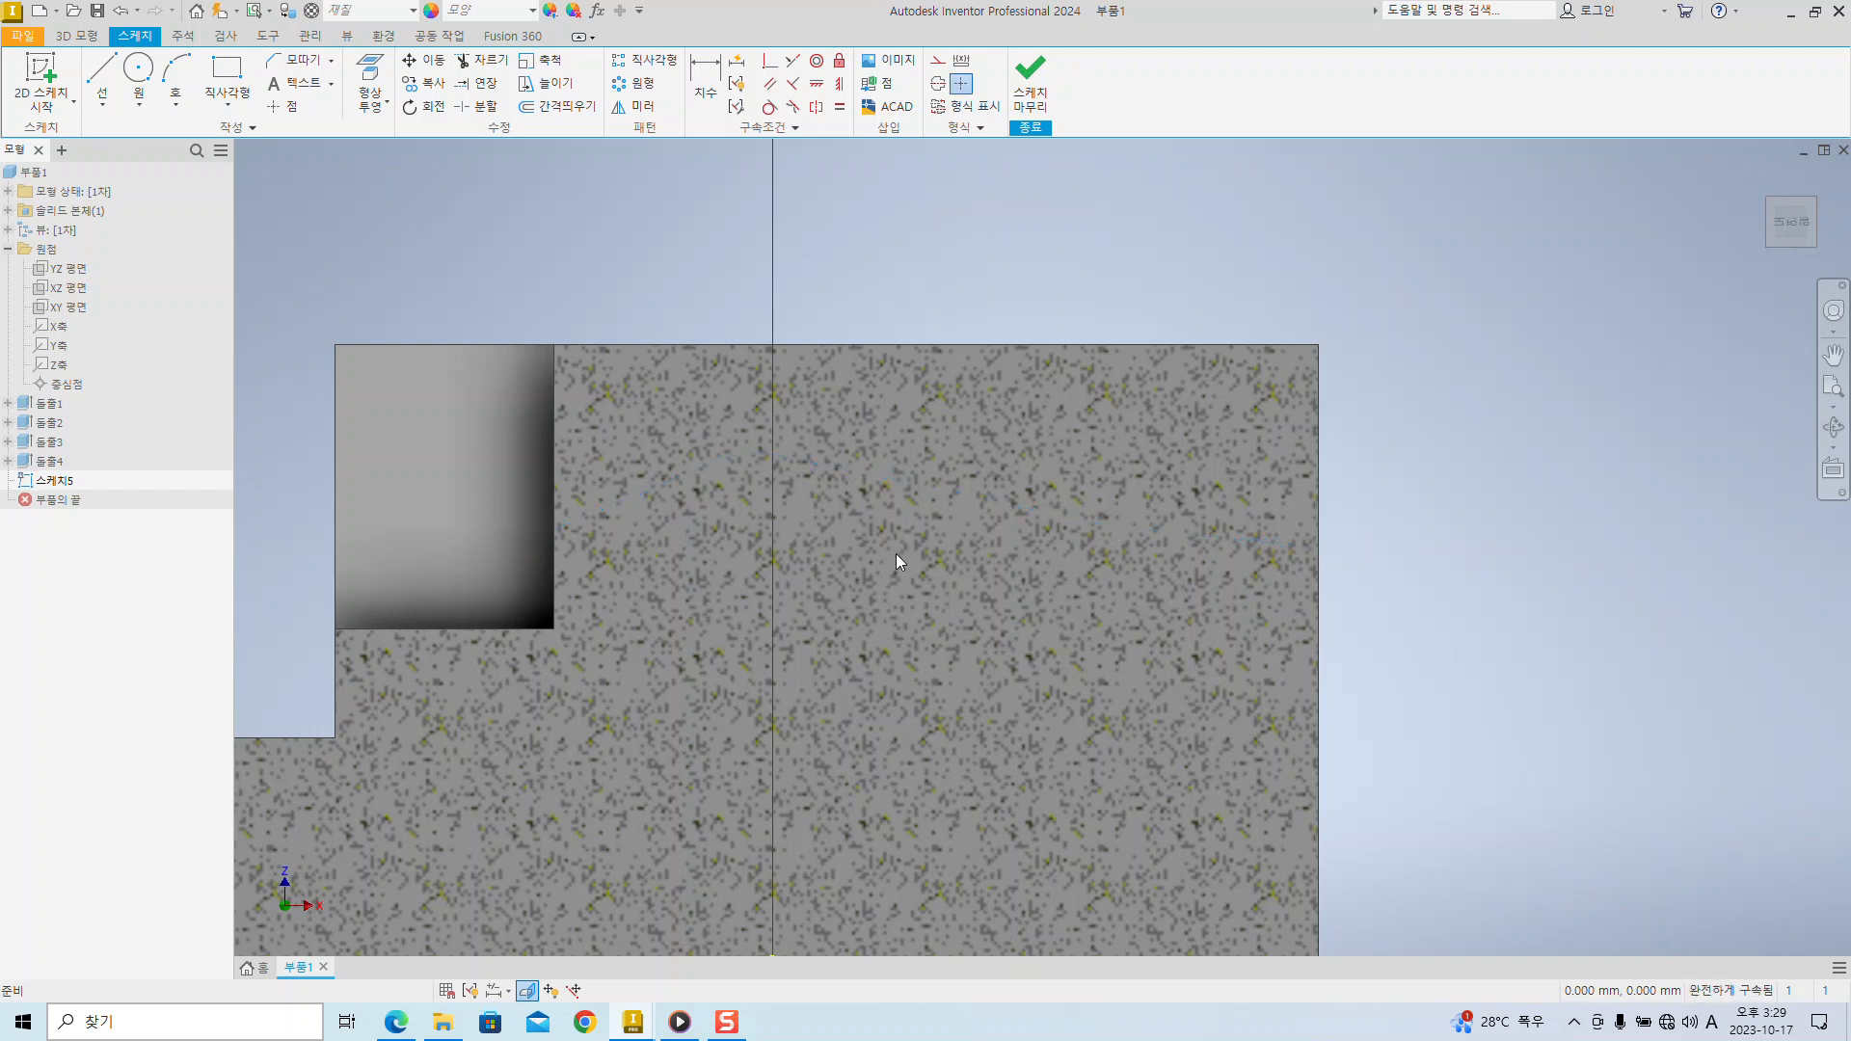
{"action": "scroll", "coordinate": [894, 555], "scroll_direction": "up", "scroll_amount": 5}
{"action": "scroll", "coordinate": [889, 574], "scroll_direction": "down", "scroll_amount": 3}
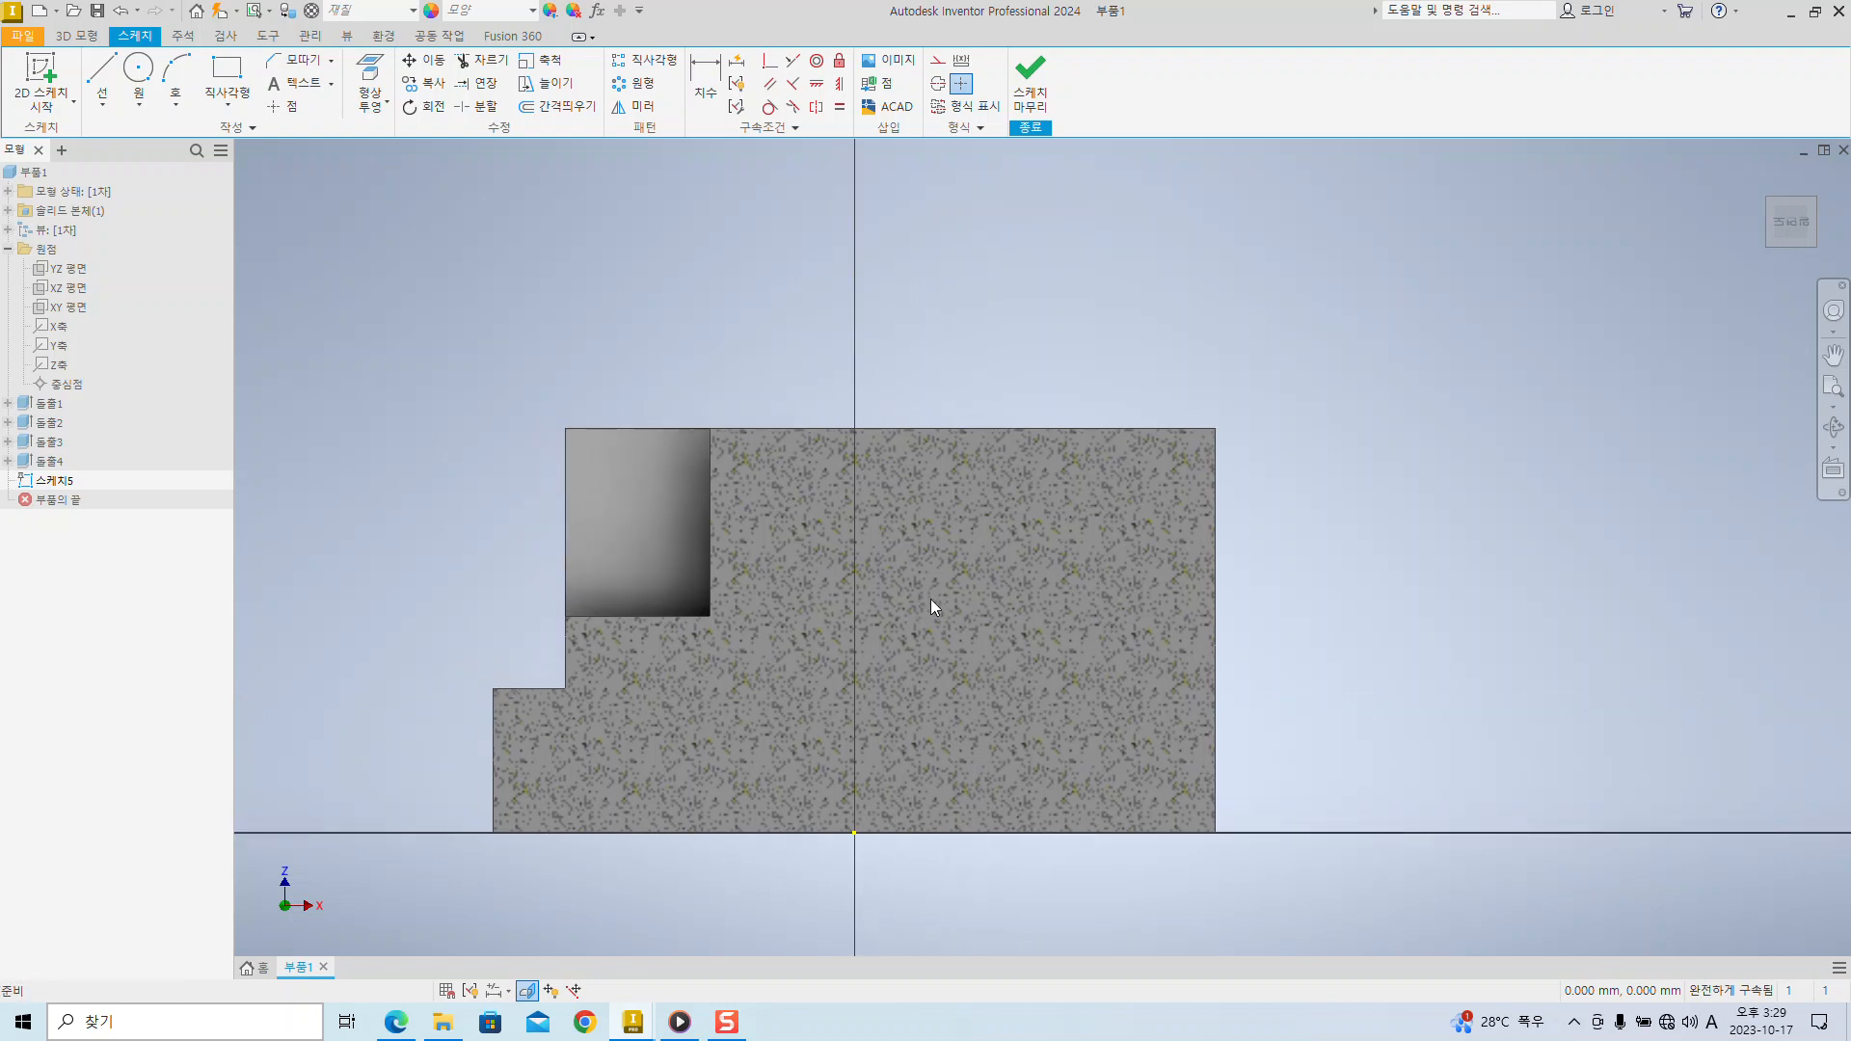
- Switch to the part drawing and examine the section view for the top arc's radius and the heights of its two ends
{"action": "key", "text": "alt+Tab"}
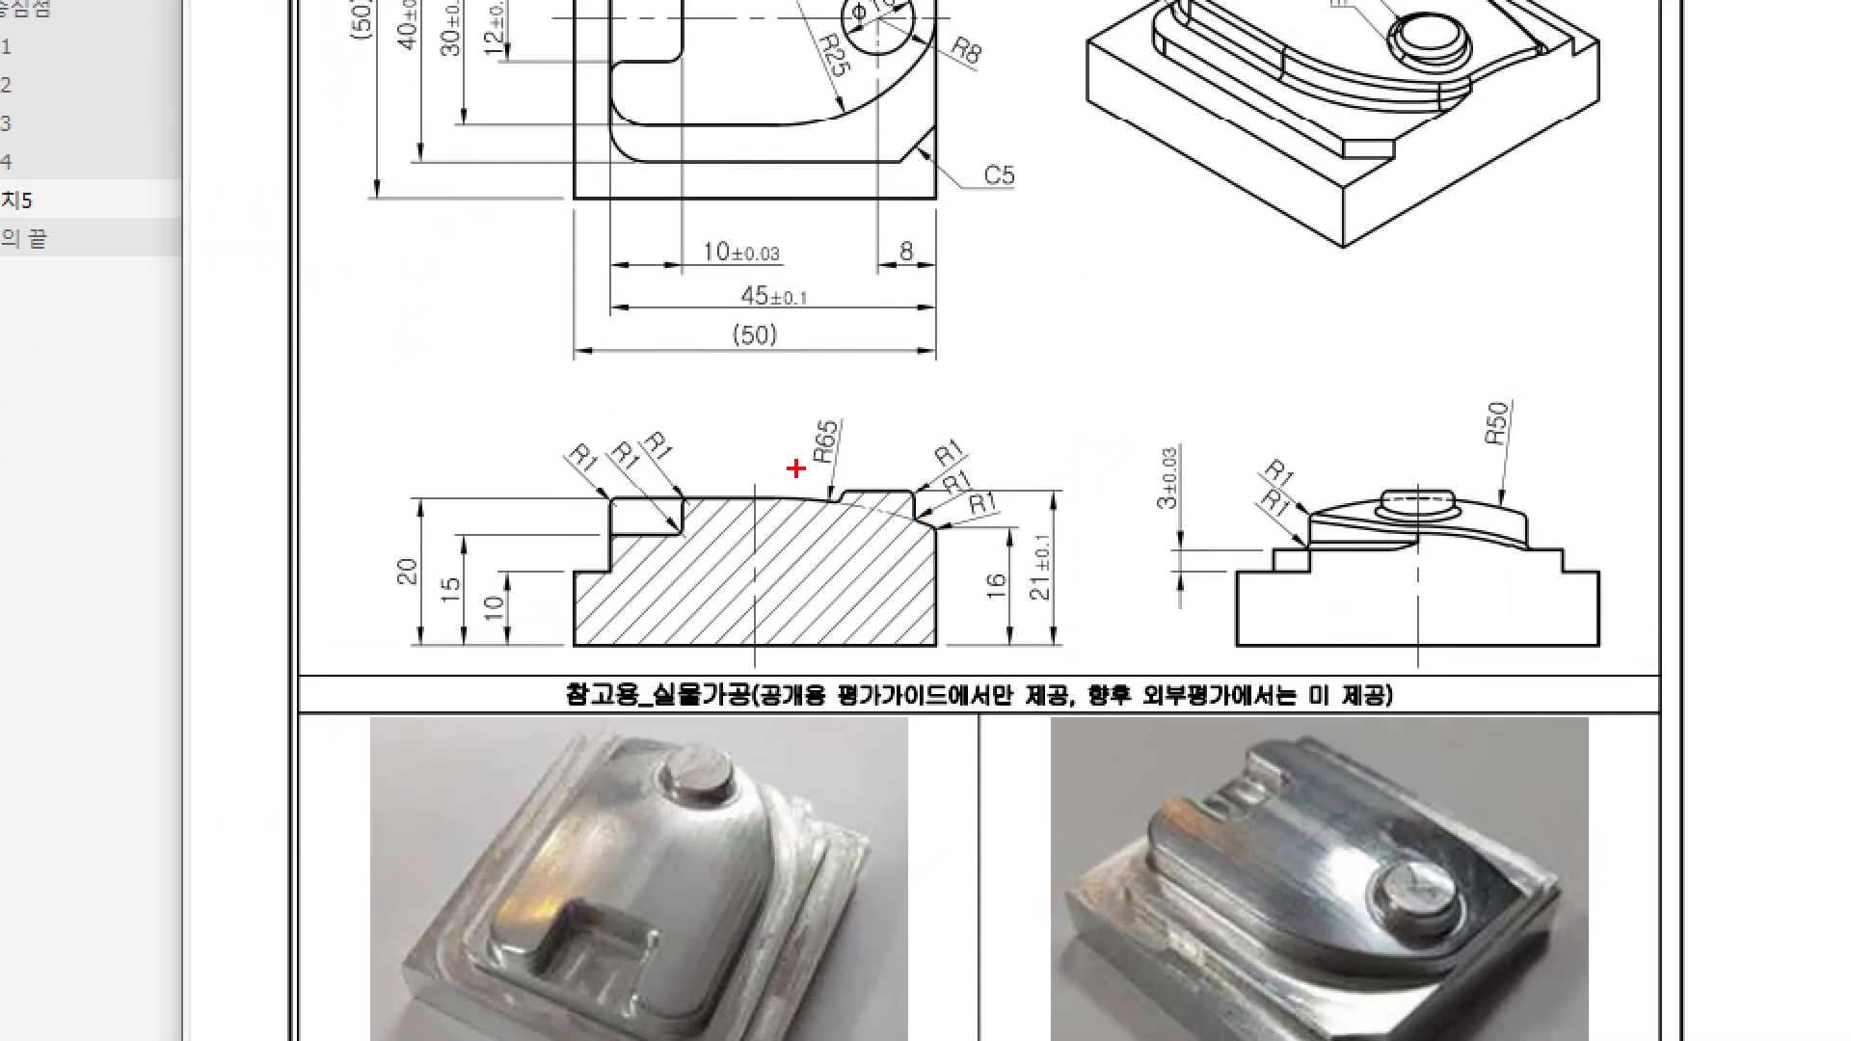
{"action": "left_click_drag", "start_coordinate": [782, 400], "coordinate": [866, 477]}
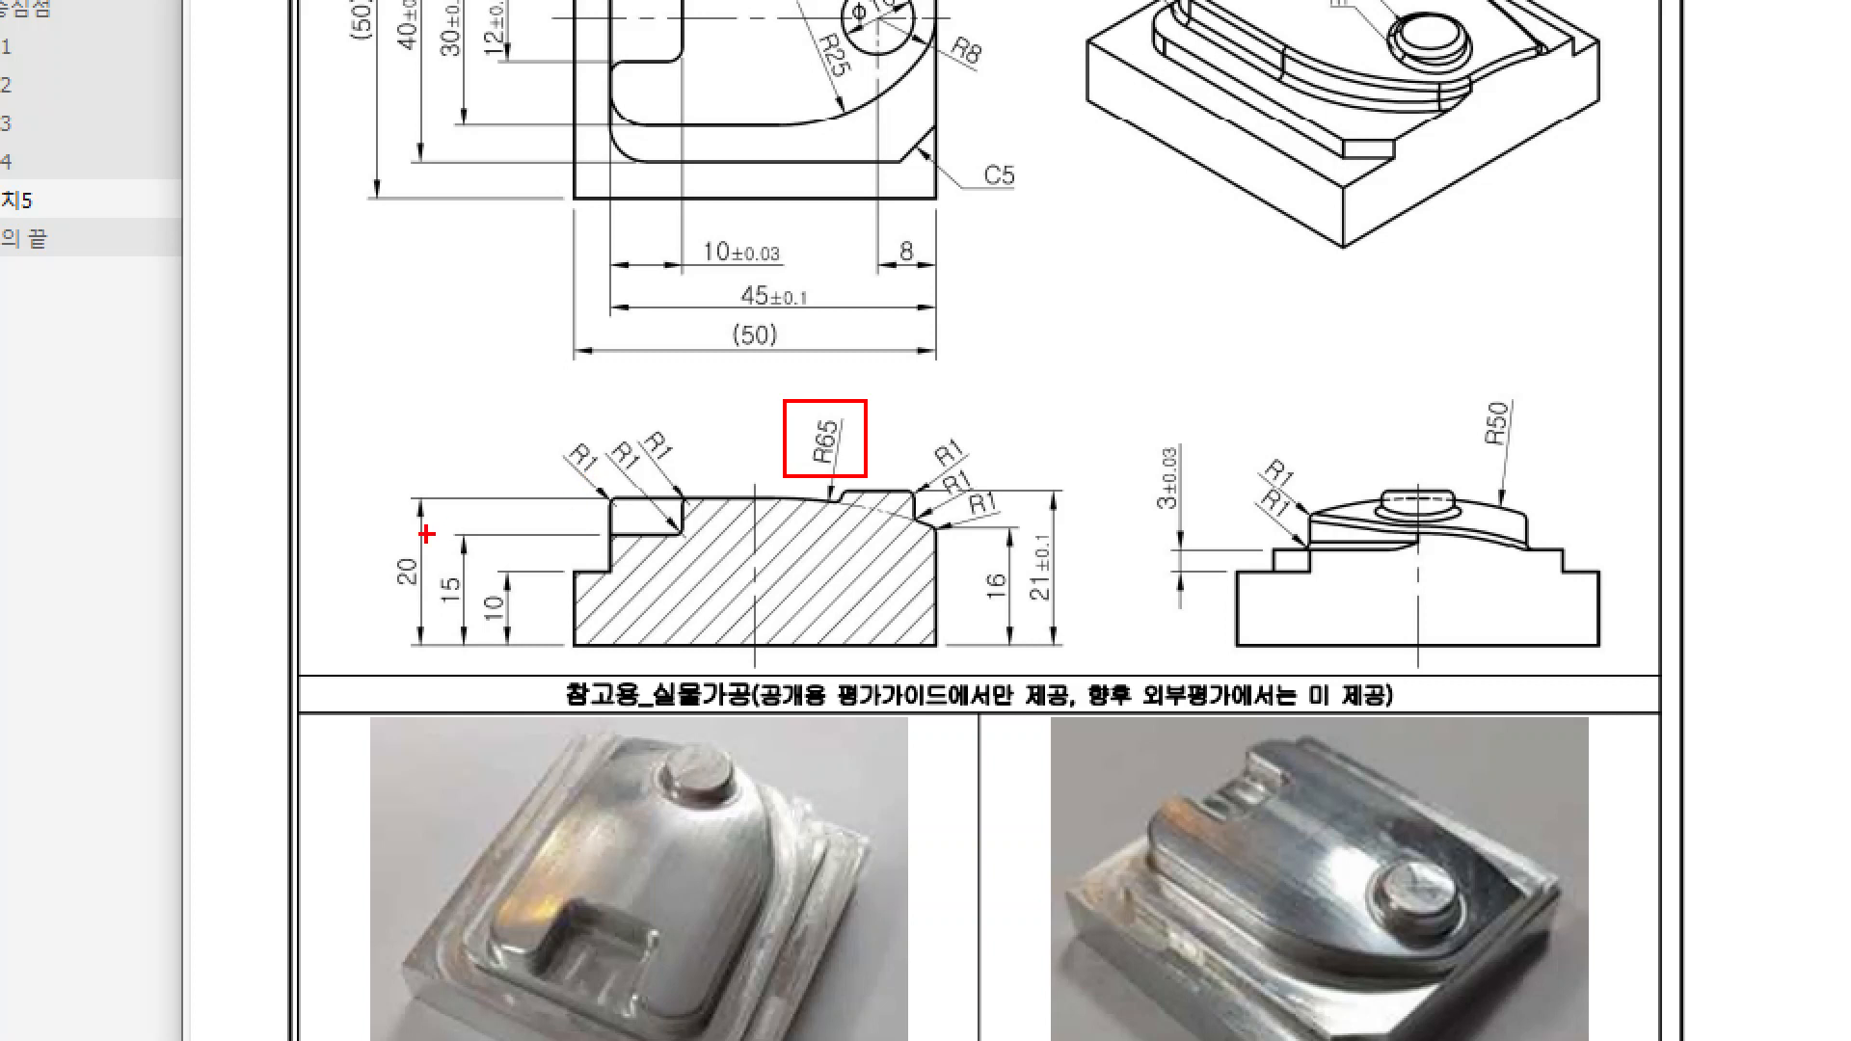
{"action": "left_click_drag", "start_coordinate": [379, 536], "coordinate": [437, 615]}
{"action": "left_click_drag", "start_coordinate": [955, 556], "coordinate": [1032, 613]}
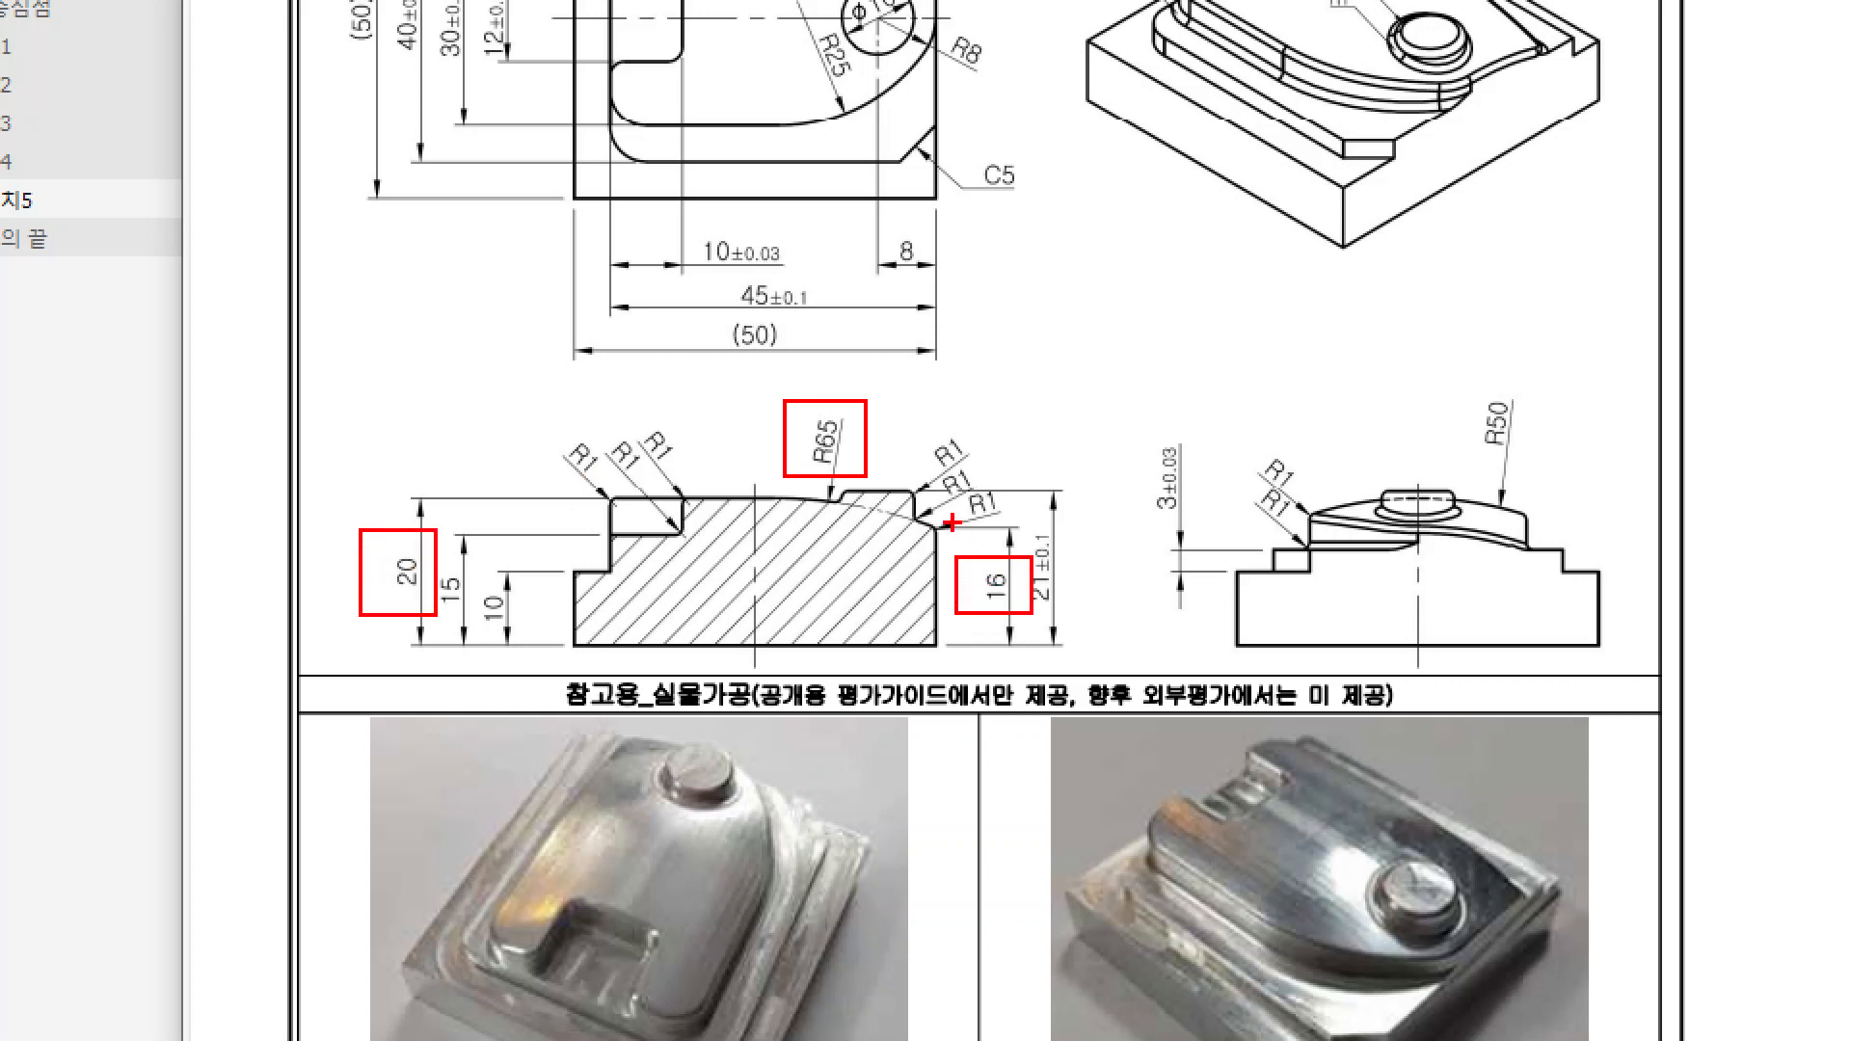
{"action": "left_click_drag", "start_coordinate": [938, 521], "coordinate": [977, 448]}
{"action": "left_click_drag", "start_coordinate": [601, 495], "coordinate": [496, 430]}
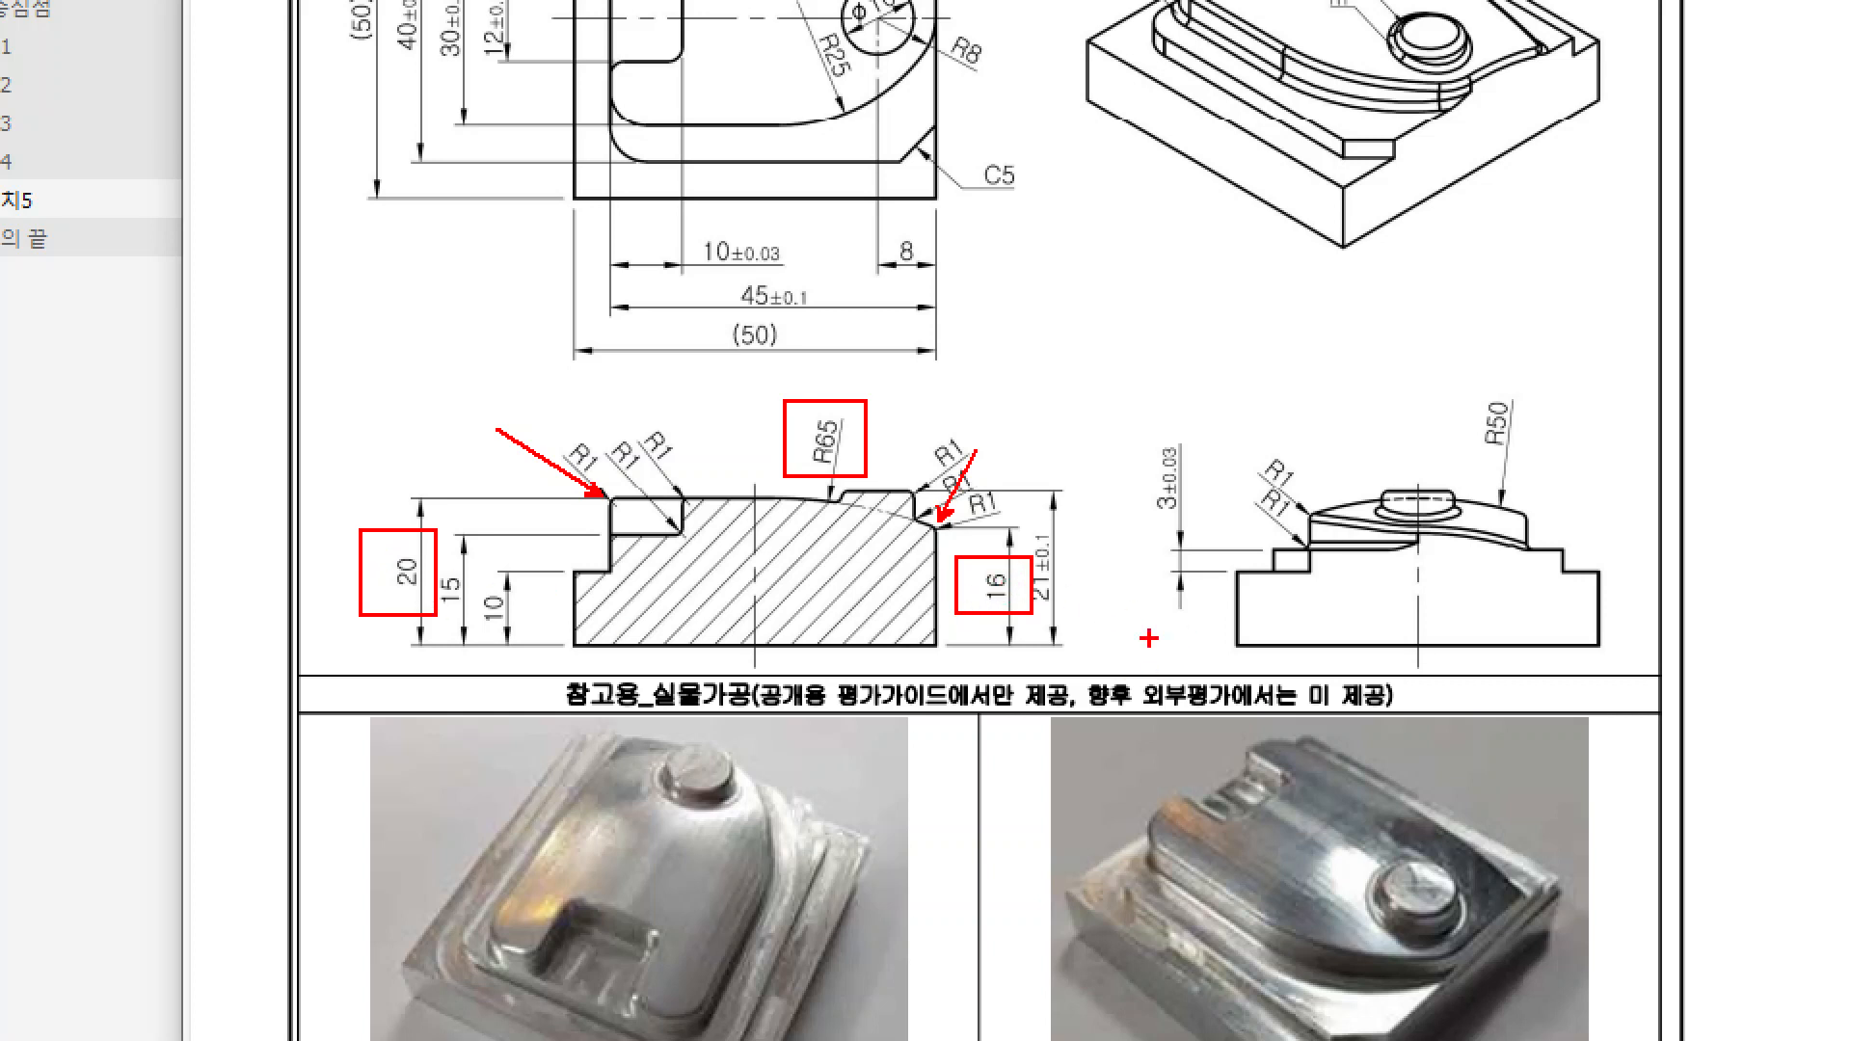
{"action": "key", "text": "Escape"}
{"action": "key", "text": "alt+Tab"}
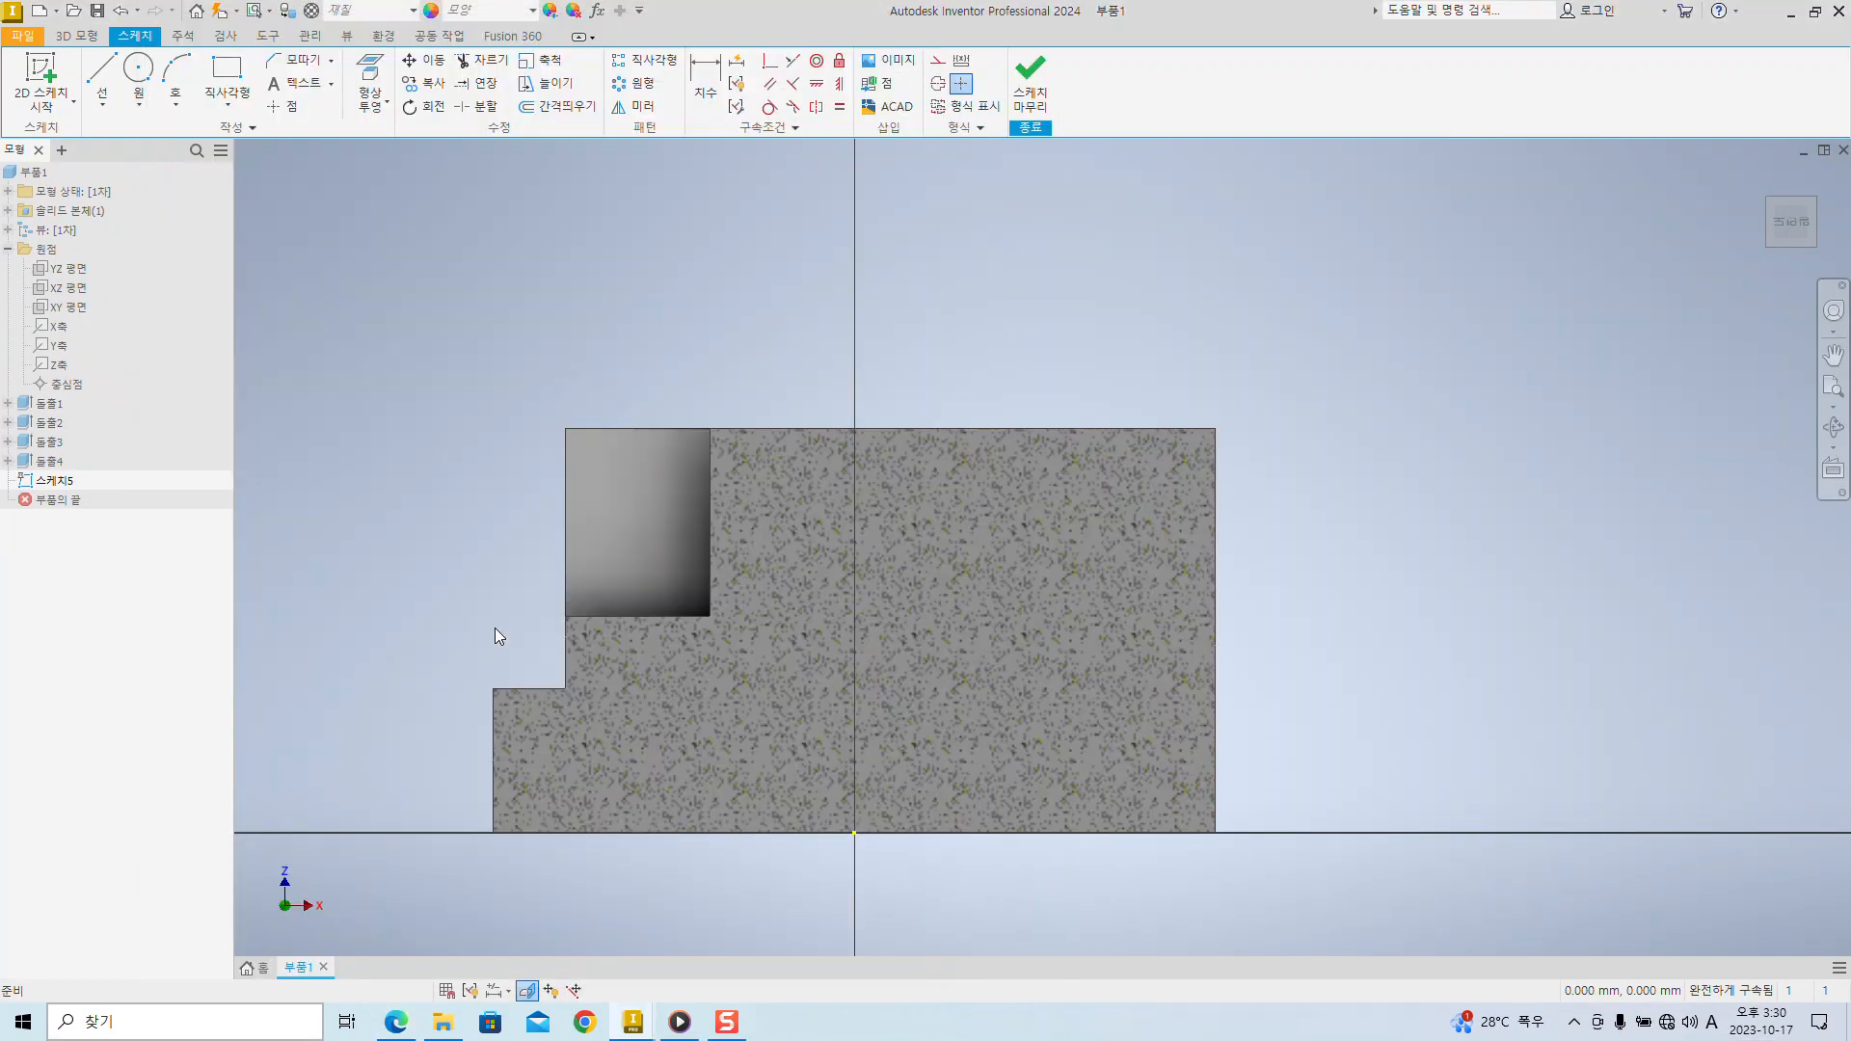
- Place sketch points on the upper body's -X and +X side edges and one free point beyond the +X side
{"action": "key", "text": "ctrl+1"}
{"action": "left_click", "coordinate": [280, 109]}
{"action": "left_click_drag", "start_coordinate": [500, 186], "coordinate": [629, 246], "text": "ctrl"}
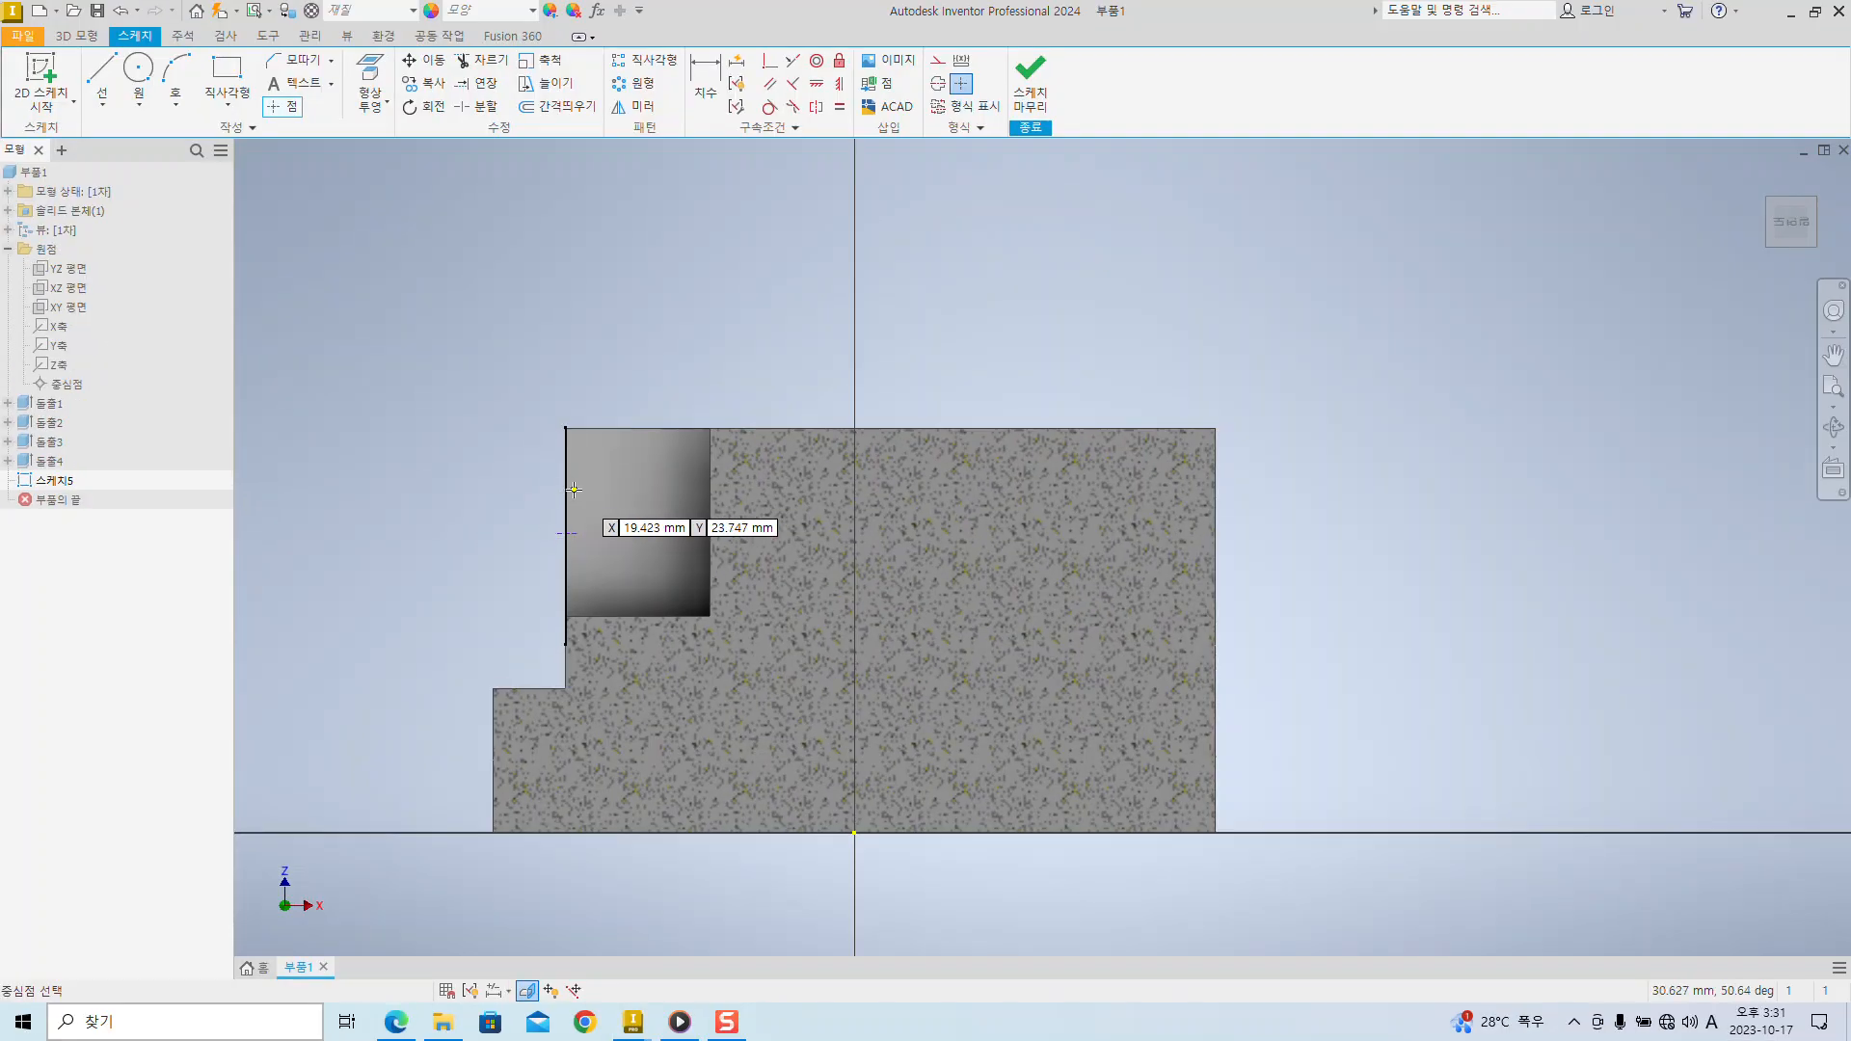
{"action": "left_click", "coordinate": [565, 482]}
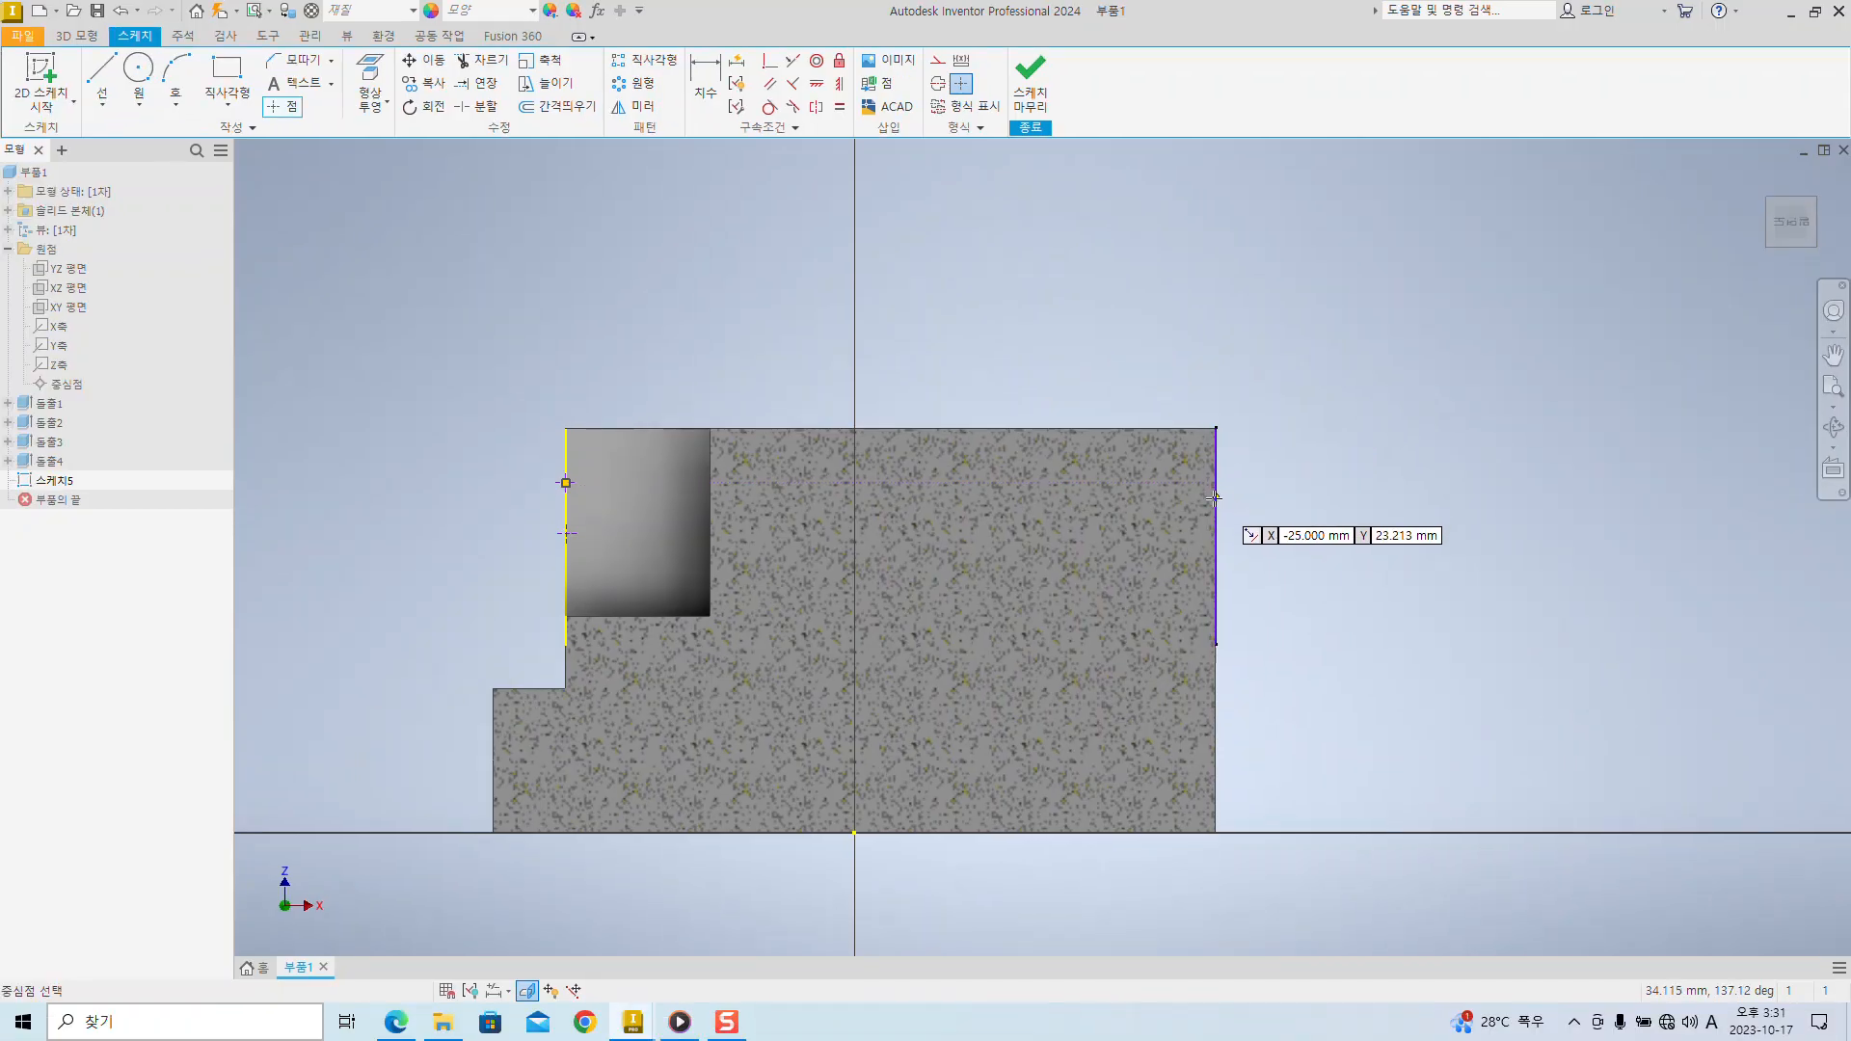
{"action": "left_click", "coordinate": [1215, 499]}
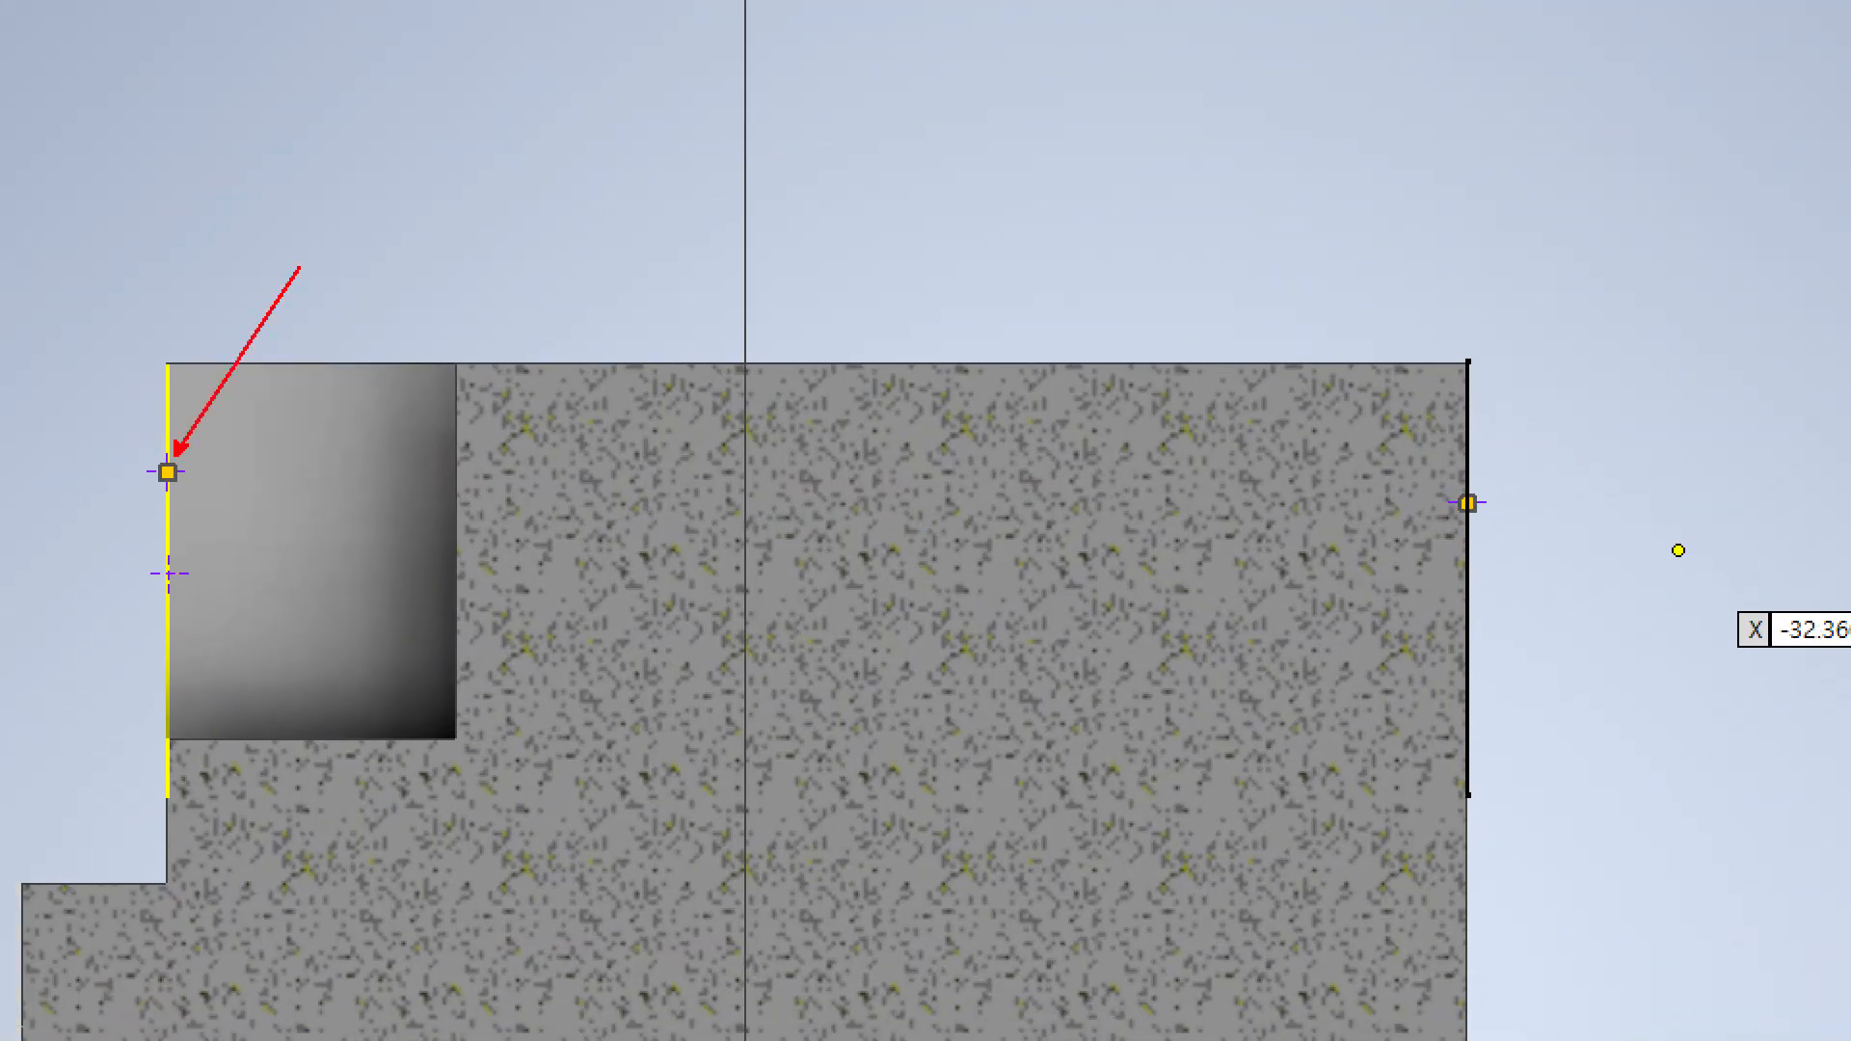
{"action": "mouse_move", "coordinate": [186, 547]}
{"action": "left_mouse_down"}
{"action": "mouse_move", "coordinate": [149, 593]}
{"action": "mouse_move", "coordinate": [231, 629]}
{"action": "left_mouse_up"}
{"action": "key", "text": "Escape"}
{"action": "key", "text": "Escape"}
{"action": "left_click", "coordinate": [577, 536]}
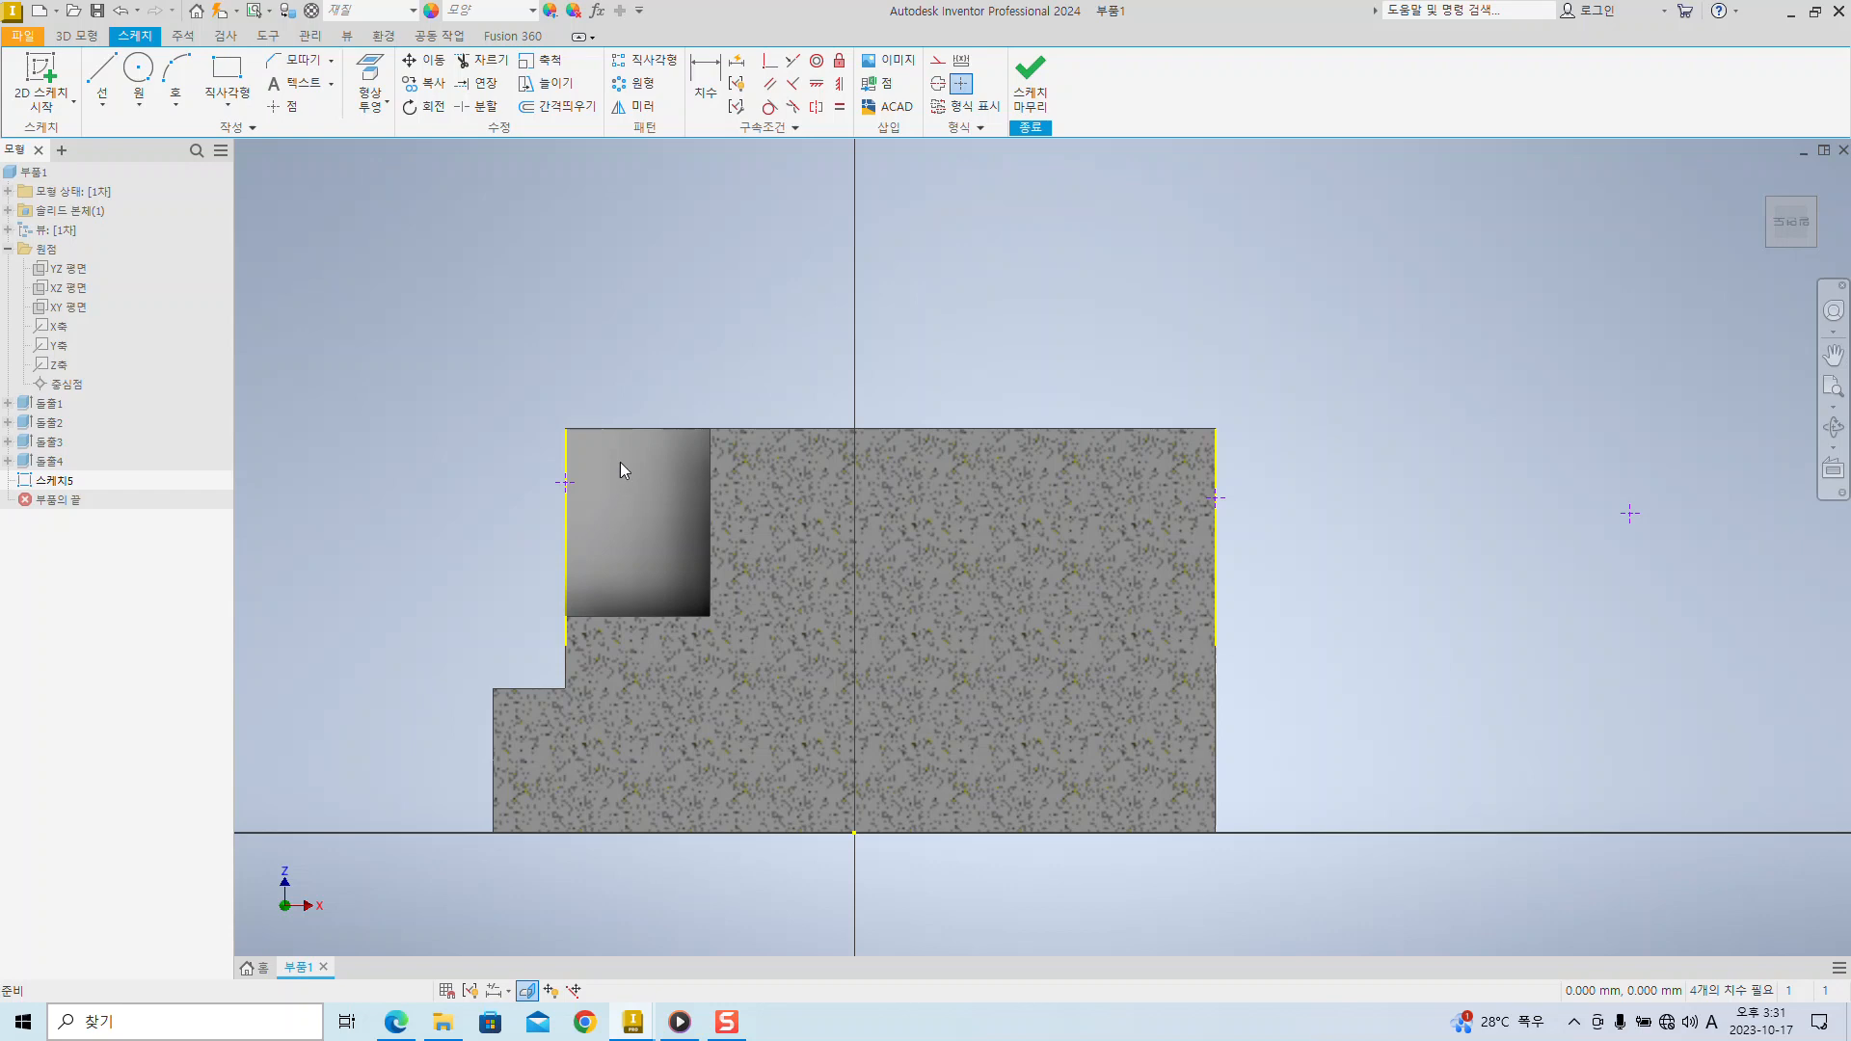
- Dimension the point on the -X side edge 20 mm above the base's bottom edge
{"action": "left_click", "coordinate": [715, 91]}
{"action": "left_click", "coordinate": [567, 484]}
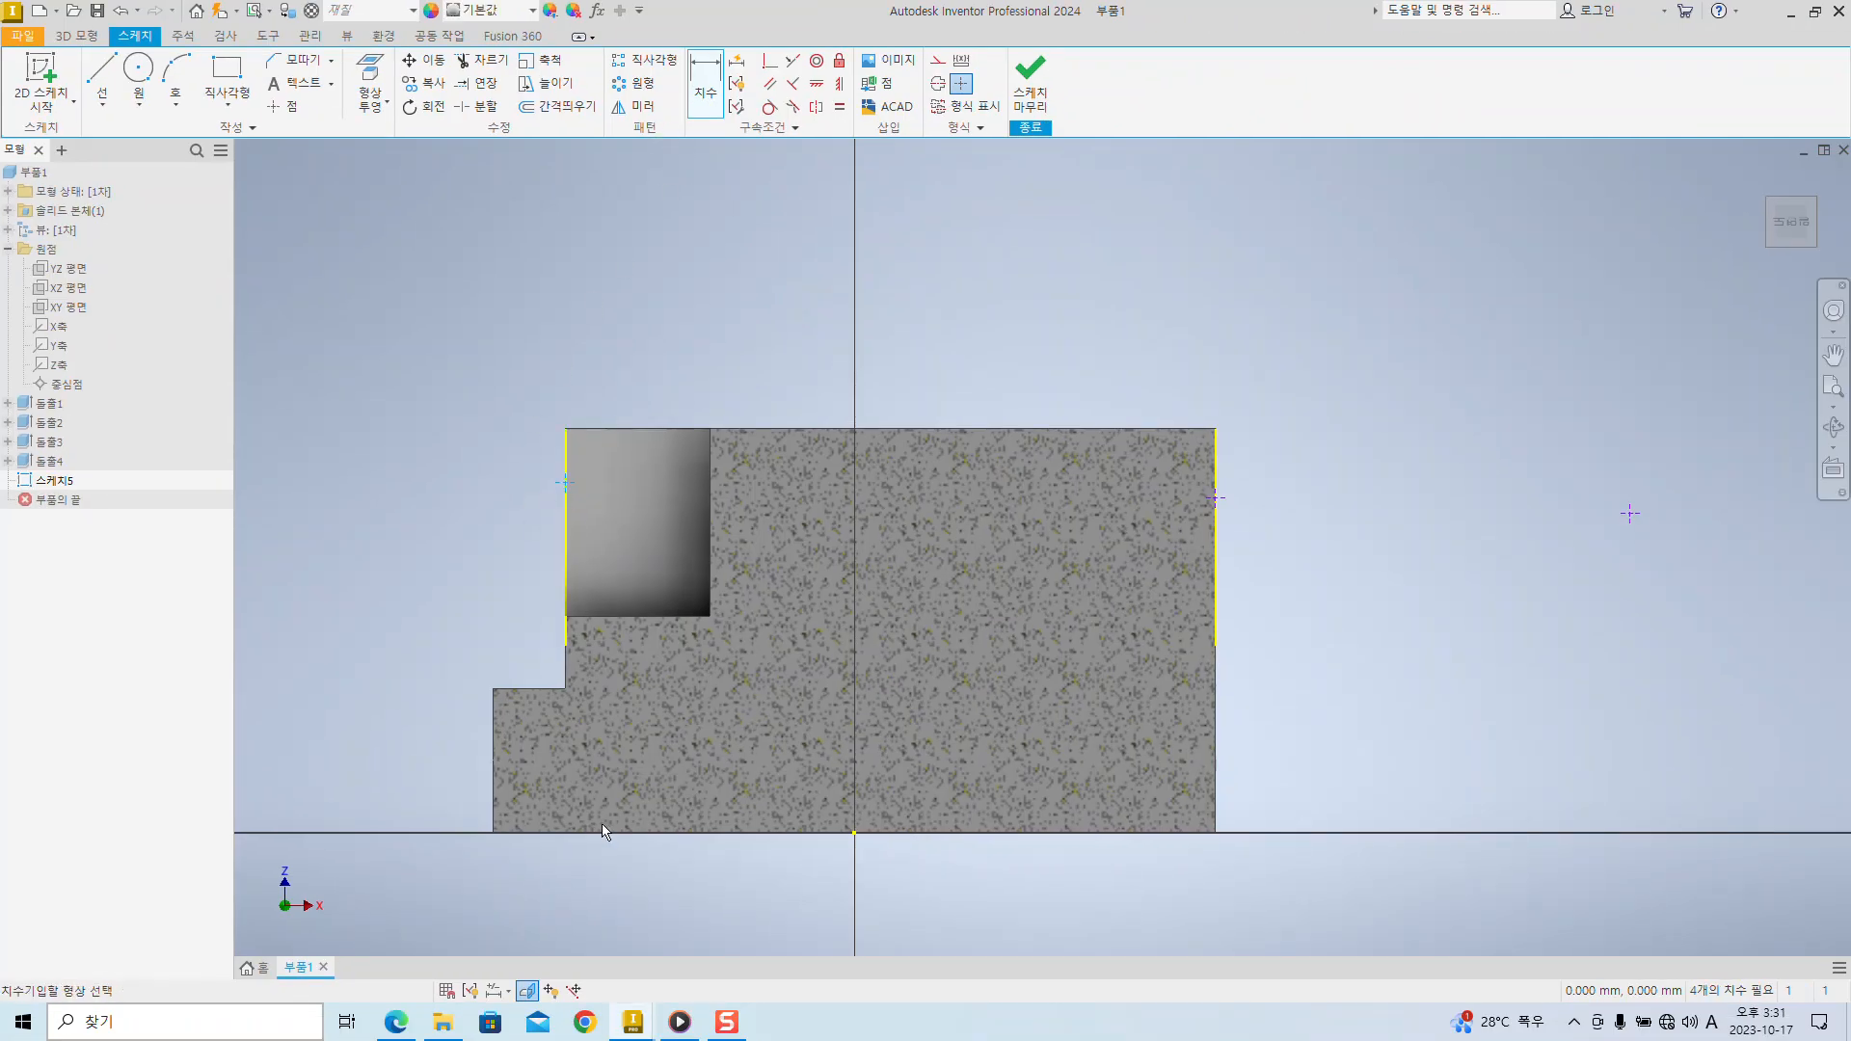
{"action": "left_click", "coordinate": [559, 829]}
{"action": "left_click", "coordinate": [411, 636]}
{"action": "type", "text": "20"}
{"action": "key", "text": "Return"}
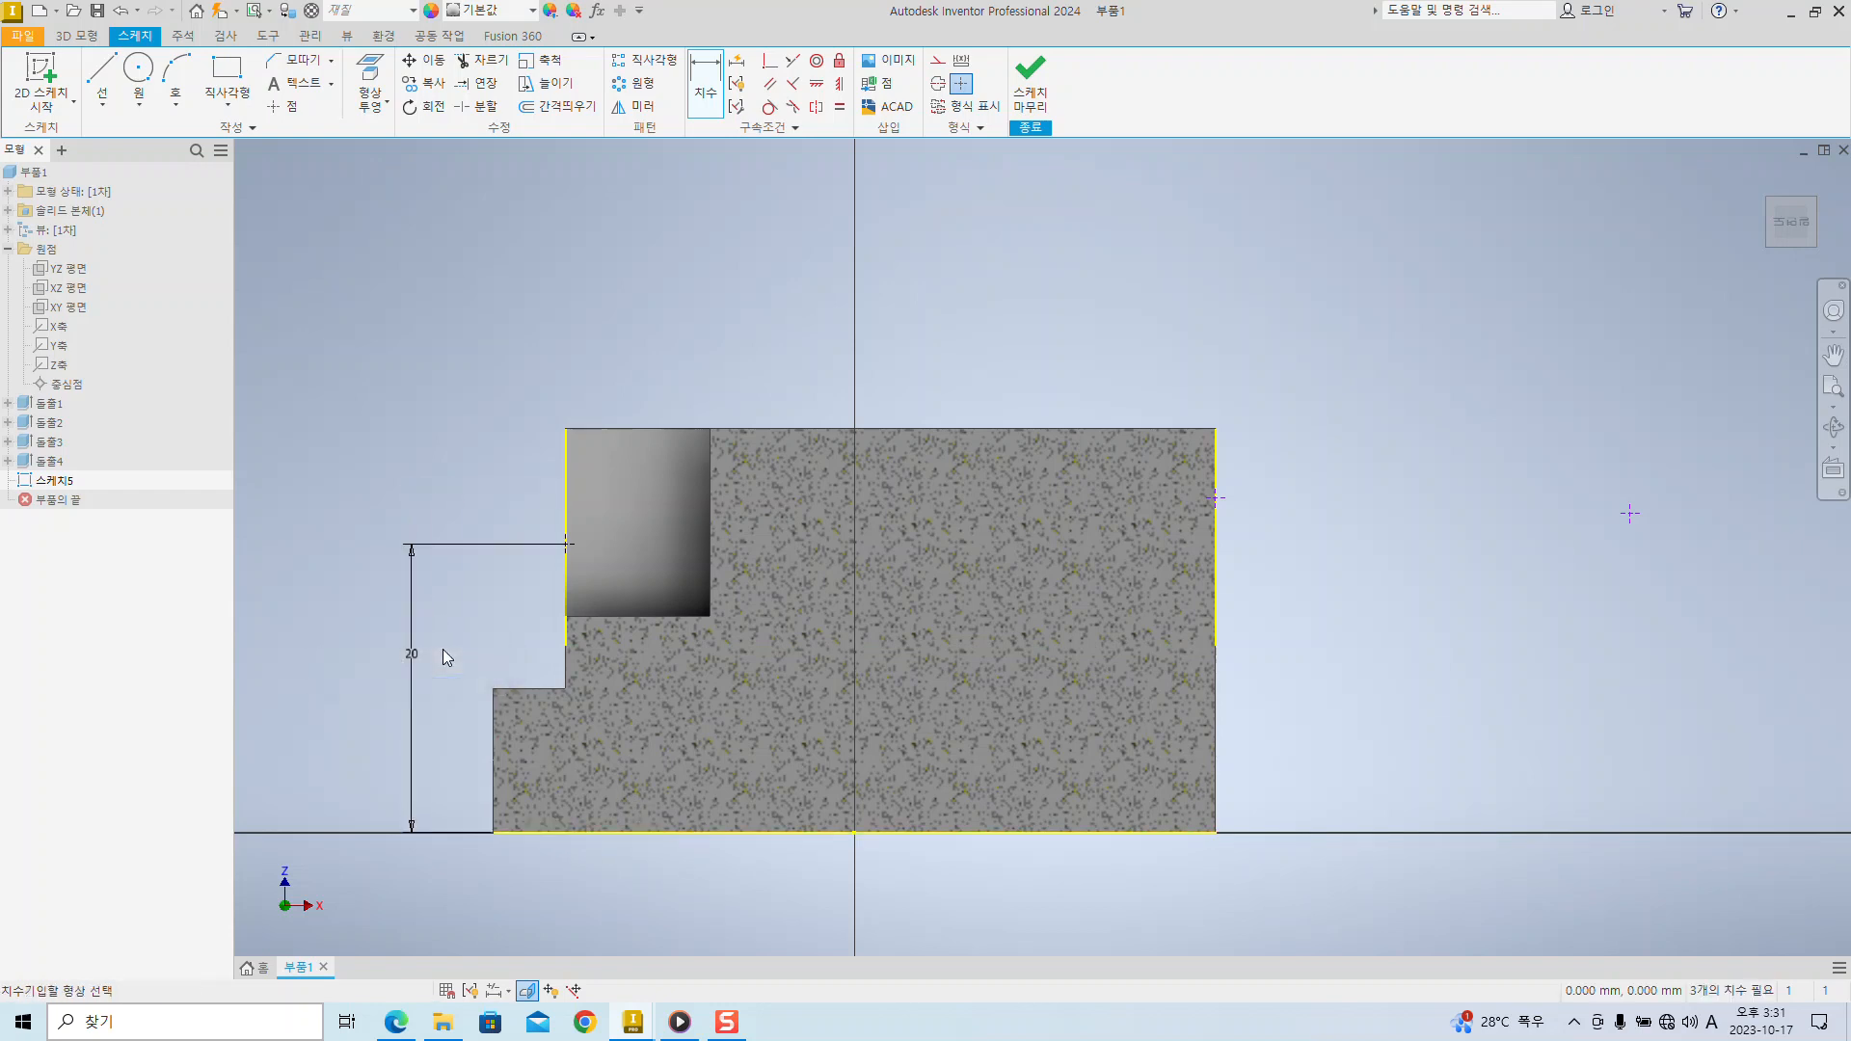
- Dimension the point on the +X side edge 16 mm above the base's bottom edge
{"action": "left_click", "coordinate": [1216, 506]}
{"action": "left_click", "coordinate": [1144, 831]}
{"action": "left_click", "coordinate": [1359, 665]}
{"action": "type", "text": "16"}
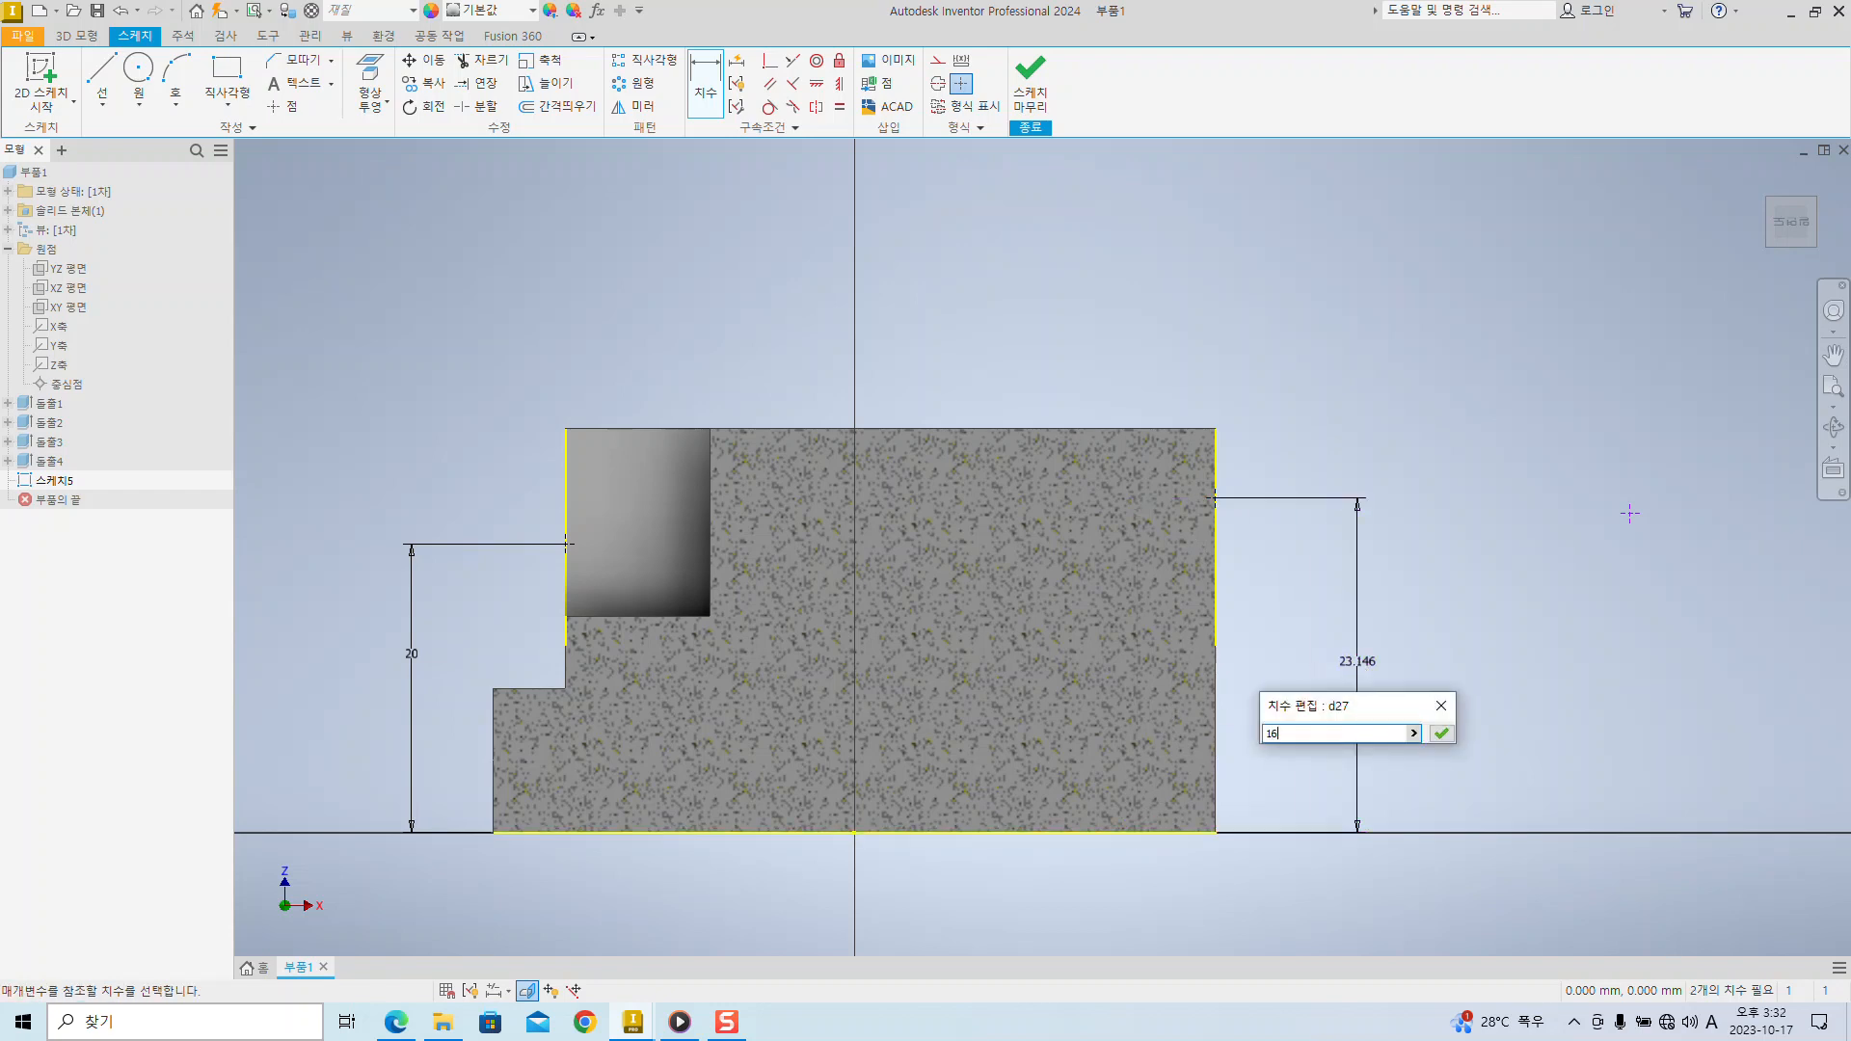
{"action": "key", "text": "Return"}
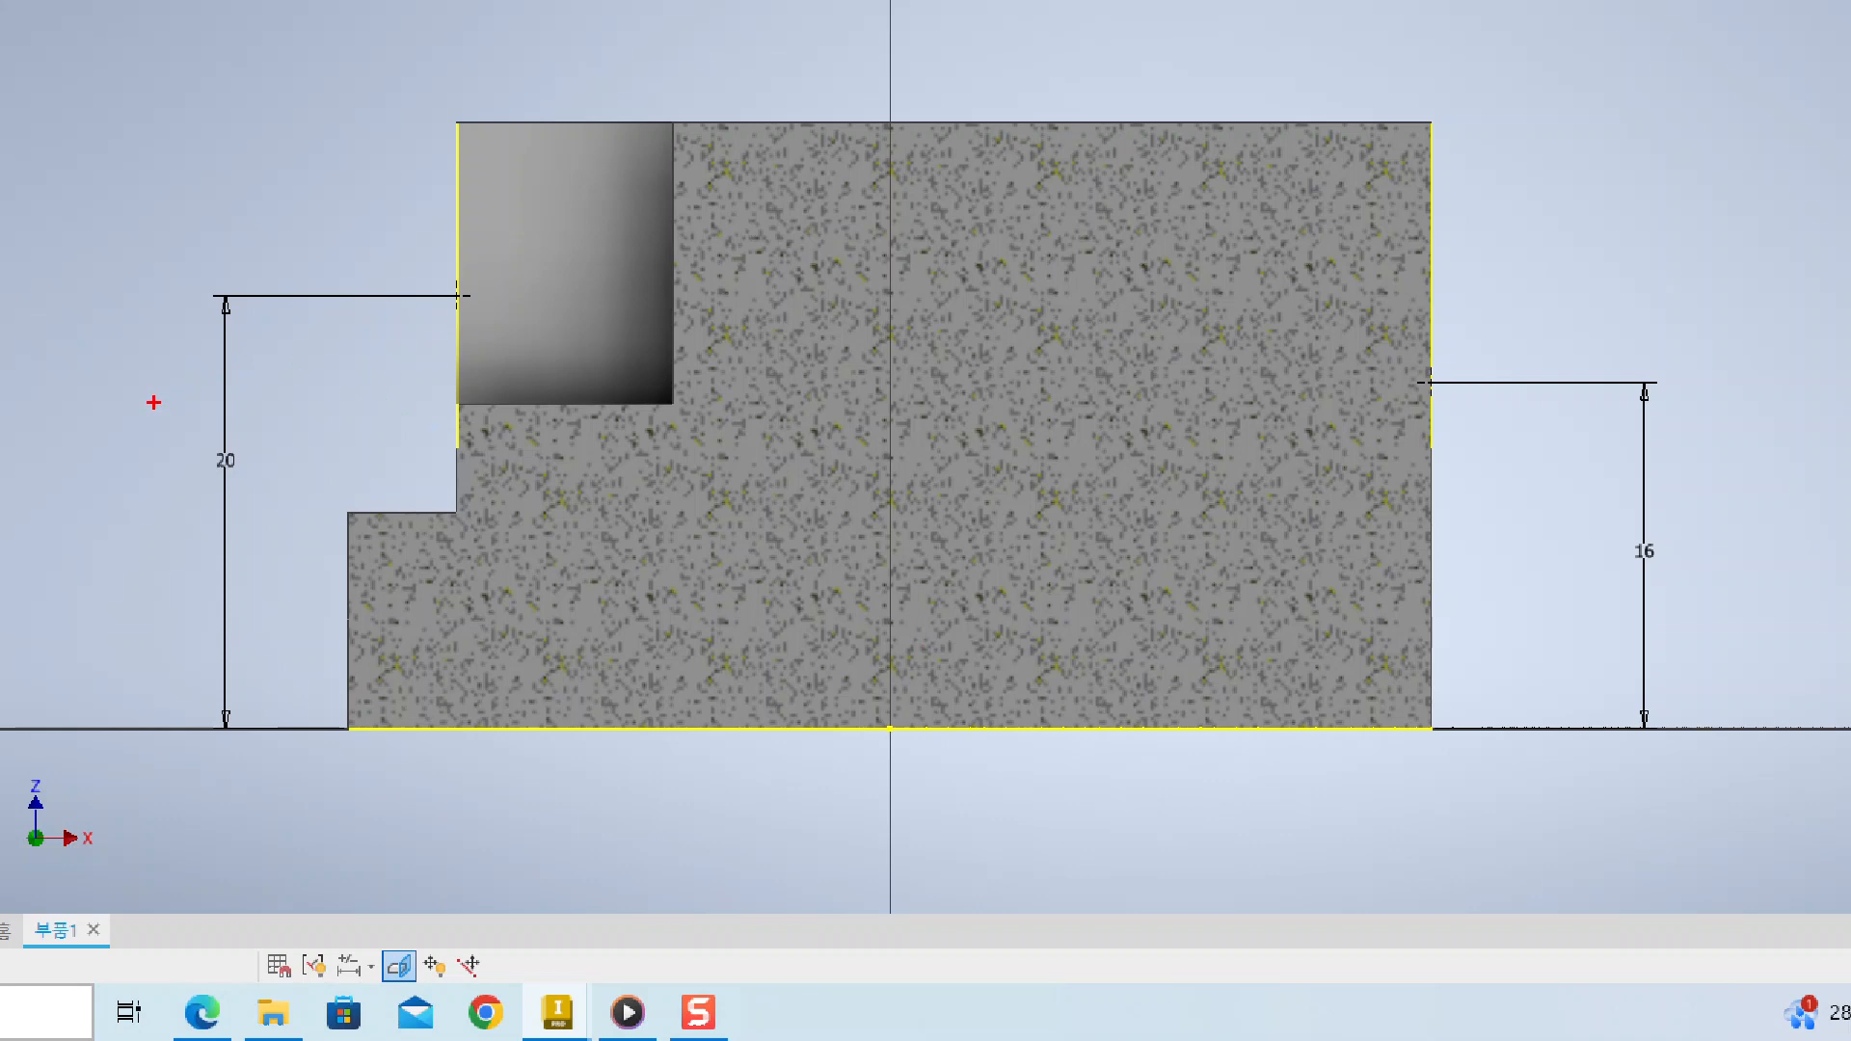
{"action": "left_click_drag", "start_coordinate": [153, 403], "coordinate": [297, 510], "text": "ctrl"}
{"action": "left_click_drag", "start_coordinate": [1546, 496], "coordinate": [1678, 609], "text": "ctrl"}
{"action": "left_click_drag", "start_coordinate": [1453, 364], "coordinate": [1515, 319], "text": "ctrl+shift"}
{"action": "left_click_drag", "start_coordinate": [436, 287], "coordinate": [344, 229], "text": "ctrl+shift"}
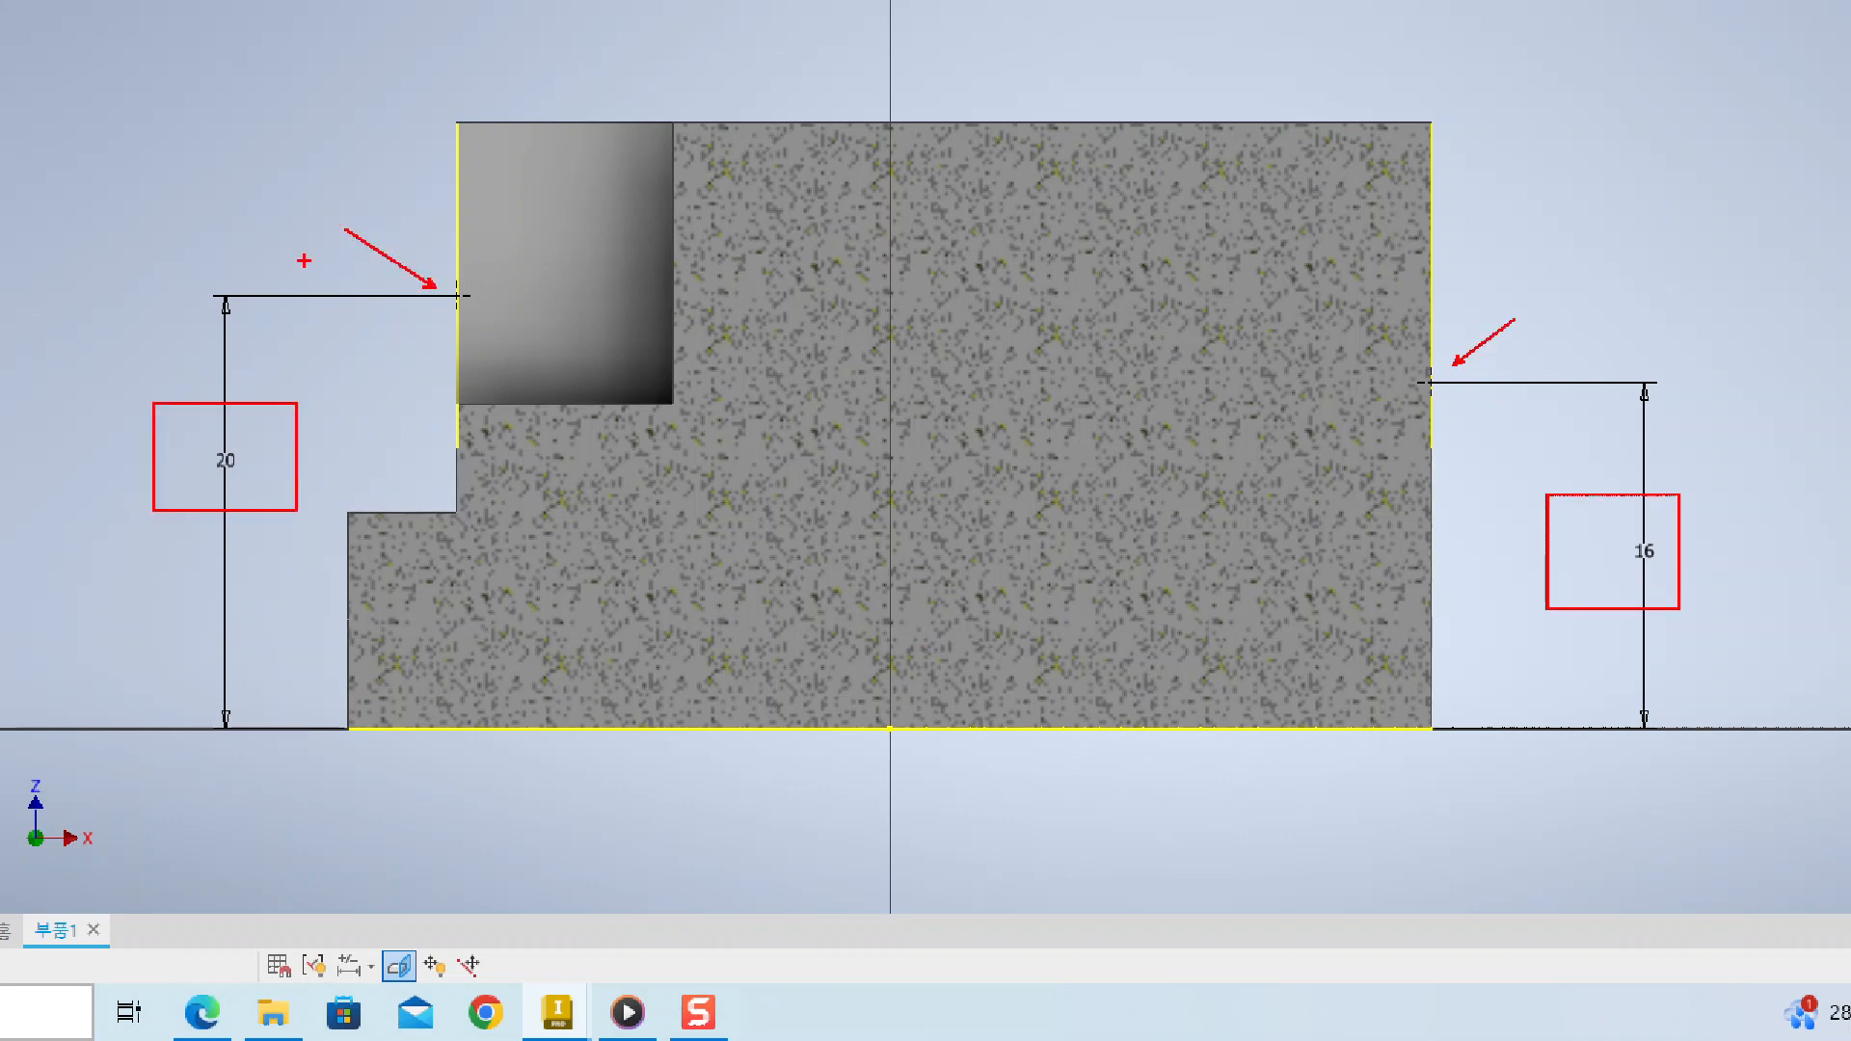
{"action": "left_click_drag", "start_coordinate": [460, 120], "coordinate": [453, 368]}
{"action": "key", "text": "ctrl+z"}
{"action": "left_click_drag", "start_coordinate": [461, 115], "coordinate": [457, 238]}
{"action": "left_click_drag", "start_coordinate": [1426, 121], "coordinate": [1427, 263]}
{"action": "key", "text": "Escape"}
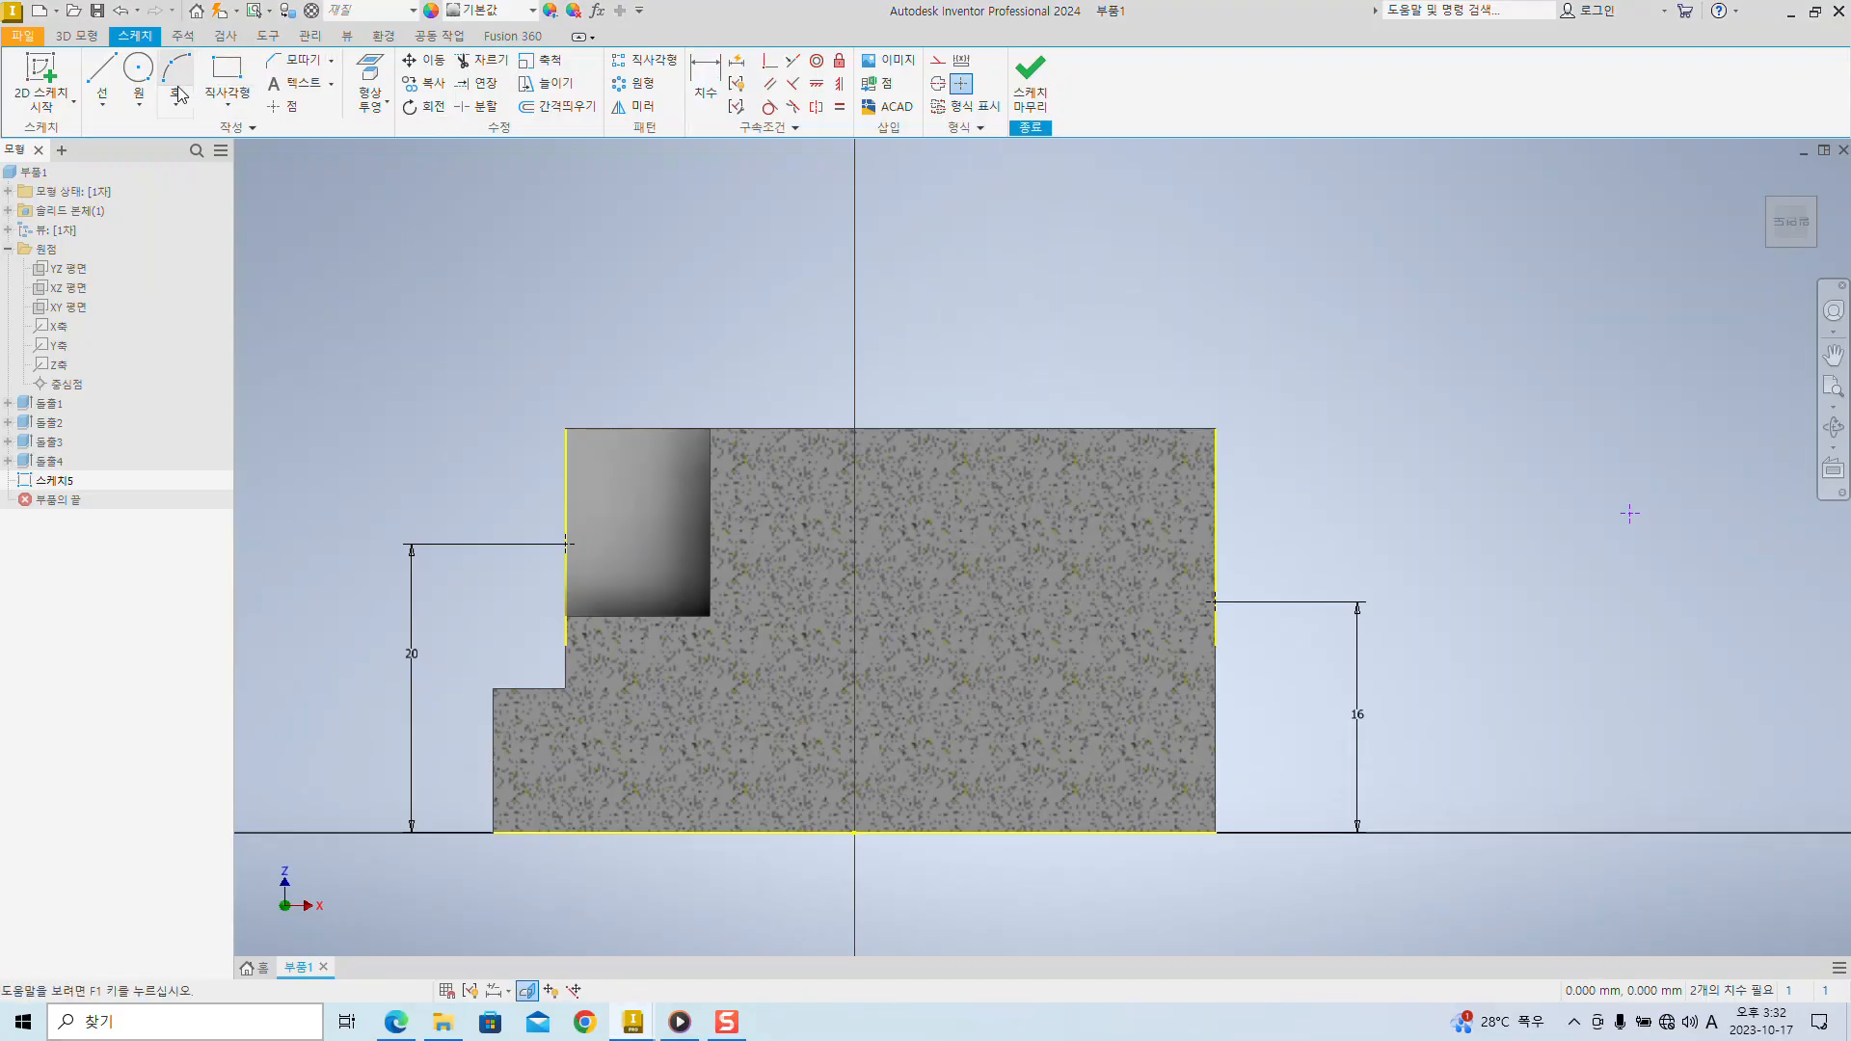
{"action": "key", "text": "ctrl+1"}
{"action": "left_click", "coordinate": [200, 155]}
{"action": "mouse_move", "coordinate": [305, 83]}
{"action": "left_mouse_down", "text": "ctrl"}
{"action": "mouse_move", "coordinate": [418, 232]}
{"action": "mouse_move", "coordinate": [696, 485]}
{"action": "left_mouse_up", "text": "ctrl"}
{"action": "key", "text": "Escape"}
- Sketch an upward-bulging three-point arc of 65 mm radius spanning from outside the -X side to outside the +X side
{"action": "left_click", "coordinate": [188, 75]}
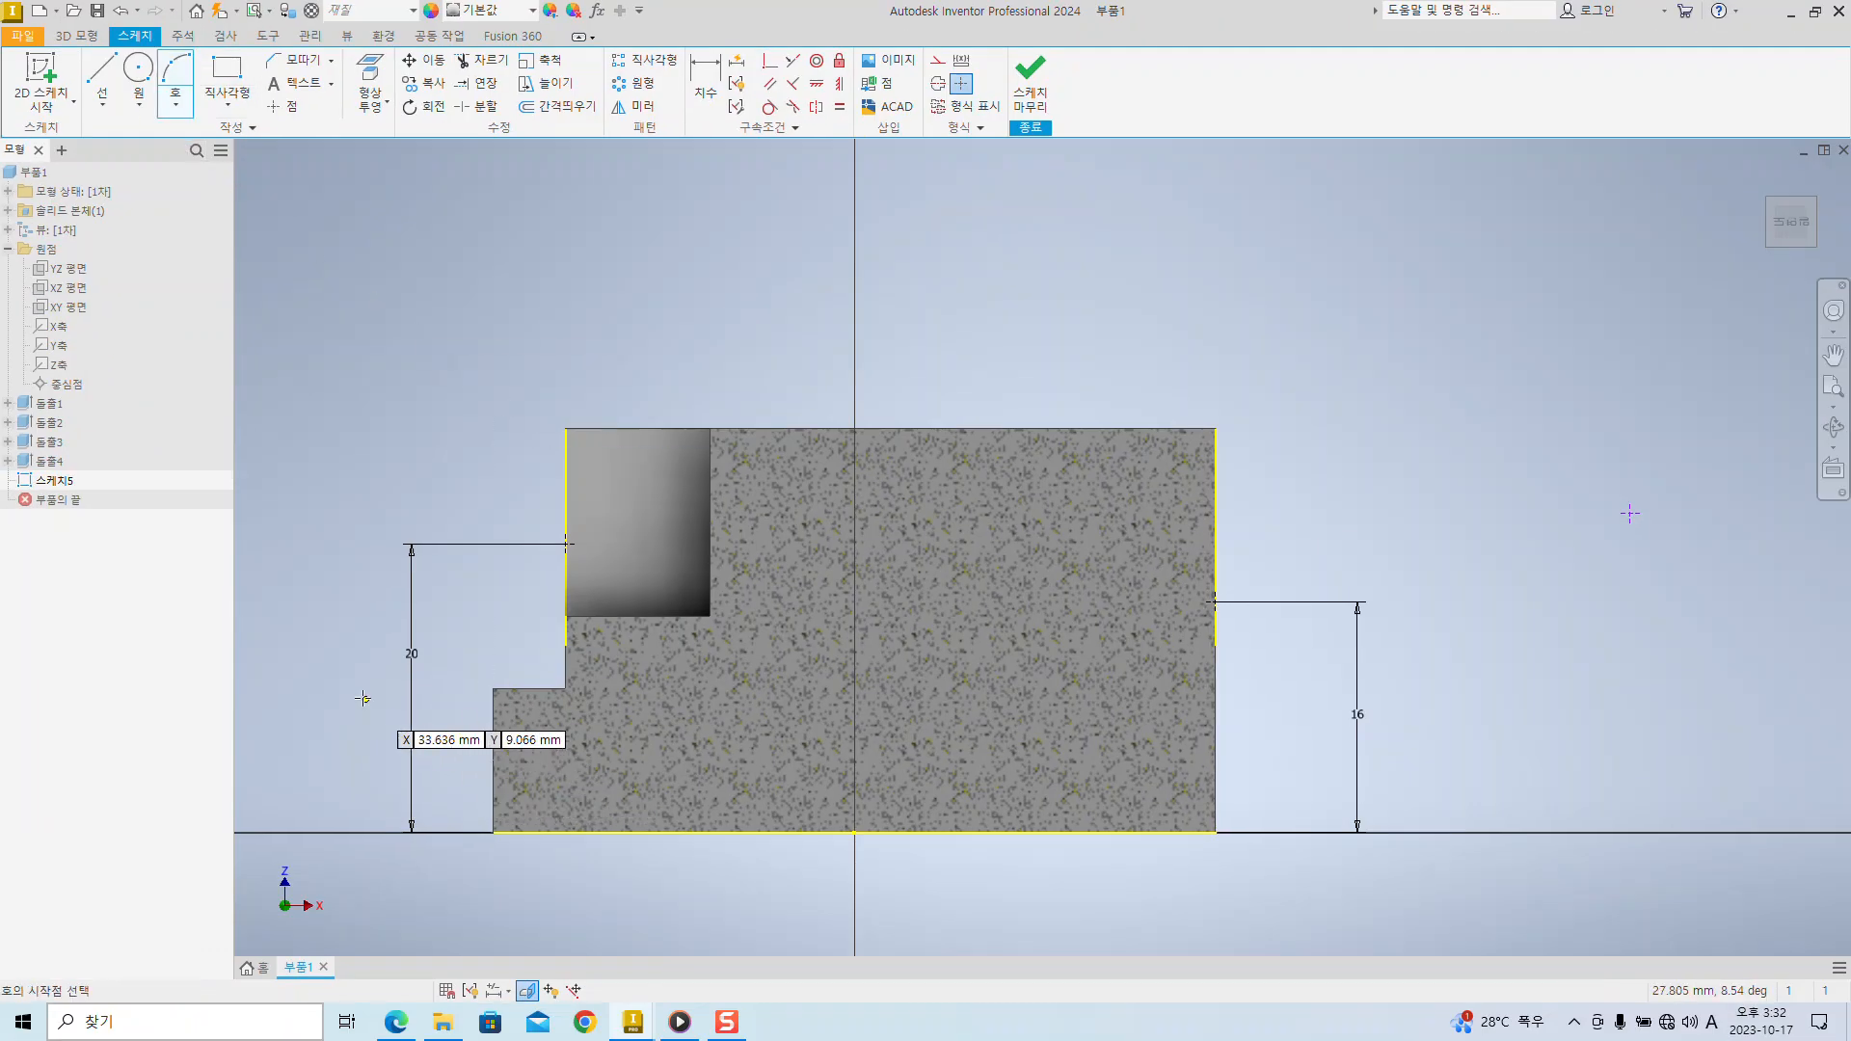
{"action": "left_click", "coordinate": [302, 644]}
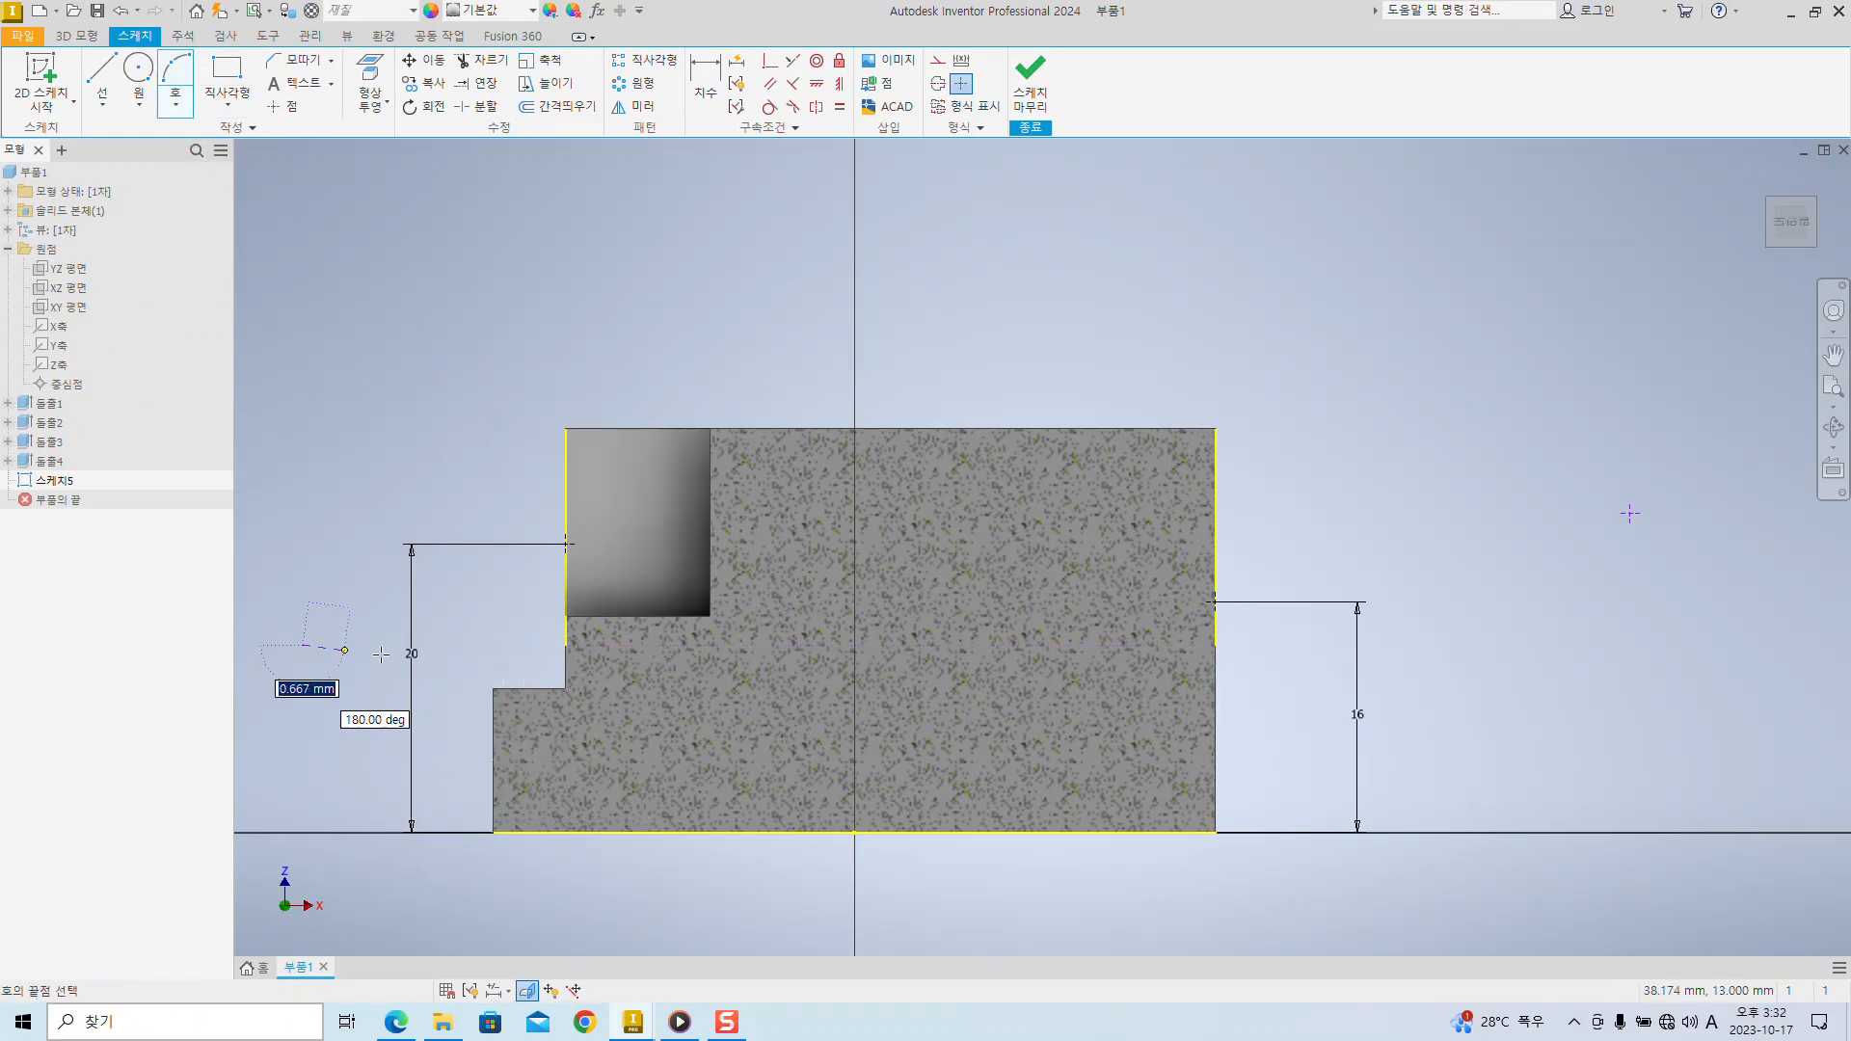
{"action": "left_click", "coordinate": [1491, 653]}
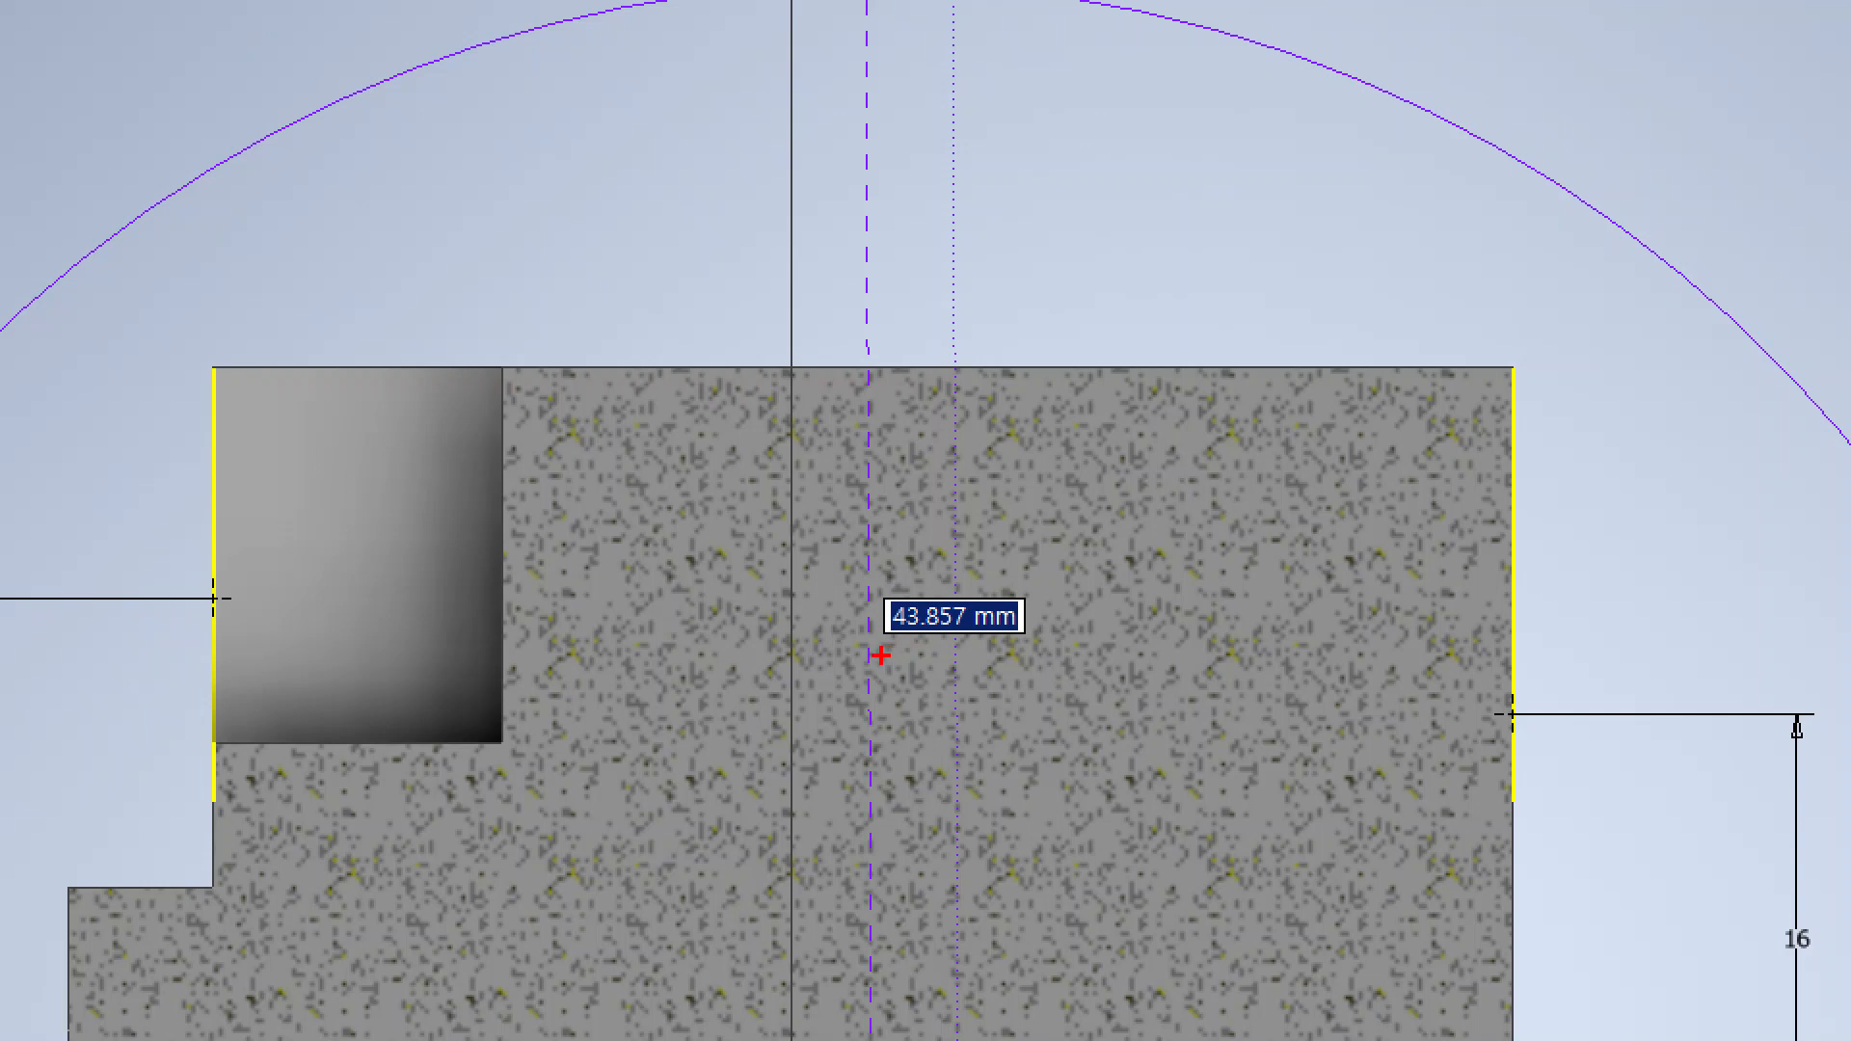
{"action": "mouse_move", "coordinate": [874, 644]}
{"action": "left_mouse_down", "text": "shift"}
{"action": "mouse_move", "coordinate": [1120, 644]}
{"action": "mouse_move", "coordinate": [1350, 569]}
{"action": "left_mouse_up", "text": "shift"}
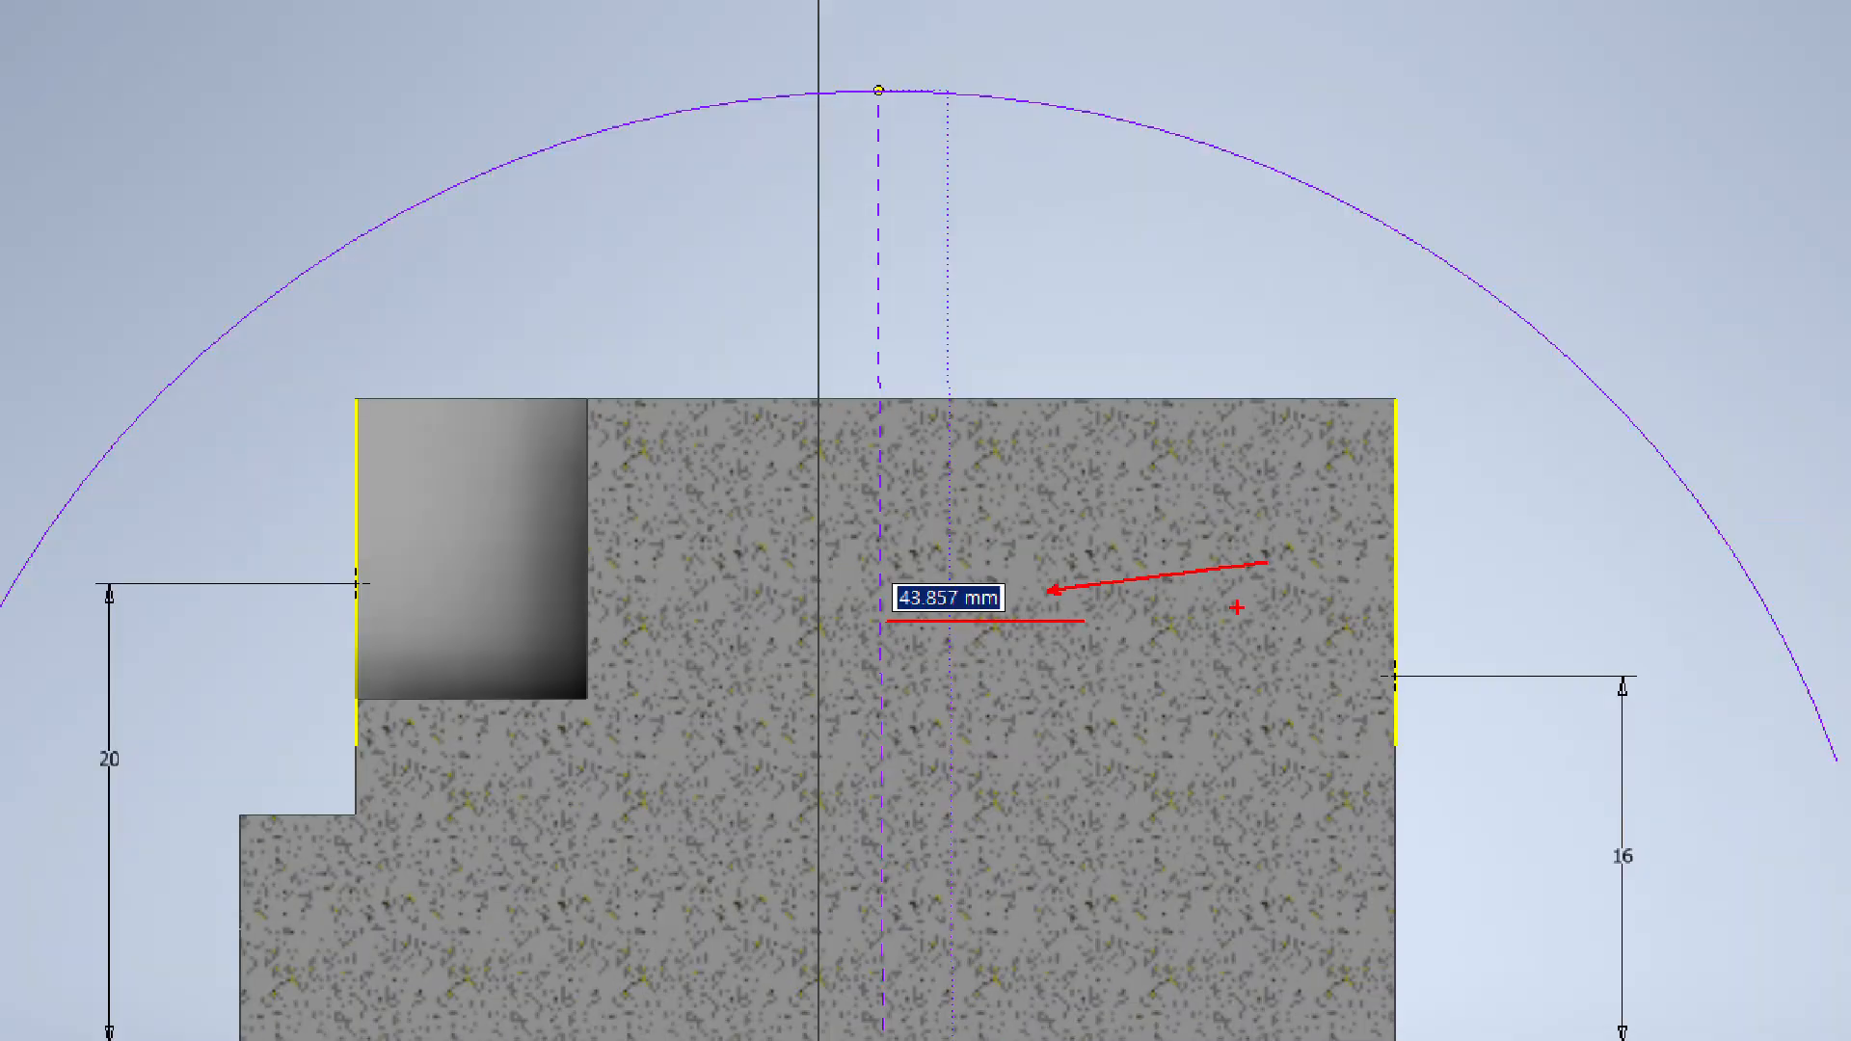
{"action": "key", "text": "Escape"}
{"action": "scroll", "coordinate": [921, 509], "scroll_direction": "up", "scroll_amount": 10}
{"action": "scroll", "coordinate": [920, 509], "scroll_direction": "down", "scroll_amount": 15}
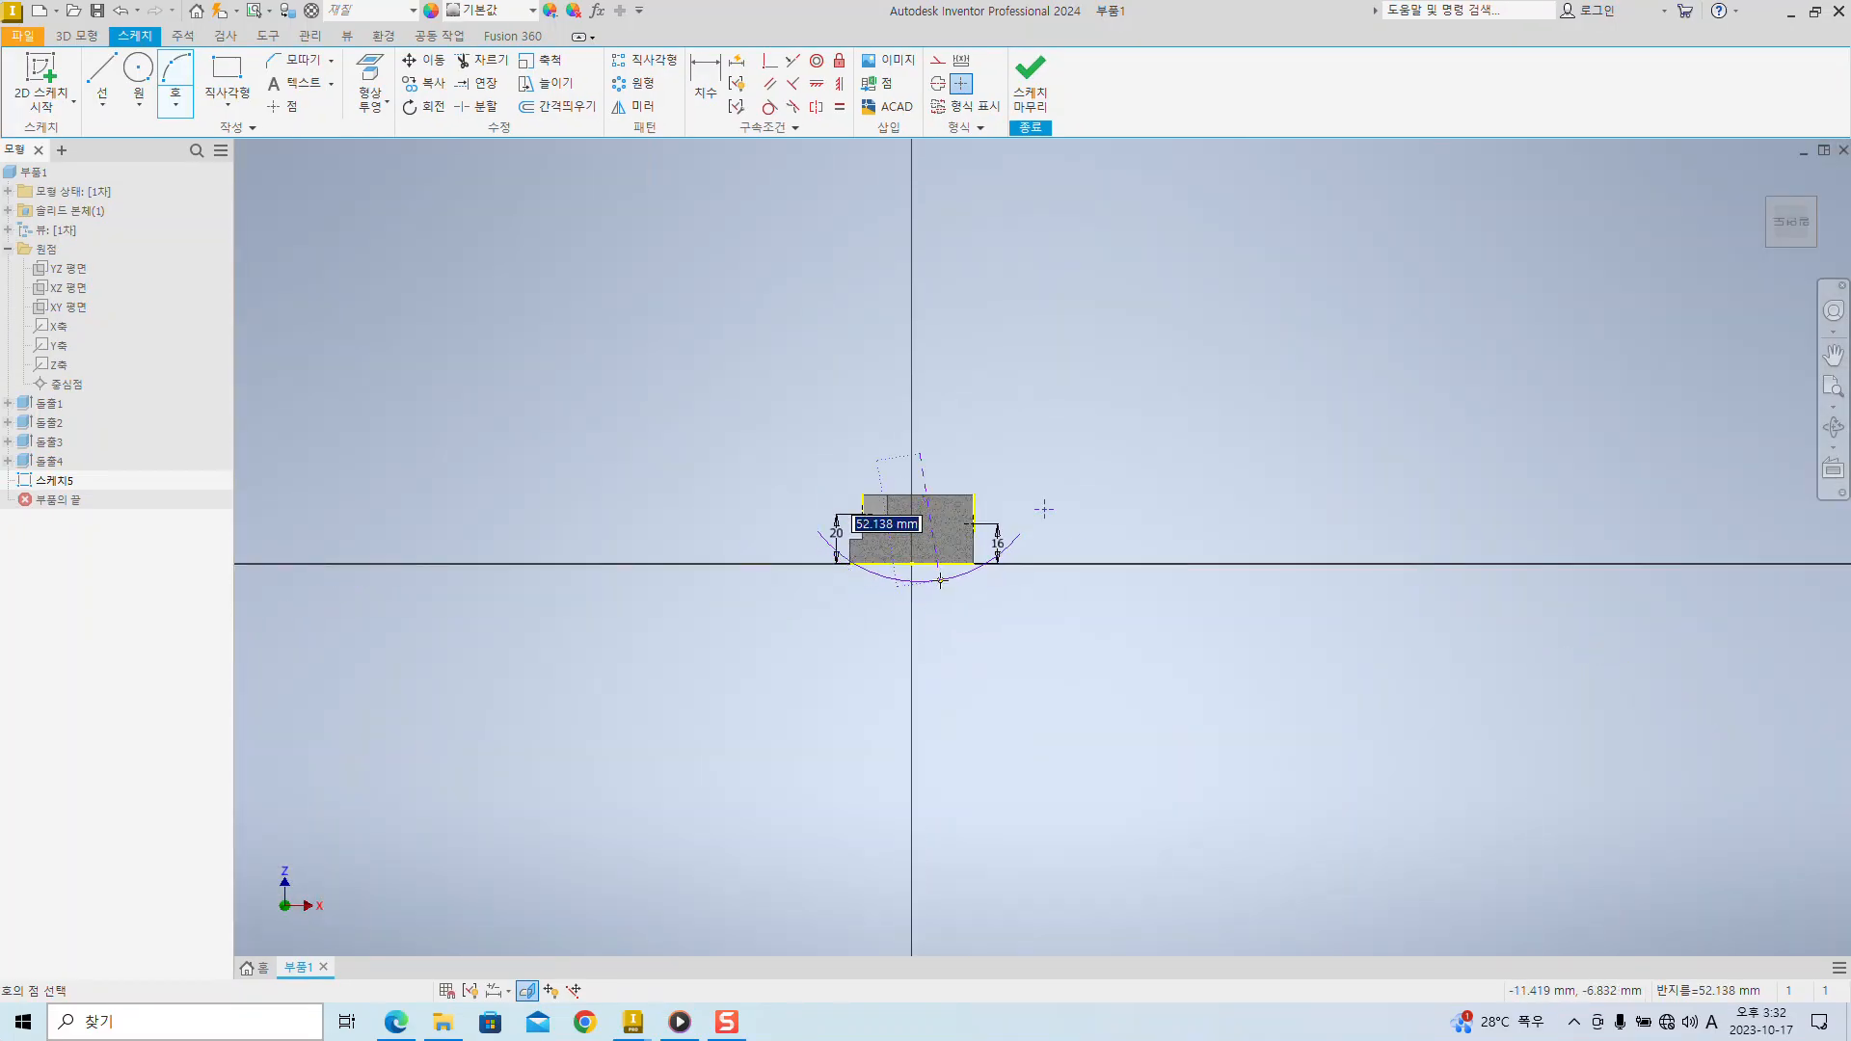
{"action": "scroll", "coordinate": [930, 446], "scroll_direction": "up", "scroll_amount": 5}
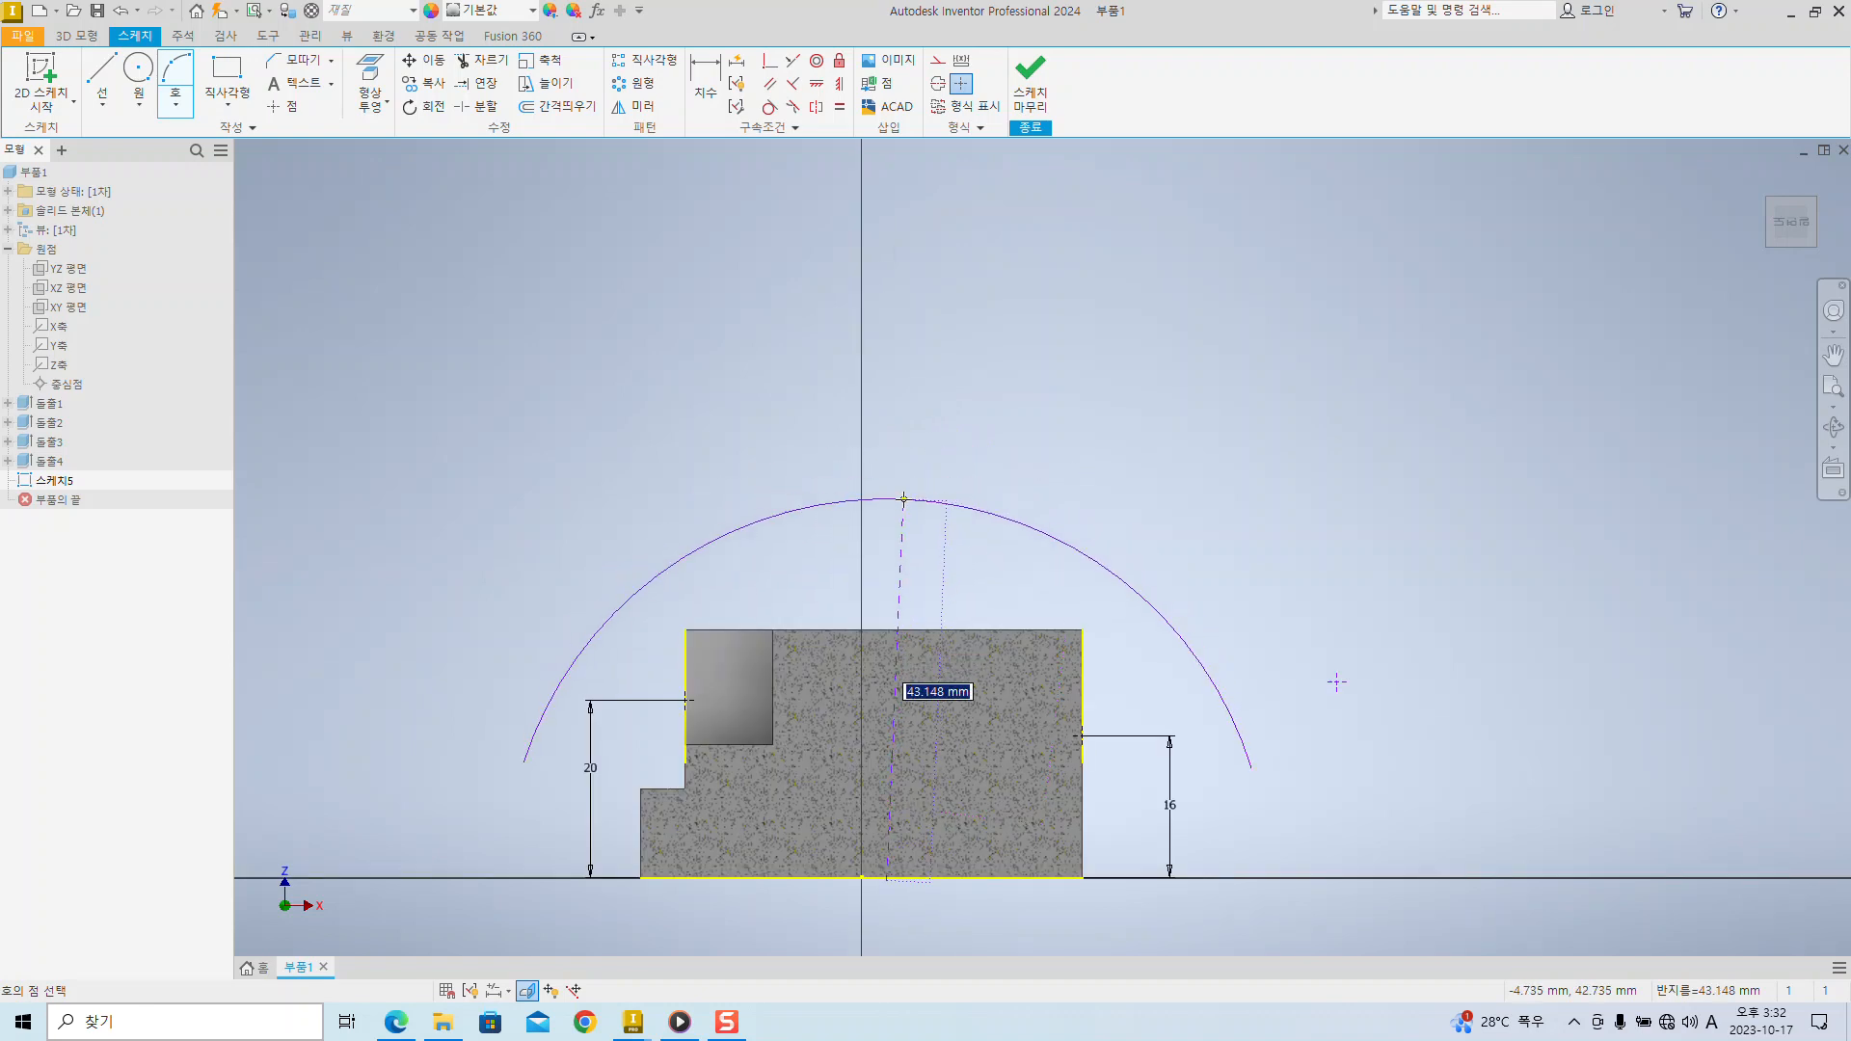
{"action": "type", "text": "8"}
{"action": "key", "text": "Return"}
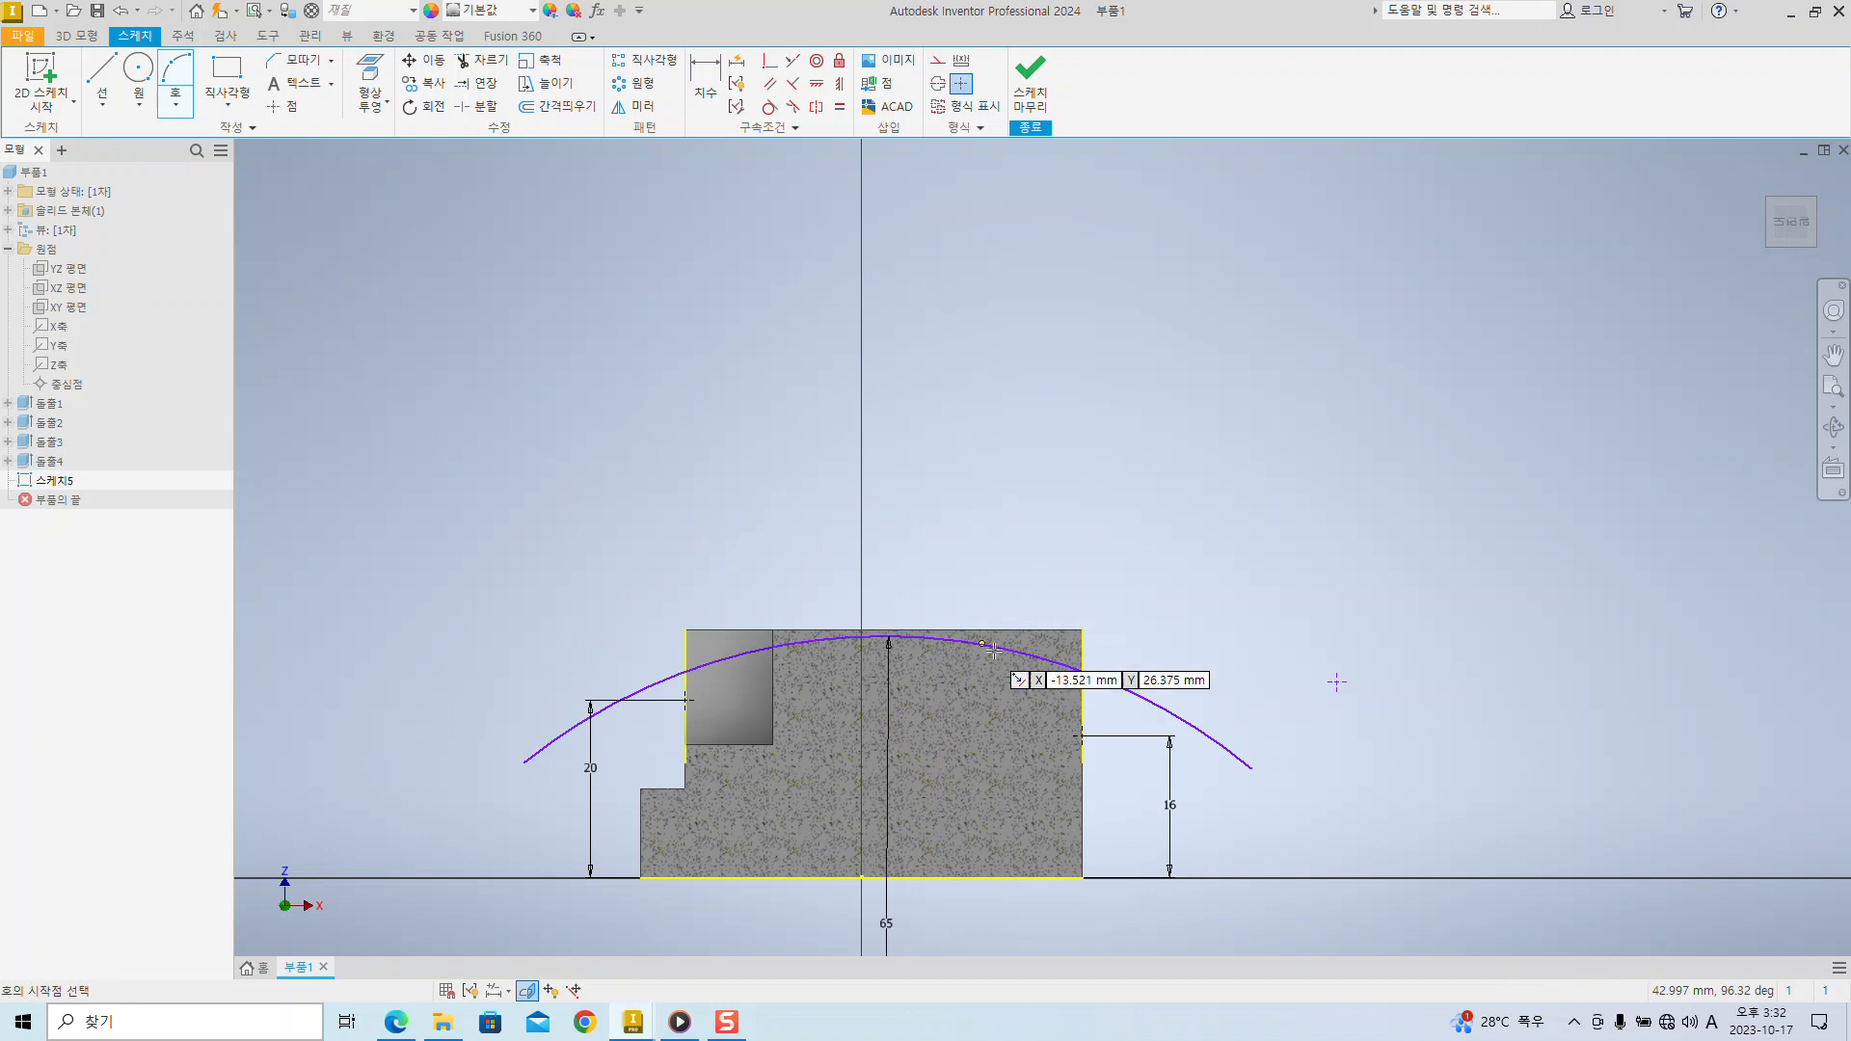
{"action": "middle_click_drag", "start_coordinate": [1385, 765], "coordinate": [1323, 481]}
{"action": "key", "text": "ctrl+1"}
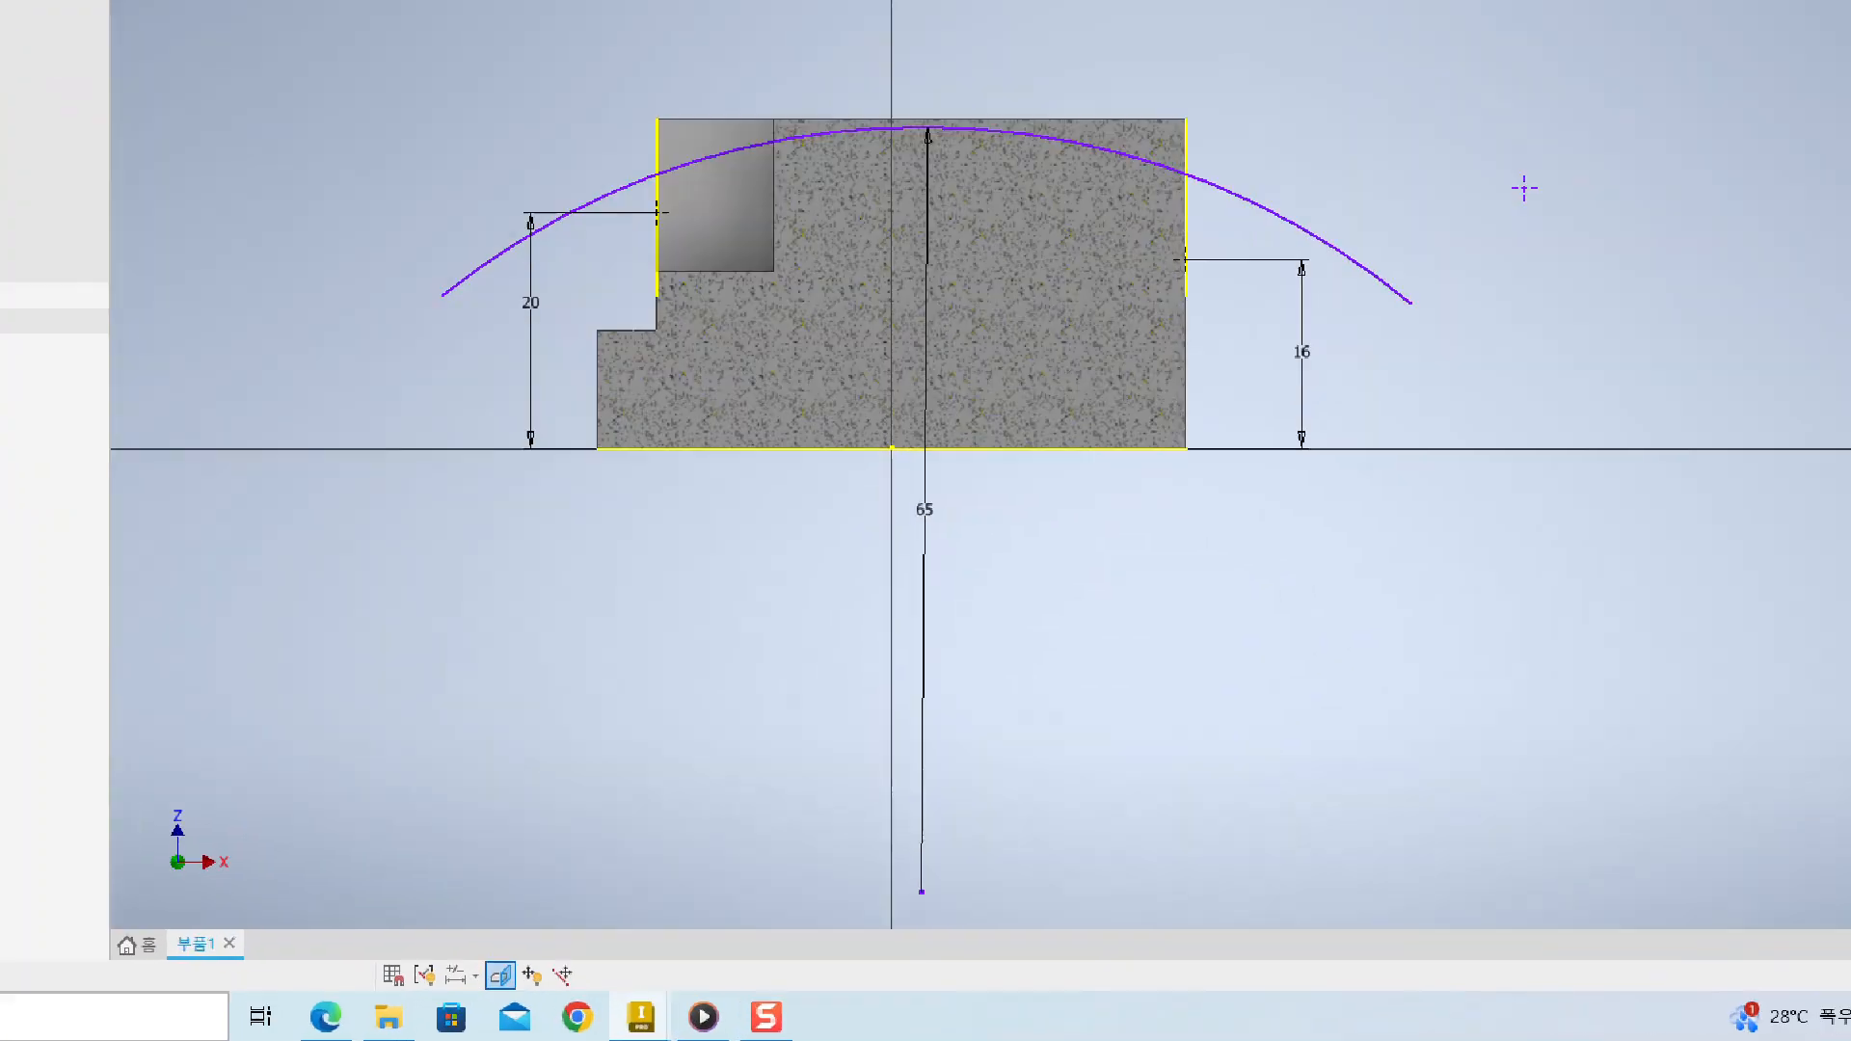
{"action": "left_click", "coordinate": [852, 532]}
{"action": "left_click_drag", "start_coordinate": [882, 721], "coordinate": [1043, 781], "text": "ctrl"}
{"action": "left_click_drag", "start_coordinate": [1597, 434], "coordinate": [1648, 723], "text": "ctrl+shift"}
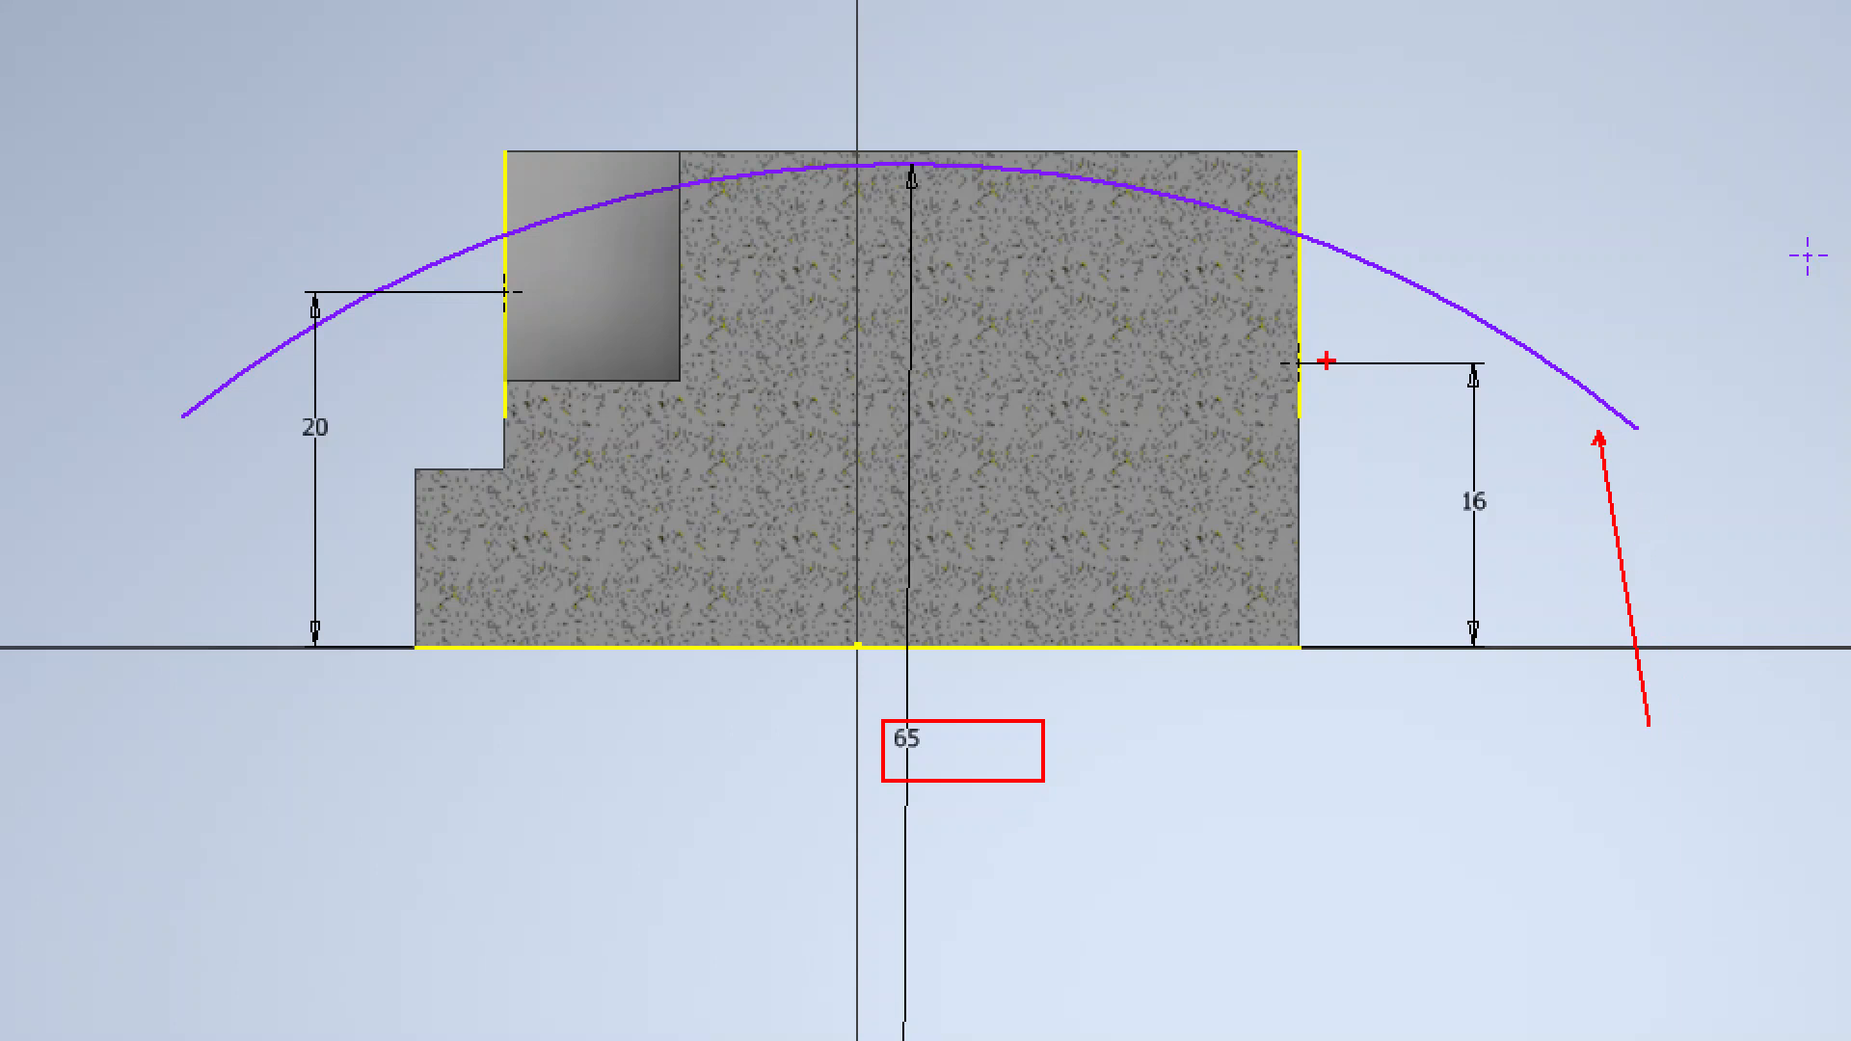
{"action": "mouse_move", "coordinate": [1656, 403]}
{"action": "left_mouse_down", "text": "ctrl+shift"}
{"action": "mouse_move", "coordinate": [1801, 174]}
{"action": "mouse_move", "coordinate": [1793, 189]}
{"action": "left_mouse_up", "text": "ctrl+shift"}
{"action": "mouse_move", "coordinate": [1317, 347]}
{"action": "left_mouse_down"}
{"action": "mouse_move", "coordinate": [1270, 389]}
{"action": "mouse_move", "coordinate": [1380, 407]}
{"action": "left_mouse_up"}
{"action": "key", "text": "ctrl+z"}
{"action": "key", "text": "ctrl+z"}
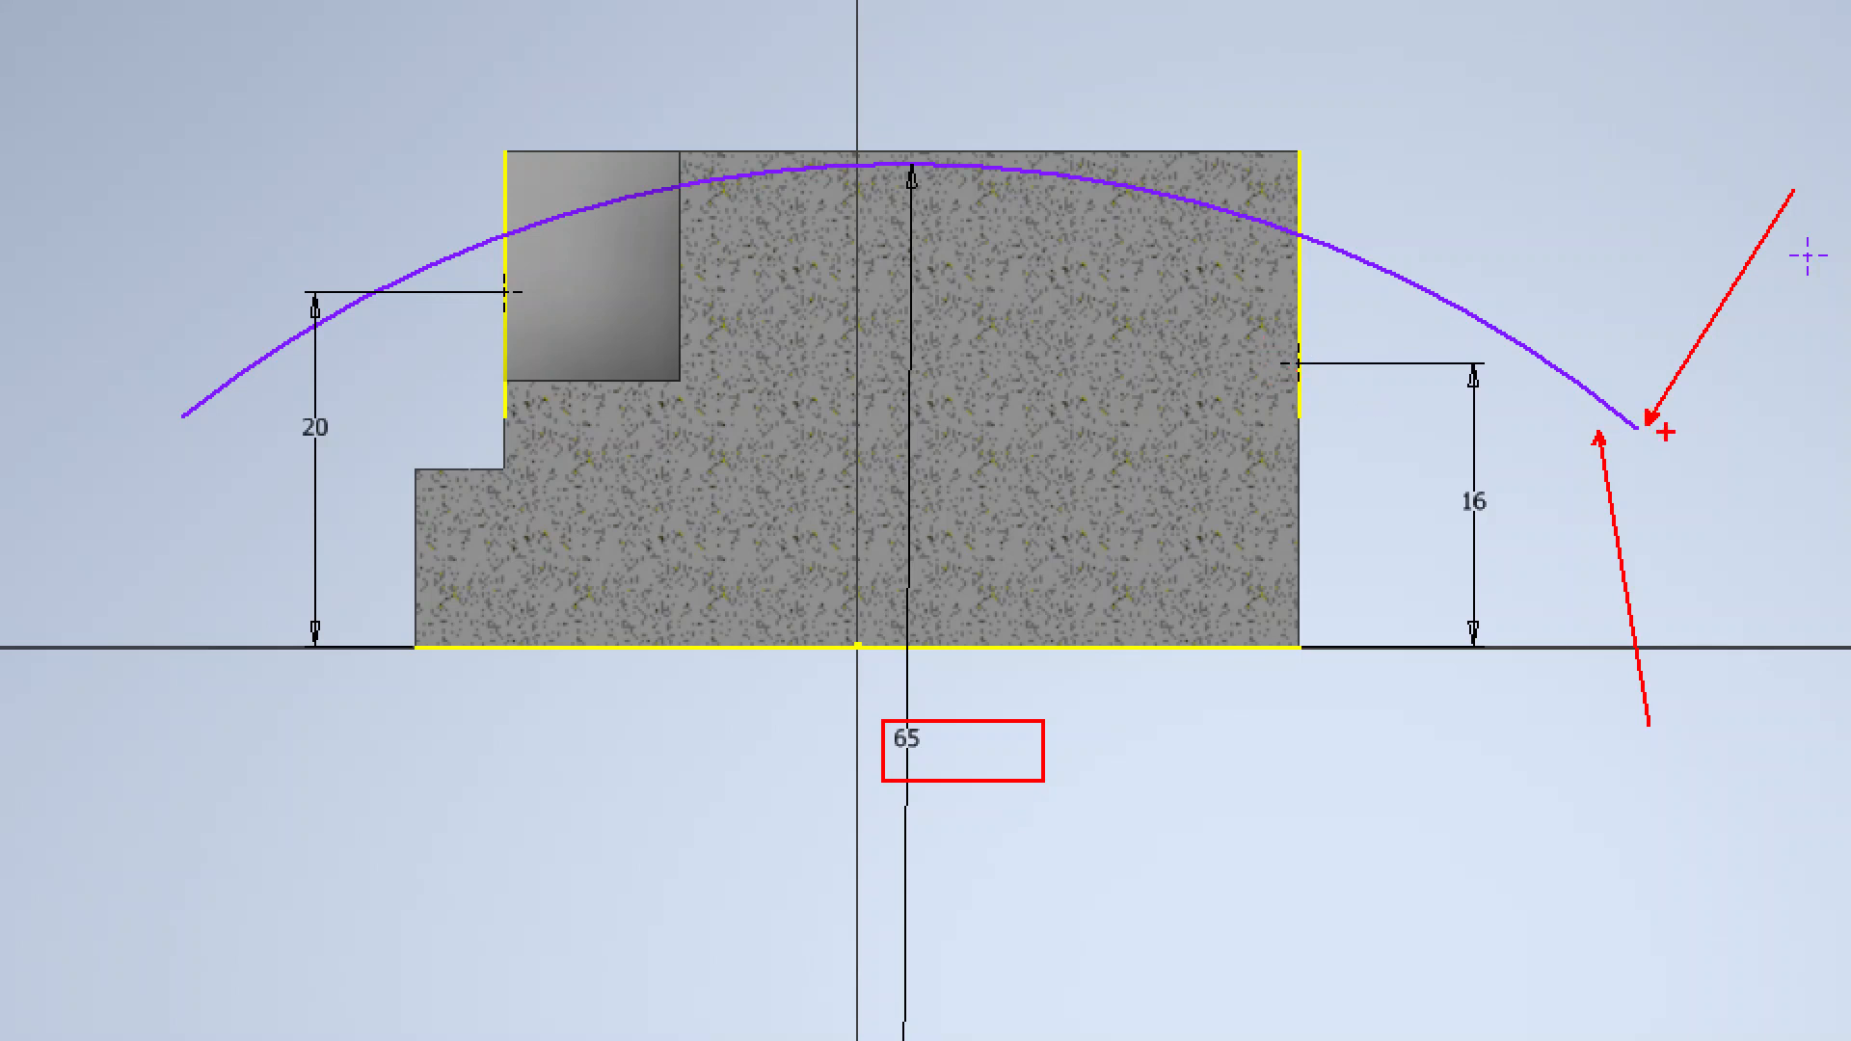
{"action": "left_click_drag", "start_coordinate": [1642, 442], "coordinate": [1701, 533], "text": "ctrl+shift"}
{"action": "mouse_move", "coordinate": [1304, 361]}
{"action": "left_mouse_down", "text": "ctrl+shift"}
{"action": "mouse_move", "coordinate": [1398, 413]}
{"action": "mouse_move", "coordinate": [1424, 405]}
{"action": "left_mouse_up", "text": "ctrl+shift"}
{"action": "key", "text": "ctrl+z"}
{"action": "key", "text": "ctrl+z"}
{"action": "key", "text": "ctrl+z"}
{"action": "key", "text": "ctrl+z"}
{"action": "key", "text": "ctrl+z"}
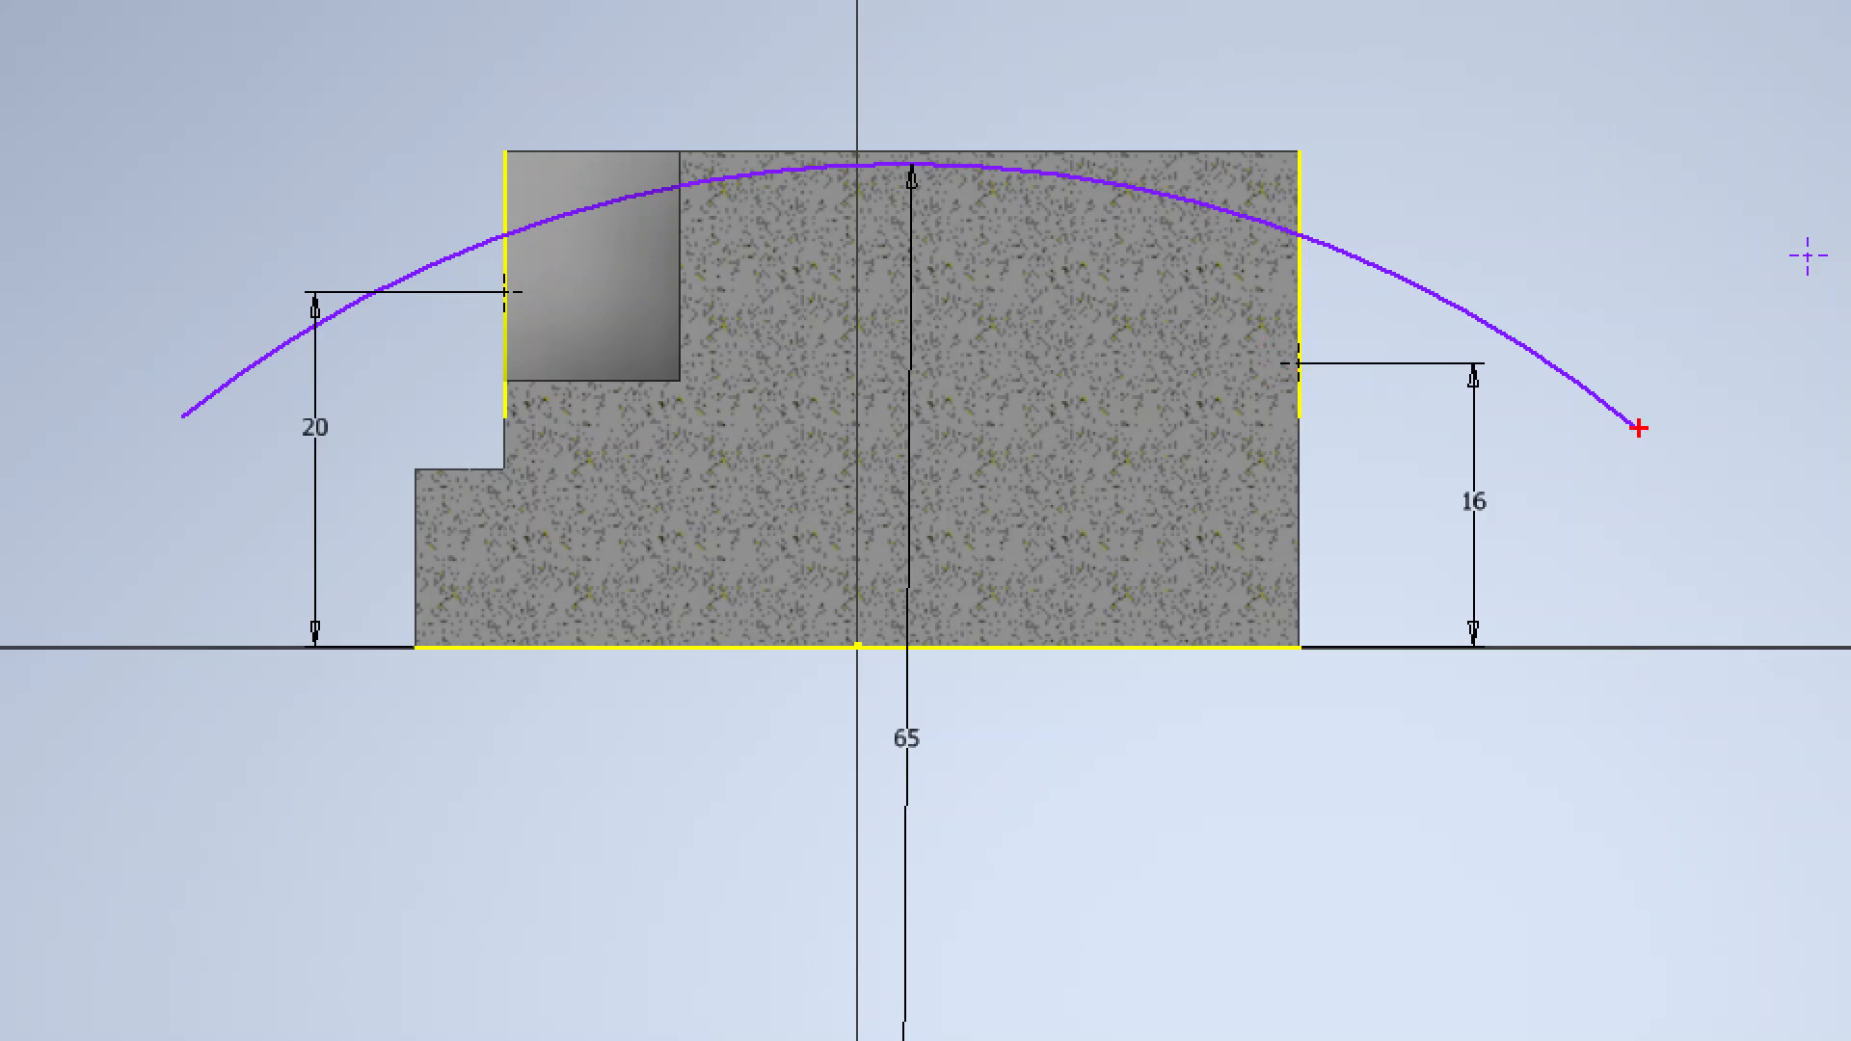
{"action": "mouse_move", "coordinate": [1629, 445]}
{"action": "left_mouse_down"}
{"action": "mouse_move", "coordinate": [1345, 378]}
{"action": "mouse_move", "coordinate": [1350, 440]}
{"action": "left_mouse_up"}
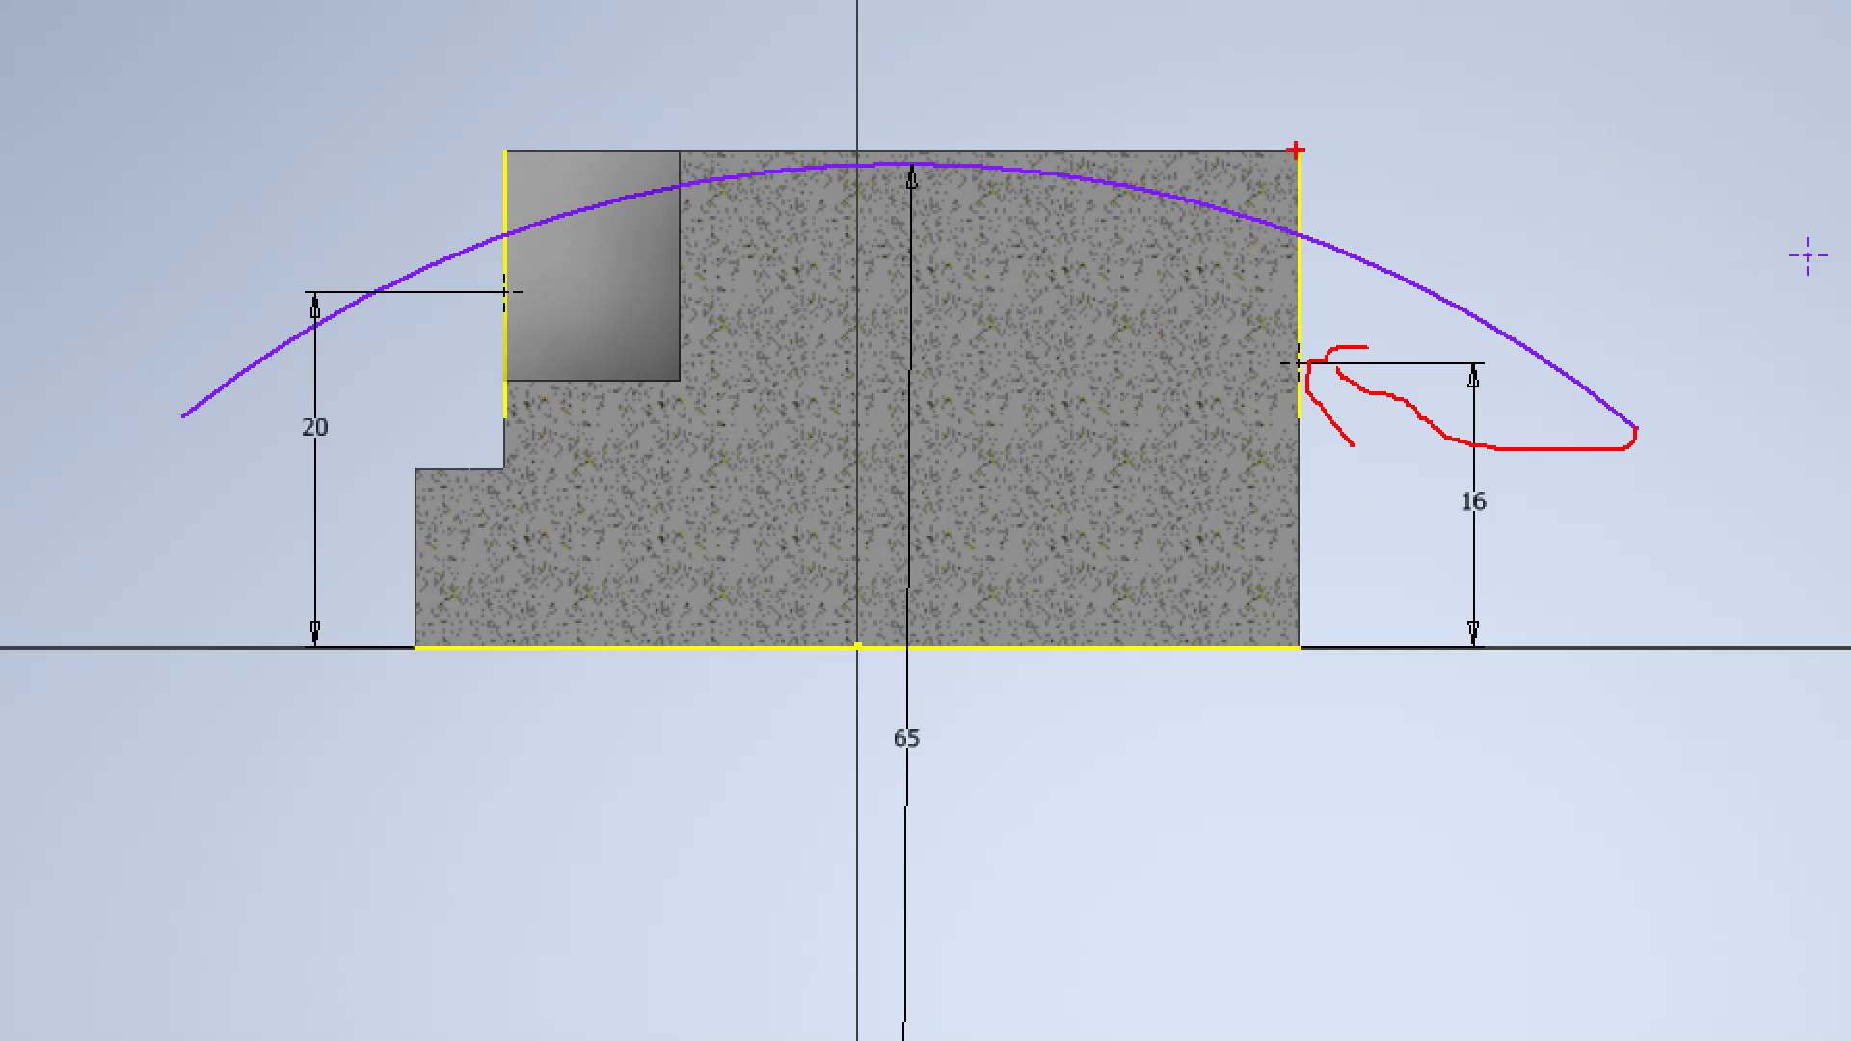
{"action": "left_click_drag", "start_coordinate": [1236, 177], "coordinate": [1291, 48], "text": "ctrl+shift"}
{"action": "left_click_drag", "start_coordinate": [1299, 149], "coordinate": [1288, 492], "text": "shift"}
{"action": "left_click_drag", "start_coordinate": [1283, 652], "coordinate": [1300, 738], "text": "shift"}
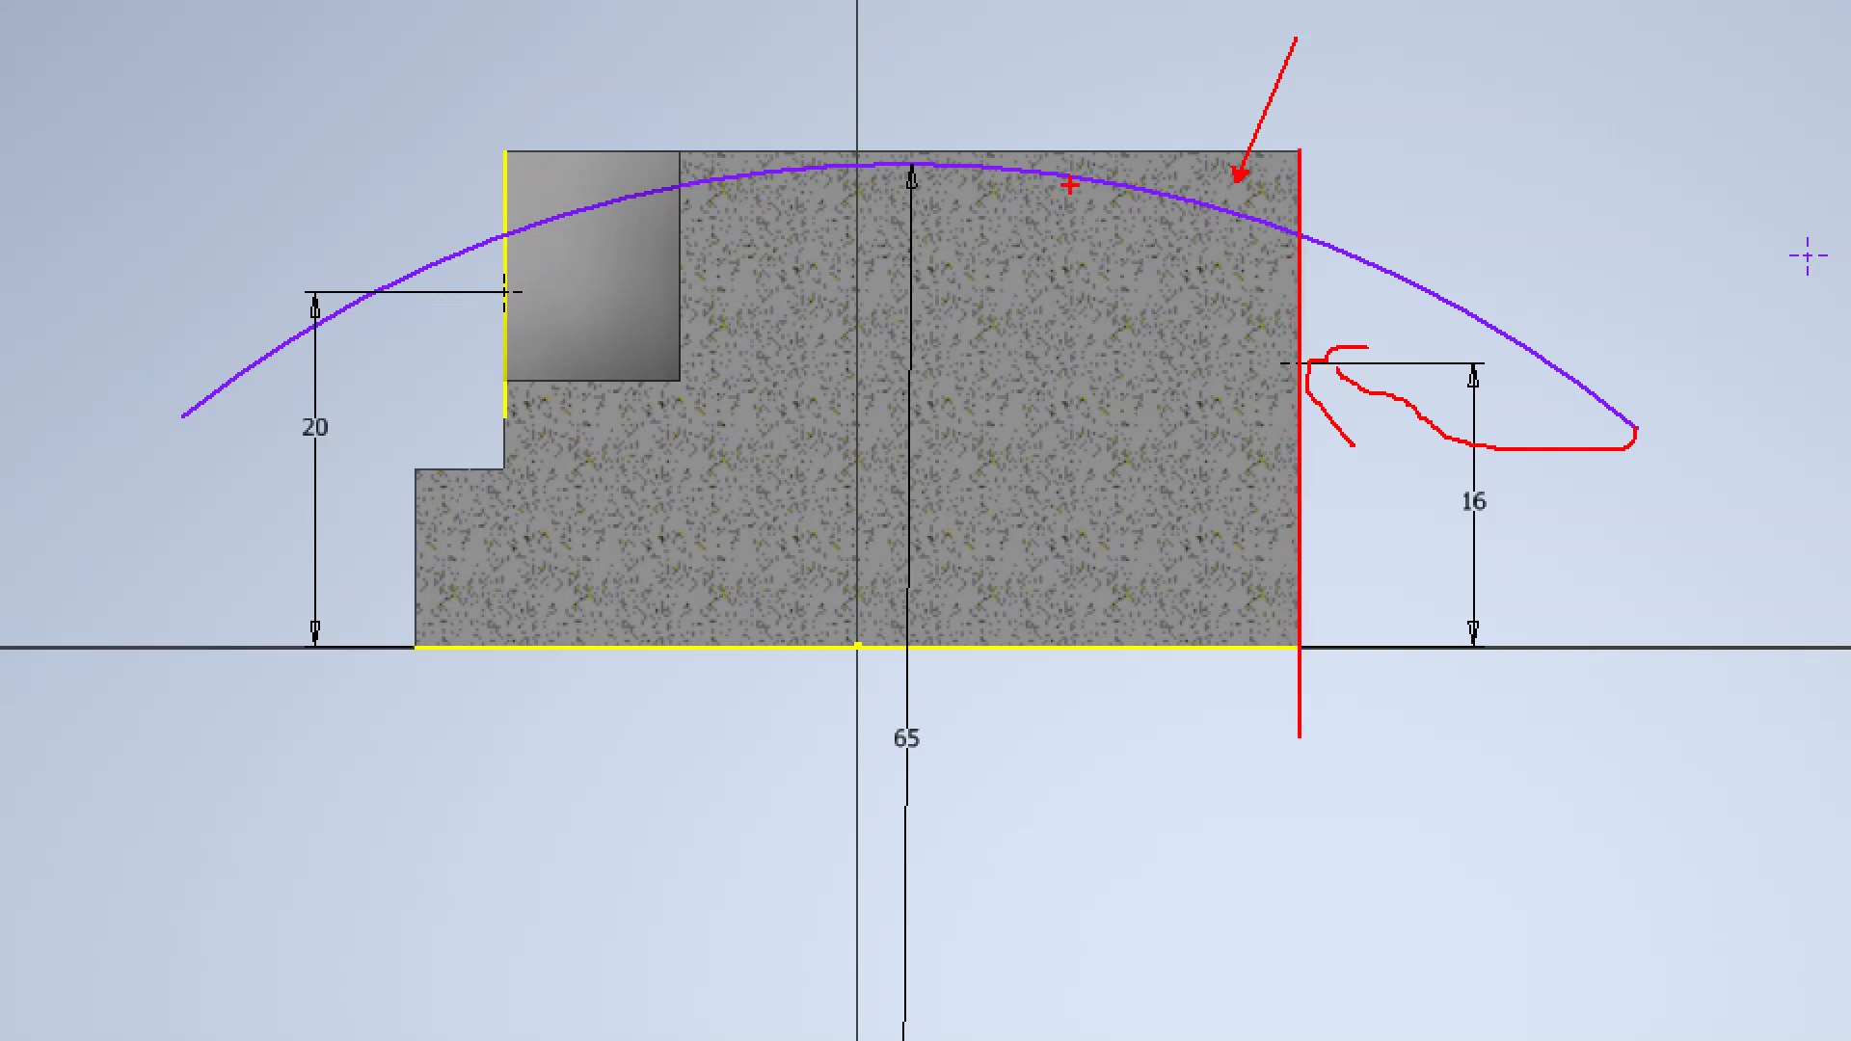
{"action": "key", "text": "ctrl+z"}
{"action": "key", "text": "ctrl+z"}
{"action": "key", "text": "ctrl+z"}
{"action": "key", "text": "ctrl+z"}
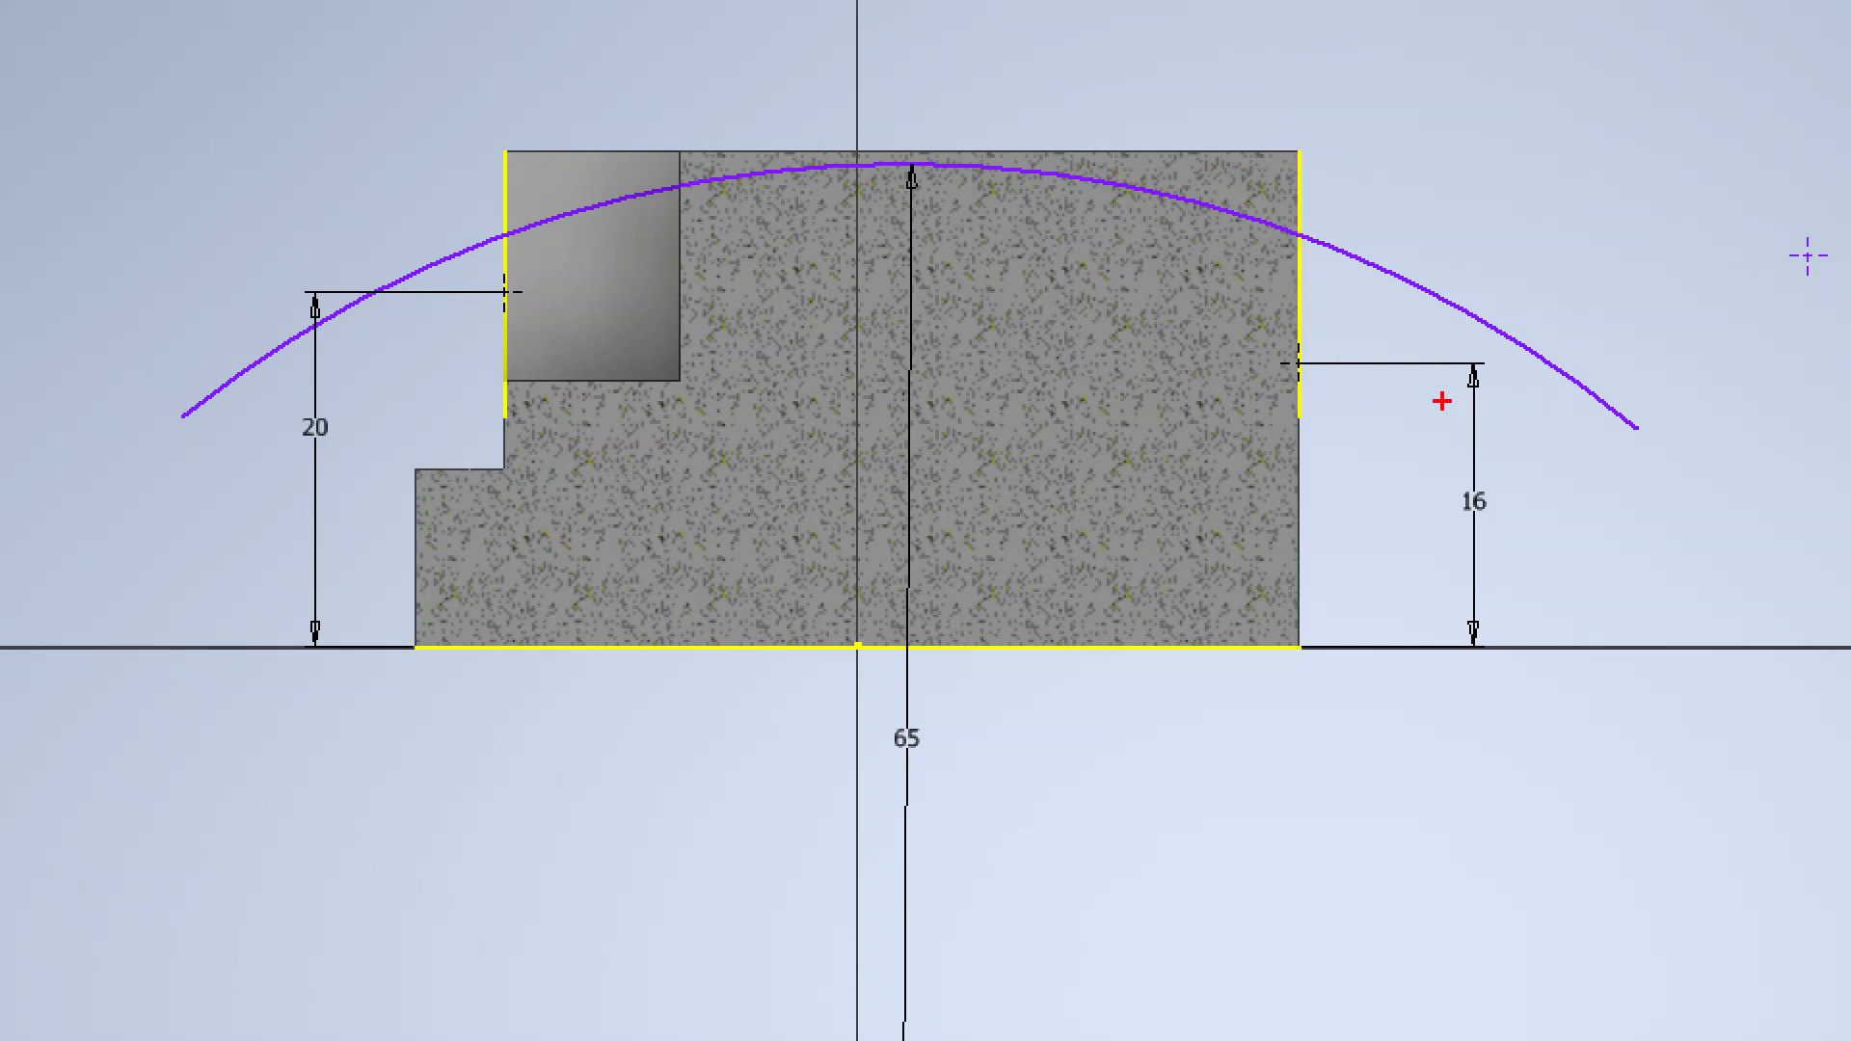
{"action": "mouse_move", "coordinate": [1576, 362]}
{"action": "left_mouse_down", "text": "ctrl+shift"}
{"action": "mouse_move", "coordinate": [1638, 188]}
{"action": "mouse_move", "coordinate": [1709, 172]}
{"action": "left_mouse_up", "text": "ctrl+shift"}
{"action": "left_click_drag", "start_coordinate": [1255, 324], "coordinate": [1359, 395], "text": "ctrl"}
{"action": "left_click_drag", "start_coordinate": [462, 262], "coordinate": [579, 324], "text": "ctrl"}
{"action": "key", "text": "Escape"}
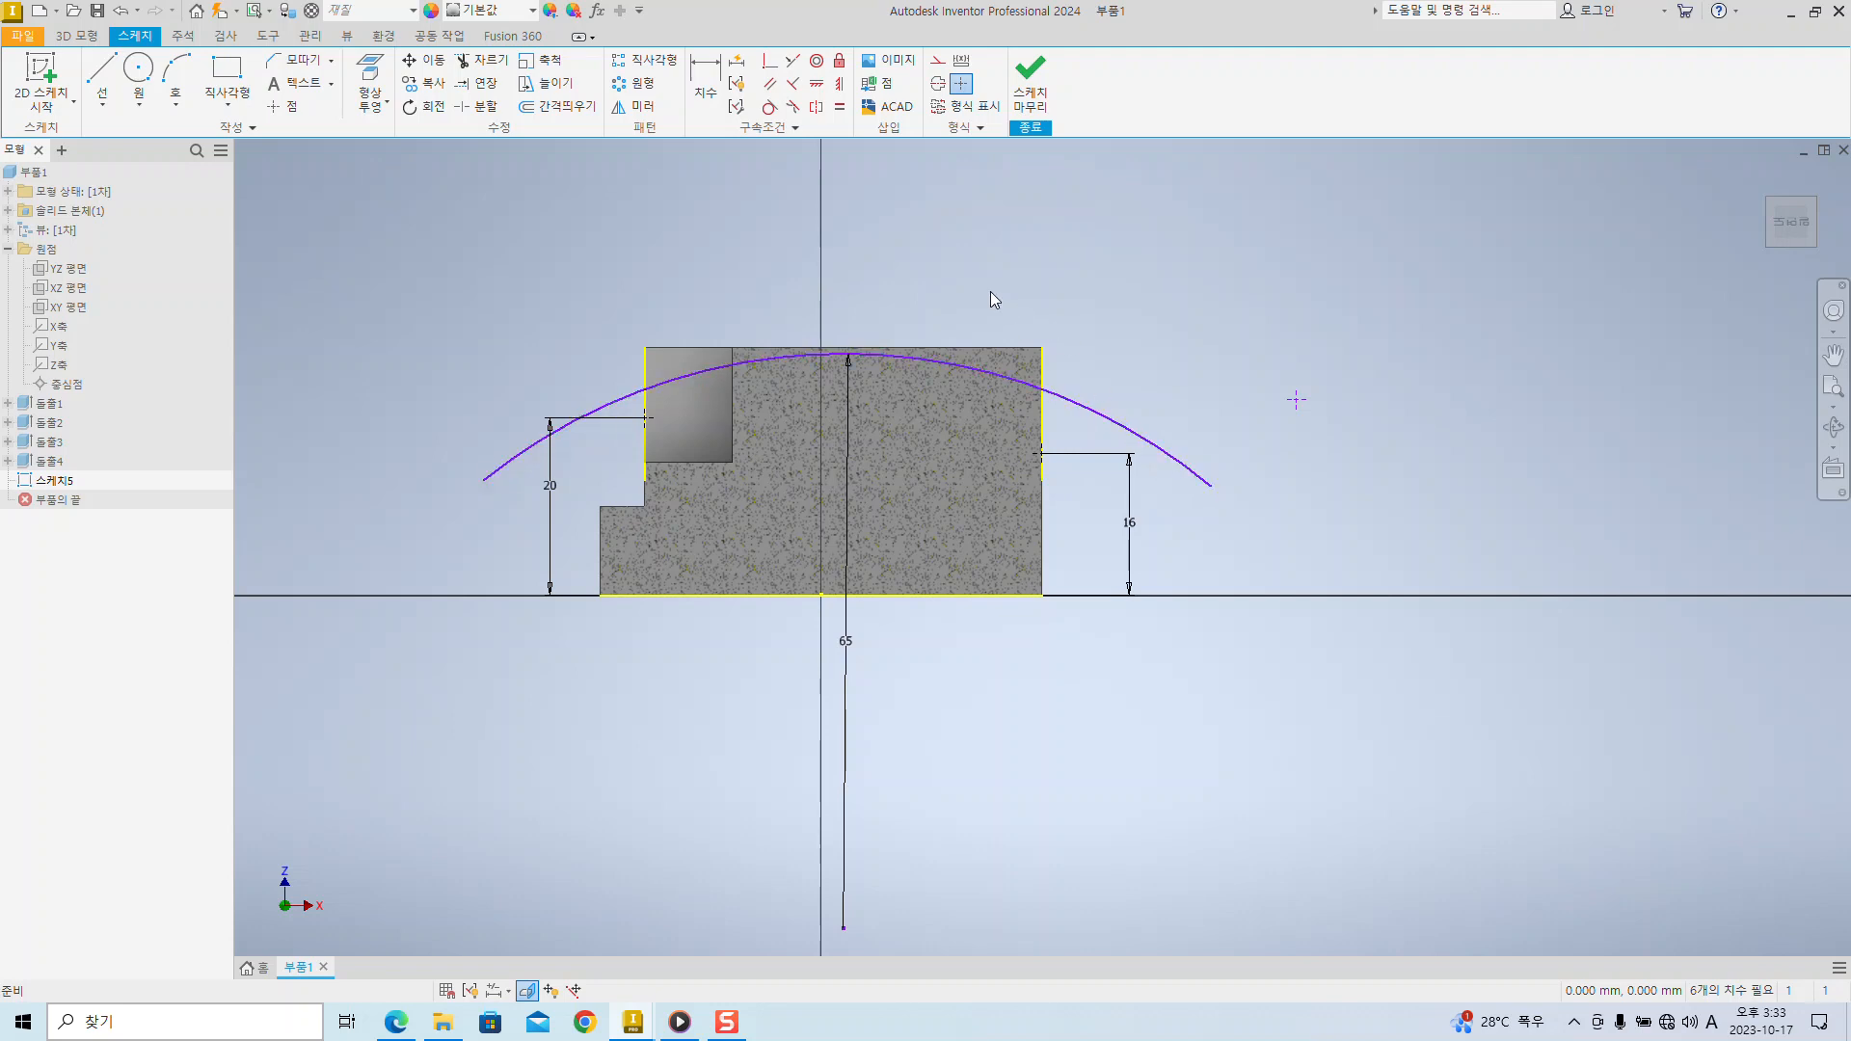
{"action": "key", "text": "ctrl+1"}
{"action": "mouse_move", "coordinate": [705, 93]}
{"action": "left_mouse_down", "text": "ctrl"}
{"action": "mouse_move", "coordinate": [771, 154]}
{"action": "mouse_move", "coordinate": [847, 35]}
{"action": "left_mouse_up", "text": "ctrl"}
{"action": "key", "text": "Escape"}
- Make the R65 arc coincident with the 16 mm and 20 mm sketch points and finish the sketch
{"action": "left_click", "coordinate": [768, 66]}
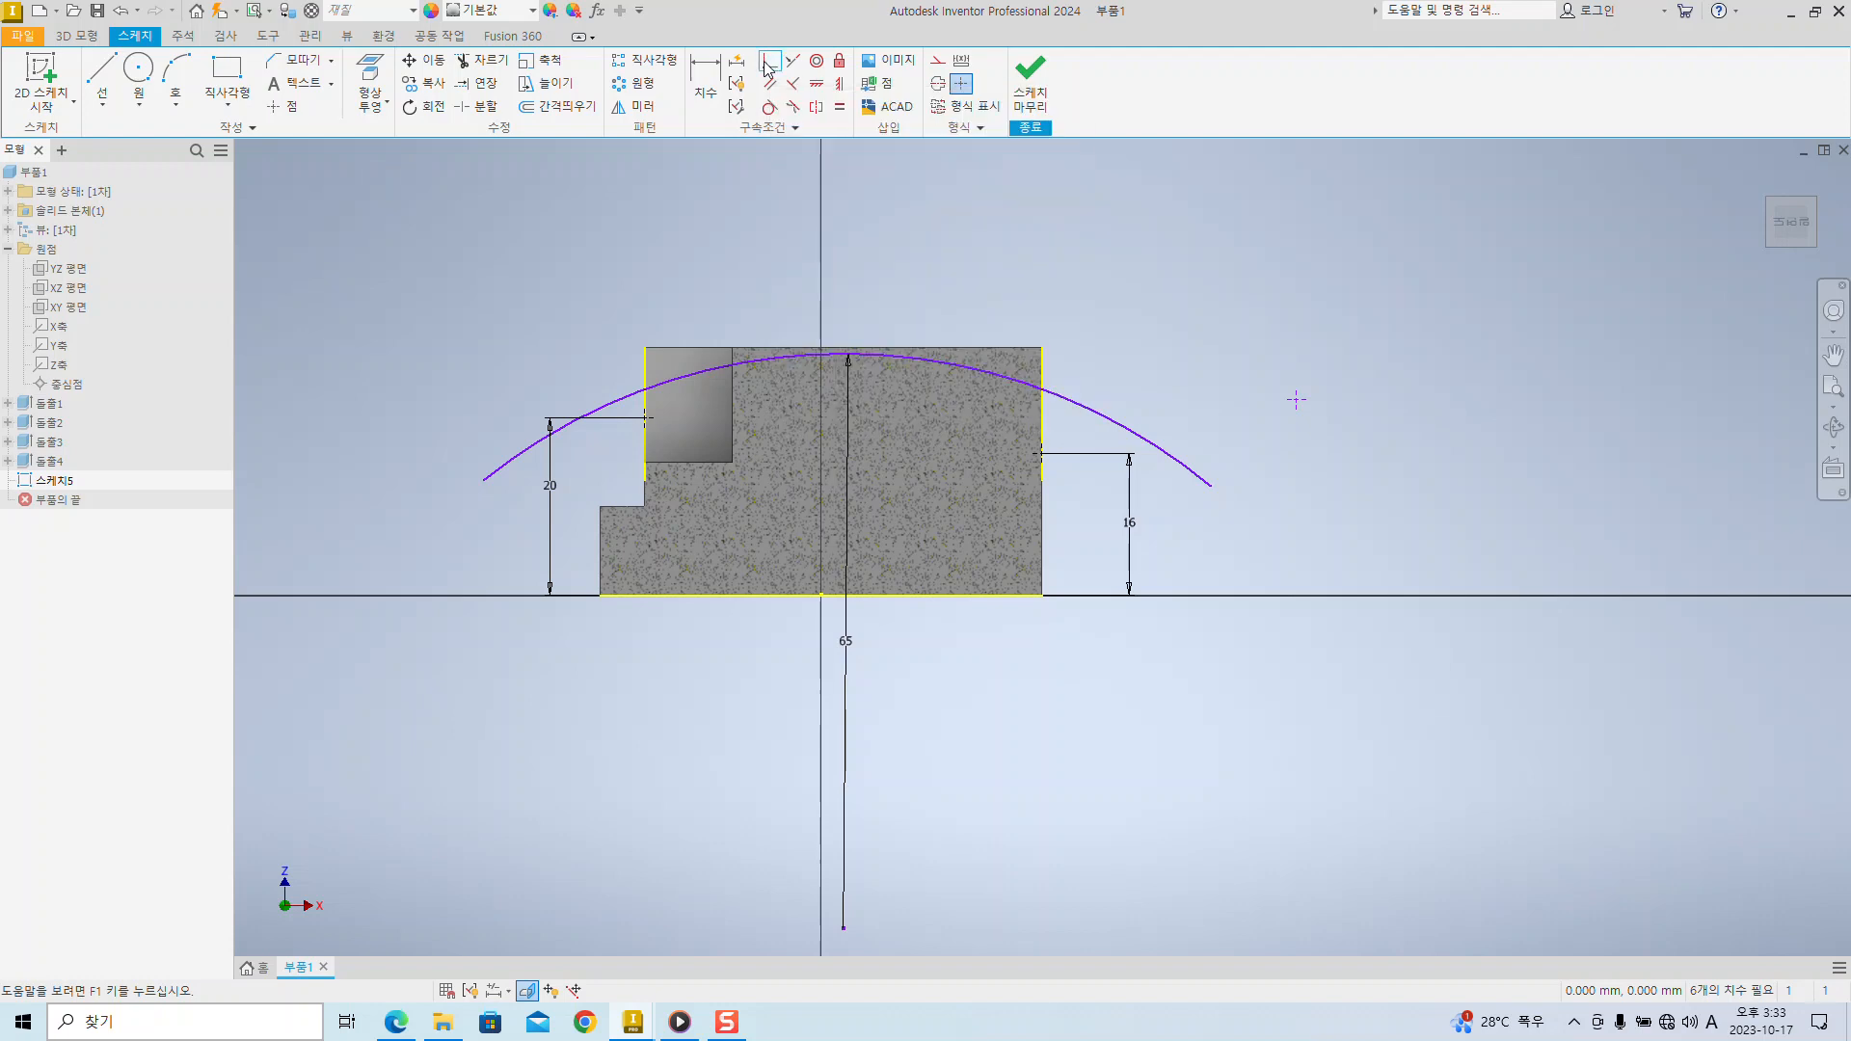
{"action": "left_click", "coordinate": [1092, 416]}
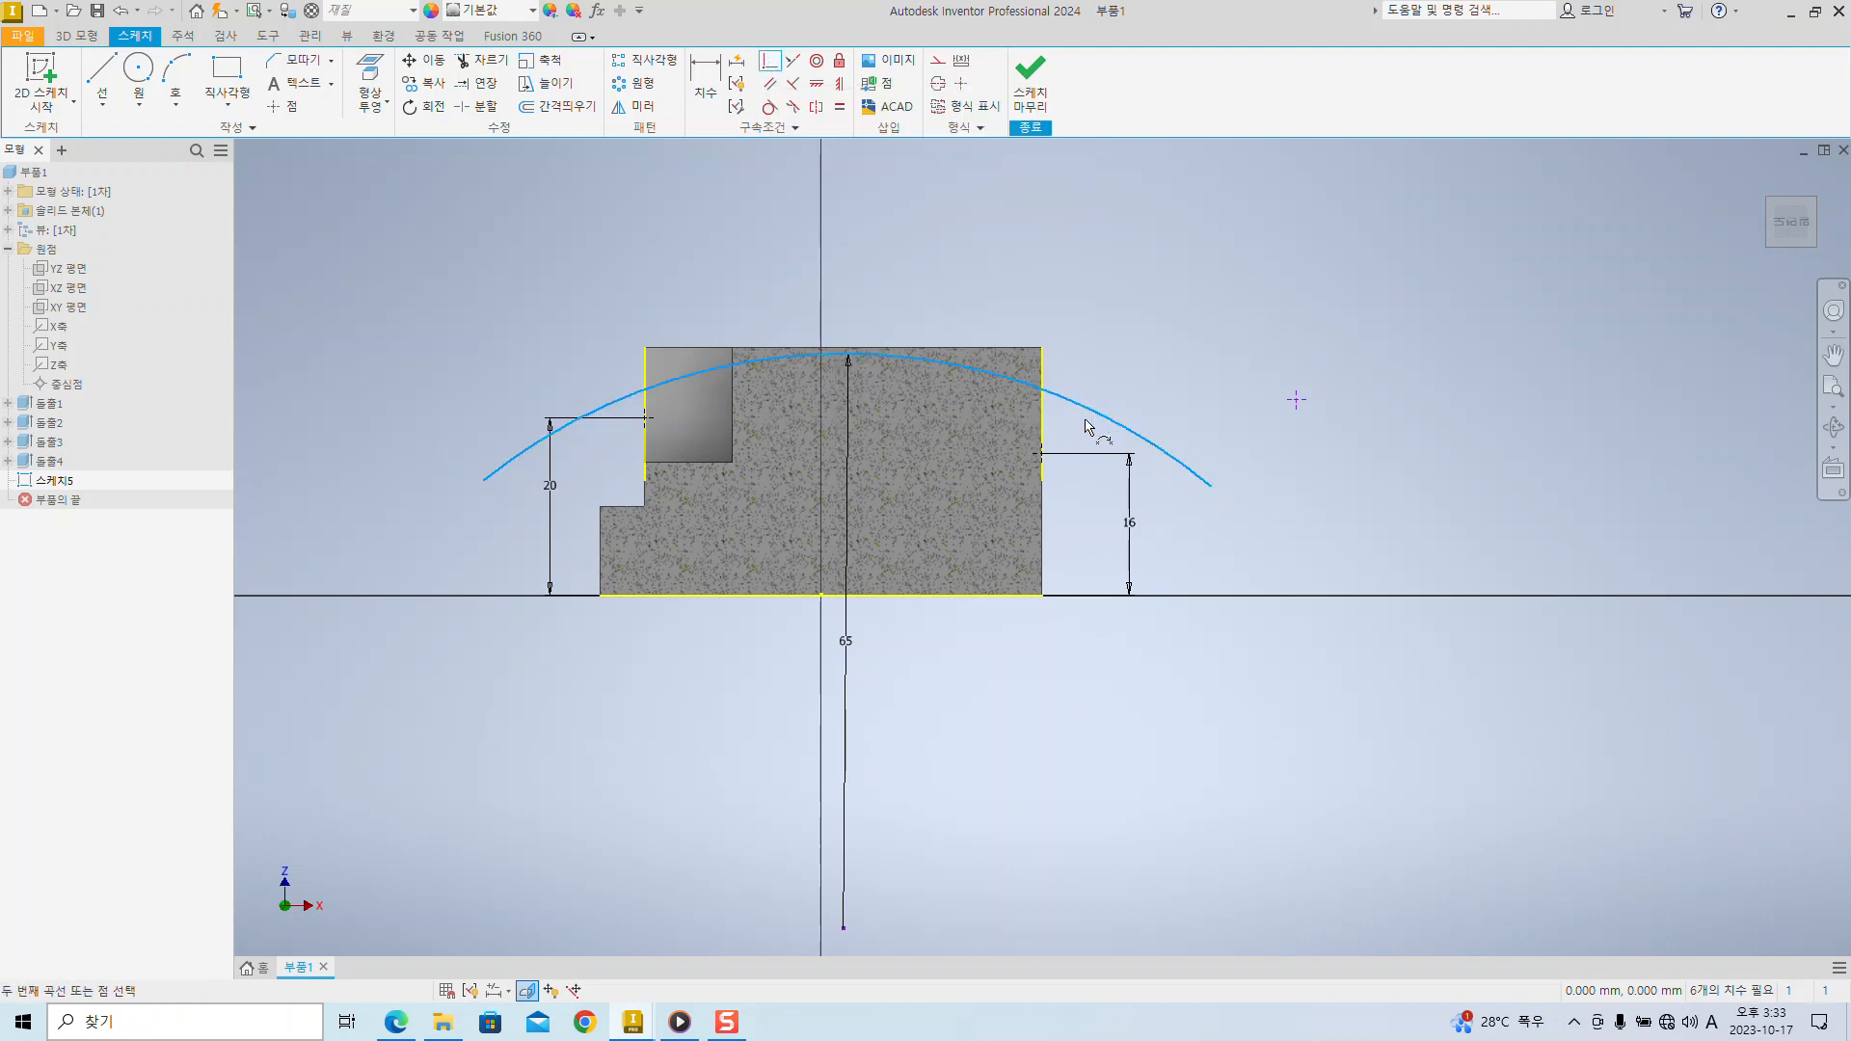
{"action": "left_click", "coordinate": [1042, 453]}
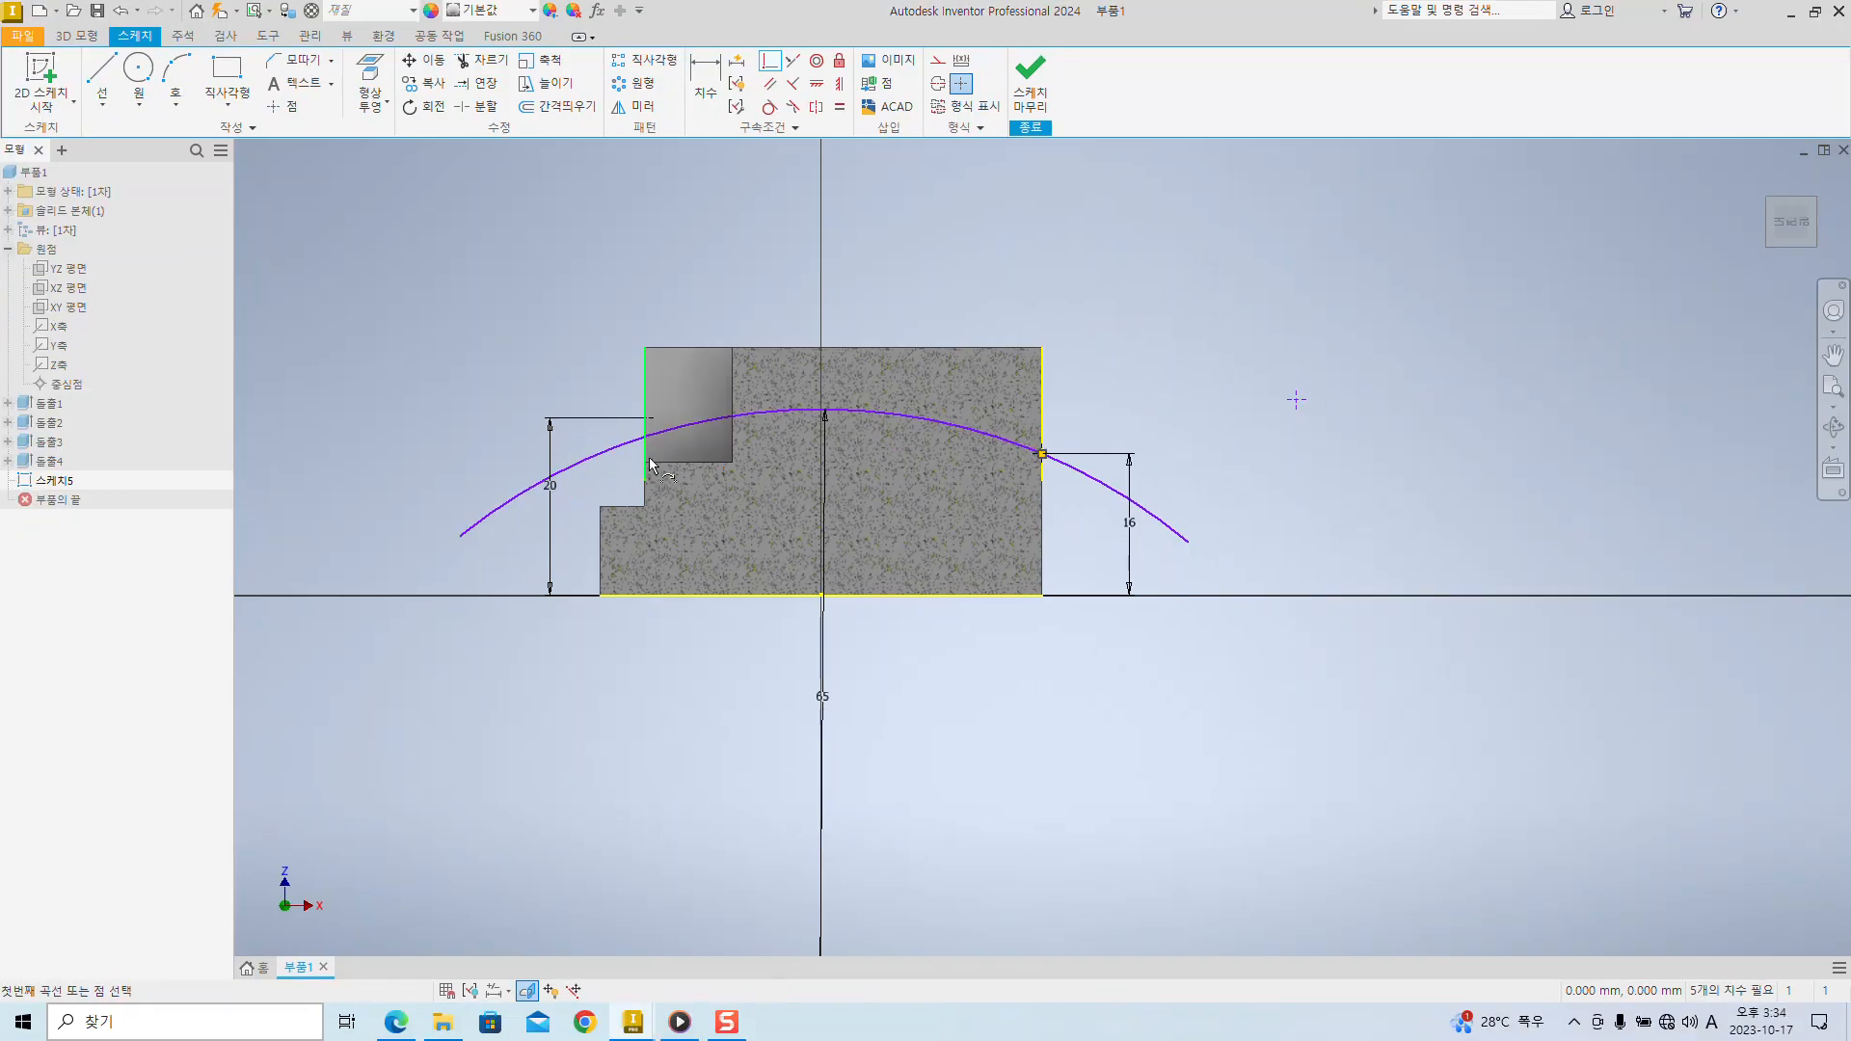
{"action": "left_click", "coordinate": [625, 449]}
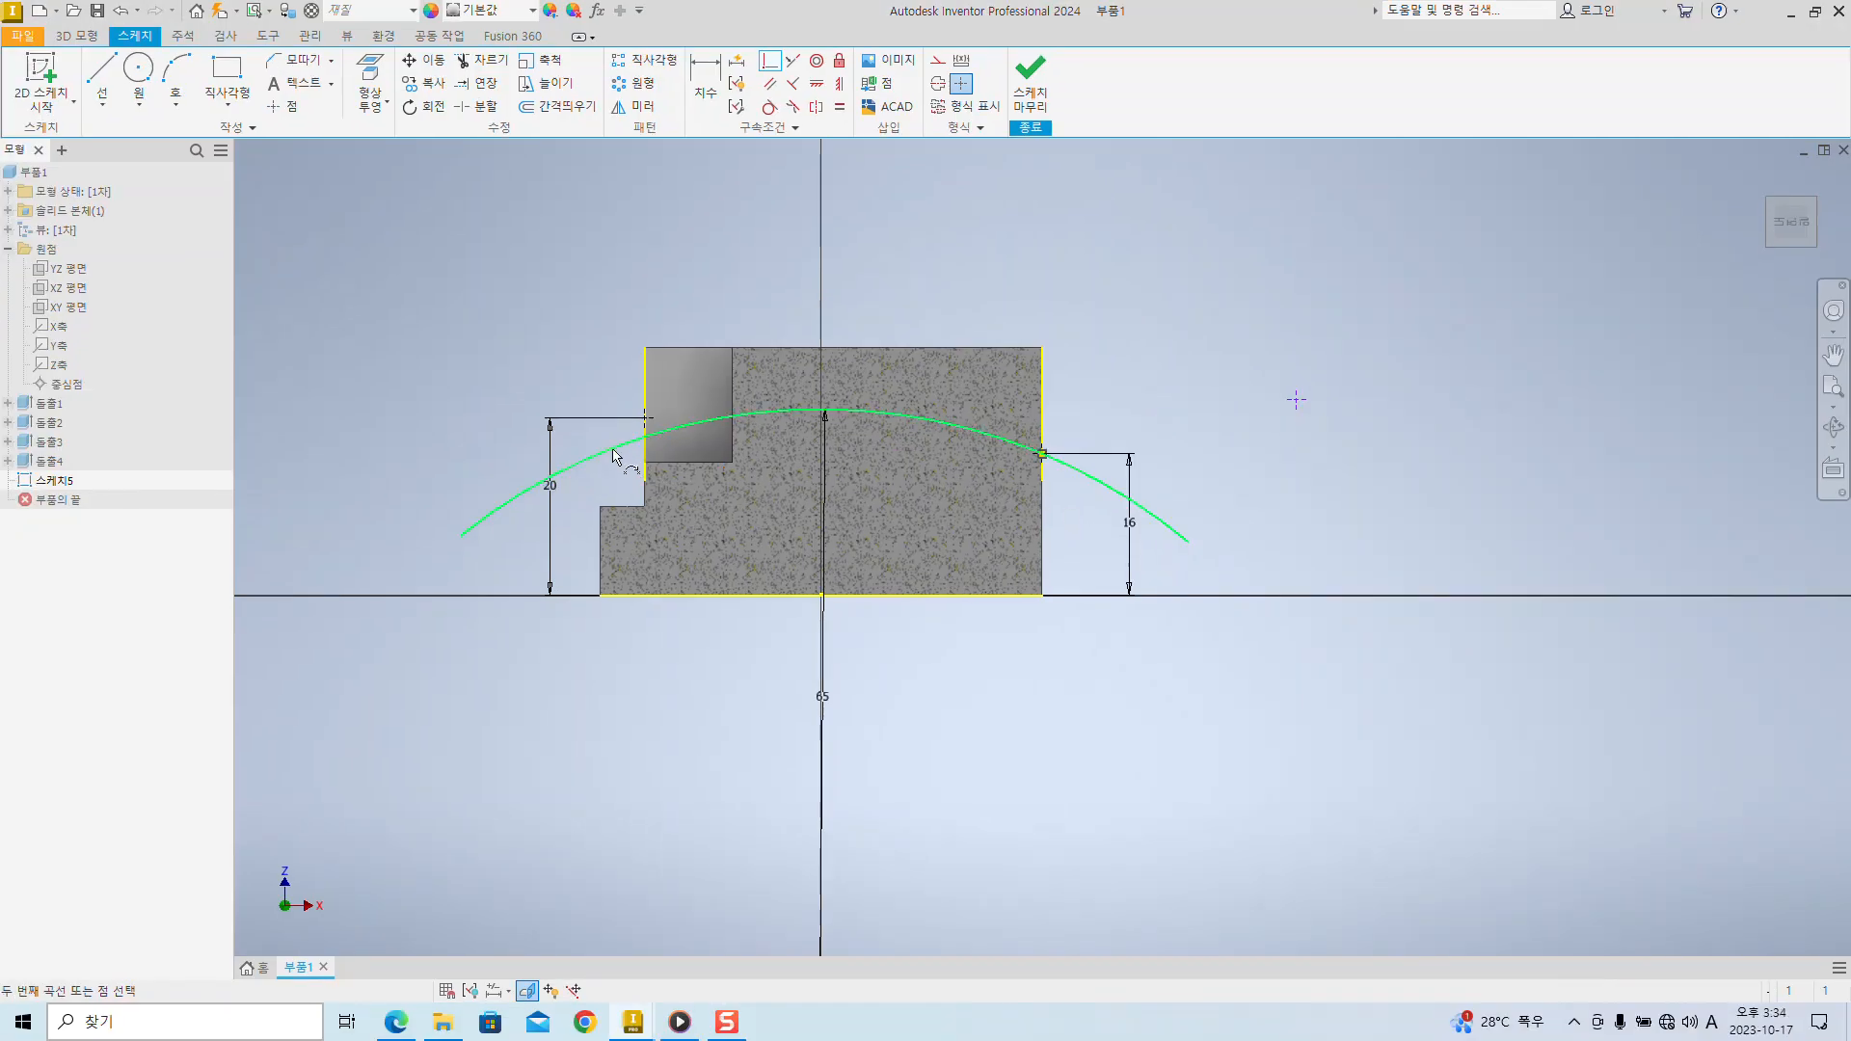
{"action": "left_click", "coordinate": [659, 419]}
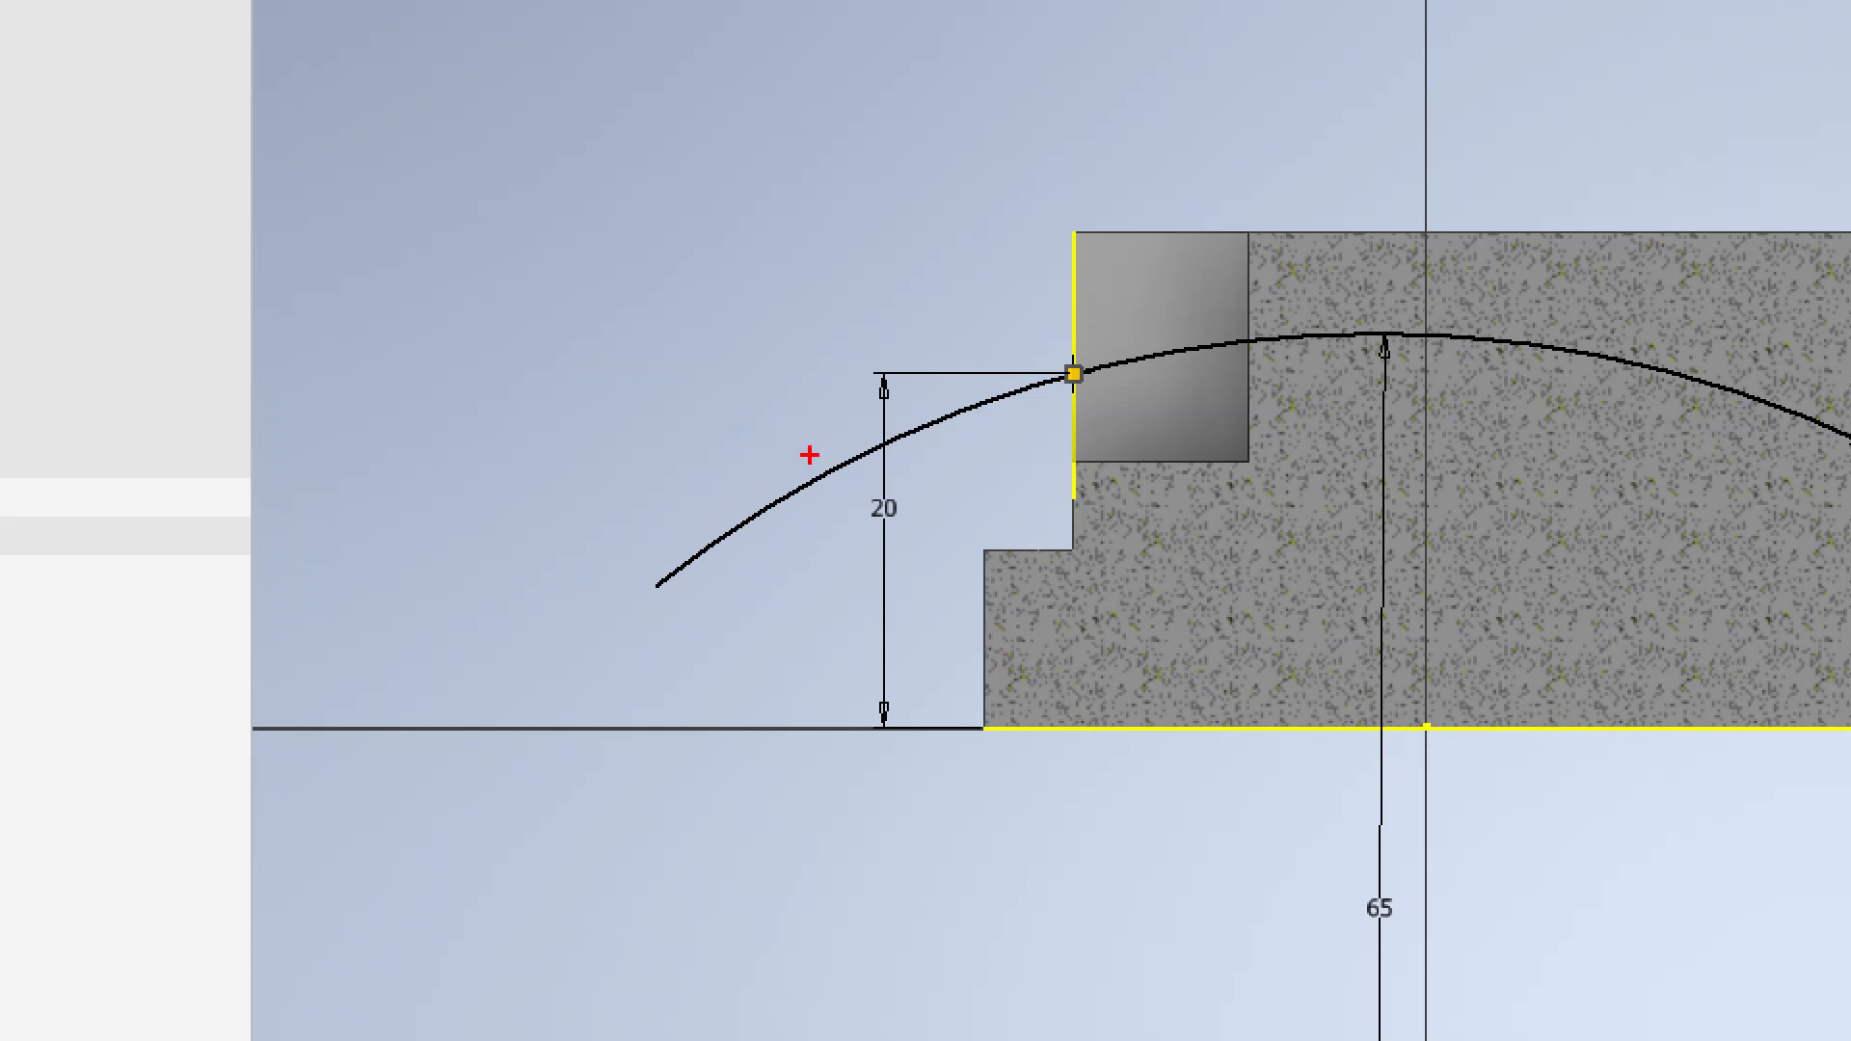
{"action": "mouse_move", "coordinate": [1057, 363]}
{"action": "left_mouse_down"}
{"action": "mouse_move", "coordinate": [728, 245]}
{"action": "mouse_move", "coordinate": [796, 210]}
{"action": "left_mouse_up"}
{"action": "left_click_drag", "start_coordinate": [766, 492], "coordinate": [610, 263]}
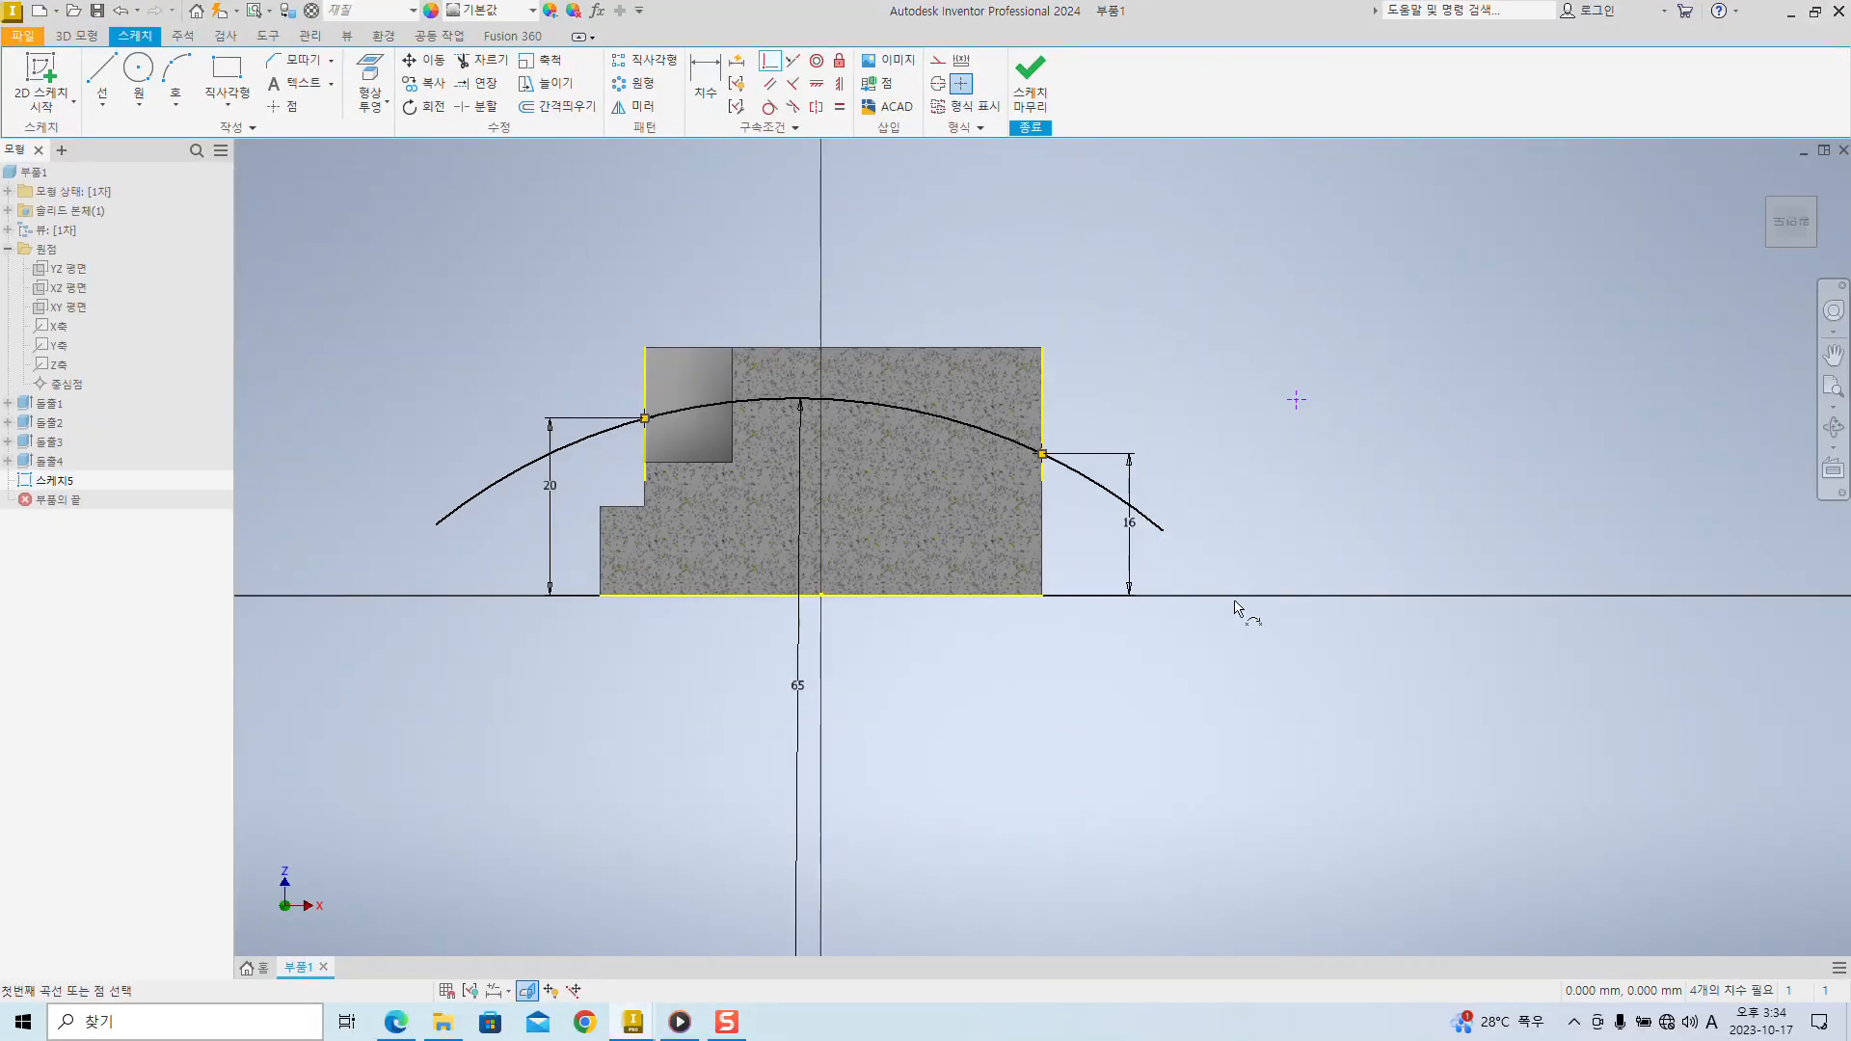
{"action": "key", "text": "Escape"}
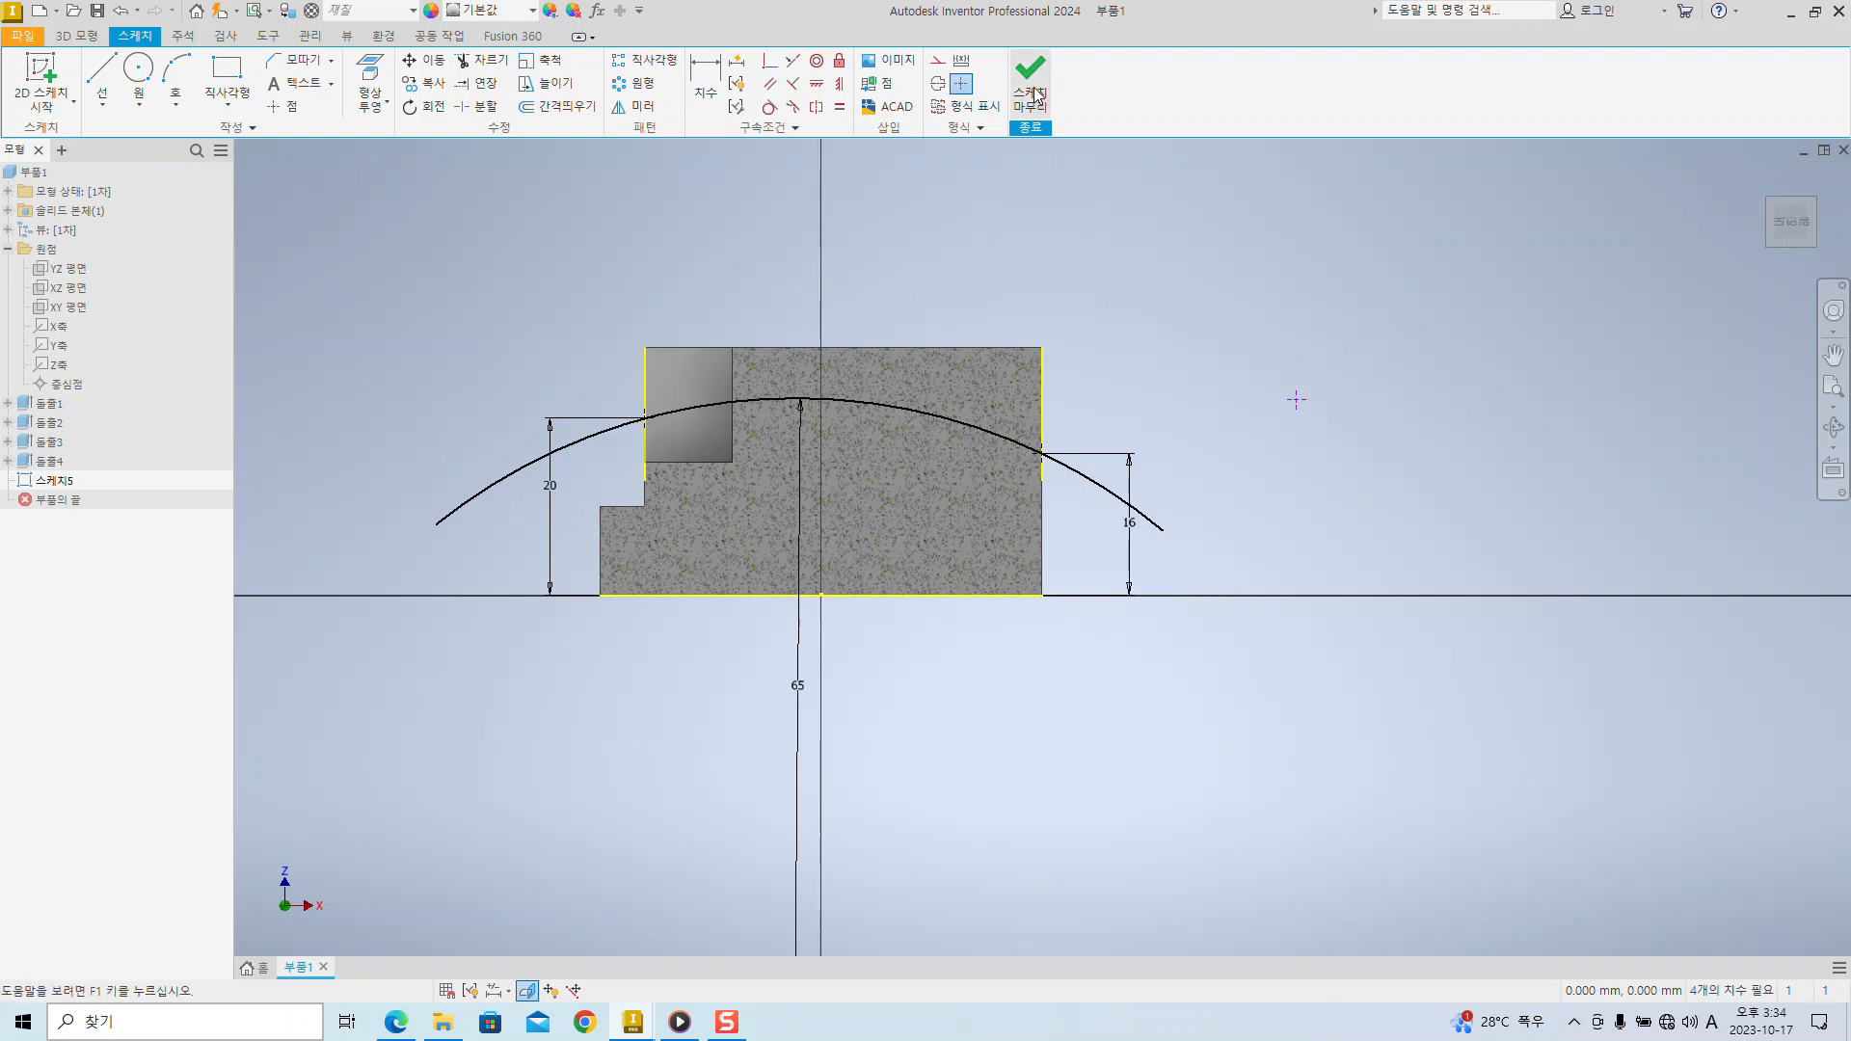
{"action": "left_click", "coordinate": [1034, 95]}
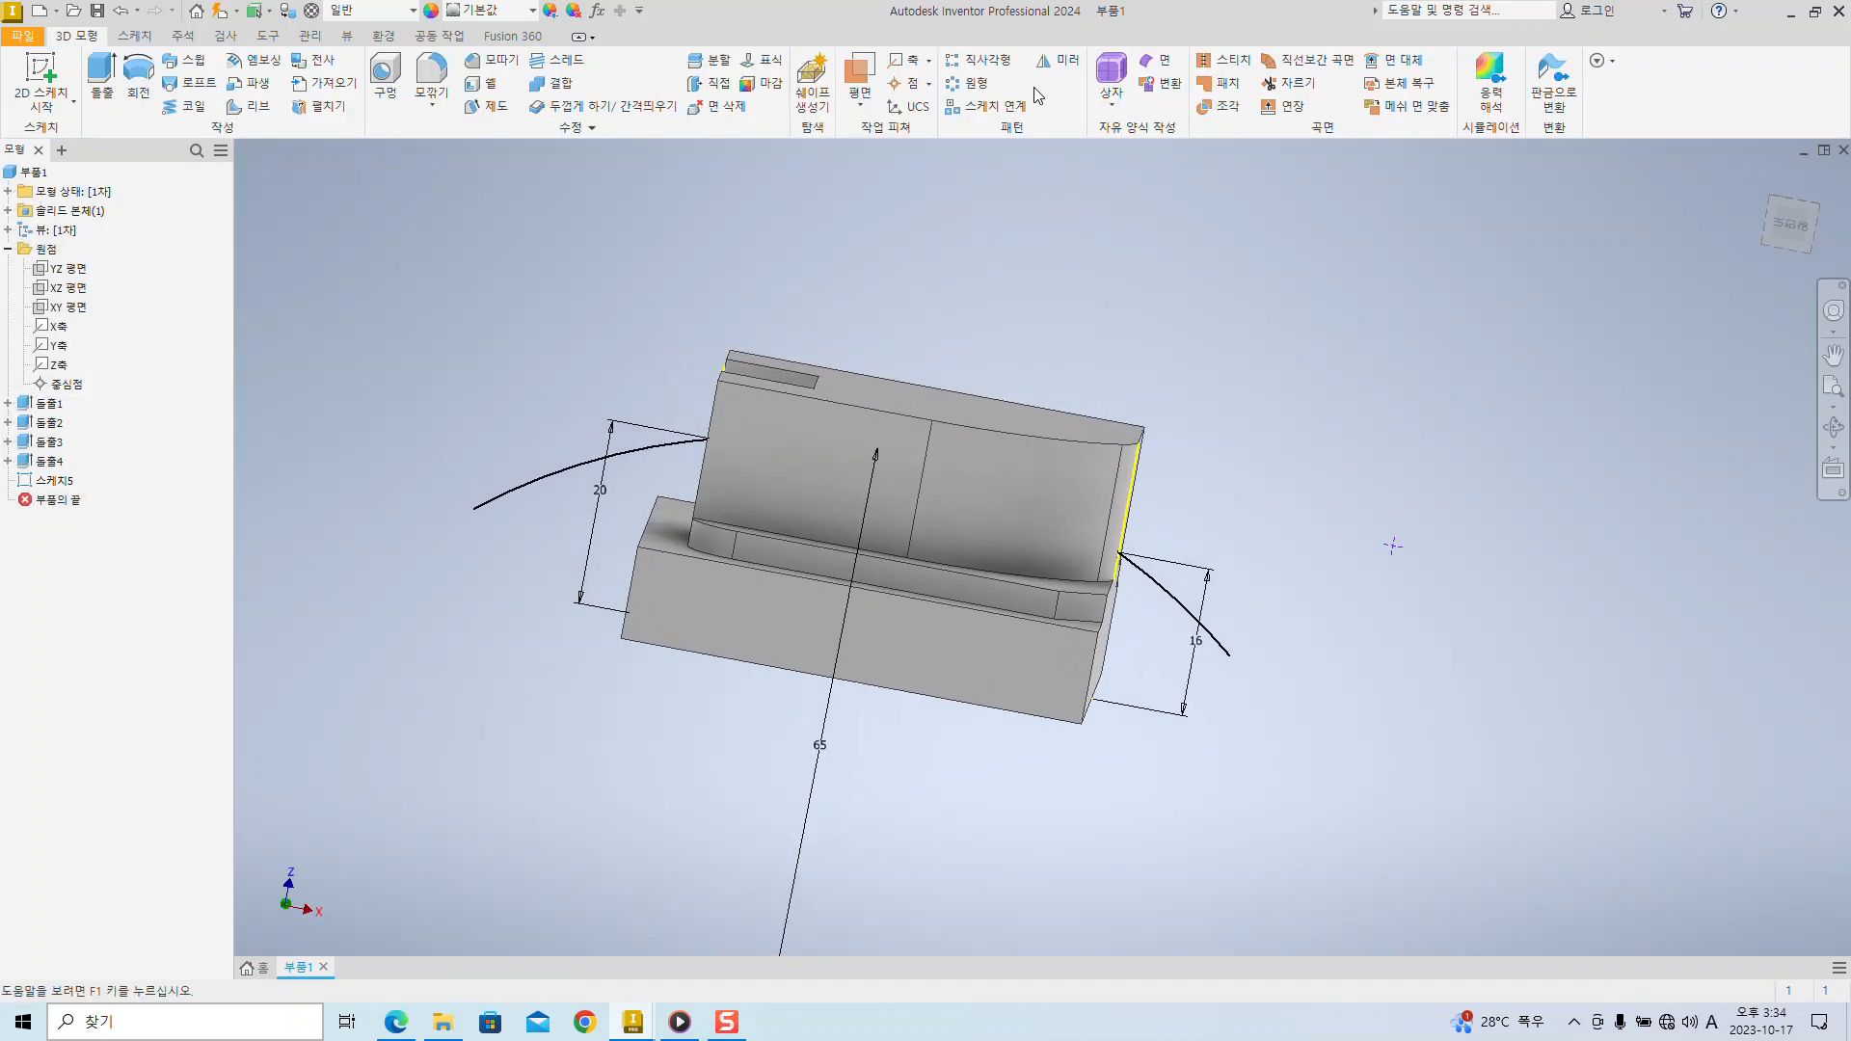
- Switch to the exam drawing PDF, check the R65 top curve in the section view, and return to Inventor
{"action": "key", "text": "alt+Tab"}
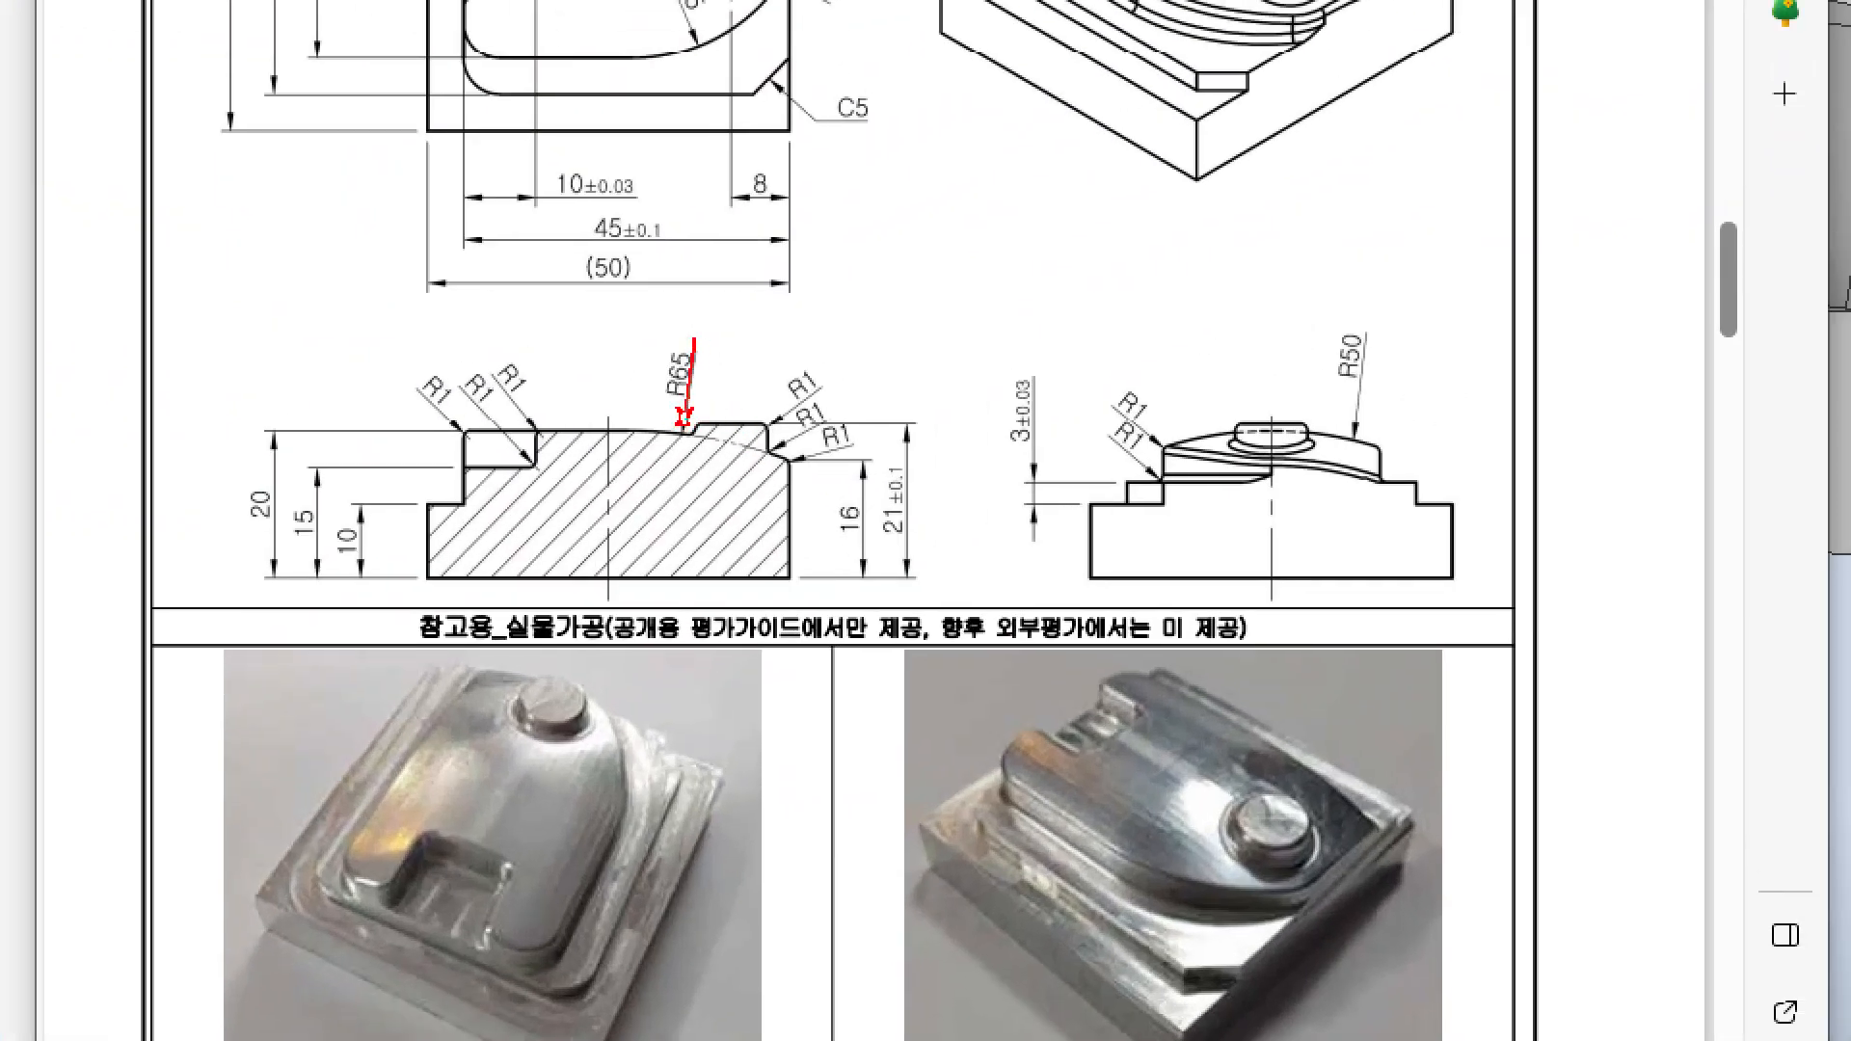
{"action": "mouse_move", "coordinate": [1298, 309]}
{"action": "left_mouse_down"}
{"action": "mouse_move", "coordinate": [1391, 419]}
{"action": "mouse_move", "coordinate": [1400, 362]}
{"action": "mouse_move", "coordinate": [1593, 366]}
{"action": "left_mouse_up"}
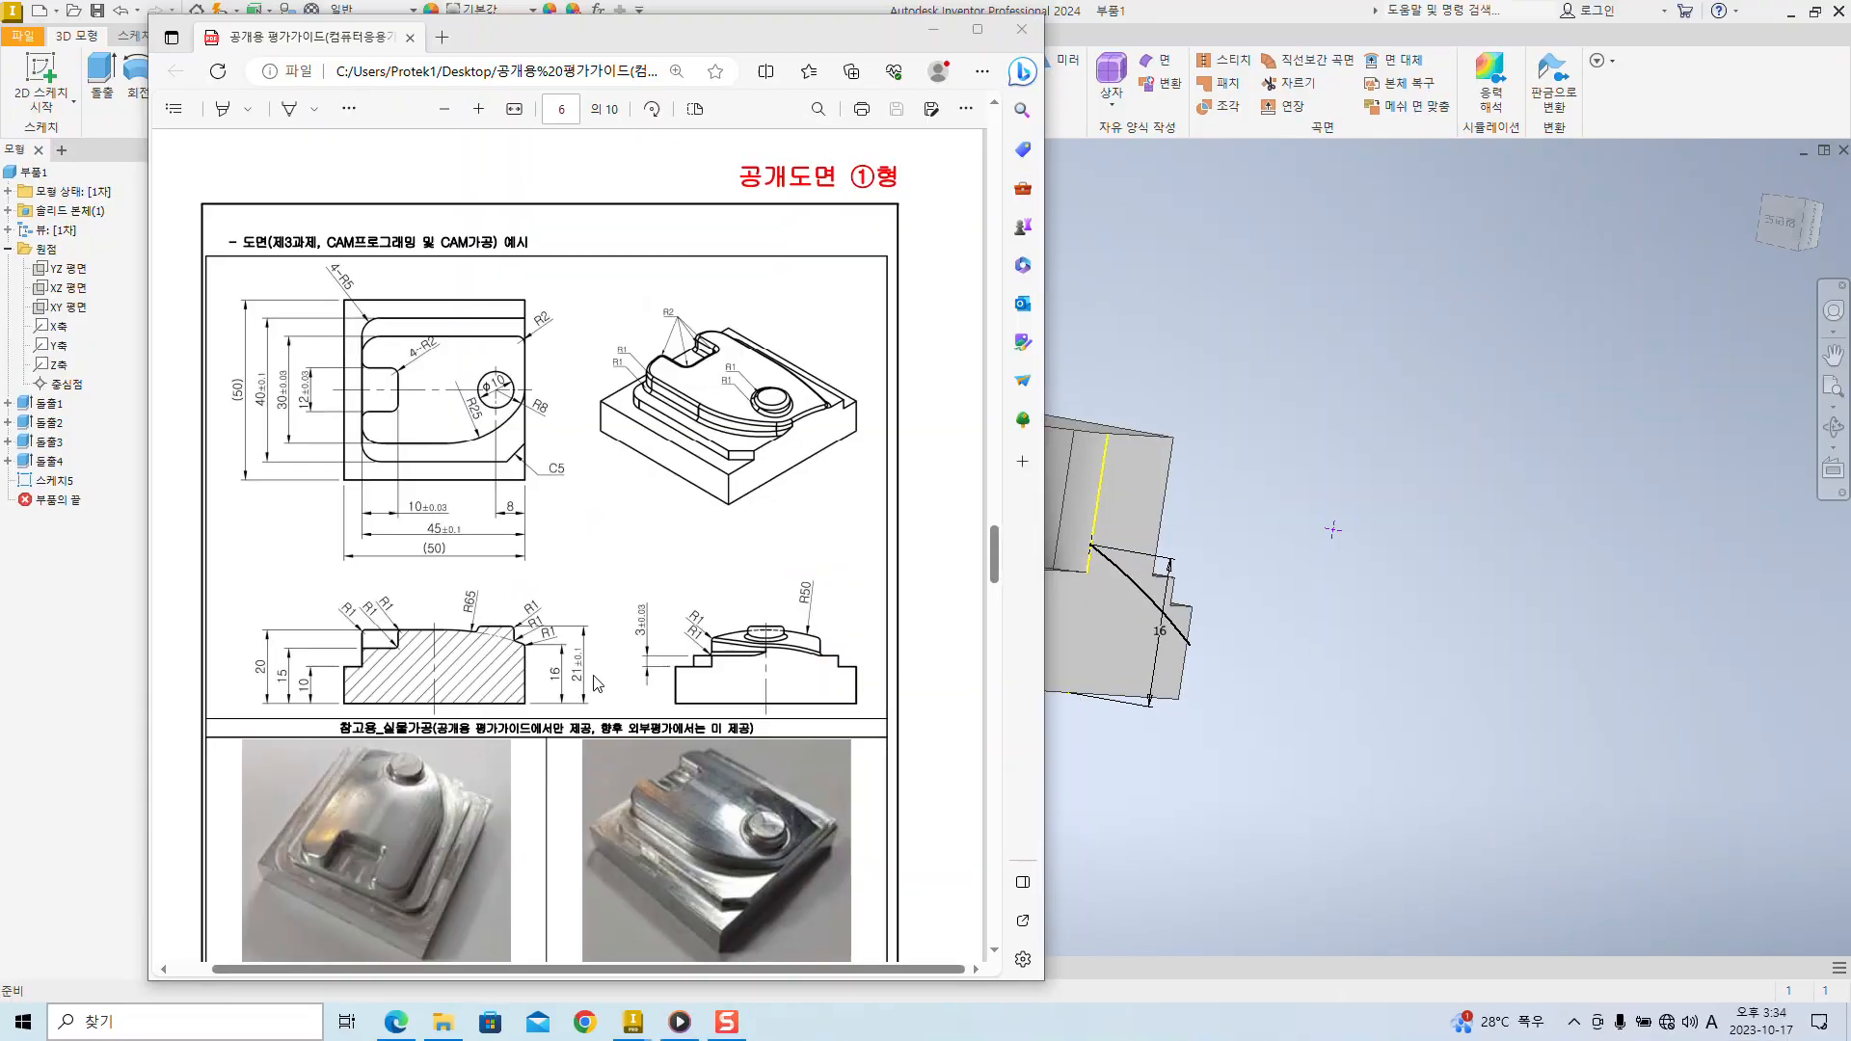
{"action": "key", "text": "alt+Tab"}
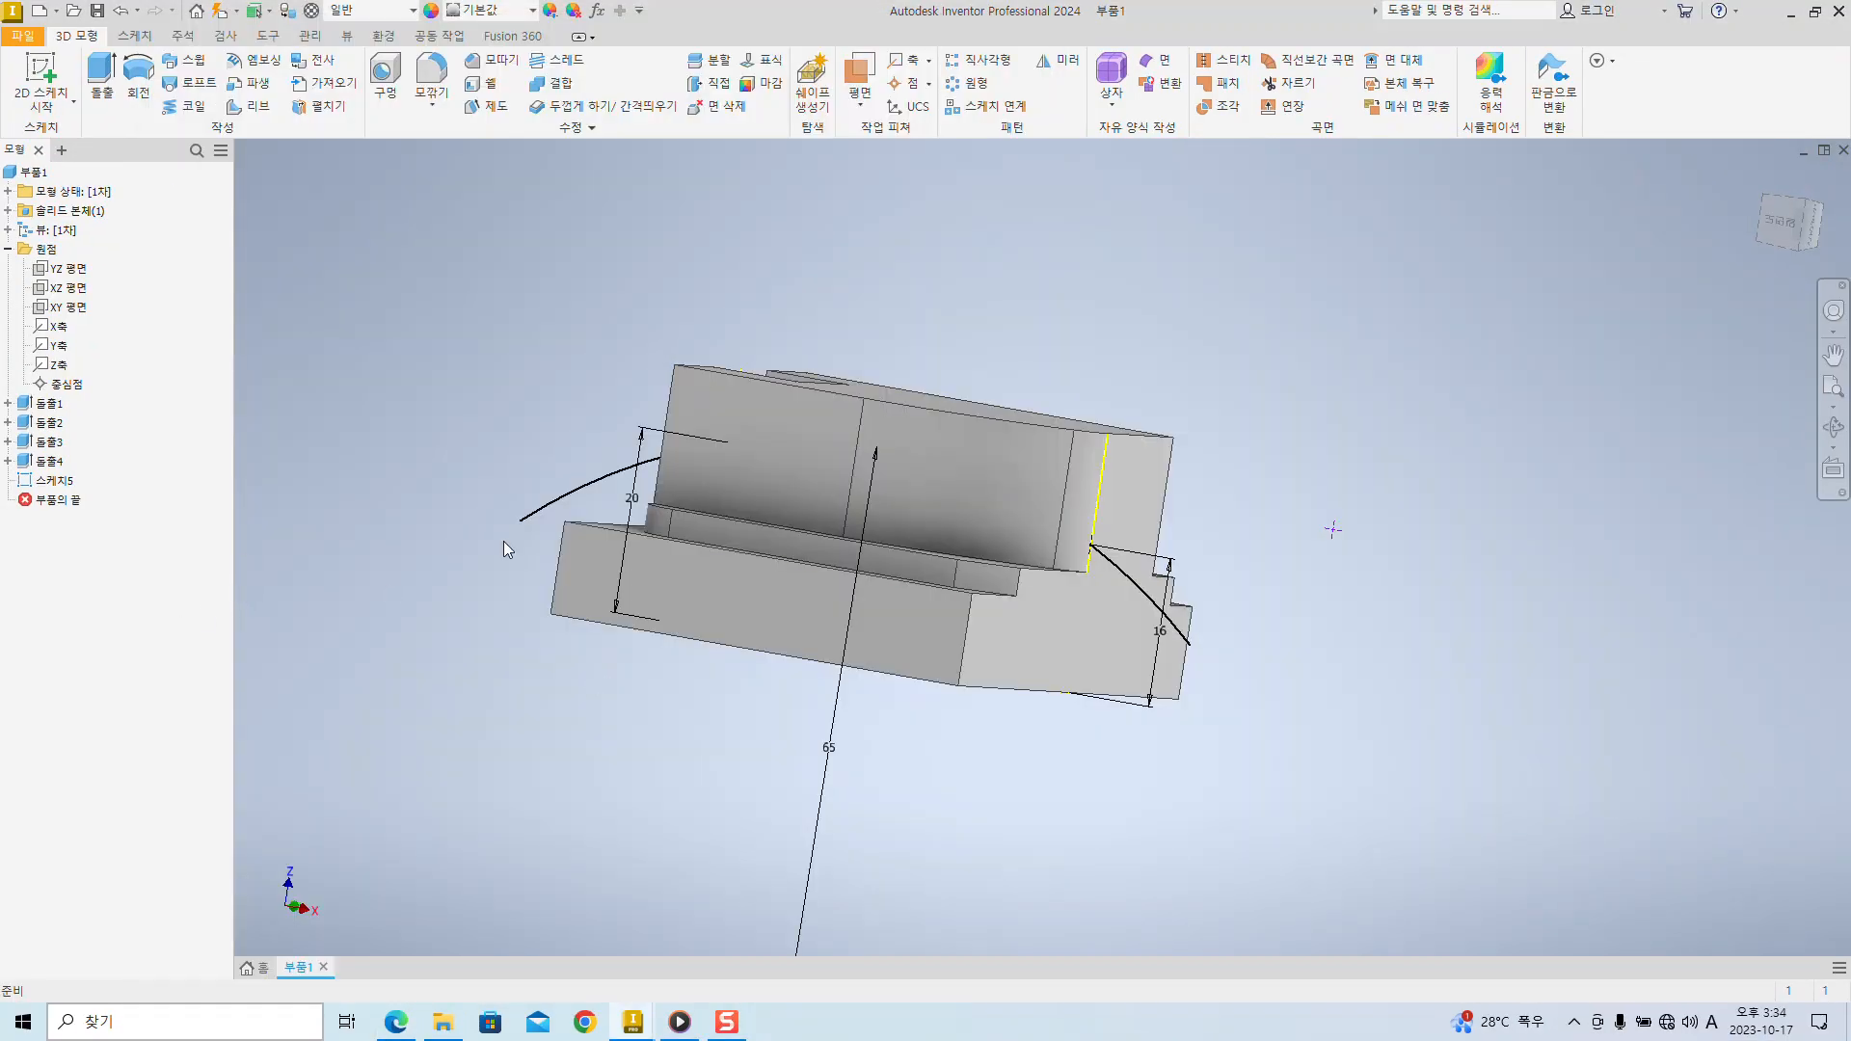
- Try a work plane normal to the R65 arc at its +X endpoint and undo it
{"action": "left_click", "coordinate": [588, 486]}
{"action": "mouse_move", "coordinate": [1369, 683]}
{"action": "middle_mouse_down", "text": "shift"}
{"action": "mouse_move", "coordinate": [1390, 709]}
{"action": "mouse_move", "coordinate": [1372, 822]}
{"action": "mouse_move", "coordinate": [1471, 702]}
{"action": "mouse_move", "coordinate": [1486, 761]}
{"action": "mouse_move", "coordinate": [1454, 649]}
{"action": "mouse_move", "coordinate": [1417, 711]}
{"action": "mouse_move", "coordinate": [1570, 628]}
{"action": "mouse_move", "coordinate": [1396, 718]}
{"action": "mouse_move", "coordinate": [1413, 760]}
{"action": "mouse_move", "coordinate": [1463, 727]}
{"action": "mouse_move", "coordinate": [1426, 694]}
{"action": "middle_mouse_up", "text": "shift"}
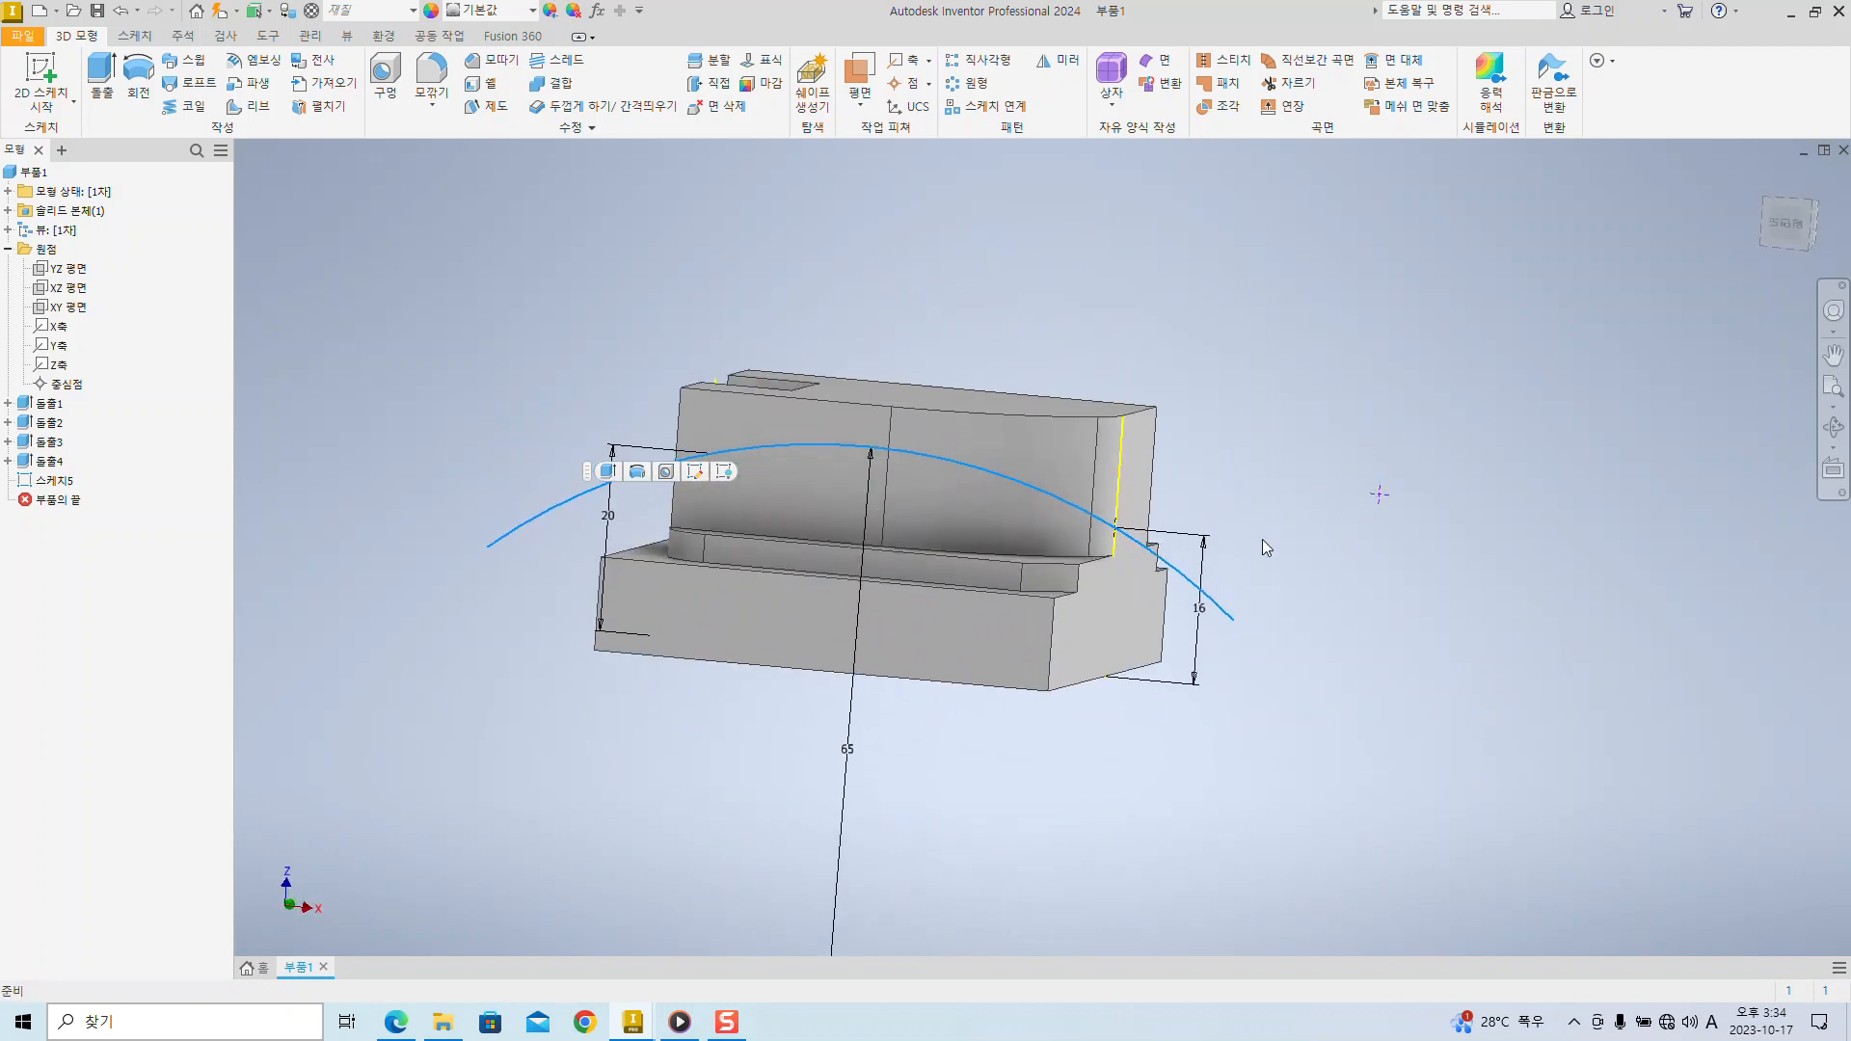
{"action": "left_click", "coordinate": [861, 110]}
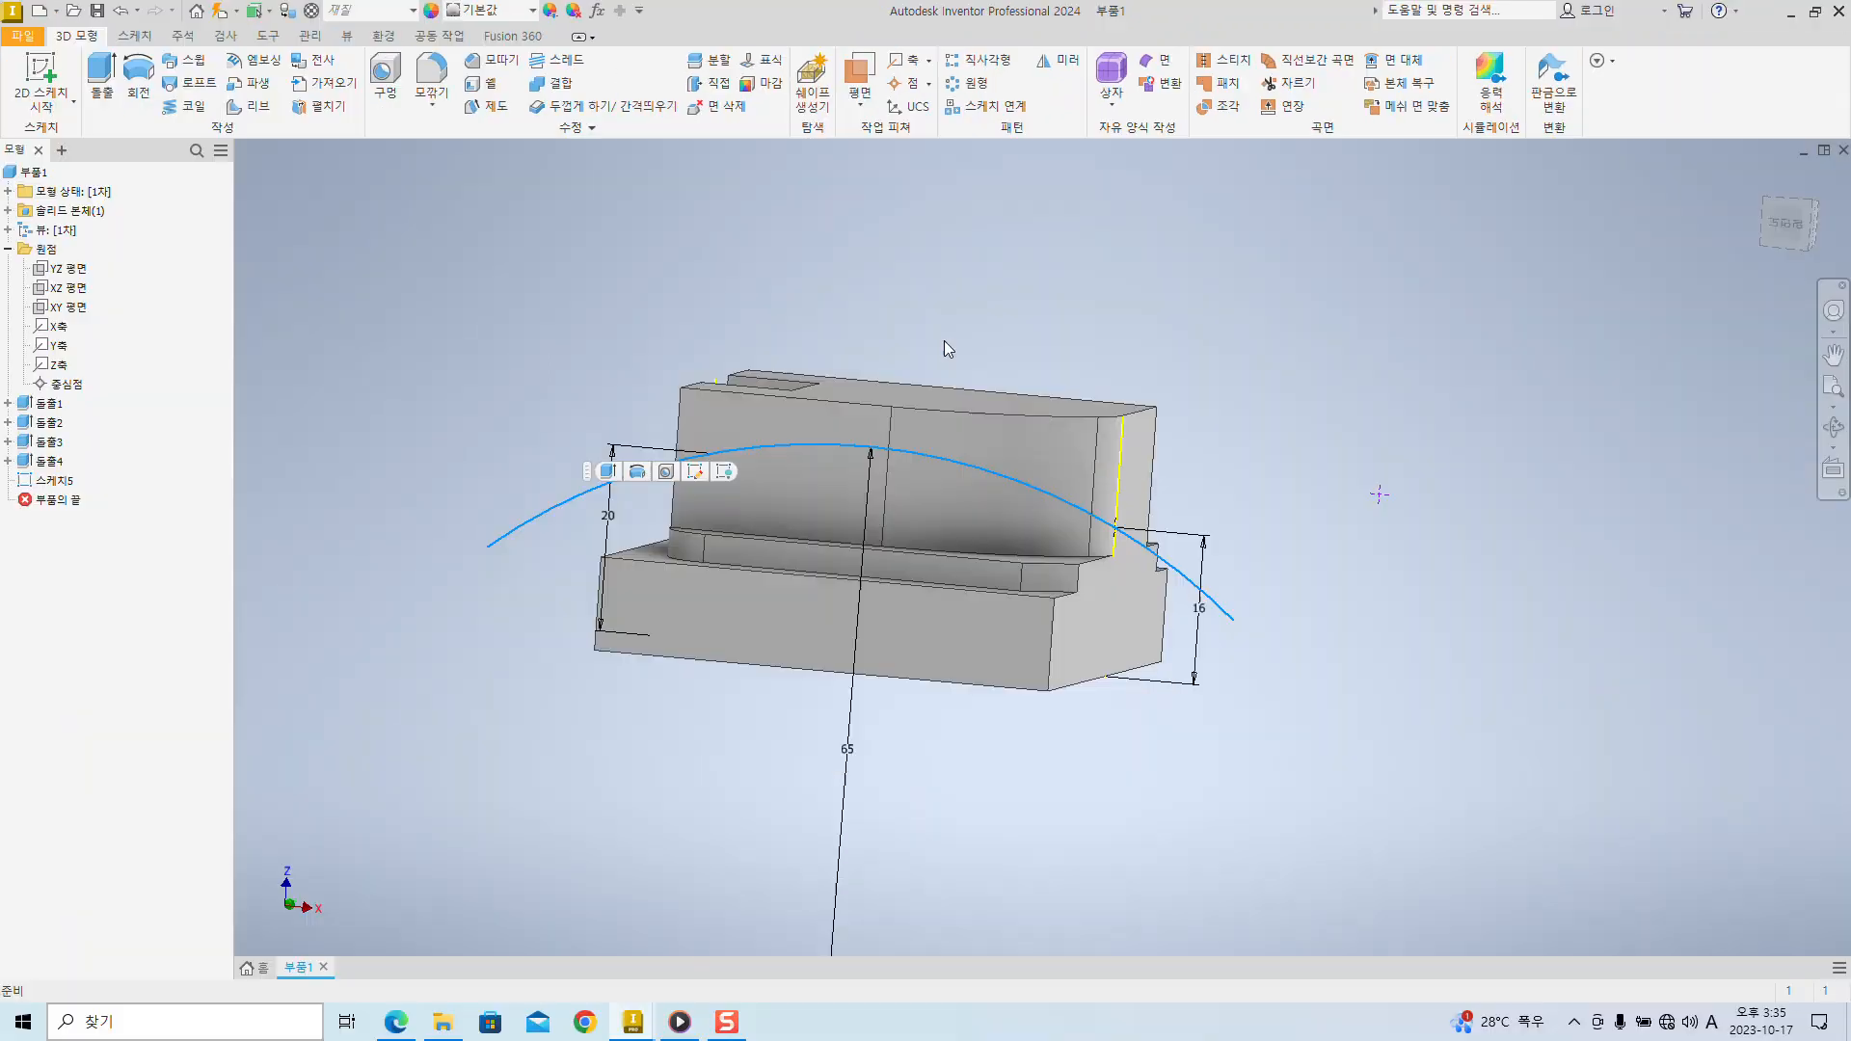
{"action": "left_click", "coordinate": [865, 103]}
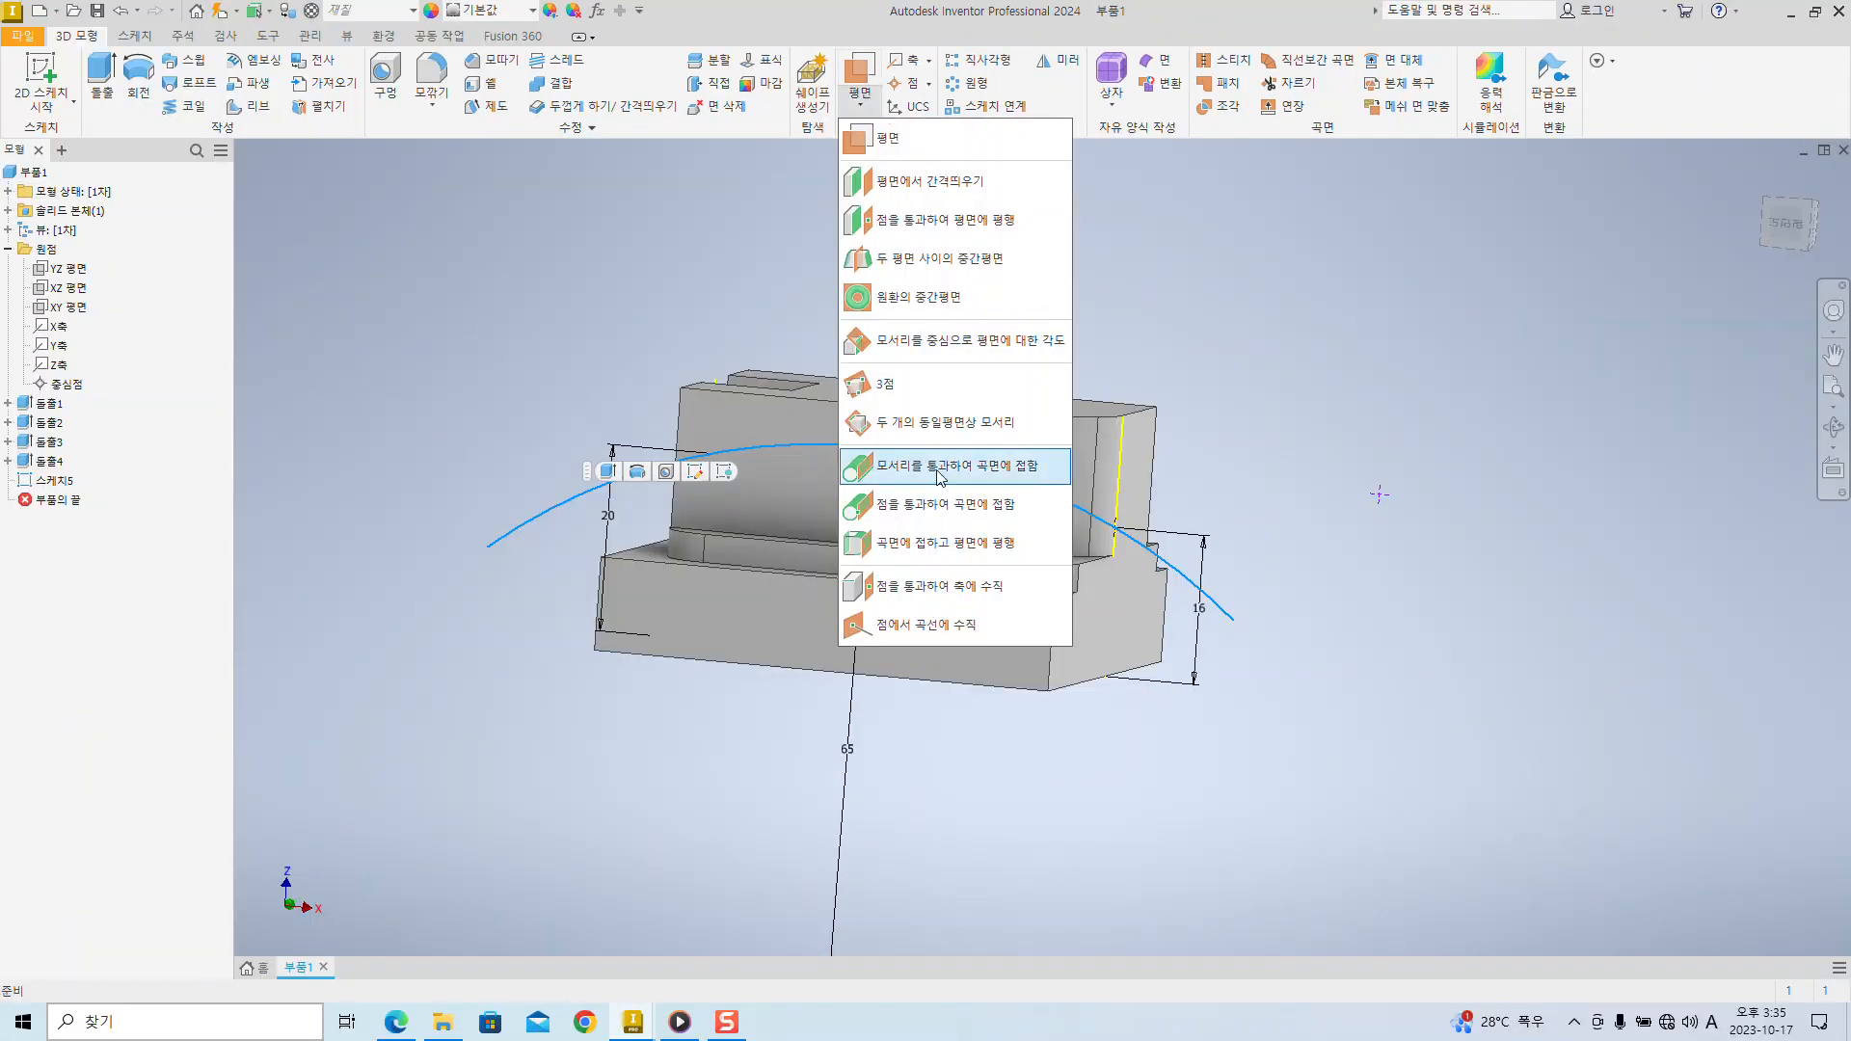
{"action": "left_click", "coordinate": [900, 630]}
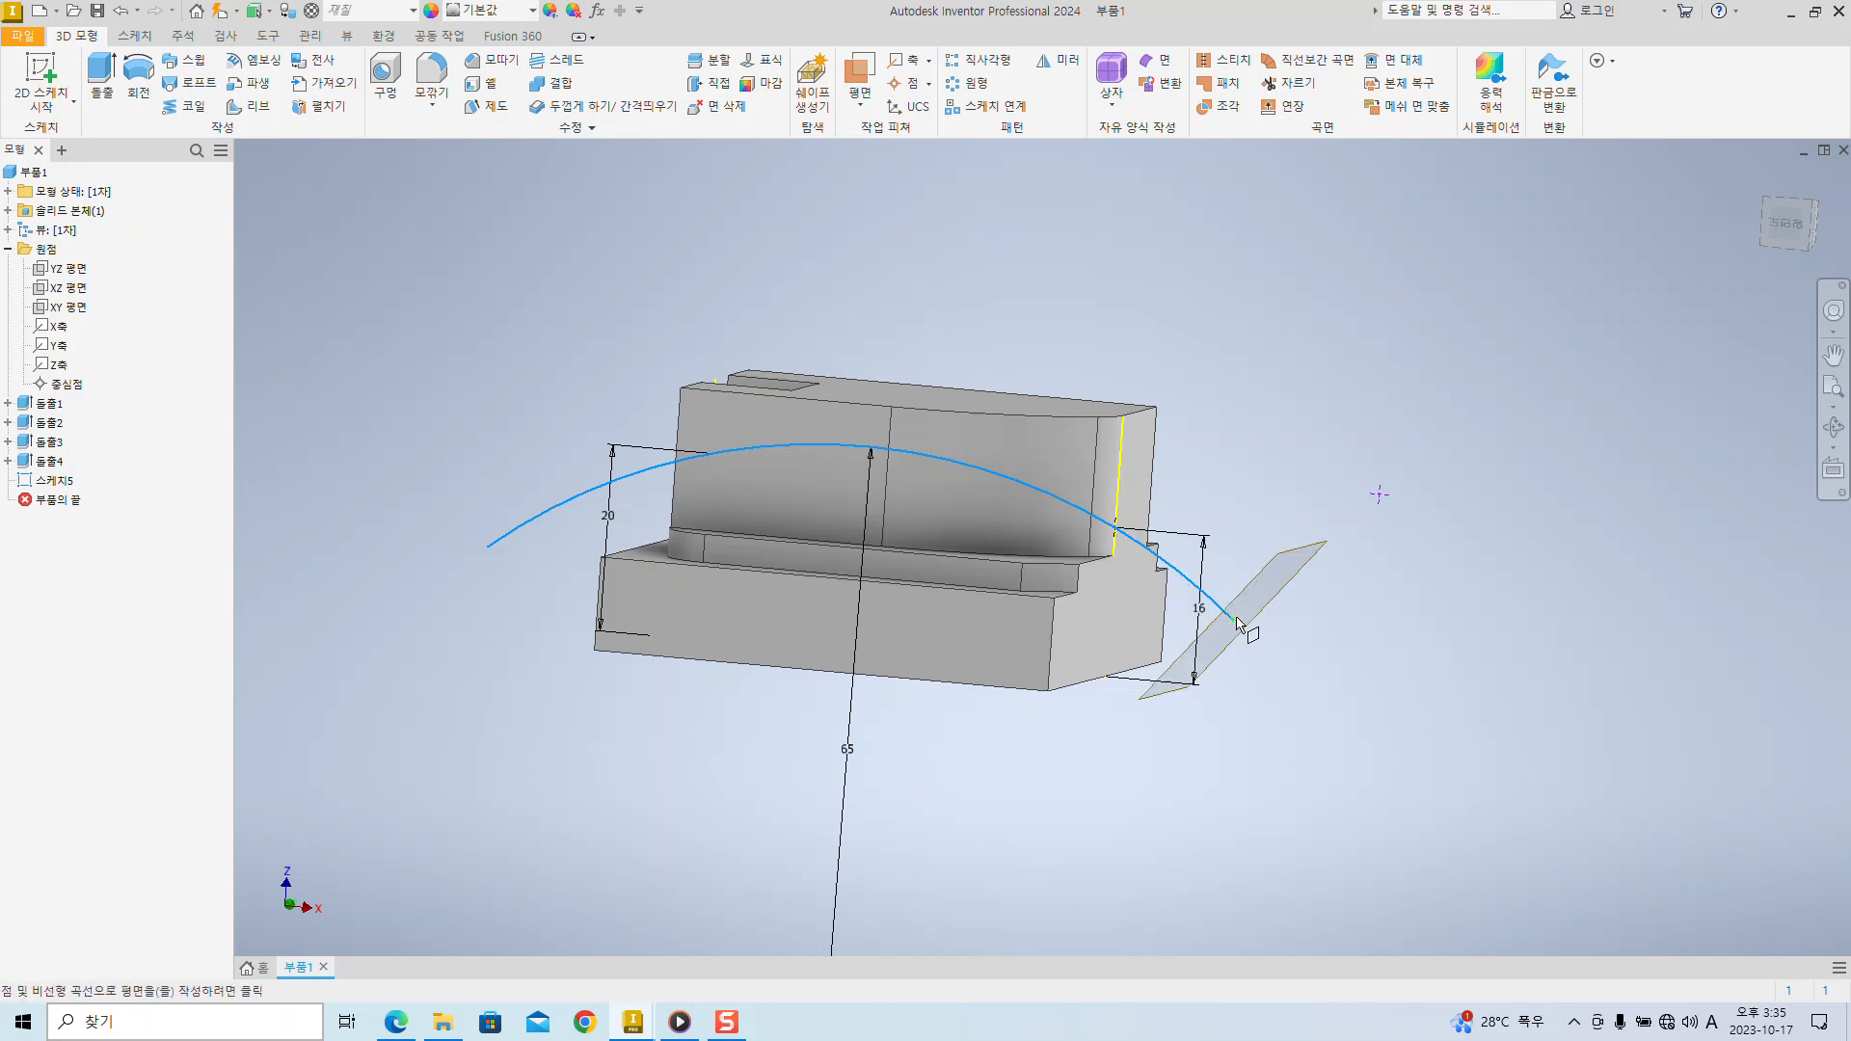
{"action": "left_click", "coordinate": [1238, 627]}
{"action": "middle_click_drag", "start_coordinate": [1228, 563], "coordinate": [1135, 444], "text": "shift"}
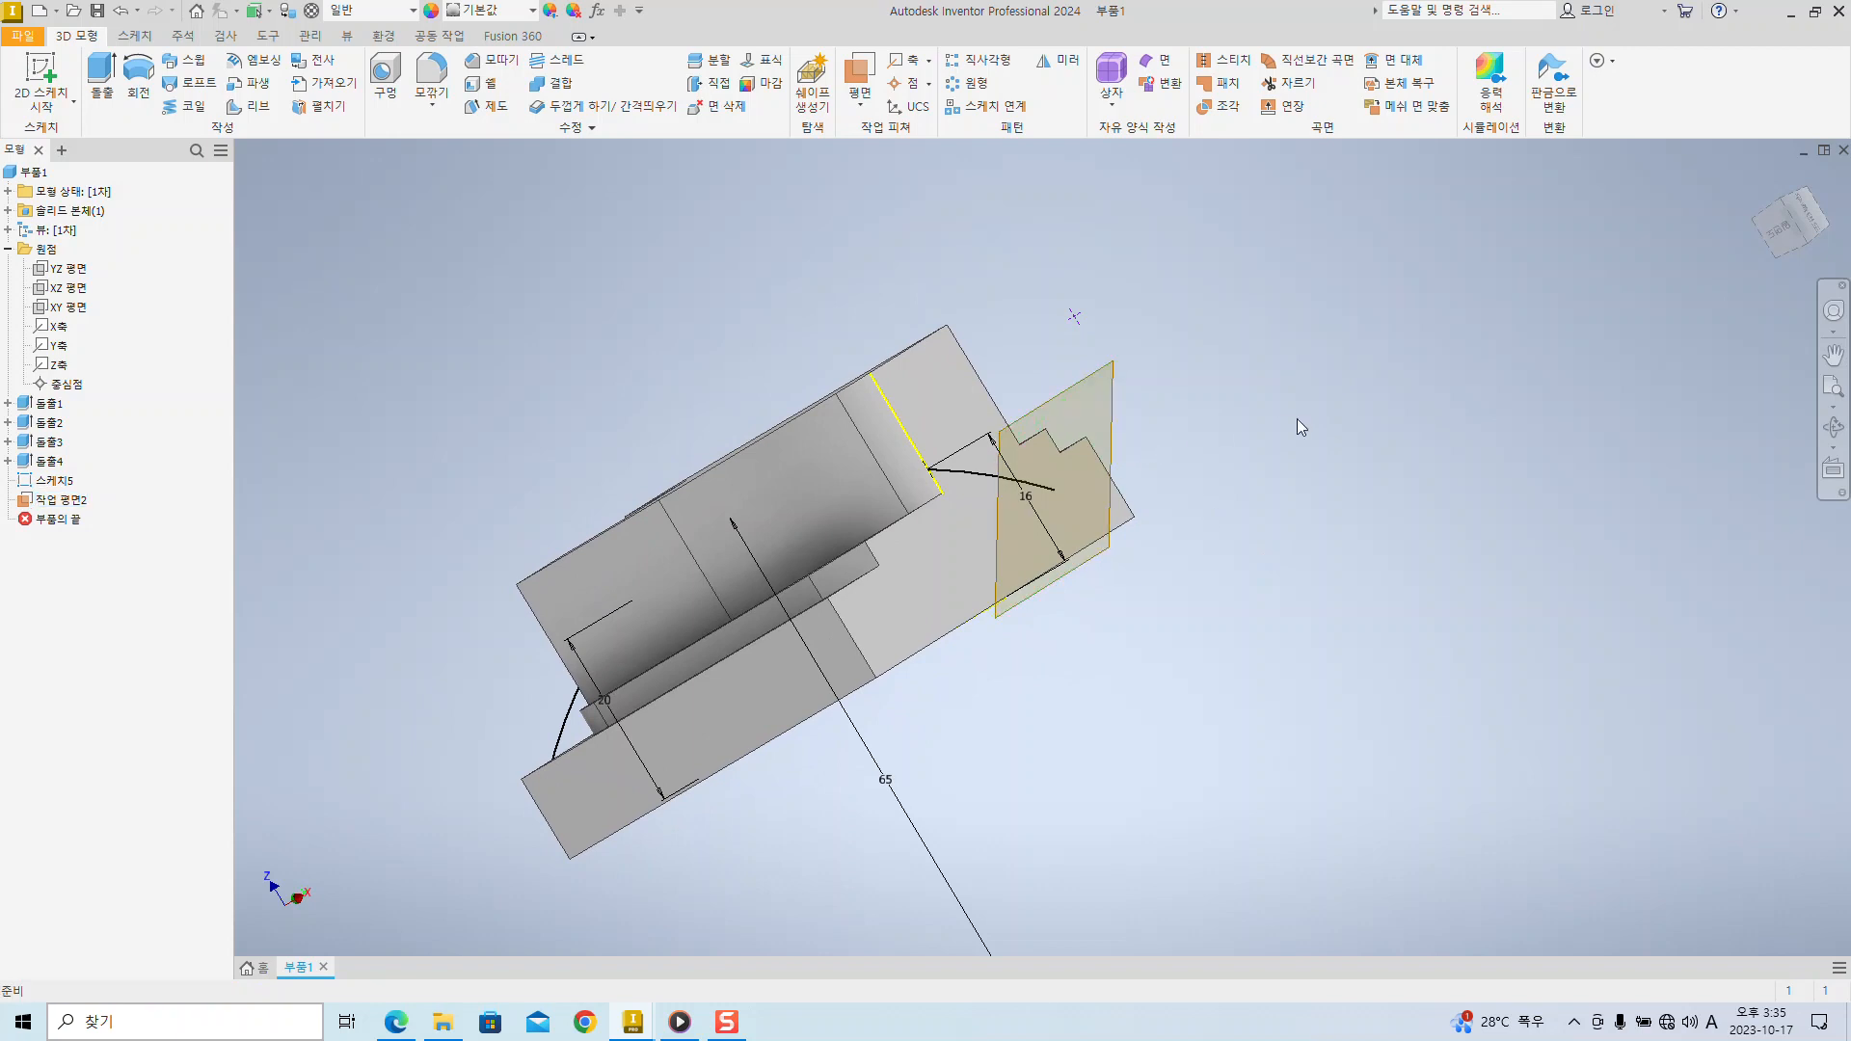
{"action": "key", "text": "ctrl+z"}
- Create a work plane normal to the R65 arc through the arc's +X endpoint
{"action": "left_click", "coordinate": [858, 96]}
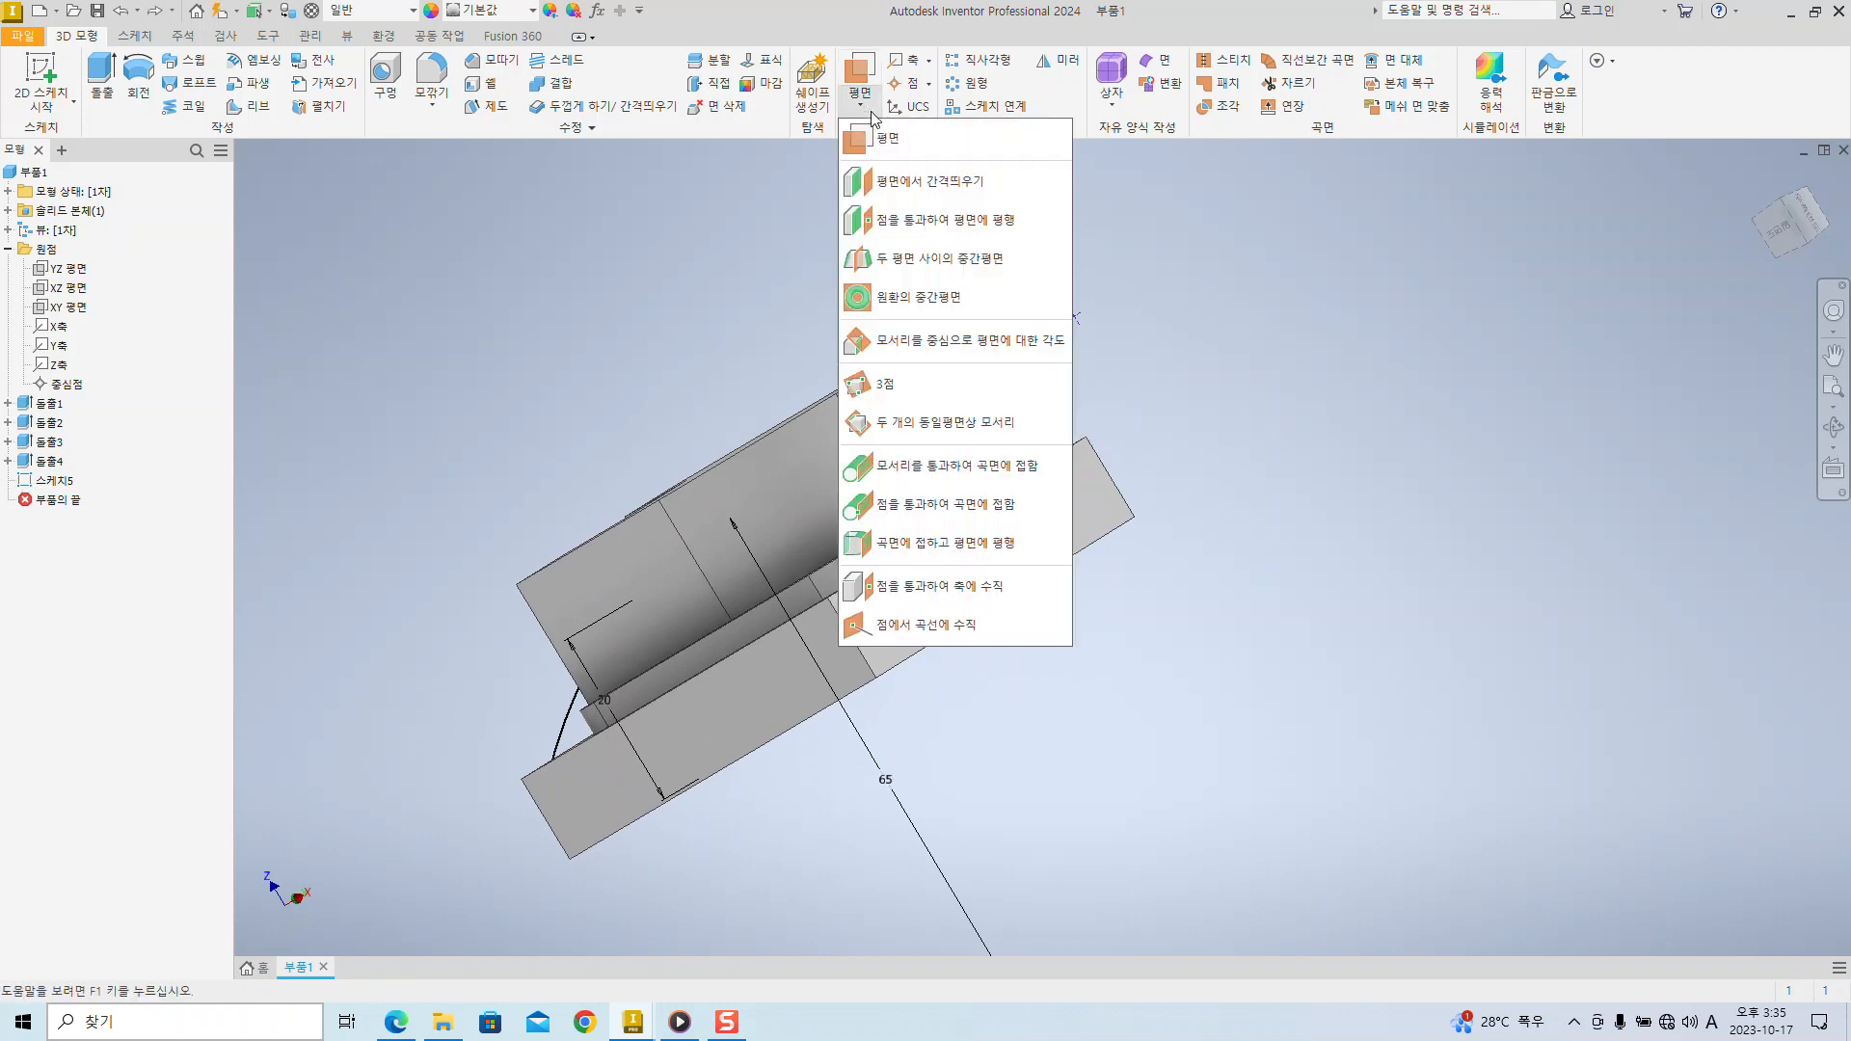
{"action": "left_click", "coordinate": [969, 626]}
{"action": "mouse_move", "coordinate": [1223, 331]}
{"action": "middle_mouse_down", "text": "shift"}
{"action": "mouse_move", "coordinate": [1289, 322]}
{"action": "mouse_move", "coordinate": [1208, 361]}
{"action": "middle_mouse_up", "text": "shift"}
{"action": "left_click", "coordinate": [859, 97]}
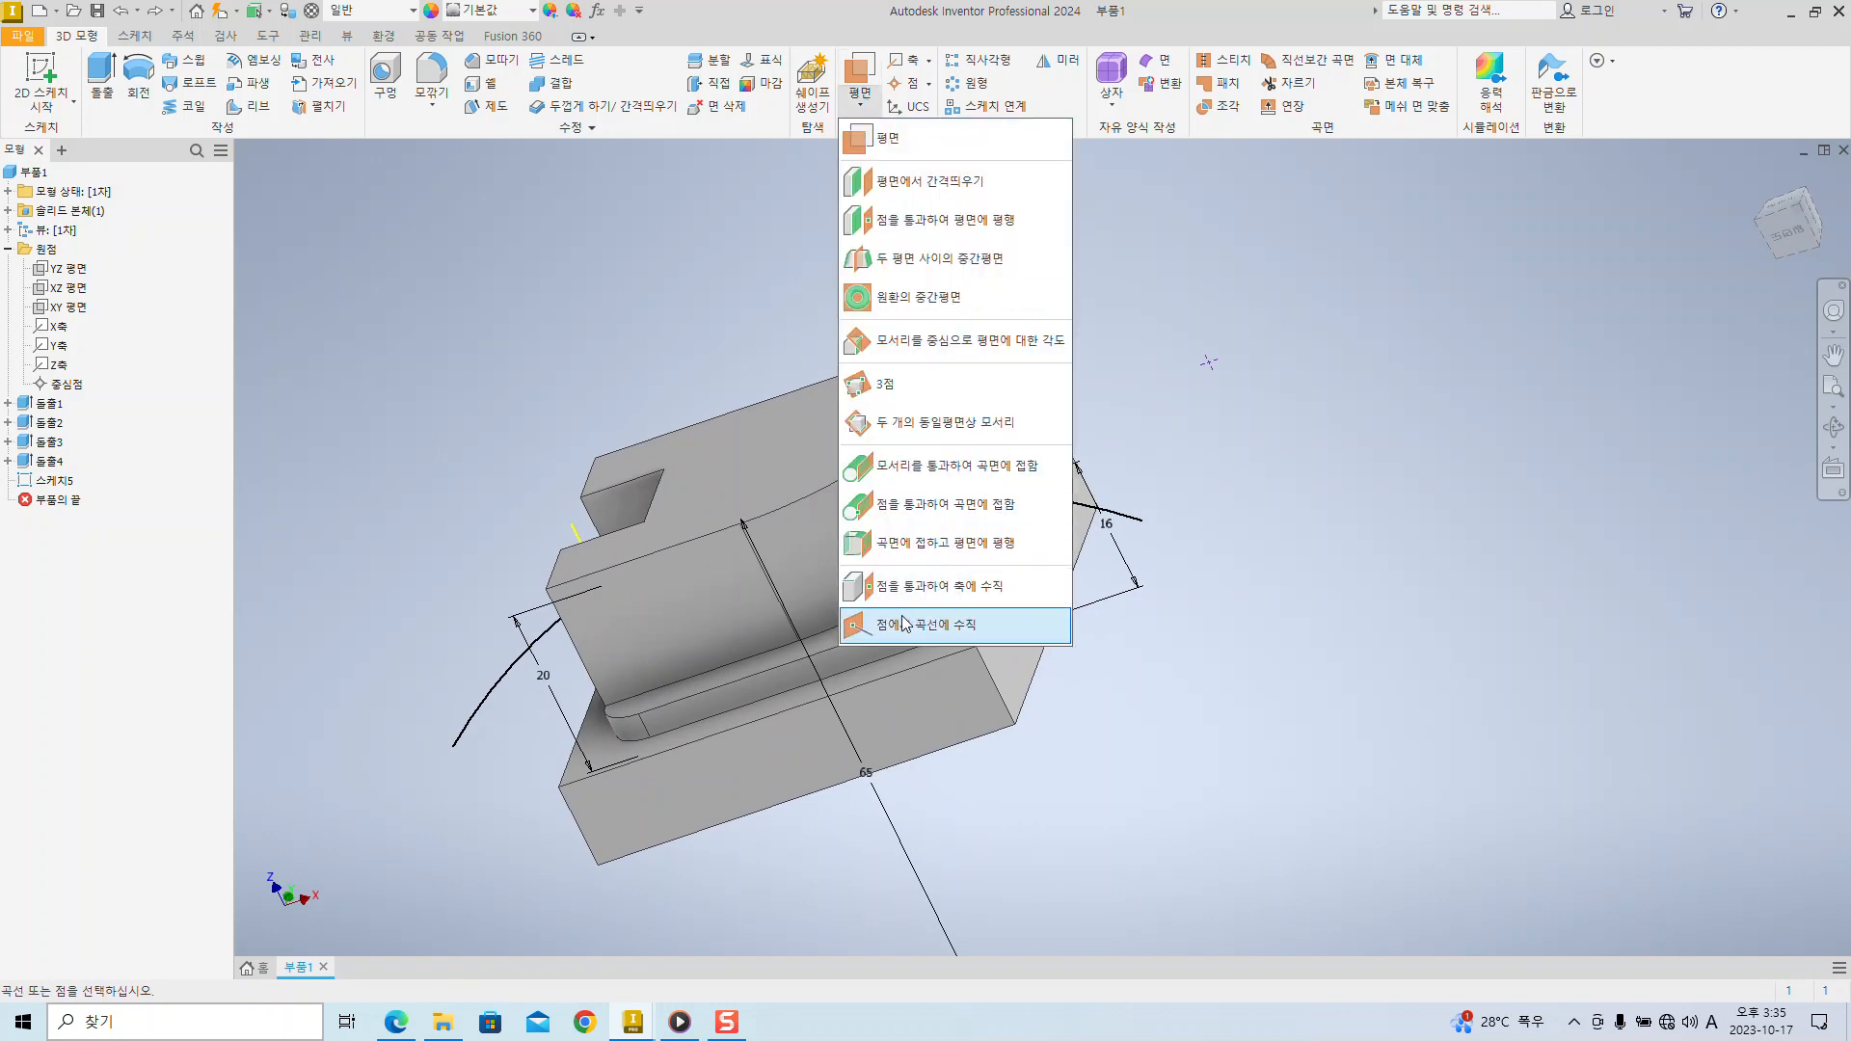
{"action": "left_click", "coordinate": [968, 627]}
{"action": "left_click", "coordinate": [1130, 518]}
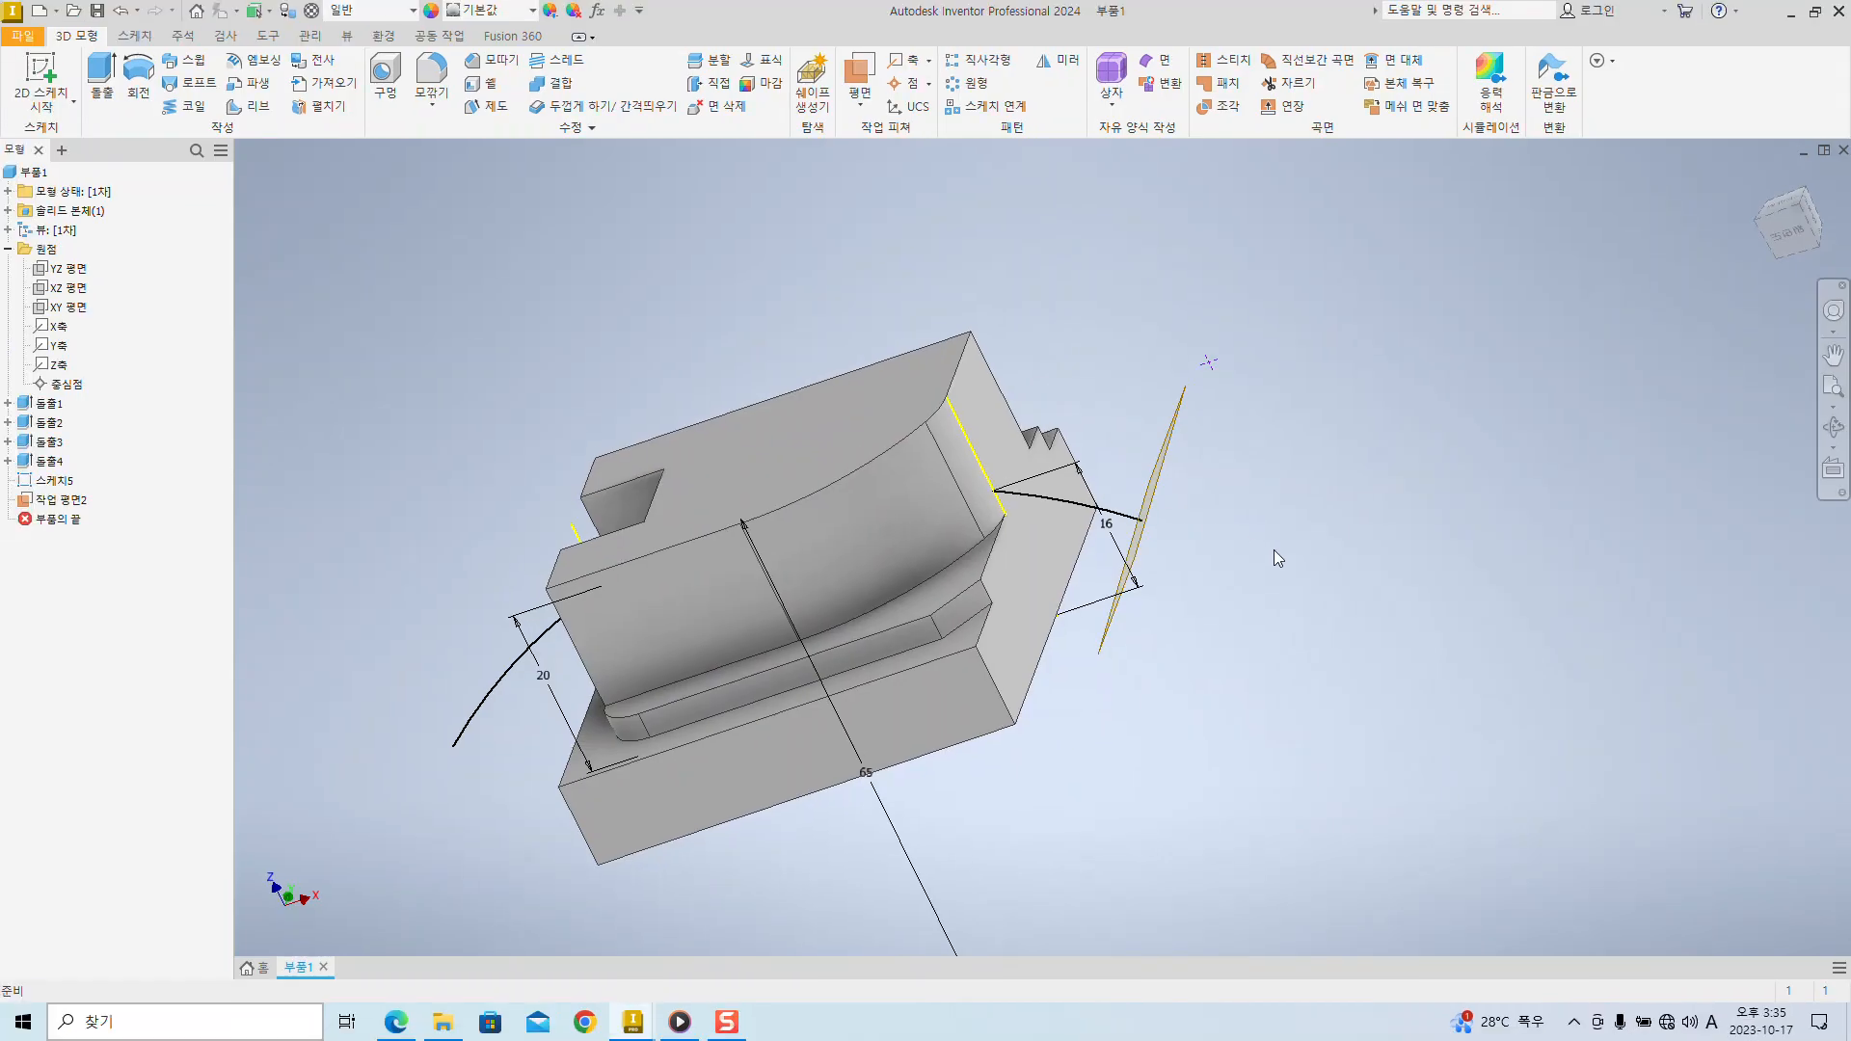
{"action": "left_click_drag", "start_coordinate": [1274, 550], "coordinate": [819, 674]}
{"action": "key", "text": "Escape"}
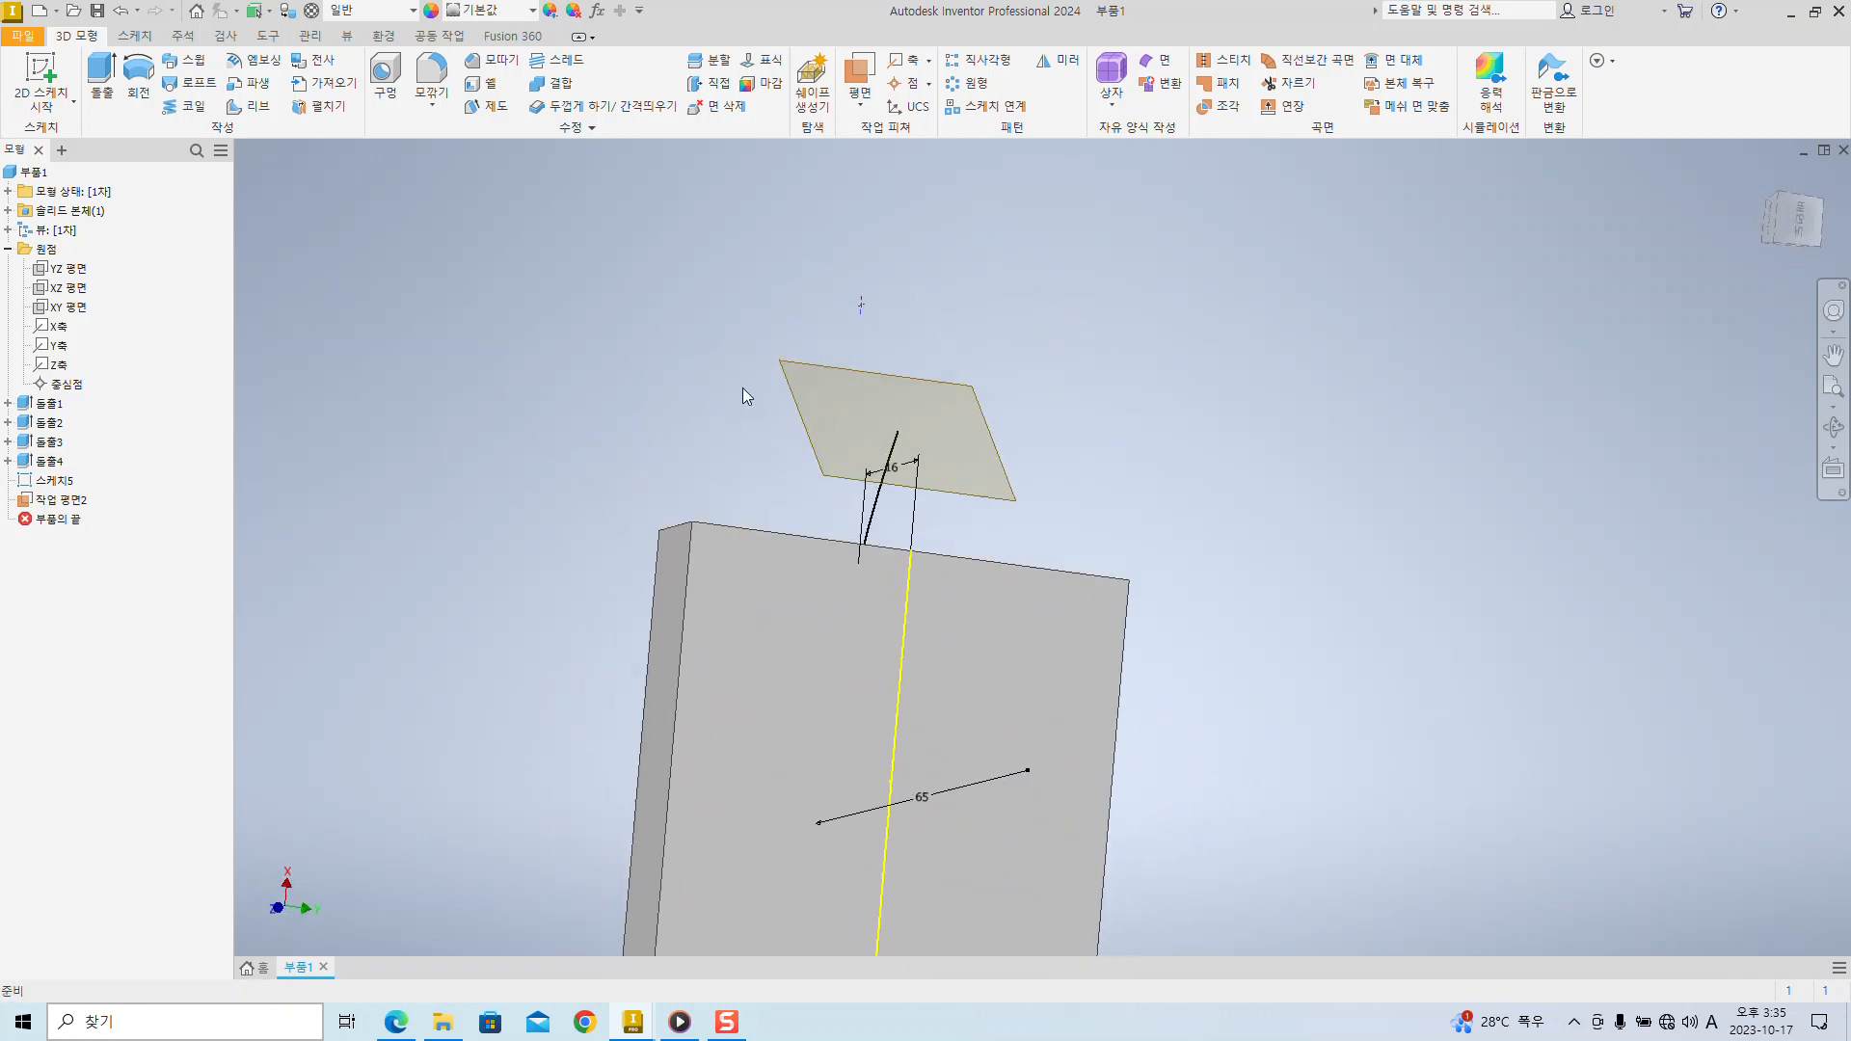
- Open a sketch on the work plane at the arc's end and finish it without drawing anything
{"action": "left_click", "coordinate": [793, 387]}
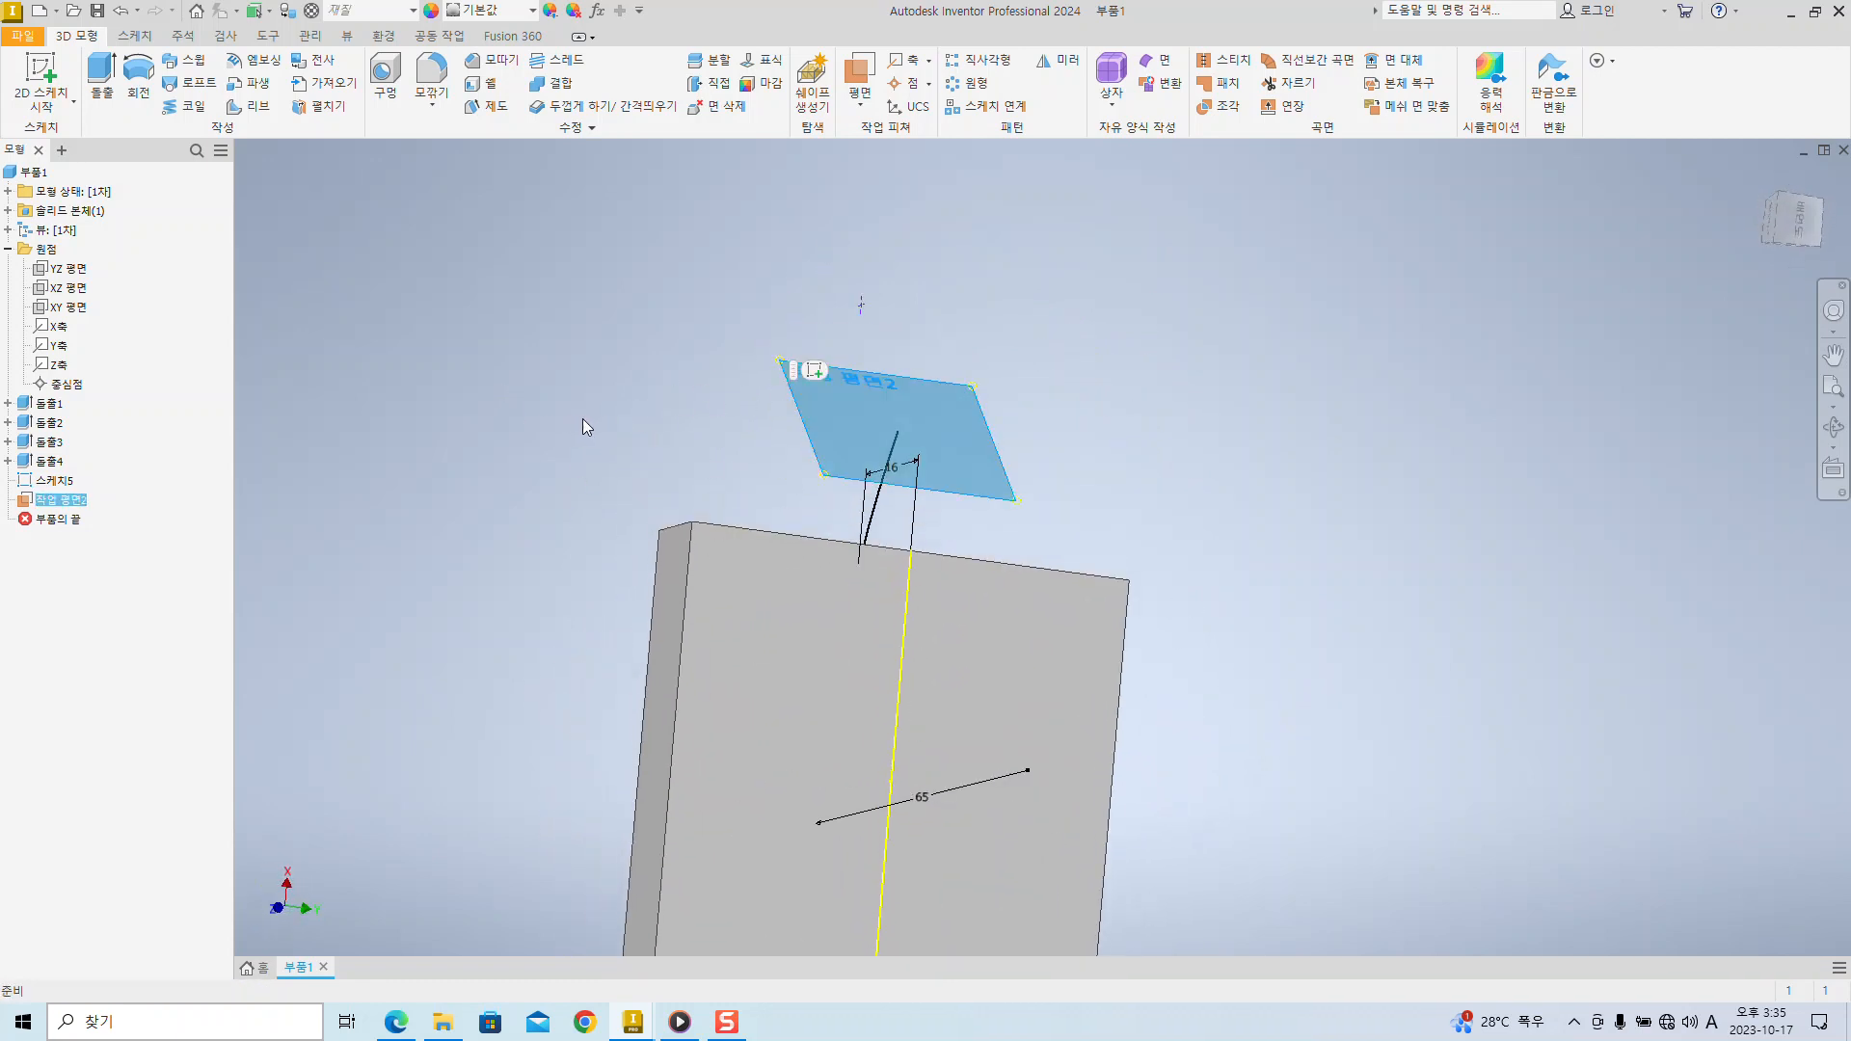
{"action": "middle_click_drag", "start_coordinate": [585, 409], "coordinate": [1072, 482]}
{"action": "middle_click_drag", "start_coordinate": [1020, 587], "coordinate": [1063, 535], "text": "shift"}
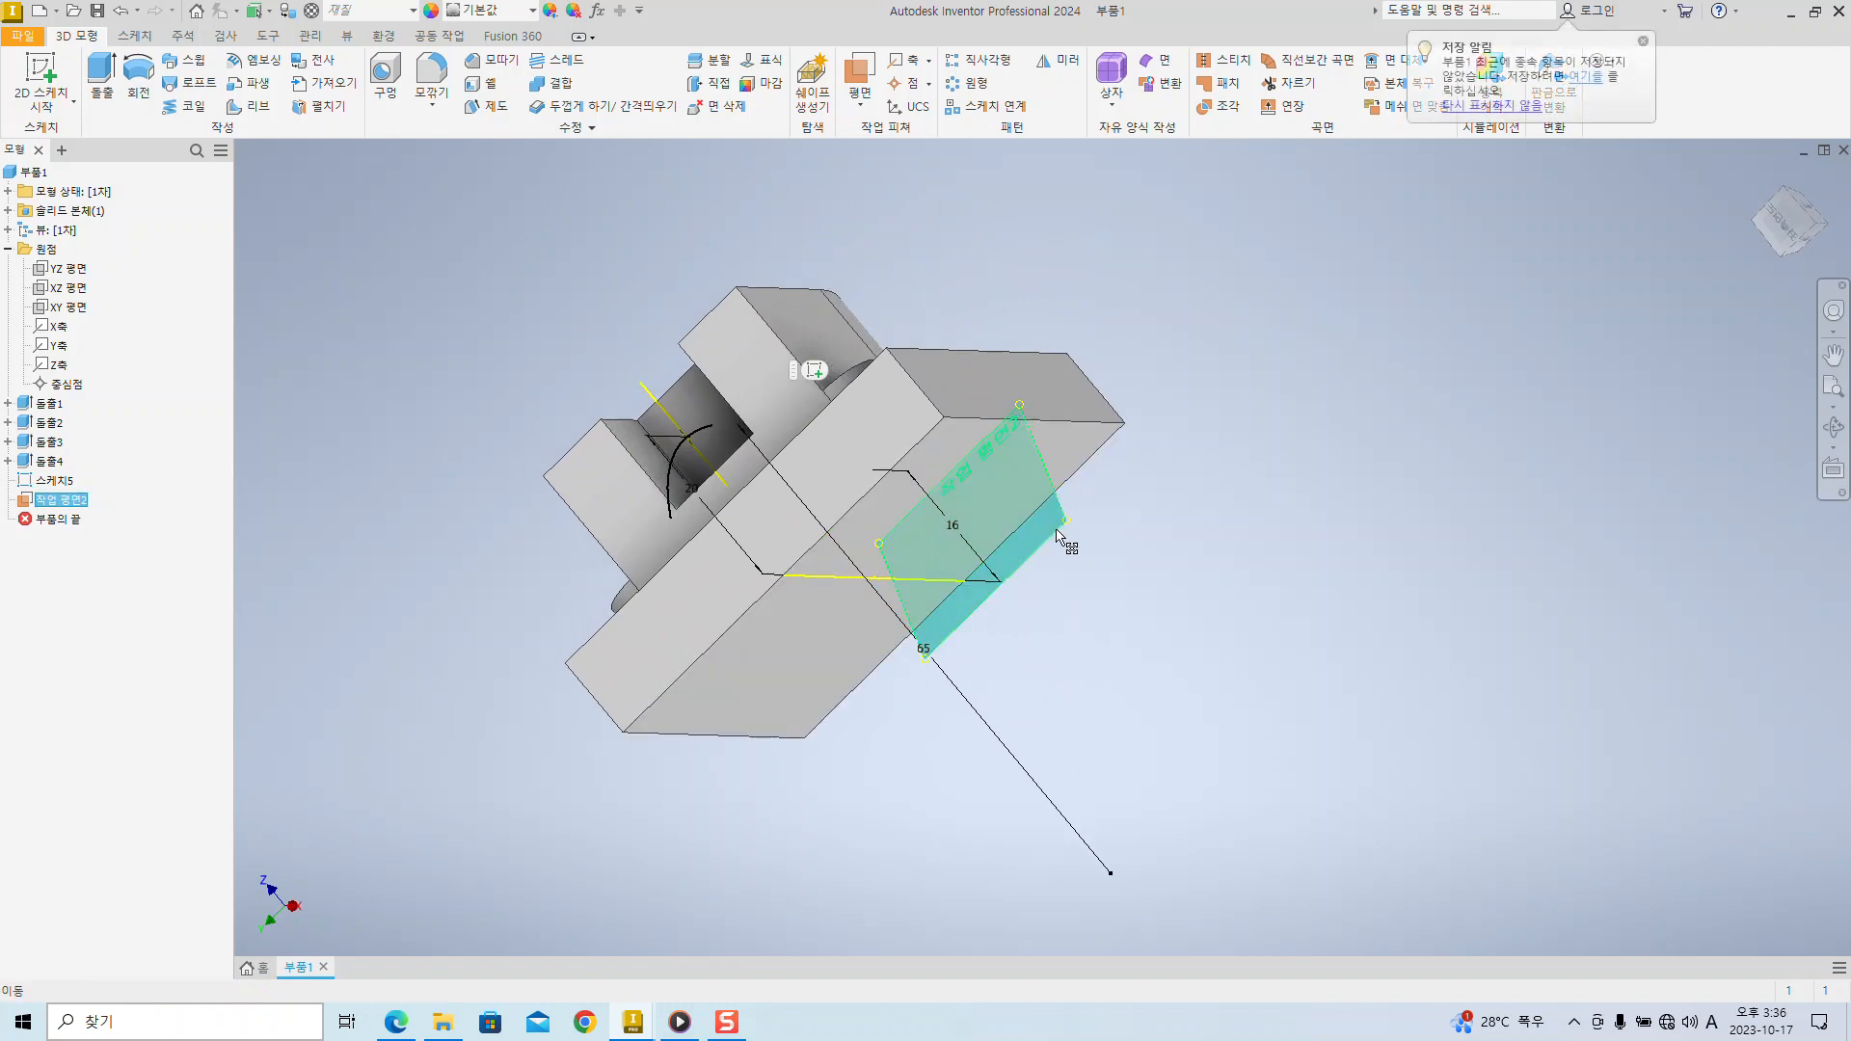
{"action": "key", "text": "s"}
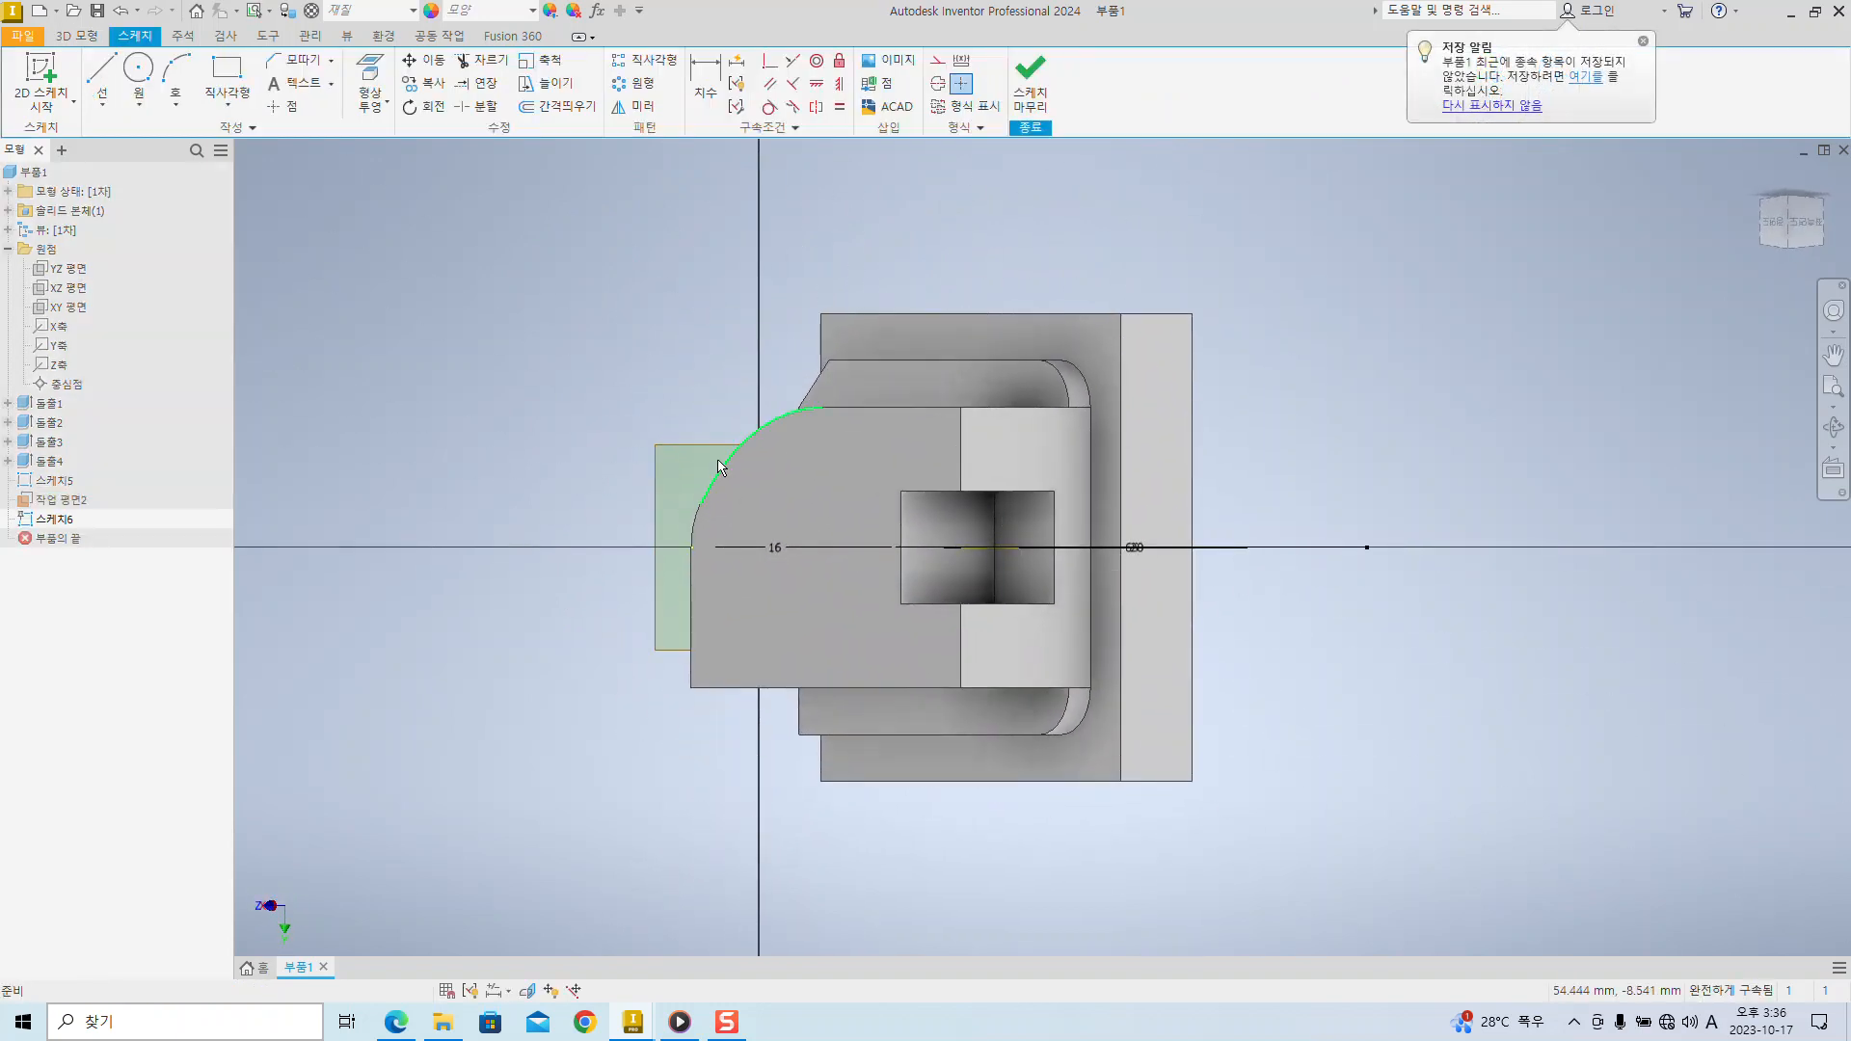
{"action": "left_click", "coordinate": [1035, 91]}
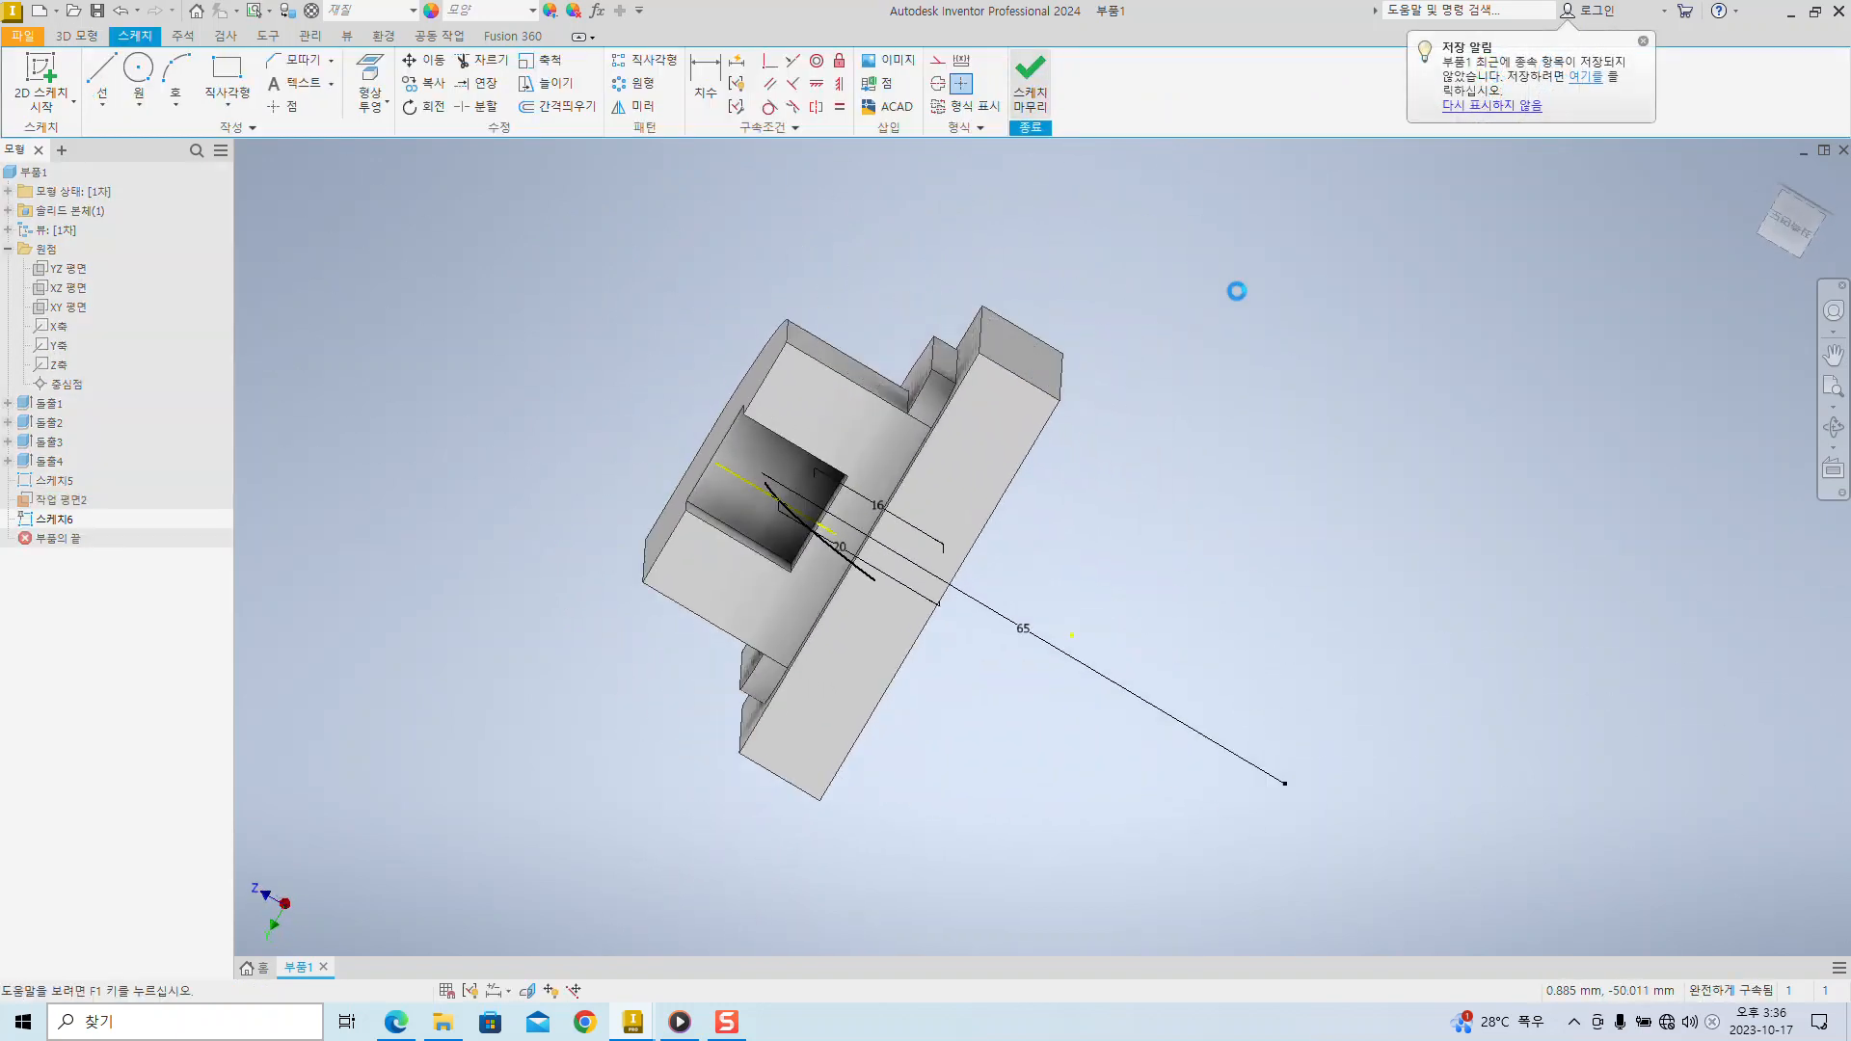
- Start a new sketch on the arc-end work plane, oriented with the part seen from its +X side
{"action": "mouse_move", "coordinate": [1281, 326]}
{"action": "middle_mouse_down", "text": "shift"}
{"action": "mouse_move", "coordinate": [1001, 387]}
{"action": "mouse_move", "coordinate": [868, 376]}
{"action": "mouse_move", "coordinate": [875, 362]}
{"action": "middle_mouse_up", "text": "shift"}
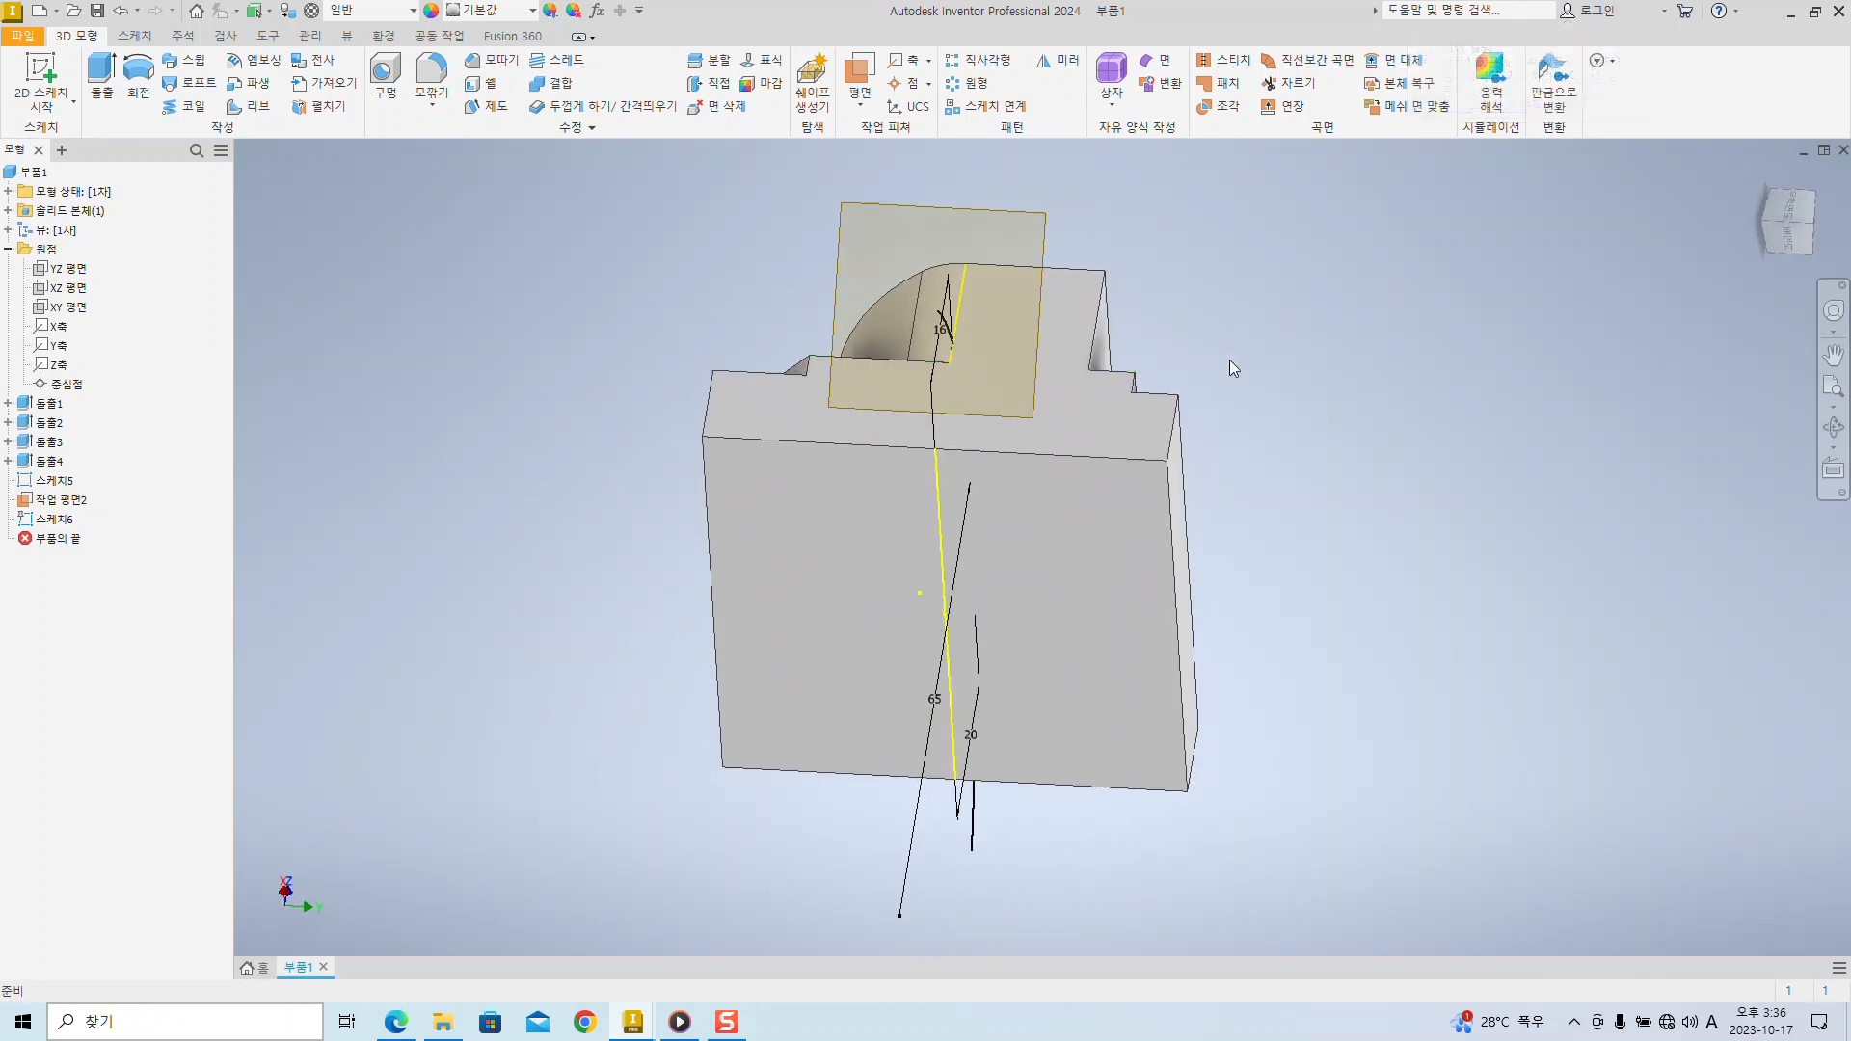
{"action": "middle_click_drag", "start_coordinate": [1228, 362], "coordinate": [1257, 433]}
{"action": "left_click", "coordinate": [901, 289]}
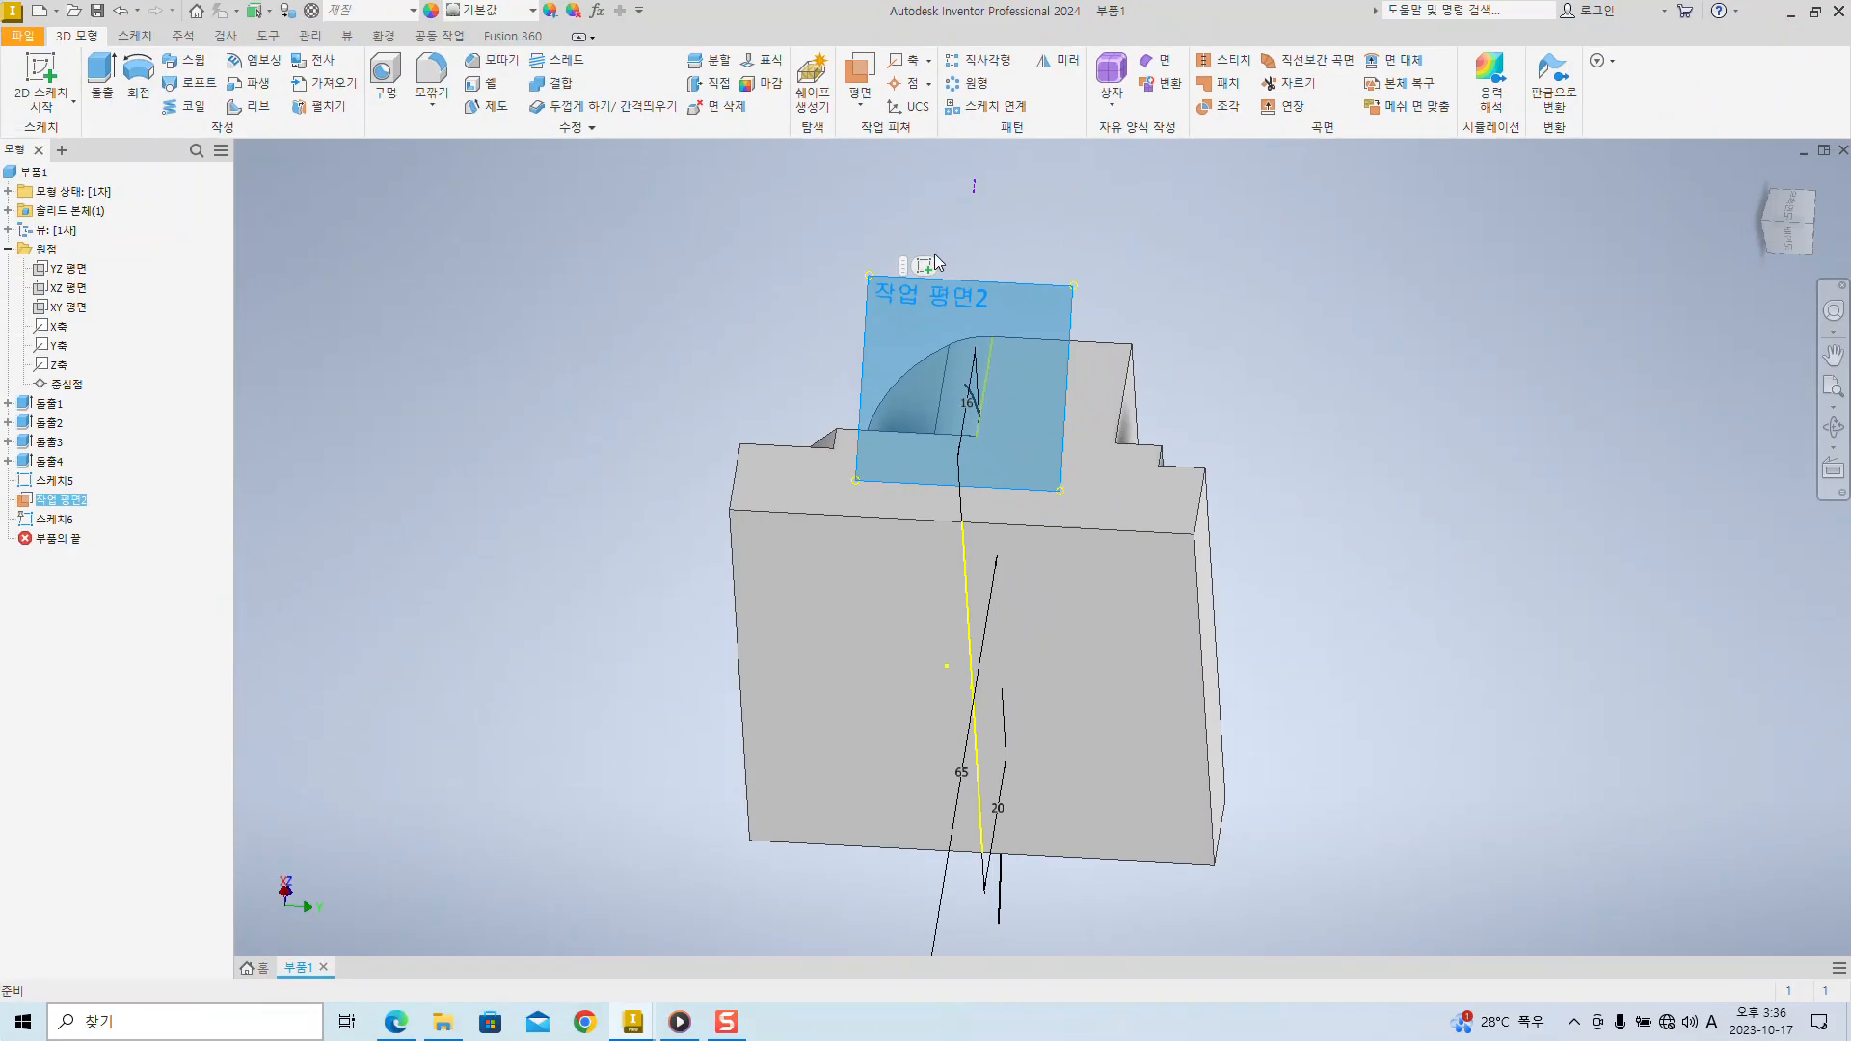
{"action": "left_click", "coordinate": [927, 262]}
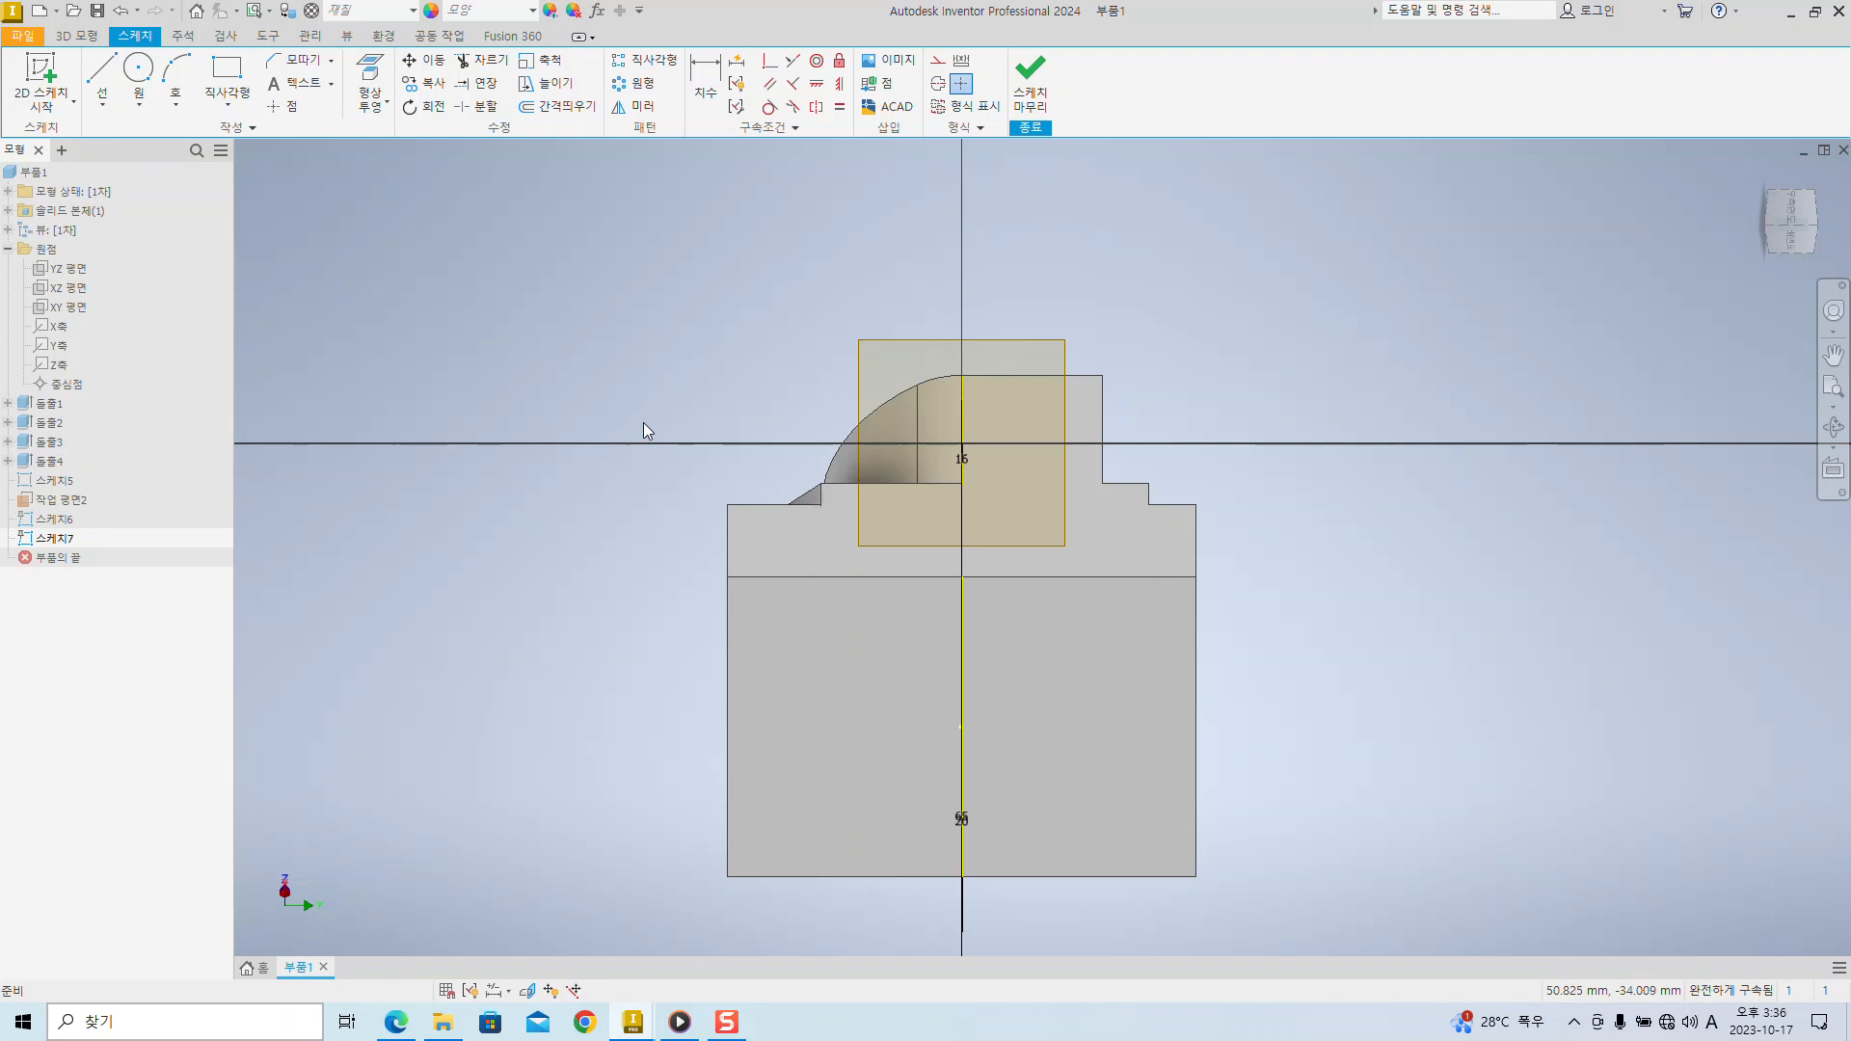
{"action": "middle_click_drag", "start_coordinate": [1188, 238], "coordinate": [1061, 259]}
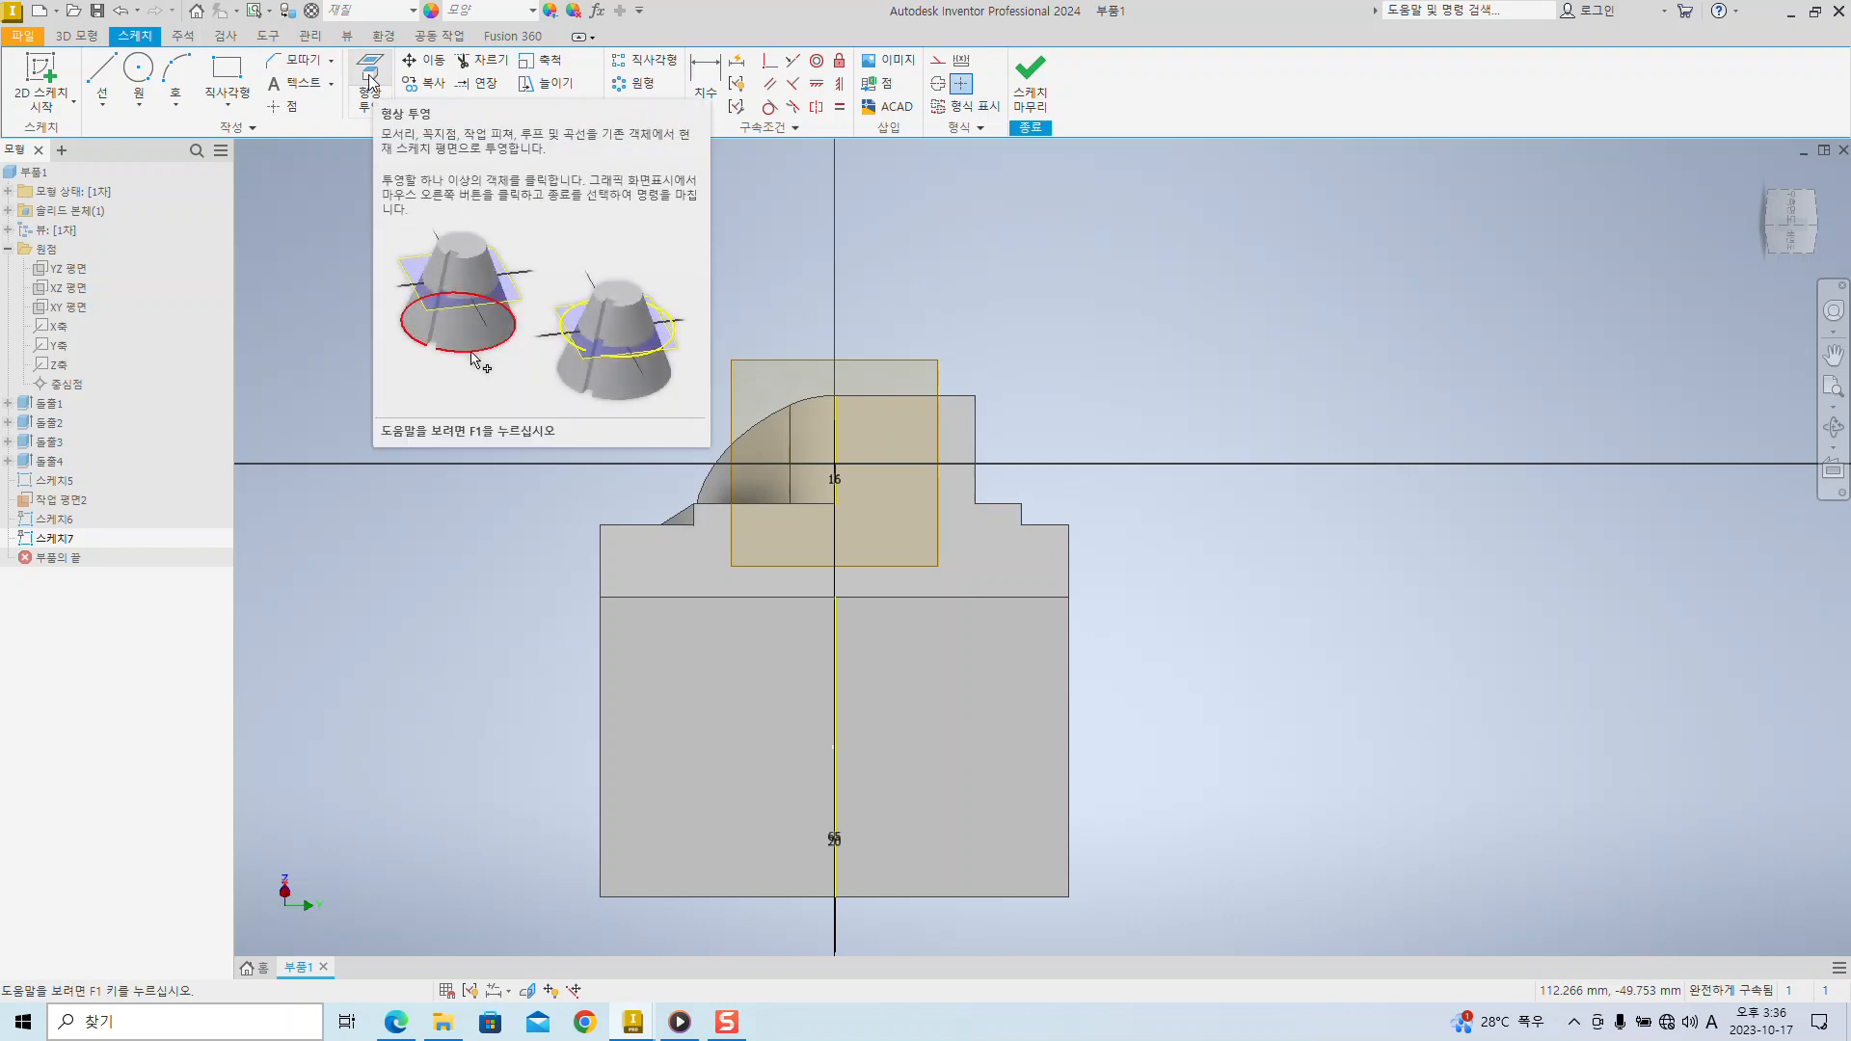
- Project the R65 arc's endpoint onto the sketch on the arc-end work plane
{"action": "middle_click_drag", "start_coordinate": [720, 353], "coordinate": [957, 408], "text": "shift"}
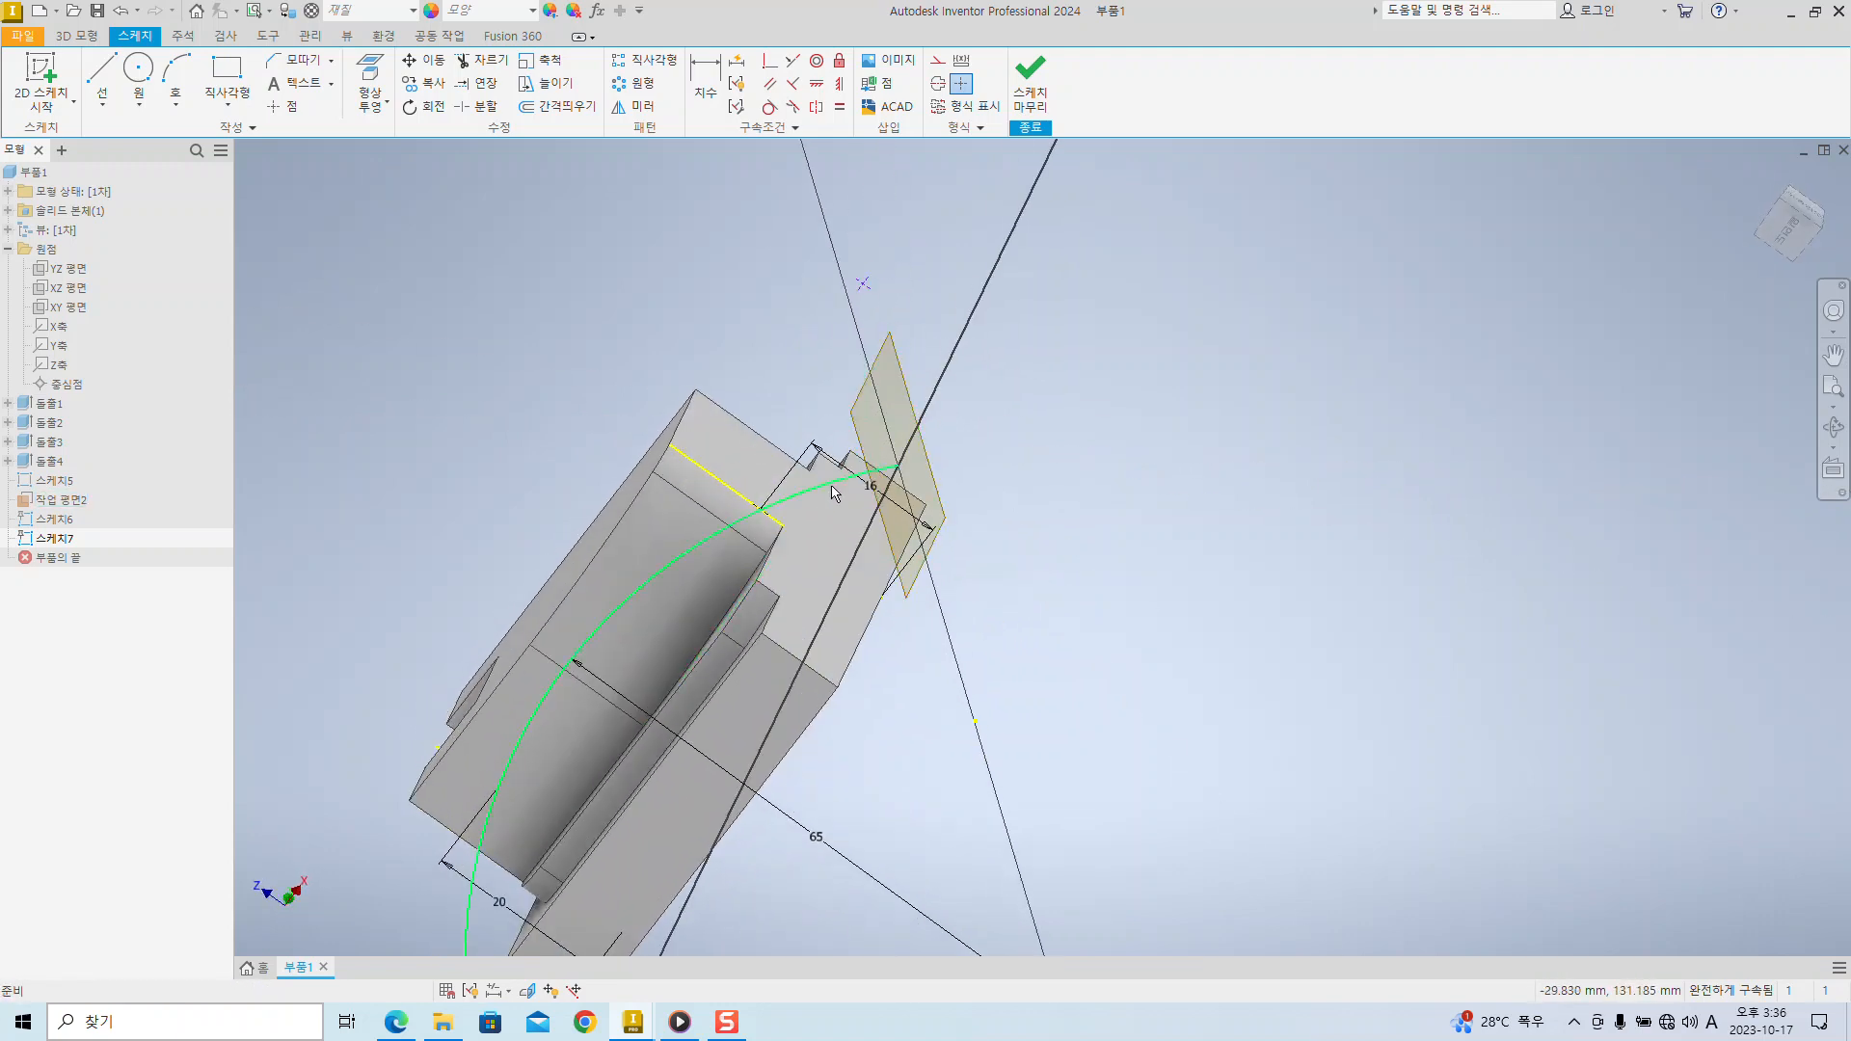
{"action": "middle_click_drag", "start_coordinate": [1580, 386], "coordinate": [1387, 330], "text": "shift"}
{"action": "middle_click_drag", "start_coordinate": [914, 309], "coordinate": [429, 174], "text": "shift"}
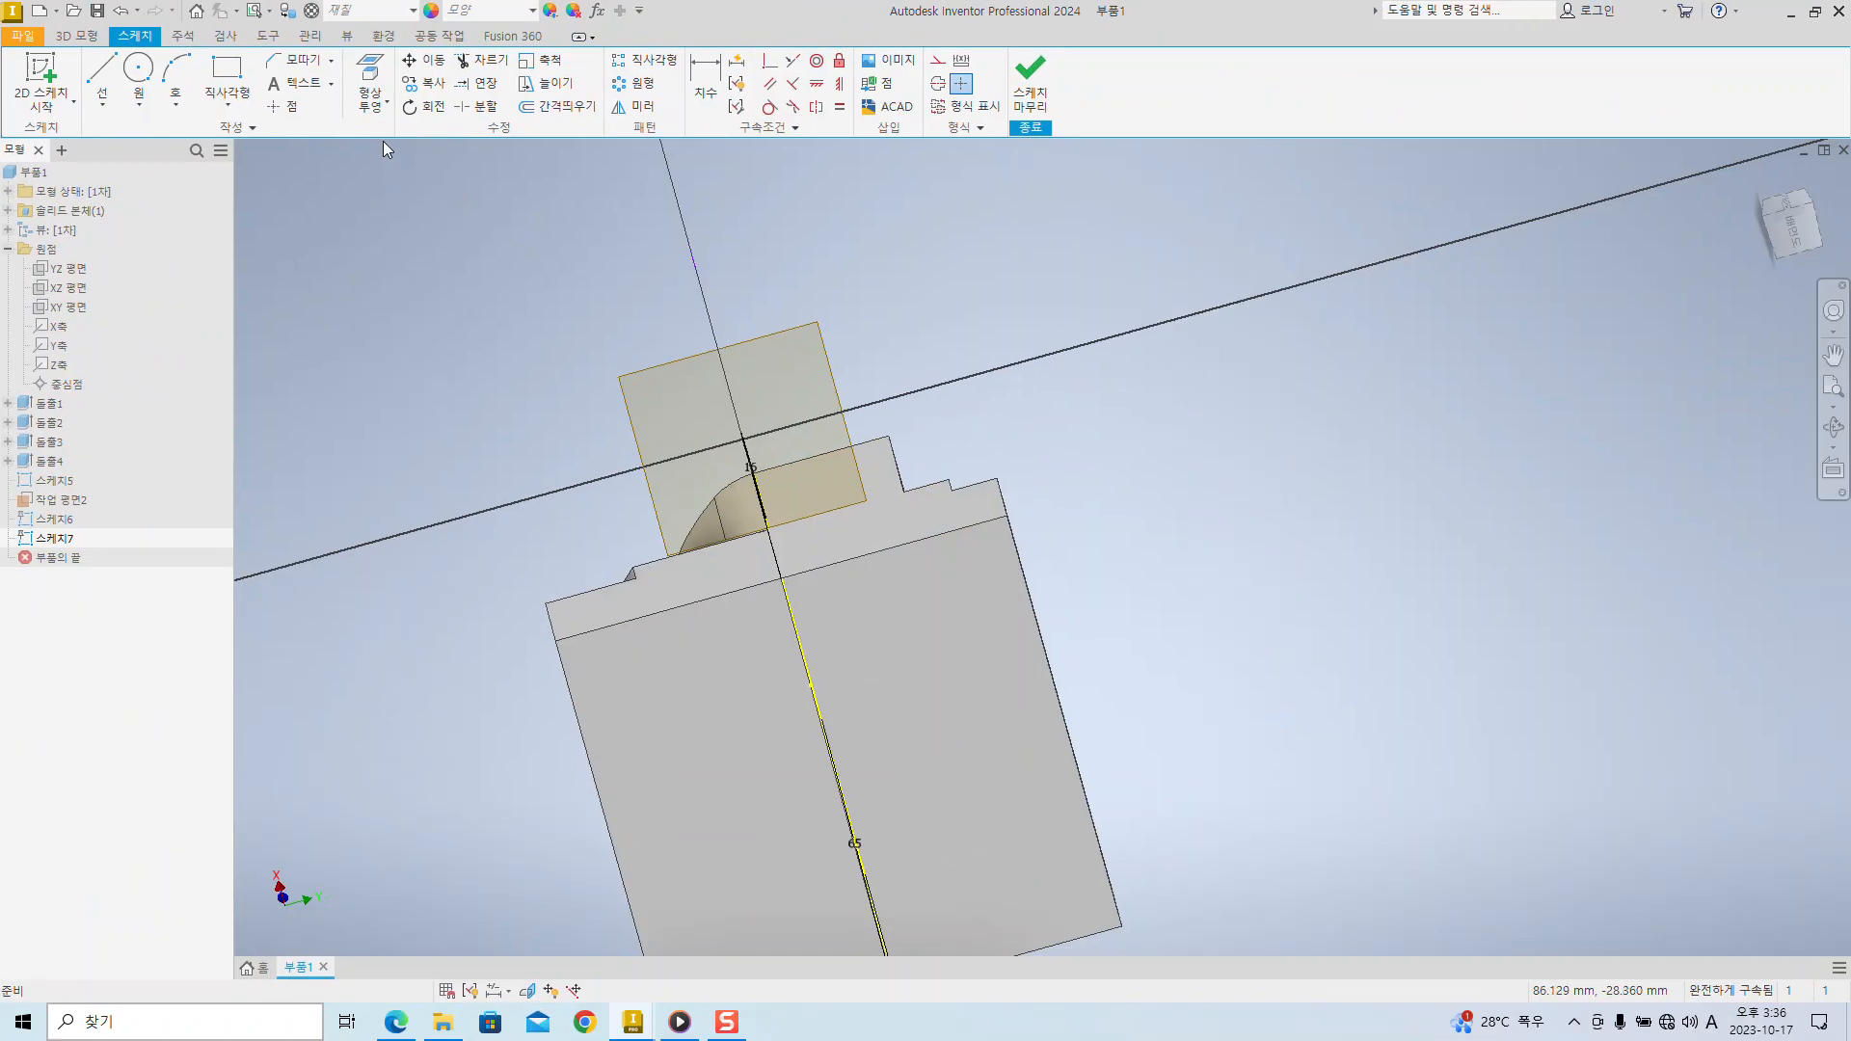
{"action": "left_click", "coordinate": [370, 85]}
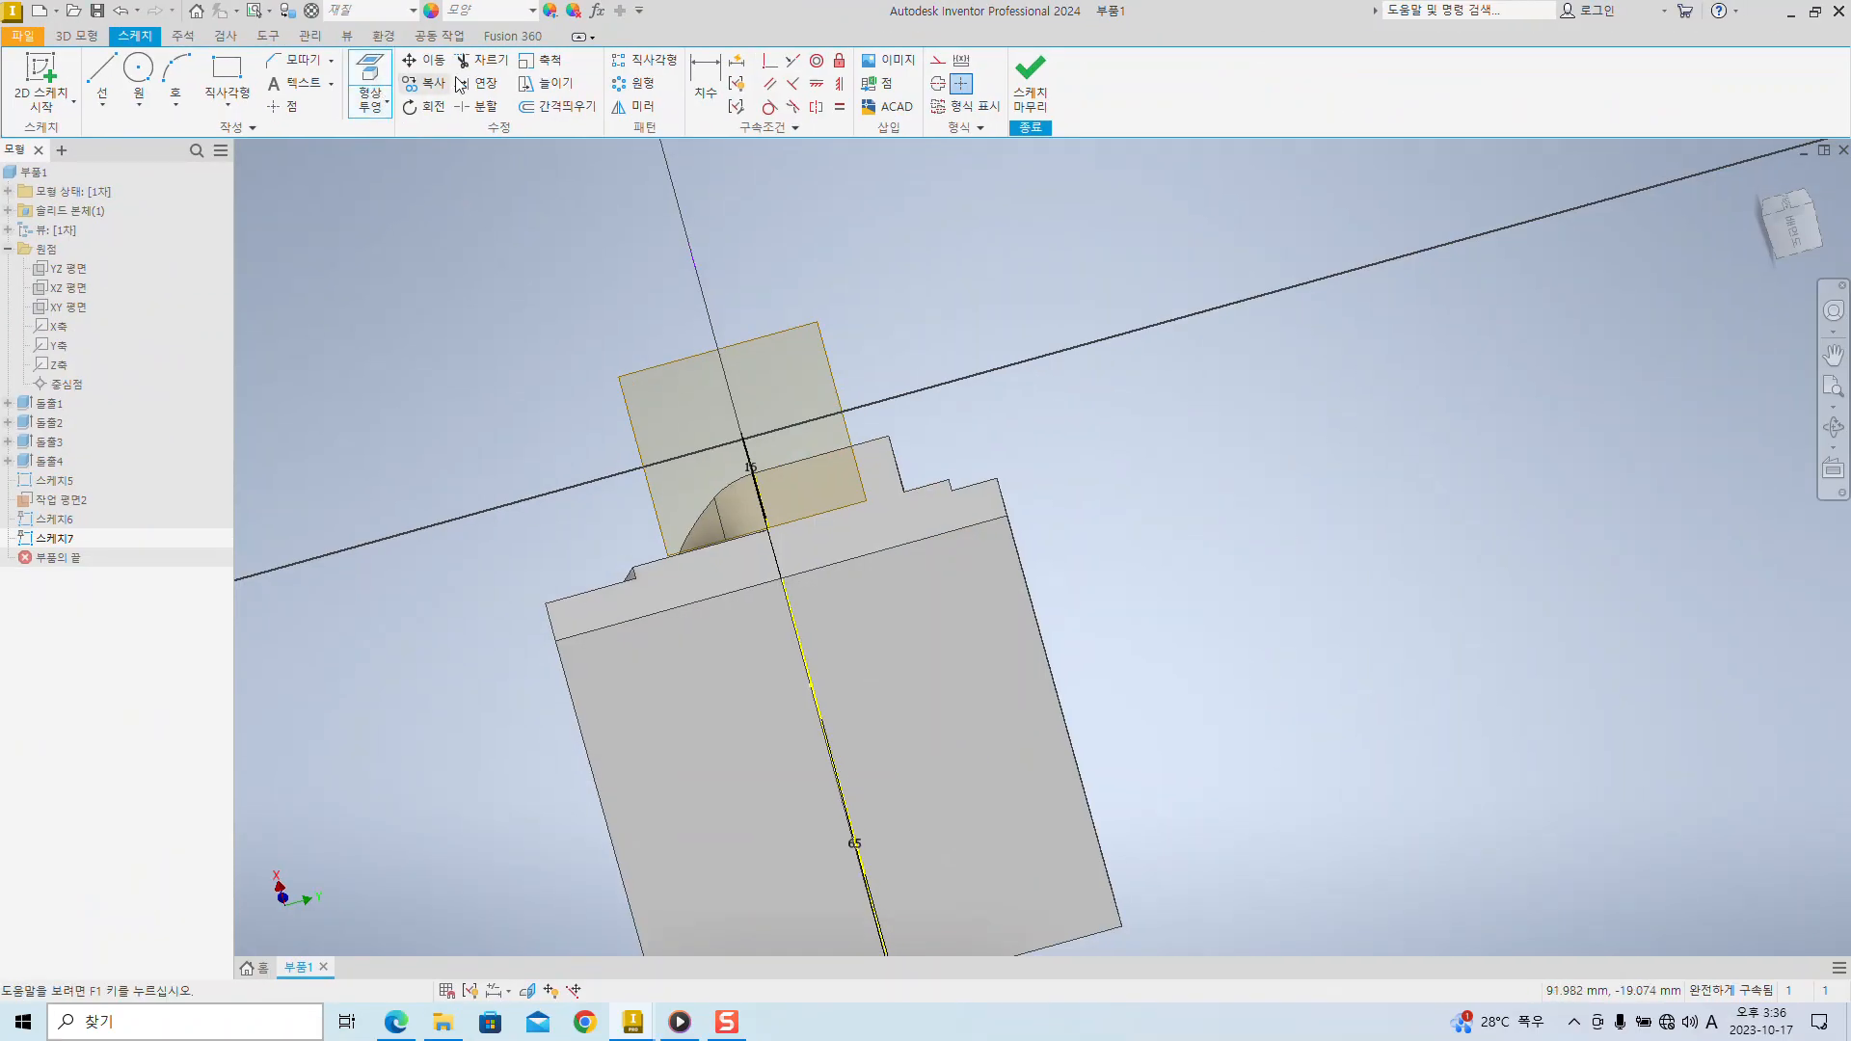
{"action": "left_click", "coordinate": [1798, 243]}
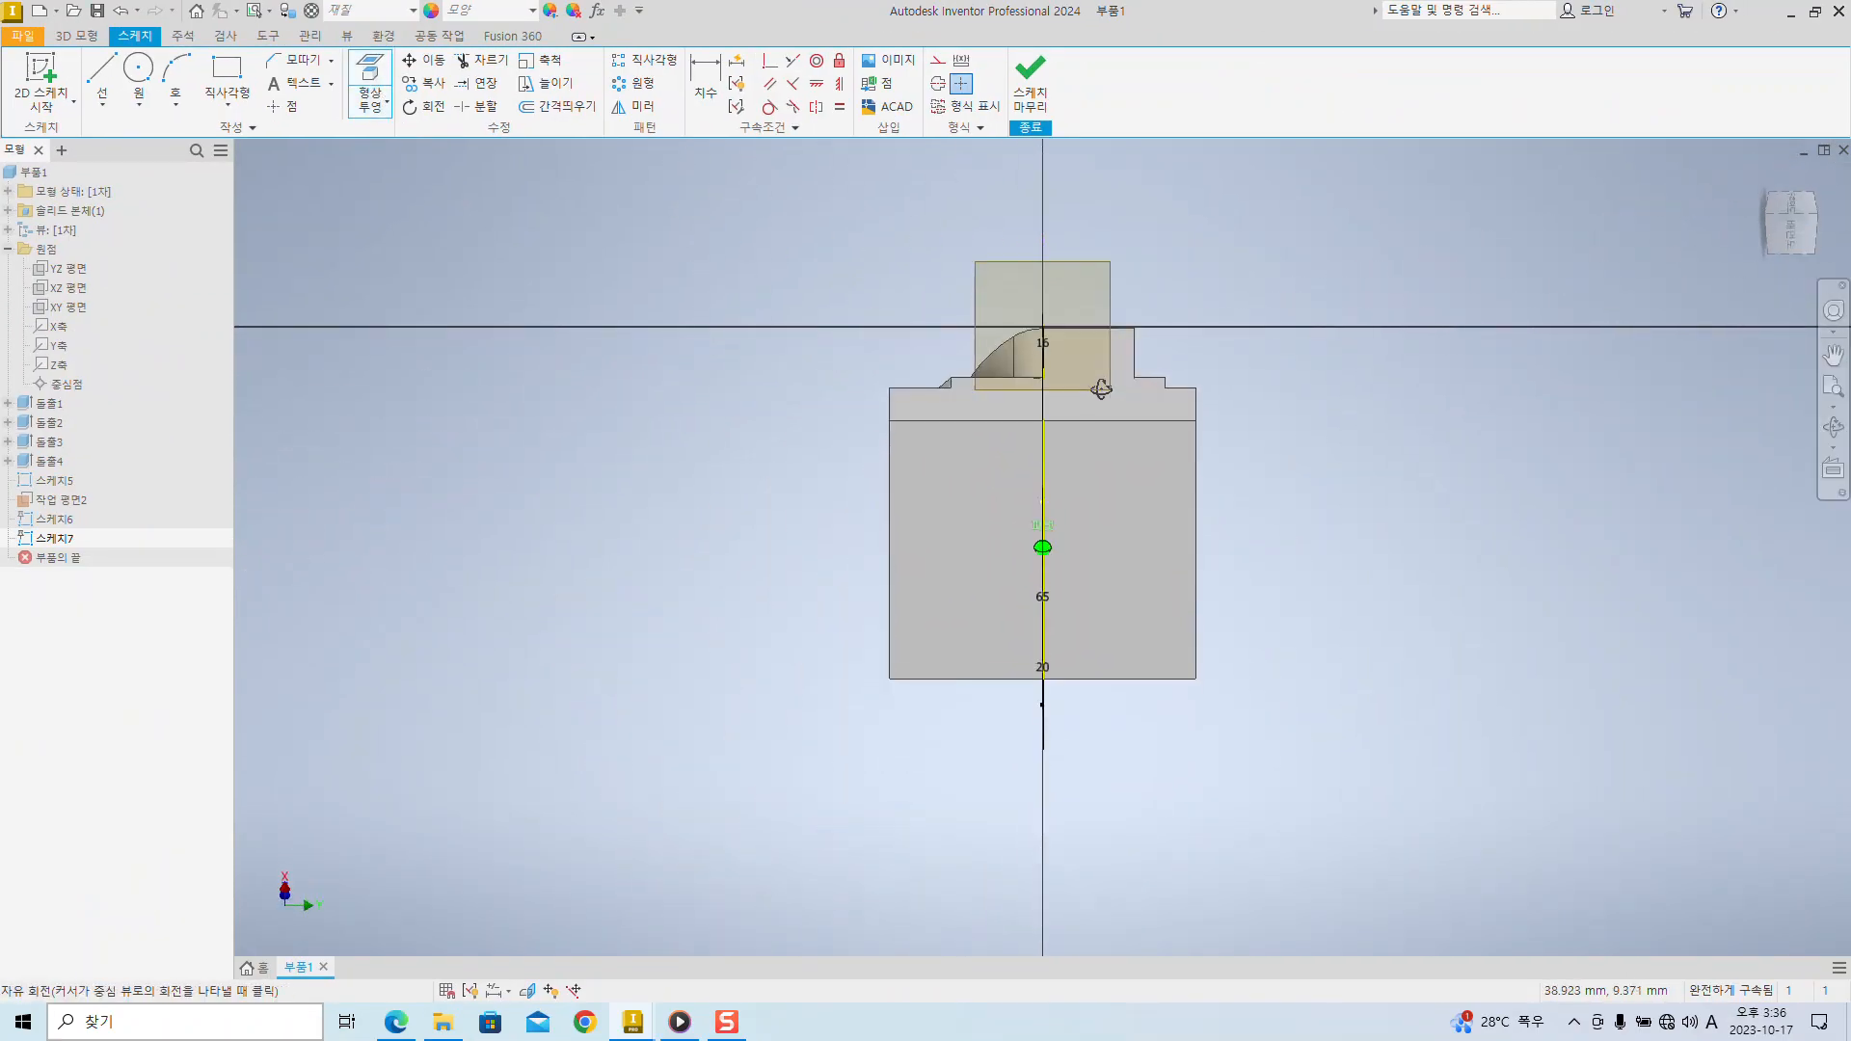
{"action": "scroll", "coordinate": [1022, 347], "scroll_direction": "up", "scroll_amount": 5}
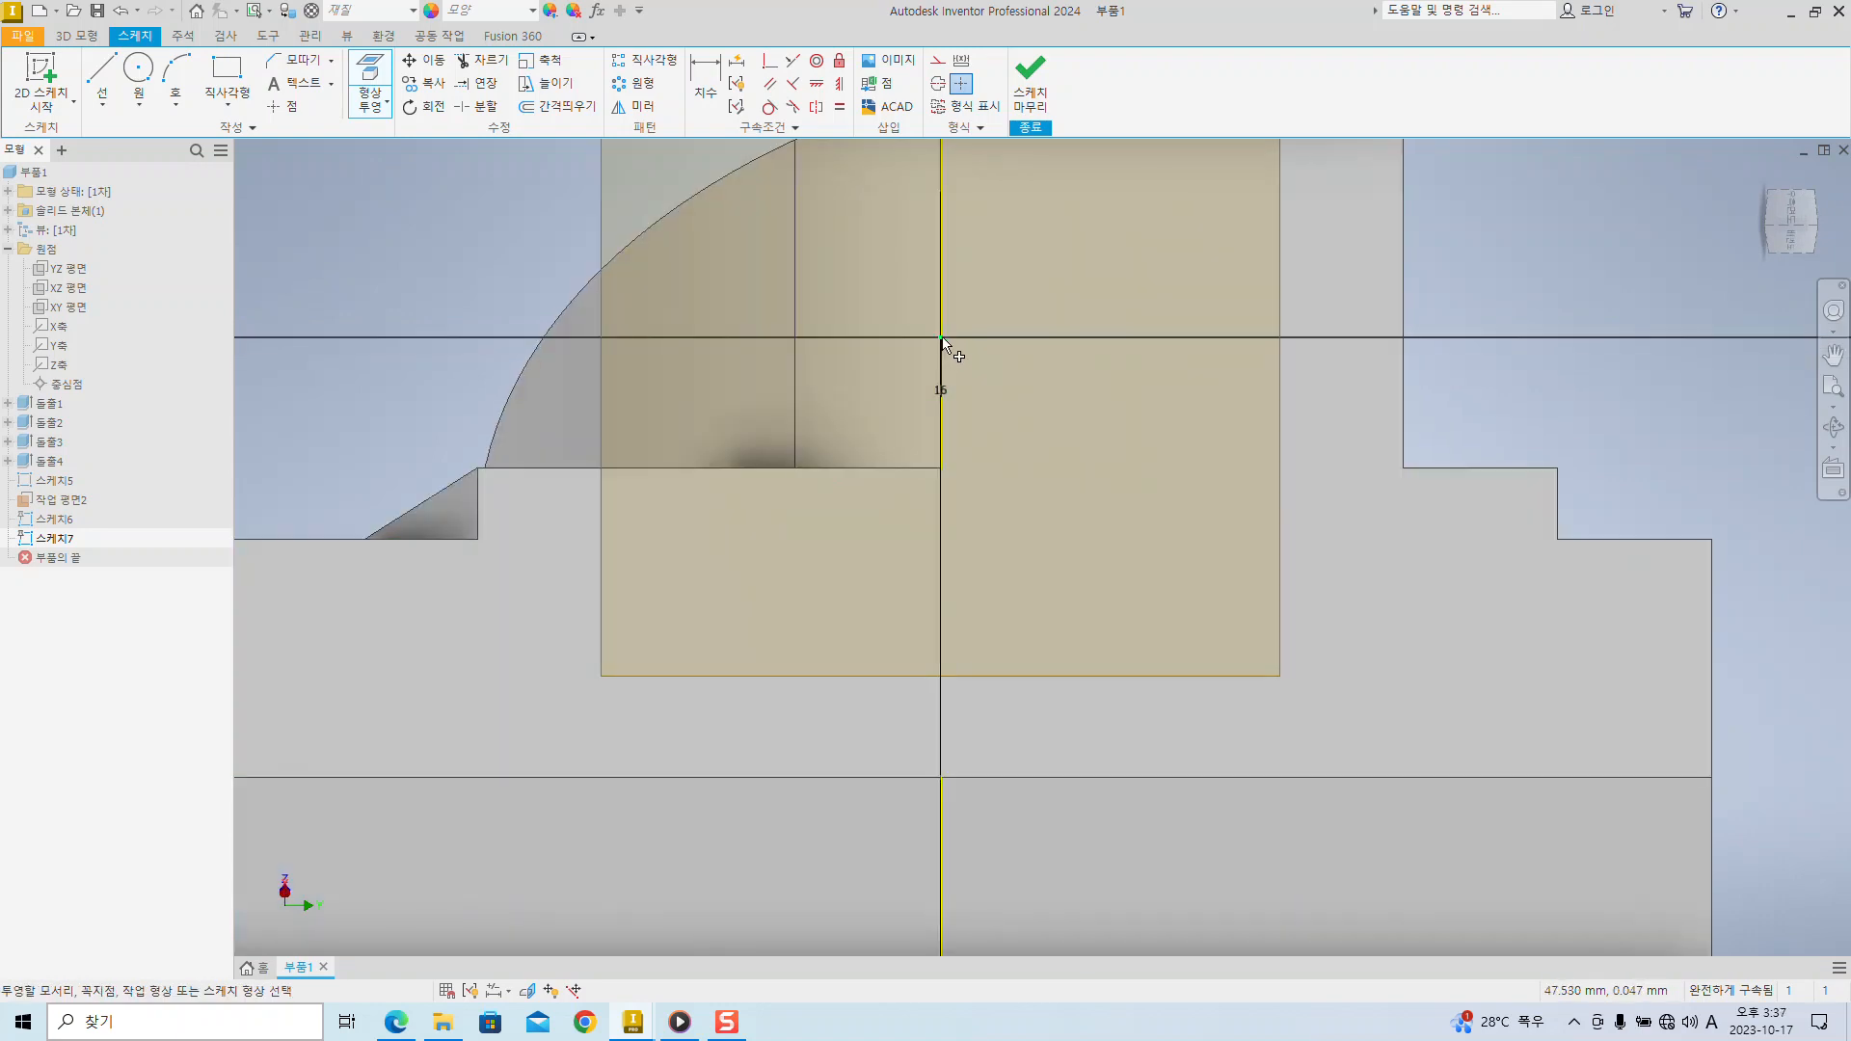
{"action": "mouse_move", "coordinate": [942, 339]}
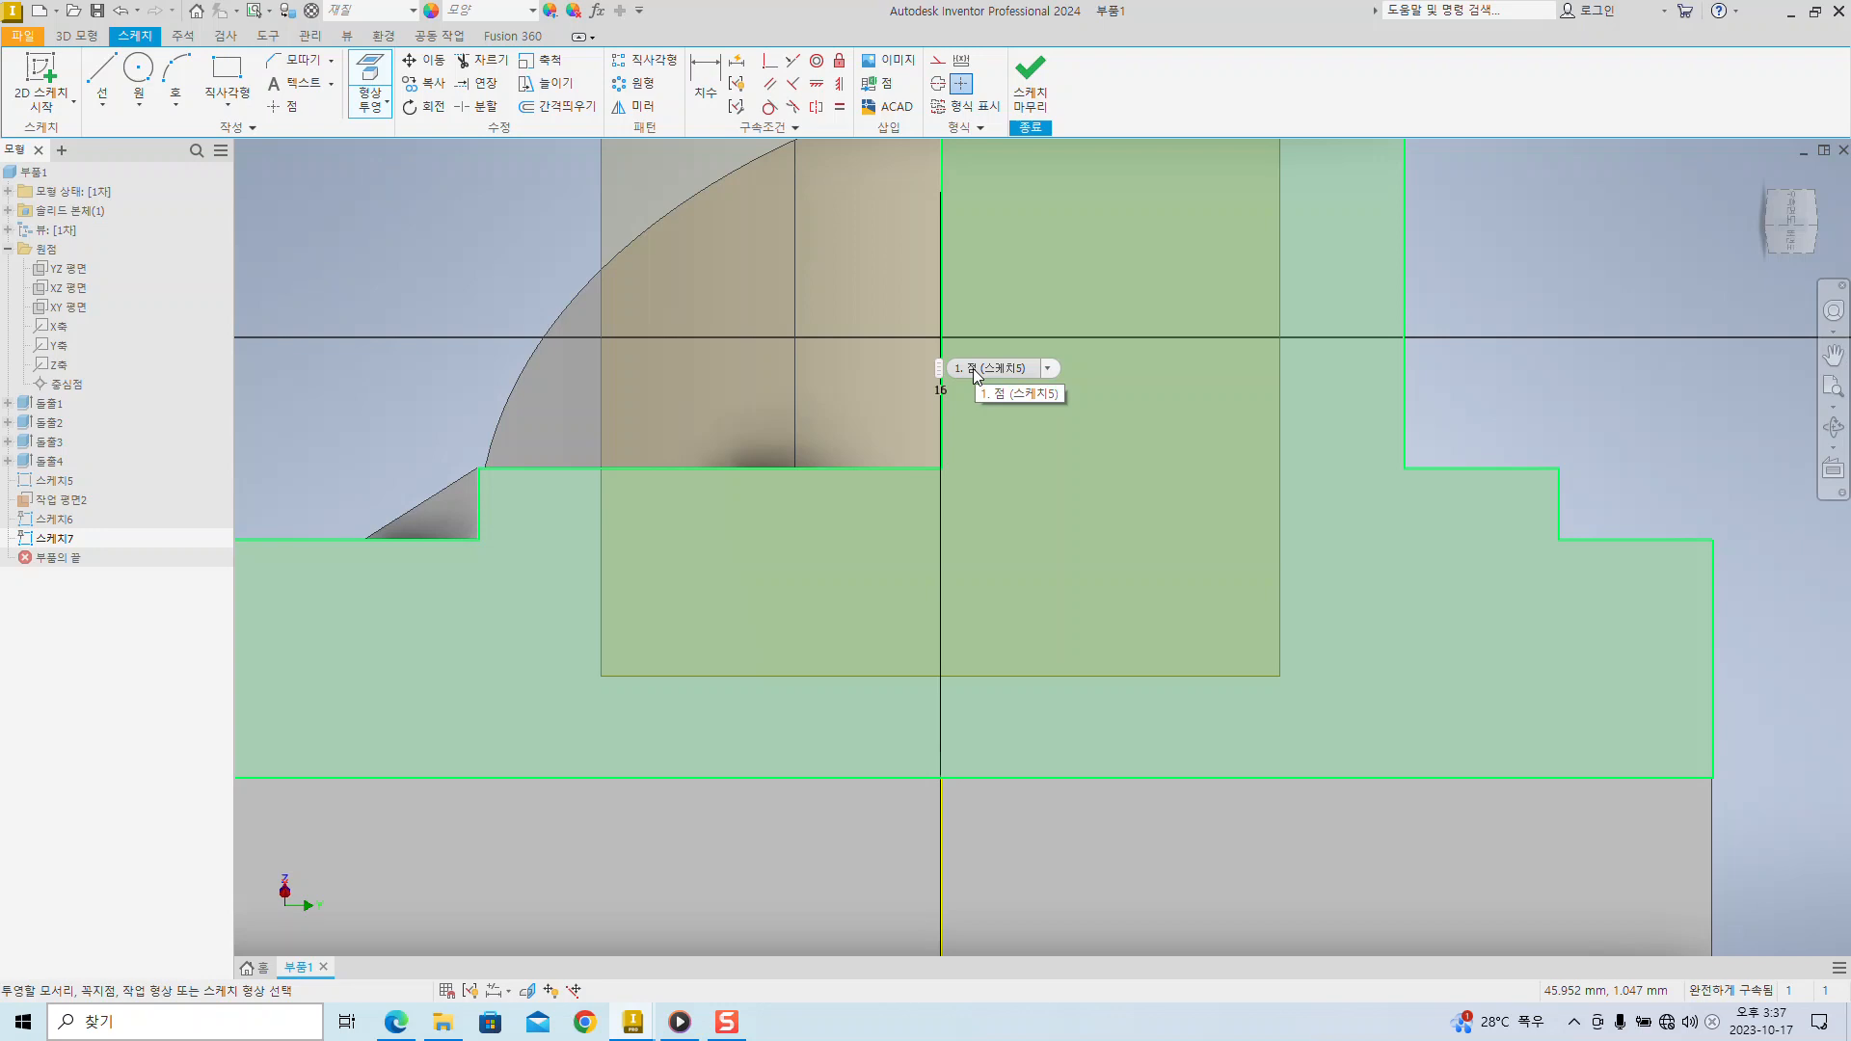
{"action": "left_click", "coordinate": [963, 367]}
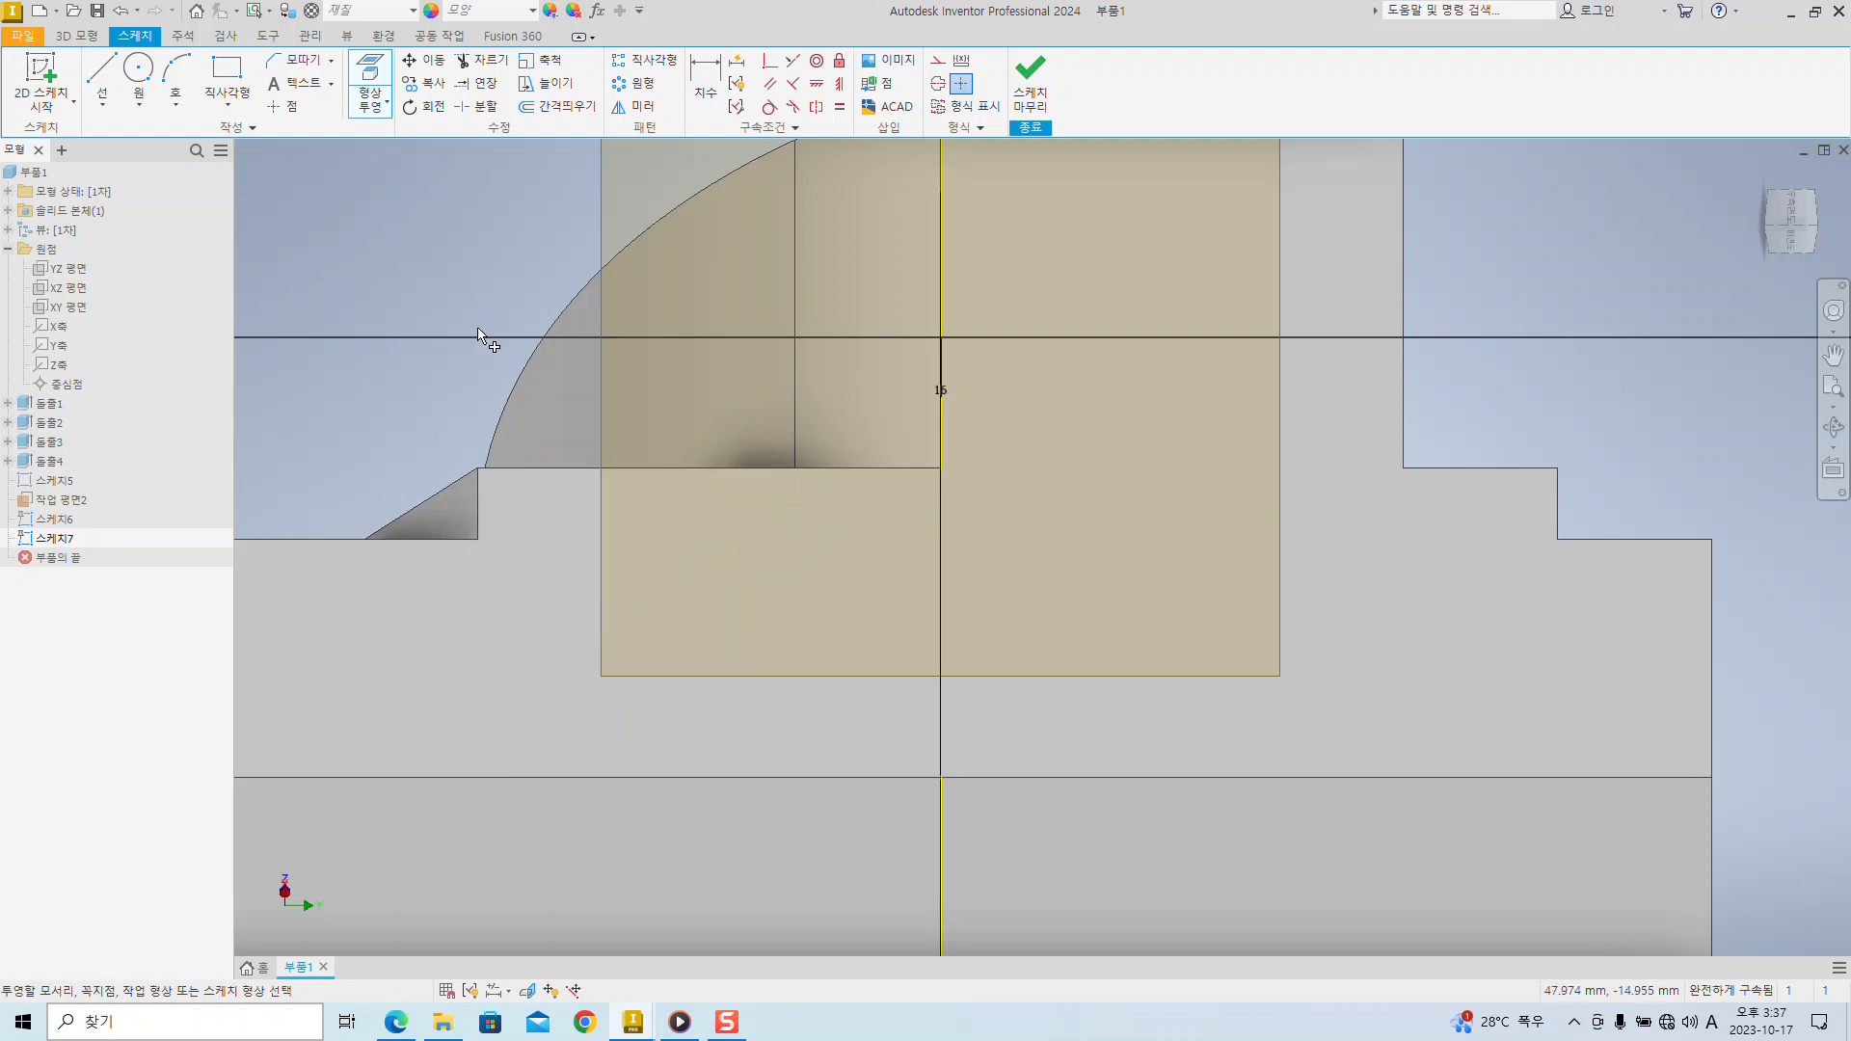
{"action": "middle_click_drag", "start_coordinate": [454, 296], "coordinate": [562, 305], "text": "shift"}
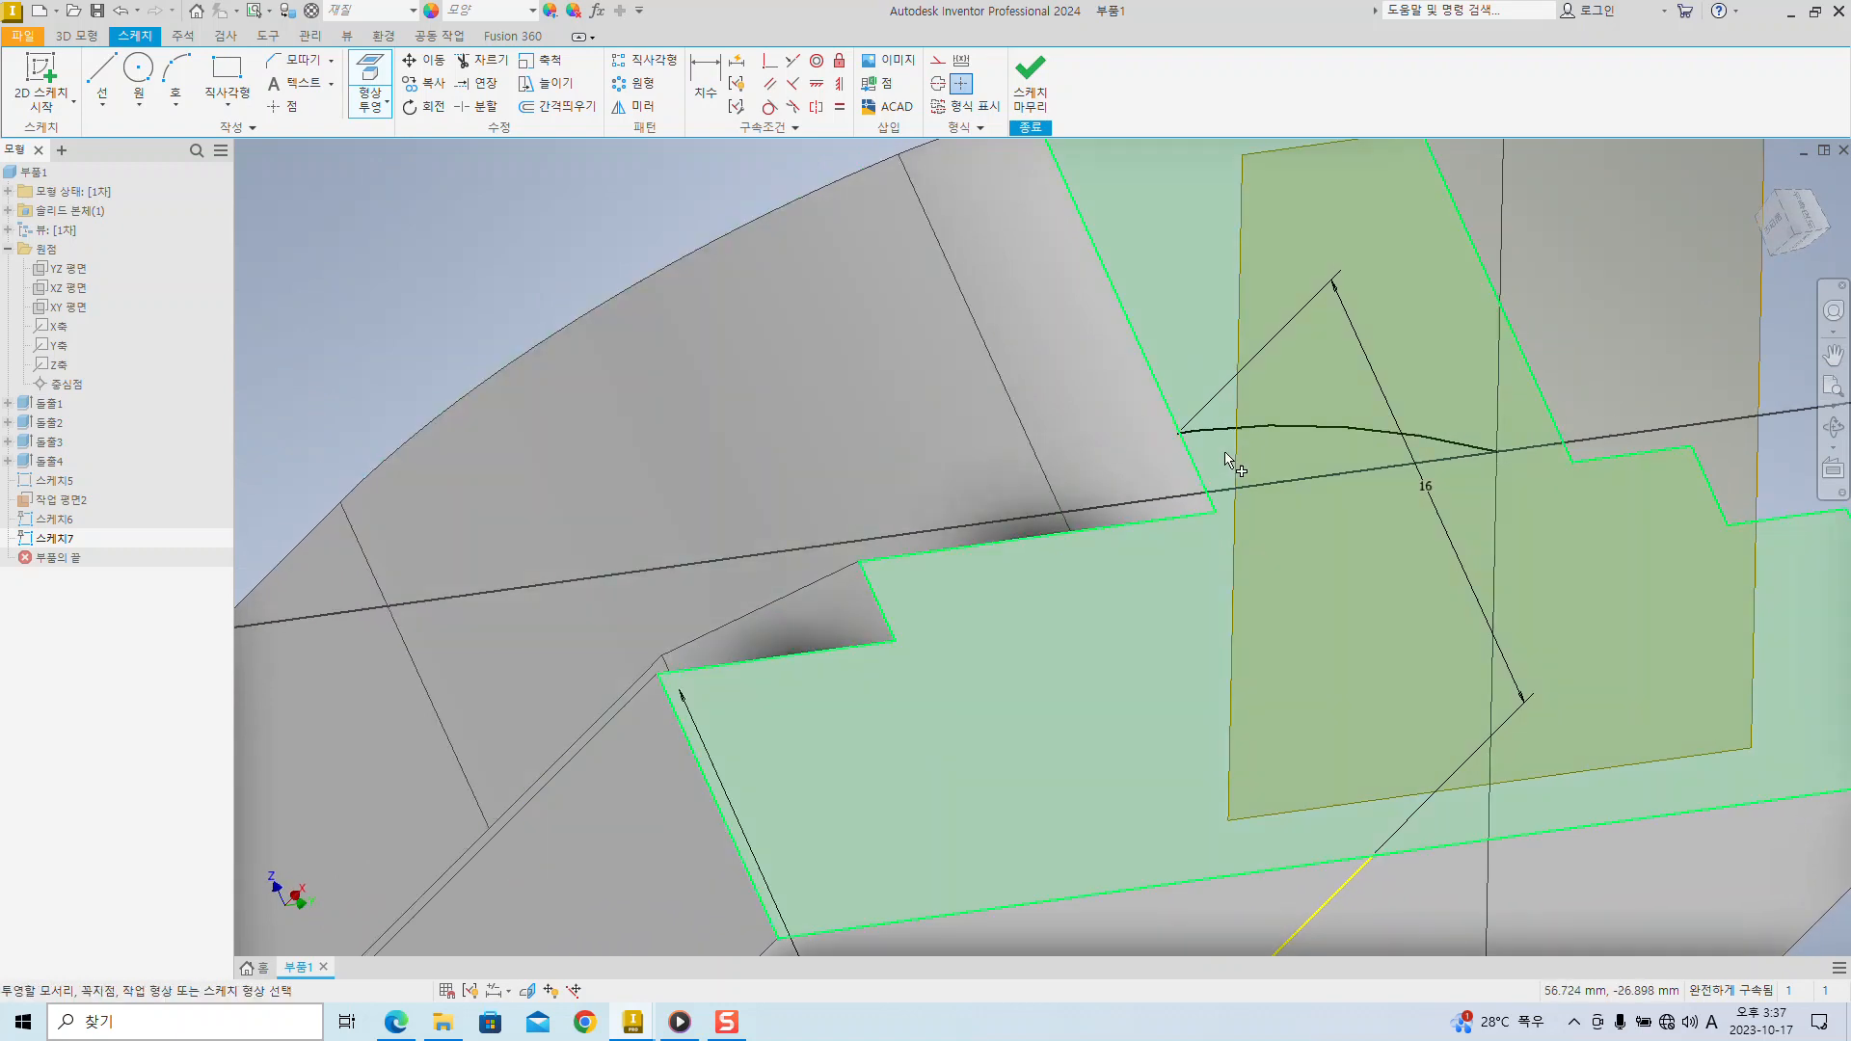
{"action": "left_click", "coordinate": [1503, 459]}
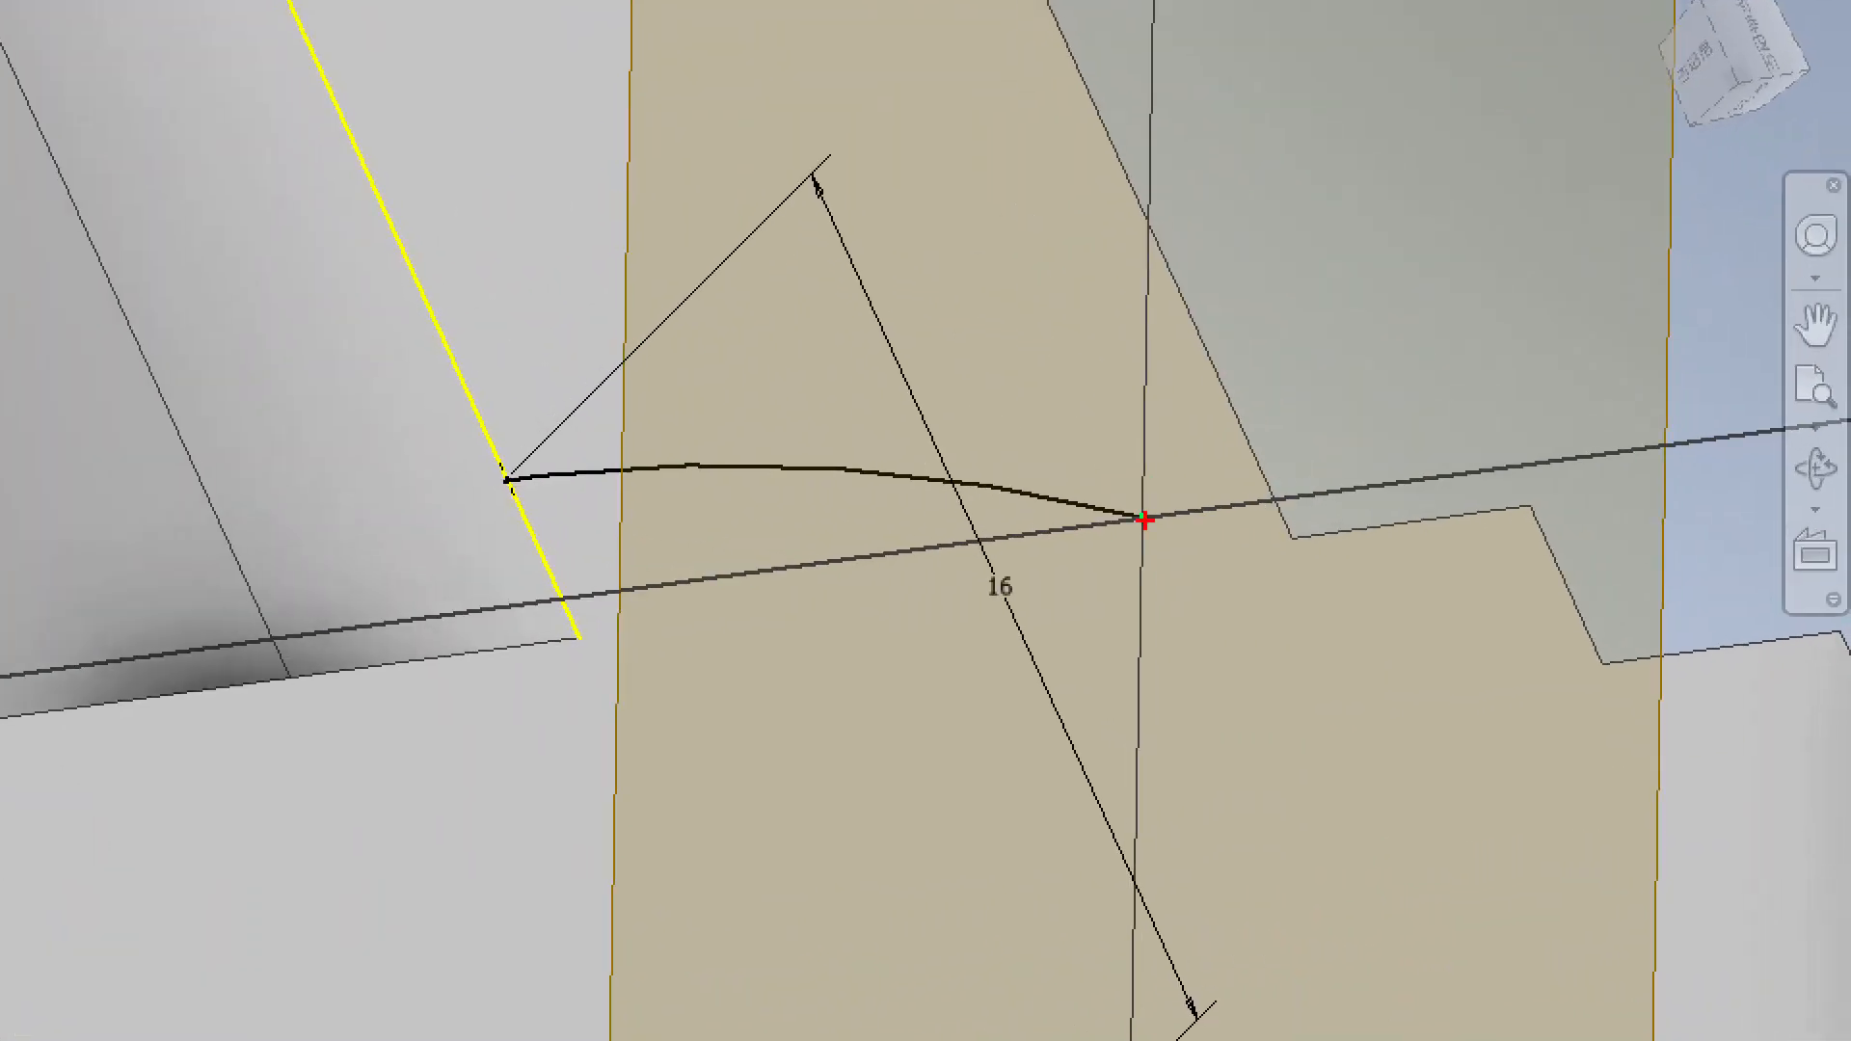
{"action": "left_click", "coordinate": [1497, 453]}
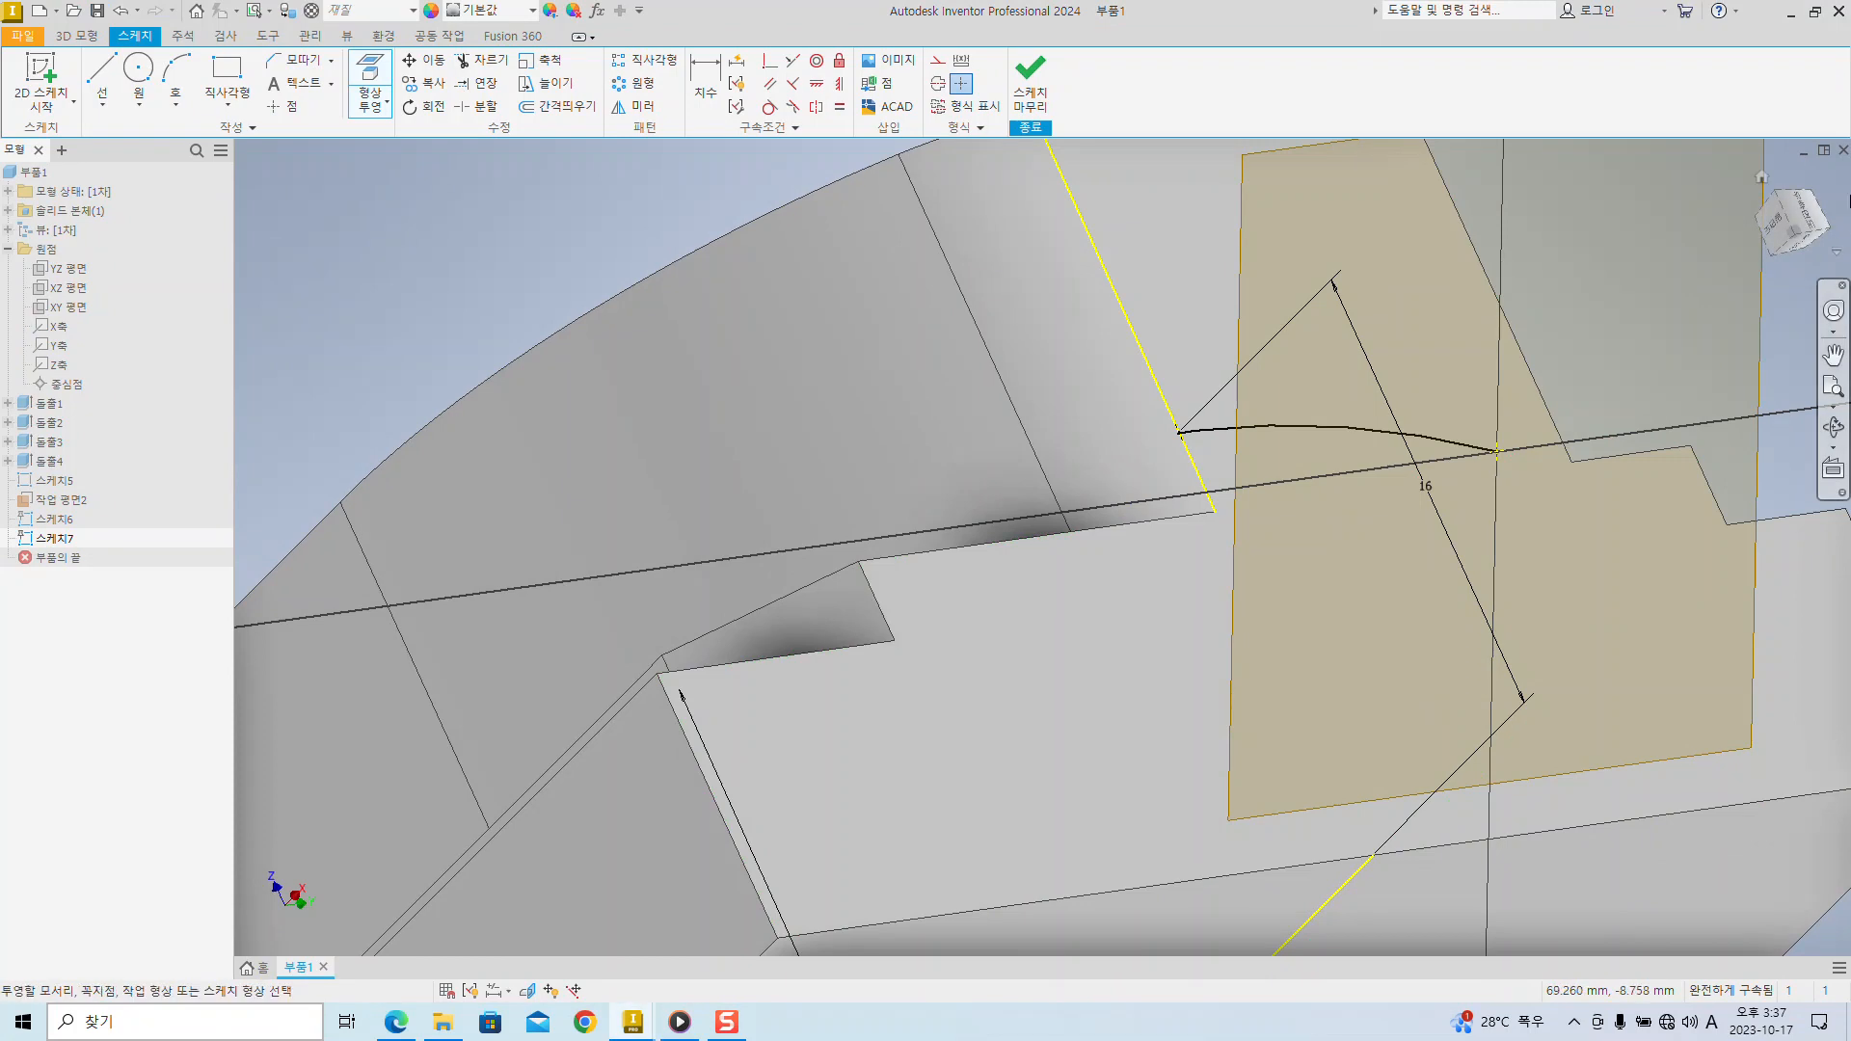
- Draw a three-point arc of 50 mm radius bulging upward across most of the part's width, above the projected point
{"action": "left_click", "coordinate": [1815, 350]}
{"action": "left_click_drag", "start_coordinate": [1641, 391], "coordinate": [1545, 376]}
{"action": "key", "text": "Escape"}
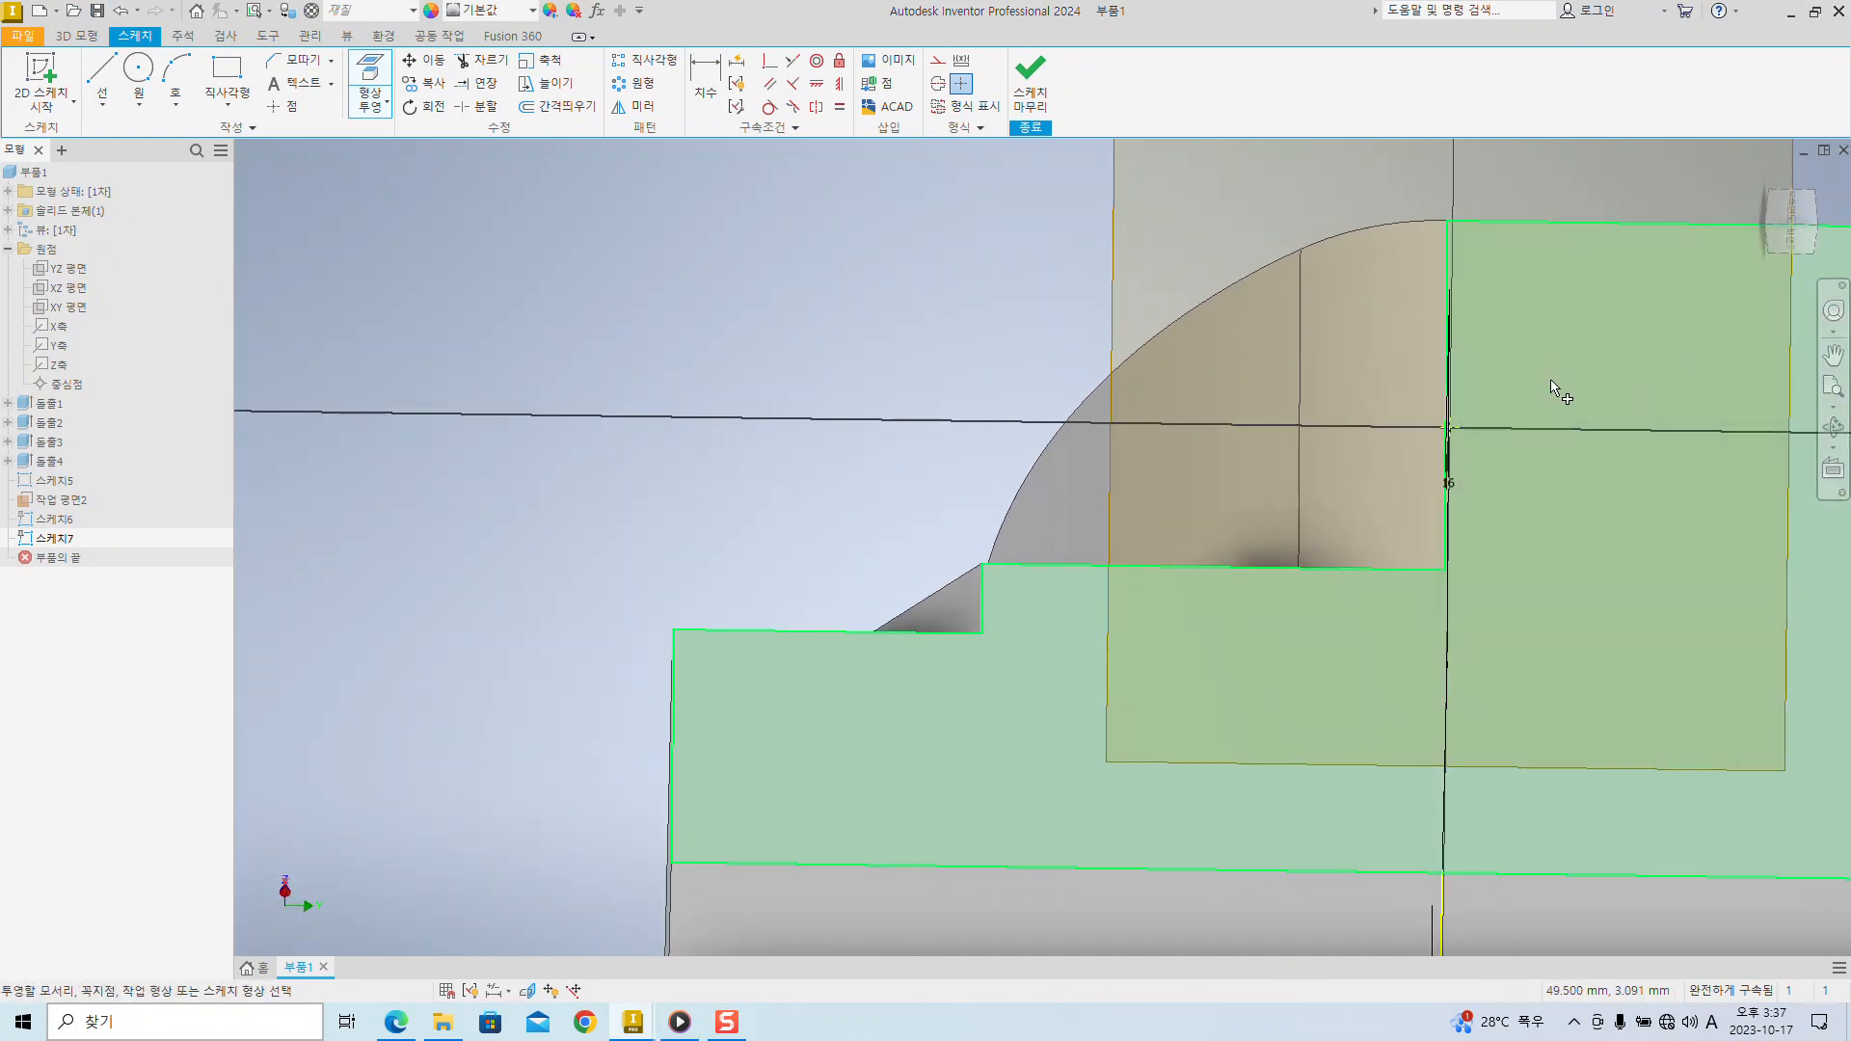
{"action": "middle_click_drag", "start_coordinate": [1562, 392], "coordinate": [1293, 396]}
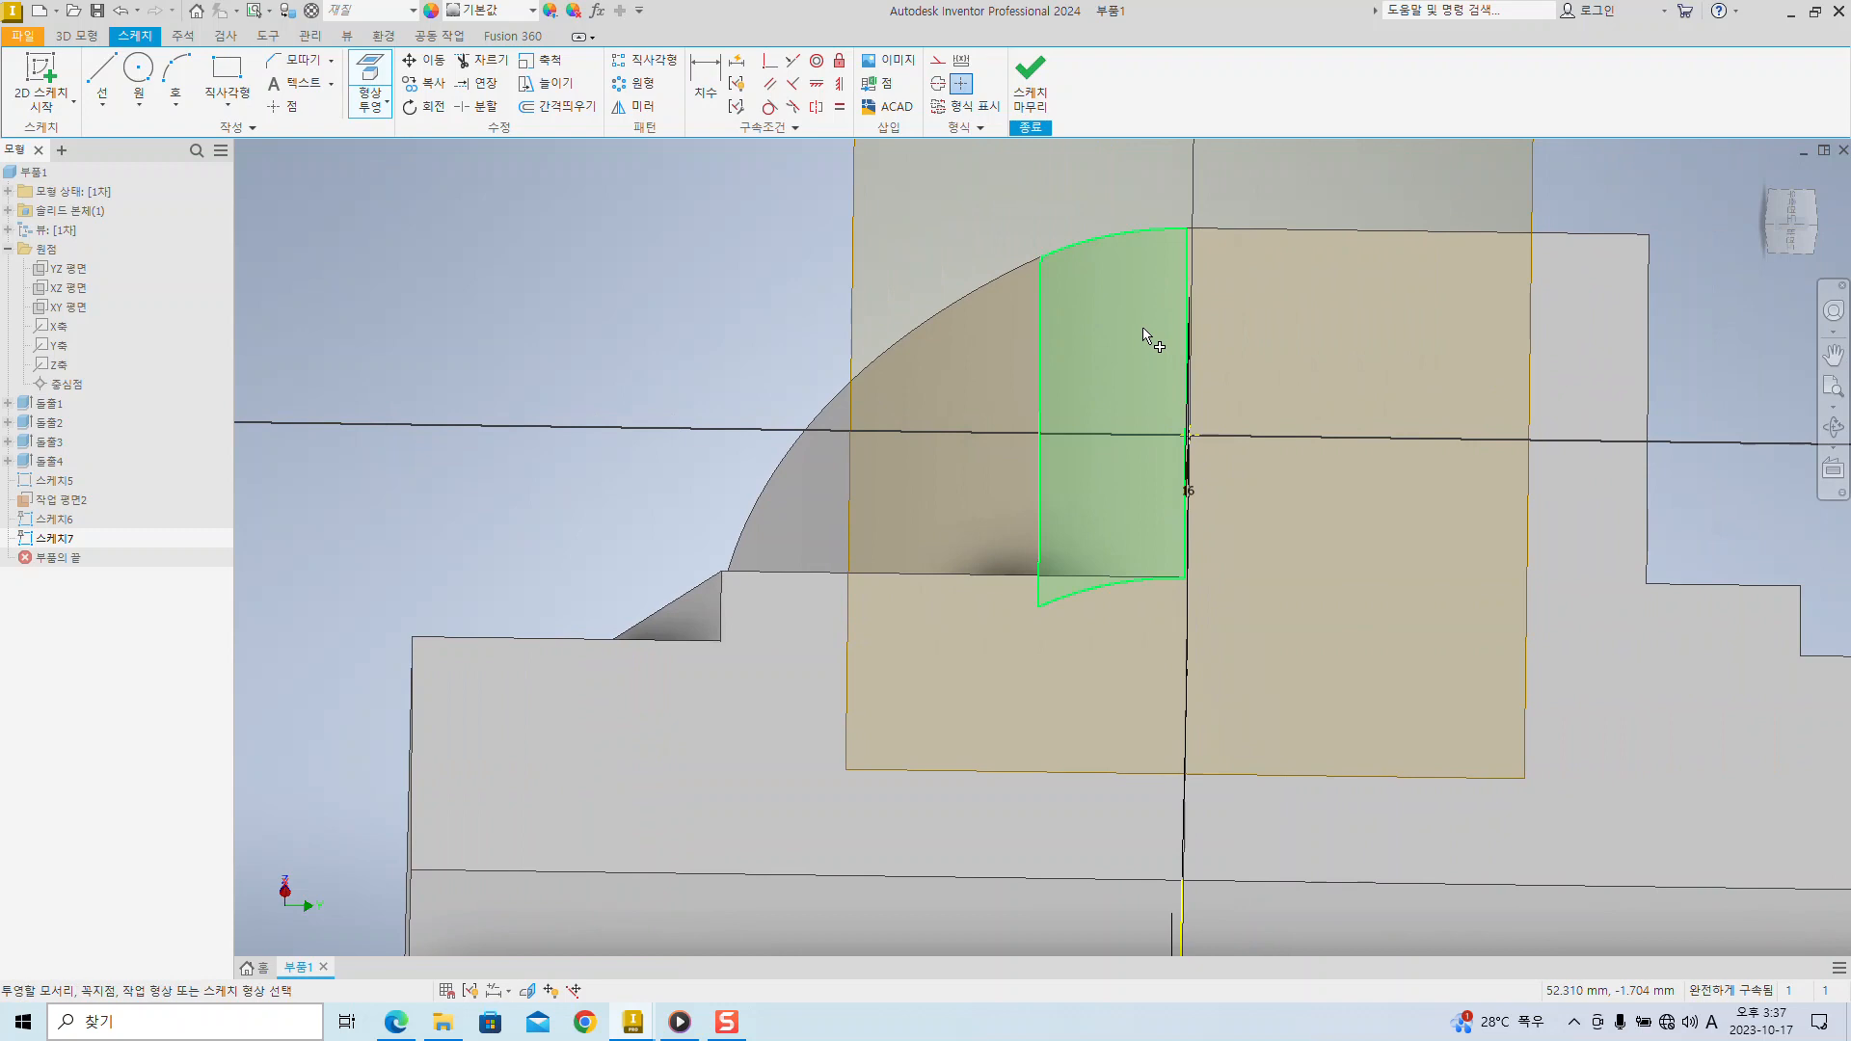
{"action": "left_click", "coordinate": [174, 75]}
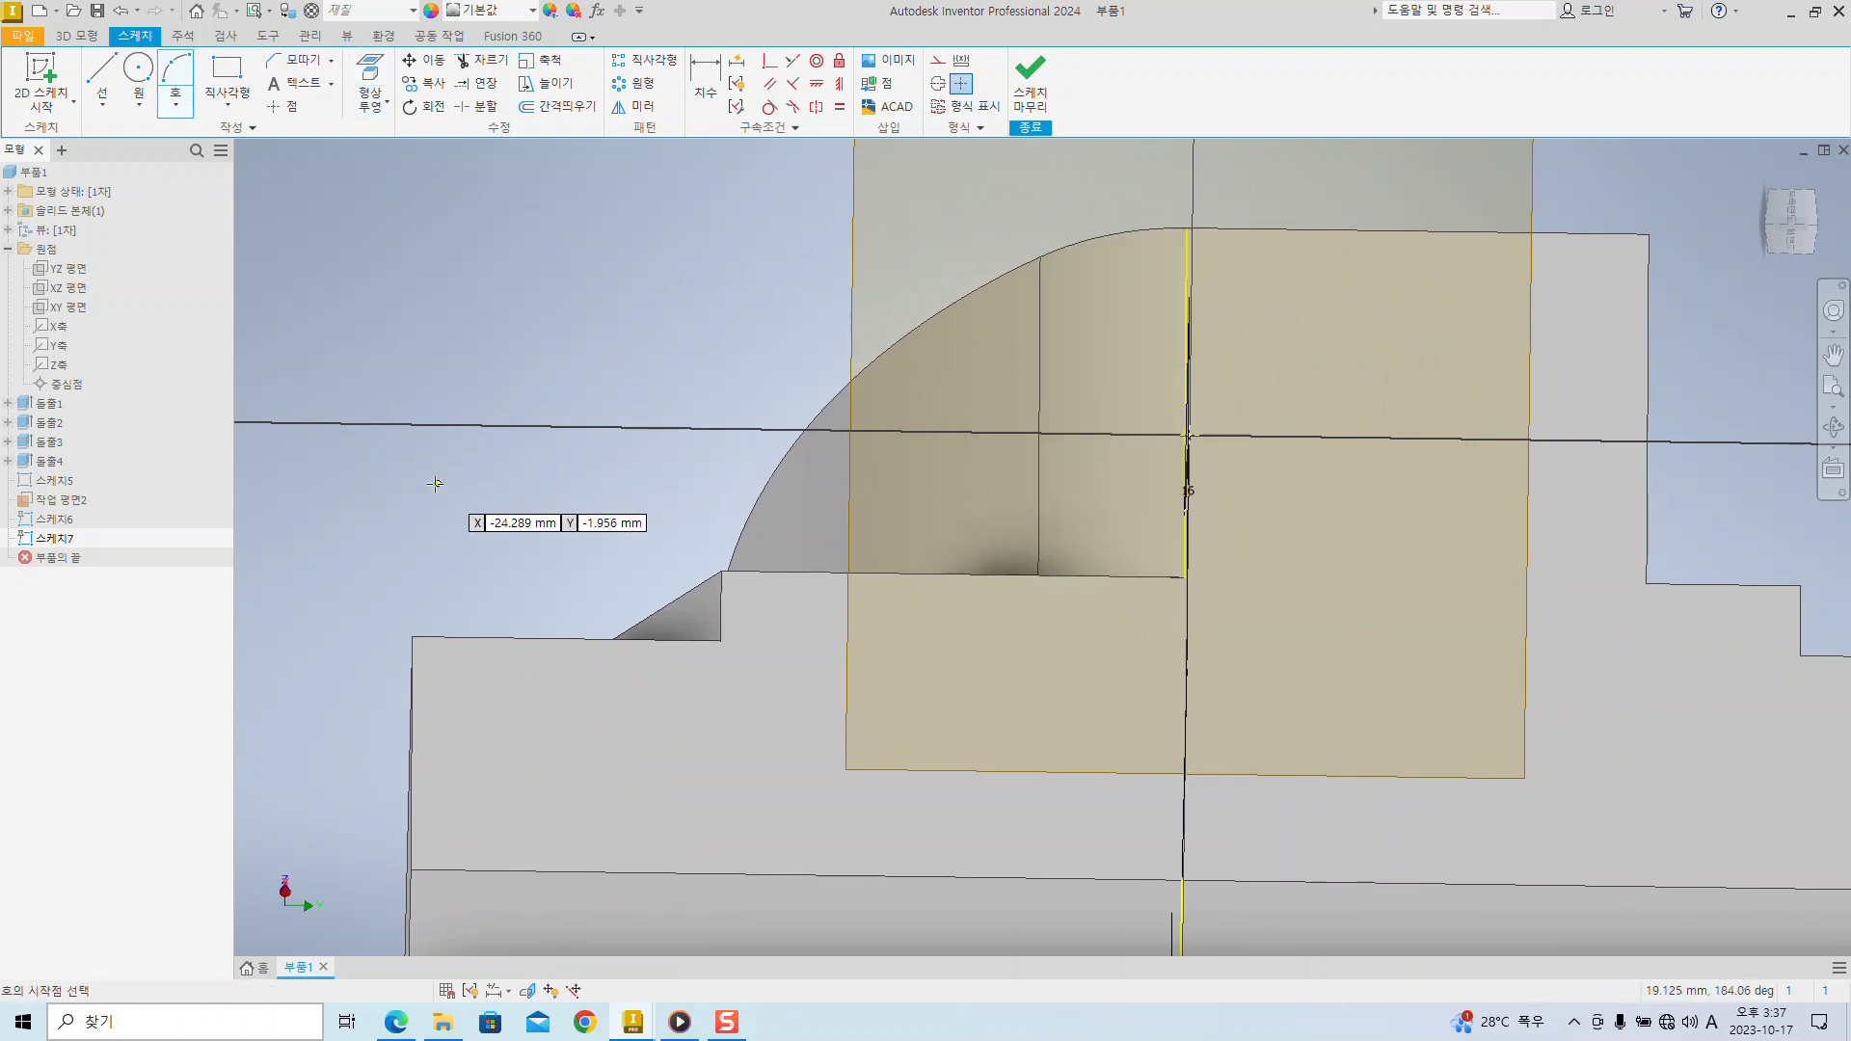
{"action": "left_click", "coordinate": [508, 476]}
{"action": "left_click", "coordinate": [1795, 488]}
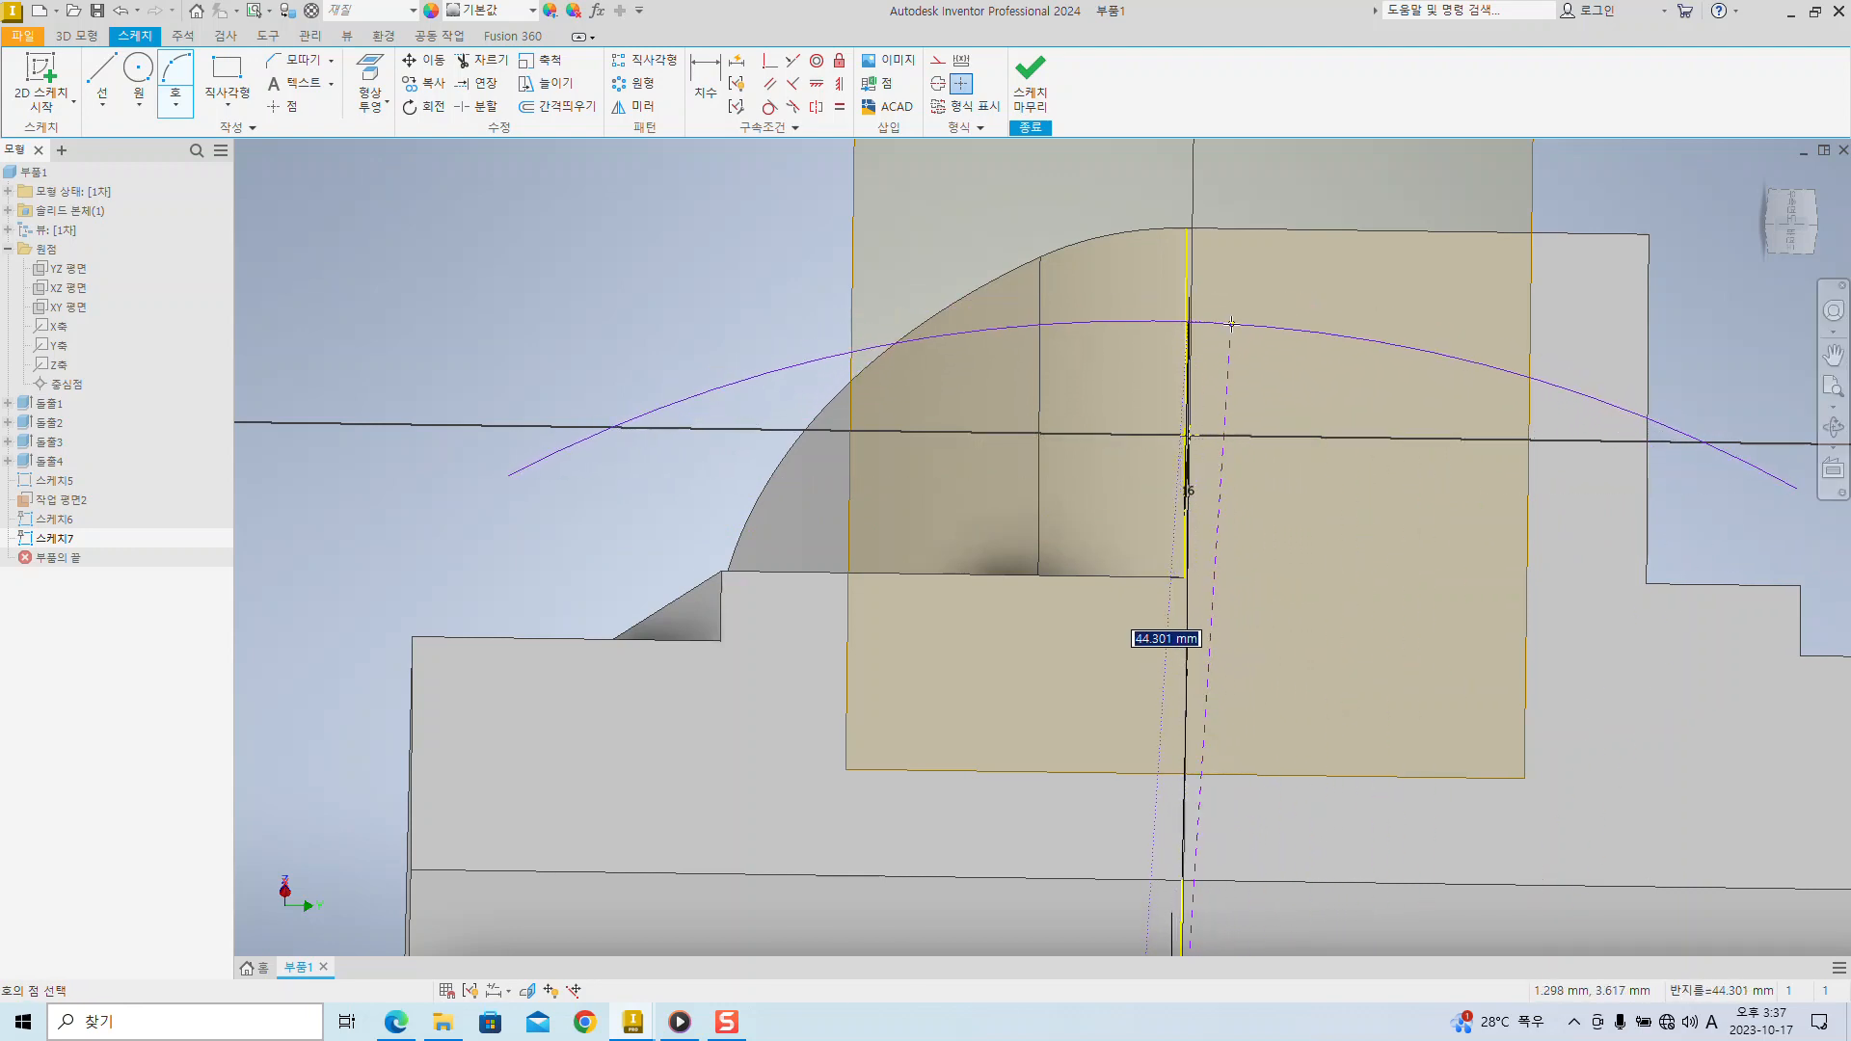
{"action": "type", "text": "50"}
{"action": "key", "text": "Return"}
{"action": "scroll", "coordinate": [1253, 337], "scroll_direction": "up", "scroll_amount": 2}
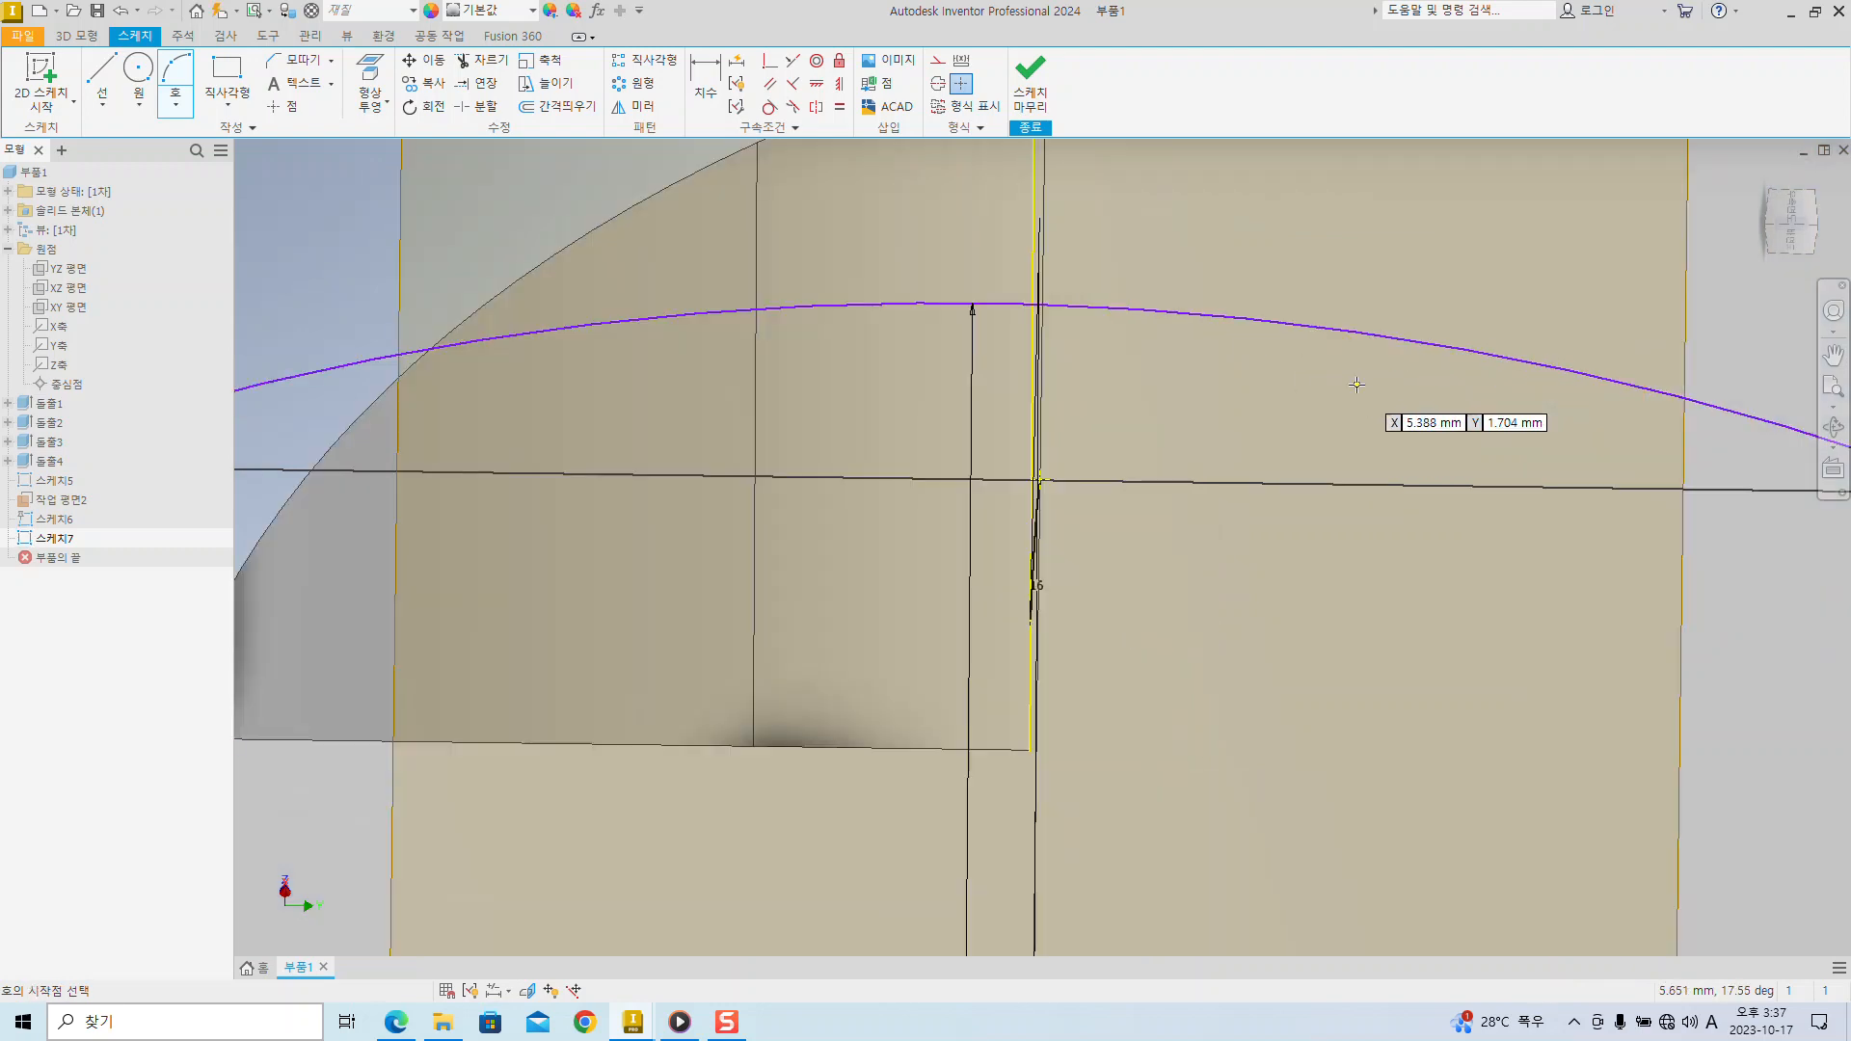
{"action": "scroll", "coordinate": [1446, 410], "scroll_direction": "down", "scroll_amount": 4}
{"action": "mouse_move", "coordinate": [1545, 463]}
{"action": "middle_mouse_down", "text": "shift"}
{"action": "mouse_move", "coordinate": [1513, 499]}
{"action": "mouse_move", "coordinate": [1638, 475]}
{"action": "mouse_move", "coordinate": [1661, 421]}
{"action": "mouse_move", "coordinate": [1582, 467]}
{"action": "mouse_move", "coordinate": [1528, 463]}
{"action": "mouse_move", "coordinate": [1569, 482]}
{"action": "mouse_move", "coordinate": [1558, 537]}
{"action": "mouse_move", "coordinate": [1562, 418]}
{"action": "mouse_move", "coordinate": [1578, 446]}
{"action": "mouse_move", "coordinate": [1557, 483]}
{"action": "mouse_move", "coordinate": [1575, 491]}
{"action": "mouse_move", "coordinate": [1552, 494]}
{"action": "mouse_move", "coordinate": [1570, 504]}
{"action": "mouse_move", "coordinate": [1482, 506]}
{"action": "mouse_move", "coordinate": [1479, 484]}
{"action": "mouse_move", "coordinate": [1551, 496]}
{"action": "middle_mouse_up", "text": "shift"}
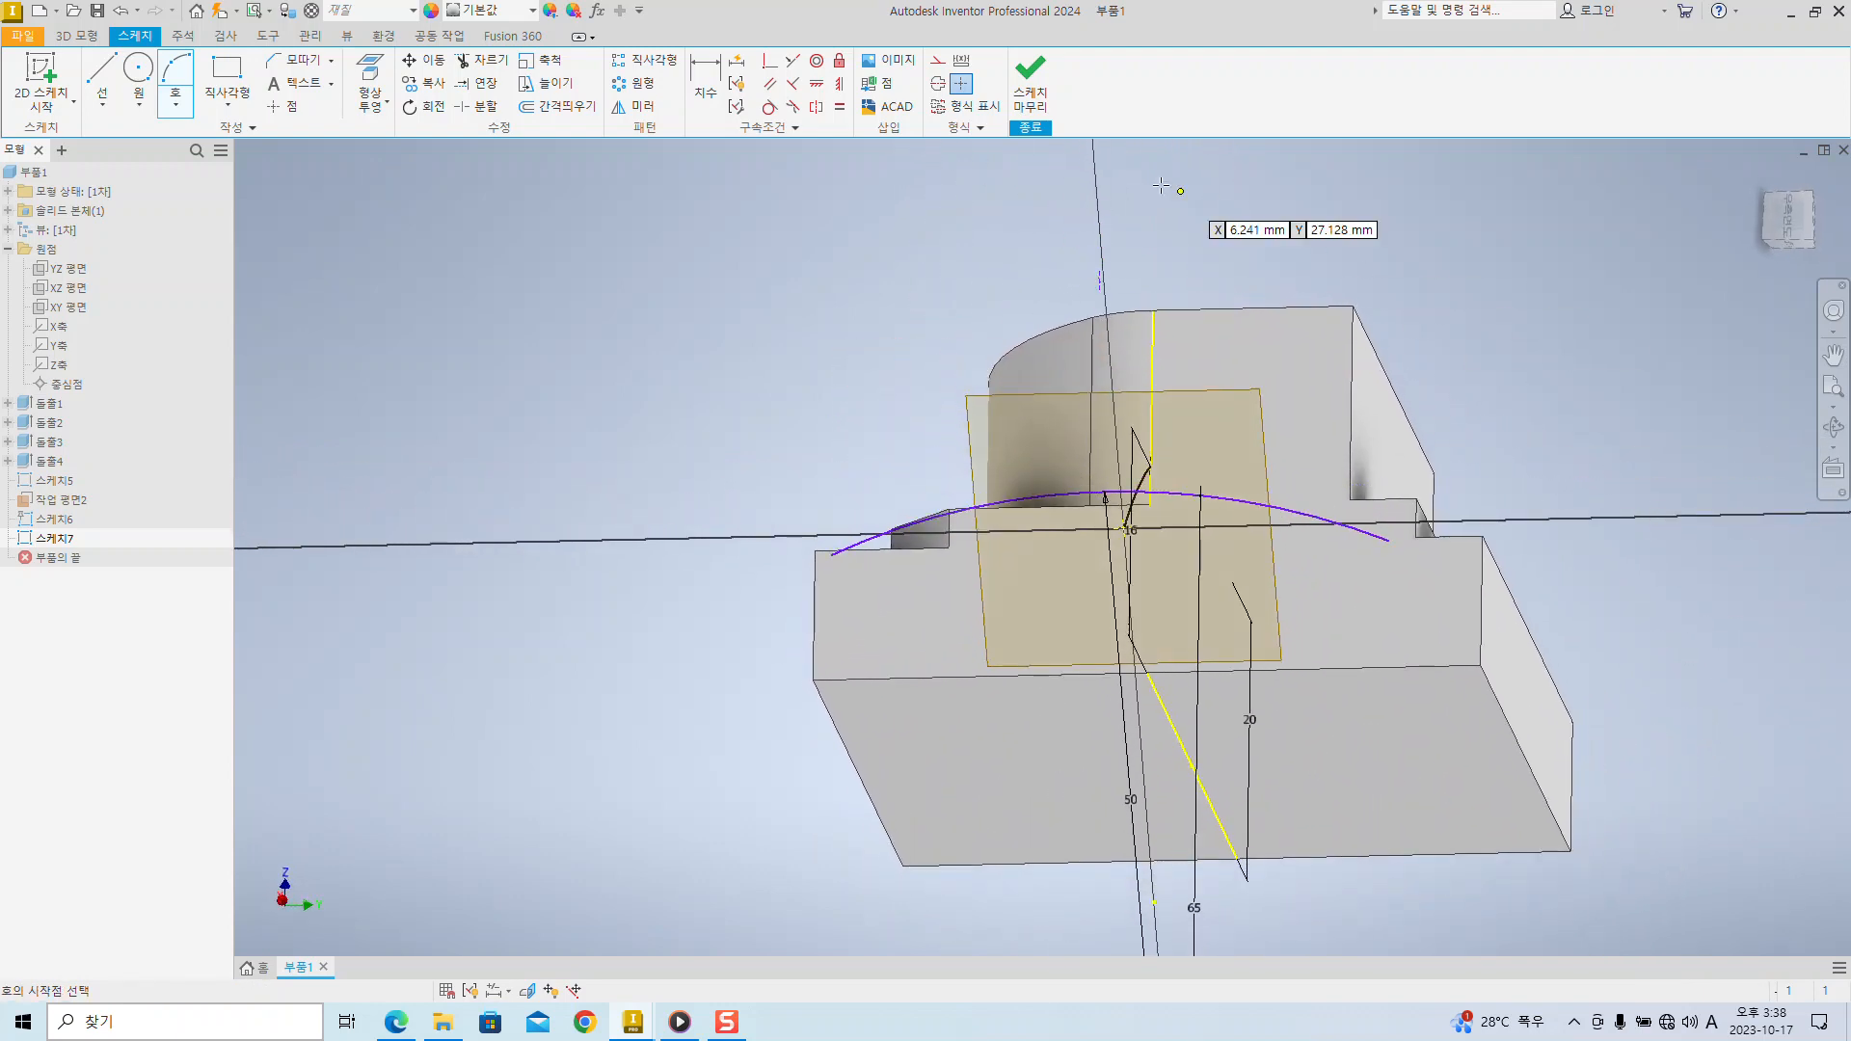
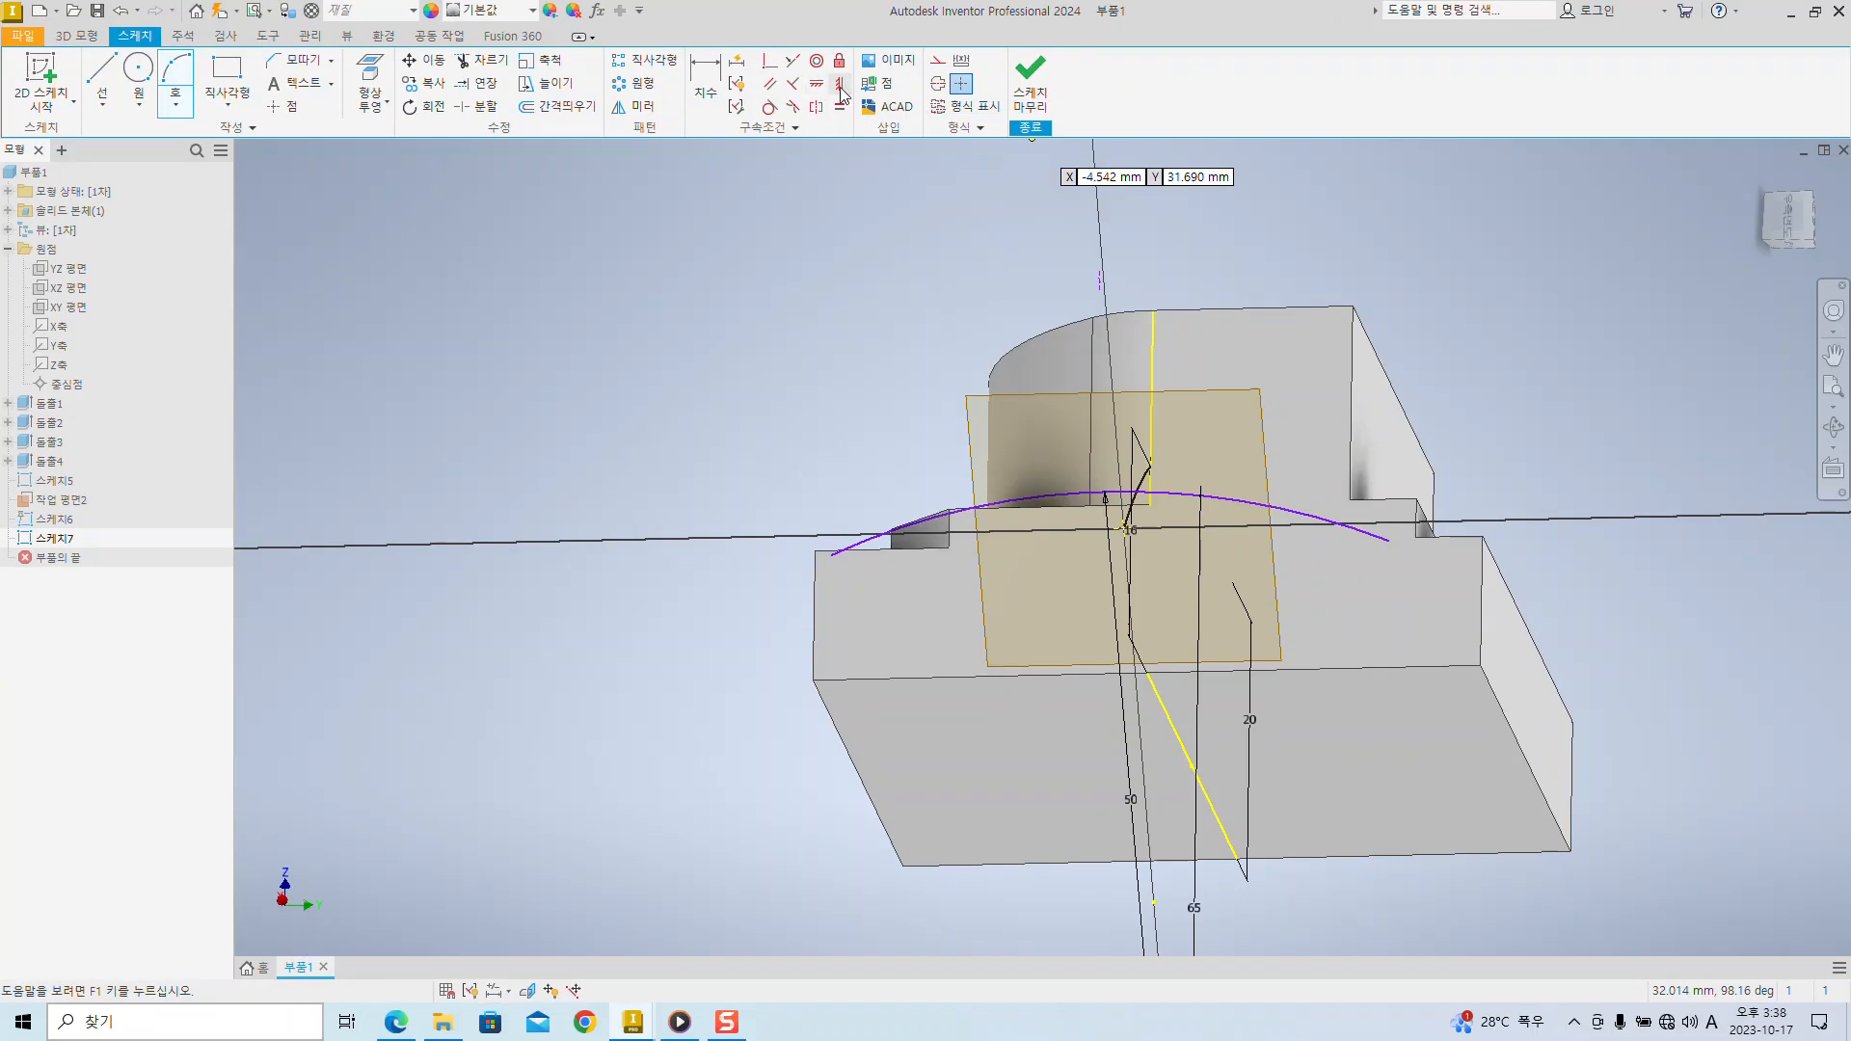
- Align the R50 arc's center vertically with the projected endpoint using a vertical constraint
{"action": "left_click", "coordinate": [839, 88]}
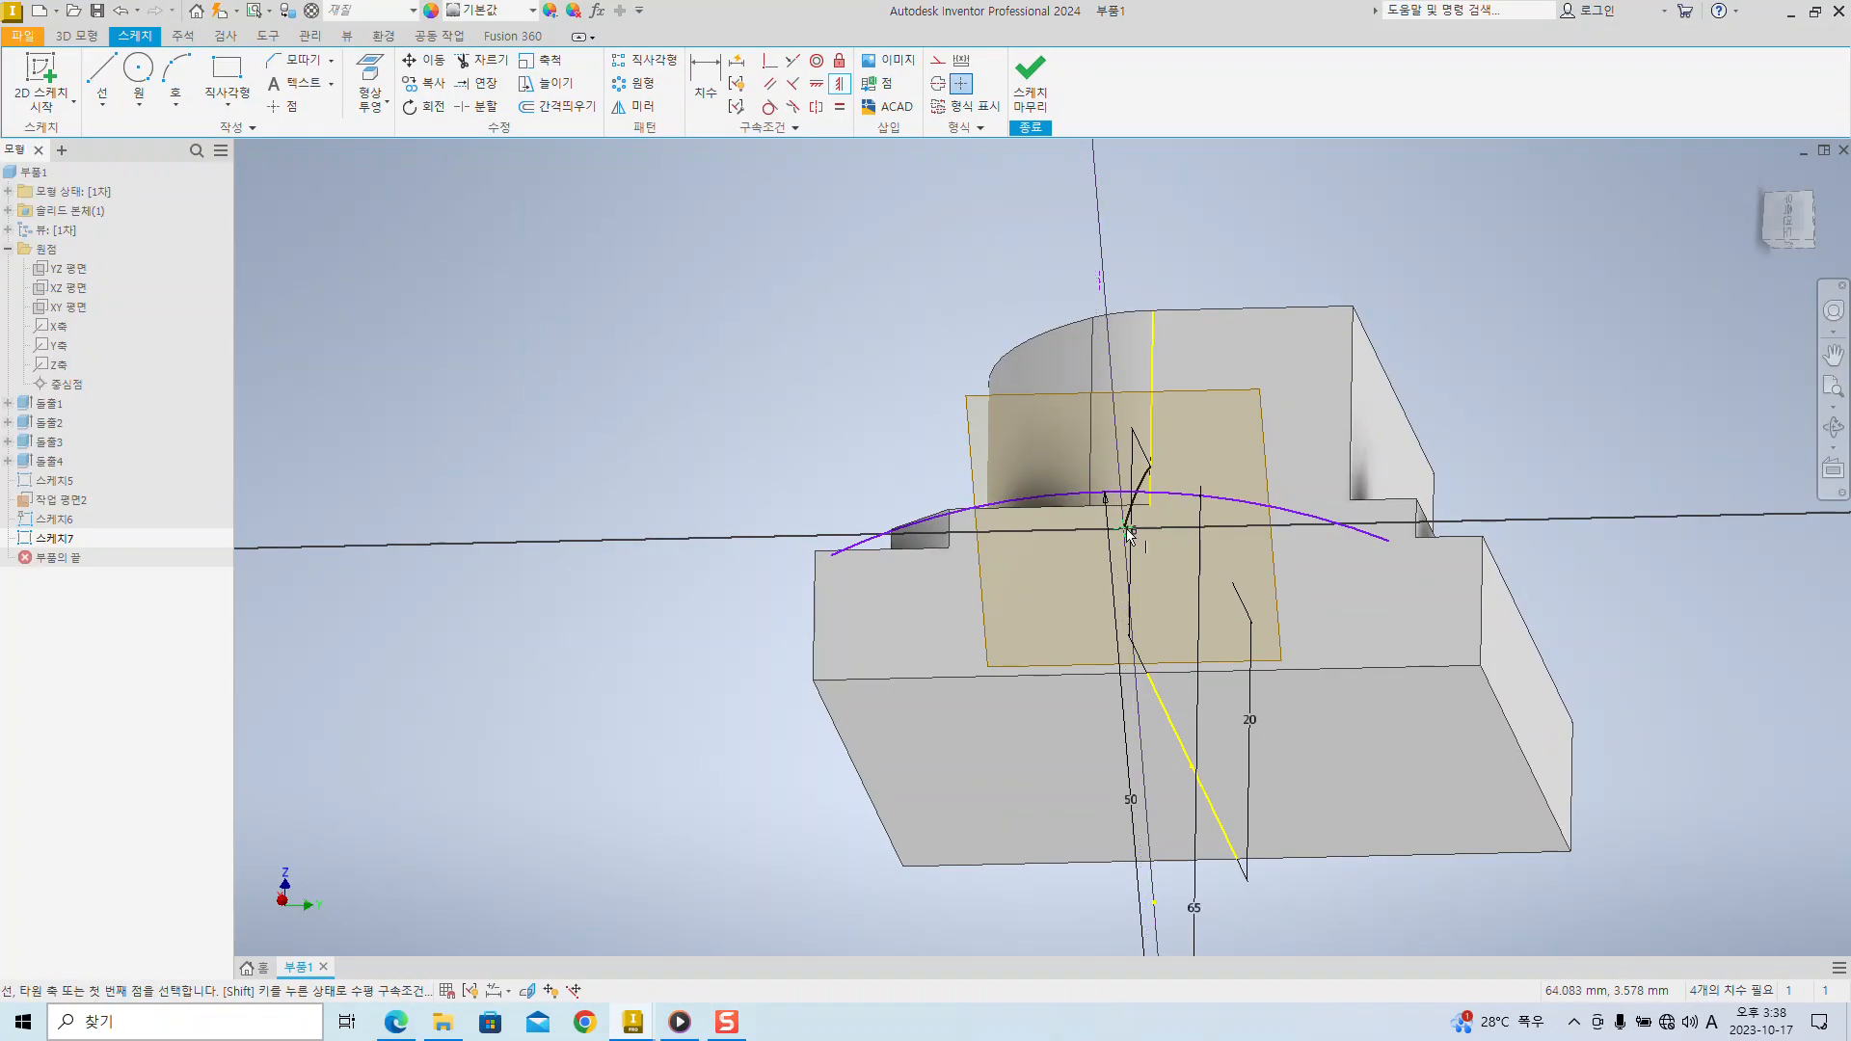
{"action": "left_click", "coordinate": [1128, 532]}
{"action": "middle_click_drag", "start_coordinate": [1265, 780], "coordinate": [1241, 321]}
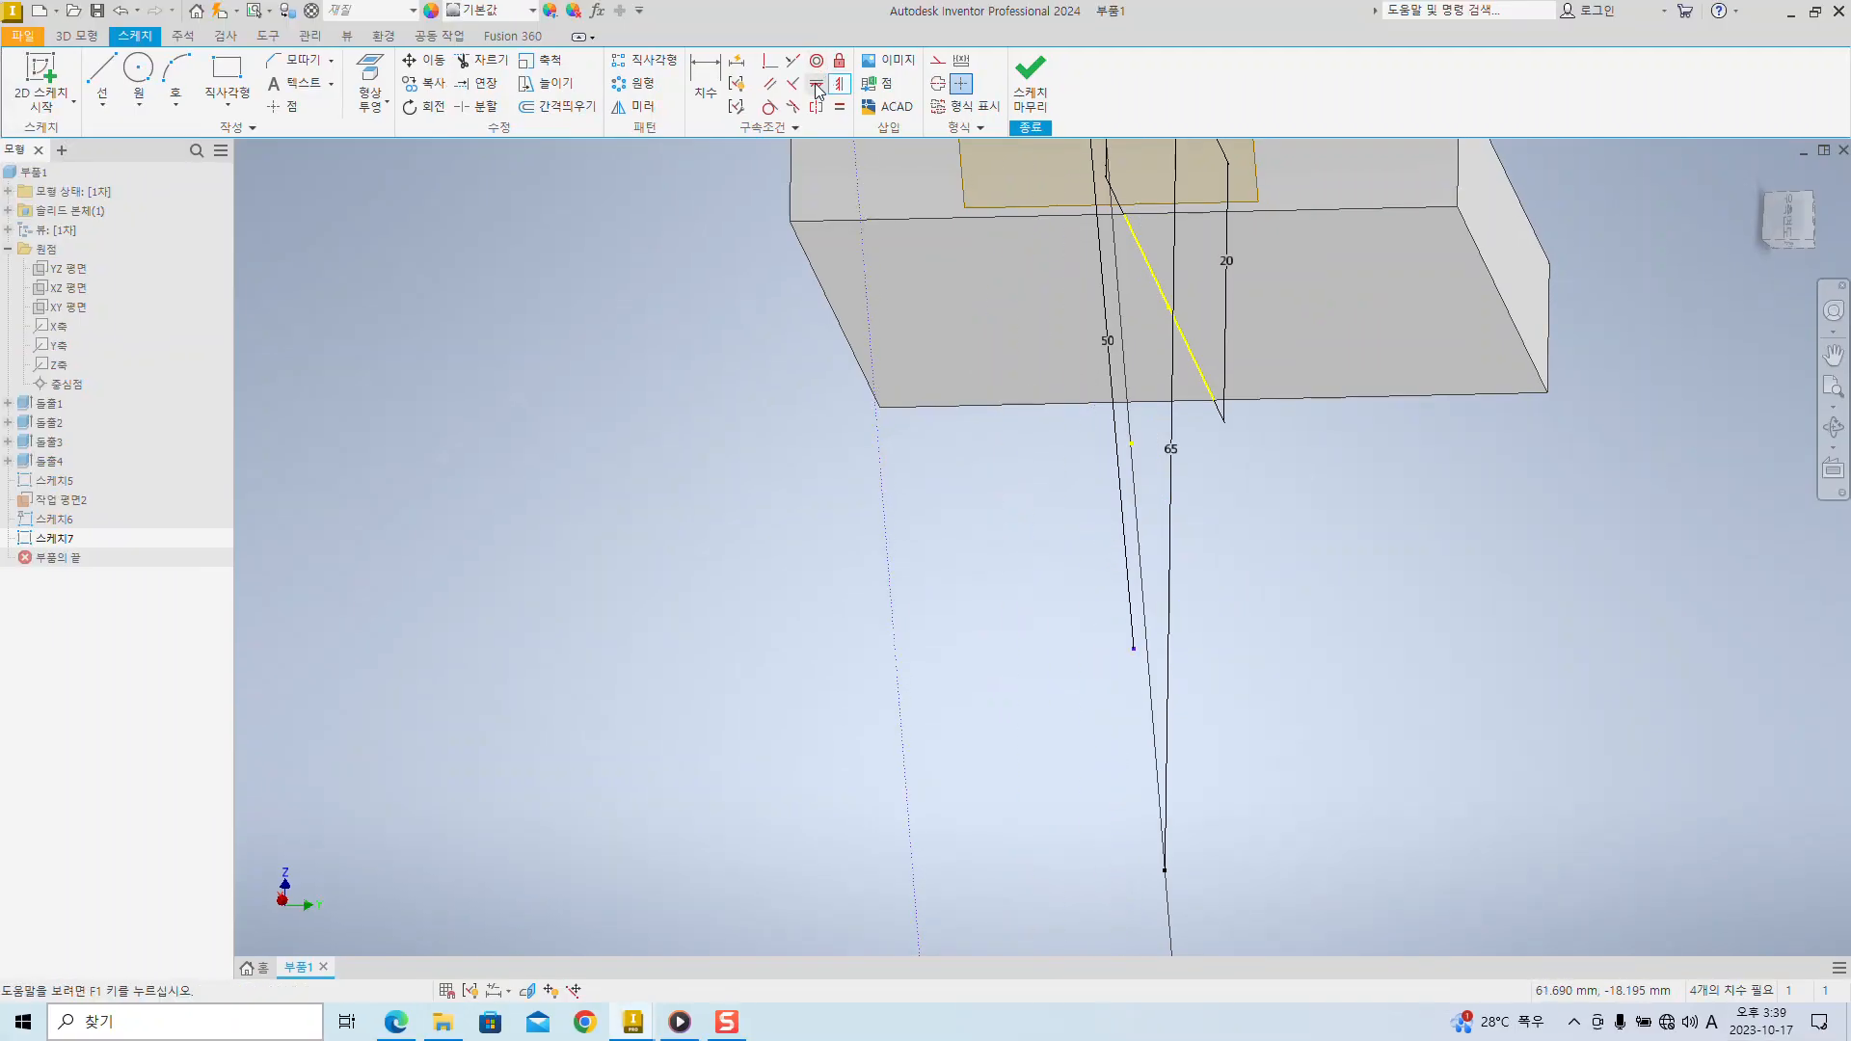
{"action": "left_click", "coordinate": [815, 85]}
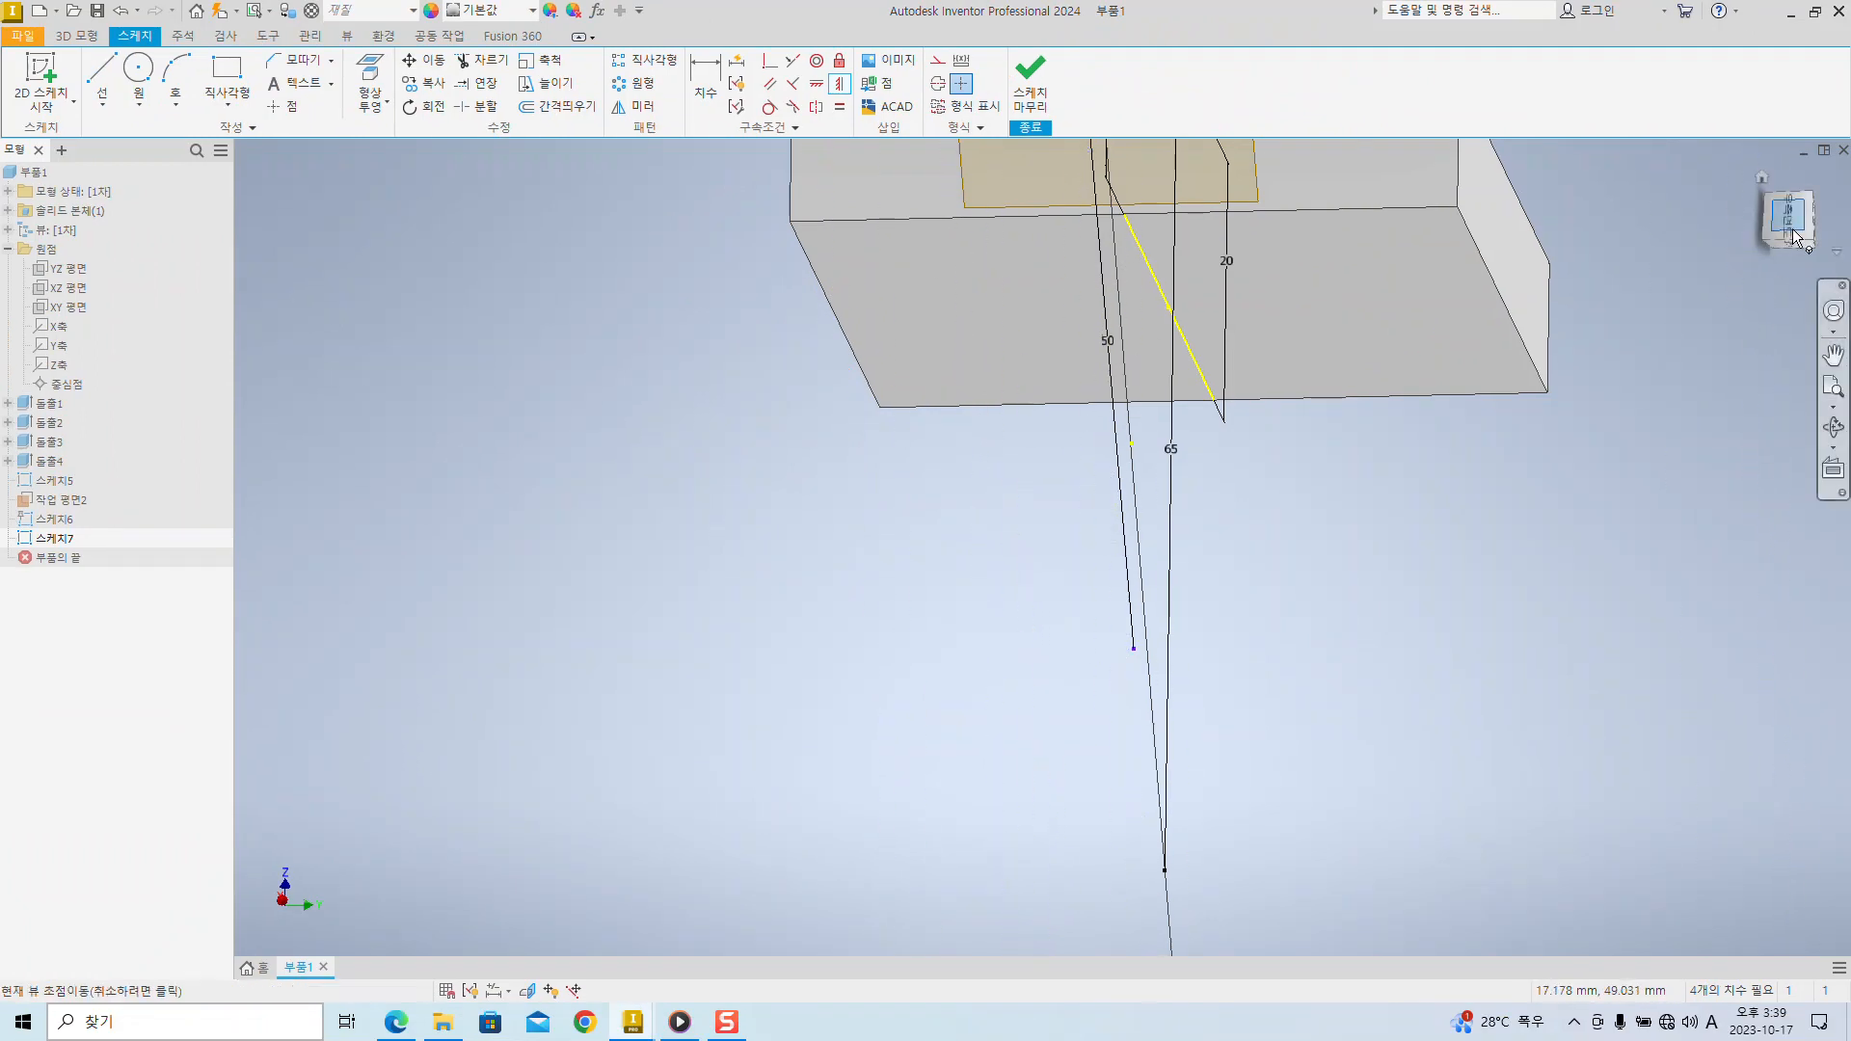
{"action": "left_click", "coordinate": [1794, 207]}
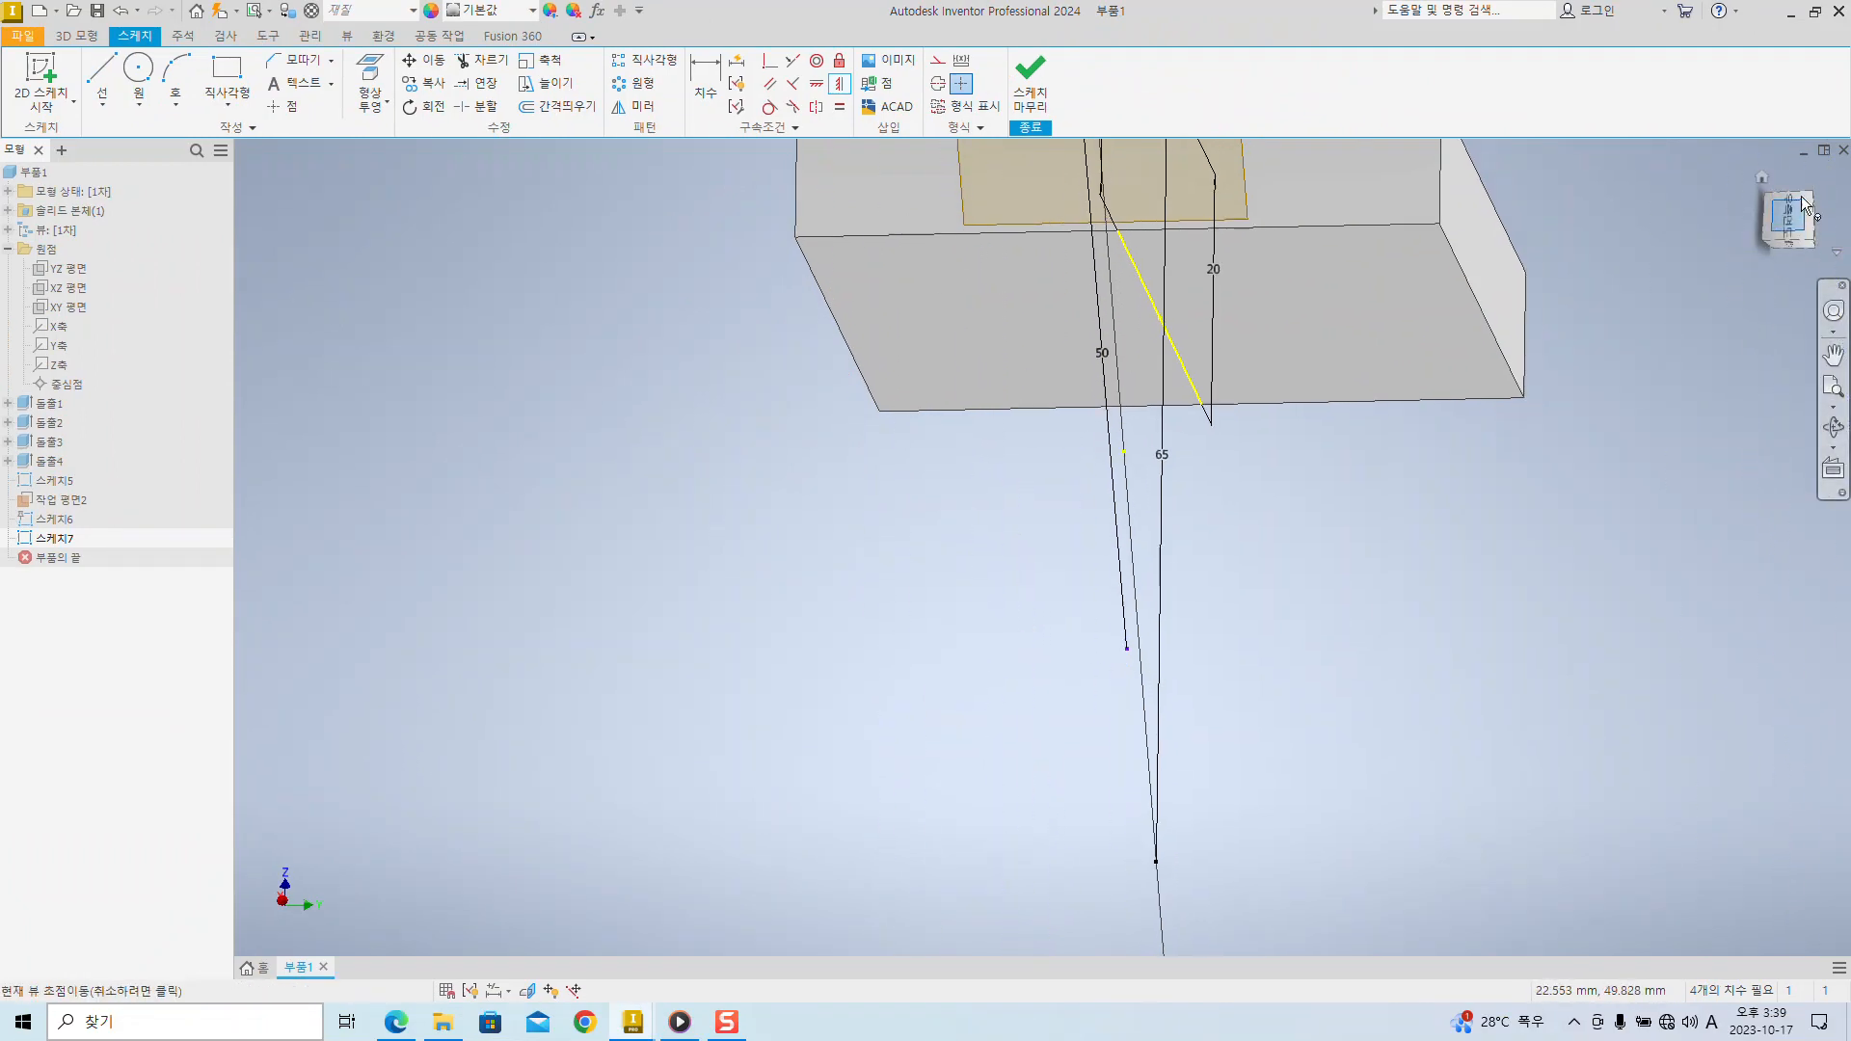
{"action": "left_click", "coordinate": [1829, 173]}
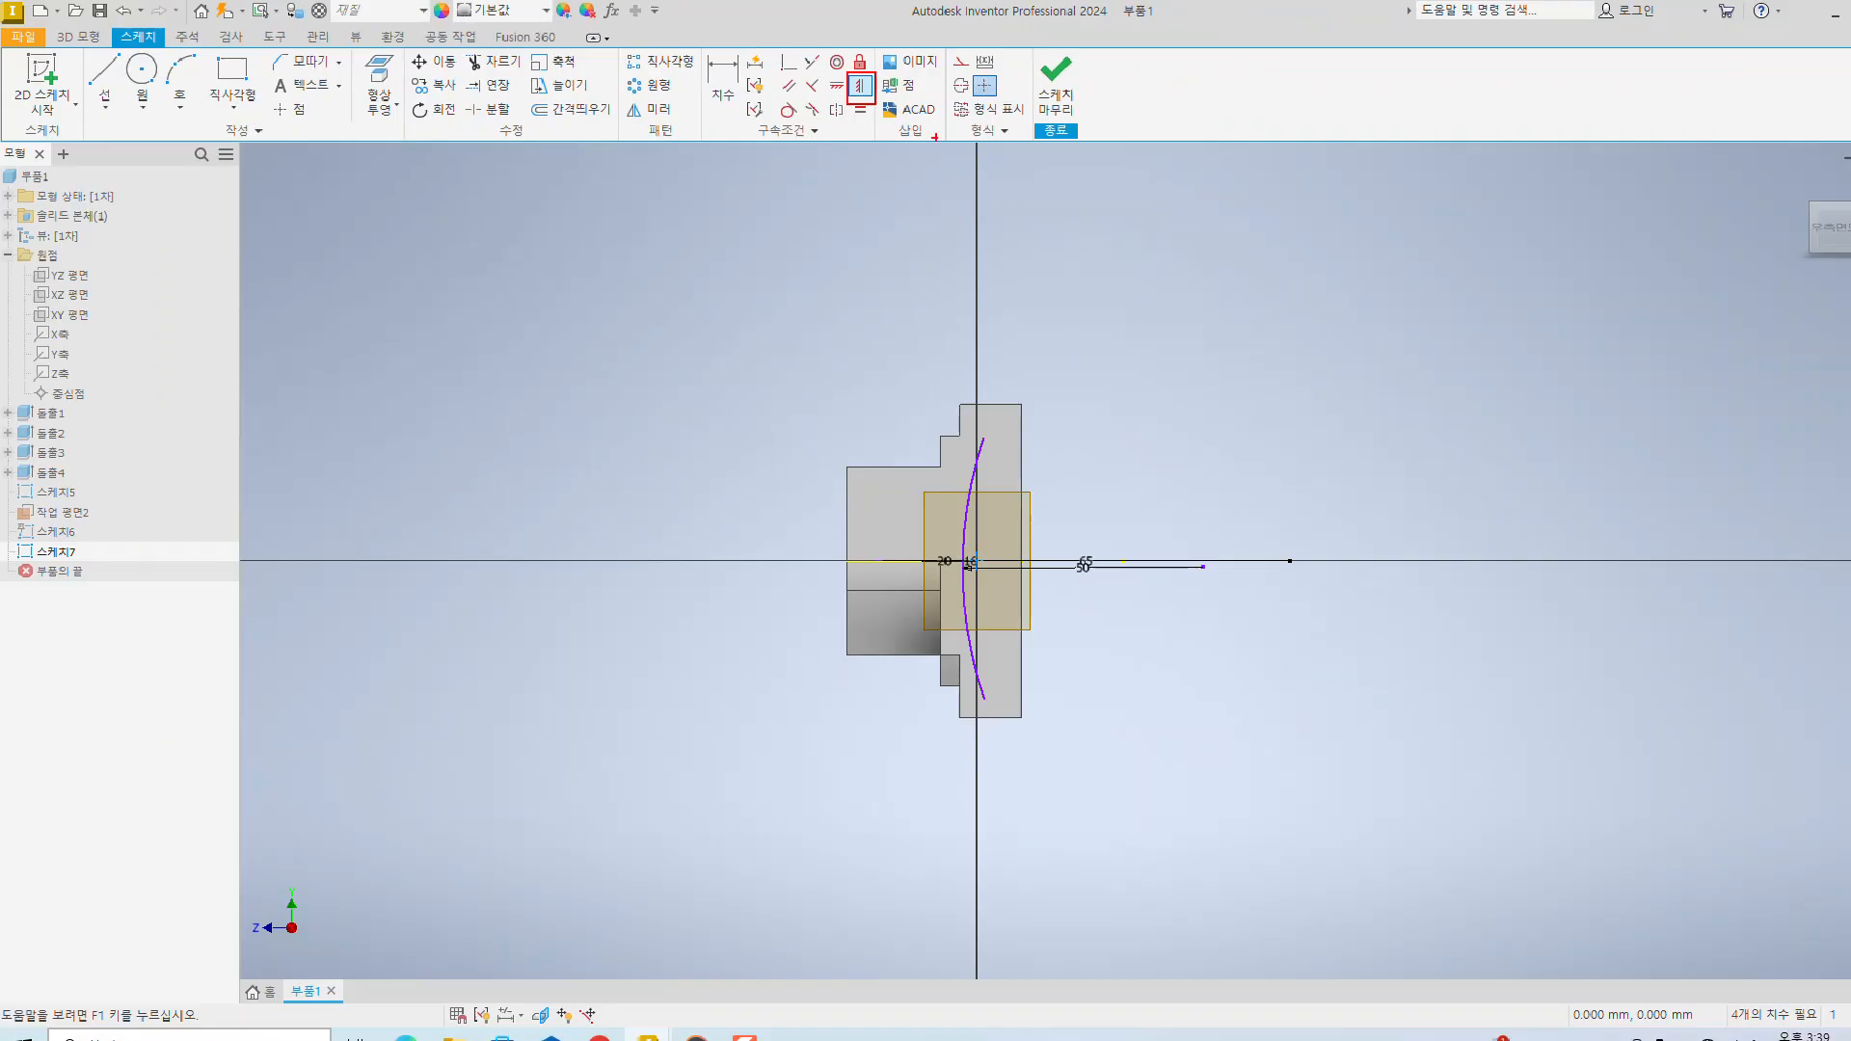
{"action": "left_click", "coordinate": [861, 86]}
{"action": "left_click", "coordinate": [1203, 566]}
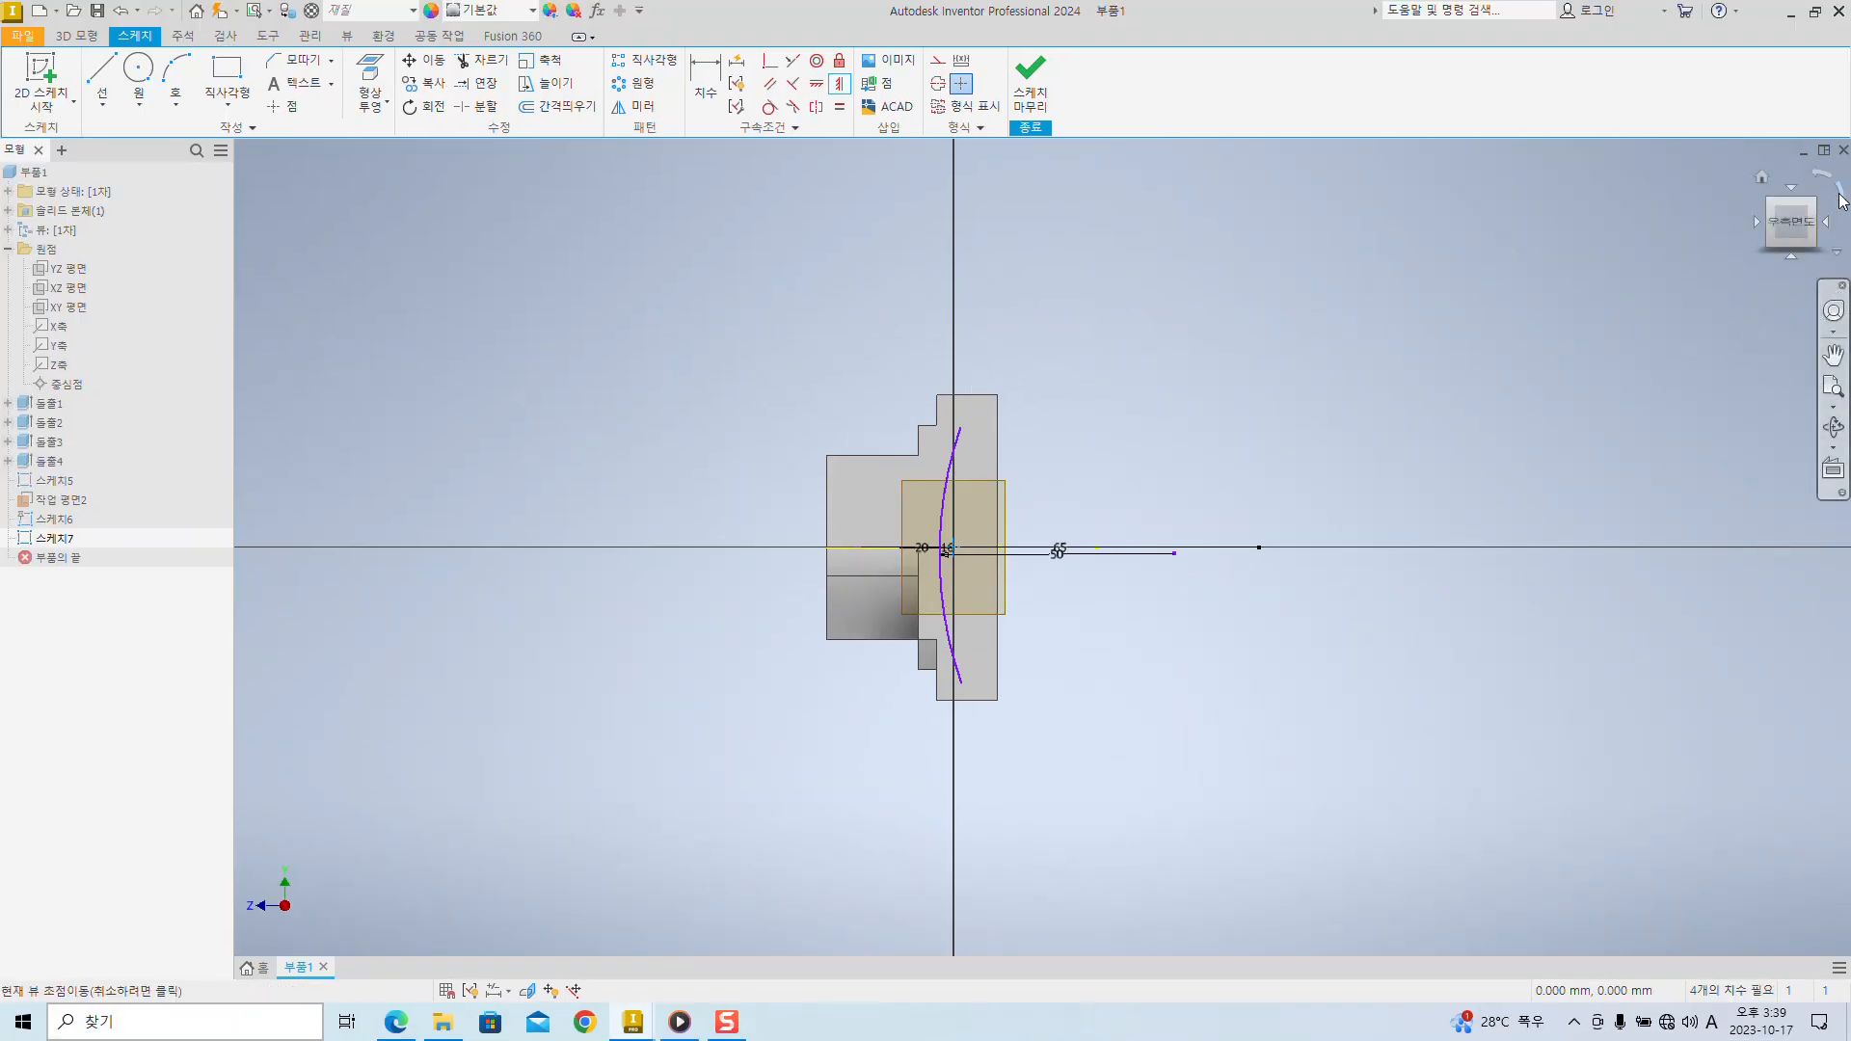
{"action": "left_click", "coordinate": [1841, 197]}
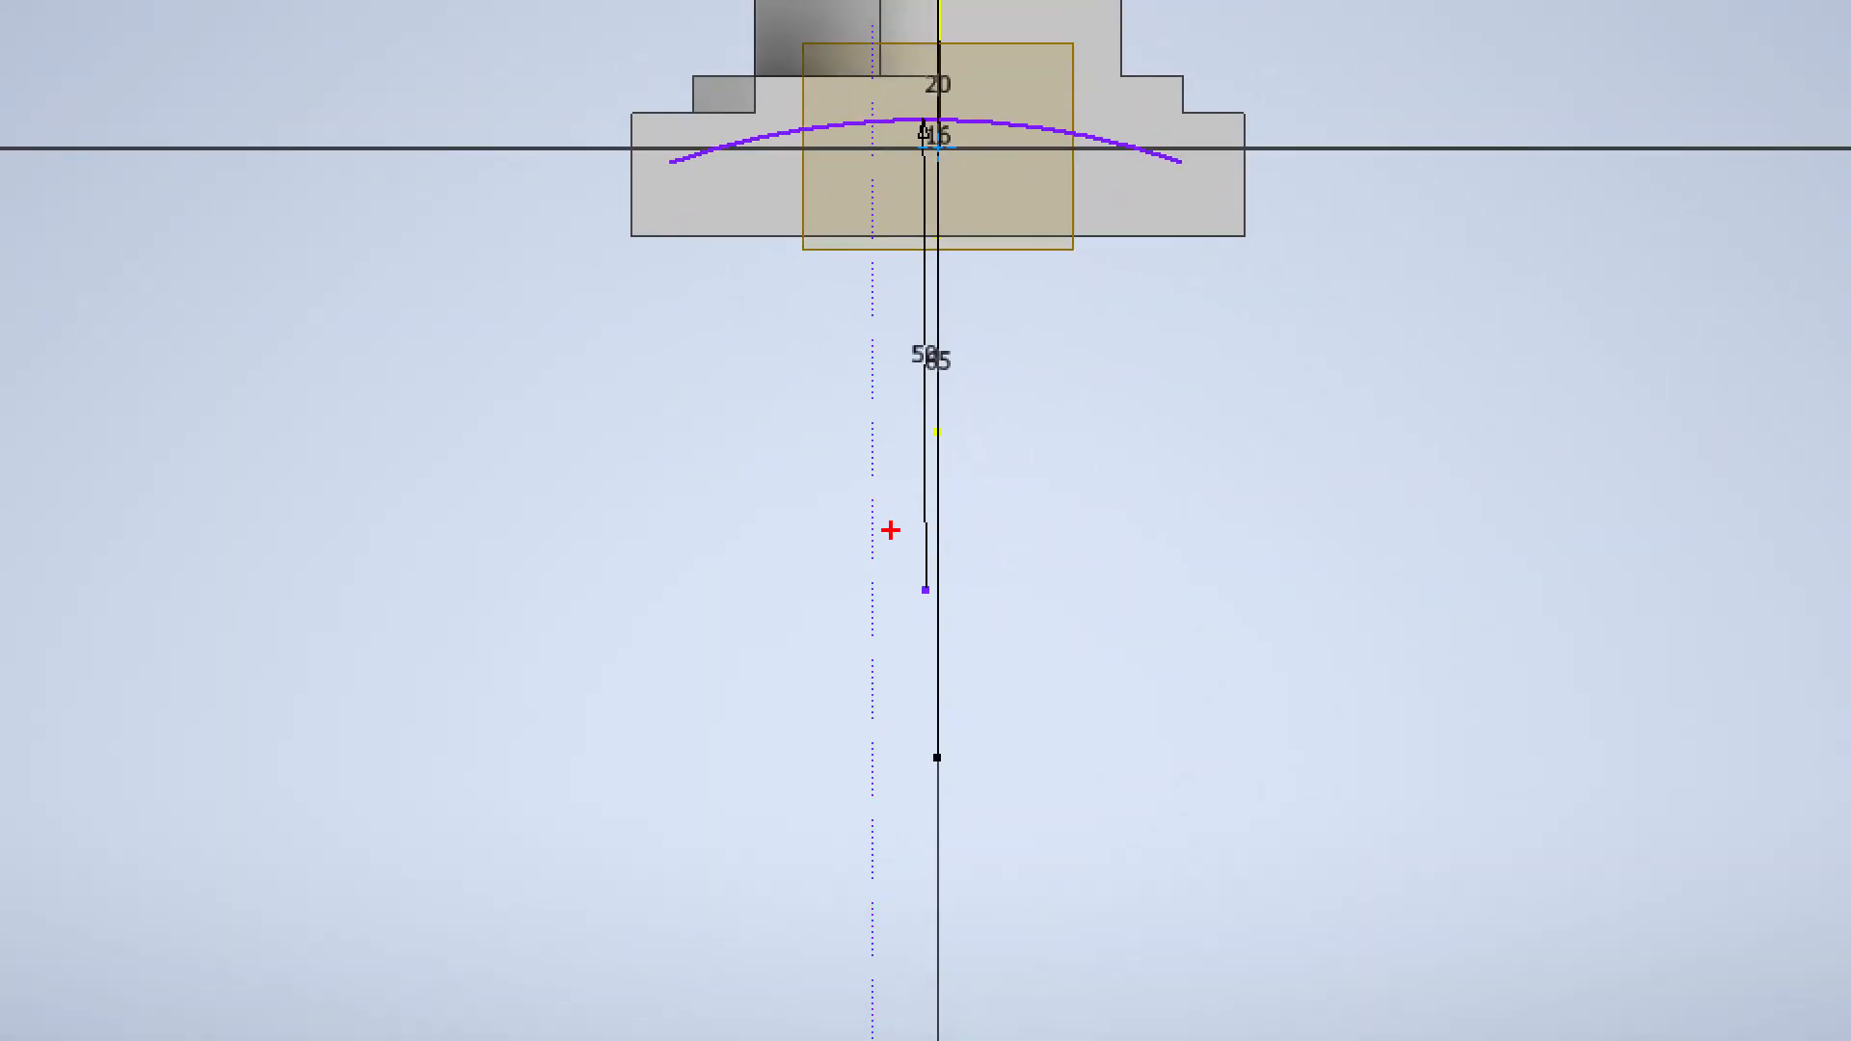
{"action": "left_click_drag", "start_coordinate": [861, 508], "coordinate": [597, 420], "text": "ctrl+shift"}
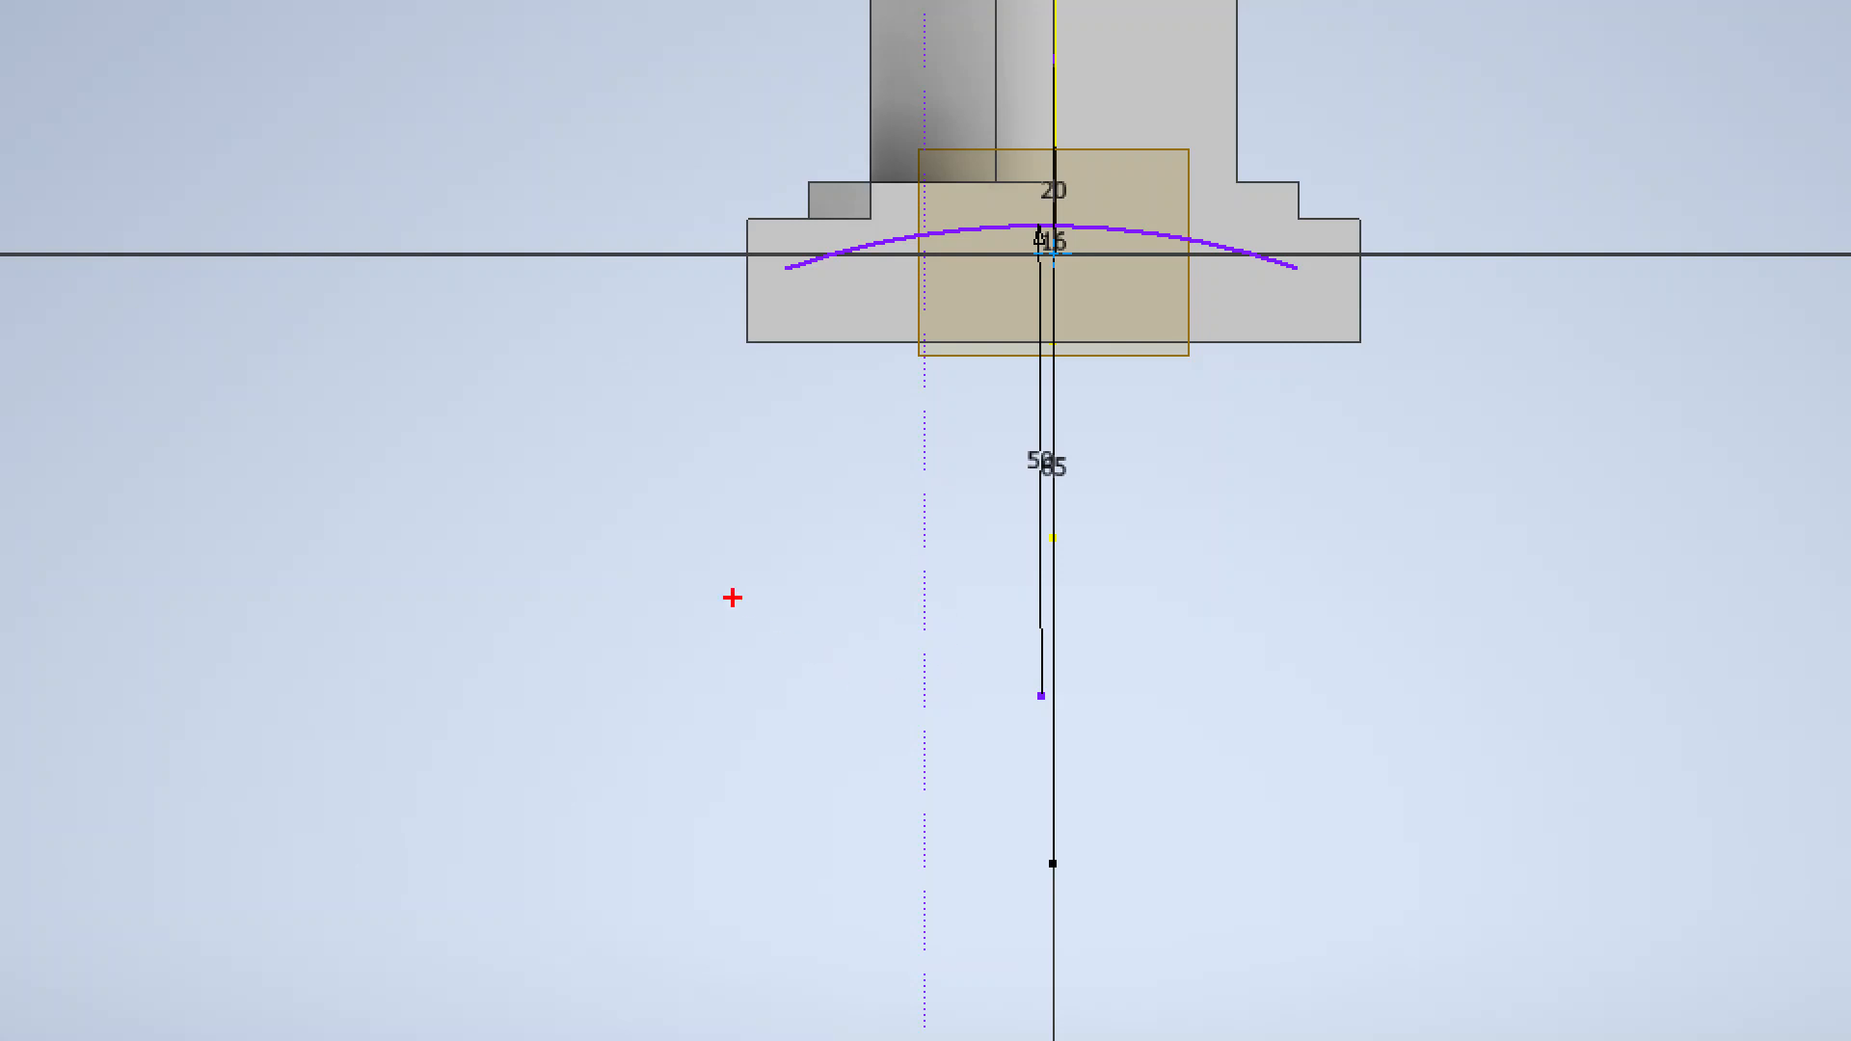
{"action": "left_click_drag", "start_coordinate": [733, 598], "coordinate": [1709, 609]}
{"action": "left_click_drag", "start_coordinate": [548, 588], "coordinate": [247, 581]}
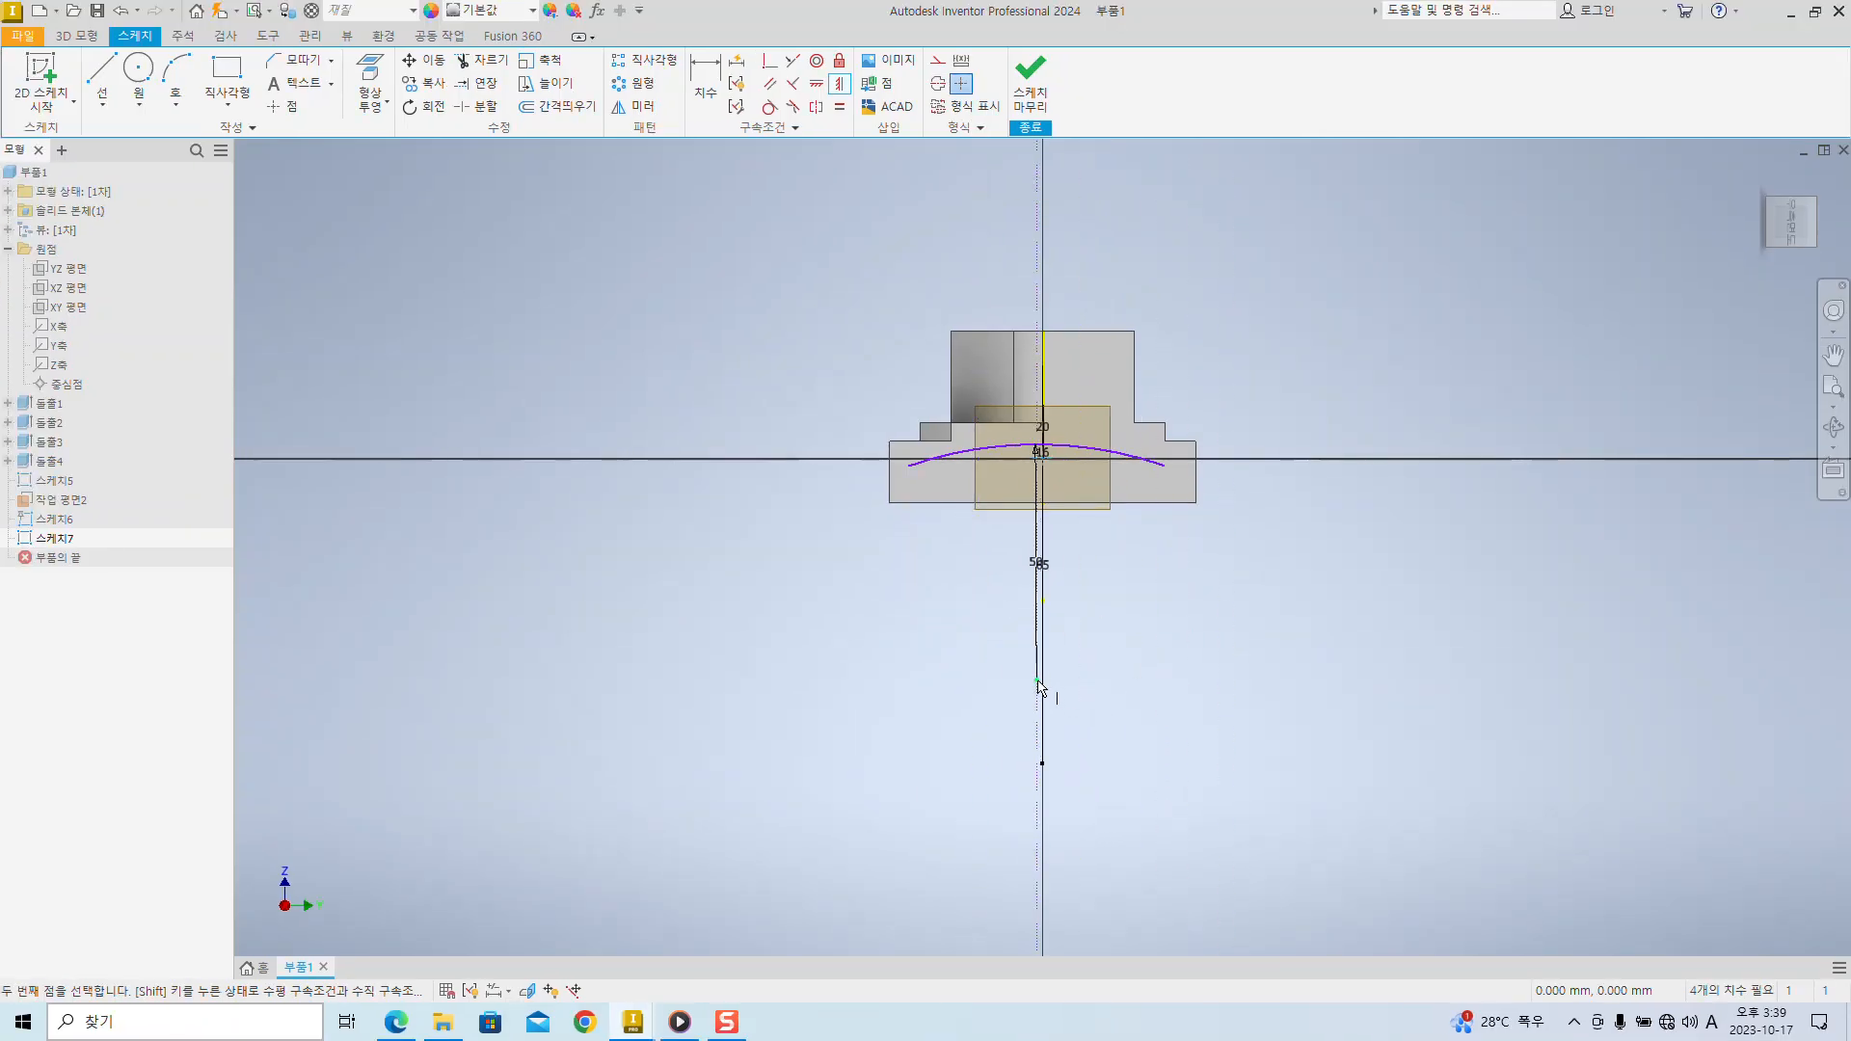
{"action": "left_click", "coordinate": [1040, 685]}
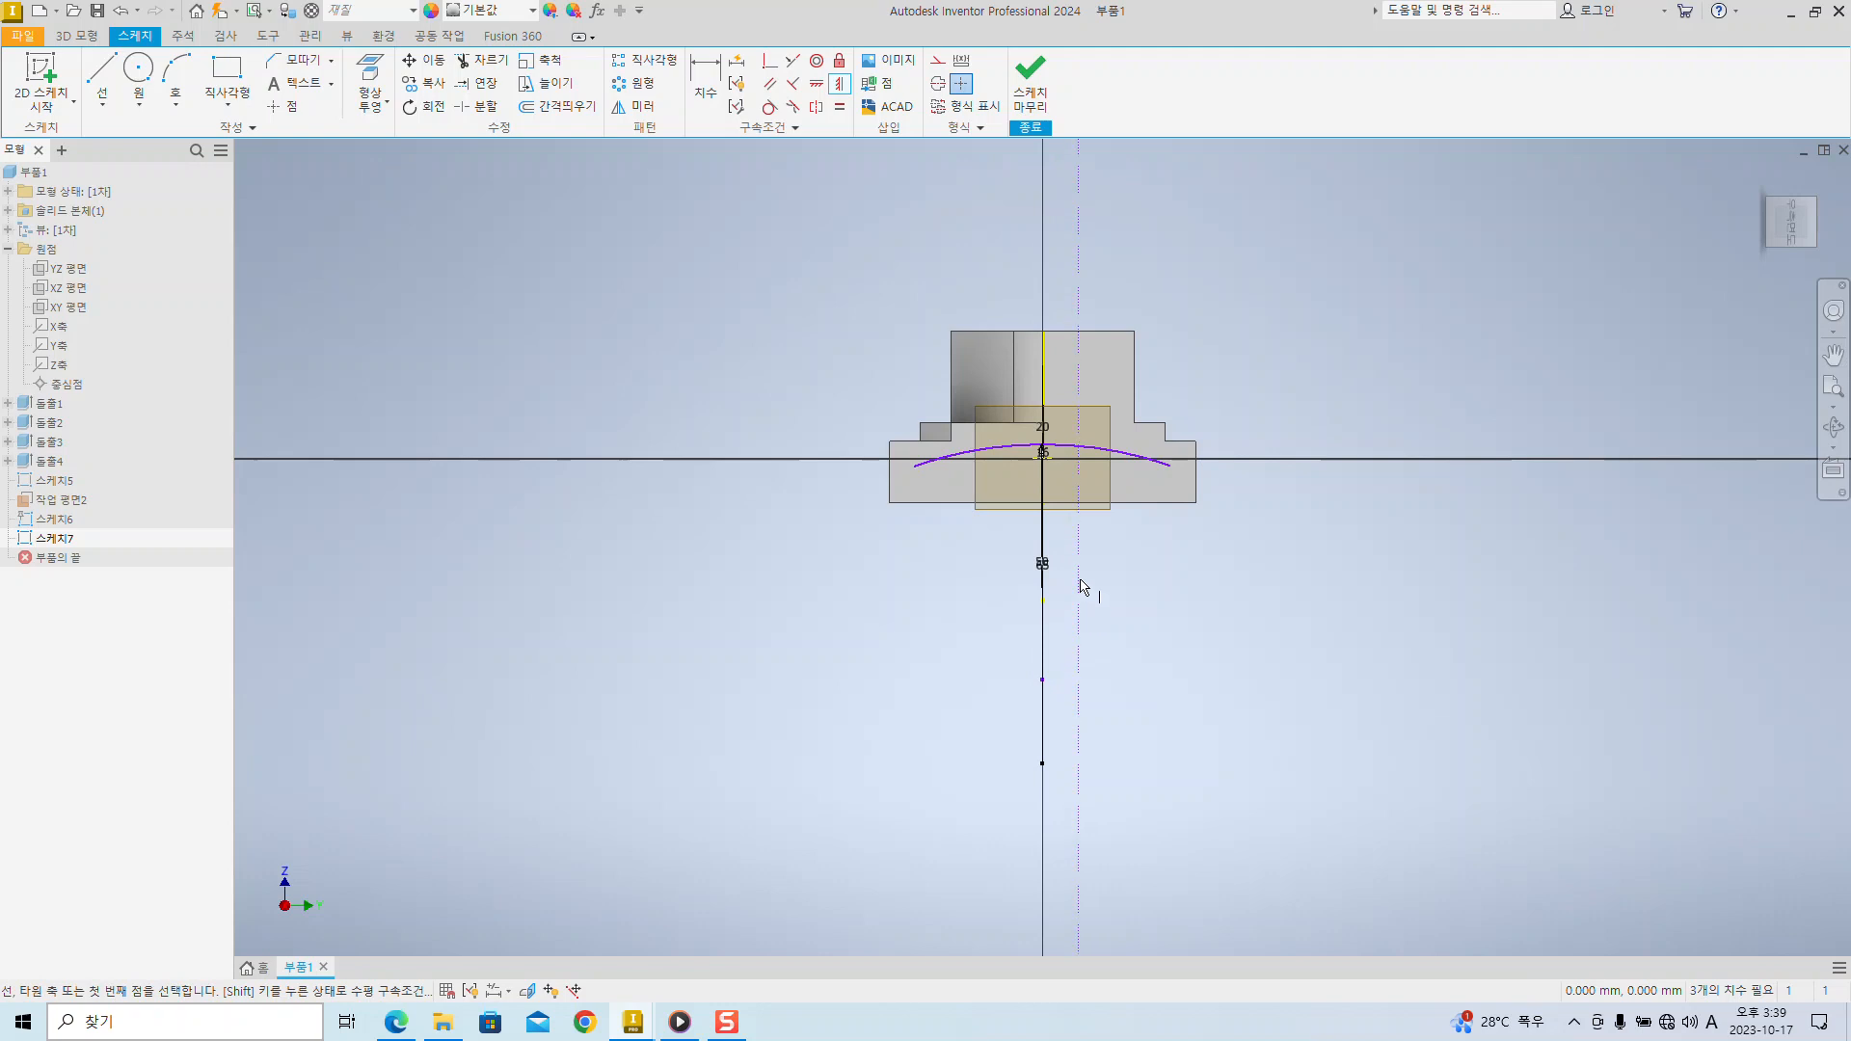
- Make the R50 arc pass through the projected endpoint with a coincident constraint
{"action": "scroll", "coordinate": [1057, 640], "scroll_direction": "down", "scroll_amount": 5}
{"action": "scroll", "coordinate": [1095, 512], "scroll_direction": "up", "scroll_amount": 9}
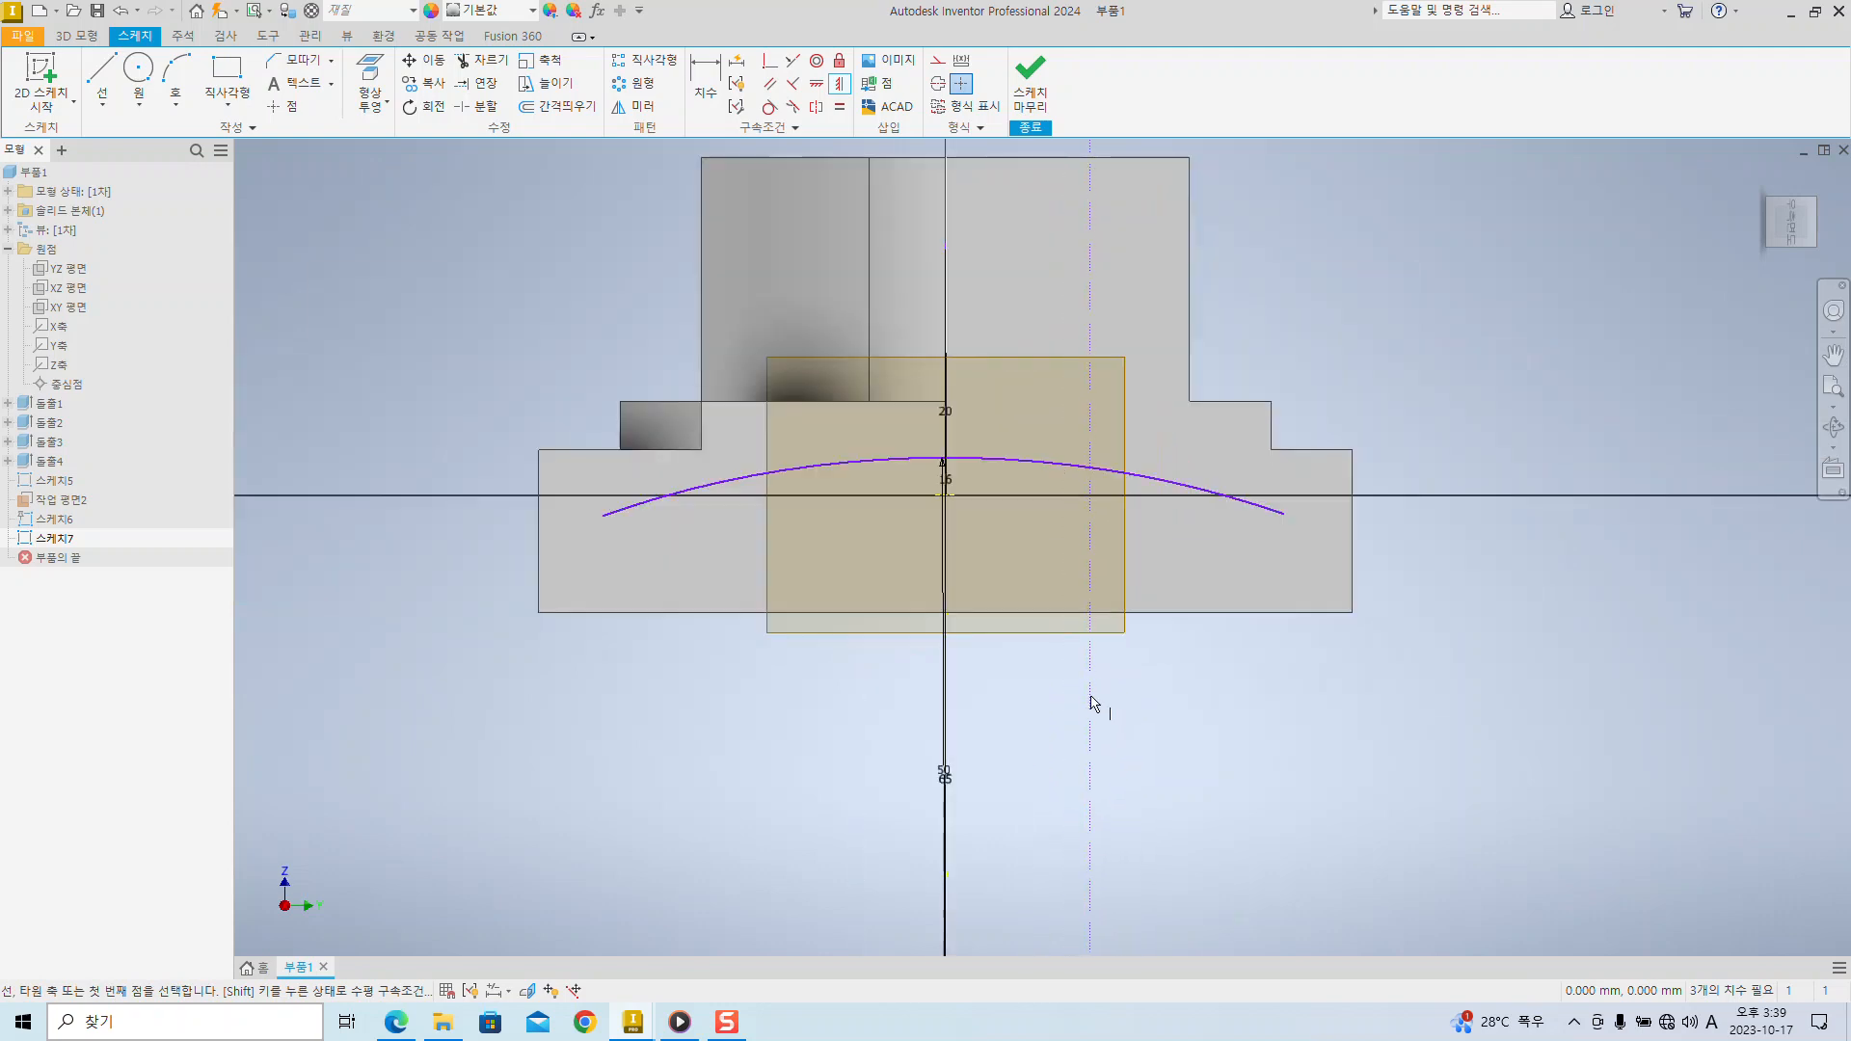
{"action": "middle_click_drag", "start_coordinate": [1038, 749], "coordinate": [1051, 635]}
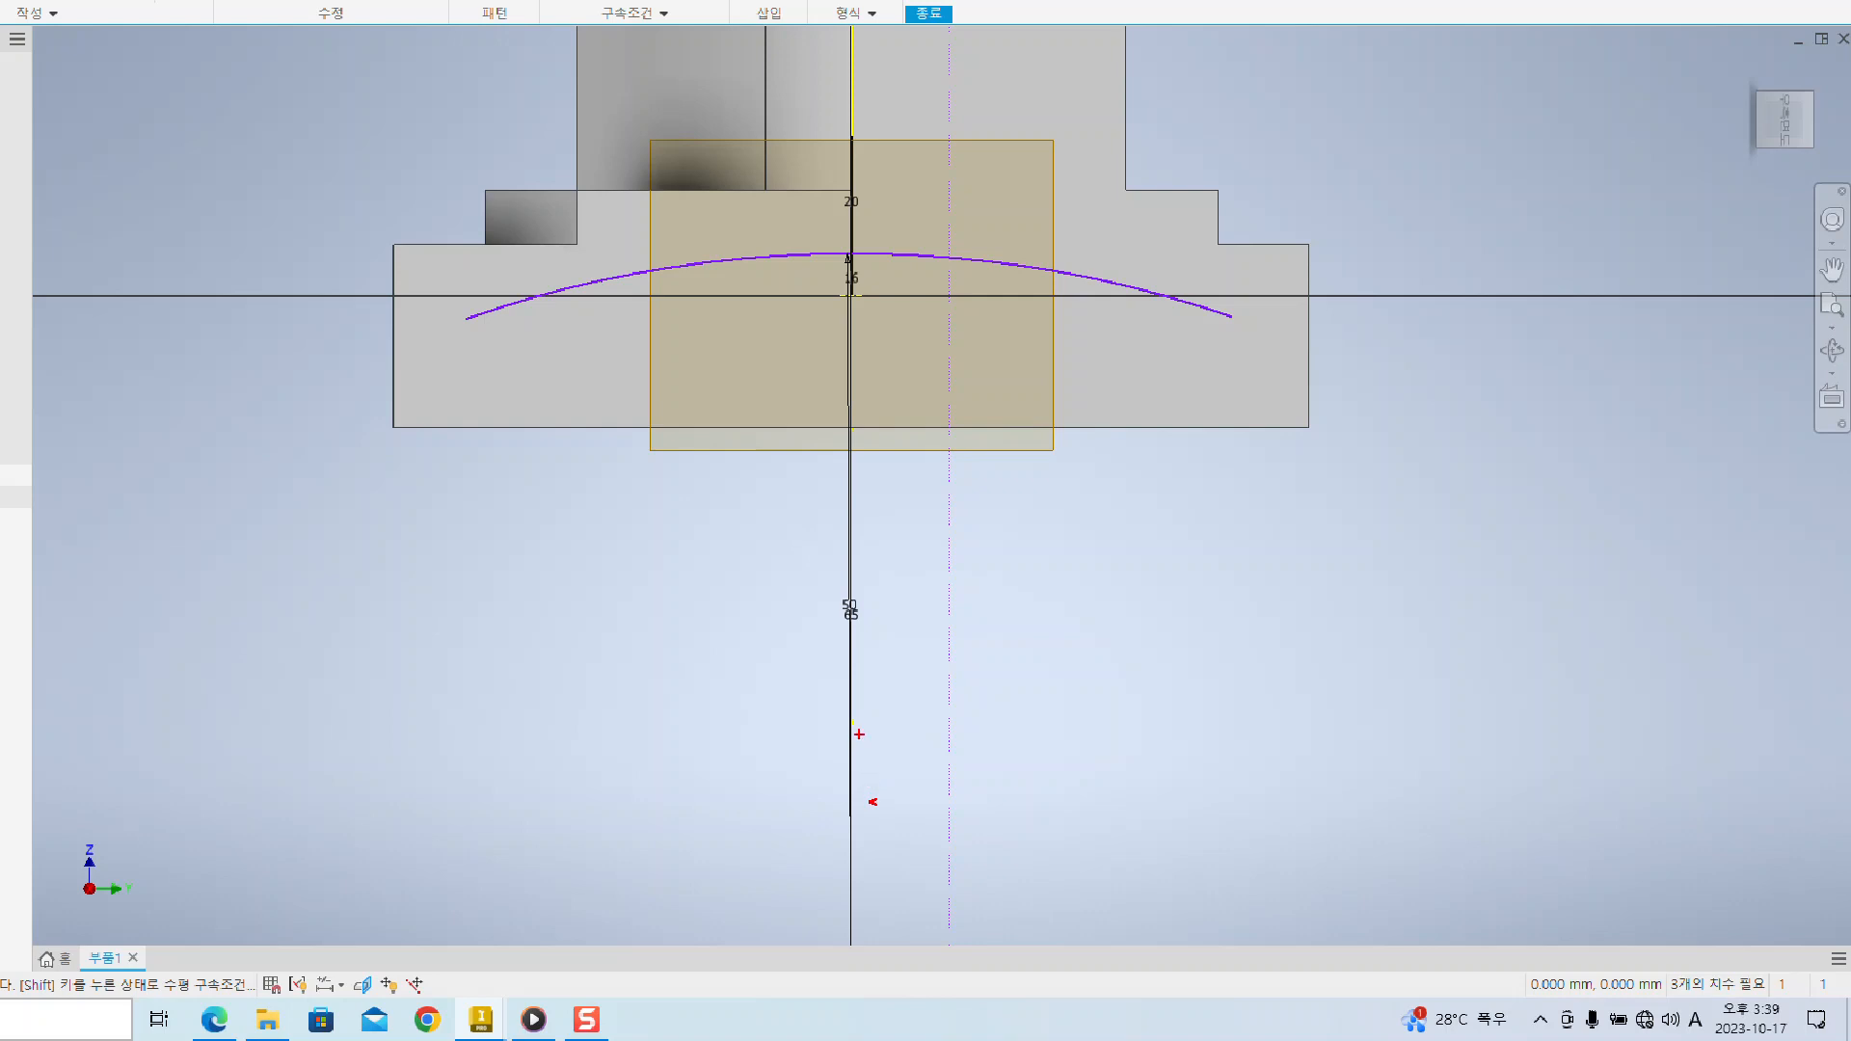
{"action": "left_click_drag", "start_coordinate": [862, 300], "coordinate": [1028, 383]}
{"action": "left_click_drag", "start_coordinate": [850, 264], "coordinate": [848, 694]}
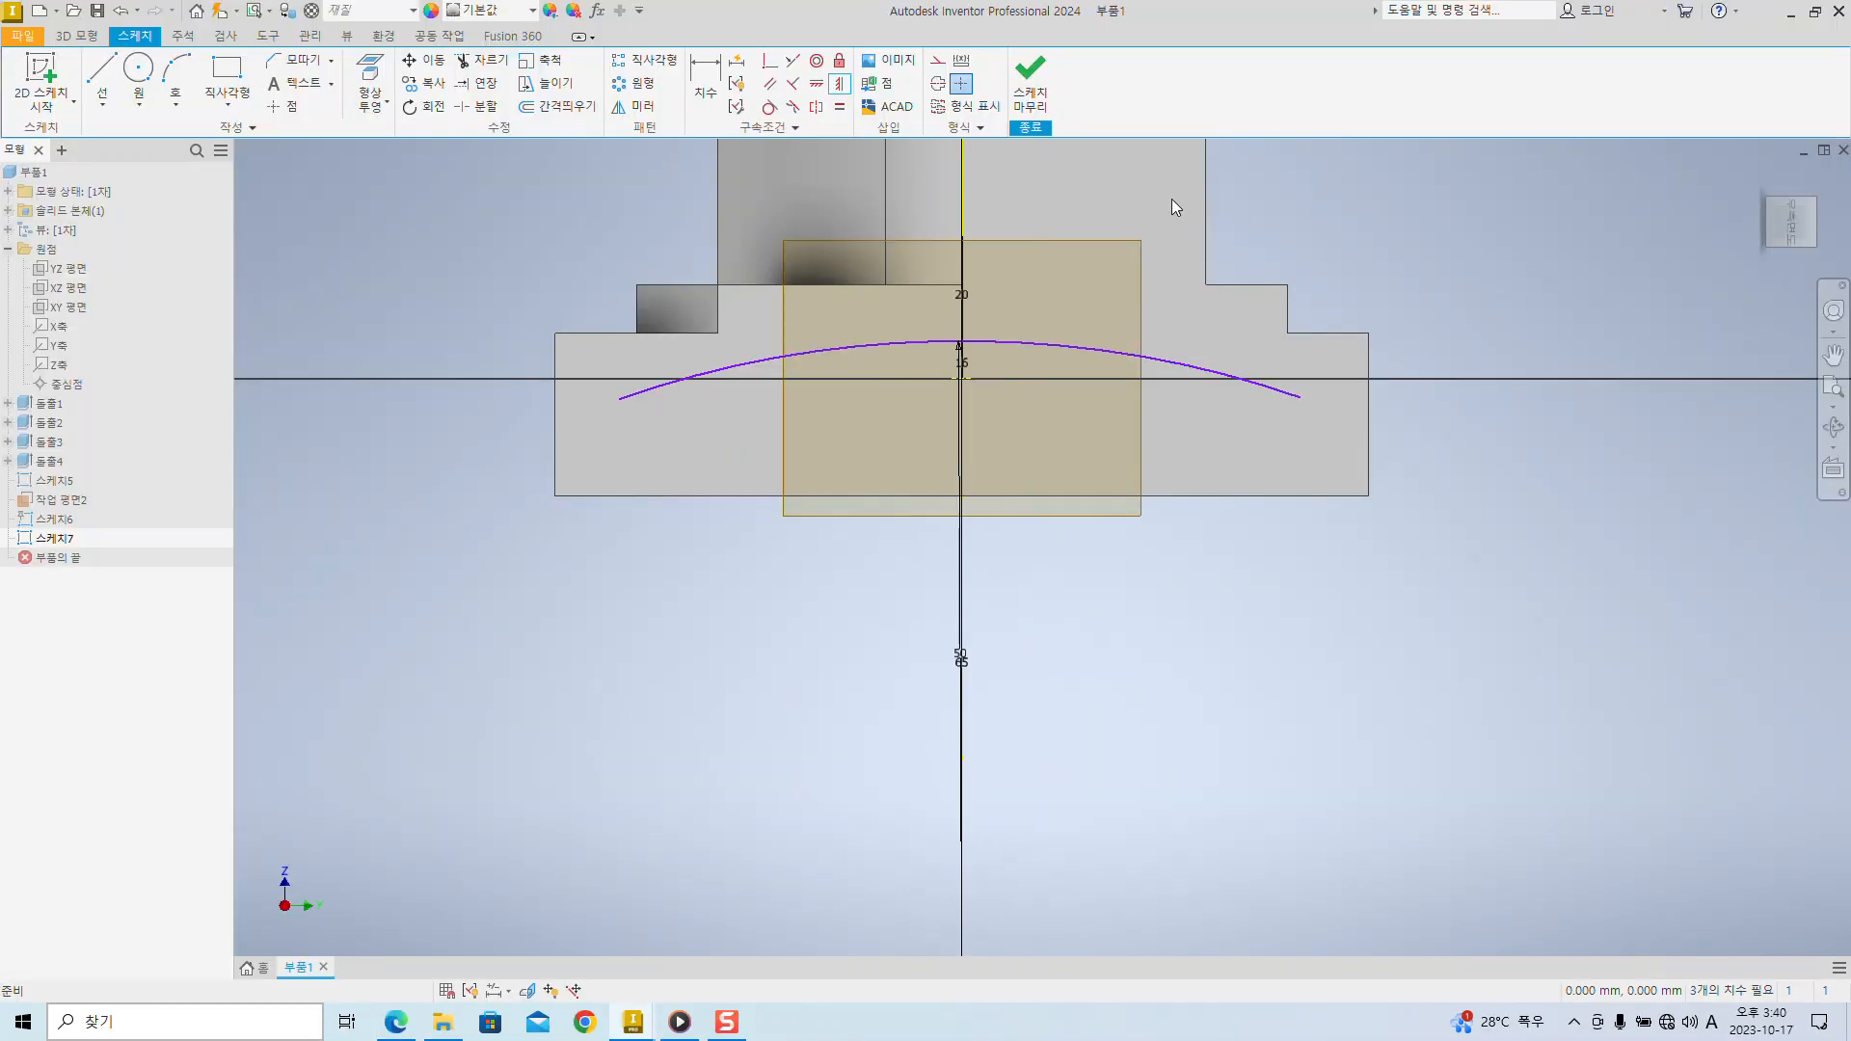
{"action": "scroll", "coordinate": [1038, 269], "scroll_direction": "up", "scroll_amount": 5}
{"action": "scroll", "coordinate": [1046, 347], "scroll_direction": "down", "scroll_amount": 6}
{"action": "mouse_move", "coordinate": [1046, 340]}
{"action": "middle_mouse_down"}
{"action": "mouse_move", "coordinate": [1040, 255]}
{"action": "mouse_move", "coordinate": [1054, 515]}
{"action": "middle_mouse_up"}
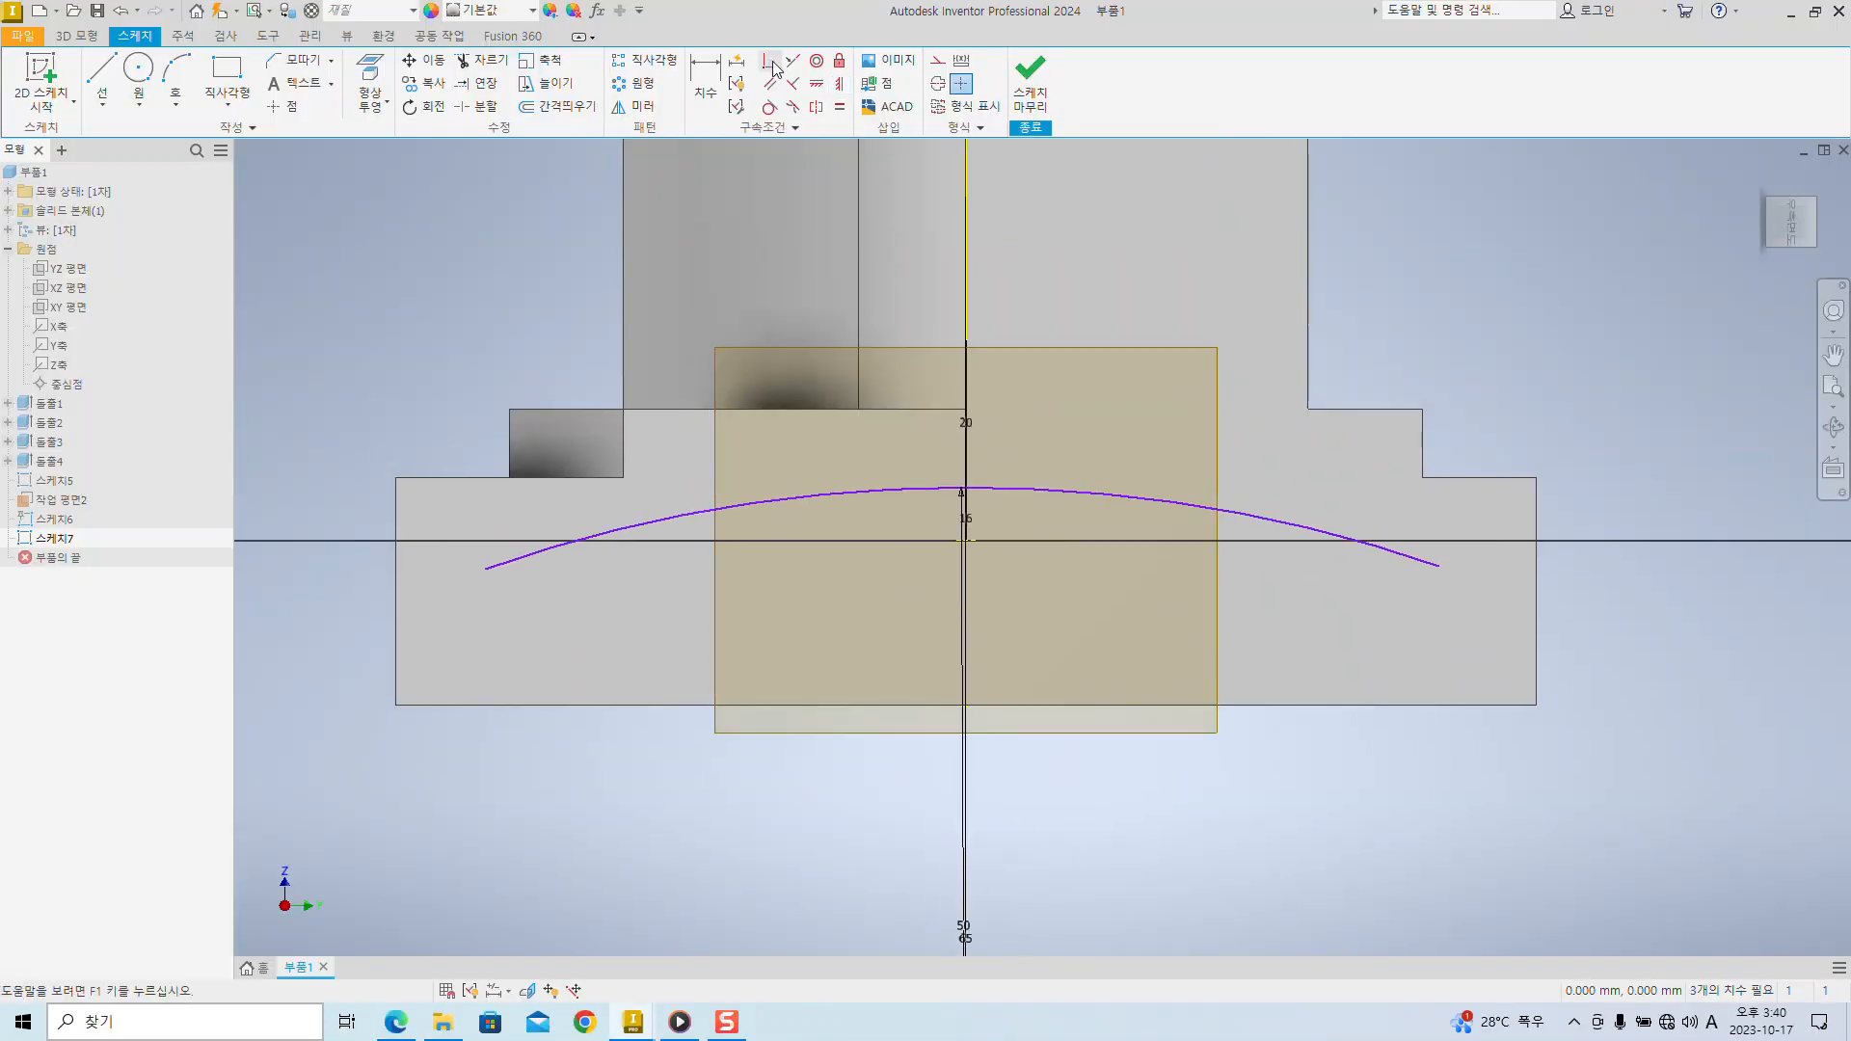
{"action": "left_click", "coordinate": [771, 63]}
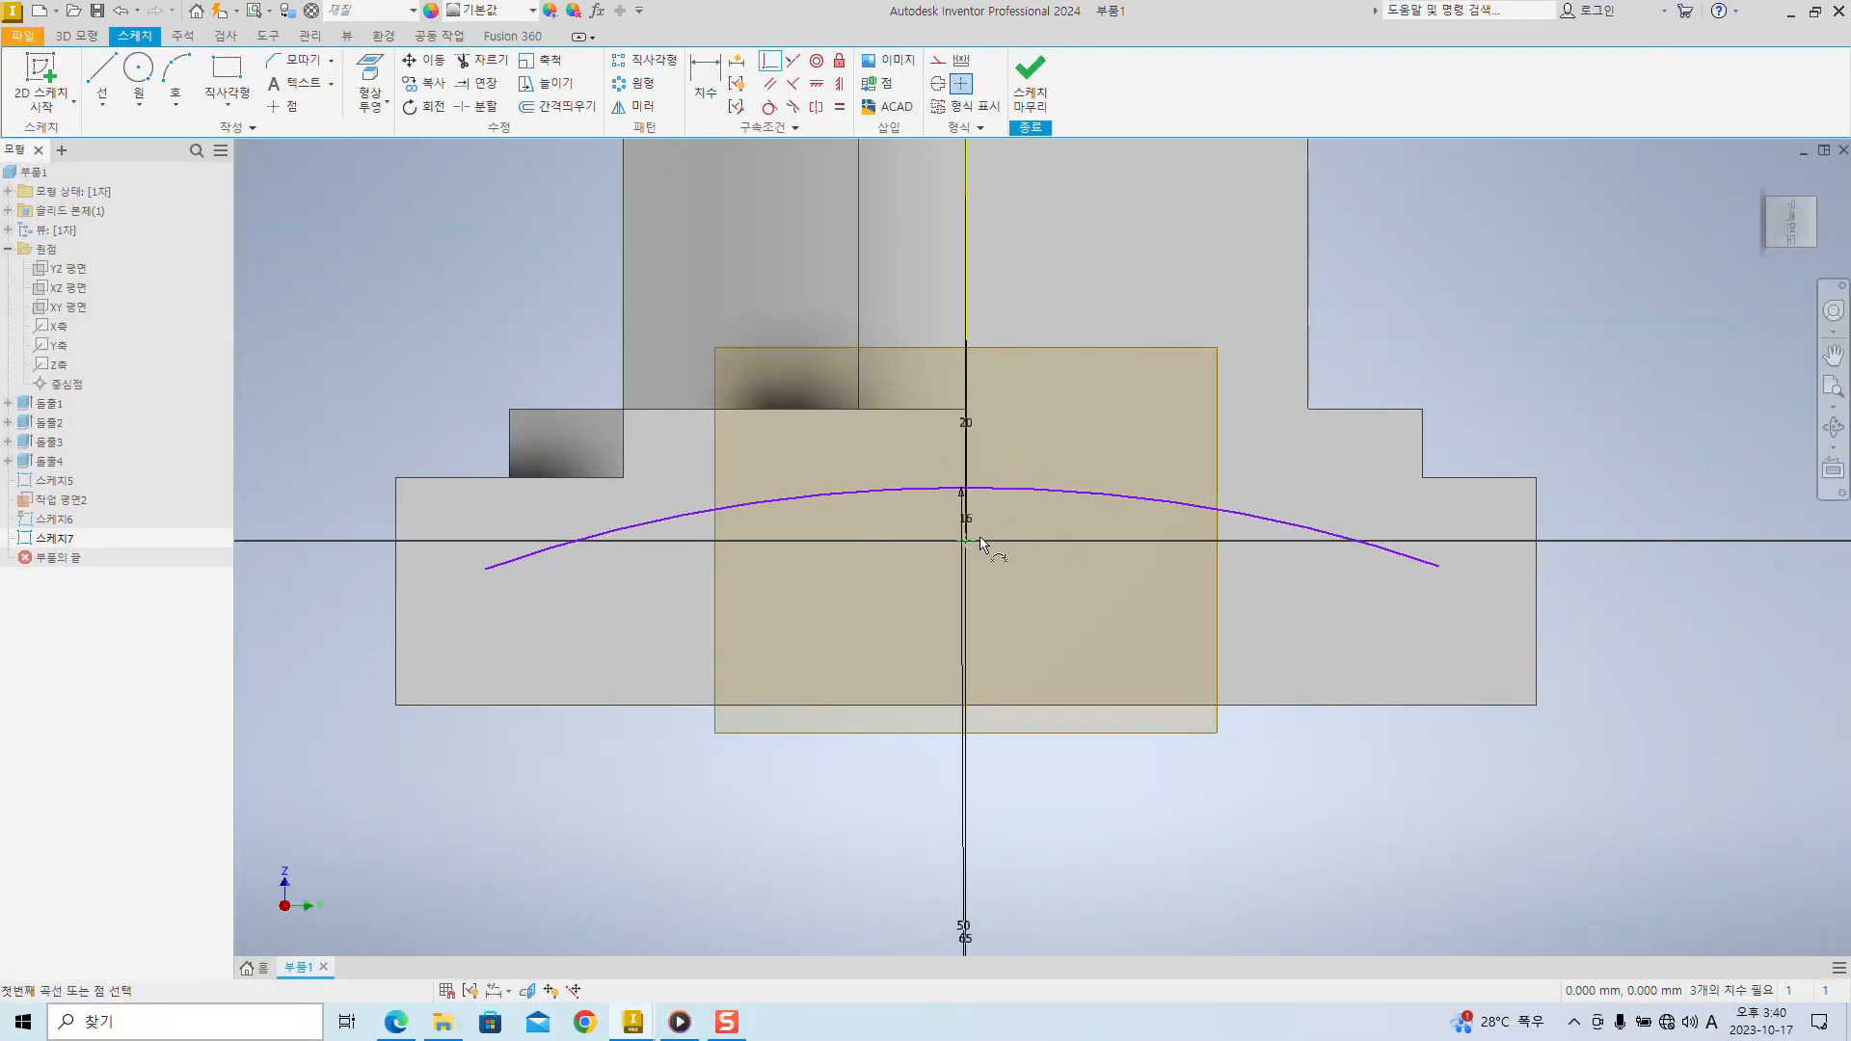
{"action": "left_click", "coordinate": [971, 545]}
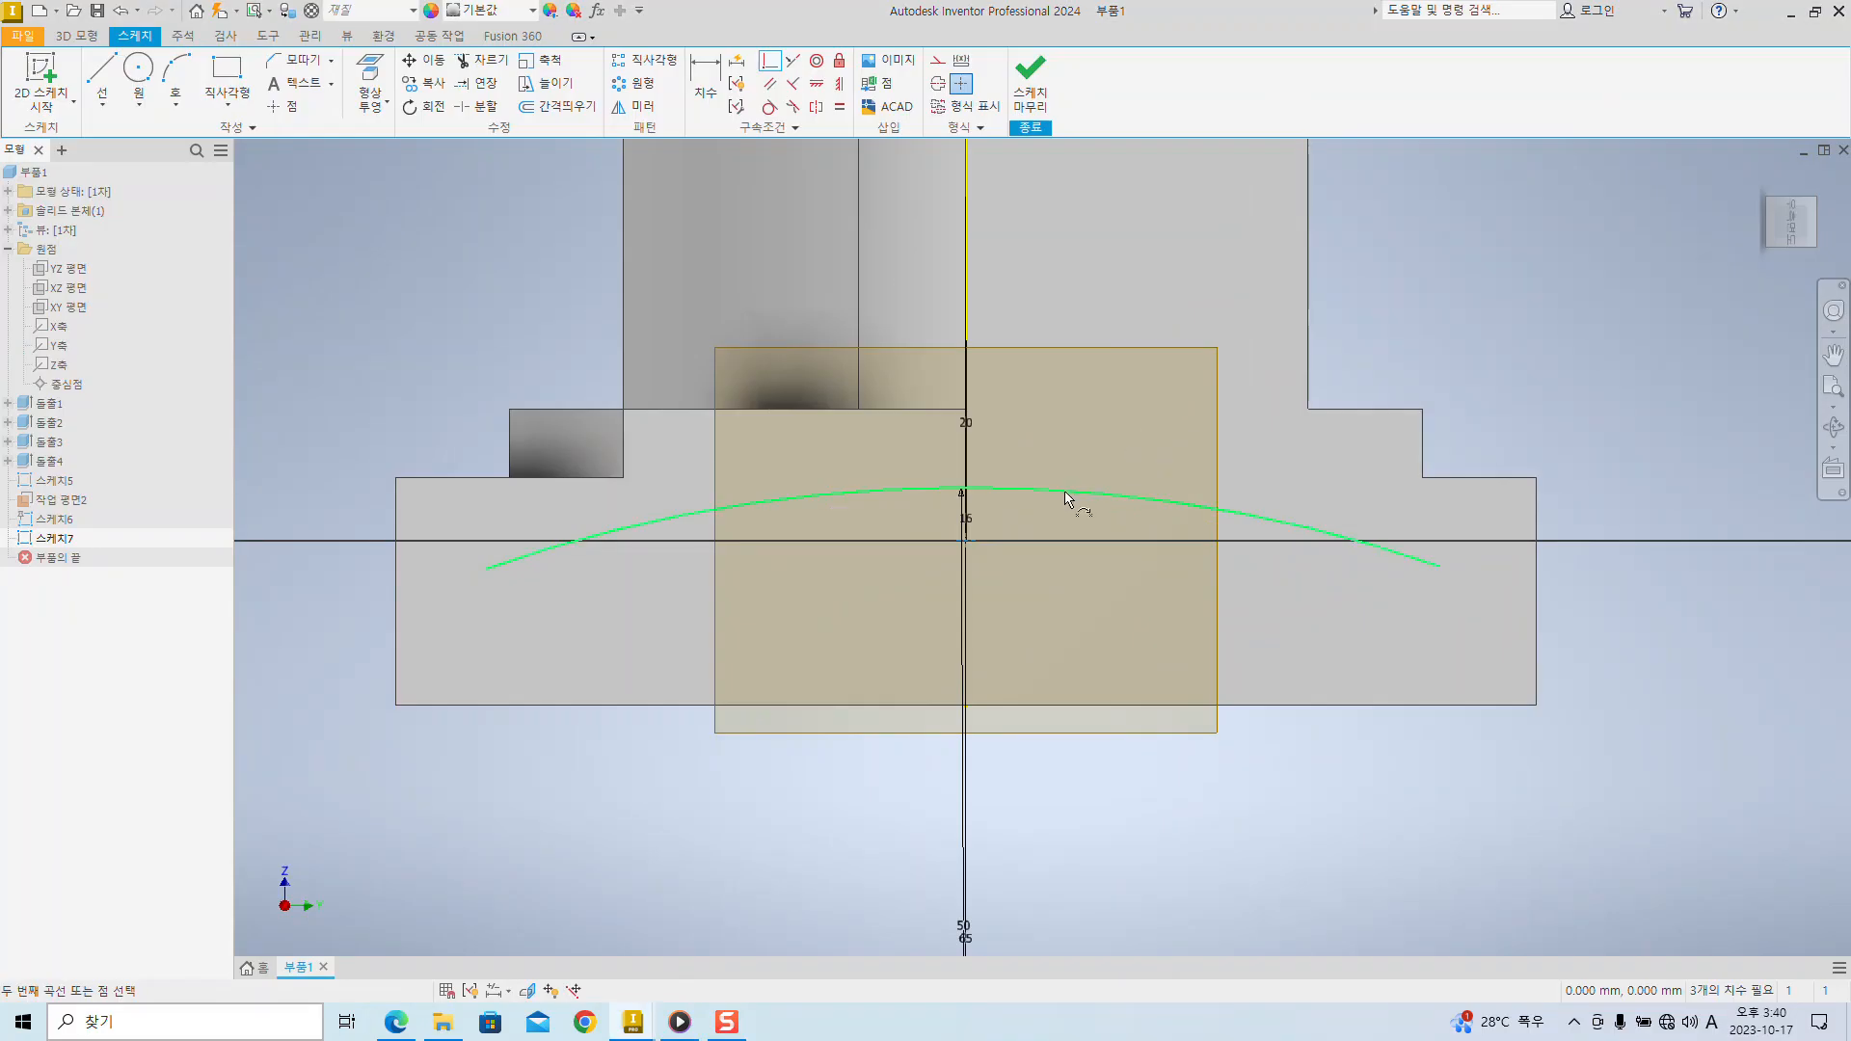
{"action": "left_click", "coordinate": [1065, 496]}
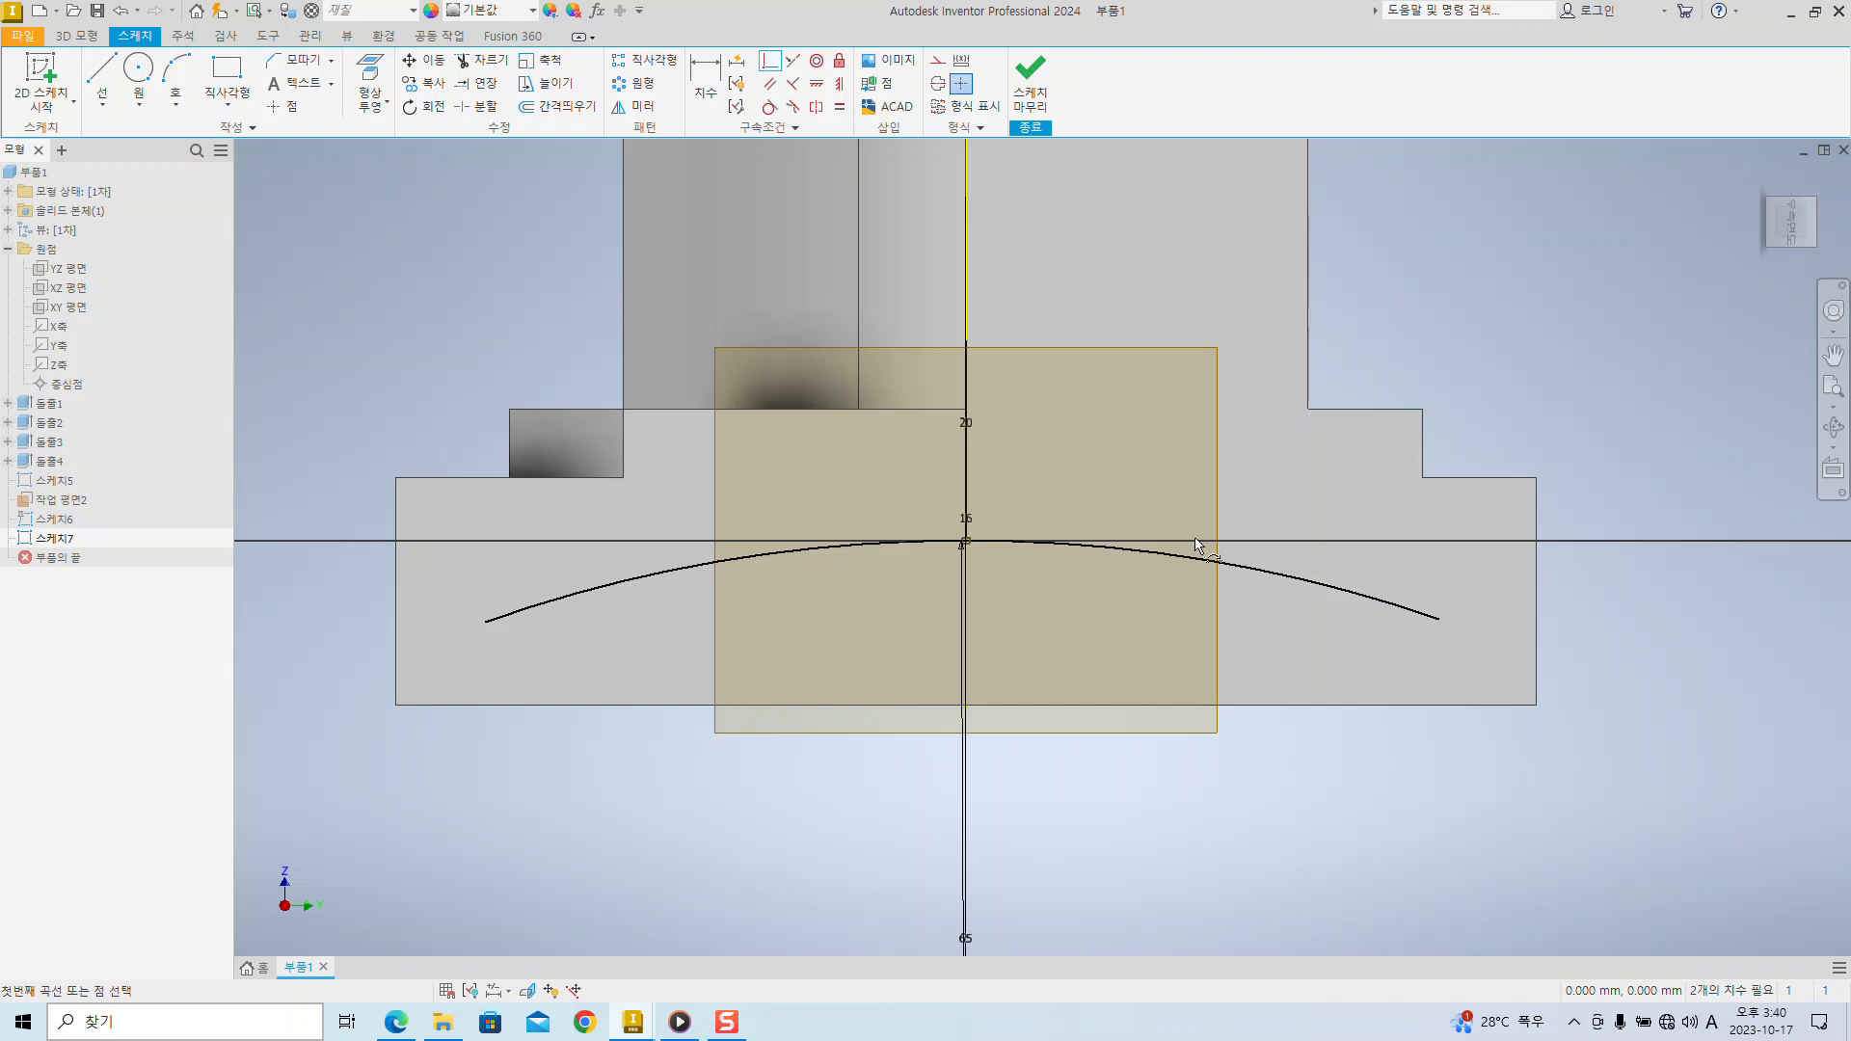
{"action": "mouse_move", "coordinate": [1166, 424]}
{"action": "middle_mouse_down"}
{"action": "mouse_move", "coordinate": [1359, 678]}
{"action": "mouse_move", "coordinate": [1342, 588]}
{"action": "mouse_move", "coordinate": [1239, 545]}
{"action": "mouse_move", "coordinate": [1294, 589]}
{"action": "middle_mouse_up"}
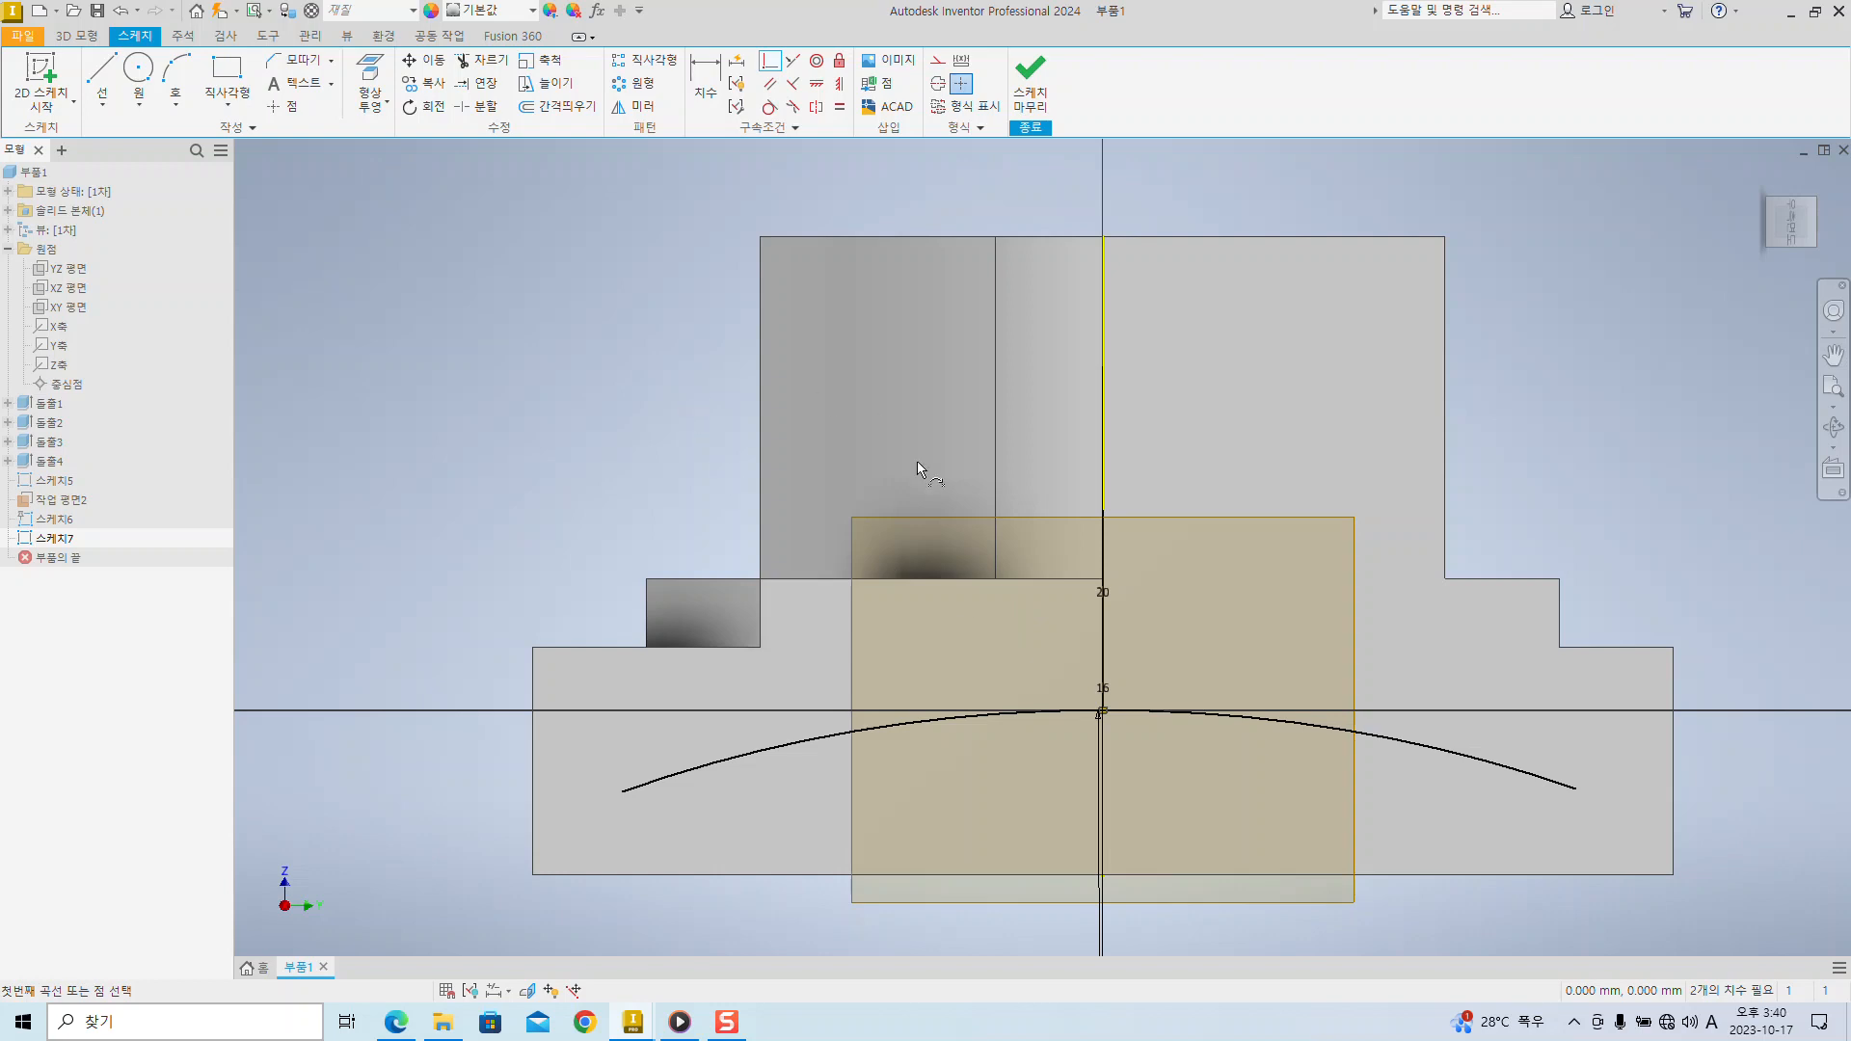
- Close the R50 arc's profile with connected lines rising from one arc end, crossing above the part and returning to the other end
{"action": "middle_click_drag", "start_coordinate": [617, 448], "coordinate": [1048, 356], "text": "shift"}
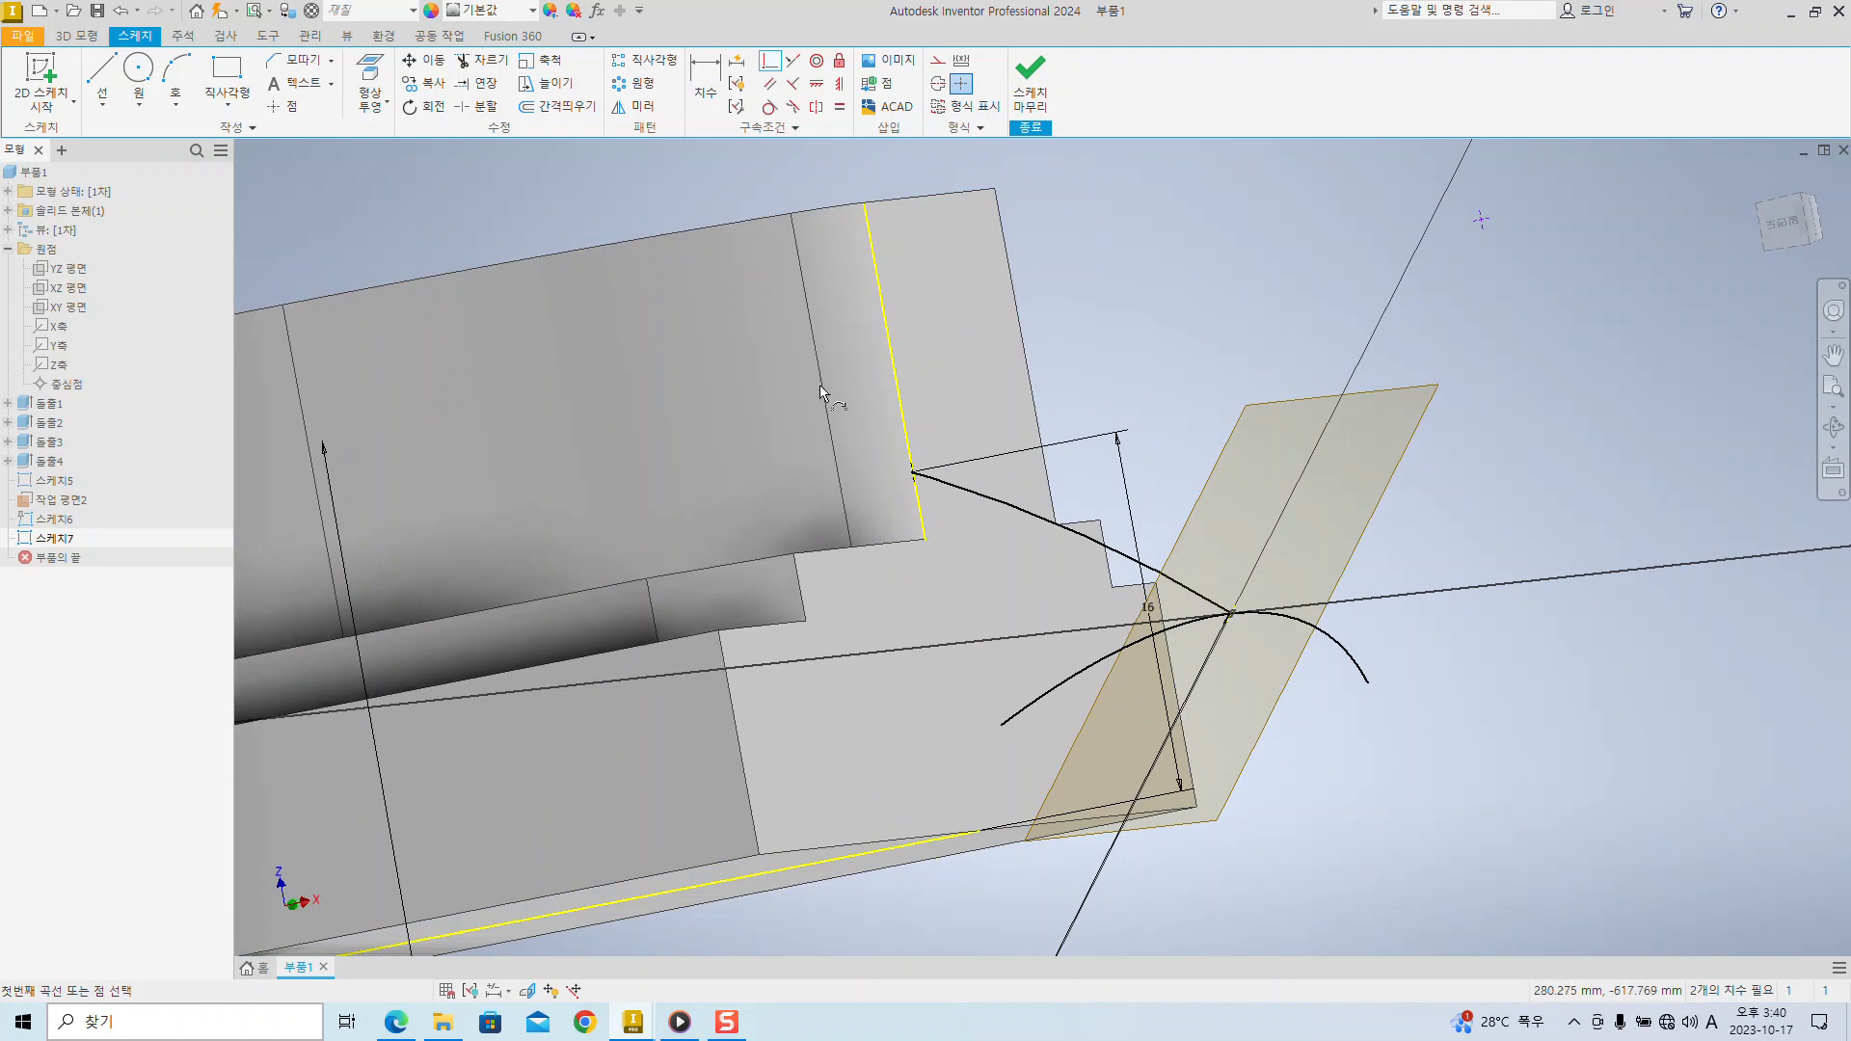
{"action": "middle_click_drag", "start_coordinate": [1264, 380], "coordinate": [1104, 374], "text": "shift"}
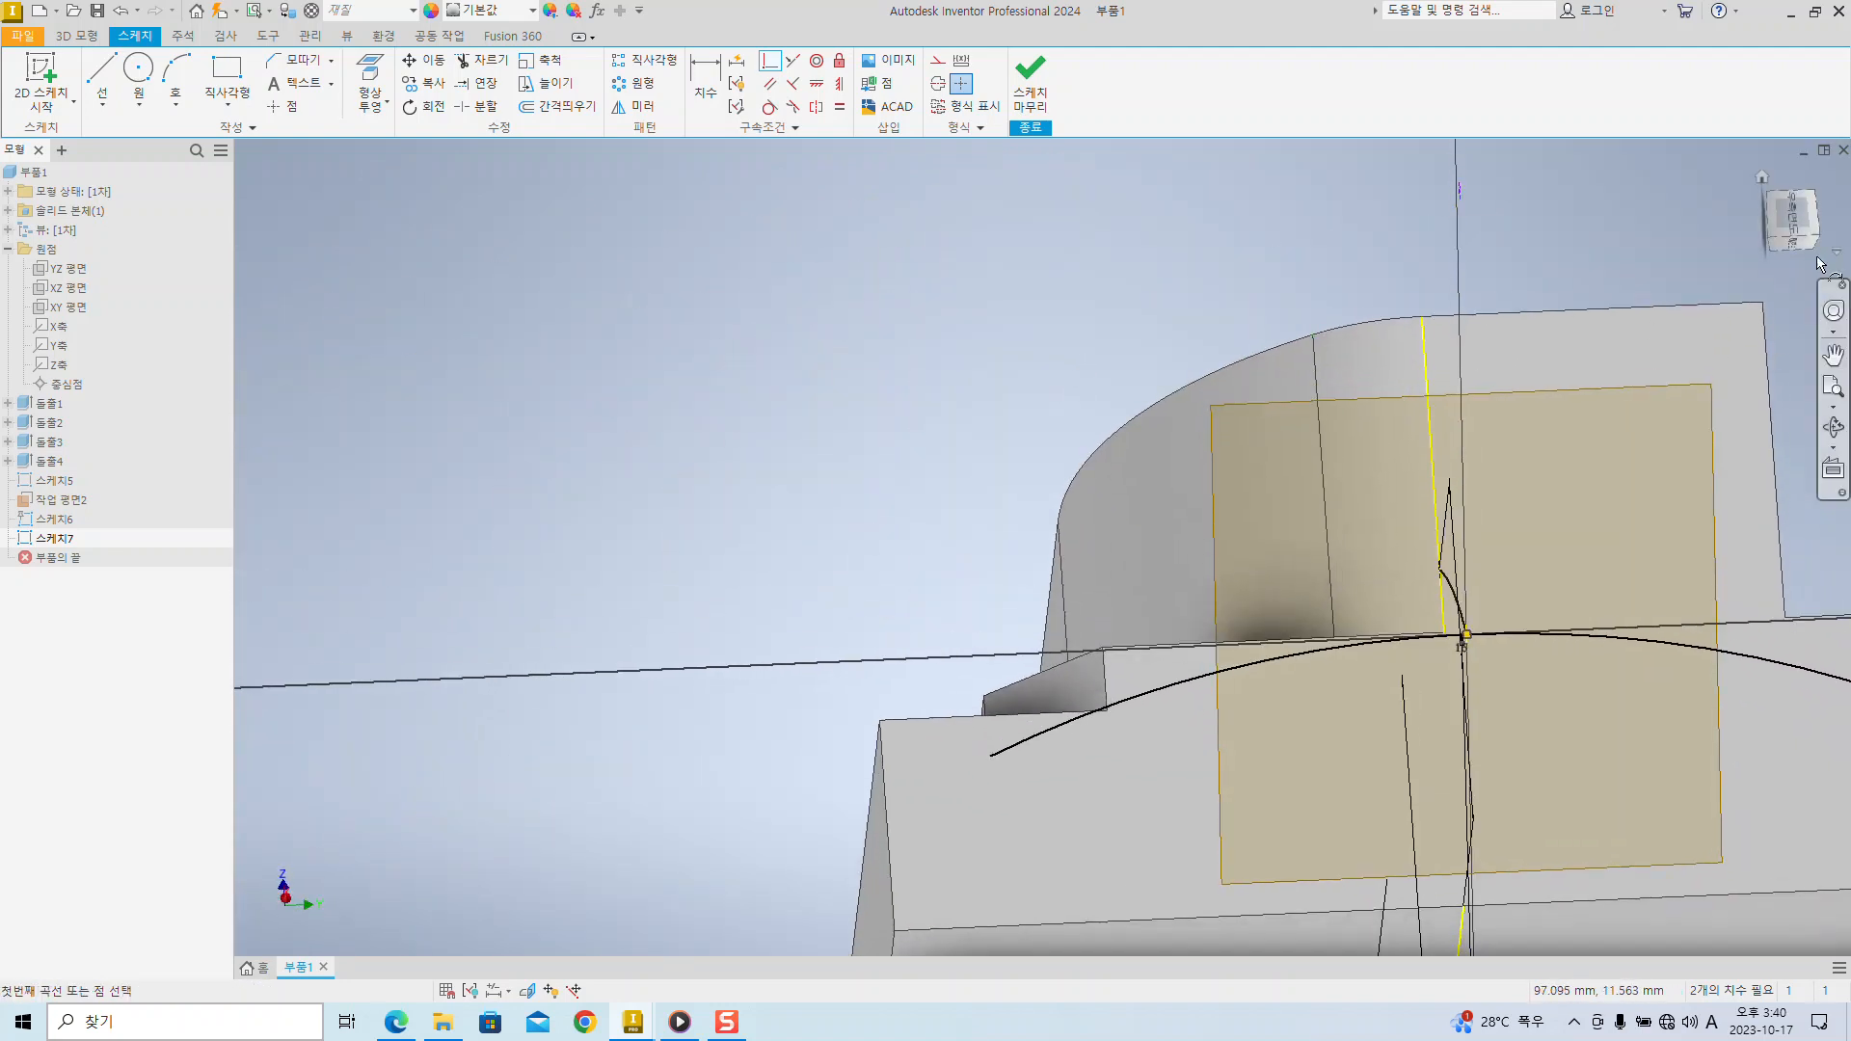
{"action": "left_click", "coordinate": [1787, 226]}
{"action": "scroll", "coordinate": [1202, 404], "scroll_direction": "down", "scroll_amount": 3}
{"action": "scroll", "coordinate": [1190, 409], "scroll_direction": "up", "scroll_amount": 5}
{"action": "middle_click_drag", "start_coordinate": [1187, 401], "coordinate": [1186, 441]}
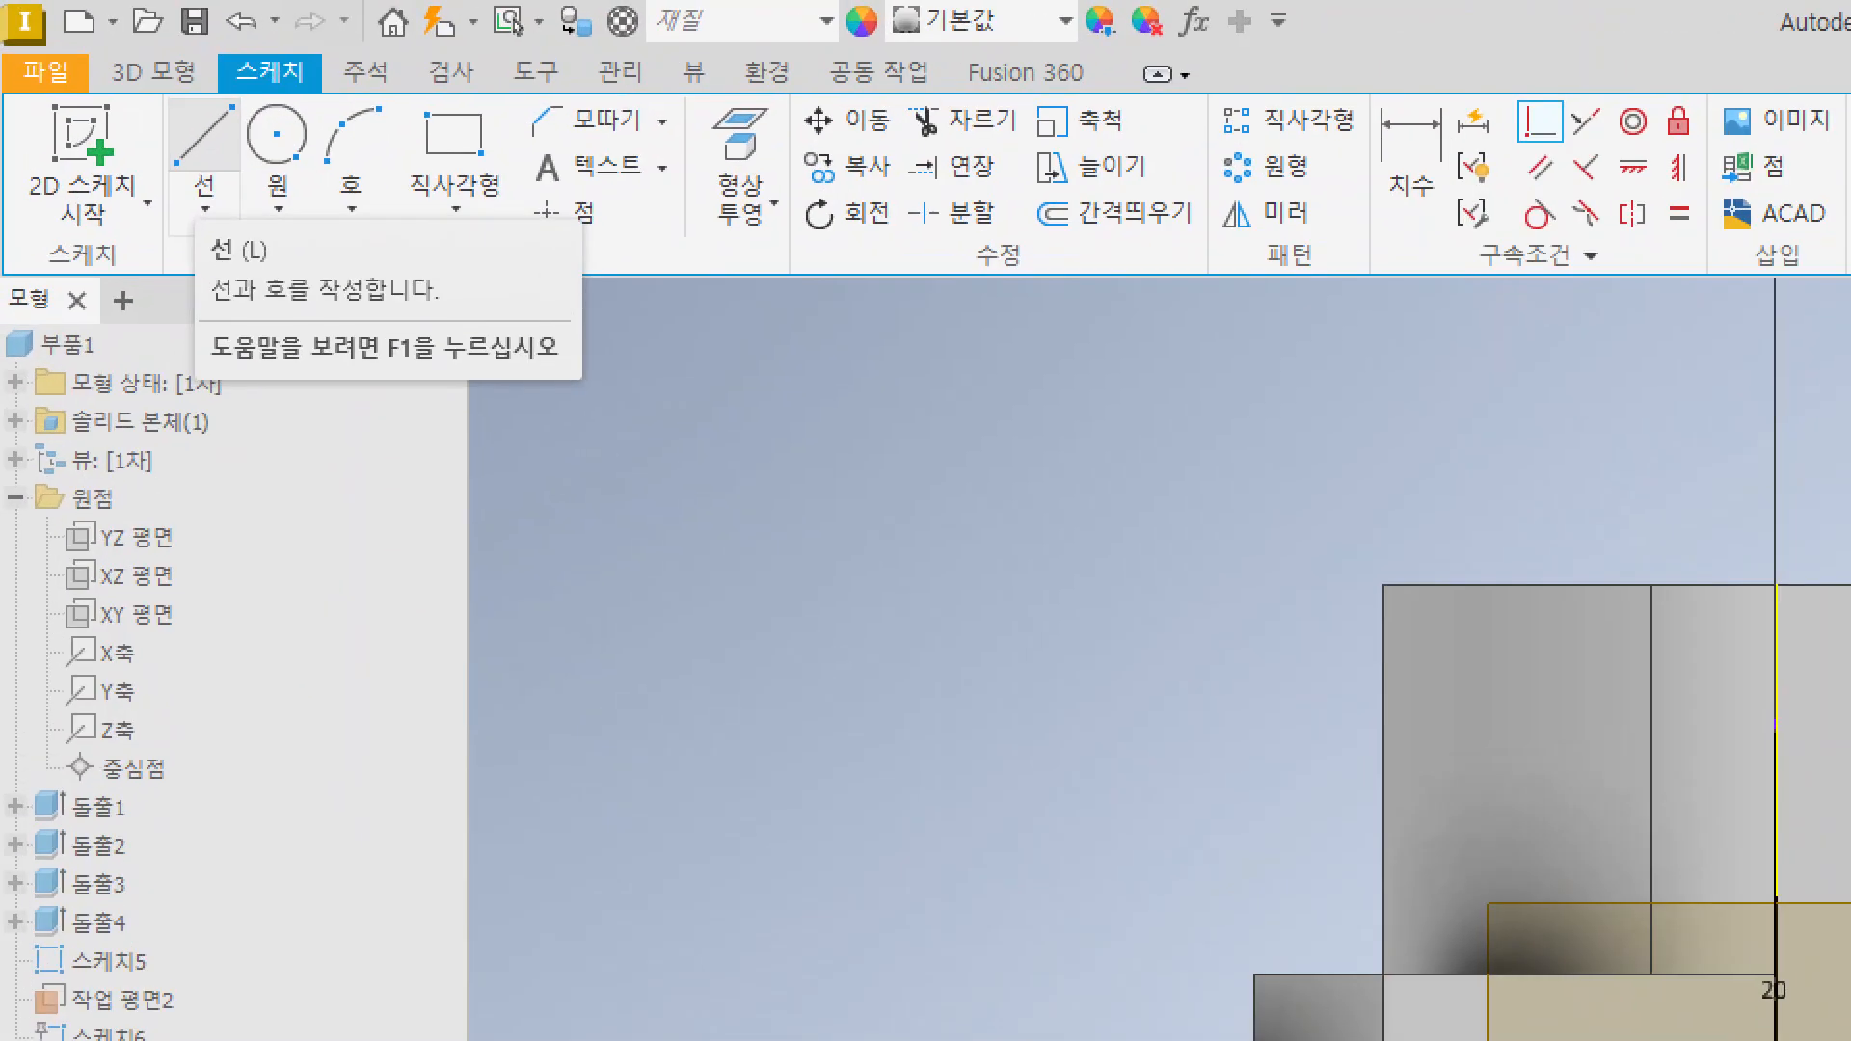
{"action": "left_click_drag", "start_coordinate": [146, 96], "coordinate": [253, 196]}
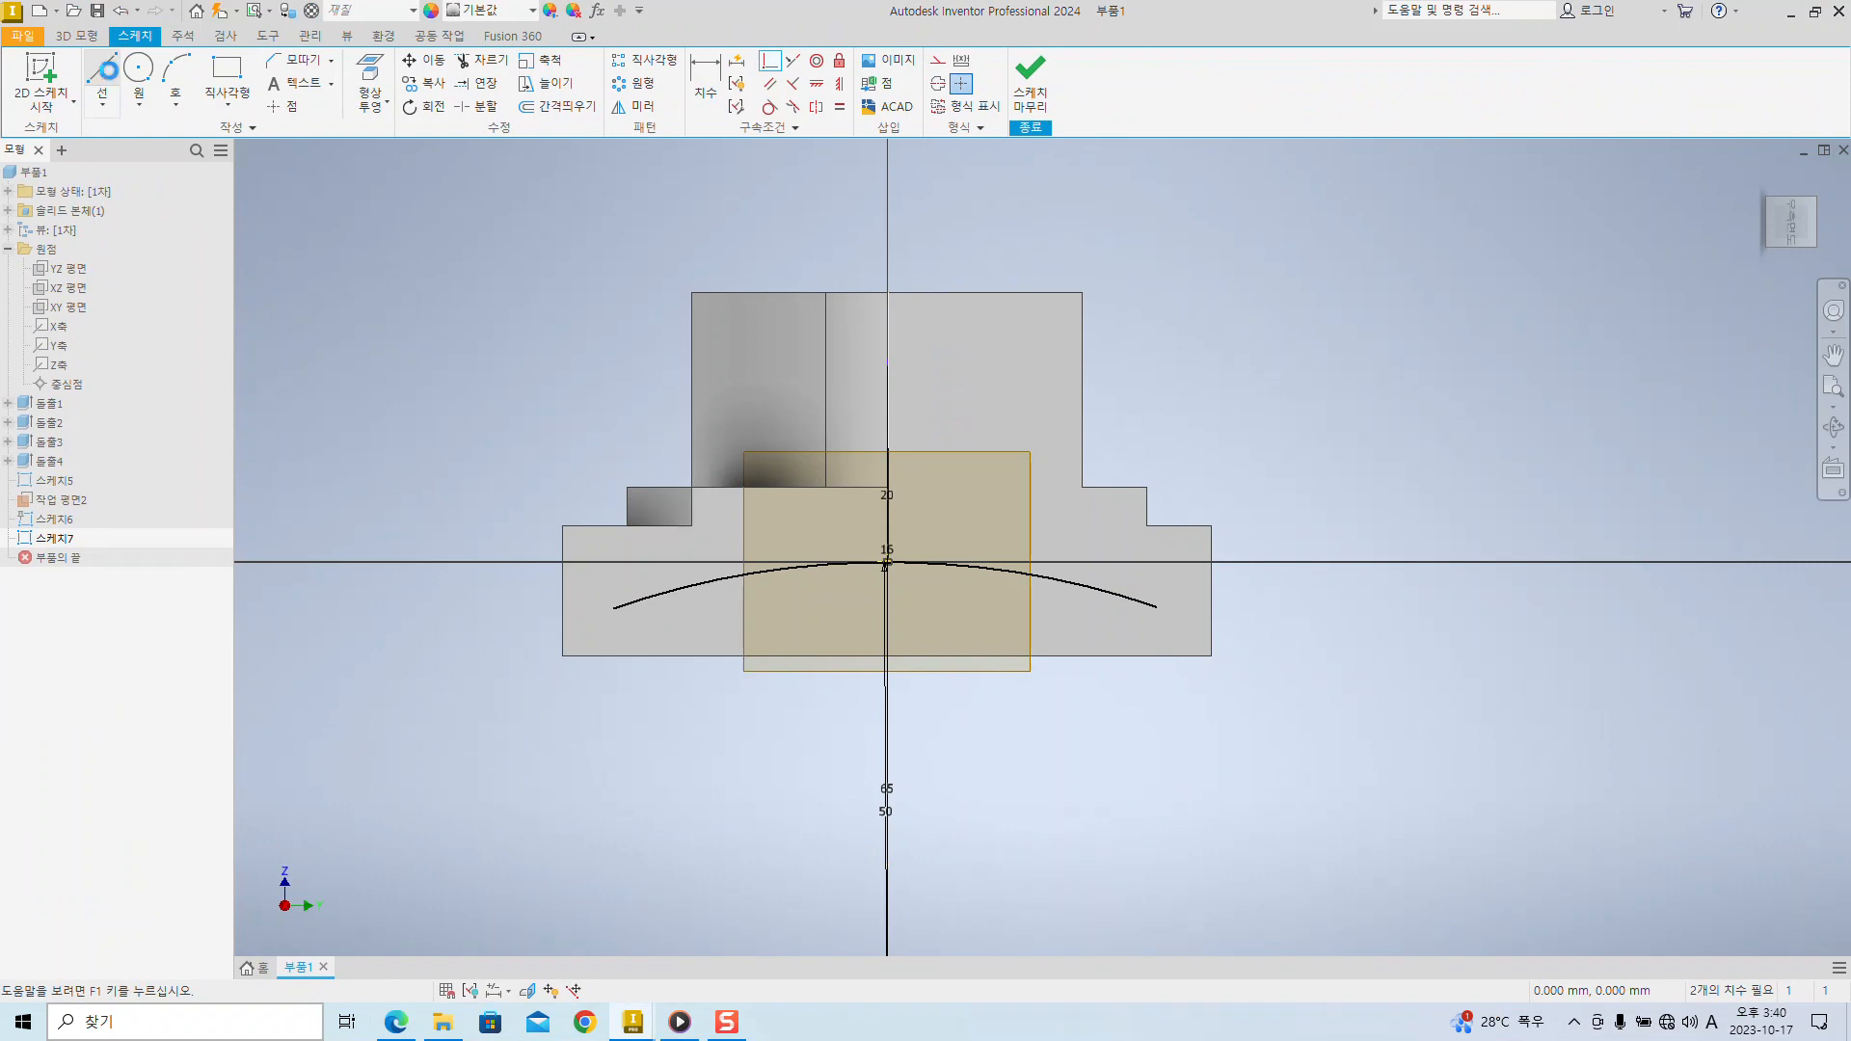
{"action": "left_click", "coordinate": [102, 75]}
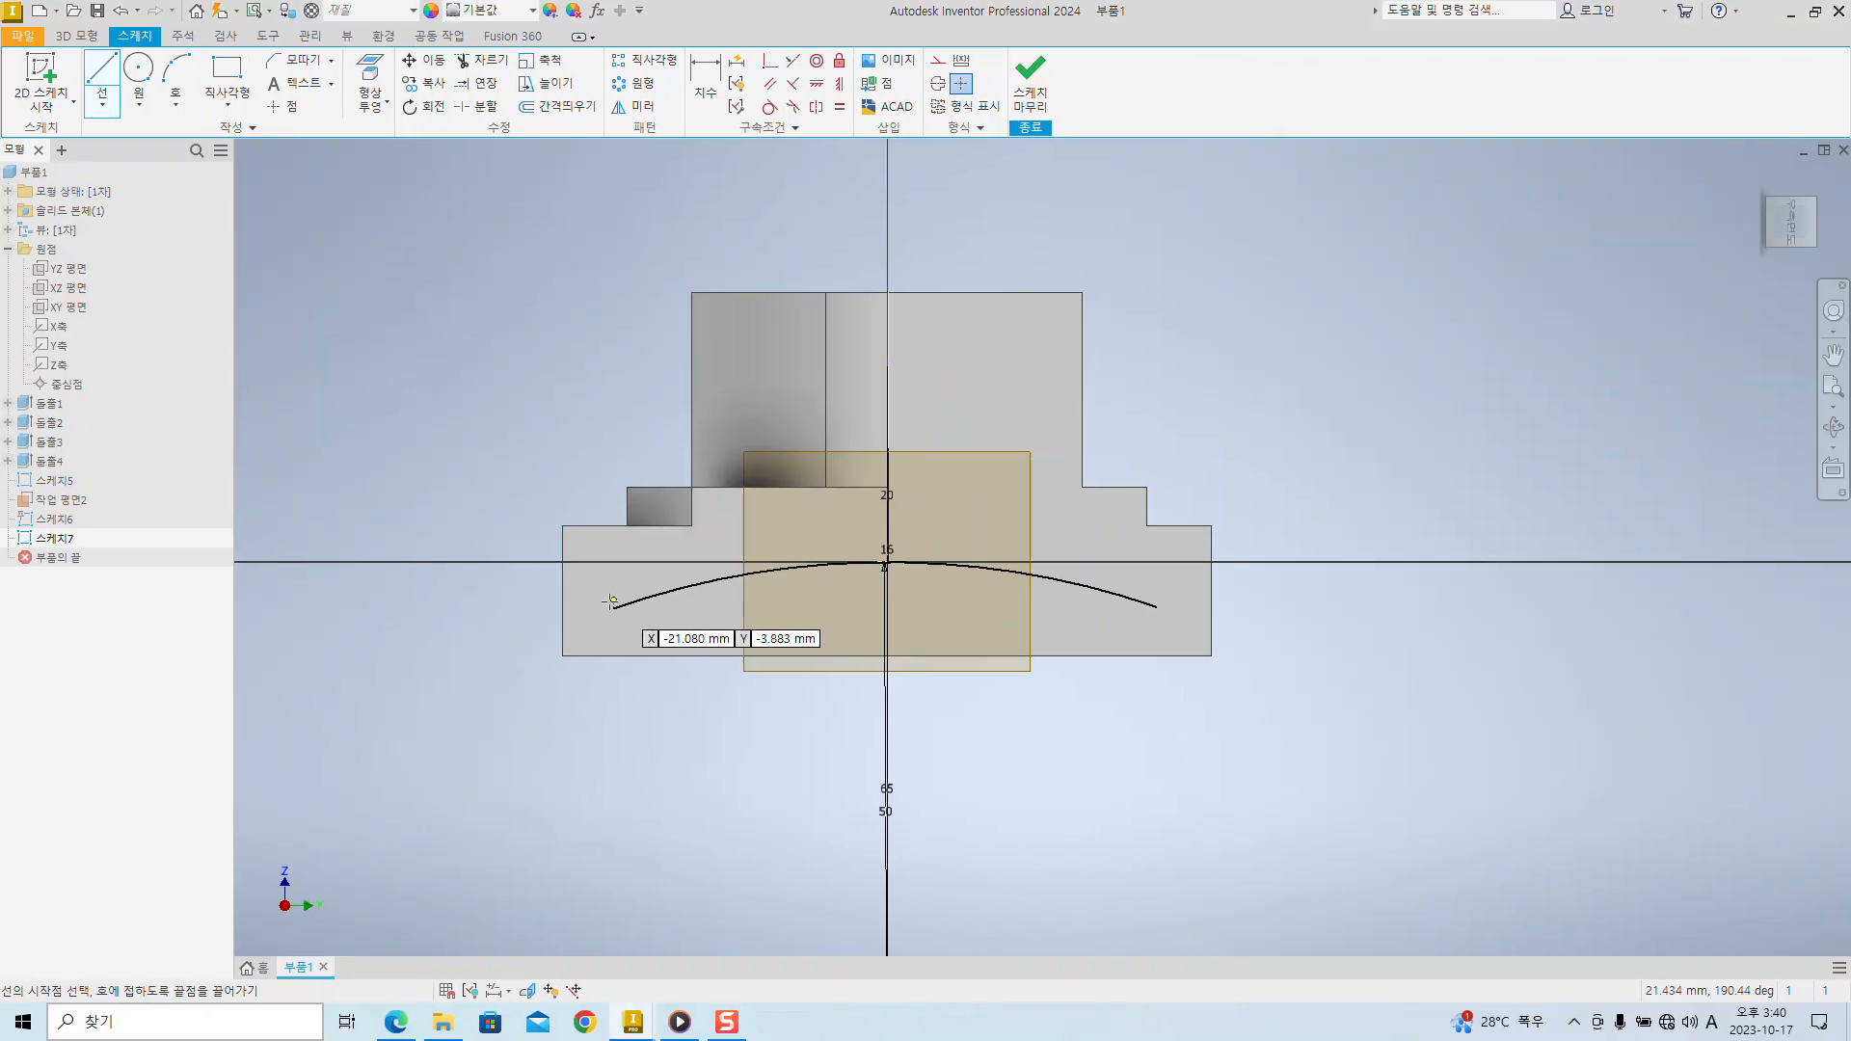
{"action": "left_click", "coordinate": [614, 608]}
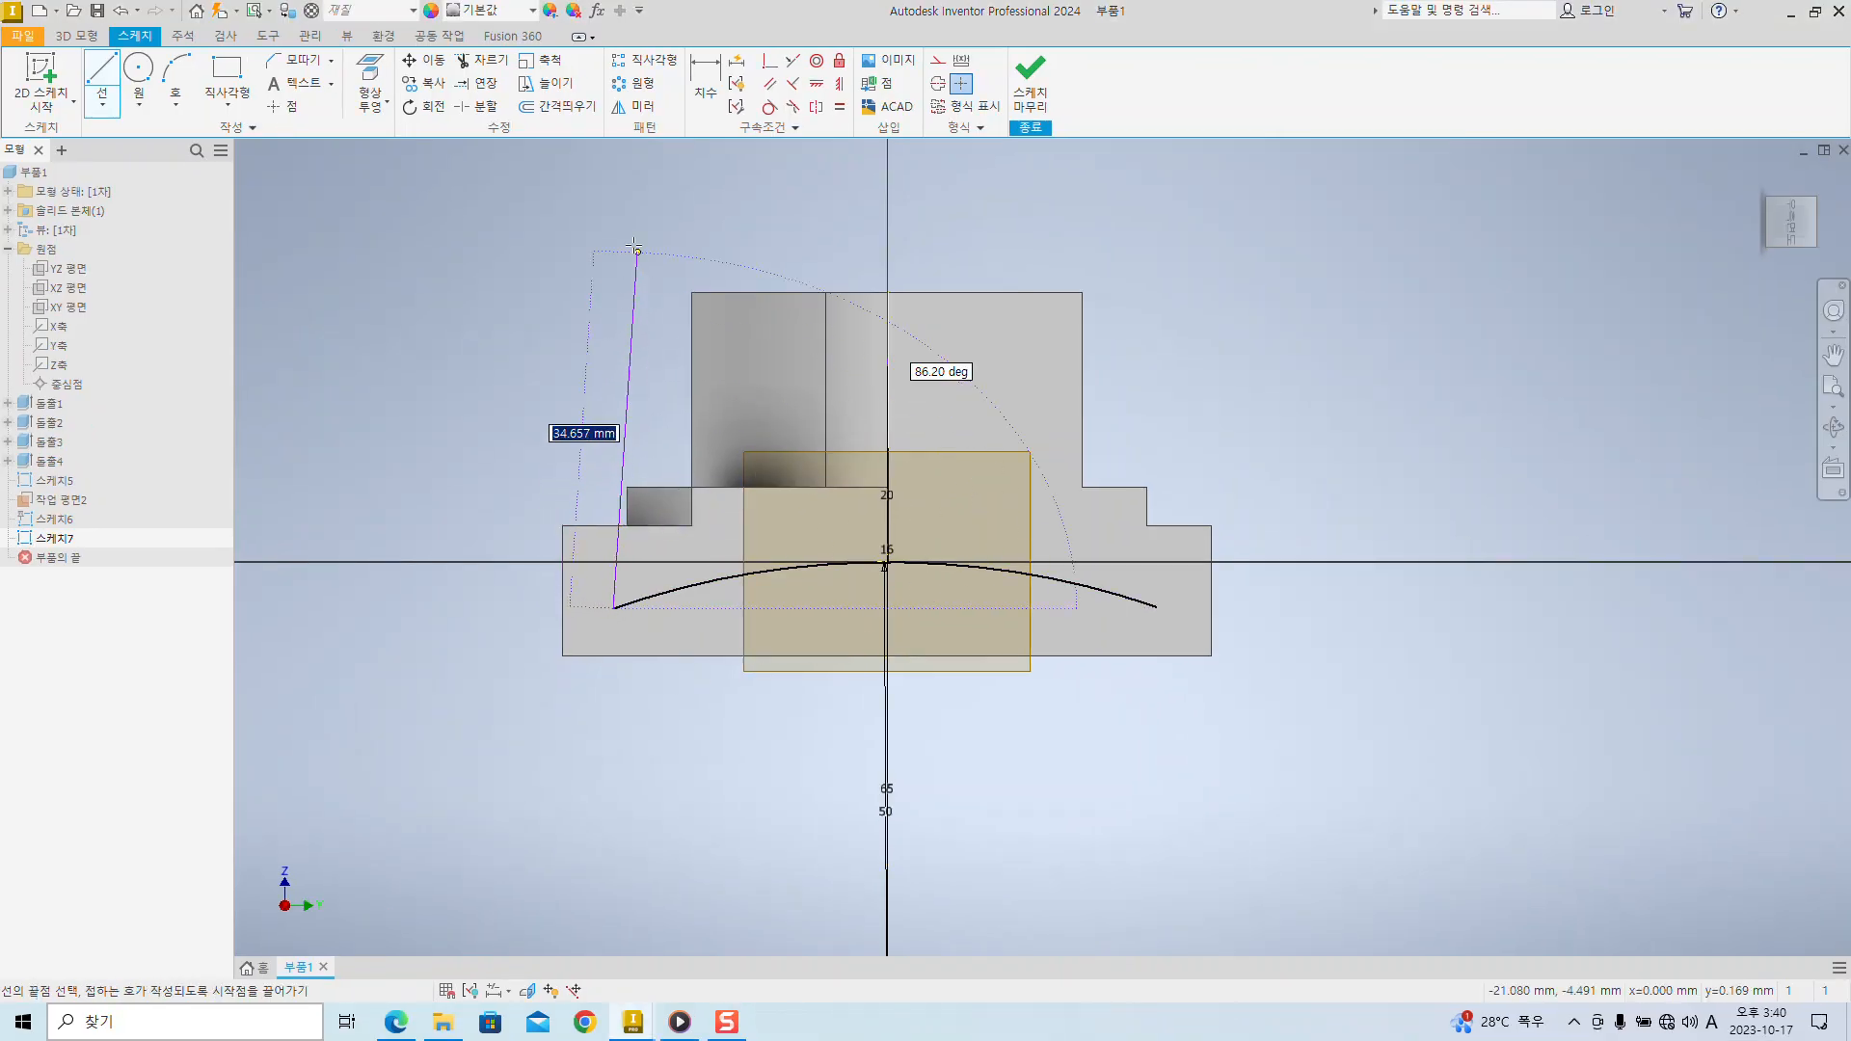
{"action": "left_click", "coordinate": [613, 227]}
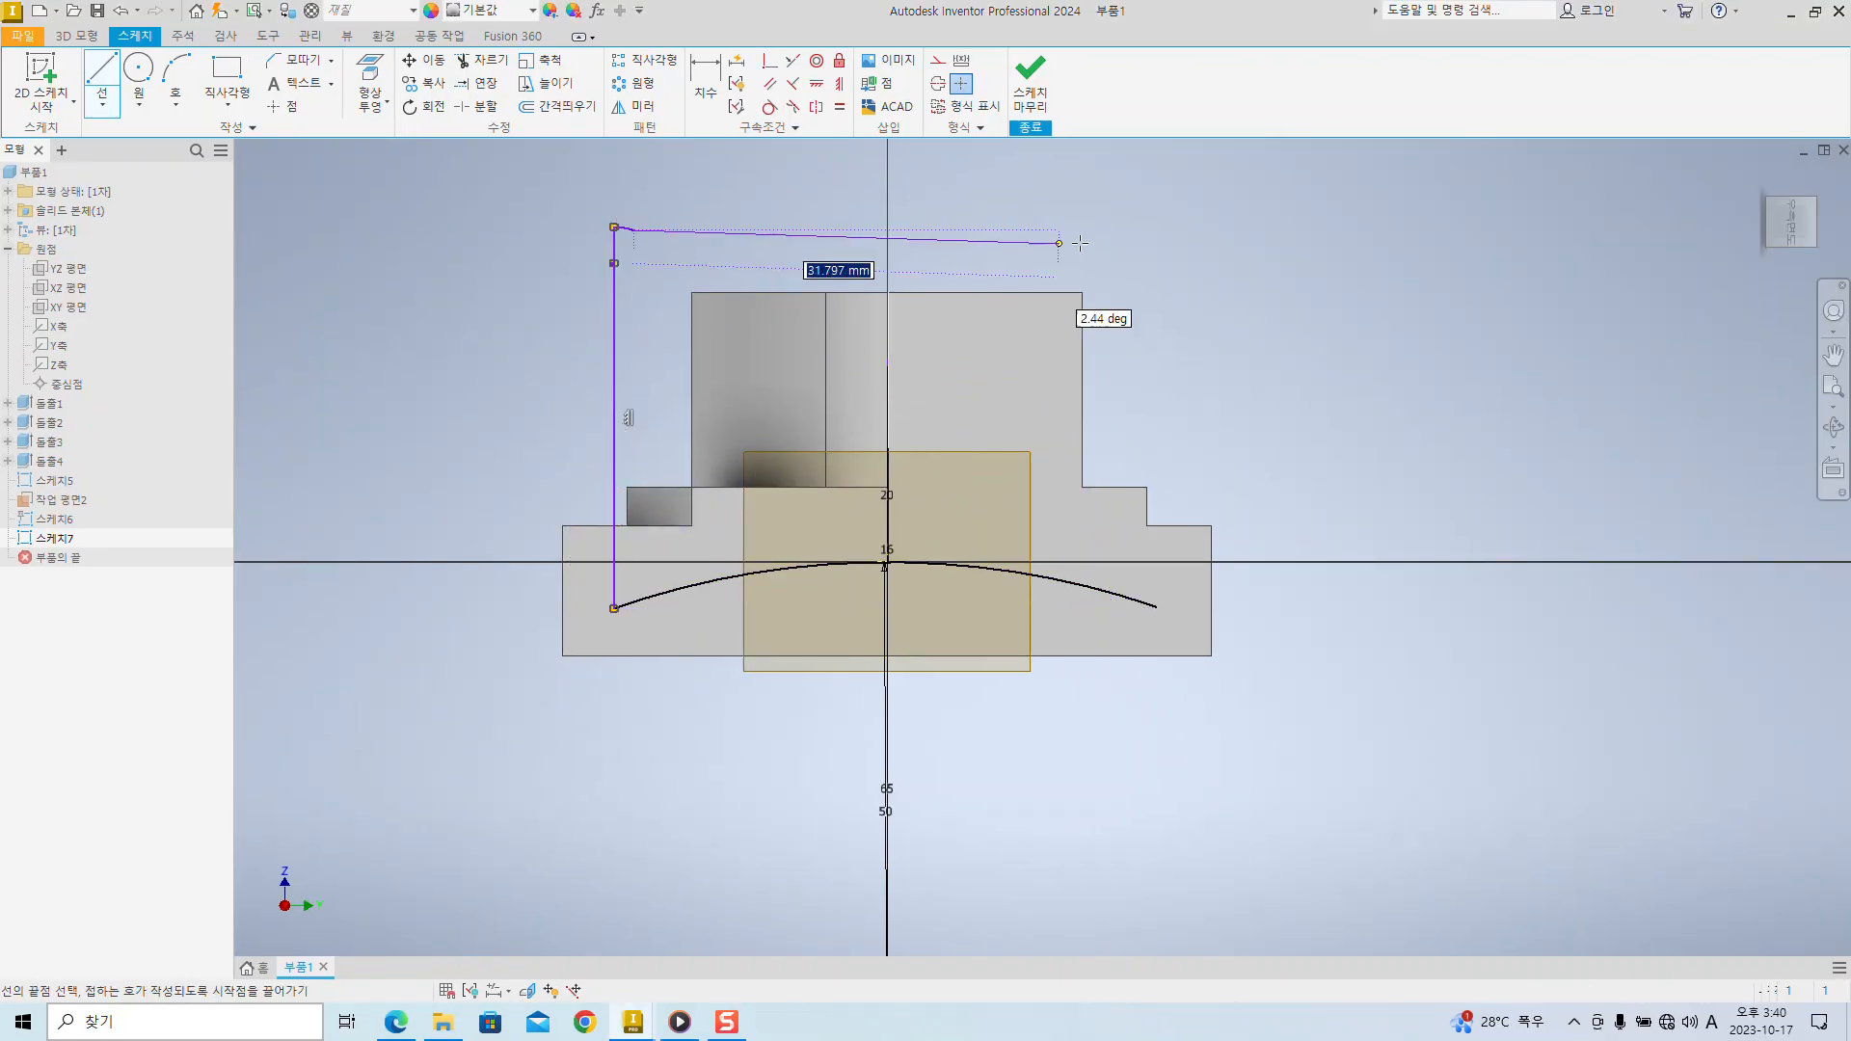
{"action": "left_click", "coordinate": [1297, 222]}
{"action": "left_click", "coordinate": [1147, 609]}
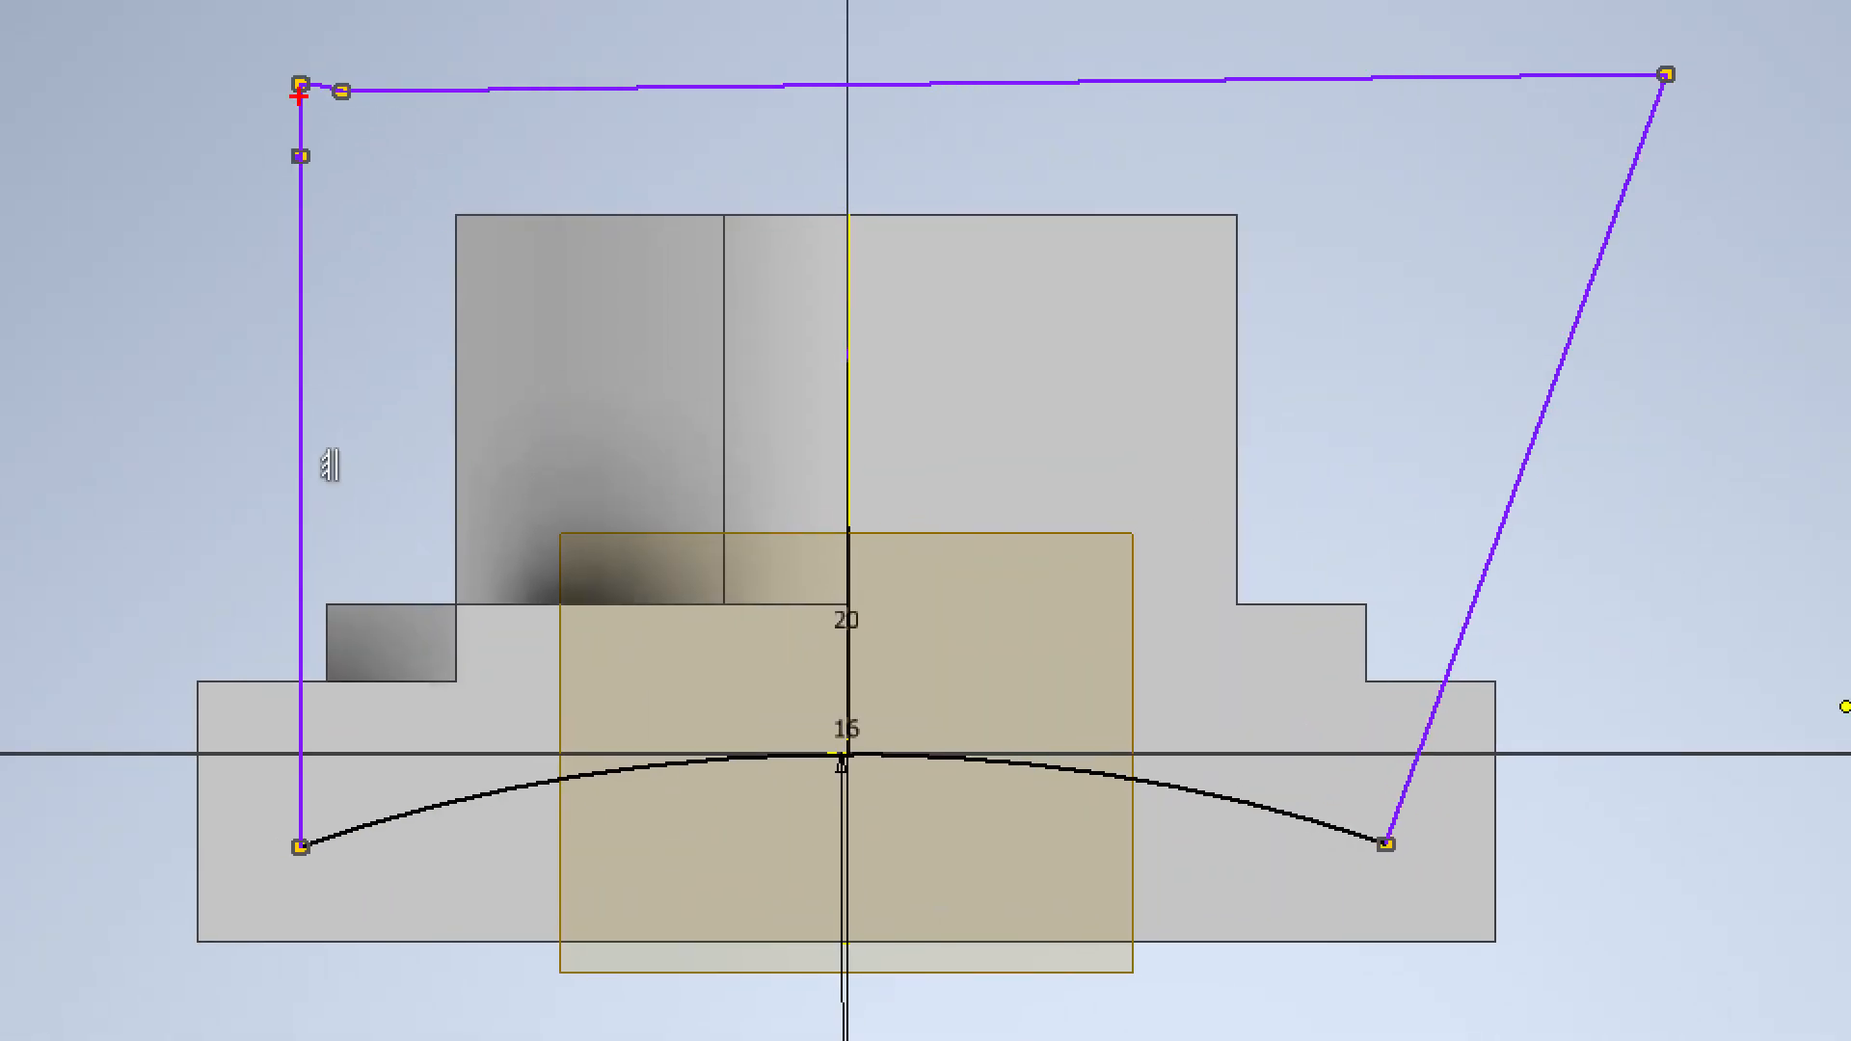
{"action": "left_click_drag", "start_coordinate": [364, 113], "coordinate": [325, 217]}
{"action": "left_click_drag", "start_coordinate": [475, 134], "coordinate": [374, 297]}
{"action": "left_click_drag", "start_coordinate": [719, 125], "coordinate": [393, 449]}
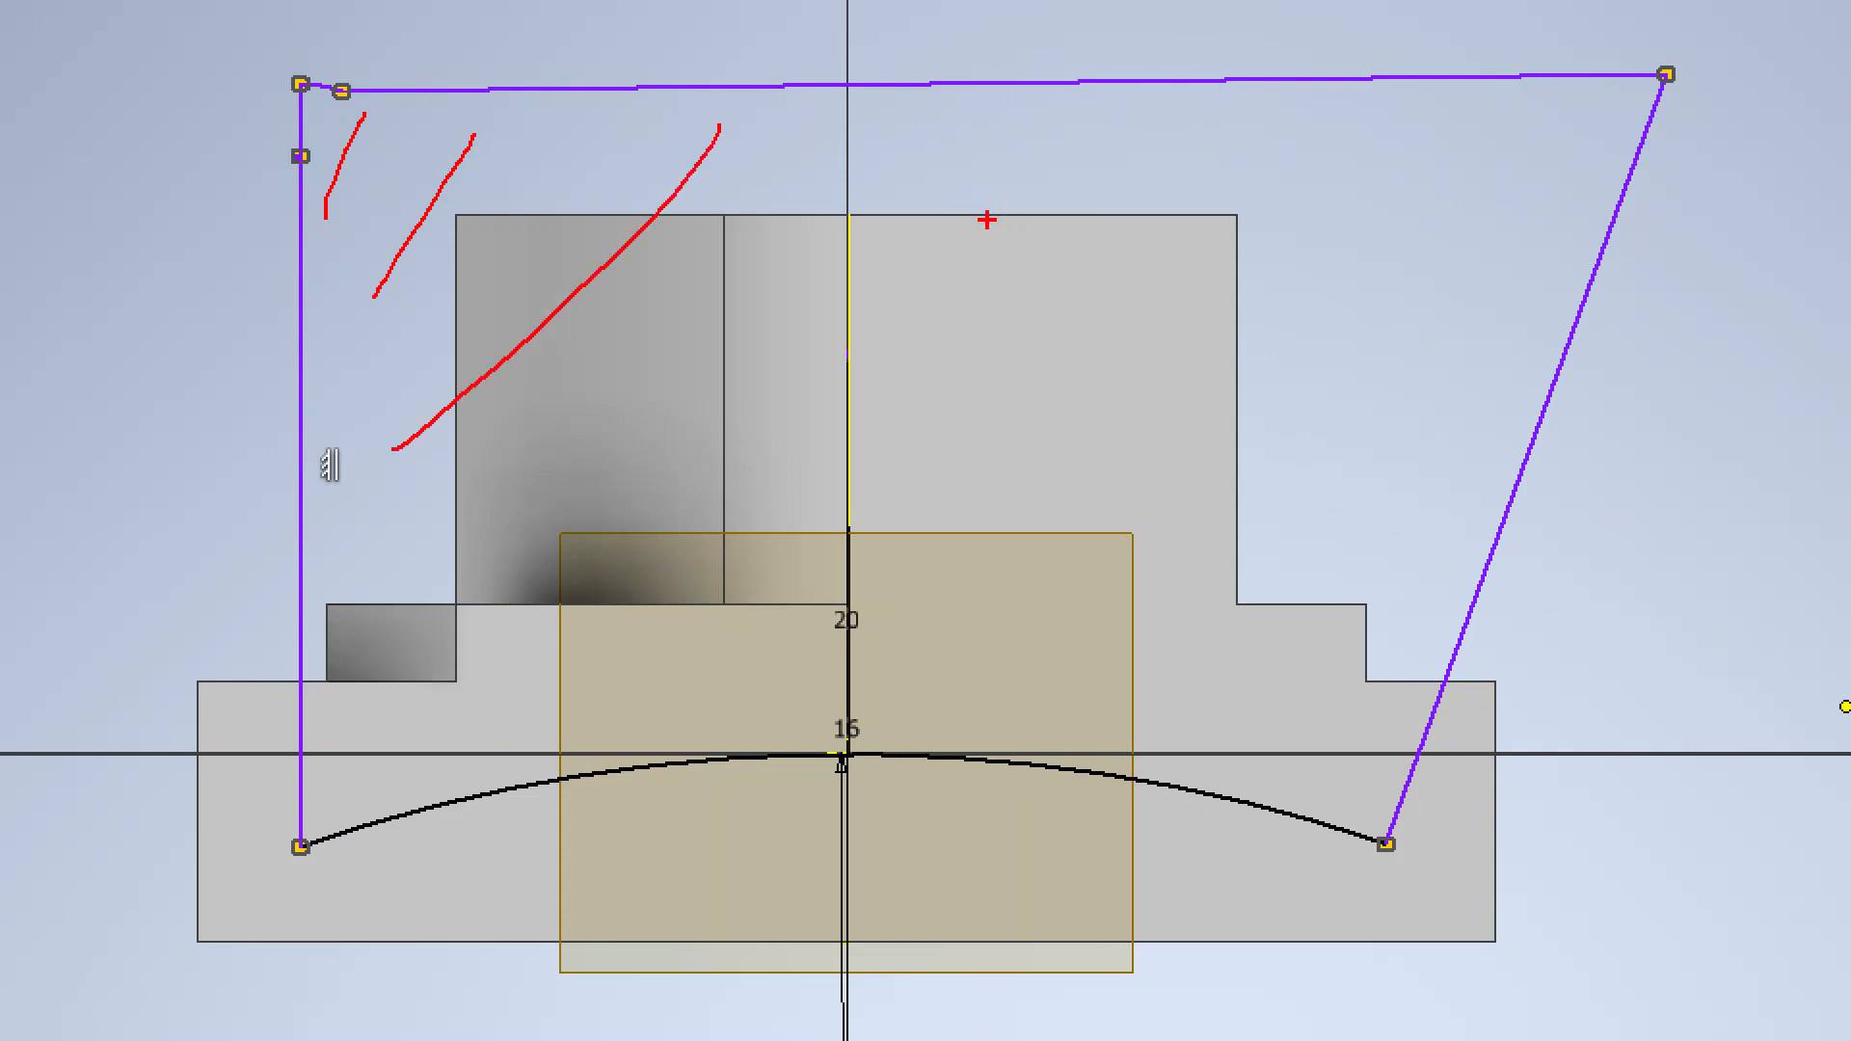
{"action": "left_click_drag", "start_coordinate": [981, 229], "coordinate": [585, 538]}
{"action": "left_click_drag", "start_coordinate": [1076, 260], "coordinate": [940, 461]}
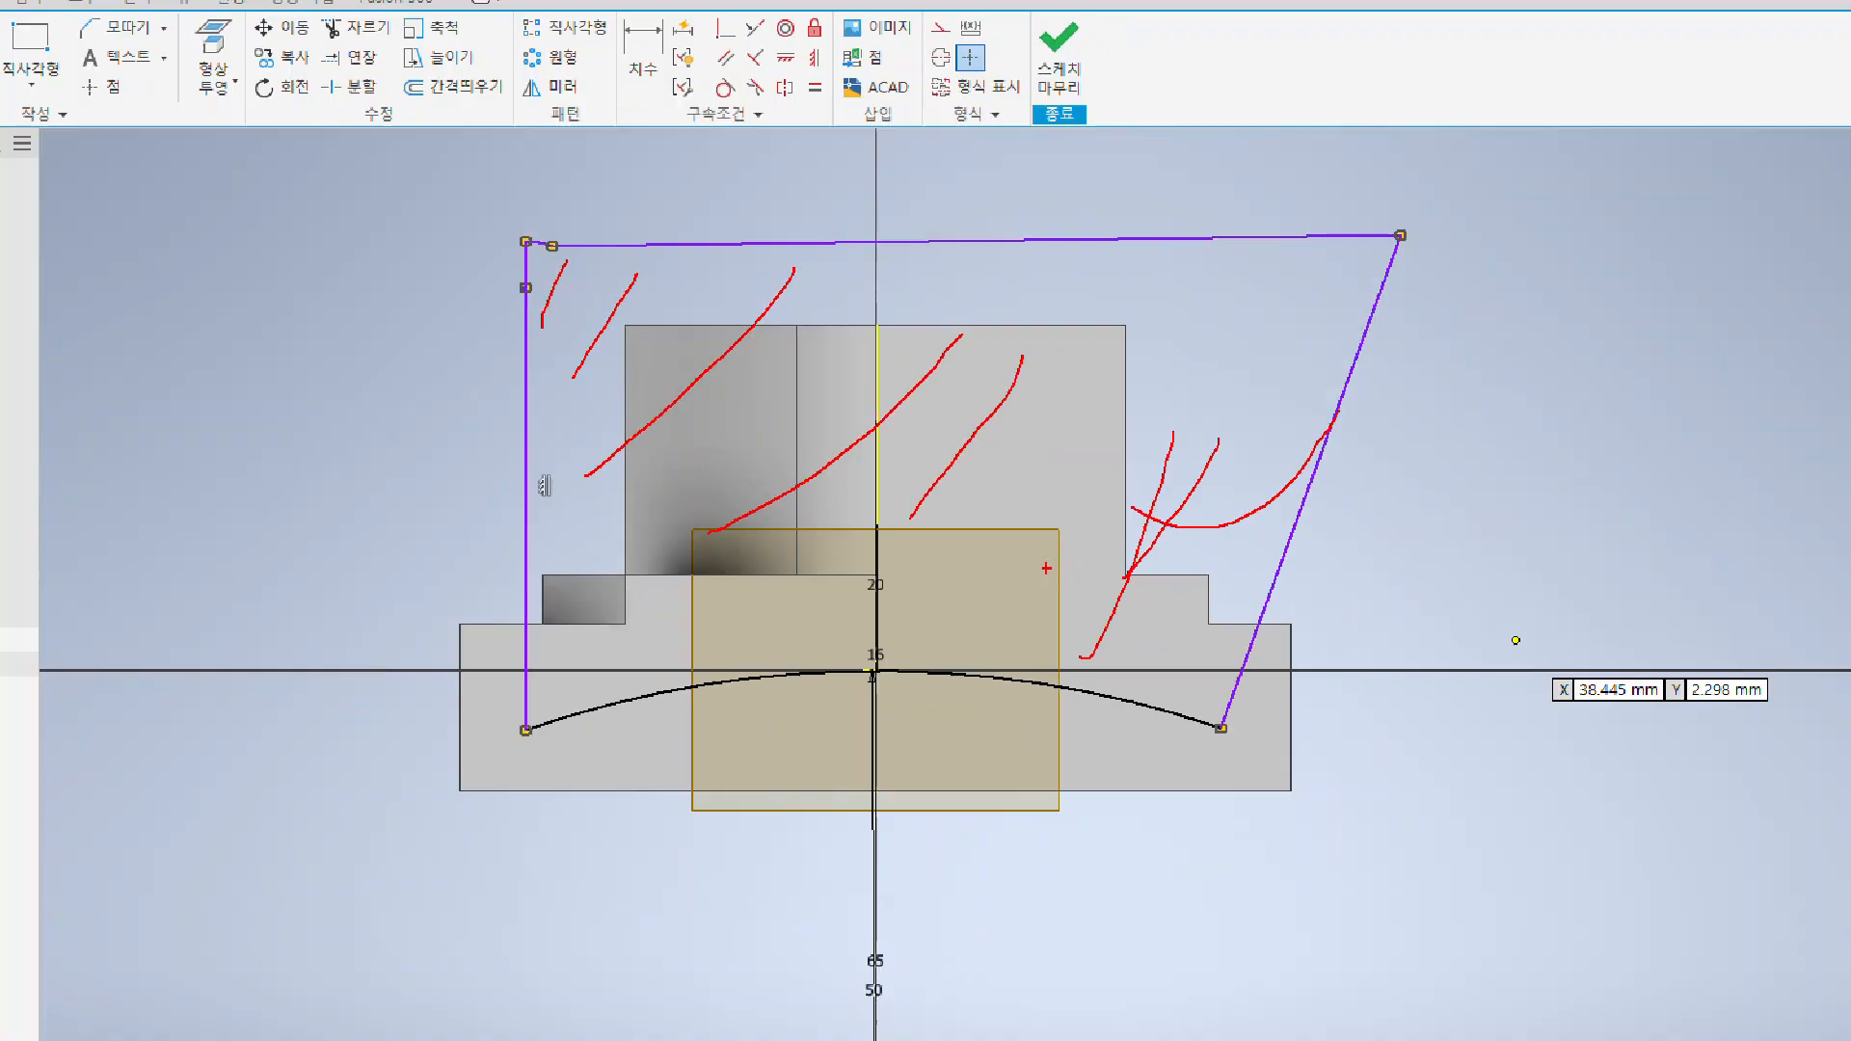
{"action": "key", "text": "F6"}
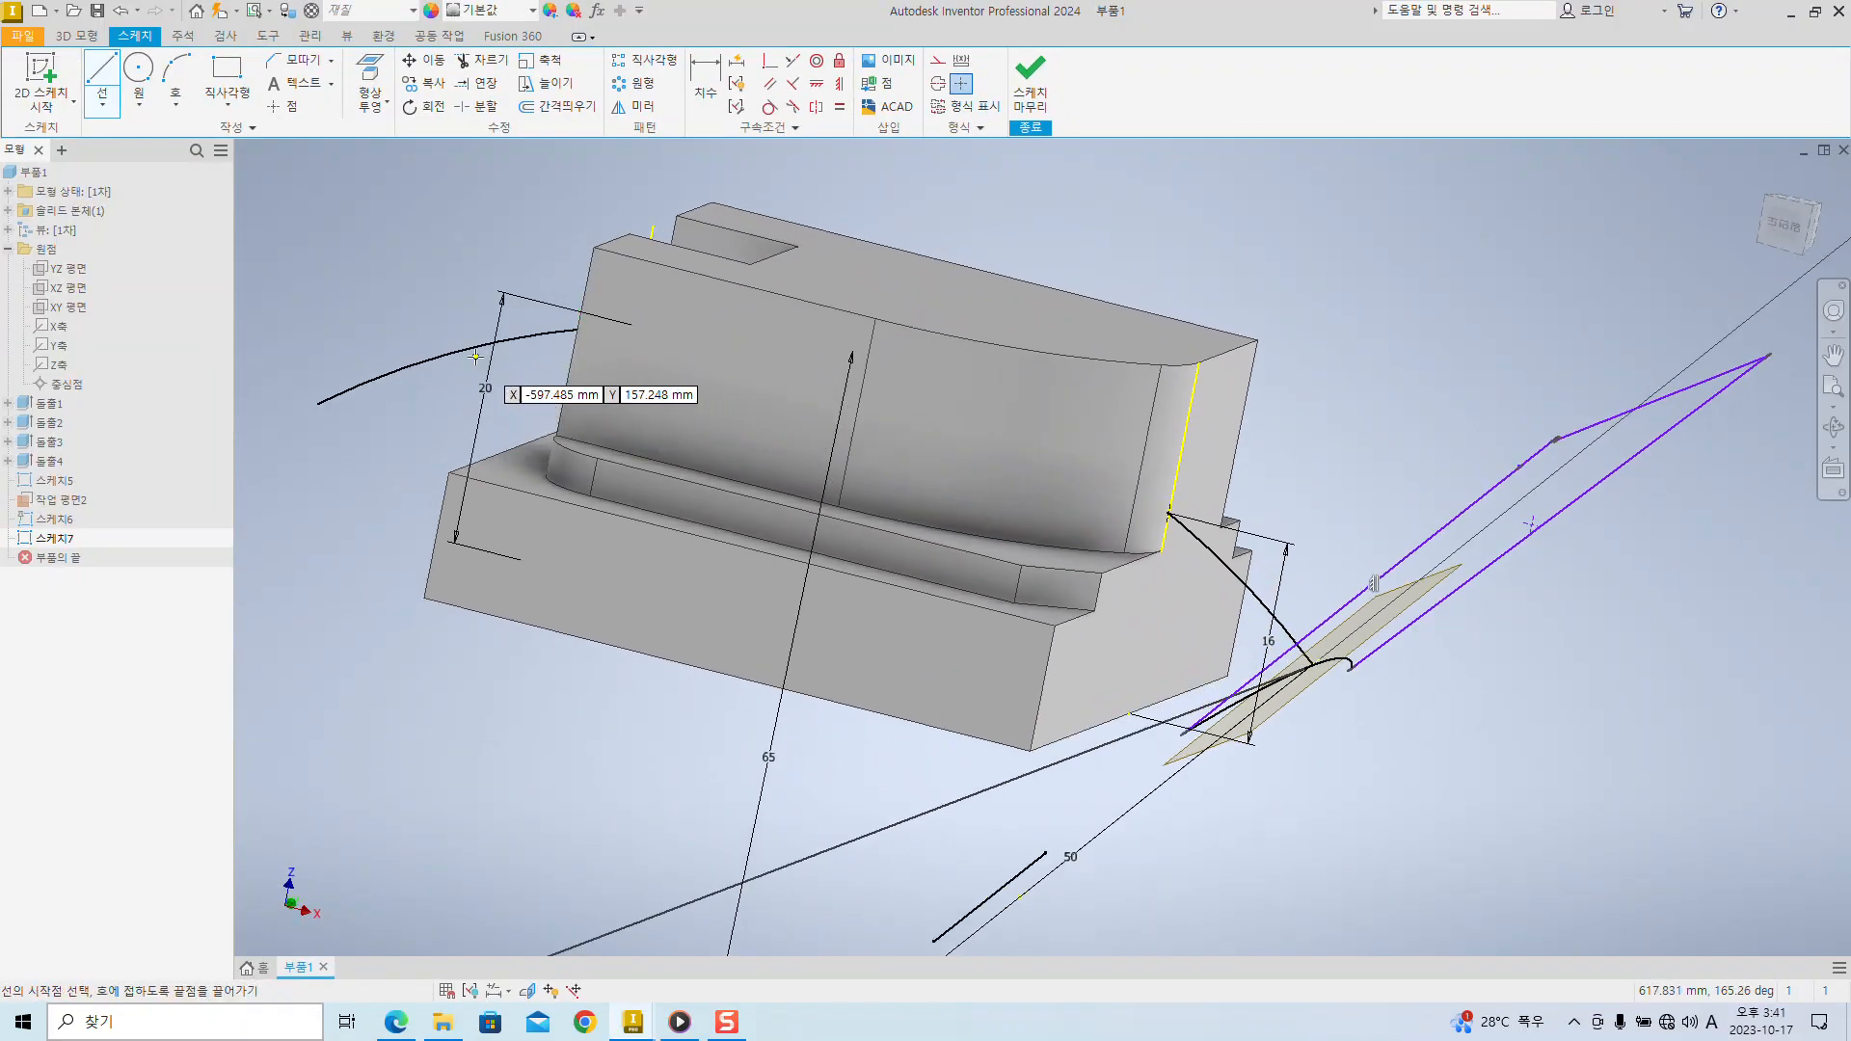
{"action": "key", "text": "Escape"}
{"action": "left_click", "coordinate": [475, 353]}
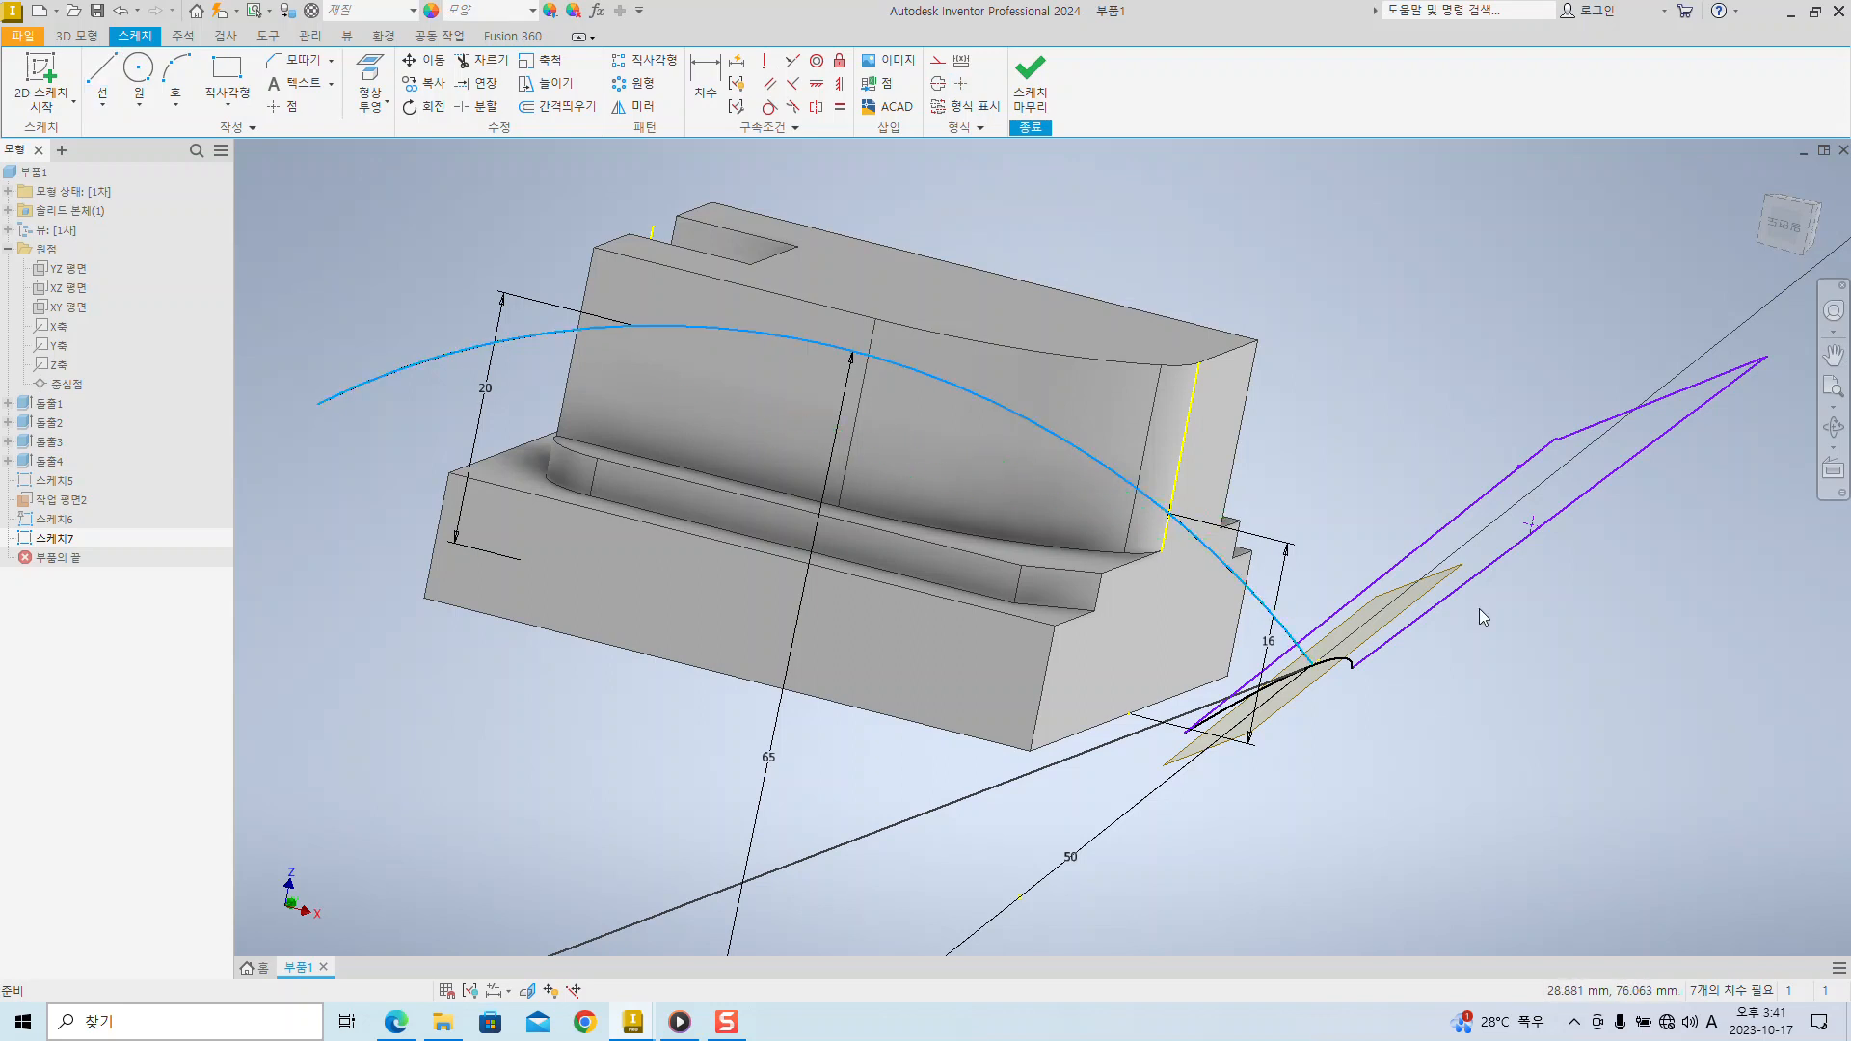
{"action": "mouse_move", "coordinate": [963, 376]}
{"action": "middle_mouse_down", "text": "shift"}
{"action": "mouse_move", "coordinate": [1039, 428]}
{"action": "mouse_move", "coordinate": [1095, 427]}
{"action": "mouse_move", "coordinate": [856, 387]}
{"action": "mouse_move", "coordinate": [872, 385]}
{"action": "middle_mouse_up", "text": "shift"}
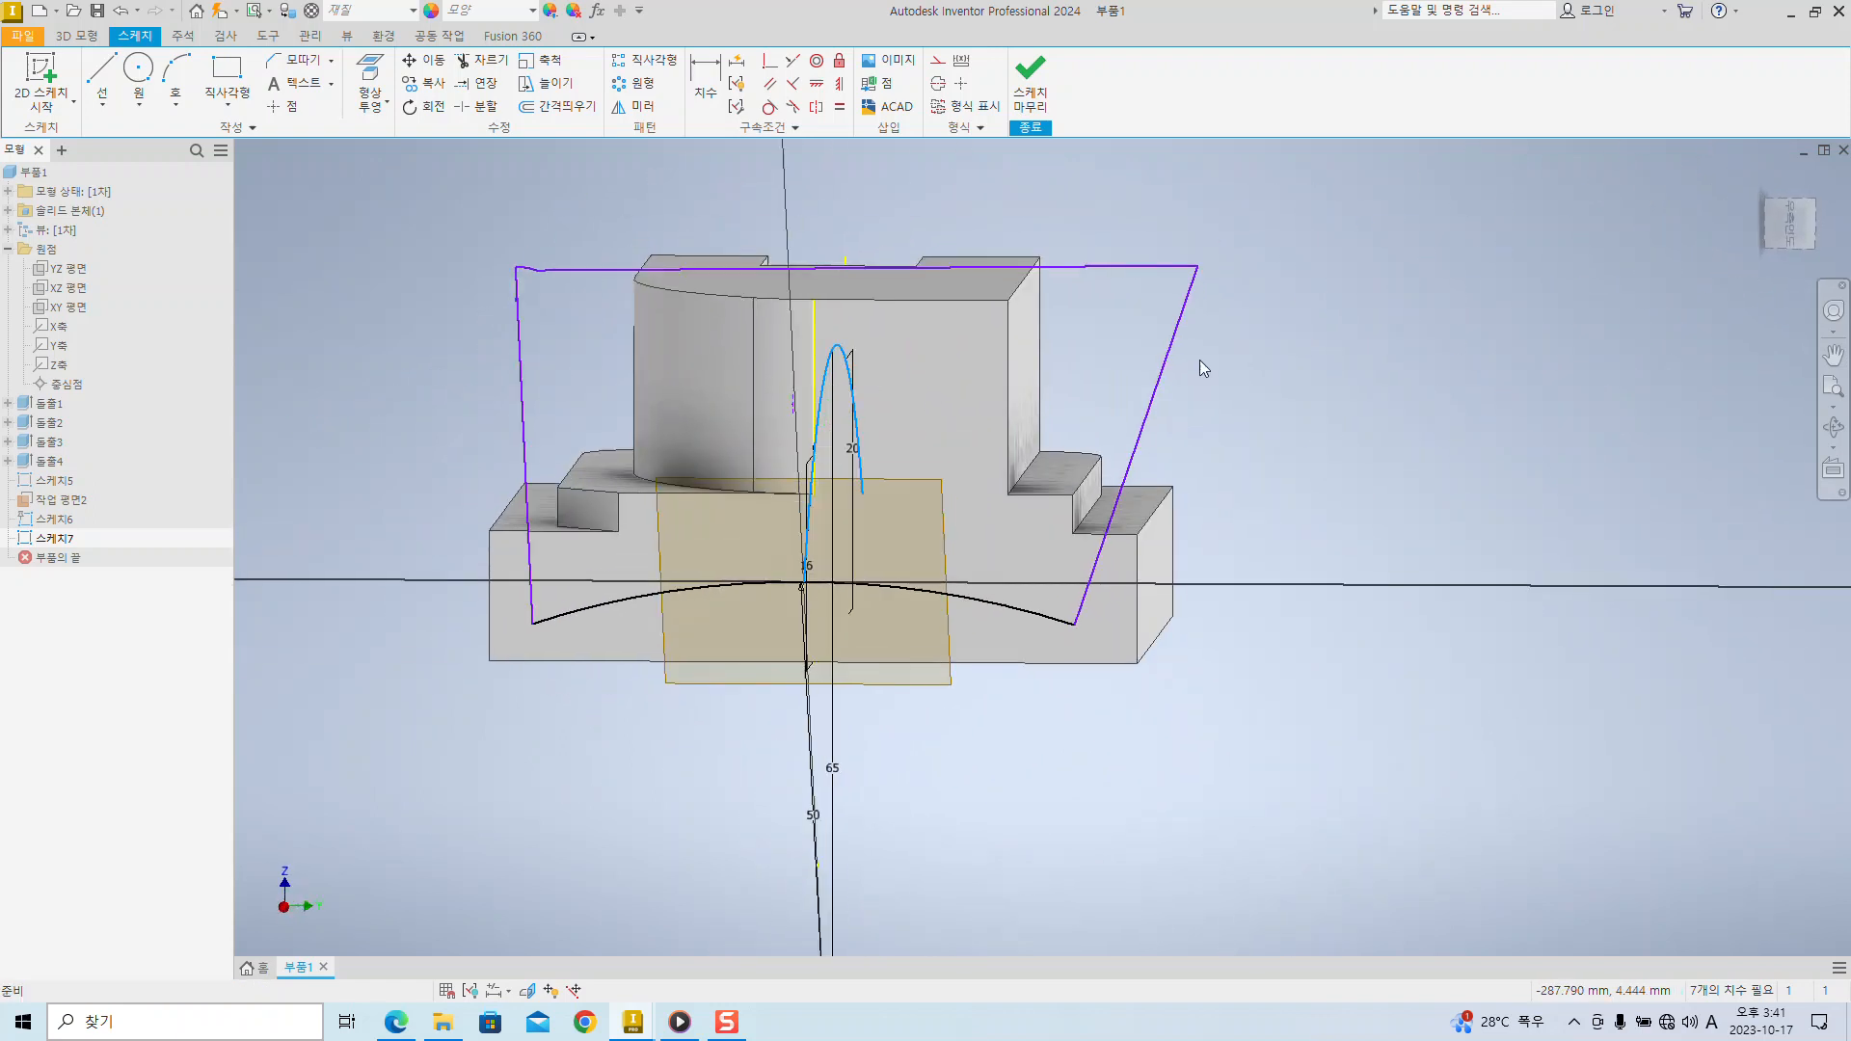
{"action": "left_click", "coordinate": [1790, 224]}
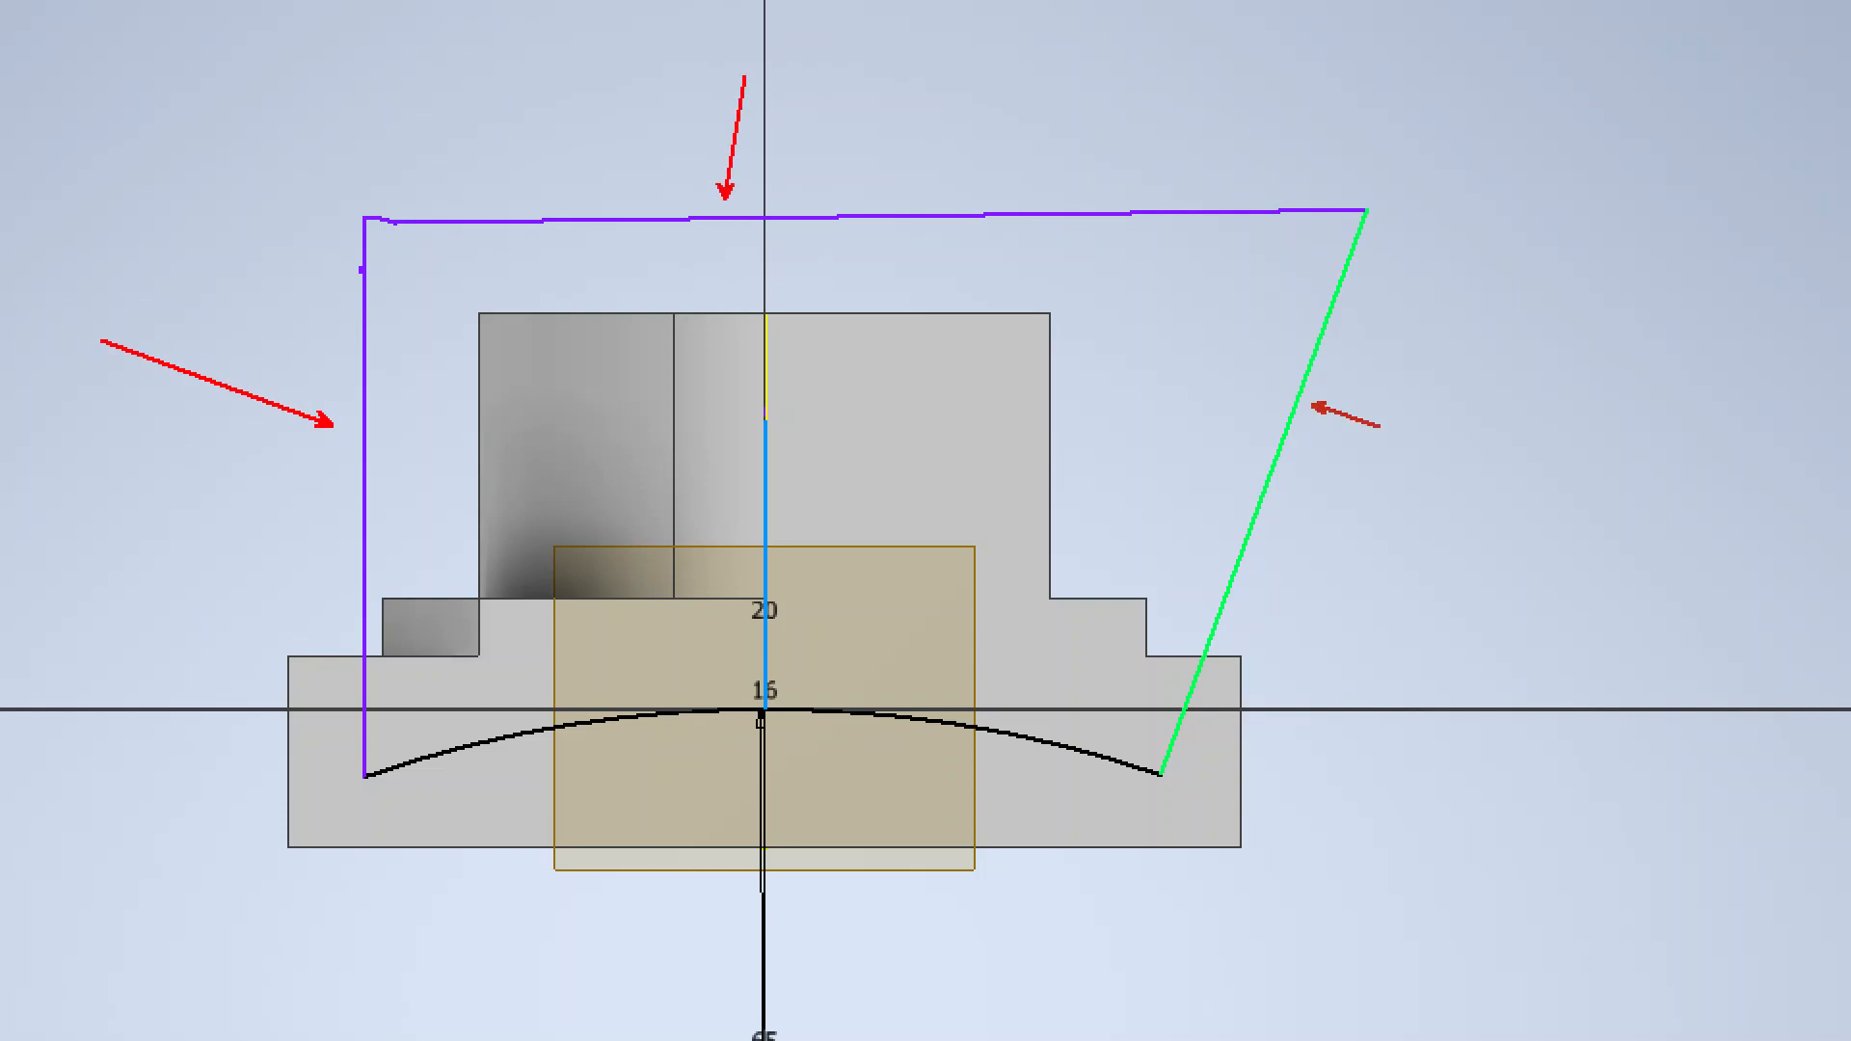
{"action": "left_click_drag", "start_coordinate": [566, 320], "coordinate": [531, 390]}
{"action": "left_click_drag", "start_coordinate": [673, 343], "coordinate": [519, 474]}
{"action": "left_click_drag", "start_coordinate": [704, 407], "coordinate": [583, 535]}
{"action": "left_click_drag", "start_coordinate": [901, 339], "coordinate": [793, 441]}
{"action": "left_click_drag", "start_coordinate": [959, 371], "coordinate": [840, 498]}
{"action": "mouse_move", "coordinate": [981, 446]}
{"action": "left_mouse_down"}
{"action": "mouse_move", "coordinate": [909, 525]}
{"action": "mouse_move", "coordinate": [899, 580]}
{"action": "left_mouse_up"}
{"action": "left_click_drag", "start_coordinate": [1037, 590], "coordinate": [990, 623]}
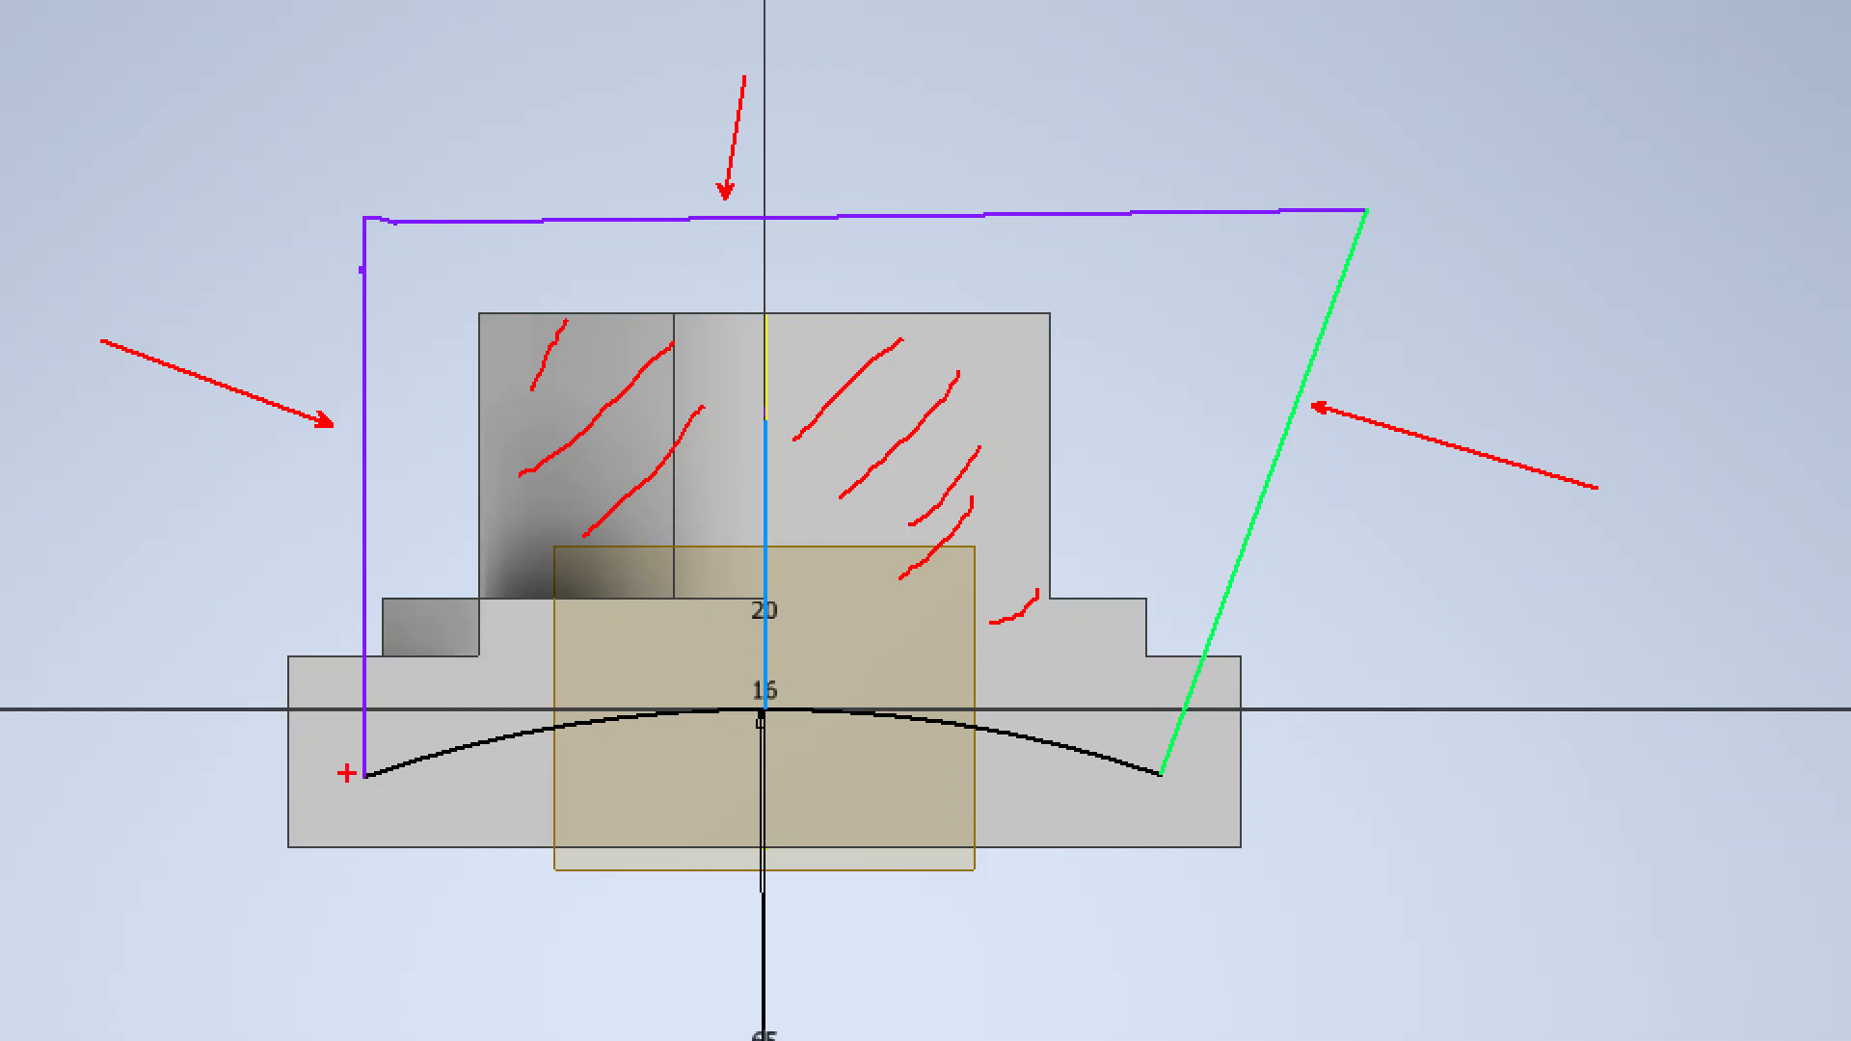
{"action": "mouse_move", "coordinate": [361, 779]}
{"action": "left_mouse_down"}
{"action": "mouse_move", "coordinate": [424, 661]}
{"action": "mouse_move", "coordinate": [352, 415]}
{"action": "mouse_move", "coordinate": [436, 233]}
{"action": "mouse_move", "coordinate": [1330, 210]}
{"action": "mouse_move", "coordinate": [1167, 769]}
{"action": "left_mouse_up"}
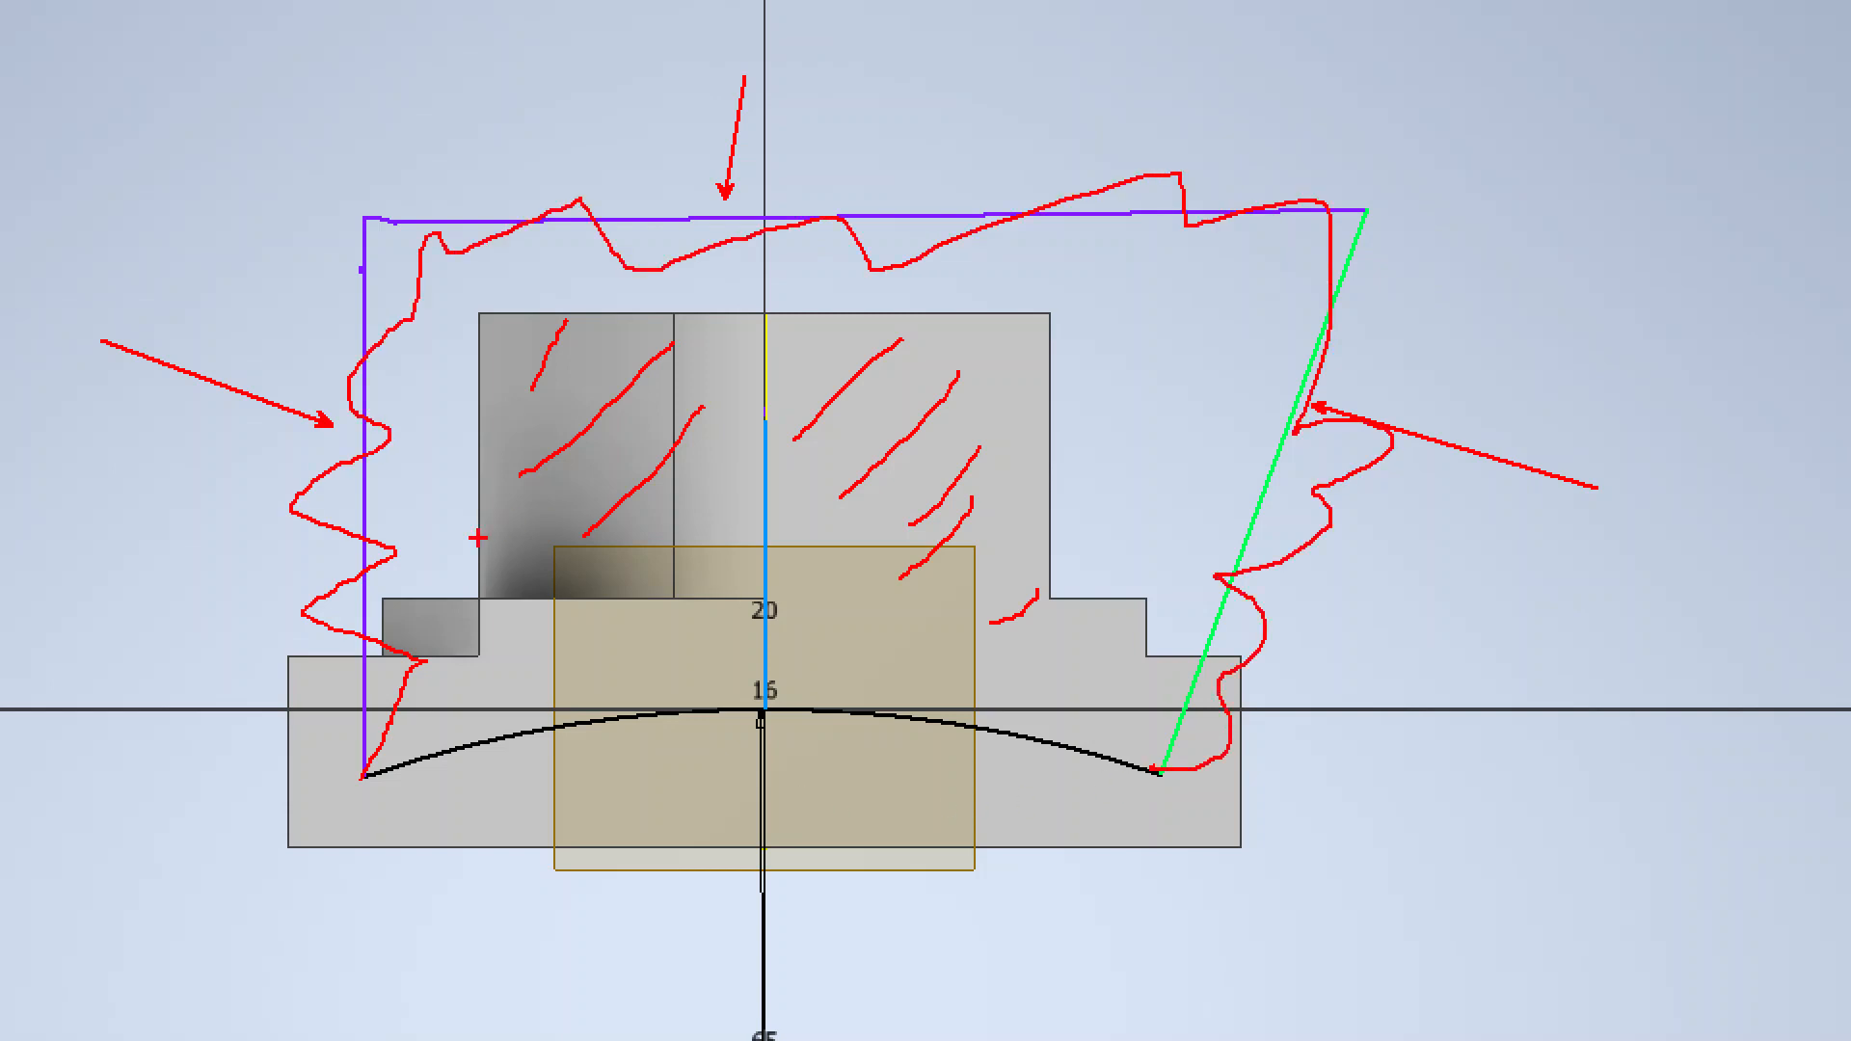
{"action": "key", "text": "ctrl+z"}
{"action": "key", "text": "ctrl+z"}
{"action": "key", "text": "ctrl+z"}
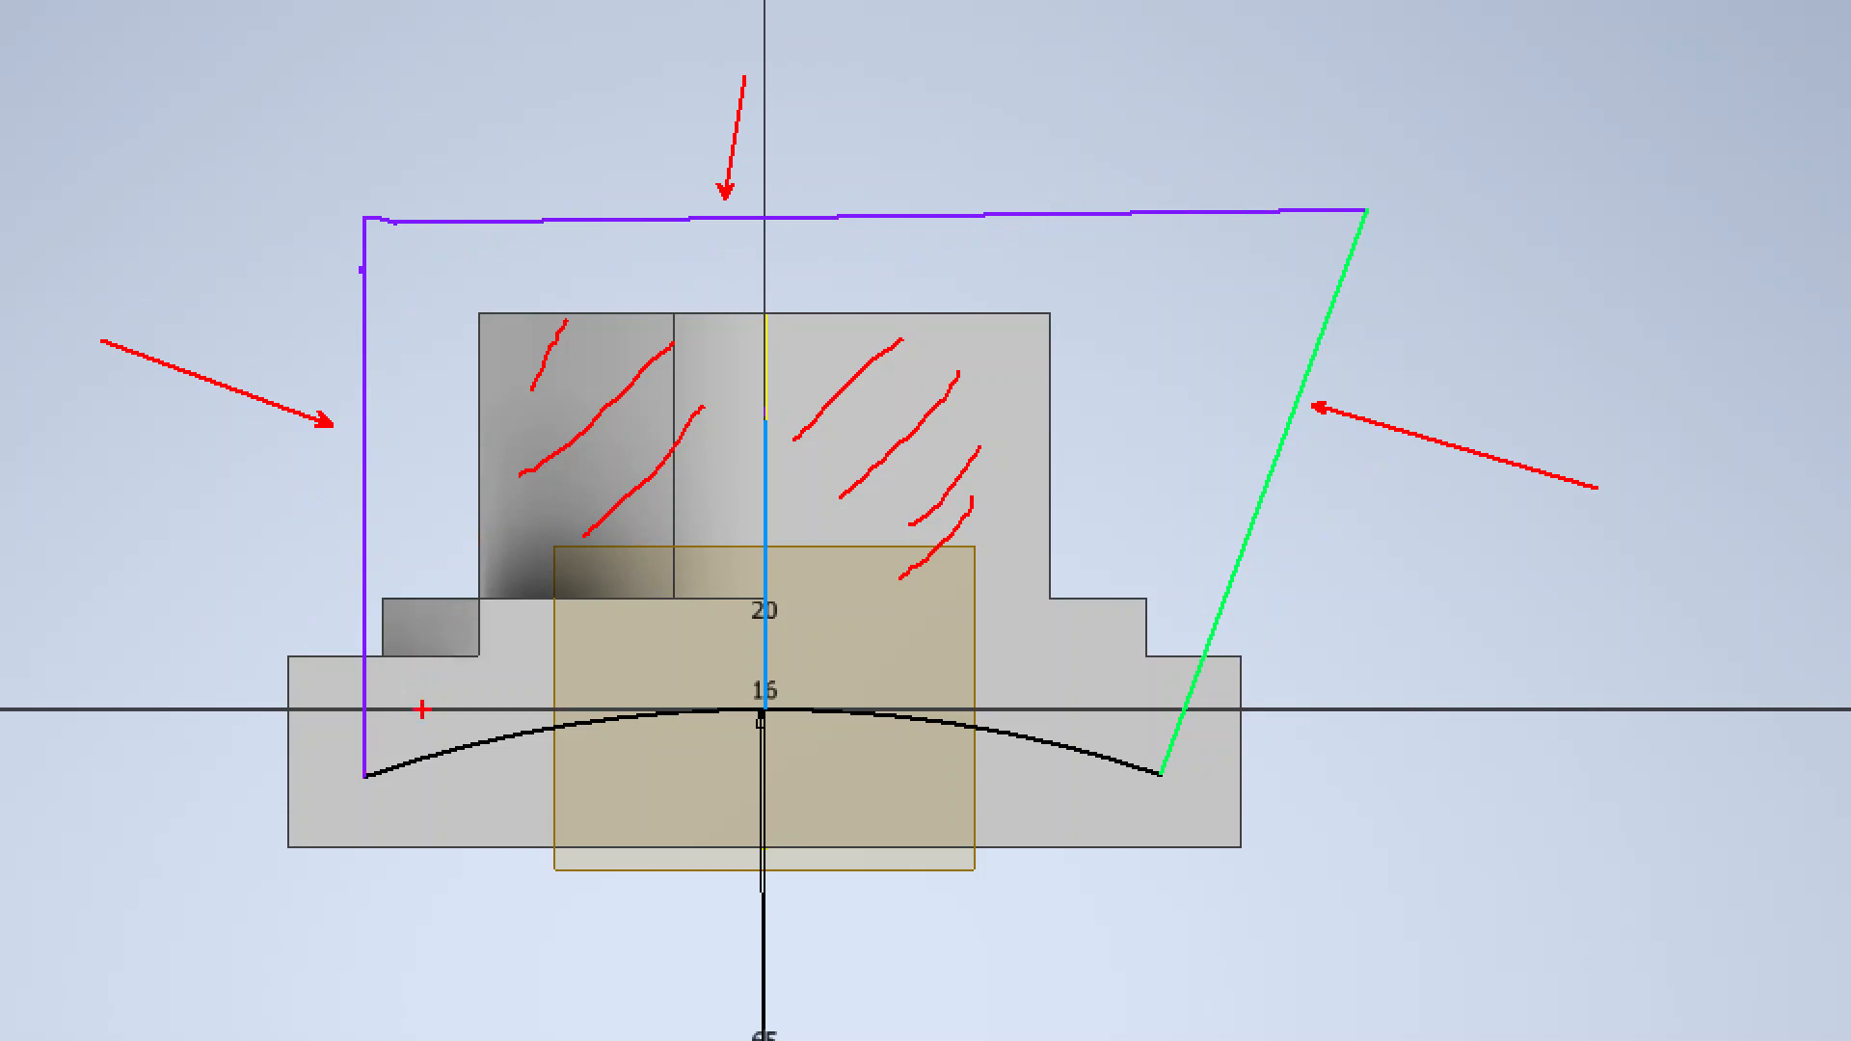
{"action": "mouse_move", "coordinate": [364, 778]}
{"action": "left_mouse_down"}
{"action": "mouse_move", "coordinate": [269, 667]}
{"action": "mouse_move", "coordinate": [396, 602]}
{"action": "left_mouse_up"}
{"action": "key", "text": "Escape"}
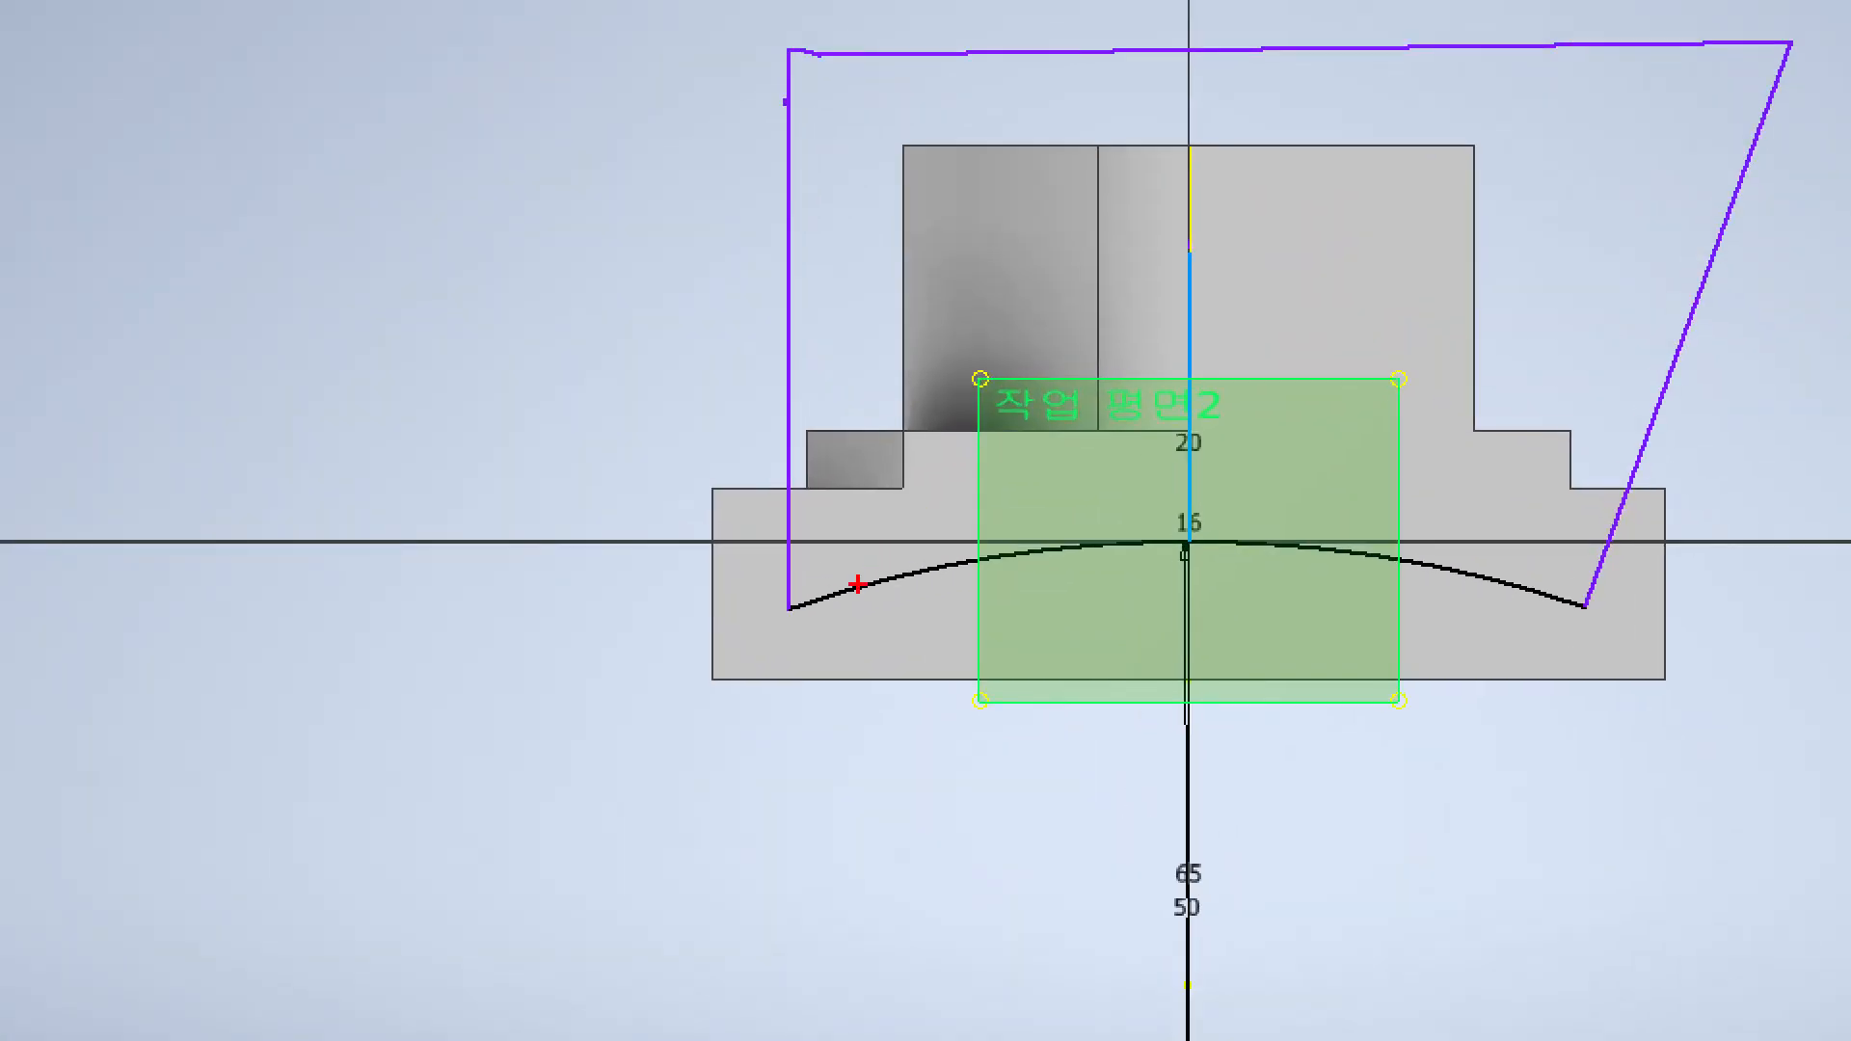
{"action": "left_click_drag", "start_coordinate": [853, 654], "coordinate": [787, 611]}
{"action": "mouse_move", "coordinate": [831, 389]}
{"action": "left_mouse_down"}
{"action": "mouse_move", "coordinate": [722, 482]}
{"action": "mouse_move", "coordinate": [275, 347]}
{"action": "left_mouse_up"}
{"action": "key", "text": "Escape"}
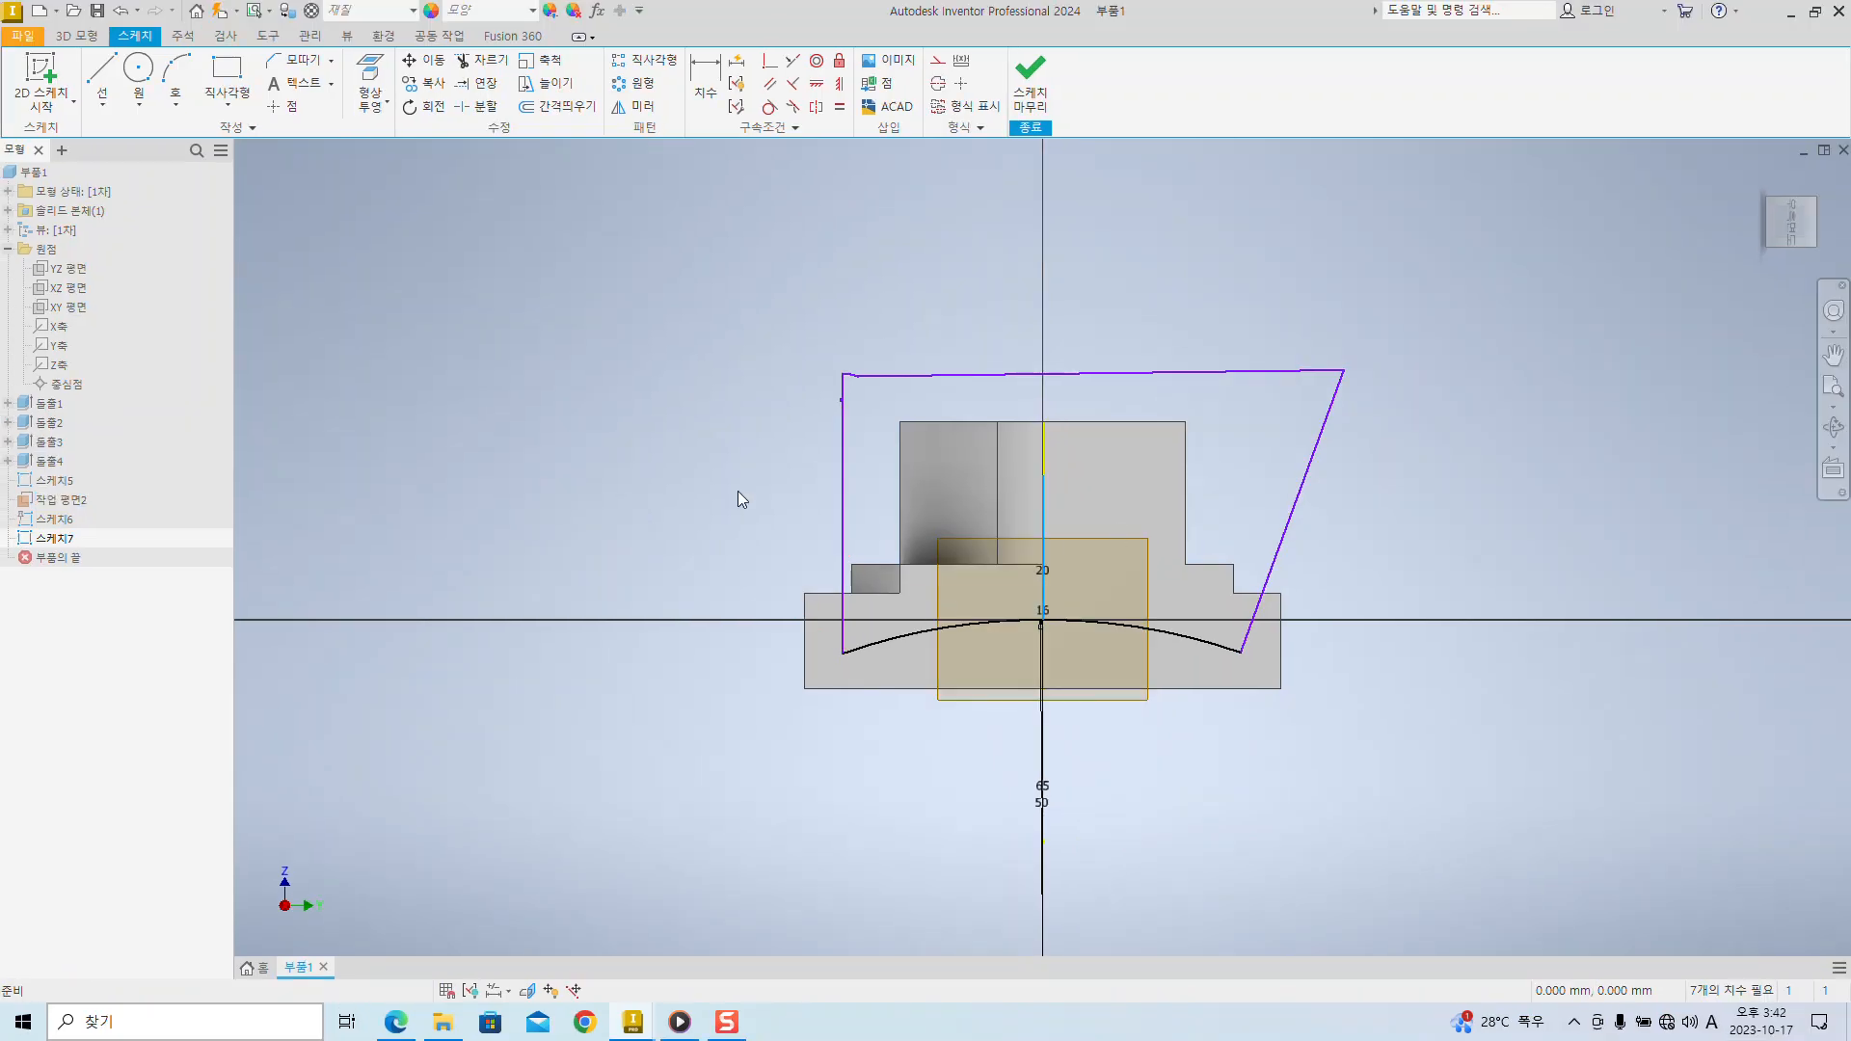
- Finish the sketch and sweep the closed profile along the R65 arc as a cut through the part's upper body
{"action": "middle_click_drag", "start_coordinate": [737, 499], "coordinate": [1070, 528], "text": "shift"}
{"action": "left_click", "coordinate": [1031, 92]}
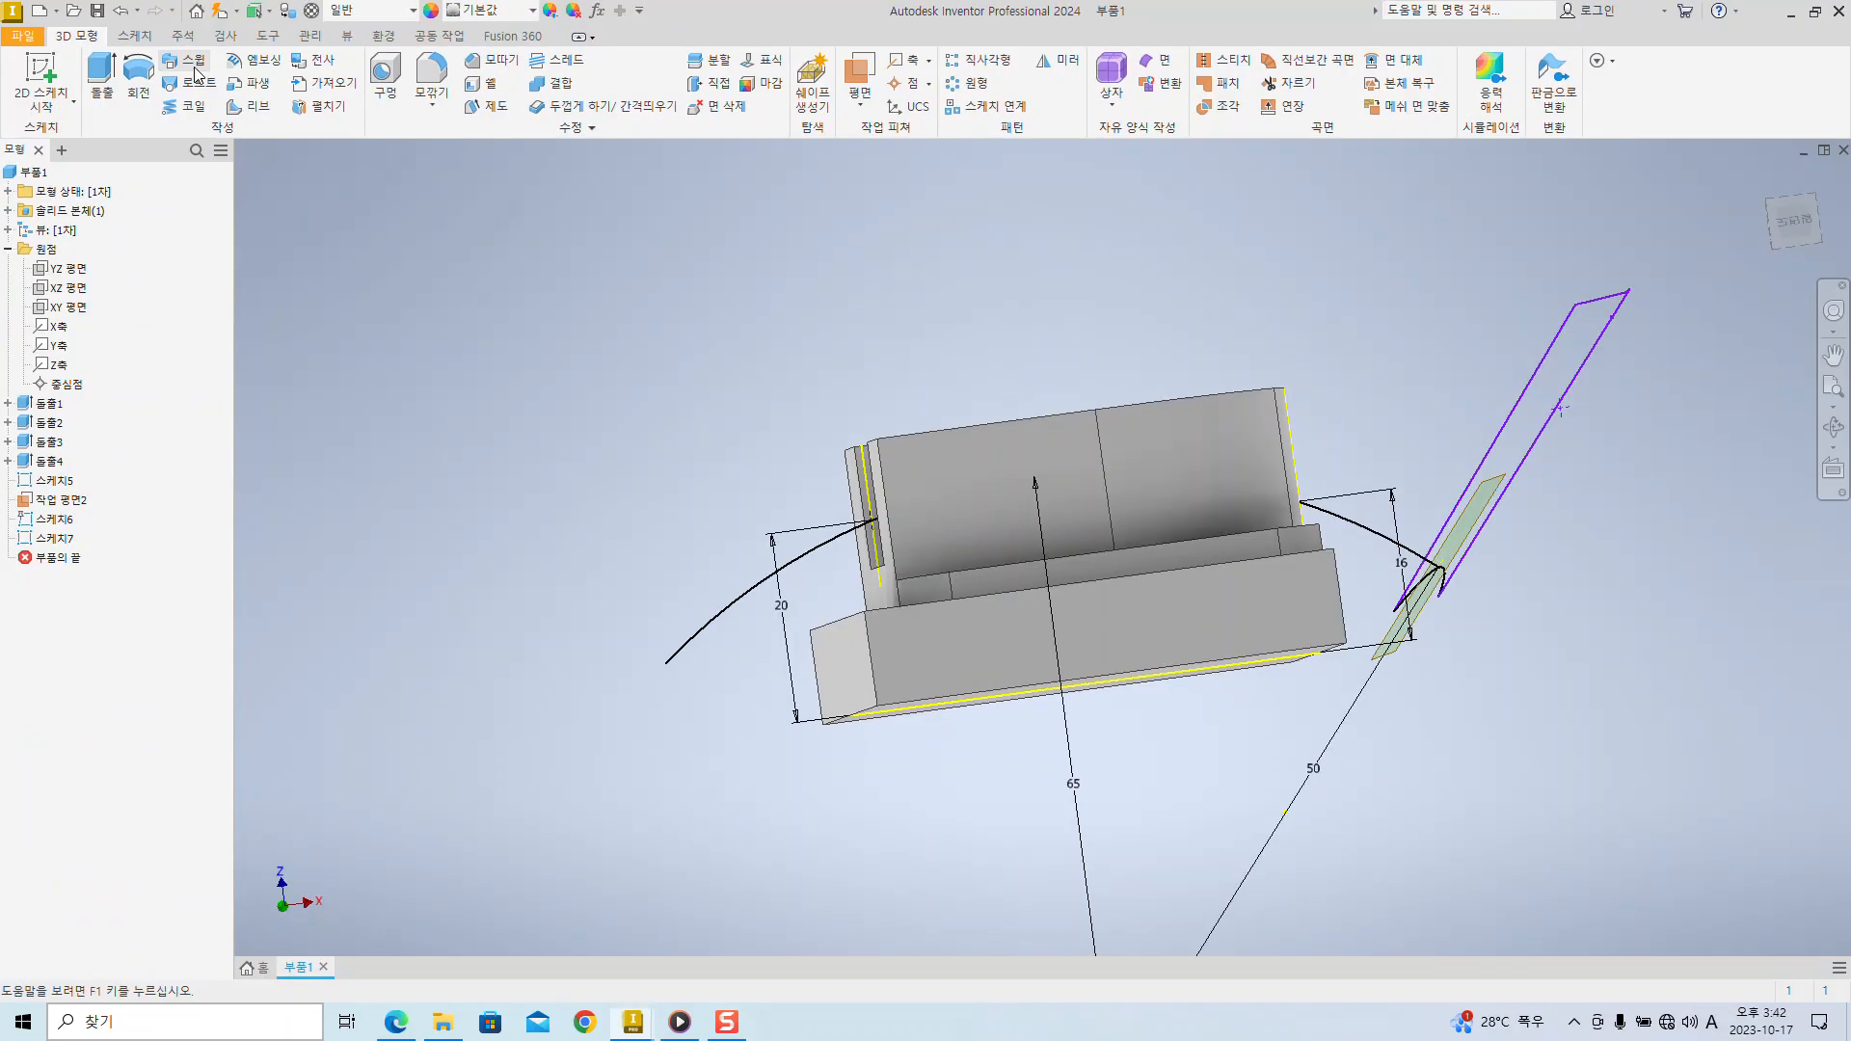
{"action": "left_click", "coordinate": [197, 72]}
{"action": "middle_click_drag", "start_coordinate": [1614, 665], "coordinate": [1417, 530], "text": "shift"}
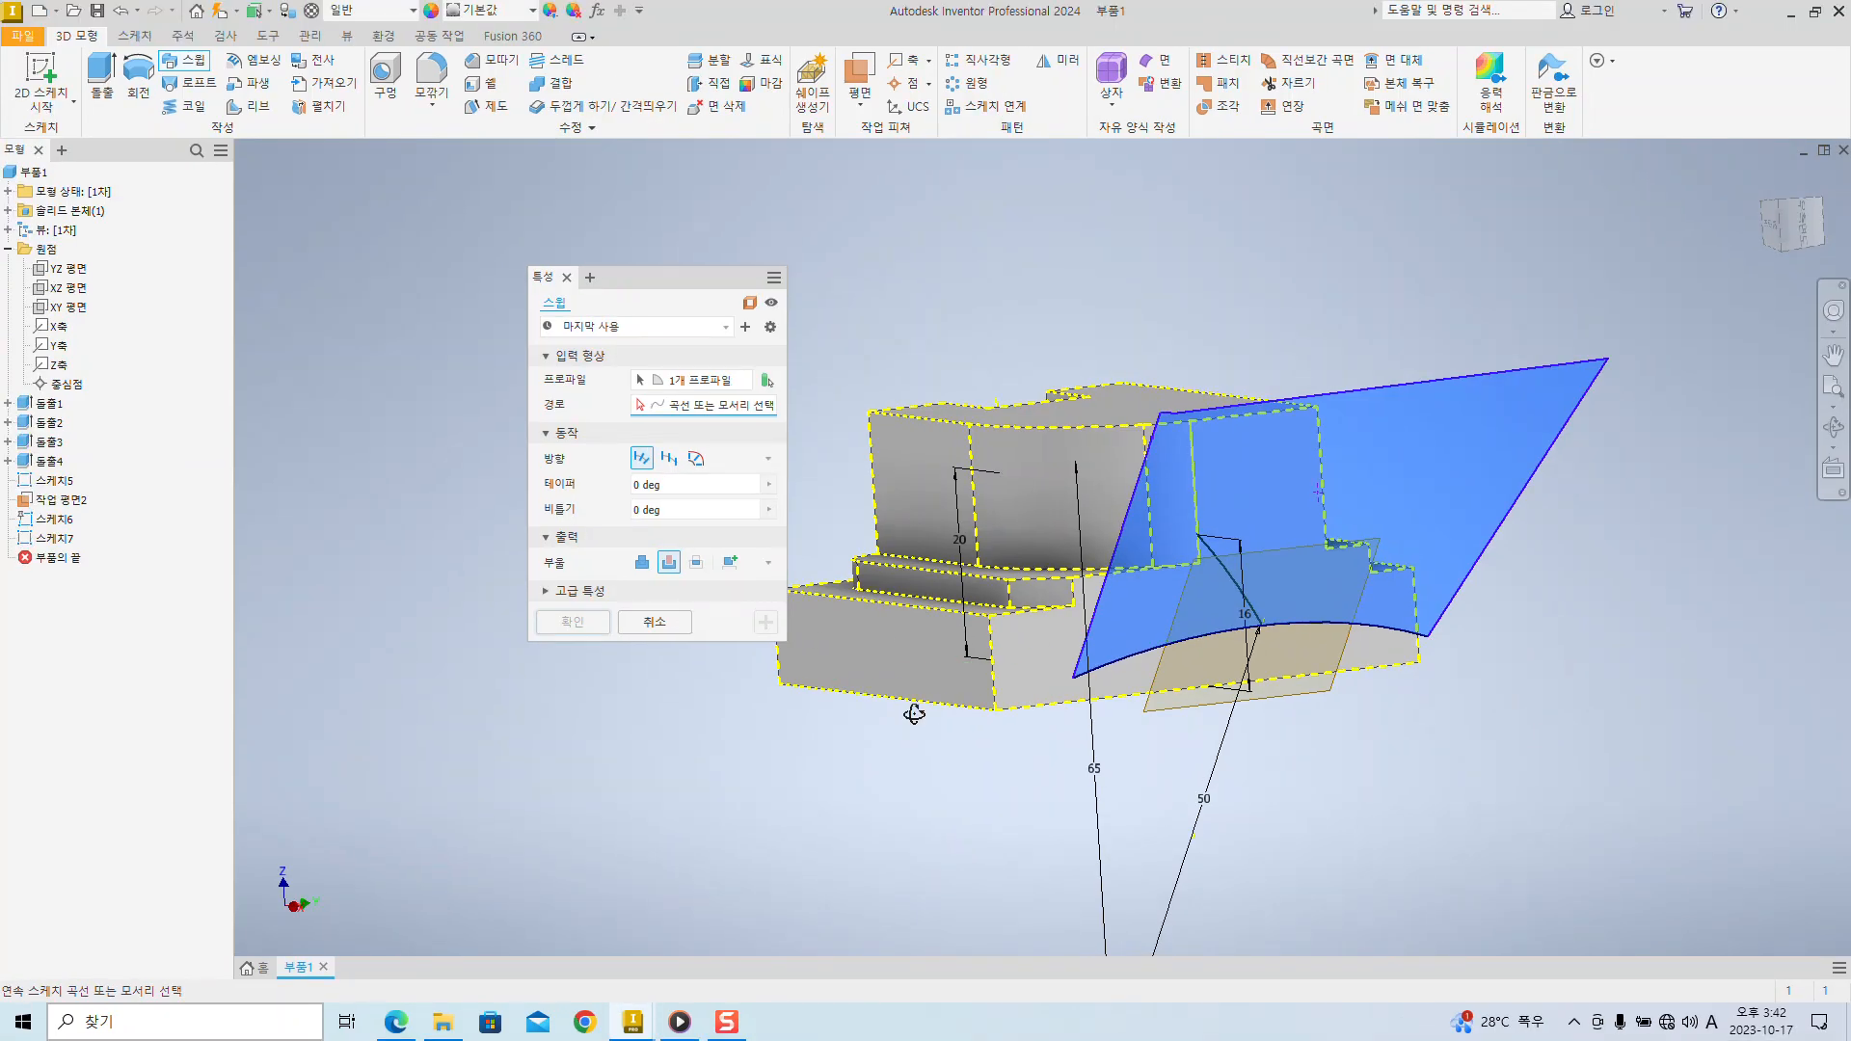
{"action": "middle_click_drag", "start_coordinate": [914, 713], "coordinate": [1306, 752], "text": "shift"}
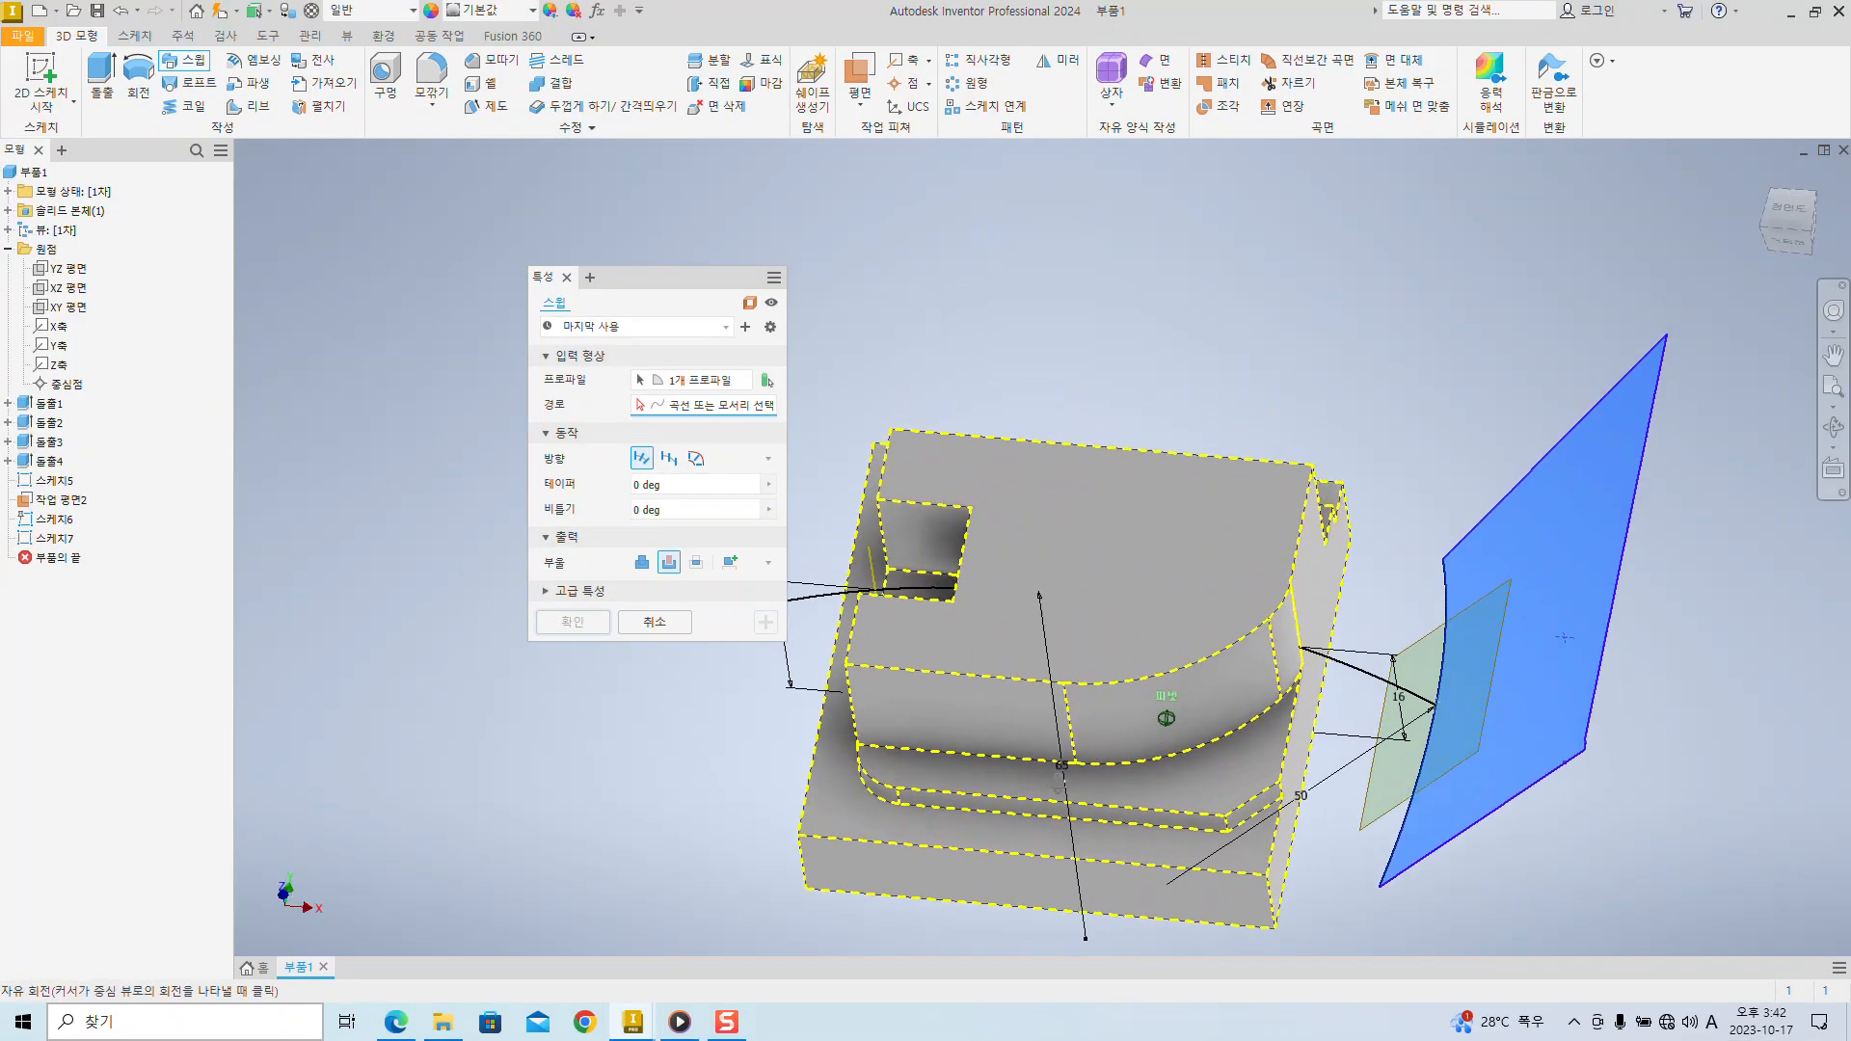
{"action": "left_click", "coordinate": [1379, 685]}
{"action": "middle_click_drag", "start_coordinate": [1603, 783], "coordinate": [796, 579], "text": "shift"}
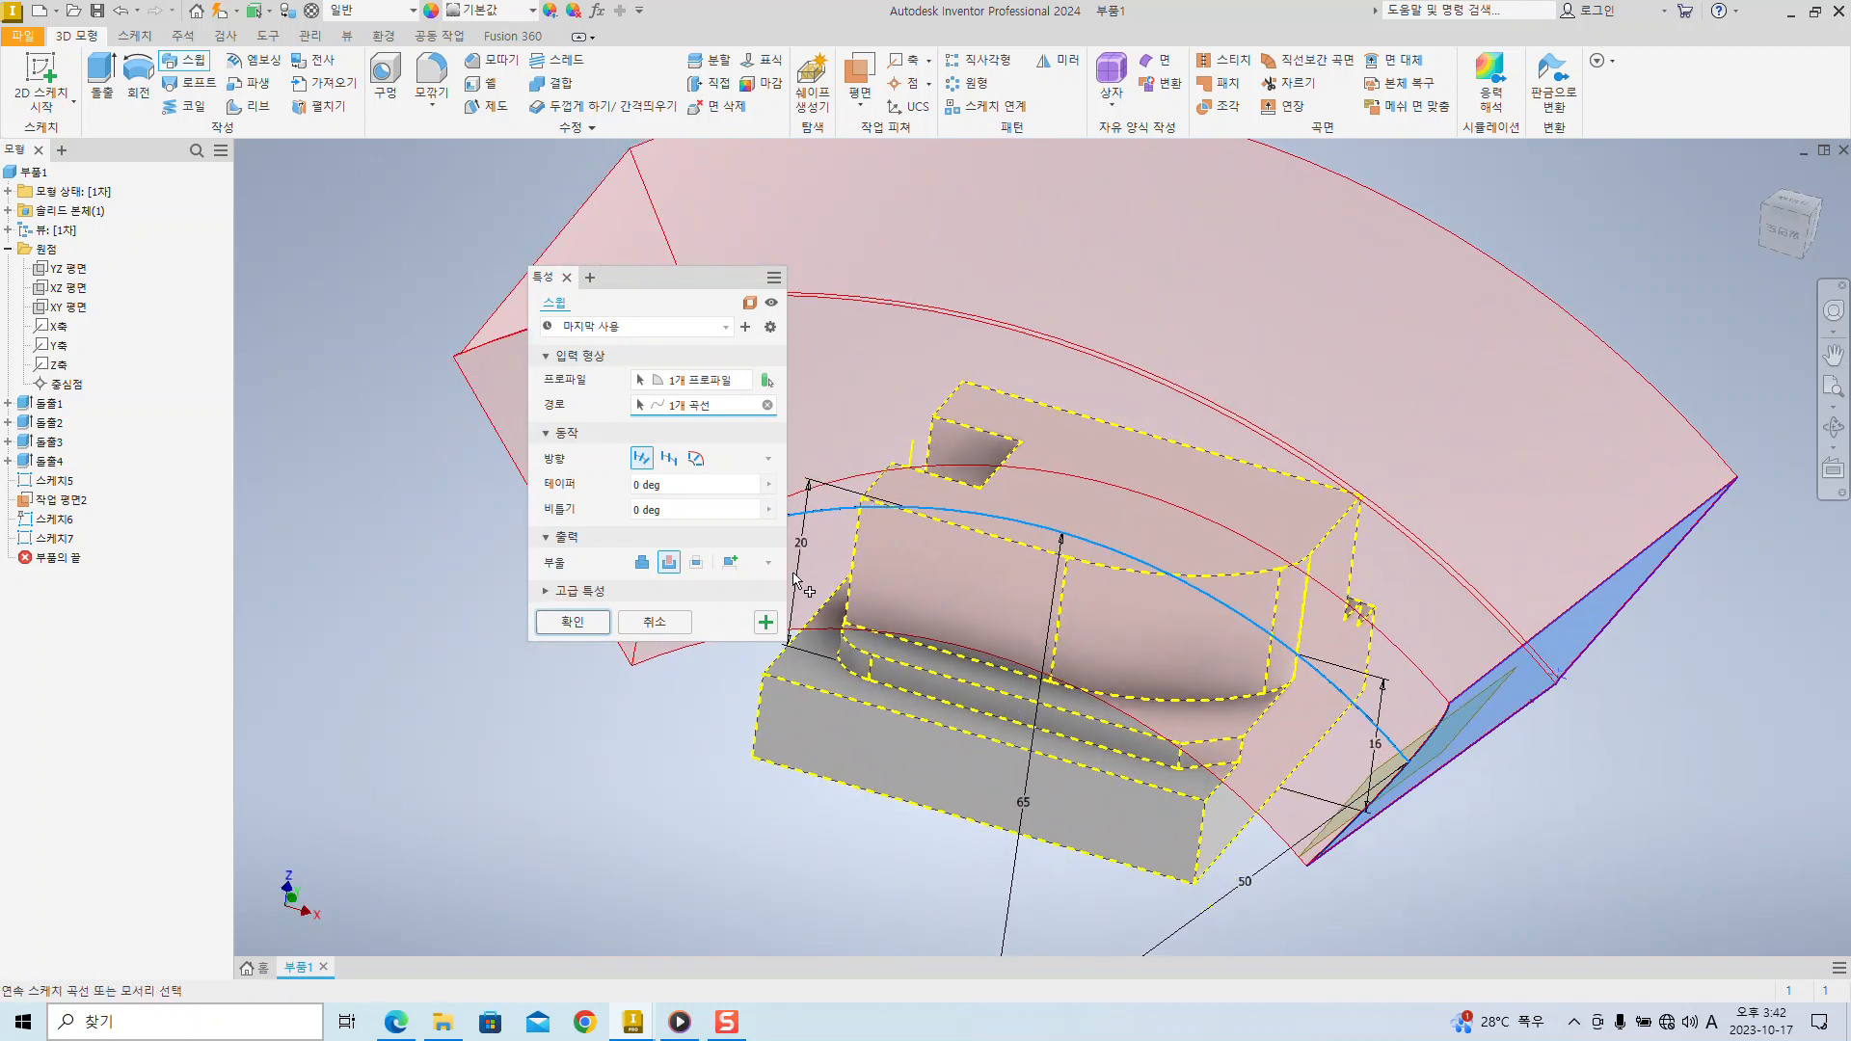
{"action": "left_click", "coordinate": [642, 562]}
{"action": "middle_click_drag", "start_coordinate": [1148, 660], "coordinate": [1099, 643], "text": "shift"}
{"action": "left_click", "coordinate": [669, 562]}
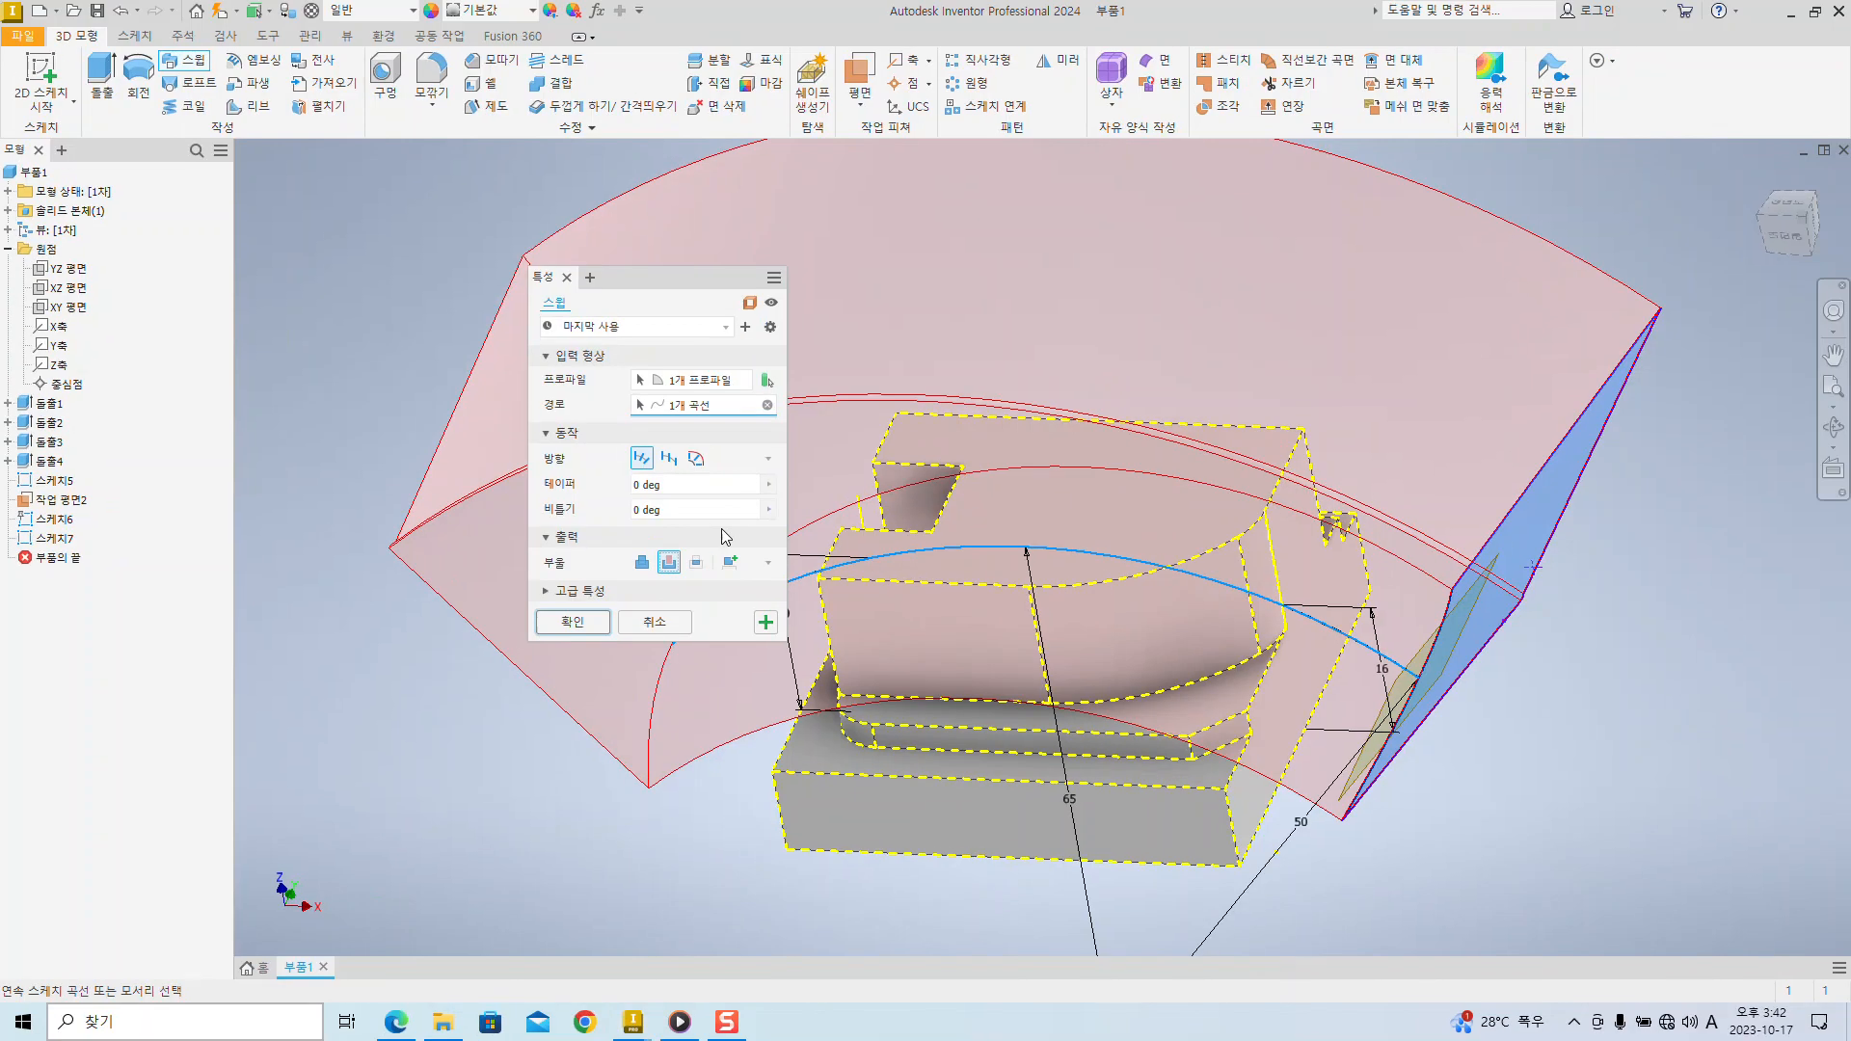
{"action": "left_click", "coordinate": [572, 622]}
{"action": "mouse_move", "coordinate": [1477, 692]}
{"action": "middle_mouse_down", "text": "shift"}
{"action": "mouse_move", "coordinate": [1392, 652]}
{"action": "mouse_move", "coordinate": [1421, 859]}
{"action": "mouse_move", "coordinate": [1504, 616]}
{"action": "mouse_move", "coordinate": [1485, 646]}
{"action": "mouse_move", "coordinate": [1506, 673]}
{"action": "mouse_move", "coordinate": [1305, 652]}
{"action": "mouse_move", "coordinate": [1231, 781]}
{"action": "middle_mouse_up", "text": "shift"}
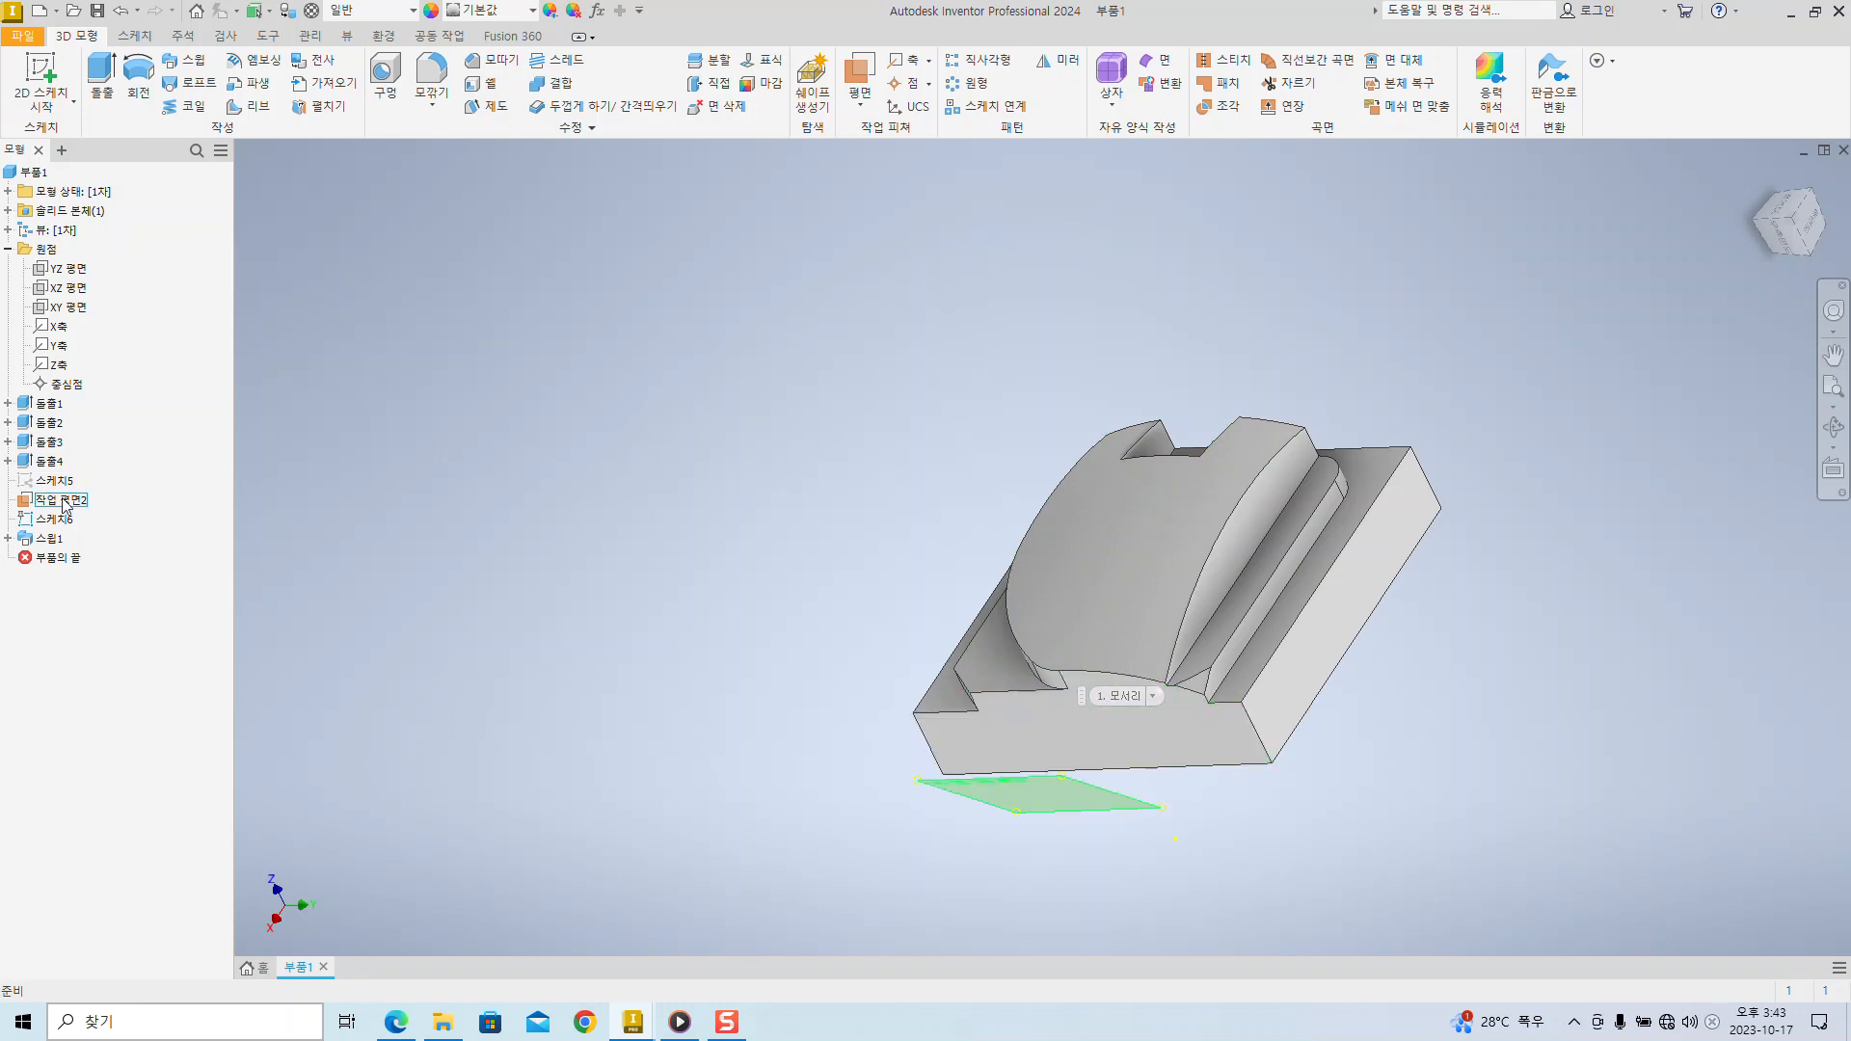
- Open the sweep's profile sketch, 스케치7, for editing
{"action": "left_click", "coordinate": [56, 548]}
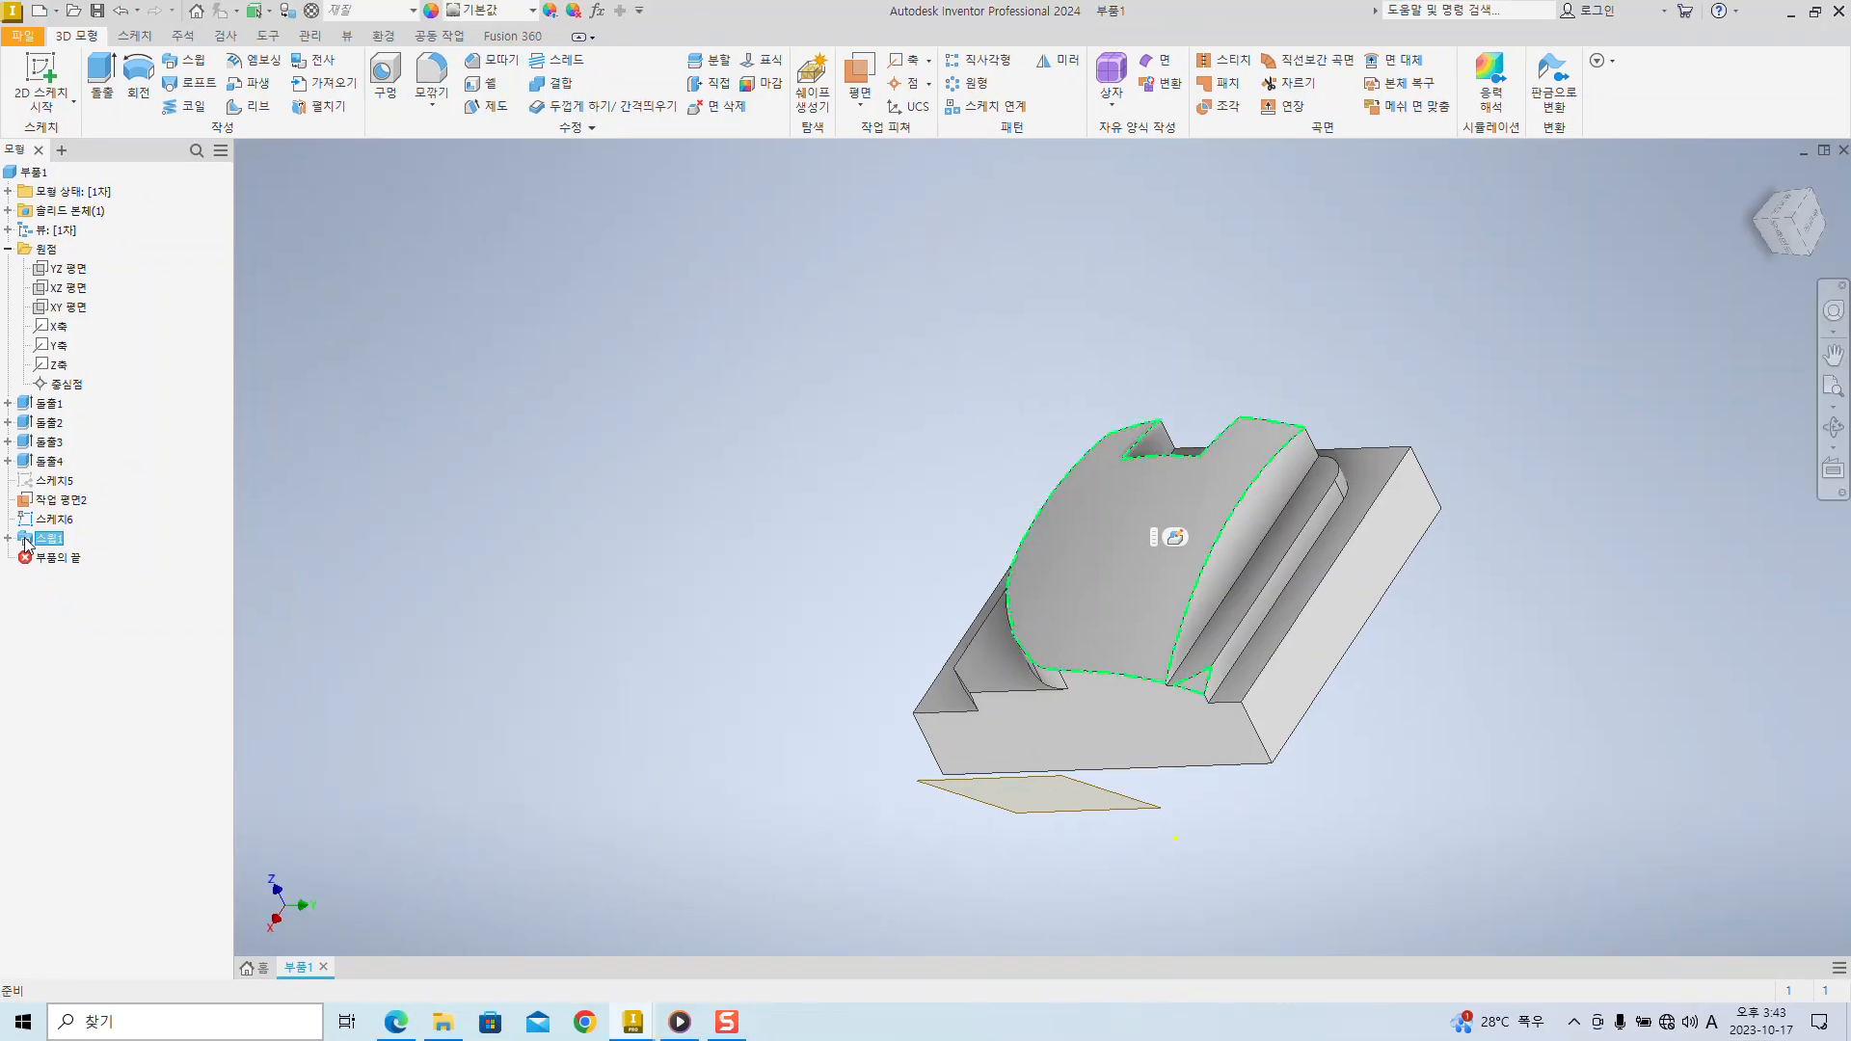
{"action": "left_click", "coordinate": [8, 538]}
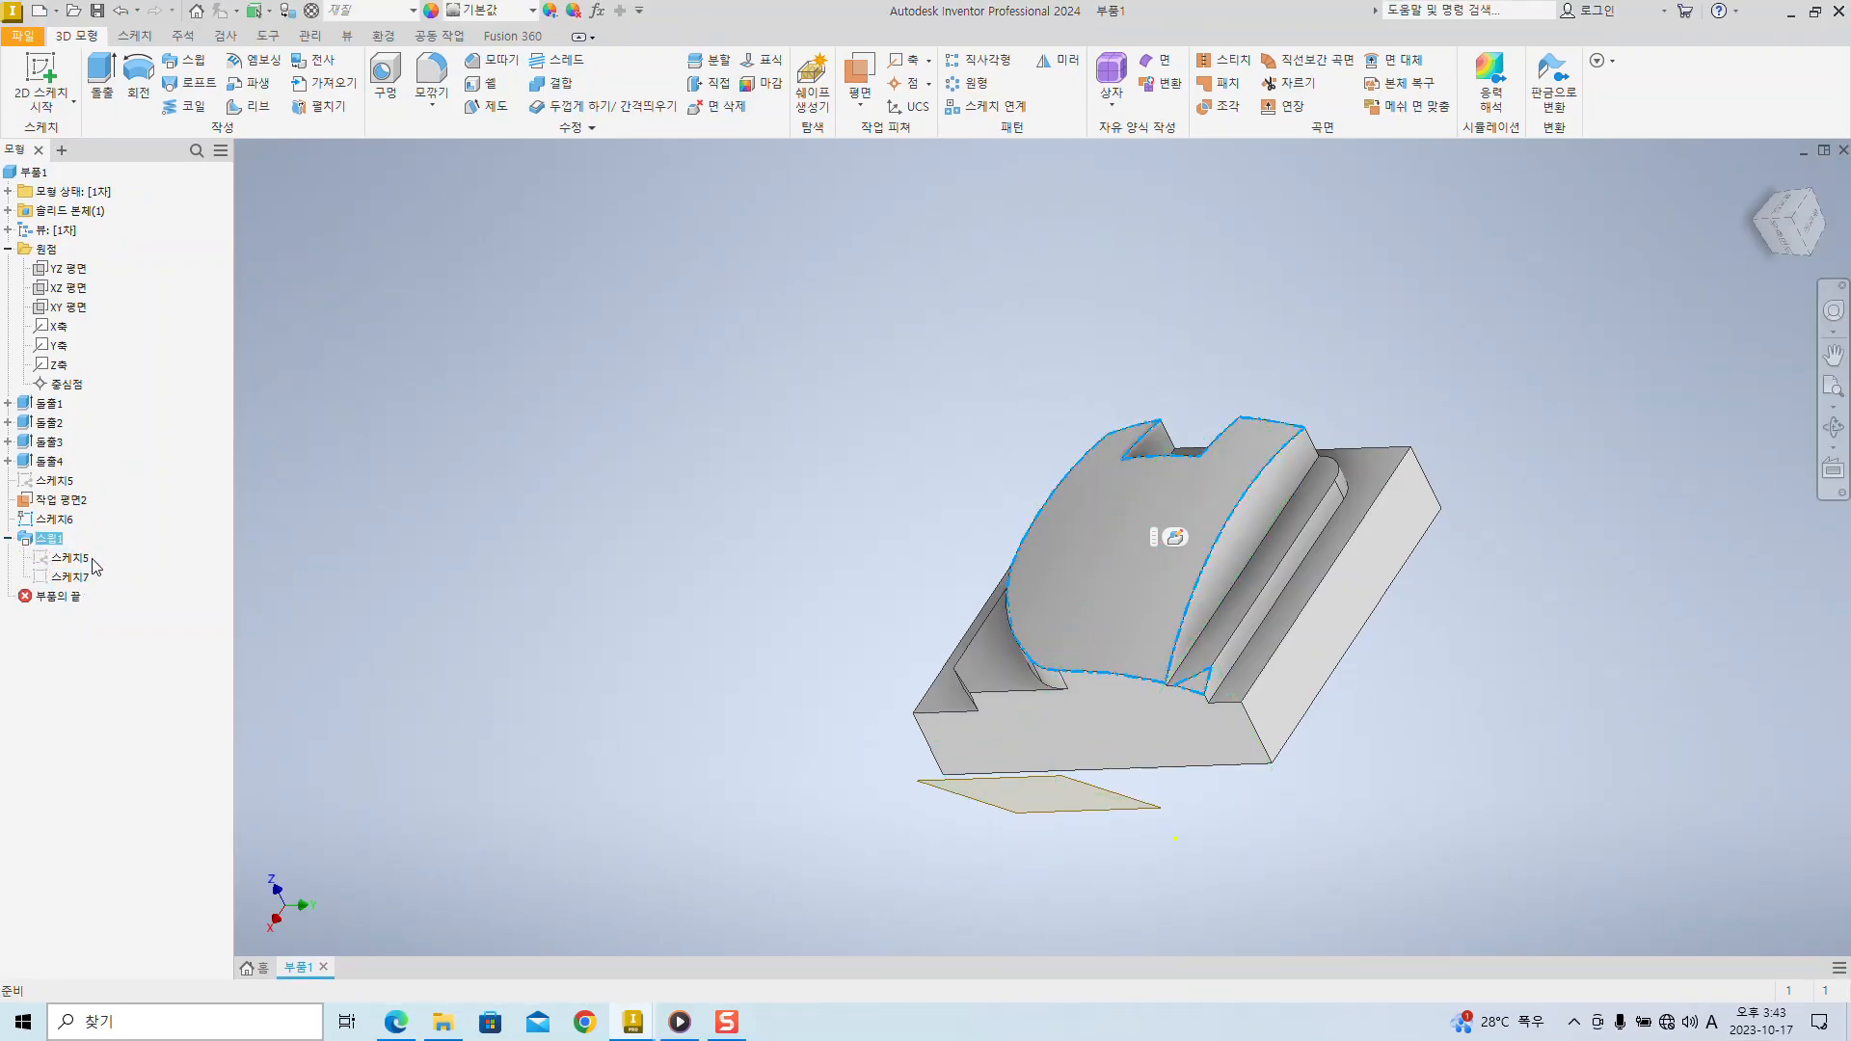
{"action": "left_click", "coordinate": [78, 580]}
{"action": "double_click", "coordinate": [78, 578]}
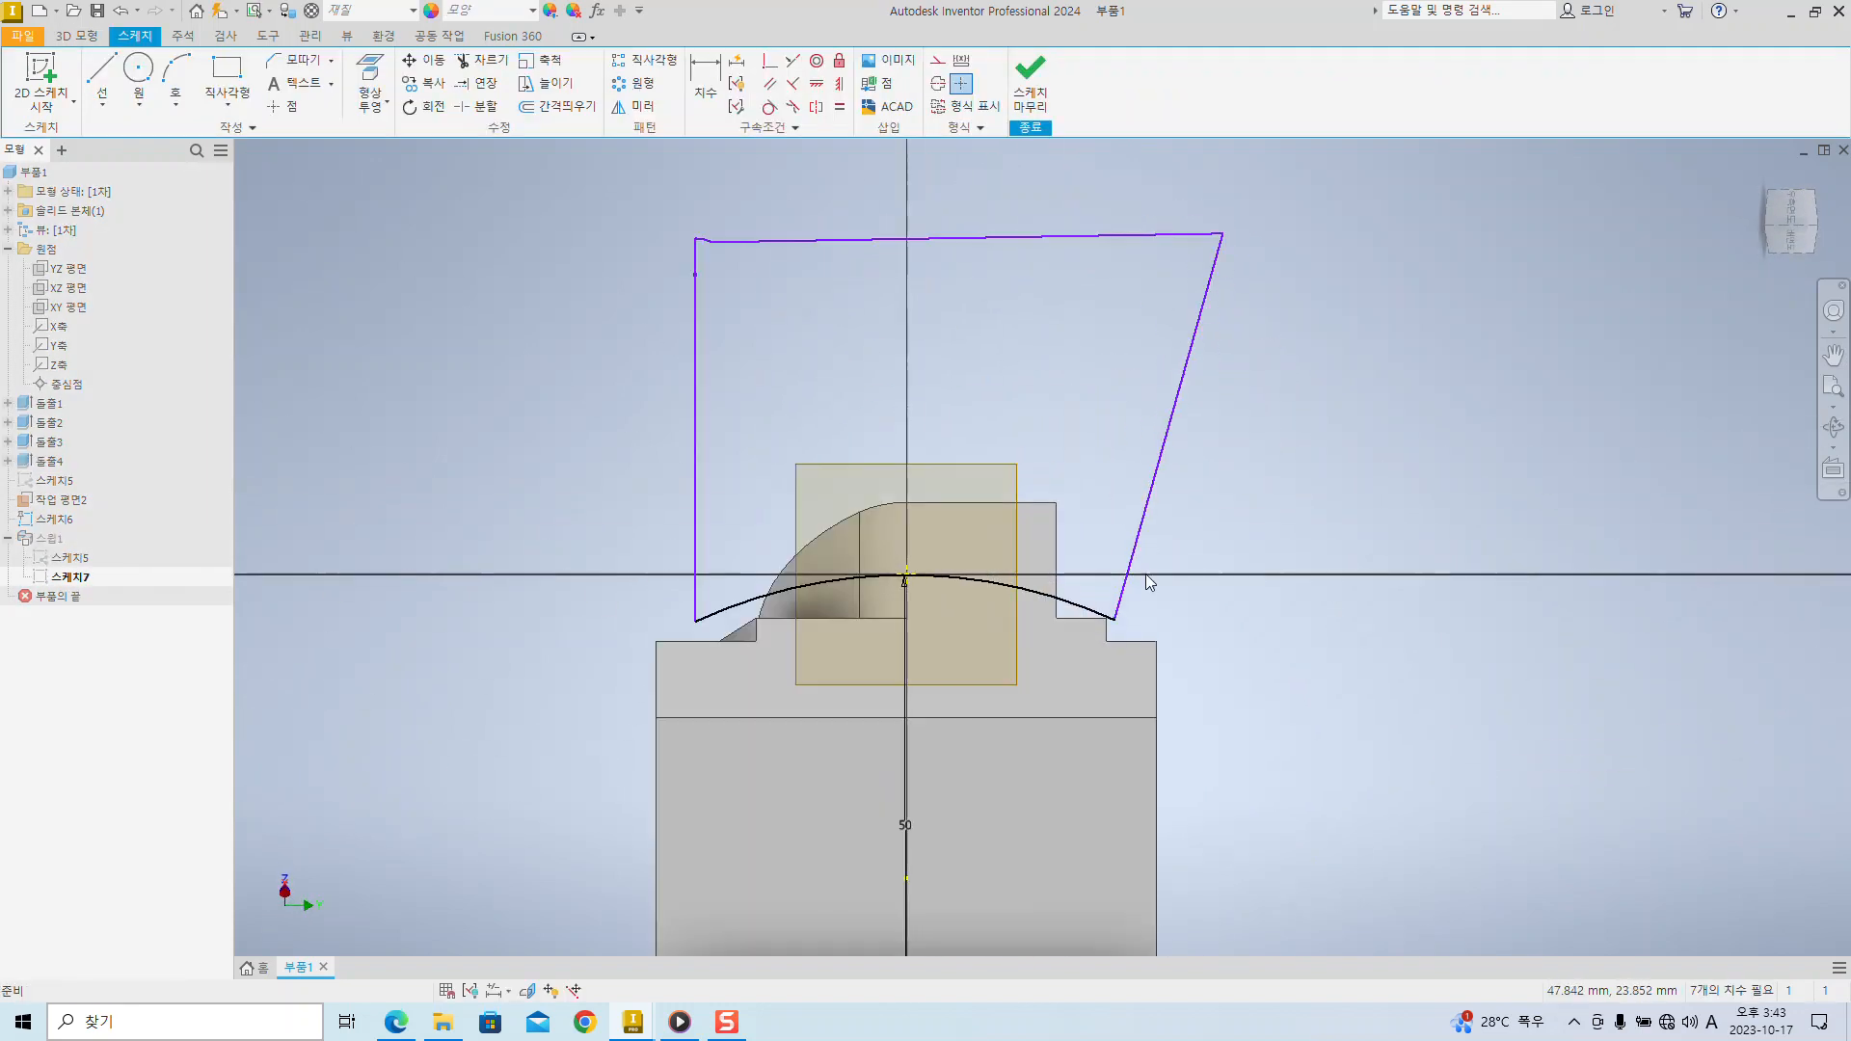
- Examine where the R50 arc's end meets the slanted closing line near the part's step, and how the profile plane is oriented to the part
{"action": "scroll", "coordinate": [1145, 564], "scroll_direction": "down", "scroll_amount": 5}
{"action": "key", "text": "ctrl+1"}
{"action": "left_click", "coordinate": [986, 435]}
{"action": "left_click_drag", "start_coordinate": [1123, 387], "coordinate": [1531, 511], "text": "ctrl+shift"}
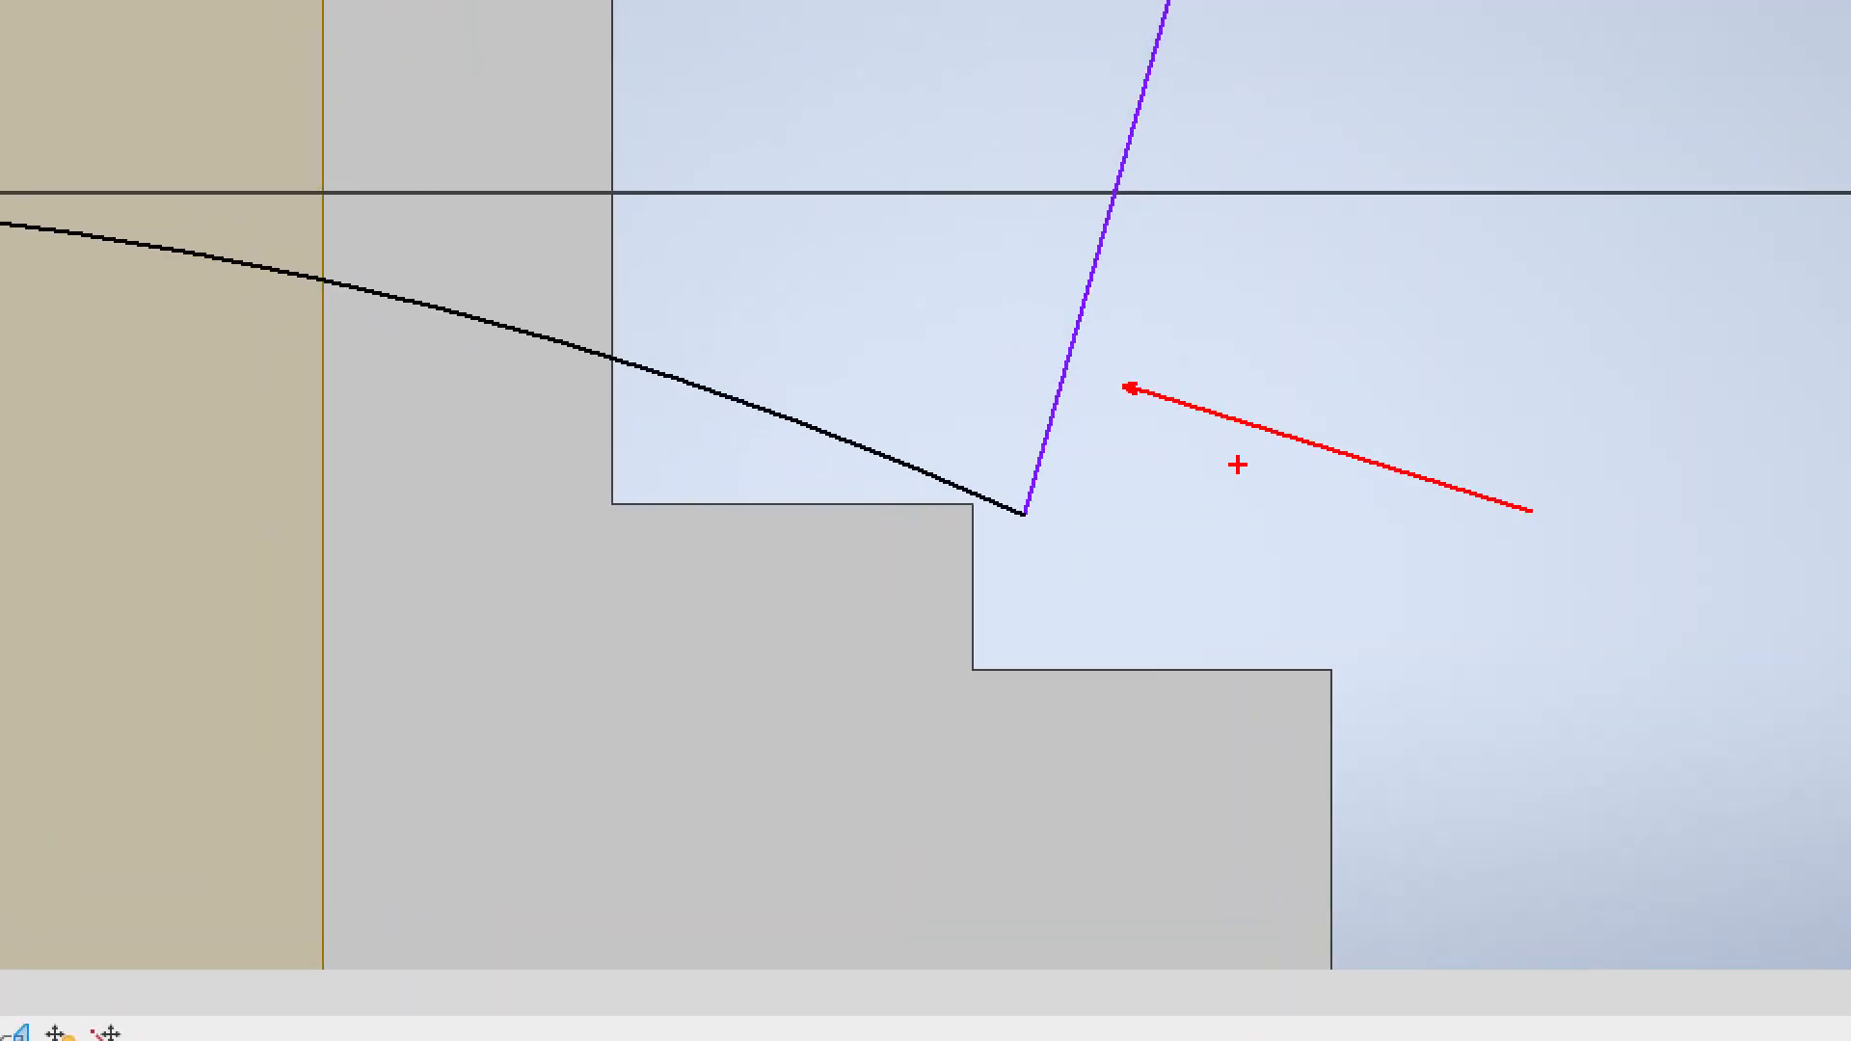
{"action": "key", "text": "Escape"}
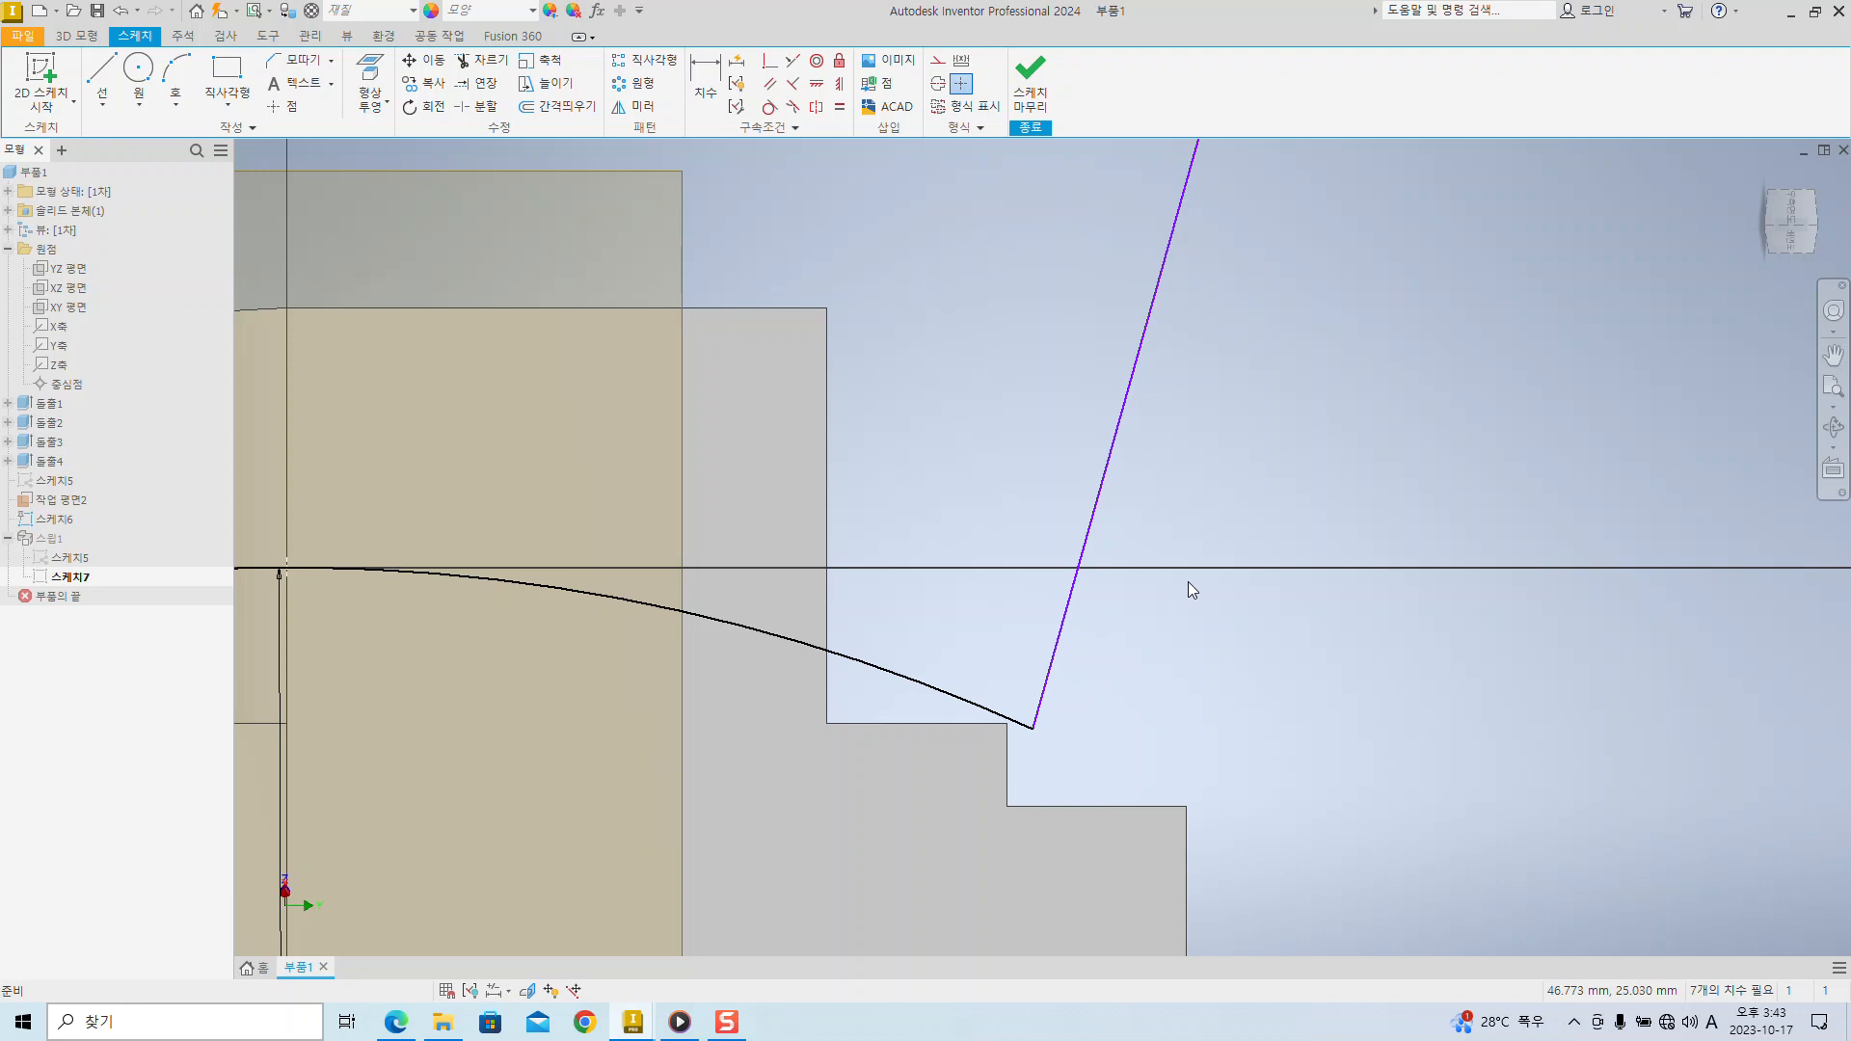
{"action": "scroll", "coordinate": [1188, 584], "scroll_direction": "up", "scroll_amount": 4}
{"action": "mouse_move", "coordinate": [1236, 584]}
{"action": "middle_mouse_down", "text": "shift"}
{"action": "mouse_move", "coordinate": [1264, 575]}
{"action": "mouse_move", "coordinate": [1250, 741]}
{"action": "mouse_move", "coordinate": [1230, 673]}
{"action": "mouse_move", "coordinate": [1227, 703]}
{"action": "middle_mouse_up", "text": "shift"}
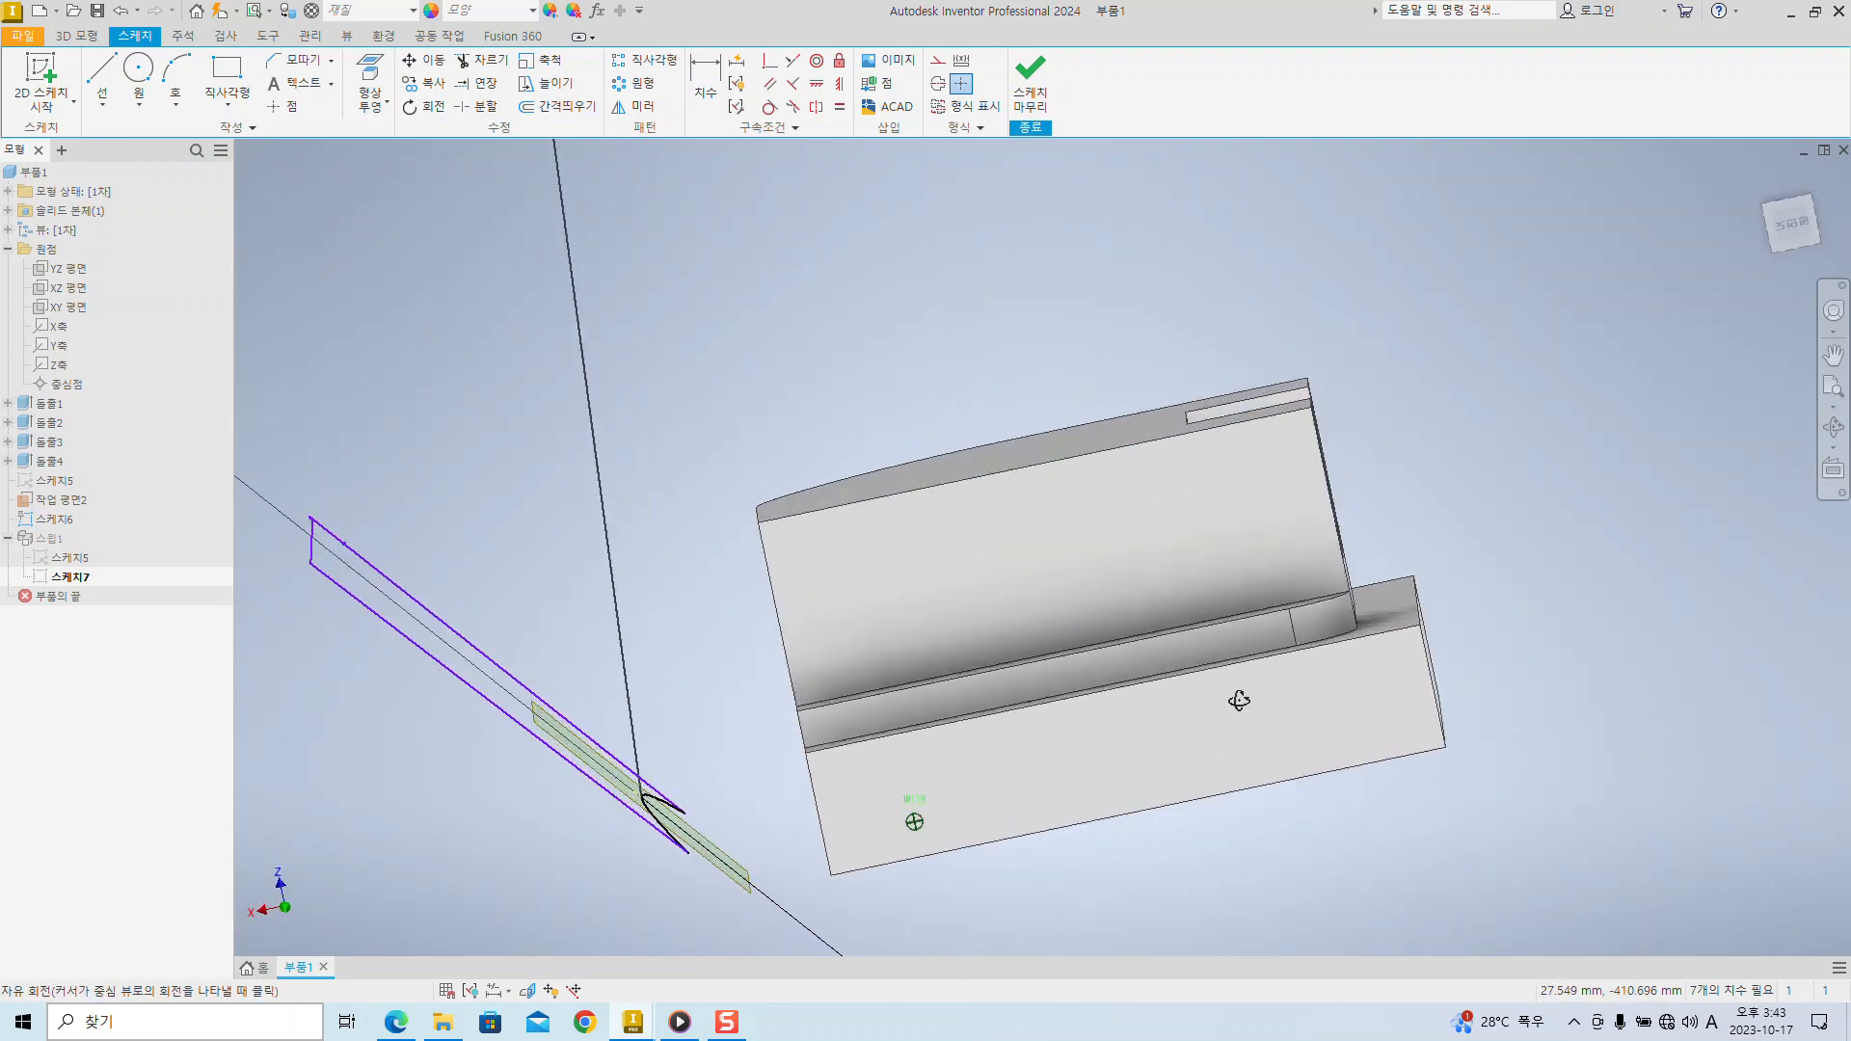
{"action": "mouse_move", "coordinate": [997, 668]}
{"action": "middle_mouse_down", "text": "shift"}
{"action": "mouse_move", "coordinate": [1019, 656]}
{"action": "mouse_move", "coordinate": [995, 659]}
{"action": "middle_mouse_up", "text": "shift"}
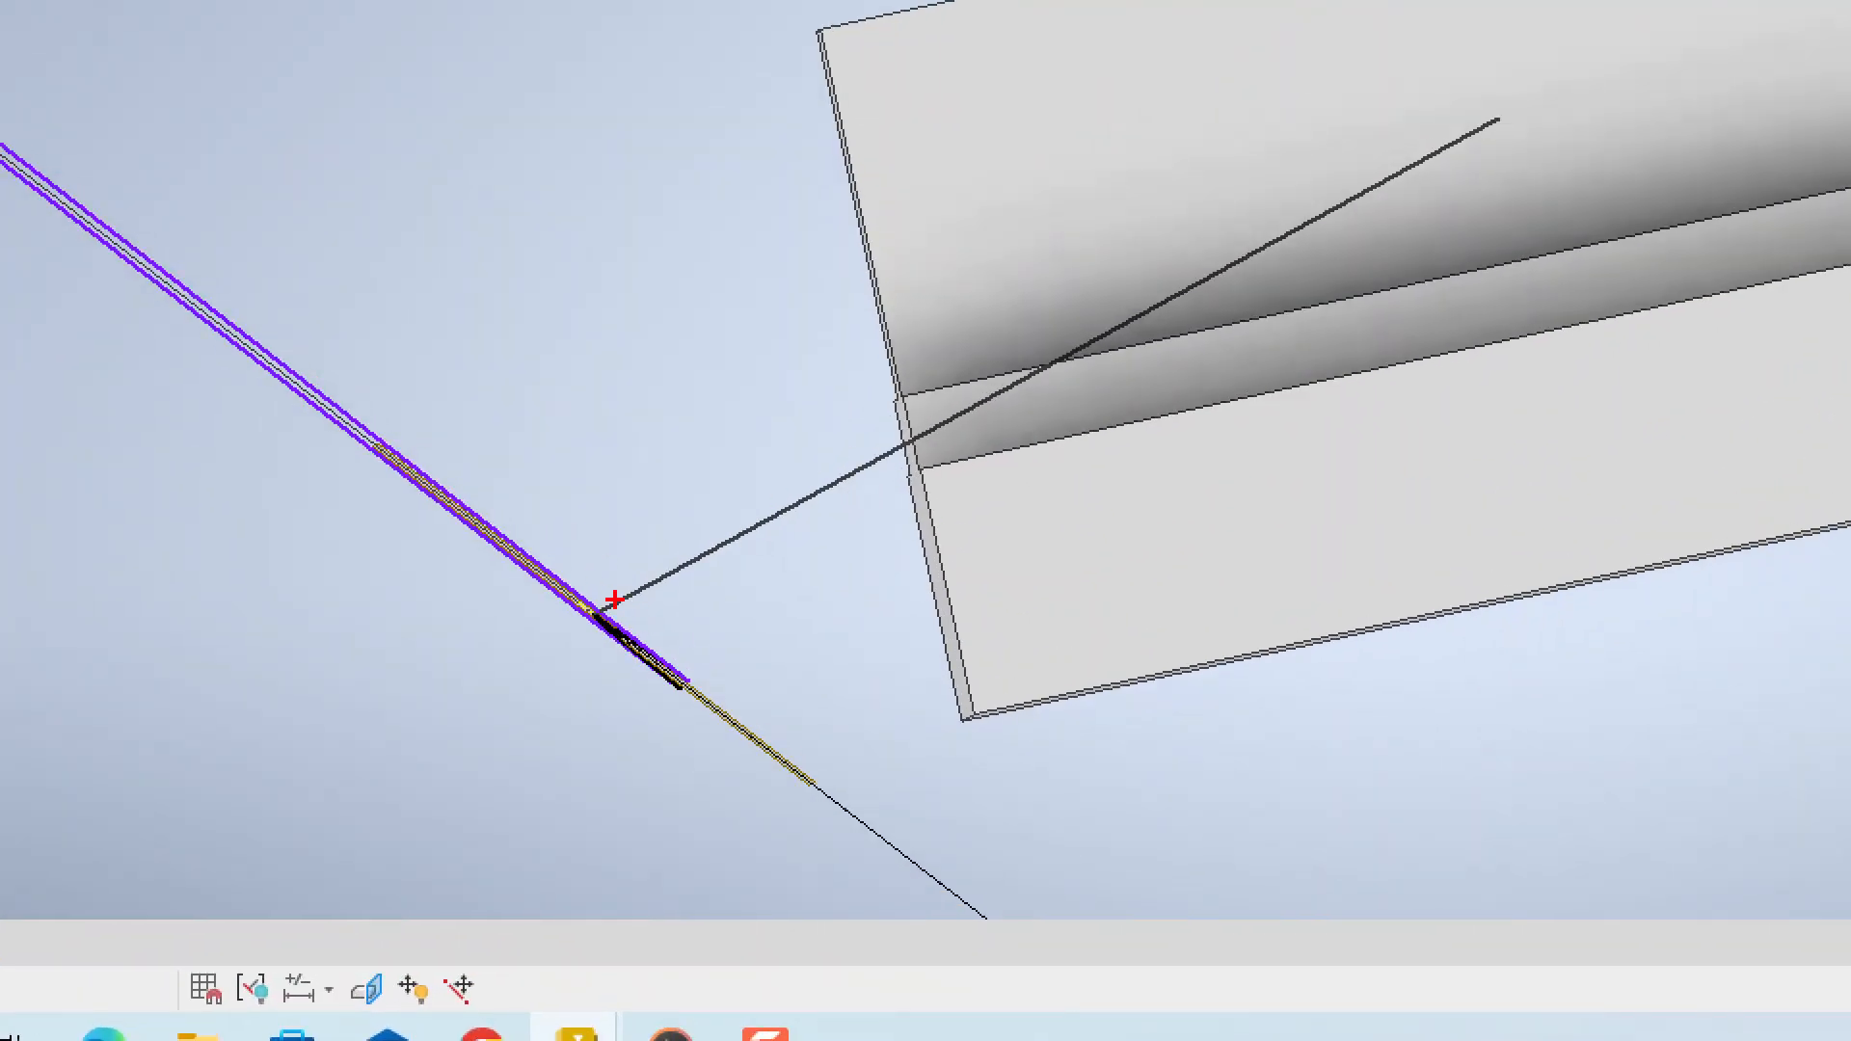
{"action": "mouse_move", "coordinate": [614, 600]}
{"action": "left_mouse_down"}
{"action": "mouse_move", "coordinate": [1330, 182]}
{"action": "mouse_move", "coordinate": [1446, 154]}
{"action": "left_mouse_up"}
{"action": "key", "text": "ctrl+z"}
{"action": "mouse_move", "coordinate": [613, 614]}
{"action": "left_mouse_down"}
{"action": "mouse_move", "coordinate": [1302, 126]}
{"action": "mouse_move", "coordinate": [1844, 172]}
{"action": "left_mouse_up"}
{"action": "key", "text": "Escape"}
{"action": "mouse_move", "coordinate": [913, 823]}
{"action": "middle_mouse_down", "text": "shift"}
{"action": "mouse_move", "coordinate": [836, 694]}
{"action": "mouse_move", "coordinate": [922, 641]}
{"action": "mouse_move", "coordinate": [1406, 470]}
{"action": "middle_mouse_up", "text": "shift"}
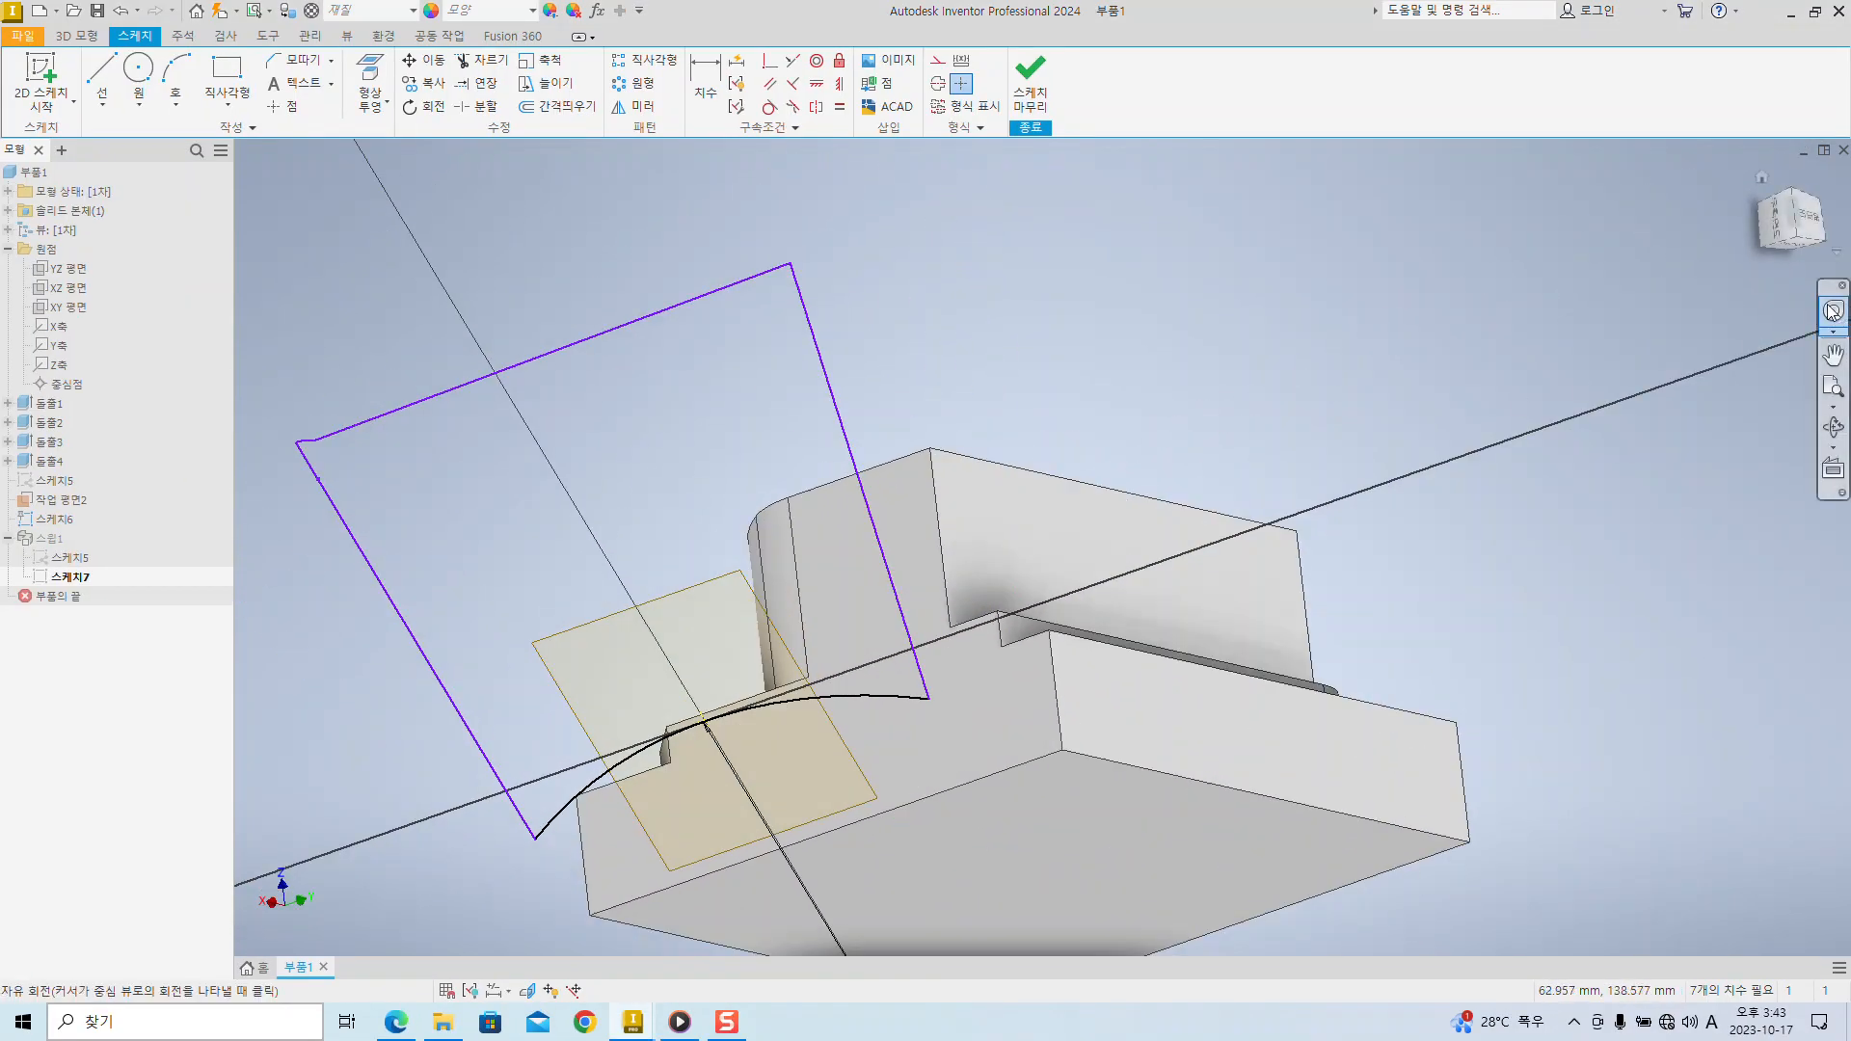
{"action": "left_click", "coordinate": [1777, 227]}
{"action": "middle_click_drag", "start_coordinate": [1293, 511], "coordinate": [1240, 573], "text": "shift"}
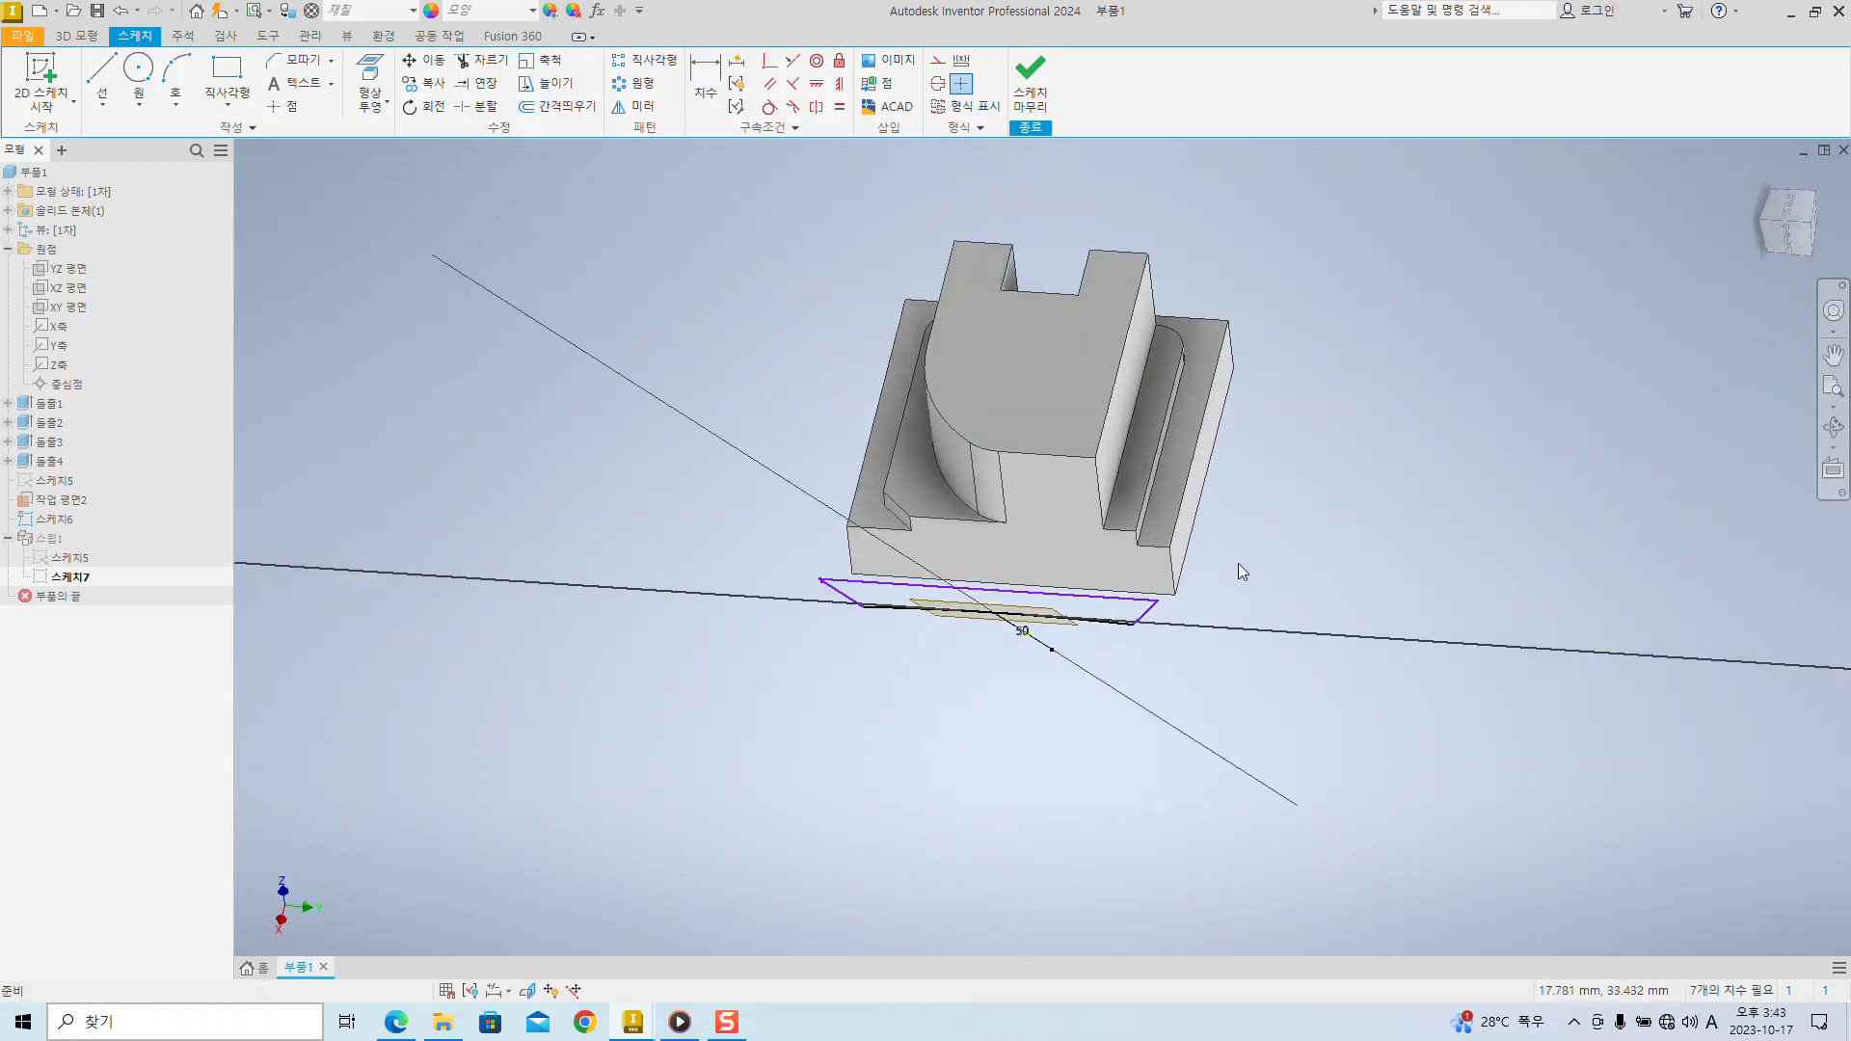
{"action": "left_click", "coordinate": [1781, 227]}
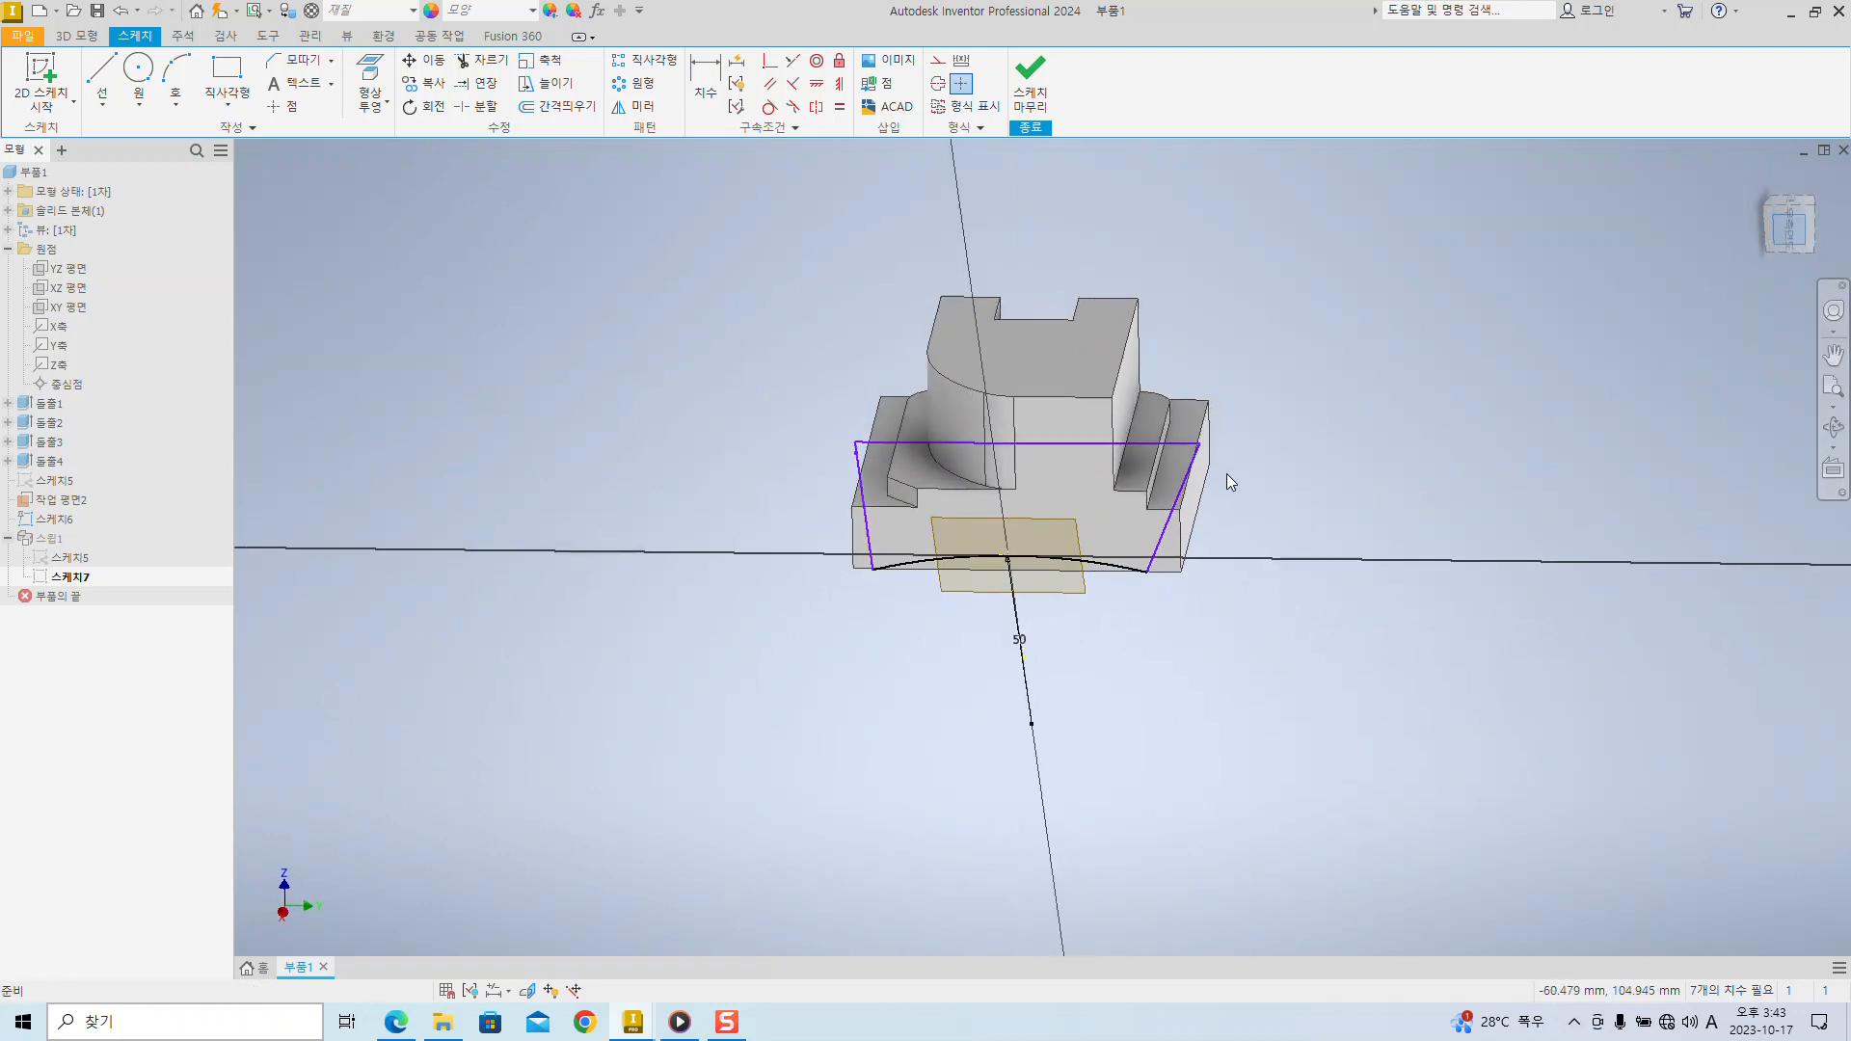
- Shift the slanted closing line and its R50 arc endpoint inward, short of the part's step, and finish the sketch to update the sweep cut
{"action": "scroll", "coordinate": [1207, 494], "scroll_direction": "up", "scroll_amount": 3}
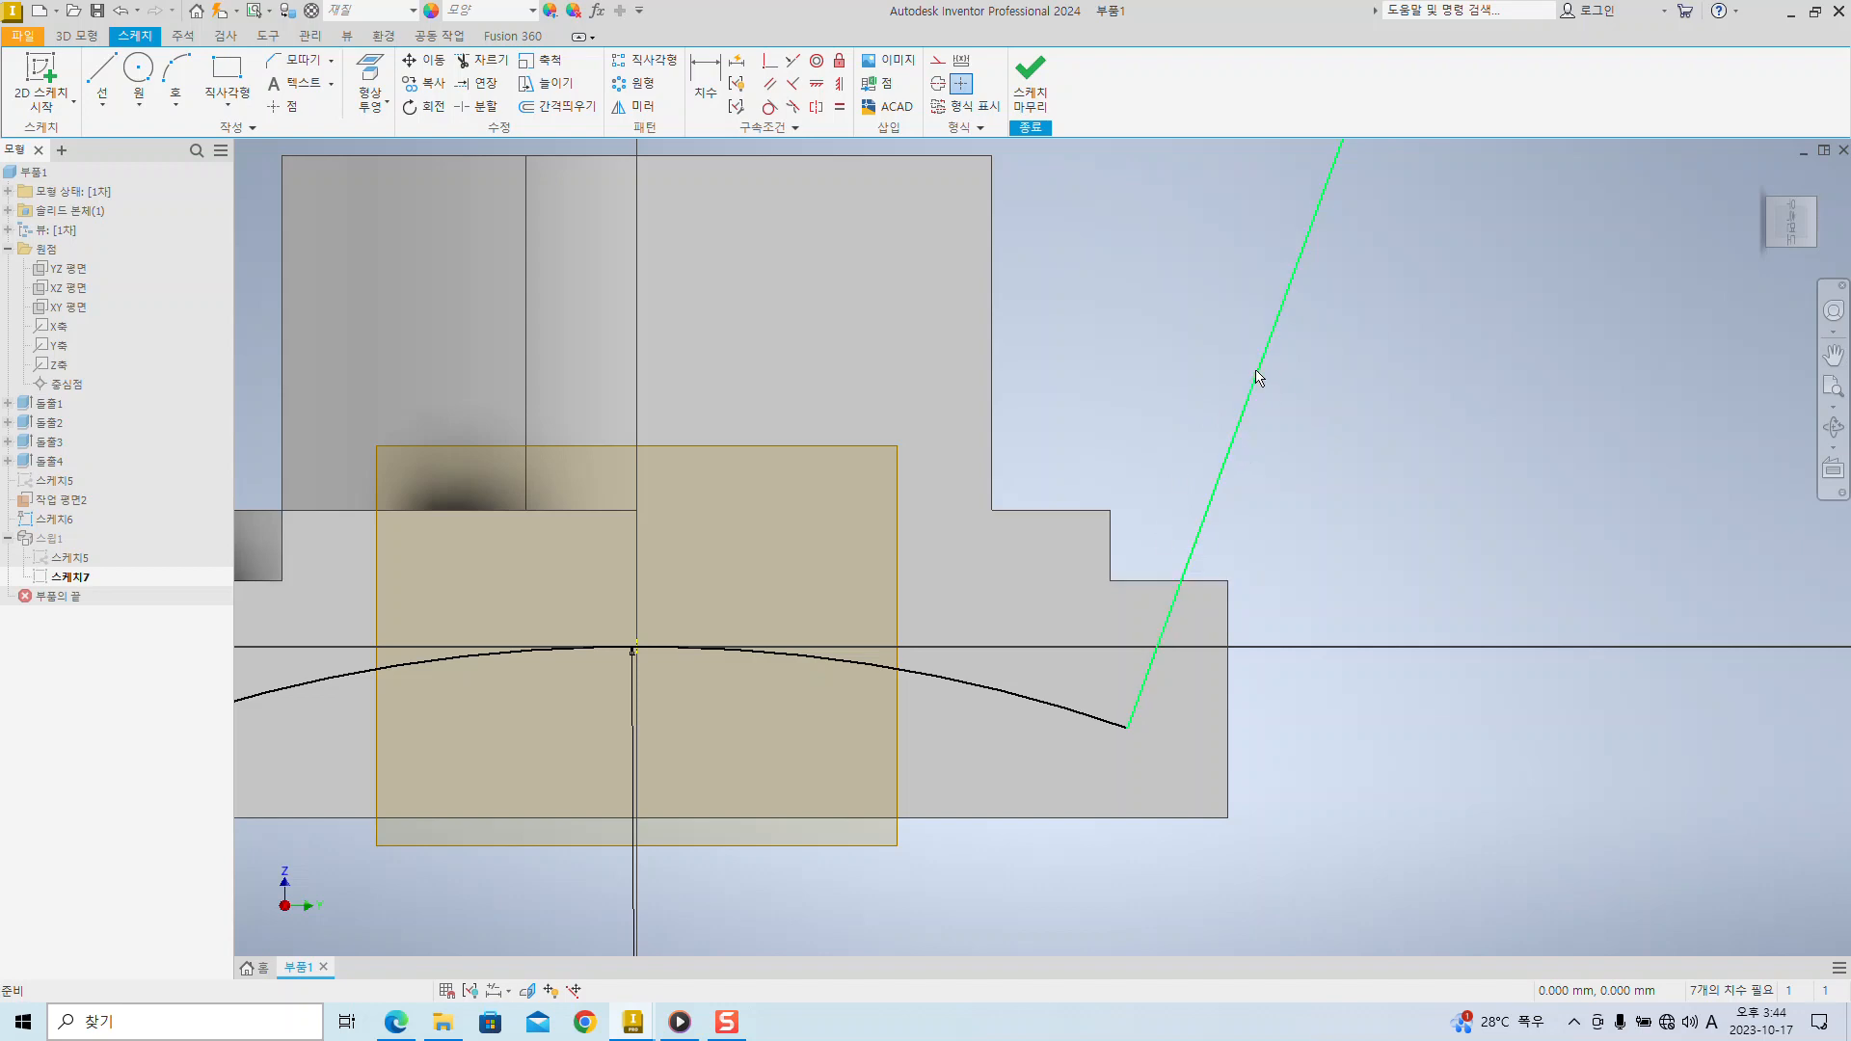
{"action": "left_click_drag", "start_coordinate": [1261, 380], "coordinate": [1153, 350]}
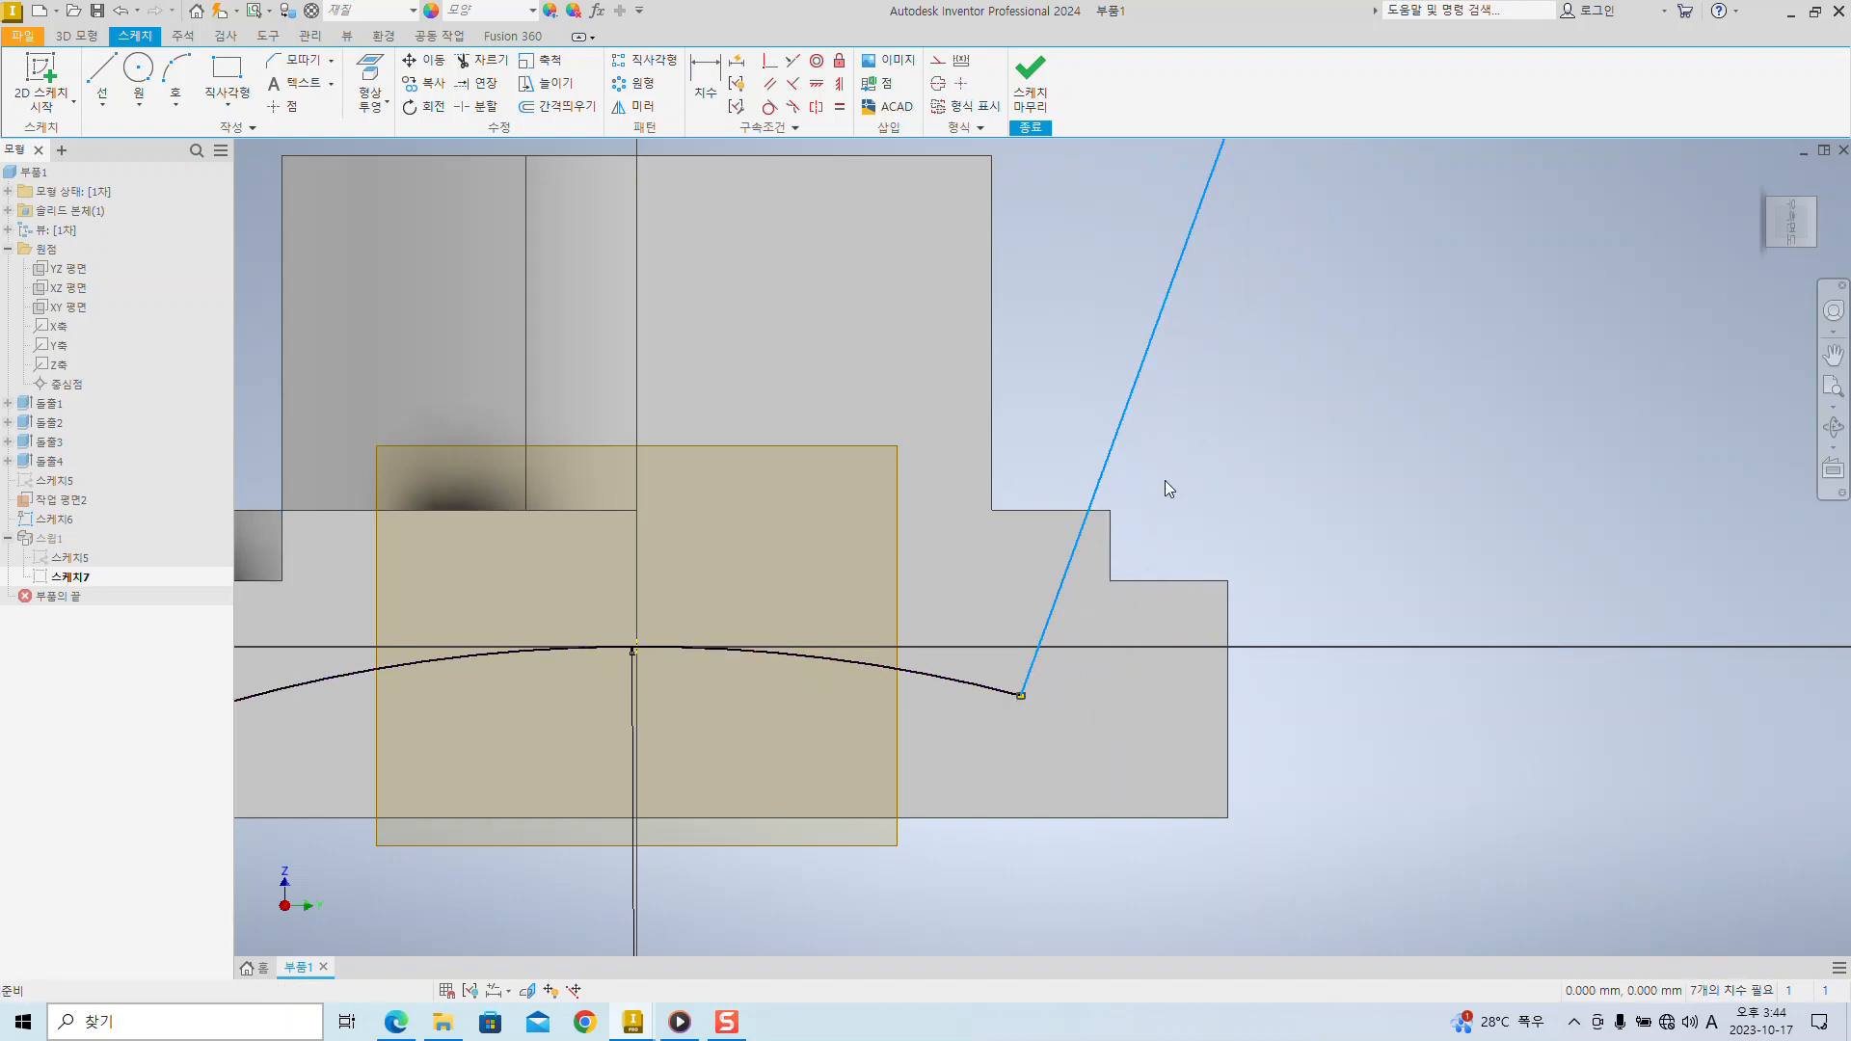
{"action": "middle_click_drag", "start_coordinate": [1174, 410], "coordinate": [1379, 511]}
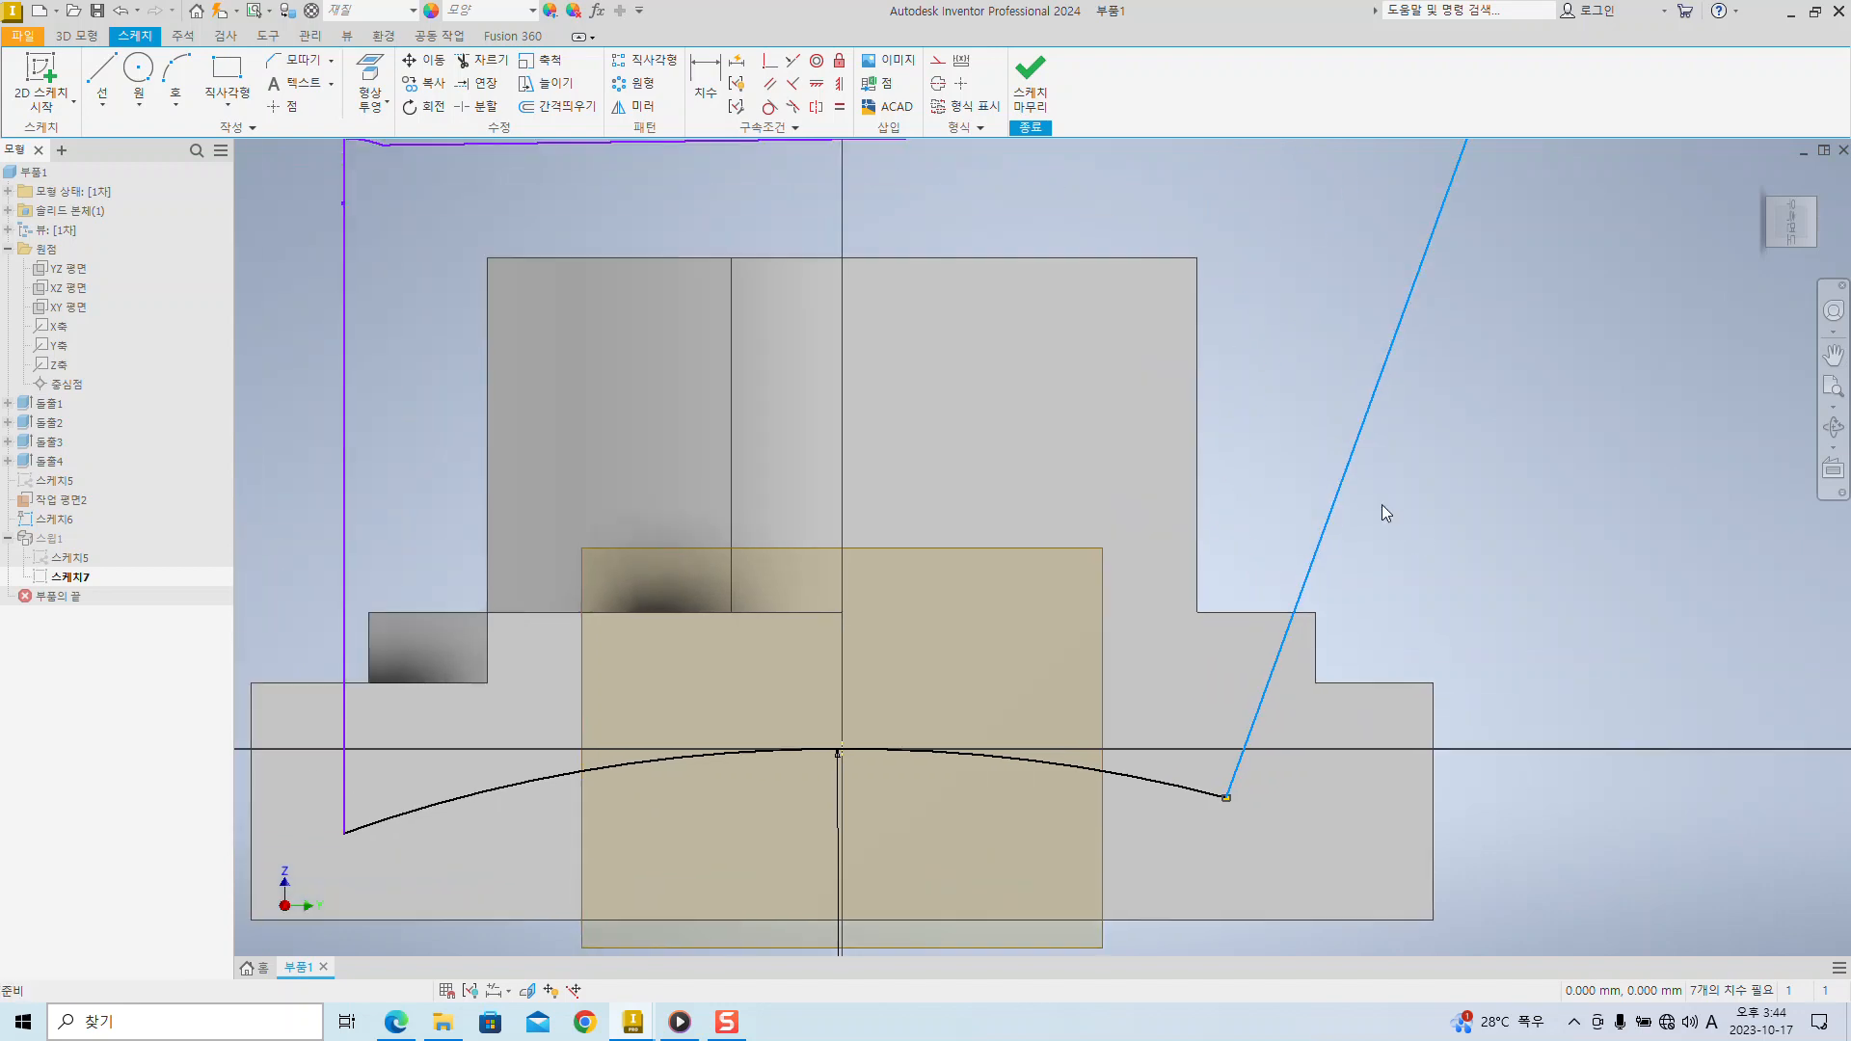
{"action": "left_click", "coordinate": [1033, 91]}
{"action": "mouse_move", "coordinate": [1265, 384]}
{"action": "middle_mouse_down", "text": "shift"}
{"action": "mouse_move", "coordinate": [1446, 518]}
{"action": "mouse_move", "coordinate": [1375, 537]}
{"action": "middle_mouse_up", "text": "shift"}
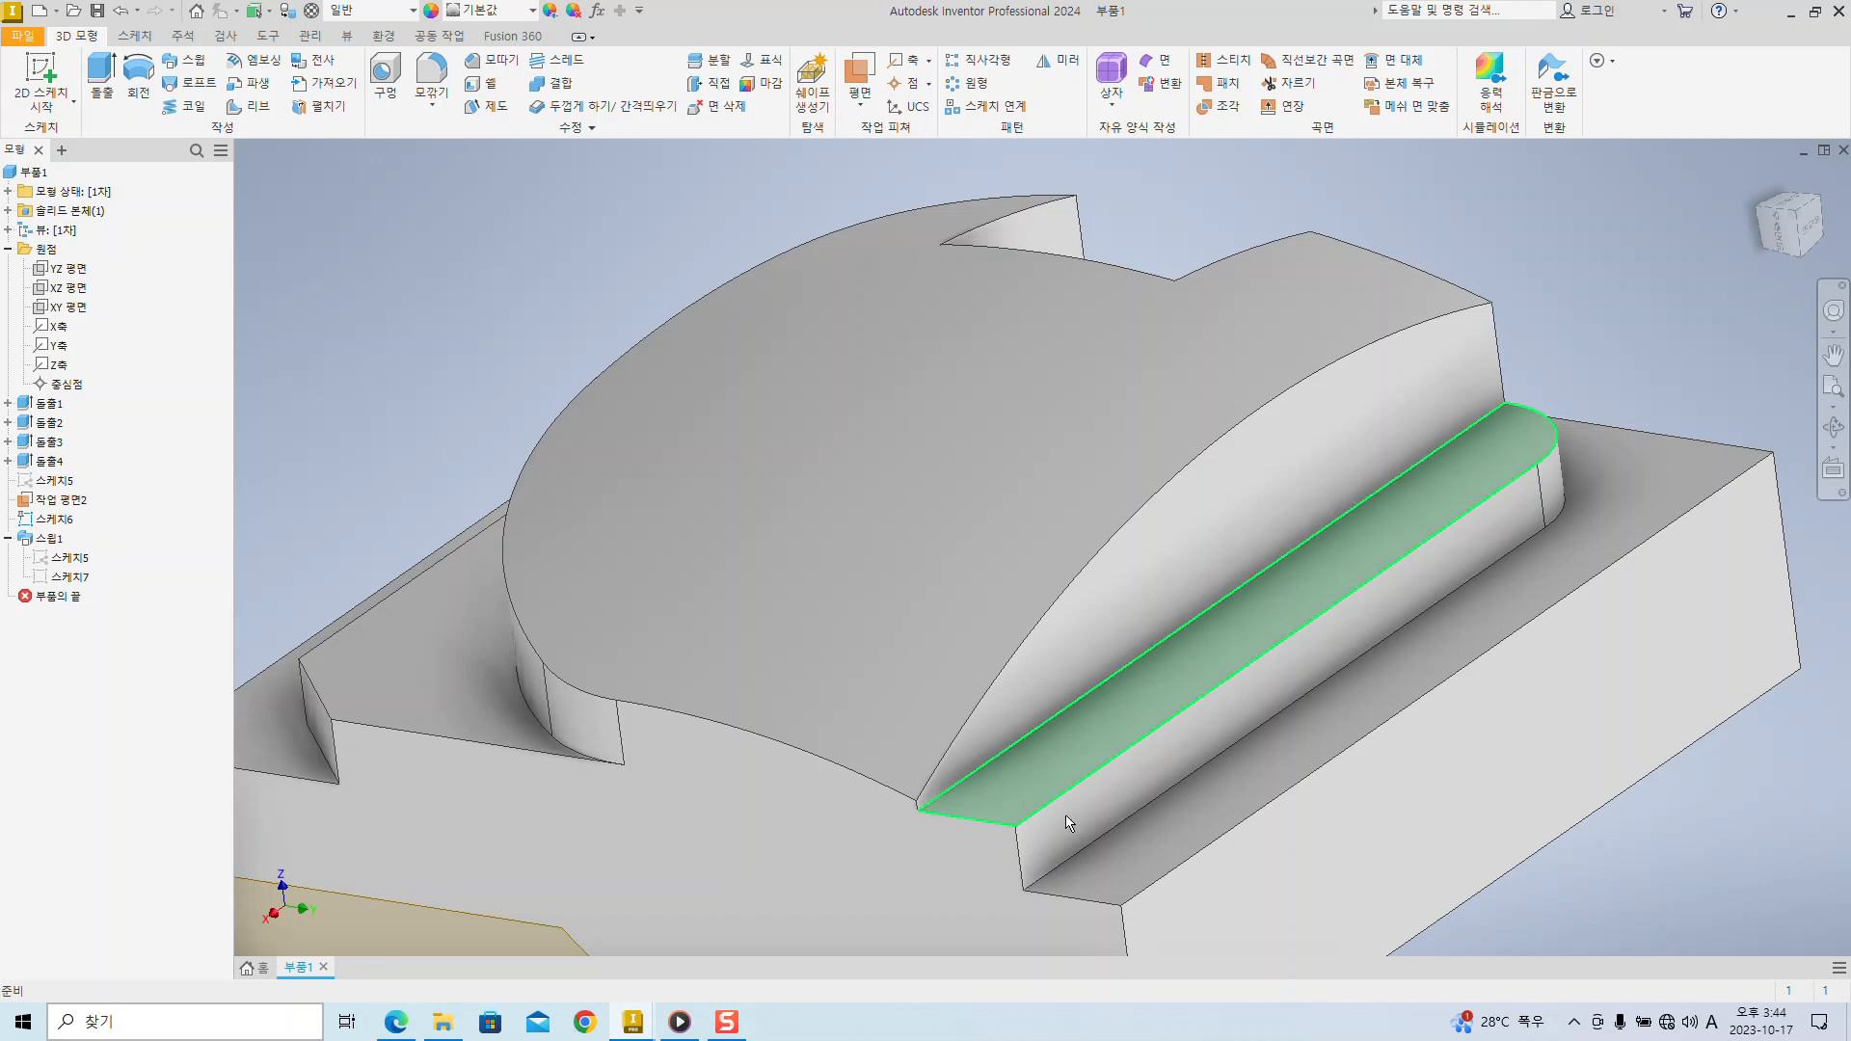
{"action": "mouse_move", "coordinate": [1082, 797]}
{"action": "middle_mouse_down", "text": "shift"}
{"action": "mouse_move", "coordinate": [1189, 736]}
{"action": "mouse_move", "coordinate": [1198, 847]}
{"action": "mouse_move", "coordinate": [1165, 927]}
{"action": "mouse_move", "coordinate": [1124, 707]}
{"action": "mouse_move", "coordinate": [1032, 756]}
{"action": "mouse_move", "coordinate": [1062, 743]}
{"action": "mouse_move", "coordinate": [1144, 791]}
{"action": "mouse_move", "coordinate": [979, 702]}
{"action": "mouse_move", "coordinate": [1090, 748]}
{"action": "mouse_move", "coordinate": [1172, 748]}
{"action": "mouse_move", "coordinate": [1317, 647]}
{"action": "mouse_move", "coordinate": [1210, 623]}
{"action": "mouse_move", "coordinate": [1269, 579]}
{"action": "mouse_move", "coordinate": [1281, 669]}
{"action": "mouse_move", "coordinate": [1402, 672]}
{"action": "mouse_move", "coordinate": [1248, 703]}
{"action": "mouse_move", "coordinate": [1268, 653]}
{"action": "mouse_move", "coordinate": [1303, 681]}
{"action": "mouse_move", "coordinate": [1349, 627]}
{"action": "mouse_move", "coordinate": [1454, 591]}
{"action": "mouse_move", "coordinate": [1349, 639]}
{"action": "mouse_move", "coordinate": [1298, 571]}
{"action": "mouse_move", "coordinate": [1372, 641]}
{"action": "middle_mouse_up", "text": "shift"}
{"action": "scroll", "coordinate": [1276, 685], "scroll_direction": "down", "scroll_amount": 5}
{"action": "scroll", "coordinate": [1276, 685], "scroll_direction": "up", "scroll_amount": 5}
- Check the φ10 boss on the drawing and start a sketch on the base block's upper face, slicing the graphics at the sketch plane
{"action": "key", "text": "alt+Tab"}
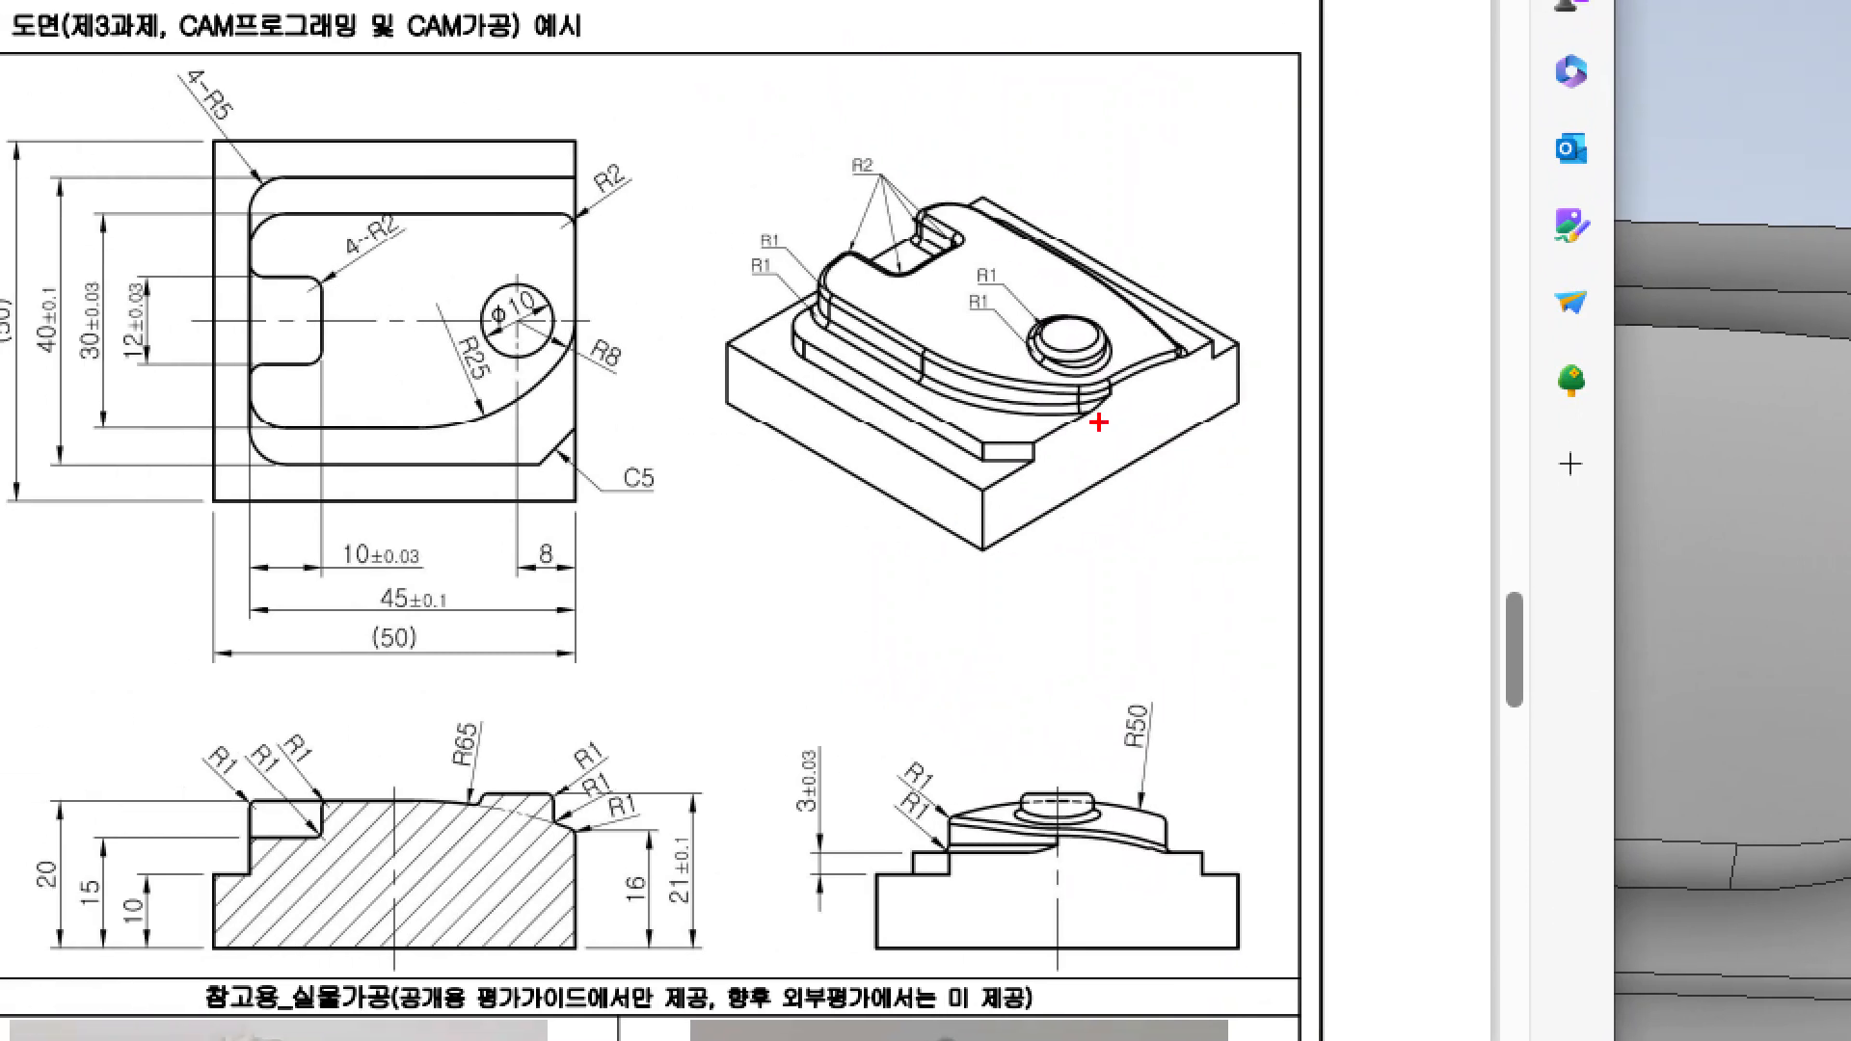
{"action": "left_click_drag", "start_coordinate": [1048, 405], "coordinate": [1050, 555]}
{"action": "left_click_drag", "start_coordinate": [459, 266], "coordinate": [568, 370]}
{"action": "left_click_drag", "start_coordinate": [570, 285], "coordinate": [697, 234]}
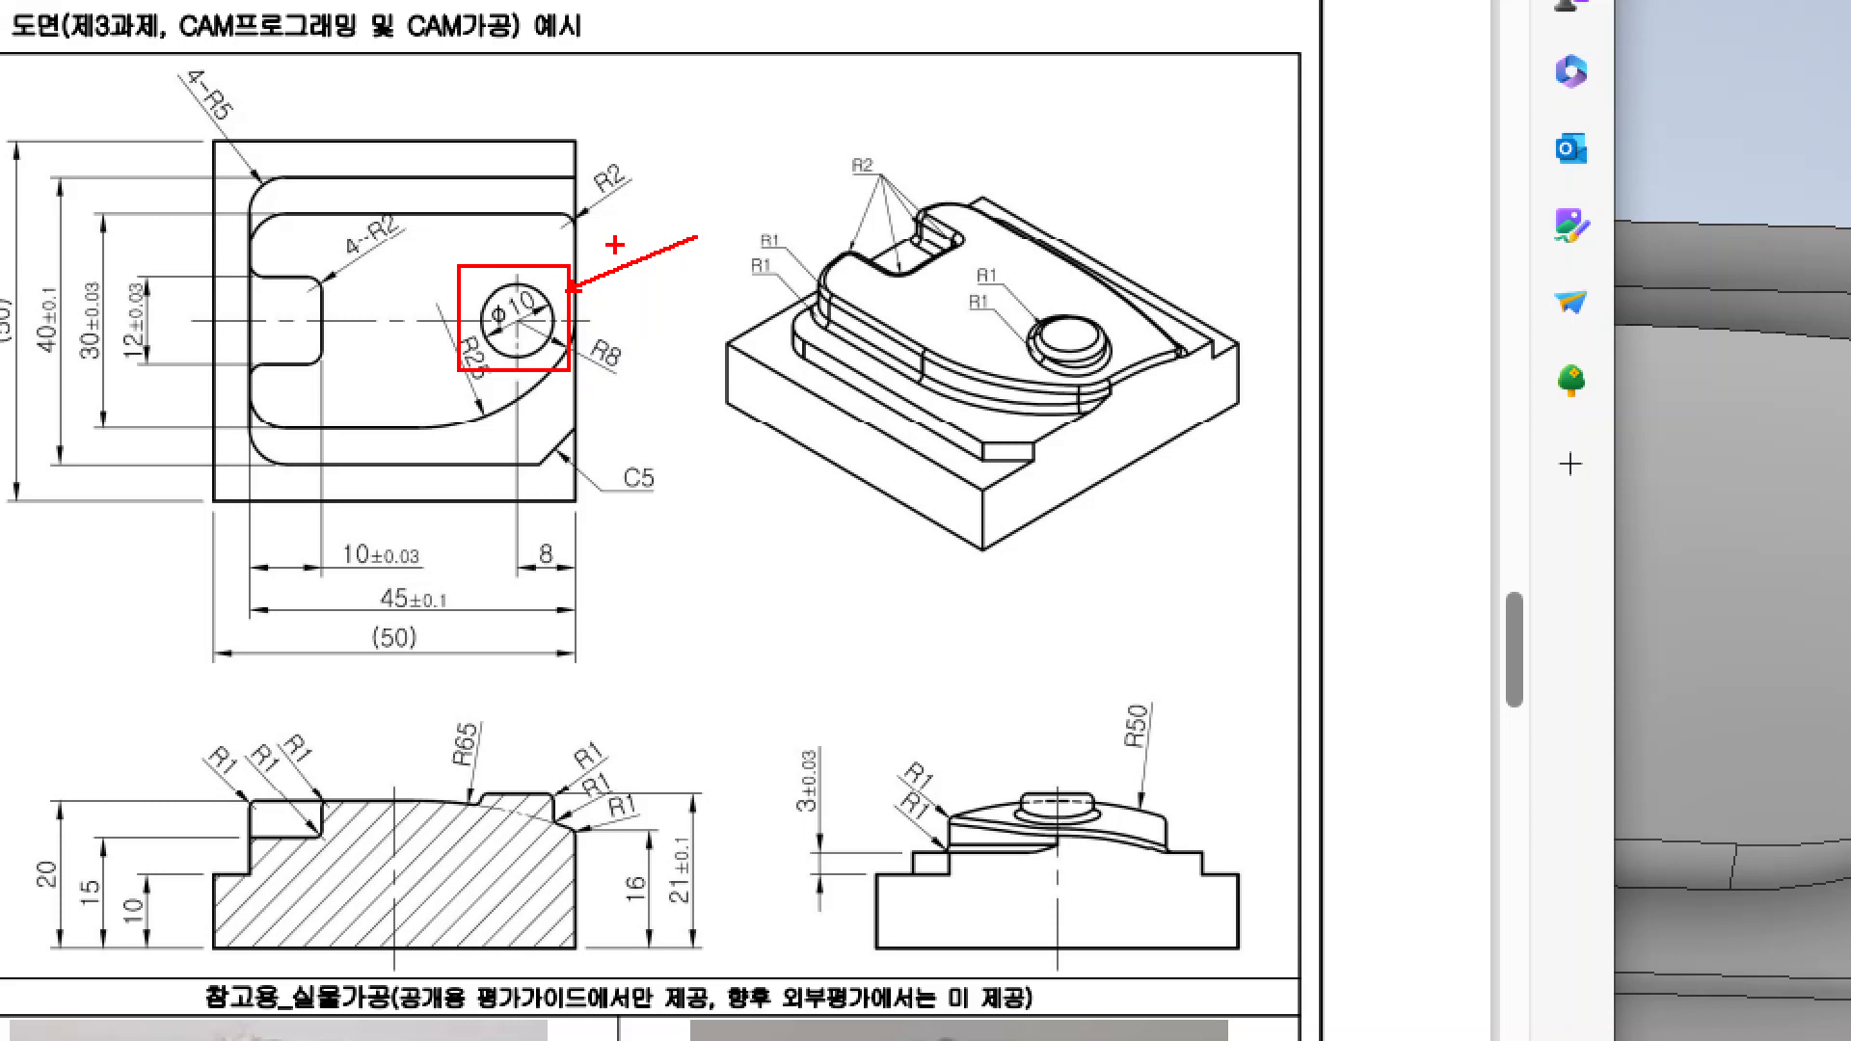
{"action": "key", "text": "Escape"}
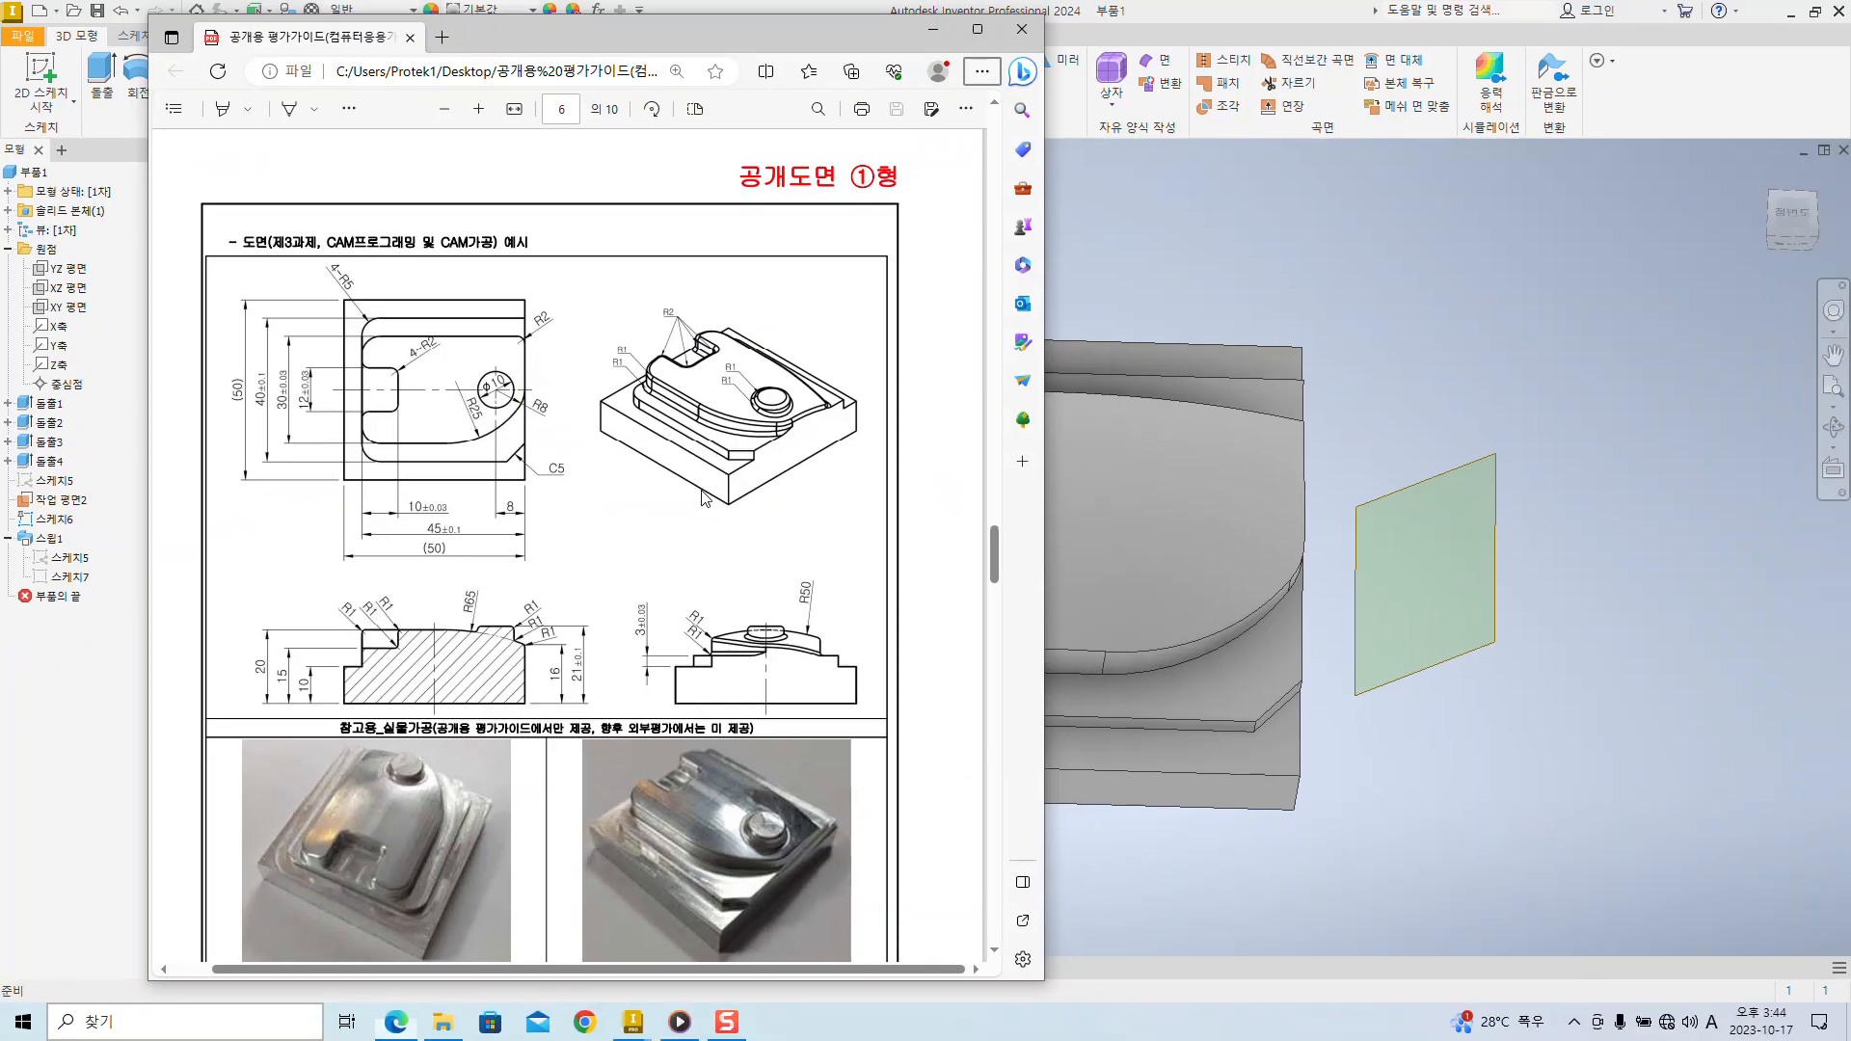
{"action": "left_click", "coordinate": [1386, 463]}
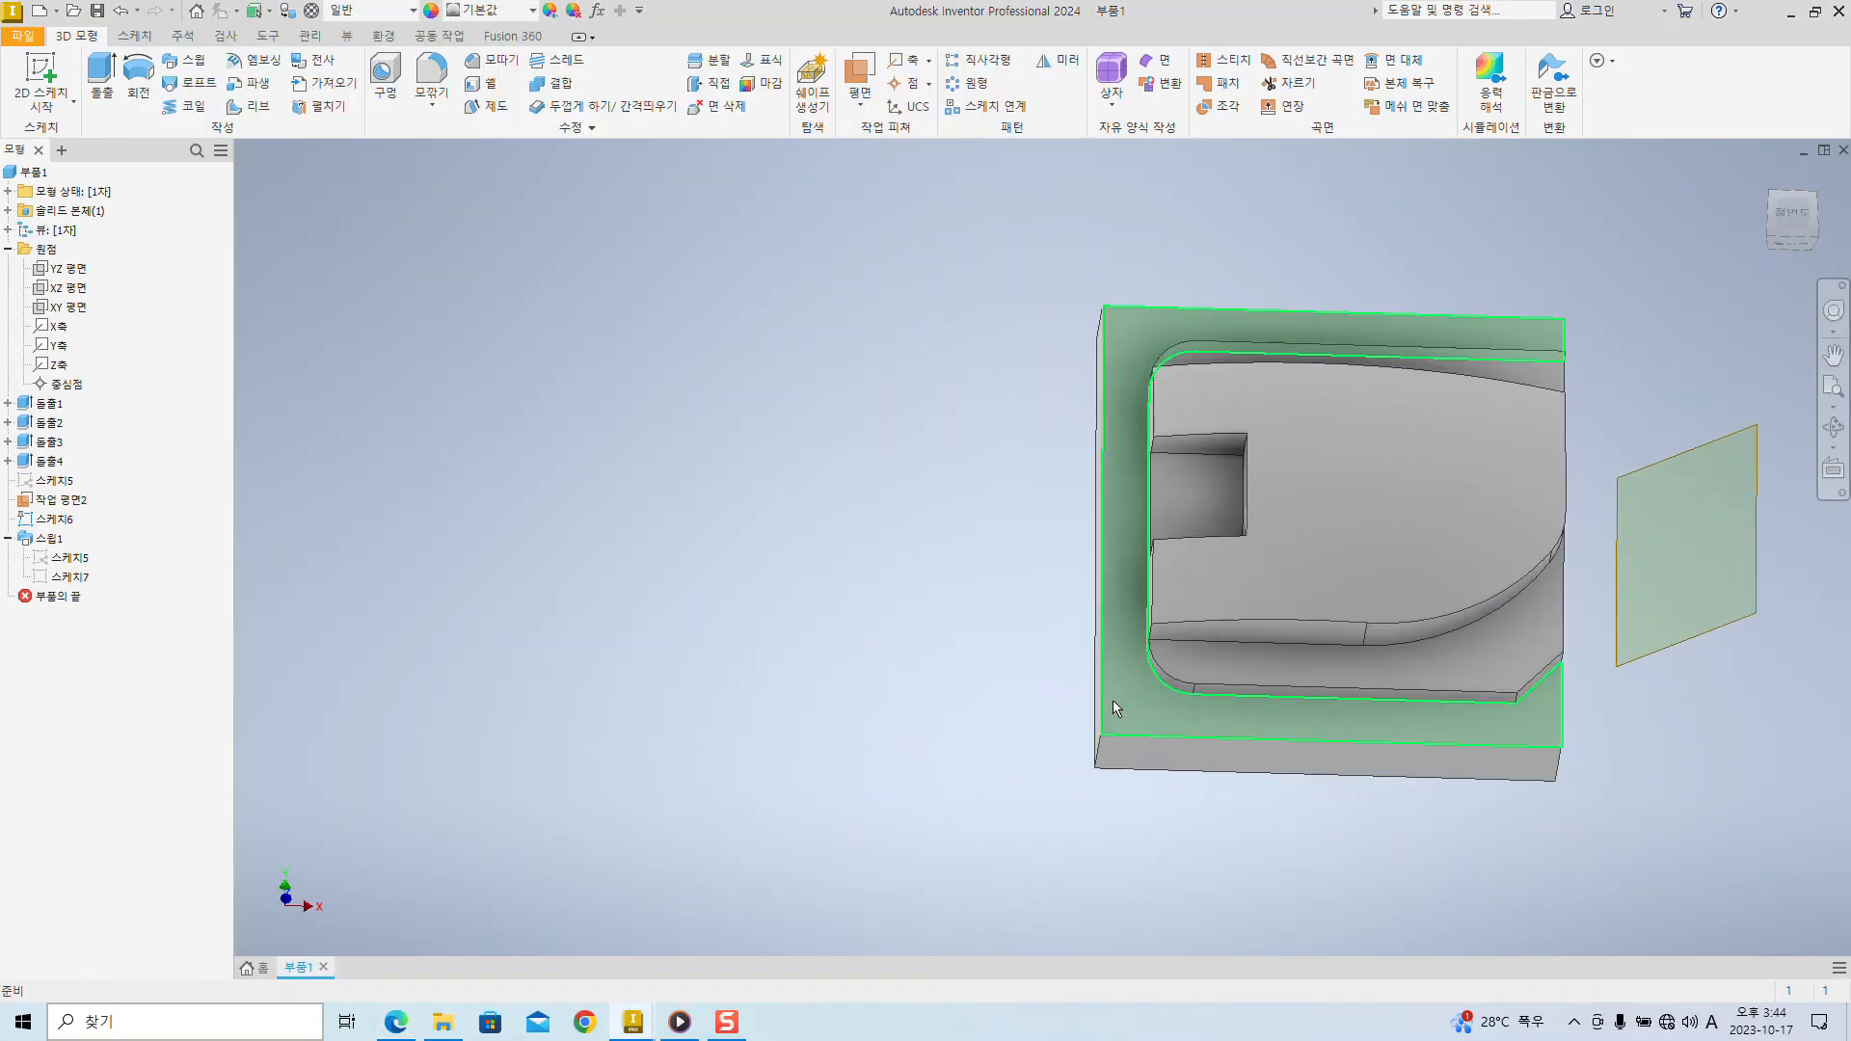
{"action": "left_click", "coordinate": [1126, 711]}
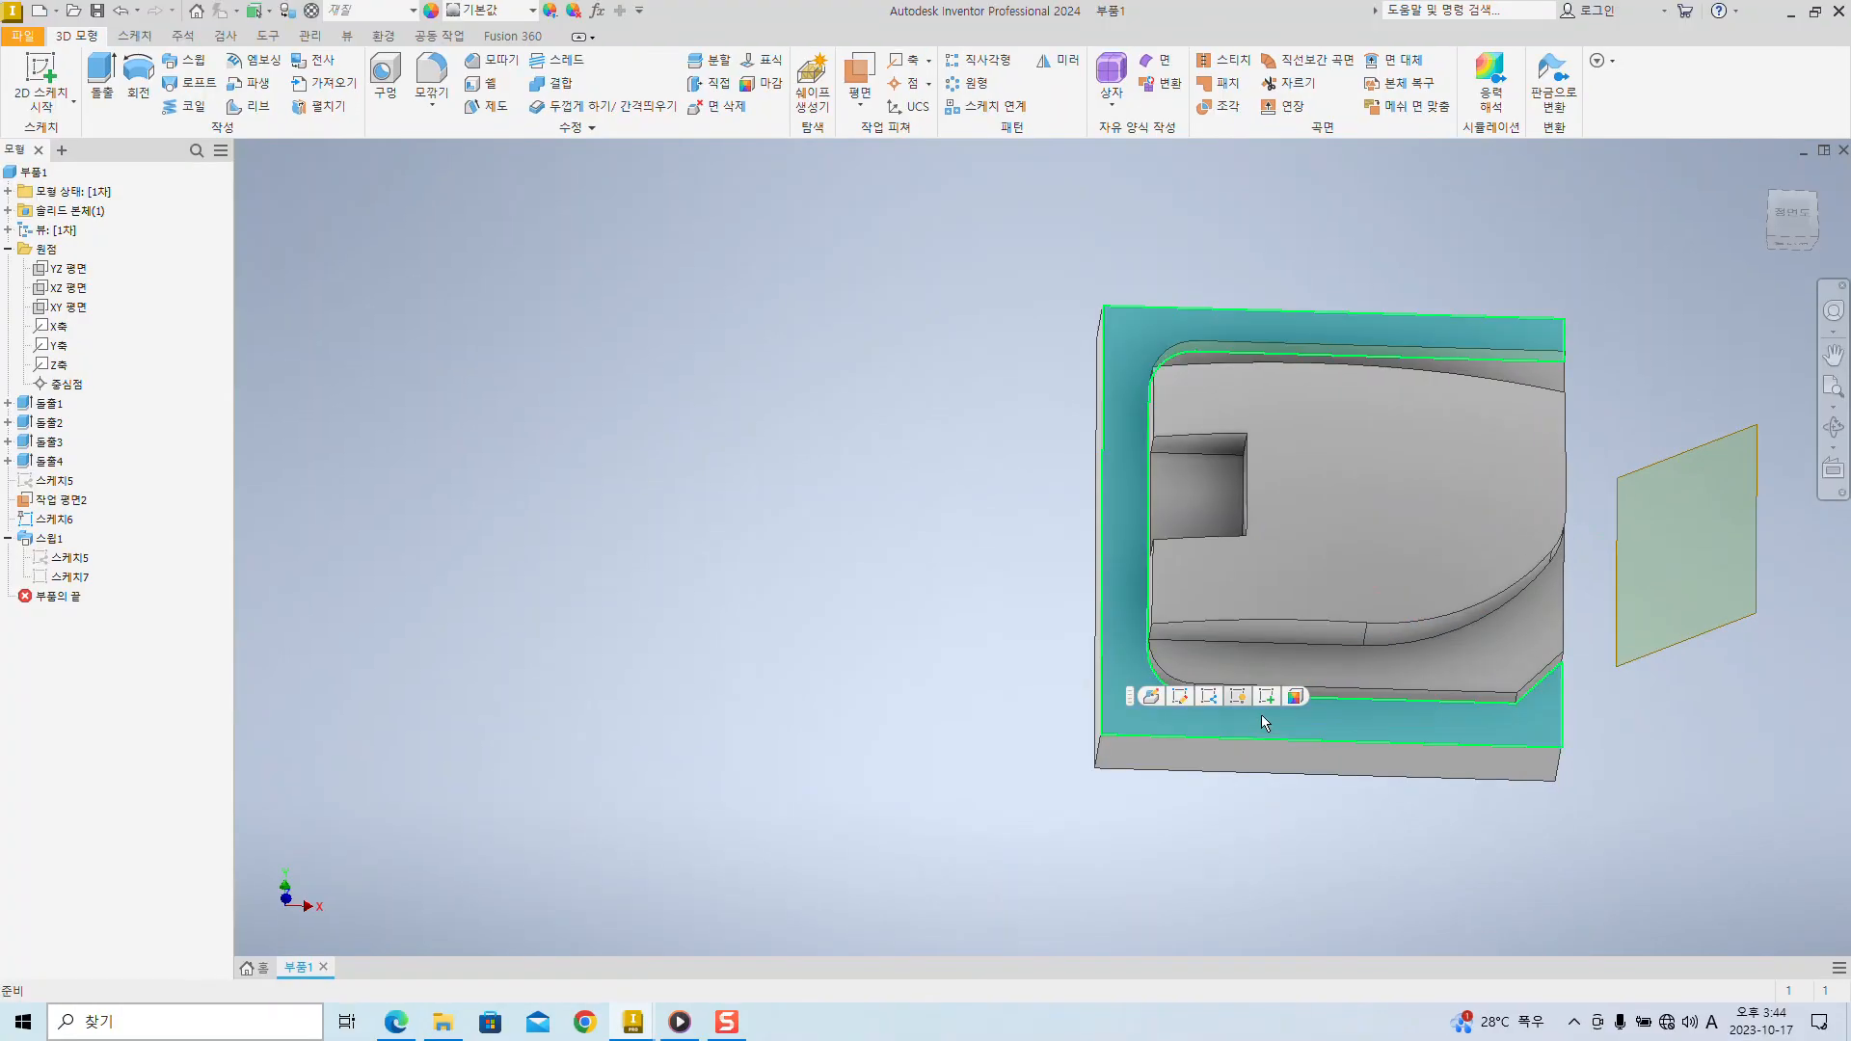
{"action": "left_click", "coordinate": [912, 512]}
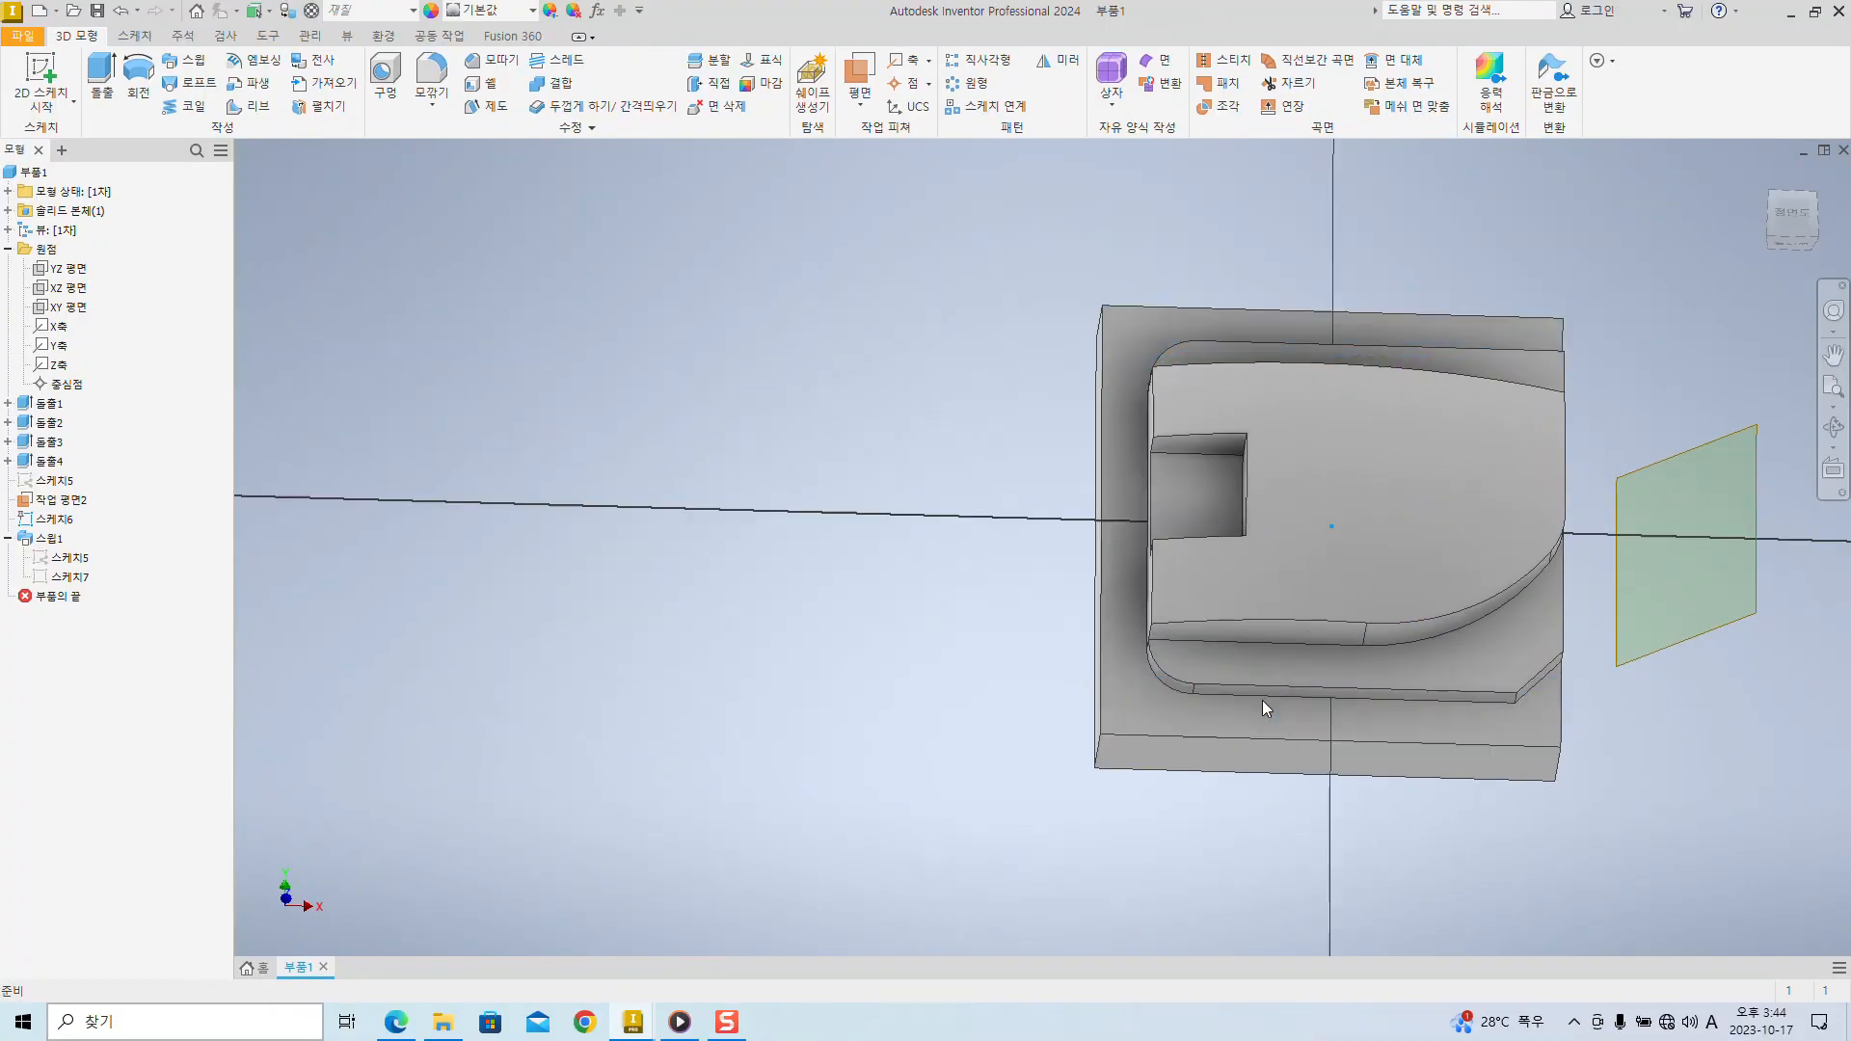
{"action": "middle_click_drag", "start_coordinate": [1639, 569], "coordinate": [1476, 620]}
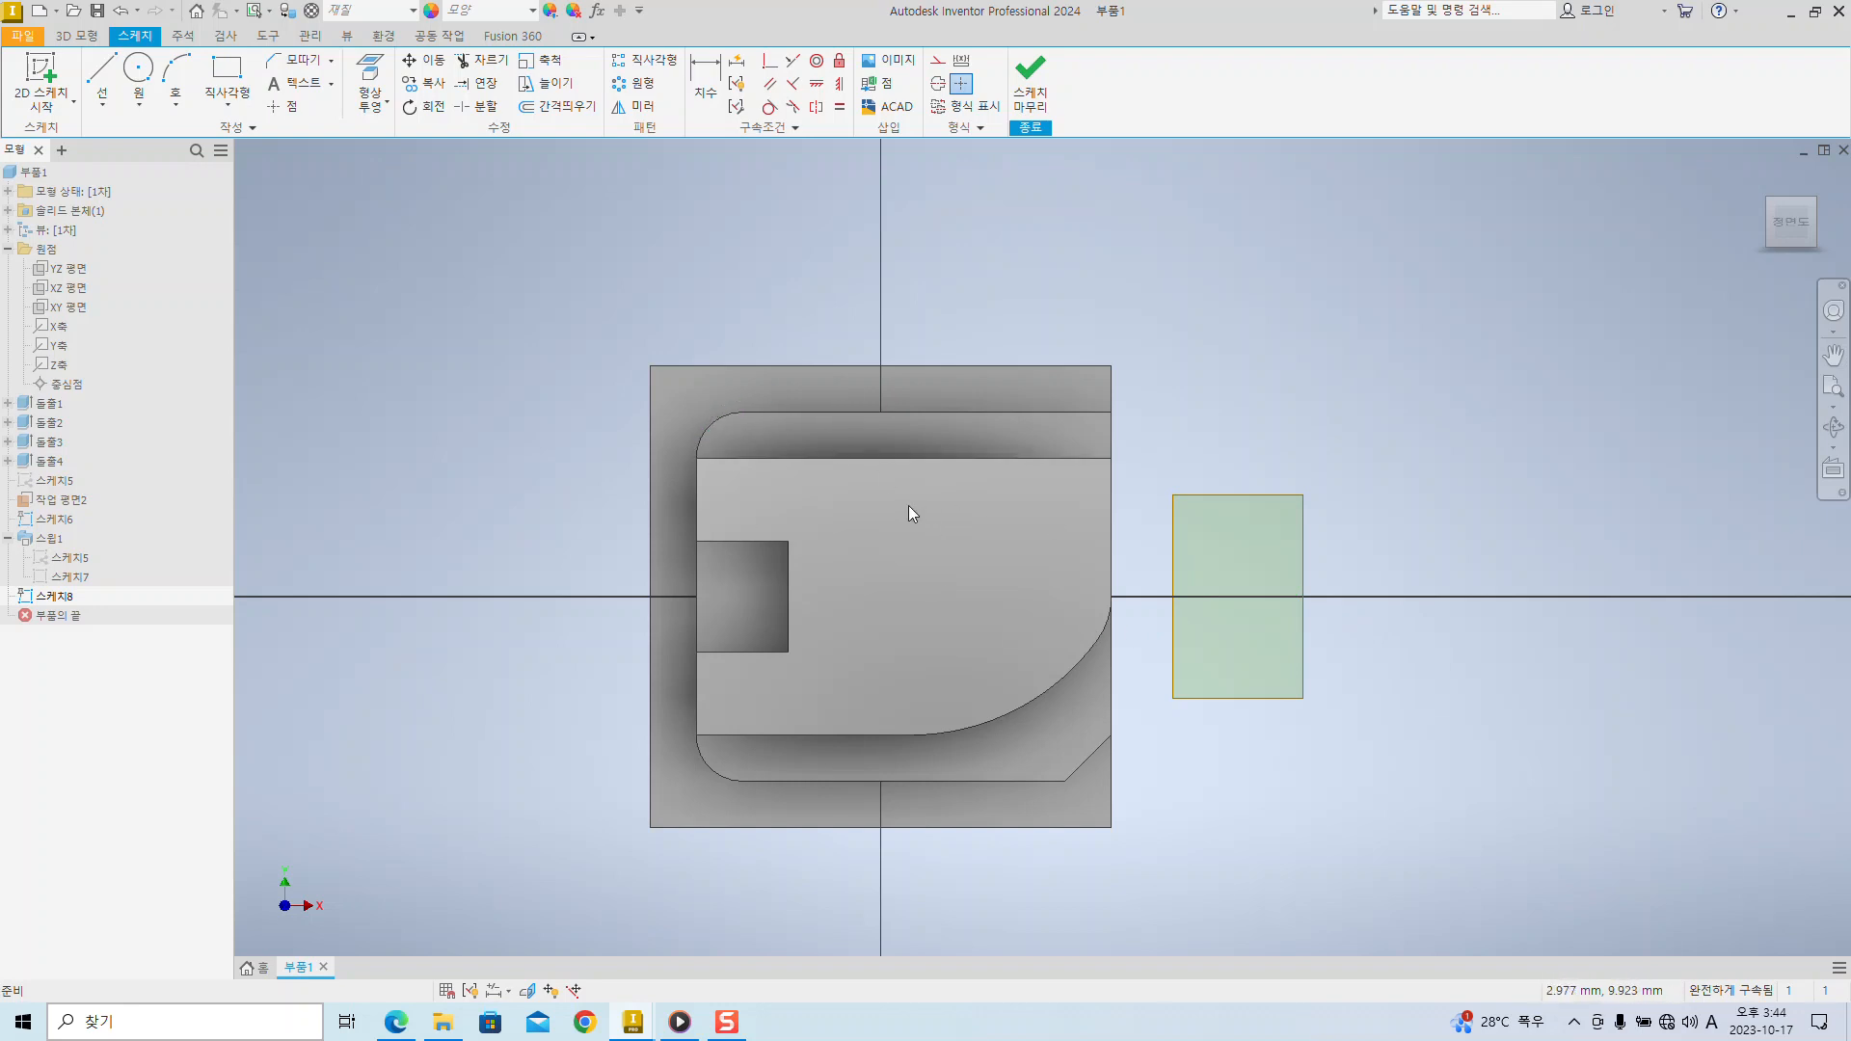
{"action": "key", "text": "F7"}
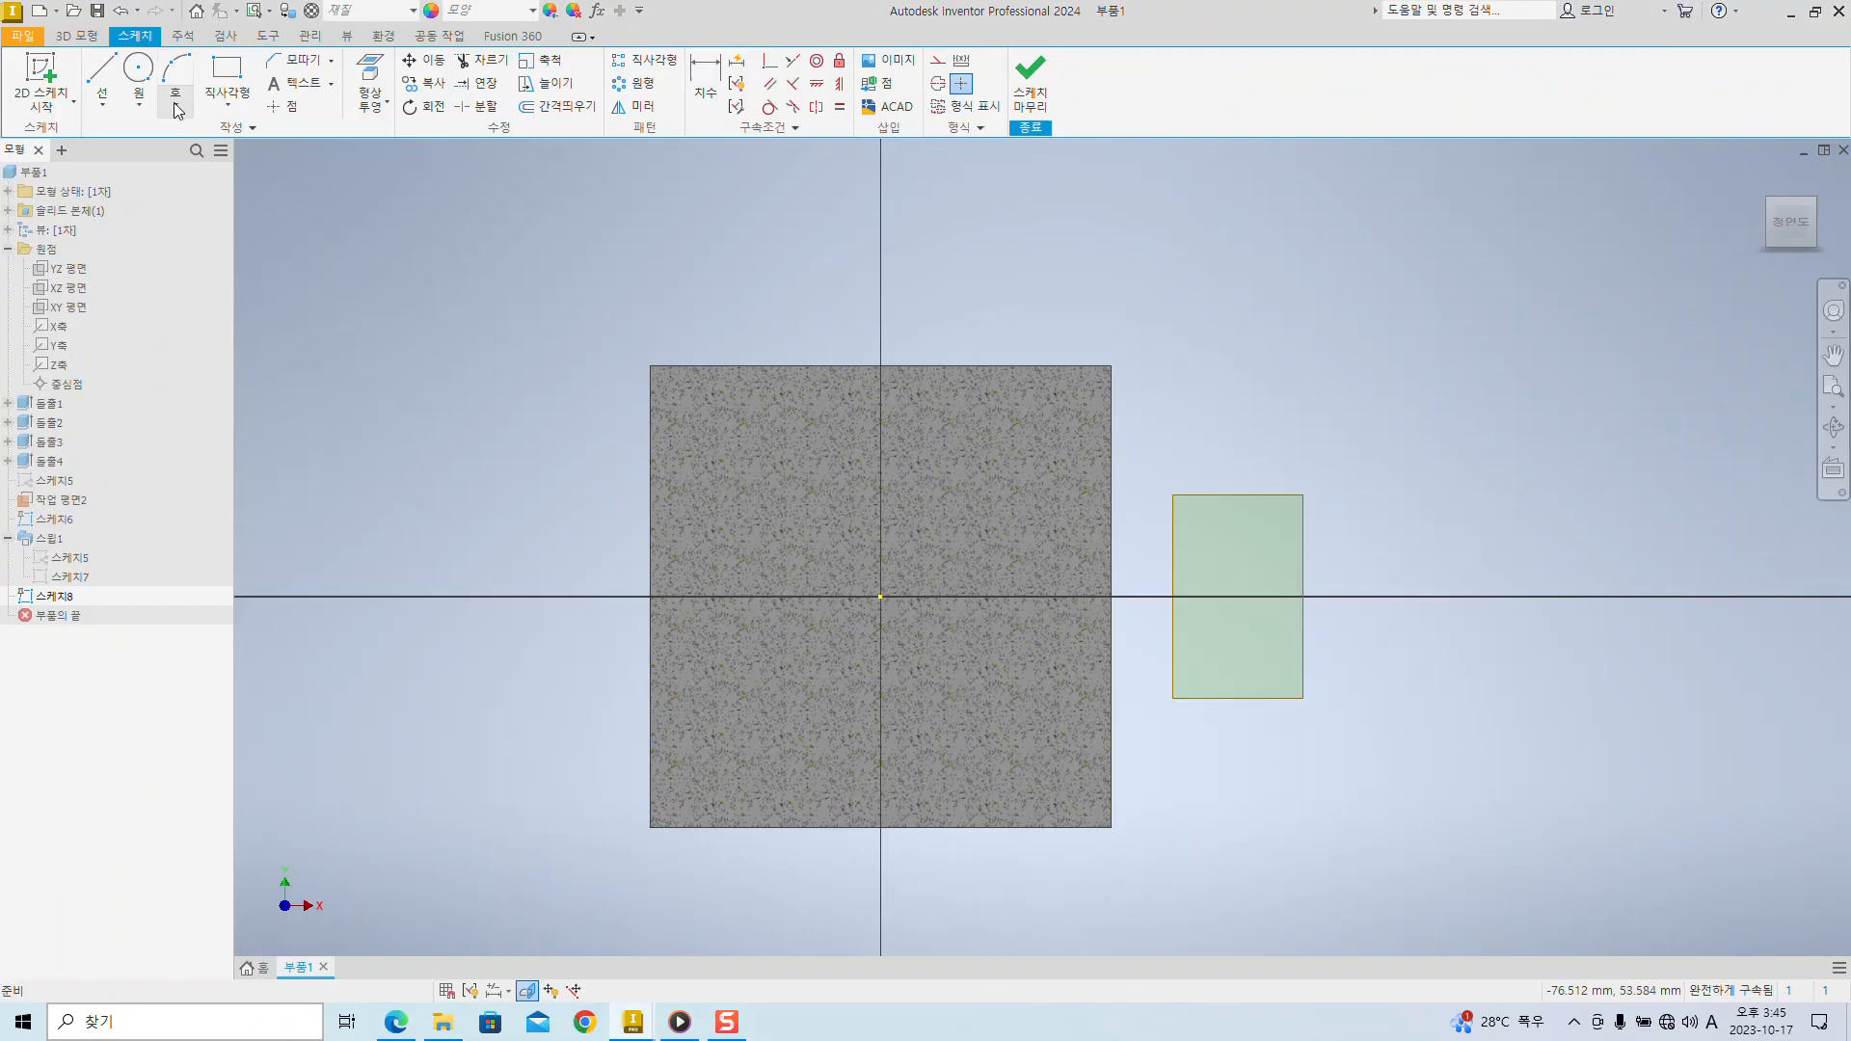
- Draw a 10 mm diameter circle between the sketch origin and the block's chamfered end, checking its diameter against the drawing
{"action": "left_click", "coordinate": [150, 74]}
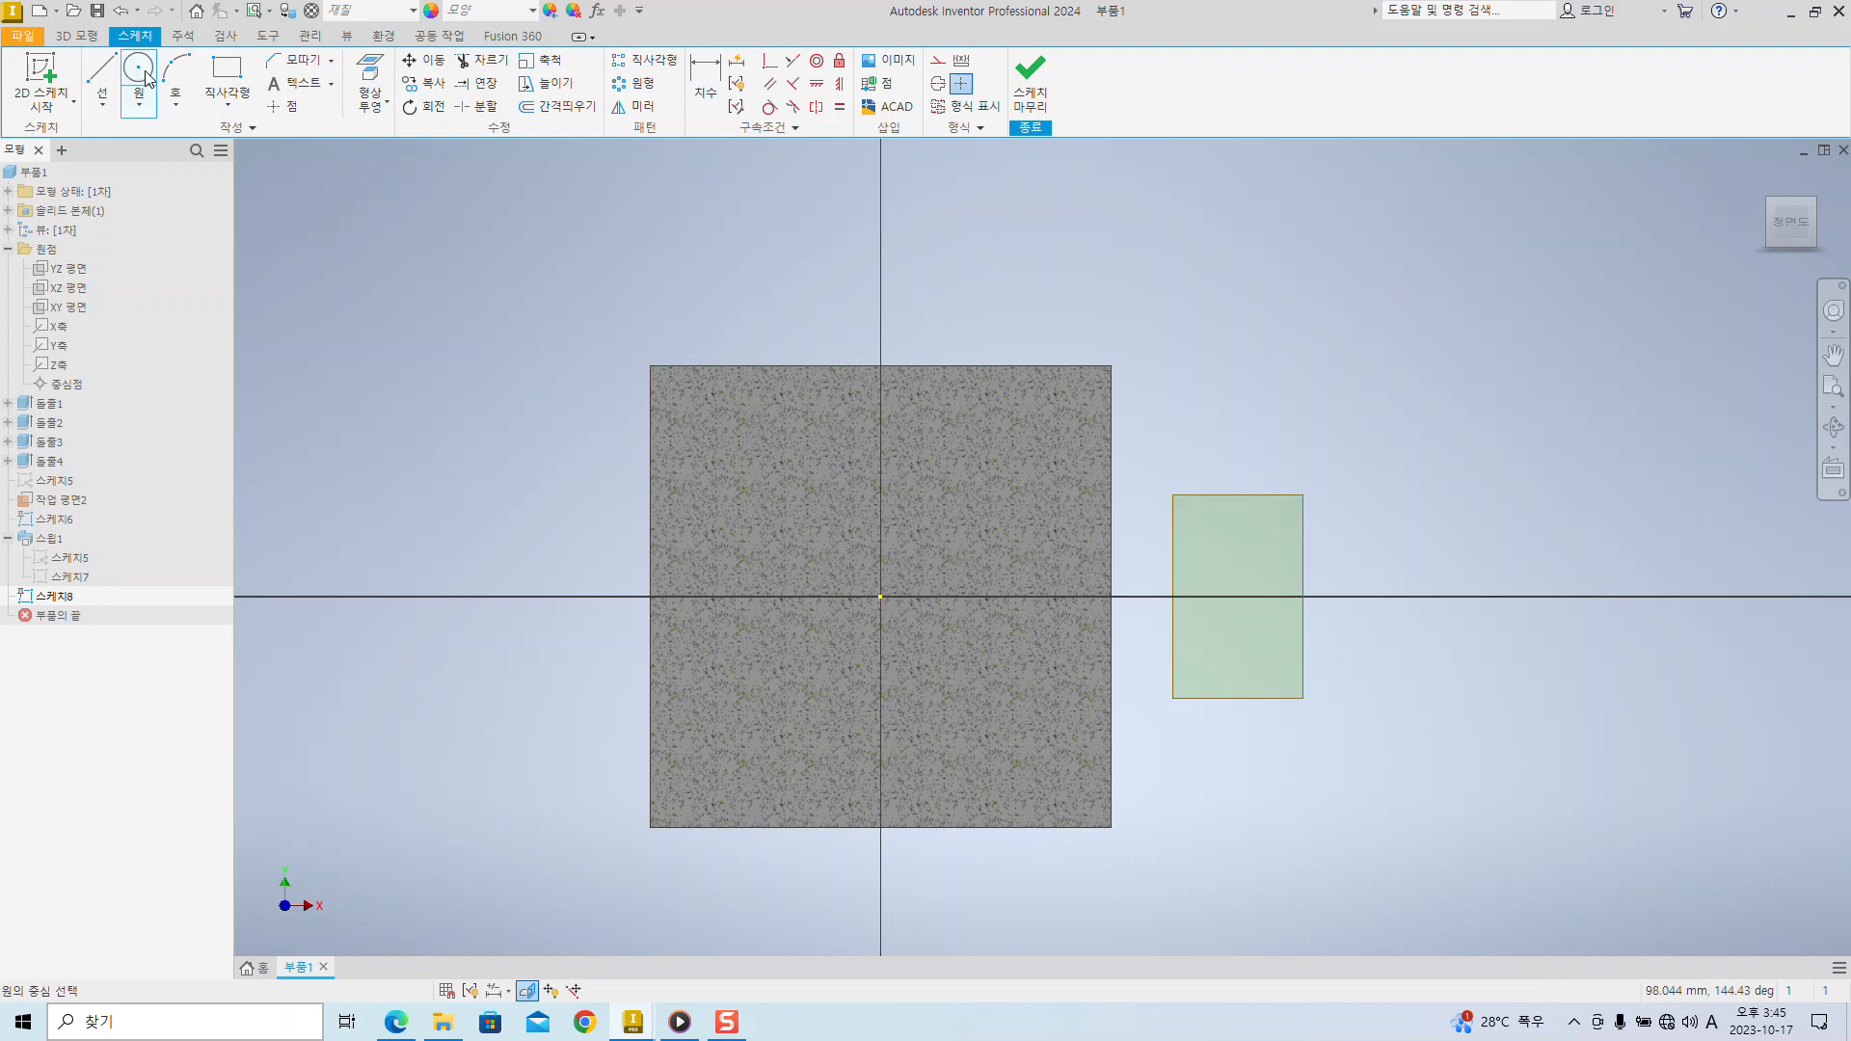
{"action": "left_click", "coordinate": [1012, 610]}
{"action": "key", "text": "alt+Tab"}
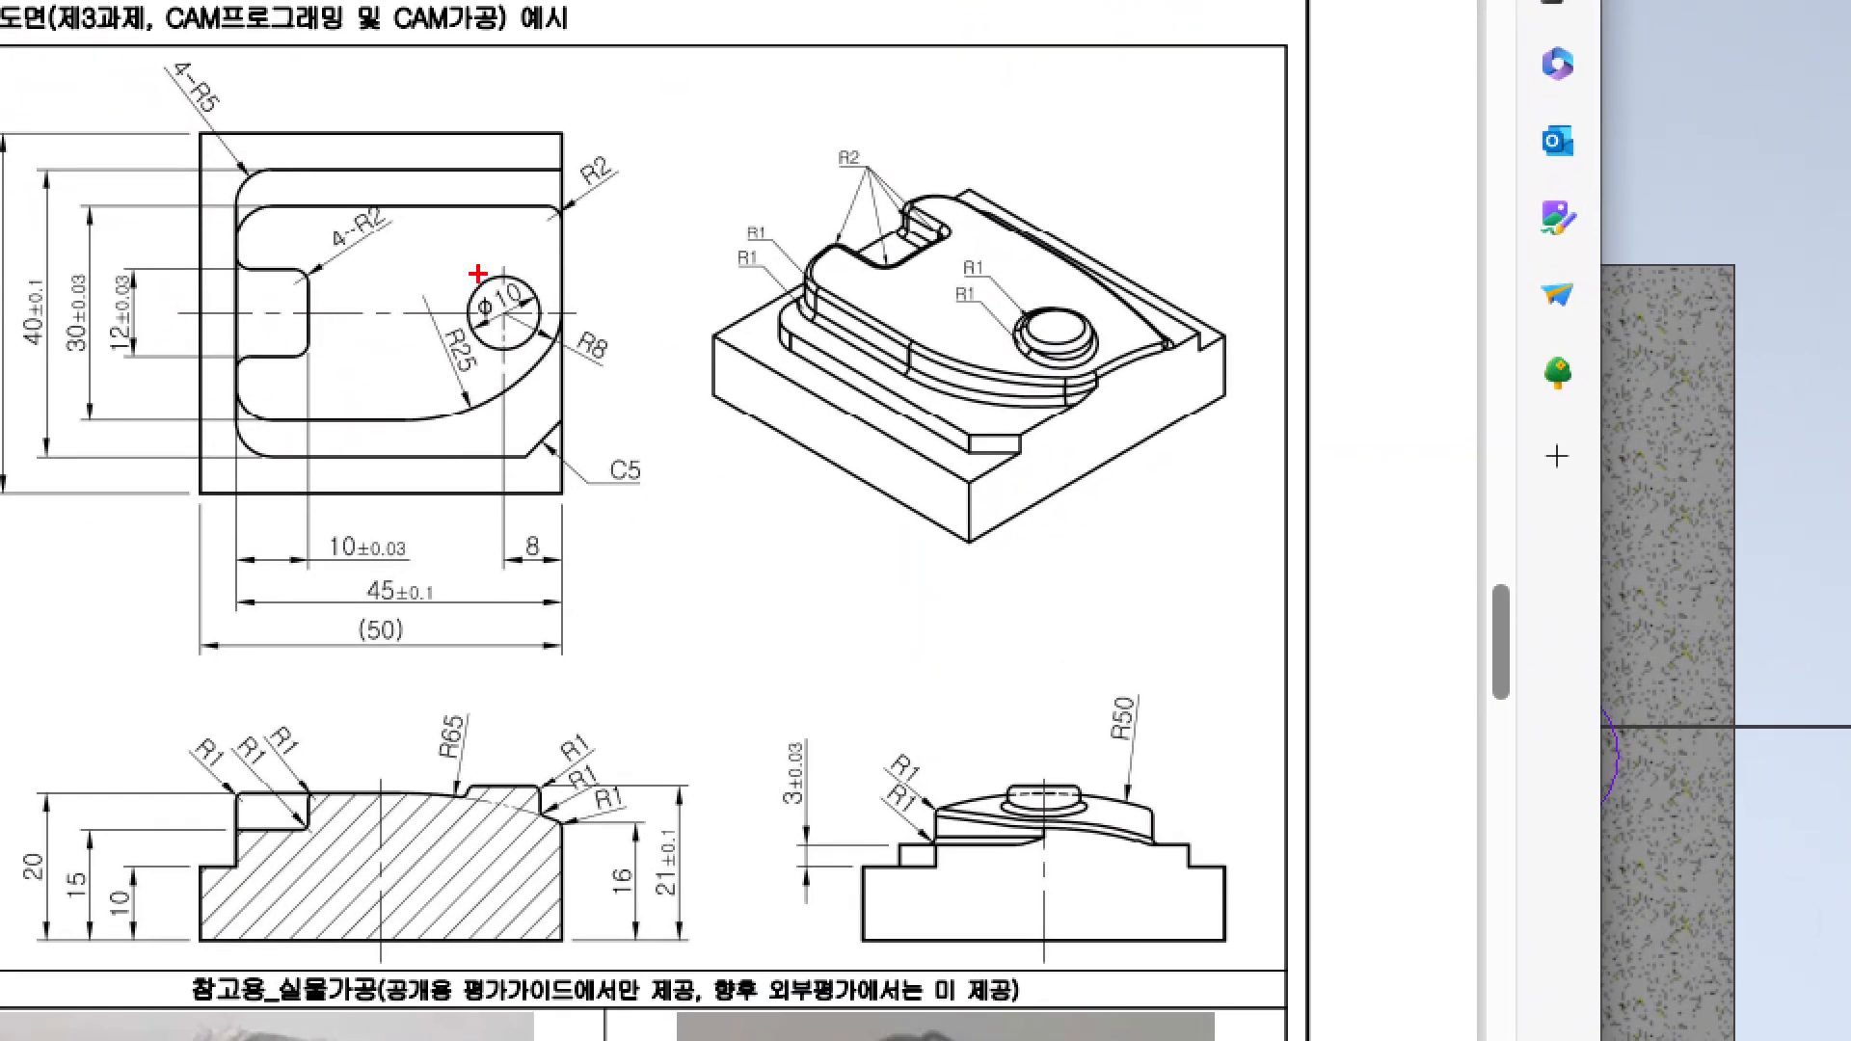
{"action": "left_click_drag", "start_coordinate": [477, 274], "coordinate": [551, 339]}
{"action": "key", "text": "alt+Tab"}
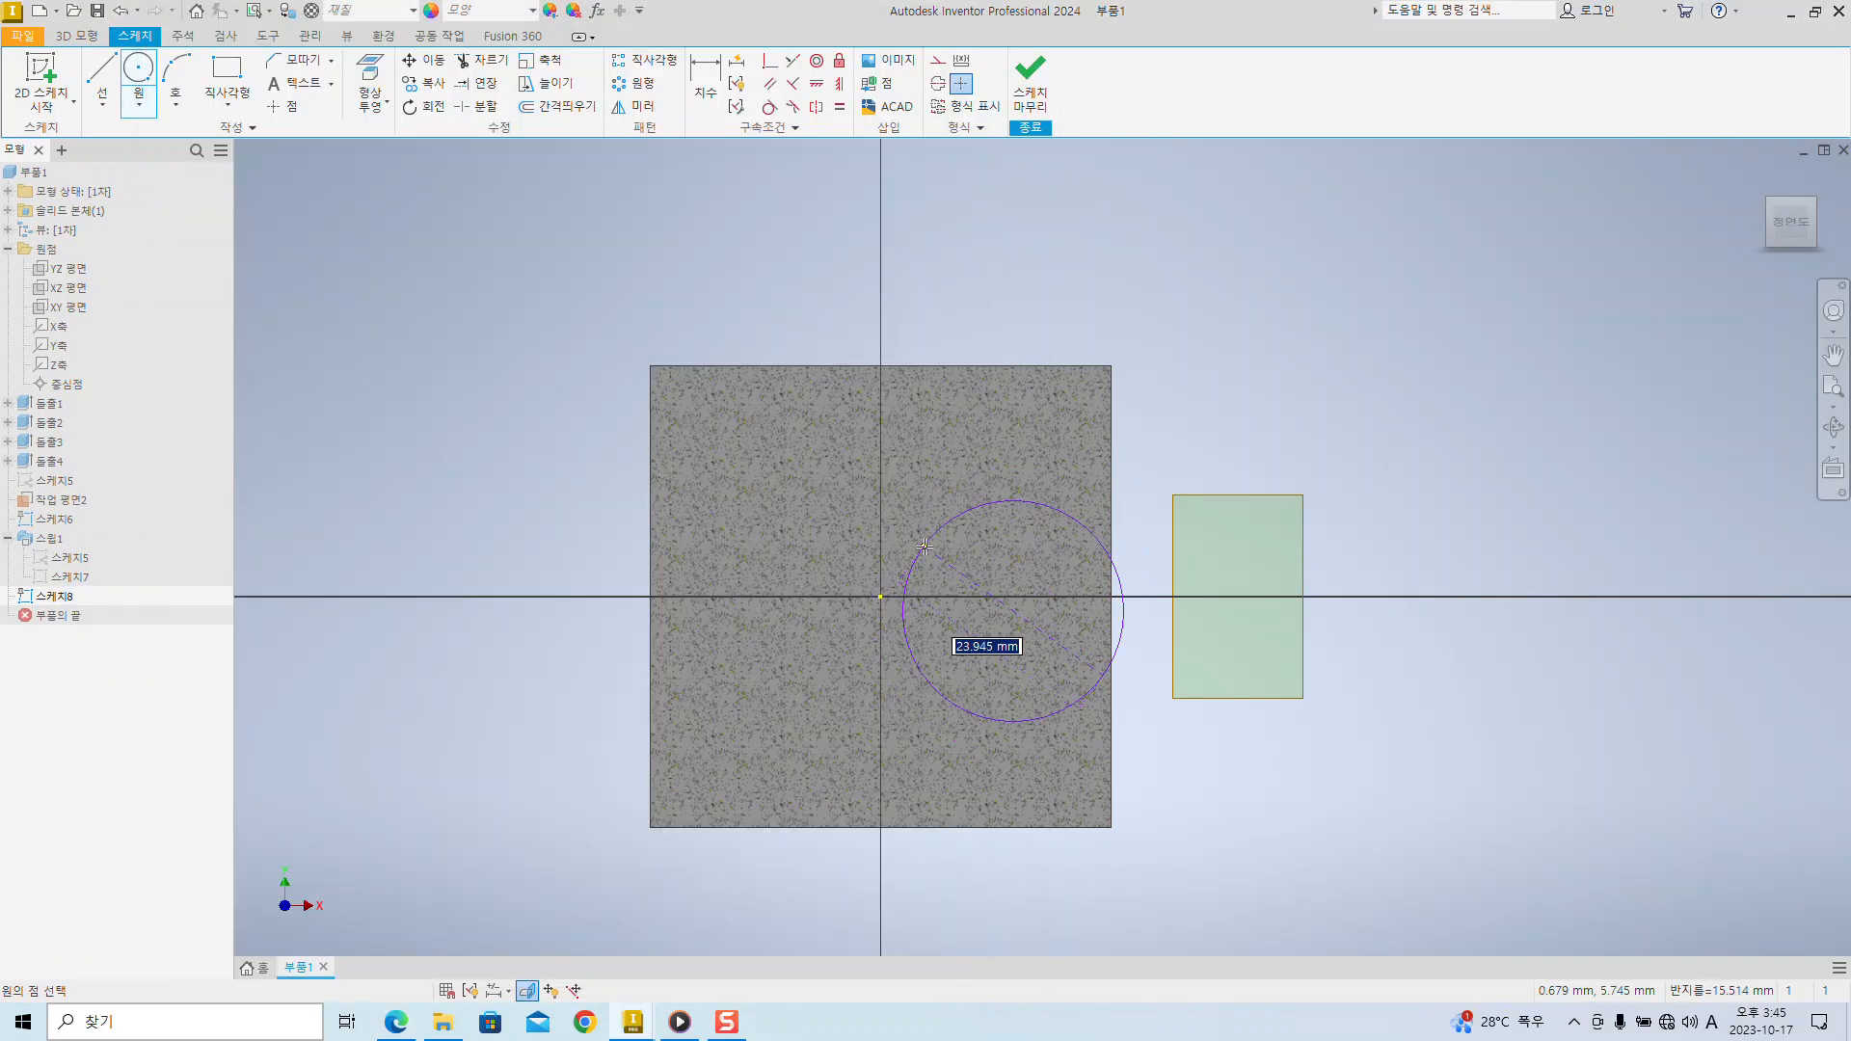
{"action": "type", "text": "10"}
{"action": "key", "text": "Return"}
{"action": "key", "text": "Escape"}
{"action": "scroll", "coordinate": [1113, 617], "scroll_direction": "up", "scroll_amount": 5}
{"action": "scroll", "coordinate": [946, 648], "scroll_direction": "down", "scroll_amount": 5}
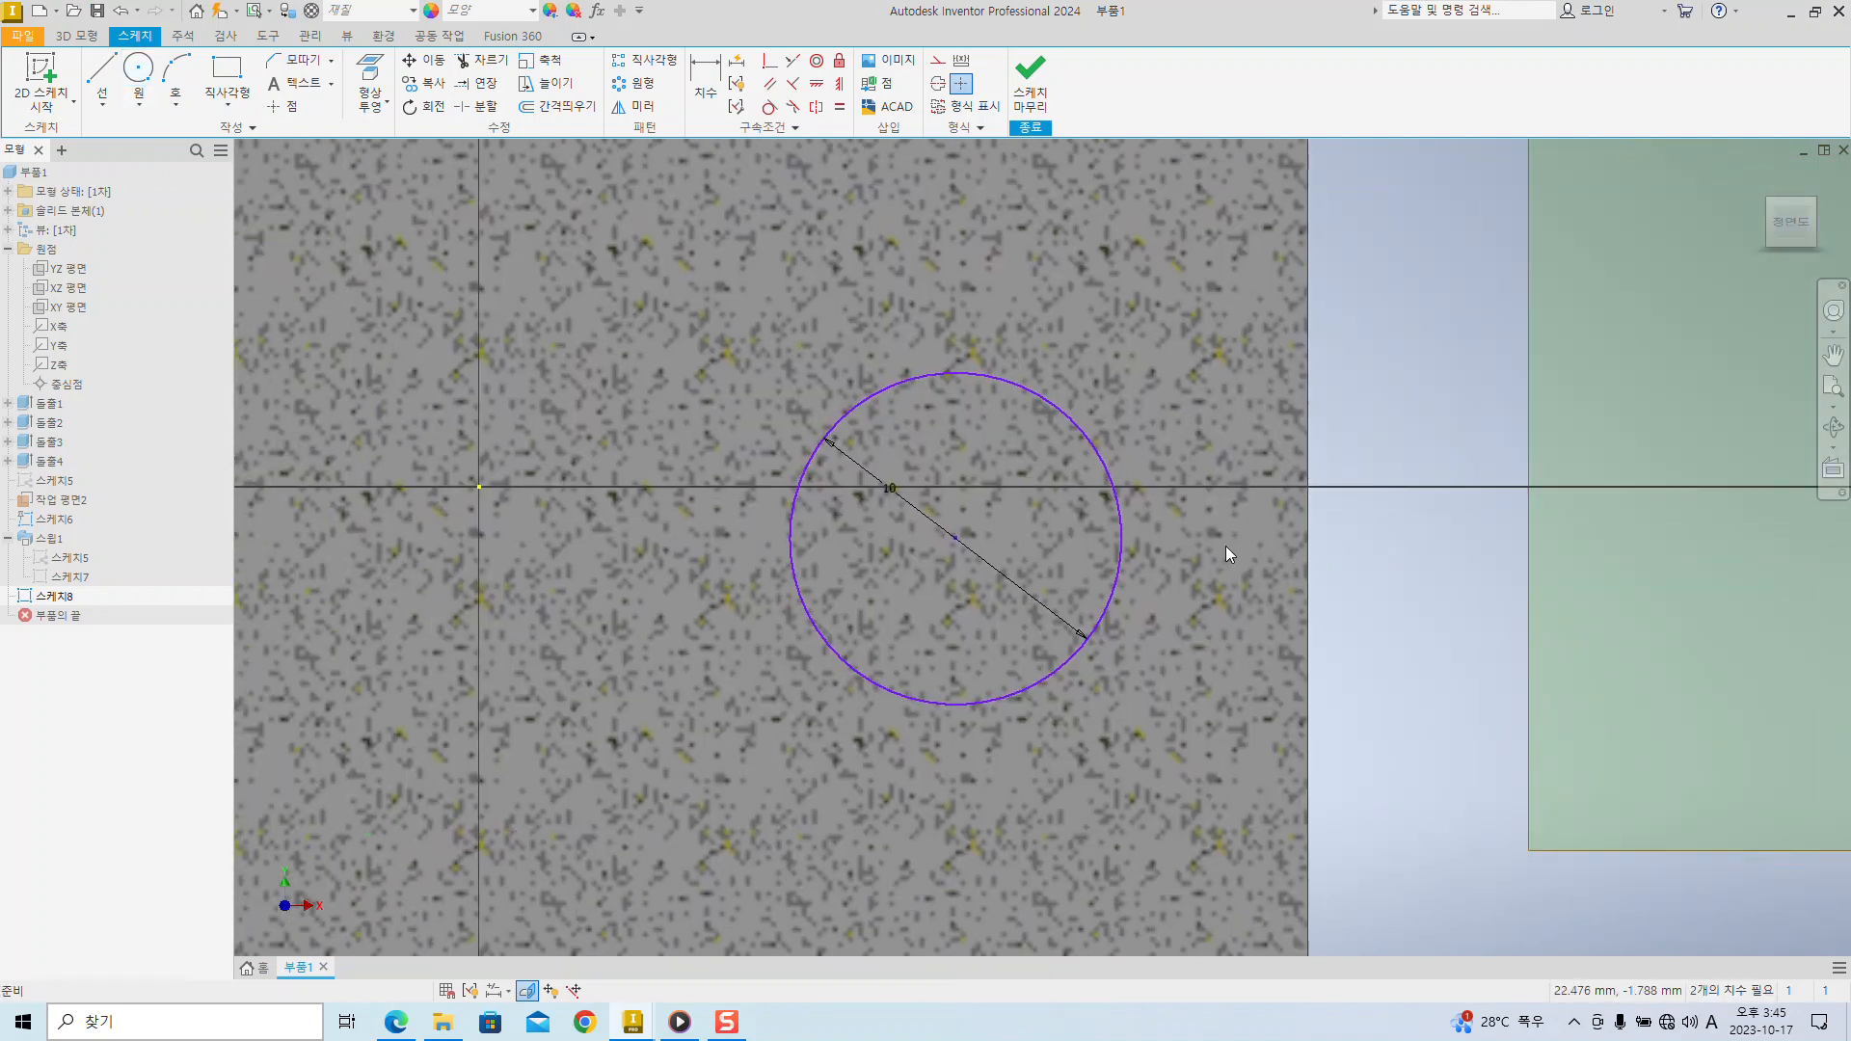
- Dimension the circle's centre 25 mm from the block's lower edge
{"action": "key", "text": "d"}
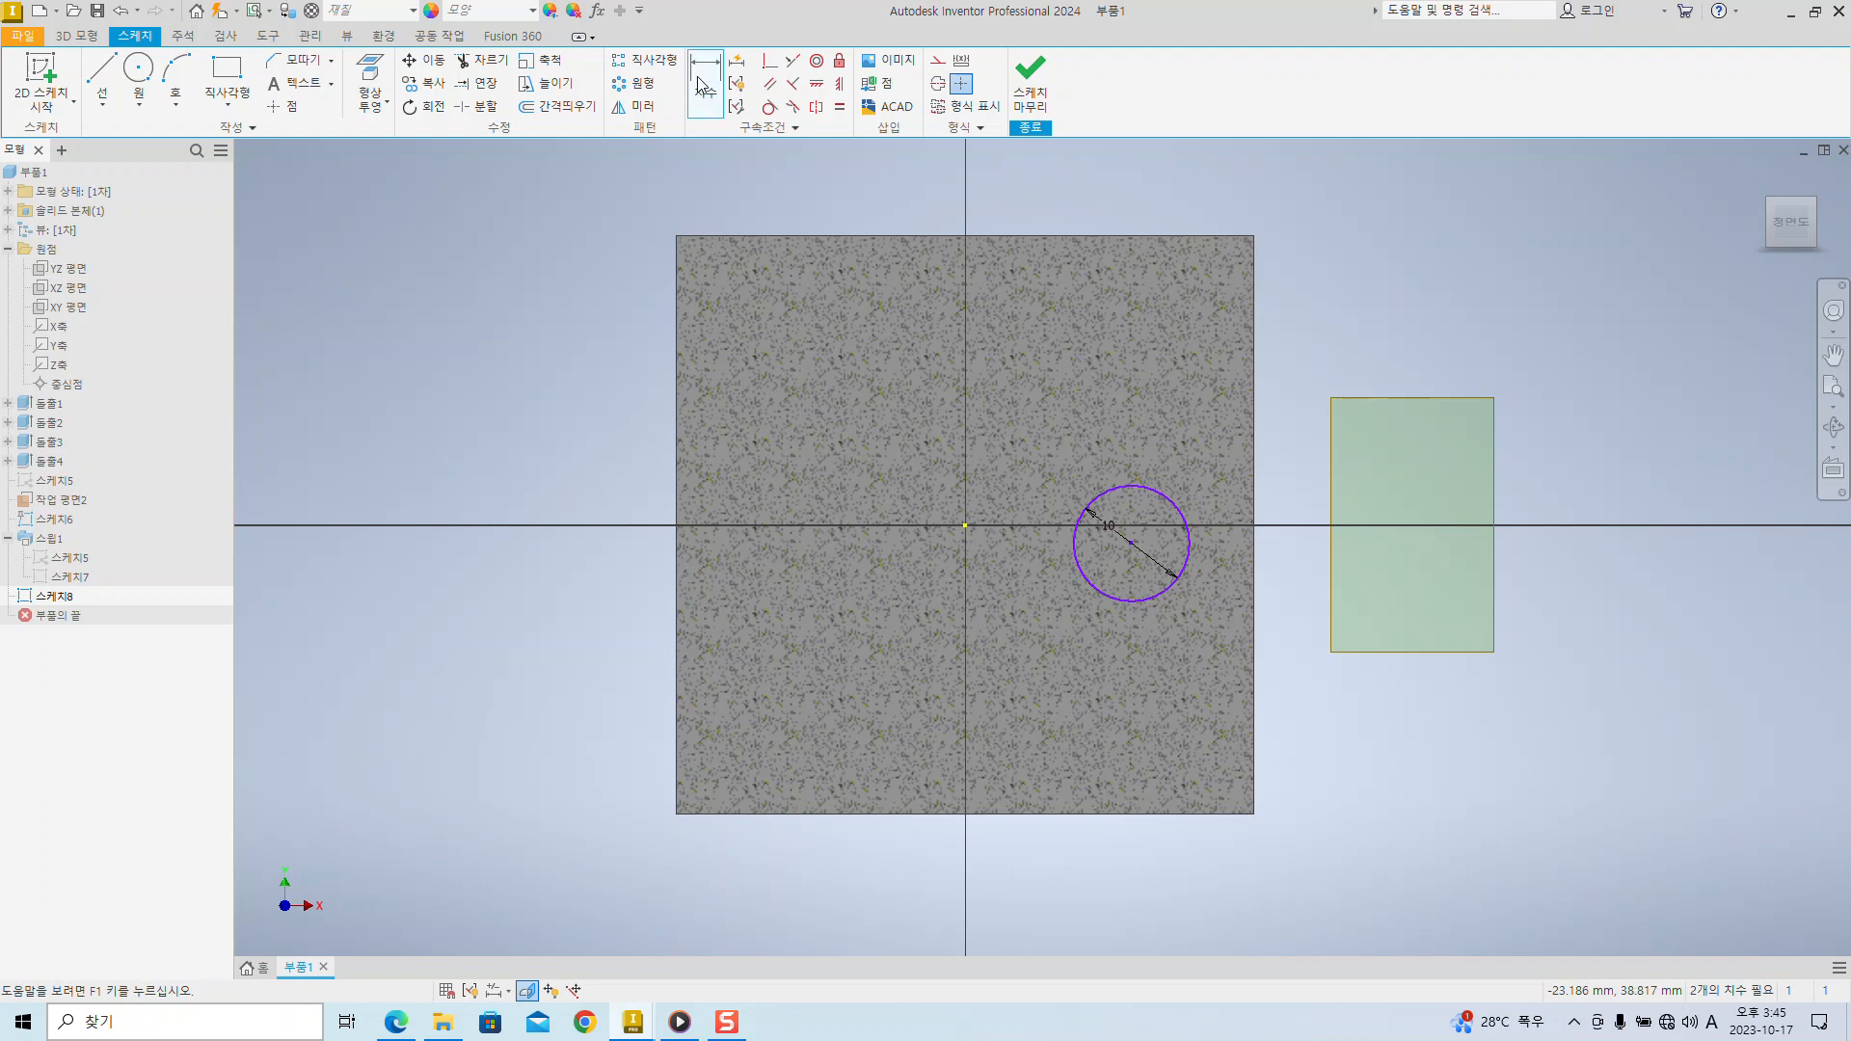
{"action": "left_click", "coordinate": [1137, 556]}
{"action": "left_click", "coordinate": [1134, 813]}
{"action": "left_click", "coordinate": [1034, 713]}
{"action": "type", "text": "25"}
{"action": "key", "text": "Return"}
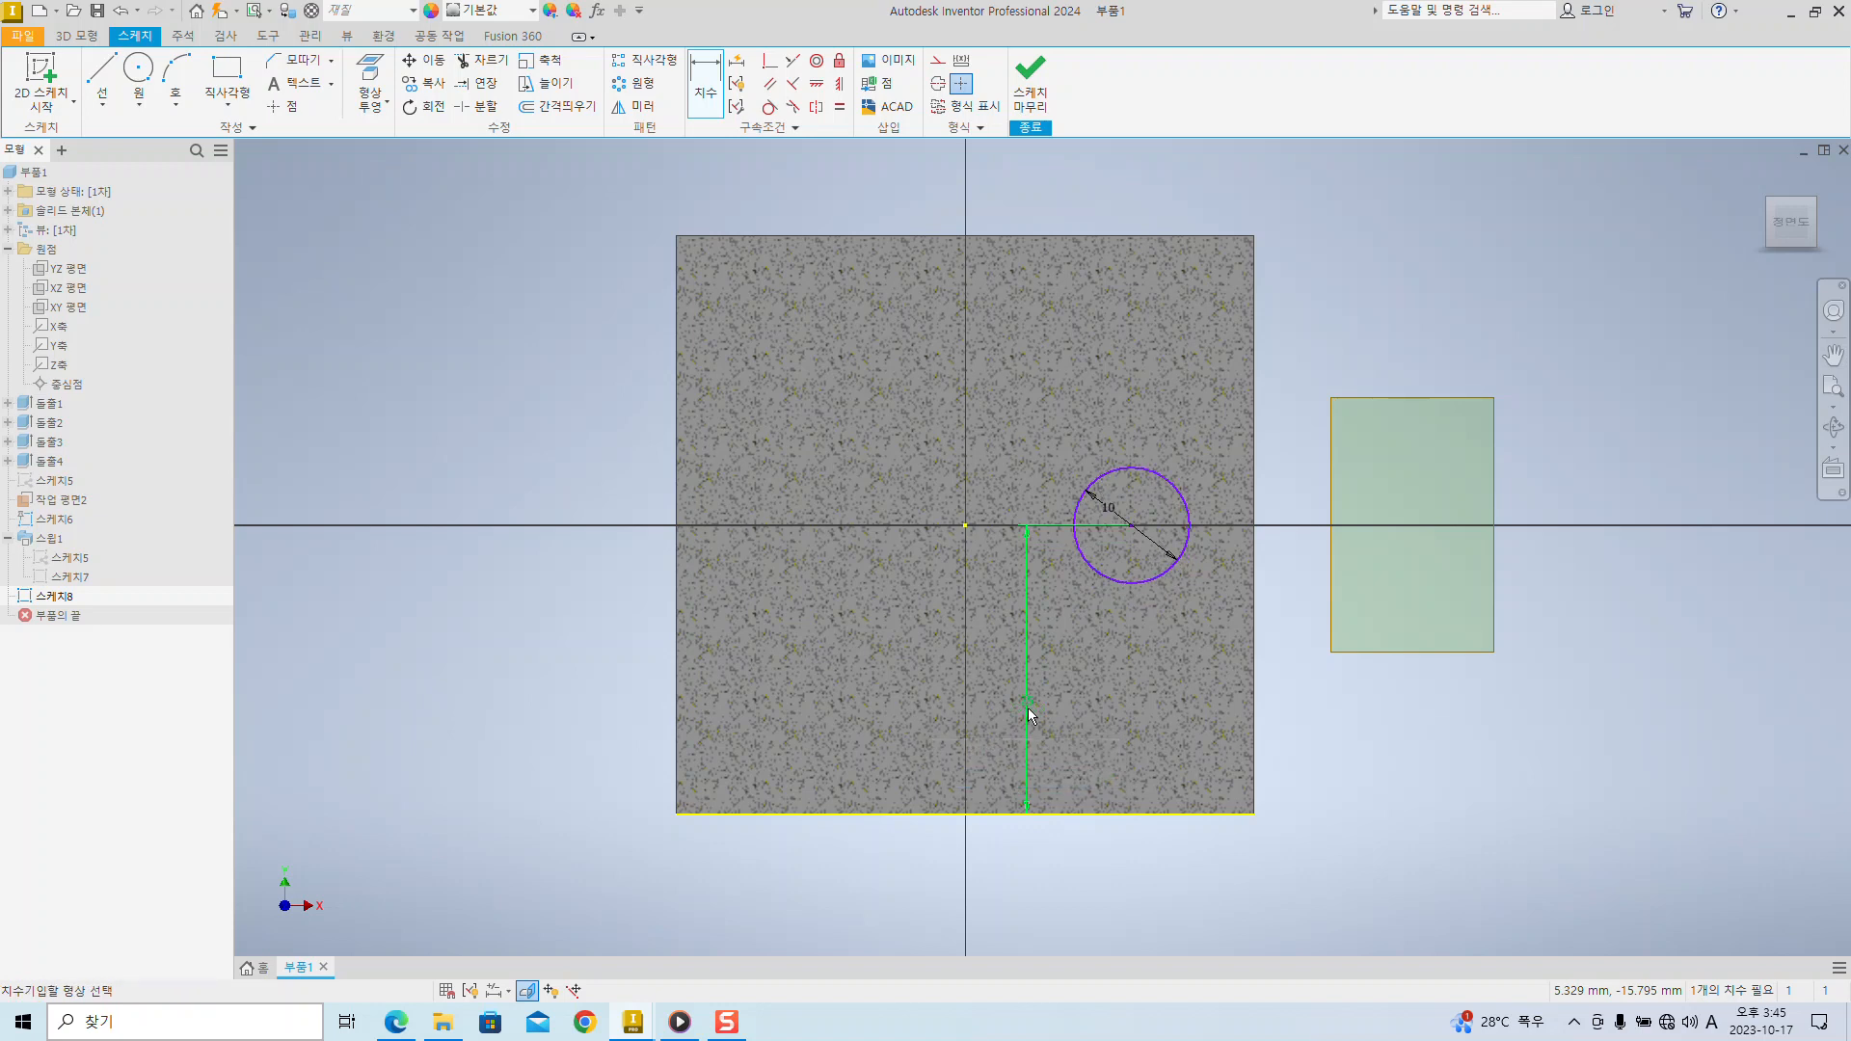
- Dimension the circle's centre 8 mm from the block's nearest side edge as given on the drawing, and finish the sketch
{"action": "key", "text": "alt+Tab"}
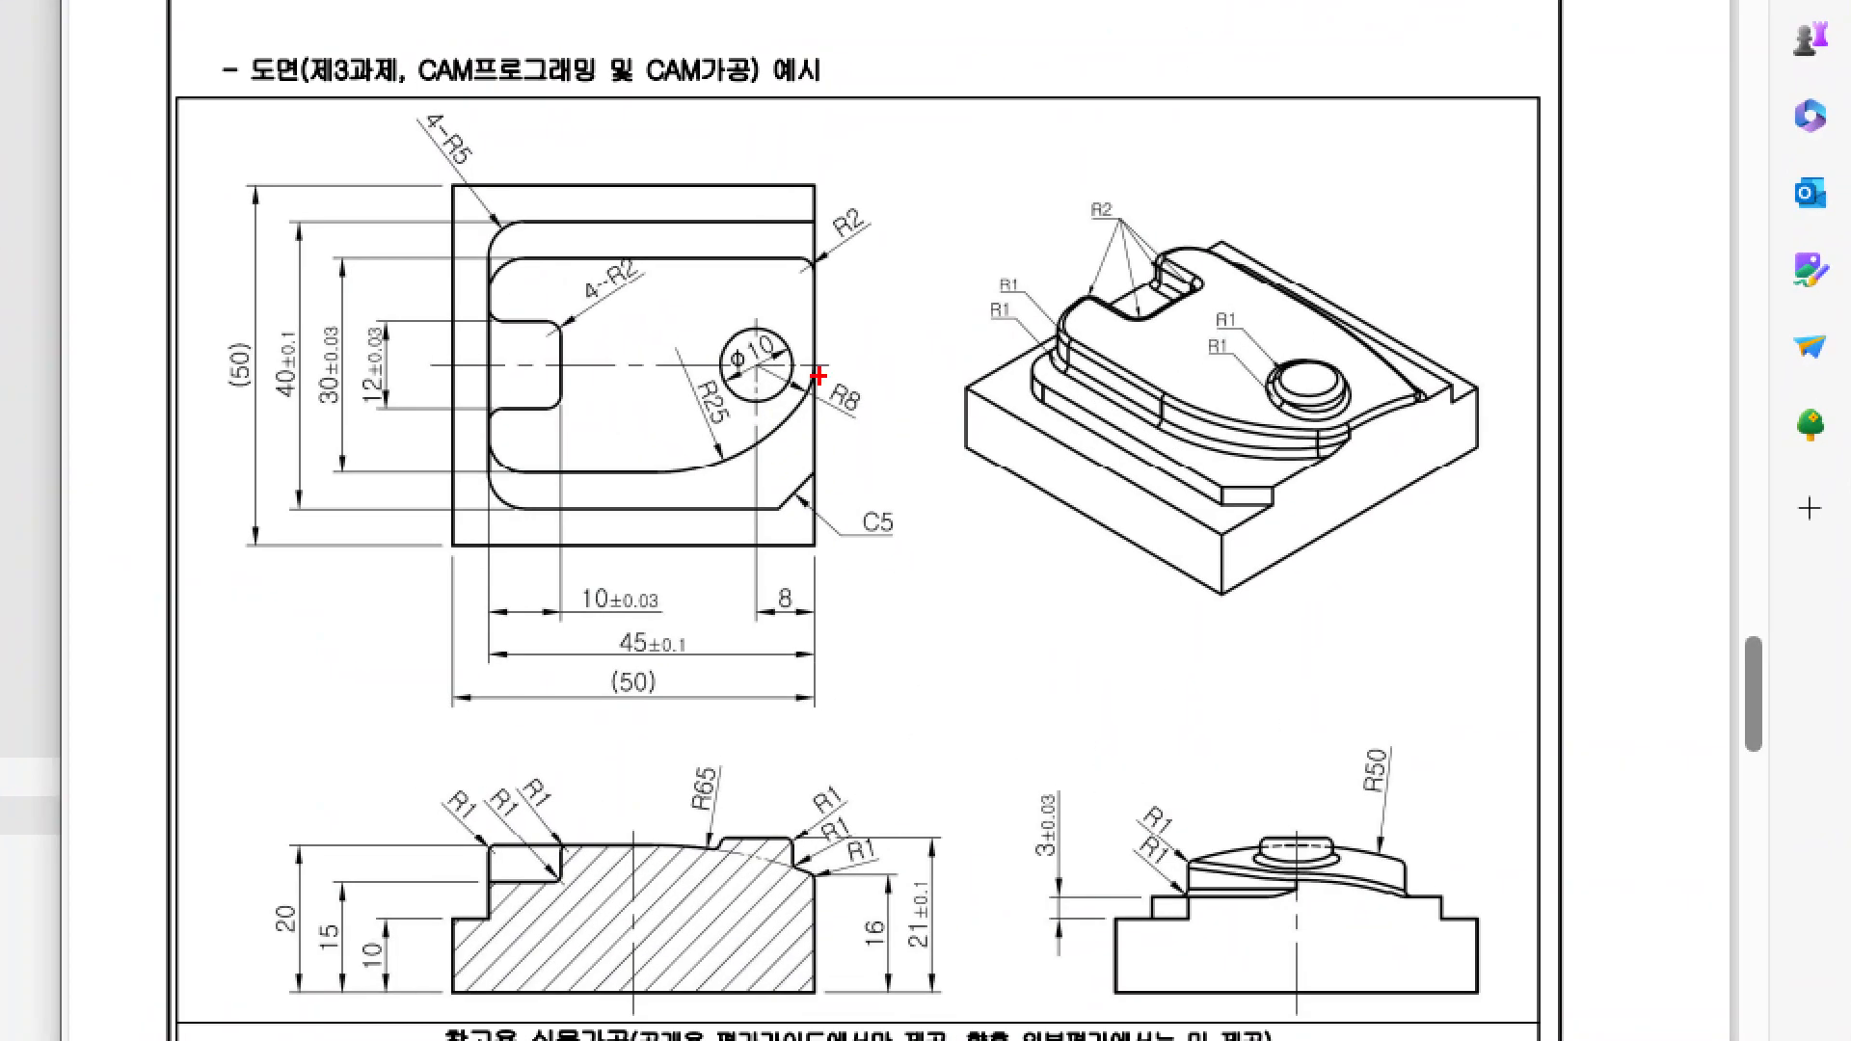
{"action": "mouse_move", "coordinate": [812, 603]}
{"action": "left_mouse_down"}
{"action": "mouse_move", "coordinate": [812, 378]}
{"action": "mouse_move", "coordinate": [756, 595]}
{"action": "left_mouse_up"}
{"action": "key", "text": "Escape"}
{"action": "key", "text": "alt+Tab"}
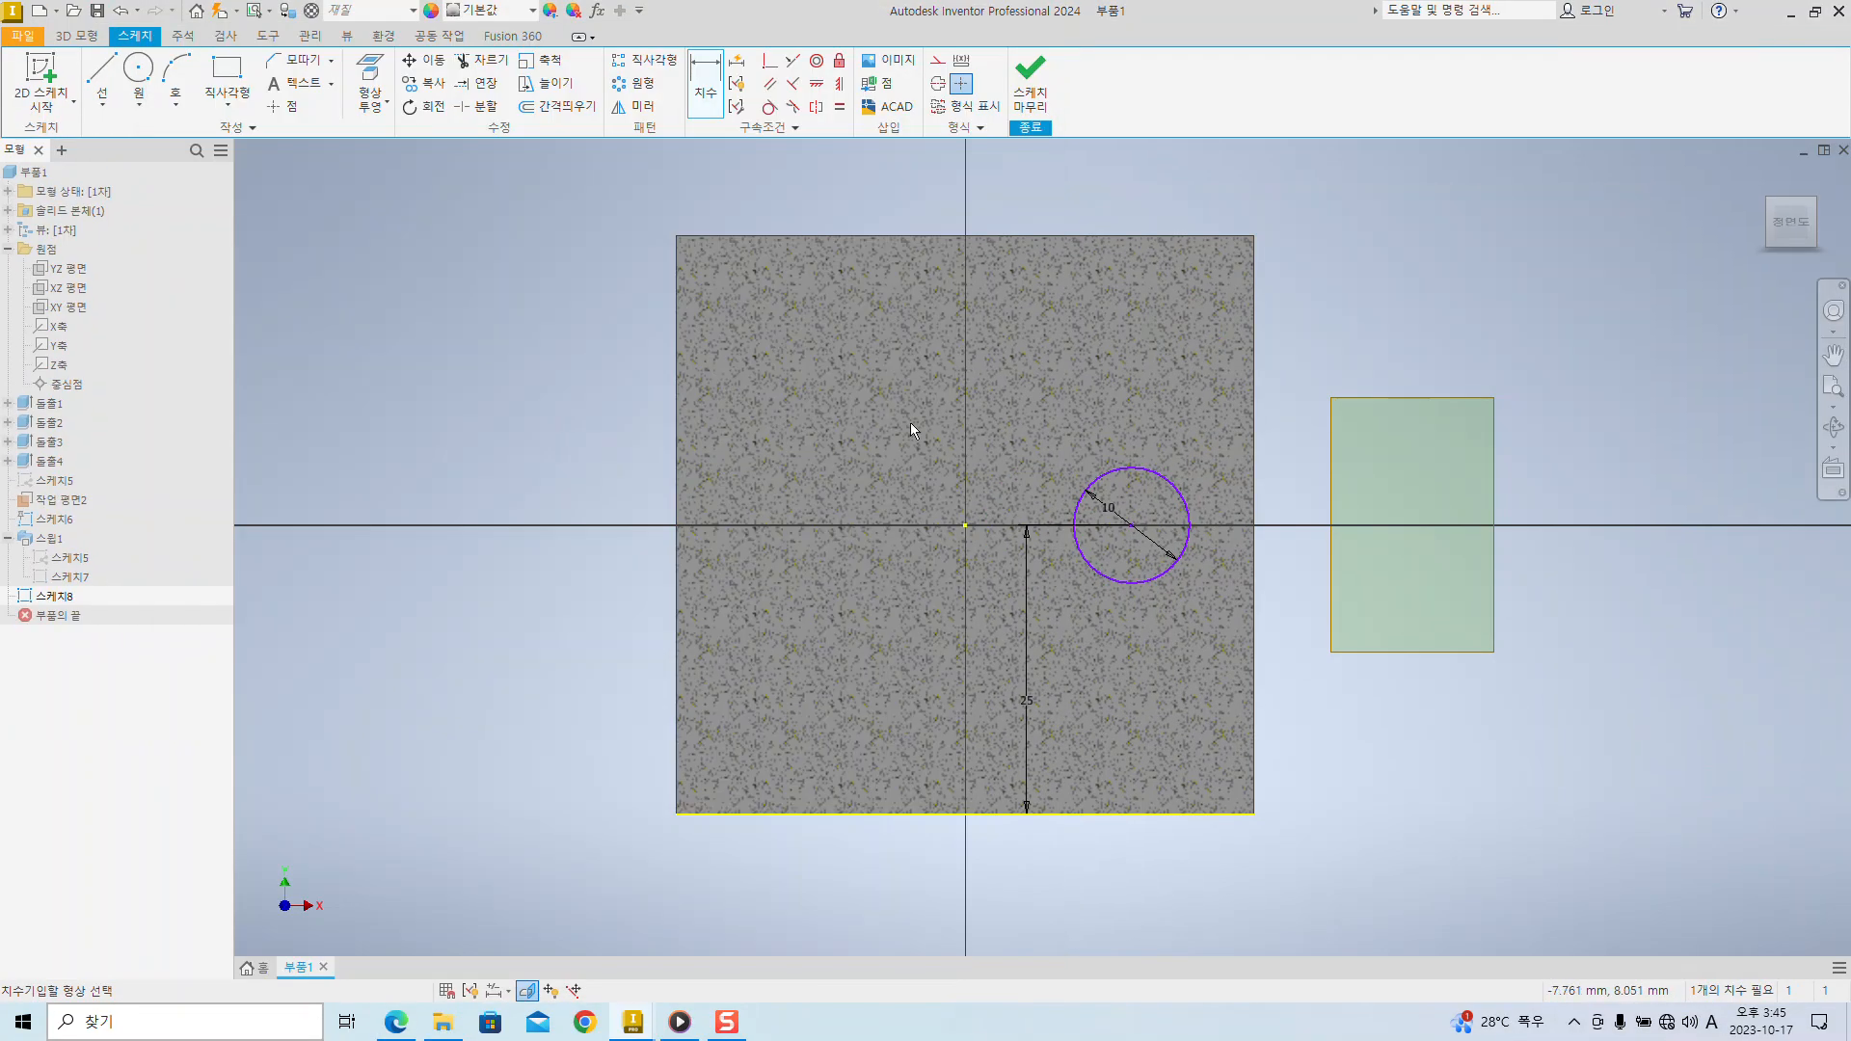
{"action": "left_click", "coordinate": [1133, 525]}
{"action": "left_click", "coordinate": [1252, 472]}
{"action": "left_click", "coordinate": [1222, 418]}
{"action": "type", "text": "8"}
{"action": "key", "text": "Return"}
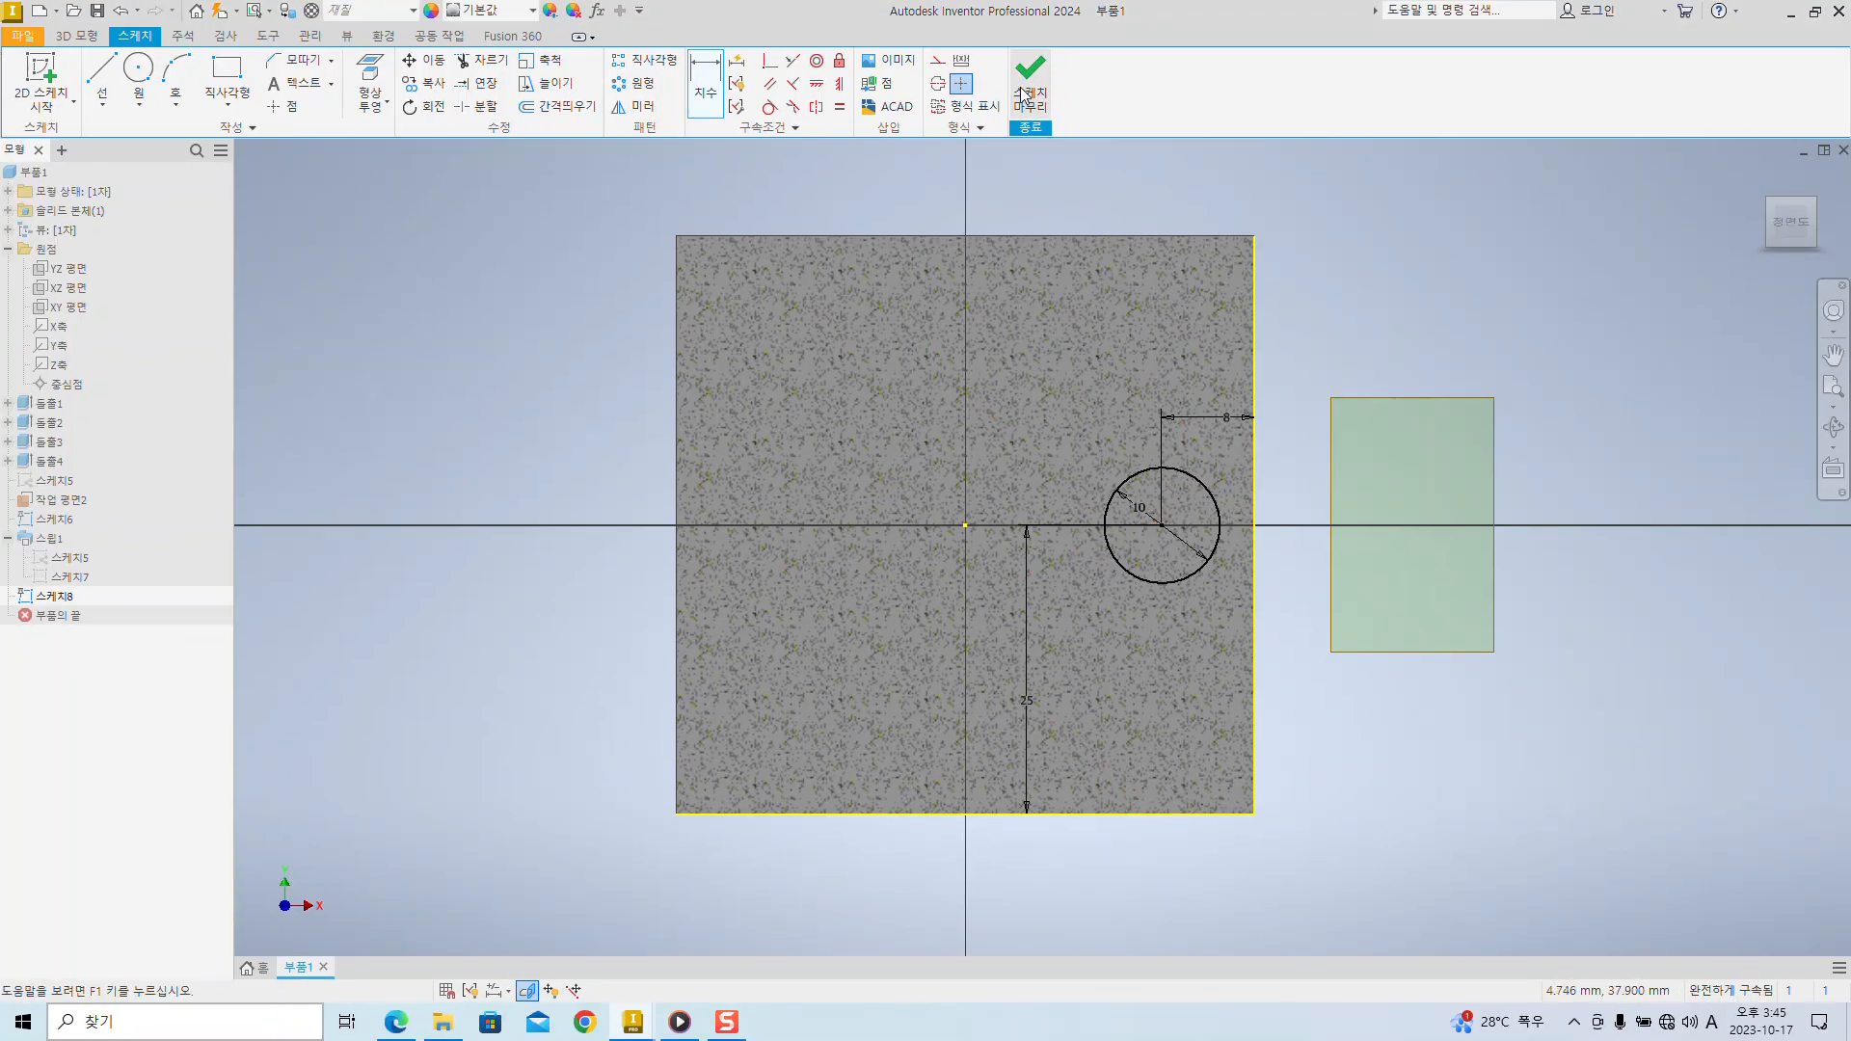
{"action": "left_click", "coordinate": [1029, 85]}
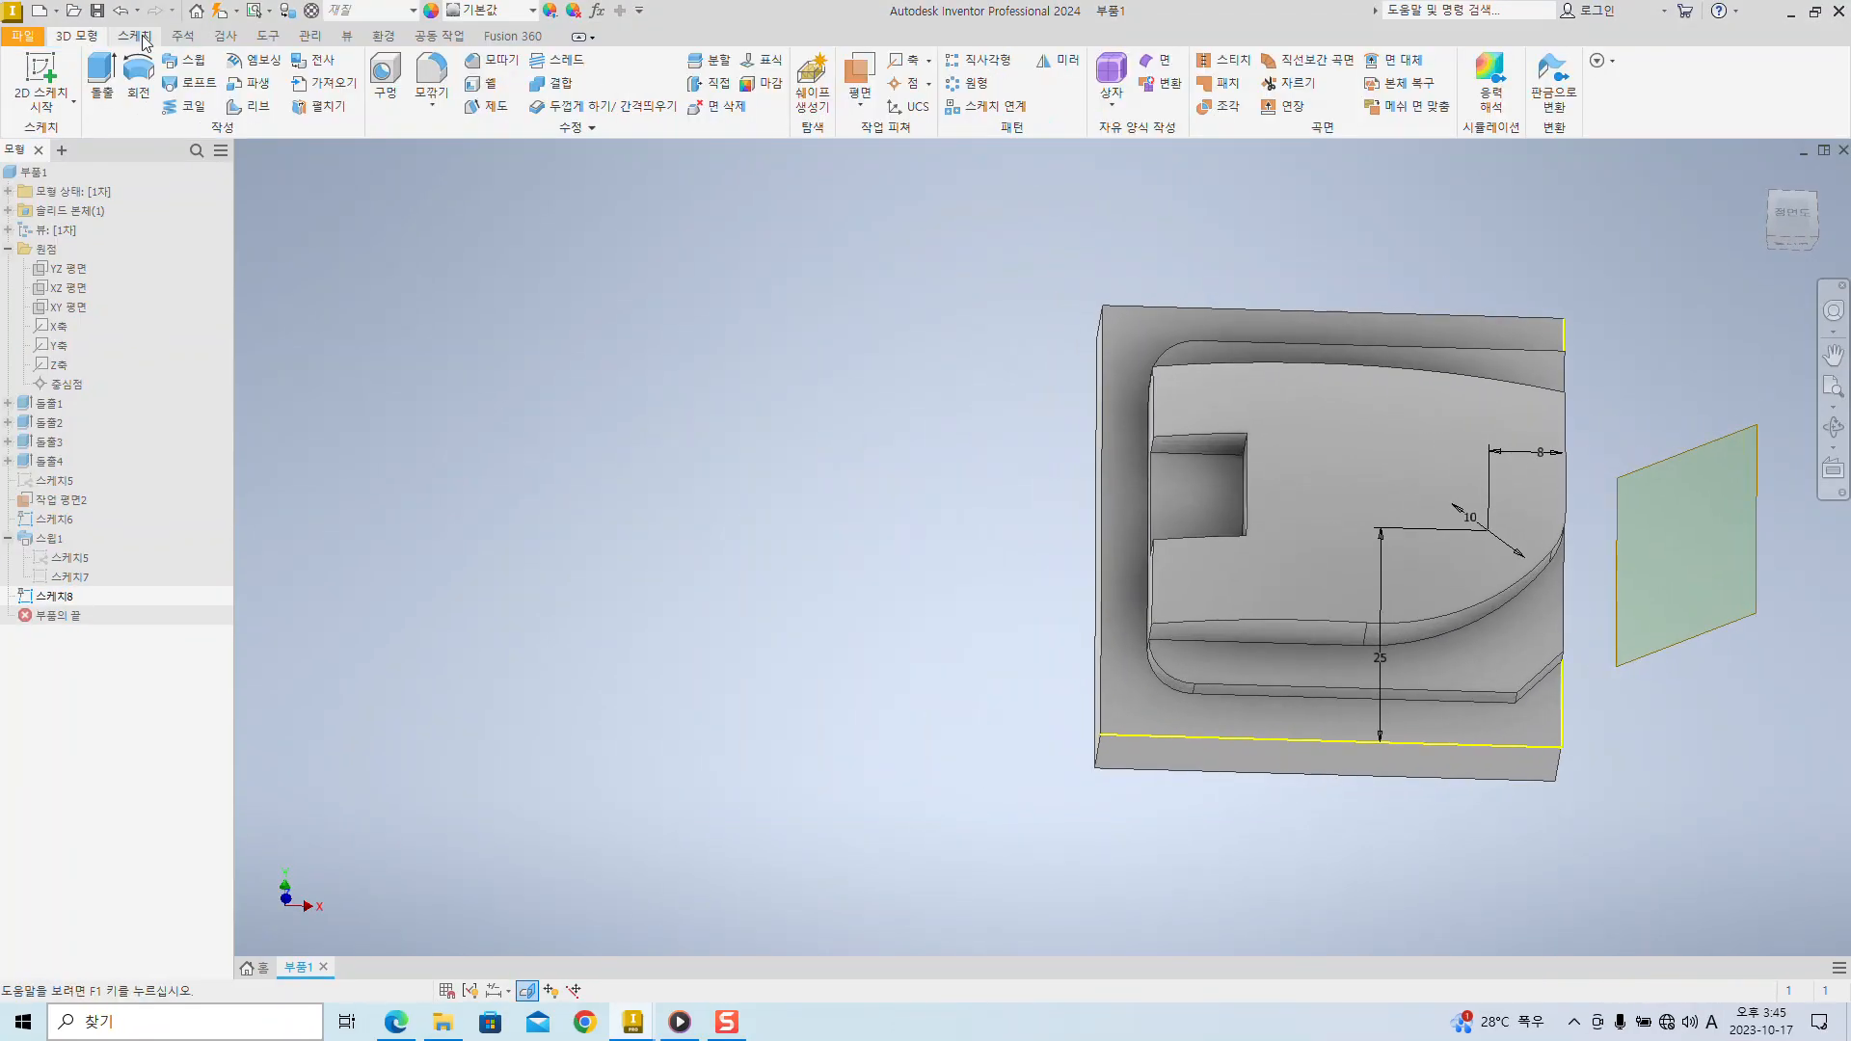
- Start extruding the 10 mm circle and work out the boss height above the base face from the drawing as 21-10
{"action": "left_click", "coordinate": [103, 77]}
{"action": "mouse_move", "coordinate": [1035, 778]}
{"action": "middle_mouse_down", "text": "shift"}
{"action": "mouse_move", "coordinate": [1160, 748]}
{"action": "mouse_move", "coordinate": [1484, 798]}
{"action": "mouse_move", "coordinate": [1466, 756]}
{"action": "mouse_move", "coordinate": [1314, 735]}
{"action": "middle_mouse_up", "text": "shift"}
{"action": "key", "text": "alt+Tab"}
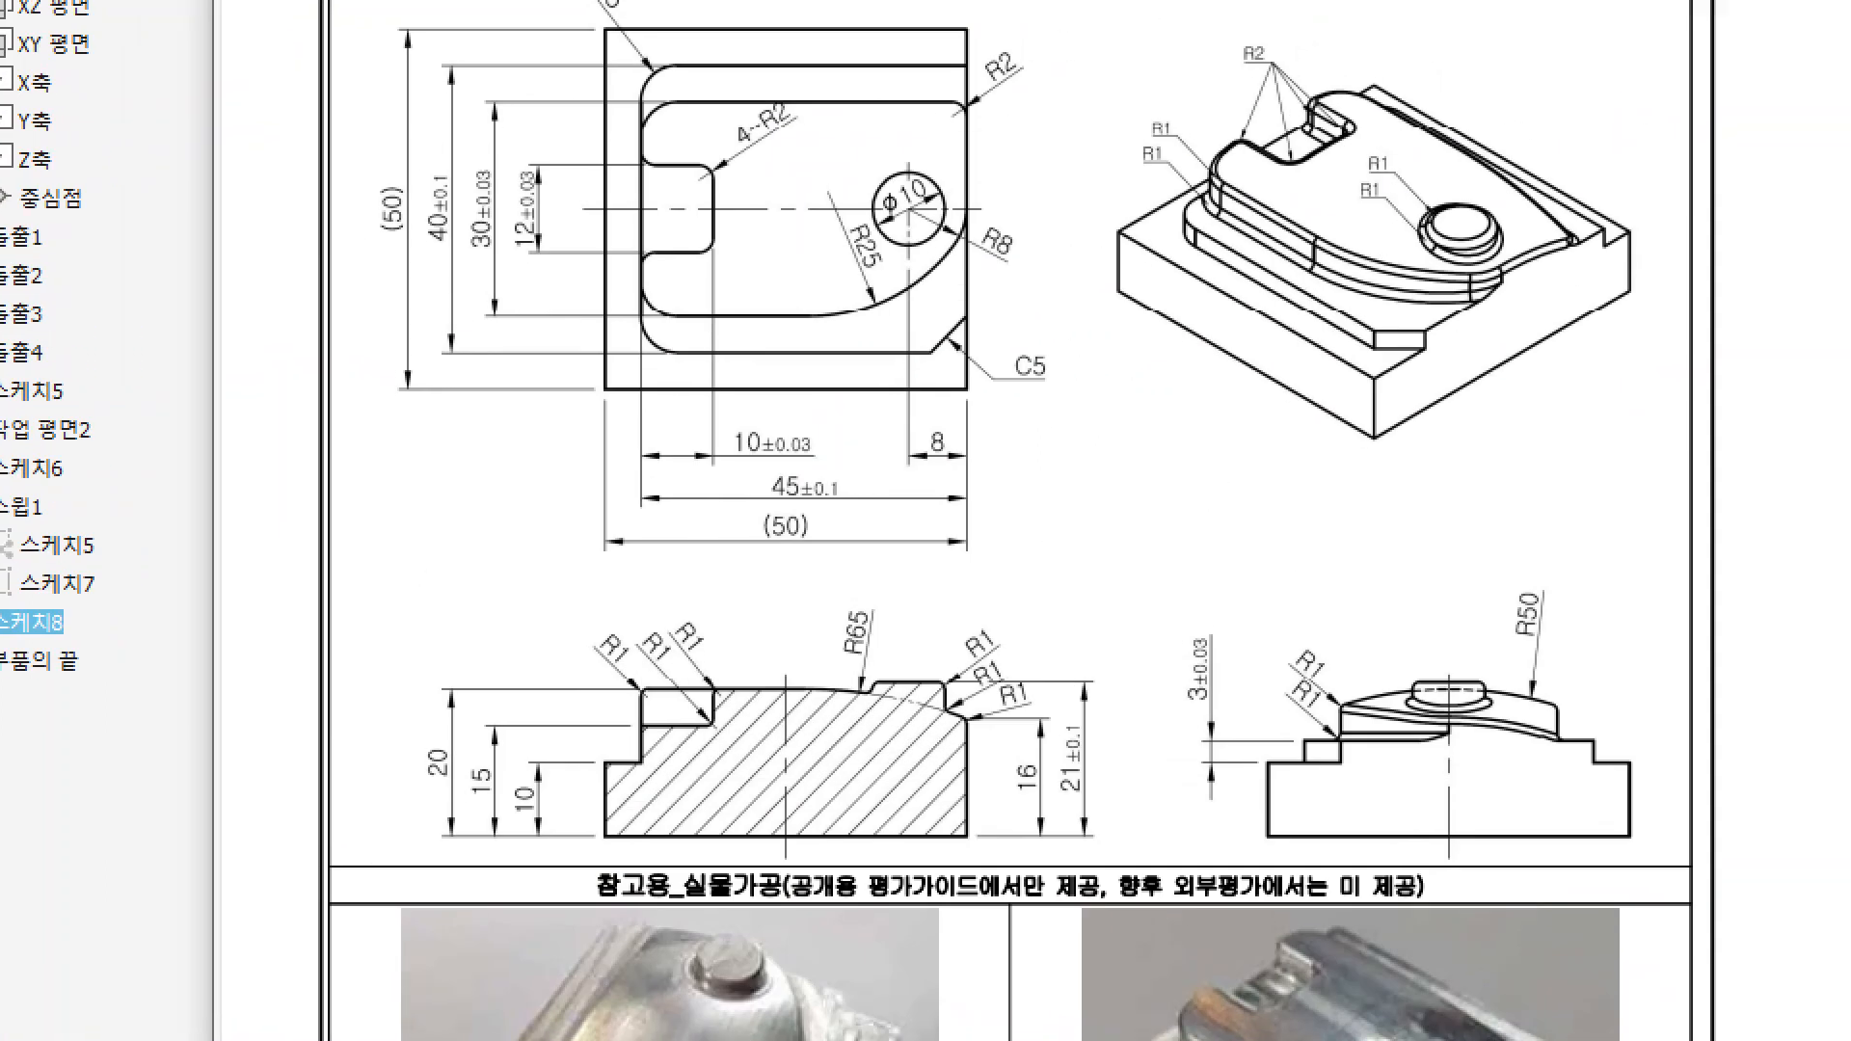
{"action": "left_click_drag", "start_coordinate": [1131, 254], "coordinate": [1060, 289], "text": "ctrl+shift"}
{"action": "left_click_drag", "start_coordinate": [612, 787], "coordinate": [998, 789], "text": "shift"}
{"action": "left_click_drag", "start_coordinate": [1147, 789], "coordinate": [1162, 786], "text": "shift"}
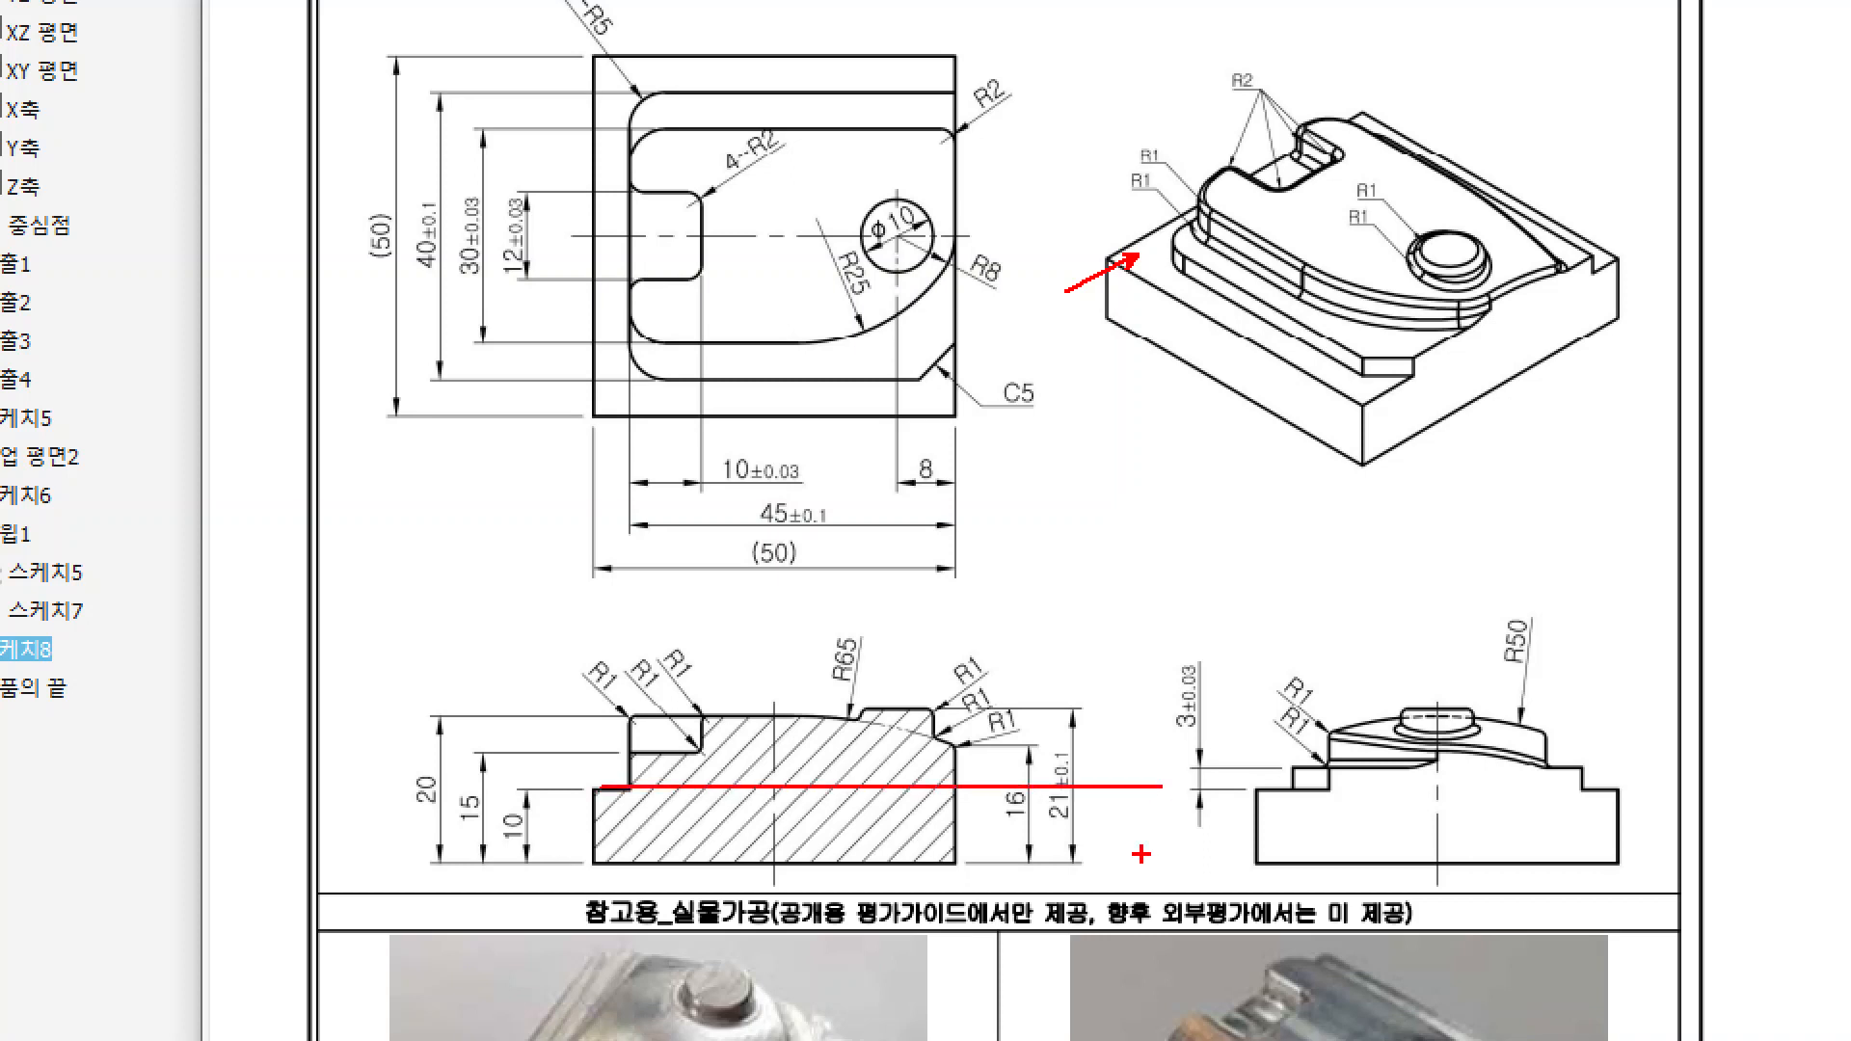
{"action": "left_click_drag", "start_coordinate": [900, 698], "coordinate": [903, 576], "text": "ctrl+shift"}
{"action": "type", "text": "t"}
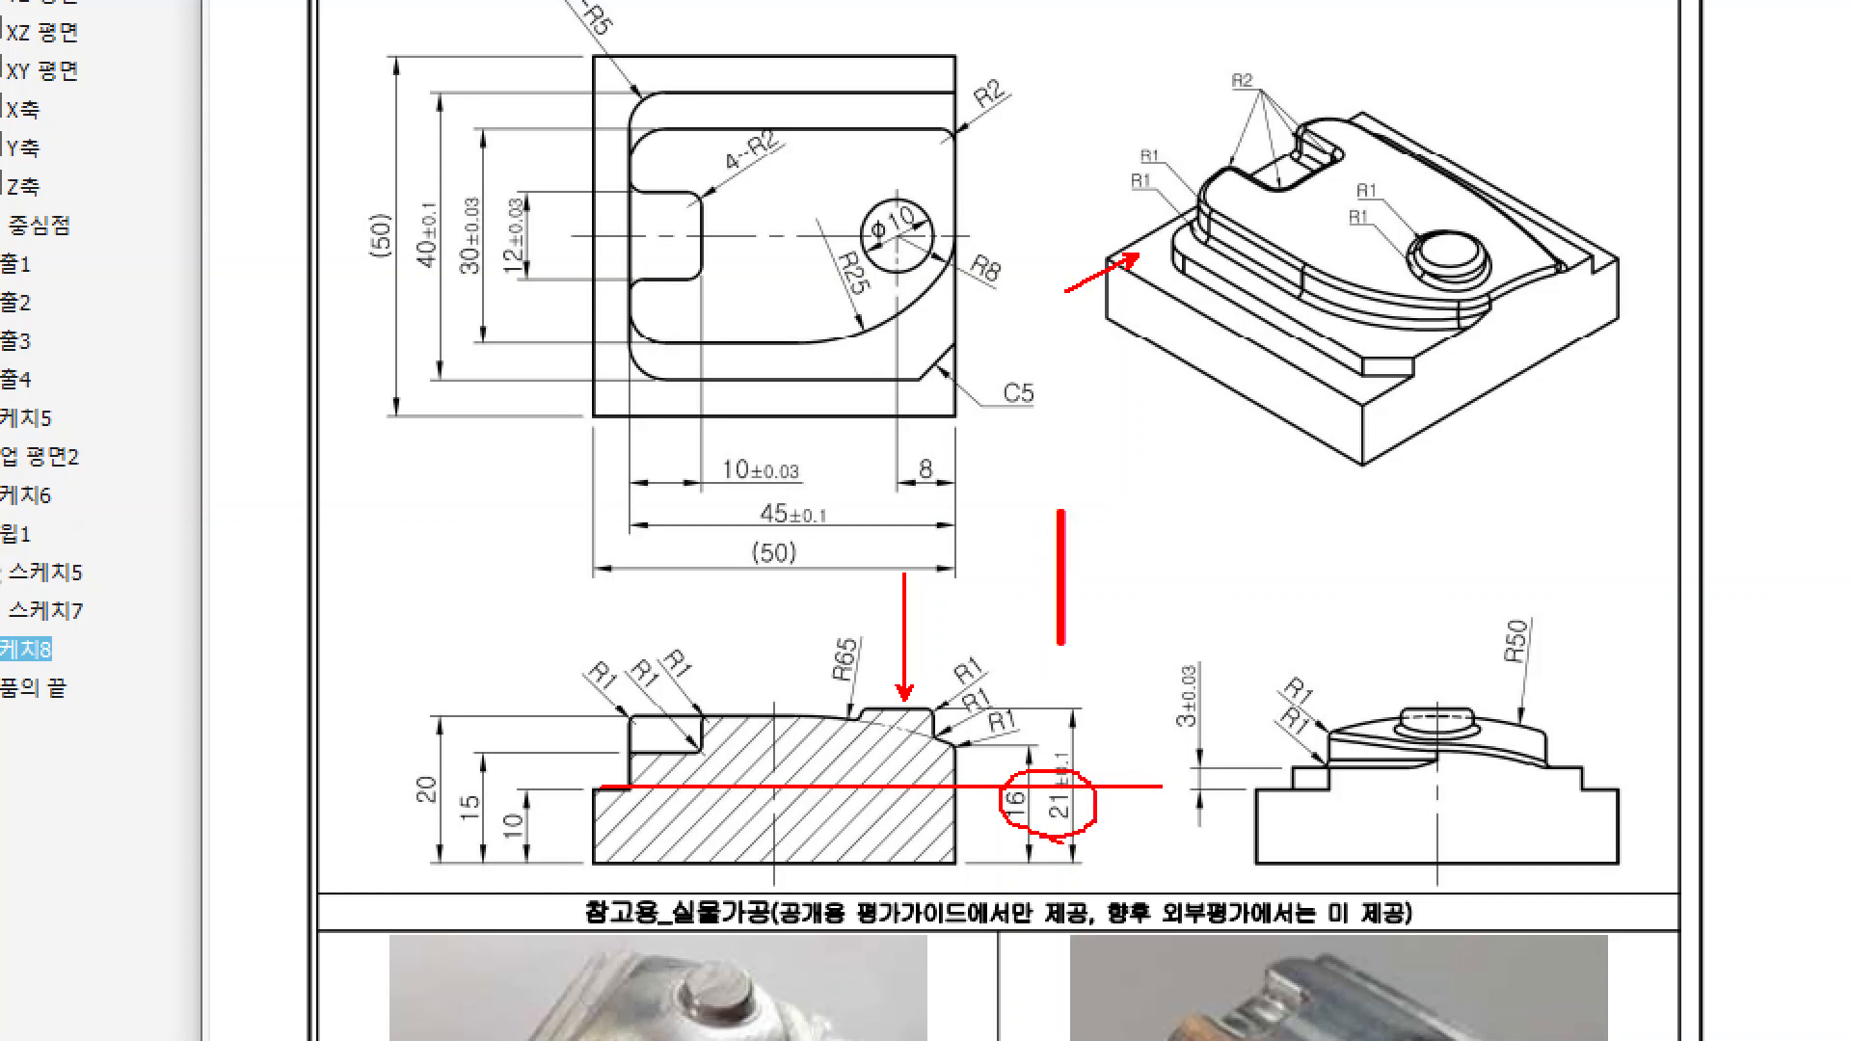
{"action": "type", "text": "21-10"}
{"action": "key", "text": "Return"}
{"action": "type", "text": "=11"}
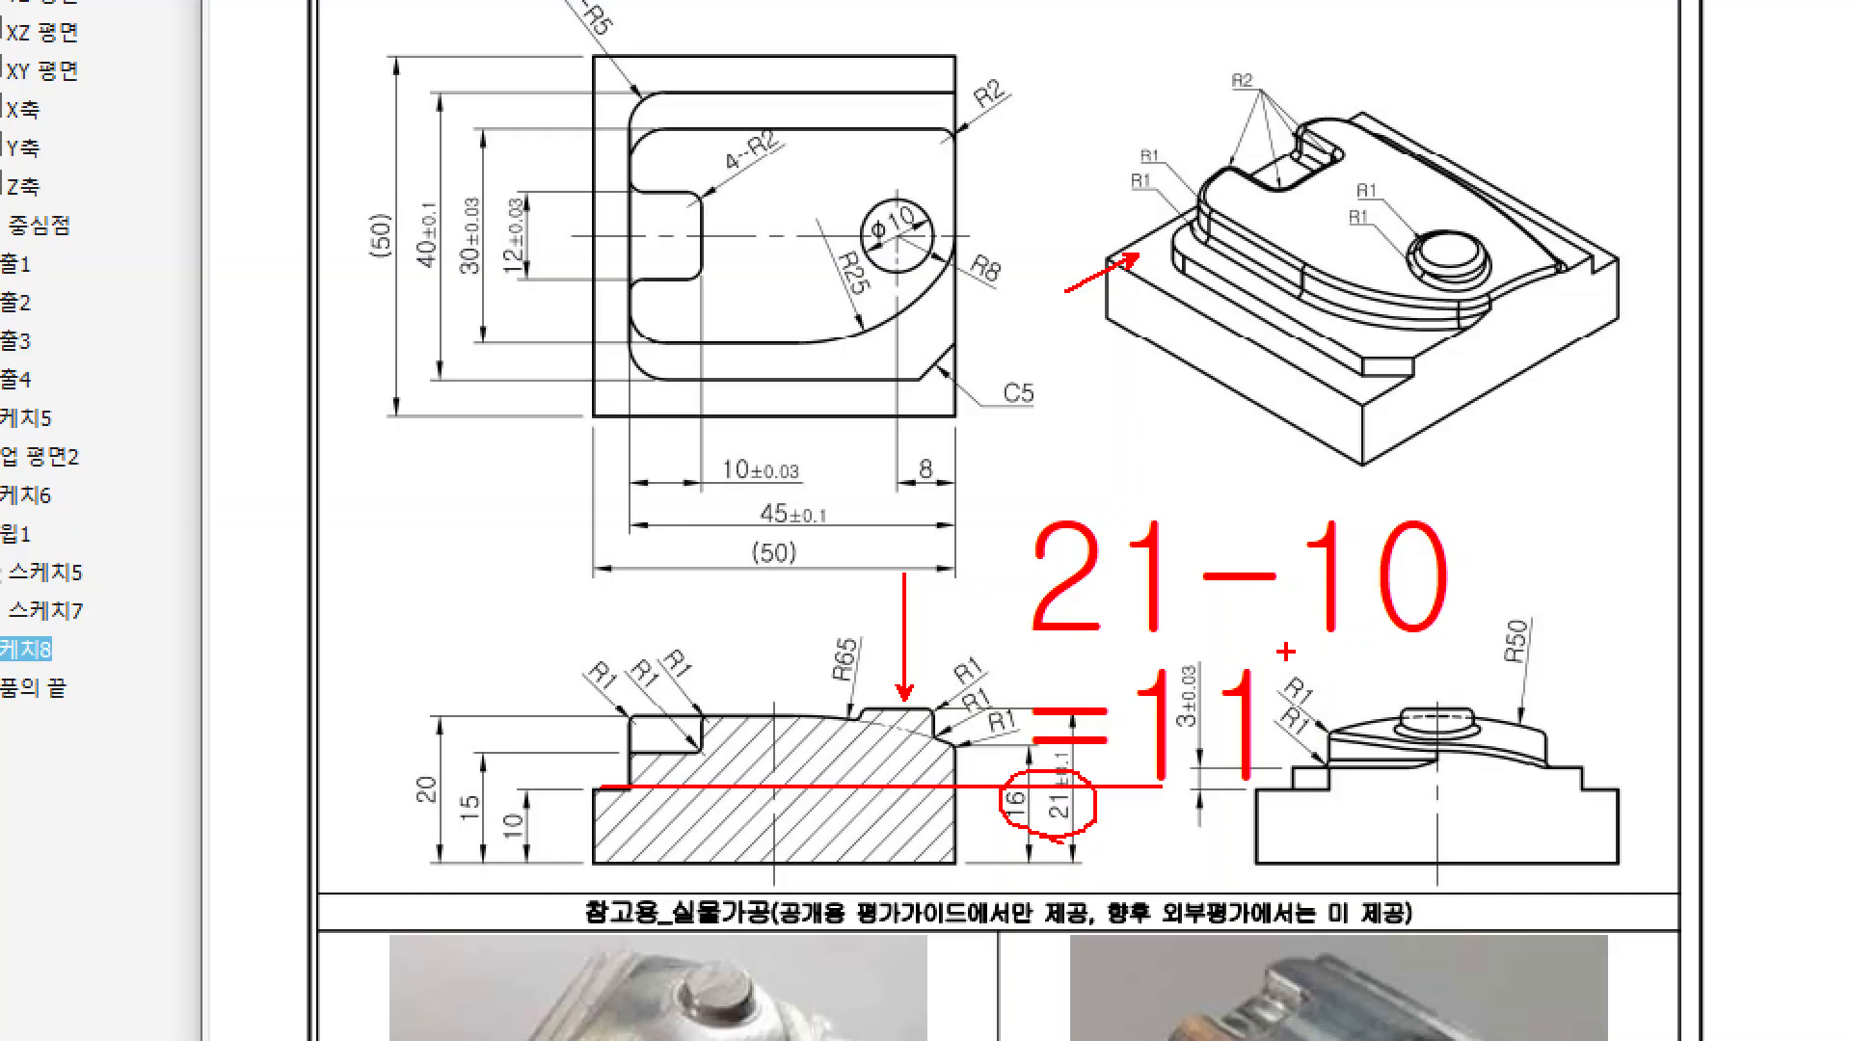
{"action": "key", "text": "Escape"}
{"action": "key", "text": "alt+Tab"}
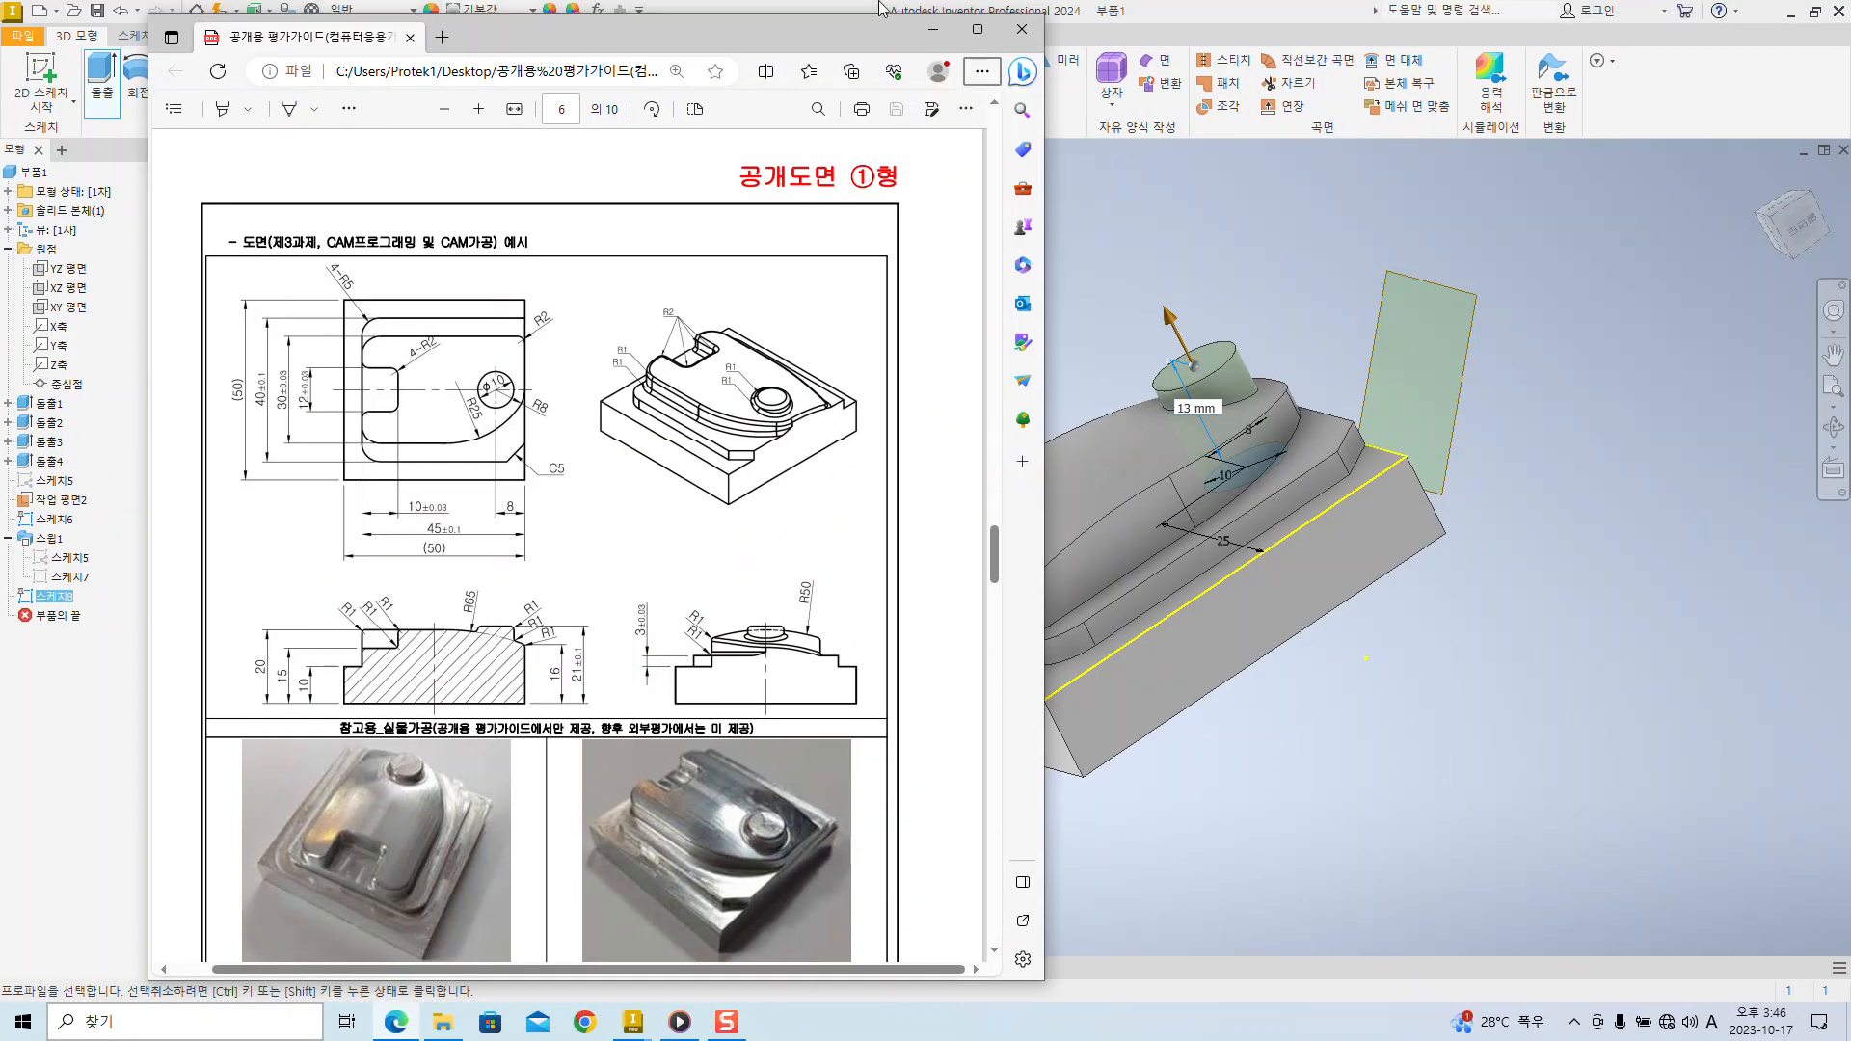
{"action": "key", "text": "alt+Tab"}
- Extrude the circle upward by 21-10 mm, joined to the body, to form the boss
{"action": "type", "text": "21-10"}
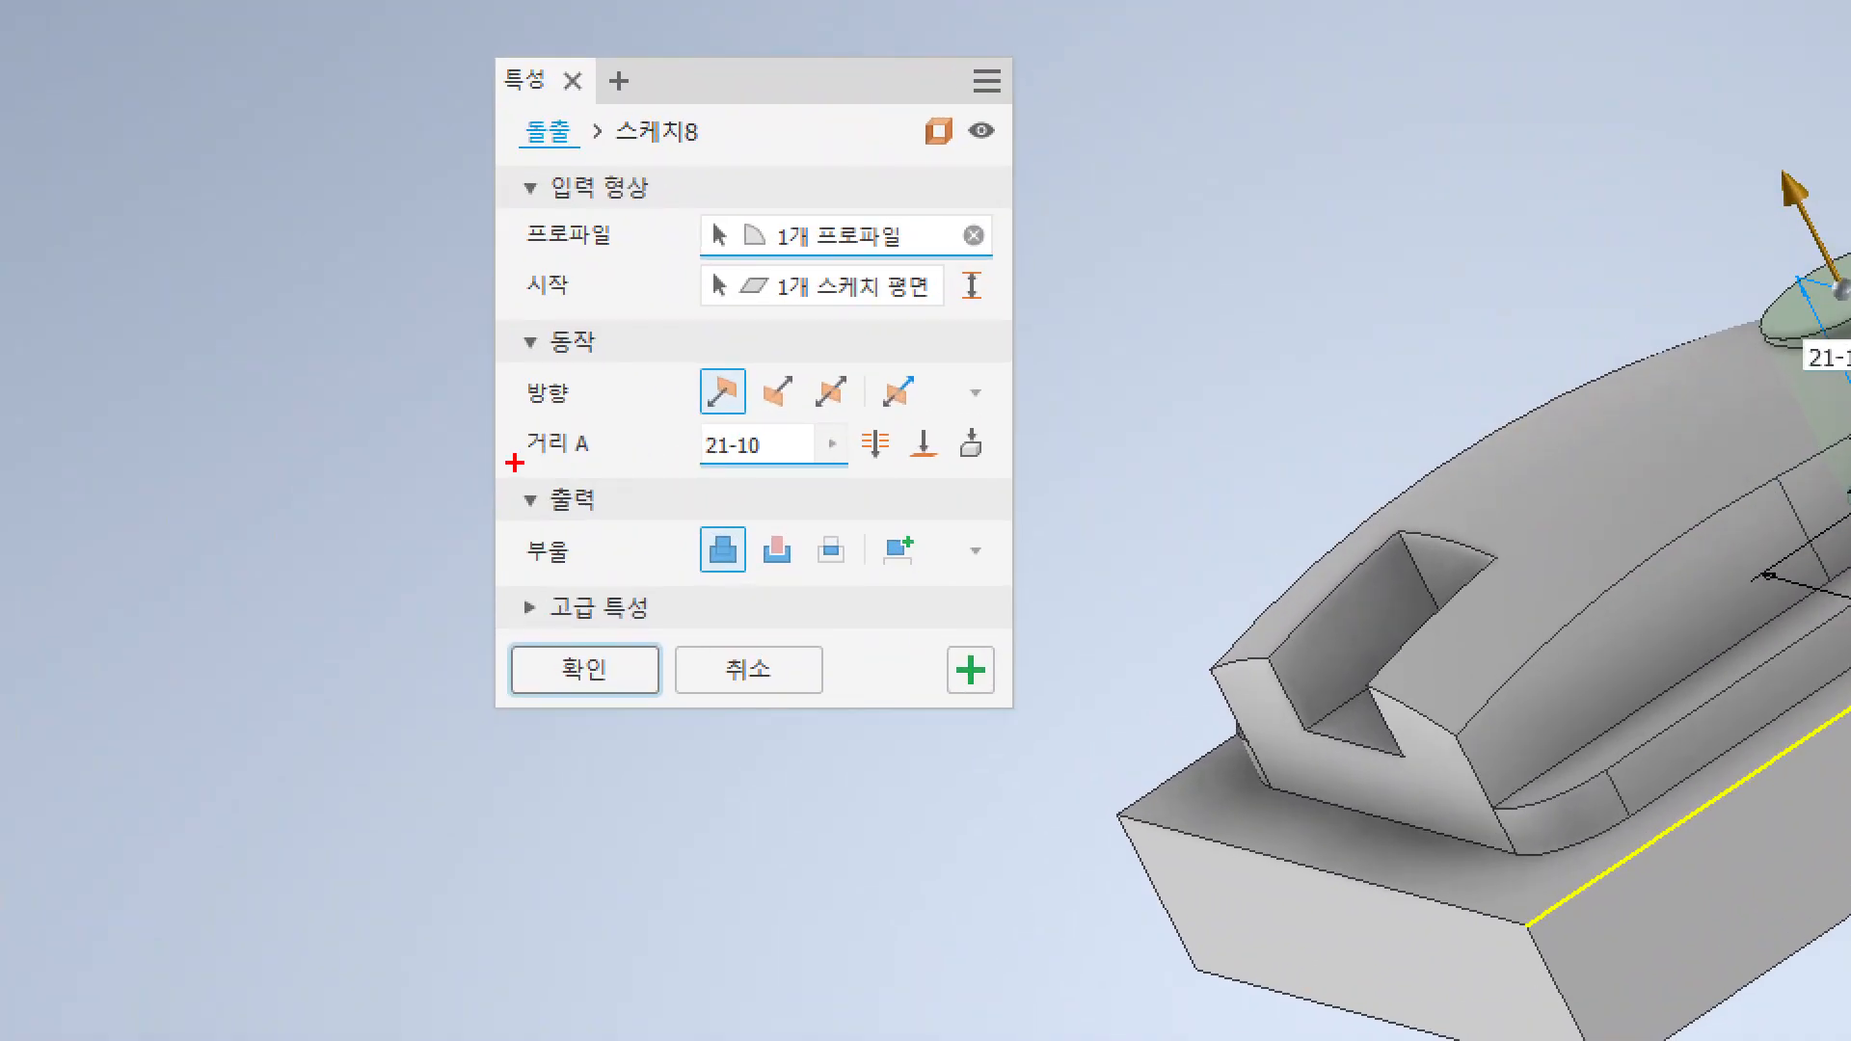
{"action": "left_click_drag", "start_coordinate": [515, 463], "coordinate": [850, 464]}
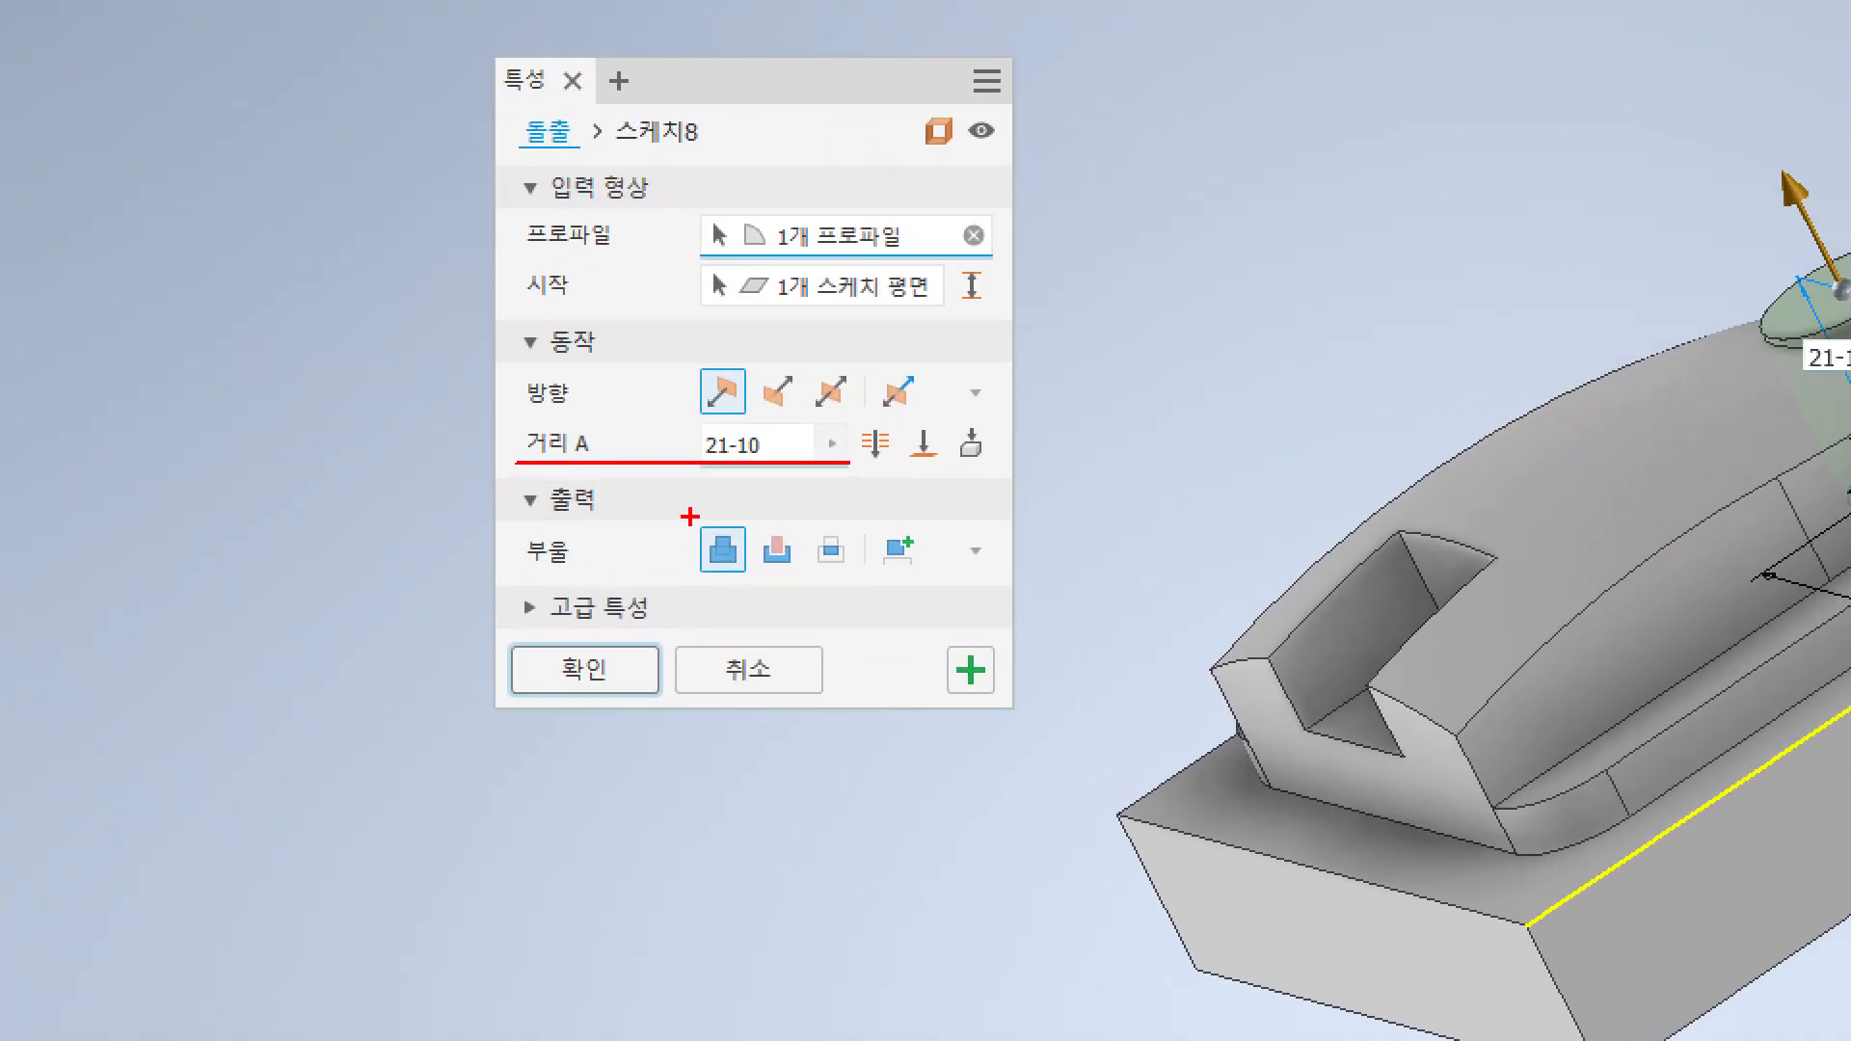
{"action": "left_click_drag", "start_coordinate": [680, 521], "coordinate": [766, 584]}
{"action": "left_click_drag", "start_coordinate": [520, 631], "coordinate": [400, 494]}
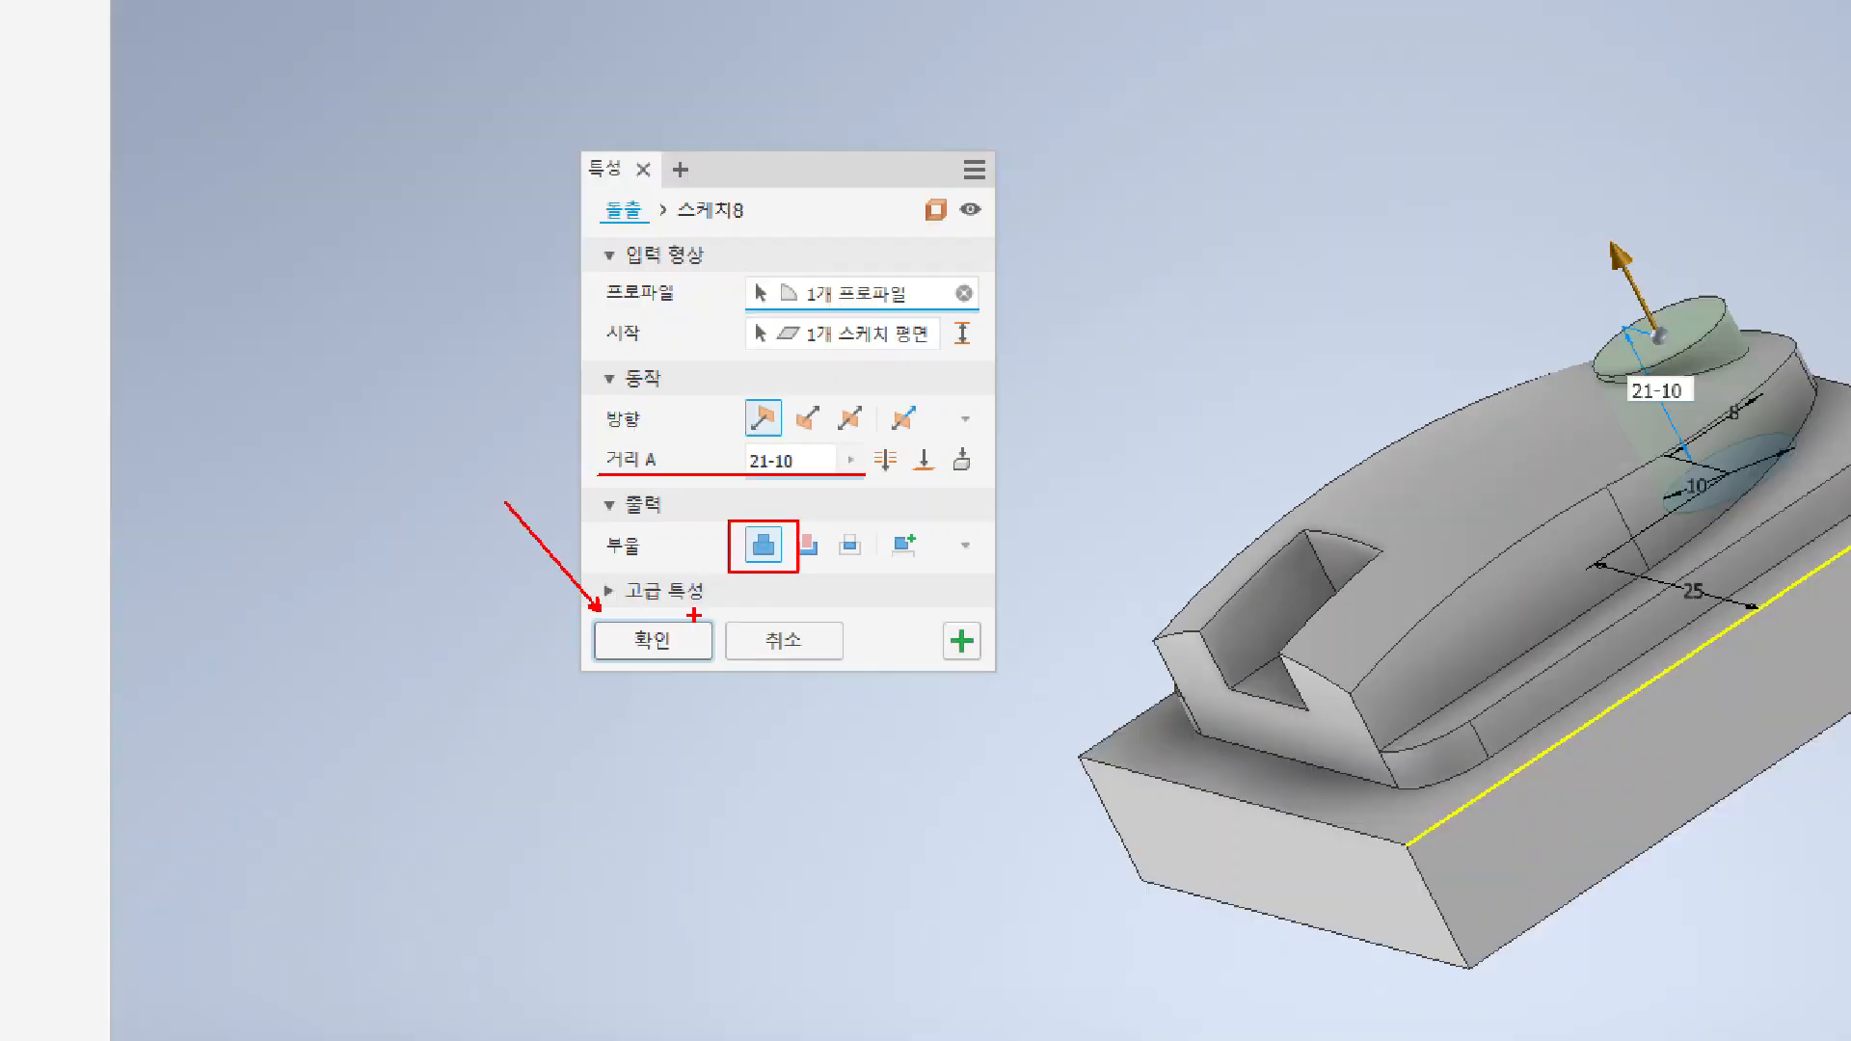
{"action": "left_click", "coordinate": [652, 640]}
- Examine the boss, the curved body's top outline and its corner edges on the model
{"action": "mouse_move", "coordinate": [1274, 526]}
{"action": "middle_mouse_down", "text": "shift"}
{"action": "mouse_move", "coordinate": [1404, 543]}
{"action": "mouse_move", "coordinate": [1295, 521]}
{"action": "mouse_move", "coordinate": [1242, 545]}
{"action": "middle_mouse_up", "text": "shift"}
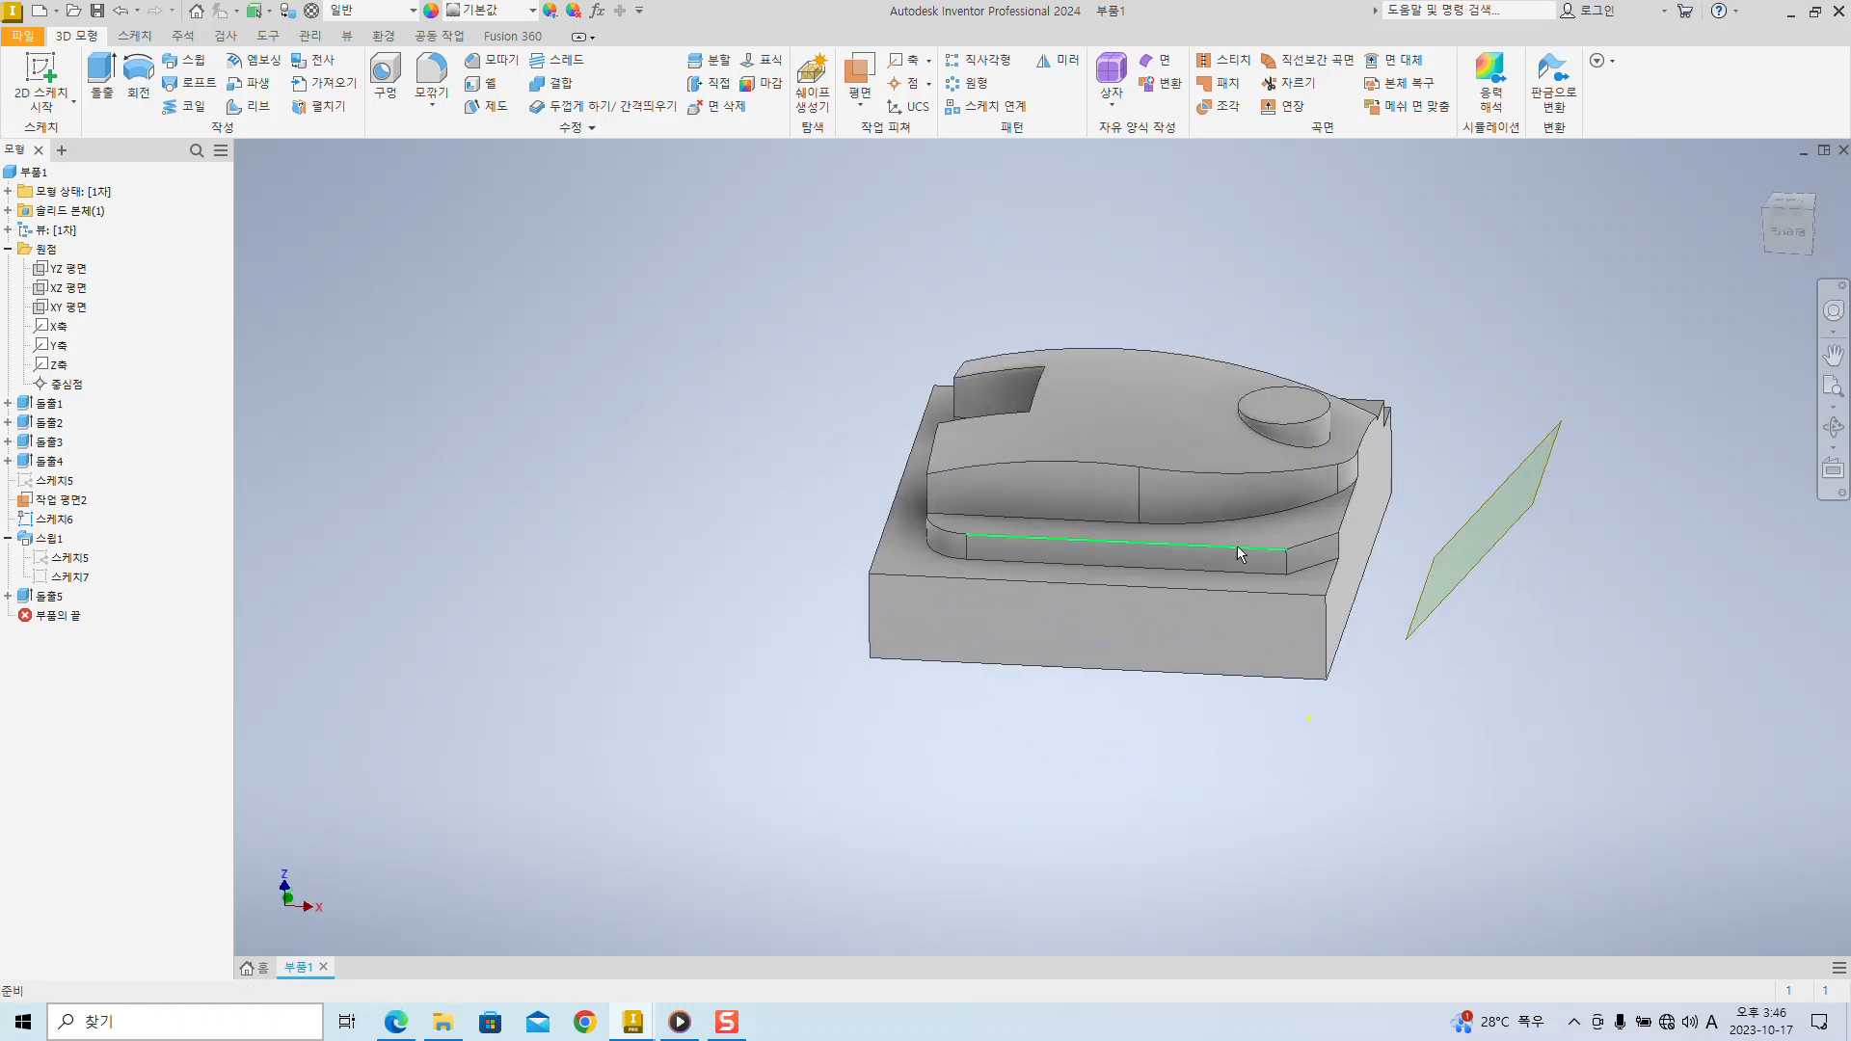
{"action": "mouse_move", "coordinate": [1623, 403]}
{"action": "middle_mouse_down", "text": "shift"}
{"action": "mouse_move", "coordinate": [1512, 558]}
{"action": "mouse_move", "coordinate": [1421, 467]}
{"action": "mouse_move", "coordinate": [1270, 602]}
{"action": "mouse_move", "coordinate": [1331, 618]}
{"action": "mouse_move", "coordinate": [1203, 575]}
{"action": "middle_mouse_up", "text": "shift"}
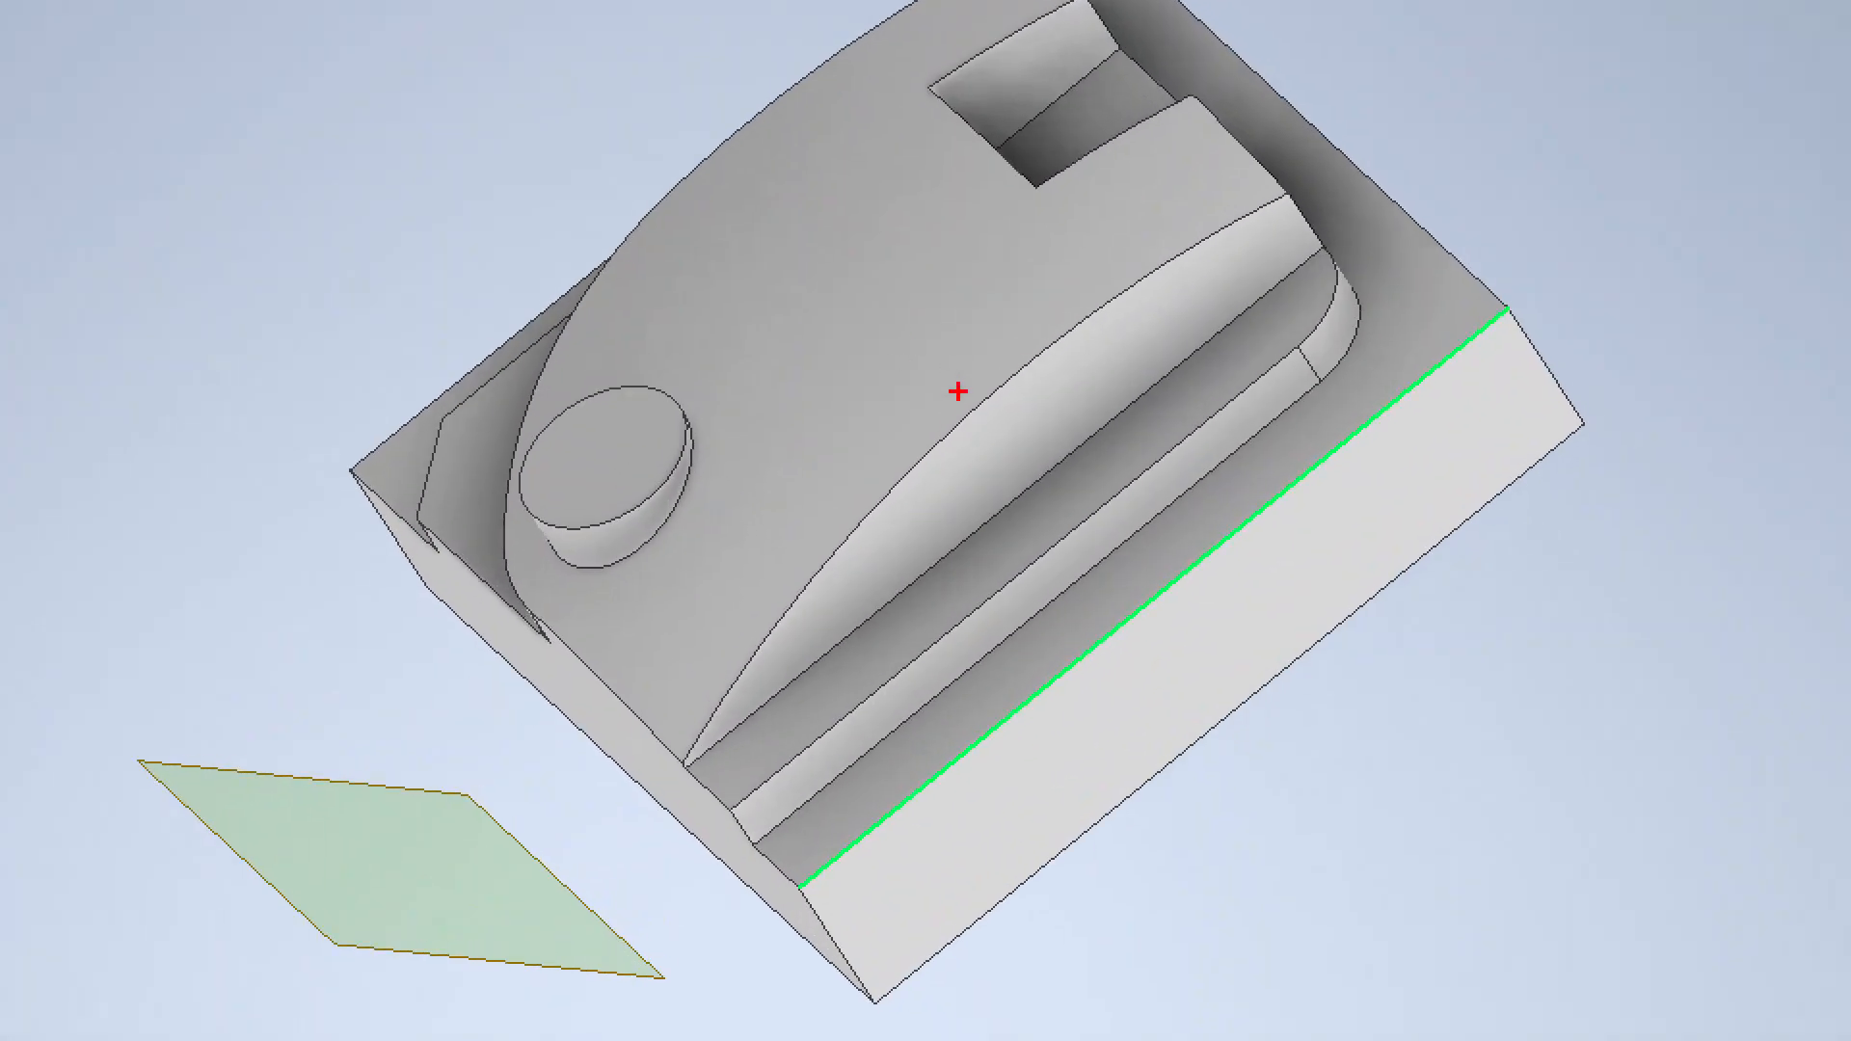
{"action": "left_click_drag", "start_coordinate": [965, 399], "coordinate": [870, 157], "text": "ctrl+shift"}
{"action": "left_click_drag", "start_coordinate": [626, 237], "coordinate": [823, 236], "text": "ctrl+shift"}
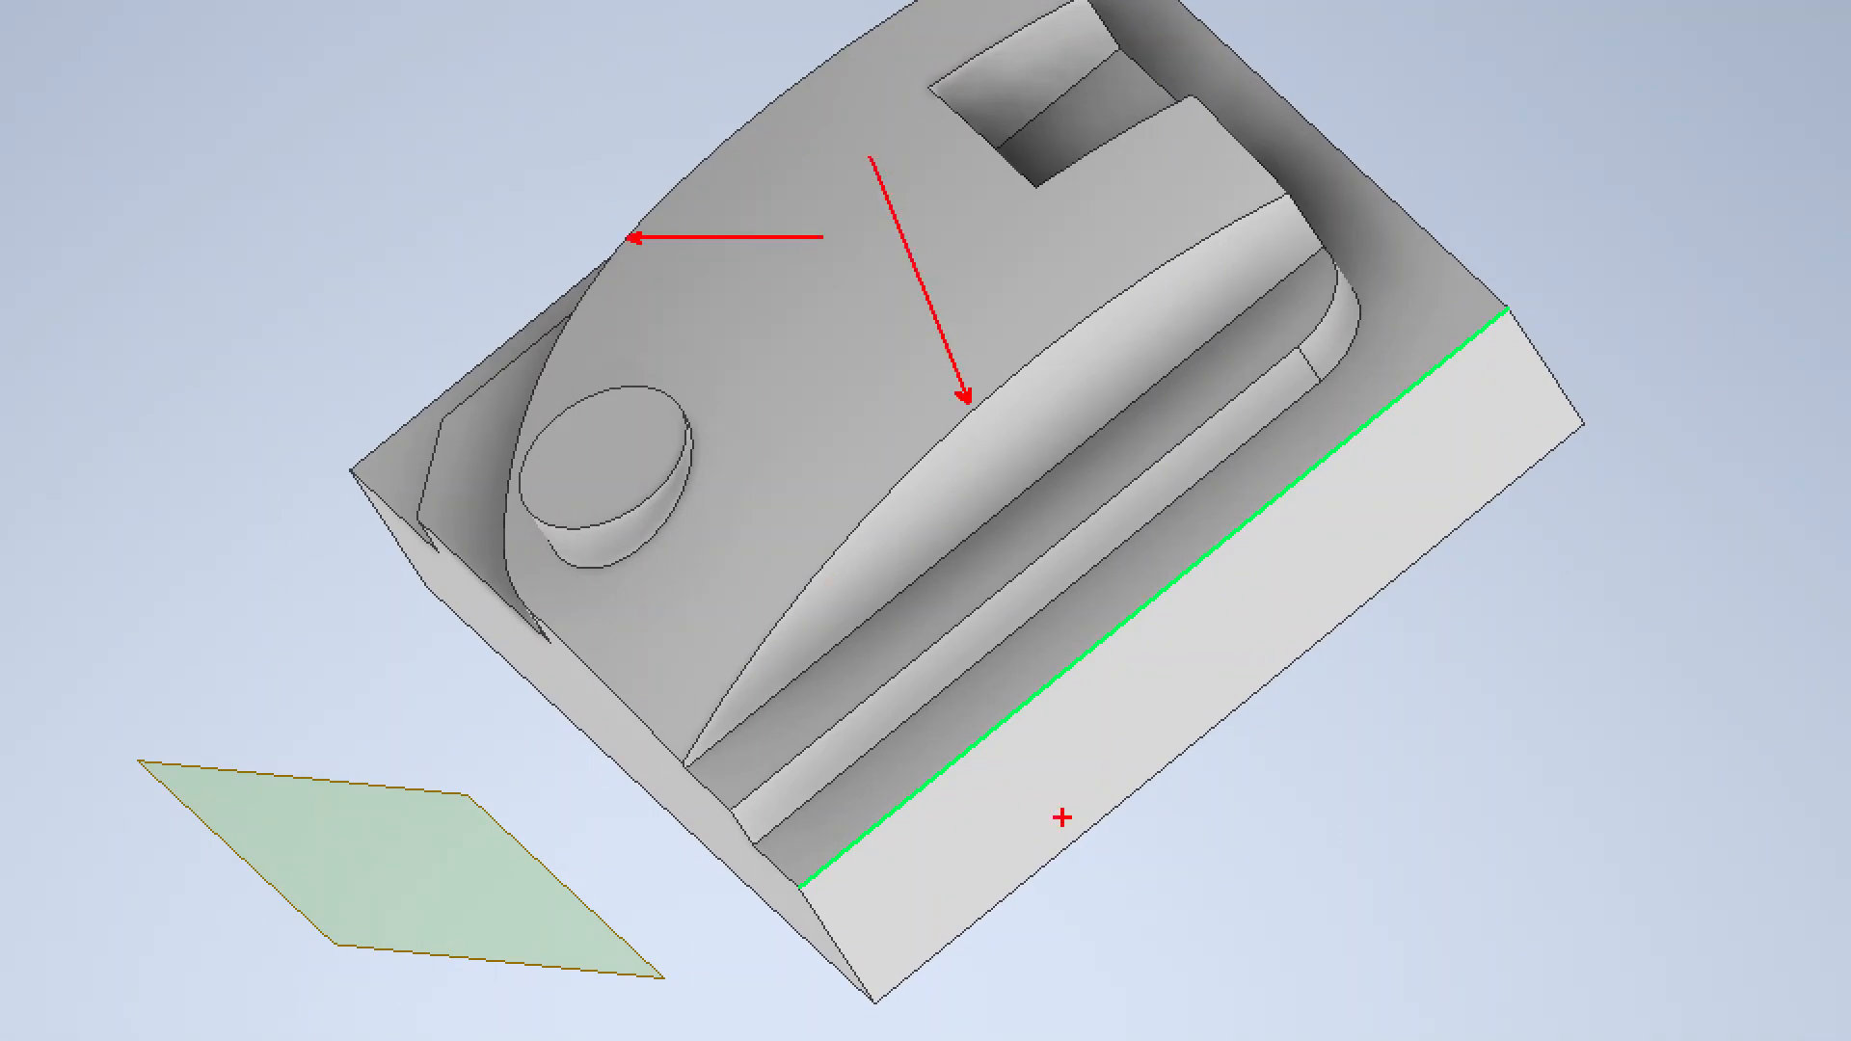
{"action": "key", "text": "ctrl+z"}
{"action": "key", "text": "ctrl+z"}
{"action": "key", "text": "ctrl+z"}
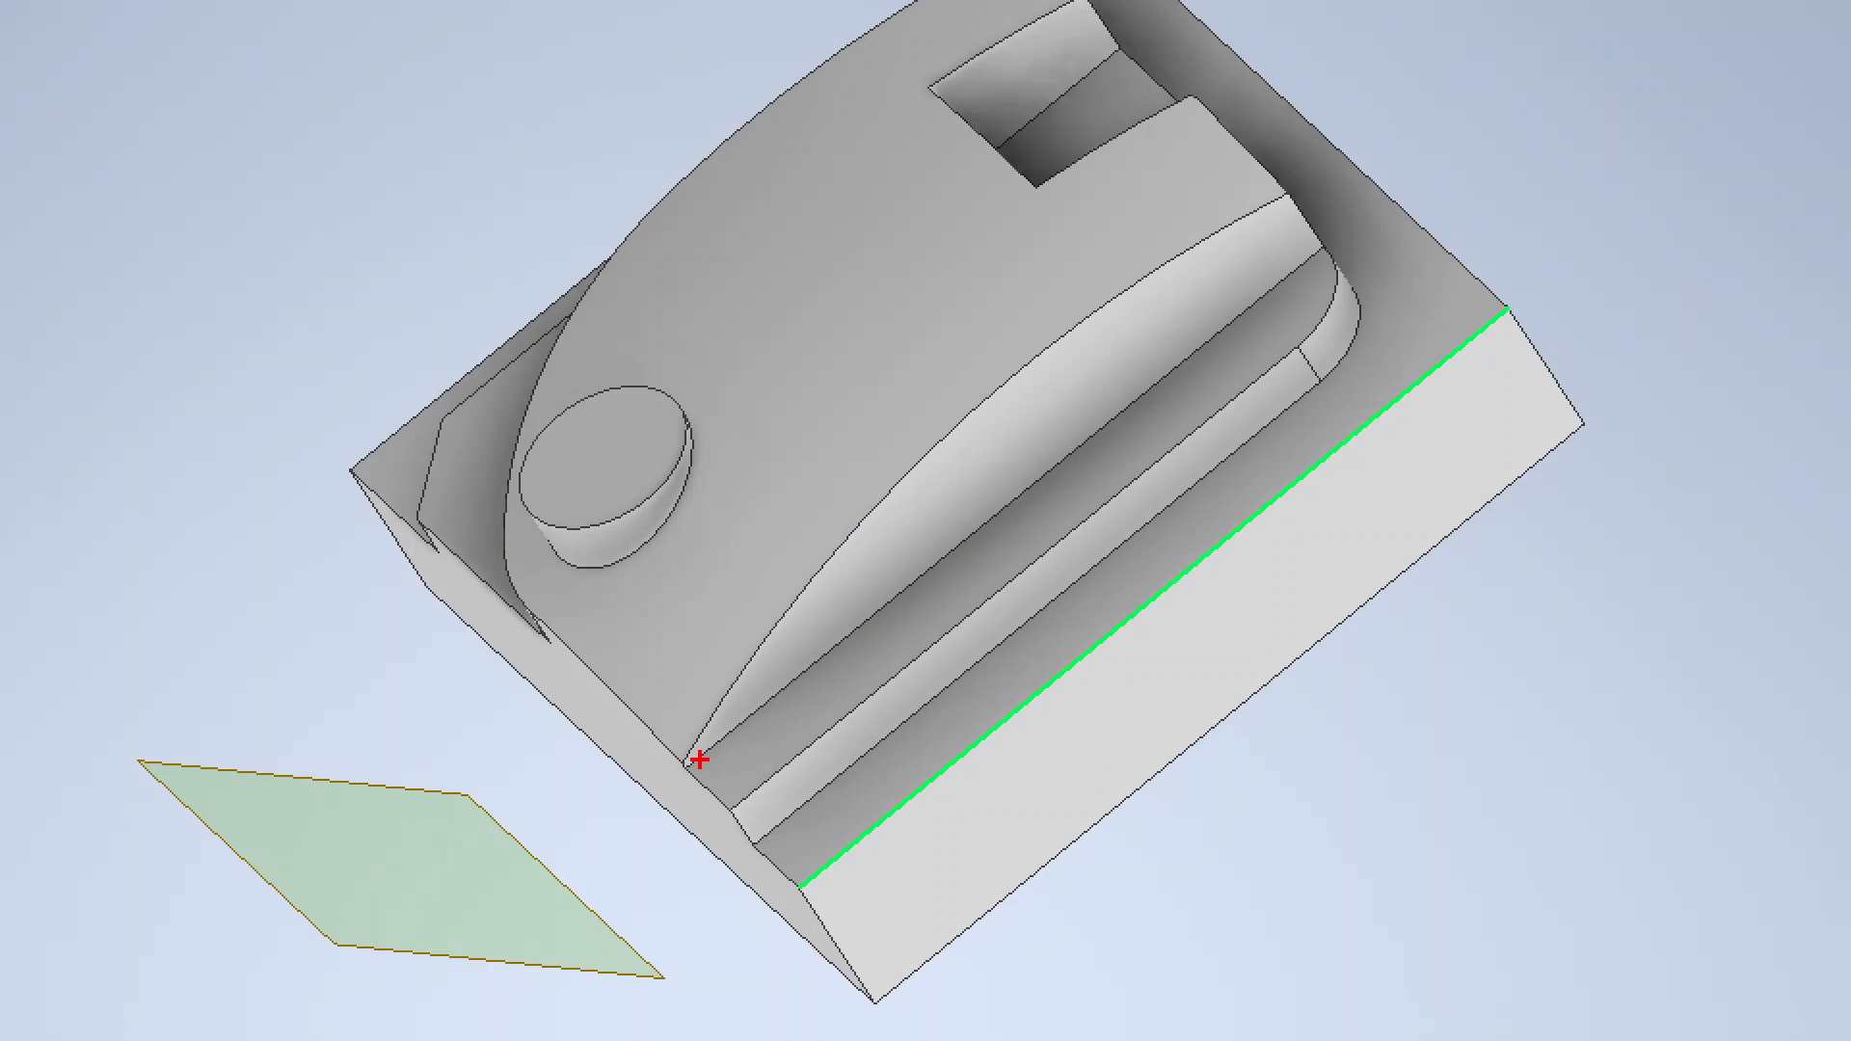
{"action": "left_click_drag", "start_coordinate": [684, 759], "coordinate": [700, 865], "text": "ctrl+shift"}
{"action": "left_click_drag", "start_coordinate": [1027, 153], "coordinate": [1223, 66], "text": "ctrl+shift"}
{"action": "key", "text": "Escape"}
- Switch to the drawing PDF and examine the corner radius callouts for the curved body and its pocket in the plan view
{"action": "key", "text": "alt+Tab"}
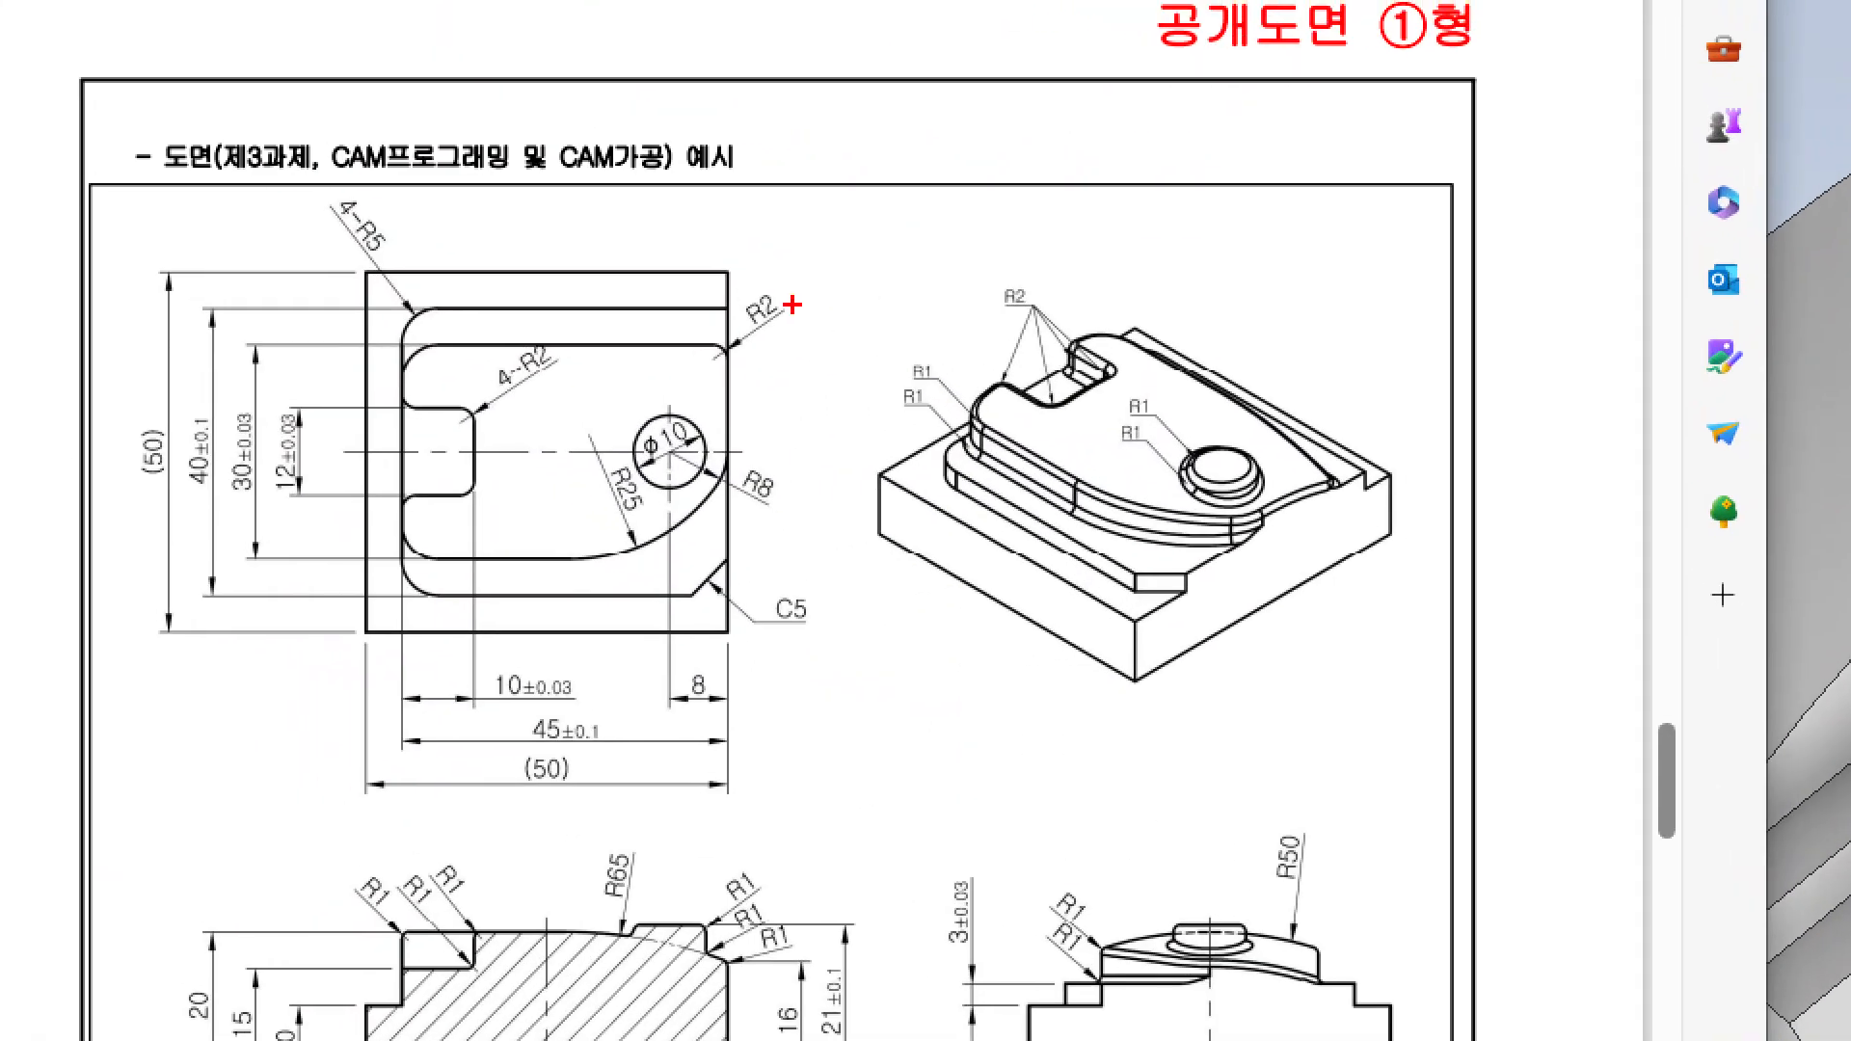
{"action": "left_click_drag", "start_coordinate": [518, 302], "coordinate": [544, 330], "text": "ctrl"}
{"action": "left_click_drag", "start_coordinate": [766, 335], "coordinate": [795, 361], "text": "ctrl"}
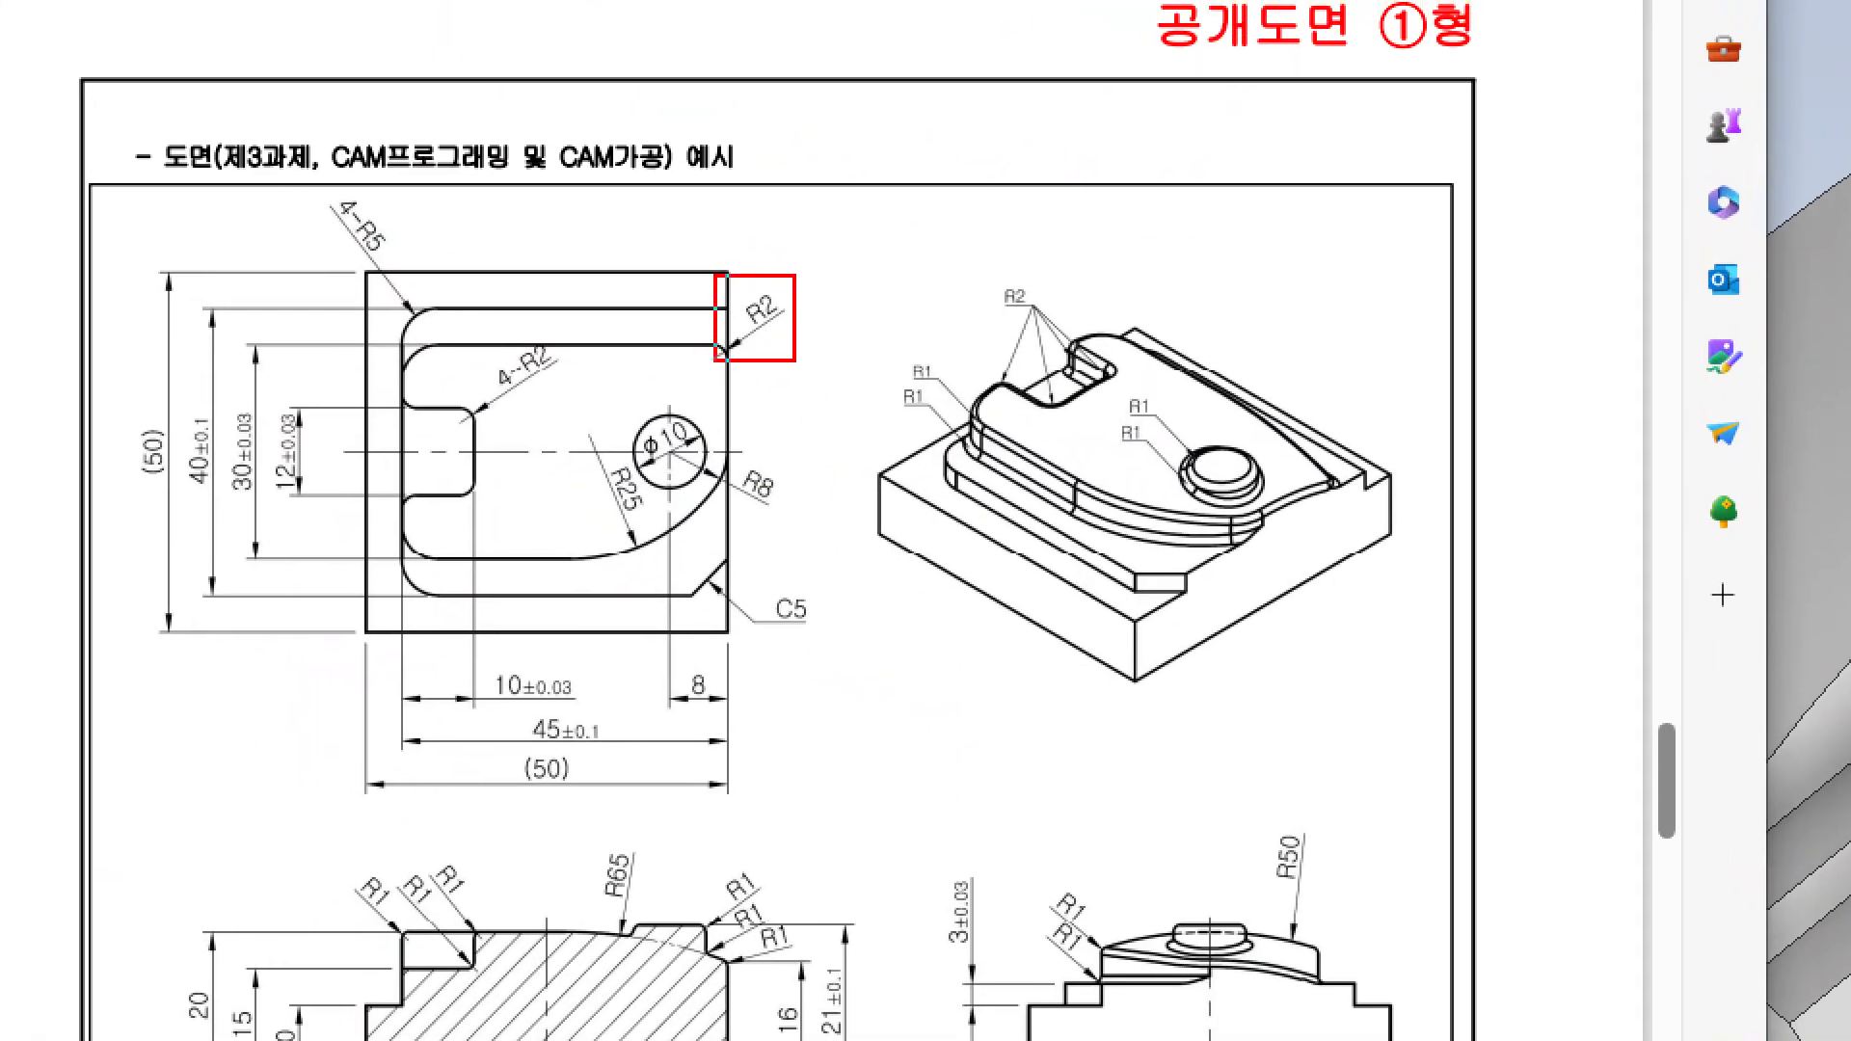
{"action": "left_click_drag", "start_coordinate": [481, 496], "coordinate": [537, 552], "text": "ctrl+shift"}
{"action": "left_click_drag", "start_coordinate": [397, 482], "coordinate": [352, 430], "text": "ctrl+shift"}
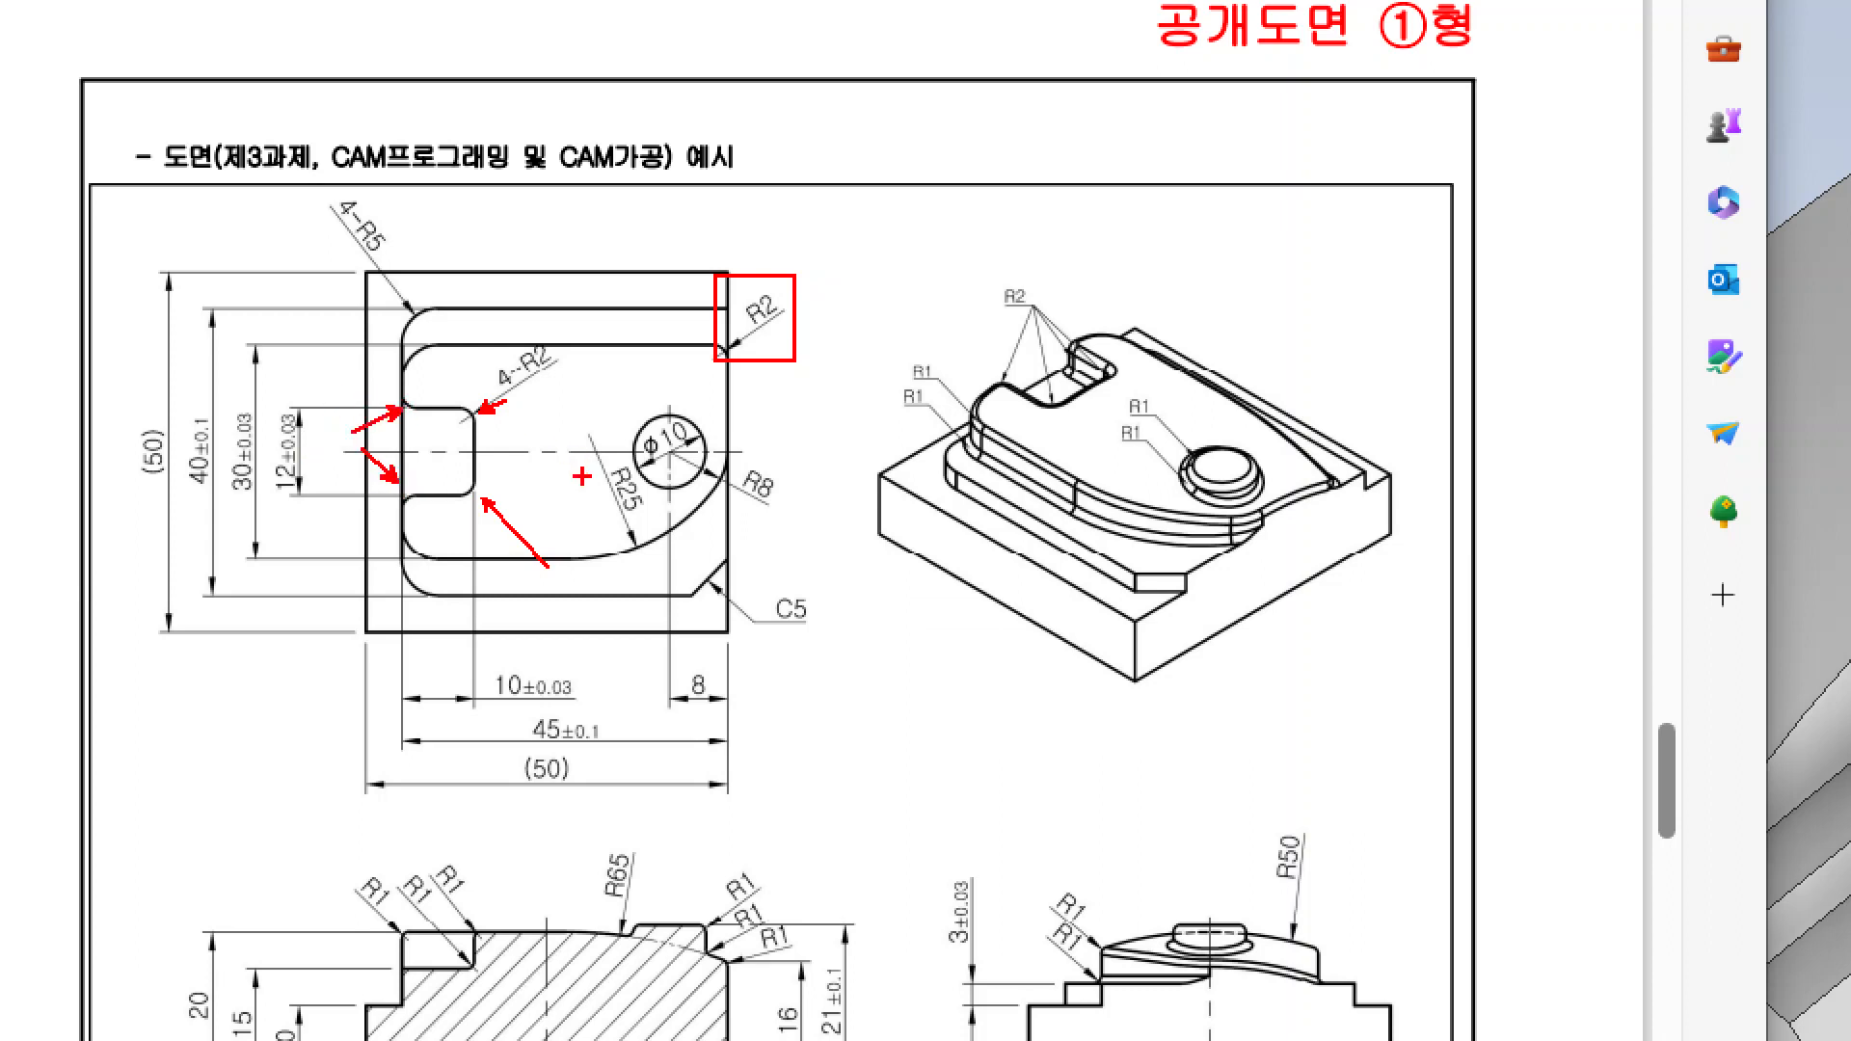
{"action": "key", "text": "Escape"}
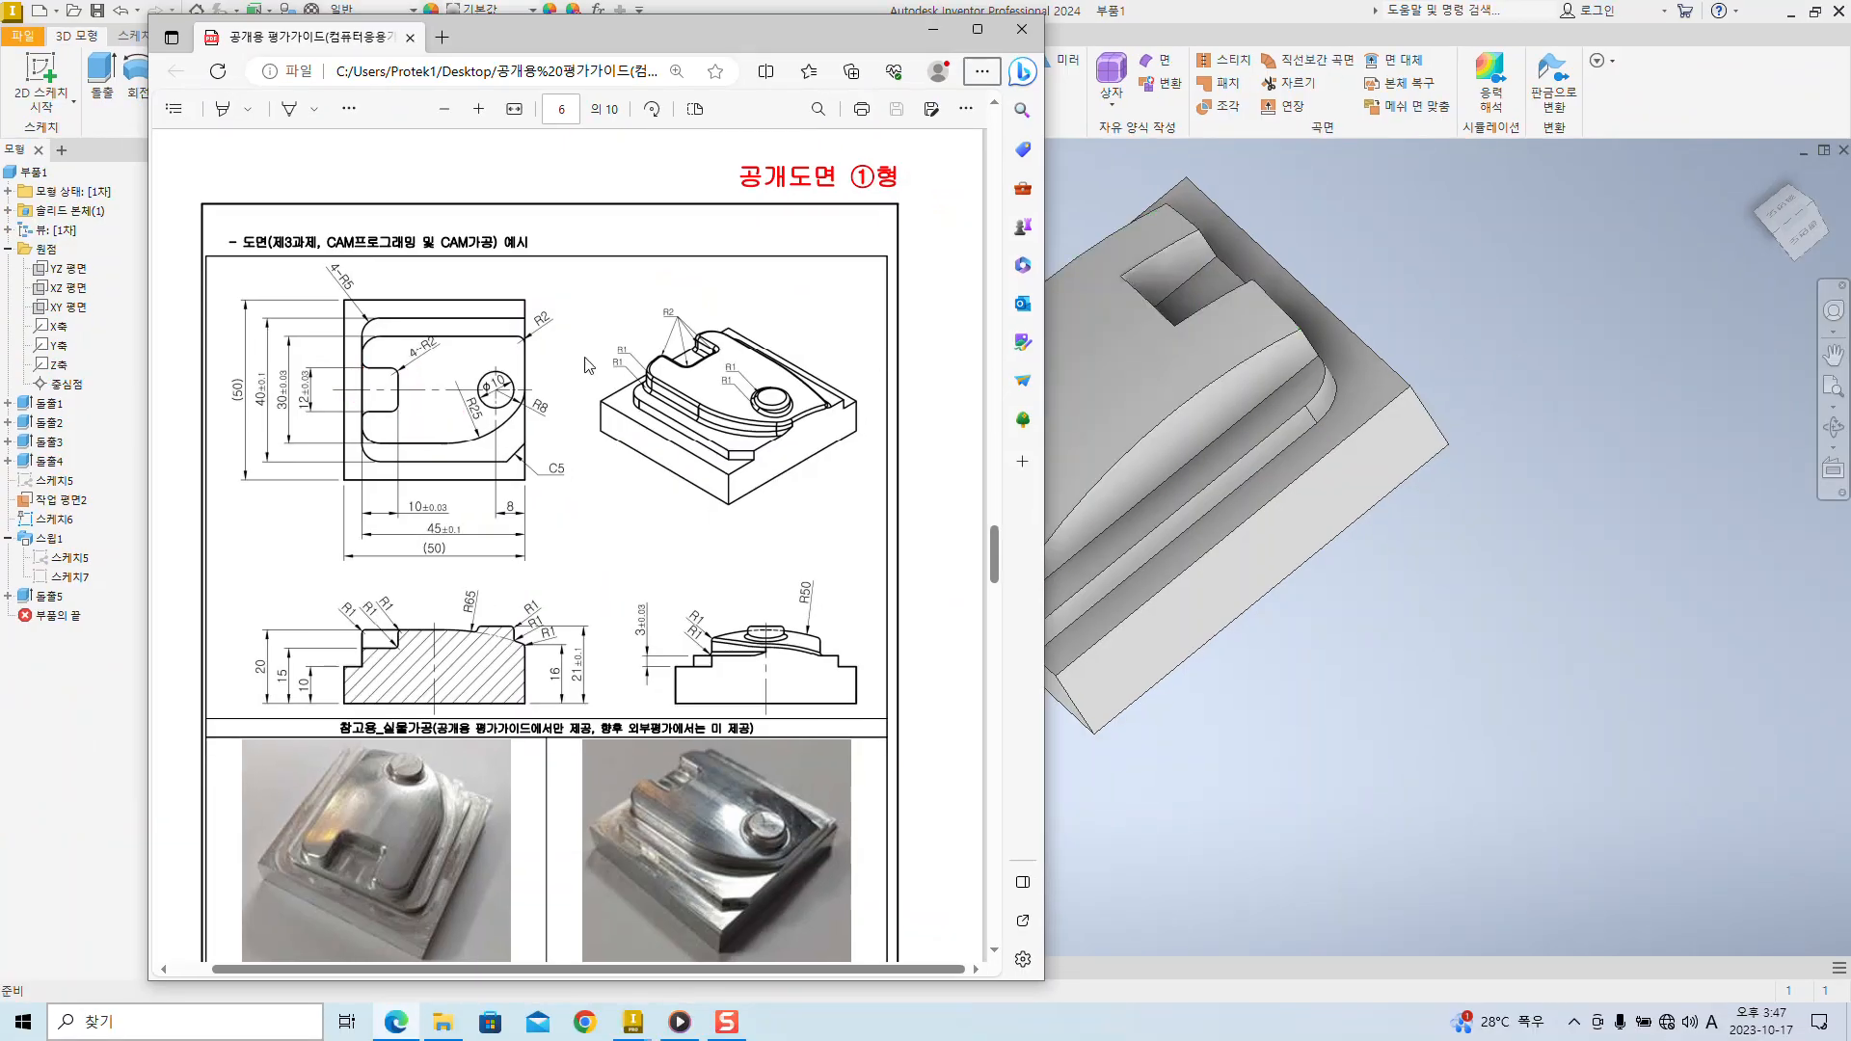
{"action": "key", "text": "ctrl+1"}
{"action": "left_click", "coordinate": [444, 341]}
{"action": "left_click_drag", "start_coordinate": [724, 448], "coordinate": [611, 377], "text": "ctrl+shift"}
{"action": "left_click_drag", "start_coordinate": [732, 655], "coordinate": [627, 735], "text": "ctrl+shift"}
{"action": "key", "text": "Escape"}
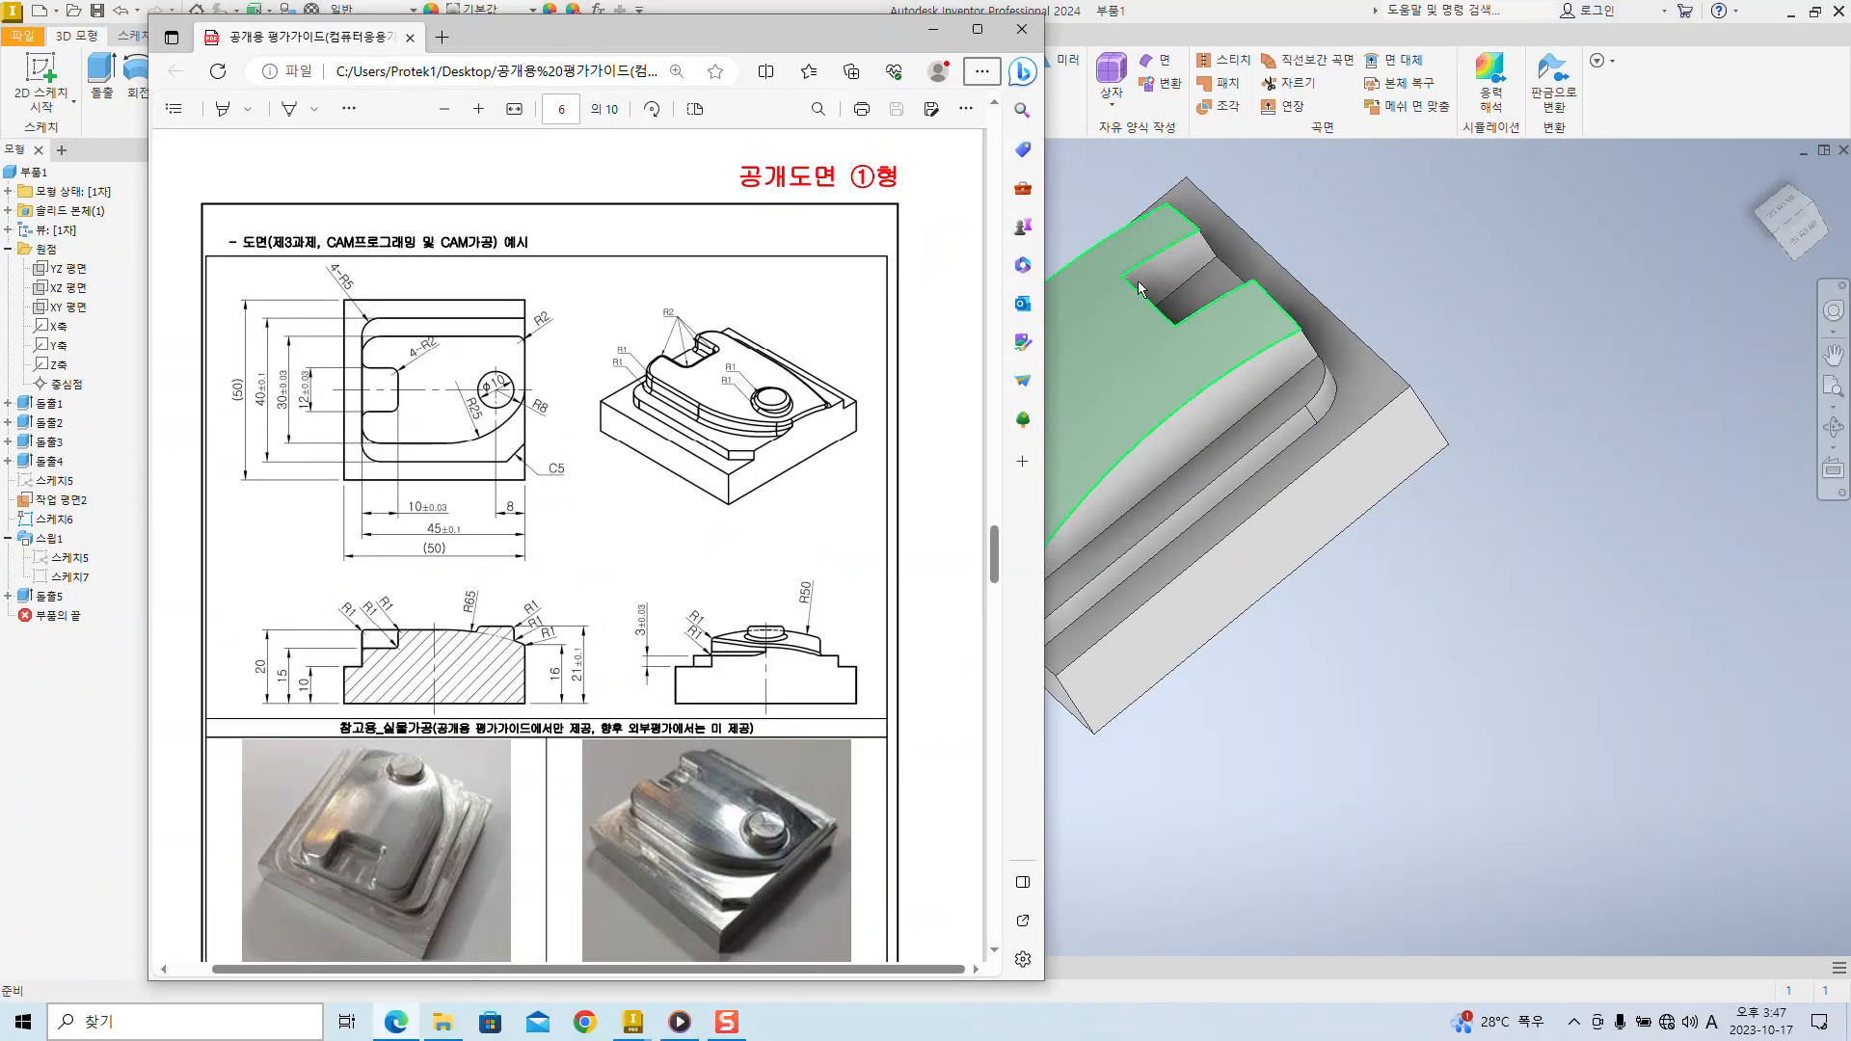
- Switch back to Inventor and fillet the curved body's two outer corner edges at the pocket end with a 5 mm radius
{"action": "left_click", "coordinate": [1257, 281]}
{"action": "middle_click_drag", "start_coordinate": [1425, 292], "coordinate": [1166, 347], "text": "shift"}
{"action": "middle_click_drag", "start_coordinate": [973, 492], "coordinate": [1095, 523], "text": "shift"}
{"action": "key", "text": "ctrl+1"}
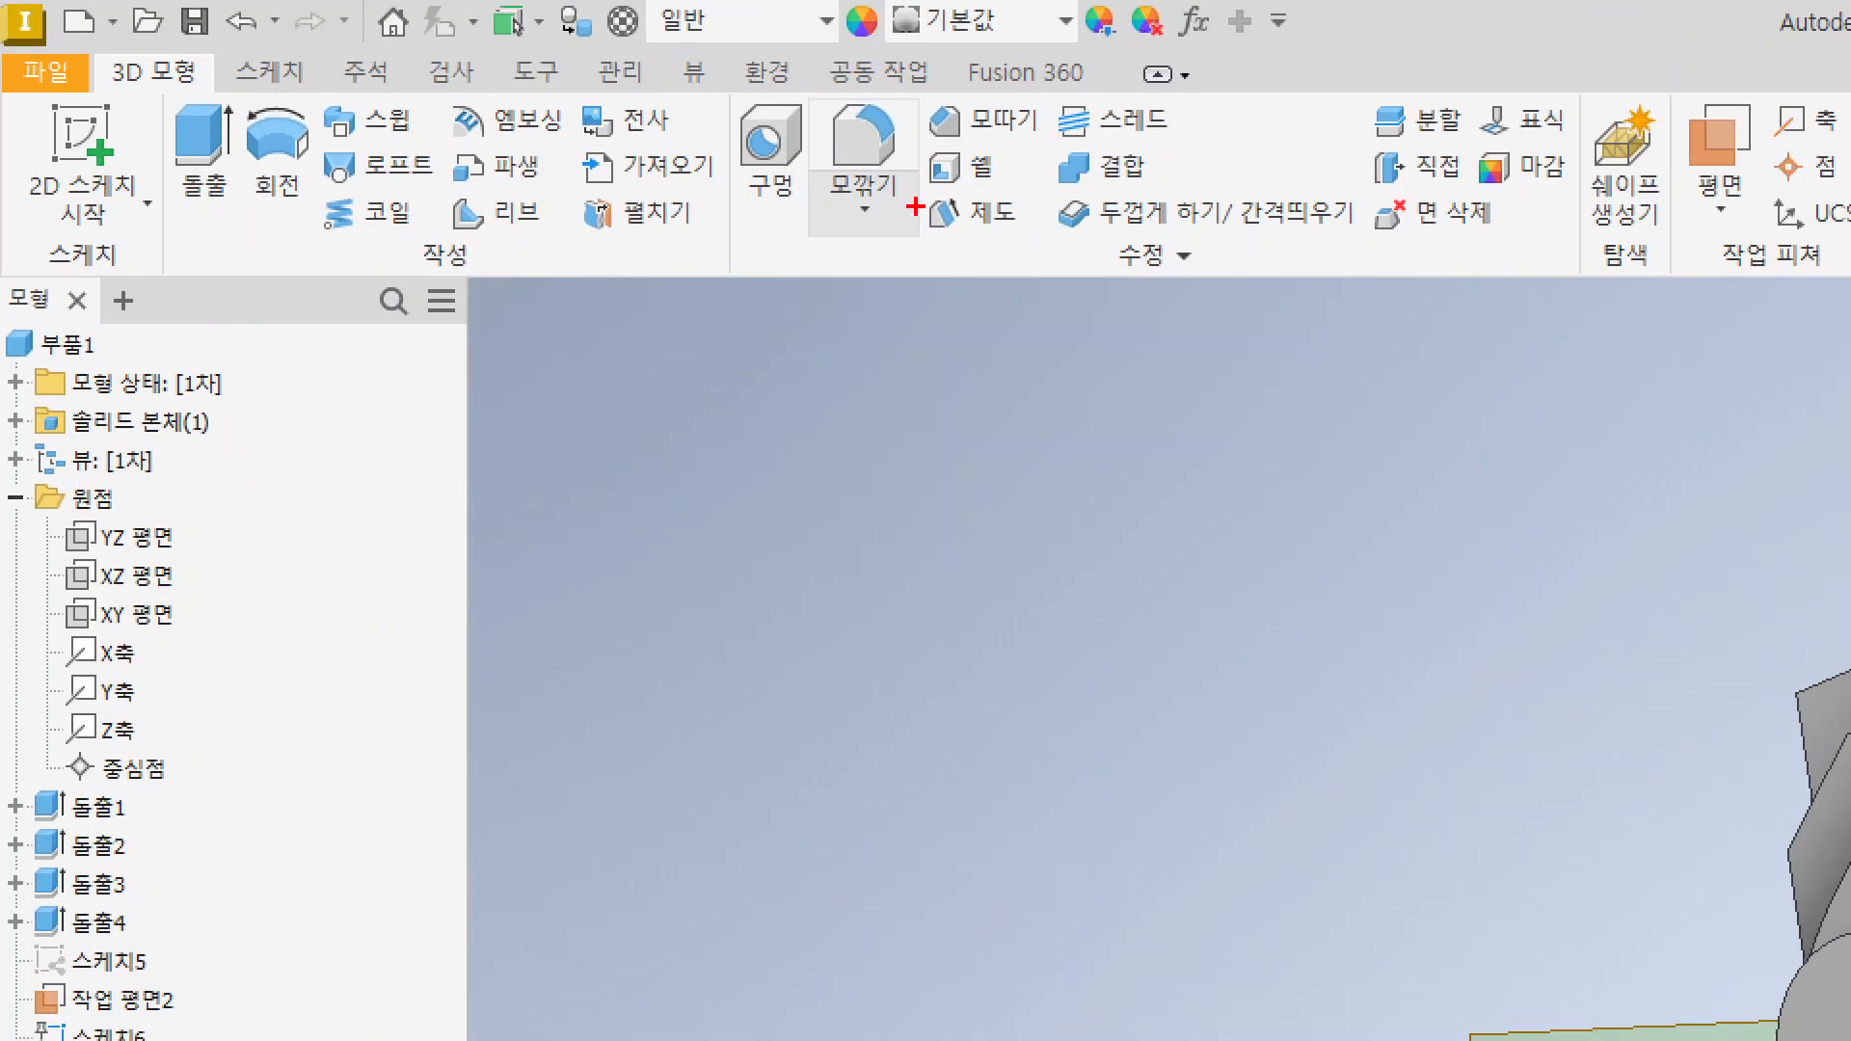
{"action": "mouse_move", "coordinate": [789, 76]}
{"action": "left_mouse_down", "text": "ctrl"}
{"action": "mouse_move", "coordinate": [911, 243]}
{"action": "mouse_move", "coordinate": [937, 246]}
{"action": "mouse_move", "coordinate": [1117, 661]}
{"action": "left_mouse_up", "text": "ctrl"}
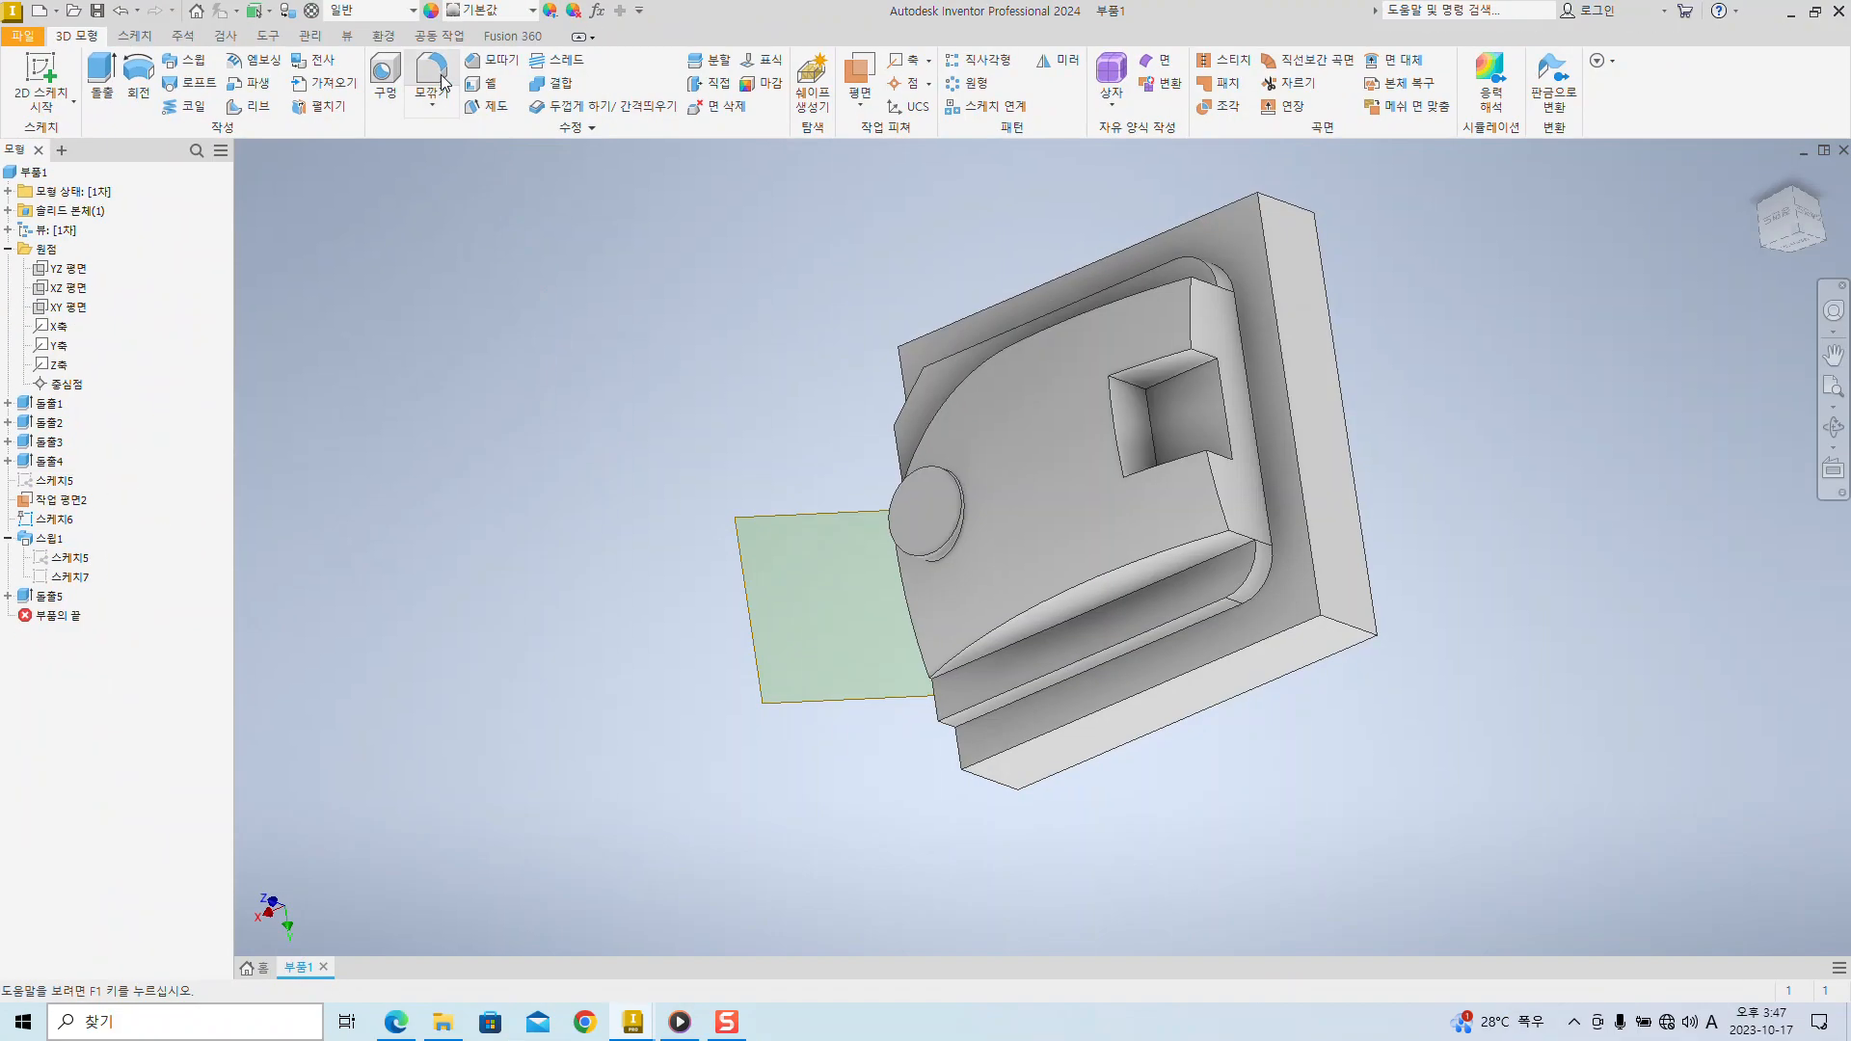
{"action": "left_click", "coordinate": [864, 154]}
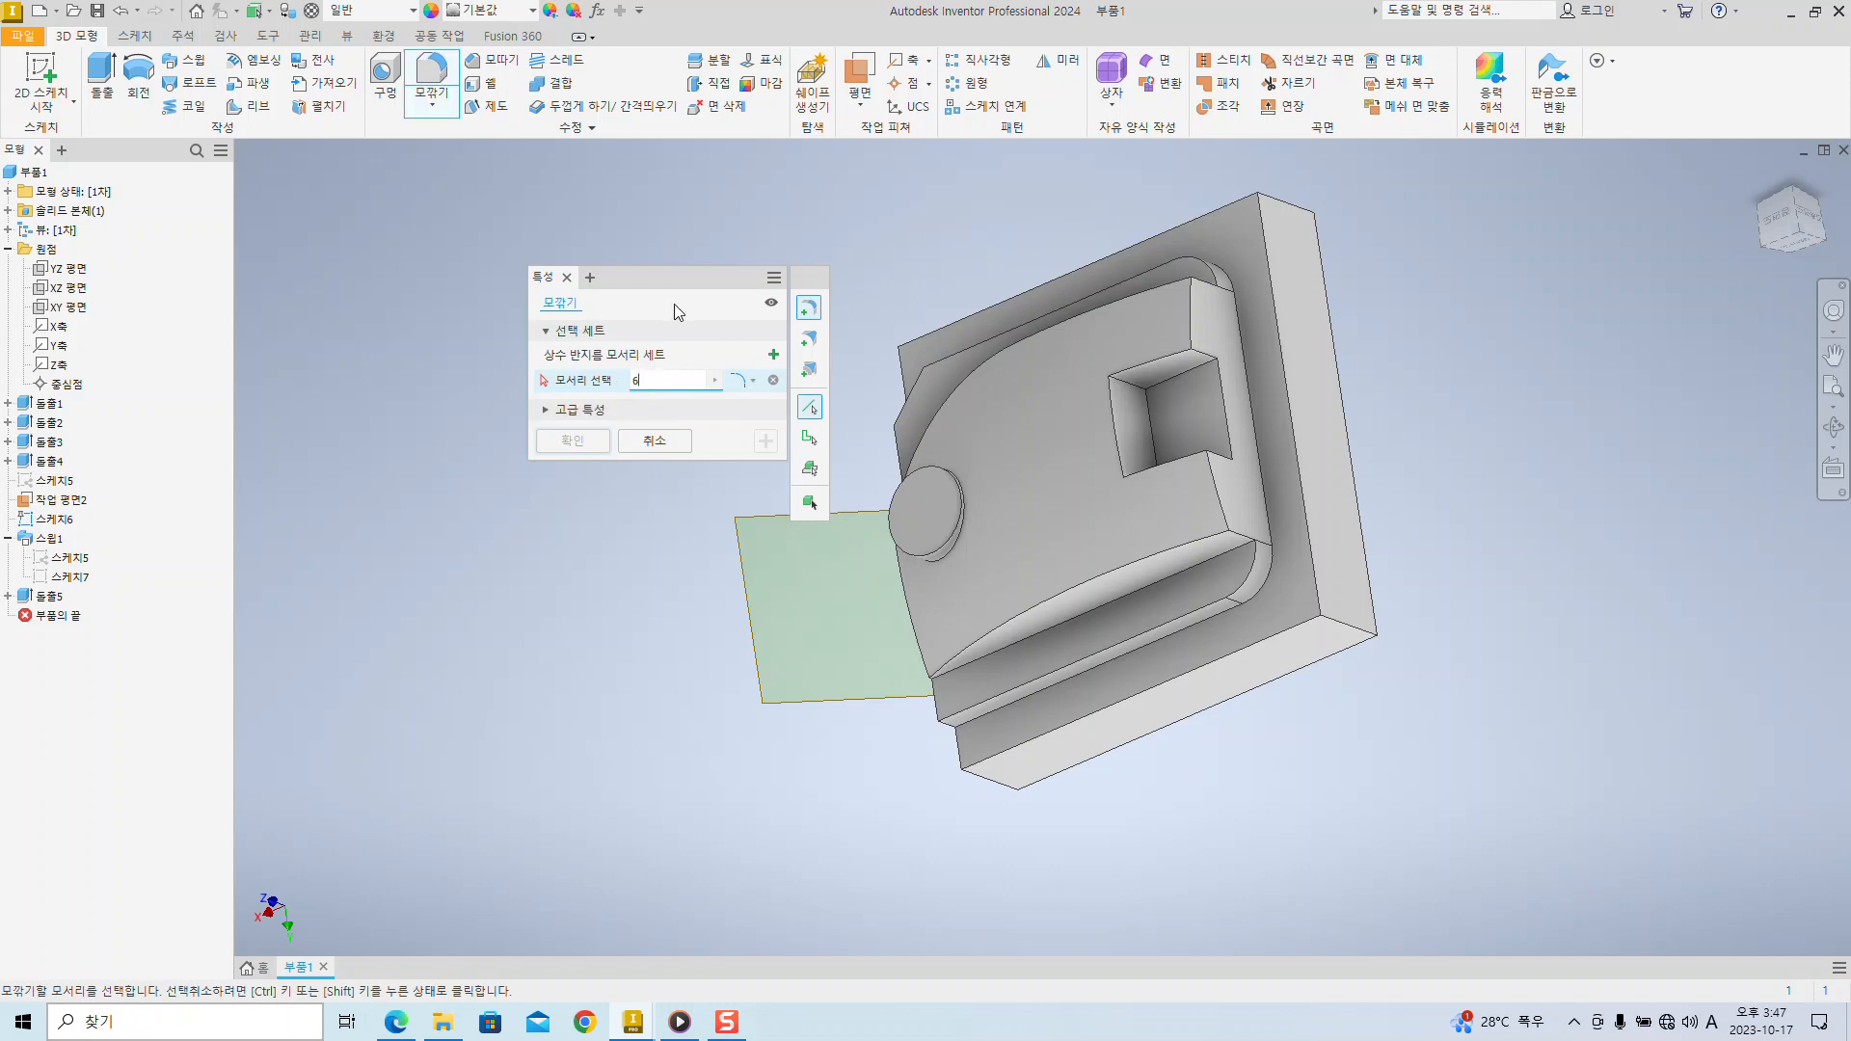
{"action": "key", "text": "BackSpace"}
{"action": "type", "text": "5"}
{"action": "left_click_drag", "start_coordinate": [674, 274], "coordinate": [917, 248]}
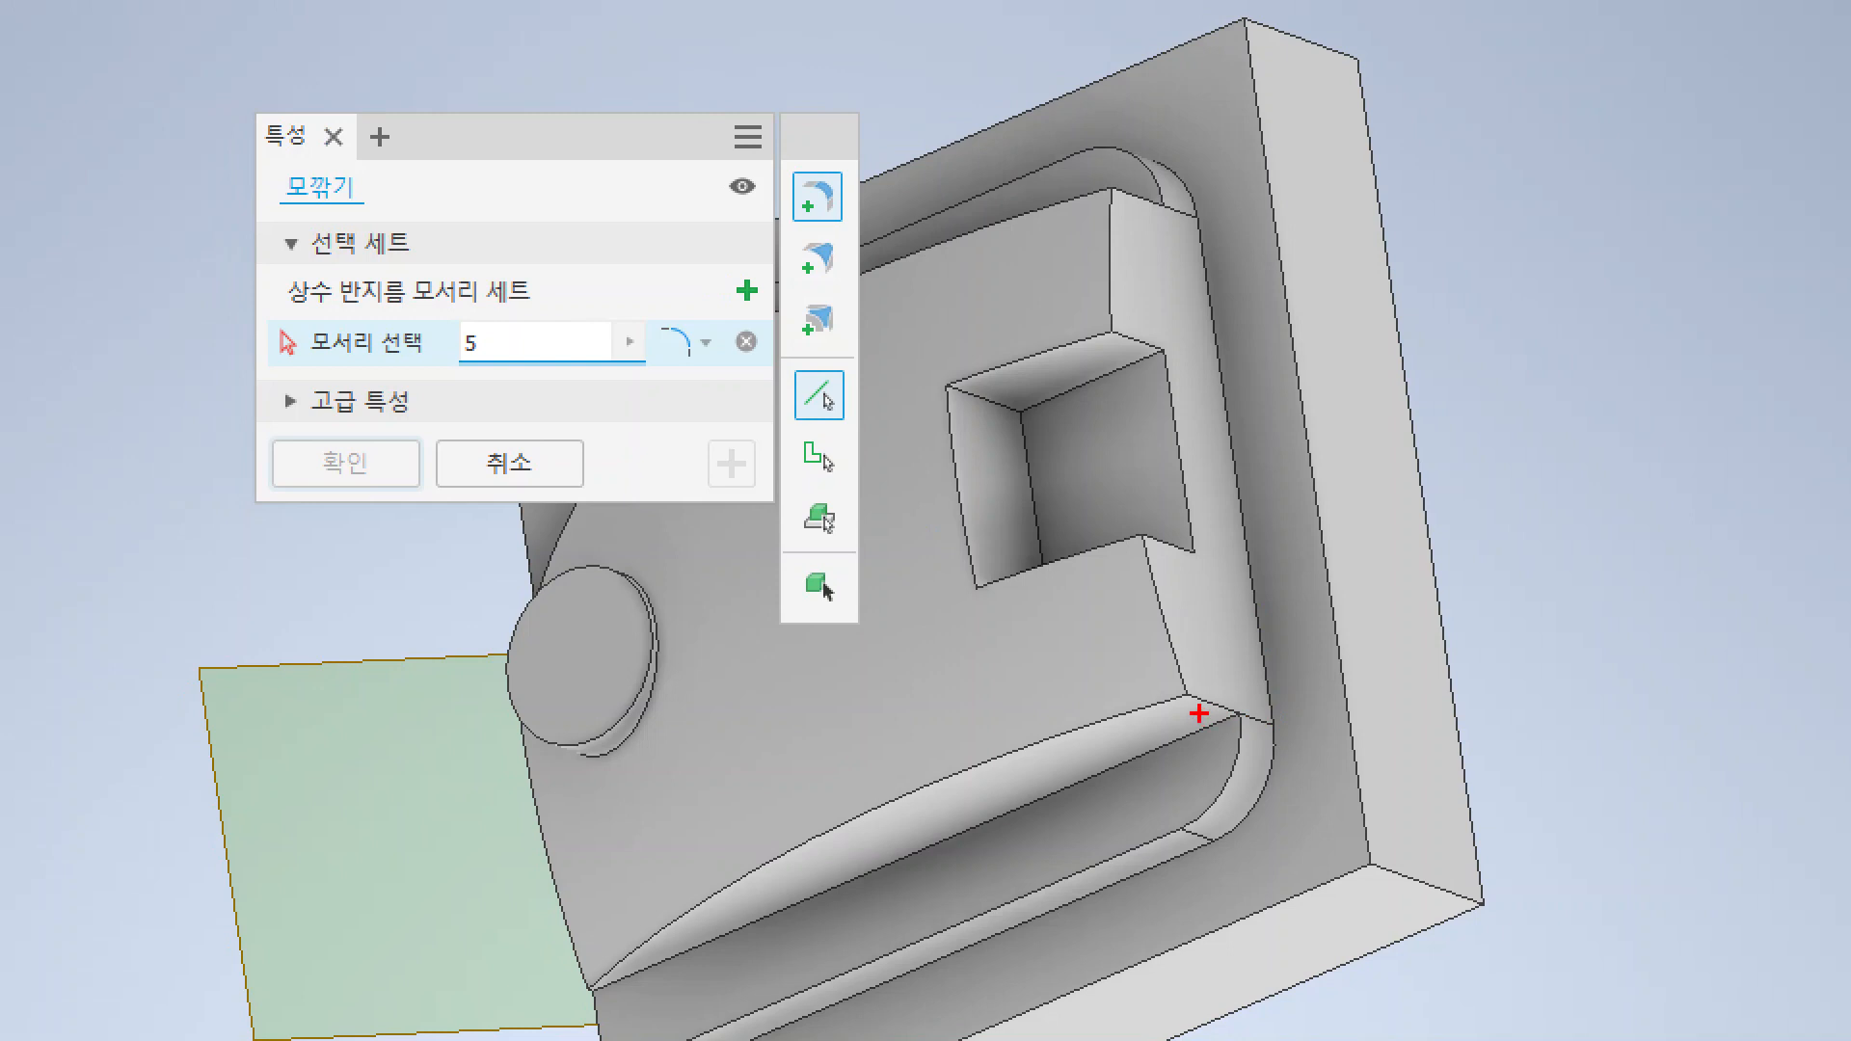
{"action": "left_click_drag", "start_coordinate": [1198, 713], "coordinate": [1359, 774]}
{"action": "left_click_drag", "start_coordinate": [1131, 204], "coordinate": [1195, 135]}
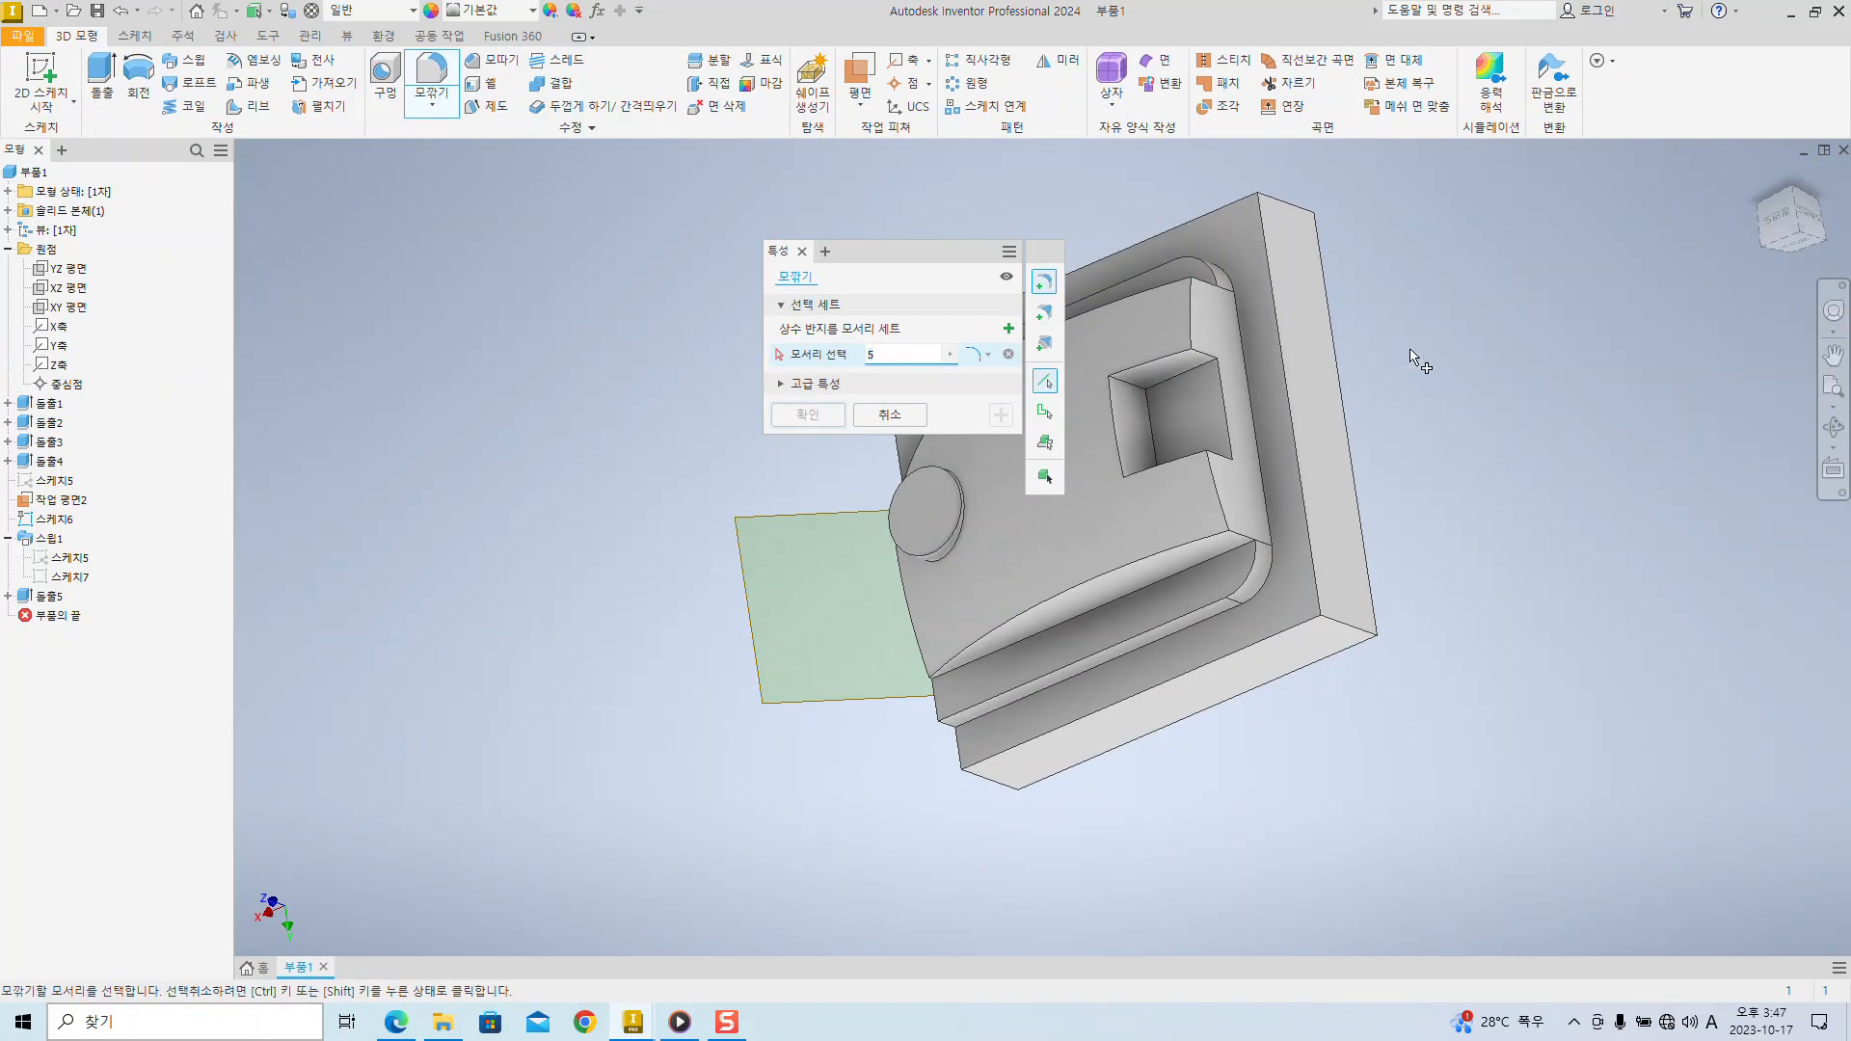
{"action": "middle_click_drag", "start_coordinate": [1414, 358], "coordinate": [1449, 405], "text": "shift"}
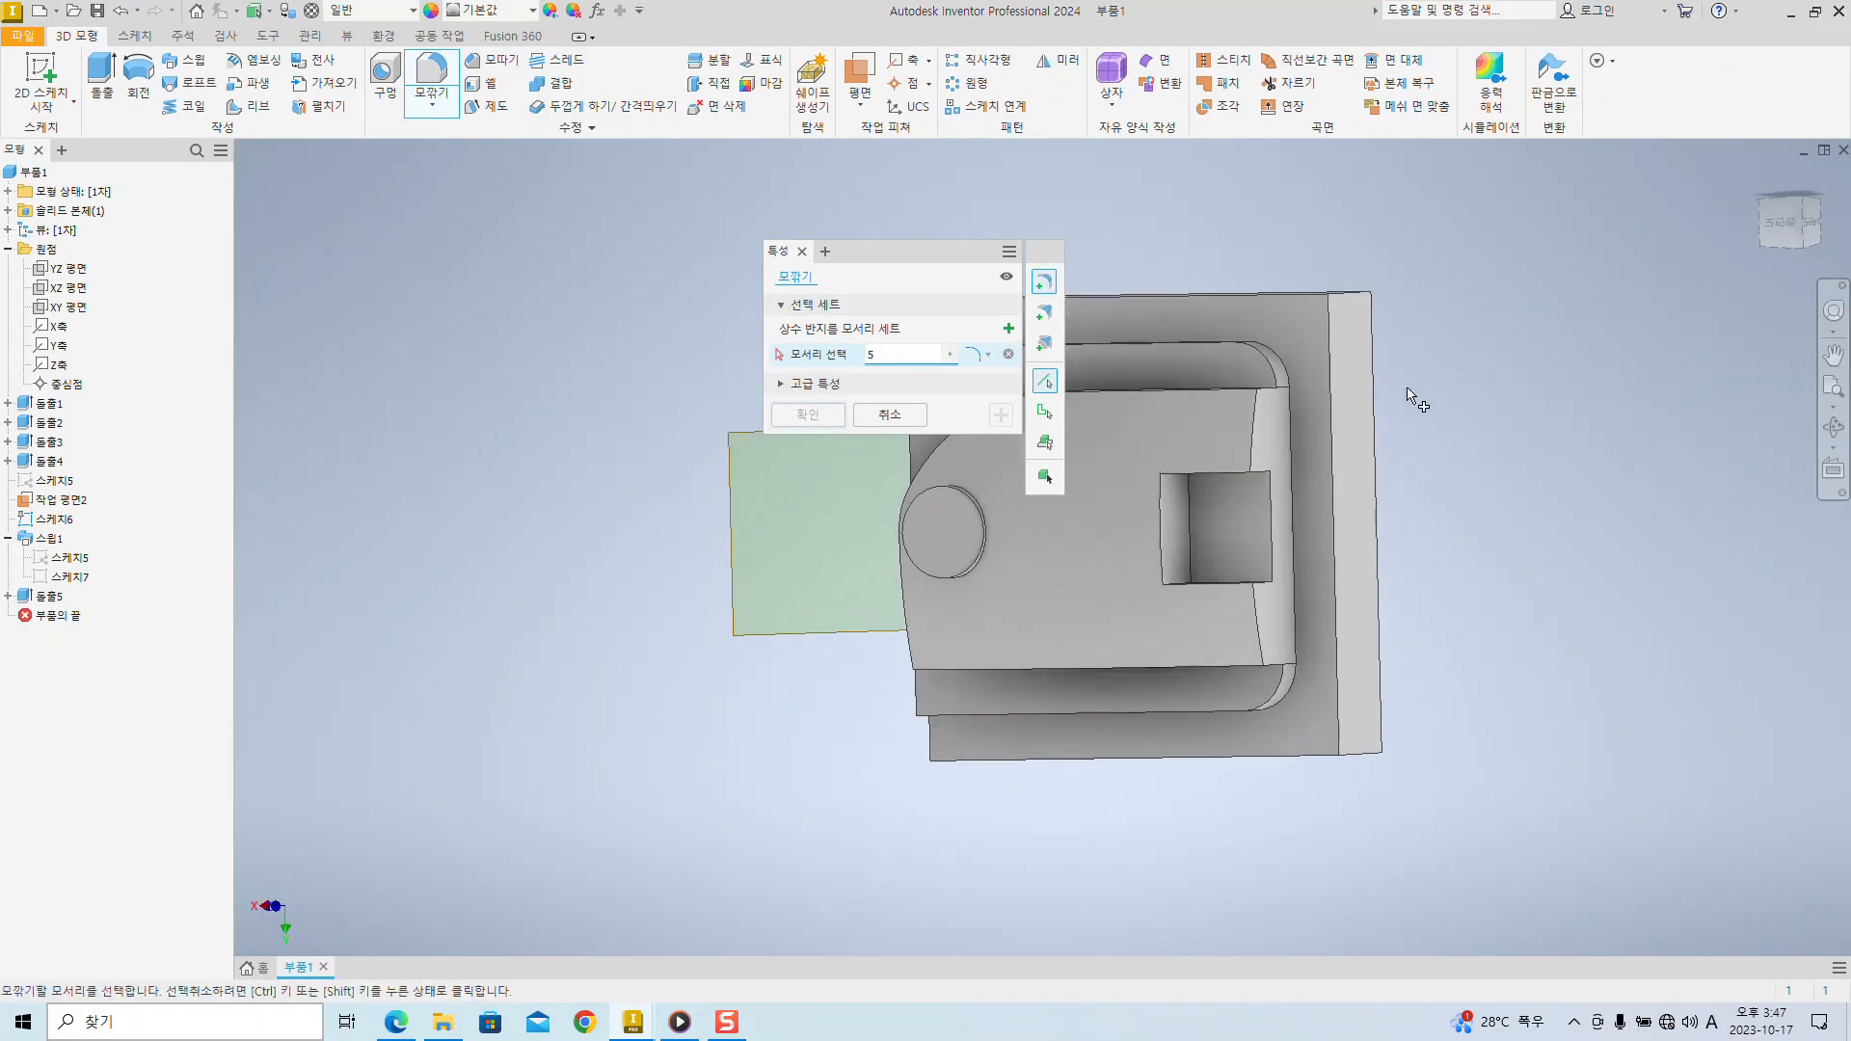
{"action": "left_click", "coordinate": [1272, 395]}
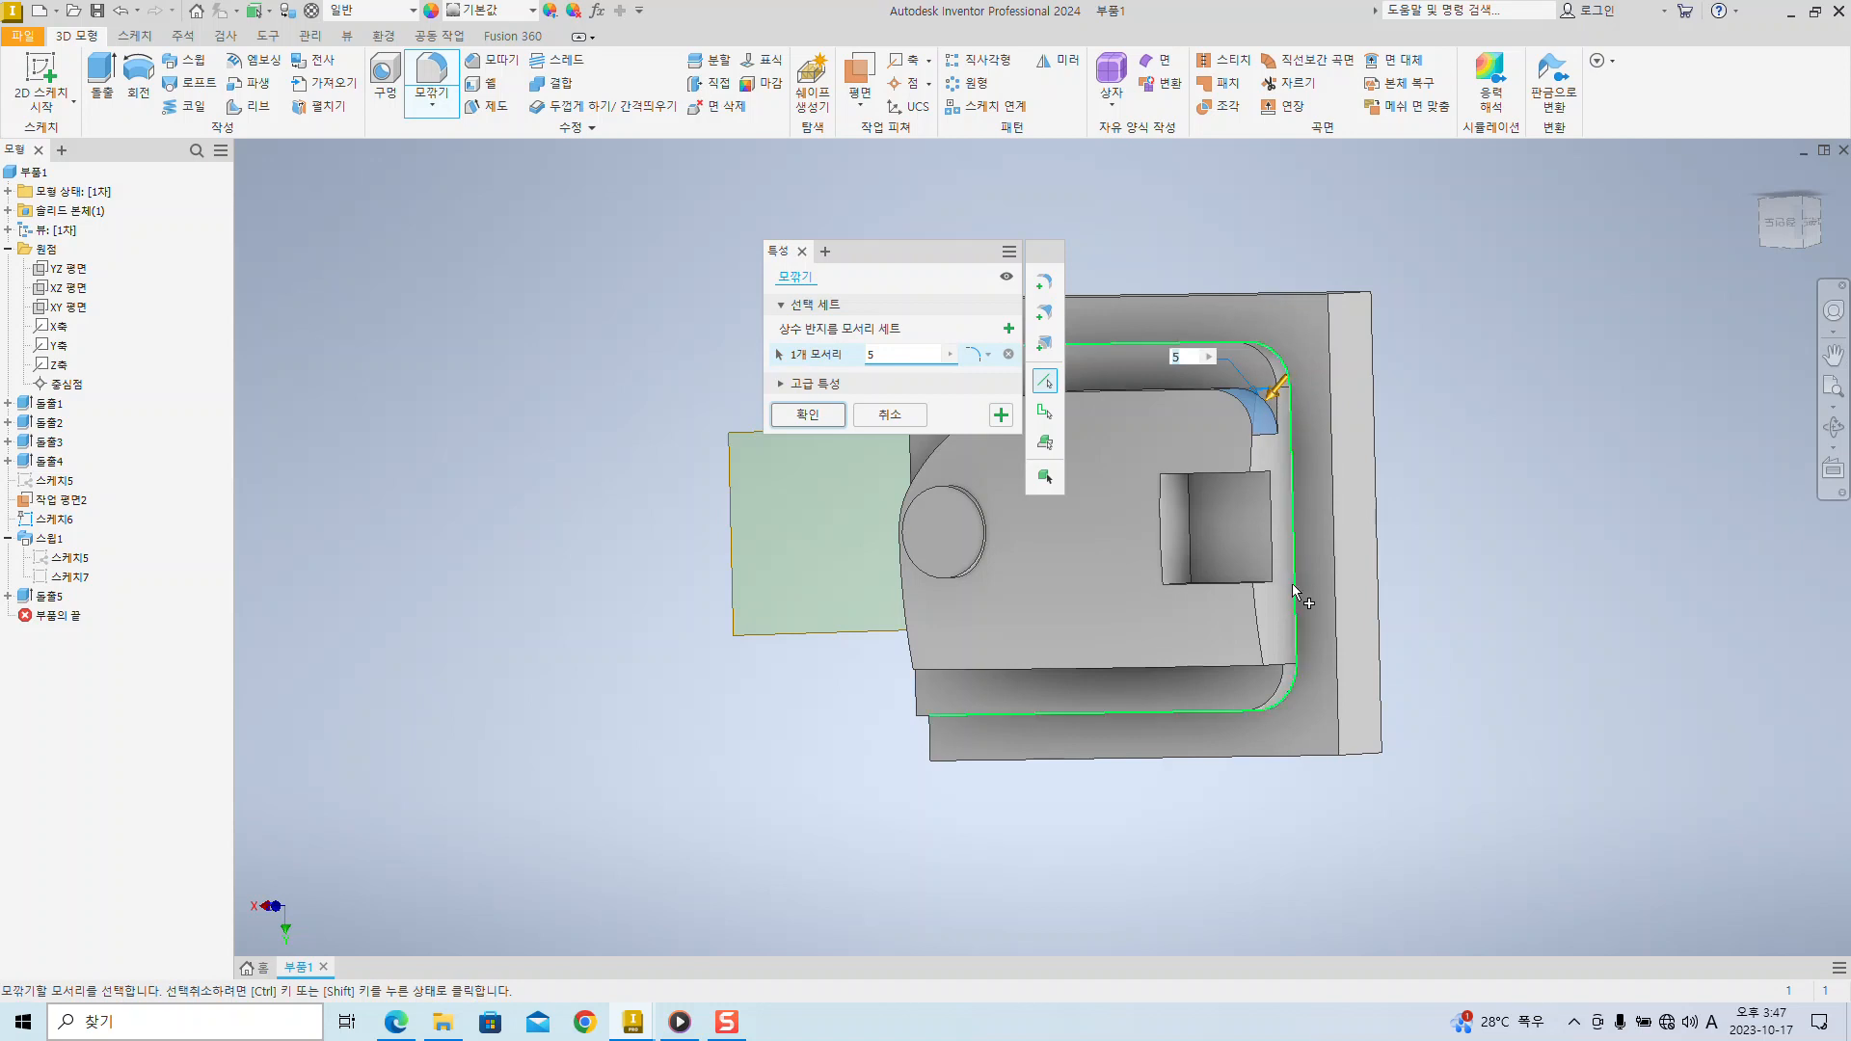
{"action": "left_click", "coordinate": [1274, 659]}
{"action": "middle_click_drag", "start_coordinate": [1379, 622], "coordinate": [1446, 565], "text": "shift"}
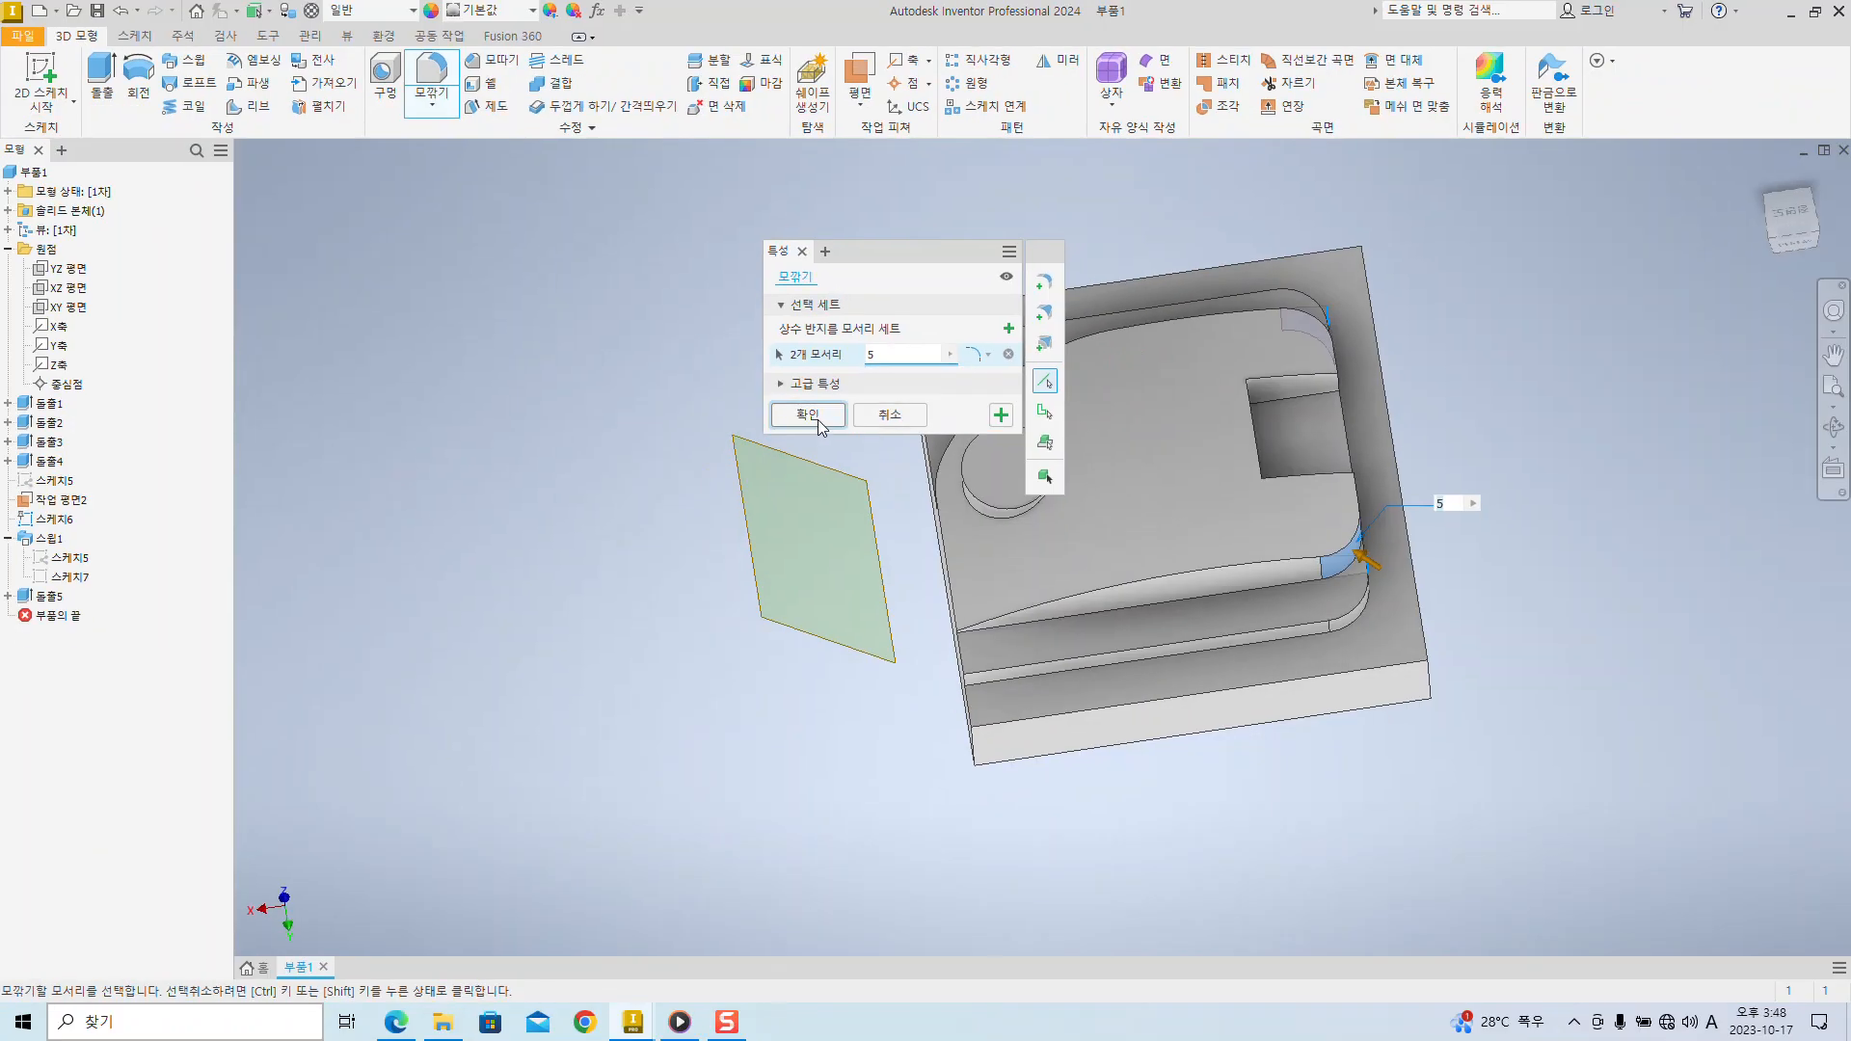
{"action": "left_click", "coordinate": [792, 424]}
{"action": "middle_click_drag", "start_coordinate": [1530, 518], "coordinate": [1417, 588], "text": "shift"}
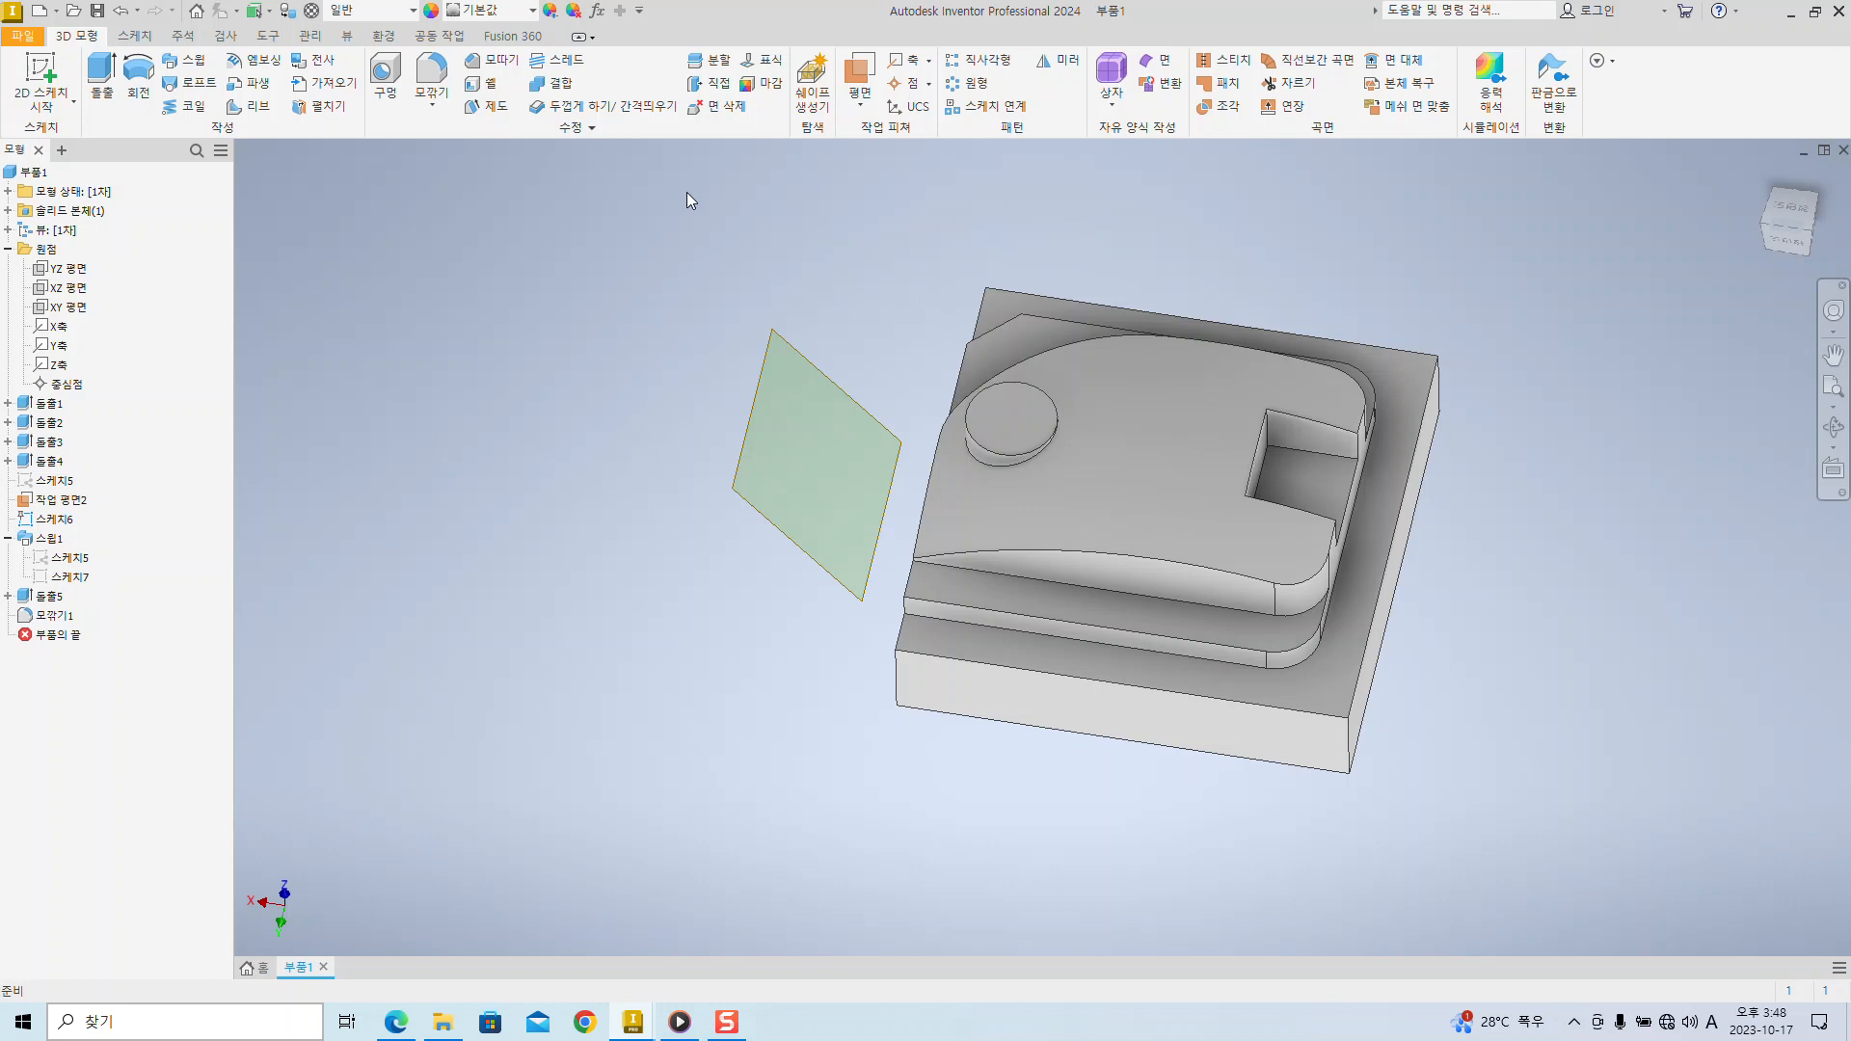
- Create the 5 mm fillet on the two pocket-end corners again, applying it with the Fillet command kept open for another set
{"action": "left_click", "coordinate": [440, 68]}
{"action": "left_click", "coordinate": [1323, 605]}
{"action": "middle_click_drag", "start_coordinate": [1322, 605], "coordinate": [1197, 507], "text": "shift"}
{"action": "left_click", "coordinate": [1178, 508]}
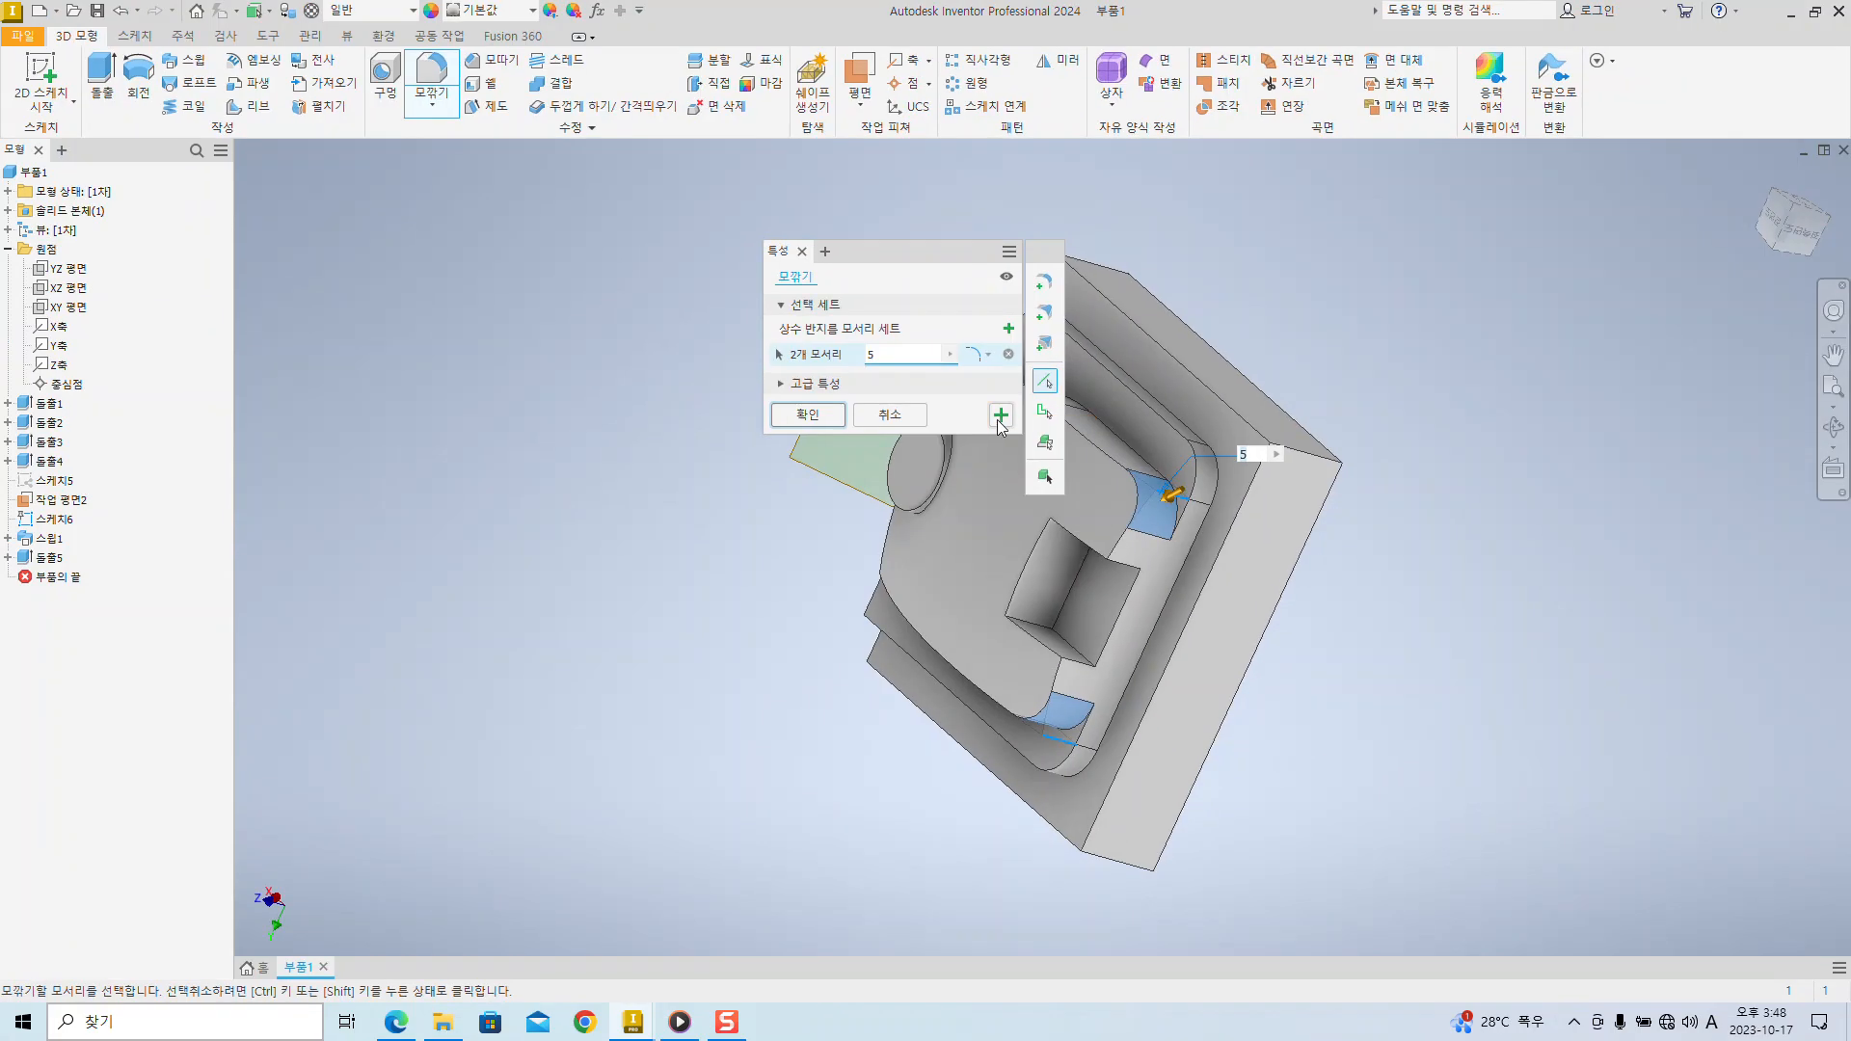
{"action": "left_click", "coordinate": [1000, 421]}
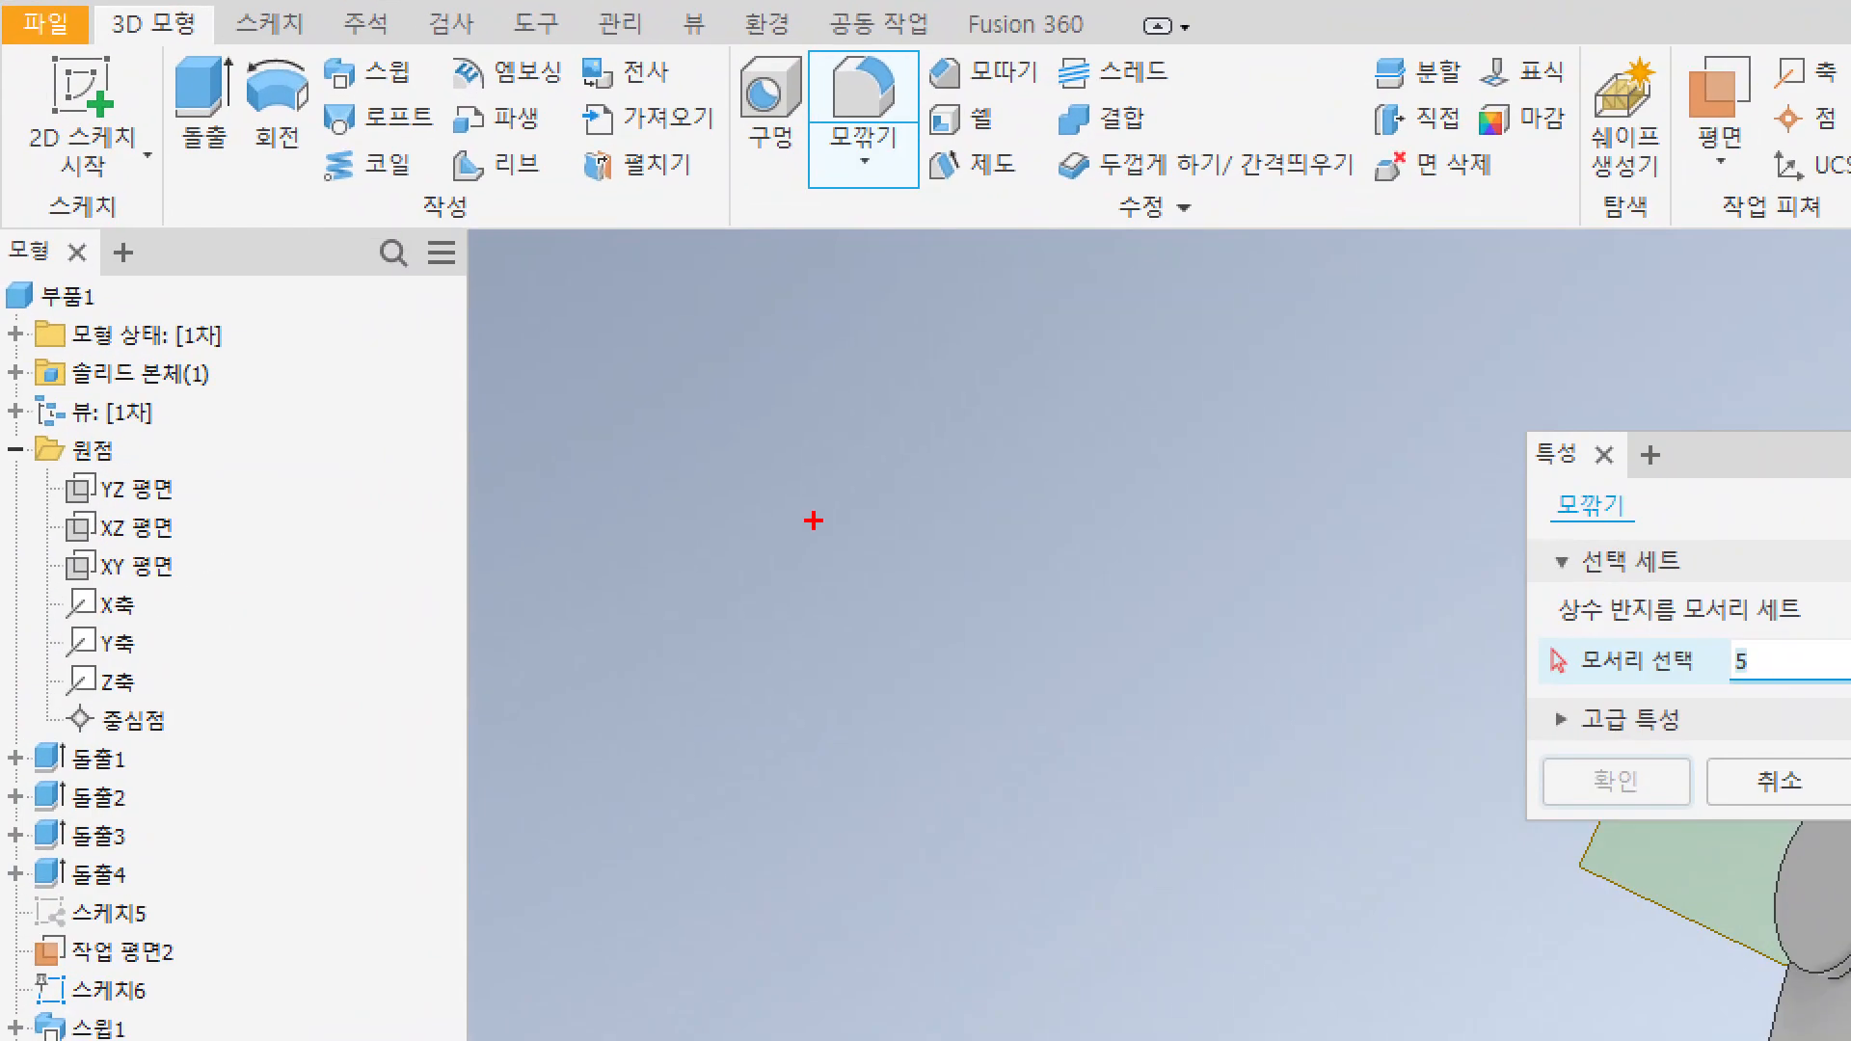
{"action": "mouse_move", "coordinate": [824, 11]}
{"action": "left_mouse_down"}
{"action": "mouse_move", "coordinate": [942, 200]}
{"action": "mouse_move", "coordinate": [1344, 419]}
{"action": "left_mouse_up"}
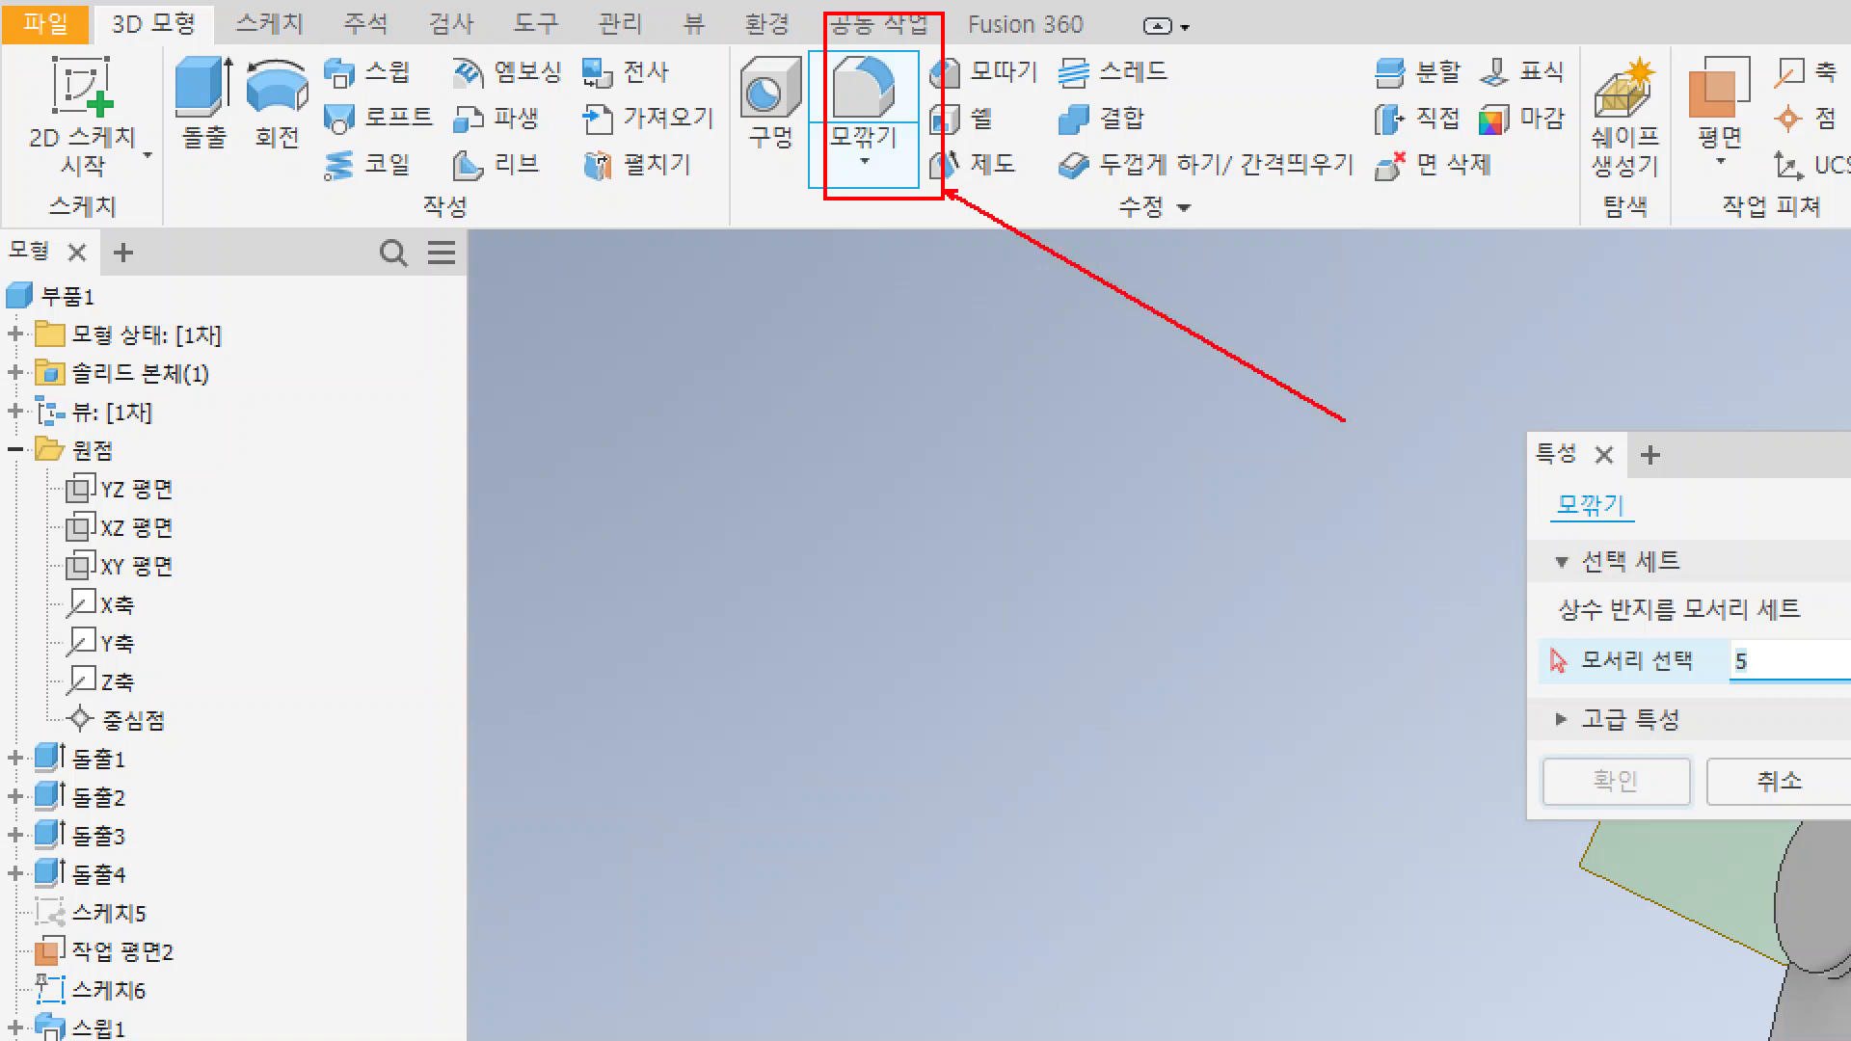
{"action": "key", "text": "Escape"}
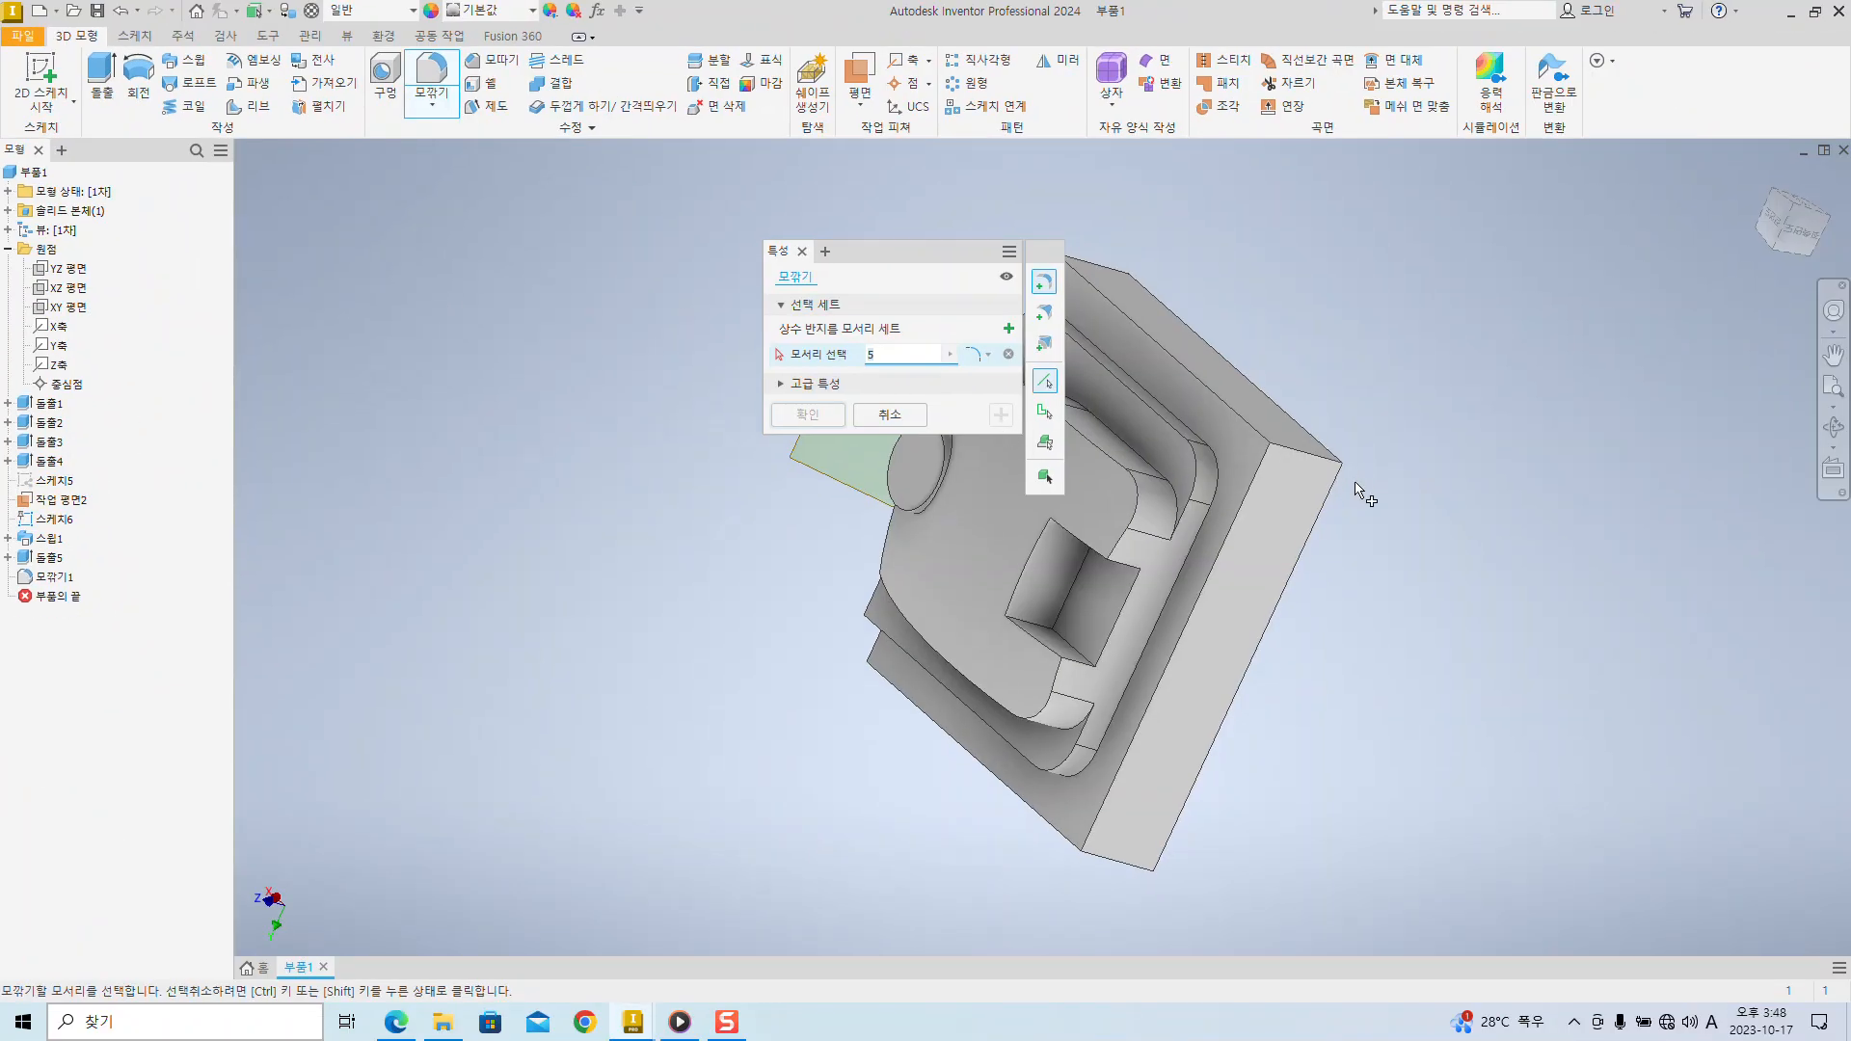
- Set the fillet radius to 2 mm and select the curved body's short corner edge at the boss end
{"action": "middle_click_drag", "start_coordinate": [1376, 494], "coordinate": [1515, 523]}
{"action": "mouse_move", "coordinate": [1067, 664]}
{"action": "middle_mouse_down", "text": "shift"}
{"action": "mouse_move", "coordinate": [1253, 559]}
{"action": "mouse_move", "coordinate": [1342, 656]}
{"action": "mouse_move", "coordinate": [1279, 579]}
{"action": "mouse_move", "coordinate": [1222, 613]}
{"action": "mouse_move", "coordinate": [1190, 578]}
{"action": "middle_mouse_up", "text": "shift"}
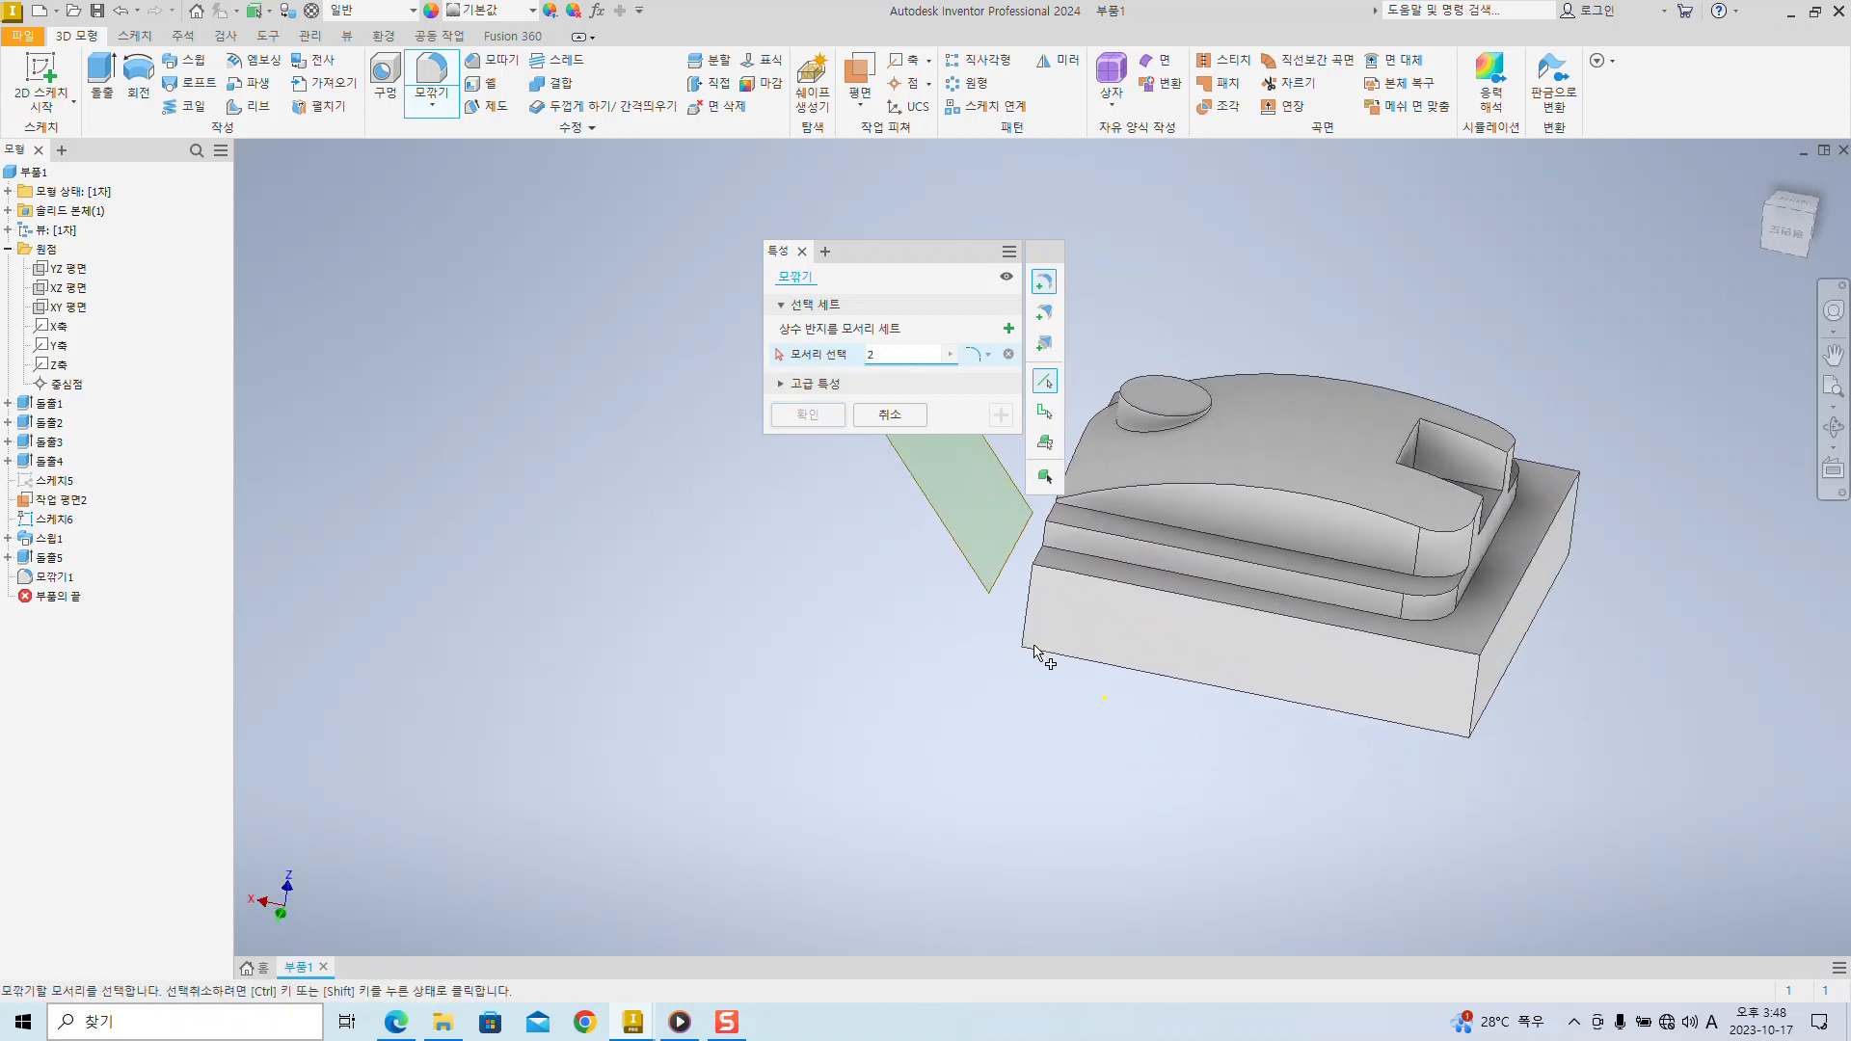
{"action": "middle_click_drag", "start_coordinate": [1034, 652], "coordinate": [1180, 531], "text": "shift"}
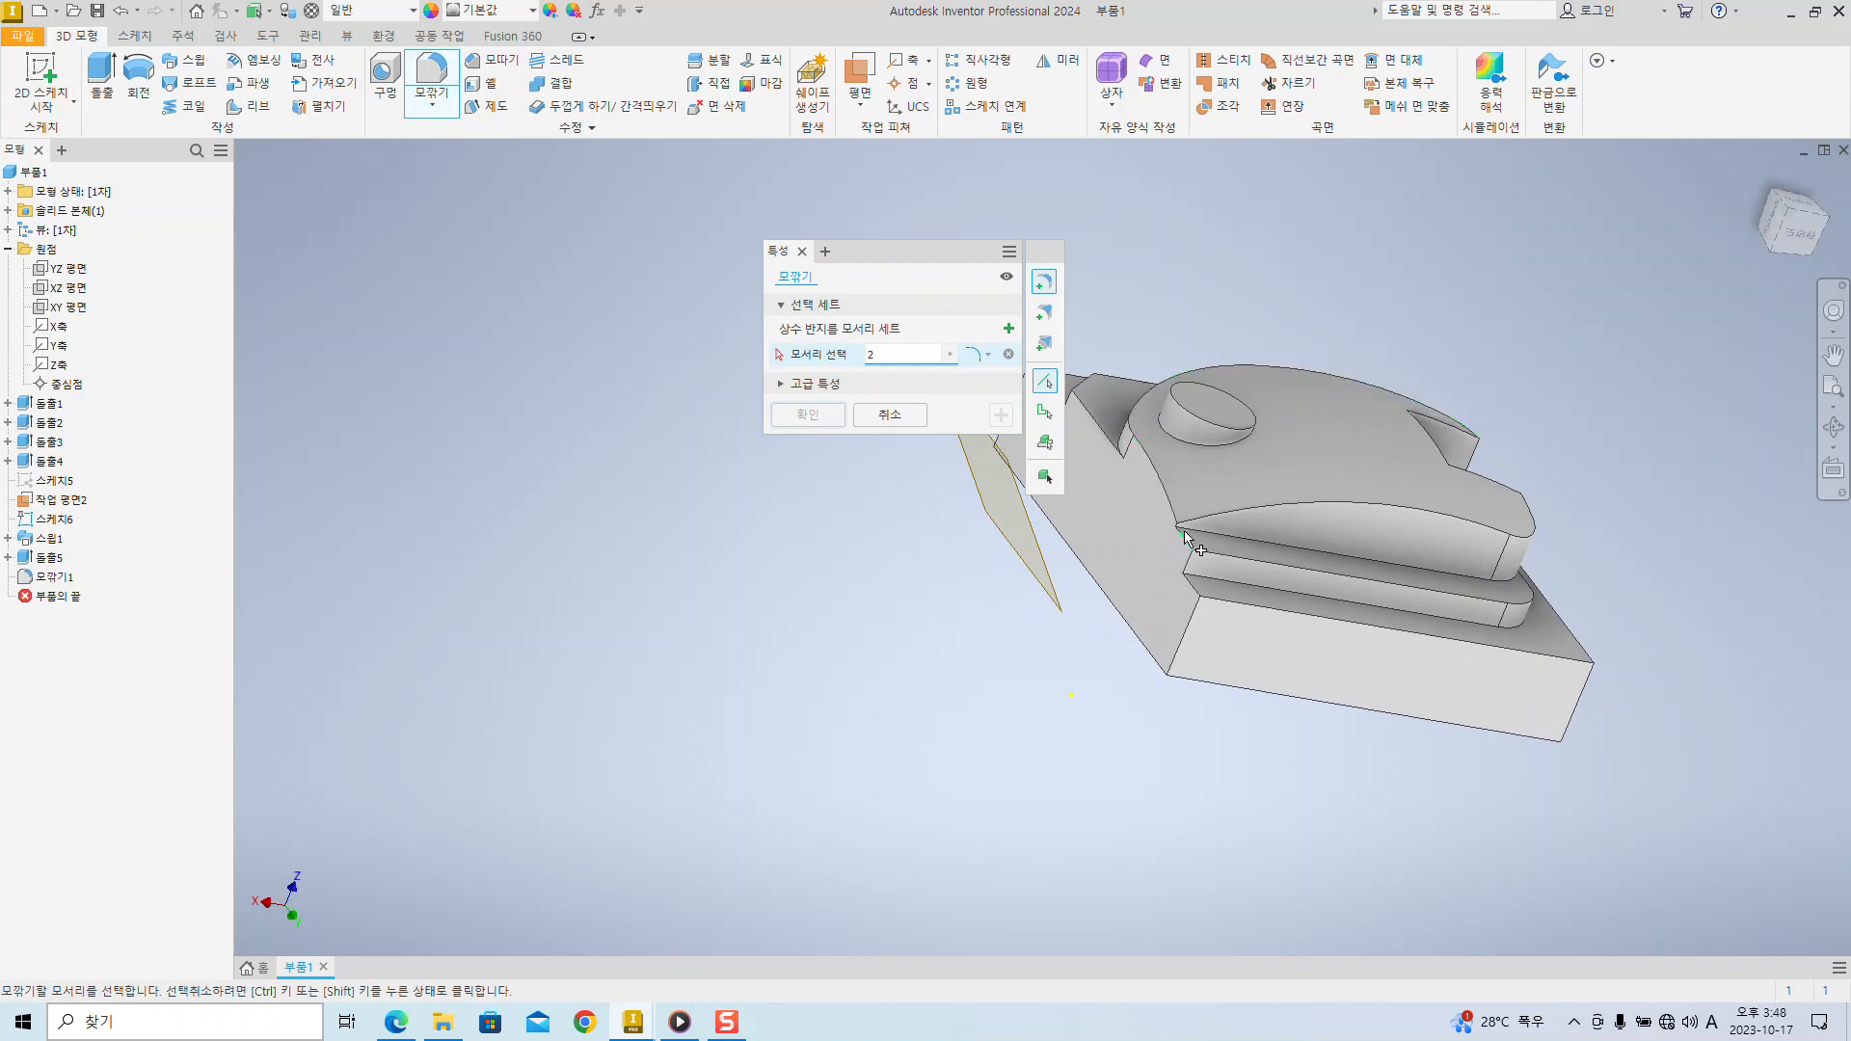
{"action": "scroll", "coordinate": [1179, 535], "scroll_direction": "down", "scroll_amount": 5}
{"action": "scroll", "coordinate": [1181, 540], "scroll_direction": "up", "scroll_amount": 10}
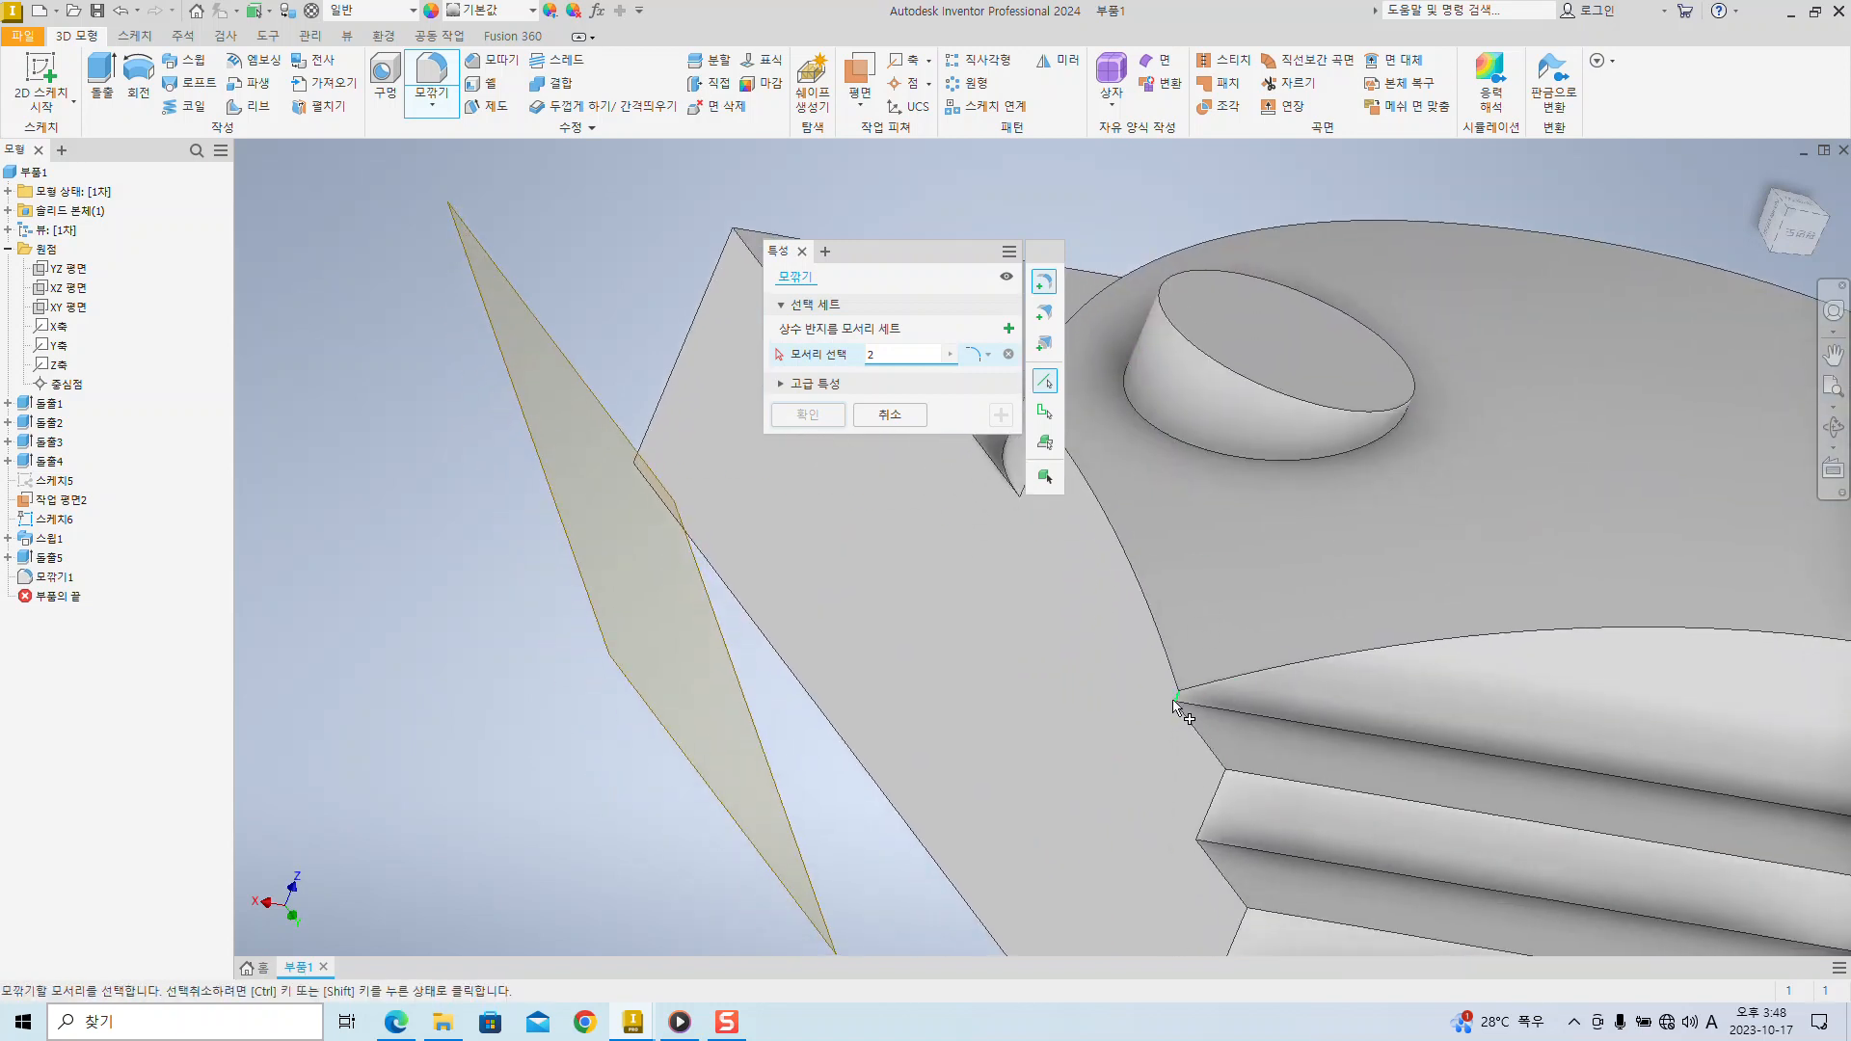
{"action": "left_click", "coordinate": [1176, 709]}
{"action": "middle_click_drag", "start_coordinate": [1470, 730], "coordinate": [1376, 725], "text": "shift"}
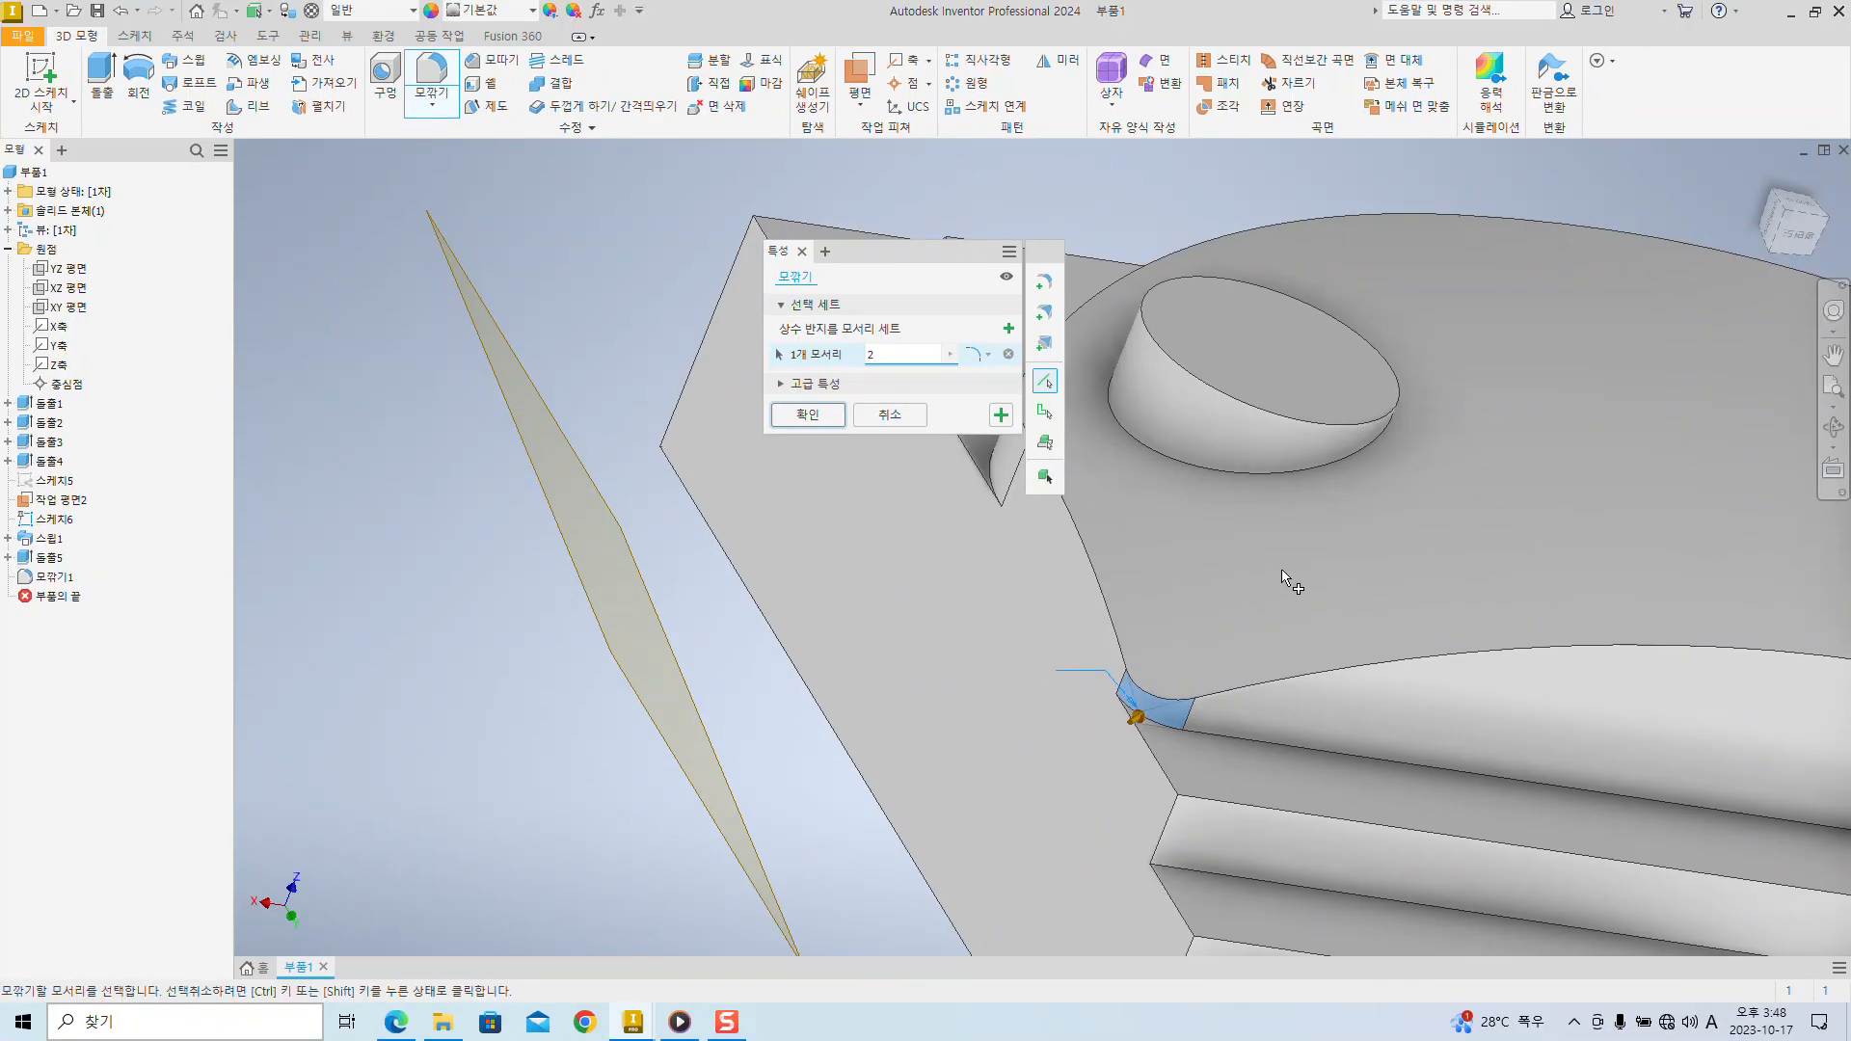
- Add the pocket's four vertical corner edges to the 2 mm fillet and apply it, keeping the Fillet command open
{"action": "middle_click_drag", "start_coordinate": [1282, 577], "coordinate": [892, 665], "text": "shift"}
{"action": "left_click", "coordinate": [1198, 509]}
{"action": "left_click", "coordinate": [1338, 570]}
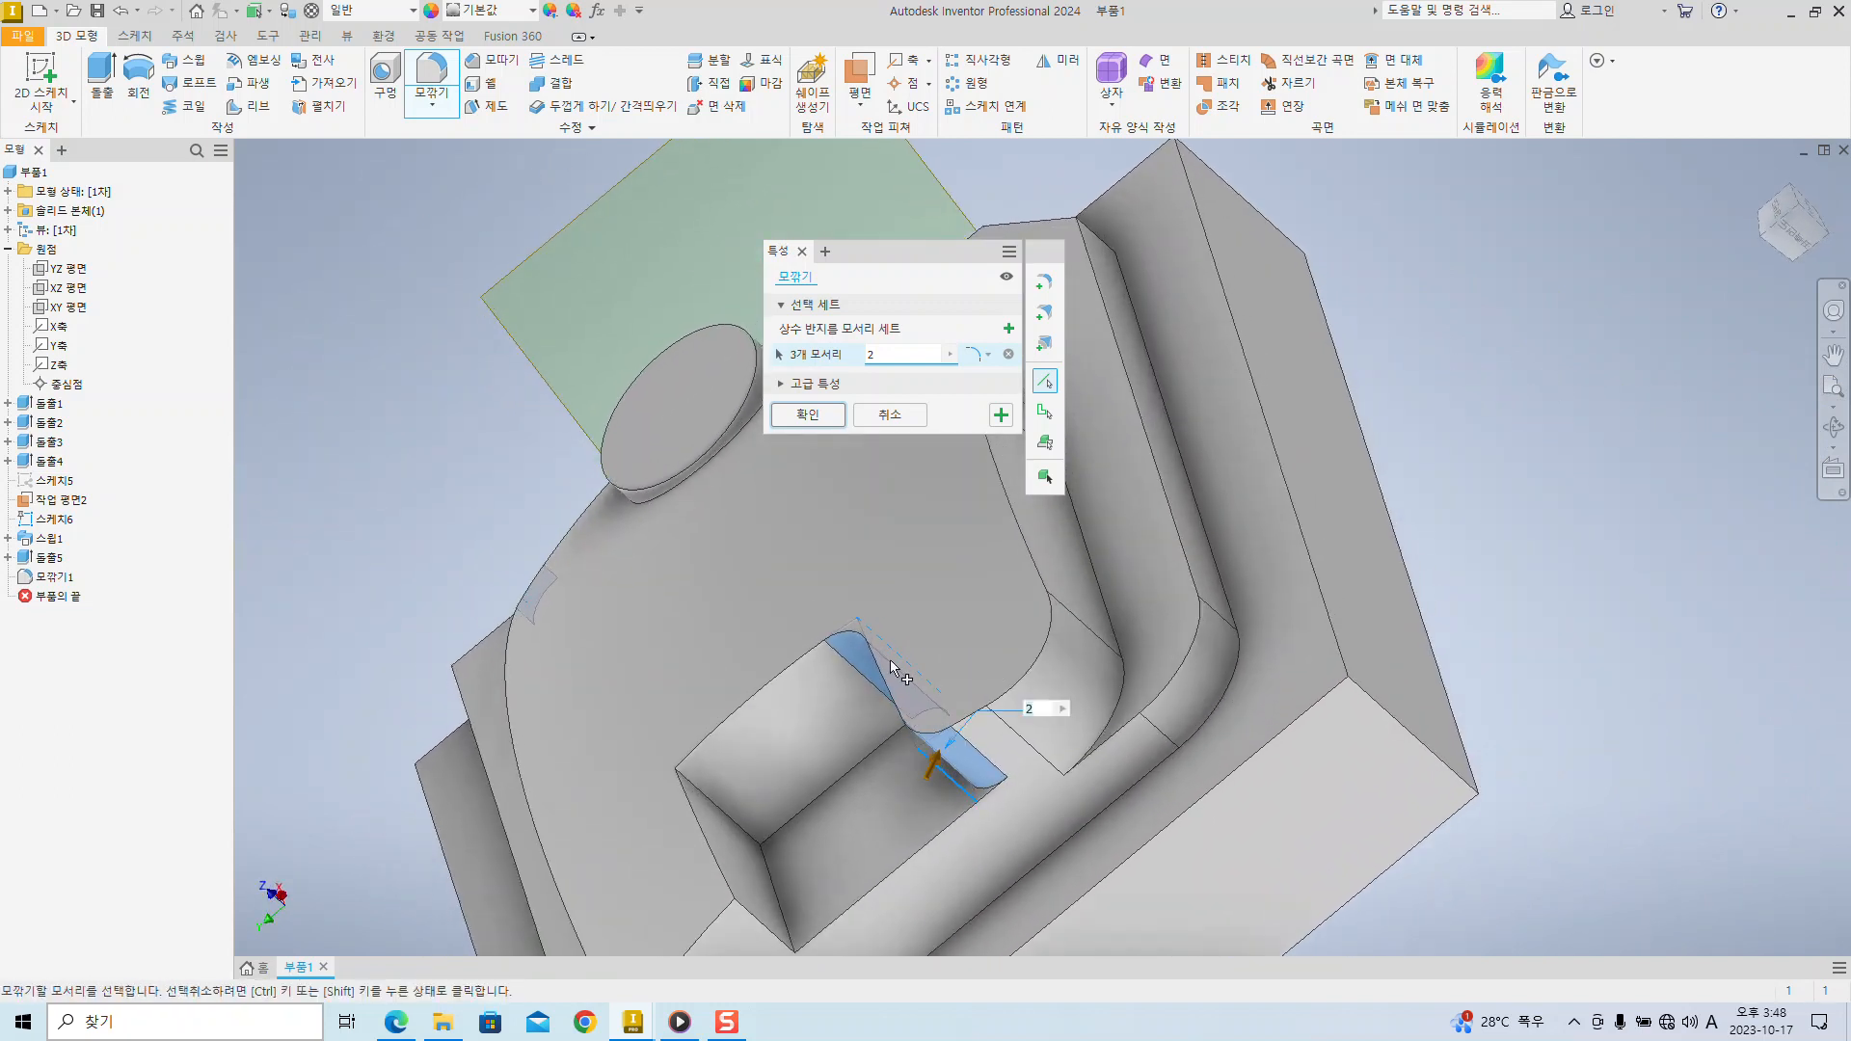
{"action": "left_click", "coordinate": [748, 791]}
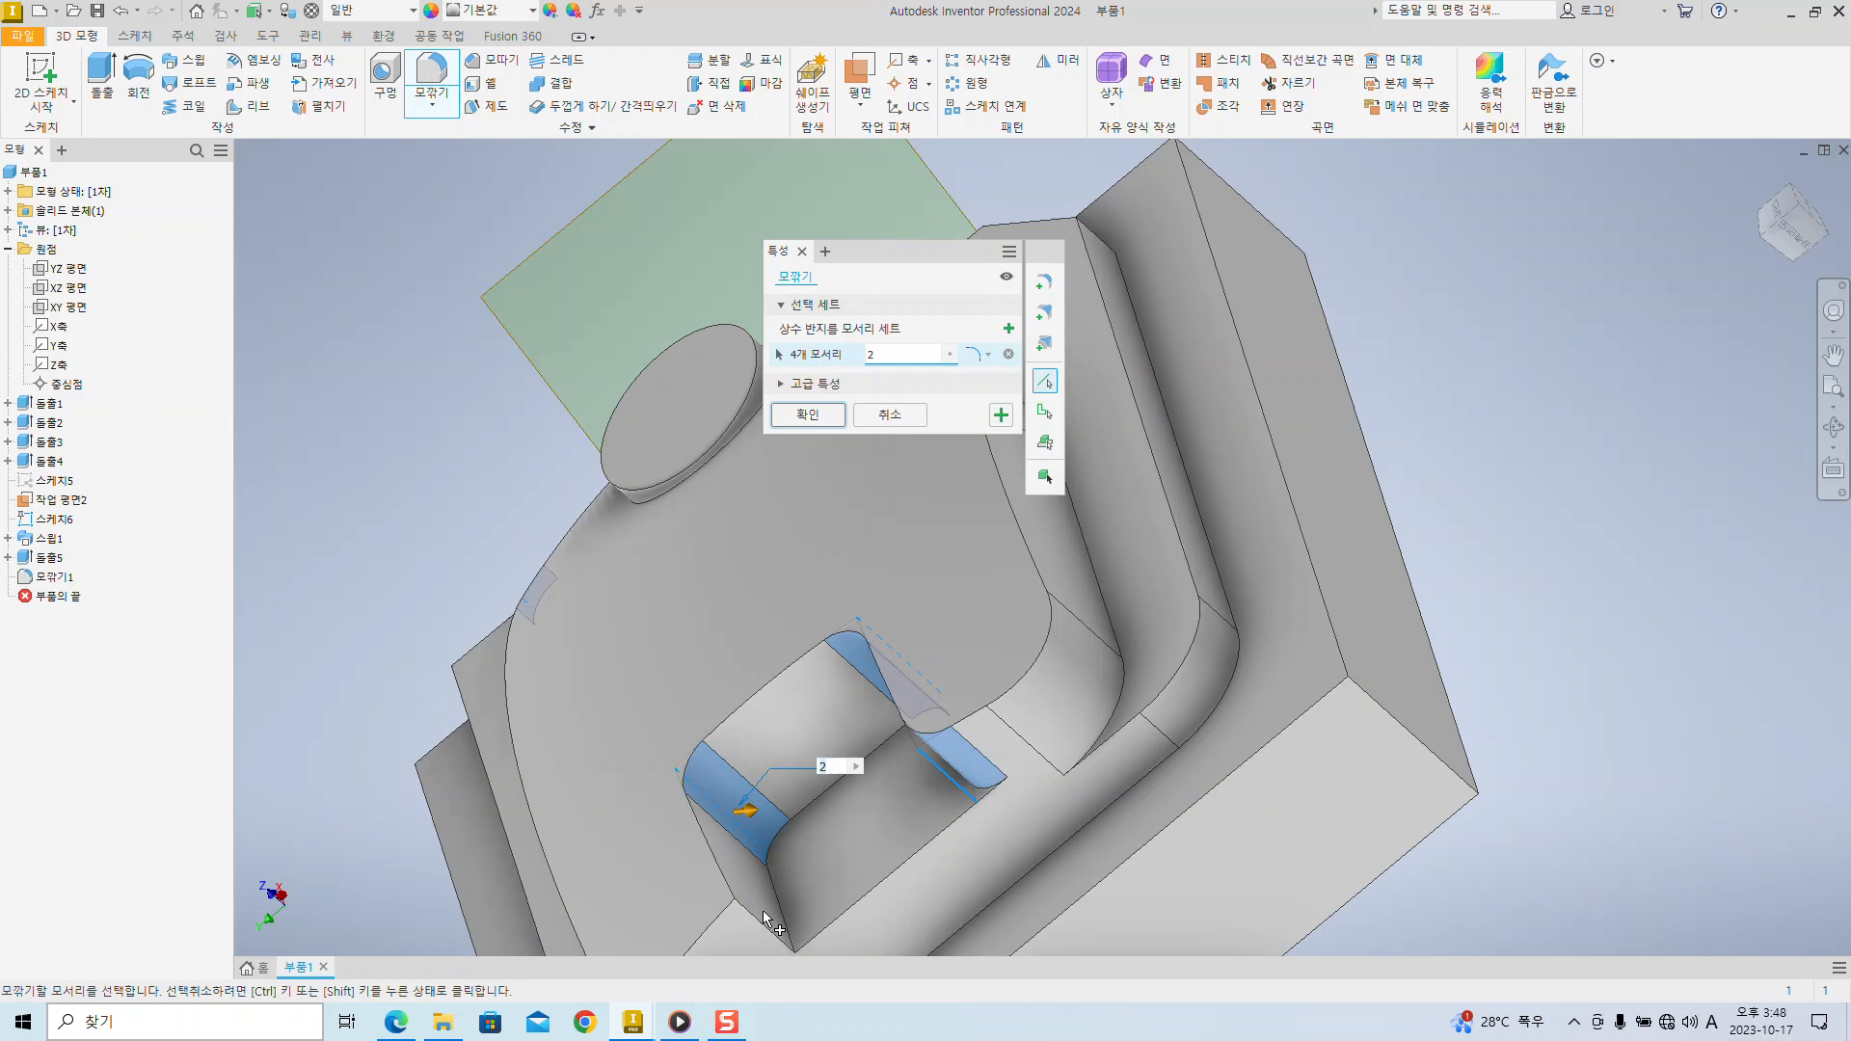
{"action": "left_click", "coordinate": [800, 885]}
{"action": "middle_click_drag", "start_coordinate": [800, 885], "coordinate": [935, 625]}
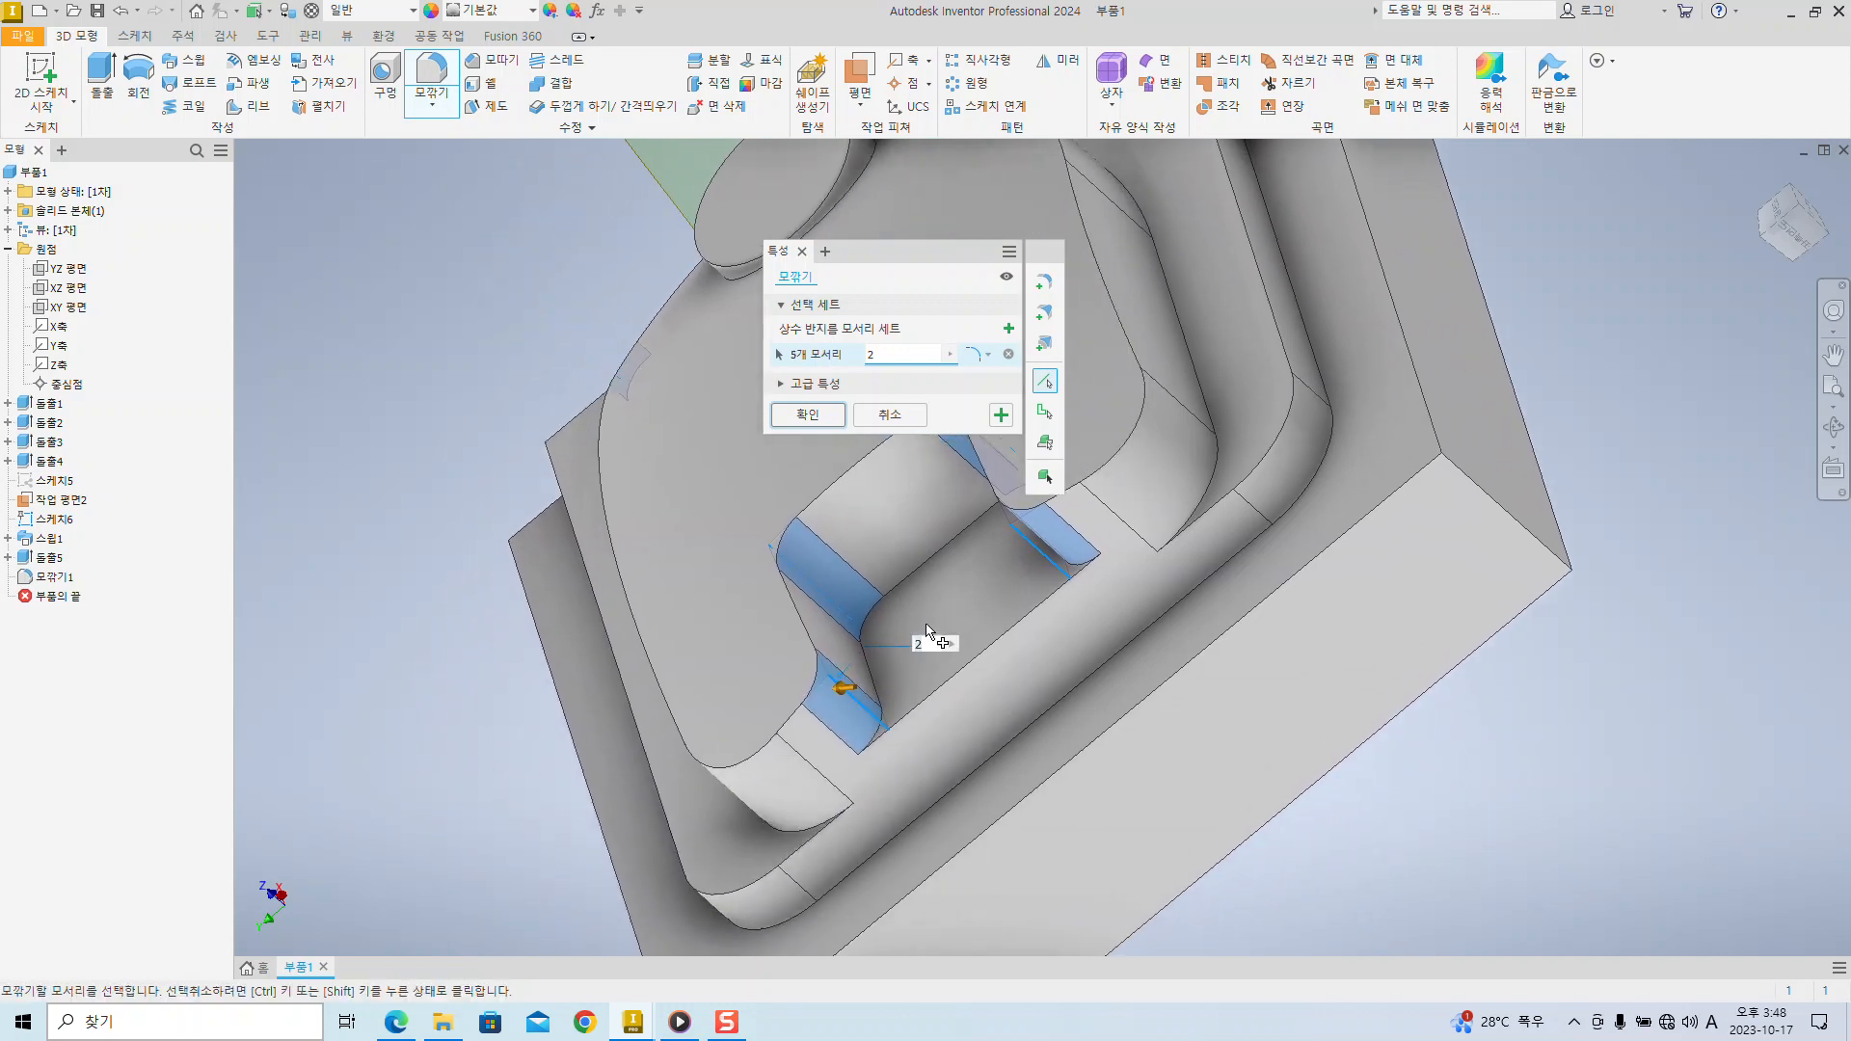
{"action": "left_click", "coordinate": [879, 692]}
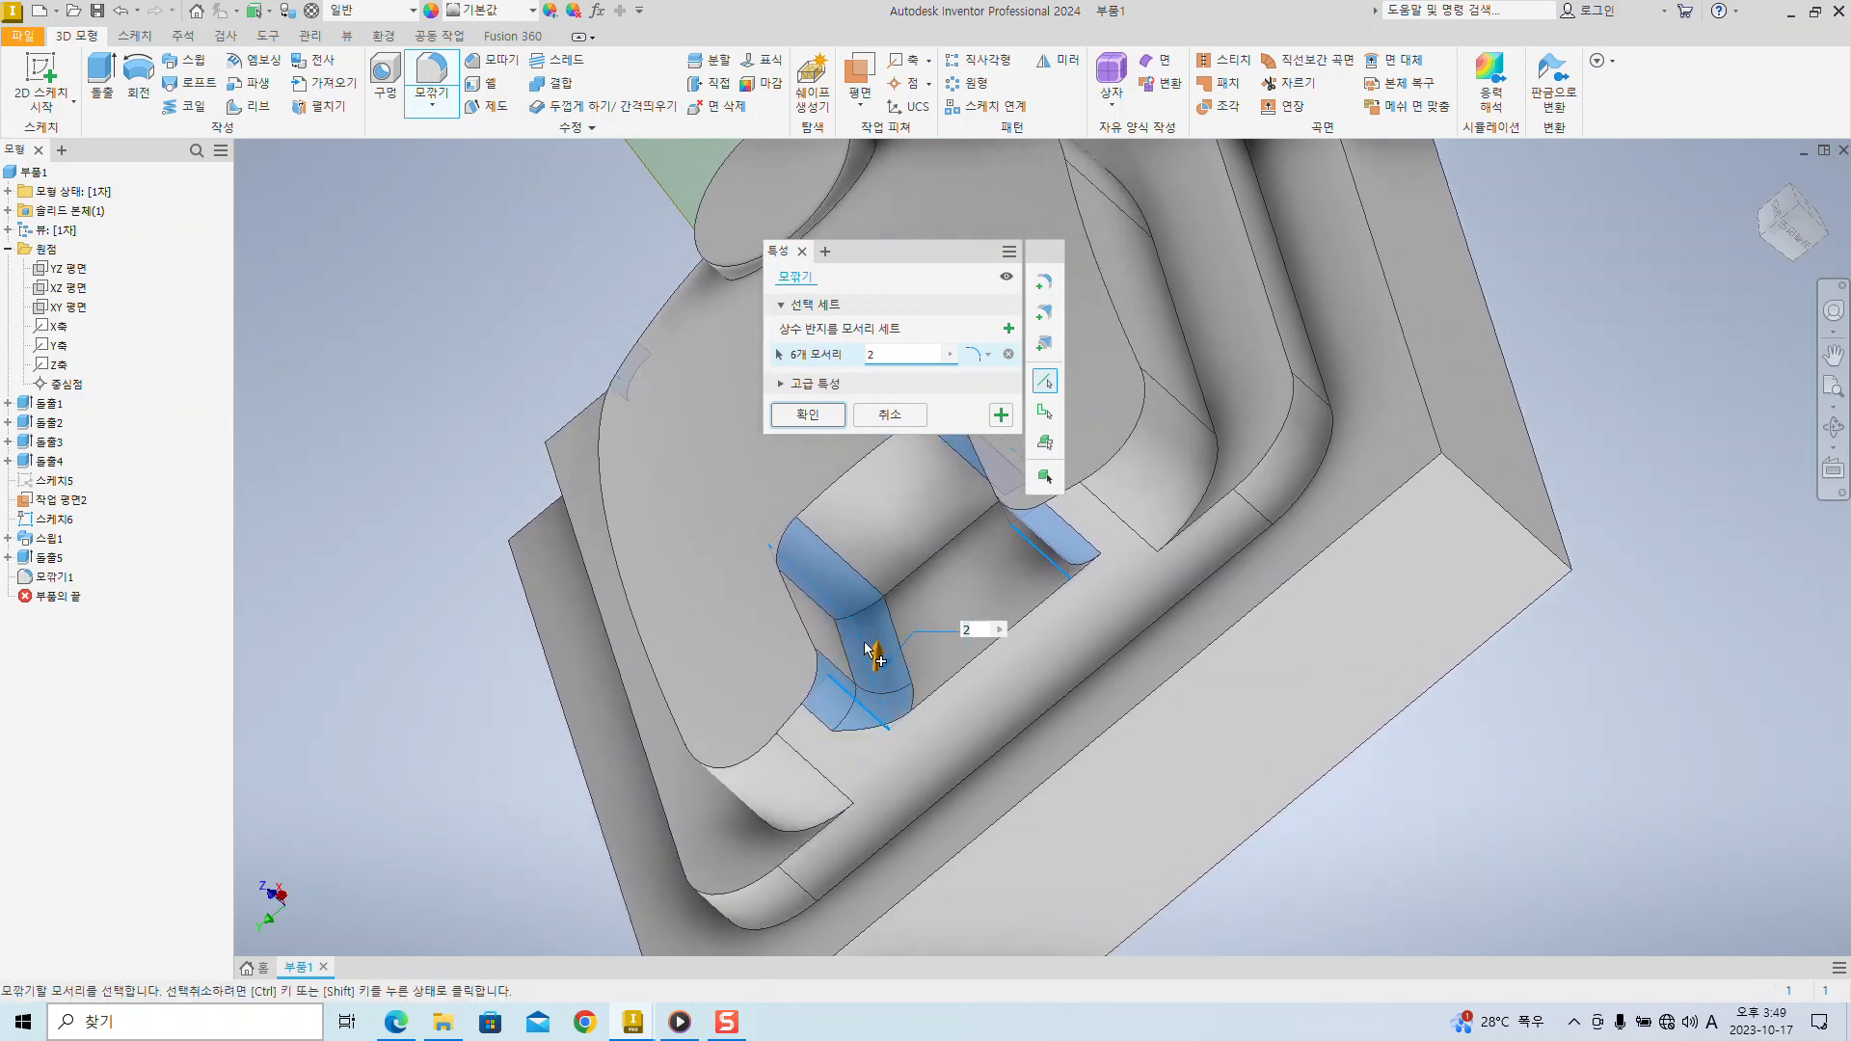
{"action": "left_click", "coordinate": [867, 644], "text": "ctrl"}
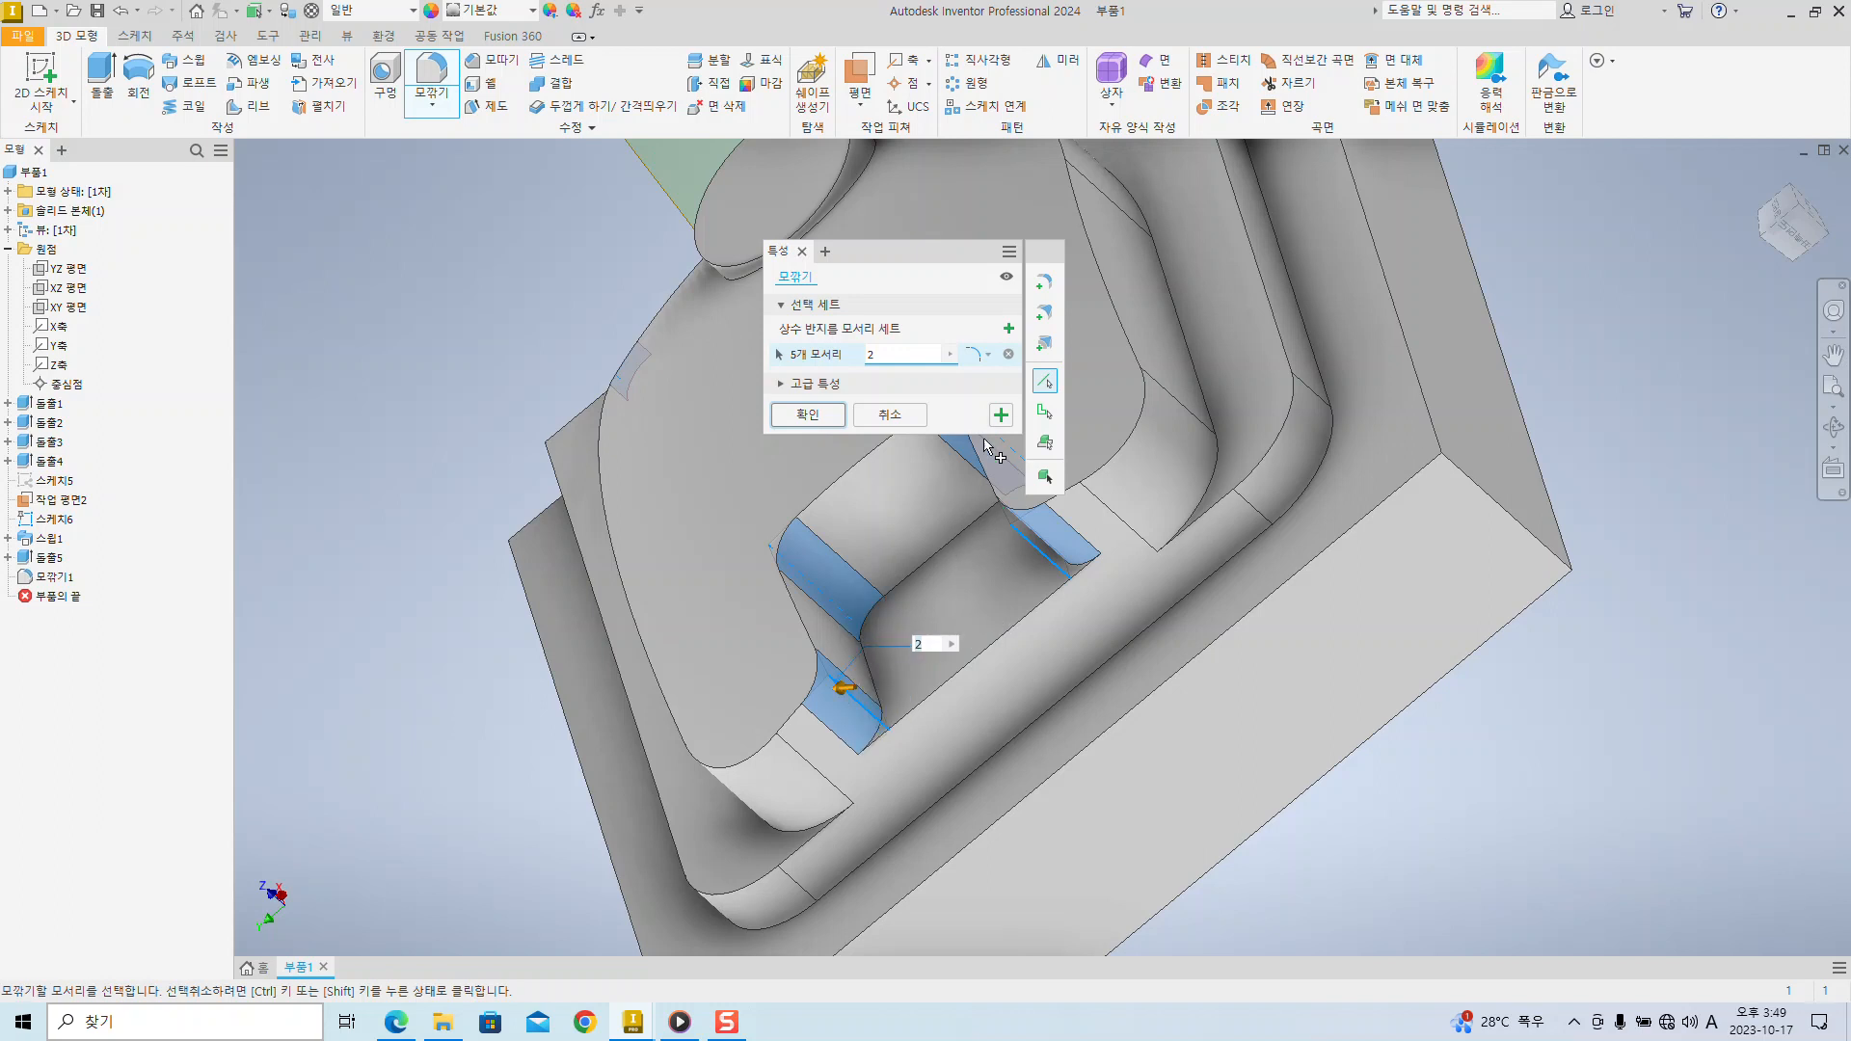
{"action": "left_click", "coordinate": [1002, 417]}
- Check the drawing's isometric view for the body and boss edges that carry R1 fillets, and return to the model
{"action": "mouse_move", "coordinate": [569, 631]}
{"action": "middle_mouse_down", "text": "shift"}
{"action": "mouse_move", "coordinate": [766, 629]}
{"action": "mouse_move", "coordinate": [774, 702]}
{"action": "mouse_move", "coordinate": [805, 686]}
{"action": "middle_mouse_up", "text": "shift"}
{"action": "key", "text": "alt+Tab"}
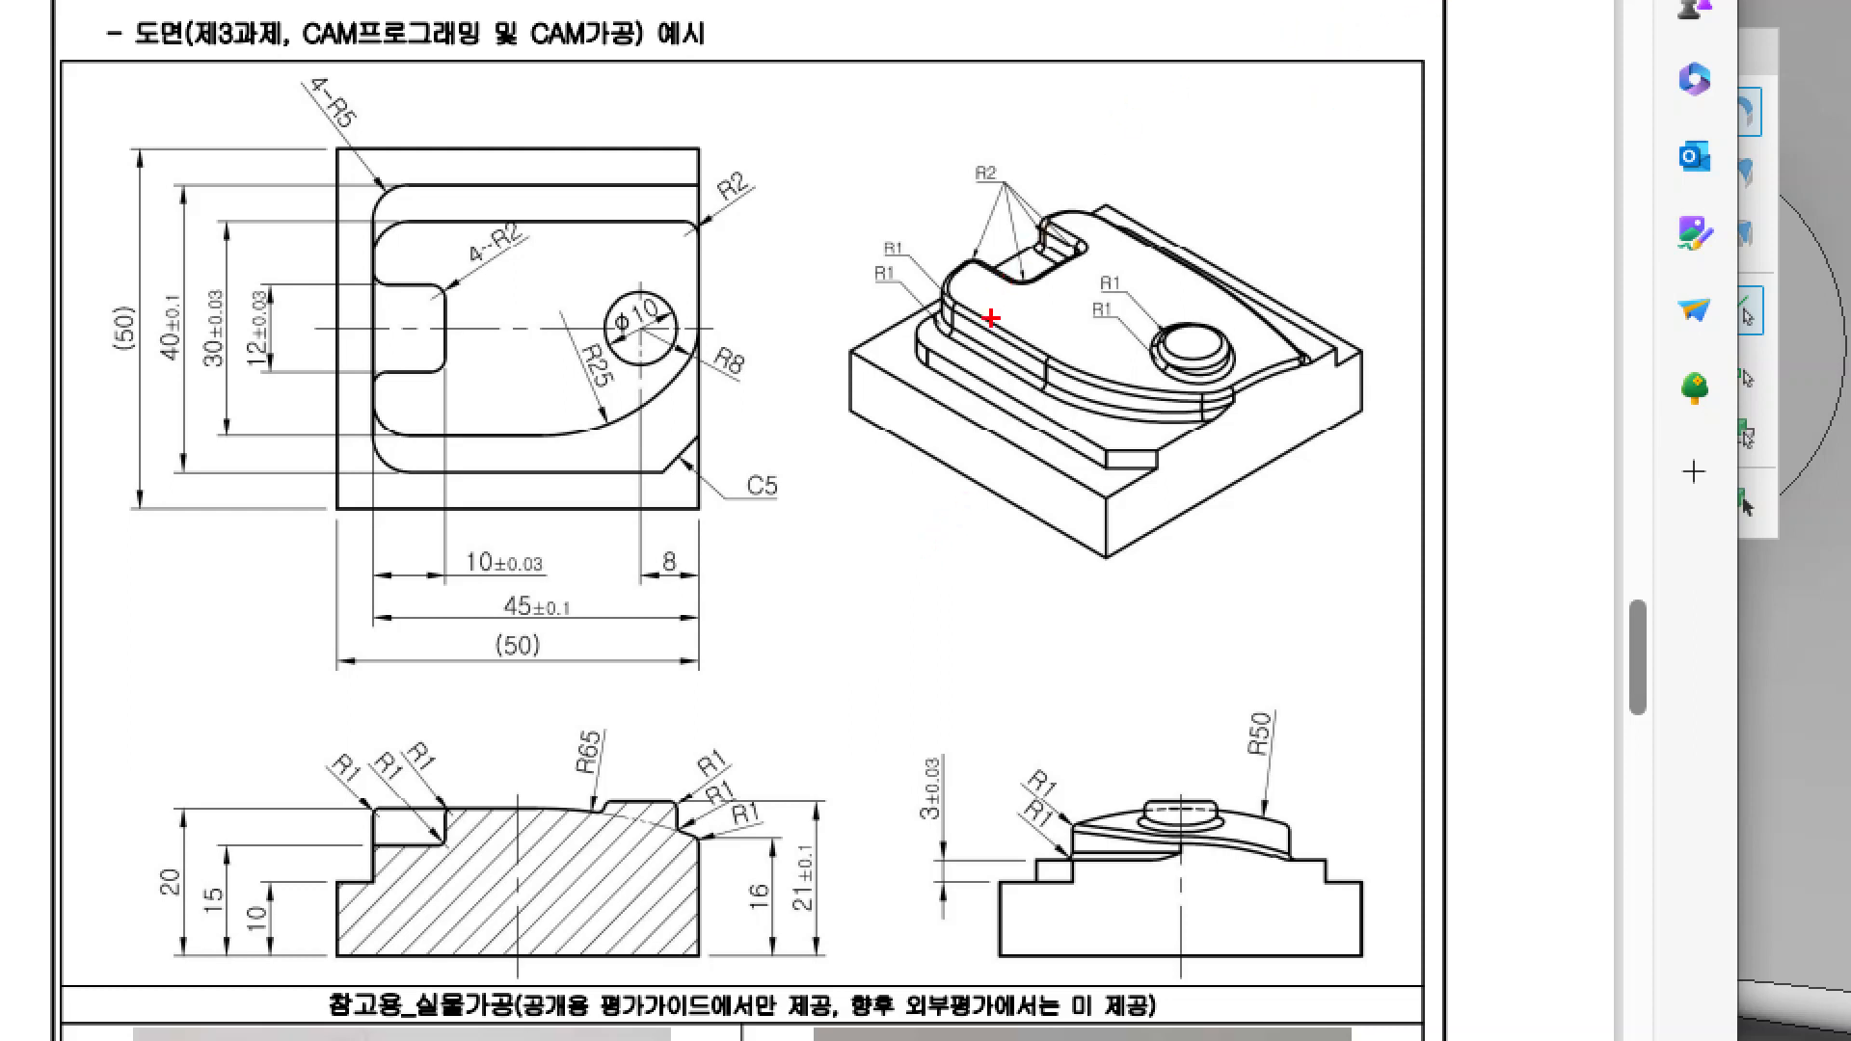
{"action": "mouse_move", "coordinate": [932, 294]}
{"action": "left_mouse_down", "text": "ctrl+shift"}
{"action": "mouse_move", "coordinate": [919, 279]}
{"action": "mouse_move", "coordinate": [815, 318]}
{"action": "left_mouse_up", "text": "ctrl+shift"}
{"action": "left_click_drag", "start_coordinate": [1079, 354], "coordinate": [986, 351], "text": "ctrl+shift"}
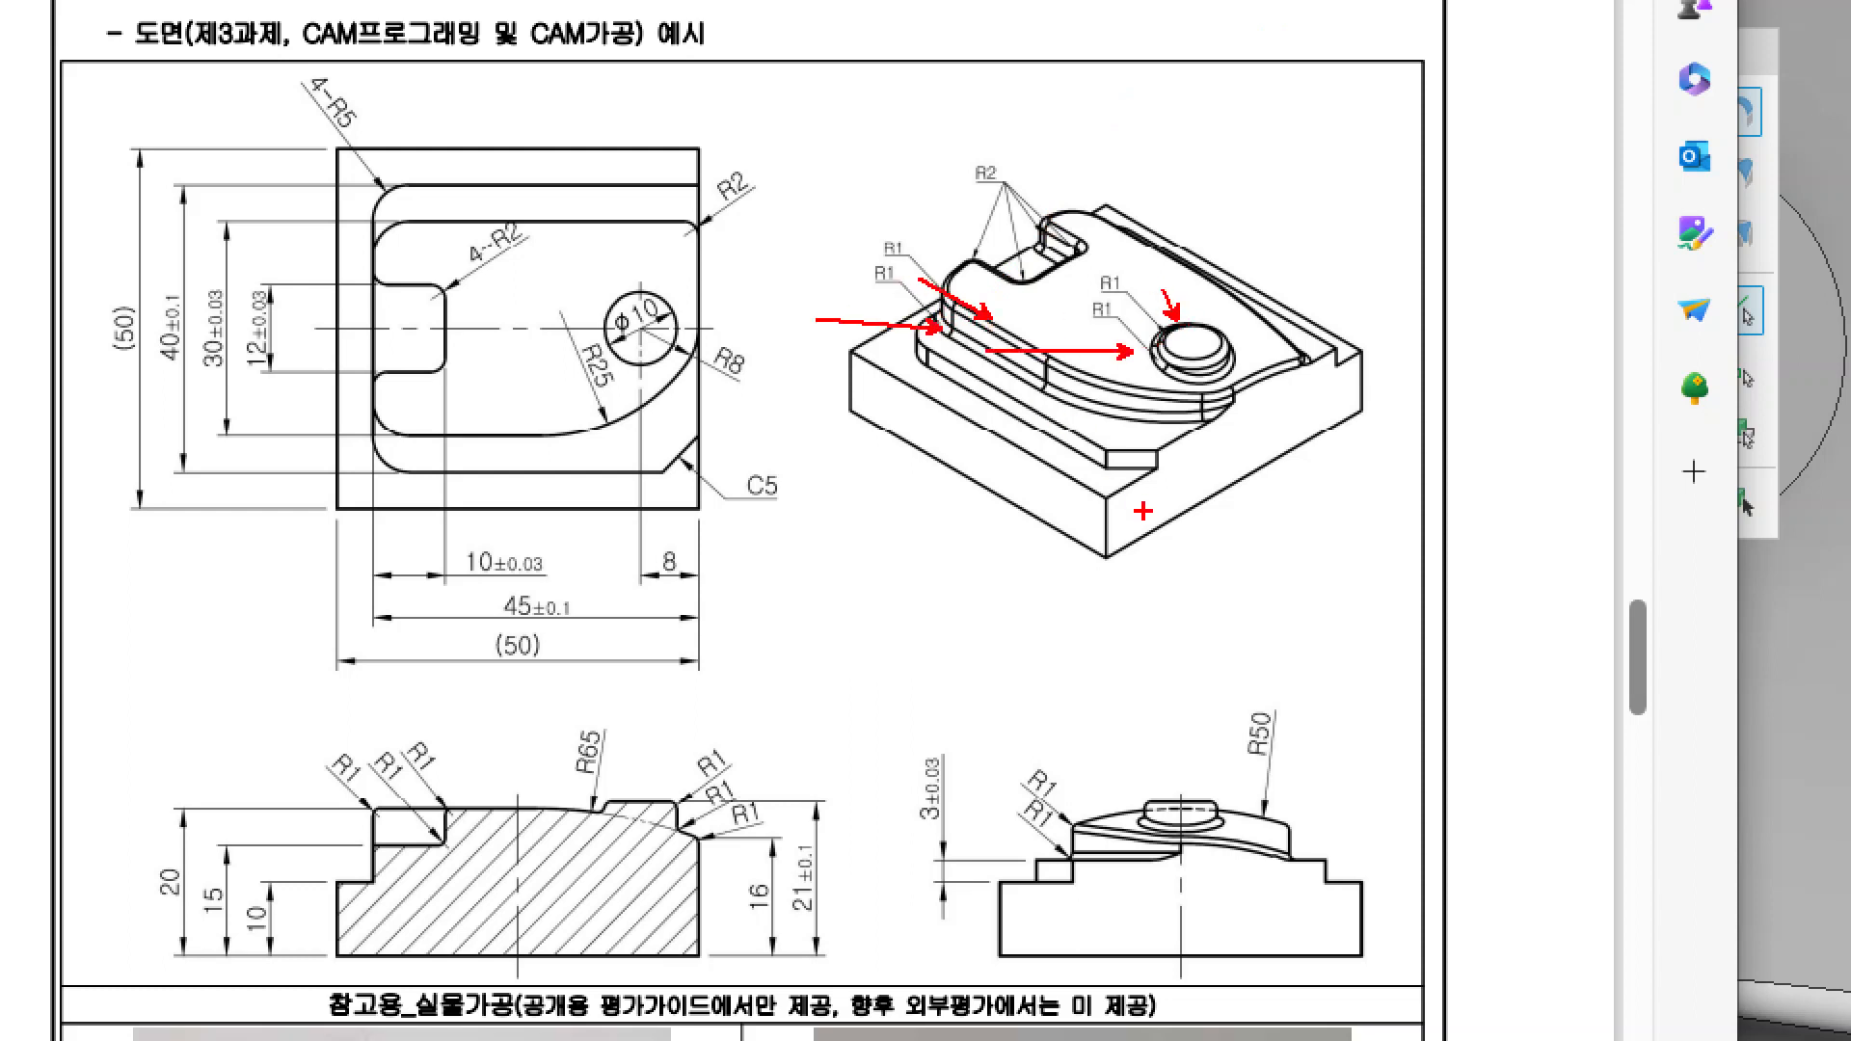
{"action": "key", "text": "Escape"}
{"action": "key", "text": "alt+Tab"}
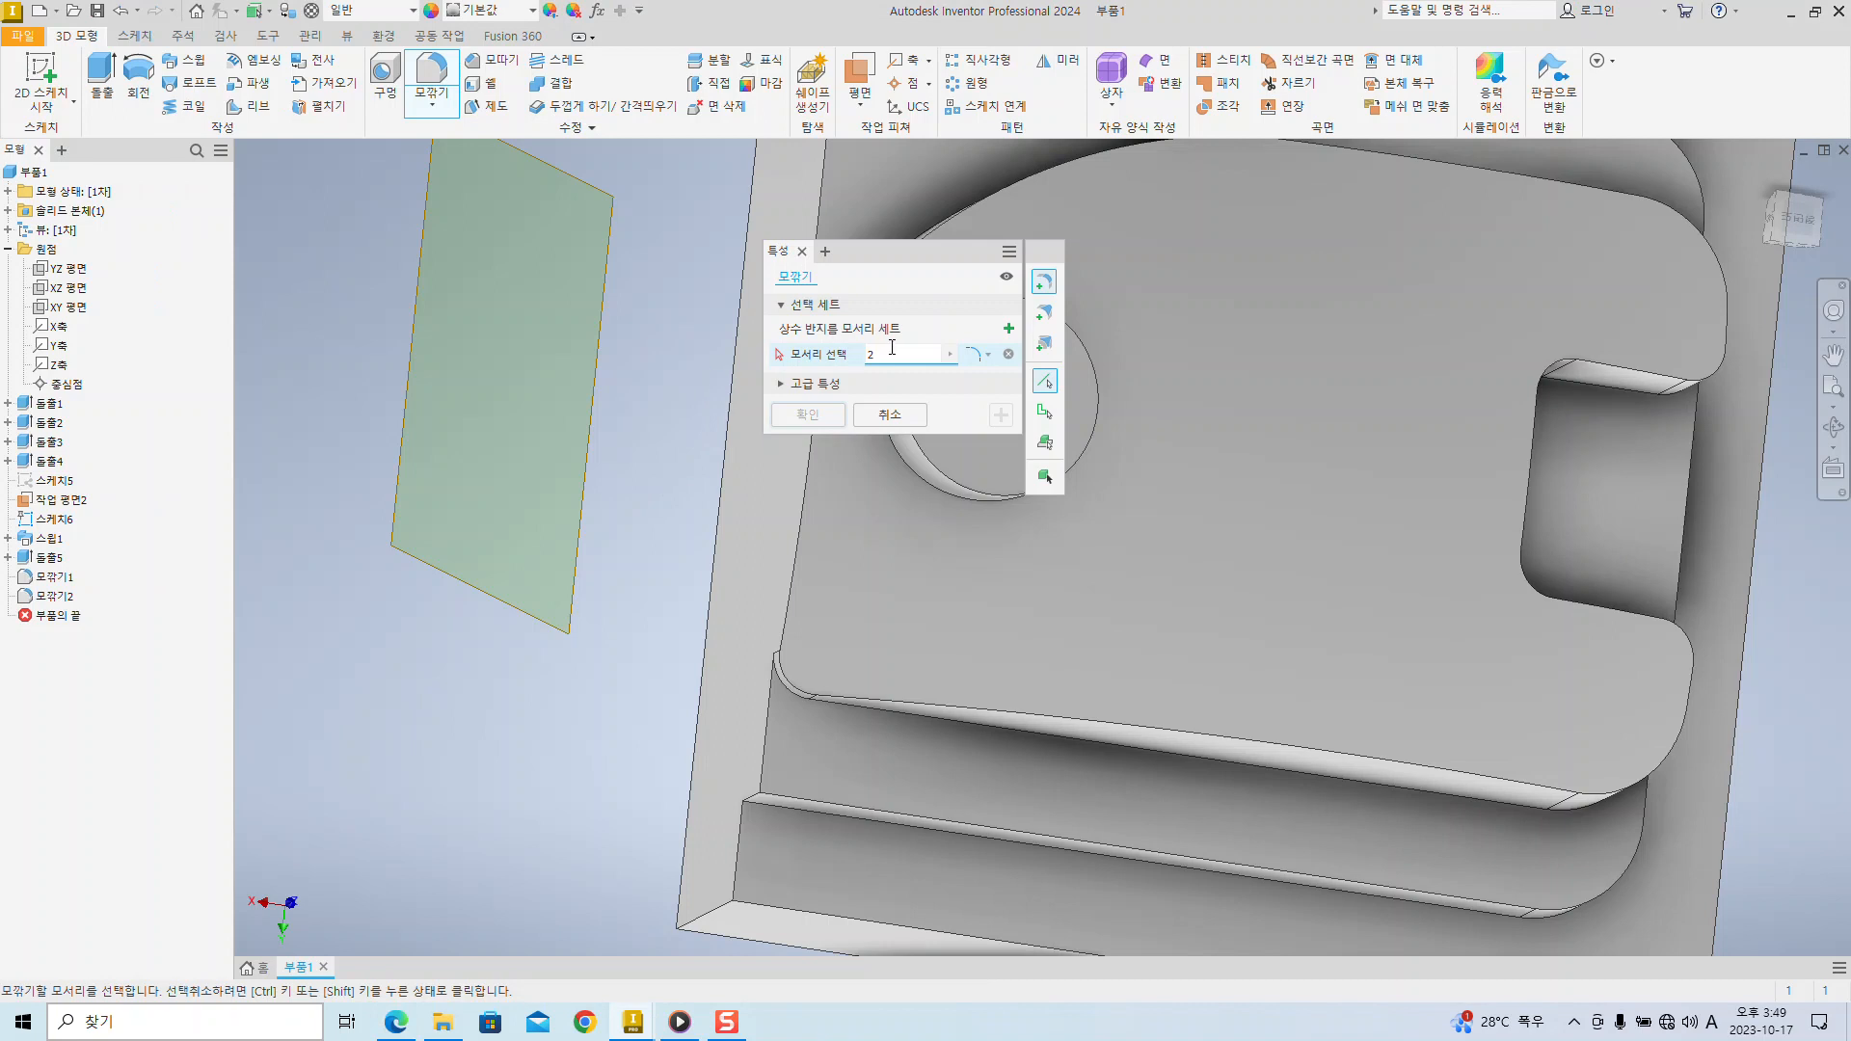
- Set up a 1 mm fillet on the curved body's lower edges on both sides and the pocket's floor edges
{"action": "middle_click_drag", "start_coordinate": [1234, 565], "coordinate": [1526, 588]}
{"action": "middle_click_drag", "start_coordinate": [1523, 602], "coordinate": [1468, 552], "text": "shift"}
{"action": "left_click", "coordinate": [1388, 524]}
{"action": "scroll", "coordinate": [1388, 526], "scroll_direction": "down", "scroll_amount": 5}
{"action": "scroll", "coordinate": [1410, 528], "scroll_direction": "up", "scroll_amount": 4}
{"action": "middle_click_drag", "start_coordinate": [1648, 564], "coordinate": [1615, 564]}
{"action": "scroll", "coordinate": [1607, 562], "scroll_direction": "down", "scroll_amount": 5}
{"action": "scroll", "coordinate": [1615, 567], "scroll_direction": "up", "scroll_amount": 7}
{"action": "middle_click_drag", "start_coordinate": [1822, 638], "coordinate": [1137, 634]}
{"action": "left_click", "coordinate": [1121, 598]}
{"action": "left_click", "coordinate": [1354, 535]}
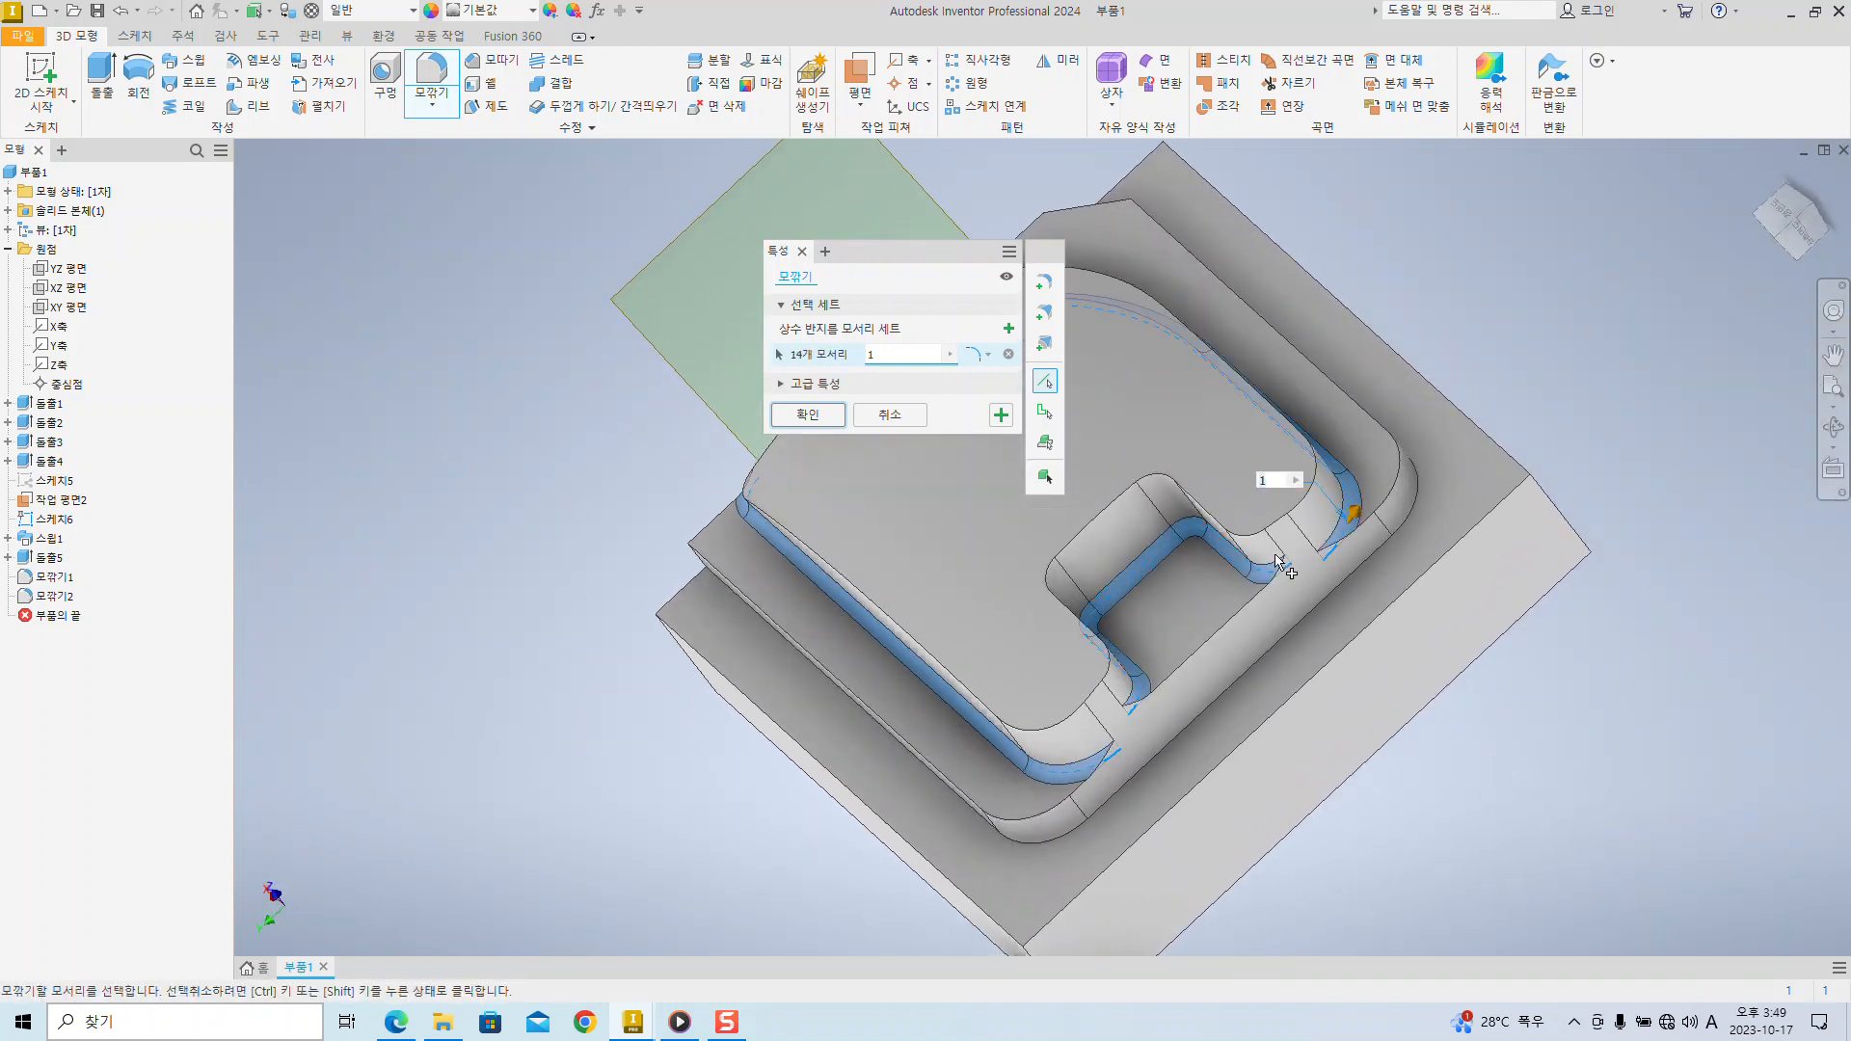
- Add the body's top outline and the round boss's edges to the 1 mm fillet and try to apply it all as one set
{"action": "left_click", "coordinate": [1281, 521]}
{"action": "middle_click_drag", "start_coordinate": [689, 564], "coordinate": [933, 555], "text": "shift"}
{"action": "left_click", "coordinate": [1123, 438]}
{"action": "left_click", "coordinate": [810, 416]}
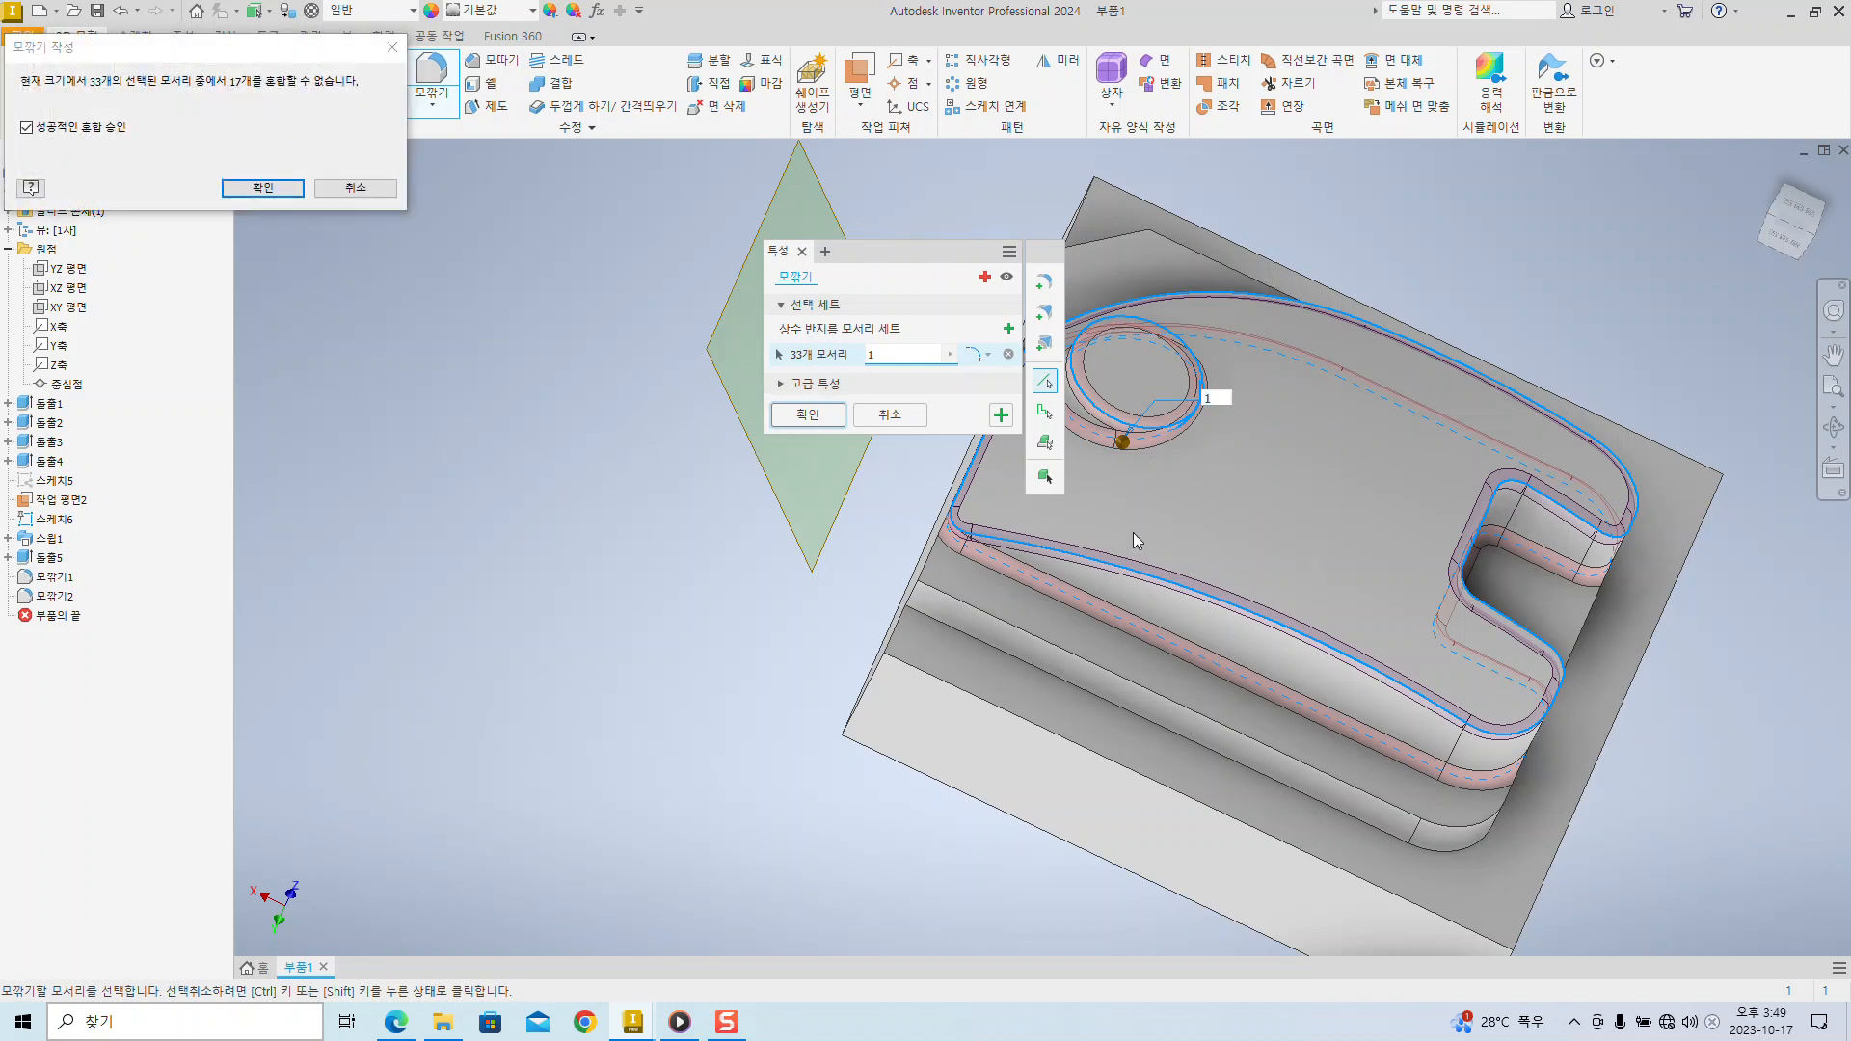
{"action": "left_click_drag", "start_coordinate": [263, 49], "coordinate": [1368, 318]}
{"action": "key", "text": "Return"}
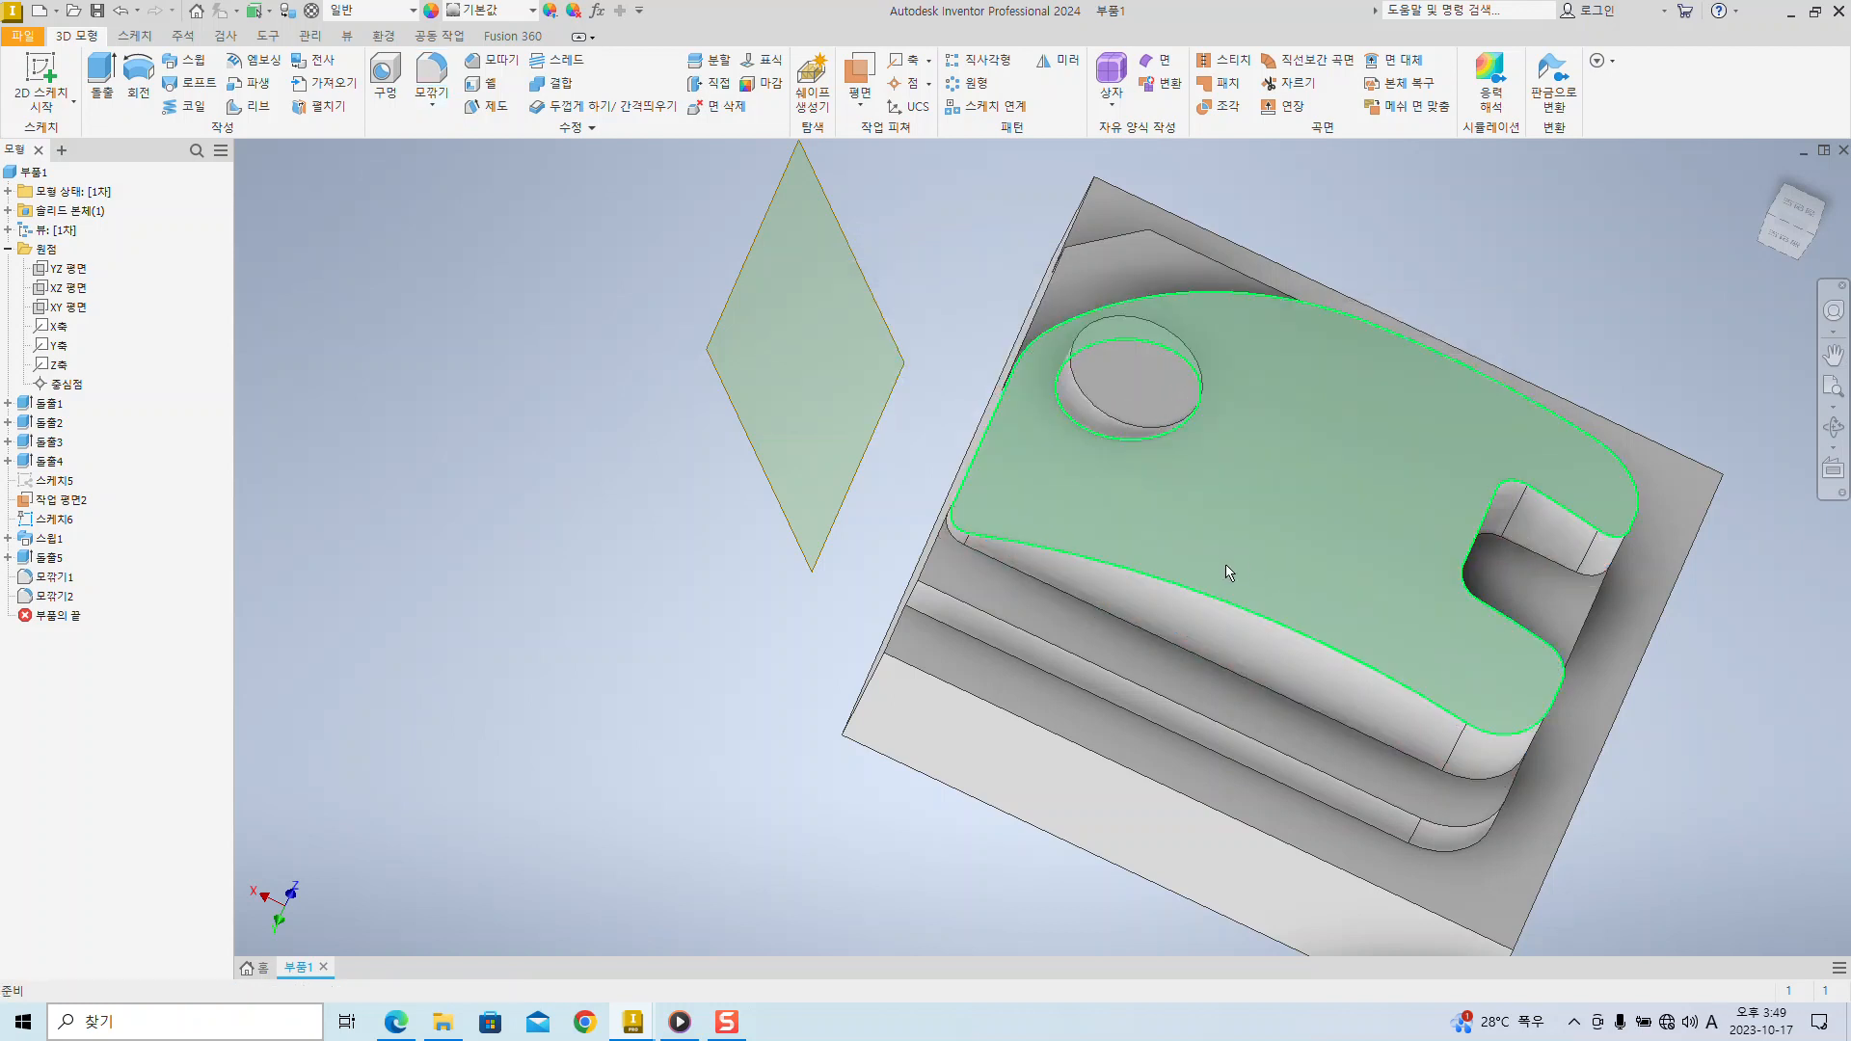
- Try to apply a 1 mm fillet to just the body's near lower edge together with its top outline
{"action": "middle_click_drag", "start_coordinate": [696, 655], "coordinate": [829, 599], "text": "shift"}
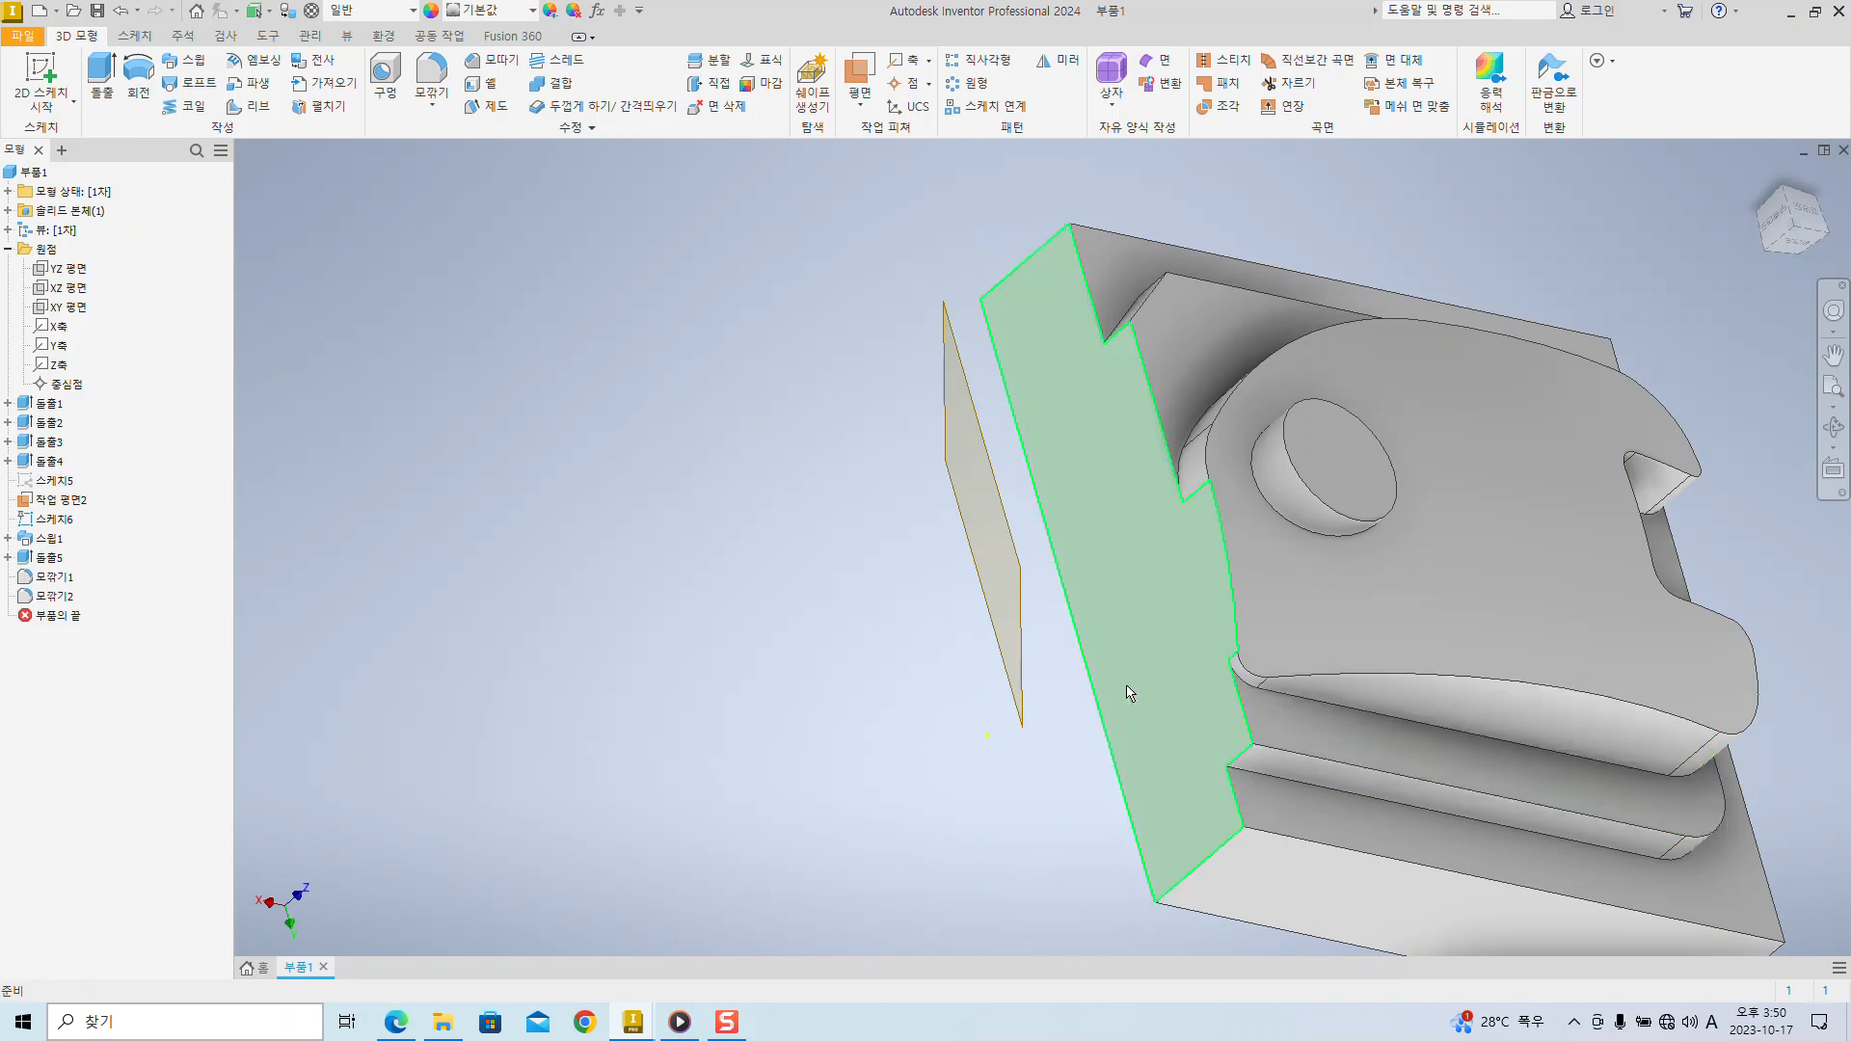
{"action": "left_click", "coordinate": [431, 72]}
{"action": "left_click_drag", "start_coordinate": [923, 251], "coordinate": [978, 452]}
{"action": "left_click", "coordinate": [1321, 707]}
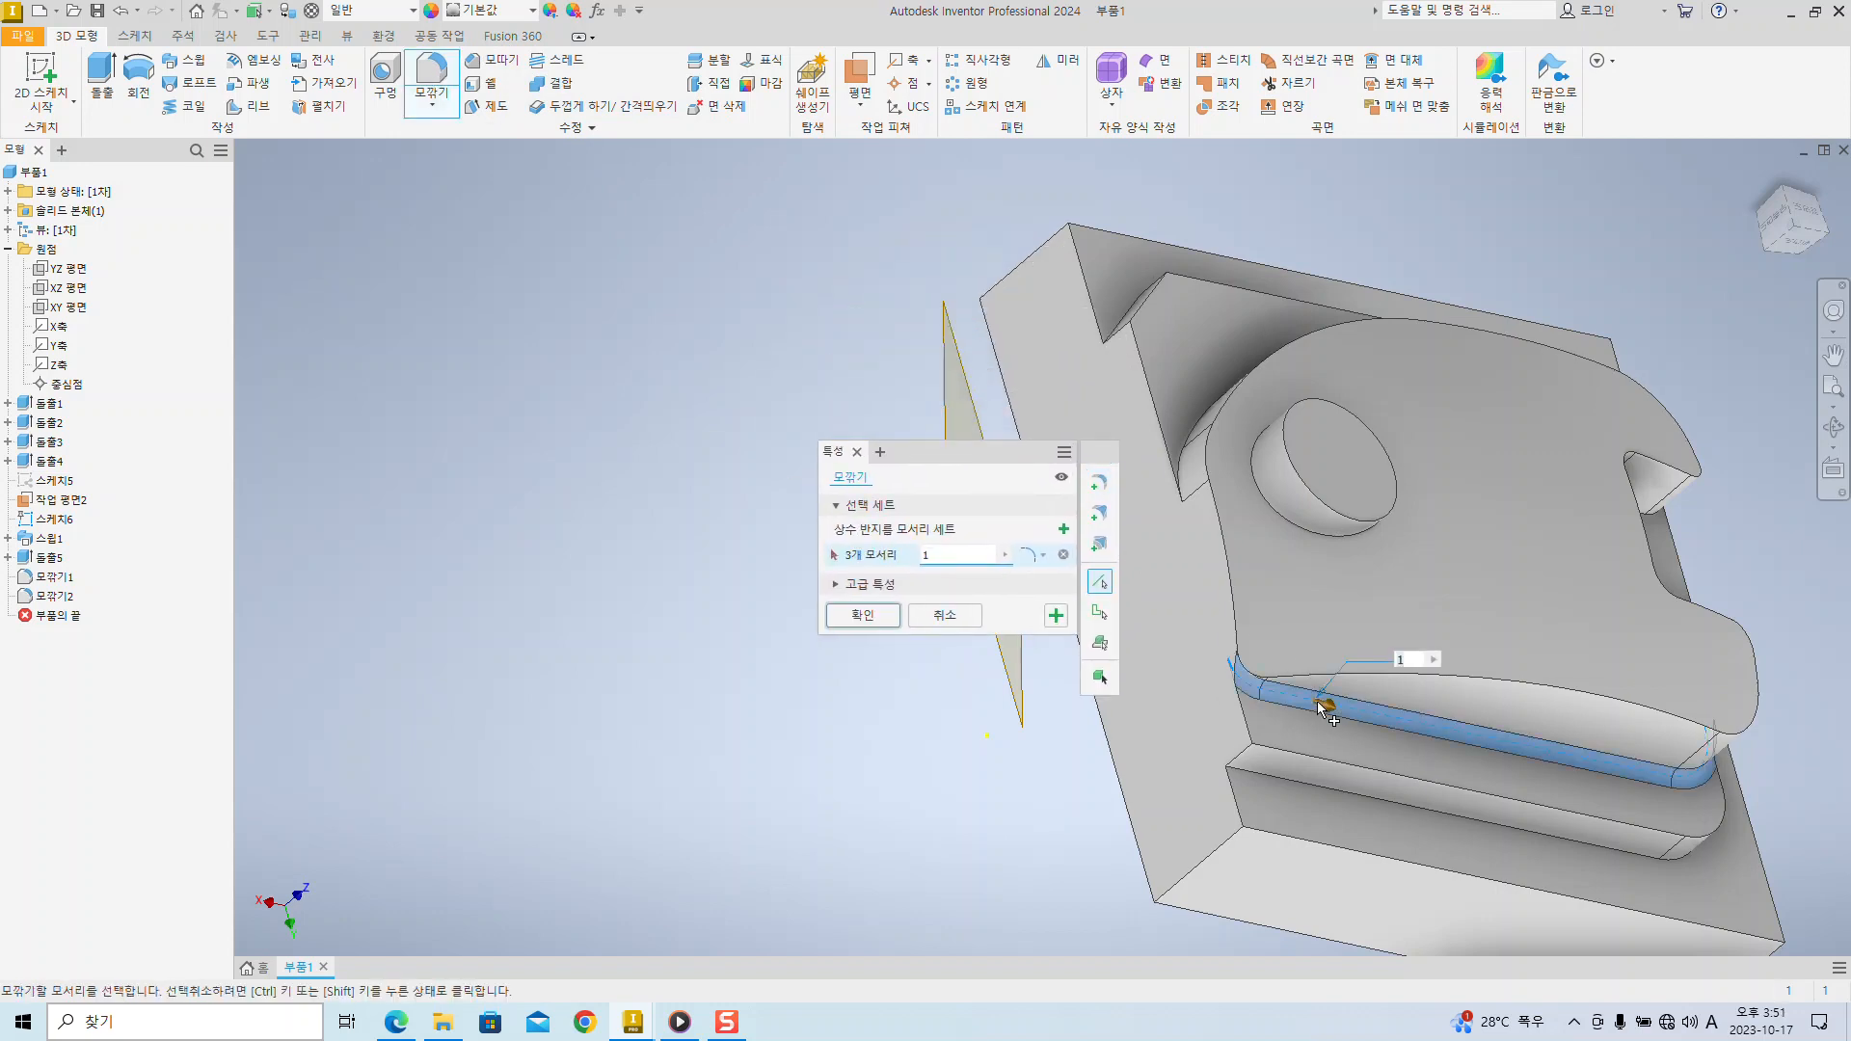
{"action": "left_click", "coordinate": [1286, 678]}
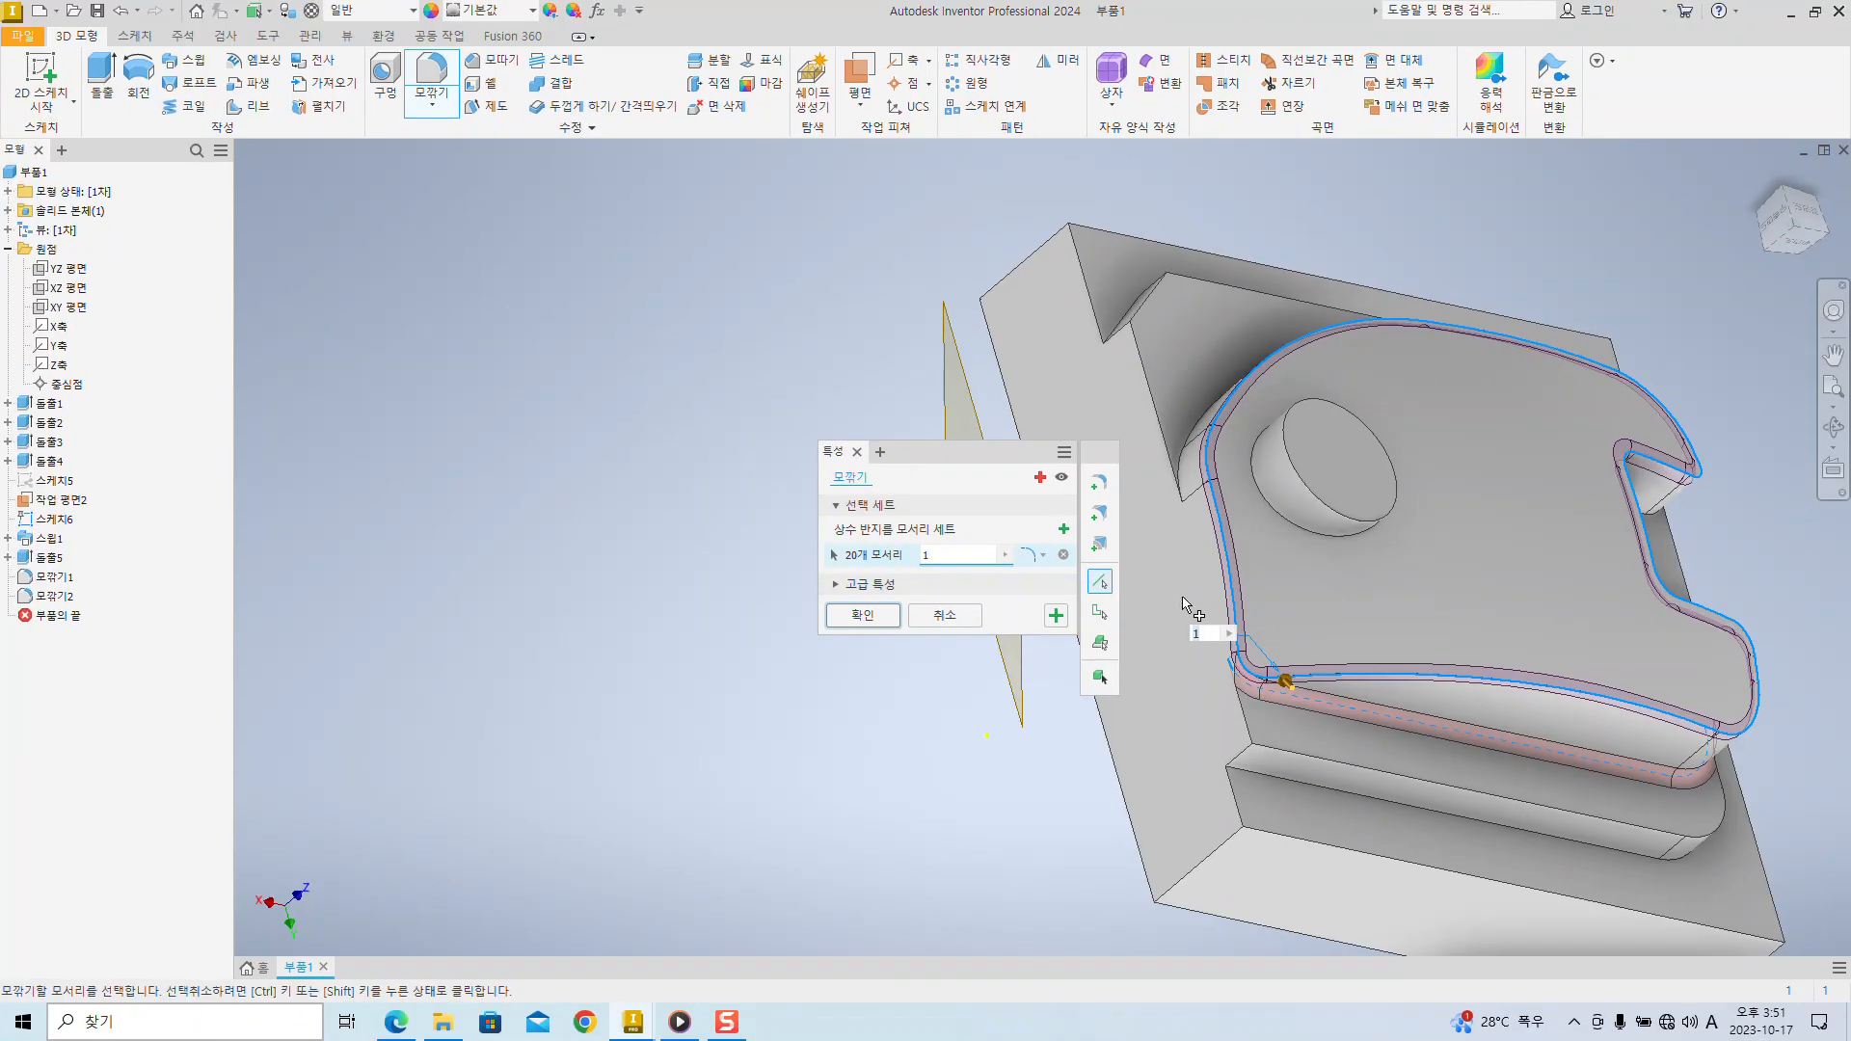
{"action": "left_click", "coordinate": [1056, 615]}
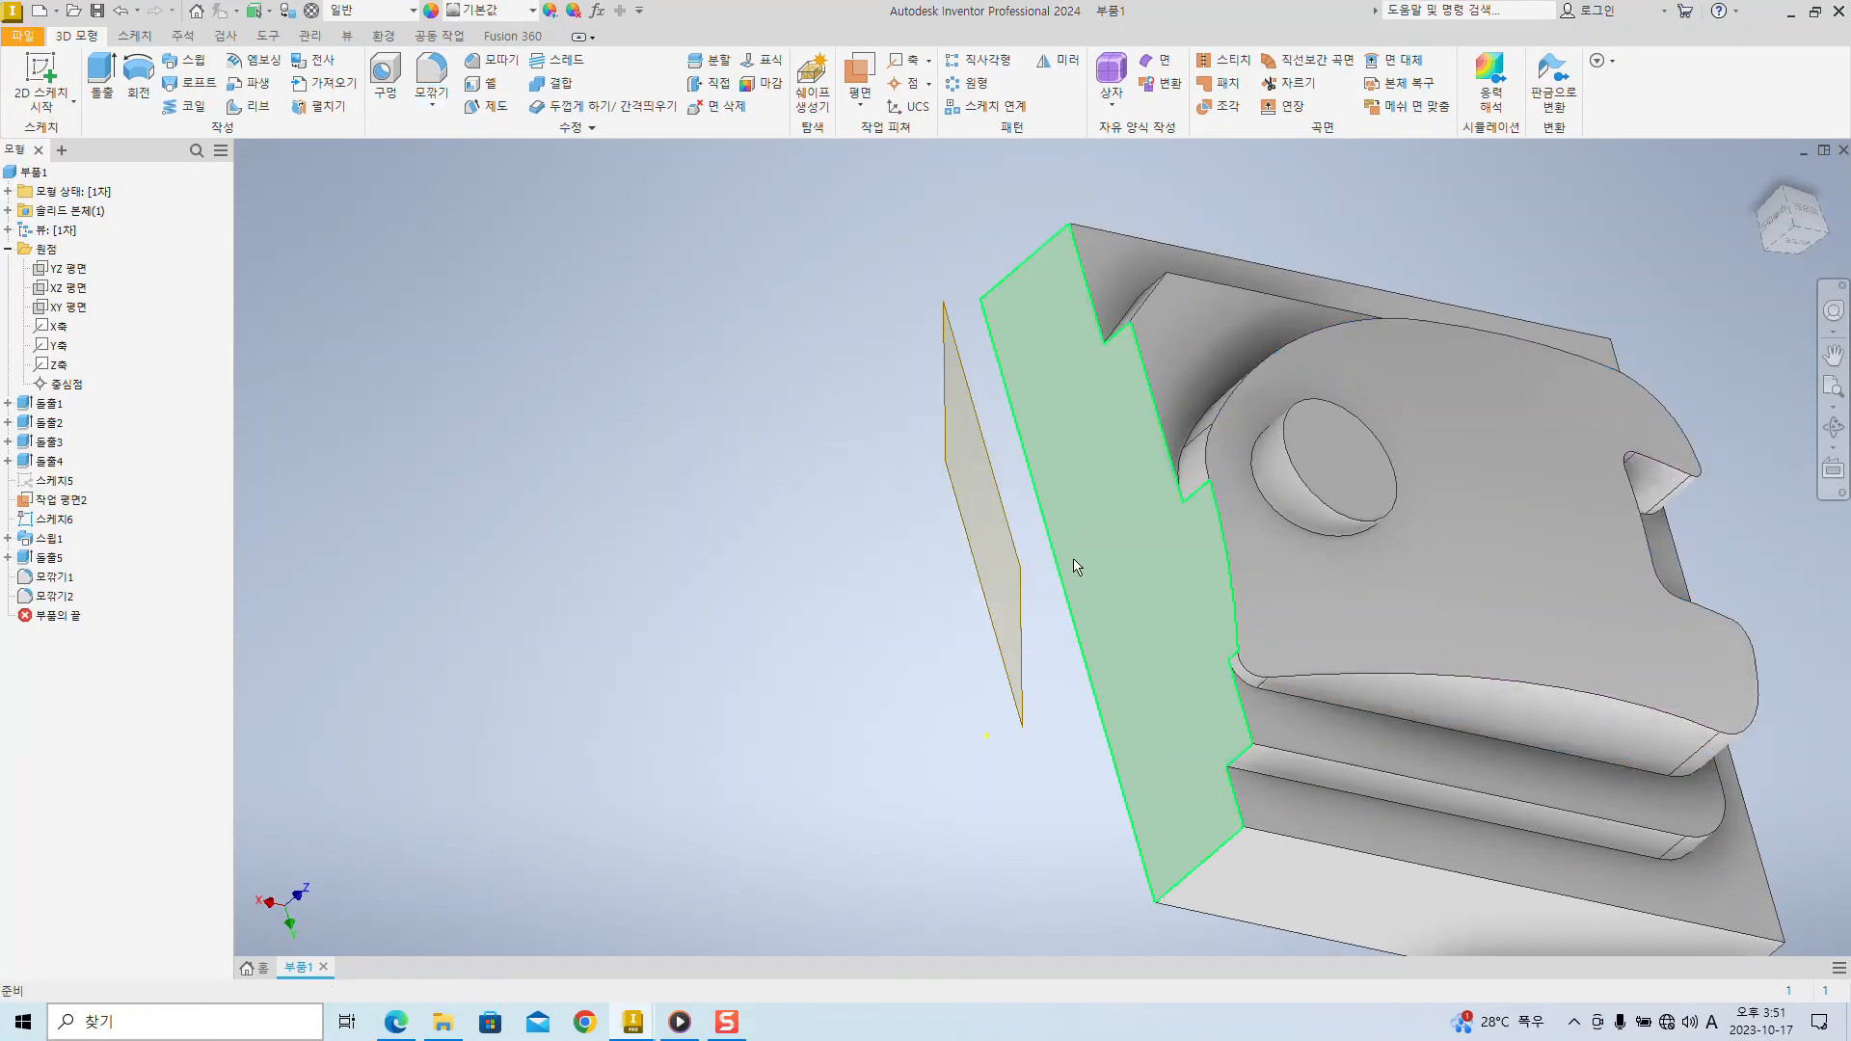
- Start a fillet on the curved body's near lower edge alone and set its radius to 1 mm
{"action": "left_click", "coordinate": [1500, 742]}
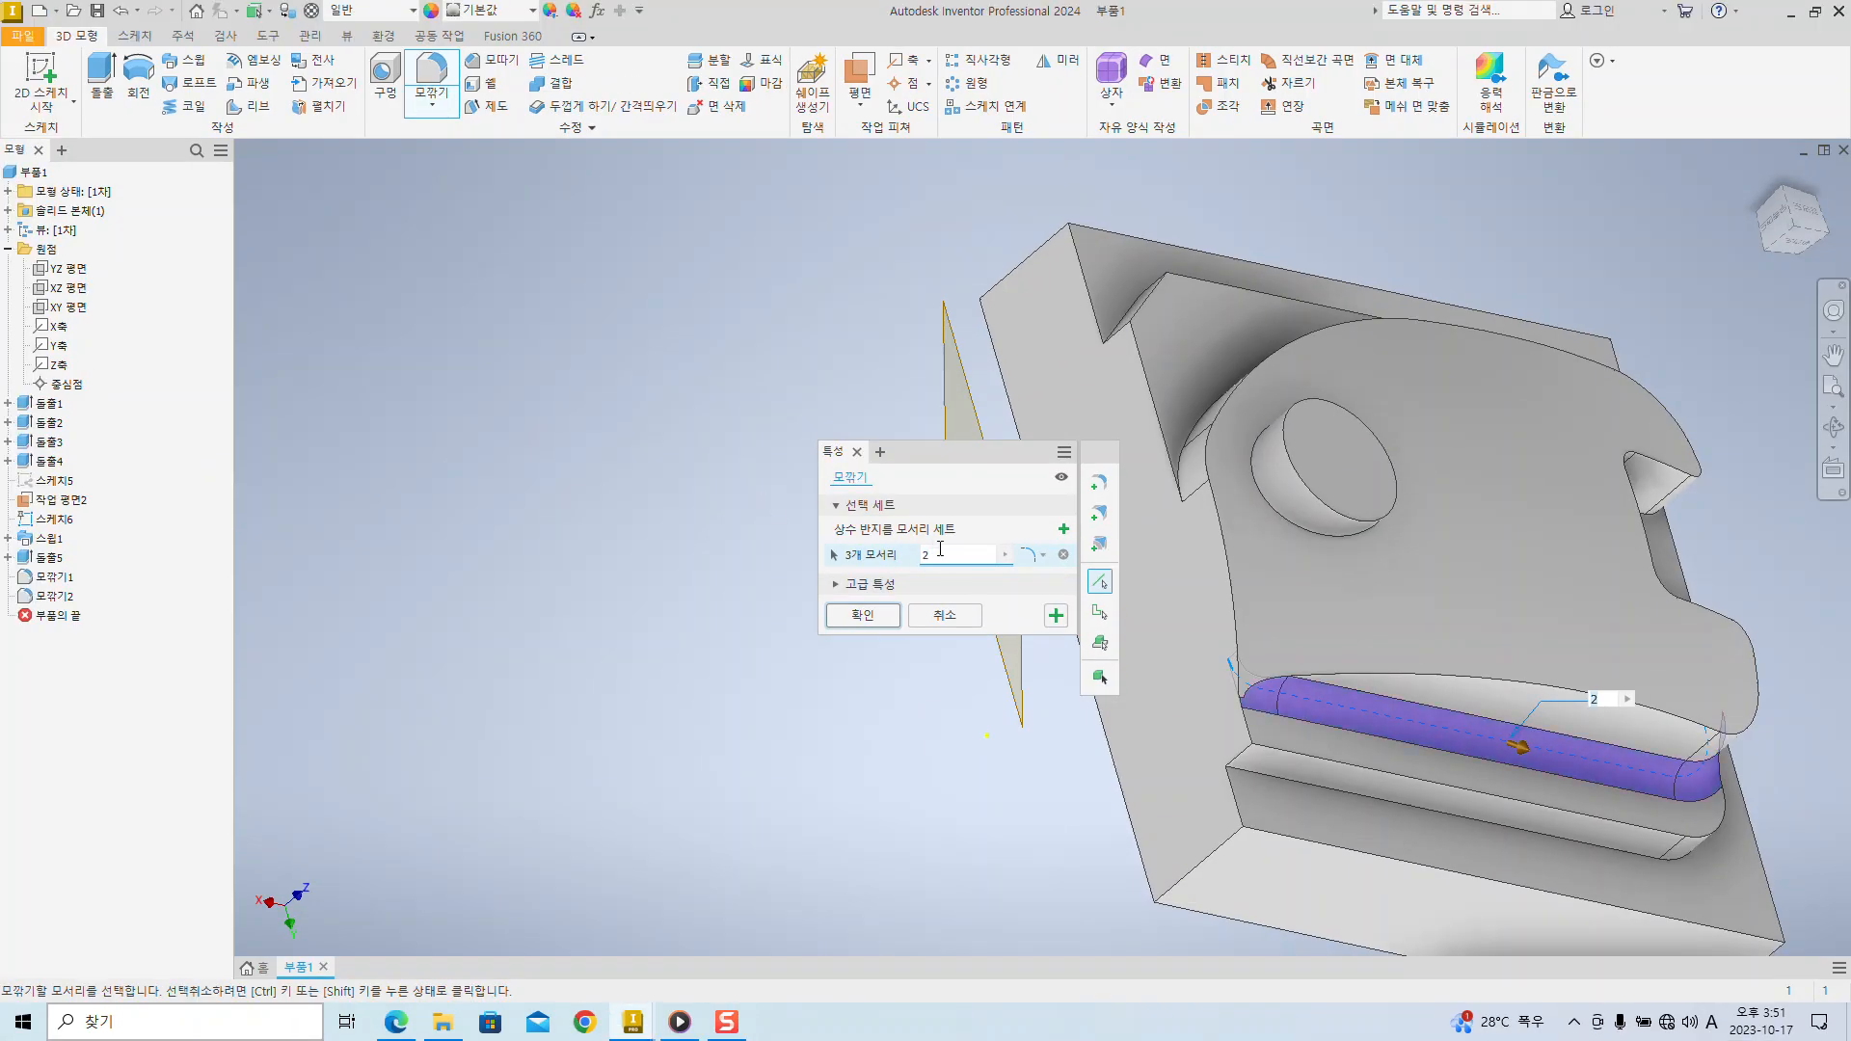
{"action": "left_click_drag", "start_coordinate": [940, 548], "coordinate": [835, 538]}
{"action": "type", "text": "1"}
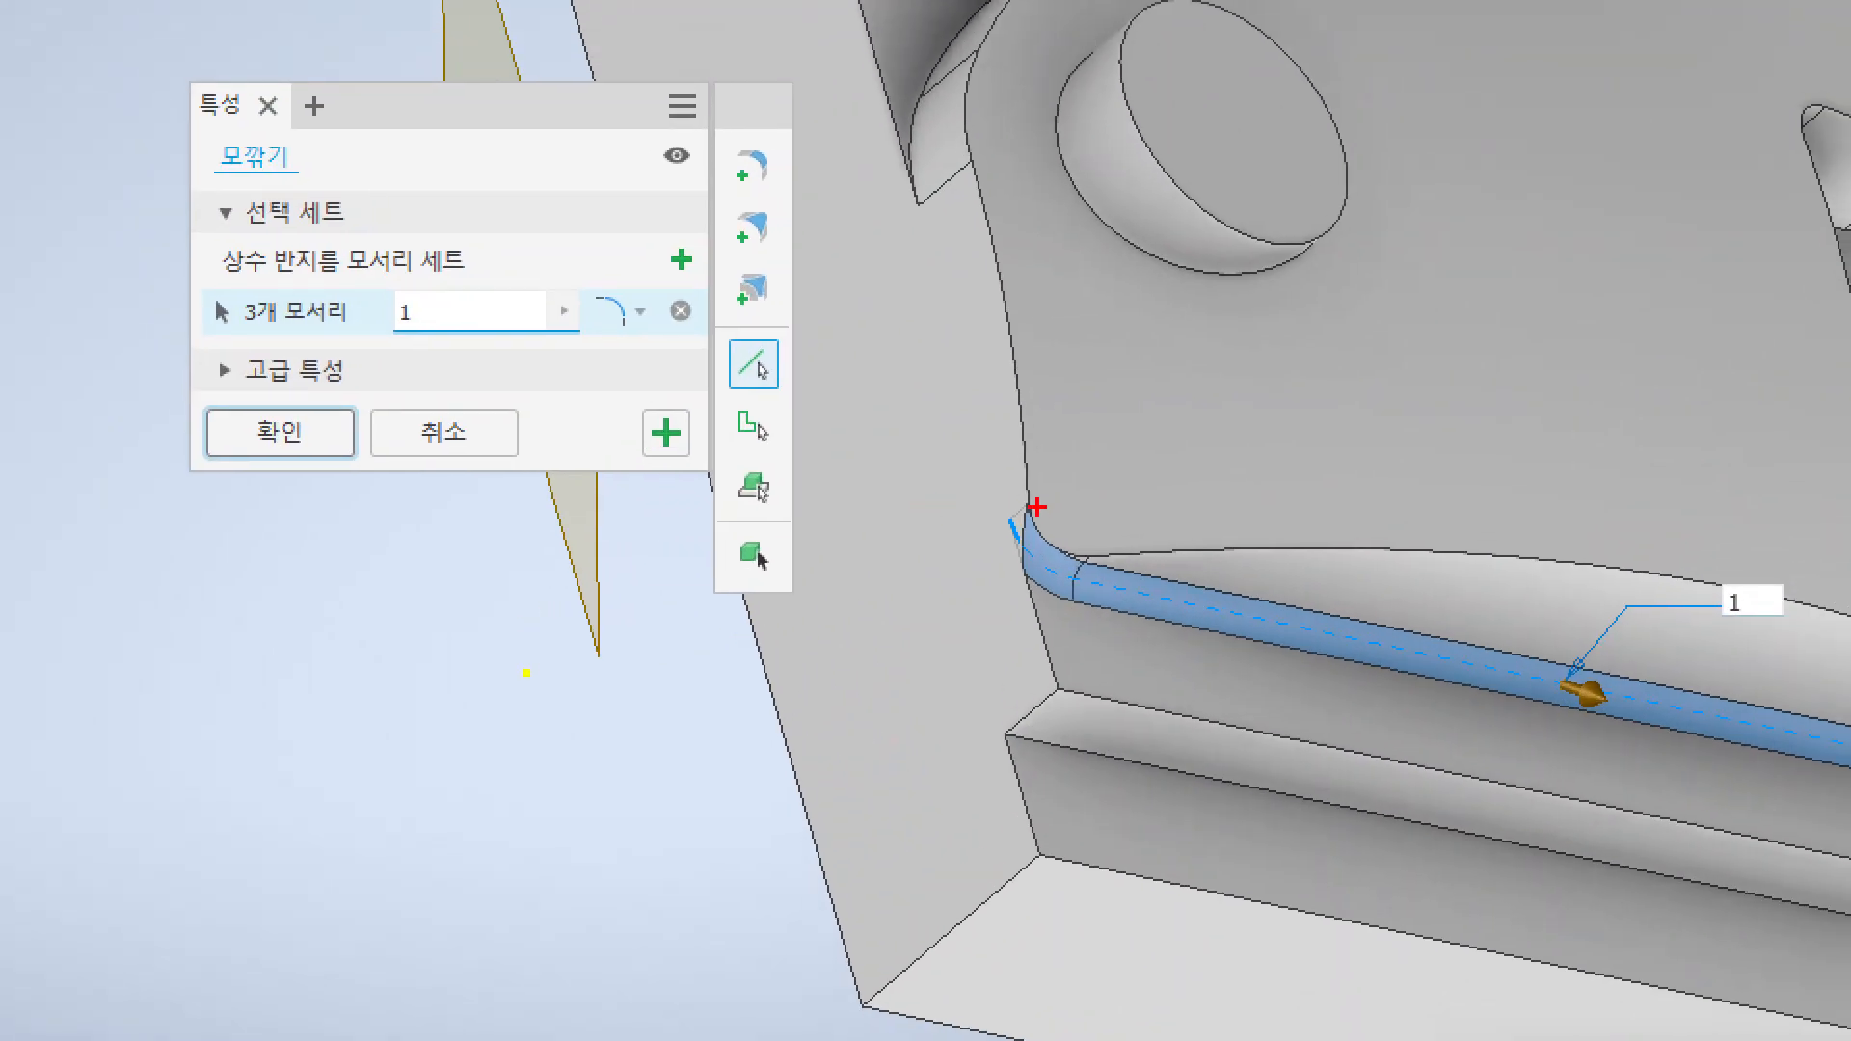
{"action": "mouse_move", "coordinate": [1036, 516]}
{"action": "left_mouse_down", "text": "ctrl+shift"}
{"action": "mouse_move", "coordinate": [1163, 428]}
{"action": "mouse_move", "coordinate": [1282, 453]}
{"action": "mouse_move", "coordinate": [1388, 532]}
{"action": "mouse_move", "coordinate": [1464, 517]}
{"action": "left_mouse_up", "text": "ctrl+shift"}
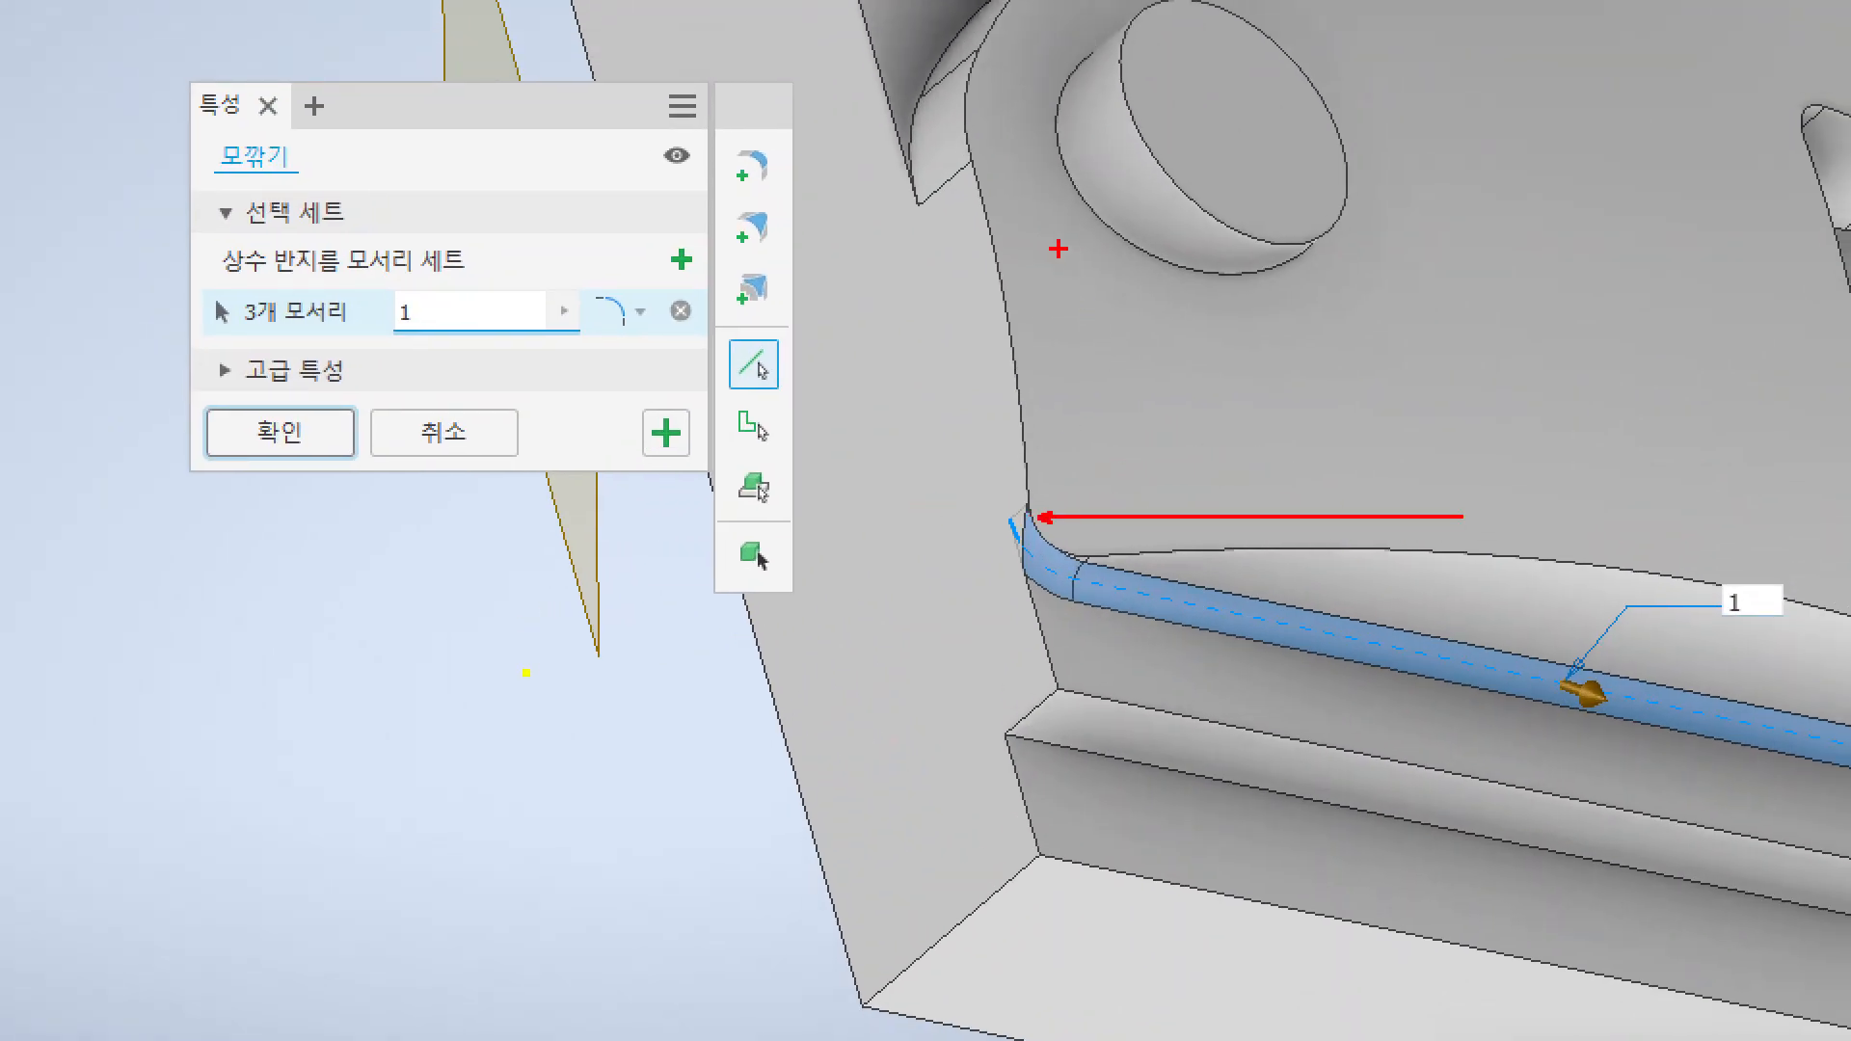
{"action": "left_click_drag", "start_coordinate": [1038, 394], "coordinate": [1307, 354], "text": "ctrl+shift"}
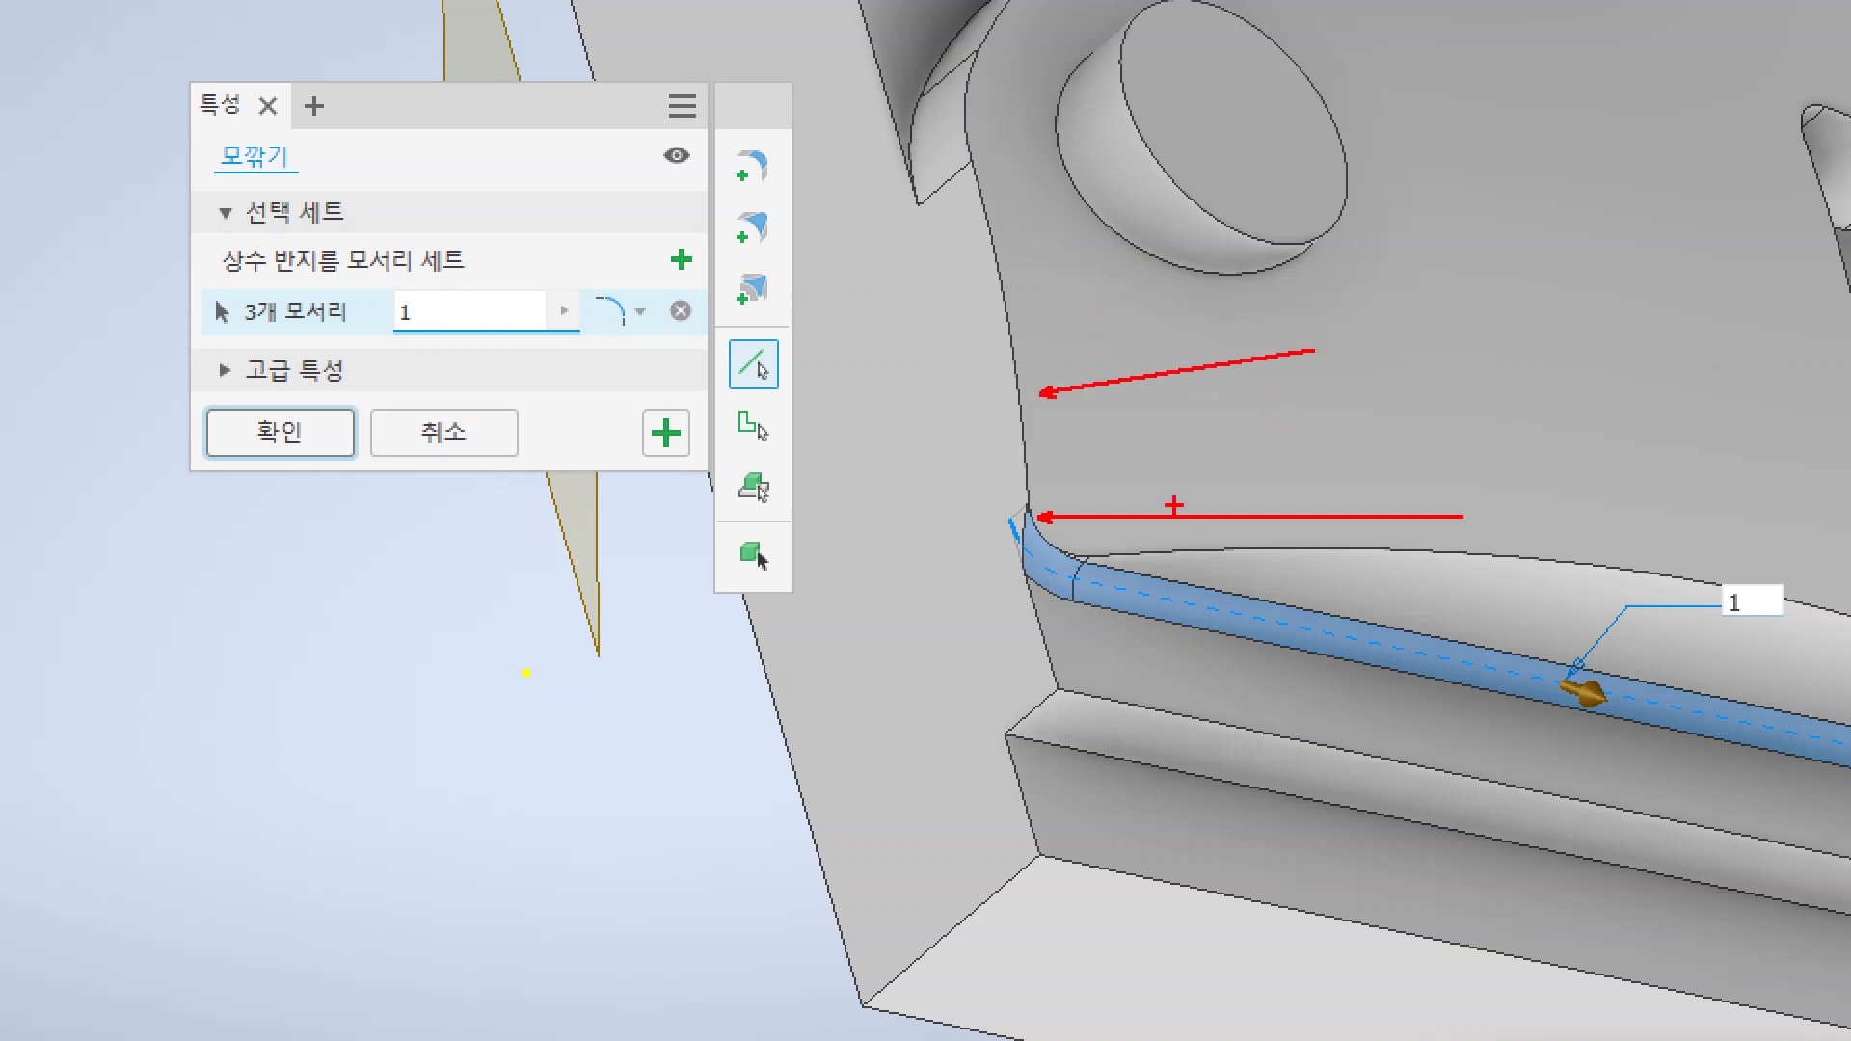
{"action": "key", "text": "Escape"}
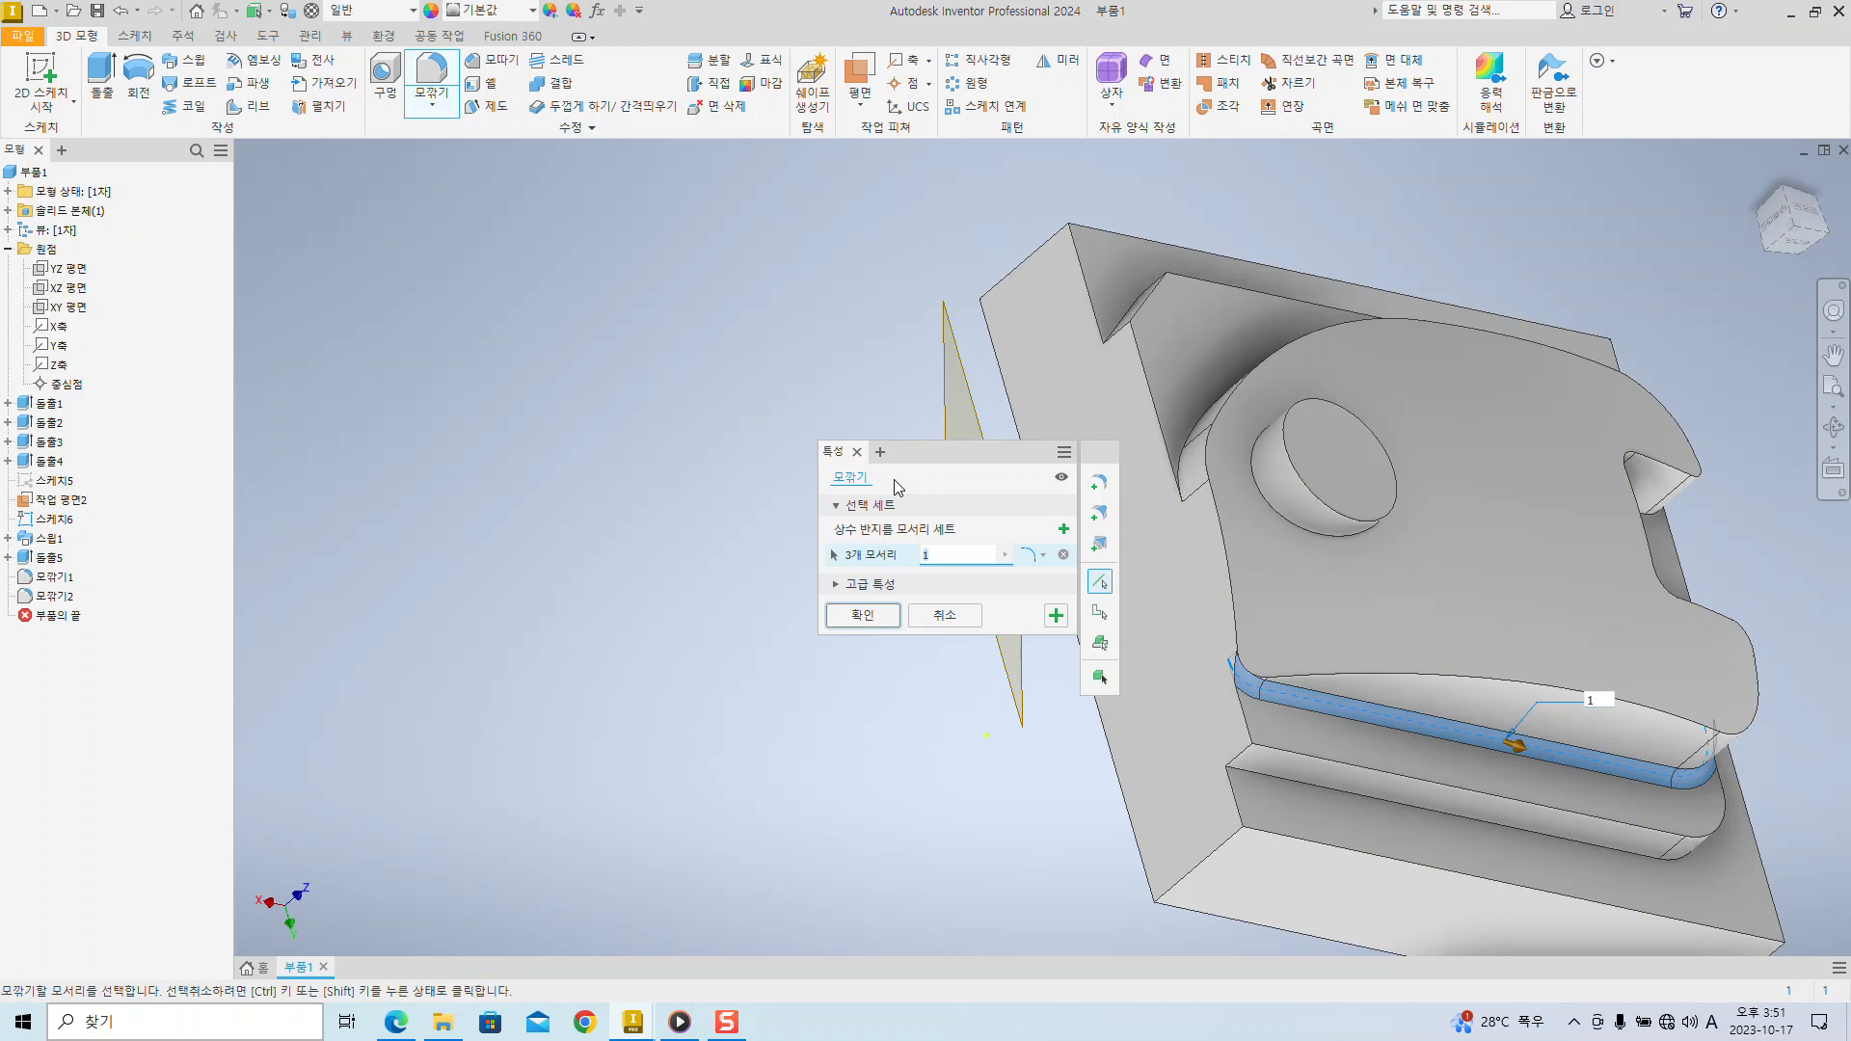
- Add the pocket's floor edges and the body's far lower edge, and apply the 1 mm fillet with the Fillet command kept open
{"action": "middle_click_drag", "start_coordinate": [1799, 732], "coordinate": [1489, 713], "text": "shift"}
{"action": "left_click", "coordinate": [1263, 624]}
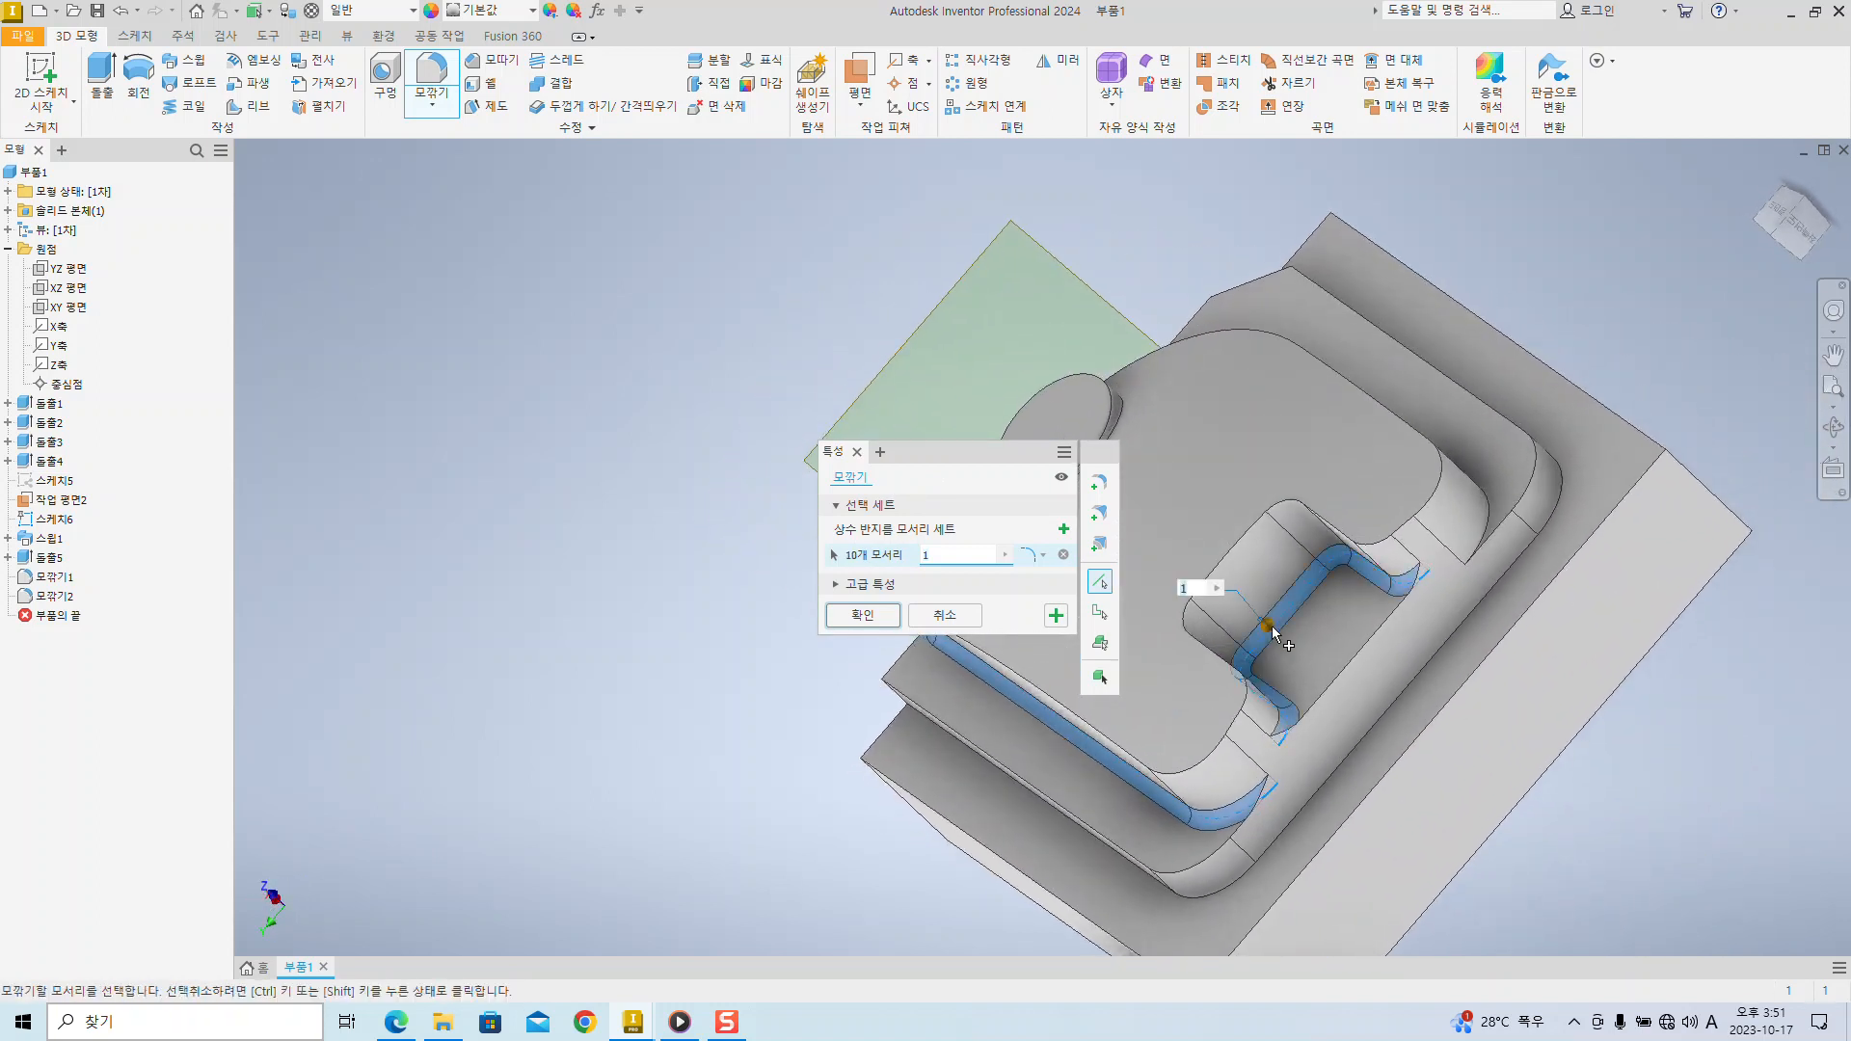
{"action": "left_click", "coordinate": [1481, 529]}
{"action": "middle_click_drag", "start_coordinate": [1338, 576], "coordinate": [1244, 672]}
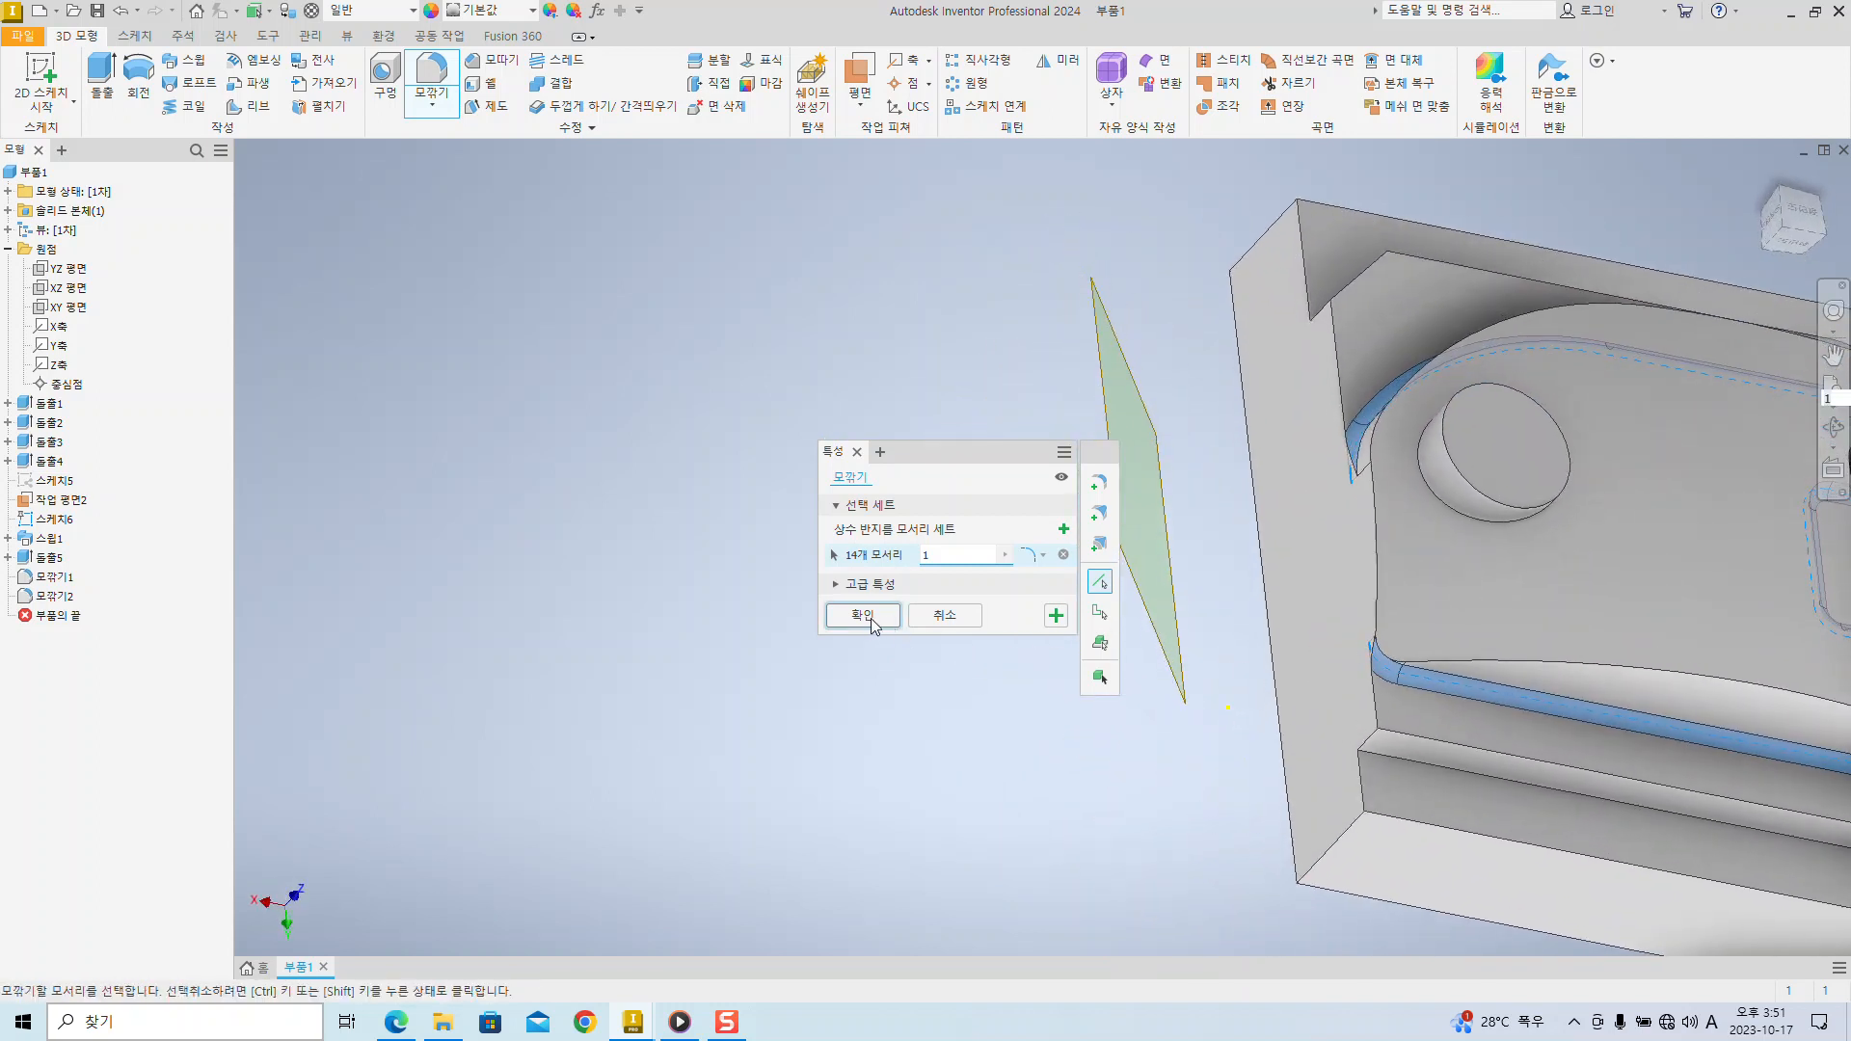
{"action": "left_click", "coordinate": [1058, 620]}
- Try to fillet the body's top outline at 1 mm as a separate set, and cancel it
{"action": "left_click", "coordinate": [1376, 528]}
{"action": "middle_click_drag", "start_coordinate": [1209, 745], "coordinate": [955, 635], "text": "shift"}
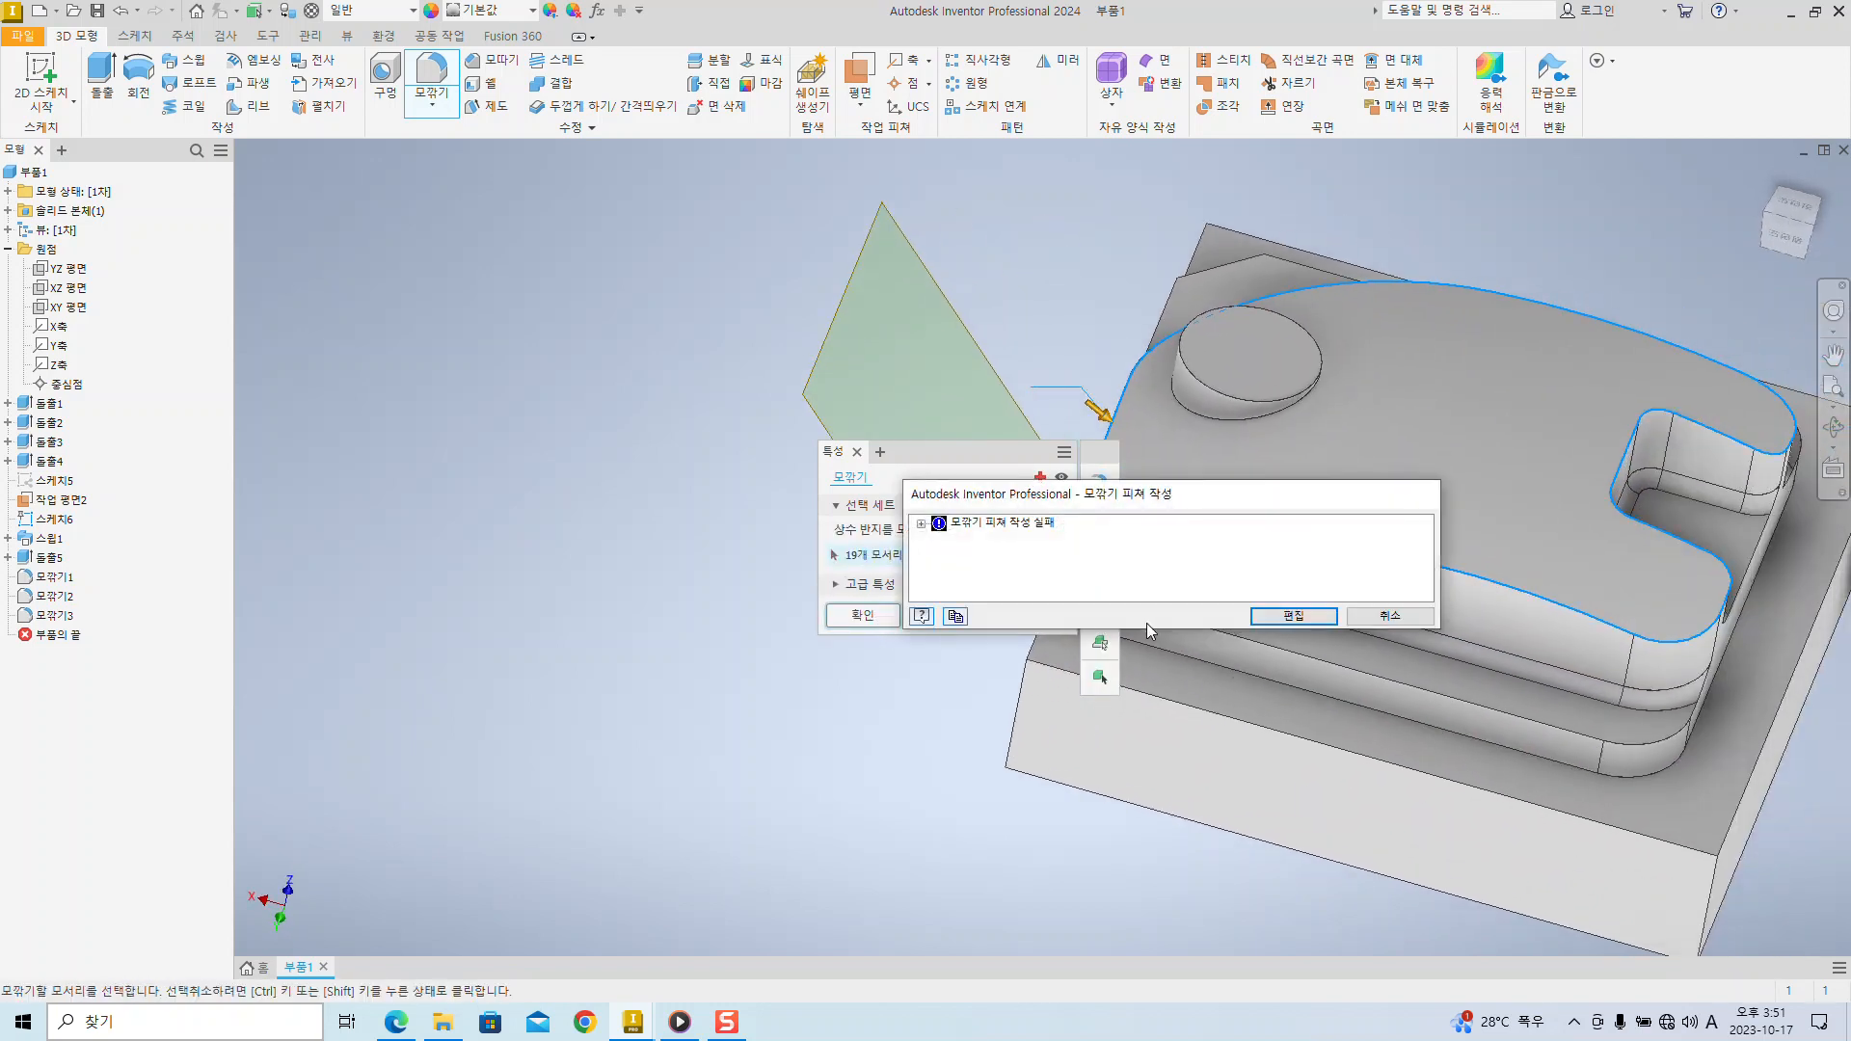
{"action": "left_click", "coordinate": [1413, 621]}
- Try the 1 mm fillet on the body's top outline once more, then cancel it and undo the lower-edge fillet
{"action": "middle_click_drag", "start_coordinate": [835, 588], "coordinate": [760, 314], "text": "shift"}
{"action": "left_click", "coordinate": [431, 77]}
{"action": "left_click", "coordinate": [1333, 633]}
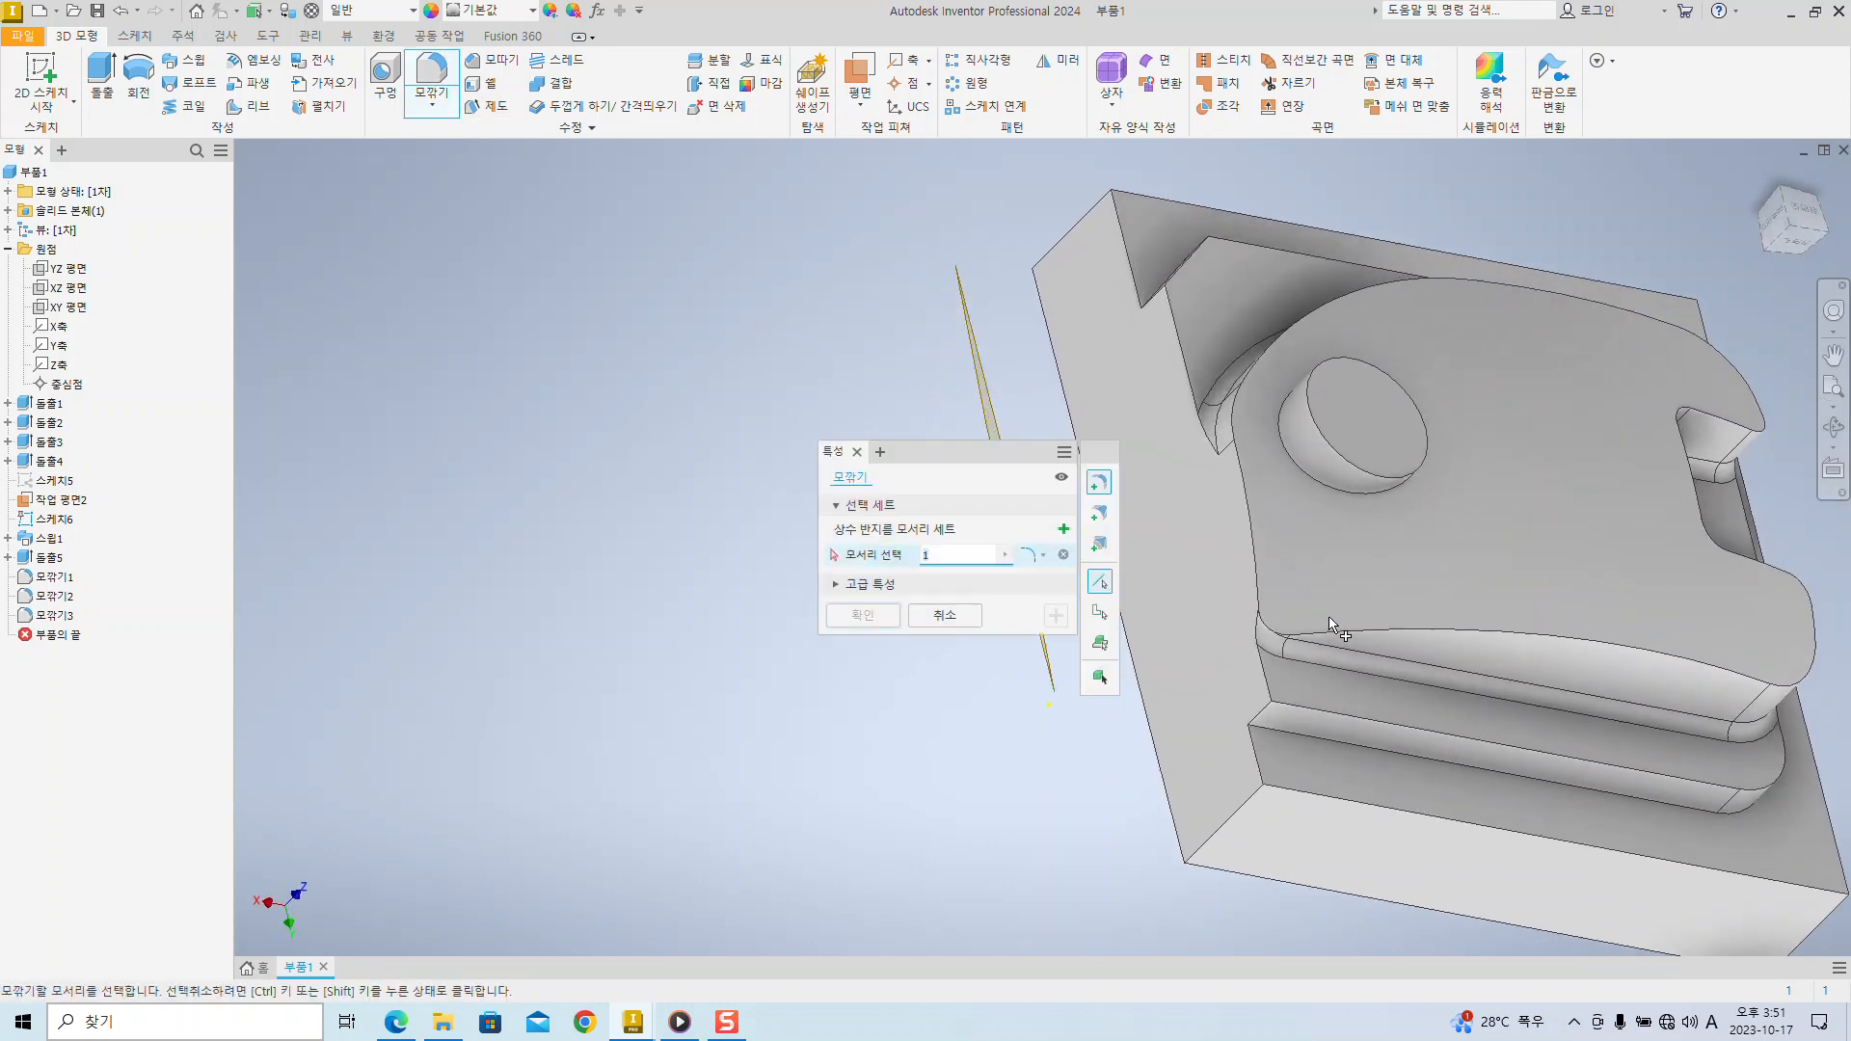
{"action": "left_click", "coordinate": [863, 614]}
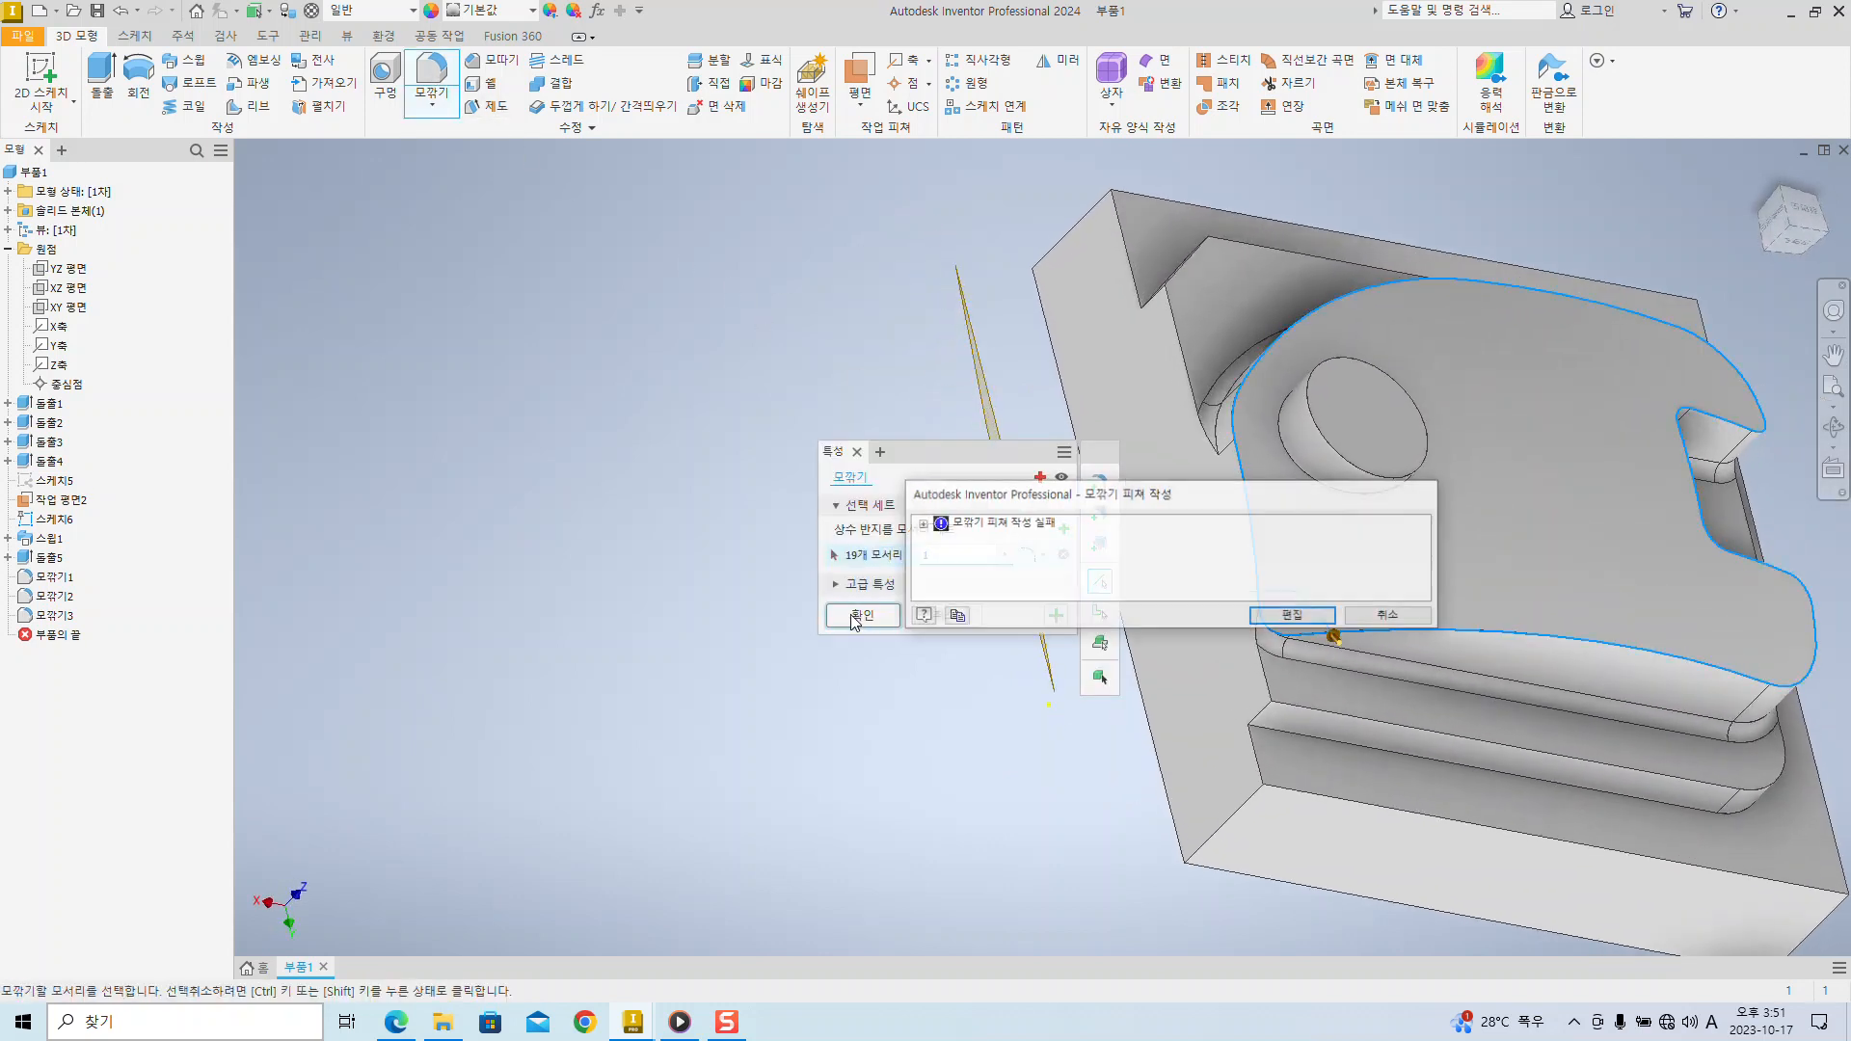
{"action": "left_click", "coordinate": [1266, 625]}
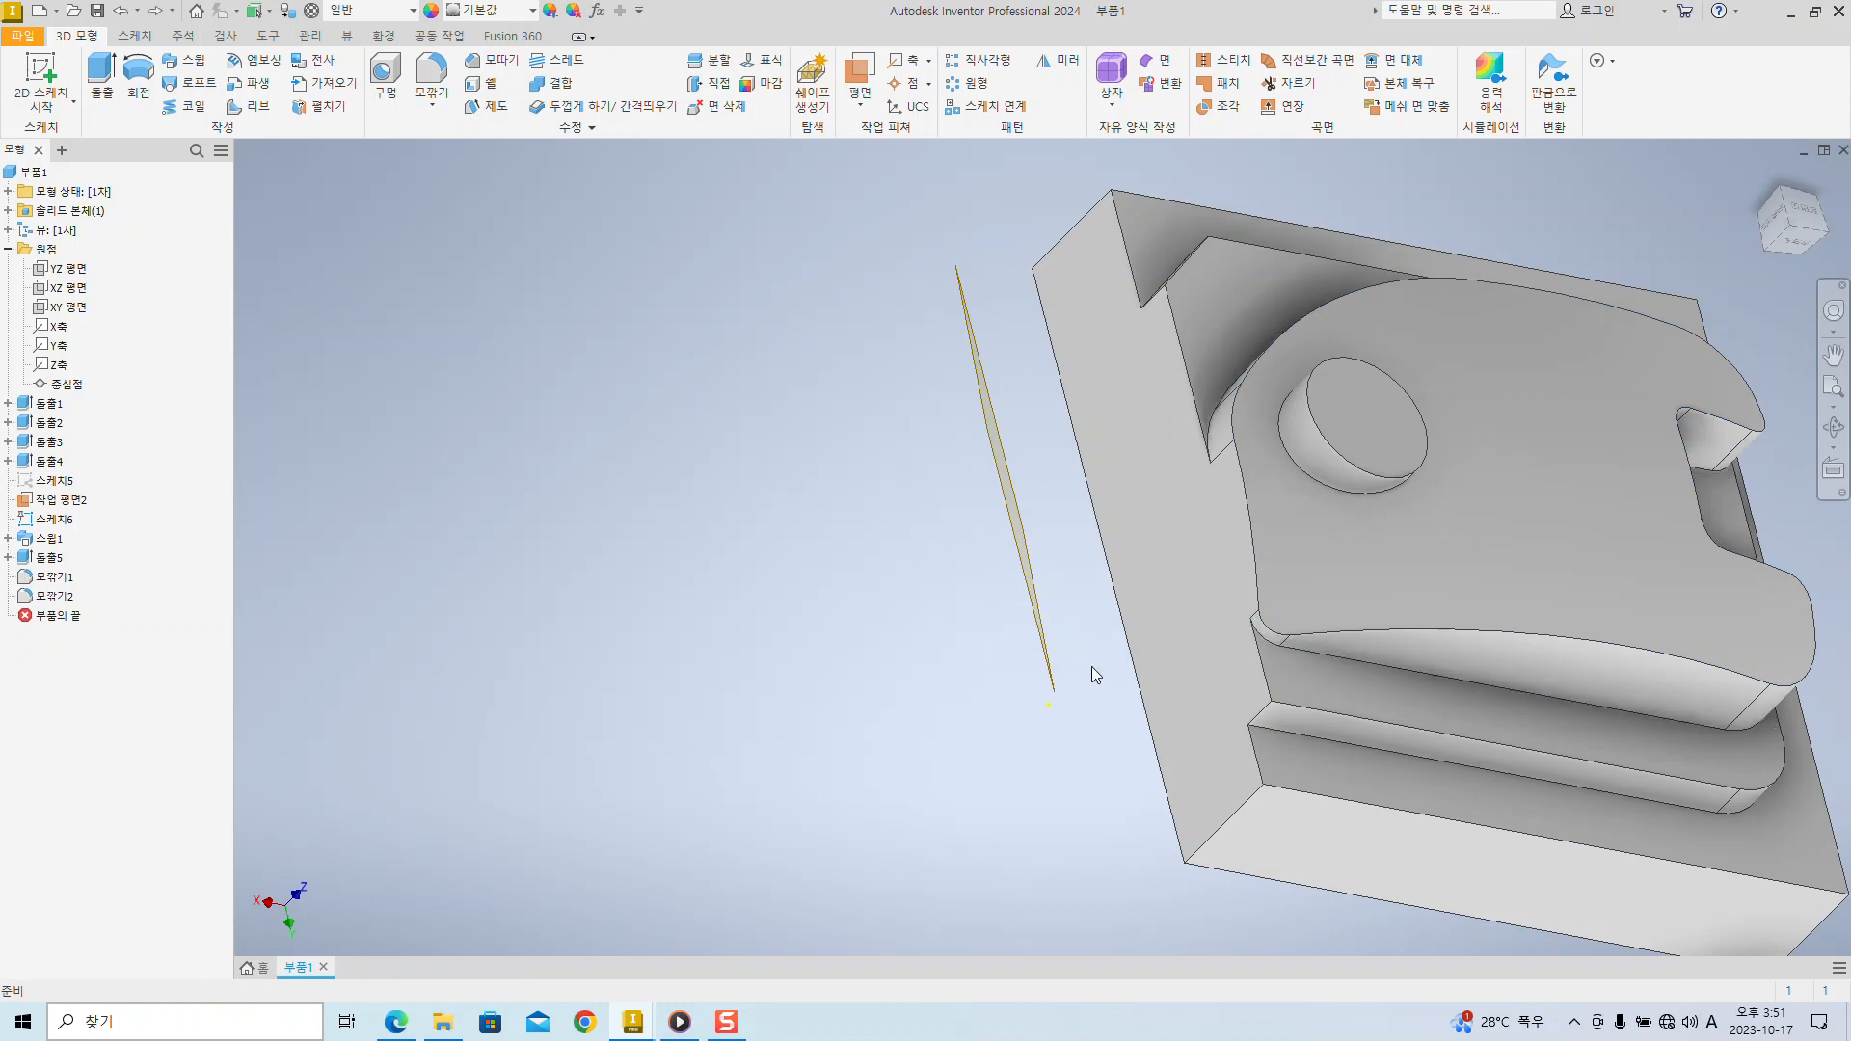
- Fillet the curved body's complete top outline, including the pocket opening, at 1 mm first, keeping the Fillet command open
{"action": "middle_click_drag", "start_coordinate": [1083, 673], "coordinate": [888, 667]}
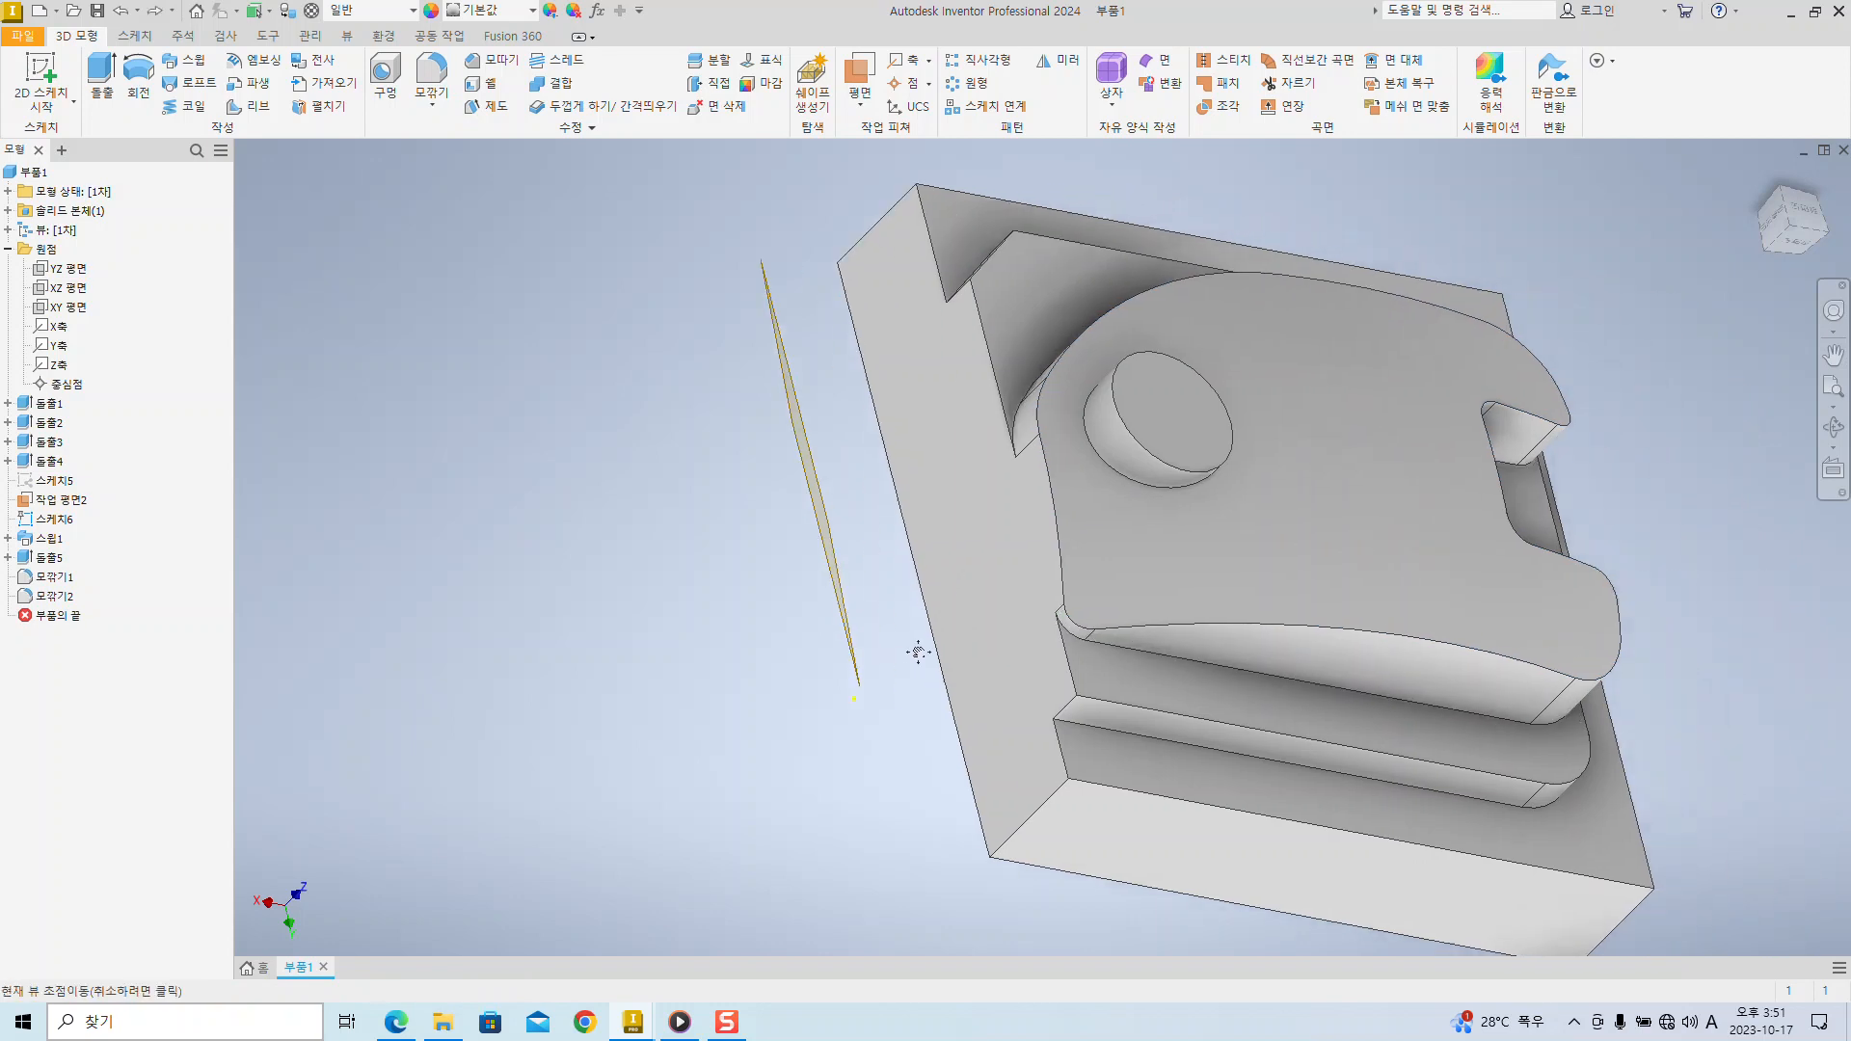
{"action": "left_click", "coordinate": [446, 77]}
{"action": "left_click_drag", "start_coordinate": [974, 444], "coordinate": [627, 427]}
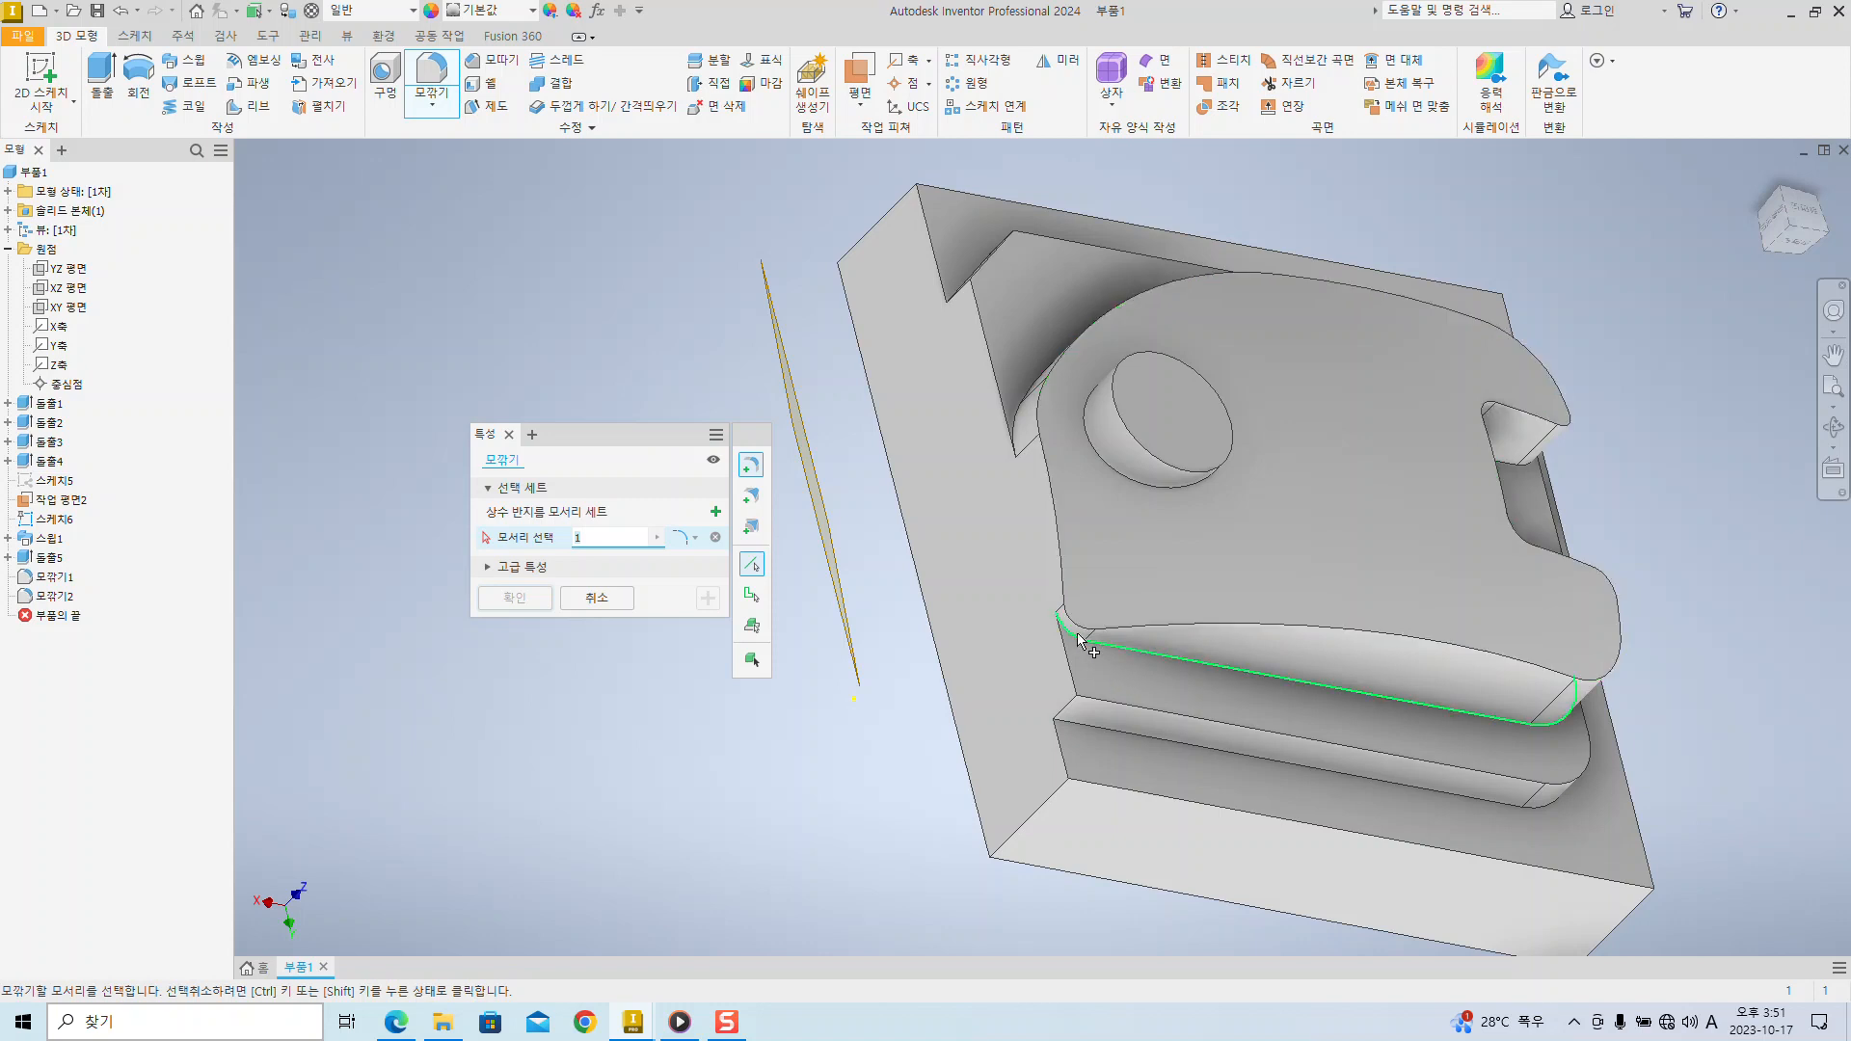
{"action": "scroll", "coordinate": [1114, 638], "scroll_direction": "up", "scroll_amount": 5}
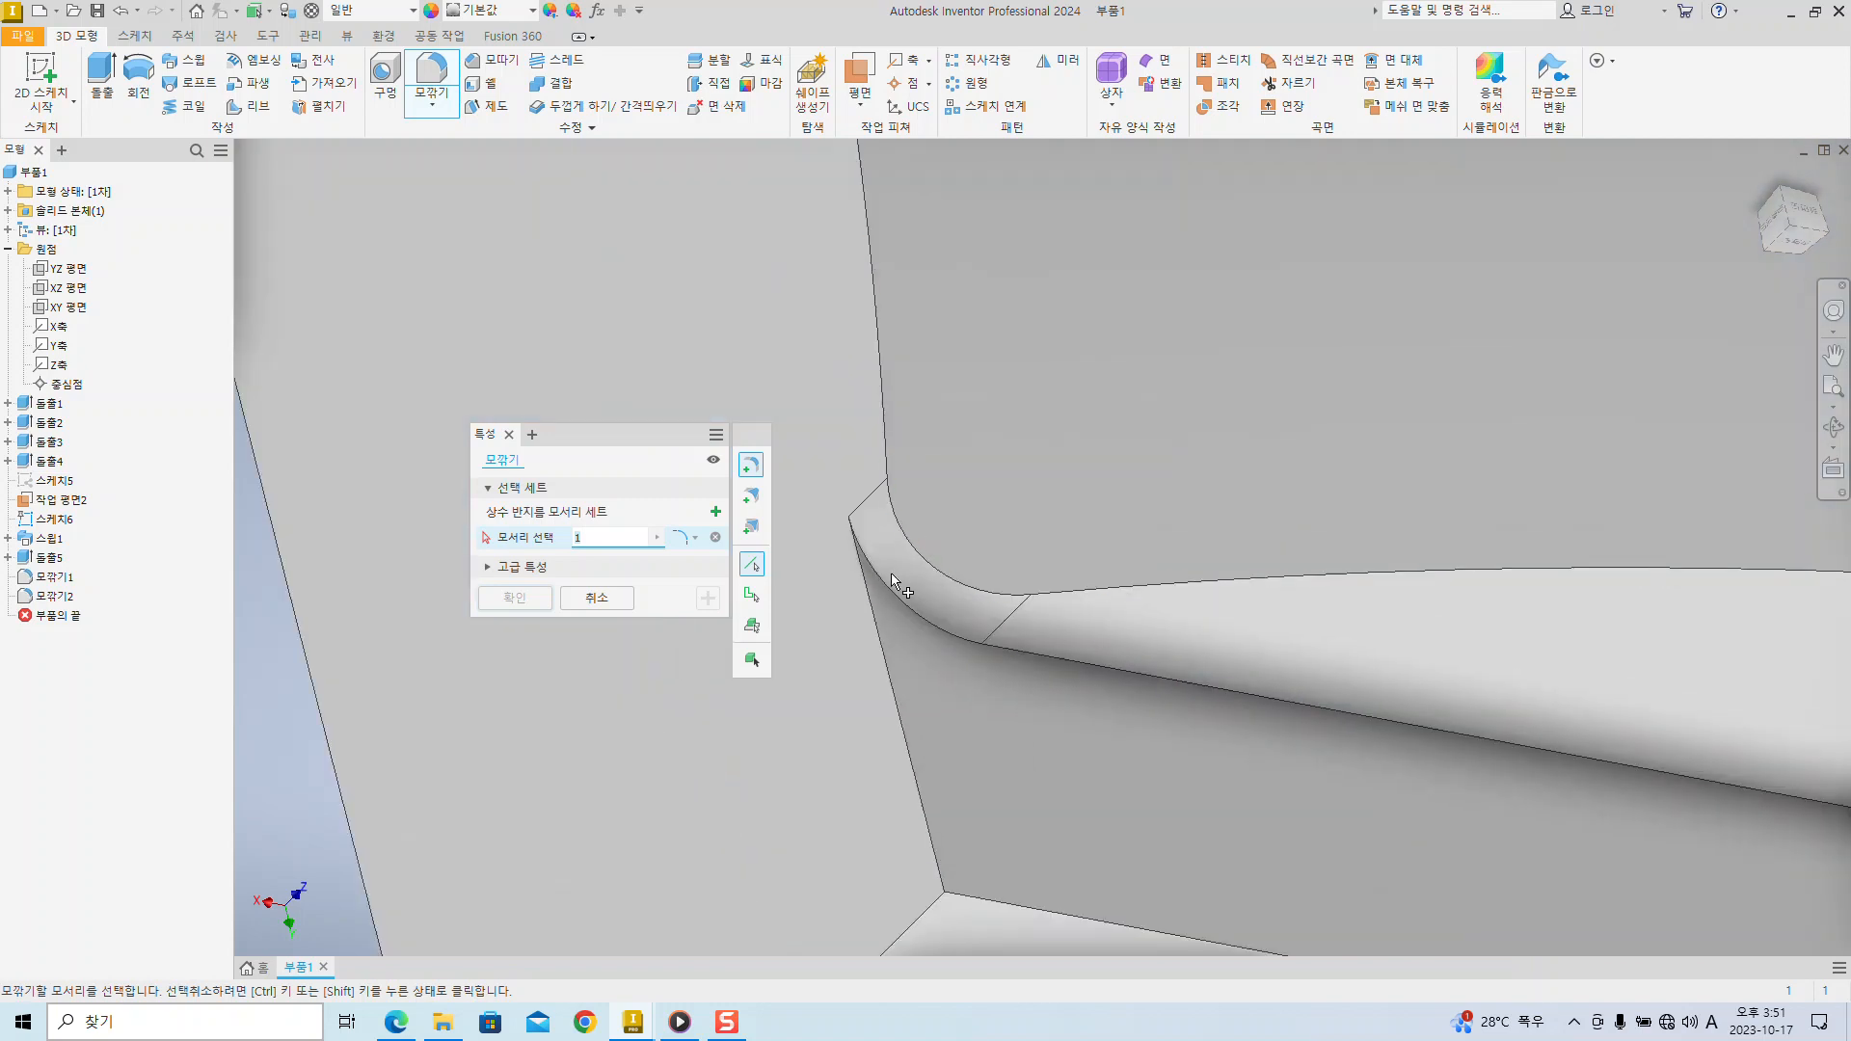
{"action": "left_click", "coordinate": [1070, 596]}
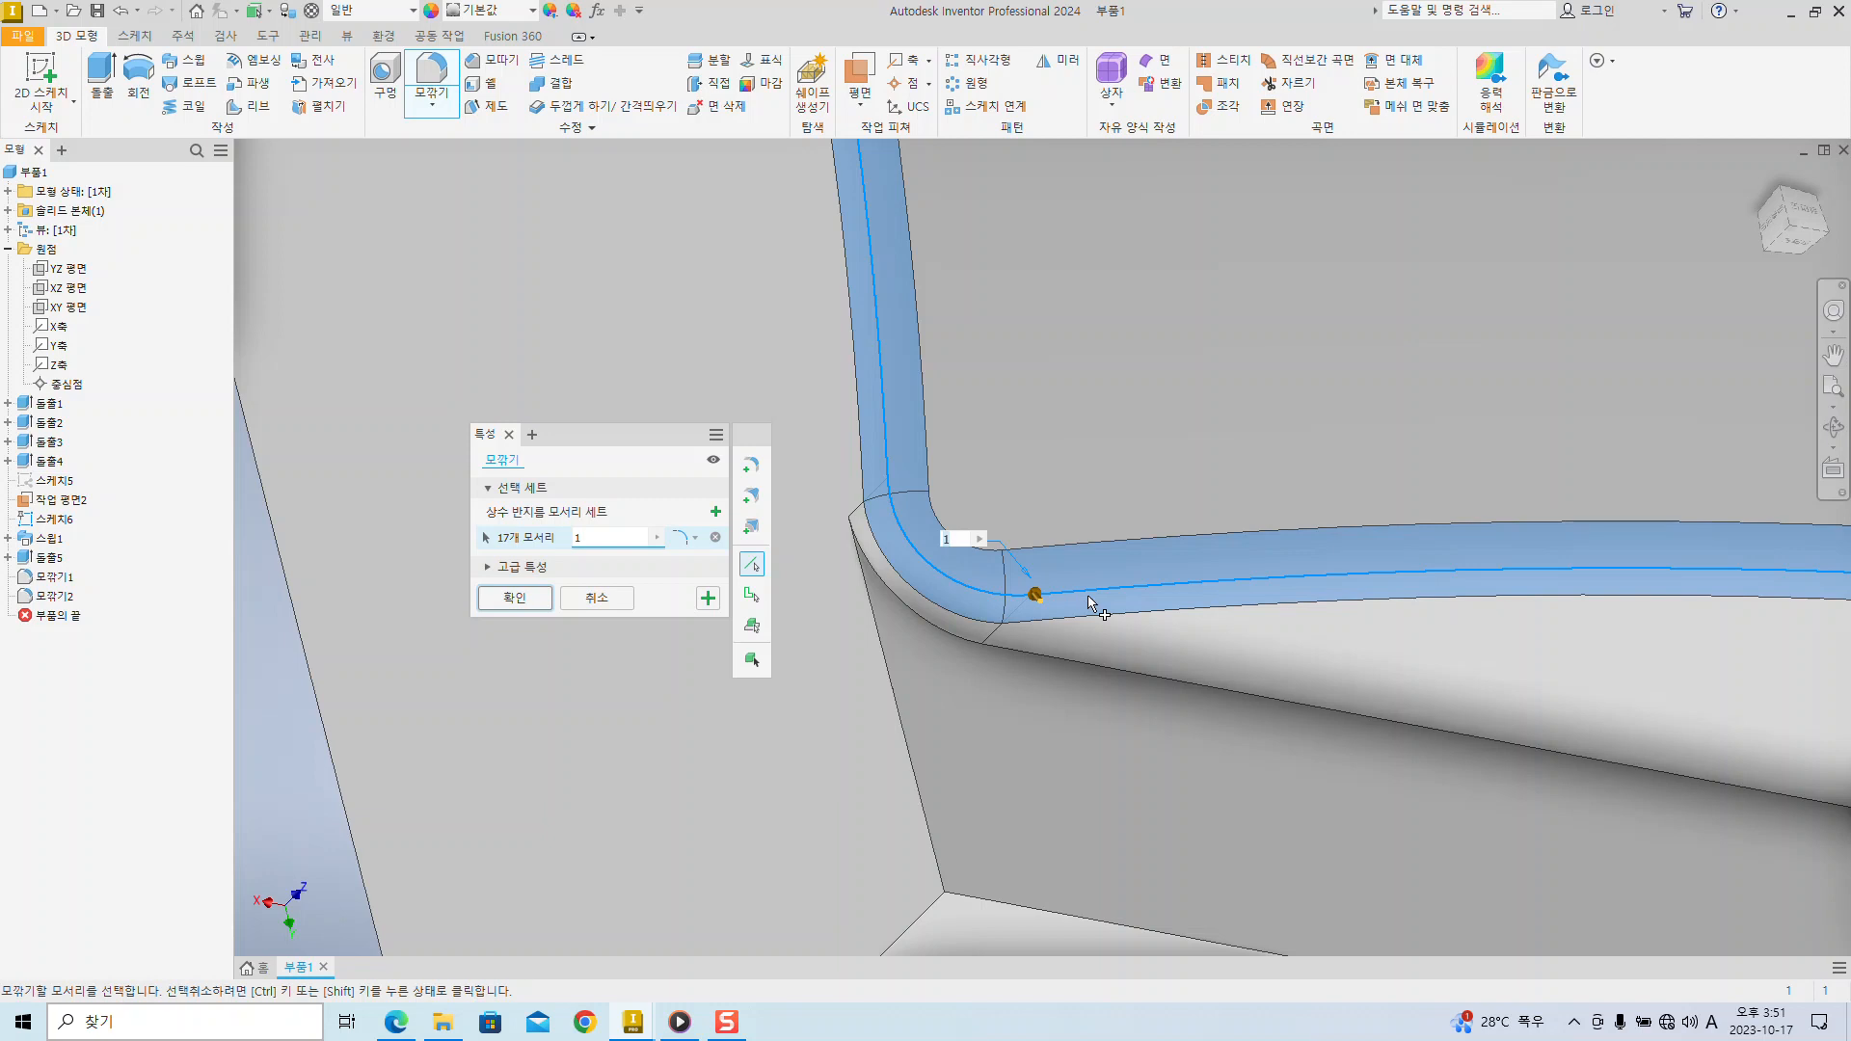
{"action": "scroll", "coordinate": [1313, 644], "scroll_direction": "up", "scroll_amount": 2}
{"action": "scroll", "coordinate": [1313, 644], "scroll_direction": "down", "scroll_amount": 8}
{"action": "middle_click_drag", "start_coordinate": [1311, 636], "coordinate": [886, 641]}
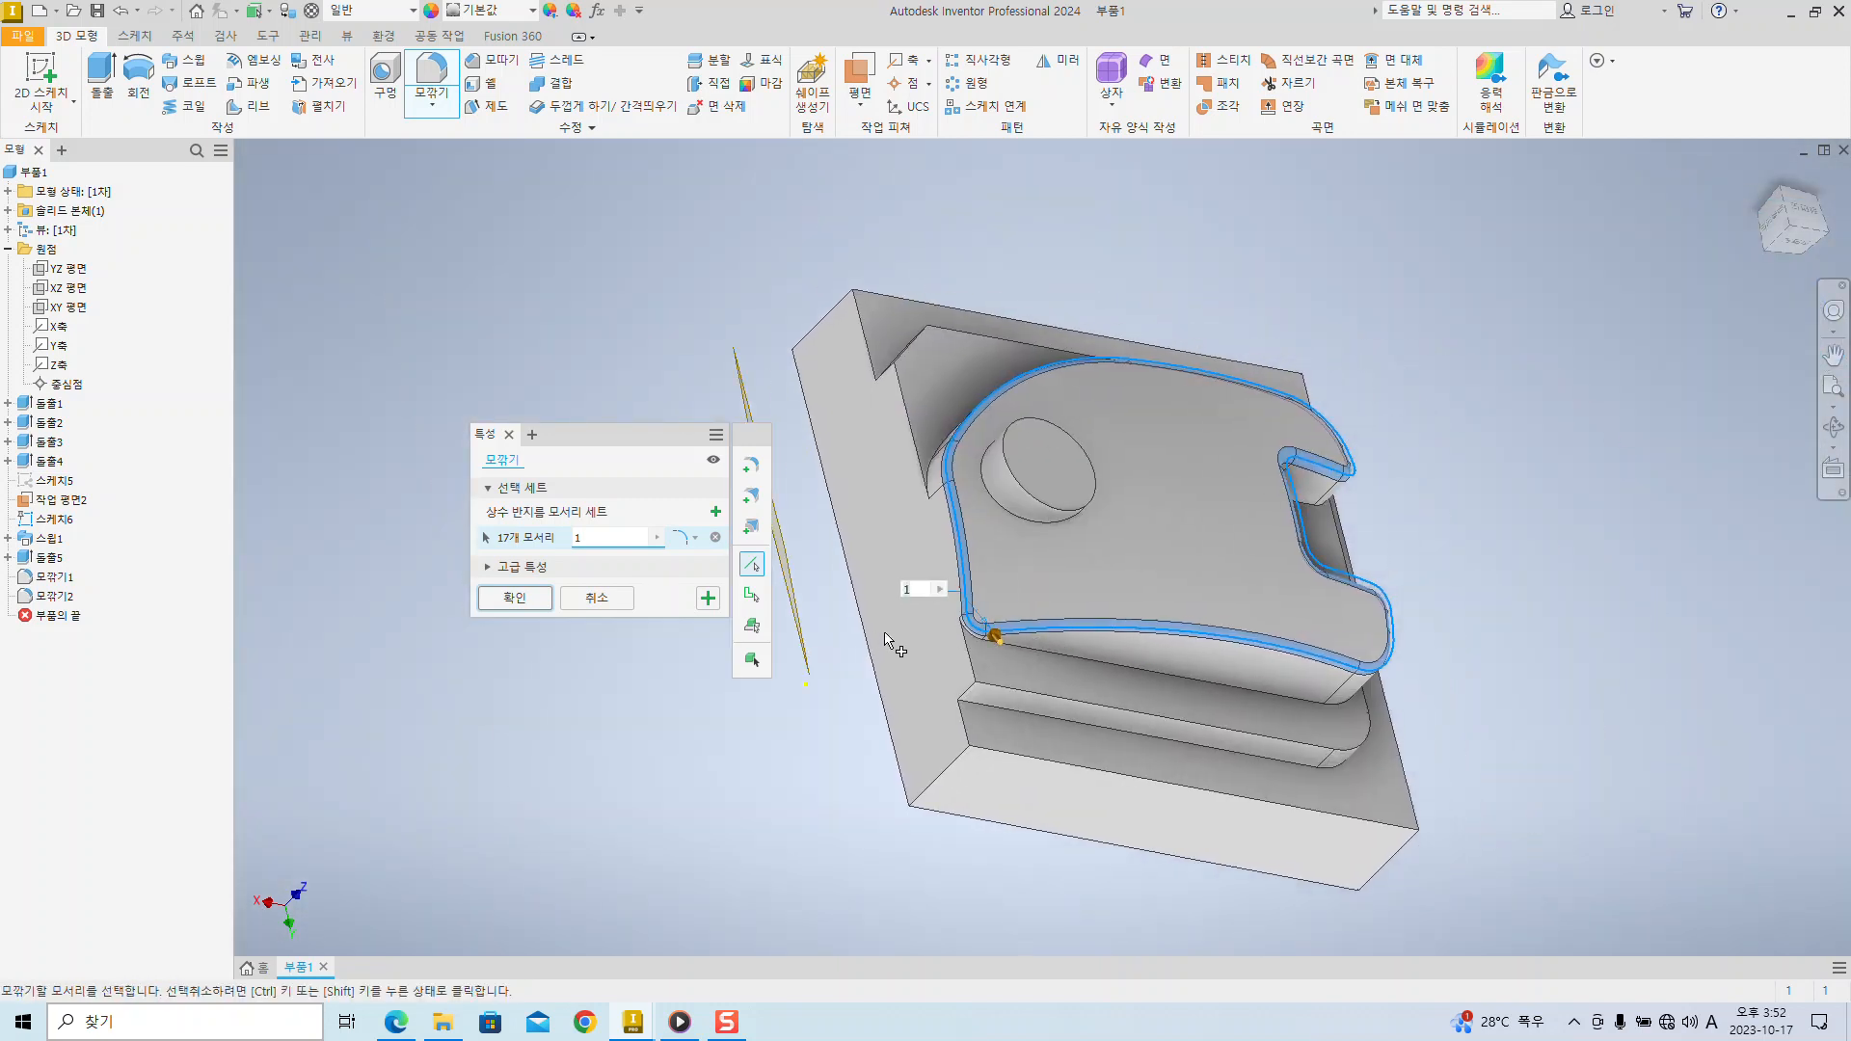
{"action": "left_click", "coordinate": [715, 599]}
- Create a 1 mm fillet on the body's lower edges on both sides and the pocket's floor edges
{"action": "left_click", "coordinate": [1084, 655]}
{"action": "middle_click_drag", "start_coordinate": [1627, 675], "coordinate": [968, 676], "text": "shift"}
{"action": "left_click", "coordinate": [988, 692]}
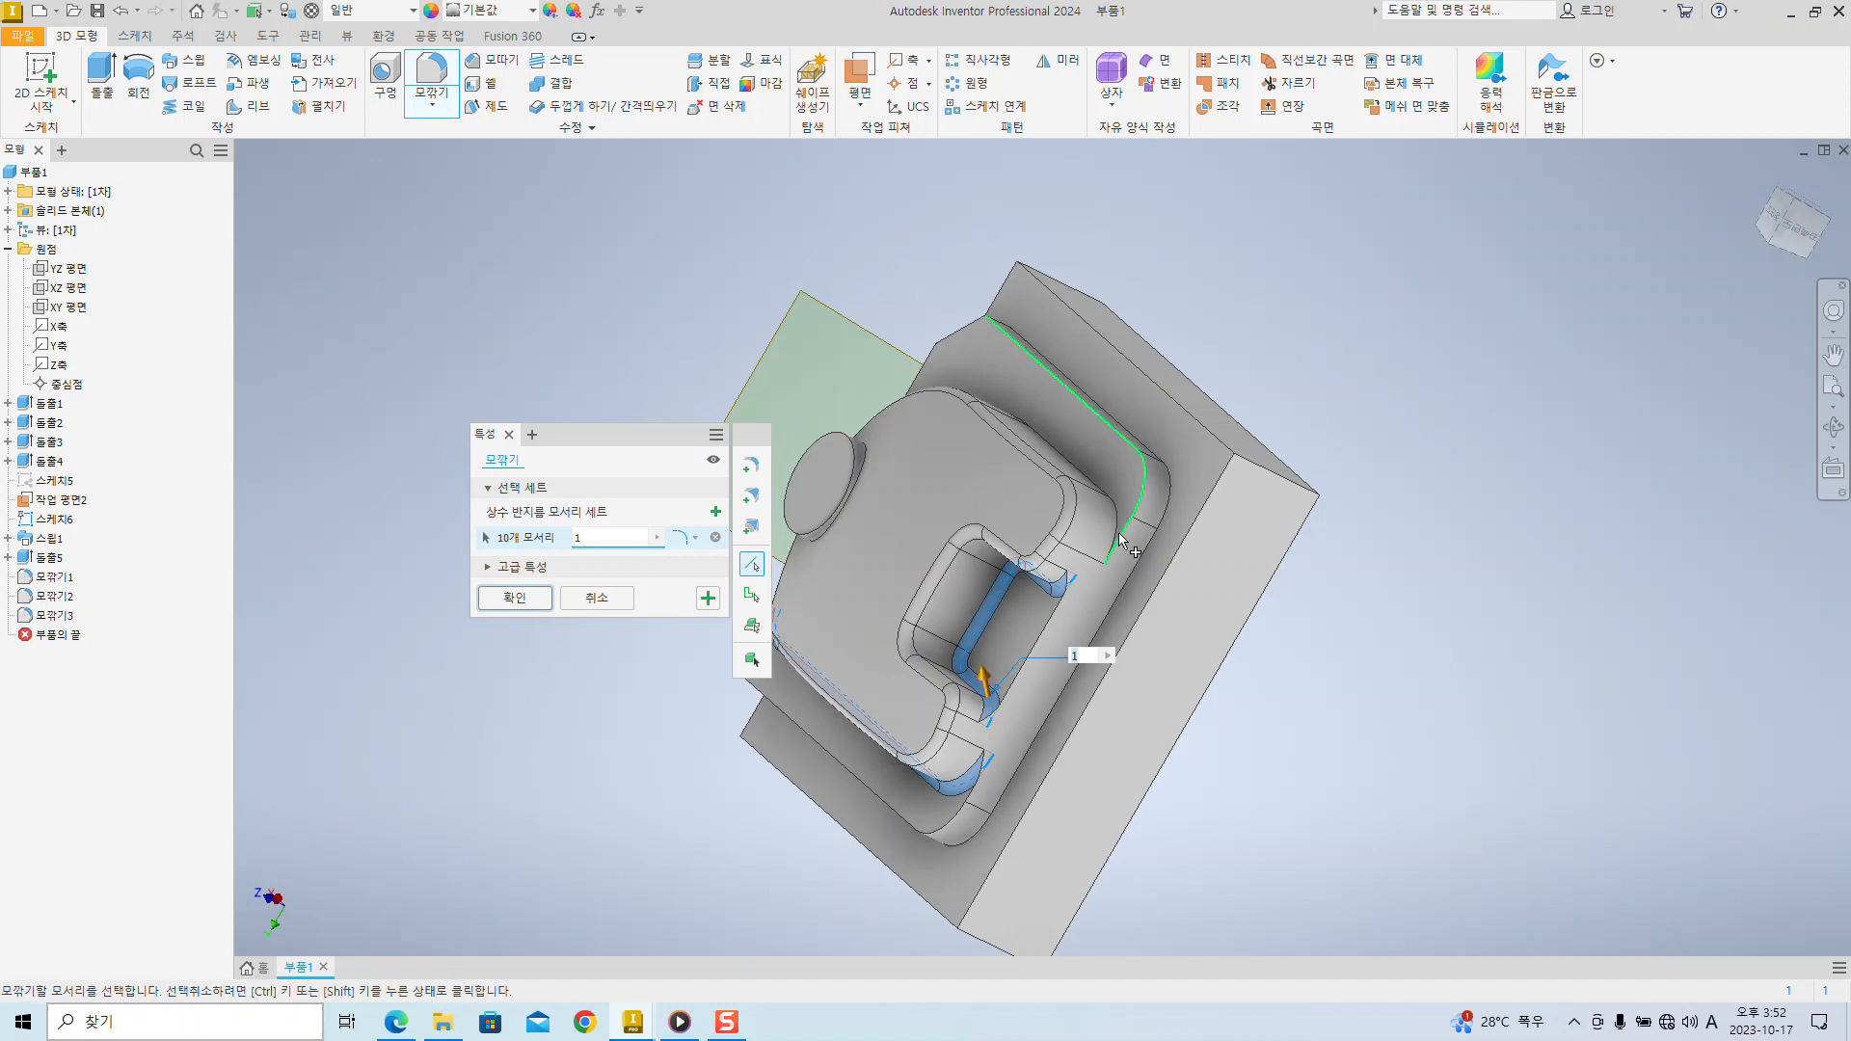
{"action": "left_click", "coordinate": [1120, 543]}
{"action": "middle_click_drag", "start_coordinate": [957, 619], "coordinate": [1190, 559], "text": "shift"}
{"action": "left_click", "coordinate": [516, 599]}
- Fillet the round boss's top and base edges at 1 mm
{"action": "scroll", "coordinate": [927, 628], "scroll_direction": "down", "scroll_amount": 5}
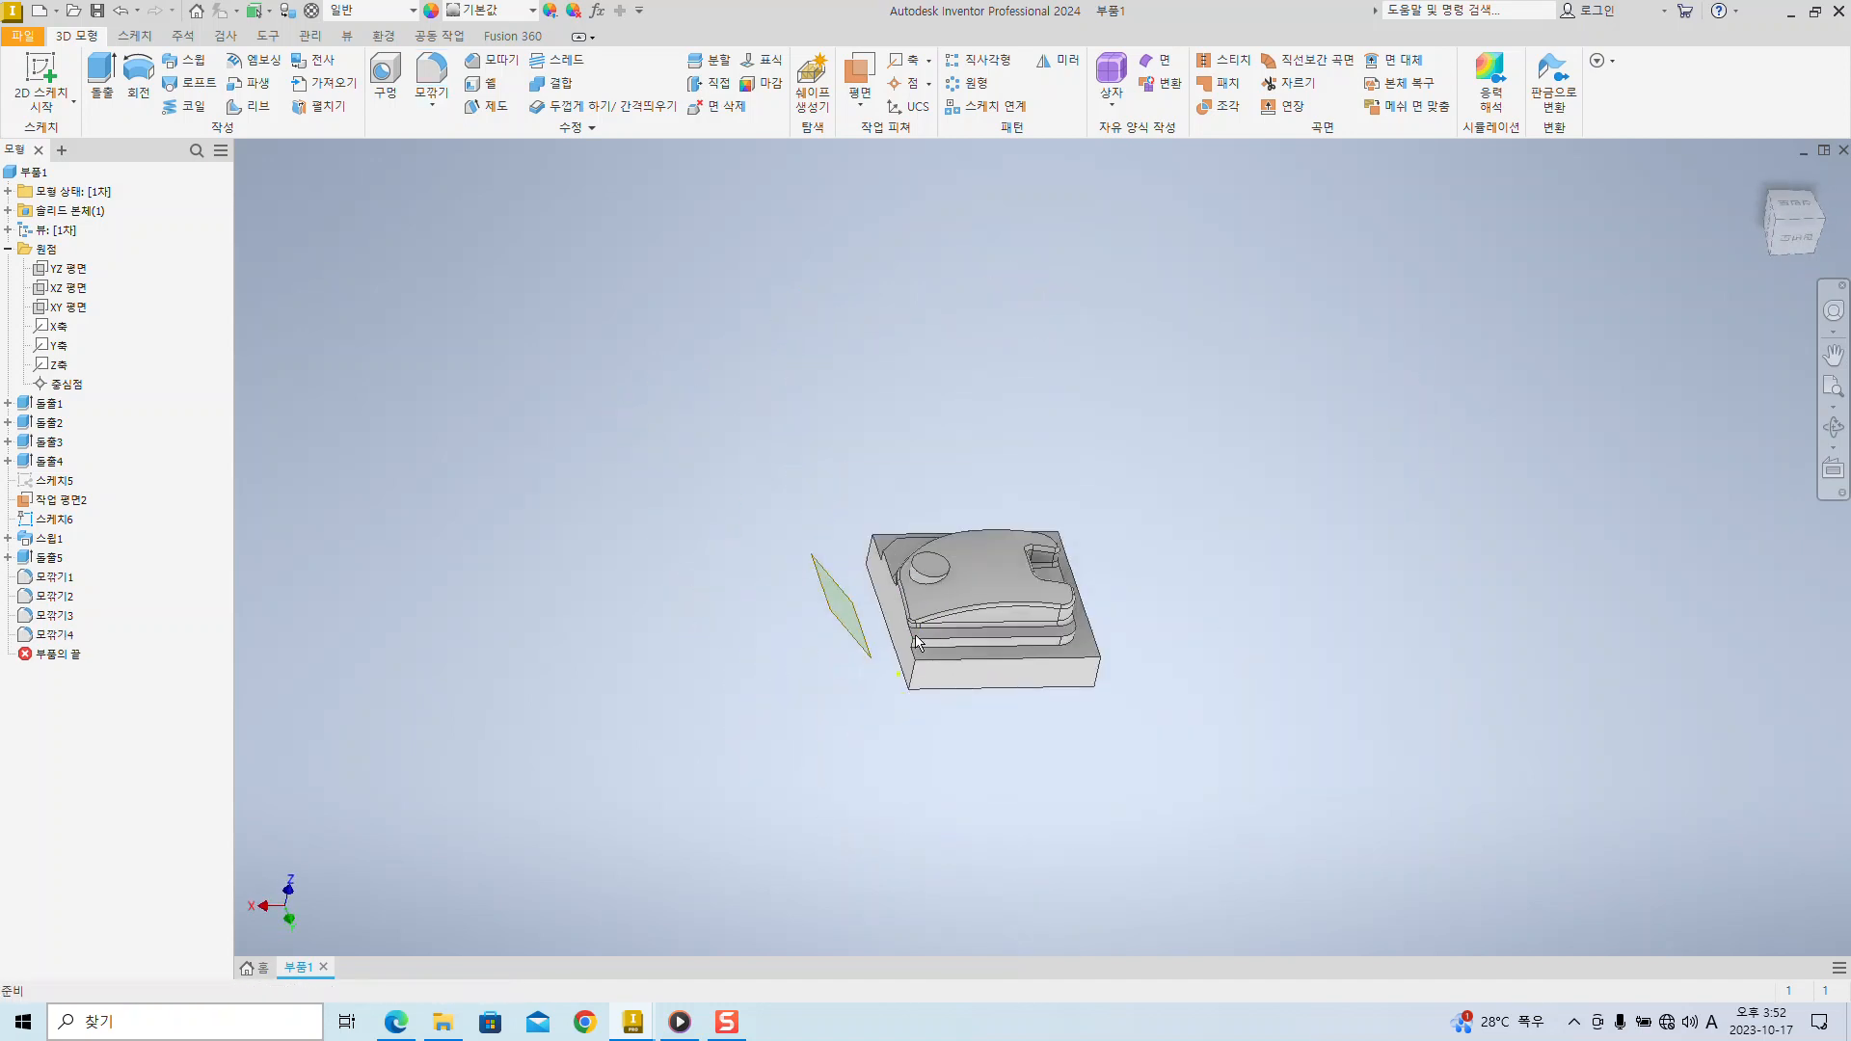
{"action": "scroll", "coordinate": [927, 628], "scroll_direction": "up", "scroll_amount": 10}
{"action": "middle_click_drag", "start_coordinate": [974, 678], "coordinate": [969, 617], "text": "shift"}
{"action": "left_click", "coordinate": [431, 77]}
{"action": "left_click", "coordinate": [868, 482]}
{"action": "left_click", "coordinate": [849, 628]}
{"action": "middle_click_drag", "start_coordinate": [848, 633], "coordinate": [999, 590], "text": "shift"}
{"action": "left_click", "coordinate": [515, 598]}
{"action": "scroll", "coordinate": [822, 628], "scroll_direction": "down", "scroll_amount": 5}
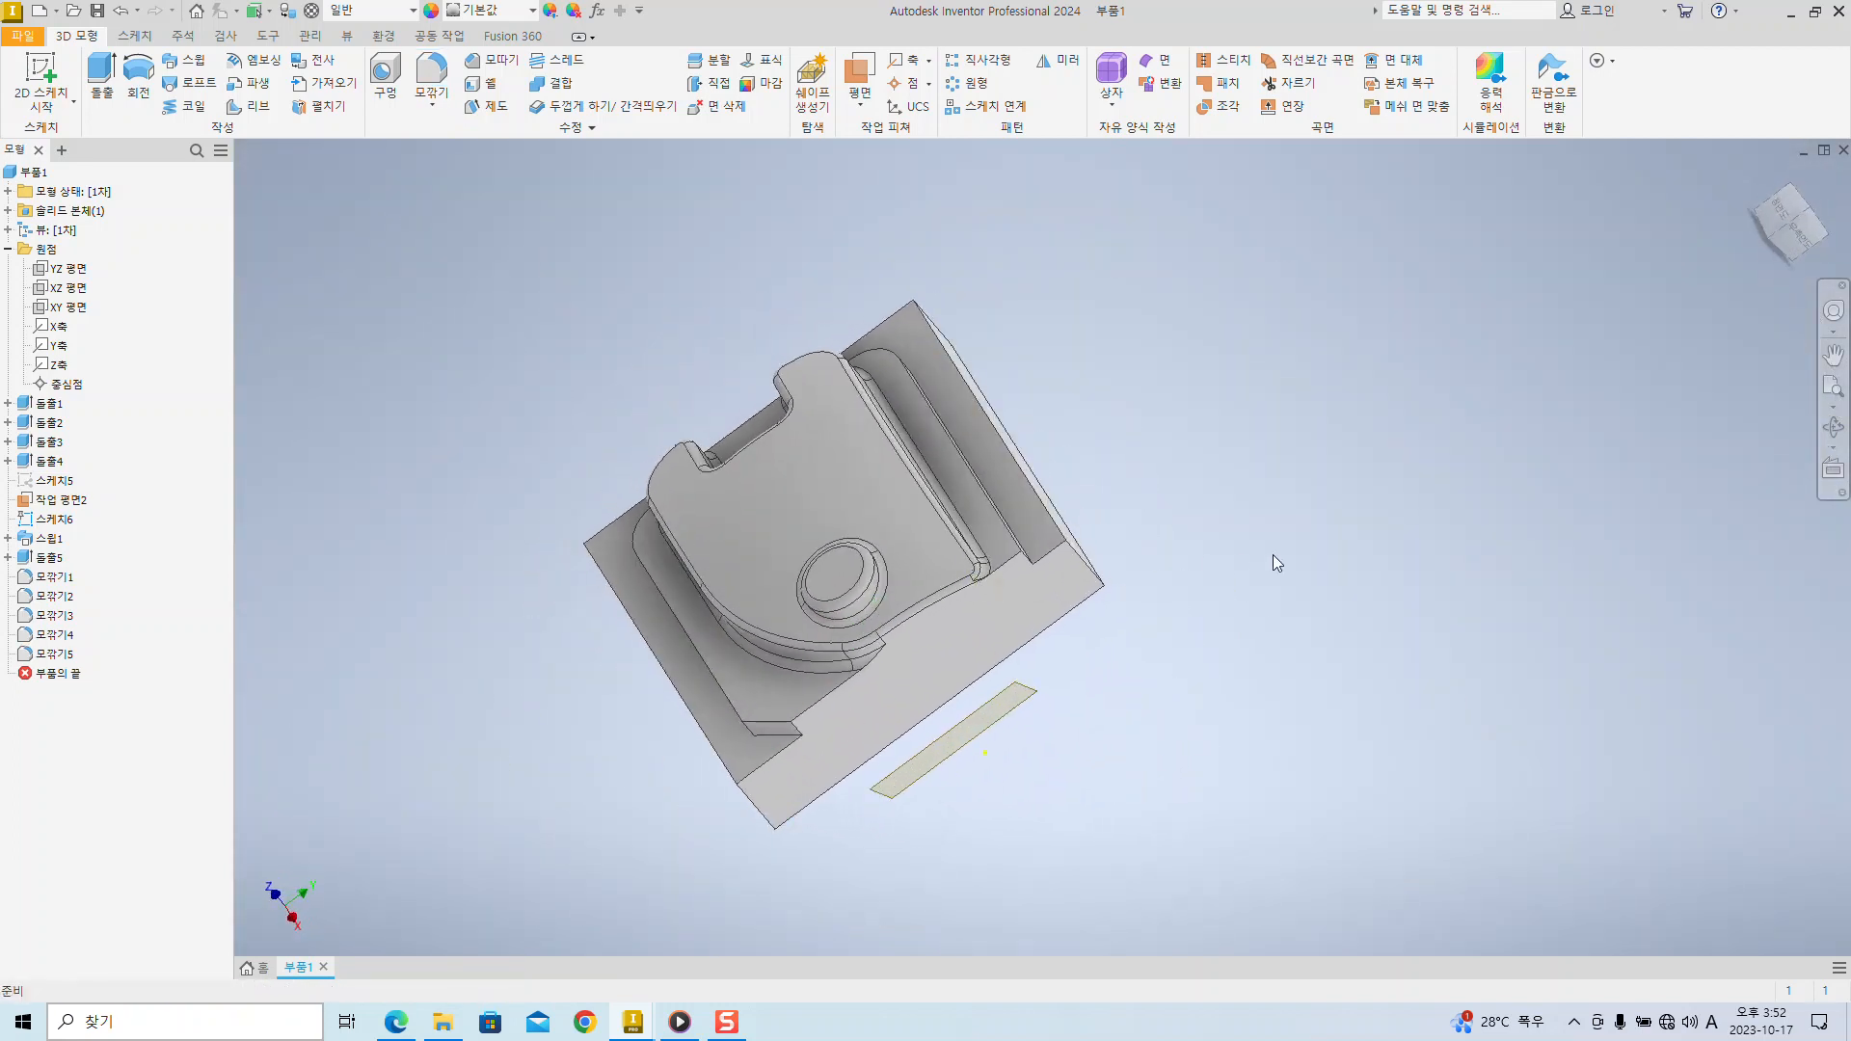
- Check the finished fillets against the exam drawing in the PDF, and return to the Inventor model
{"action": "key", "text": "alt+Tab"}
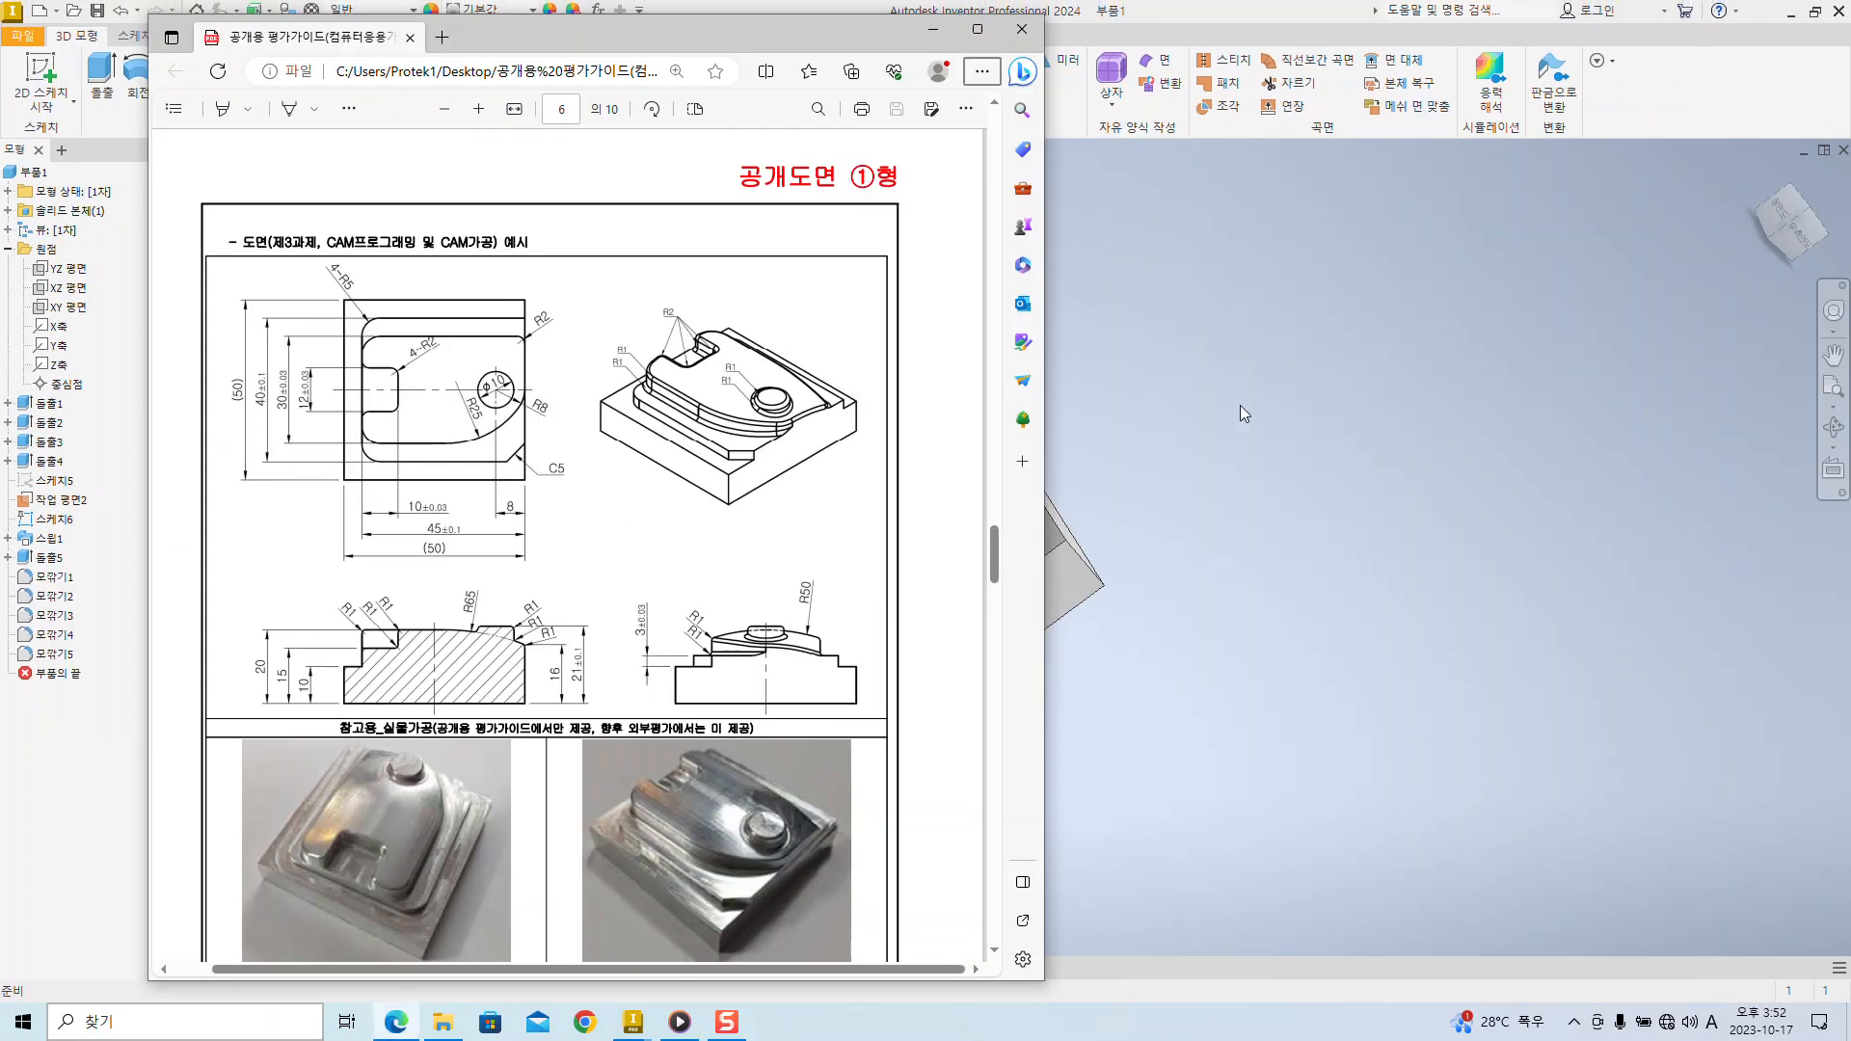
{"action": "left_click", "coordinate": [1244, 414]}
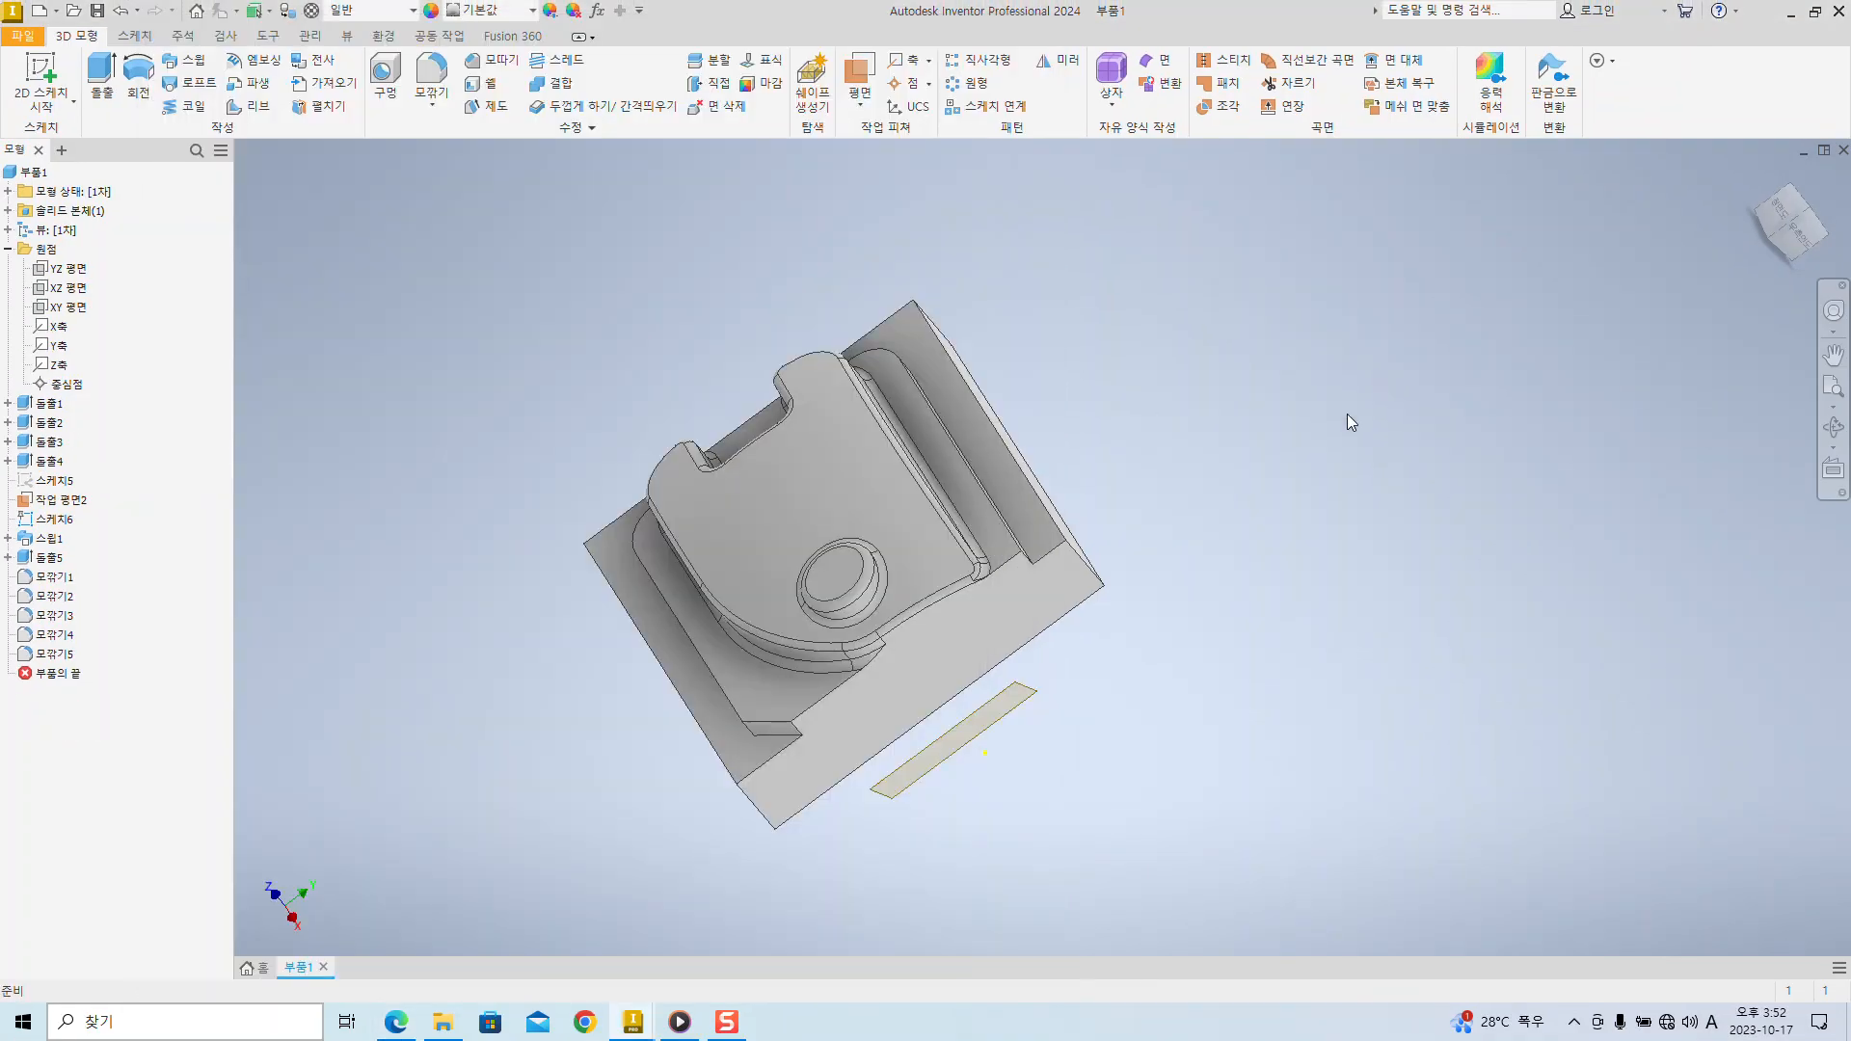
{"action": "mouse_move", "coordinate": [1027, 692]}
{"action": "middle_mouse_down", "text": "shift"}
{"action": "mouse_move", "coordinate": [1131, 662]}
{"action": "mouse_move", "coordinate": [1194, 752]}
{"action": "mouse_move", "coordinate": [1169, 810]}
{"action": "mouse_move", "coordinate": [1292, 772]}
{"action": "middle_mouse_up", "text": "shift"}
- Save the part to the desktop as 부품1.ipt, replacing the existing file of that name
{"action": "key", "text": "ctrl+s"}
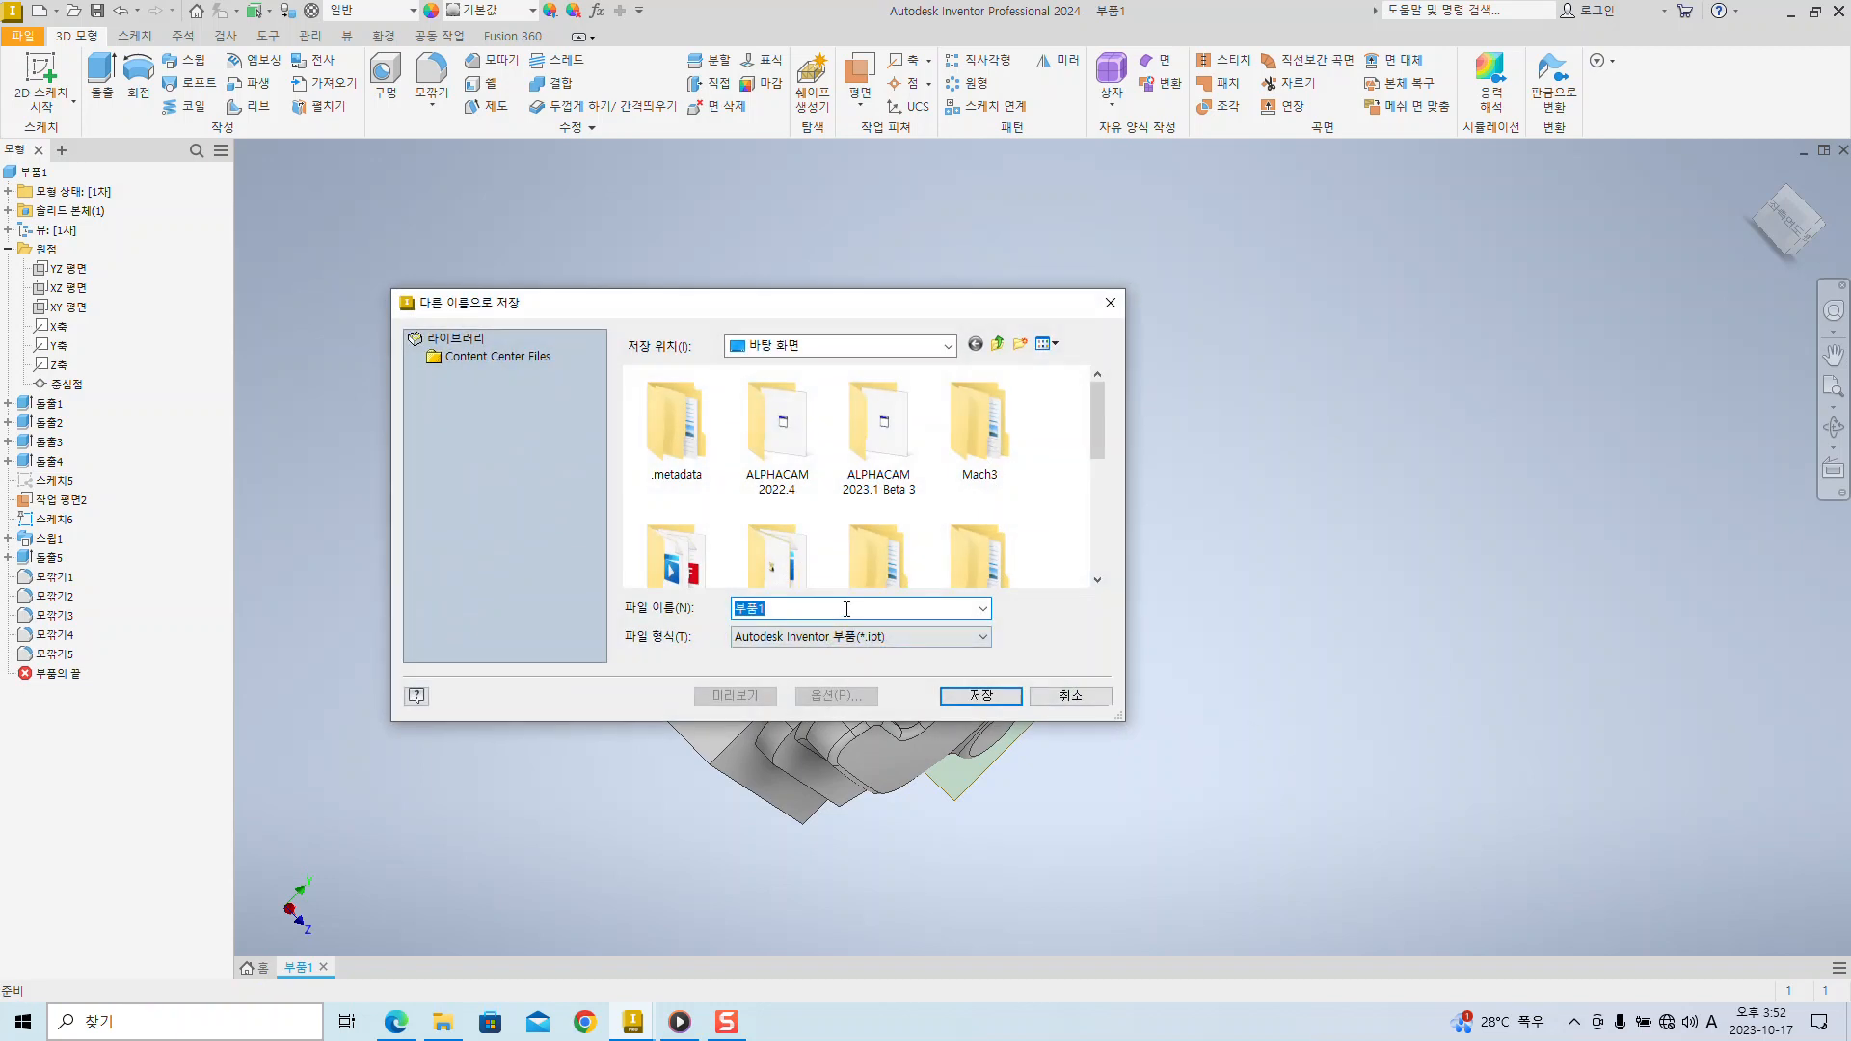
{"action": "left_click", "coordinate": [1070, 695]}
{"action": "middle_click_drag", "start_coordinate": [1148, 662], "coordinate": [1195, 694], "text": "shift"}
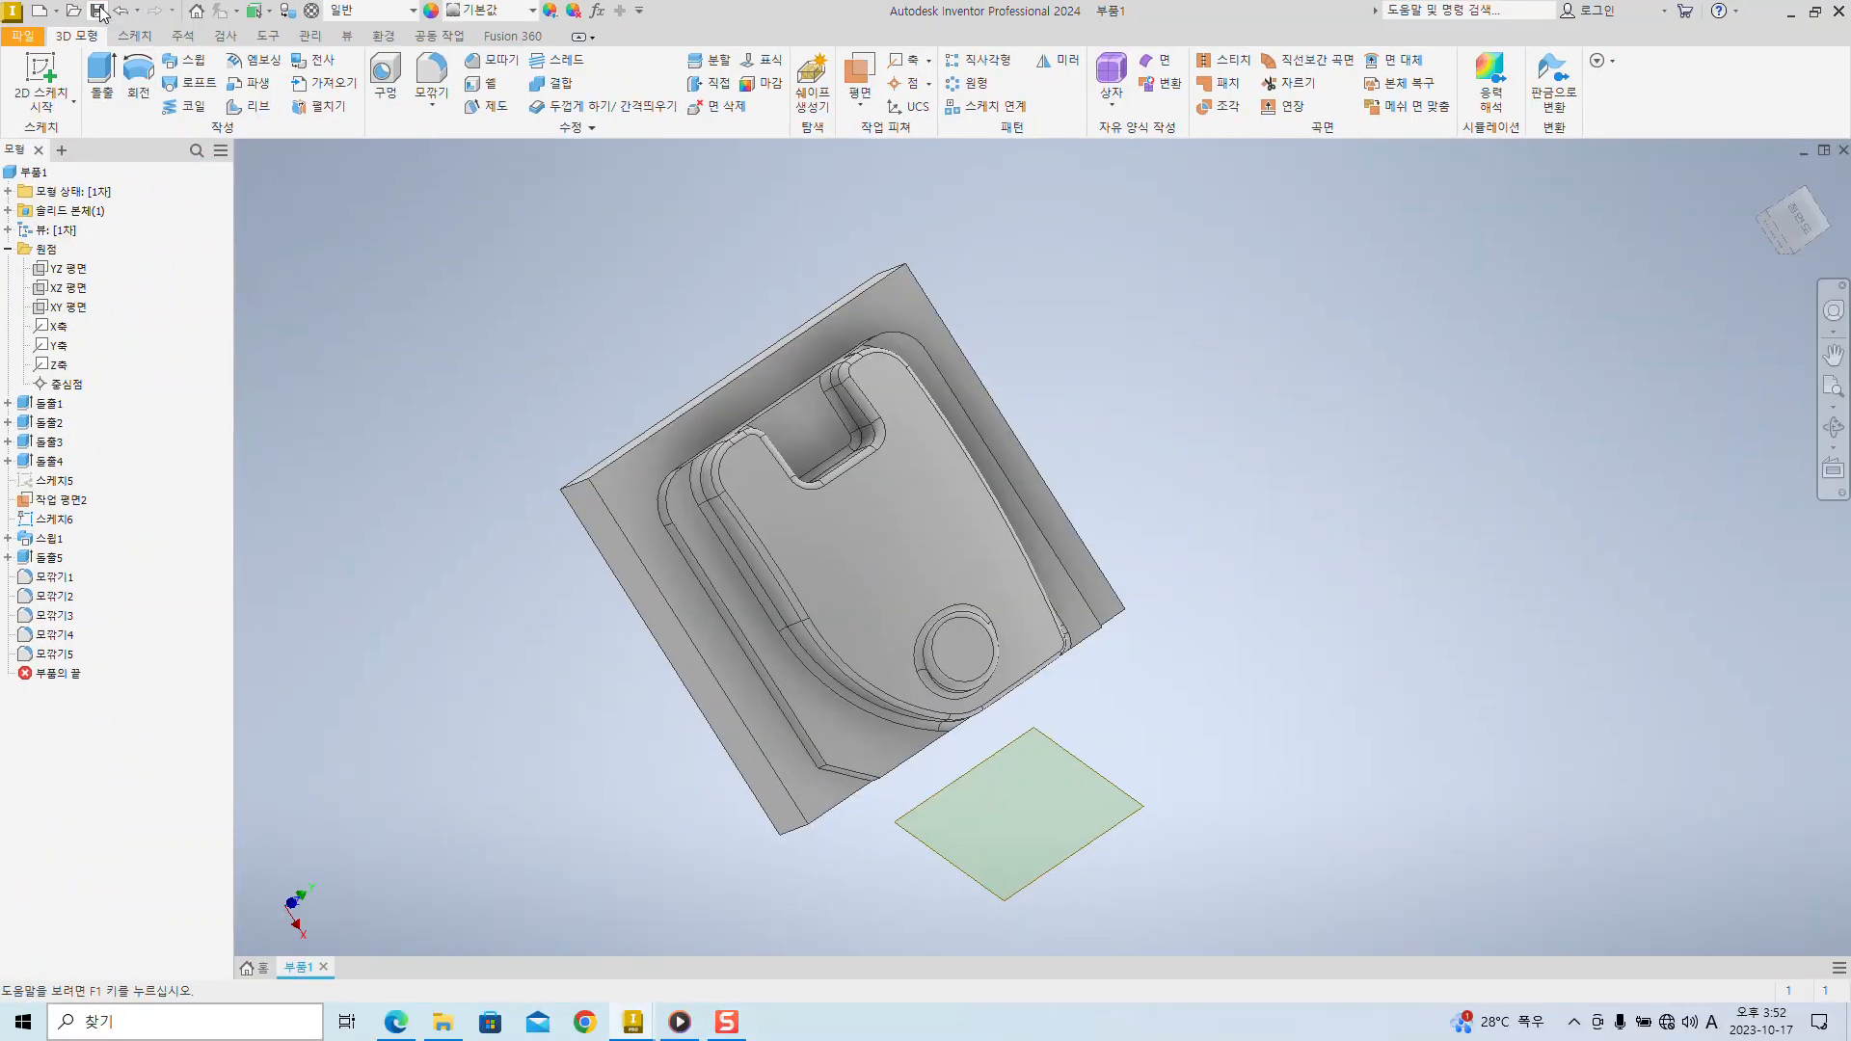
{"action": "left_click", "coordinate": [195, 21]}
{"action": "left_click", "coordinate": [980, 695]}
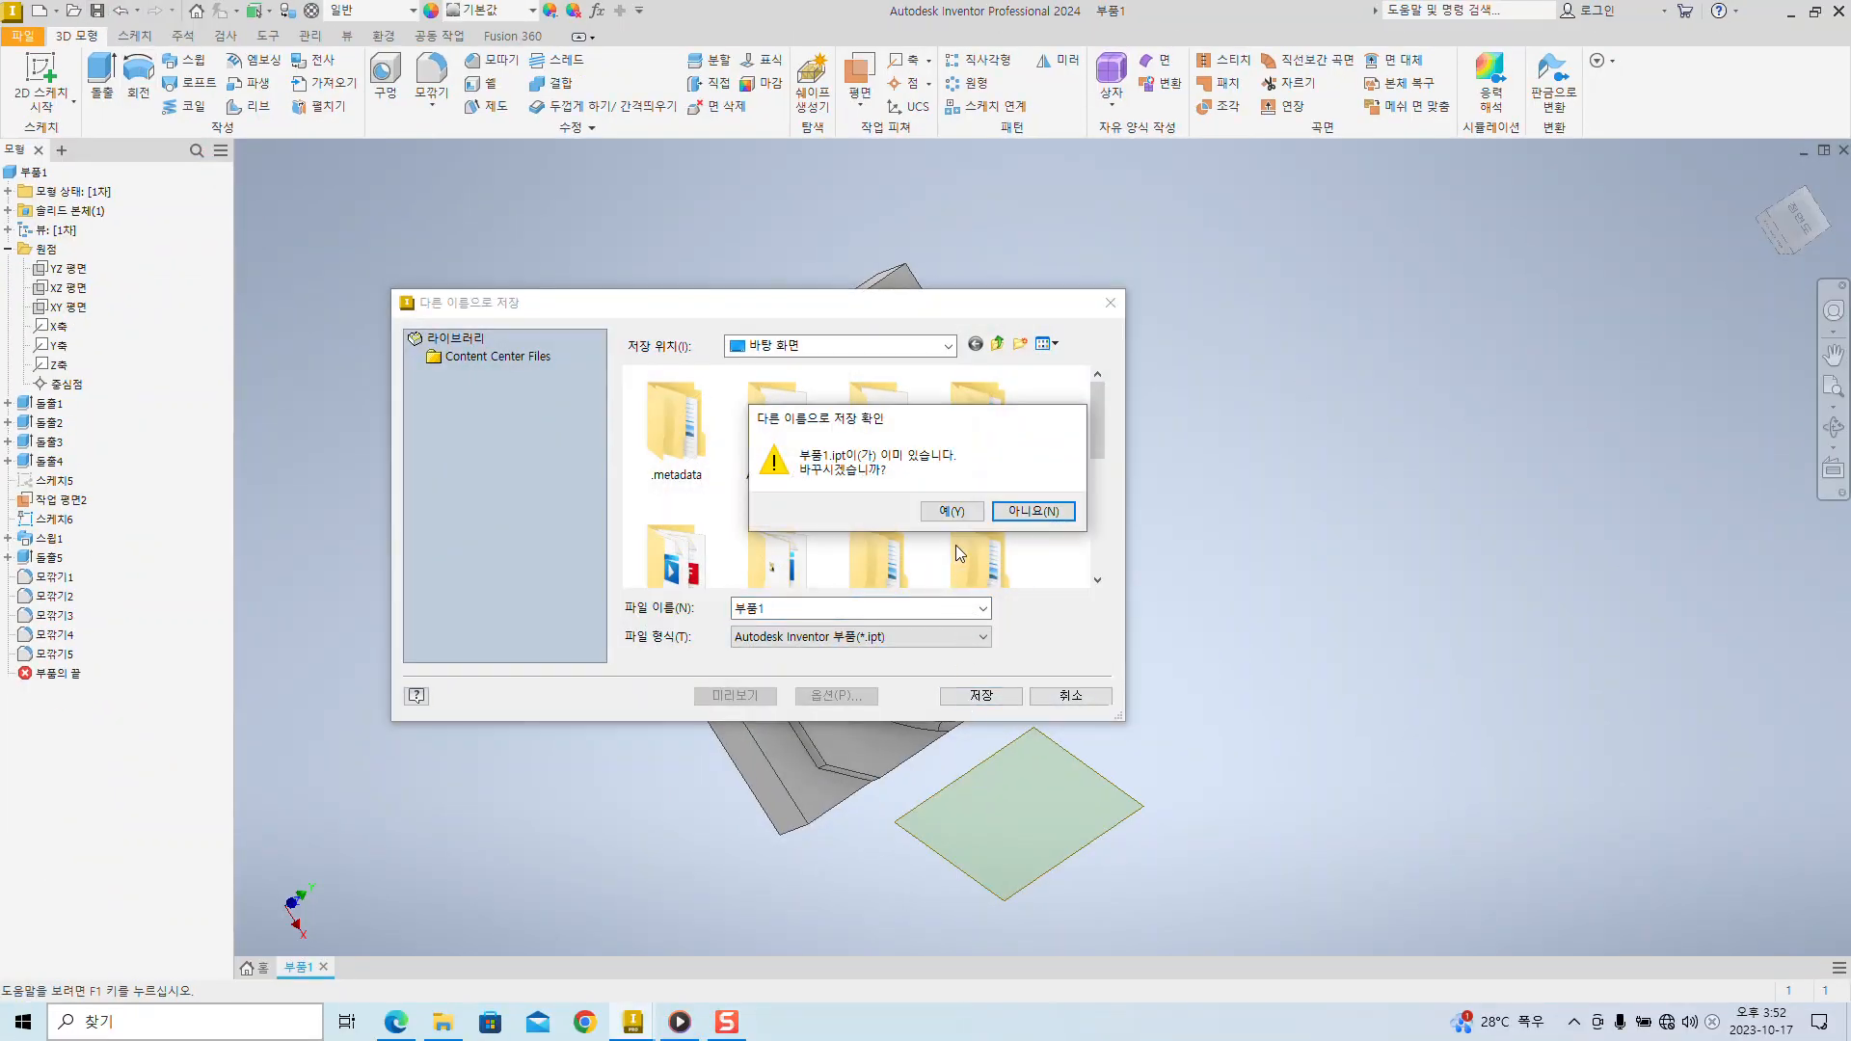
{"action": "left_click", "coordinate": [963, 511]}
- Start a CAD-format export of the part and choose SAT (*.sat) as the file format
{"action": "mouse_move", "coordinate": [1032, 748]}
{"action": "middle_mouse_down", "text": "shift"}
{"action": "mouse_move", "coordinate": [1033, 764]}
{"action": "mouse_move", "coordinate": [880, 830]}
{"action": "mouse_move", "coordinate": [691, 806]}
{"action": "mouse_move", "coordinate": [932, 845]}
{"action": "middle_mouse_up", "text": "shift"}
{"action": "middle_click_drag", "start_coordinate": [899, 876], "coordinate": [986, 861], "text": "shift"}
{"action": "middle_click_drag", "start_coordinate": [627, 812], "coordinate": [557, 707], "text": "shift"}
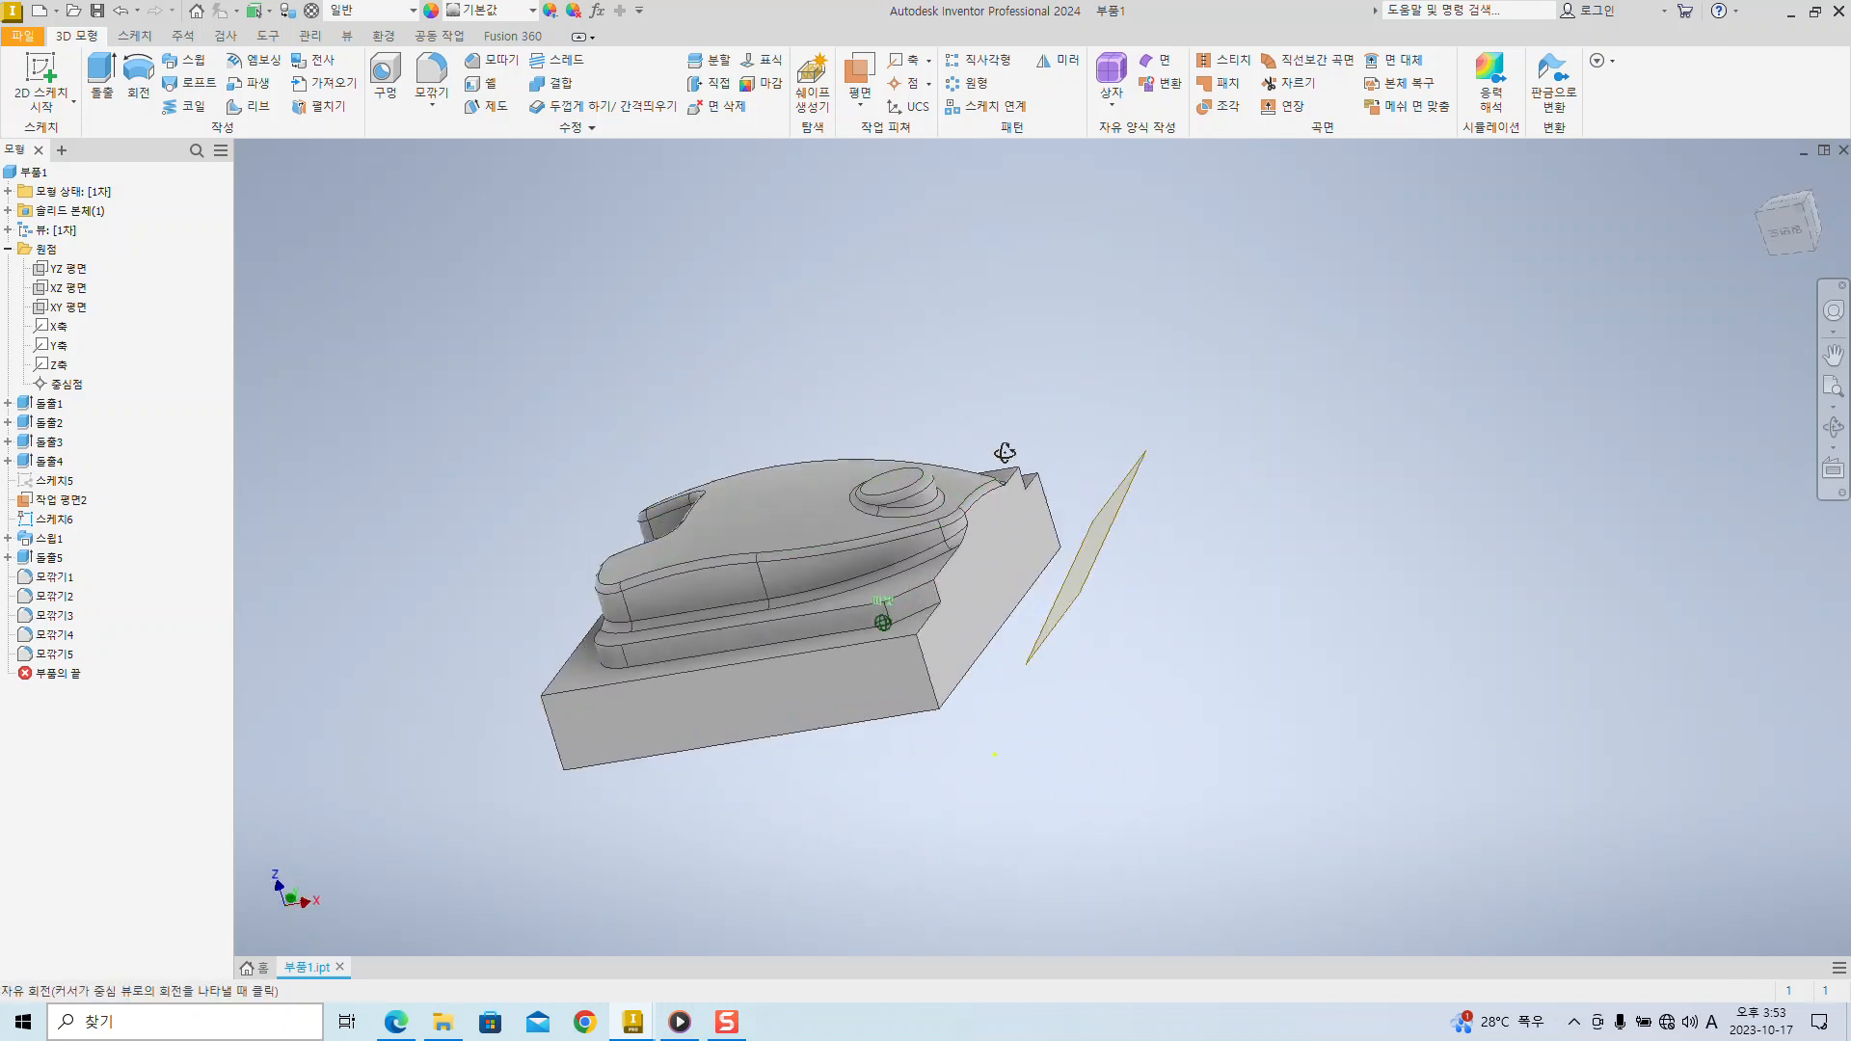
{"action": "middle_click_drag", "start_coordinate": [958, 459], "coordinate": [814, 425], "text": "shift"}
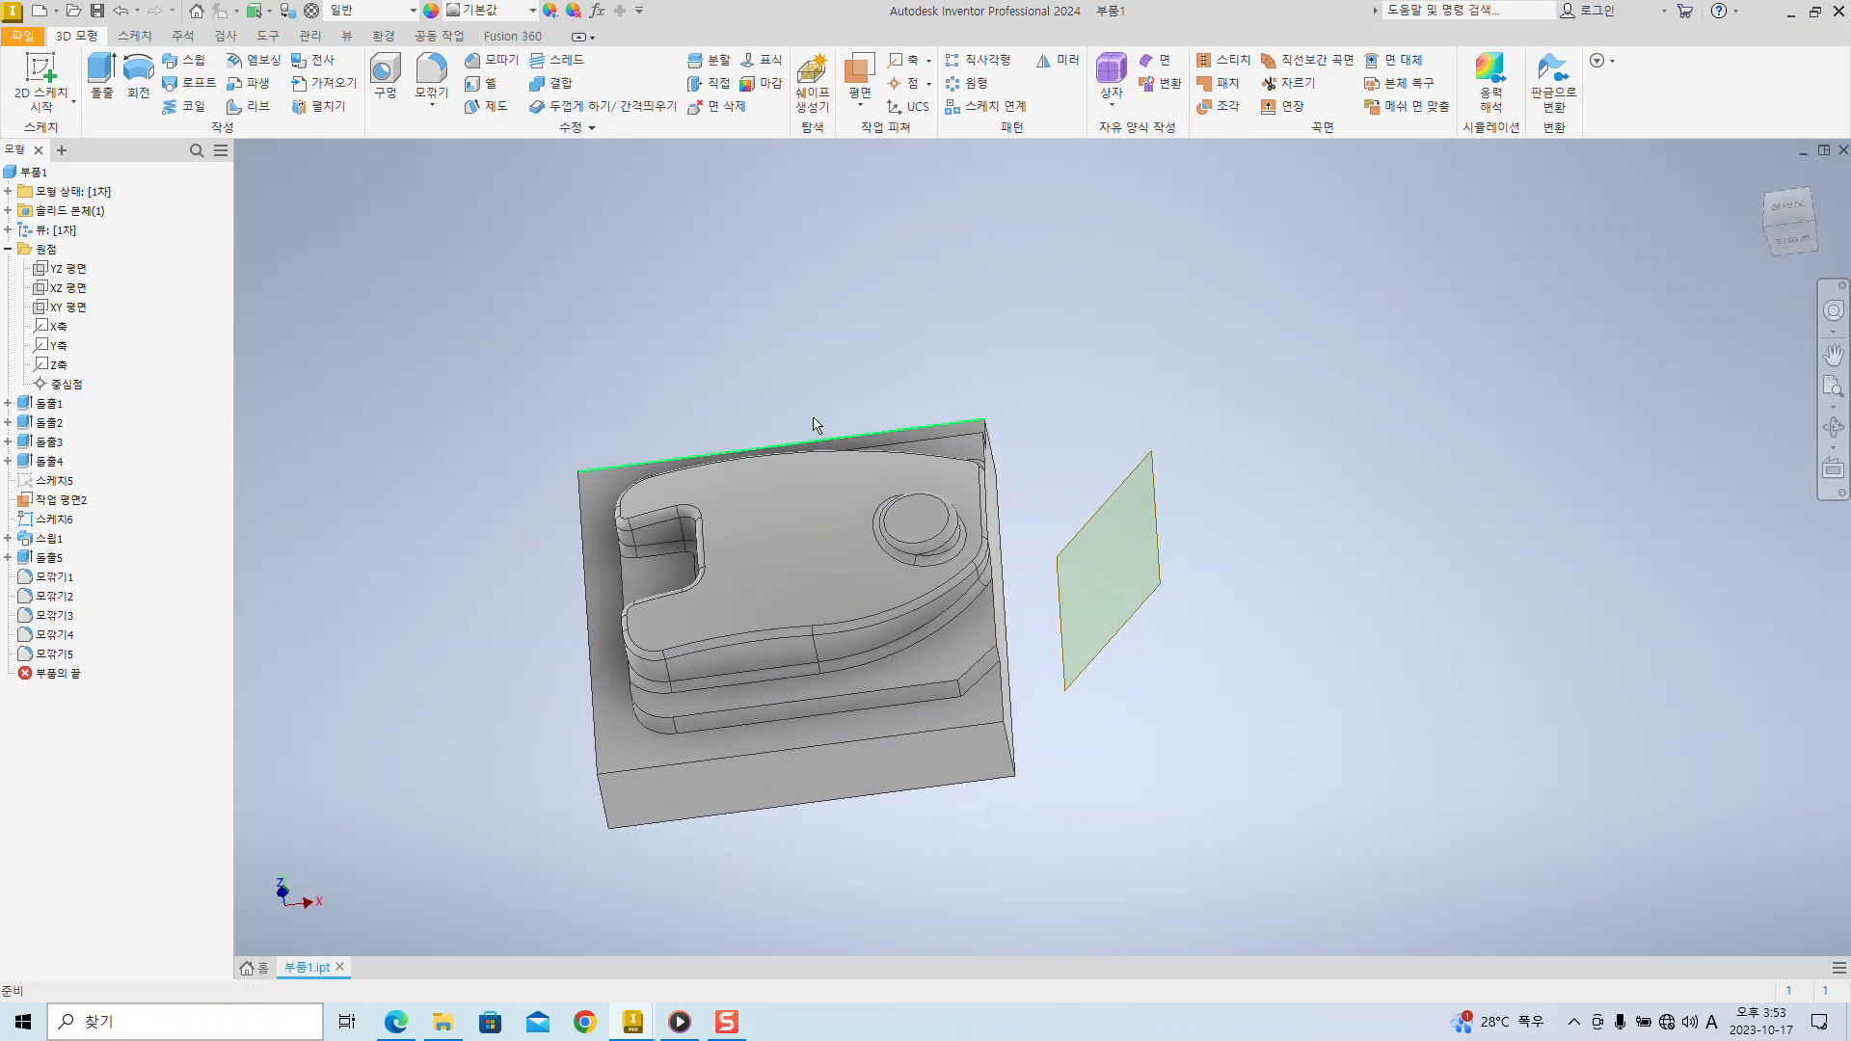
{"action": "left_click", "coordinate": [21, 39]}
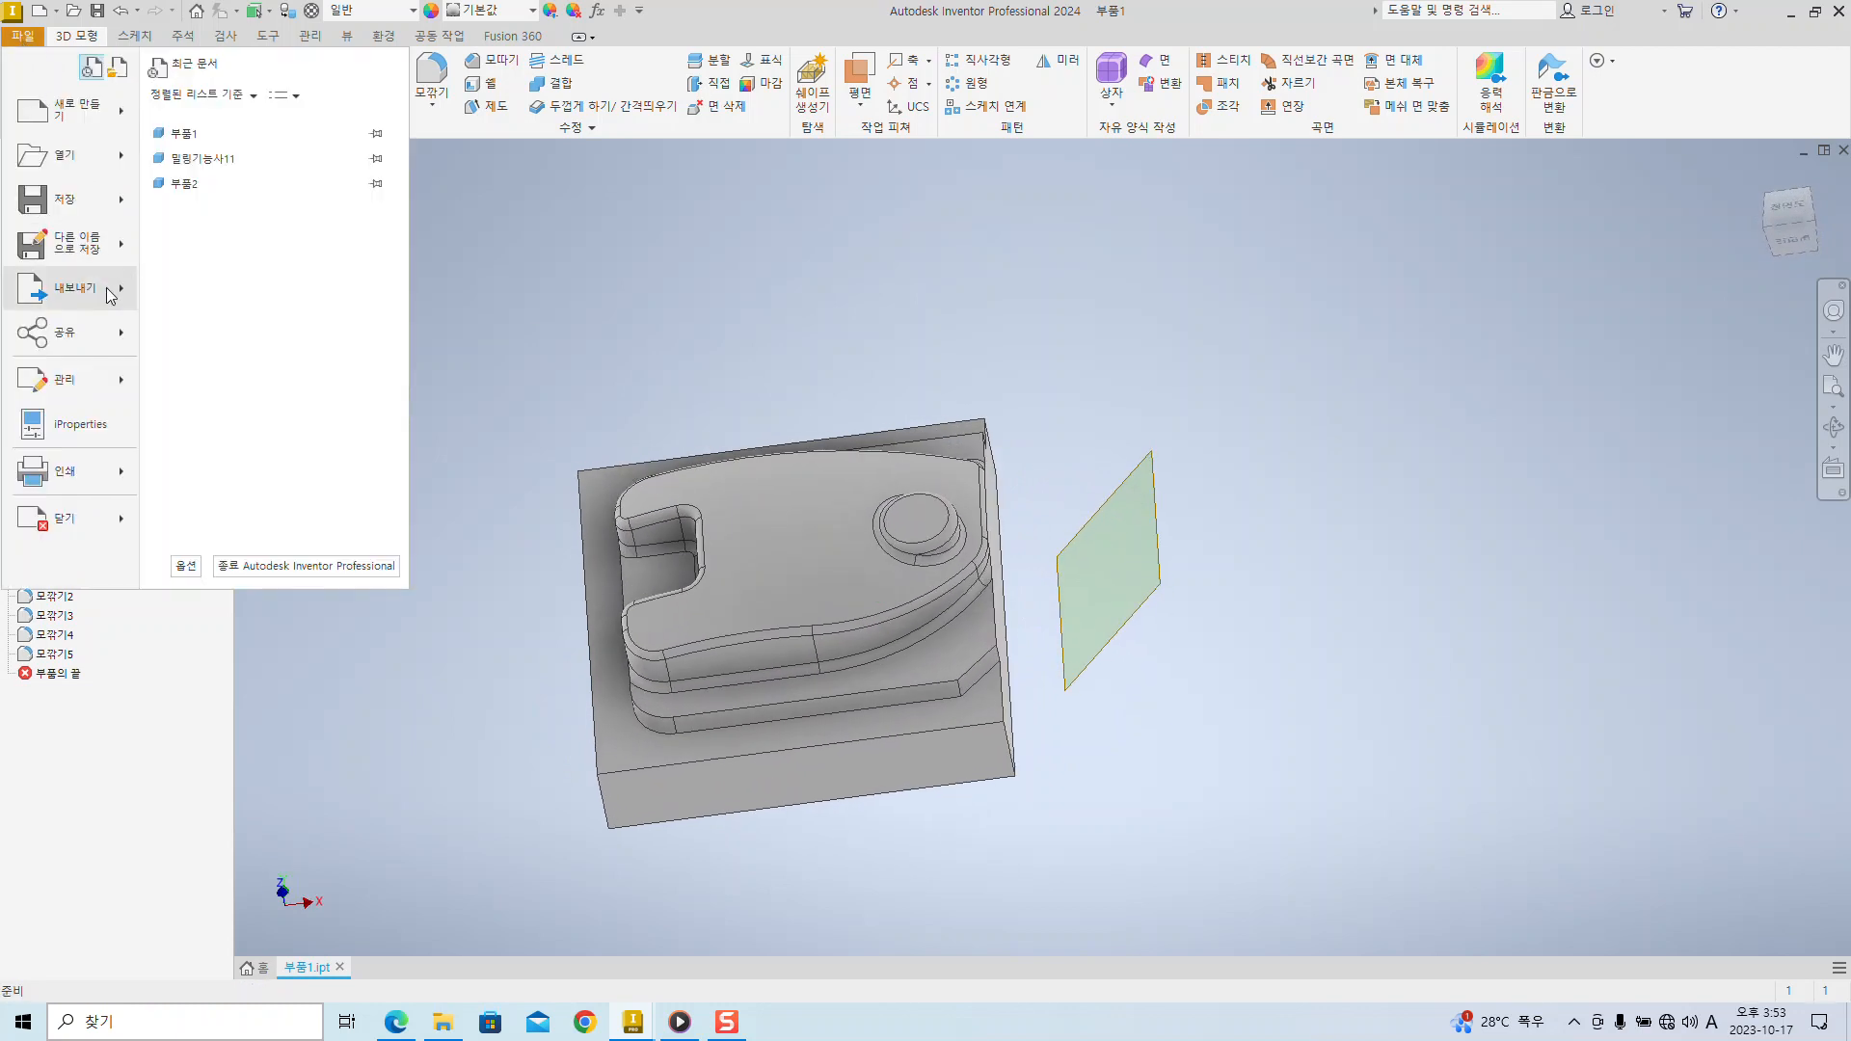
{"action": "mouse_move", "coordinate": [109, 291]}
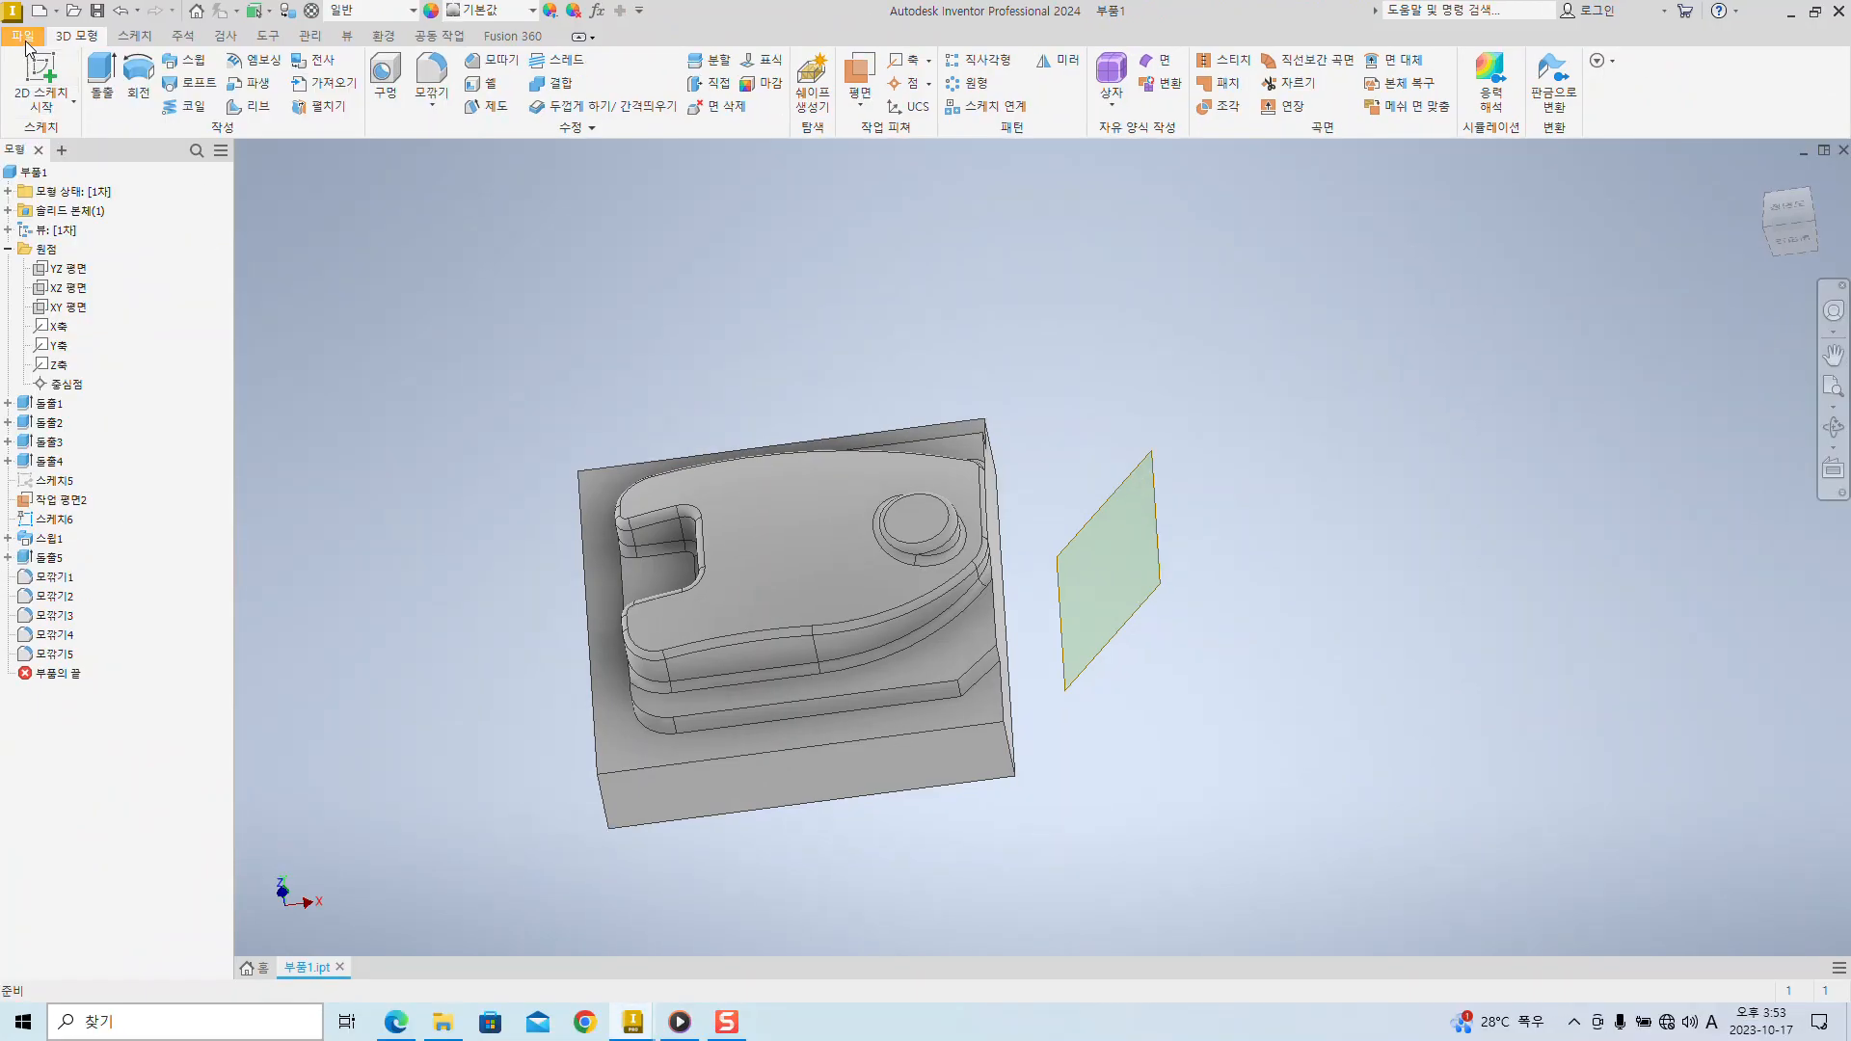
{"action": "left_click", "coordinate": [25, 40]}
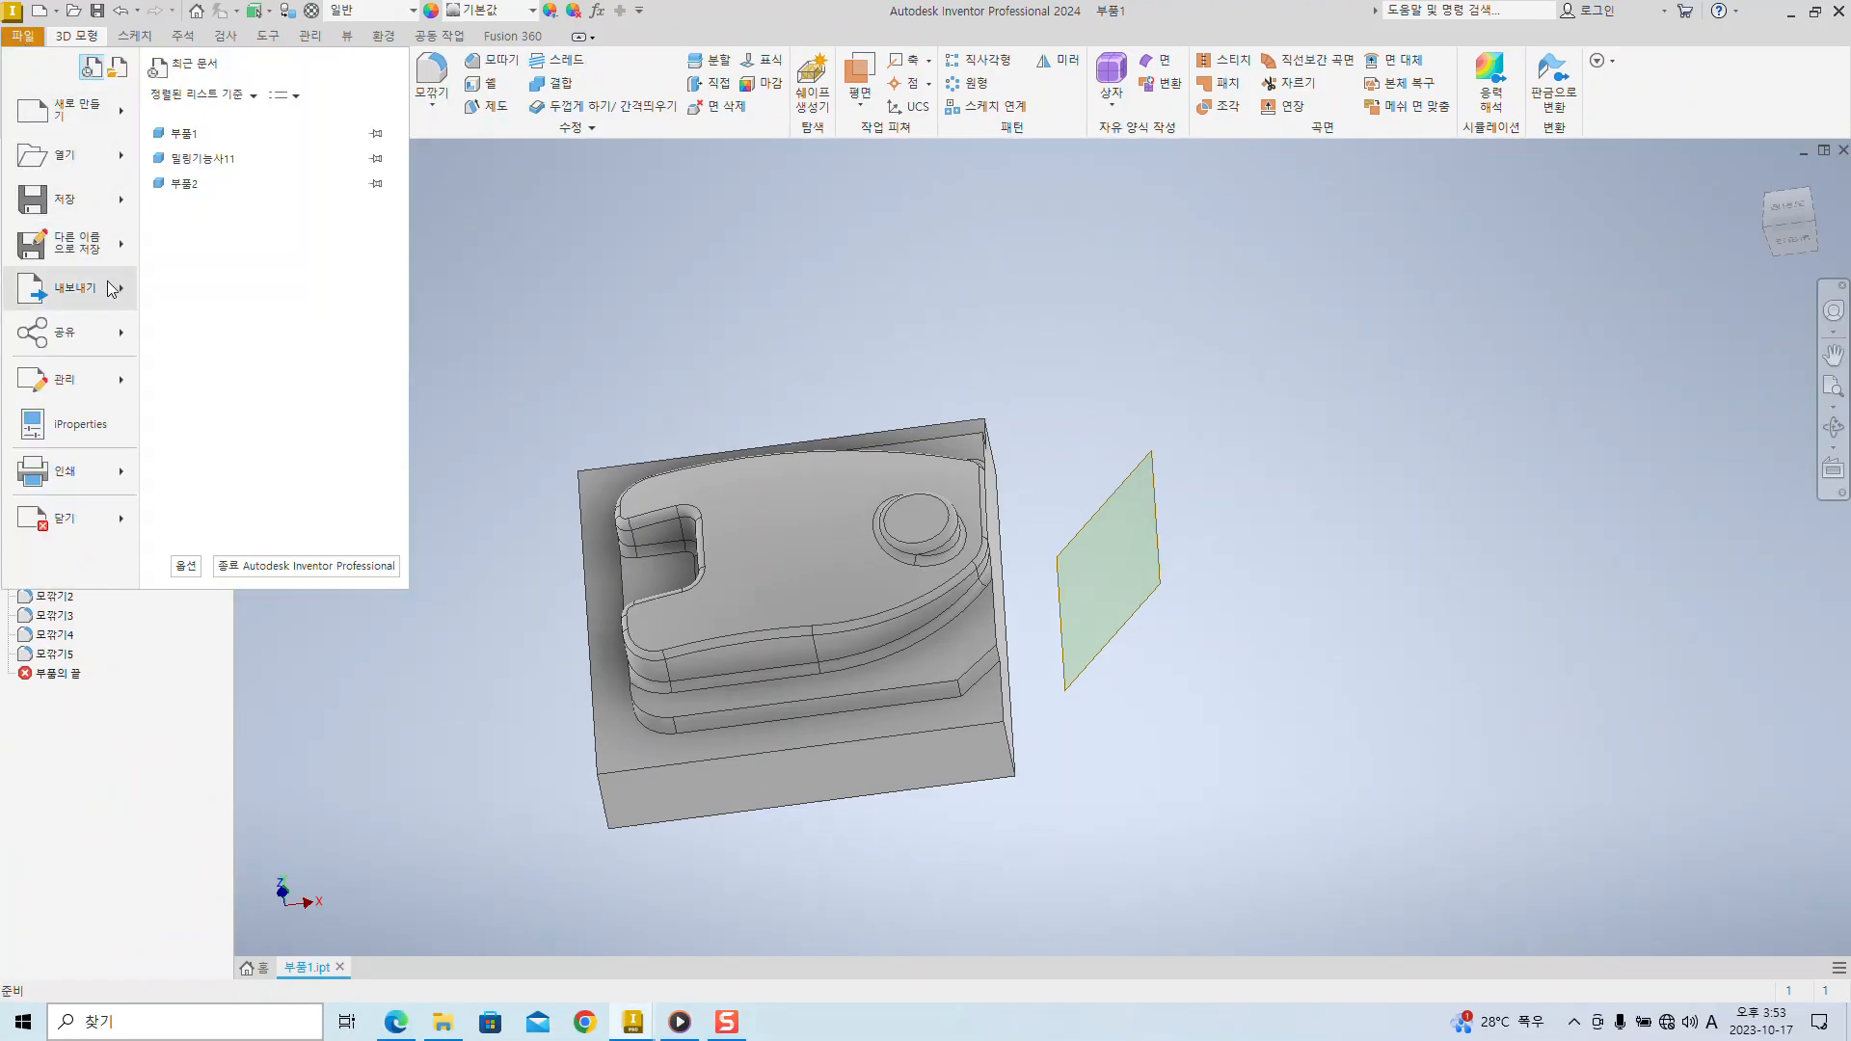
{"action": "mouse_move", "coordinate": [107, 290]}
{"action": "left_click", "coordinate": [289, 283]}
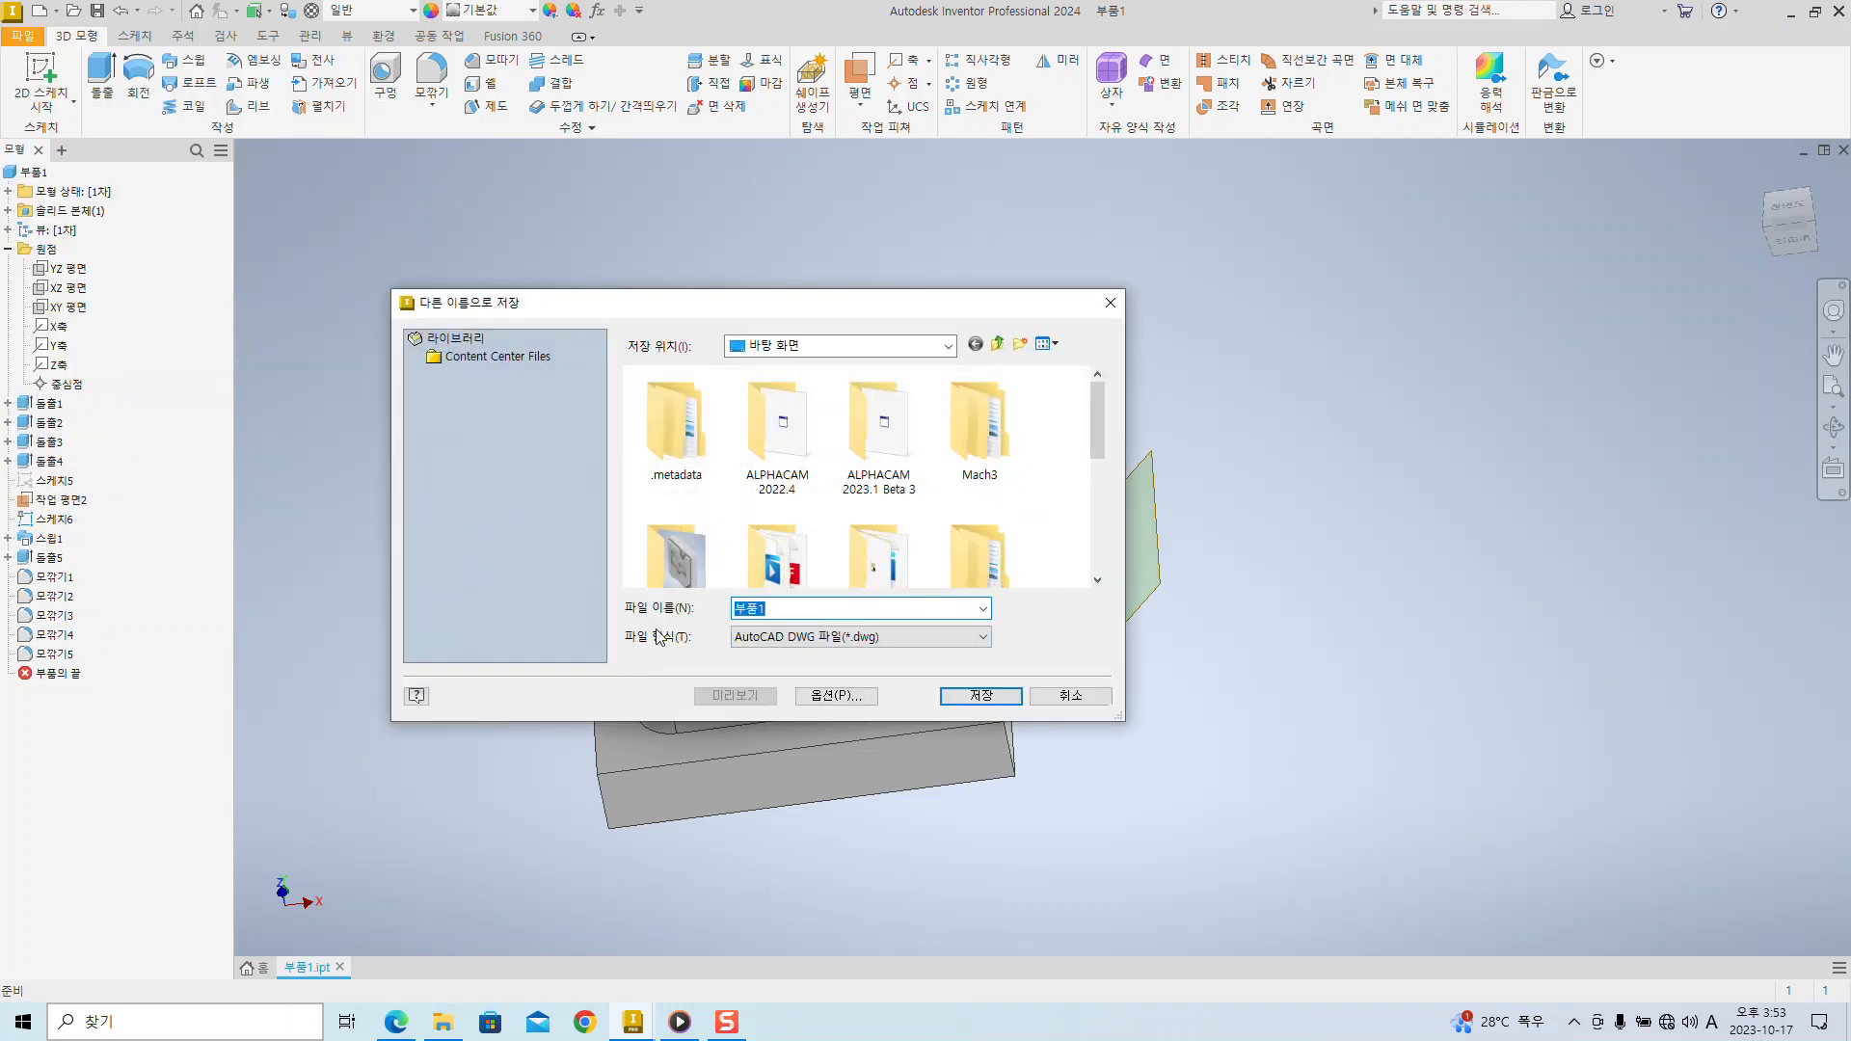
{"action": "left_click", "coordinate": [798, 638]}
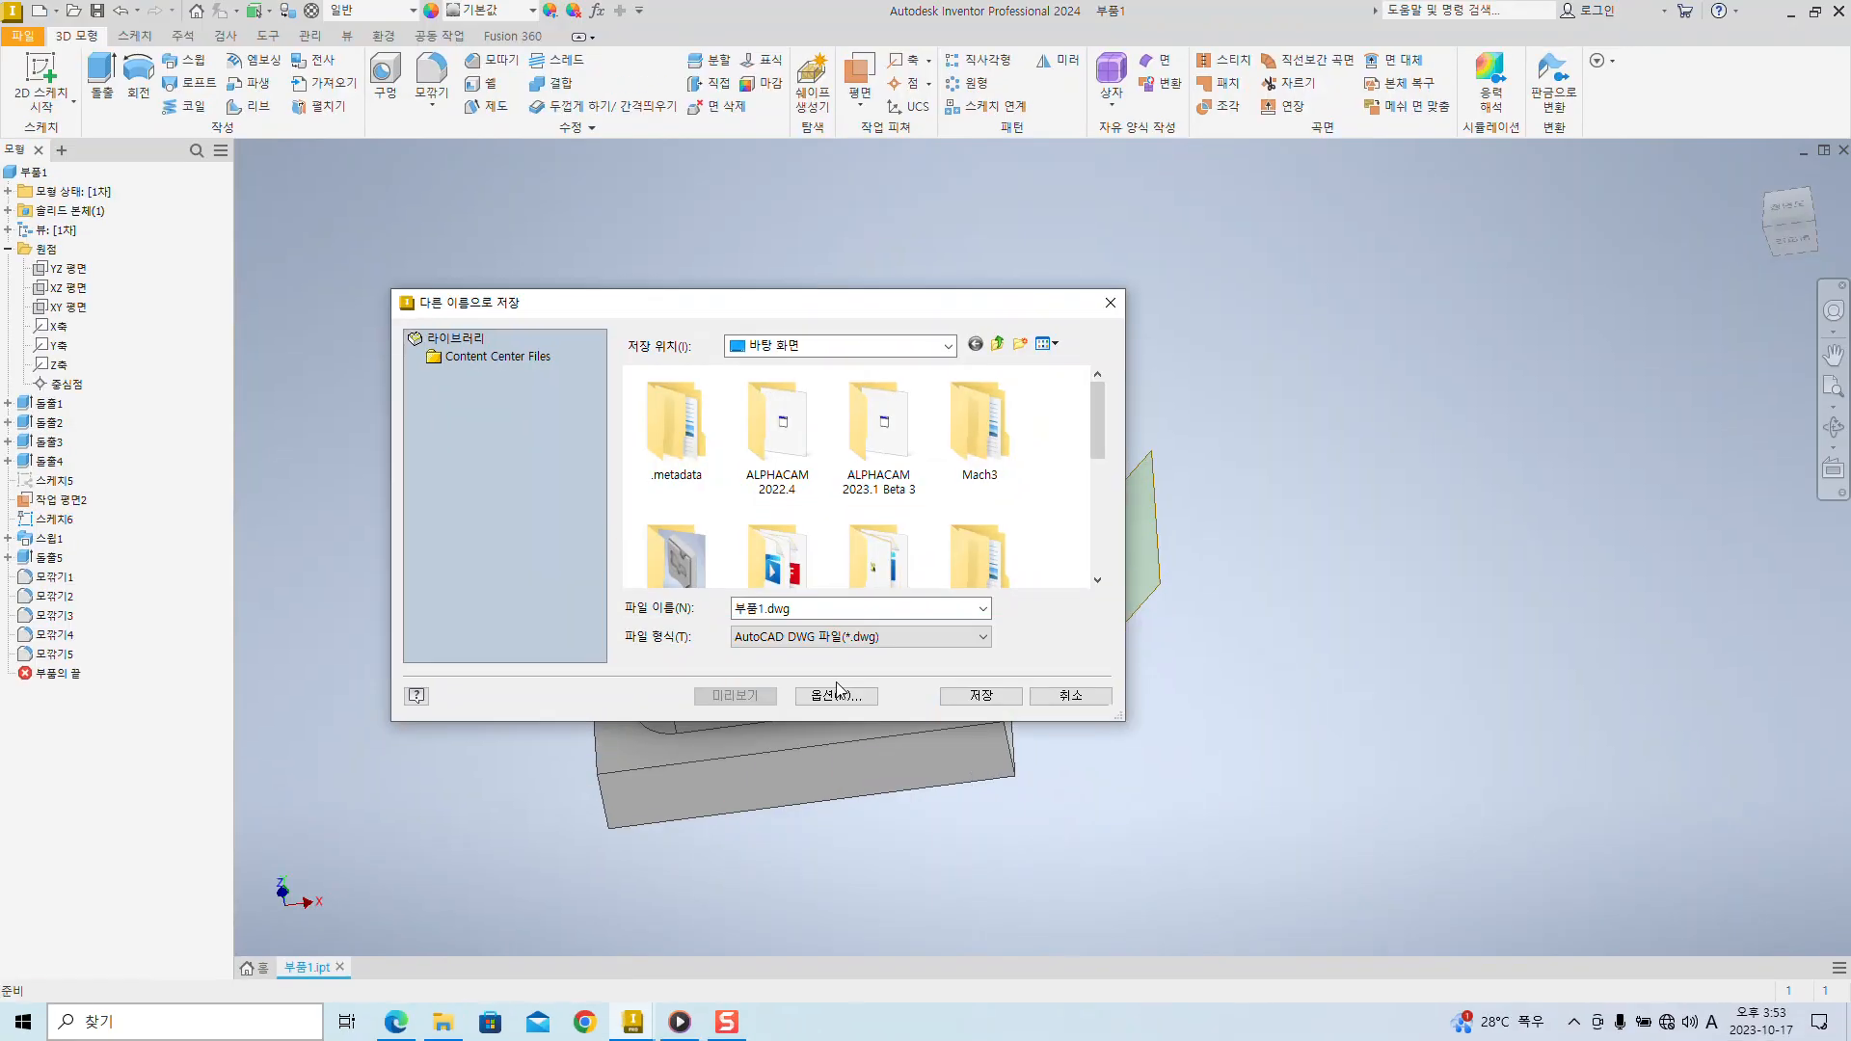
{"action": "left_click", "coordinate": [847, 638]}
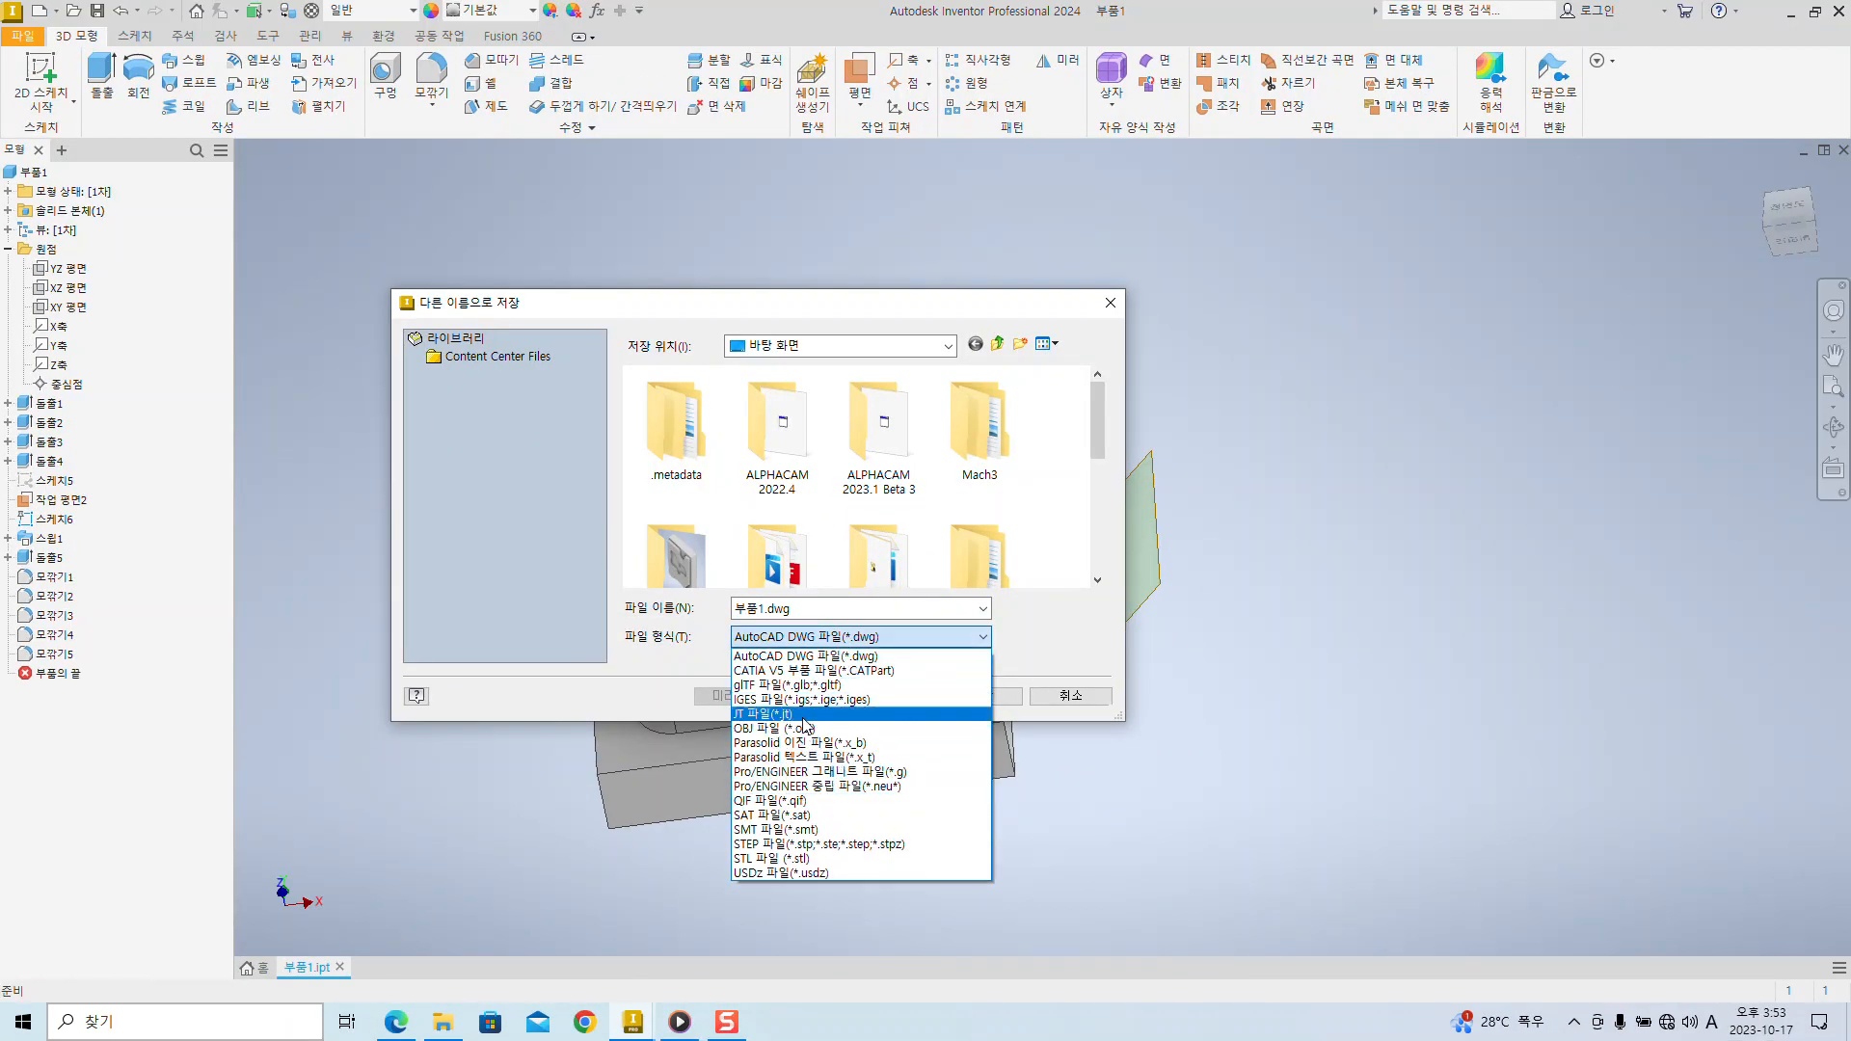
{"action": "left_click", "coordinate": [804, 815]}
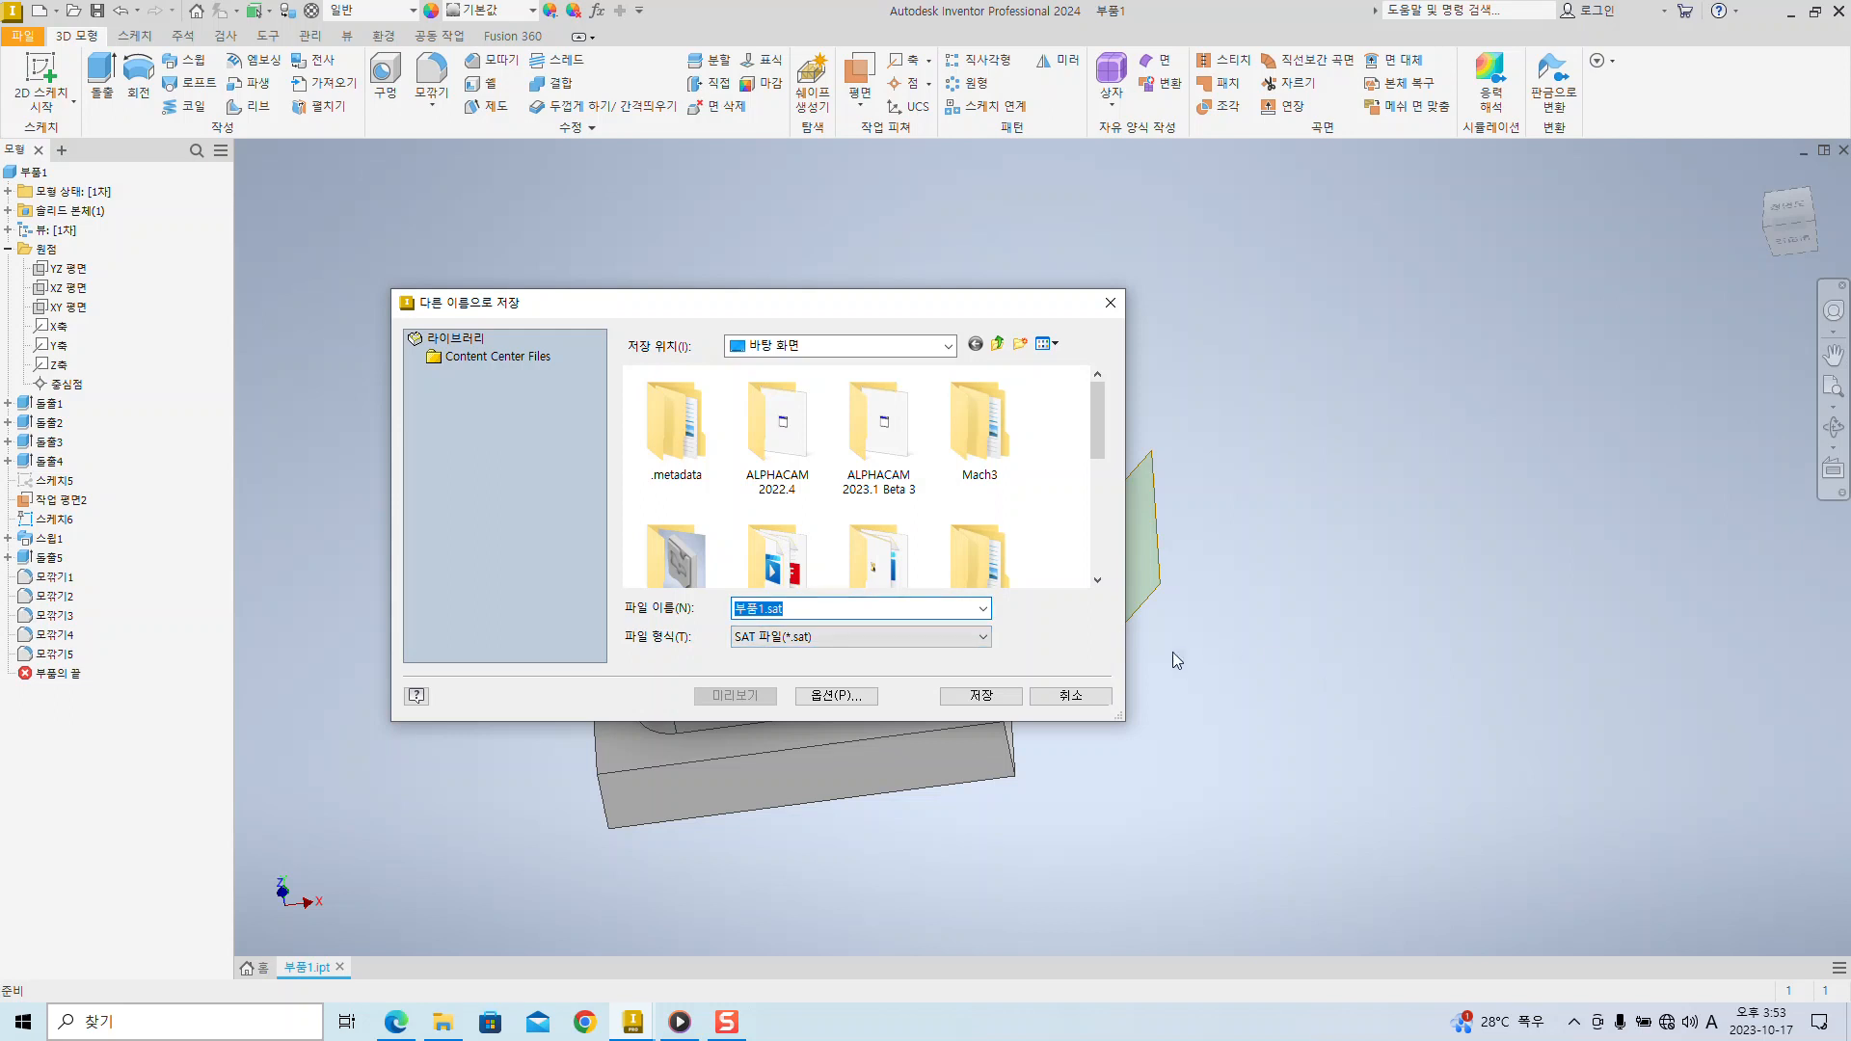
- Save the export to the desktop under the file name 부품1.sat
{"action": "left_click_drag", "start_coordinate": [829, 609], "coordinate": [745, 599]}
{"action": "left_click", "coordinate": [803, 610]}
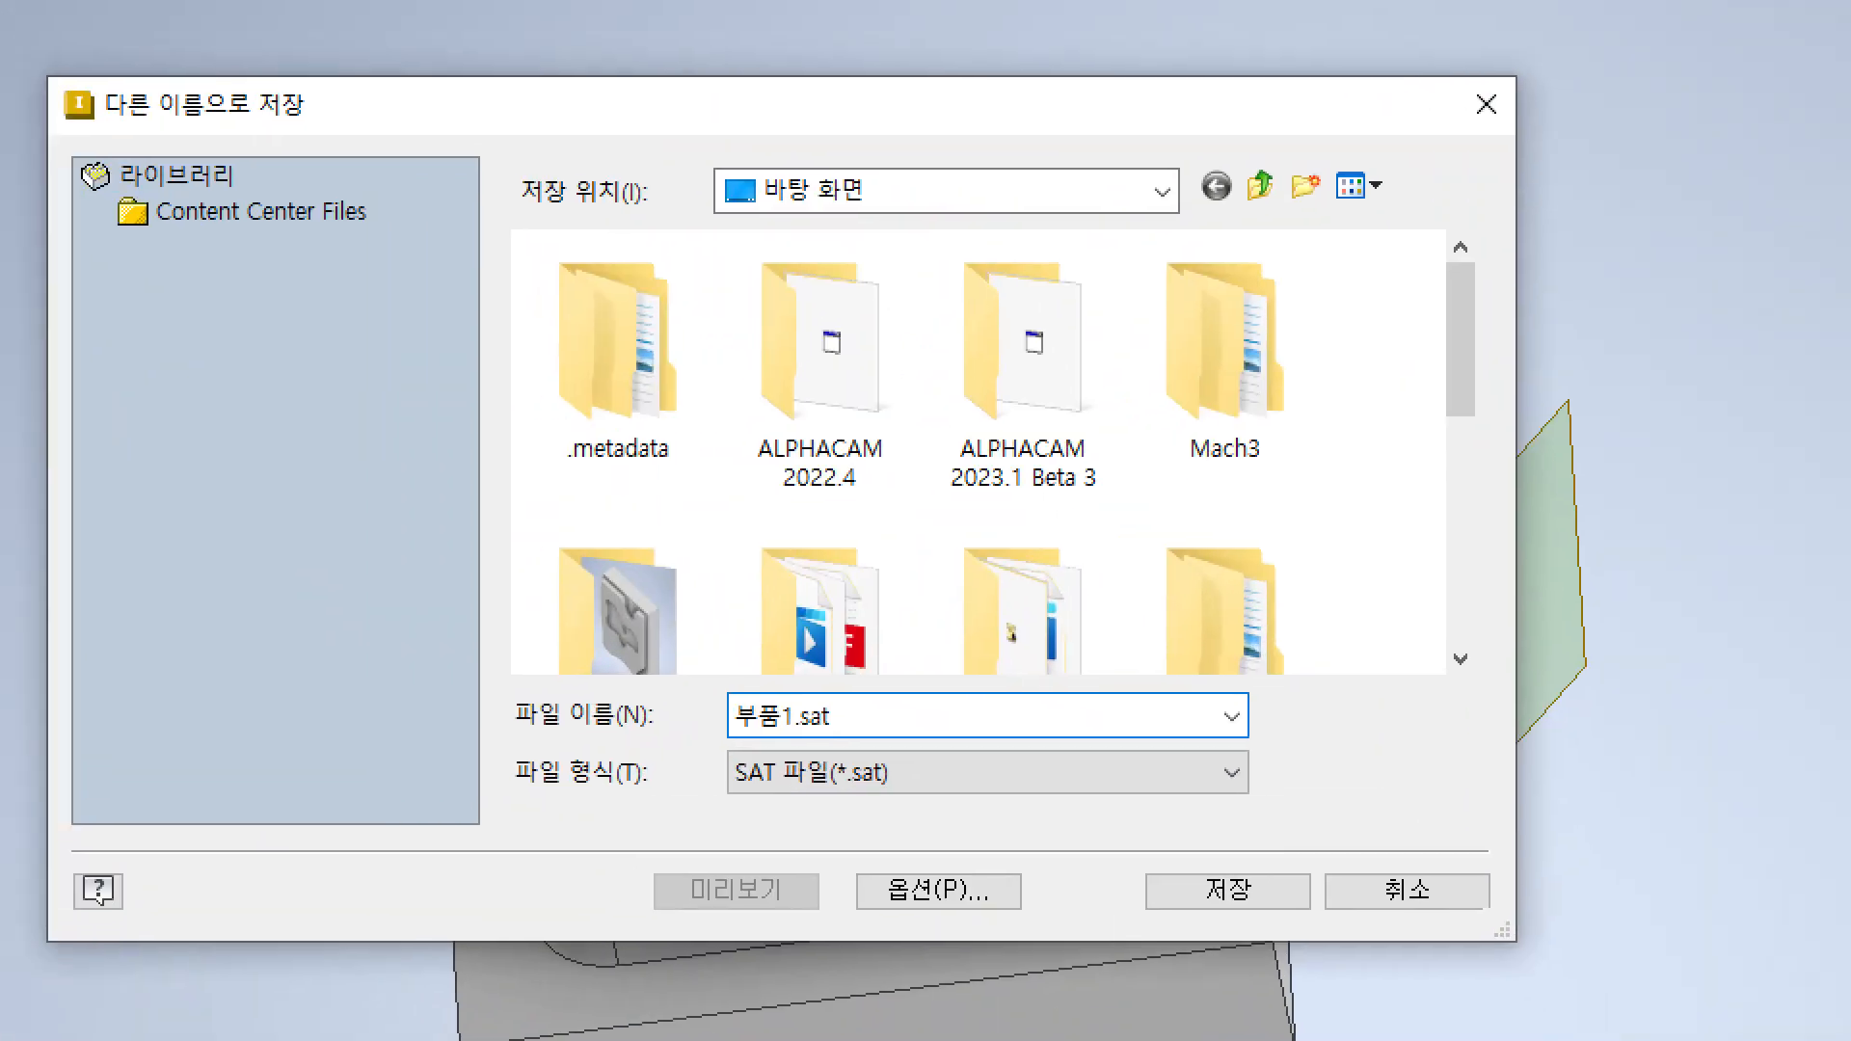
{"action": "left_click", "coordinate": [925, 520]}
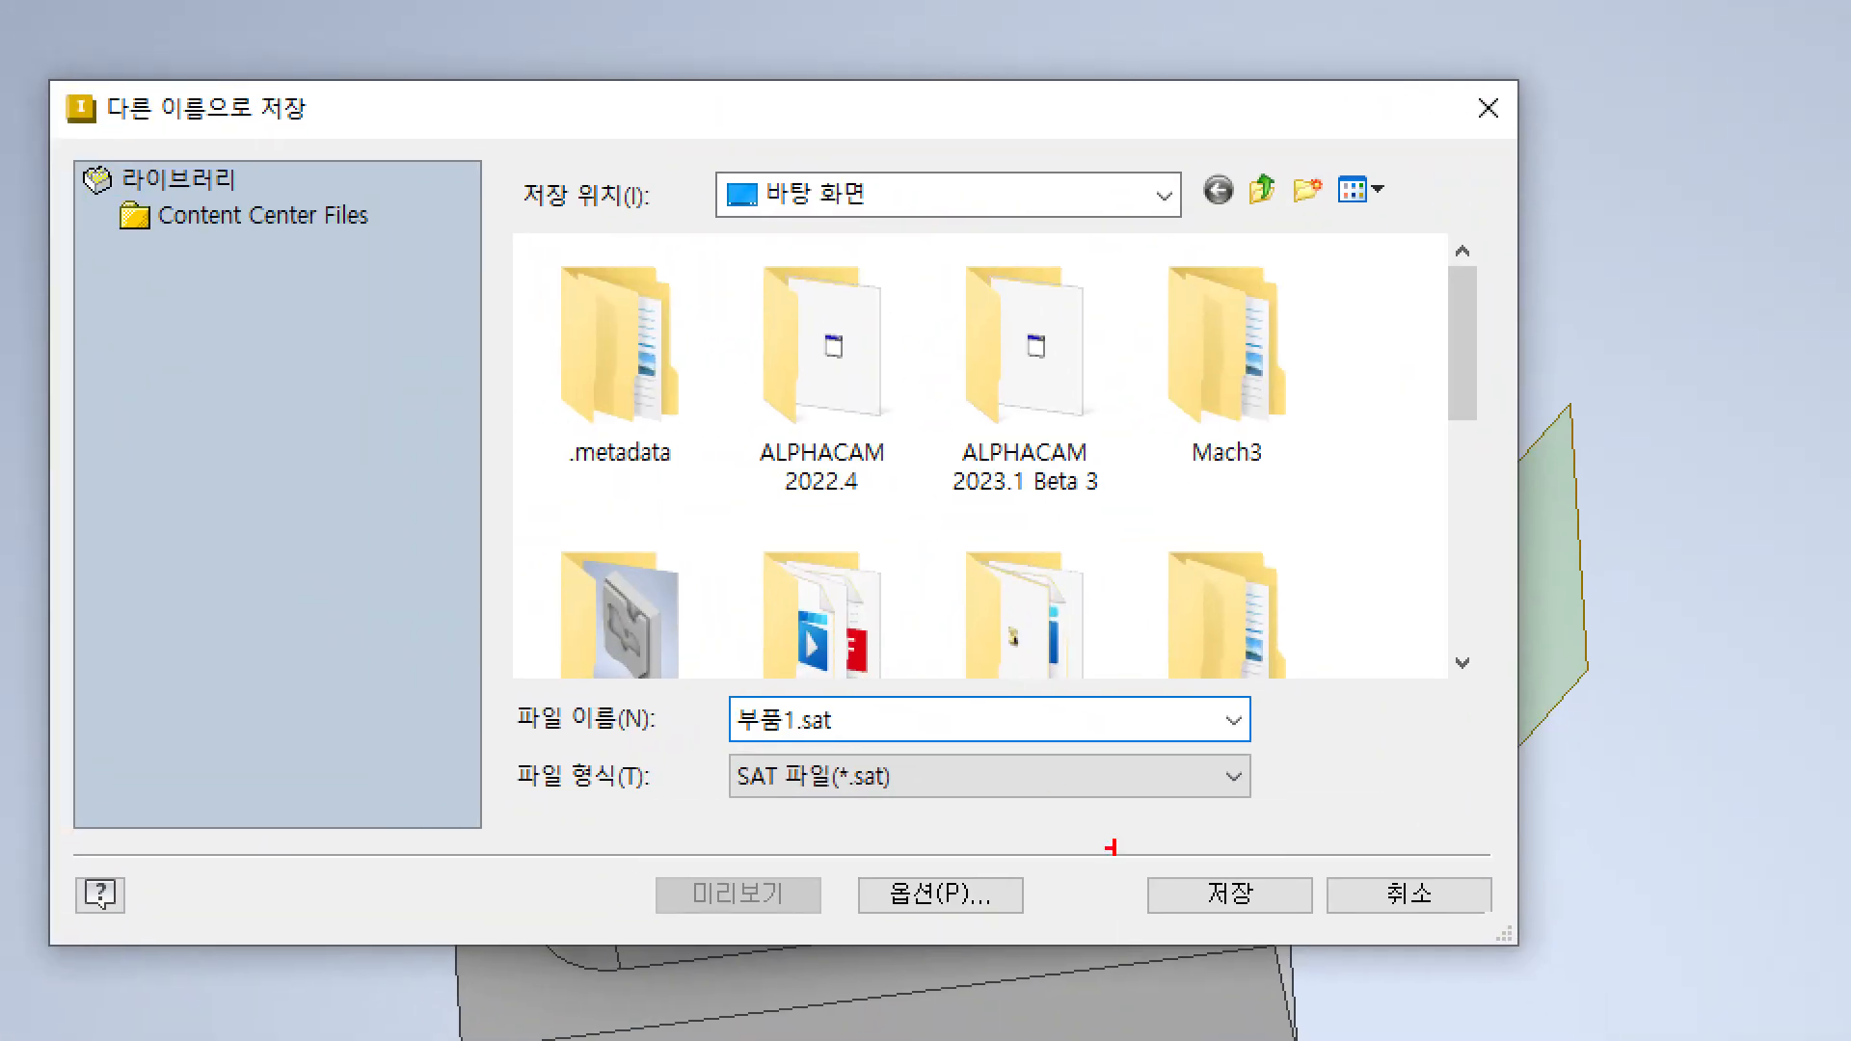
{"action": "mouse_move", "coordinate": [1138, 875]}
{"action": "left_mouse_down", "text": "ctrl"}
{"action": "mouse_move", "coordinate": [1301, 895]}
{"action": "mouse_move", "coordinate": [1322, 927]}
{"action": "left_mouse_up", "text": "ctrl"}
{"action": "left_click_drag", "start_coordinate": [1320, 856], "coordinate": [1581, 704], "text": "ctrl+shift"}
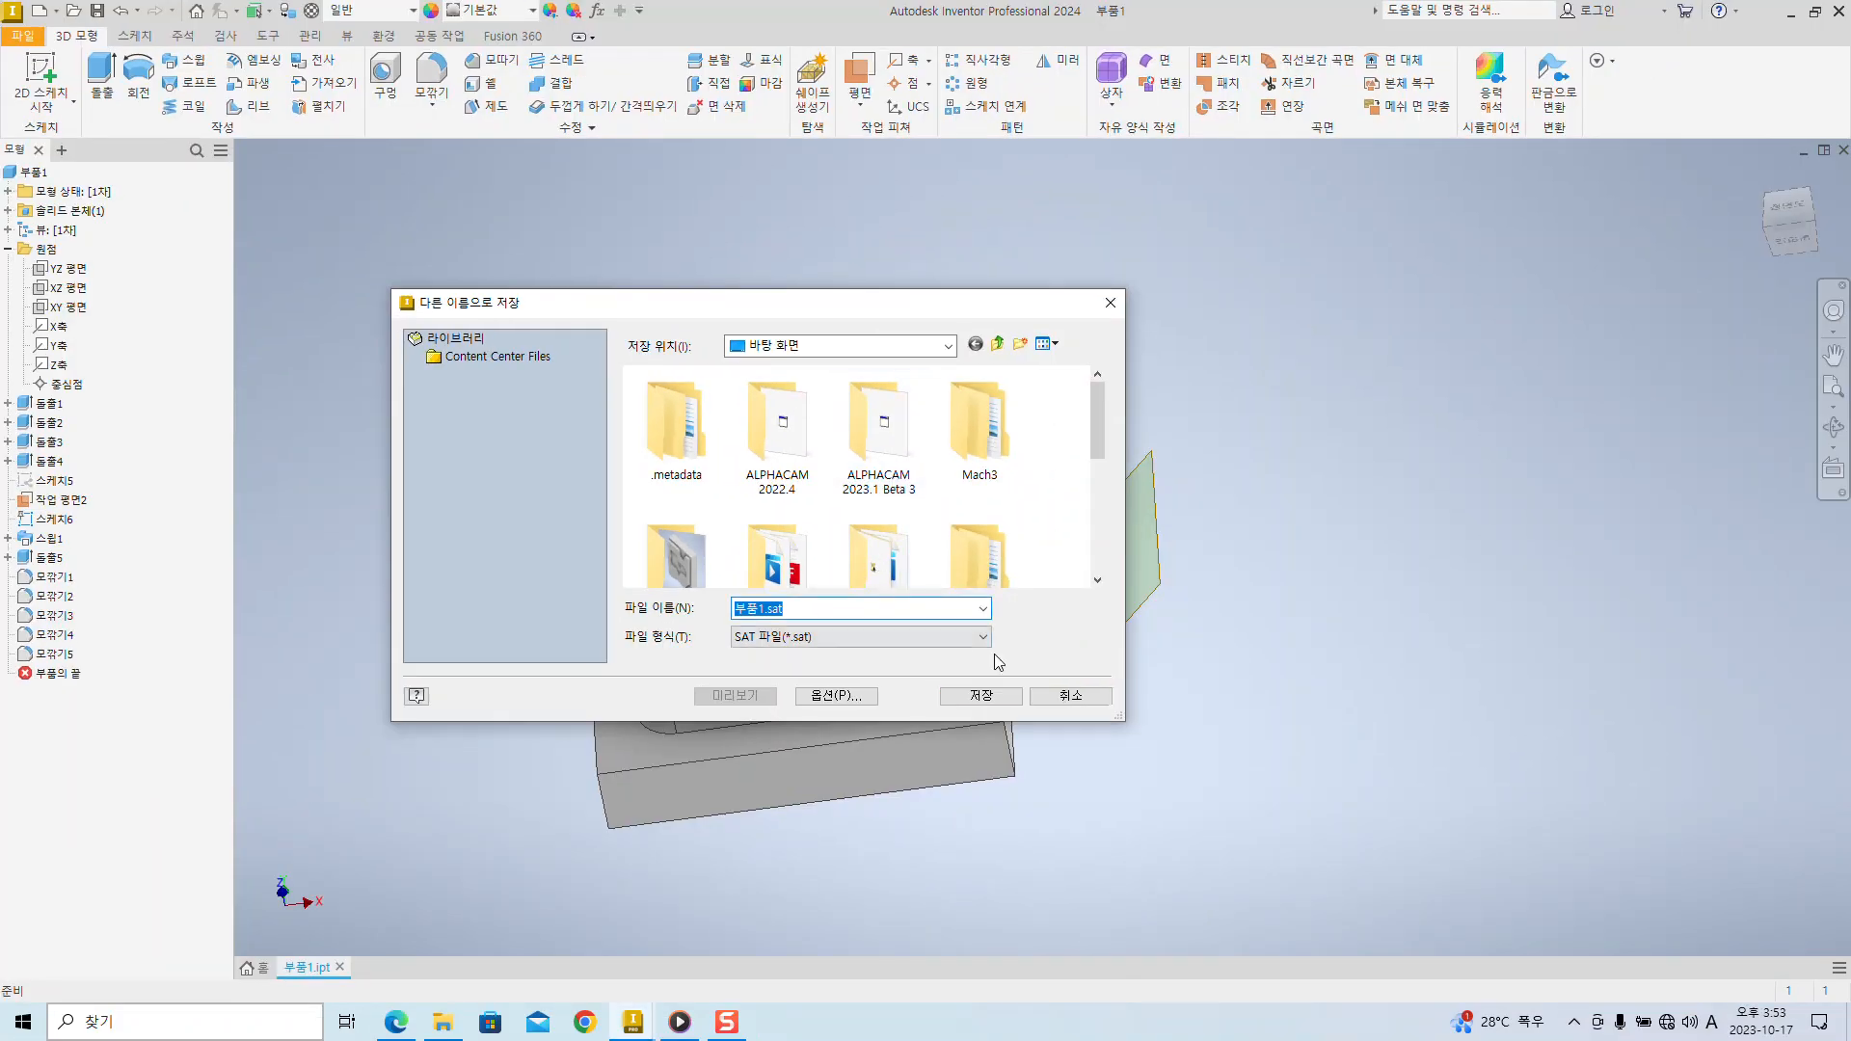
{"action": "left_click", "coordinate": [979, 695]}
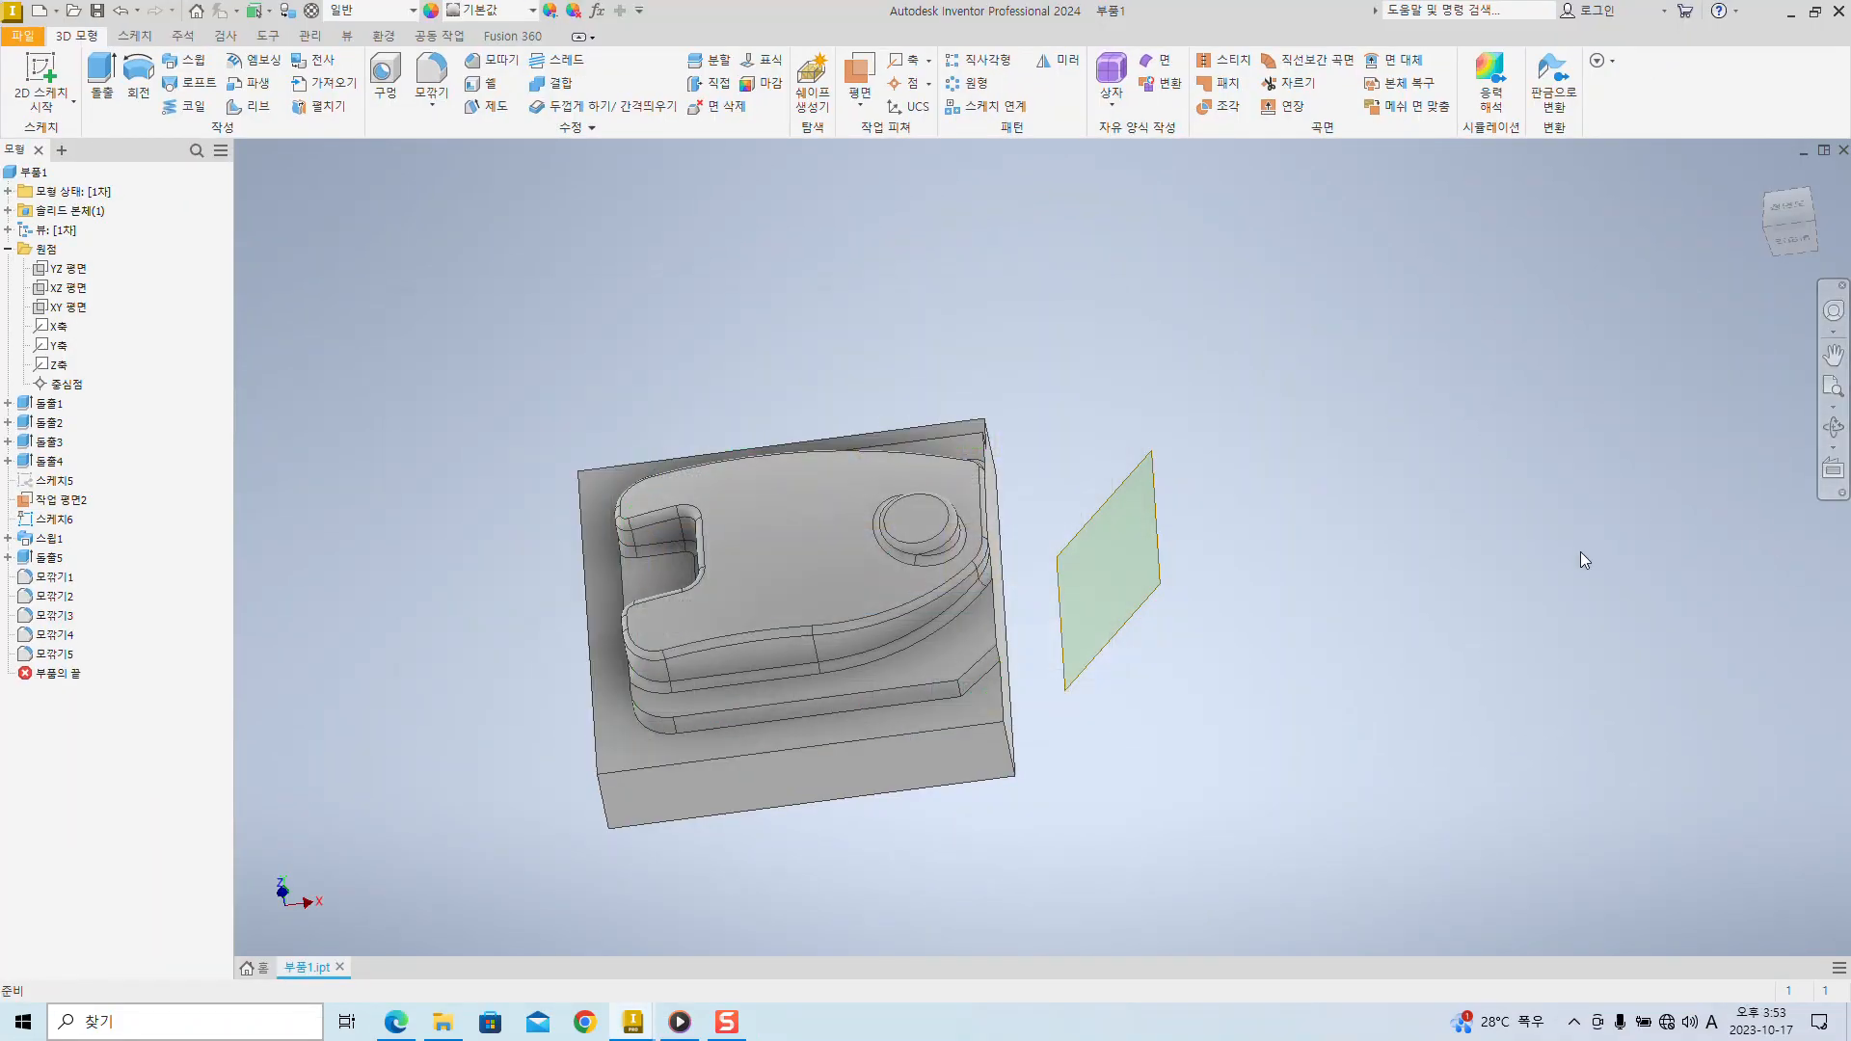
- Clear the open windows from the desktop, launch Edgecam 2016 R2 and create a new milling part file
{"action": "mouse_move", "coordinate": [1392, 569]}
{"action": "middle_mouse_down", "text": "shift"}
{"action": "mouse_move", "coordinate": [1301, 627]}
{"action": "mouse_move", "coordinate": [1314, 719]}
{"action": "mouse_move", "coordinate": [1513, 566]}
{"action": "mouse_move", "coordinate": [1529, 475]}
{"action": "mouse_move", "coordinate": [1536, 607]}
{"action": "mouse_move", "coordinate": [1446, 626]}
{"action": "mouse_move", "coordinate": [1260, 612]}
{"action": "mouse_move", "coordinate": [1414, 646]}
{"action": "middle_mouse_up", "text": "shift"}
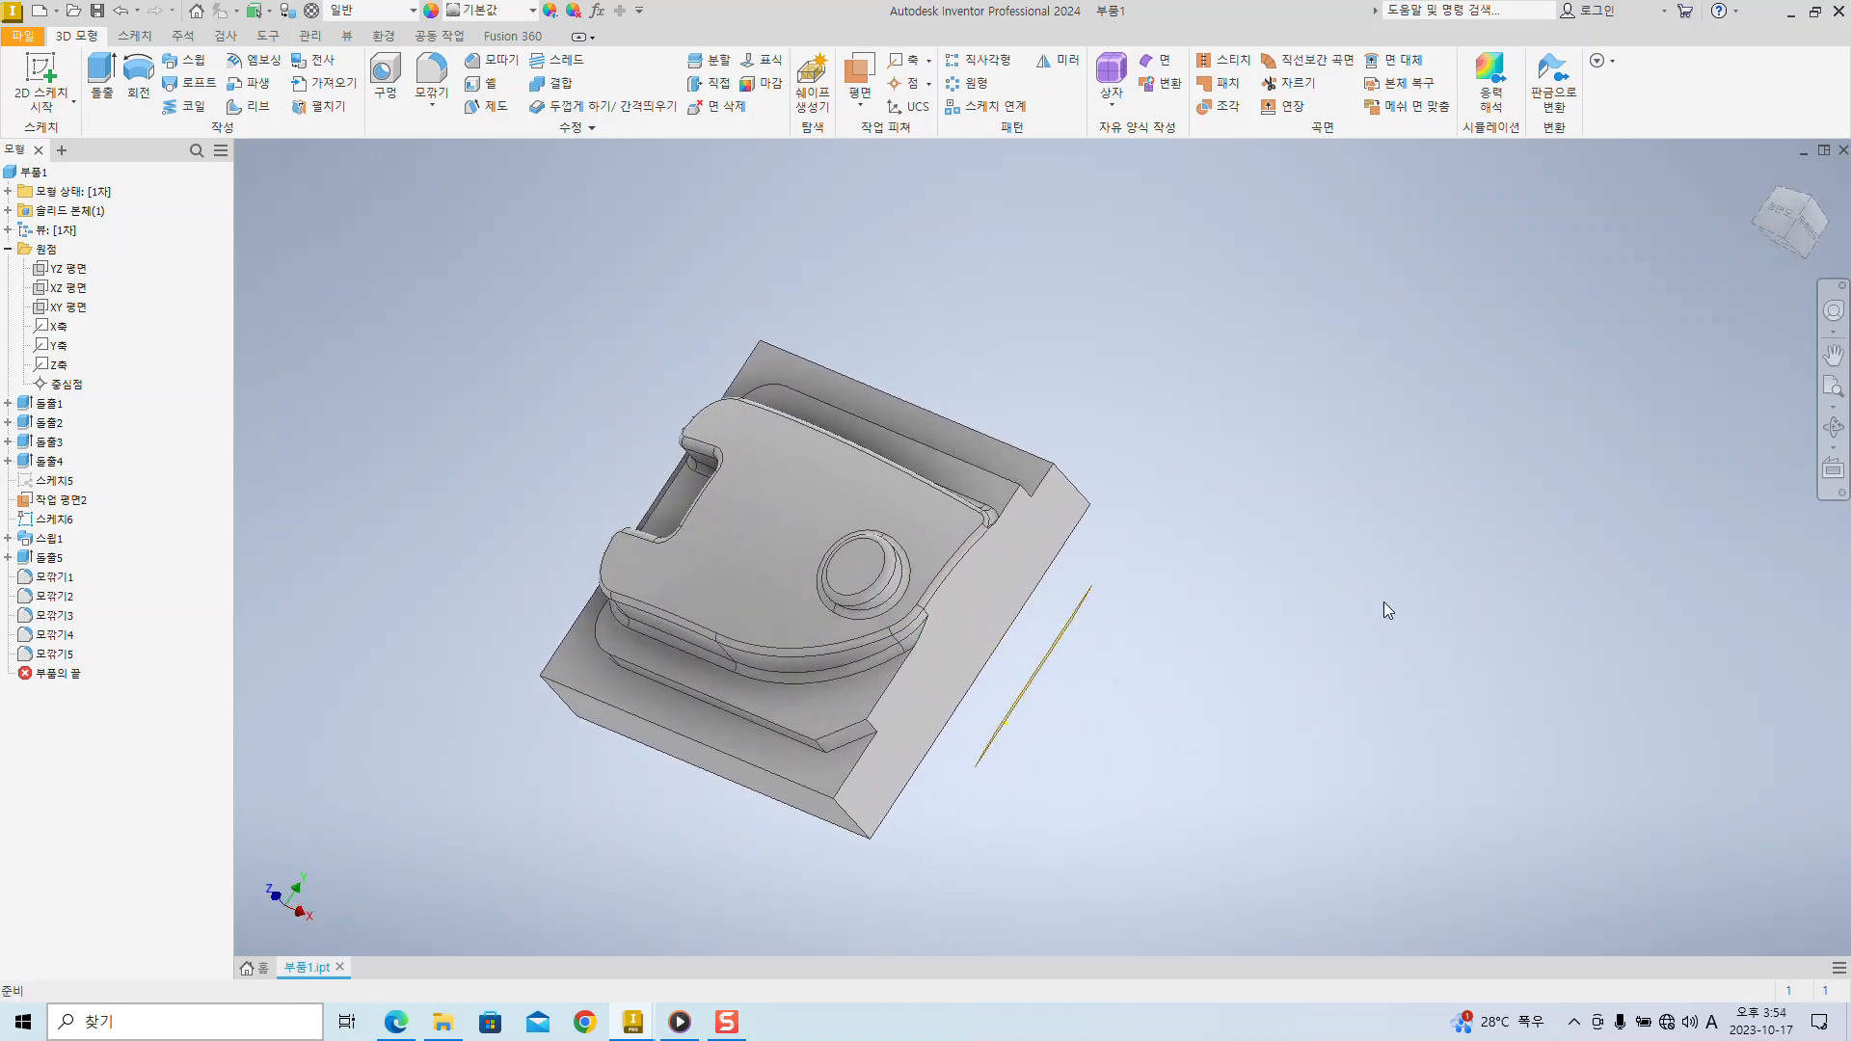
{"action": "left_click", "coordinate": [1790, 13]}
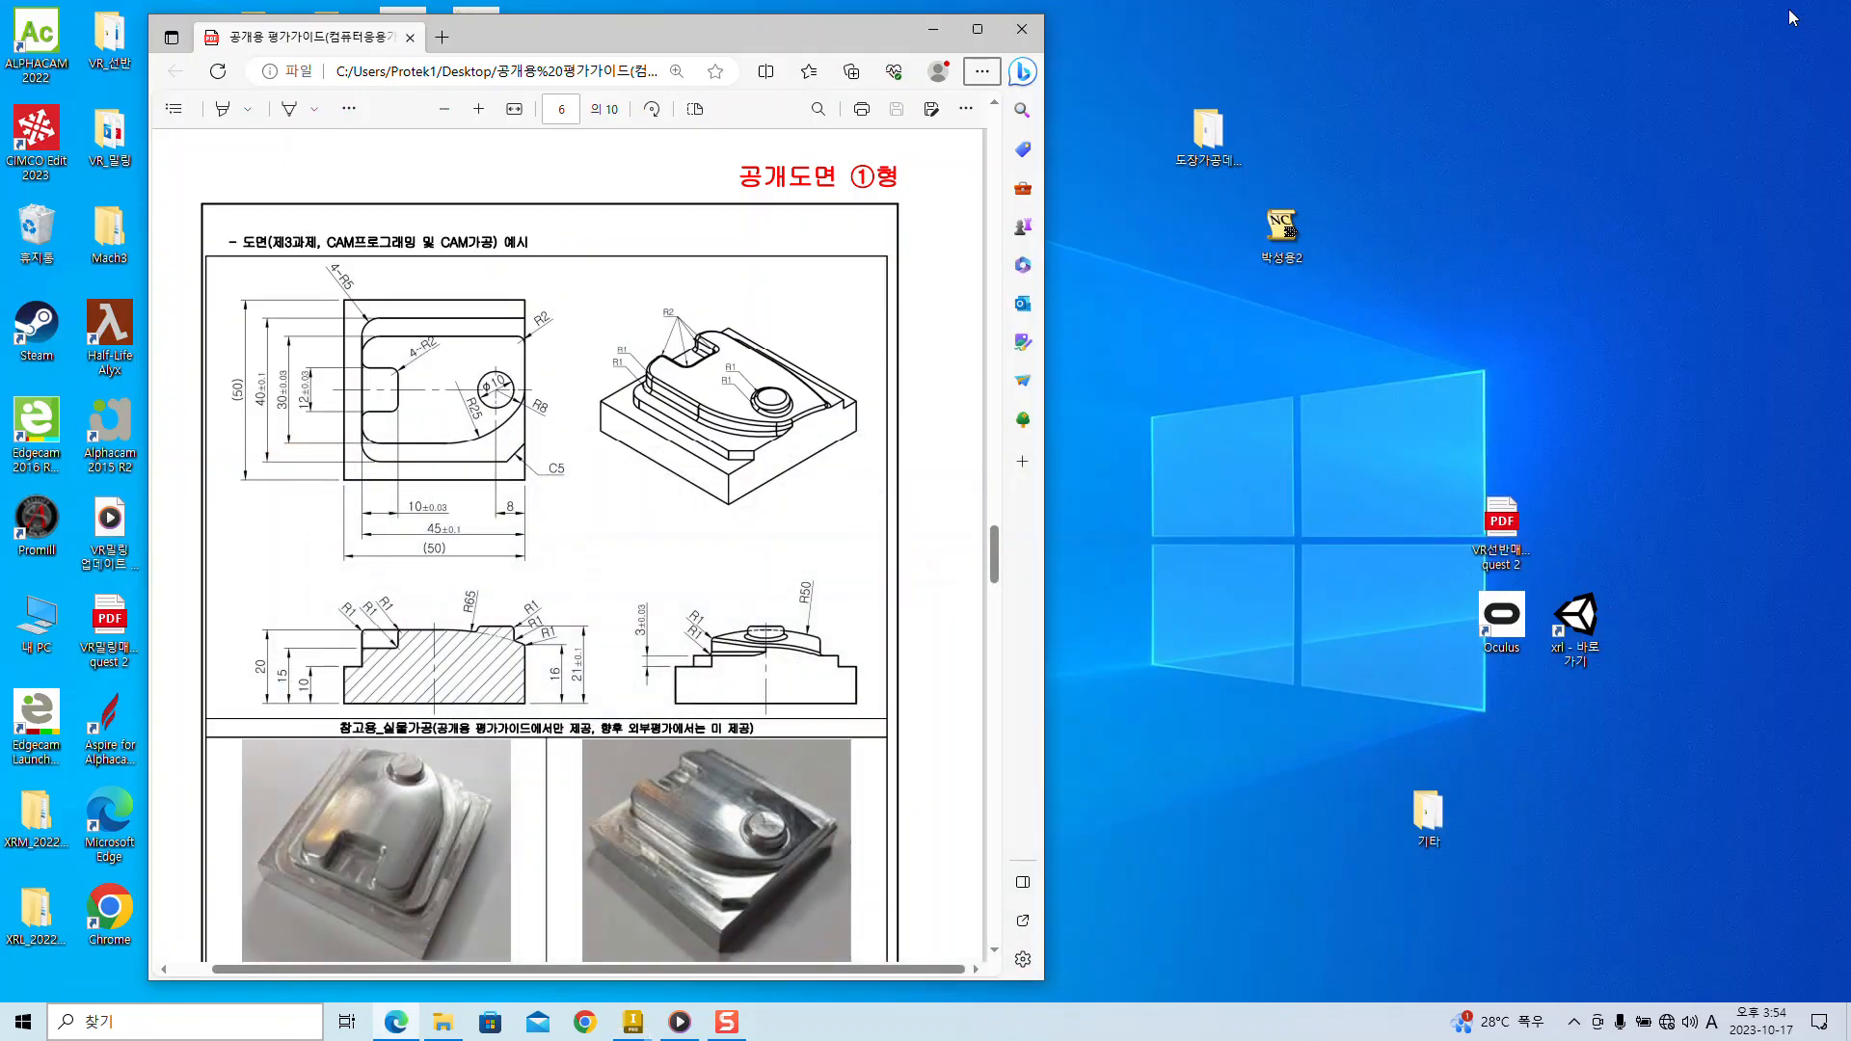
{"action": "left_click", "coordinate": [933, 29]}
{"action": "key", "text": "ctrl+1"}
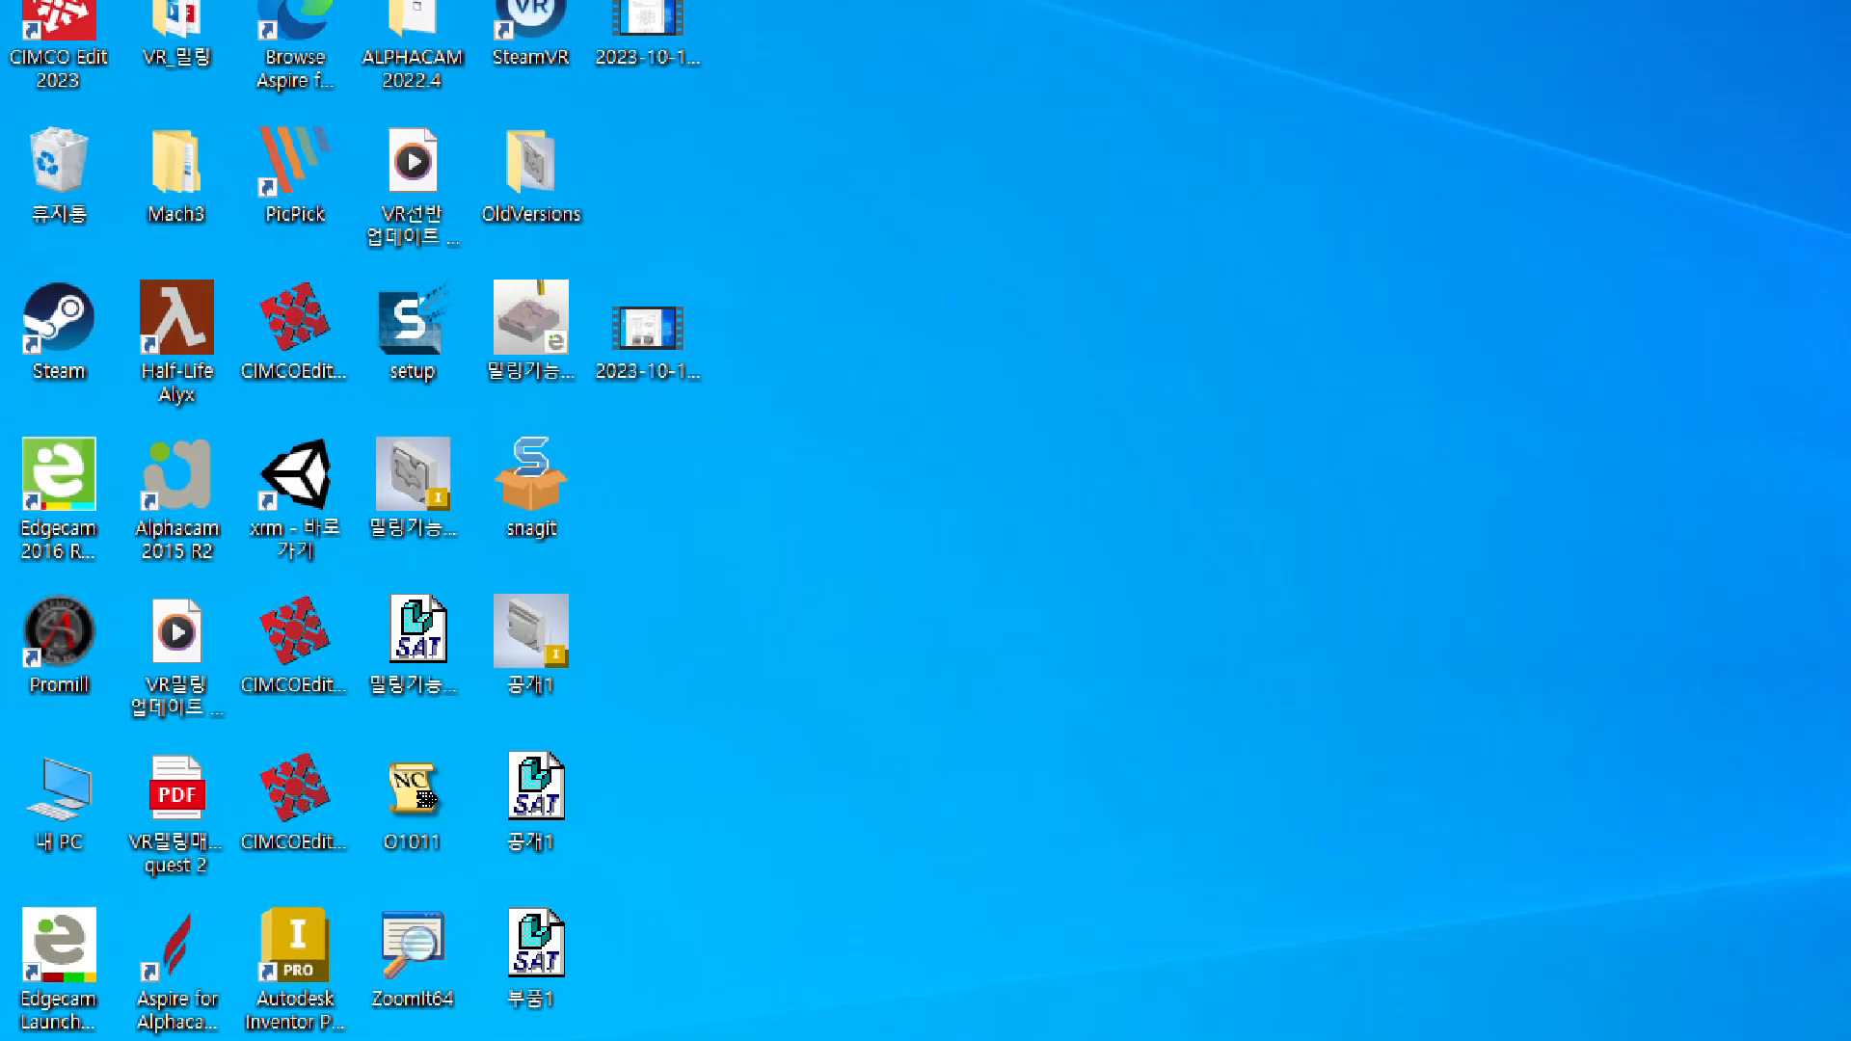
{"action": "left_click", "coordinate": [434, 520]}
{"action": "mouse_move", "coordinate": [3, 432]}
{"action": "left_mouse_down", "text": "ctrl"}
{"action": "mouse_move", "coordinate": [125, 652]}
{"action": "mouse_move", "coordinate": [156, 651]}
{"action": "left_mouse_up", "text": "ctrl"}
{"action": "left_click_drag", "start_coordinate": [146, 487], "coordinate": [427, 360], "text": "ctrl+shift"}
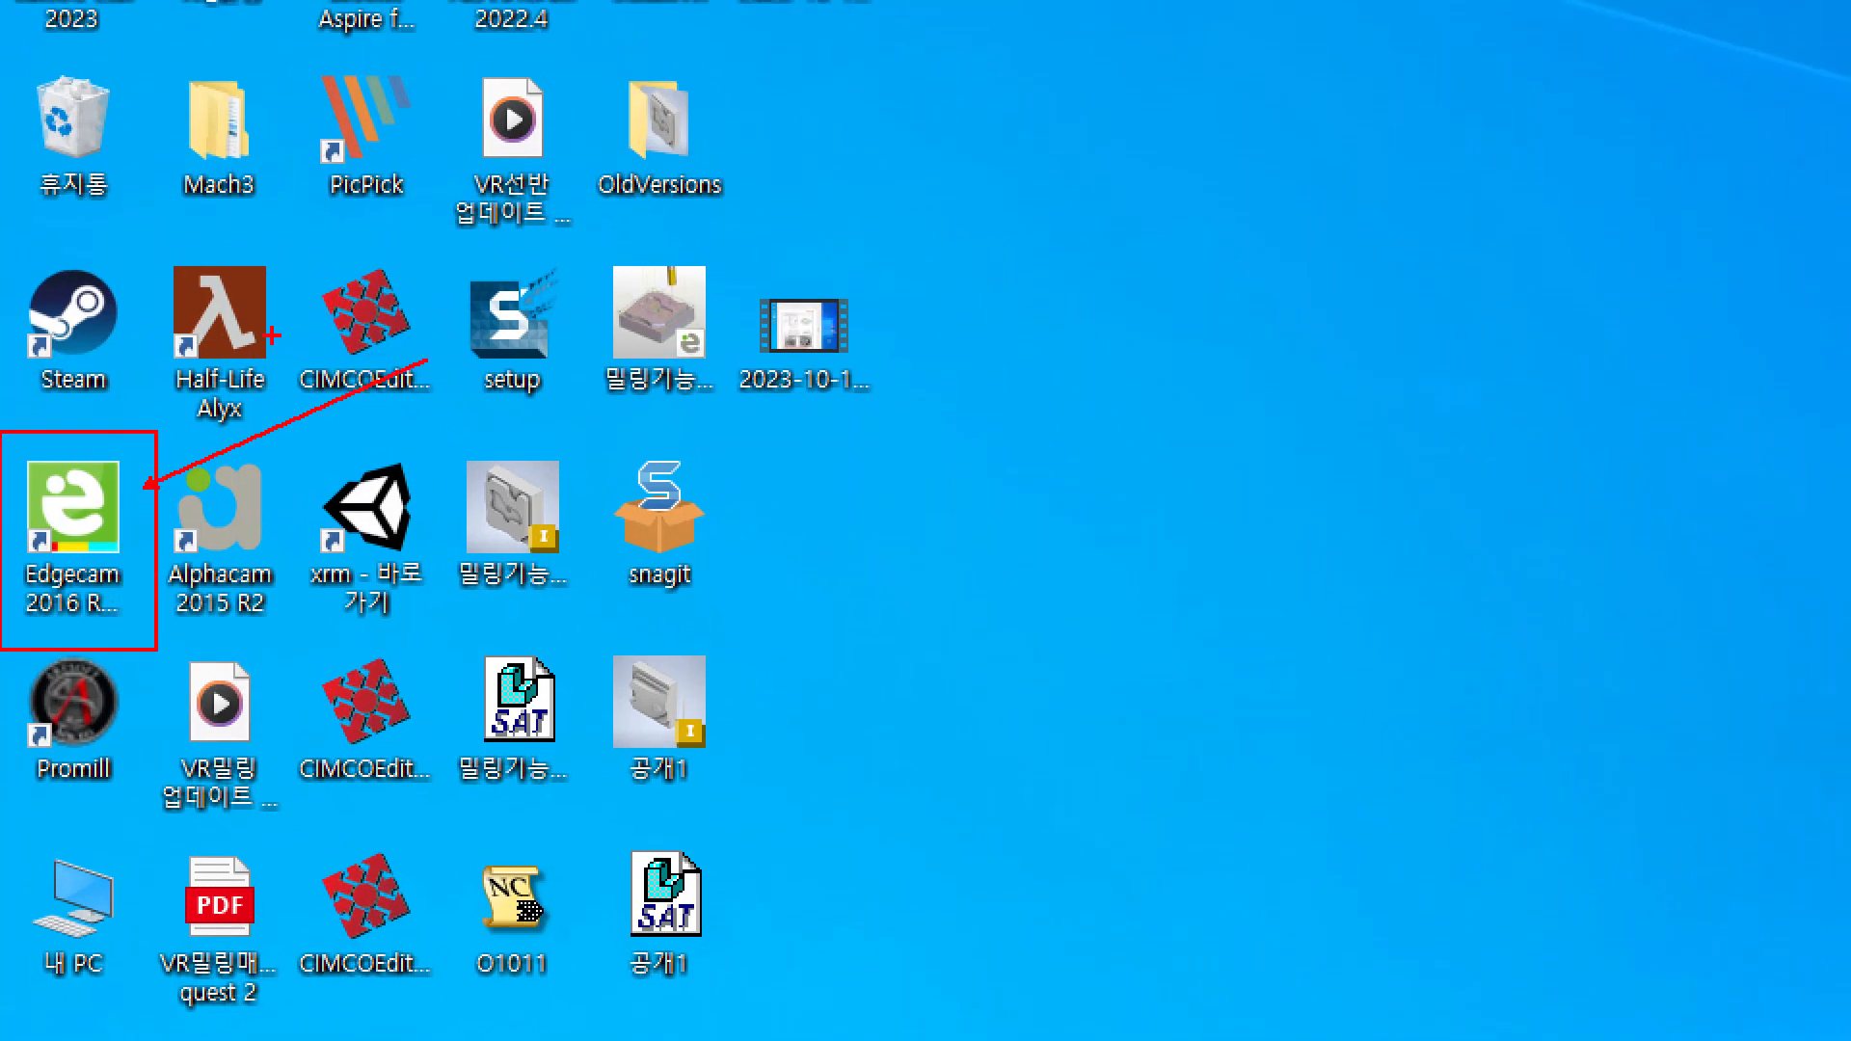
{"action": "key", "text": "Escape"}
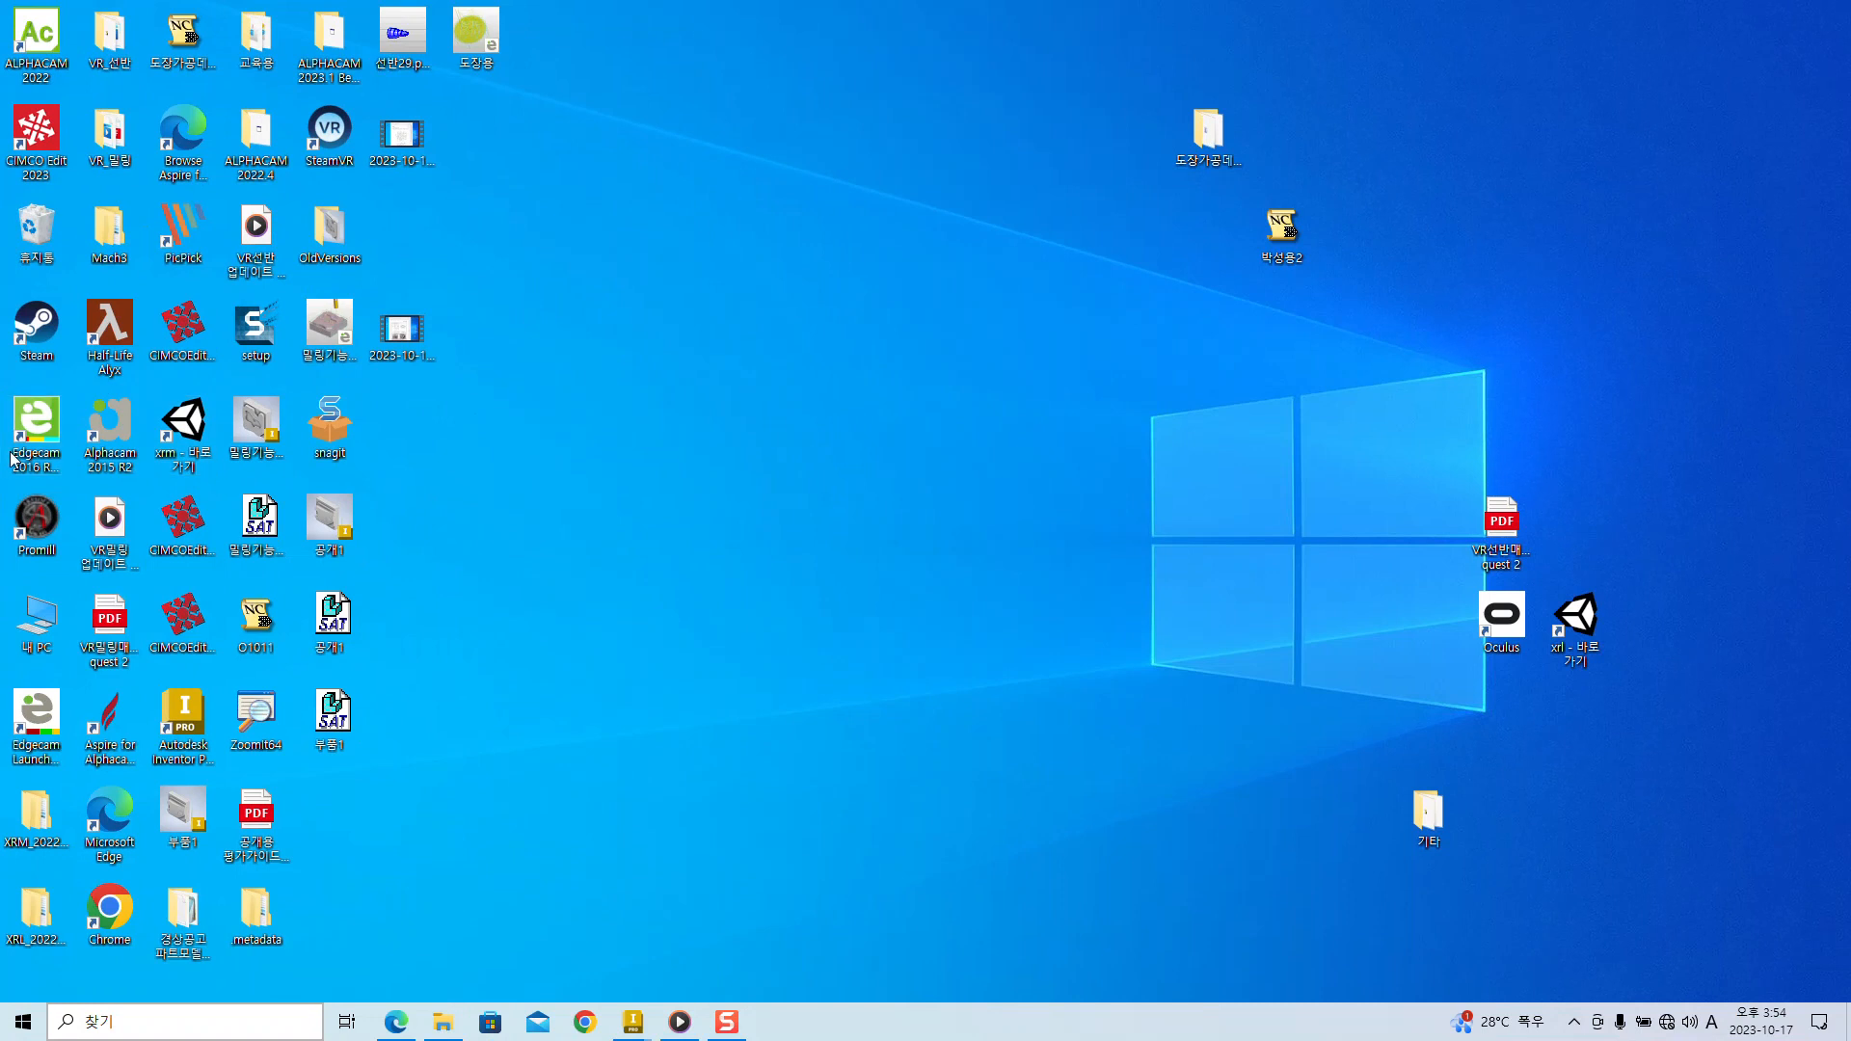
{"action": "double_click", "coordinate": [36, 425]}
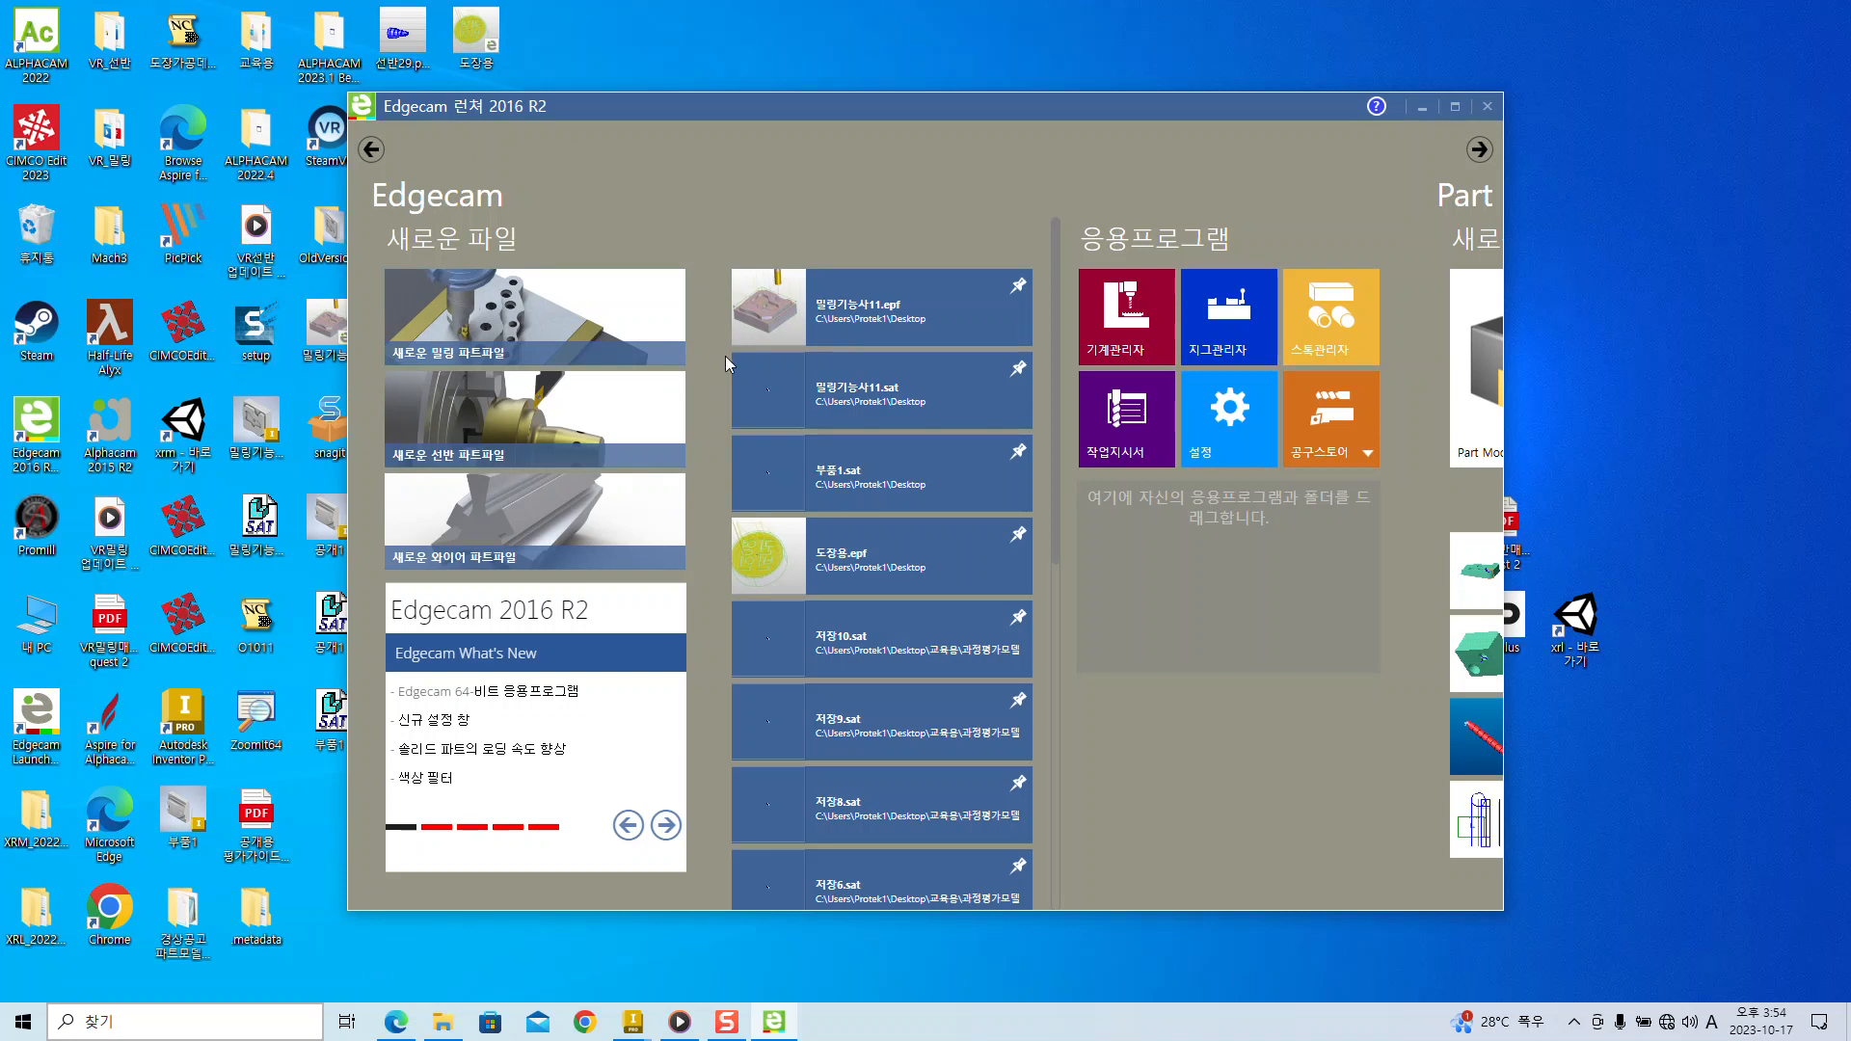
{"action": "left_click", "coordinate": [554, 318]}
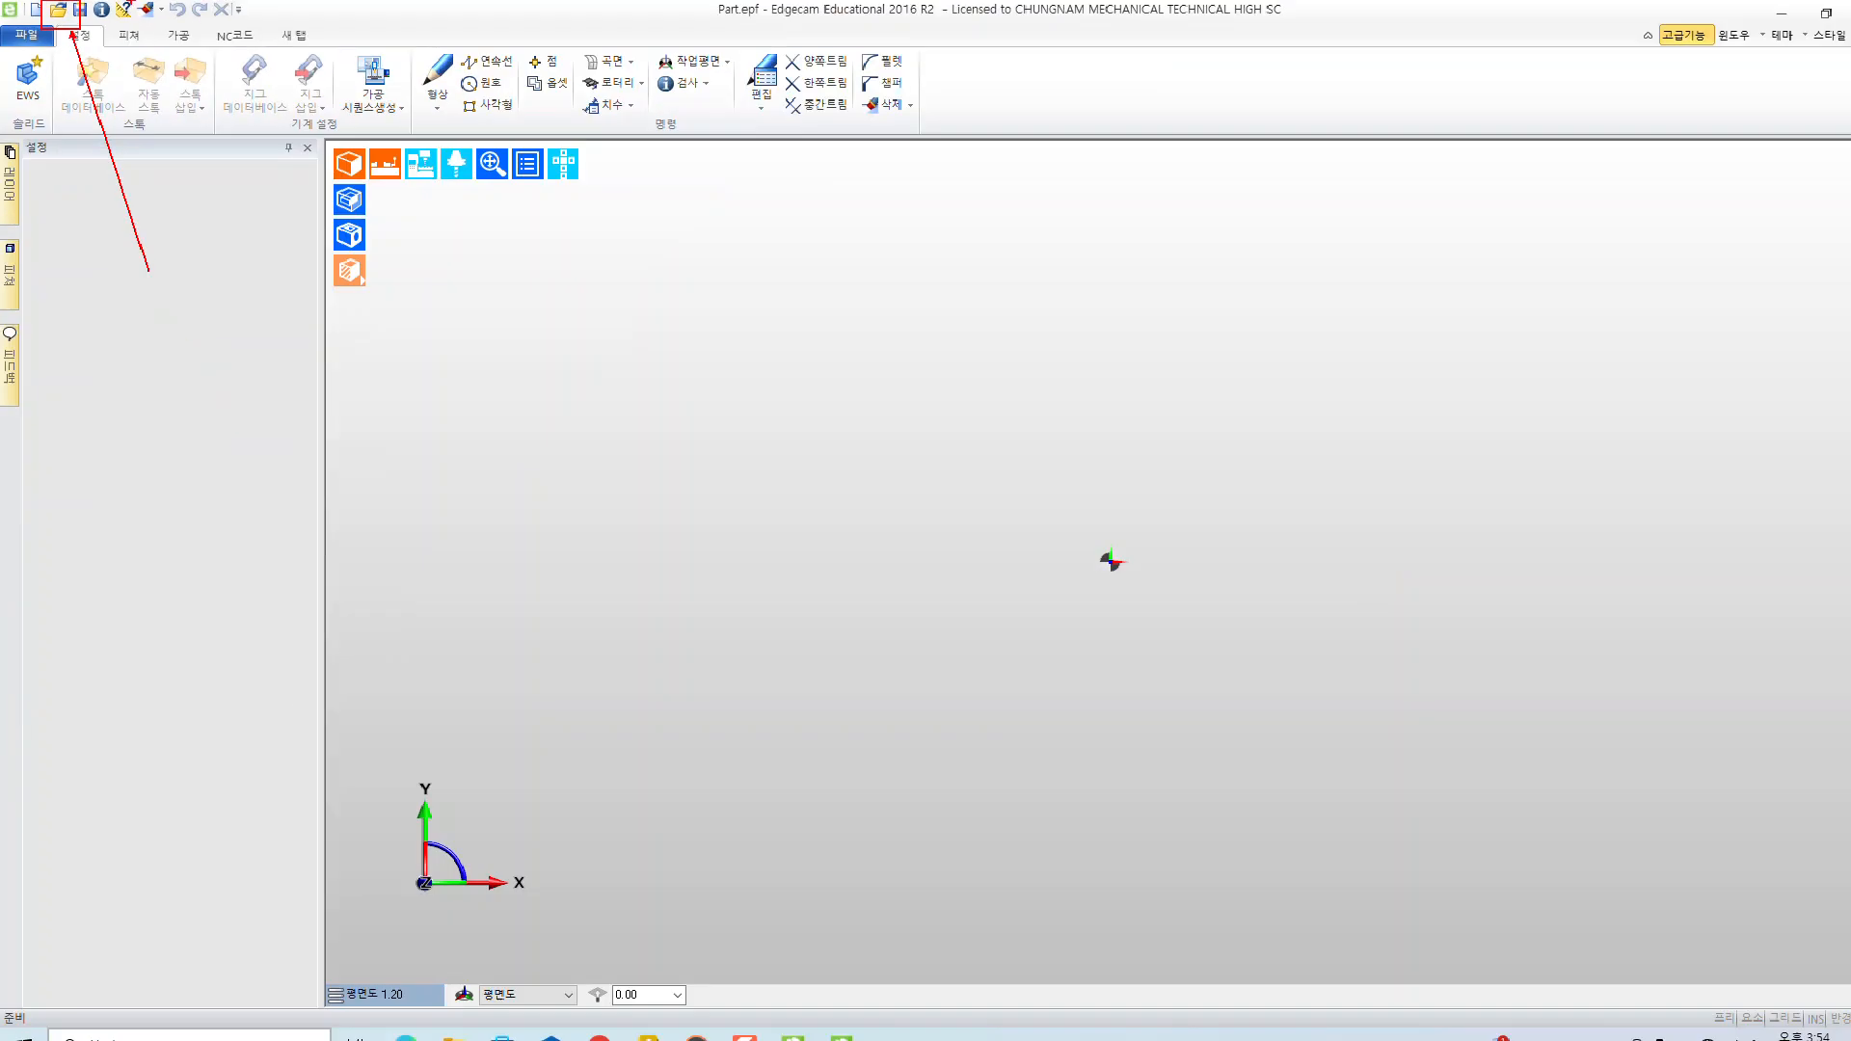
- Open the SAT model 부품1 from the desktop and bring up the automatic stock settings
{"action": "left_click", "coordinate": [58, 9]}
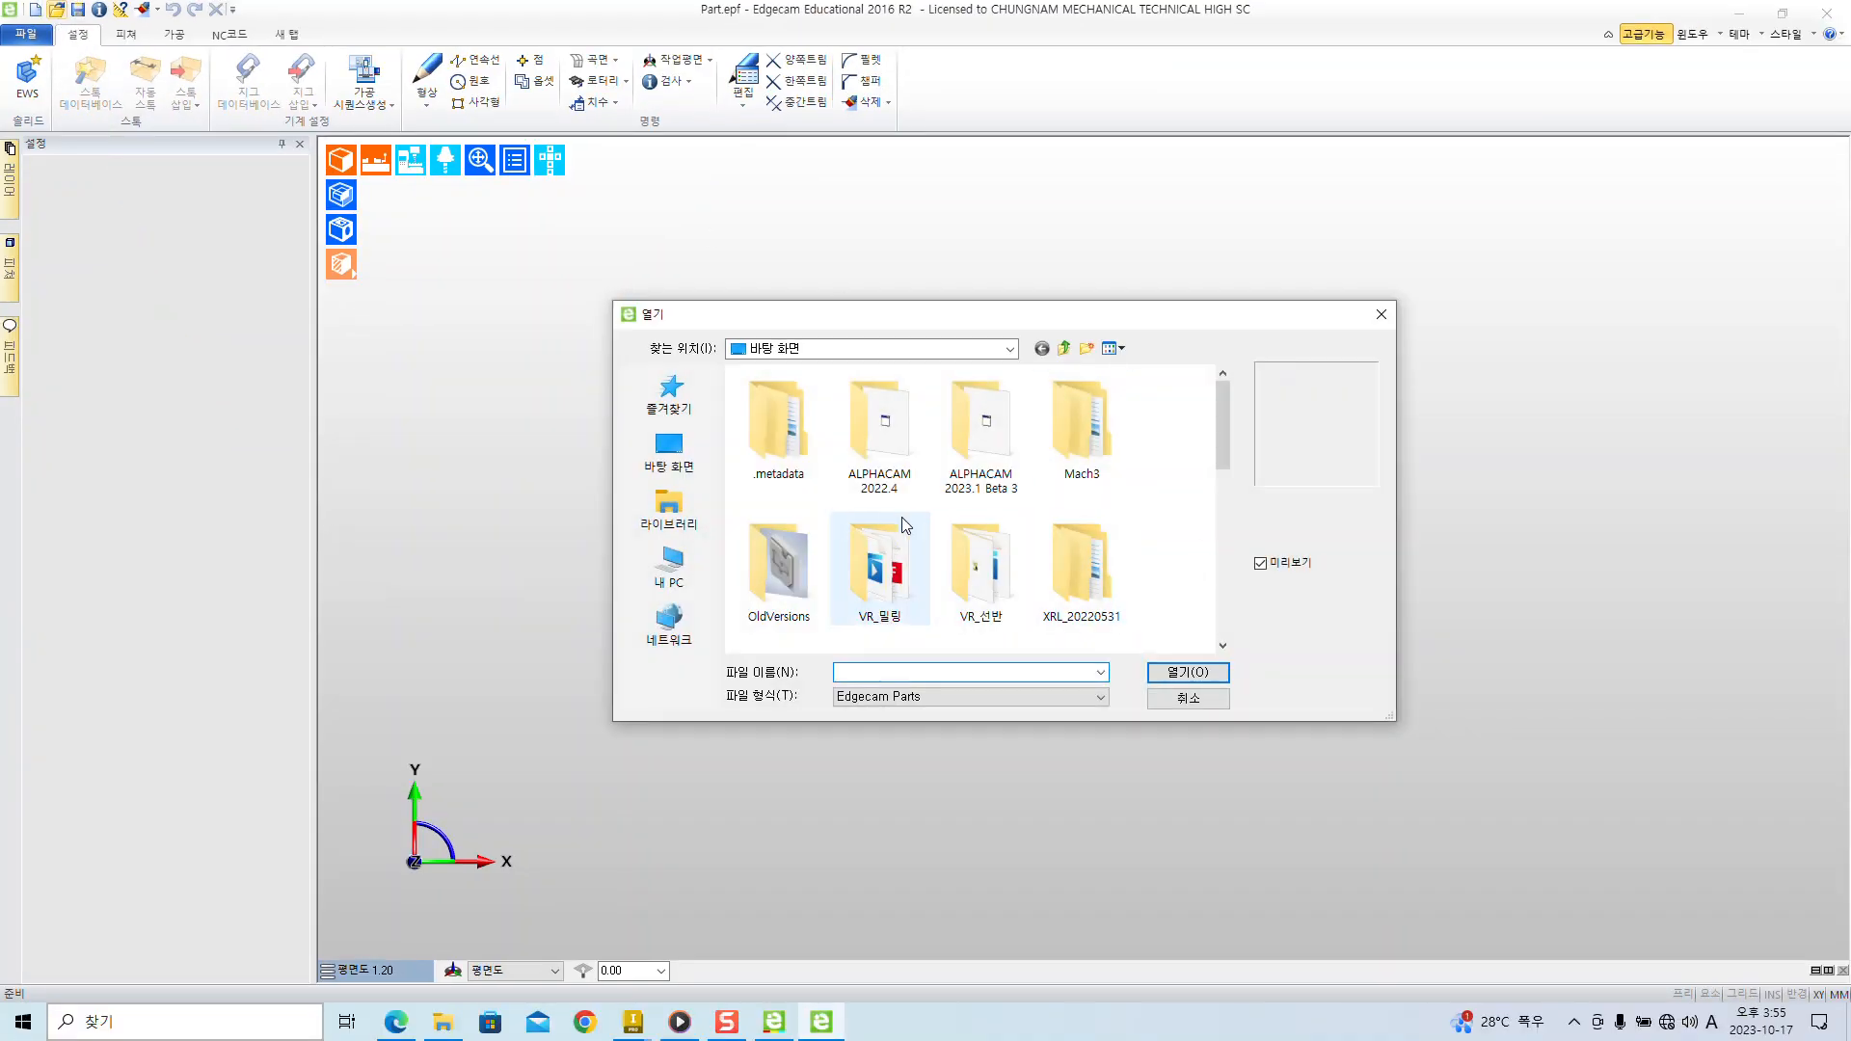
{"action": "scroll", "coordinate": [906, 525], "scroll_direction": "down", "scroll_amount": 5}
{"action": "left_click", "coordinate": [793, 620]}
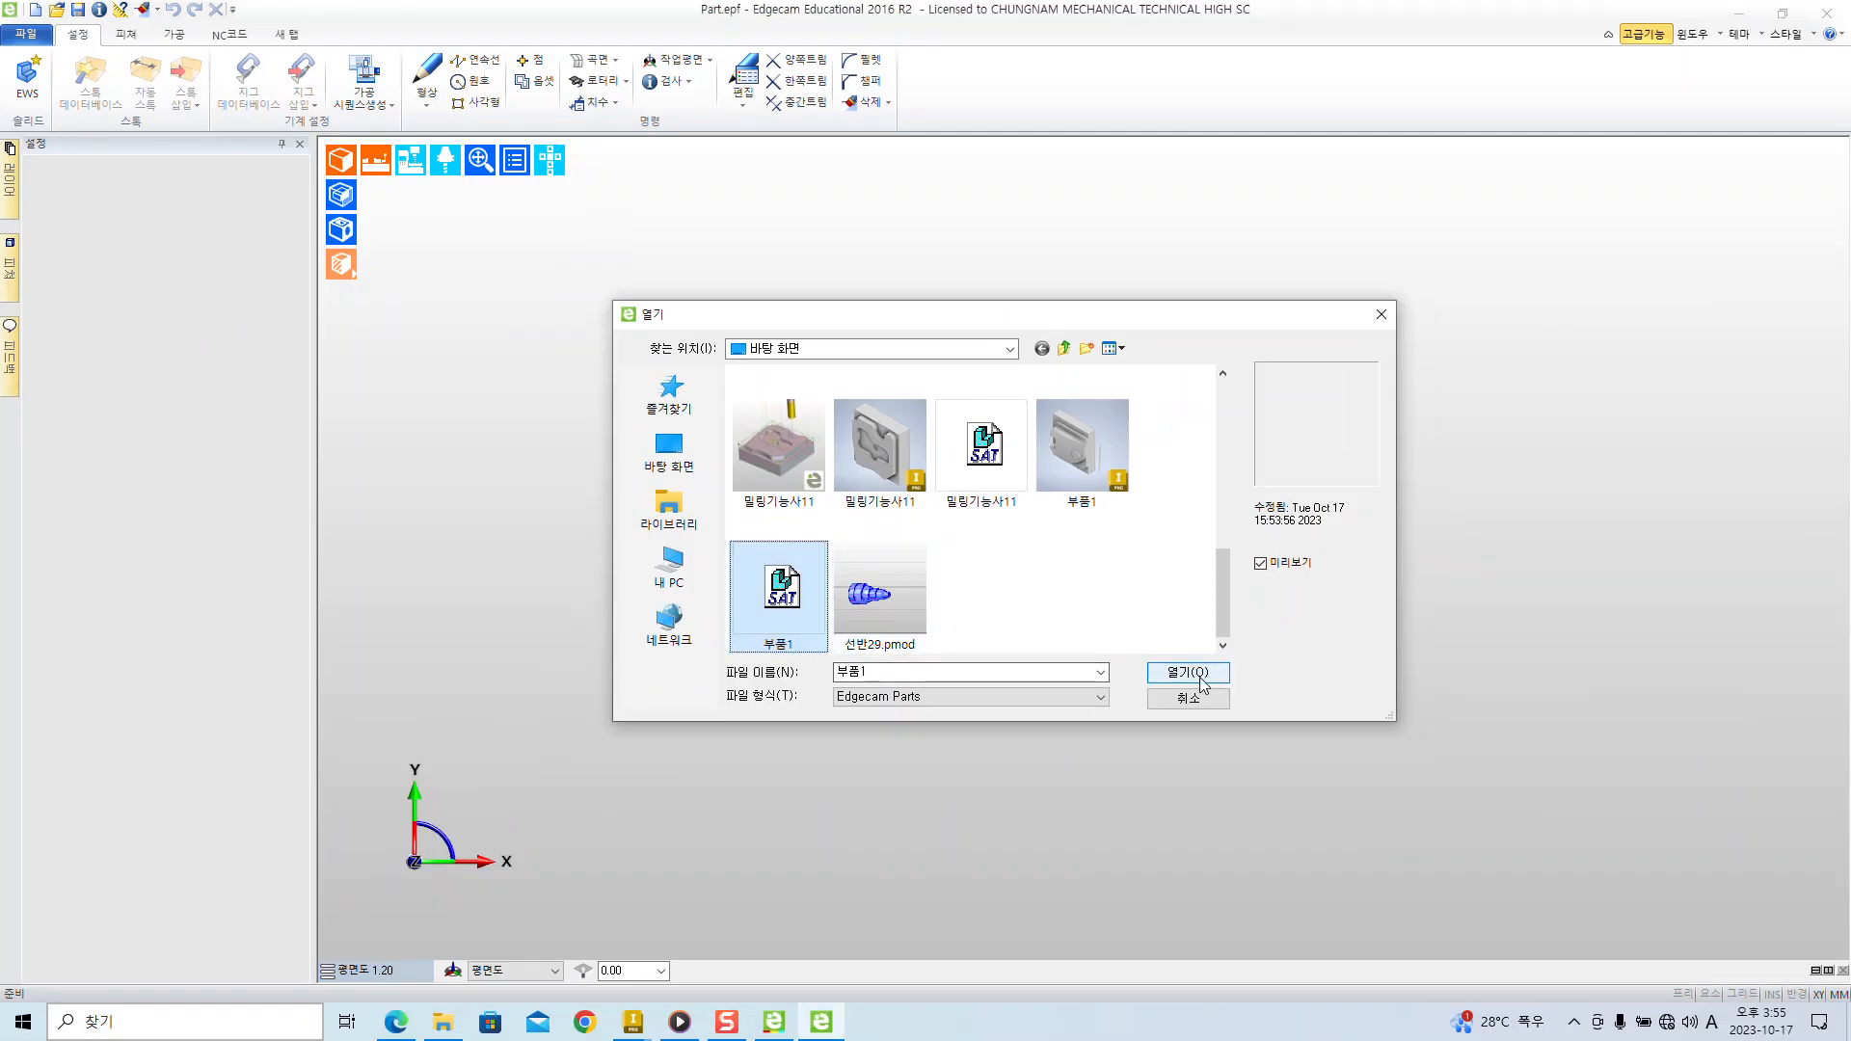
{"action": "left_click", "coordinate": [1200, 679]}
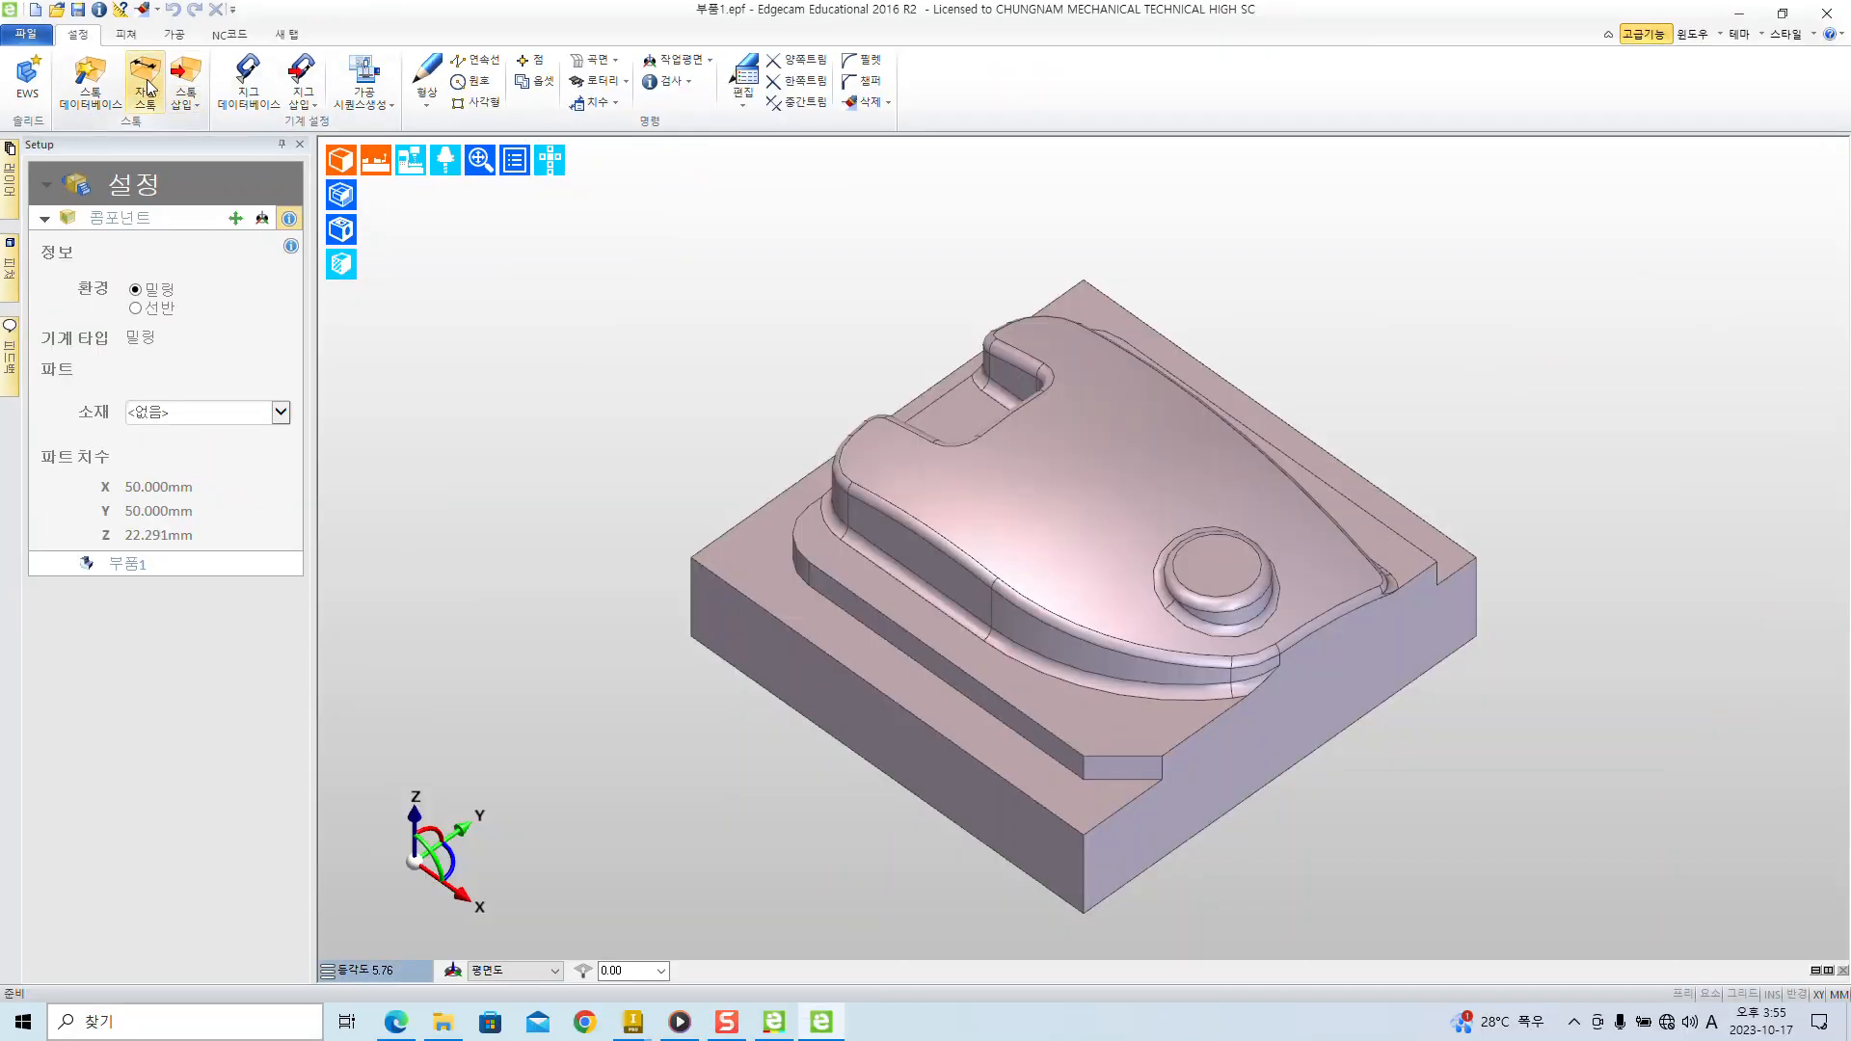
{"action": "left_click", "coordinate": [217, 116]}
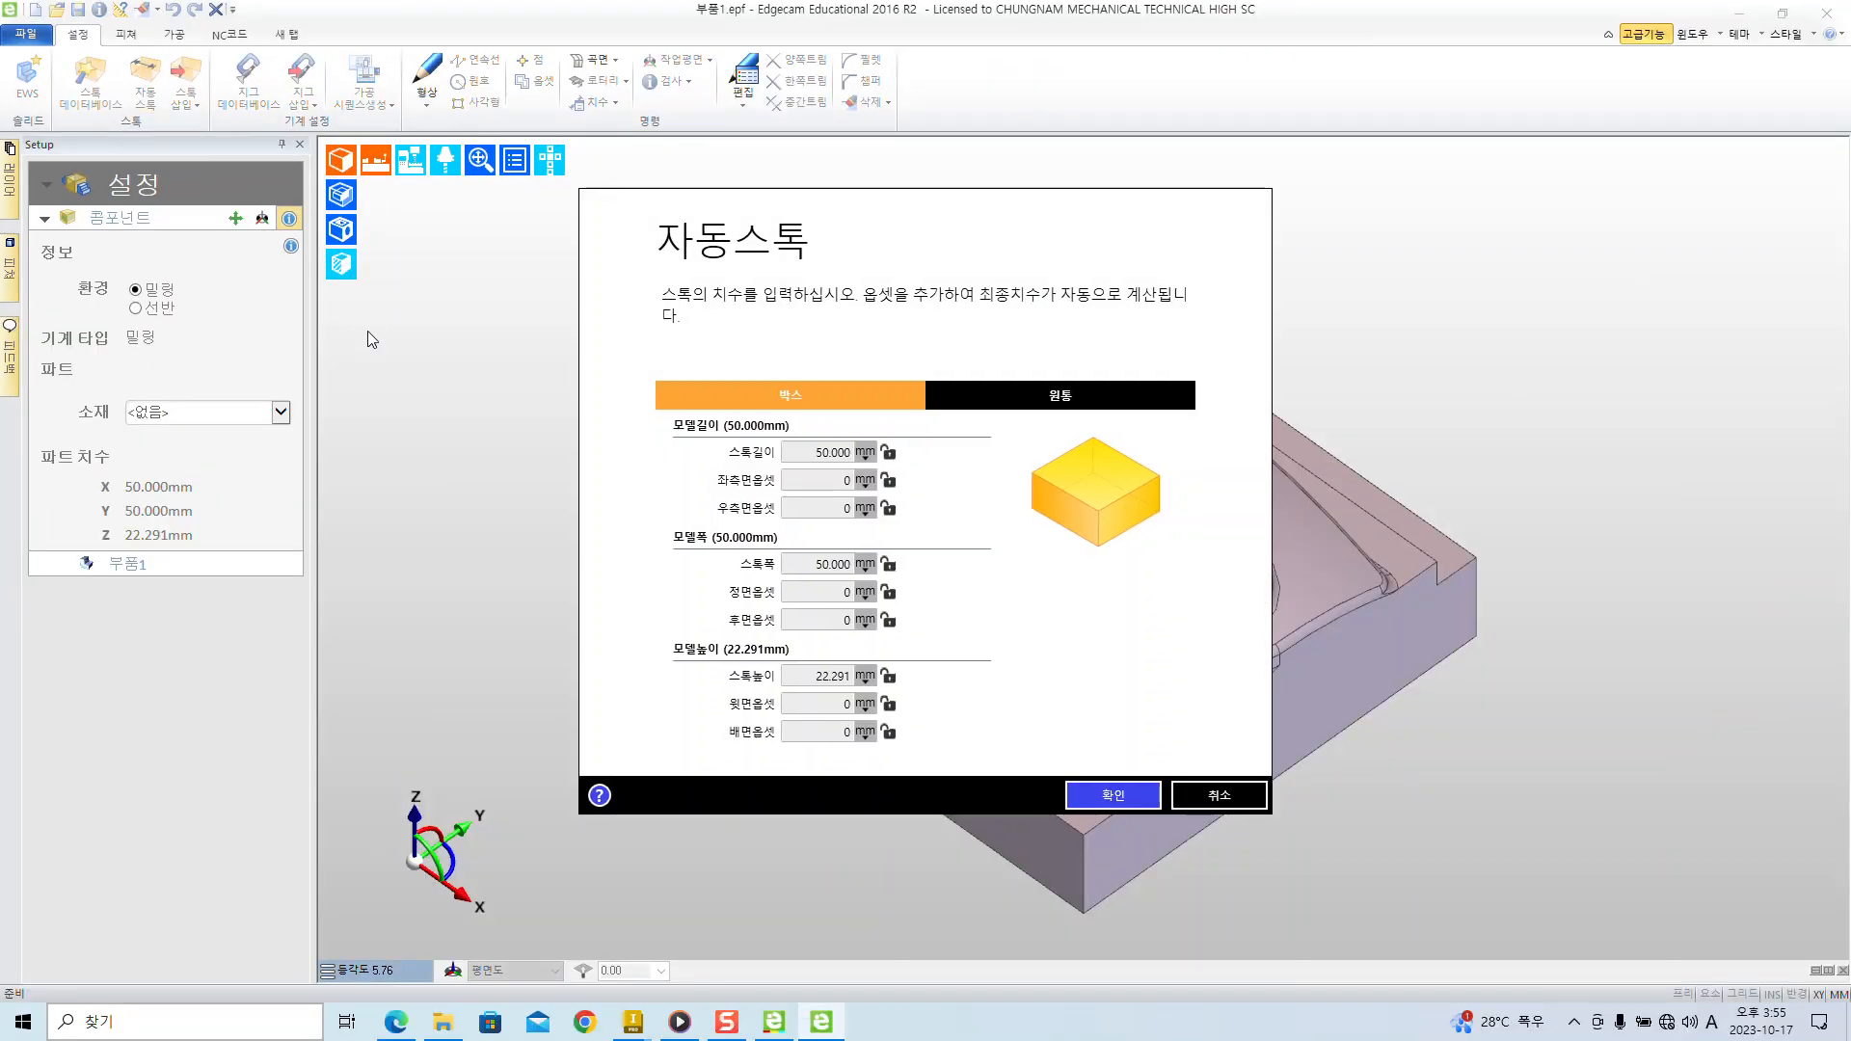
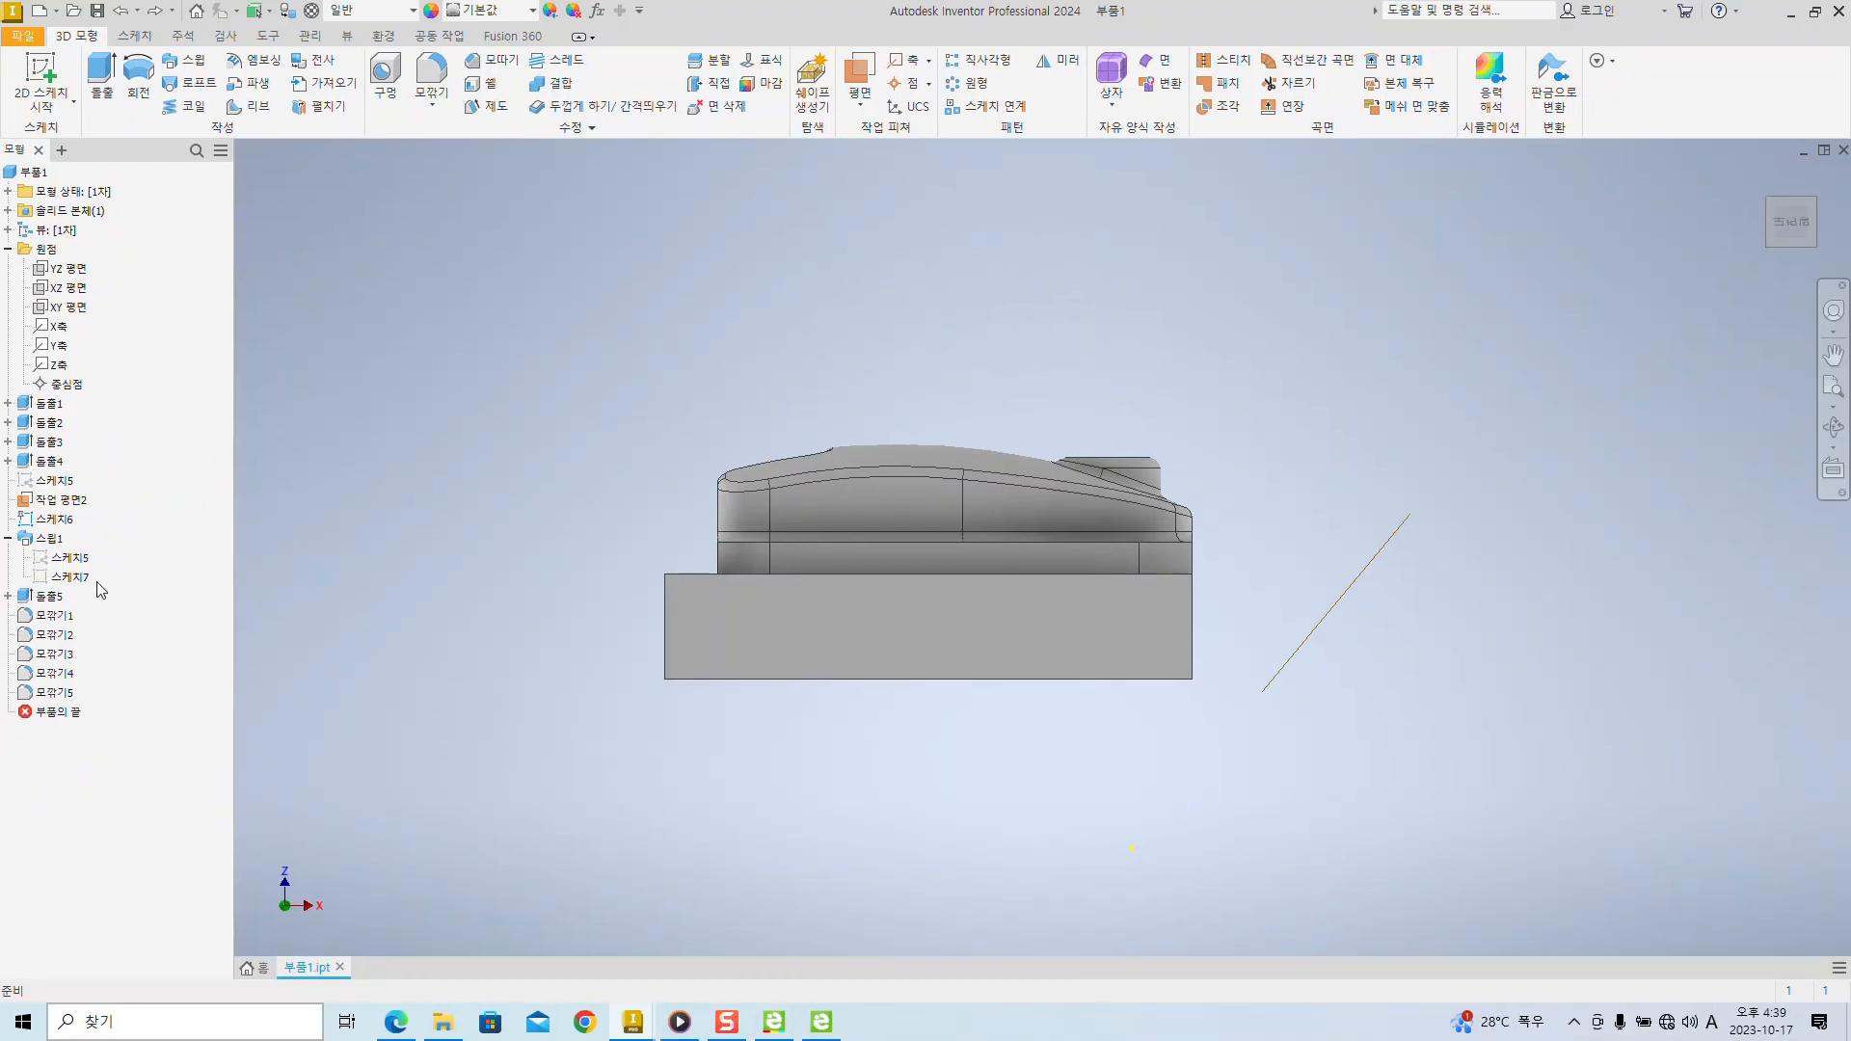
- In Inventor, open the R65 arc sketch 스케치5 under 스윕1 for editing and slice the graphics at its plane
{"action": "double_click", "coordinate": [77, 559]}
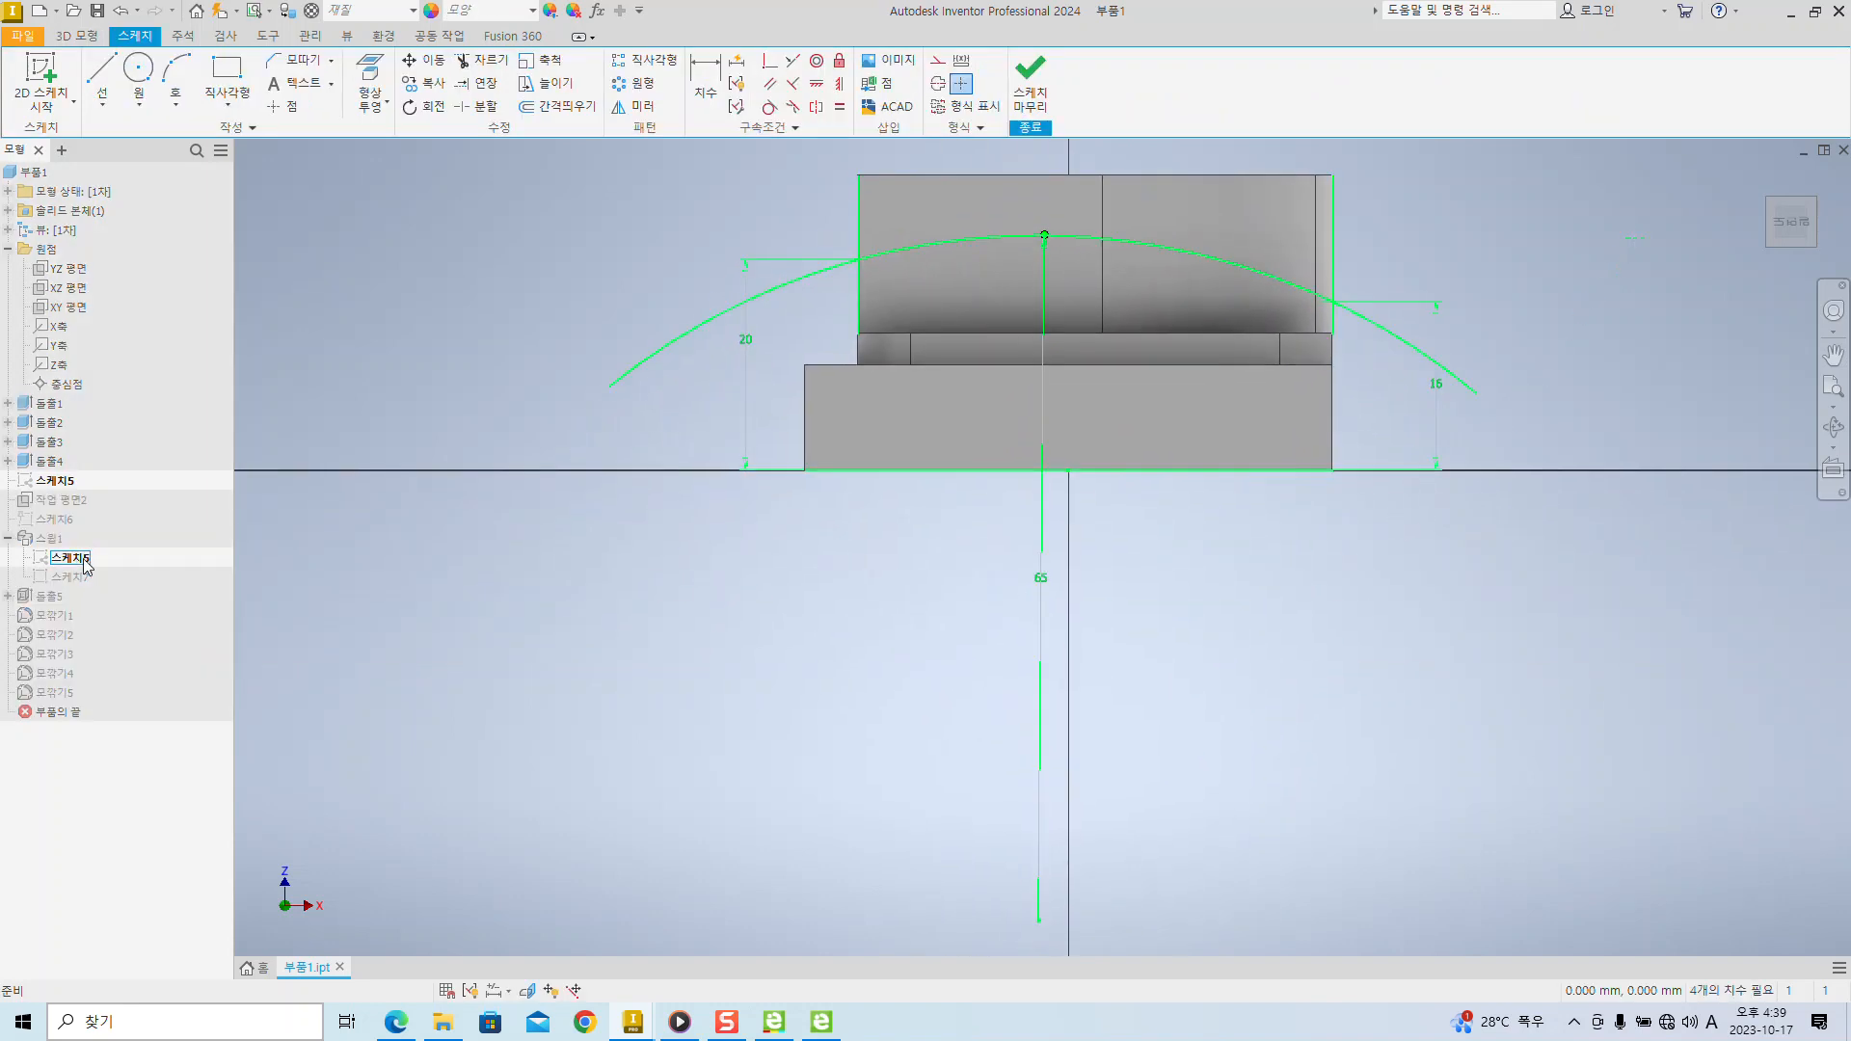
{"action": "middle_click_drag", "start_coordinate": [1681, 579], "coordinate": [1576, 777]}
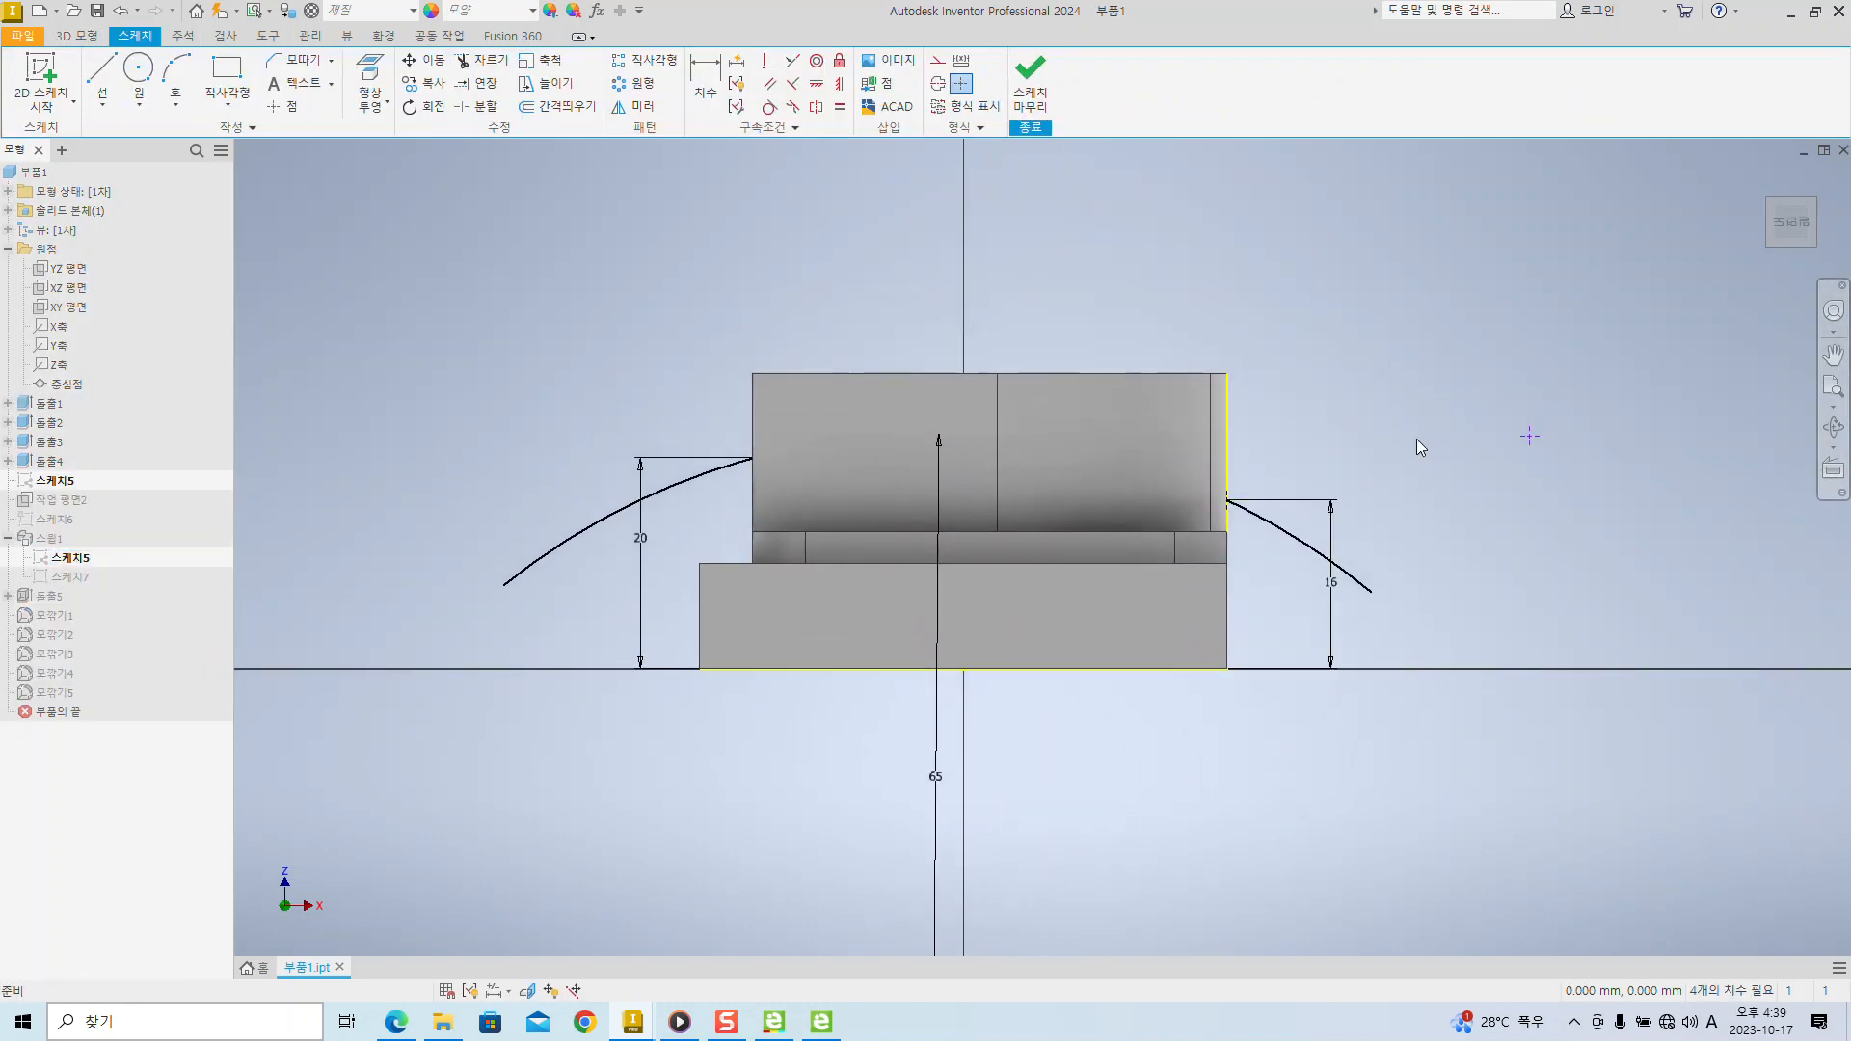
{"action": "key", "text": "F7"}
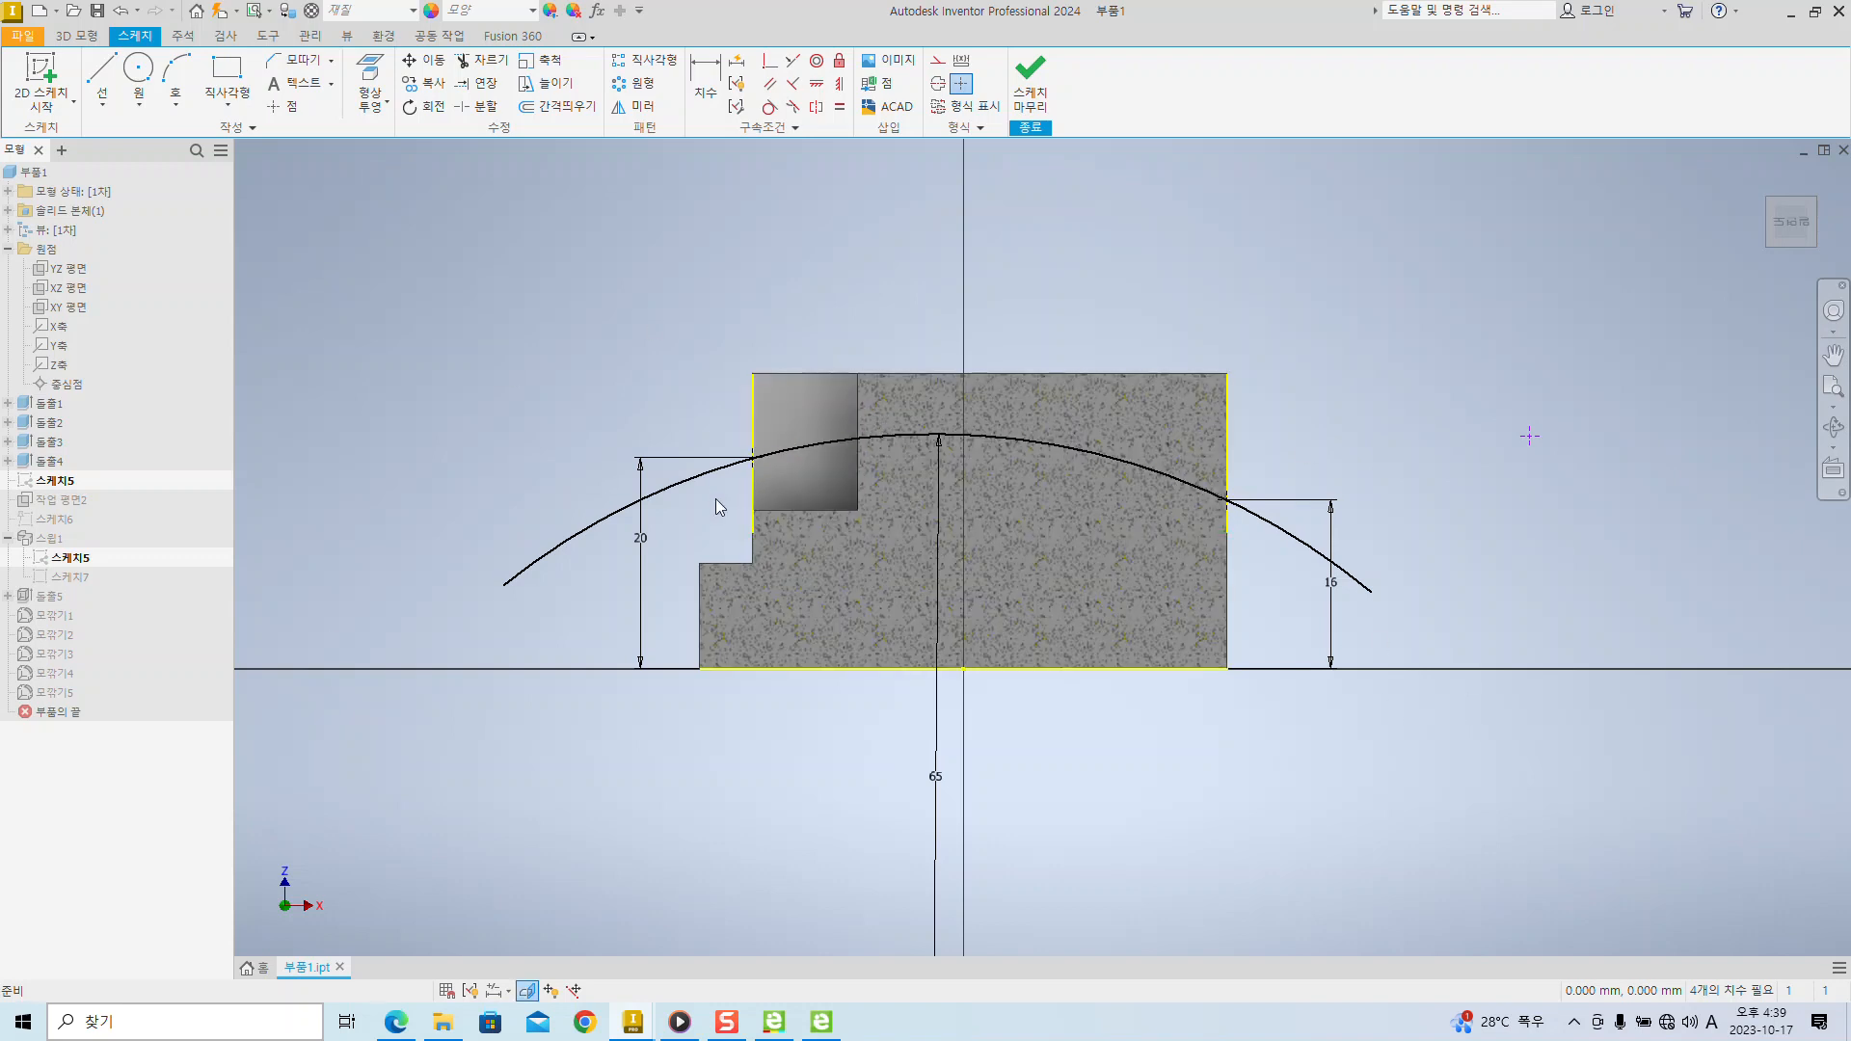
- Delete the 20 mm height dimension from the R65 arc and shift the freed arc slightly
{"action": "left_click", "coordinate": [633, 569]}
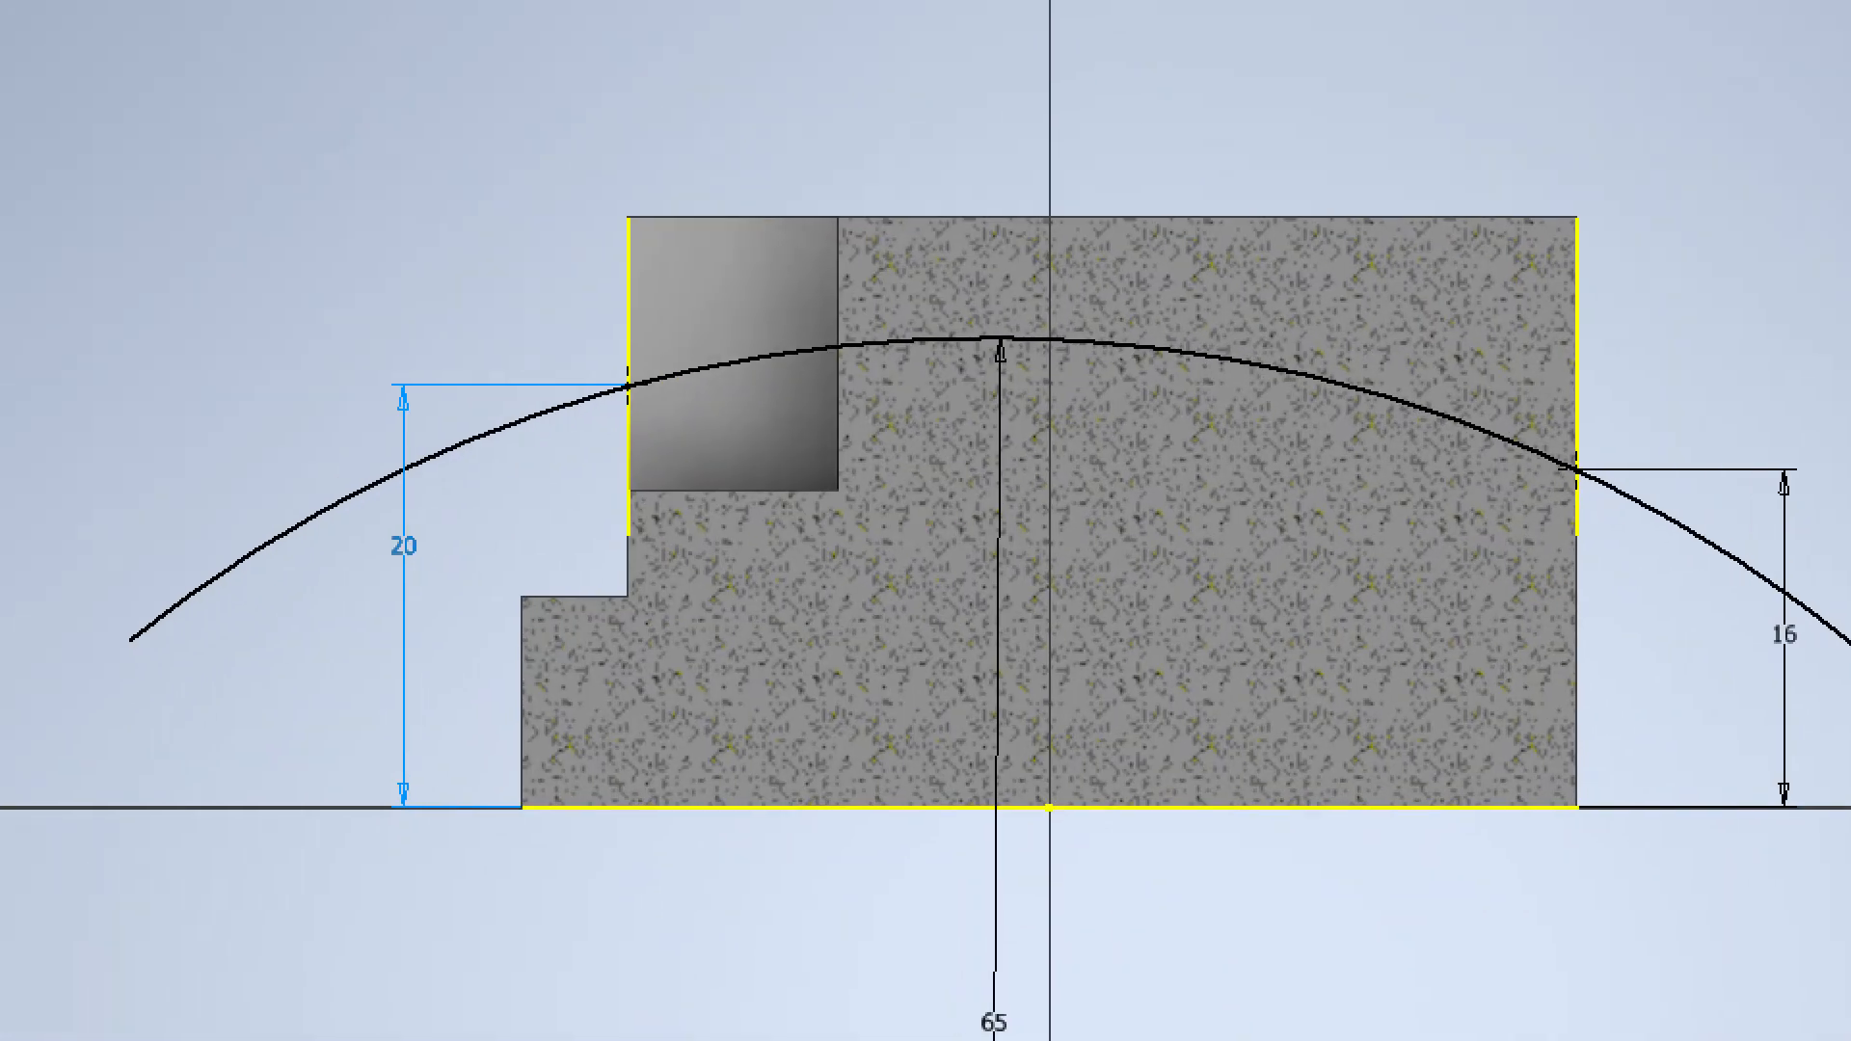
{"action": "left_click_drag", "start_coordinate": [1694, 455], "coordinate": [1835, 798]}
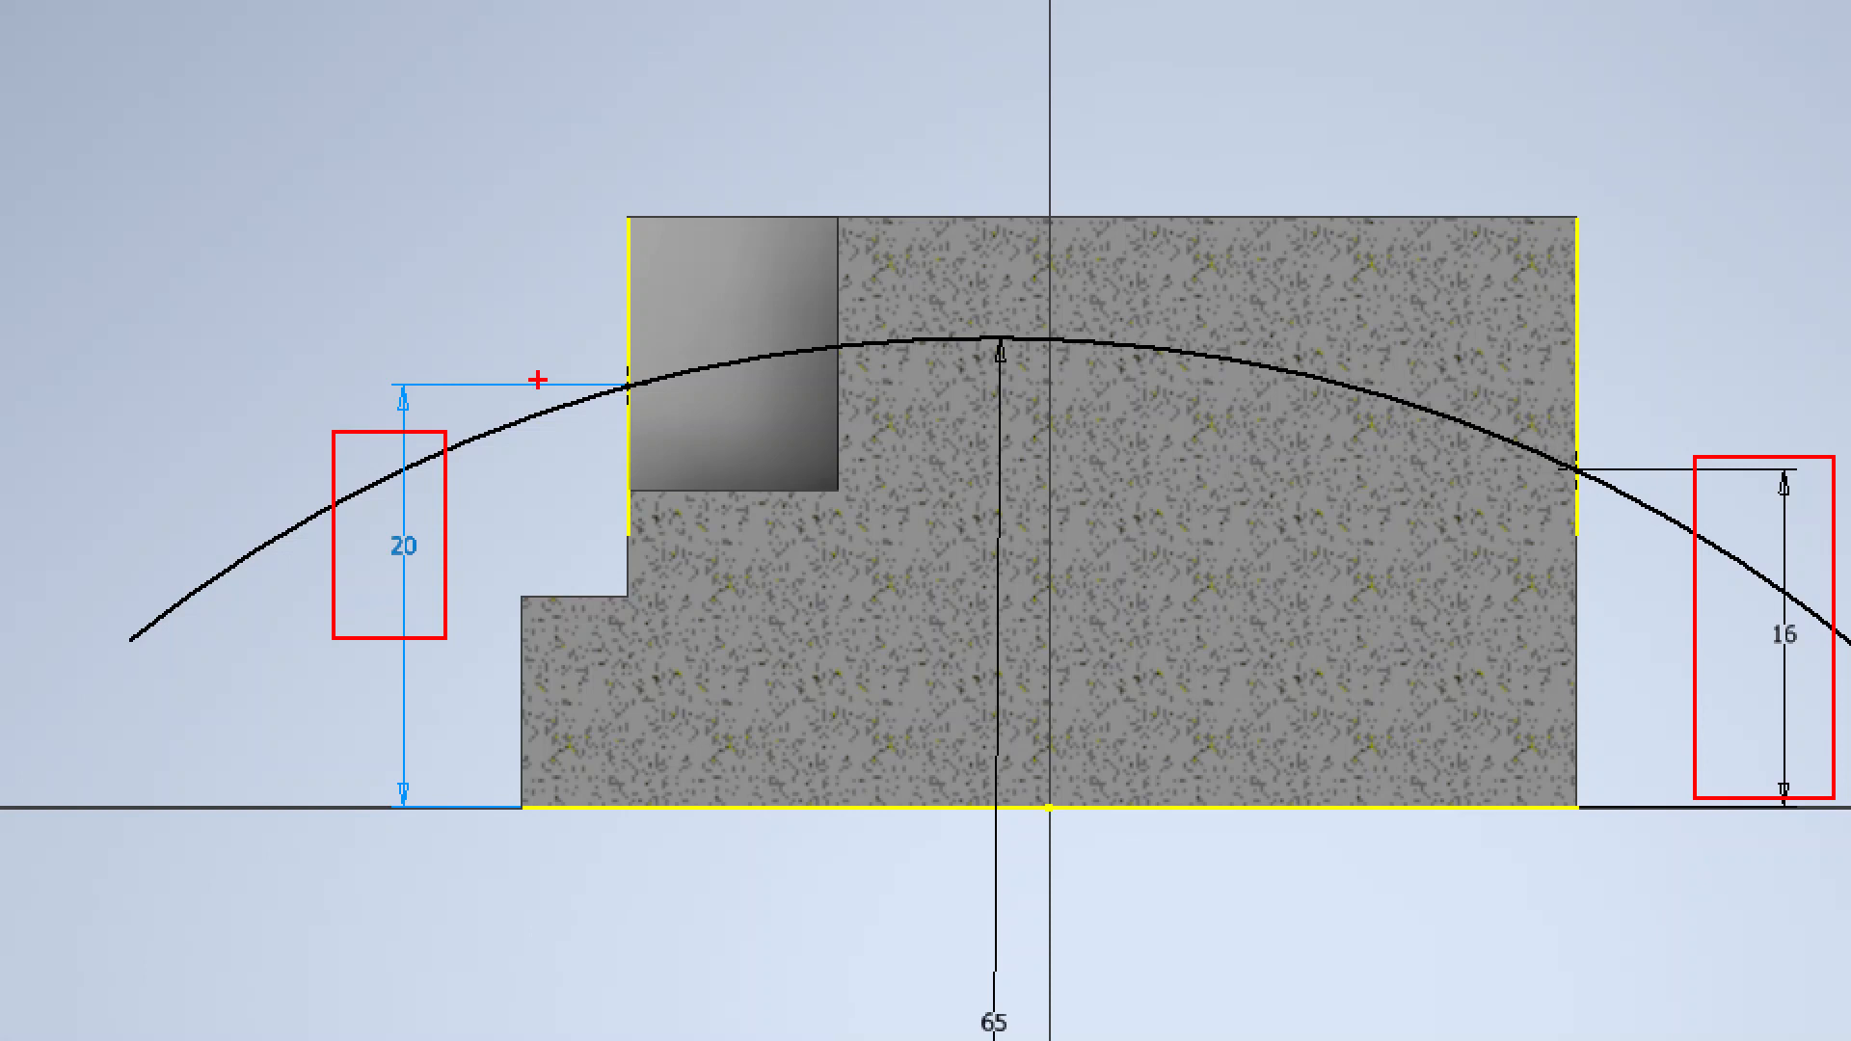
{"action": "left_click_drag", "start_coordinate": [660, 361], "coordinate": [583, 449]}
{"action": "left_click_drag", "start_coordinate": [608, 340], "coordinate": [766, 475]}
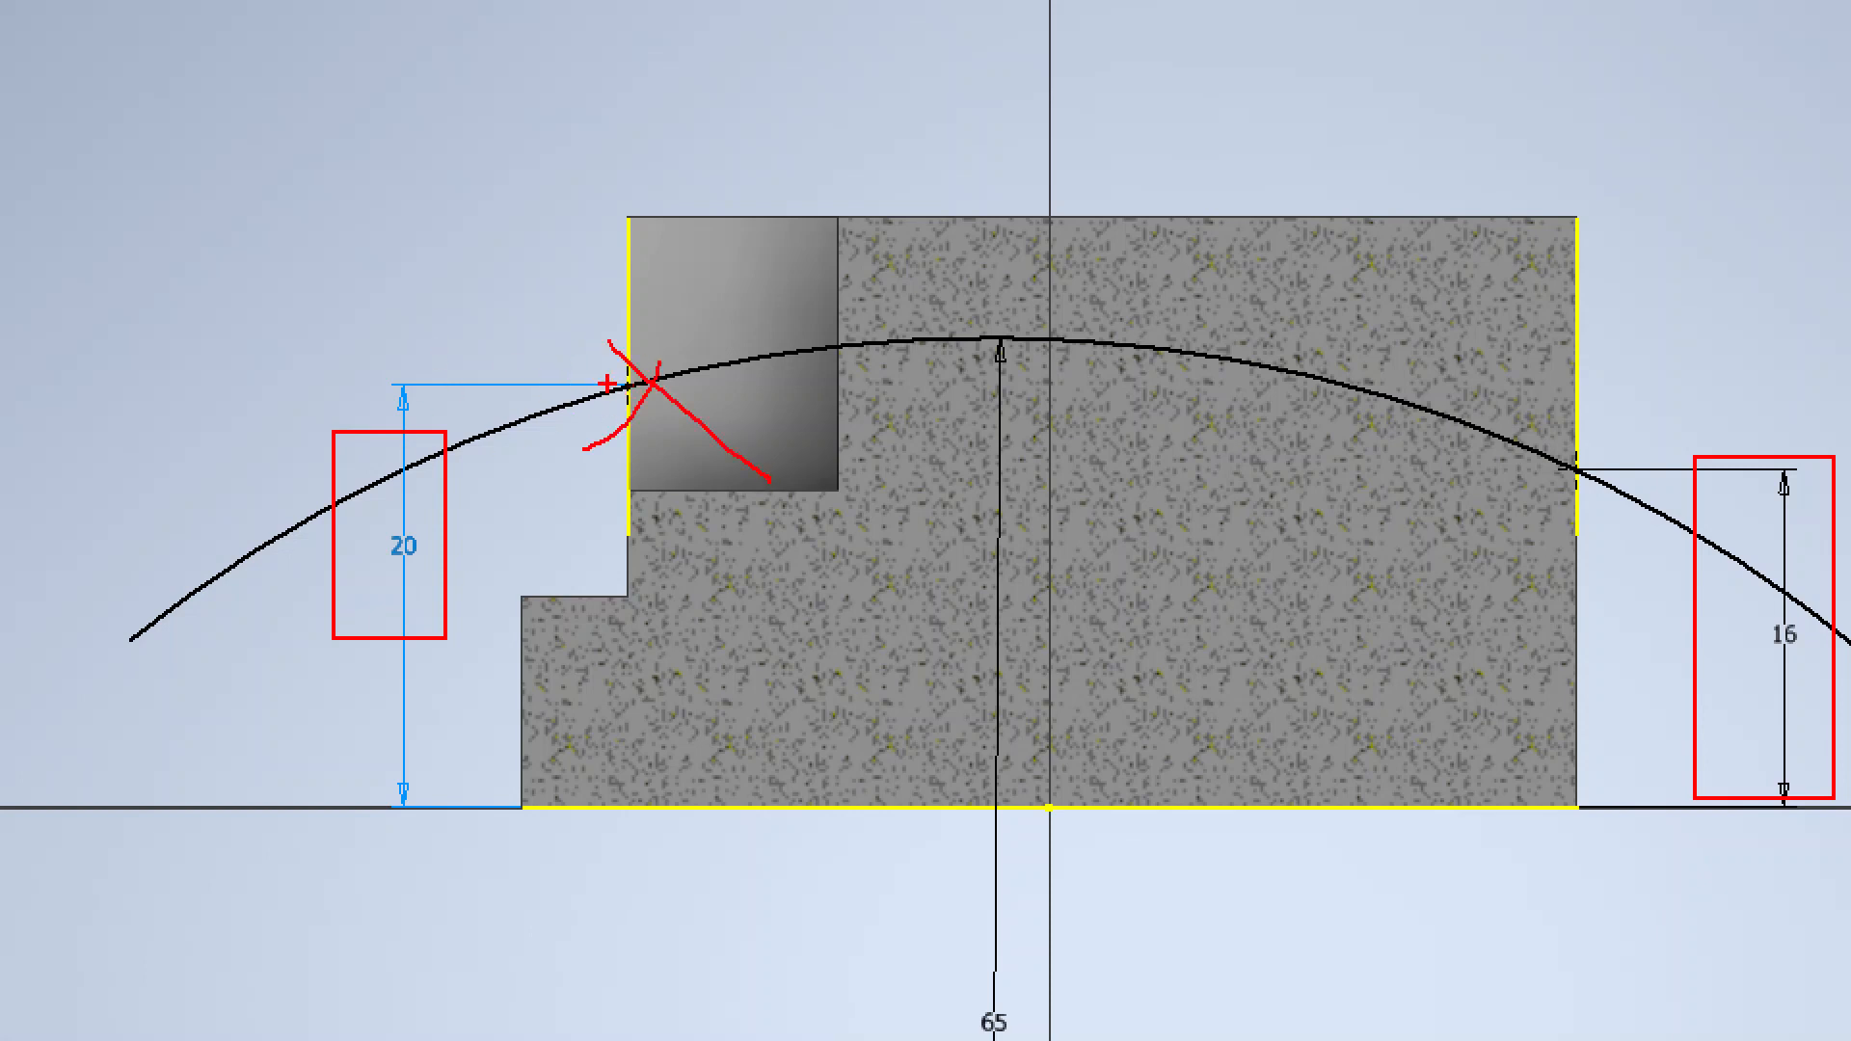
{"action": "key", "text": "ctrl+z"}
{"action": "key", "text": "ctrl+z"}
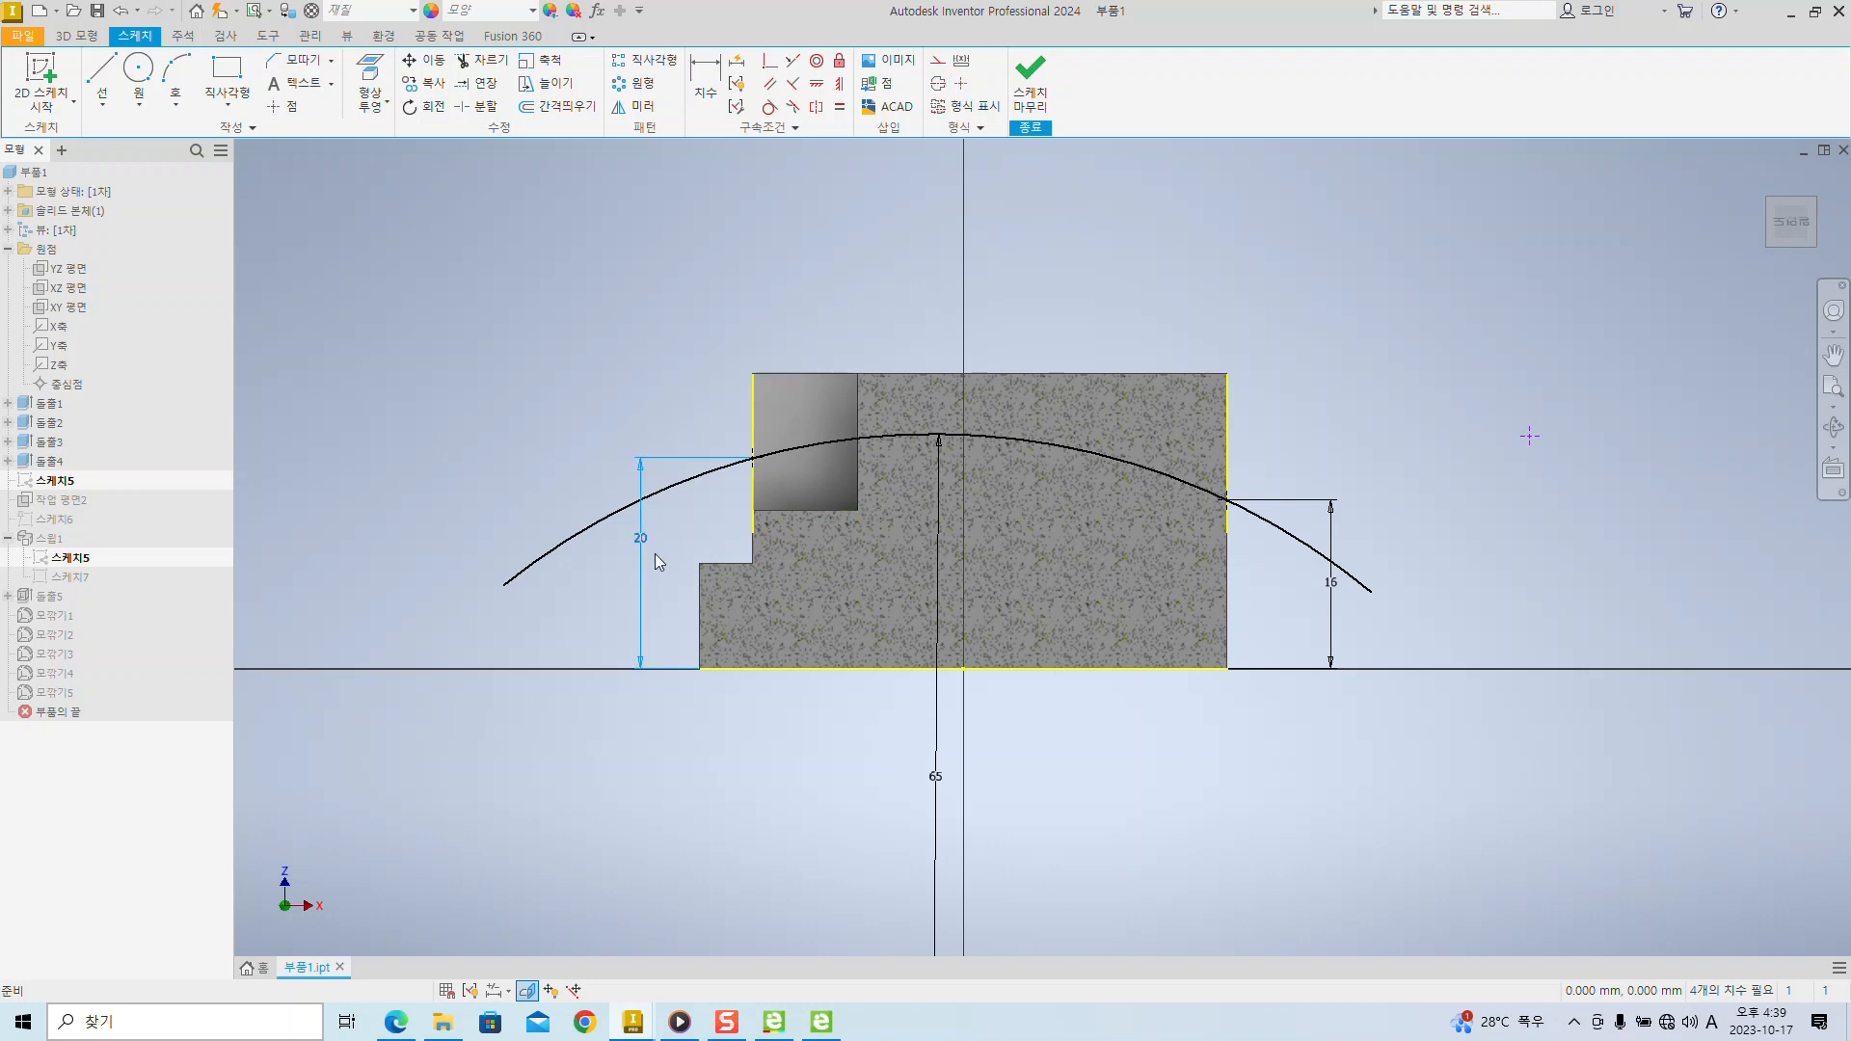
{"action": "right_click", "coordinate": [647, 547]}
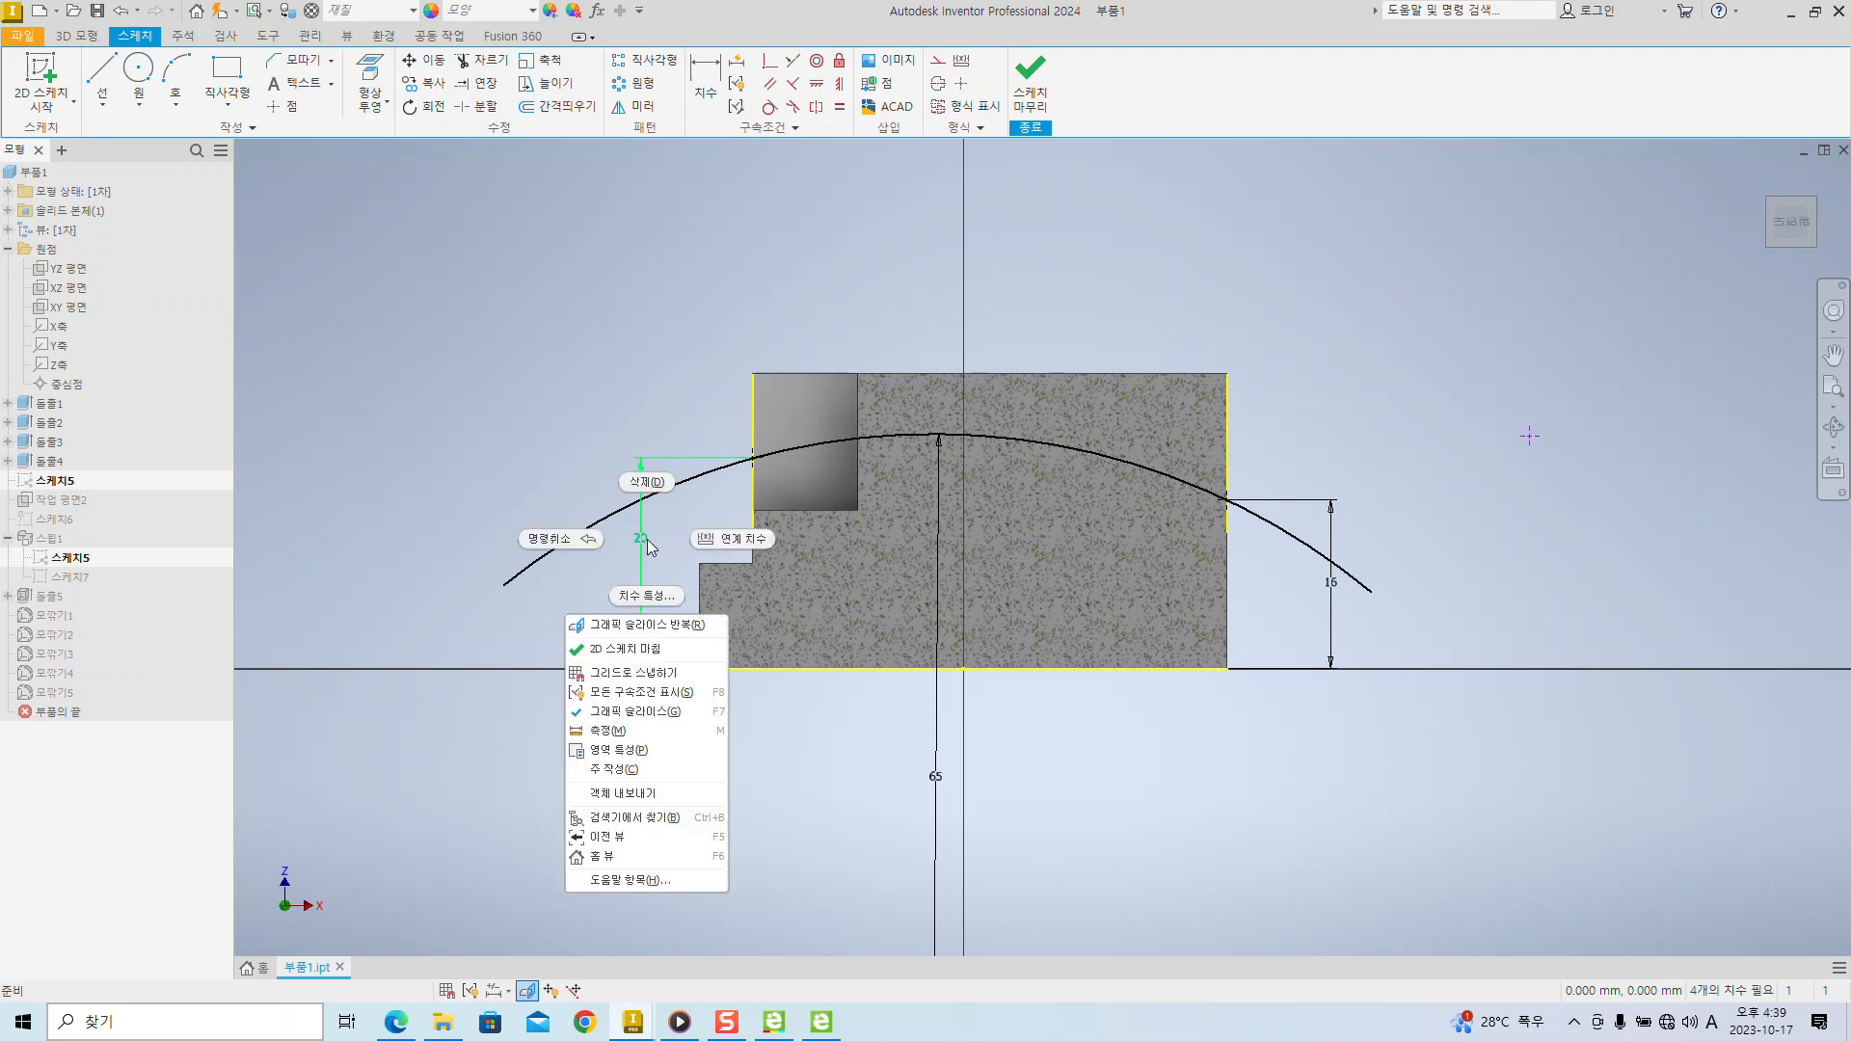
{"action": "left_click", "coordinate": [659, 490]}
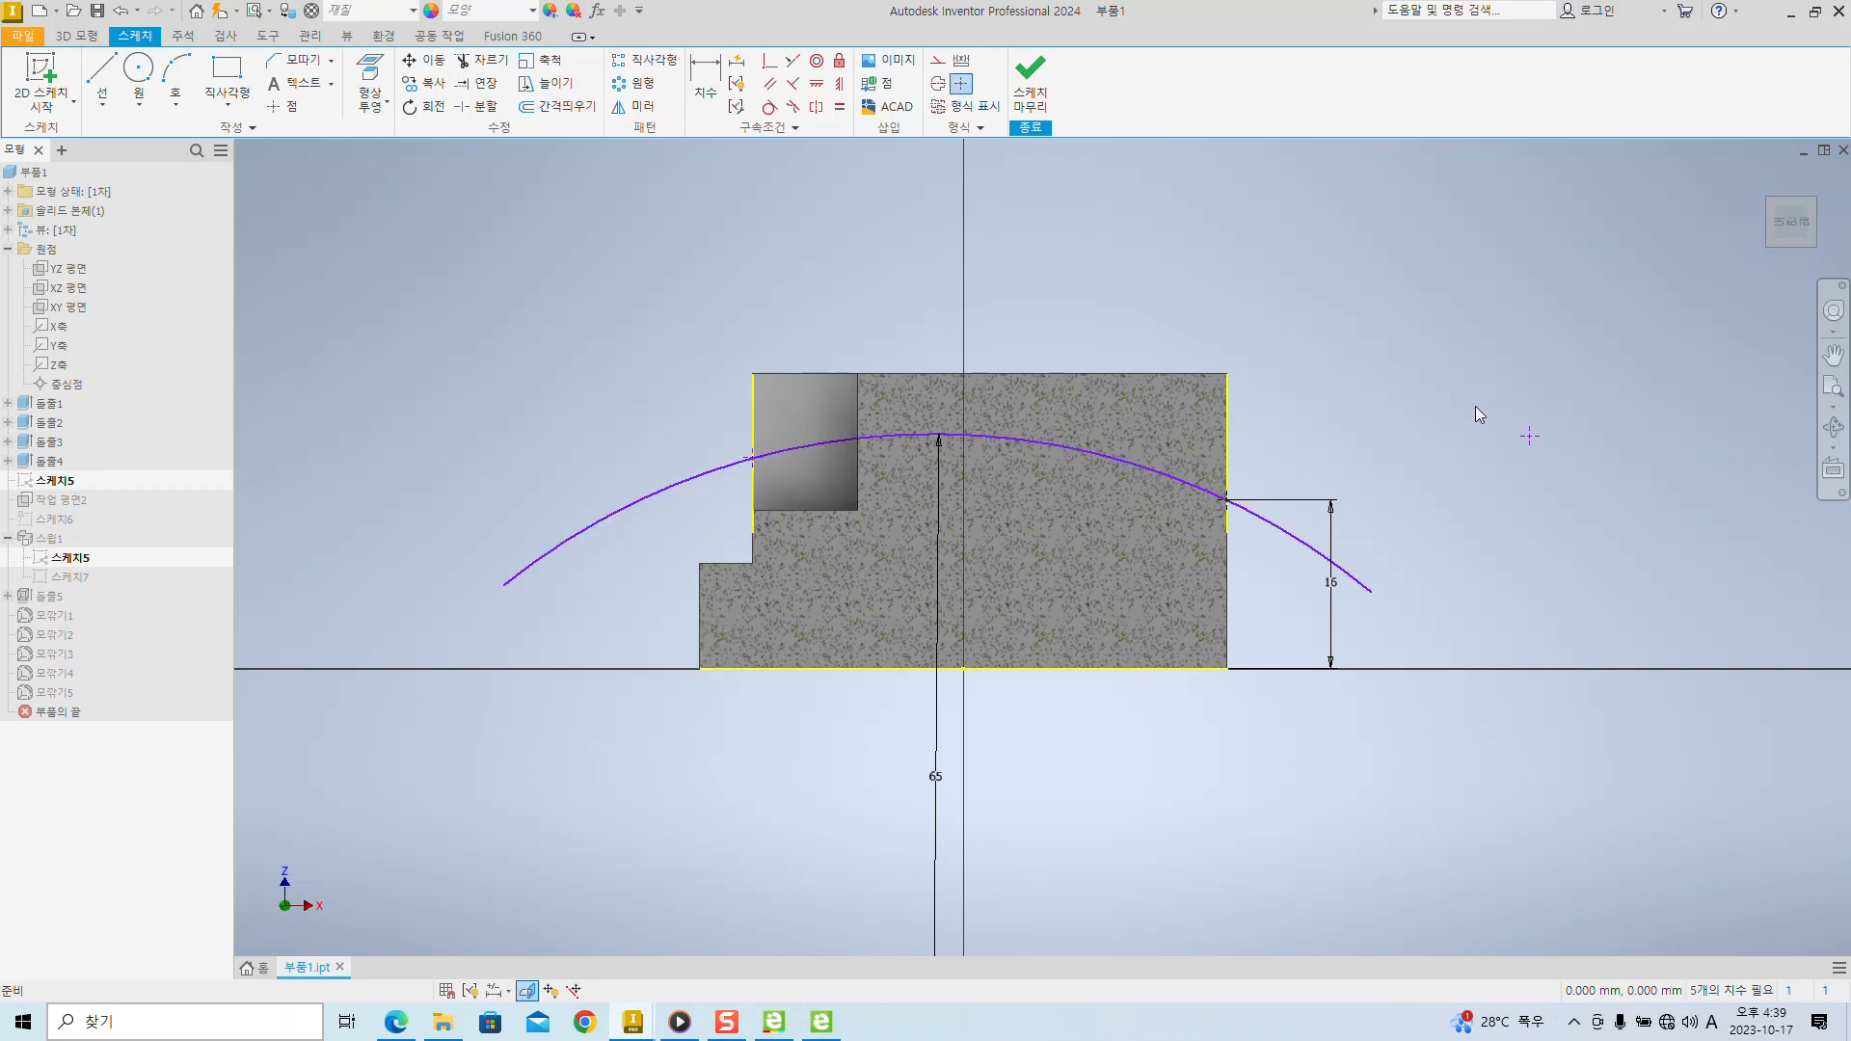
{"action": "mouse_move", "coordinate": [674, 499]}
{"action": "left_mouse_down"}
{"action": "mouse_move", "coordinate": [673, 426]}
{"action": "mouse_move", "coordinate": [727, 525]}
{"action": "mouse_move", "coordinate": [707, 492]}
{"action": "mouse_move", "coordinate": [660, 482]}
{"action": "mouse_move", "coordinate": [661, 504]}
{"action": "left_mouse_up"}
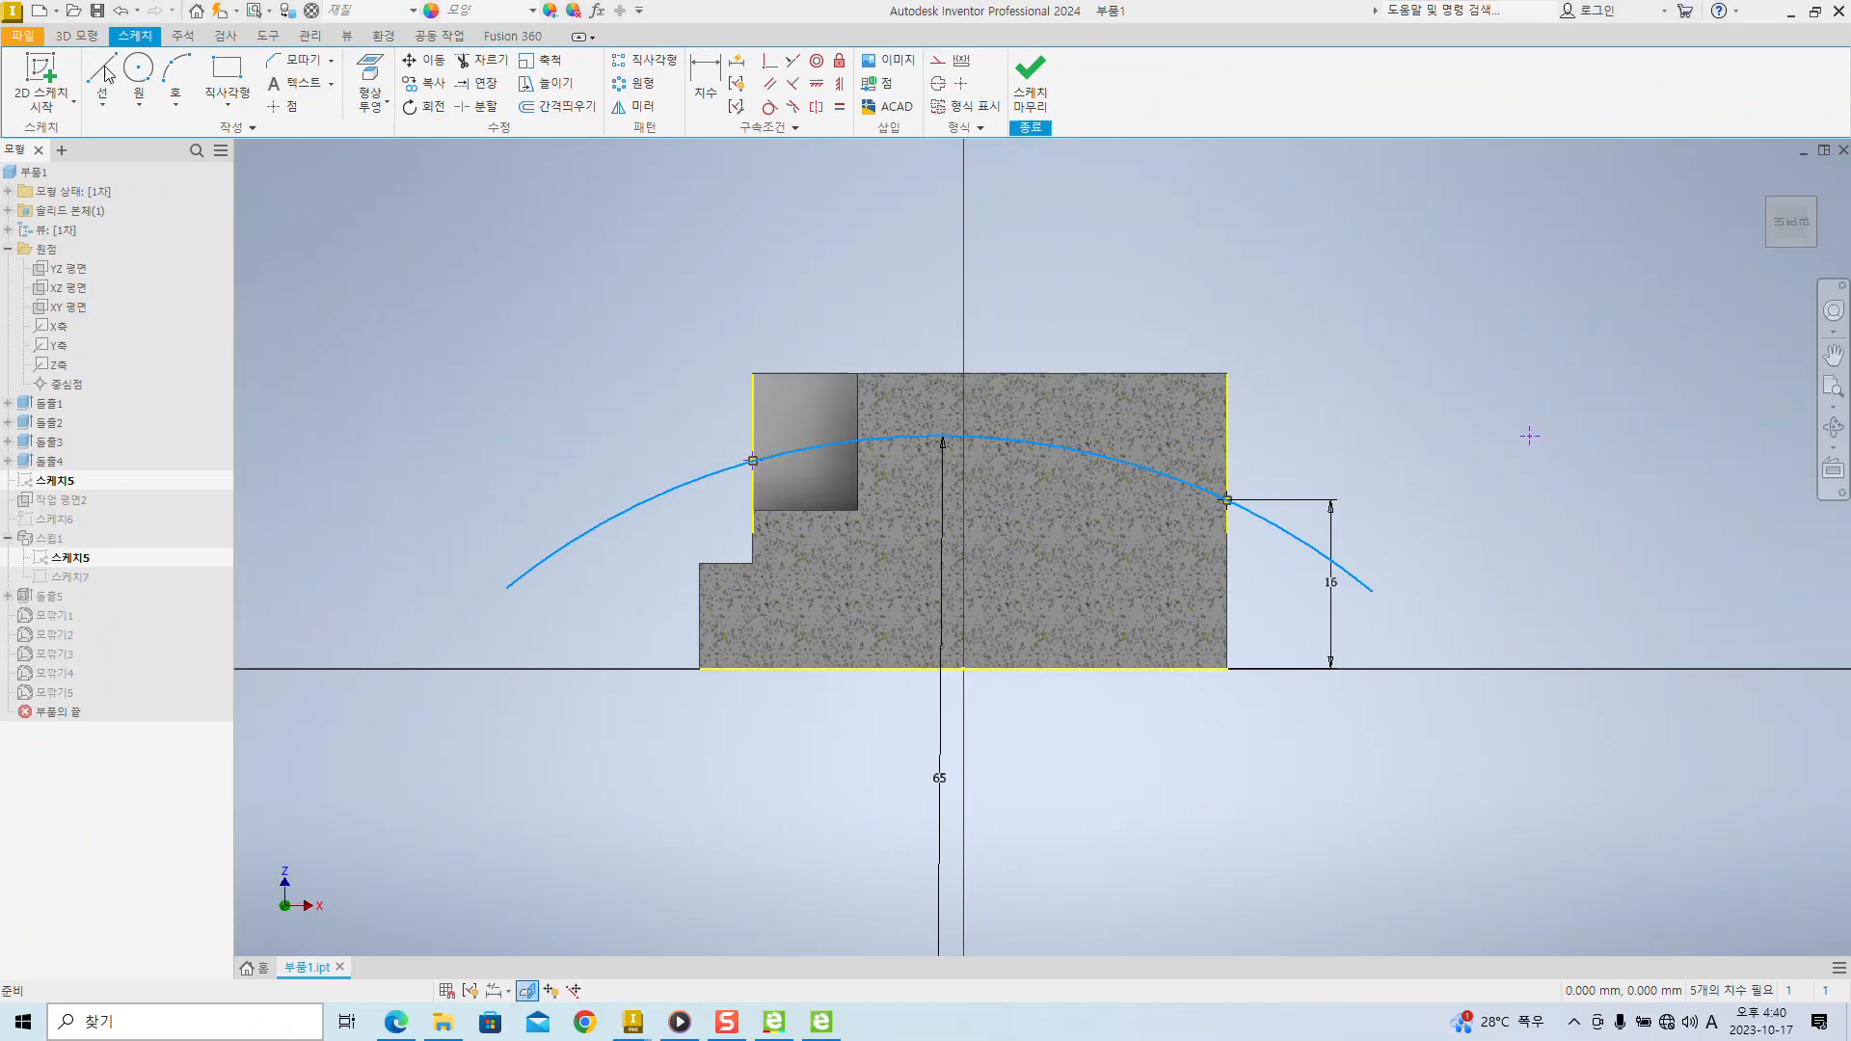
- Sketch a horizontal line about 64 mm long across the part, just above the R65 arc
{"action": "left_click", "coordinate": [202, 143]}
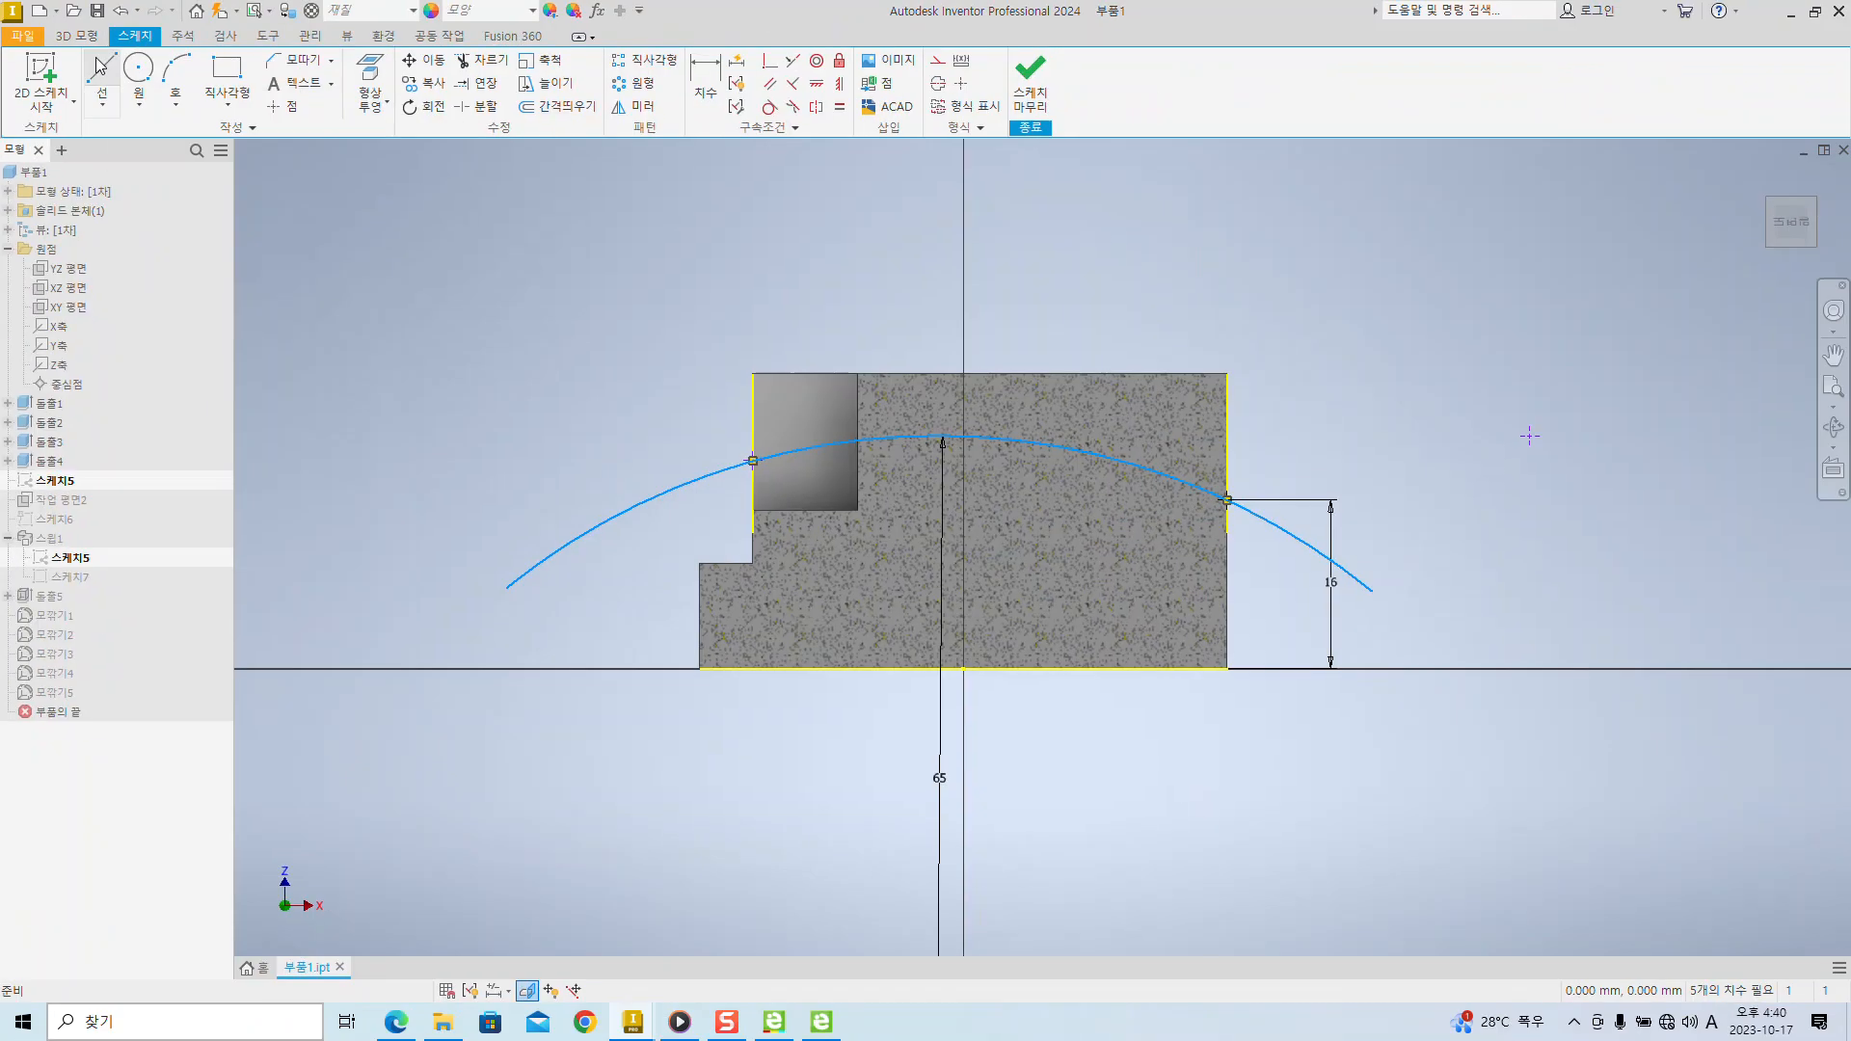
{"action": "left_click", "coordinate": [595, 399]}
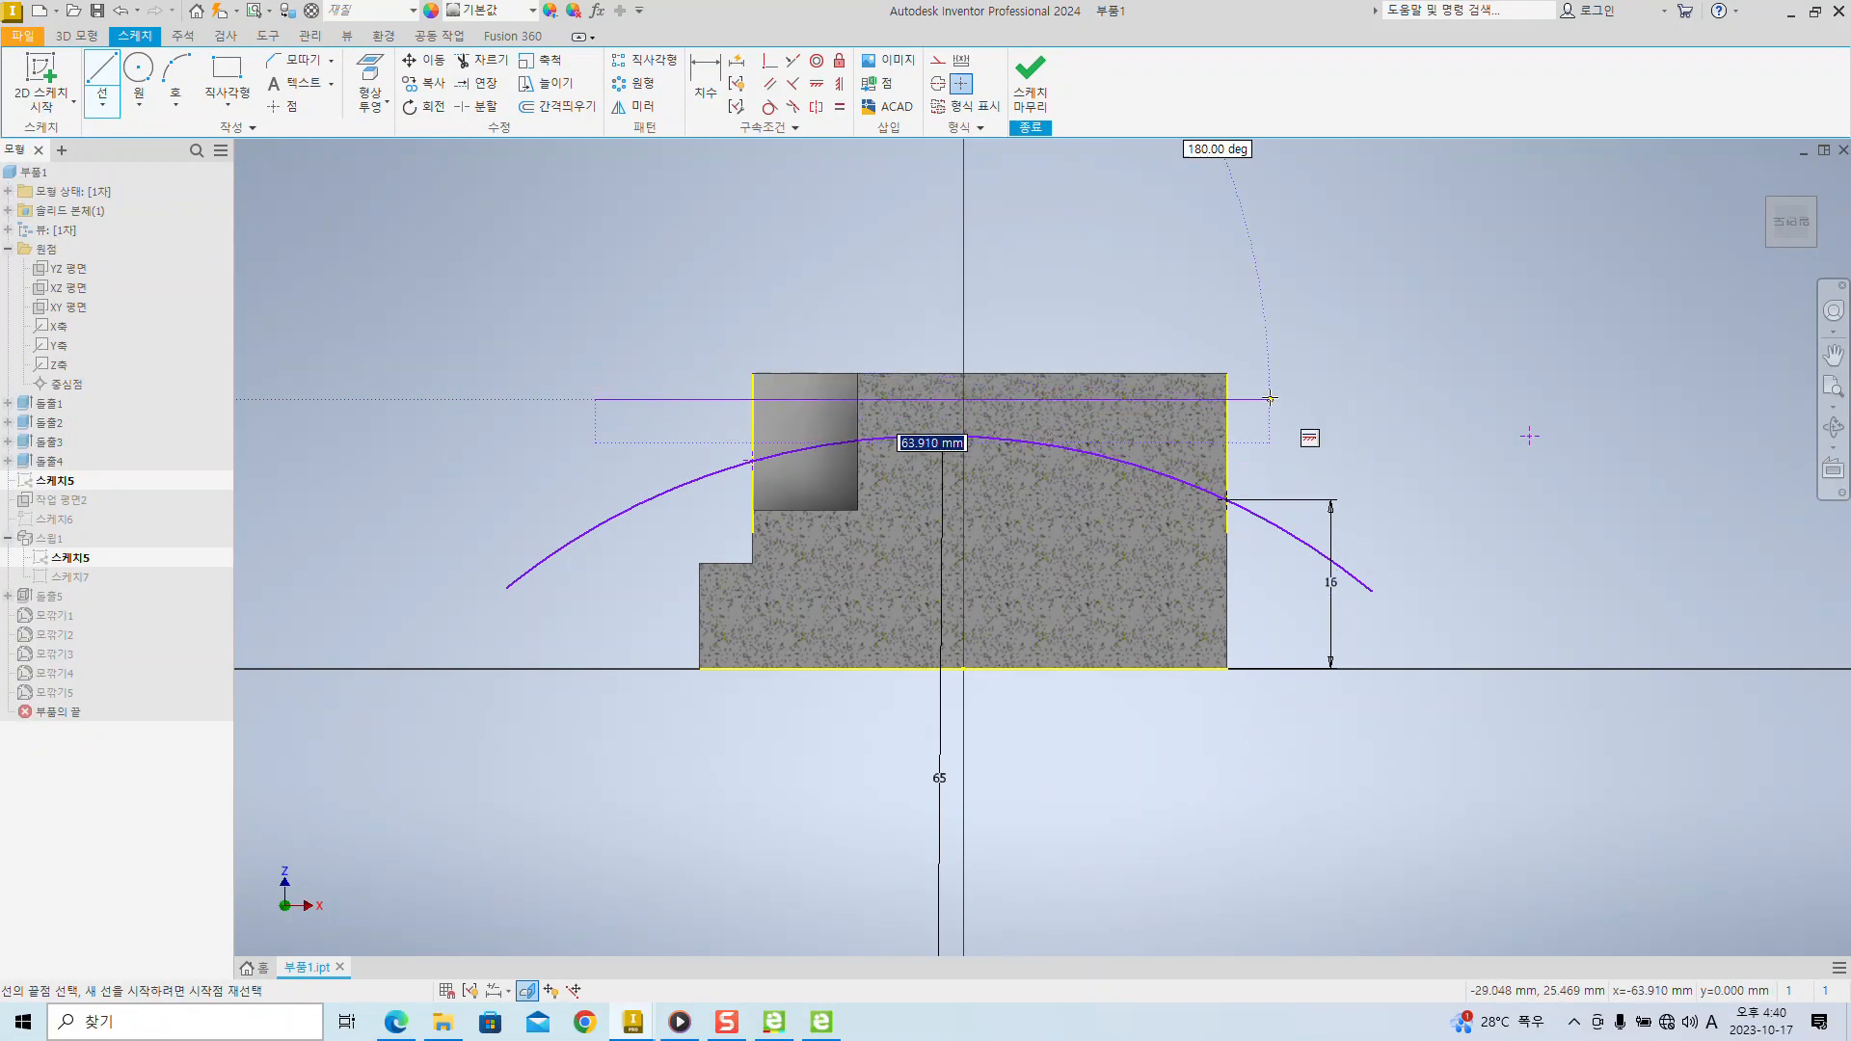
{"action": "left_click", "coordinate": [1273, 398]}
{"action": "key", "text": "Escape"}
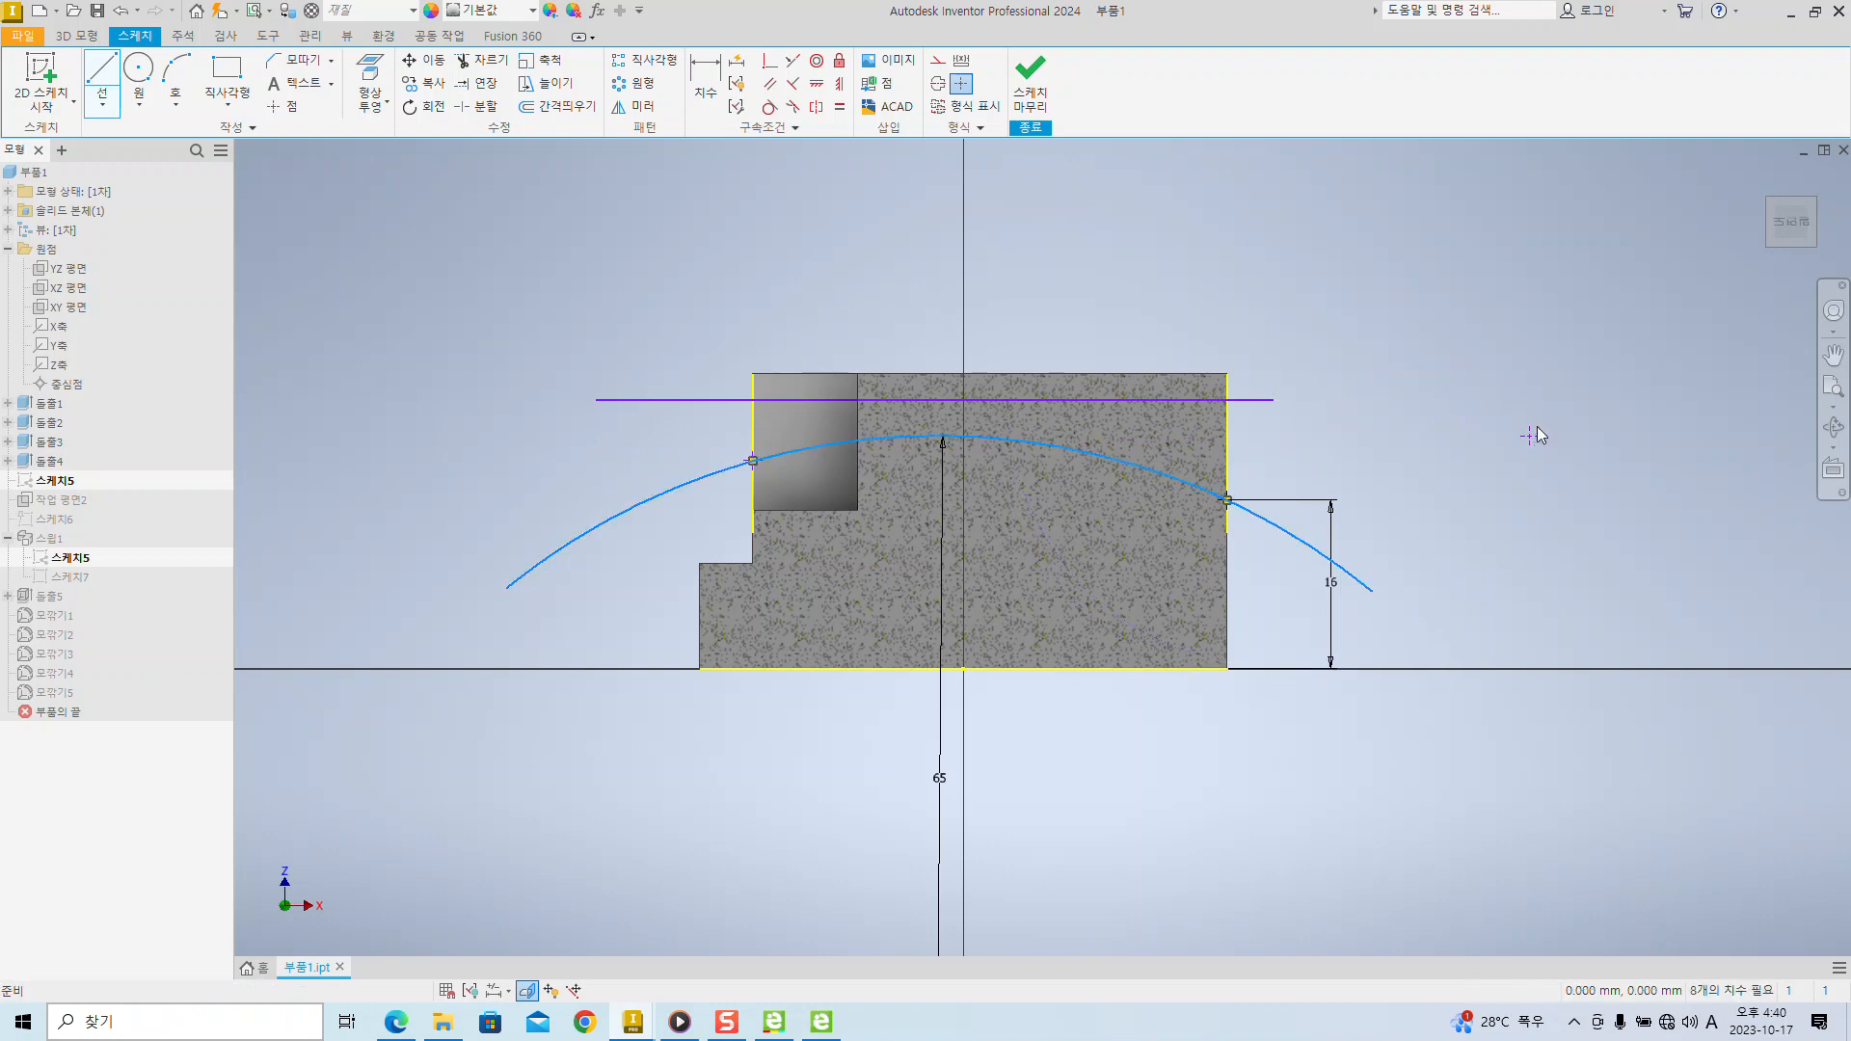
{"action": "middle_click_drag", "start_coordinate": [1330, 323], "coordinate": [1293, 338]}
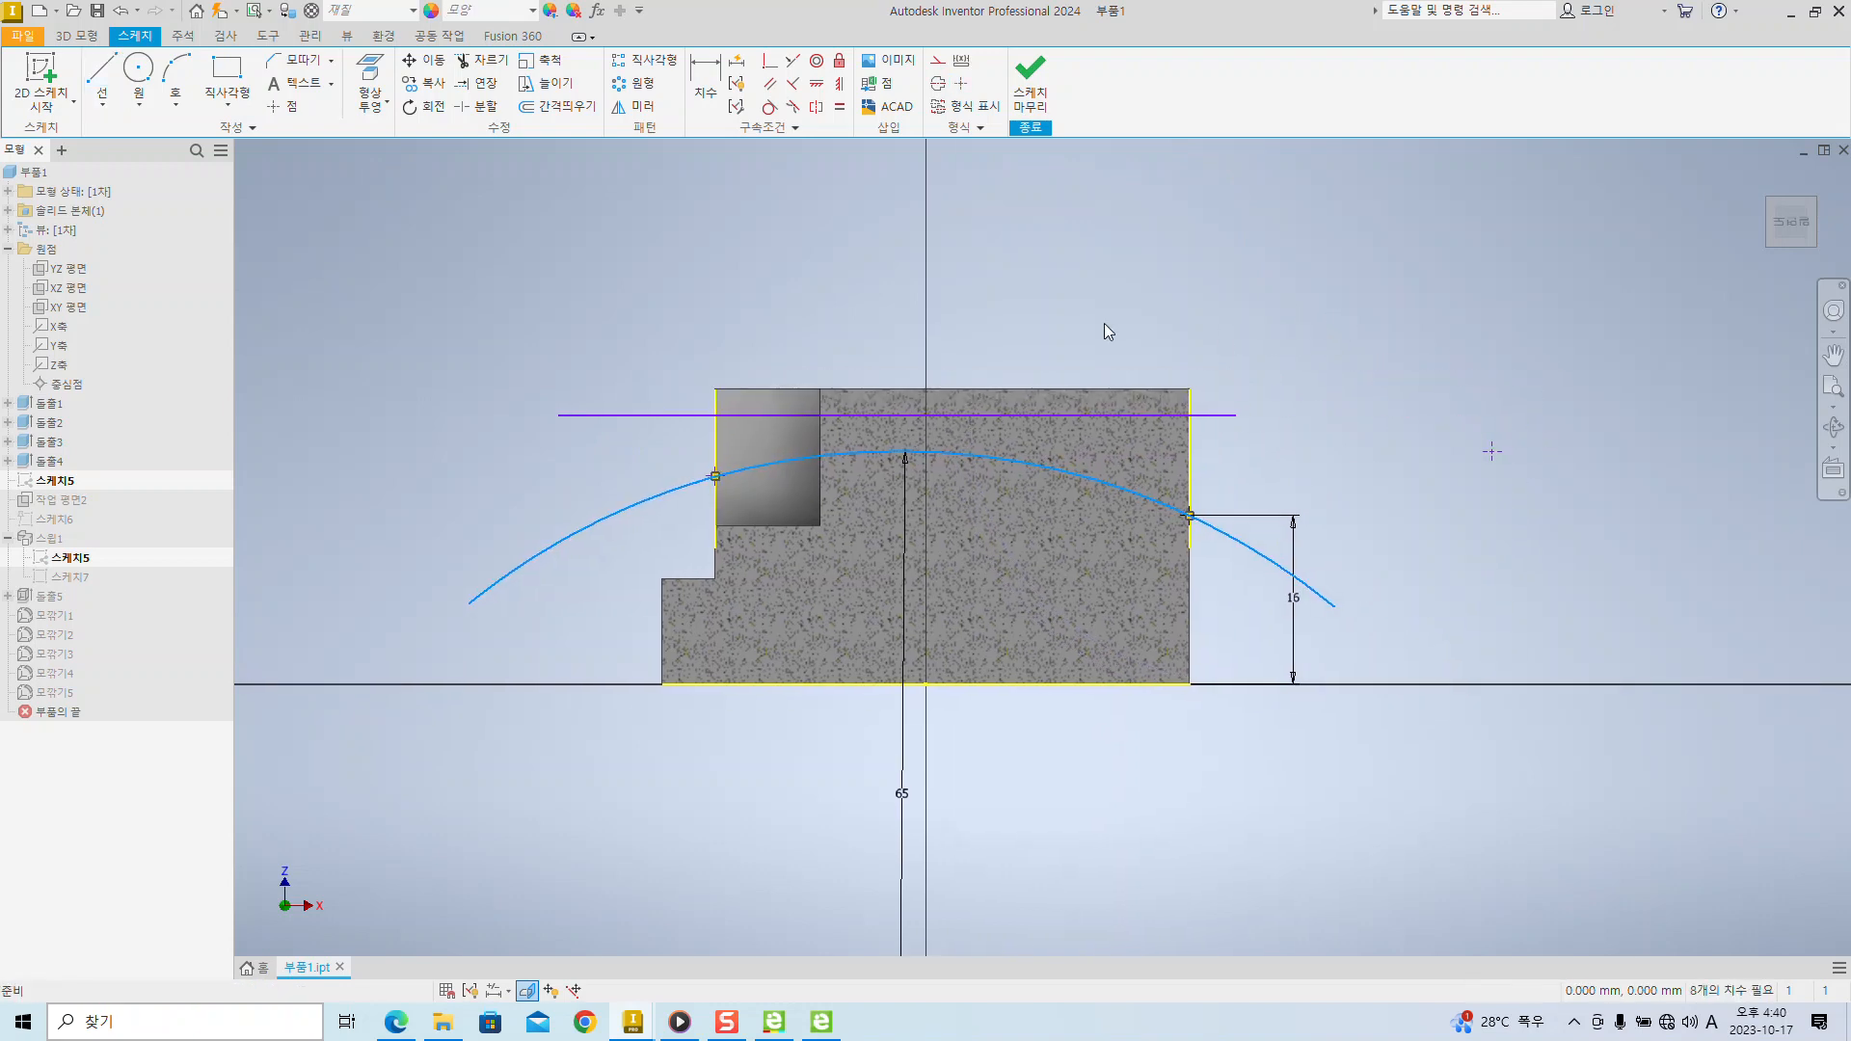
- Dimension the new horizontal line's height above the part's base edge as 20 mm
{"action": "left_click", "coordinate": [708, 77]}
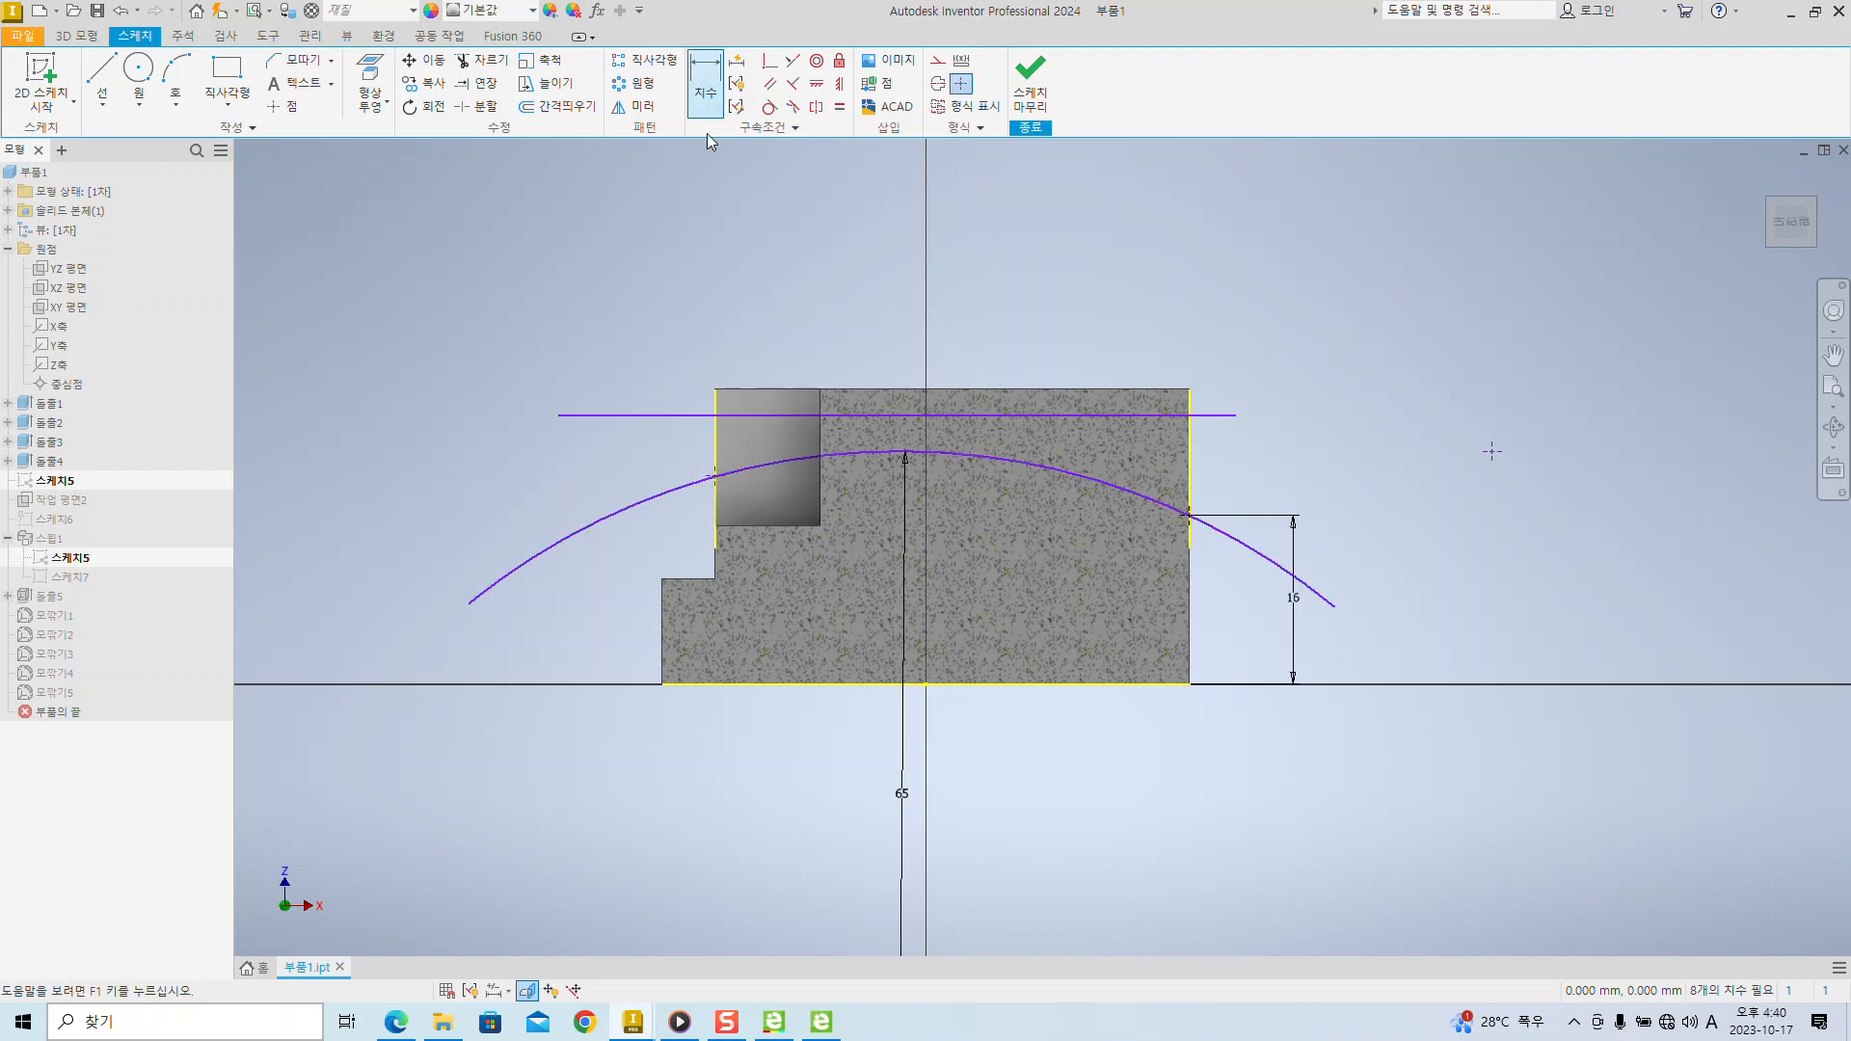
{"action": "left_click", "coordinate": [607, 416]}
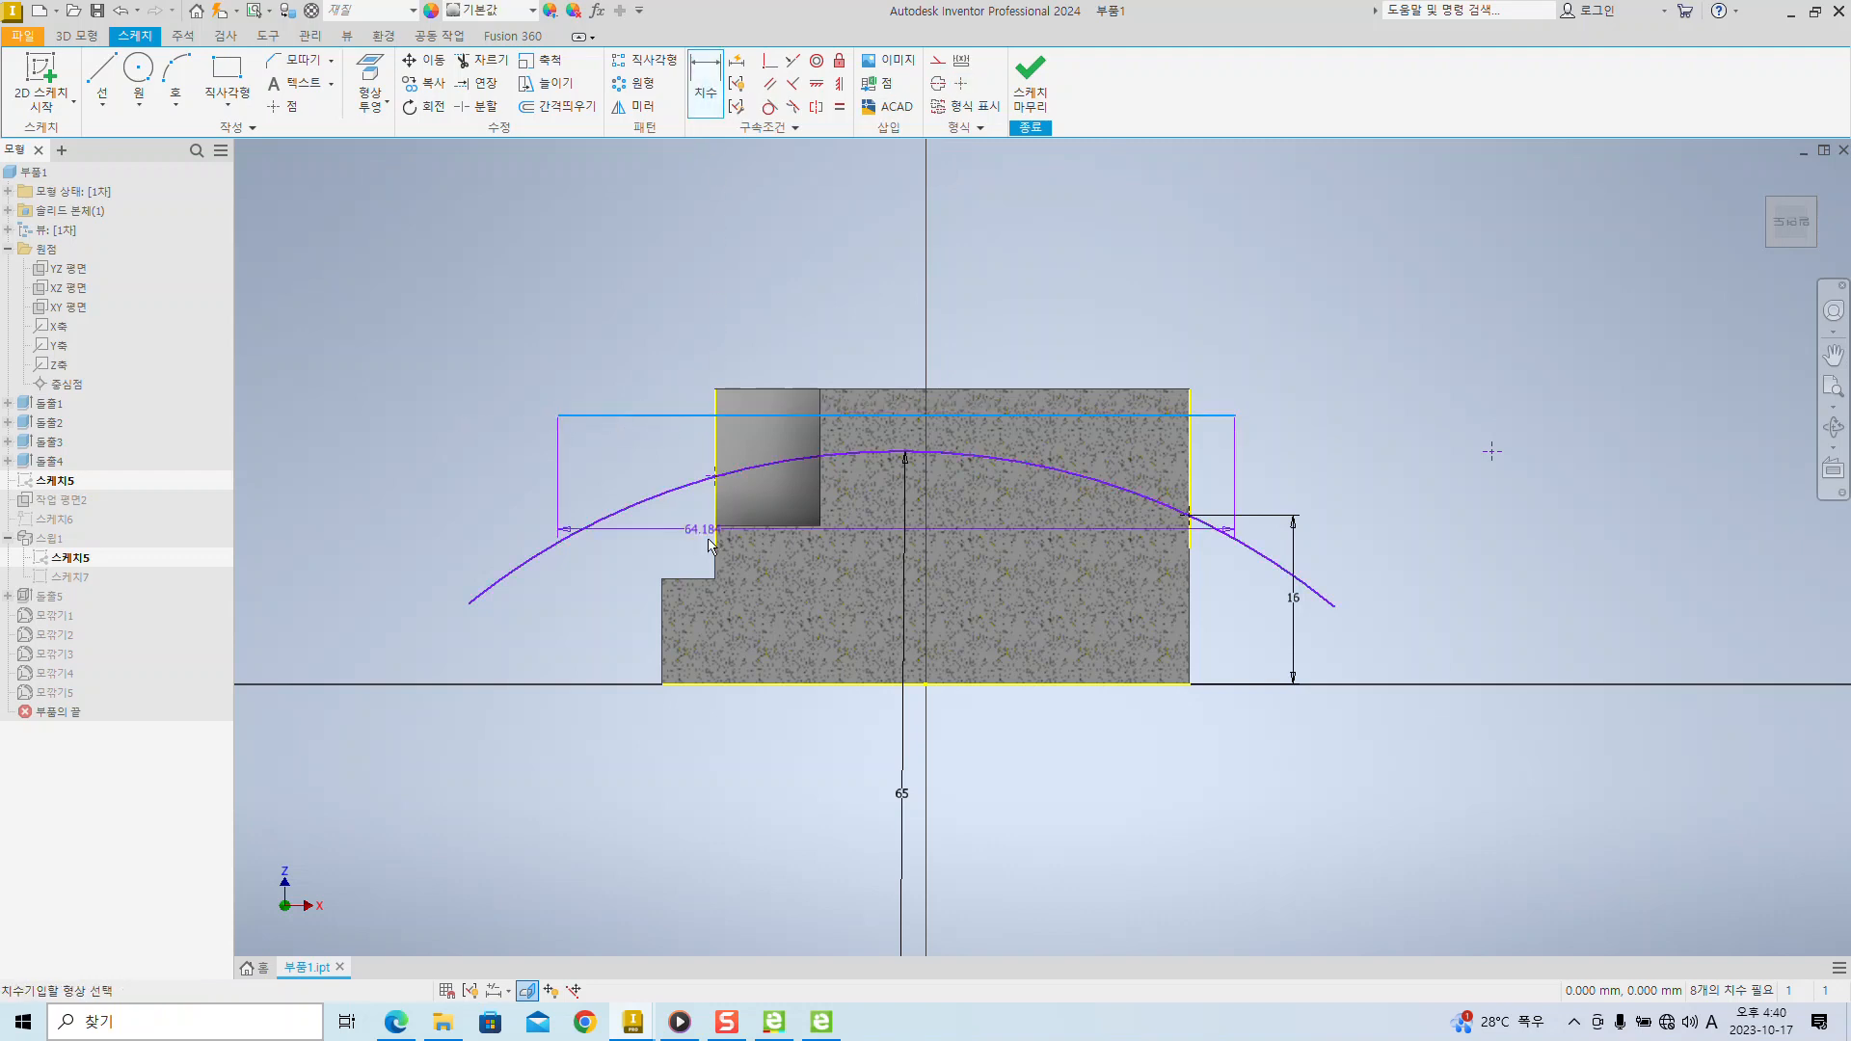
{"action": "left_click", "coordinate": [710, 684]}
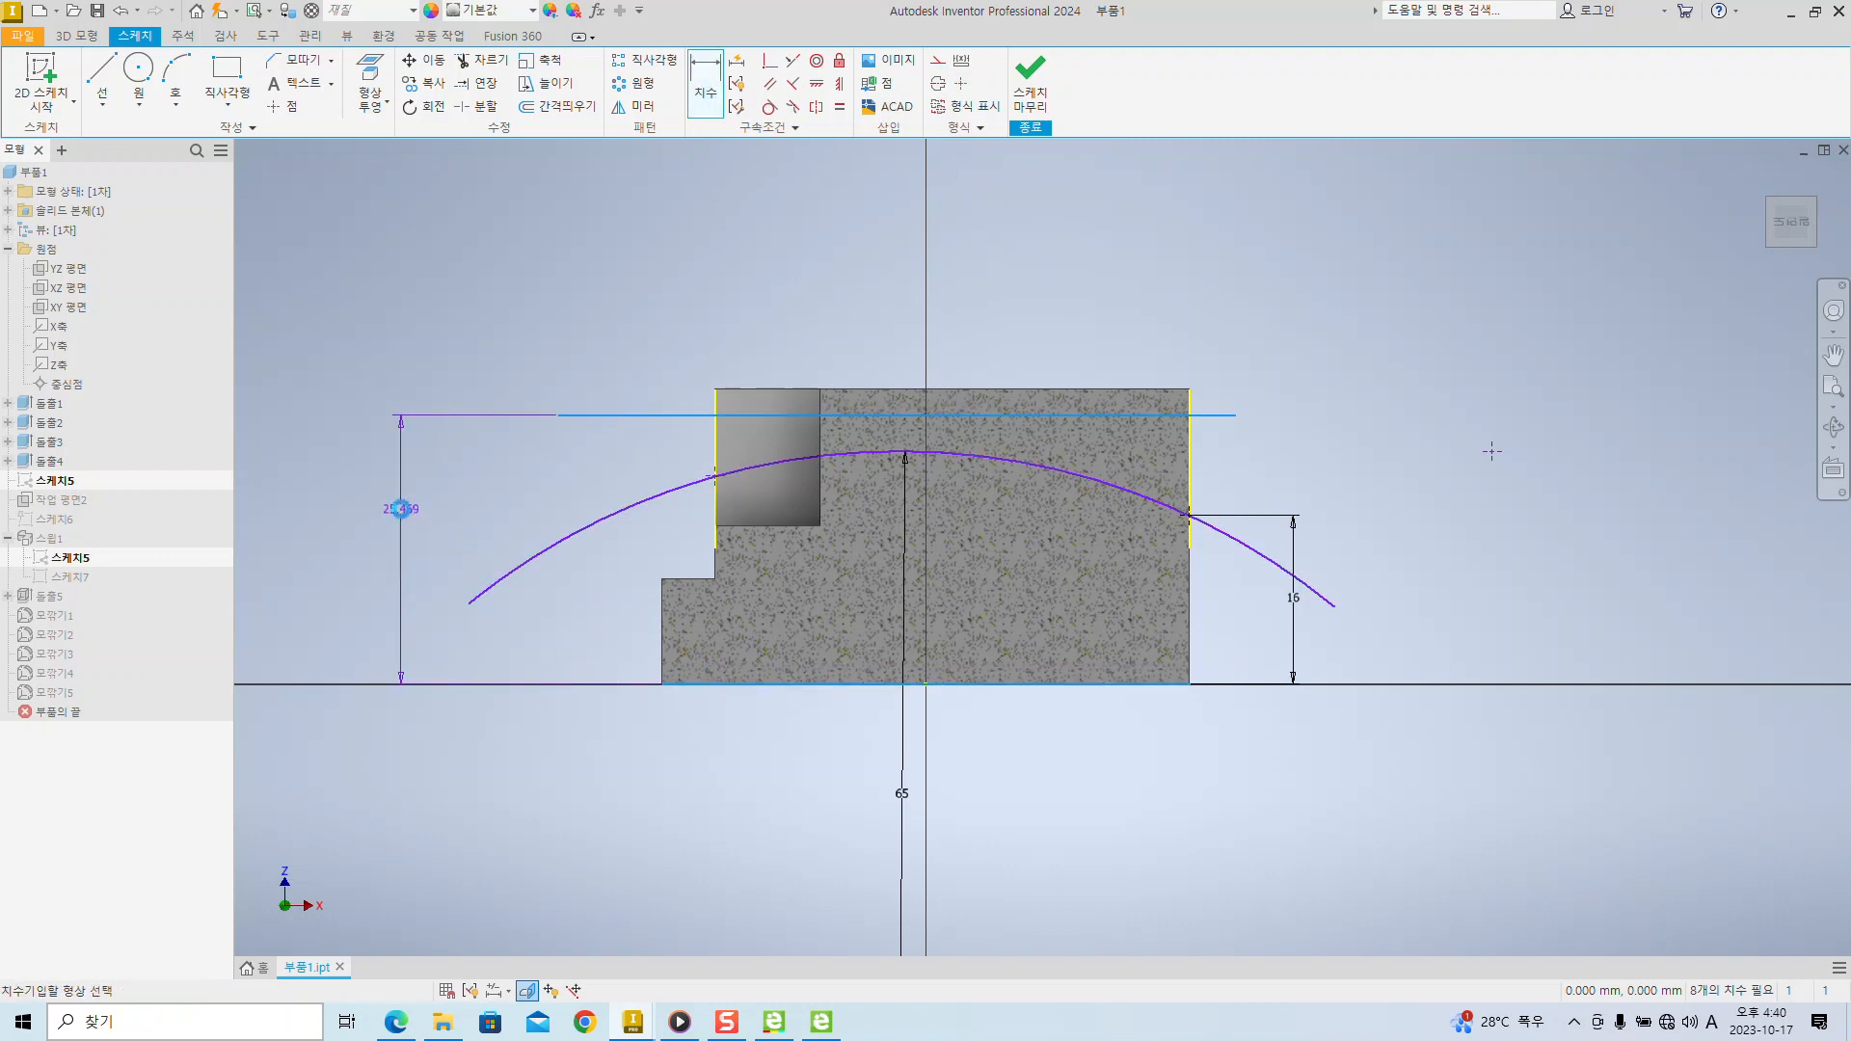
{"action": "left_click", "coordinate": [399, 512]}
{"action": "type", "text": "2"}
{"action": "key", "text": "Return"}
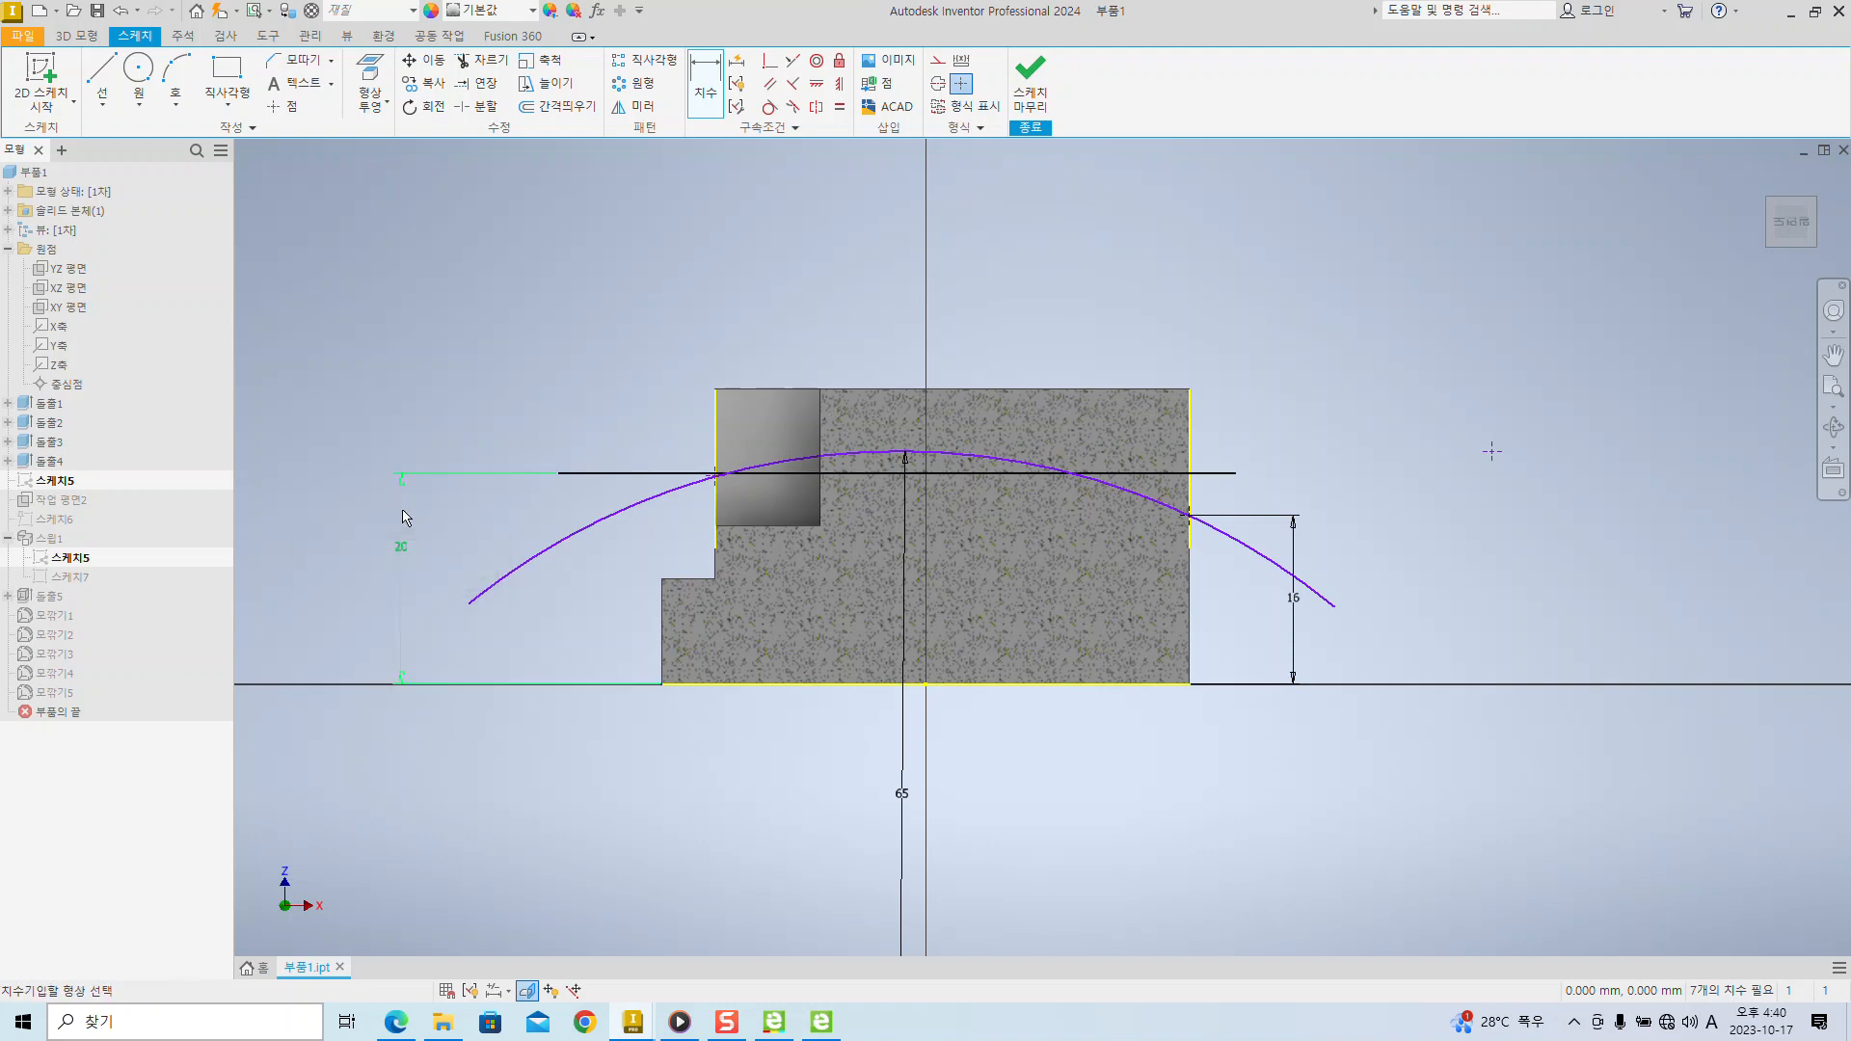
- Check the flat section at height 20 on the exam drawing and make the R65 arc tangent to the horizontal line
{"action": "key", "text": "alt+Tab"}
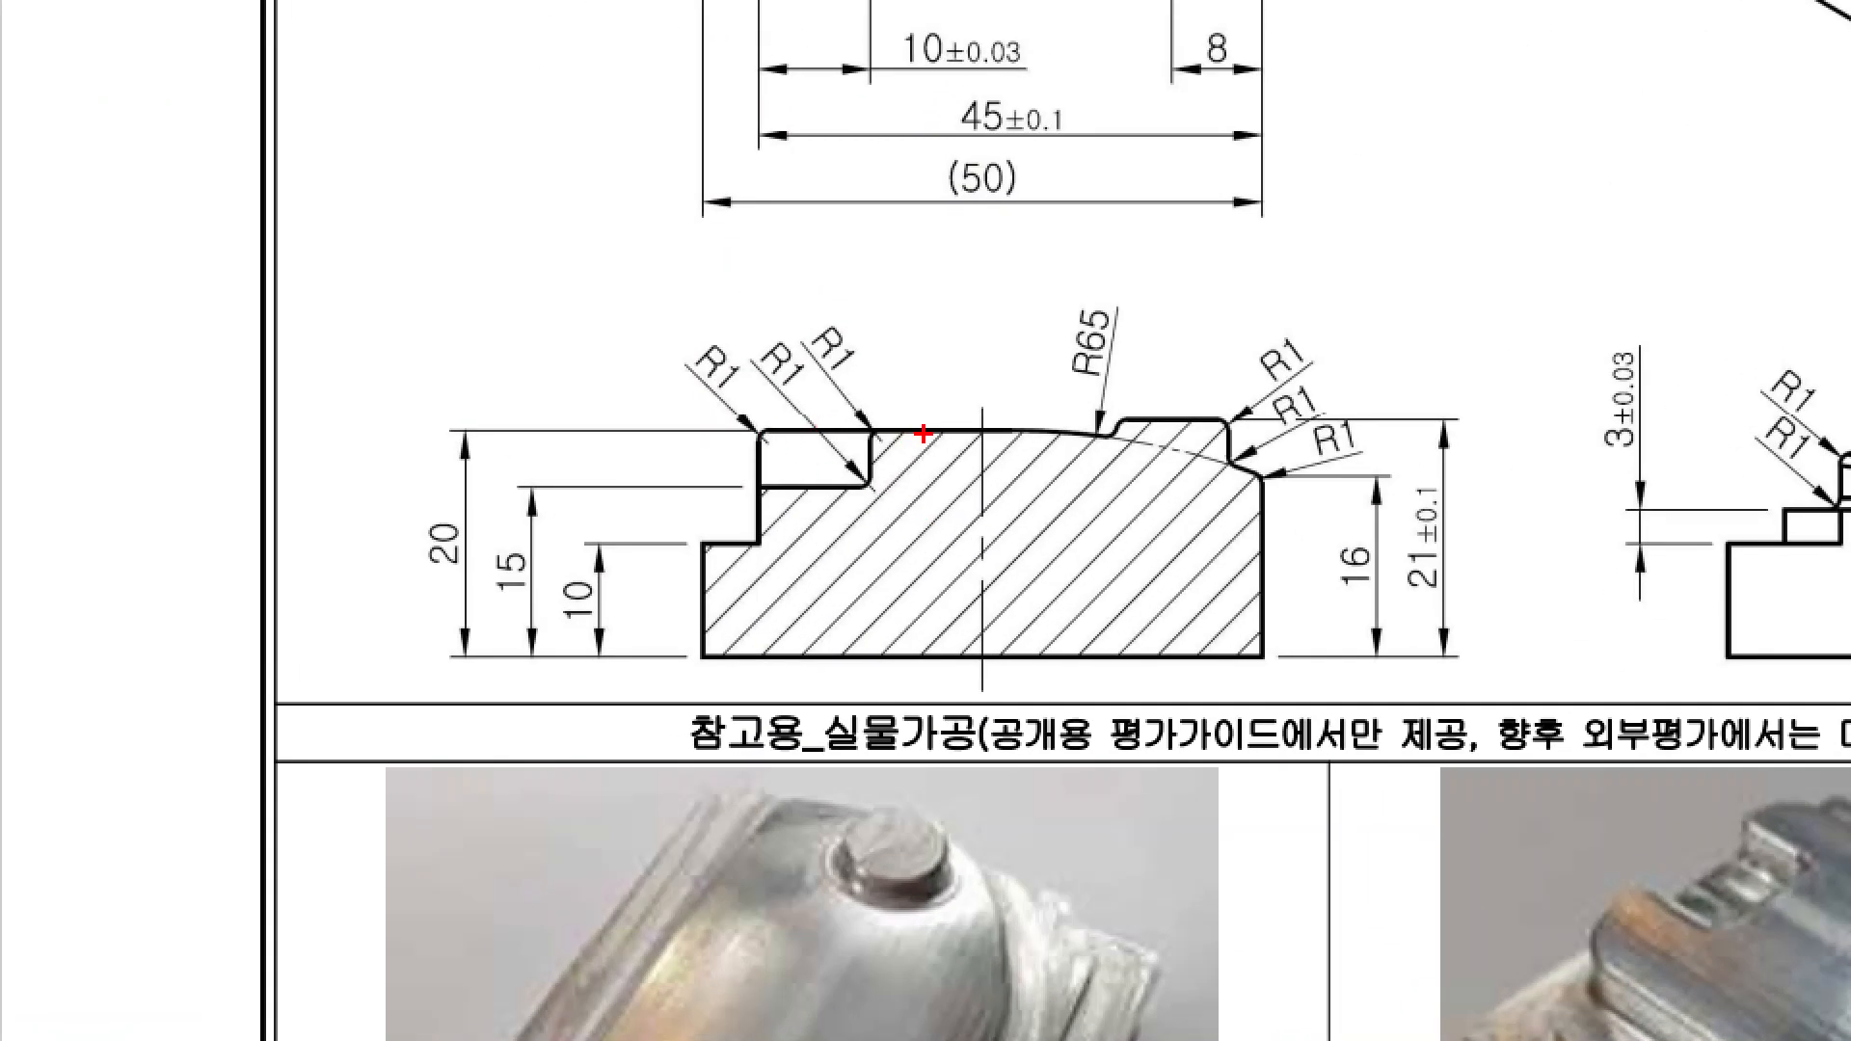
{"action": "left_click_drag", "start_coordinate": [969, 430], "coordinate": [416, 430]}
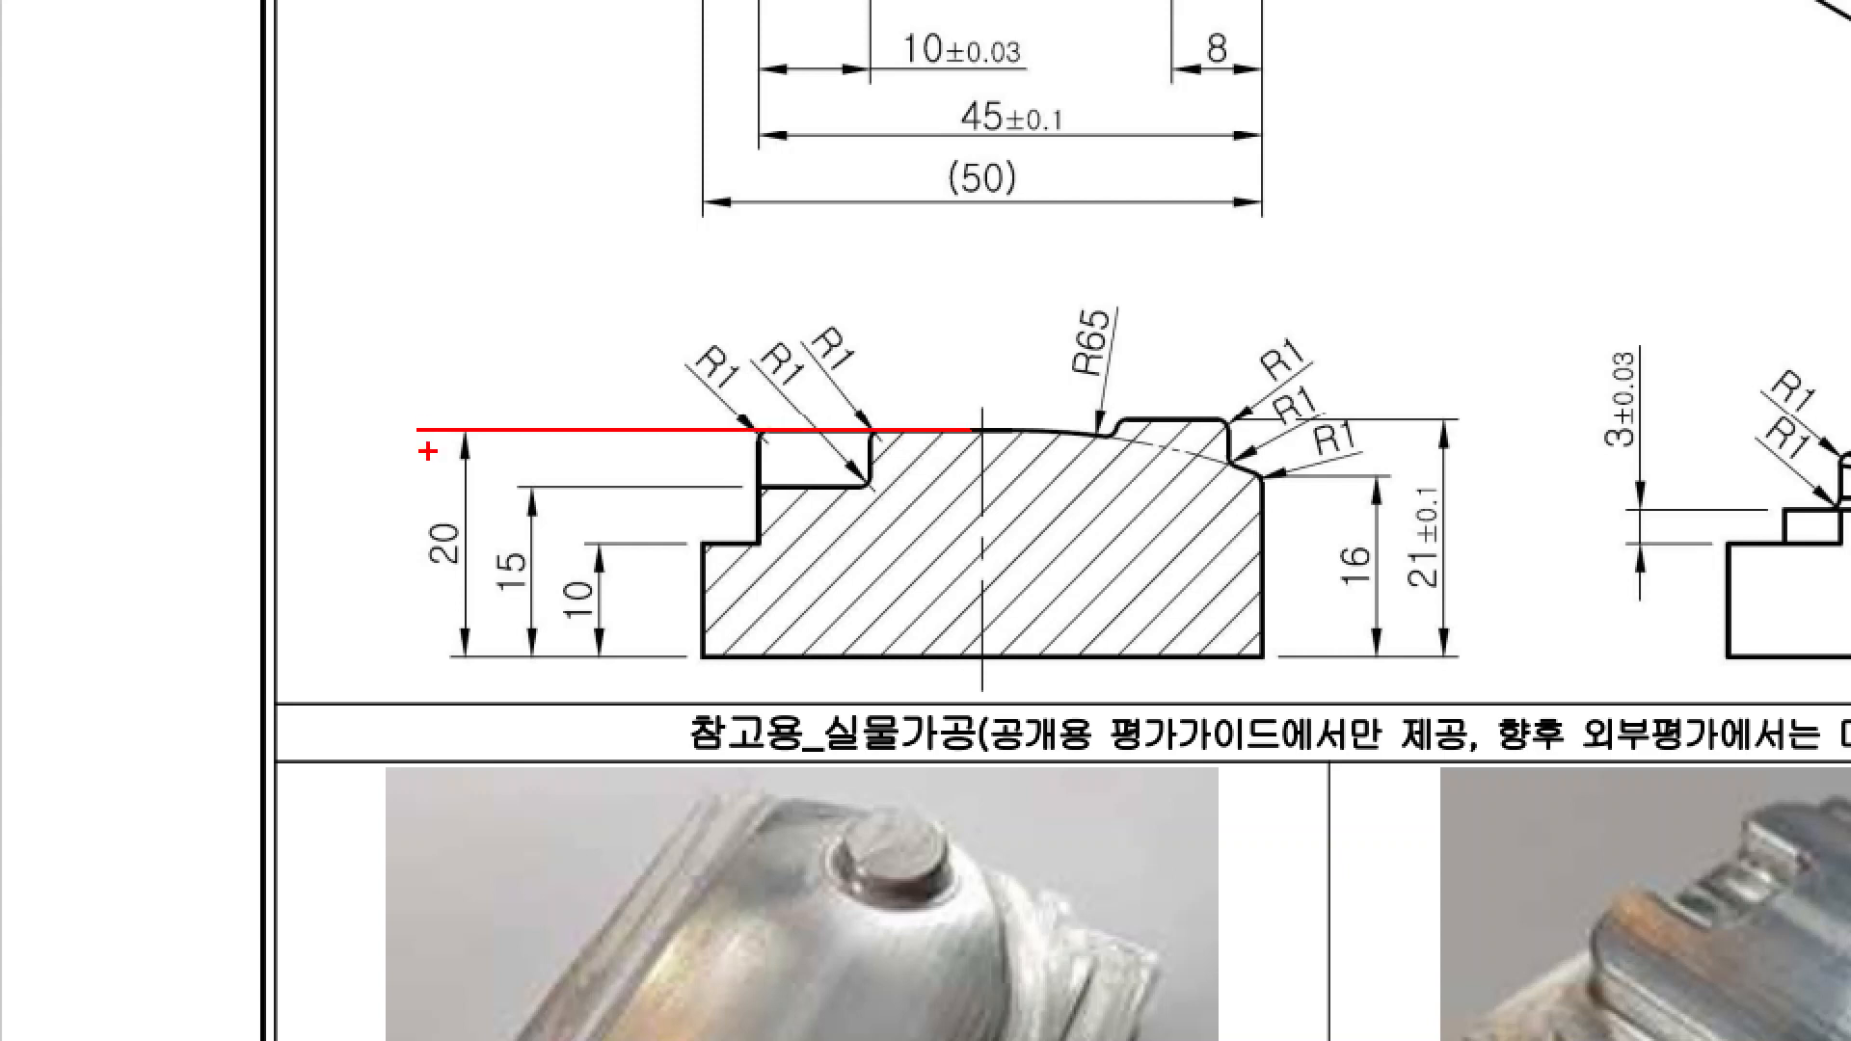
{"action": "key", "text": "alt+Tab"}
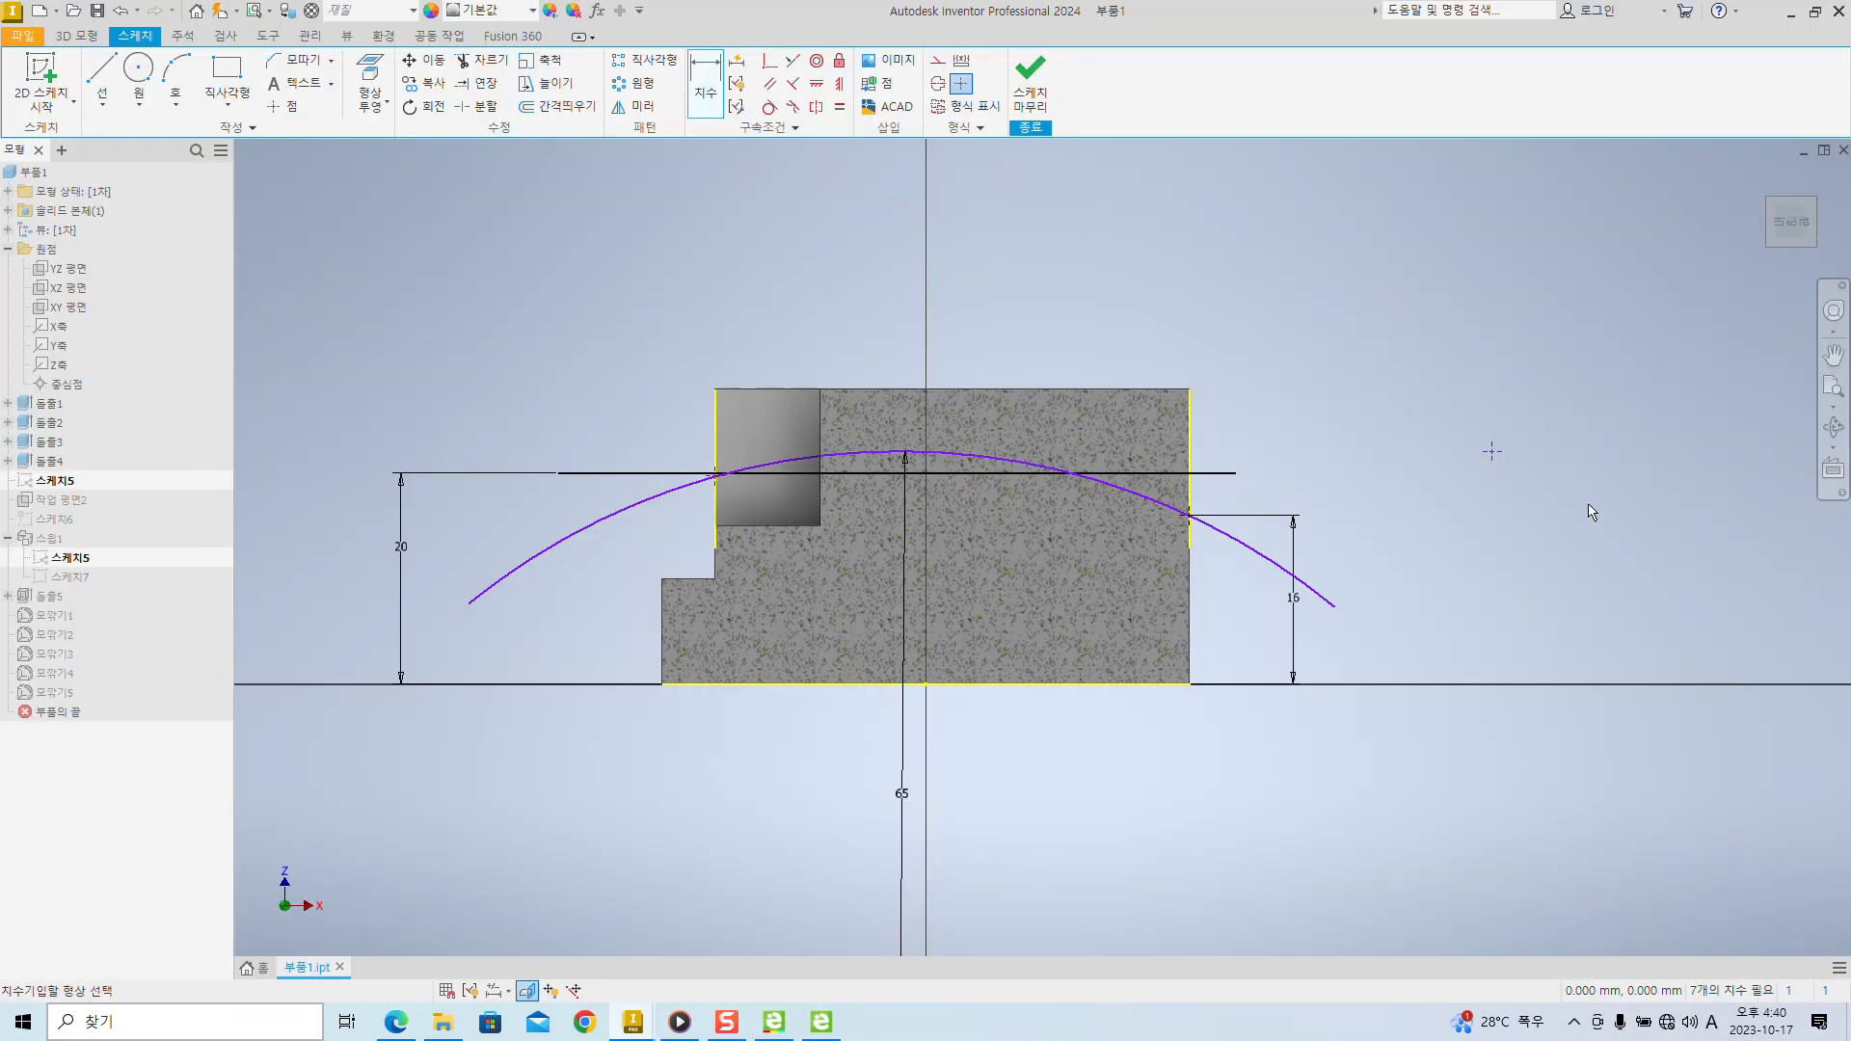
{"action": "middle_click_drag", "start_coordinate": [1468, 438], "coordinate": [1444, 487]}
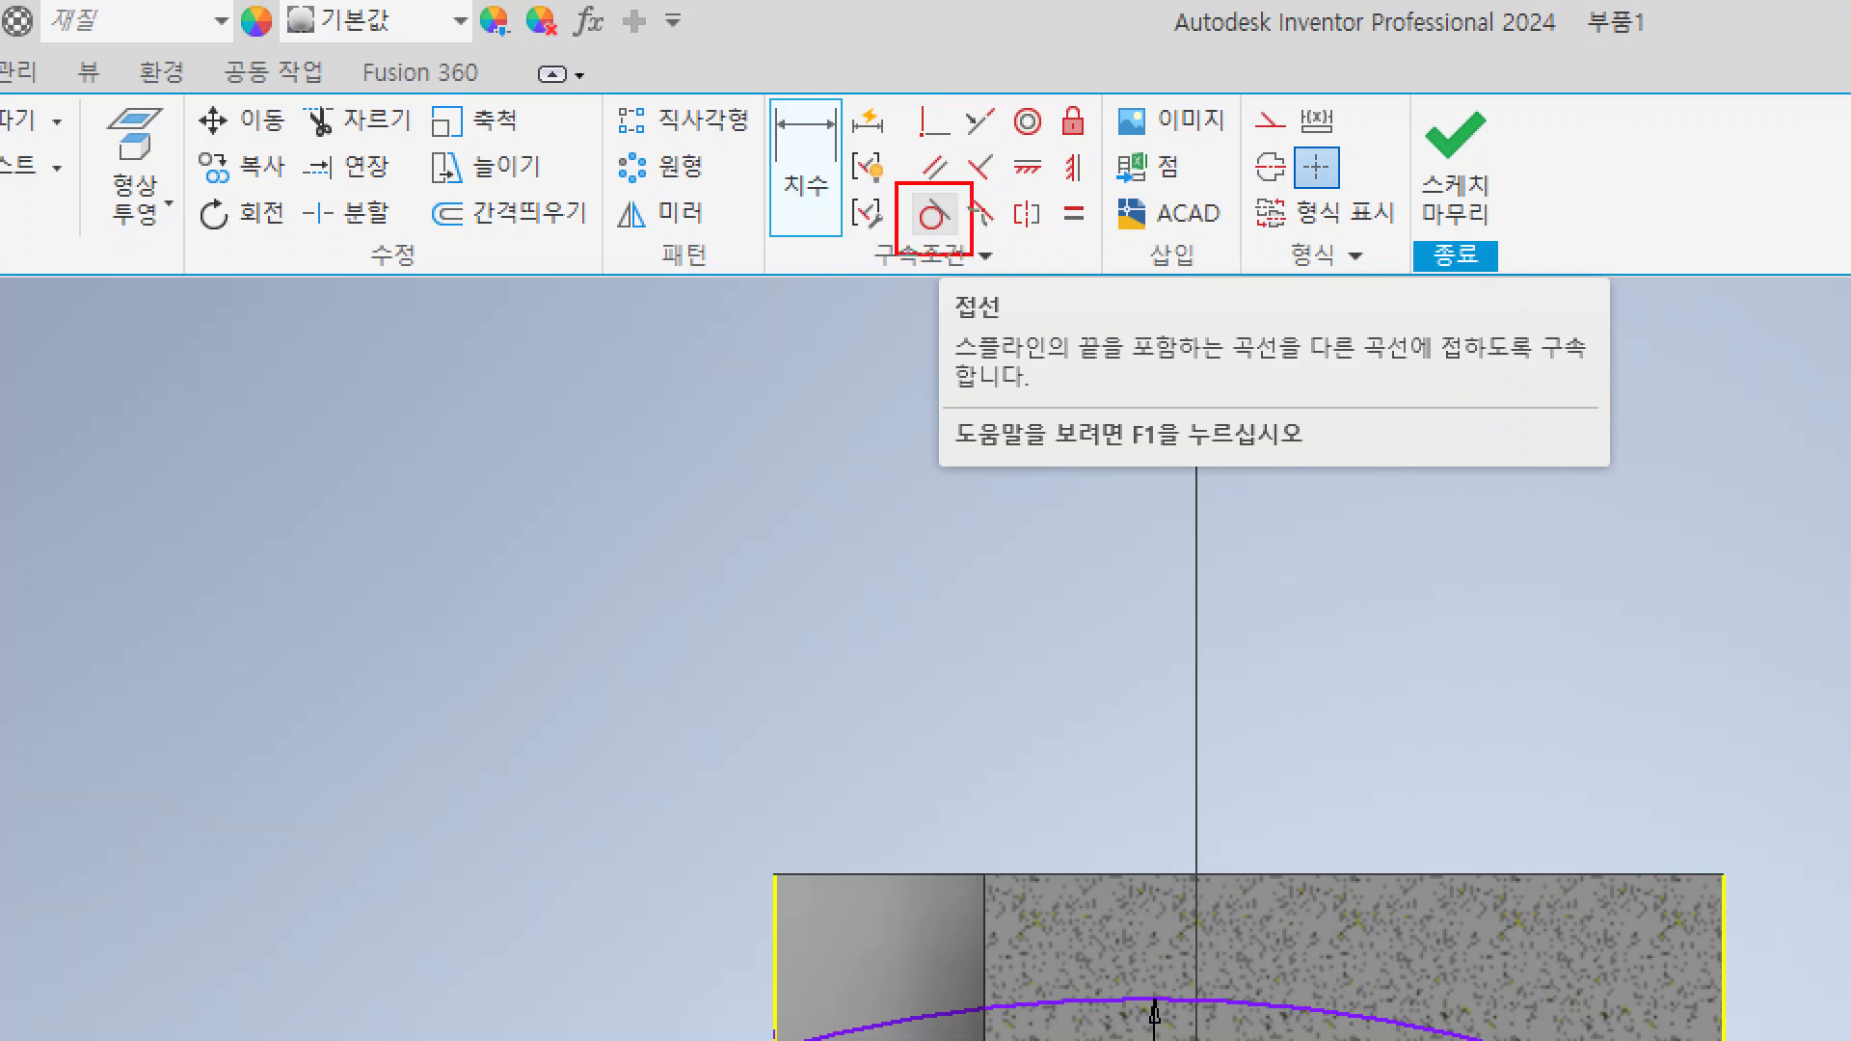
{"action": "left_click", "coordinate": [933, 214]}
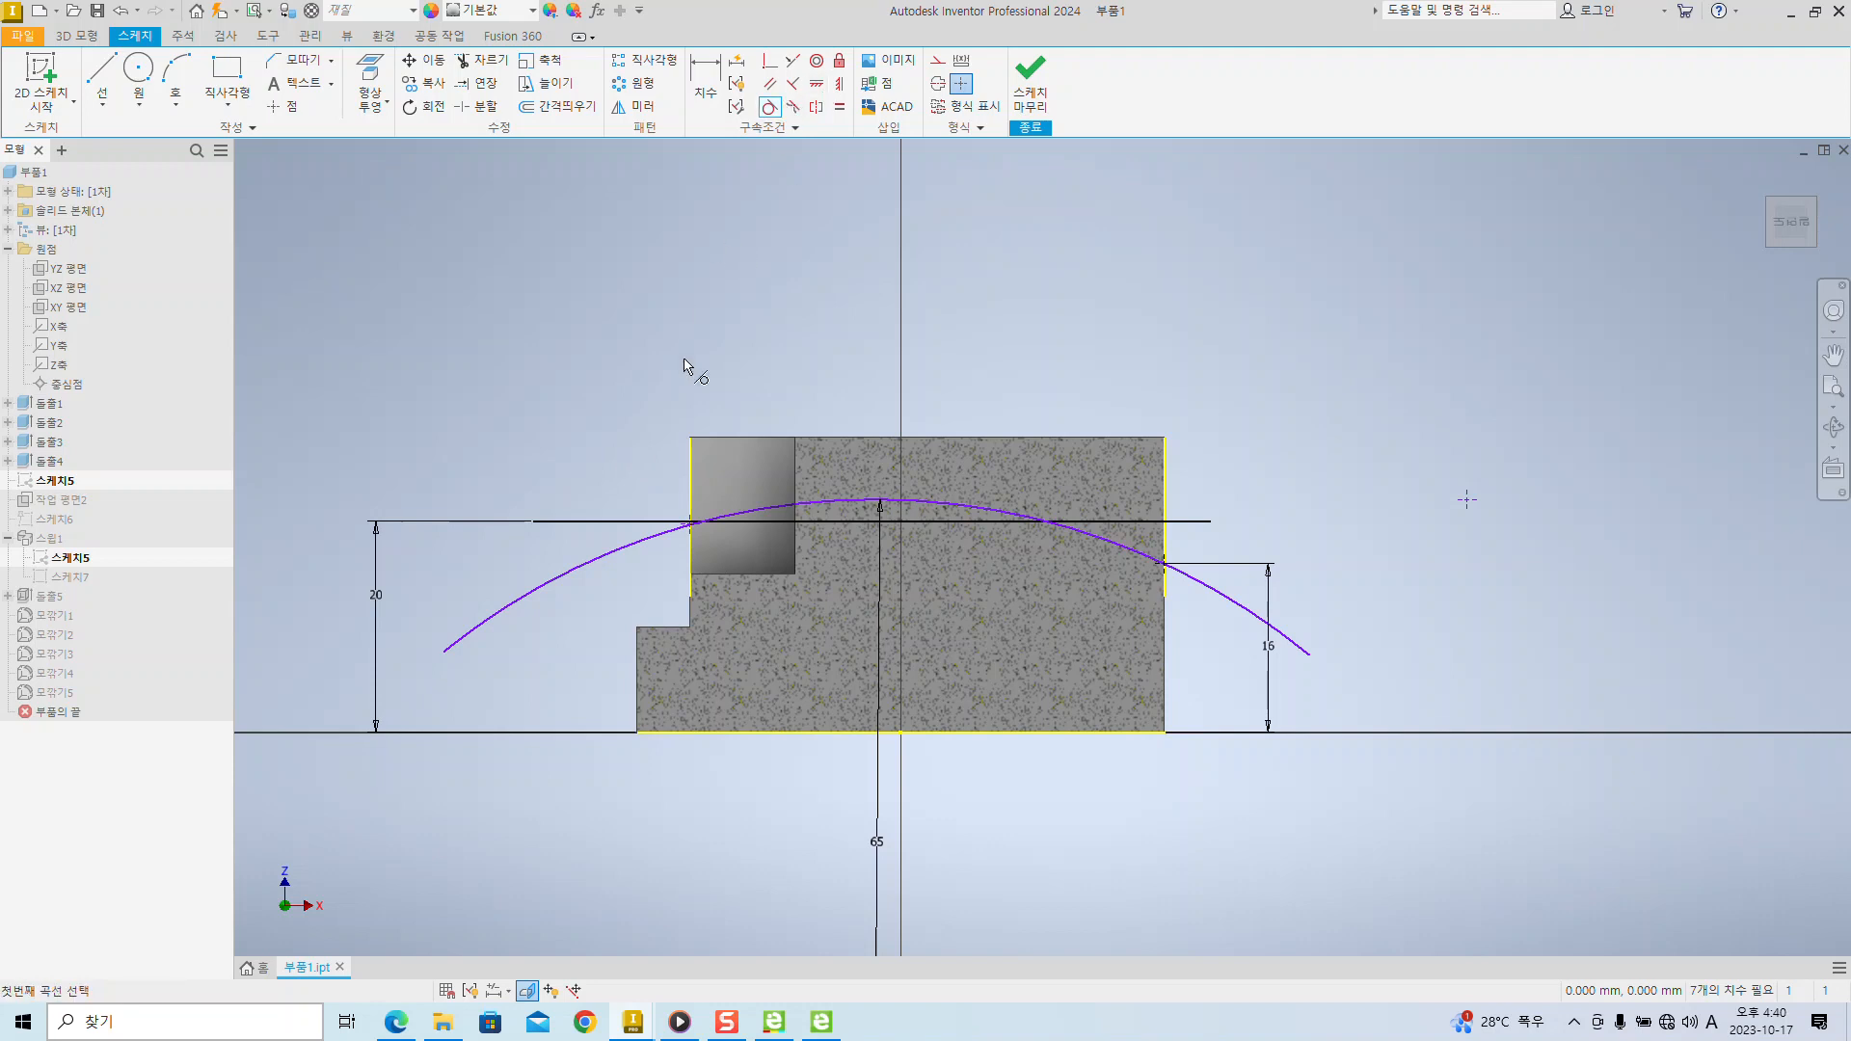
{"action": "left_click", "coordinate": [577, 523]}
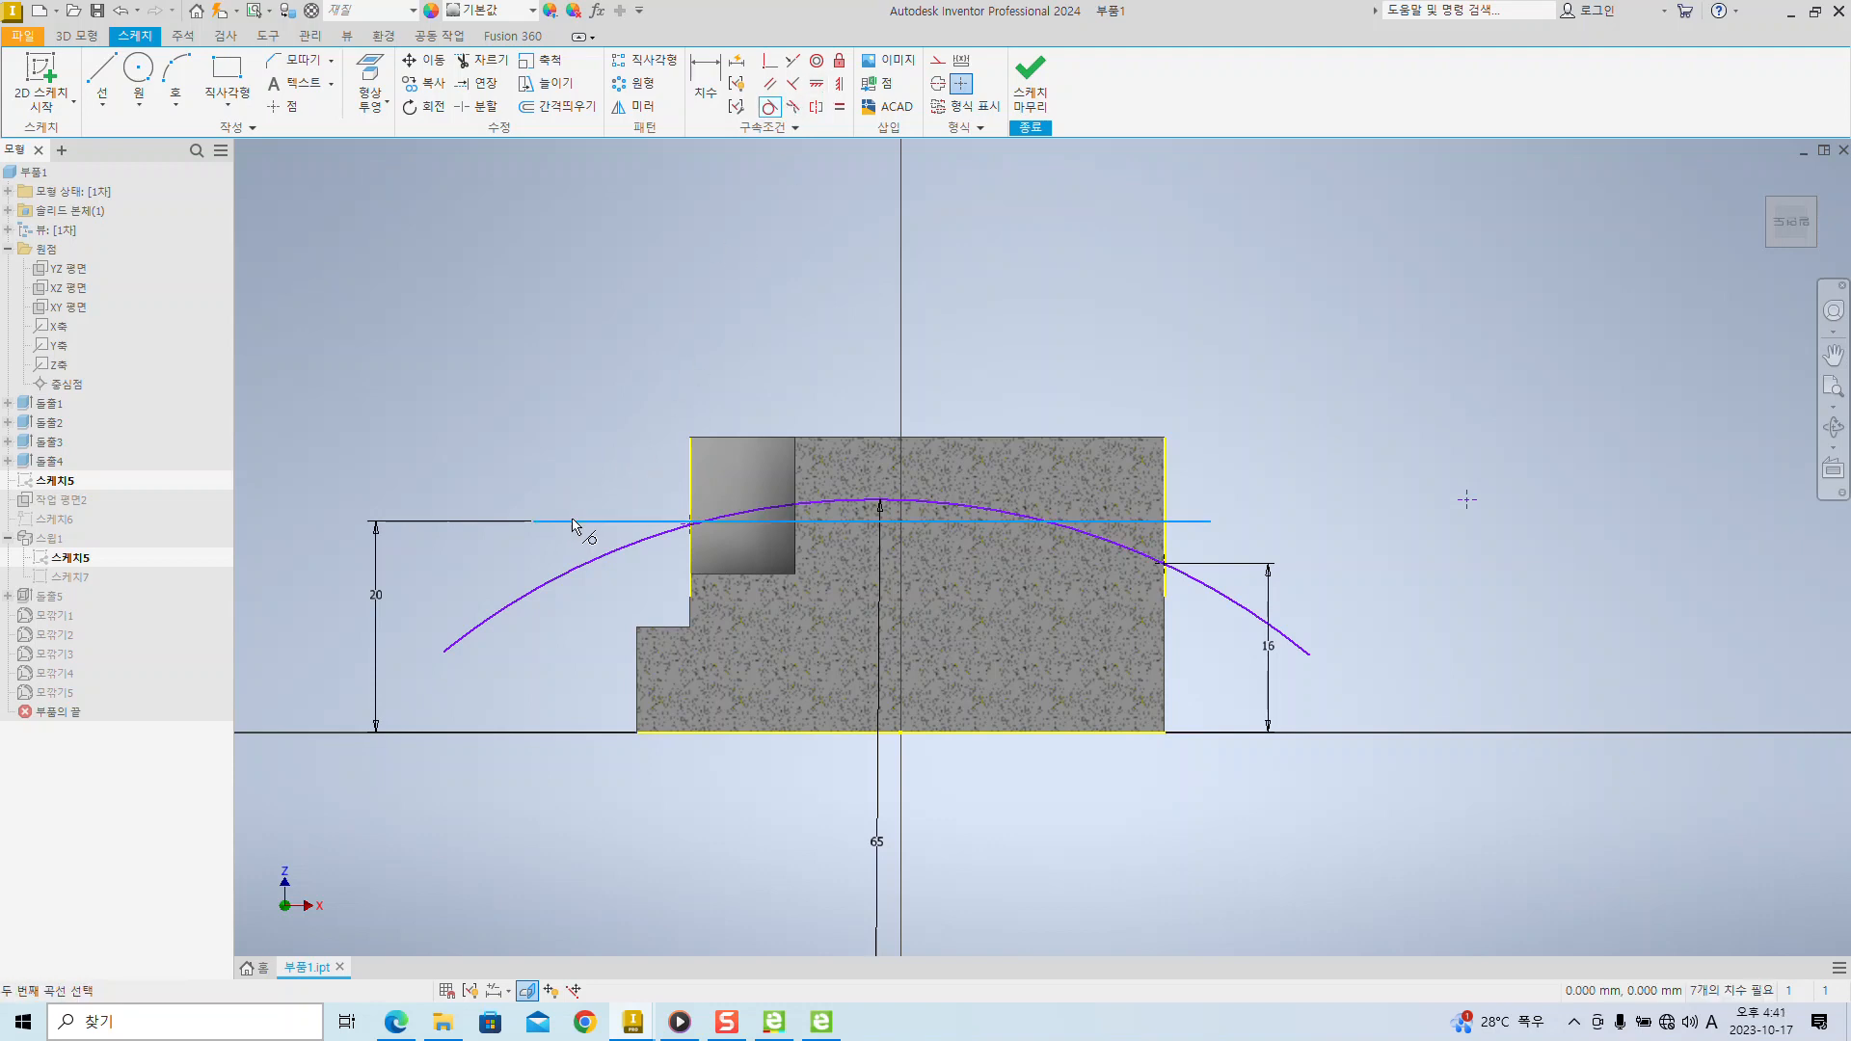
{"action": "left_click", "coordinate": [599, 562]}
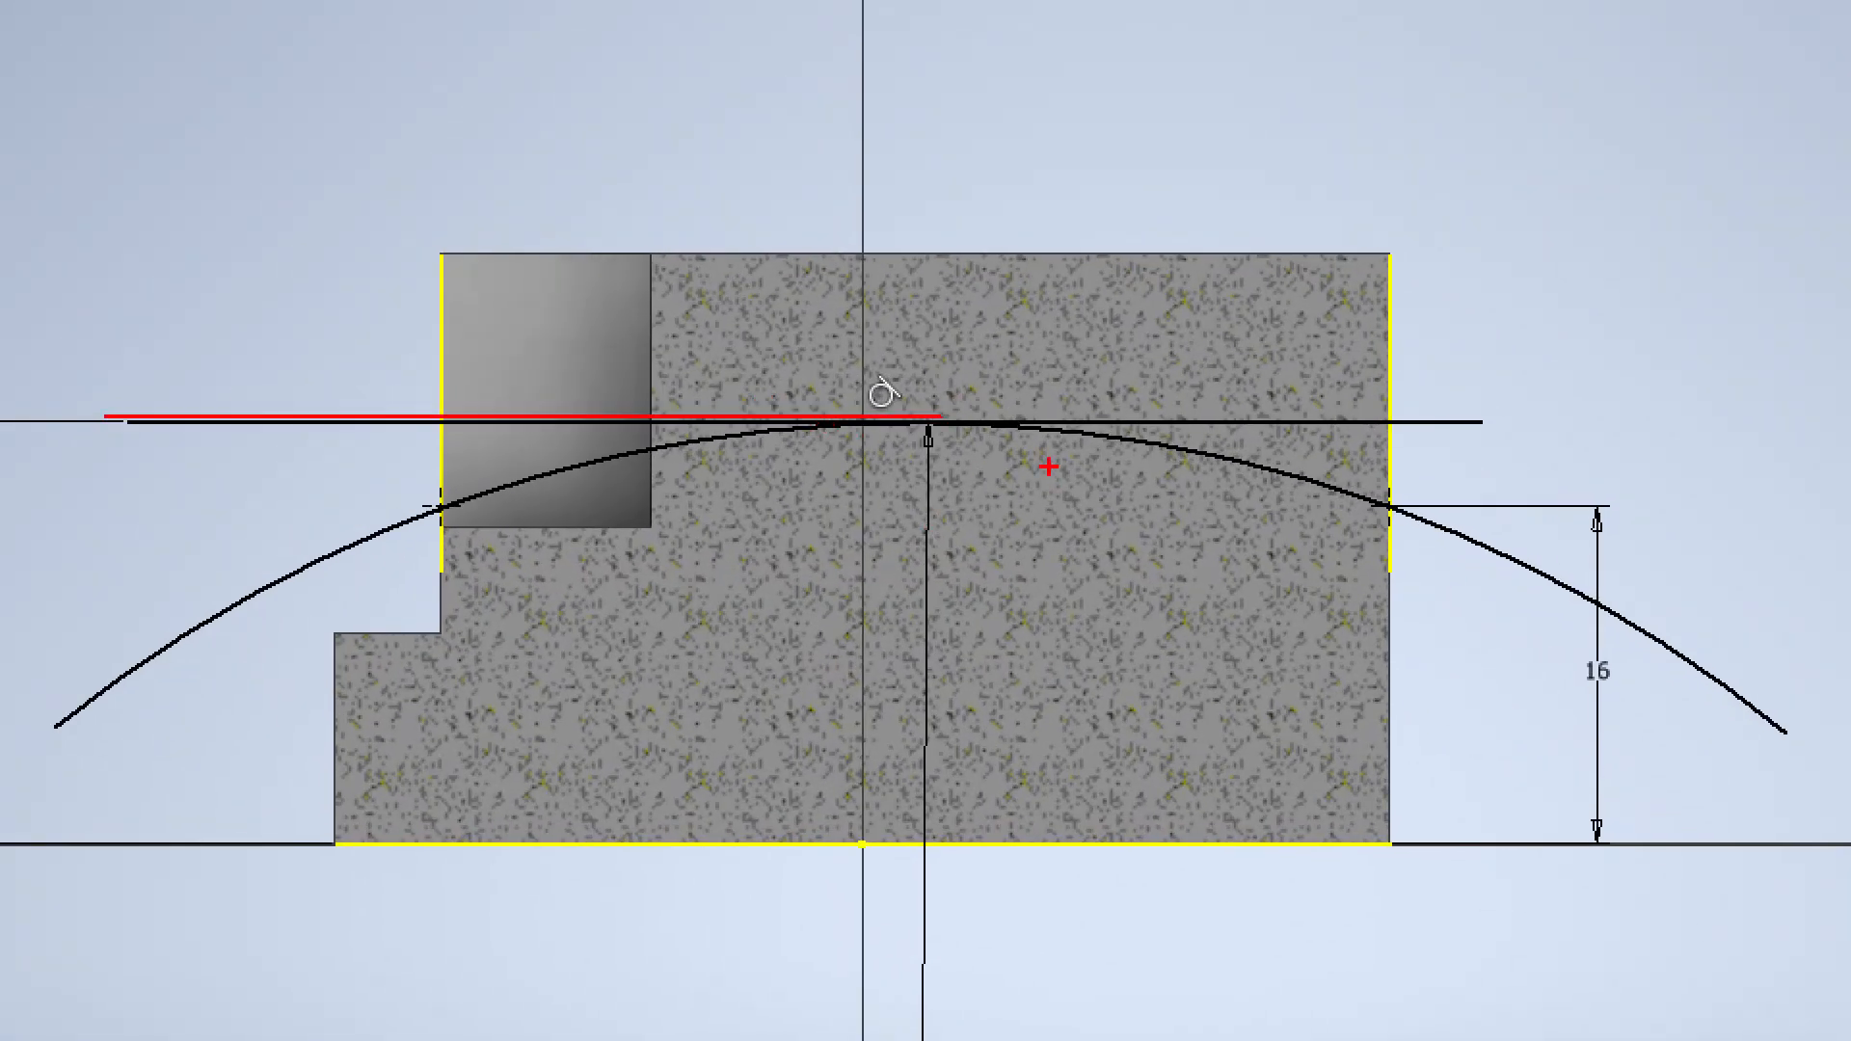
{"action": "key", "text": "Escape"}
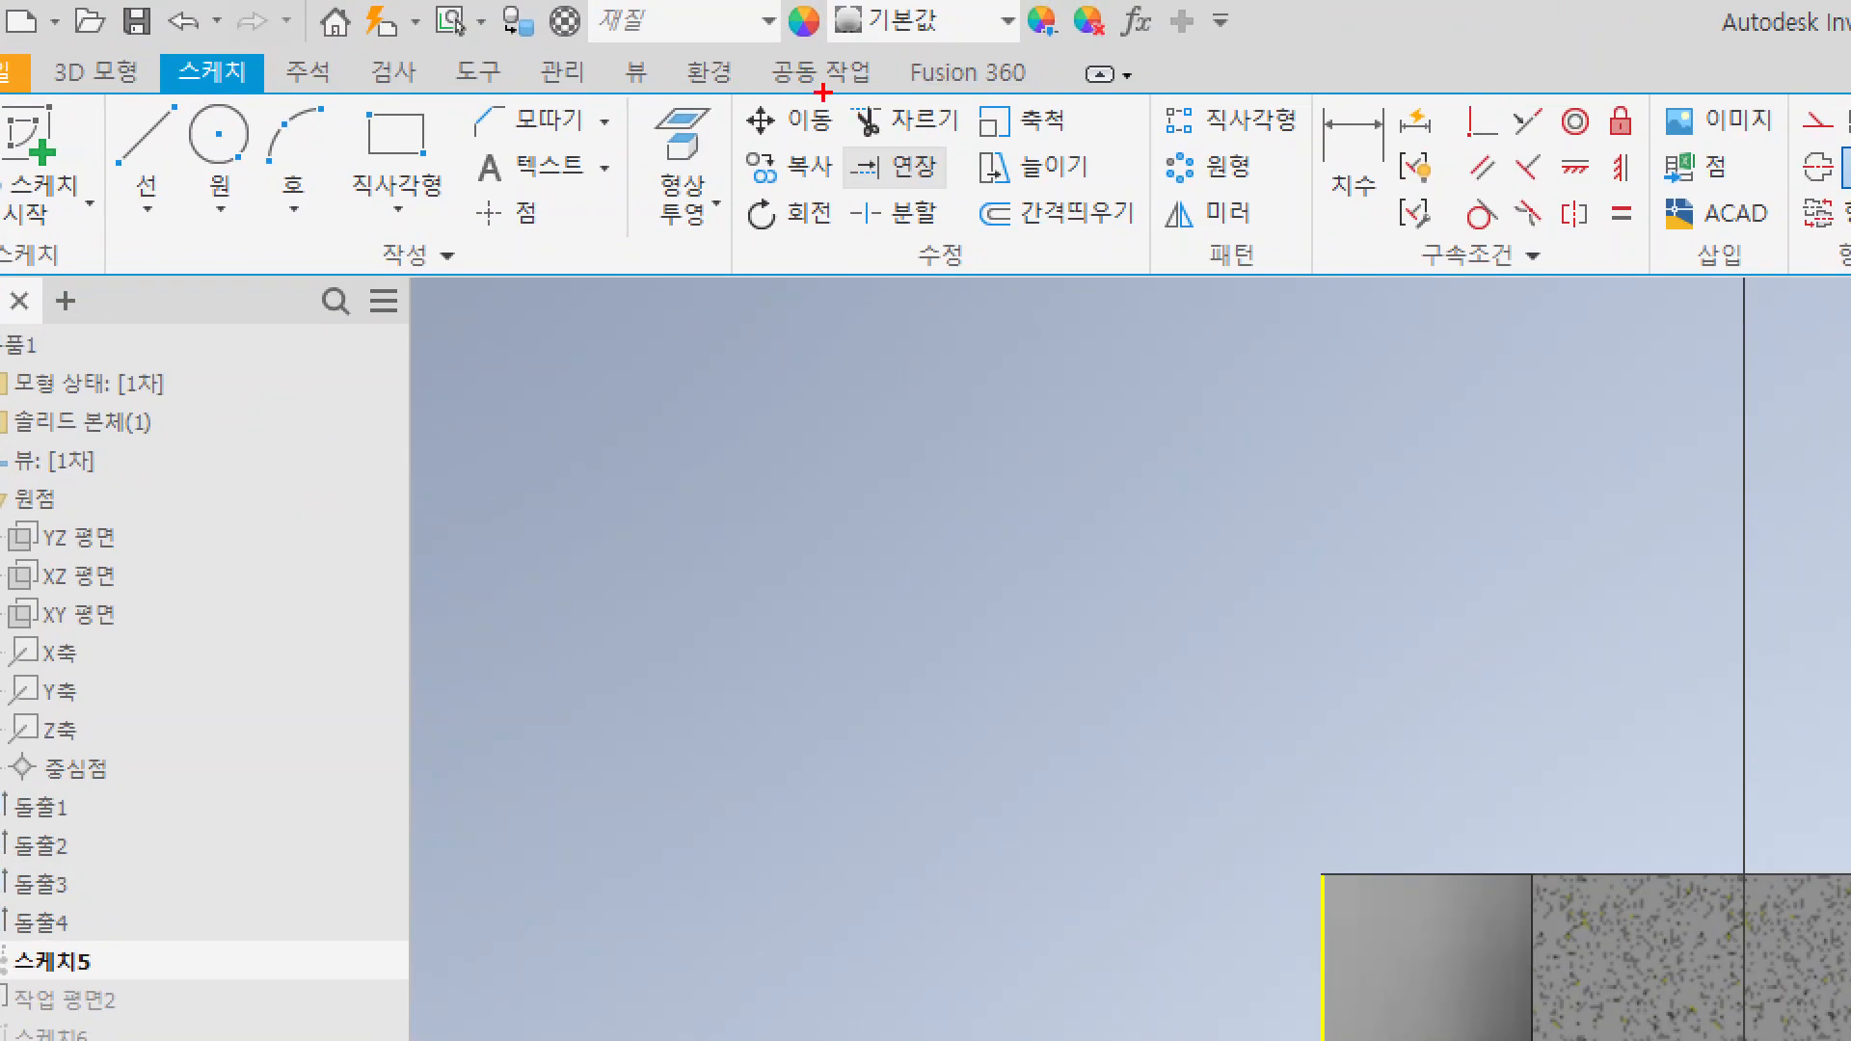
- Try to trim the left part of the R65 arc back to its tangent point with the horizontal line
{"action": "mouse_move", "coordinate": [826, 92]}
{"action": "left_mouse_down", "text": "ctrl"}
{"action": "mouse_move", "coordinate": [979, 155]}
{"action": "mouse_move", "coordinate": [1260, 223]}
{"action": "left_mouse_up", "text": "ctrl"}
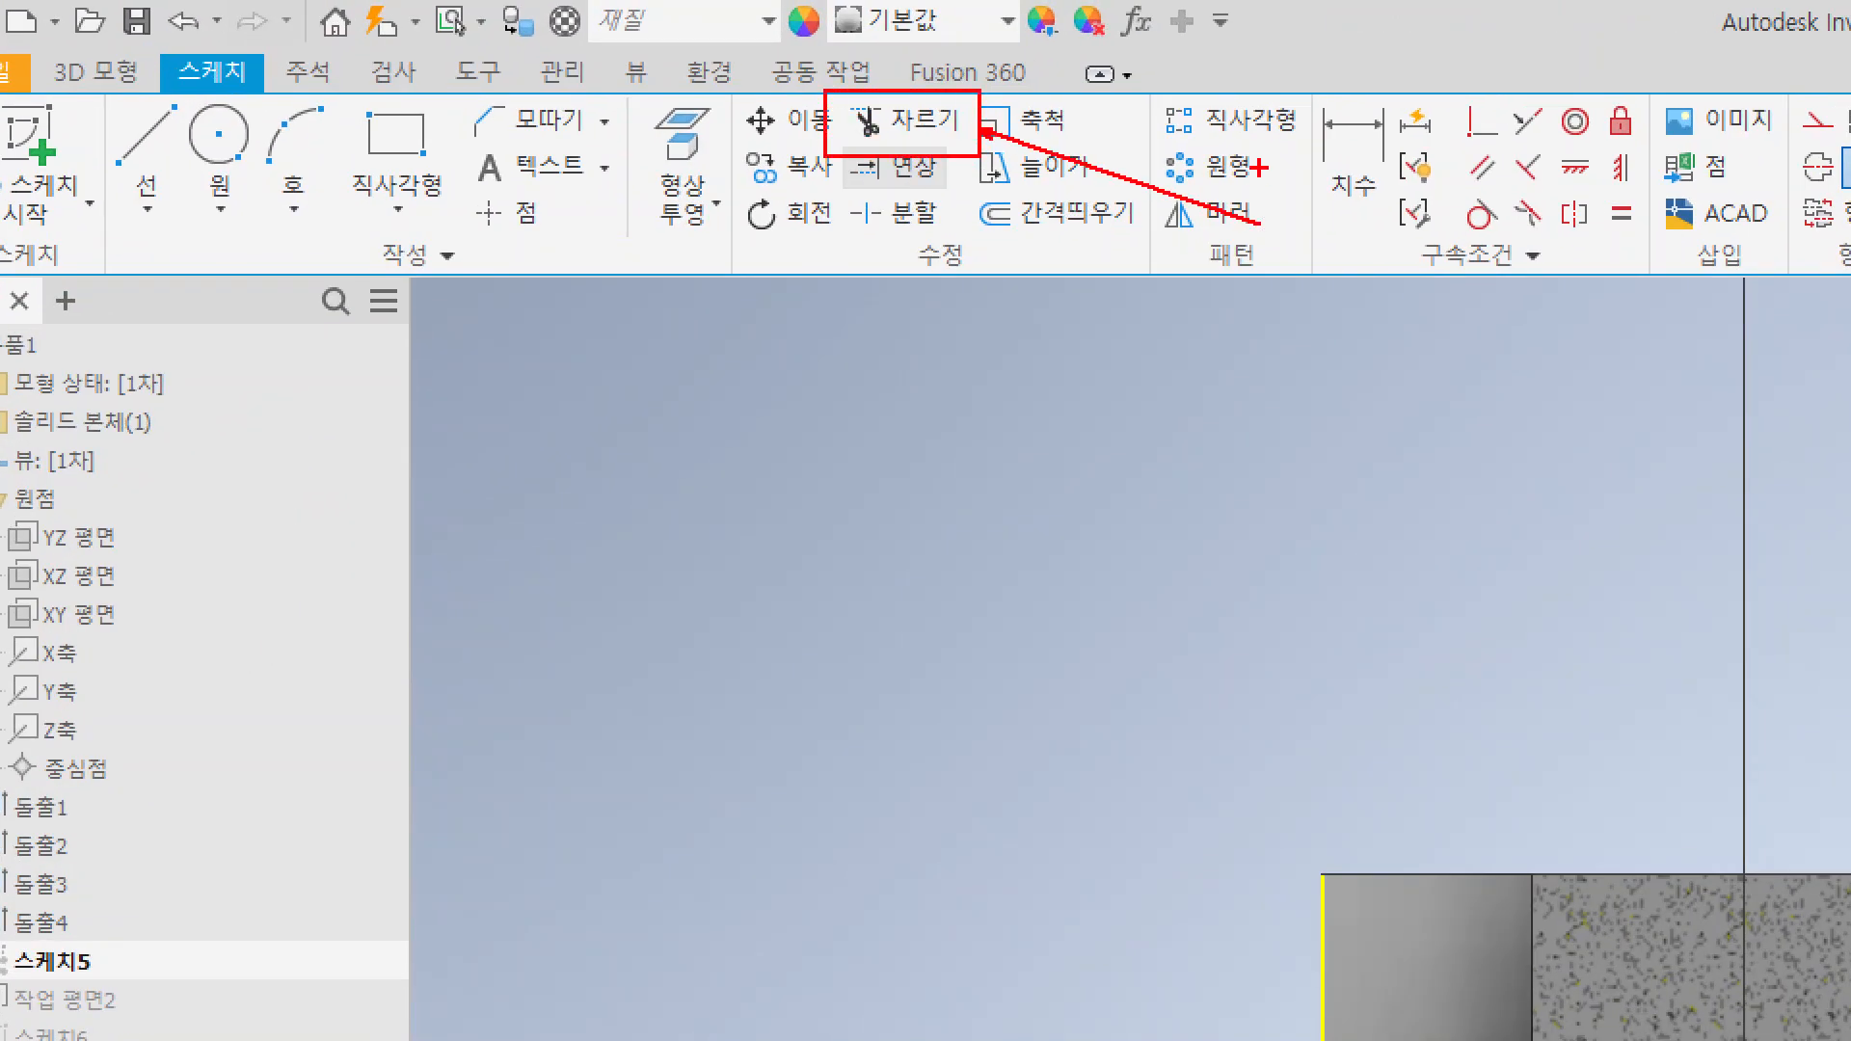
{"action": "key", "text": "Escape"}
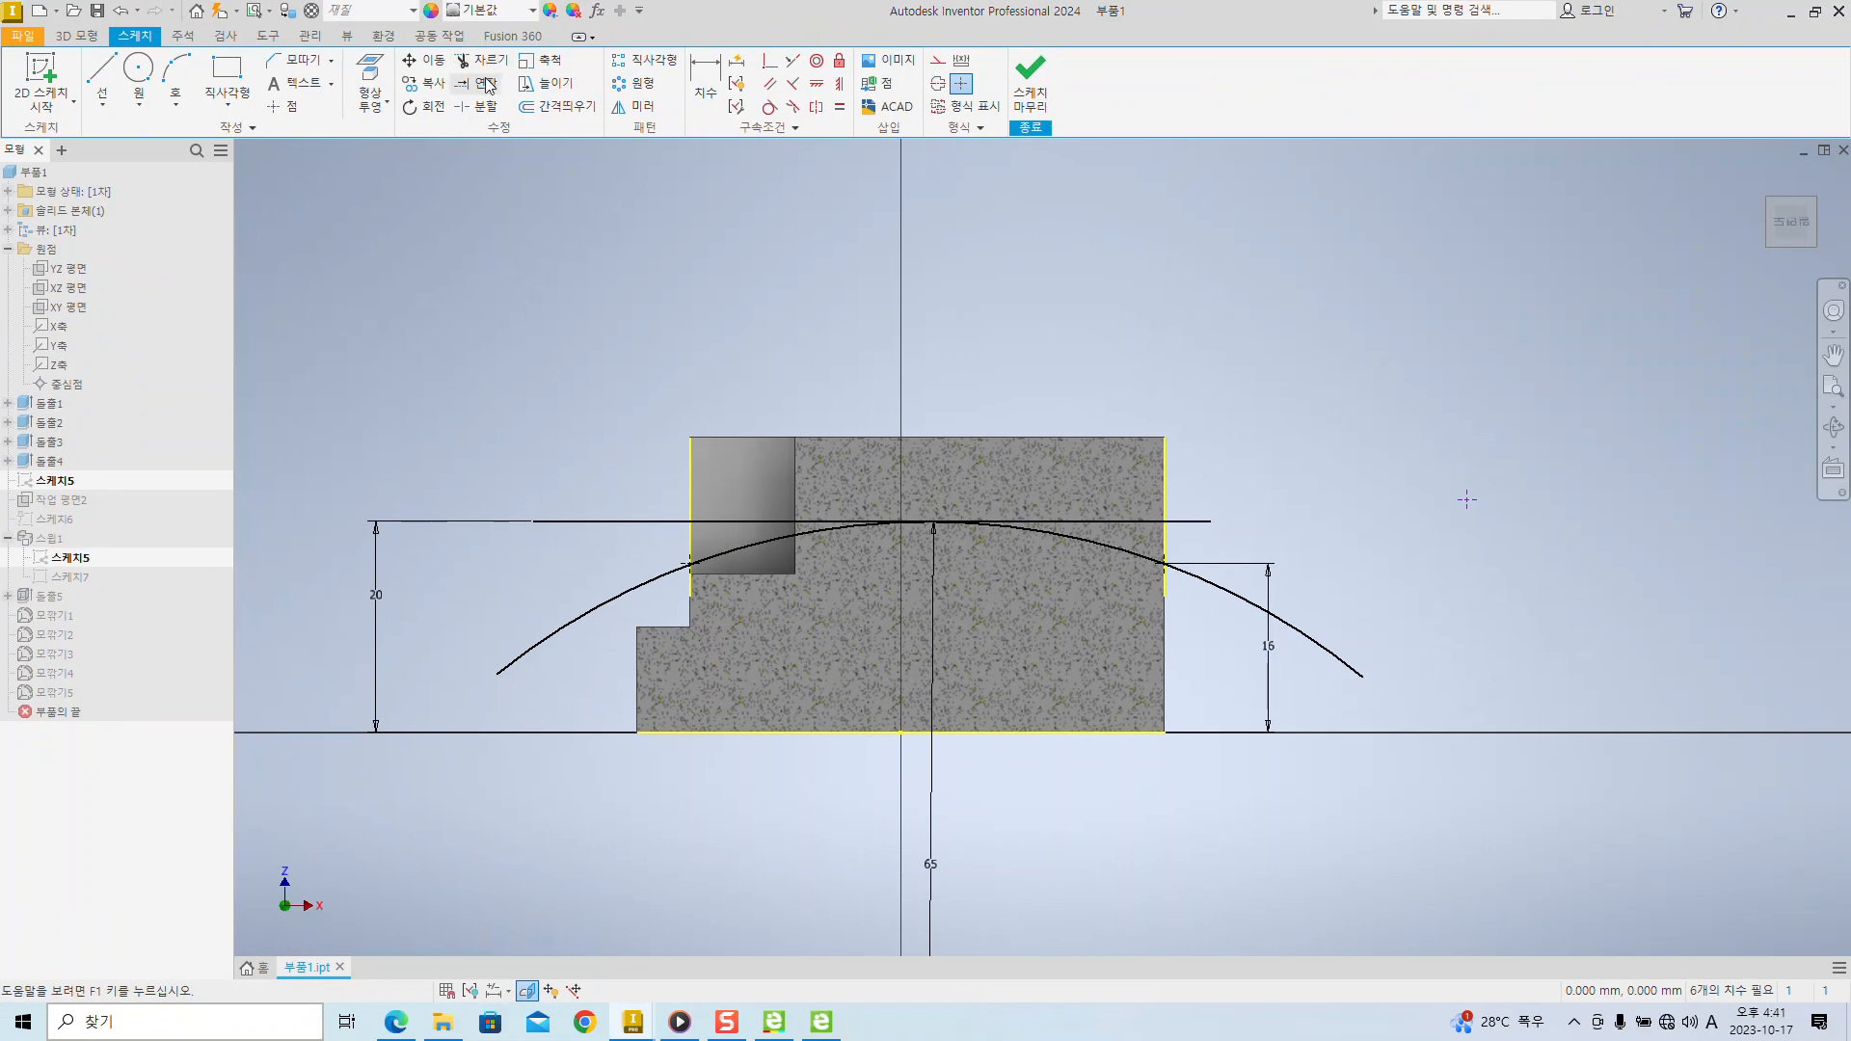
{"action": "left_click", "coordinate": [917, 127]}
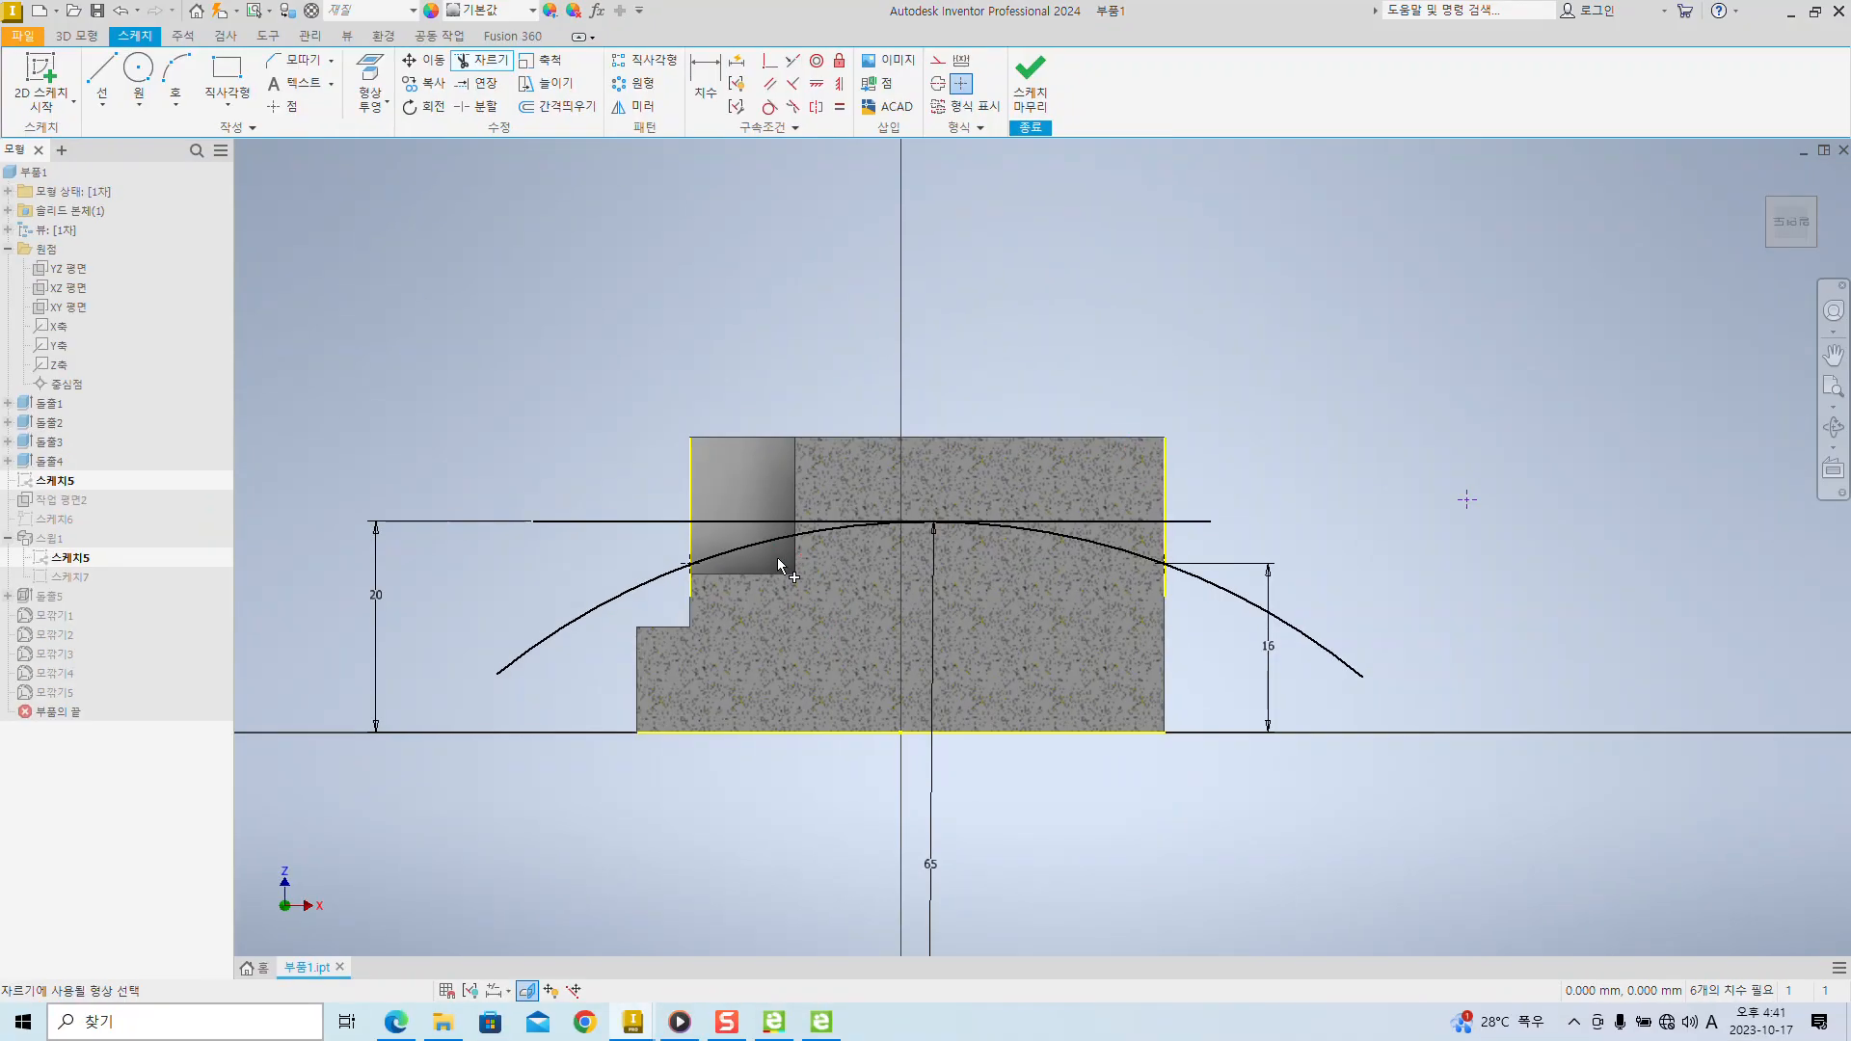
{"action": "left_click", "coordinate": [556, 630], "text": "ctrl"}
{"action": "left_click", "coordinate": [497, 61]}
{"action": "left_click", "coordinate": [641, 593]}
{"action": "left_click", "coordinate": [753, 550]}
{"action": "left_click", "coordinate": [1143, 512]}
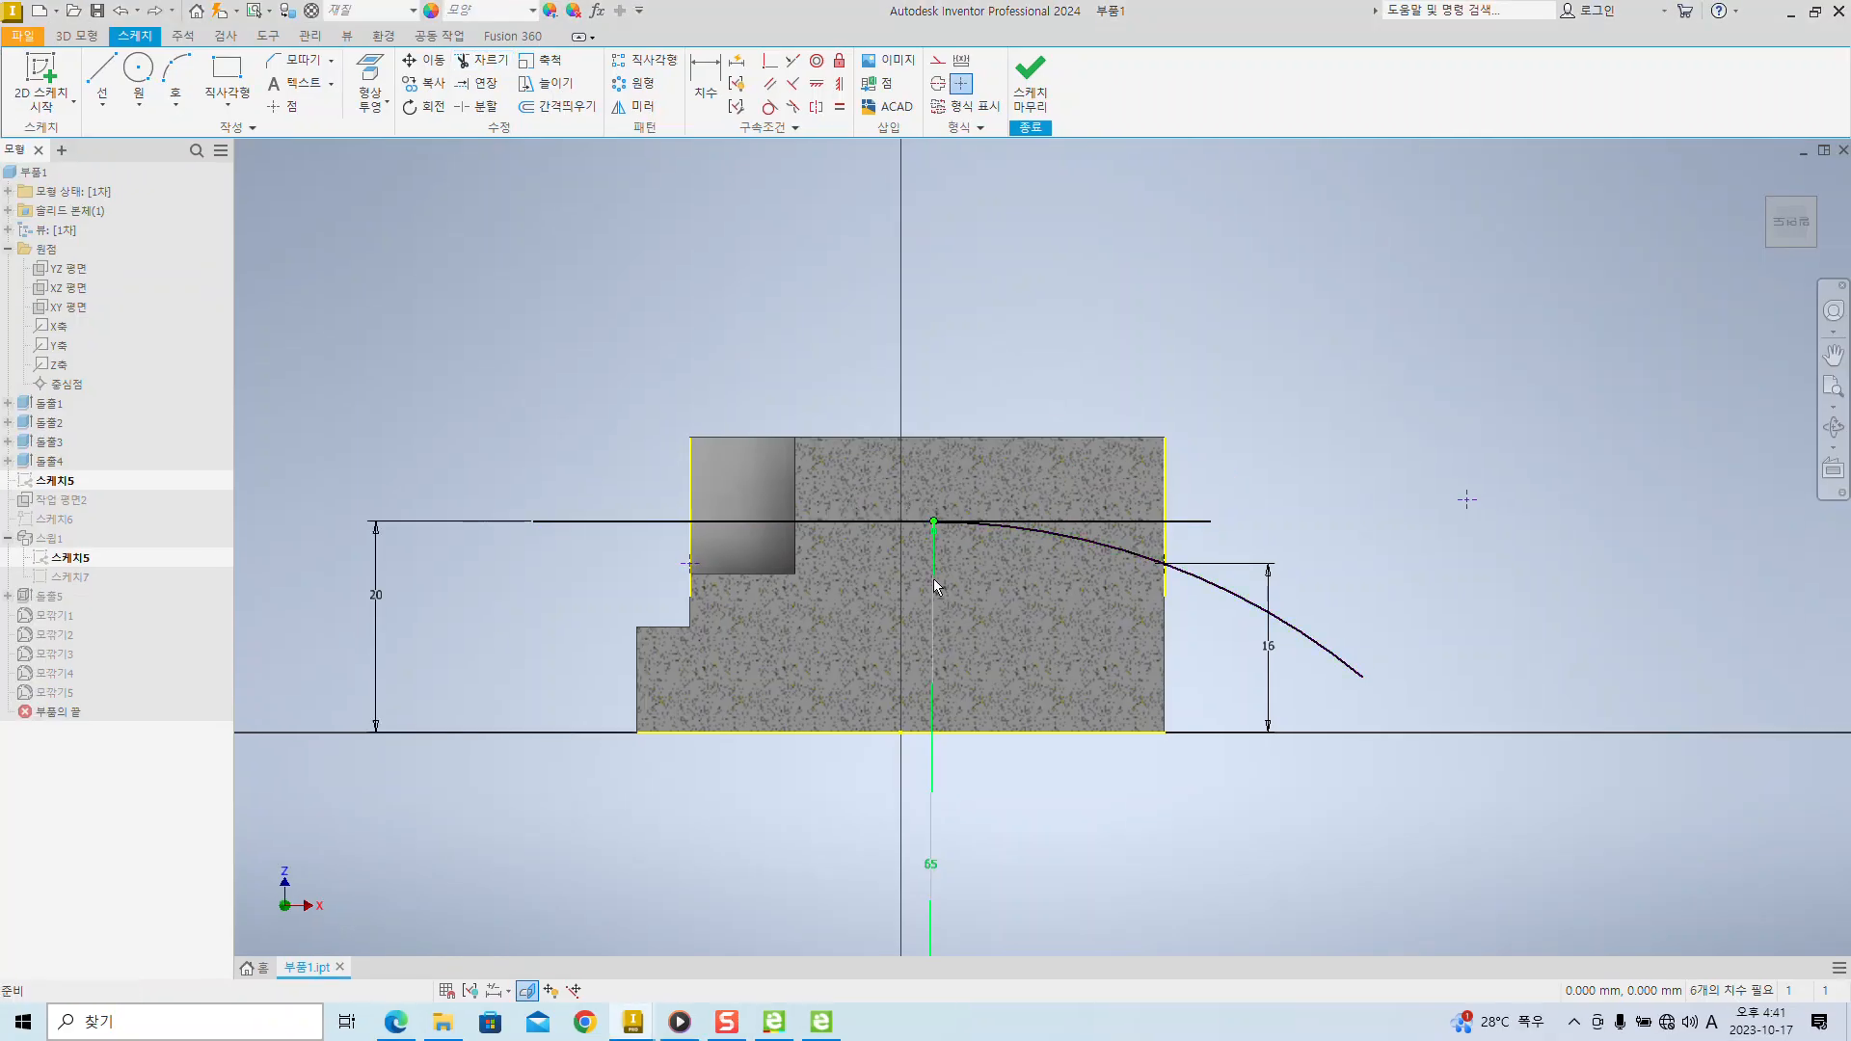
{"action": "left_click", "coordinate": [934, 583]}
{"action": "mouse_move", "coordinate": [1280, 467]}
{"action": "middle_mouse_down"}
{"action": "mouse_move", "coordinate": [1388, 434]}
{"action": "mouse_move", "coordinate": [971, 347]}
{"action": "middle_mouse_up"}
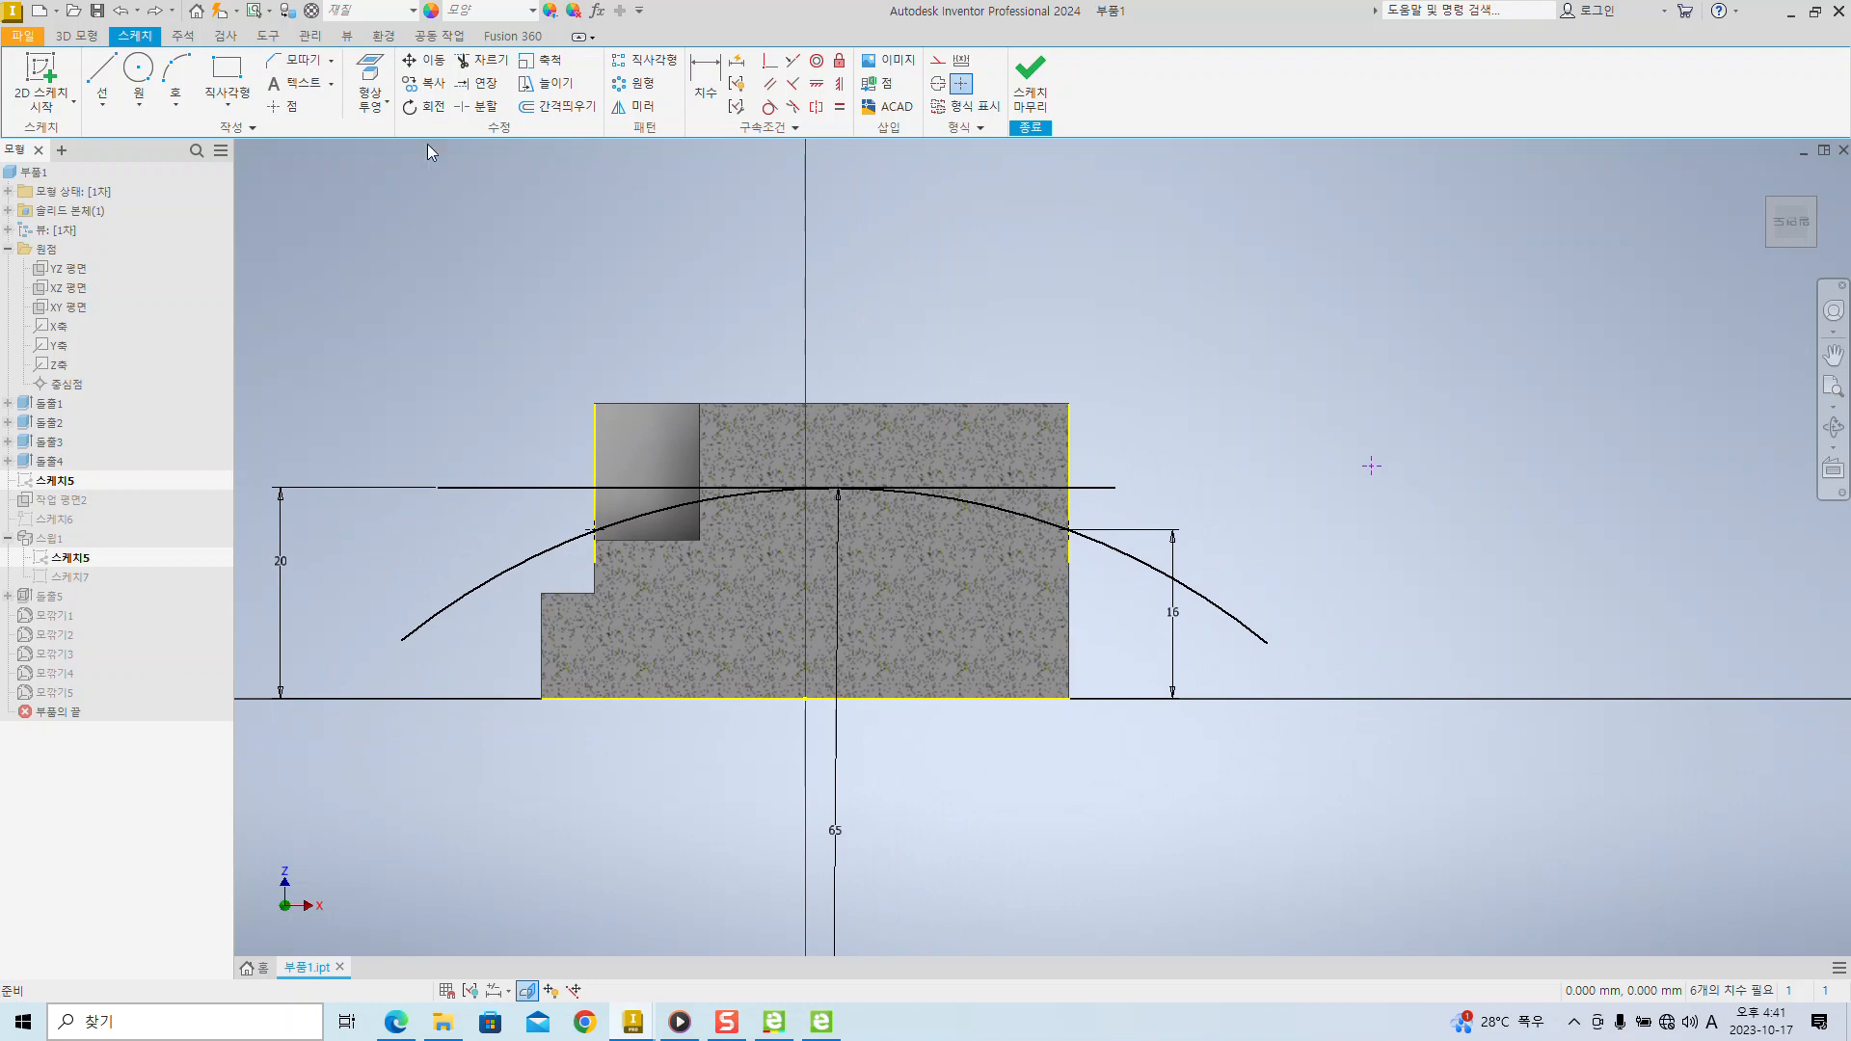
- Trim away the arc left of the tangent point and the horizontal line right of it, and finish the sweep path sketch
{"action": "left_click", "coordinate": [475, 70]}
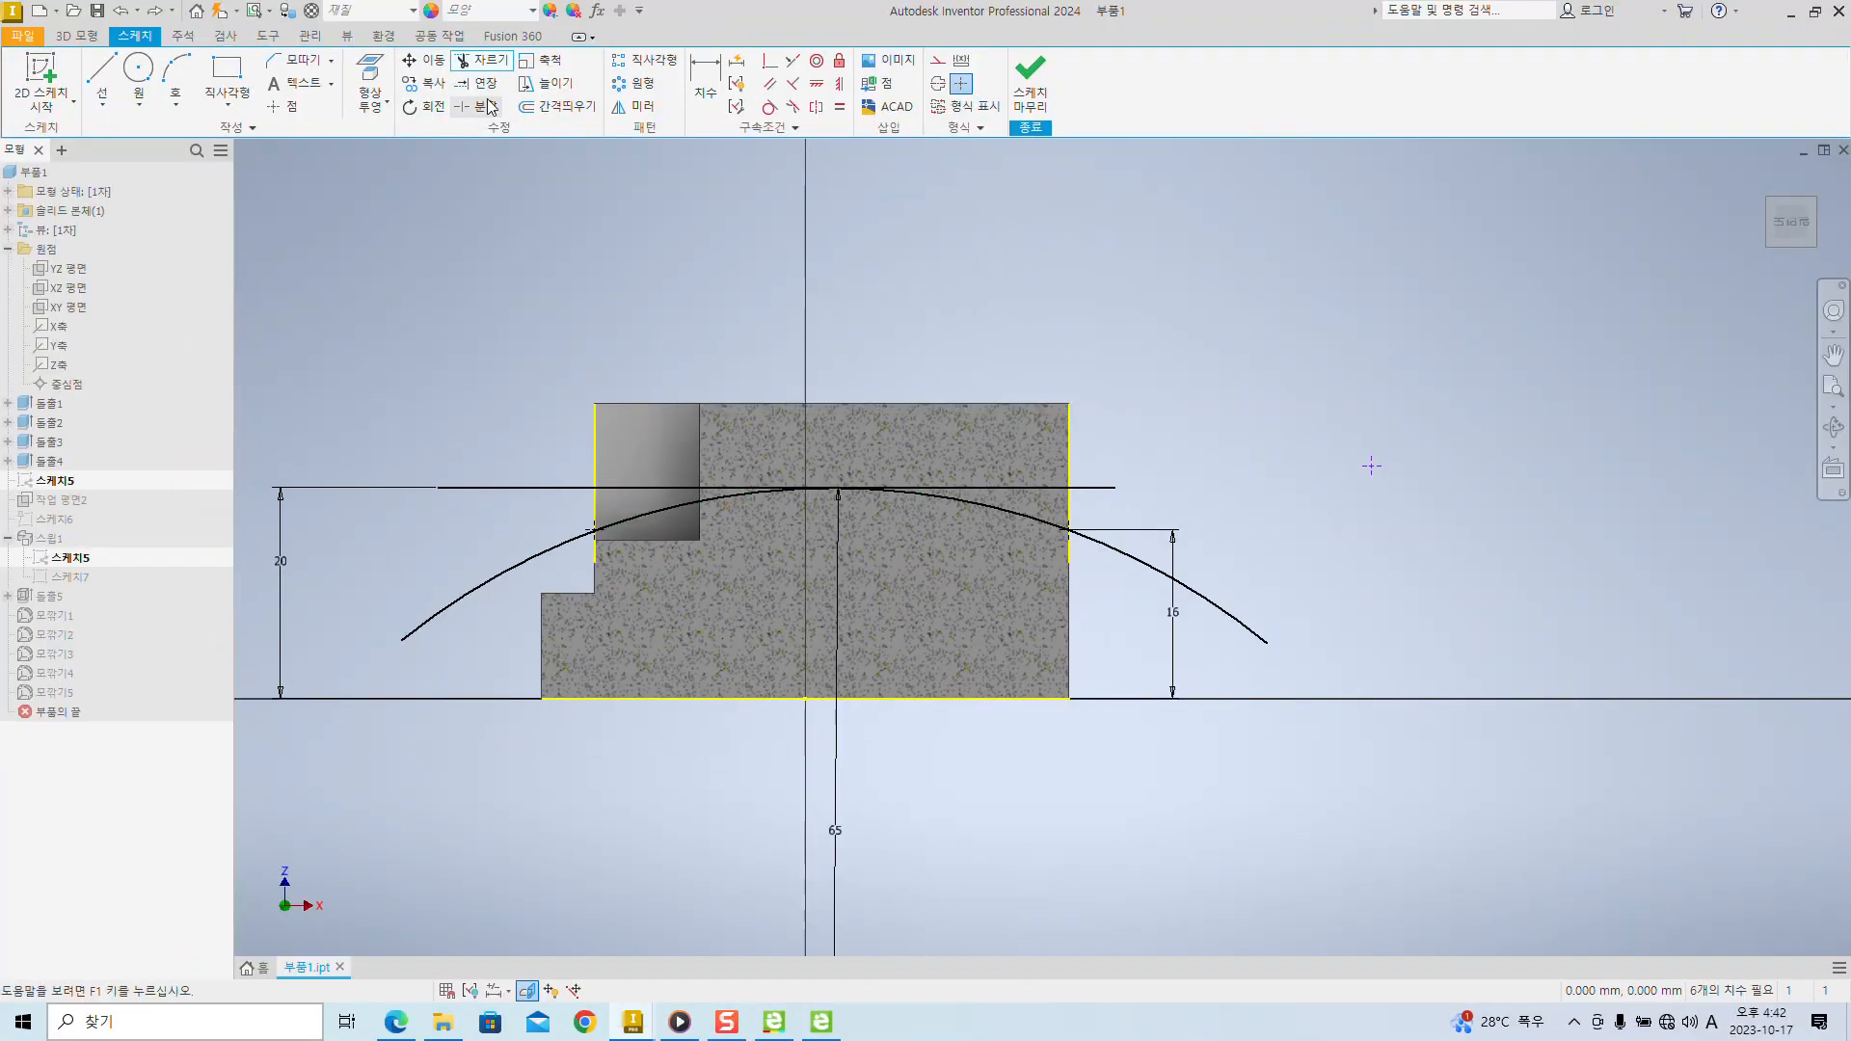
{"action": "left_click", "coordinate": [482, 66]}
{"action": "left_click", "coordinate": [506, 571]}
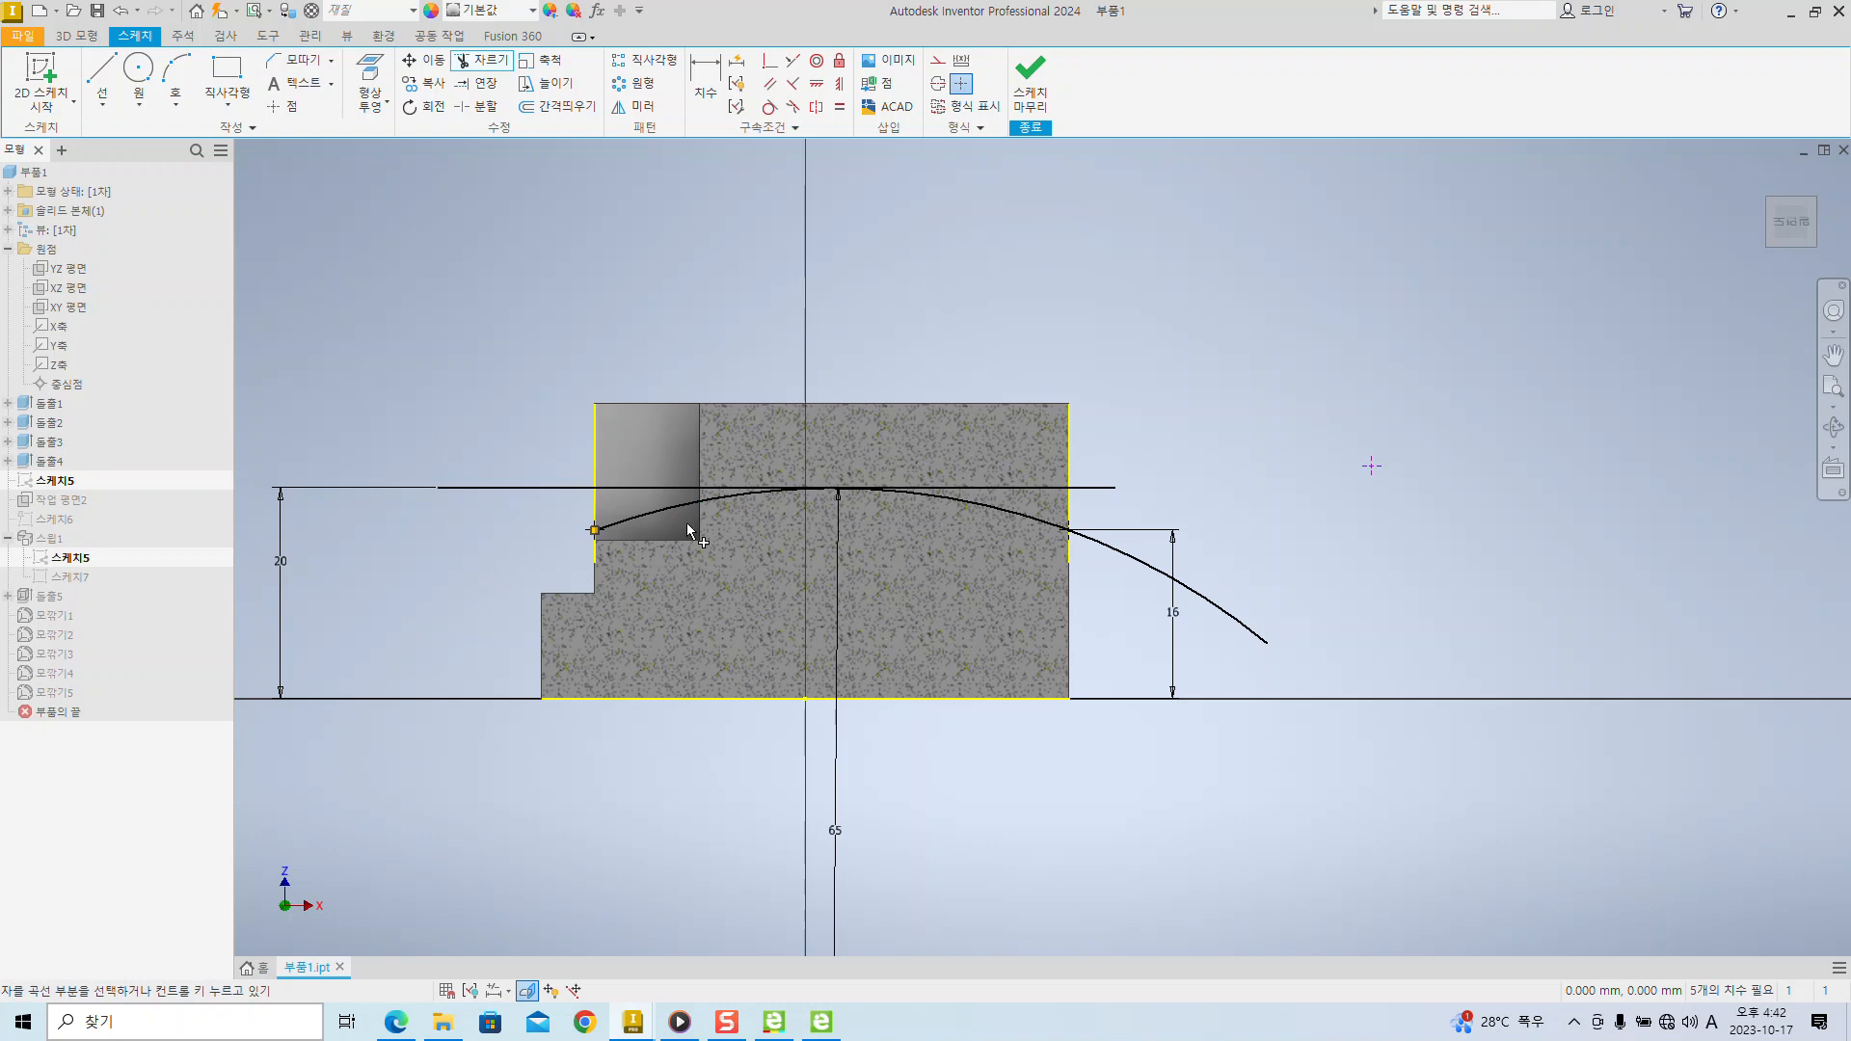
{"action": "left_click", "coordinate": [647, 518]}
{"action": "left_click", "coordinate": [1096, 488]}
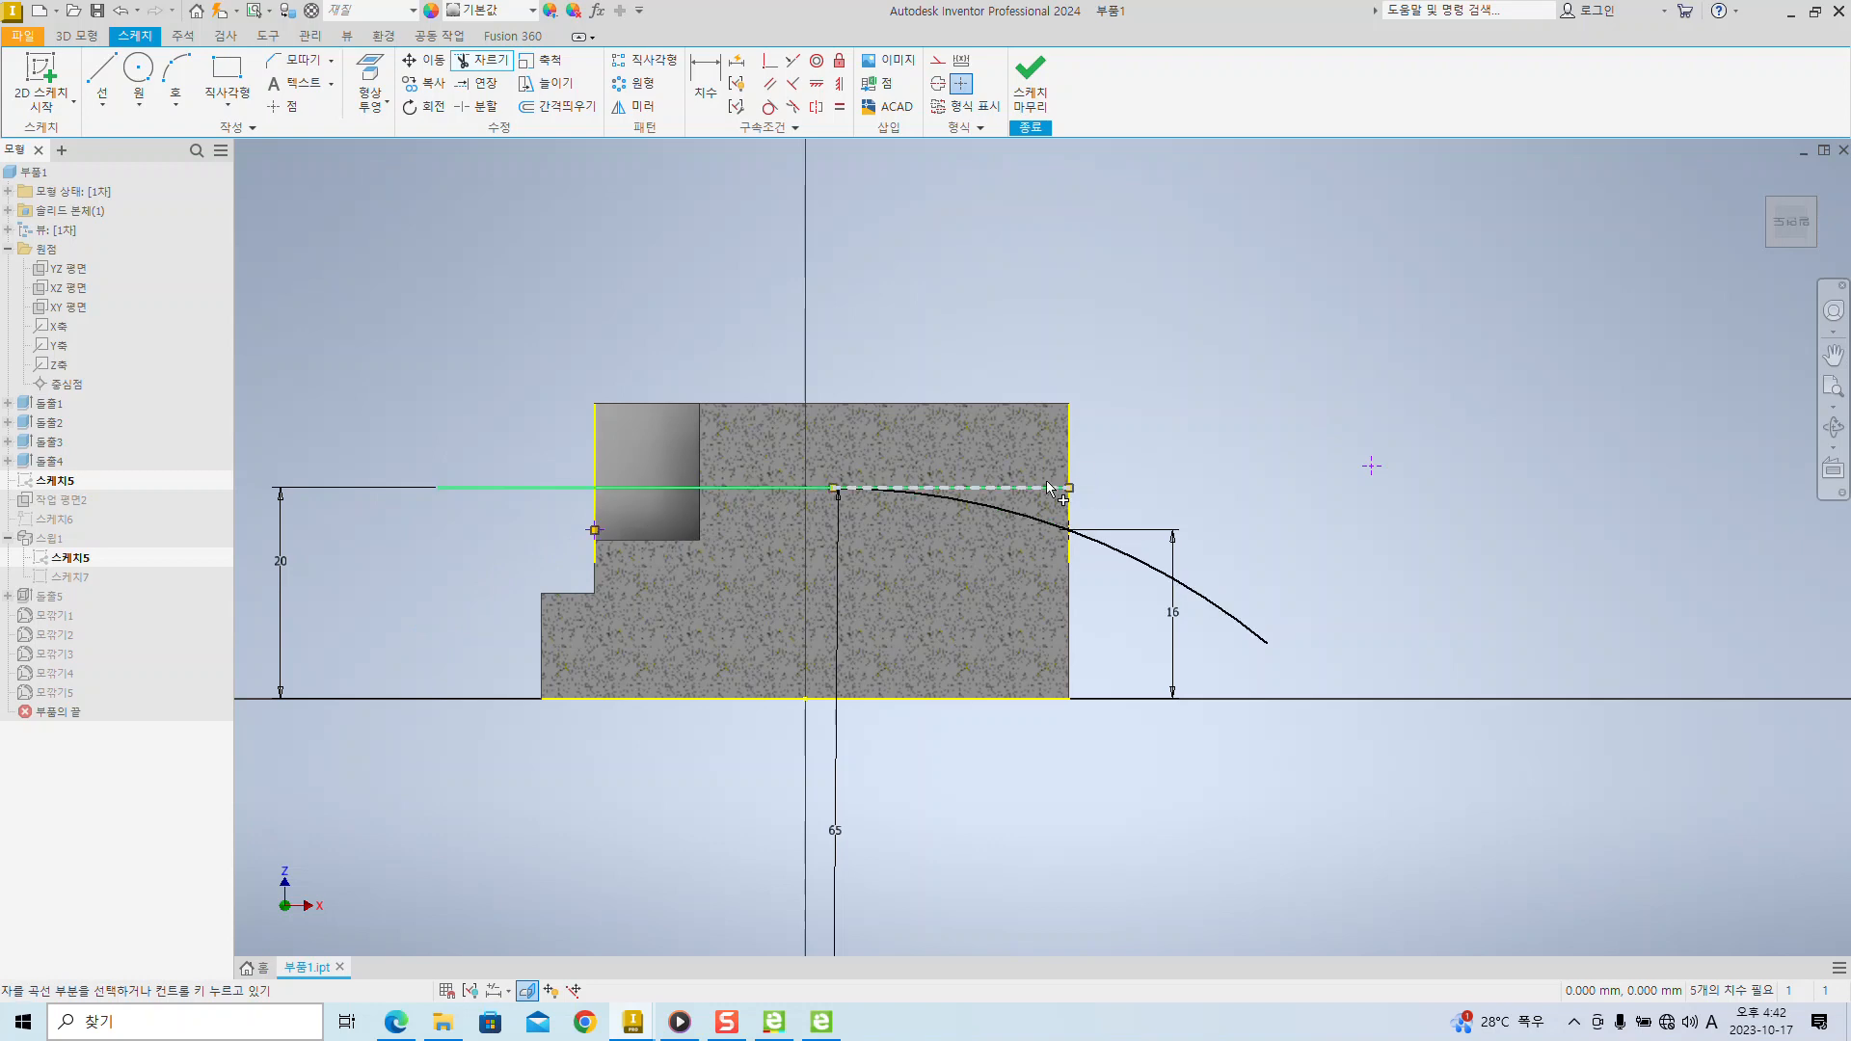
{"action": "left_click", "coordinate": [1041, 489]}
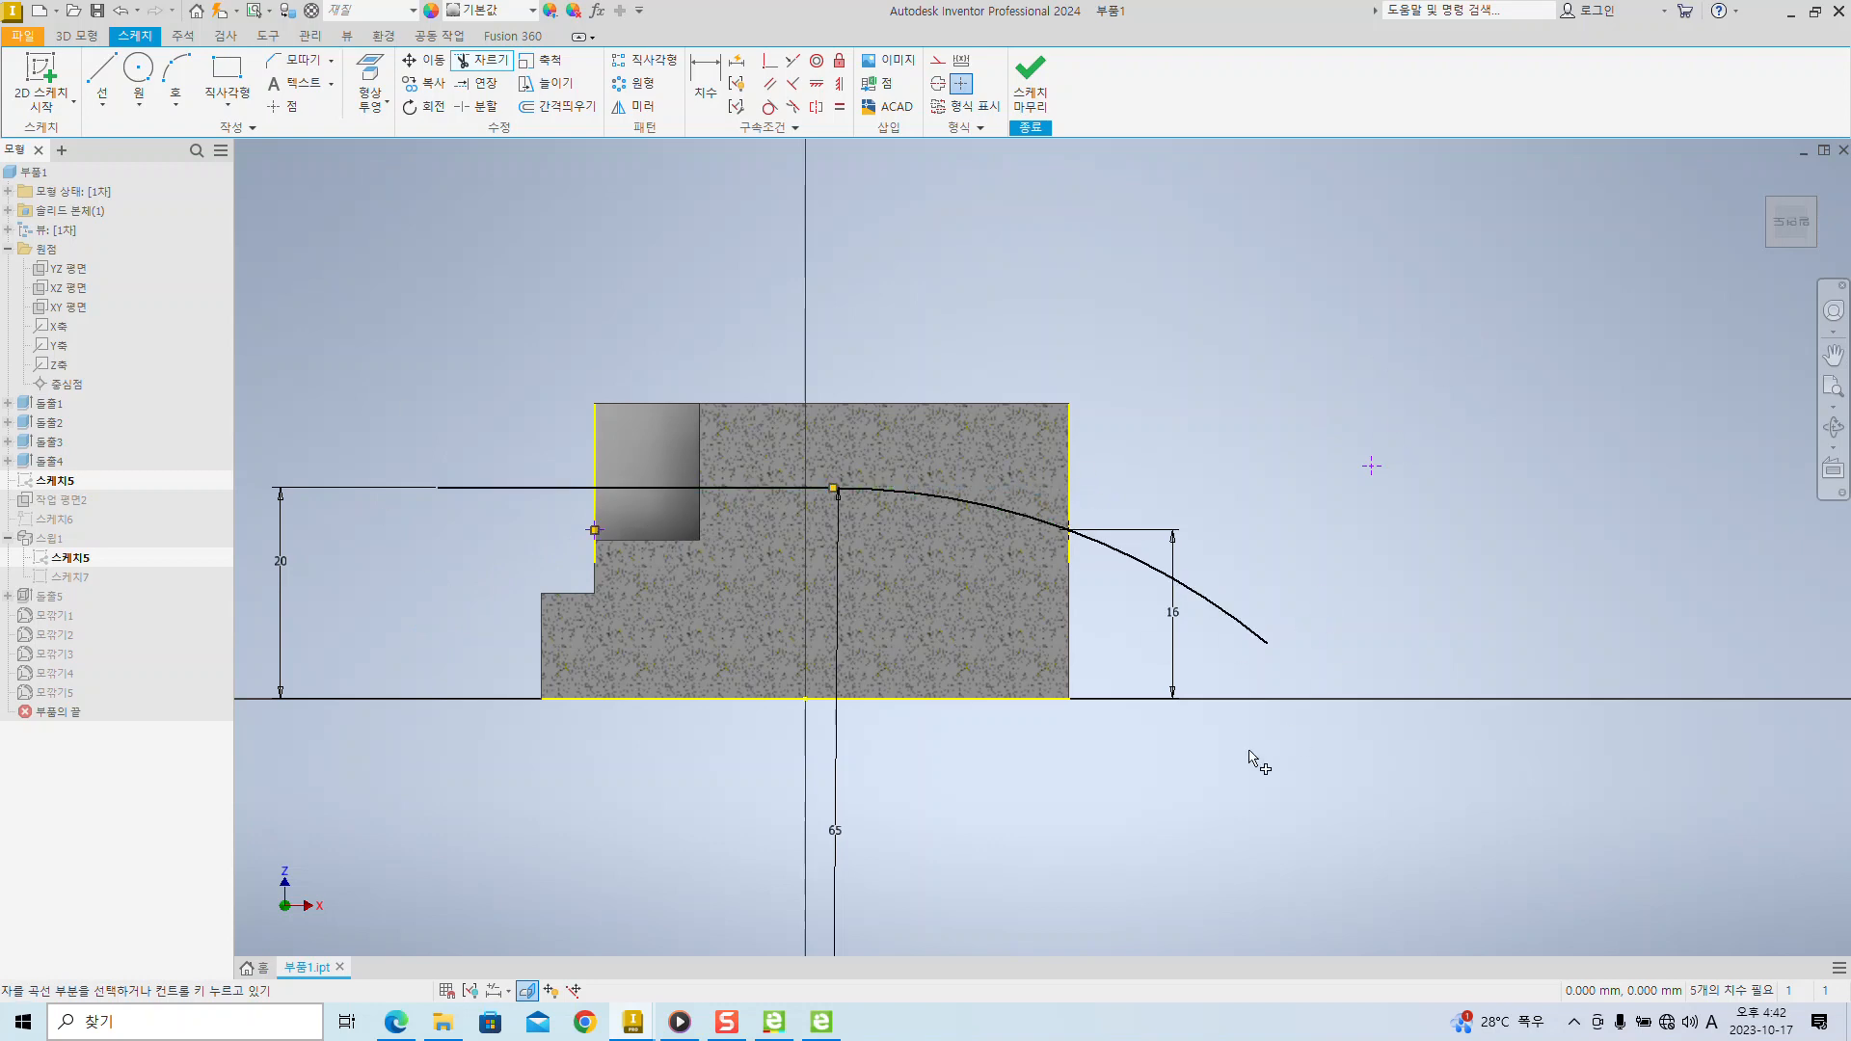
{"action": "mouse_move", "coordinate": [916, 821]}
{"action": "middle_mouse_down"}
{"action": "mouse_move", "coordinate": [1045, 785]}
{"action": "mouse_move", "coordinate": [1087, 808]}
{"action": "middle_mouse_up"}
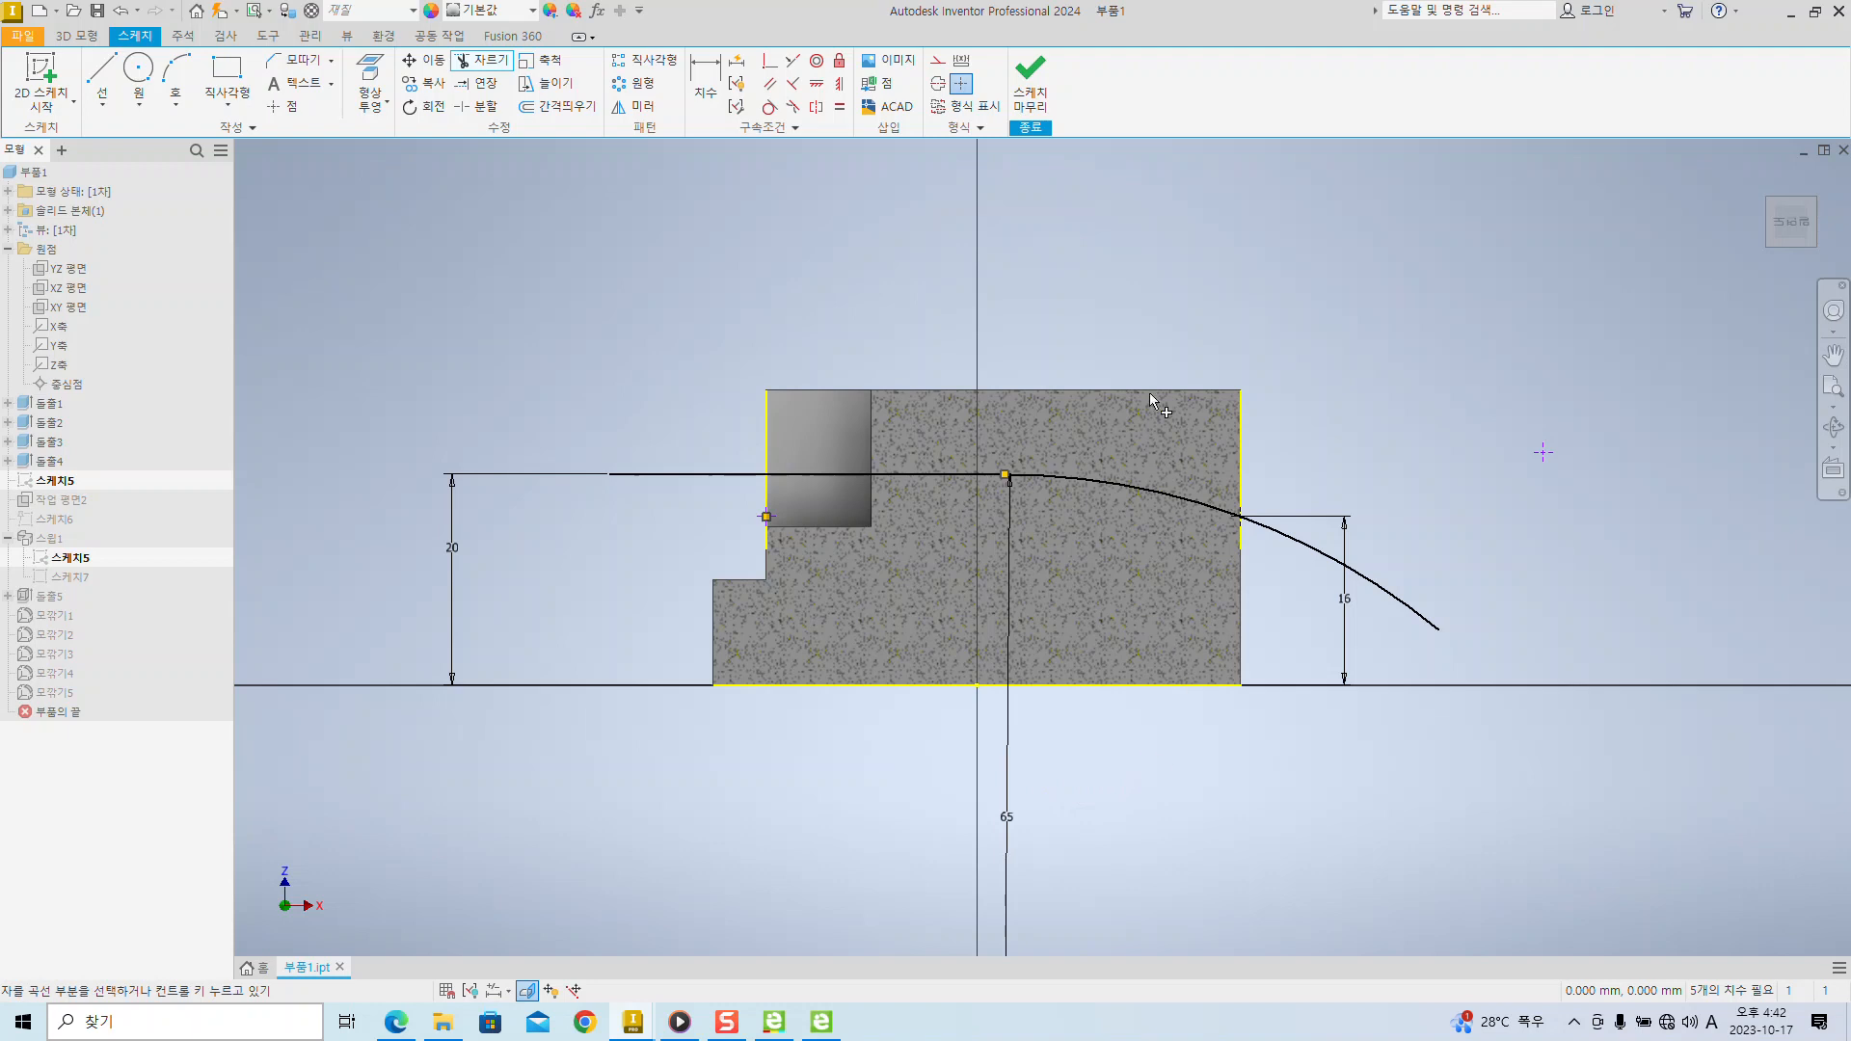
{"action": "left_click", "coordinate": [1031, 82]}
{"action": "middle_click_drag", "start_coordinate": [1289, 388], "coordinate": [1618, 593], "text": "shift"}
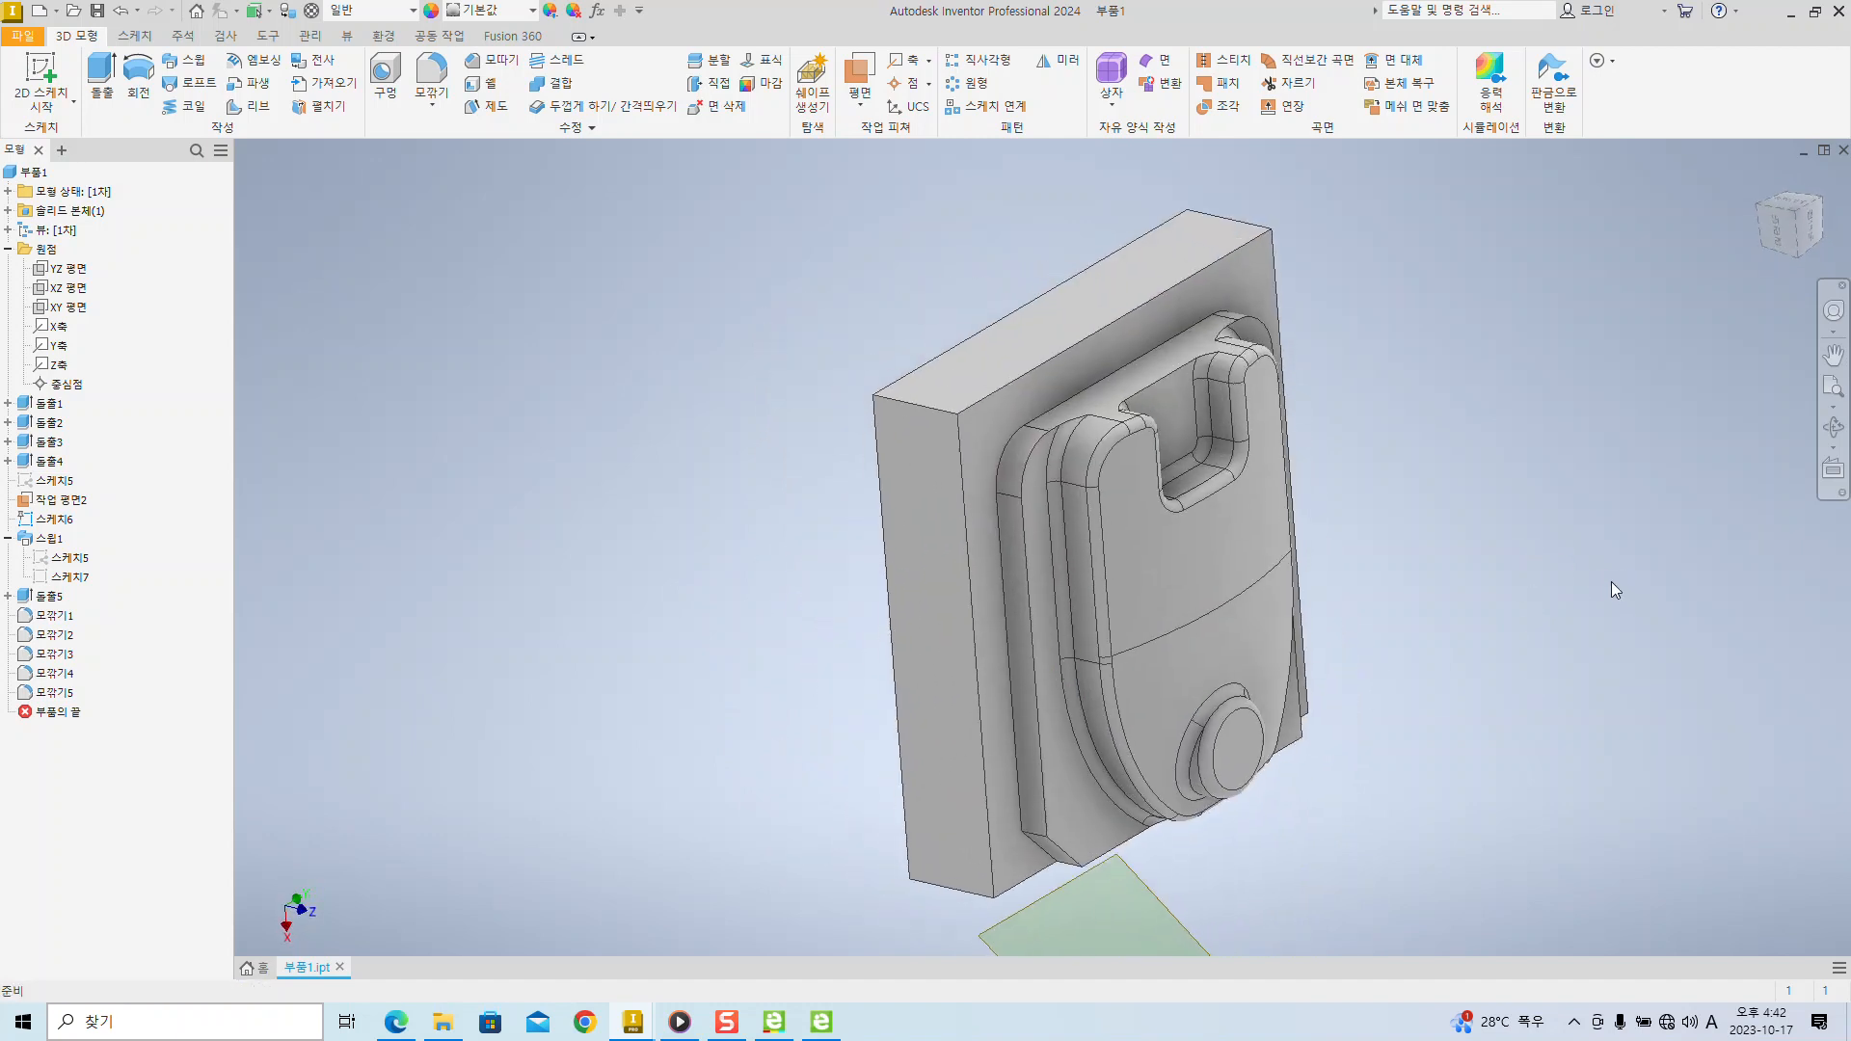
{"action": "middle_click_drag", "start_coordinate": [1491, 608], "coordinate": [1504, 670], "text": "shift"}
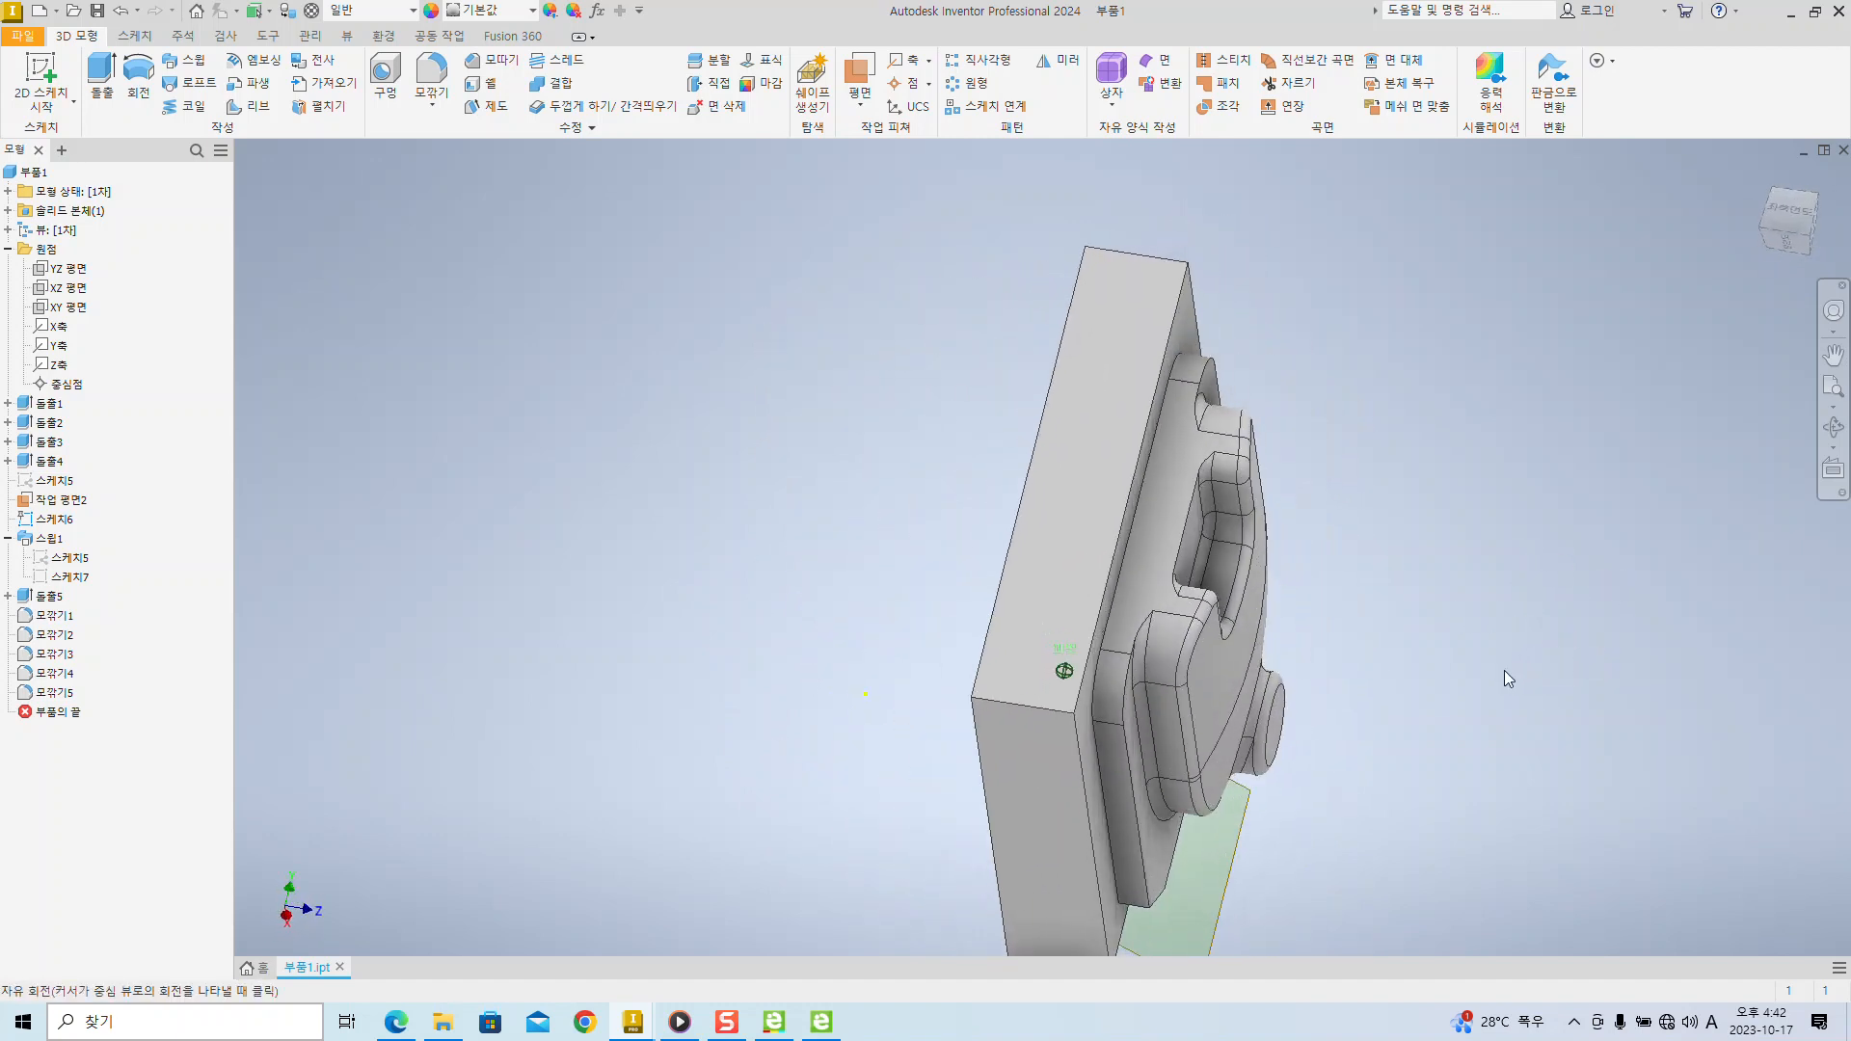
{"action": "middle_click_drag", "start_coordinate": [1442, 563], "coordinate": [1063, 665], "text": "shift"}
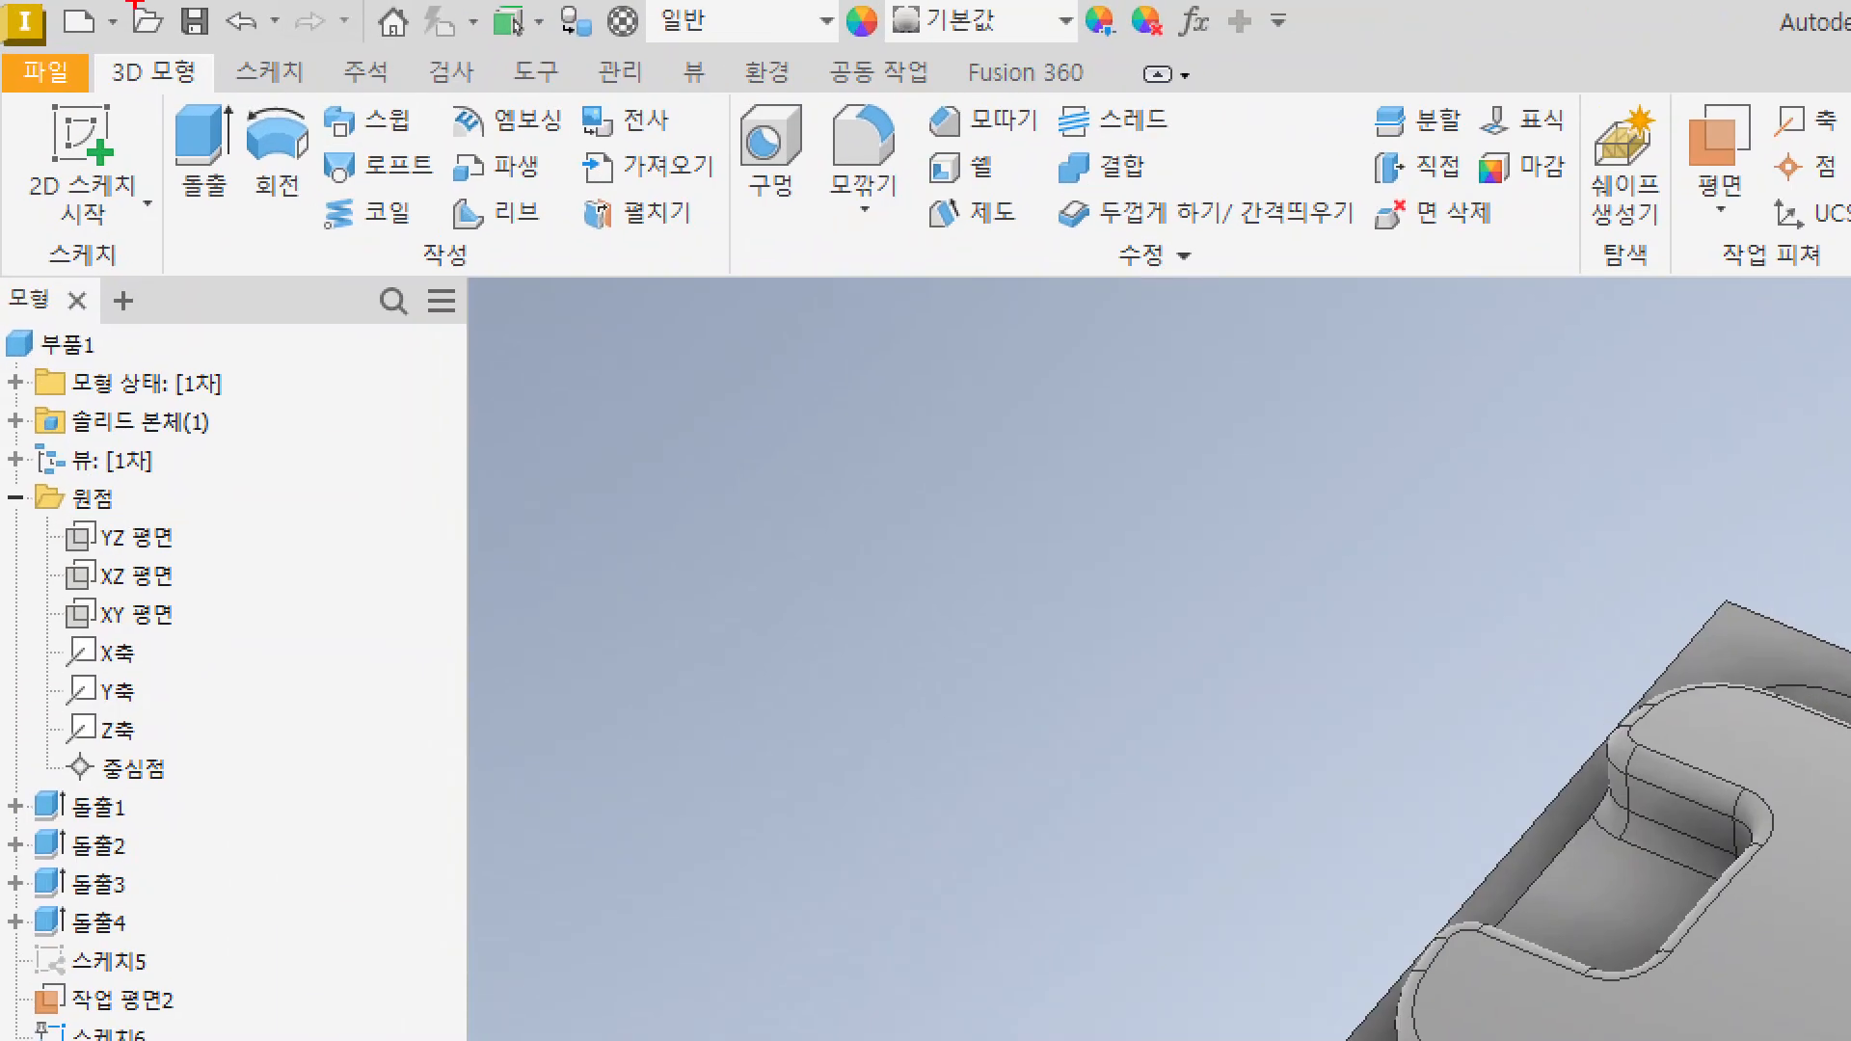
{"action": "mouse_move", "coordinate": [156, 1]}
{"action": "left_mouse_down", "text": "ctrl"}
{"action": "mouse_move", "coordinate": [224, 50]}
{"action": "mouse_move", "coordinate": [504, 537]}
{"action": "left_mouse_up", "text": "ctrl"}
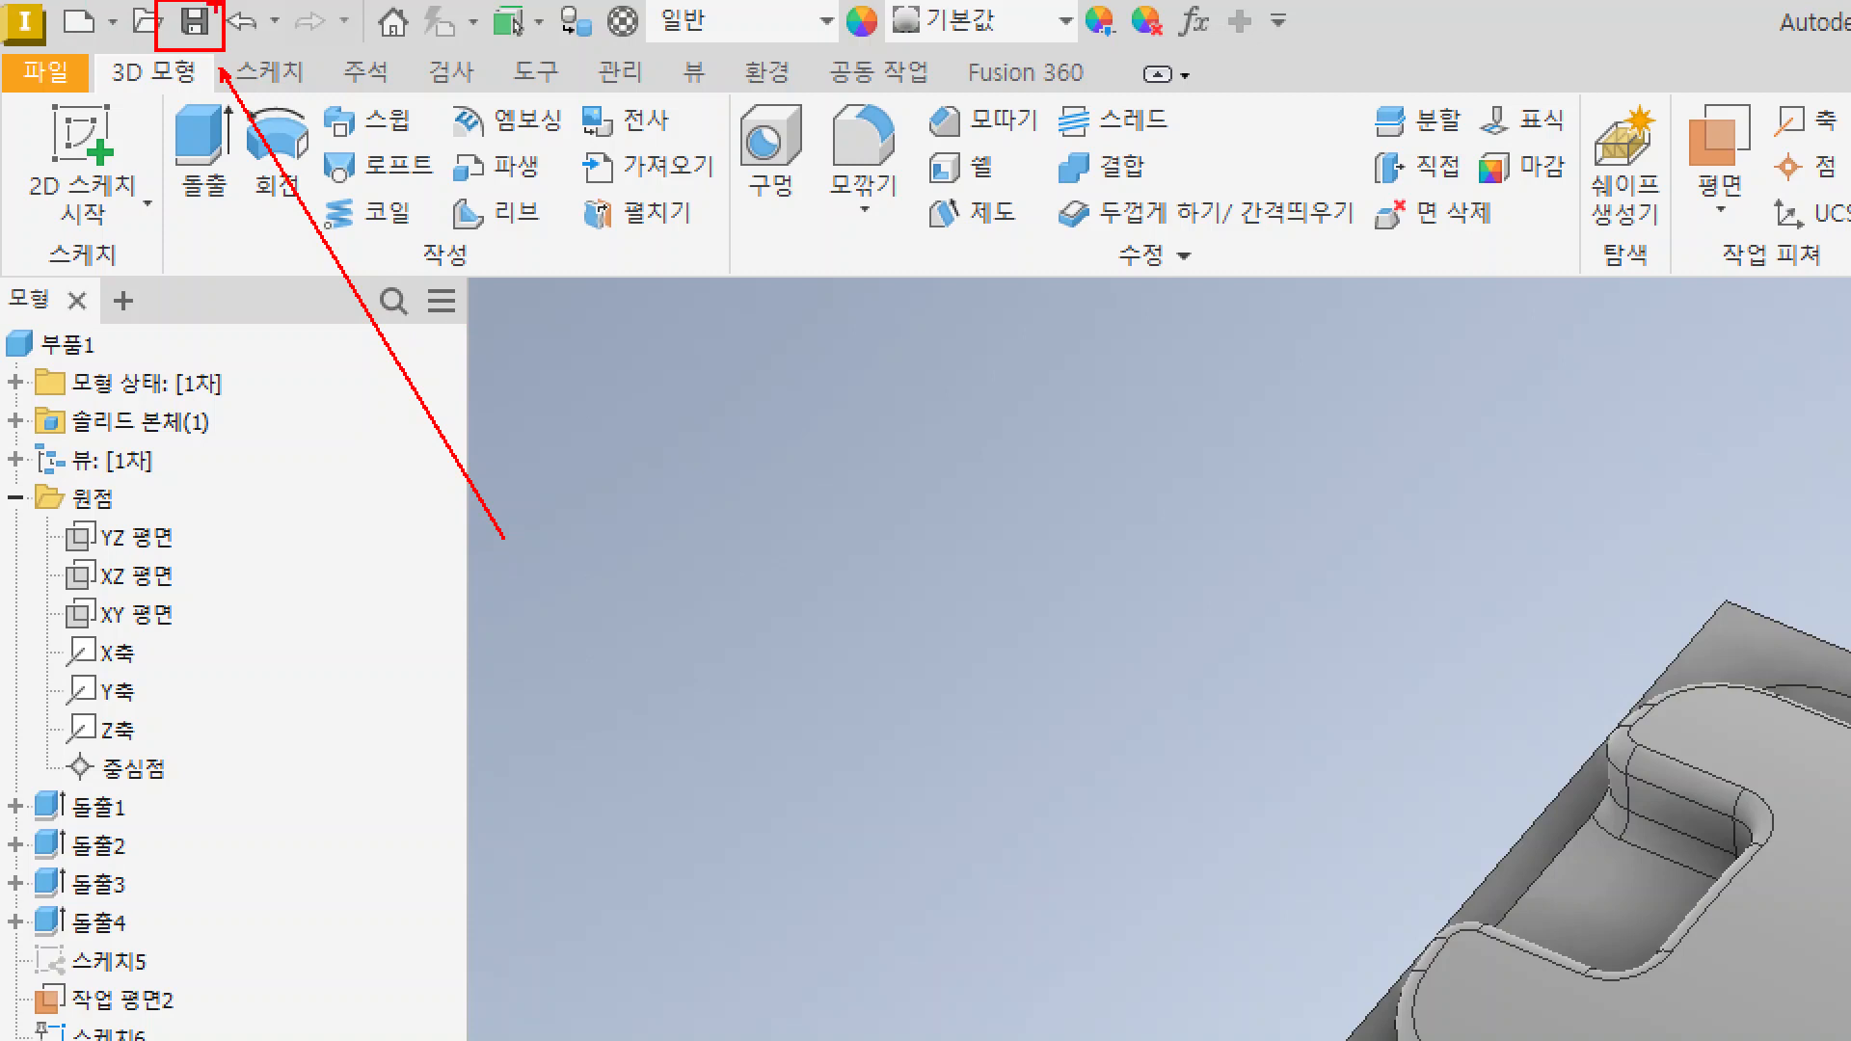
{"action": "key", "text": "Escape"}
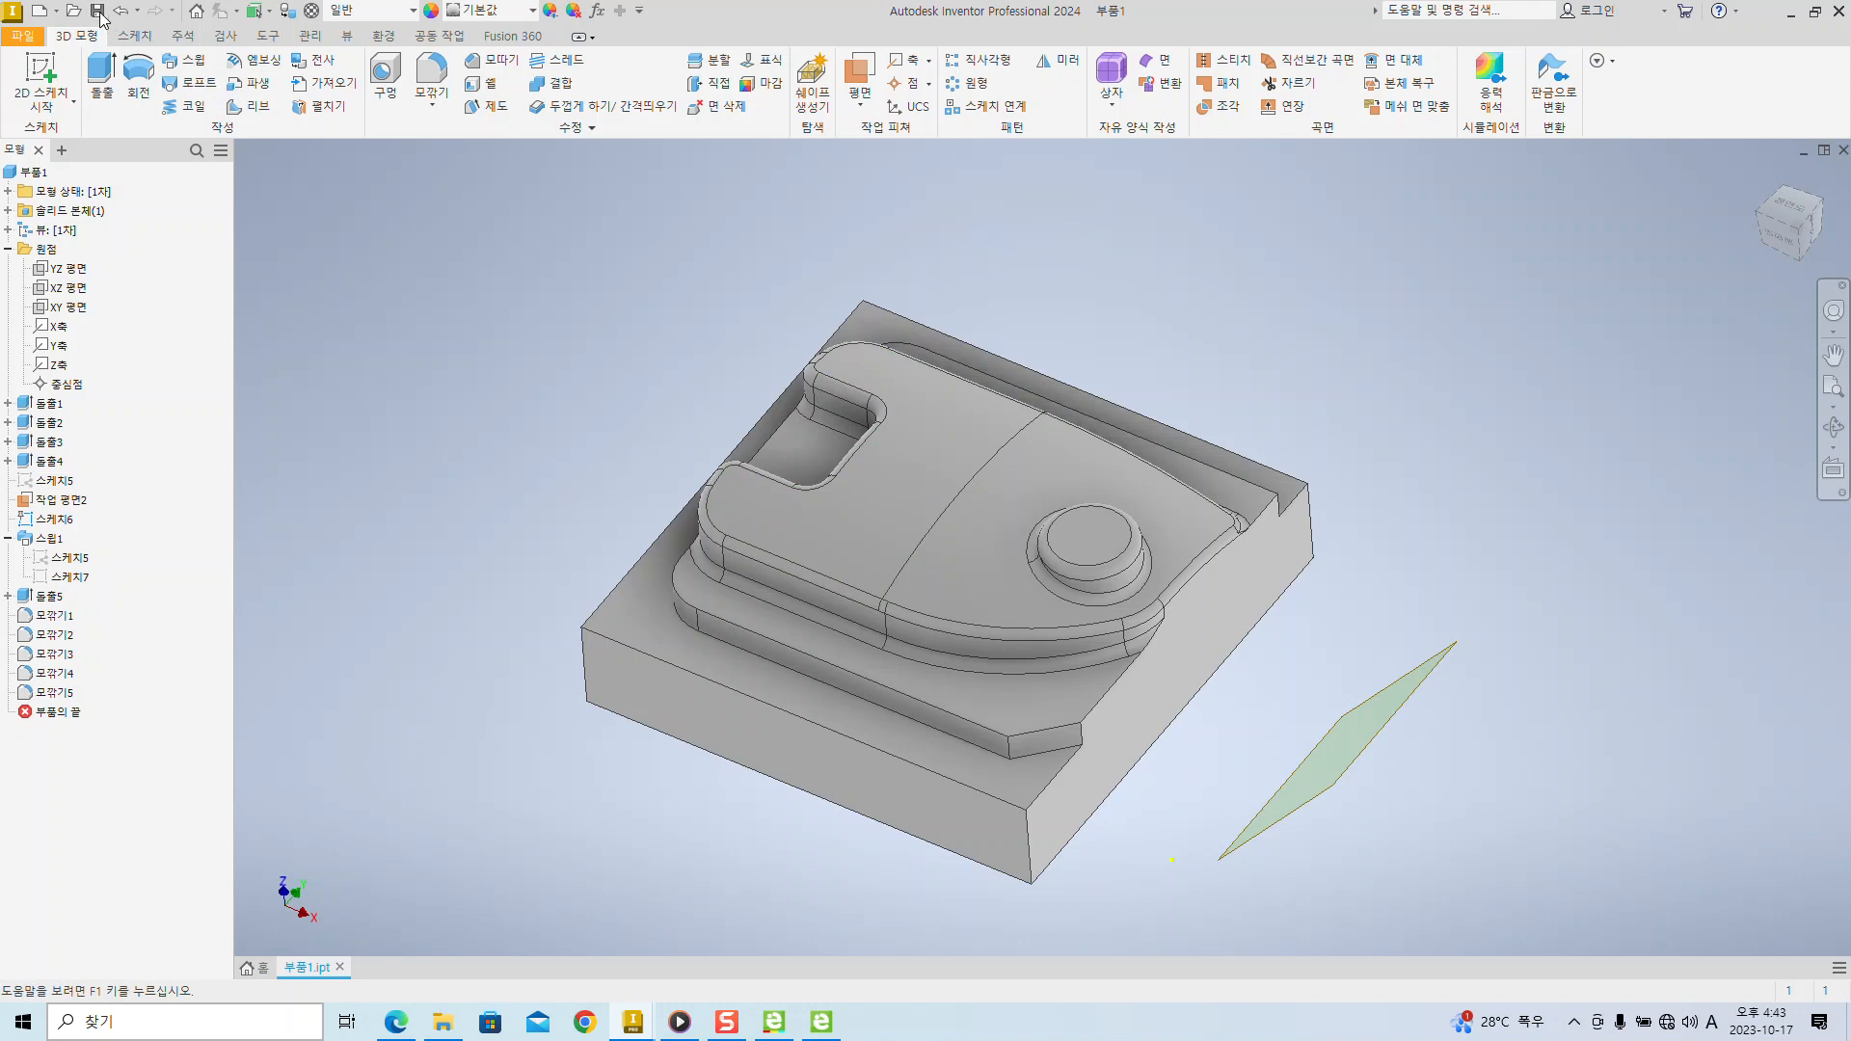
{"action": "left_click", "coordinate": [24, 40]}
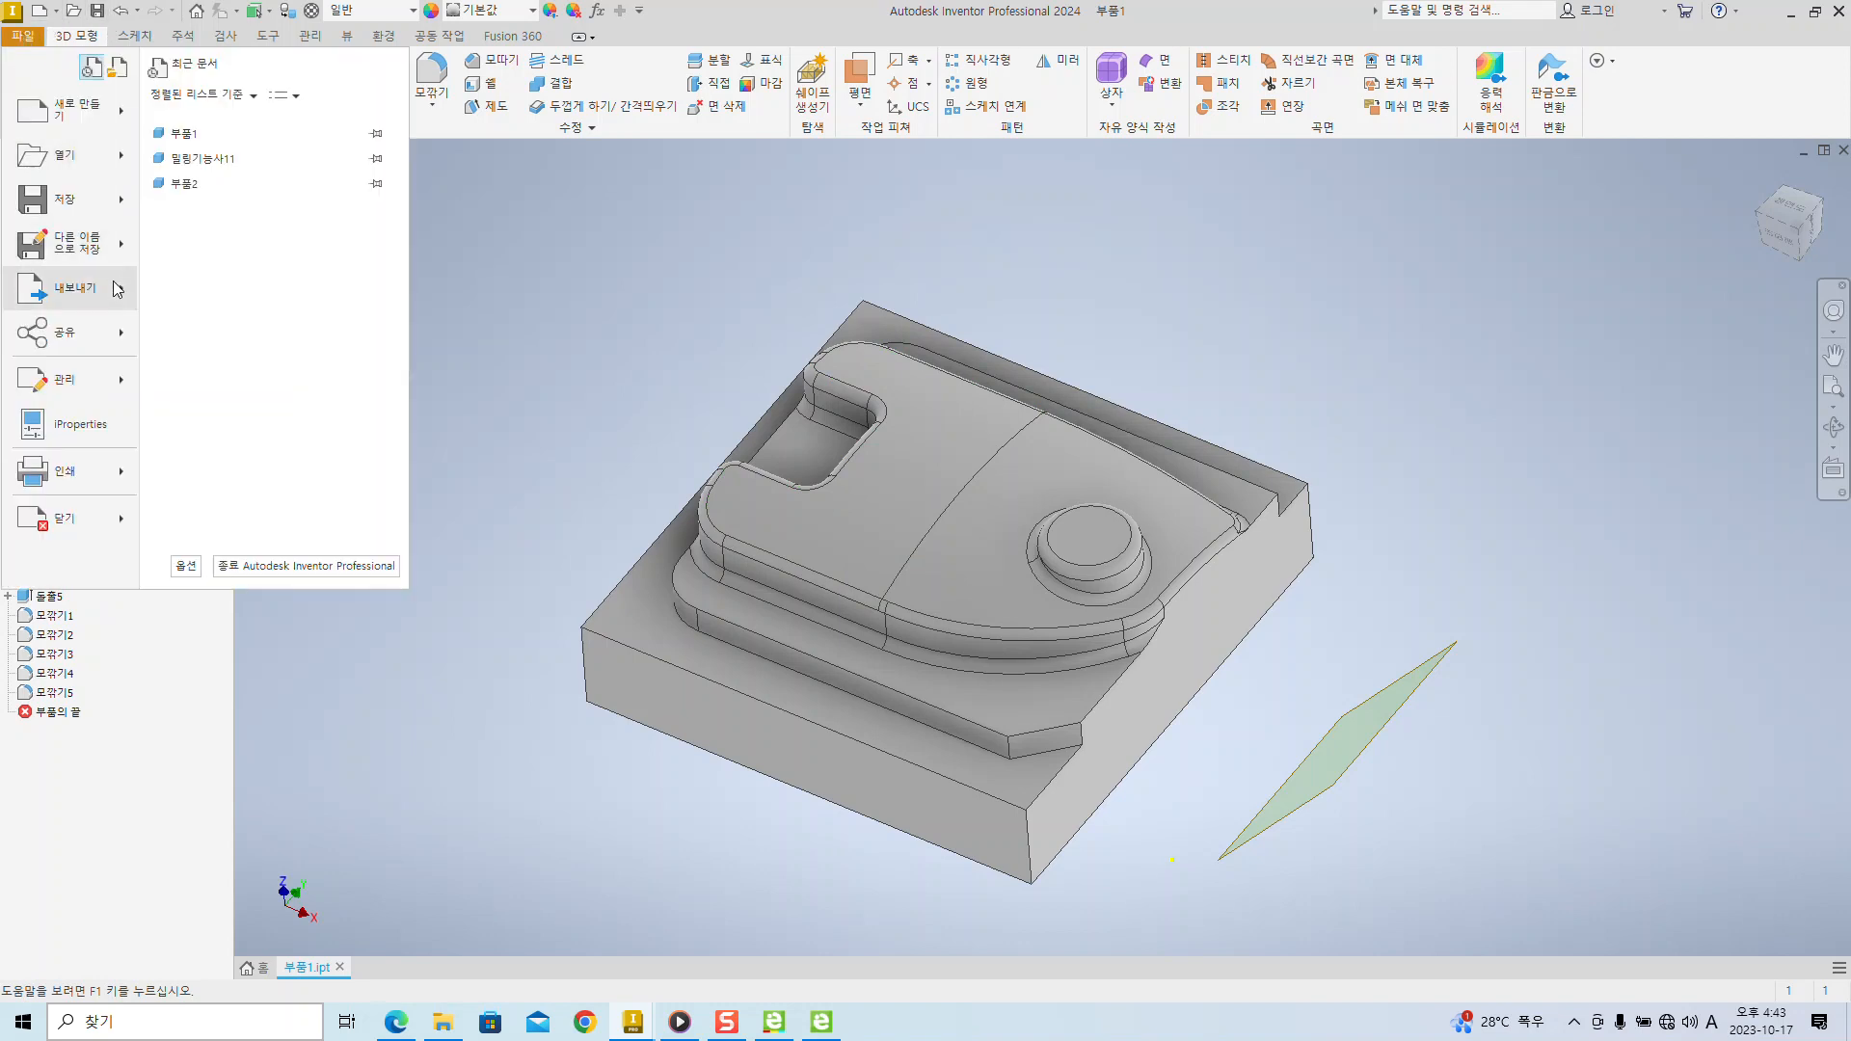
{"action": "mouse_move", "coordinate": [116, 290]}
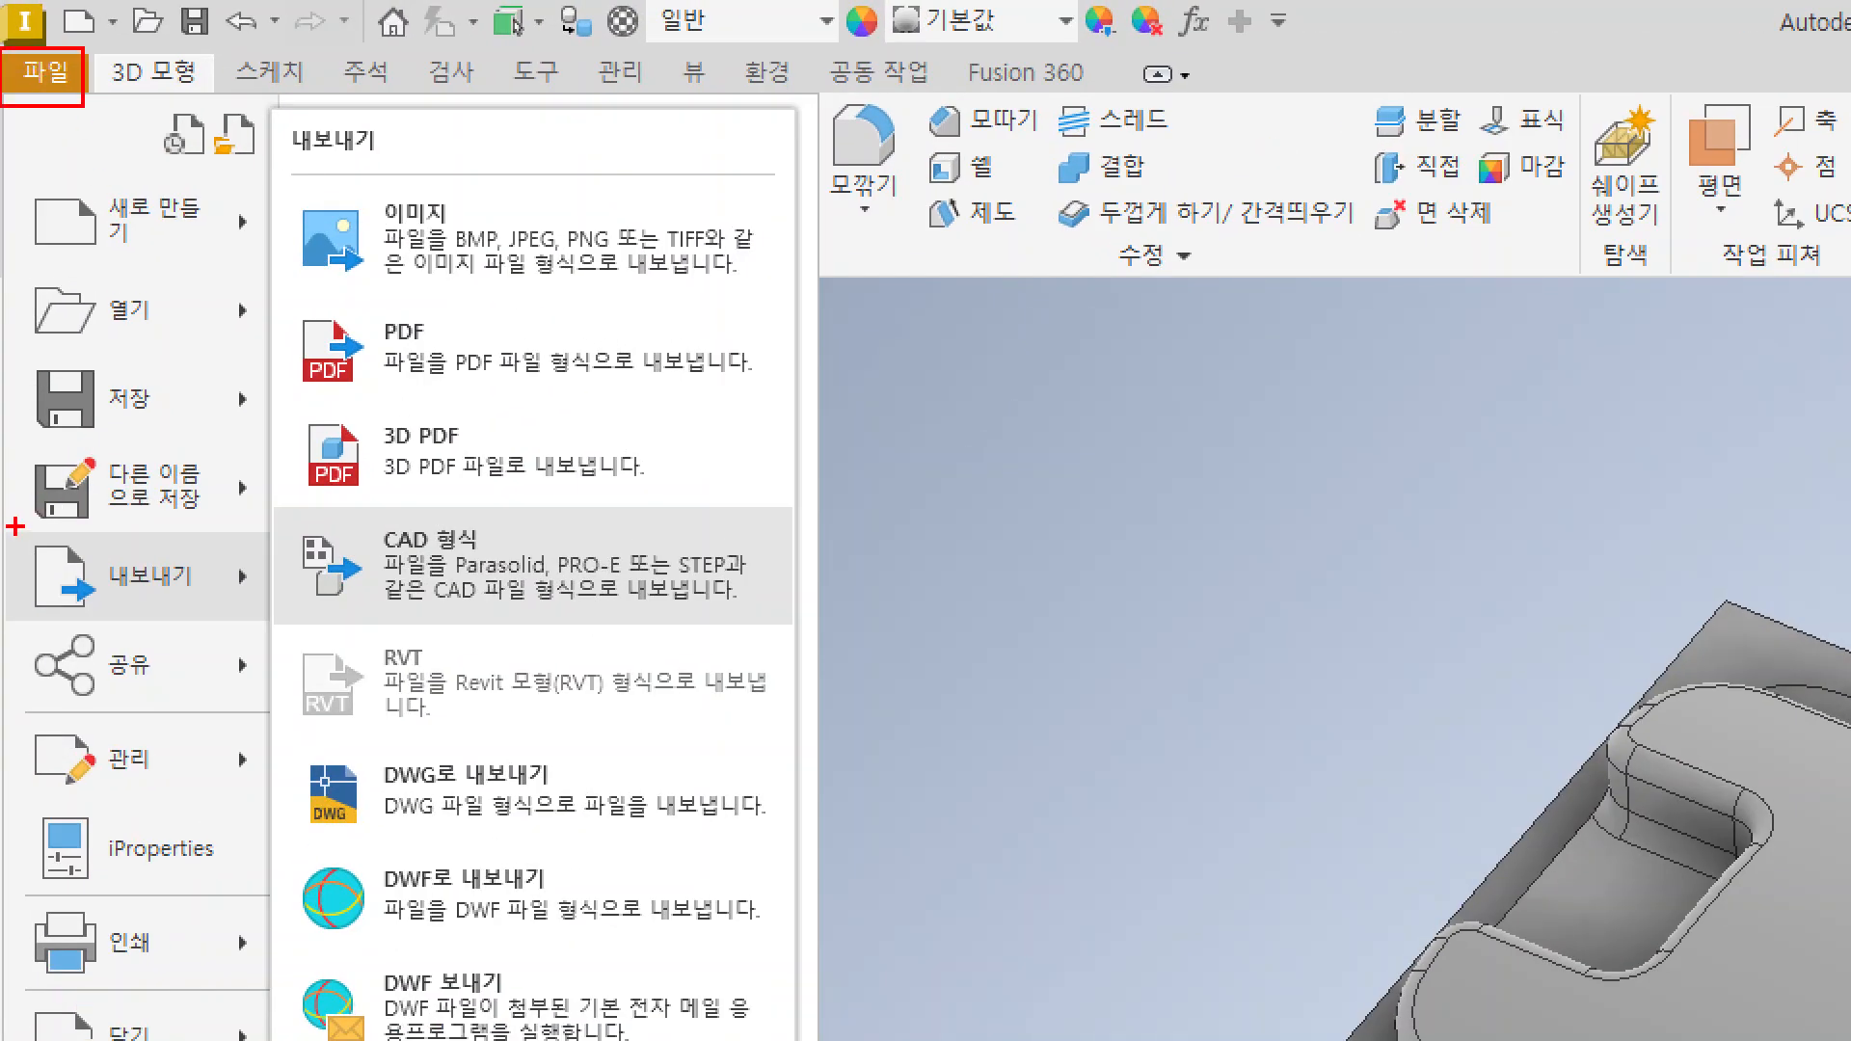
{"action": "left_click_drag", "start_coordinate": [779, 557], "coordinate": [1544, 504], "text": "ctrl+shift"}
{"action": "key", "text": "Escape"}
{"action": "key", "text": "Escape"}
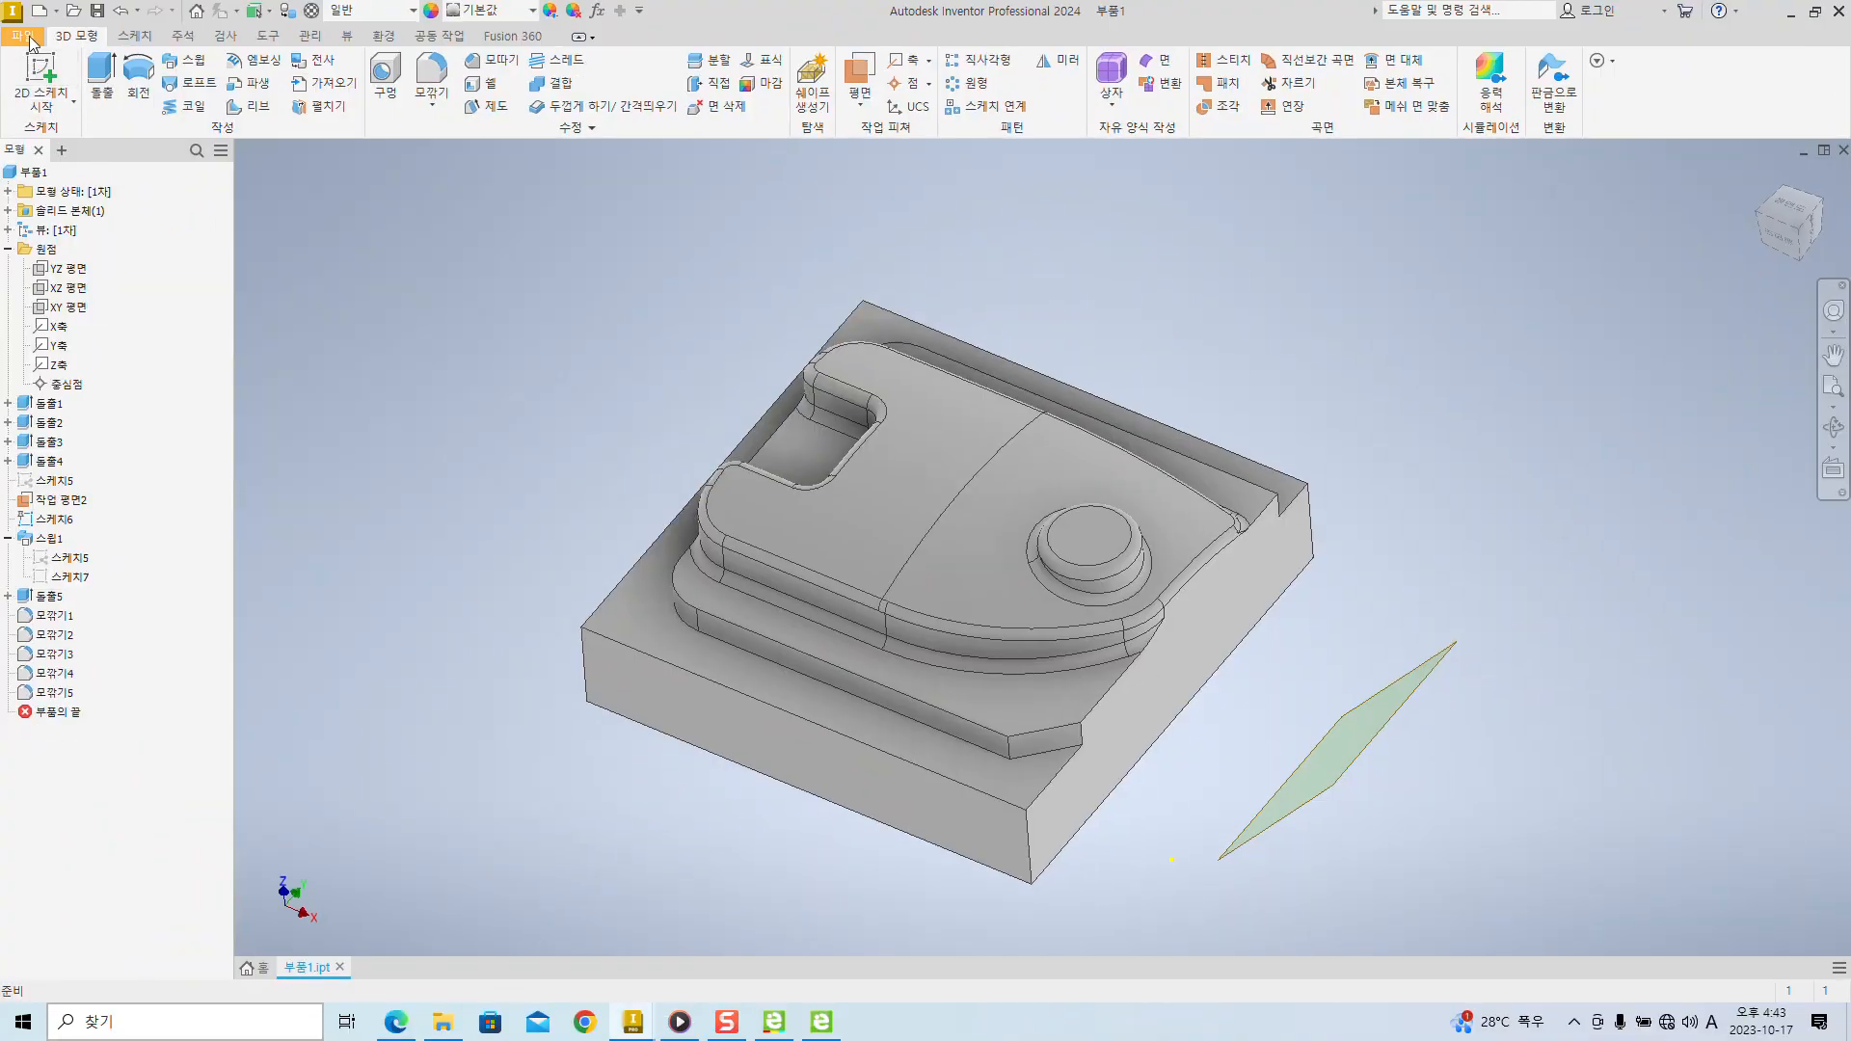
- Export the part in CAD format to the desktop as the SAT file 부품1, replacing the existing file
{"action": "left_click", "coordinate": [26, 37]}
{"action": "mouse_move", "coordinate": [125, 290]}
{"action": "left_click", "coordinate": [281, 306]}
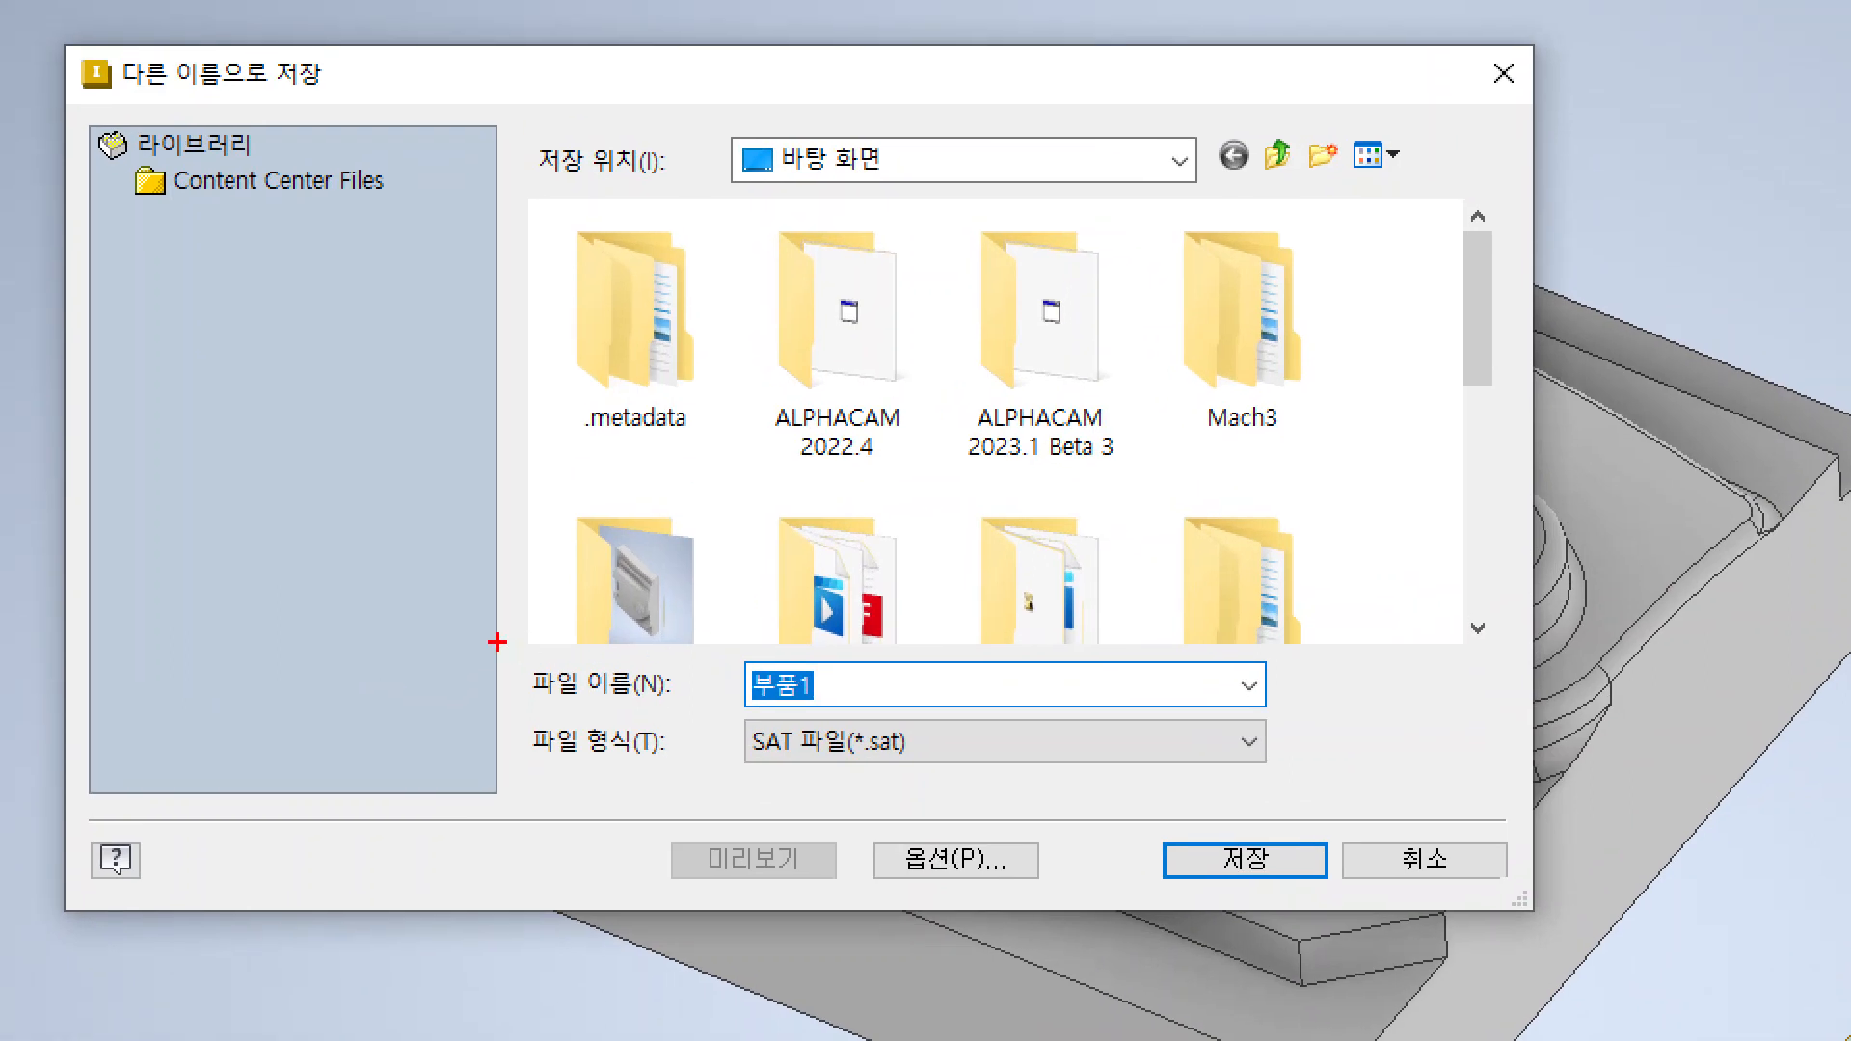
{"action": "left_click_drag", "start_coordinate": [498, 642], "coordinate": [853, 718]}
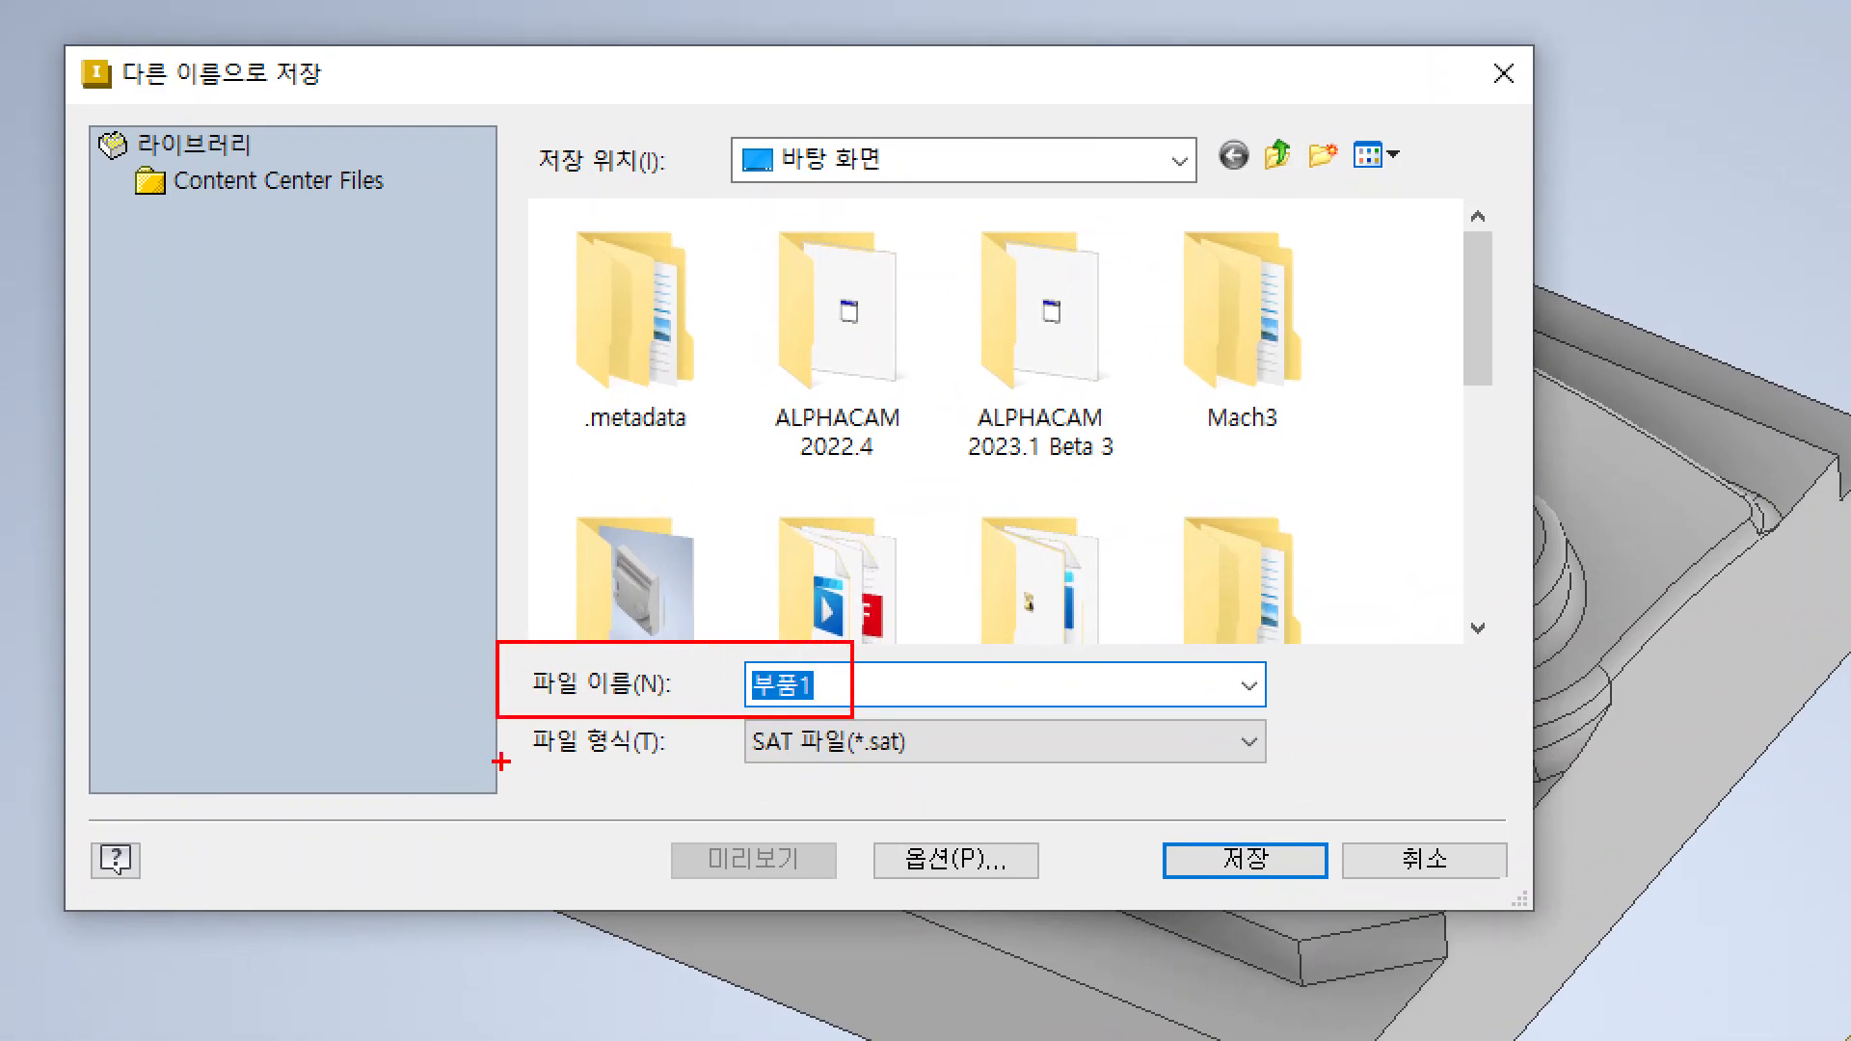
{"action": "left_click_drag", "start_coordinate": [518, 760], "coordinate": [1284, 761]}
{"action": "mouse_move", "coordinate": [1147, 826]}
{"action": "left_mouse_down"}
{"action": "mouse_move", "coordinate": [1206, 829]}
{"action": "mouse_move", "coordinate": [1343, 892]}
{"action": "left_mouse_up"}
{"action": "left_click_drag", "start_coordinate": [1325, 826], "coordinate": [1467, 643]}
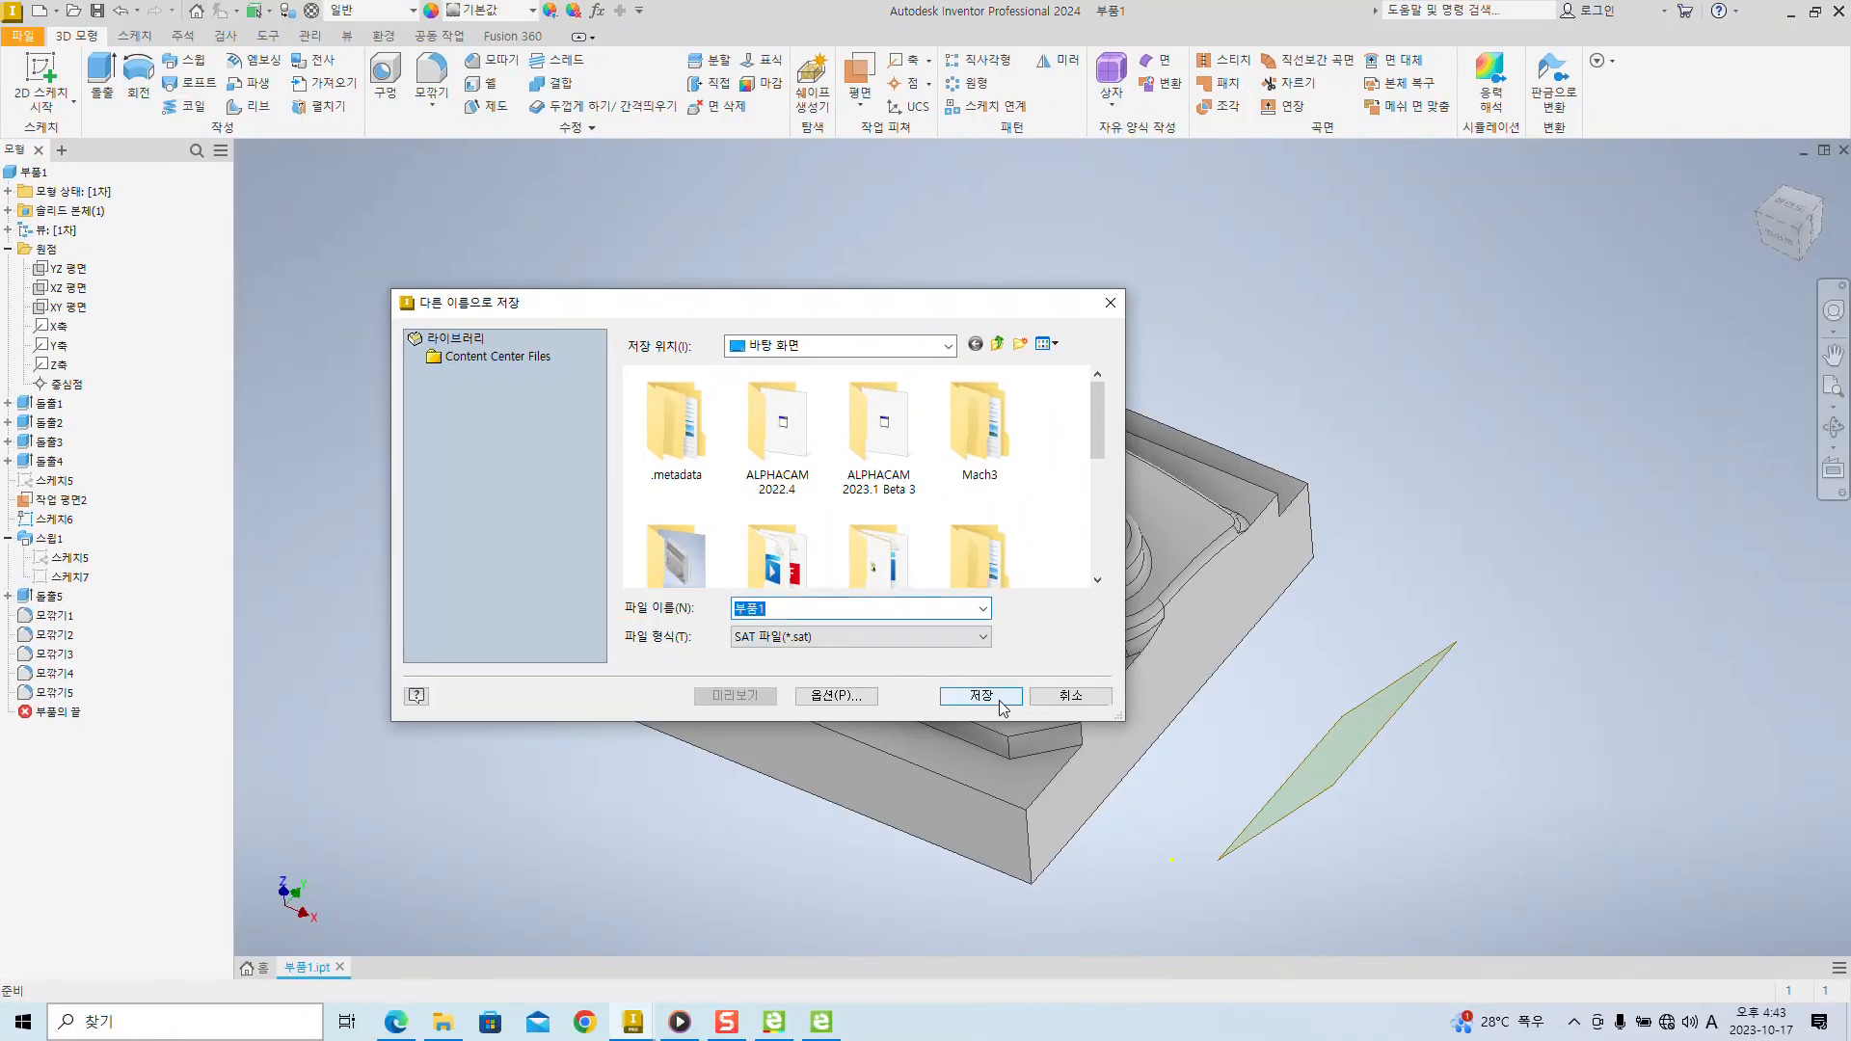
{"action": "left_click", "coordinate": [1288, 870]}
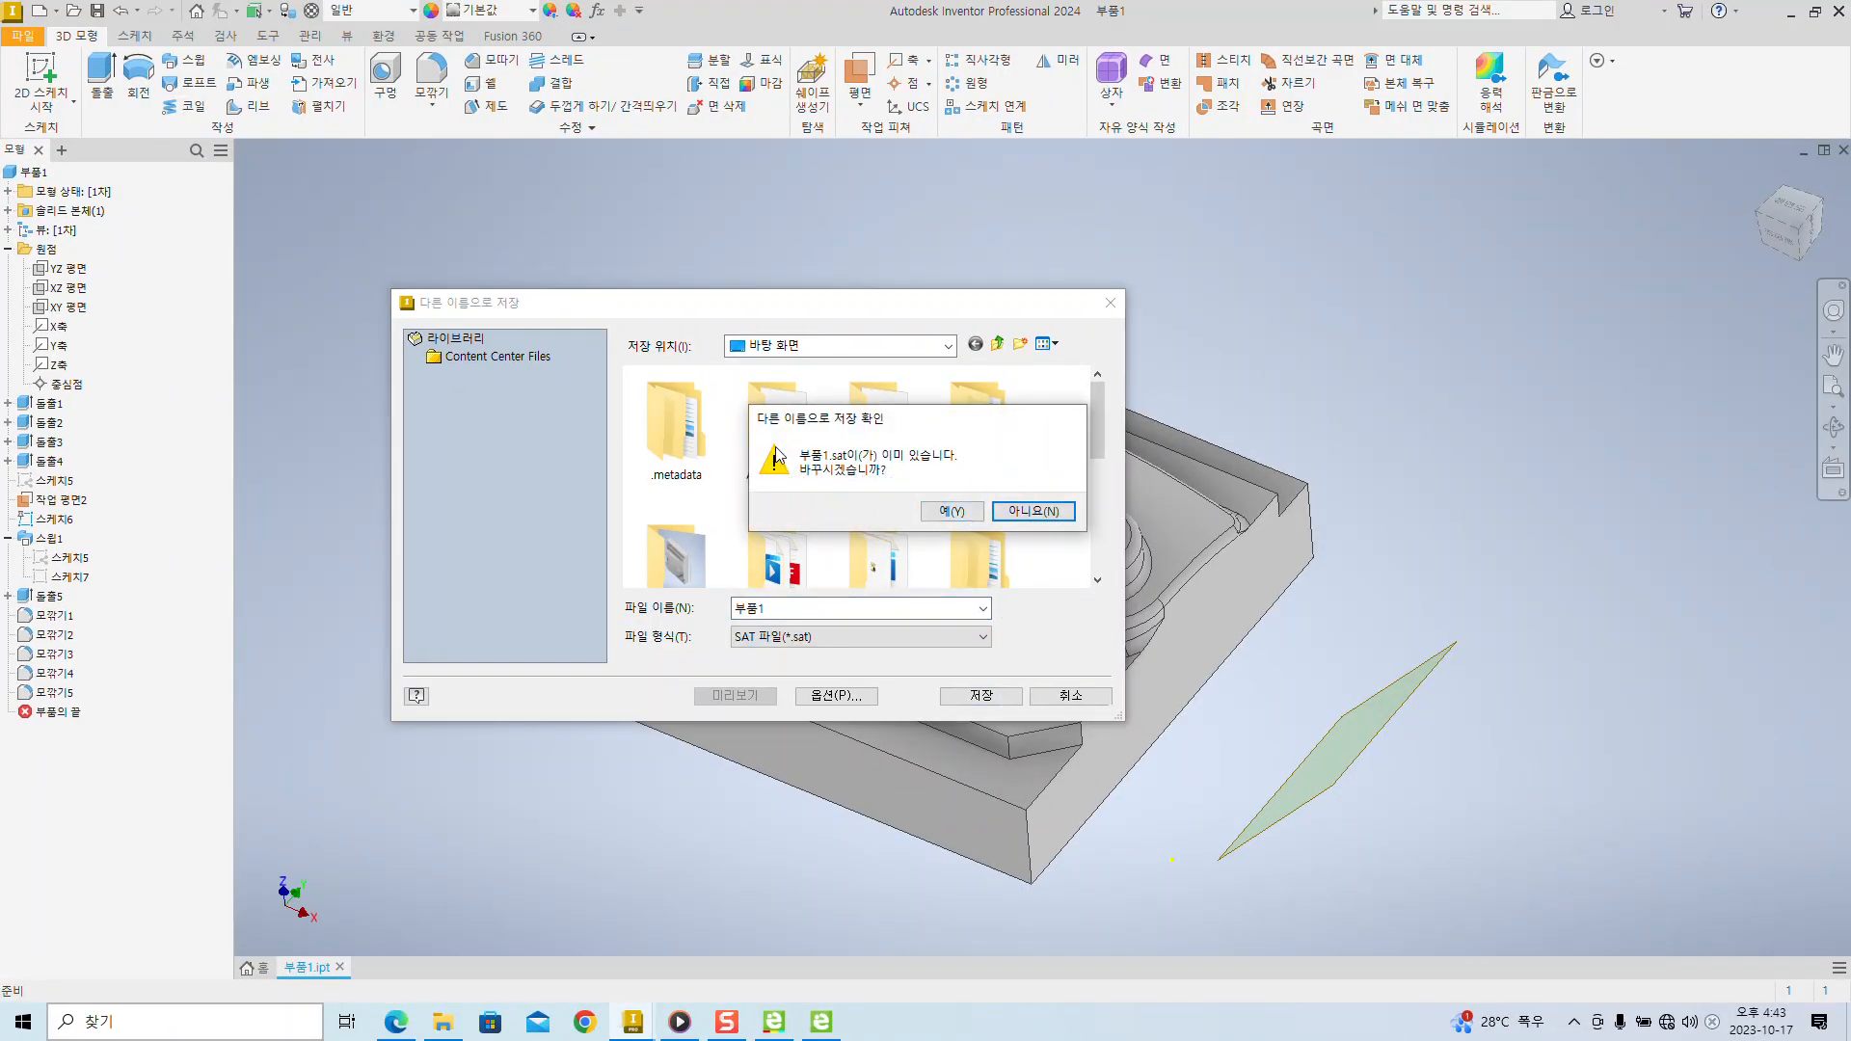
{"action": "left_click", "coordinate": [964, 511]}
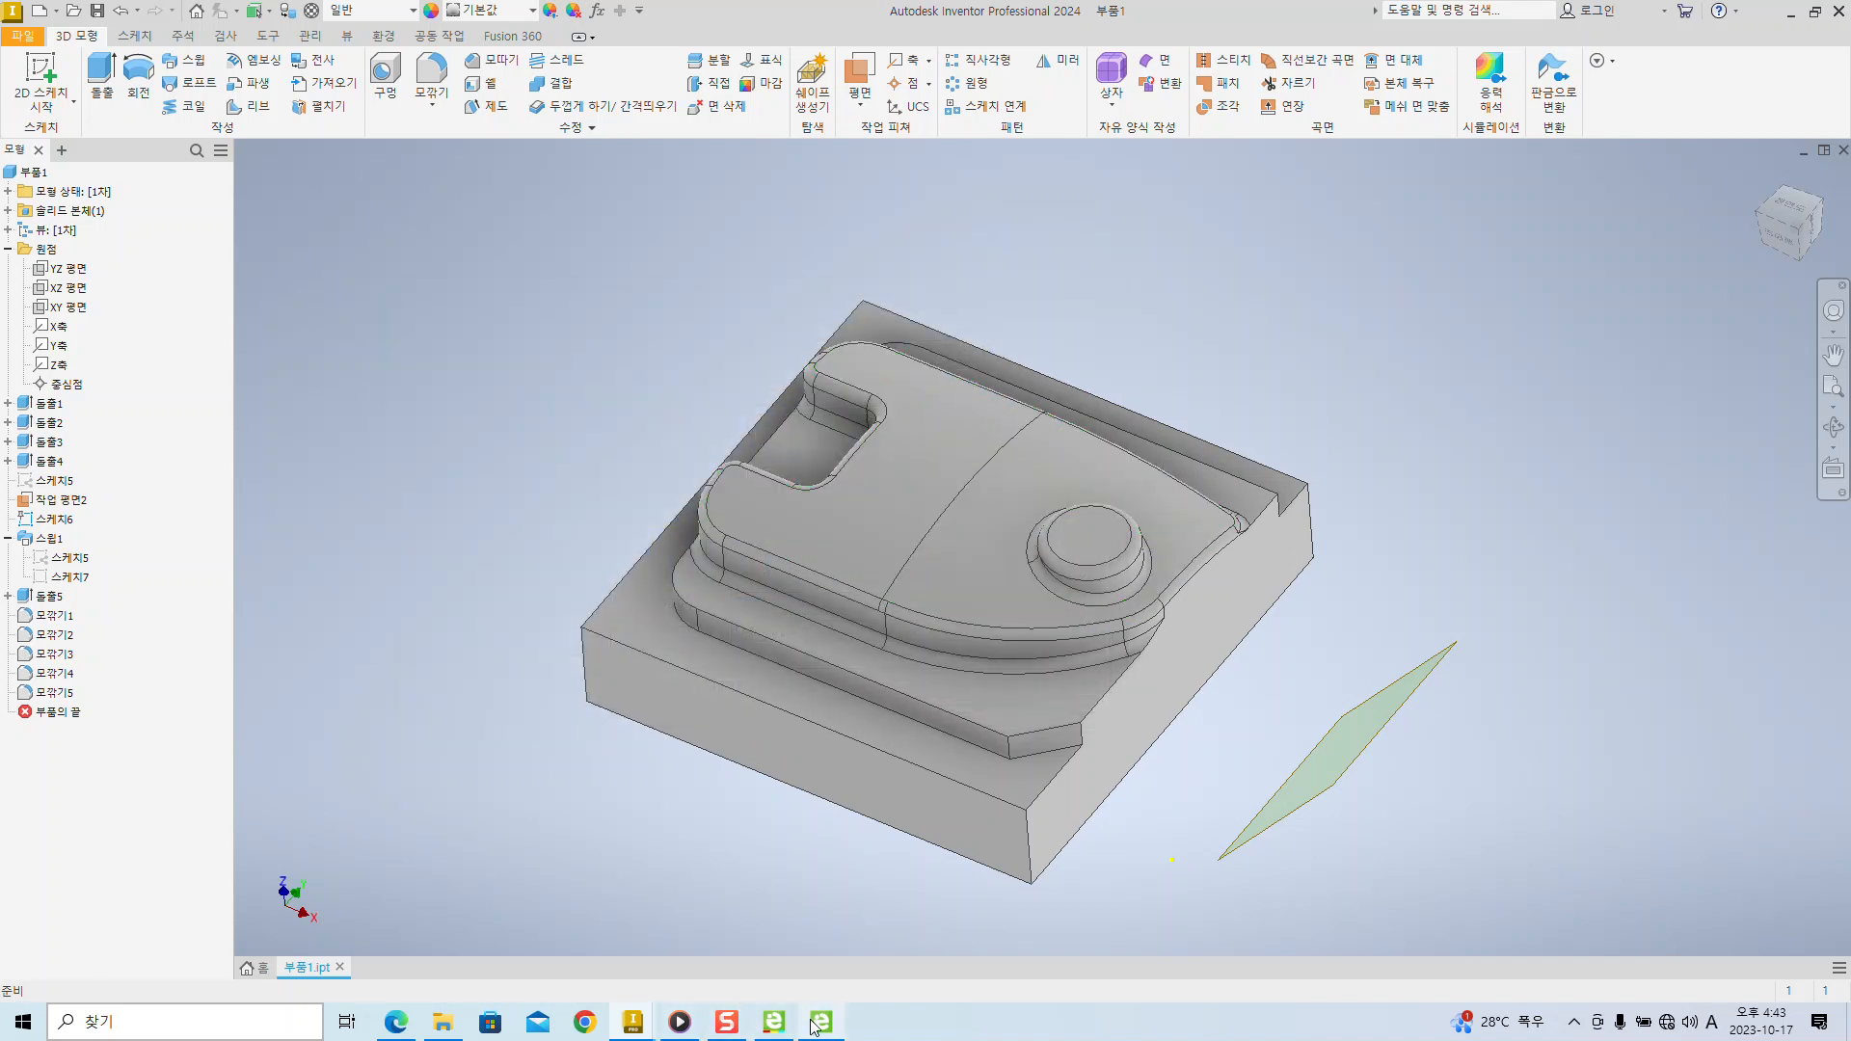
- Switch to the Edgecam session with 부품1.epf and cancel the open automatic stock dialog
{"action": "mouse_move", "coordinate": [824, 1030]}
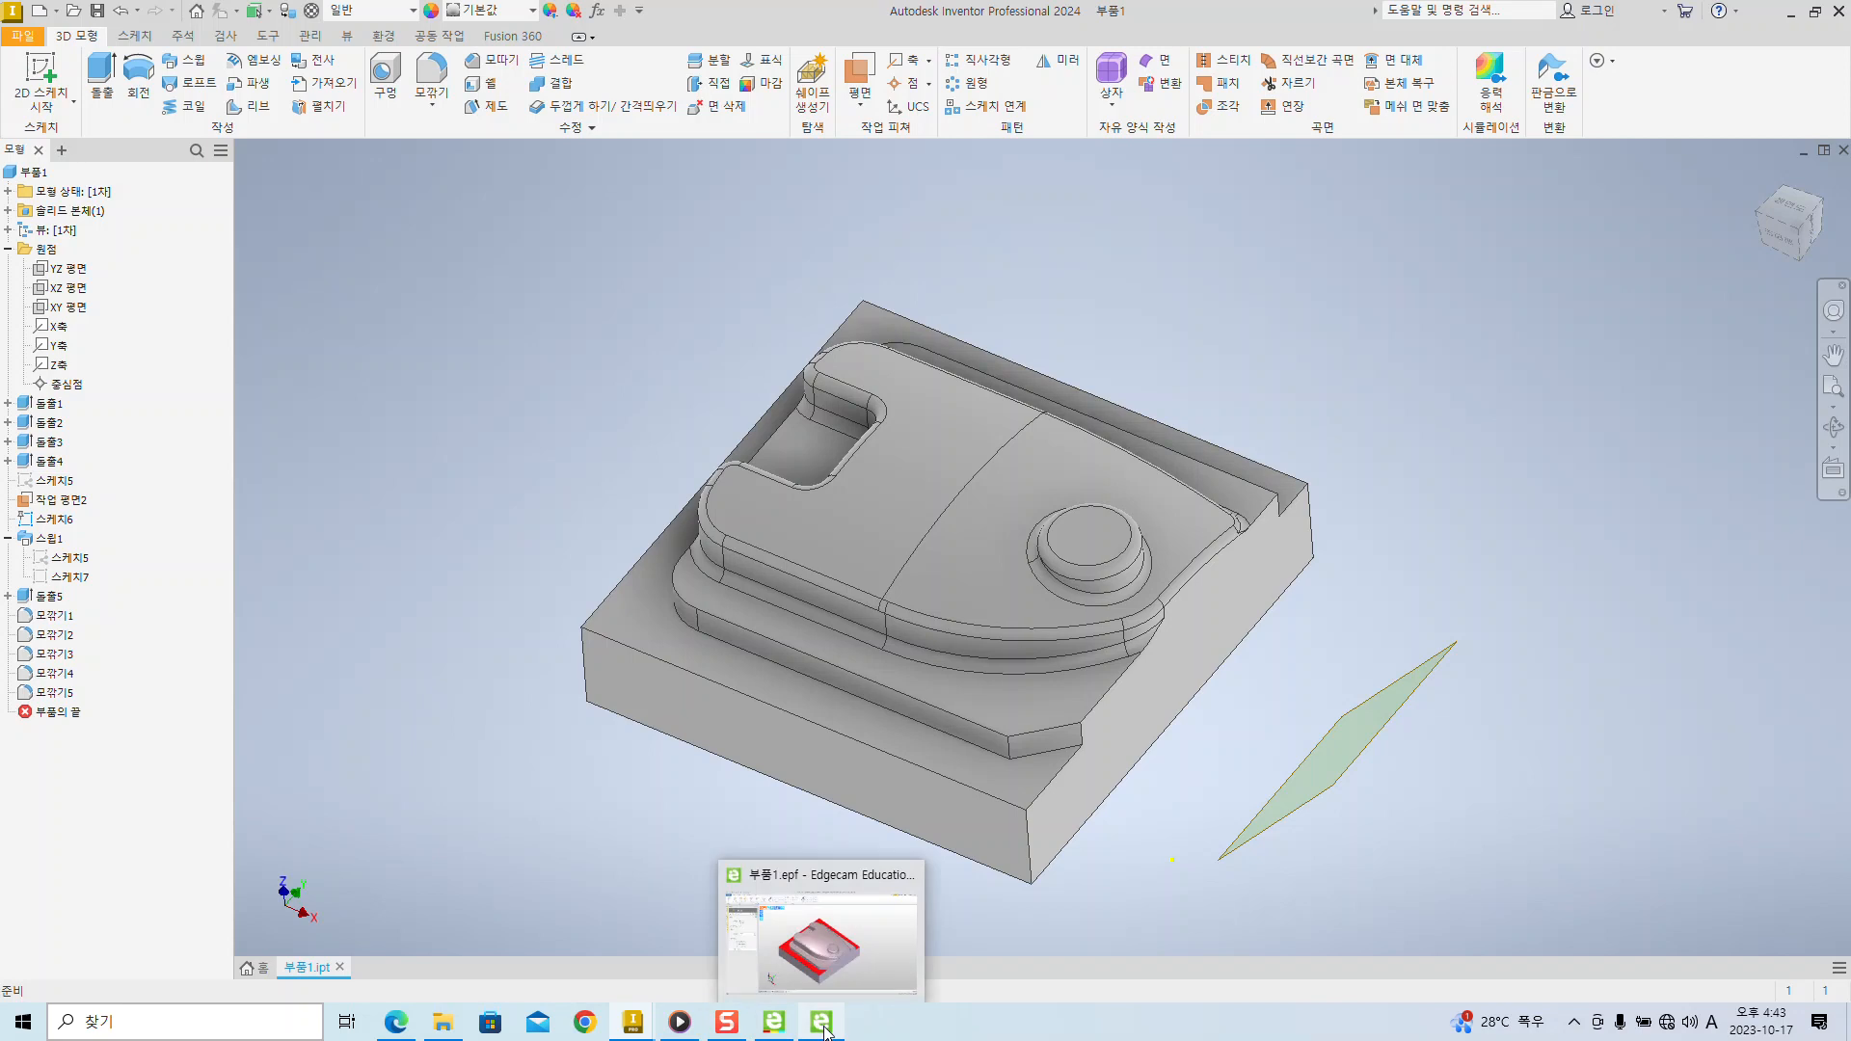
{"action": "left_click", "coordinate": [824, 1030]}
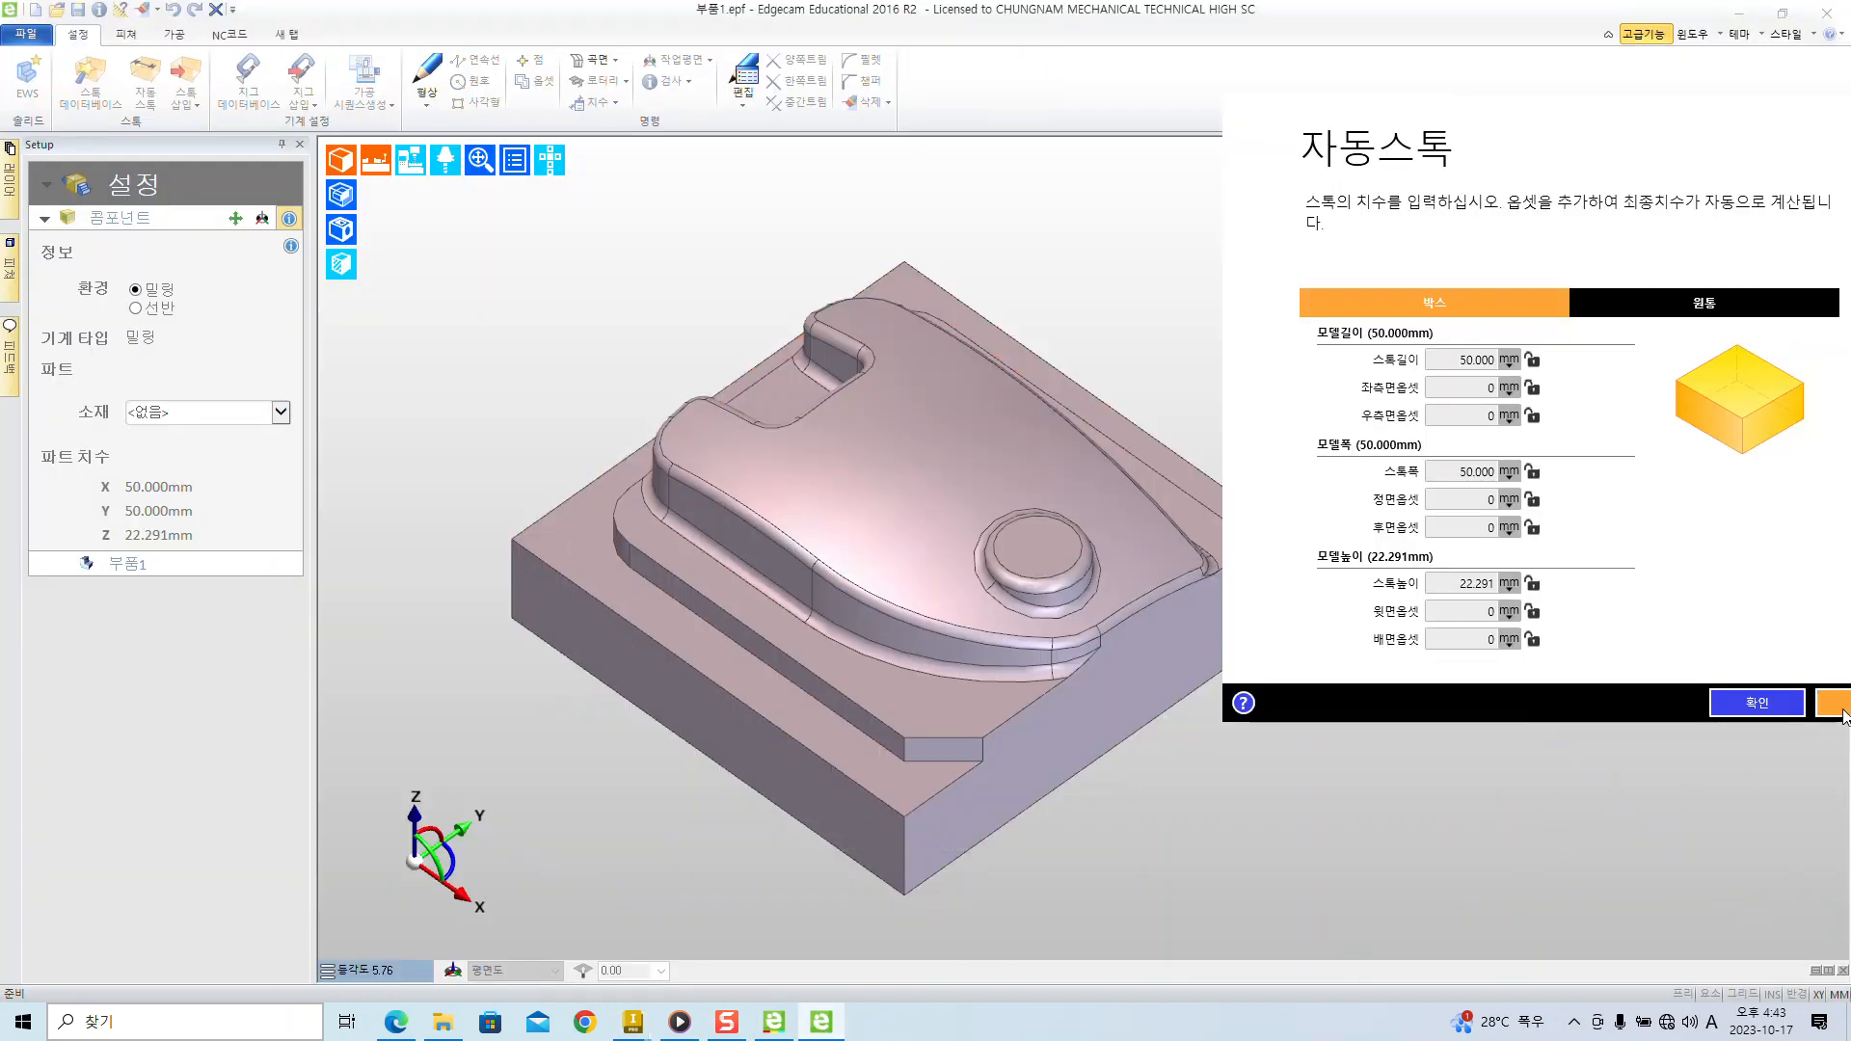
{"action": "left_click", "coordinate": [1839, 712]}
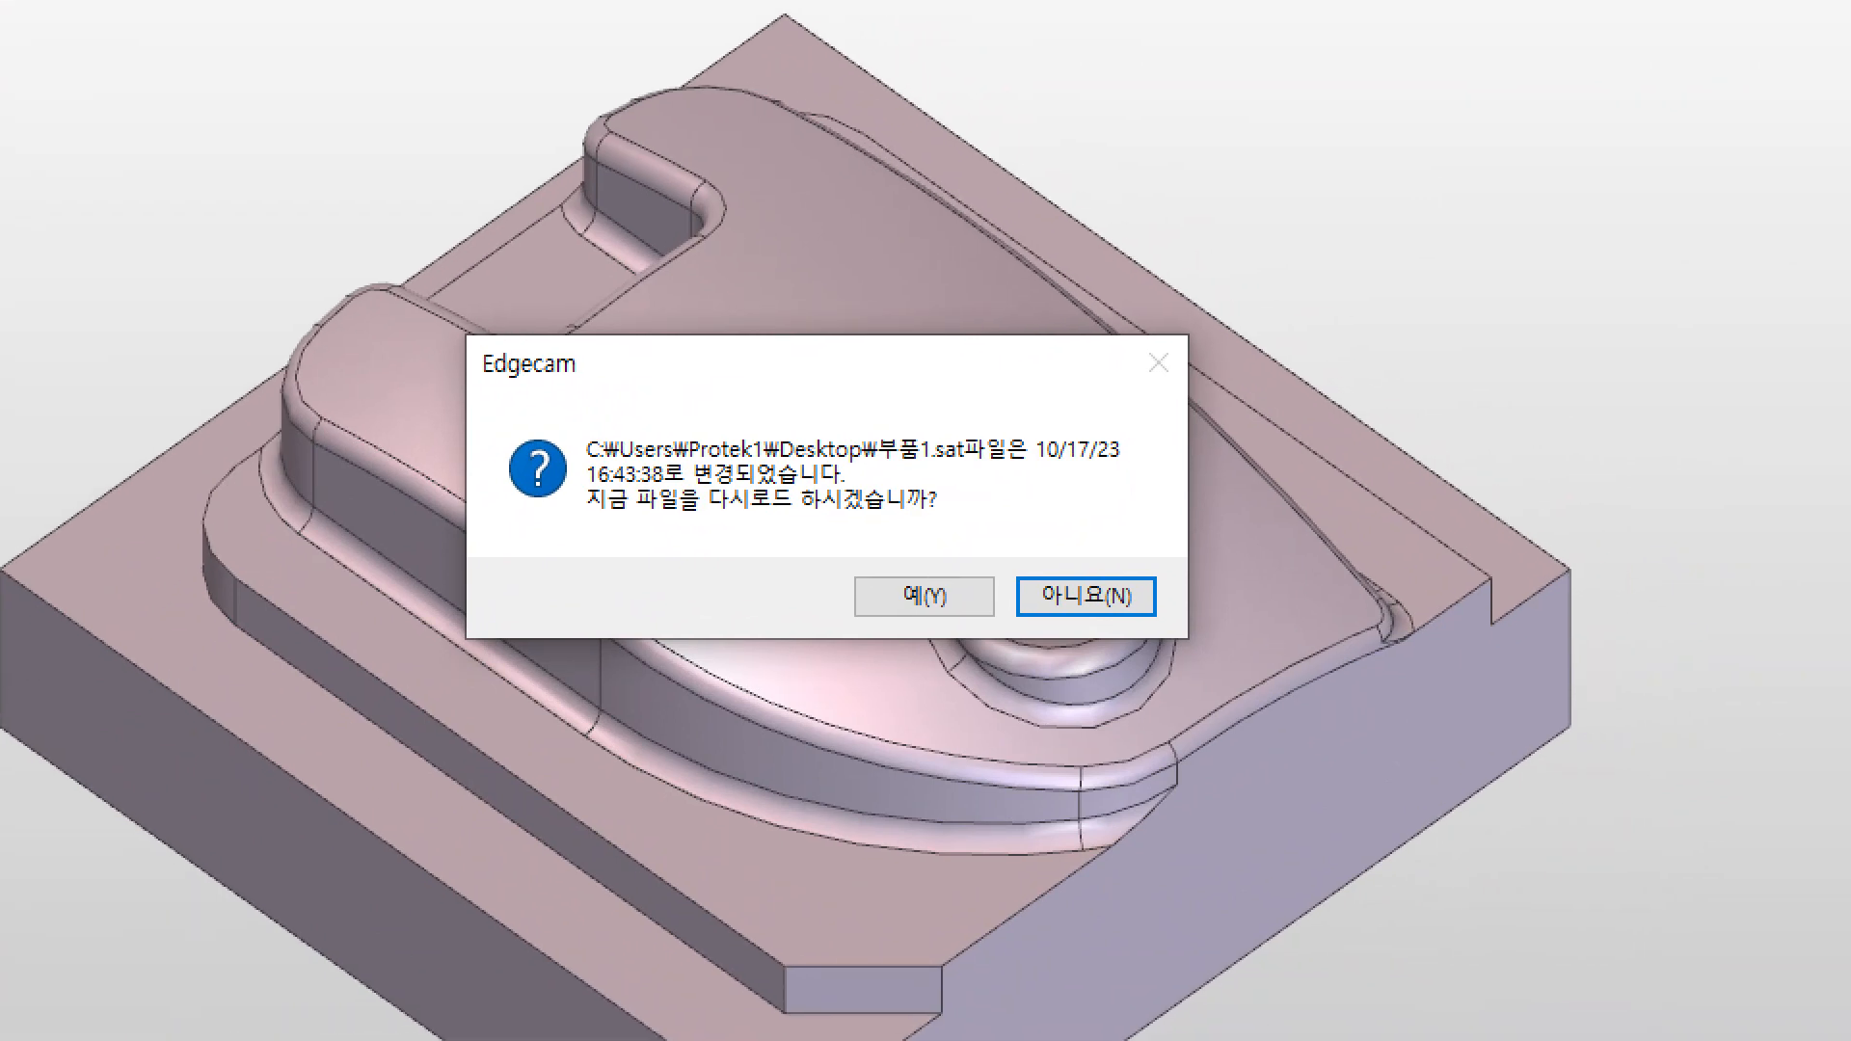
- Reload the modified 부품1.sat model without saving the changes to the current 부품1 part
{"action": "left_click_drag", "start_coordinate": [557, 436], "coordinate": [1125, 435]}
{"action": "left_click_drag", "start_coordinate": [556, 469], "coordinate": [889, 470]}
{"action": "mouse_move", "coordinate": [810, 537]}
{"action": "left_mouse_down", "text": "ctrl"}
{"action": "mouse_move", "coordinate": [997, 588]}
{"action": "mouse_move", "coordinate": [992, 623]}
{"action": "left_mouse_up", "text": "ctrl"}
{"action": "left_click_drag", "start_coordinate": [991, 537], "coordinate": [1286, 340], "text": "ctrl+shift"}
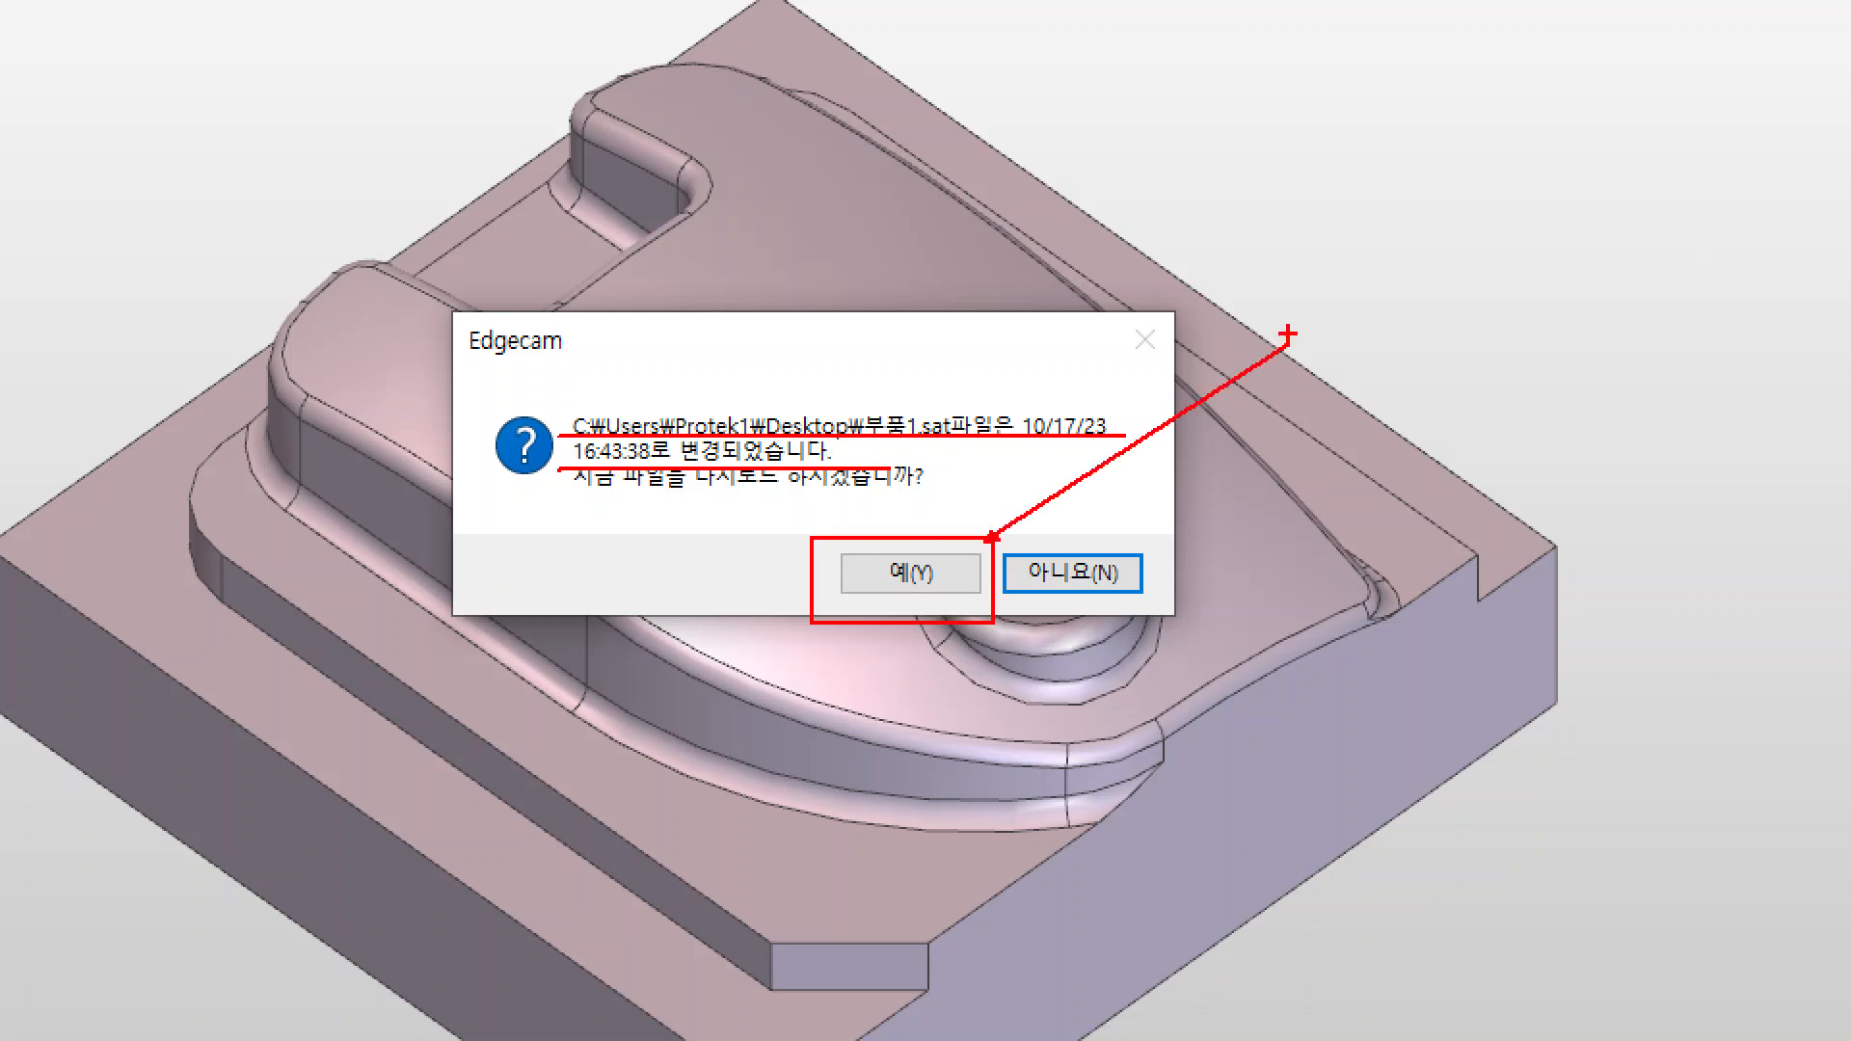
{"action": "left_click", "coordinate": [912, 576]}
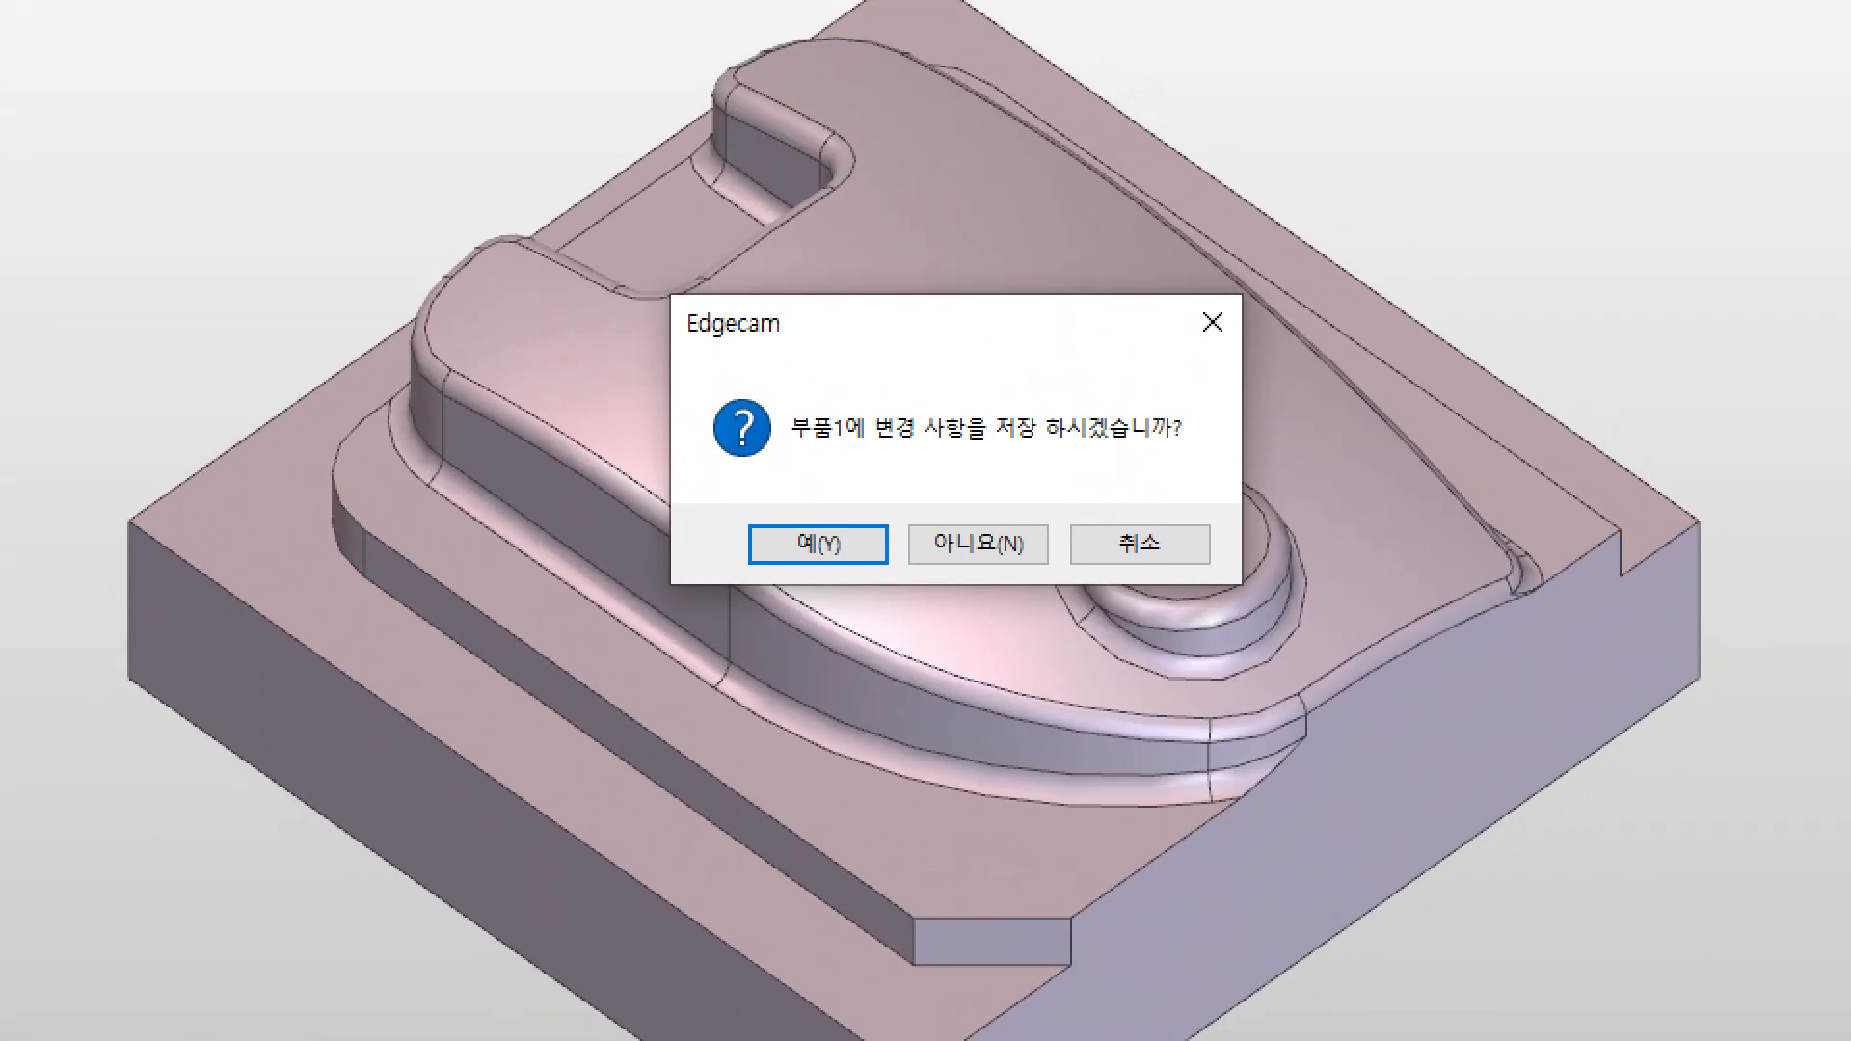
{"action": "left_click_drag", "start_coordinate": [1020, 517], "coordinate": [1253, 374], "text": "ctrl+shift"}
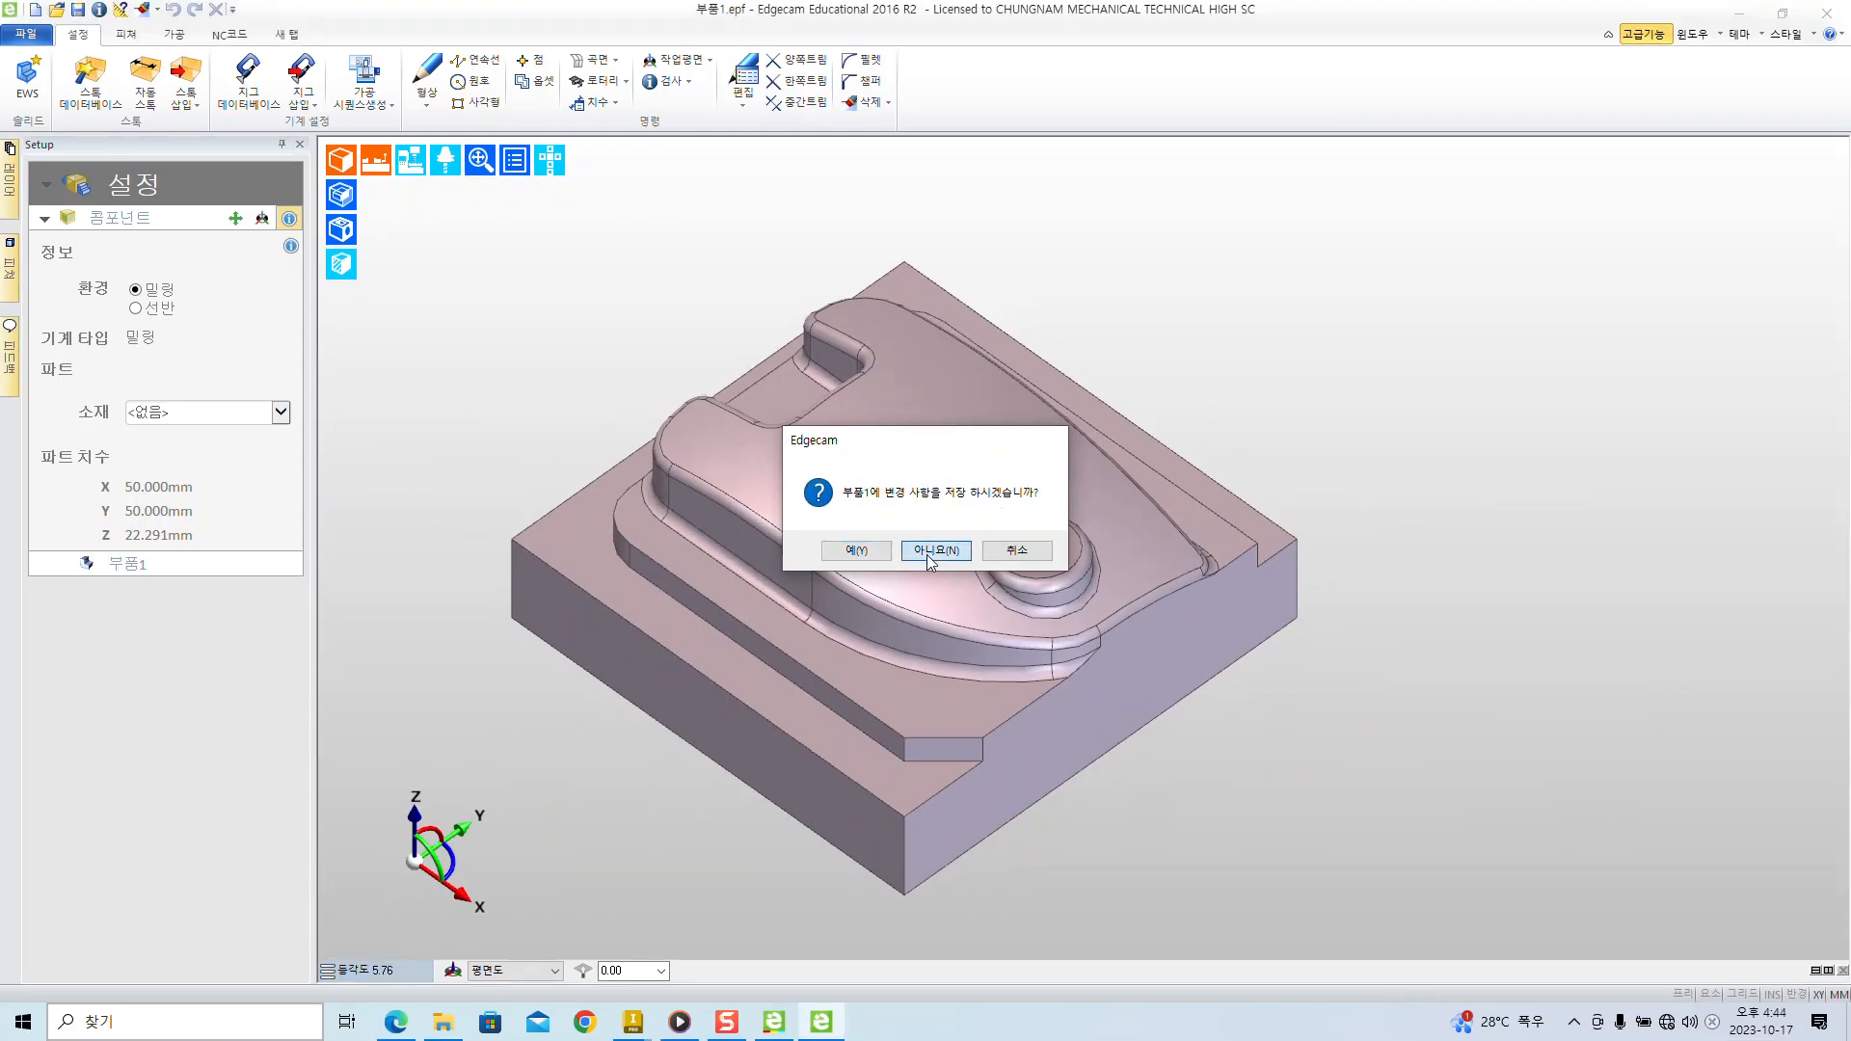
{"action": "left_click", "coordinate": [988, 519]}
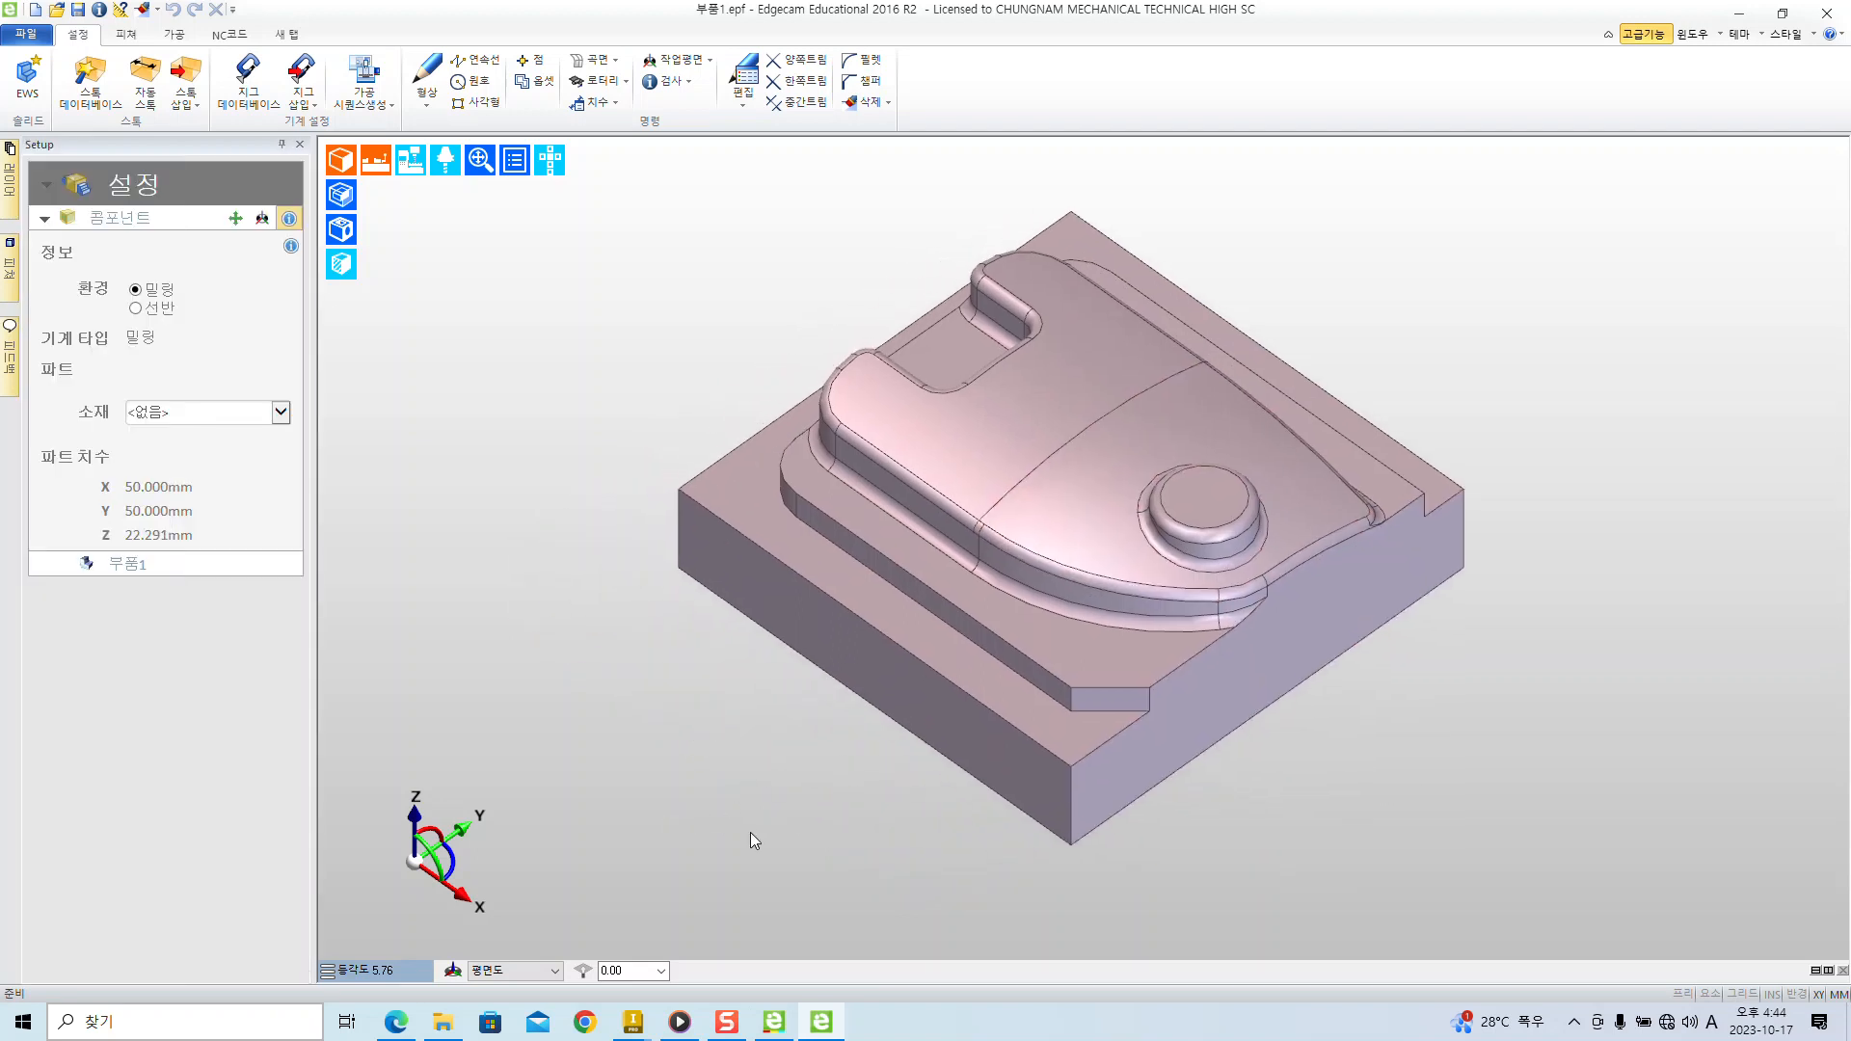
- Start automatic box stock for the reloaded model and place its dialog clear of the part
{"action": "middle_click_drag", "start_coordinate": [683, 851], "coordinate": [1039, 415]}
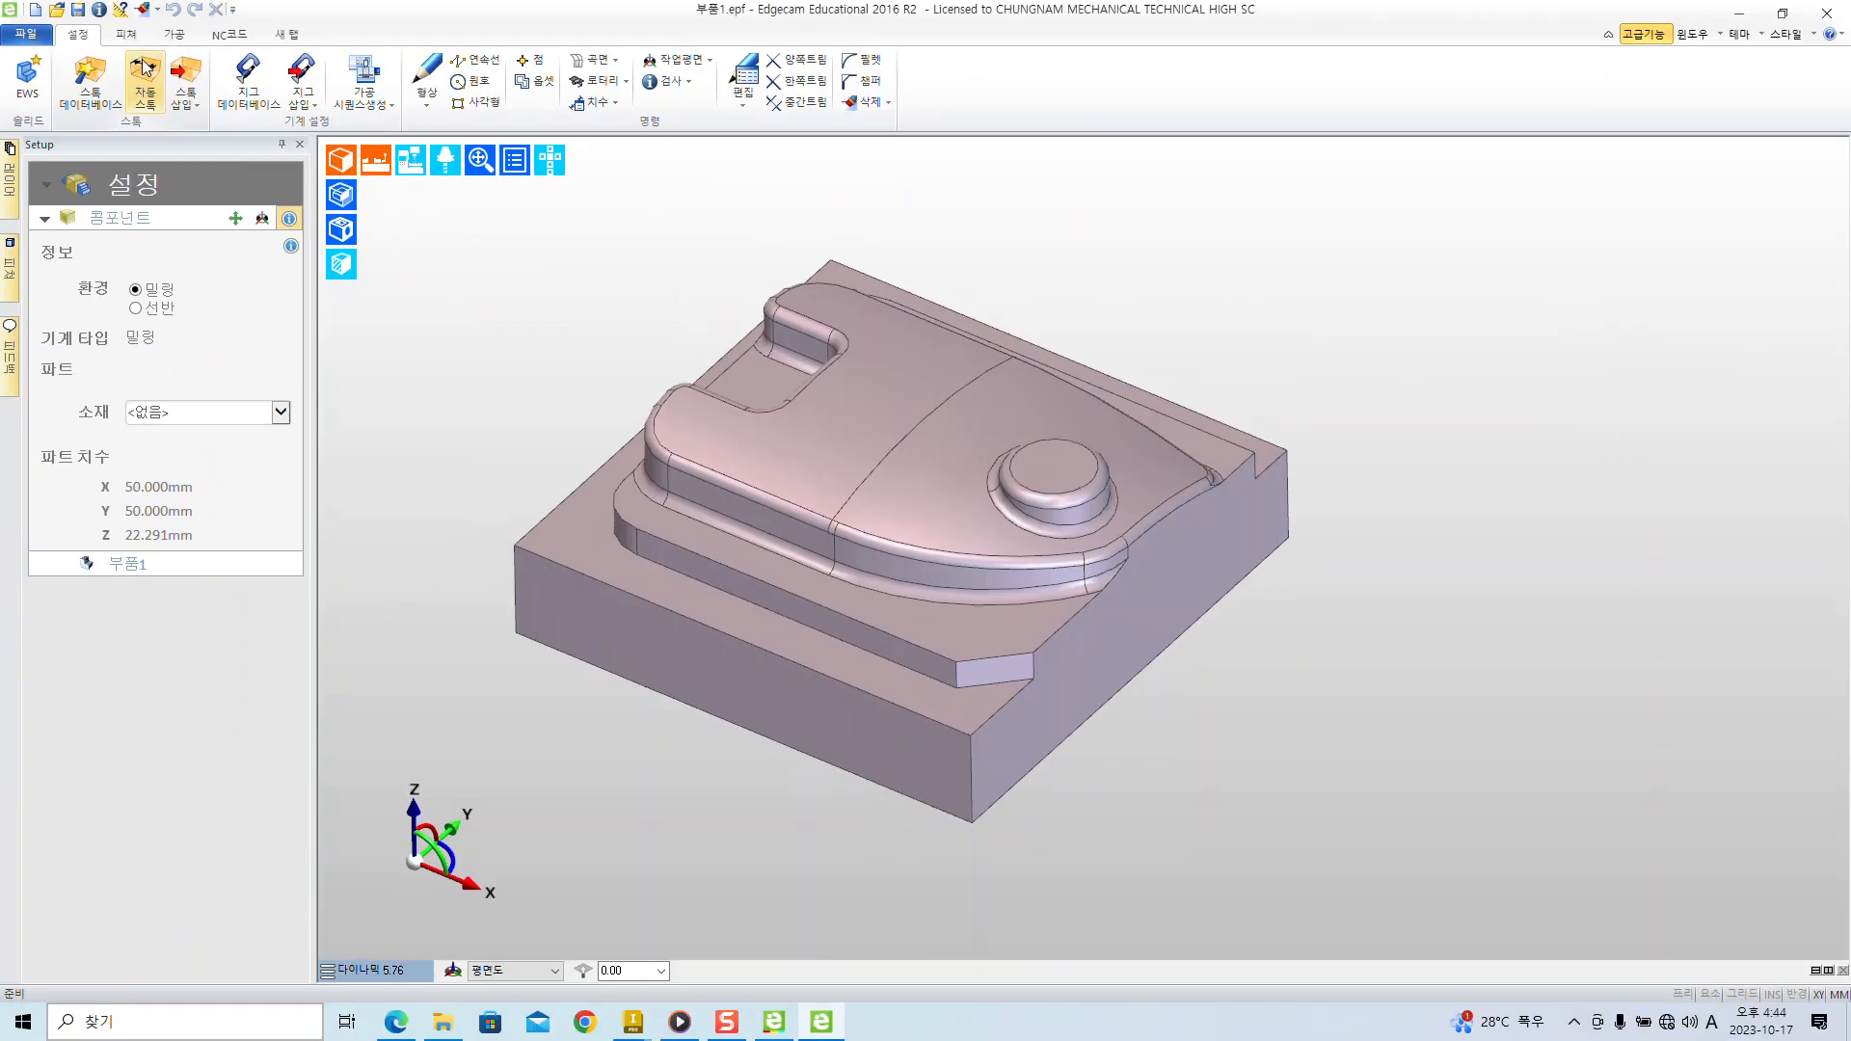
{"action": "left_click", "coordinate": [143, 67]}
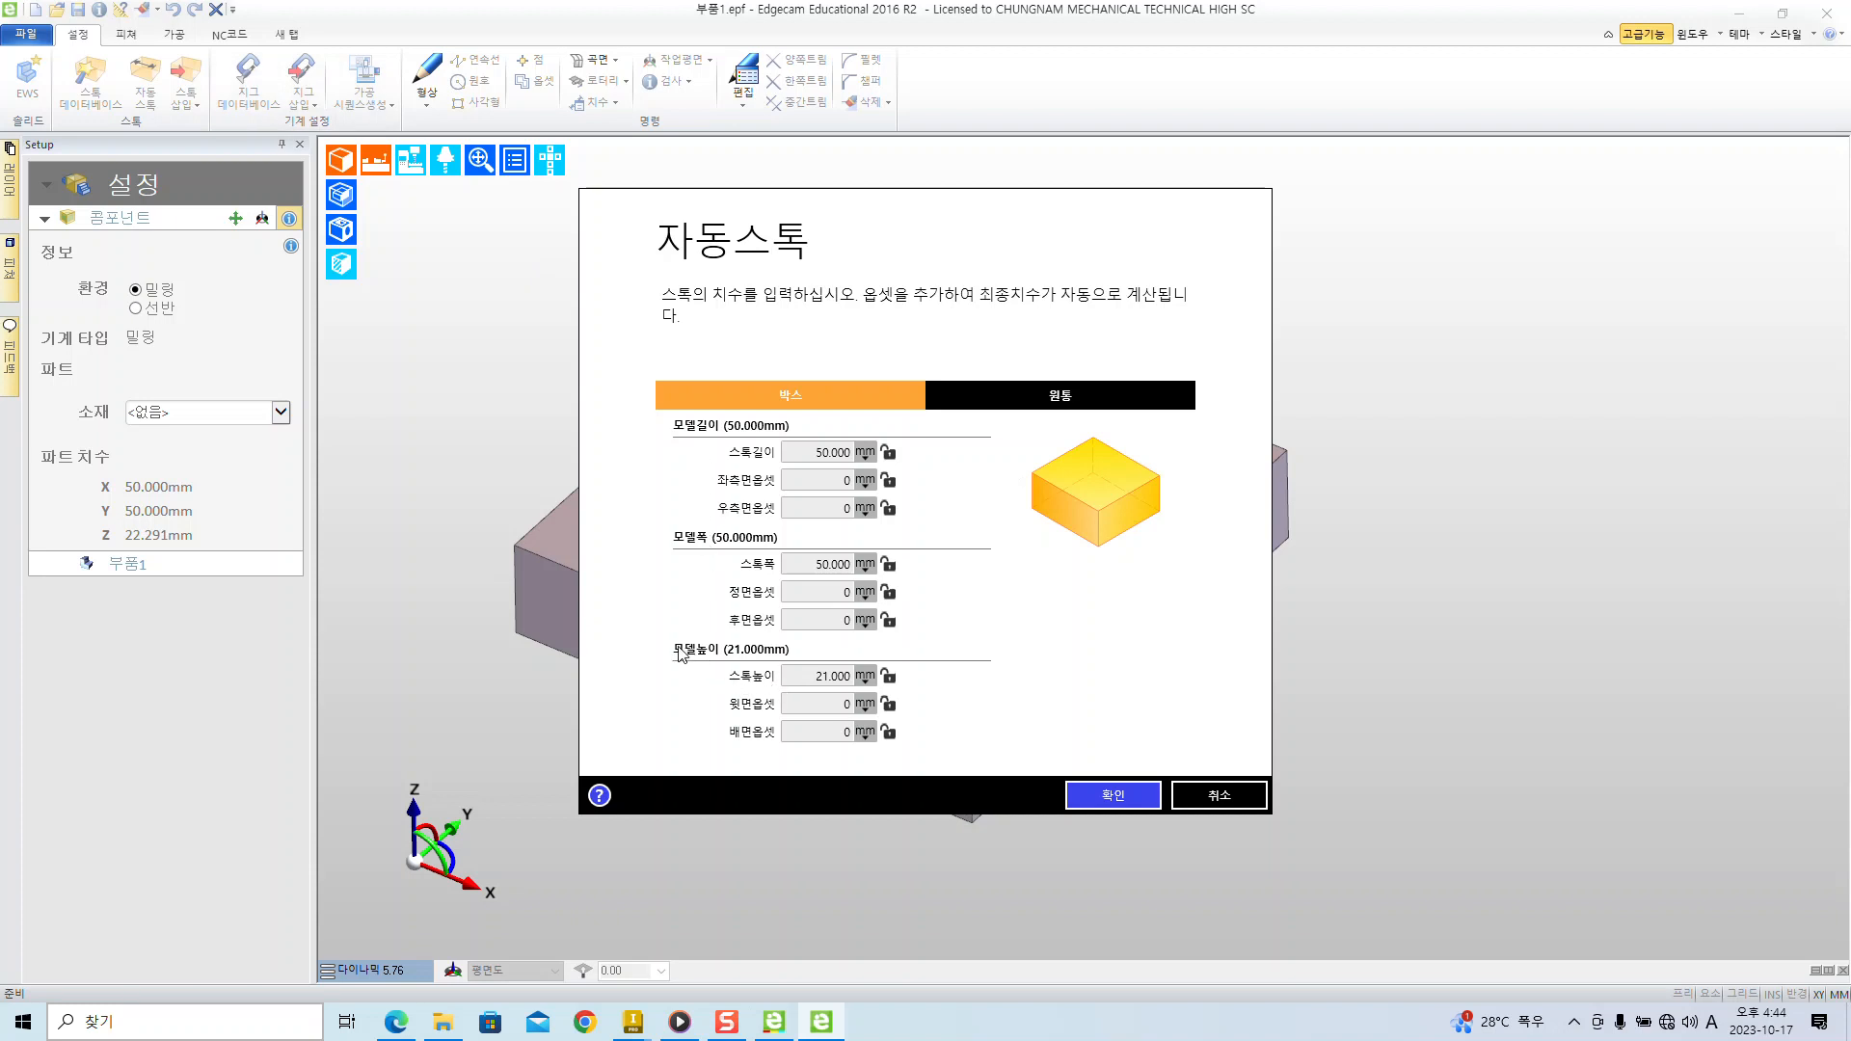
{"action": "left_click_drag", "start_coordinate": [979, 194], "coordinate": [1499, 154]}
{"action": "middle_click_drag", "start_coordinate": [859, 485], "coordinate": [649, 494]}
{"action": "scroll", "coordinate": [714, 527], "scroll_direction": "down", "scroll_amount": 1}
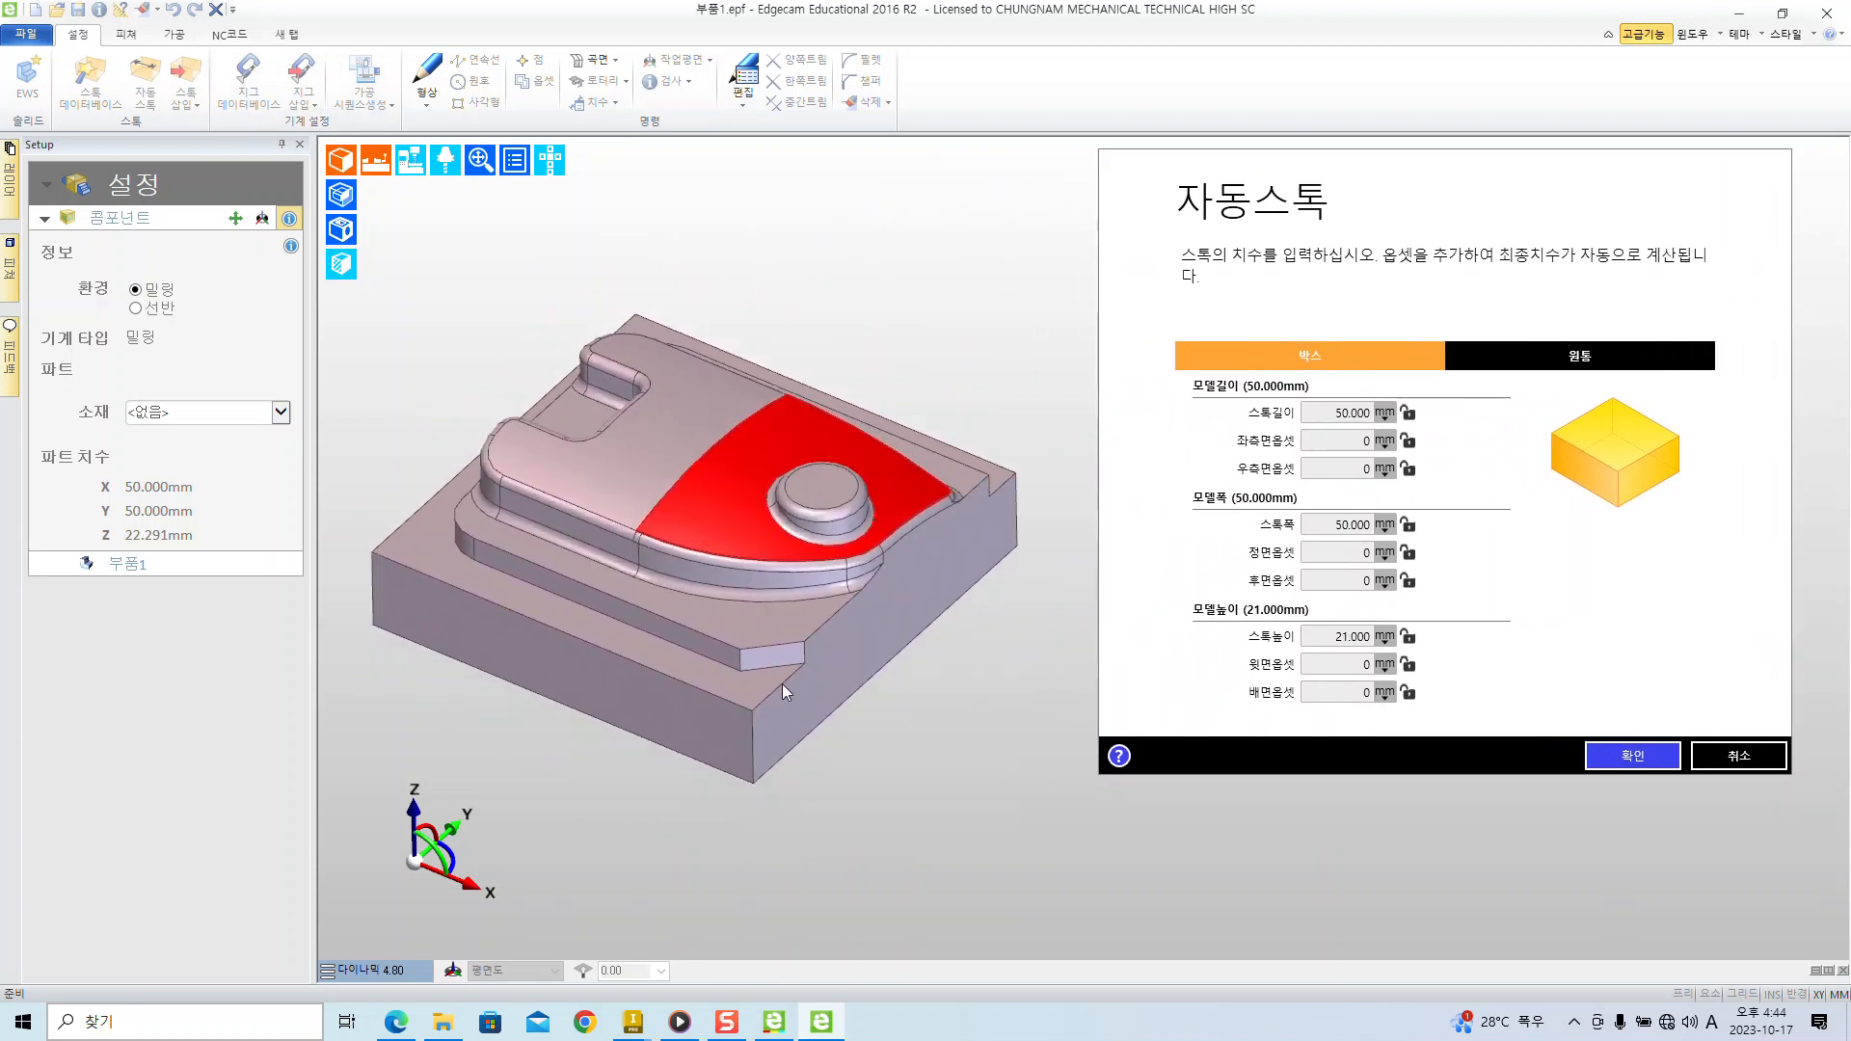
{"action": "scroll", "coordinate": [783, 684], "scroll_direction": "down", "scroll_amount": 1}
{"action": "middle_click_drag", "start_coordinate": [661, 667], "coordinate": [689, 624]}
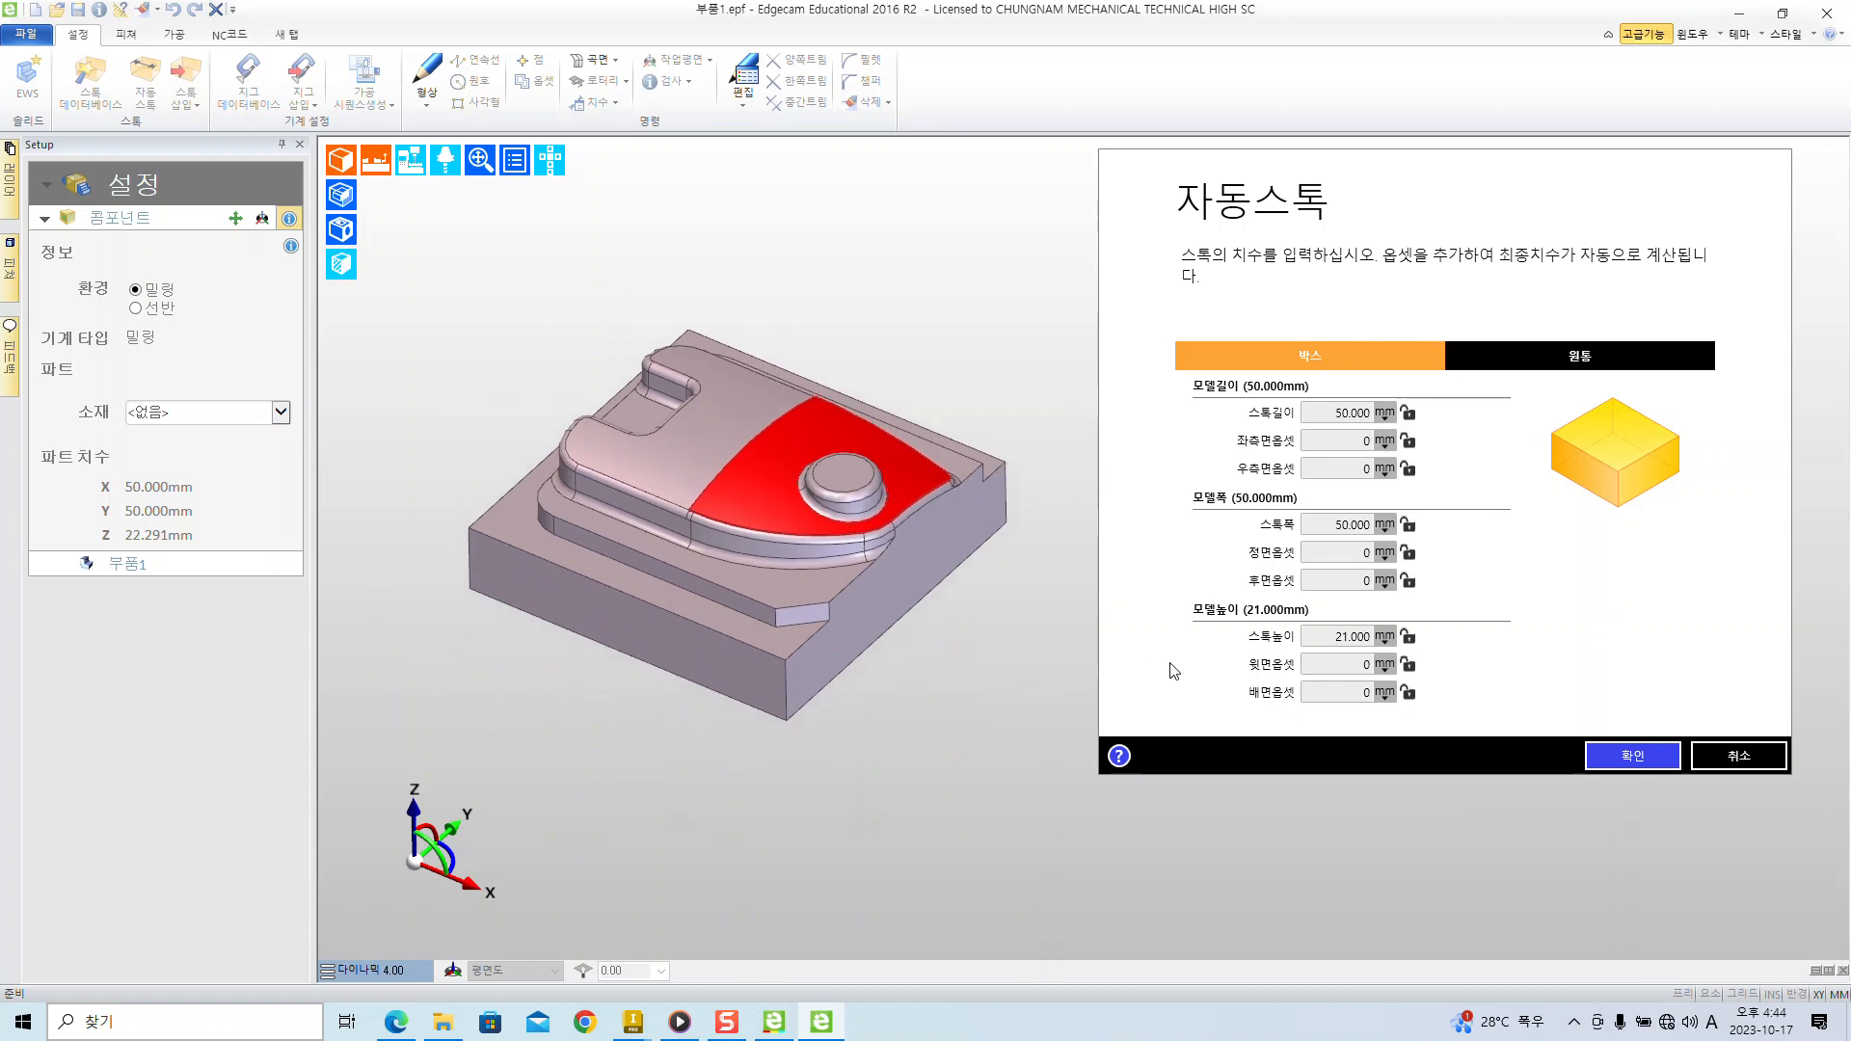
- Check the overall part height in the PDF drawing, and set the stock height to 25 mm in Edgecam
{"action": "left_click", "coordinate": [1340, 637]}
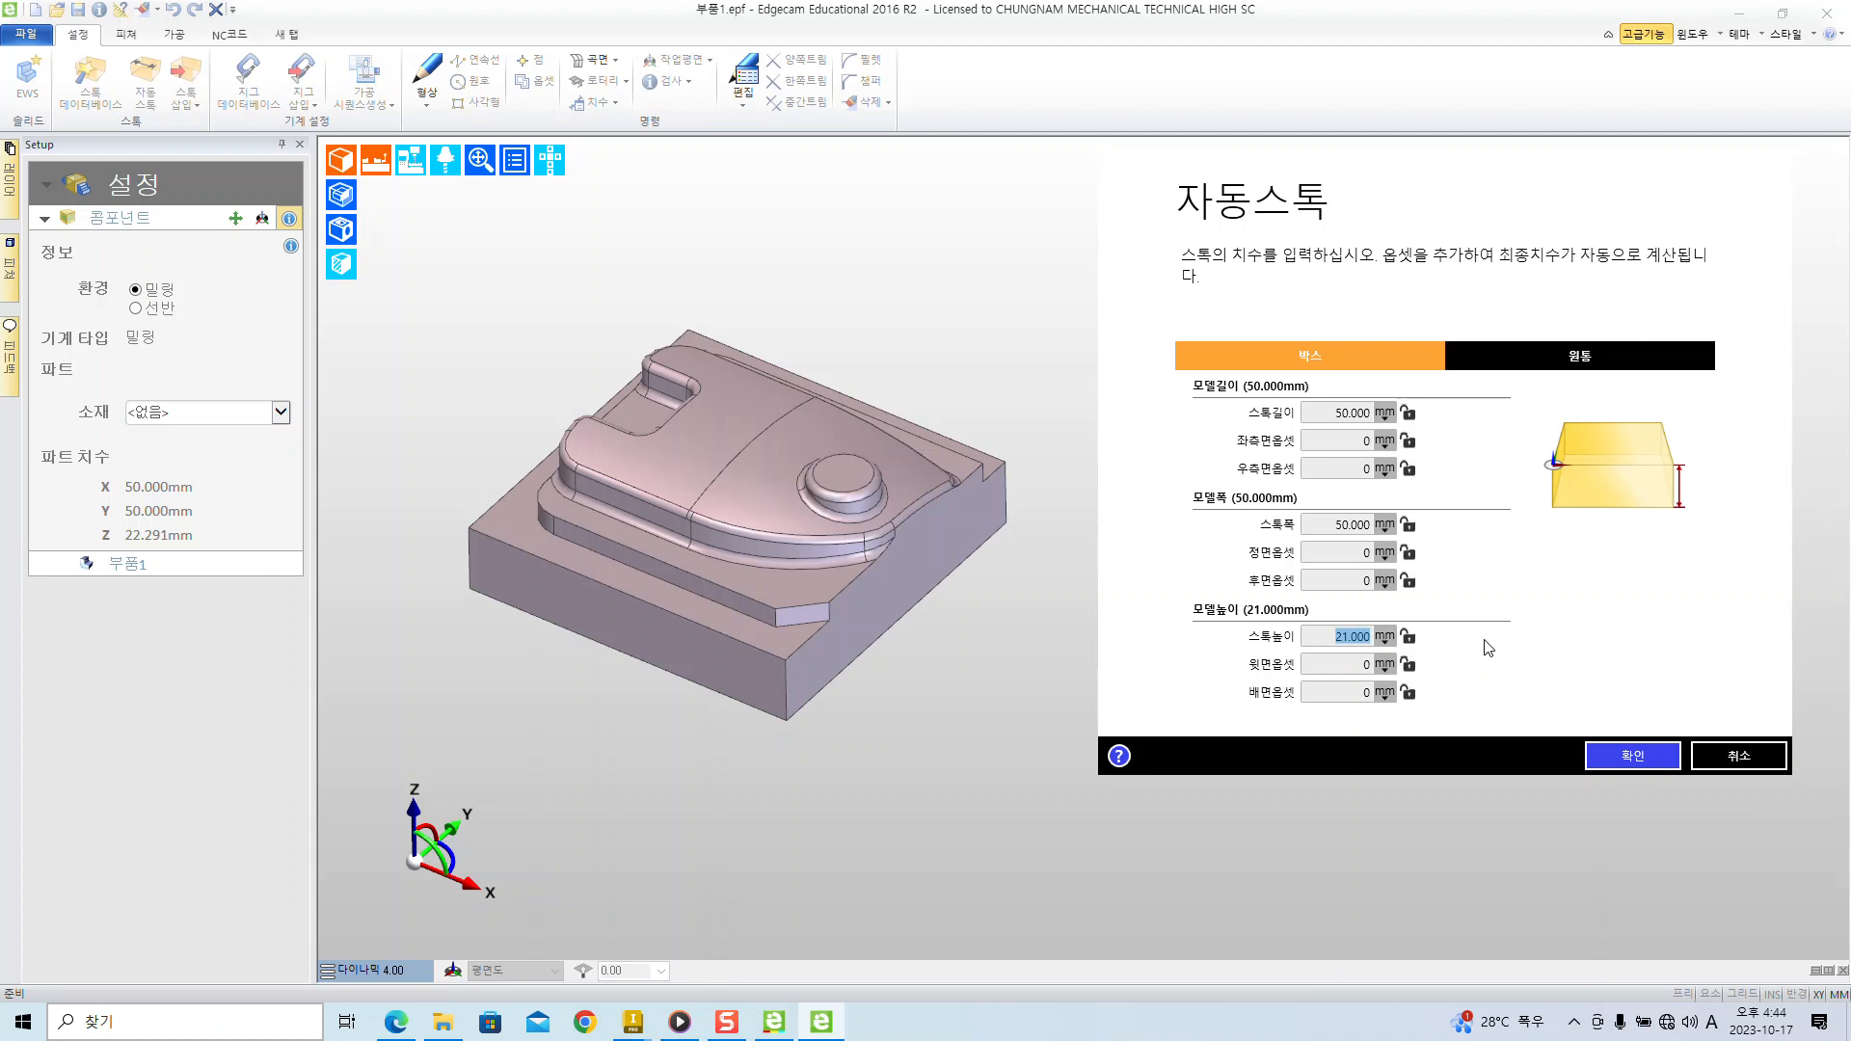
{"action": "left_click", "coordinate": [396, 1020]}
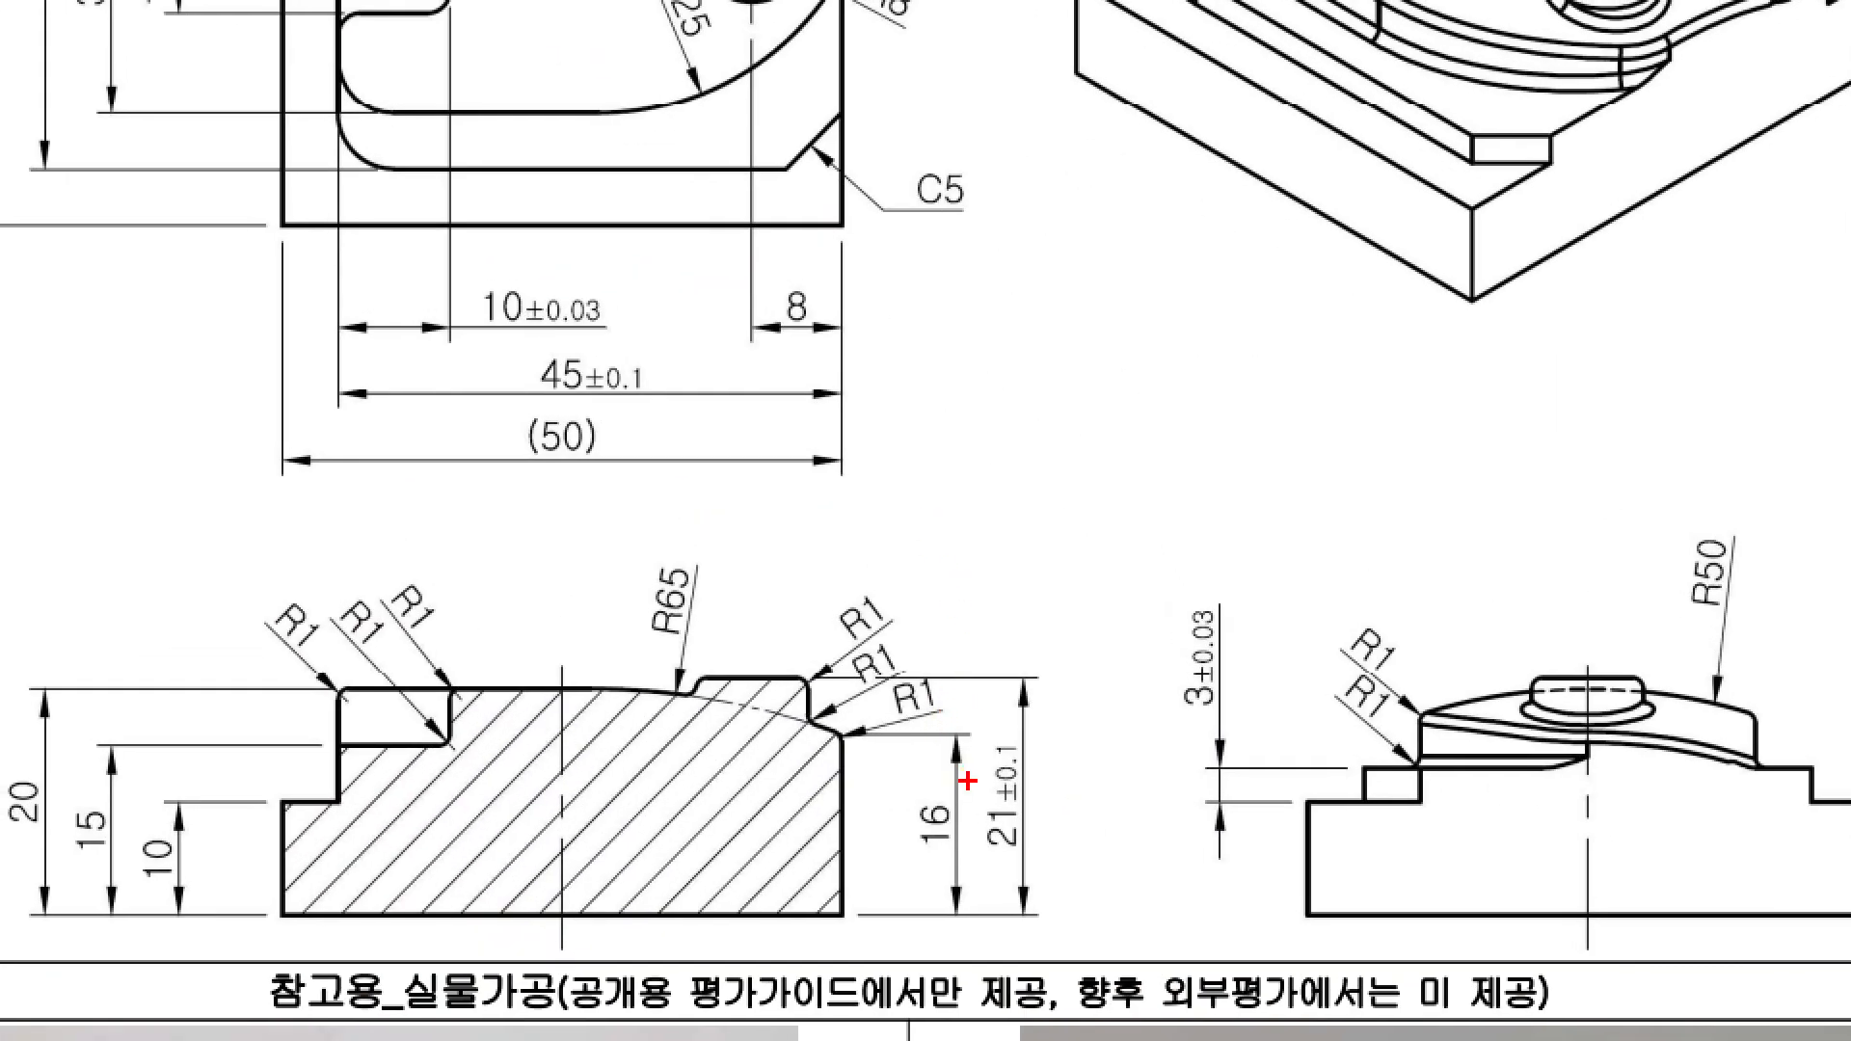
{"action": "left_click_drag", "start_coordinate": [967, 781], "coordinate": [1032, 888], "text": "ctrl"}
{"action": "left_click_drag", "start_coordinate": [1052, 773], "coordinate": [1299, 473], "text": "ctrl+shift"}
{"action": "key", "text": "Escape"}
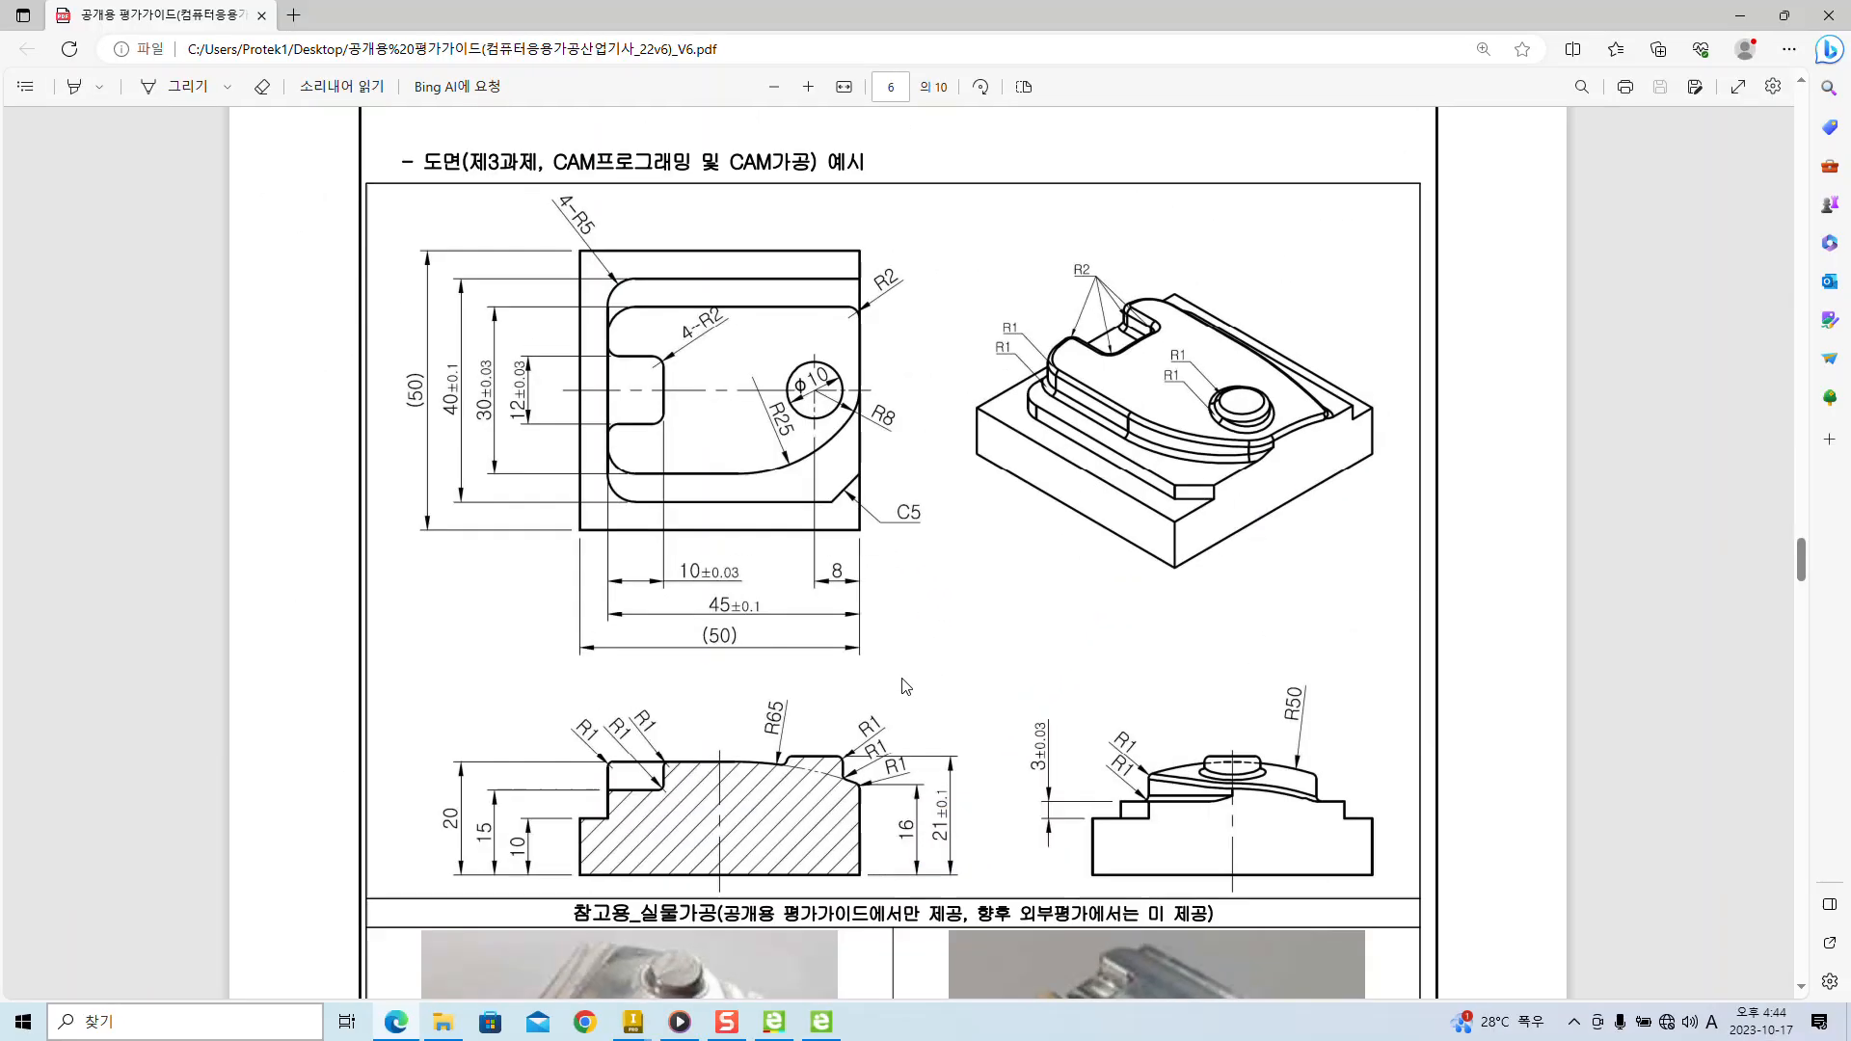
{"action": "key", "text": "alt+Tab"}
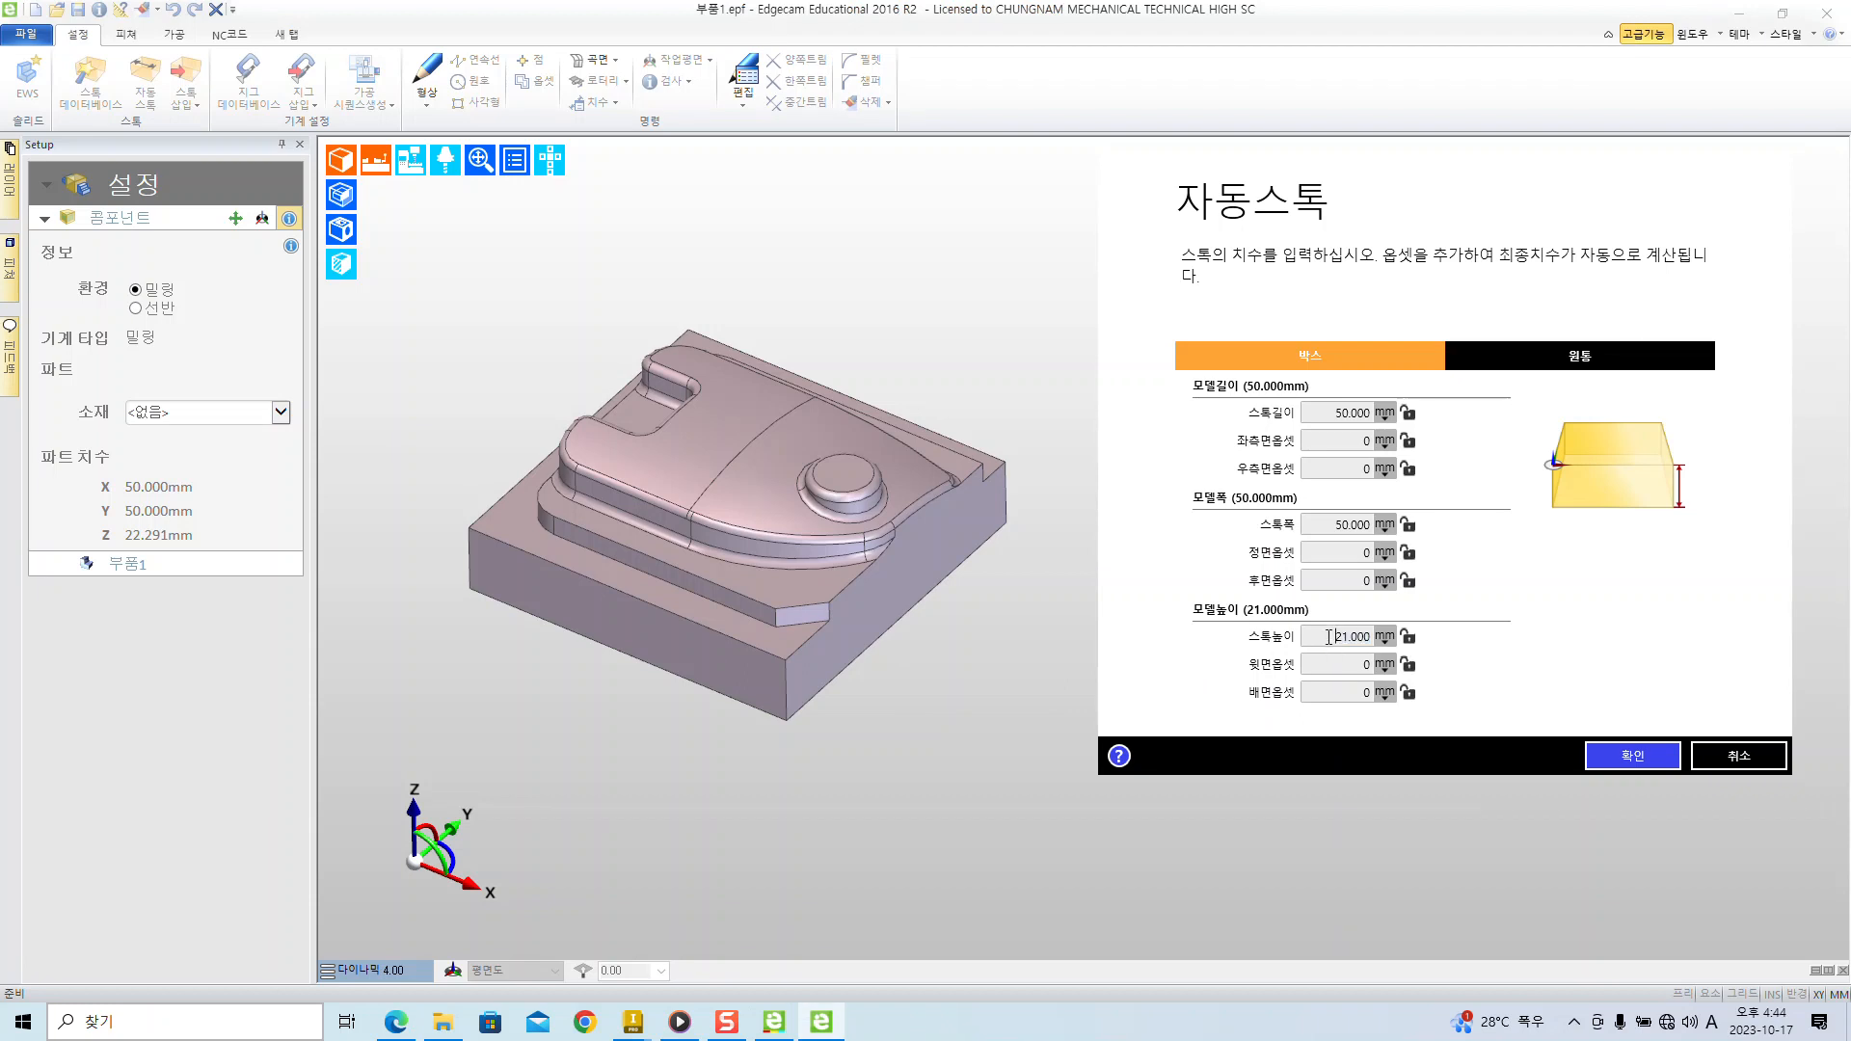
{"action": "type", "text": "25"}
{"action": "left_click_drag", "start_coordinate": [1588, 172], "coordinate": [1415, 177]}
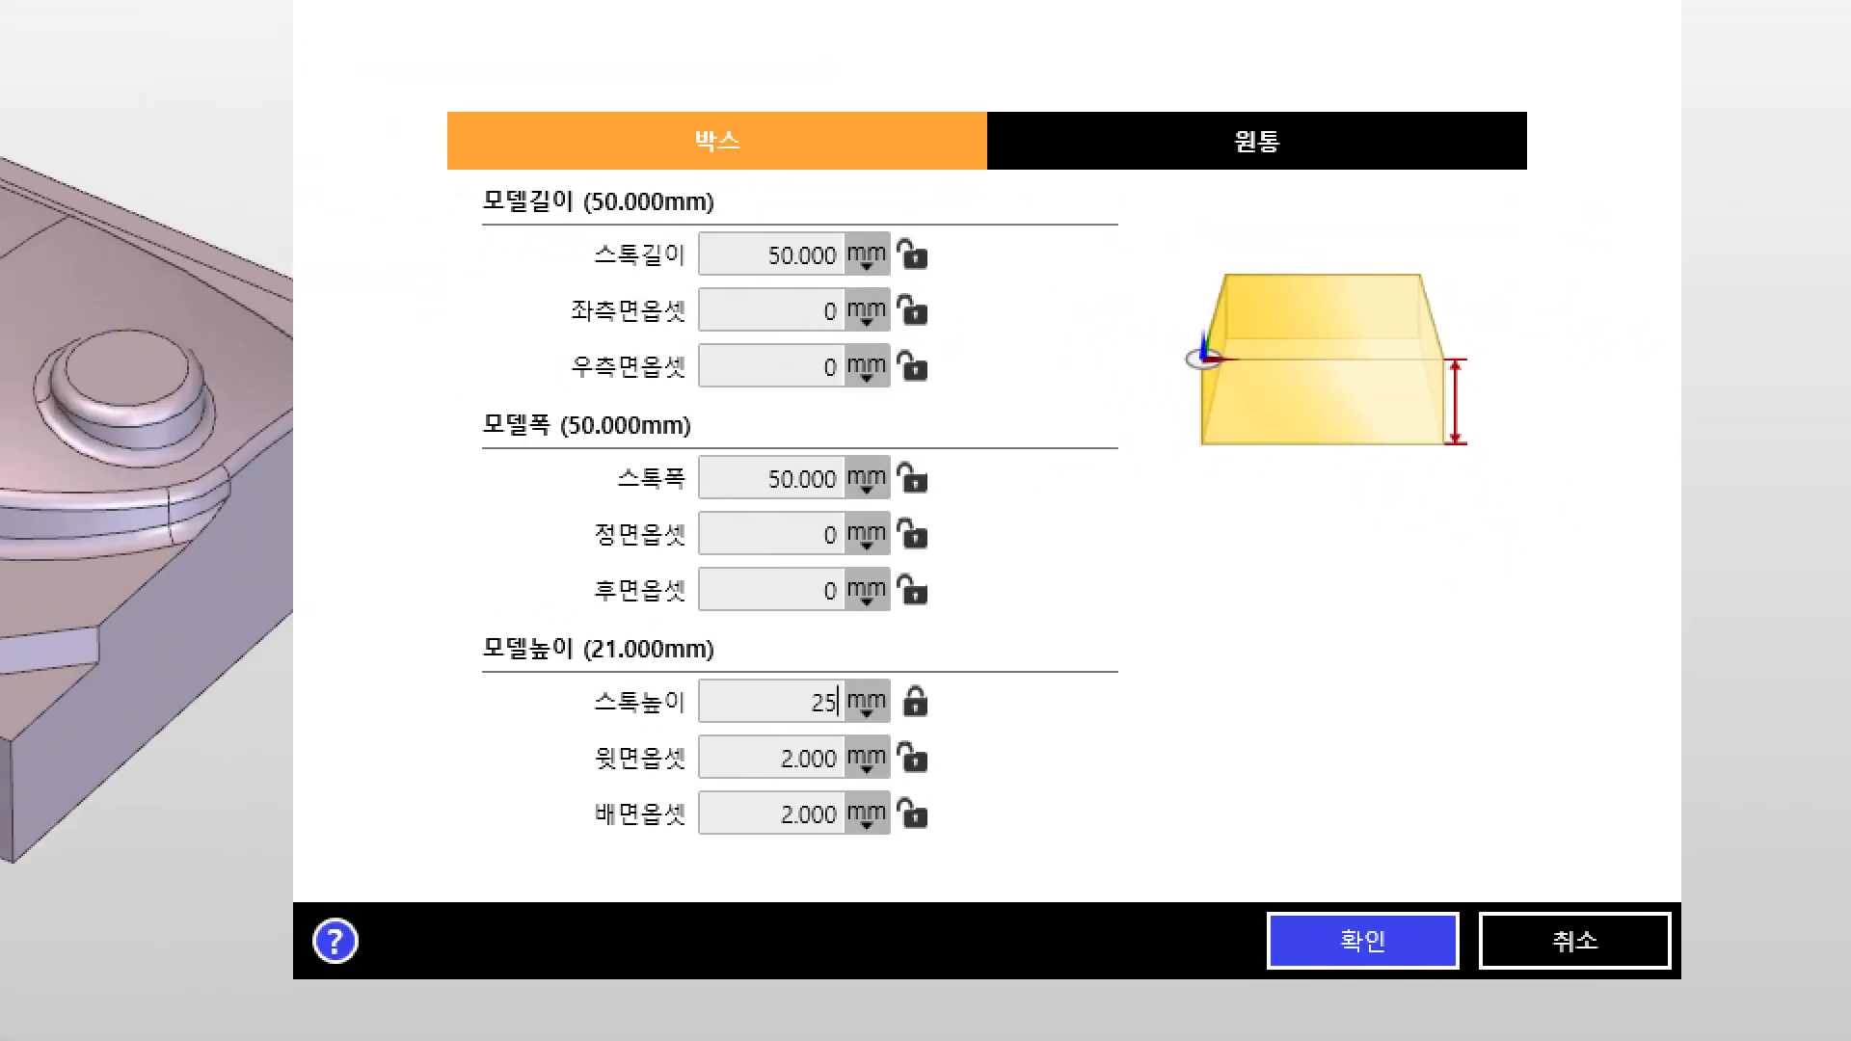
{"action": "left_click_drag", "start_coordinate": [579, 778], "coordinate": [929, 778]}
{"action": "left_click_drag", "start_coordinate": [573, 840], "coordinate": [886, 841]}
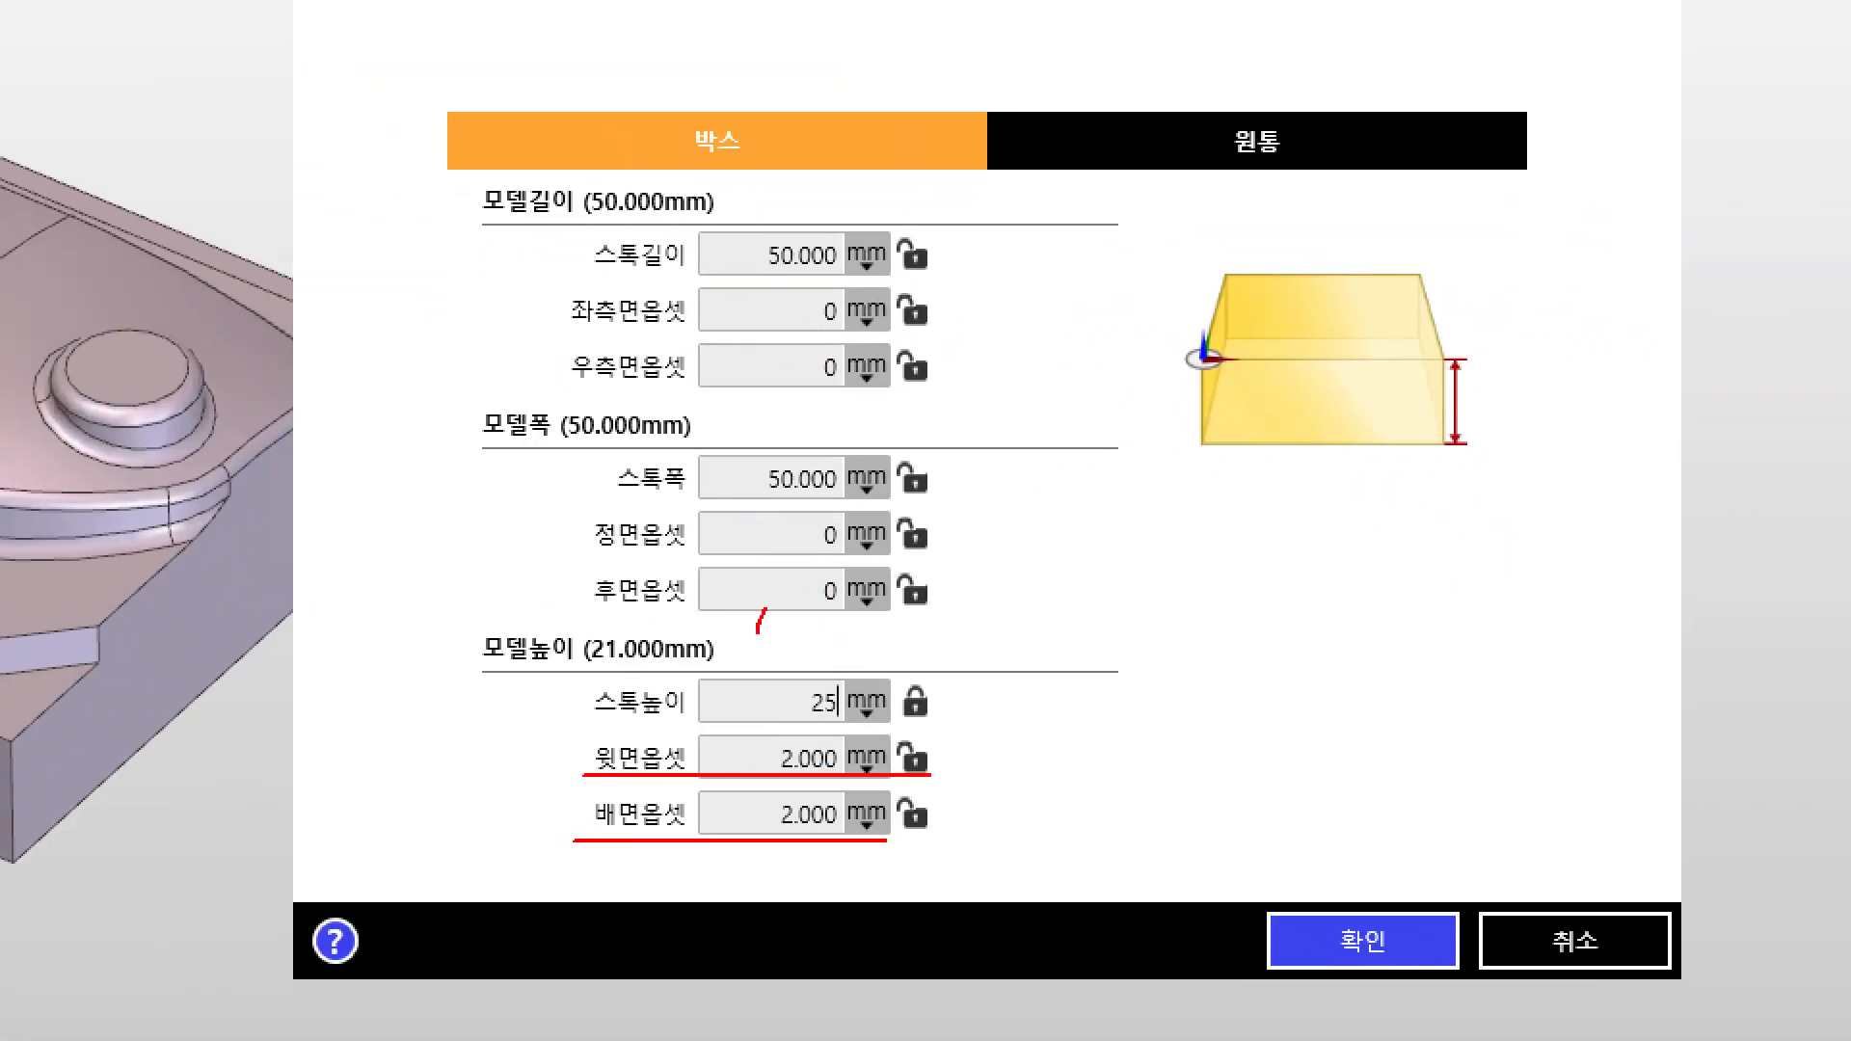
{"action": "mouse_move", "coordinate": [877, 656]}
{"action": "left_mouse_down"}
{"action": "mouse_move", "coordinate": [983, 771]}
{"action": "mouse_move", "coordinate": [1104, 658]}
{"action": "mouse_move", "coordinate": [940, 798]}
{"action": "left_mouse_up"}
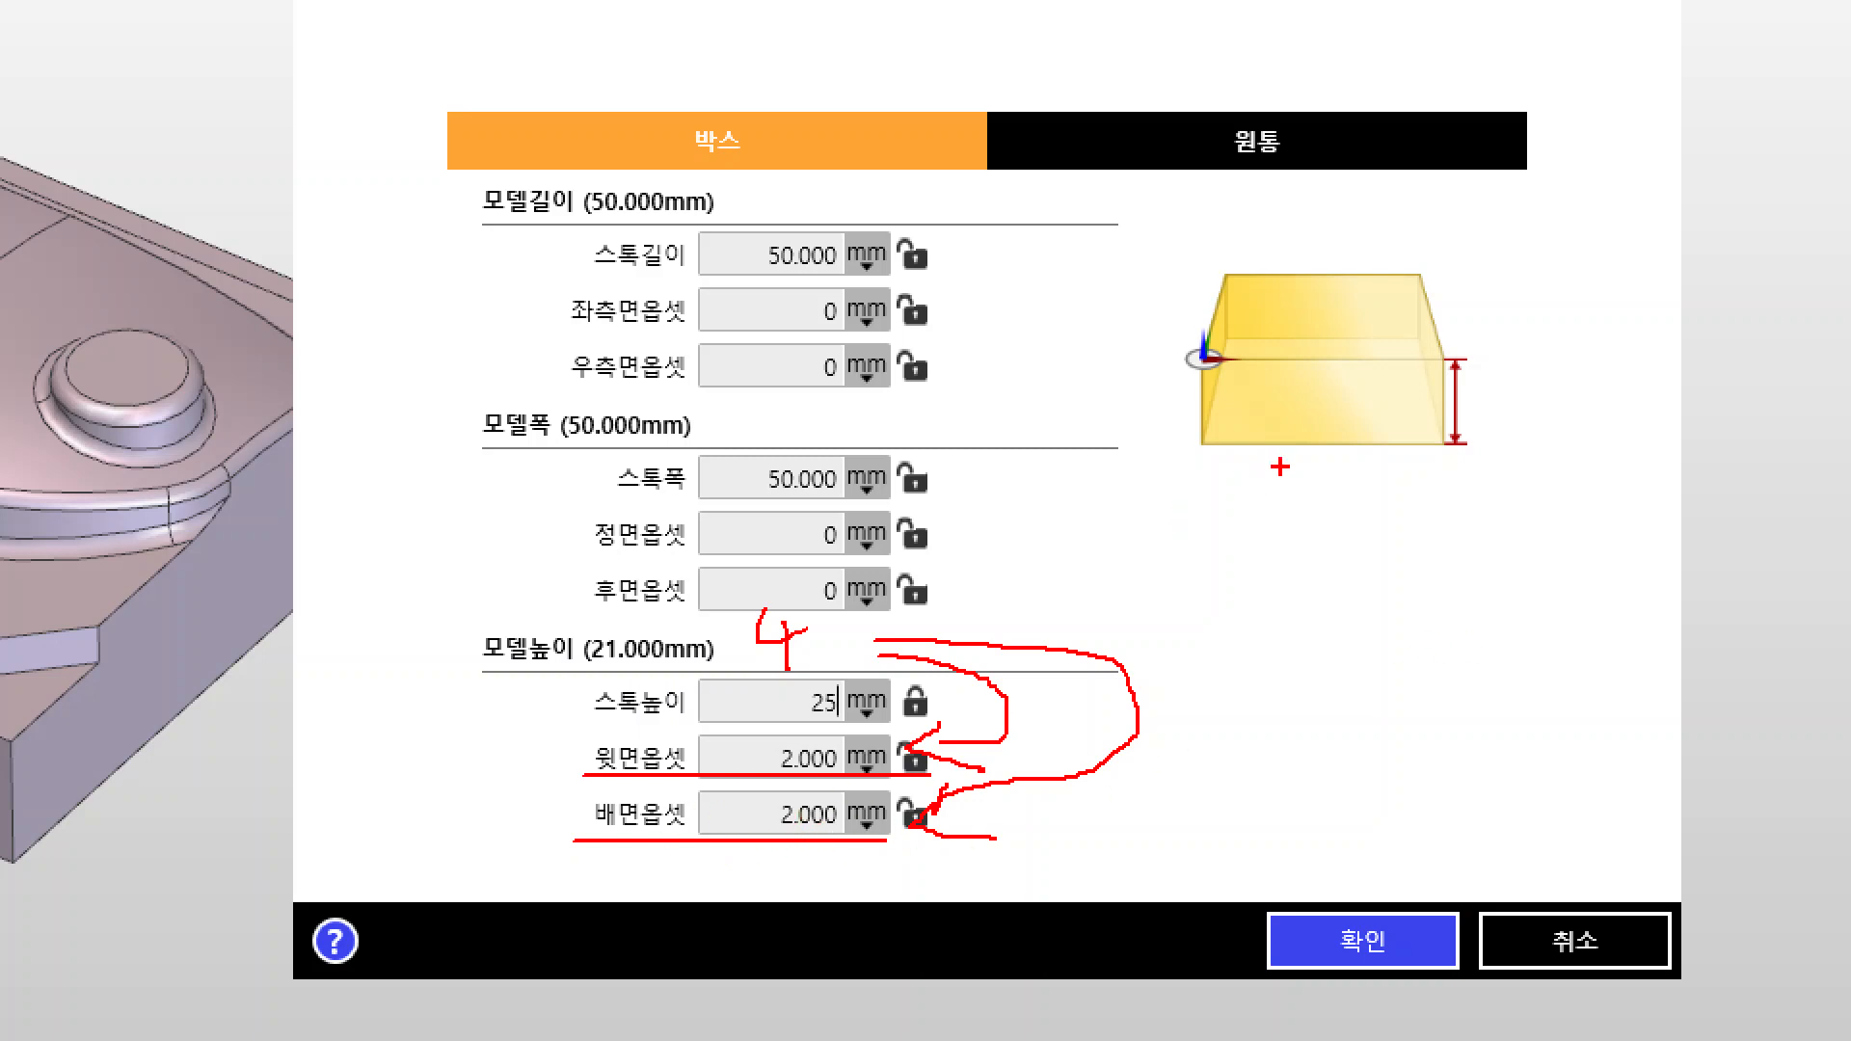
{"action": "left_click_drag", "start_coordinate": [1200, 450], "coordinate": [1172, 464]}
{"action": "mouse_move", "coordinate": [1229, 456]}
{"action": "left_mouse_down"}
{"action": "mouse_move", "coordinate": [1211, 468]}
{"action": "mouse_move", "coordinate": [1388, 472]}
{"action": "left_mouse_up"}
{"action": "left_click_drag", "start_coordinate": [1421, 445], "coordinate": [1425, 473]}
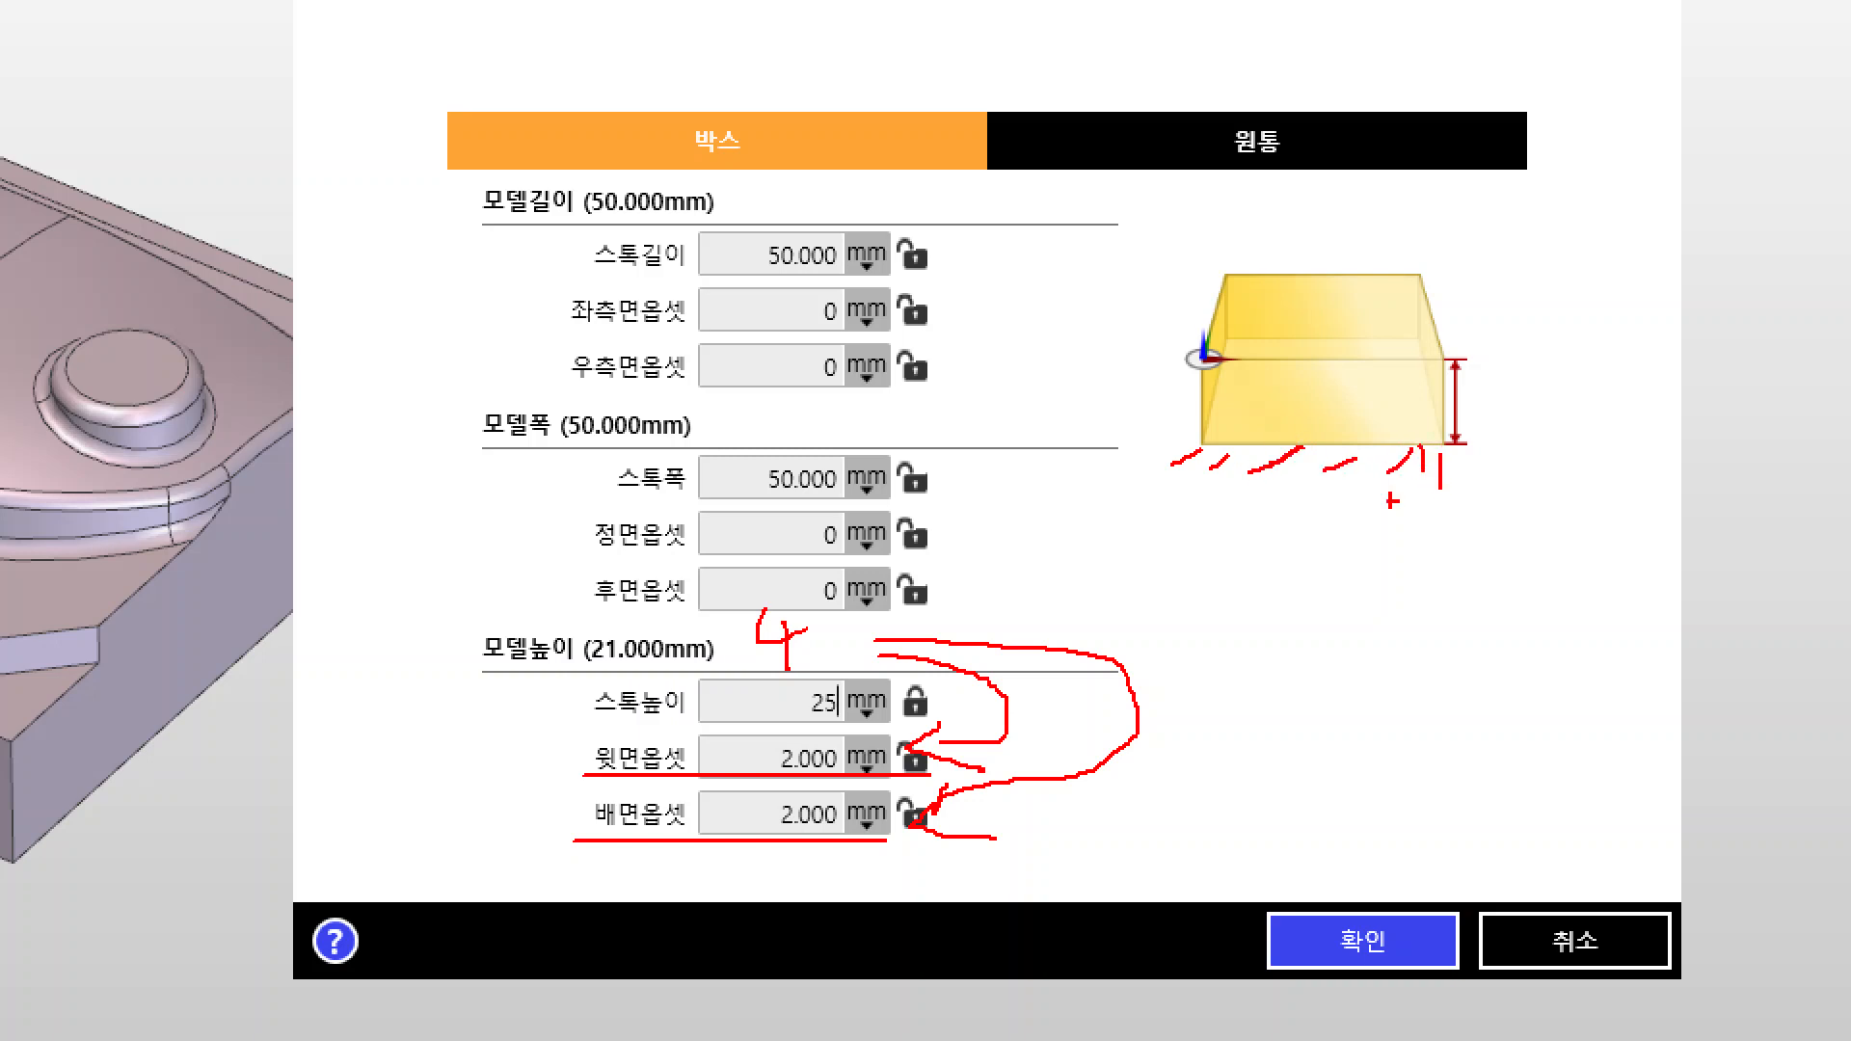
{"action": "left_click_drag", "start_coordinate": [1214, 544], "coordinate": [1226, 588]}
{"action": "left_click_drag", "start_coordinate": [1307, 528], "coordinate": [1329, 623]}
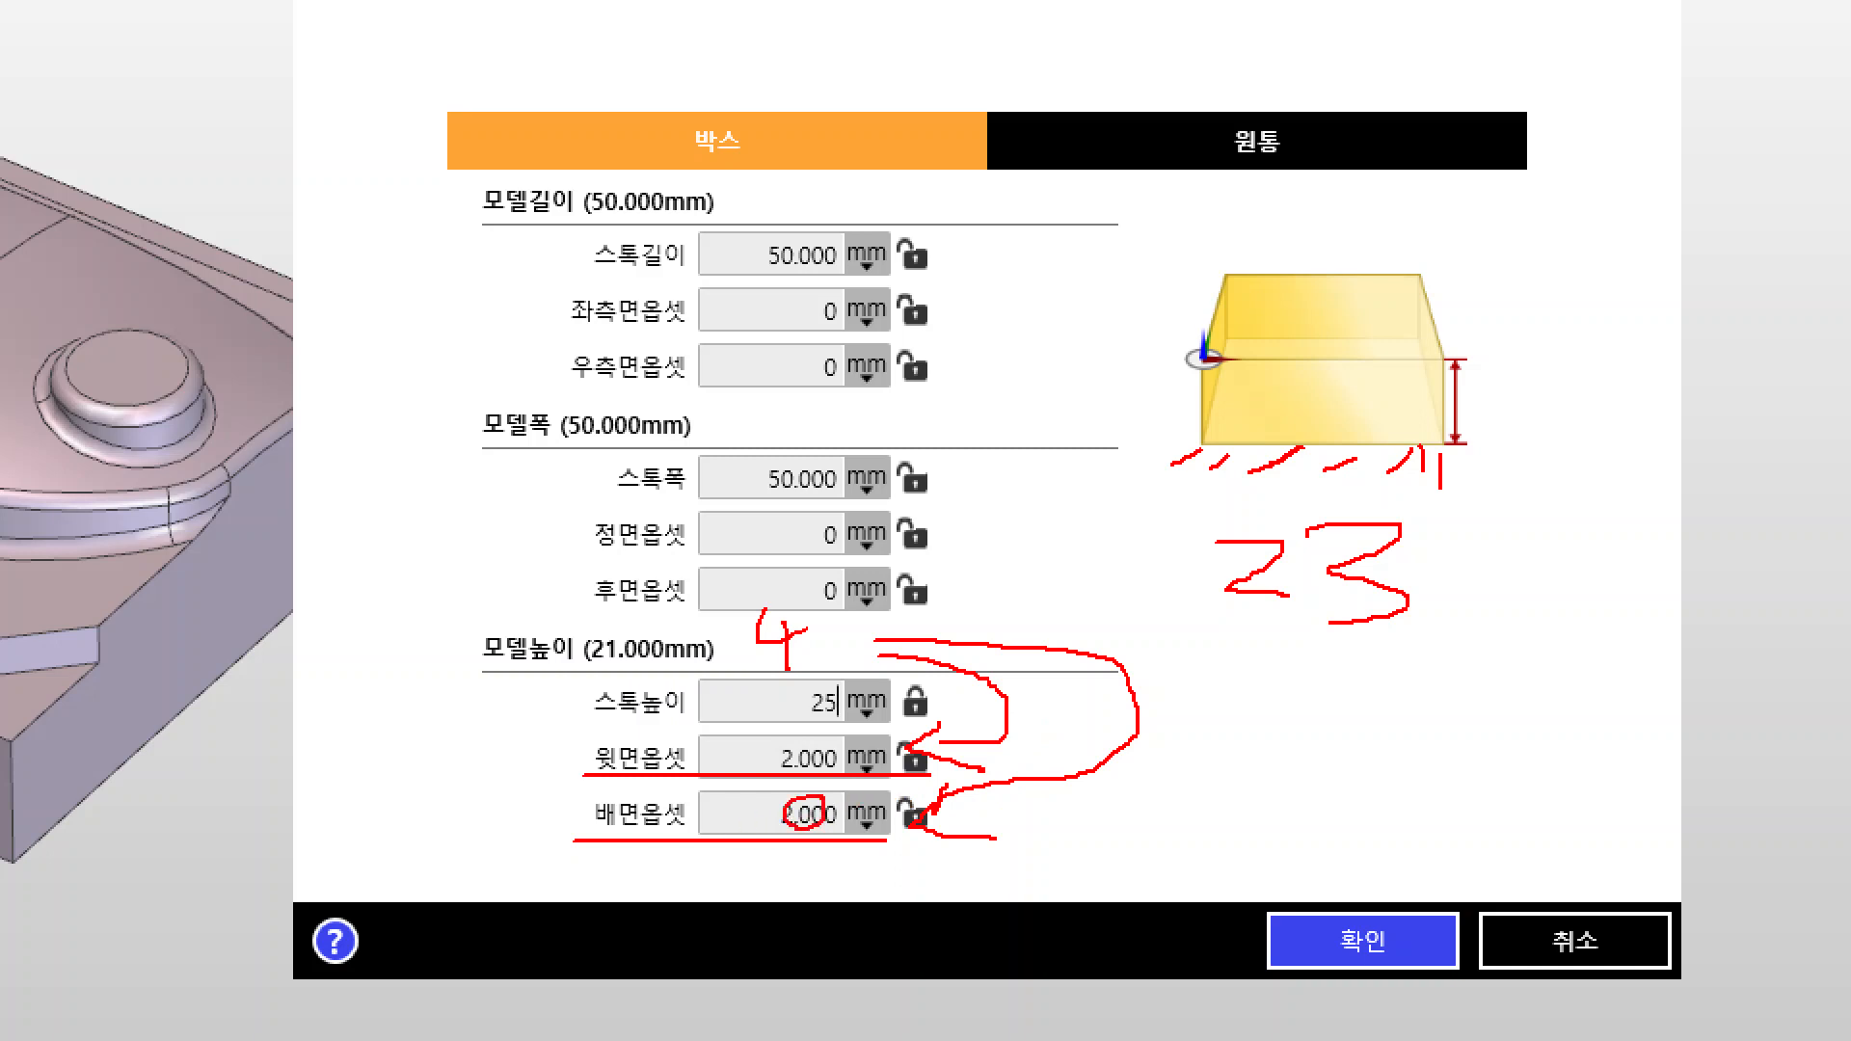
{"action": "key", "text": "Escape"}
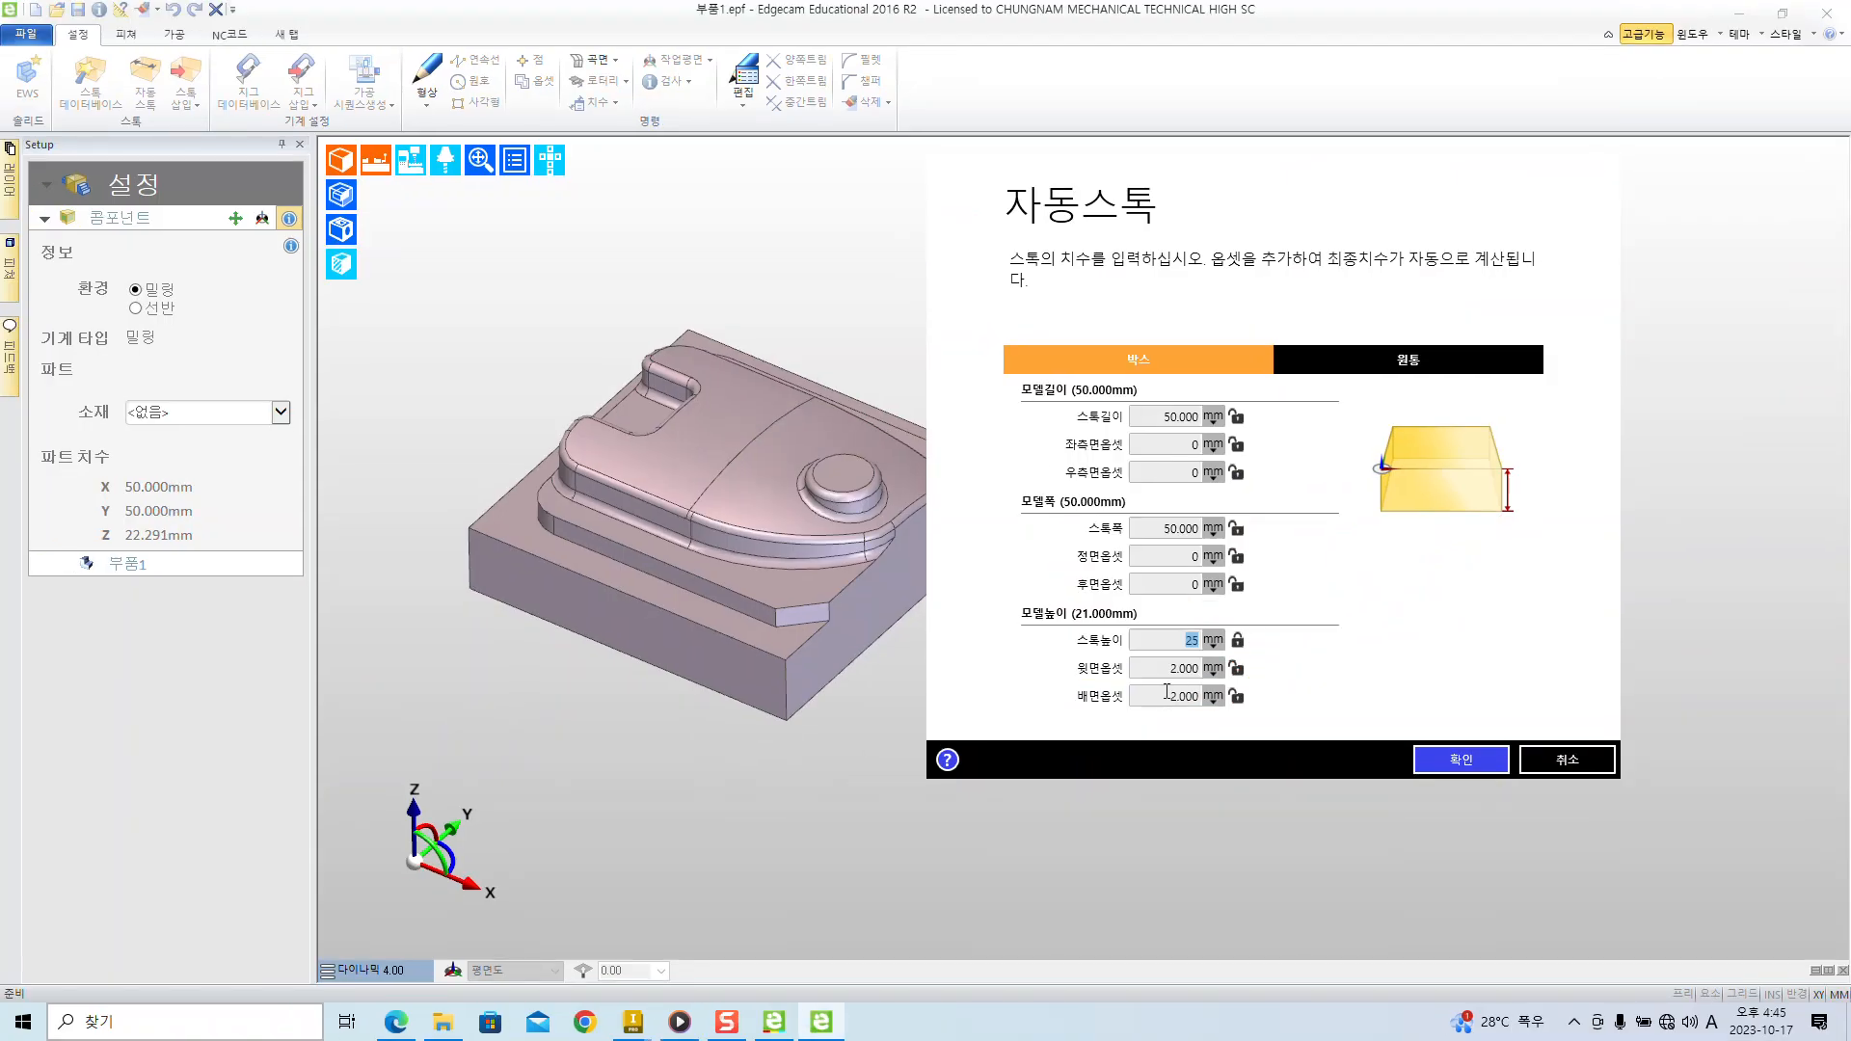
- Set the stock's bottom offset (배면옵셋) to 0 and create the box stock
{"action": "left_click", "coordinate": [1162, 695]}
{"action": "type", "text": "0"}
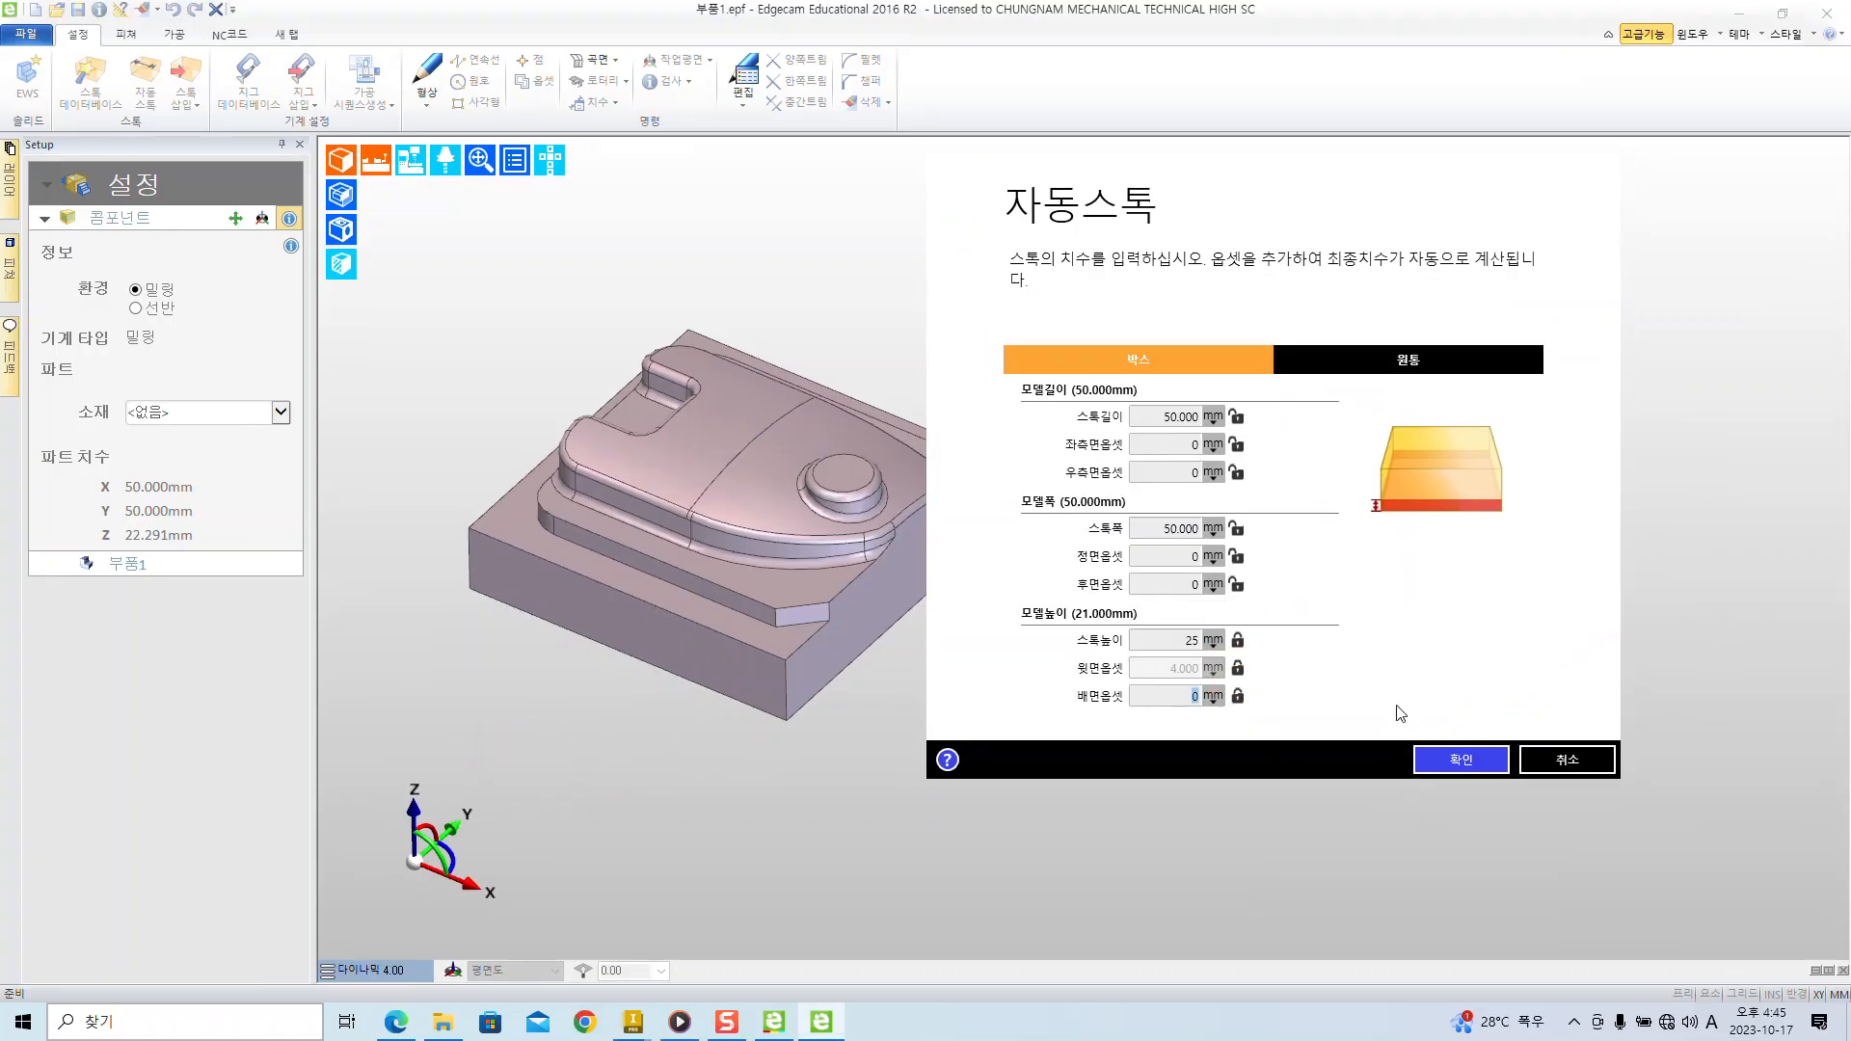
{"action": "left_click", "coordinate": [1354, 964]}
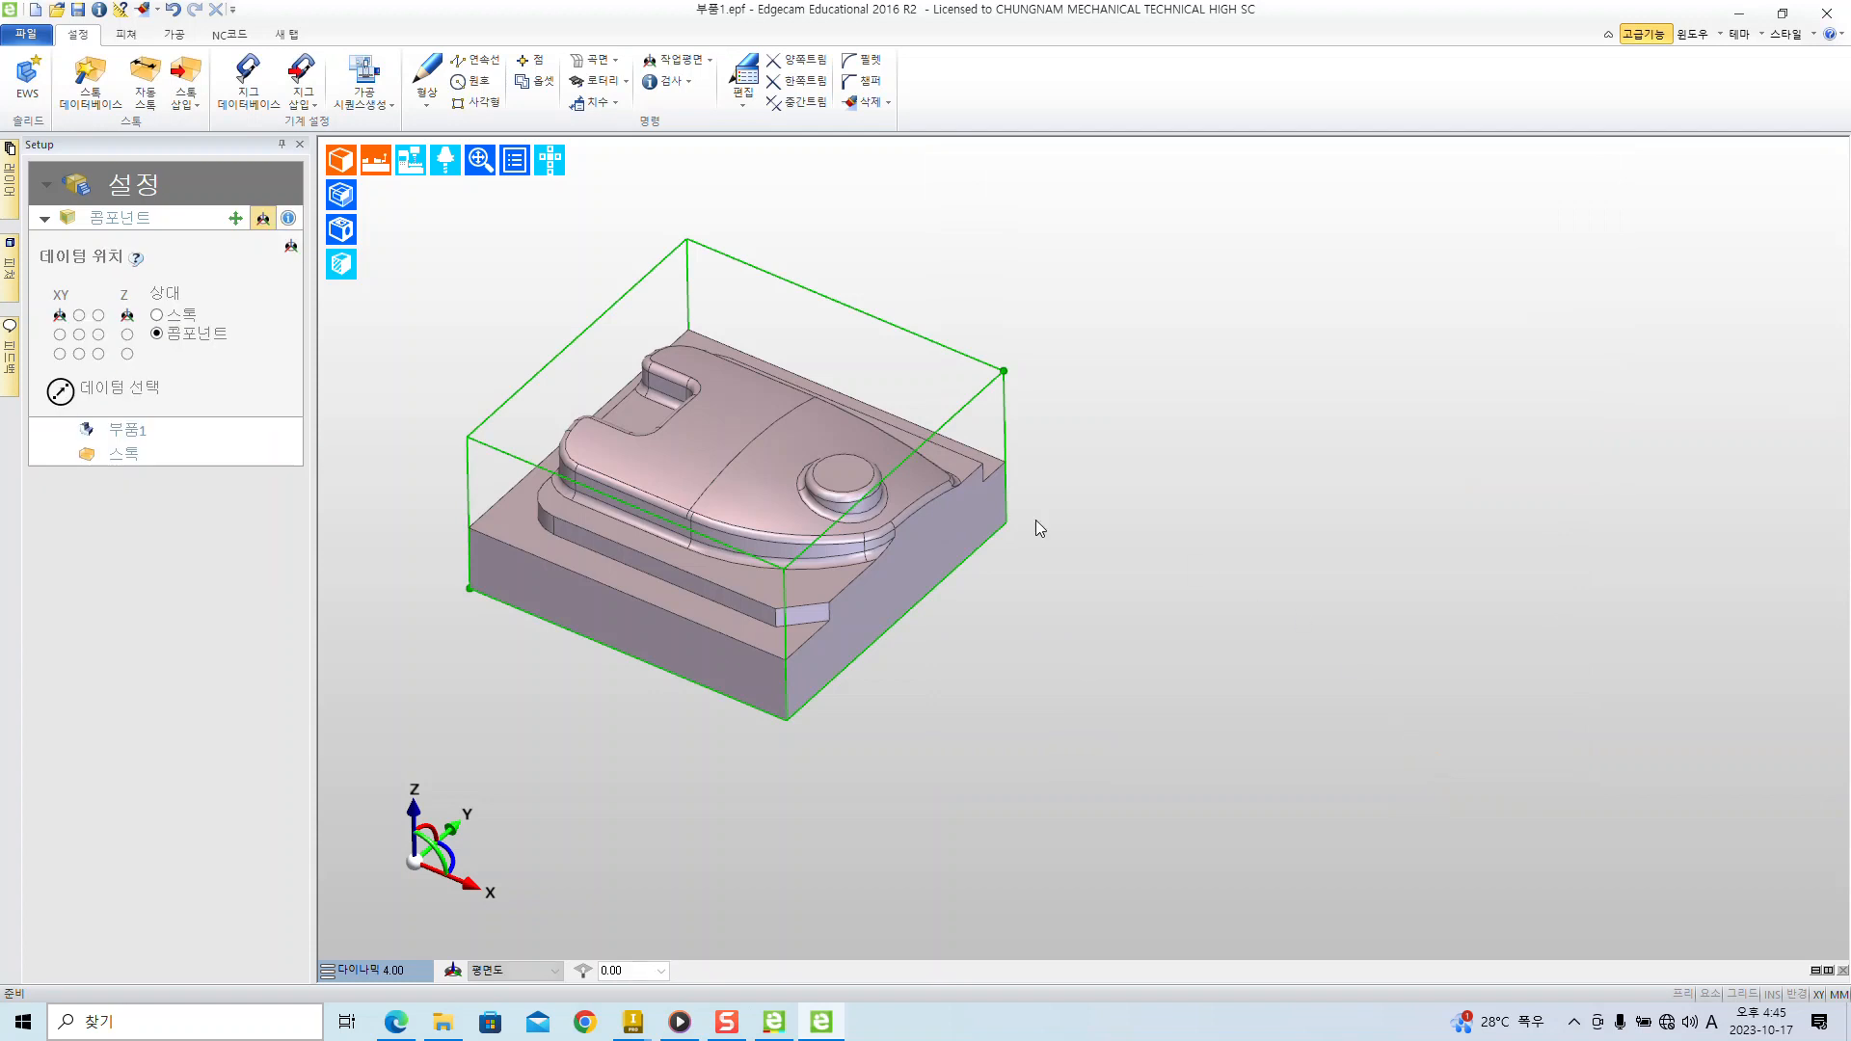
- Examine the box stock around the part from several angles and at close range
{"action": "middle_click_drag", "start_coordinate": [462, 444], "coordinate": [1152, 775]}
{"action": "middle_click_drag", "start_coordinate": [1154, 767], "coordinate": [1144, 627]}
{"action": "middle_click_drag", "start_coordinate": [1370, 408], "coordinate": [1298, 384]}
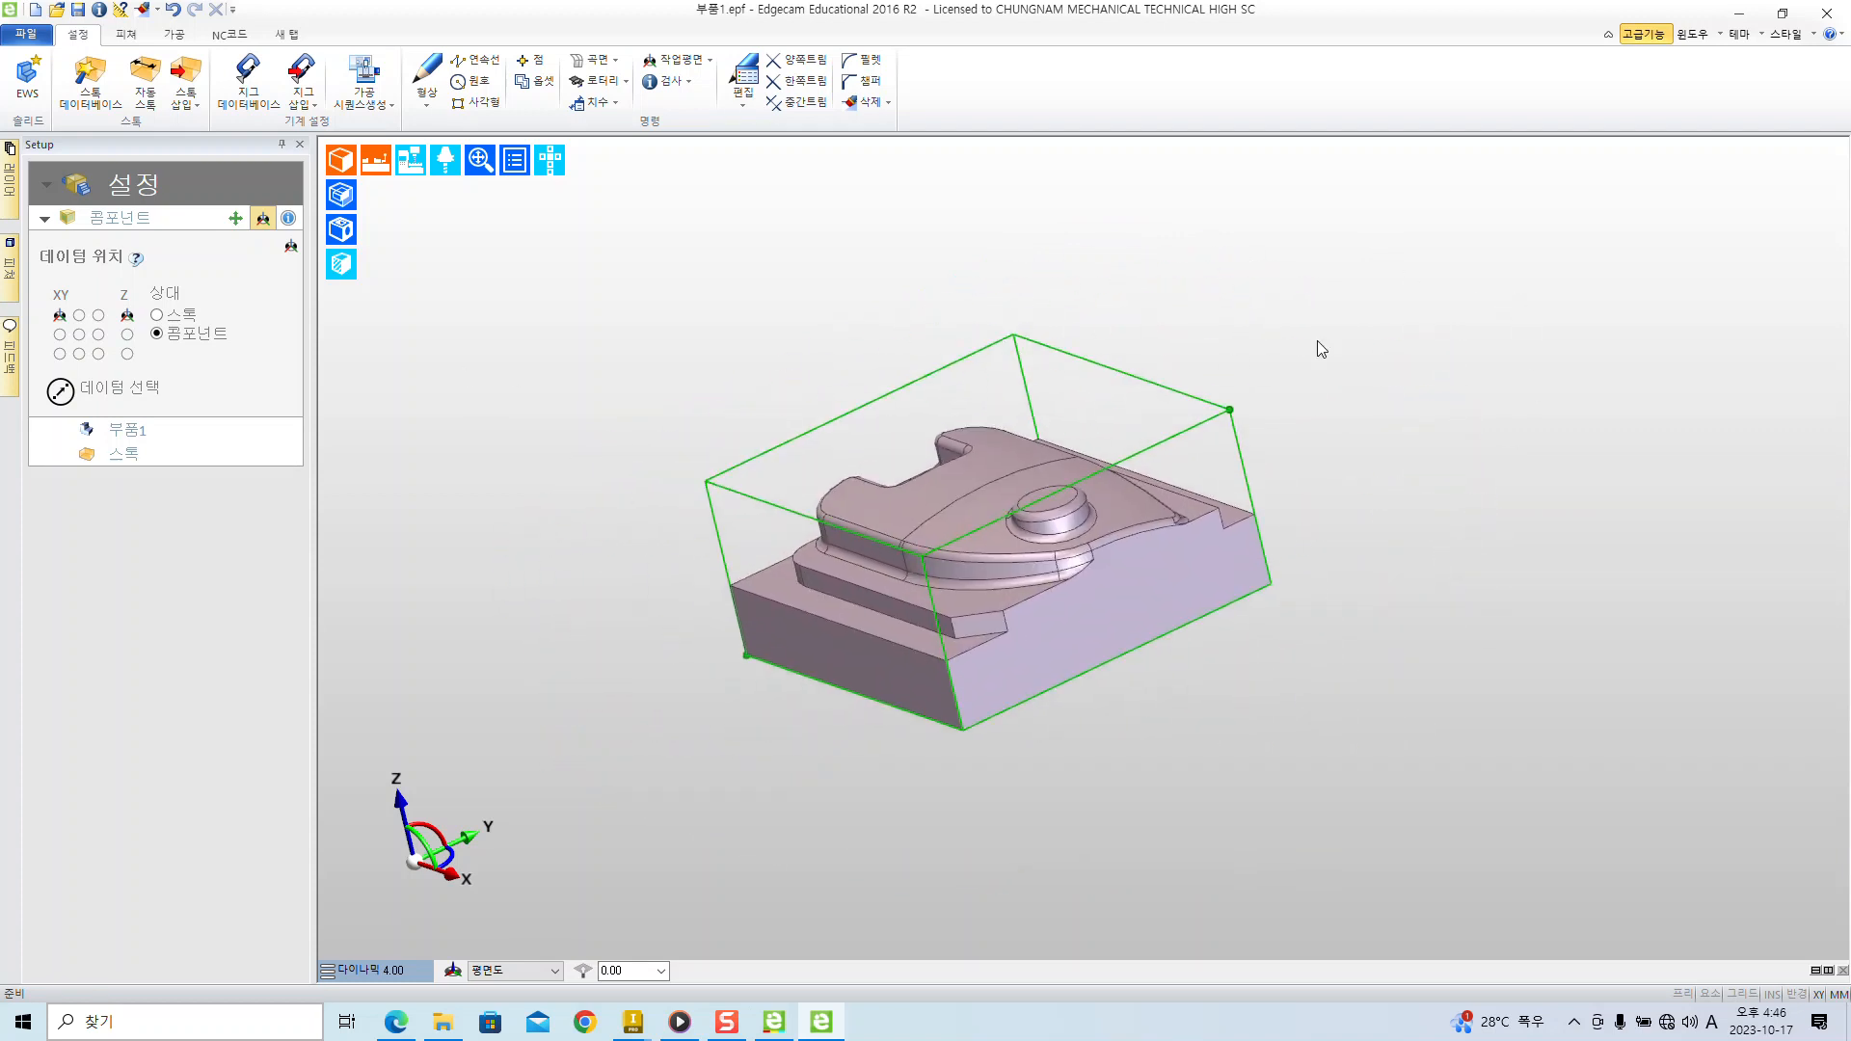
{"action": "middle_click_drag", "start_coordinate": [1292, 315], "coordinate": [1264, 537], "text": "shift"}
{"action": "scroll", "coordinate": [1205, 453], "scroll_direction": "up", "scroll_amount": 3}
{"action": "scroll", "coordinate": [1290, 453], "scroll_direction": "up", "scroll_amount": 2}
{"action": "scroll", "coordinate": [1221, 539], "scroll_direction": "down", "scroll_amount": 2}
{"action": "scroll", "coordinate": [1265, 464], "scroll_direction": "down", "scroll_amount": 3}
{"action": "middle_click_drag", "start_coordinate": [1290, 449], "coordinate": [1385, 620]}
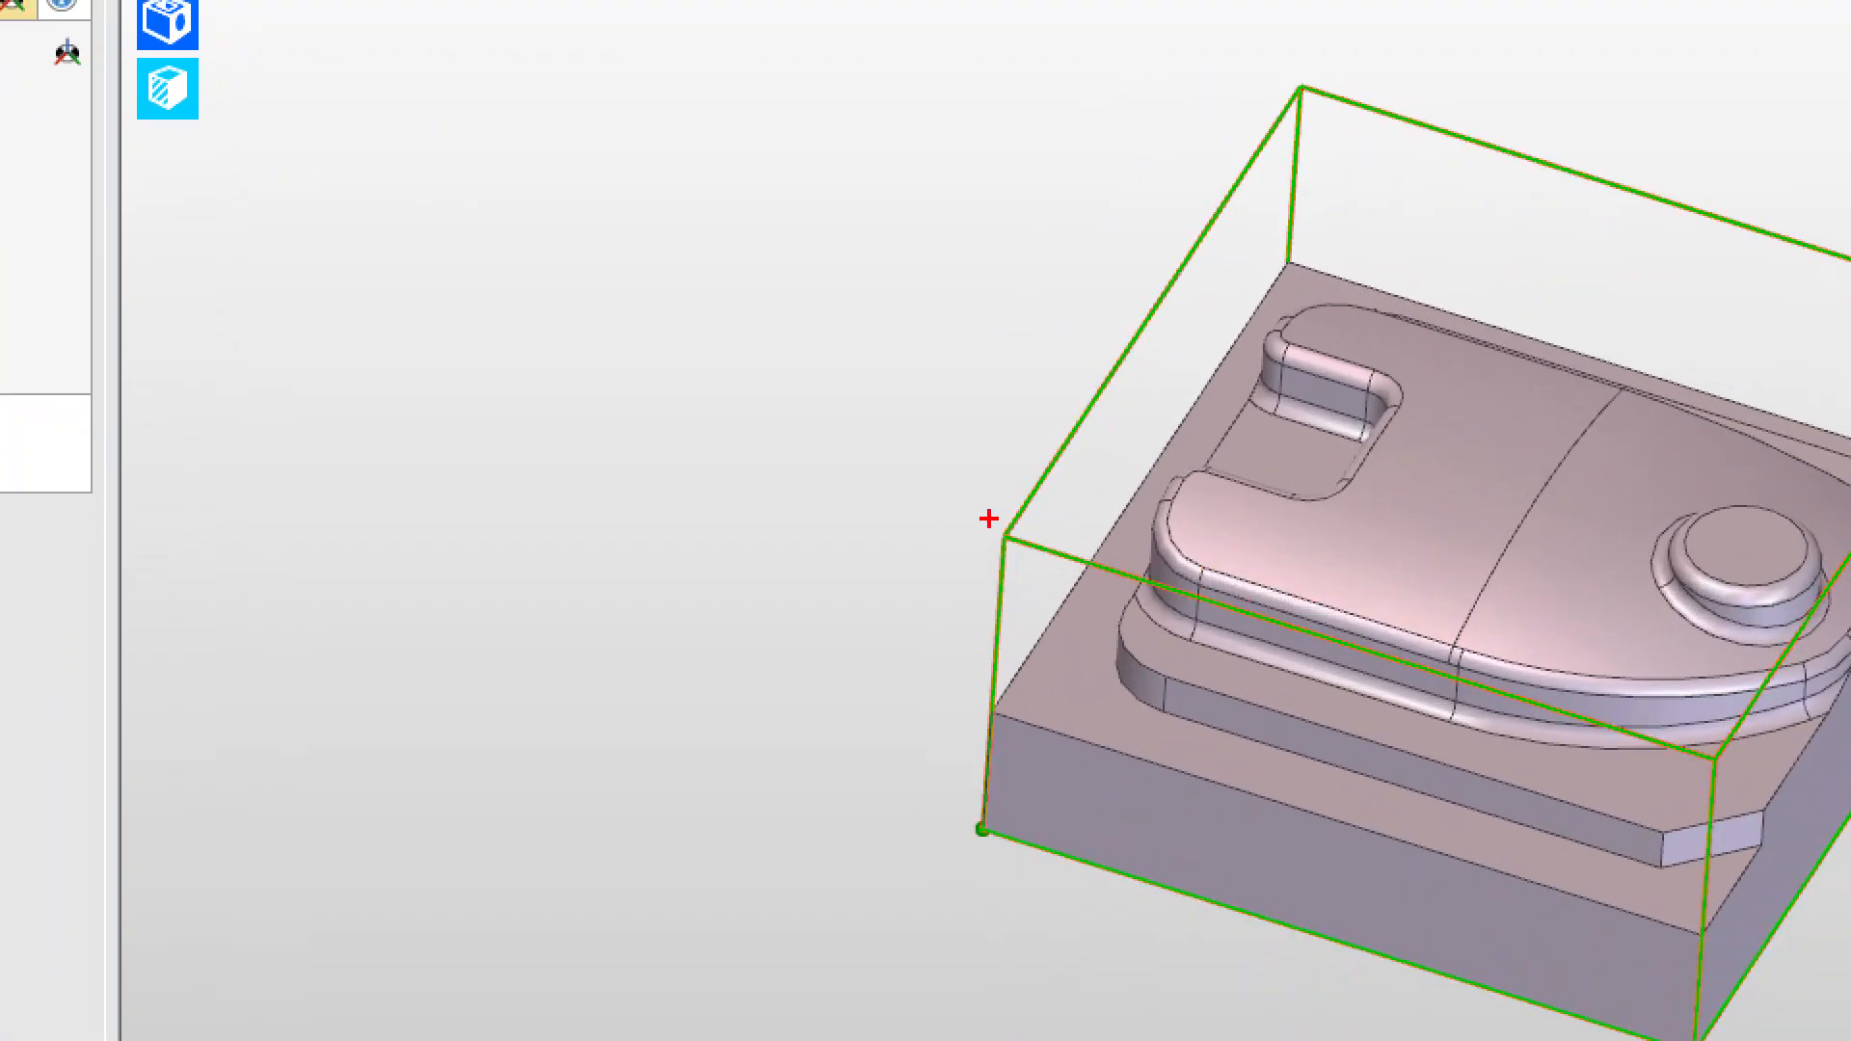
{"action": "mouse_move", "coordinate": [989, 518]}
{"action": "left_mouse_down", "text": "ctrl+shift"}
{"action": "mouse_move", "coordinate": [620, 339]}
{"action": "mouse_move", "coordinate": [603, 364]}
{"action": "left_mouse_up", "text": "ctrl+shift"}
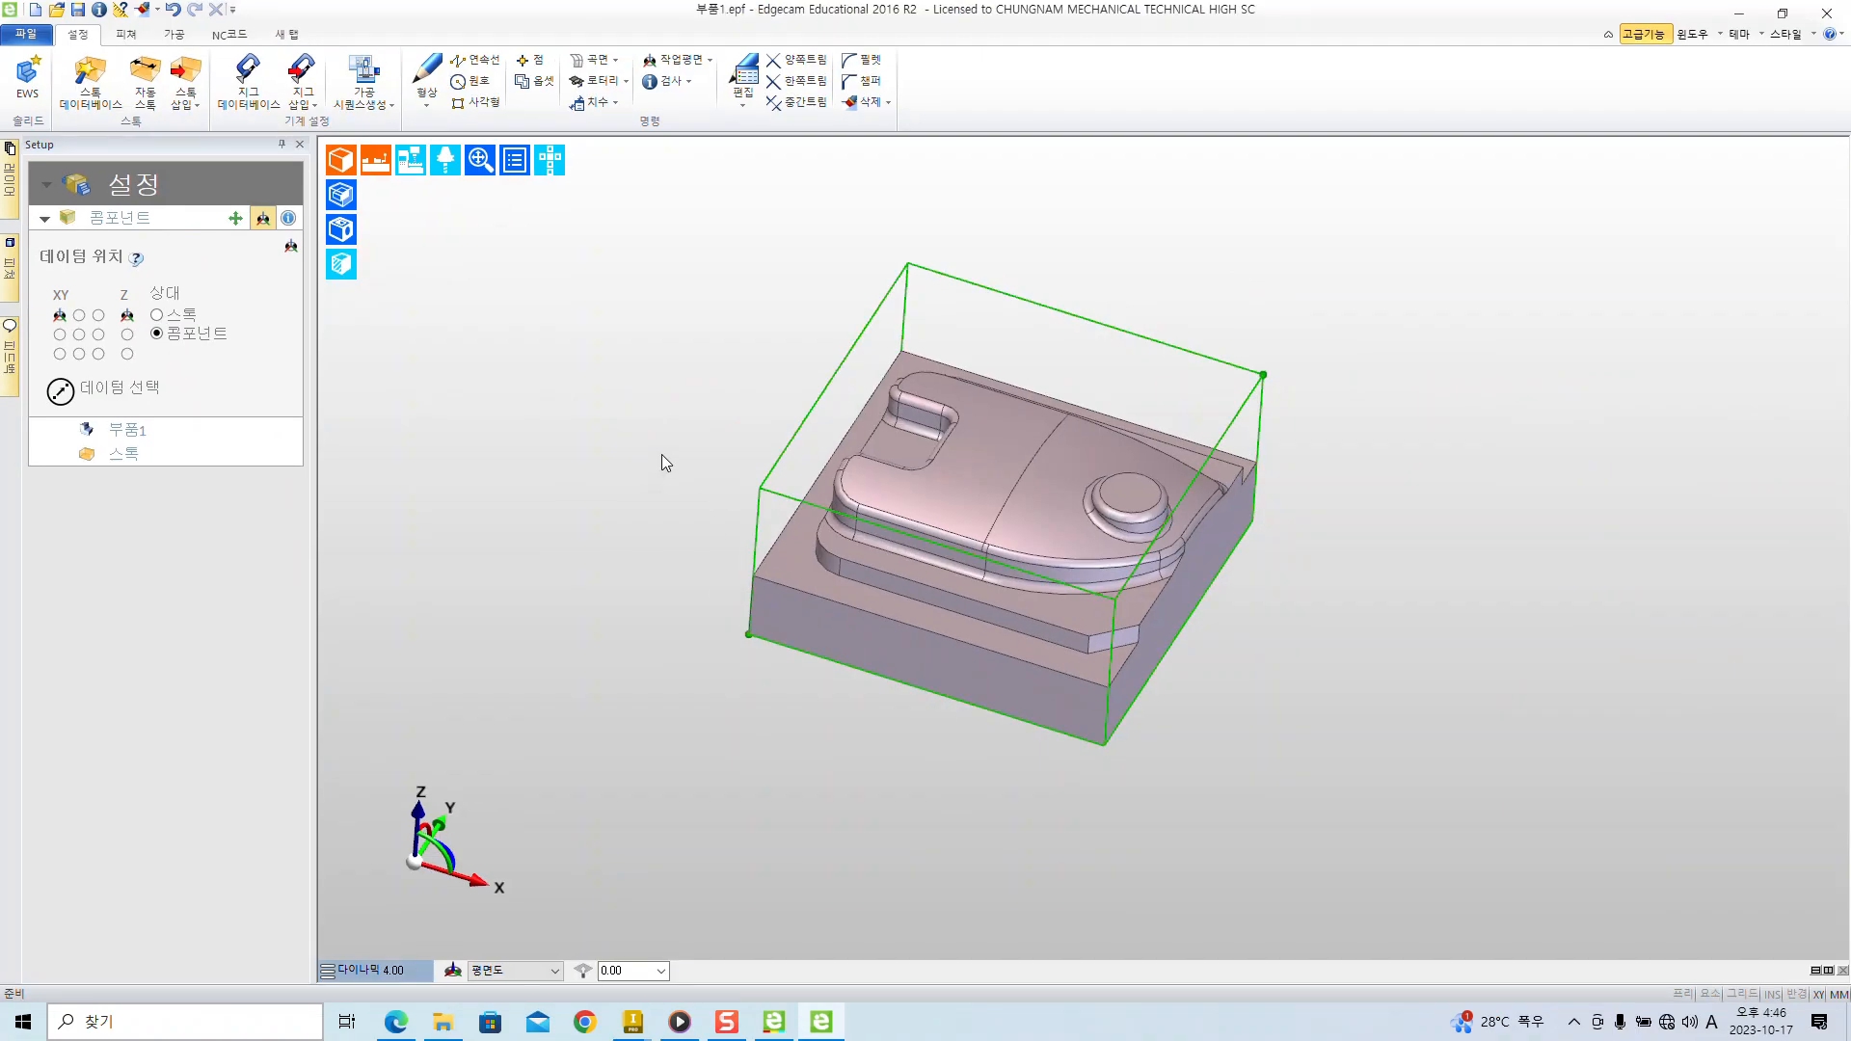
- Place the datum on the box stock's upper corner at X -25, Y -25, Z 25
{"action": "middle_click_drag", "start_coordinate": [662, 454], "coordinate": [511, 370]}
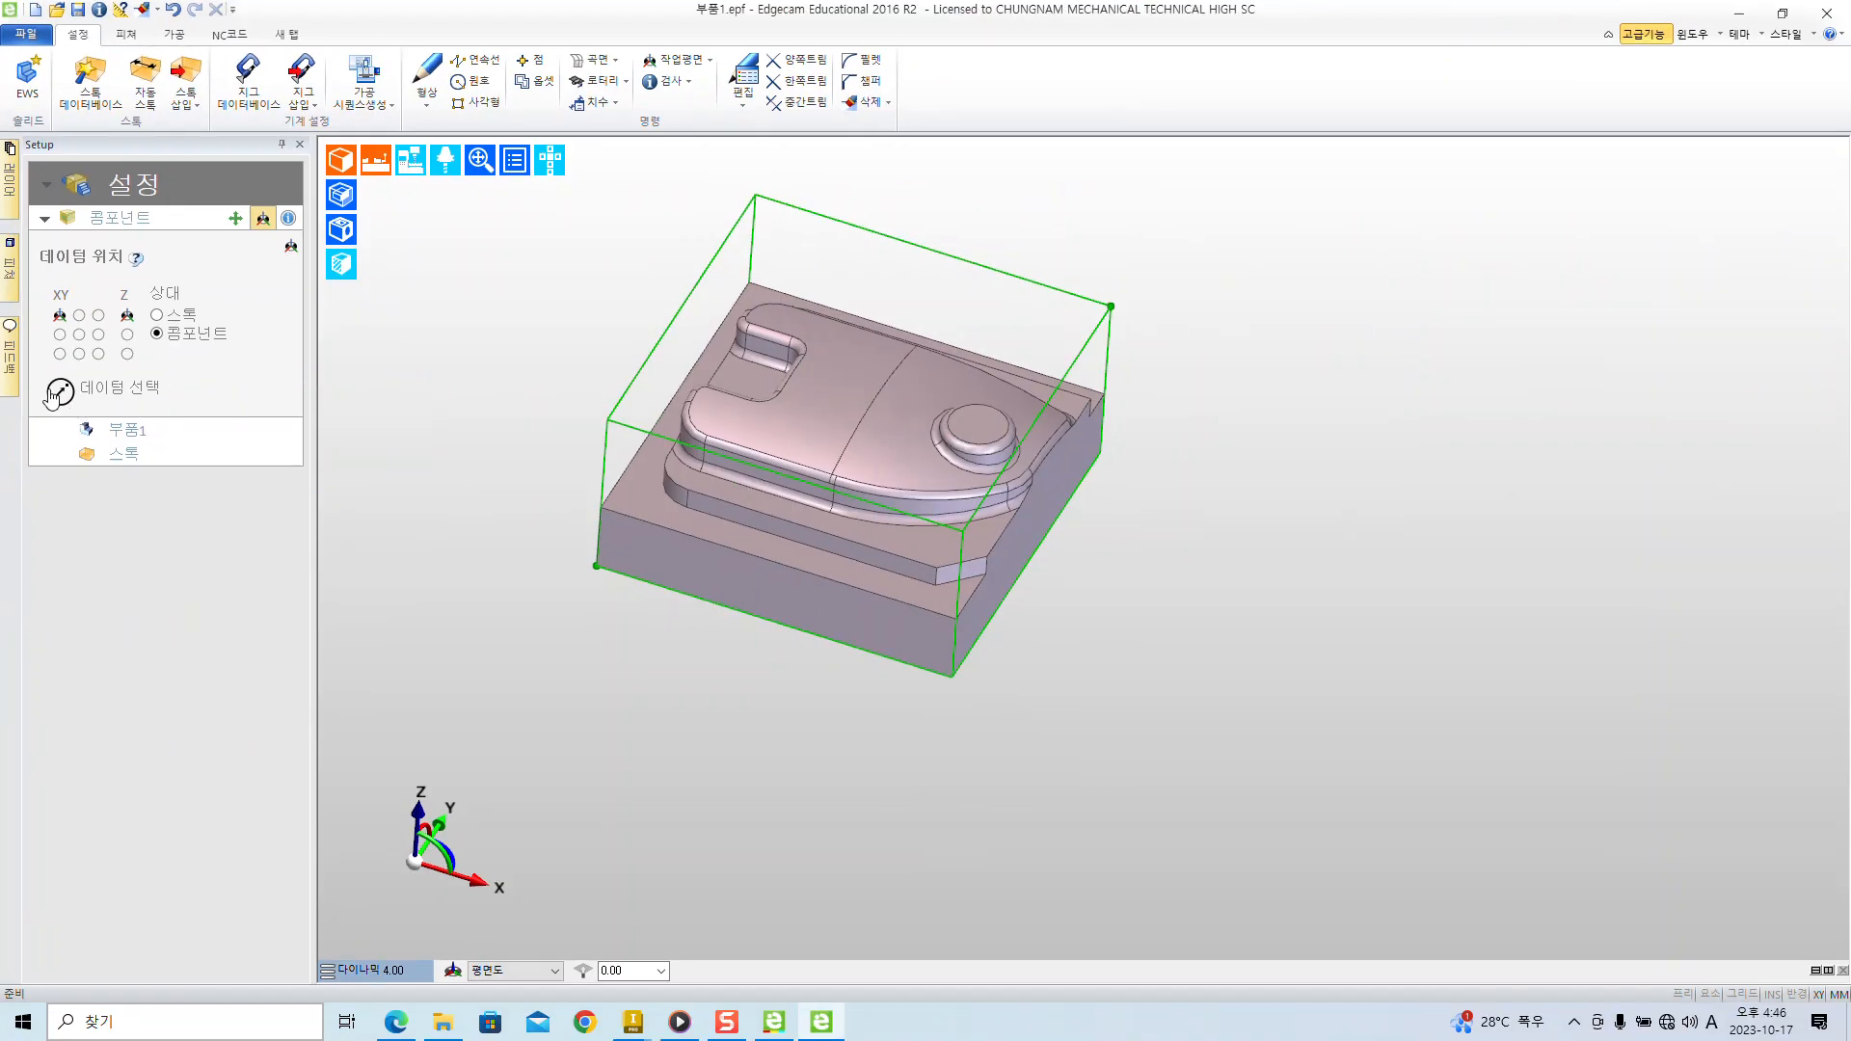
{"action": "left_click", "coordinate": [55, 393]}
{"action": "left_click_drag", "start_coordinate": [900, 381], "coordinate": [602, 314]}
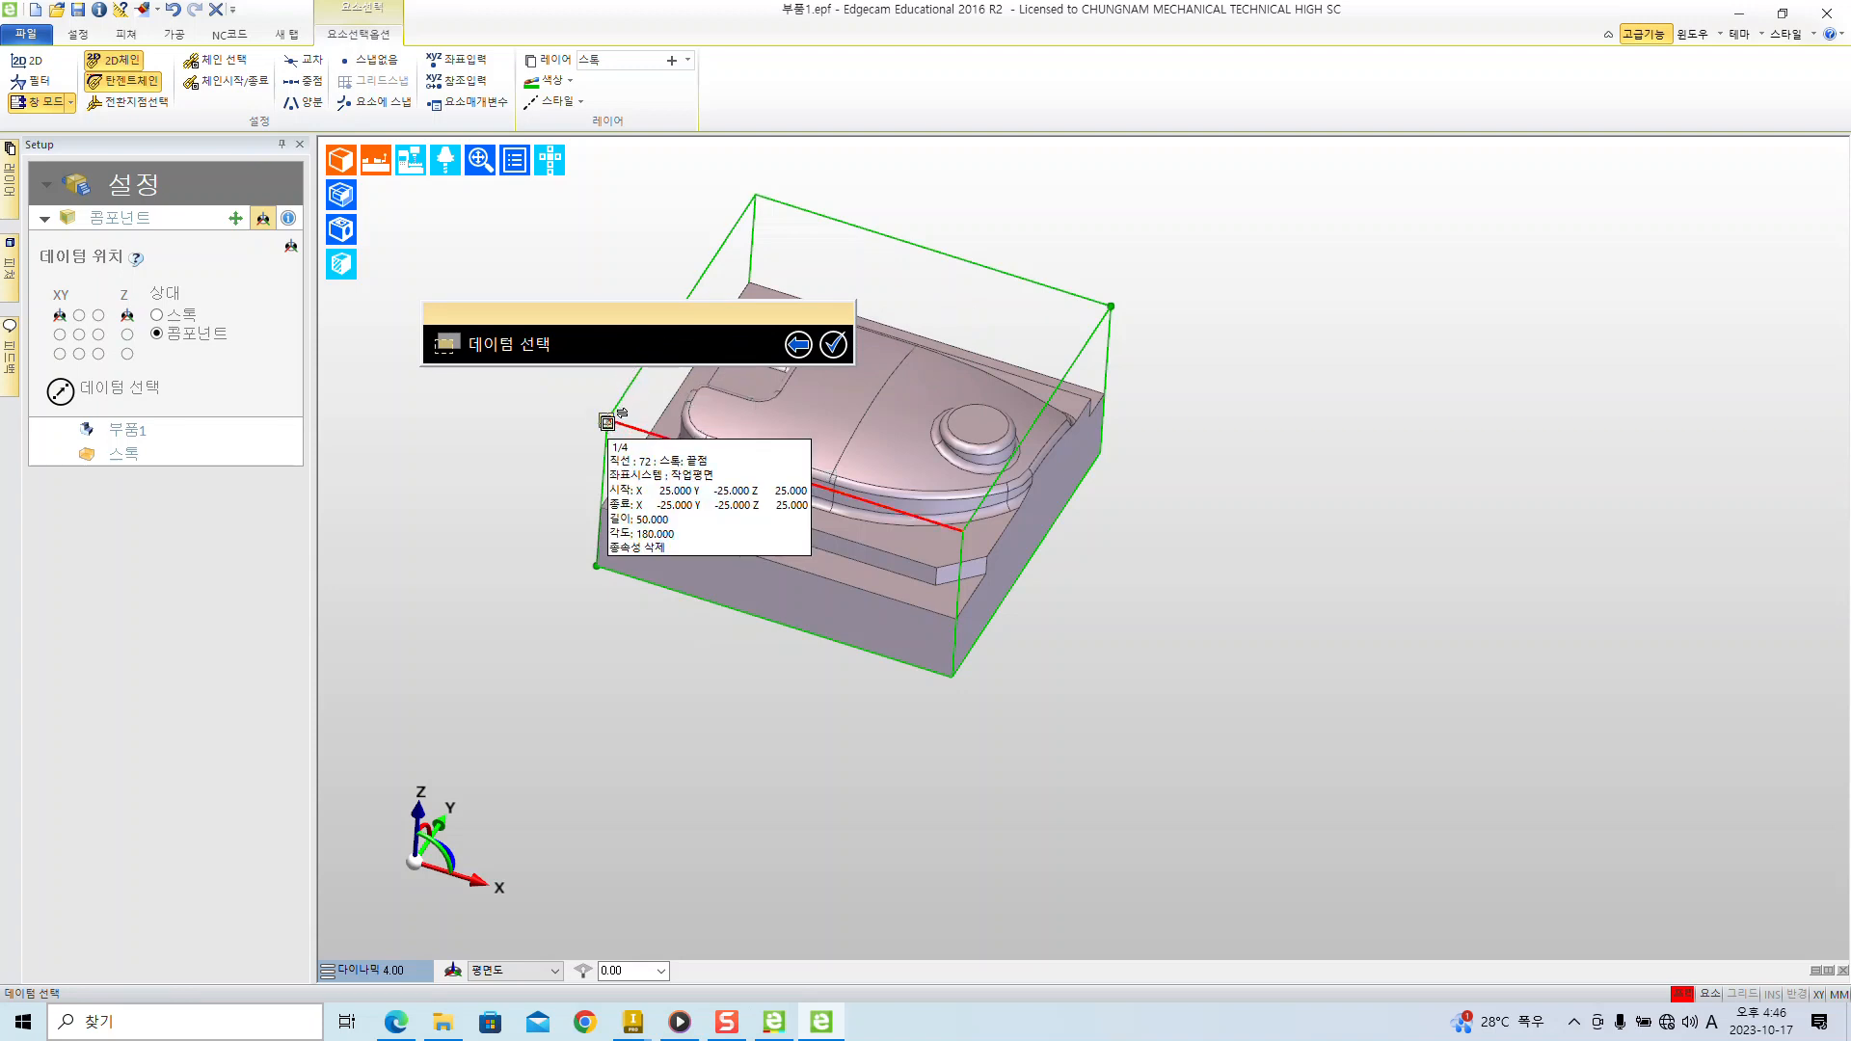
{"action": "middle_click_drag", "start_coordinate": [1207, 608], "coordinate": [880, 441]}
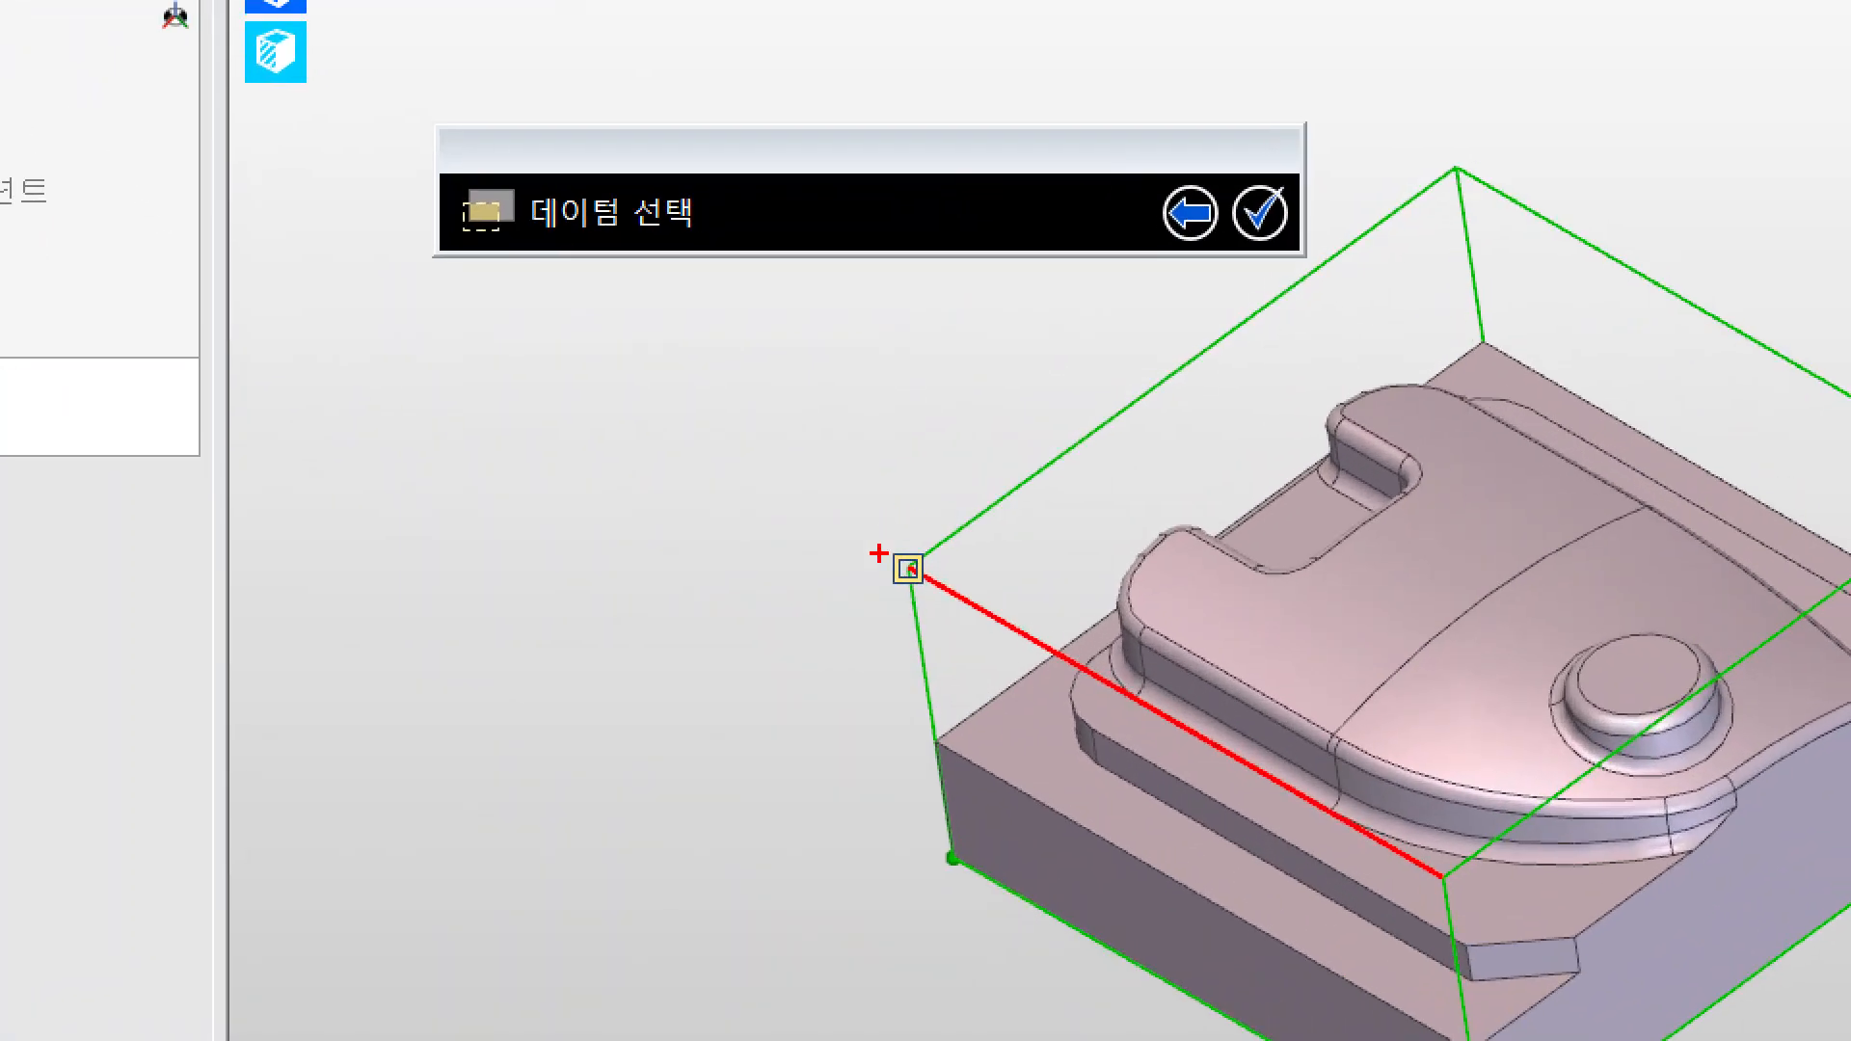
{"action": "left_click_drag", "start_coordinate": [467, 385], "coordinate": [466, 382], "text": "ctrl+shift"}
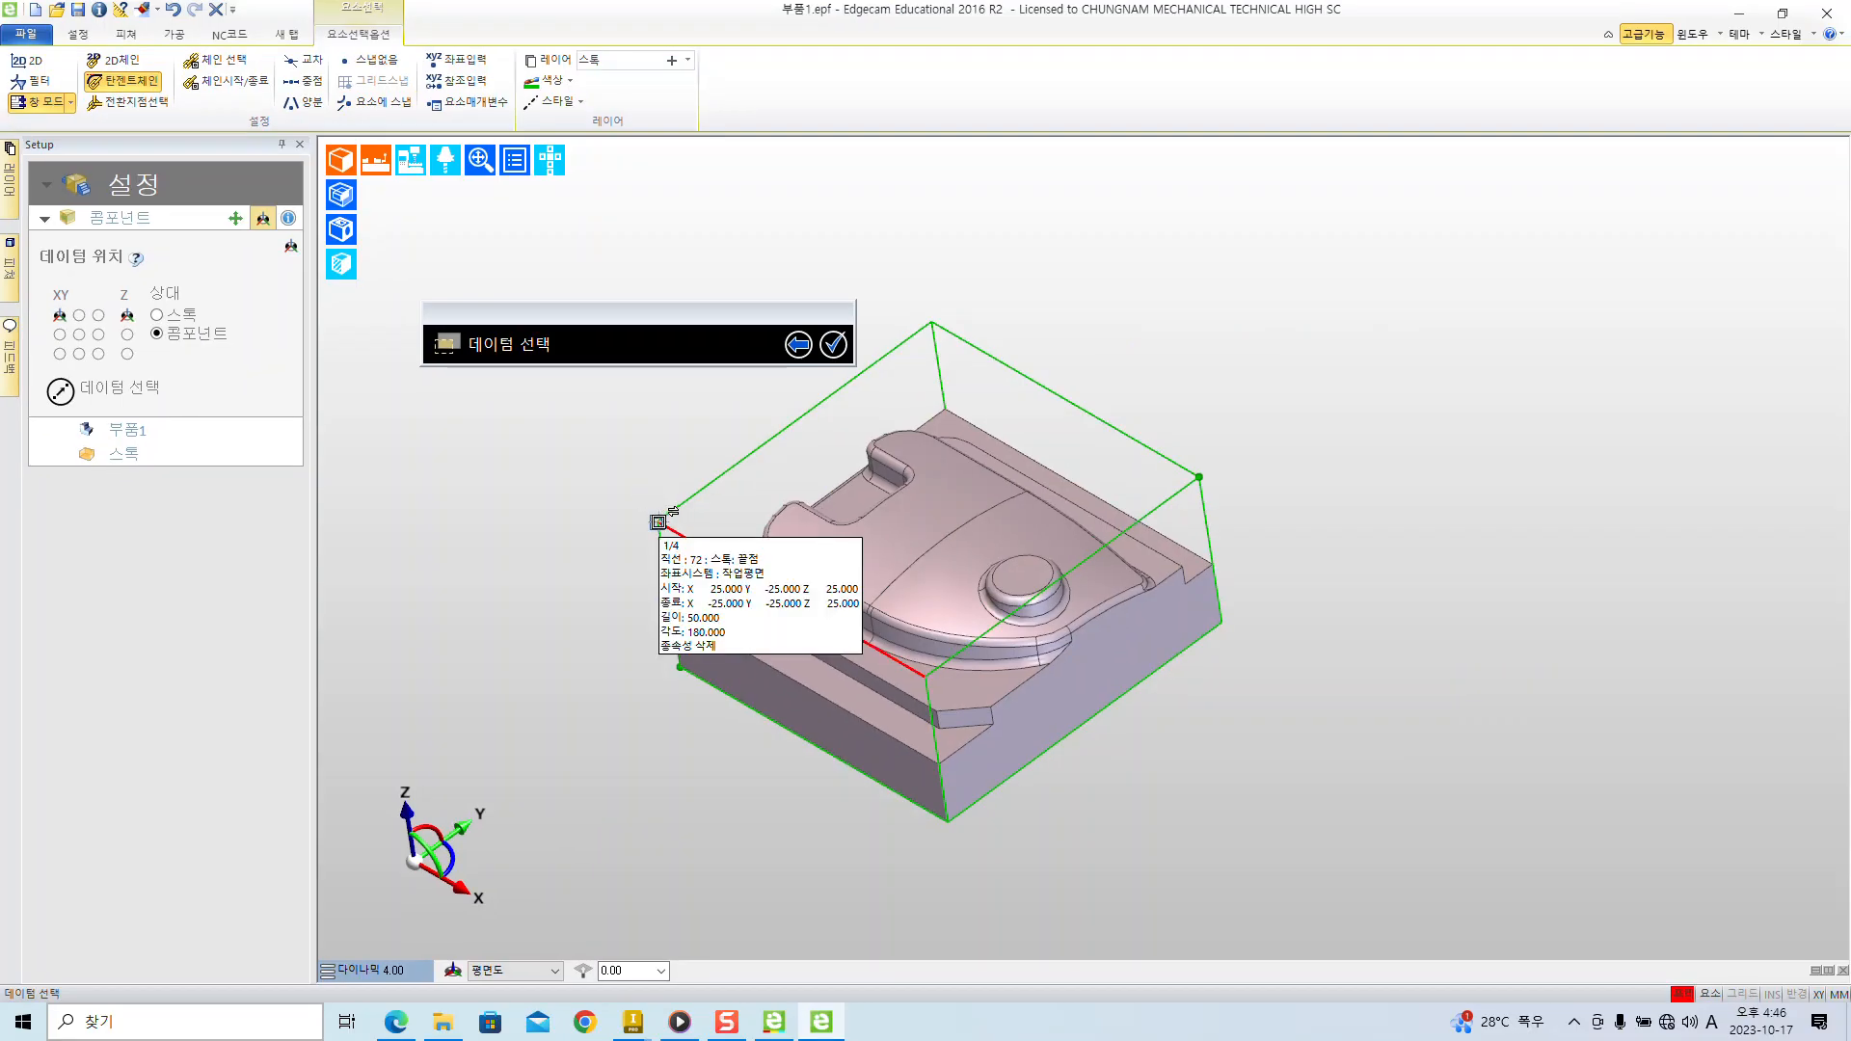
{"action": "left_click", "coordinate": [659, 521]}
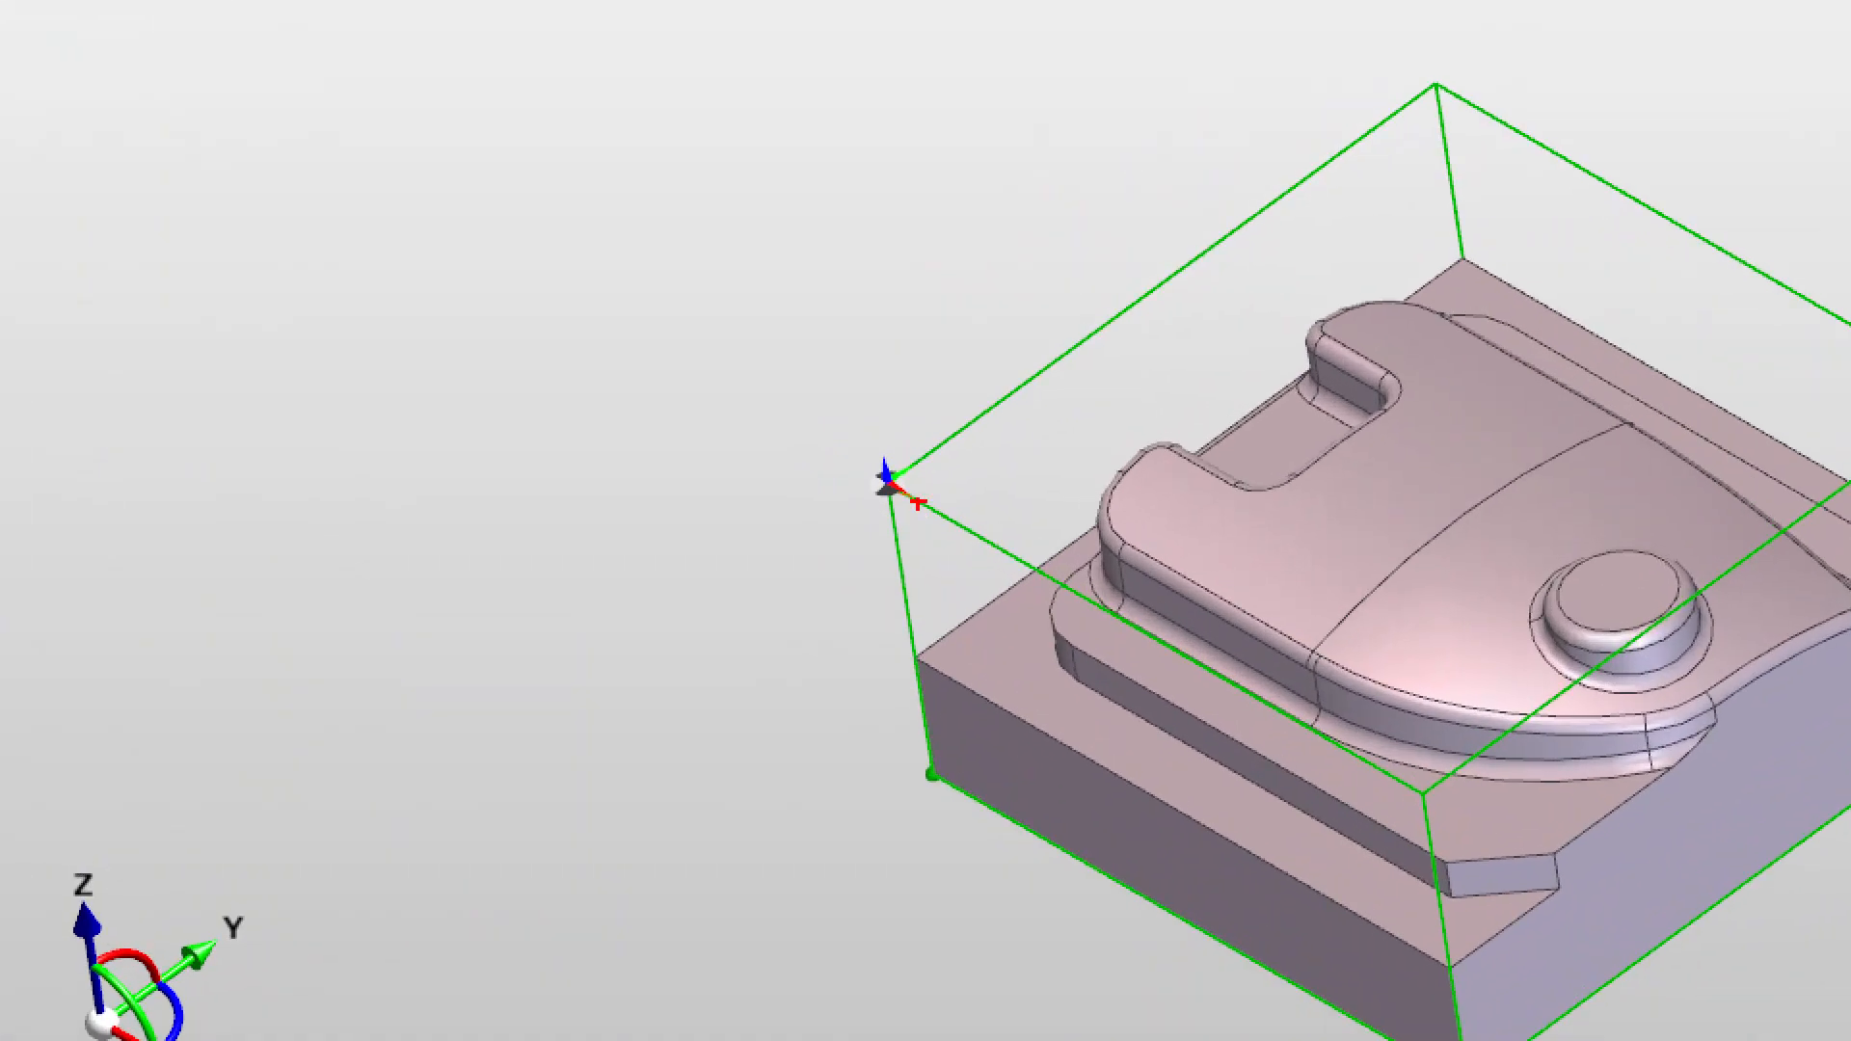
{"action": "left_click_drag", "start_coordinate": [864, 436], "coordinate": [986, 508], "text": "ctrl"}
{"action": "left_click_drag", "start_coordinate": [910, 426], "coordinate": [1020, 109], "text": "ctrl+shift"}
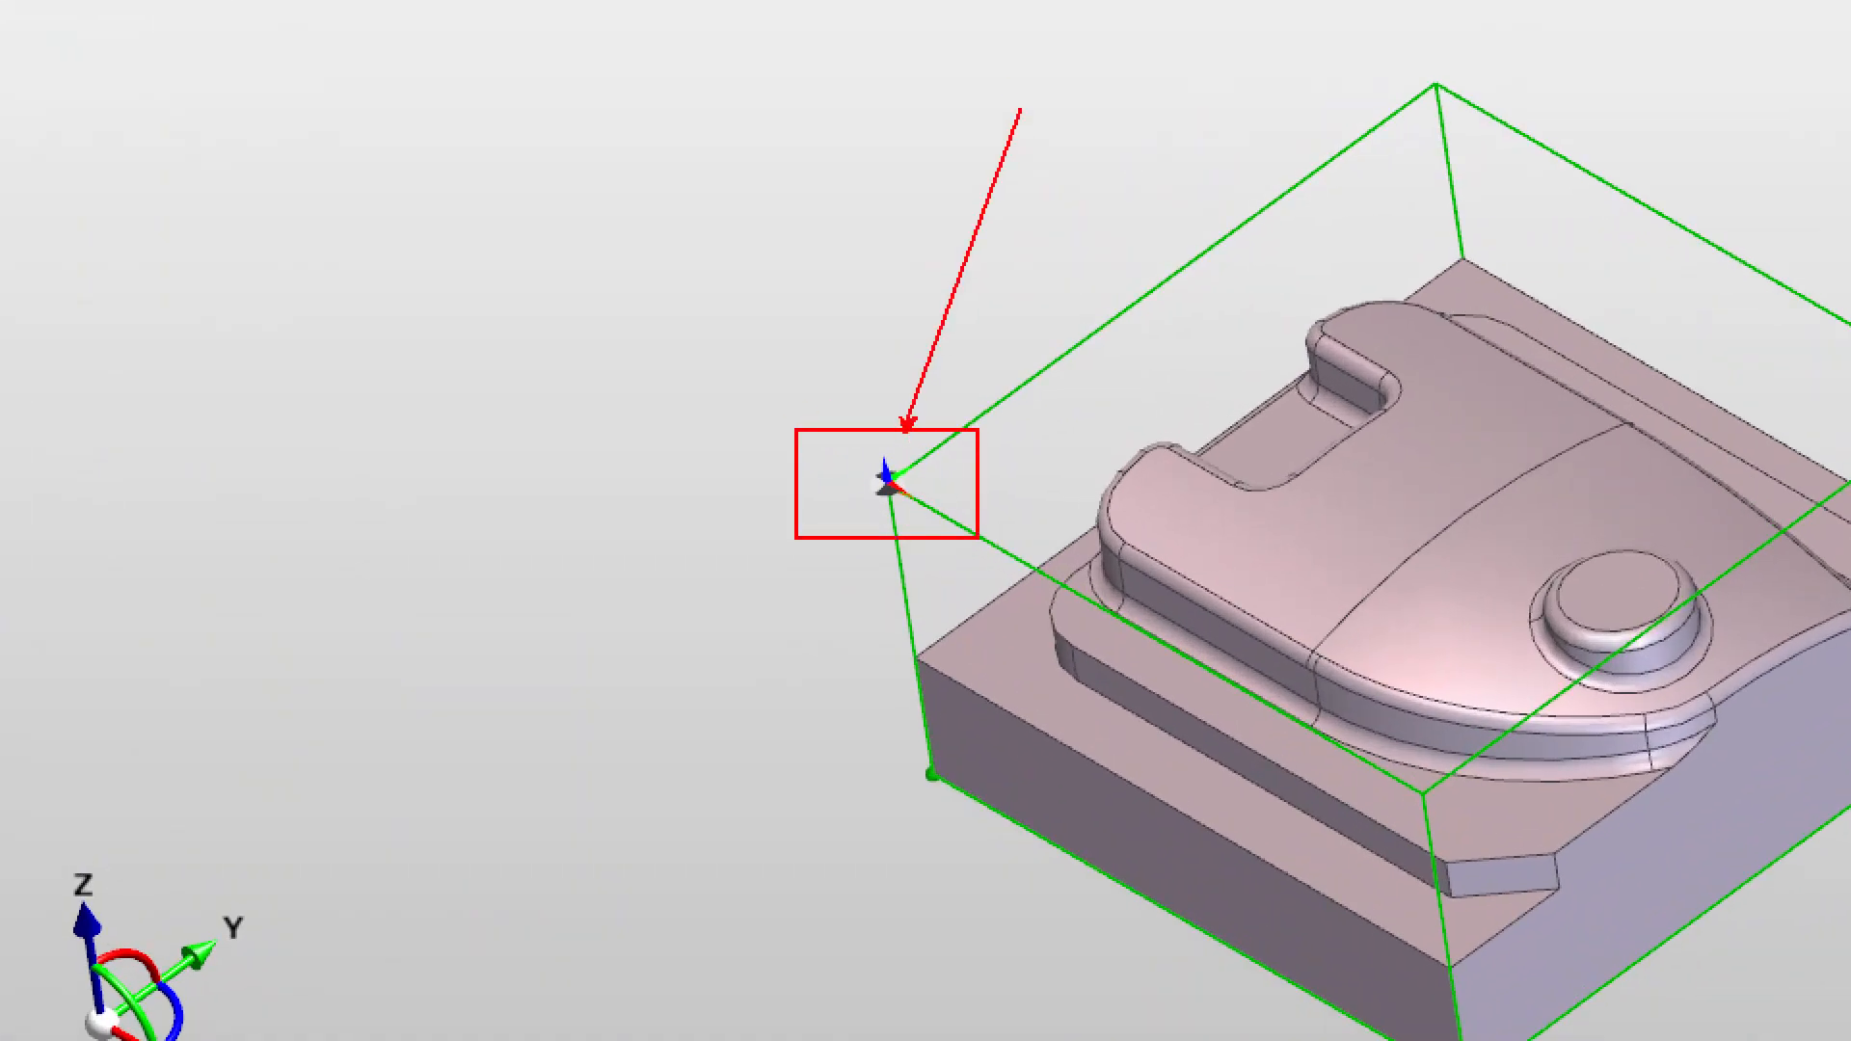
{"action": "key", "text": "Escape"}
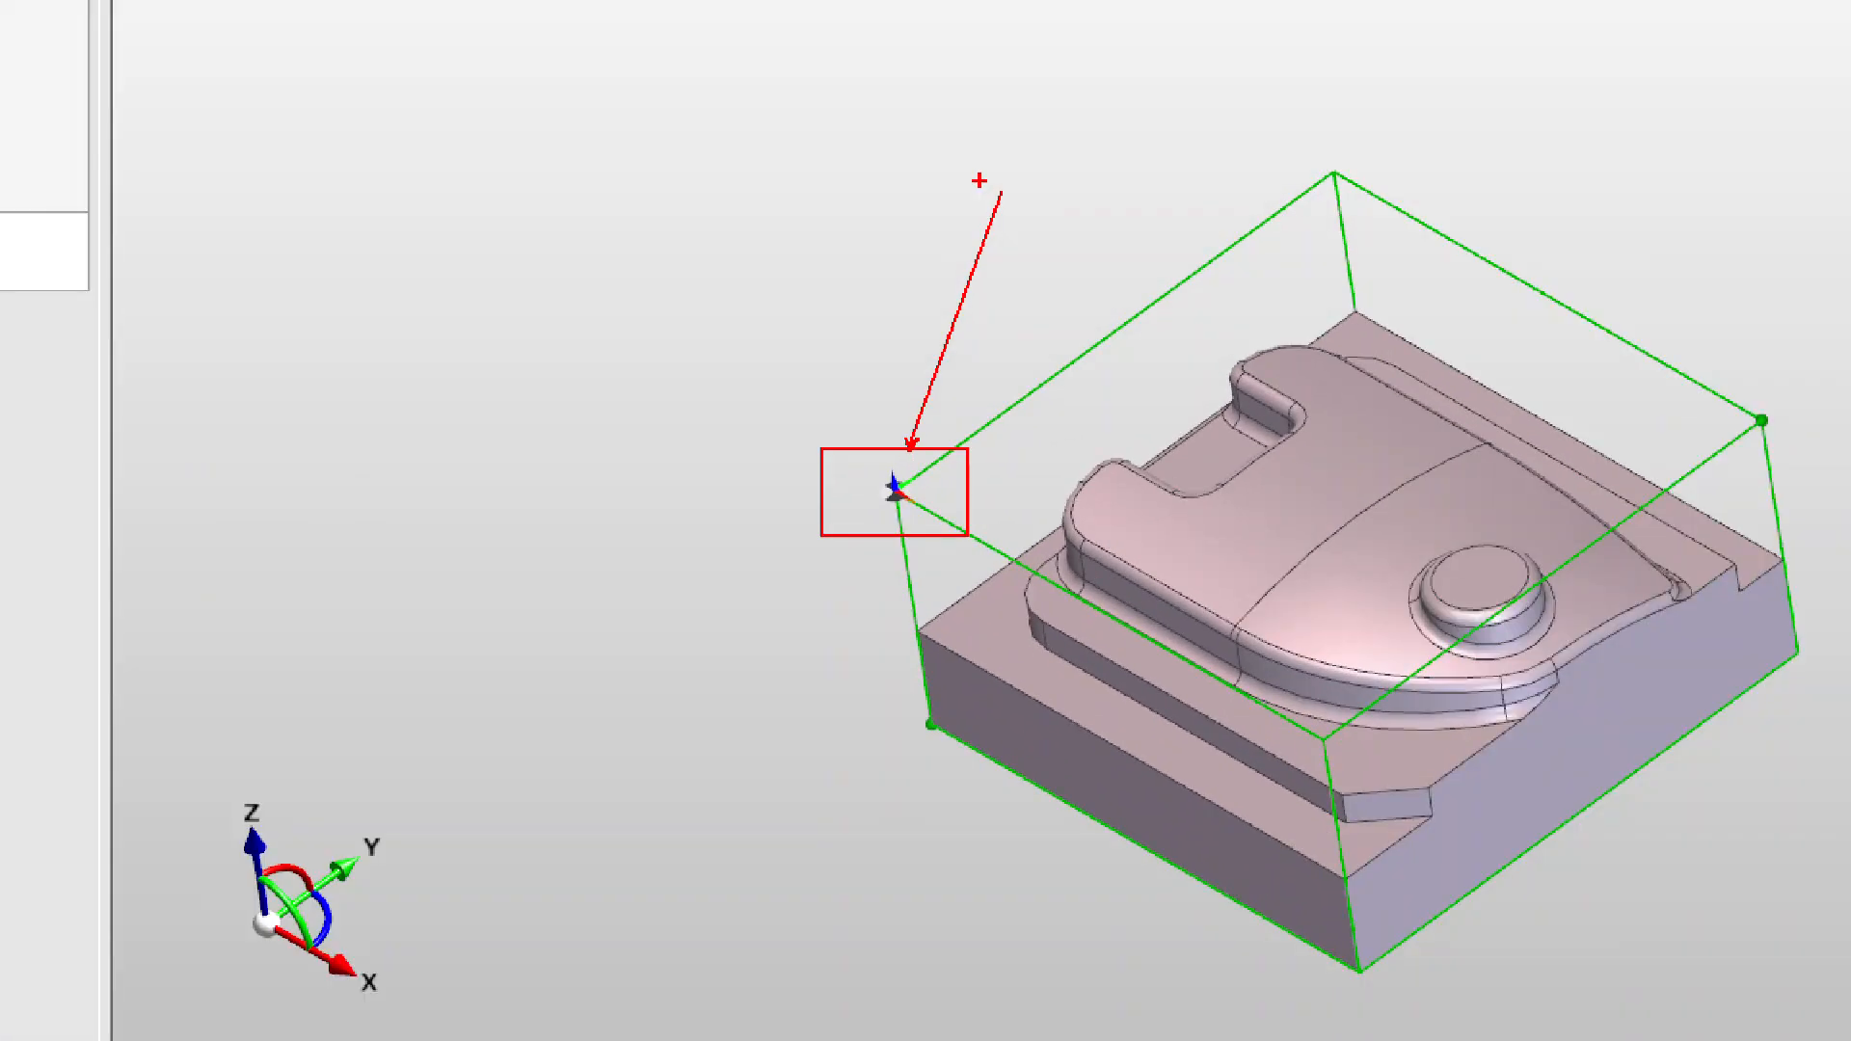
{"action": "mouse_move", "coordinate": [869, 558]}
{"action": "middle_mouse_down"}
{"action": "mouse_move", "coordinate": [754, 556]}
{"action": "mouse_move", "coordinate": [842, 547]}
{"action": "mouse_move", "coordinate": [777, 530]}
{"action": "middle_mouse_up"}
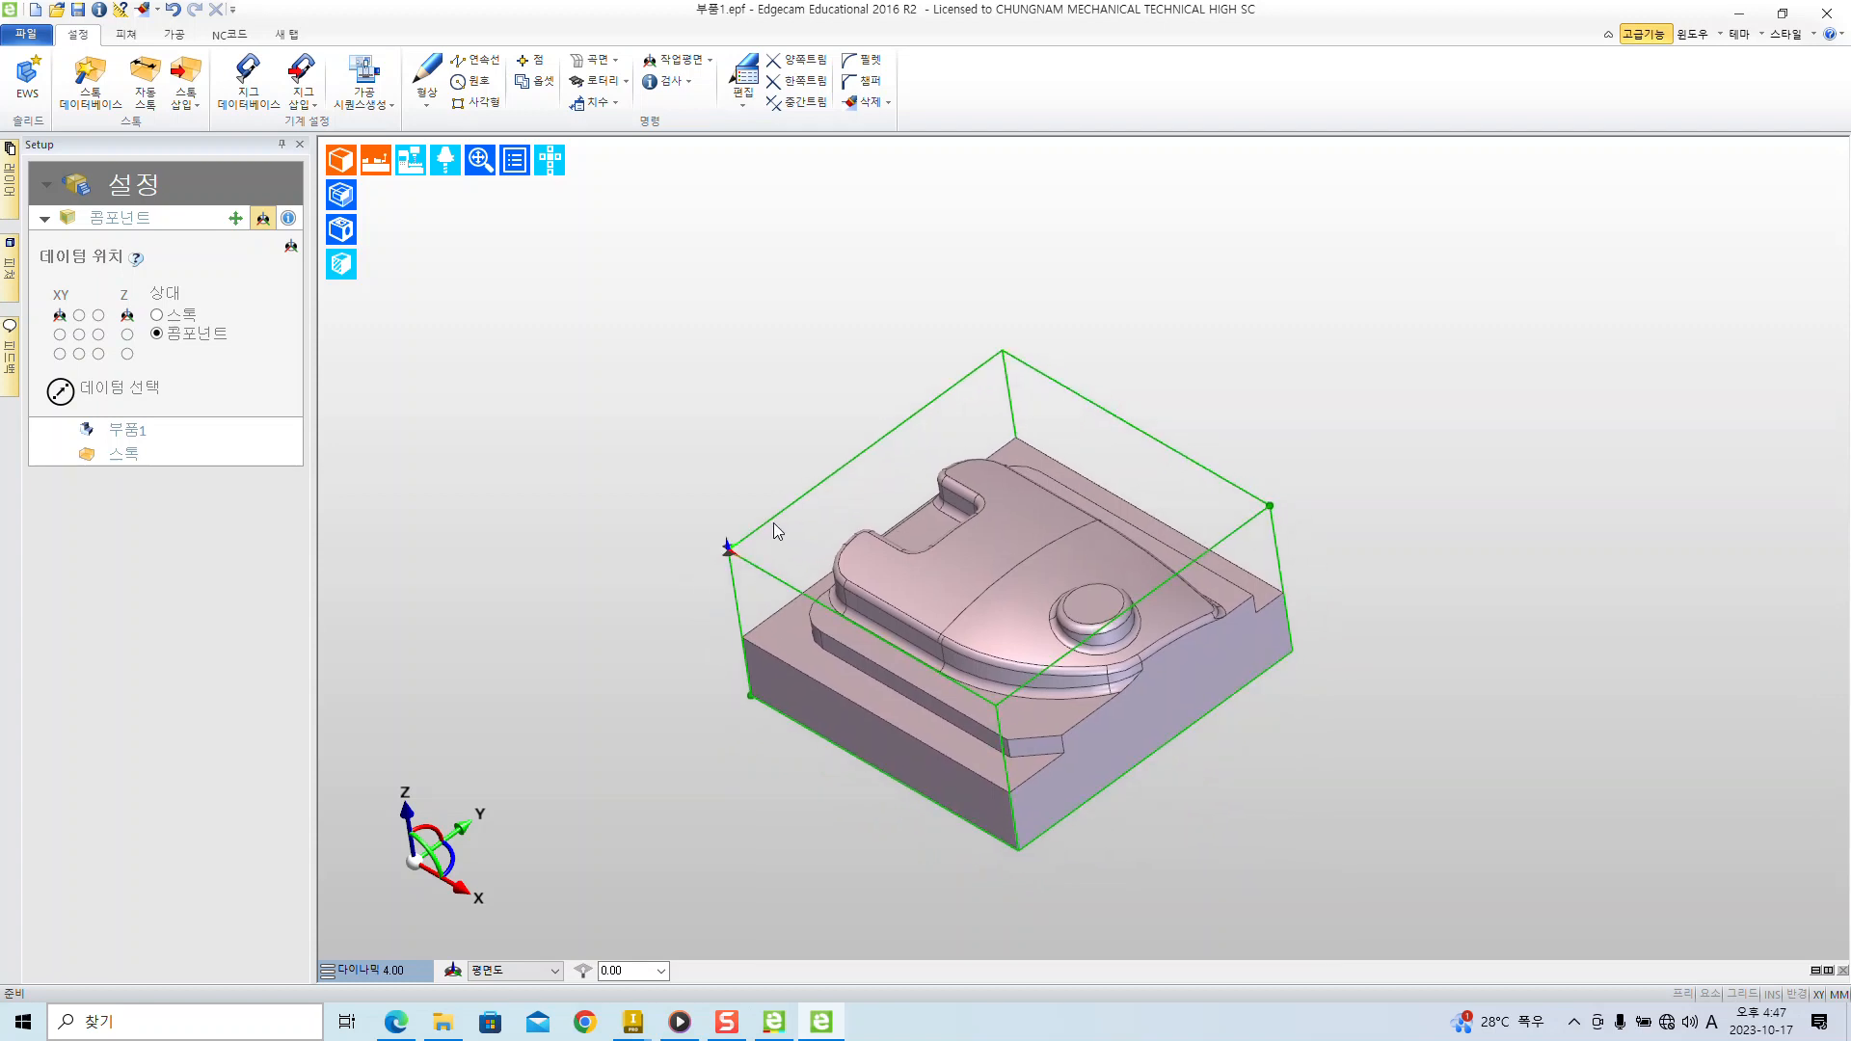
{"action": "middle_click_drag", "start_coordinate": [737, 448], "coordinate": [1147, 535]}
{"action": "middle_click_drag", "start_coordinate": [697, 415], "coordinate": [614, 284]}
{"action": "key", "text": "ctrl+1"}
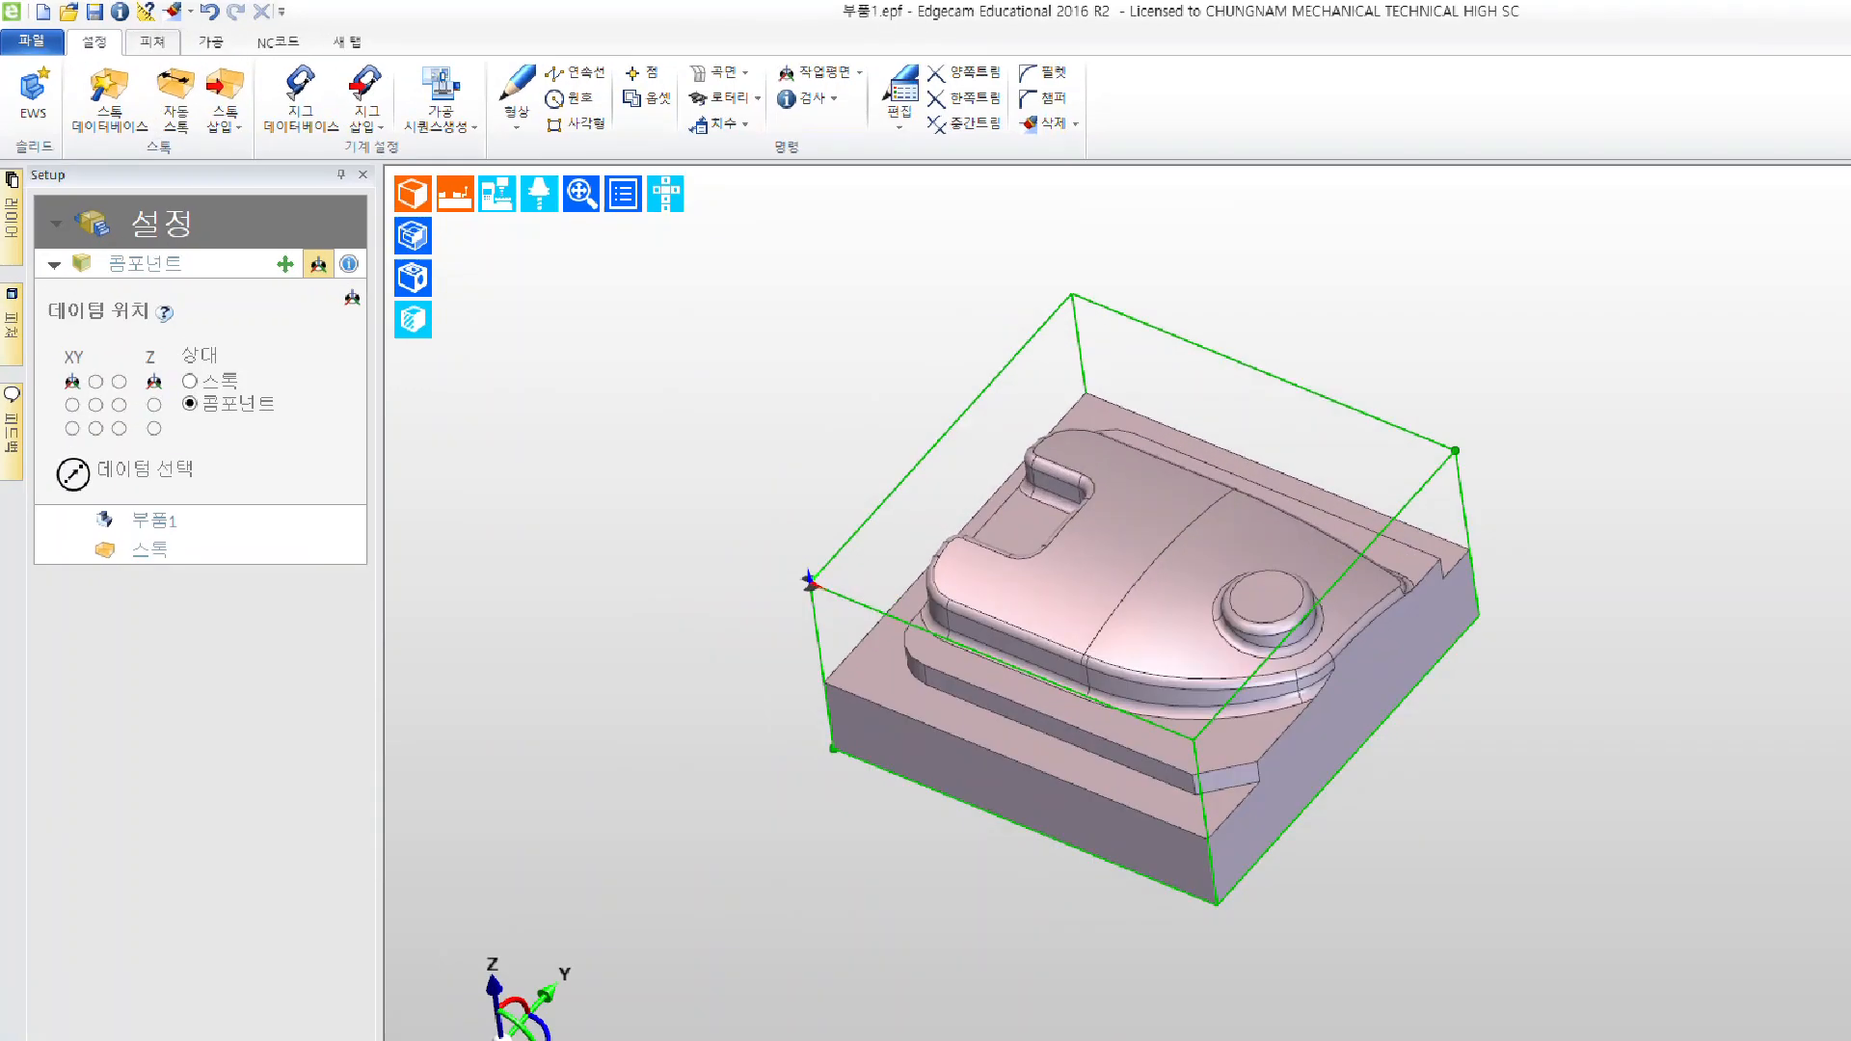
{"action": "left_click", "coordinate": [126, 46]}
{"action": "mouse_move", "coordinate": [192, 39]}
{"action": "left_mouse_down", "text": "ctrl"}
{"action": "mouse_move", "coordinate": [312, 99]}
{"action": "mouse_move", "coordinate": [472, 442]}
{"action": "left_mouse_up", "text": "ctrl"}
{"action": "key", "text": "Escape"}
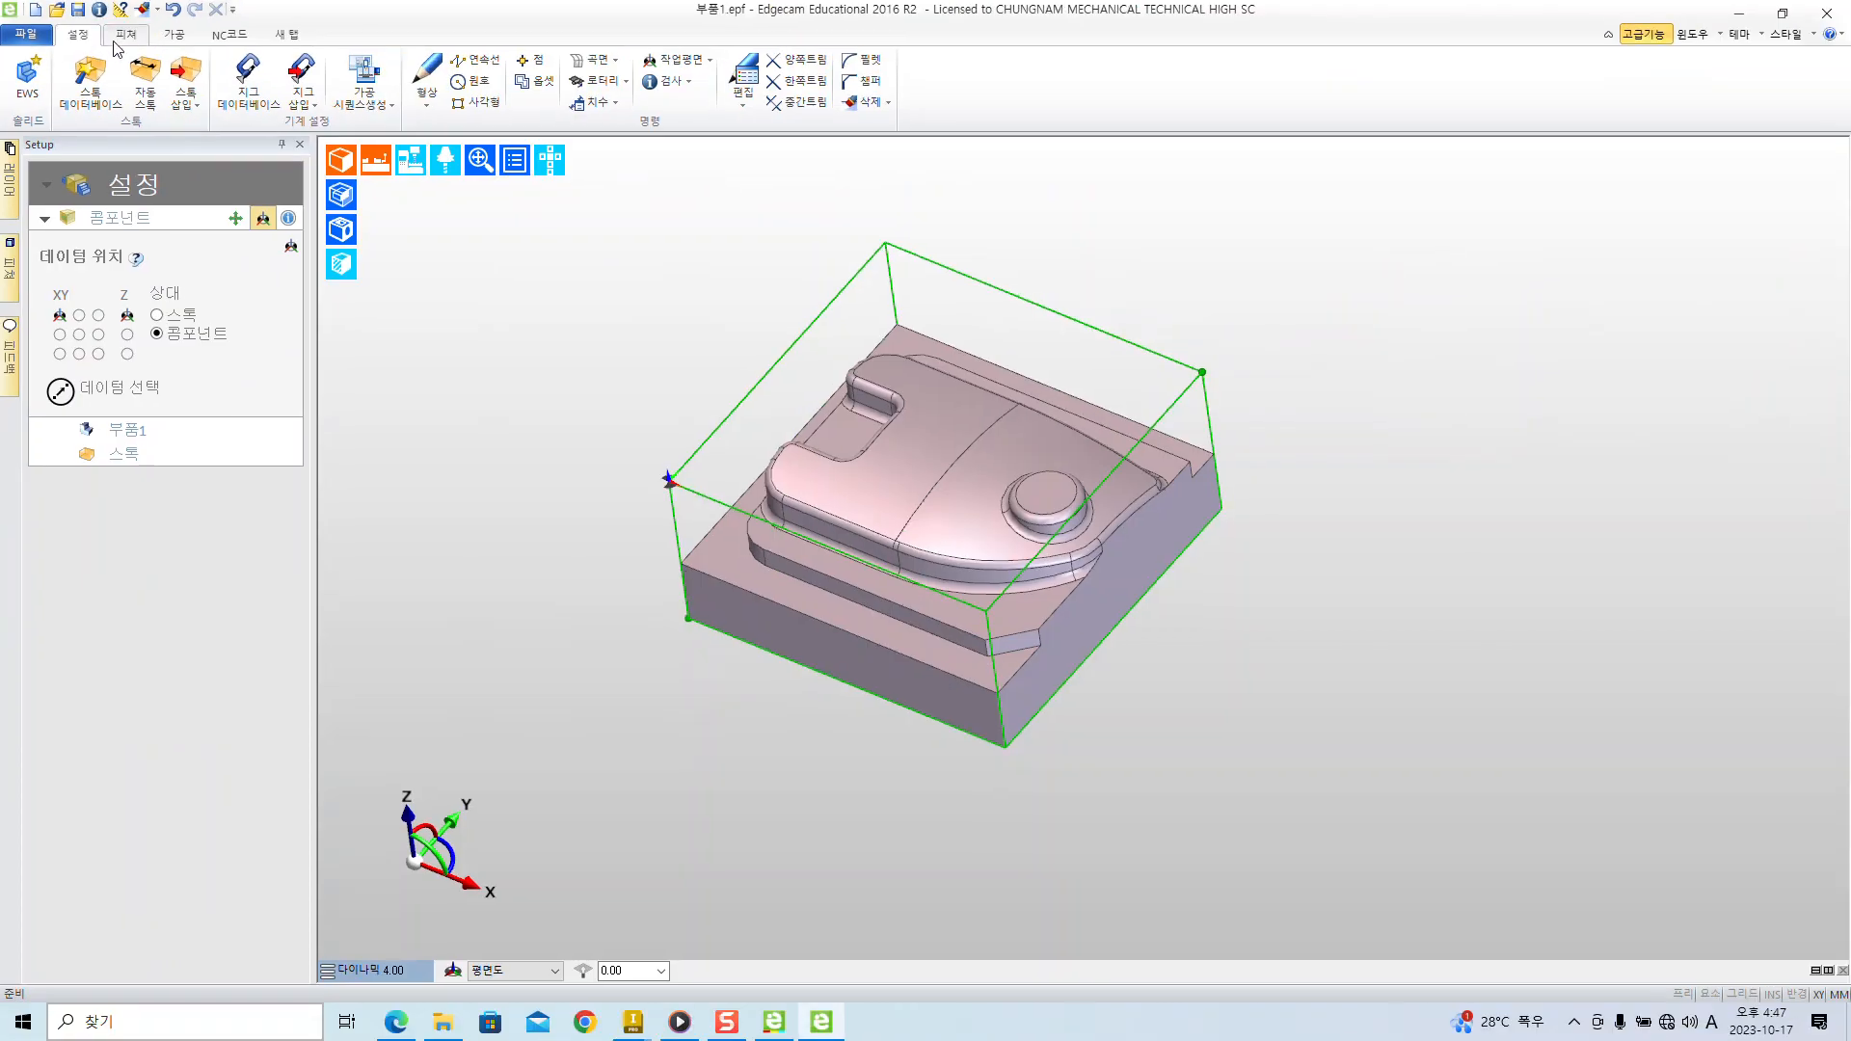
- Start a surface feature (곡면피쳐), place its dialog clear of the part and accept the default settings
{"action": "left_click", "coordinate": [128, 38]}
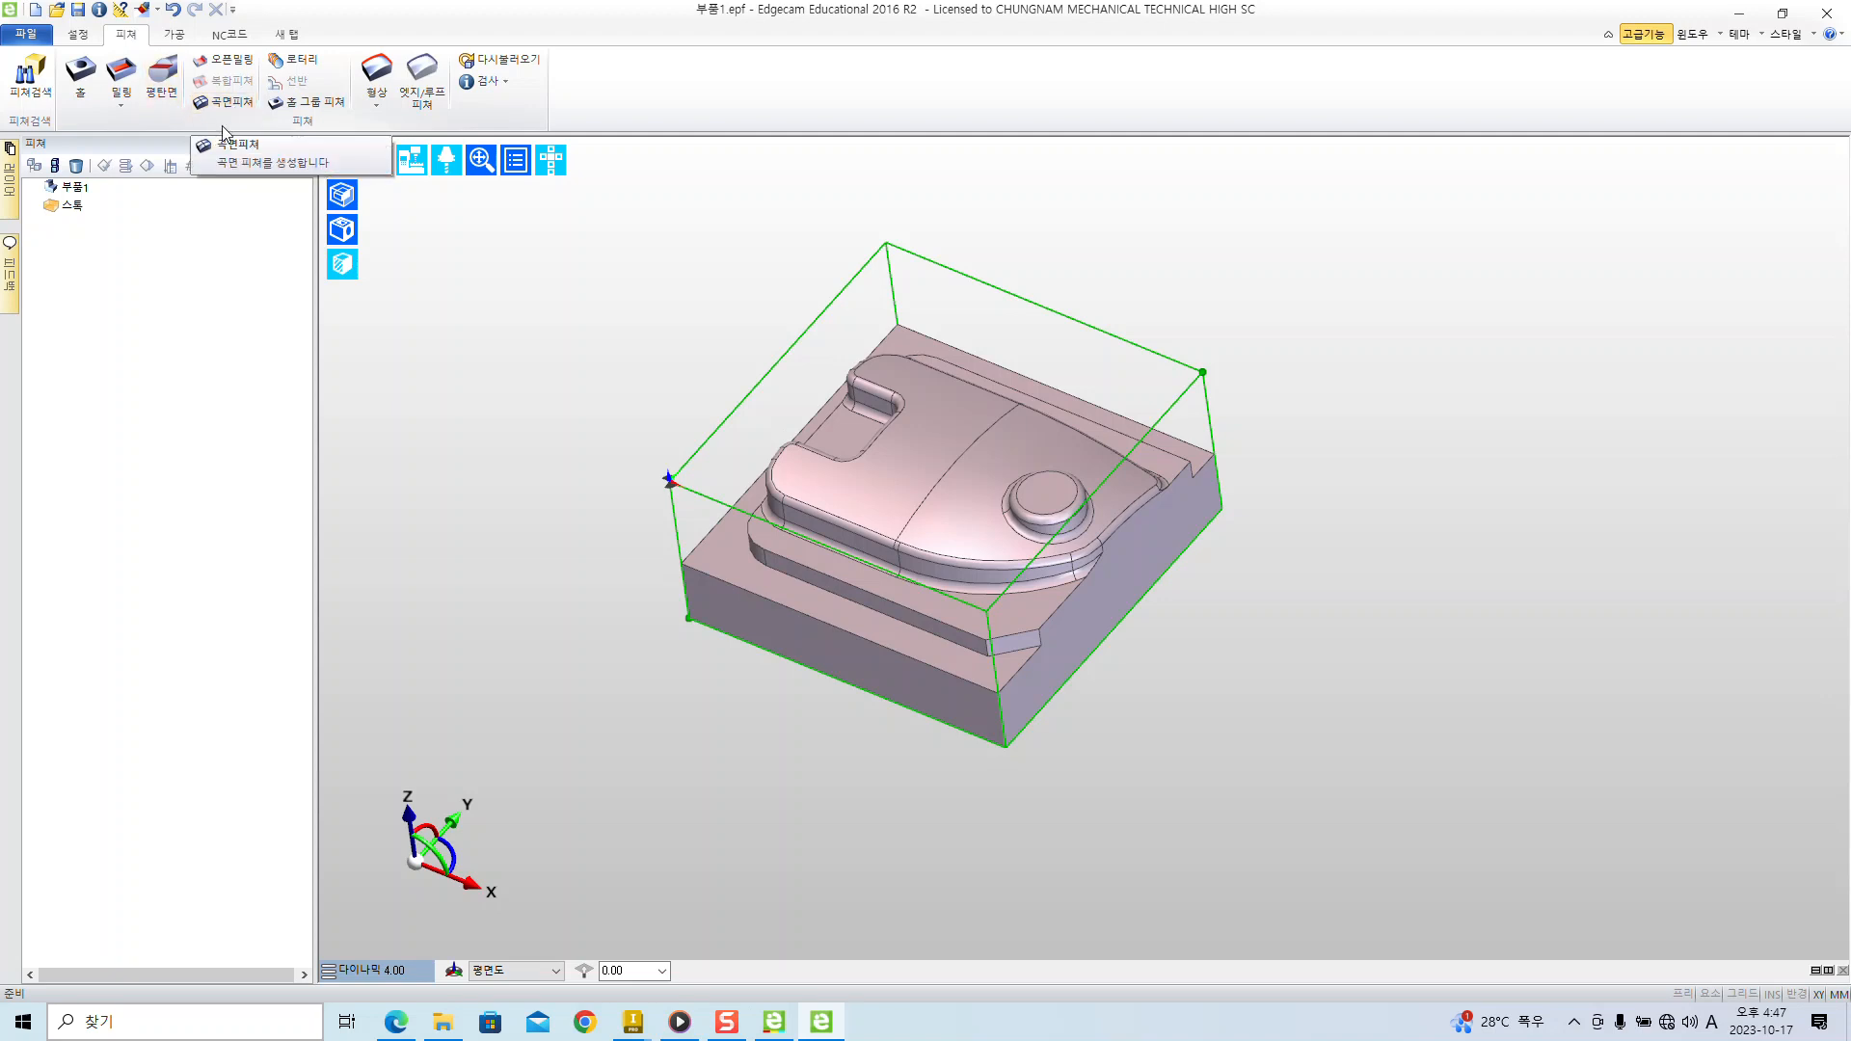
{"action": "key", "text": "ctrl+1"}
{"action": "mouse_move", "coordinate": [178, 86]}
{"action": "left_mouse_down", "text": "ctrl"}
{"action": "mouse_move", "coordinate": [267, 120]}
{"action": "mouse_move", "coordinate": [352, 227]}
{"action": "left_mouse_up", "text": "ctrl"}
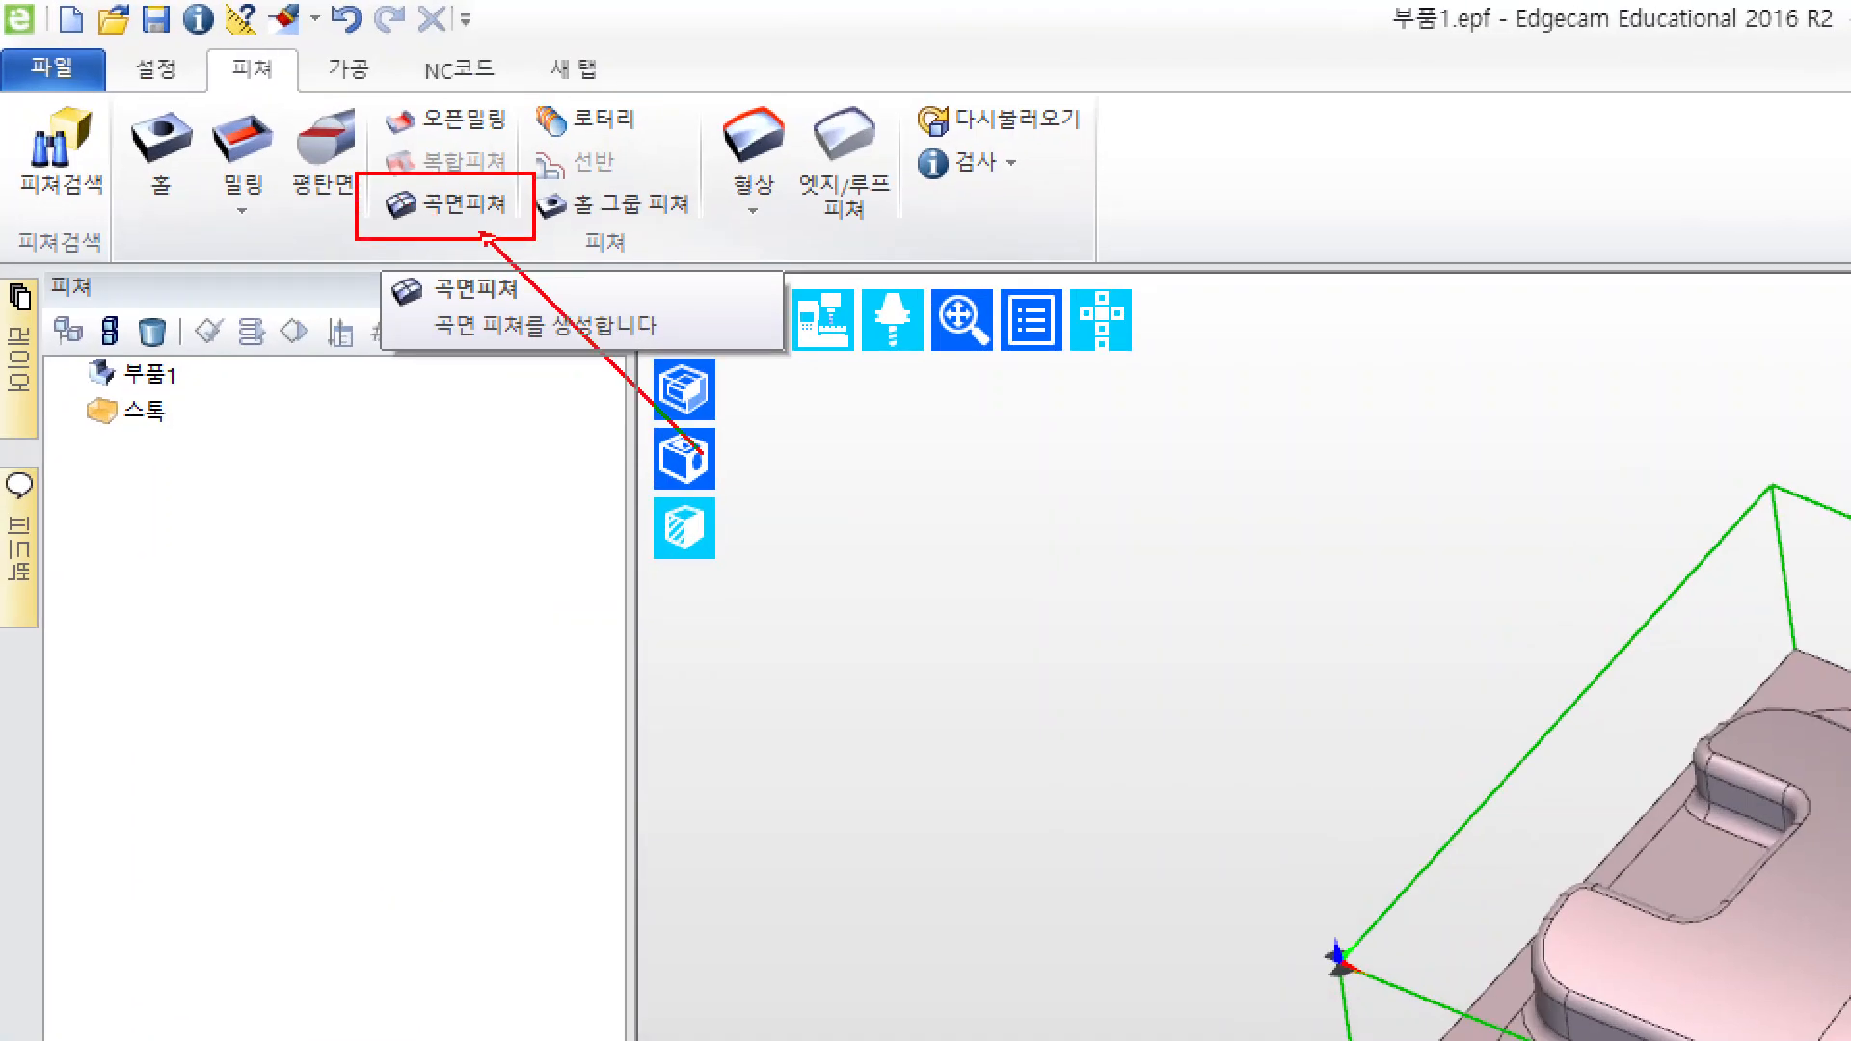
{"action": "key", "text": "Escape"}
{"action": "left_click", "coordinate": [212, 102]}
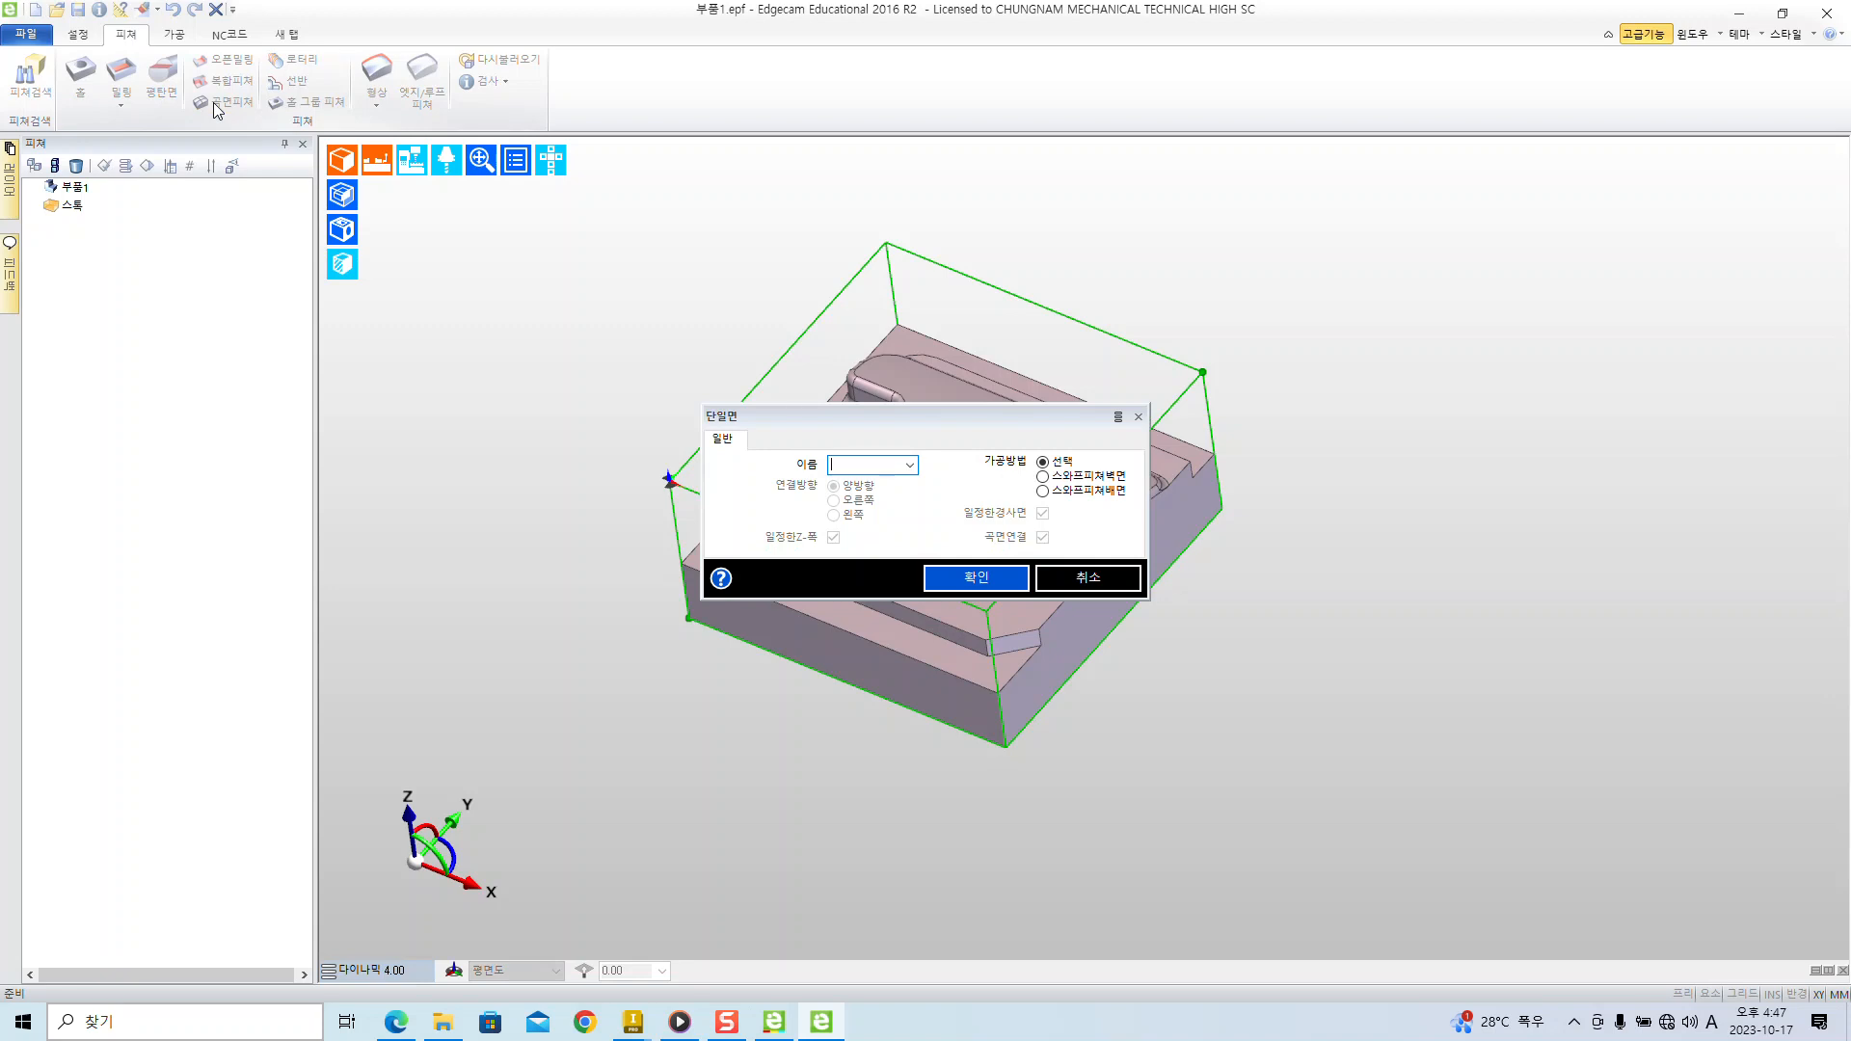
{"action": "left_click_drag", "start_coordinate": [882, 412], "coordinate": [308, 322]}
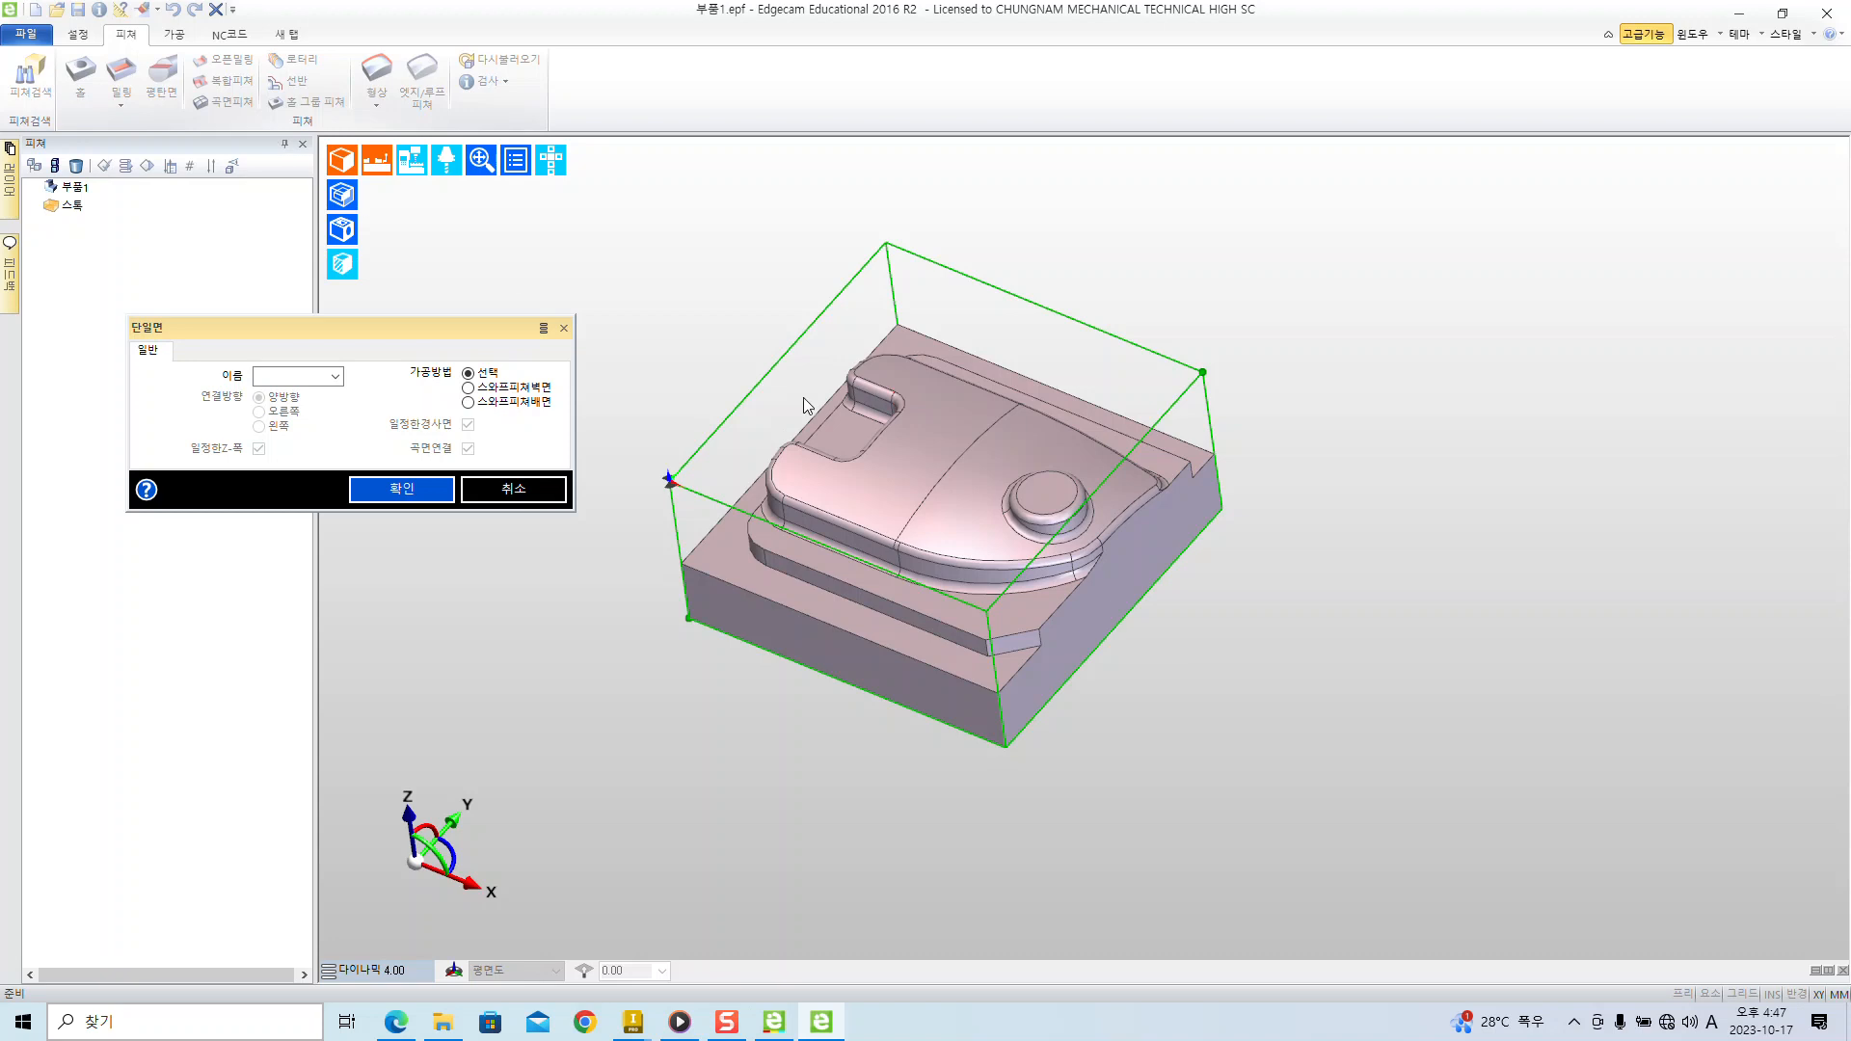
{"action": "left_click", "coordinate": [823, 587]}
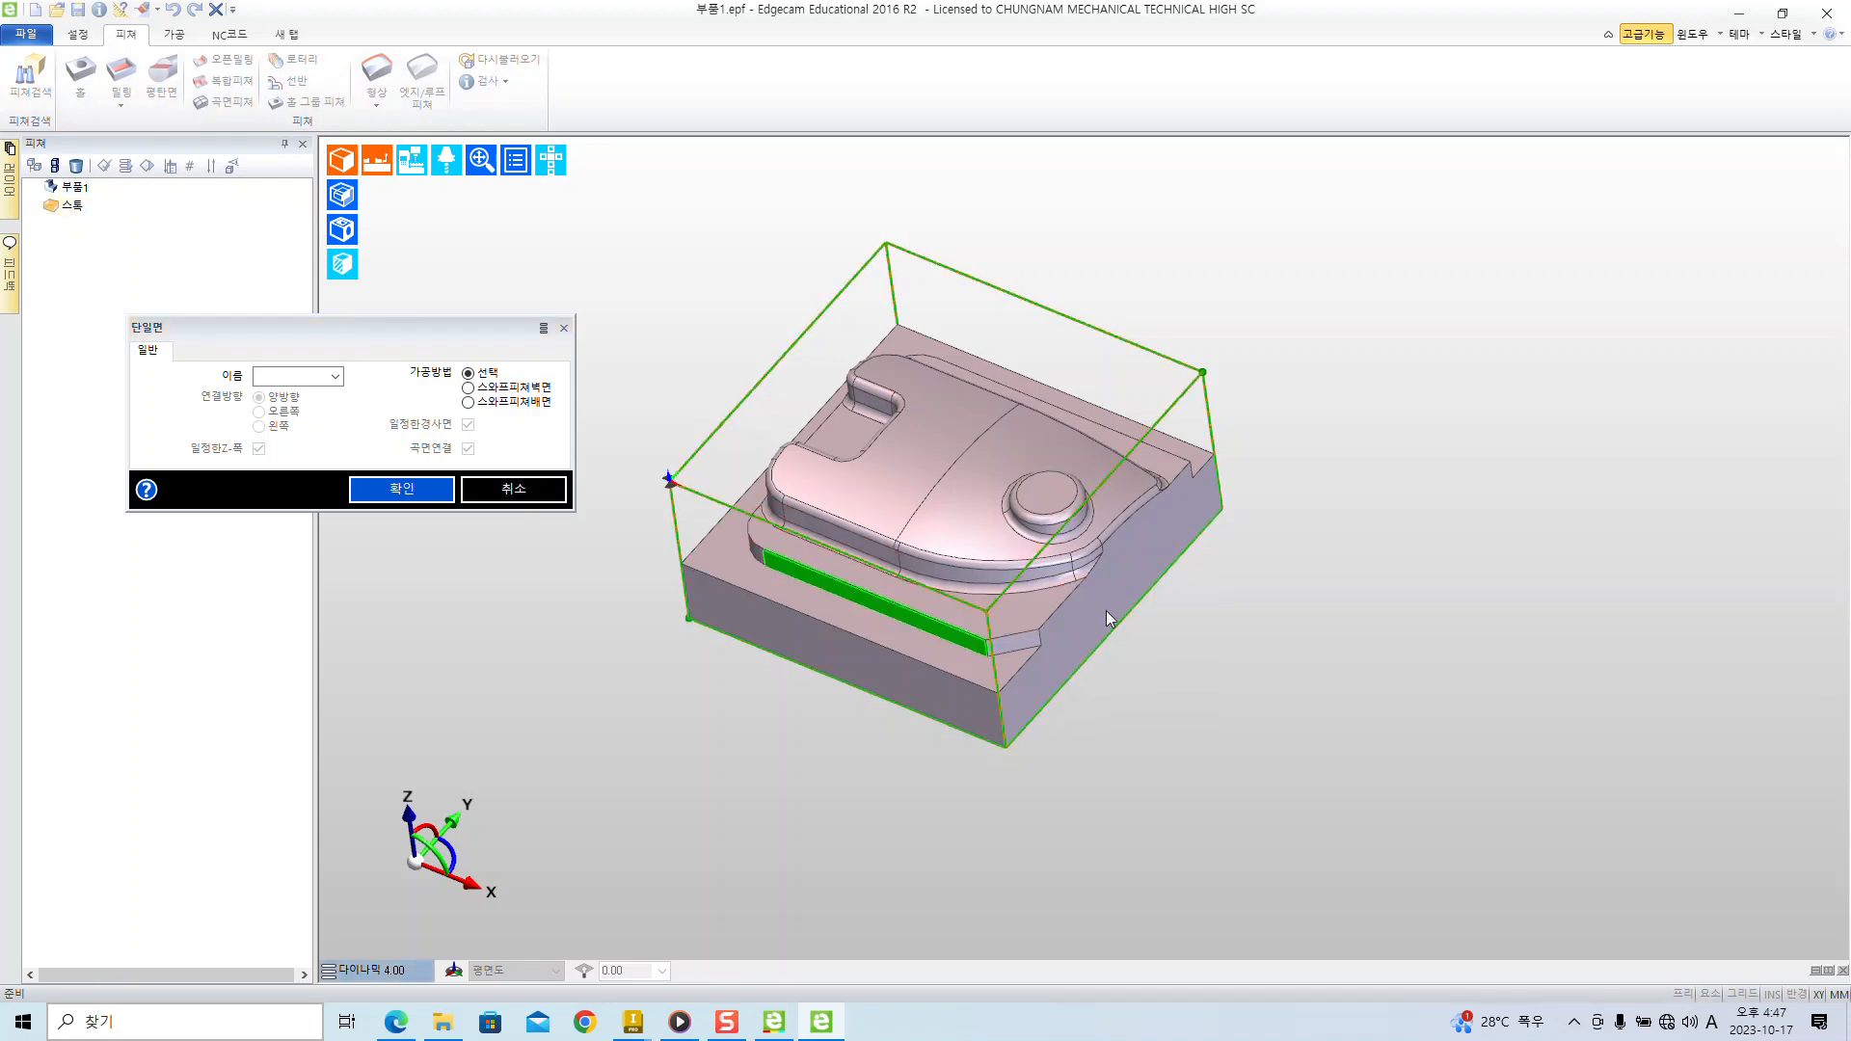
{"action": "left_click", "coordinate": [537, 494]}
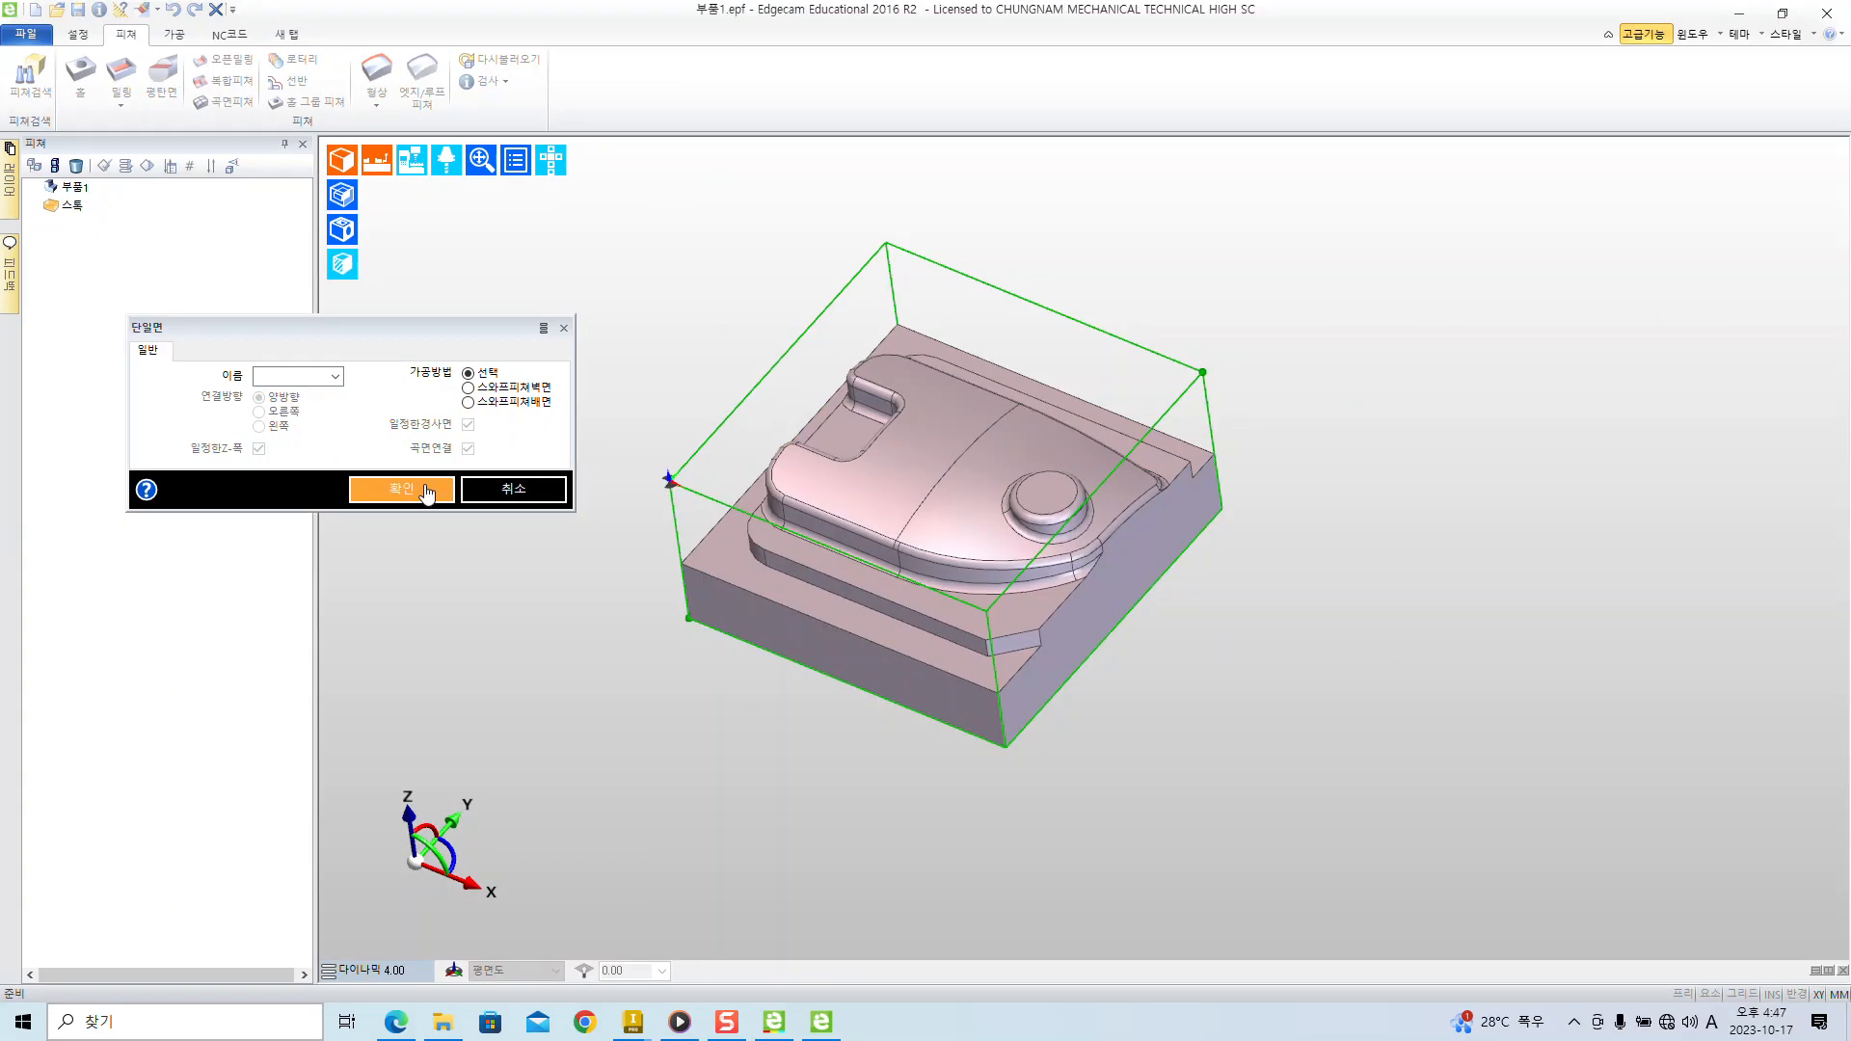
{"action": "left_click", "coordinate": [427, 490]}
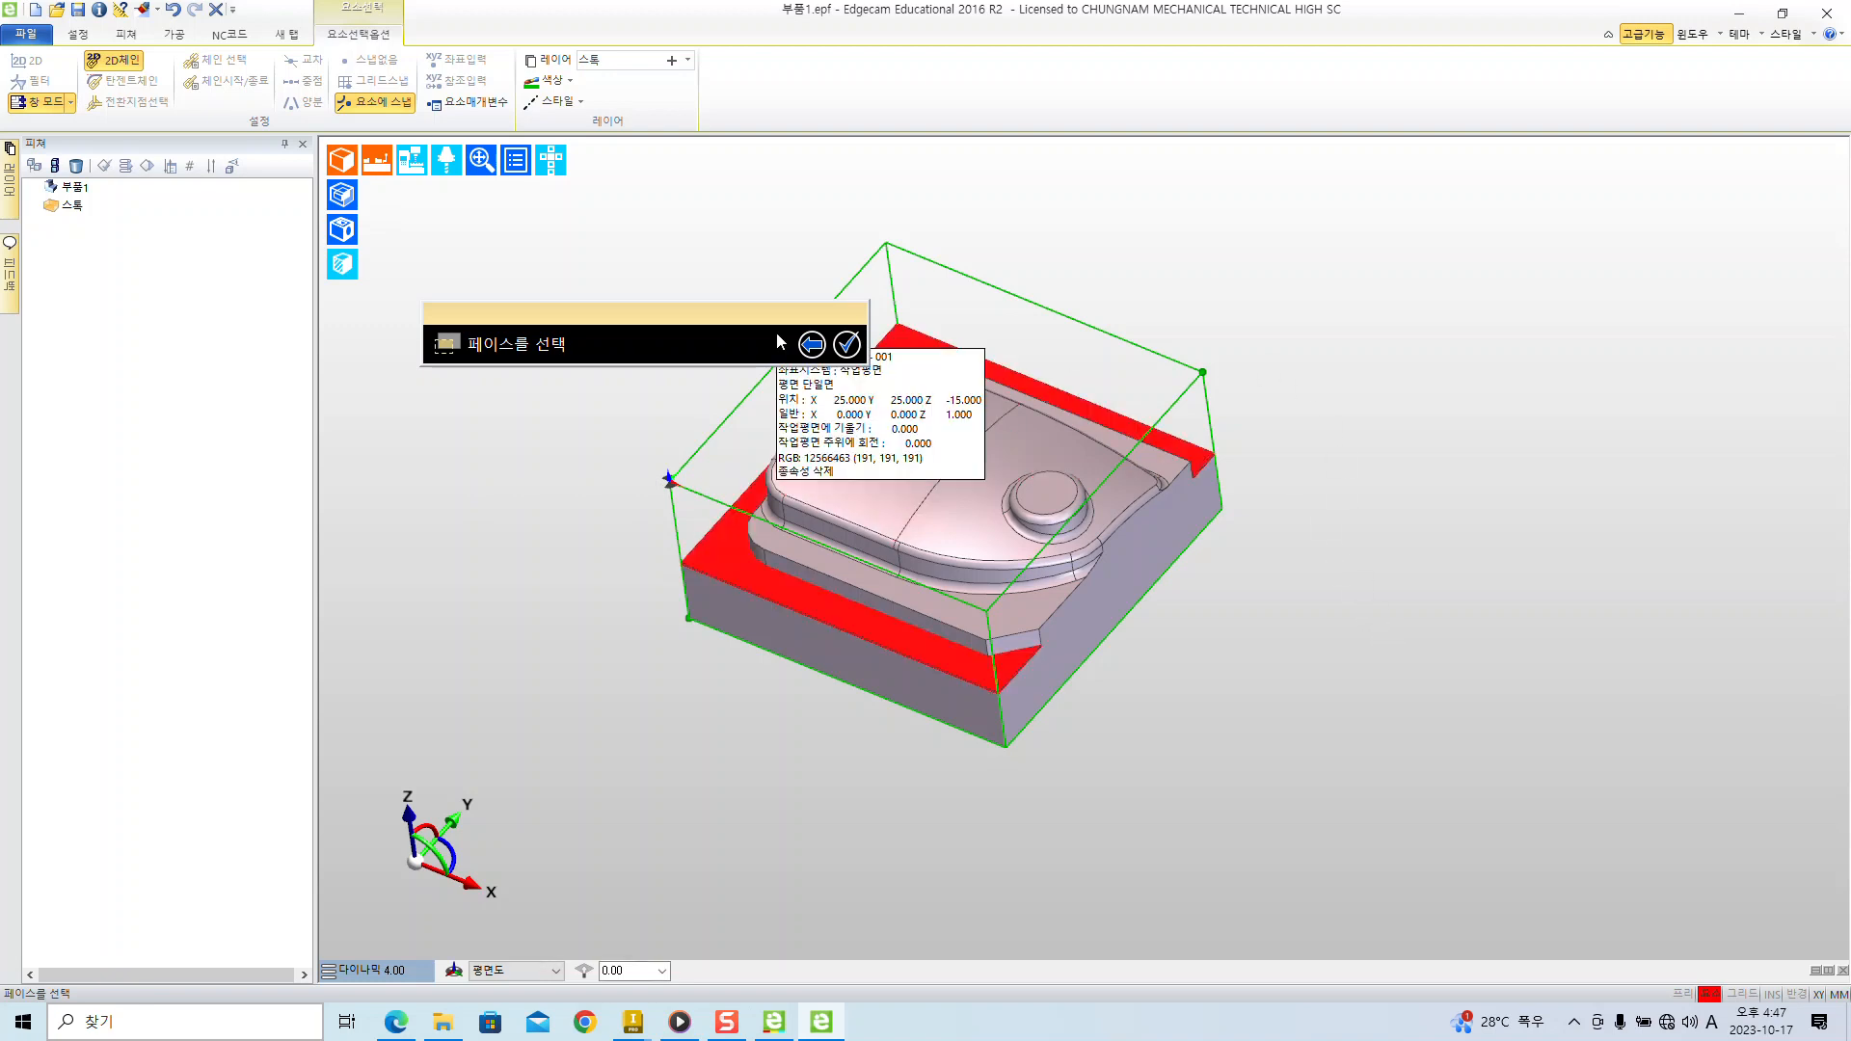
- Pick the slanted end face and the adjoining long side wall of the part's lower step for the surface feature
{"action": "middle_click_drag", "start_coordinate": [1308, 551], "coordinate": [1345, 636]}
{"action": "scroll", "coordinate": [929, 669], "scroll_direction": "up", "scroll_amount": 5}
{"action": "scroll", "coordinate": [929, 669], "scroll_direction": "up", "scroll_amount": 1}
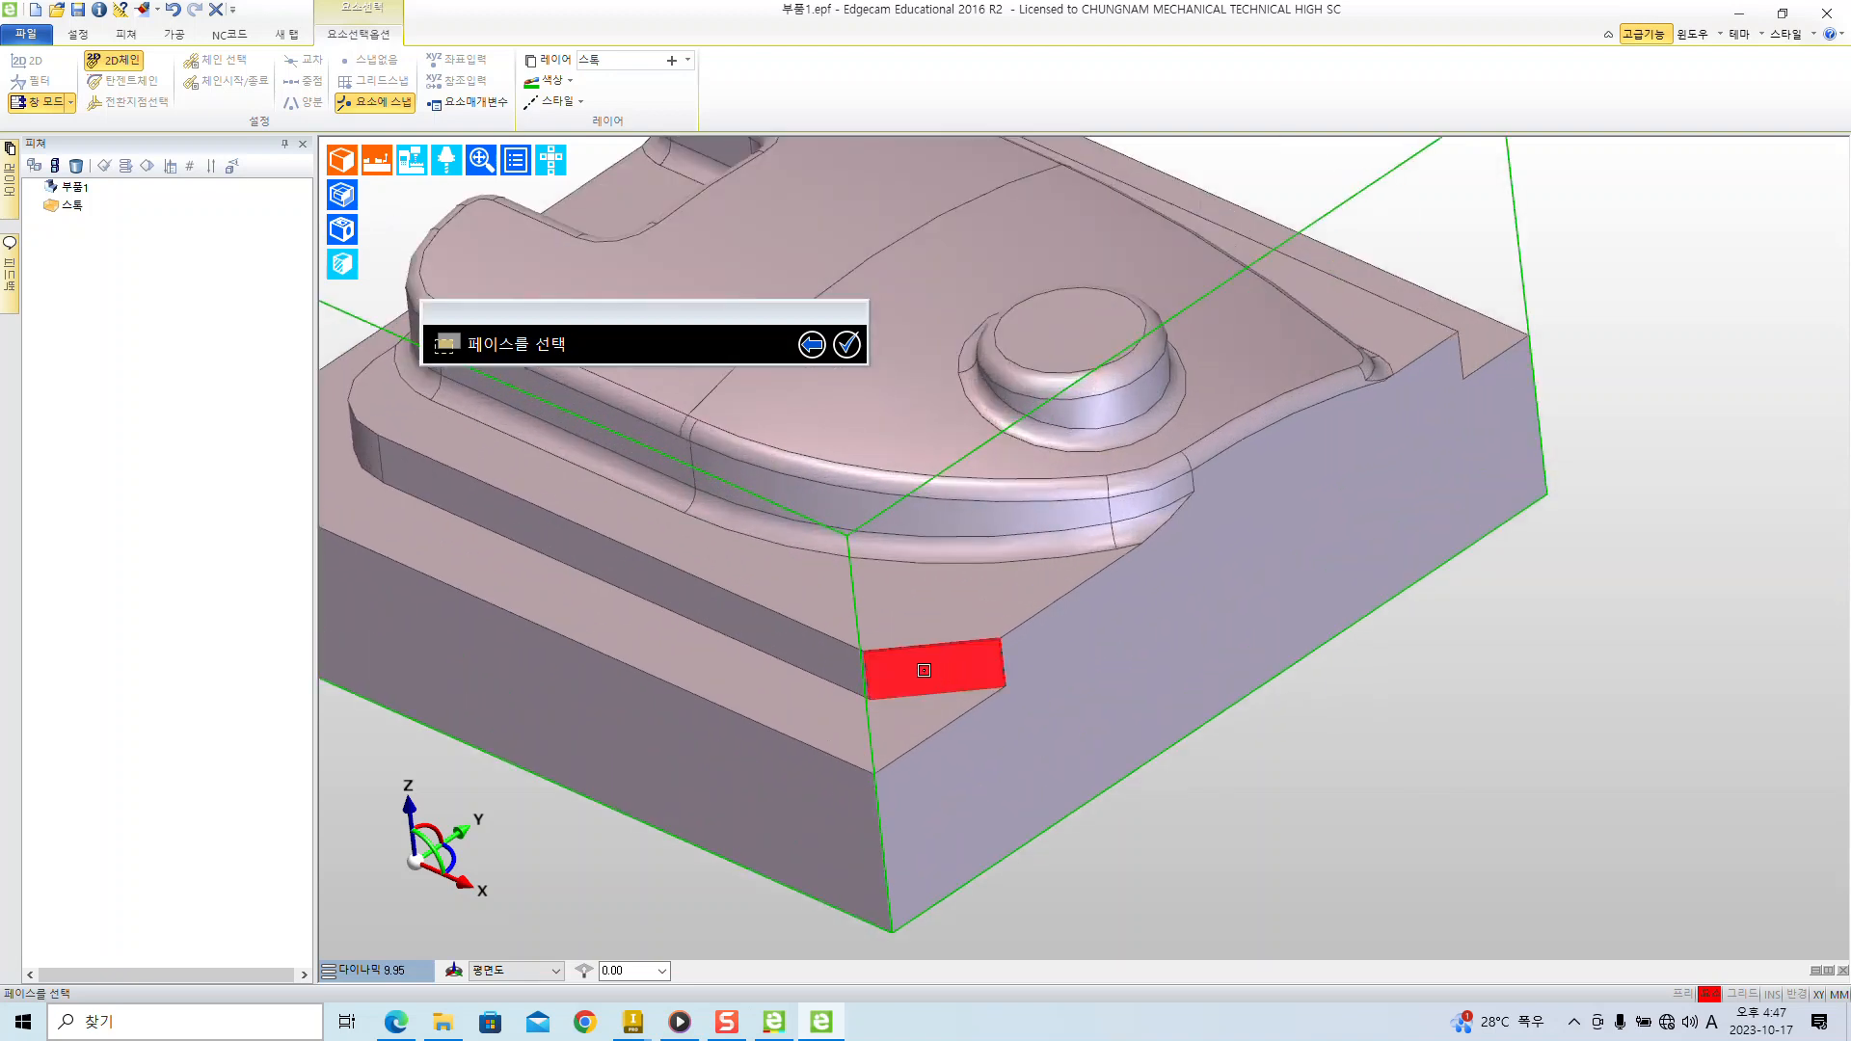
{"action": "left_click", "coordinate": [929, 669]}
{"action": "left_click", "coordinate": [748, 643]}
{"action": "left_click", "coordinate": [364, 454]}
- Add the rounded corner and the remaining side walls around the lower step to the surface feature's face selection
{"action": "middle_click_drag", "start_coordinate": [1798, 569], "coordinate": [839, 492]}
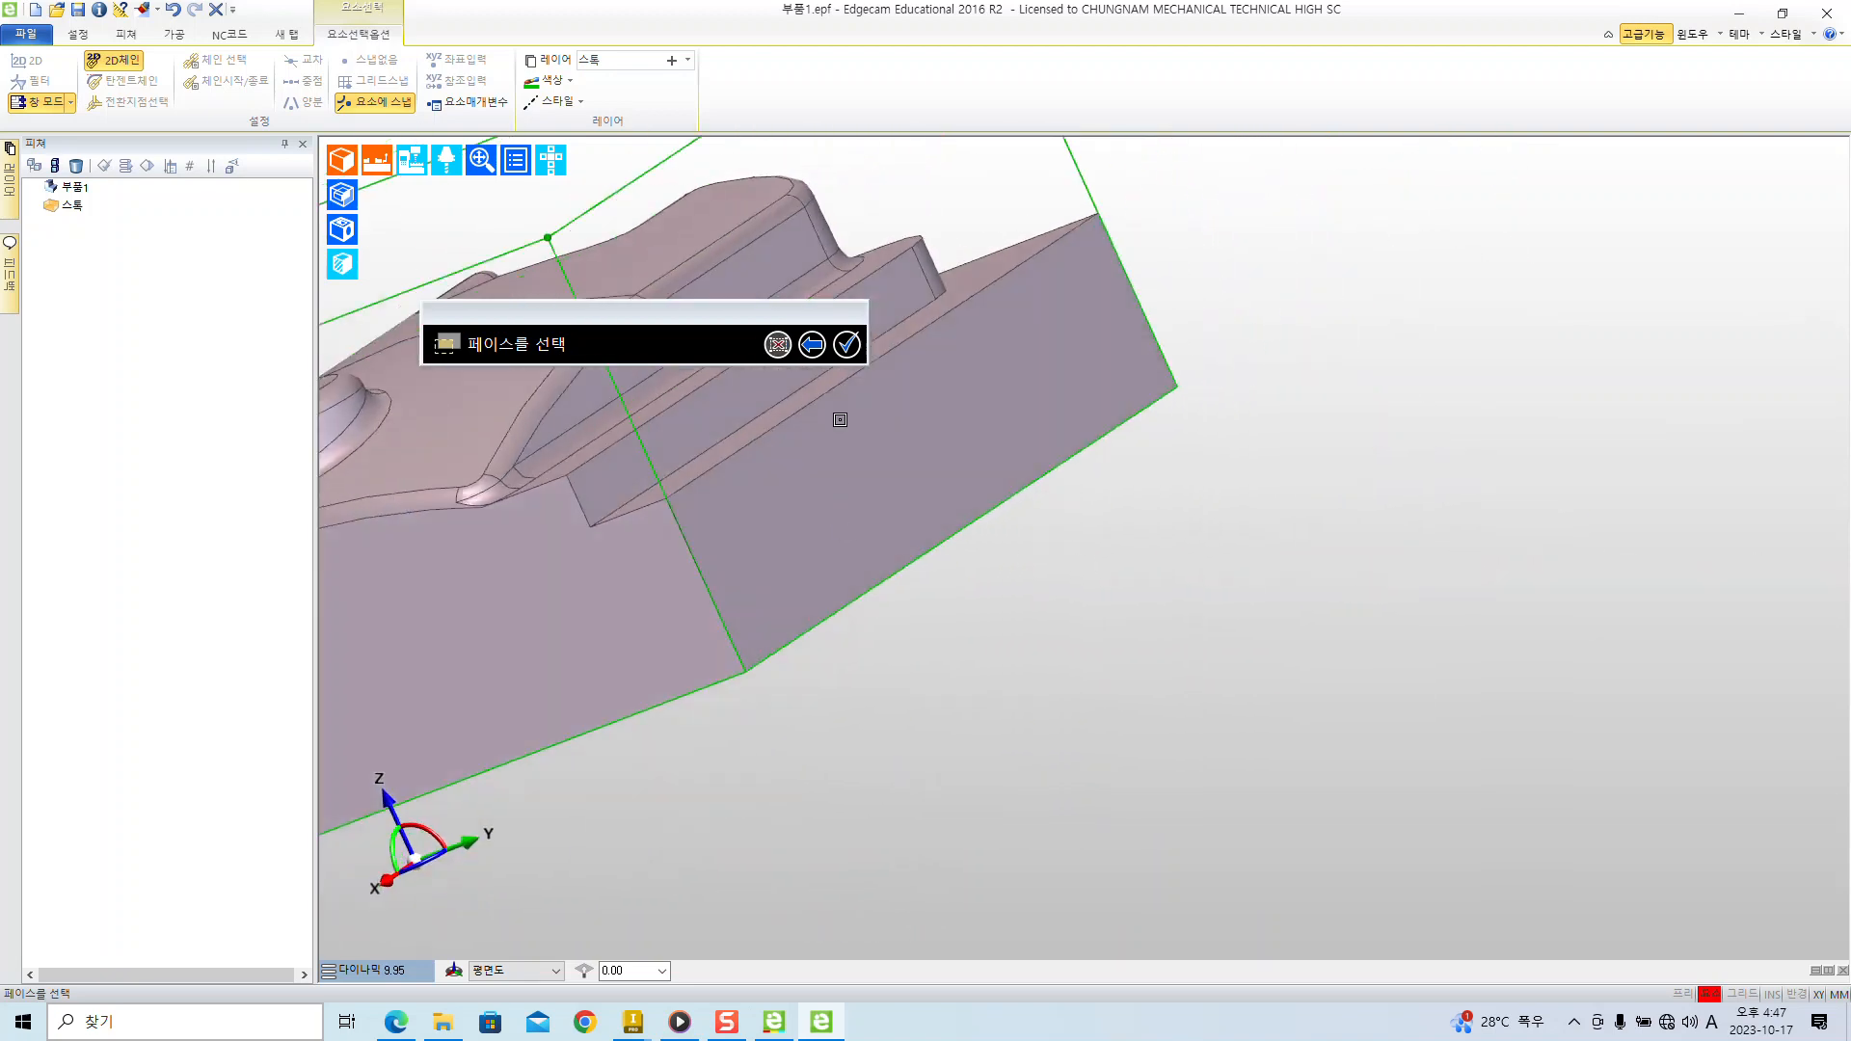
{"action": "scroll", "coordinate": [1050, 483], "scroll_direction": "down", "scroll_amount": 3}
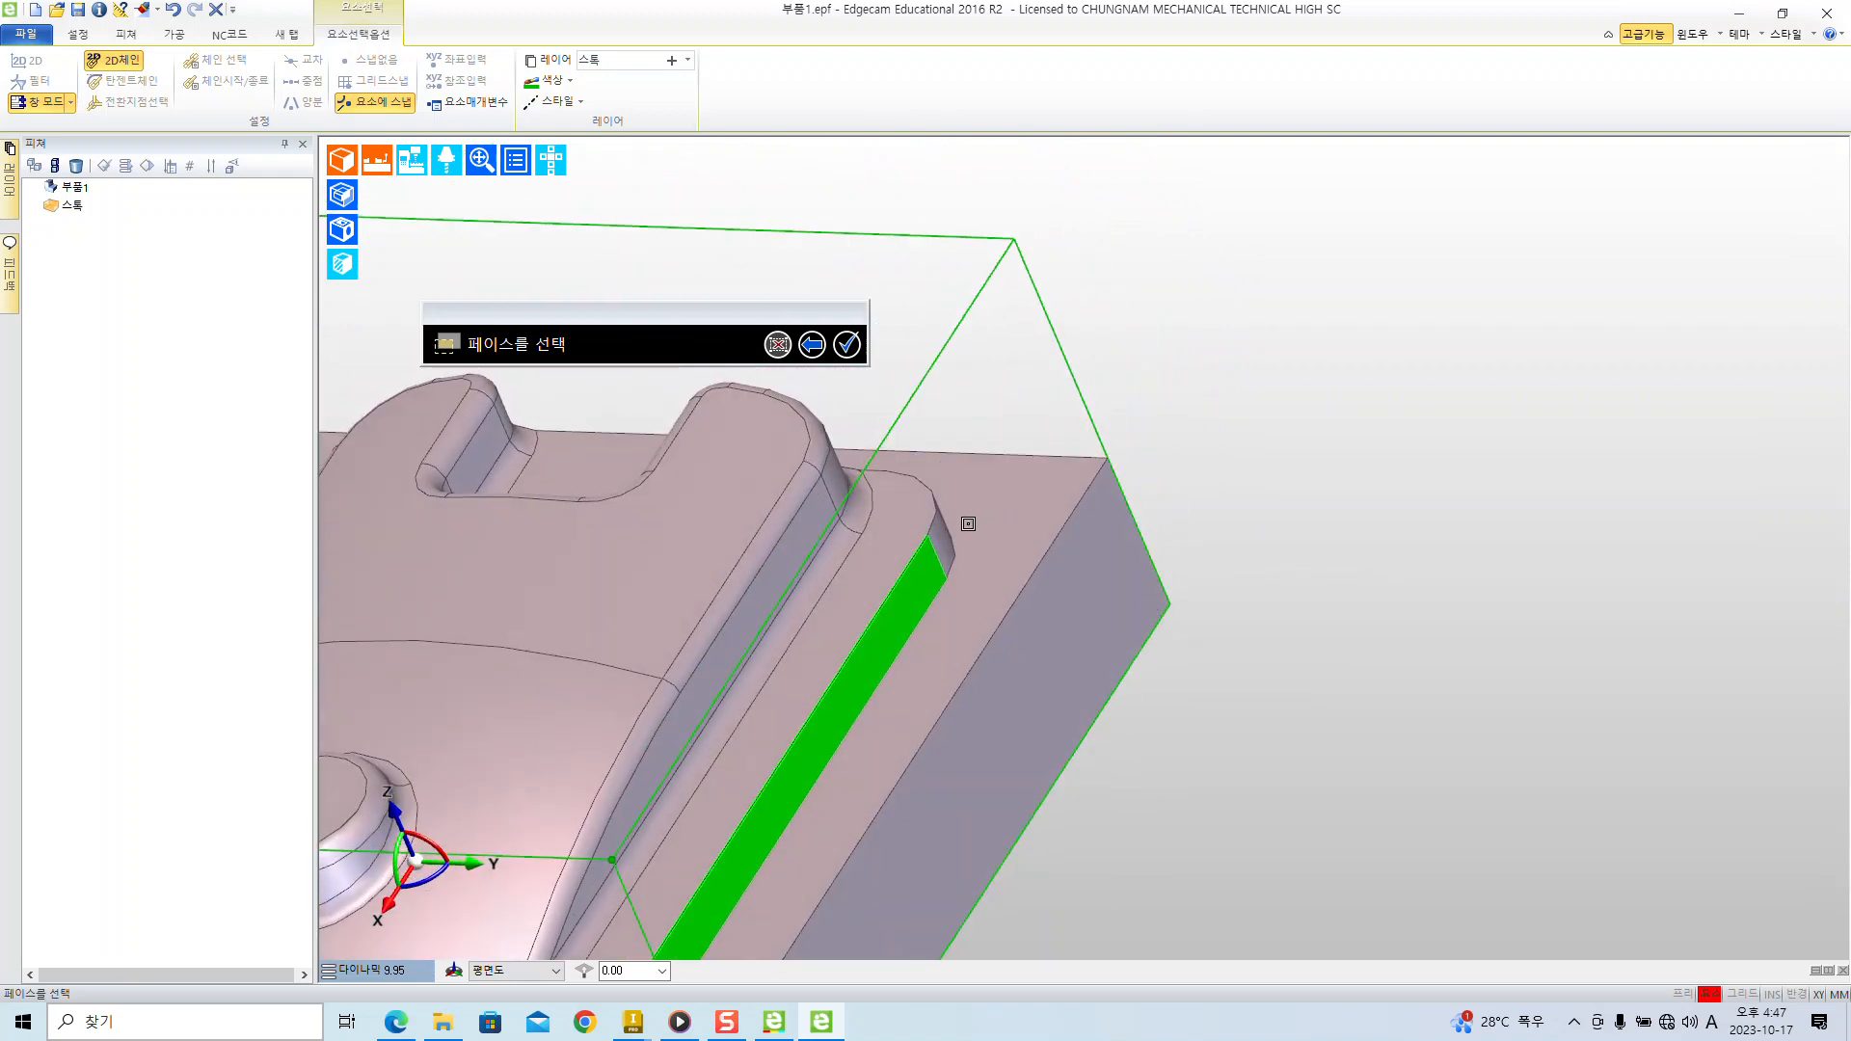
{"action": "middle_click_drag", "start_coordinate": [1190, 501], "coordinate": [1055, 615]}
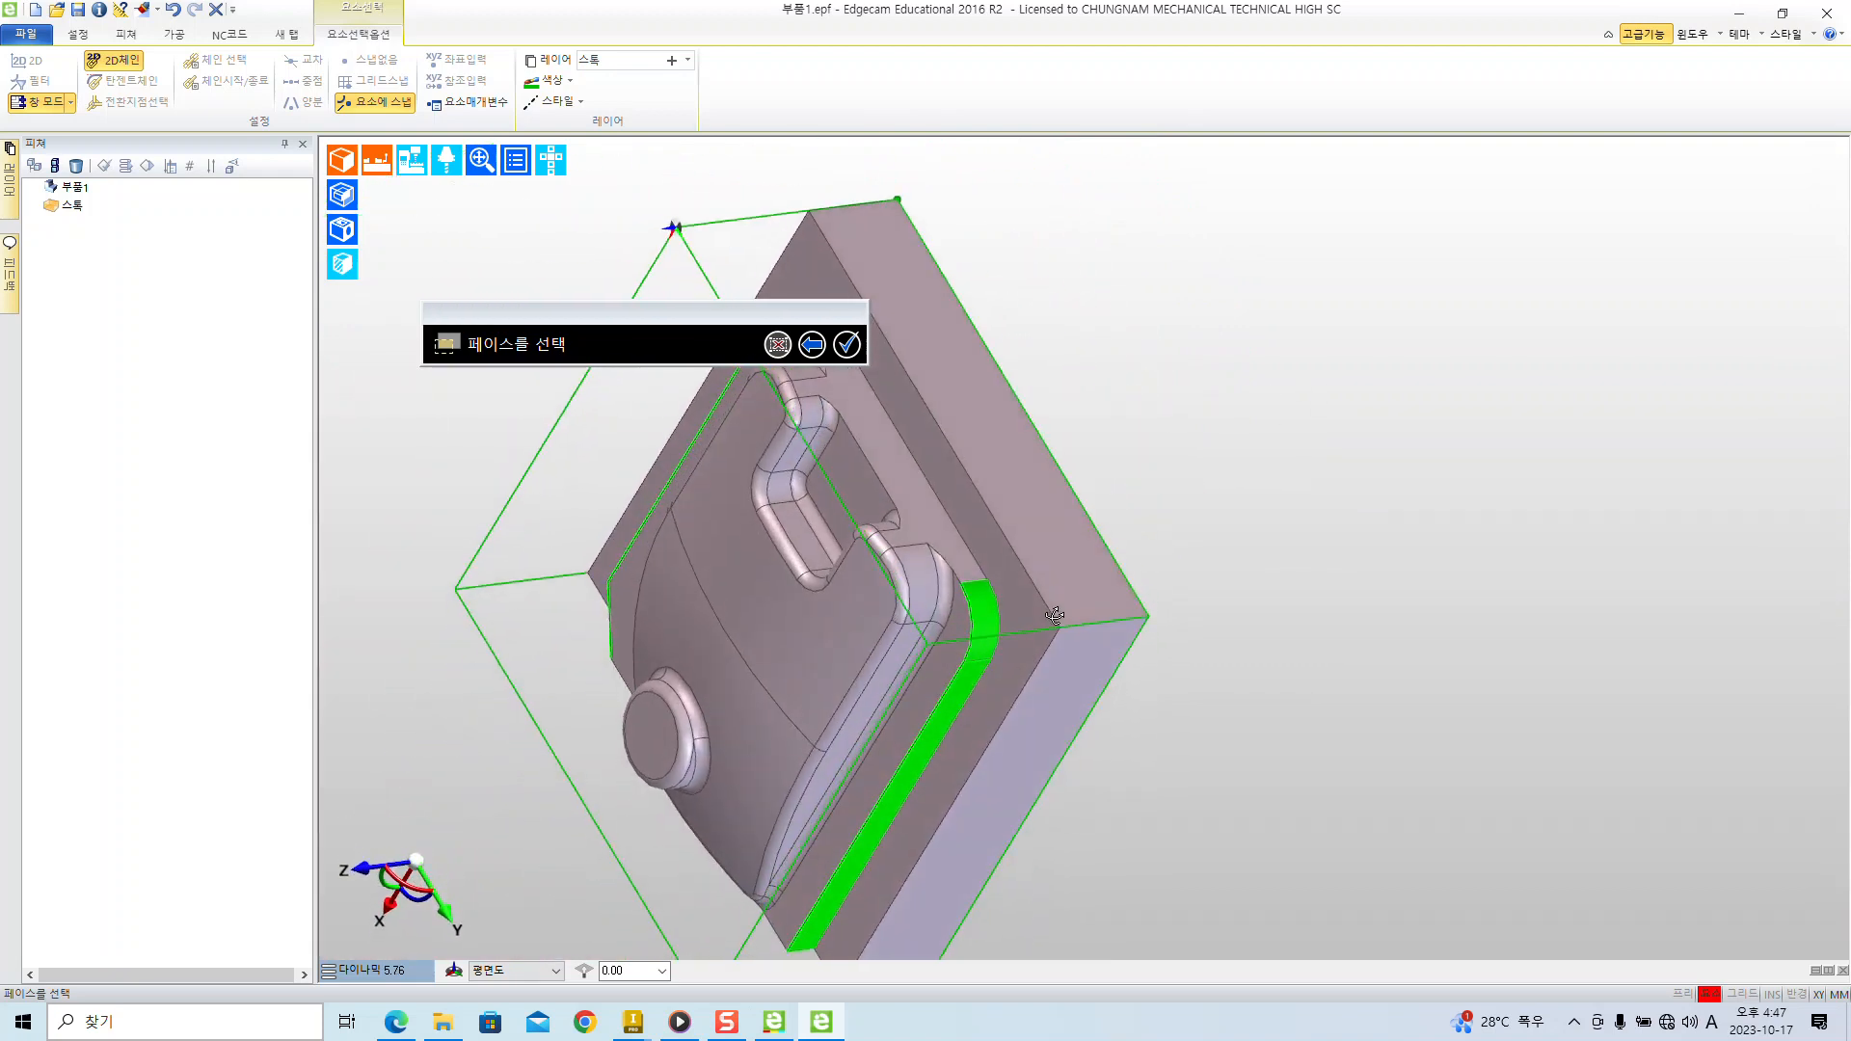
{"action": "left_click", "coordinate": [867, 424]}
{"action": "middle_click_drag", "start_coordinate": [1116, 446], "coordinate": [995, 555]}
{"action": "scroll", "coordinate": [1282, 738], "scroll_direction": "up", "scroll_amount": 3}
{"action": "middle_click_drag", "start_coordinate": [1049, 706], "coordinate": [1382, 516]}
{"action": "middle_click_drag", "start_coordinate": [1095, 467], "coordinate": [1016, 454]}
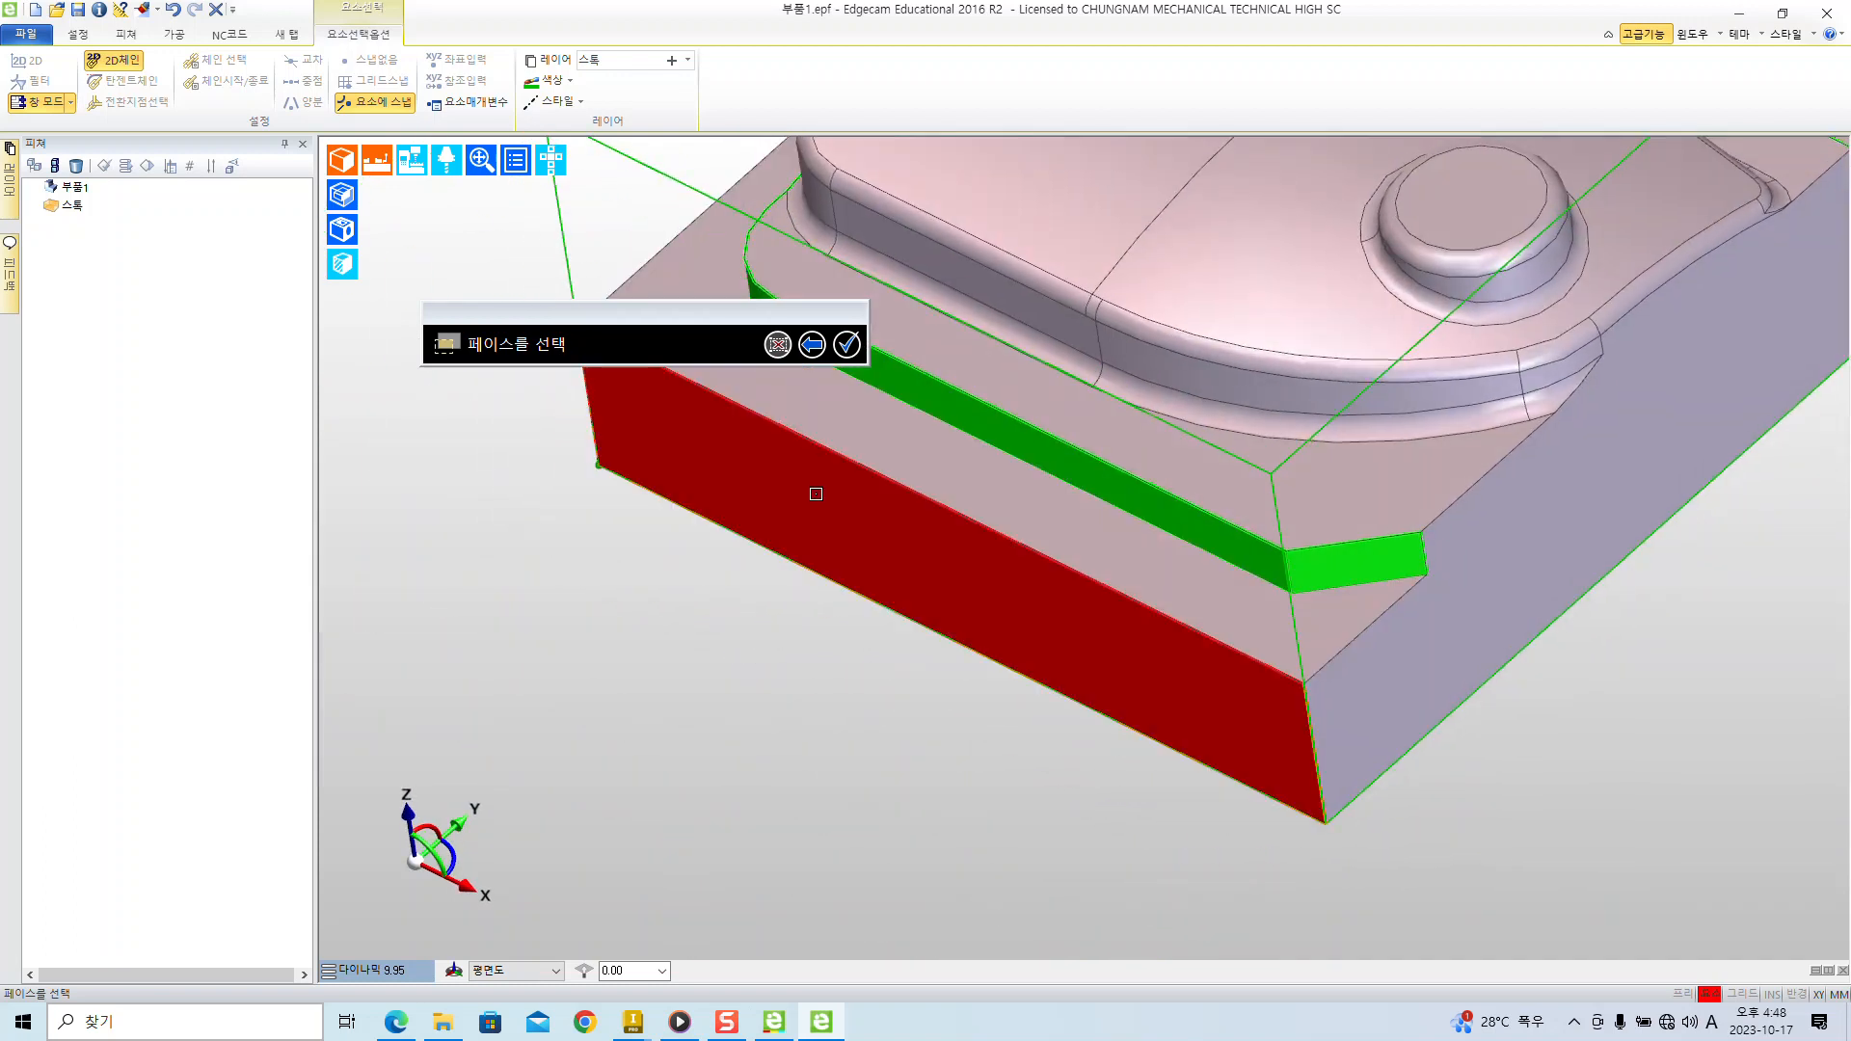
{"action": "middle_click_drag", "start_coordinate": [725, 577], "coordinate": [715, 682]}
{"action": "scroll", "coordinate": [916, 718], "scroll_direction": "down", "scroll_amount": 2}
{"action": "scroll", "coordinate": [834, 686], "scroll_direction": "down", "scroll_amount": 2}
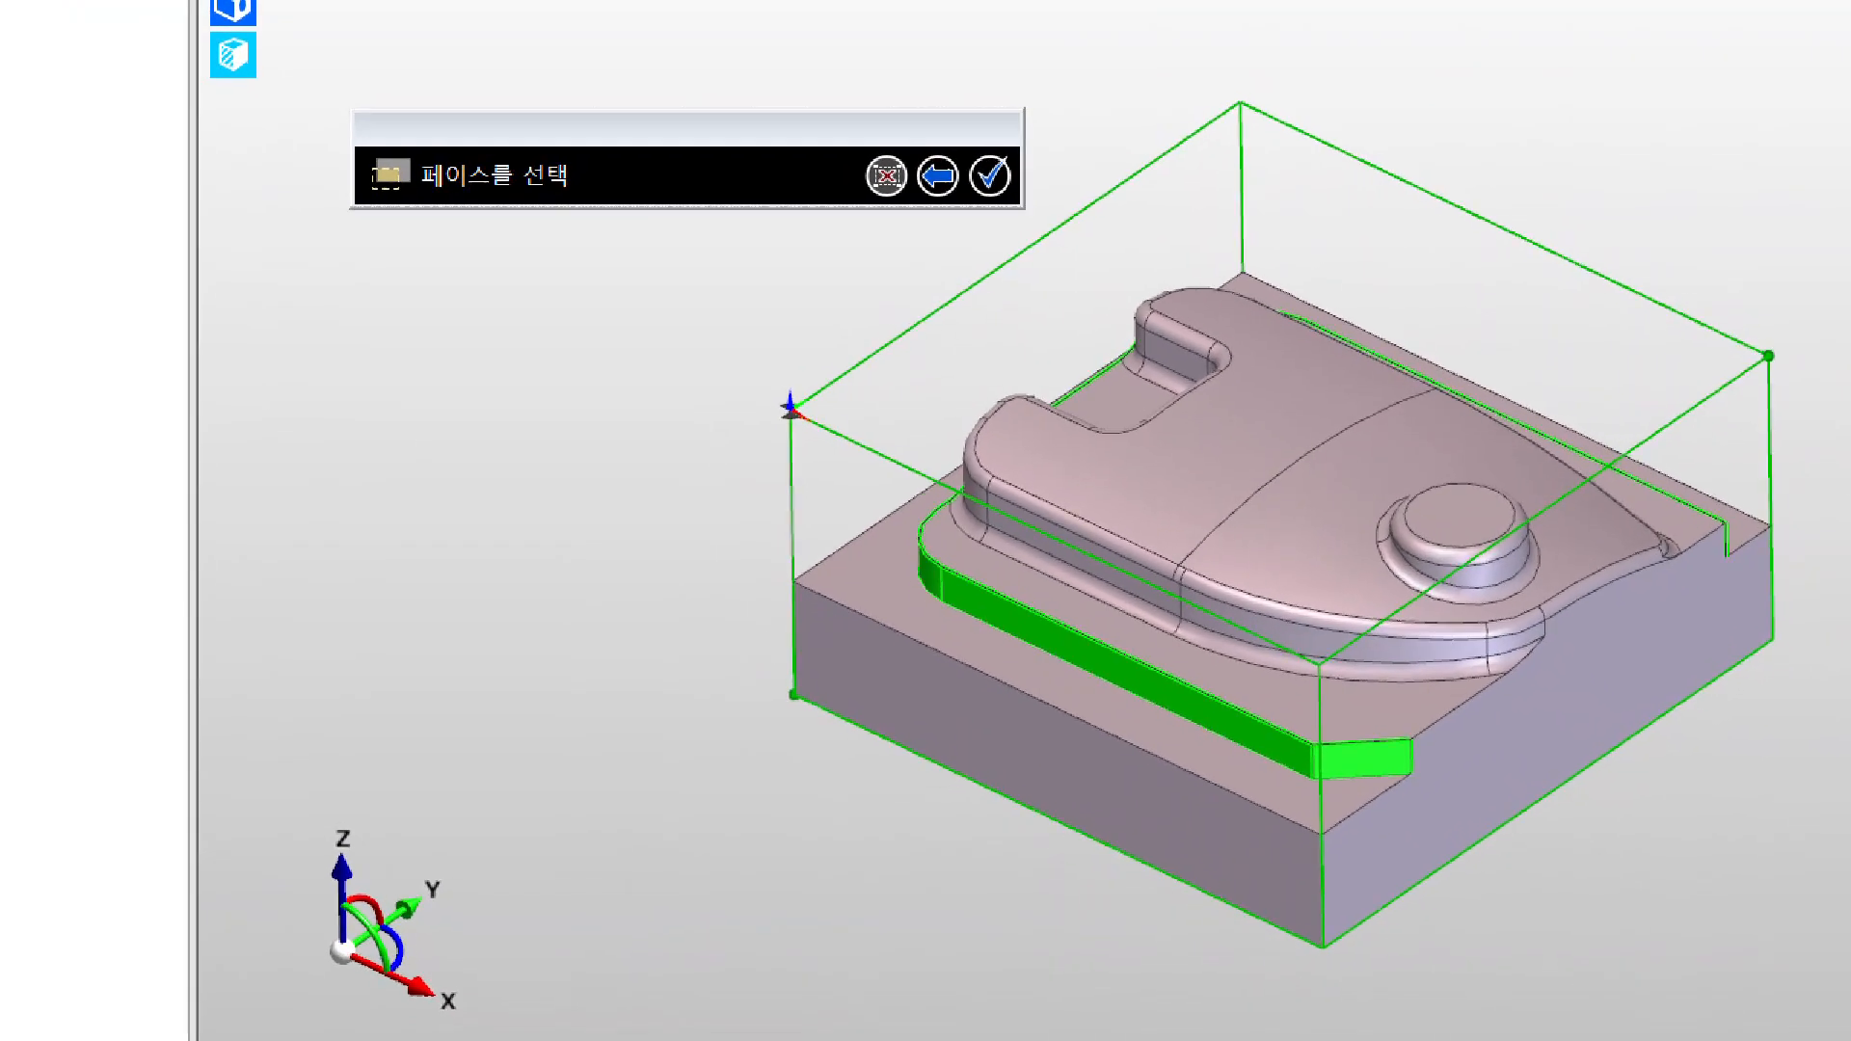
{"action": "left_click", "coordinate": [636, 315]}
{"action": "left_click_drag", "start_coordinate": [463, 322], "coordinate": [463, 451], "text": "shift"}
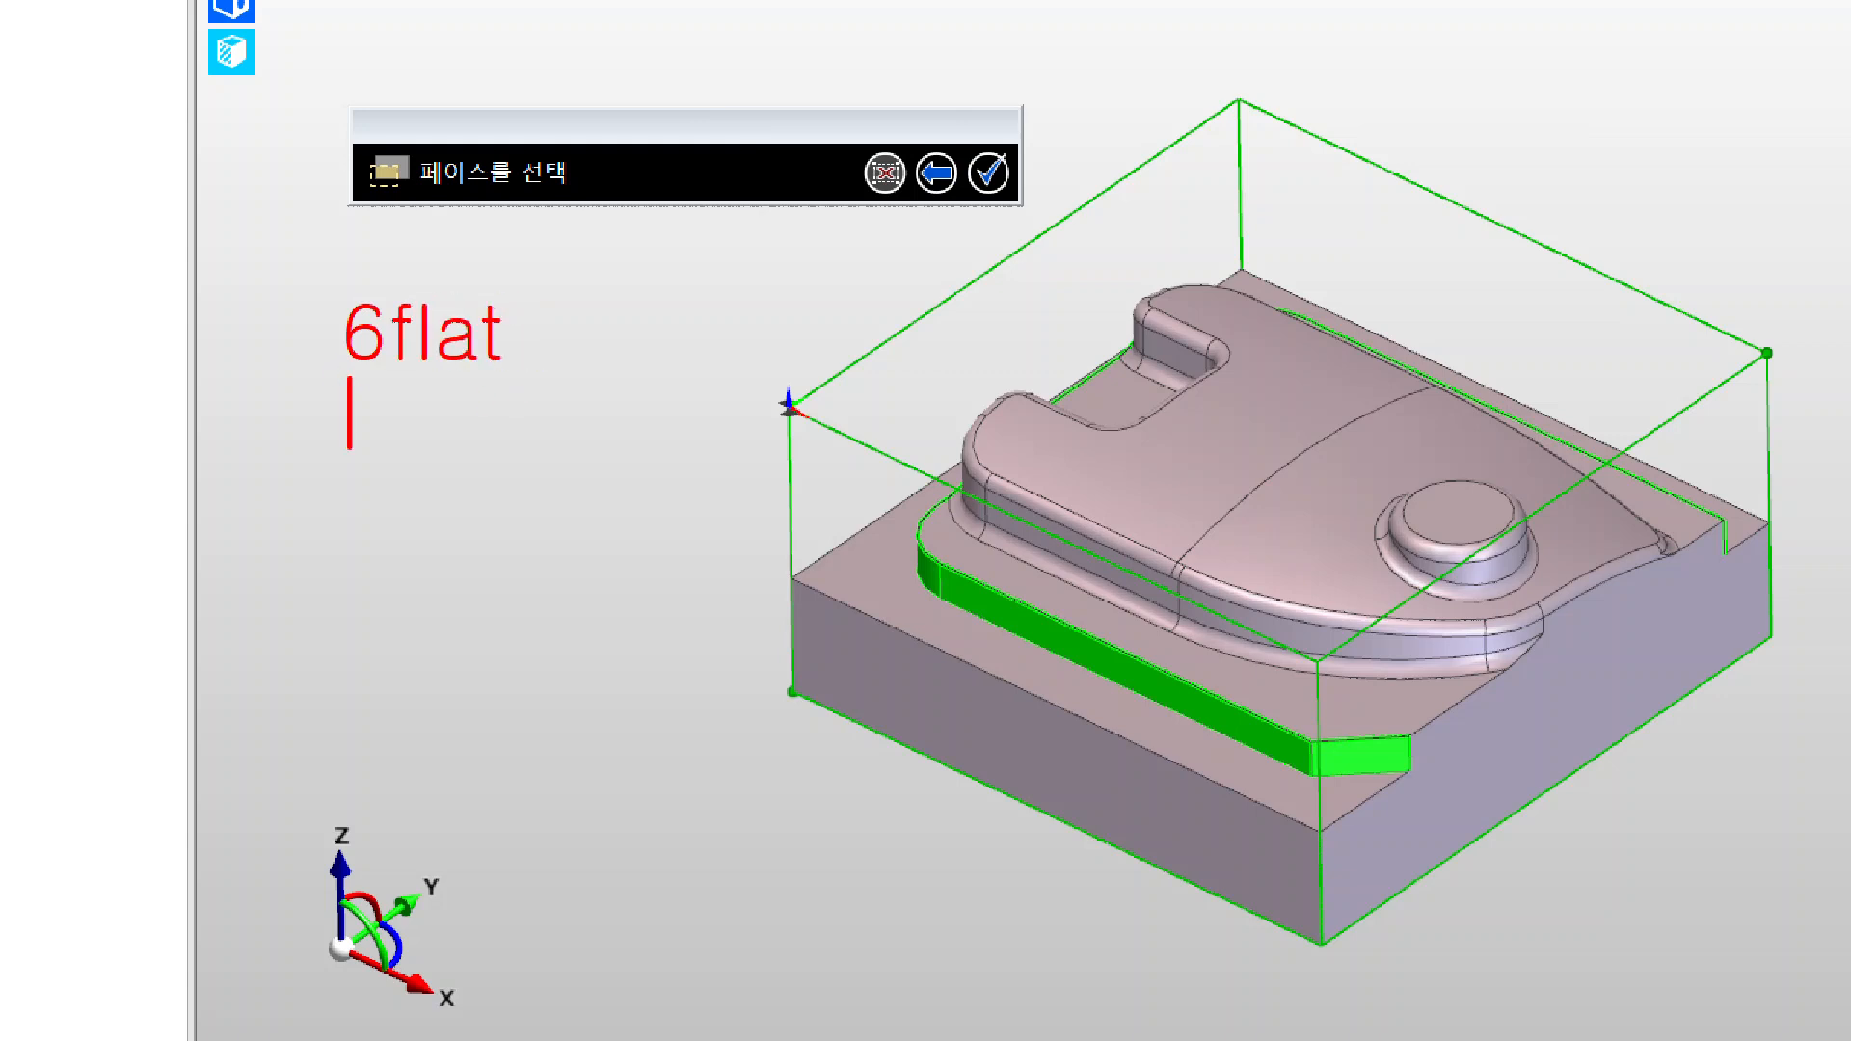
{"action": "type", "text": "4/"}
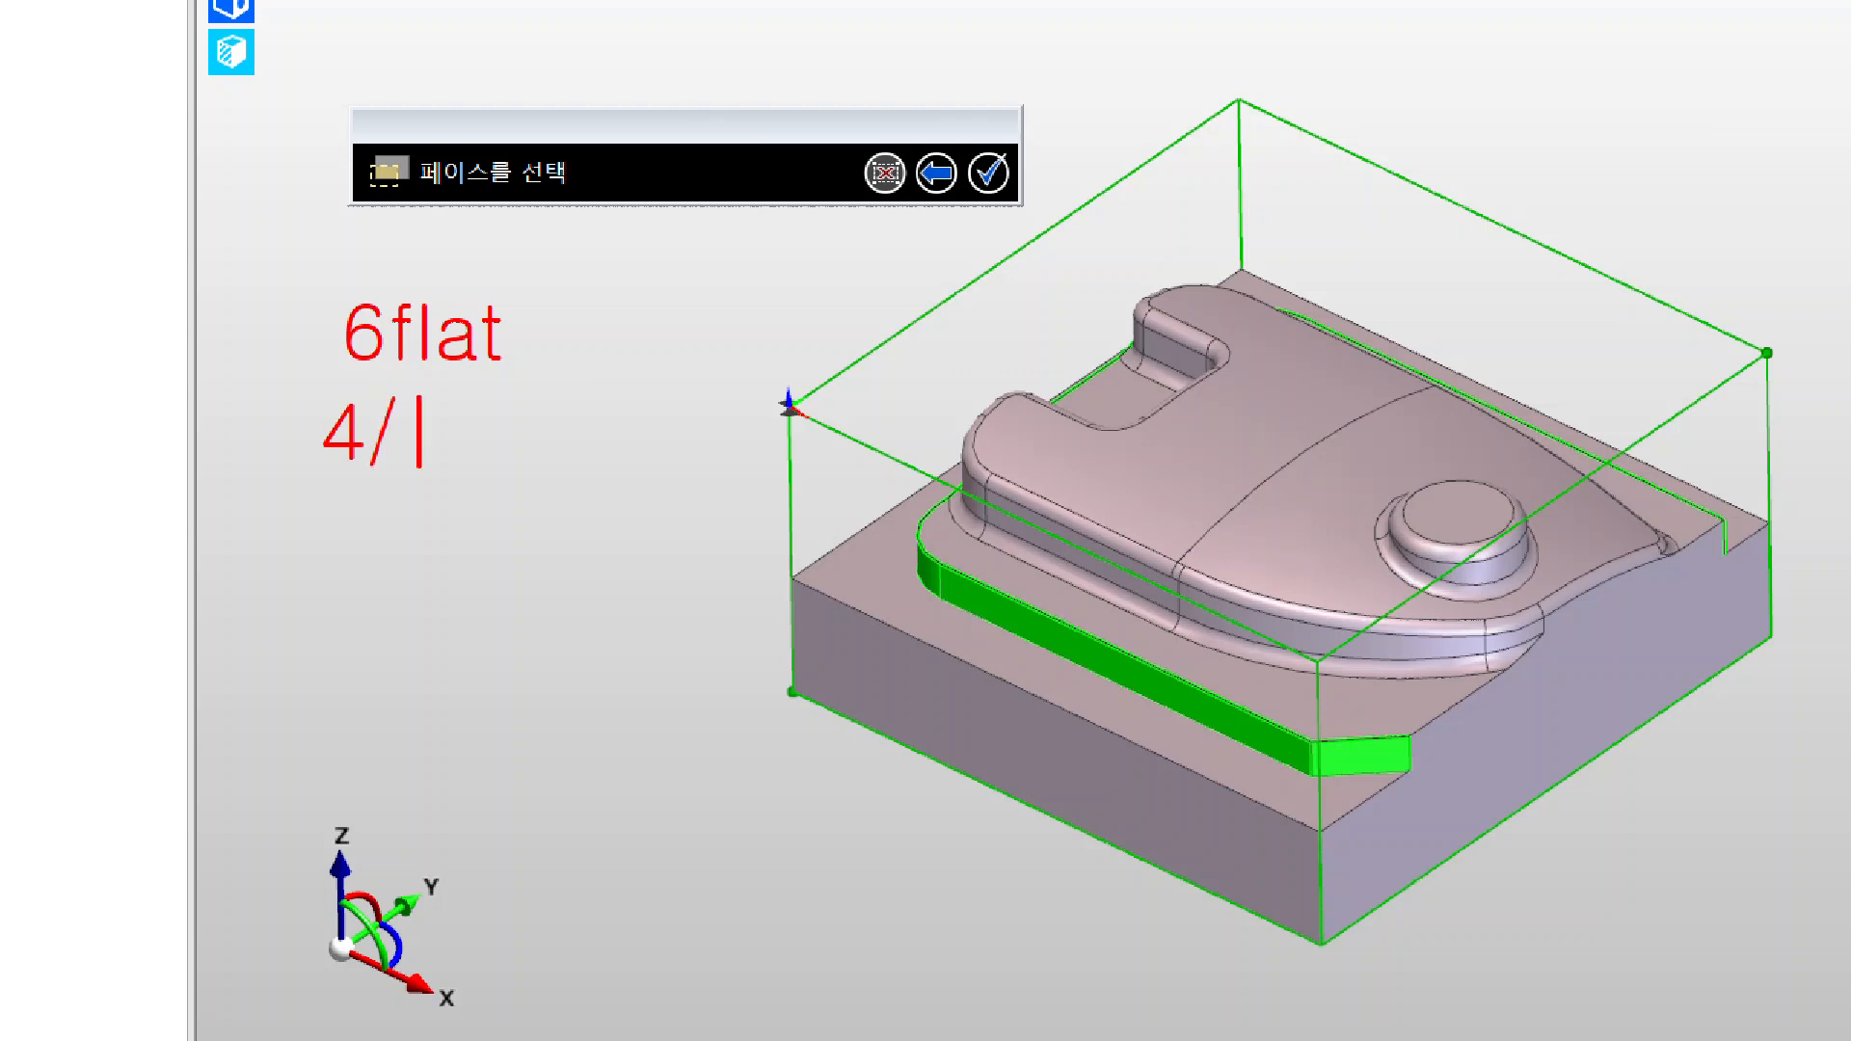
{"action": "type", "text": "1r"}
{"action": "key", "text": "BackSpace"}
{"action": "type", "text": "R"}
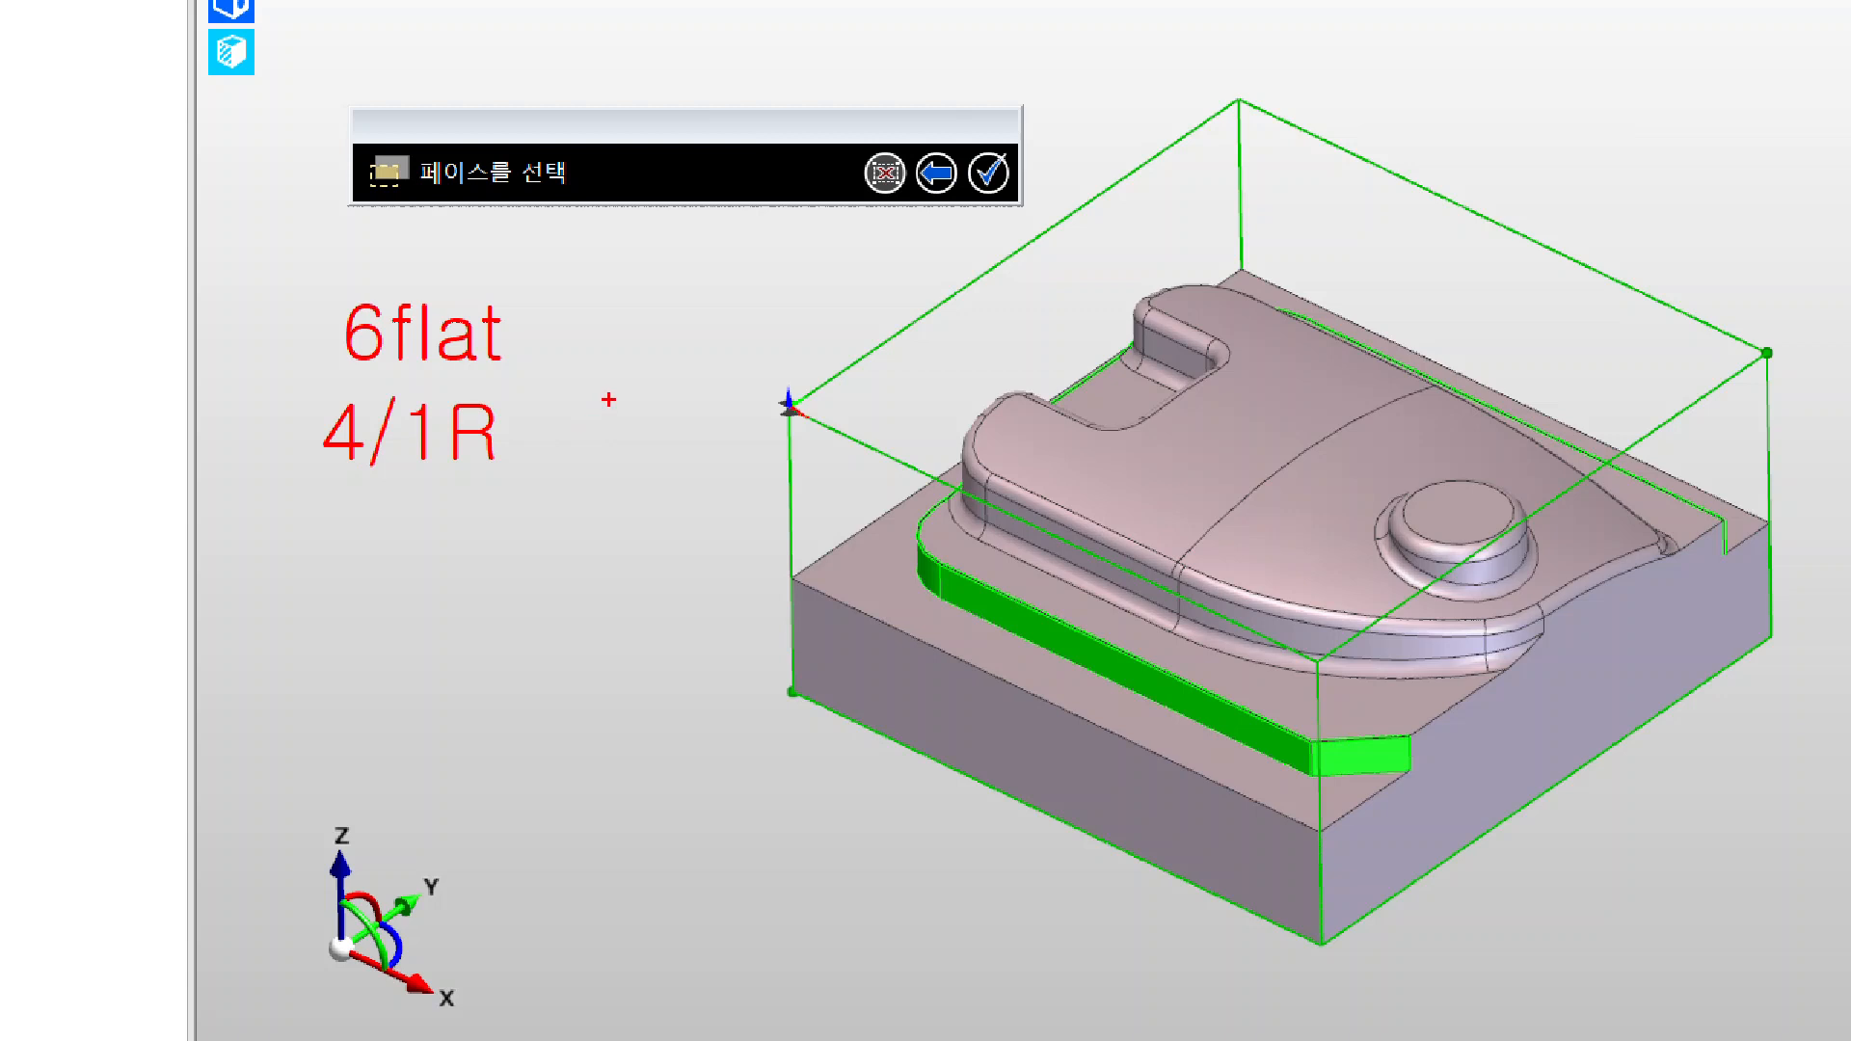
{"action": "scroll", "coordinate": [625, 400], "scroll_direction": "up", "scroll_amount": 2}
{"action": "key", "text": "Escape"}
{"action": "key", "text": "t"}
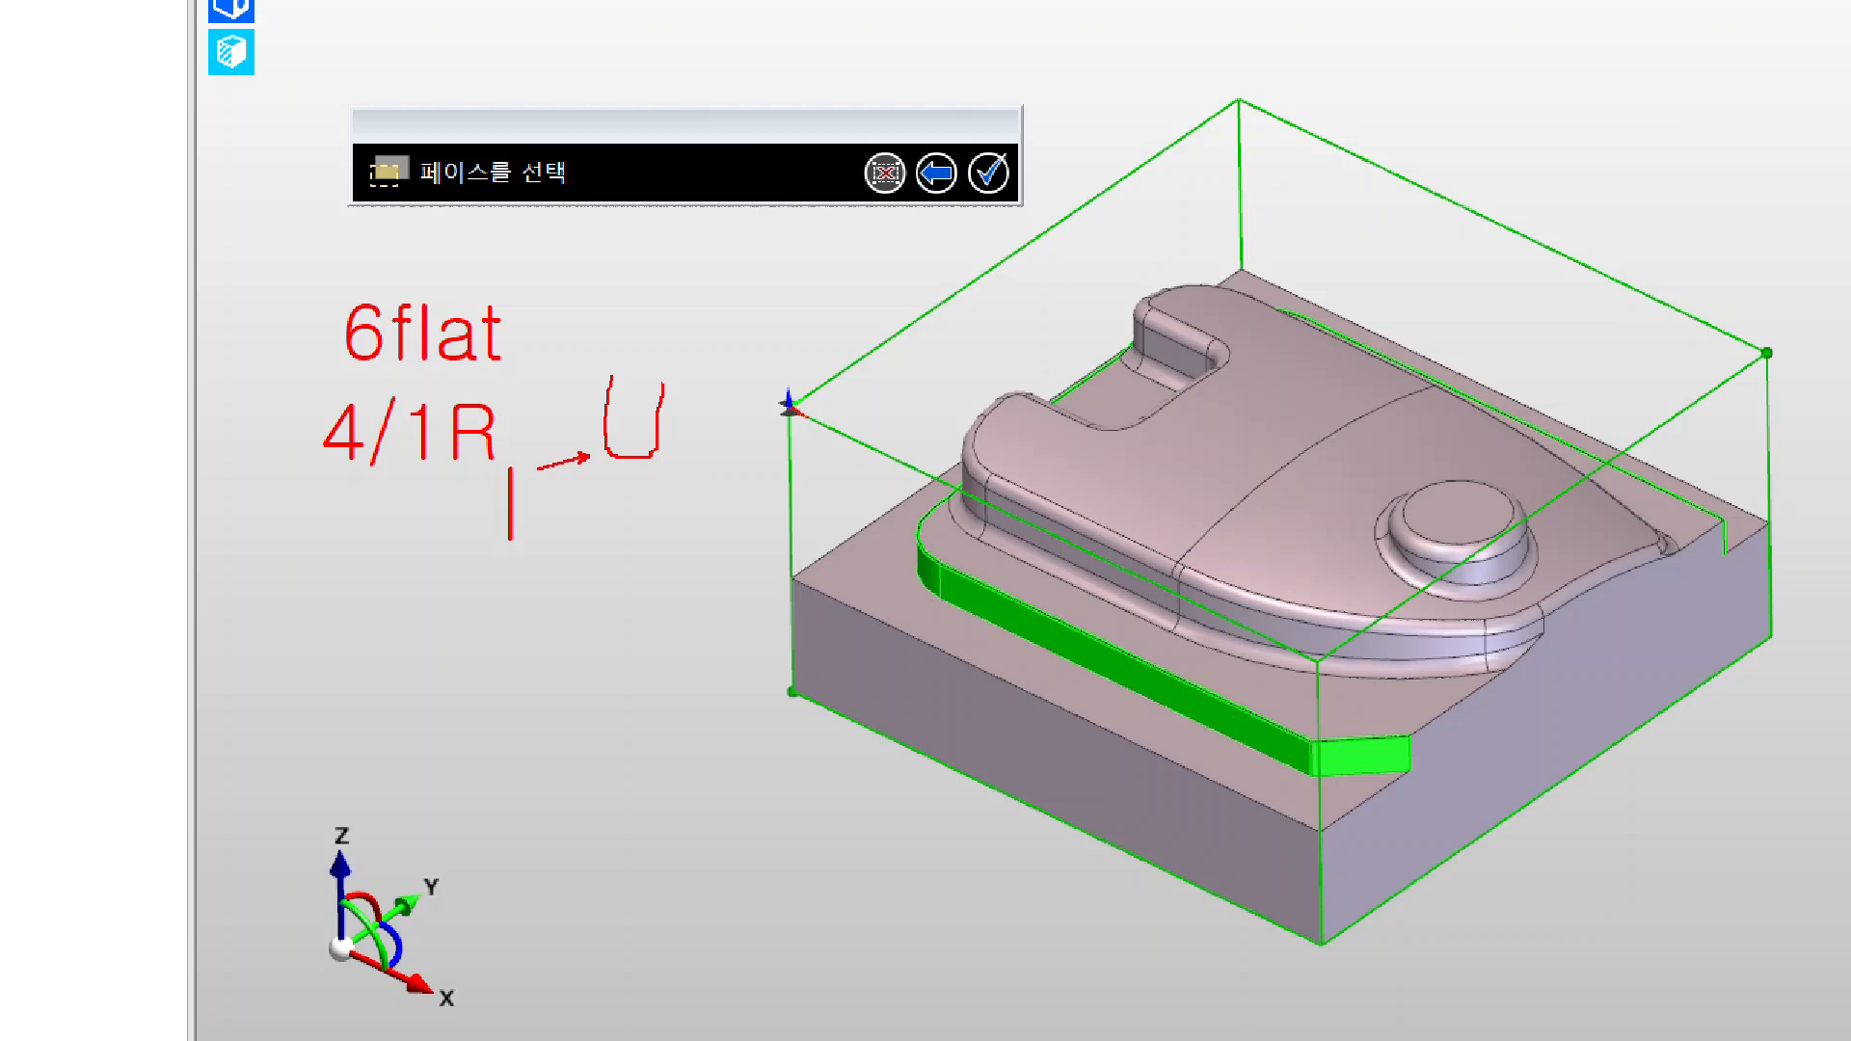
{"action": "key", "text": "Escape"}
{"action": "mouse_move", "coordinate": [269, 279]}
{"action": "left_mouse_down"}
{"action": "mouse_move", "coordinate": [537, 478]}
{"action": "mouse_move", "coordinate": [534, 494]}
{"action": "left_mouse_up"}
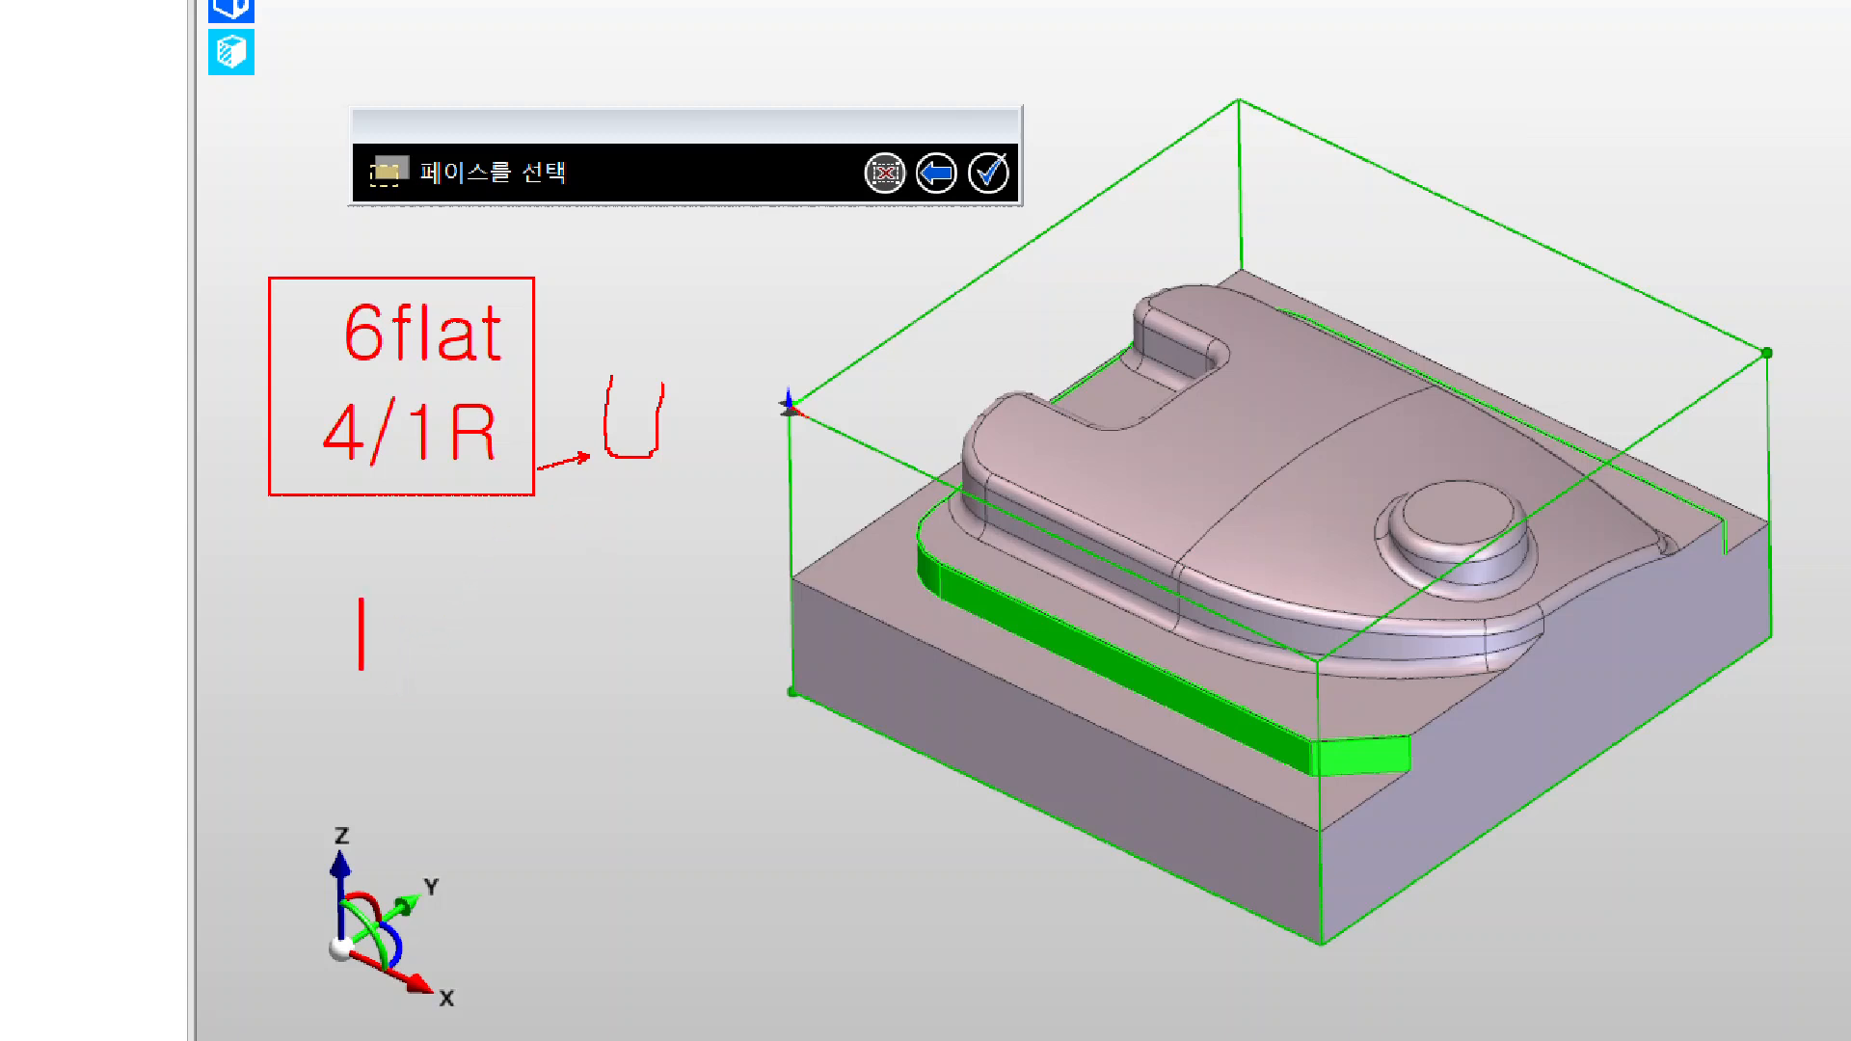
{"action": "type", "text": "4ball"}
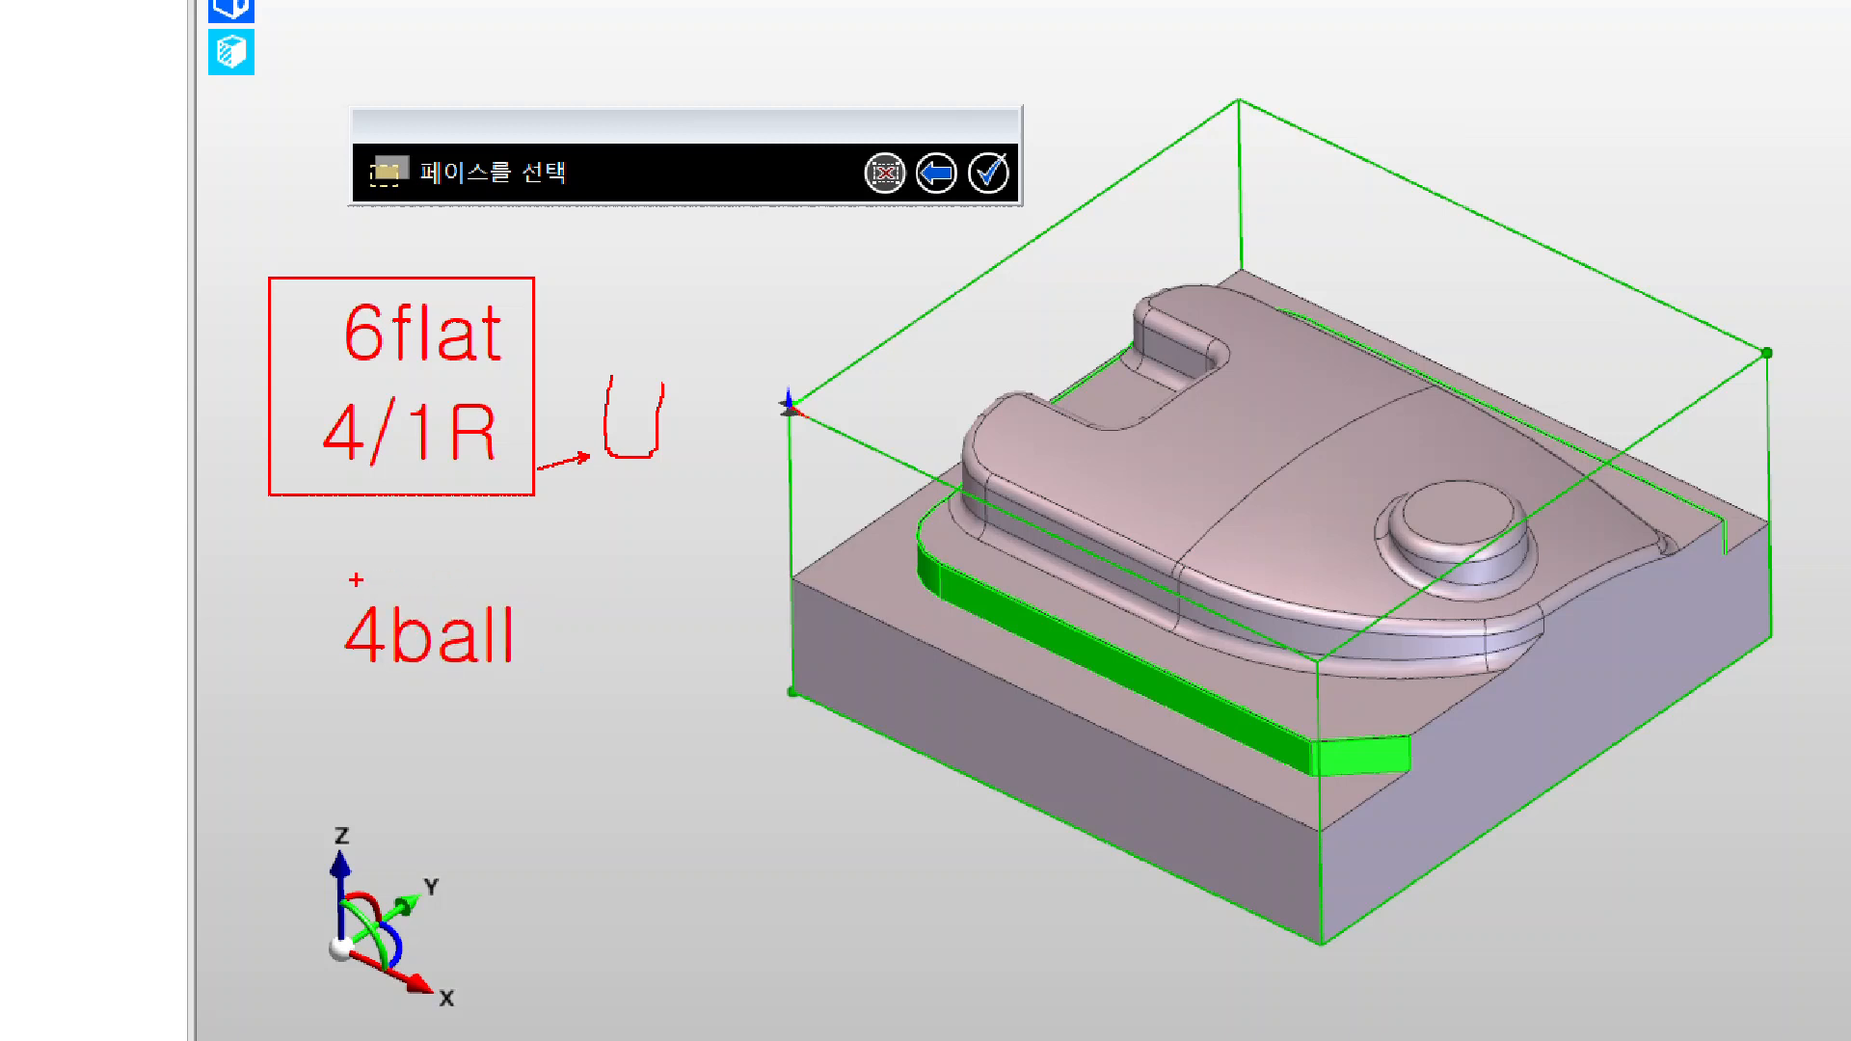
{"action": "left_click_drag", "start_coordinate": [333, 585], "coordinate": [535, 693], "text": "ctrl"}
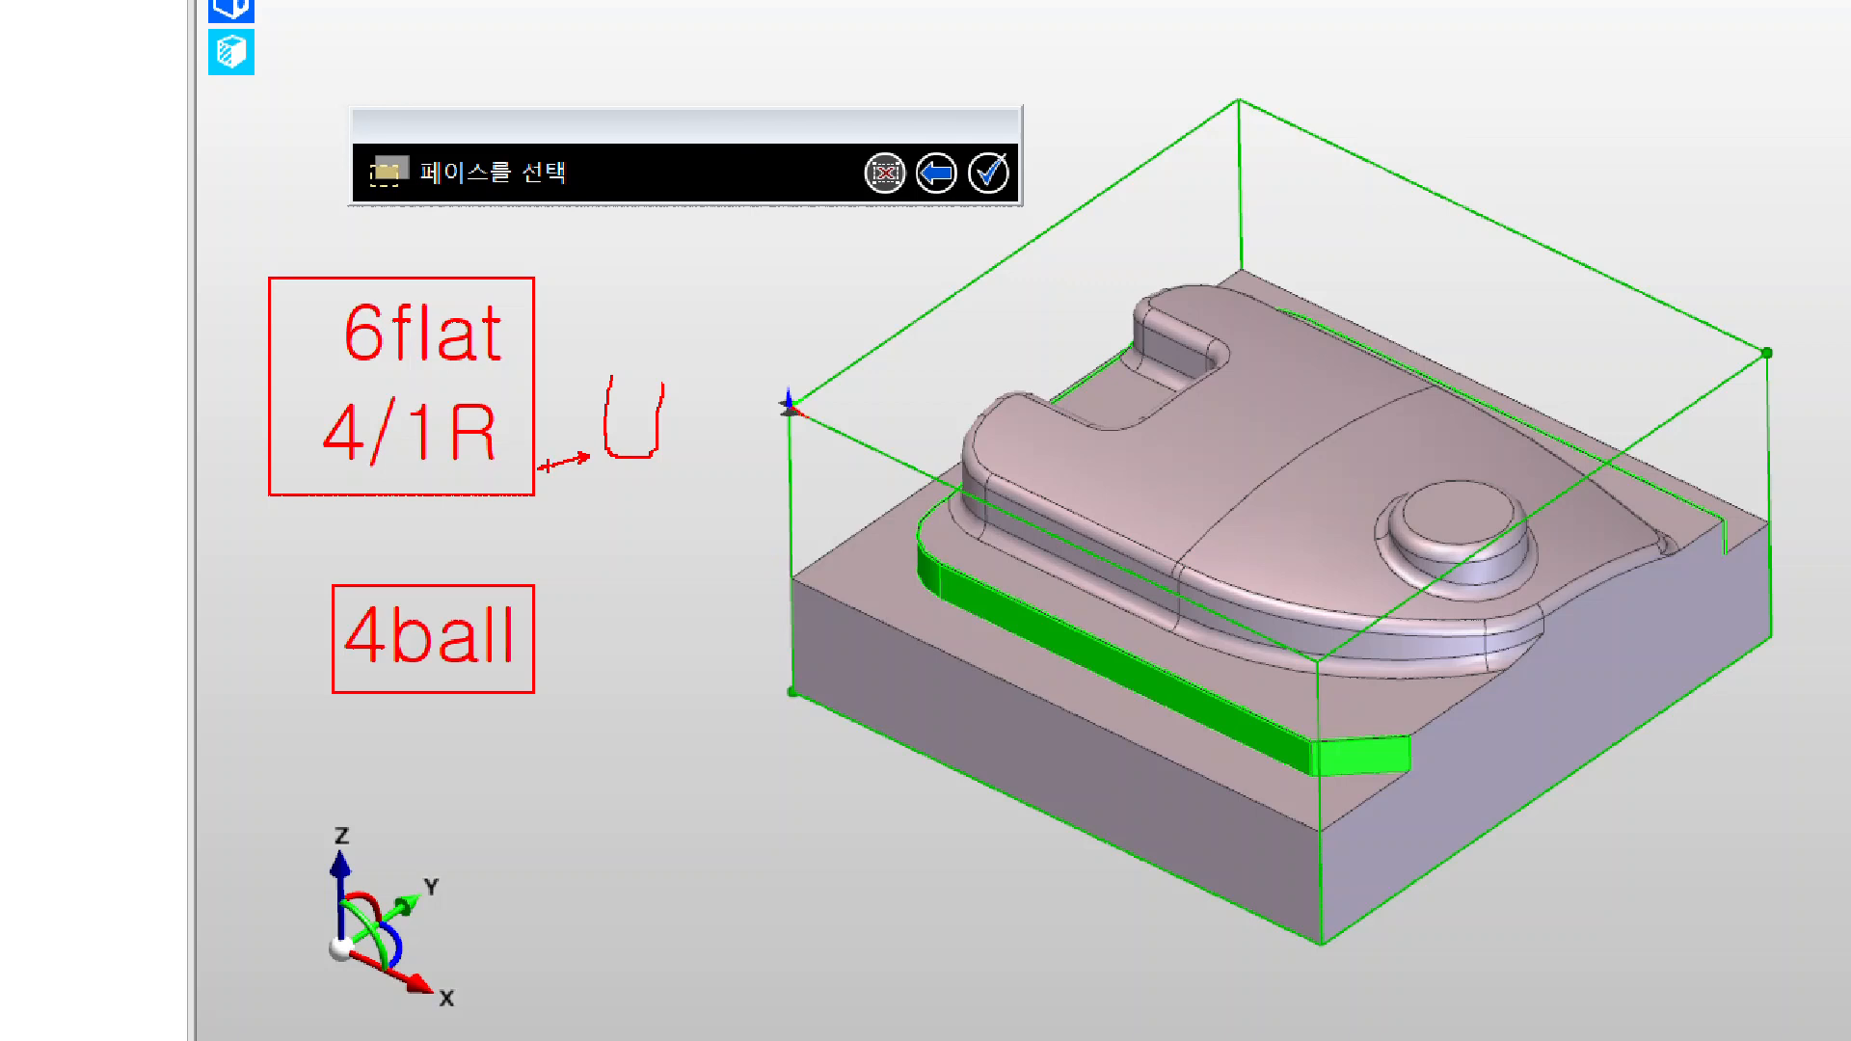
{"action": "left_click_drag", "start_coordinate": [671, 465], "coordinate": [771, 522], "text": "ctrl+shift"}
{"action": "left_click_drag", "start_coordinate": [1038, 632], "coordinate": [893, 609], "text": "ctrl+shift"}
{"action": "left_click_drag", "start_coordinate": [1122, 691], "coordinate": [1052, 693]}
{"action": "key", "text": "ctrl+z"}
{"action": "left_click_drag", "start_coordinate": [298, 385], "coordinate": [533, 495]}
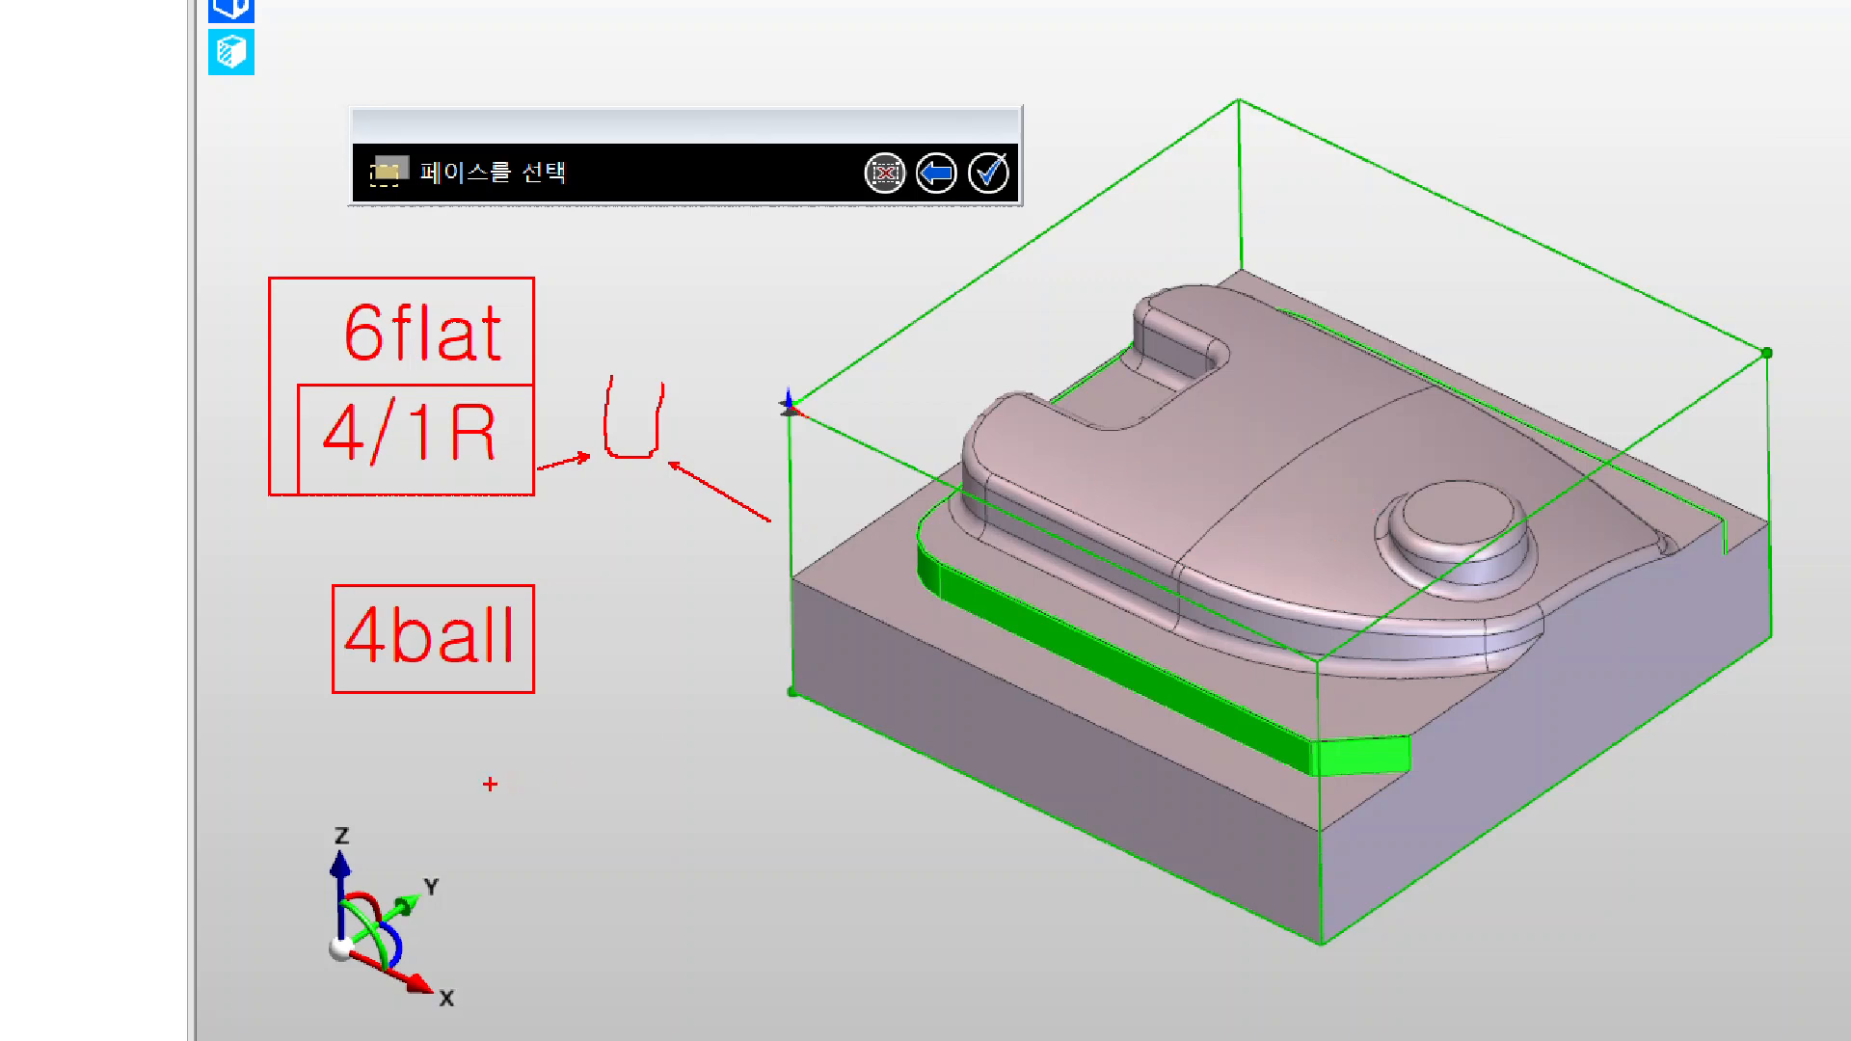
{"action": "mouse_move", "coordinate": [491, 776]}
{"action": "left_mouse_down"}
{"action": "mouse_move", "coordinate": [522, 845]}
{"action": "mouse_move", "coordinate": [640, 831]}
{"action": "mouse_move", "coordinate": [713, 849]}
{"action": "mouse_move", "coordinate": [750, 779]}
{"action": "left_mouse_up"}
{"action": "mouse_move", "coordinate": [654, 744]}
{"action": "left_mouse_down"}
{"action": "mouse_move", "coordinate": [651, 815]}
{"action": "mouse_move", "coordinate": [648, 691]}
{"action": "left_mouse_up"}
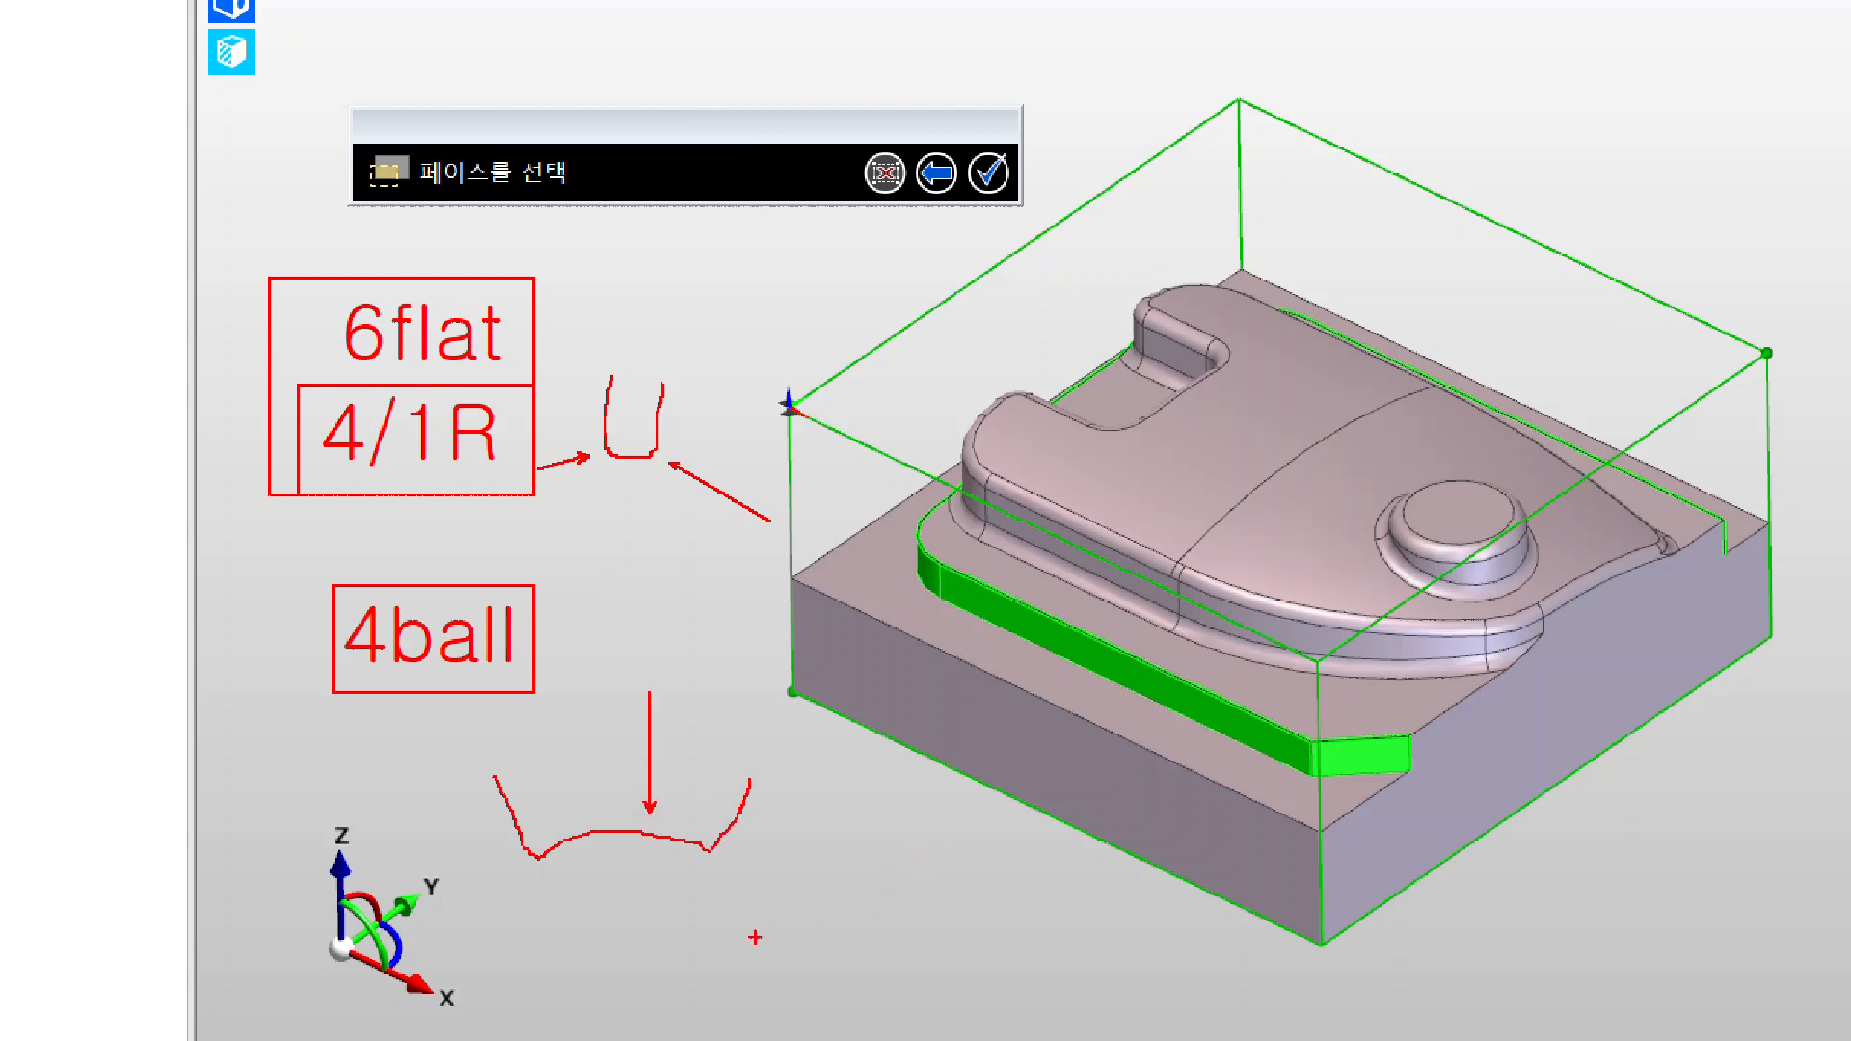
{"action": "mouse_move", "coordinate": [779, 940]}
{"action": "left_mouse_down"}
{"action": "mouse_move", "coordinate": [934, 886]}
{"action": "mouse_move", "coordinate": [982, 940]}
{"action": "left_mouse_up"}
{"action": "left_click_drag", "start_coordinate": [1446, 517], "coordinate": [1485, 364], "text": "ctrl+shift"}
{"action": "key", "text": "ctrl+z"}
{"action": "key", "text": "ctrl+z"}
{"action": "mouse_move", "coordinate": [820, 844]}
{"action": "left_mouse_down"}
{"action": "mouse_move", "coordinate": [1036, 972]}
{"action": "mouse_move", "coordinate": [1034, 993]}
{"action": "left_mouse_up"}
{"action": "left_click_drag", "start_coordinate": [711, 915], "coordinate": [1144, 915], "text": "shift"}
{"action": "left_click_drag", "start_coordinate": [860, 839], "coordinate": [808, 730]}
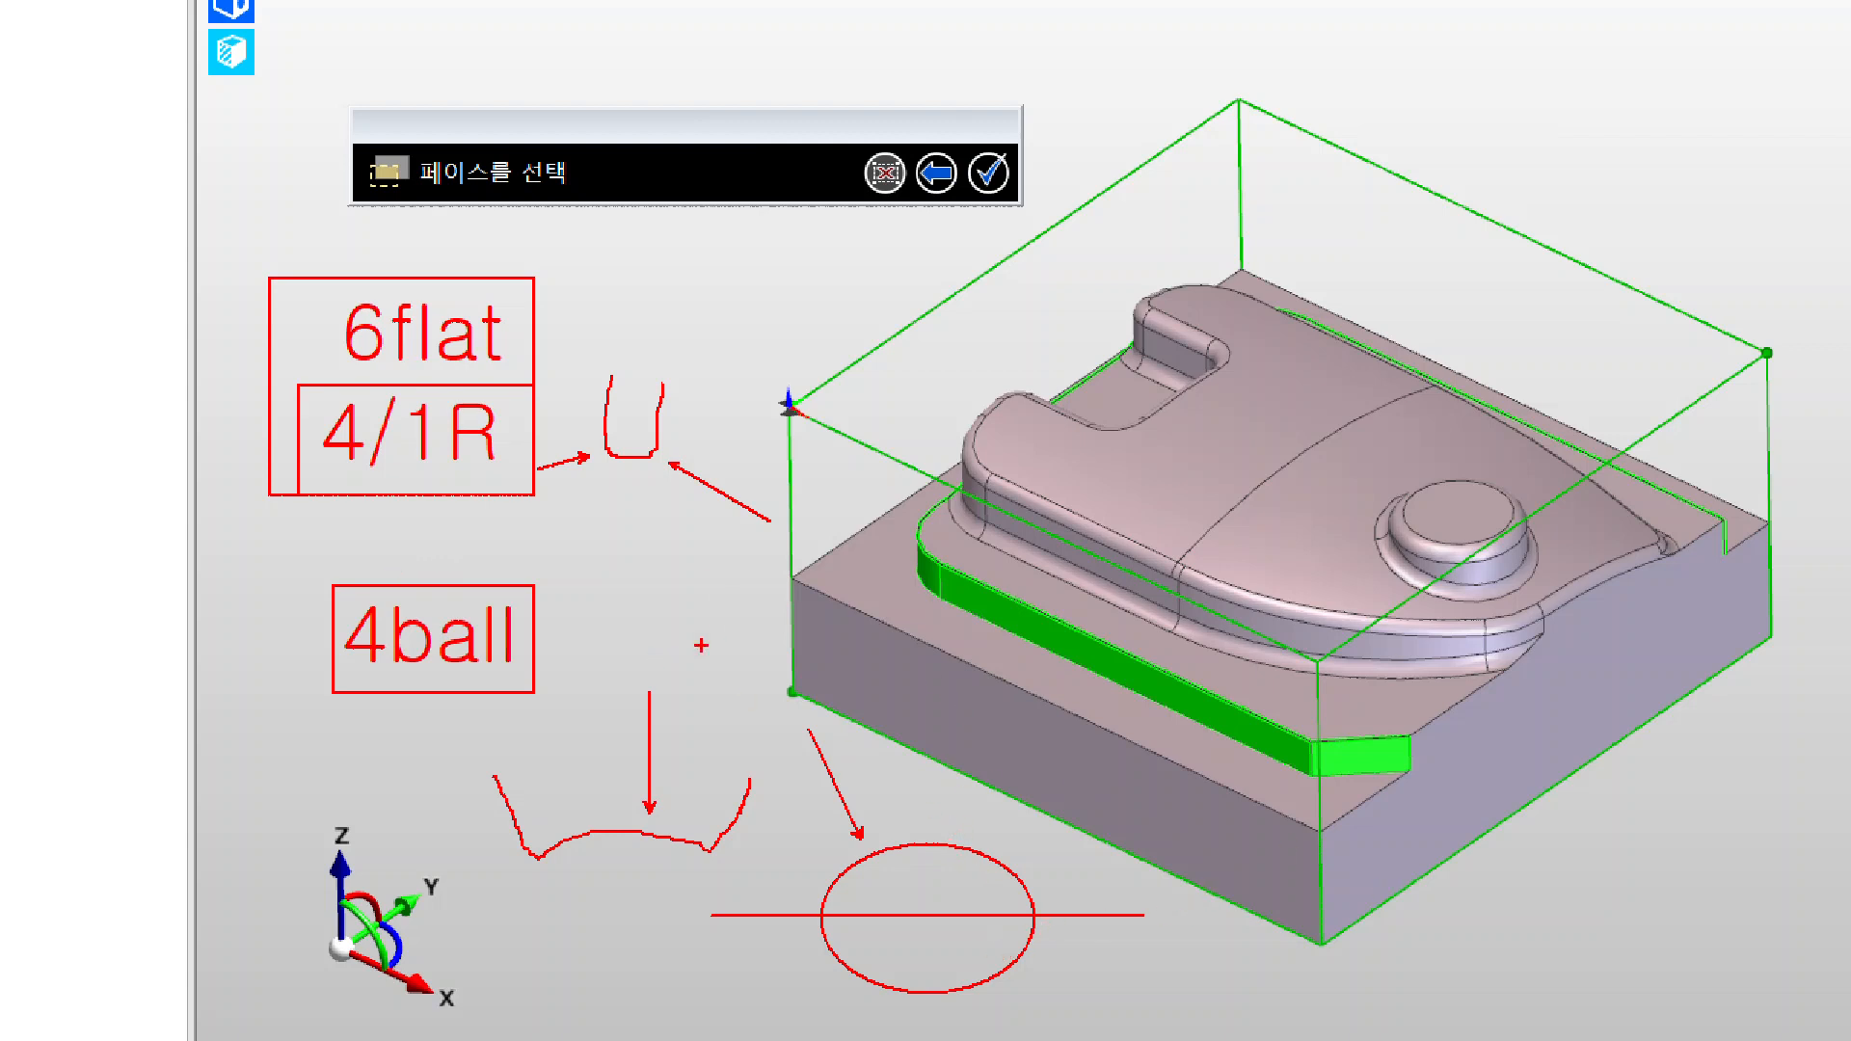
{"action": "left_click_drag", "start_coordinate": [633, 472], "coordinate": [652, 529]}
{"action": "mouse_move", "coordinate": [963, 836]}
{"action": "left_mouse_down"}
{"action": "mouse_move", "coordinate": [1000, 791]}
{"action": "mouse_move", "coordinate": [916, 783]}
{"action": "left_mouse_up"}
{"action": "left_click_drag", "start_coordinate": [596, 796], "coordinate": [544, 721]}
{"action": "left_click_drag", "start_coordinate": [932, 986], "coordinate": [978, 923]}
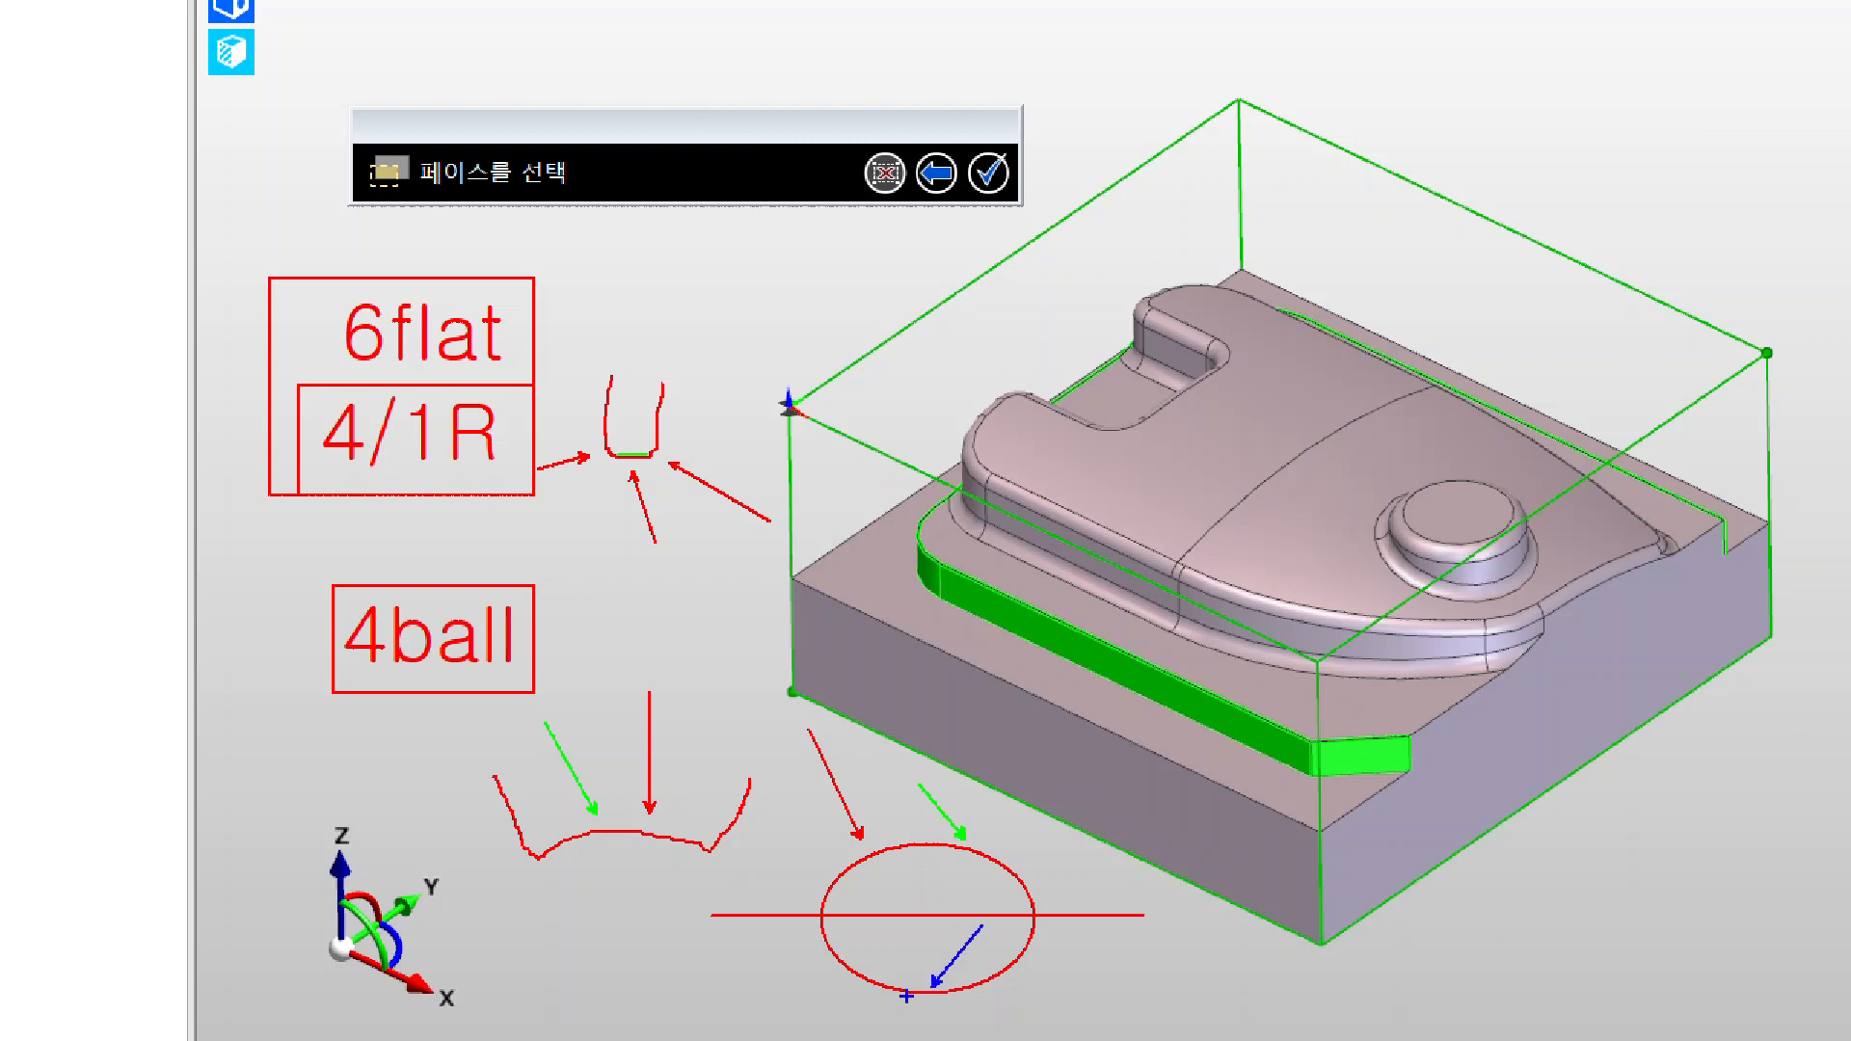
{"action": "left_click_drag", "start_coordinate": [907, 992], "coordinate": [956, 992]}
{"action": "mouse_move", "coordinate": [499, 713]}
{"action": "left_mouse_down"}
{"action": "mouse_move", "coordinate": [310, 687]}
{"action": "mouse_move", "coordinate": [376, 581]}
{"action": "mouse_move", "coordinate": [555, 622]}
{"action": "mouse_move", "coordinate": [460, 722]}
{"action": "left_mouse_up"}
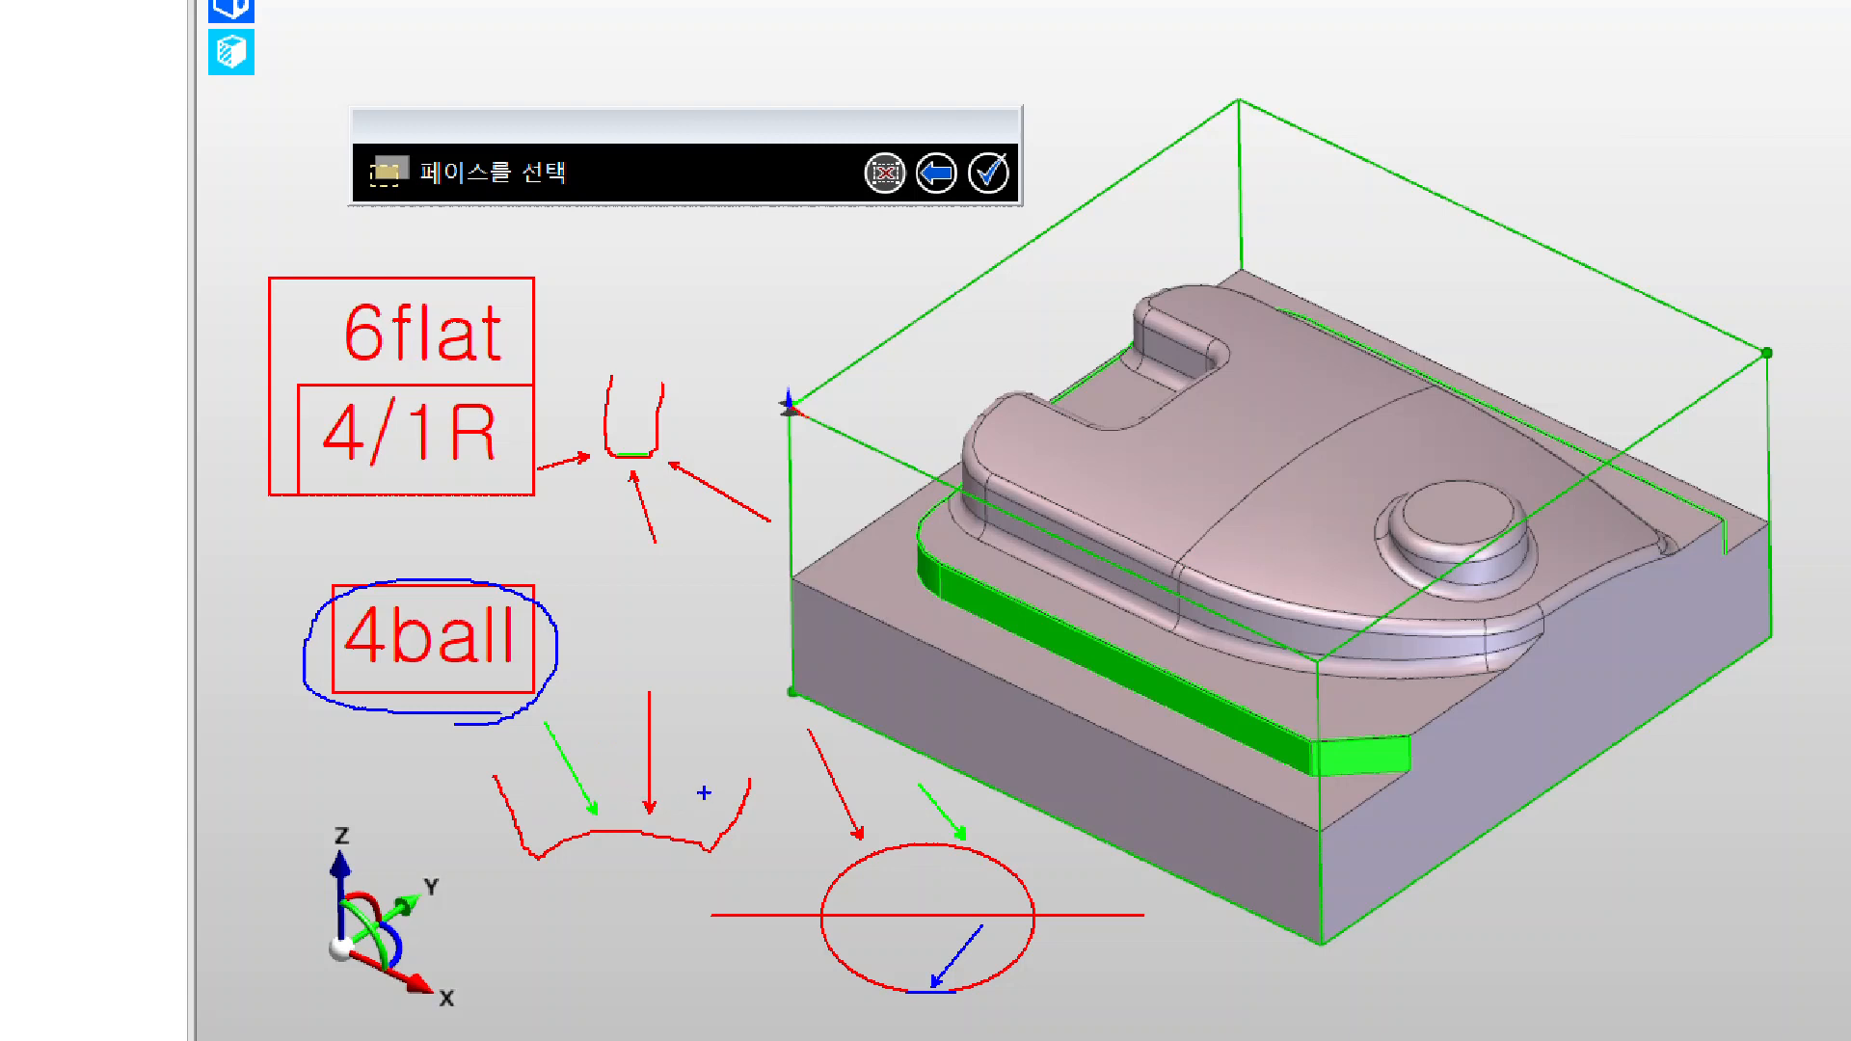
{"action": "key", "text": "Escape"}
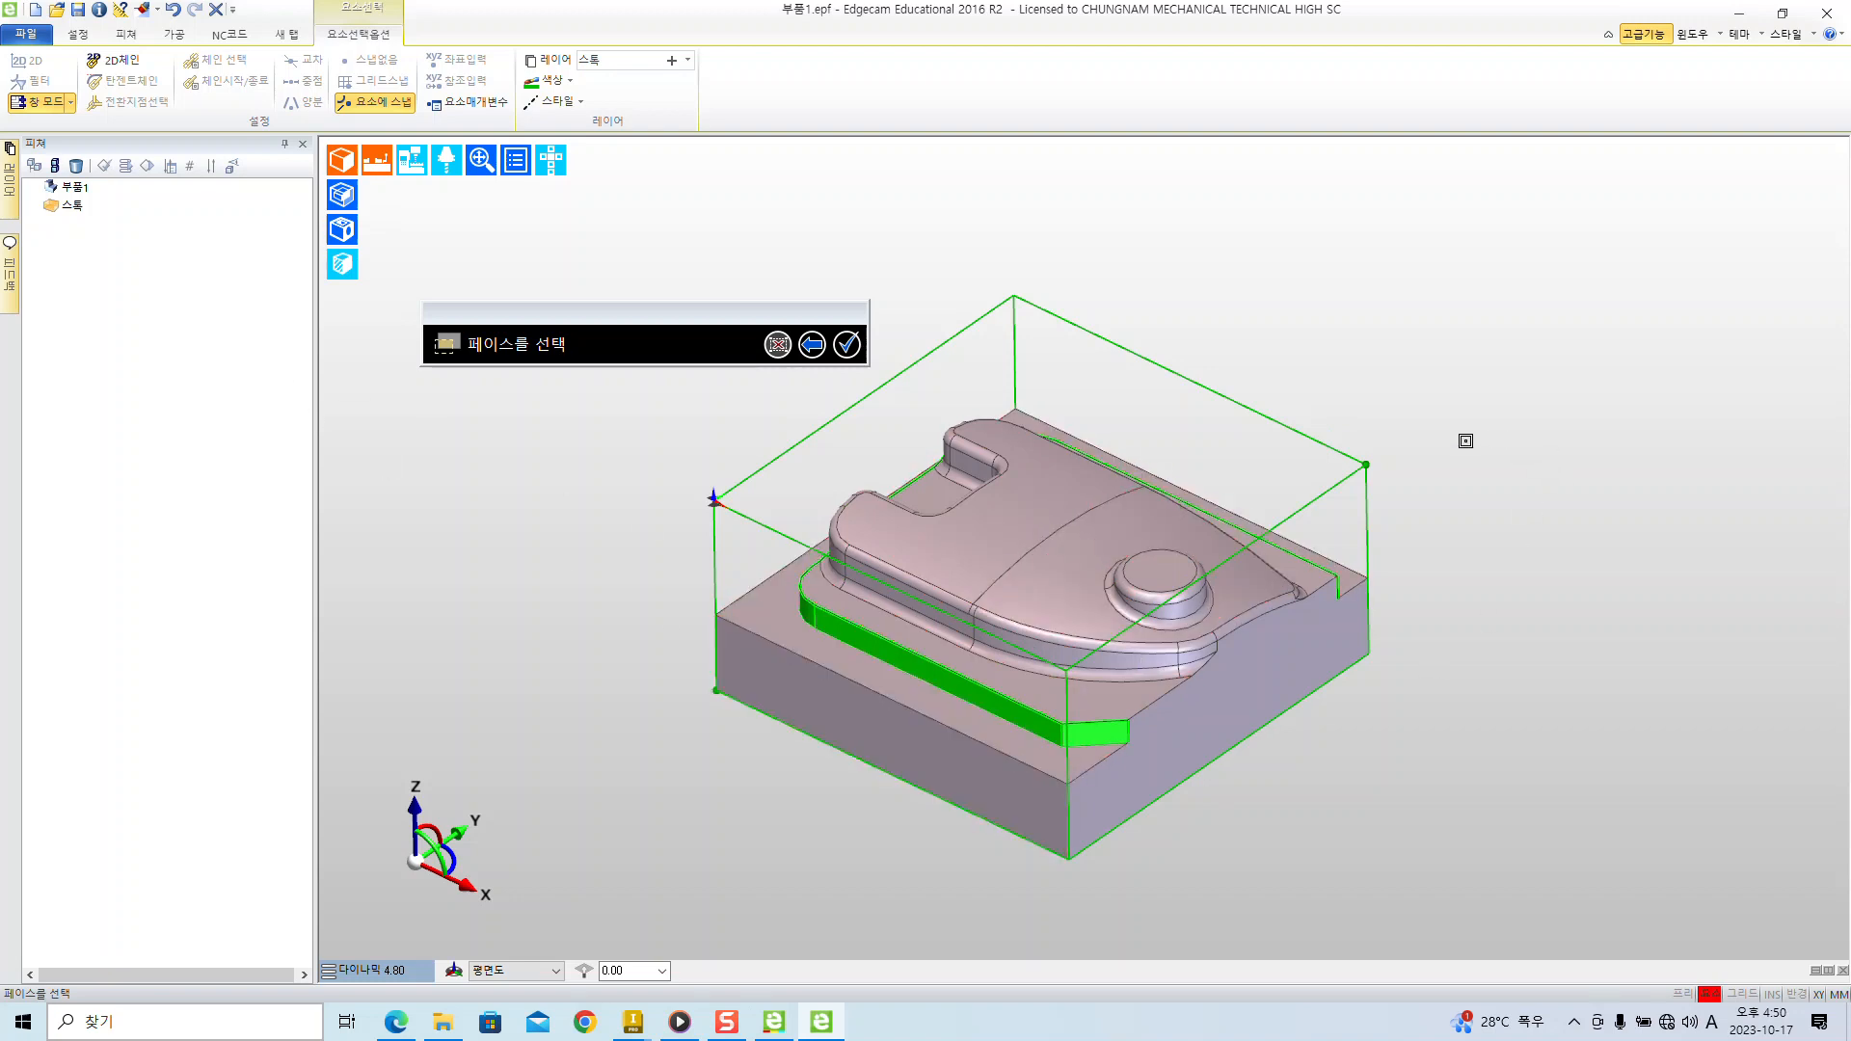
- Confirm the selected wall faces to create the surface feature and inspect it around the lower step
{"action": "middle_click_drag", "start_coordinate": [1471, 459], "coordinate": [846, 345]}
{"action": "left_click", "coordinate": [846, 344]}
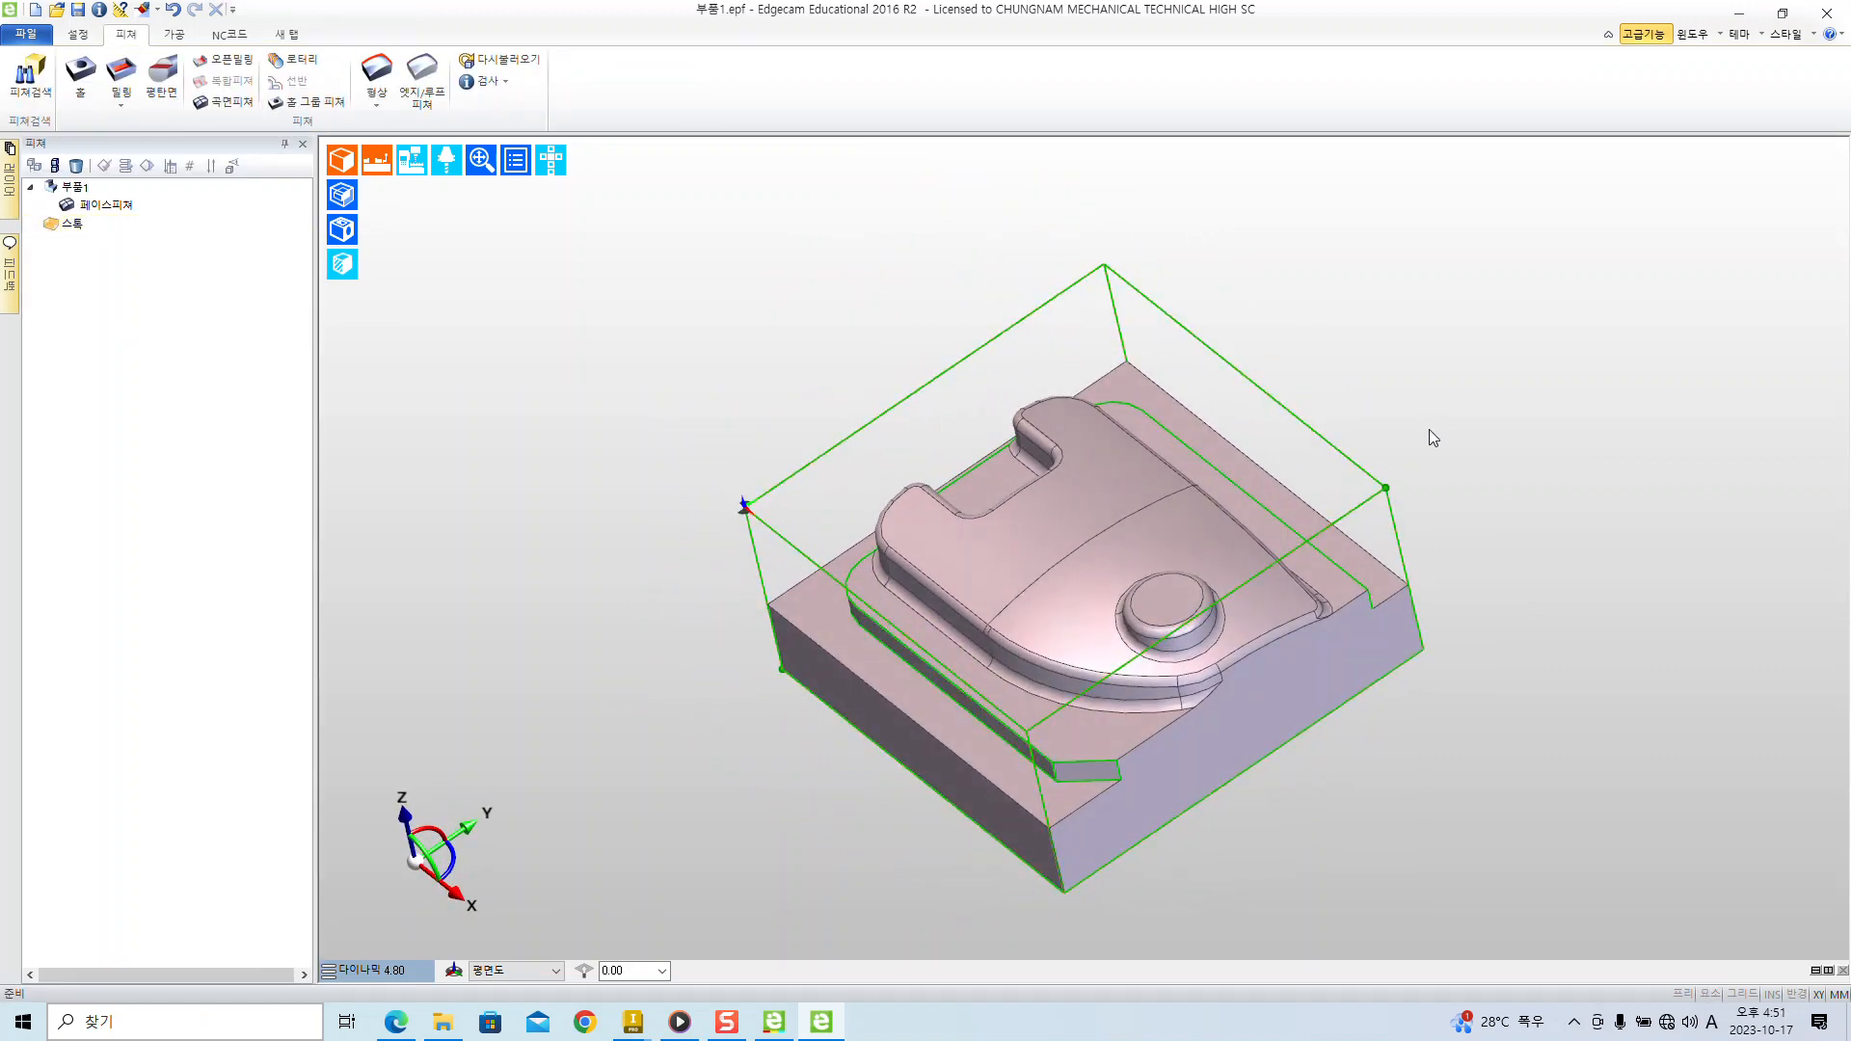
{"action": "middle_click_drag", "start_coordinate": [958, 471], "coordinate": [714, 440]}
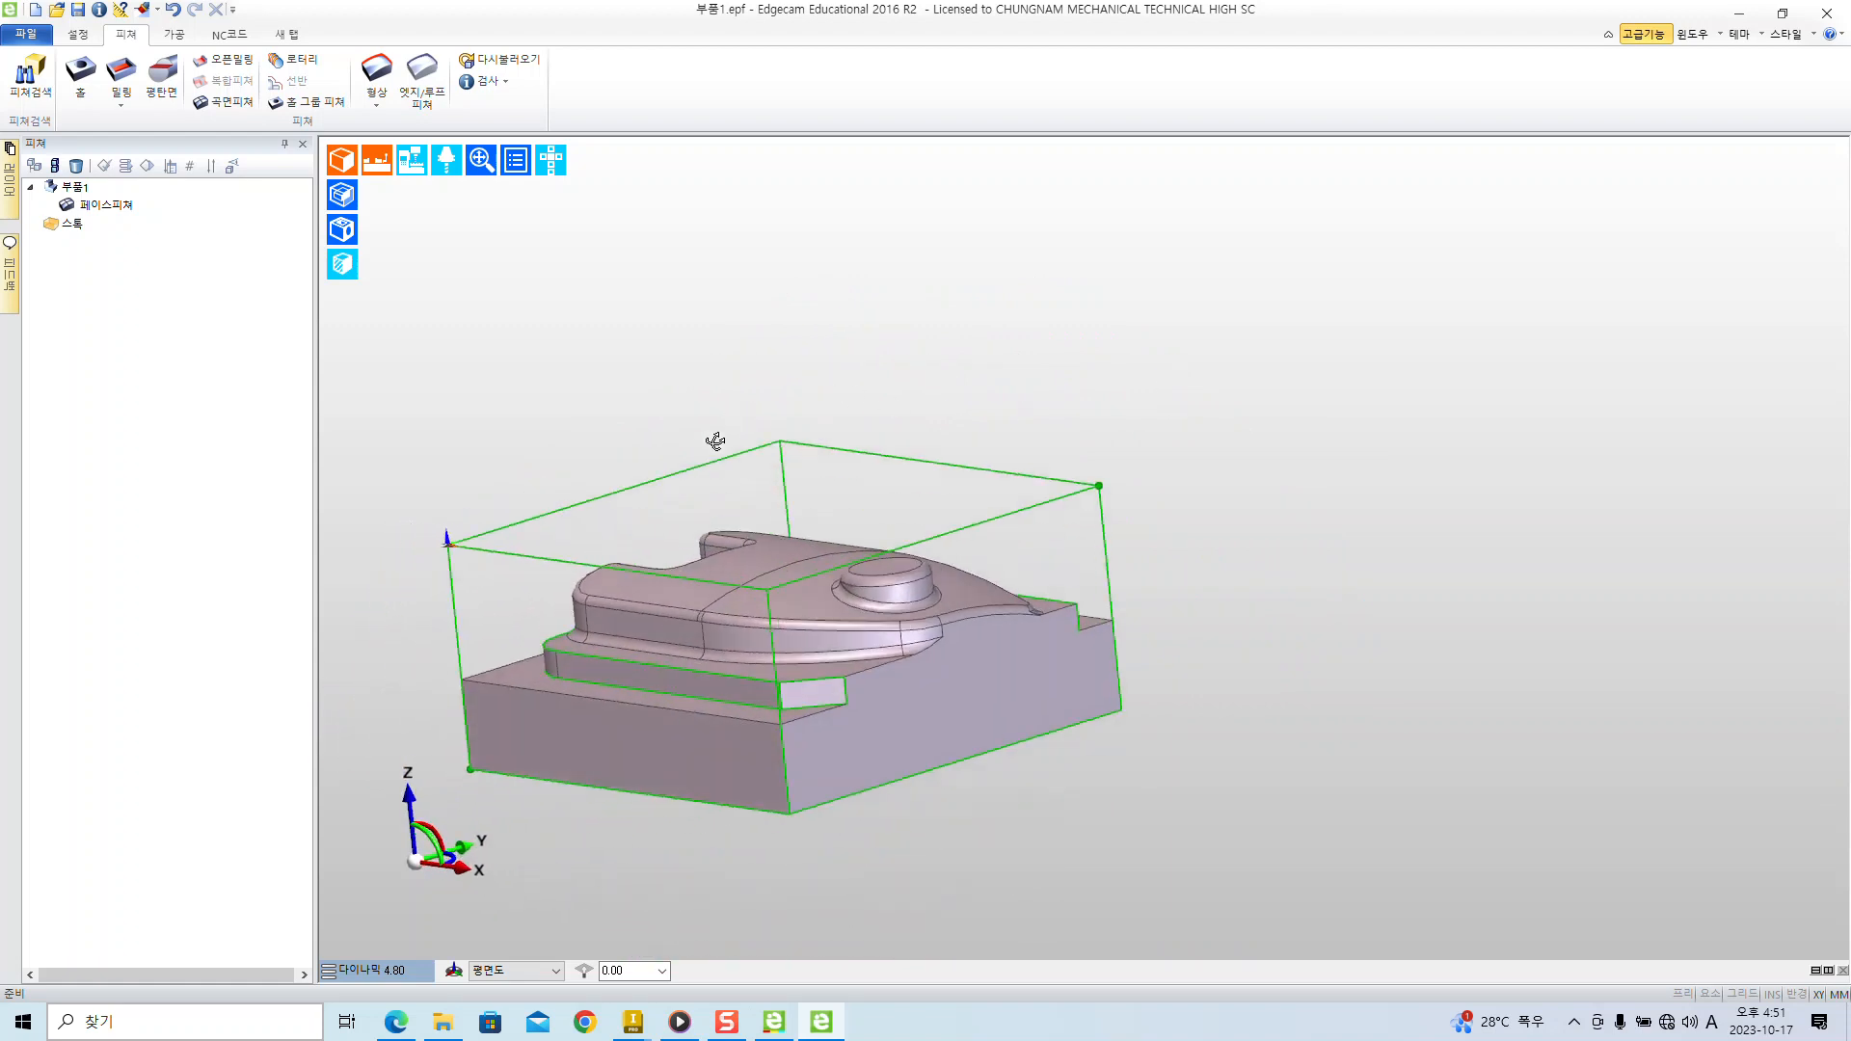
{"action": "middle_click_drag", "start_coordinate": [537, 483], "coordinate": [1024, 547]}
{"action": "scroll", "coordinate": [590, 483], "scroll_direction": "up", "scroll_amount": 2}
{"action": "scroll", "coordinate": [1024, 547], "scroll_direction": "down", "scroll_amount": 3}
{"action": "middle_click_drag", "start_coordinate": [1177, 550], "coordinate": [843, 459]}
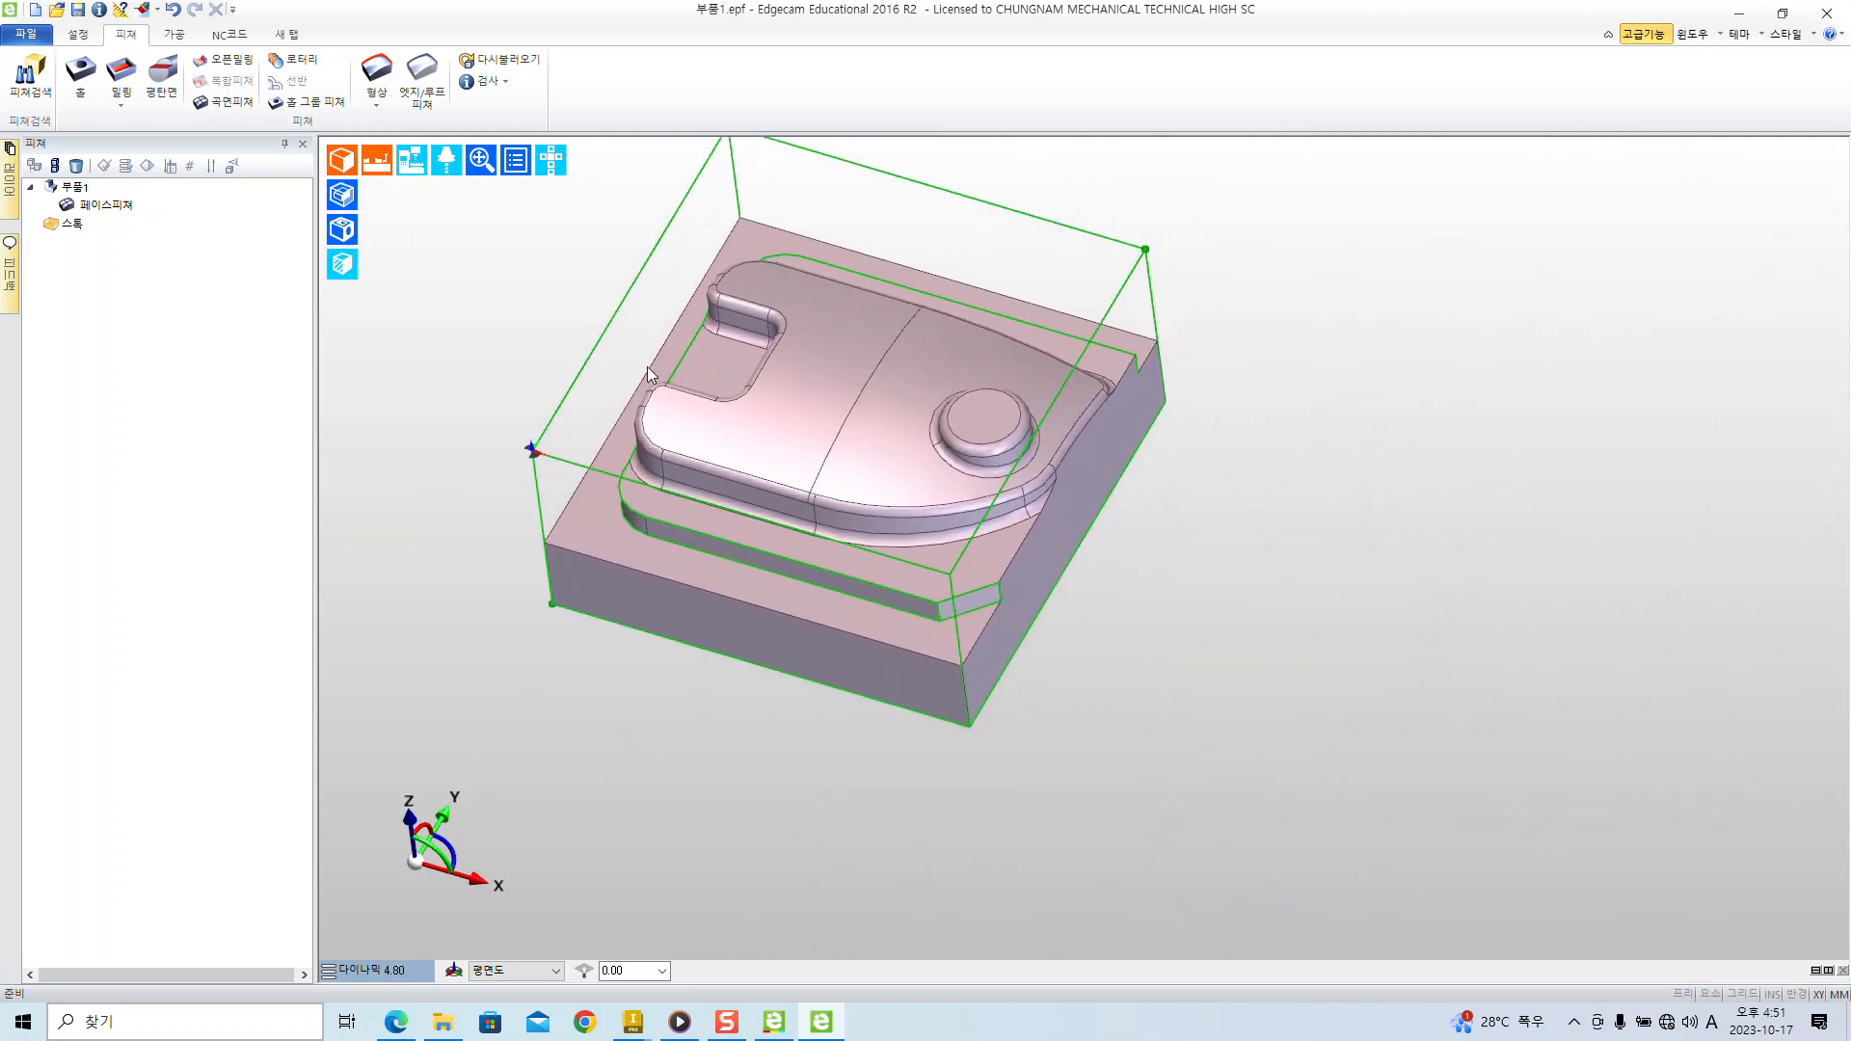
- Turn on the shaded display of features so the surface feature's wall faces are highlighted on the model
{"action": "key", "text": "ctrl+1"}
{"action": "left_click", "coordinate": [345, 243]}
{"action": "mouse_move", "coordinate": [636, 419]}
{"action": "left_mouse_down", "text": "ctrl"}
{"action": "mouse_move", "coordinate": [733, 508]}
{"action": "mouse_move", "coordinate": [1021, 466]}
{"action": "left_mouse_up", "text": "ctrl"}
{"action": "key", "text": "Escape"}
{"action": "left_click", "coordinate": [348, 237]}
{"action": "middle_click_drag", "start_coordinate": [1090, 645], "coordinate": [1008, 376]}
{"action": "middle_click_drag", "start_coordinate": [1310, 380], "coordinate": [1211, 444]}
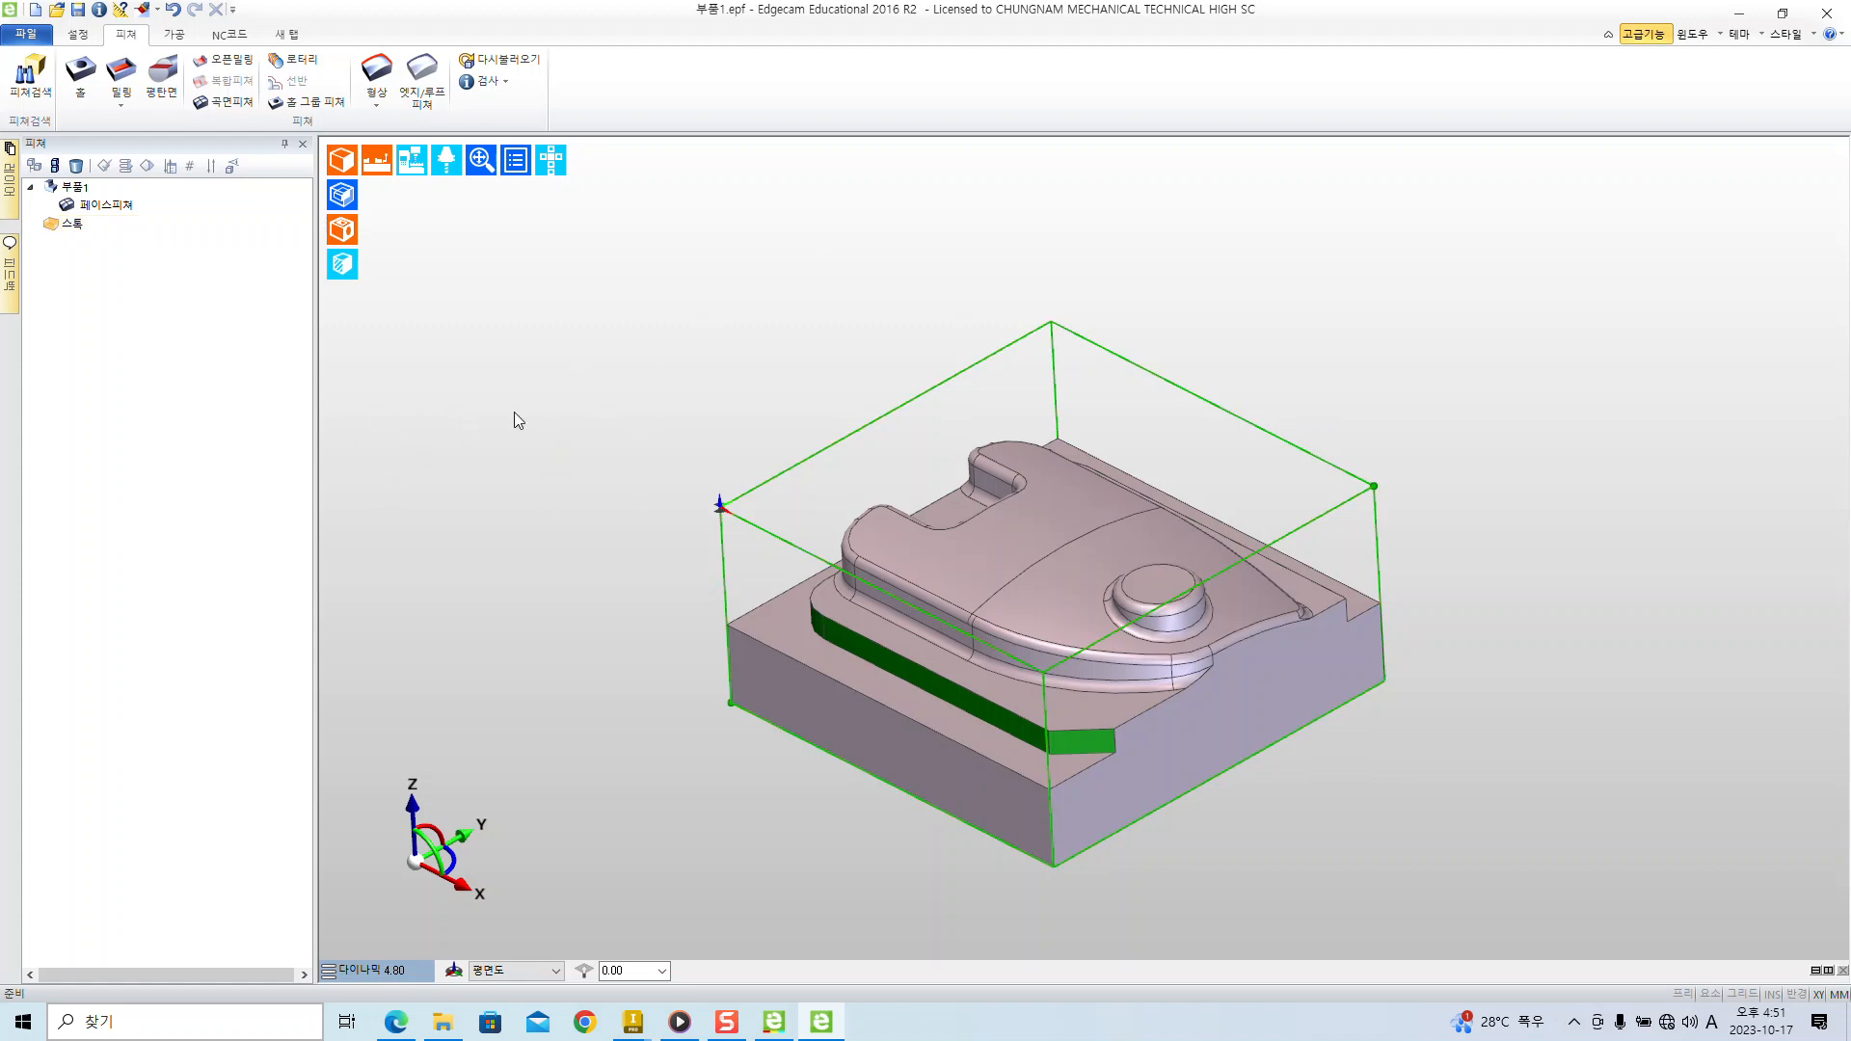
- Switch to machining mode (가공모드) and create a milling sequence with the 밀링_화낙_센트롤_공용150609.mcp post and 평면도 as initial work plane
{"action": "right_click", "coordinate": [517, 321]}
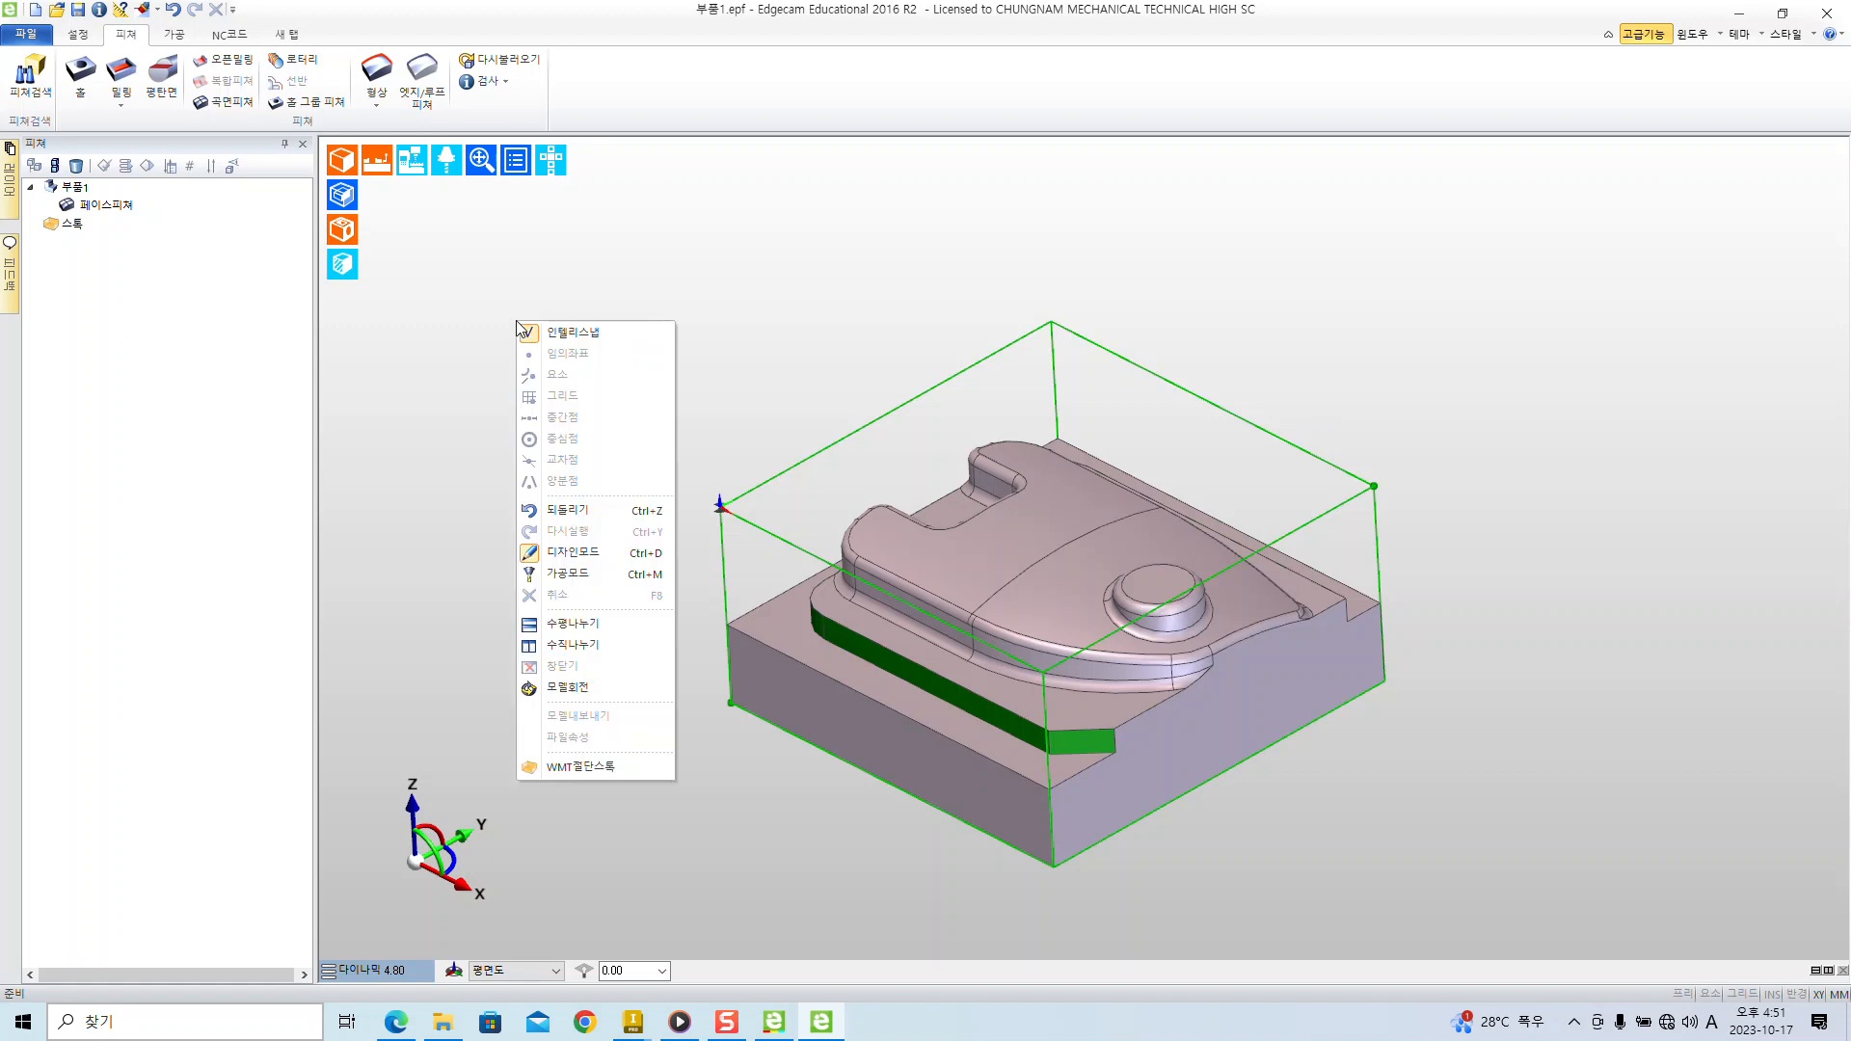
{"action": "left_click", "coordinate": [599, 578]}
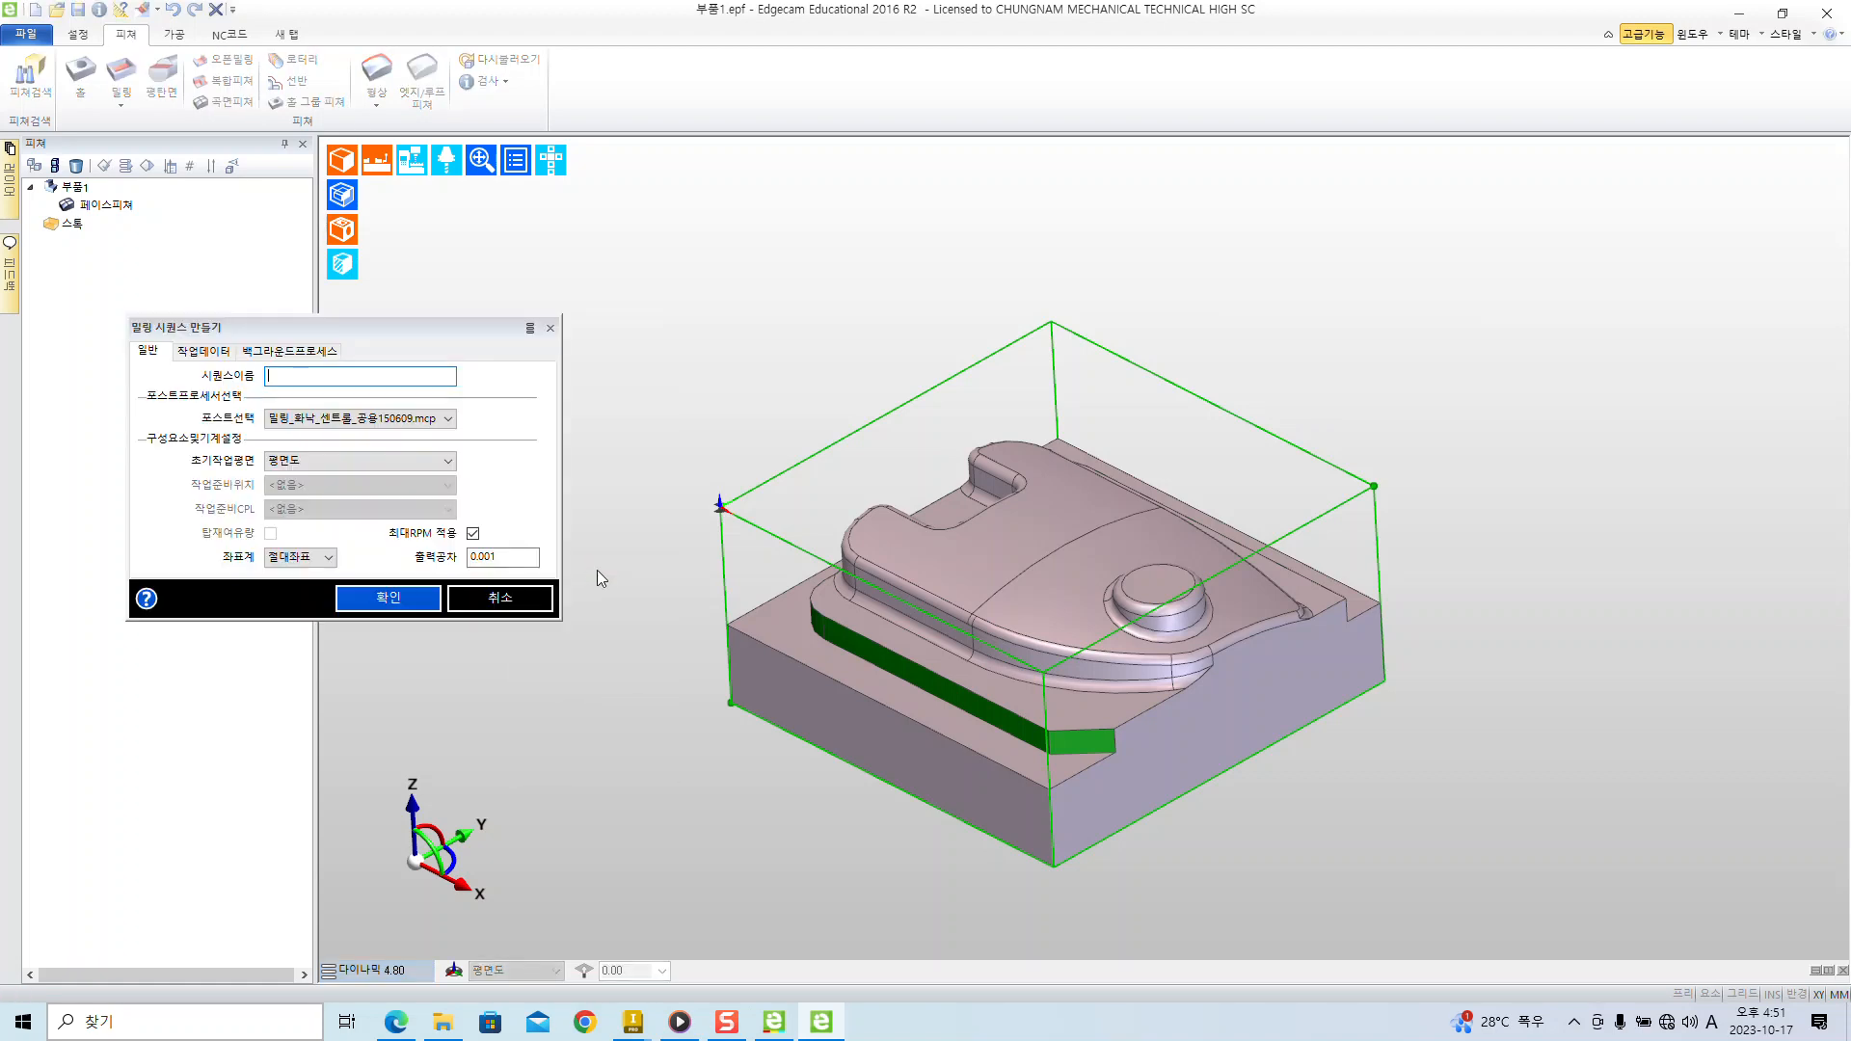
{"action": "left_click_drag", "start_coordinate": [281, 334], "coordinate": [621, 261]}
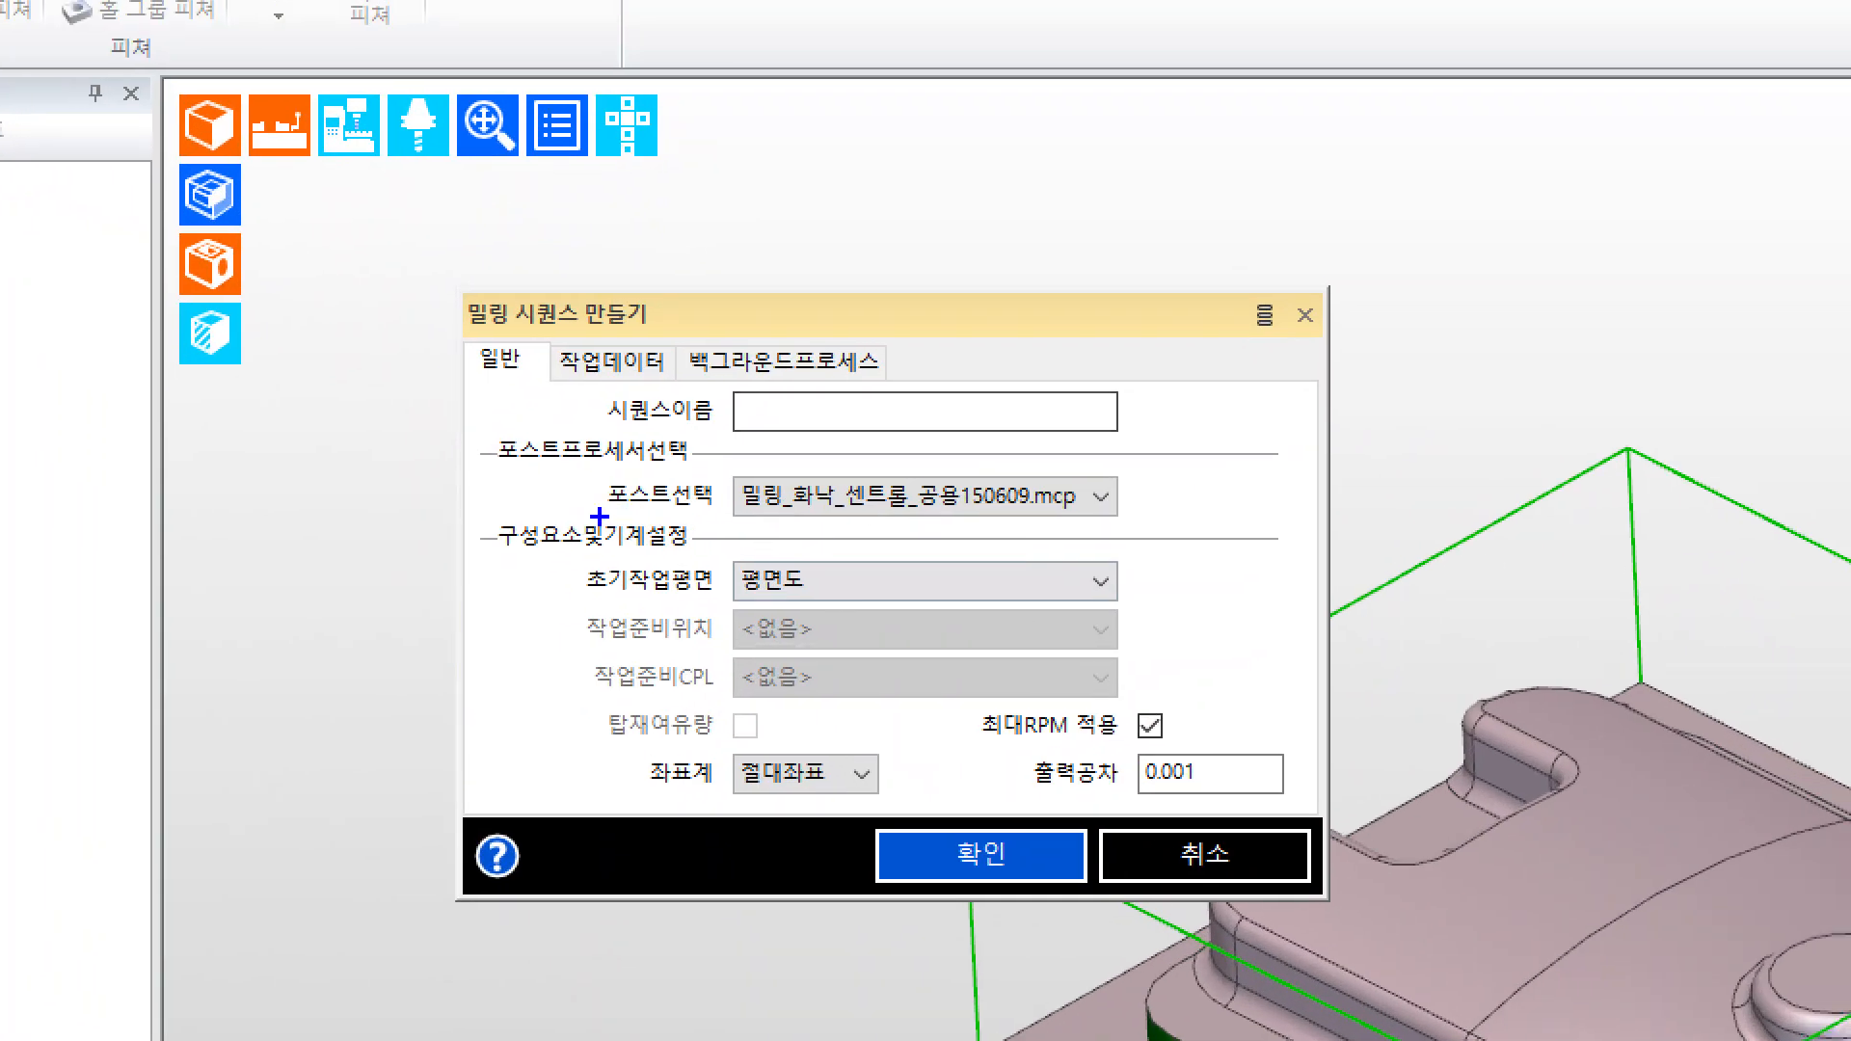
{"action": "mouse_move", "coordinate": [599, 517]}
{"action": "left_mouse_down"}
{"action": "mouse_move", "coordinate": [1115, 518]}
{"action": "mouse_move", "coordinate": [1365, 402]}
{"action": "left_mouse_up"}
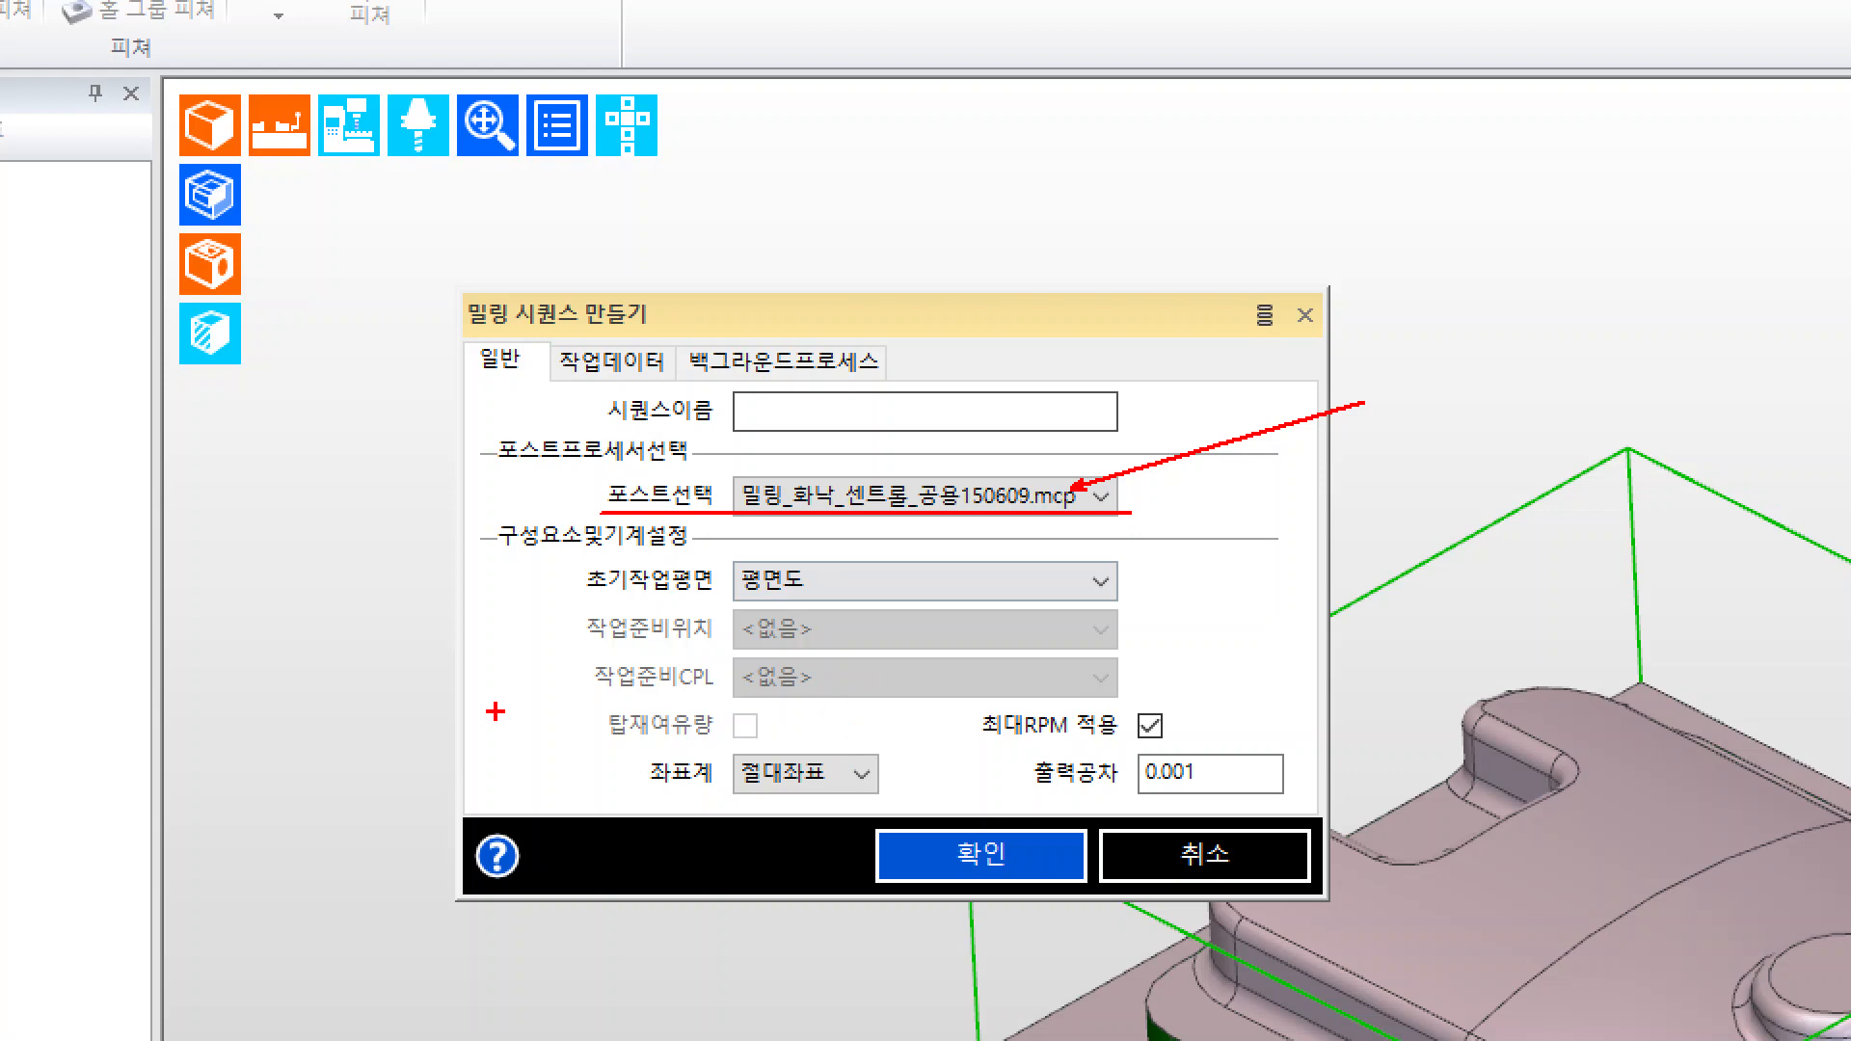
{"action": "mouse_move", "coordinate": [593, 464]}
{"action": "left_mouse_down"}
{"action": "mouse_move", "coordinate": [659, 495]}
{"action": "mouse_move", "coordinate": [1141, 522]}
{"action": "left_mouse_up"}
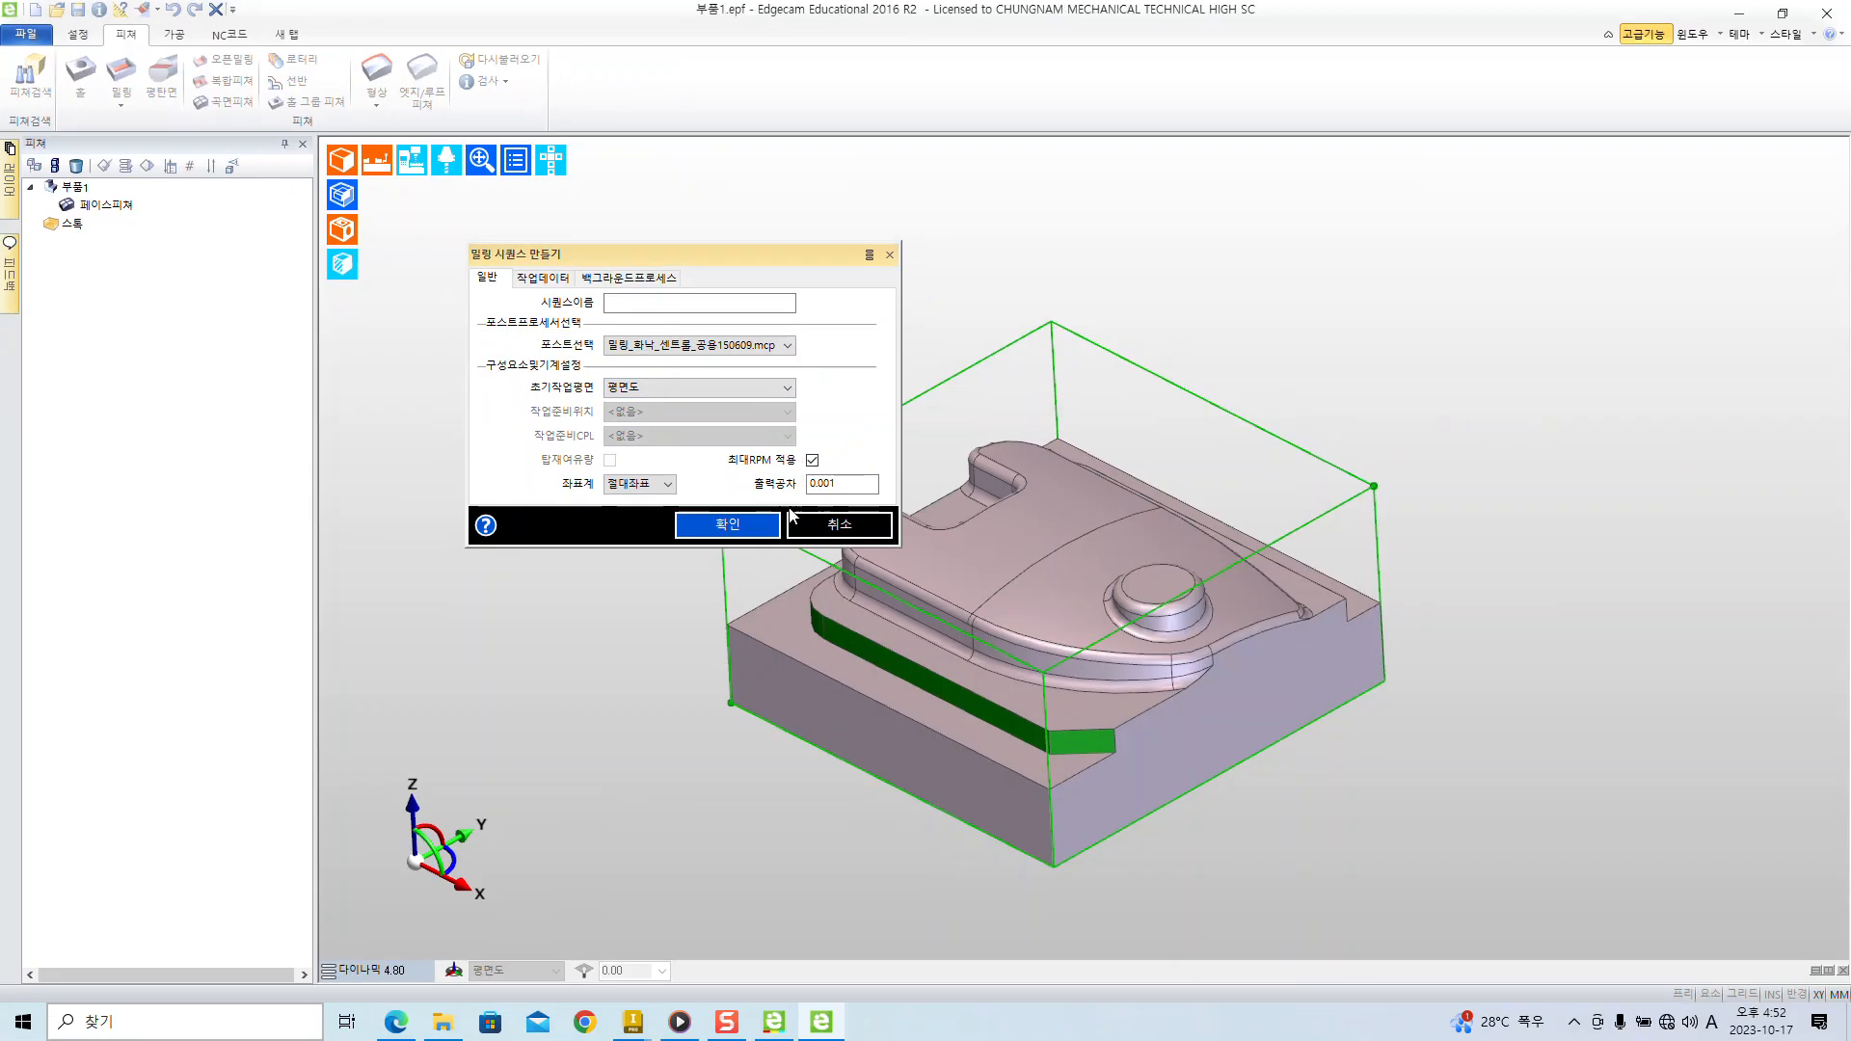
{"action": "left_click", "coordinate": [981, 854]}
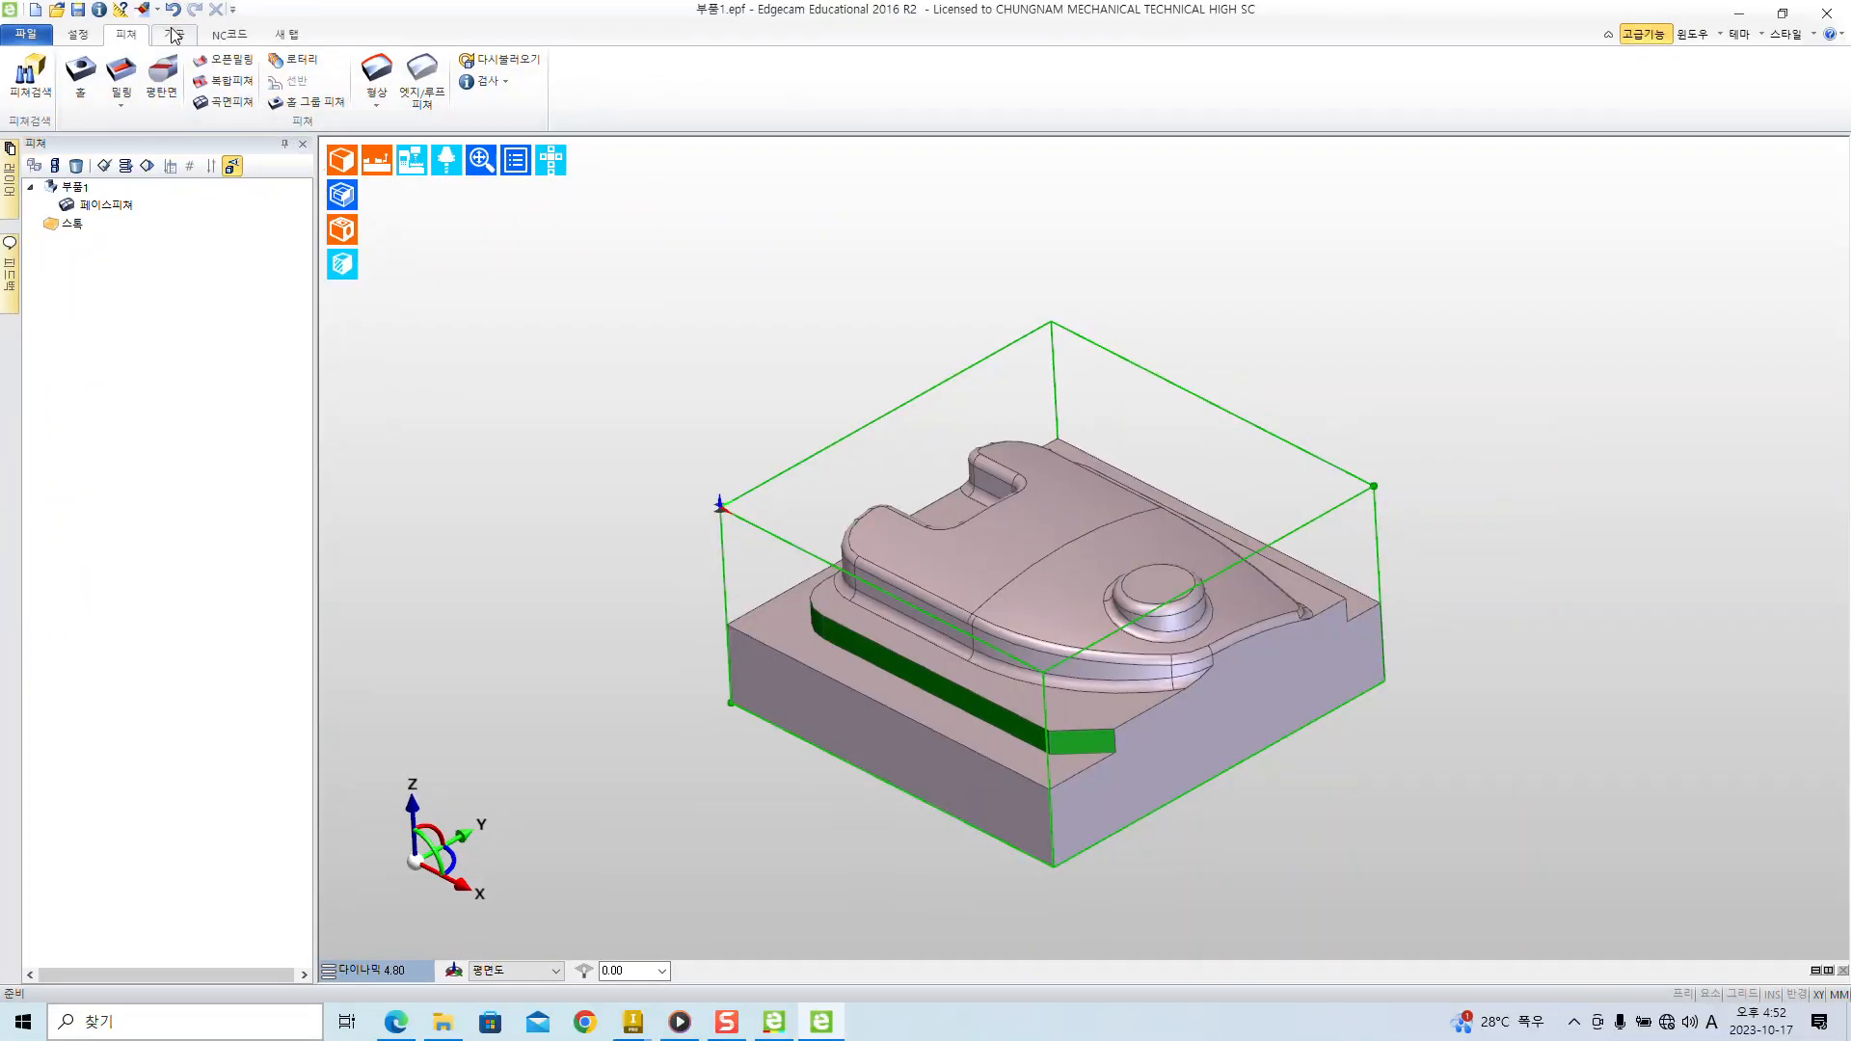
{"action": "left_click", "coordinate": [345, 77]}
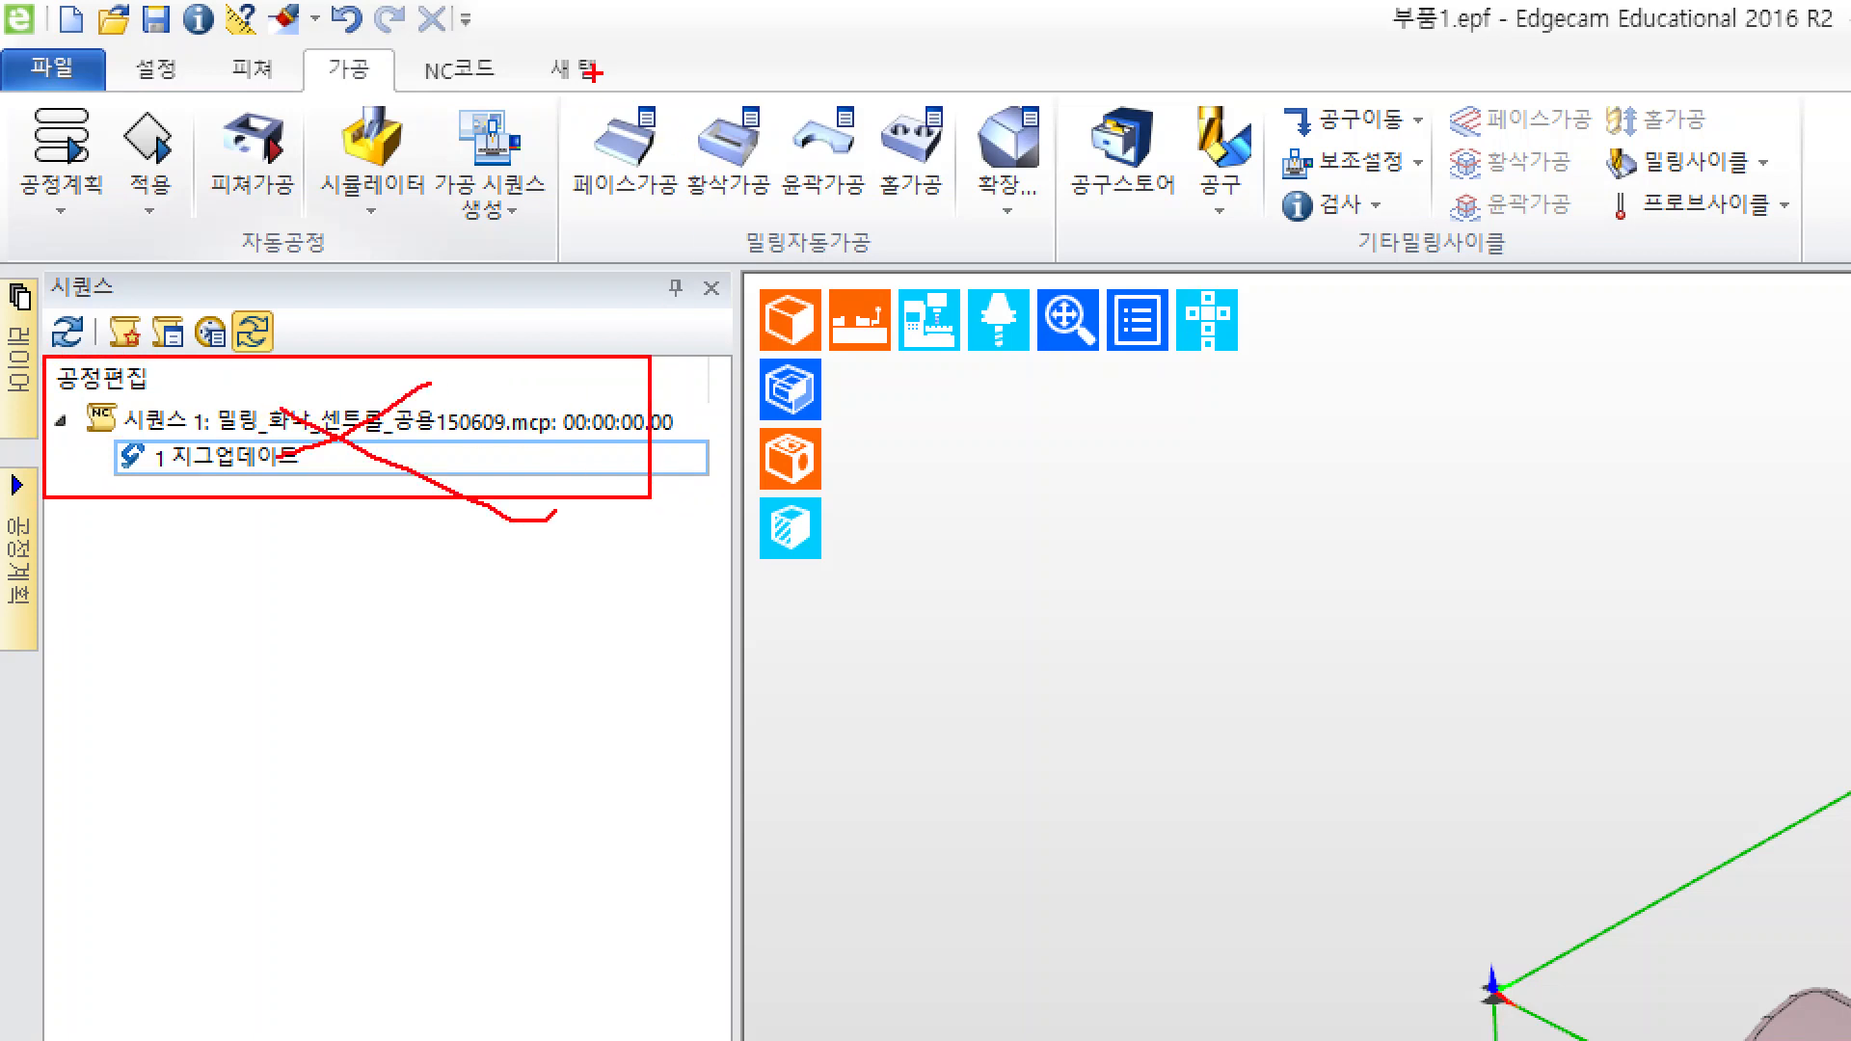
{"action": "left_click_drag", "start_coordinate": [554, 72], "coordinate": [1092, 265]}
{"action": "left_click_drag", "start_coordinate": [925, 91], "coordinate": [757, 192]}
{"action": "left_click_drag", "start_coordinate": [759, 116], "coordinate": [977, 273]}
{"action": "key", "text": "Escape"}
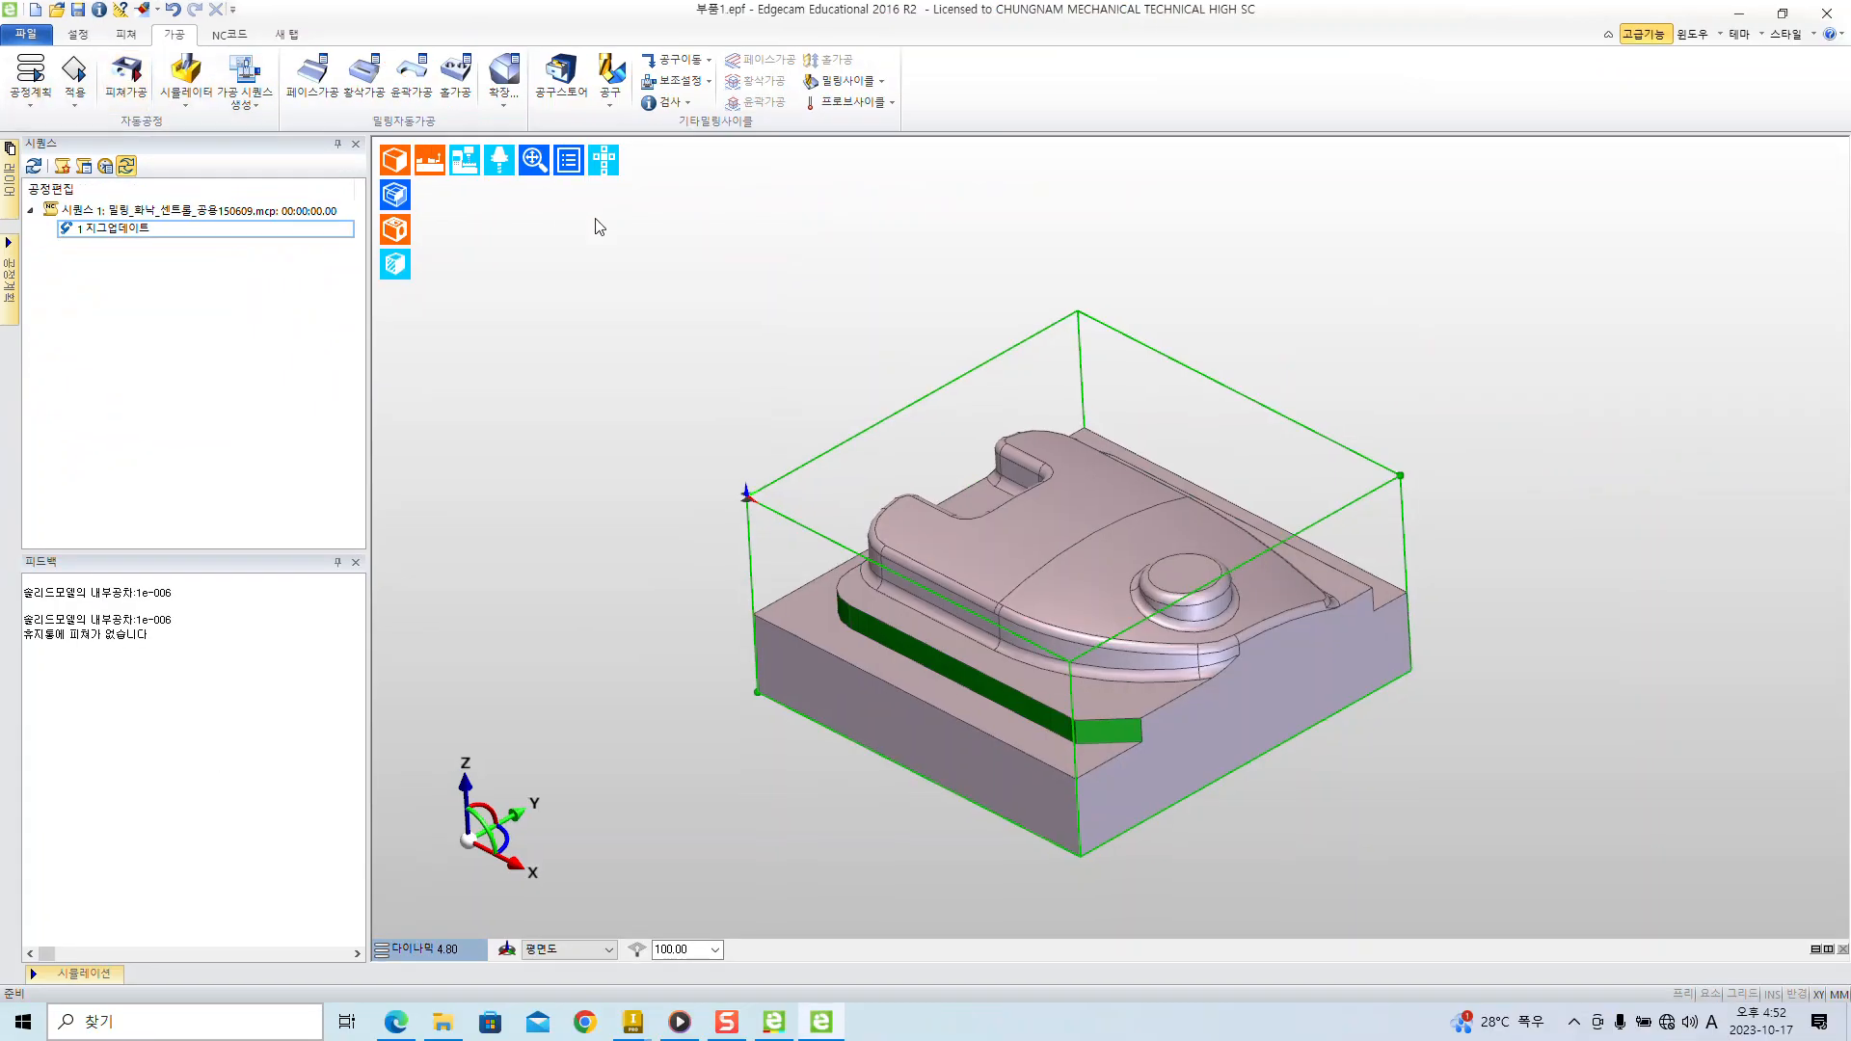
{"action": "middle_click_drag", "start_coordinate": [723, 306], "coordinate": [555, 294]}
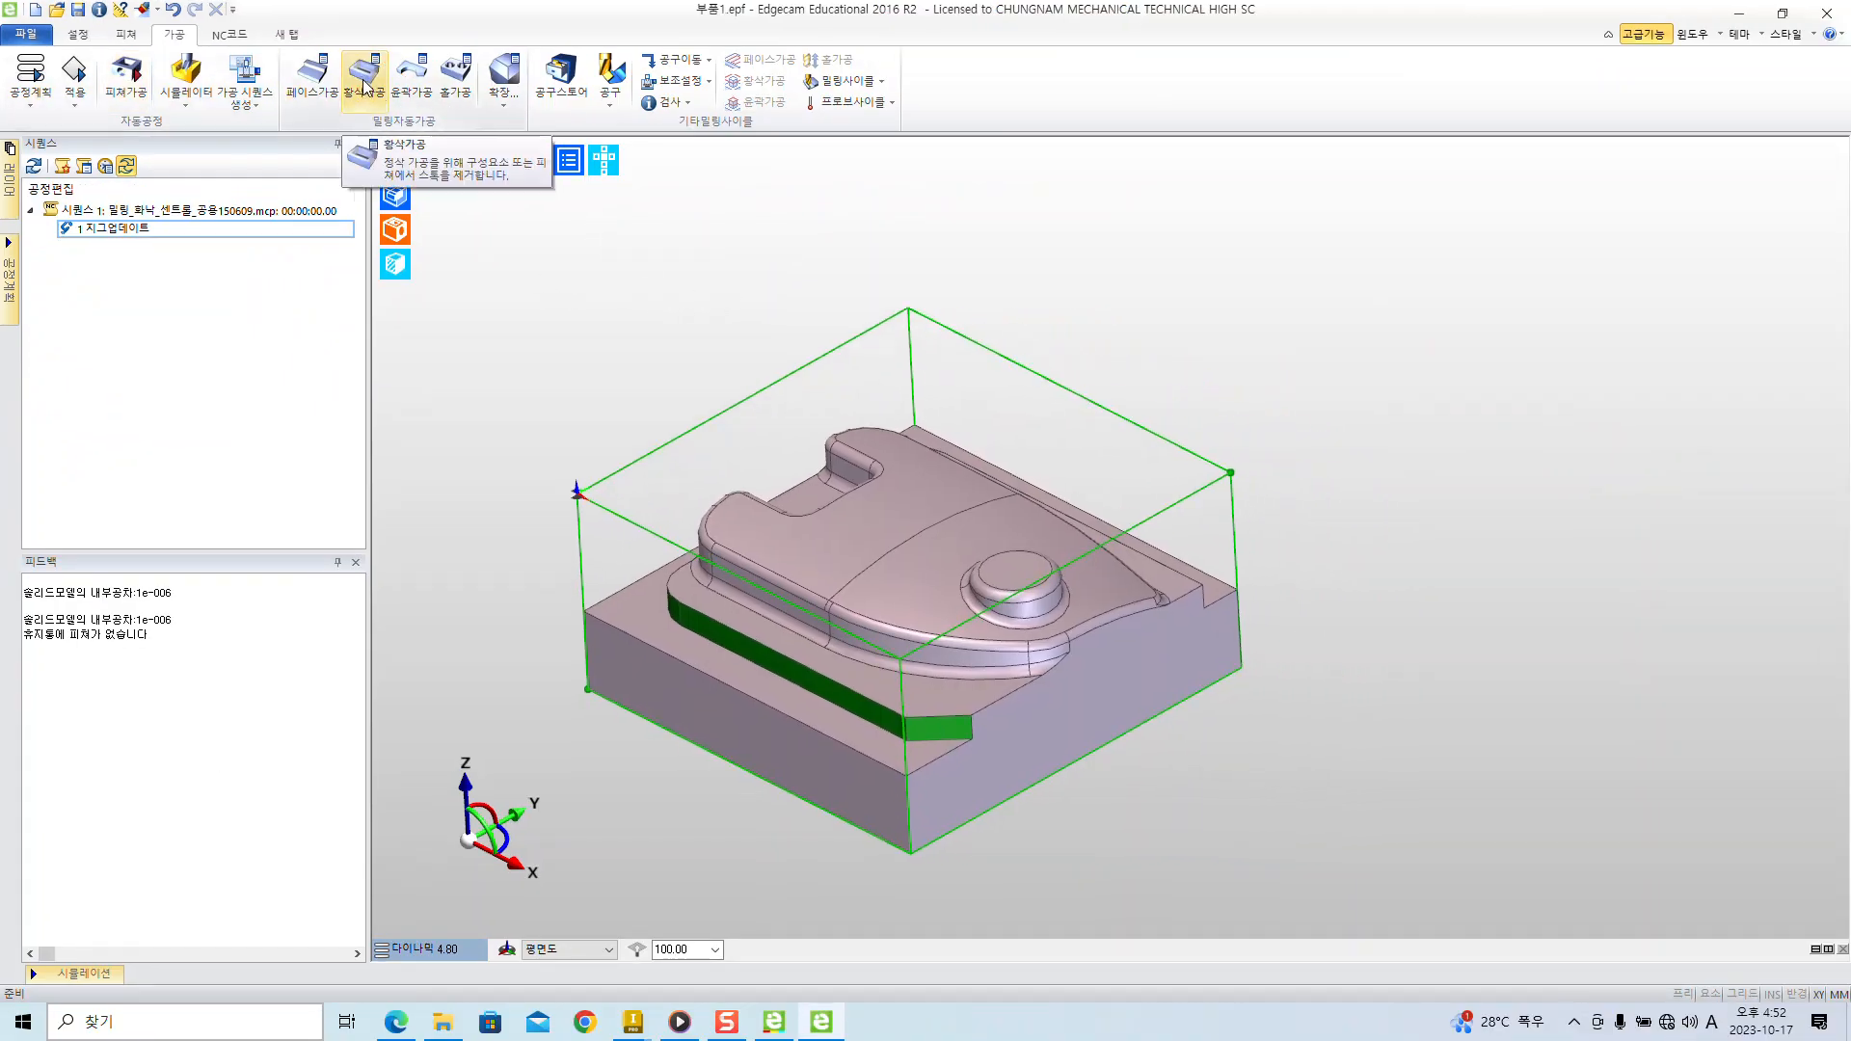
{"action": "key", "text": "ctrl+1"}
{"action": "left_click", "coordinate": [660, 98]}
{"action": "mouse_move", "coordinate": [661, 87]}
{"action": "left_mouse_down", "text": "ctrl"}
{"action": "mouse_move", "coordinate": [798, 201]}
{"action": "mouse_move", "coordinate": [584, 536]}
{"action": "left_mouse_up", "text": "ctrl"}
{"action": "key", "text": "Escape"}
- Start a roughing cycle (황삭가공) on the whole solid part without selecting a machining boundary
{"action": "left_click", "coordinate": [355, 66]}
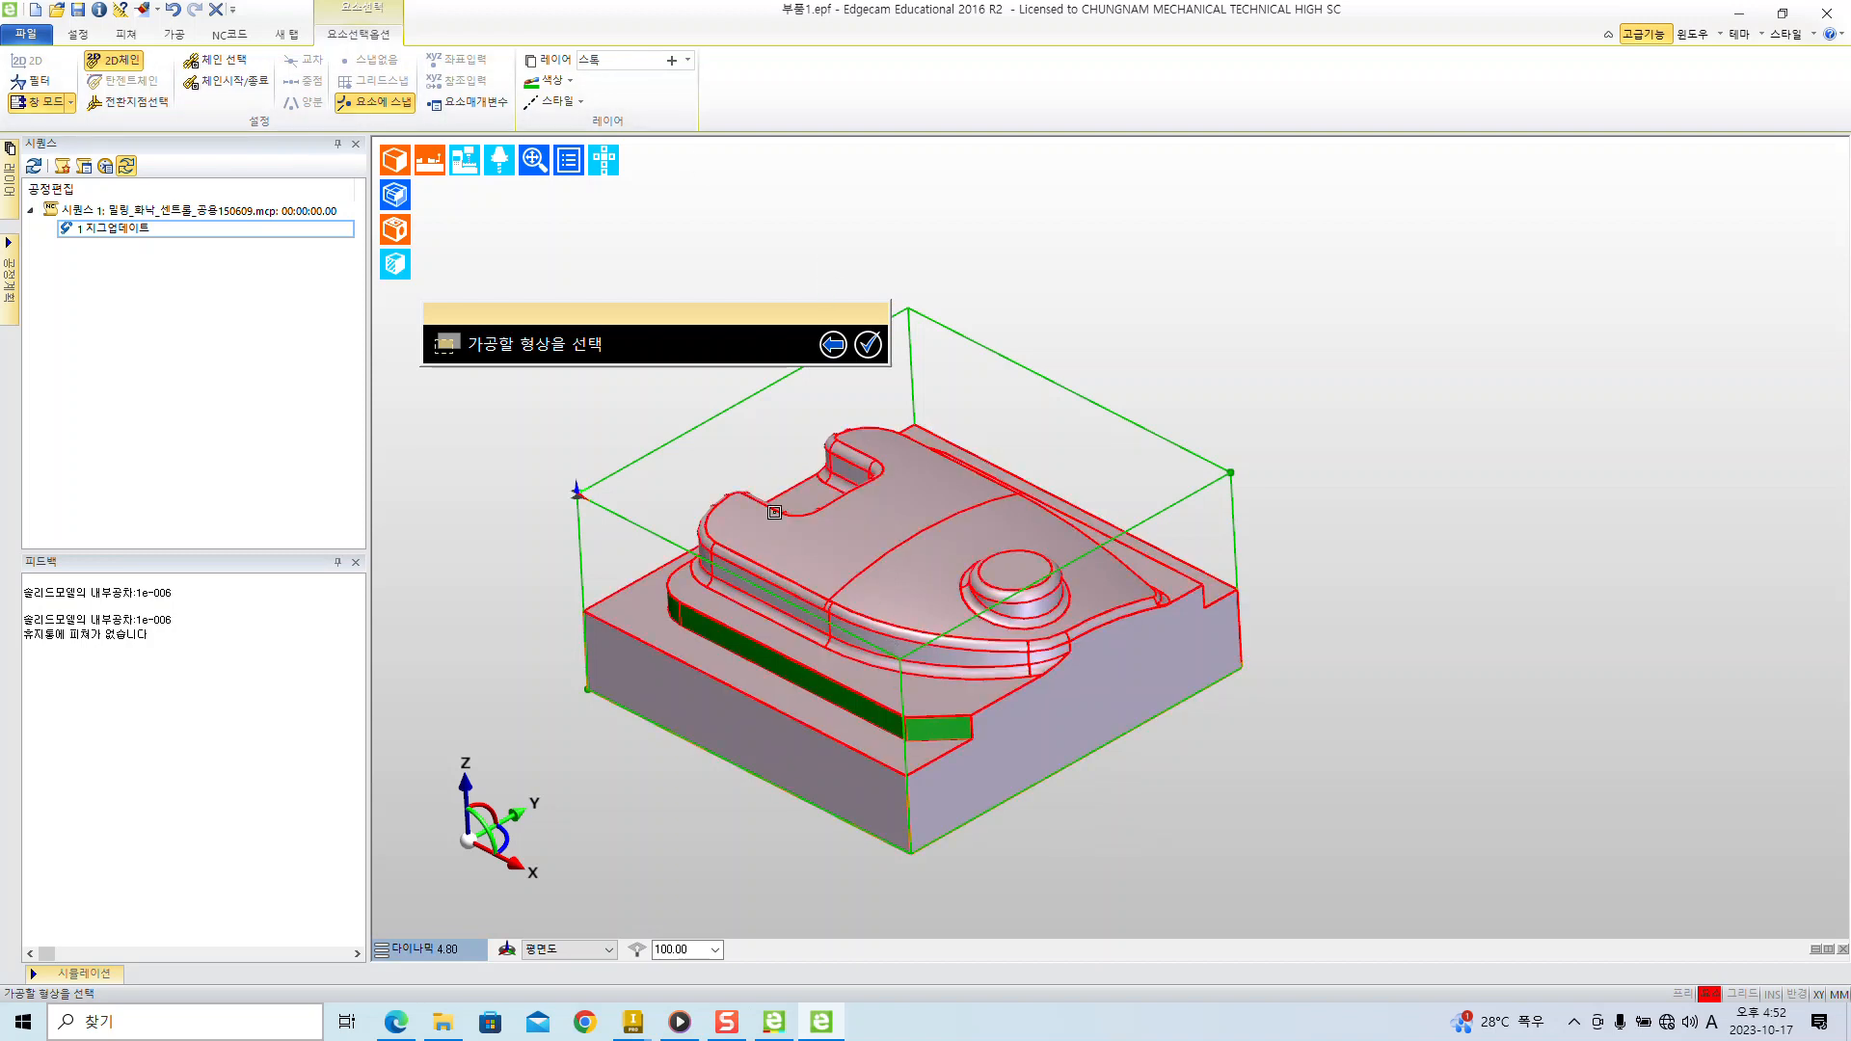
{"action": "left_click", "coordinate": [859, 517]}
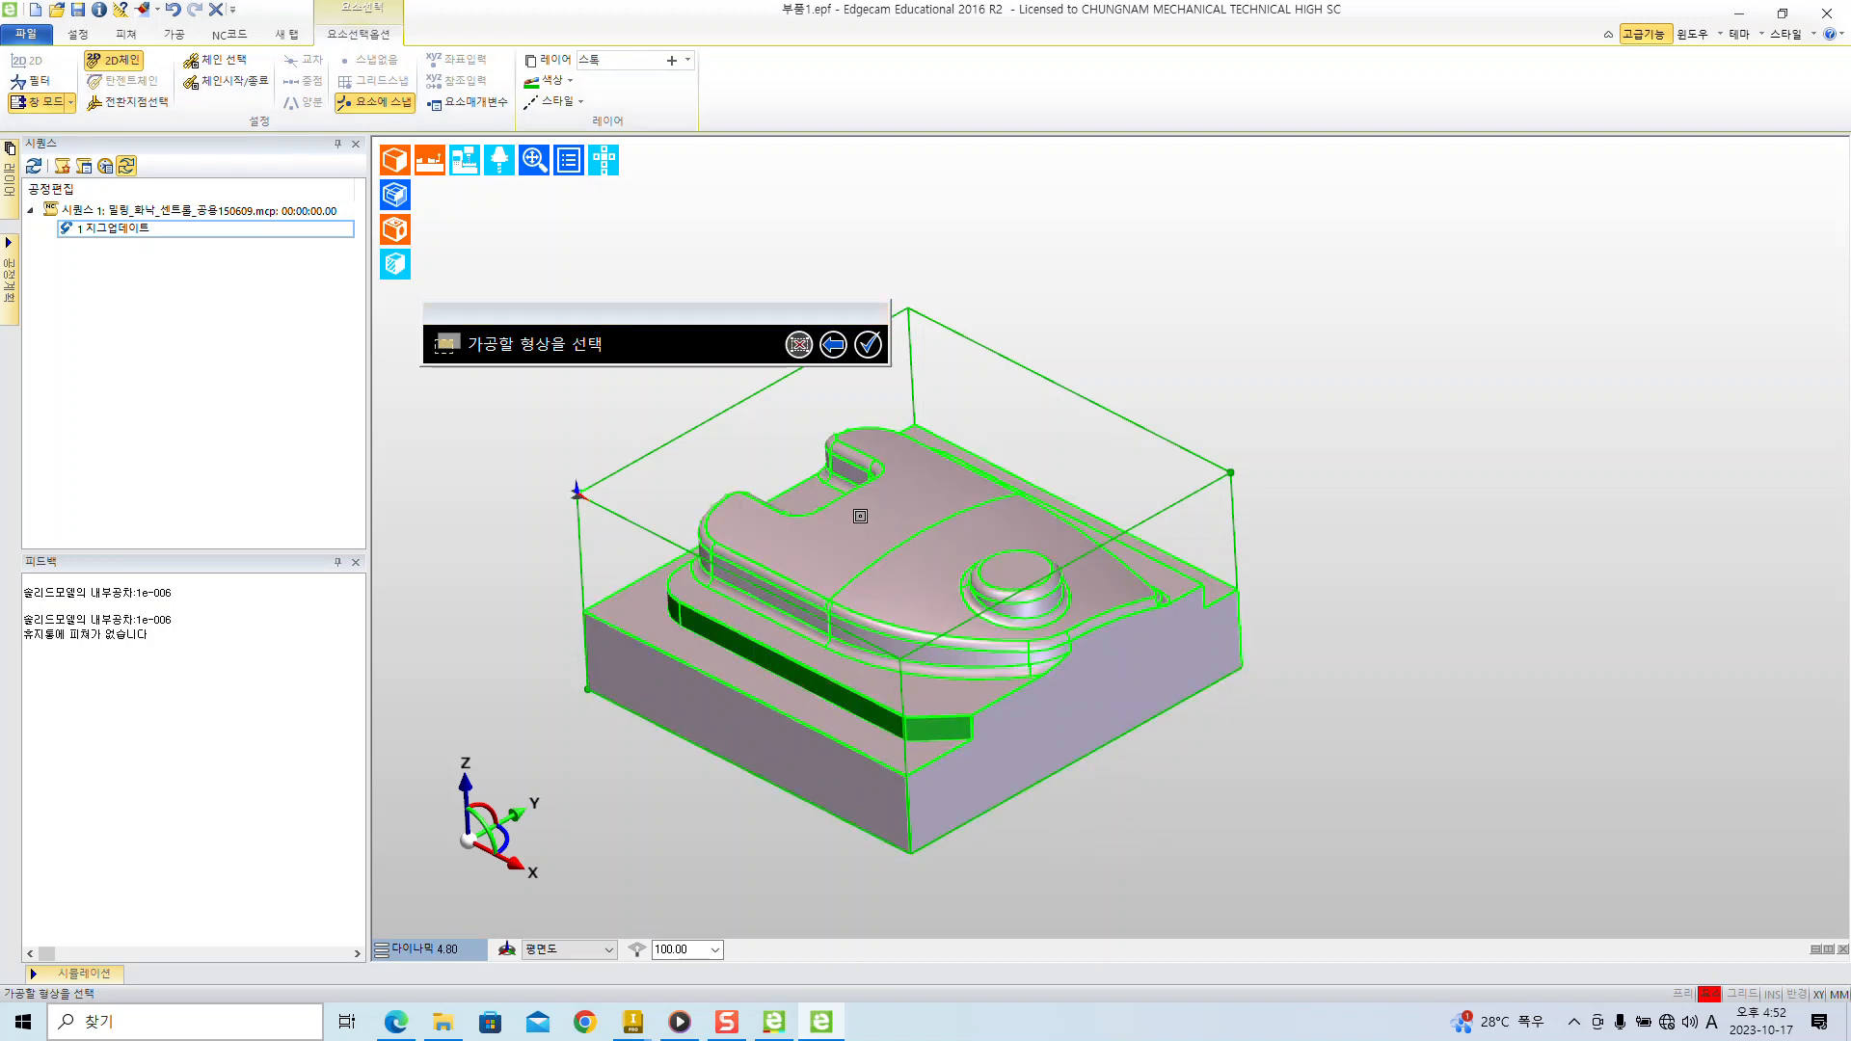
{"action": "left_click", "coordinate": [869, 345]}
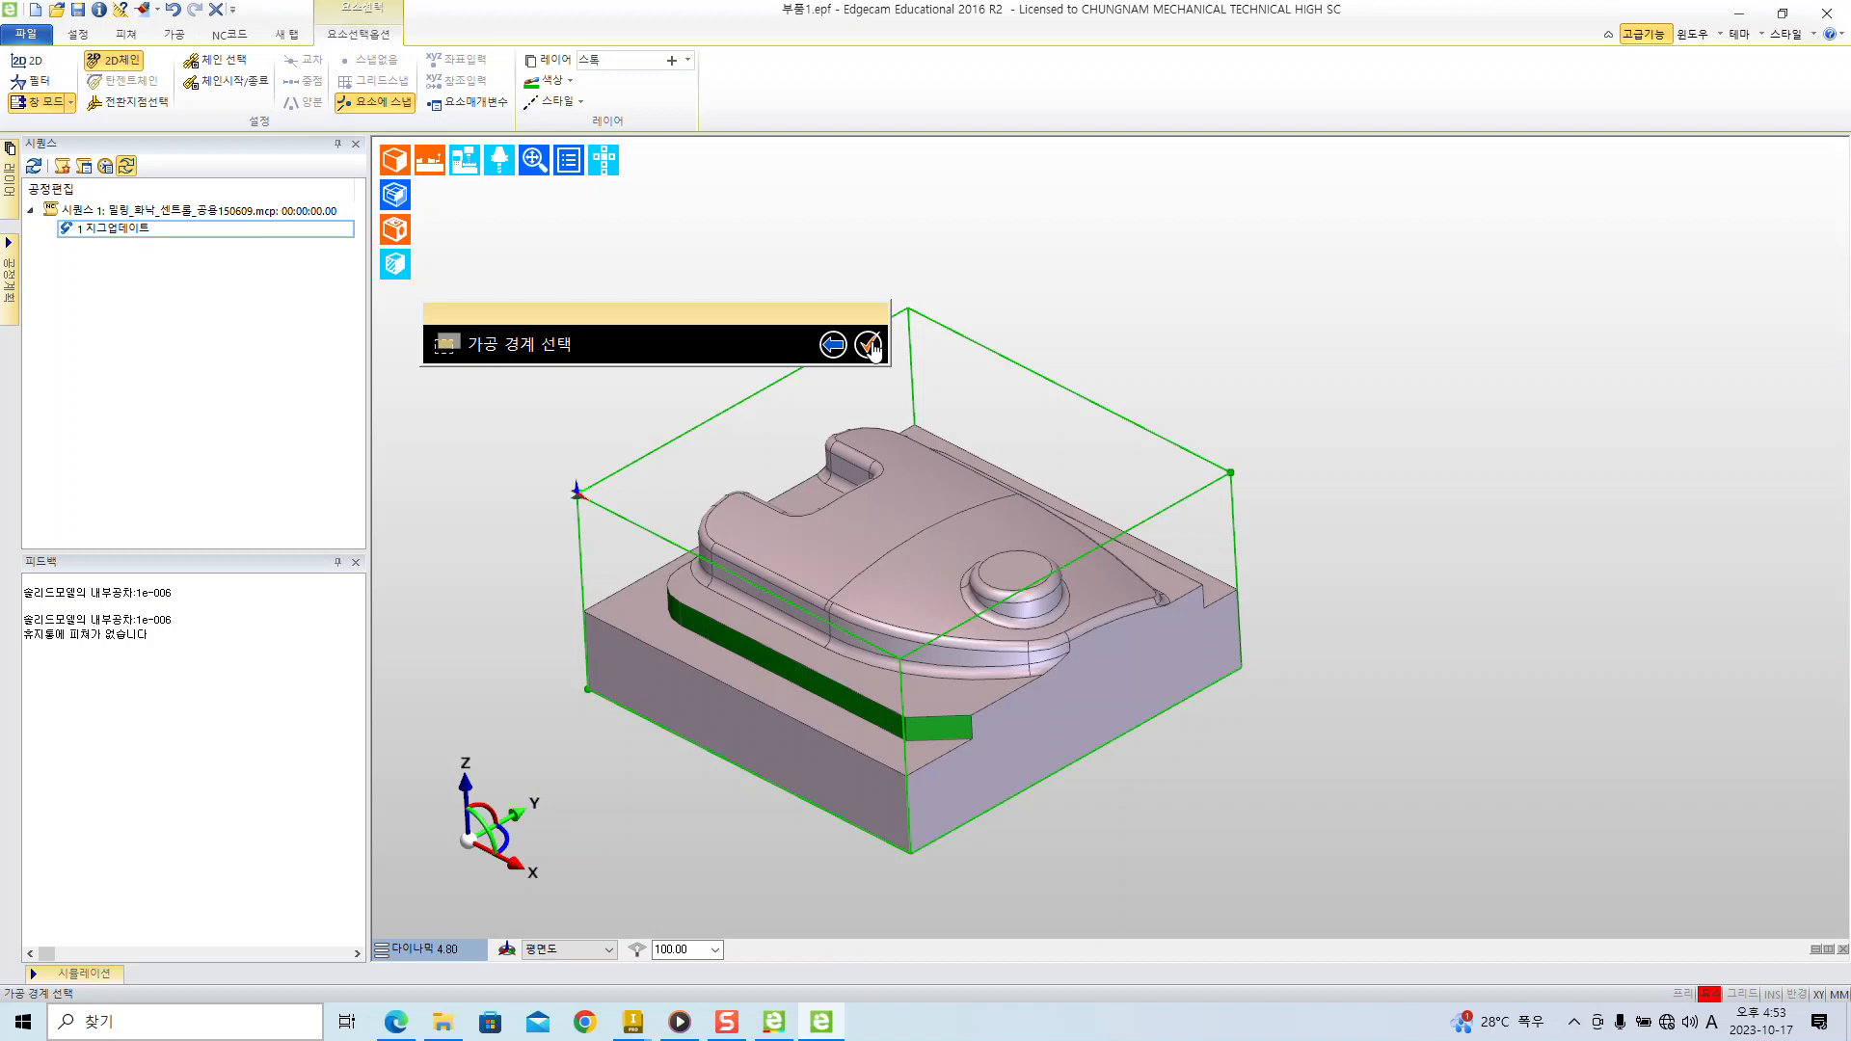
{"action": "left_click", "coordinate": [868, 346]}
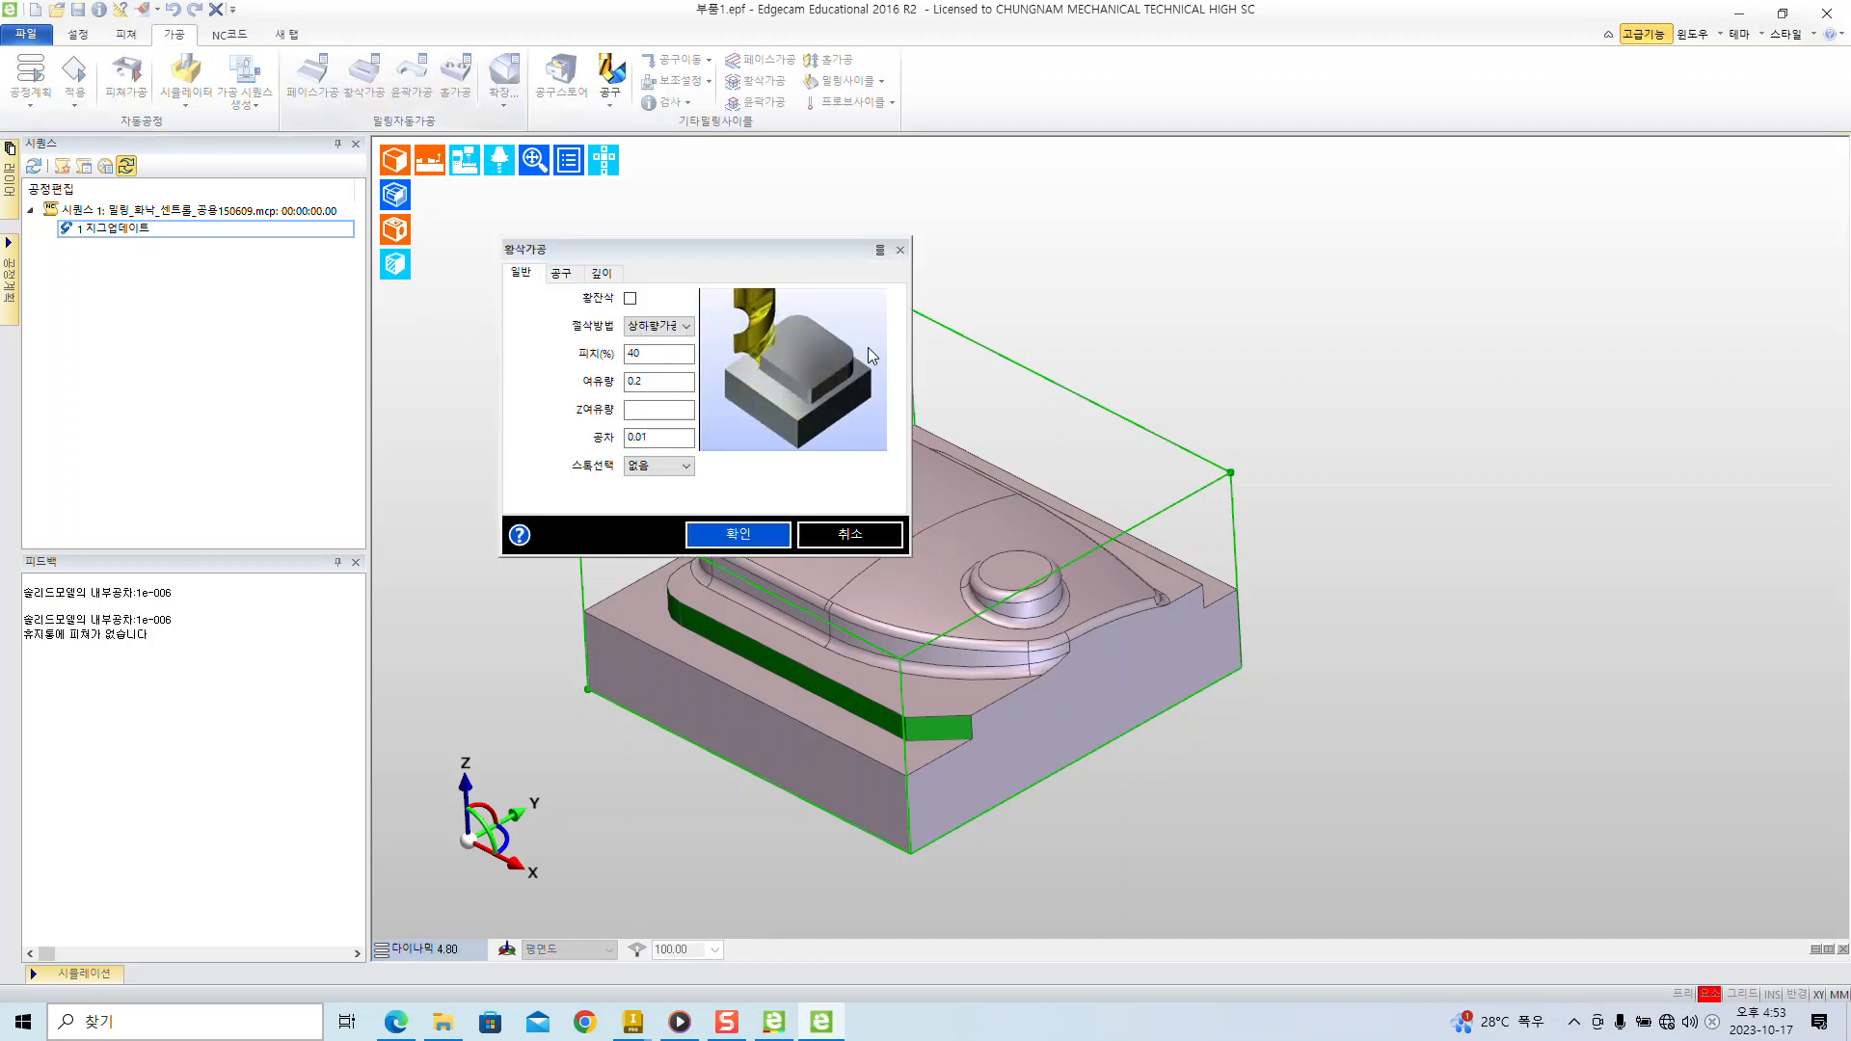
- Set the roughing cycle's Z allowance (Z여유량) to 0.2 and its stock selection to 현재스톡, keeping the dialog clear of the part
{"action": "left_click_drag", "start_coordinate": [737, 245], "coordinate": [1400, 193]}
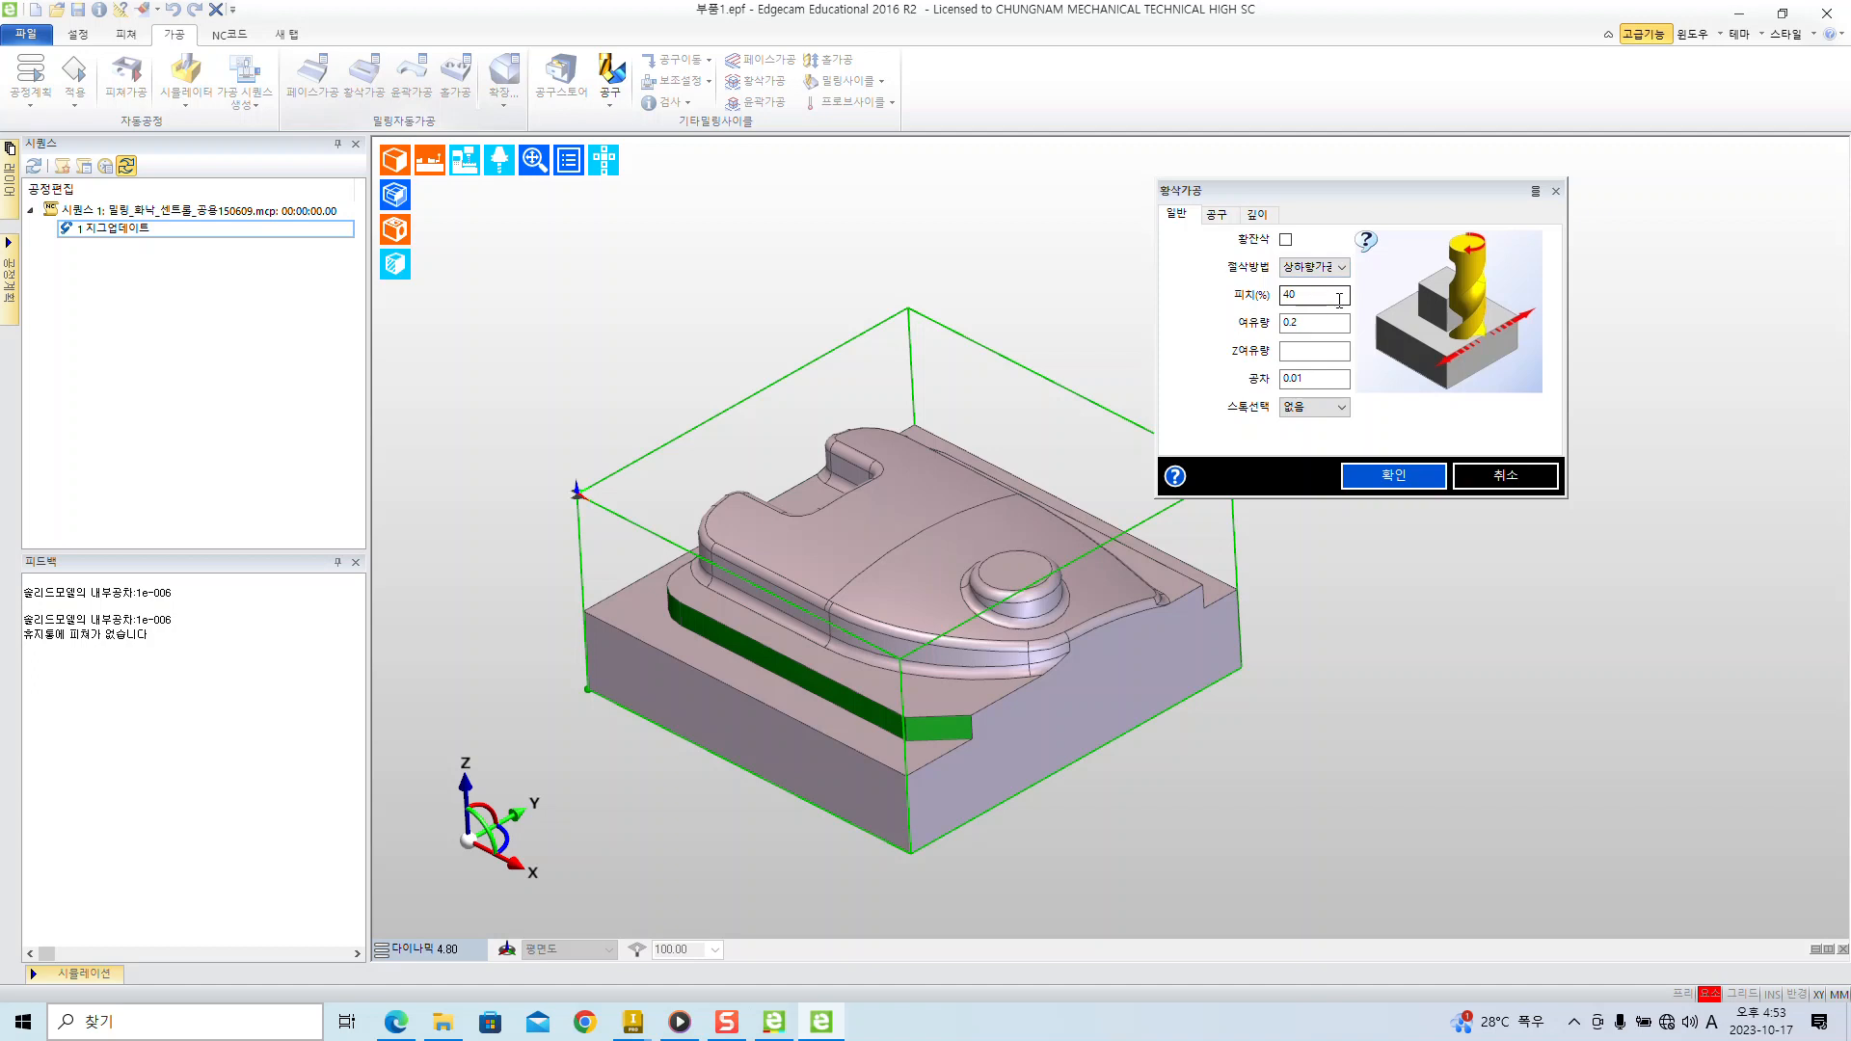
{"action": "left_click", "coordinate": [1328, 324]}
{"action": "left_click", "coordinate": [1307, 351]}
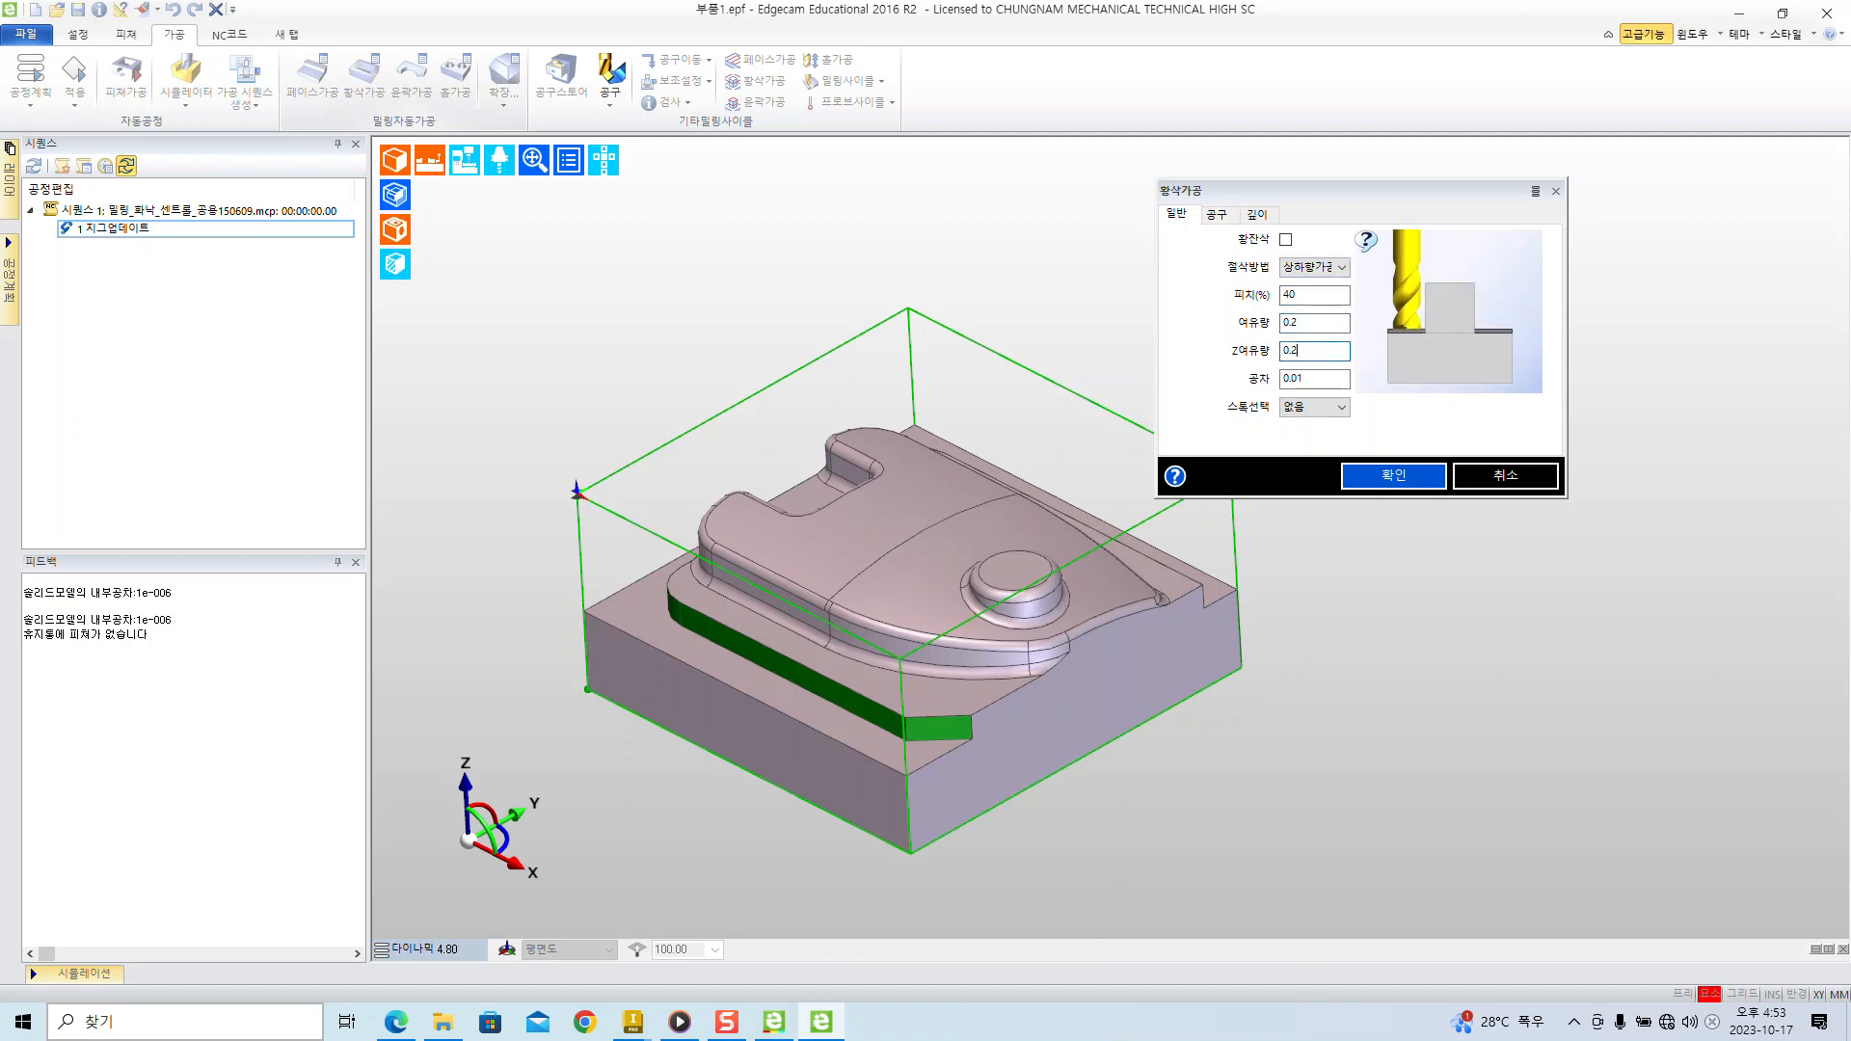
{"action": "left_click", "coordinate": [1314, 407]}
{"action": "left_click", "coordinate": [1311, 439]}
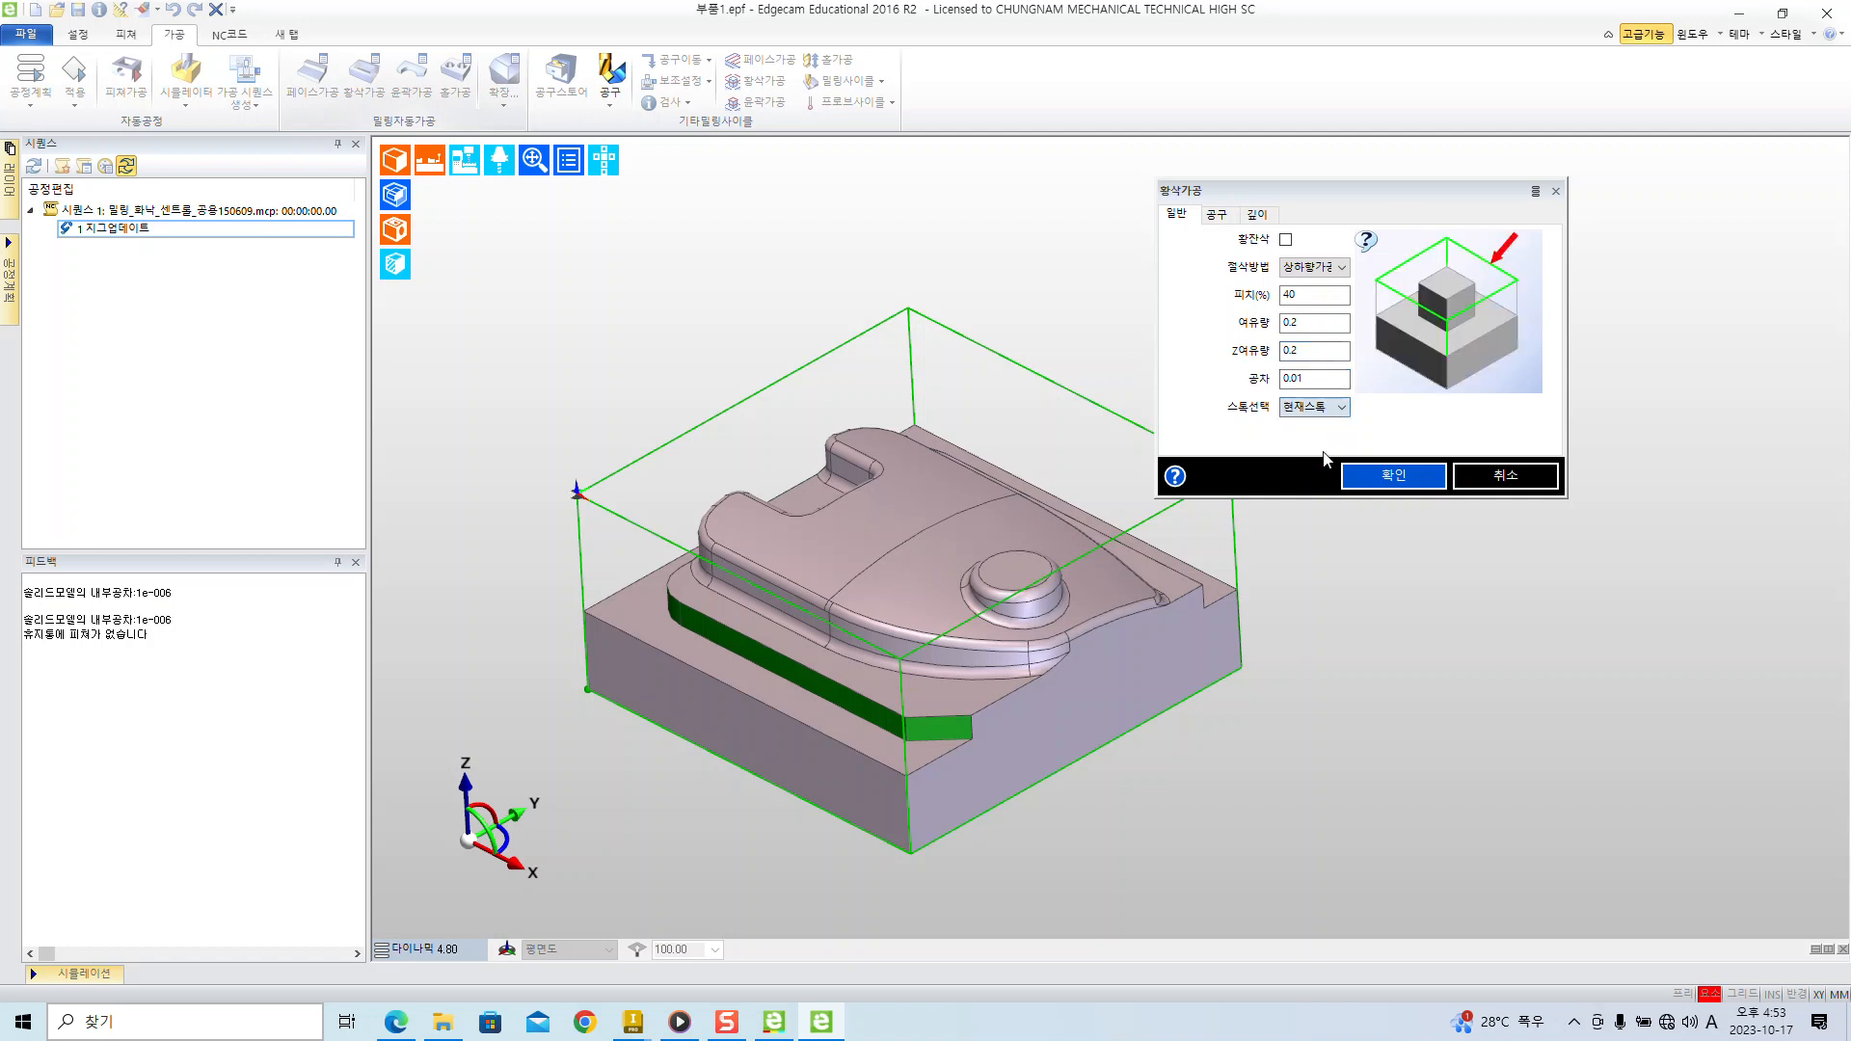
{"action": "left_click_drag", "start_coordinate": [1452, 190], "coordinate": [1364, 259]}
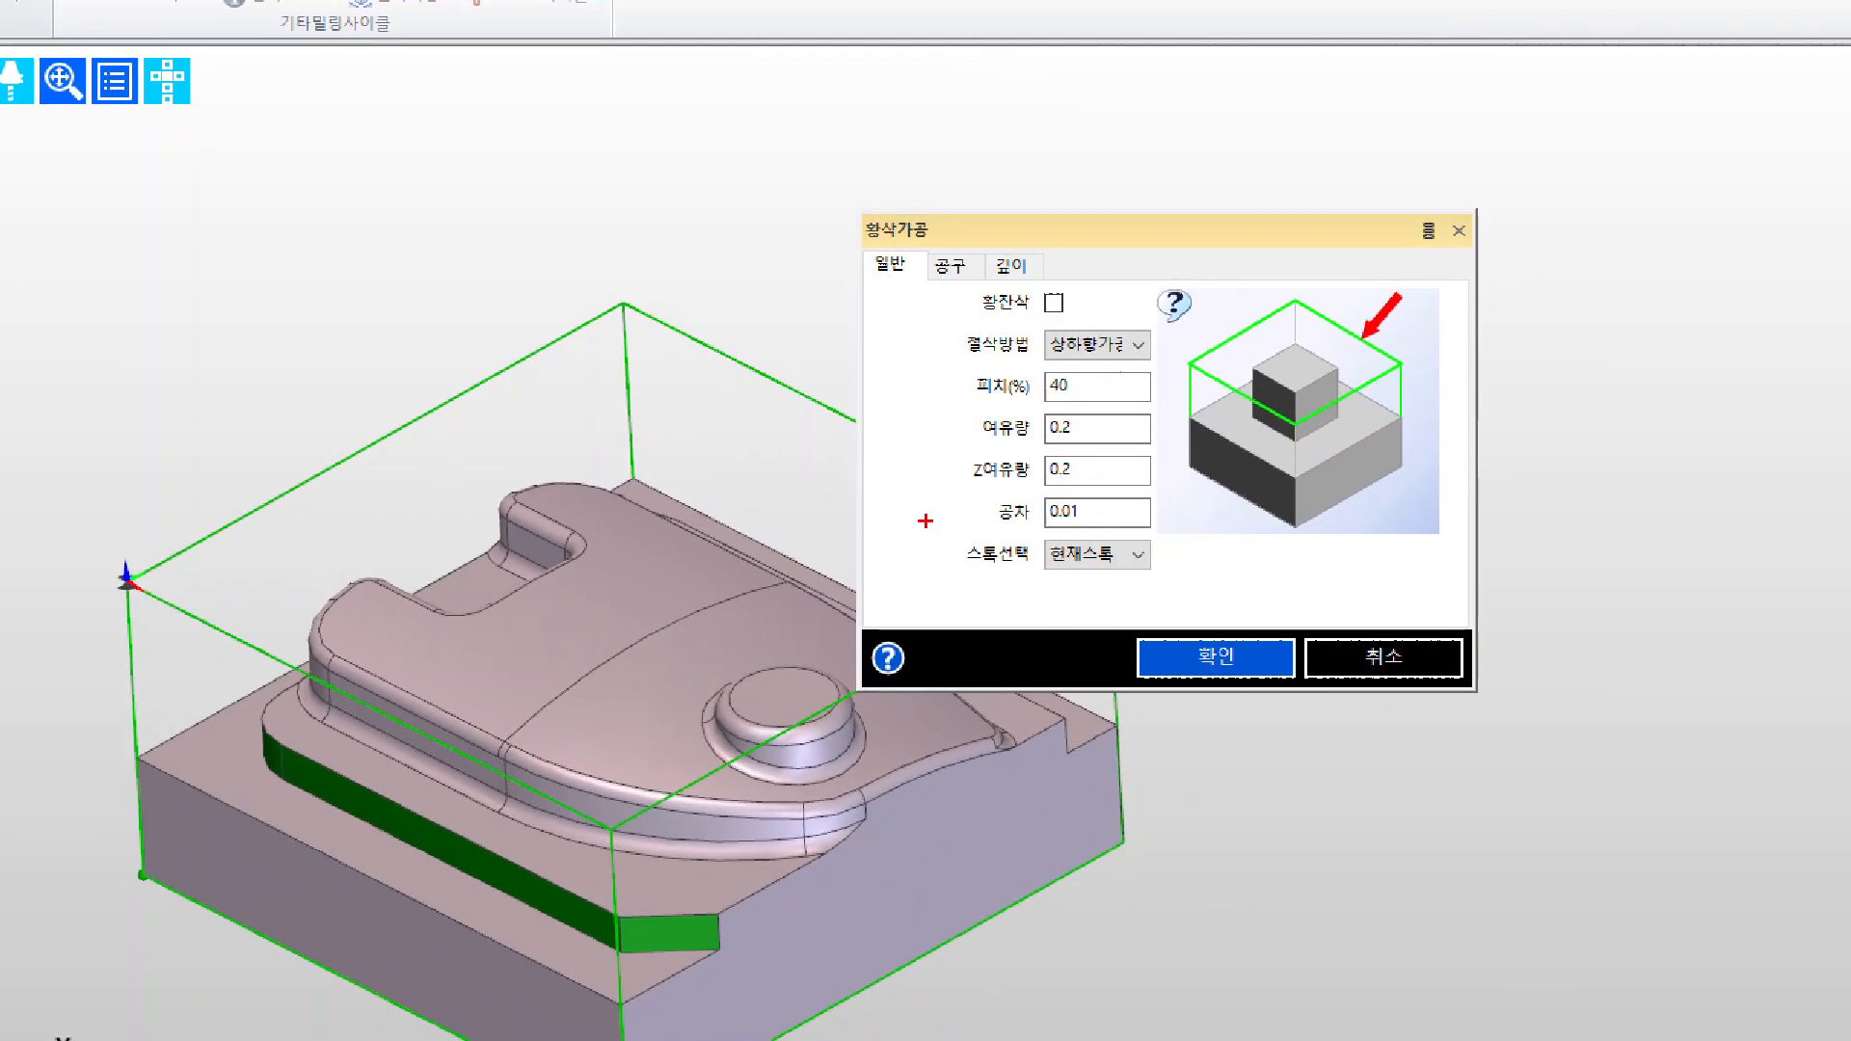
{"action": "left_click_drag", "start_coordinate": [974, 321], "coordinate": [1078, 322]}
{"action": "mouse_move", "coordinate": [1071, 288]}
{"action": "left_mouse_down"}
{"action": "mouse_move", "coordinate": [968, 320]}
{"action": "mouse_move", "coordinate": [1012, 304]}
{"action": "left_mouse_up"}
{"action": "left_click_drag", "start_coordinate": [954, 366], "coordinate": [1154, 366]}
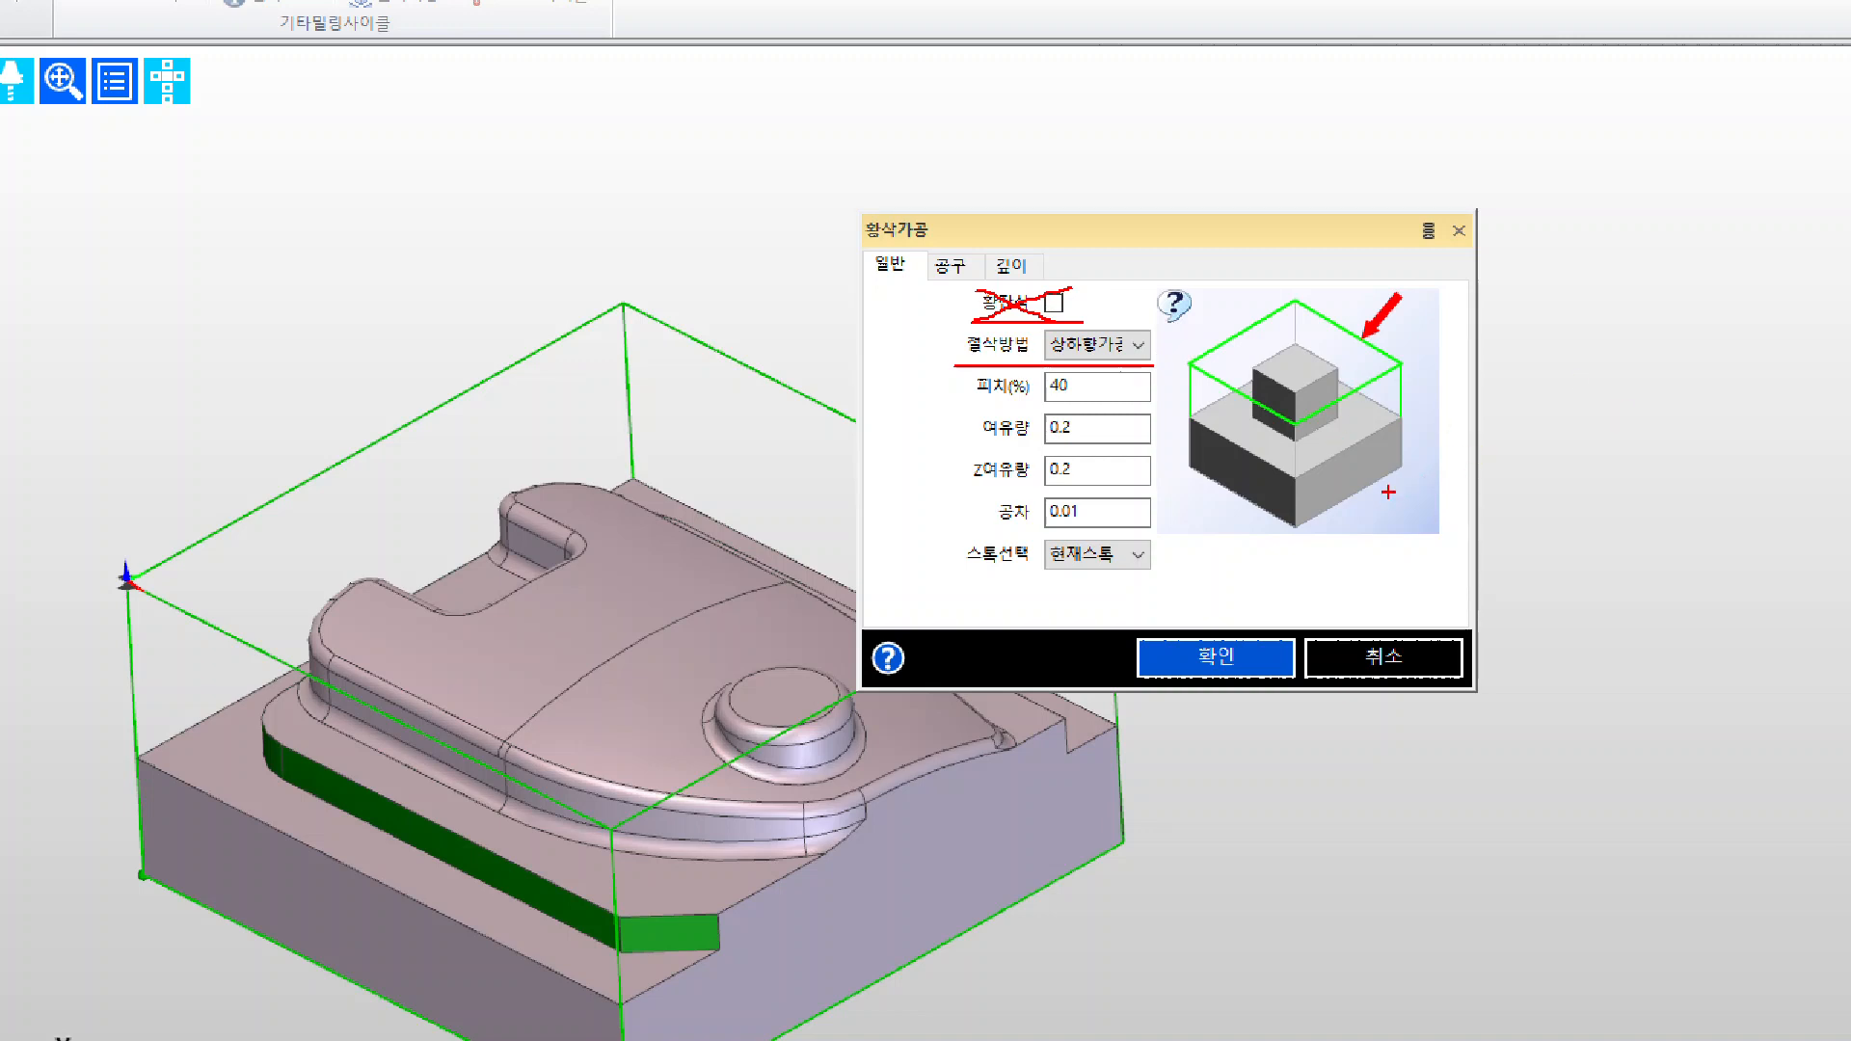
{"action": "mouse_move", "coordinate": [1551, 347]}
{"action": "left_mouse_down"}
{"action": "mouse_move", "coordinate": [1550, 510]}
{"action": "mouse_move", "coordinate": [1518, 352]}
{"action": "left_mouse_up"}
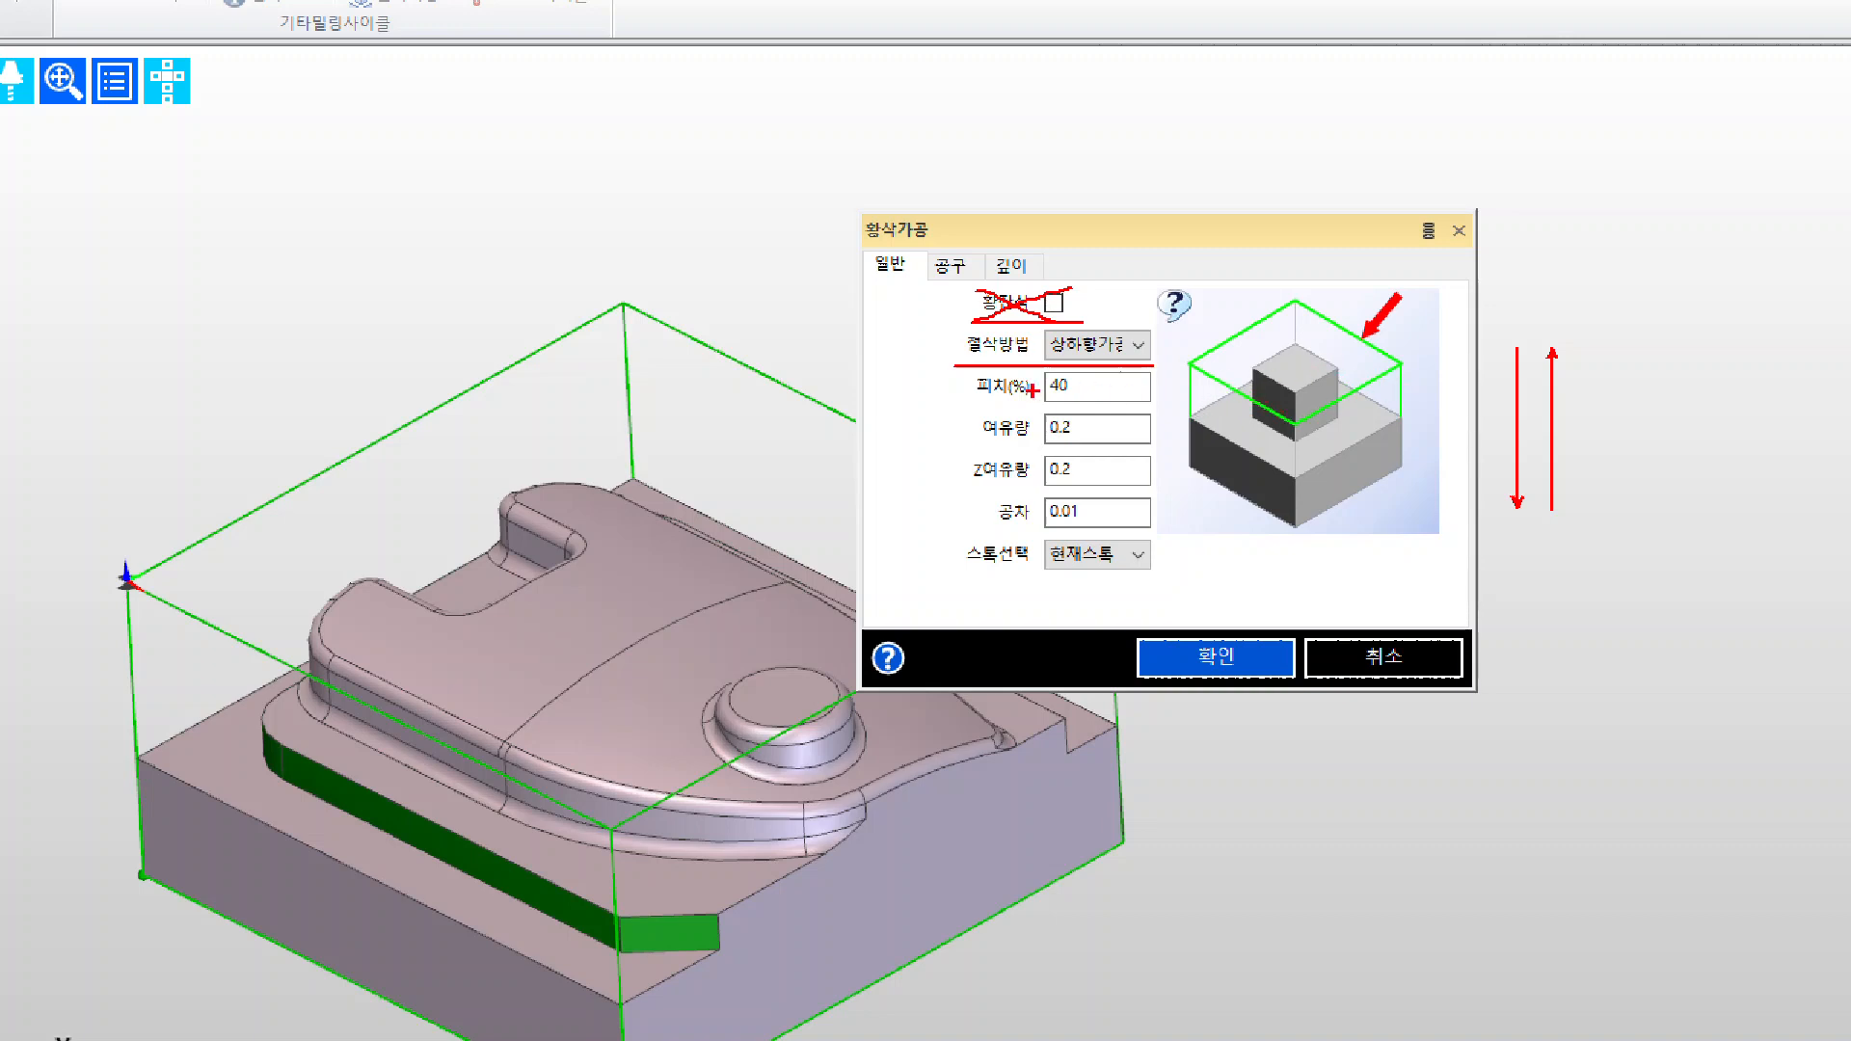
{"action": "left_click_drag", "start_coordinate": [957, 403], "coordinate": [1160, 402]}
{"action": "left_click_drag", "start_coordinate": [510, 173], "coordinate": [504, 321]}
{"action": "left_click_drag", "start_coordinate": [589, 183], "coordinate": [589, 311]}
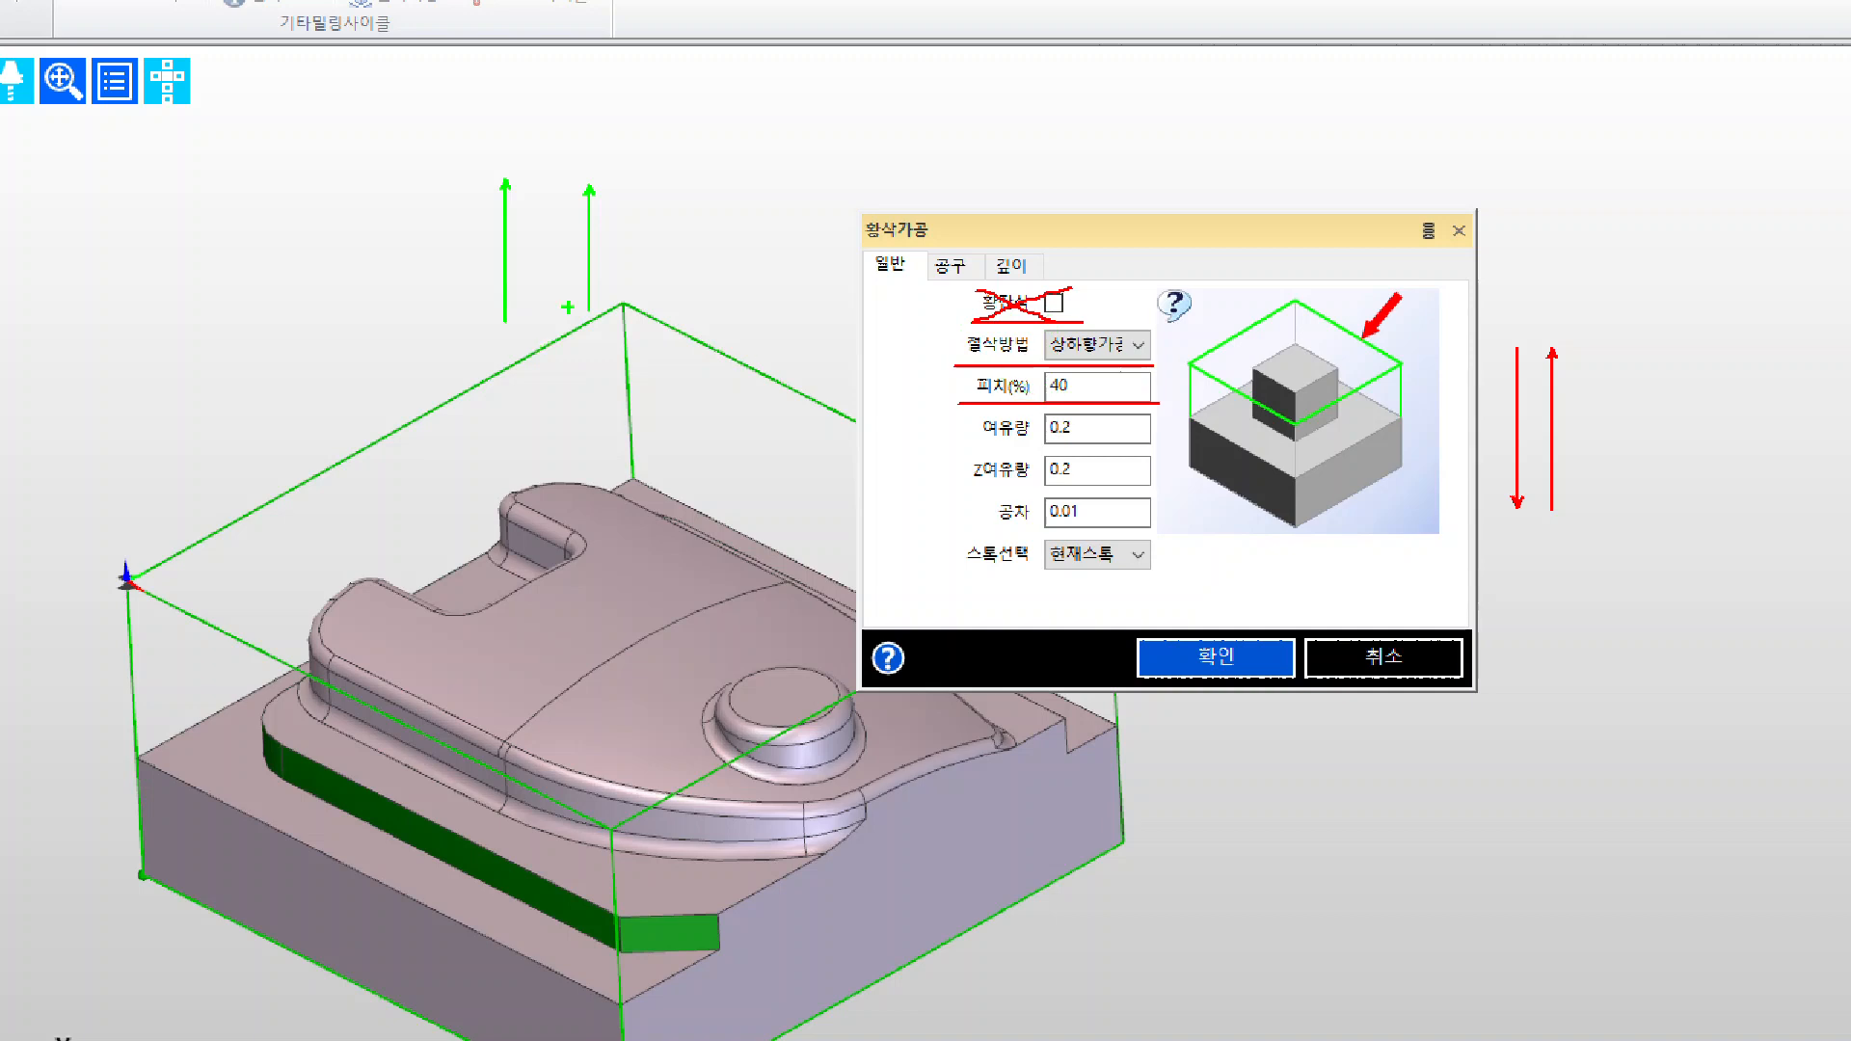
{"action": "type", "text": "t"}
{"action": "type", "text": "6"}
{"action": "key", "text": "Return"}
{"action": "type", "text": "40"}
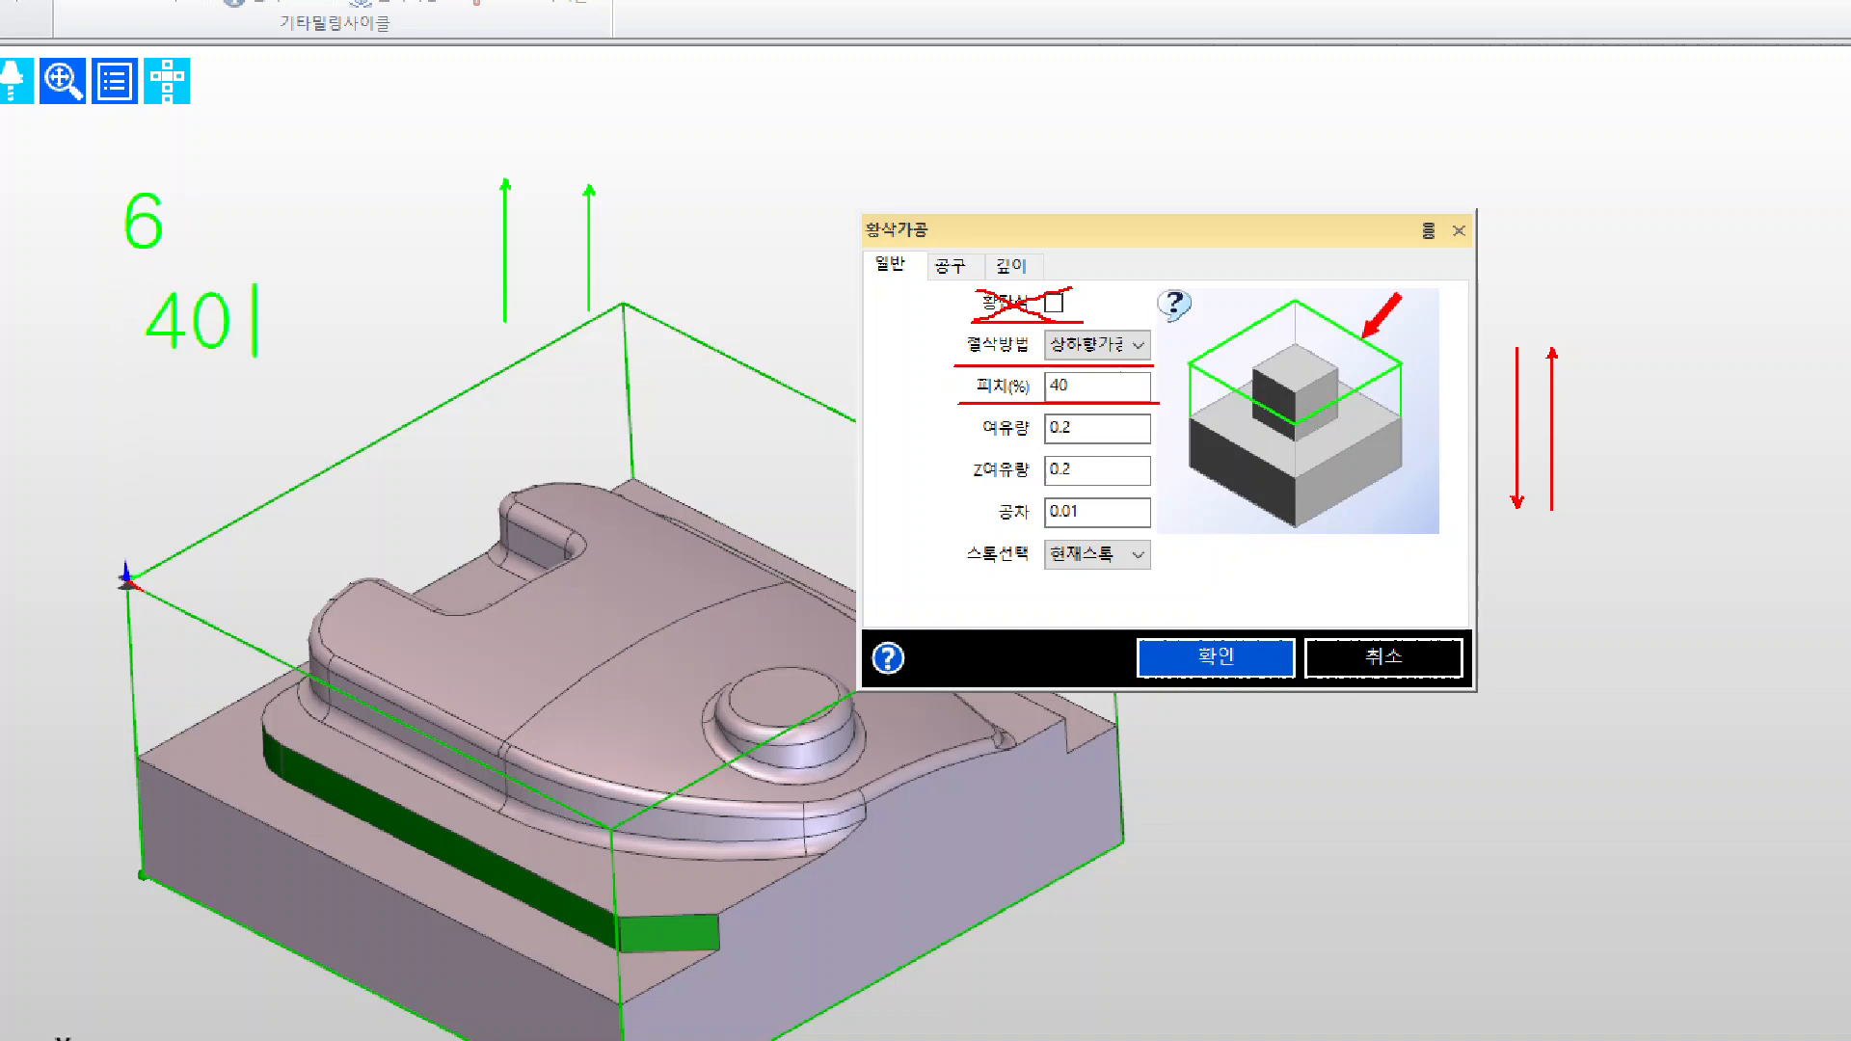
{"action": "key", "text": "Escape"}
{"action": "key", "text": "t"}
{"action": "scroll", "coordinate": [525, 265], "scroll_direction": "down", "scroll_amount": 3}
{"action": "scroll", "coordinate": [522, 262], "scroll_direction": "down", "scroll_amount": 3}
{"action": "type", "text": "2.4"}
{"action": "key", "text": "Escape"}
{"action": "left_click_drag", "start_coordinate": [478, 220], "coordinate": [658, 311], "text": "ctrl"}
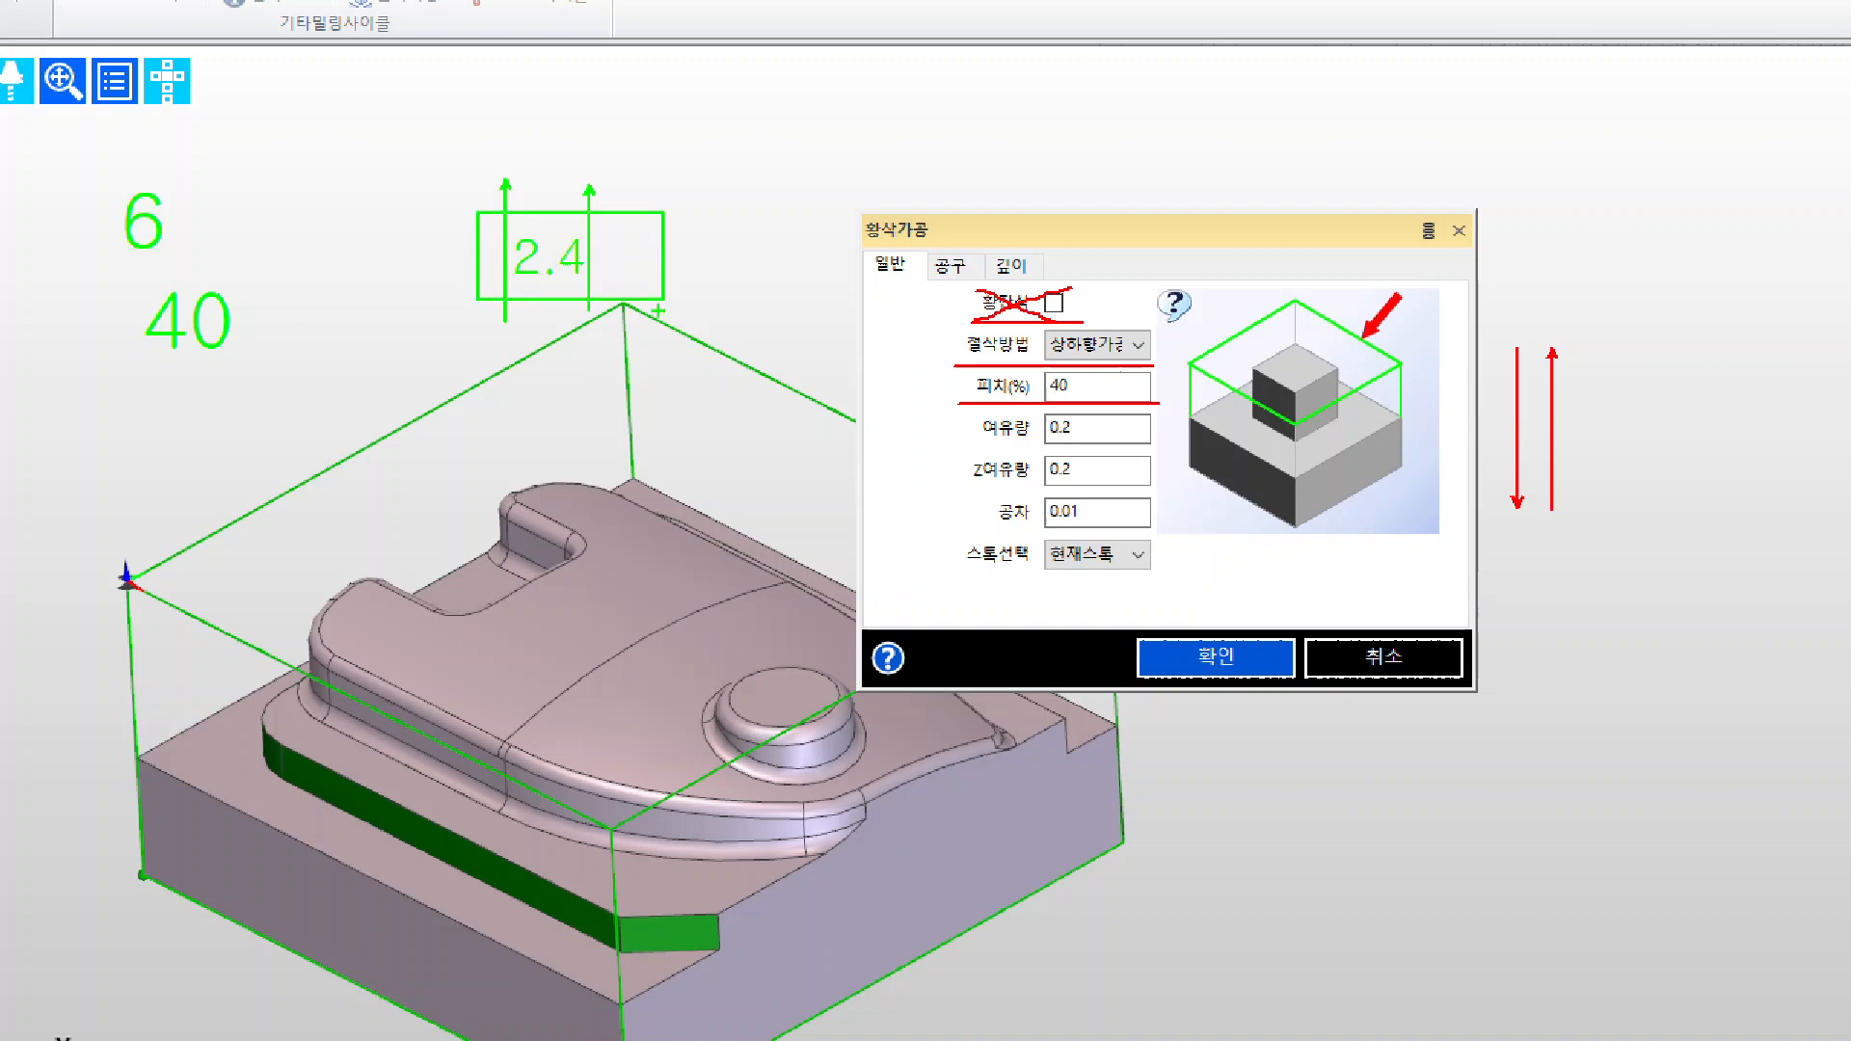
{"action": "left_click_drag", "start_coordinate": [976, 444], "coordinate": [1182, 443], "text": "shift"}
{"action": "left_click_drag", "start_coordinate": [961, 486], "coordinate": [1165, 484], "text": "shift"}
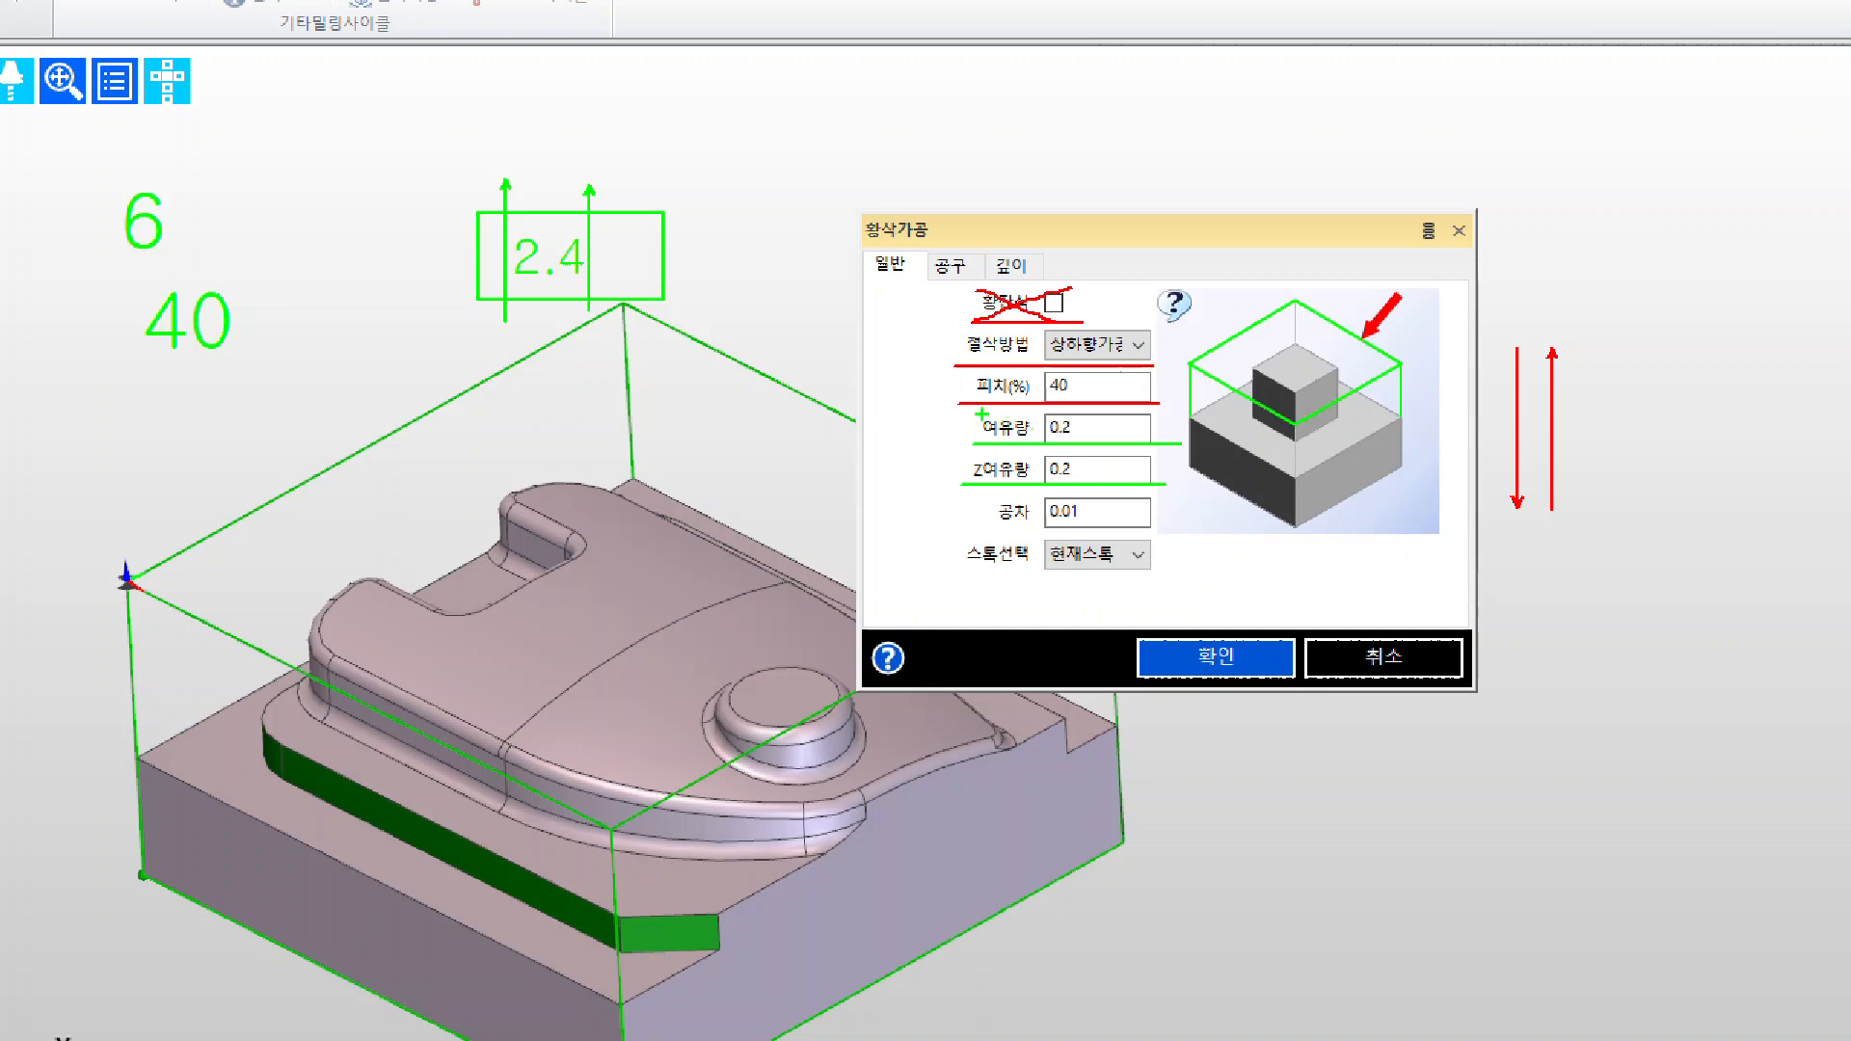
{"action": "left_click_drag", "start_coordinate": [952, 406], "coordinate": [1165, 487], "text": "ctrl"}
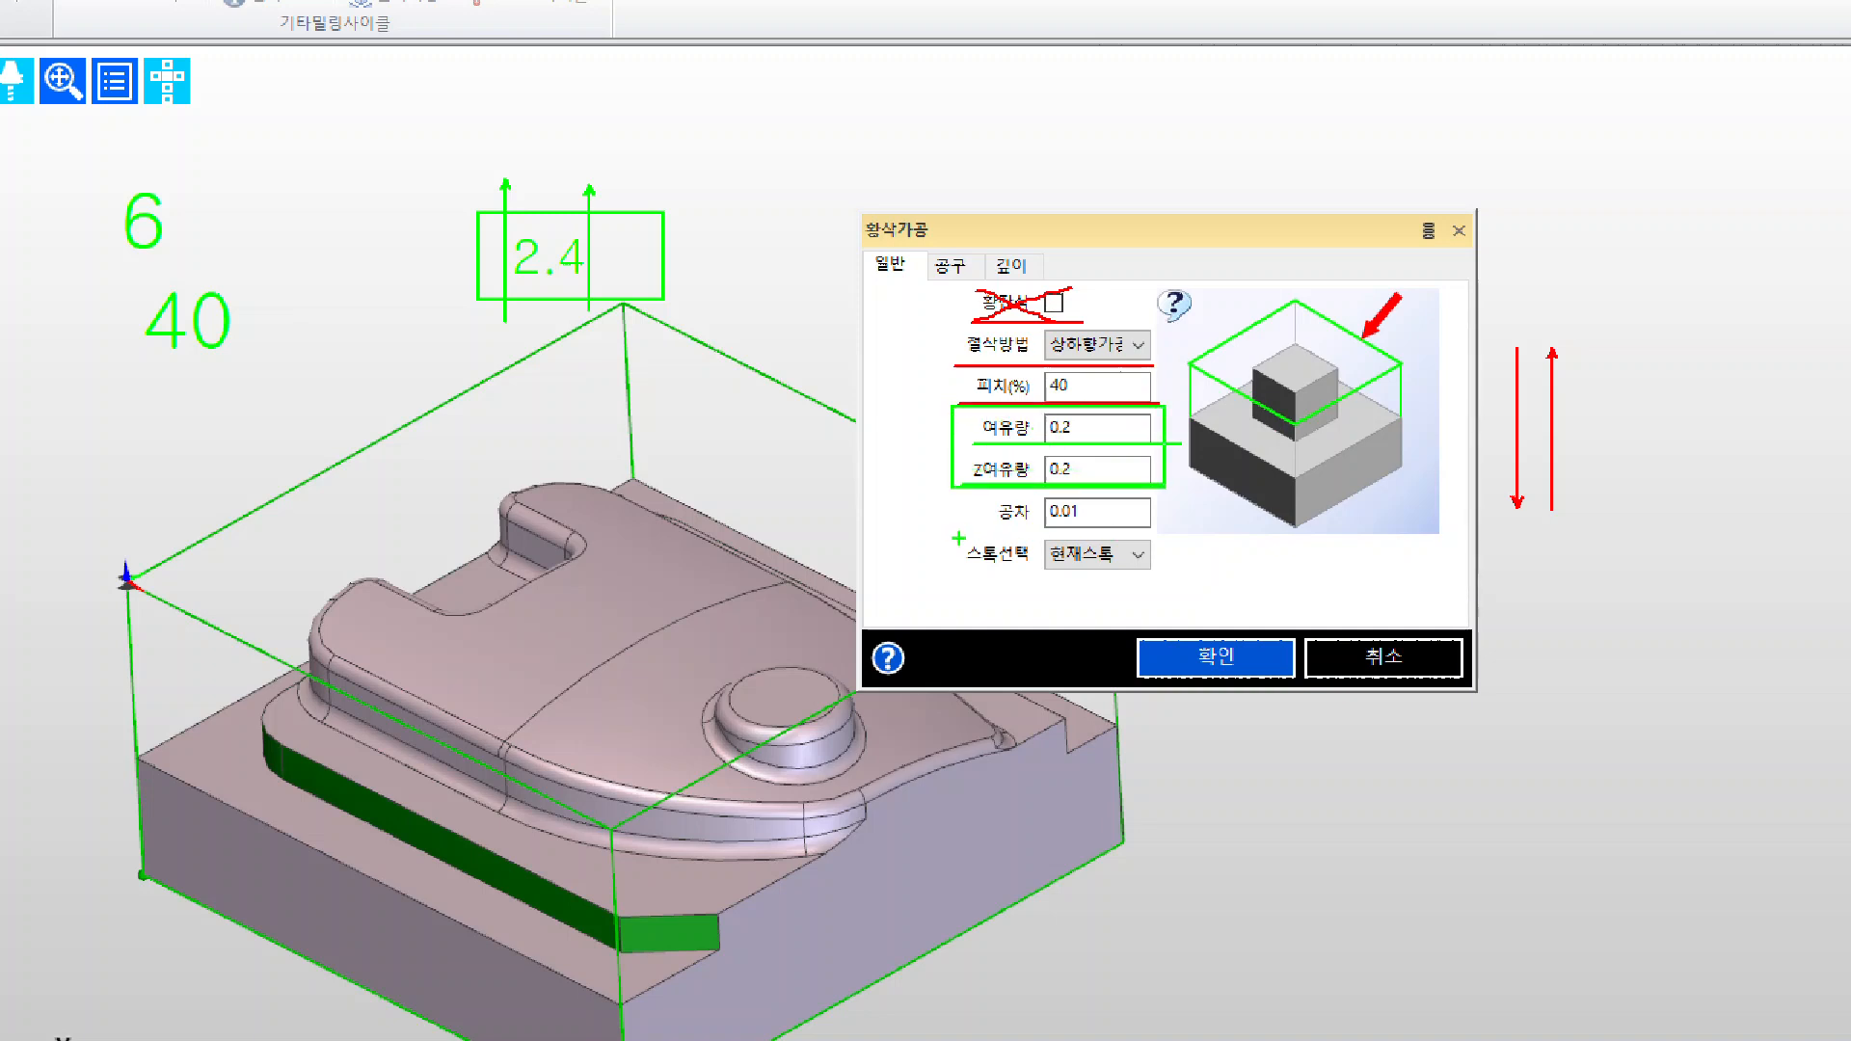
{"action": "left_click_drag", "start_coordinate": [954, 535], "coordinate": [1158, 579], "text": "ctrl"}
{"action": "left_click_drag", "start_coordinate": [374, 432], "coordinate": [360, 361], "text": "ctrl+shift"}
{"action": "left_click_drag", "start_coordinate": [182, 640], "coordinate": [61, 626], "text": "ctrl+shift"}
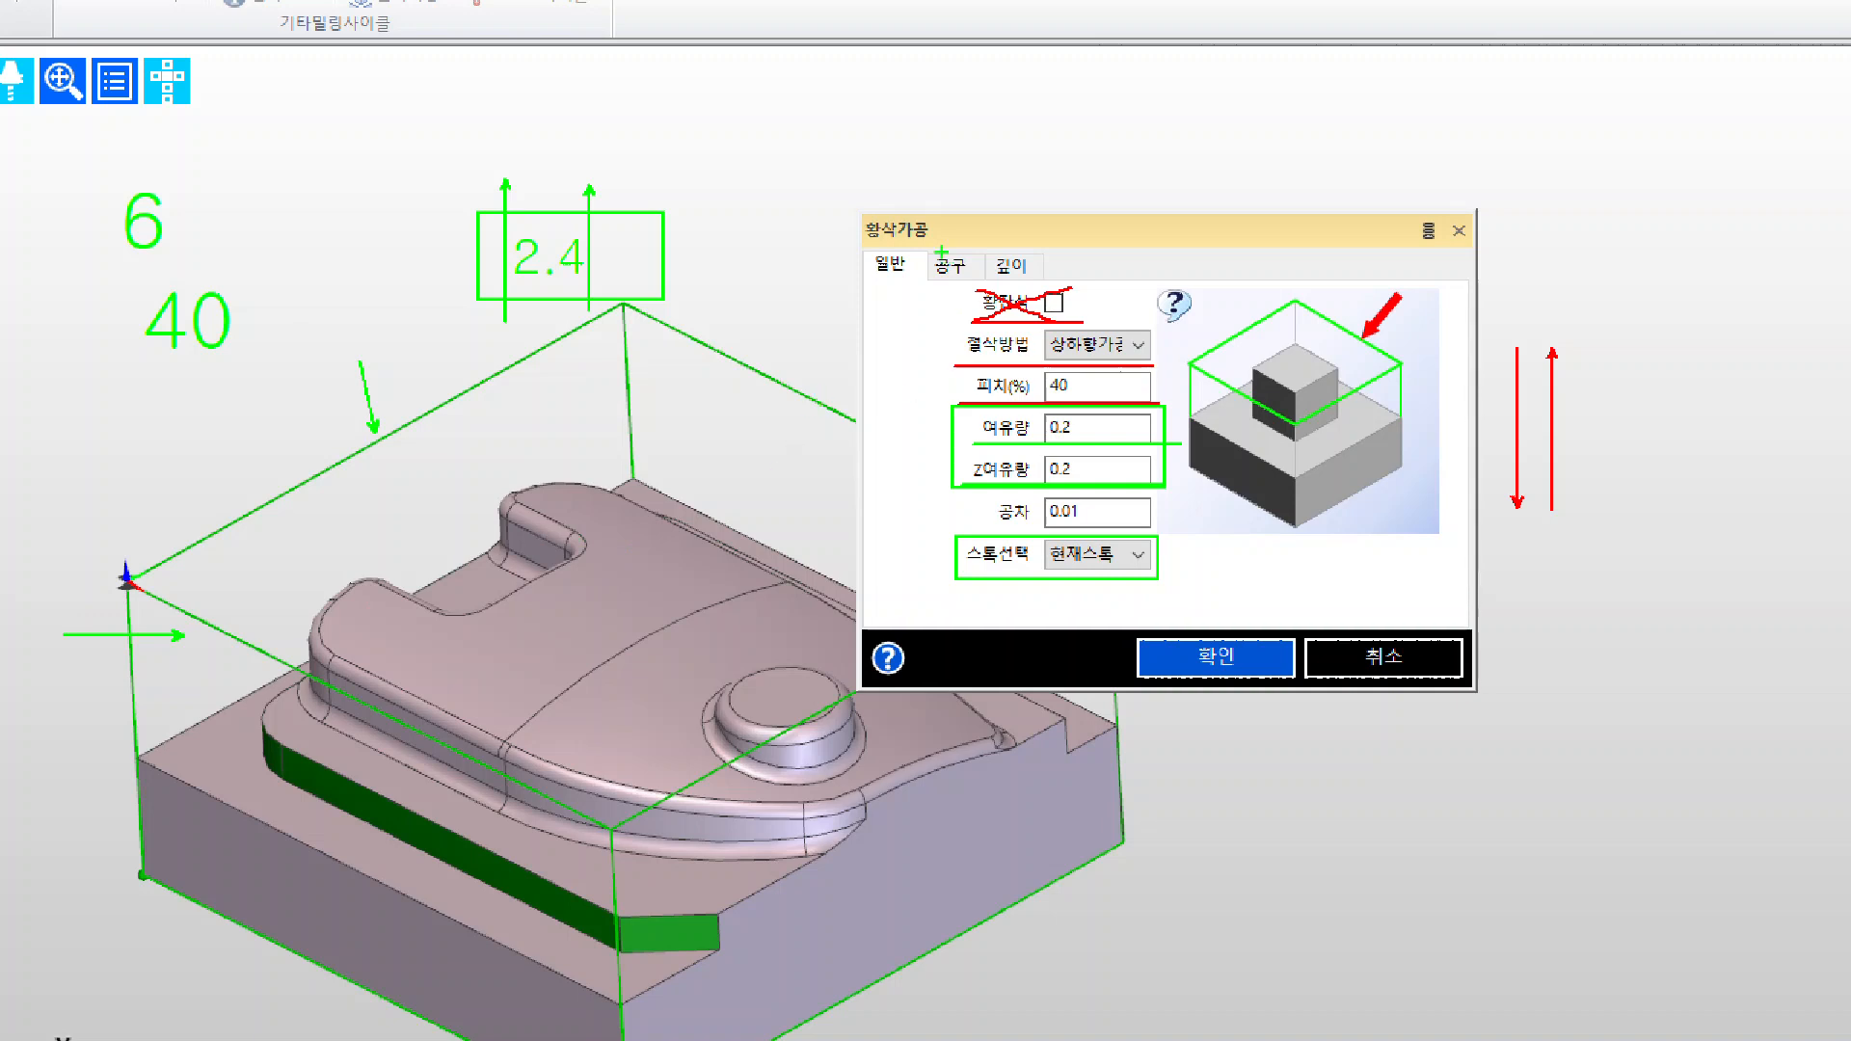
{"action": "mouse_move", "coordinate": [920, 243]}
{"action": "left_mouse_down", "text": "ctrl"}
{"action": "mouse_move", "coordinate": [1001, 293]}
{"action": "mouse_move", "coordinate": [1137, 157]}
{"action": "left_mouse_up", "text": "ctrl"}
{"action": "key", "text": "Escape"}
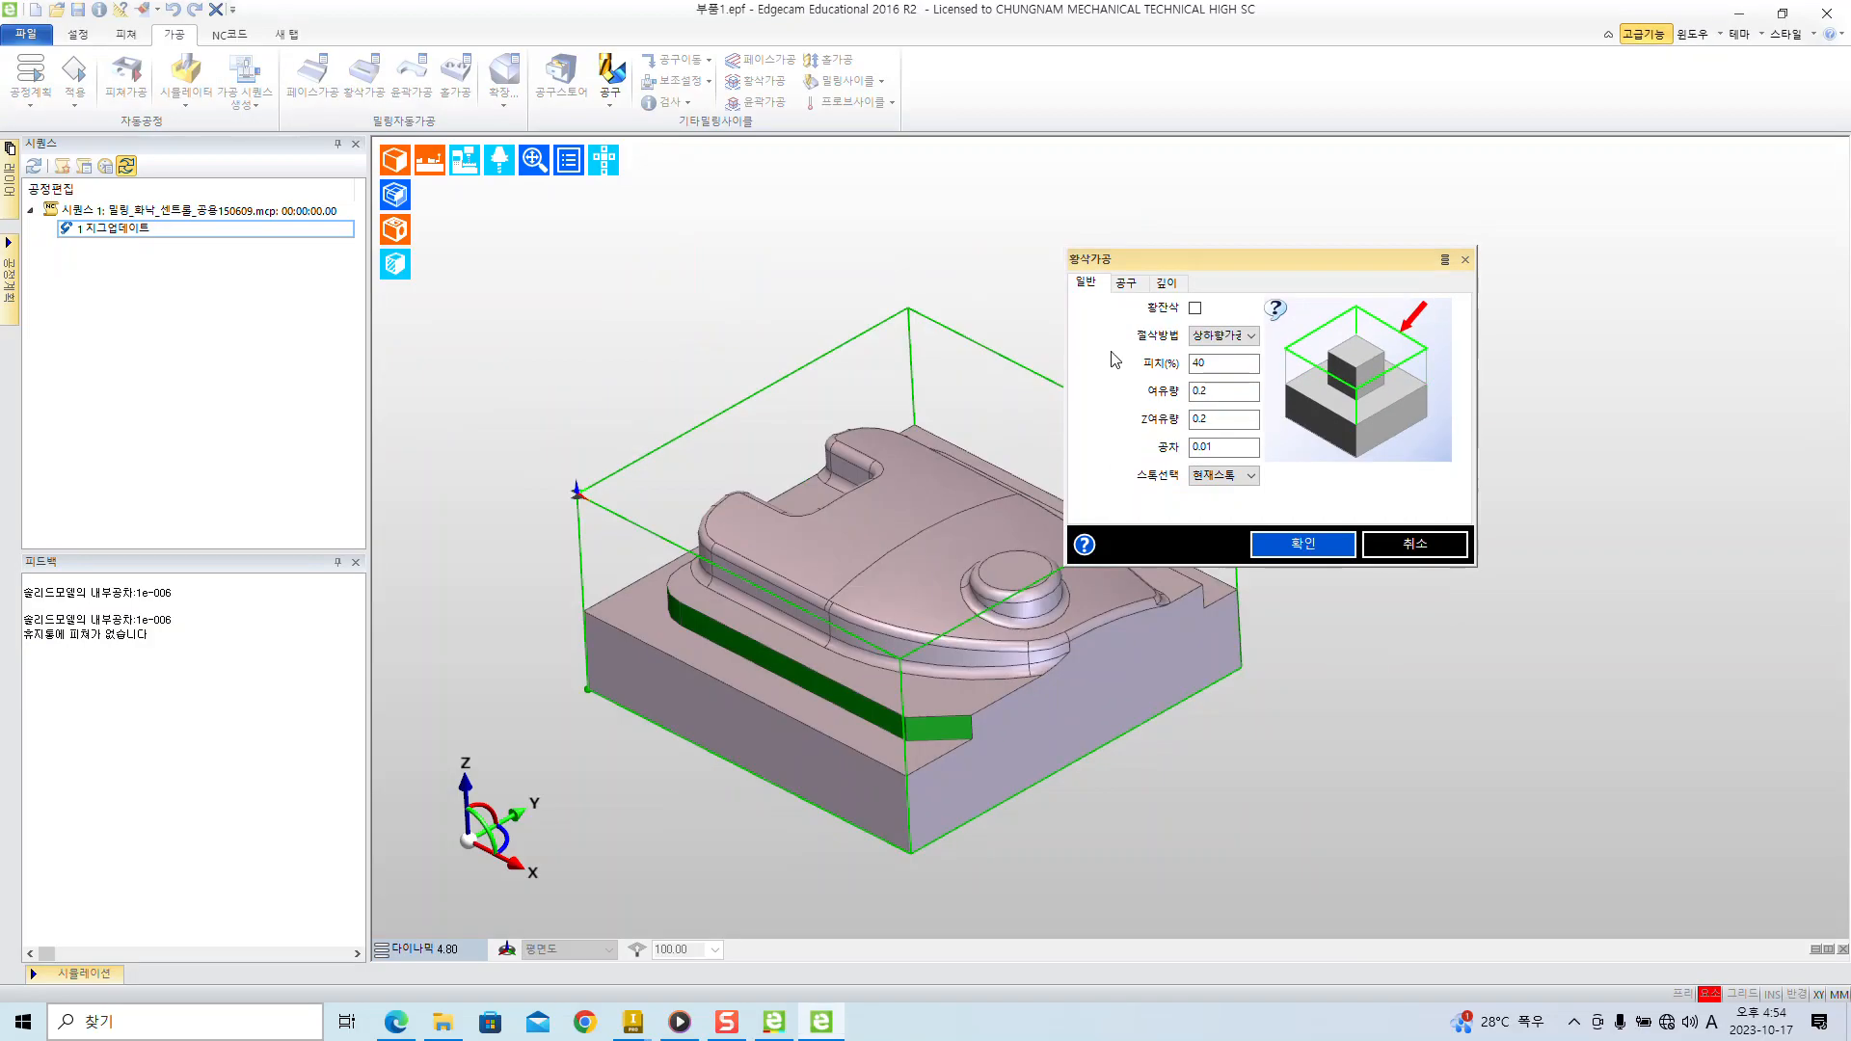
- Set the roughing tool's feed (이송속도) and Z feed (Z이송속도) to 3000, spindle speed (회전속도) to 6000, tool number to 1 and diameter to 6
{"action": "left_click", "coordinate": [1125, 283]}
{"action": "double_click", "coordinate": [1222, 307]}
{"action": "type", "text": "3000"}
{"action": "key", "text": "Tab"}
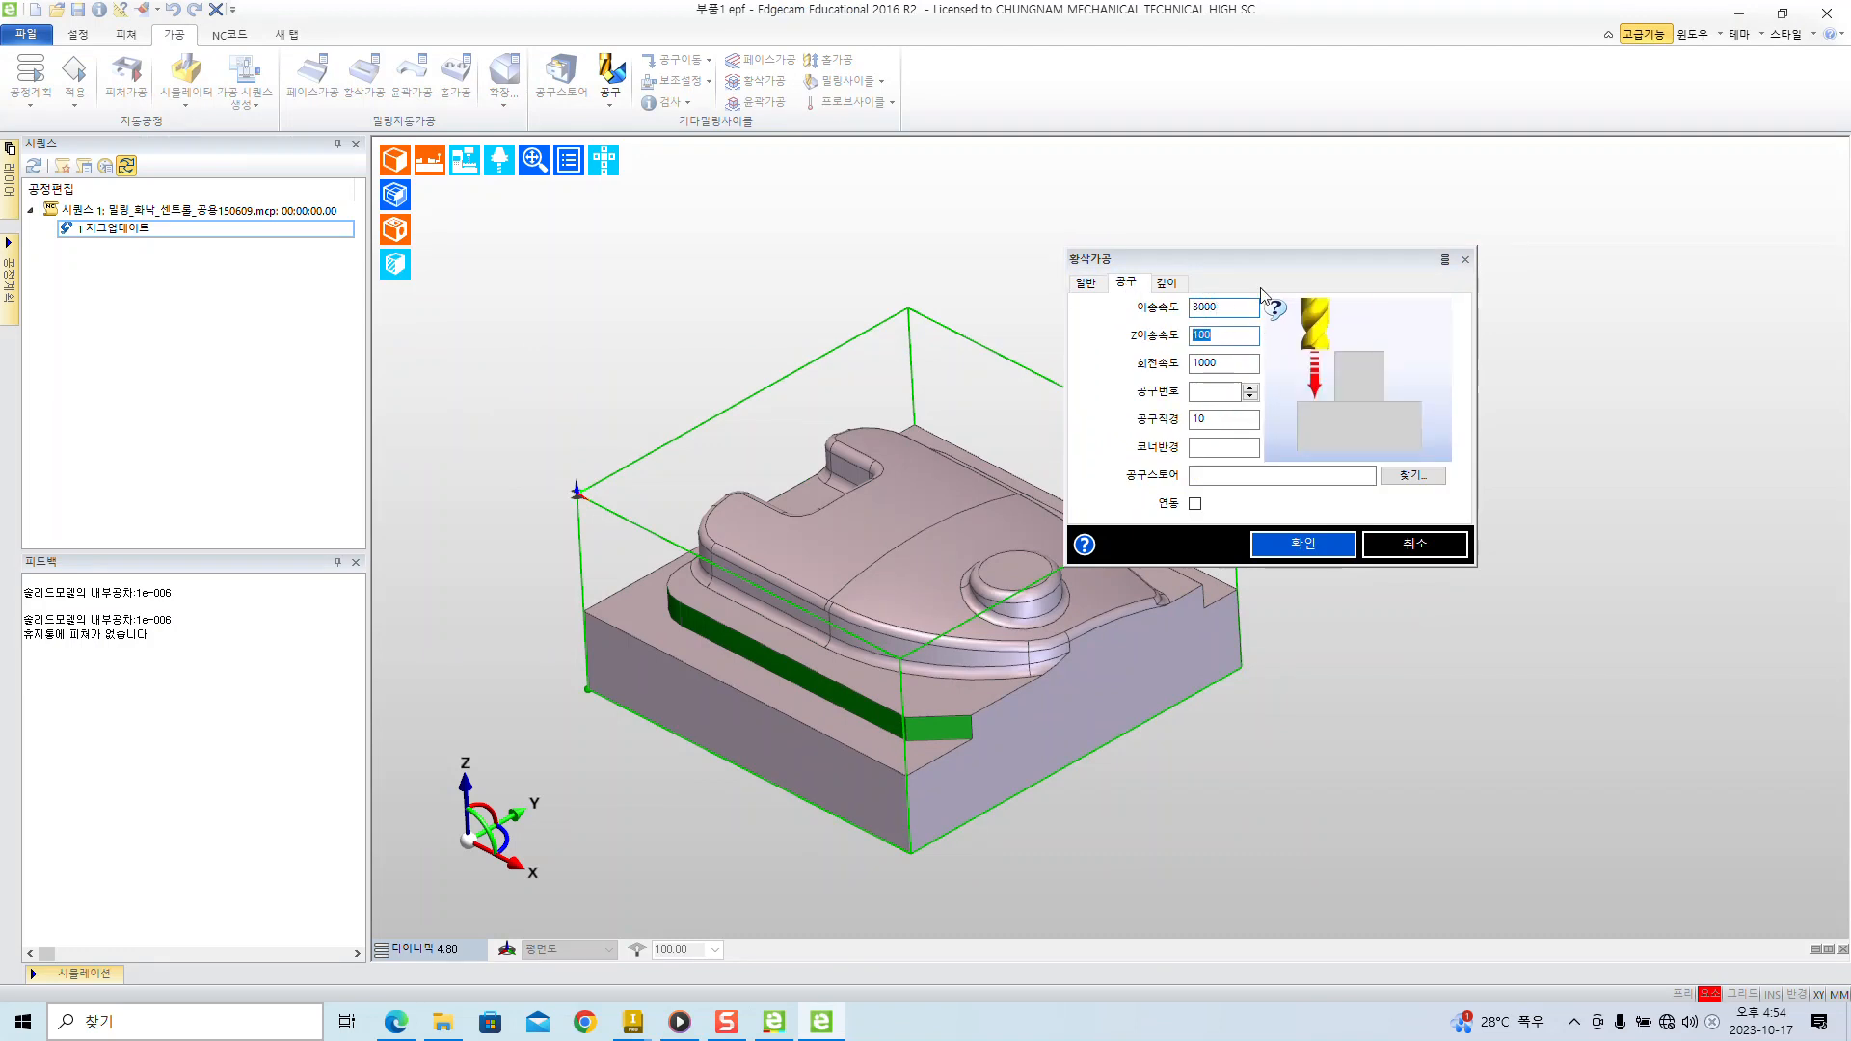
{"action": "type", "text": "3000"}
{"action": "key", "text": "Tab"}
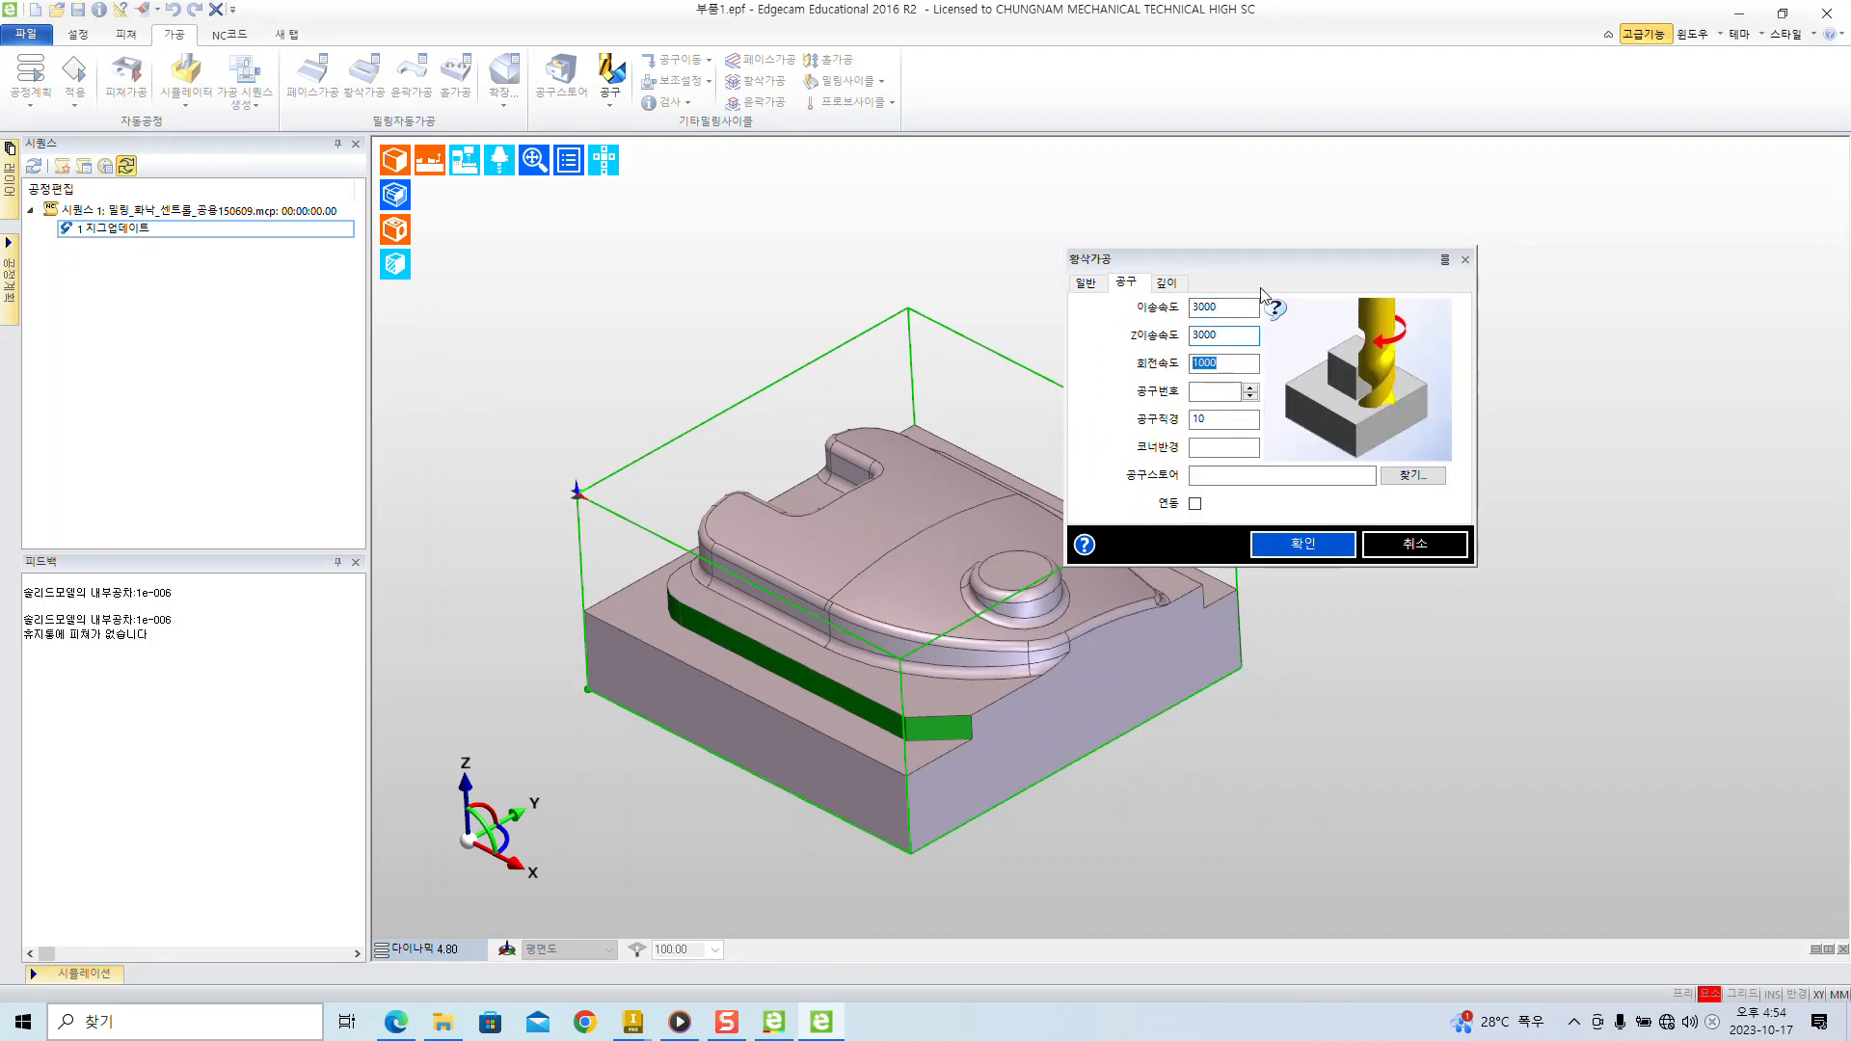
{"action": "type", "text": "6000"}
{"action": "key", "text": "Tab"}
{"action": "type", "text": "1"}
{"action": "key", "text": "Tab"}
{"action": "type", "text": "6"}
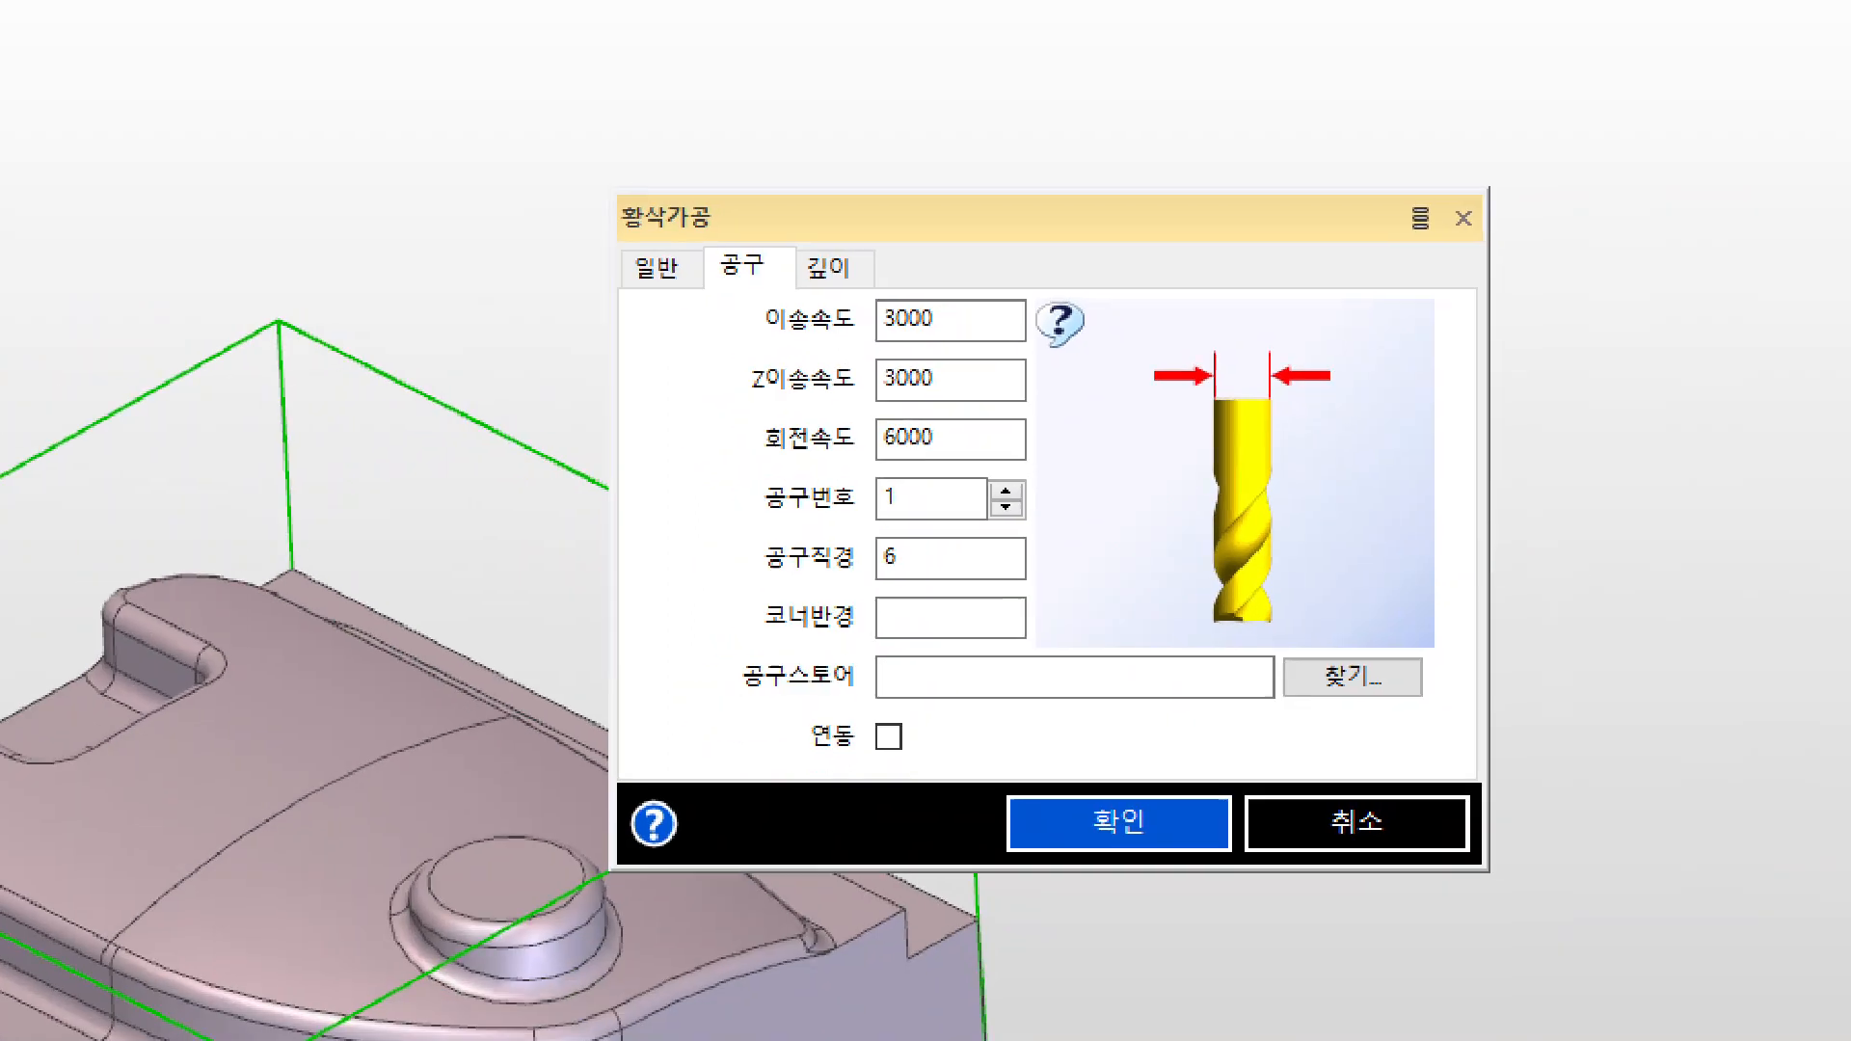
{"action": "left_click_drag", "start_coordinate": [752, 339], "coordinate": [1038, 341]}
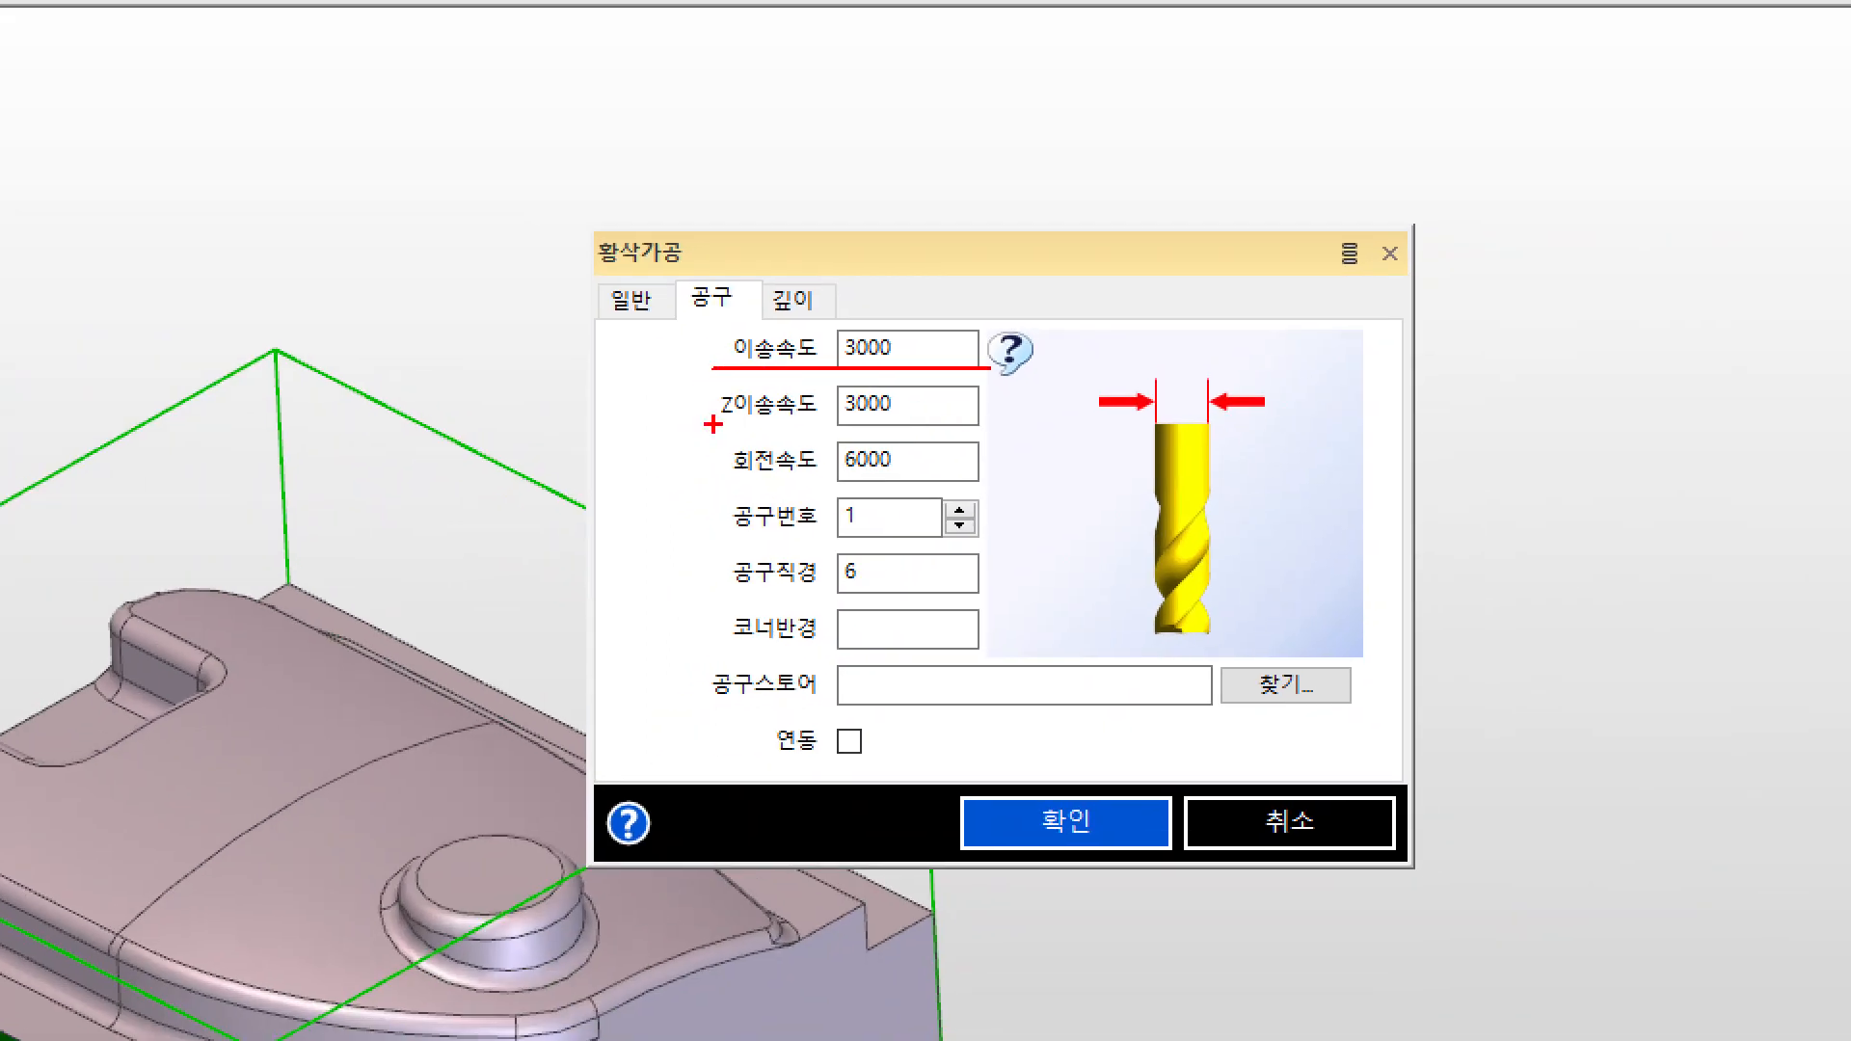
{"action": "left_click_drag", "start_coordinate": [713, 424], "coordinate": [1020, 423]}
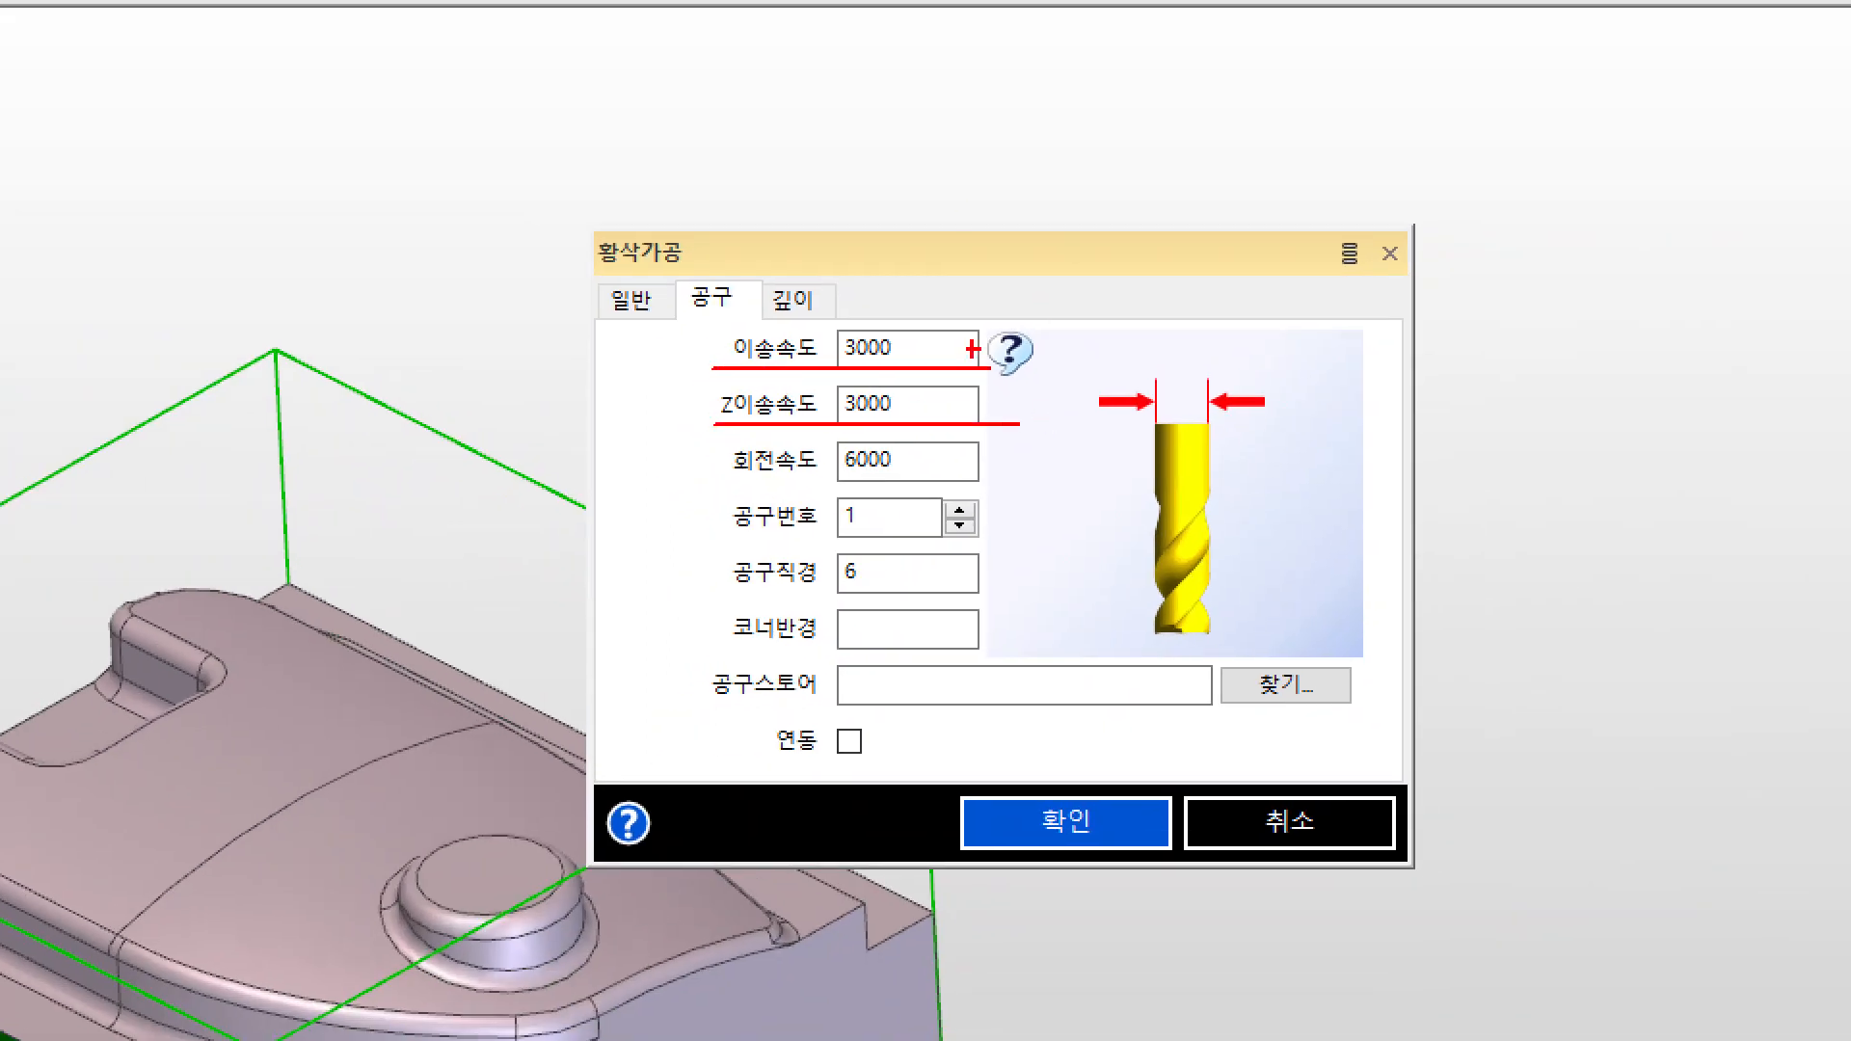
{"action": "left_click_drag", "start_coordinate": [726, 480], "coordinate": [982, 480]}
{"action": "left_click_drag", "start_coordinate": [745, 537], "coordinate": [991, 538]}
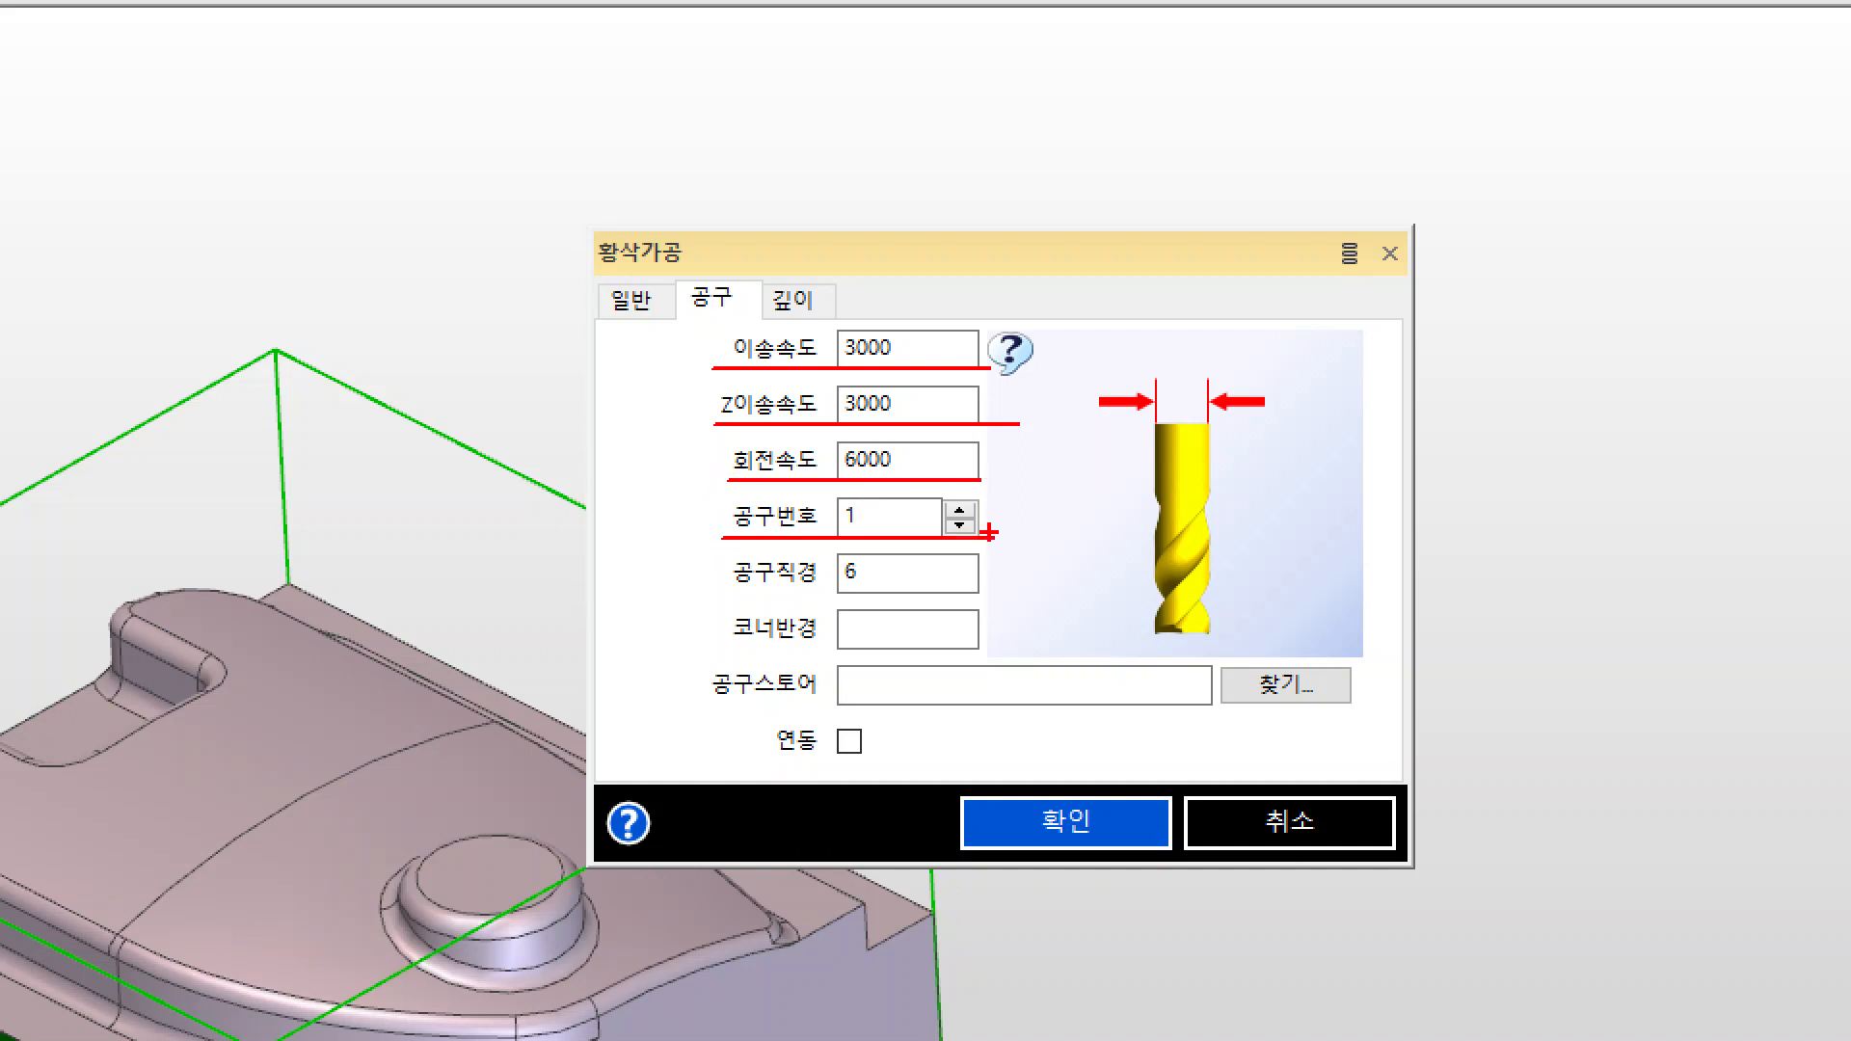
{"action": "left_click_drag", "start_coordinate": [825, 496], "coordinate": [885, 546]}
{"action": "left_click_drag", "start_coordinate": [707, 553], "coordinate": [1003, 599]}
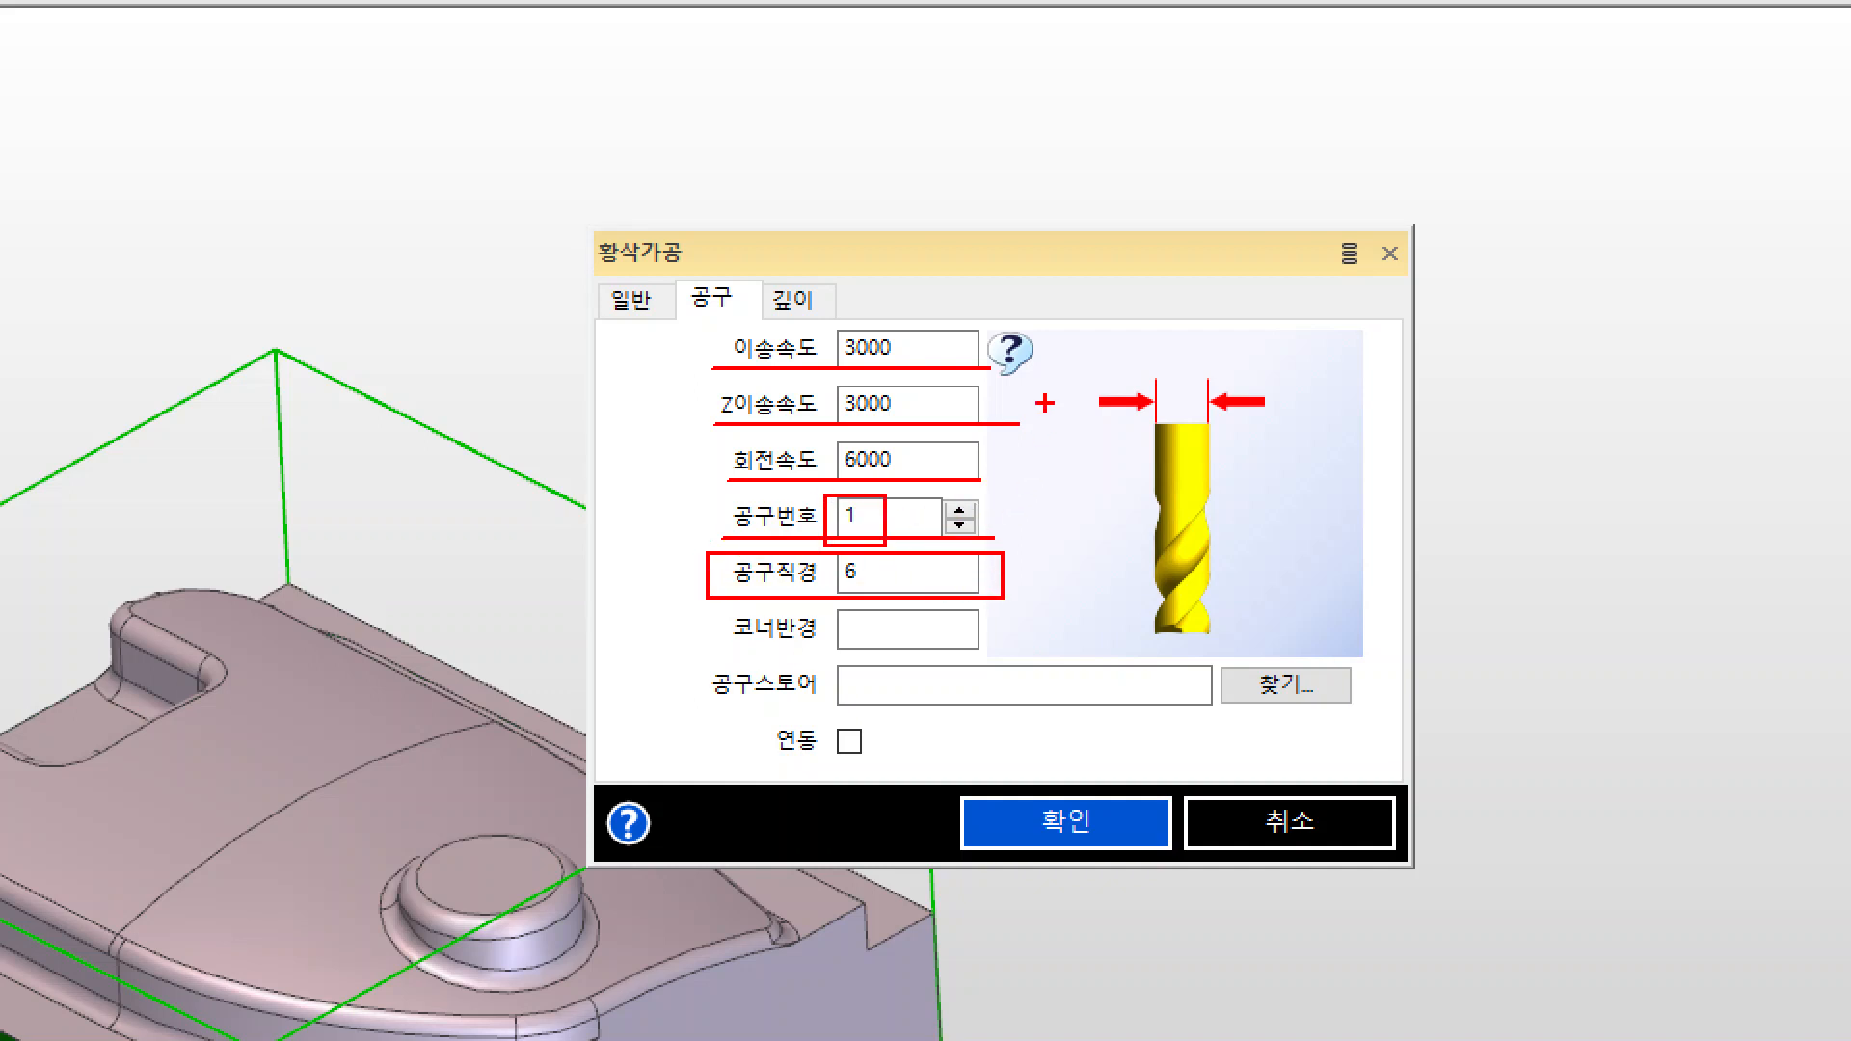
{"action": "mouse_move", "coordinate": [1017, 347]}
{"action": "left_mouse_down"}
{"action": "mouse_move", "coordinate": [1082, 351]}
{"action": "mouse_move", "coordinate": [1025, 380]}
{"action": "mouse_move", "coordinate": [1046, 413]}
{"action": "mouse_move", "coordinate": [1009, 365]}
{"action": "mouse_move", "coordinate": [1036, 376]}
{"action": "left_mouse_up"}
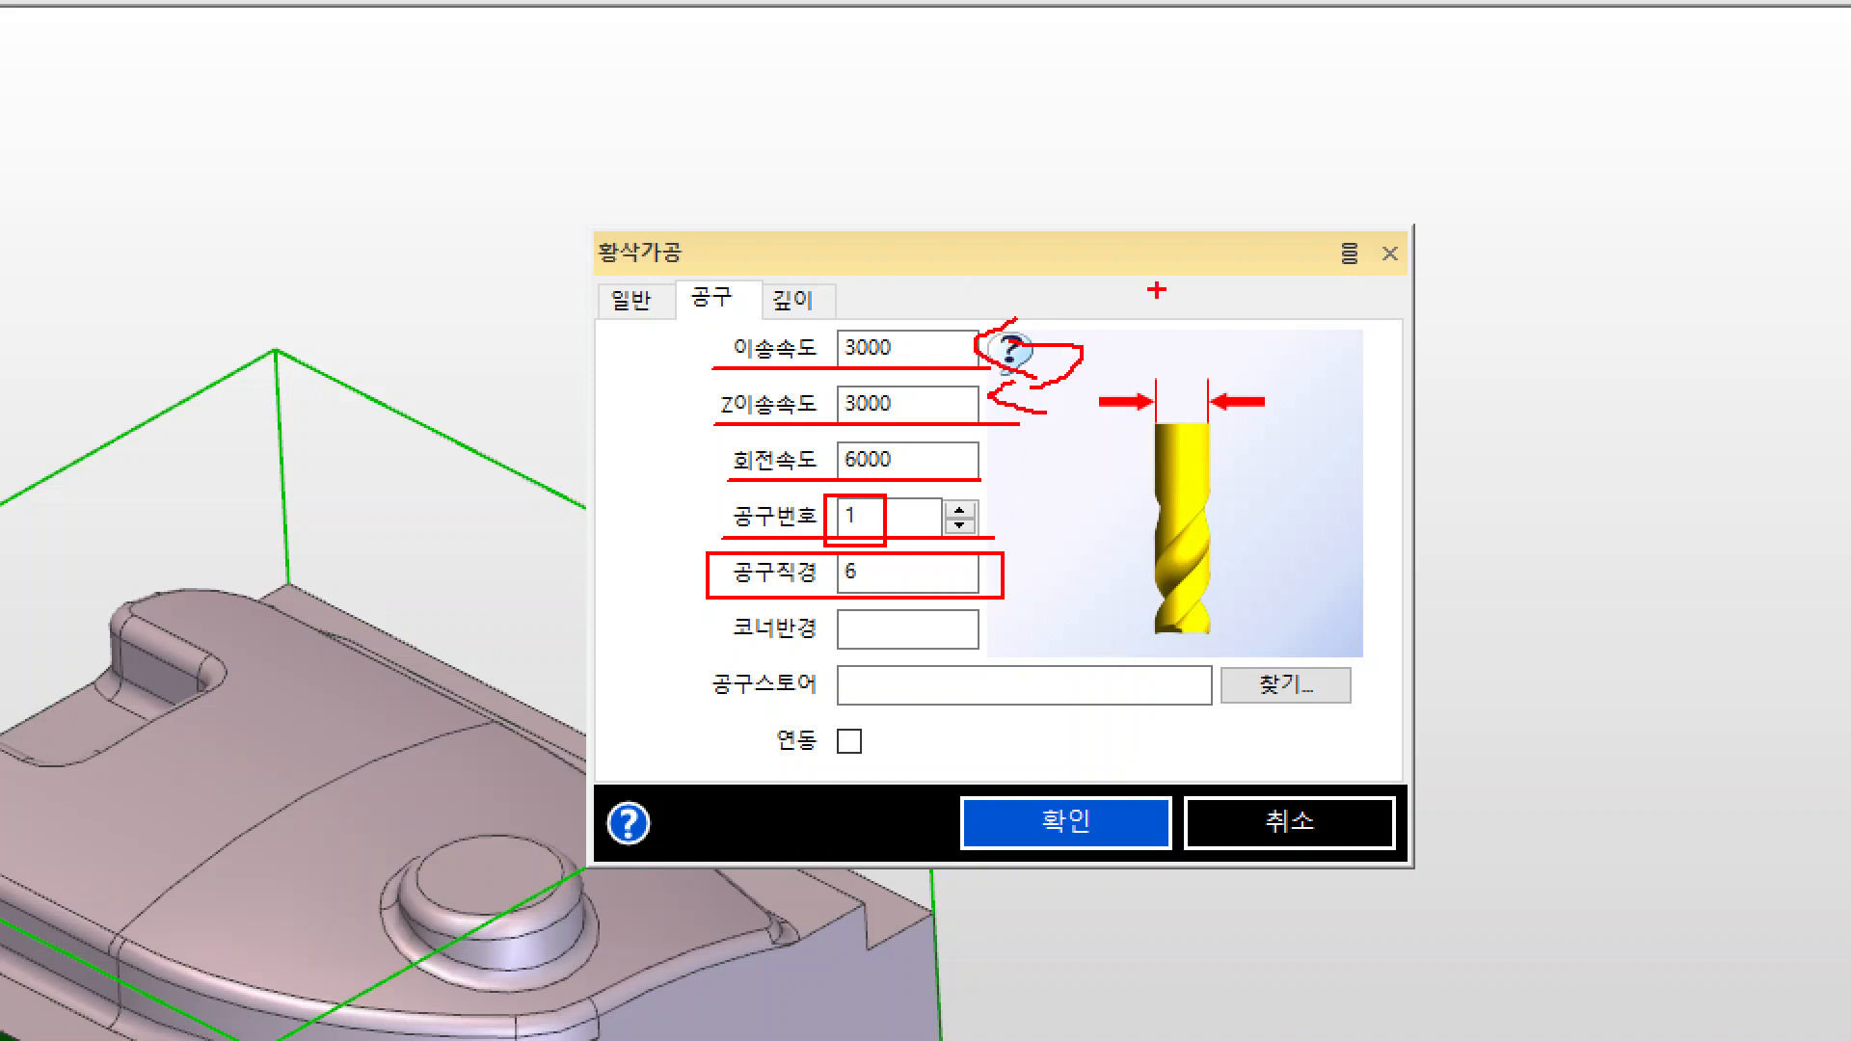
{"action": "left_click_drag", "start_coordinate": [979, 304], "coordinate": [1011, 234]}
{"action": "left_click_drag", "start_coordinate": [818, 275], "coordinate": [958, 164]}
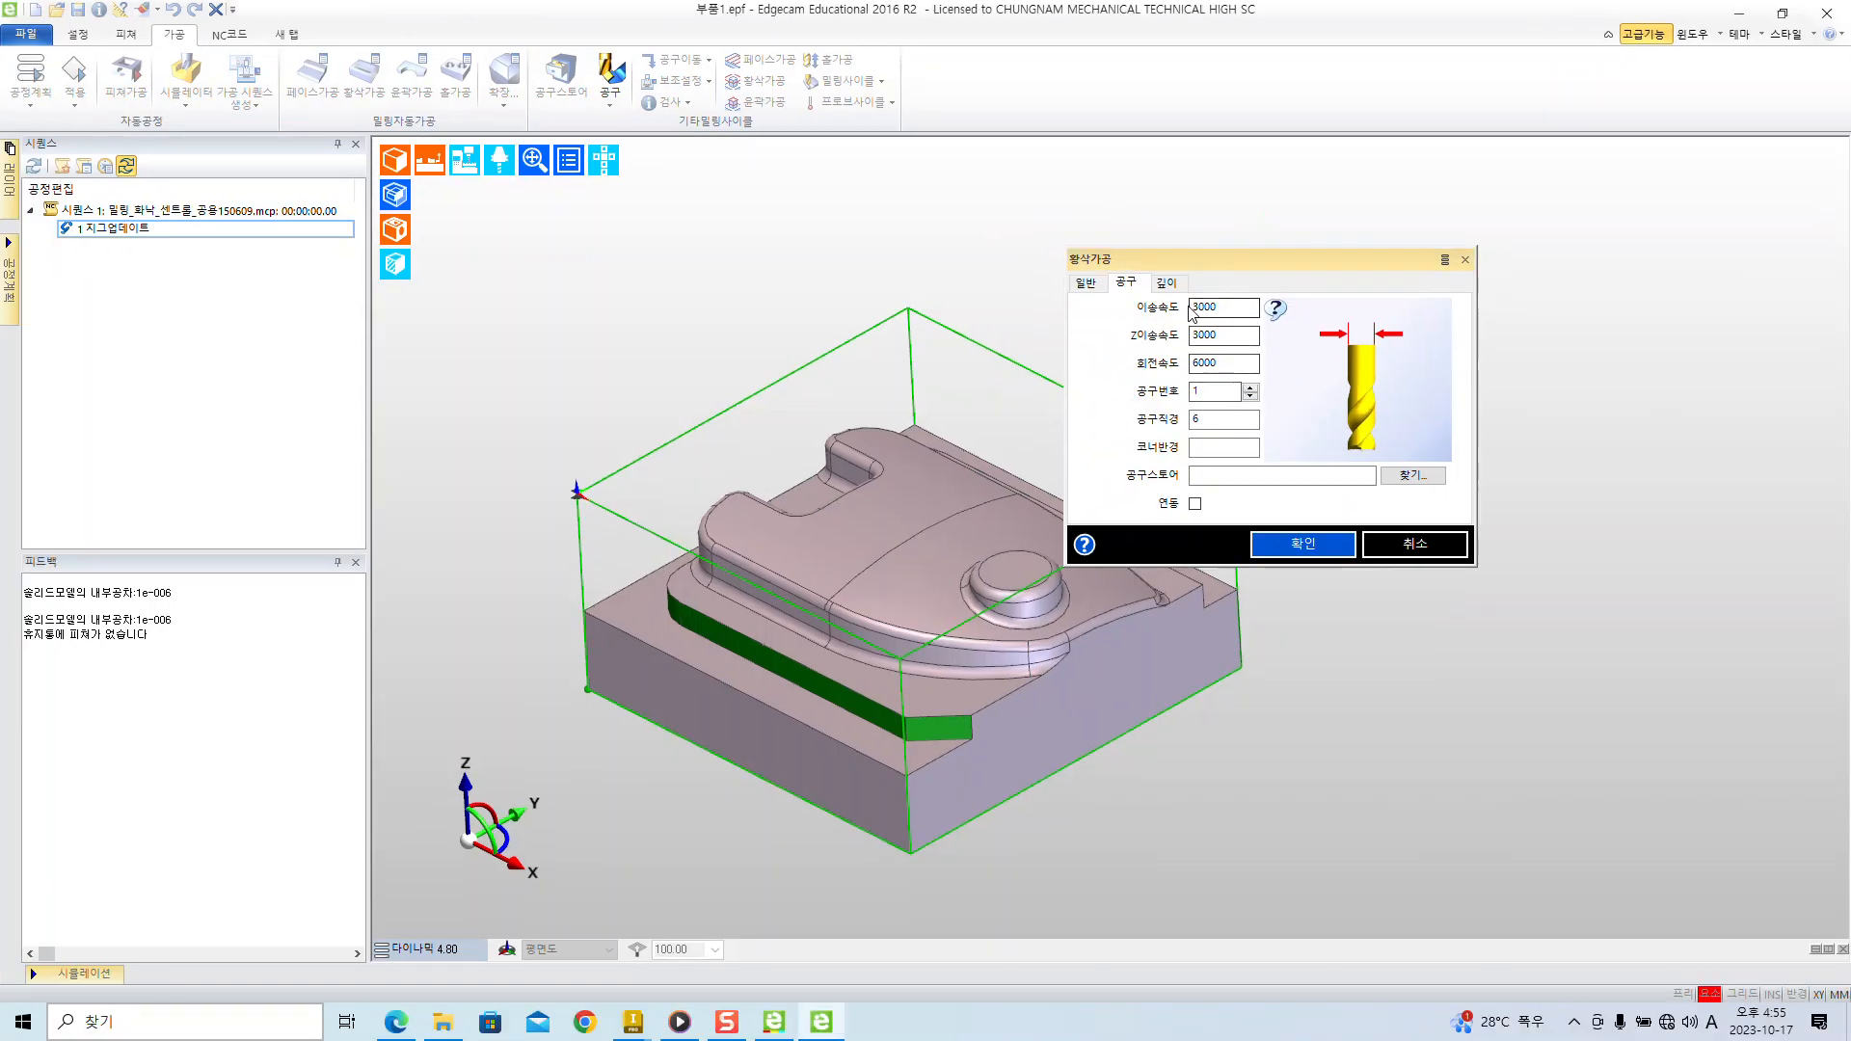
- Set the roughing cycle's safe height (안전높이) to 10 and its depth per cut (절입량) to 0.5
{"action": "left_click", "coordinate": [792, 300]}
{"action": "left_click", "coordinate": [1209, 308]}
{"action": "double_click", "coordinate": [1210, 308]}
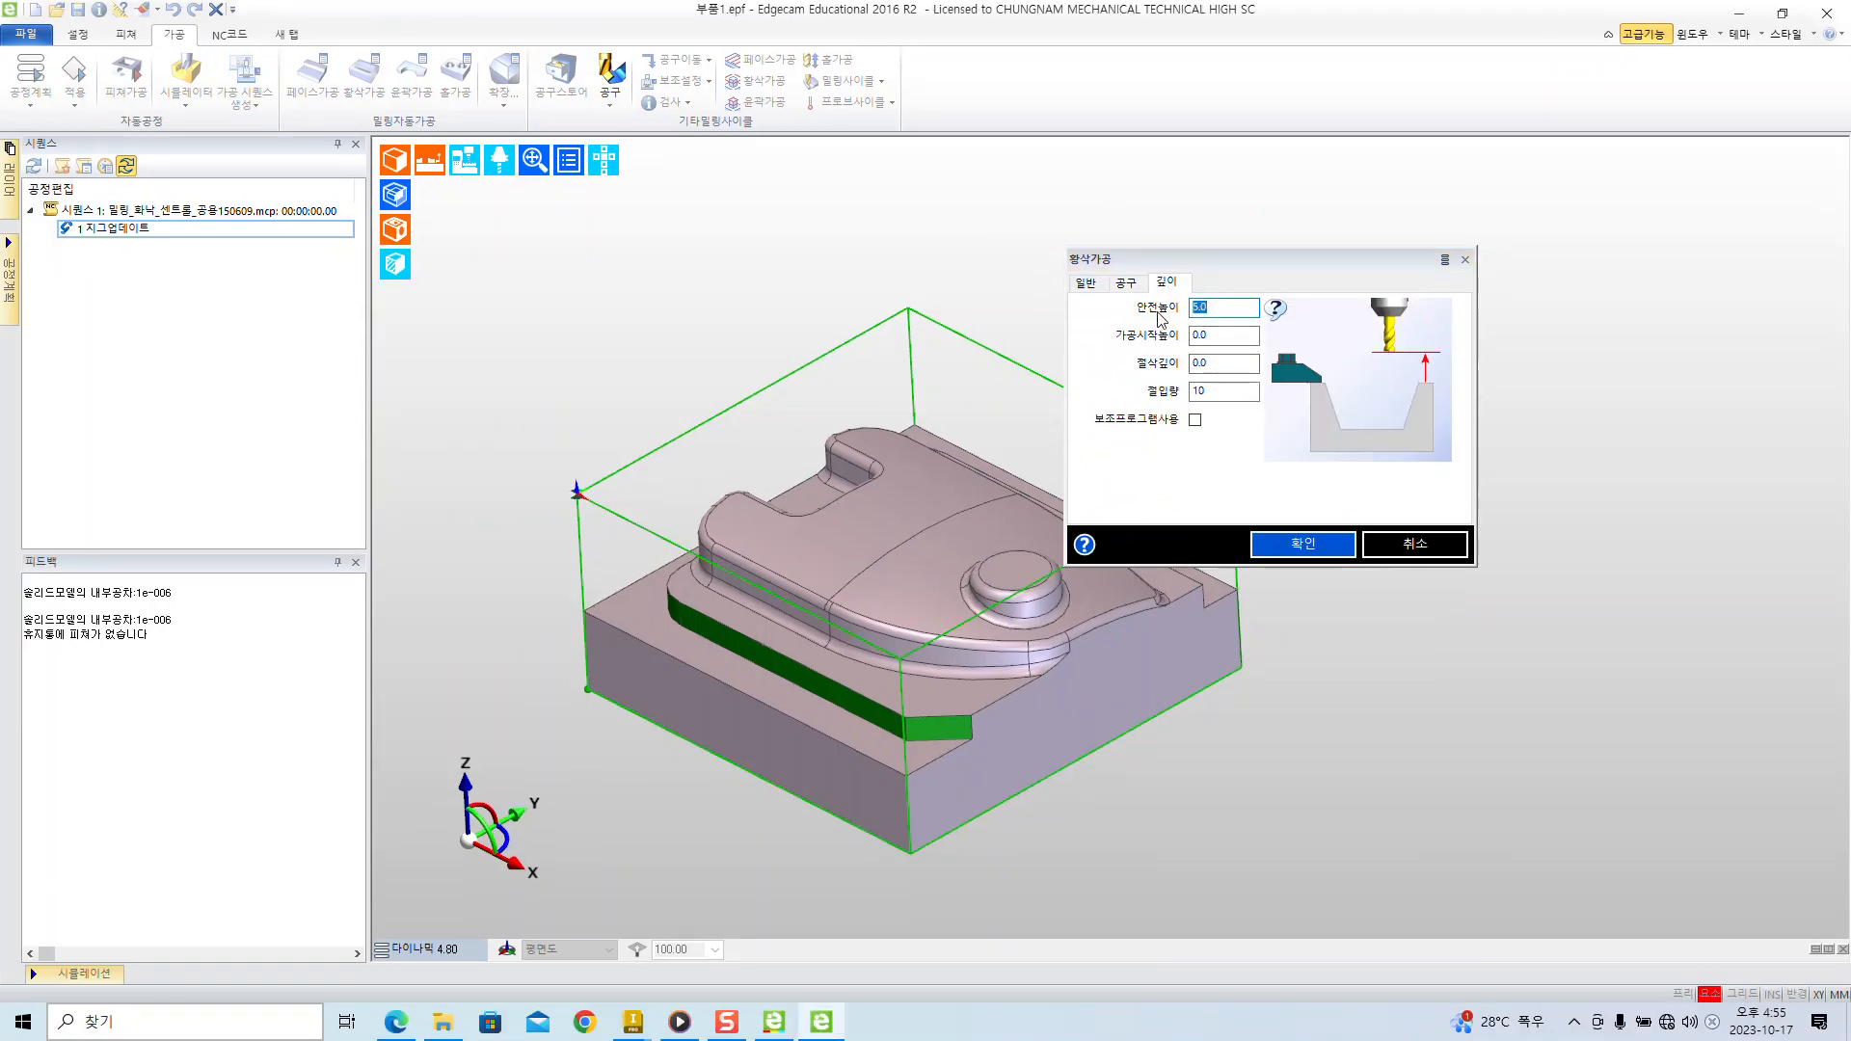
{"action": "type", "text": "10"}
{"action": "key", "text": "Tab"}
{"action": "key", "text": "Tab"}
{"action": "key", "text": "Tab"}
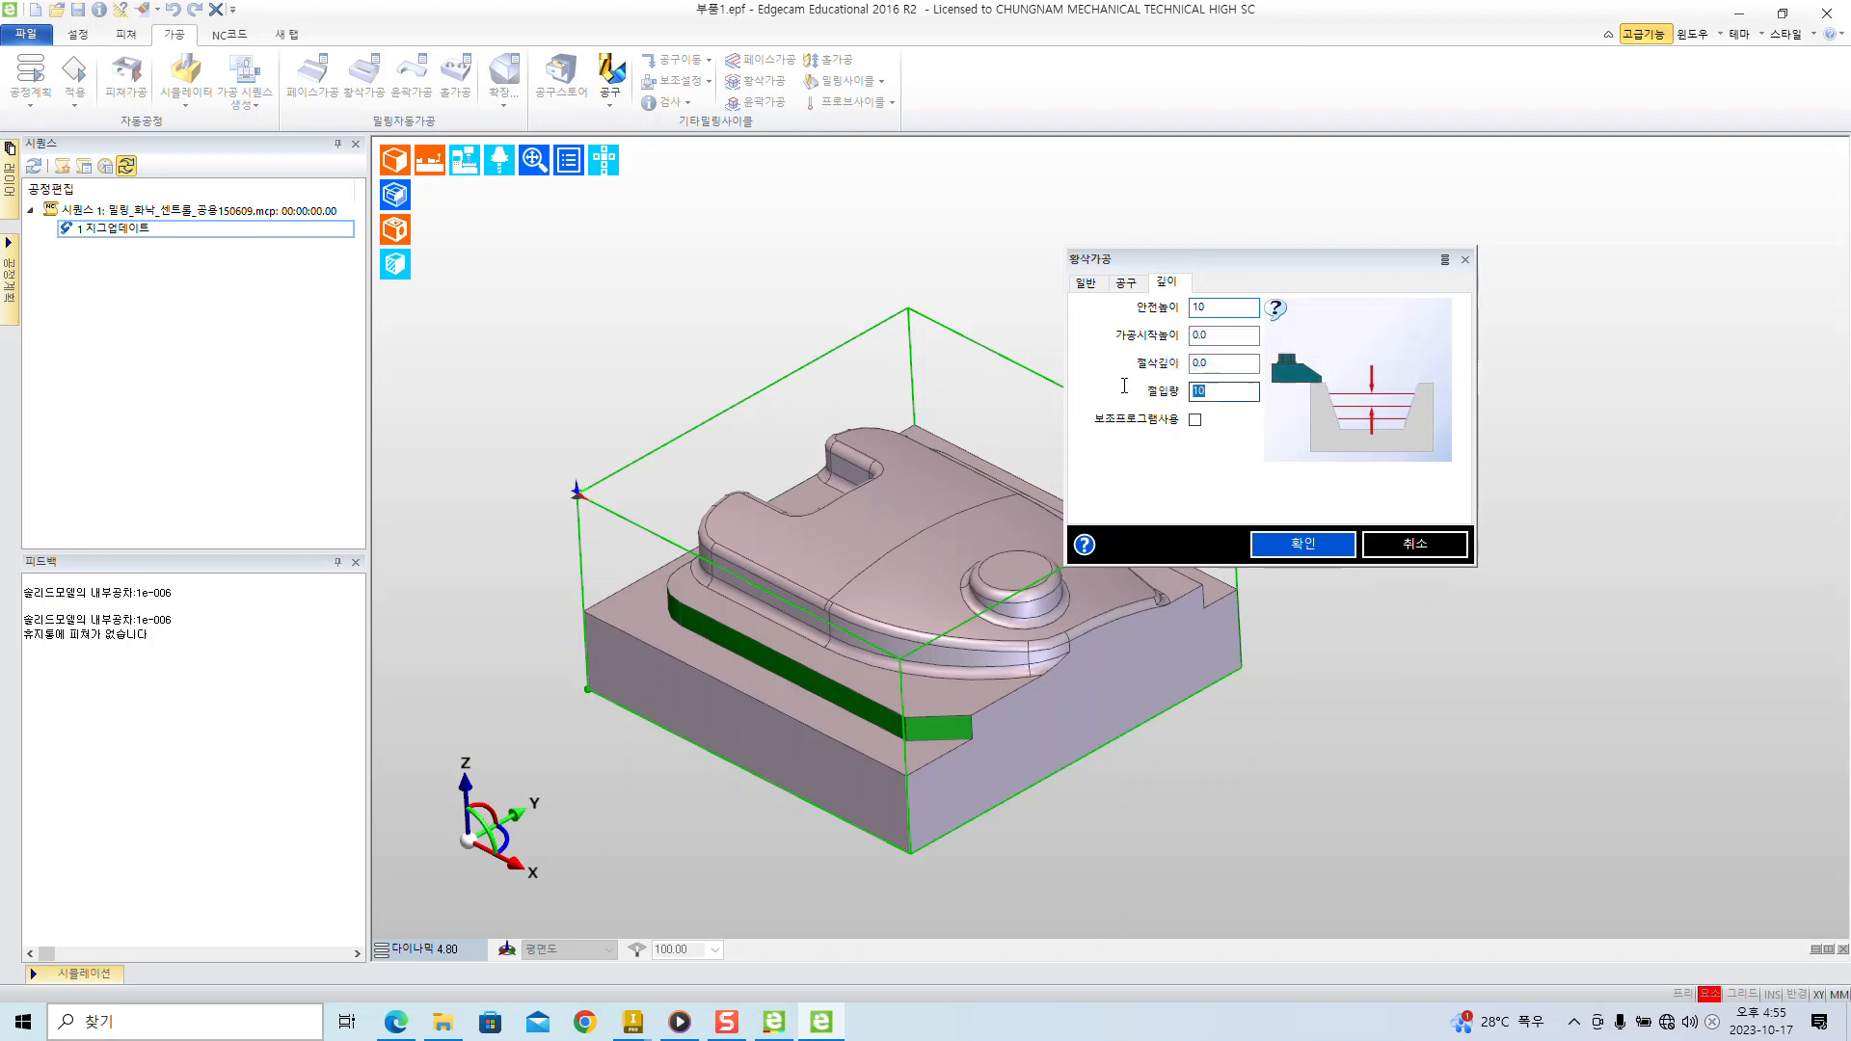
{"action": "type", "text": "0.5"}
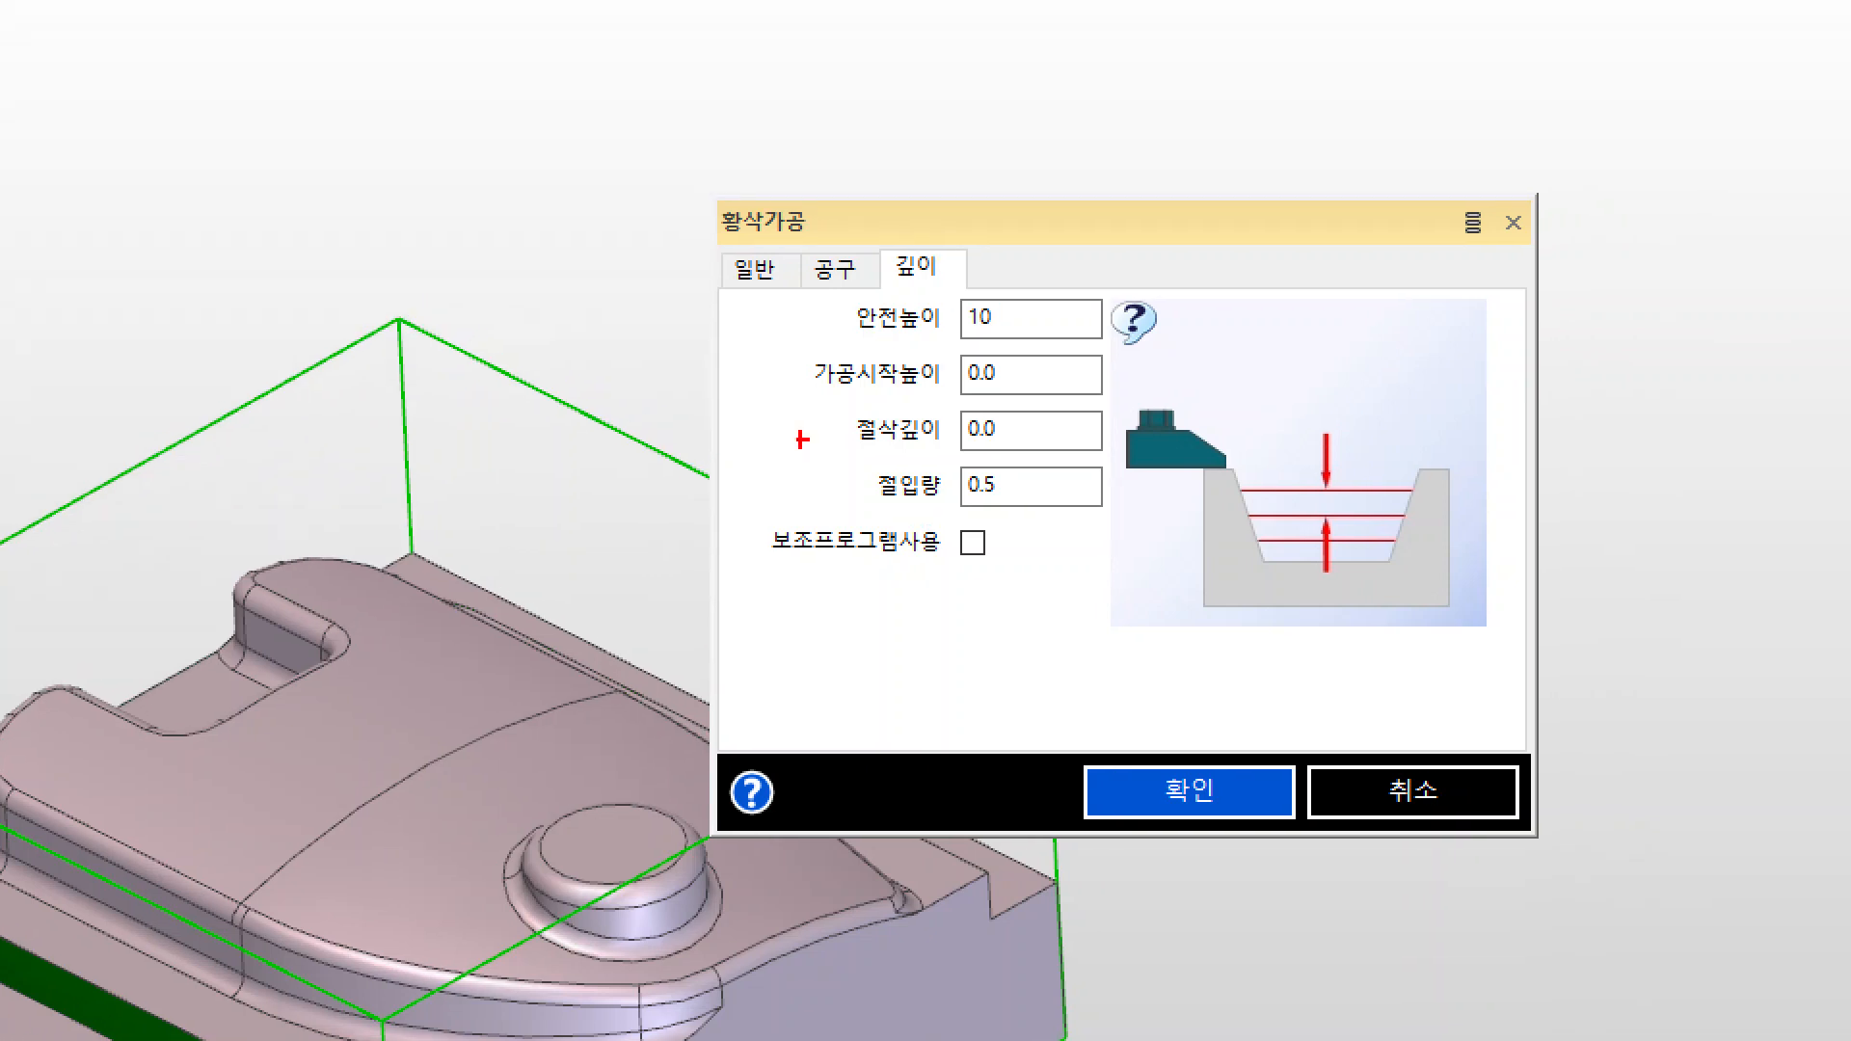
{"action": "left_click_drag", "start_coordinate": [856, 340], "coordinate": [1125, 339]}
{"action": "left_click_drag", "start_coordinate": [1336, 272], "coordinate": [1336, 355]}
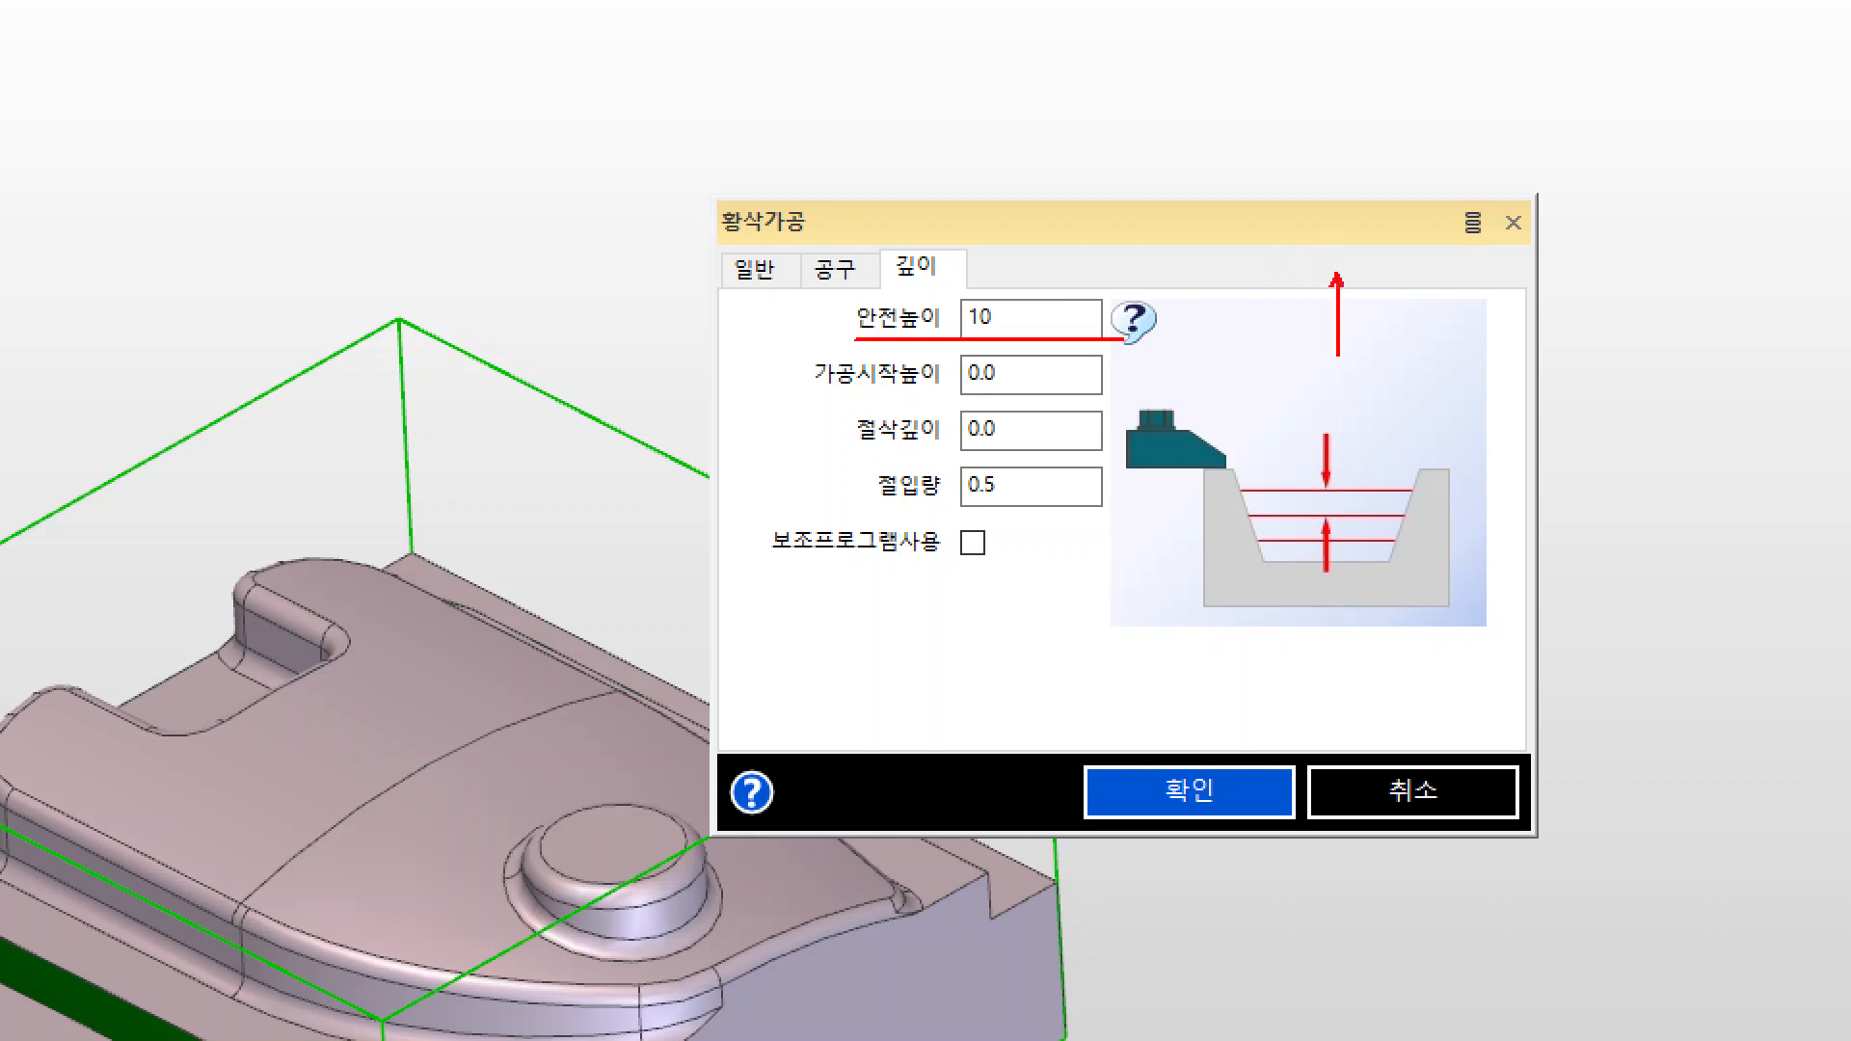
{"action": "left_click_drag", "start_coordinate": [811, 390], "coordinate": [1101, 392]}
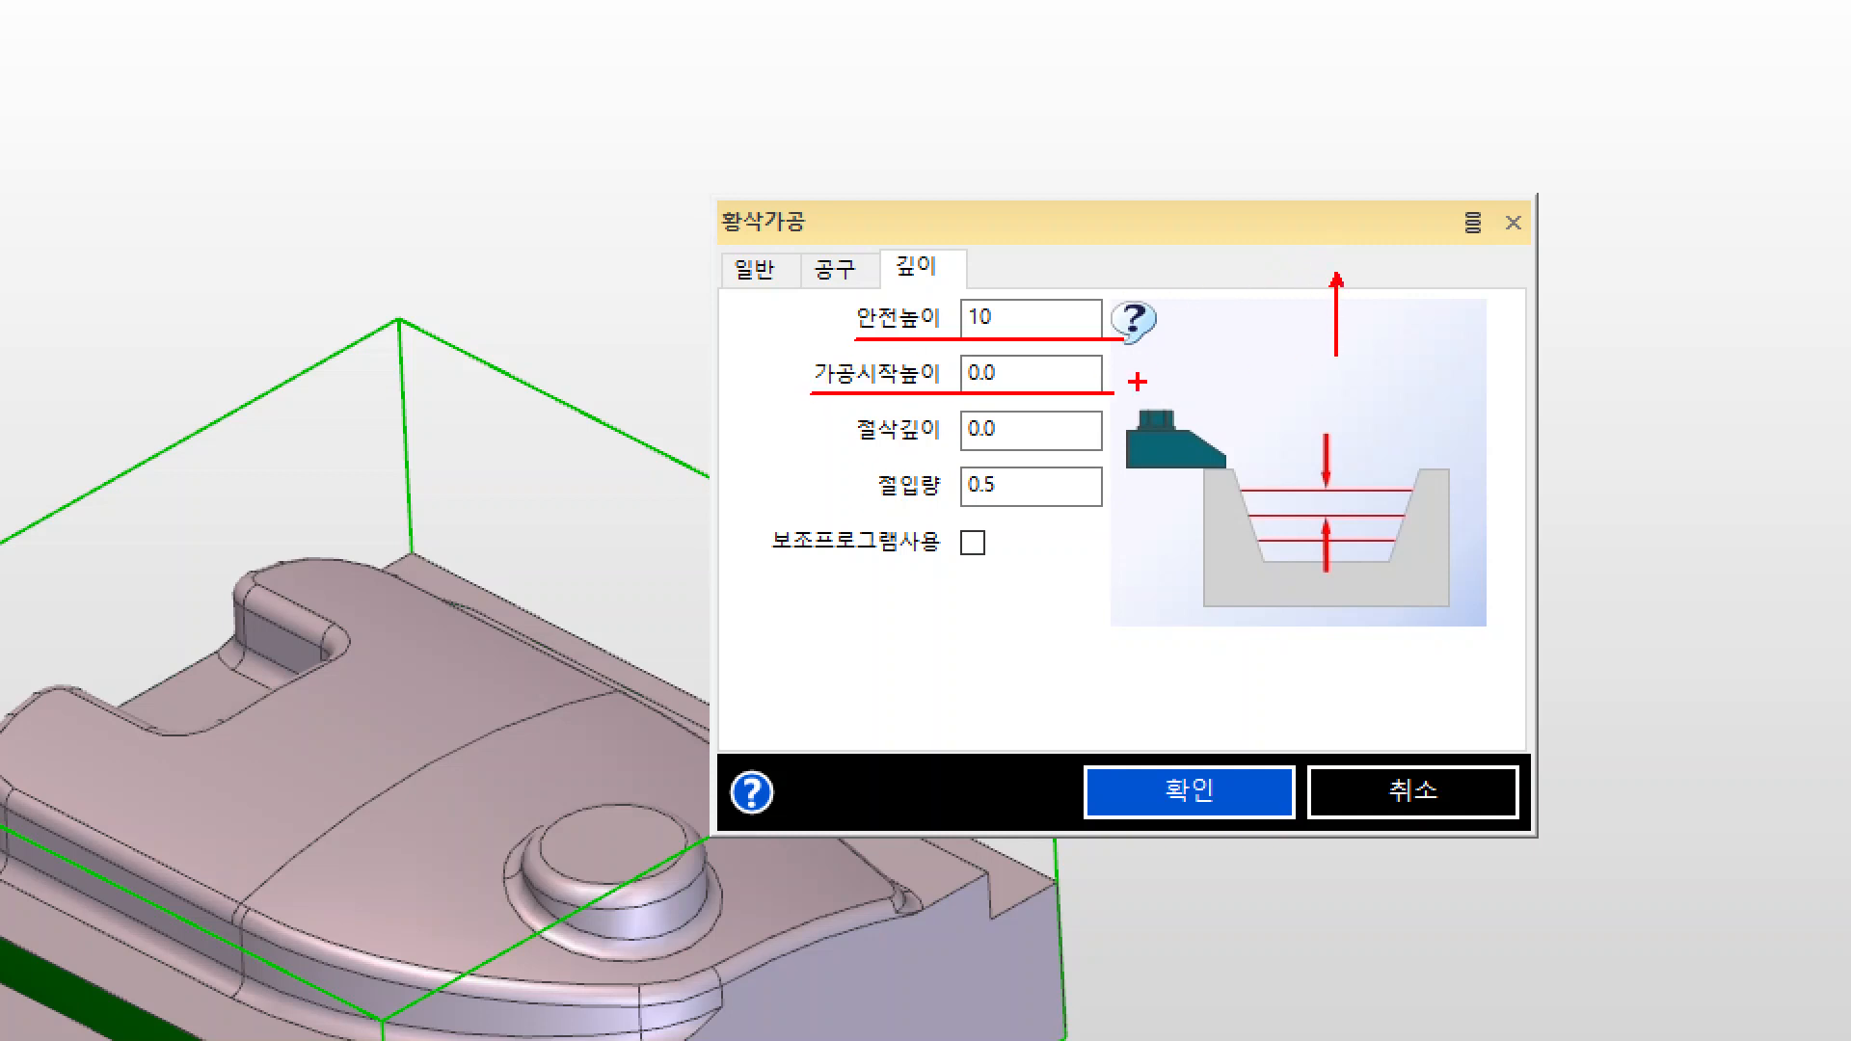
{"action": "left_click_drag", "start_coordinate": [1036, 364], "coordinate": [1139, 358], "text": "ctrl+shift"}
{"action": "type", "text": "t"}
{"action": "type", "text": "z0."}
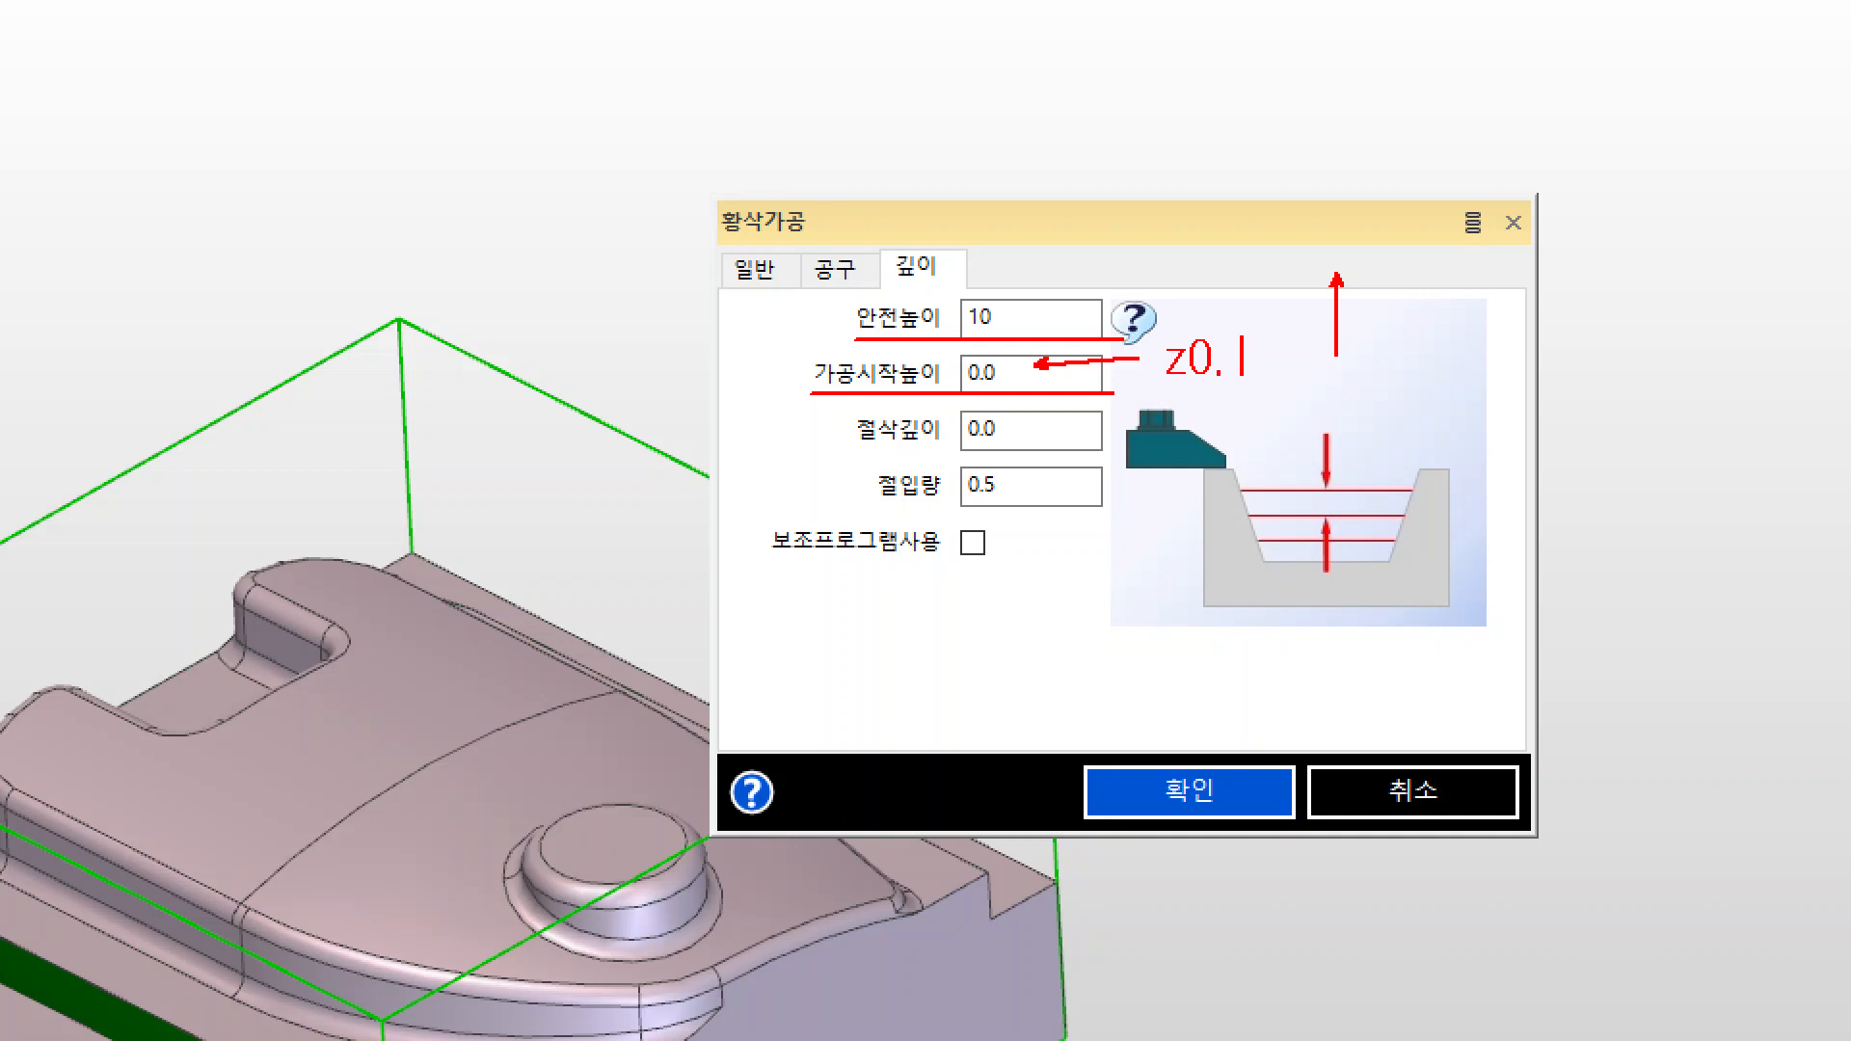
{"action": "key", "text": "Escape"}
{"action": "left_click_drag", "start_coordinate": [846, 455], "coordinate": [1125, 456], "text": "shift"}
{"action": "mouse_move", "coordinate": [1018, 454]}
{"action": "left_mouse_down"}
{"action": "mouse_move", "coordinate": [934, 427]}
{"action": "mouse_move", "coordinate": [1018, 413]}
{"action": "mouse_move", "coordinate": [1004, 456]}
{"action": "left_mouse_up"}
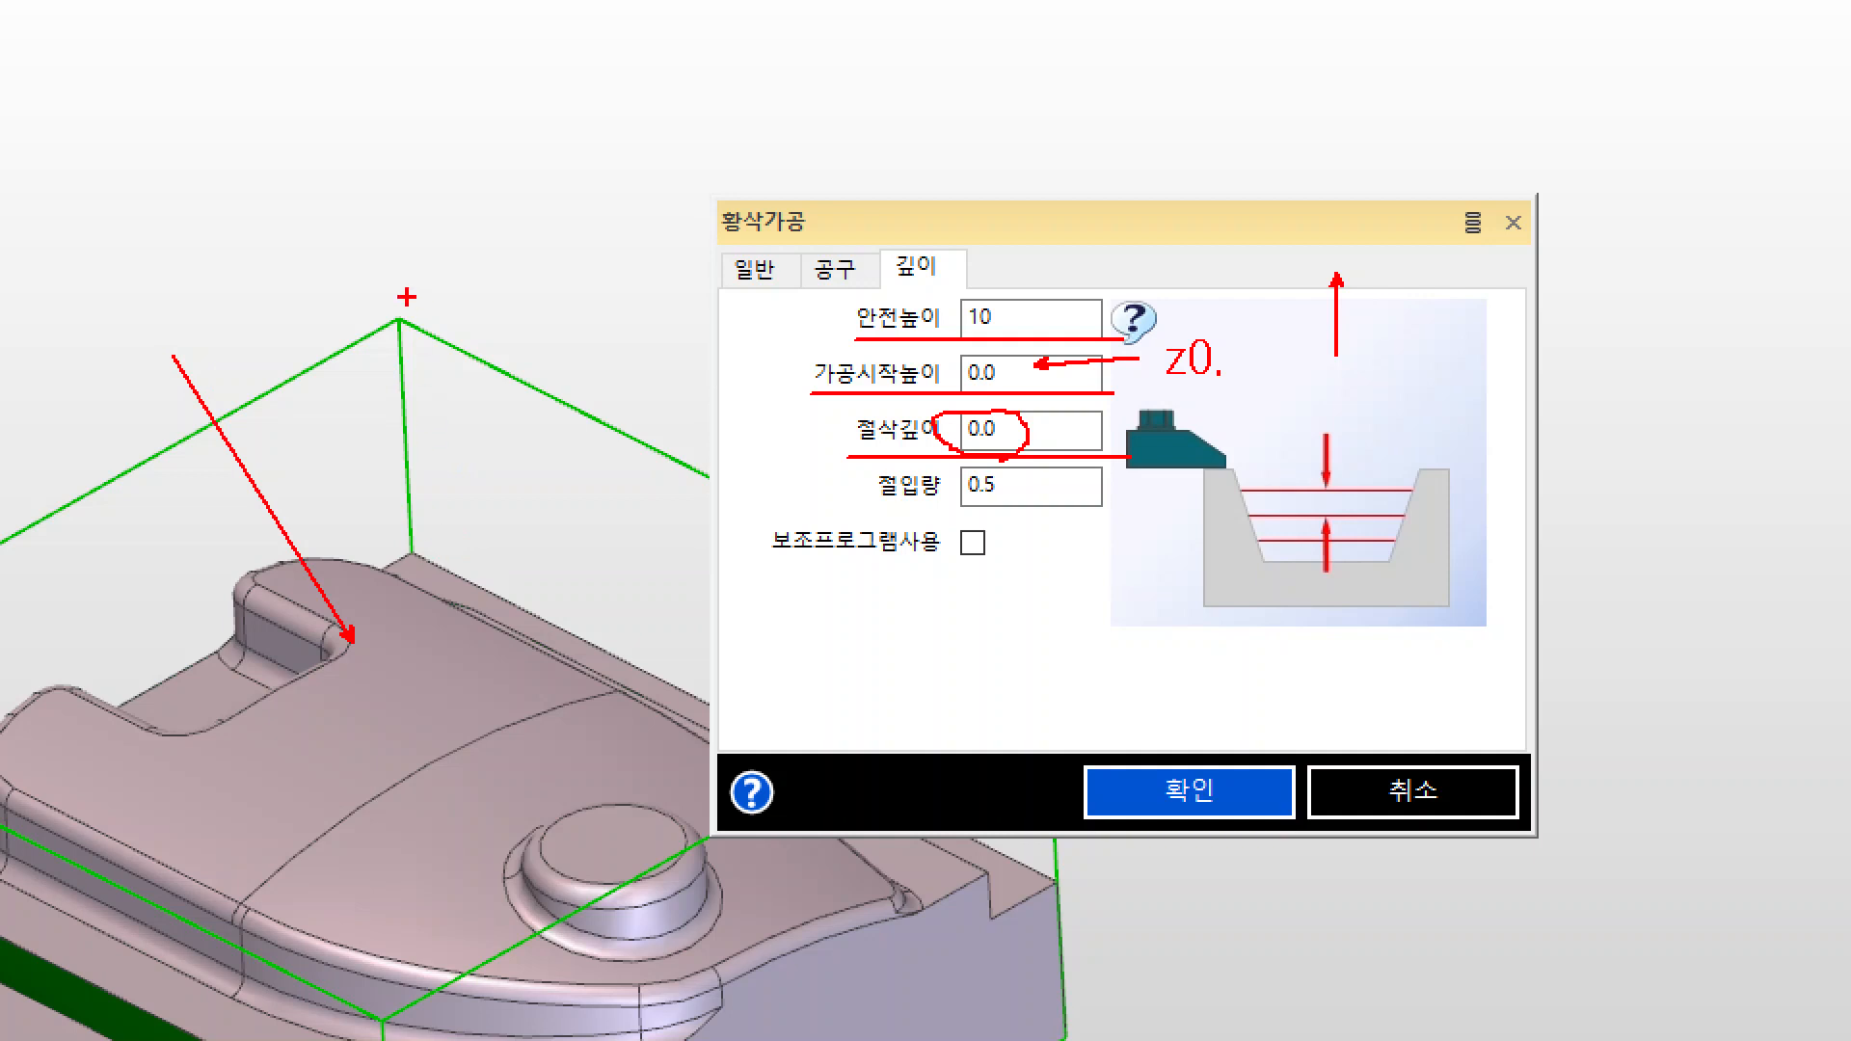
{"action": "left_click_drag", "start_coordinate": [396, 321], "coordinate": [684, 458]}
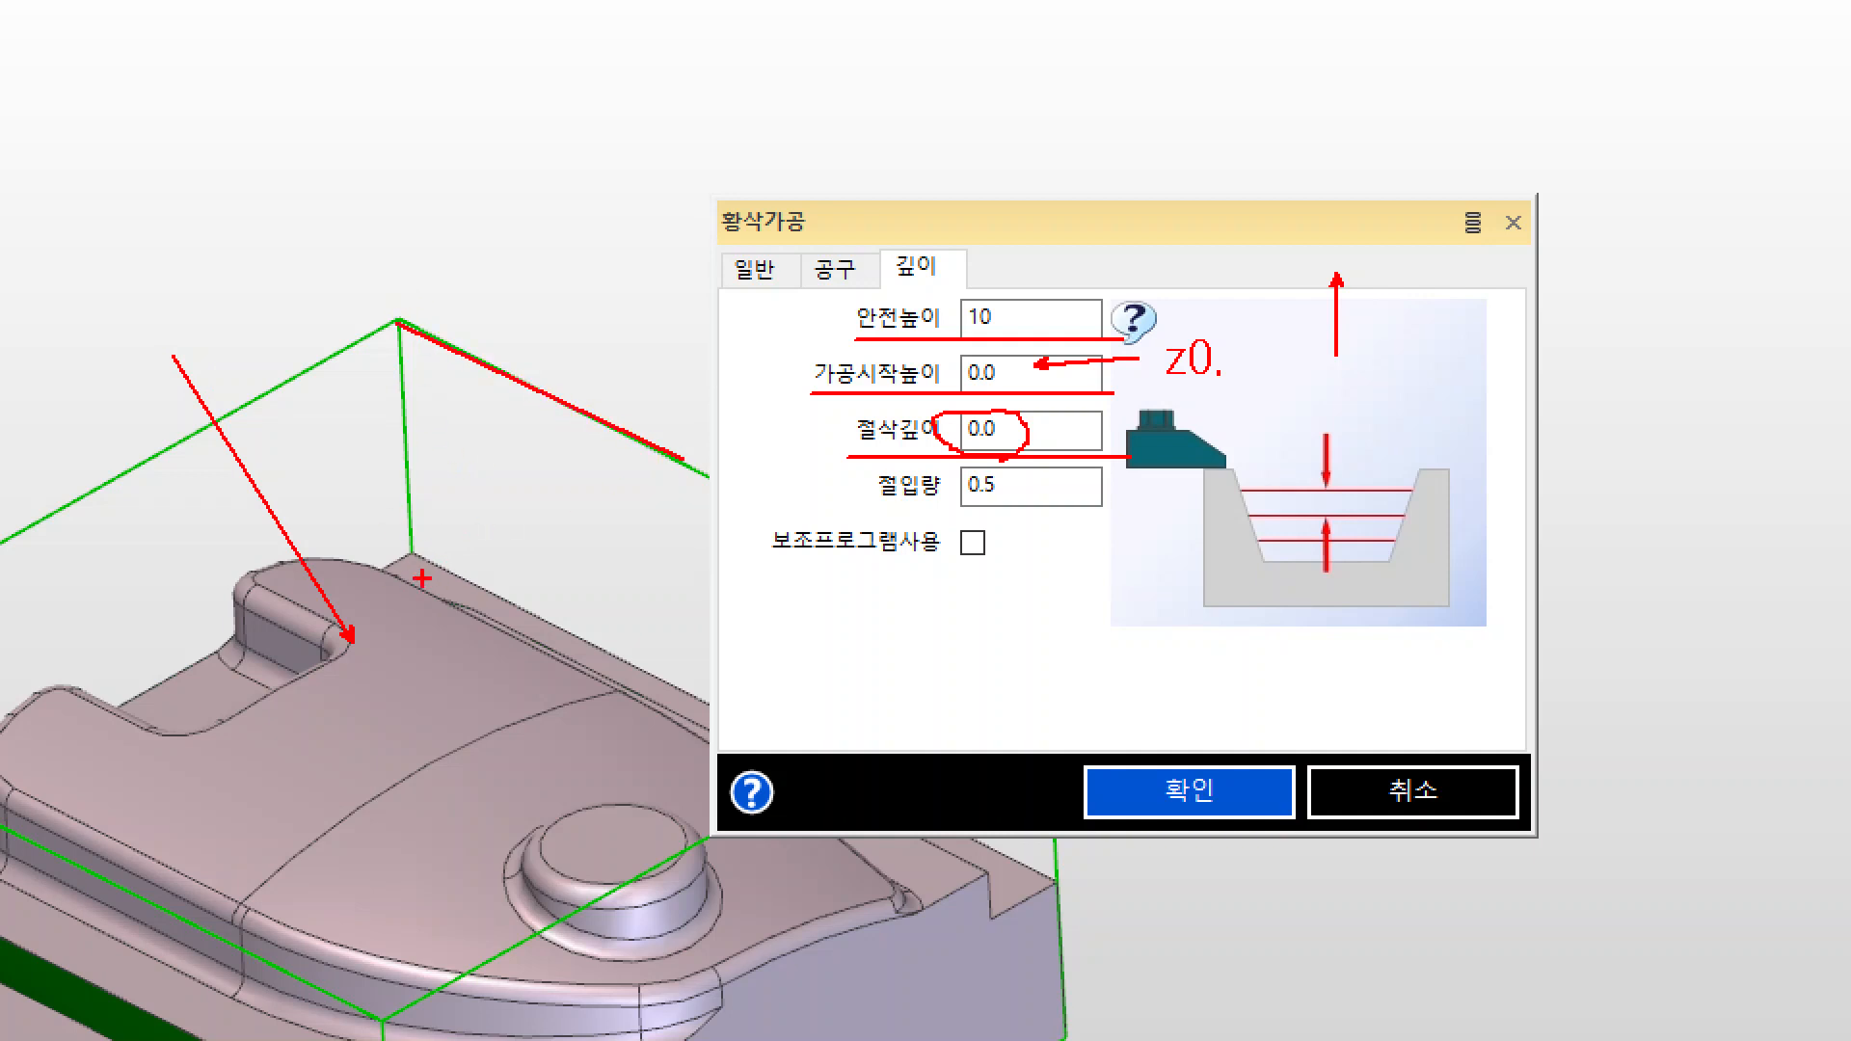
{"action": "left_click_drag", "start_coordinate": [441, 575], "coordinate": [562, 524]}
{"action": "left_click_drag", "start_coordinate": [874, 515], "coordinate": [1076, 515]}
{"action": "mouse_move", "coordinate": [1385, 610]}
{"action": "left_mouse_down"}
{"action": "mouse_move", "coordinate": [1195, 596]}
{"action": "mouse_move", "coordinate": [1465, 445]}
{"action": "mouse_move", "coordinate": [1368, 599]}
{"action": "left_mouse_up"}
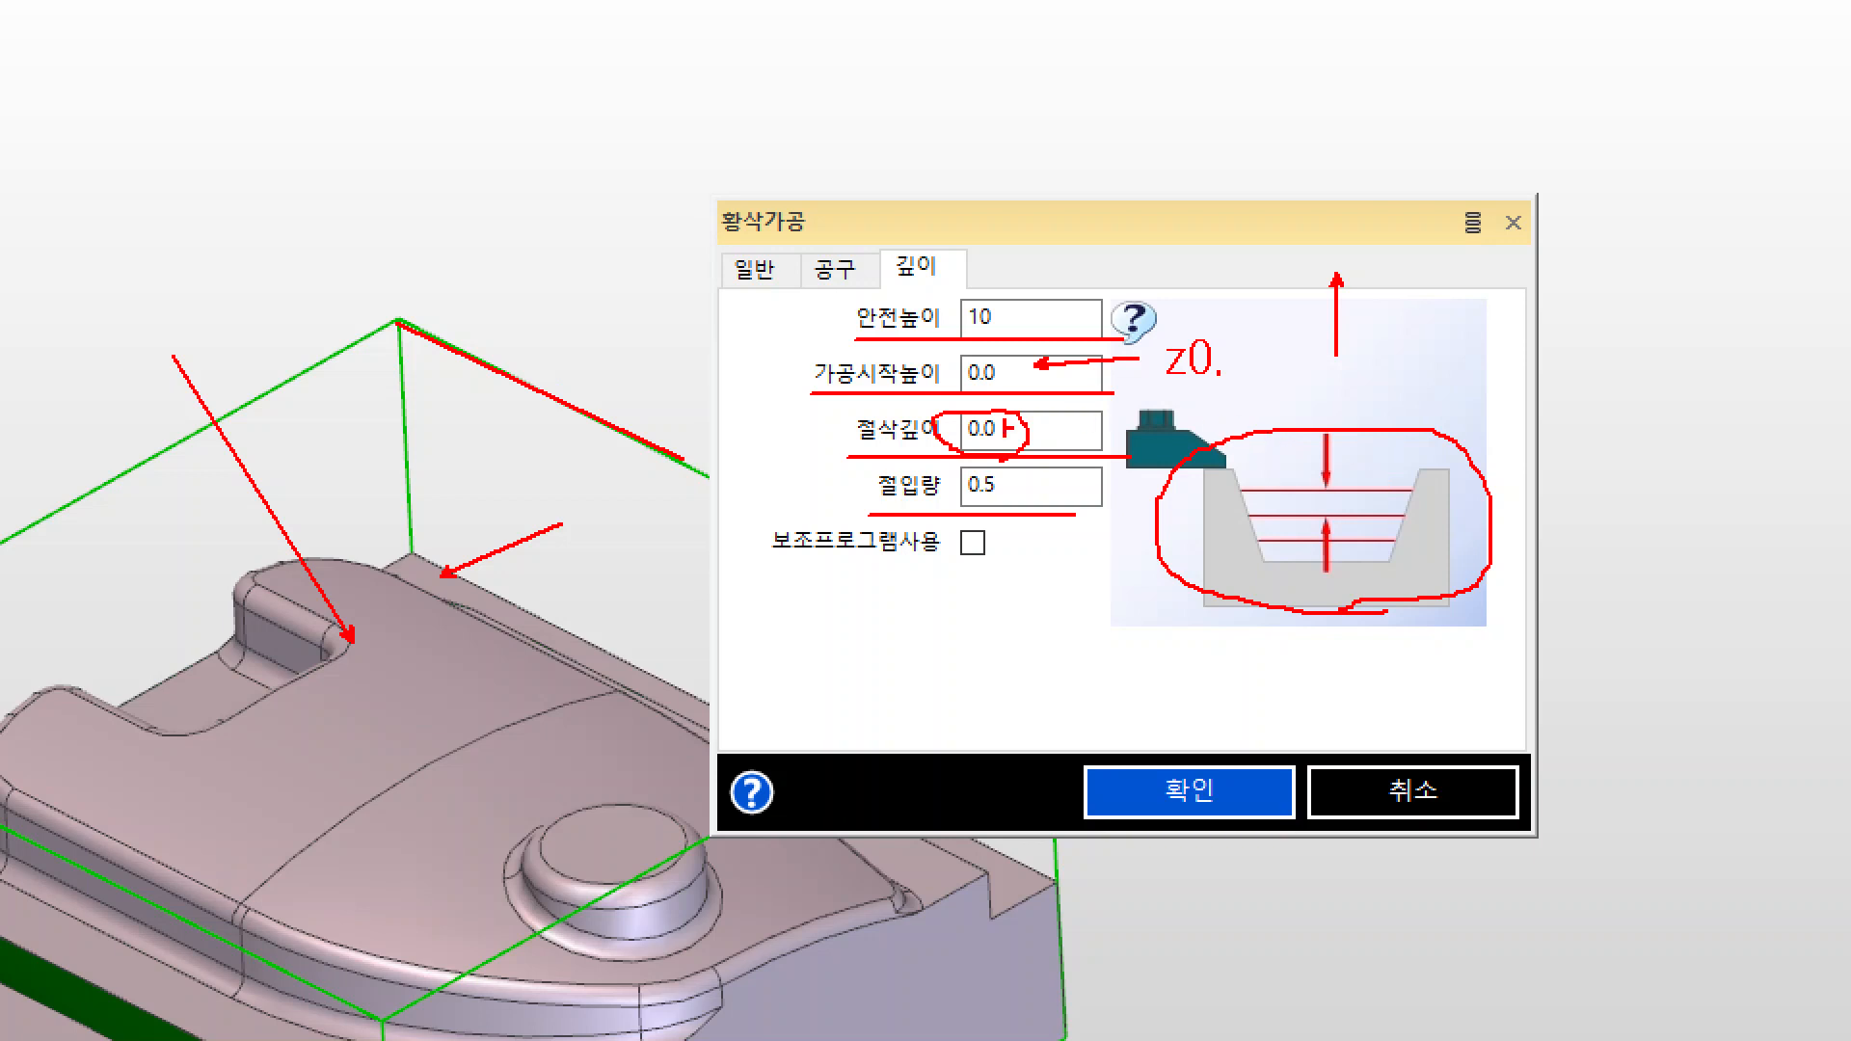
{"action": "type", "text": "3000"}
{"action": "key", "text": "Escape"}
{"action": "left_click_drag", "start_coordinate": [724, 51], "coordinate": [950, 133]}
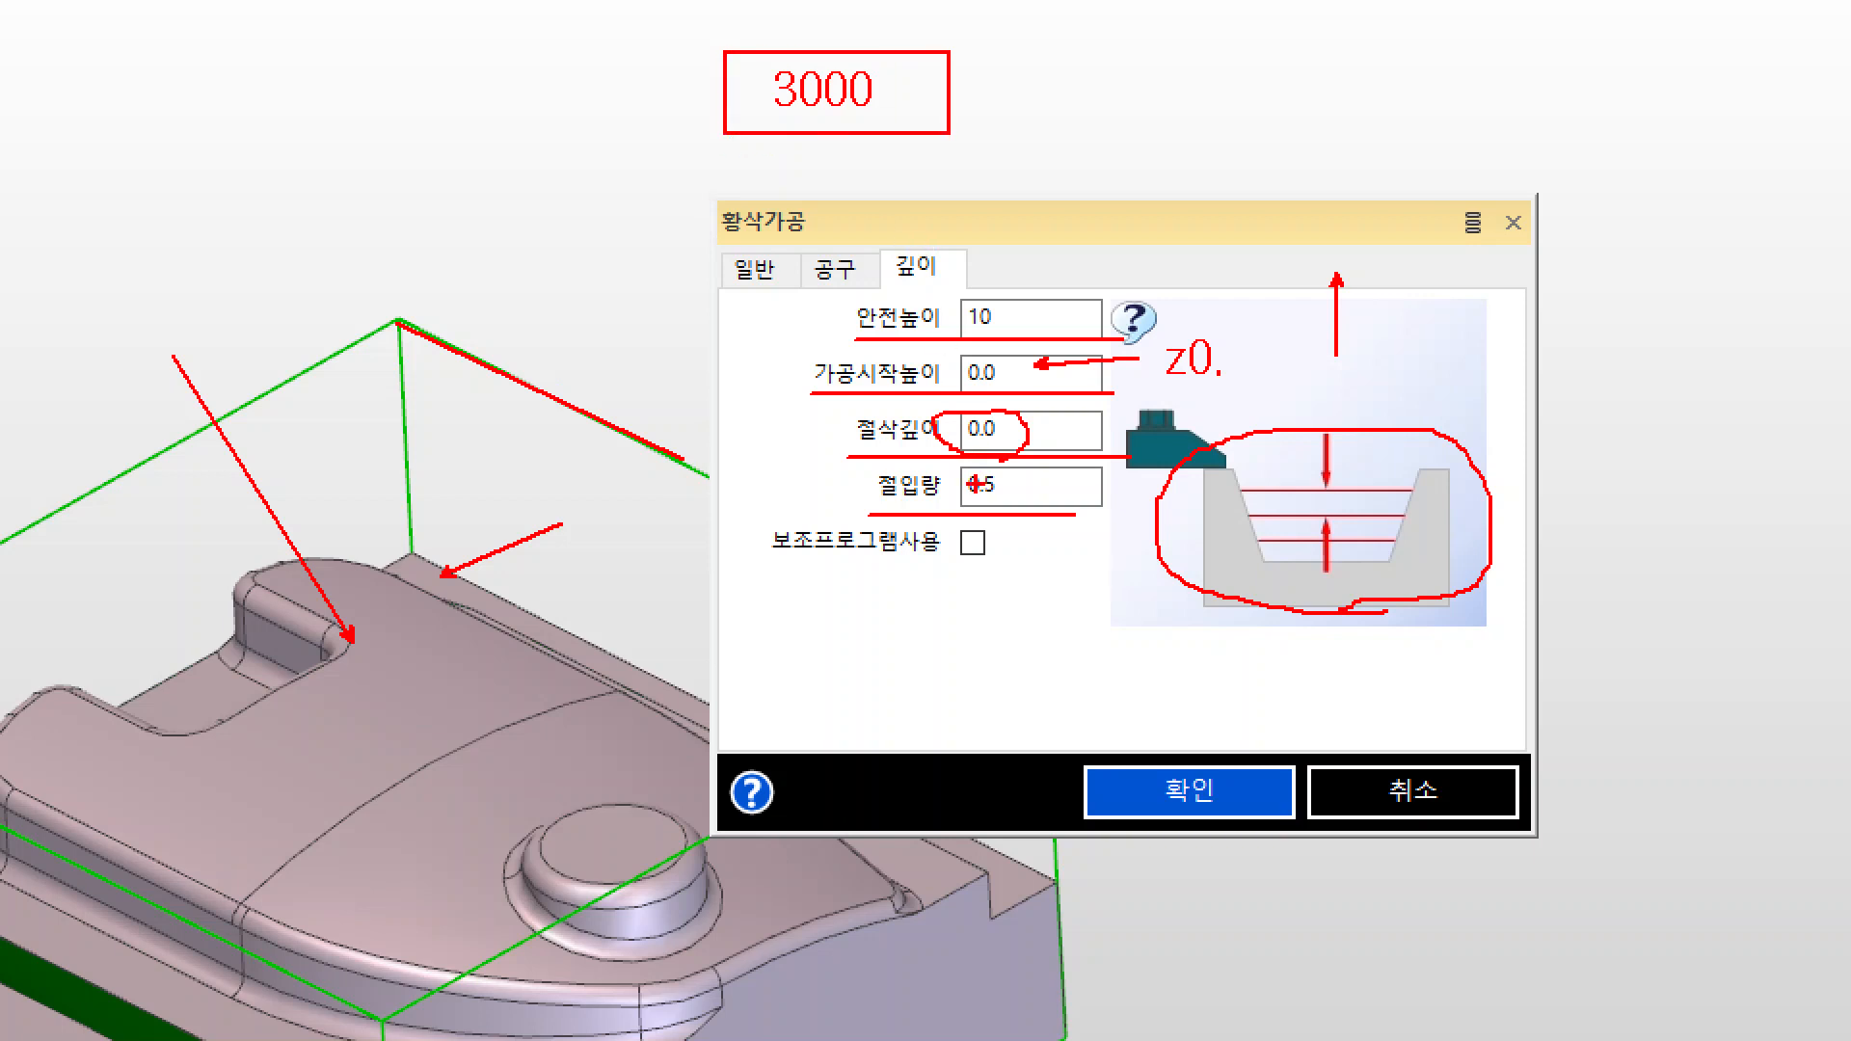
{"action": "left_click_drag", "start_coordinate": [865, 462], "coordinate": [1041, 516]}
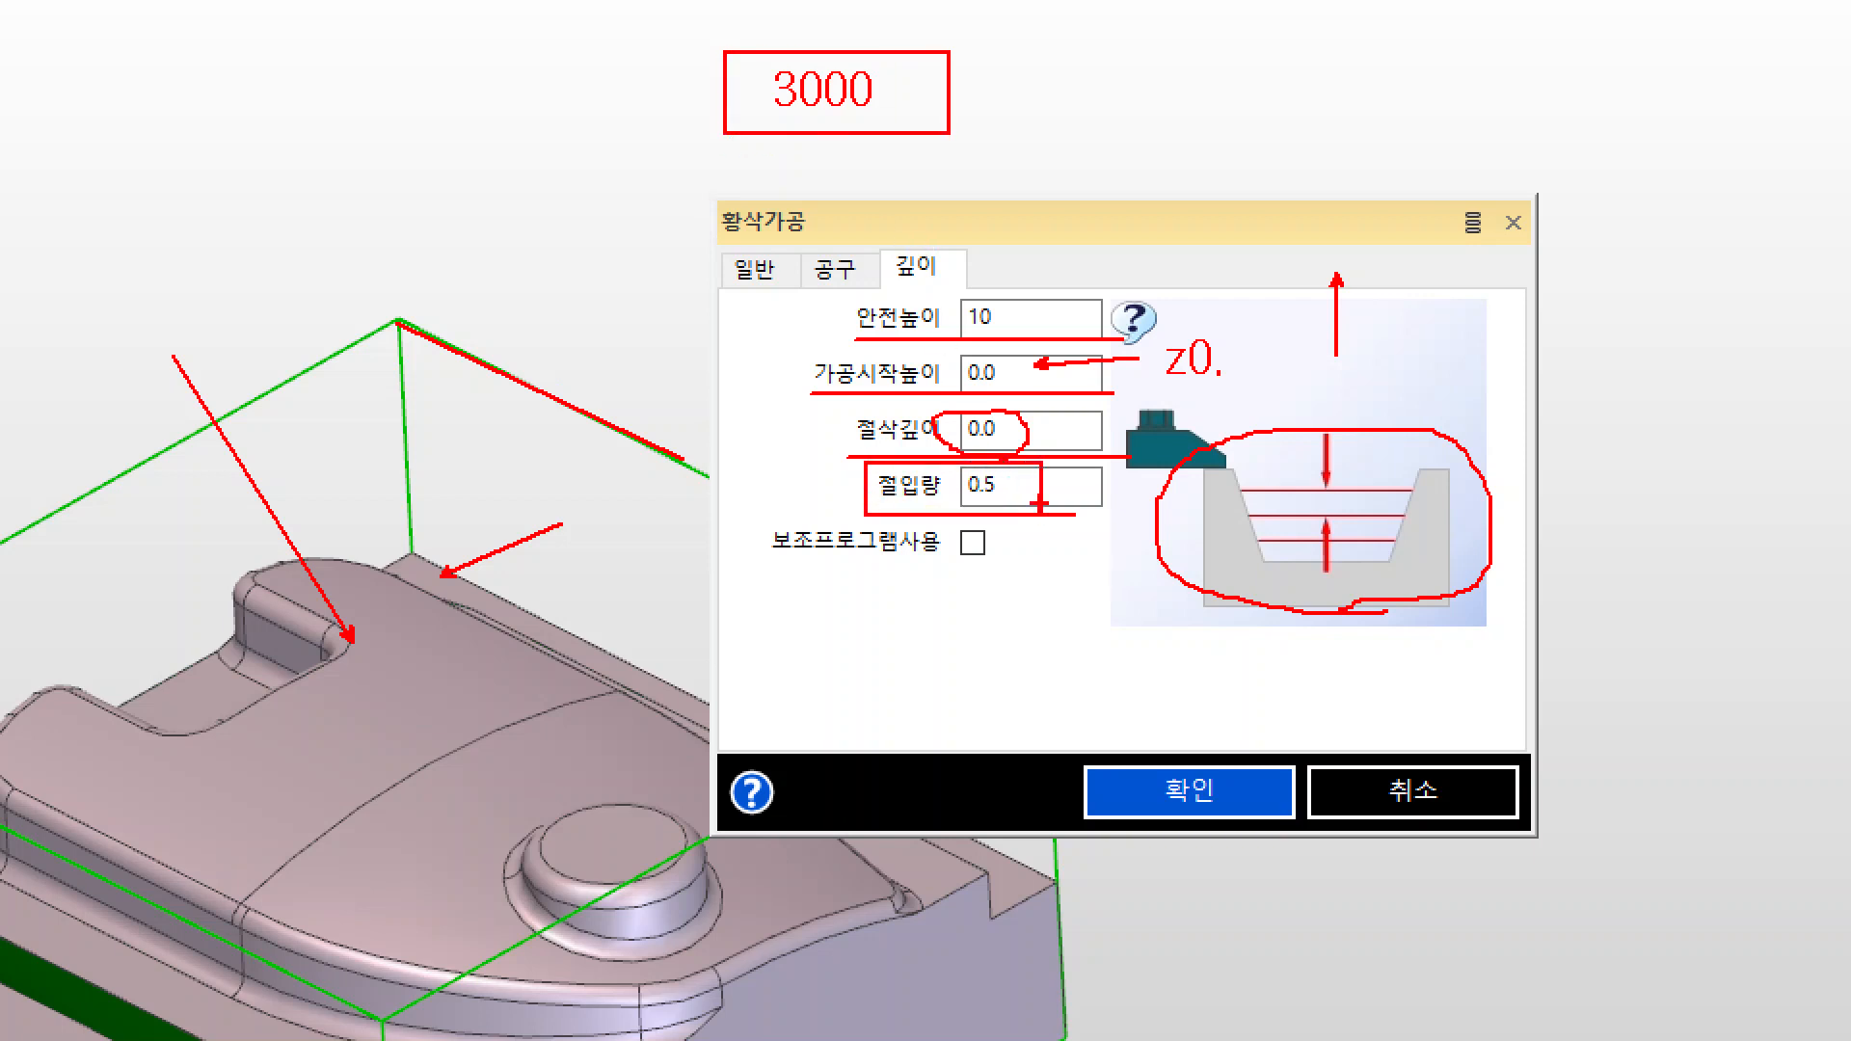
{"action": "left_click_drag", "start_coordinate": [798, 136], "coordinate": [624, 187]}
{"action": "left_click_drag", "start_coordinate": [1070, 756], "coordinate": [1302, 837]}
{"action": "left_click_drag", "start_coordinate": [1303, 751], "coordinate": [1608, 603]}
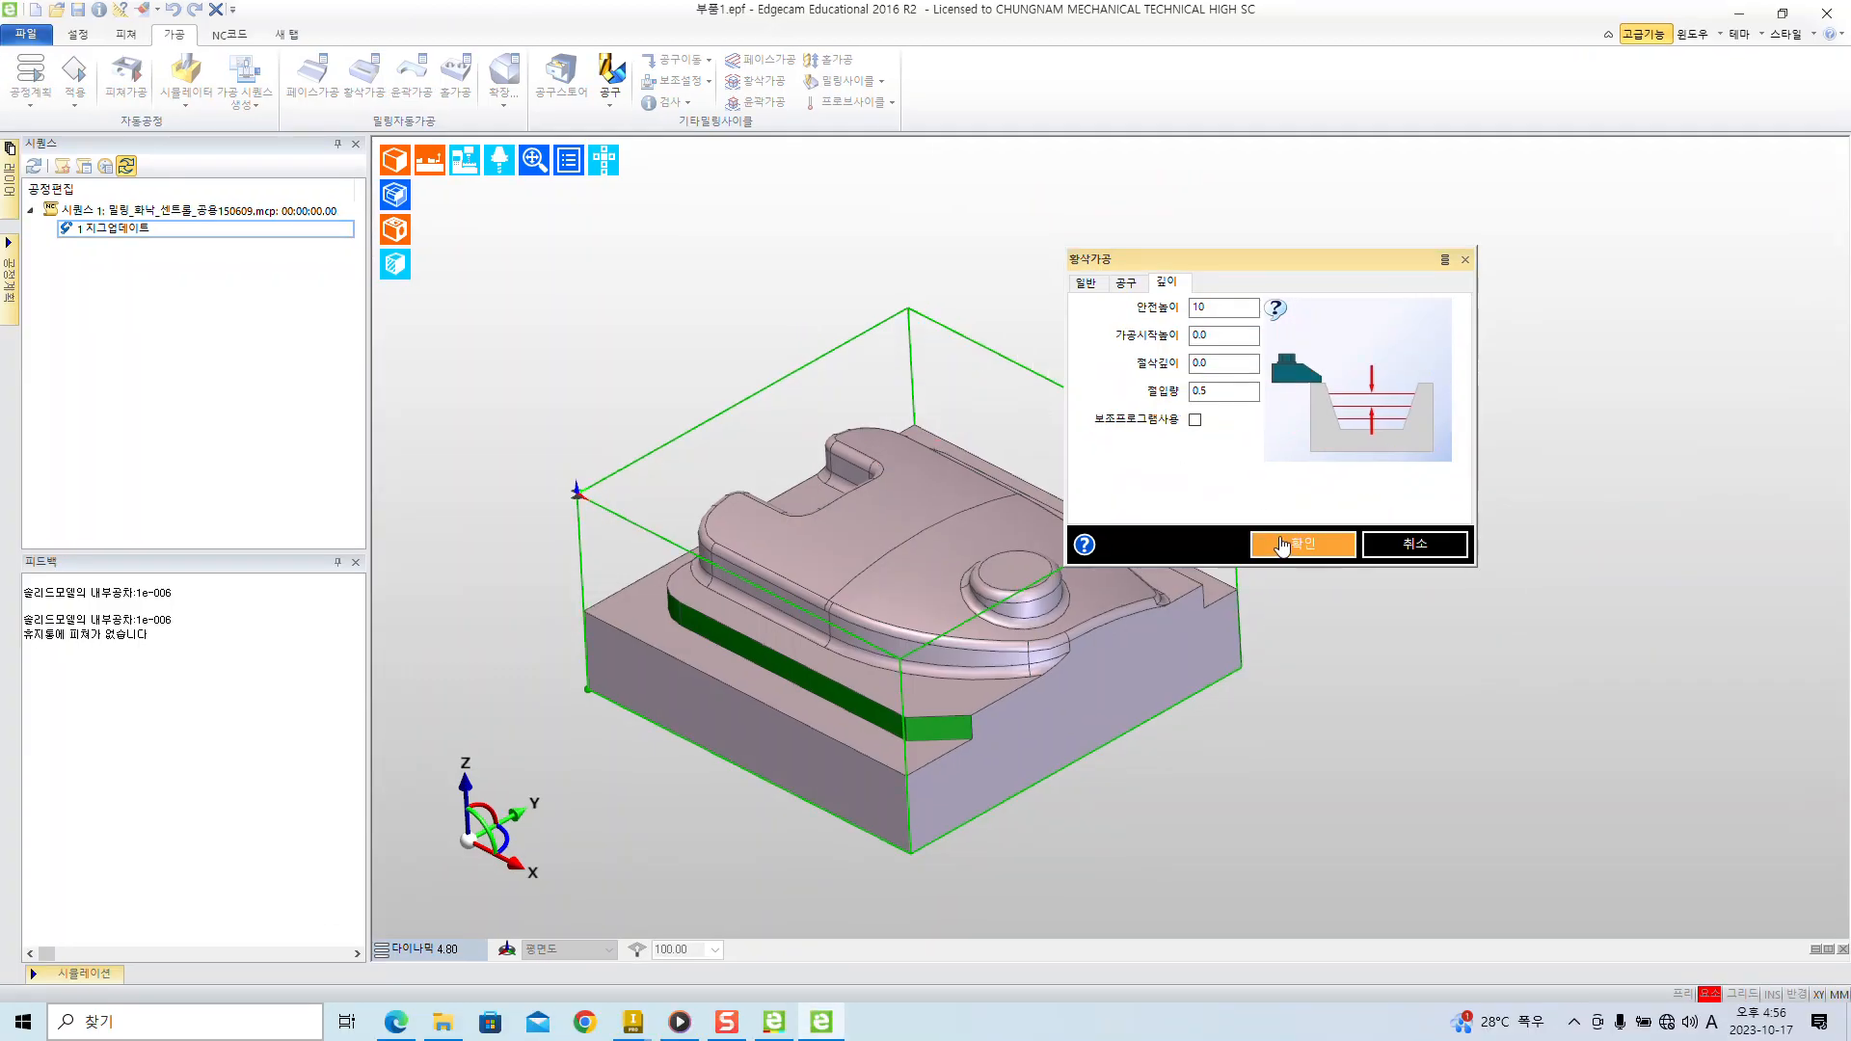
- Accept the roughing cycle settings to generate the toolpath on the part and inspect it
{"action": "left_click", "coordinate": [1188, 790]}
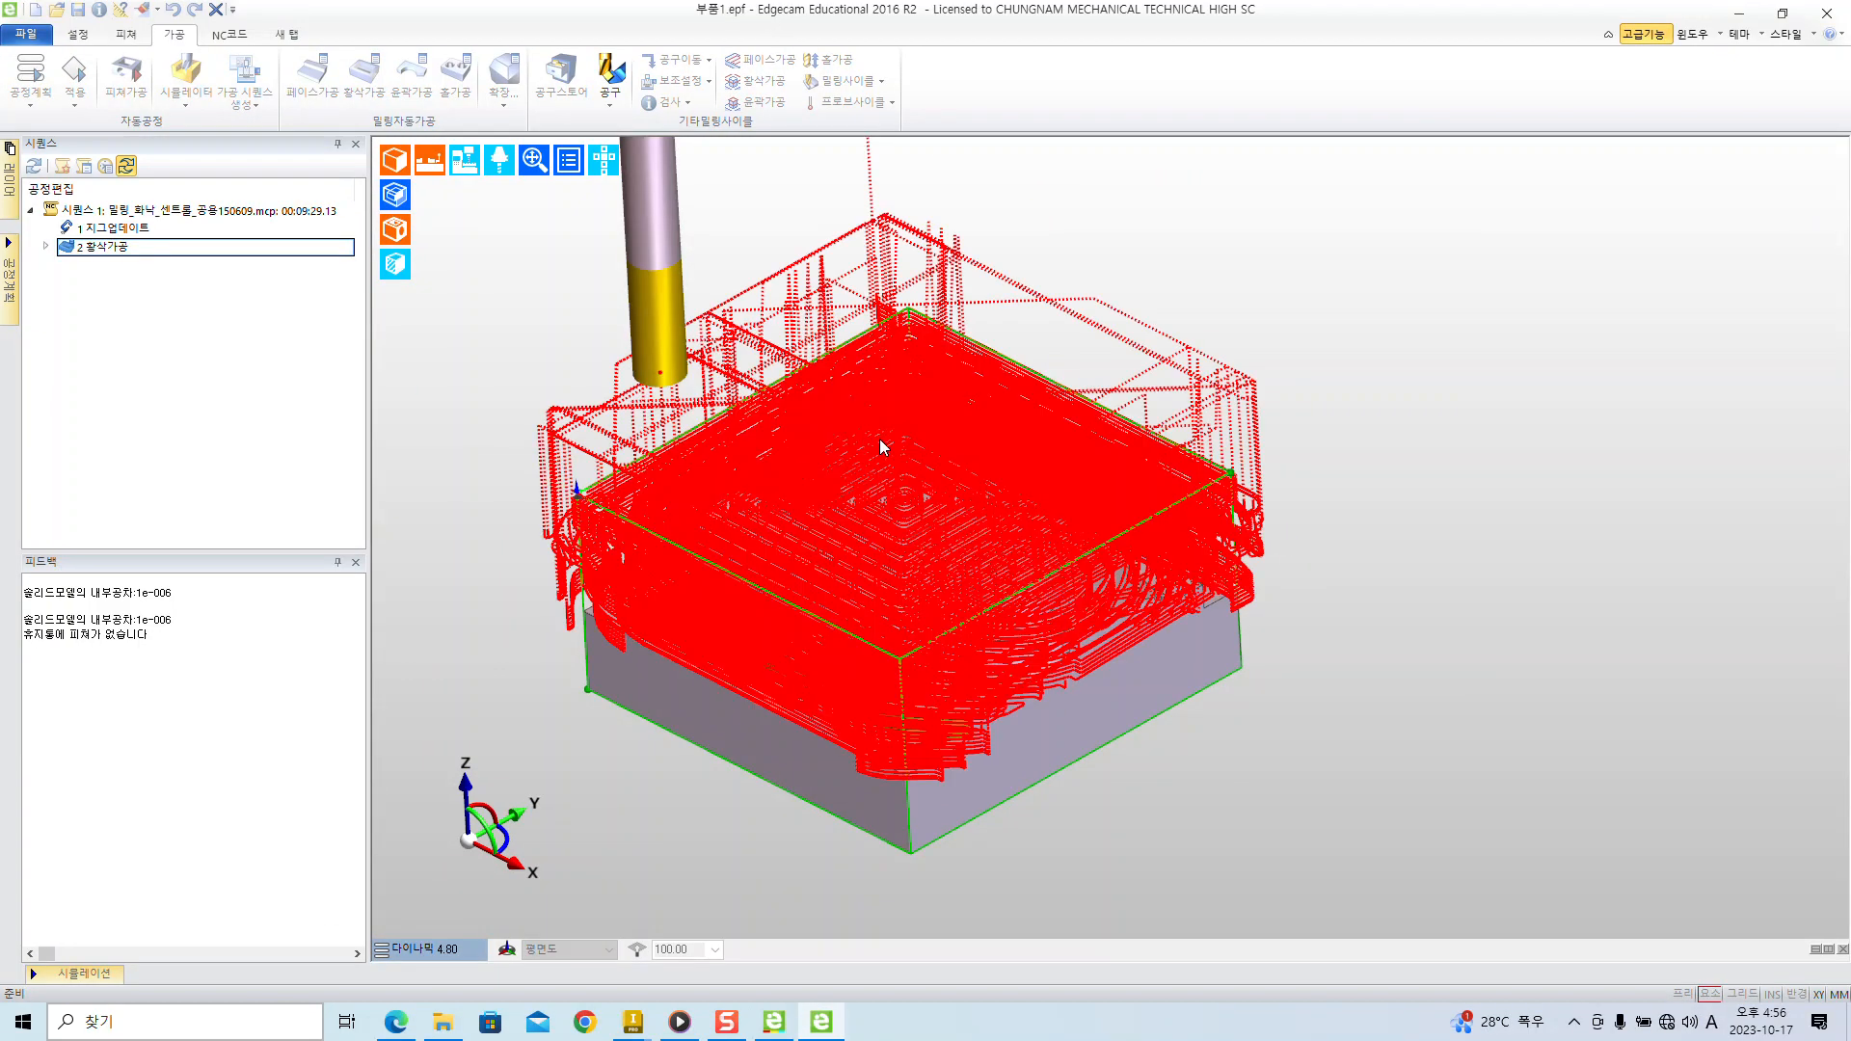
{"action": "middle_click_drag", "start_coordinate": [1197, 344], "coordinate": [1265, 344]}
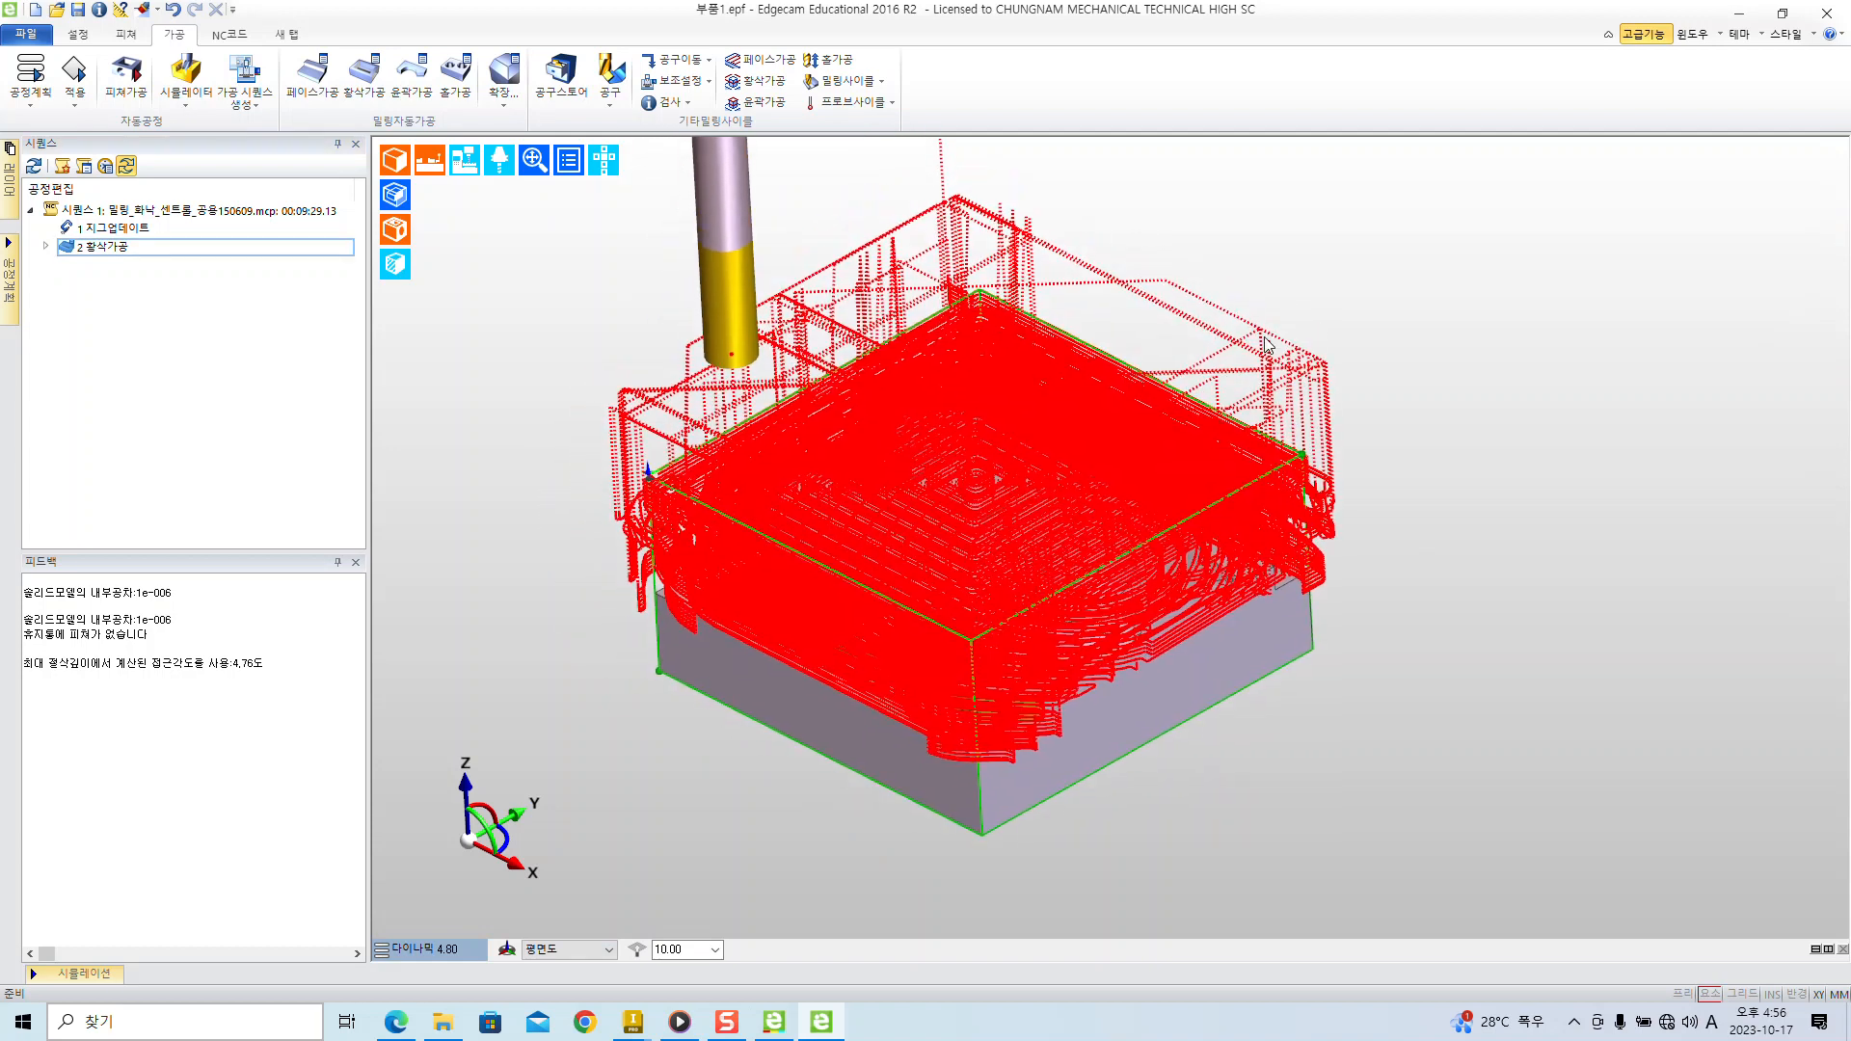
{"action": "middle_click_drag", "start_coordinate": [1448, 382], "coordinate": [1398, 405]}
{"action": "middle_click_drag", "start_coordinate": [1193, 384], "coordinate": [830, 354]}
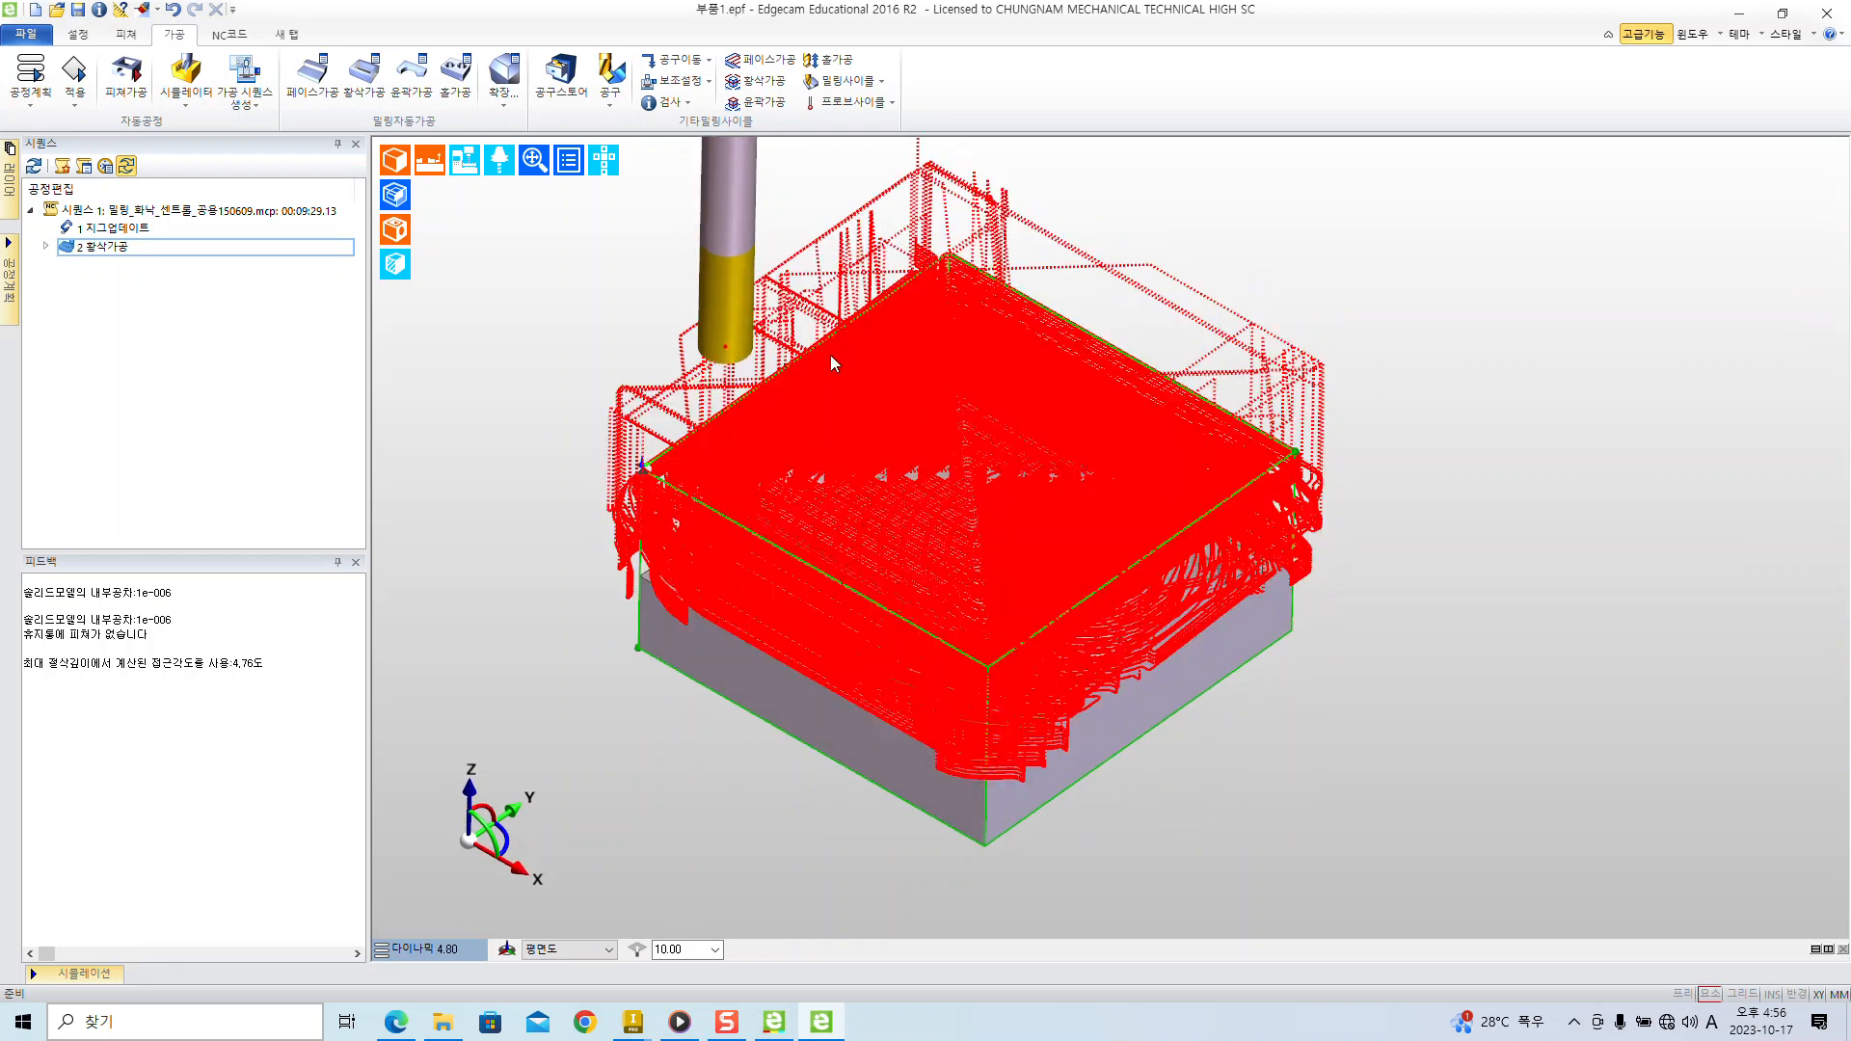
- Reopen the 2.3 황삭가공 cycle under the roughing operation for editing, keep its dialog clear of the part, and show its approach settings (접근방법)
{"action": "left_click", "coordinate": [45, 247]}
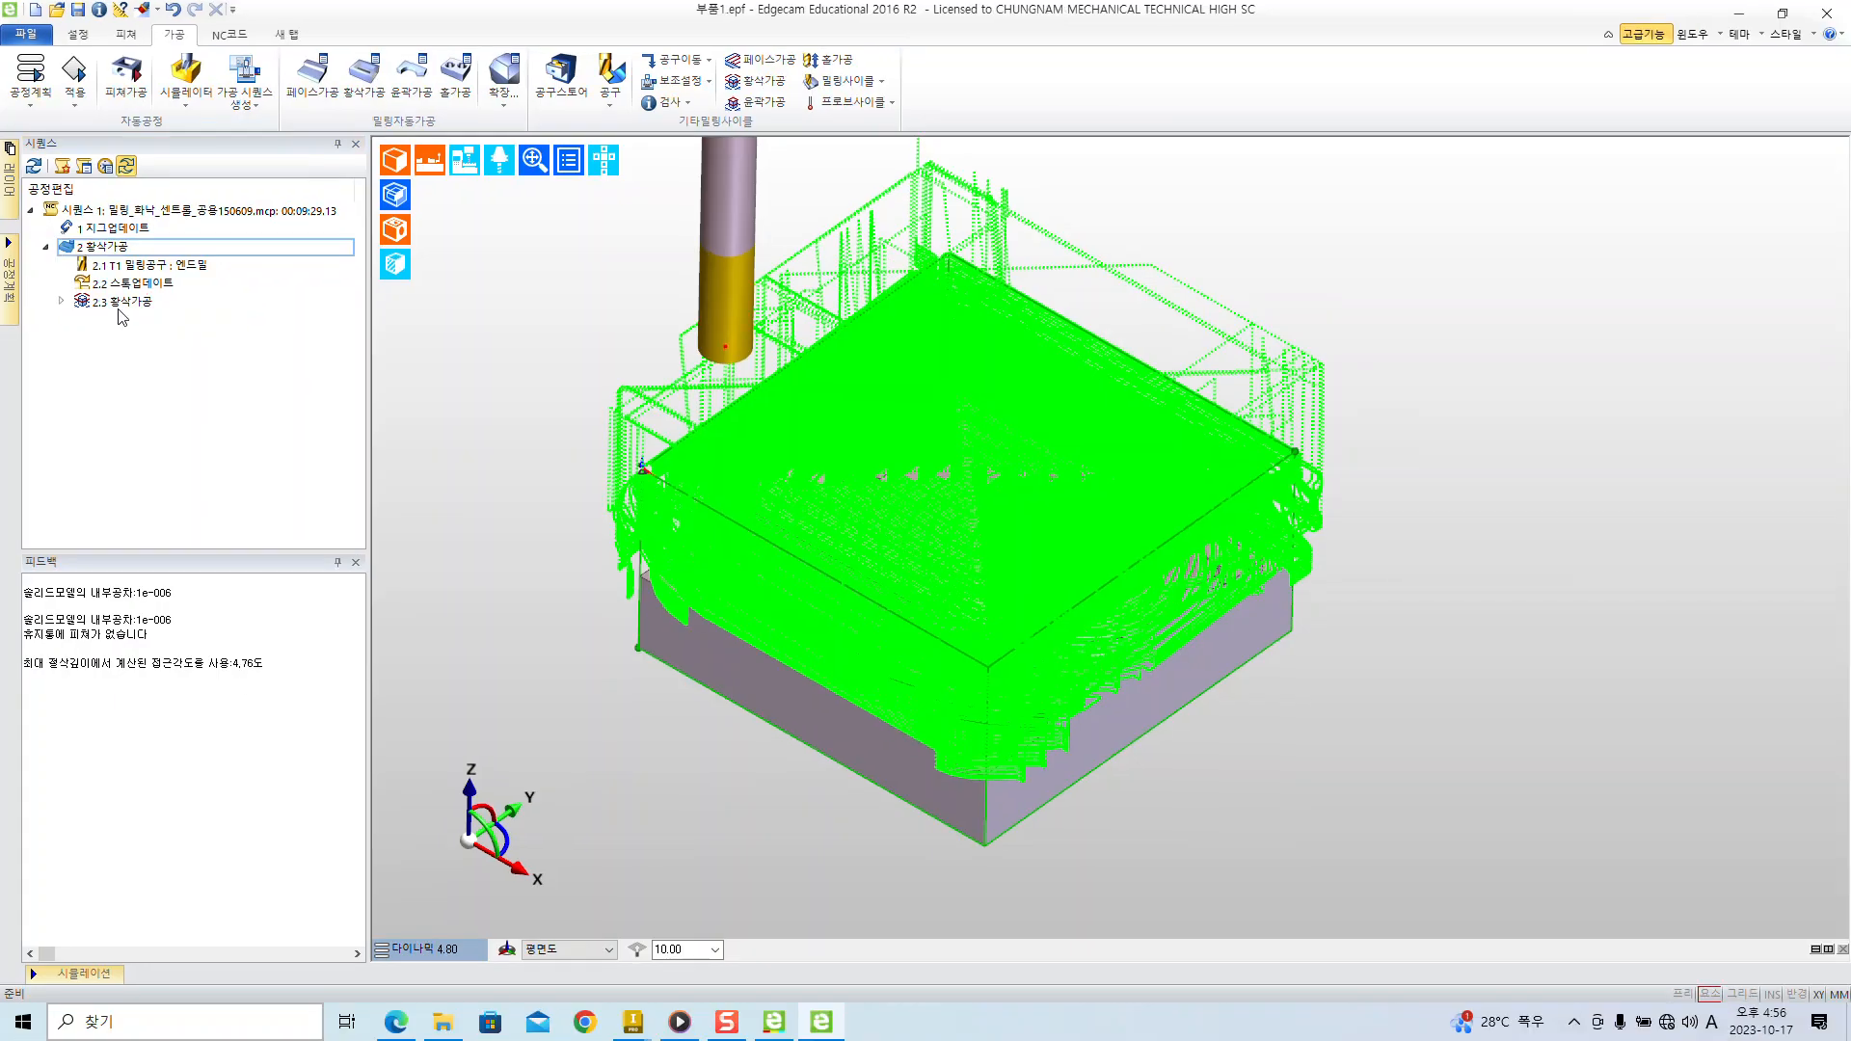
{"action": "double_click", "coordinate": [120, 305]}
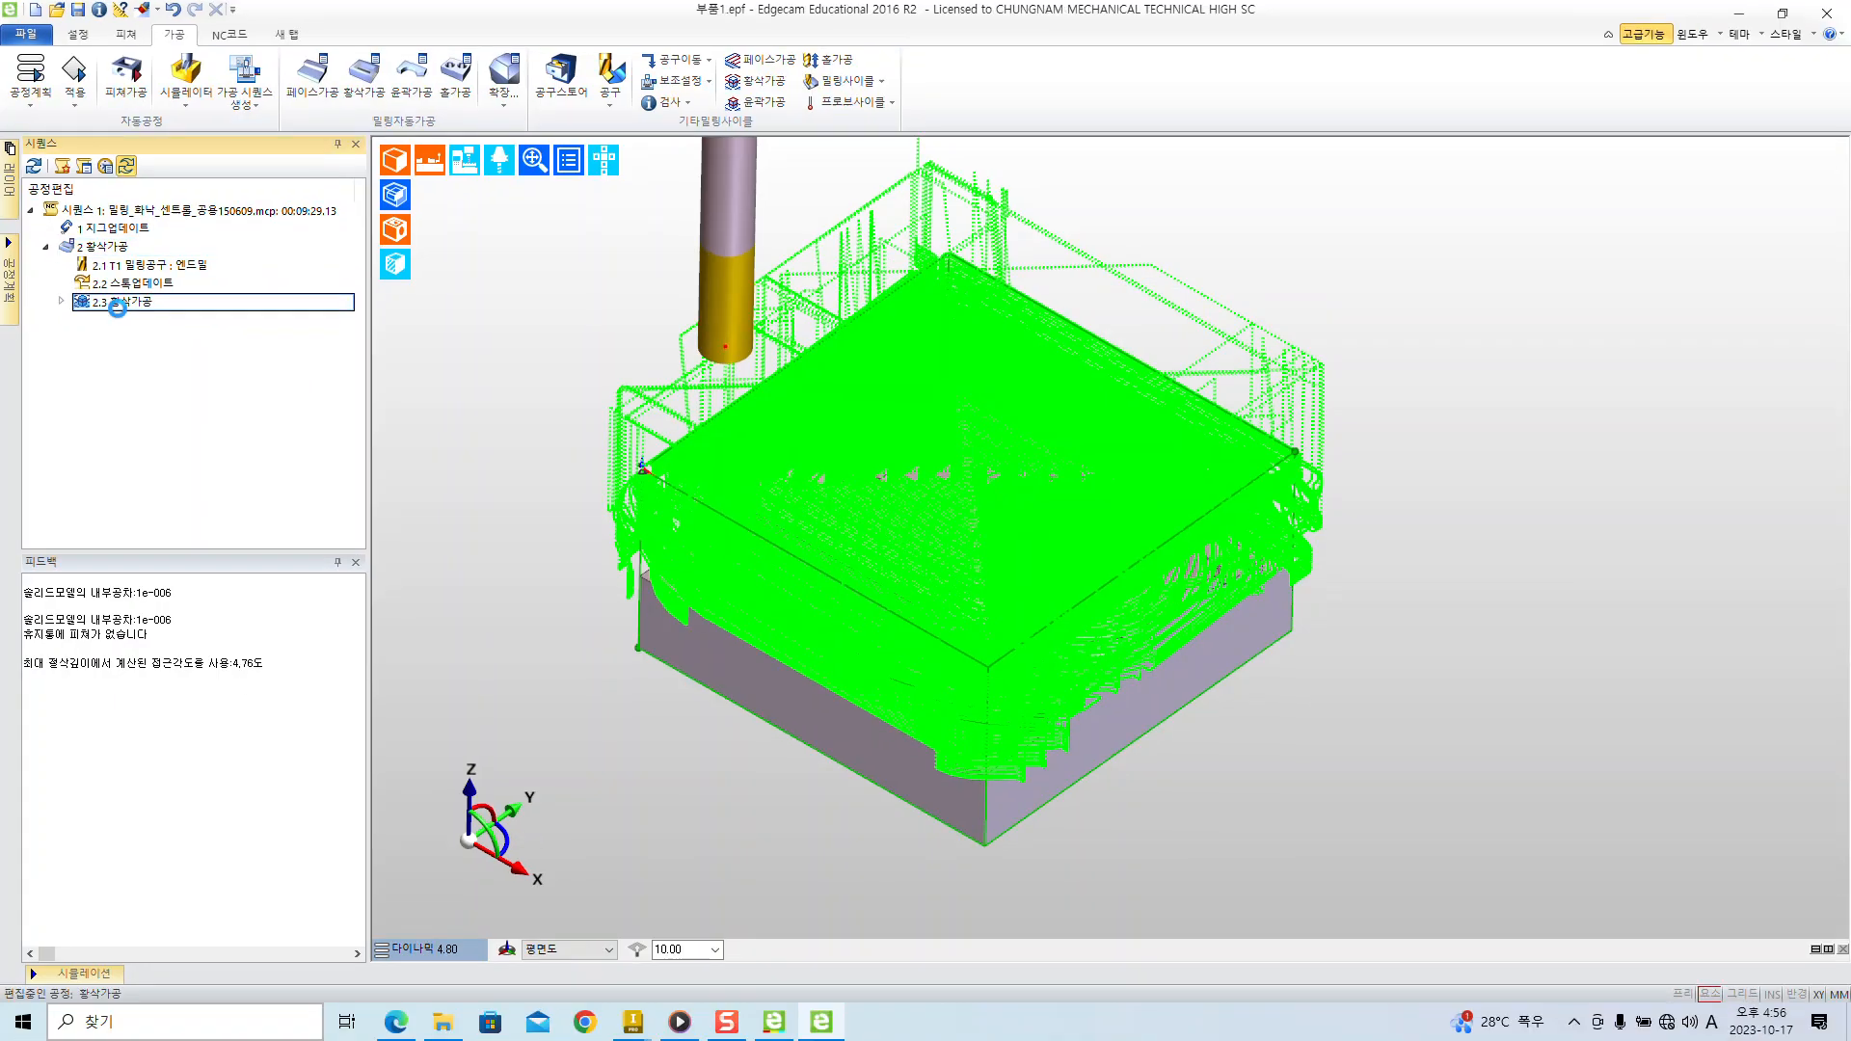
{"action": "left_click_drag", "start_coordinate": [1323, 268], "coordinate": [607, 203]}
{"action": "scroll", "coordinate": [1028, 362], "scroll_direction": "down", "scroll_amount": 1}
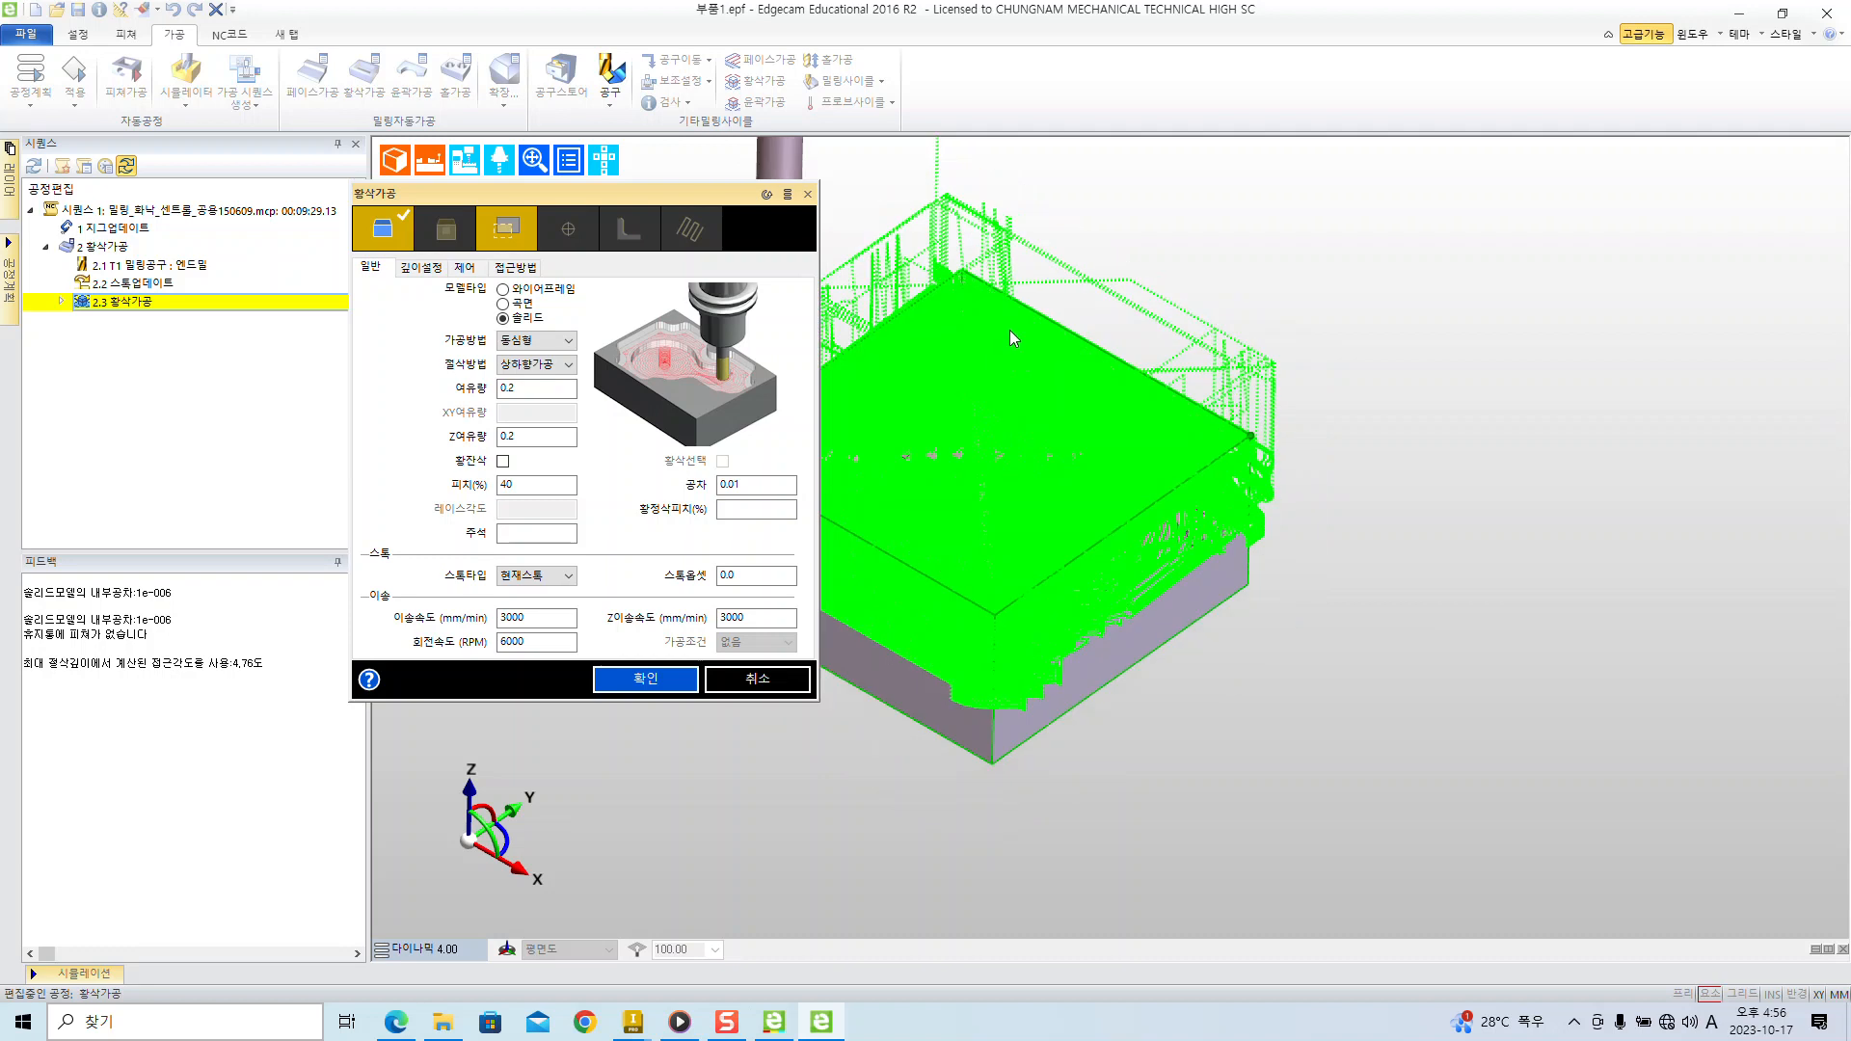
{"action": "middle_click_drag", "start_coordinate": [1010, 330], "coordinate": [1258, 352]}
{"action": "left_click", "coordinate": [392, 333]}
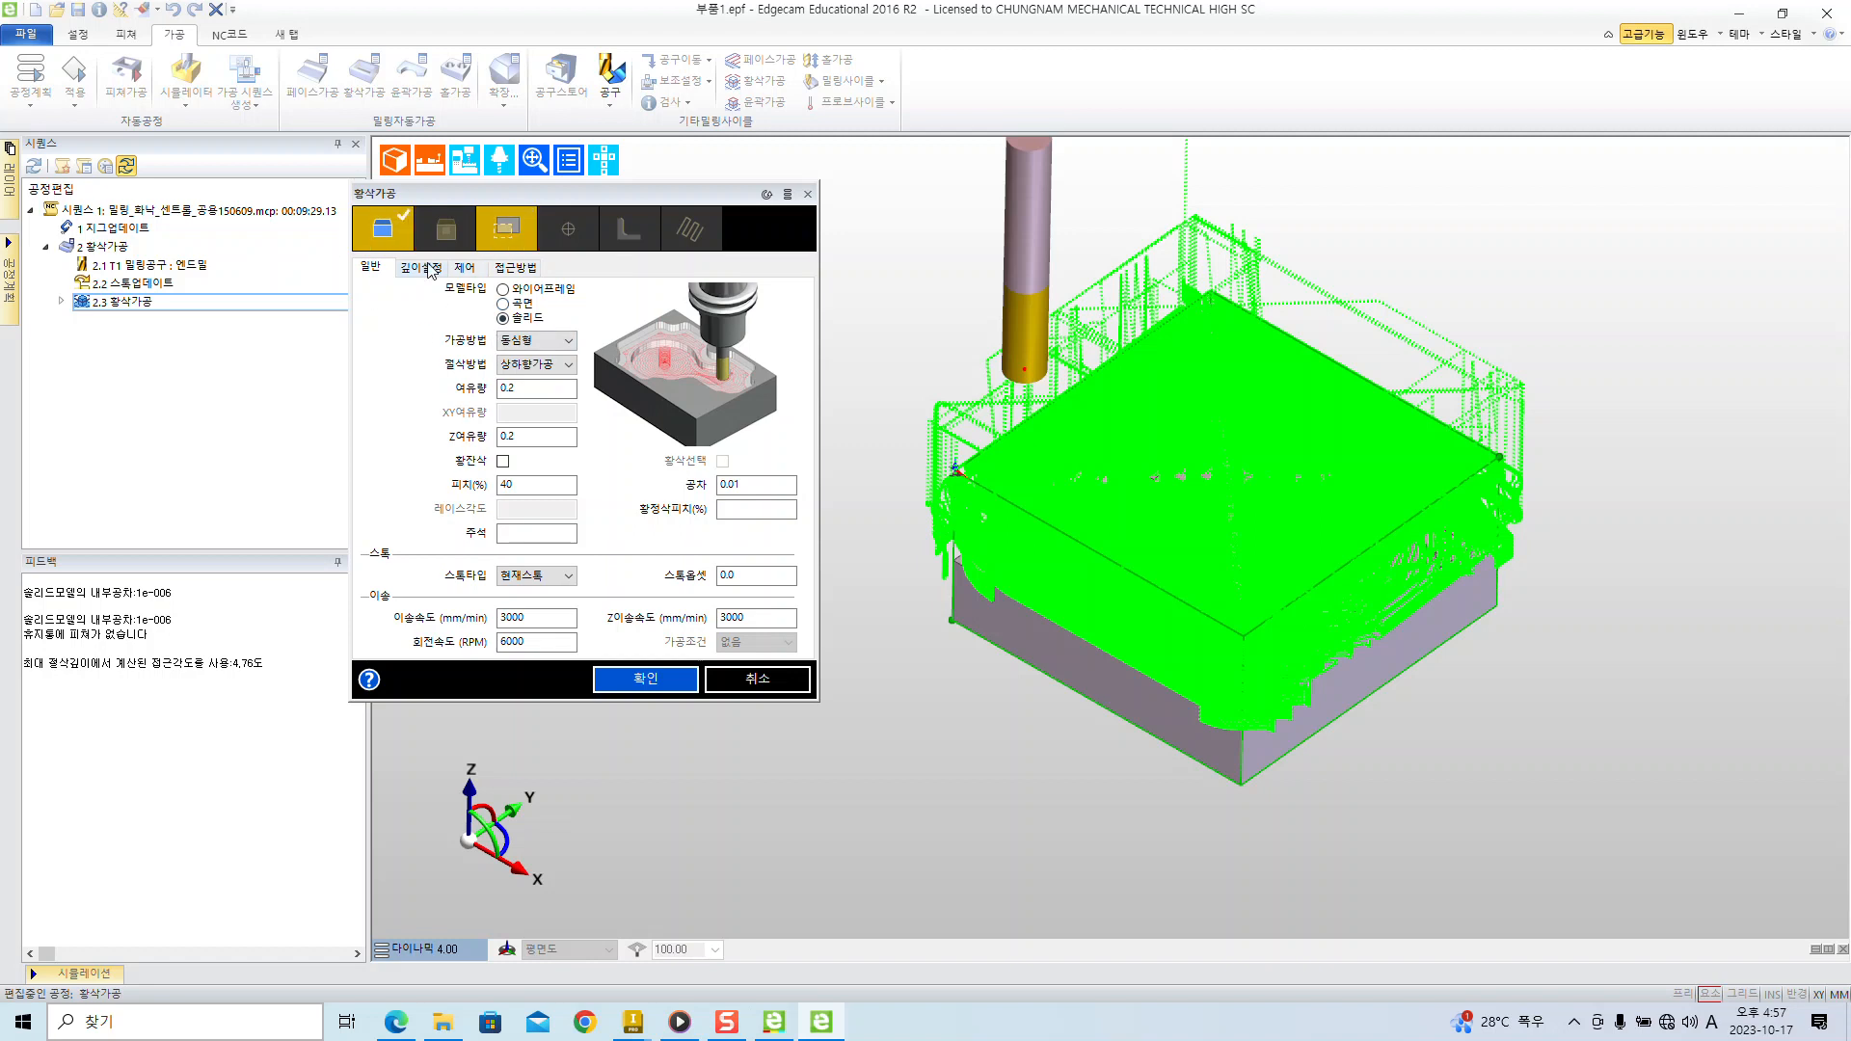
{"action": "left_click", "coordinate": [524, 268]}
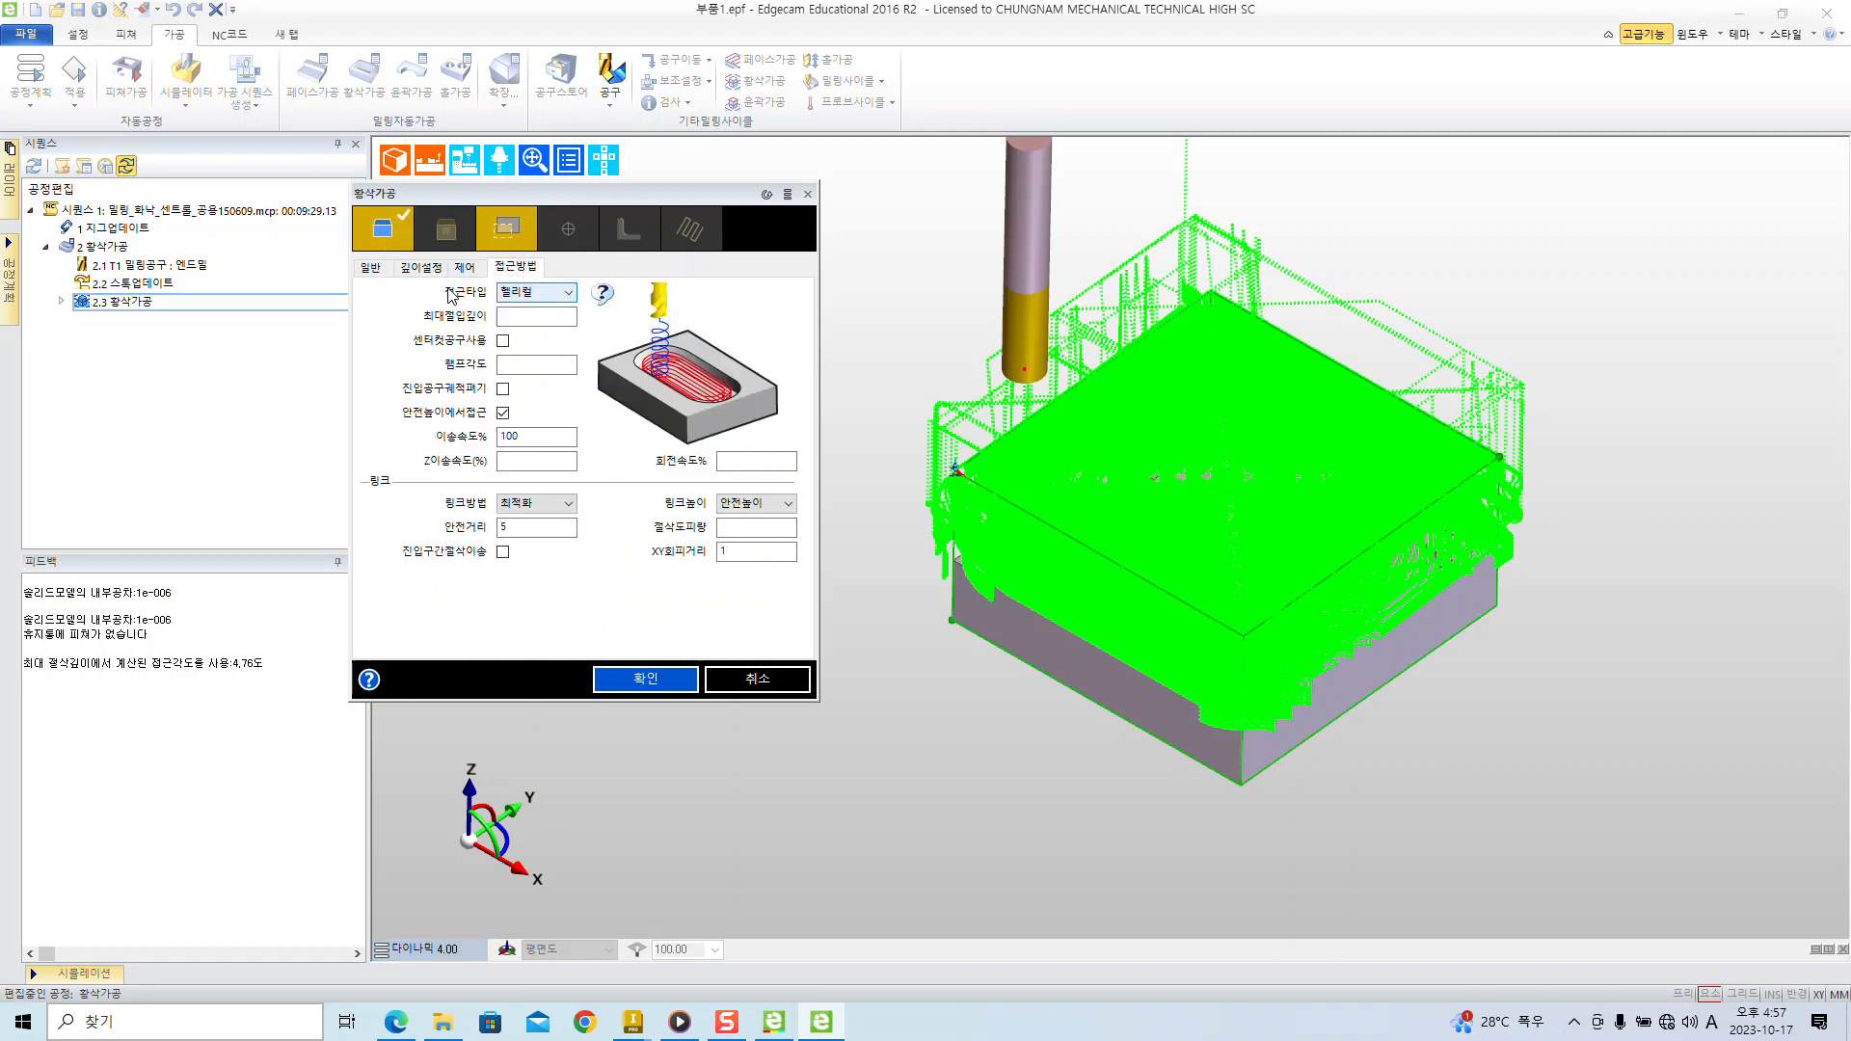
- Set the roughing cycle's approach type (접근타입) to ramp (램프)
{"action": "left_click", "coordinate": [531, 297]}
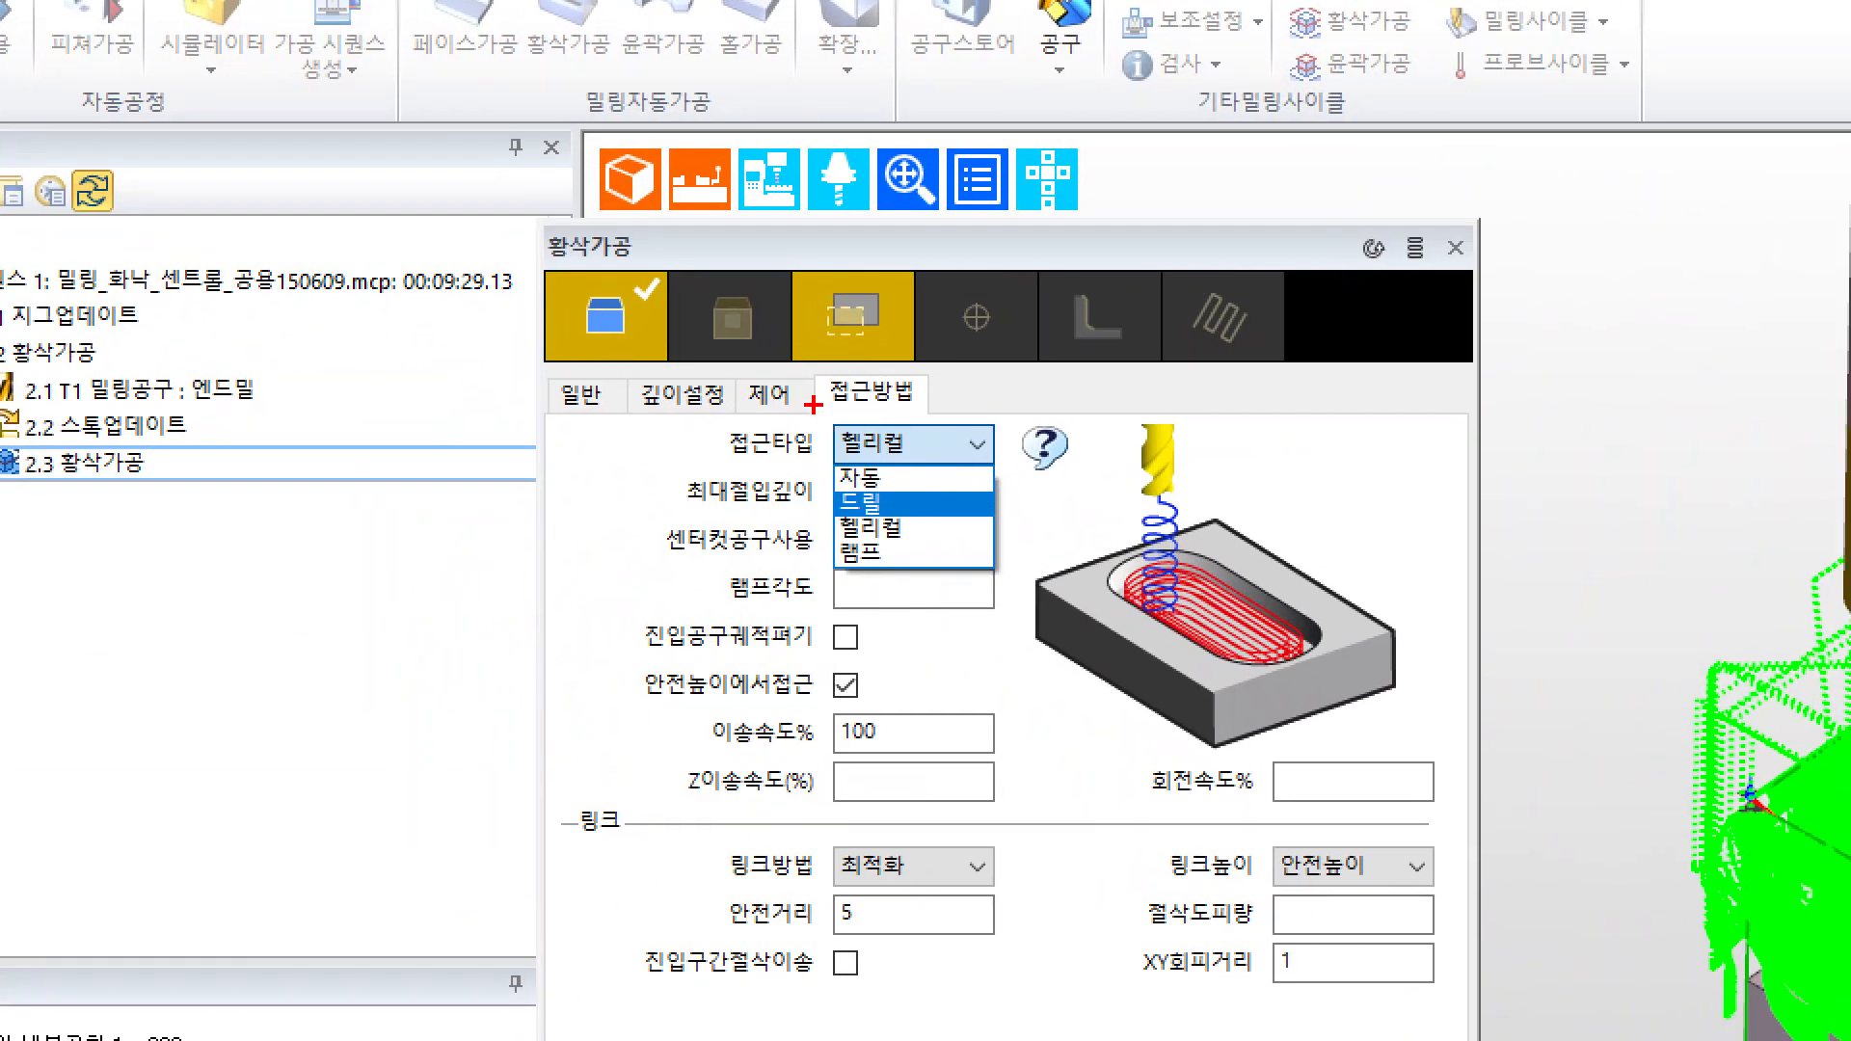
{"action": "mouse_move", "coordinate": [816, 404]}
{"action": "left_mouse_down", "text": "shift"}
{"action": "mouse_move", "coordinate": [957, 405]}
{"action": "mouse_move", "coordinate": [1054, 355]}
{"action": "left_mouse_up", "text": "shift"}
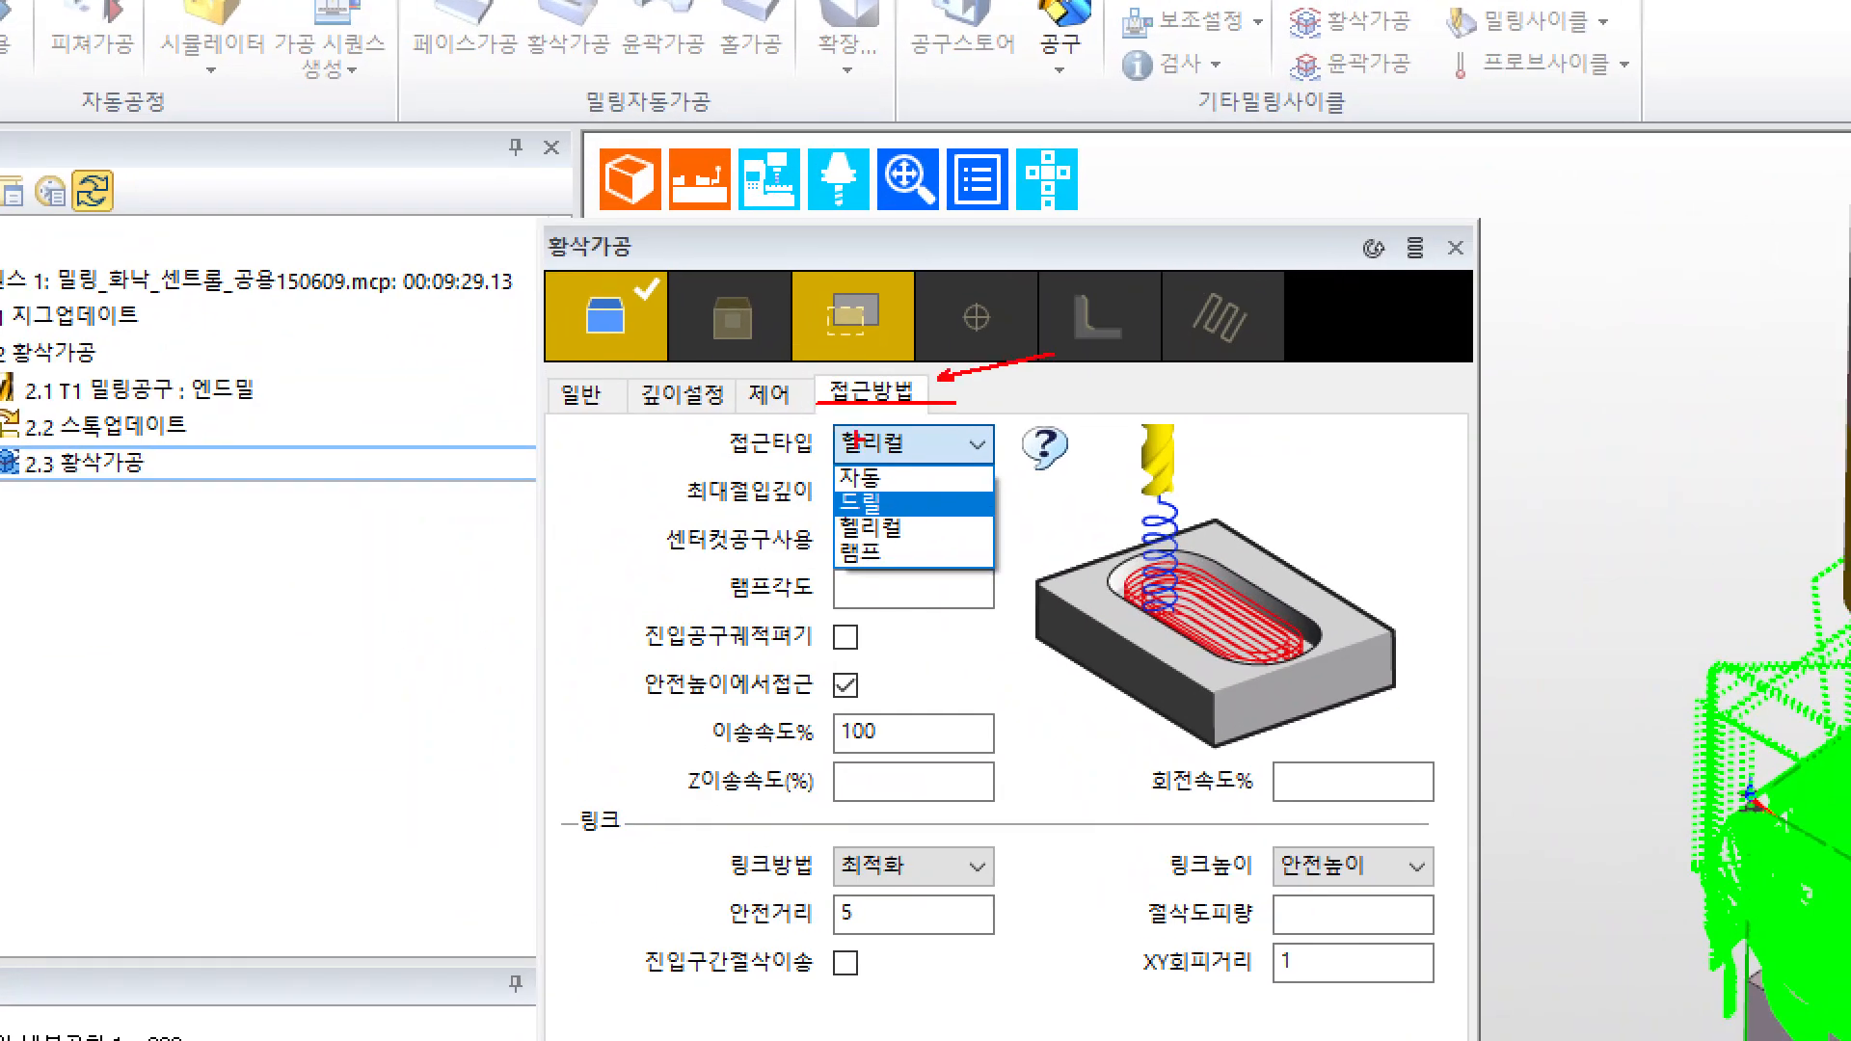
{"action": "mouse_move", "coordinate": [713, 464]}
{"action": "left_mouse_down", "text": "shift"}
{"action": "mouse_move", "coordinate": [810, 464]}
{"action": "mouse_move", "coordinate": [947, 511]}
{"action": "mouse_move", "coordinate": [1030, 501]}
{"action": "left_mouse_up", "text": "shift"}
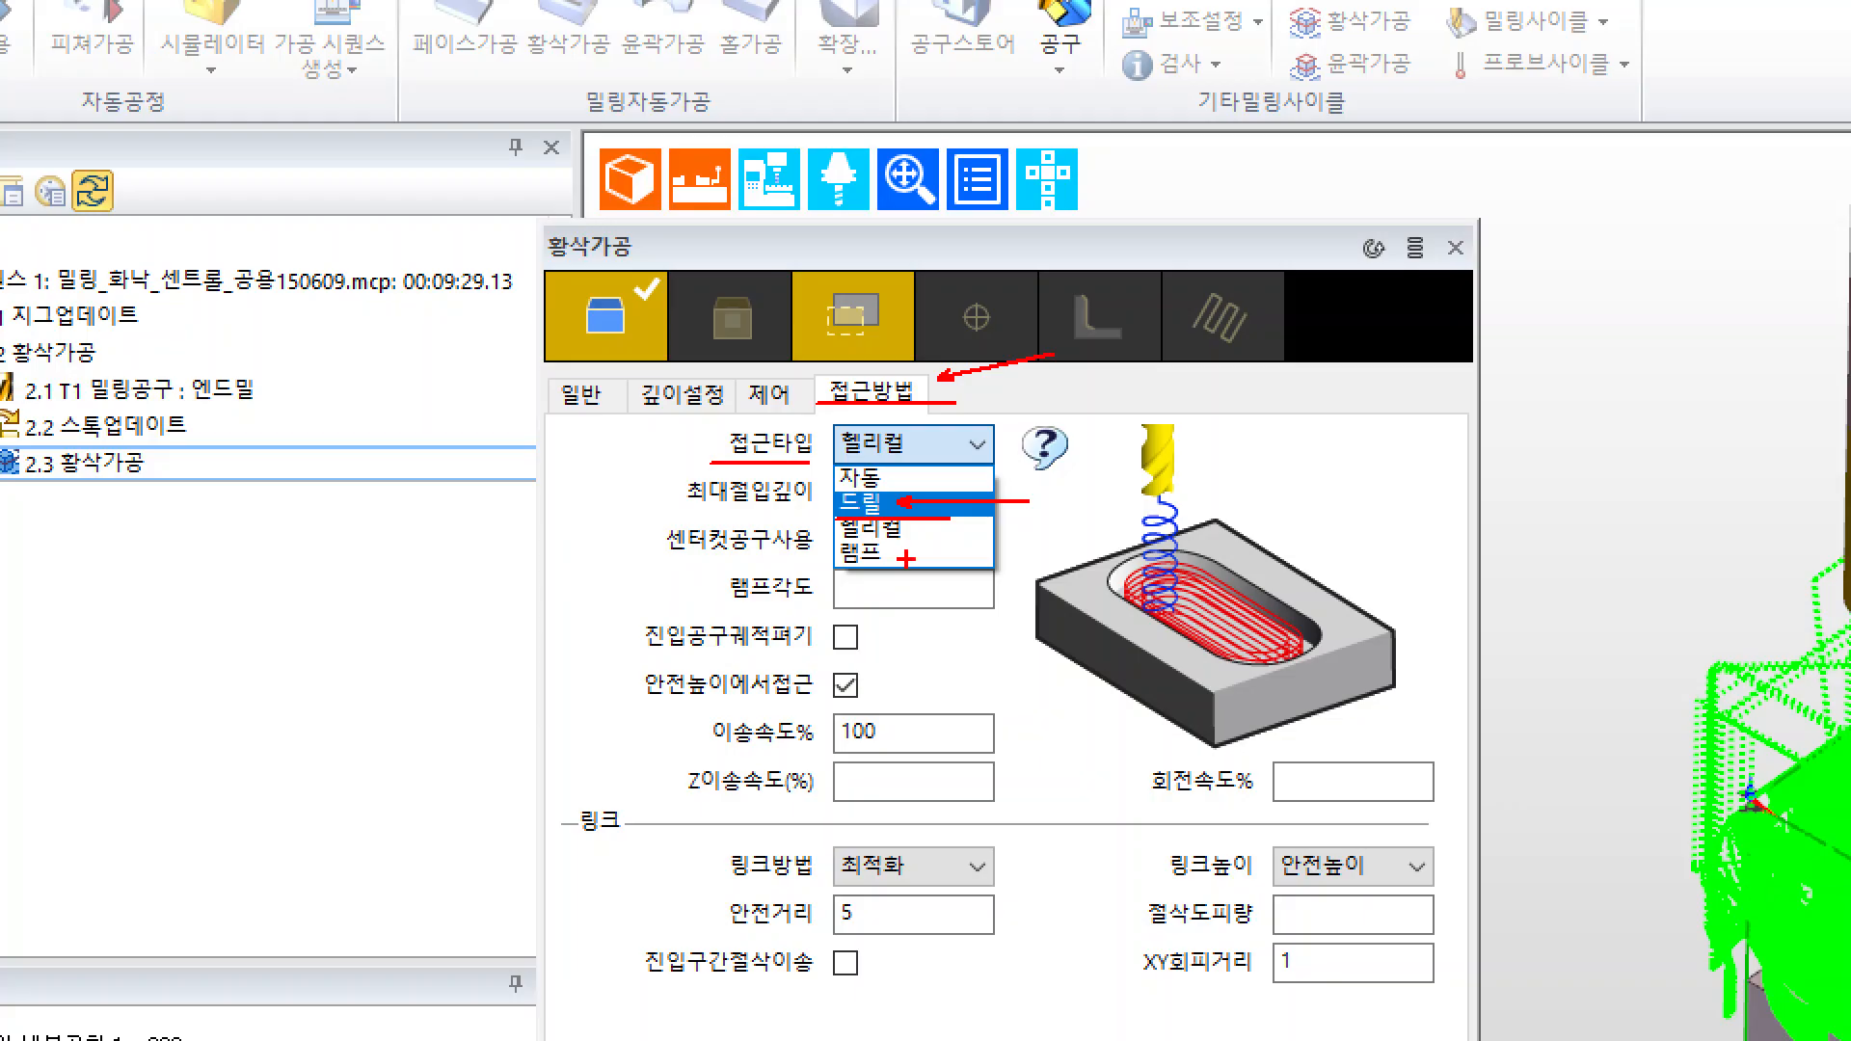
{"action": "key", "text": "Escape"}
{"action": "left_click", "coordinate": [545, 293]}
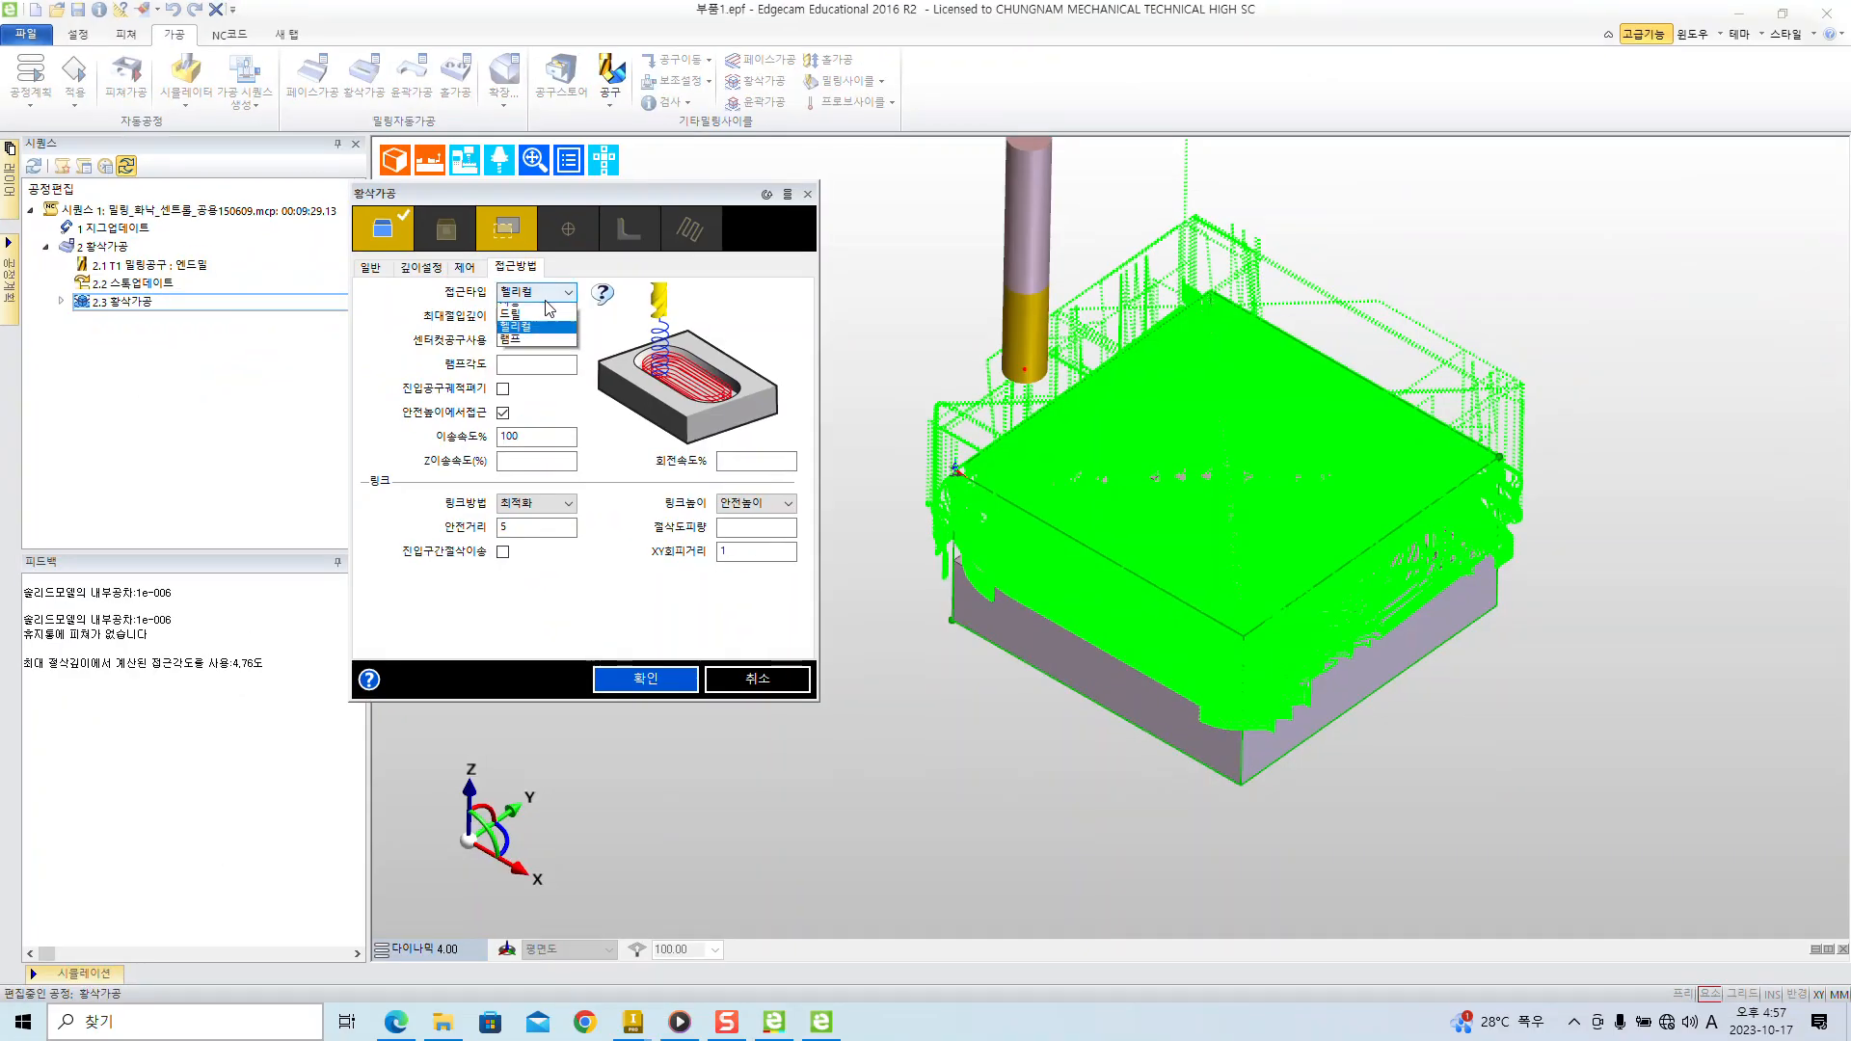
{"action": "left_click", "coordinate": [531, 346]}
{"action": "key", "text": "ctrl+1"}
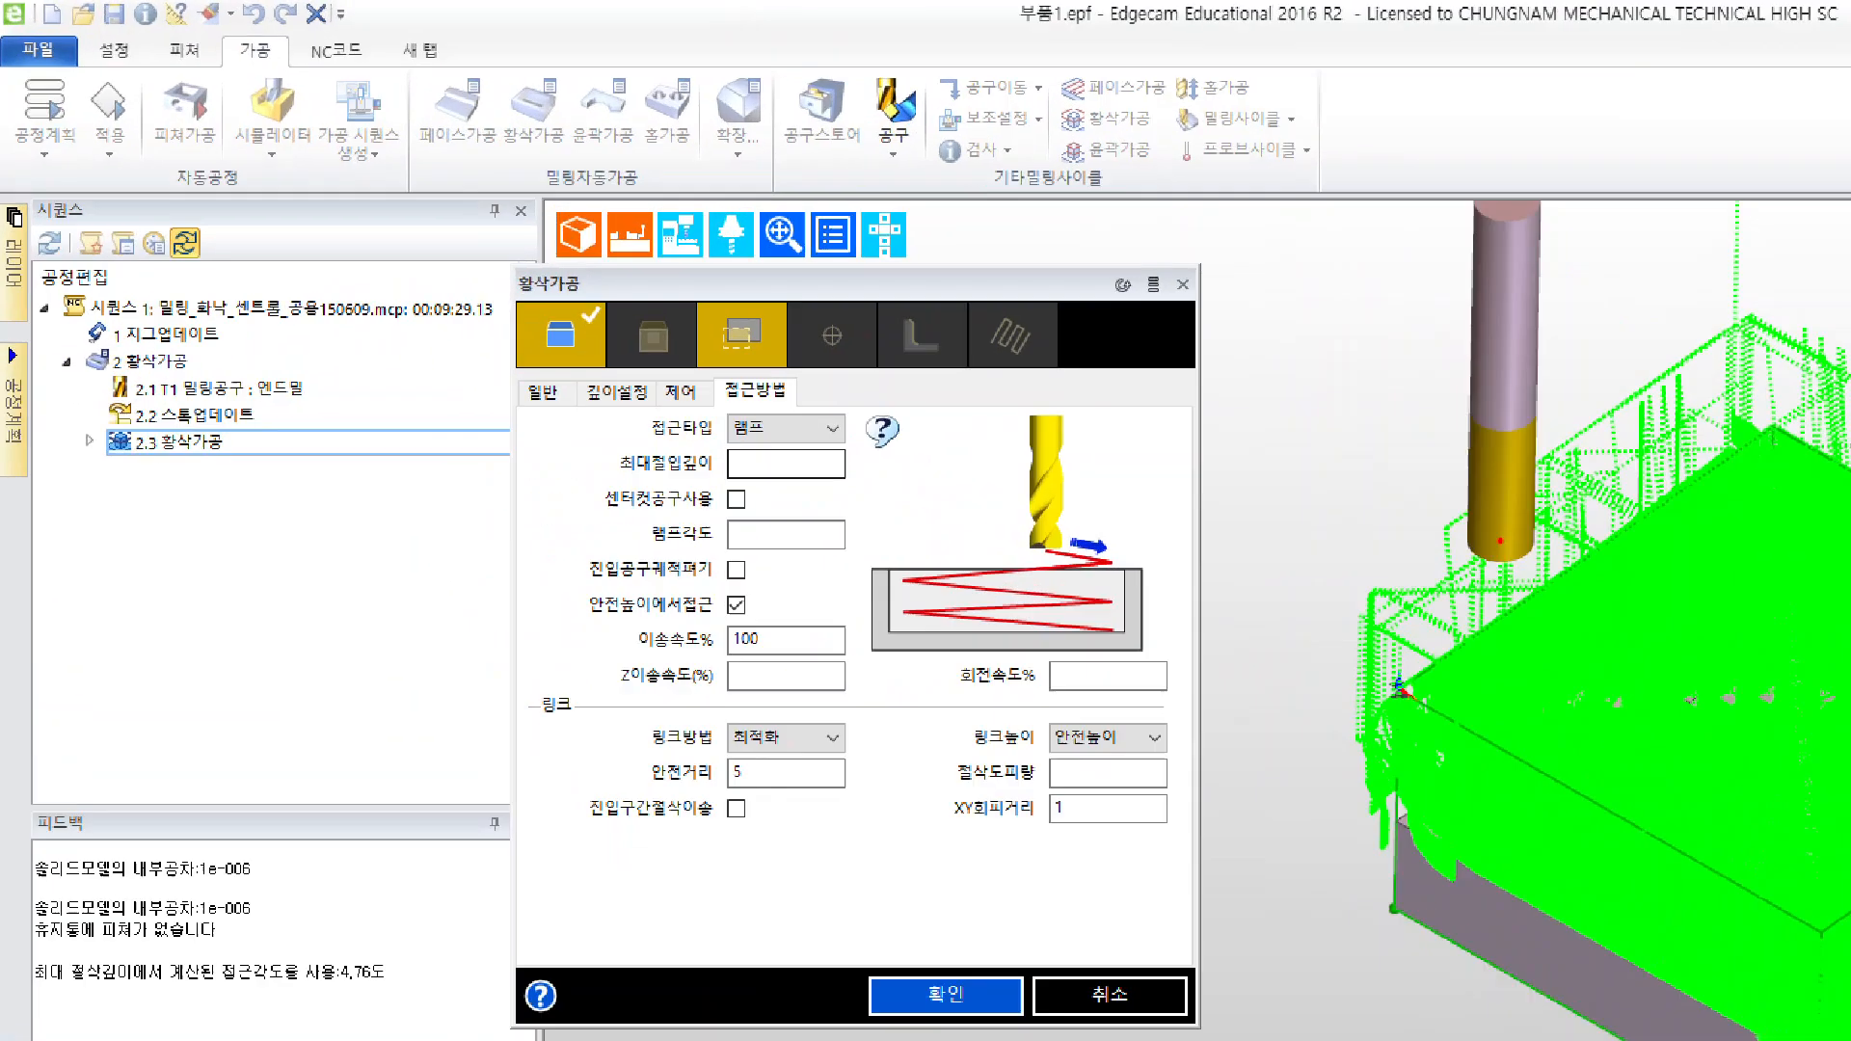
{"action": "left_click", "coordinate": [591, 361]}
{"action": "left_click_drag", "start_coordinate": [718, 338], "coordinate": [835, 338]}
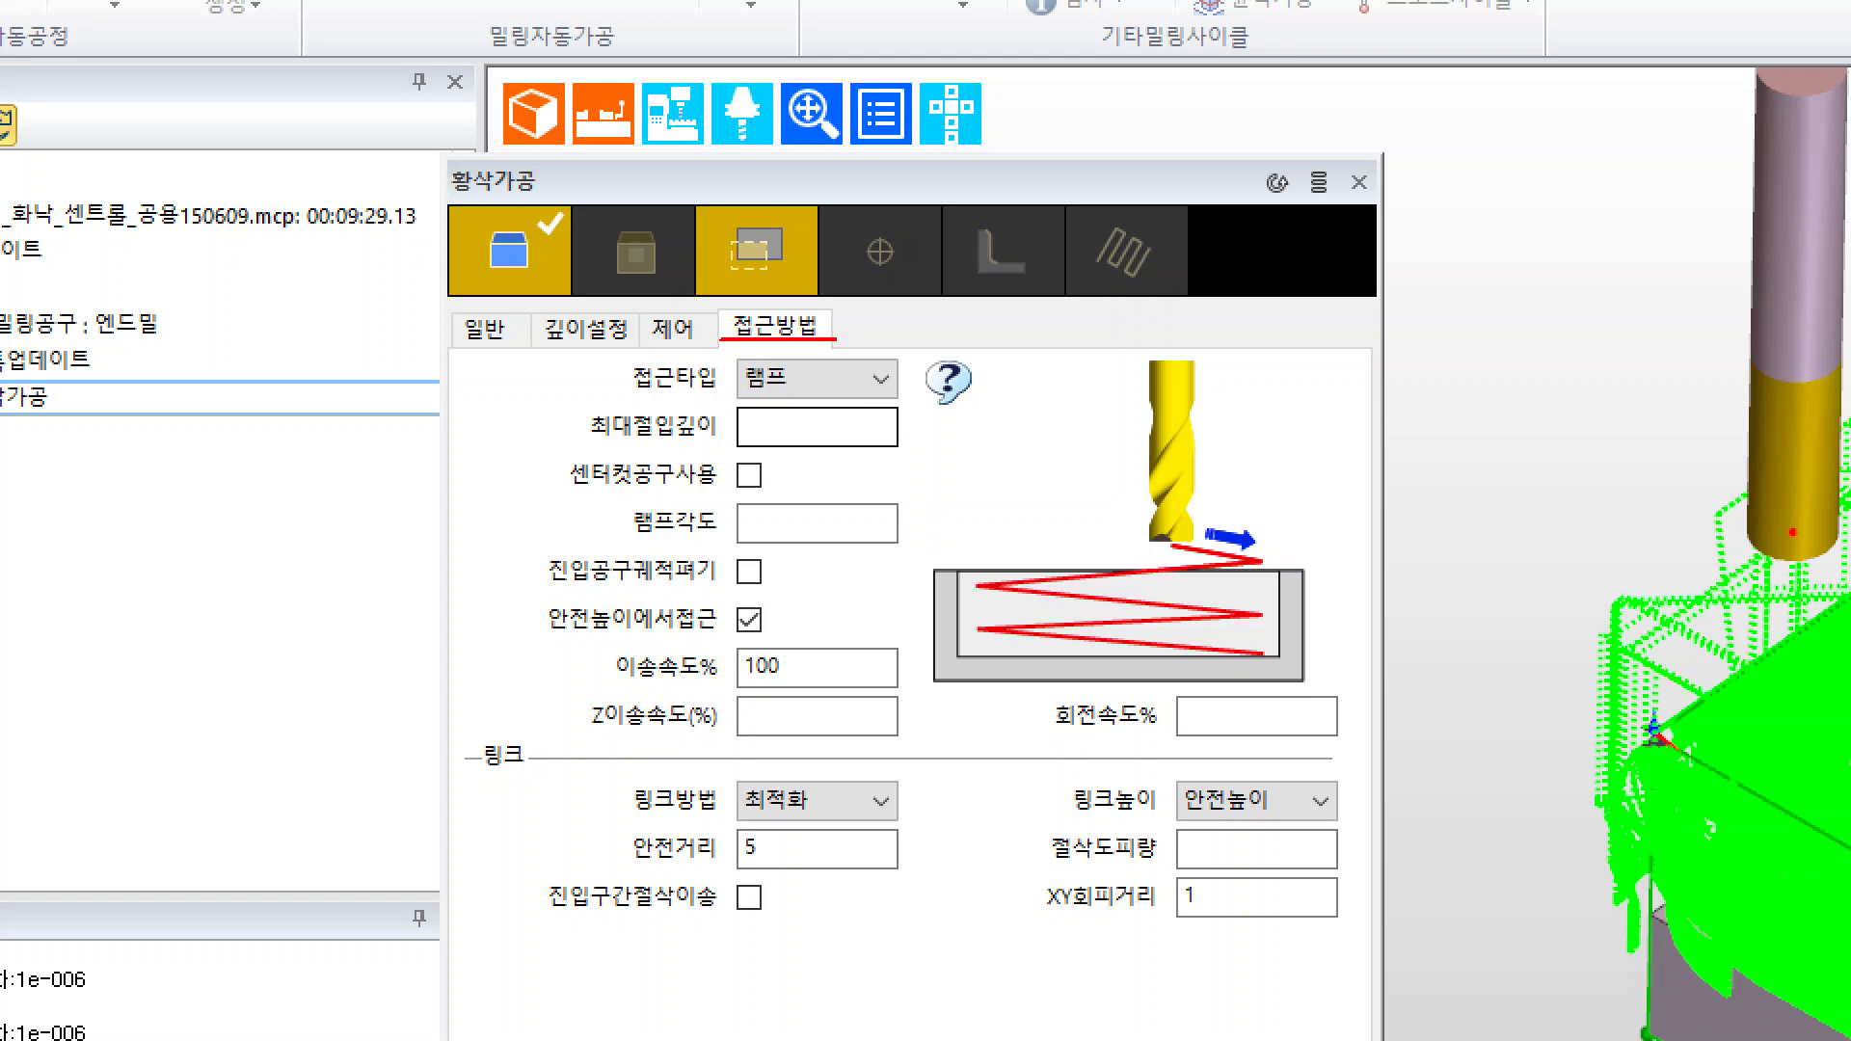
{"action": "mouse_move", "coordinate": [627, 397]}
{"action": "left_mouse_down"}
{"action": "mouse_move", "coordinate": [927, 401]}
{"action": "mouse_move", "coordinate": [1030, 311]}
{"action": "left_mouse_up"}
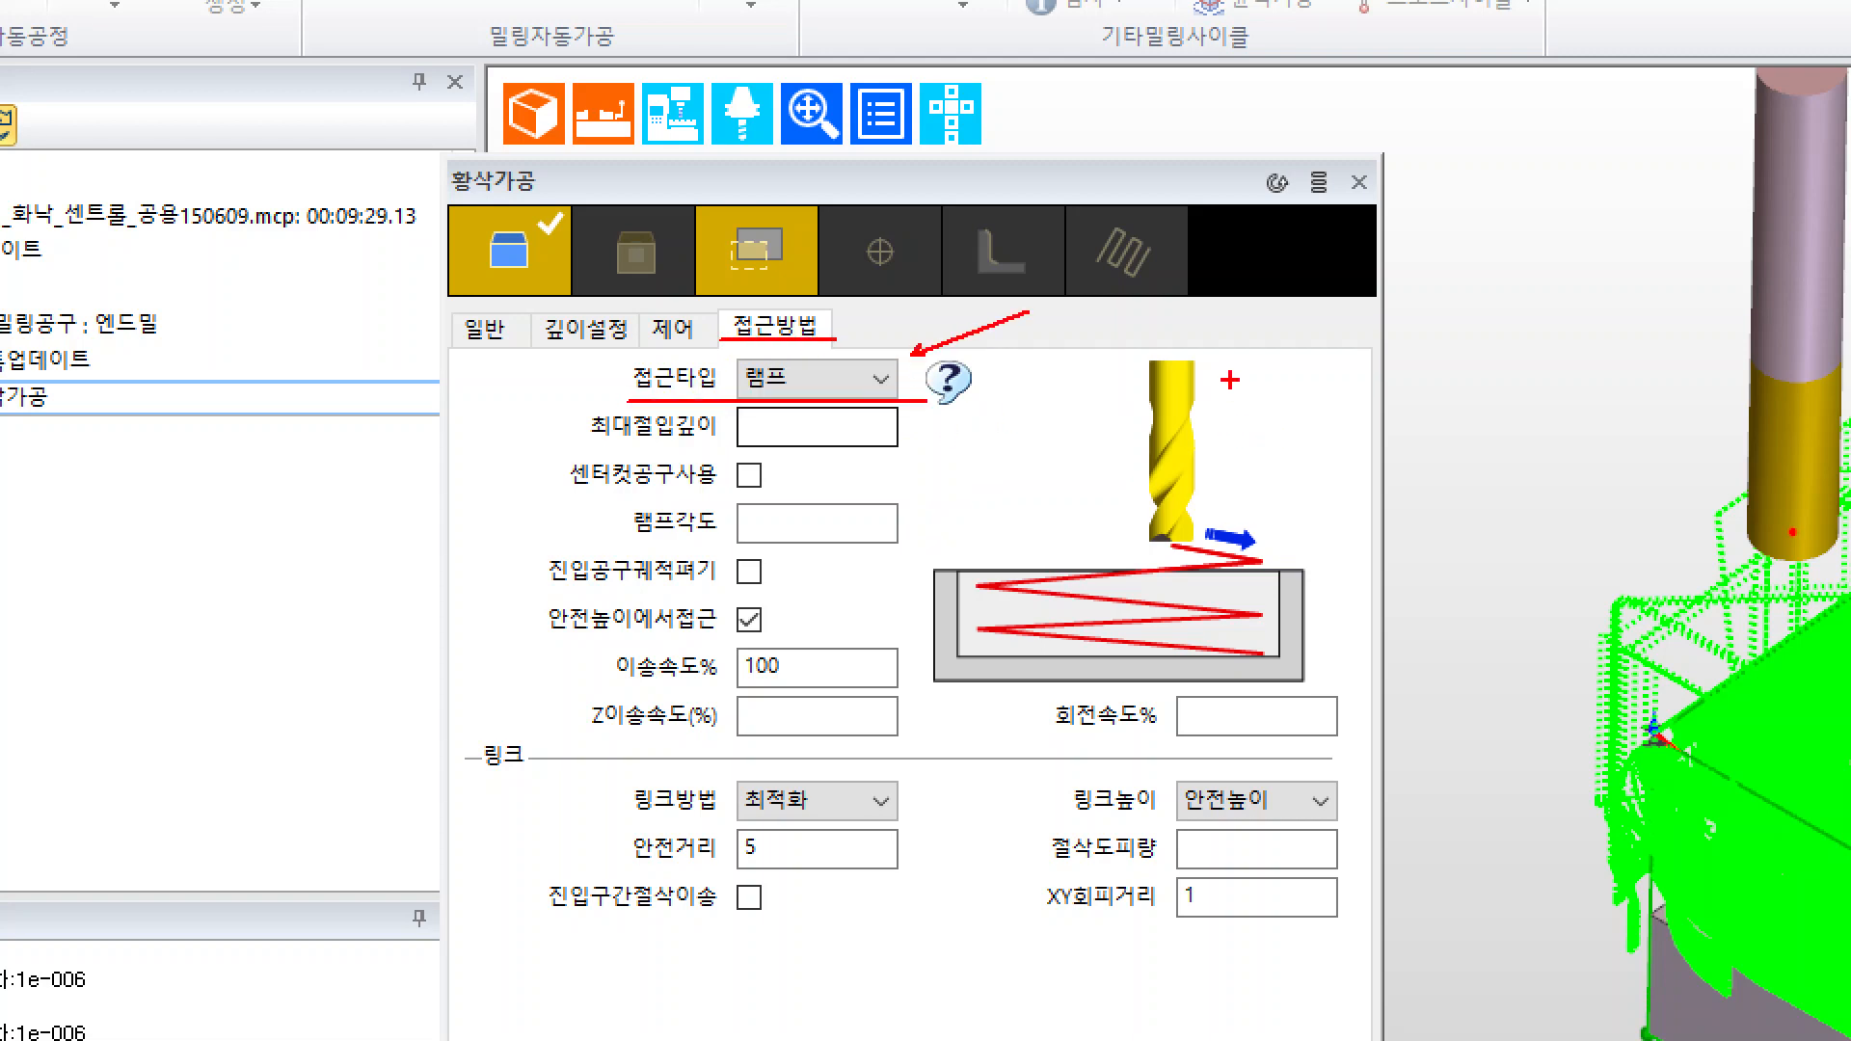
{"action": "mouse_move", "coordinate": [1243, 383]}
{"action": "left_mouse_down"}
{"action": "mouse_move", "coordinate": [1140, 390]}
{"action": "mouse_move", "coordinate": [1202, 399]}
{"action": "left_mouse_up"}
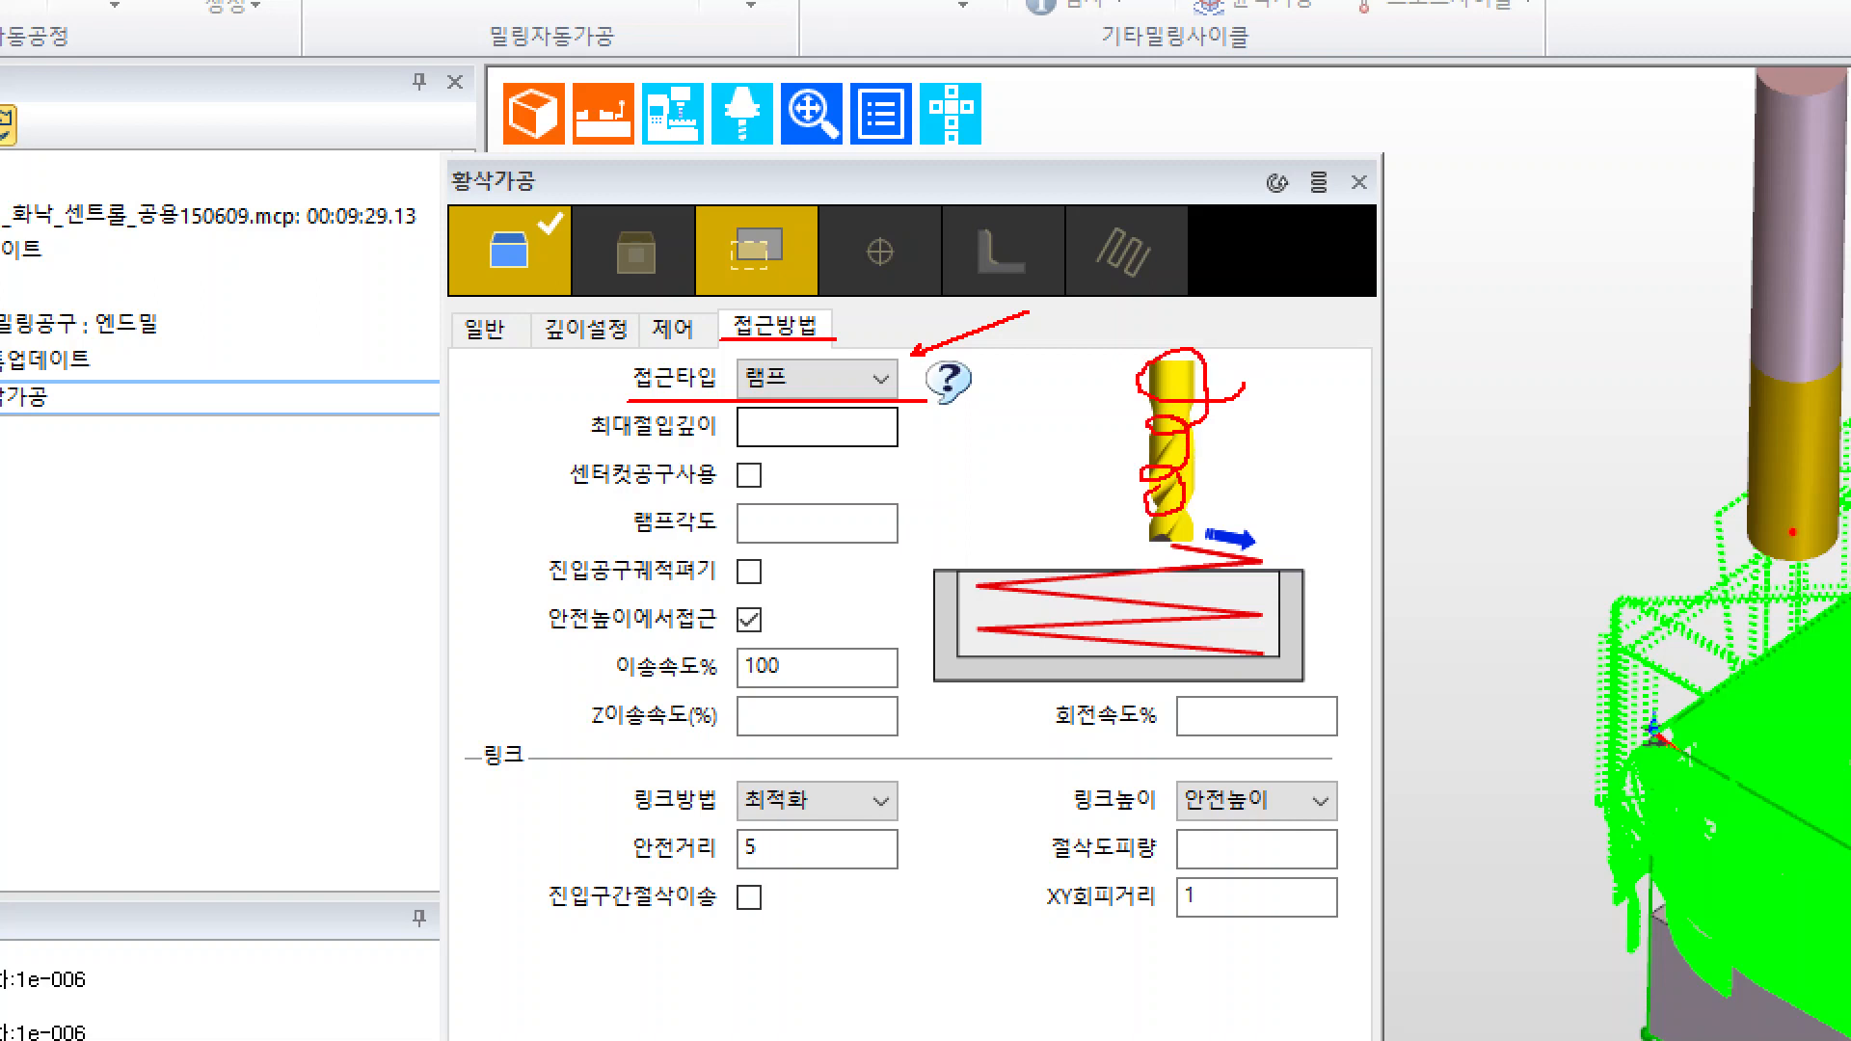
{"action": "left_click_drag", "start_coordinate": [1098, 322], "coordinate": [1265, 567], "text": "ctrl"}
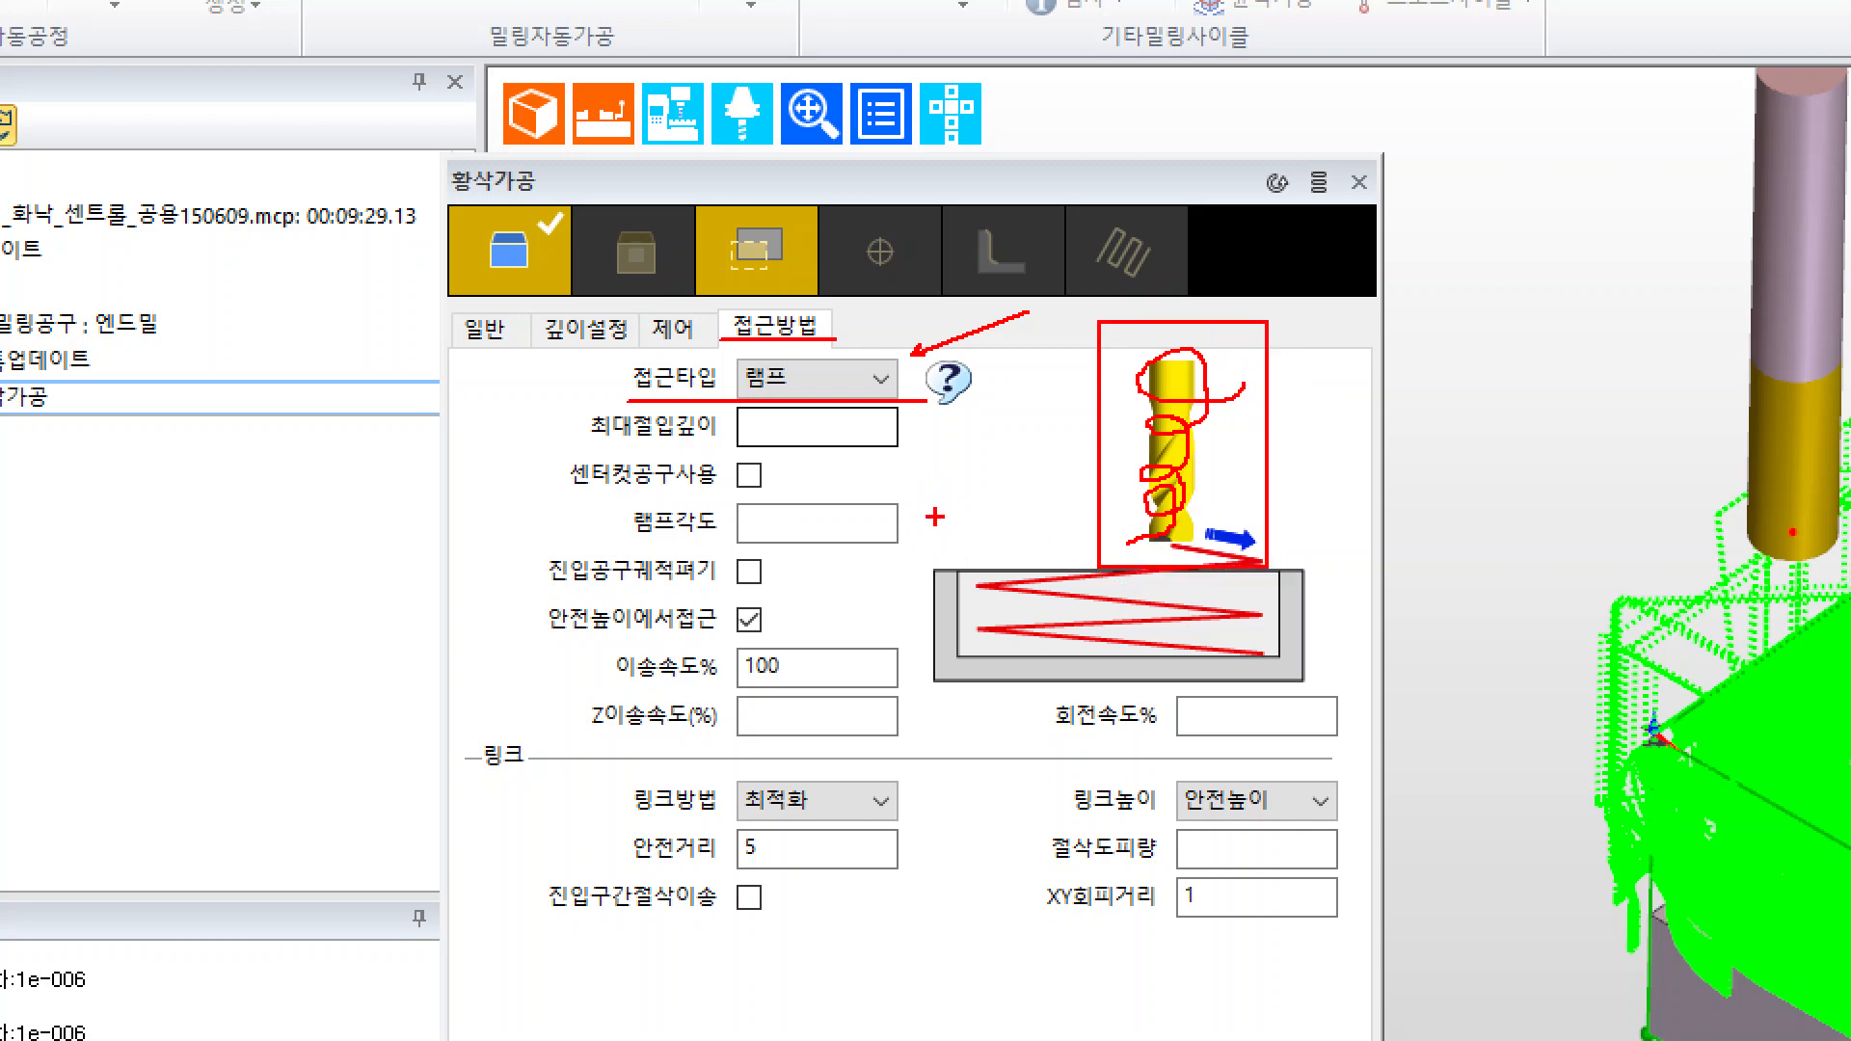
{"action": "key", "text": "ctrl+z"}
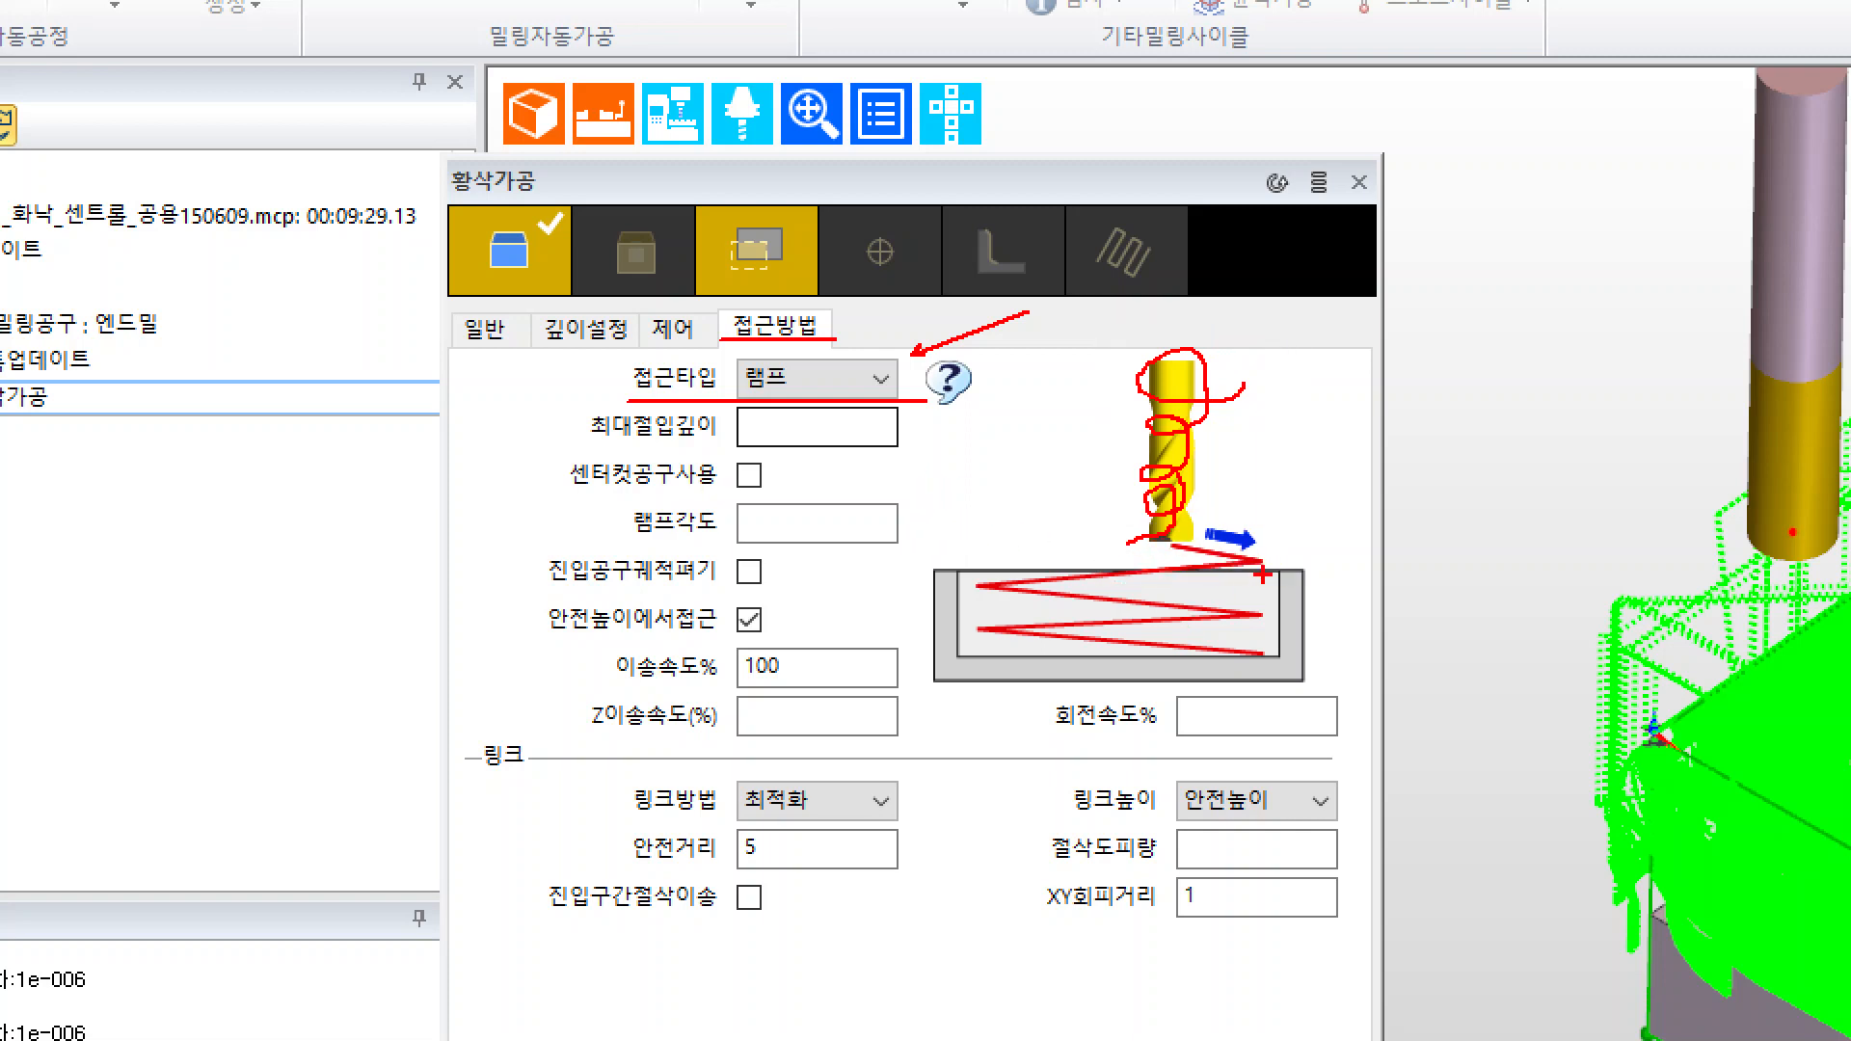
{"action": "key", "text": "ctrl+z"}
{"action": "left_click_drag", "start_coordinate": [1259, 513], "coordinate": [1330, 380], "text": "ctrl+shift"}
{"action": "mouse_move", "coordinate": [1118, 525]}
{"action": "left_mouse_down"}
{"action": "mouse_move", "coordinate": [1238, 549]}
{"action": "mouse_move", "coordinate": [977, 582]}
{"action": "mouse_move", "coordinate": [1284, 605]}
{"action": "mouse_move", "coordinate": [1005, 627]}
{"action": "mouse_move", "coordinate": [1271, 665]}
{"action": "left_mouse_up"}
{"action": "key", "text": "Escape"}
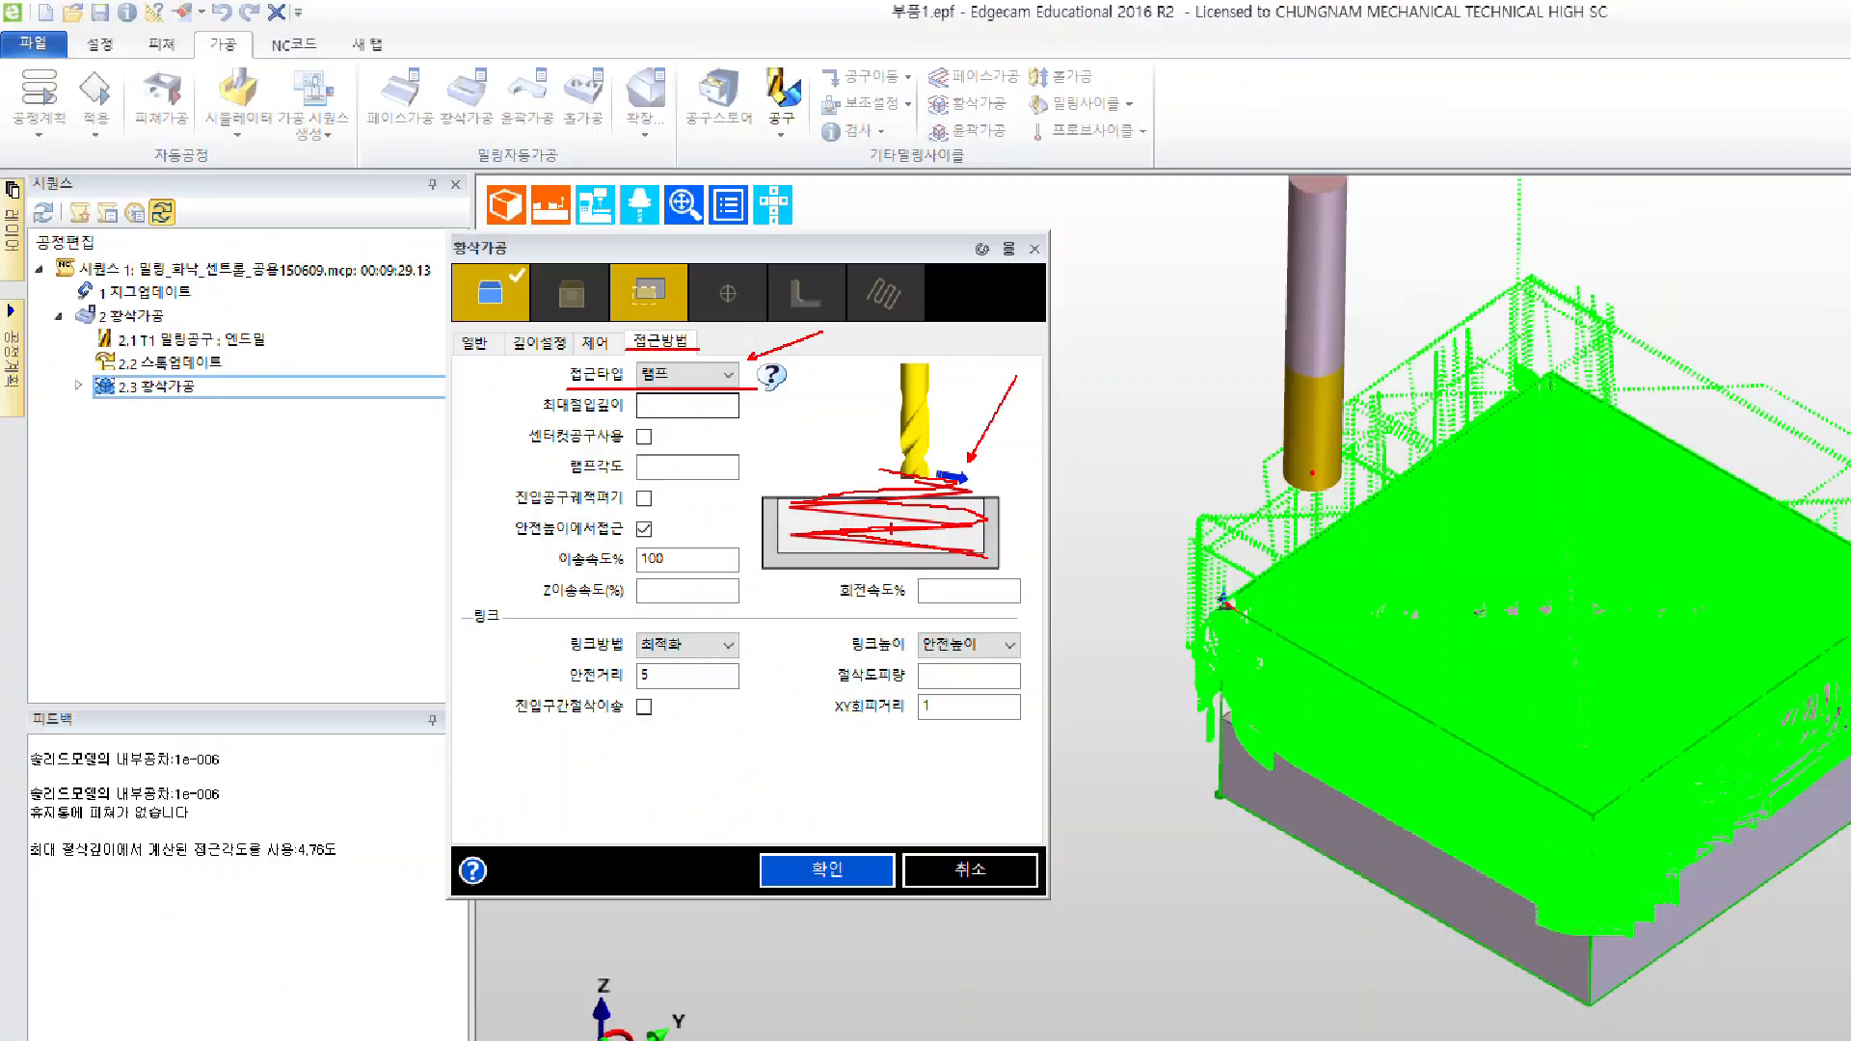
{"action": "key", "text": "ctrl+1"}
{"action": "left_click", "coordinate": [781, 210]}
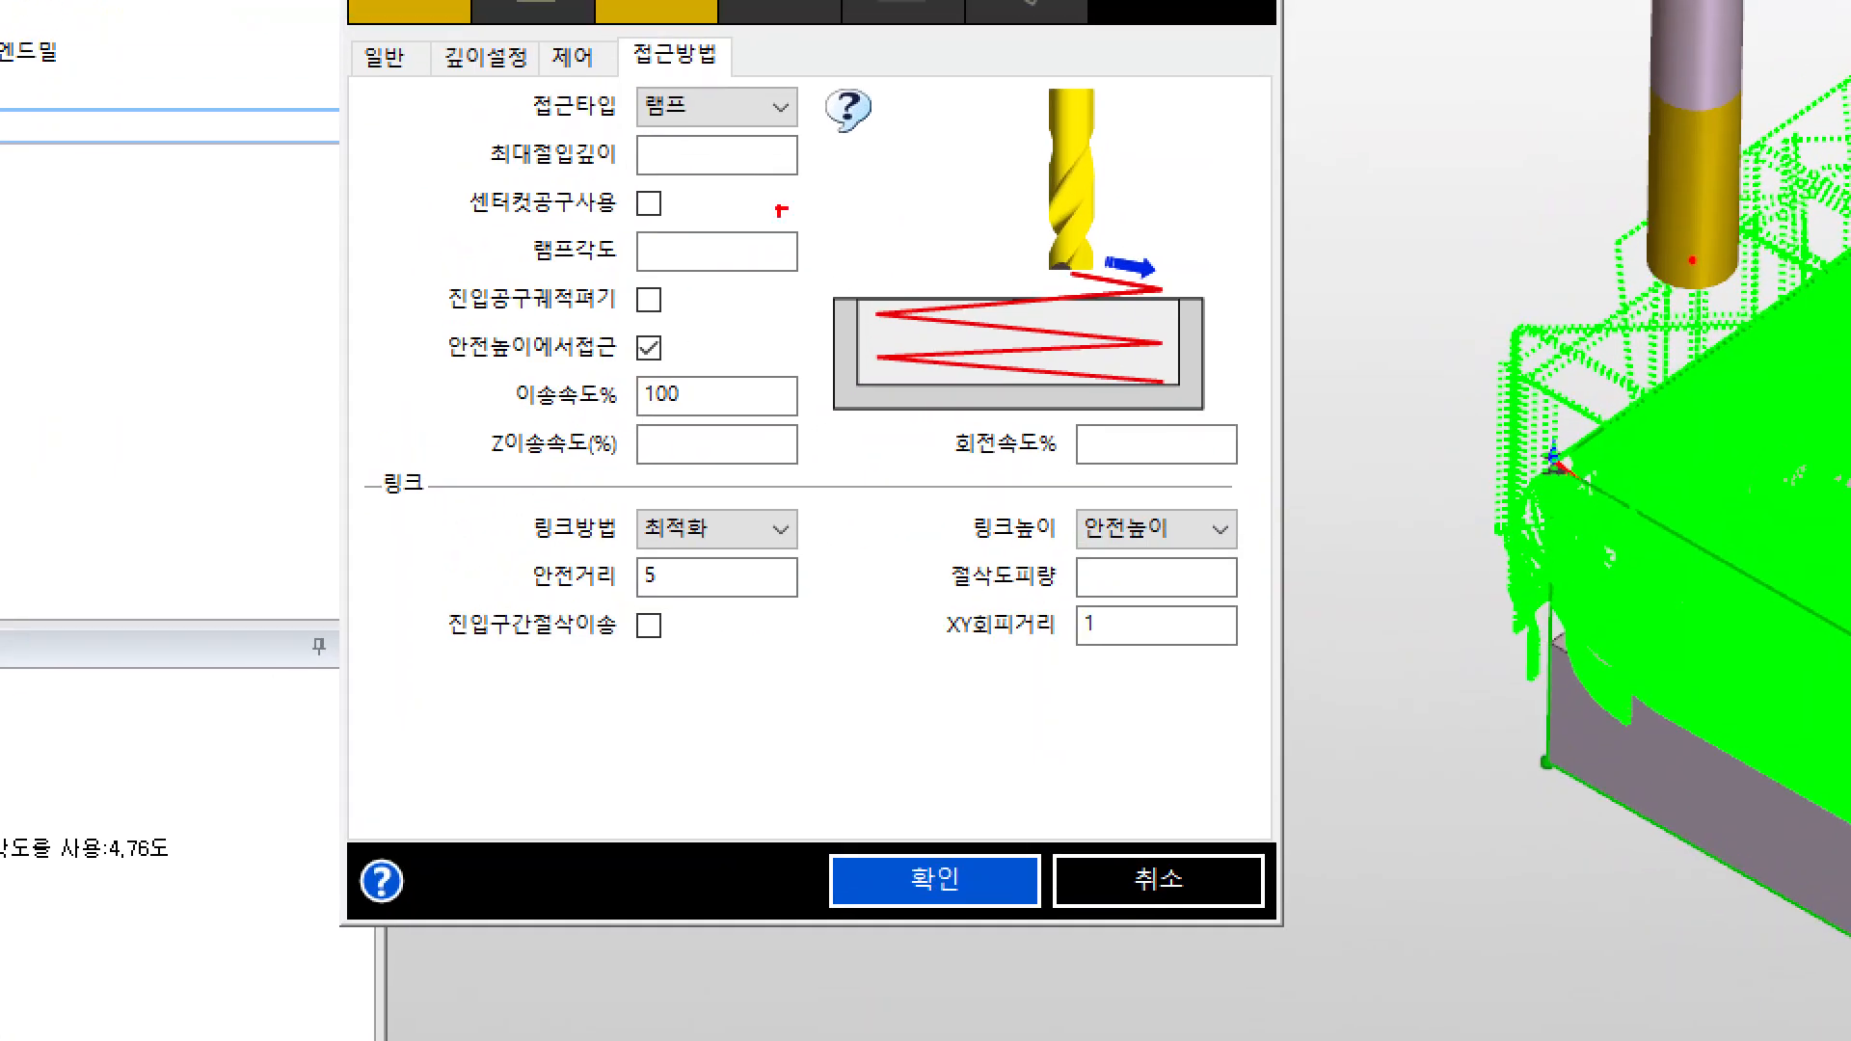
{"action": "left_click_drag", "start_coordinate": [642, 78], "coordinate": [758, 77]}
{"action": "left_click_drag", "start_coordinate": [517, 131], "coordinate": [804, 128]}
{"action": "left_click_drag", "start_coordinate": [815, 843], "coordinate": [1046, 920], "text": "ctrl"}
{"action": "left_click_drag", "start_coordinate": [1041, 838], "coordinate": [1391, 603], "text": "ctrl+shift"}
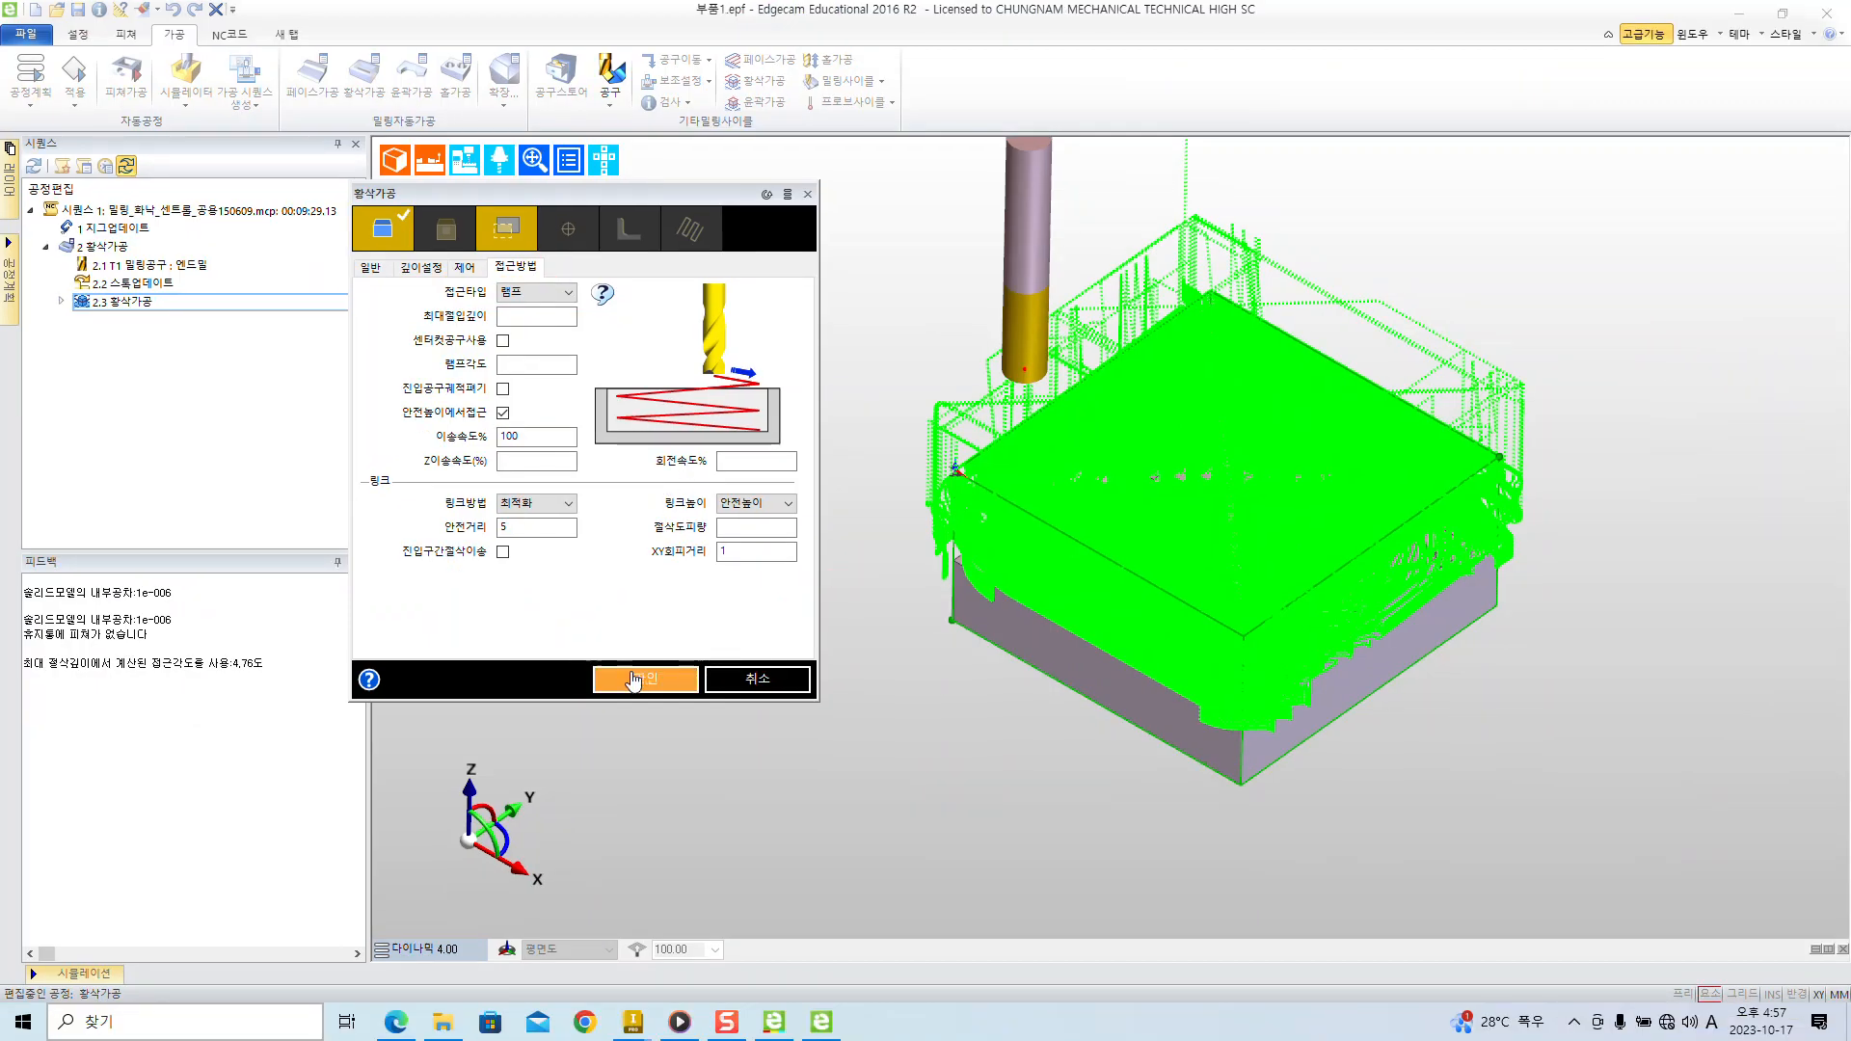
- Accept the roughing cycle with its ramp approach to regenerate the toolpath, and inspect the passes around the part up close
{"action": "left_click", "coordinate": [934, 878]}
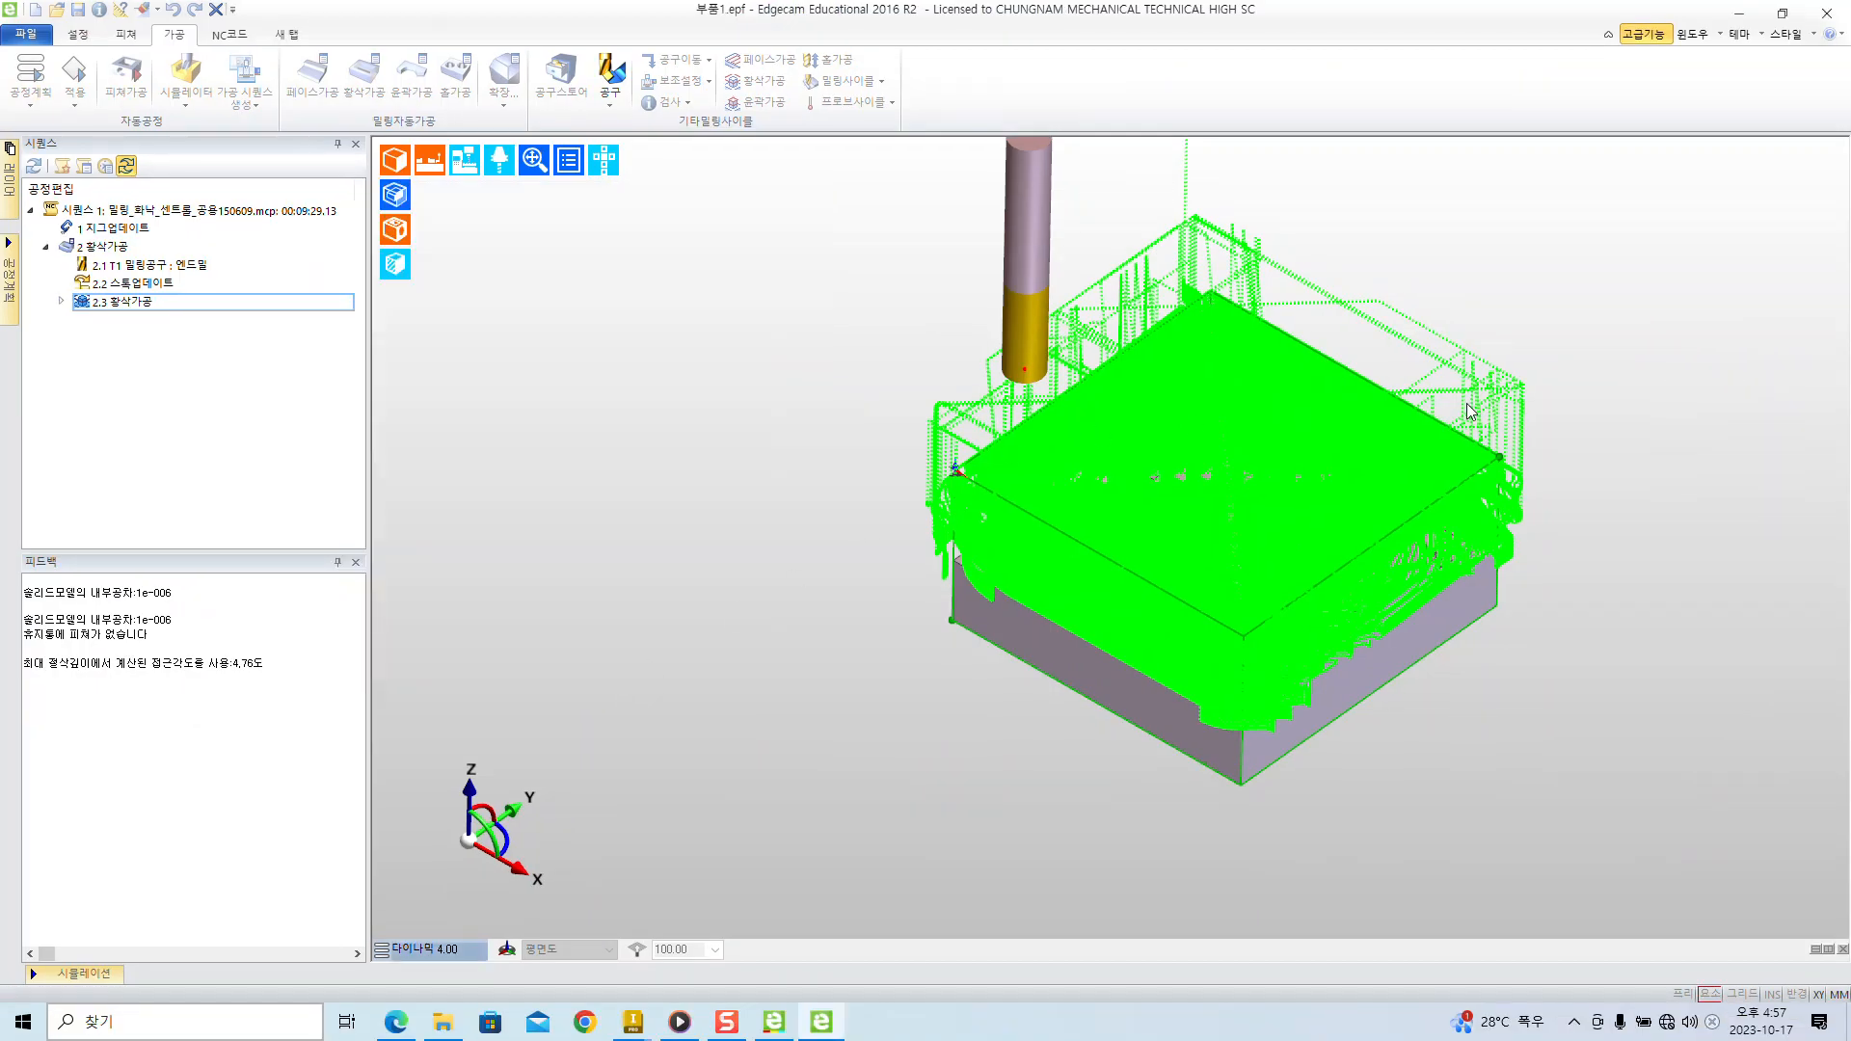
{"action": "middle_click_drag", "start_coordinate": [1589, 592], "coordinate": [1171, 540]}
{"action": "middle_click_drag", "start_coordinate": [987, 380], "coordinate": [1324, 410]}
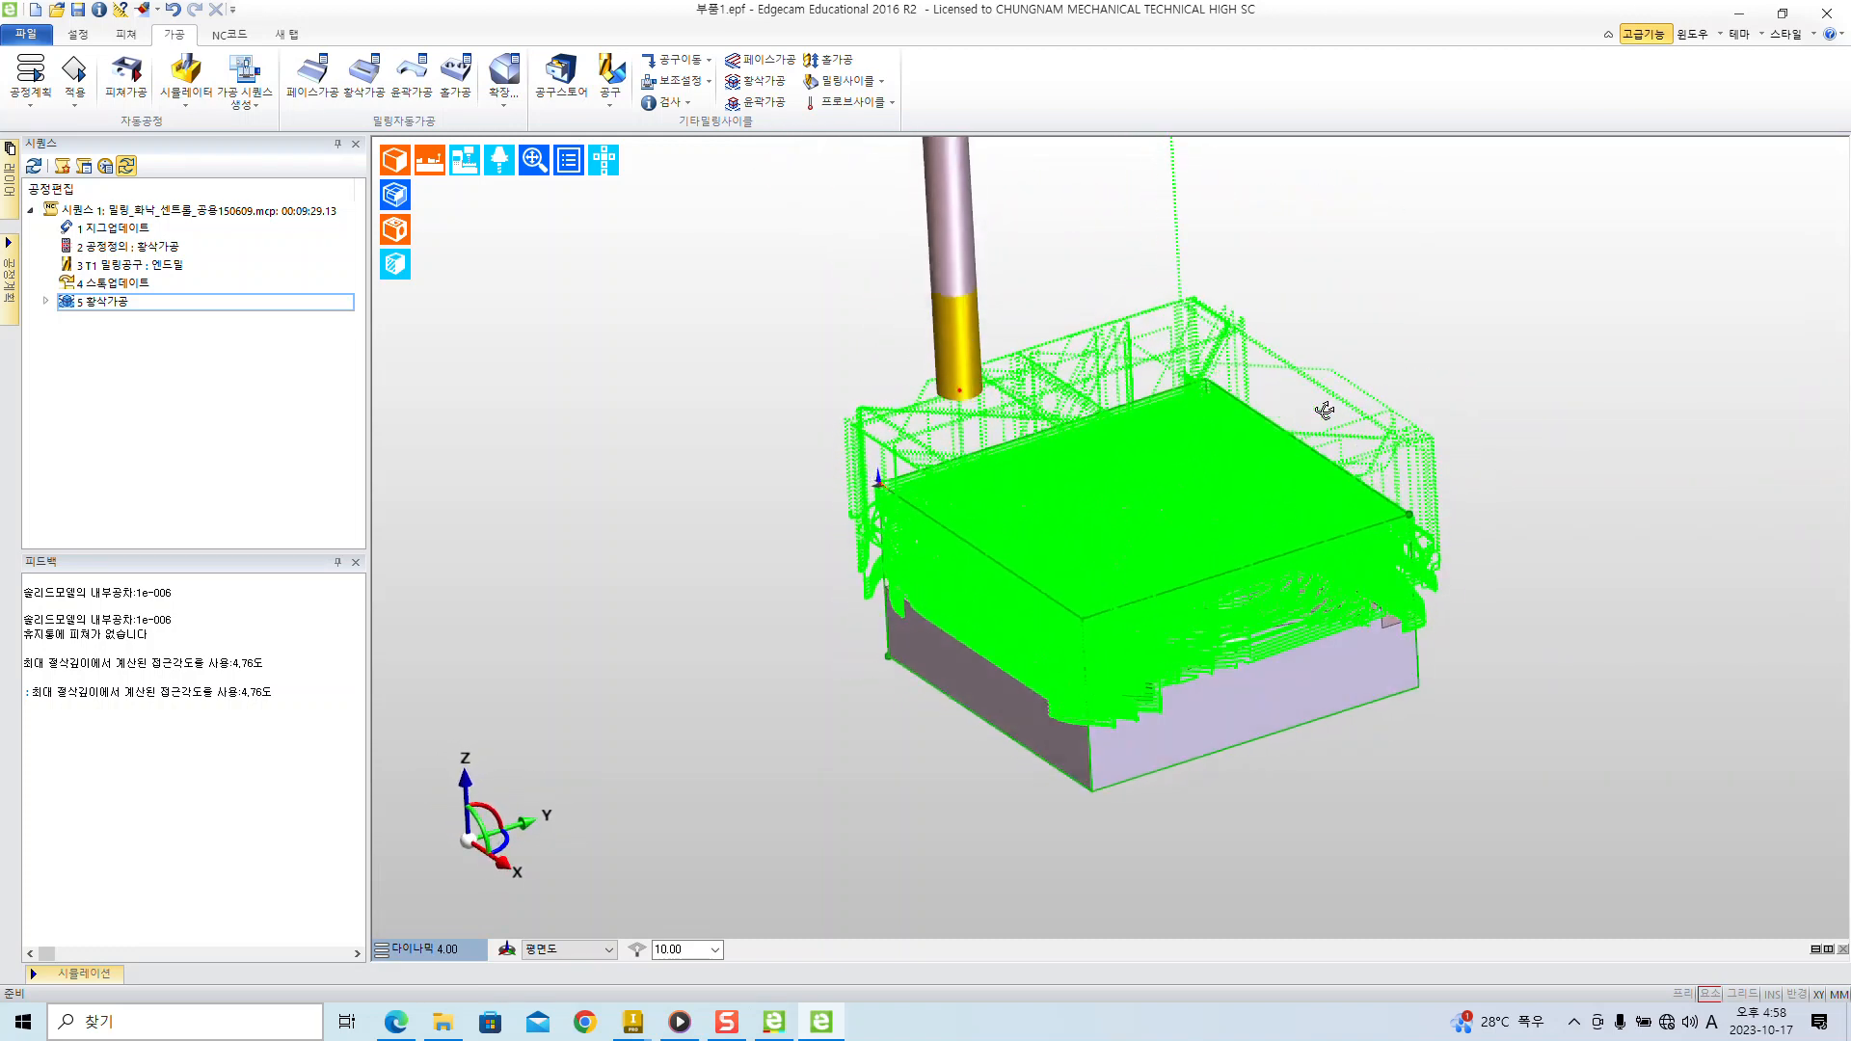
{"action": "middle_click_drag", "start_coordinate": [1459, 431], "coordinate": [1084, 419]}
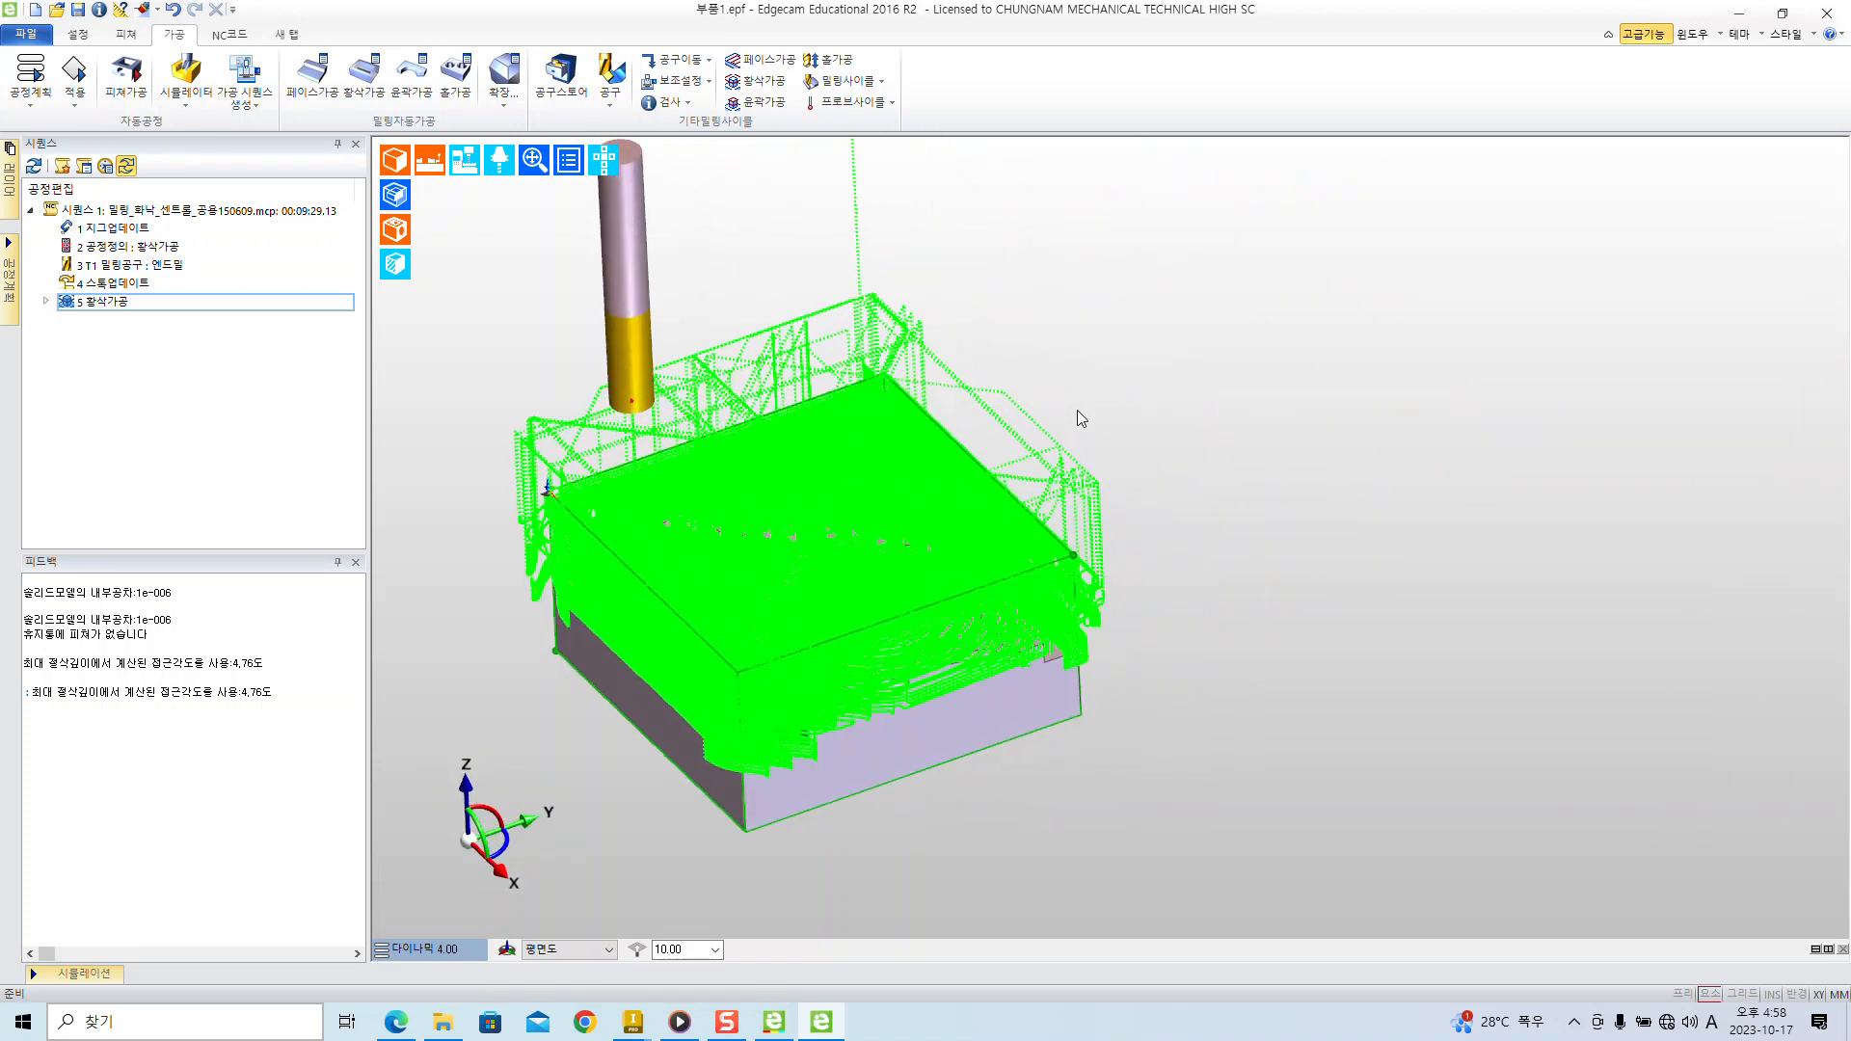
{"action": "middle_click_drag", "start_coordinate": [1045, 318], "coordinate": [1091, 604]}
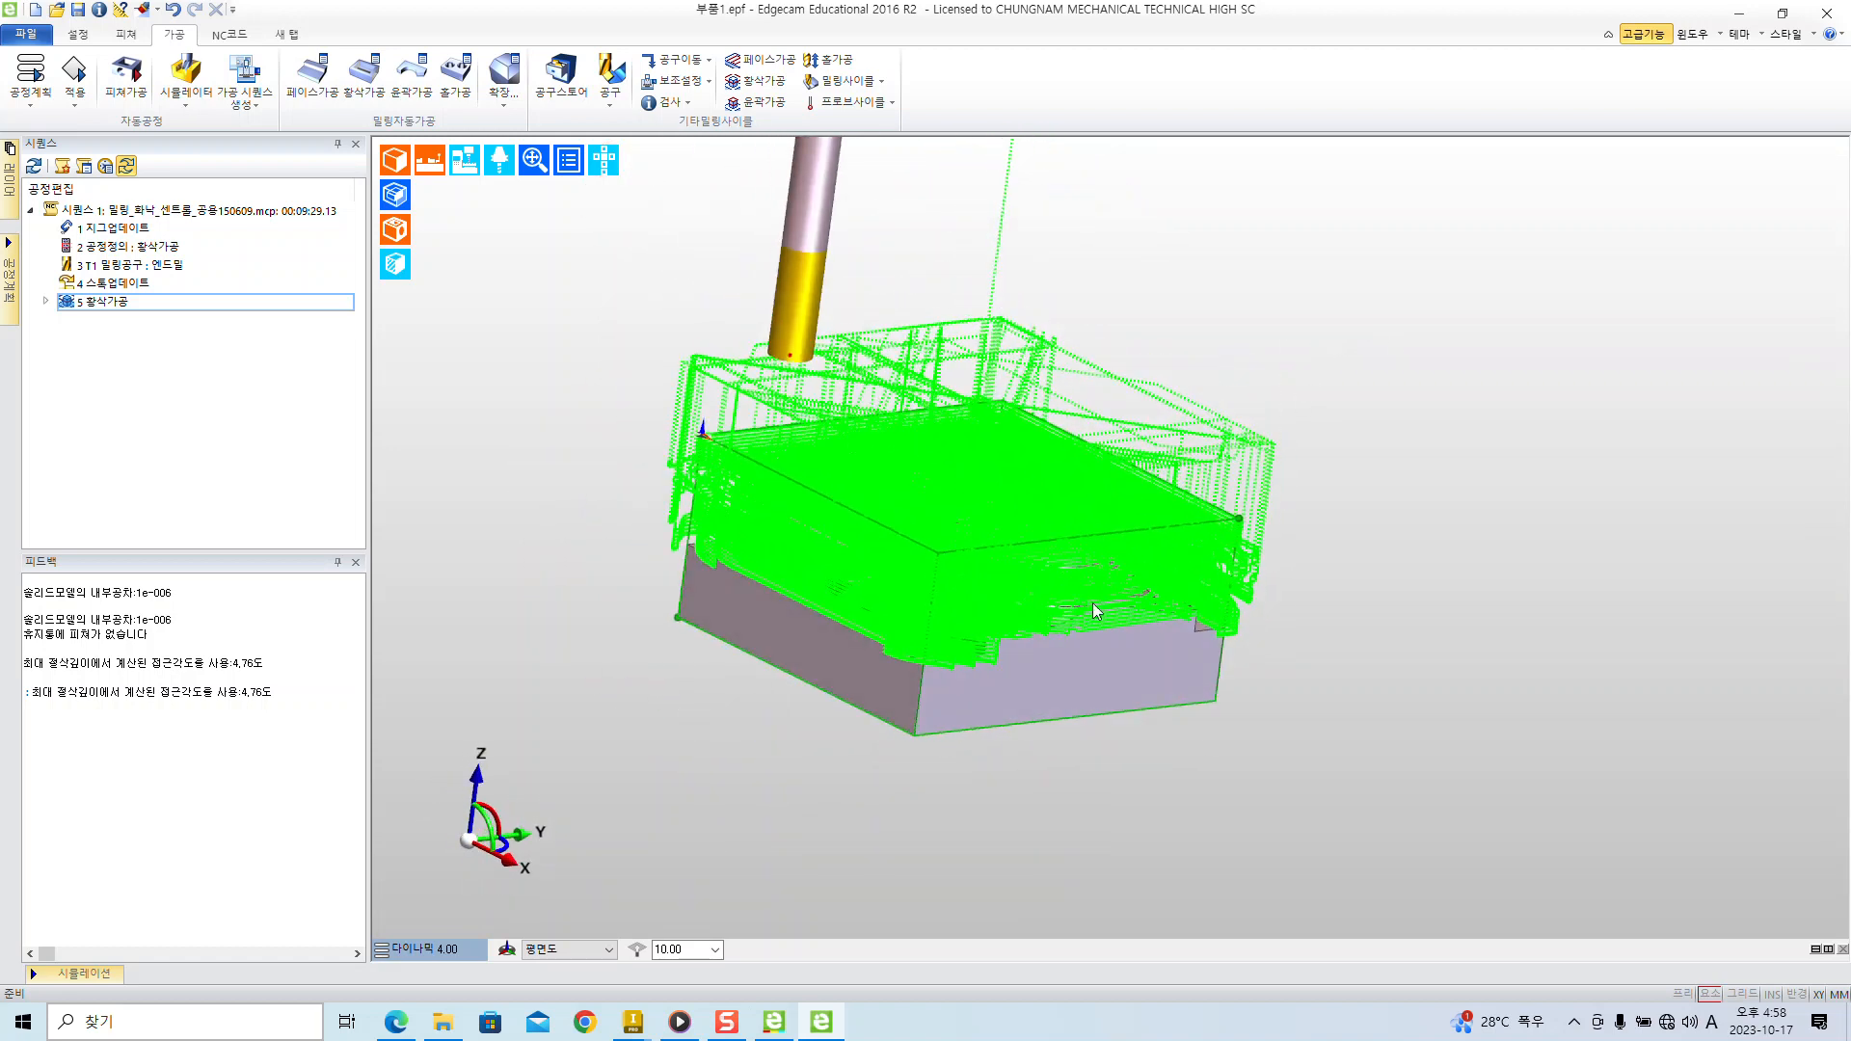
{"action": "scroll", "coordinate": [801, 470], "scroll_direction": "up", "scroll_amount": 8}
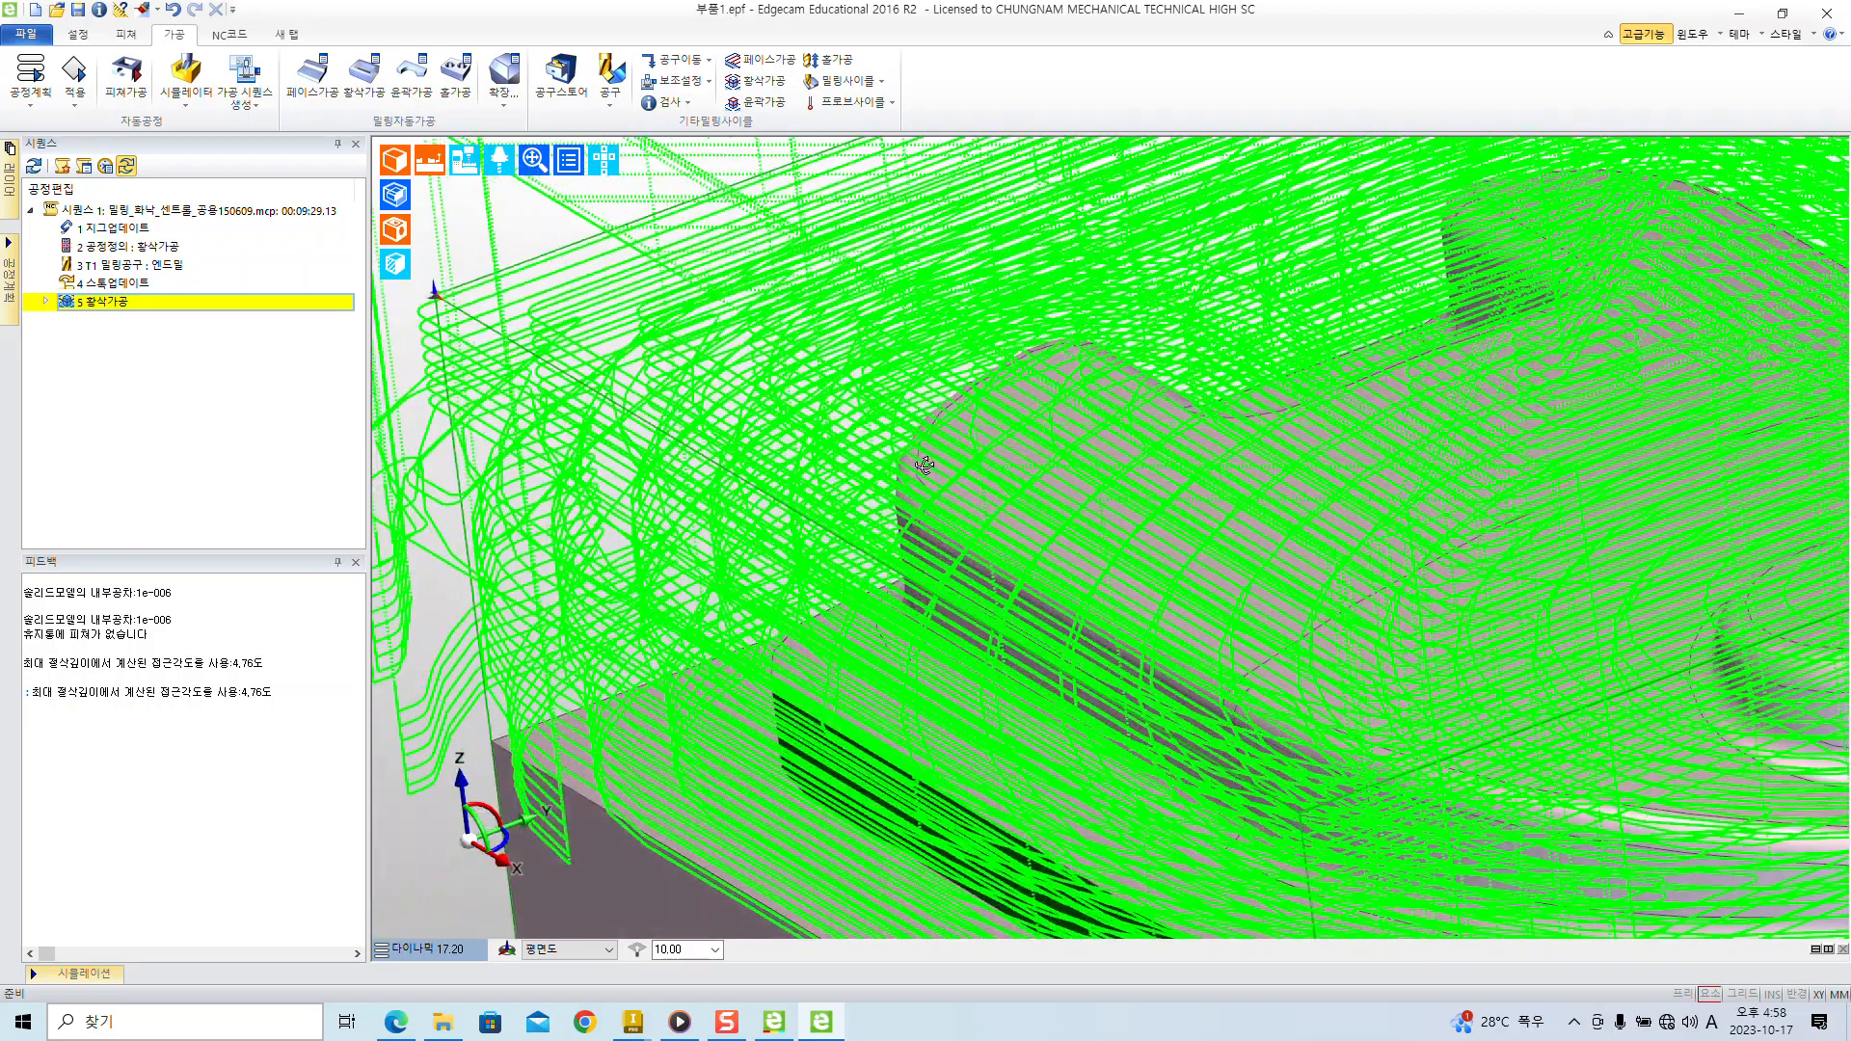
{"action": "middle_click_drag", "start_coordinate": [925, 466], "coordinate": [710, 453]}
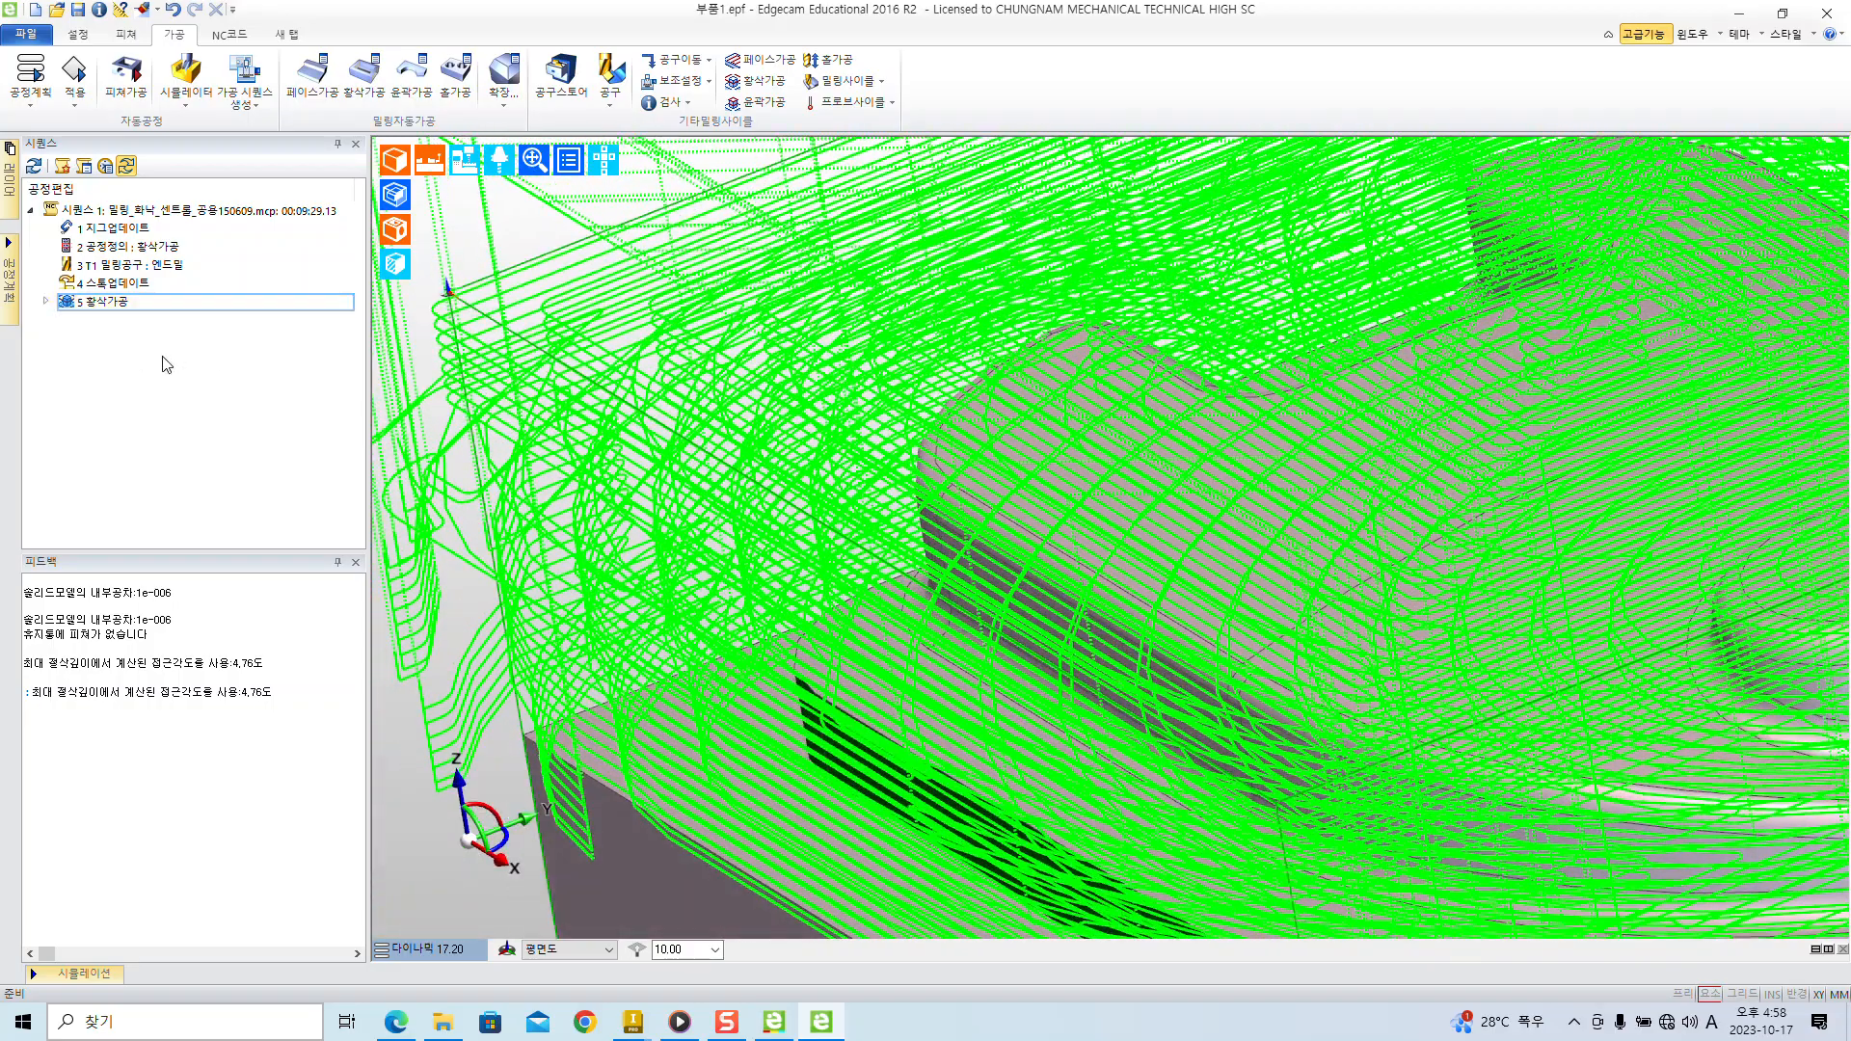
- Turn off the display (표시) of the roughing cycle 5 황삭가공 to show the bare part
{"action": "right_click", "coordinate": [90, 307]}
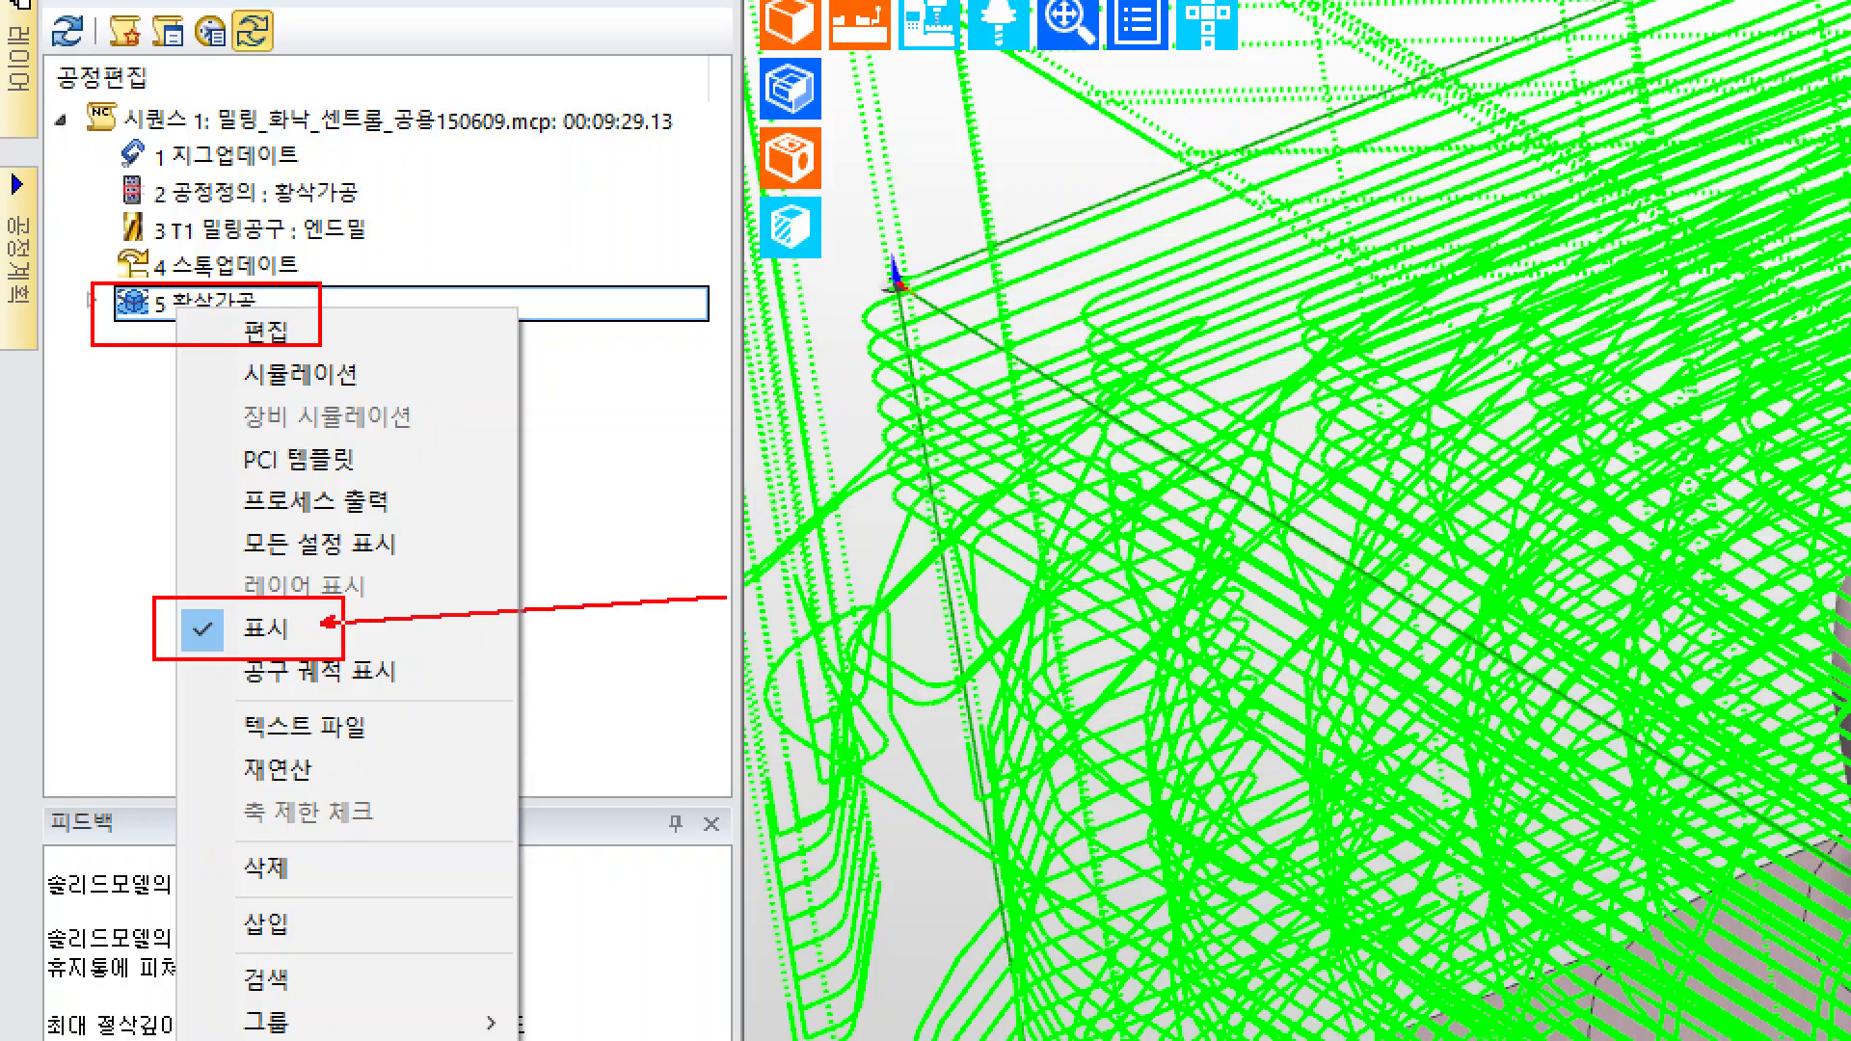
{"action": "key", "text": "Escape"}
{"action": "right_click", "coordinate": [120, 304]}
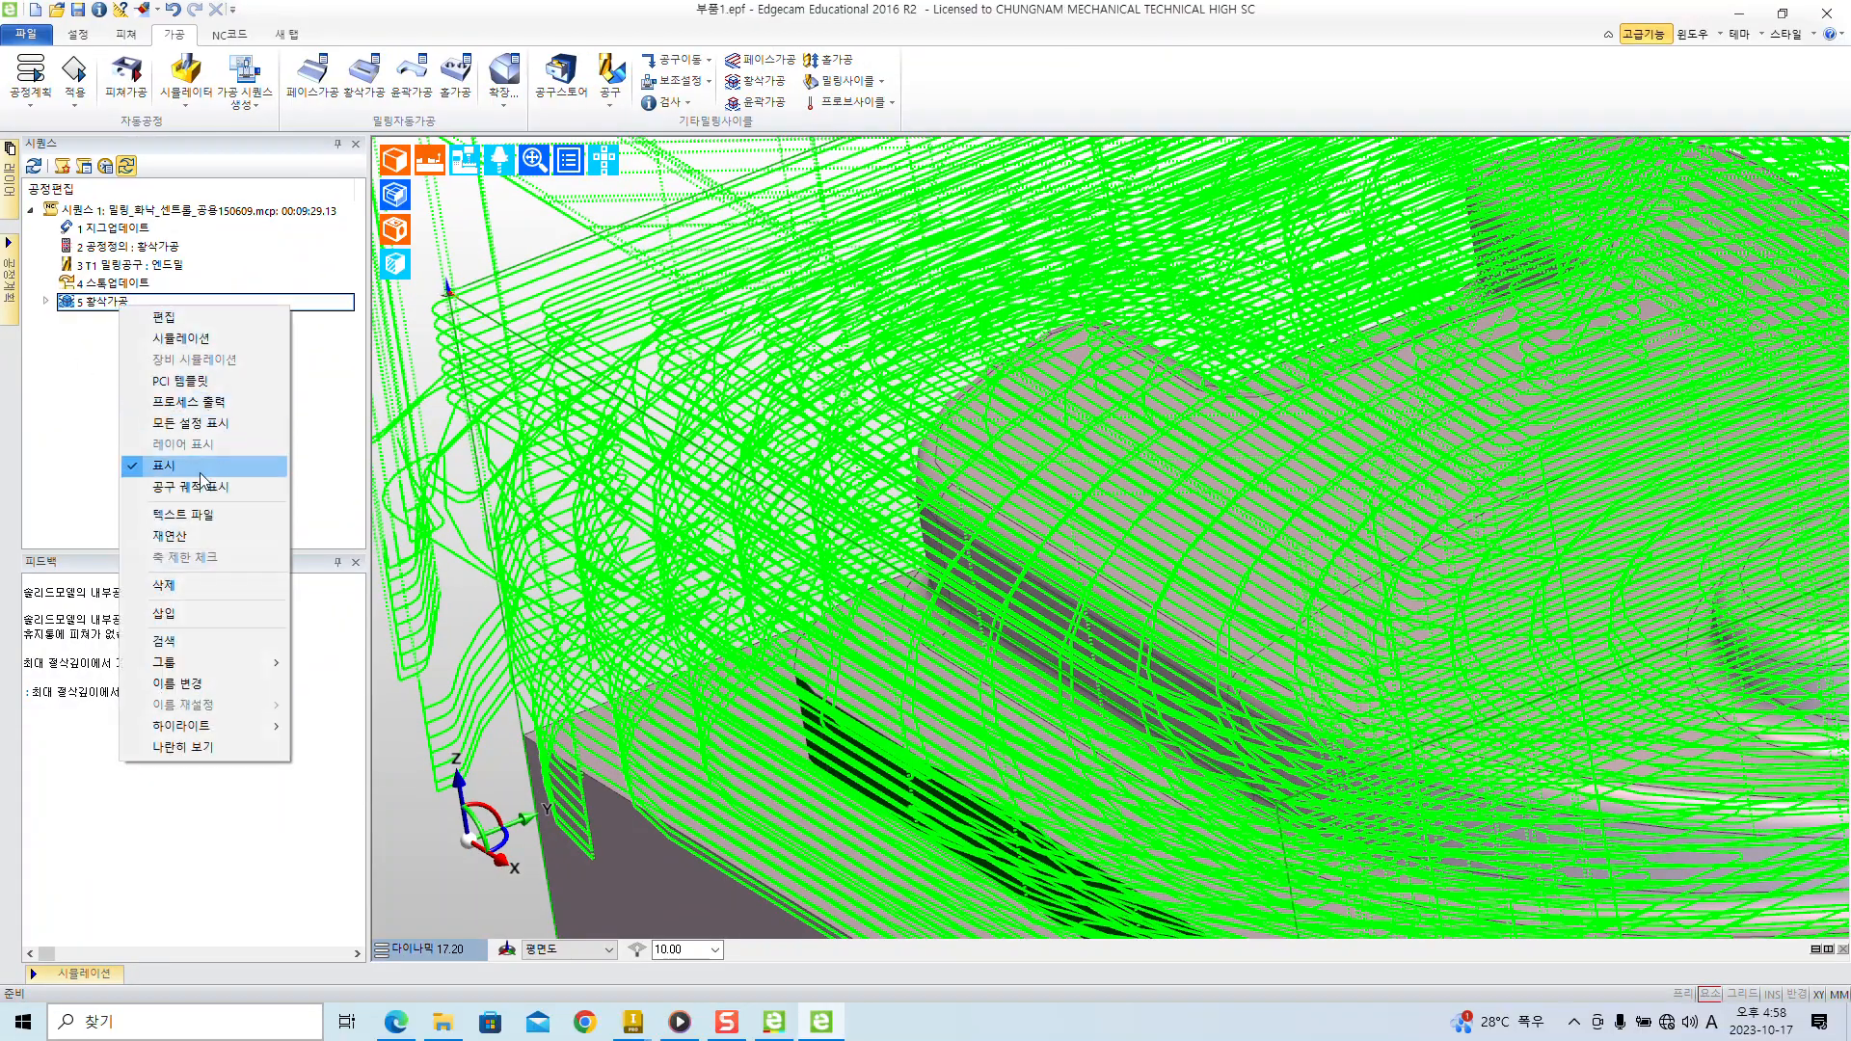
{"action": "left_click", "coordinate": [164, 468]}
{"action": "scroll", "coordinate": [840, 598], "scroll_direction": "down", "scroll_amount": 2}
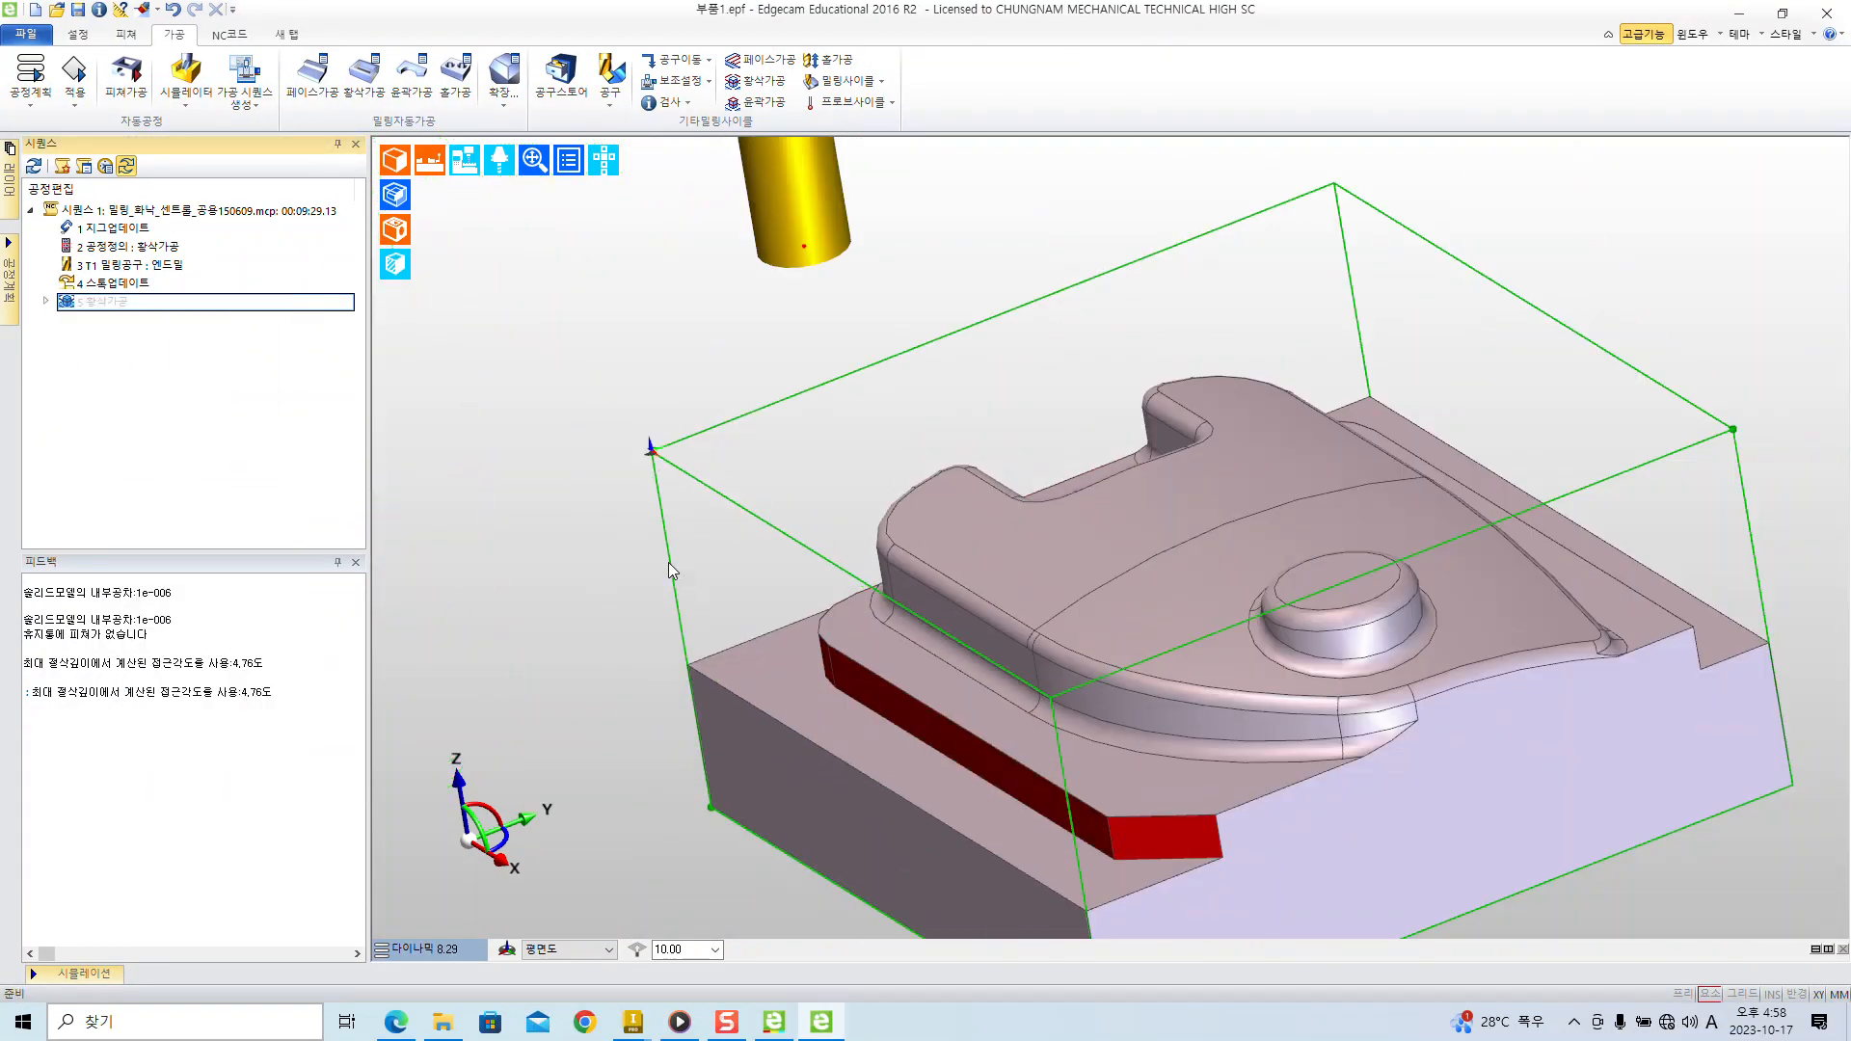
{"action": "middle_click_drag", "start_coordinate": [866, 511], "coordinate": [911, 528]}
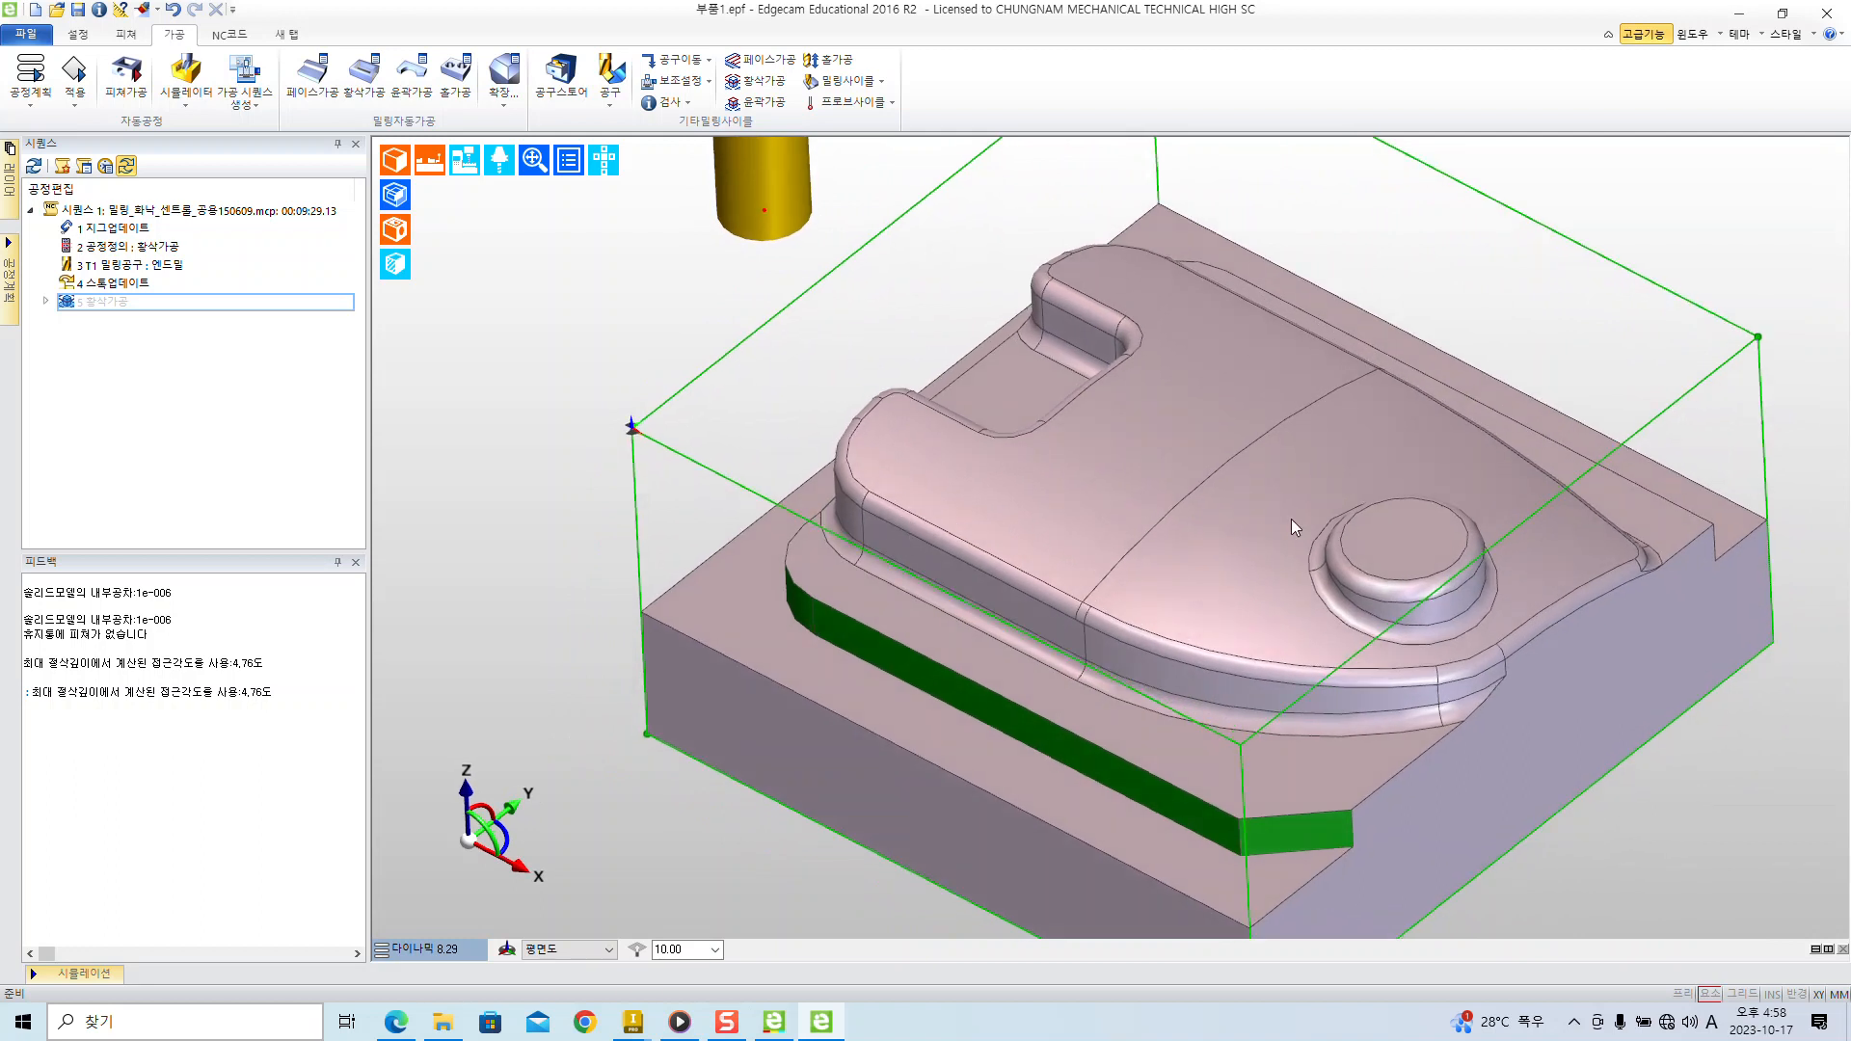
{"action": "middle_click_drag", "start_coordinate": [1503, 413], "coordinate": [1443, 502]}
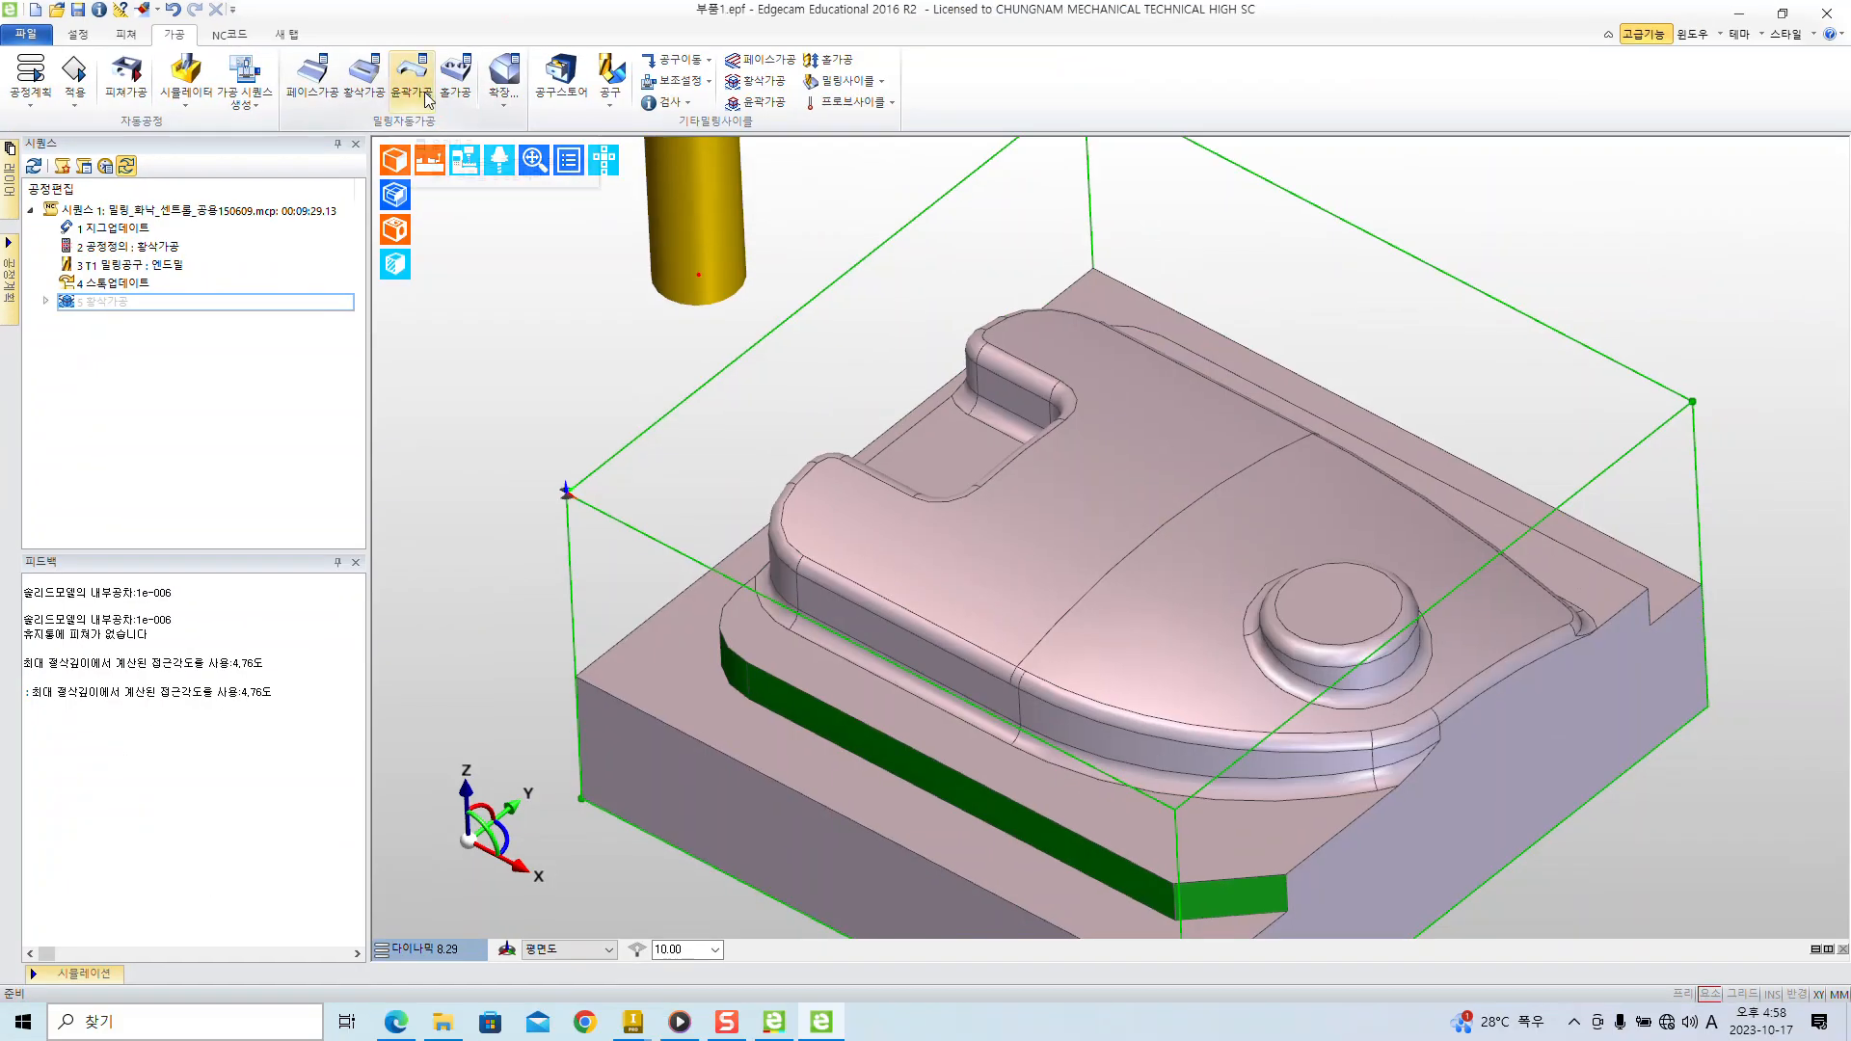
- Start a profiling cycle (윤곽가공) and select the whole part model as the geometry to machine
{"action": "left_click", "coordinate": [831, 160]}
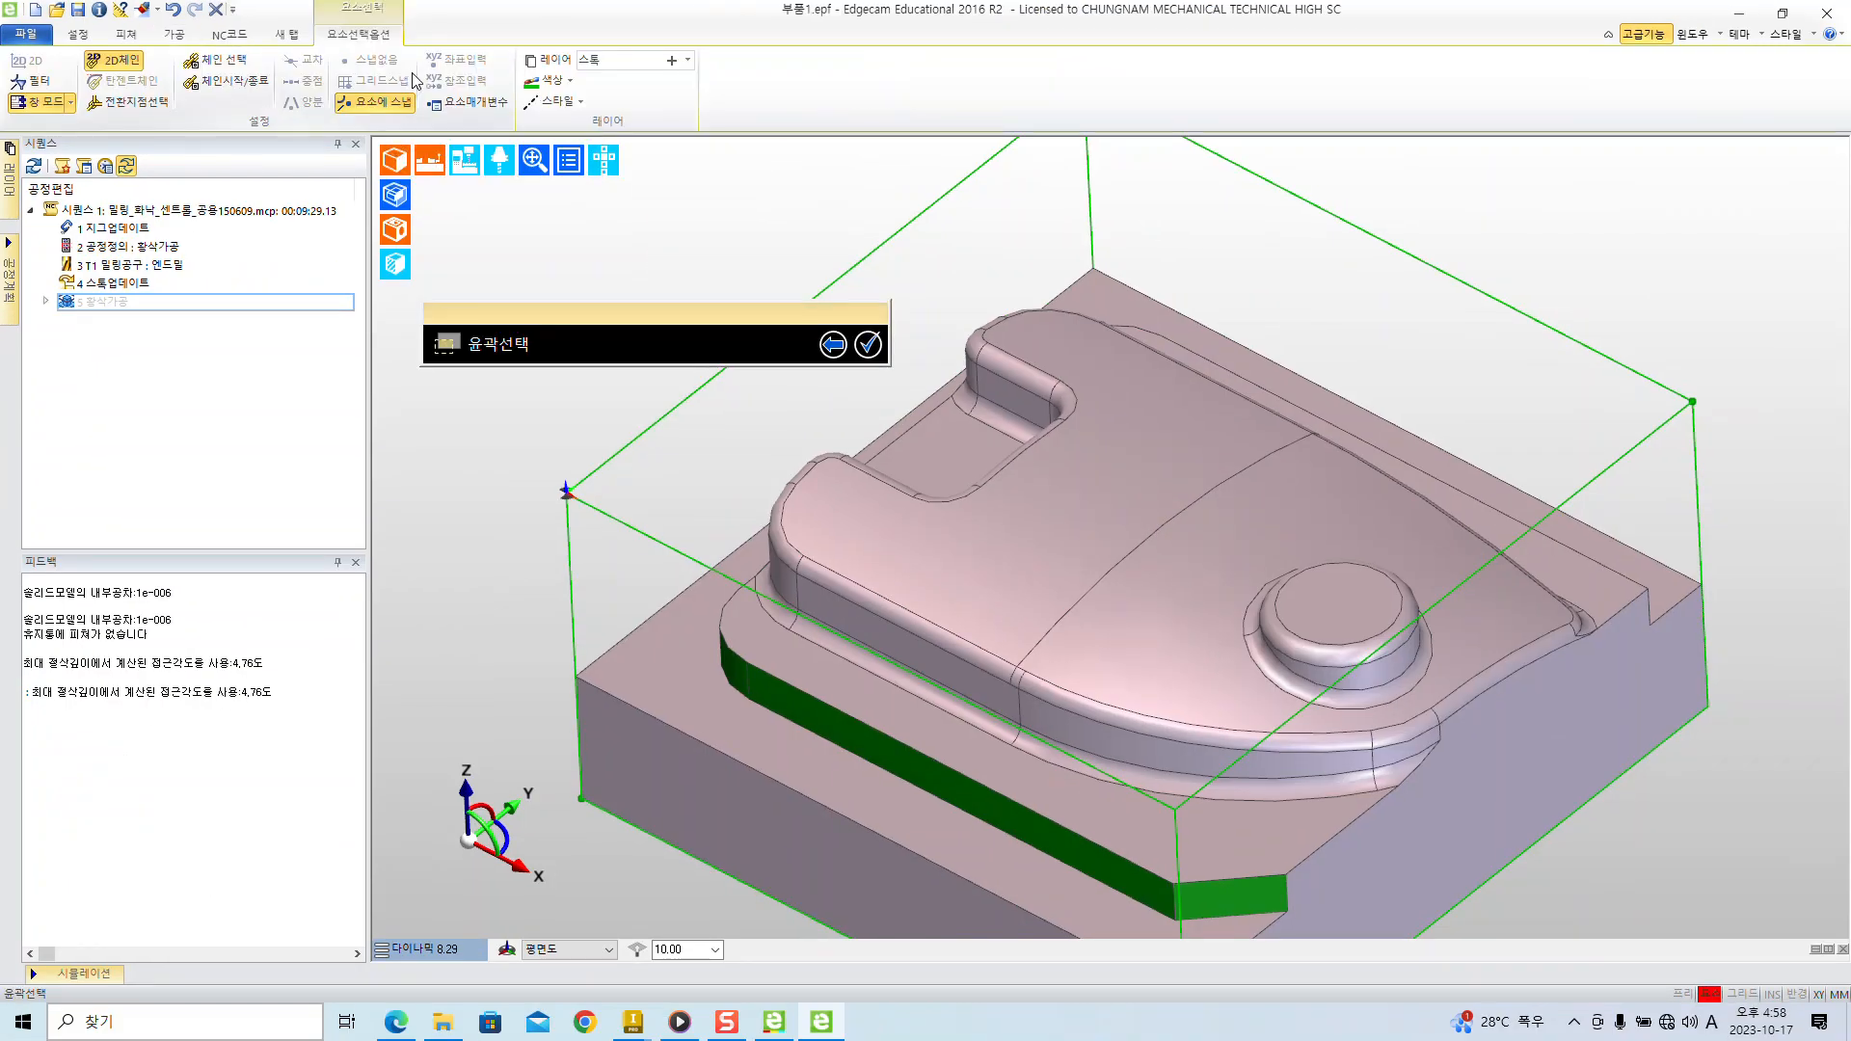
{"action": "key", "text": "Return"}
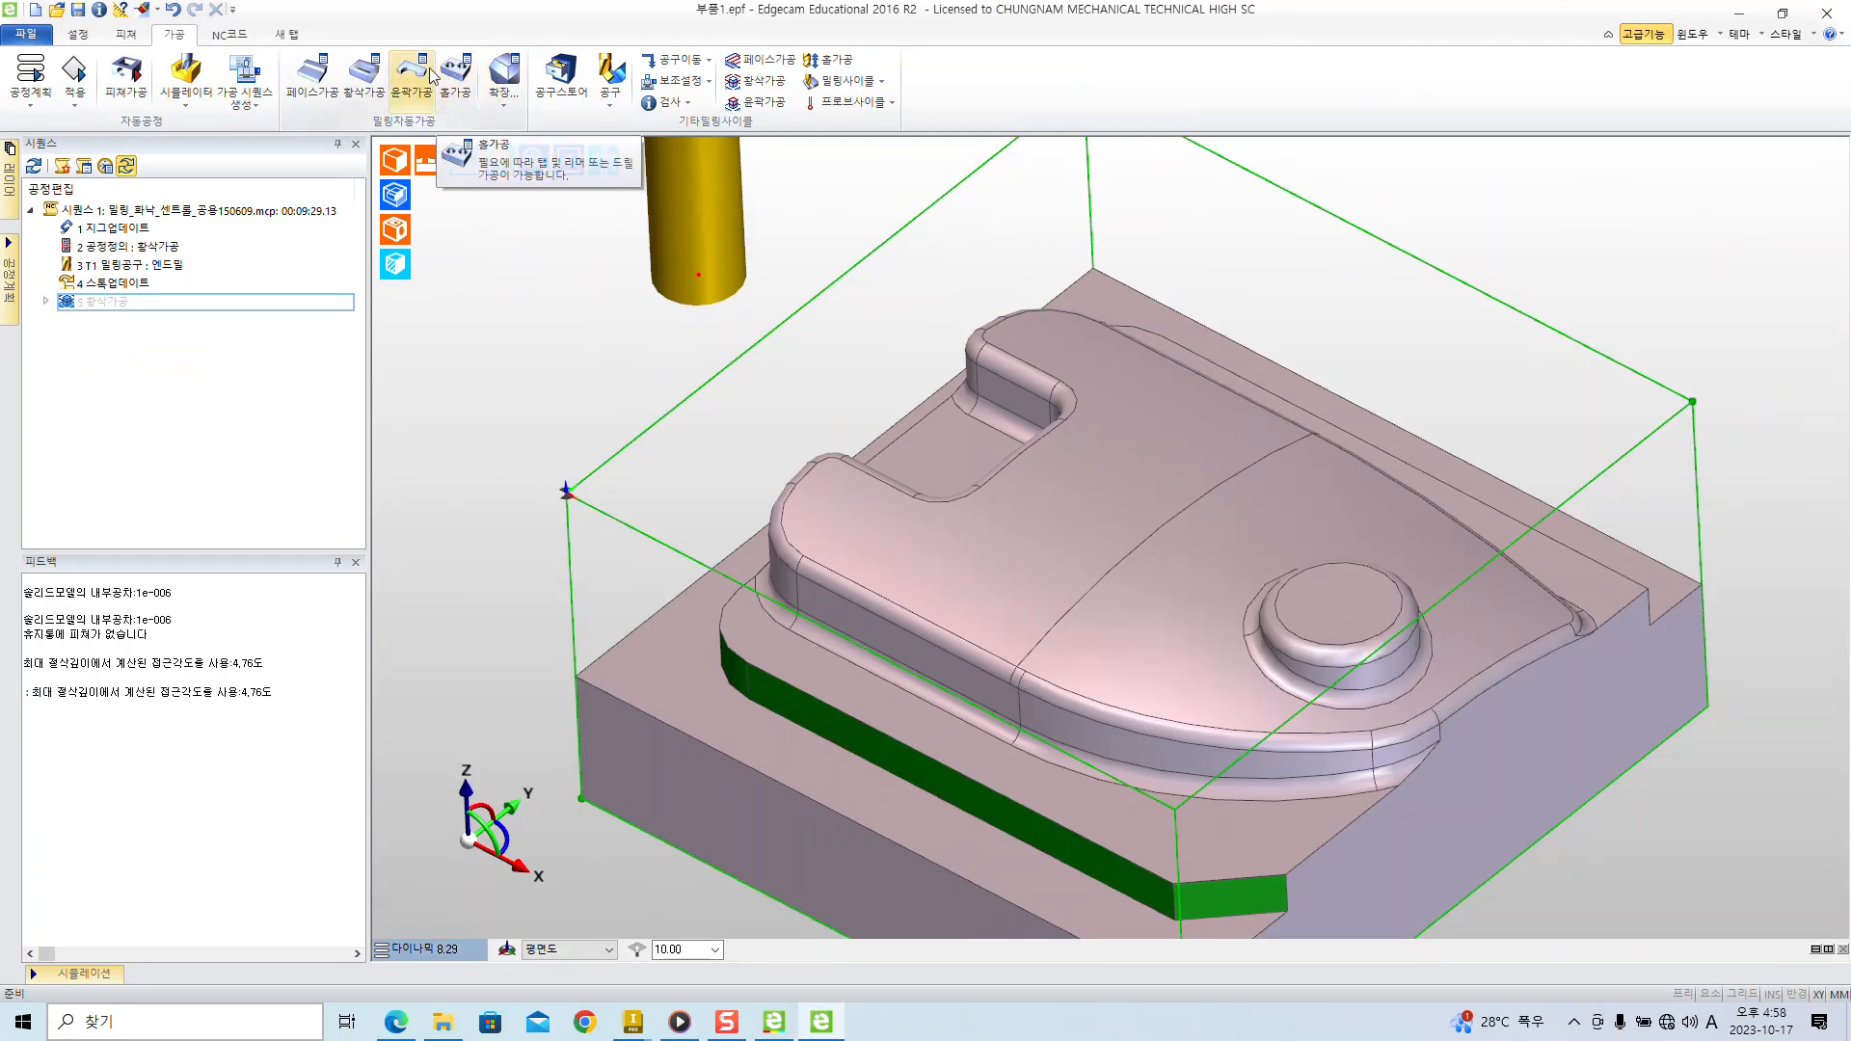
{"action": "left_click", "coordinate": [754, 145]}
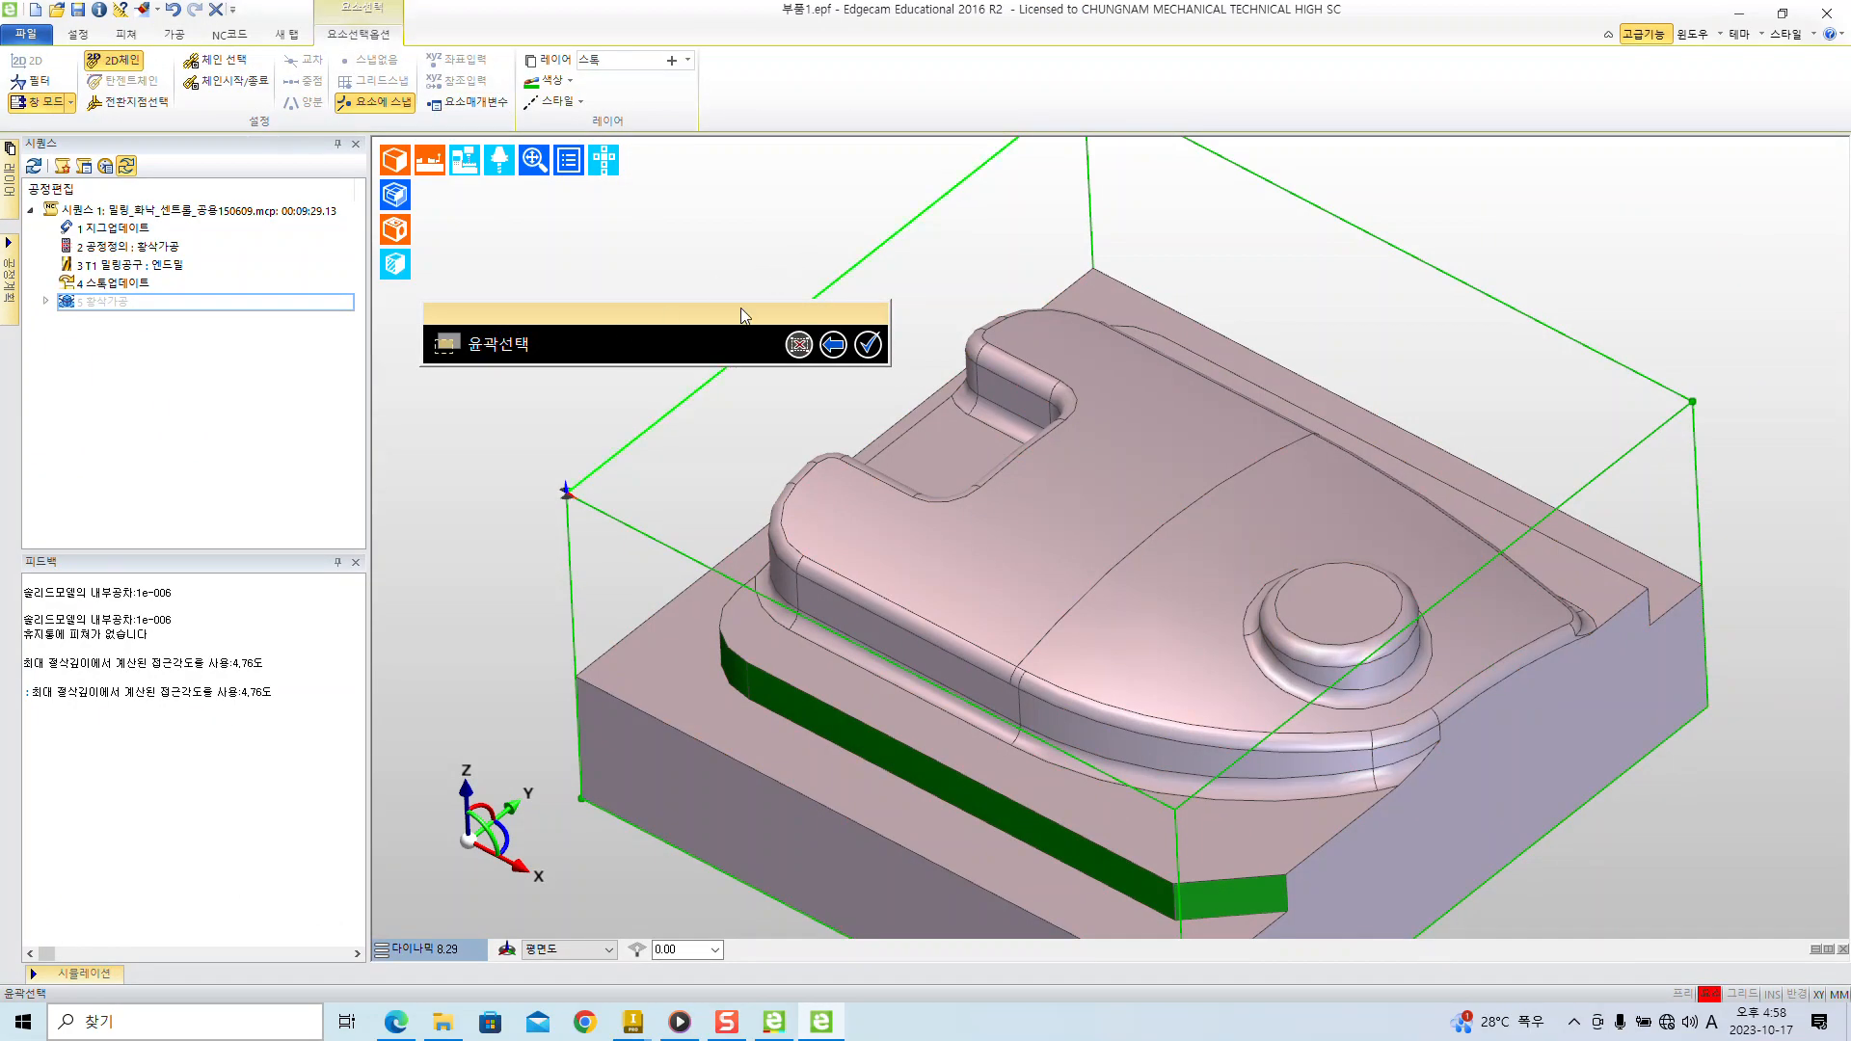
{"action": "left_click_drag", "start_coordinate": [820, 299], "coordinate": [1070, 210]}
{"action": "left_click", "coordinate": [1146, 512]}
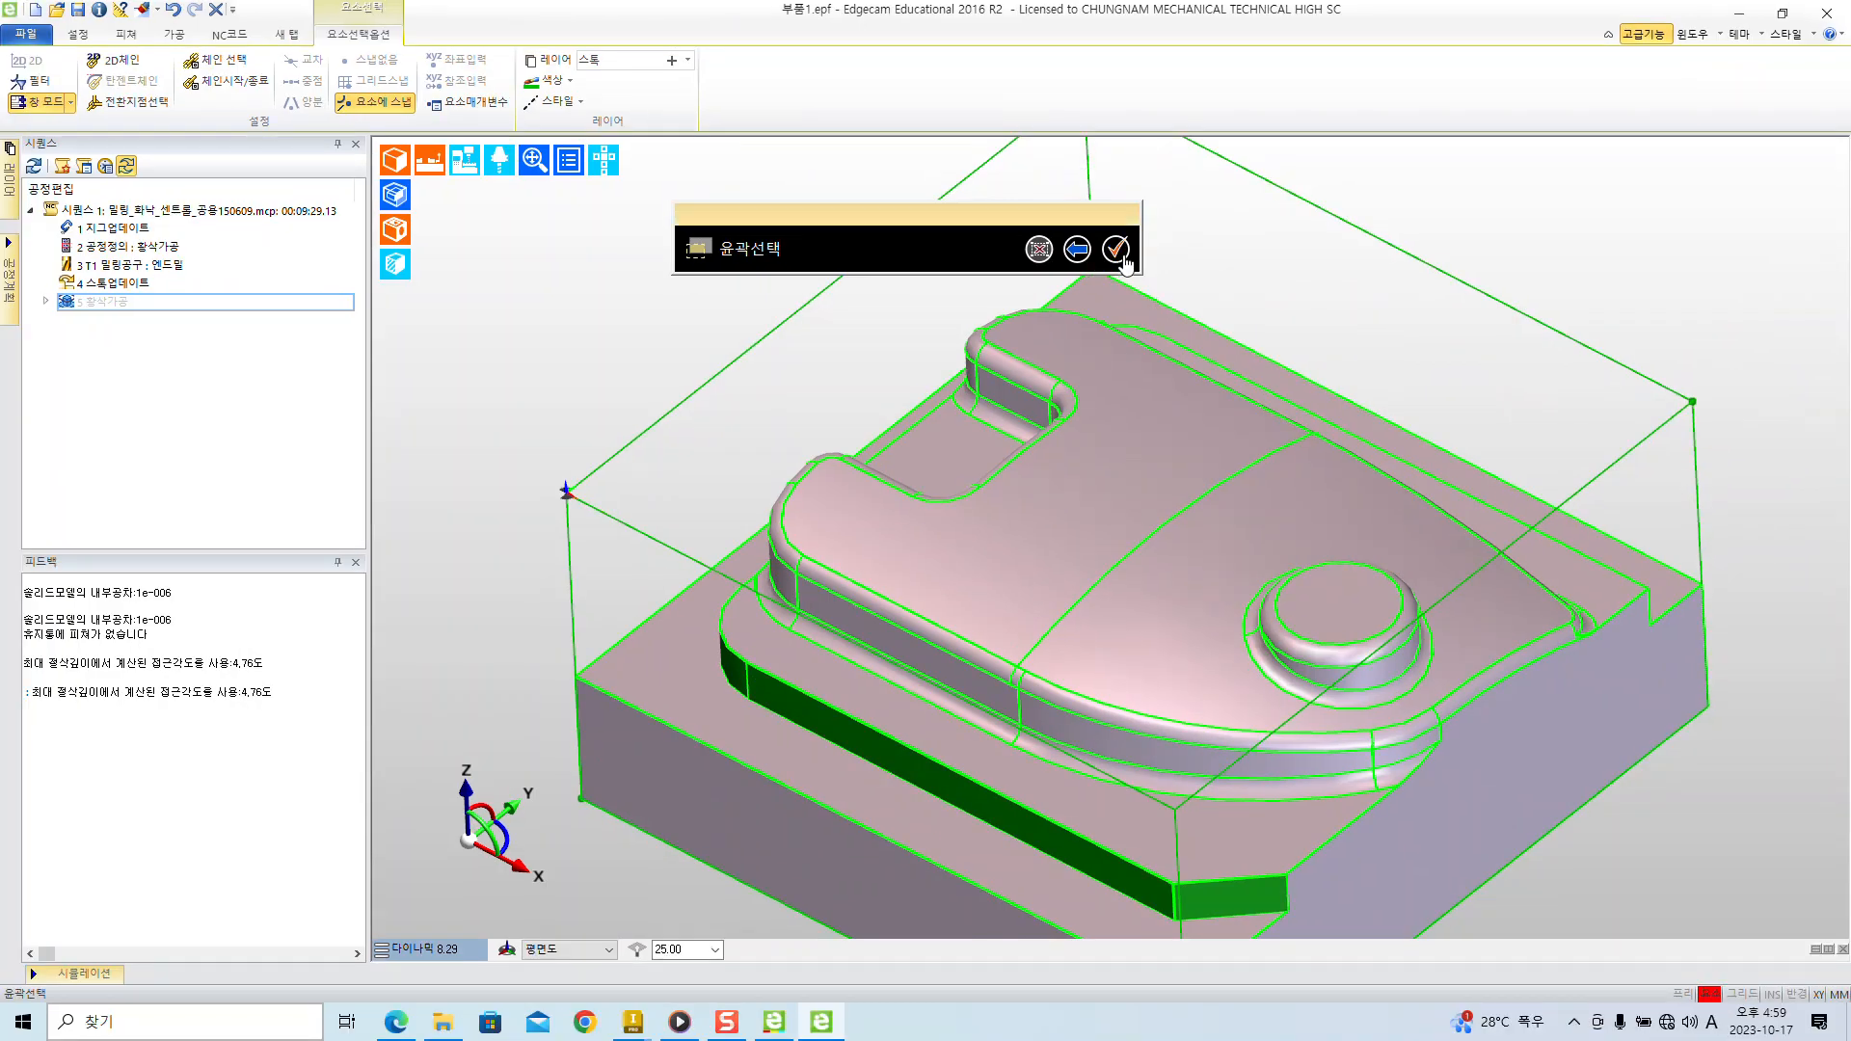
{"action": "left_click", "coordinate": [845, 349]}
- Select the four upper edges of the stock box as the profiling cycle's machining boundary
{"action": "scroll", "coordinate": [1184, 286], "scroll_direction": "down", "scroll_amount": 3}
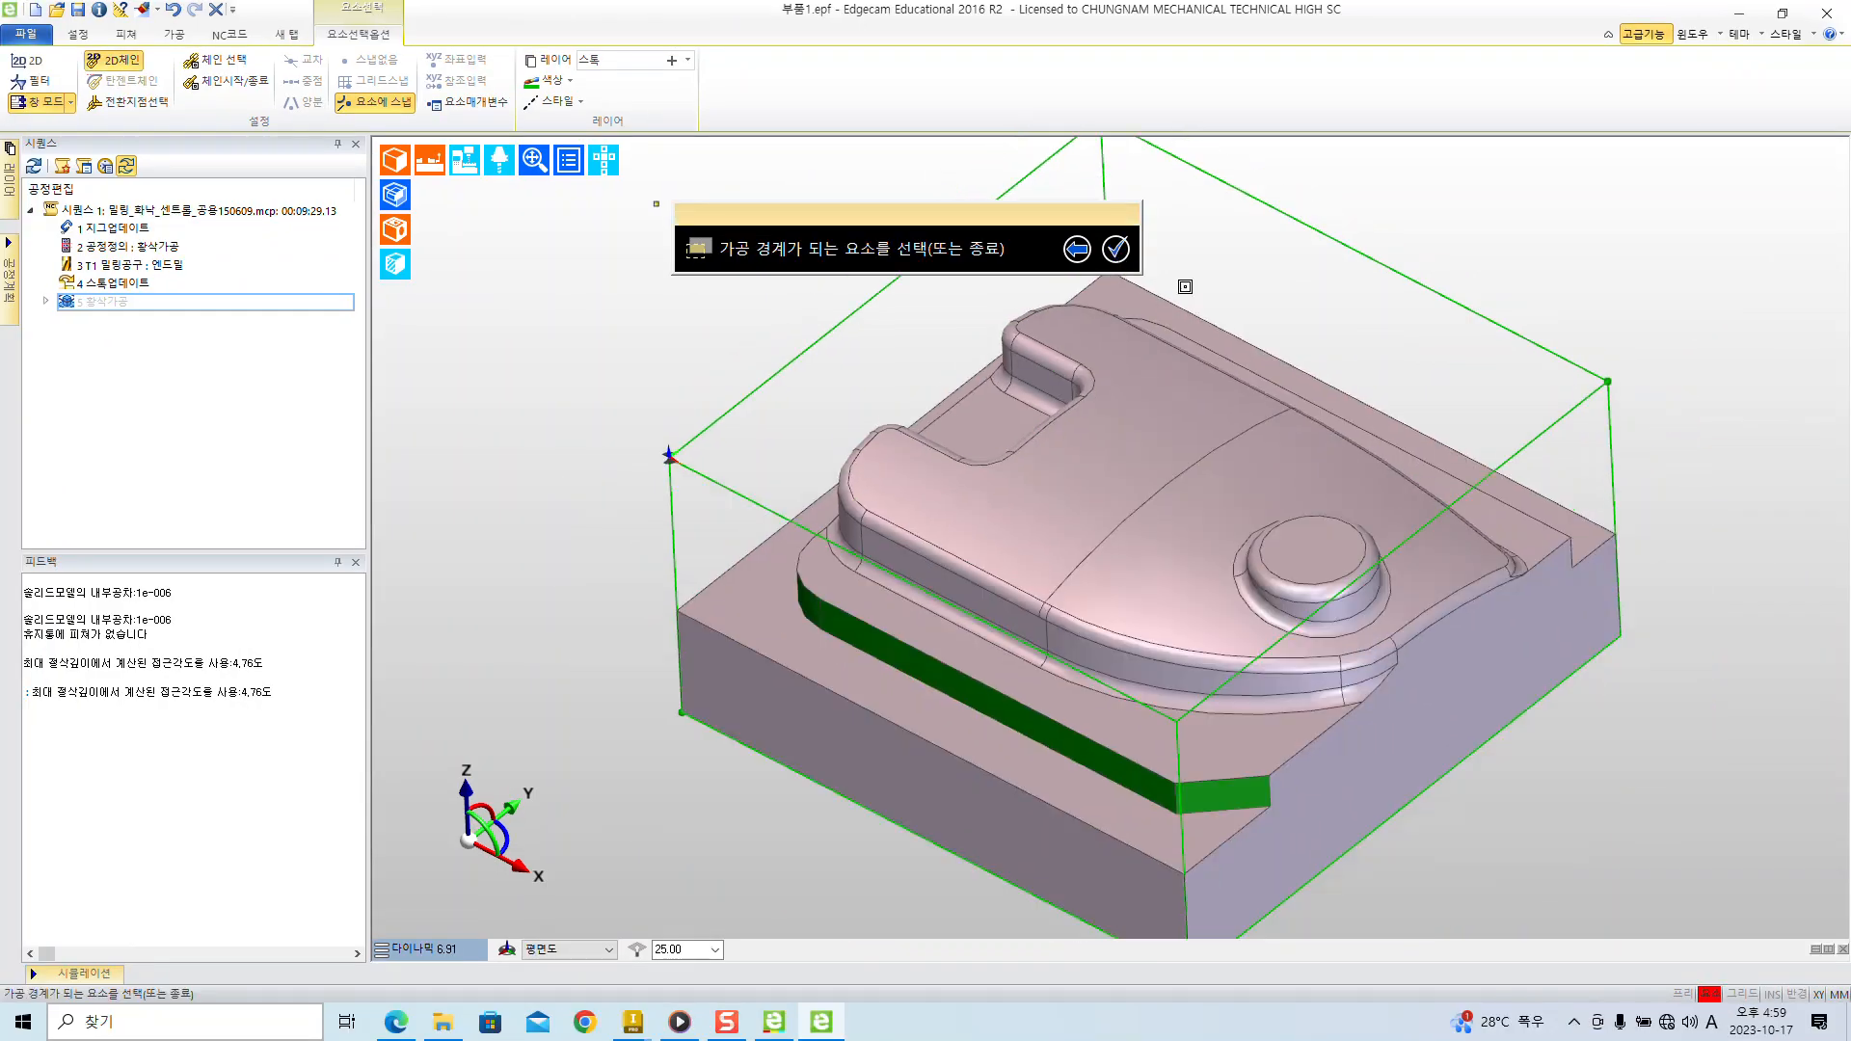
{"action": "middle_click_drag", "start_coordinate": [1270, 313], "coordinate": [1035, 427]}
{"action": "scroll", "coordinate": [1035, 427], "scroll_direction": "down", "scroll_amount": 1}
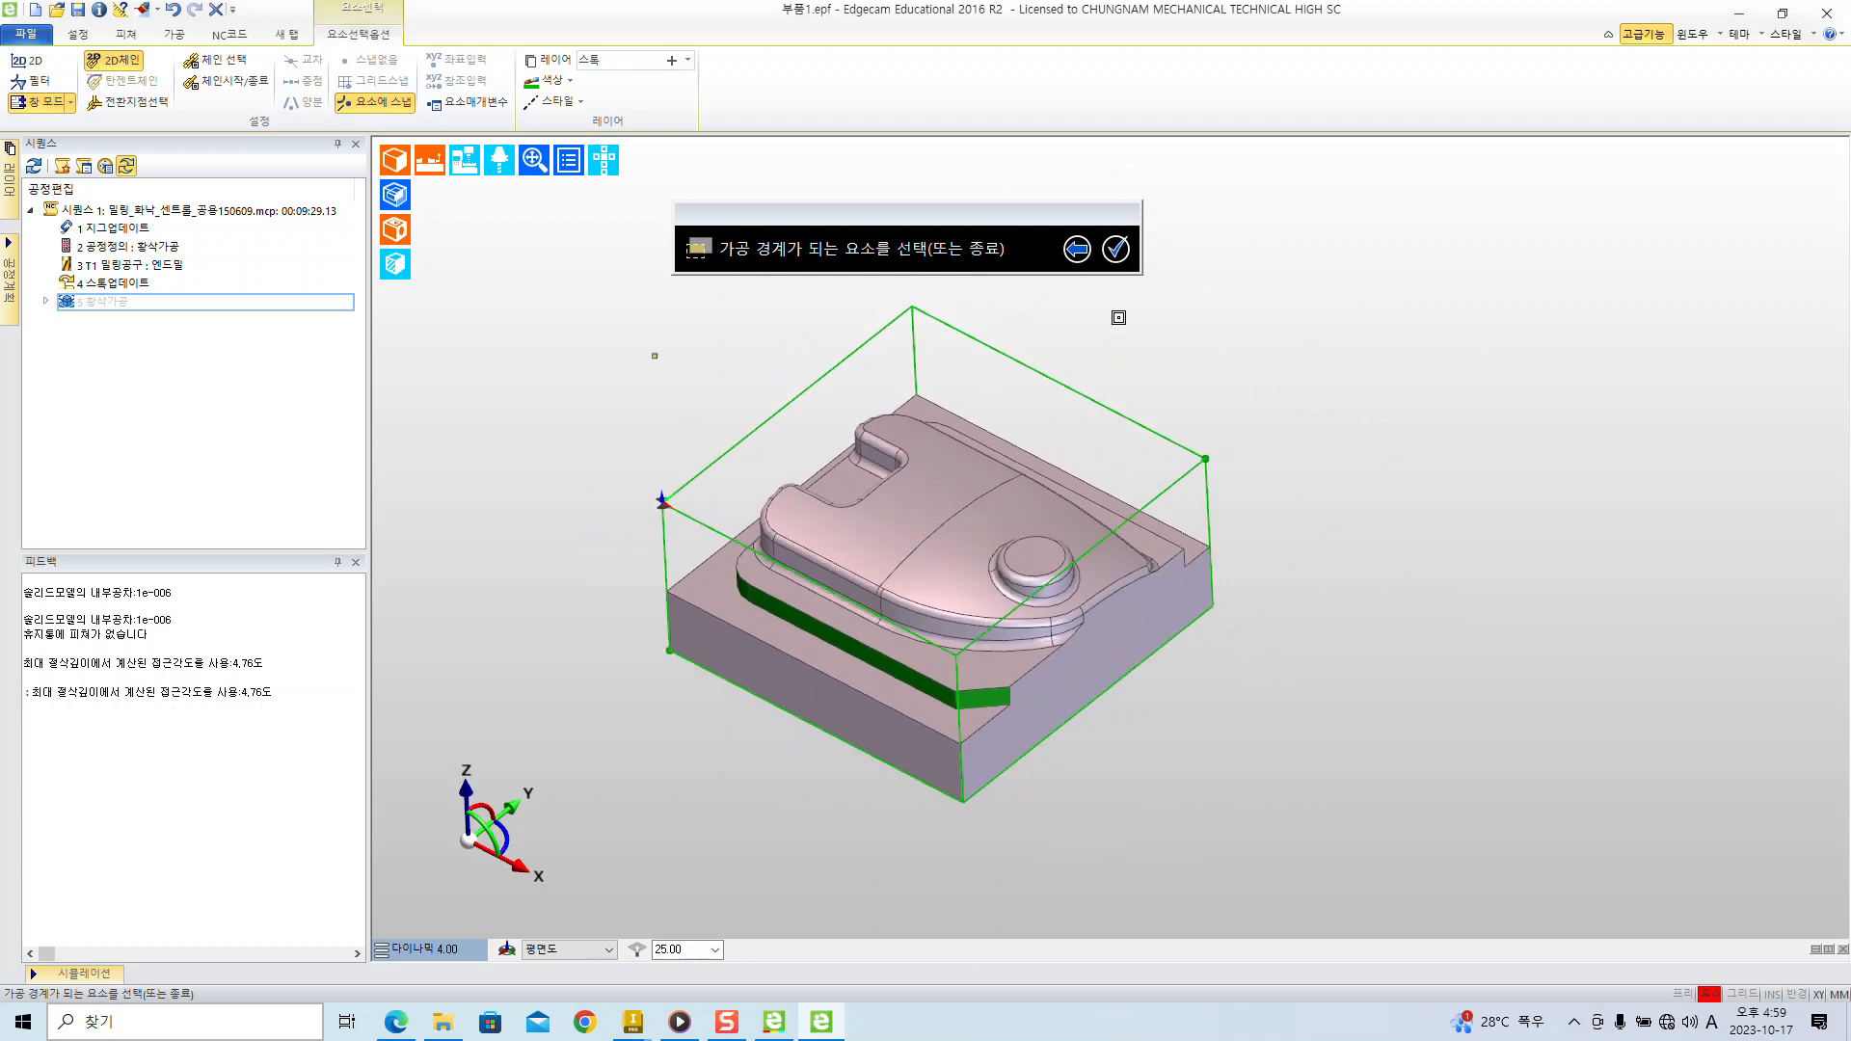
{"action": "key", "text": "c"}
{"action": "left_click", "coordinate": [712, 518]}
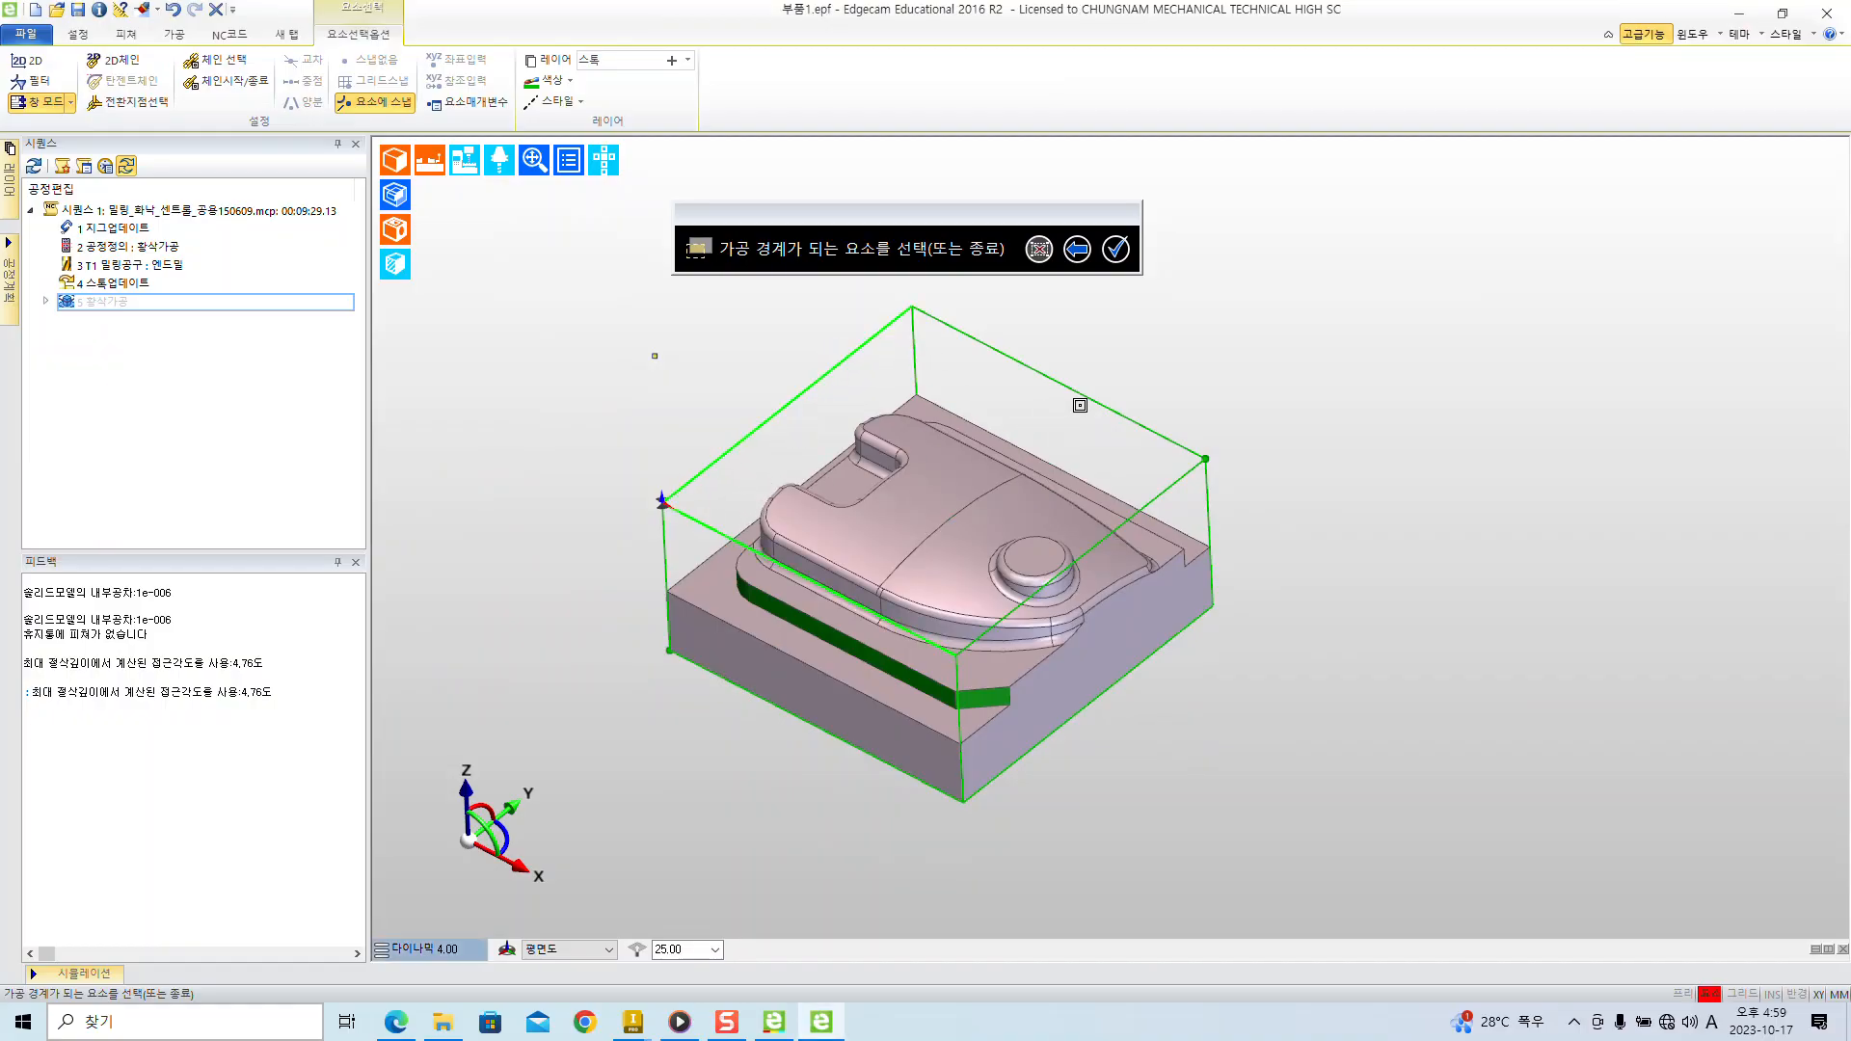
{"action": "left_click", "coordinate": [1008, 443]}
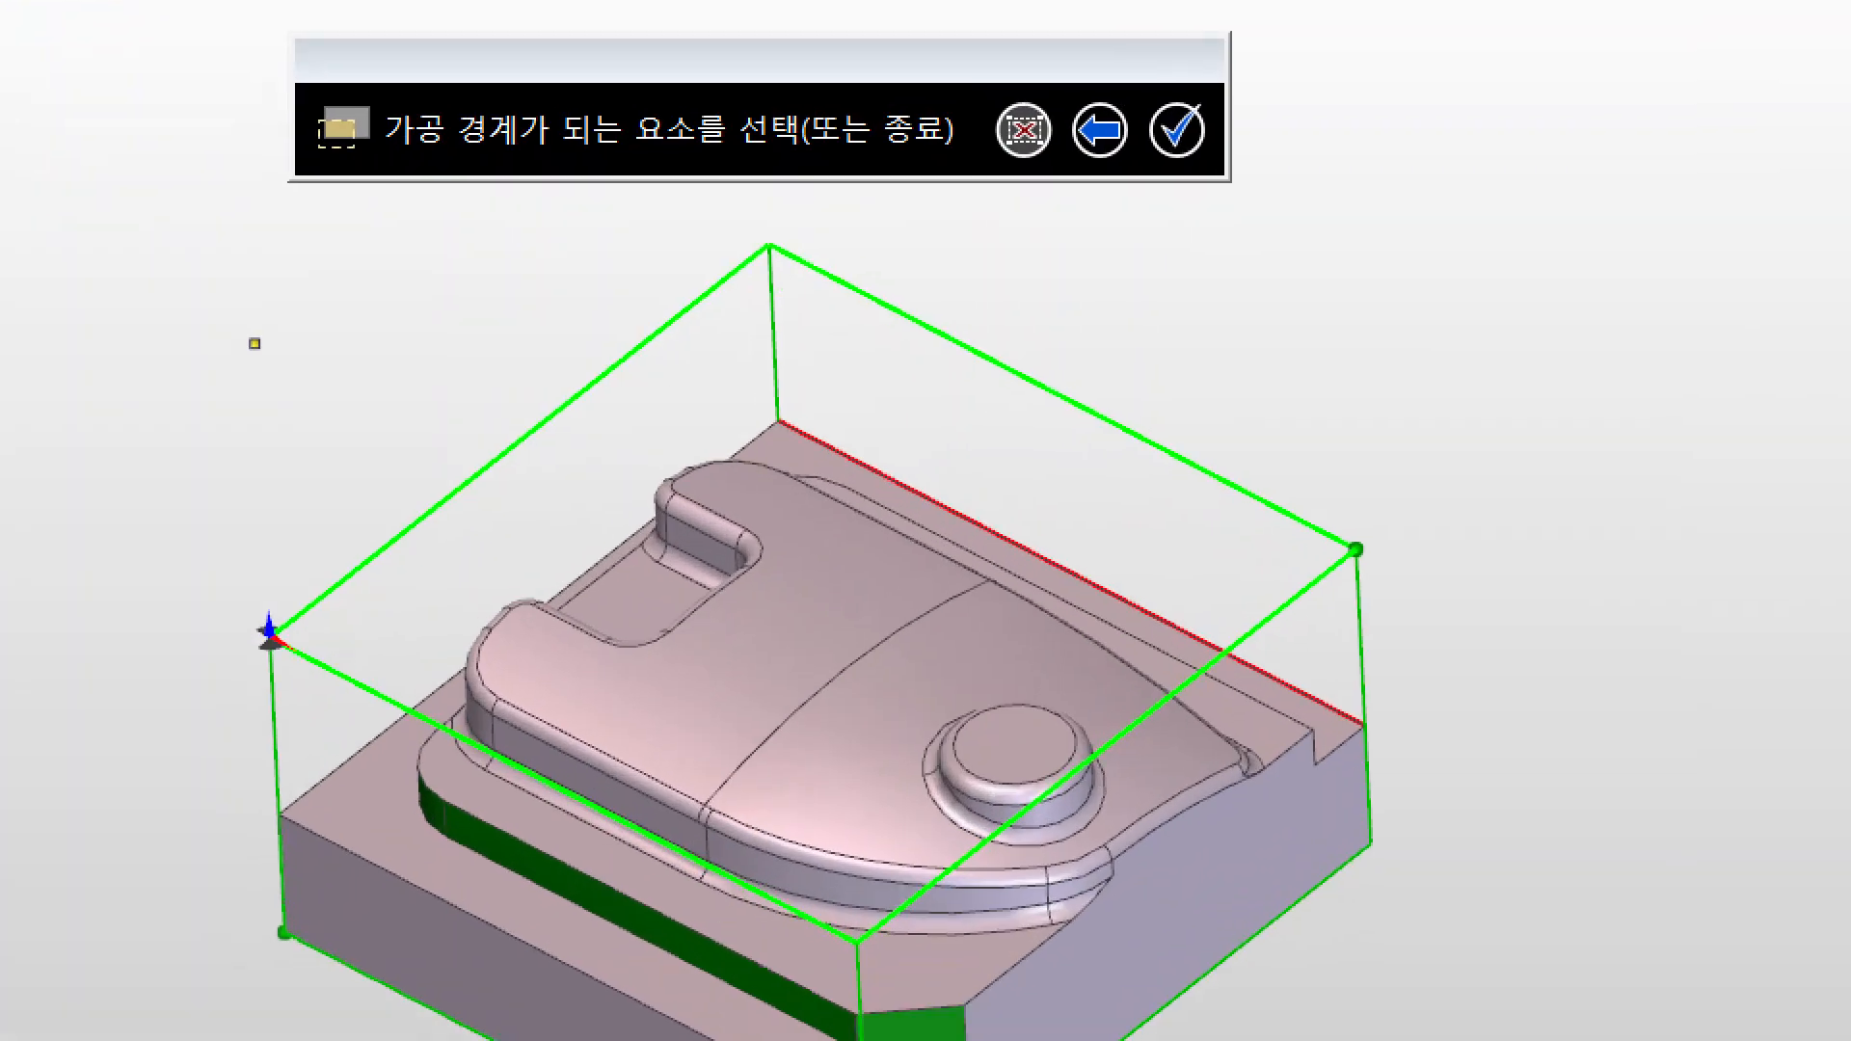
{"action": "left_click_drag", "start_coordinate": [536, 311], "coordinate": [479, 224], "text": "ctrl+shift"}
{"action": "left_click_drag", "start_coordinate": [358, 681], "coordinate": [145, 730], "text": "ctrl+shift"}
{"action": "left_click_drag", "start_coordinate": [1162, 396], "coordinate": [1330, 258], "text": "ctrl+shift"}
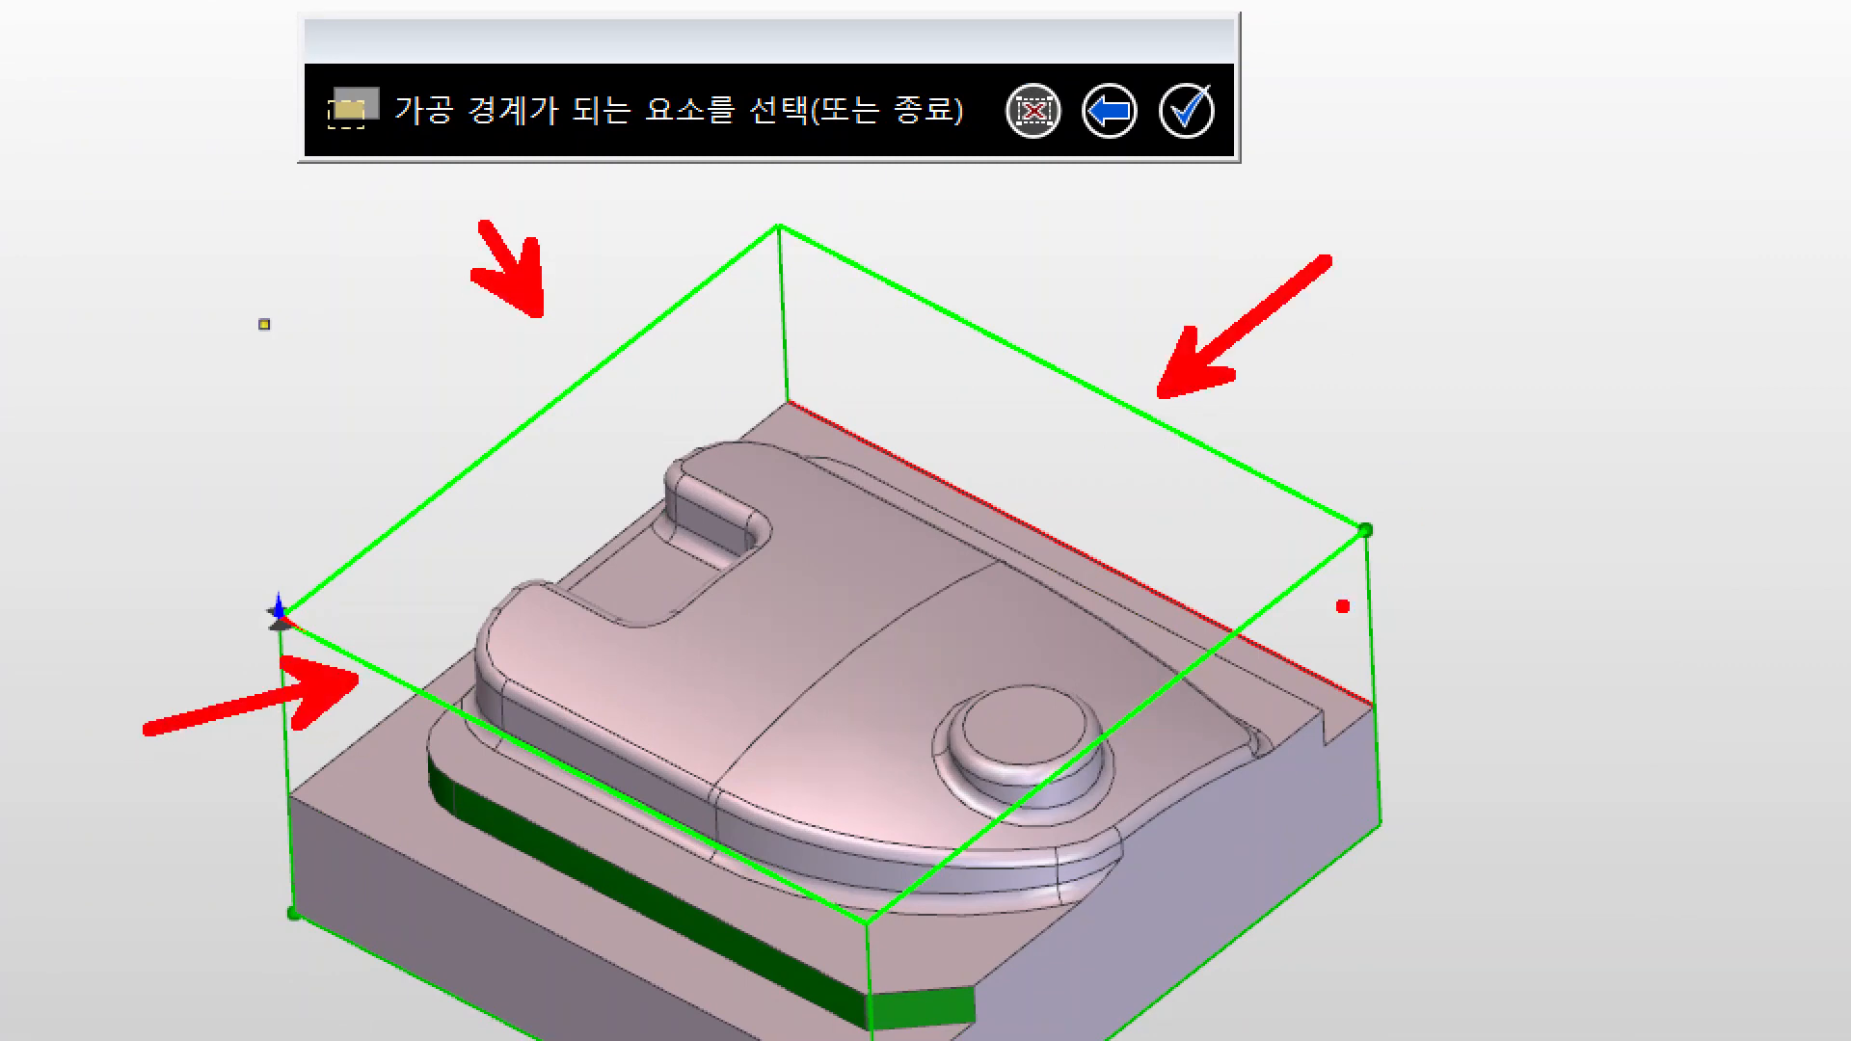
{"action": "left_click_drag", "start_coordinate": [1311, 605], "coordinate": [1568, 688], "text": "ctrl+shift"}
{"action": "left_click_drag", "start_coordinate": [1130, 38], "coordinate": [1250, 179], "text": "ctrl"}
{"action": "left_click_drag", "start_coordinate": [1226, 113], "coordinate": [1493, 113], "text": "ctrl+shift"}
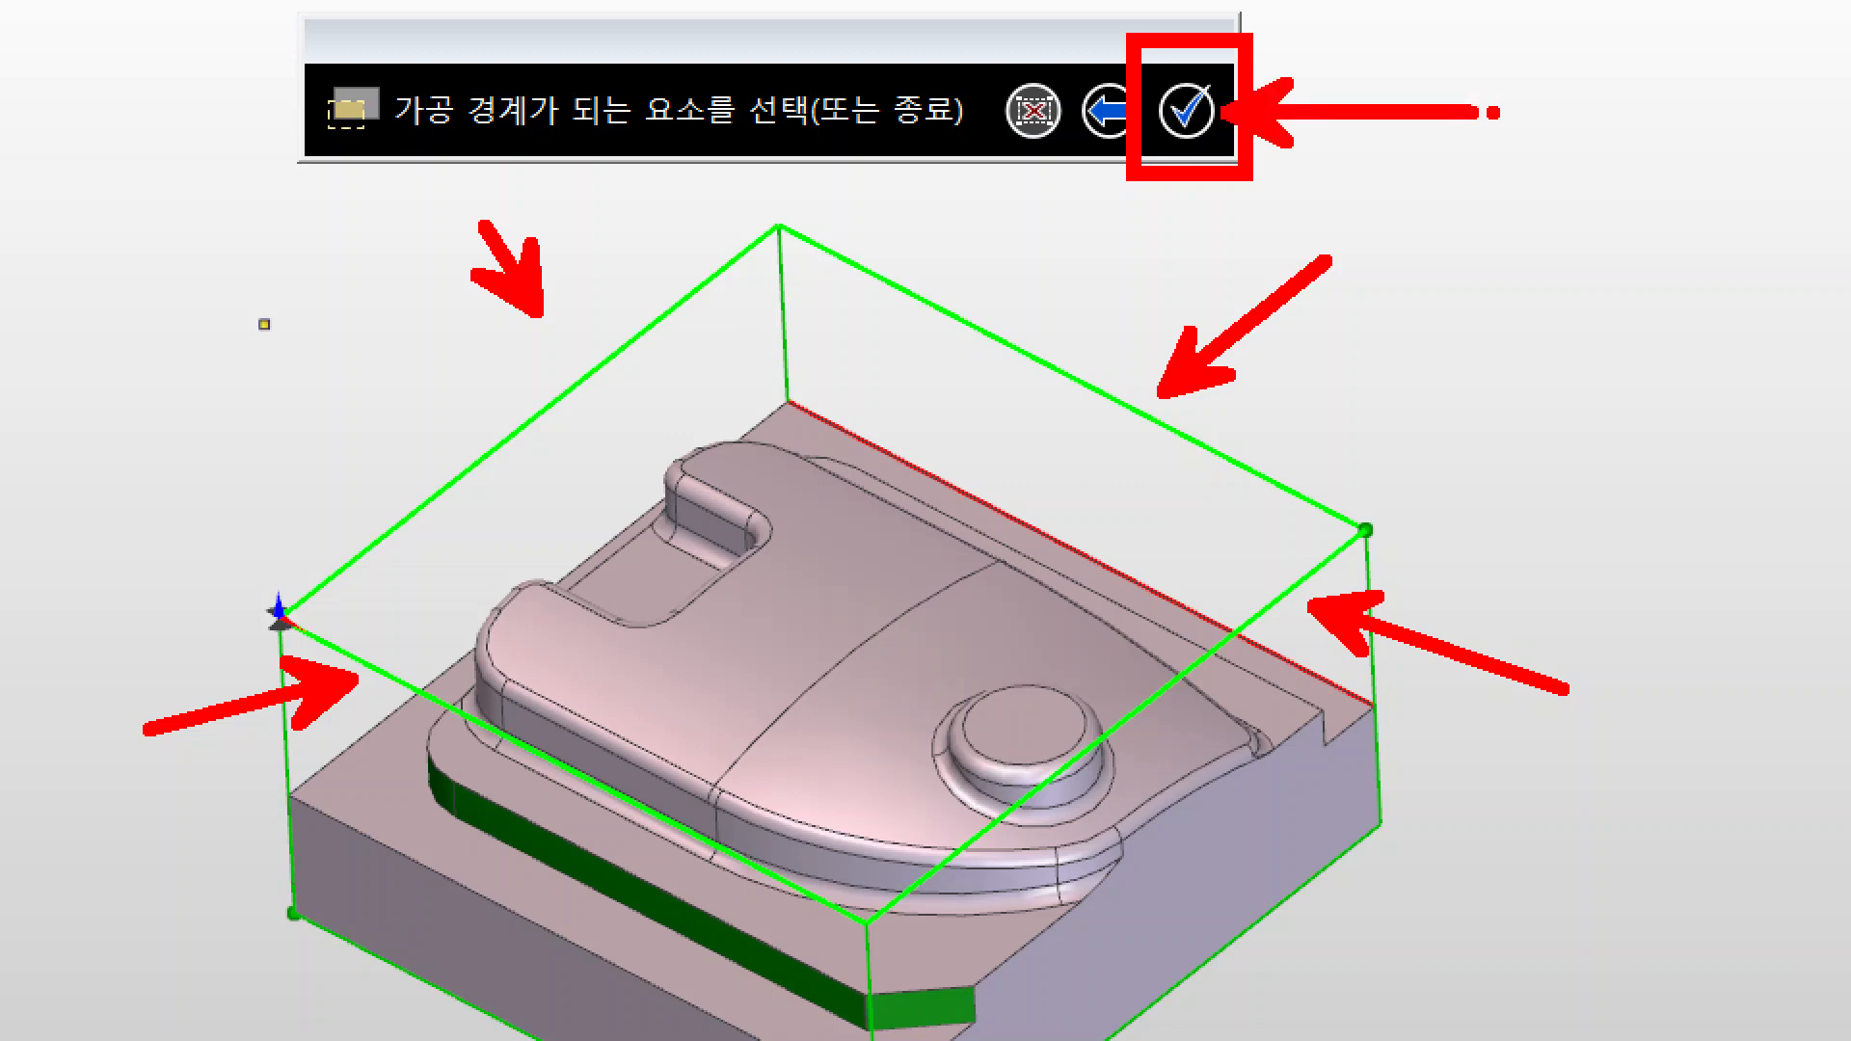
{"action": "key", "text": "Escape"}
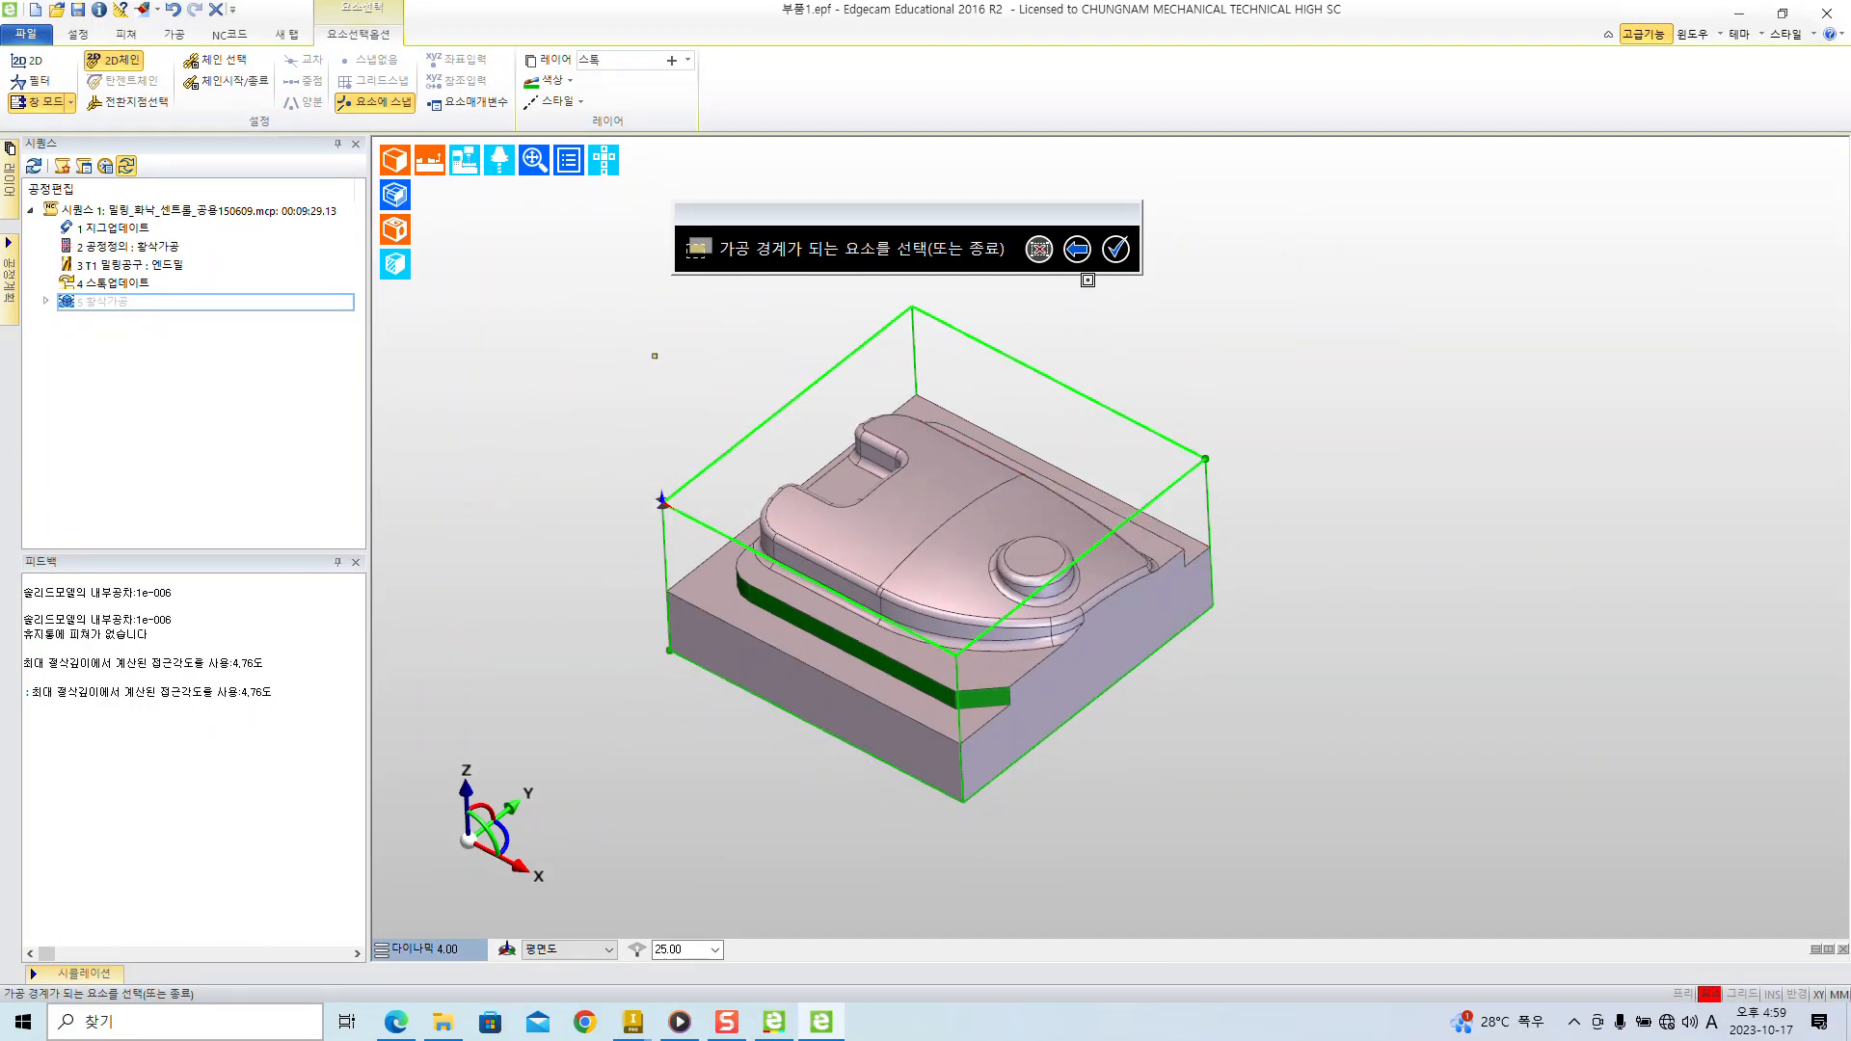
- Confirm the machining boundary and set the profiling cycle's cutting method (절삭방법) to 상하향가공
{"action": "left_click", "coordinate": [1113, 253]}
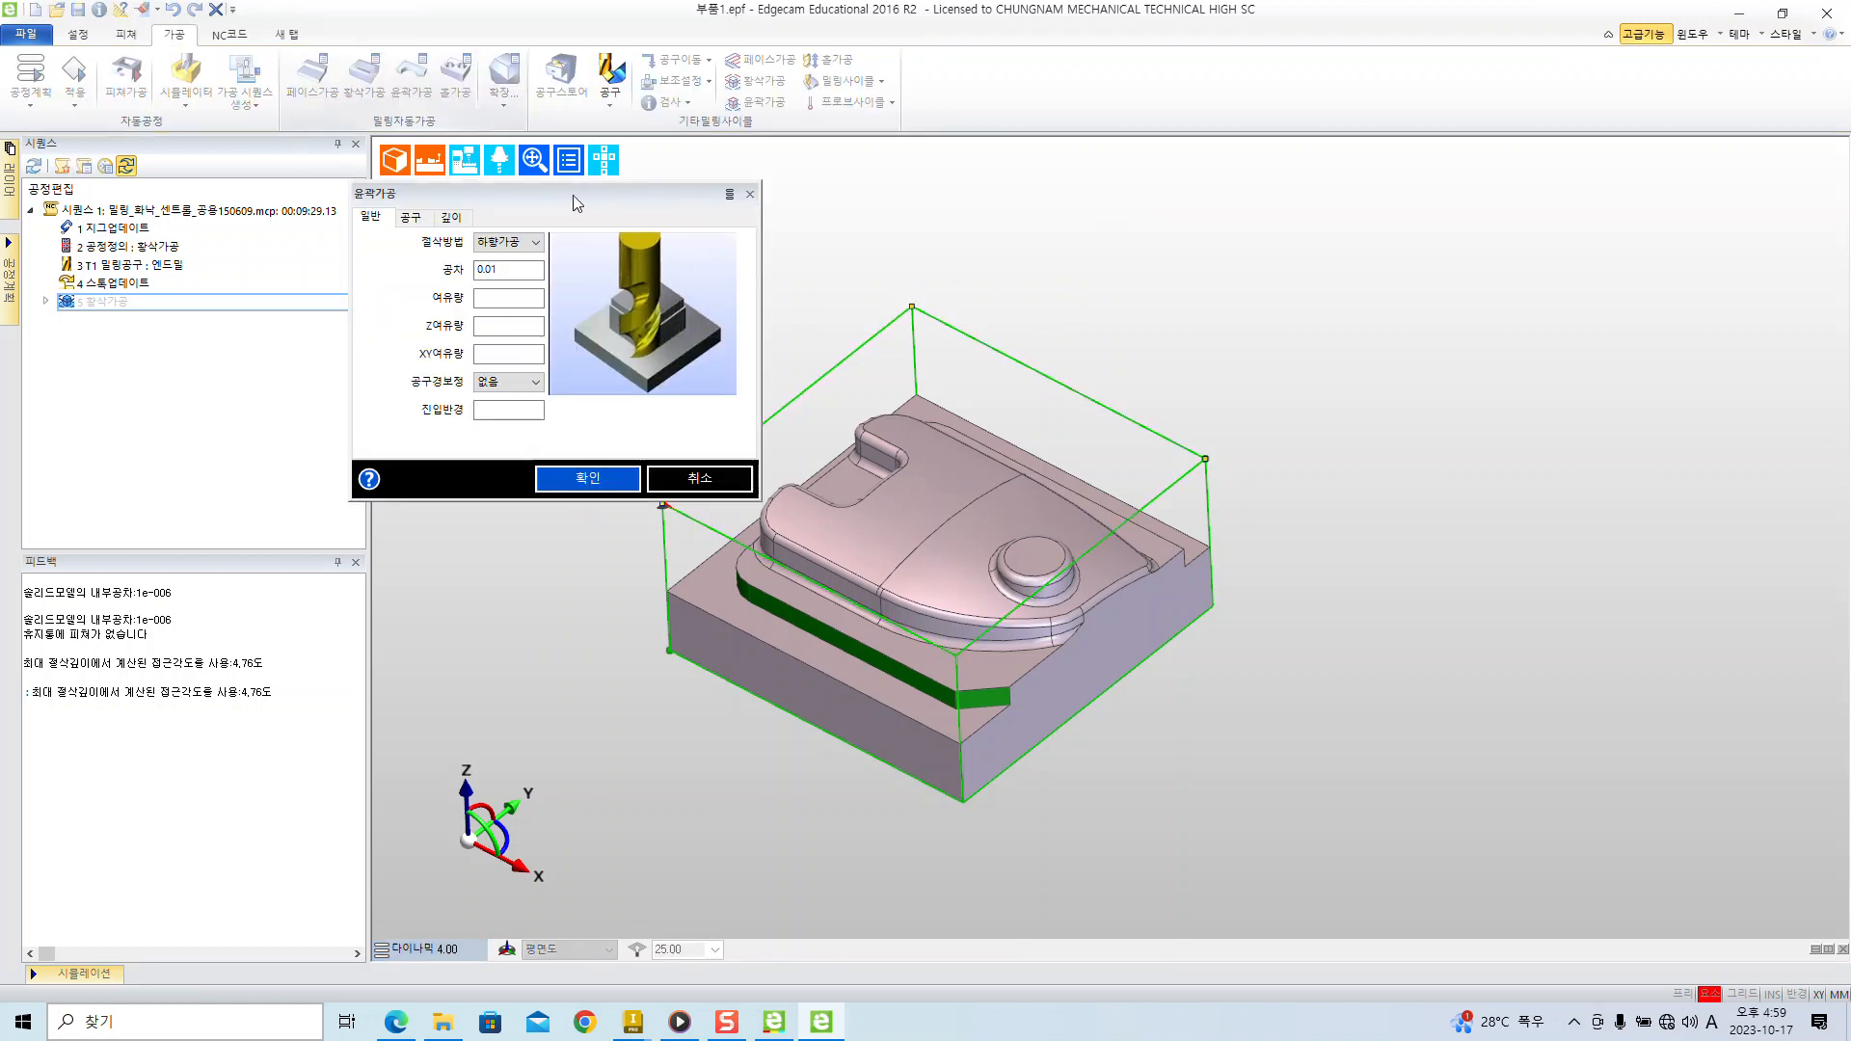
{"action": "left_click_drag", "start_coordinate": [545, 189], "coordinate": [1468, 222]}
{"action": "middle_click_drag", "start_coordinate": [1276, 714], "coordinate": [1200, 716]}
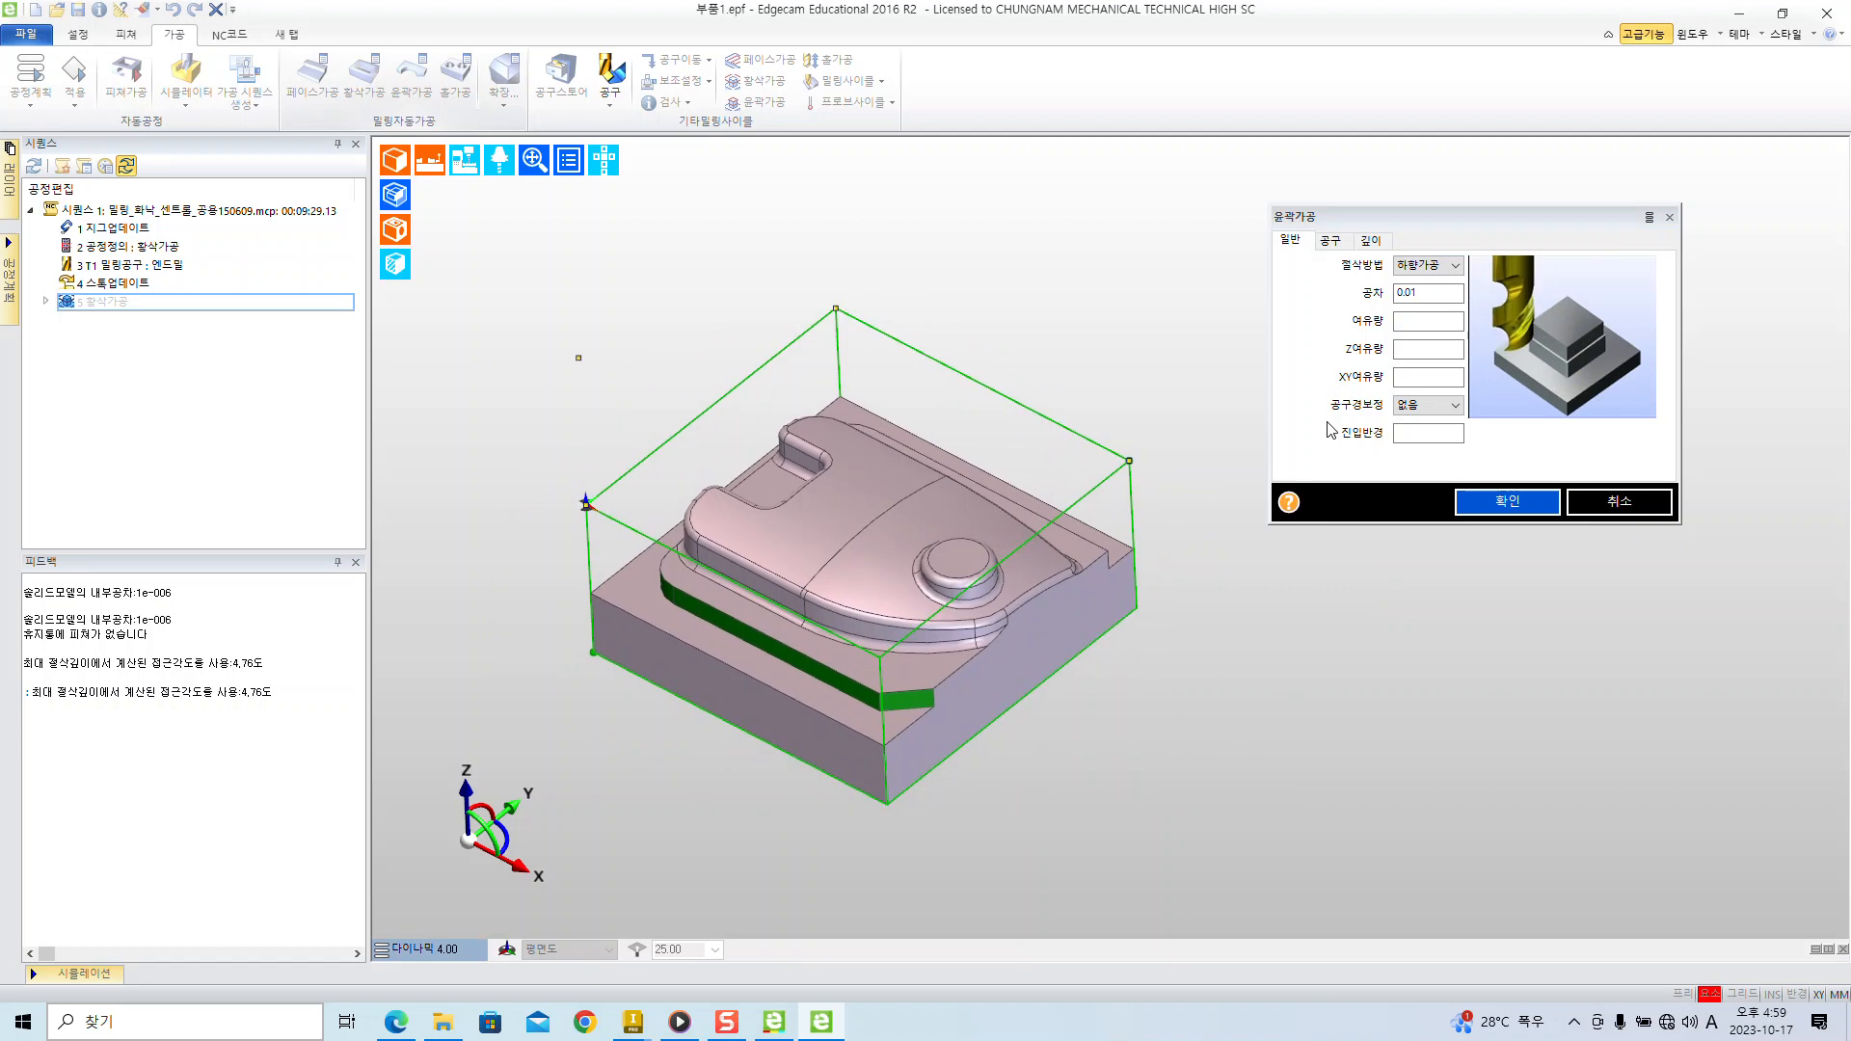
{"action": "left_click", "coordinate": [1444, 270]}
{"action": "left_click", "coordinate": [1449, 310]}
{"action": "left_click_drag", "start_coordinate": [1515, 220], "coordinate": [1285, 280]}
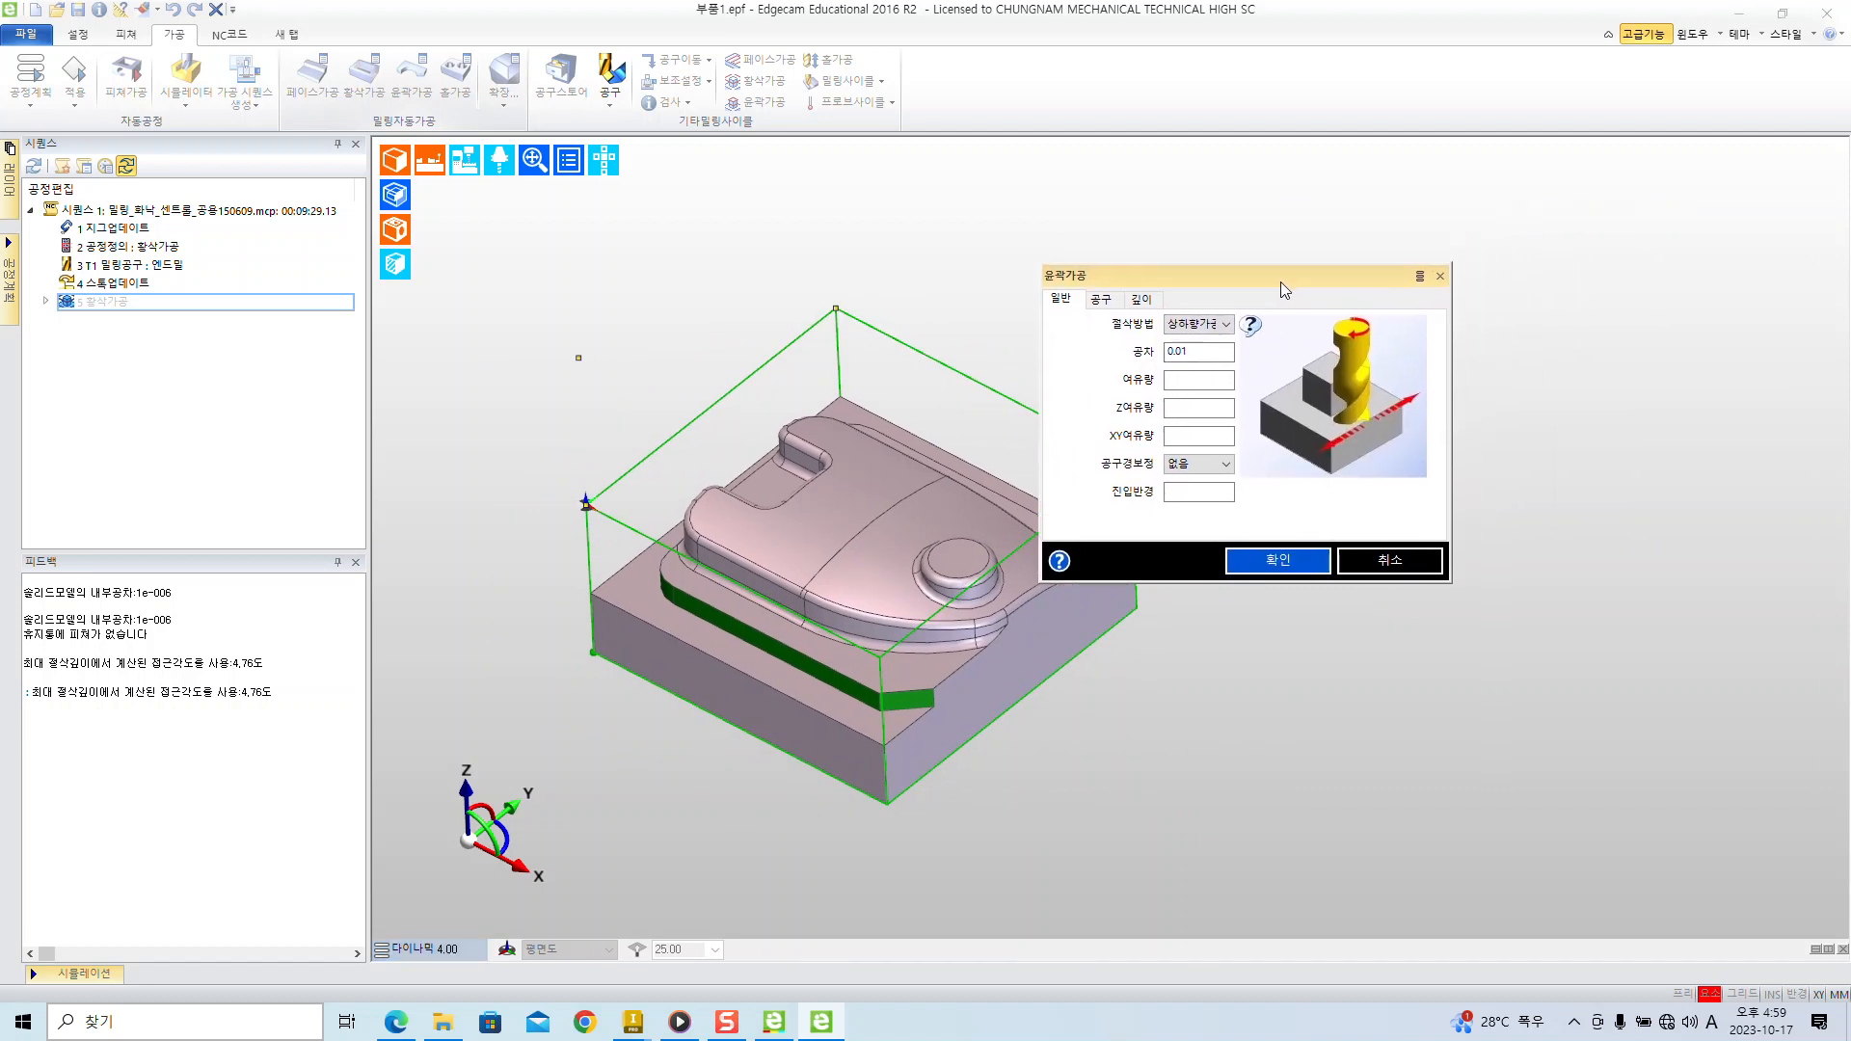
{"action": "left_click", "coordinate": [1100, 300]}
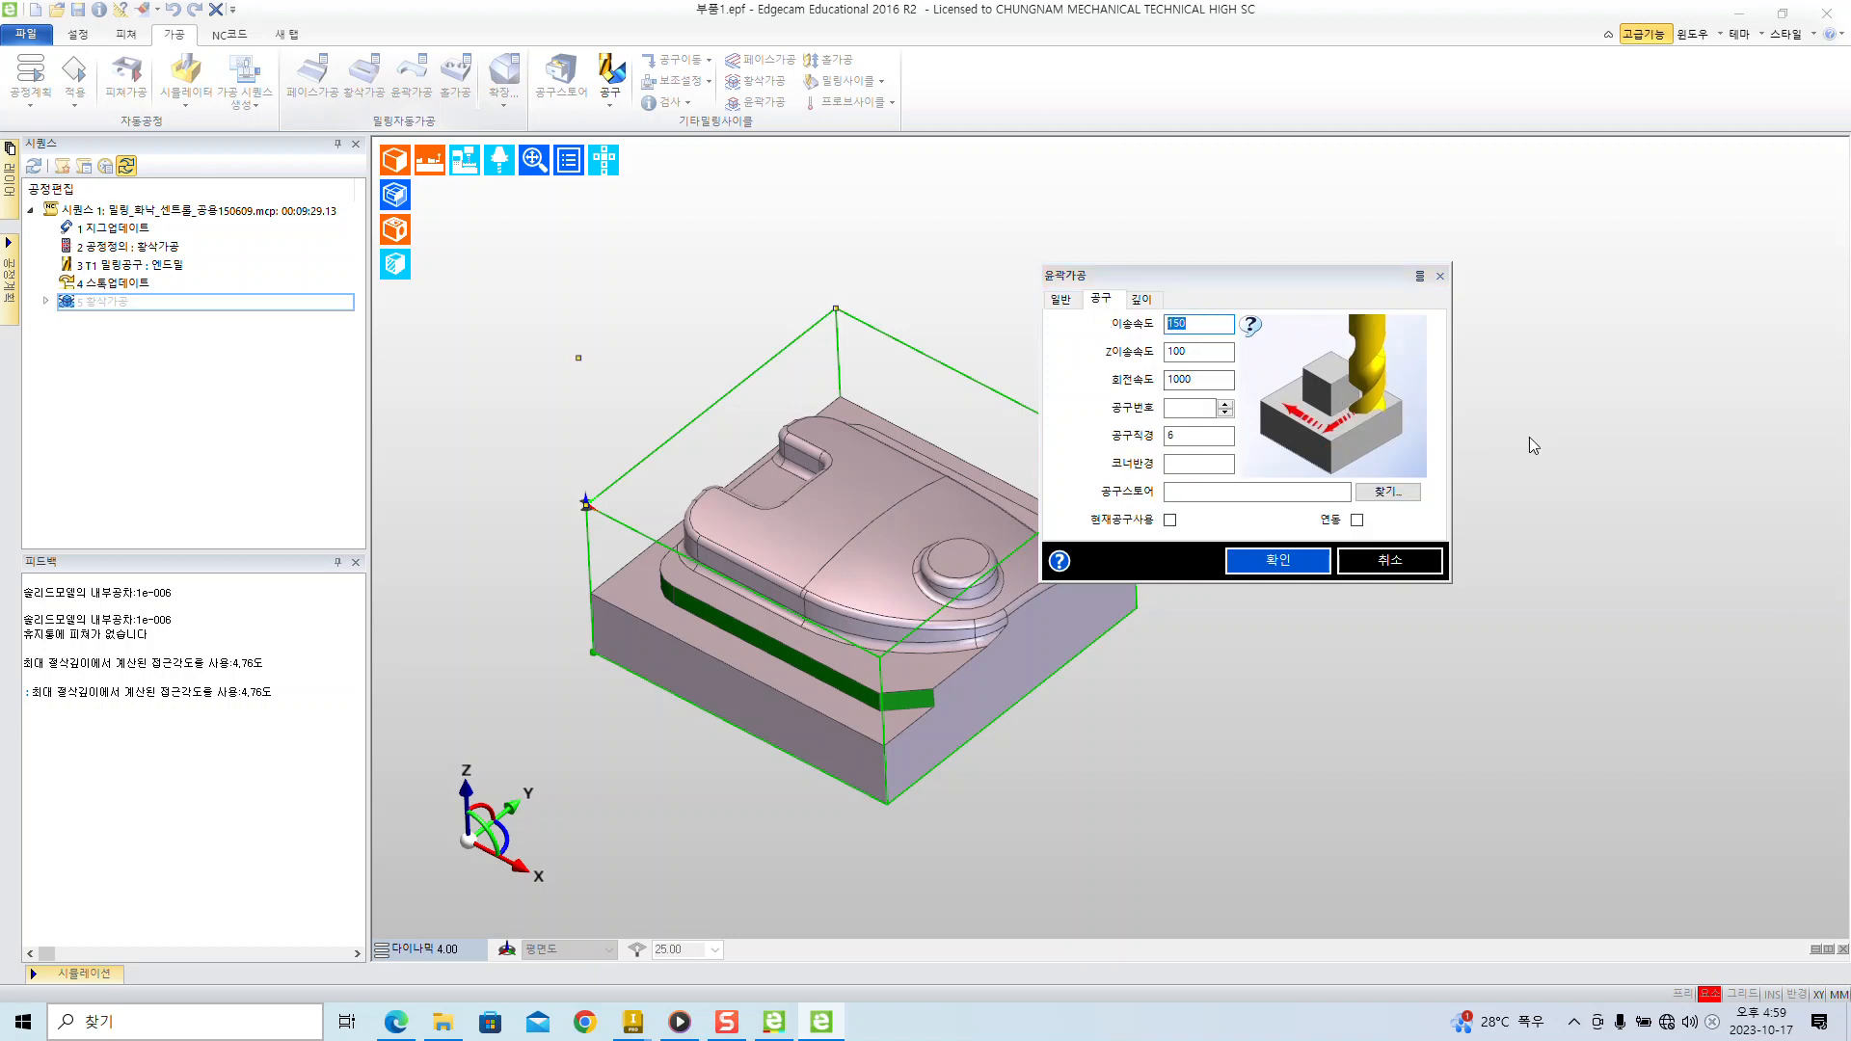
{"action": "left_click", "coordinate": [1061, 307]}
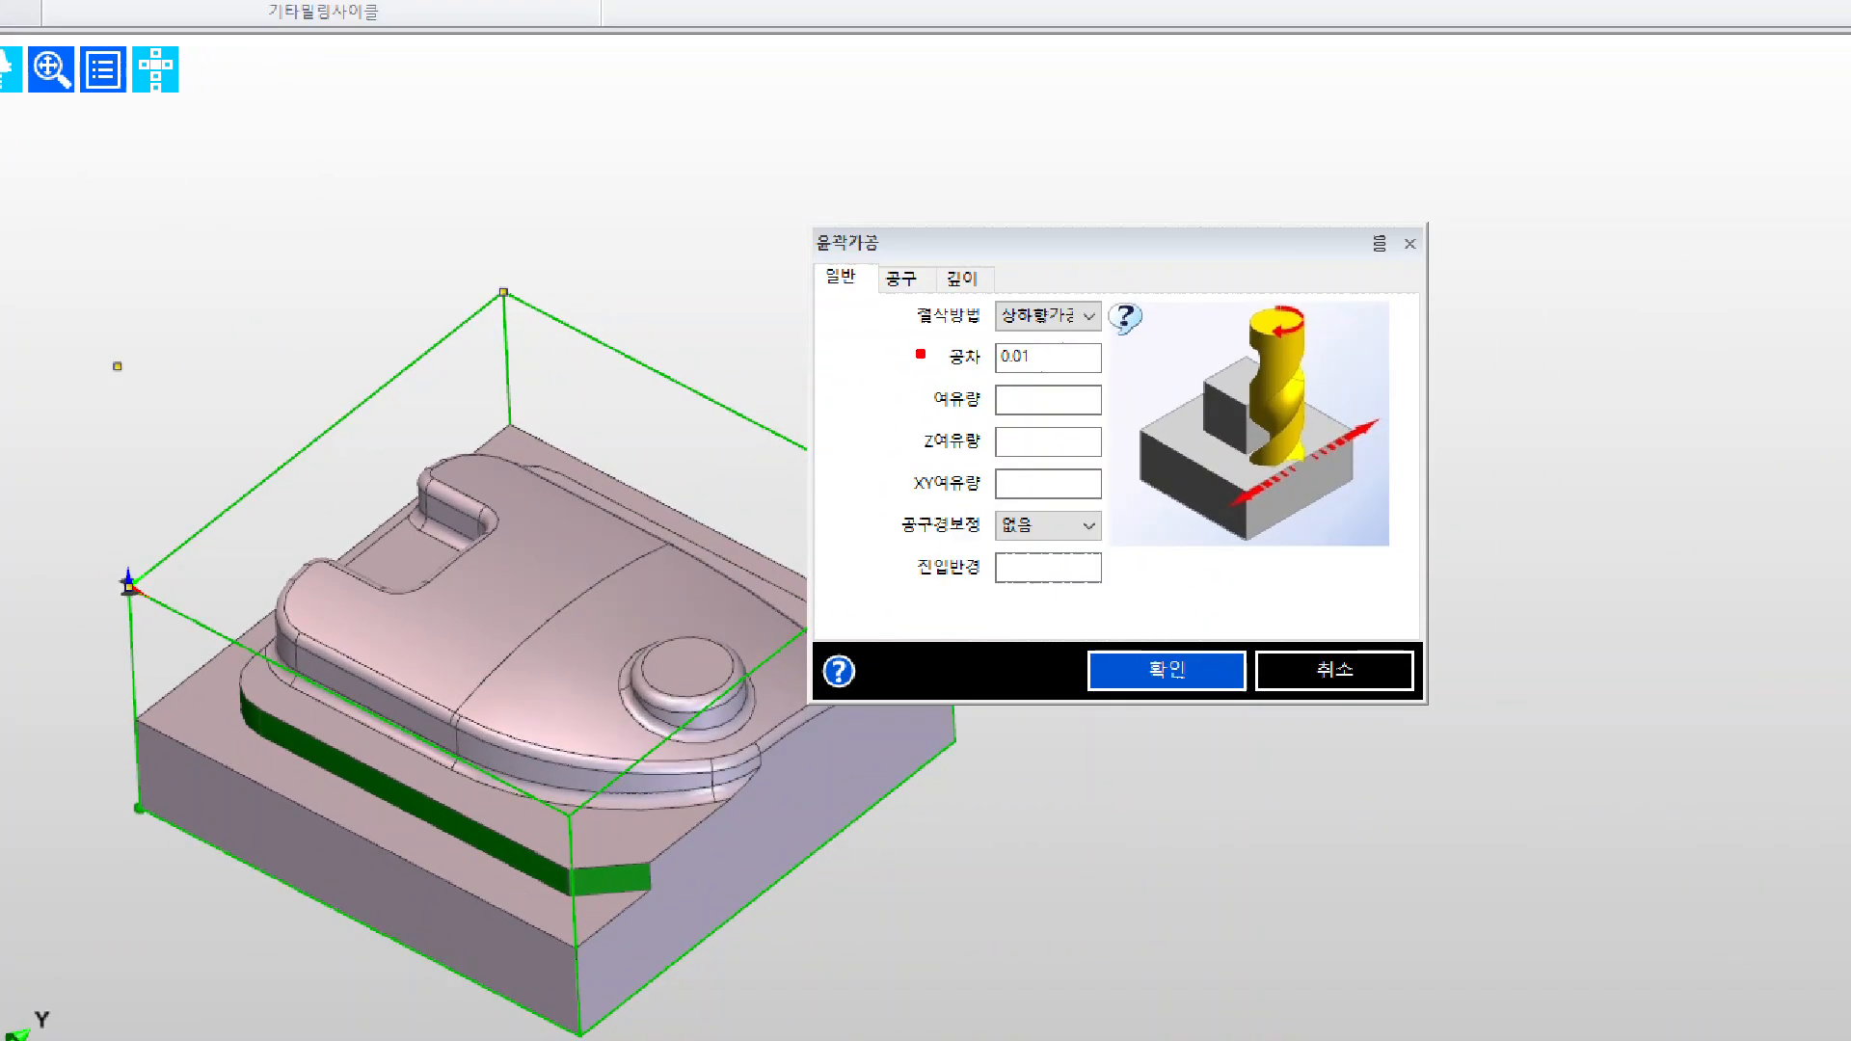
{"action": "left_click_drag", "start_coordinate": [899, 336], "coordinate": [1116, 339]}
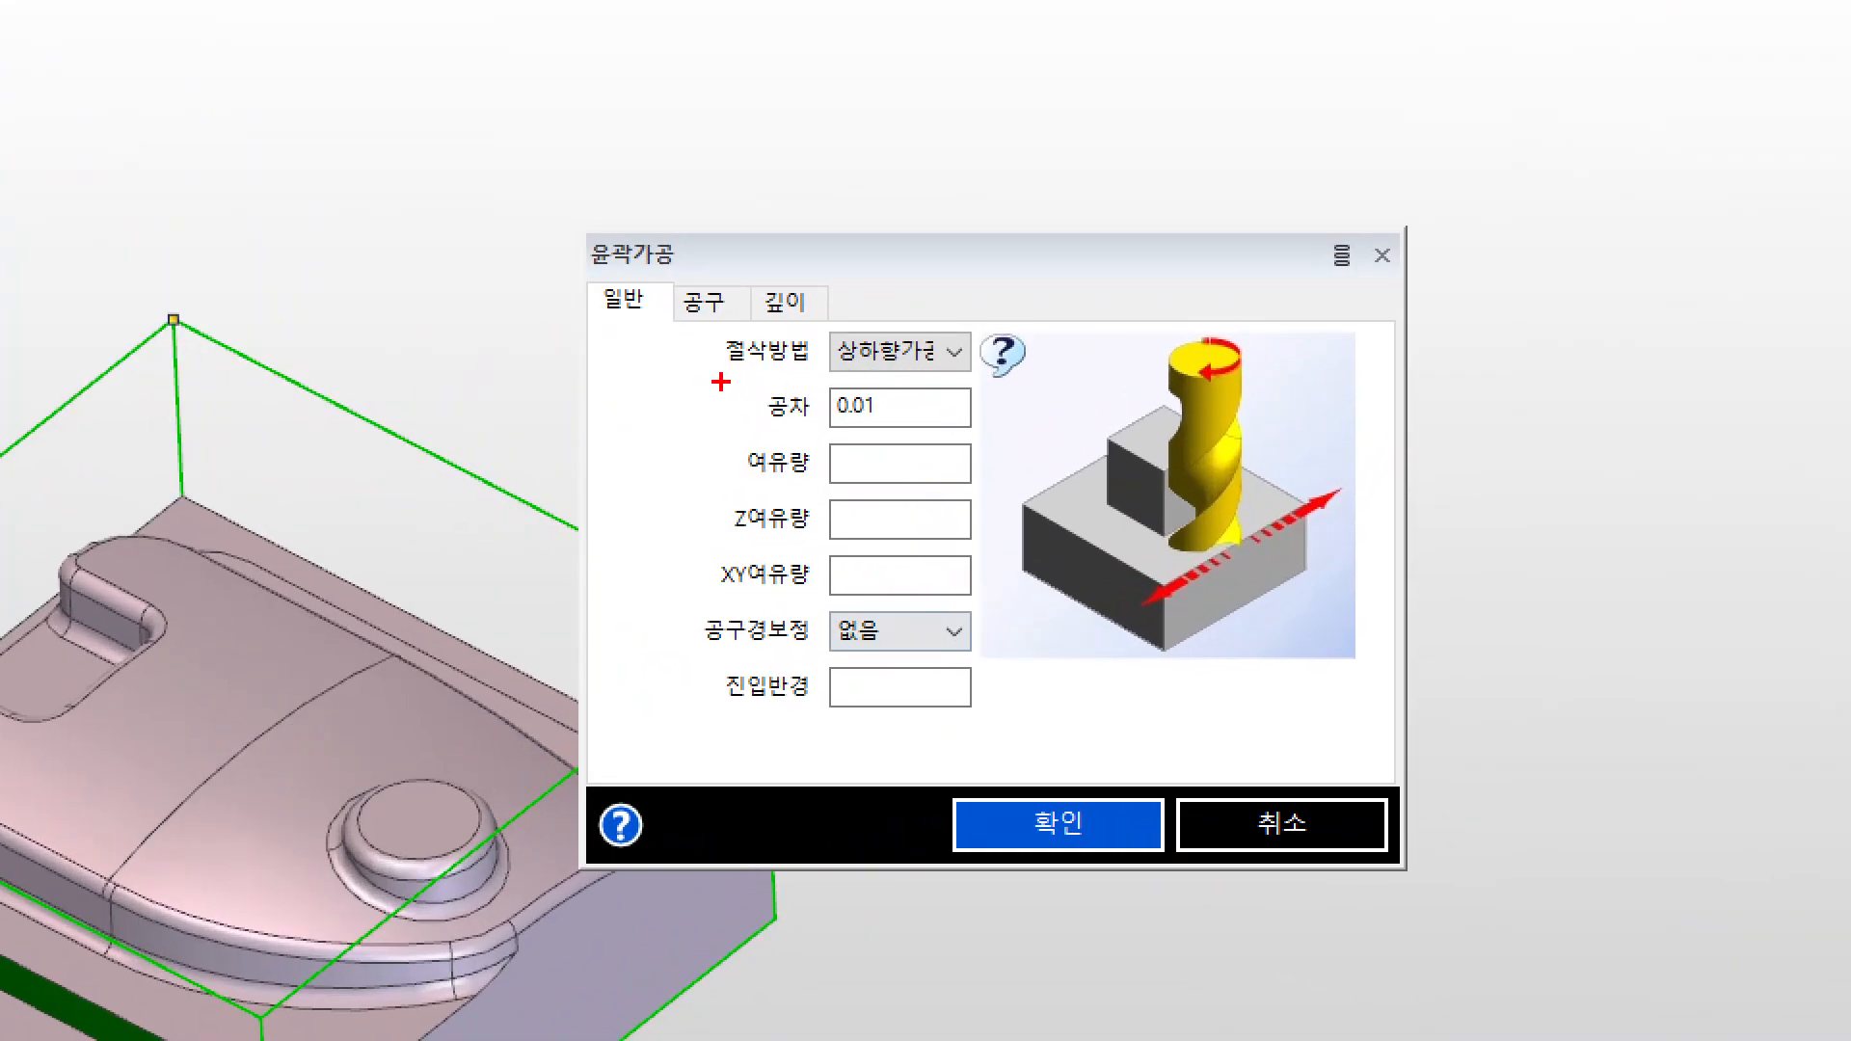
- Set the profiling cycle's feed (이송속도) and Z feed to 3000, spindle speed (회전속도) to 6000, tool number to 2, diameter to 4 and corner radius to 1
{"action": "left_click_drag", "start_coordinate": [704, 380], "coordinate": [983, 384]}
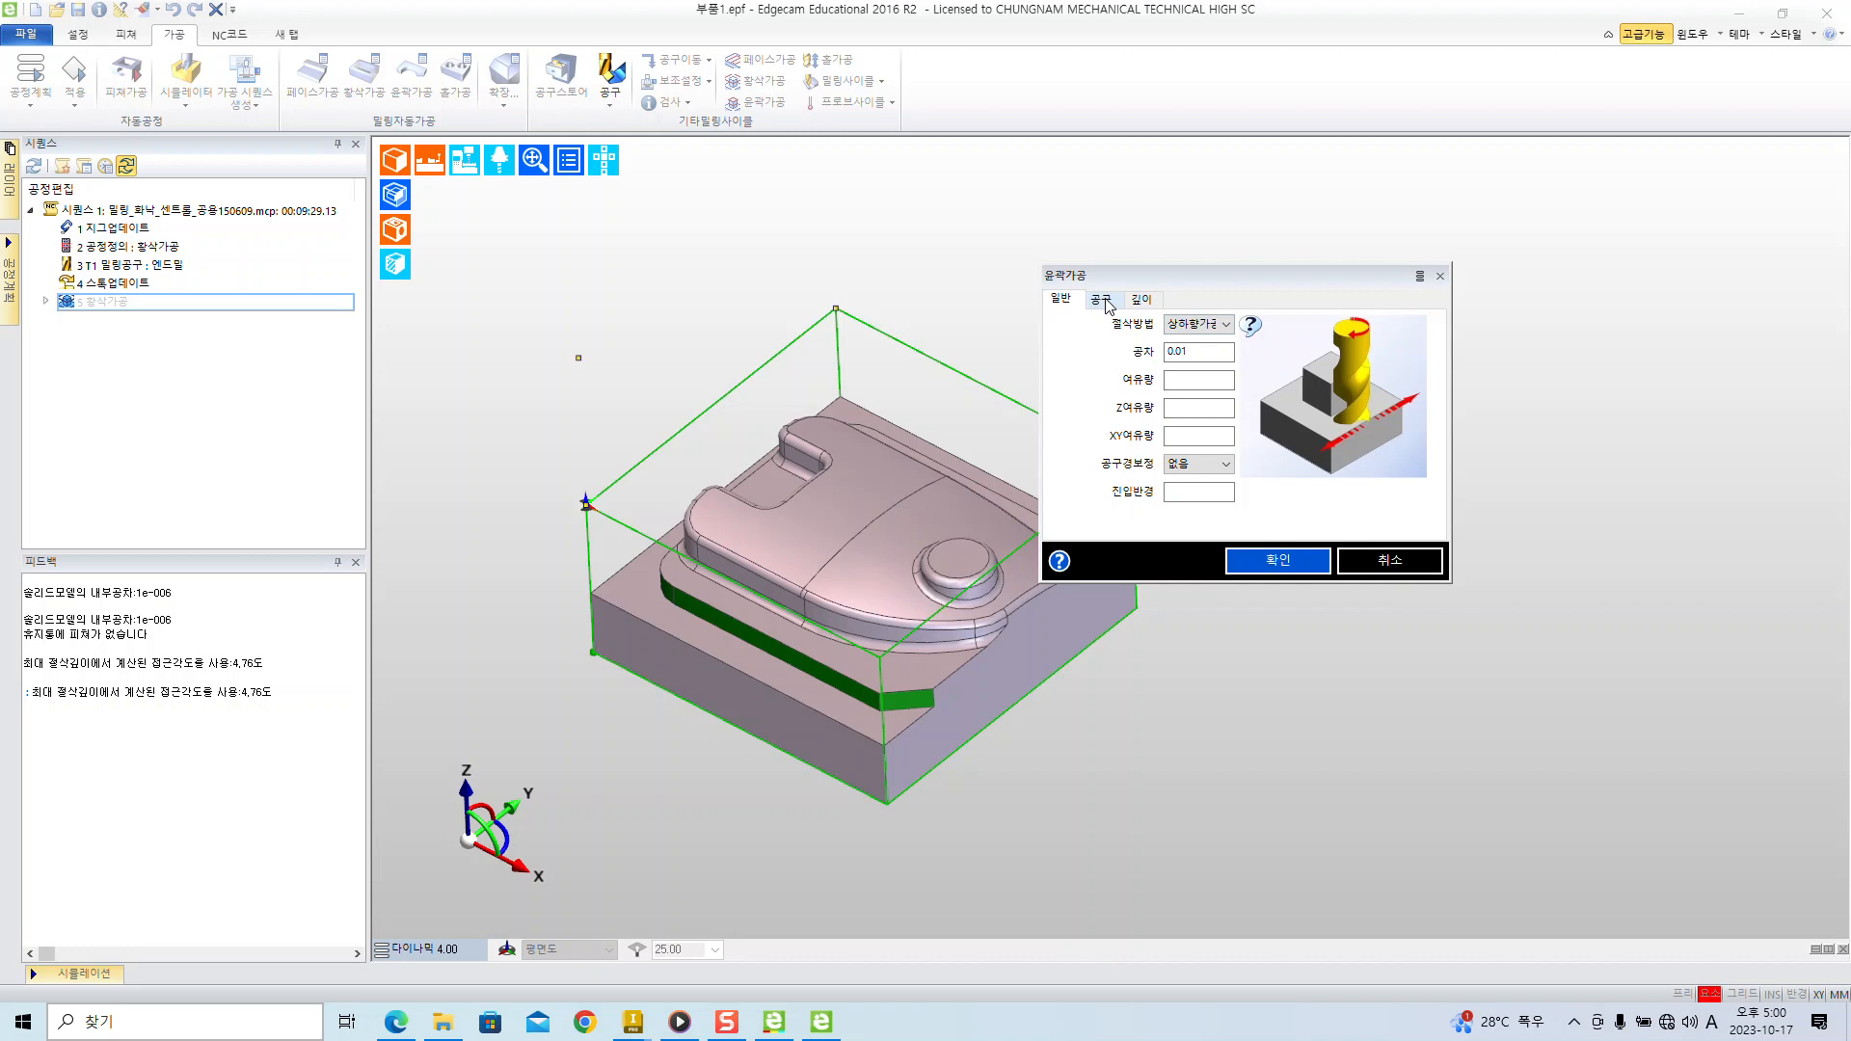
{"action": "left_click", "coordinate": [1106, 303]}
{"action": "type", "text": "3000"}
{"action": "key", "text": "Tab"}
{"action": "type", "text": "3000"}
{"action": "key", "text": "Tab"}
{"action": "type", "text": "6000"}
{"action": "key", "text": "Tab"}
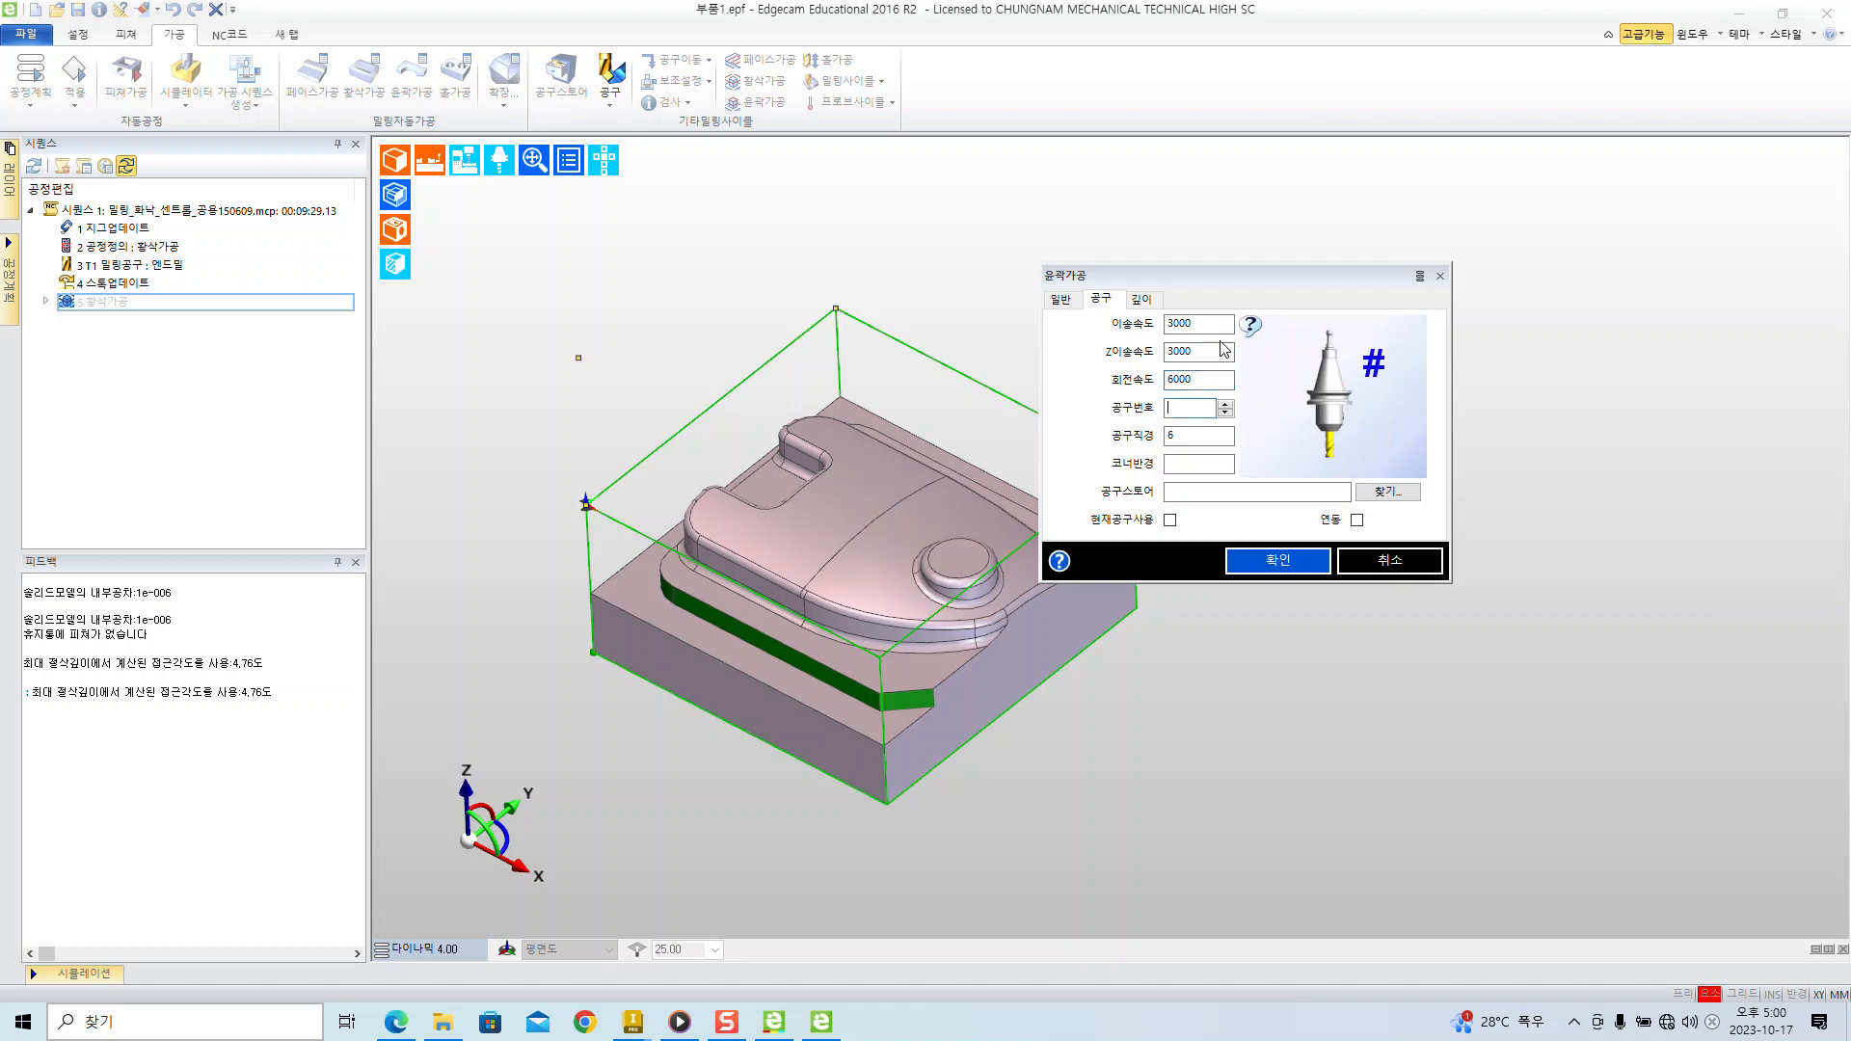
{"action": "key", "text": "Tab"}
{"action": "type", "text": "4"}
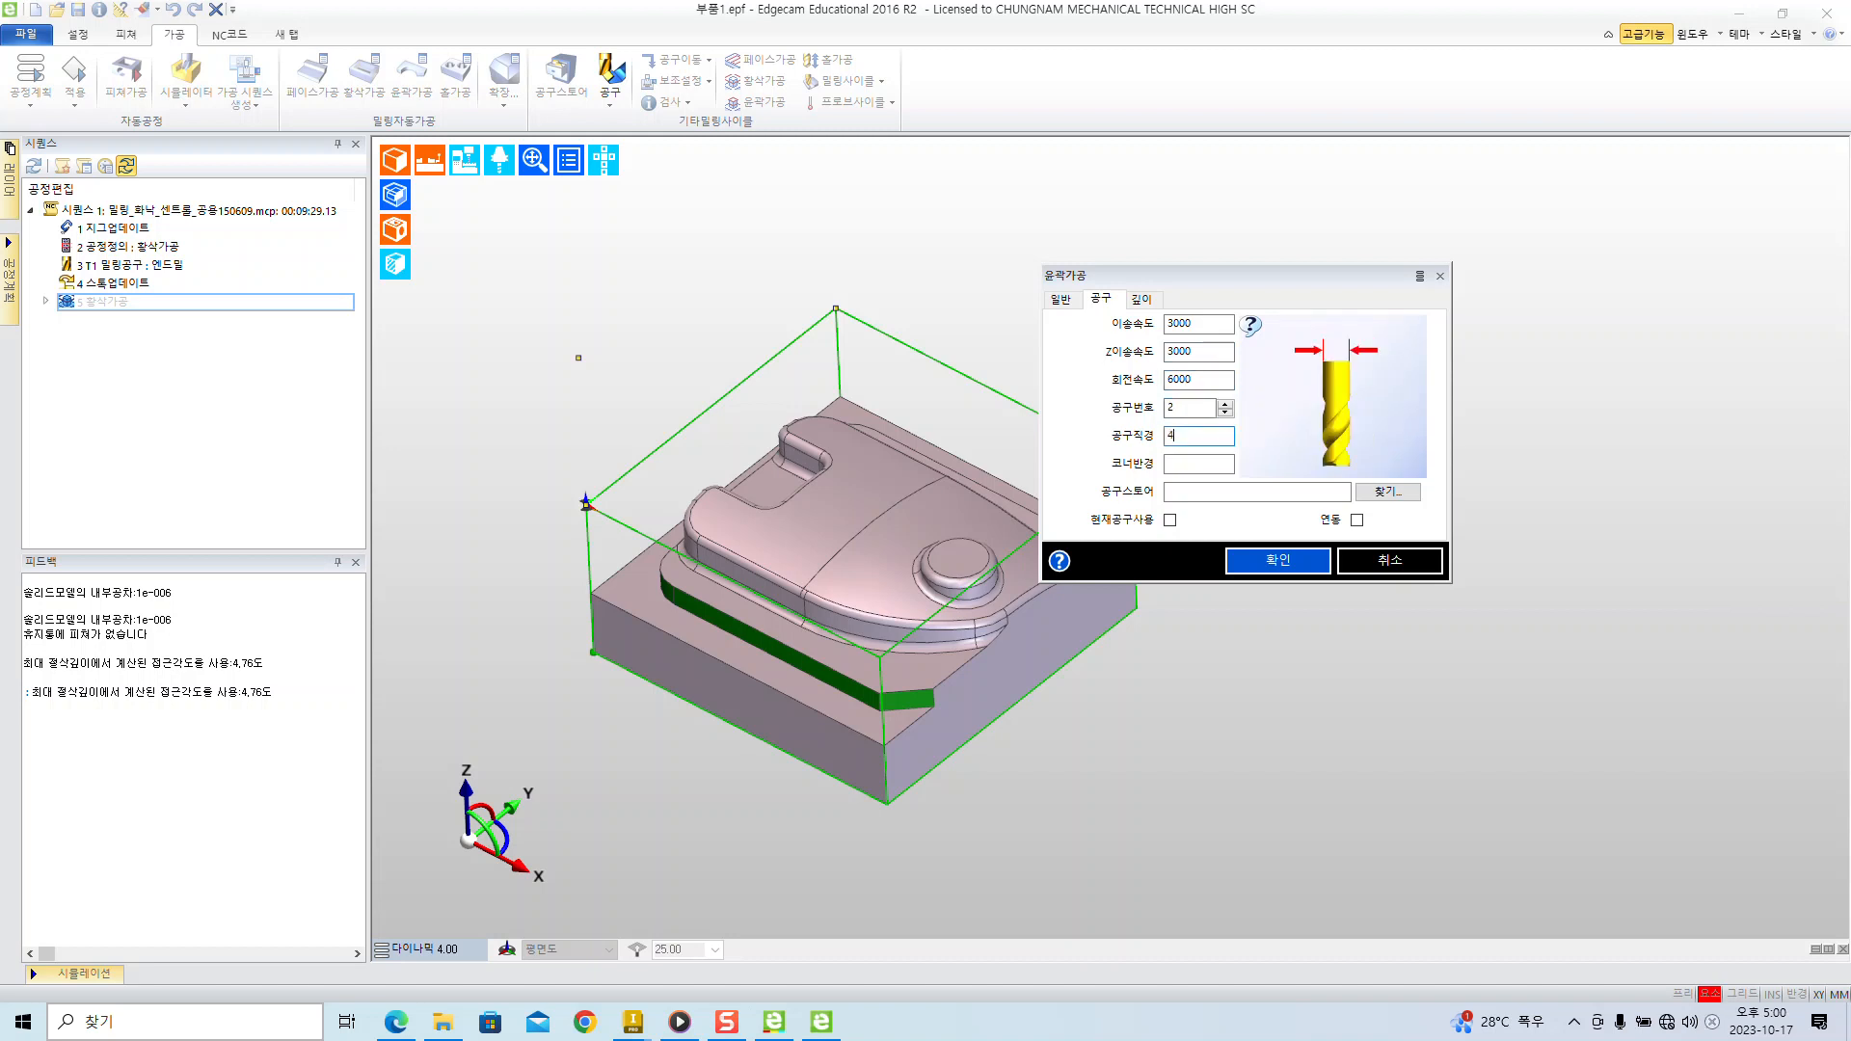
{"action": "key", "text": "Tab"}
{"action": "type", "text": "1"}
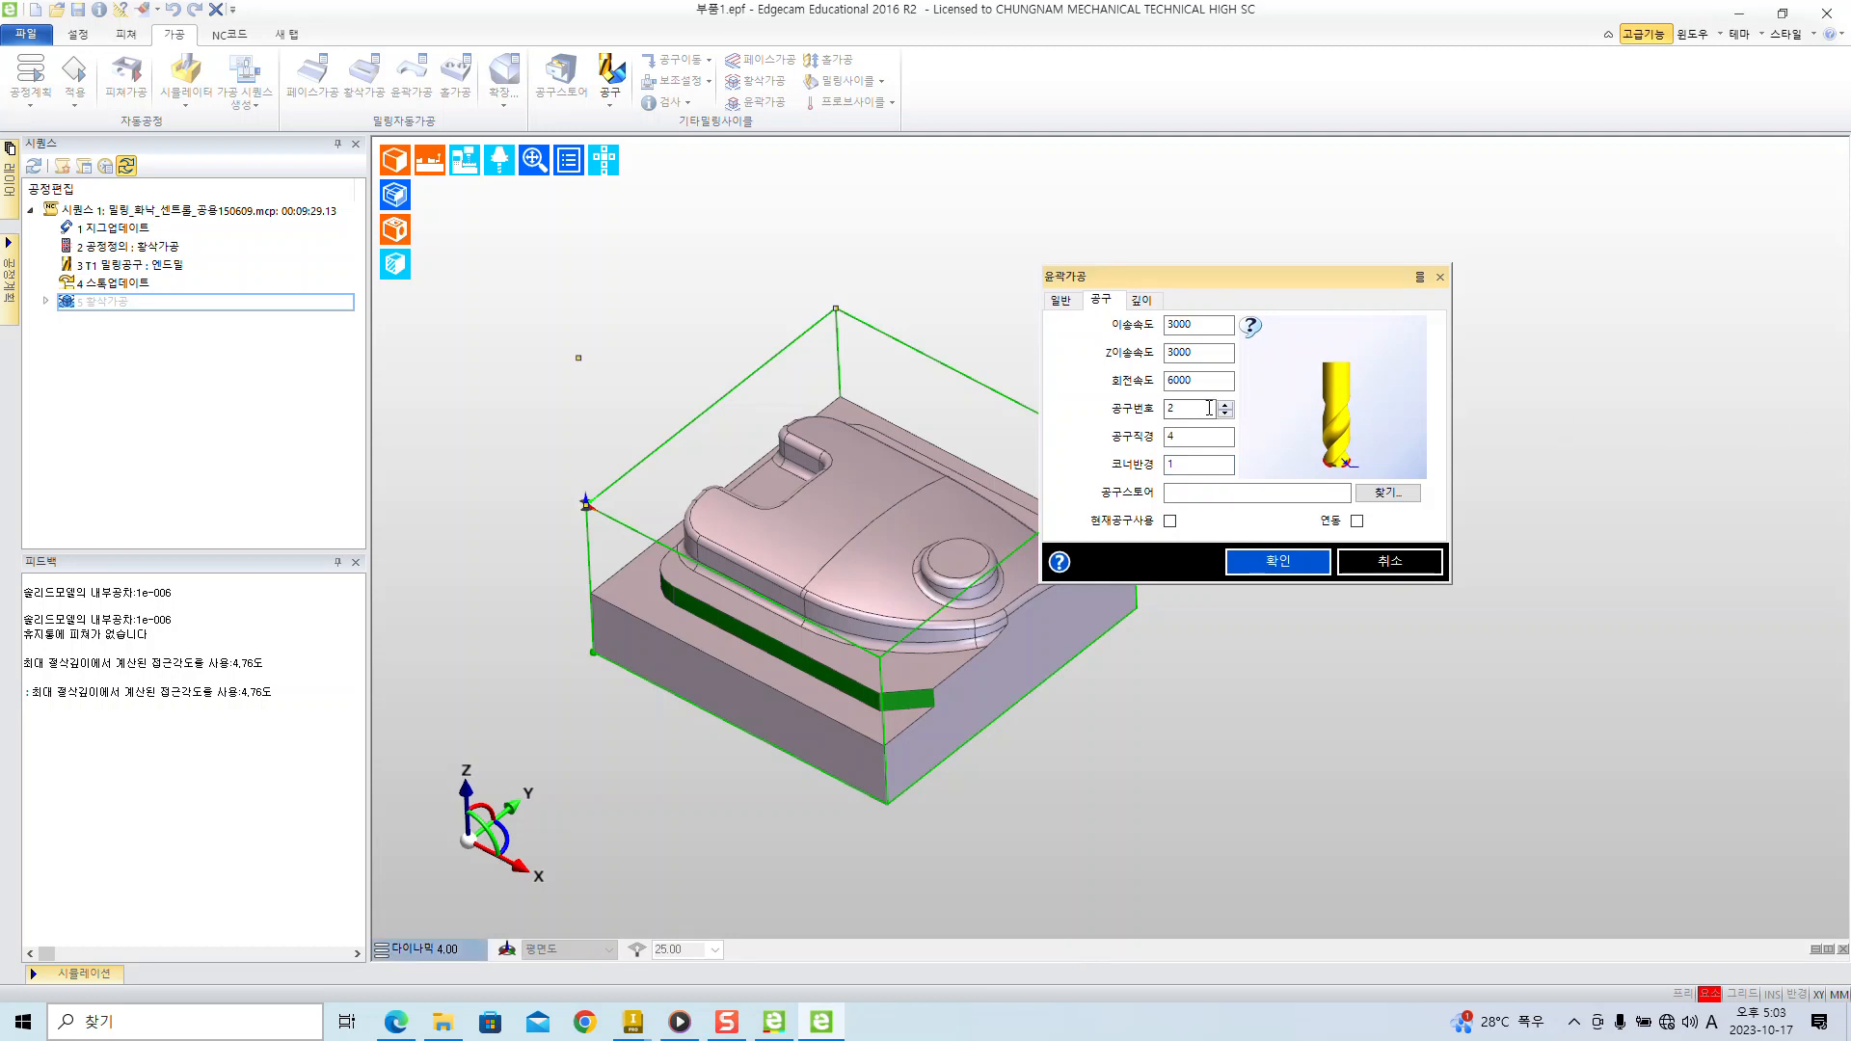
{"action": "left_click", "coordinate": [1200, 407]}
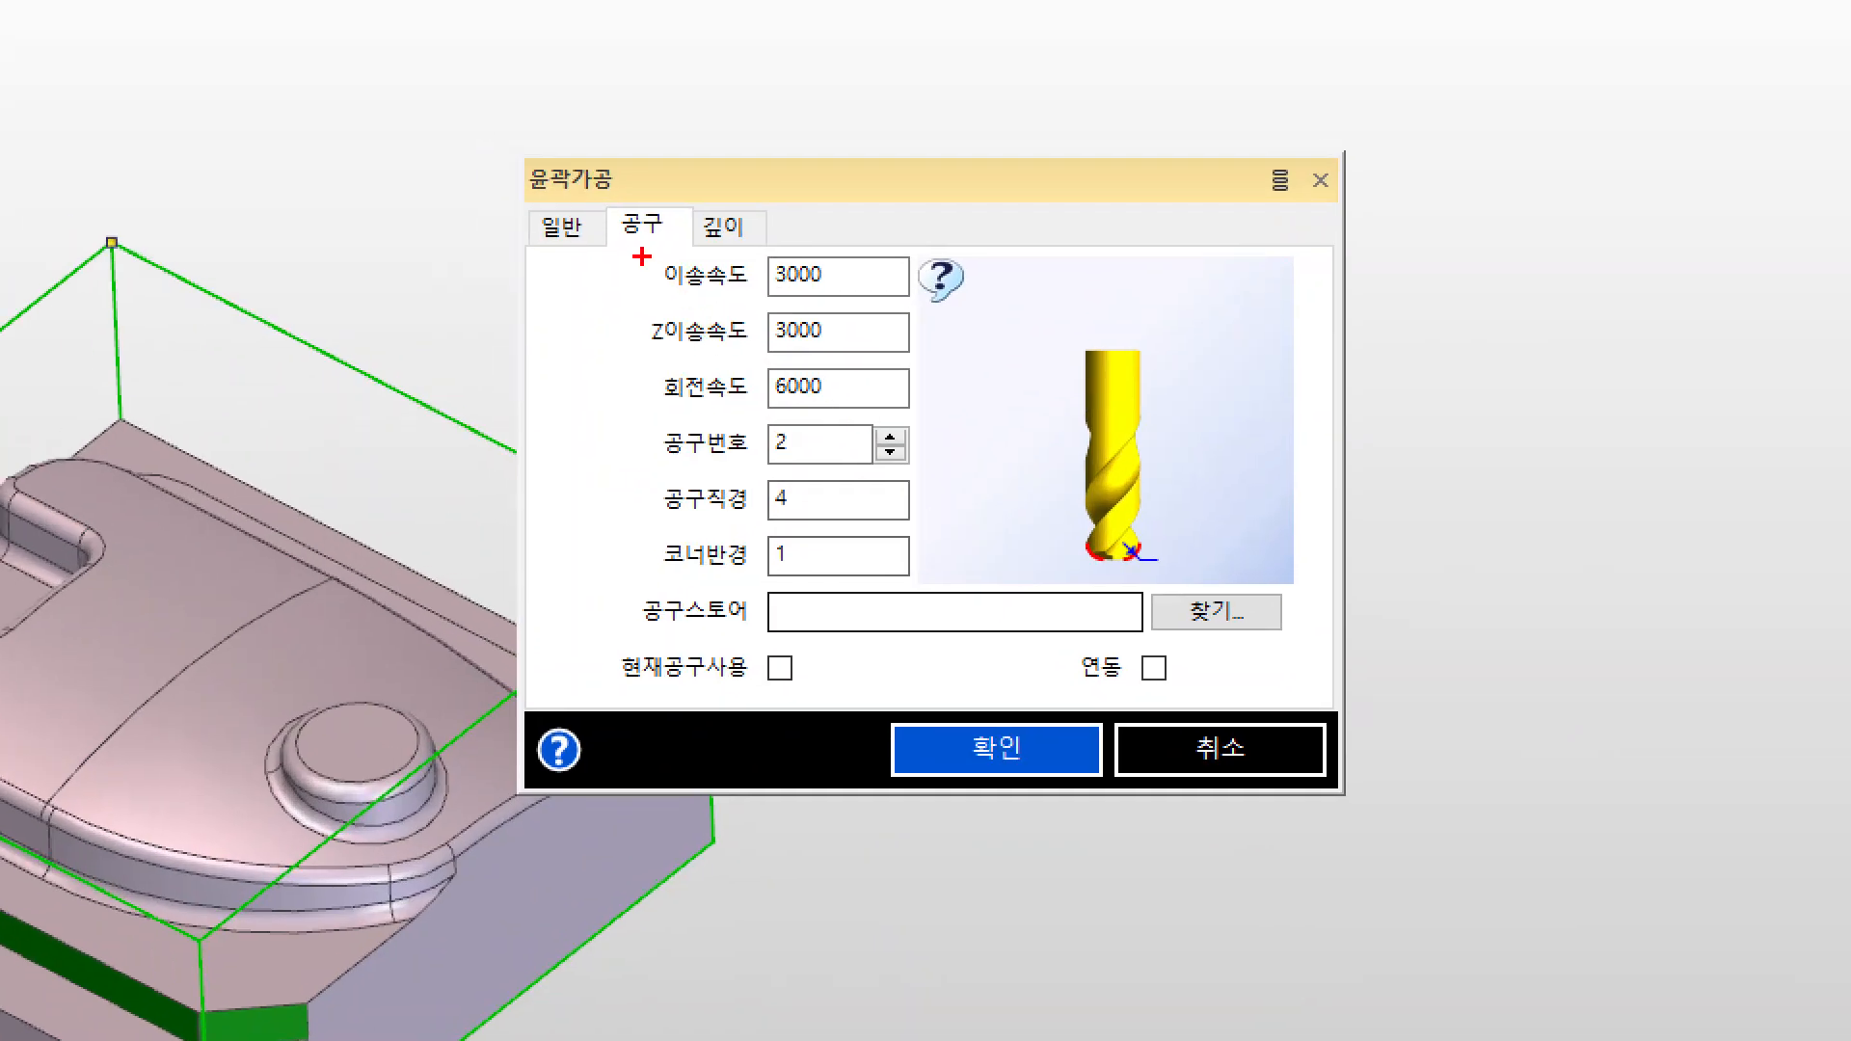
{"action": "mouse_move", "coordinate": [620, 253]}
{"action": "left_mouse_down"}
{"action": "mouse_move", "coordinate": [839, 434]}
{"action": "mouse_move", "coordinate": [934, 563]}
{"action": "mouse_move", "coordinate": [931, 589]}
{"action": "left_mouse_up"}
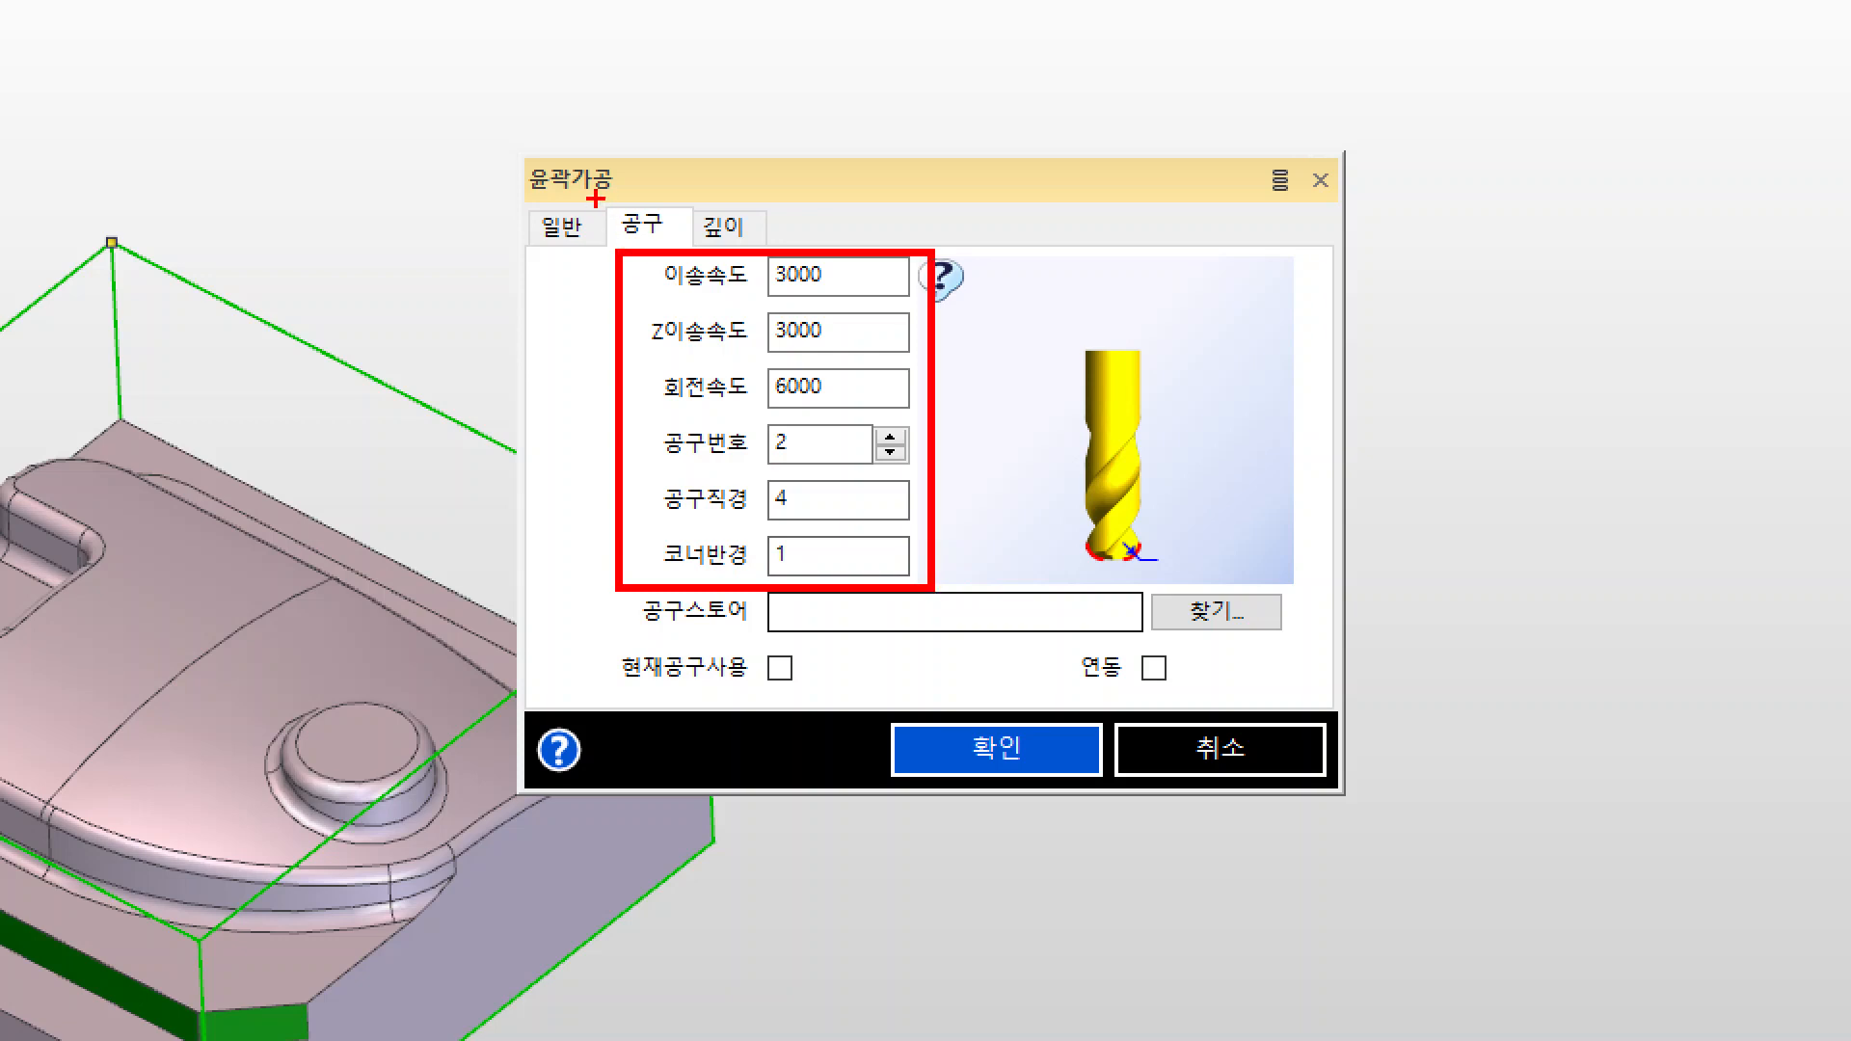
{"action": "left_click_drag", "start_coordinate": [599, 207], "coordinate": [698, 250]}
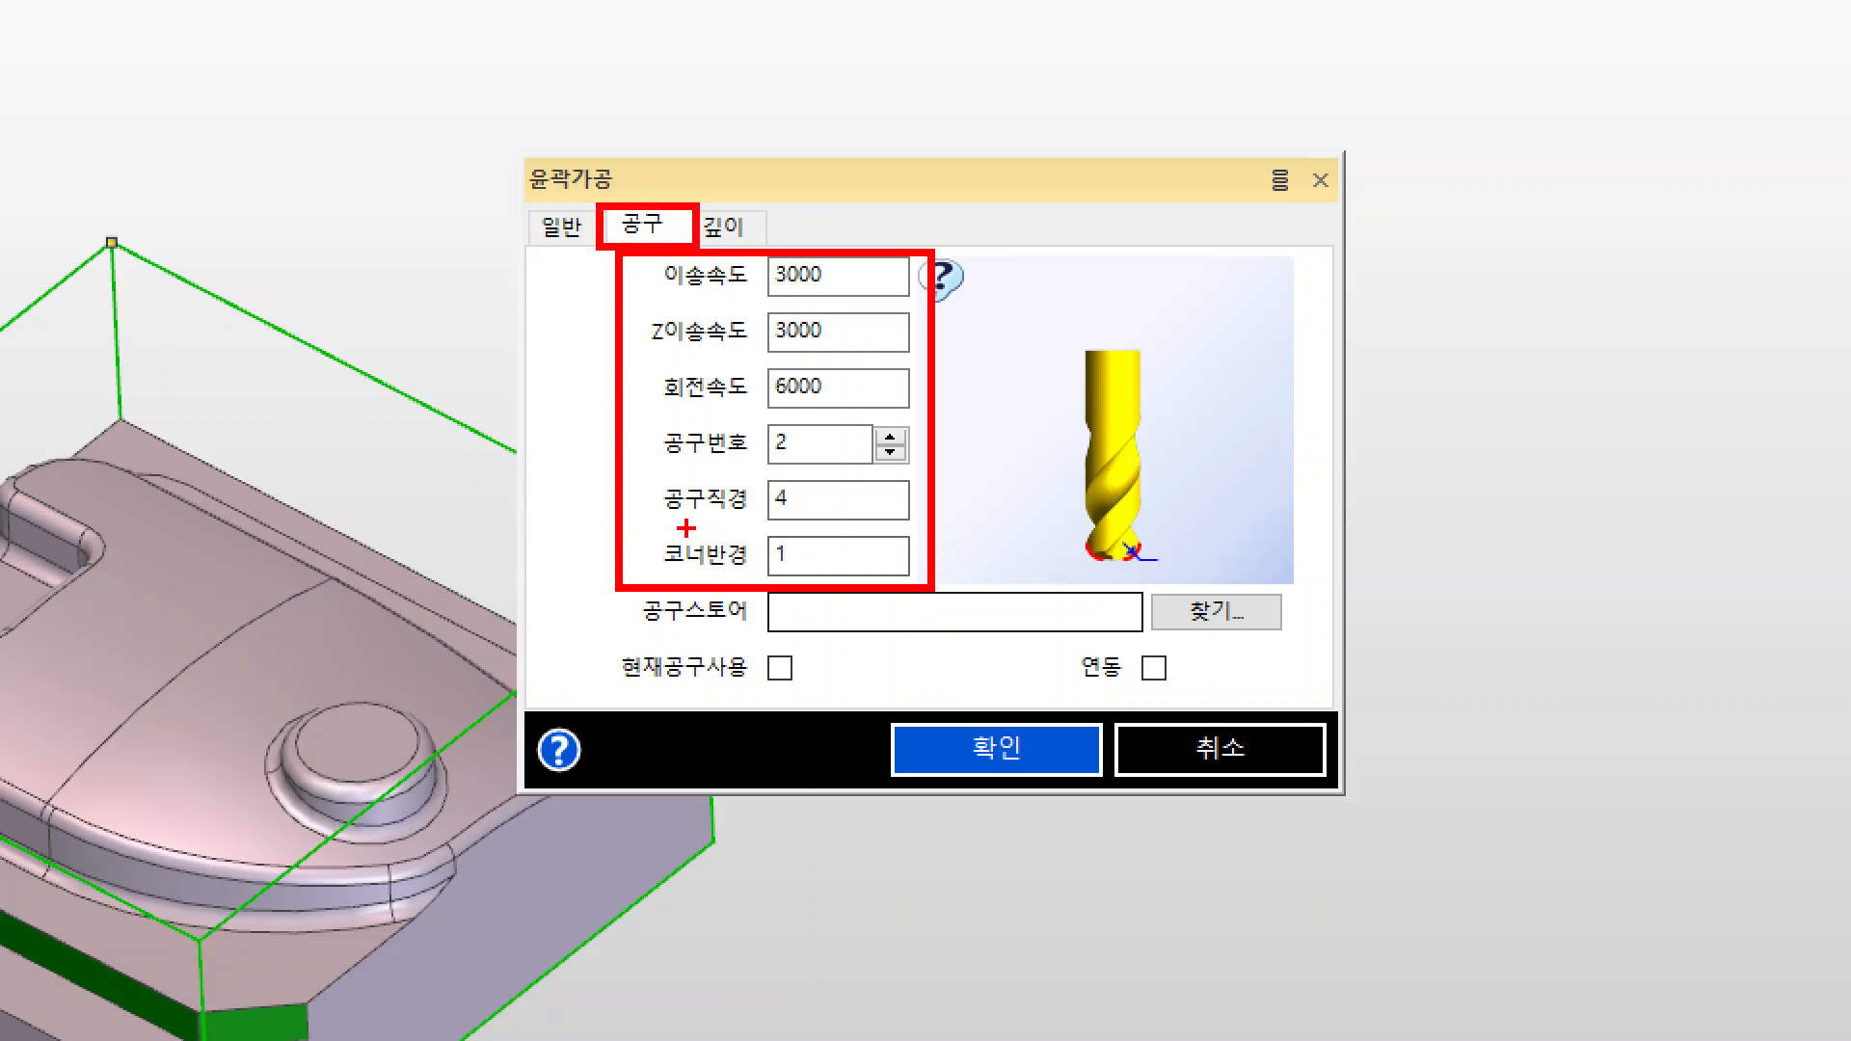
{"action": "left_click_drag", "start_coordinate": [645, 526], "coordinate": [828, 583]}
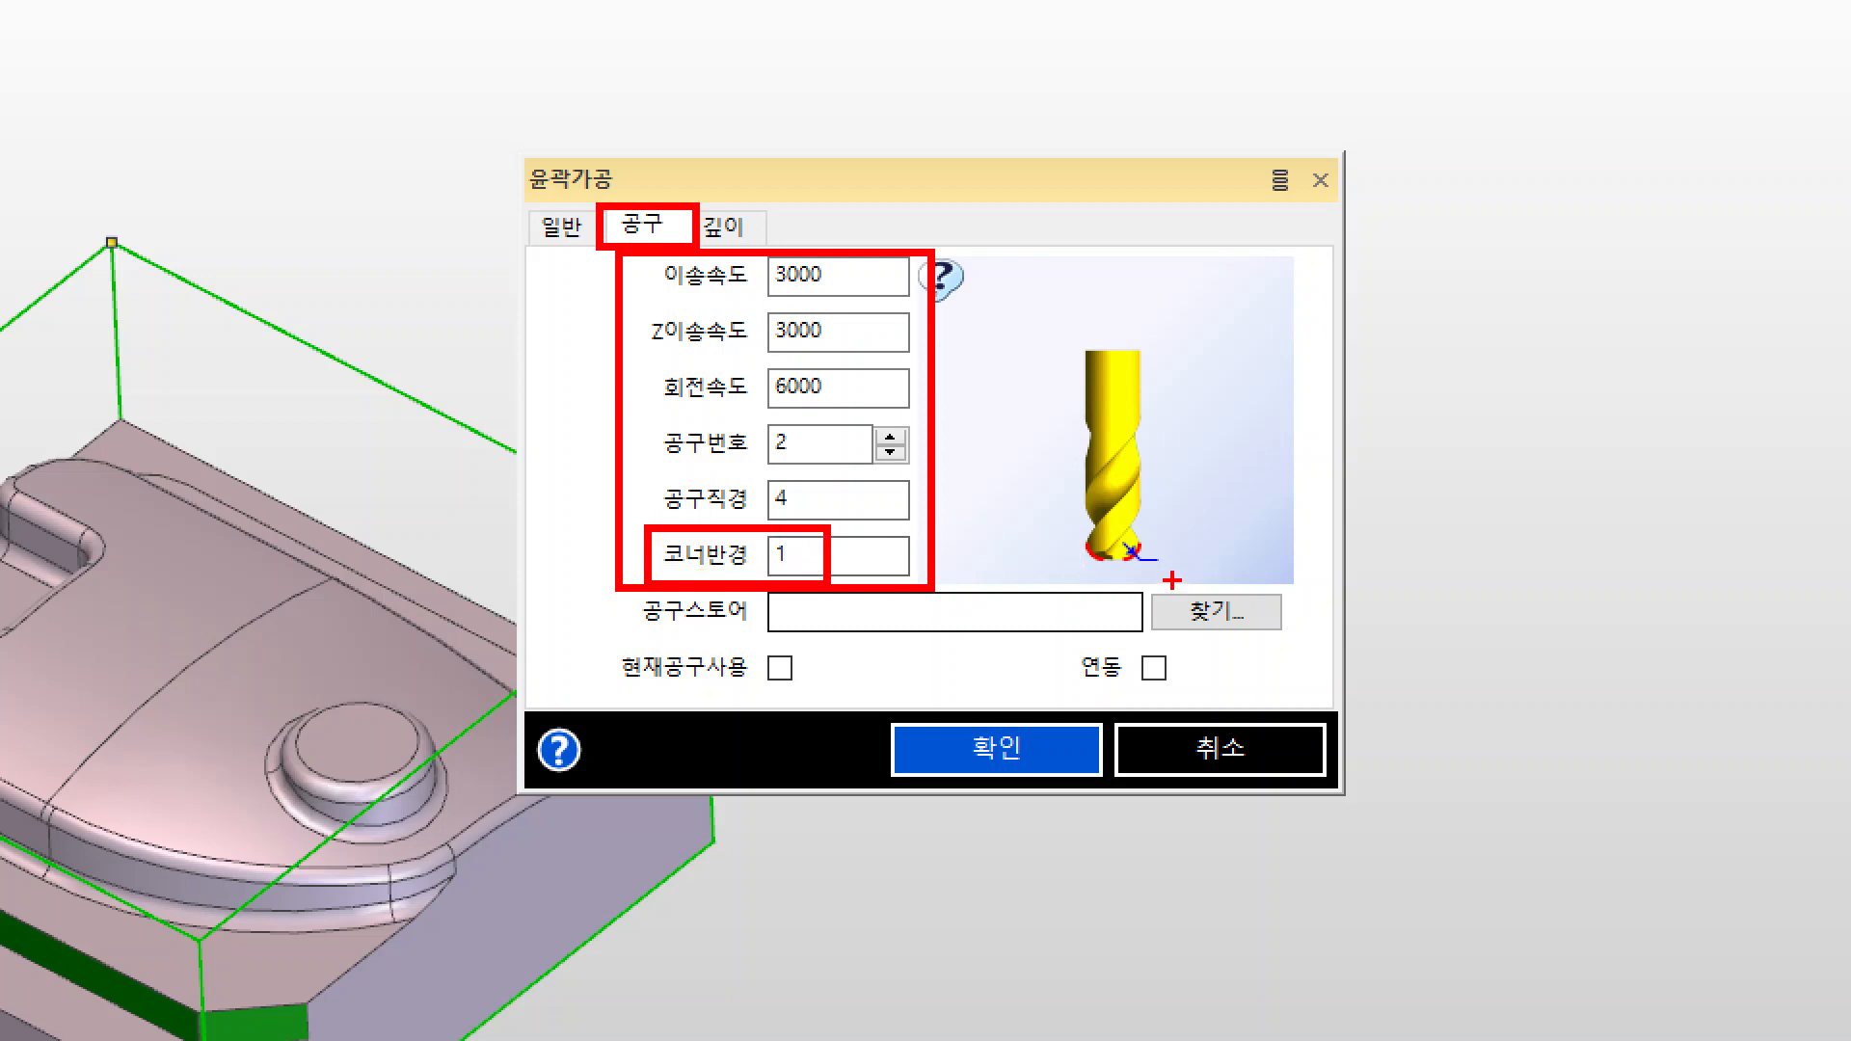
{"action": "mouse_move", "coordinate": [1153, 562]}
{"action": "left_mouse_down"}
{"action": "mouse_move", "coordinate": [1289, 604]}
{"action": "mouse_move", "coordinate": [1307, 702]}
{"action": "mouse_move", "coordinate": [1348, 705]}
{"action": "left_mouse_up"}
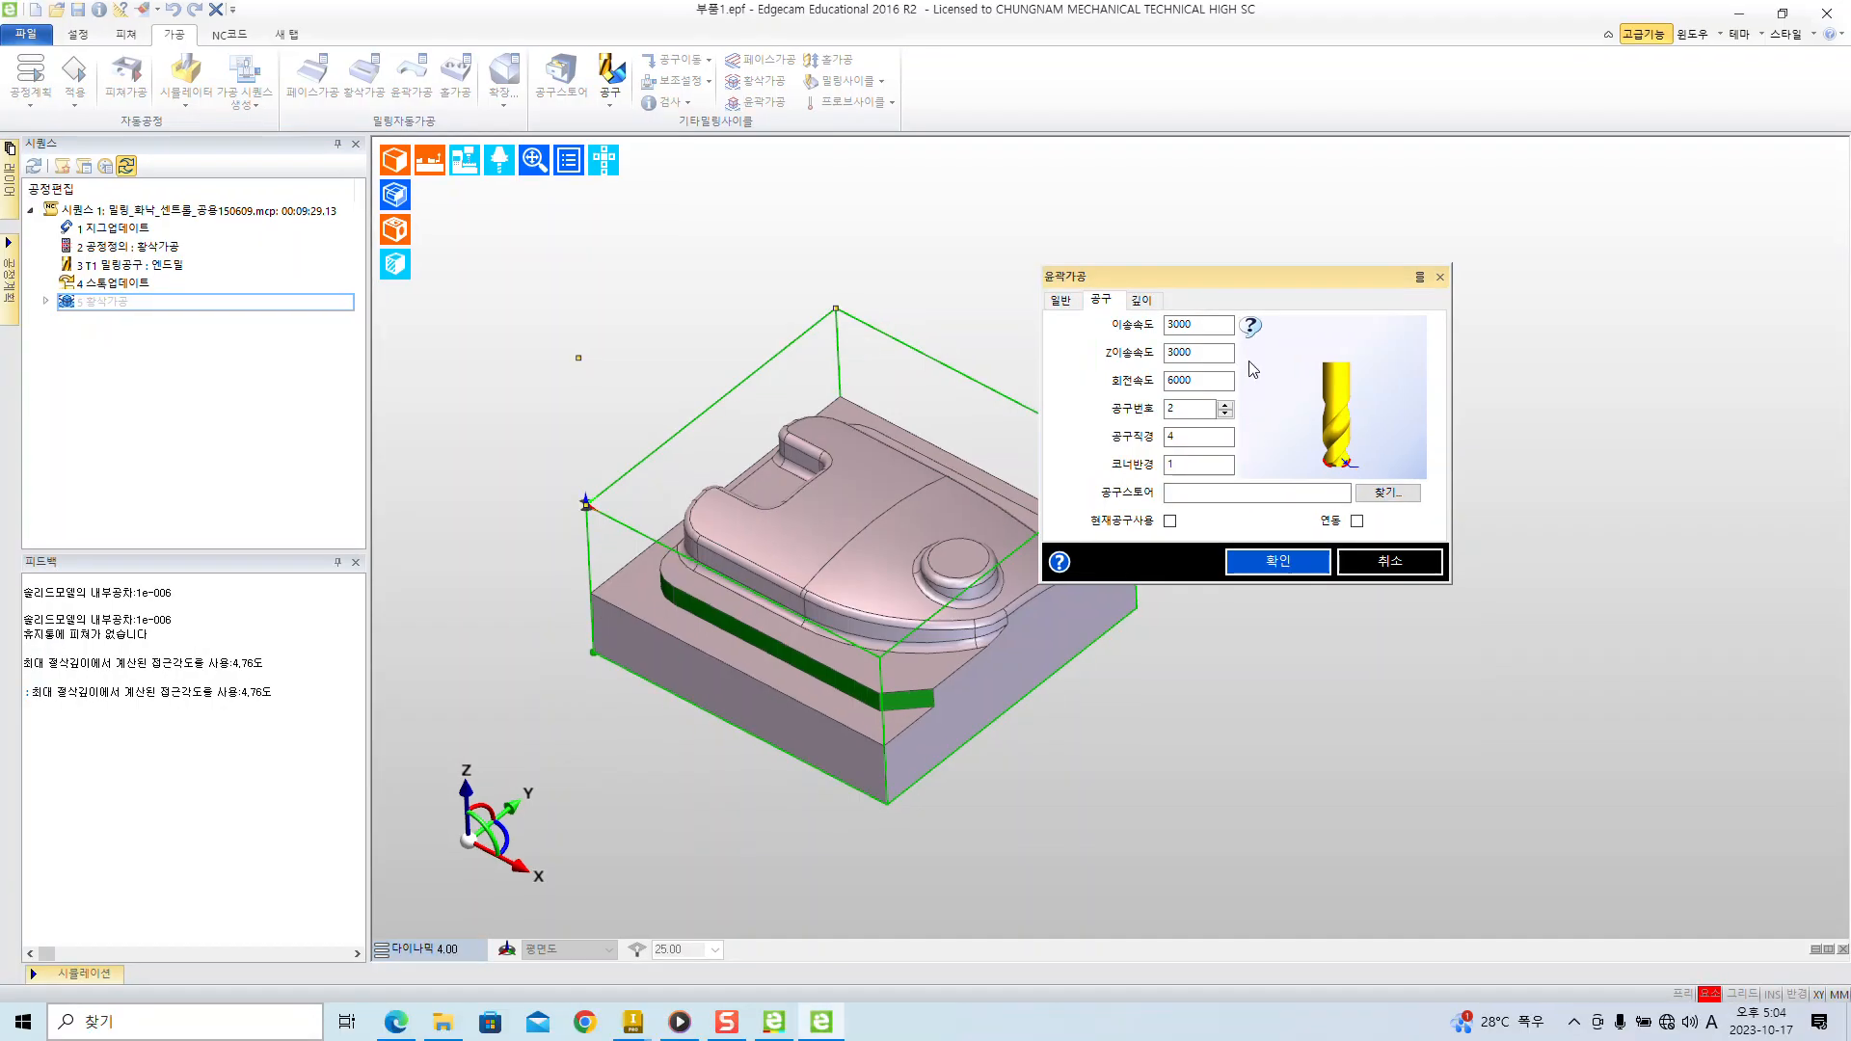
- Set the profiling cycle's safety height (안전높이) to 10, cut increment (절입량) to 0.02 and scallop height (스칼럽높이) to 0.05
{"action": "left_click", "coordinate": [723, 224]}
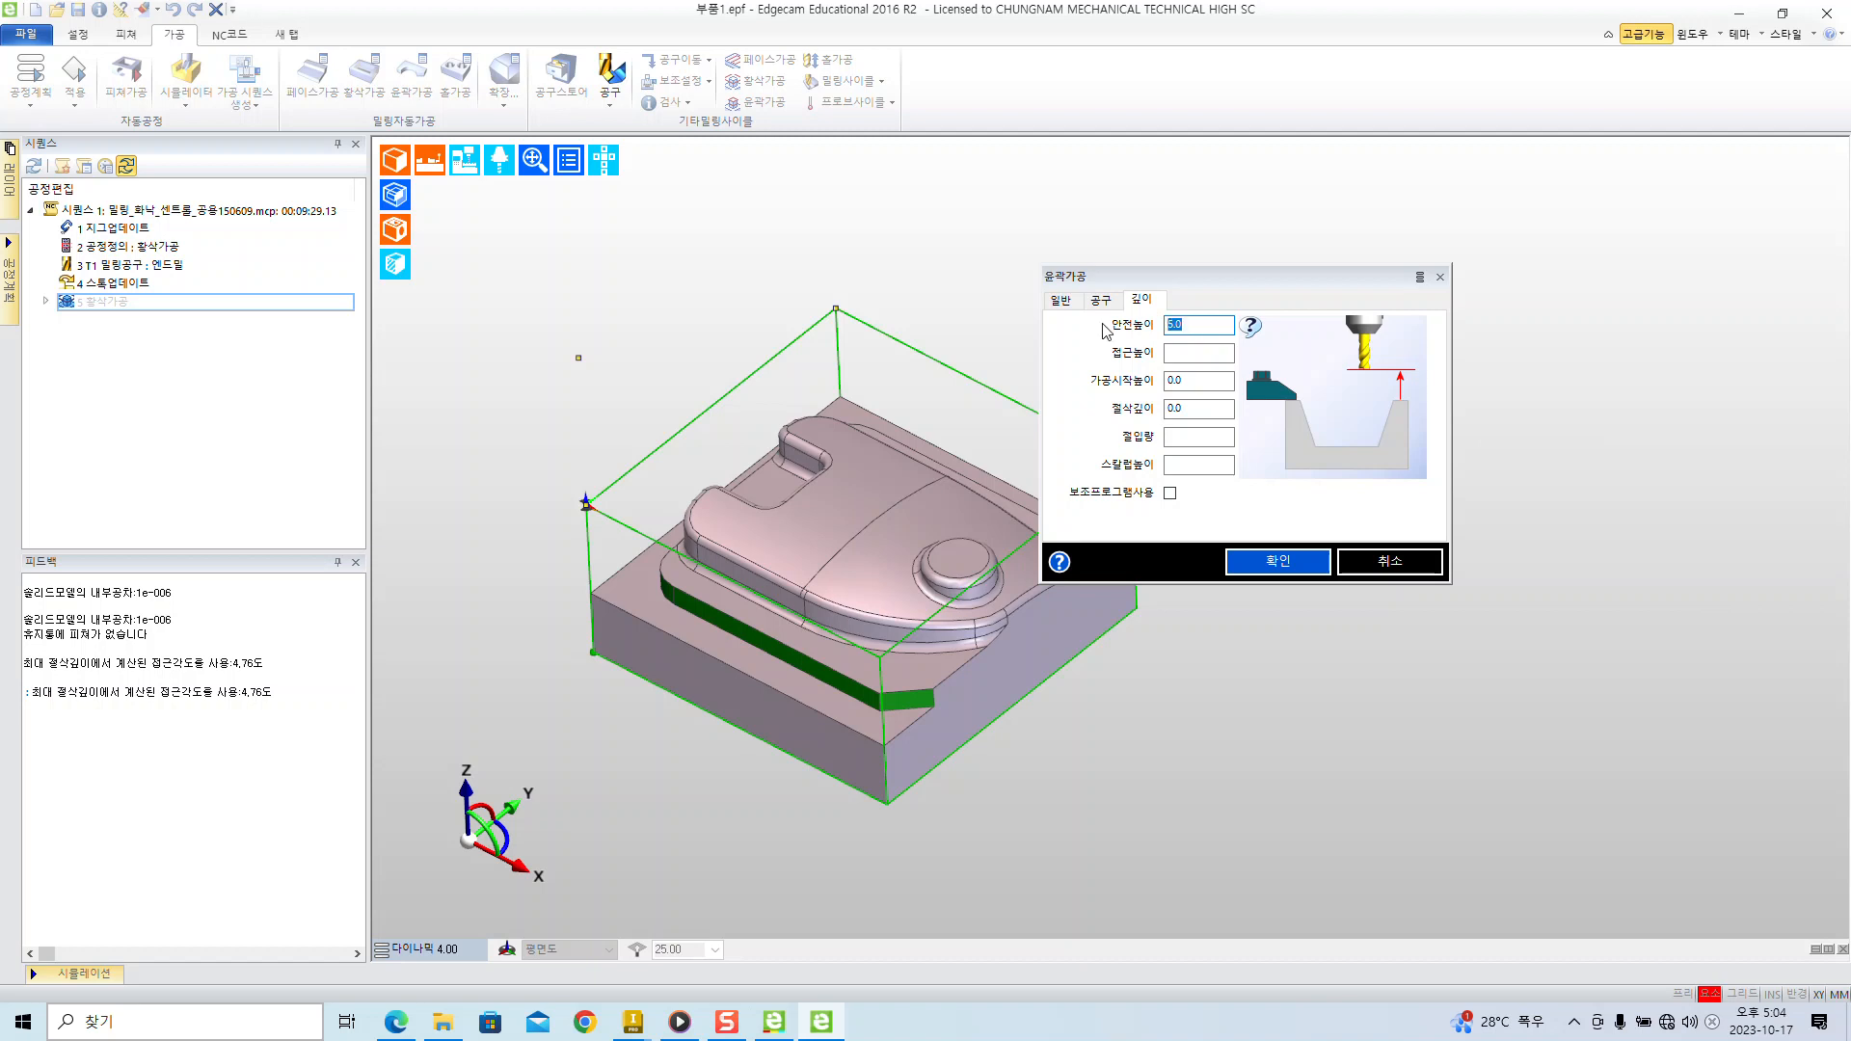
{"action": "left_click", "coordinate": [1188, 439]}
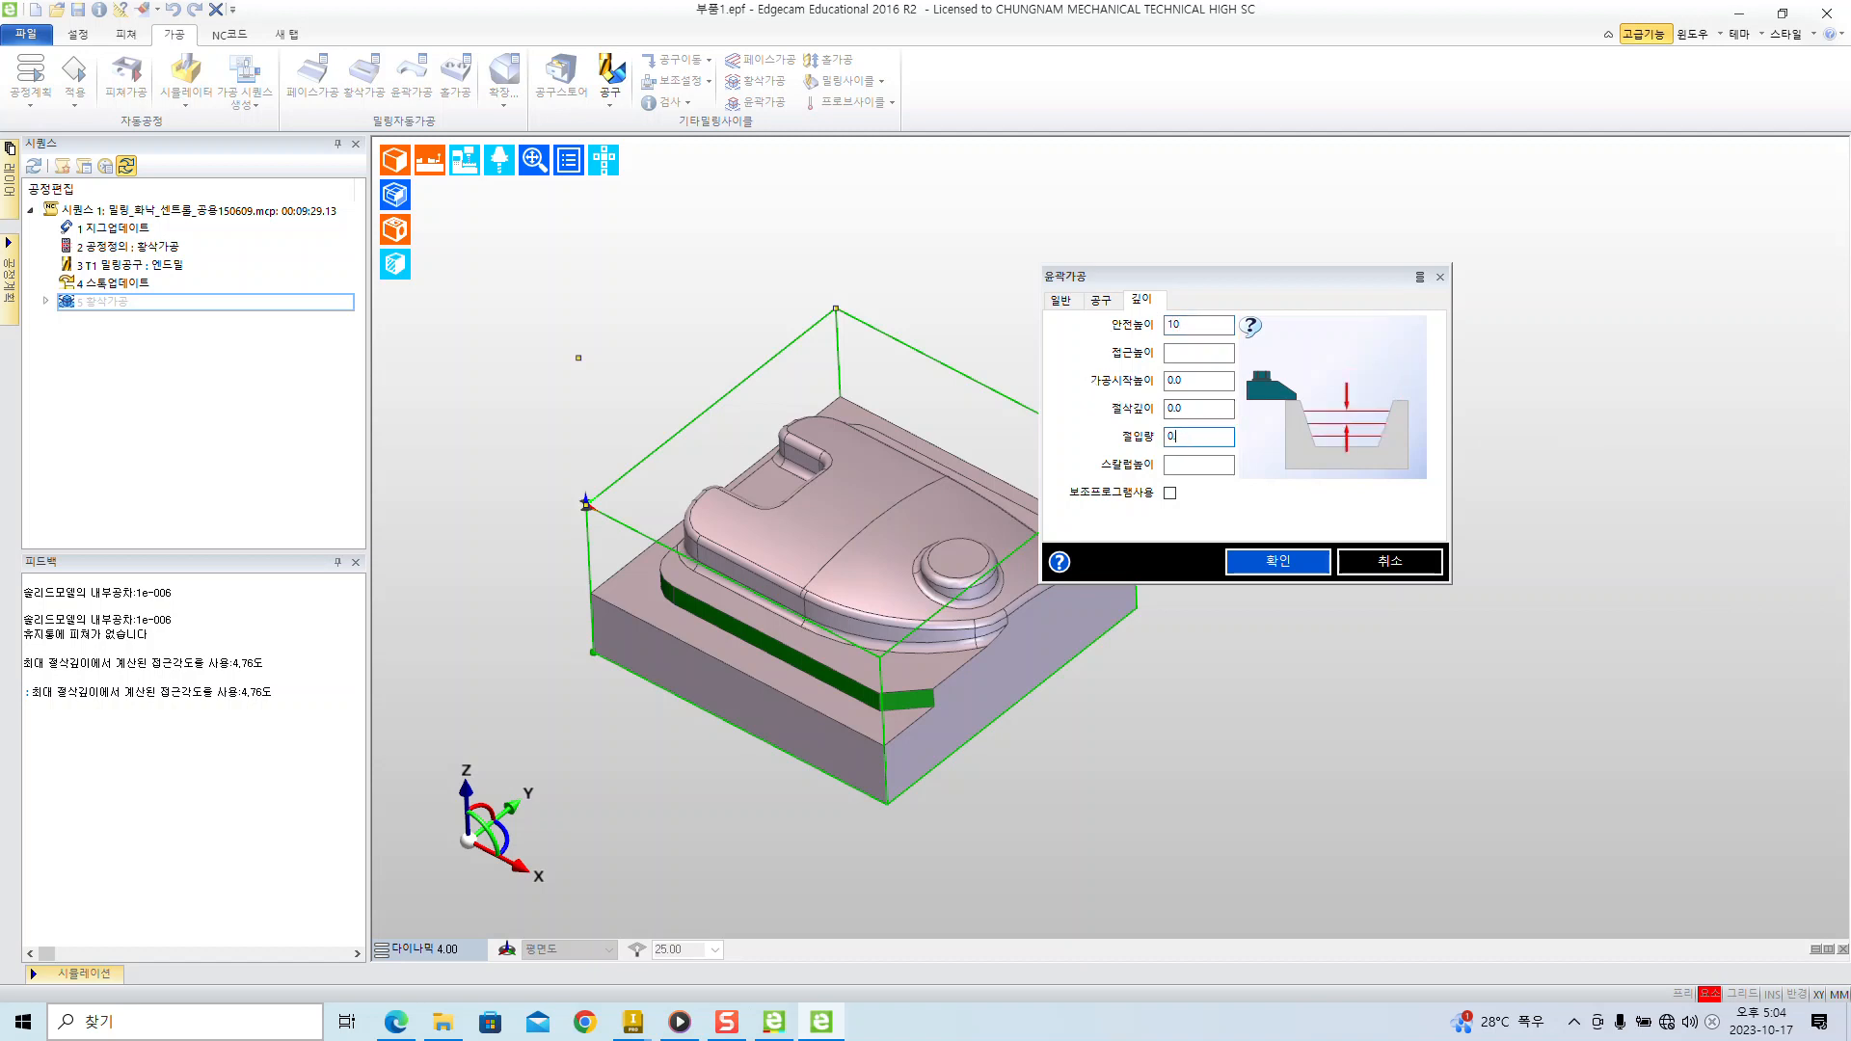
{"action": "type", "text": "0.02"}
{"action": "key", "text": "Tab"}
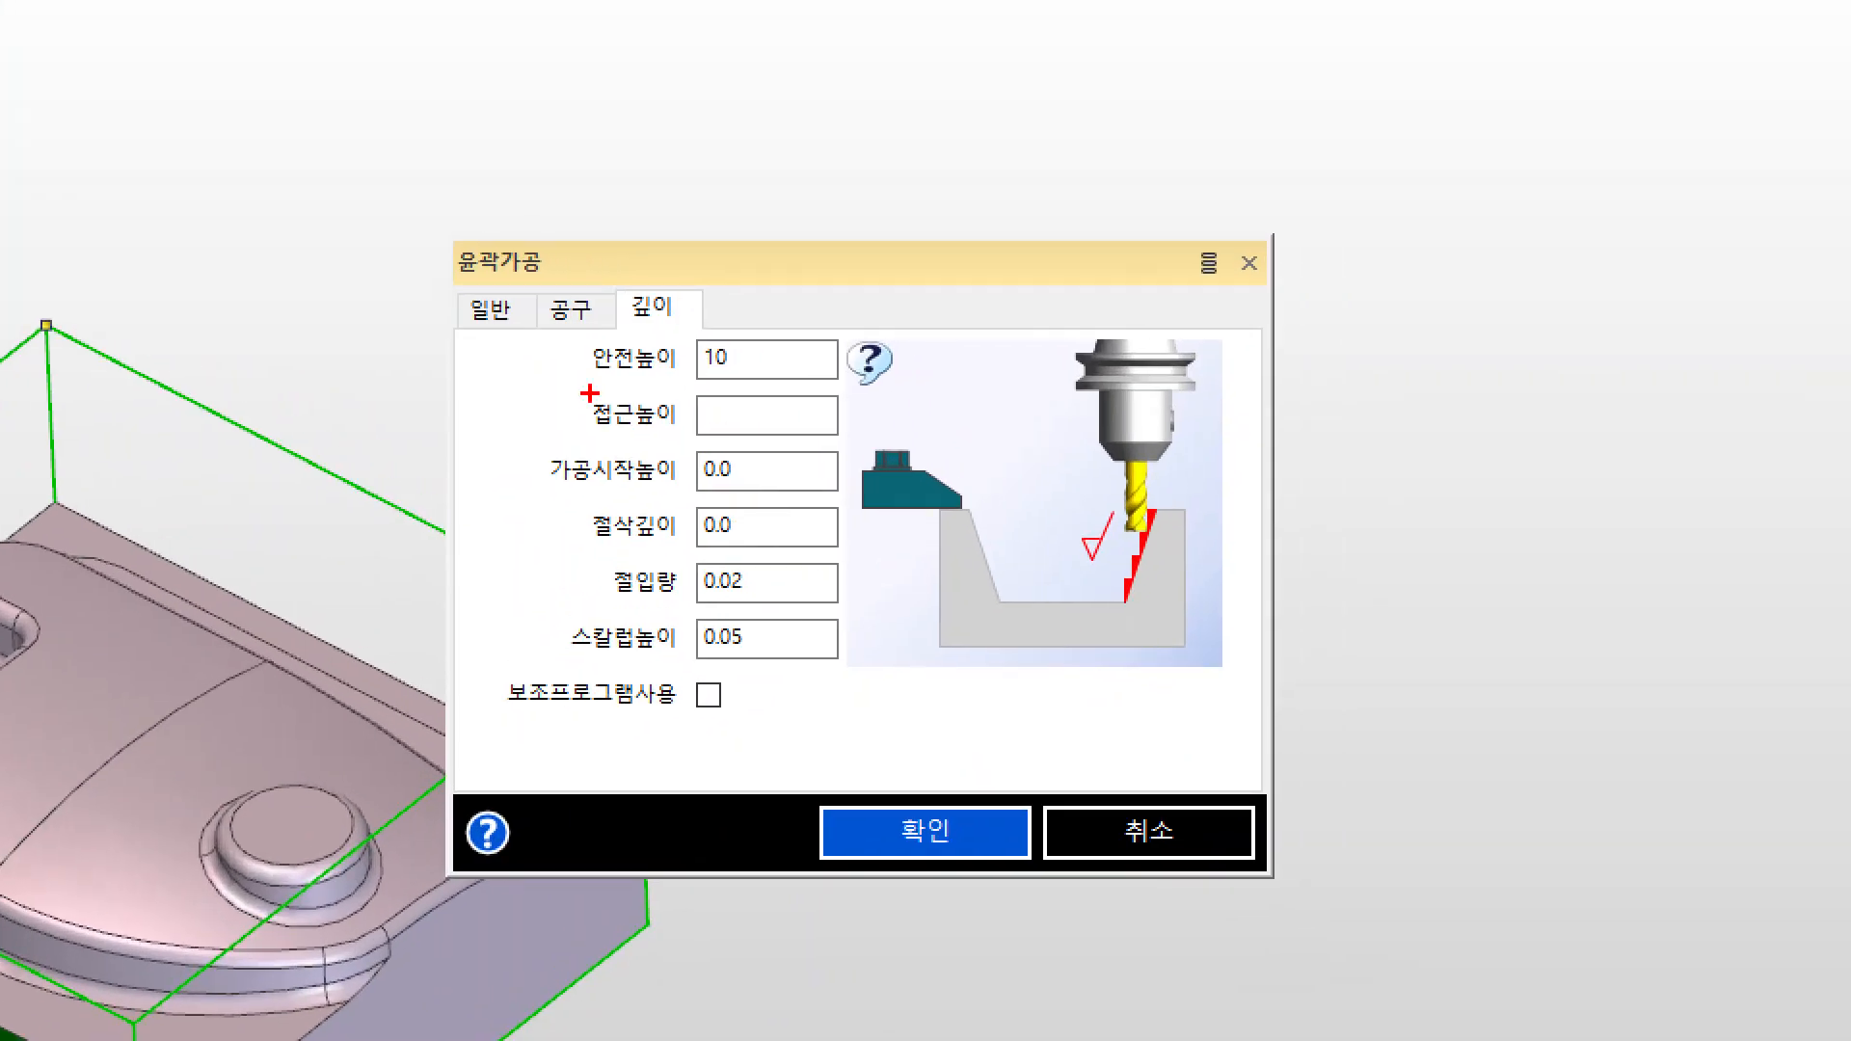
{"action": "left_click_drag", "start_coordinate": [586, 387], "coordinate": [858, 386]}
{"action": "left_click_drag", "start_coordinate": [537, 492], "coordinate": [850, 493]}
{"action": "left_click_drag", "start_coordinate": [579, 553], "coordinate": [920, 553]}
{"action": "left_click_drag", "start_coordinate": [608, 610], "coordinate": [908, 610]}
{"action": "left_click_drag", "start_coordinate": [567, 662], "coordinate": [875, 662]}
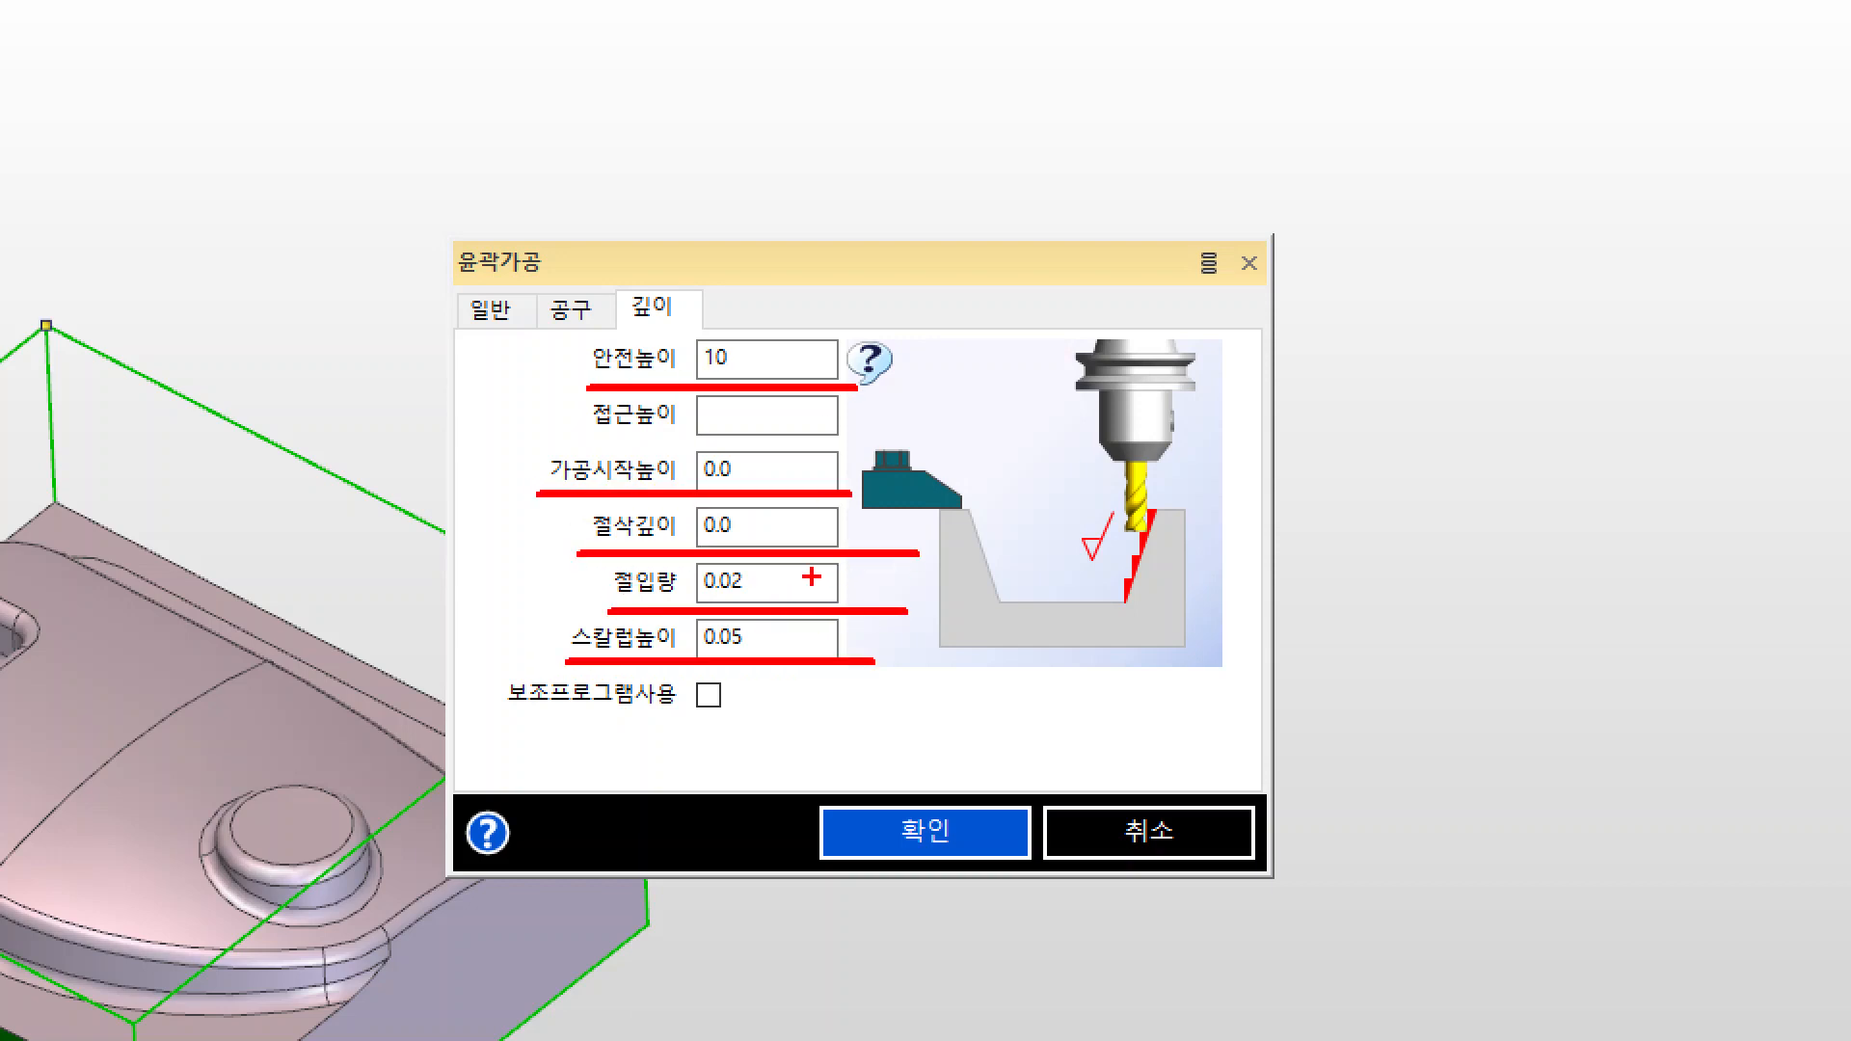
{"action": "left_click_drag", "start_coordinate": [796, 571], "coordinate": [949, 584]}
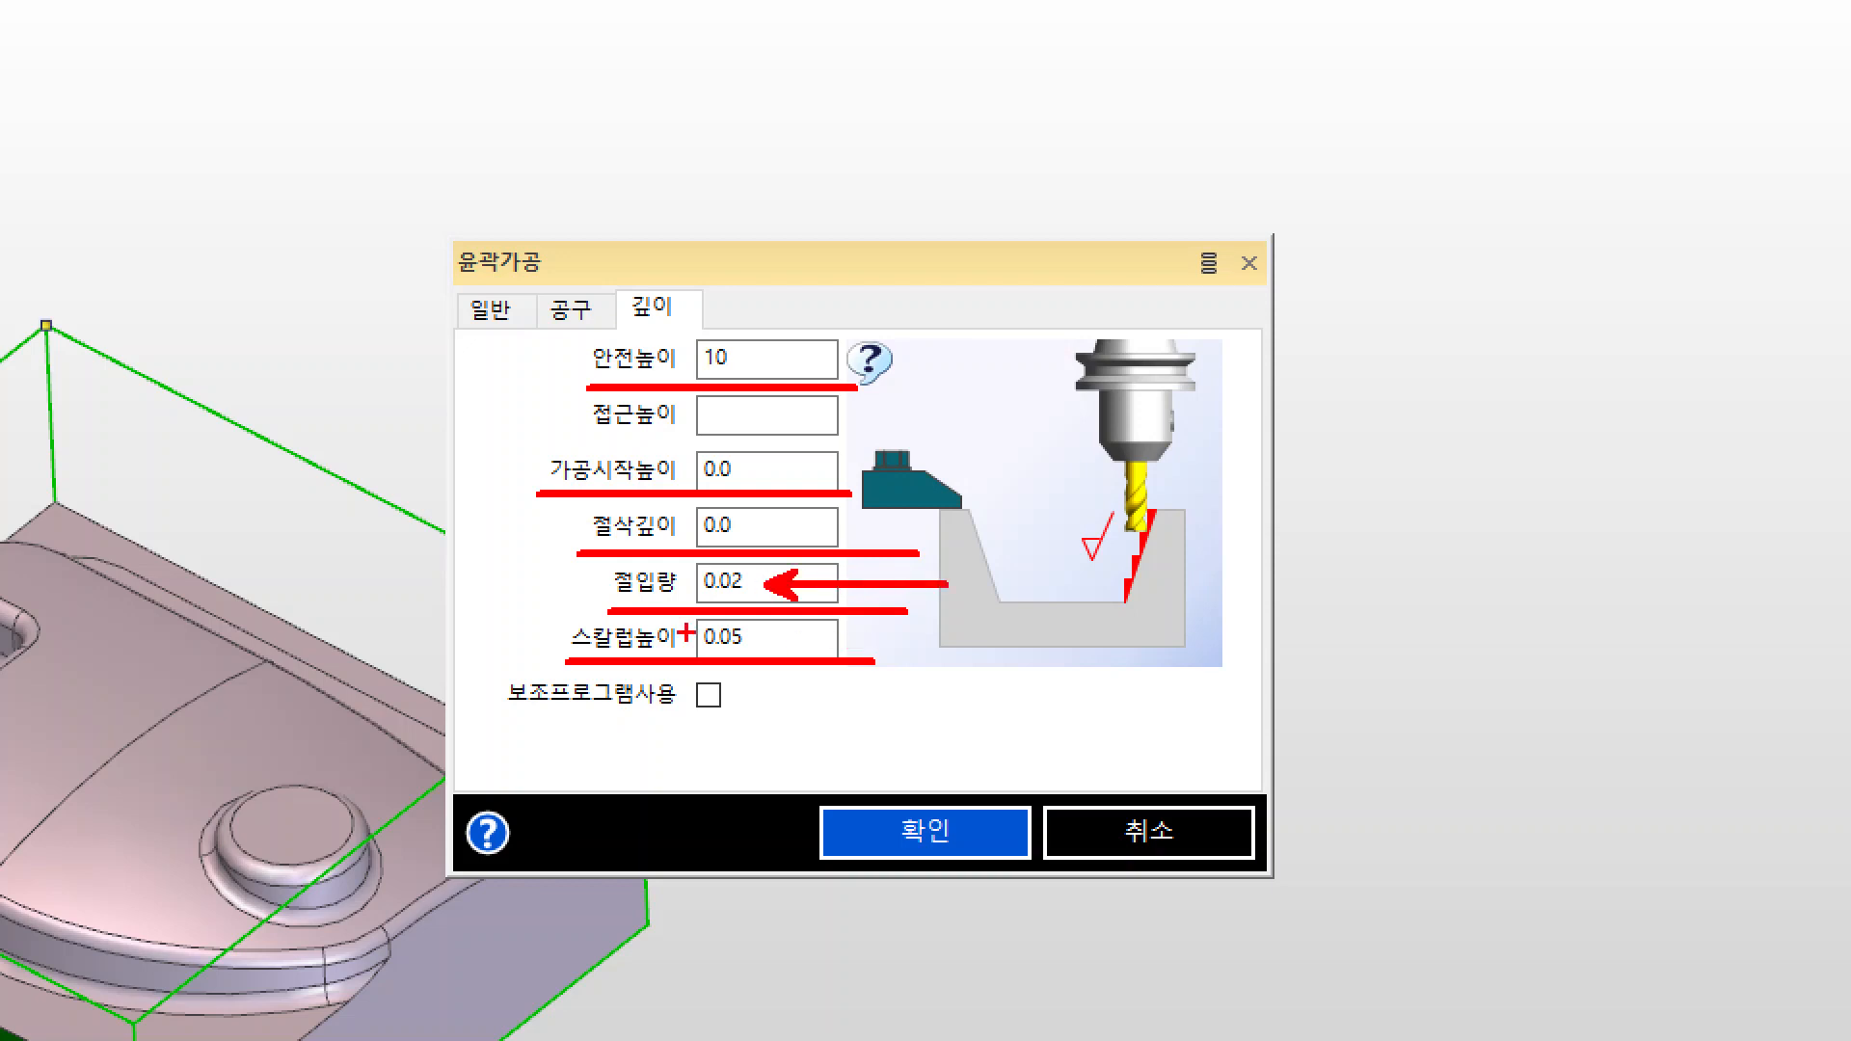
{"action": "left_click_drag", "start_coordinate": [561, 625], "coordinate": [776, 657], "text": "ctrl"}
{"action": "key", "text": "ctrl+z"}
{"action": "left_click_drag", "start_coordinate": [550, 609], "coordinate": [771, 661], "text": "ctrl"}
{"action": "left_click_drag", "start_coordinate": [1028, 322], "coordinate": [1224, 655], "text": "ctrl"}
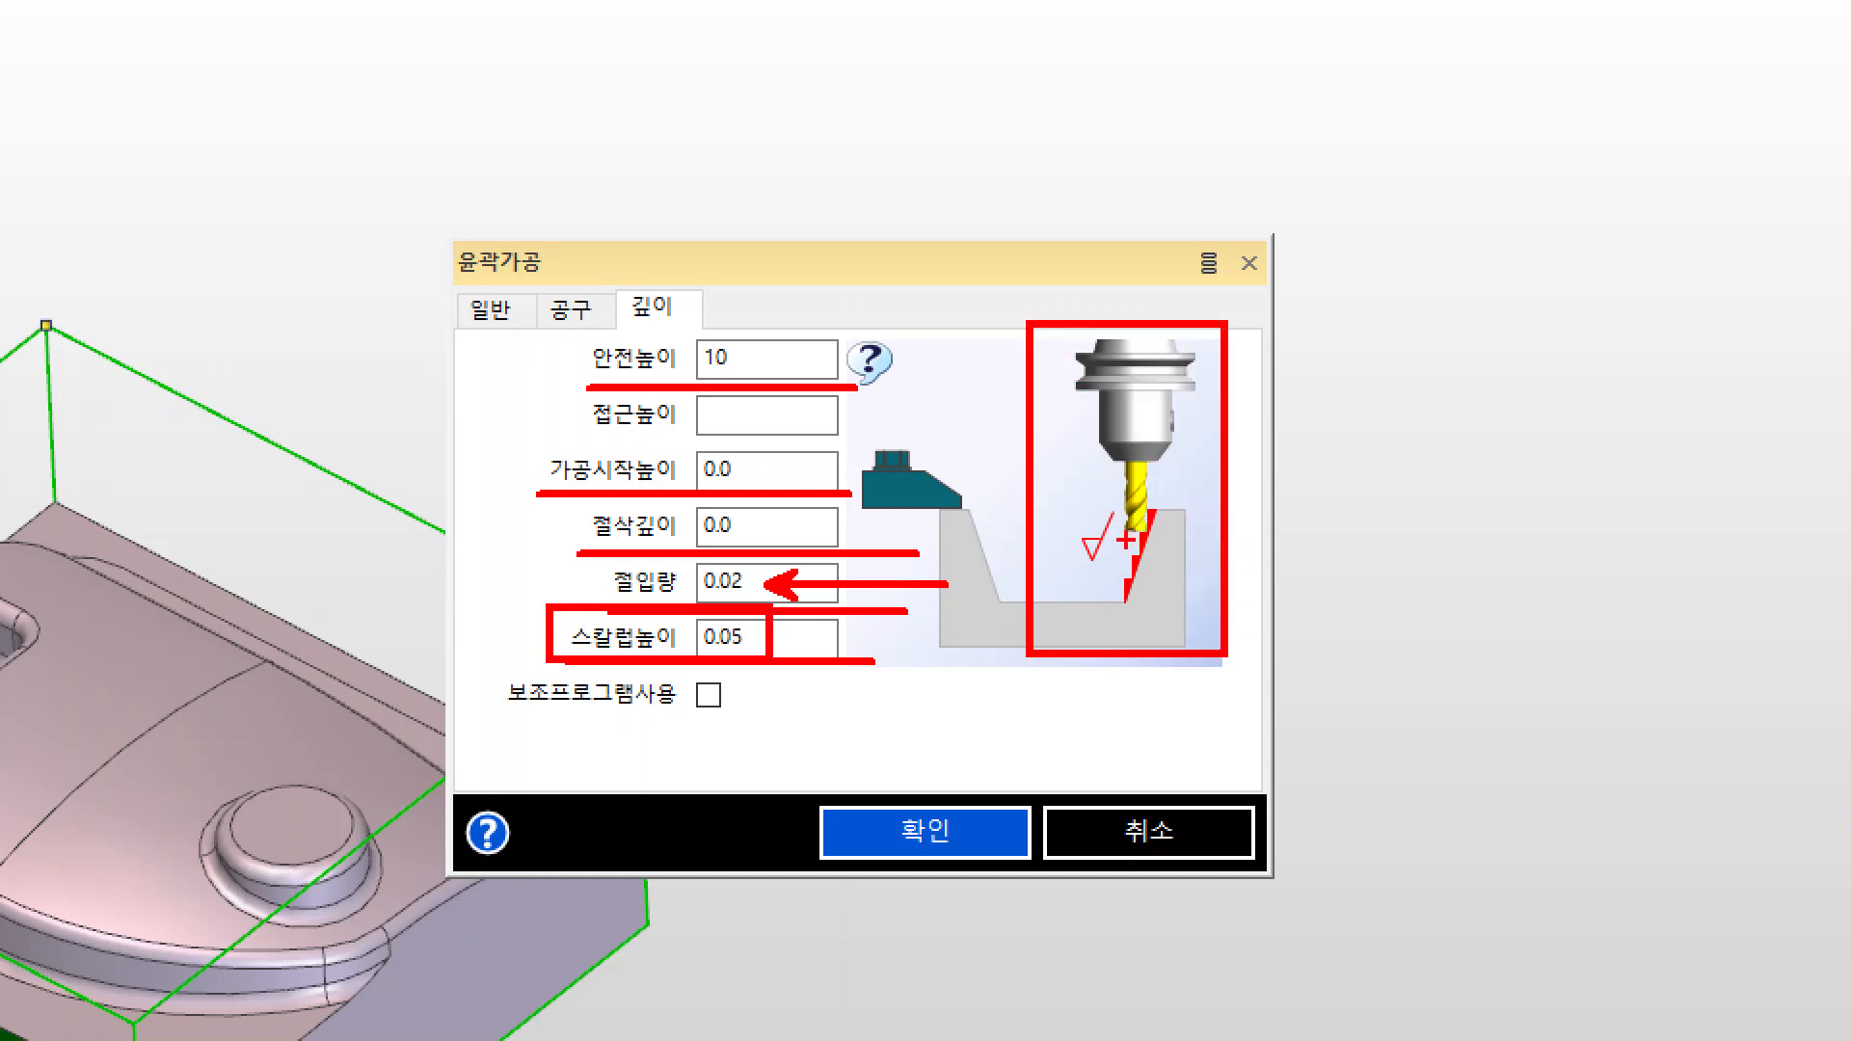
{"action": "left_click_drag", "start_coordinate": [1130, 544], "coordinate": [947, 451], "text": "ctrl+shift"}
{"action": "key", "text": "ctrl+z"}
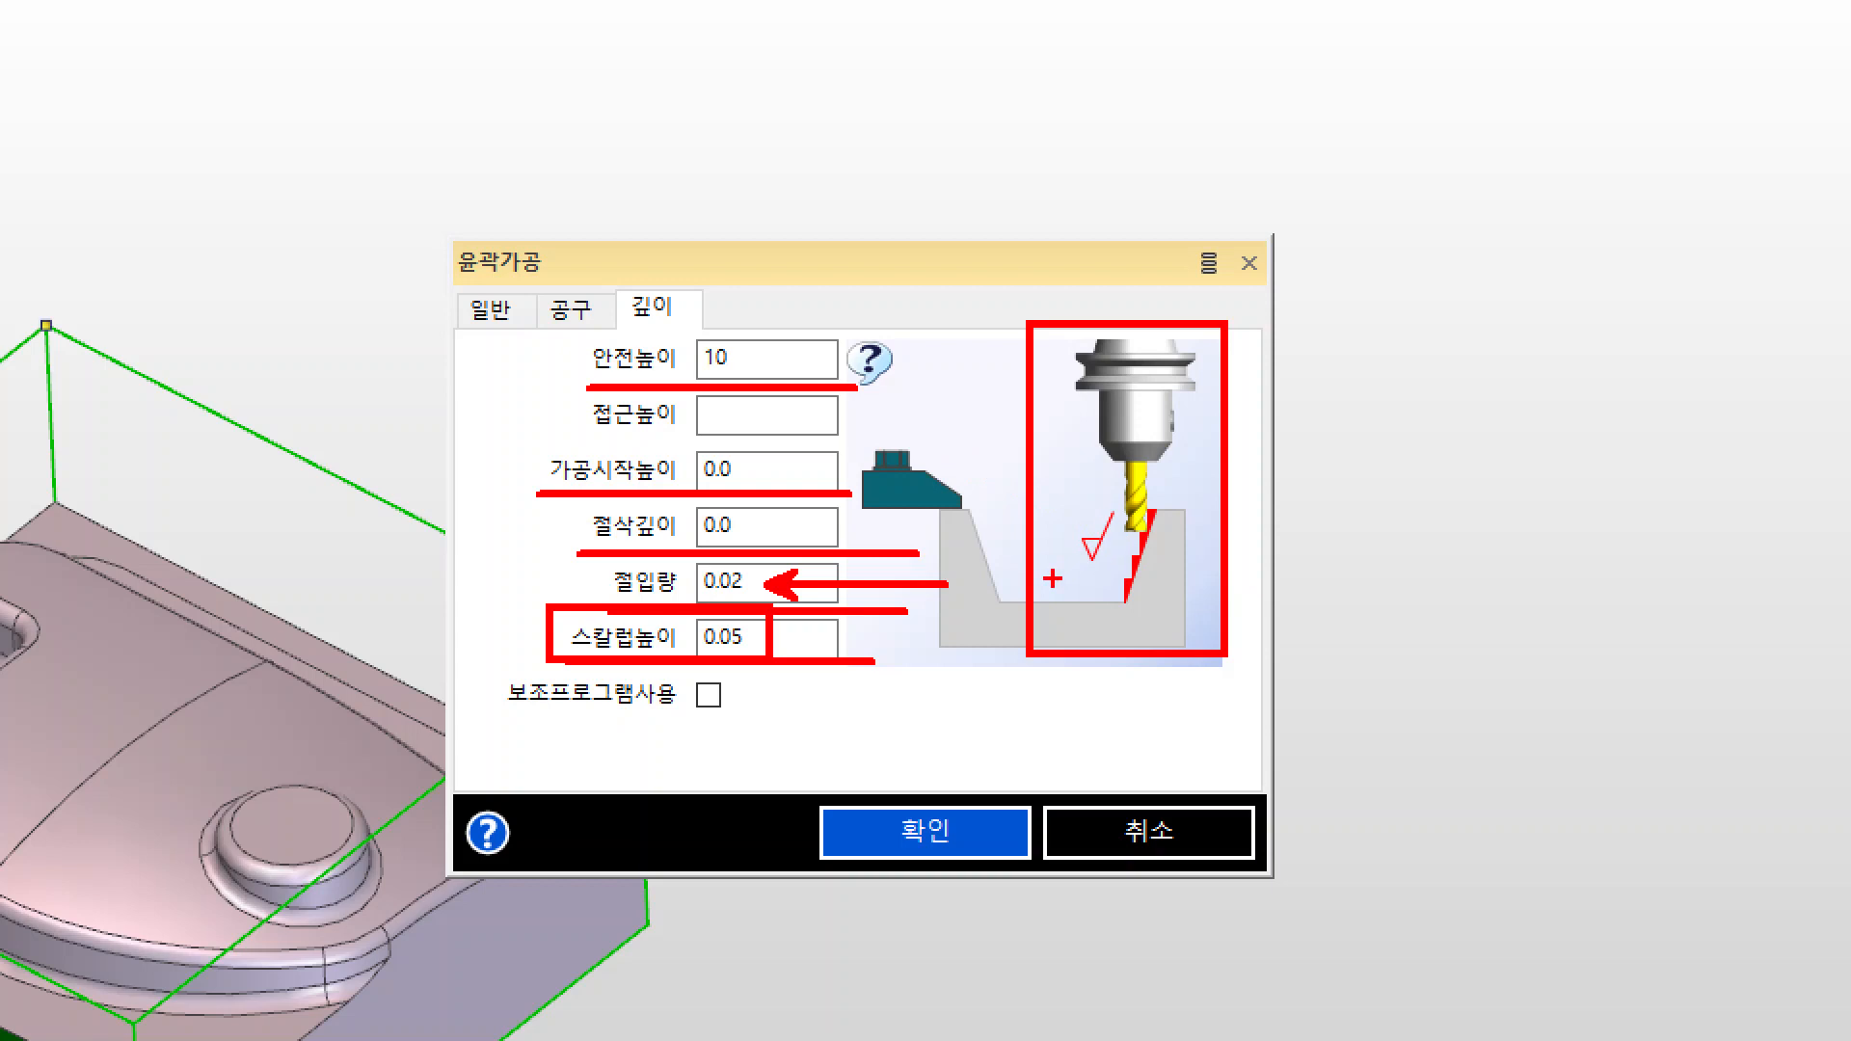
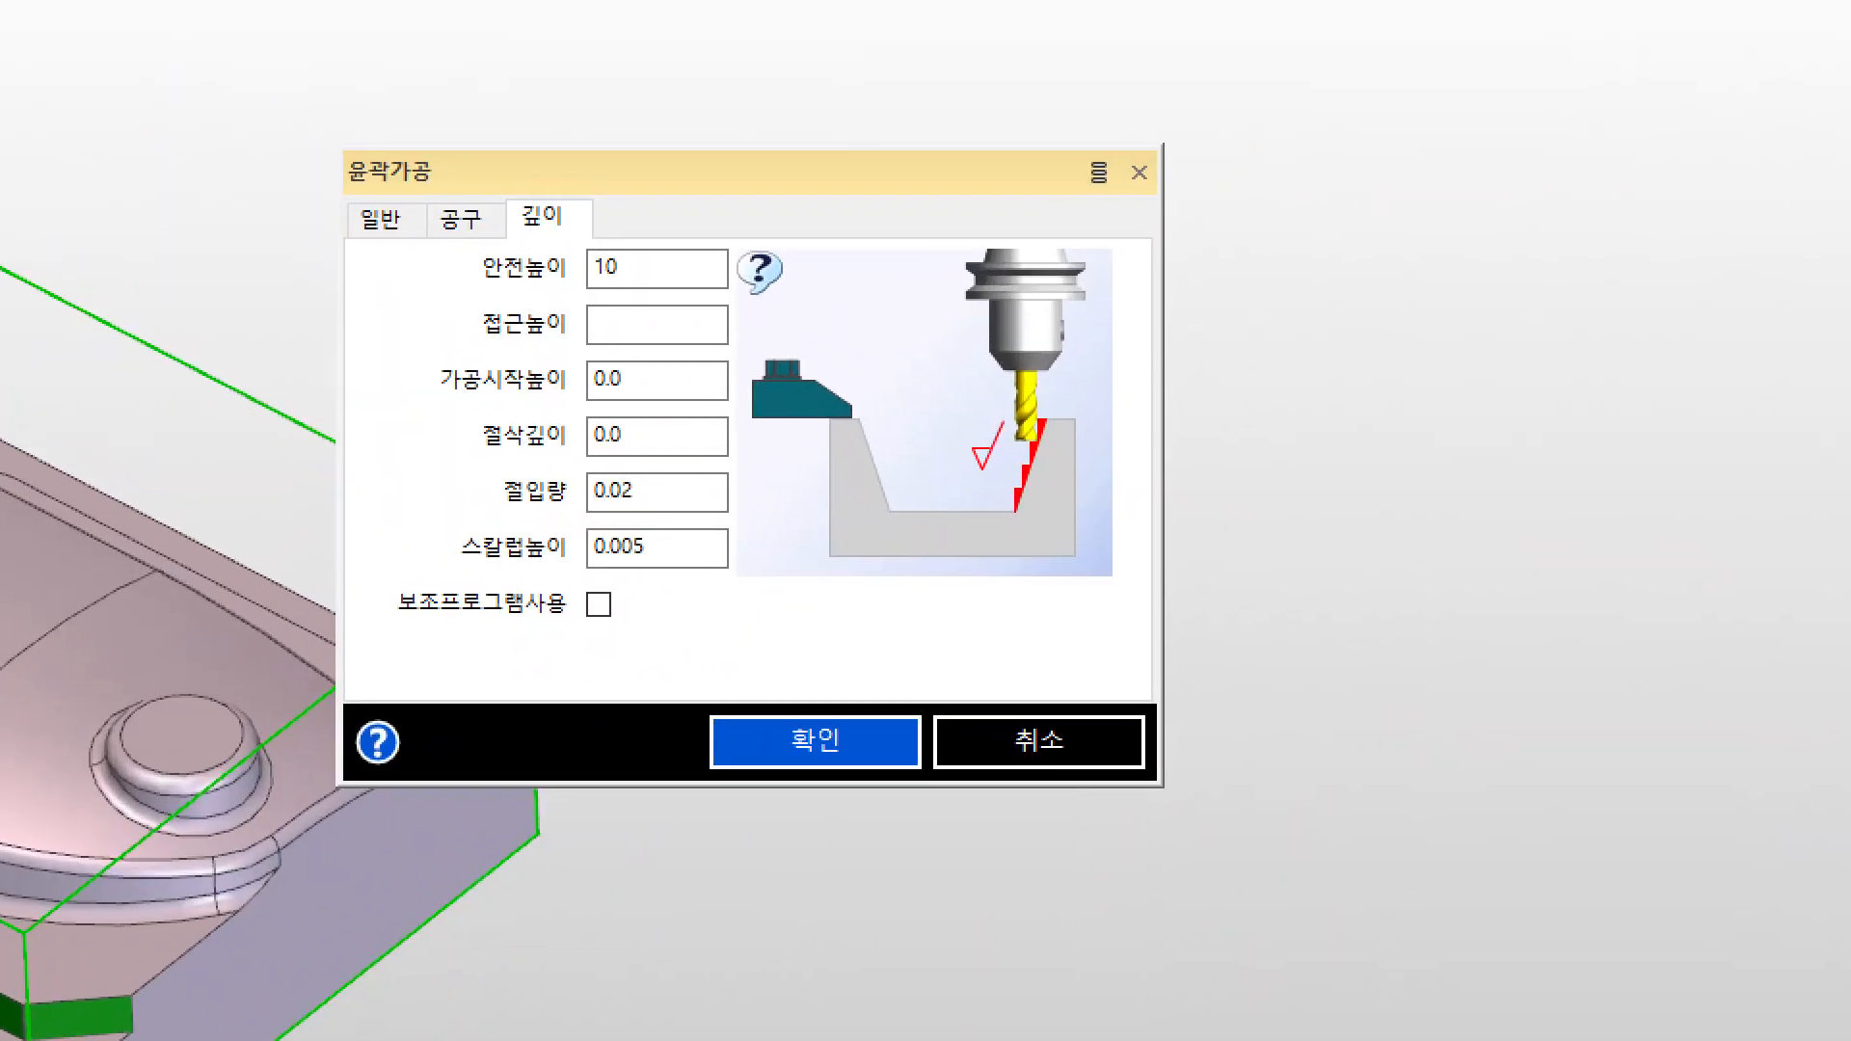
- Set the scallop height (스칼럽높이) to 0.005, confirm the profiling cycle and inspect its toolpath on the part
{"action": "left_click_drag", "start_coordinate": [474, 641], "coordinate": [790, 640]}
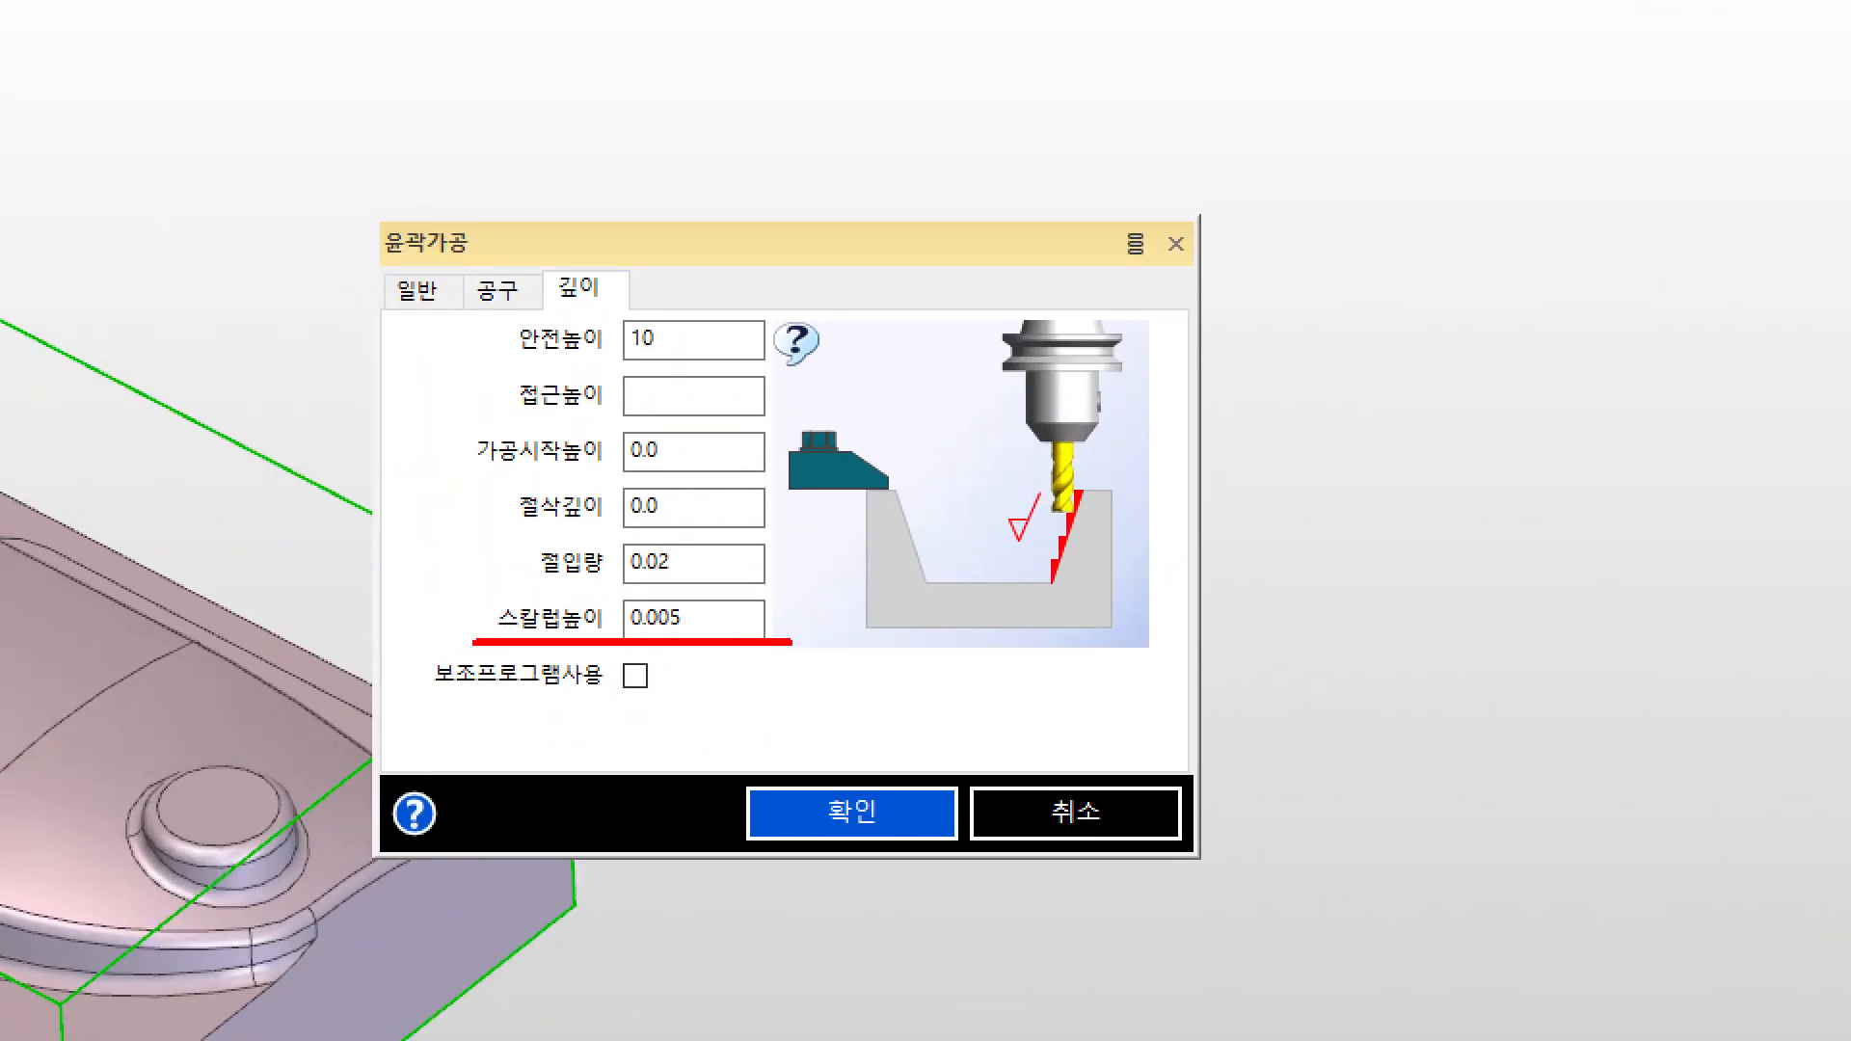
{"action": "left_click_drag", "start_coordinate": [547, 582], "coordinate": [768, 582]}
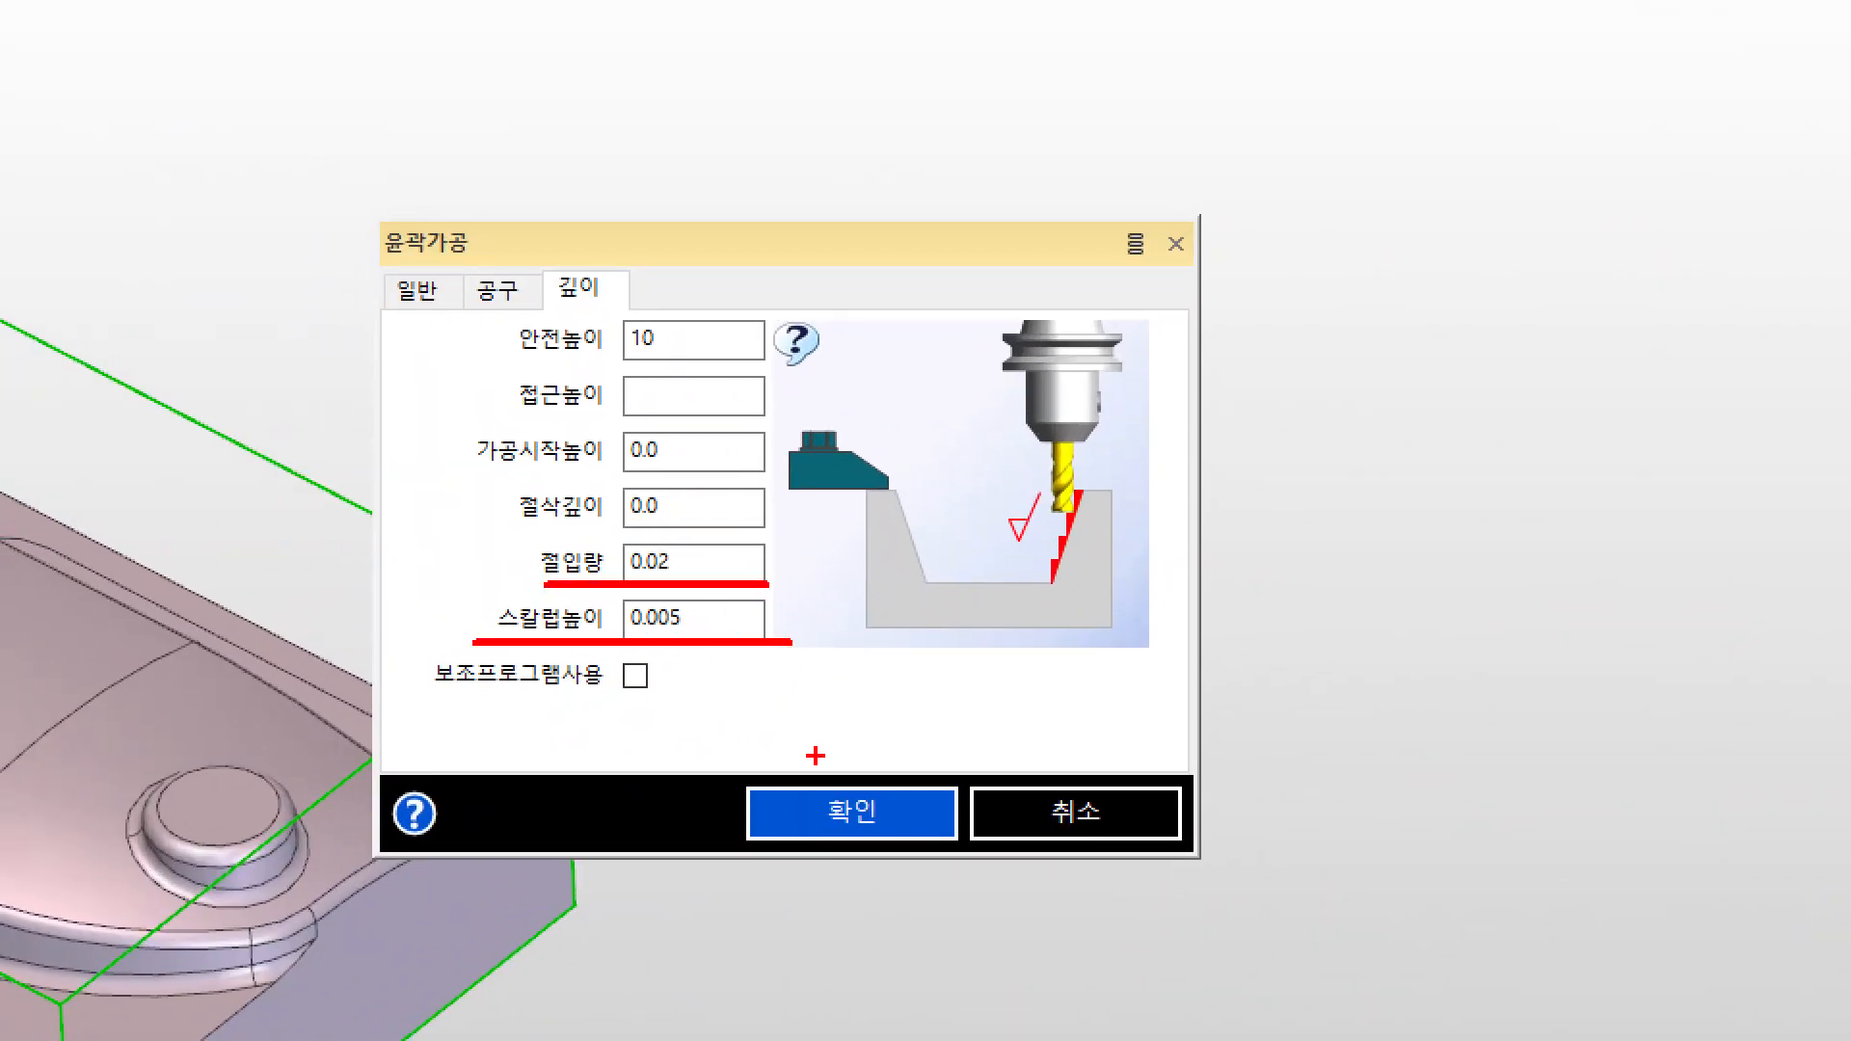
{"action": "left_click_drag", "start_coordinate": [737, 774], "coordinate": [961, 850]}
{"action": "left_click_drag", "start_coordinate": [961, 771], "coordinate": [1285, 569]}
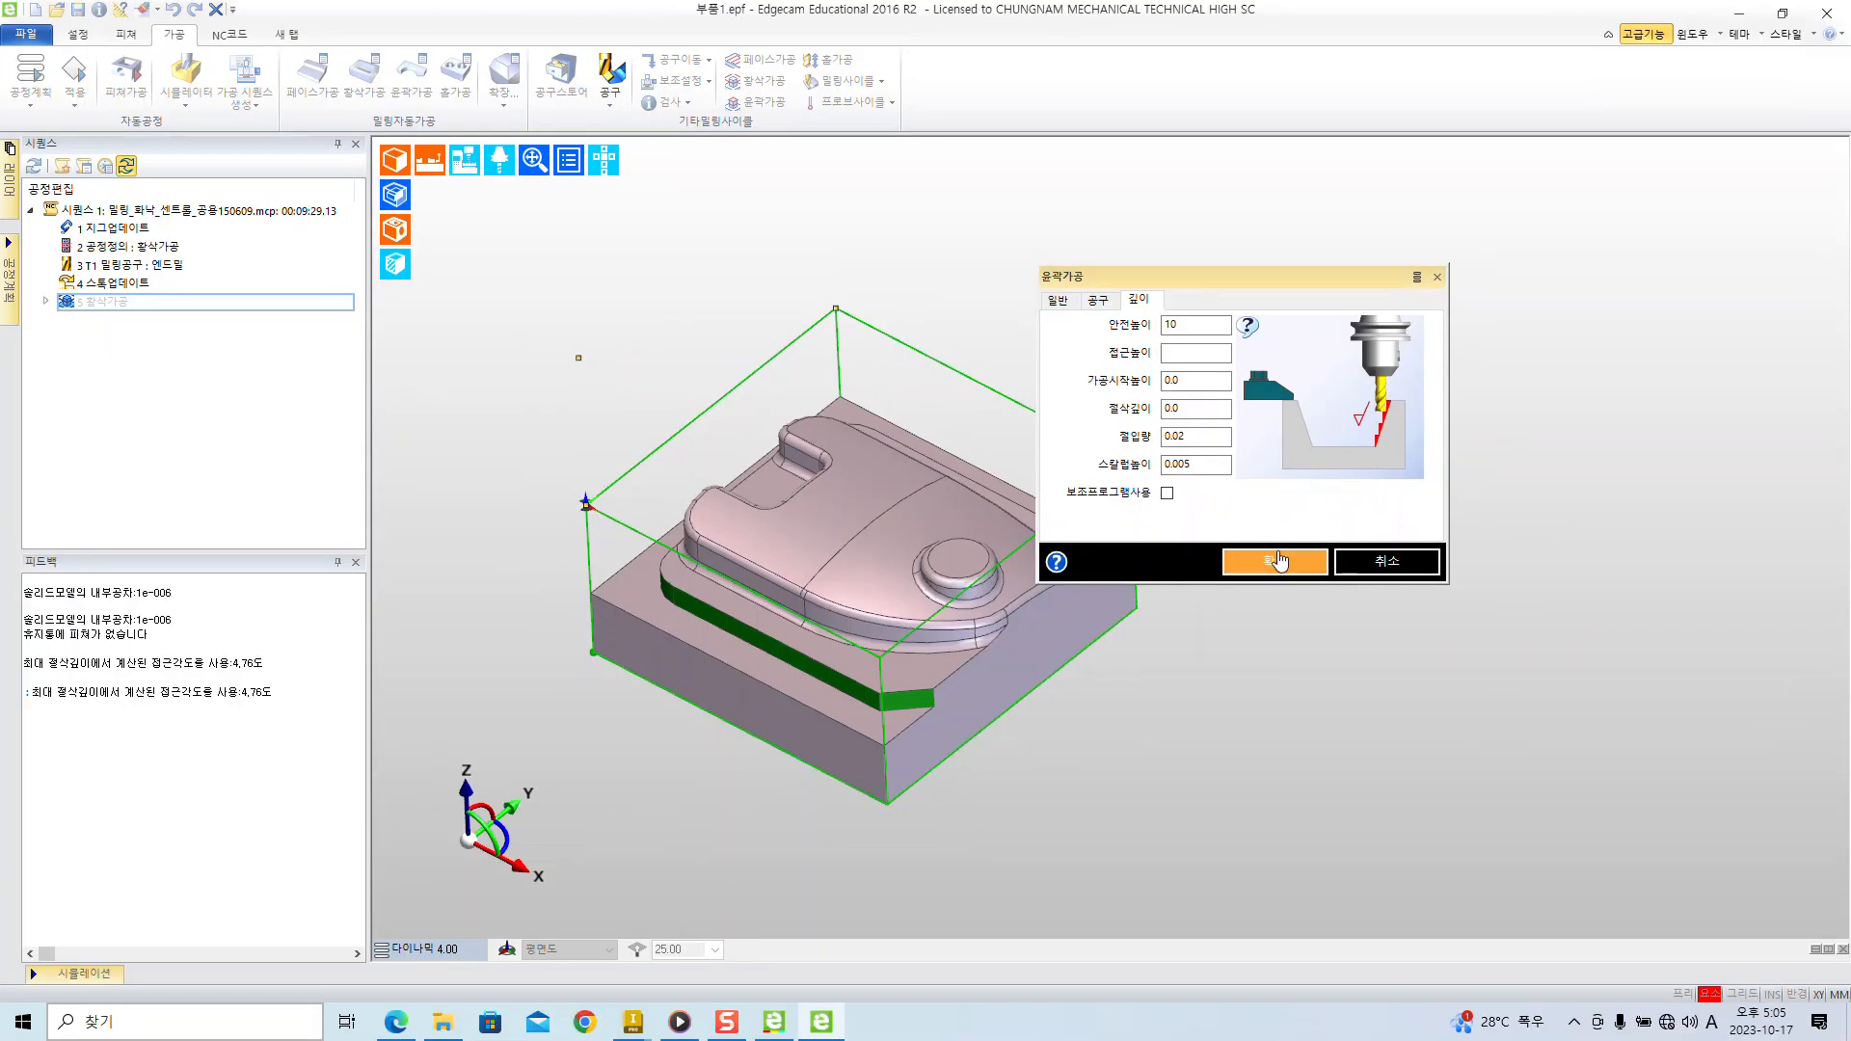
{"action": "left_click", "coordinate": [852, 811]}
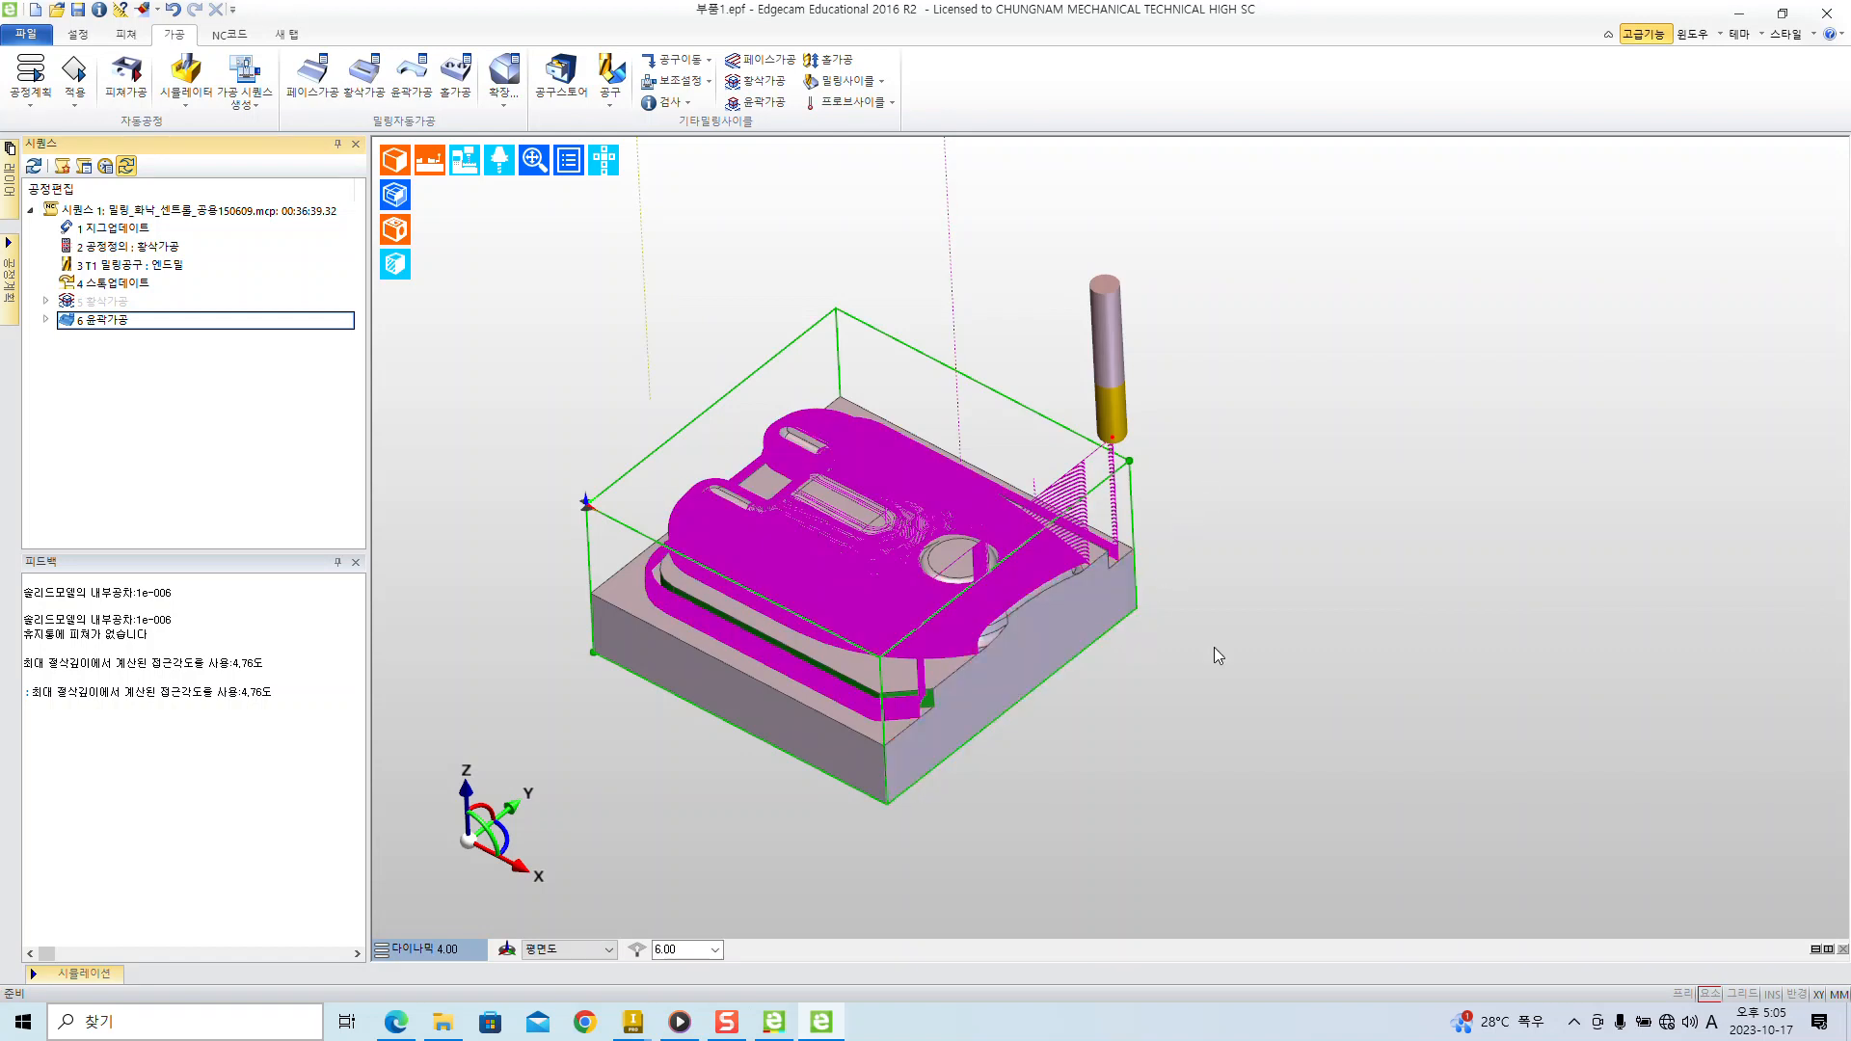
{"action": "middle_click_drag", "start_coordinate": [788, 730], "coordinate": [765, 679]}
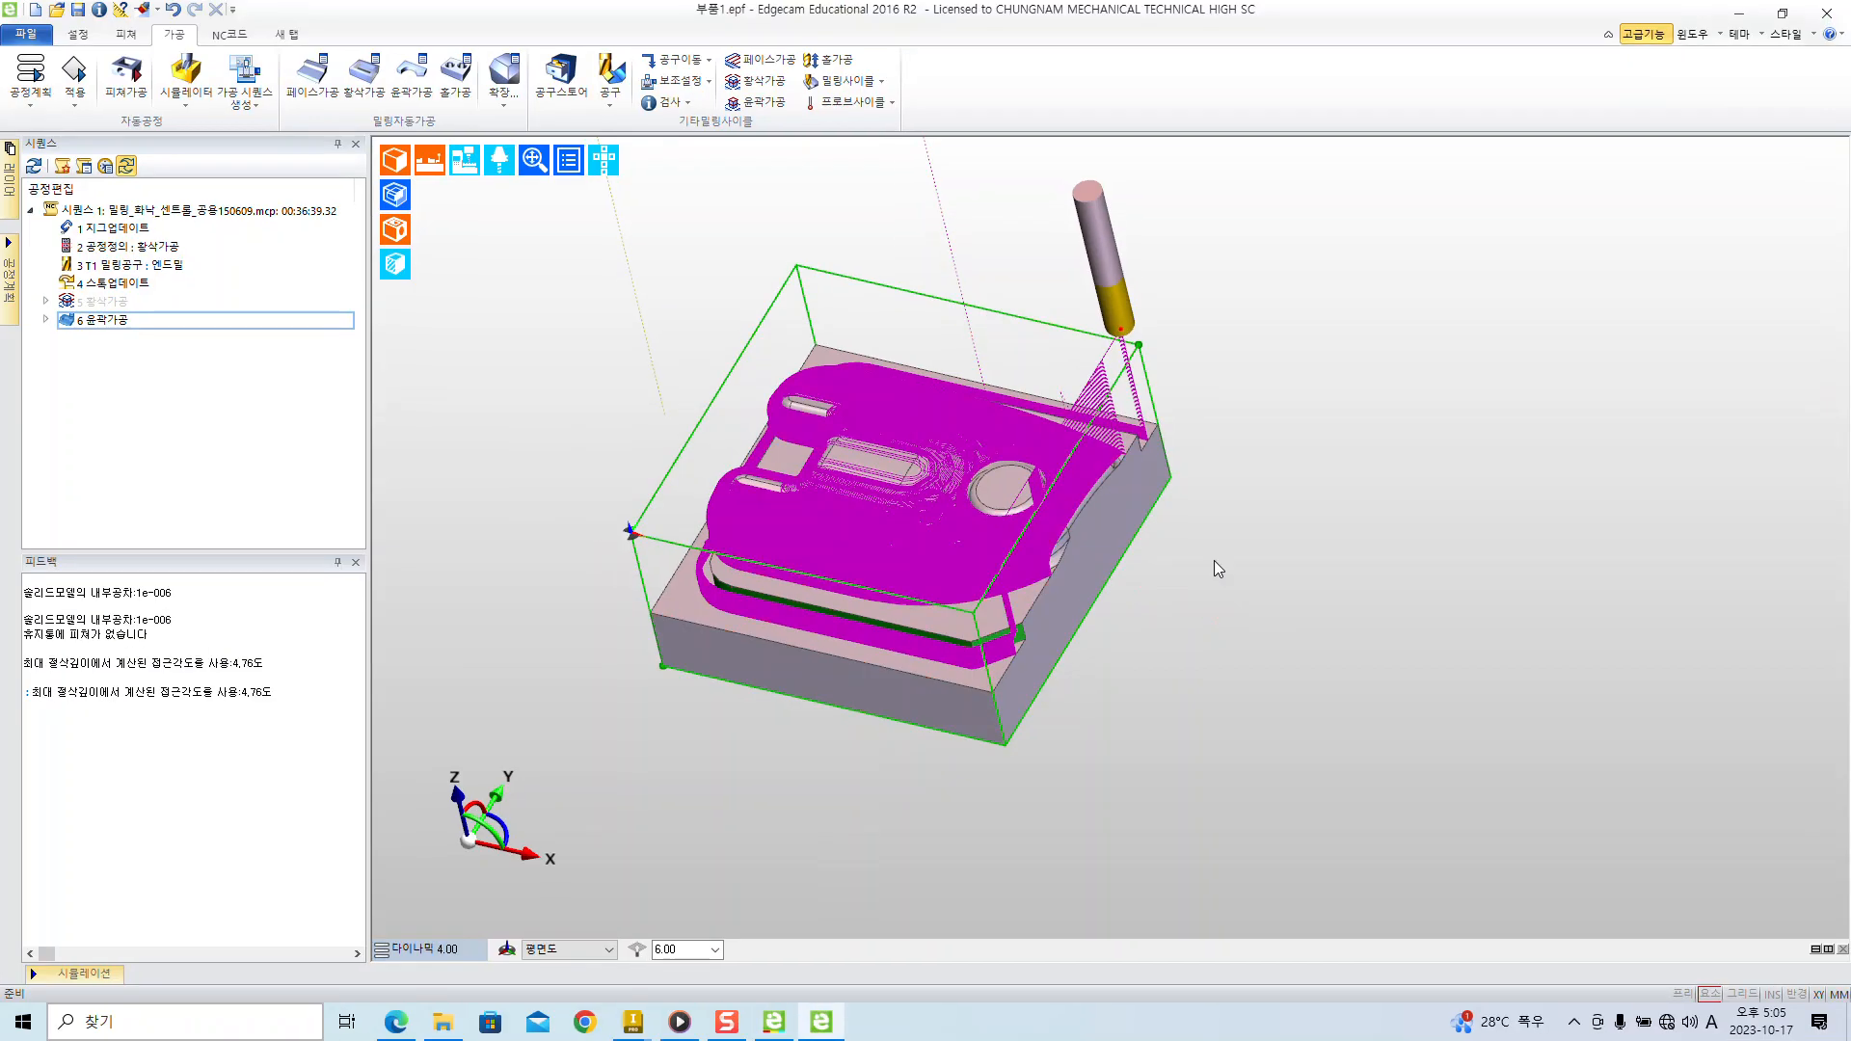
{"action": "middle_click_drag", "start_coordinate": [1499, 653], "coordinate": [1361, 644]}
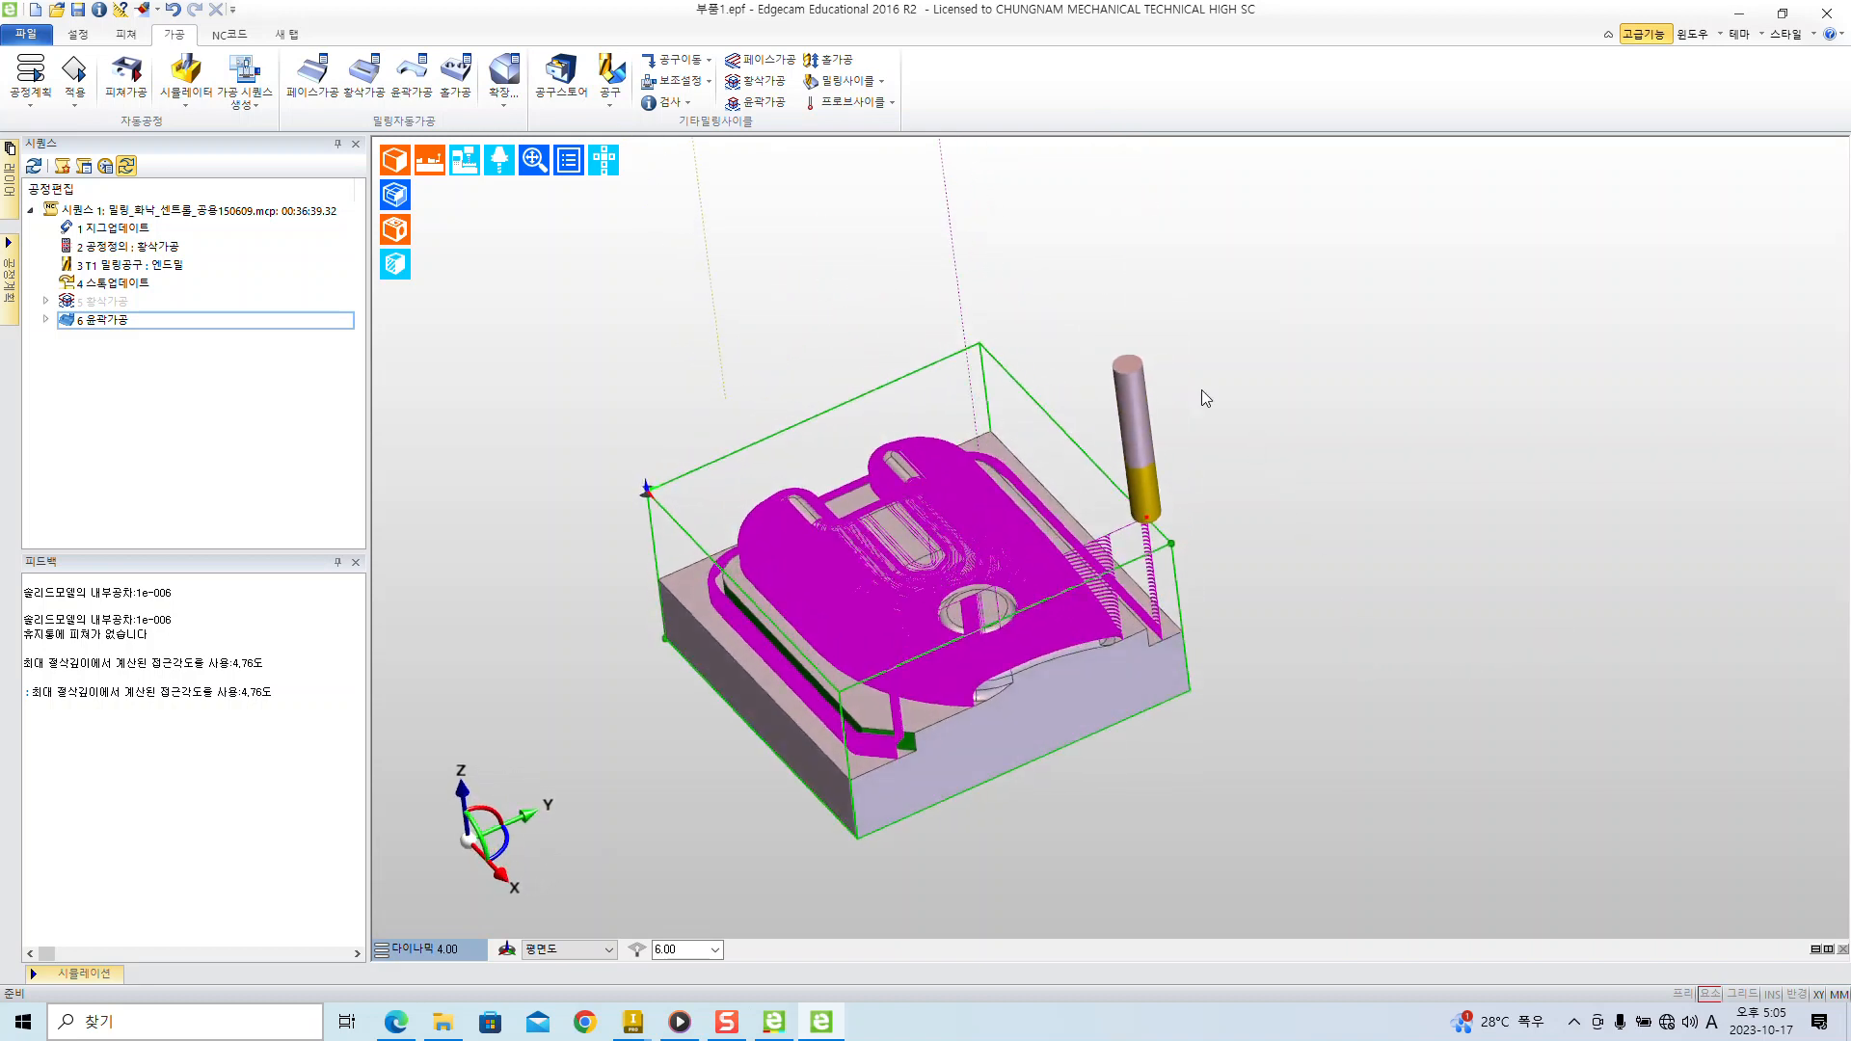
- Reopen the profiling operation 6.3 윤곽가공 for editing and set its boundary tool control (공구제어) to 접촉
{"action": "left_click", "coordinate": [45, 319]}
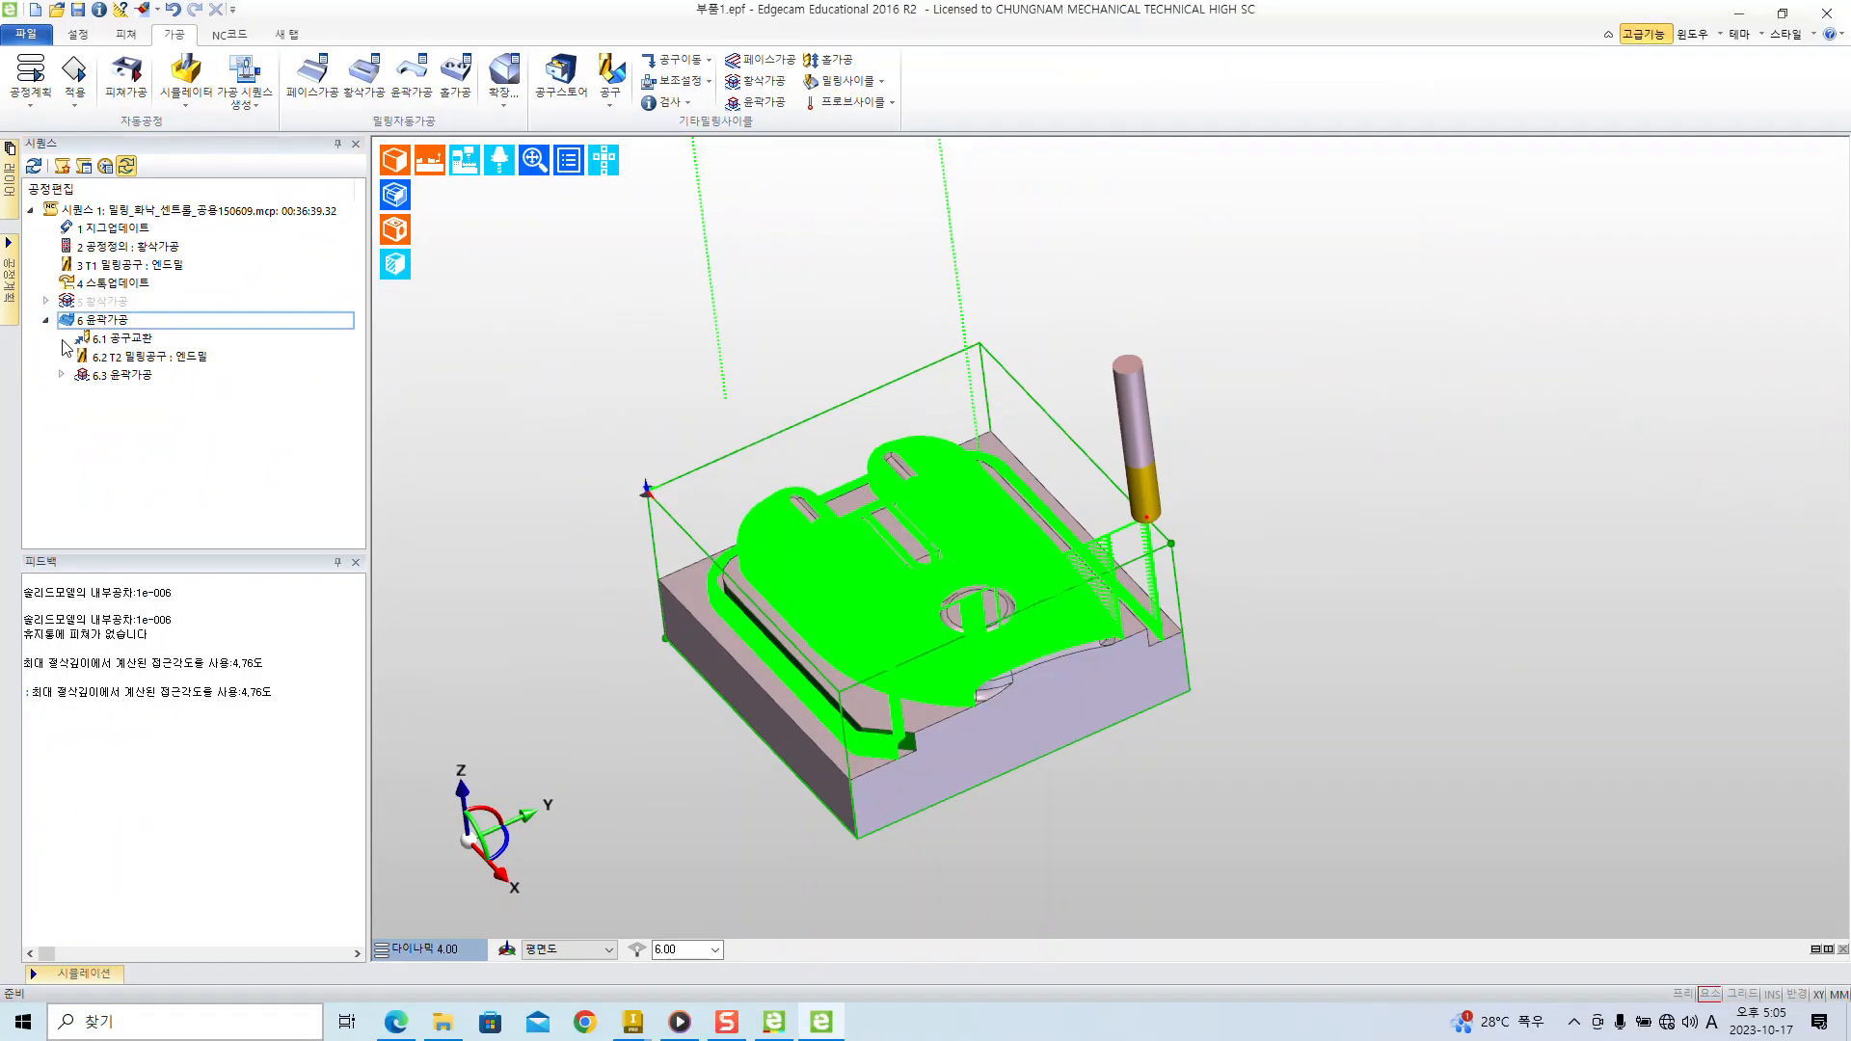
{"action": "double_click", "coordinate": [205, 570]}
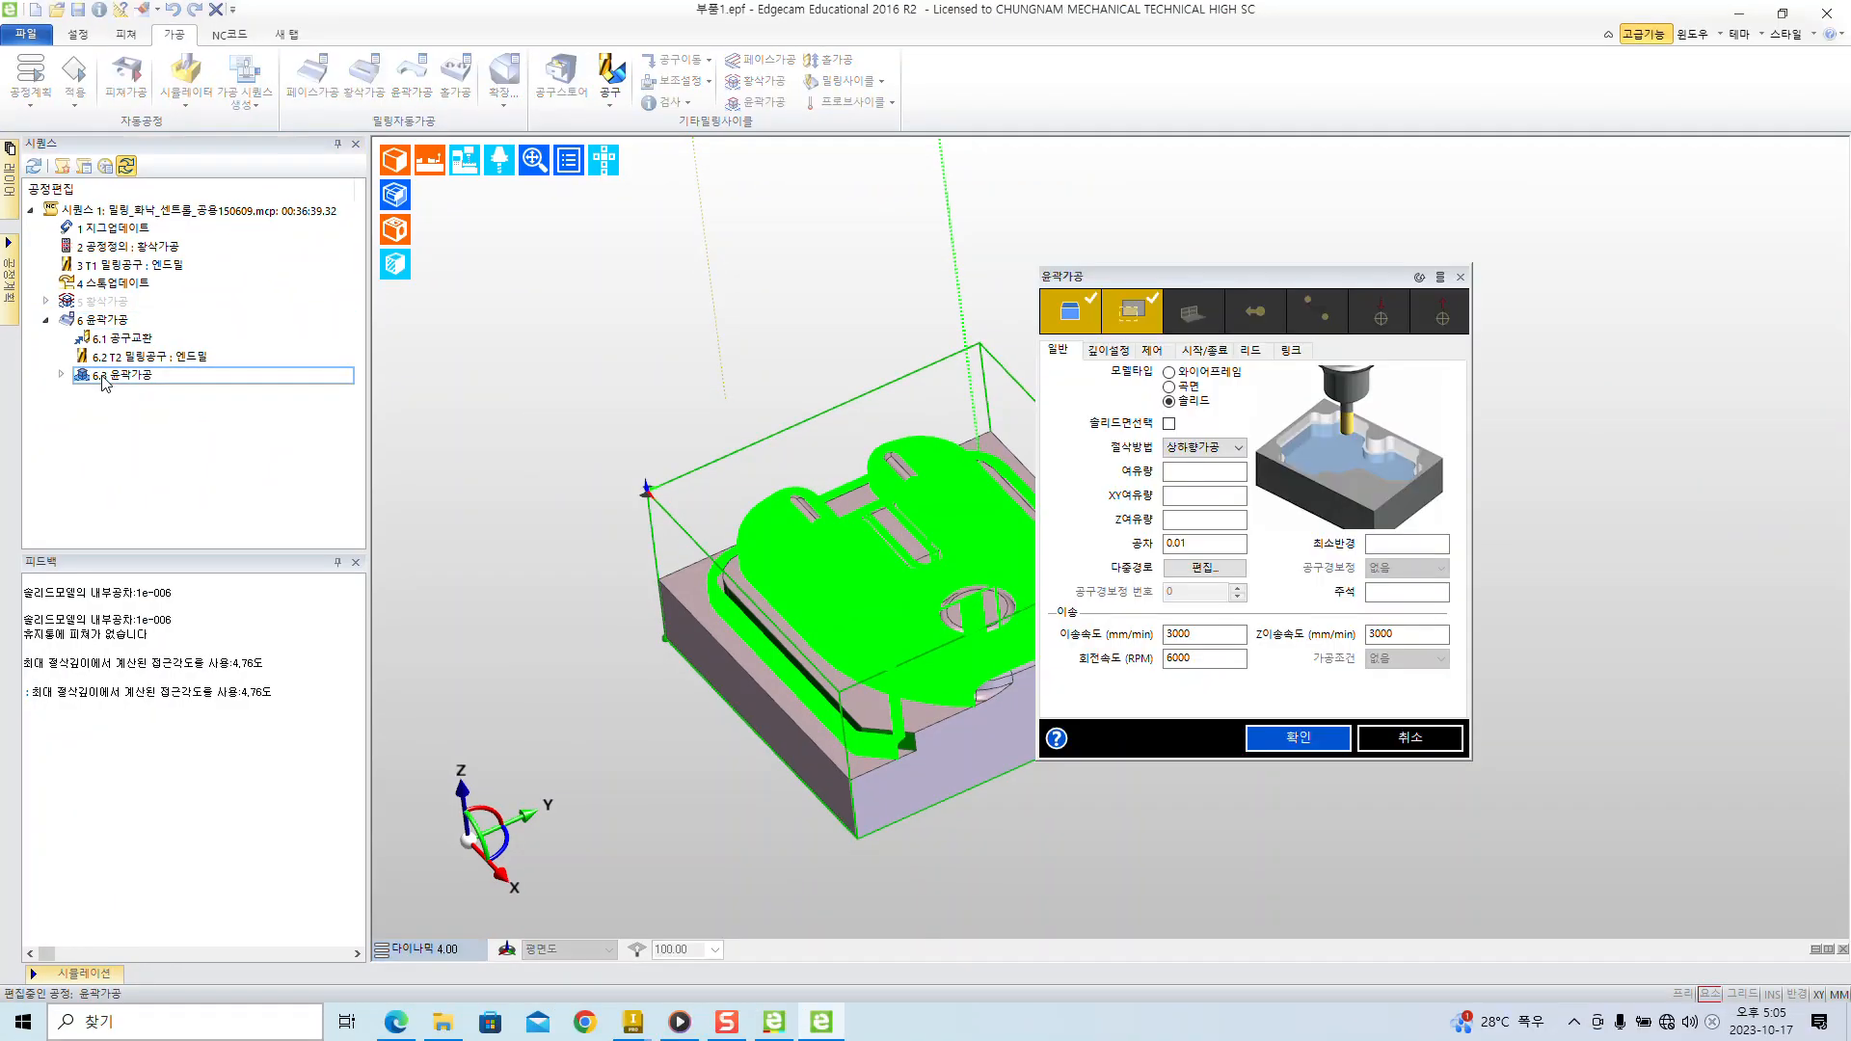
{"action": "left_click_drag", "start_coordinate": [1250, 285], "coordinate": [634, 200]}
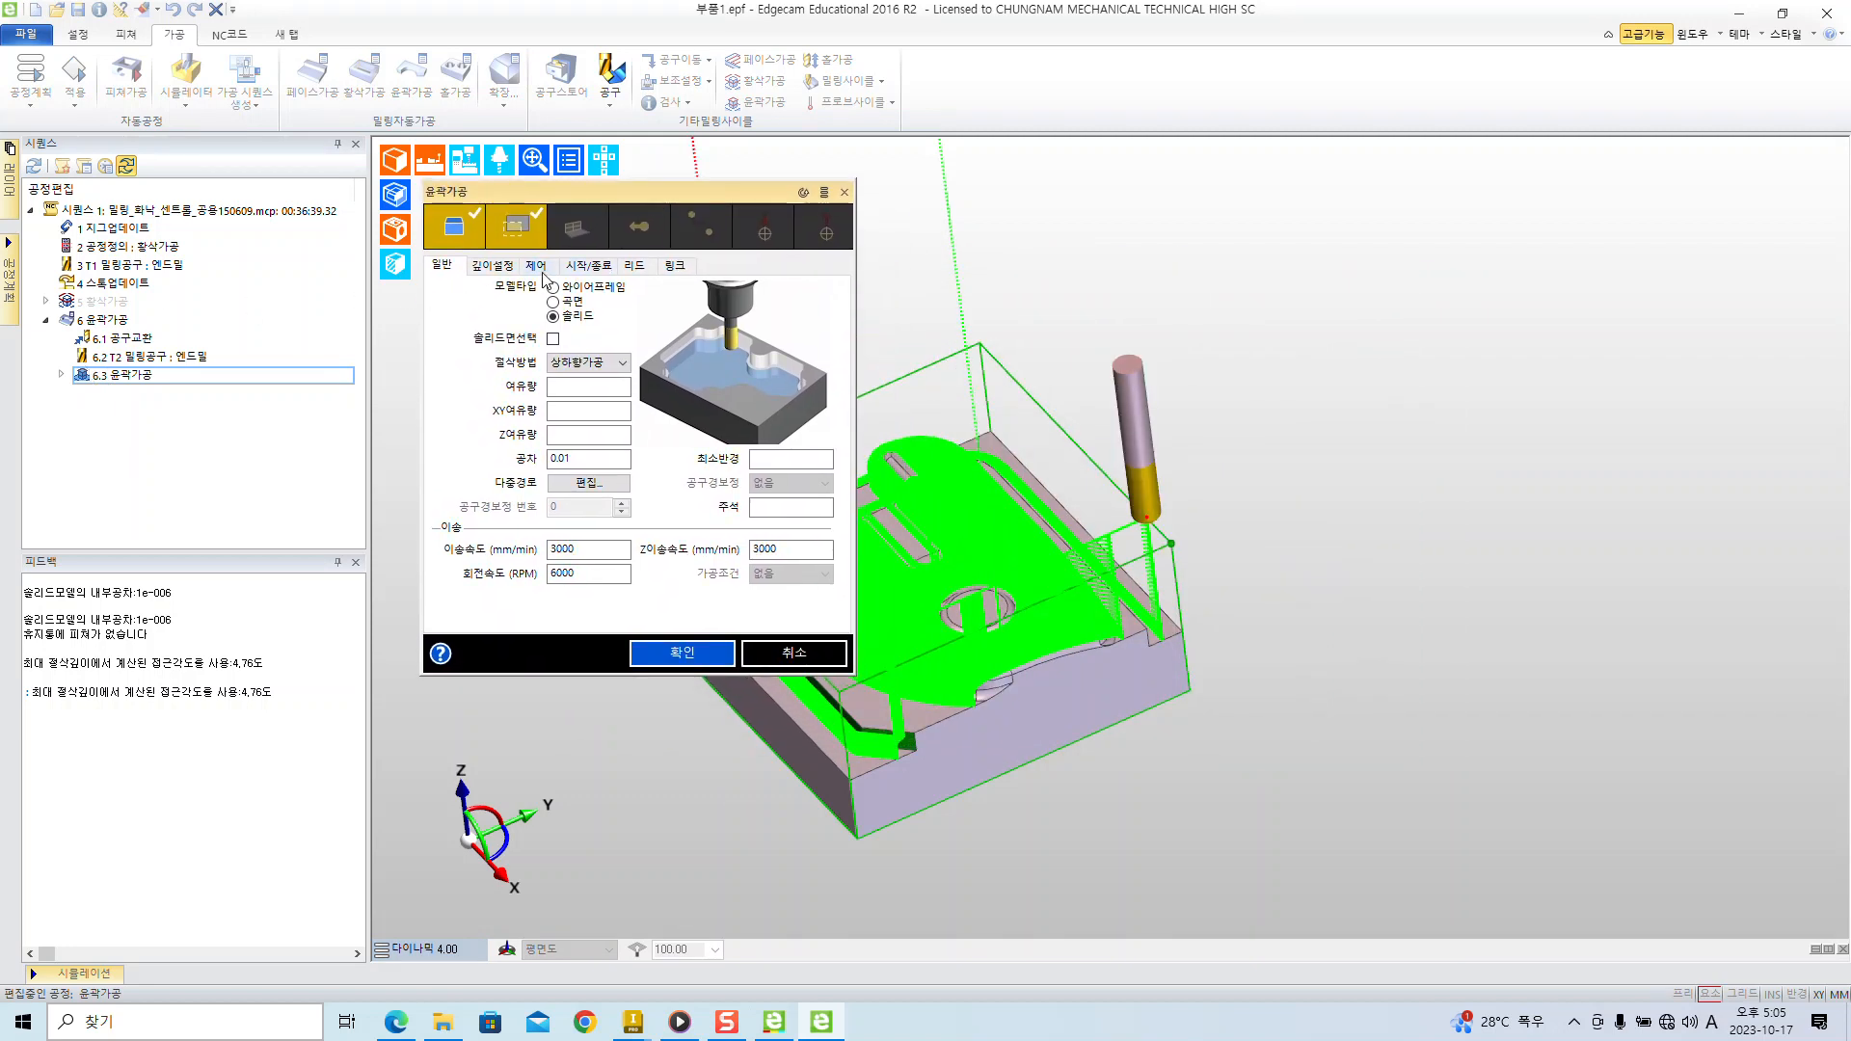
{"action": "left_click", "coordinate": [536, 266]}
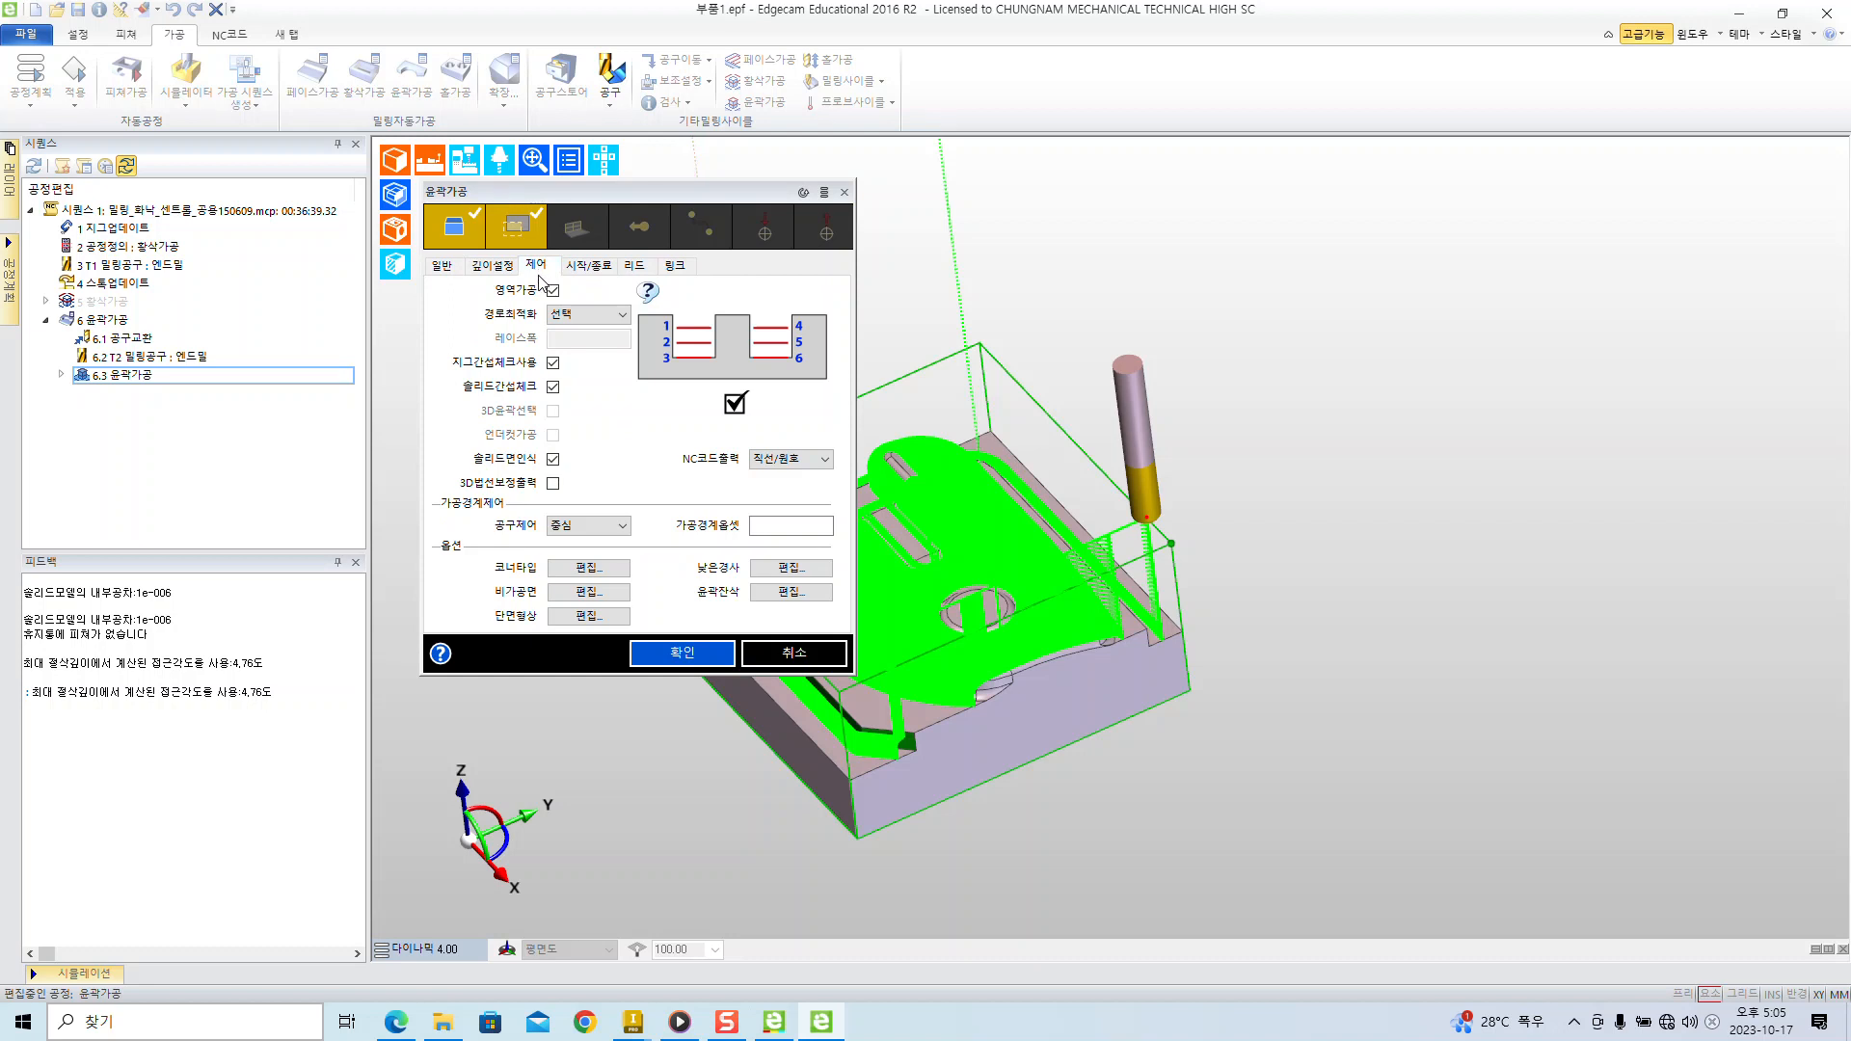
{"action": "left_click", "coordinate": [582, 529]}
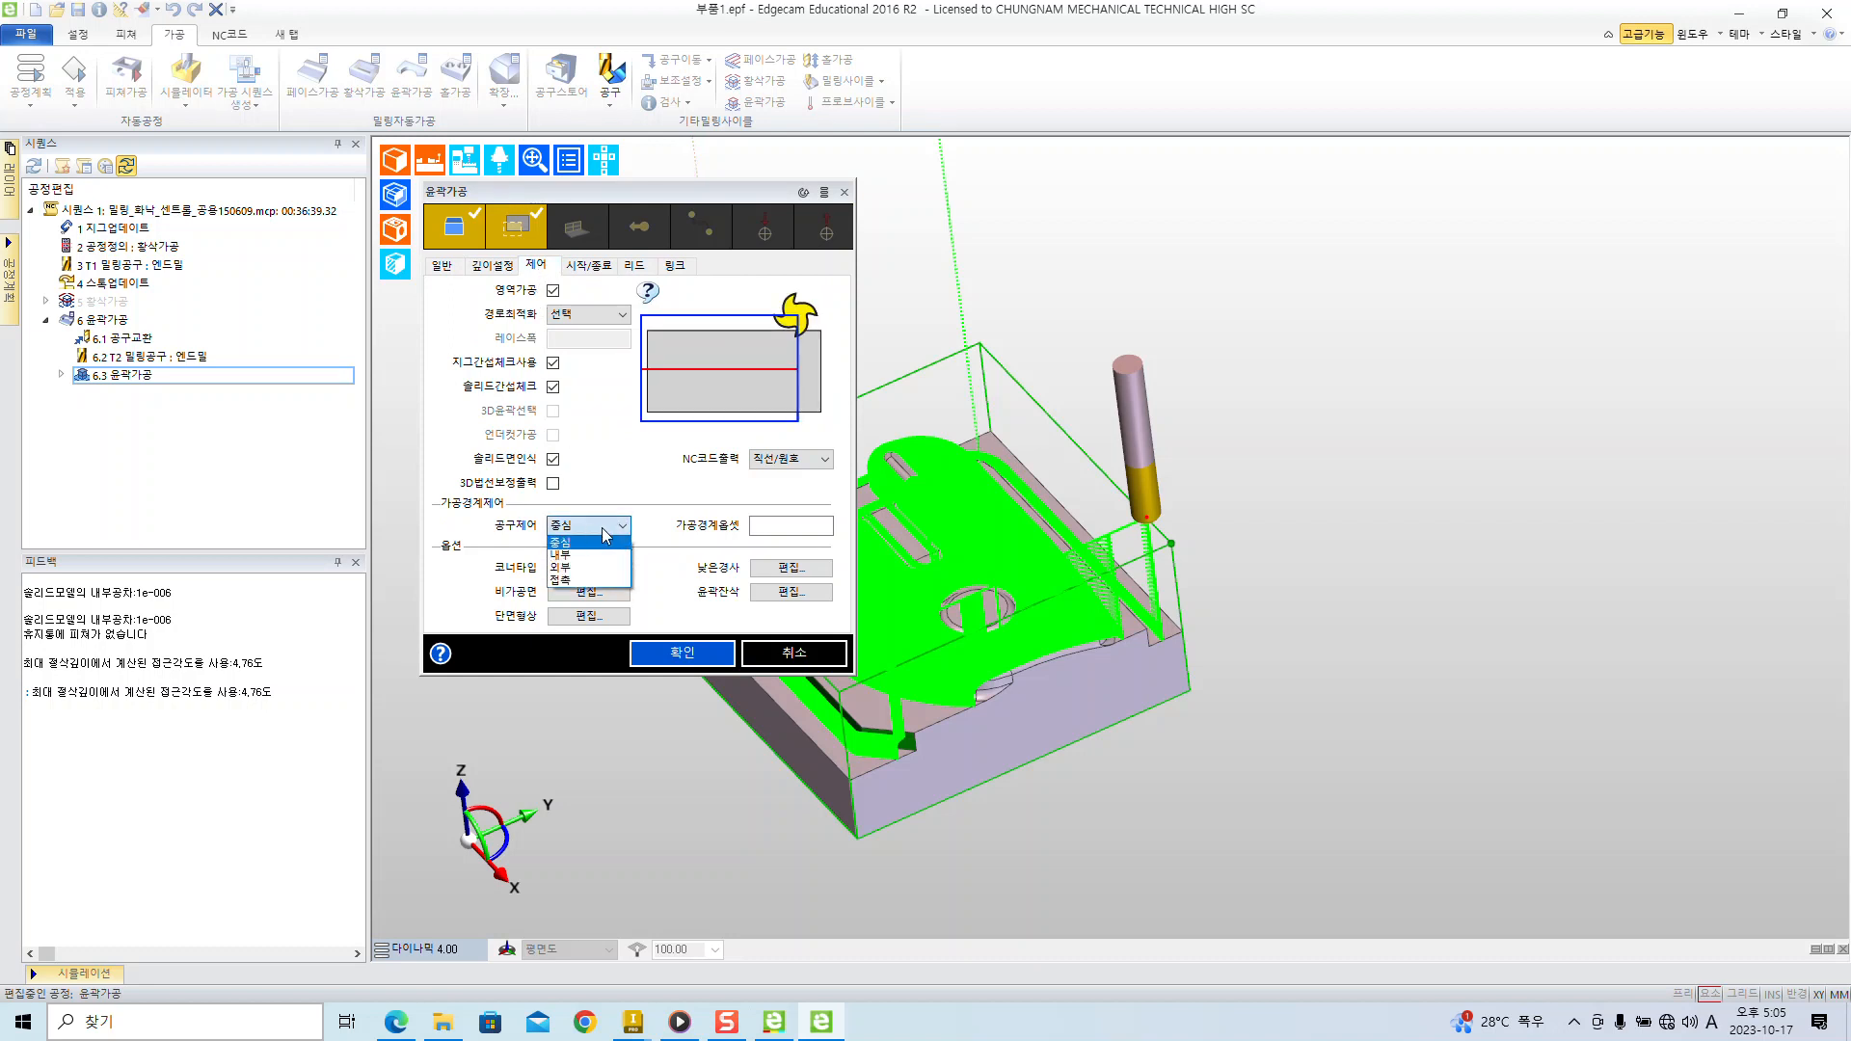
{"action": "left_click_drag", "start_coordinate": [675, 148], "coordinate": [789, 202], "text": "ctrl"}
{"action": "mouse_move", "coordinate": [614, 666]}
{"action": "left_mouse_down", "text": "ctrl"}
{"action": "mouse_move", "coordinate": [747, 732]}
{"action": "mouse_move", "coordinate": [921, 748]}
{"action": "left_mouse_up", "text": "ctrl"}
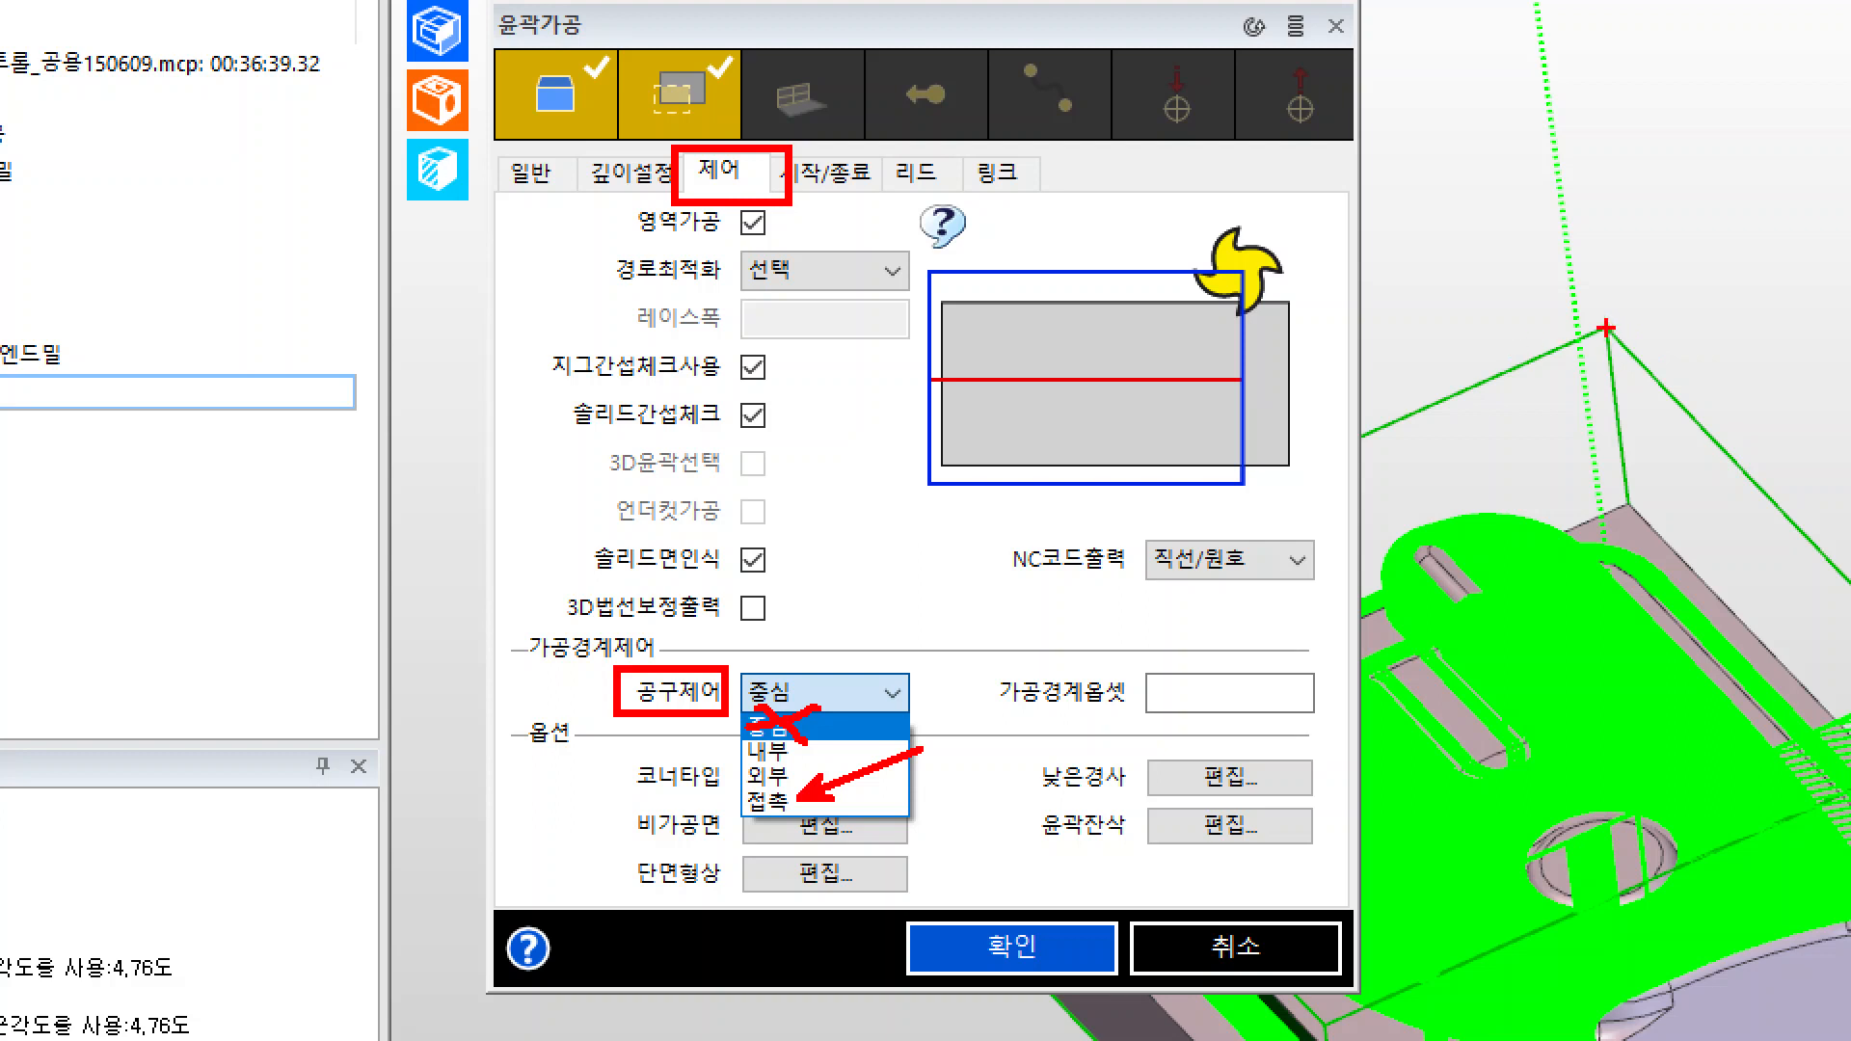
{"action": "left_click", "coordinate": [1616, 318]}
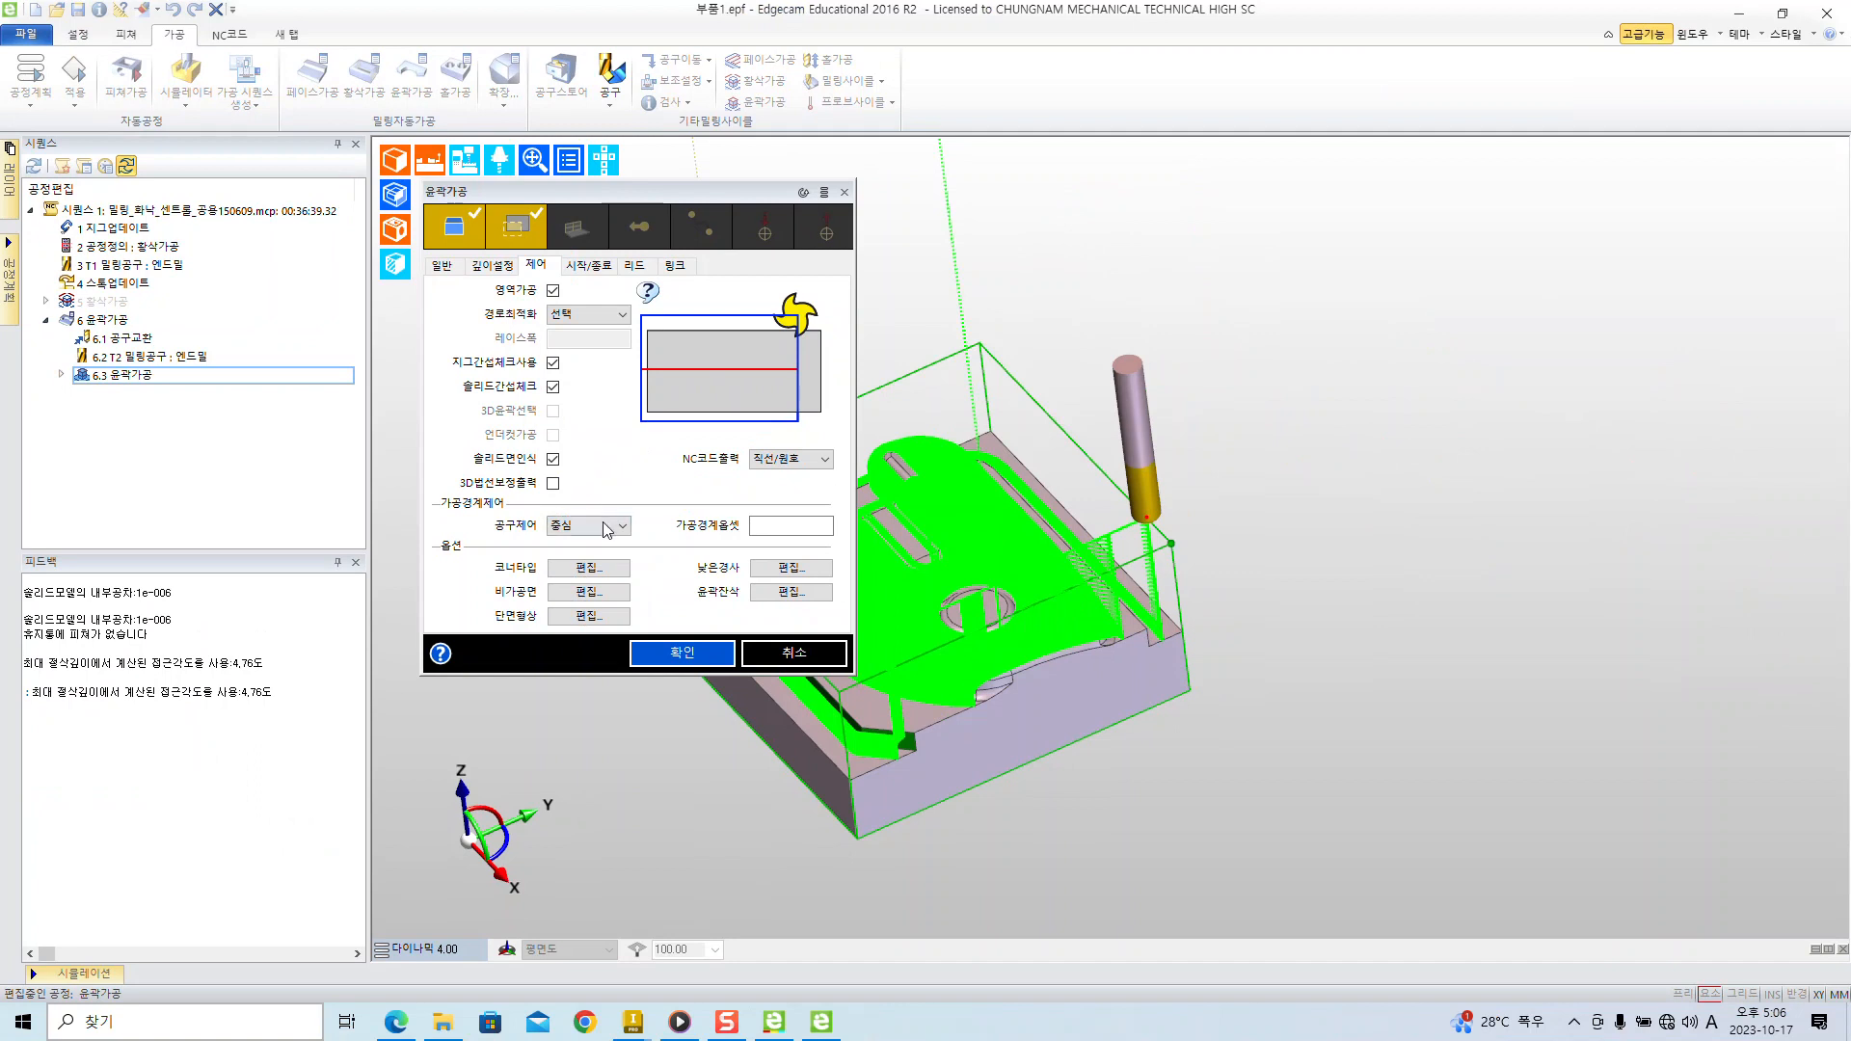
{"action": "left_click", "coordinate": [606, 529]}
{"action": "left_click", "coordinate": [591, 579]}
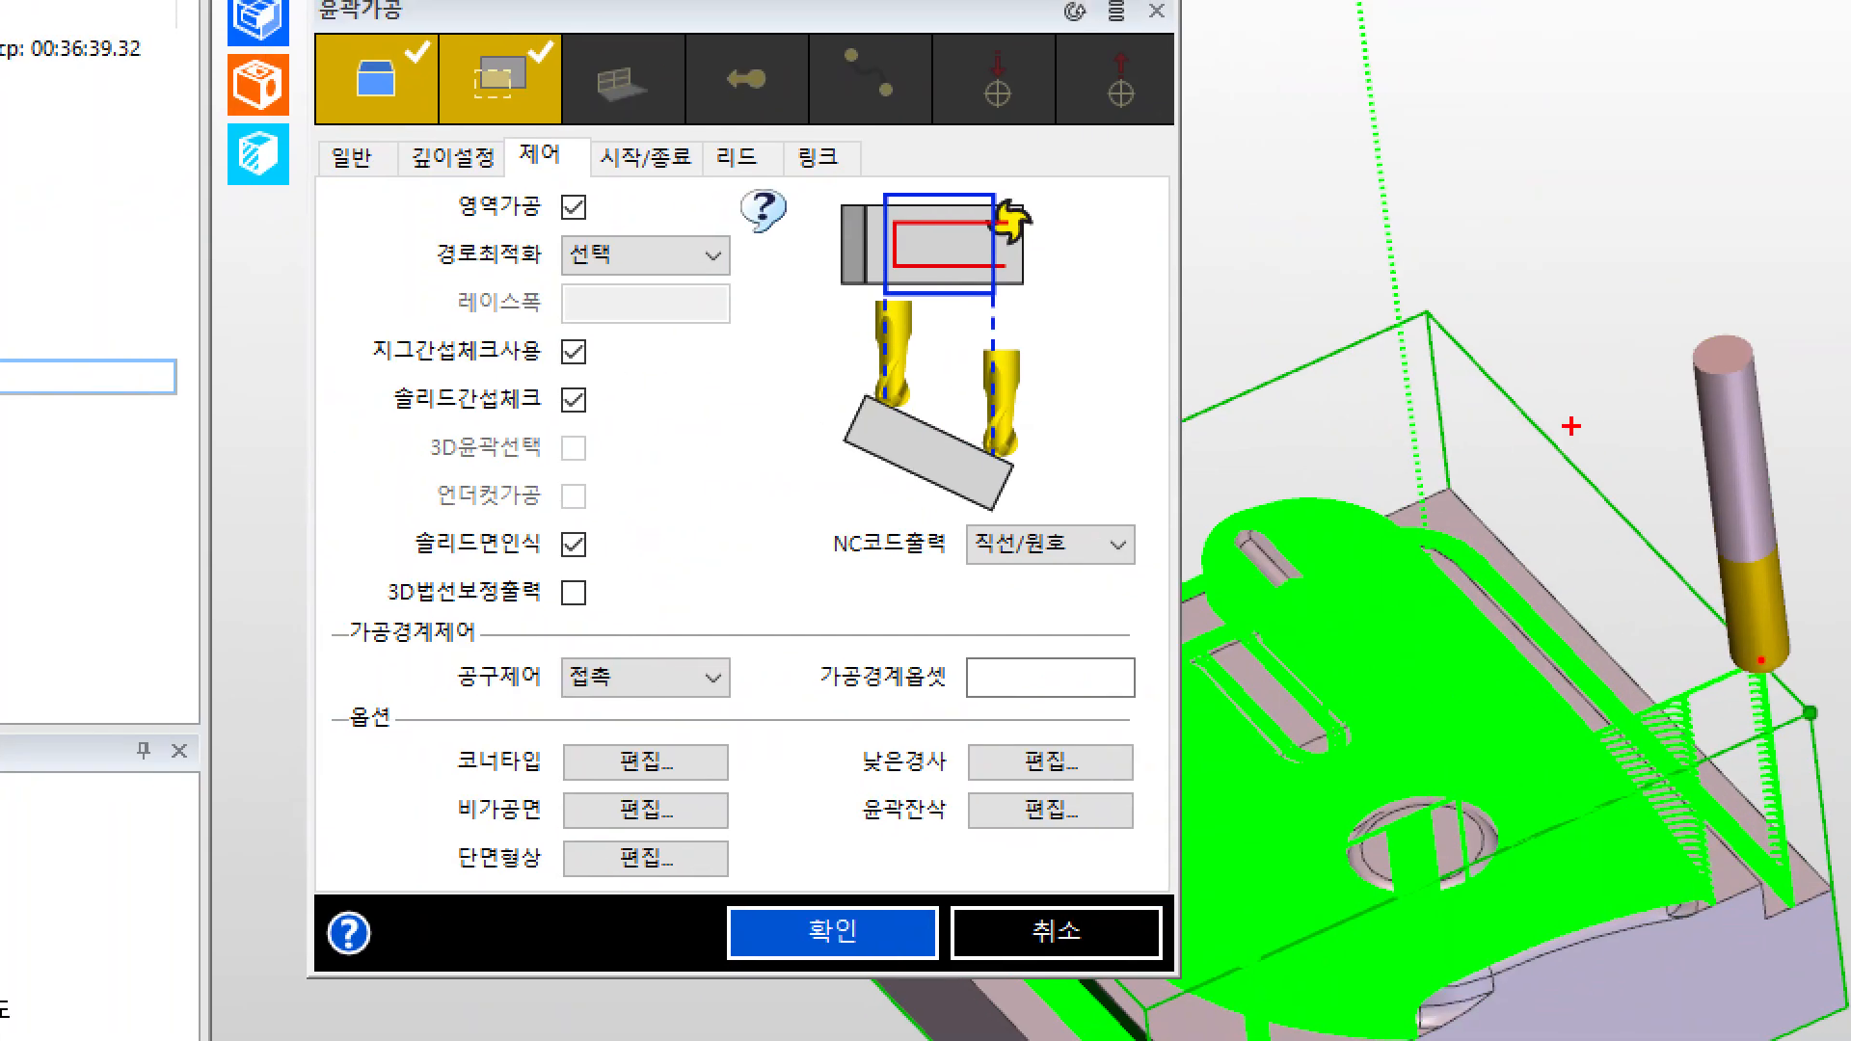
{"action": "left_click_drag", "start_coordinate": [1571, 426], "coordinate": [1650, 231]}
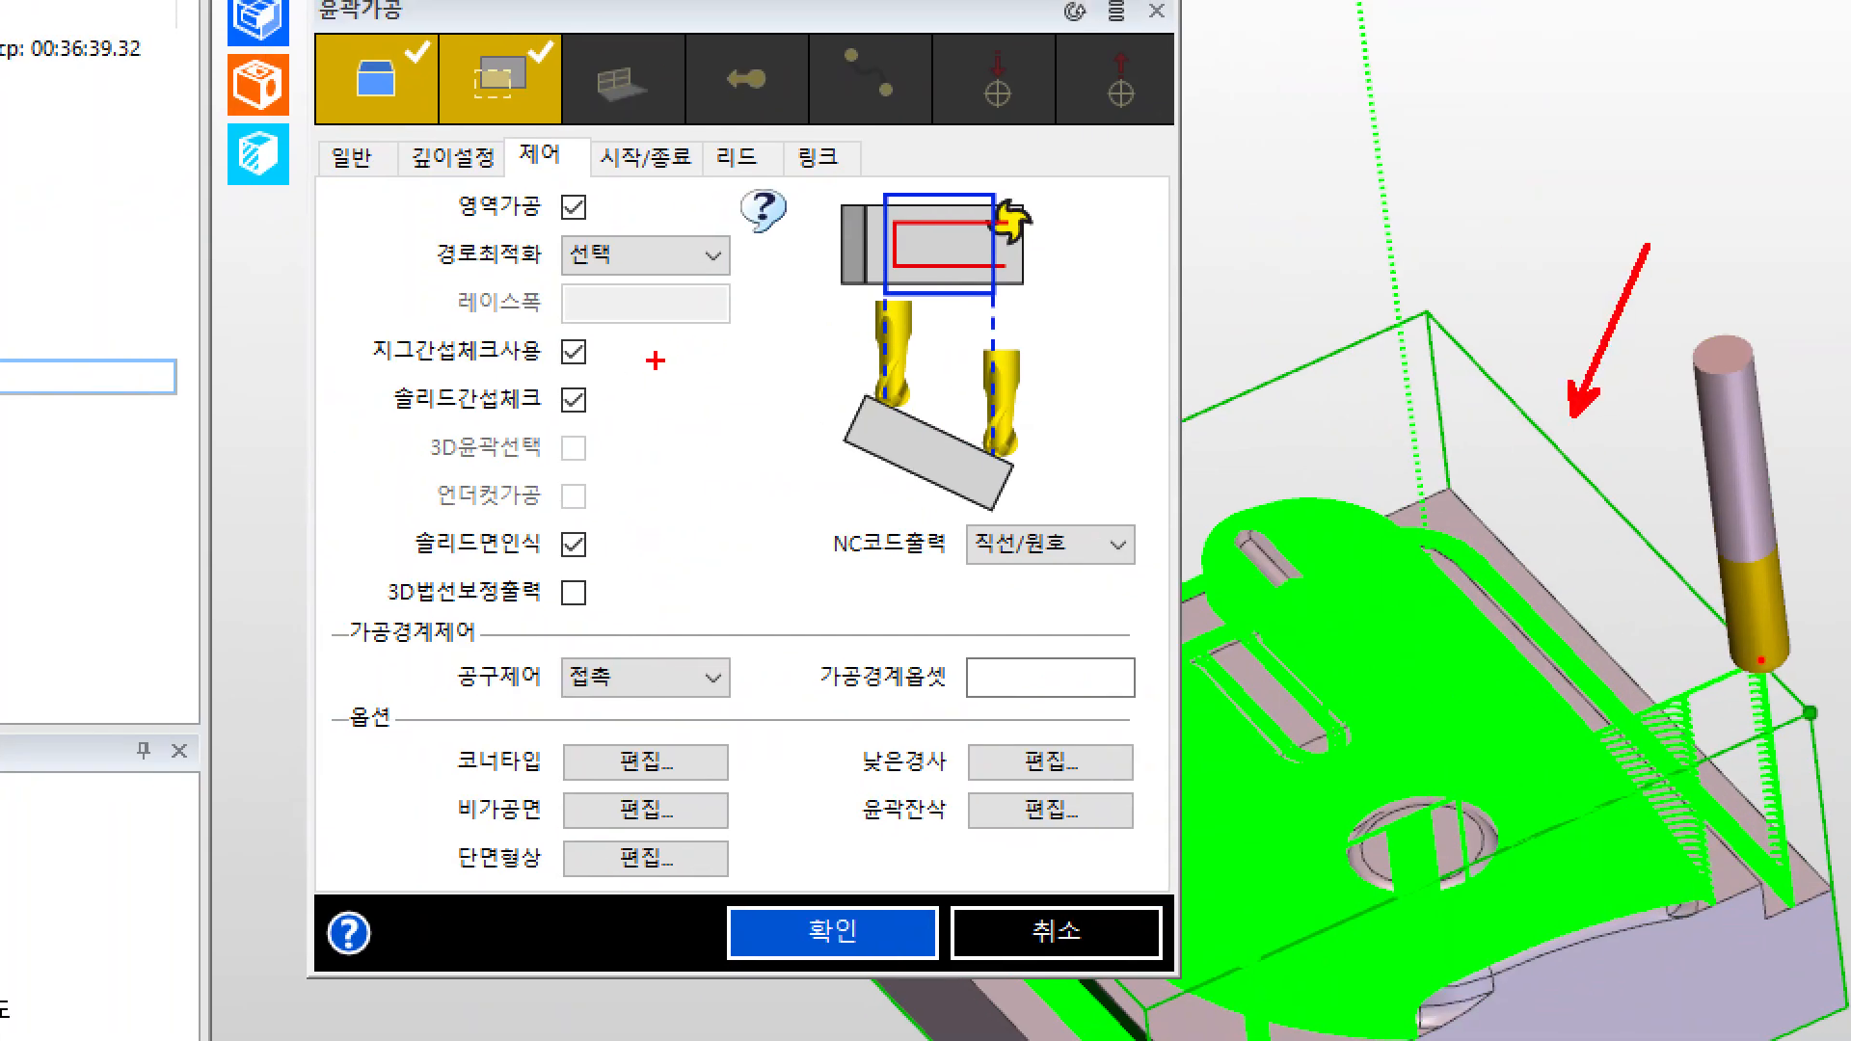
{"action": "left_click_drag", "start_coordinate": [434, 638], "coordinate": [768, 721]}
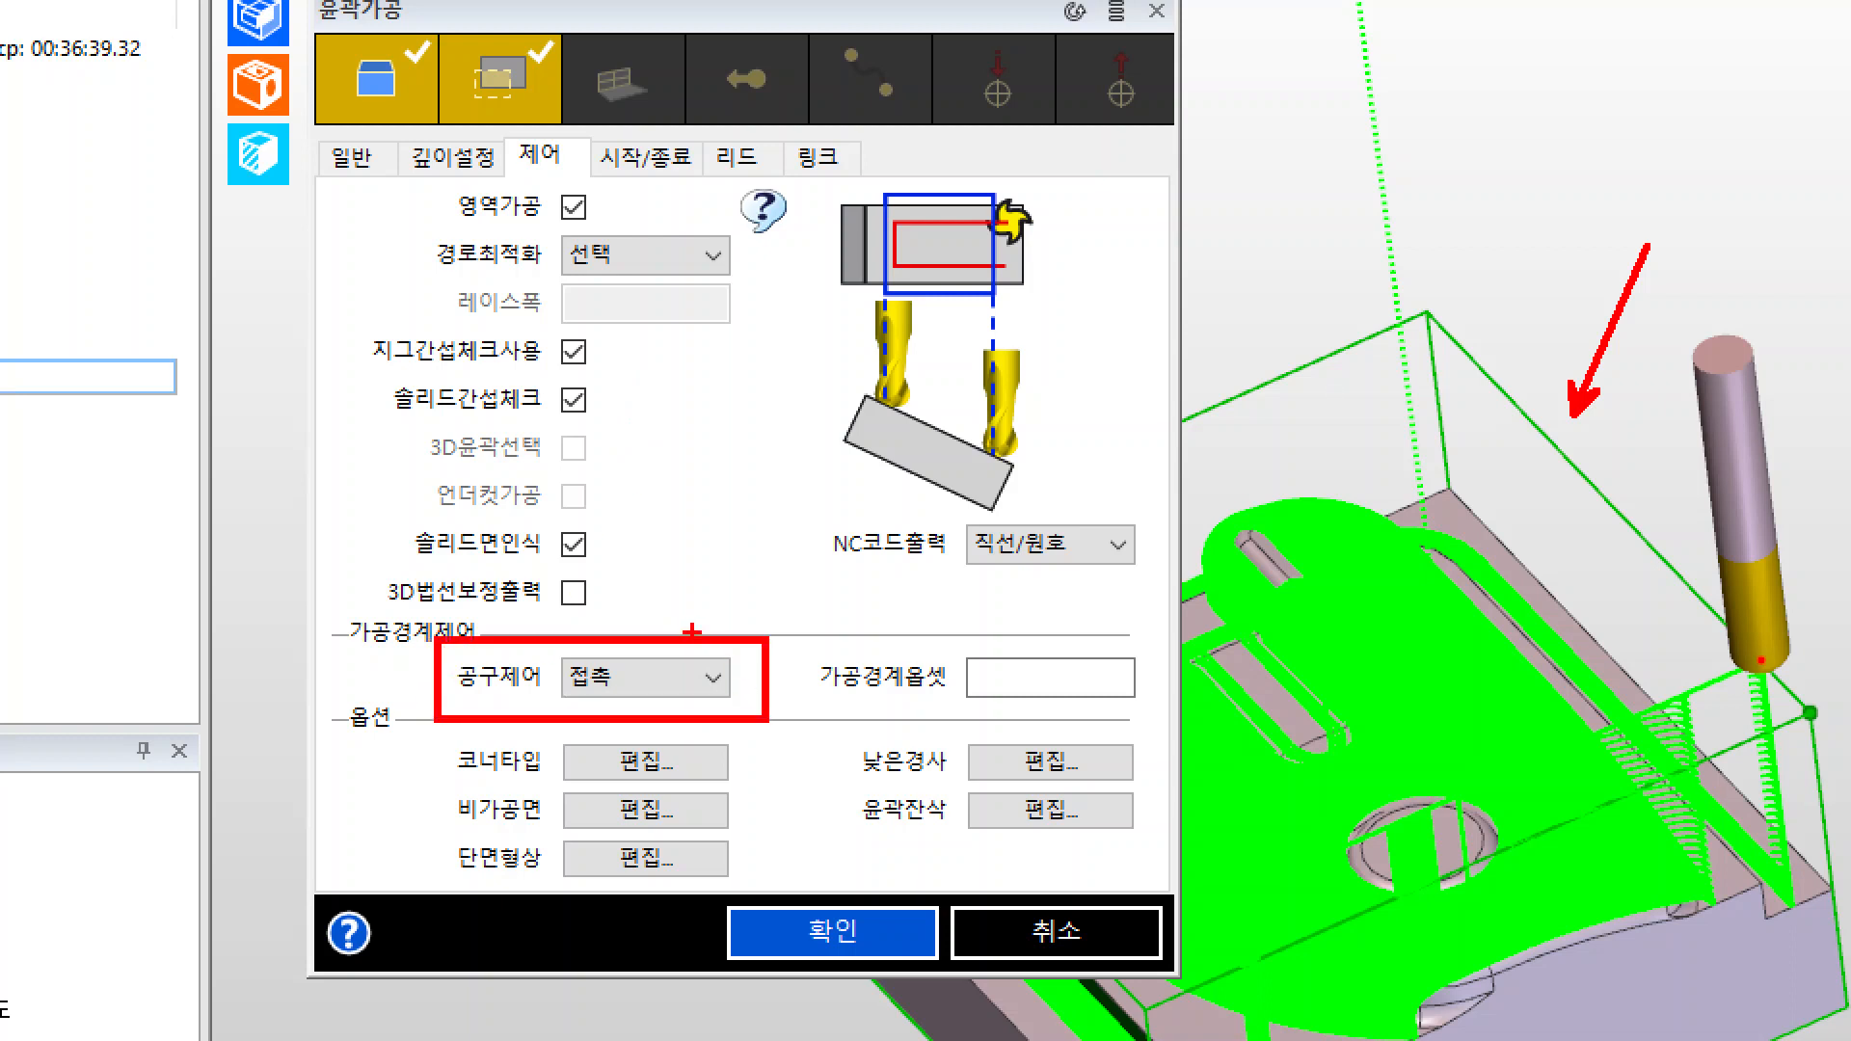
{"action": "left_click_drag", "start_coordinate": [692, 631], "coordinate": [776, 489]}
{"action": "mouse_move", "coordinate": [433, 790]}
{"action": "left_mouse_down"}
{"action": "mouse_move", "coordinate": [747, 841]}
{"action": "mouse_move", "coordinate": [845, 766]}
{"action": "left_mouse_up"}
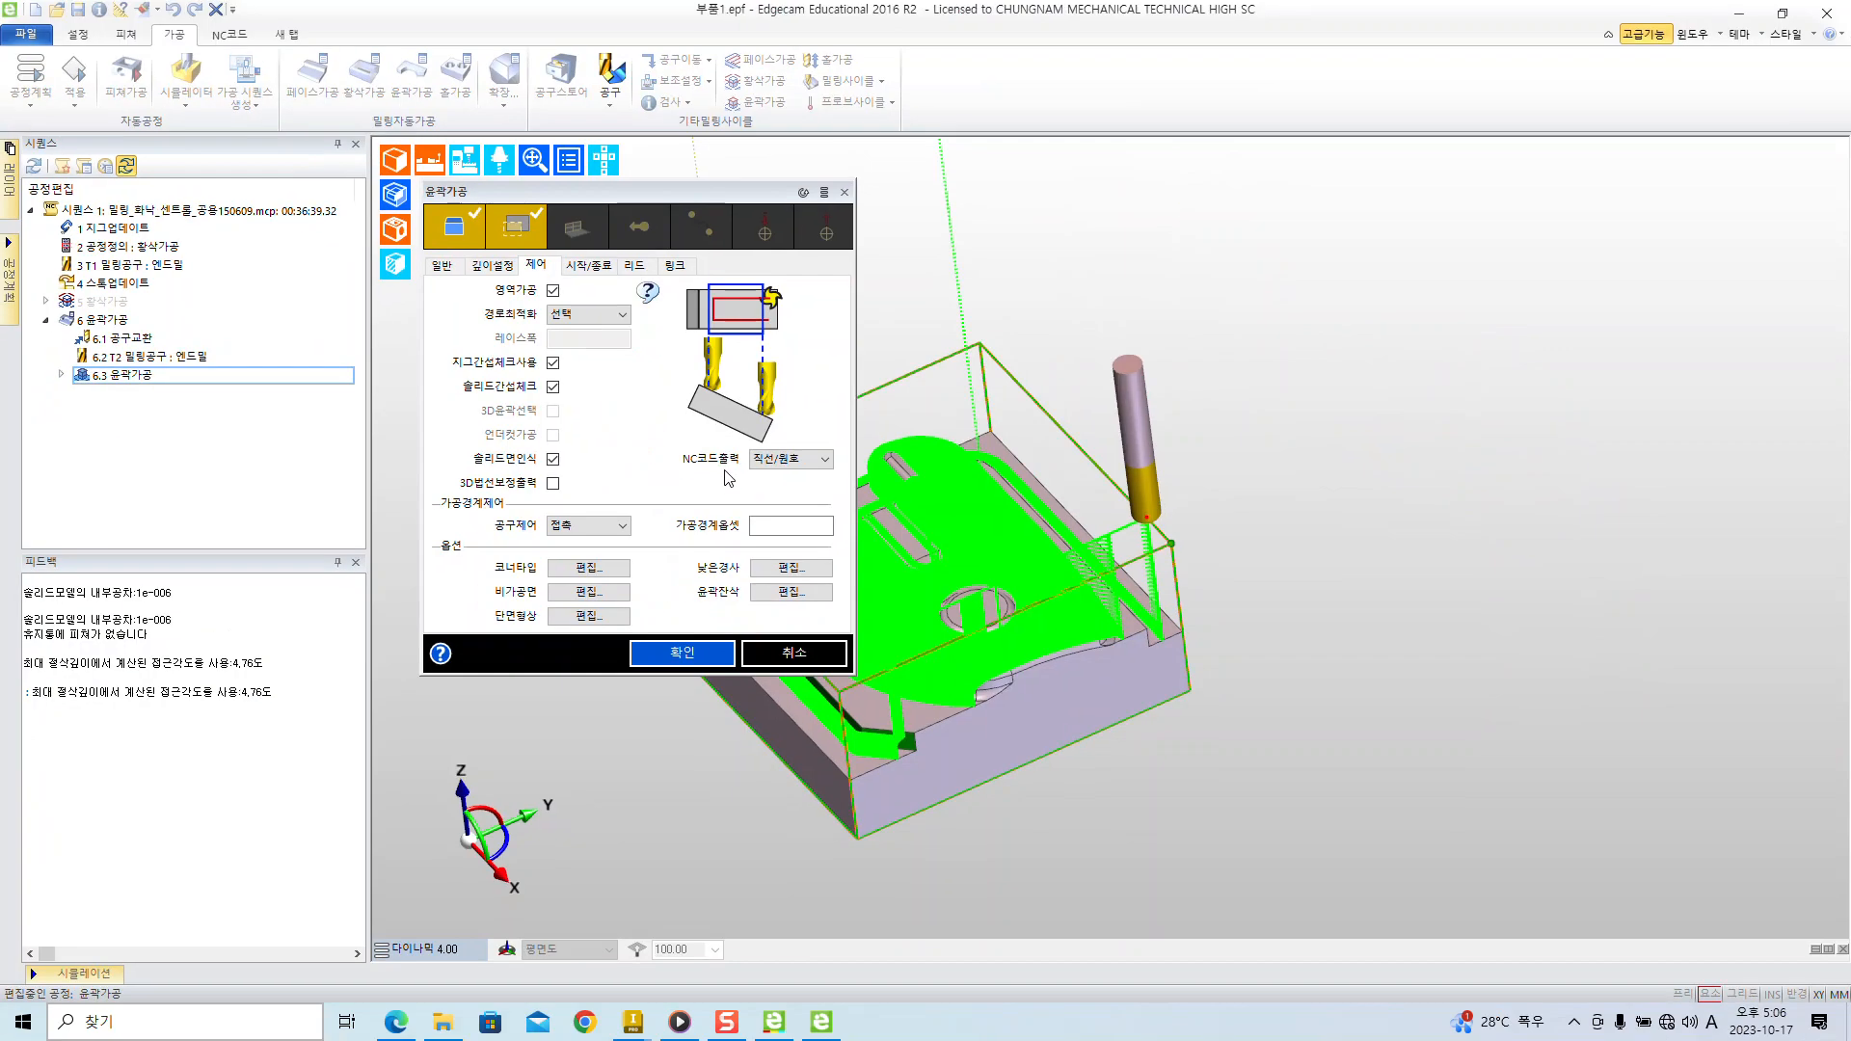
- Enable the surface interference check (곡면간섭체크사용) in the non-machined surface (비가공면) options and confirm the profiling settings
{"action": "left_click", "coordinate": [623, 818]}
{"action": "left_click_drag", "start_coordinate": [933, 382], "coordinate": [863, 290]}
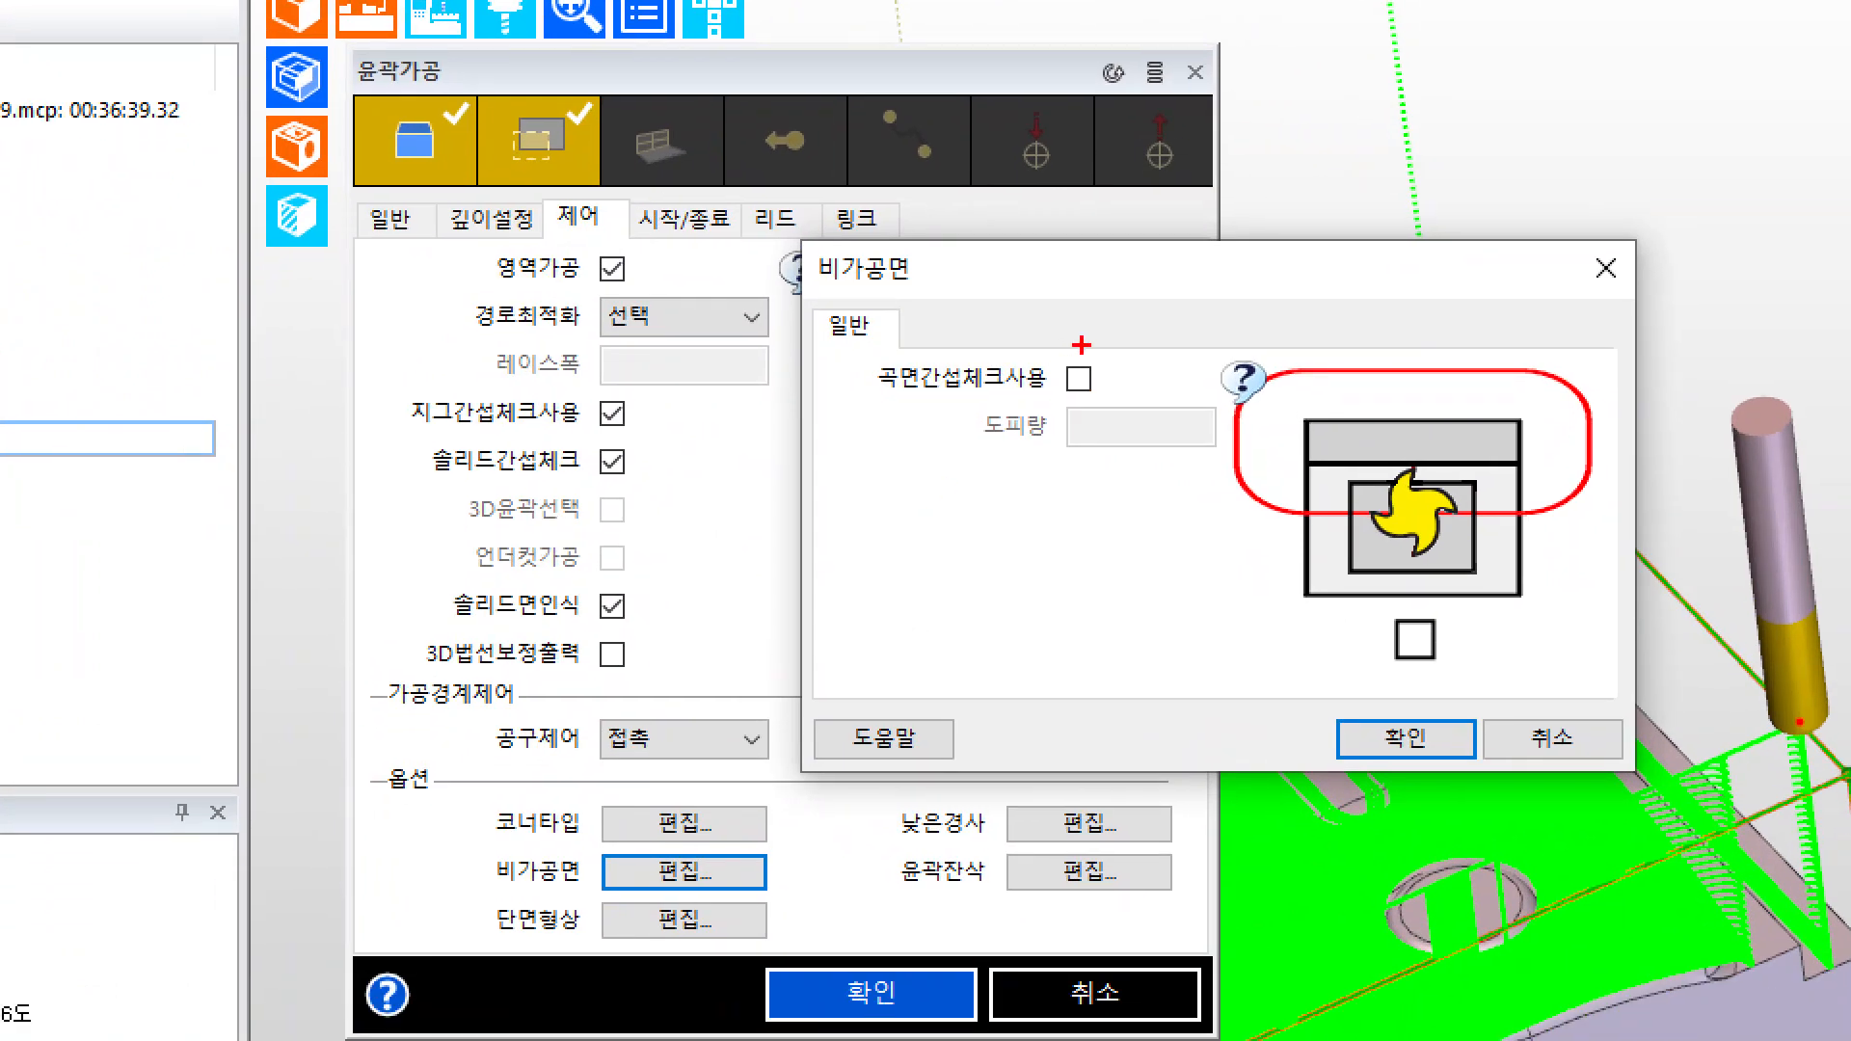
{"action": "left_click_drag", "start_coordinate": [1081, 344], "coordinate": [1160, 331]}
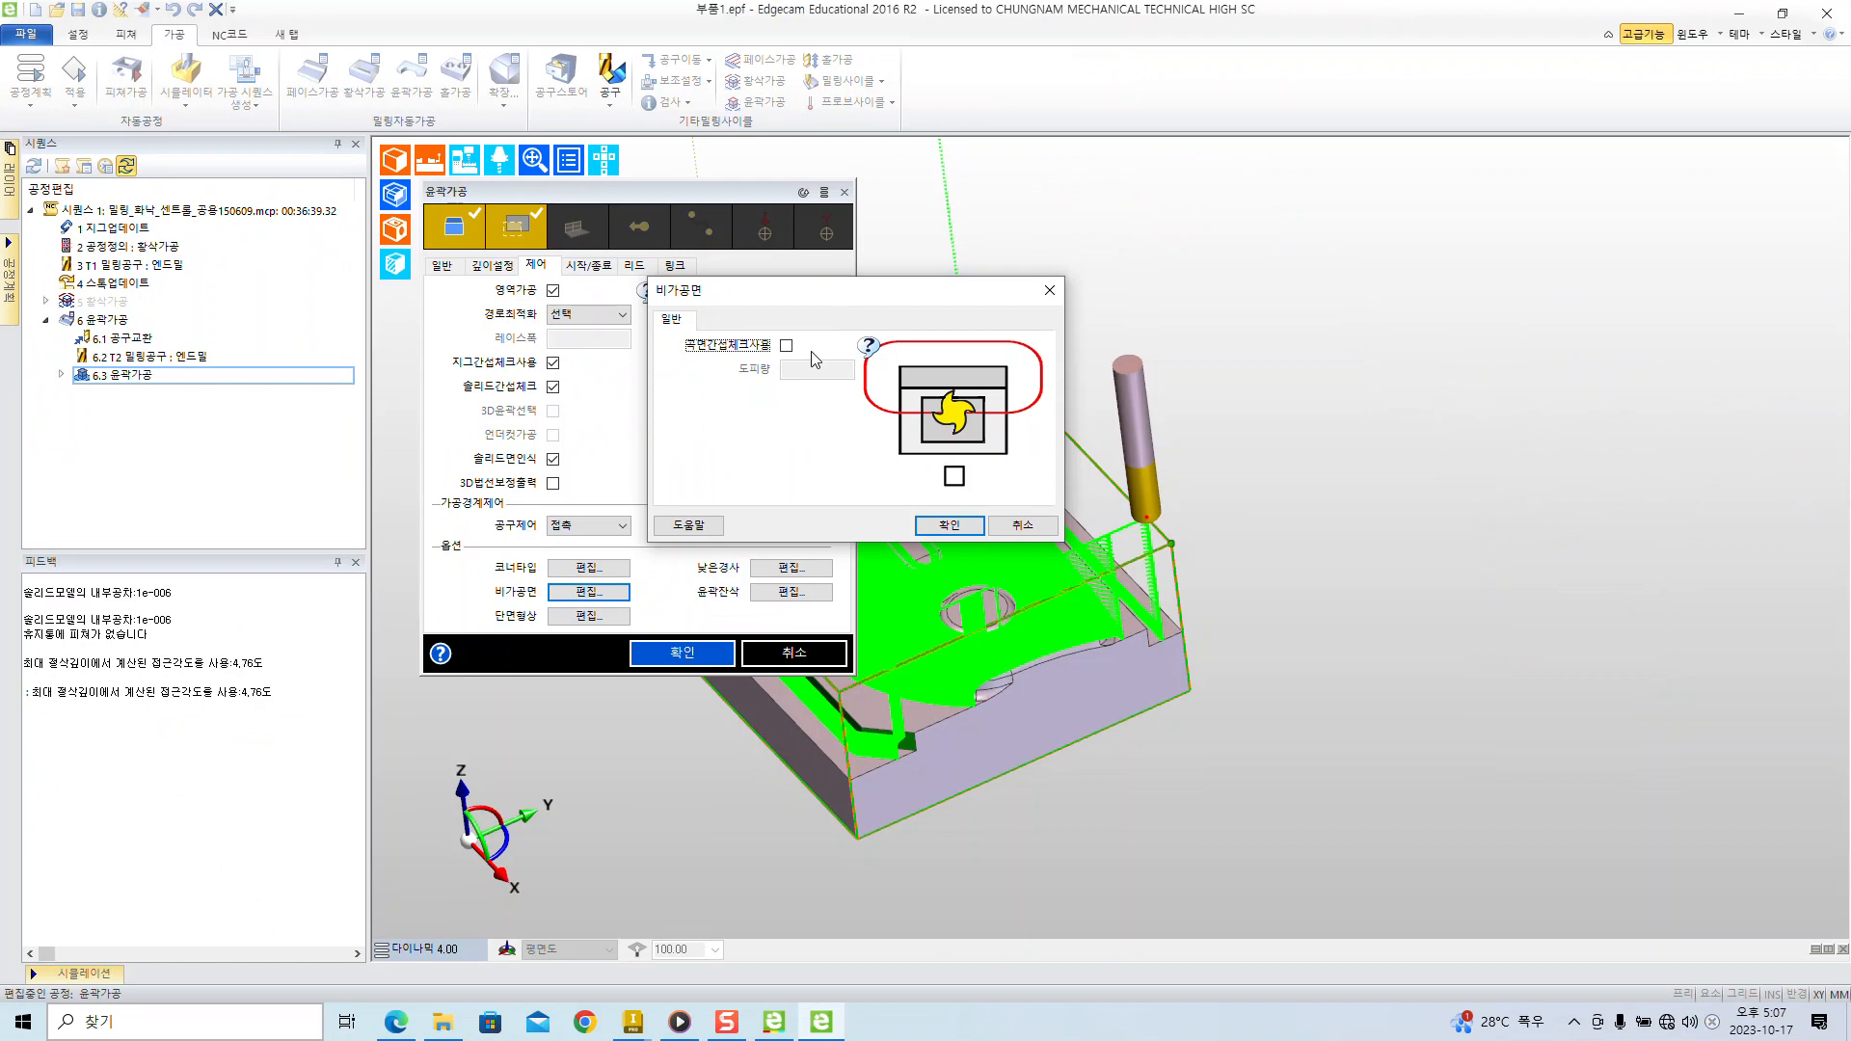
{"action": "left_click", "coordinate": [786, 346]}
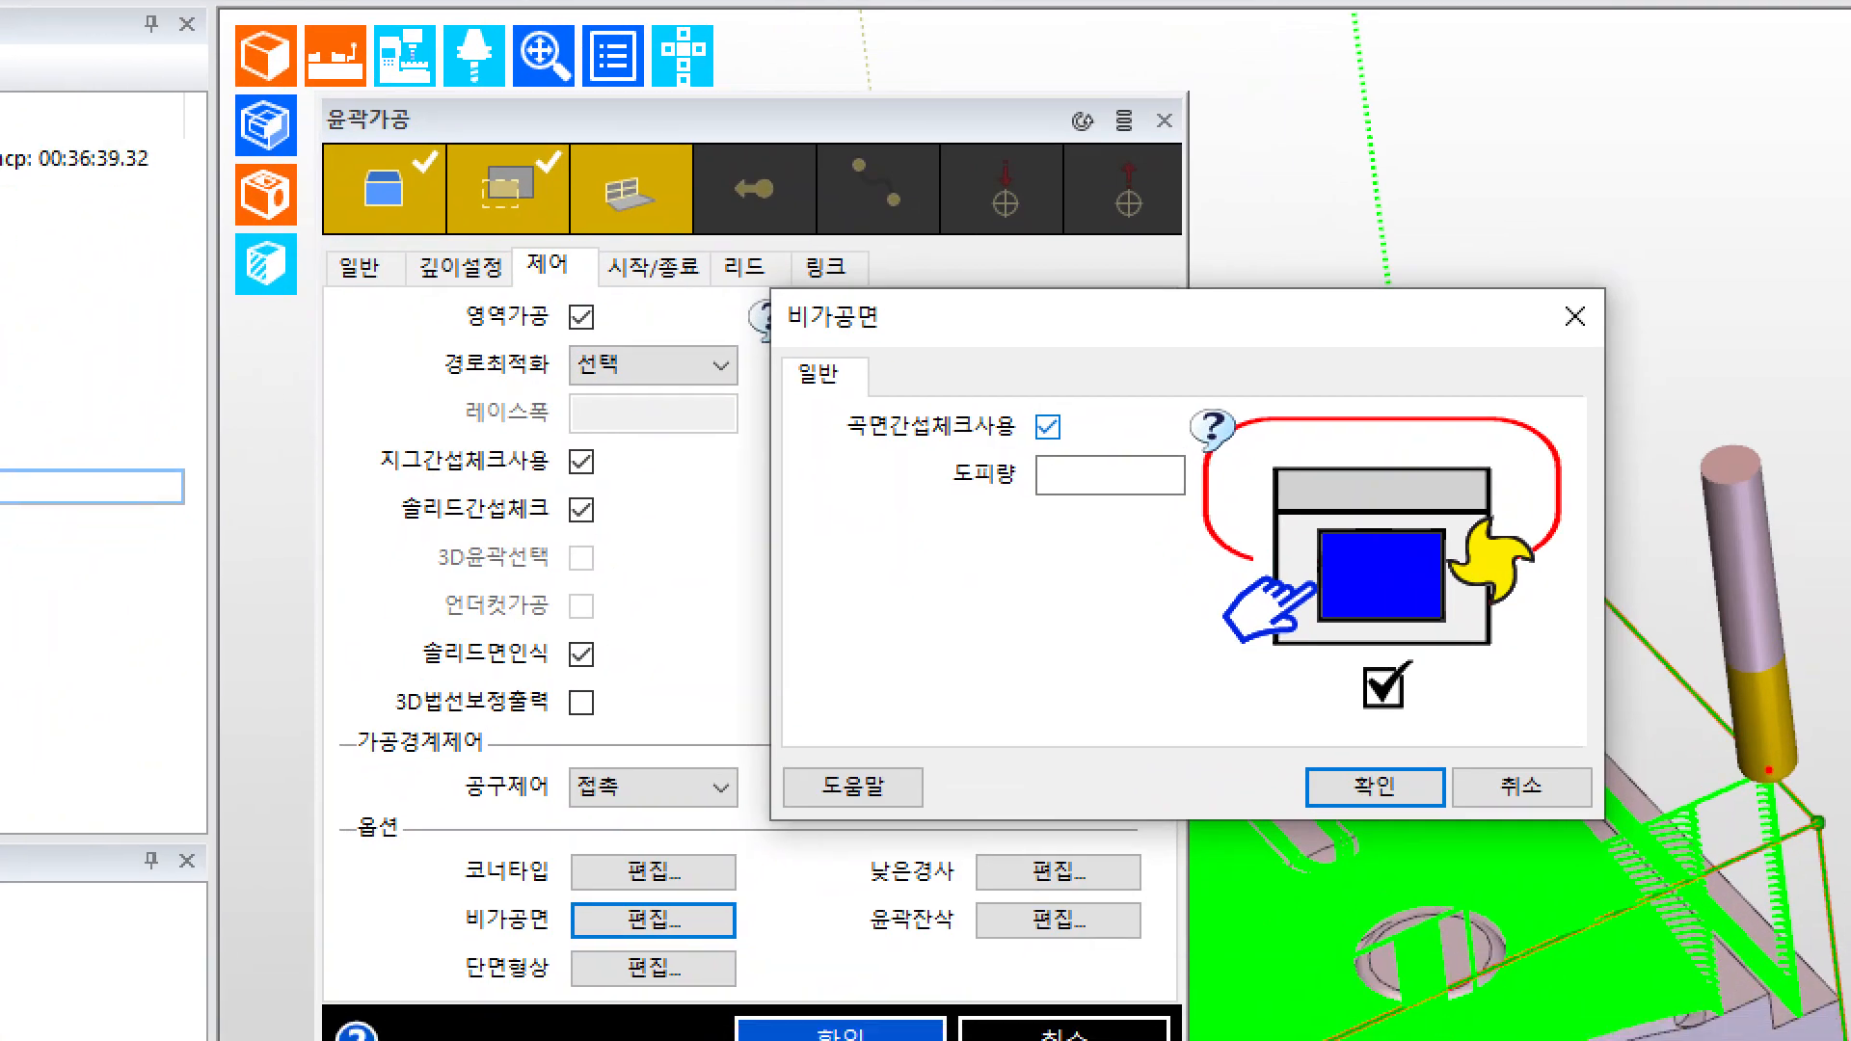
{"action": "mouse_move", "coordinate": [569, 140]}
{"action": "left_mouse_down"}
{"action": "mouse_move", "coordinate": [607, 188]}
{"action": "mouse_move", "coordinate": [704, 238]}
{"action": "mouse_move", "coordinate": [858, 68]}
{"action": "left_mouse_up"}
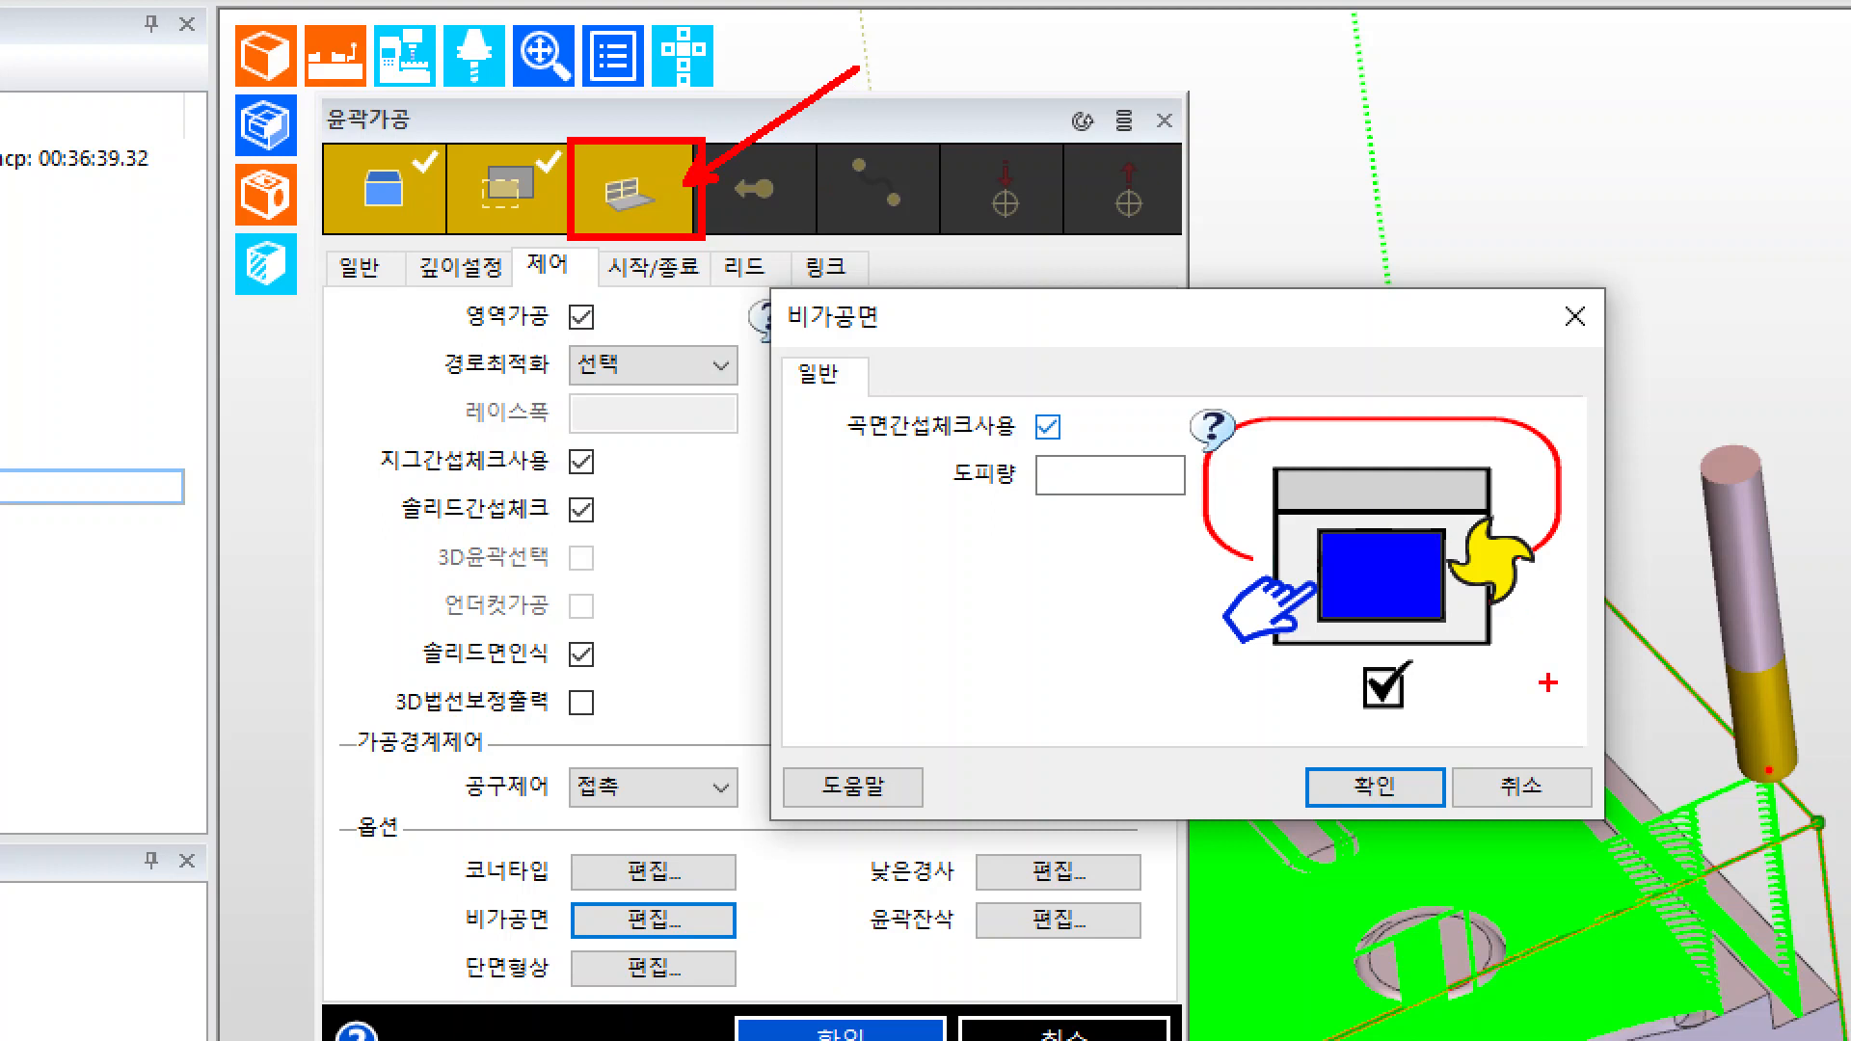
{"action": "left_click_drag", "start_coordinate": [1292, 761], "coordinate": [1456, 812]}
{"action": "left_click_drag", "start_coordinate": [1450, 760], "coordinate": [1849, 521]}
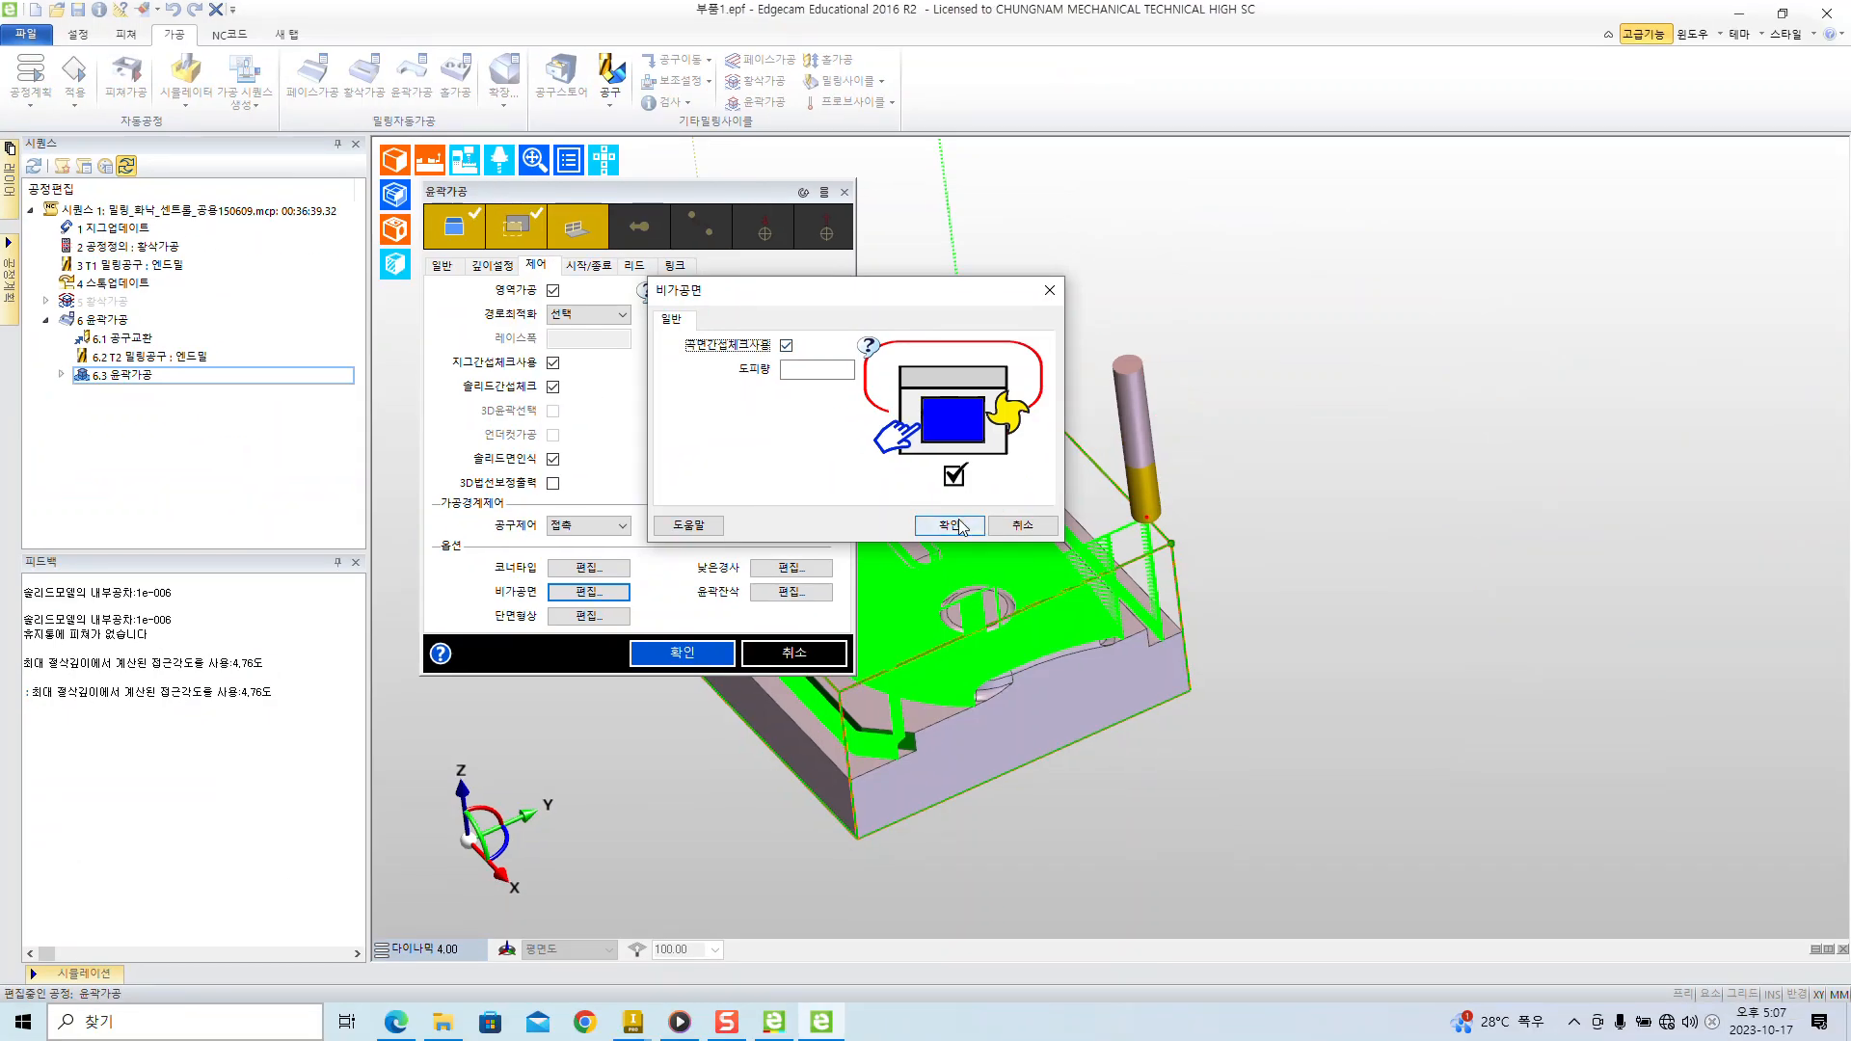
{"action": "left_click", "coordinate": [1379, 783]}
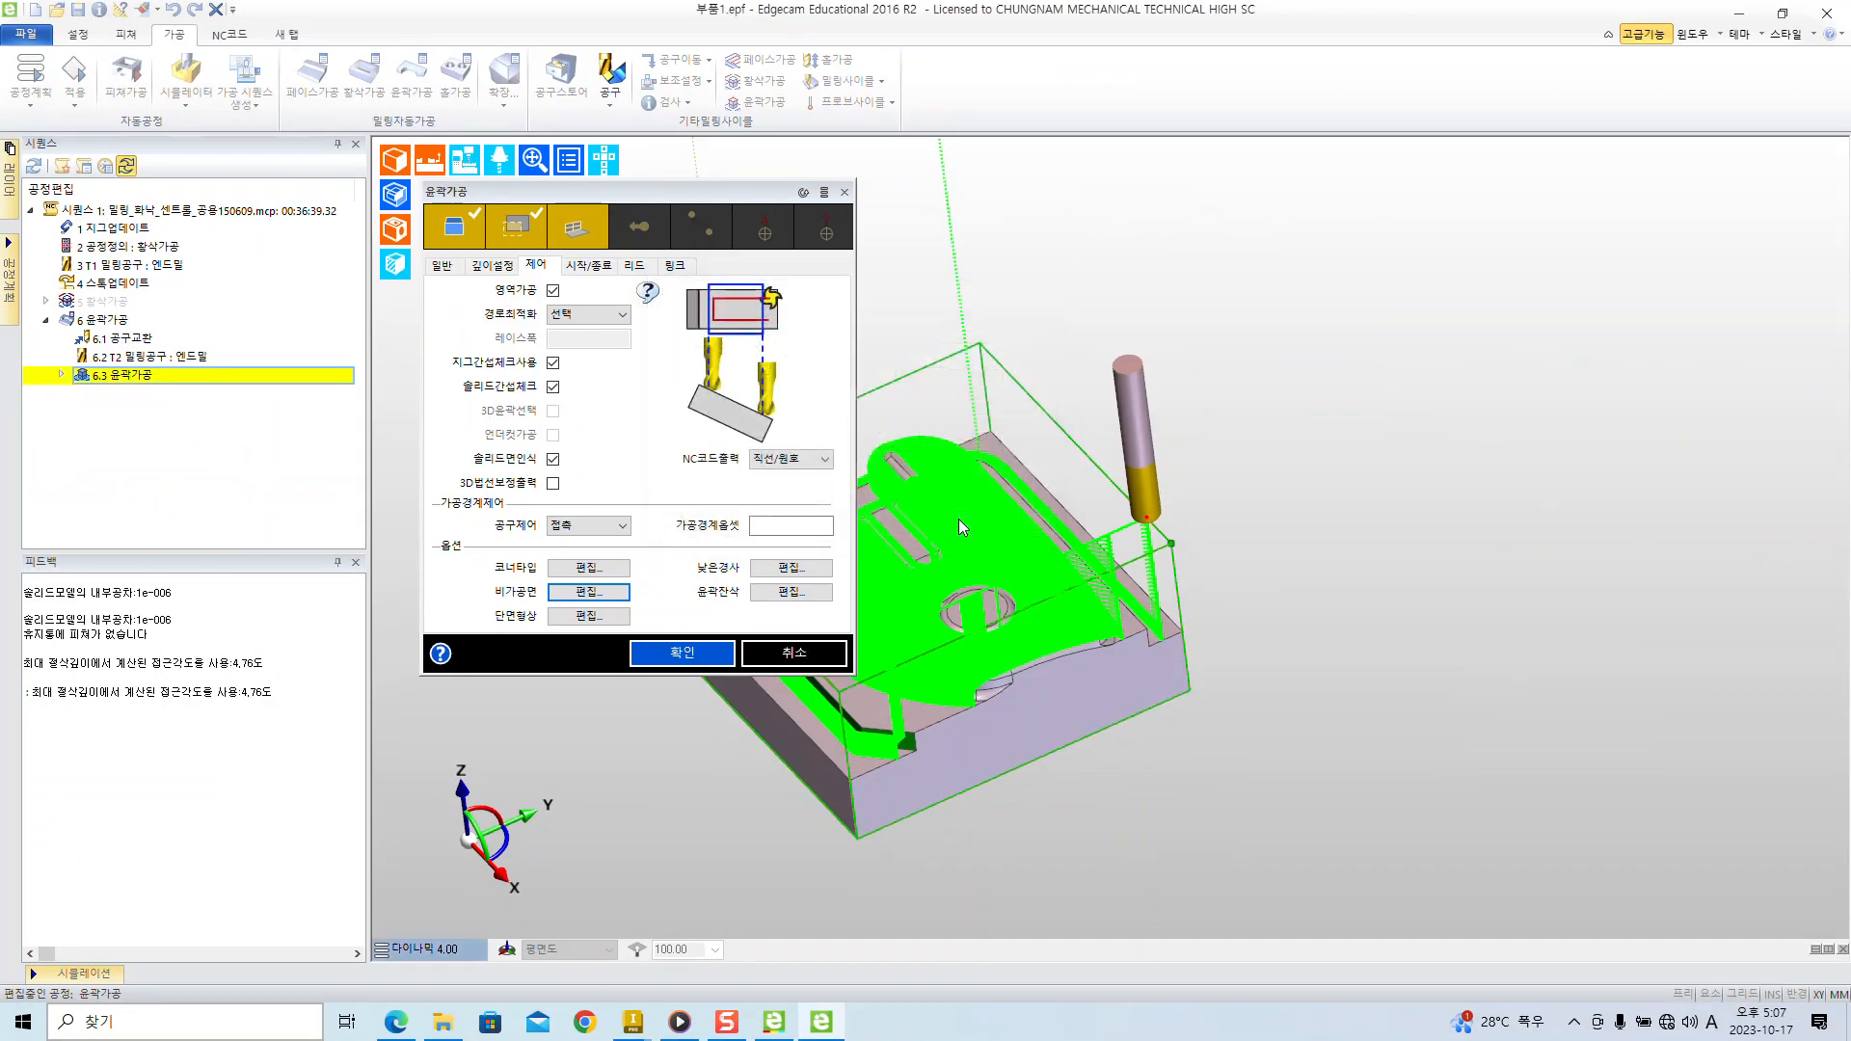
{"action": "left_click", "coordinate": [681, 653]}
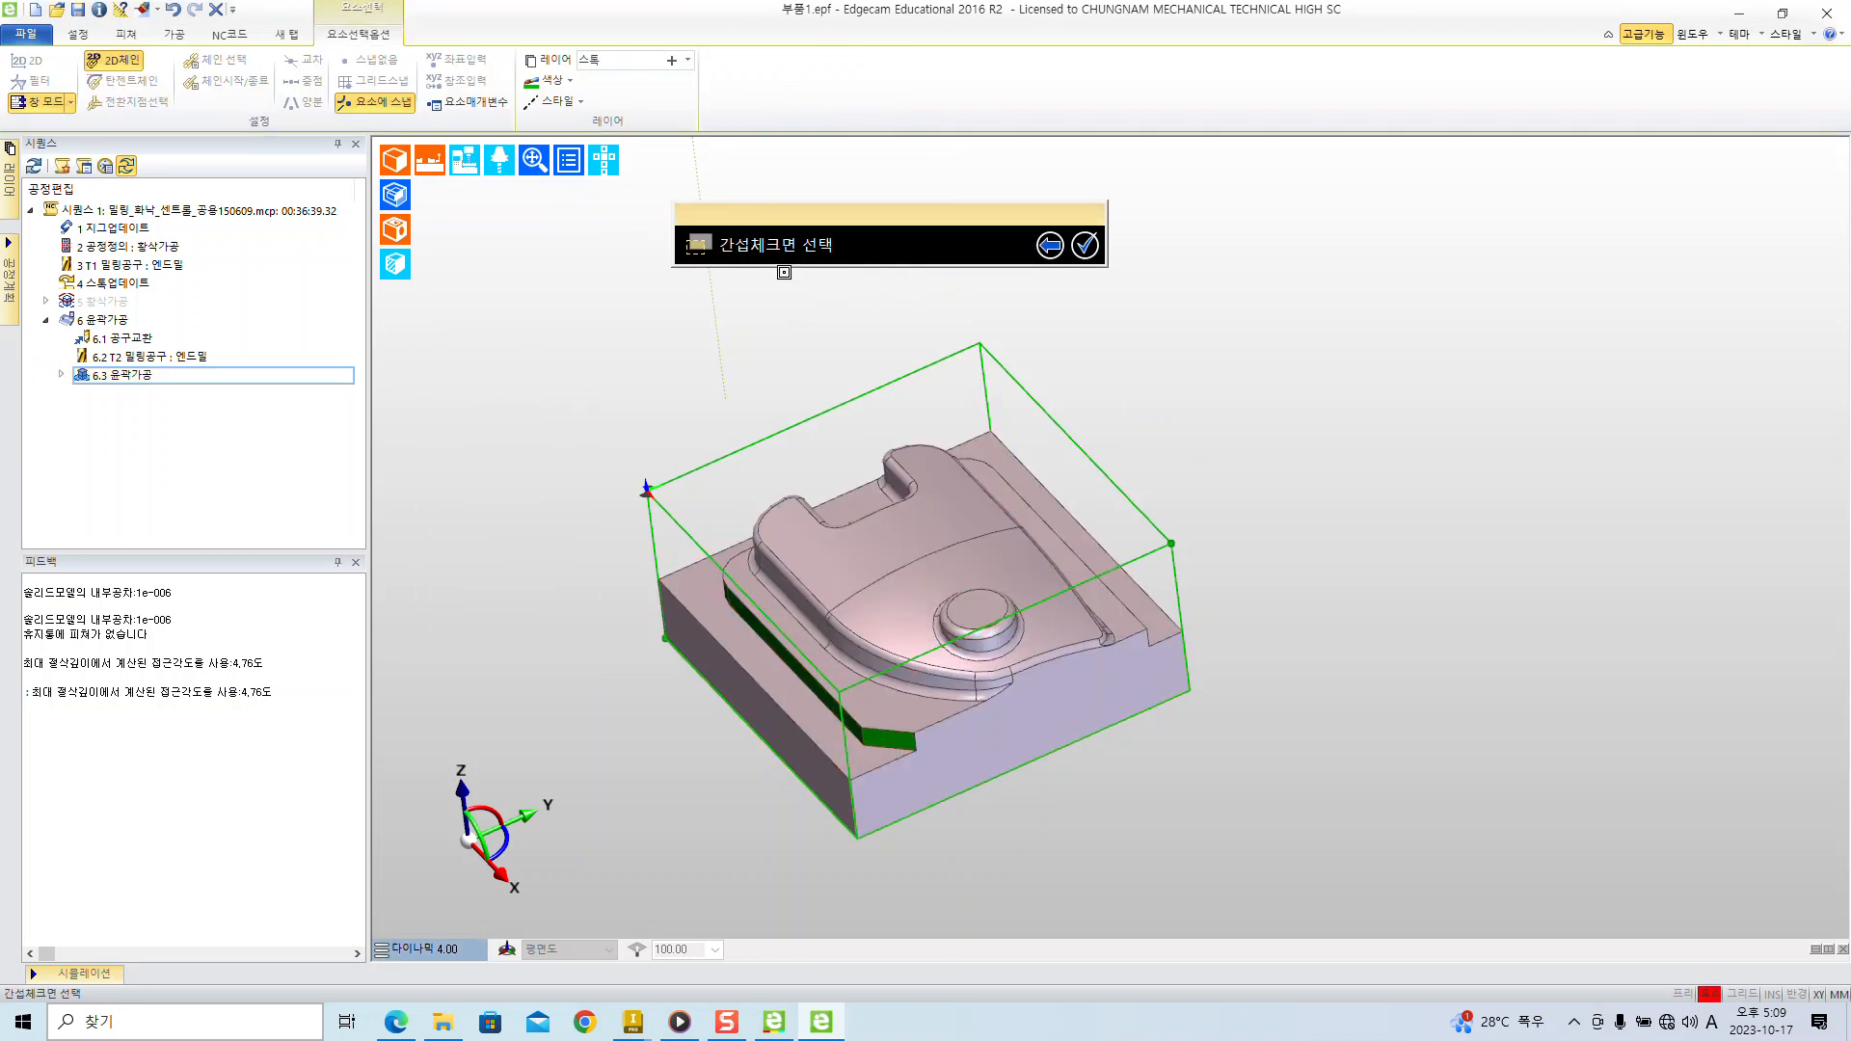
- Pick the green side wall as the check surface (간섭체크면), regenerate the profiling toolpath and inspect it on the part
{"action": "middle_click_drag", "start_coordinate": [549, 707], "coordinate": [850, 637]}
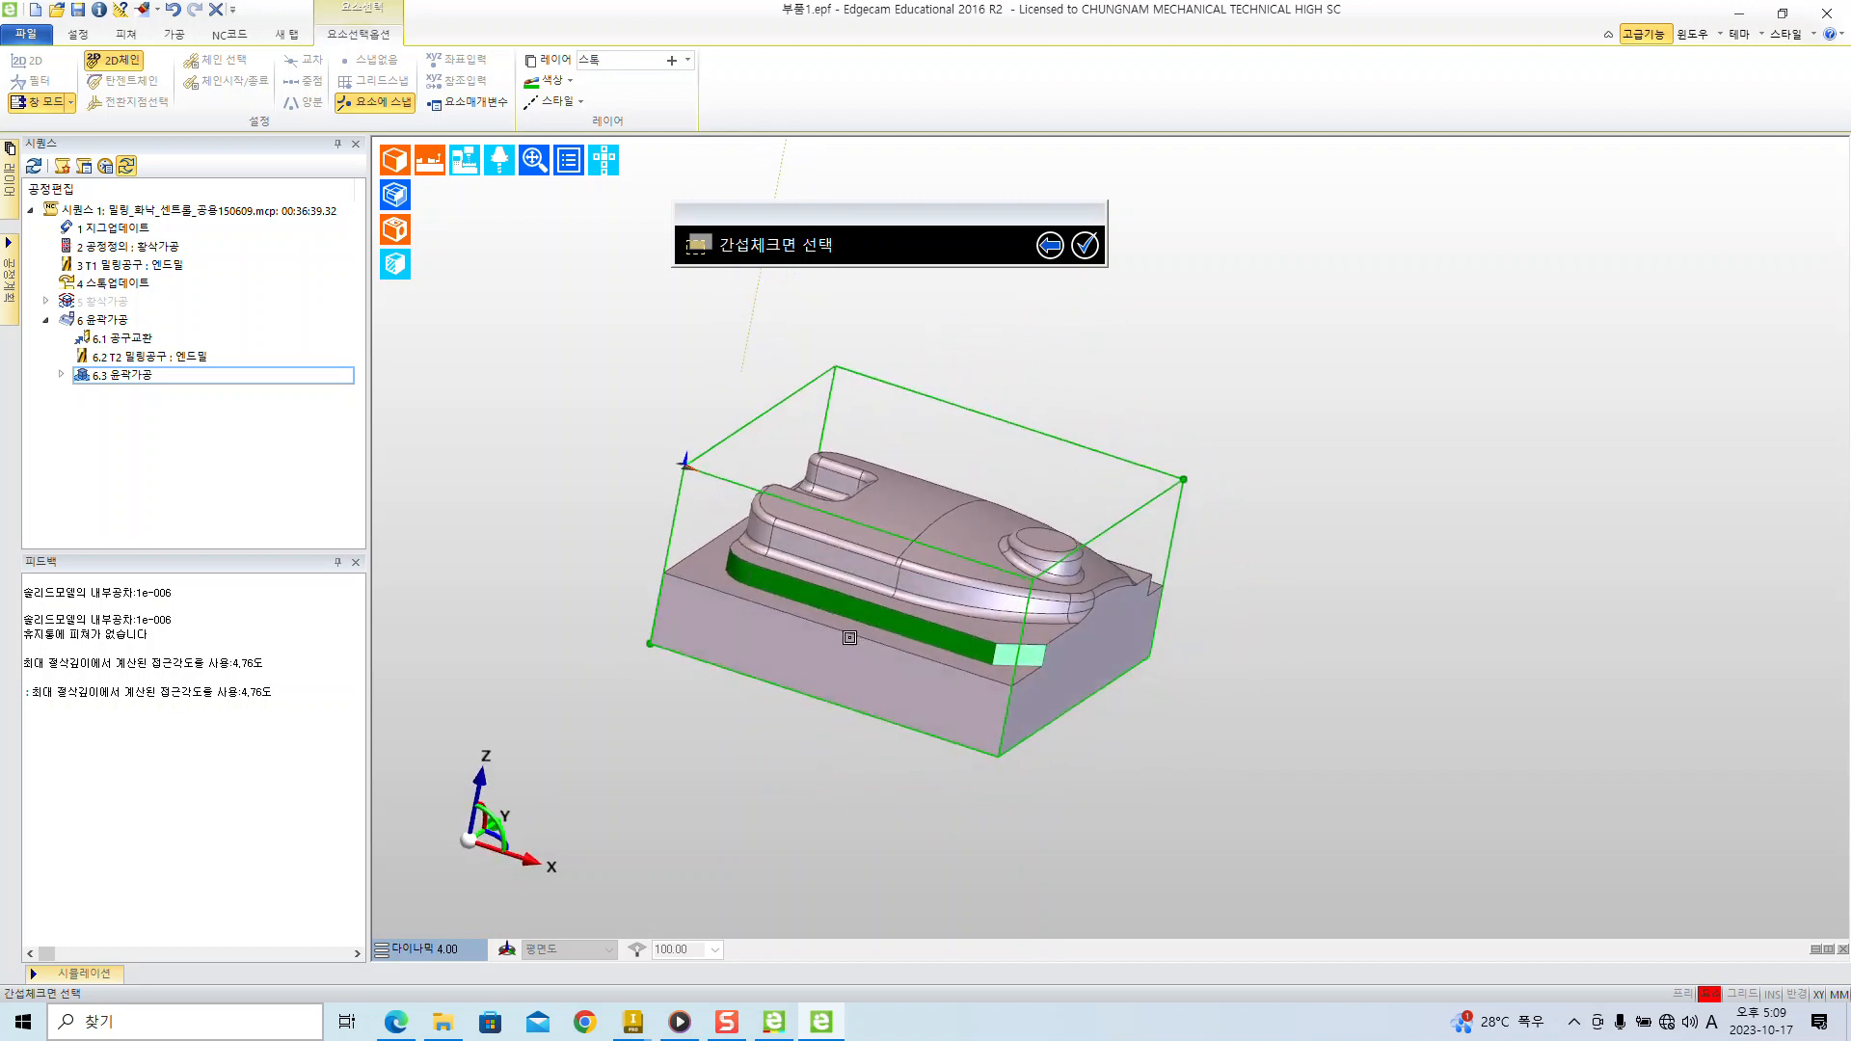
{"action": "left_click", "coordinate": [849, 637]}
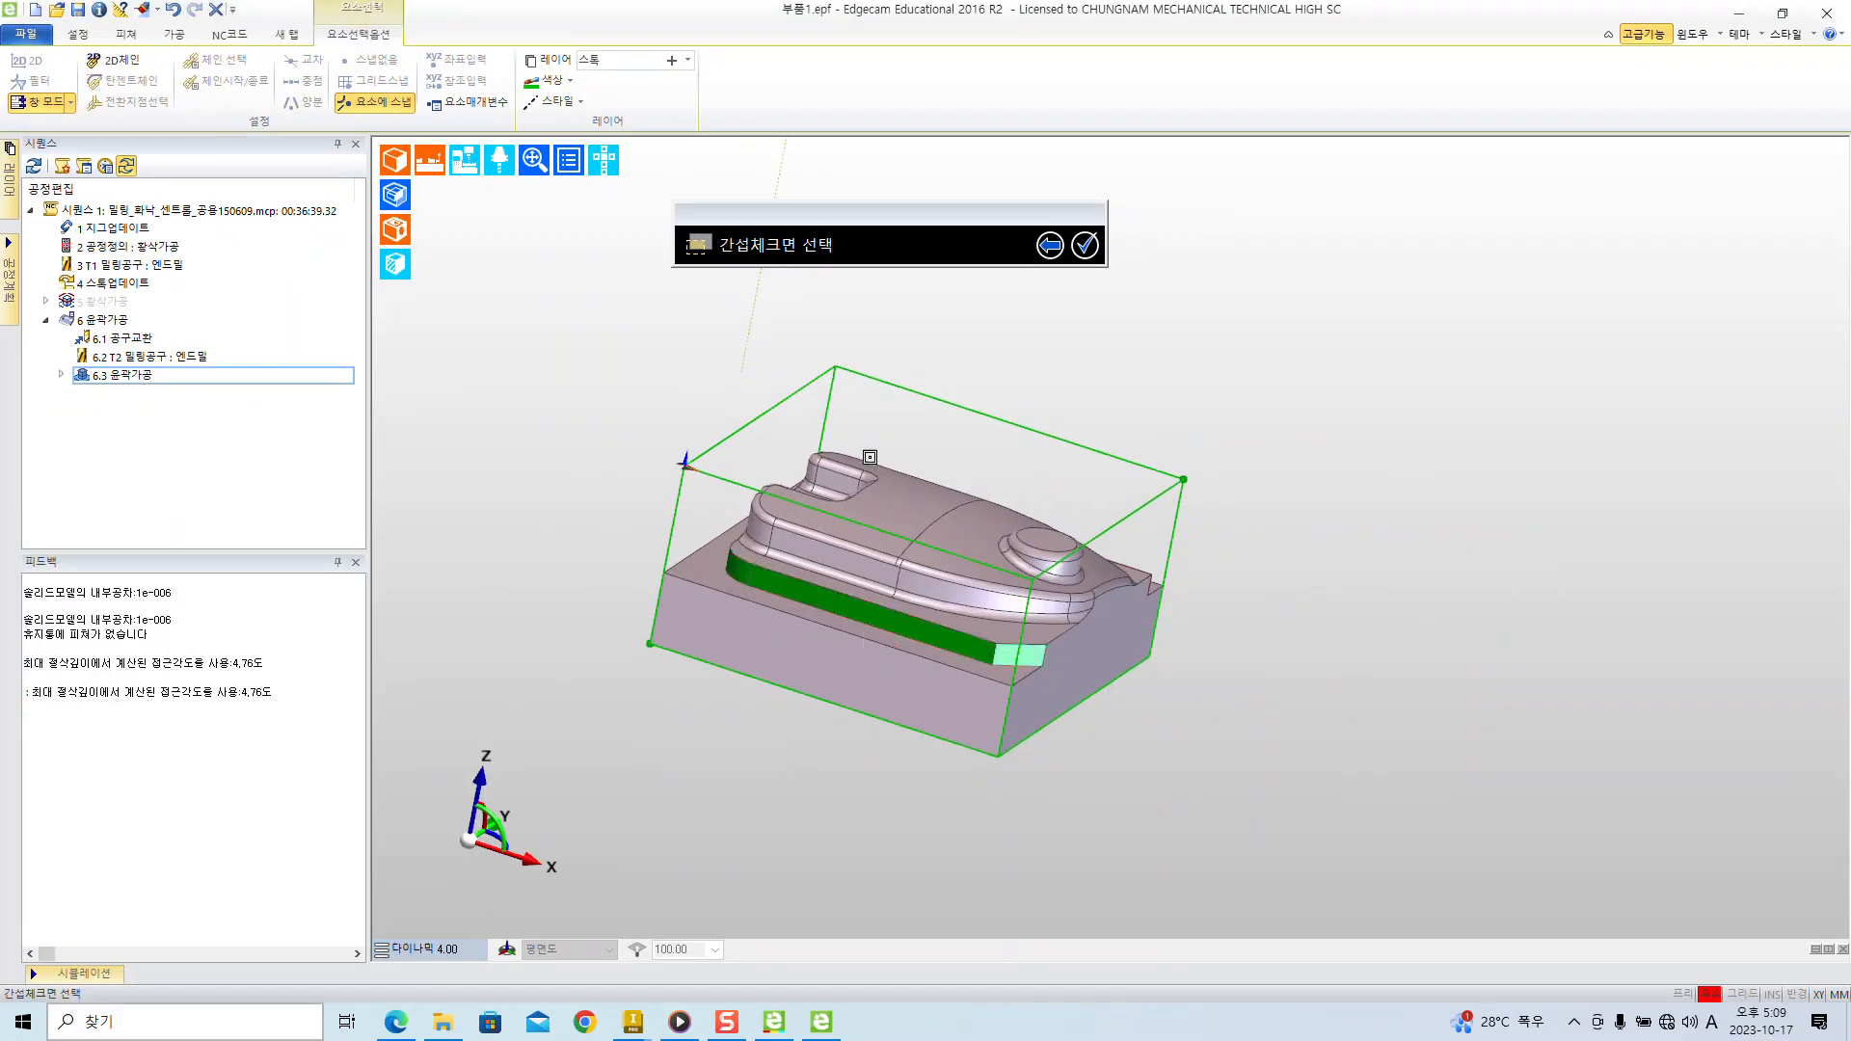
{"action": "left_click", "coordinate": [840, 598]}
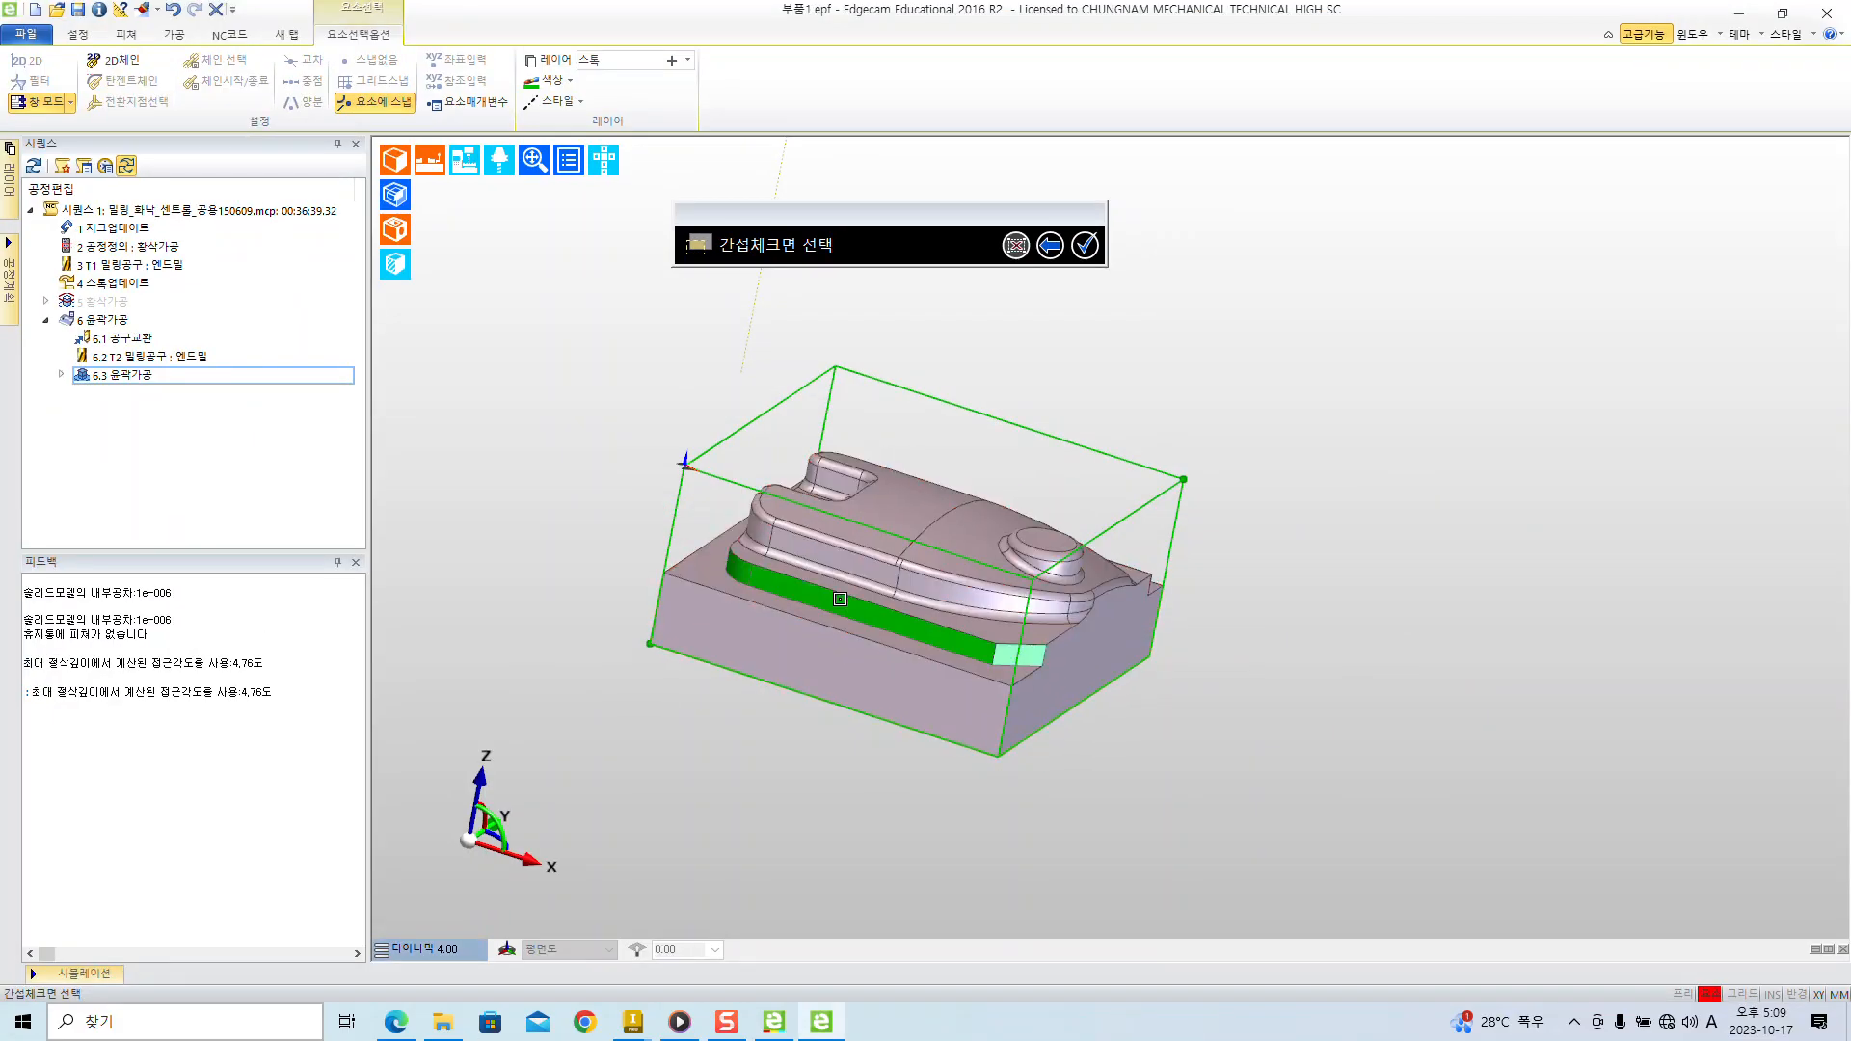
{"action": "left_click", "coordinate": [1087, 246]}
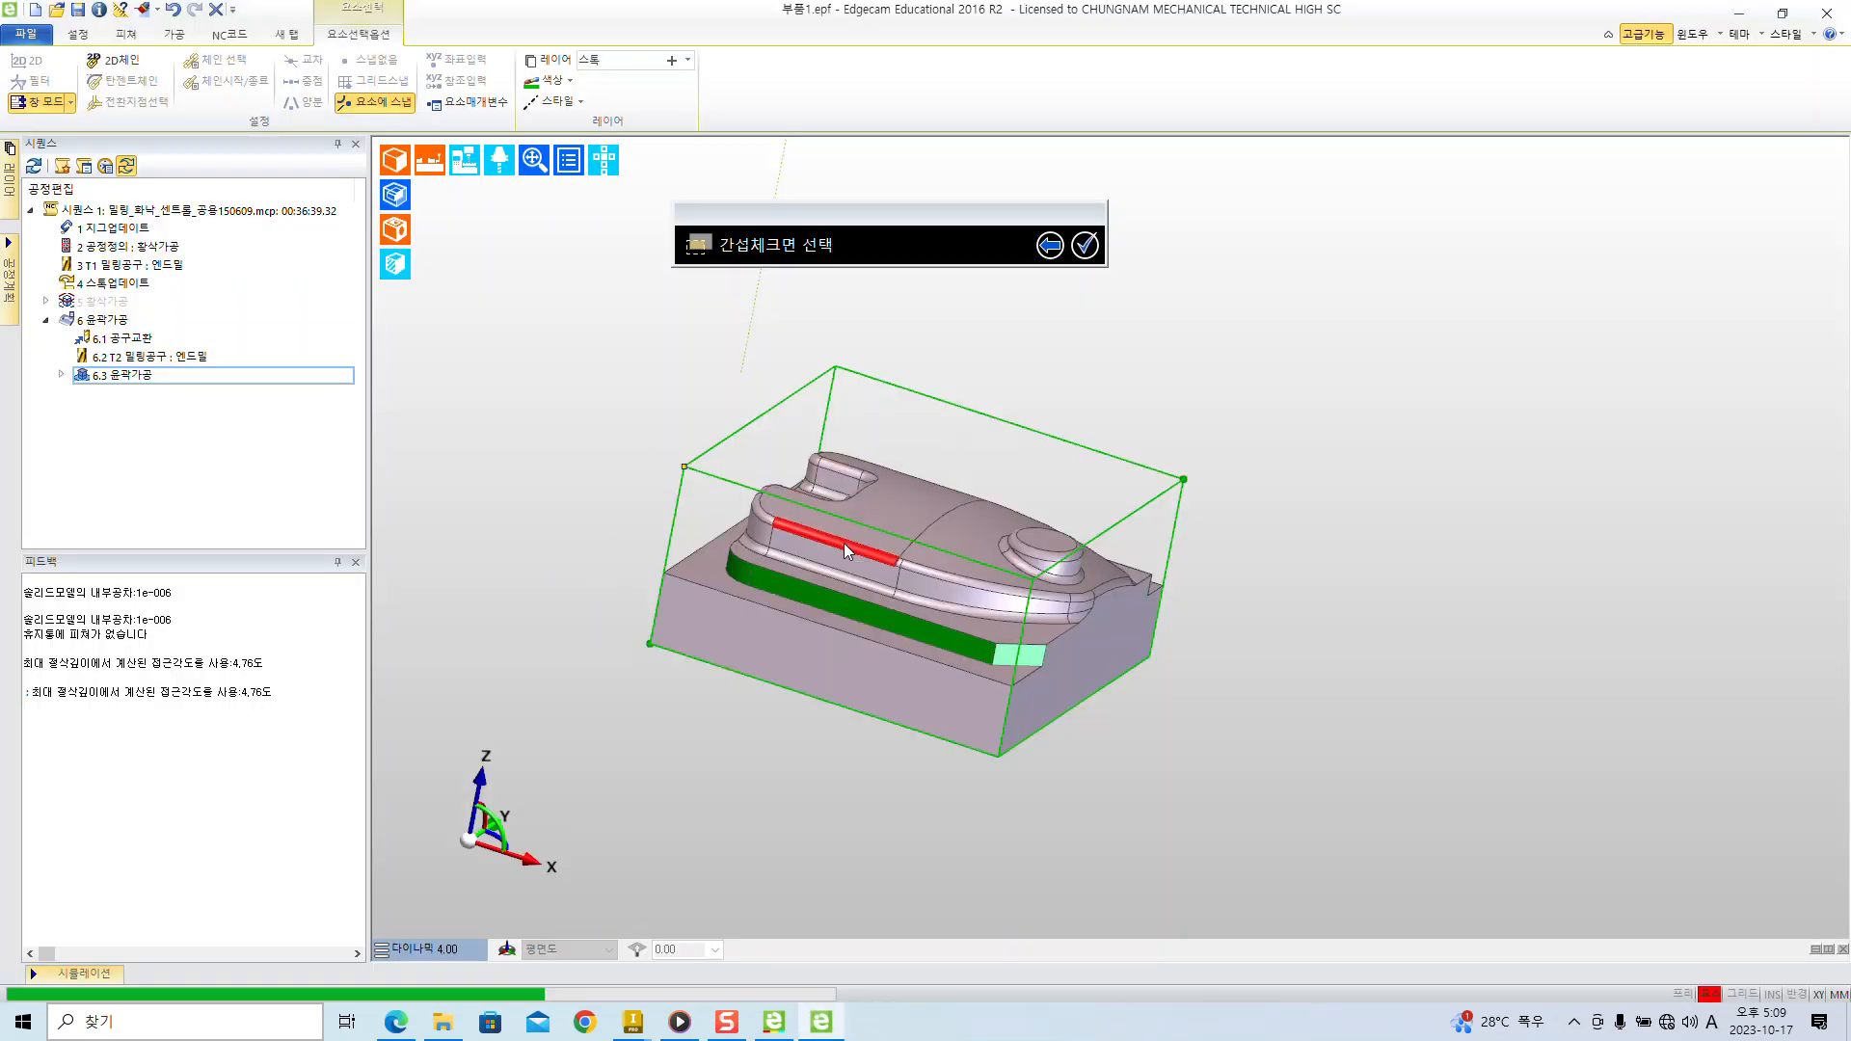
{"action": "middle_click_drag", "start_coordinate": [1559, 427], "coordinate": [1243, 560]}
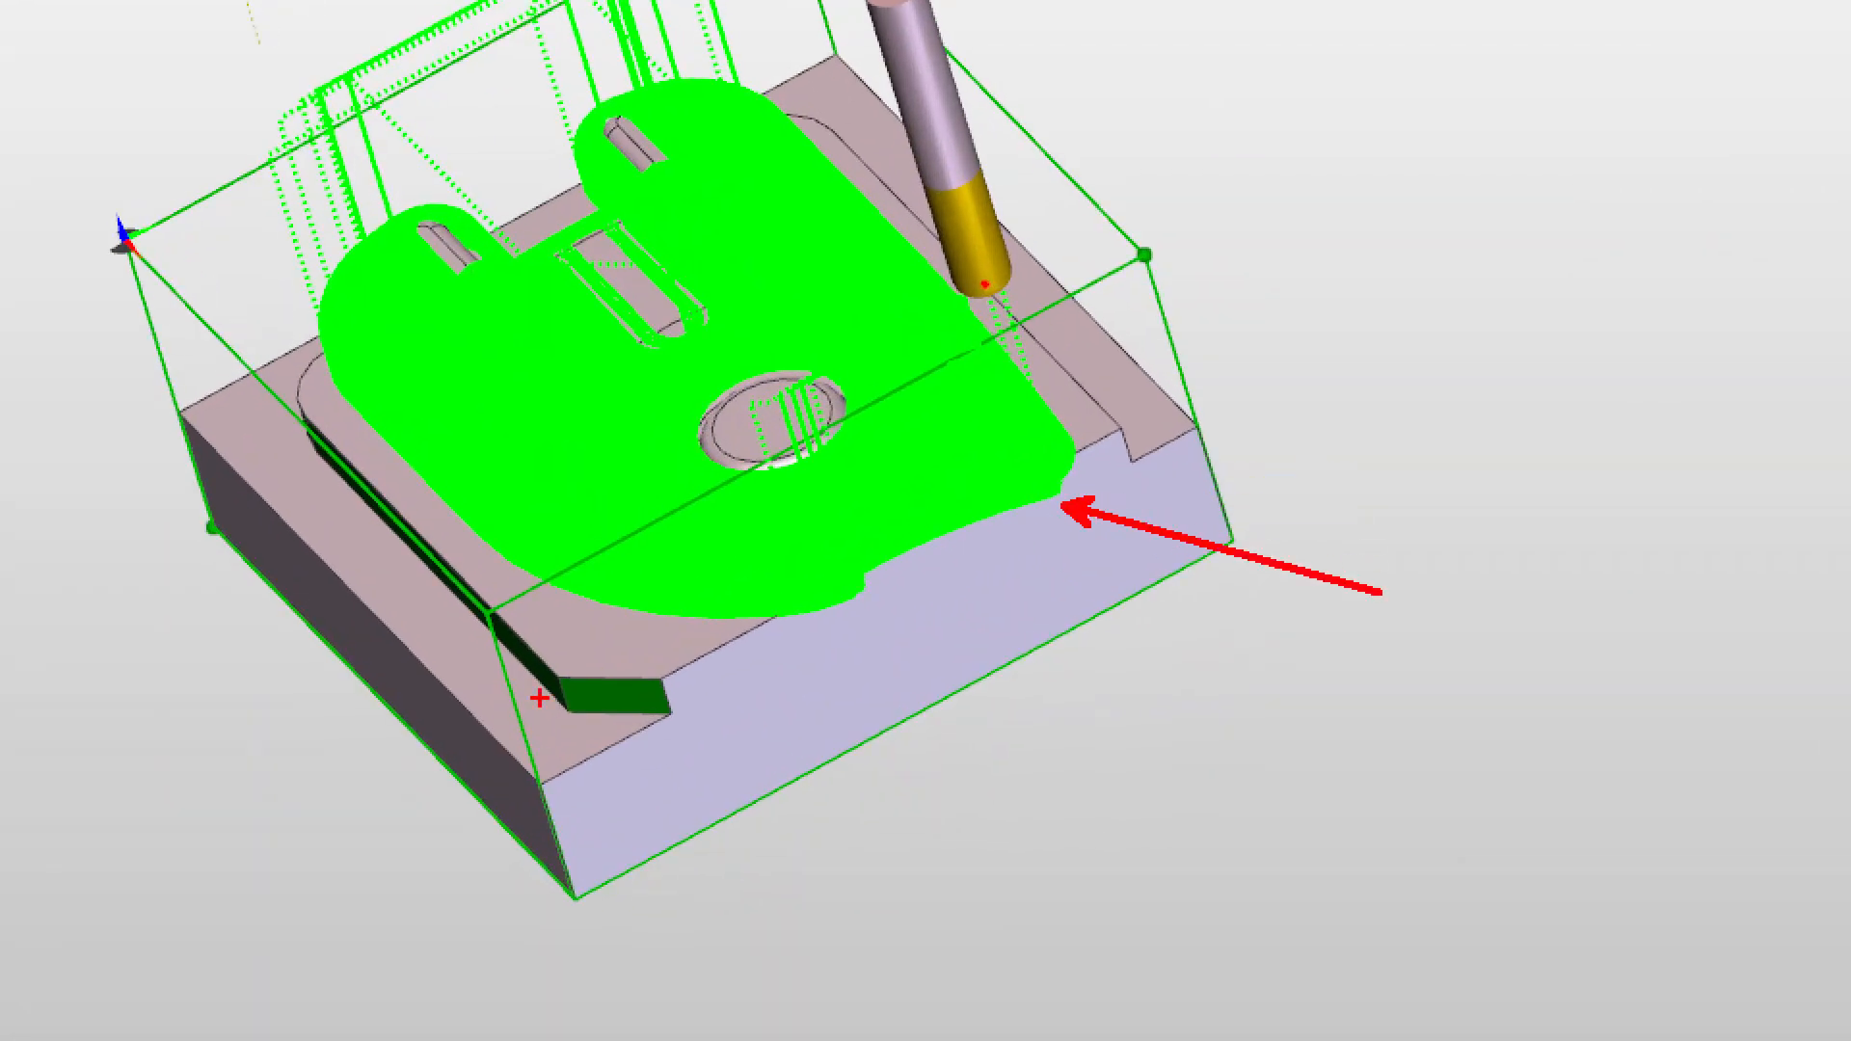
{"action": "left_click_drag", "start_coordinate": [625, 693], "coordinate": [457, 777], "text": "ctrl+shift"}
{"action": "left_click_drag", "start_coordinate": [402, 572], "coordinate": [76, 613], "text": "ctrl+shift"}
{"action": "key", "text": "Escape"}
{"action": "middle_click_drag", "start_coordinate": [625, 551], "coordinate": [973, 497]}
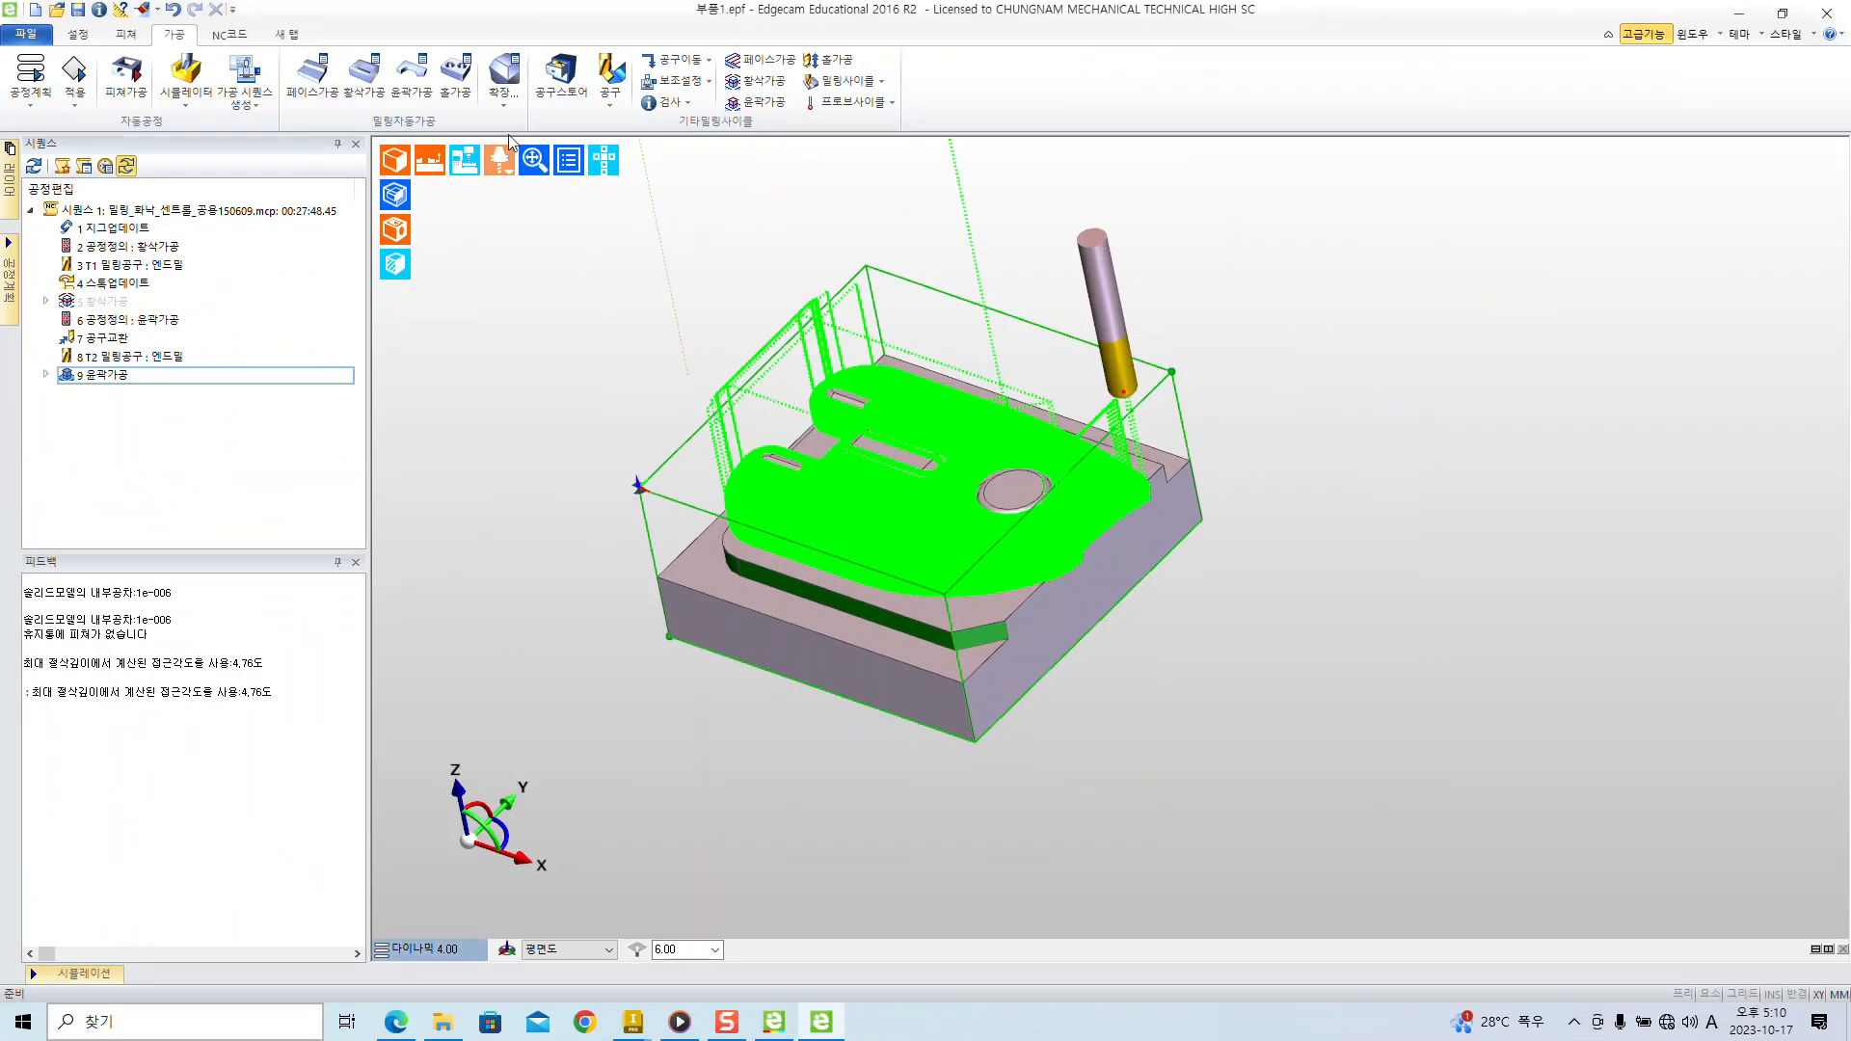
- Start a flat-surface machining cycle (평탄면가공) on the solid part without selecting a machining boundary
{"action": "left_click", "coordinate": [972, 154]}
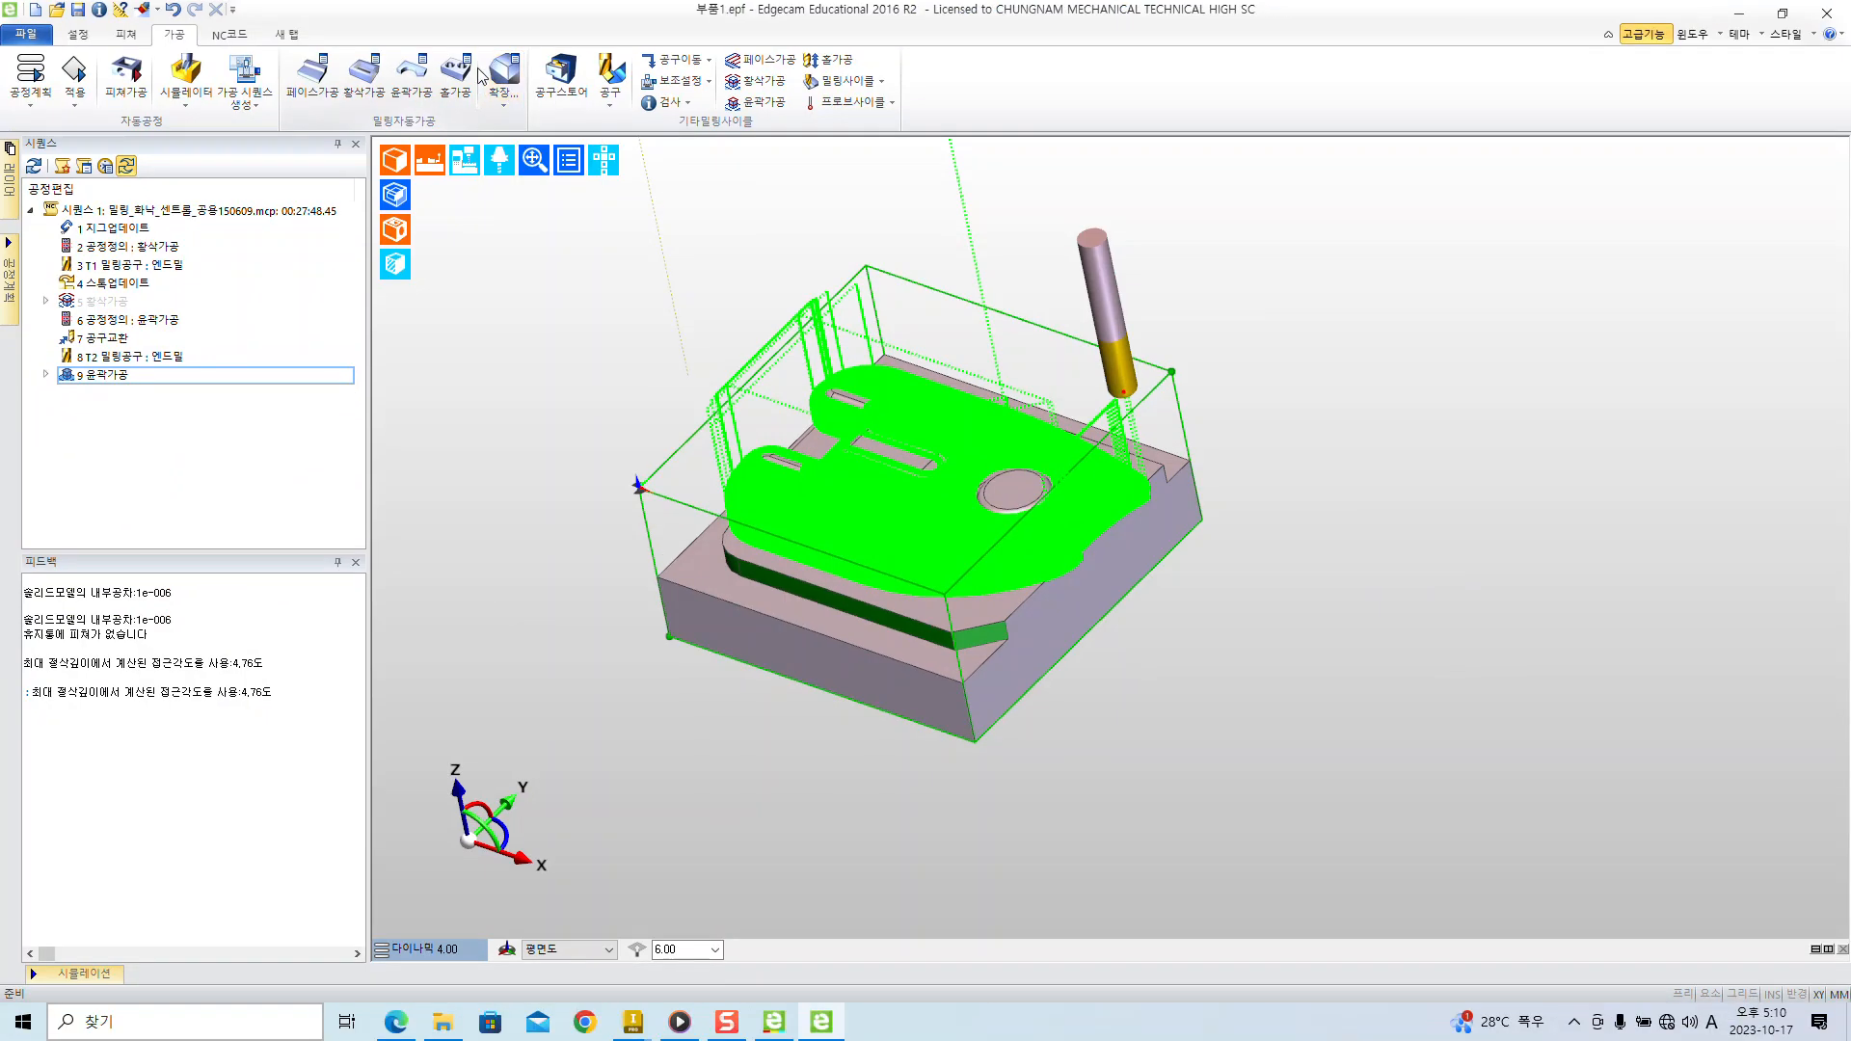
{"action": "left_click", "coordinate": [911, 154]}
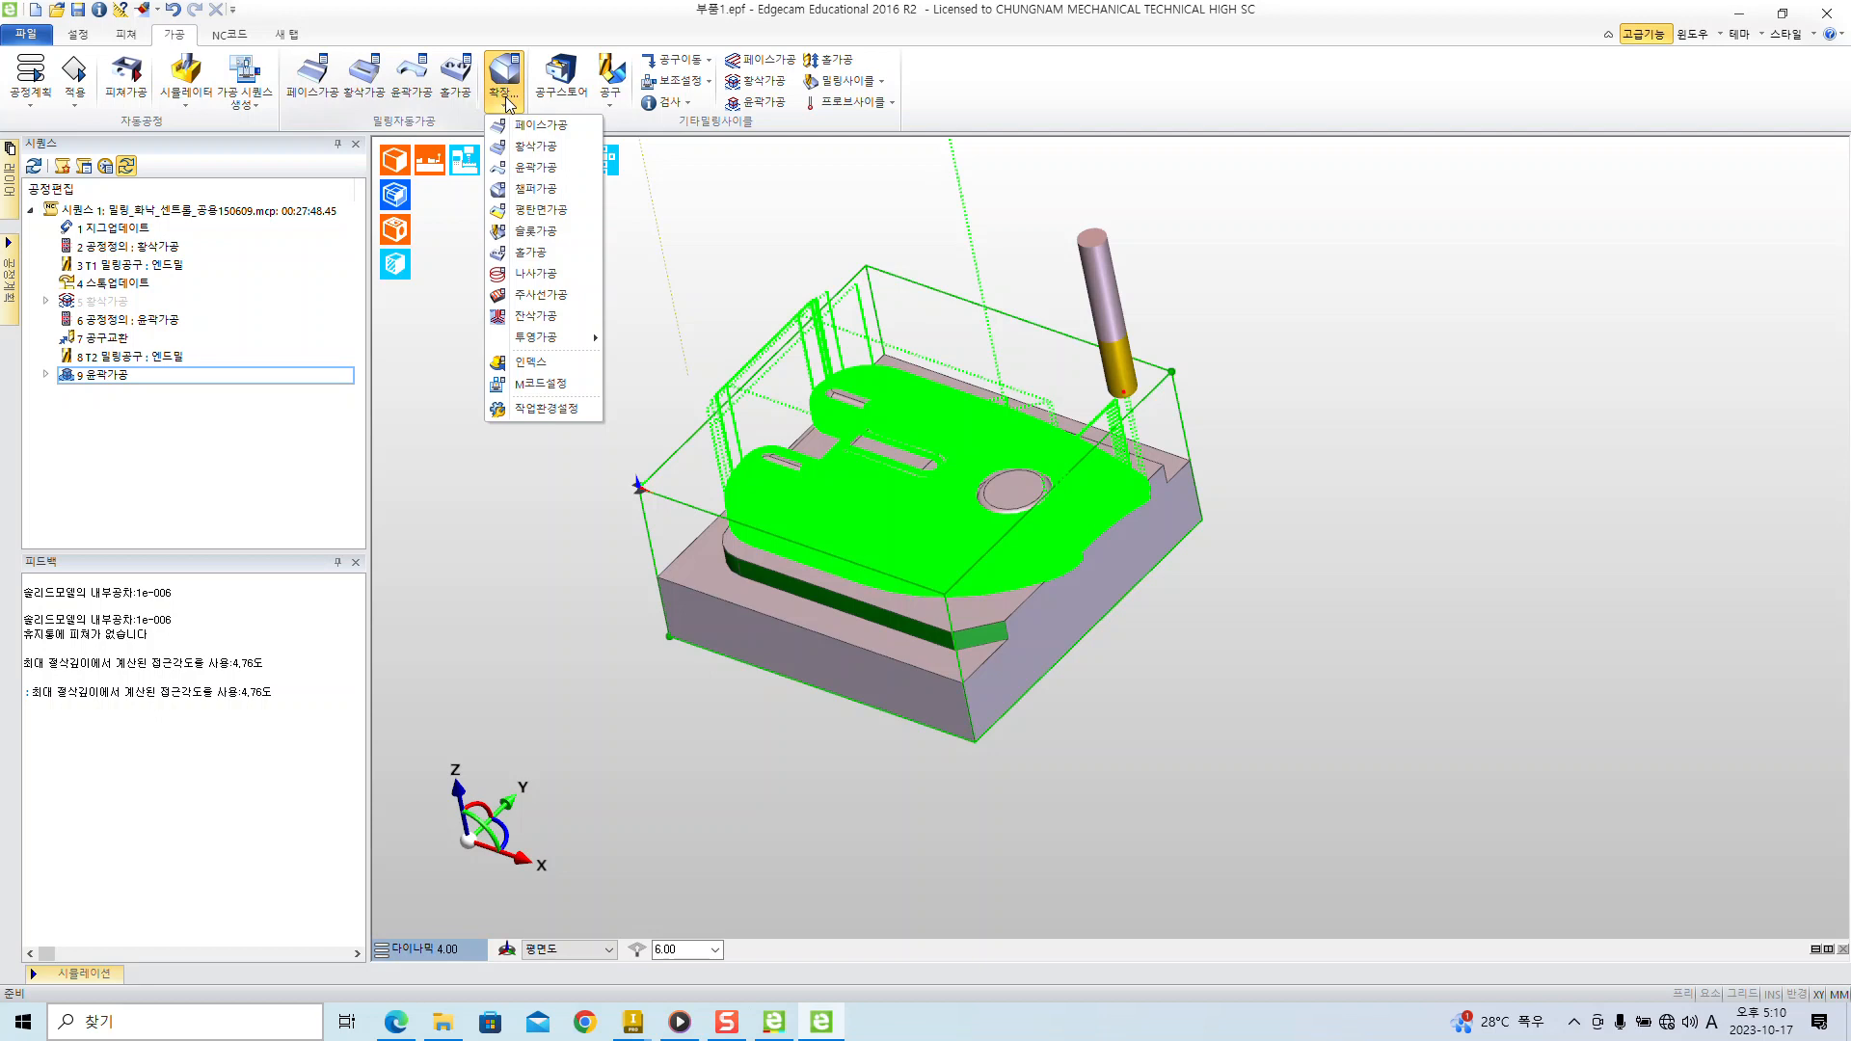
{"action": "left_click", "coordinate": [555, 211]}
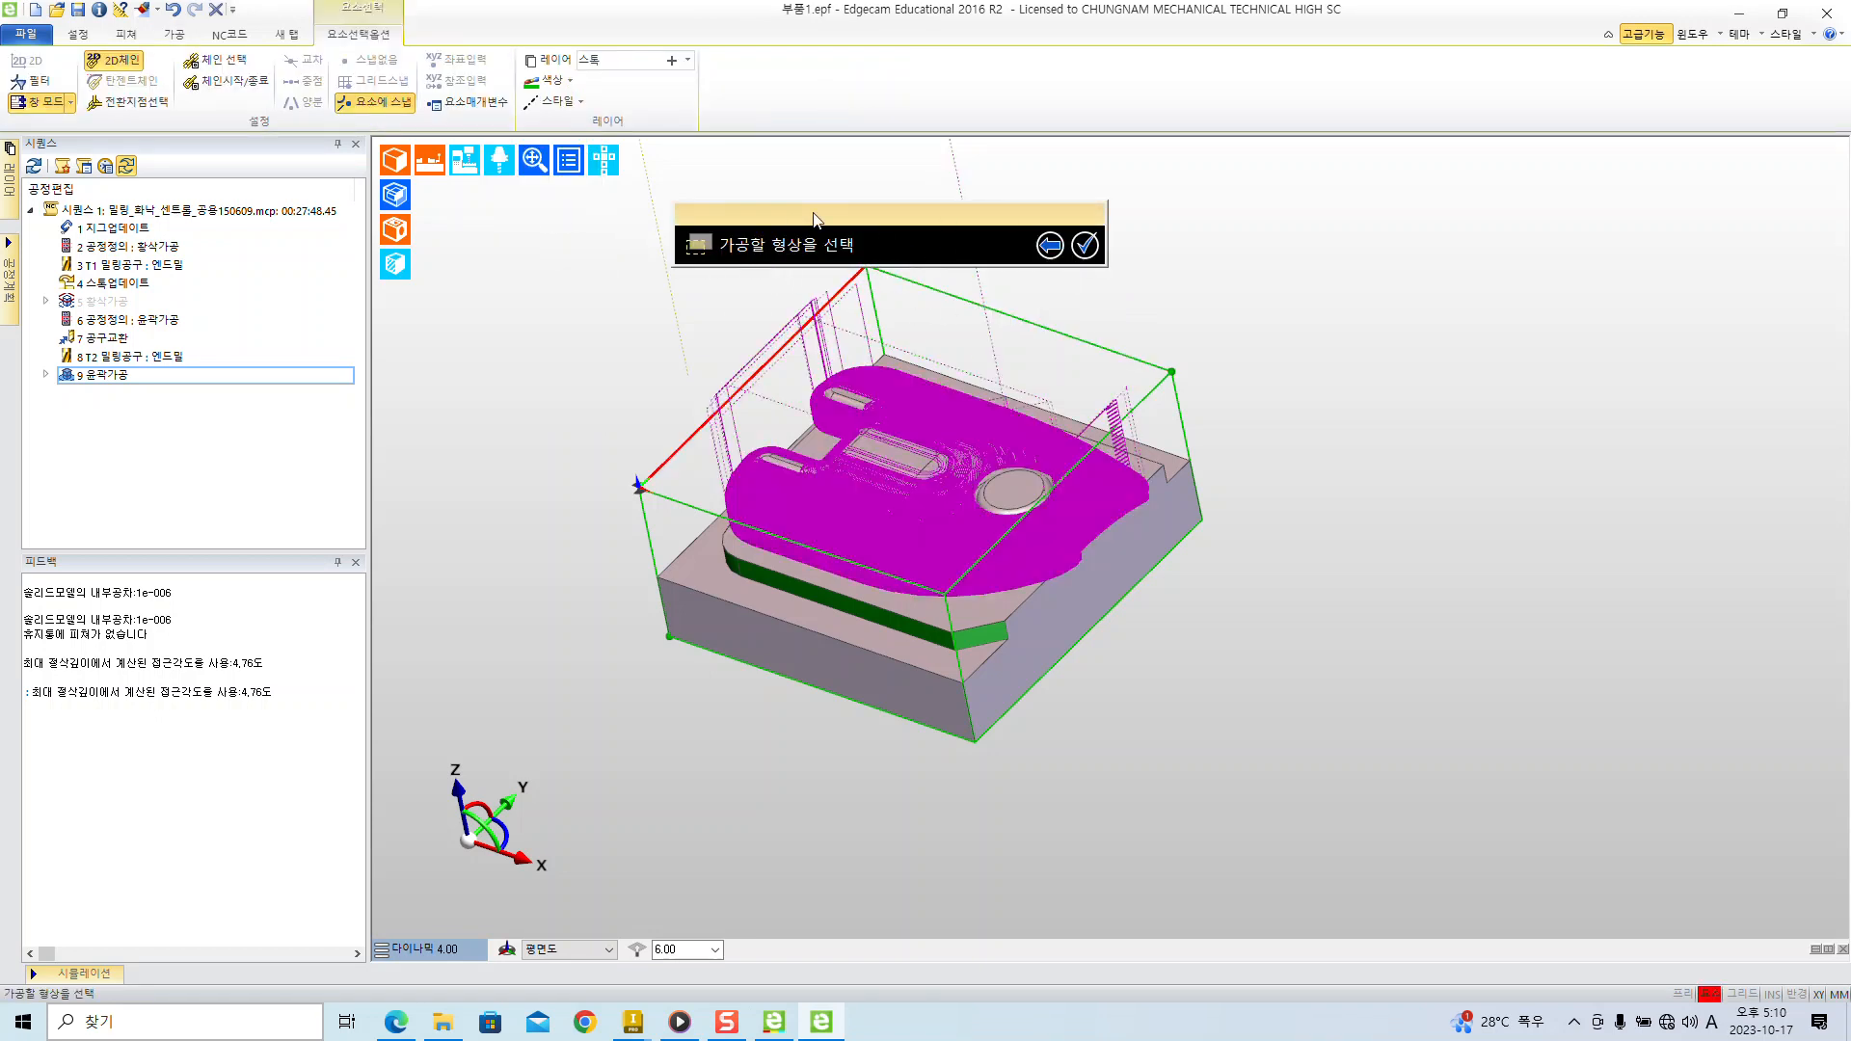
{"action": "left_click", "coordinate": [693, 568]}
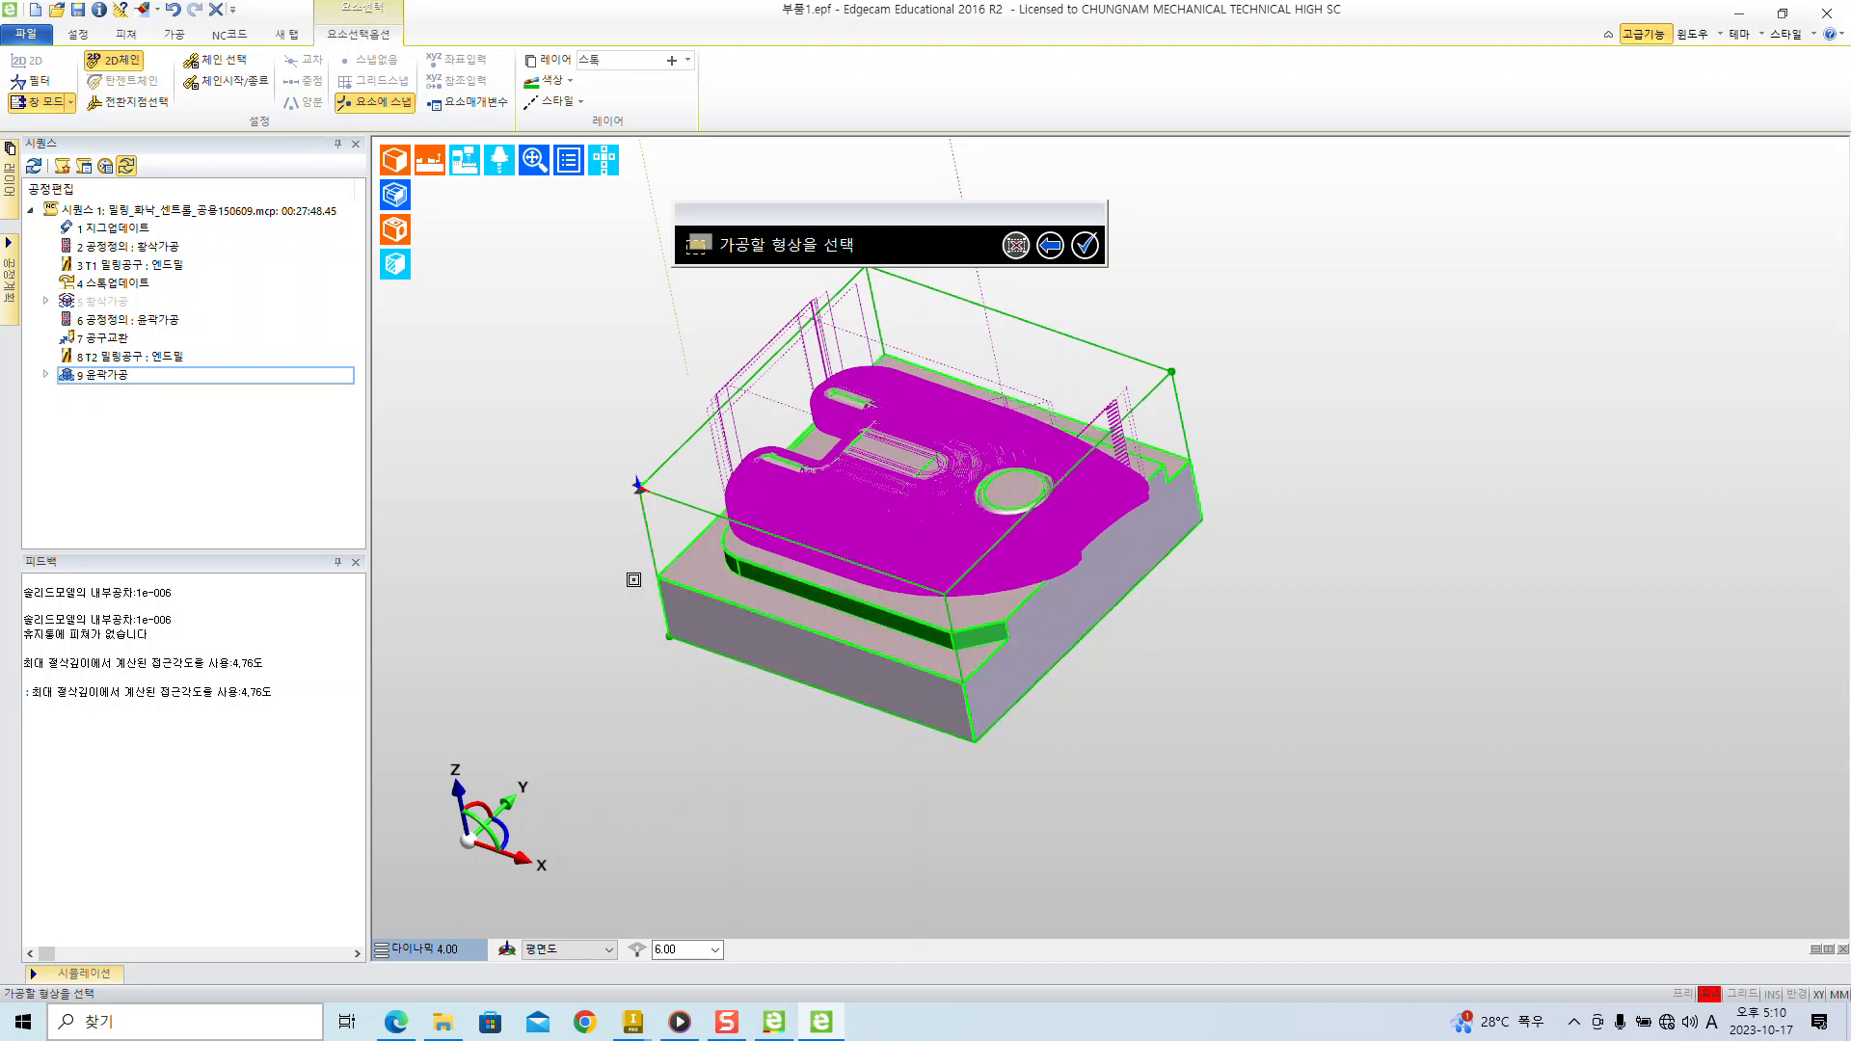
{"action": "left_click", "coordinate": [1085, 247]}
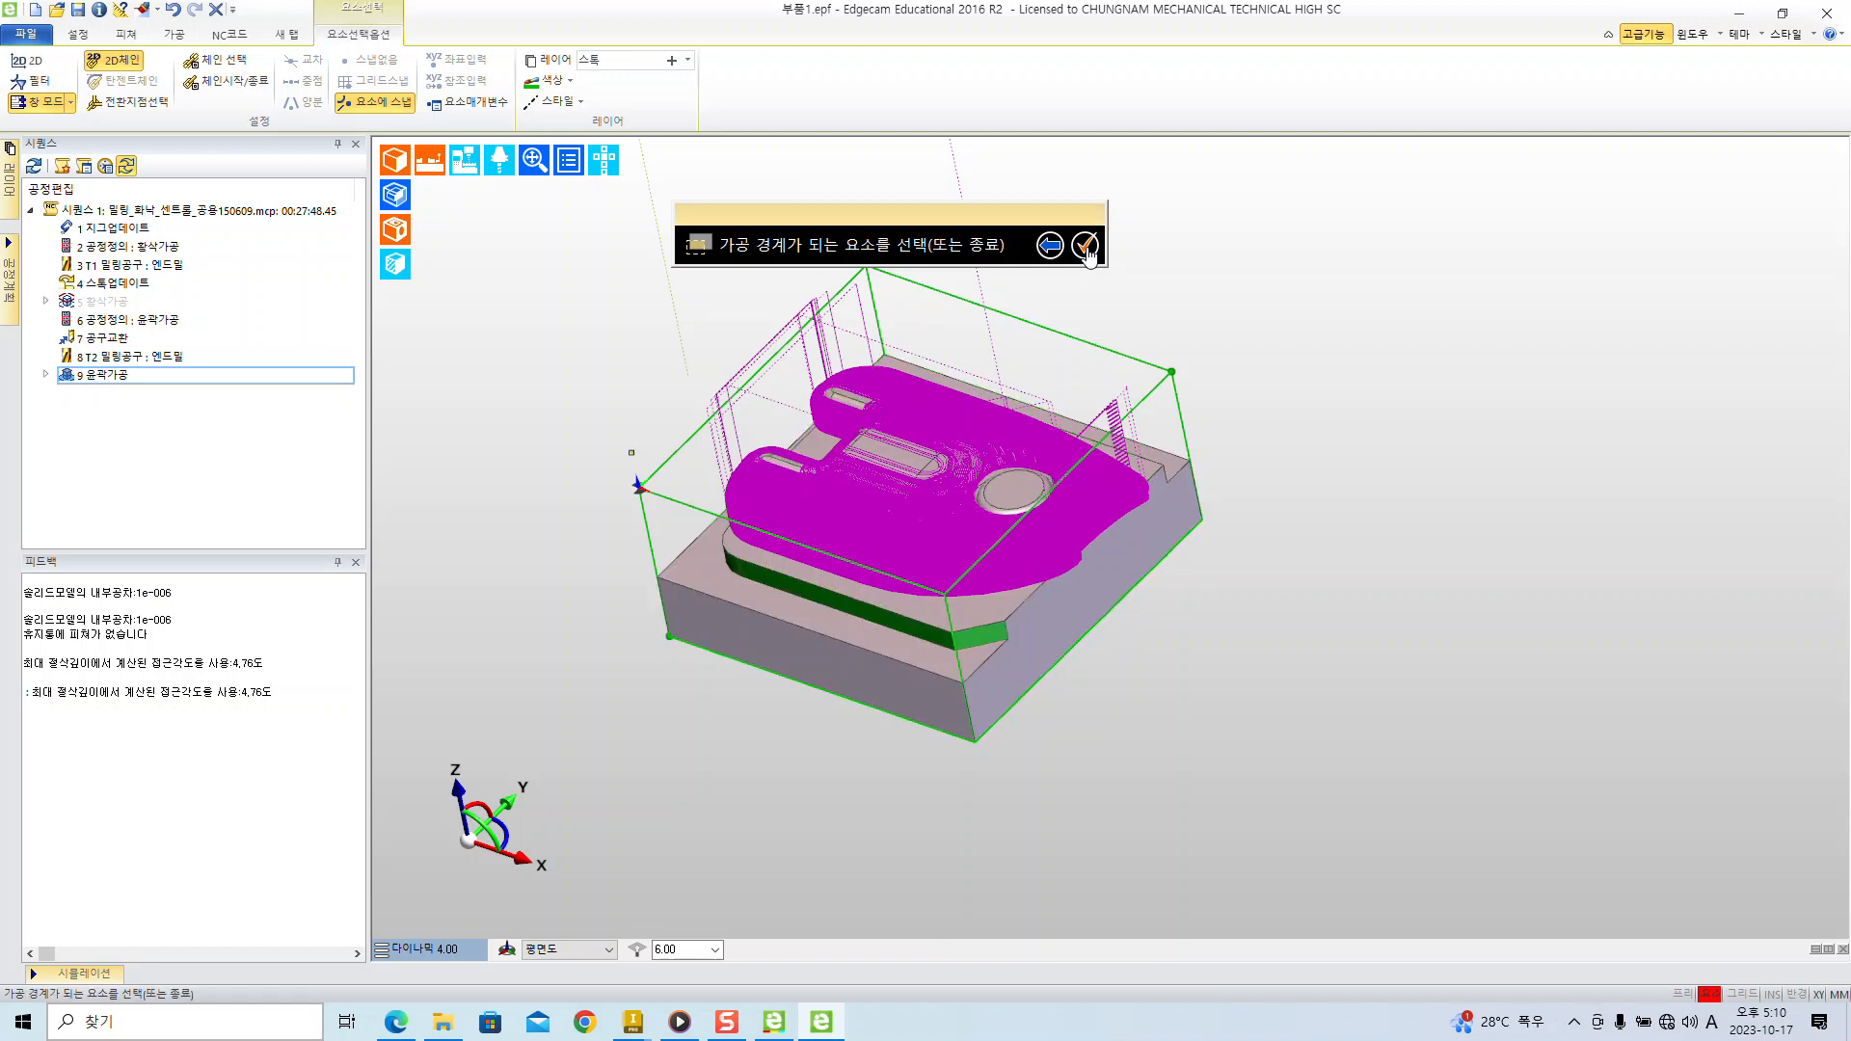
{"action": "left_click", "coordinate": [1085, 246]}
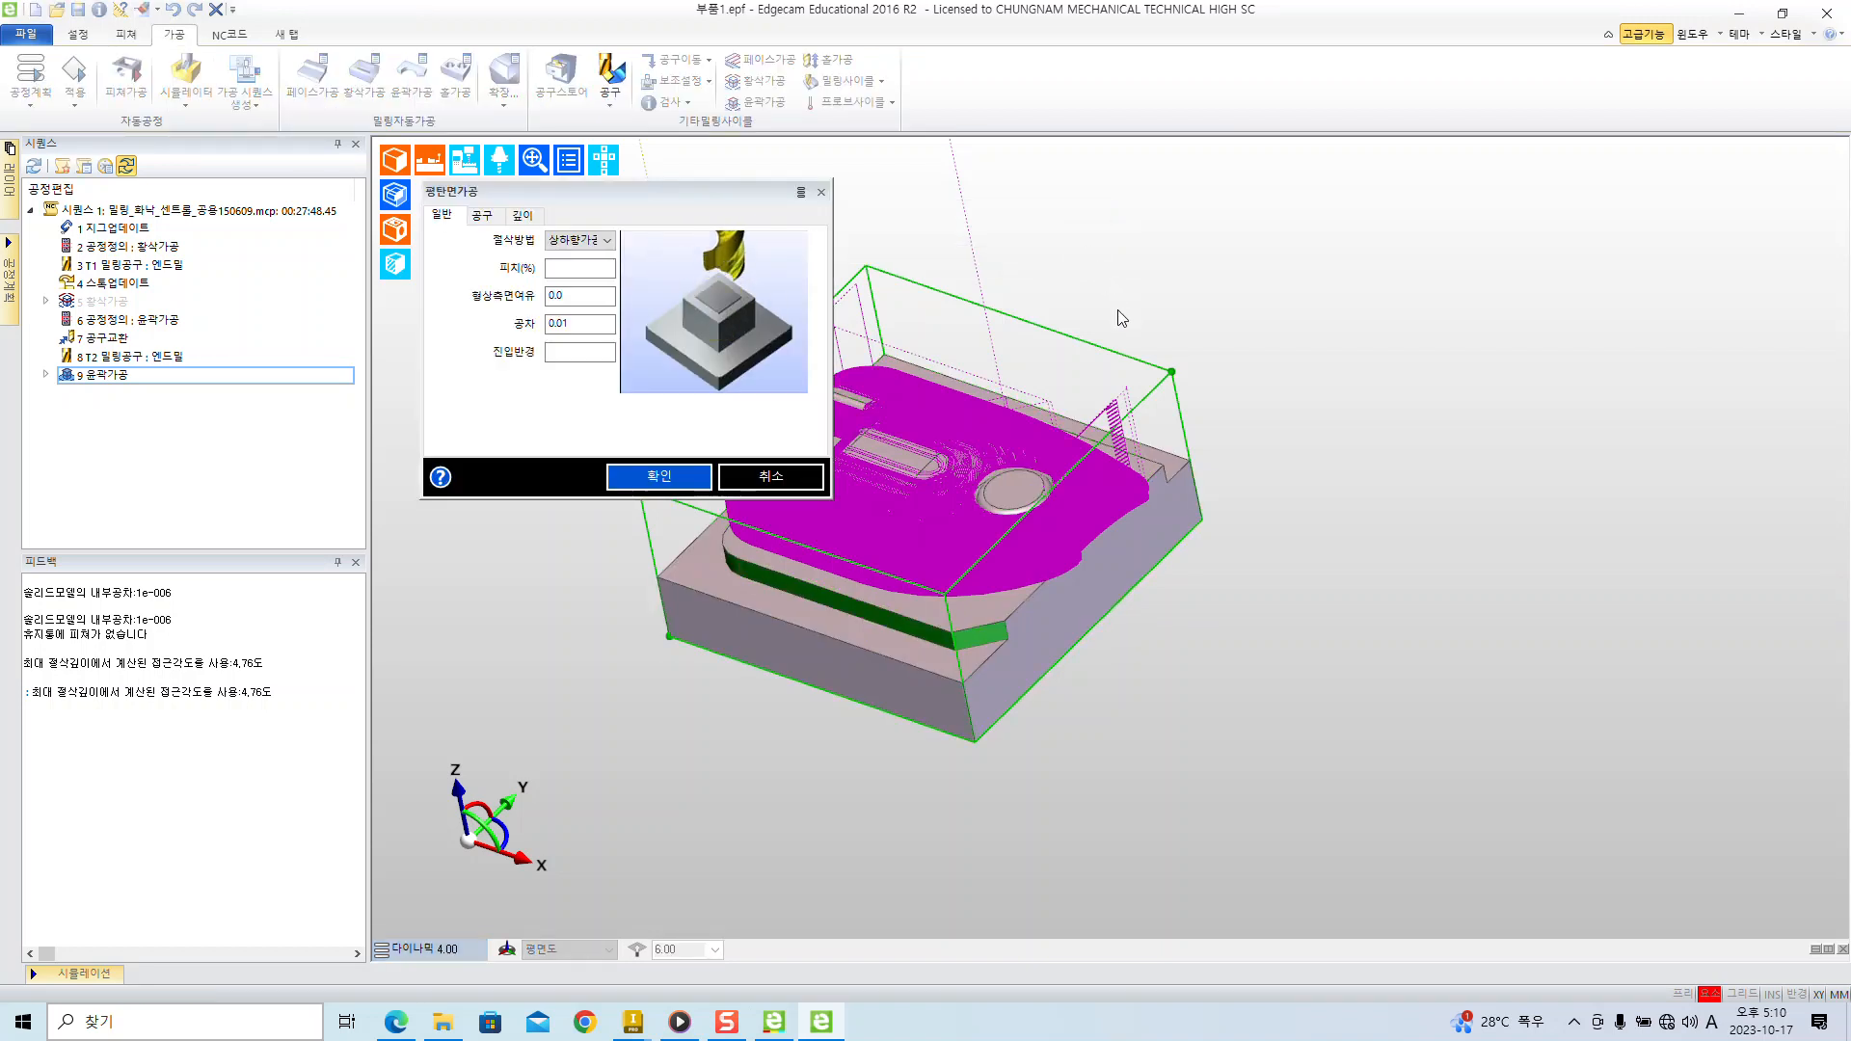
- Set the flat-surface cycle's pitch (피치) to 50% and review its general cutting parameters
{"action": "scroll", "coordinate": [1116, 310], "scroll_direction": "up", "scroll_amount": 3}
{"action": "scroll", "coordinate": [1117, 323], "scroll_direction": "up", "scroll_amount": 1}
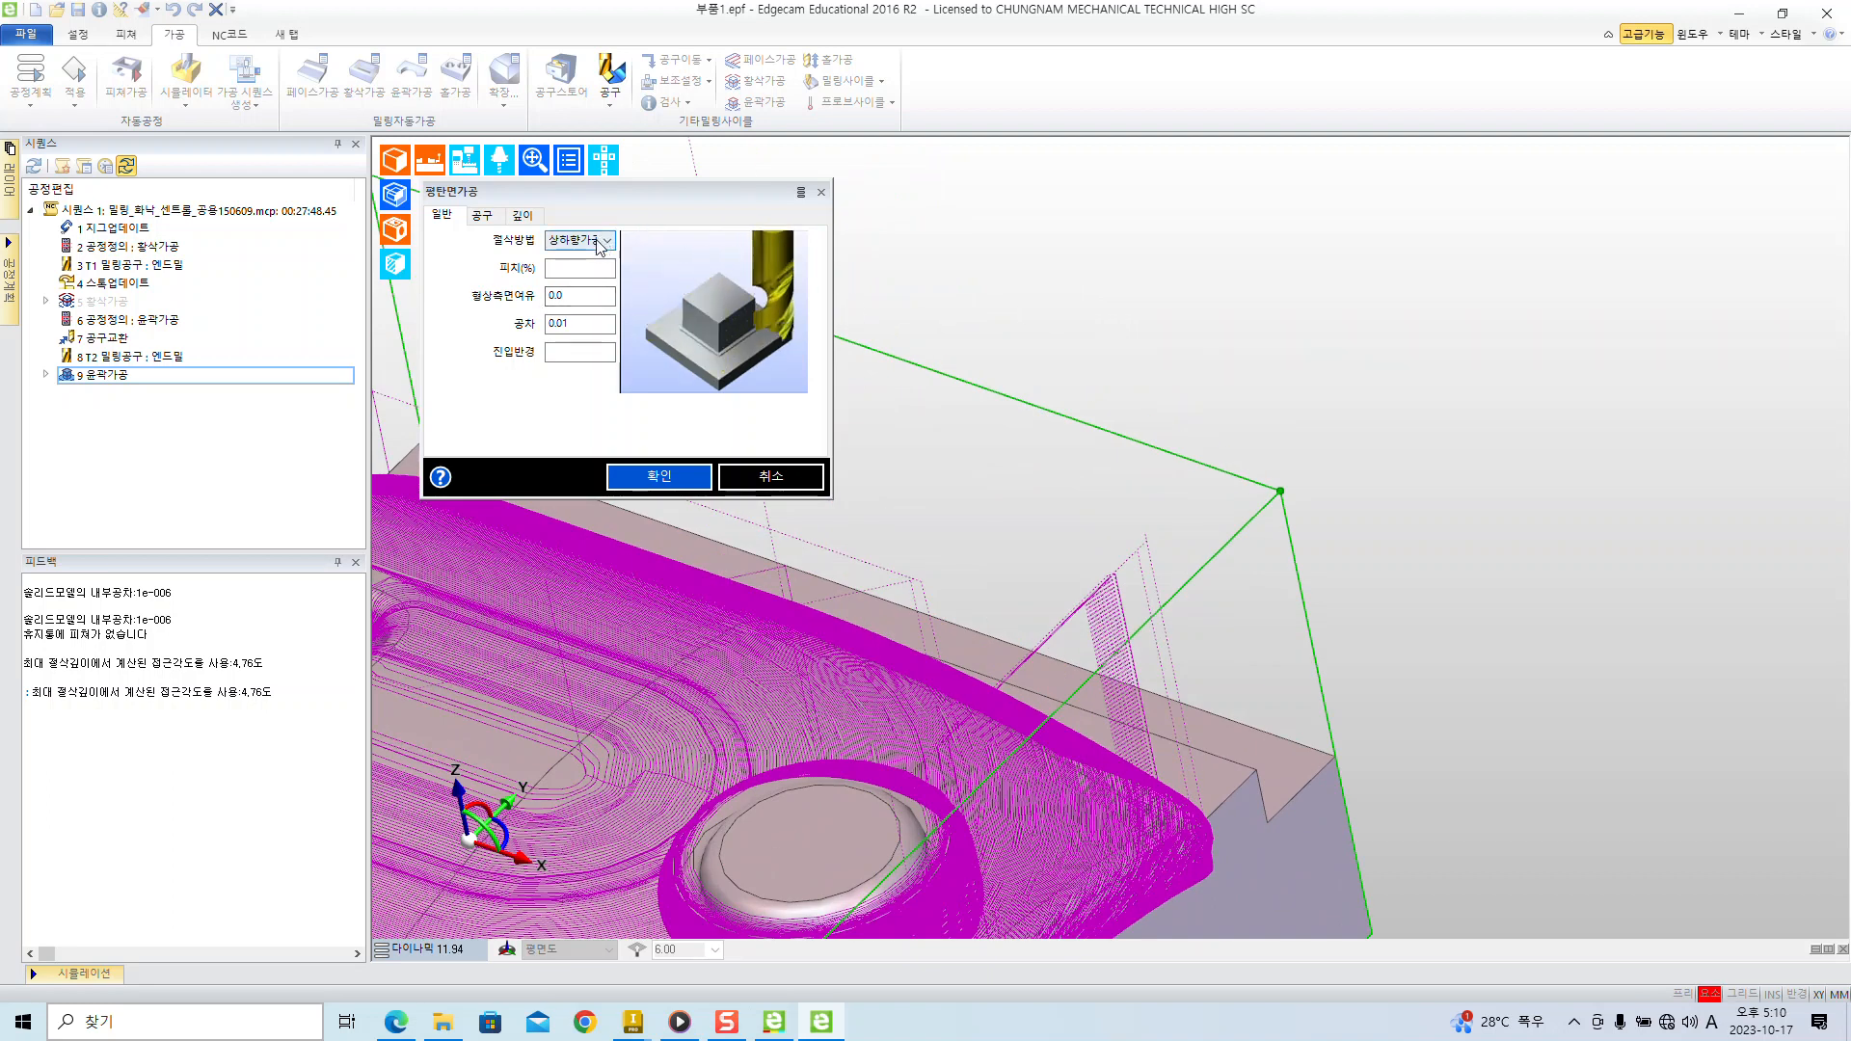
{"action": "left_click", "coordinate": [577, 267]}
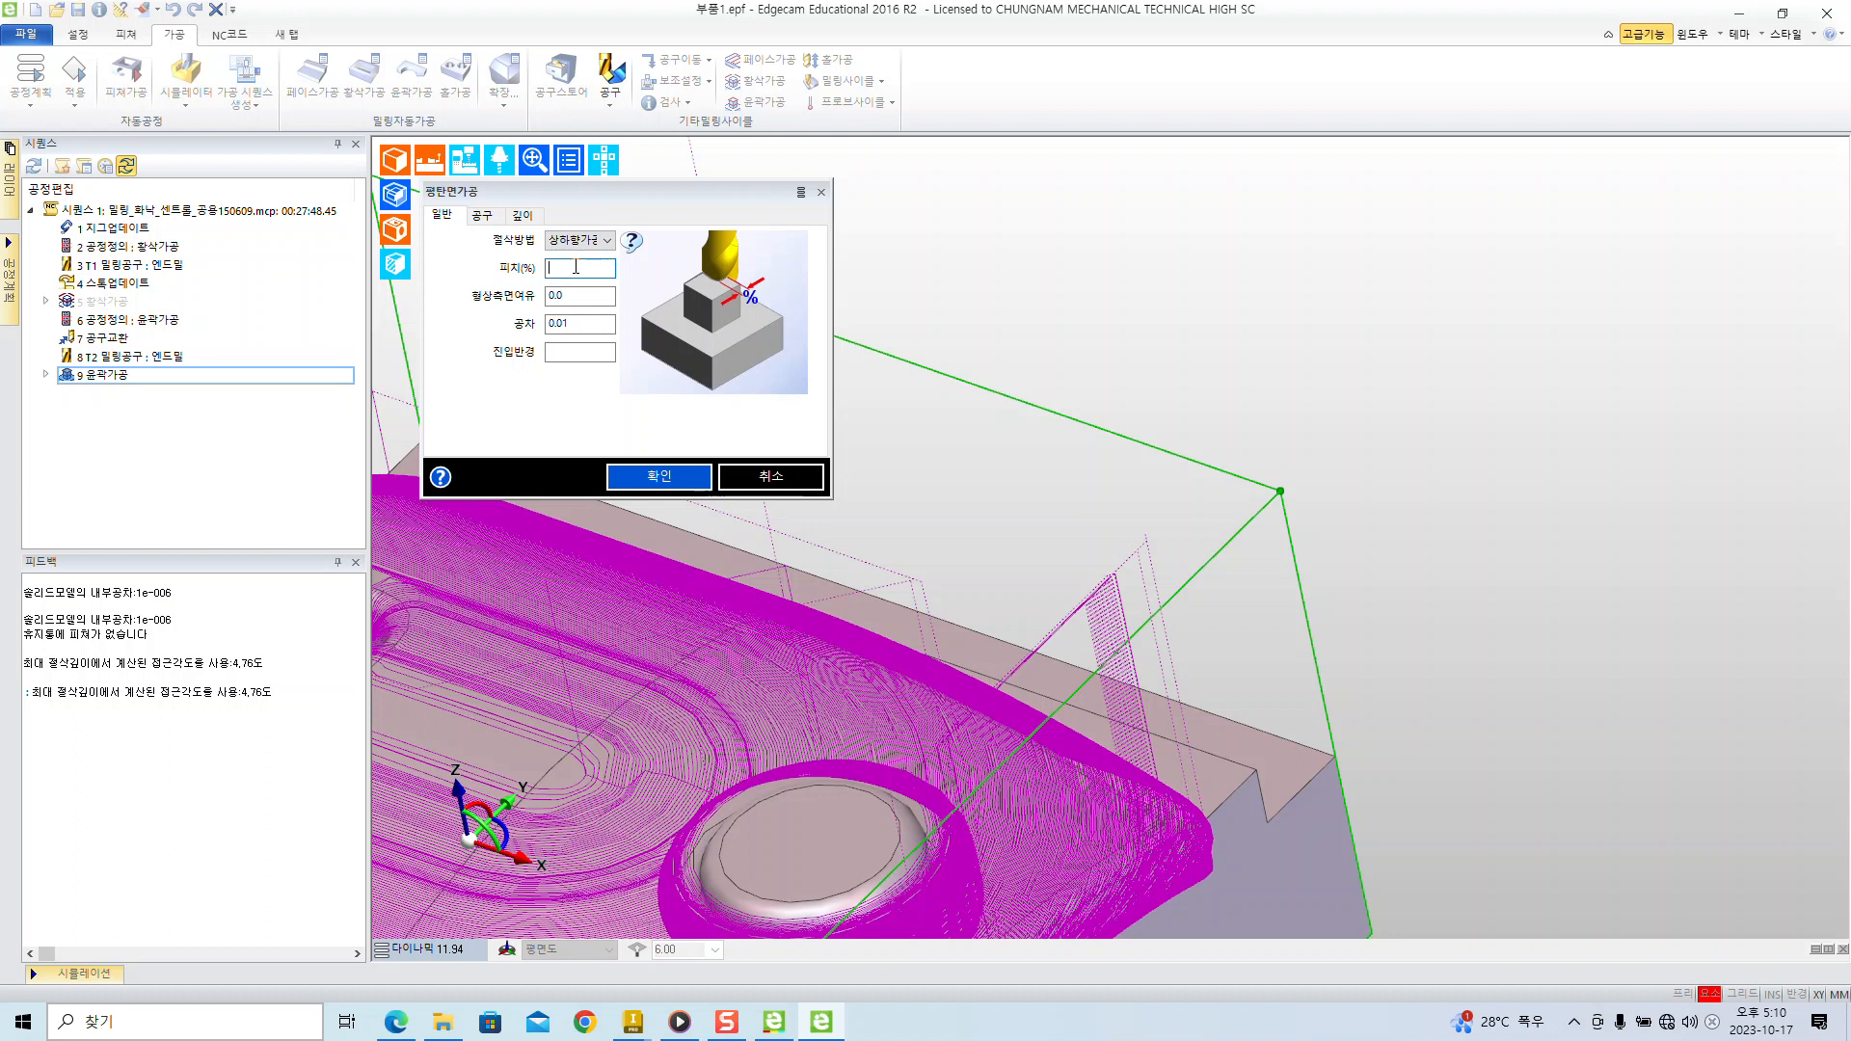
{"action": "type", "text": "50"}
{"action": "left_click_drag", "start_coordinate": [667, 193], "coordinate": [966, 244]}
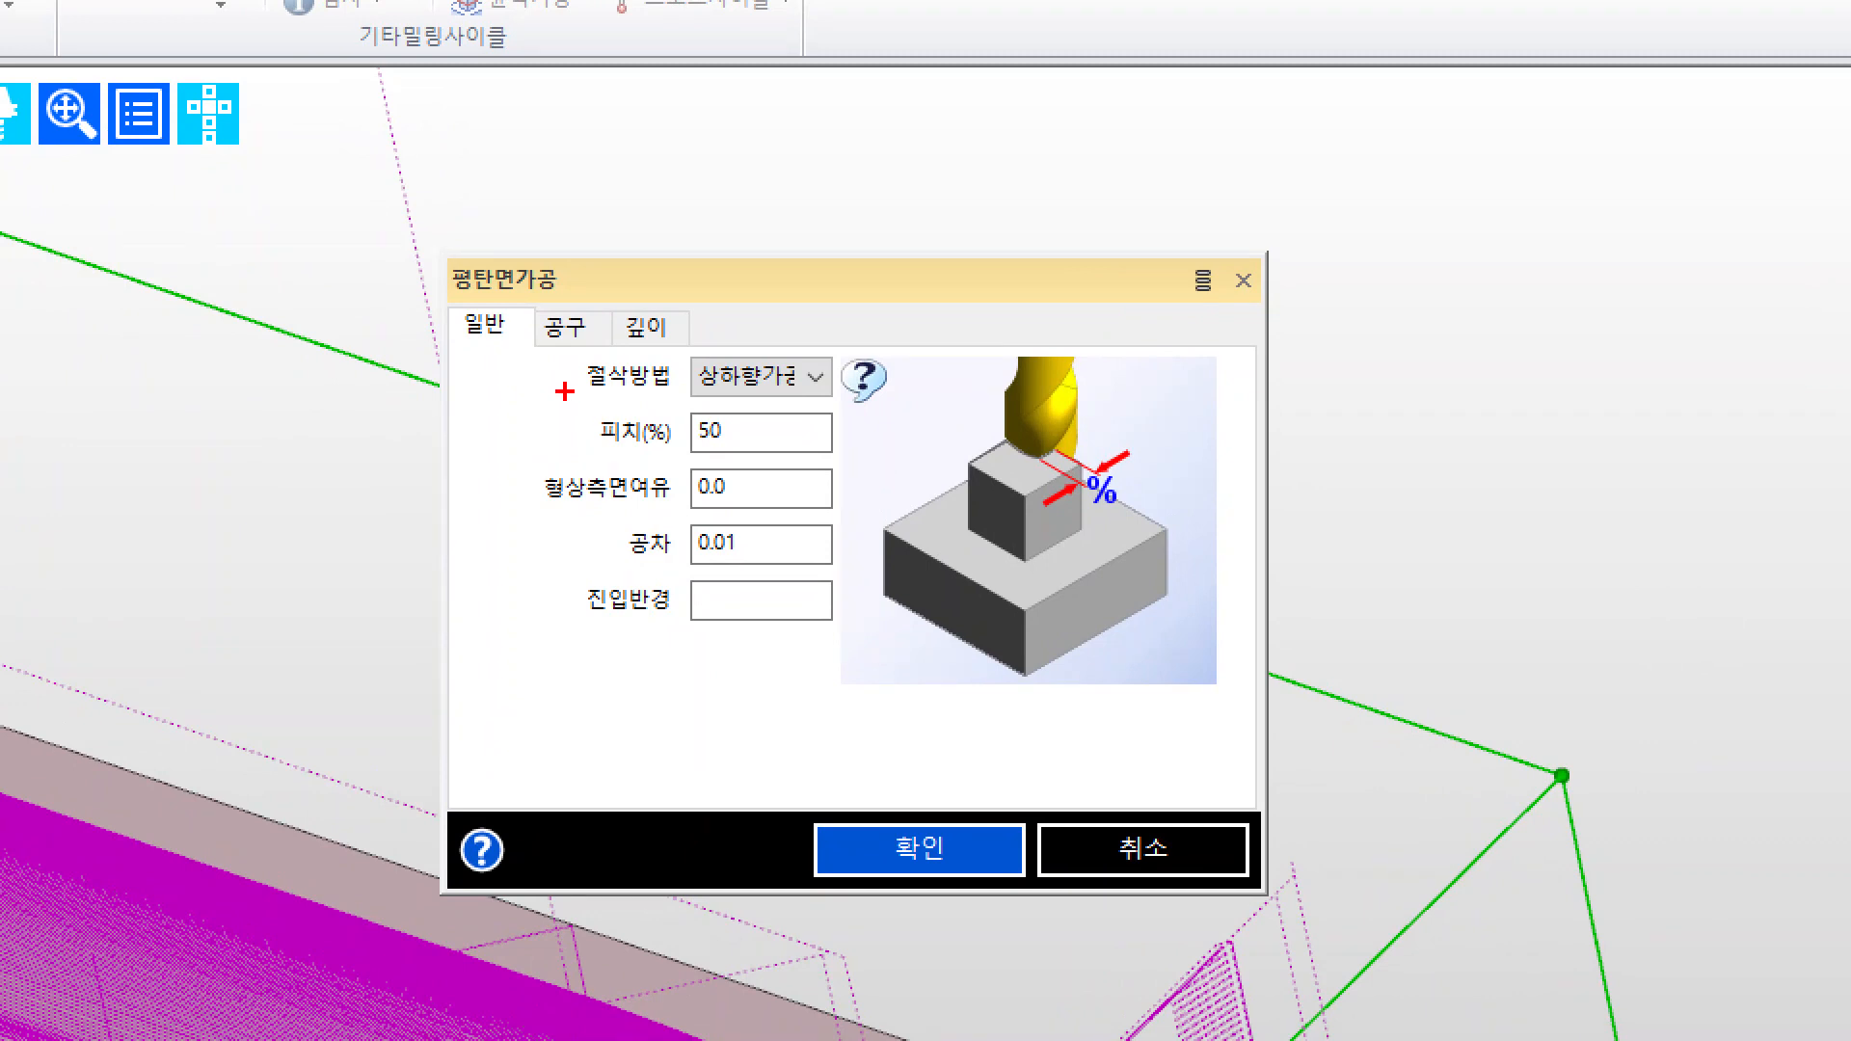
{"action": "left_click_drag", "start_coordinate": [613, 391], "coordinate": [894, 391]}
{"action": "left_click_drag", "start_coordinate": [631, 450], "coordinate": [852, 451]}
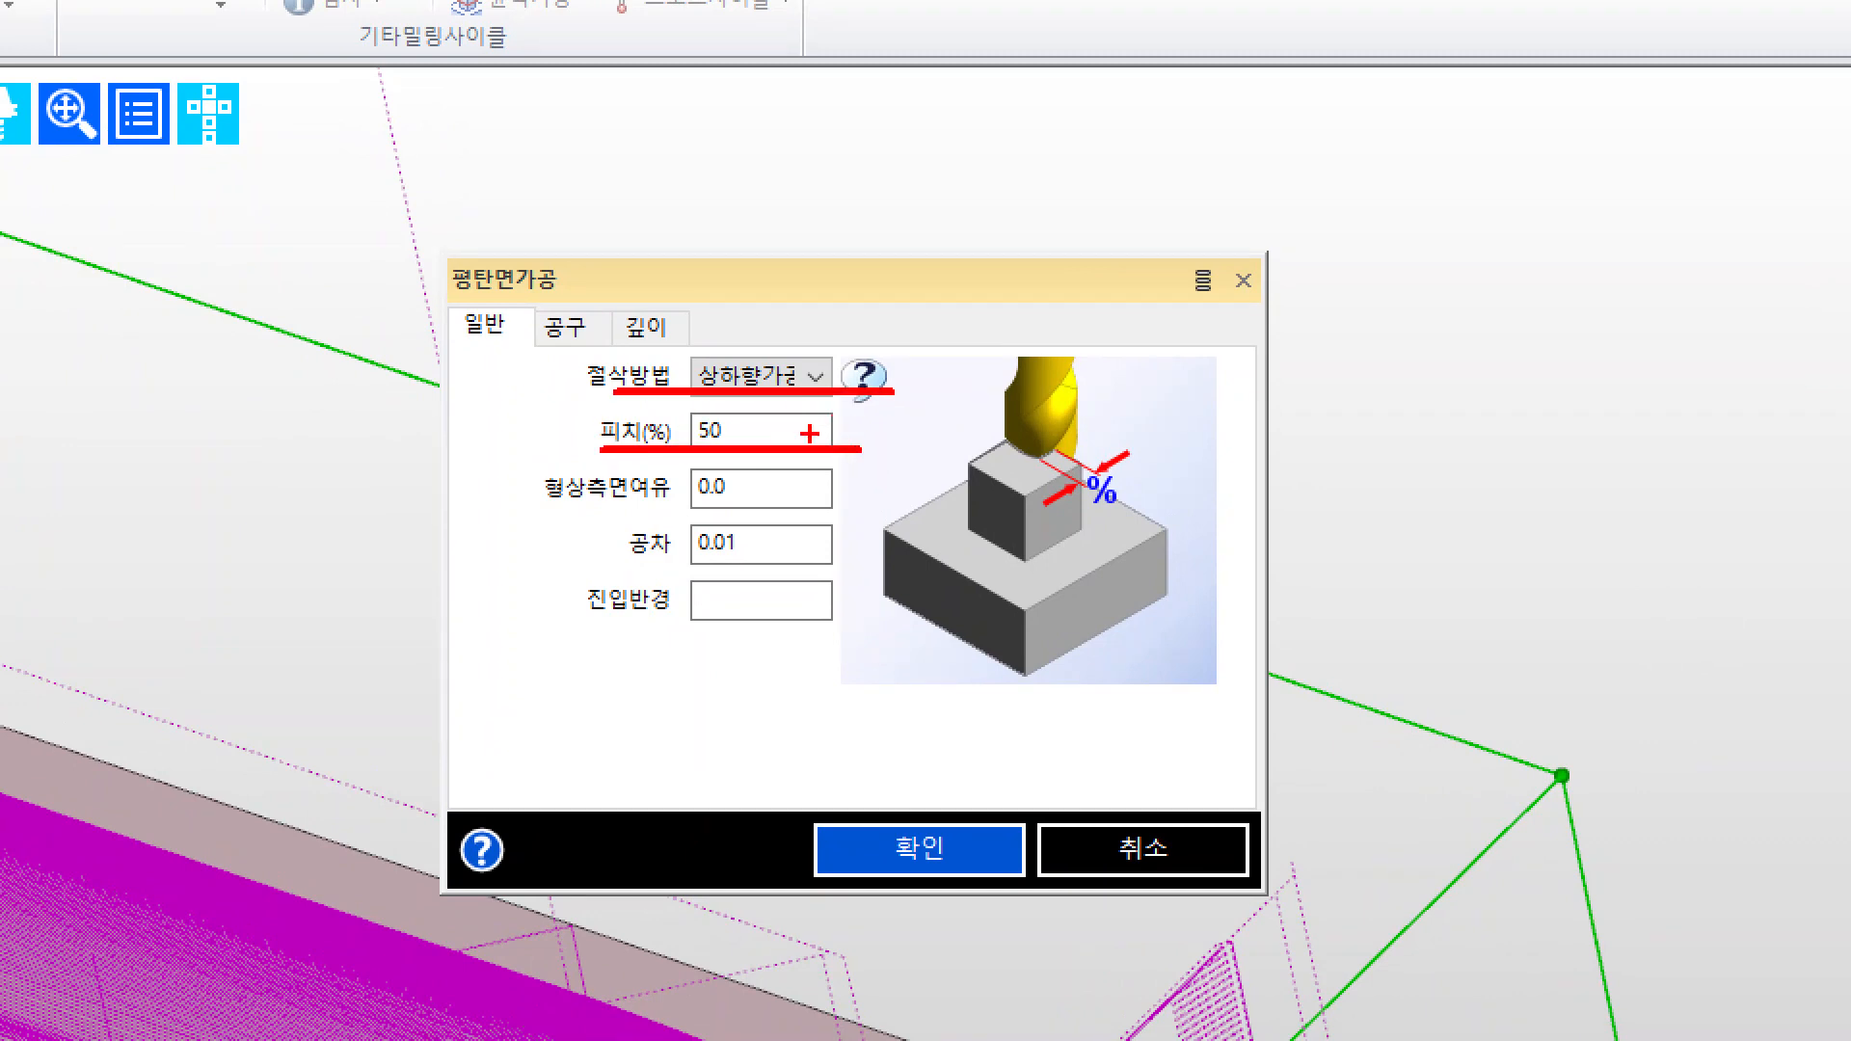
{"action": "left_click_drag", "start_coordinate": [524, 508], "coordinate": [812, 508]}
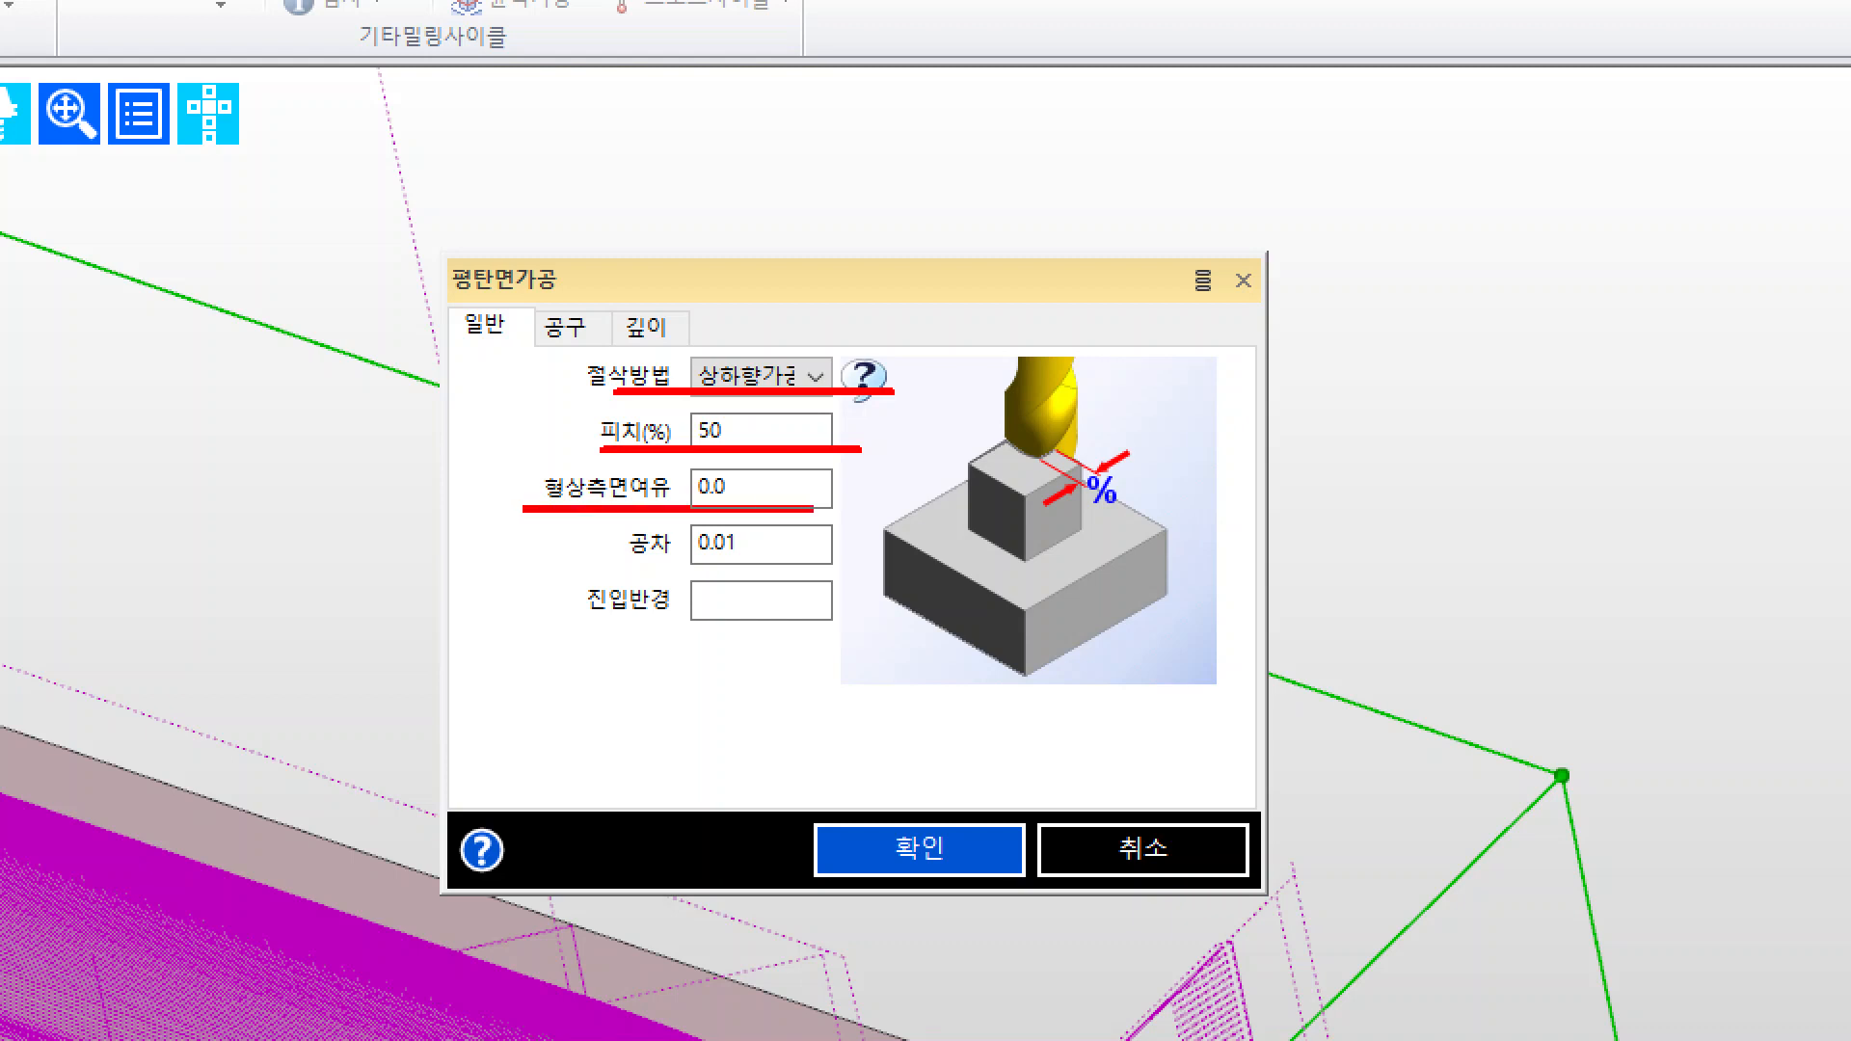
{"action": "left_click_drag", "start_coordinate": [576, 625], "coordinate": [851, 625]}
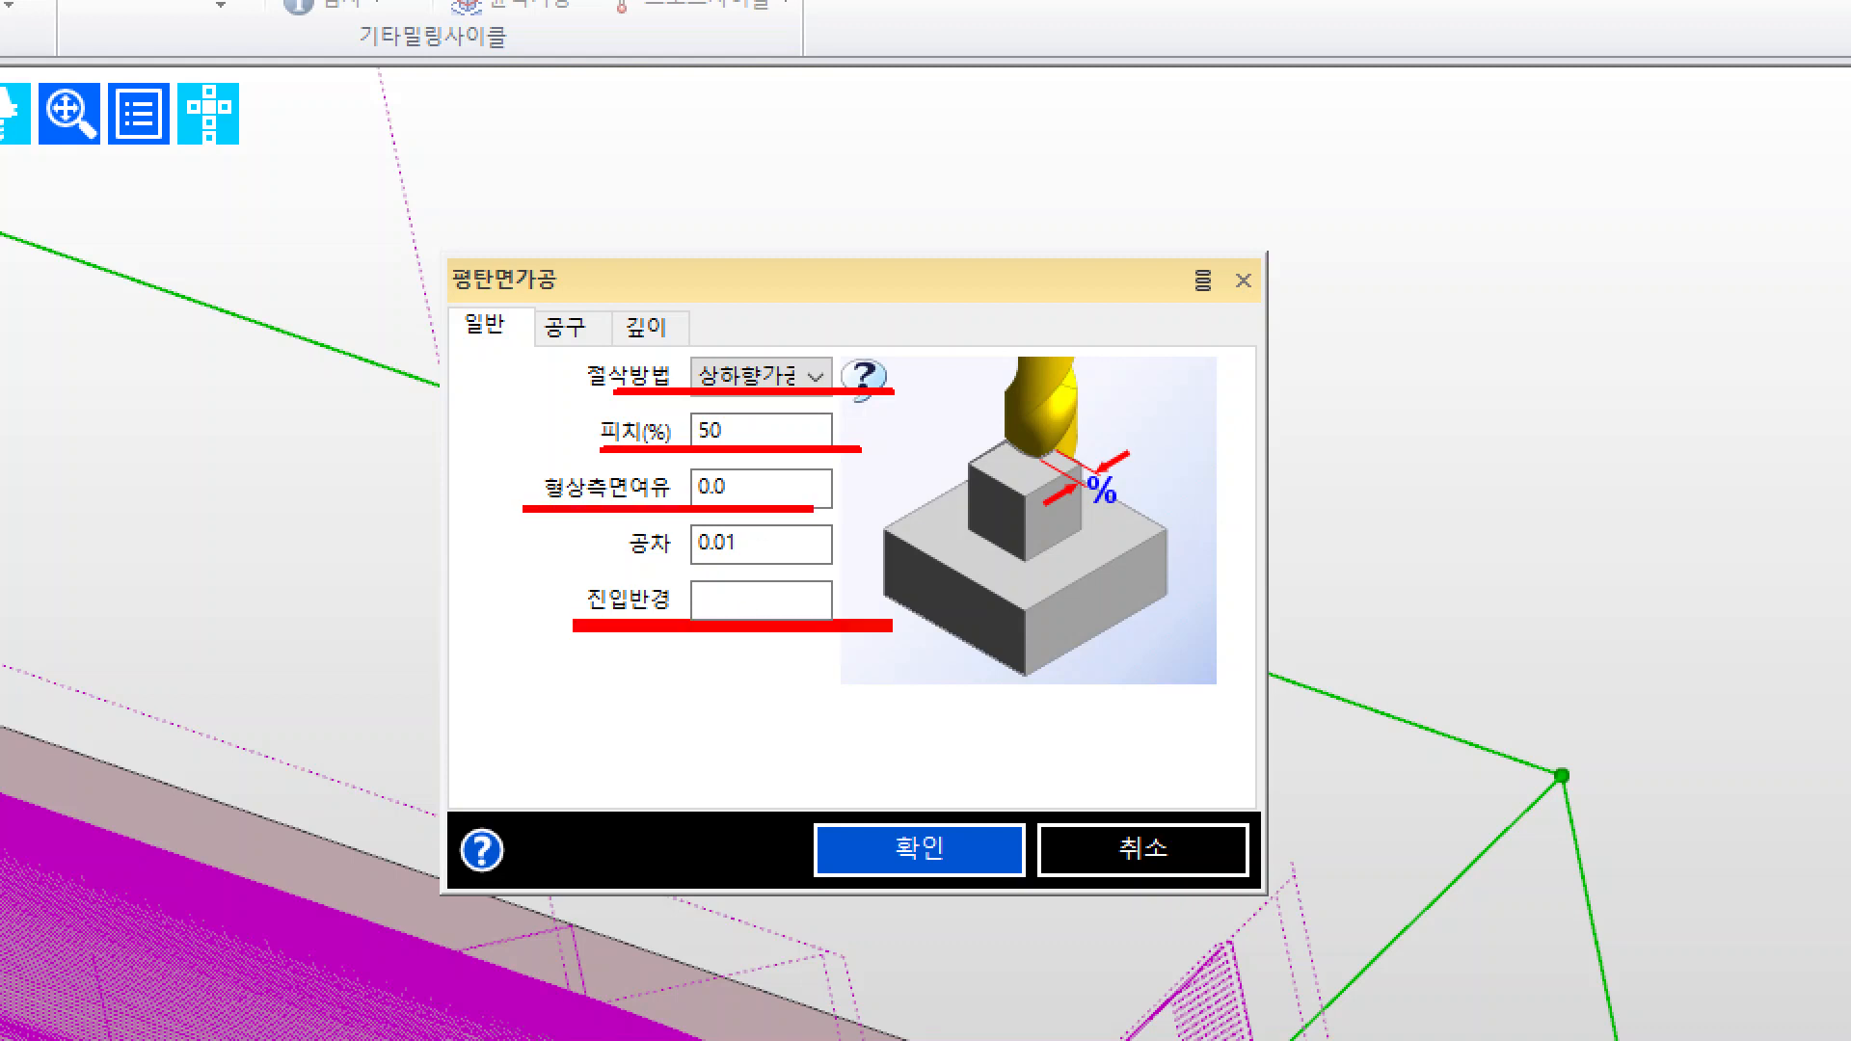
{"action": "left_click_drag", "start_coordinate": [557, 621], "coordinate": [903, 622]}
{"action": "mouse_move", "coordinate": [525, 295]}
{"action": "left_mouse_down"}
{"action": "mouse_move", "coordinate": [603, 362]}
{"action": "mouse_move", "coordinate": [885, 170]}
{"action": "left_mouse_up"}
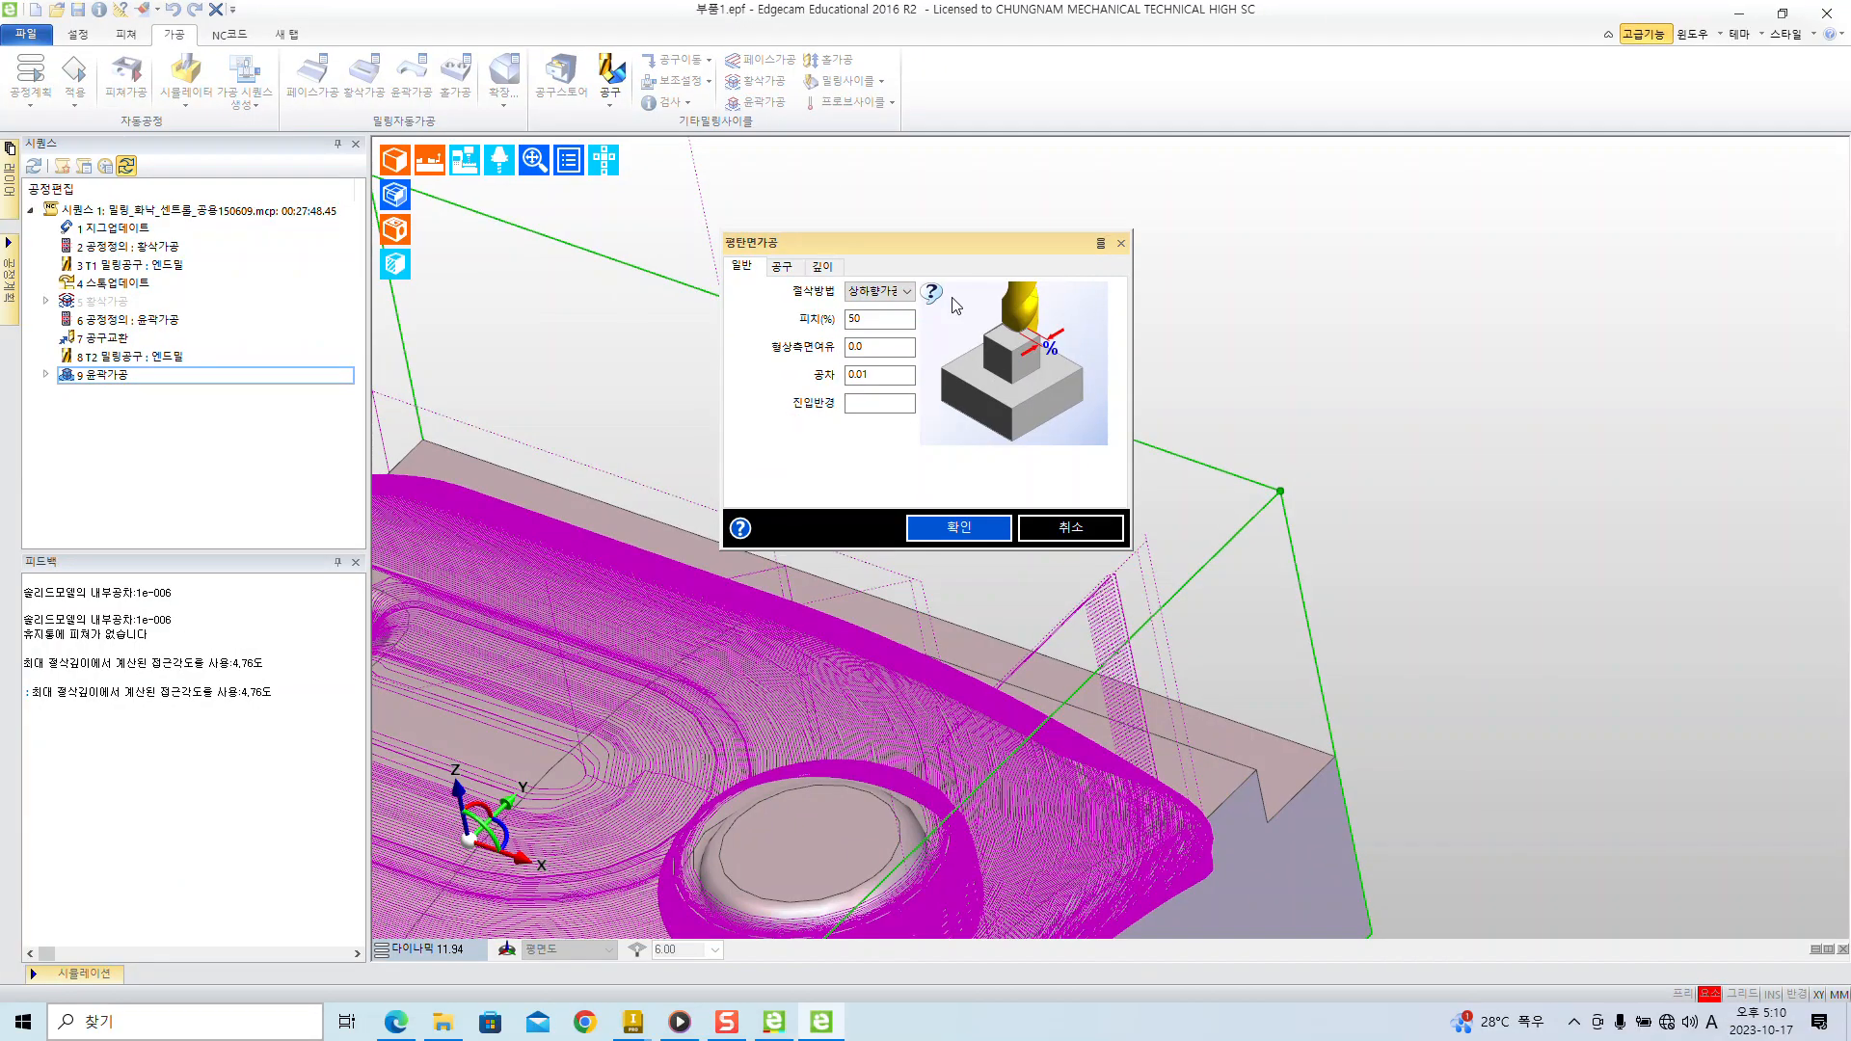
- Set the flat-surface cycle's feed (이송속도) and Z feed (Z이송속도) to 1000
{"action": "left_click", "coordinate": [782, 266]}
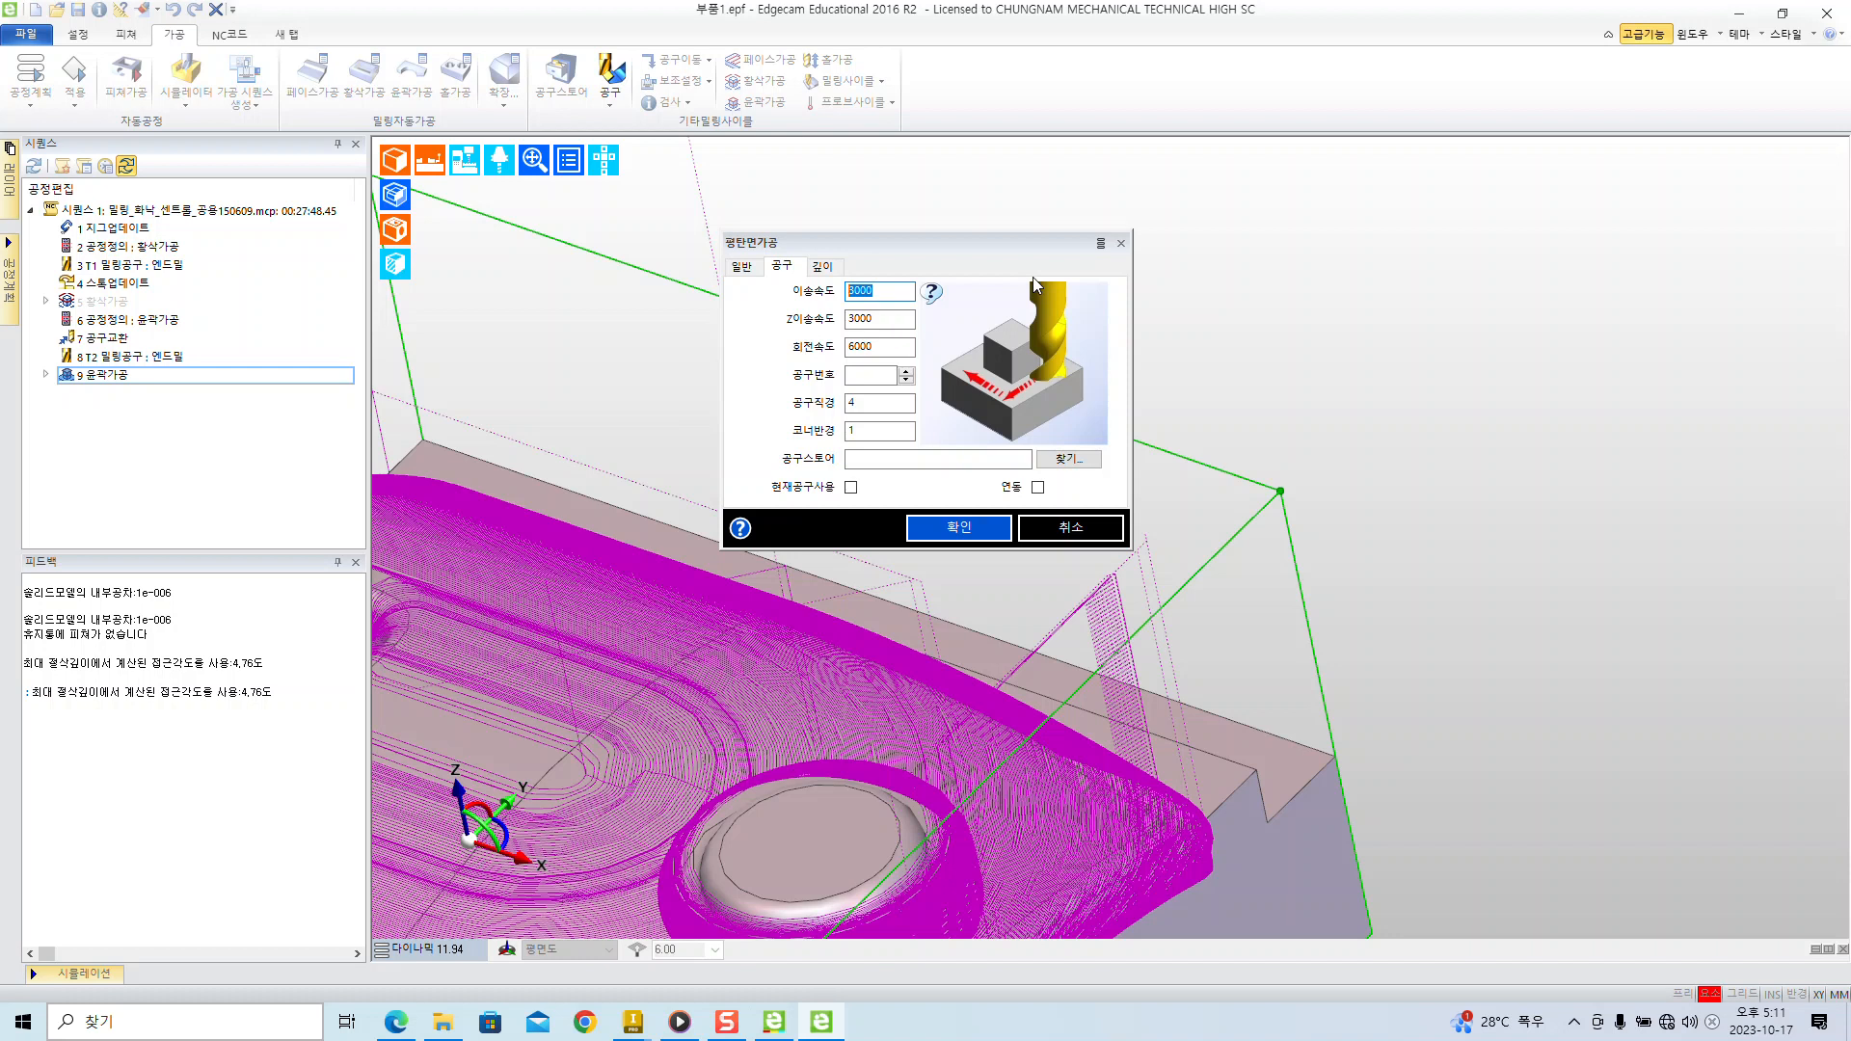
{"action": "type", "text": "1000"}
{"action": "key", "text": "Tab"}
{"action": "type", "text": "1000"}
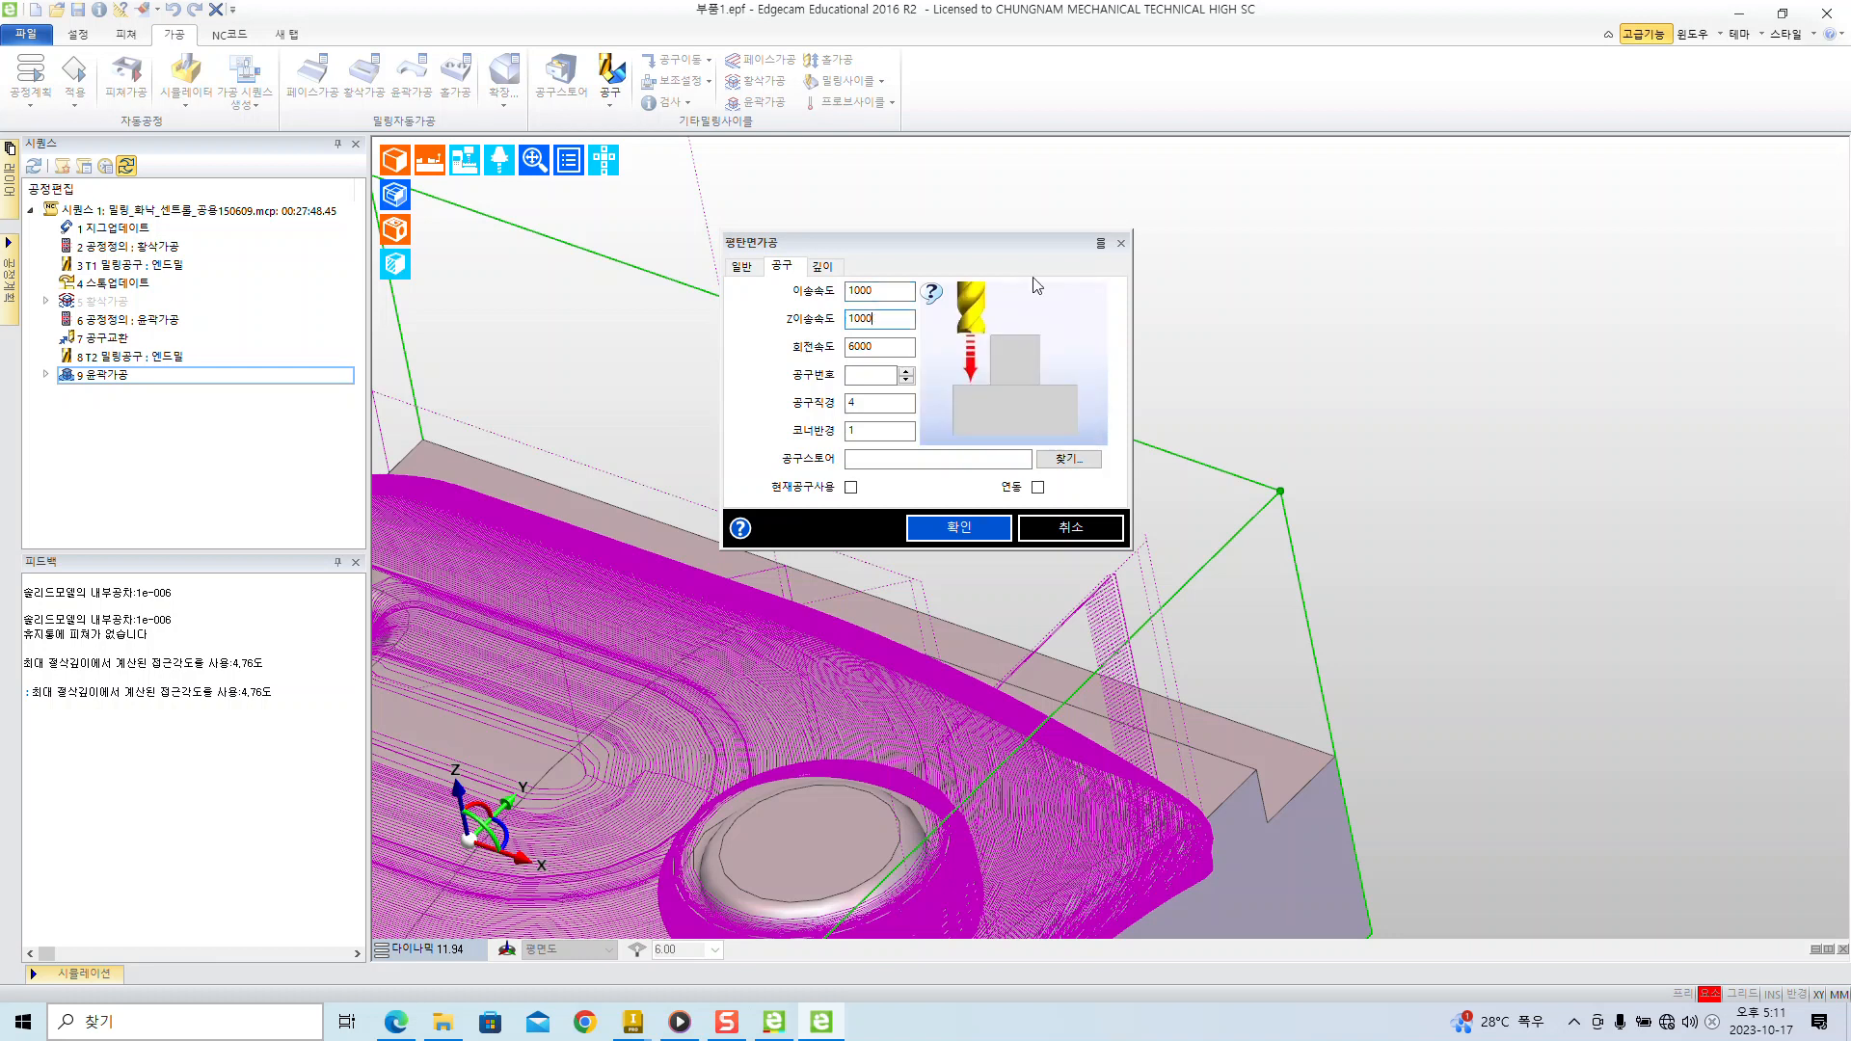
- Set the flat-surface cycle's tool number (공구번호) to 1 and diameter (공구직경) to 6, and clear the corner radius (코너반경)
{"action": "key", "text": "Tab"}
{"action": "key", "text": "Tab"}
{"action": "type", "text": "1"}
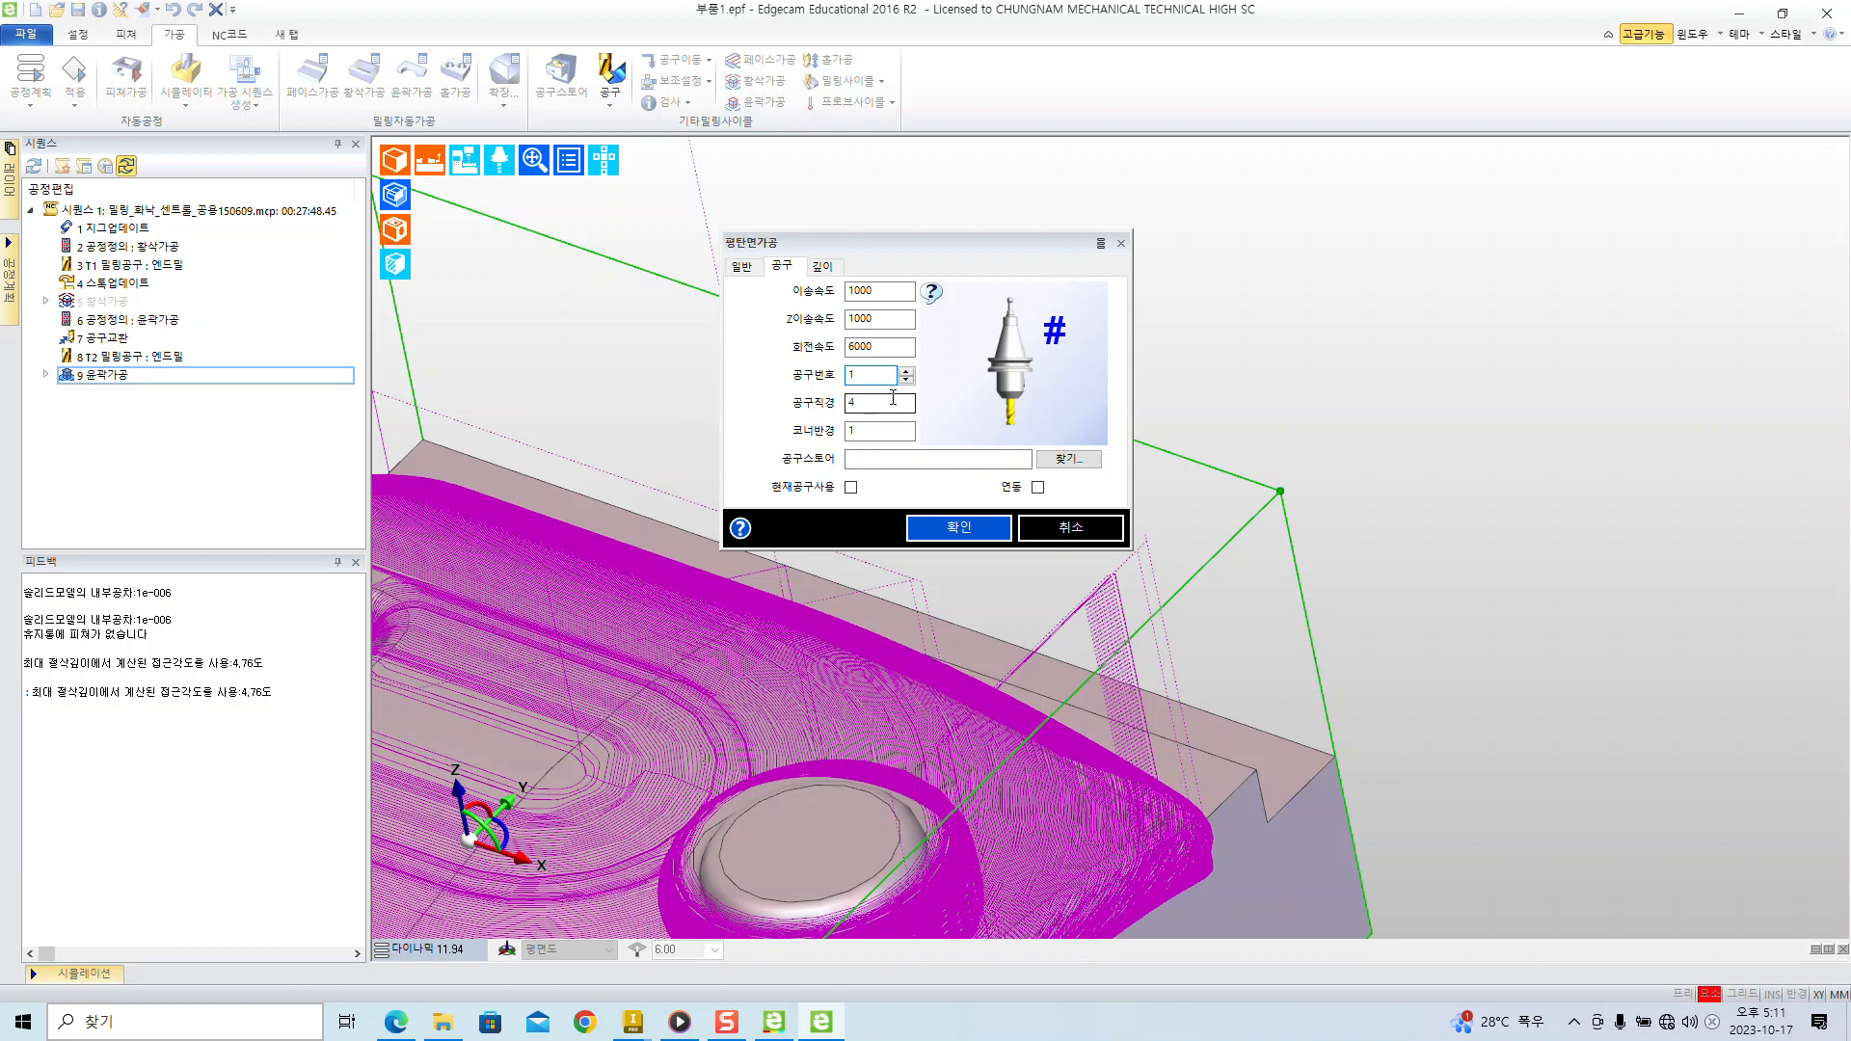
{"action": "key", "text": "Tab"}
{"action": "type", "text": "6"}
{"action": "key", "text": "Tab"}
{"action": "key", "text": "BackSpace"}
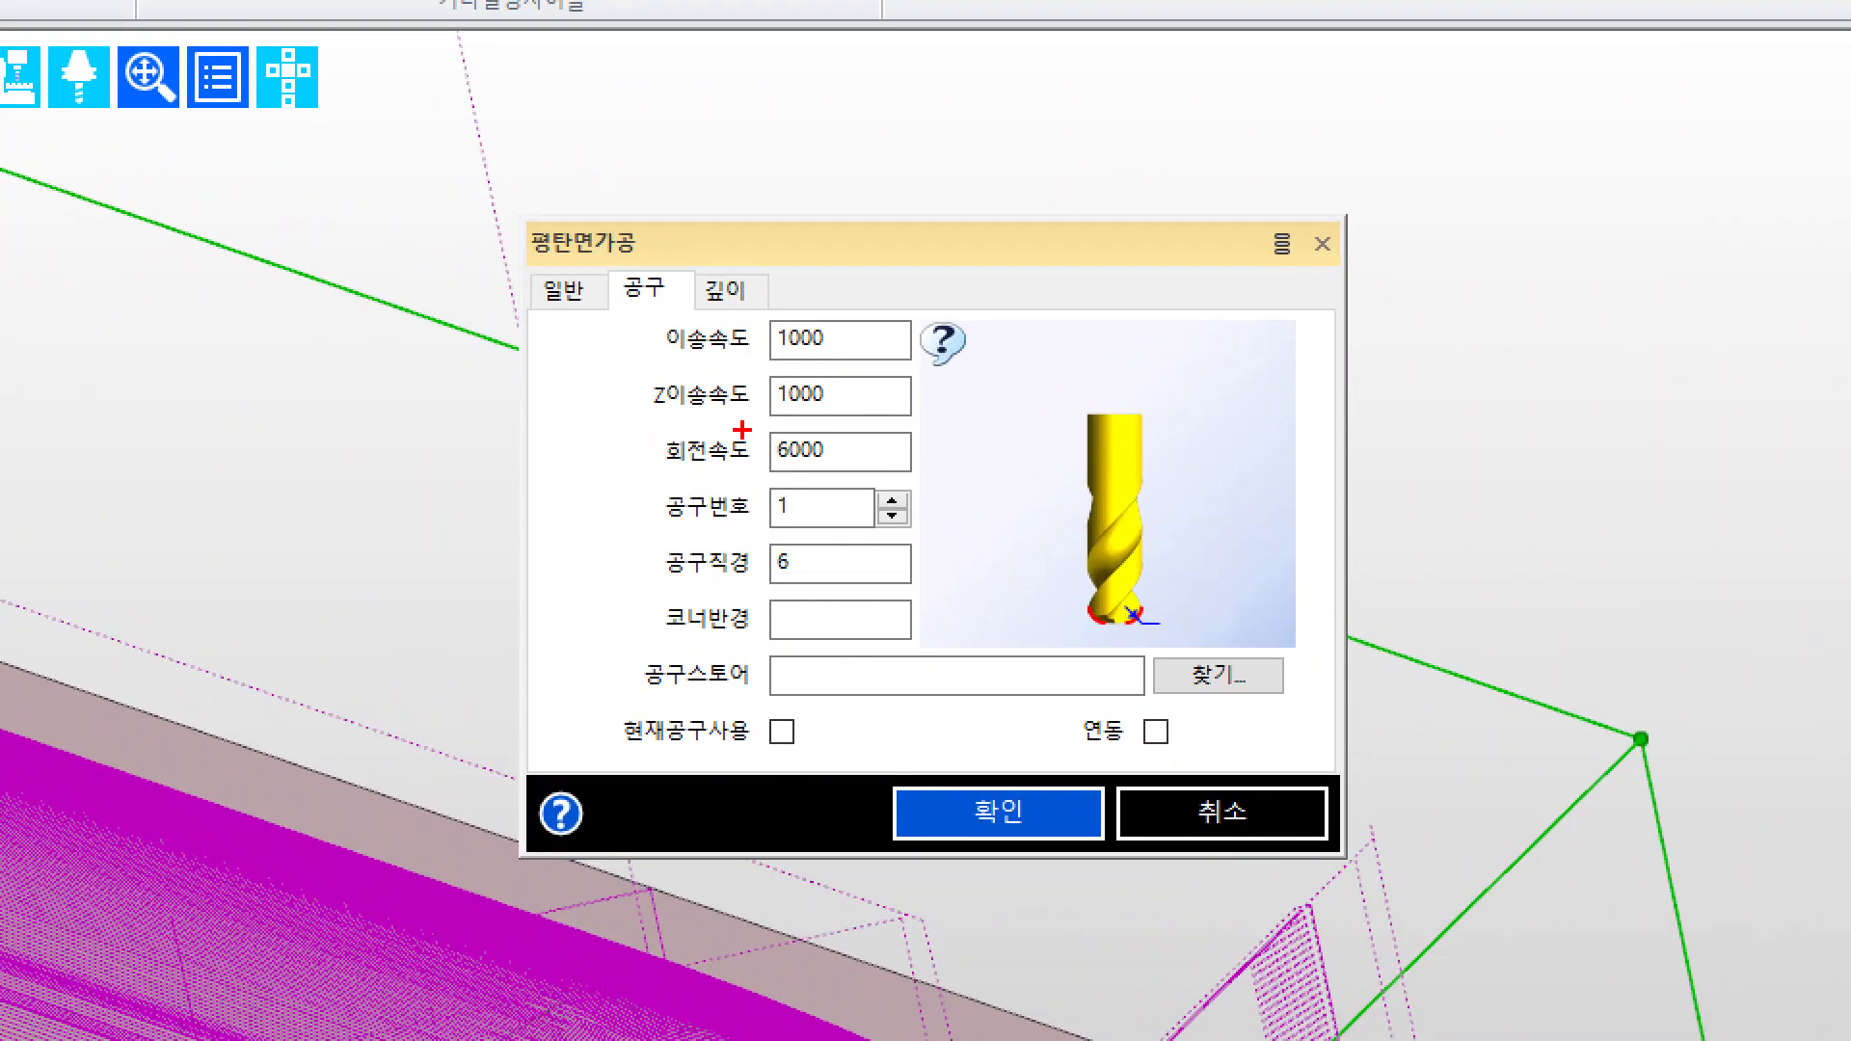
{"action": "left_click_drag", "start_coordinate": [654, 359], "coordinate": [916, 361]}
{"action": "left_click_drag", "start_coordinate": [663, 363], "coordinate": [909, 364]}
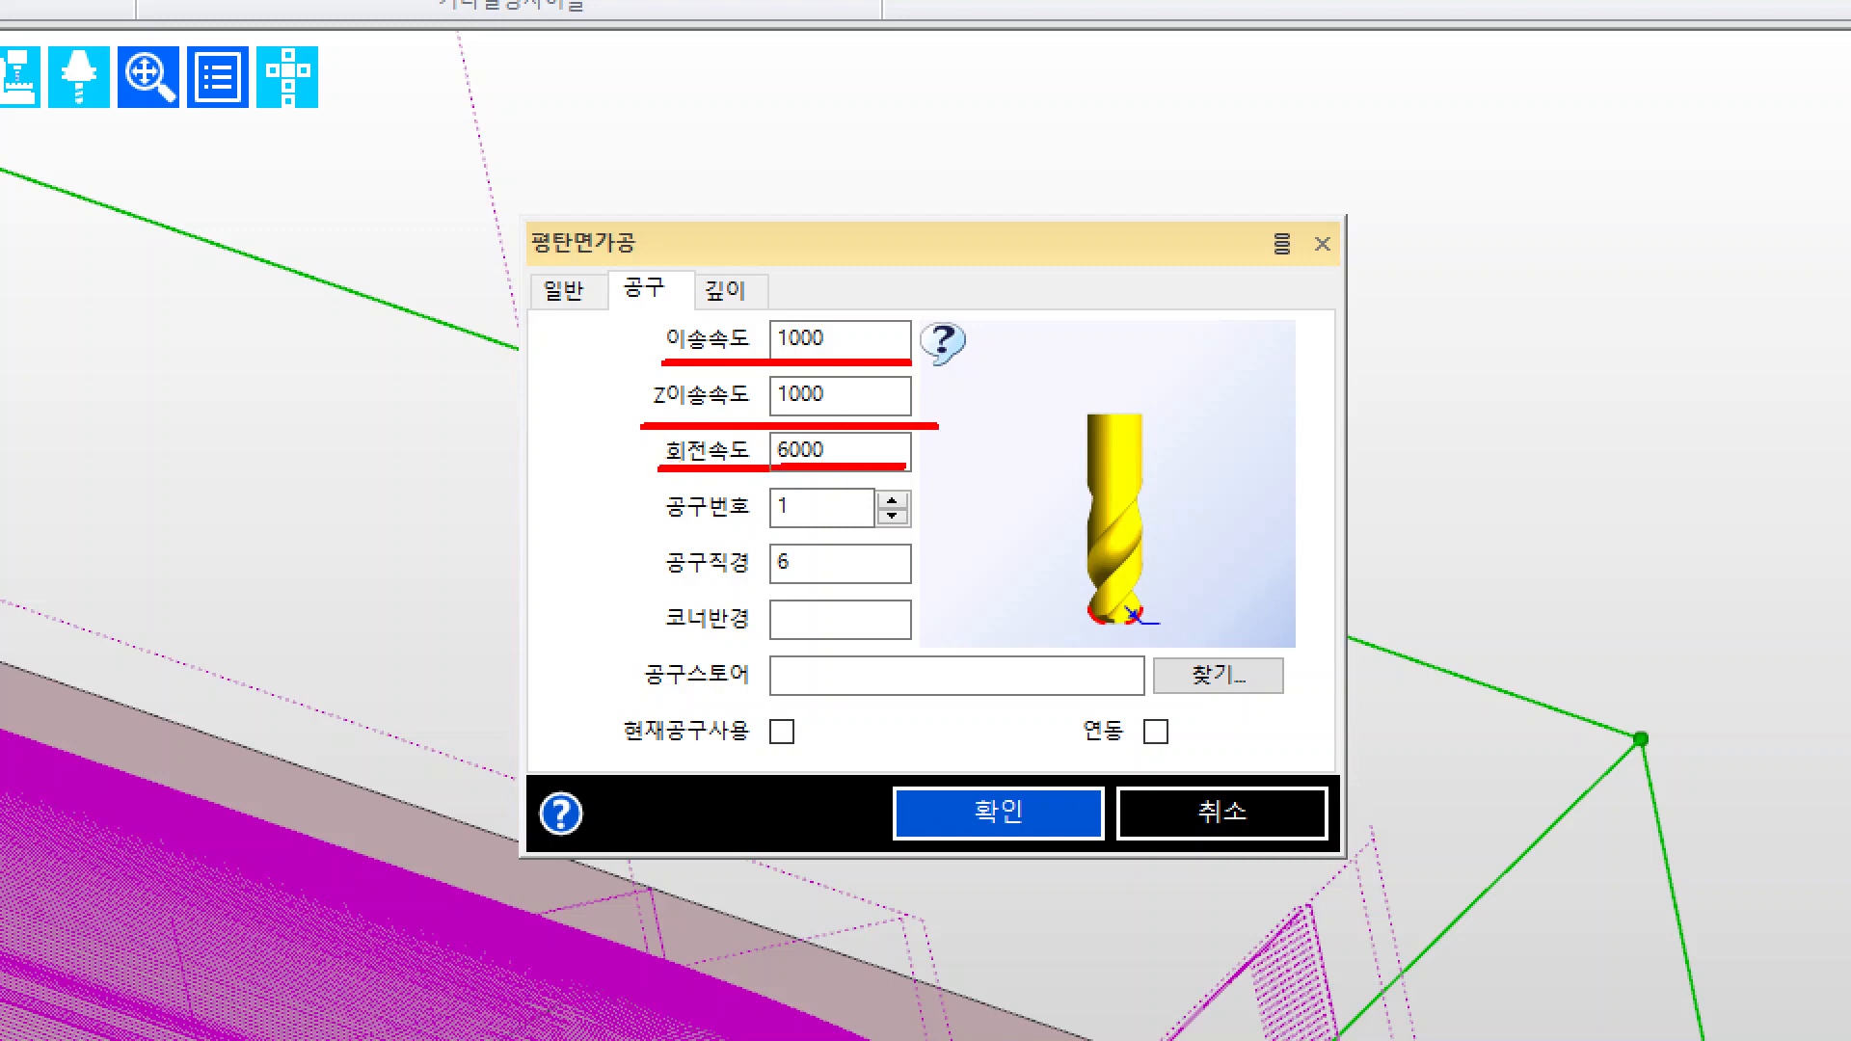
{"action": "key", "text": "ctrl+z"}
{"action": "key", "text": "ctrl+z"}
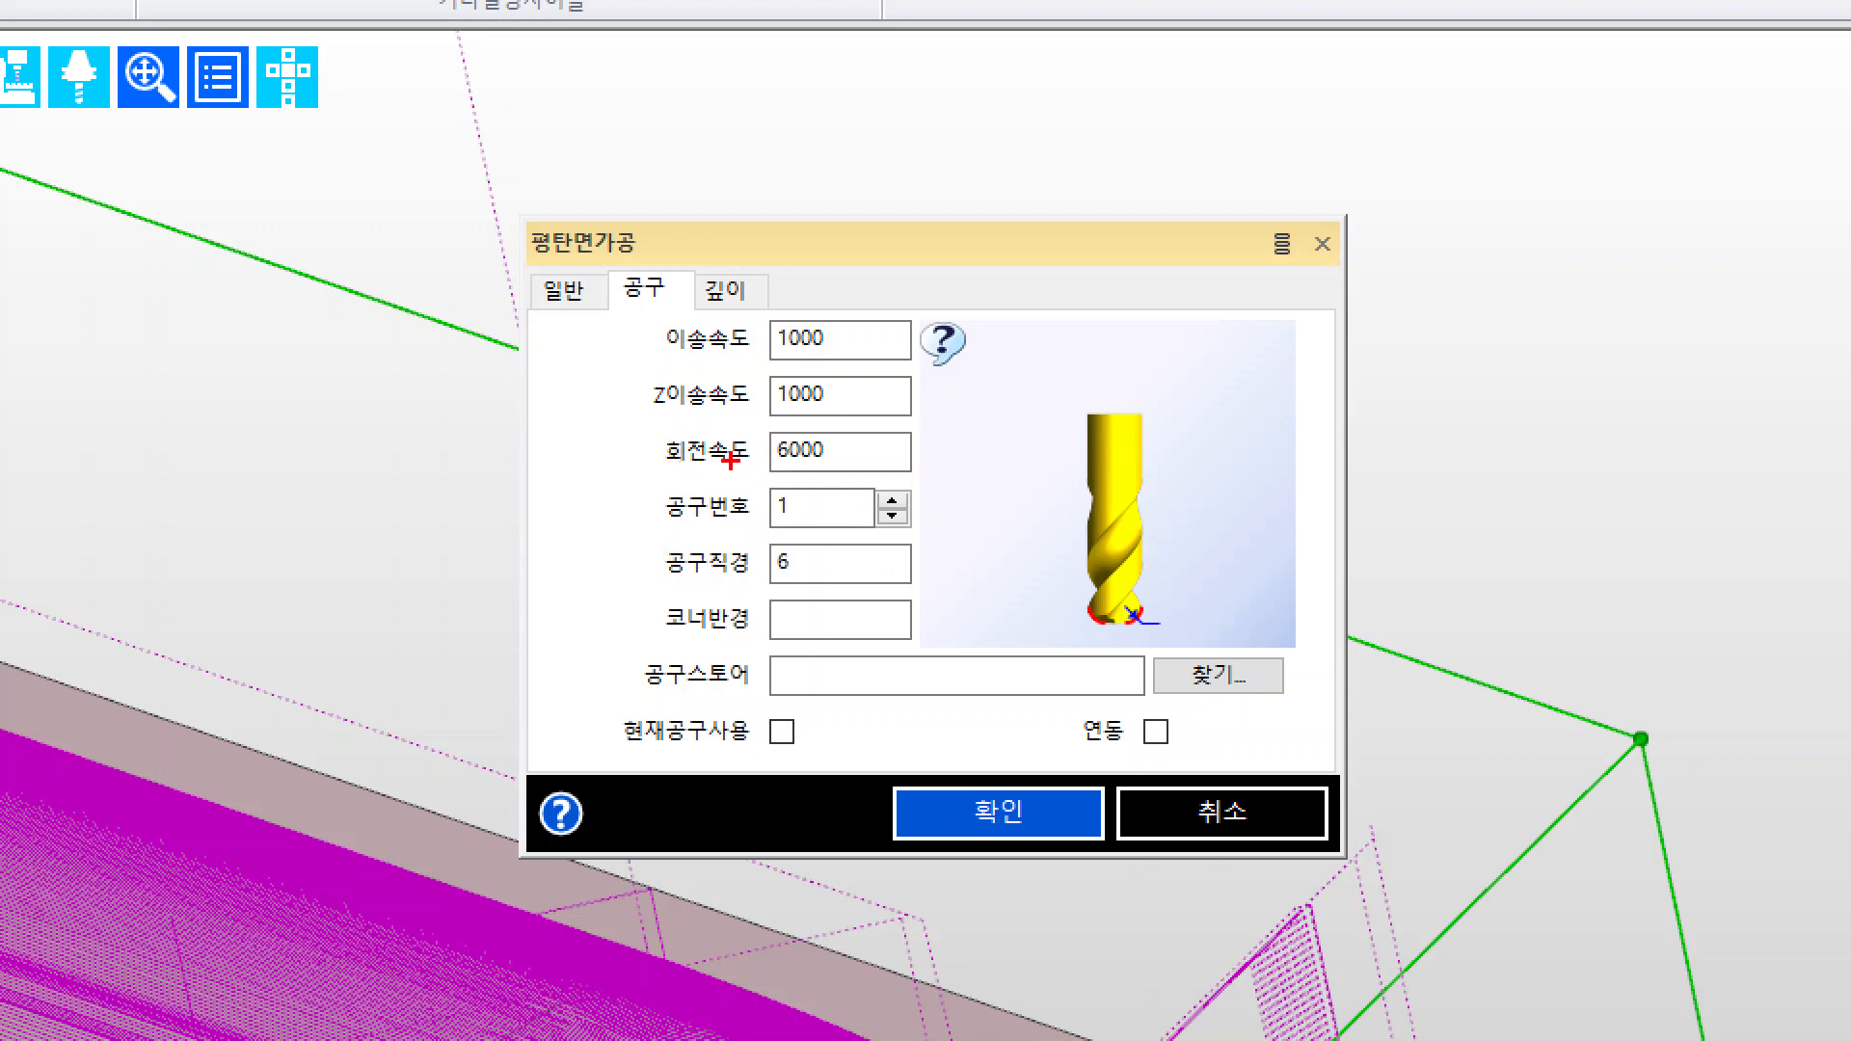
{"action": "key", "text": "Escape"}
- Set the flat-surface cycle's safety height (안전높이) to 10
{"action": "left_click", "coordinate": [829, 269]}
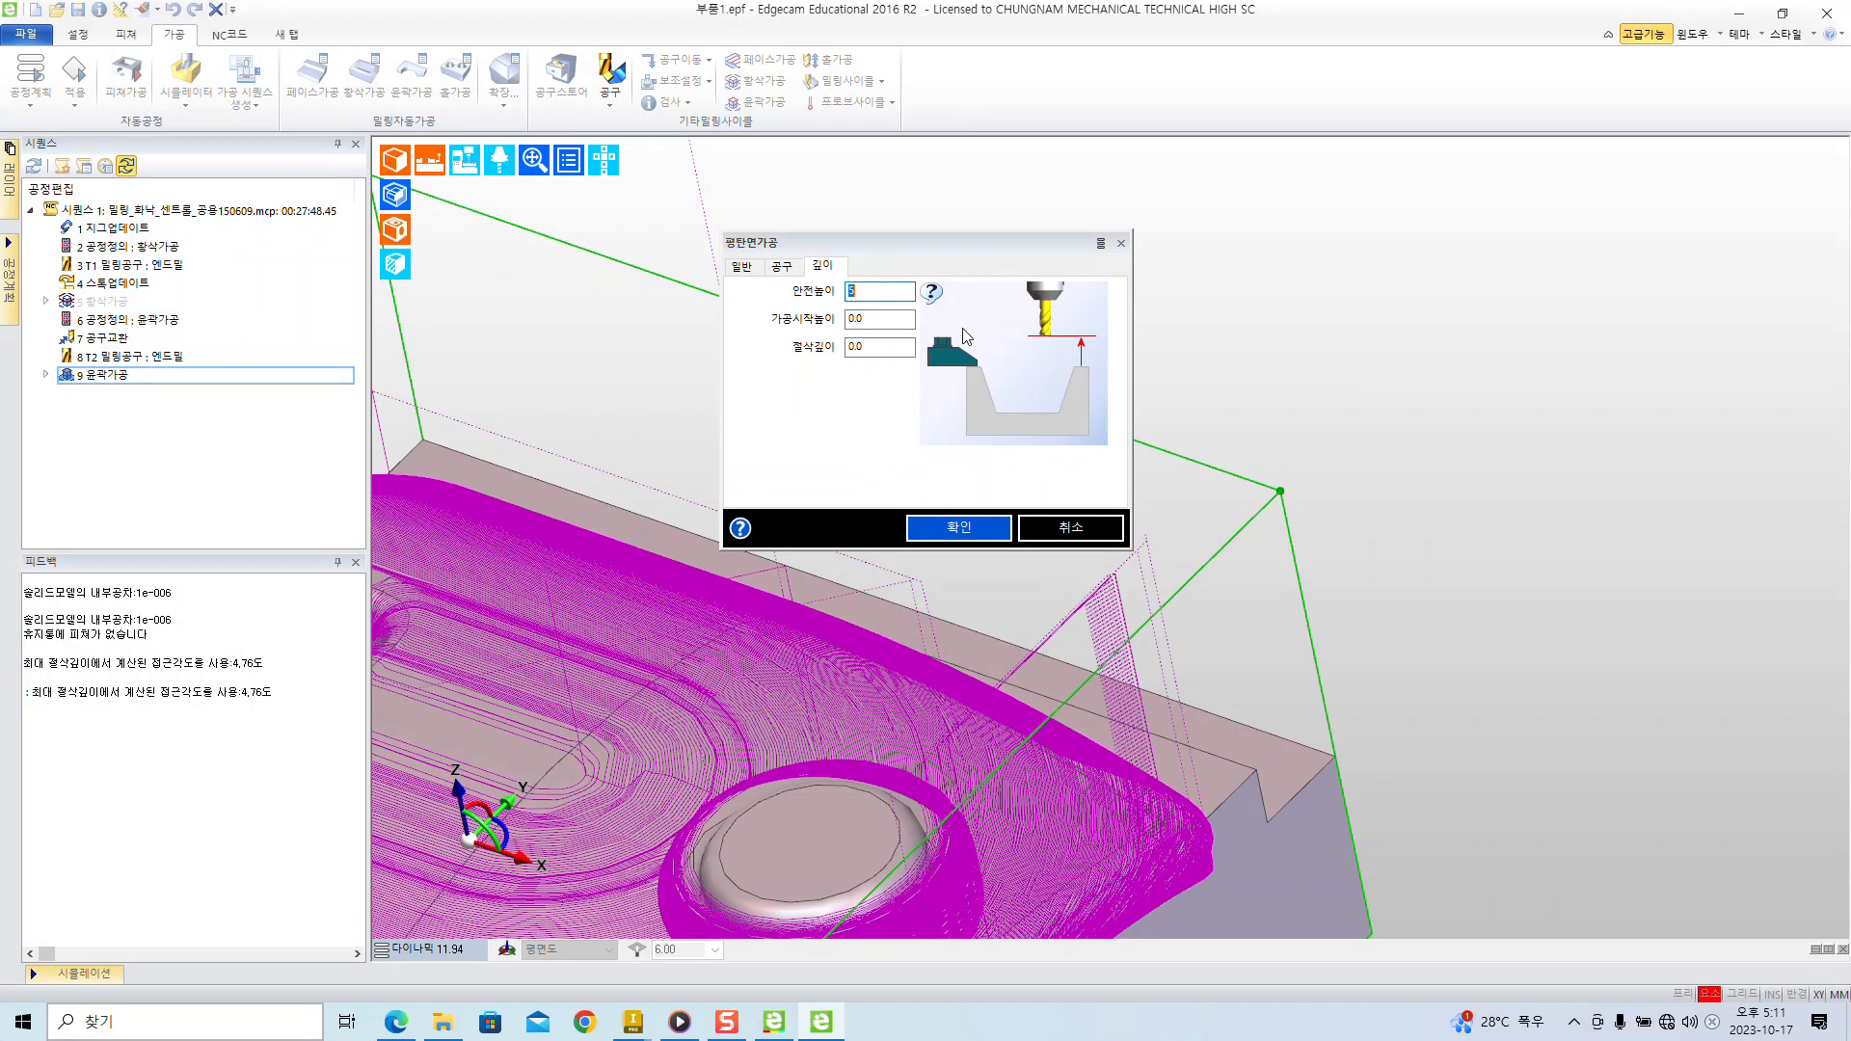
{"action": "type", "text": "1"}
{"action": "left_click", "coordinate": [1027, 249]}
{"action": "key", "text": "ctrl+1"}
{"action": "left_click", "coordinate": [988, 373]}
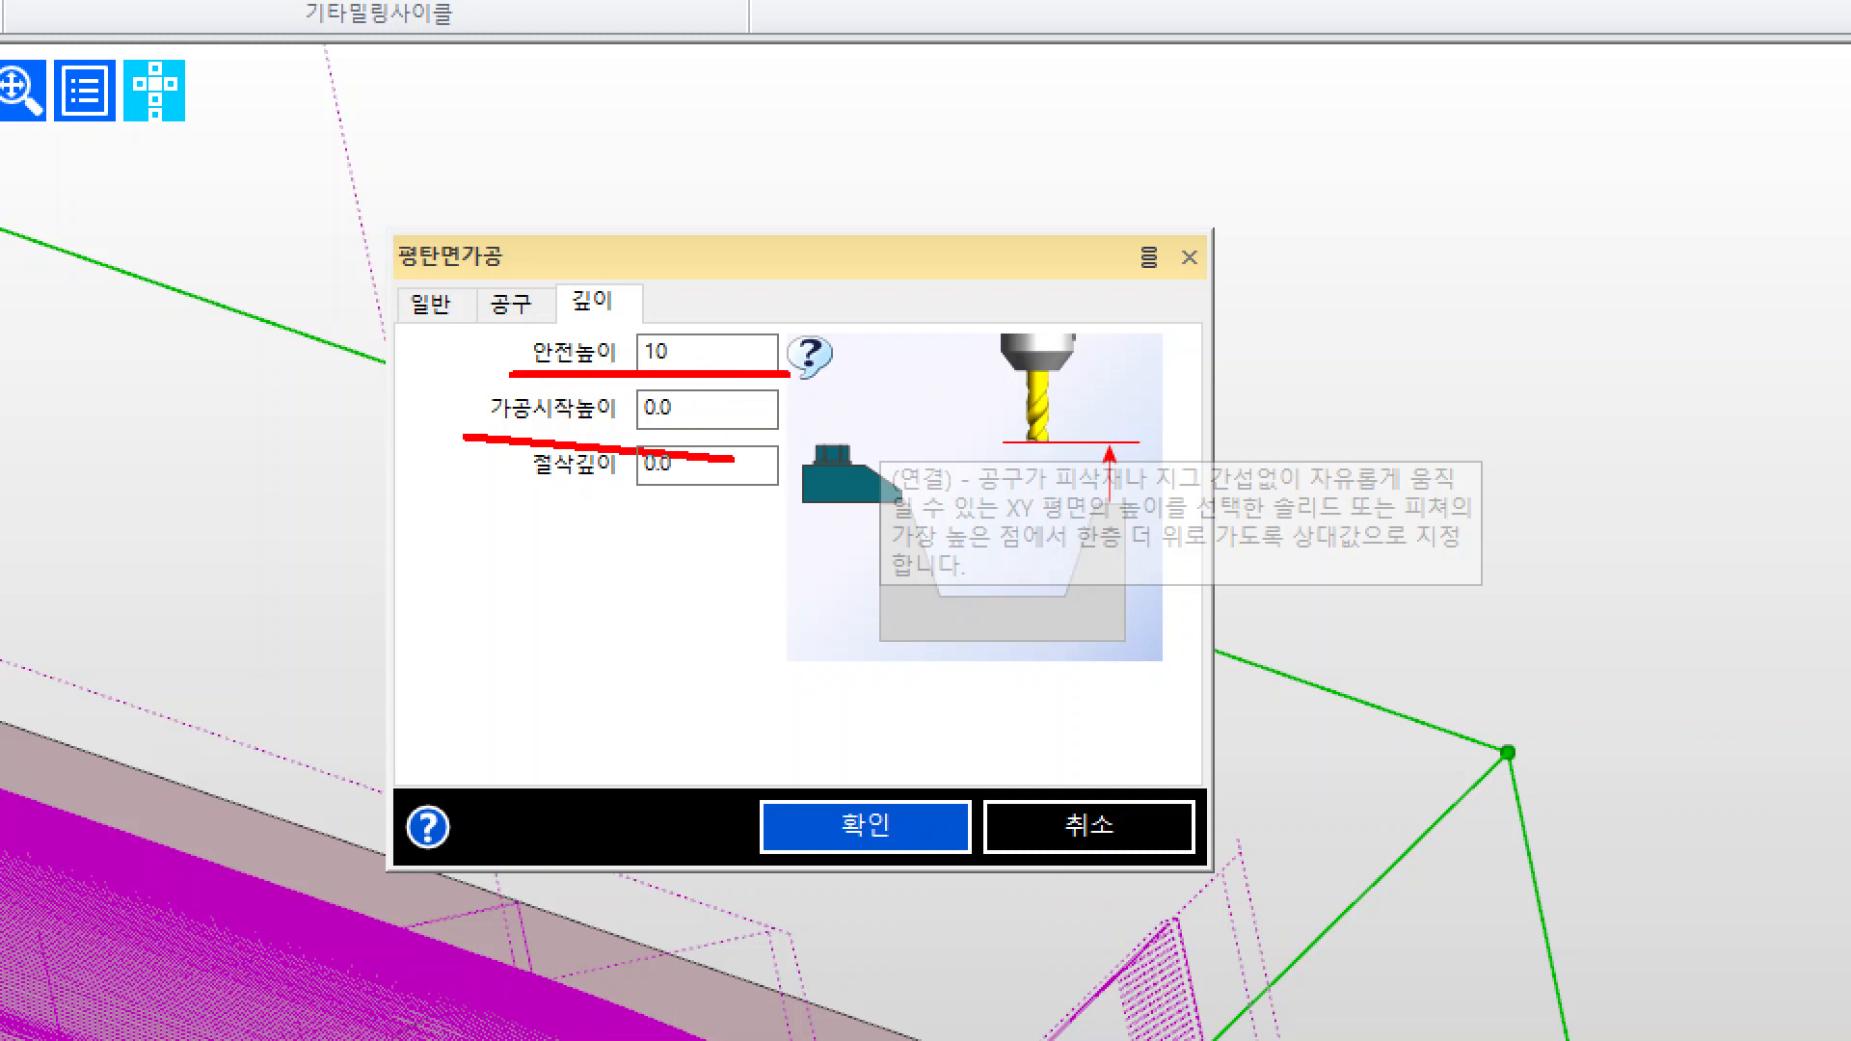
{"action": "left_click_drag", "start_coordinate": [735, 460], "coordinate": [735, 436]}
{"action": "left_click_drag", "start_coordinate": [728, 792], "coordinate": [993, 877], "text": "ctrl"}
{"action": "left_click_drag", "start_coordinate": [969, 815], "coordinate": [1467, 626], "text": "ctrl+shift"}
{"action": "key", "text": "Escape"}
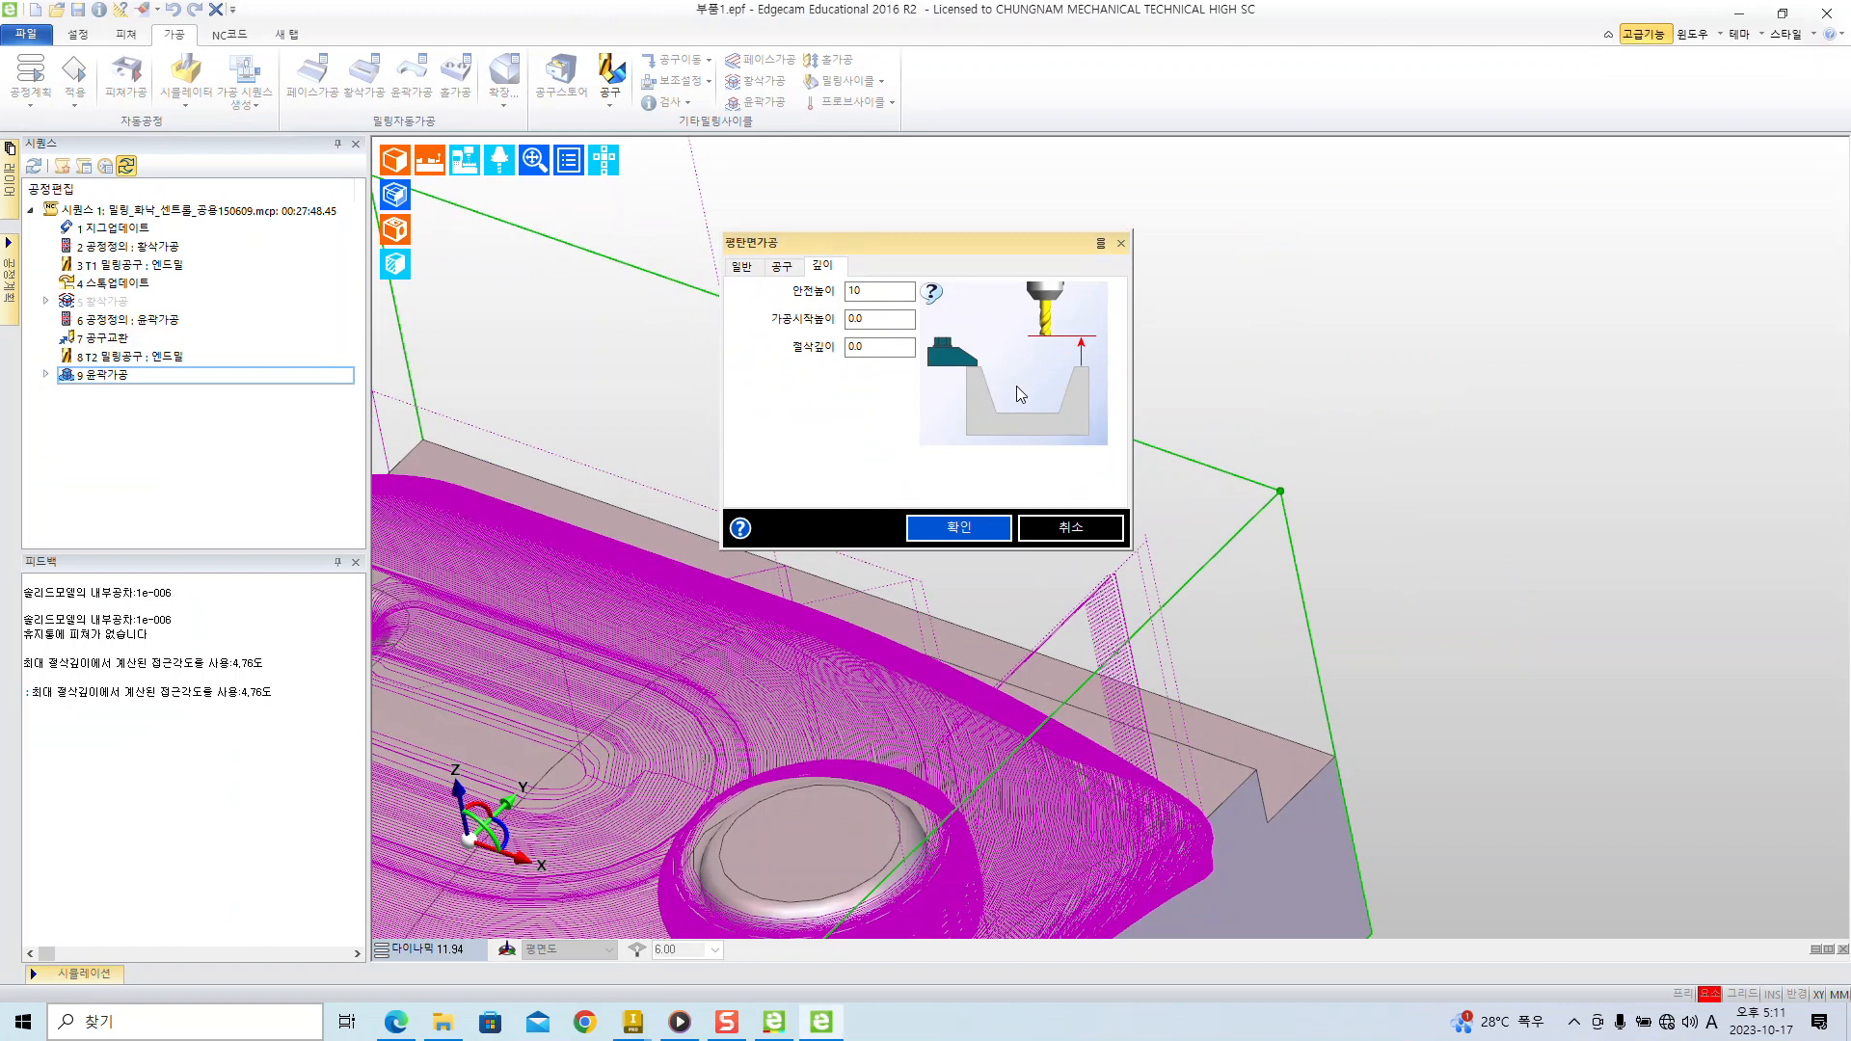
- Generate the flat-surface machining (평탄면가공) cycle with the entered settings
{"action": "left_click", "coordinate": [974, 528]}
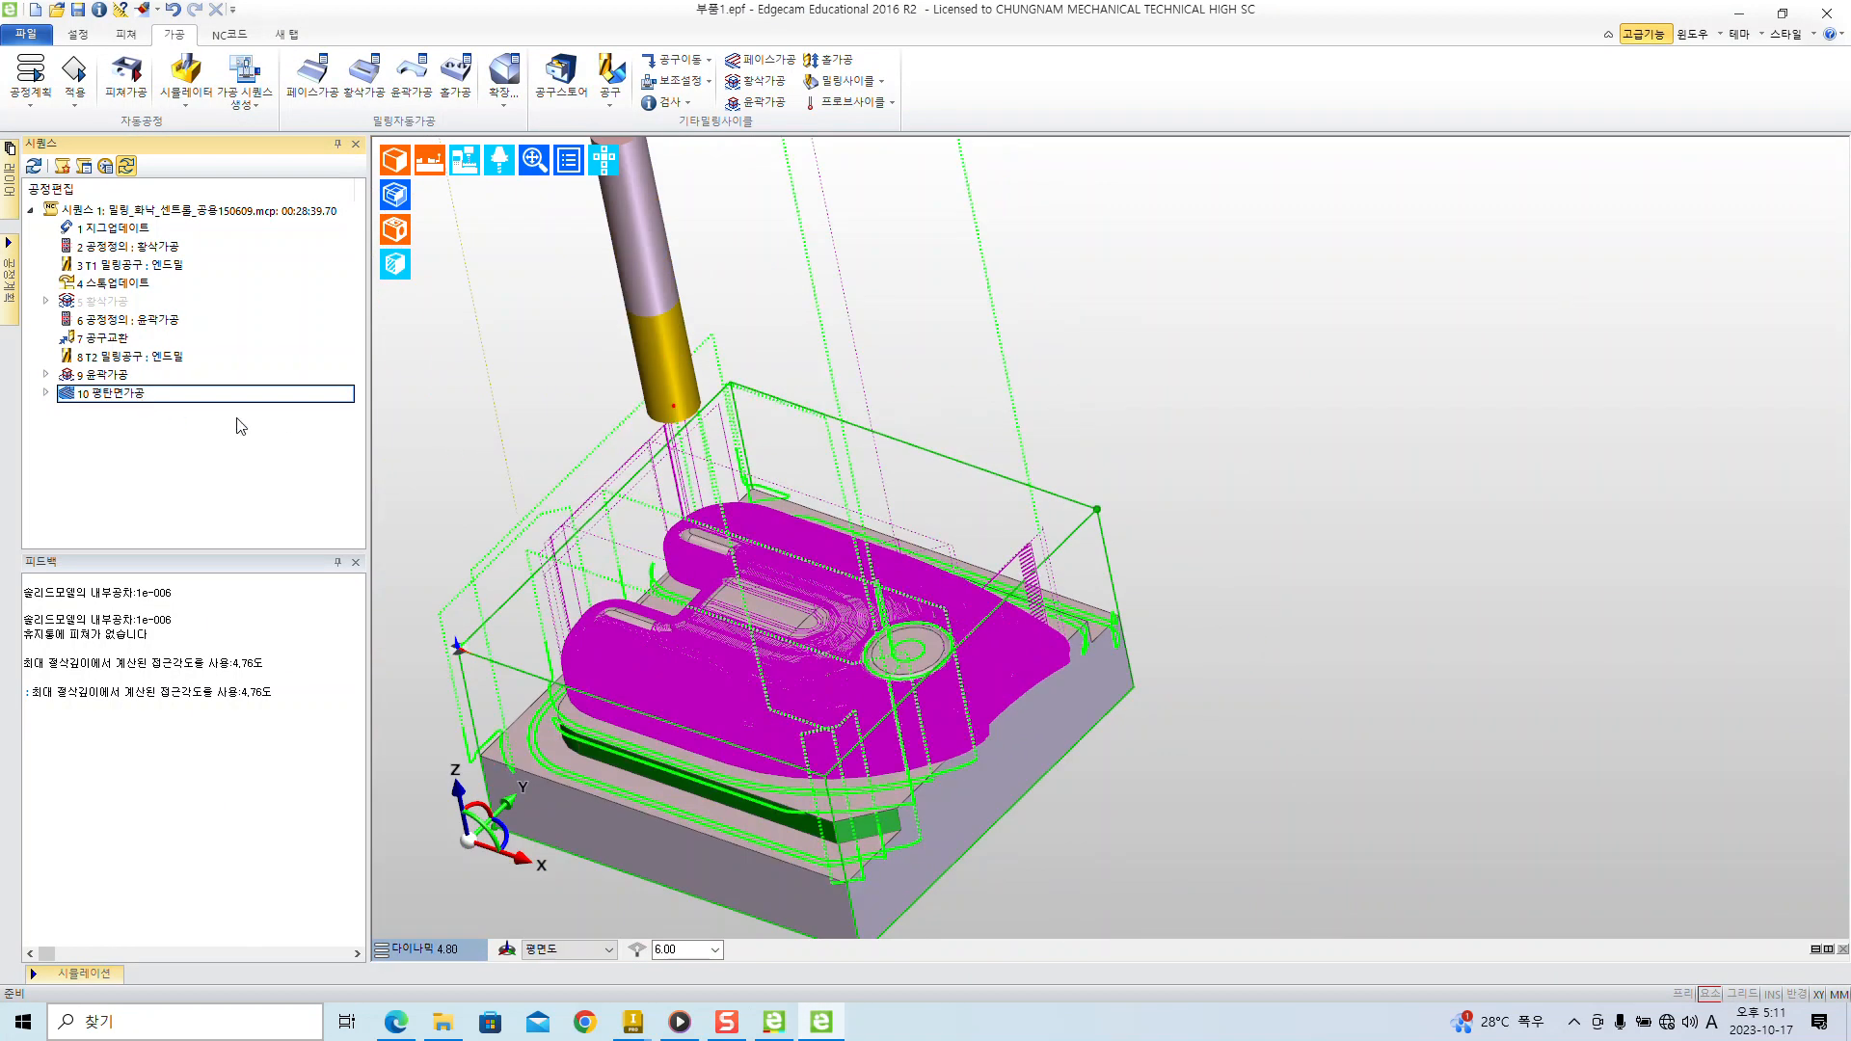
{"action": "middle_click_drag", "start_coordinate": [530, 497], "coordinate": [1578, 481]}
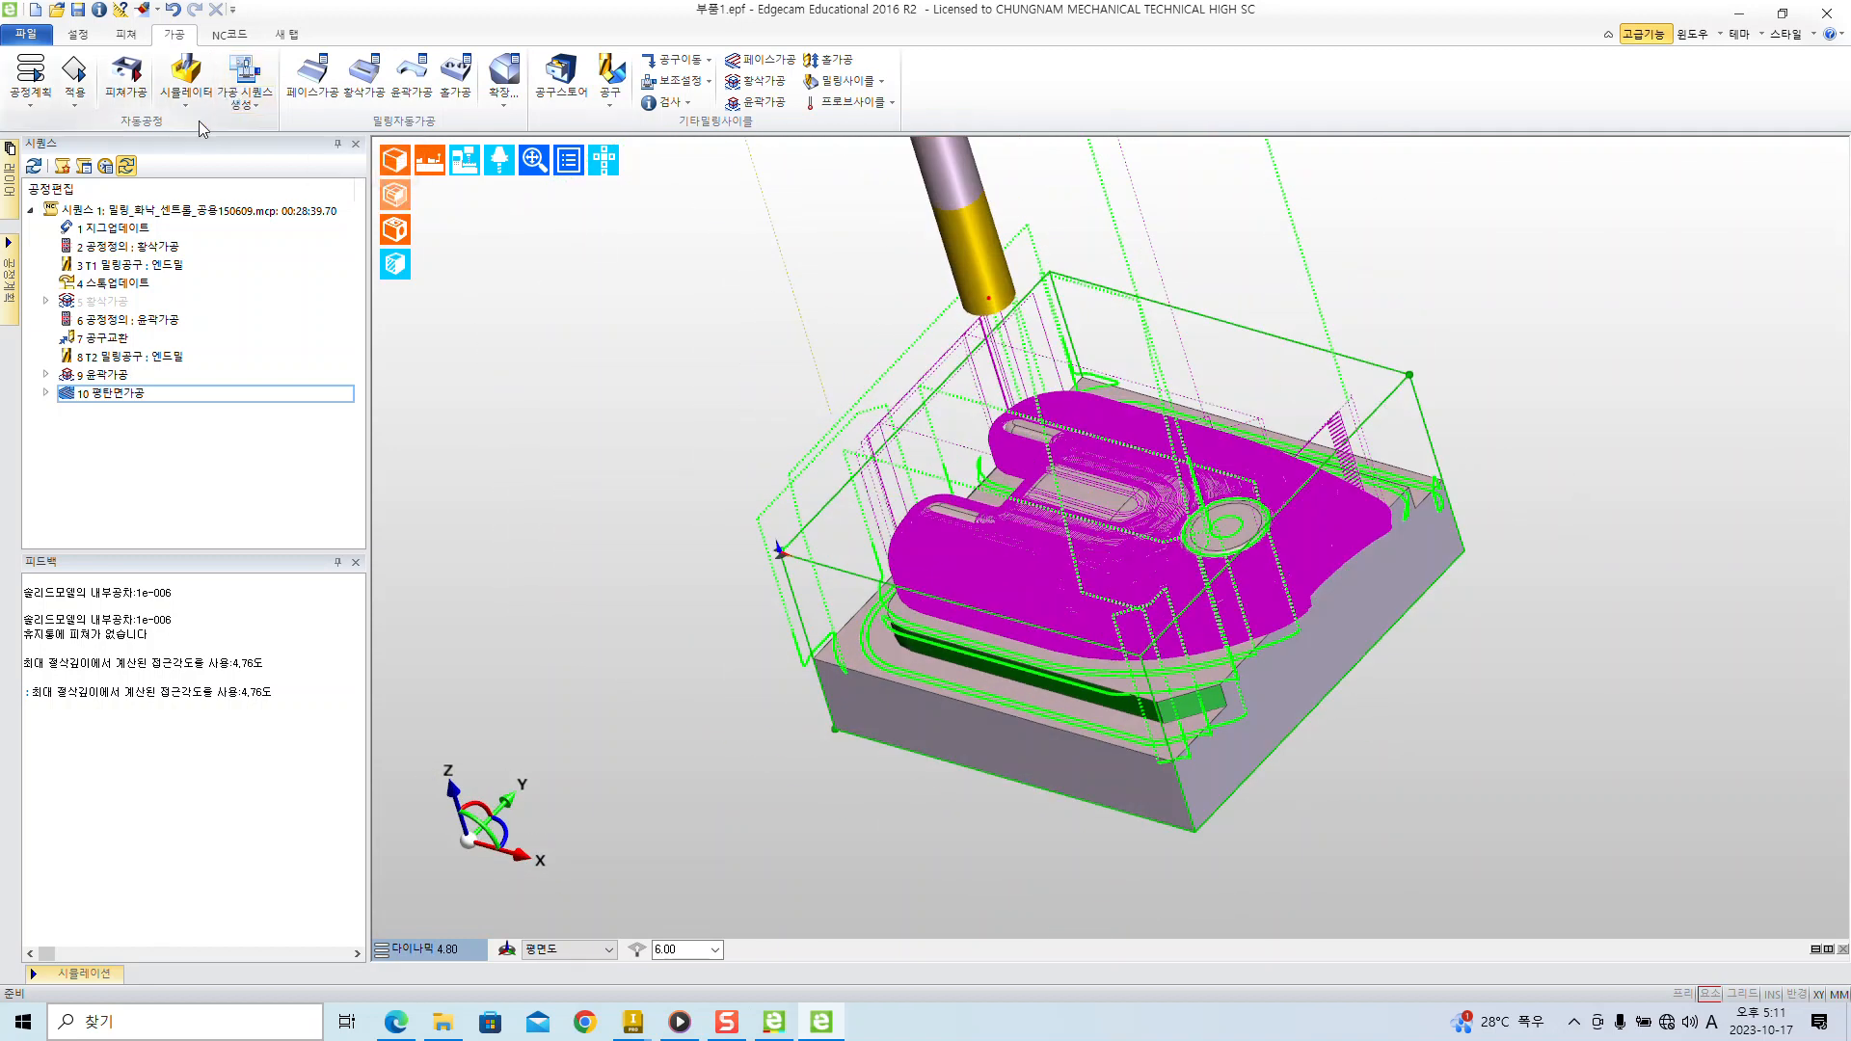
- Open the simulator and play the whole machining sequence at maximum simulation speed
{"action": "key", "text": "ctrl+1"}
{"action": "left_click", "coordinate": [366, 131]}
{"action": "mouse_move", "coordinate": [293, 79]}
{"action": "left_mouse_down", "text": "ctrl"}
{"action": "mouse_move", "coordinate": [443, 241]}
{"action": "mouse_move", "coordinate": [538, 422]}
{"action": "left_mouse_up", "text": "ctrl"}
{"action": "key", "text": "Escape"}
{"action": "left_click", "coordinate": [190, 77]}
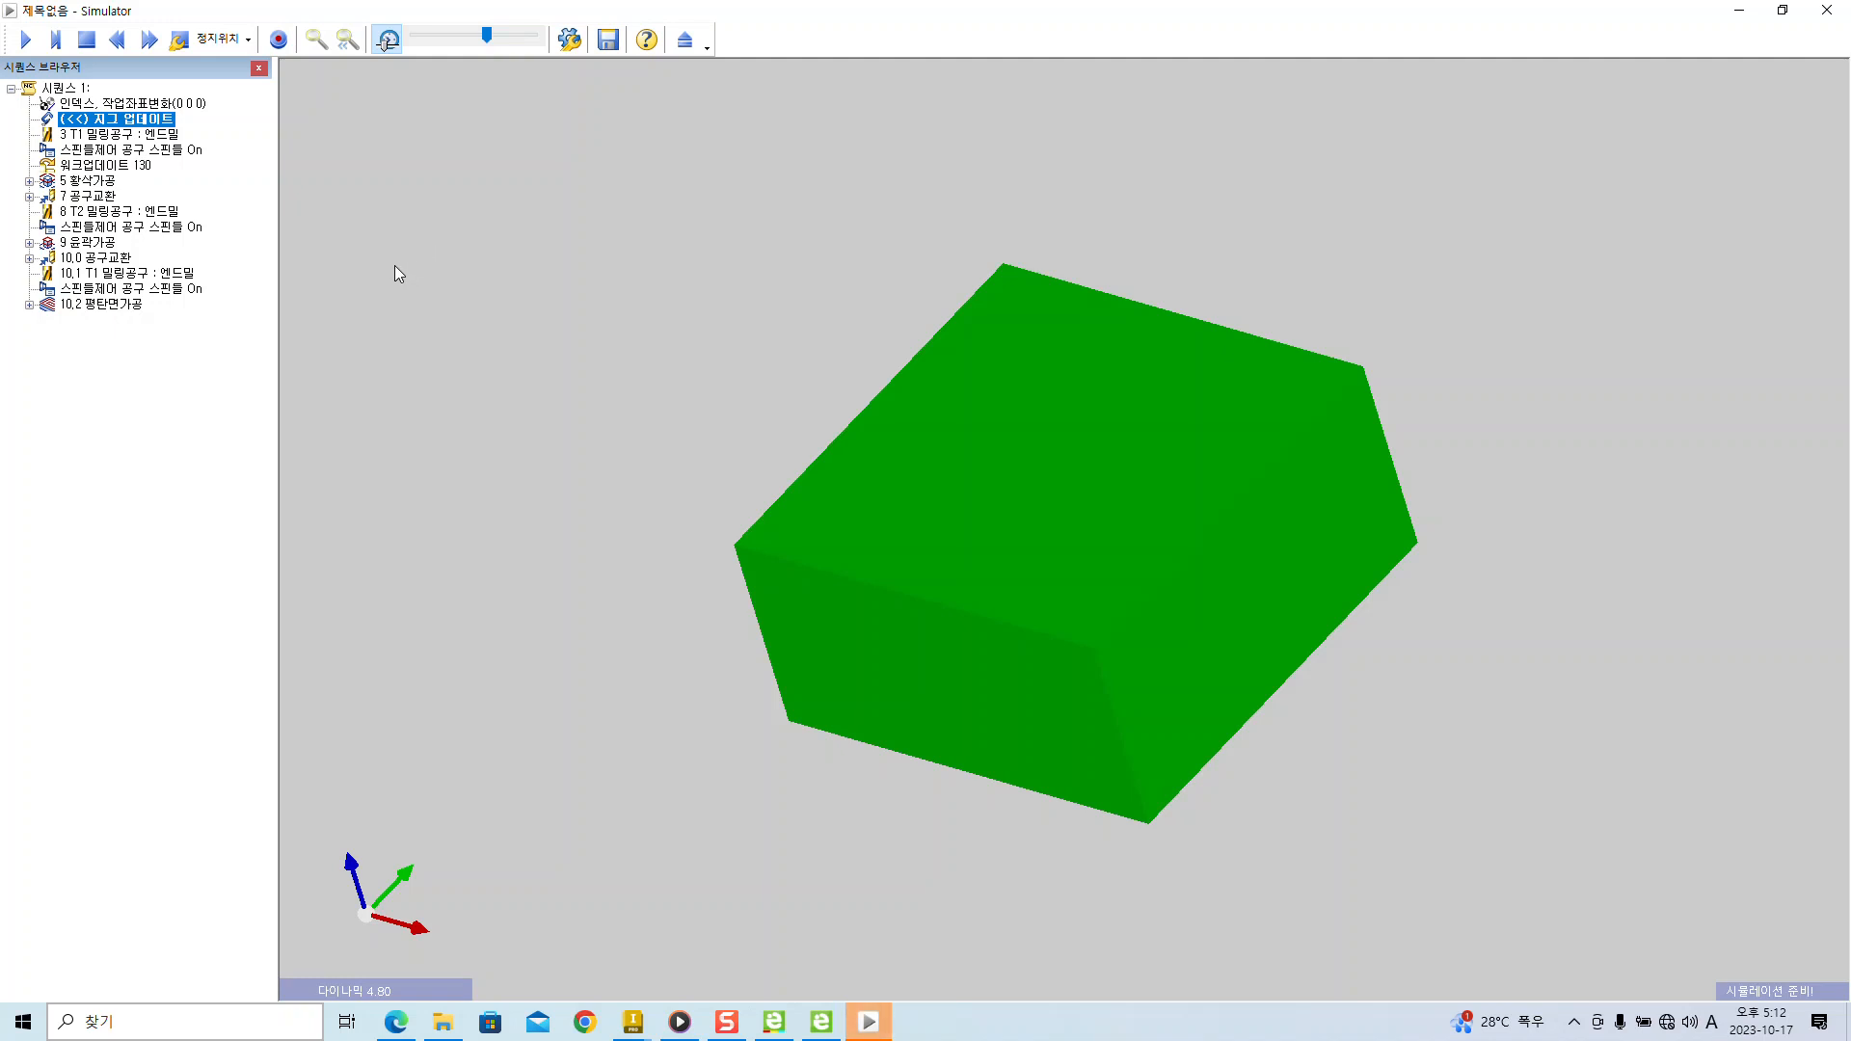
{"action": "middle_click_drag", "start_coordinate": [646, 420], "coordinate": [727, 372]}
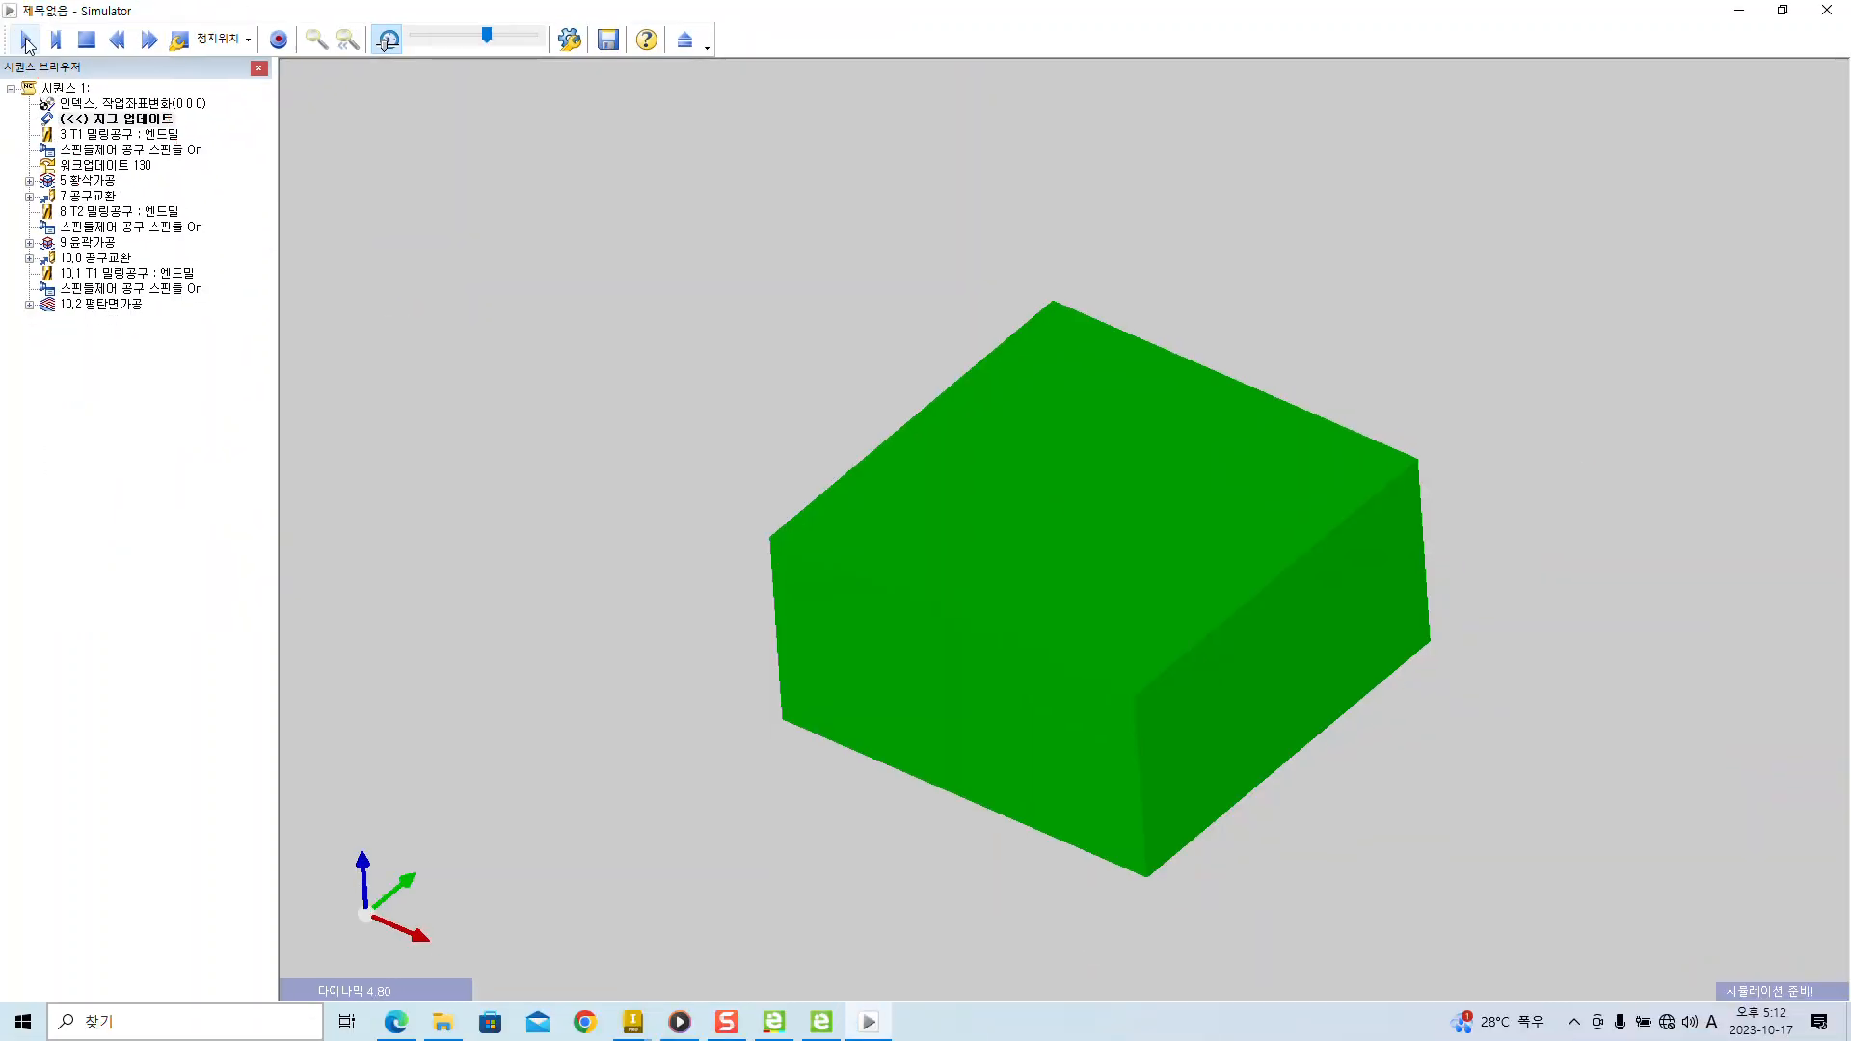
{"action": "left_click", "coordinate": [27, 42]}
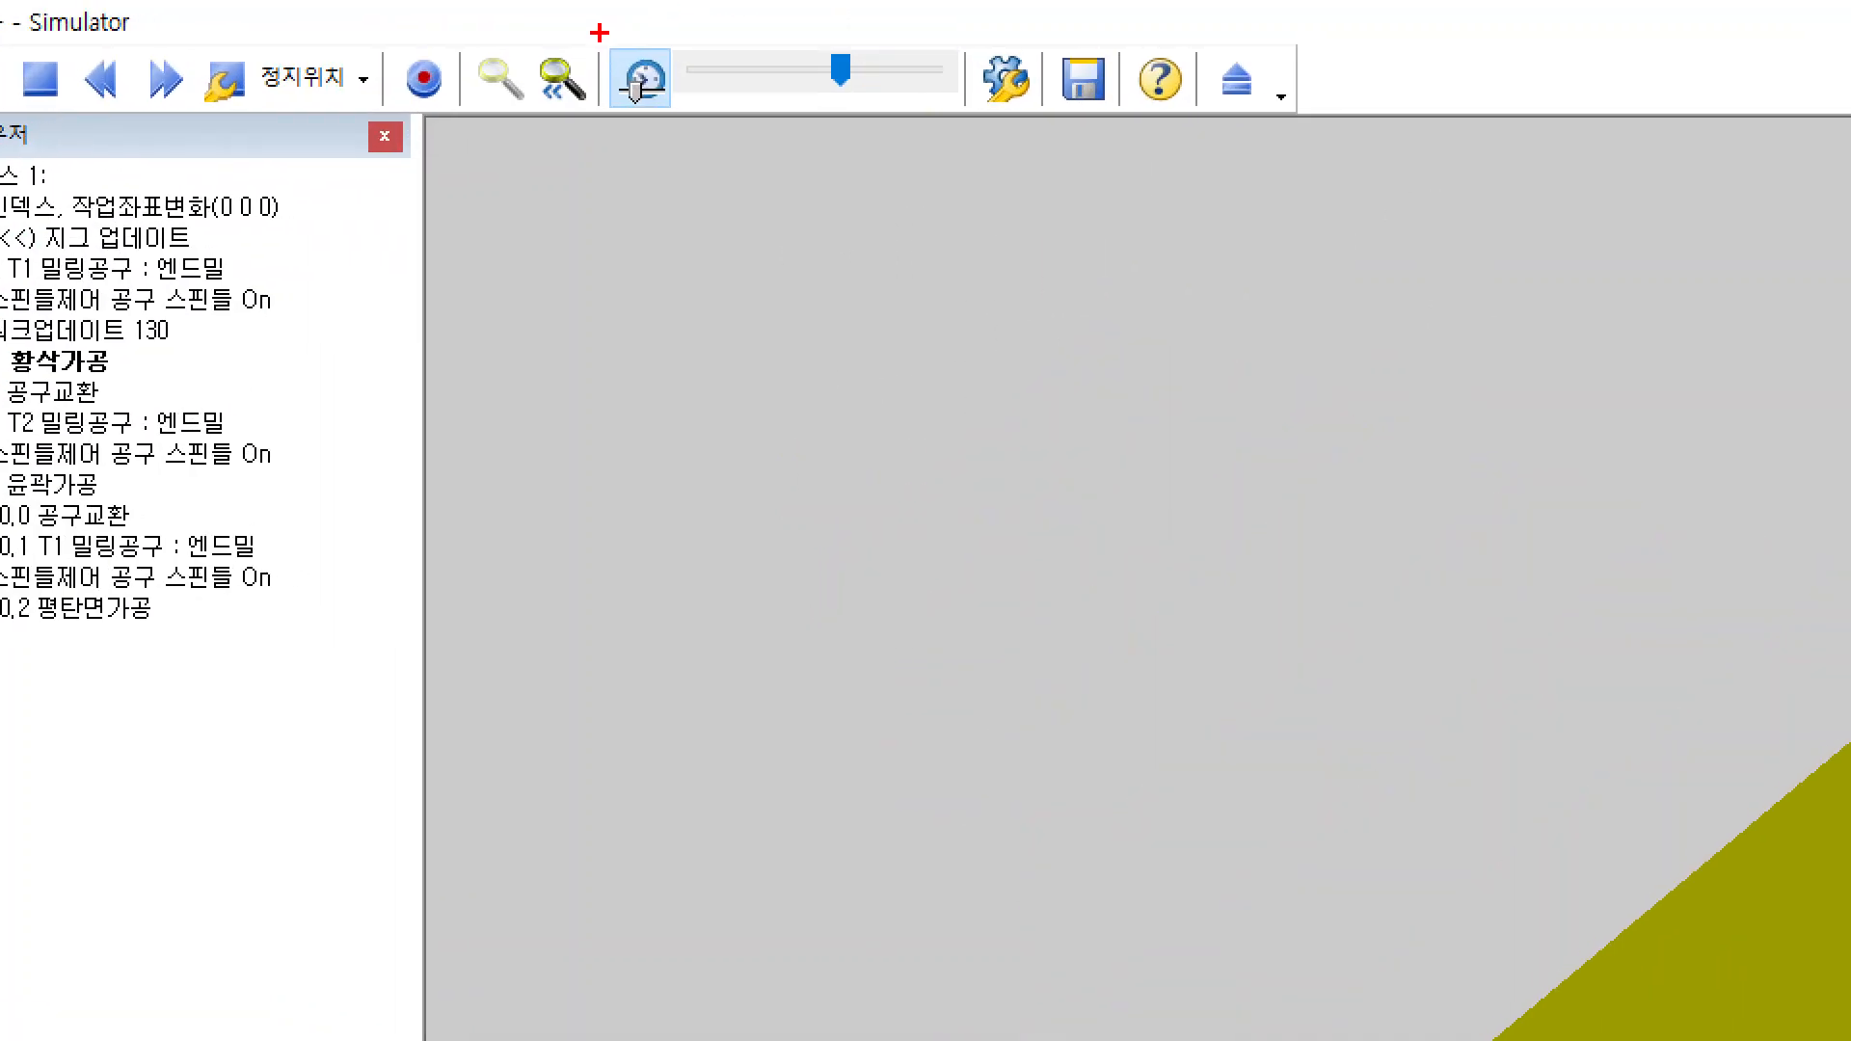
{"action": "mouse_move", "coordinate": [600, 32]}
{"action": "left_mouse_down"}
{"action": "mouse_move", "coordinate": [896, 136]}
{"action": "mouse_move", "coordinate": [993, 139]}
{"action": "left_mouse_up"}
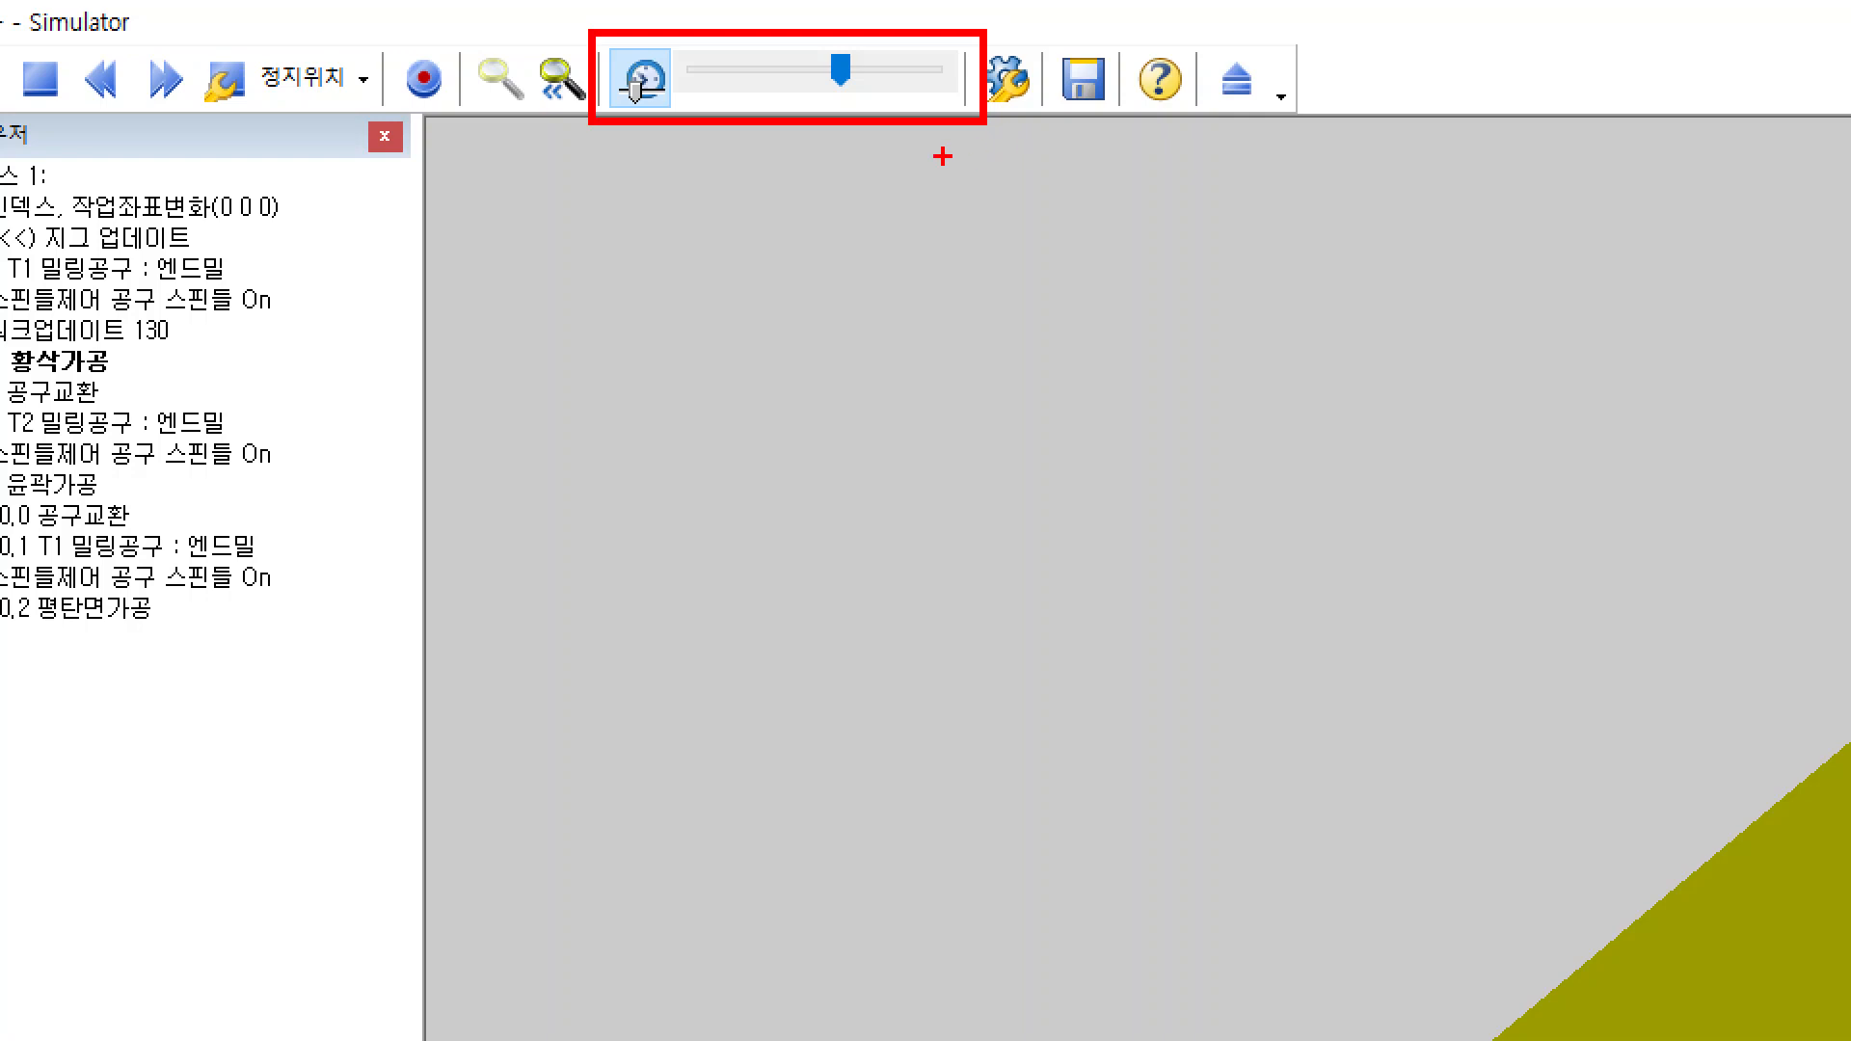
{"action": "left_click_drag", "start_coordinate": [687, 149], "coordinate": [860, 445]}
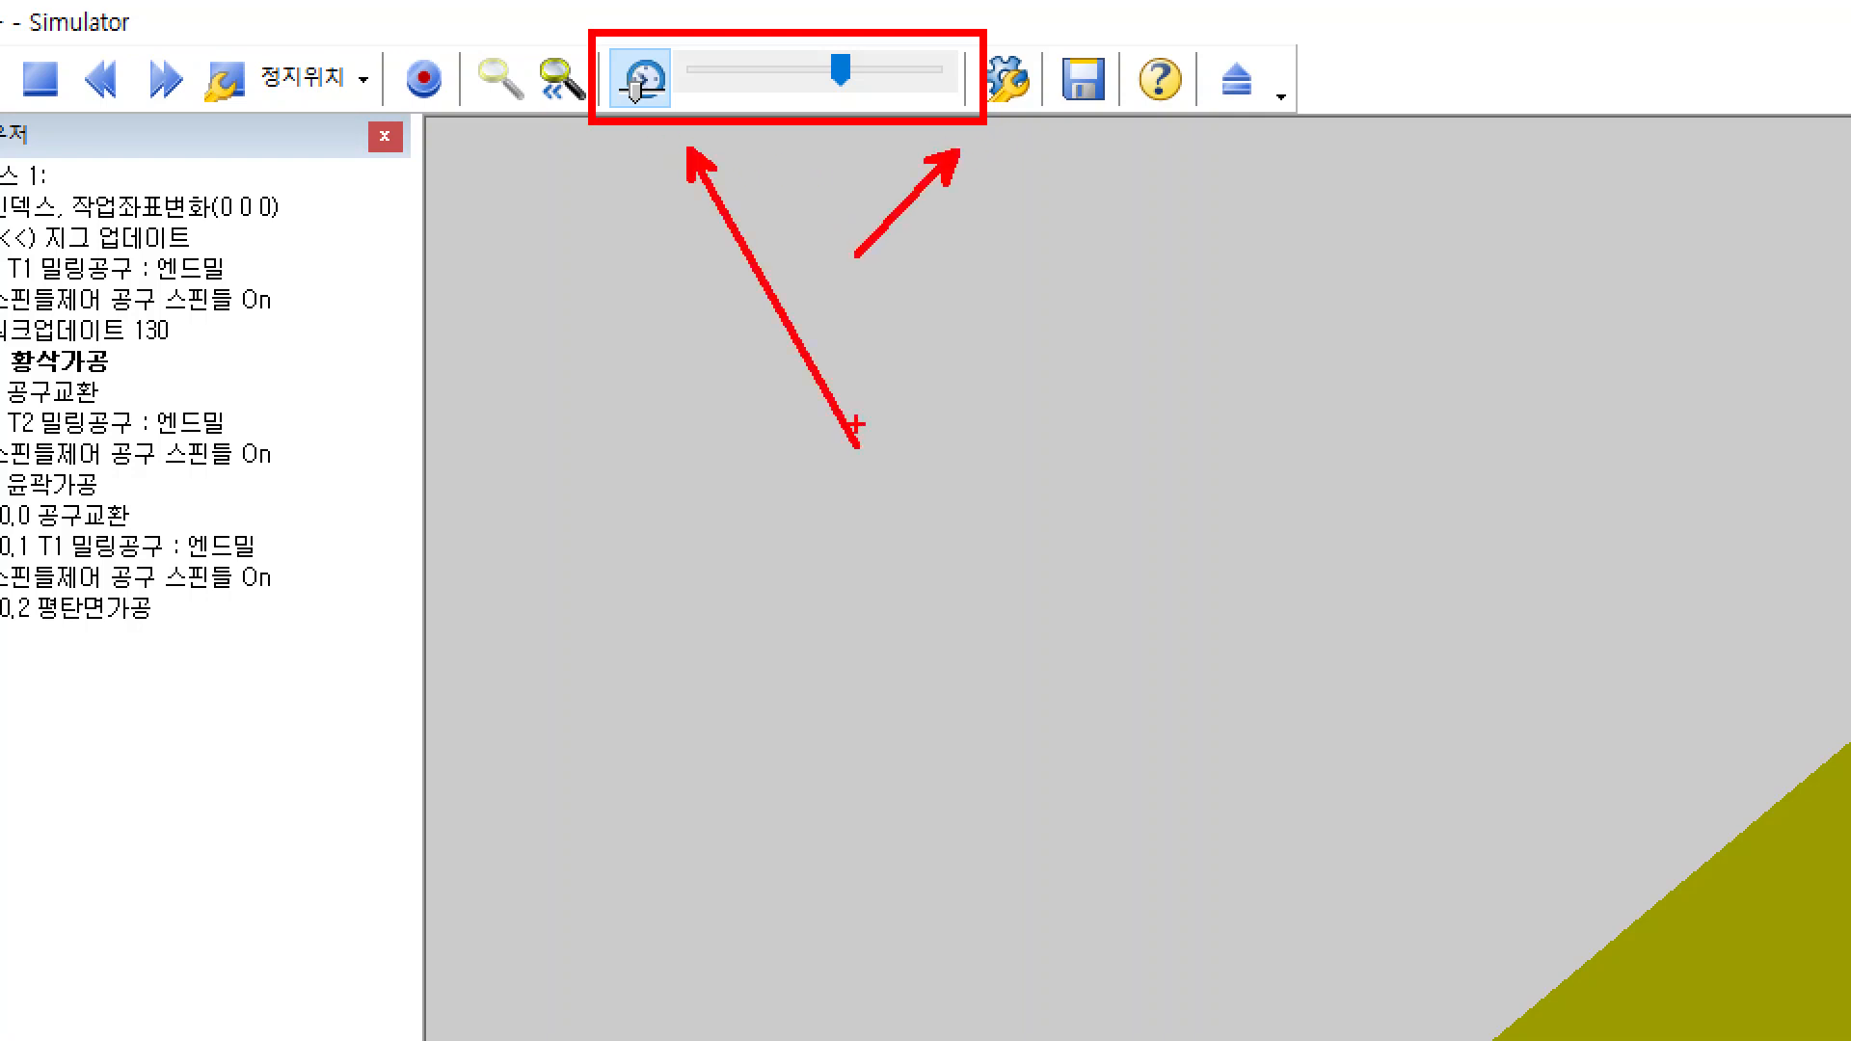
{"action": "left_click", "coordinate": [525, 38]}
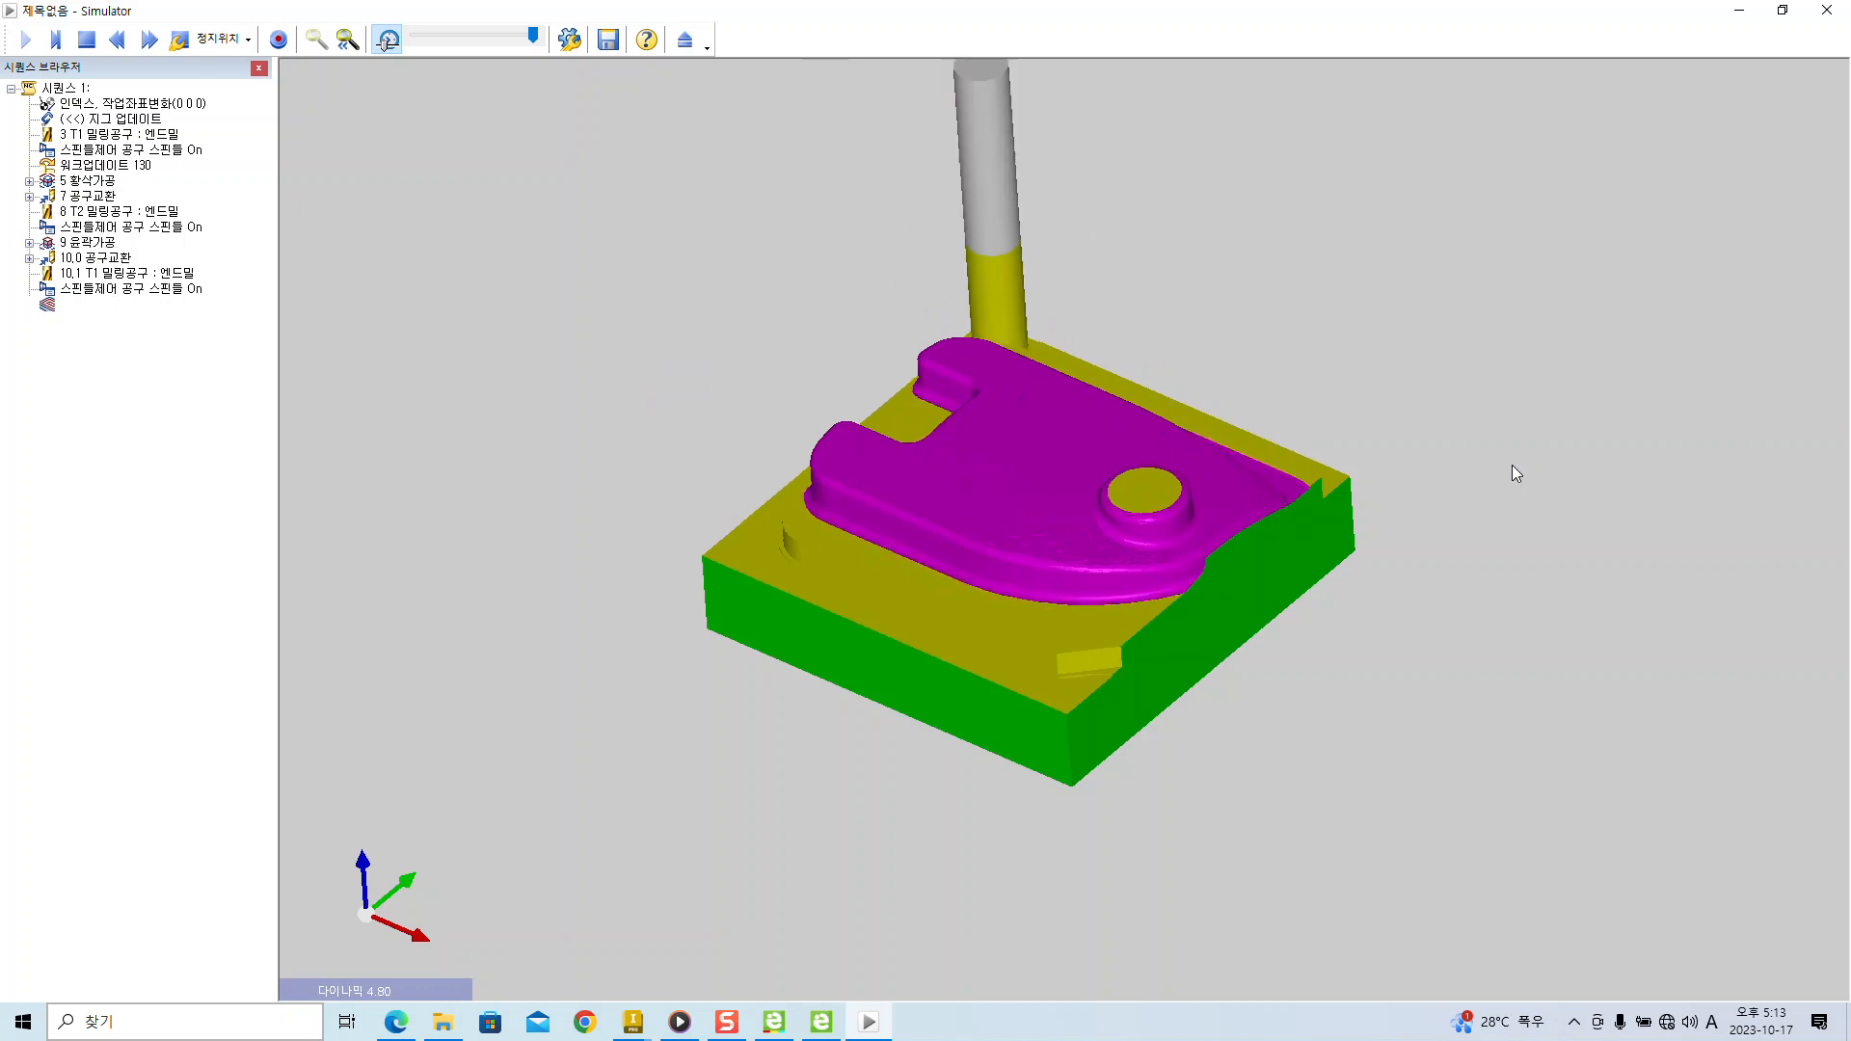
- Examine the simulated part's machined surfaces, fillets and round boss up close, then close the simulator
{"action": "left_click_drag", "start_coordinate": [1215, 374], "coordinate": [1202, 512]}
{"action": "scroll", "coordinate": [793, 565], "scroll_direction": "up", "scroll_amount": 7}
{"action": "scroll", "coordinate": [762, 565], "scroll_direction": "down", "scroll_amount": 3}
{"action": "scroll", "coordinate": [1185, 482], "scroll_direction": "up", "scroll_amount": 4}
{"action": "left_click_drag", "start_coordinate": [1174, 451], "coordinate": [570, 524]}
{"action": "scroll", "coordinate": [996, 611], "scroll_direction": "up", "scroll_amount": 3}
{"action": "scroll", "coordinate": [1177, 607], "scroll_direction": "down", "scroll_amount": 3}
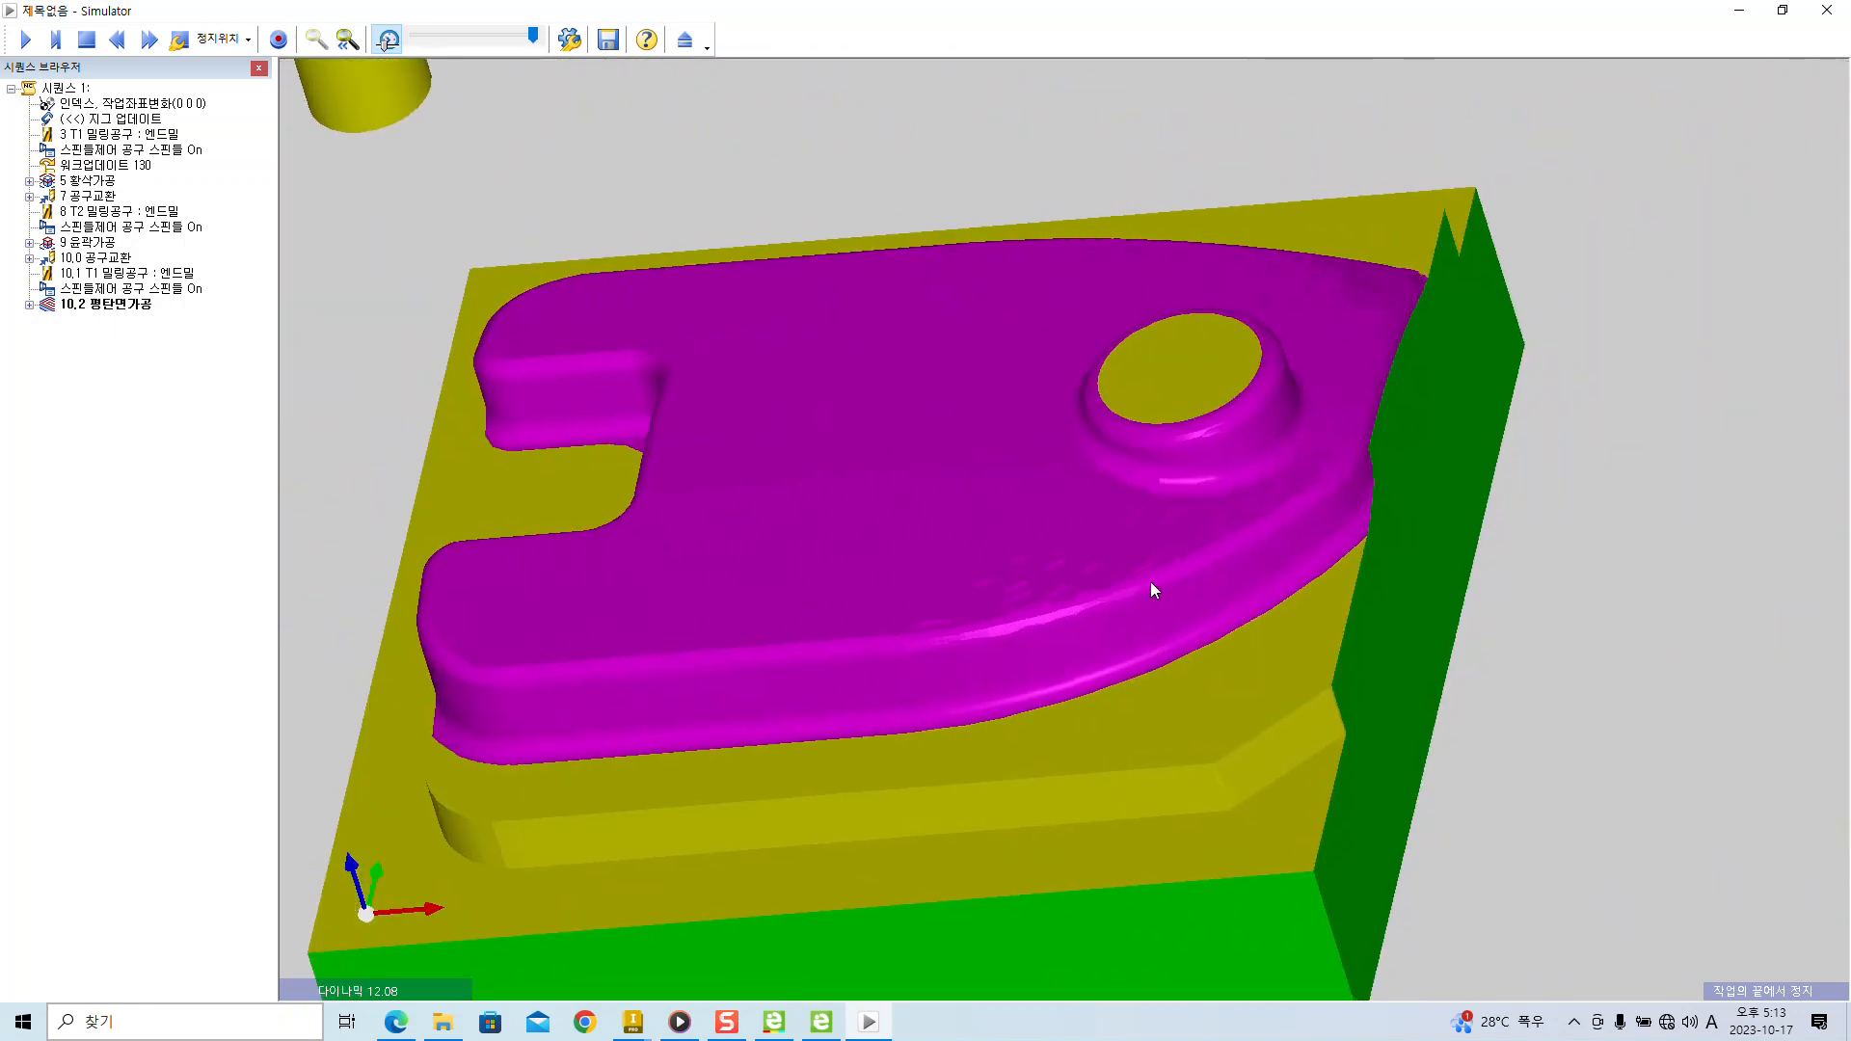
{"action": "scroll", "coordinate": [1298, 549], "scroll_direction": "up", "scroll_amount": 3}
{"action": "scroll", "coordinate": [880, 529], "scroll_direction": "up", "scroll_amount": 6}
{"action": "left_click_drag", "start_coordinate": [974, 546], "coordinate": [1297, 494]}
{"action": "scroll", "coordinate": [1292, 494], "scroll_direction": "down", "scroll_amount": 4}
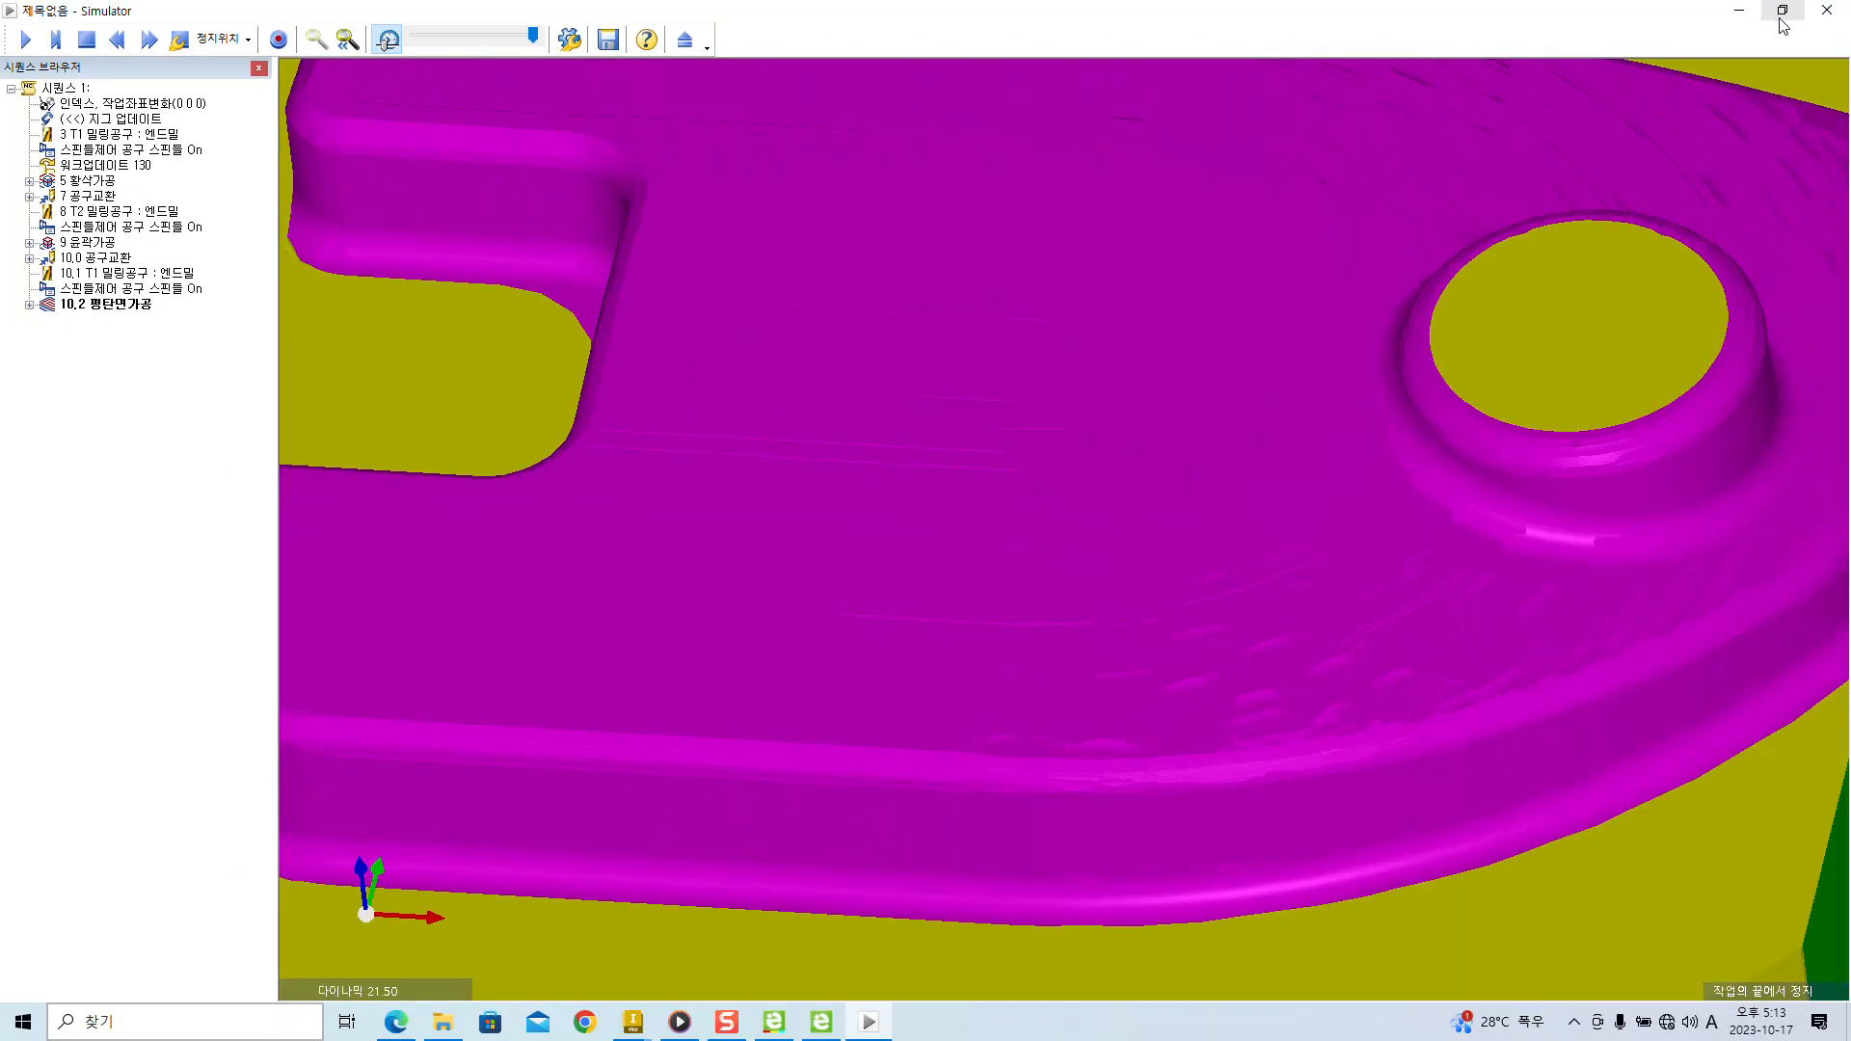
{"action": "left_click", "coordinate": [1800, 21]}
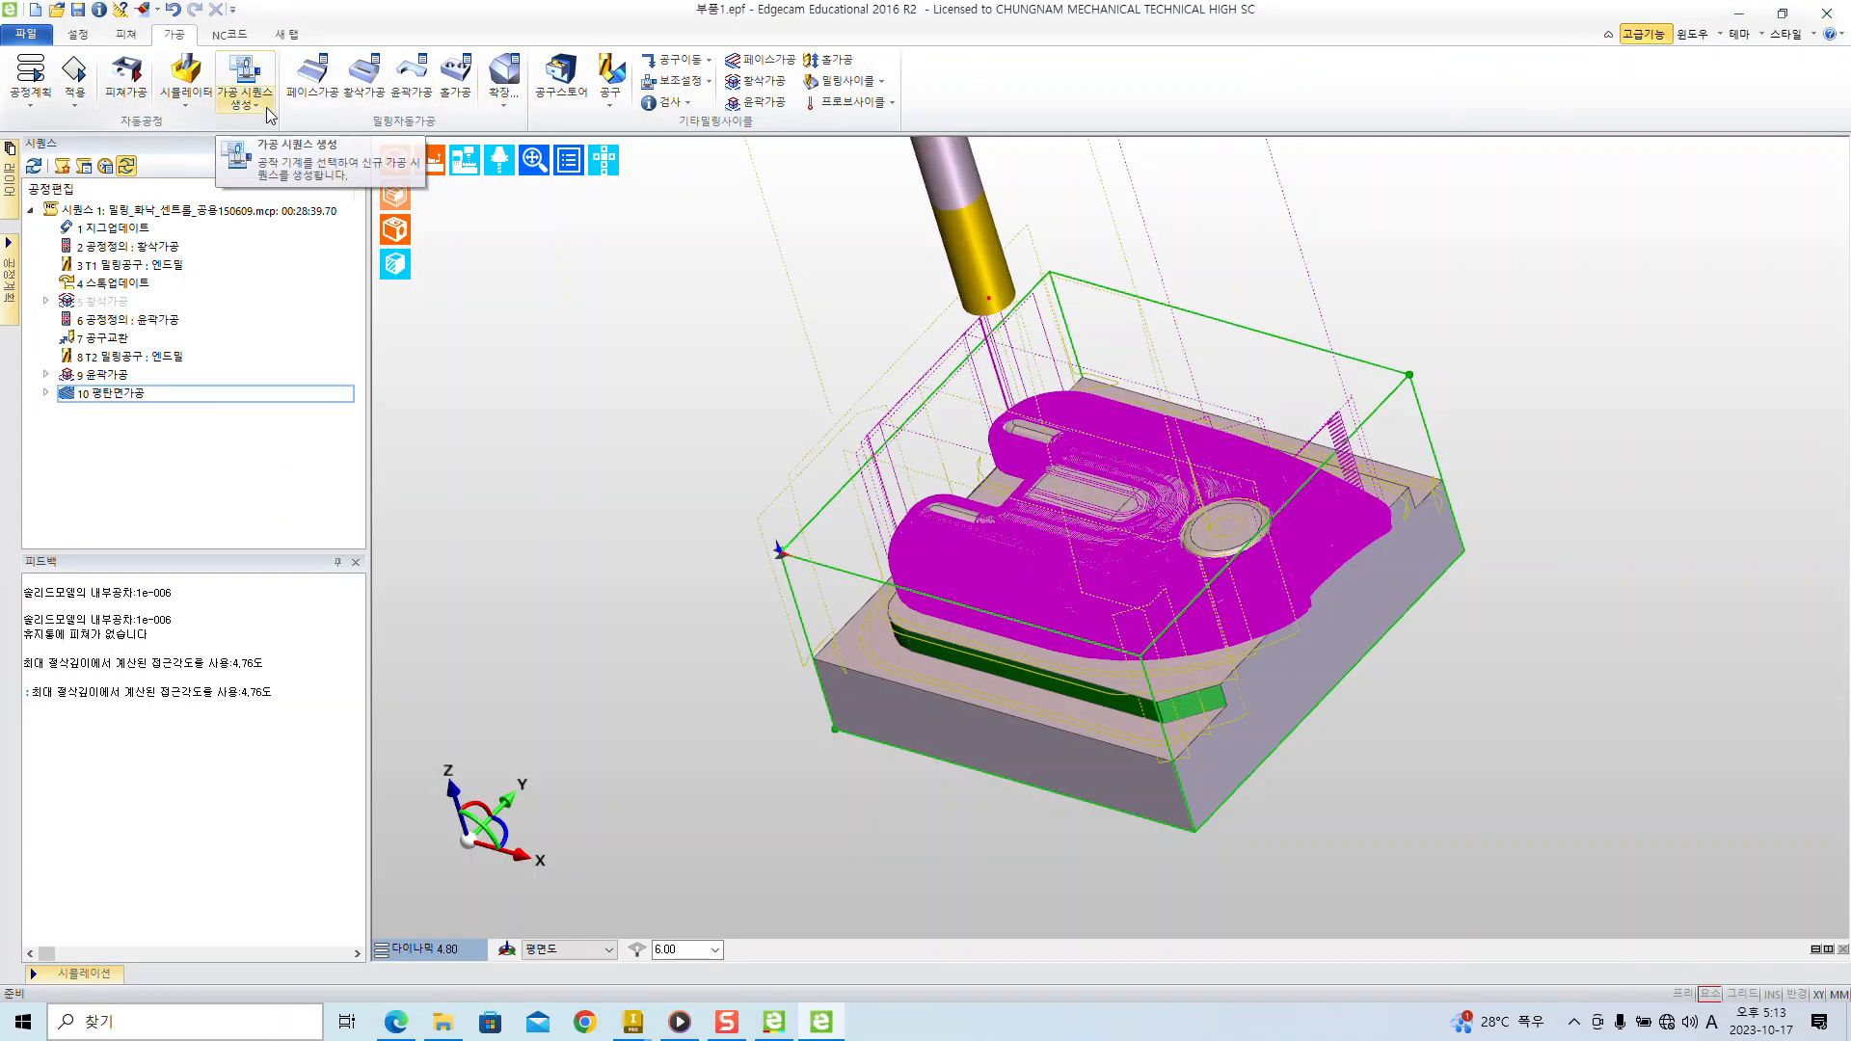
- Start the NC data output (NC데이터출력) and set the output file to O1017 on the desktop
{"action": "left_click", "coordinate": [236, 36]}
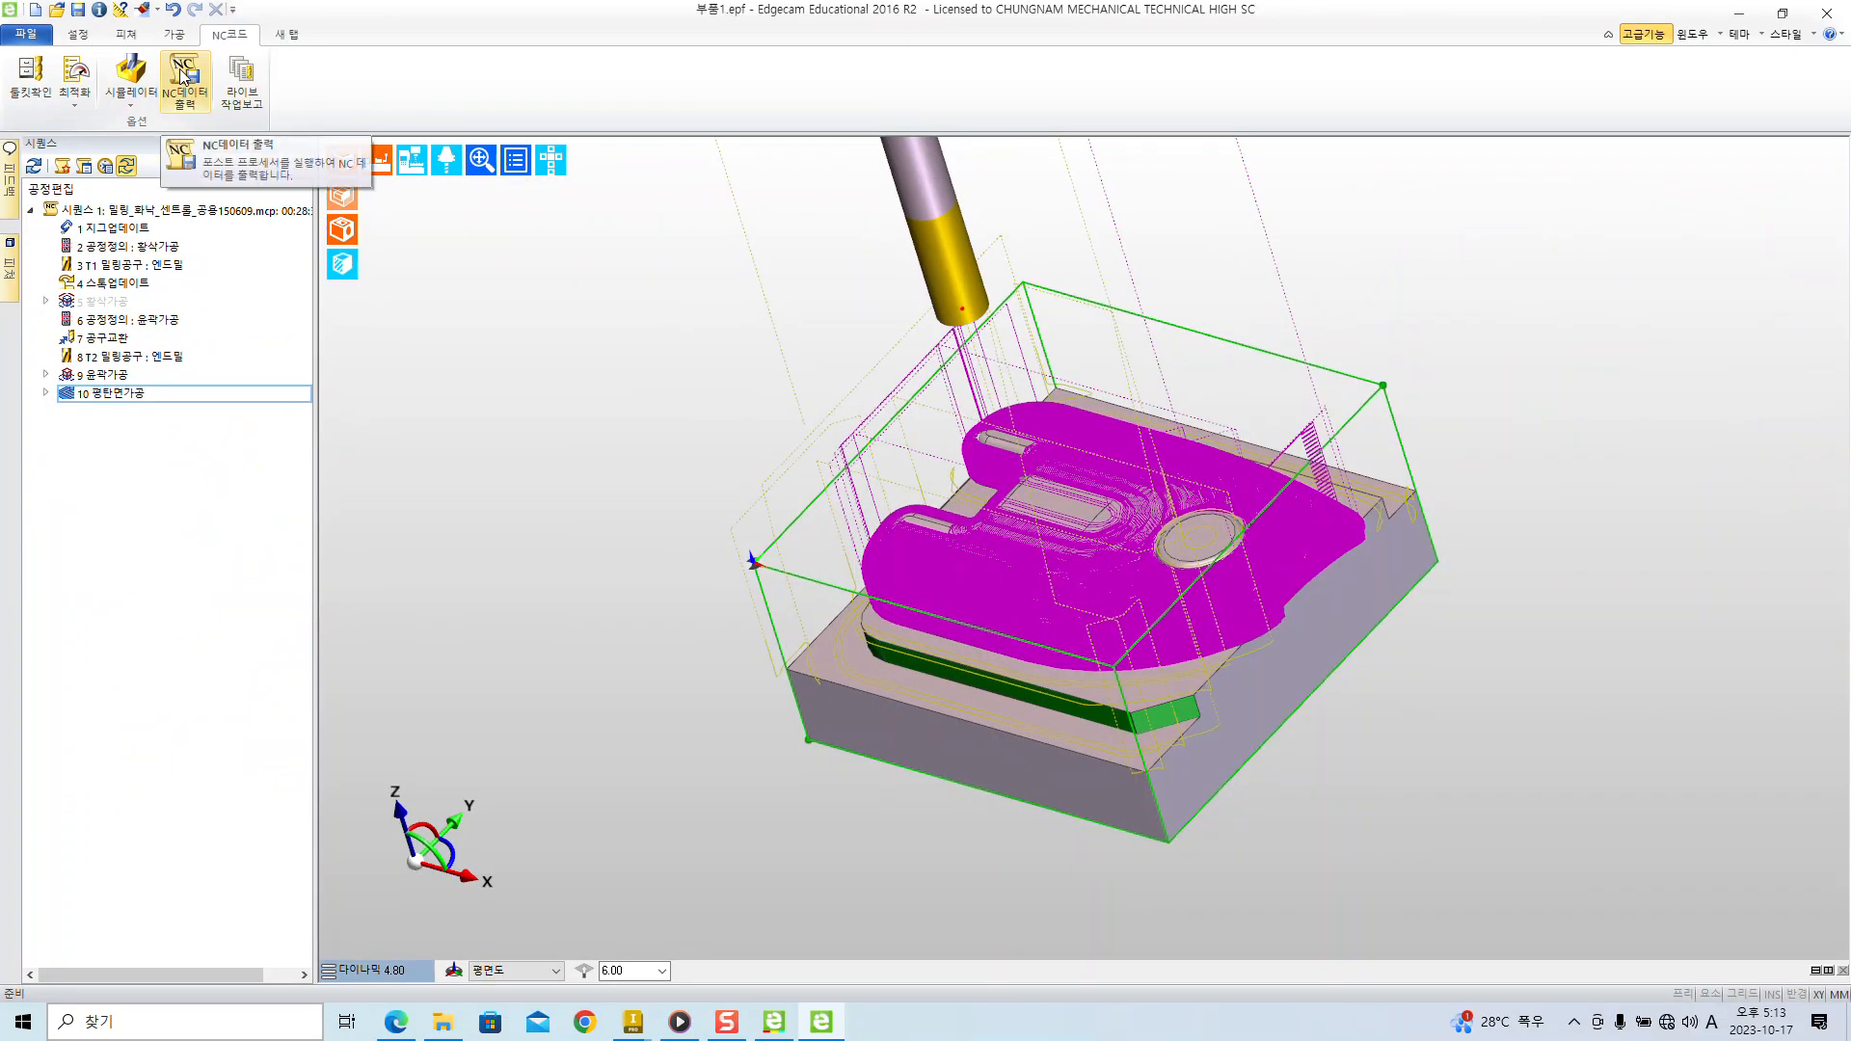
{"action": "left_click", "coordinate": [374, 193]}
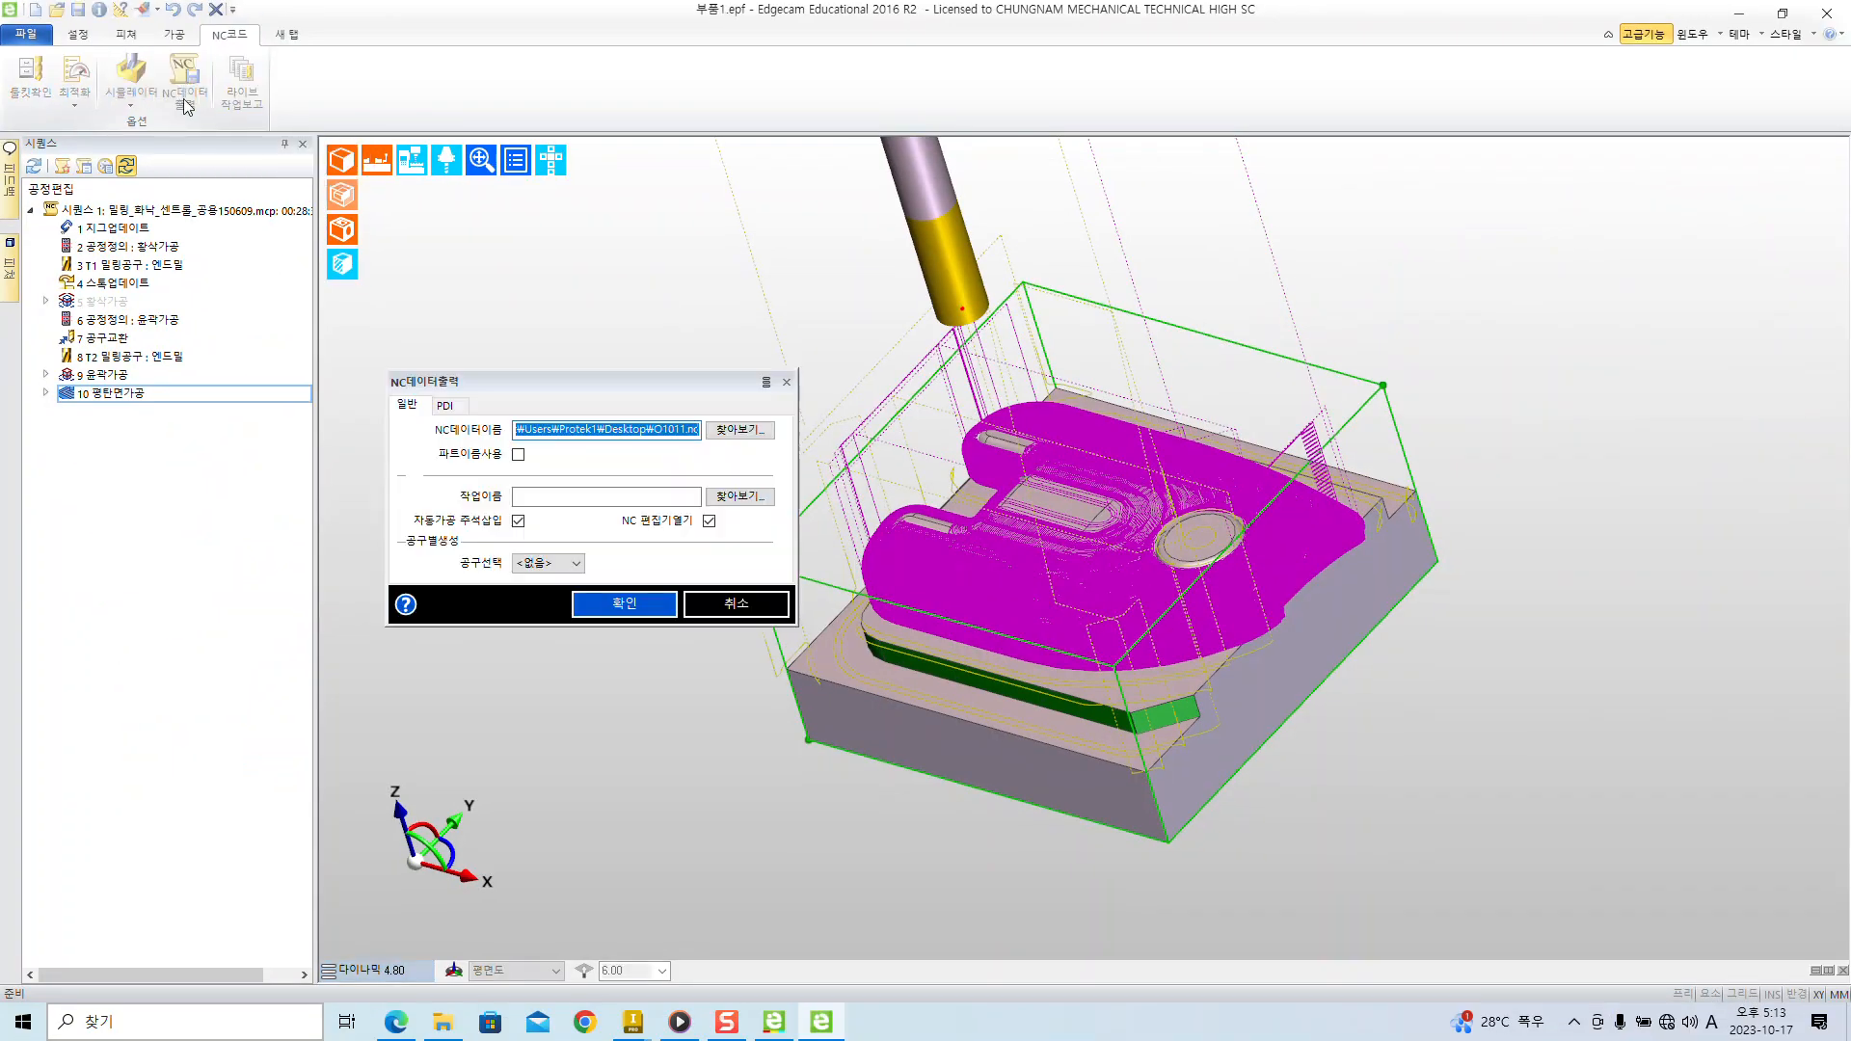
{"action": "left_click_drag", "start_coordinate": [593, 391], "coordinate": [491, 121]}
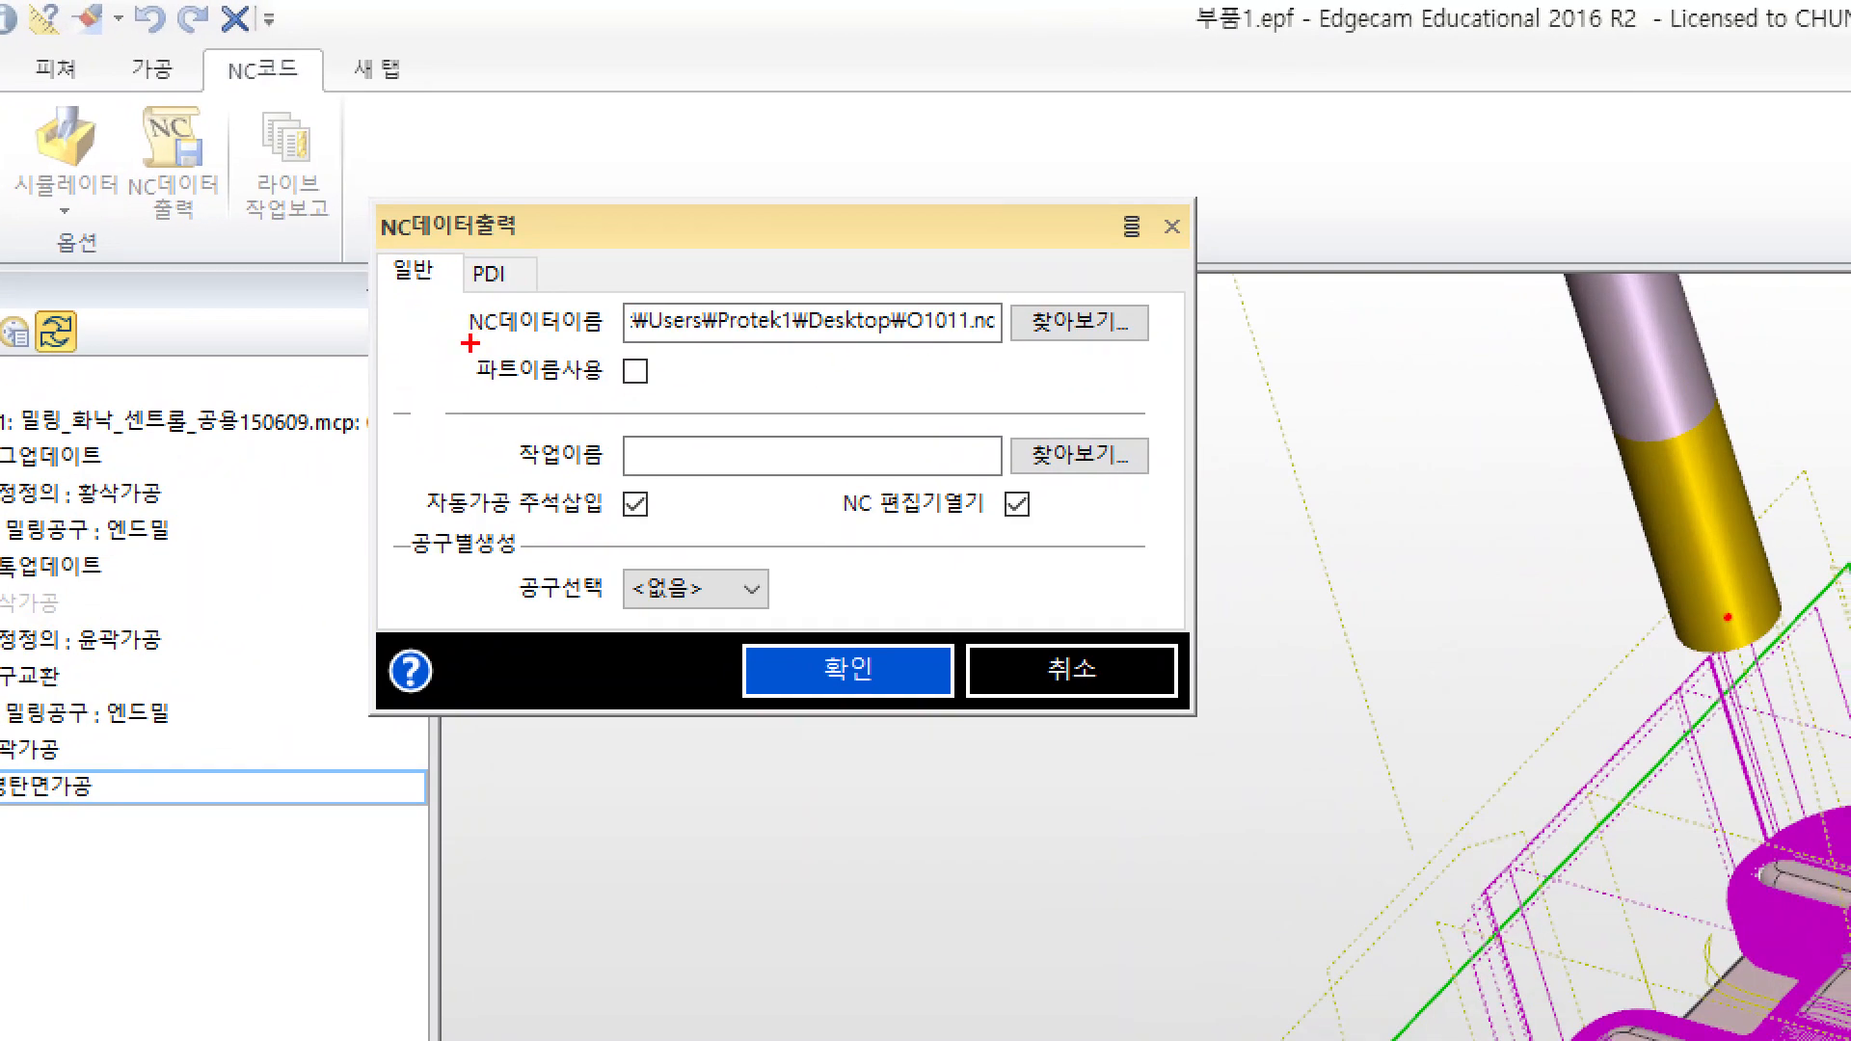
{"action": "left_click_drag", "start_coordinate": [470, 343], "coordinate": [1168, 358]}
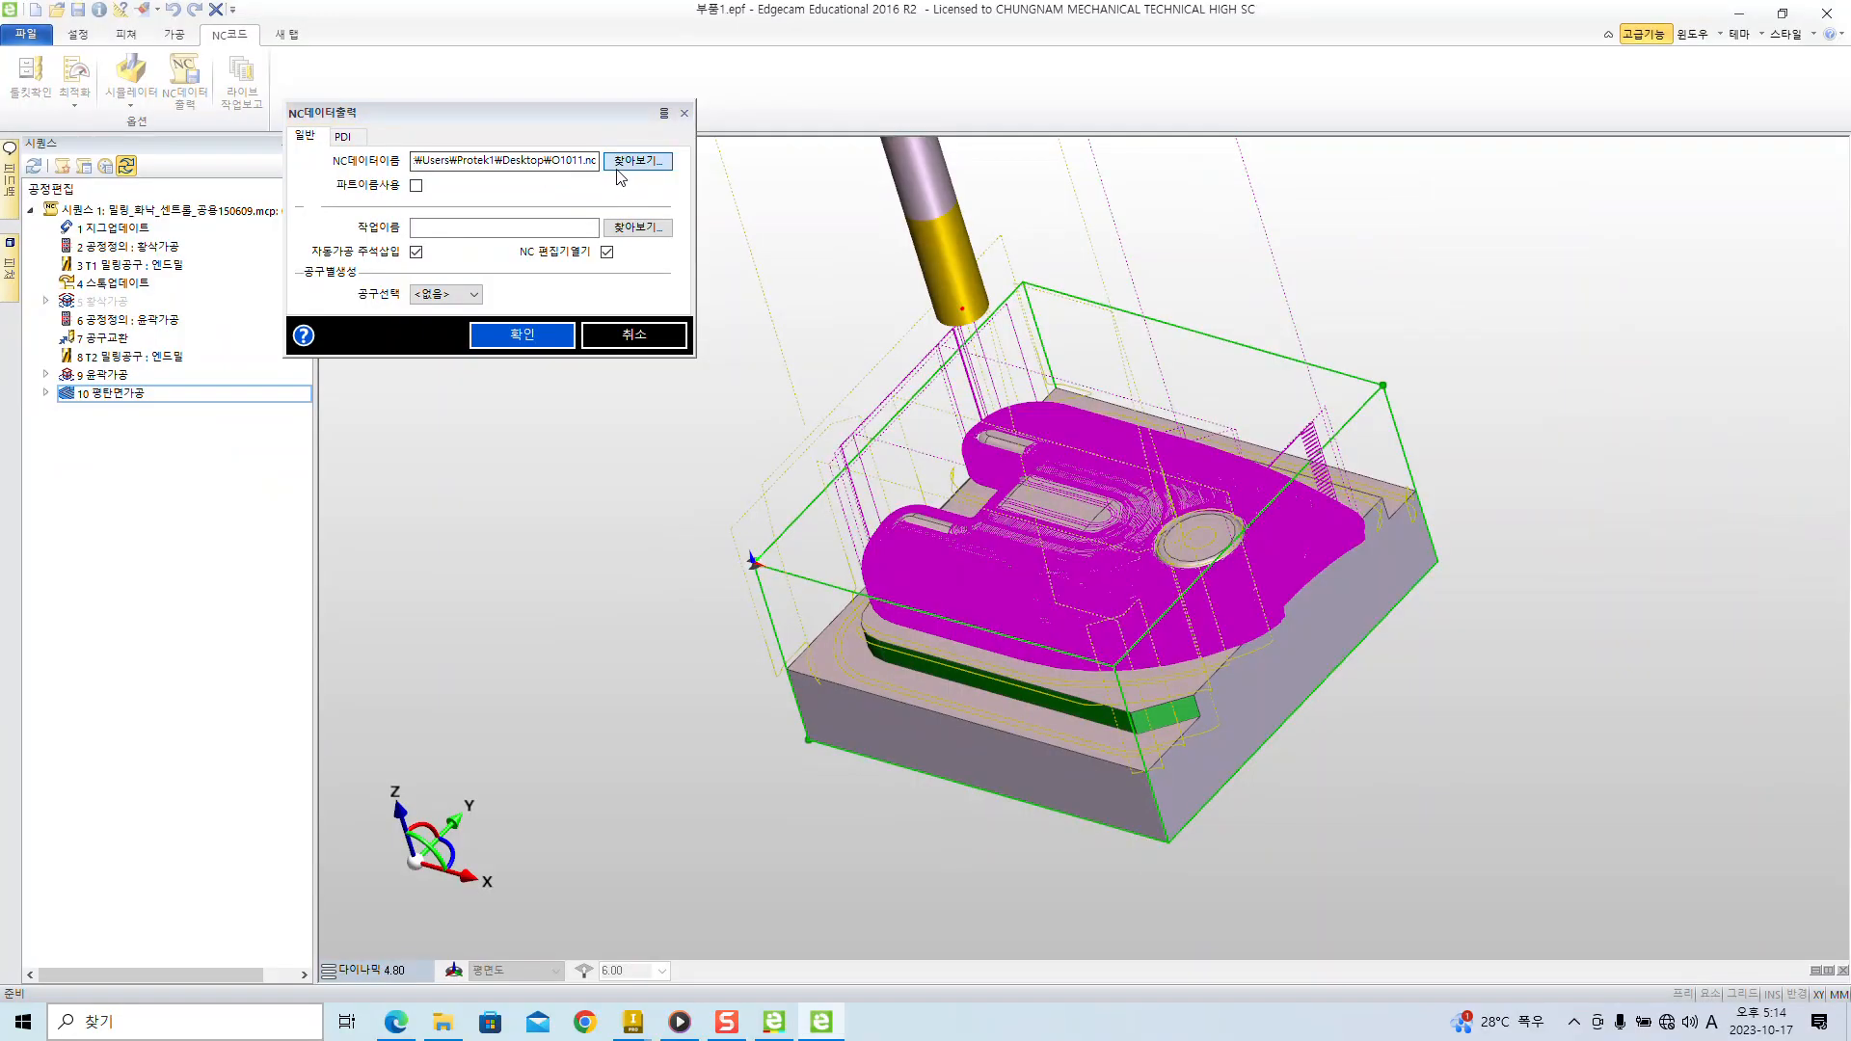
{"action": "left_click", "coordinate": [618, 166]}
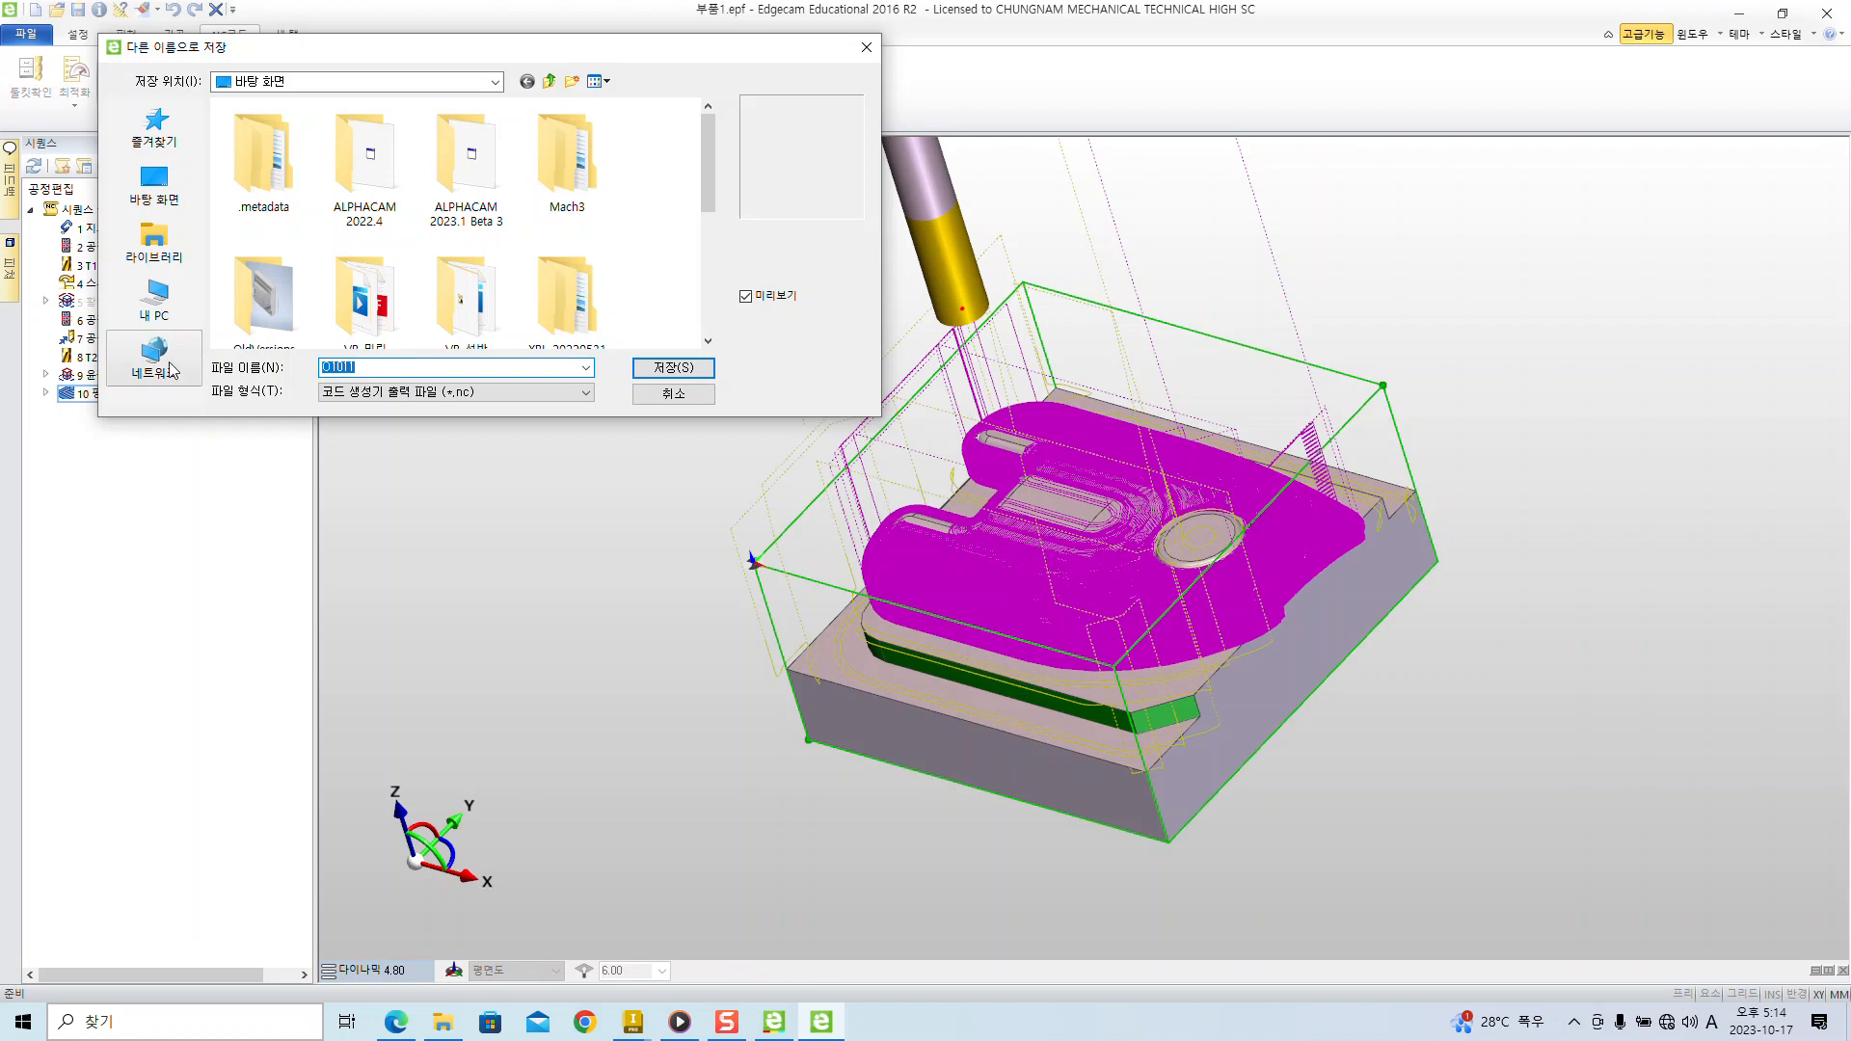
{"action": "type", "text": "O"}
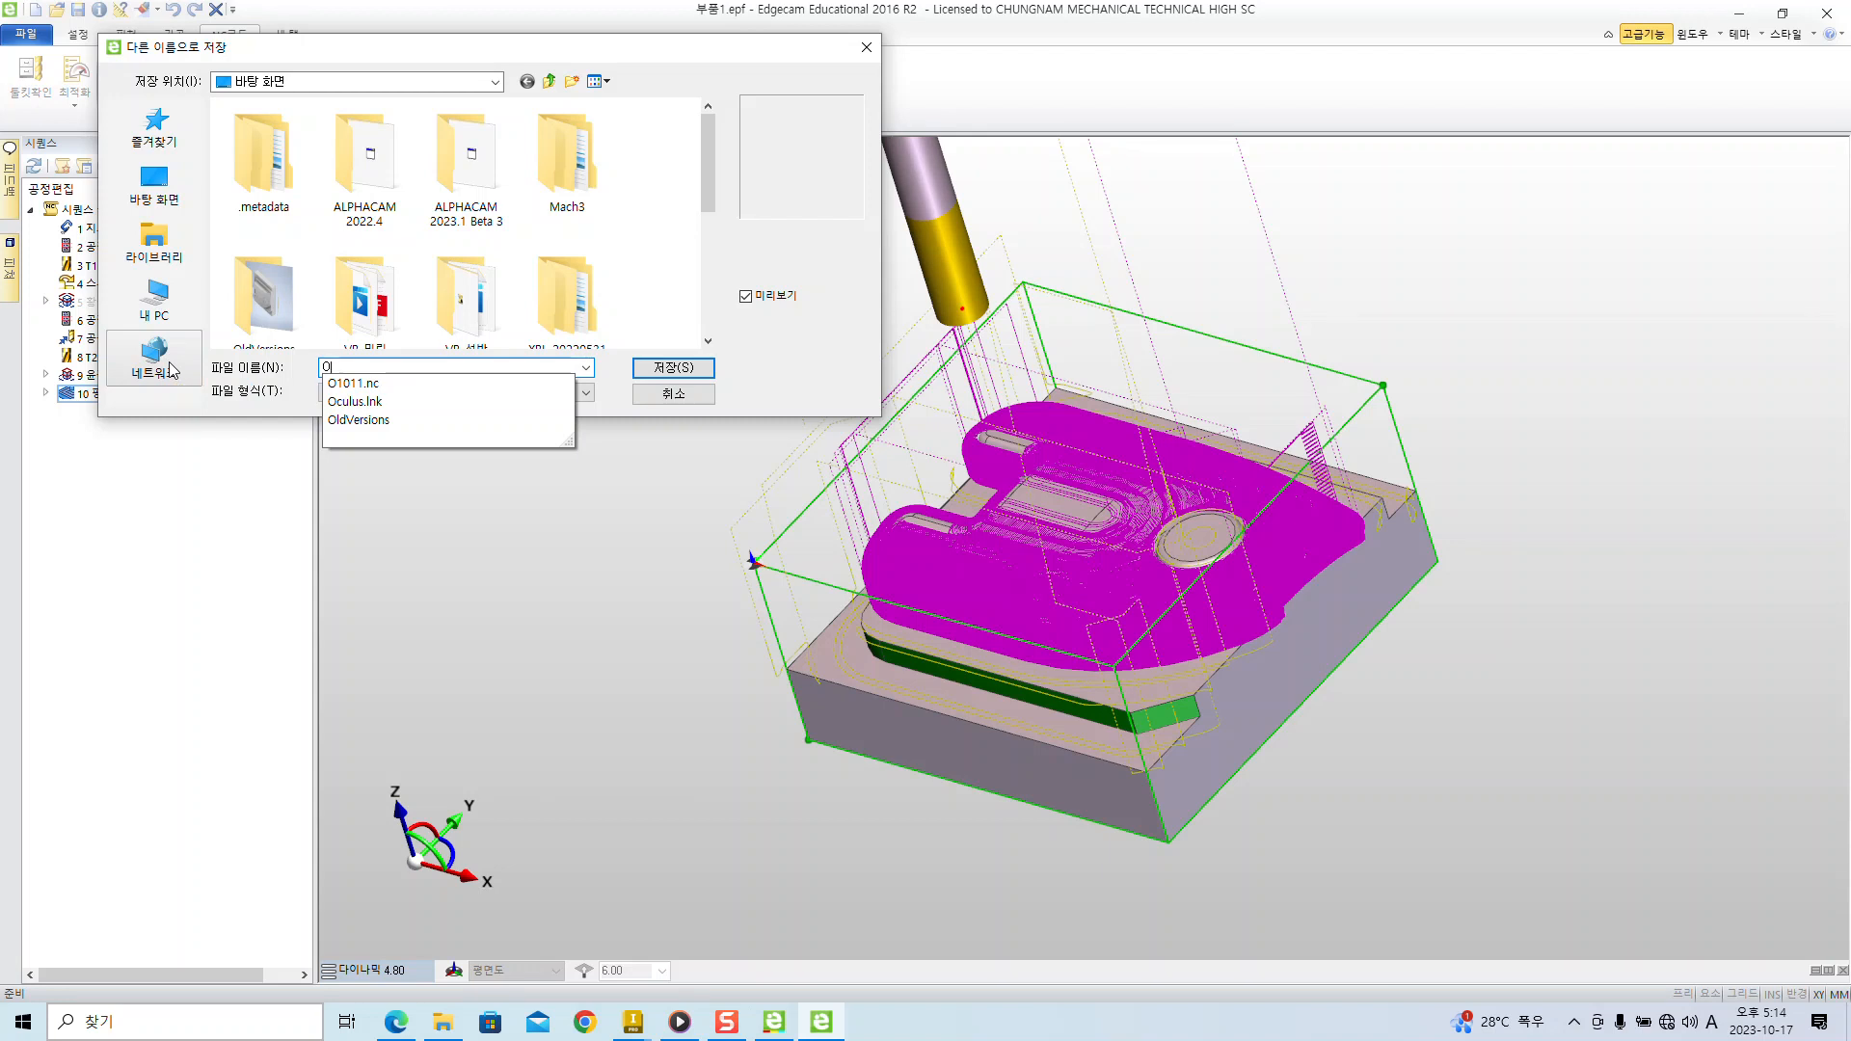
{"action": "type", "text": "1017"}
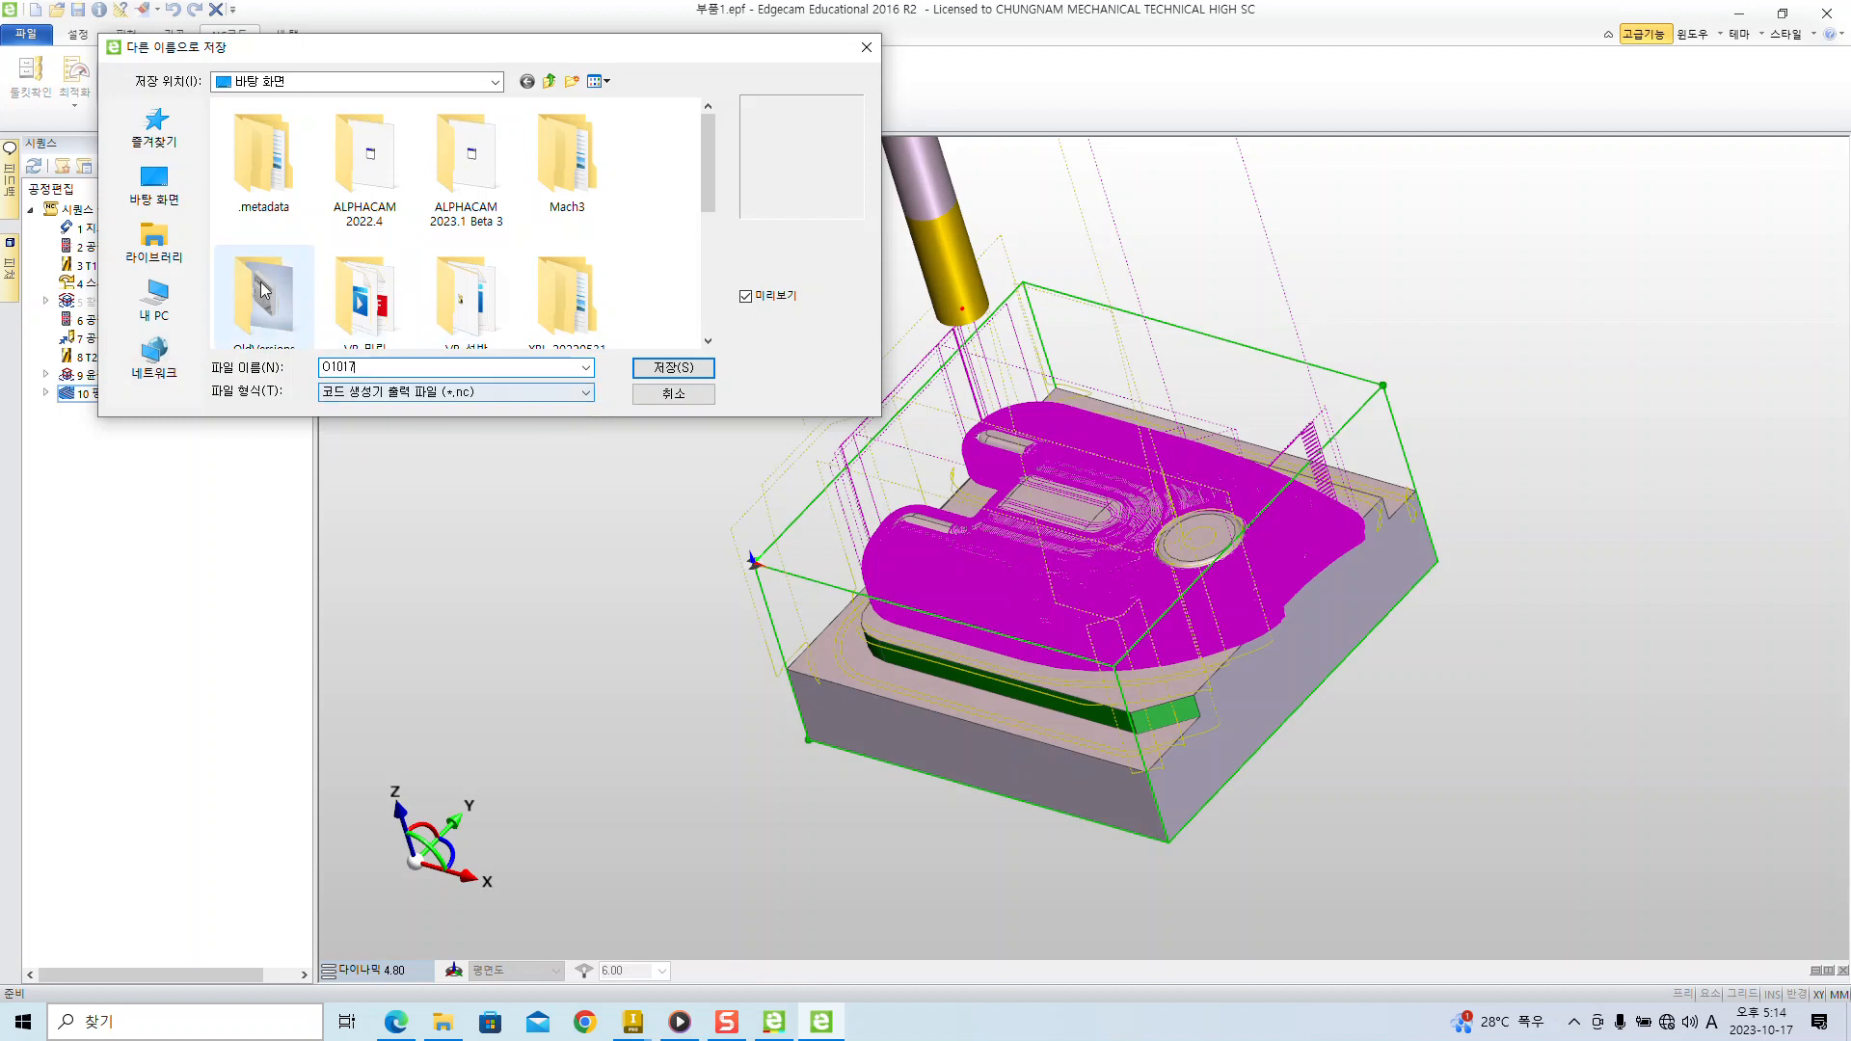
{"action": "left_click", "coordinate": [666, 366]}
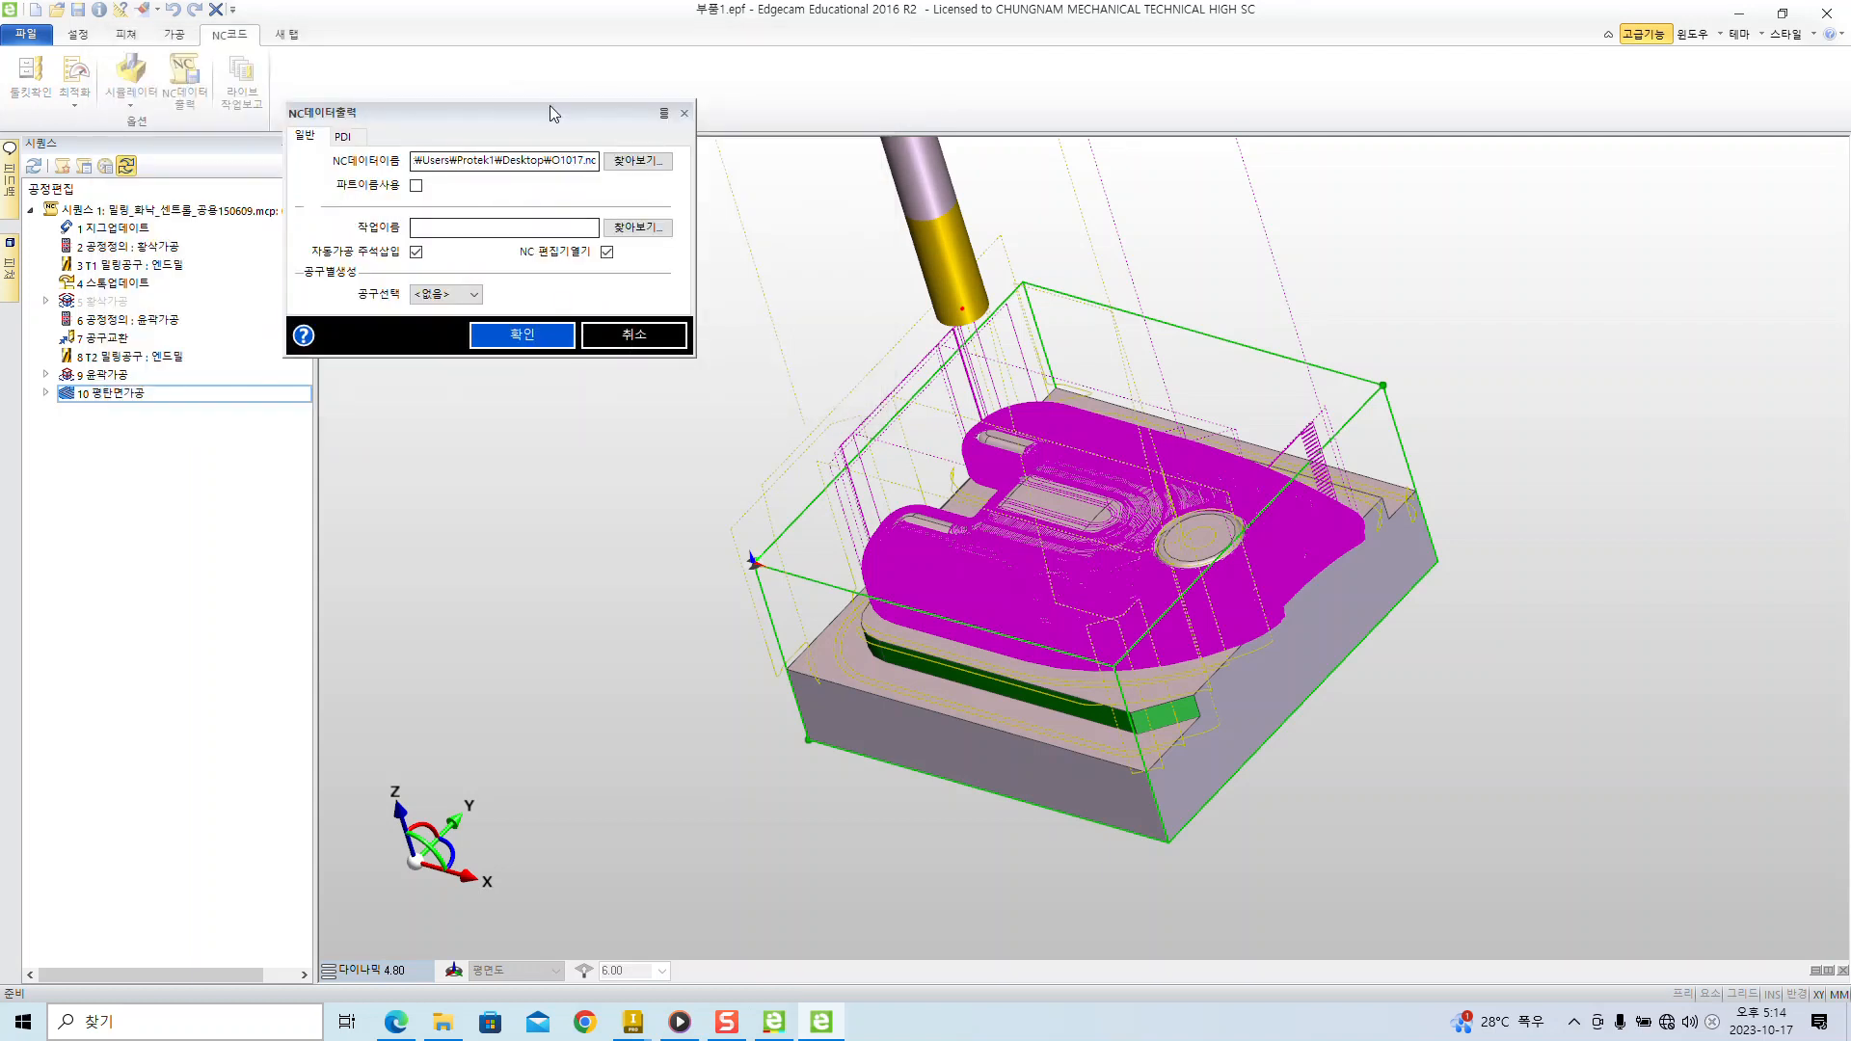
- Turn off automatic machining comment insertion (자동가공 주석삽입) for the NC output
{"action": "left_click_drag", "start_coordinate": [553, 112], "coordinate": [606, 249]}
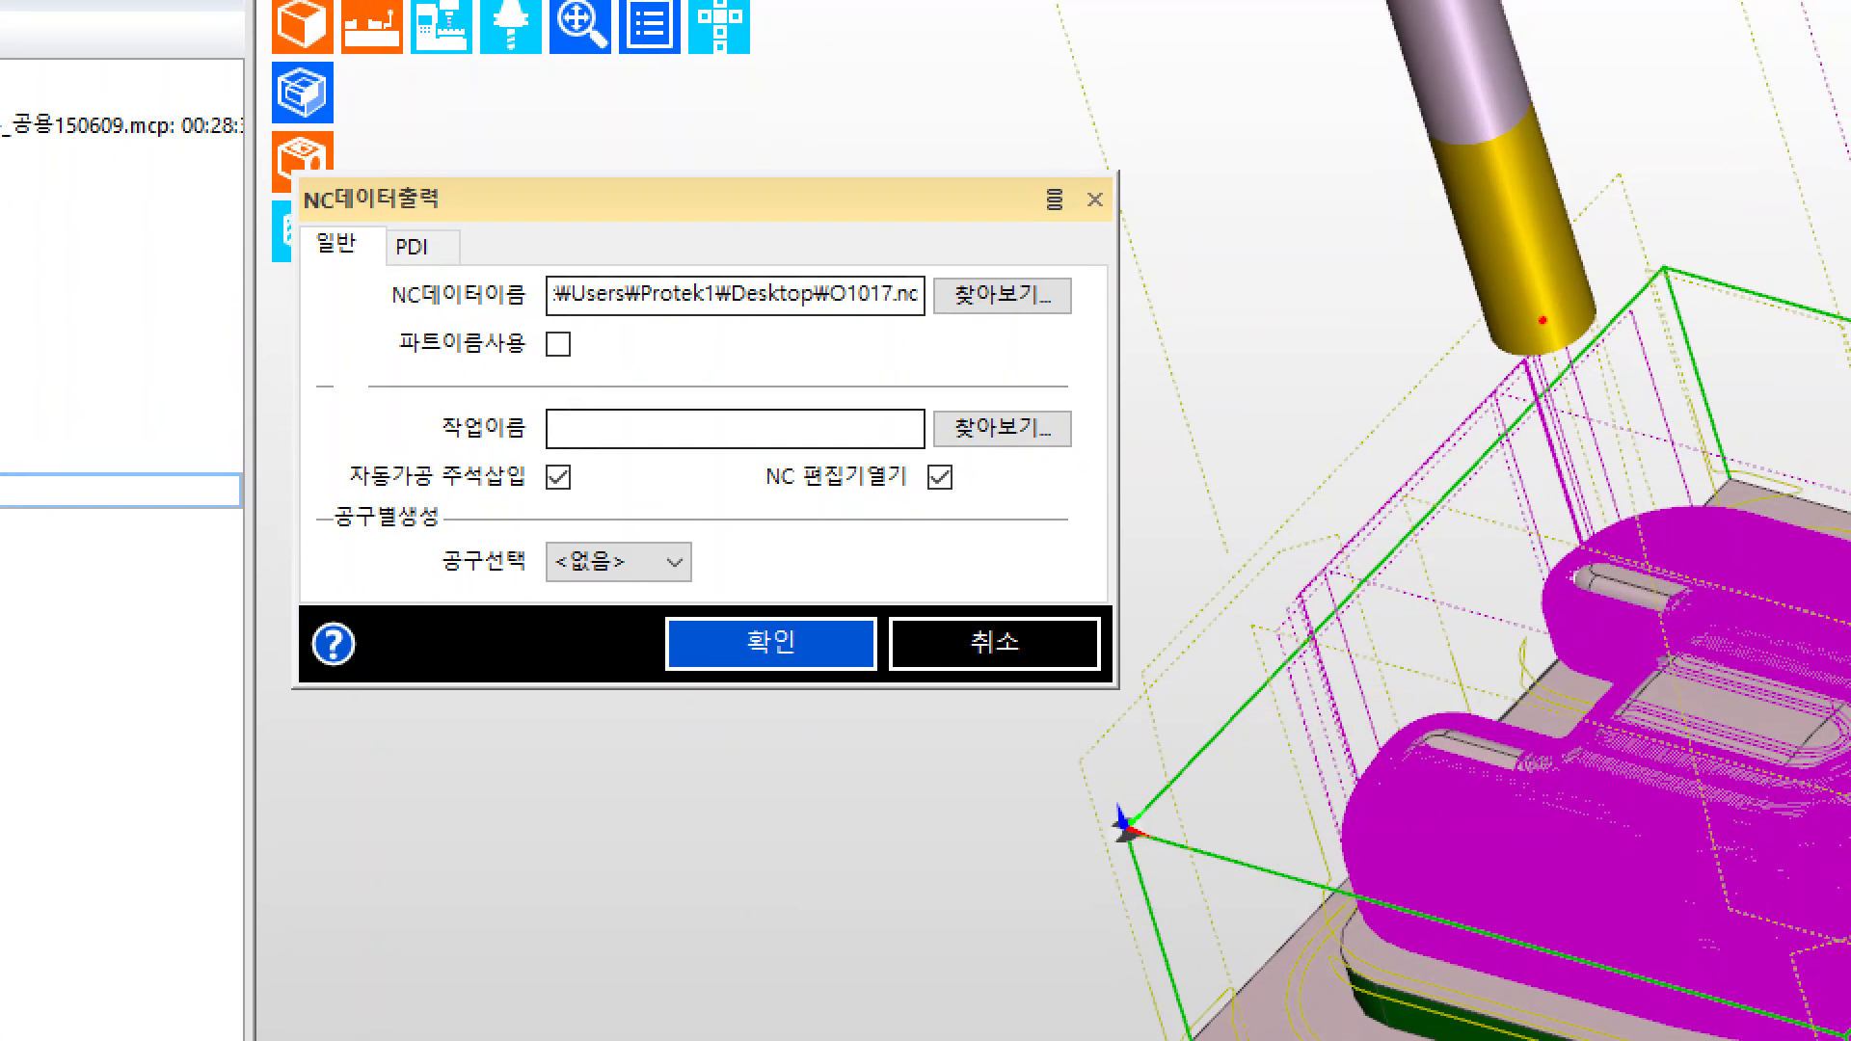
{"action": "left_click_drag", "start_coordinate": [339, 503], "coordinate": [625, 502]}
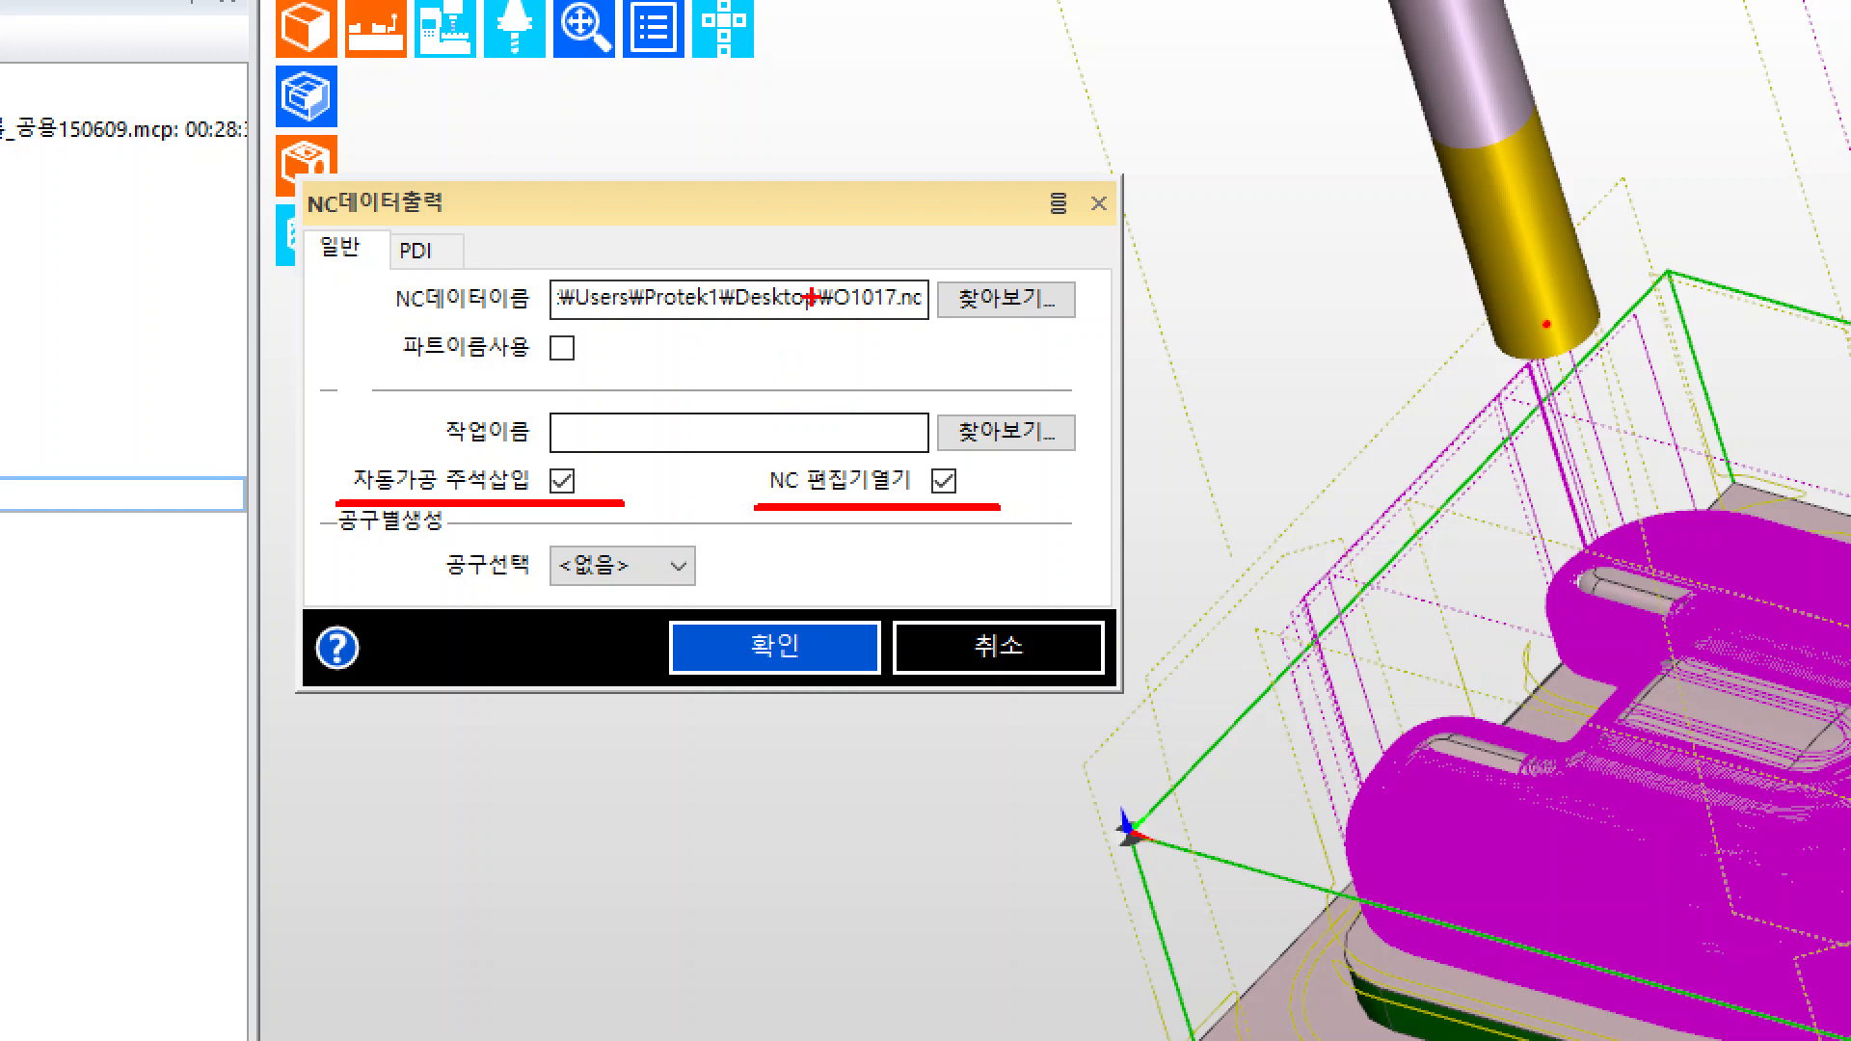
{"action": "left_click_drag", "start_coordinate": [314, 461], "coordinate": [633, 508]}
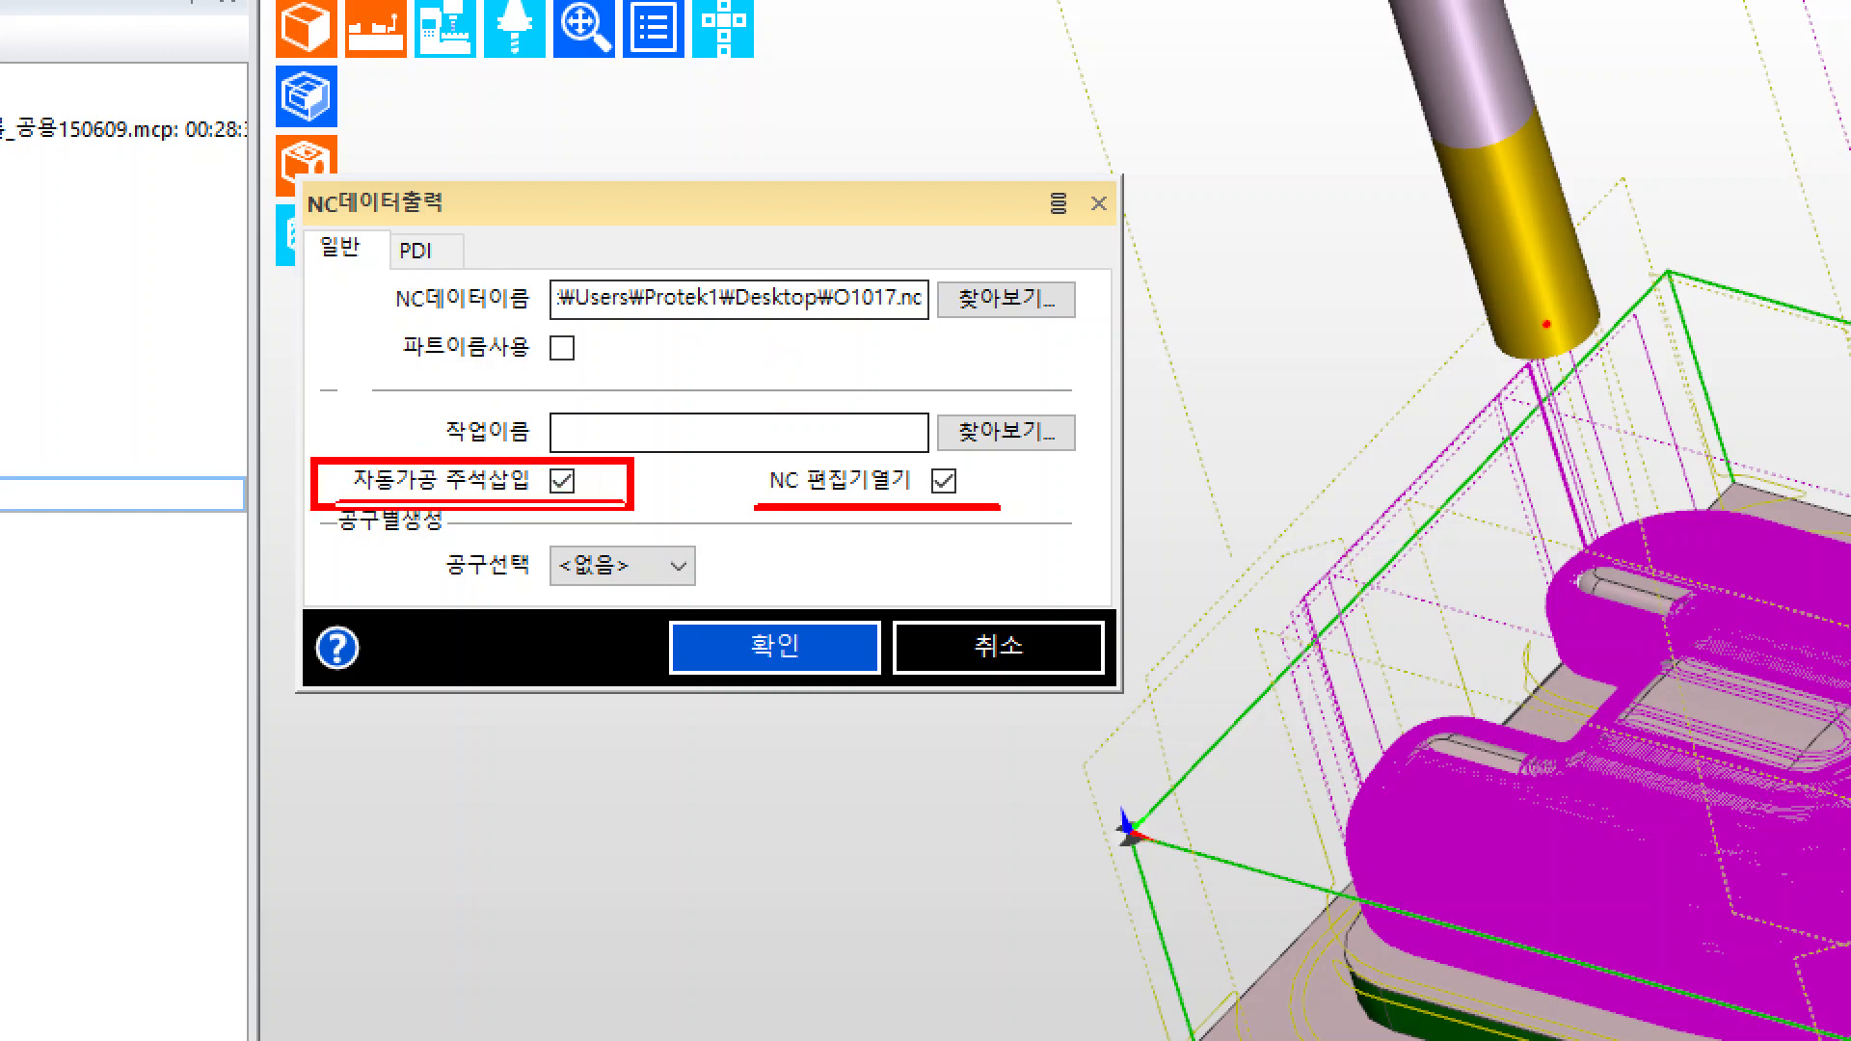
{"action": "key", "text": "Escape"}
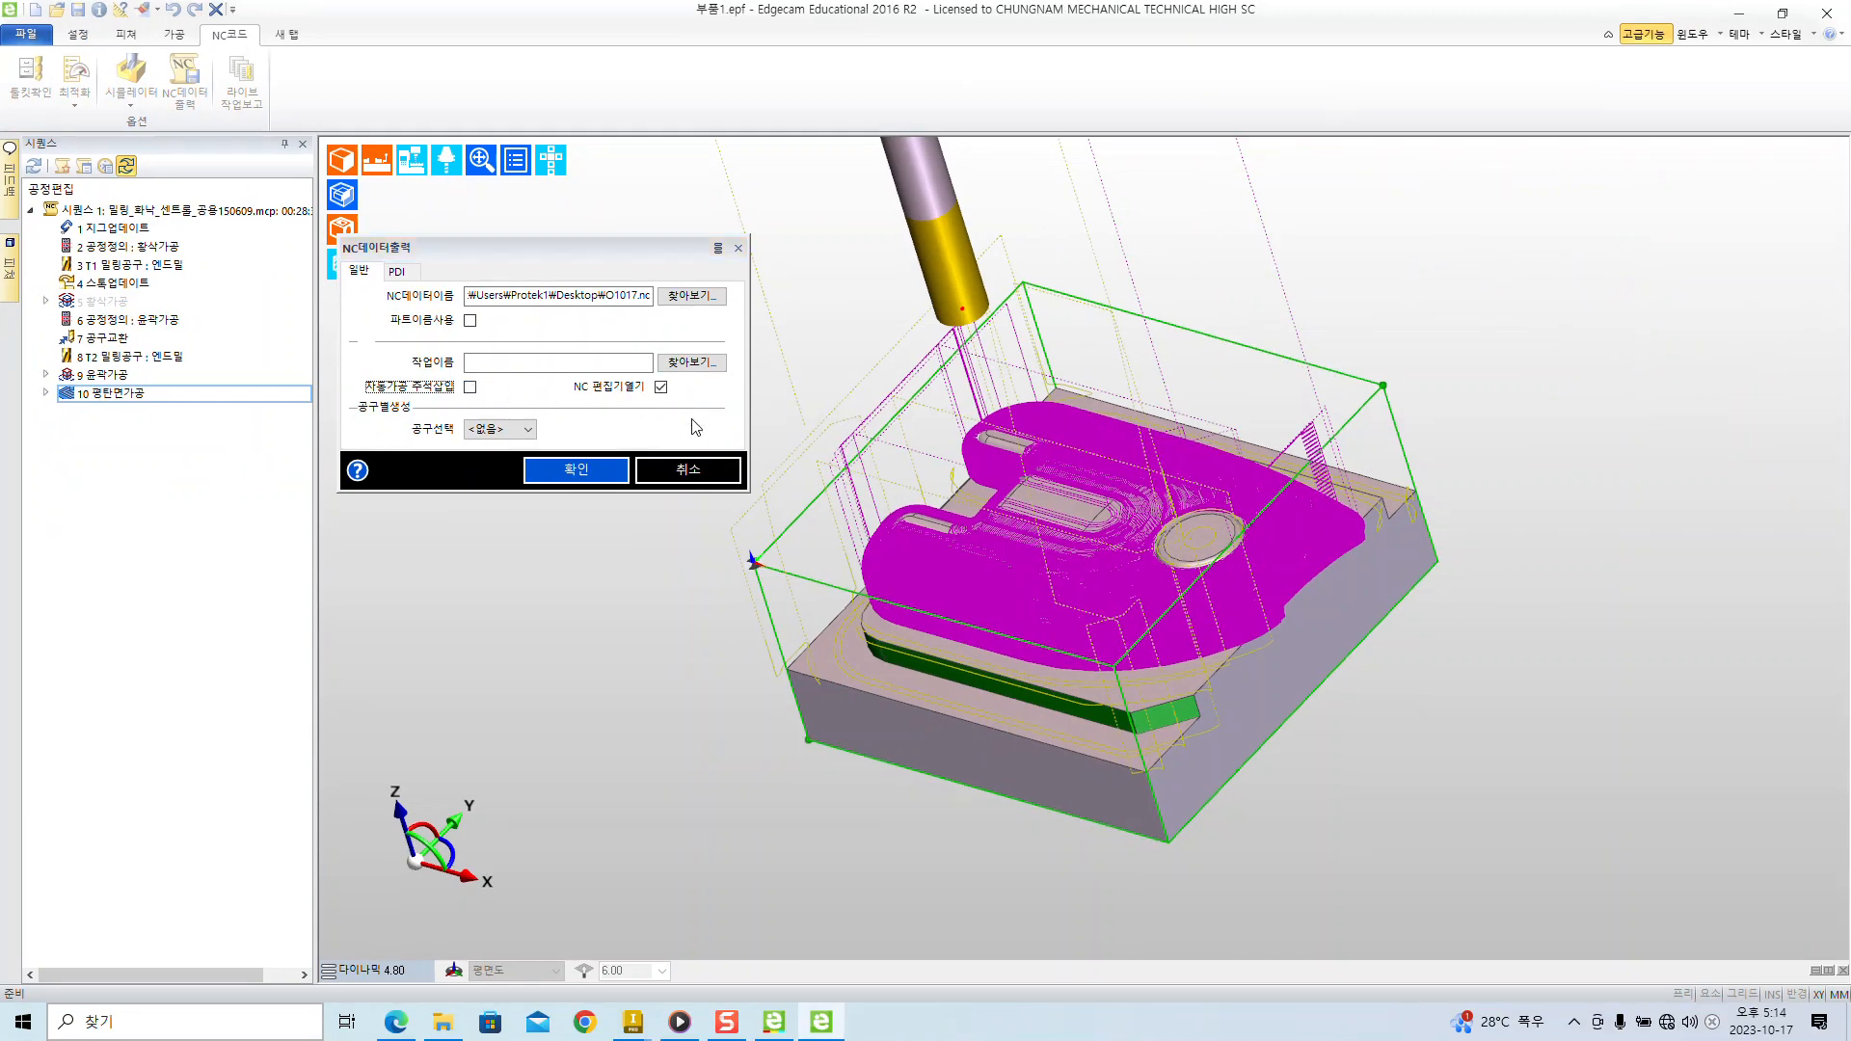
{"action": "key", "text": "ctrl+1"}
{"action": "left_click", "coordinate": [692, 419]}
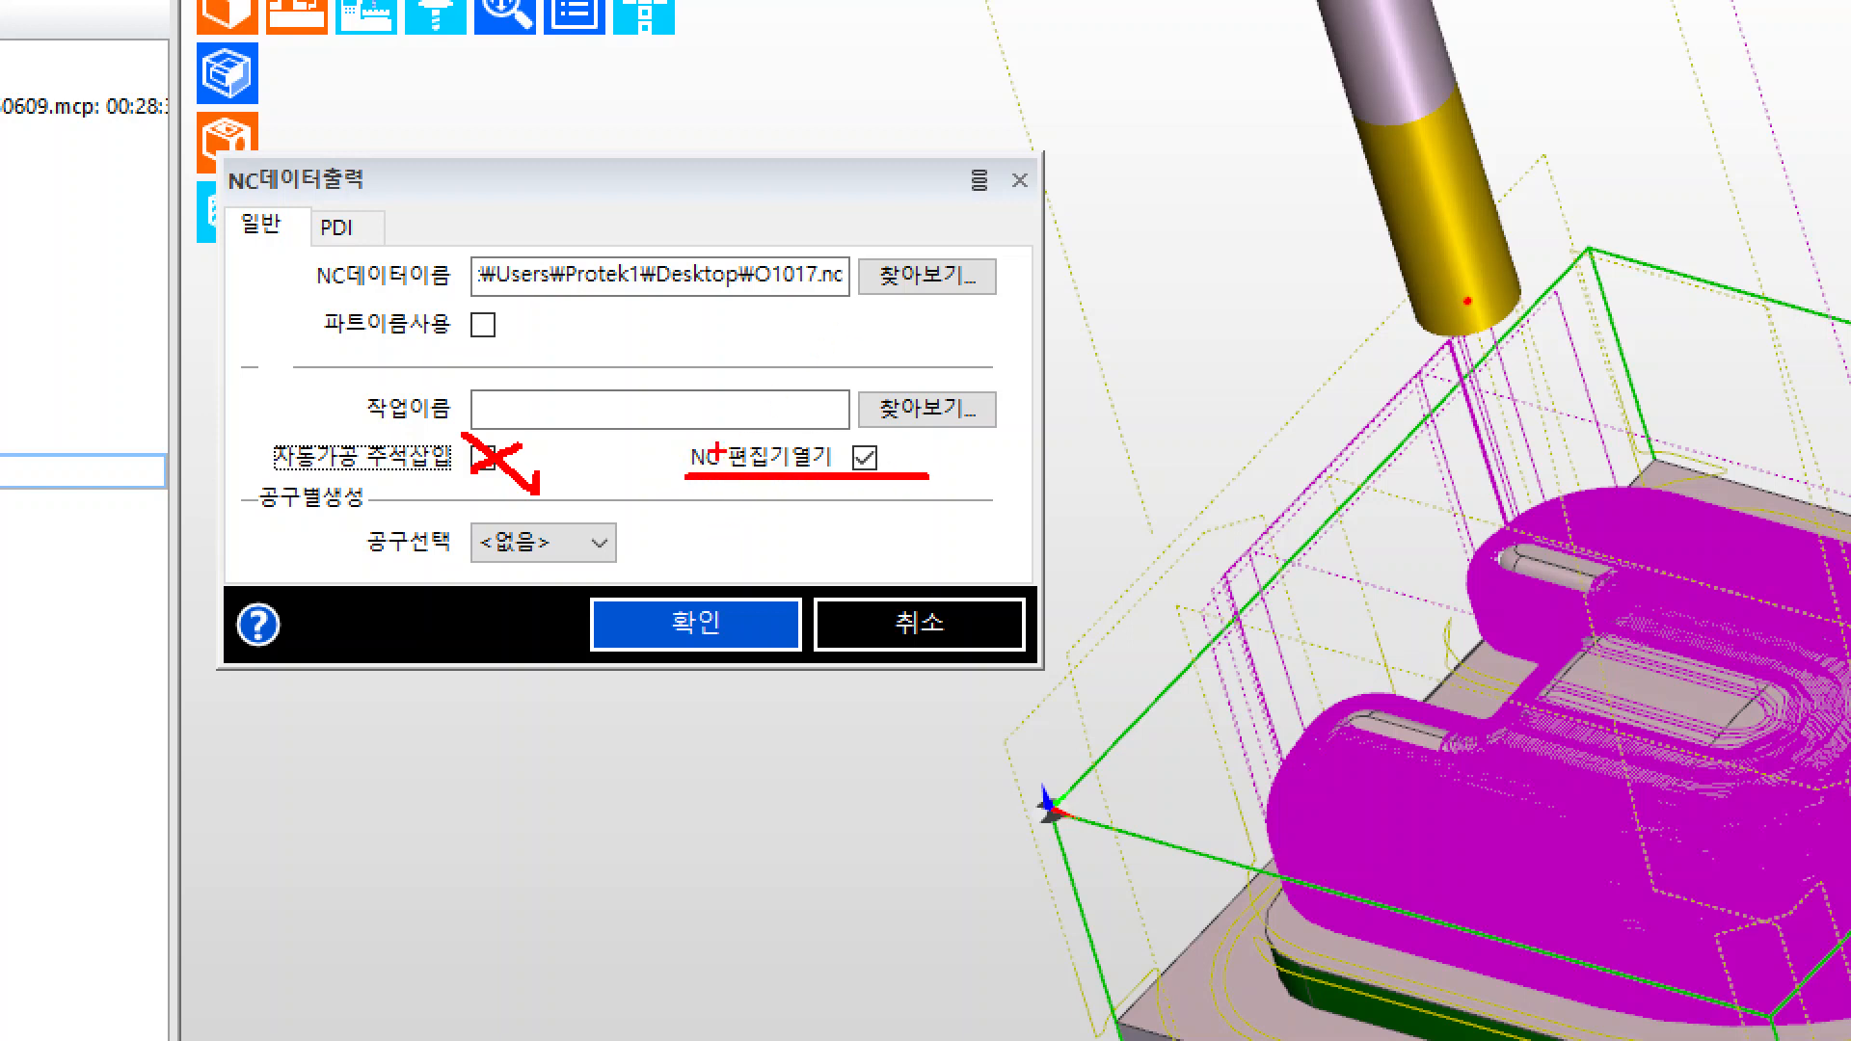
{"action": "left_click_drag", "start_coordinate": [896, 483], "coordinate": [908, 506]}
{"action": "left_click_drag", "start_coordinate": [347, 517], "coordinate": [628, 571]}
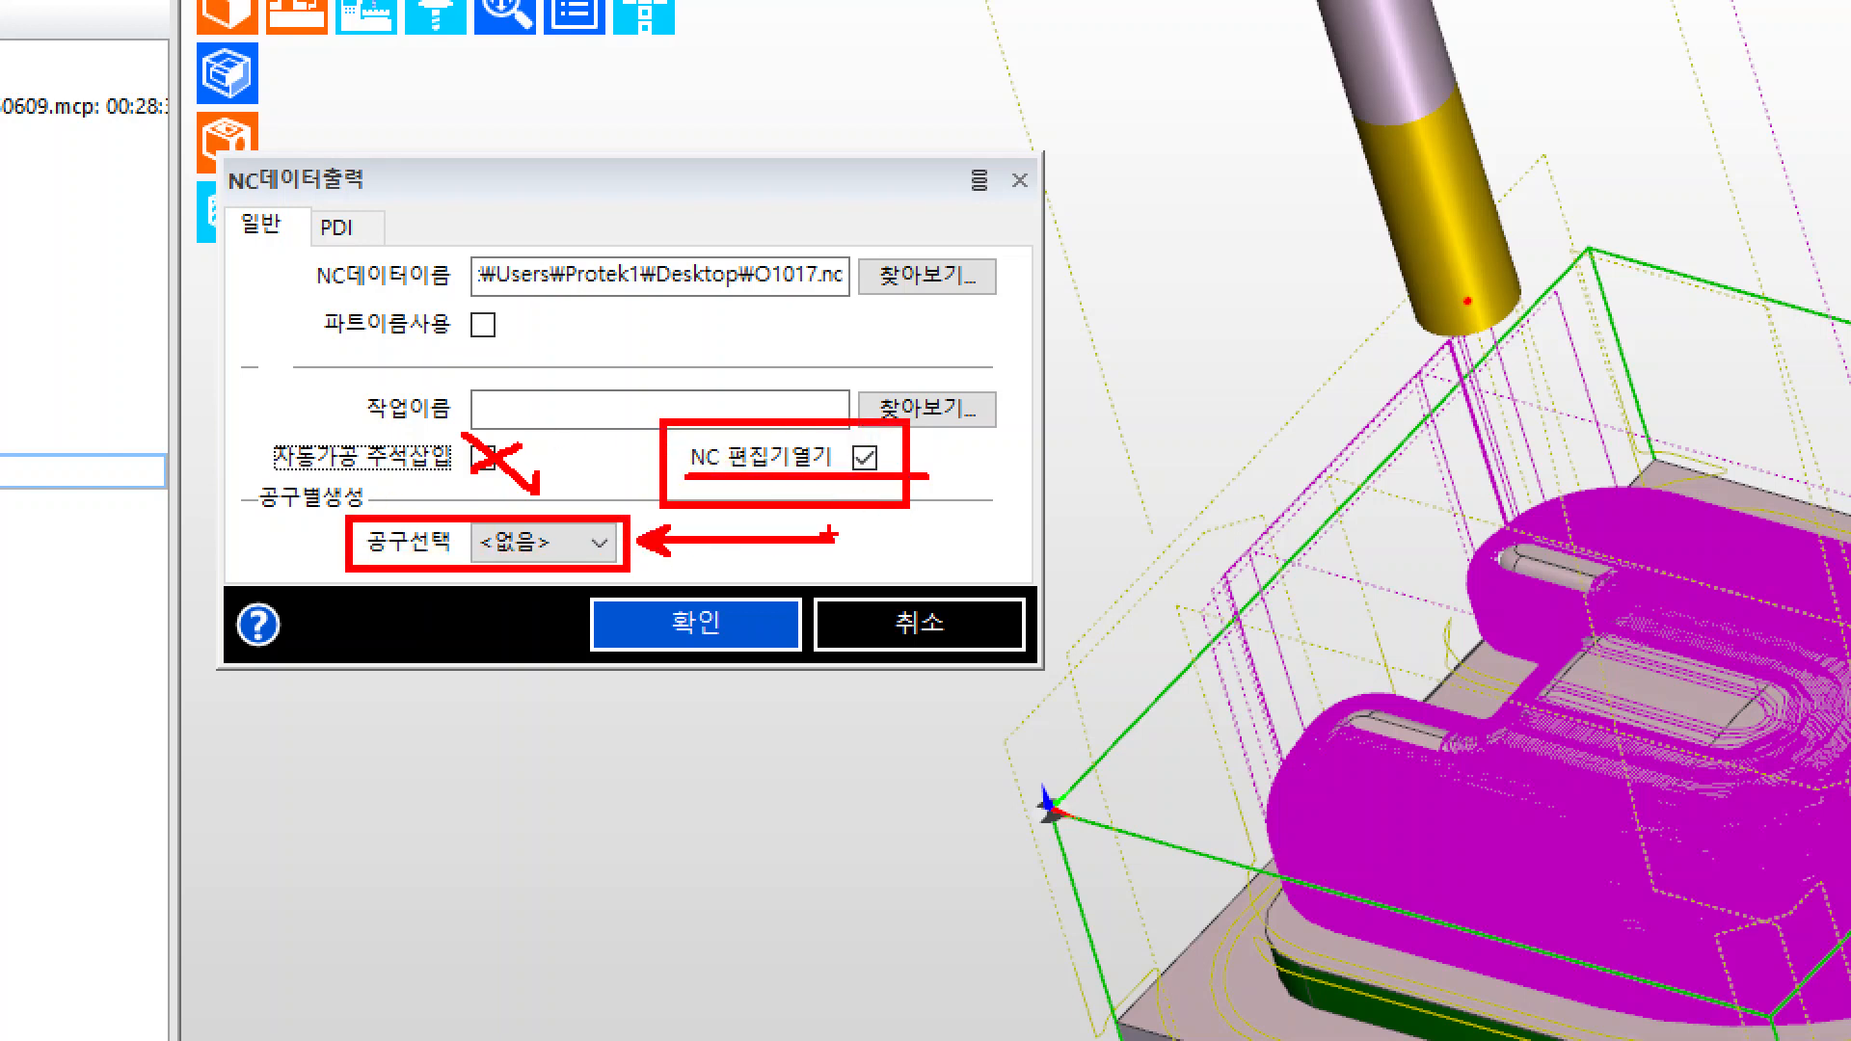
{"action": "key", "text": "Escape"}
- Keep the tool selection (공구선택) at <없음> and generate the NC code with program ID number 1017
{"action": "left_click", "coordinate": [512, 431]}
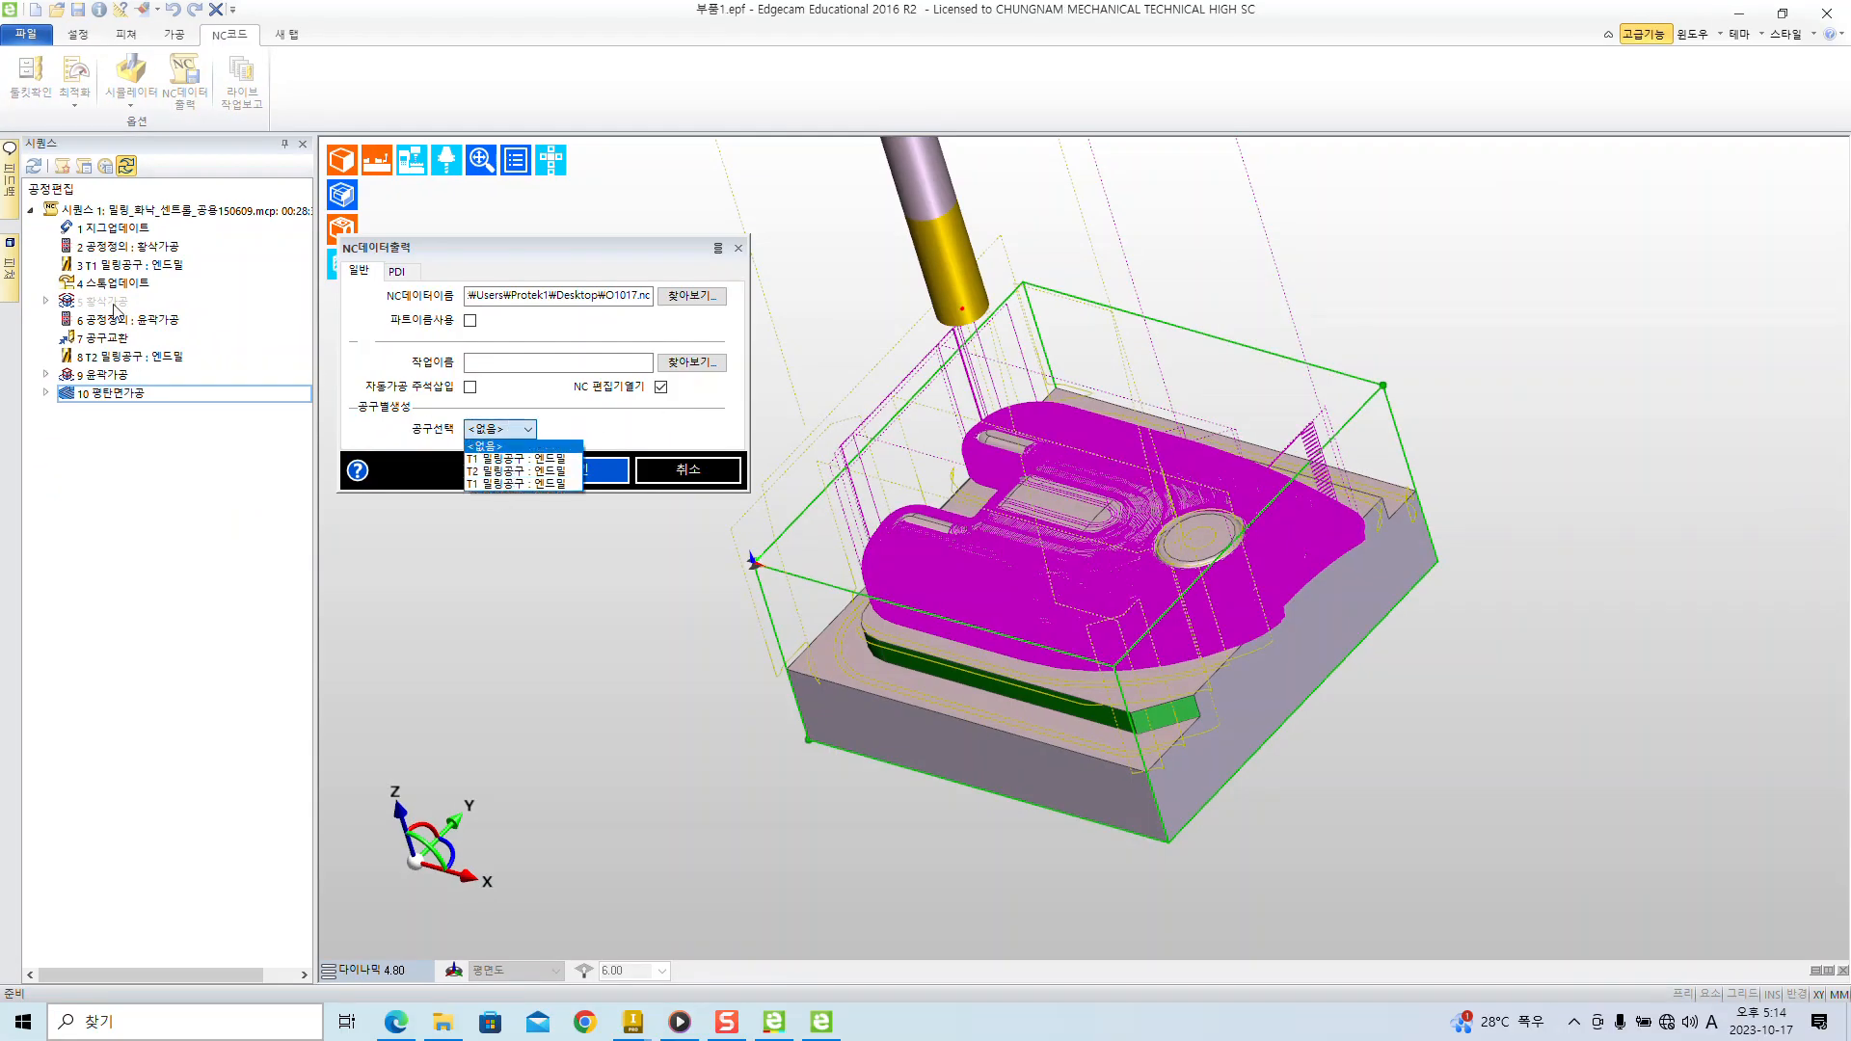
{"action": "left_click", "coordinate": [511, 446]}
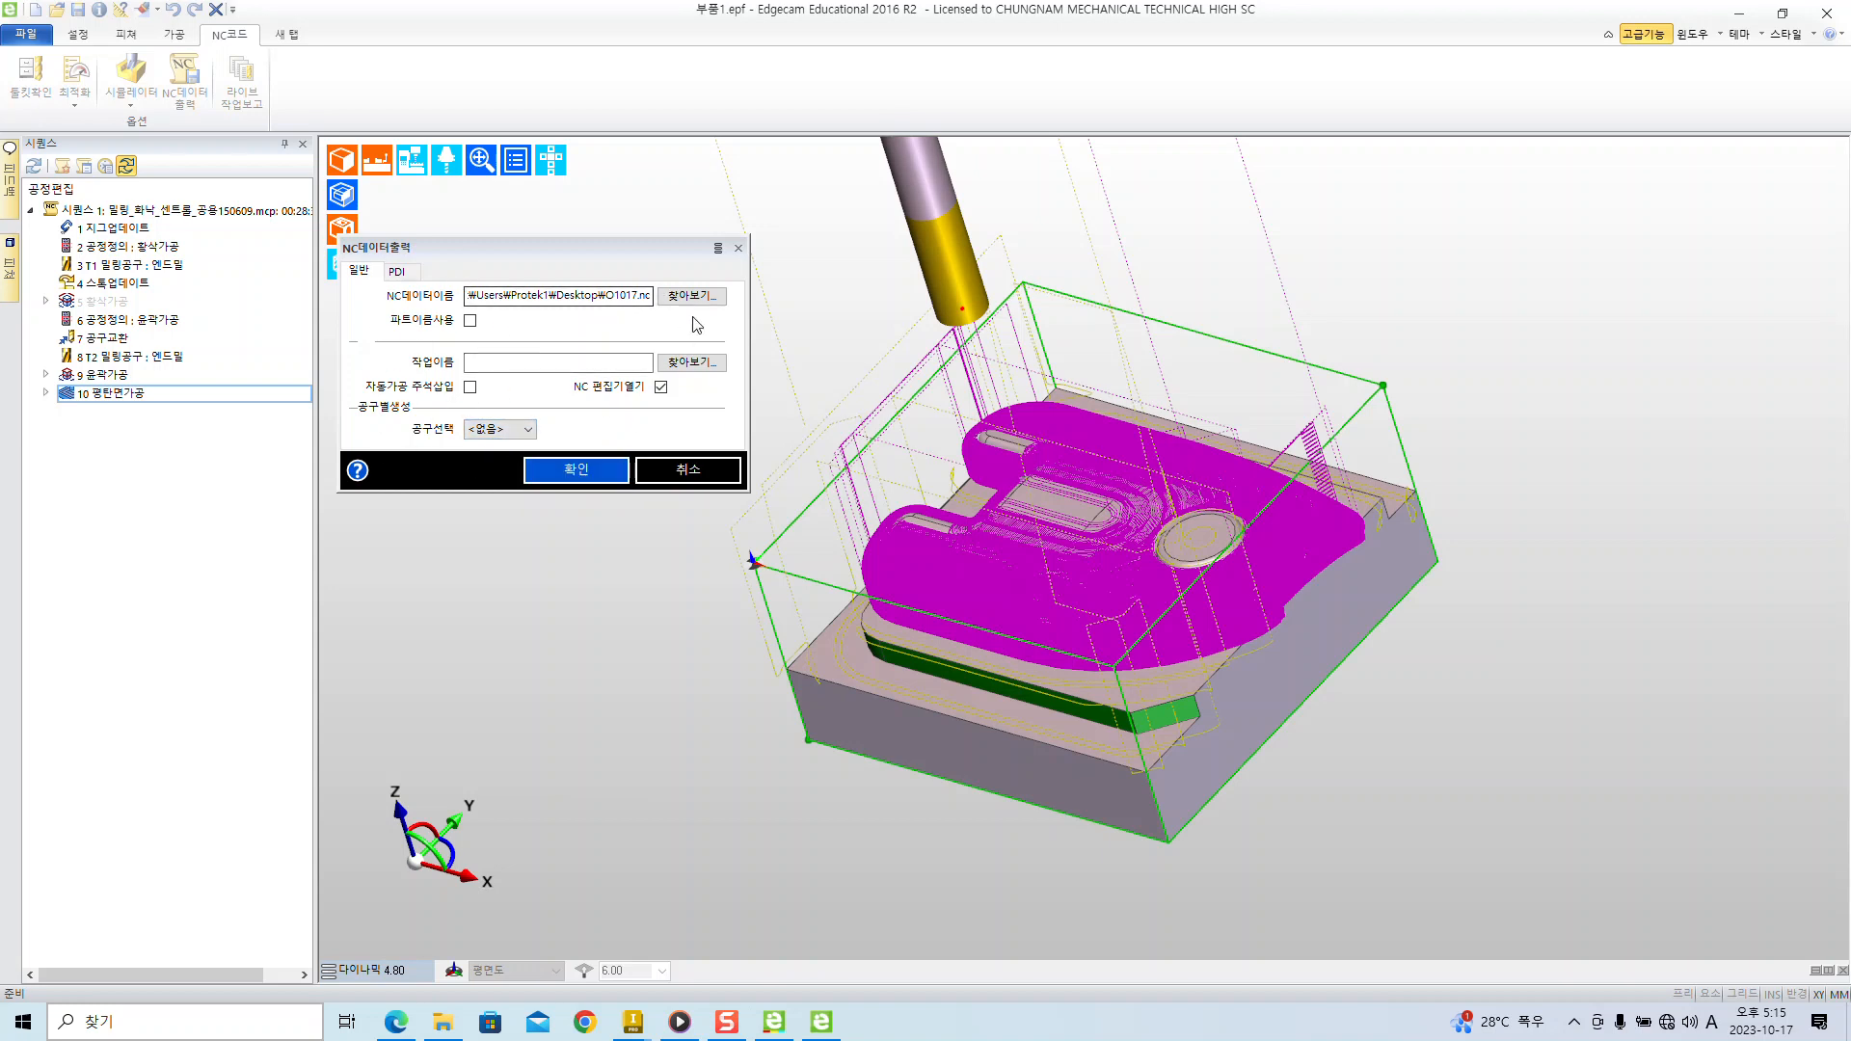
{"action": "left_click", "coordinate": [589, 474]}
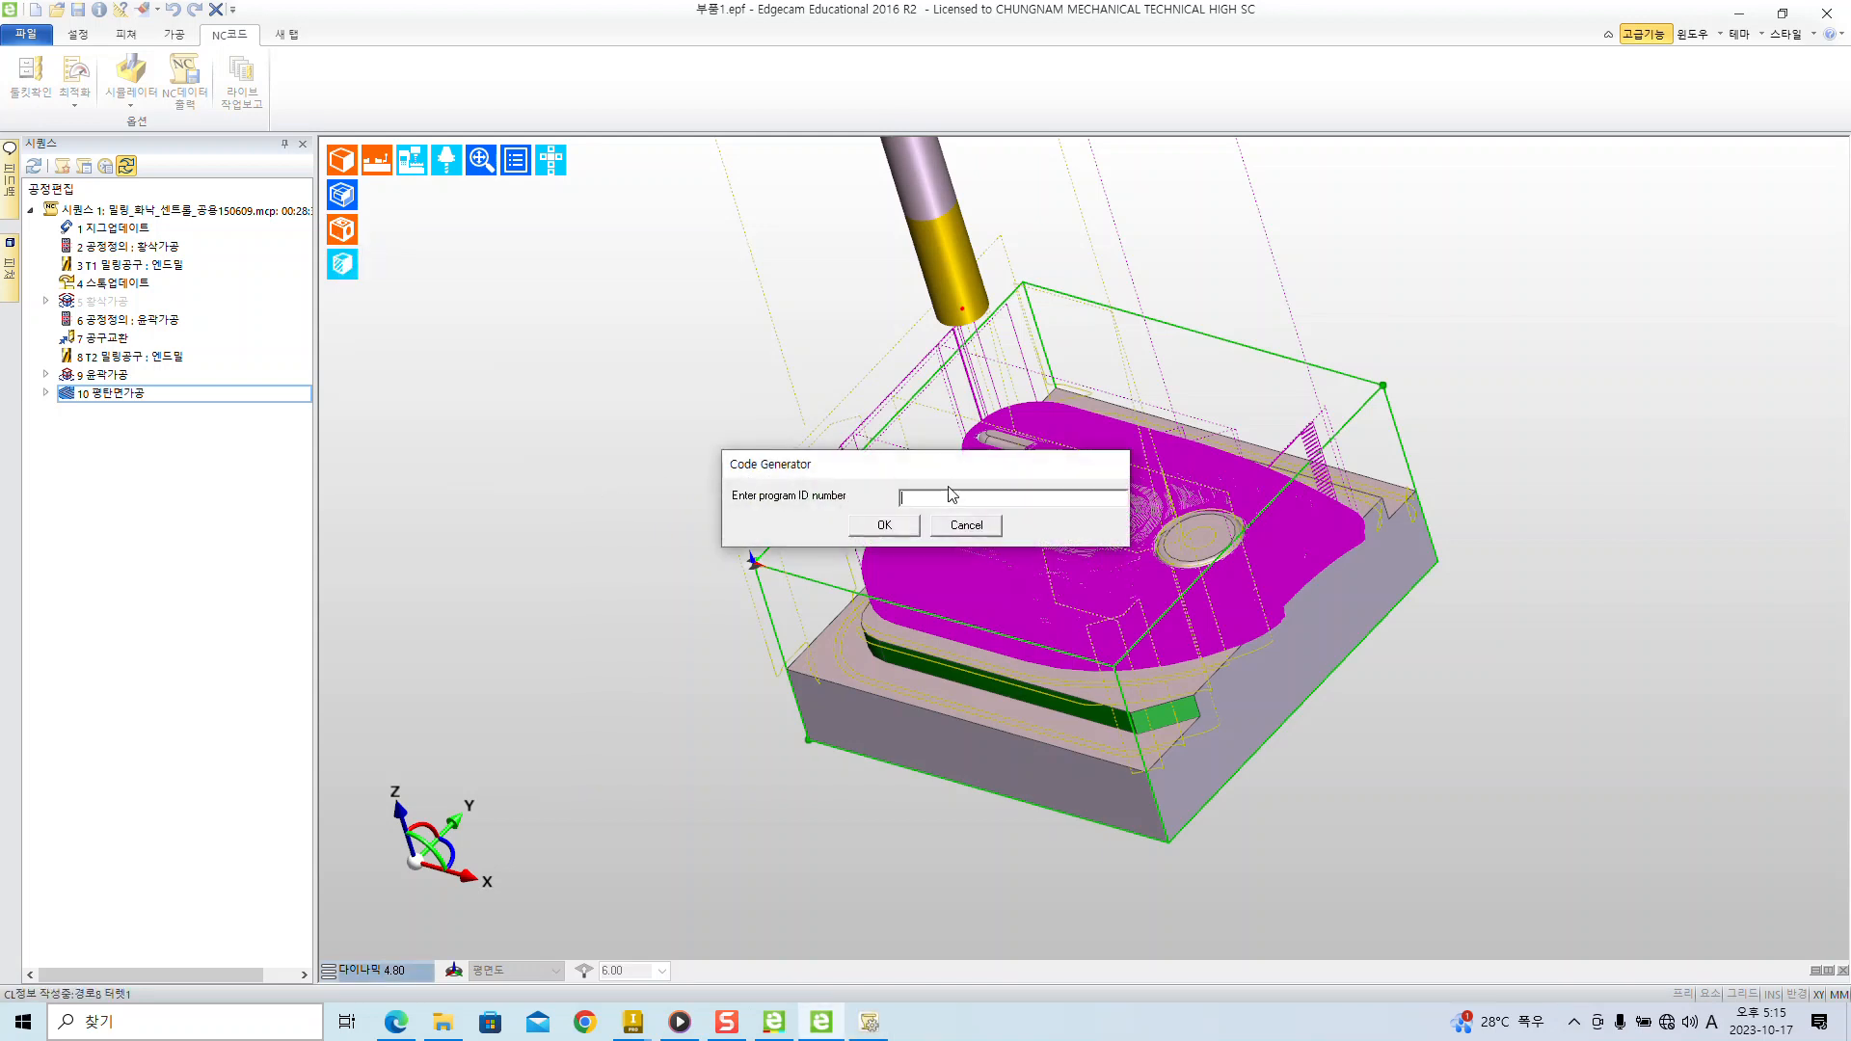
{"action": "left_click_drag", "start_coordinate": [969, 466], "coordinate": [589, 404]}
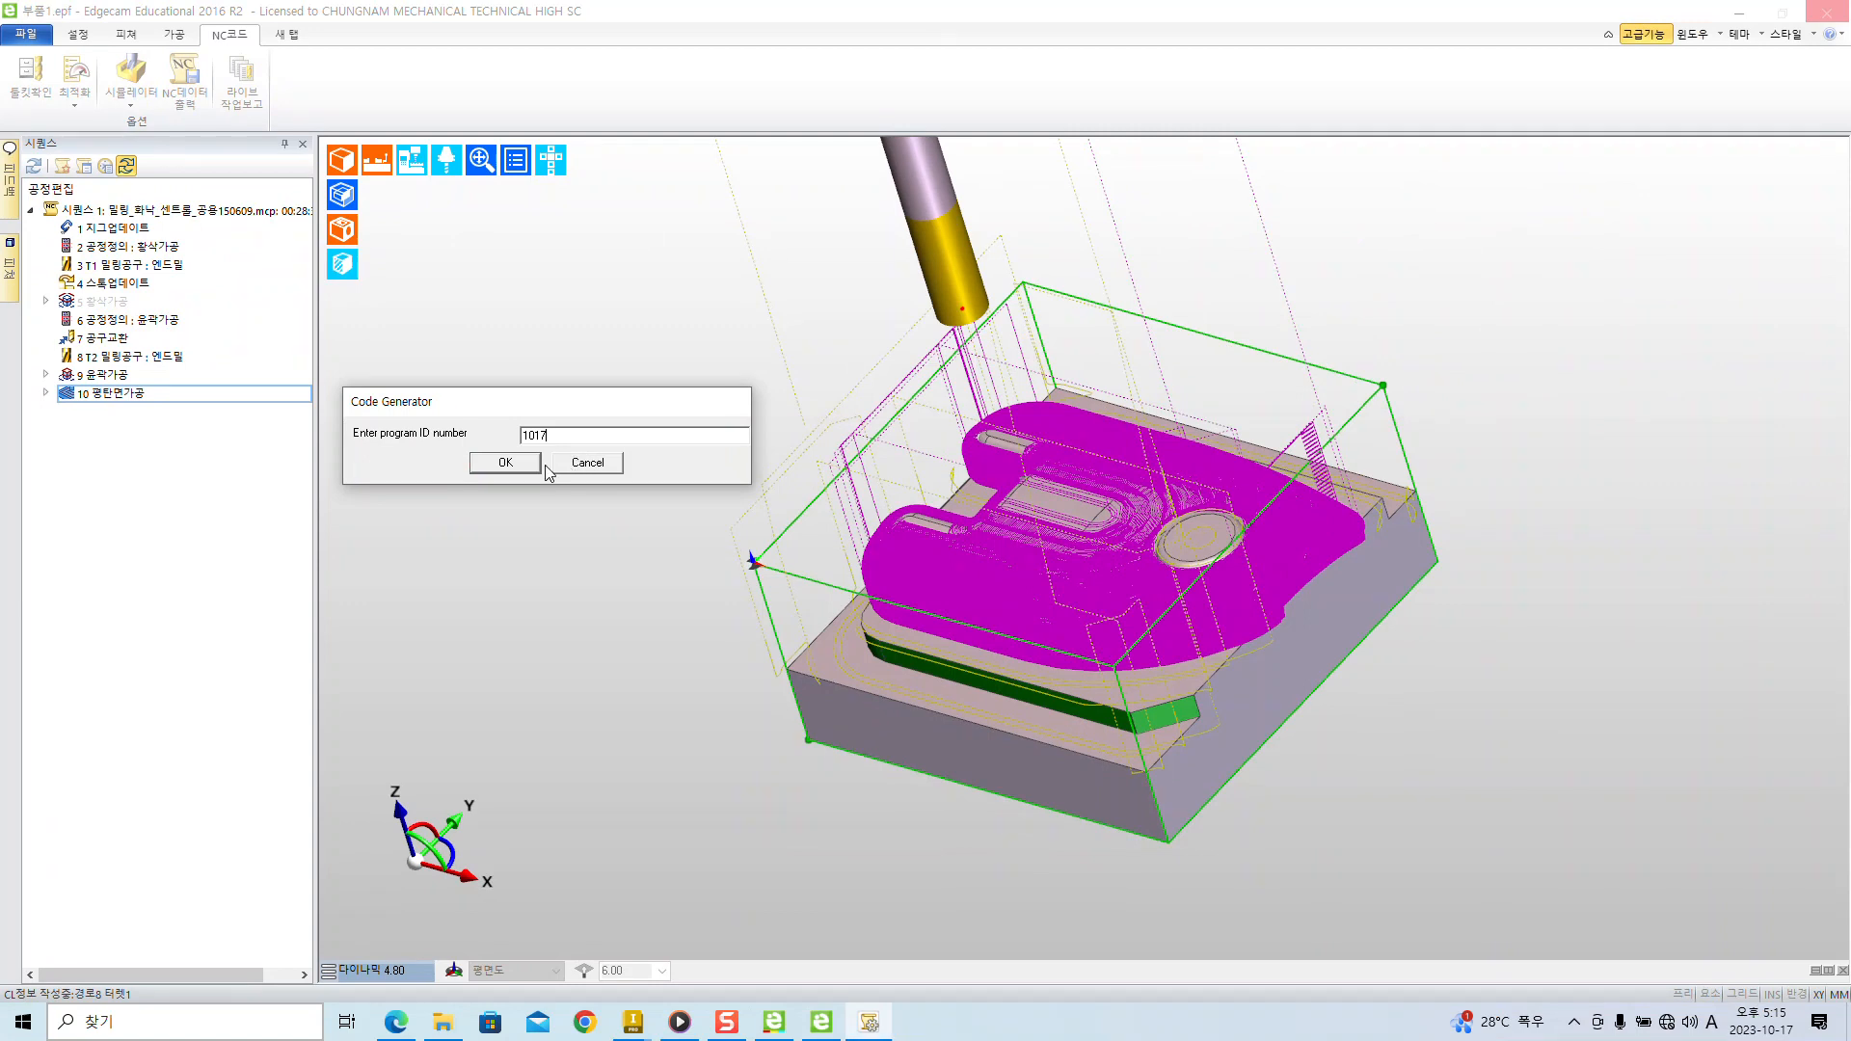
{"action": "left_click", "coordinate": [798, 538]}
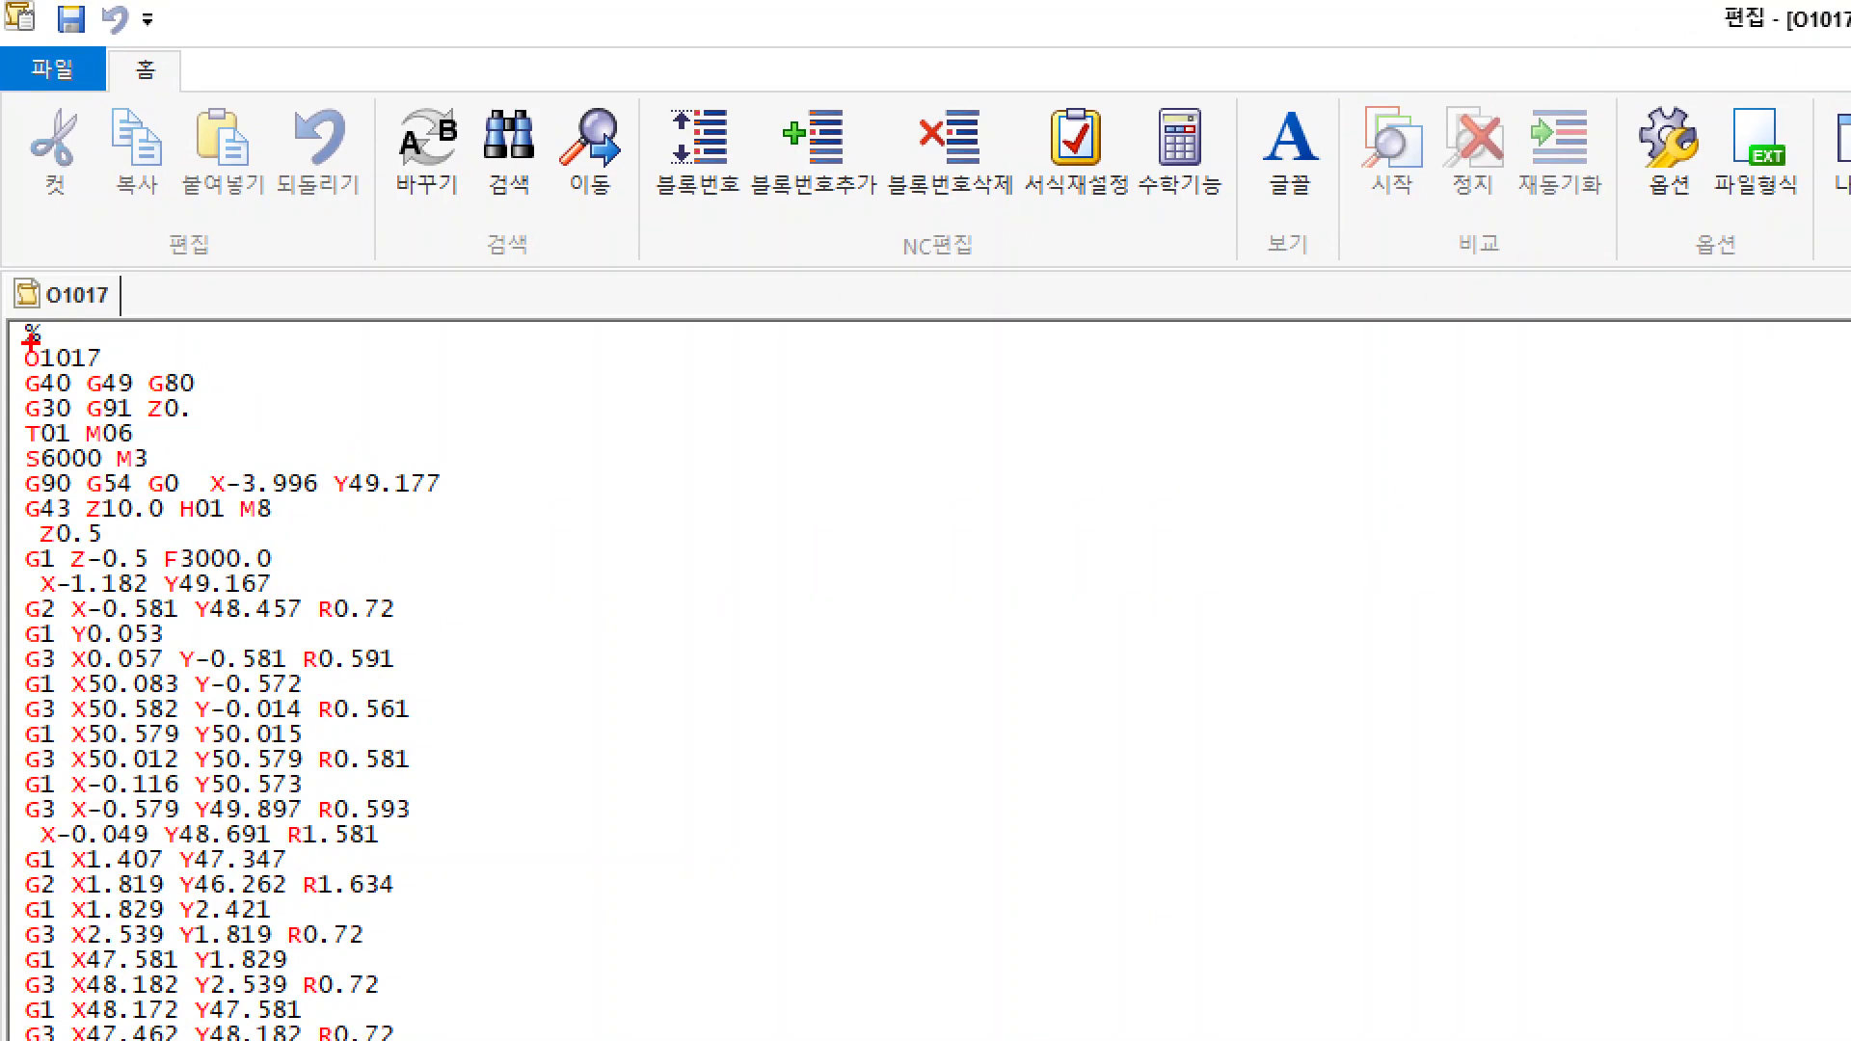
{"action": "mouse_move", "coordinate": [14, 341]}
{"action": "left_mouse_down", "text": "ctrl"}
{"action": "mouse_move", "coordinate": [117, 377]}
{"action": "mouse_move", "coordinate": [371, 362]}
{"action": "left_mouse_up", "text": "ctrl"}
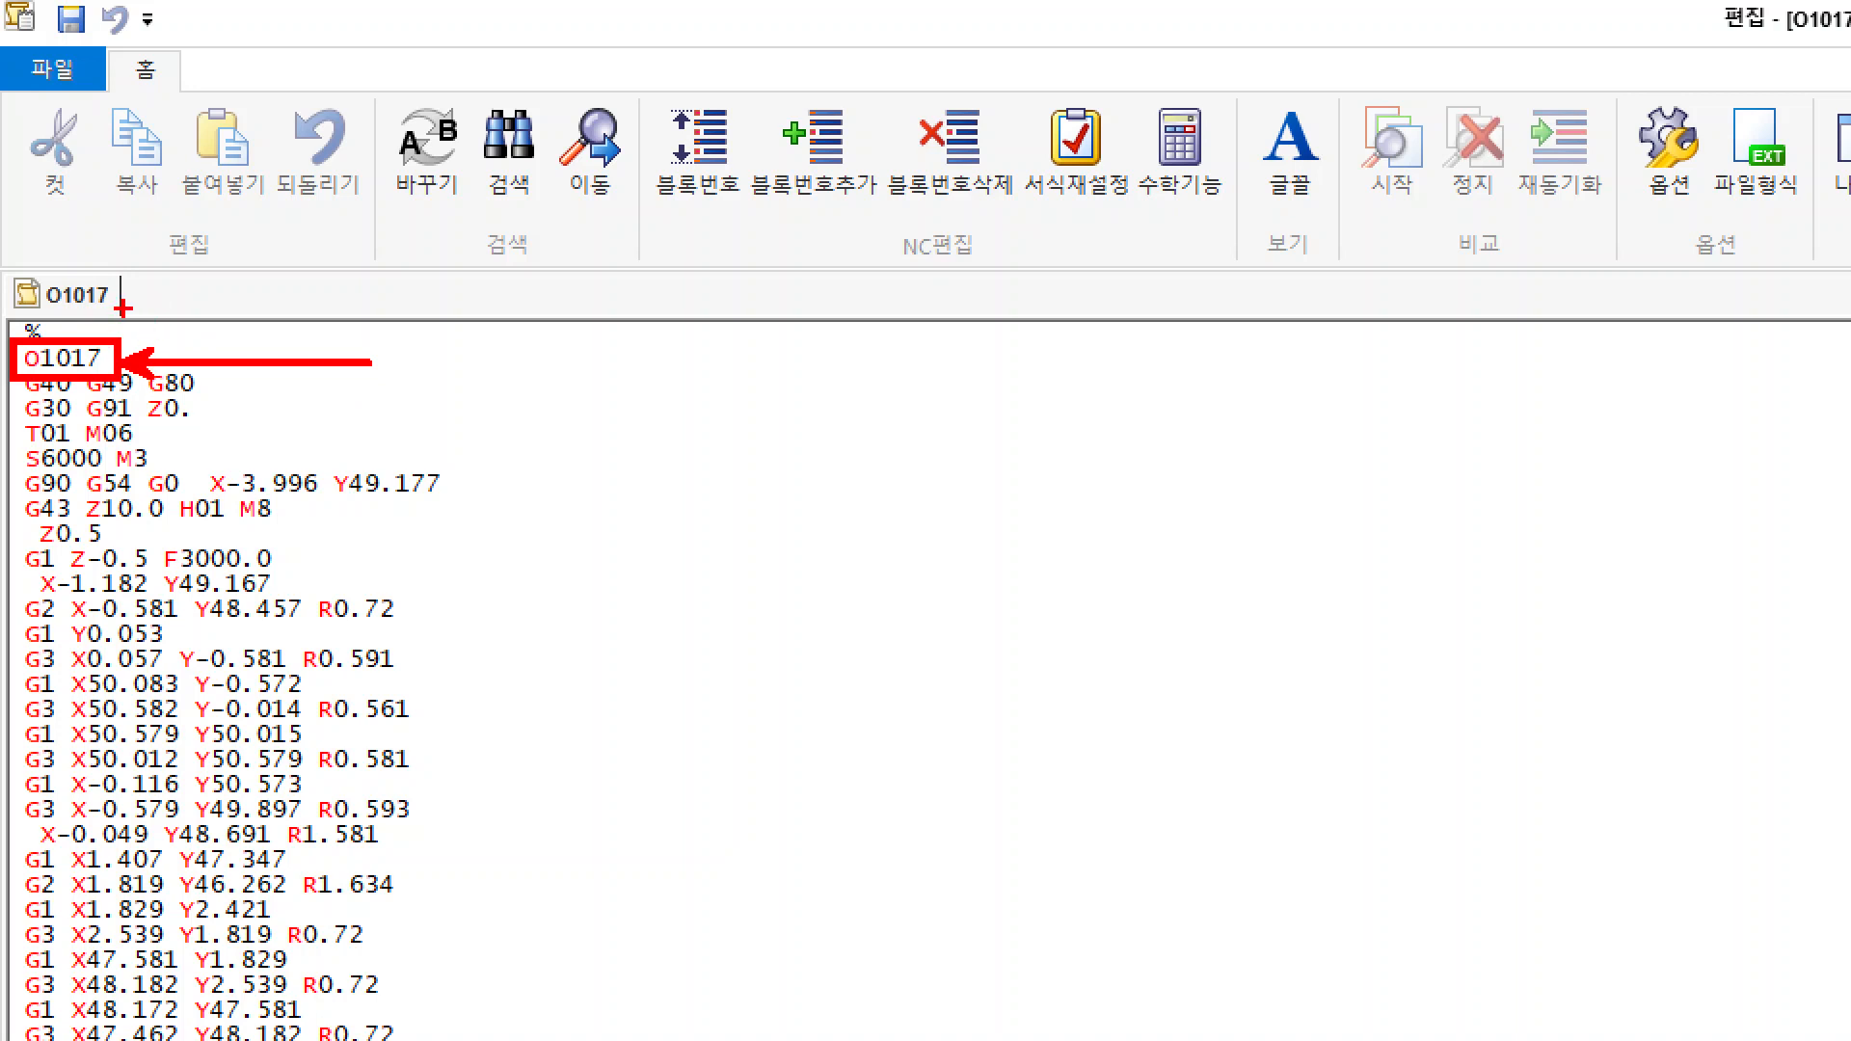
{"action": "left_click_drag", "start_coordinate": [130, 294], "coordinate": [326, 294], "text": "ctrl+shift"}
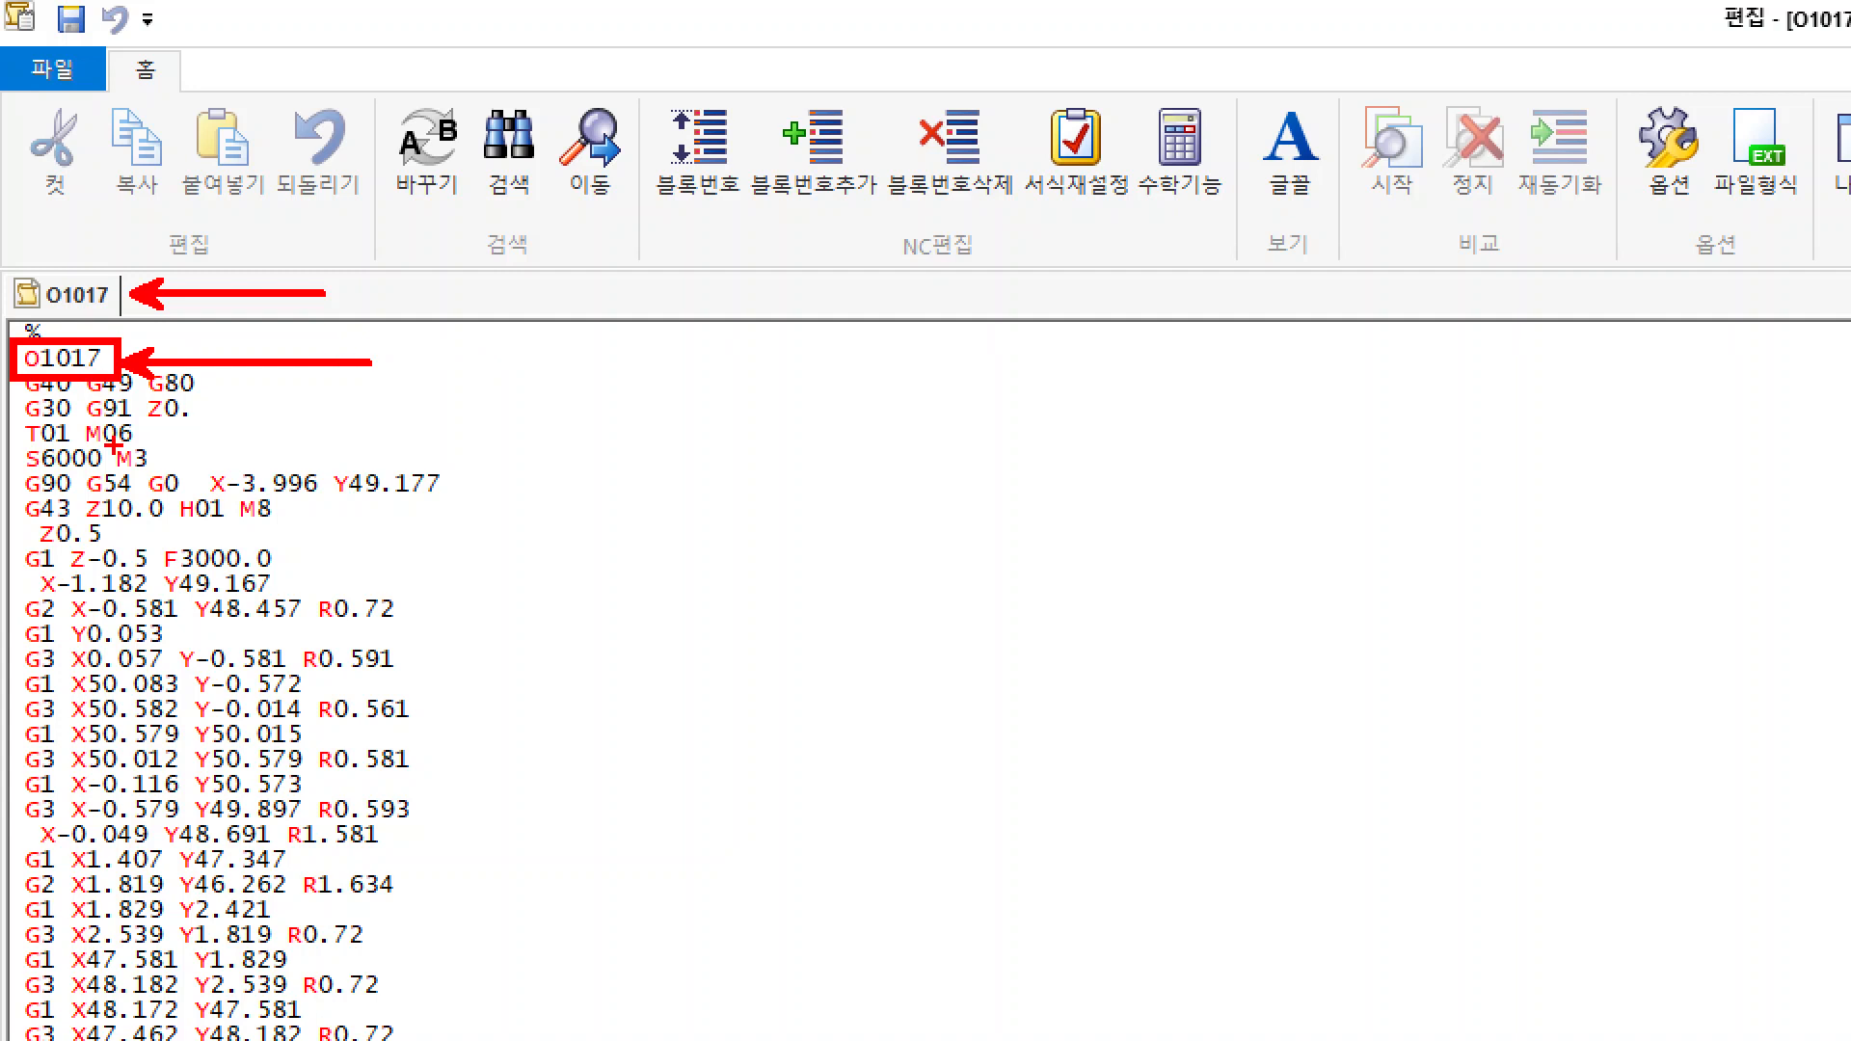
{"action": "key", "text": "ctrl+z"}
{"action": "key", "text": "ctrl+z"}
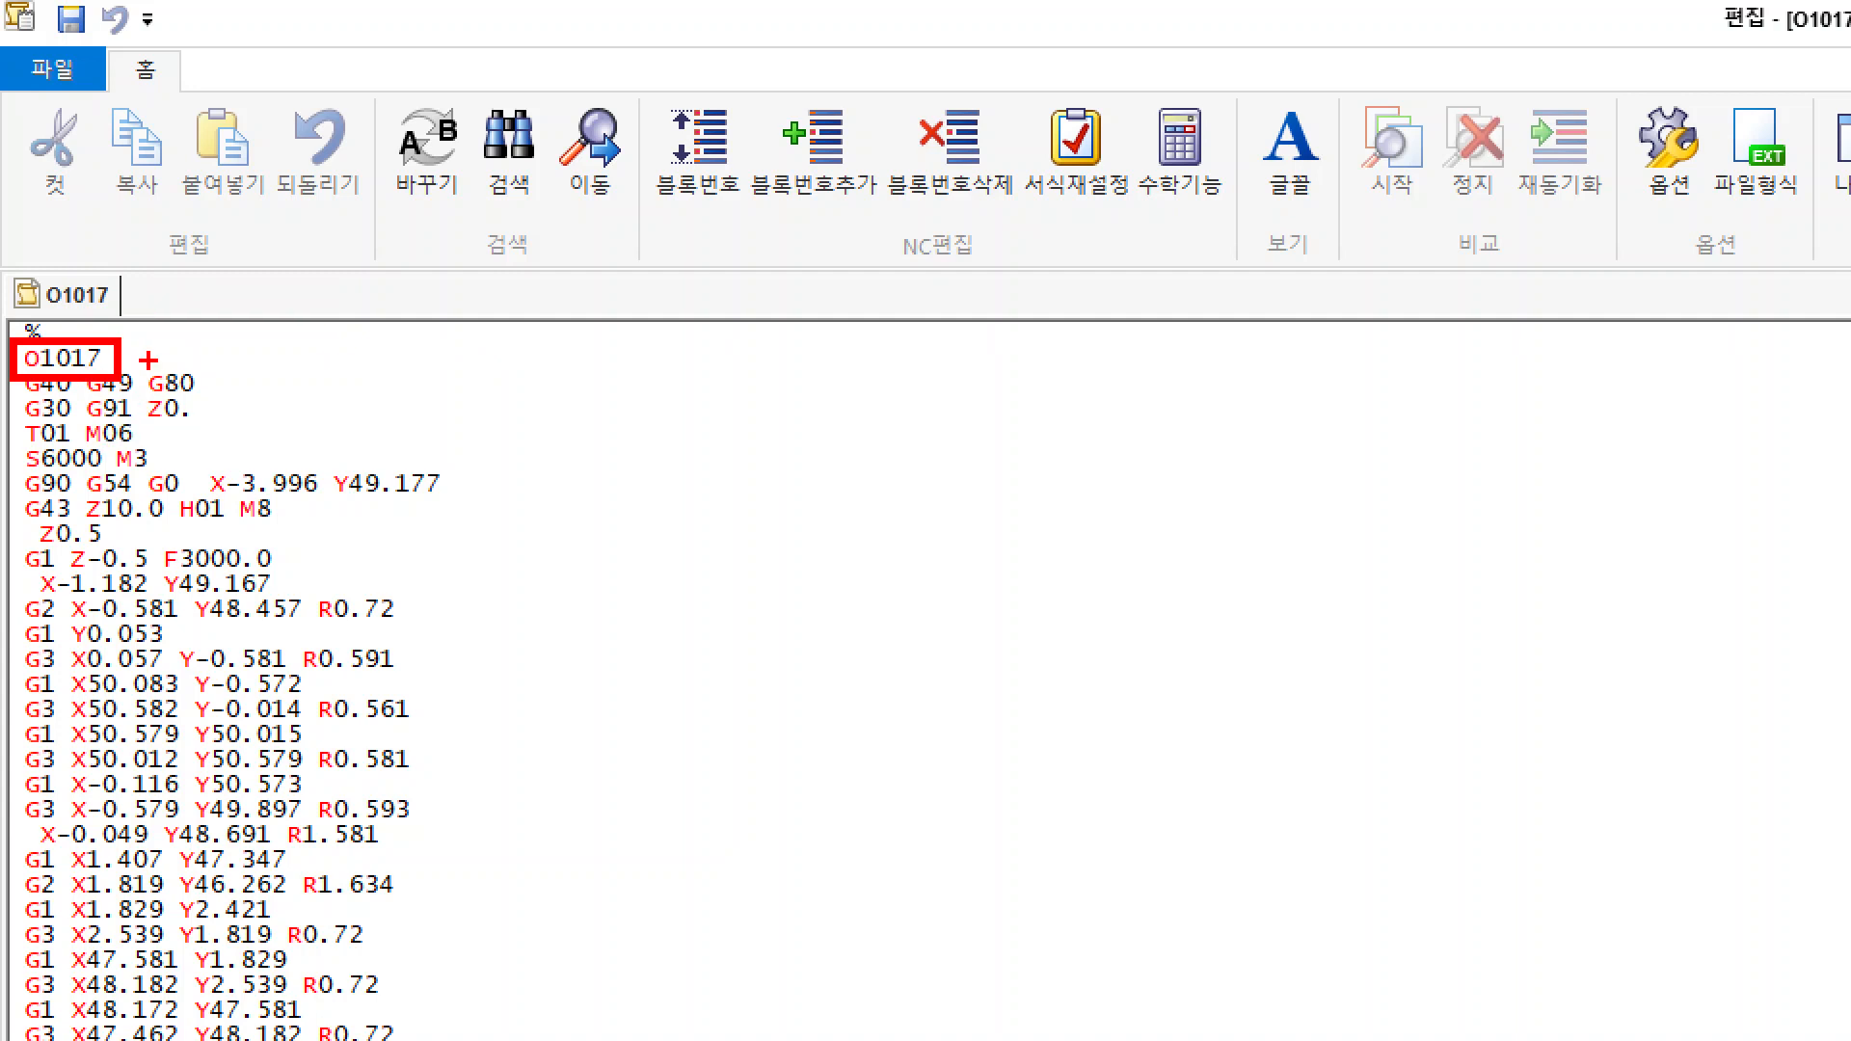
{"action": "left_click_drag", "start_coordinate": [155, 366], "coordinate": [431, 396], "text": "ctrl+shift"}
{"action": "type", "text": "O0001"}
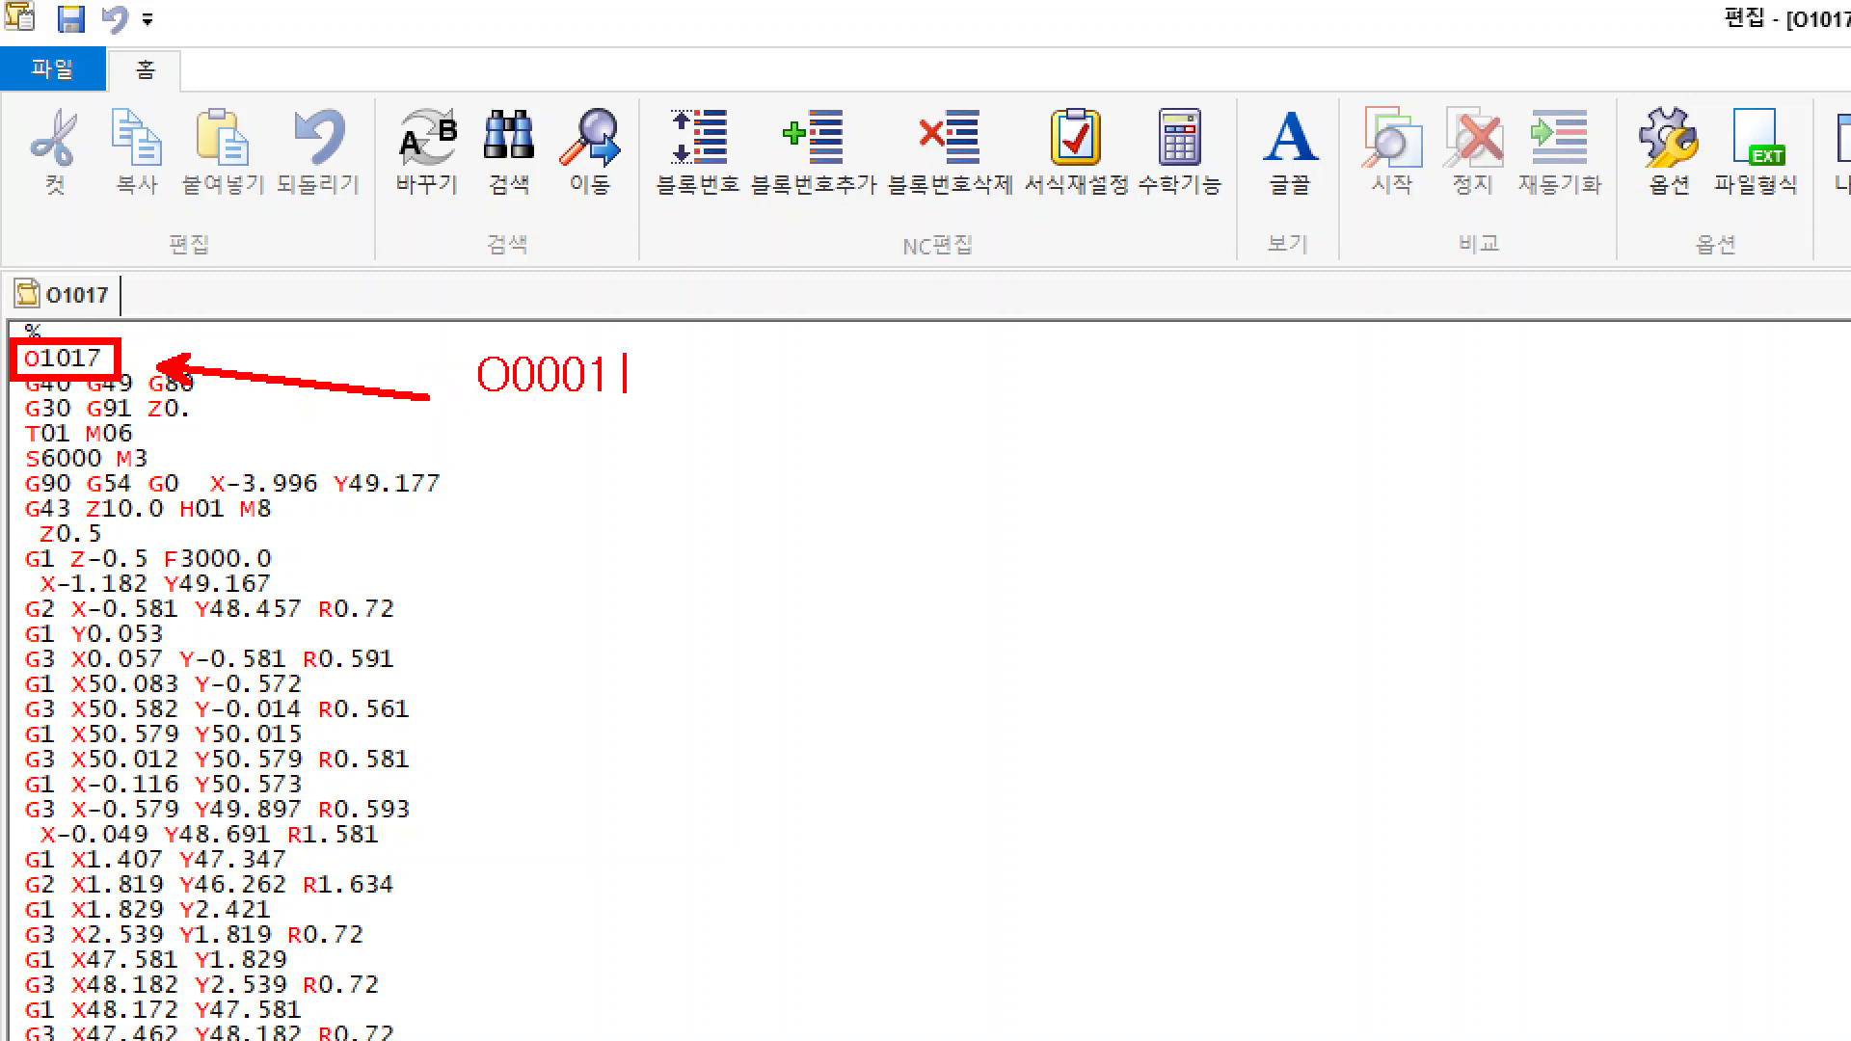
{"action": "key", "text": "Escape"}
{"action": "left_click_drag", "start_coordinate": [456, 334], "coordinate": [640, 425], "text": "ctrl"}
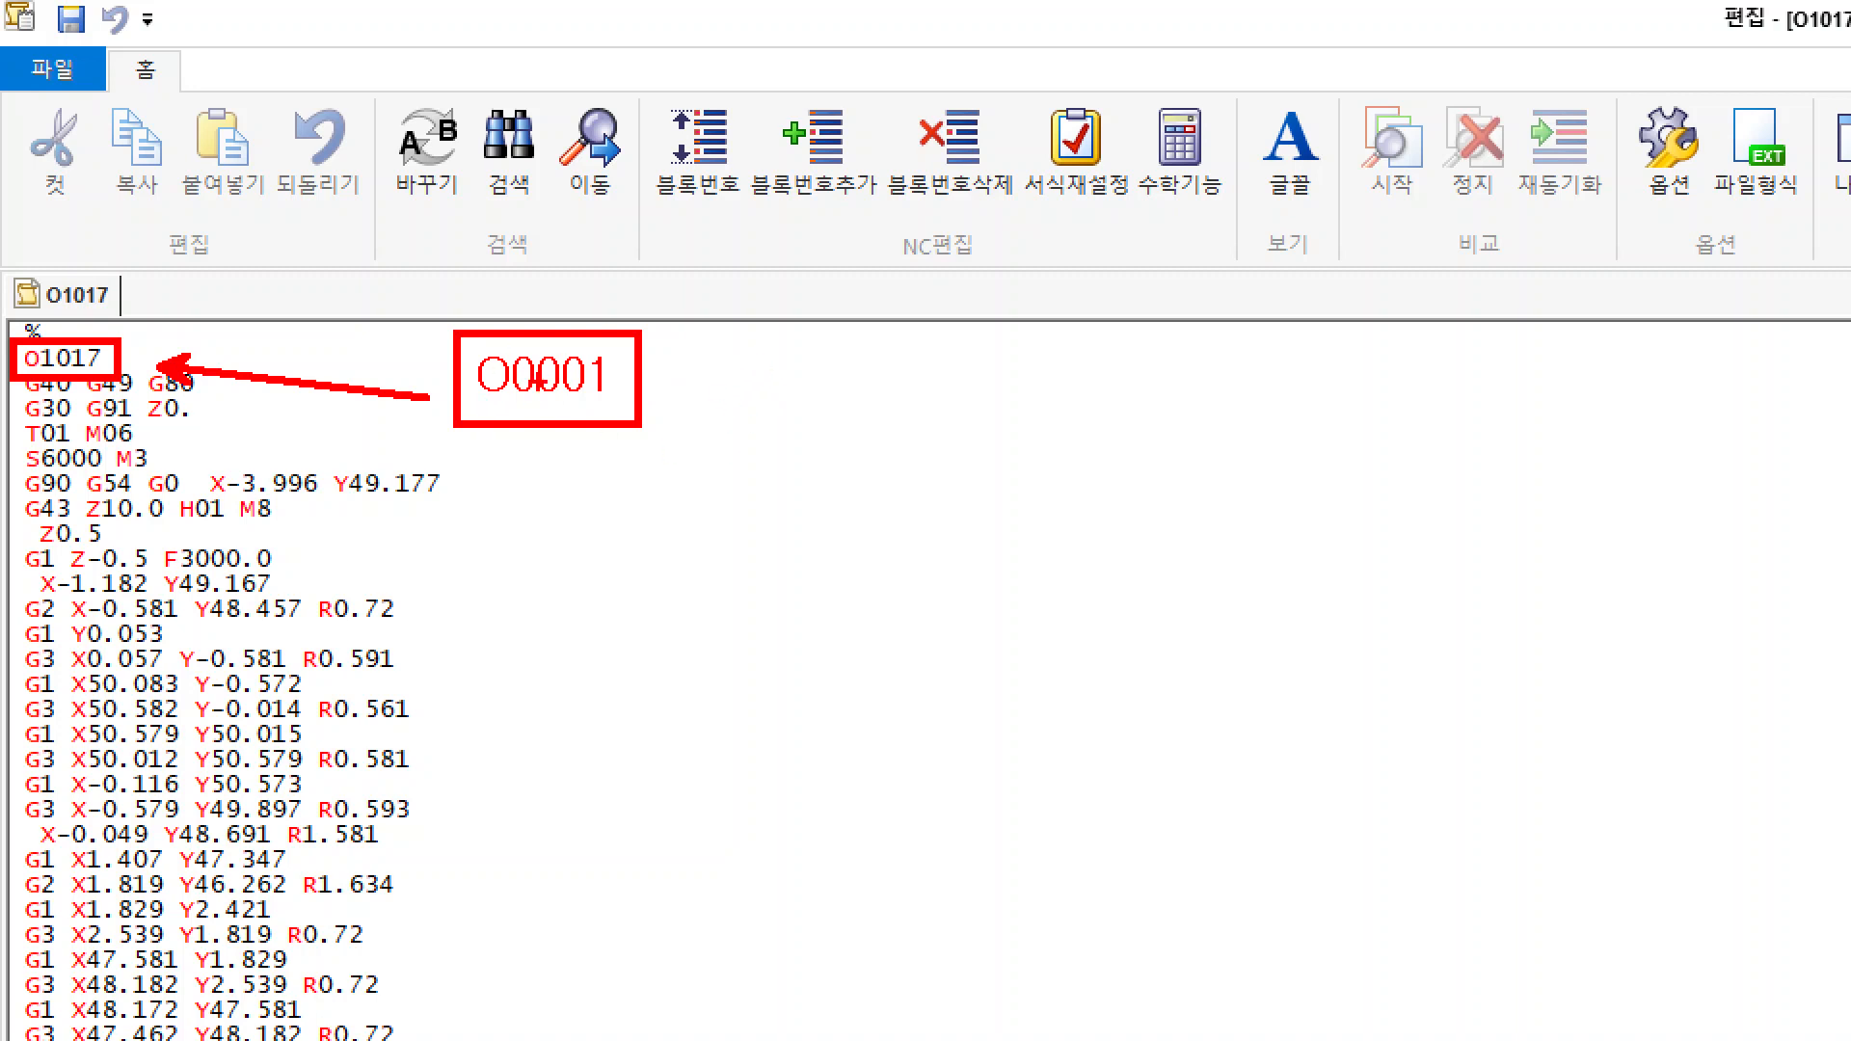
- Minimize the NC editor and the file explorer window, then move the O1017 file to a free spot on the desktop
{"action": "key", "text": "Escape"}
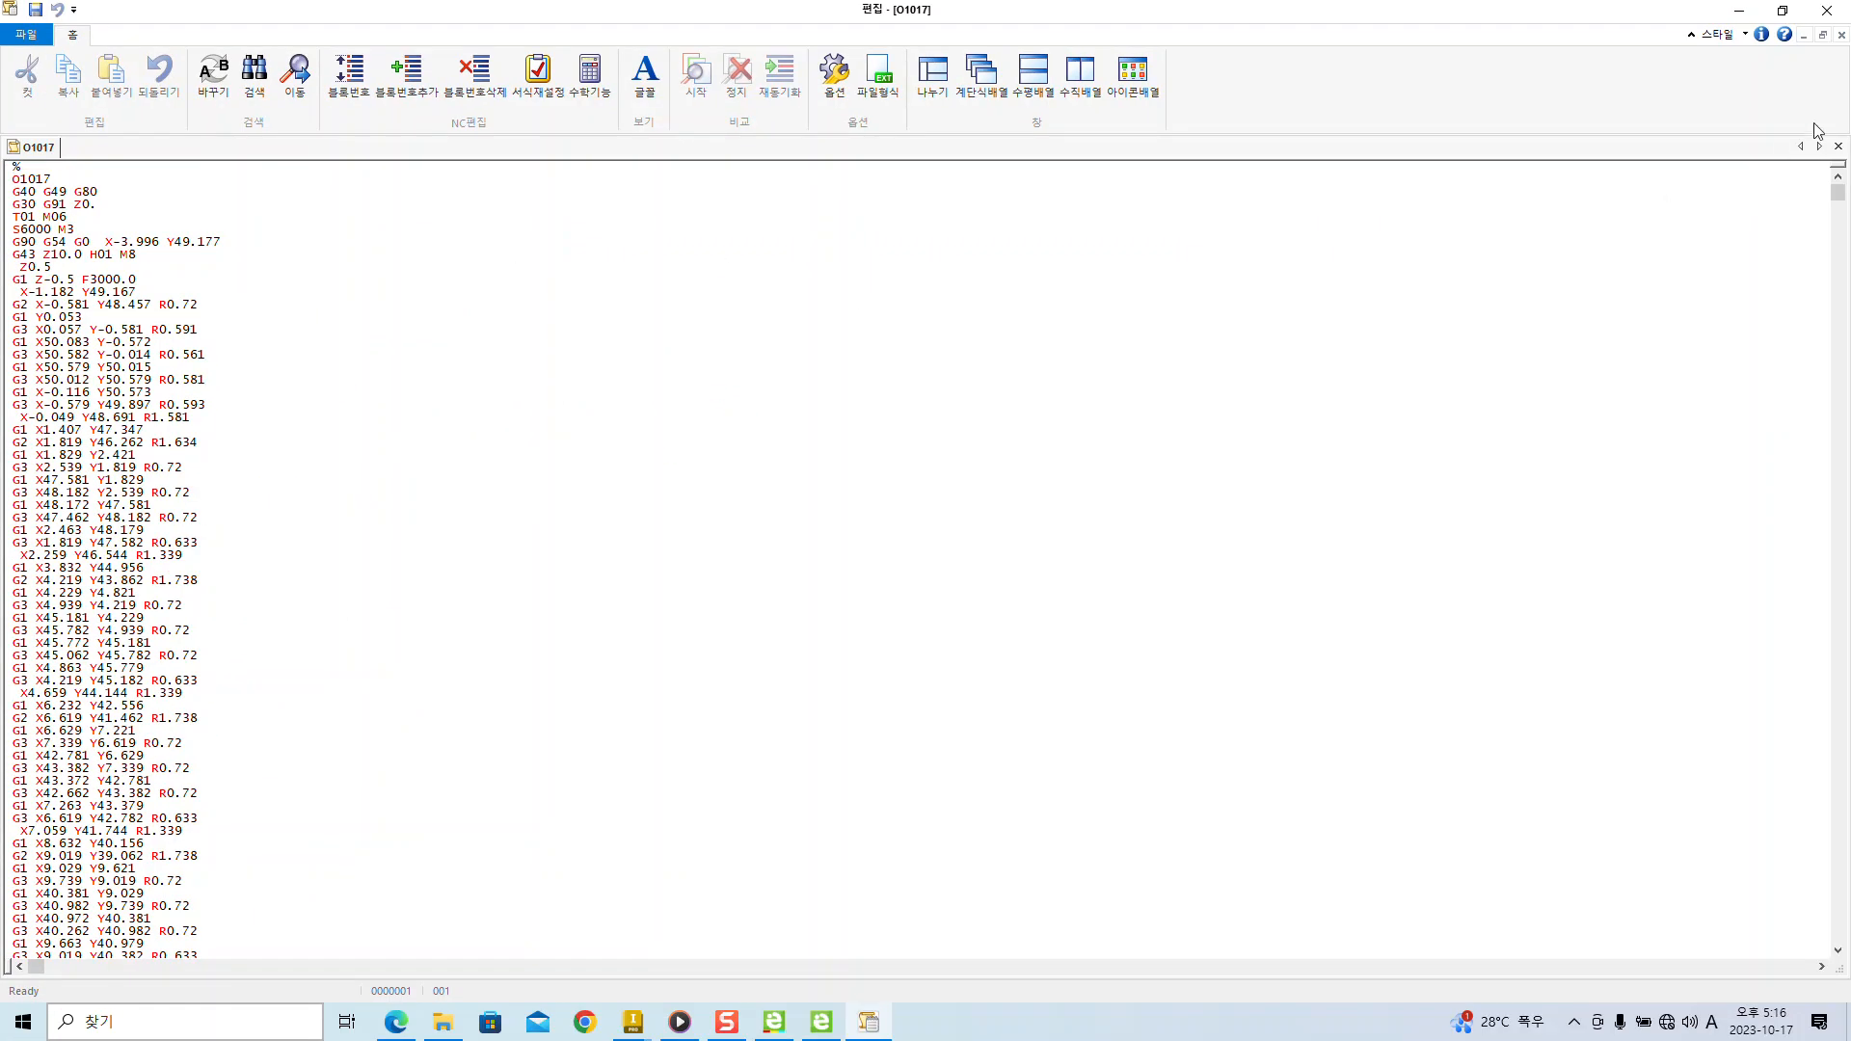
{"action": "left_click", "coordinate": [1739, 12]}
{"action": "left_click", "coordinate": [1738, 12]}
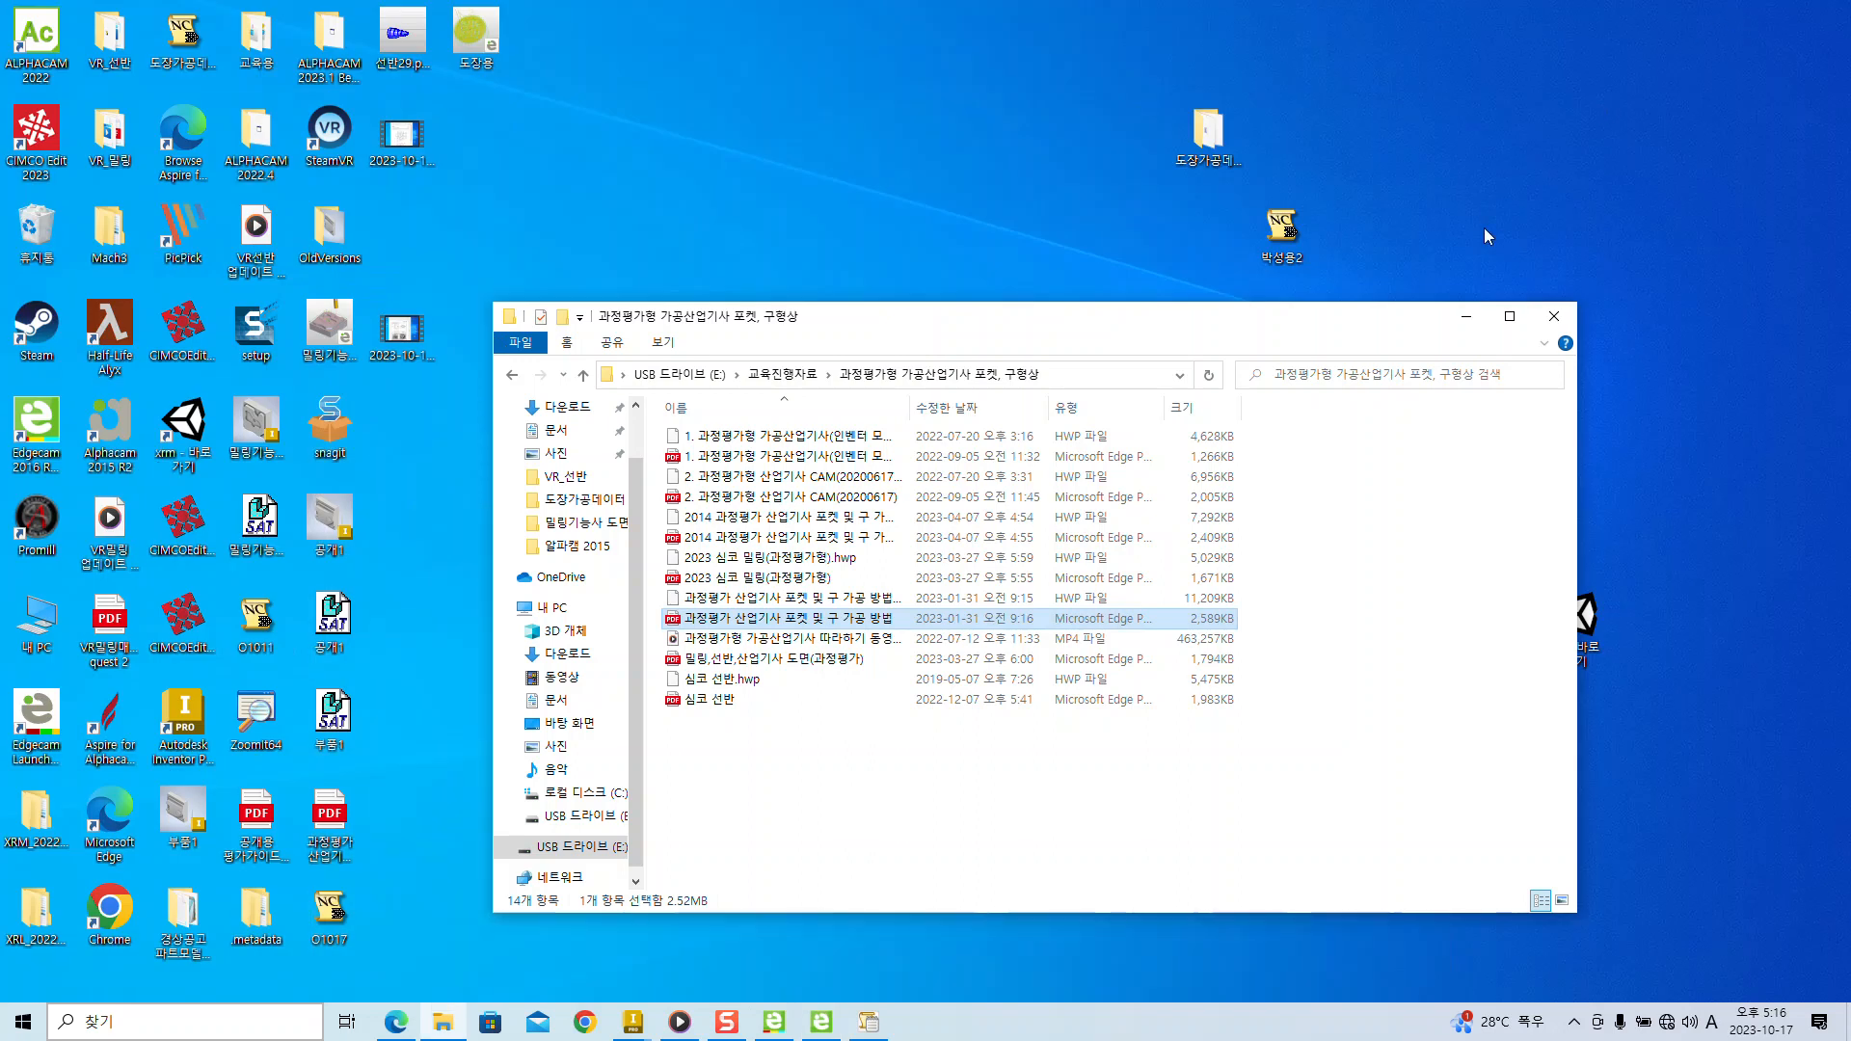
{"action": "left_click", "coordinate": [1466, 316]}
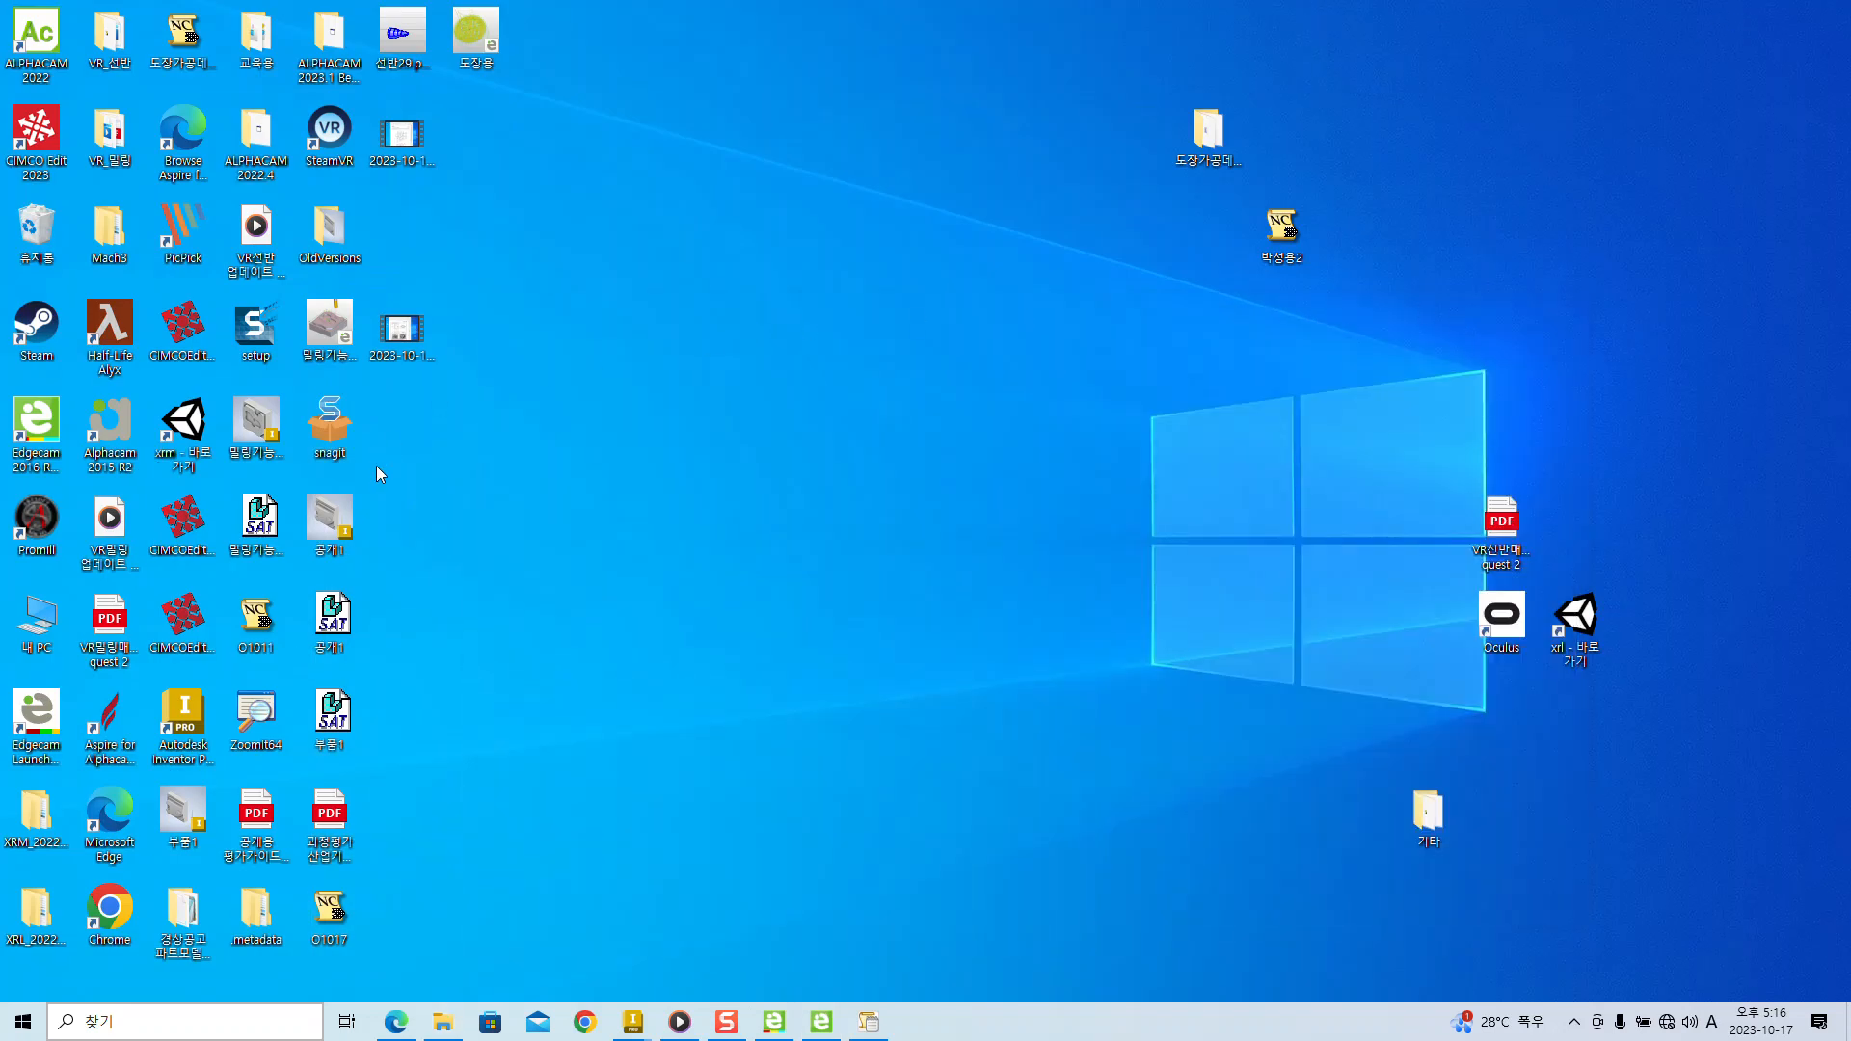
{"action": "left_click_drag", "start_coordinate": [339, 942], "coordinate": [407, 442]}
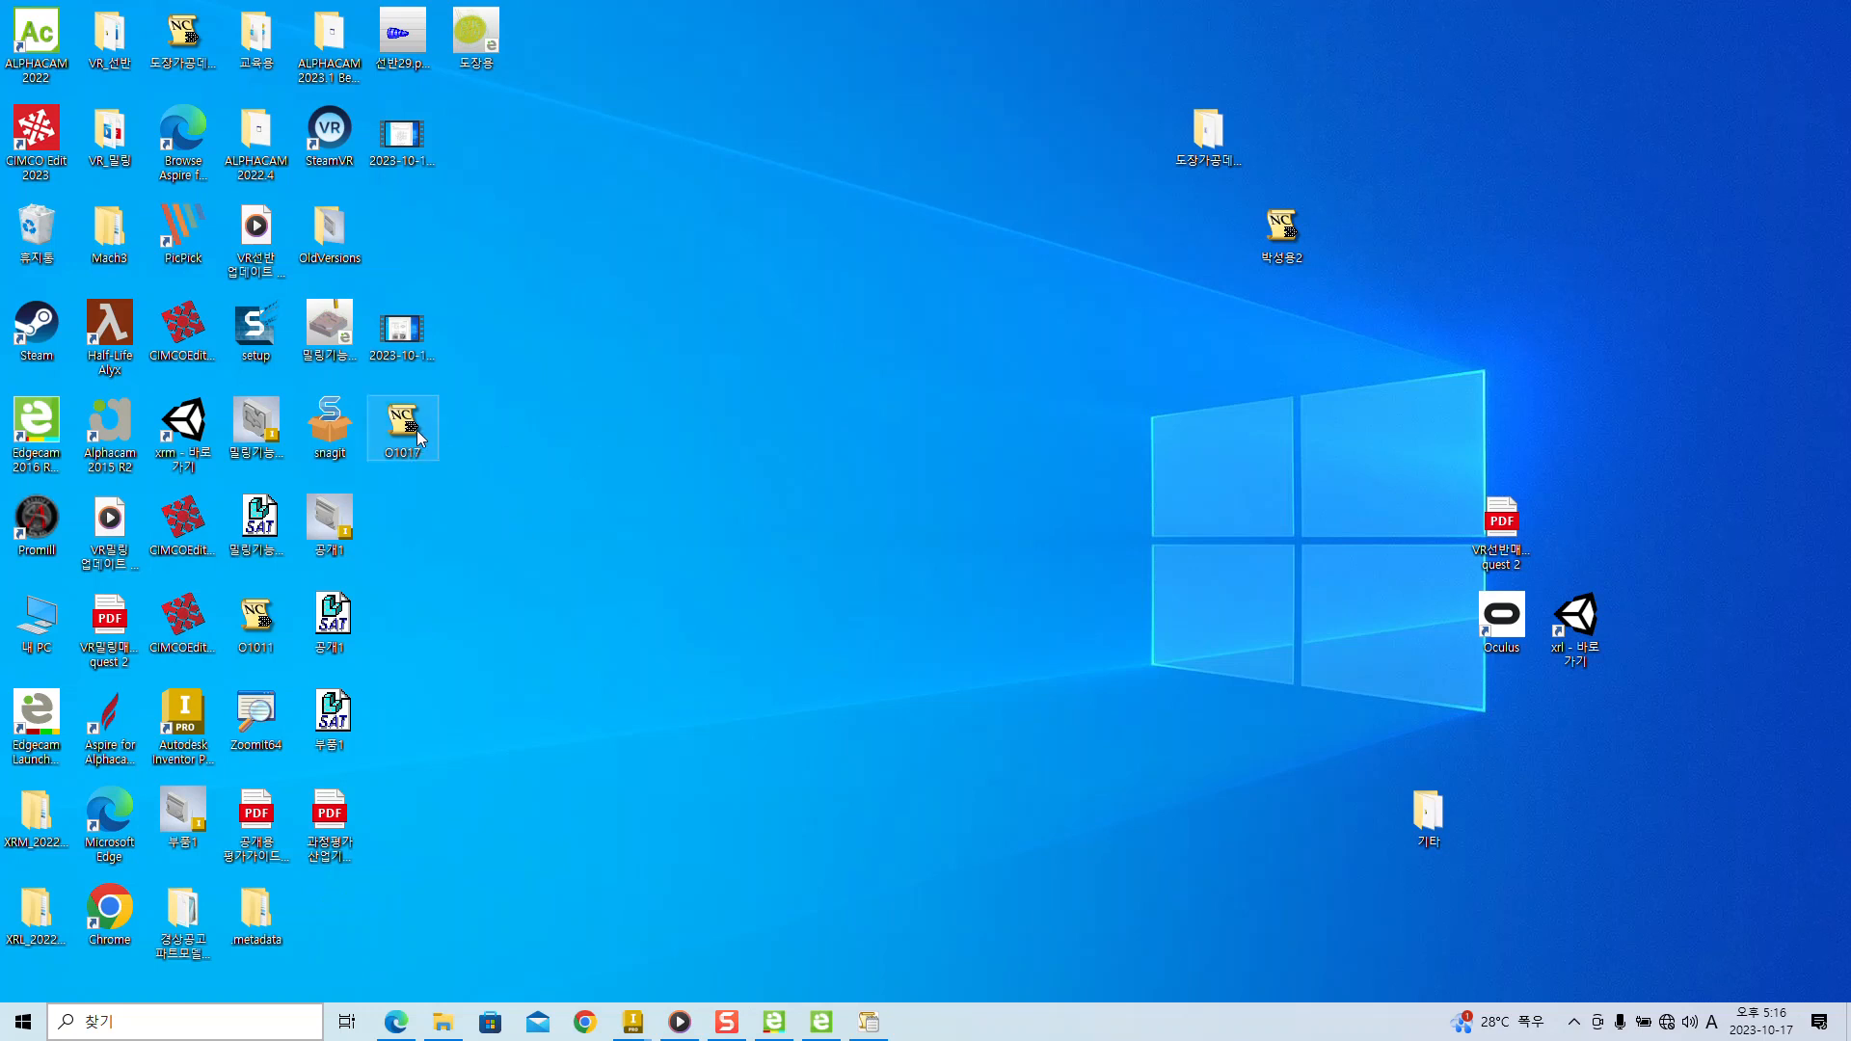
- Open the properties of the O1017 file on the desktop
{"action": "right_click", "coordinate": [417, 431]}
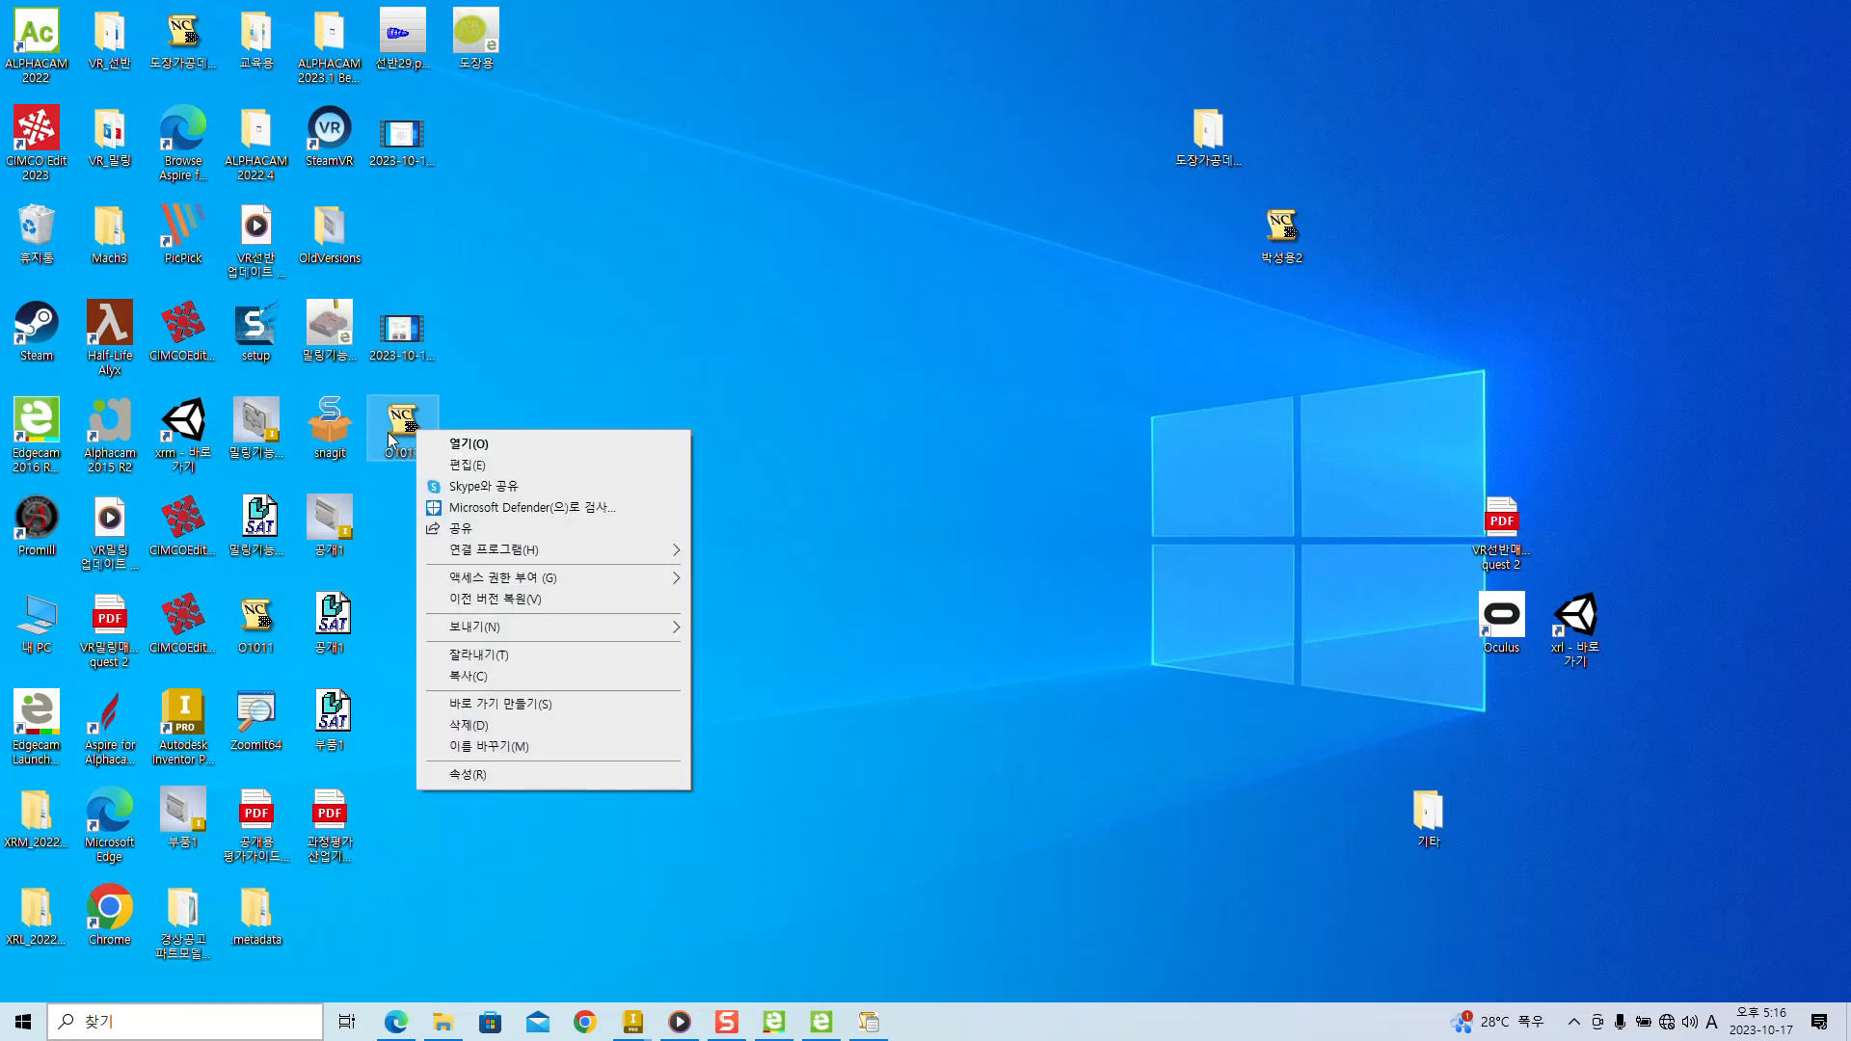
{"action": "left_click", "coordinate": [468, 776]}
{"action": "left_click_drag", "start_coordinate": [690, 450], "coordinate": [796, 276]}
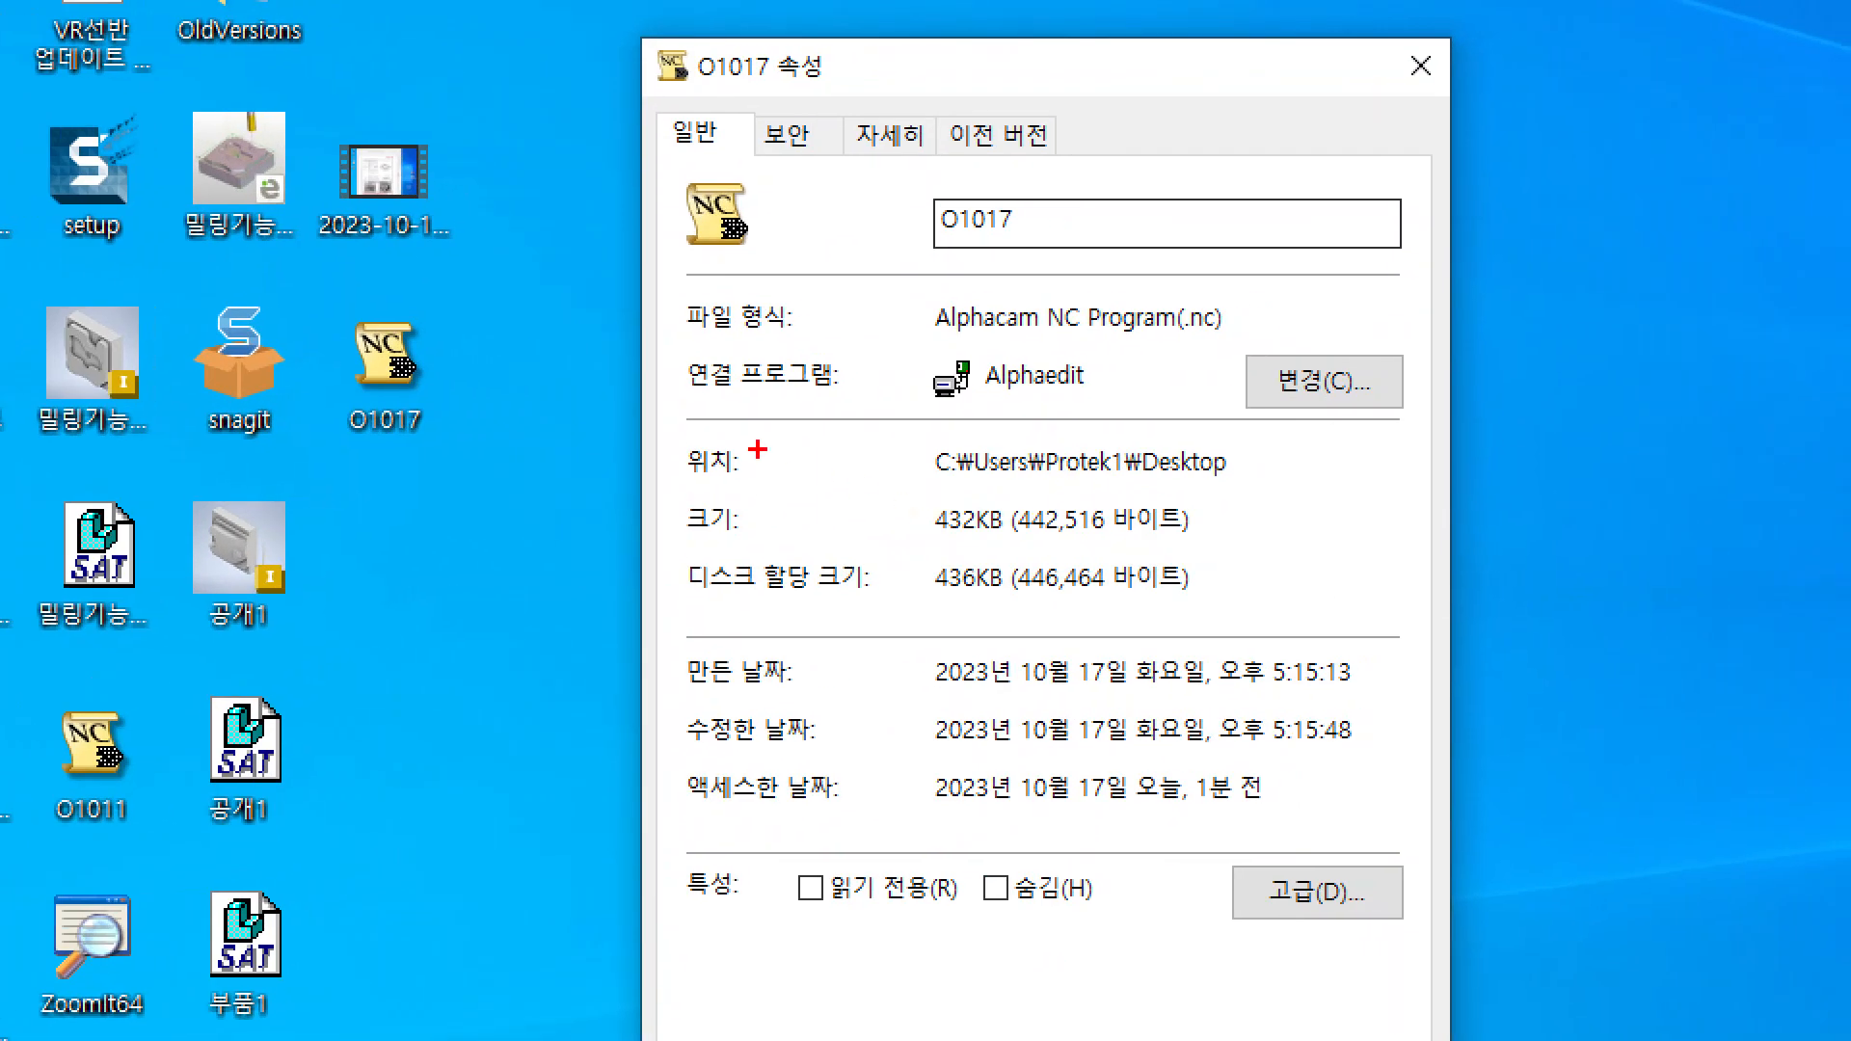
- Mark the location and size details in the O1017 file properties with a box, a 512 note and an arrow at the kilobyte sizes
{"action": "mouse_move", "coordinate": [671, 424]}
{"action": "left_mouse_down", "text": "ctrl"}
{"action": "mouse_move", "coordinate": [1070, 540]}
{"action": "mouse_move", "coordinate": [1217, 626]}
{"action": "mouse_move", "coordinate": [1251, 620]}
{"action": "left_mouse_up", "text": "ctrl"}
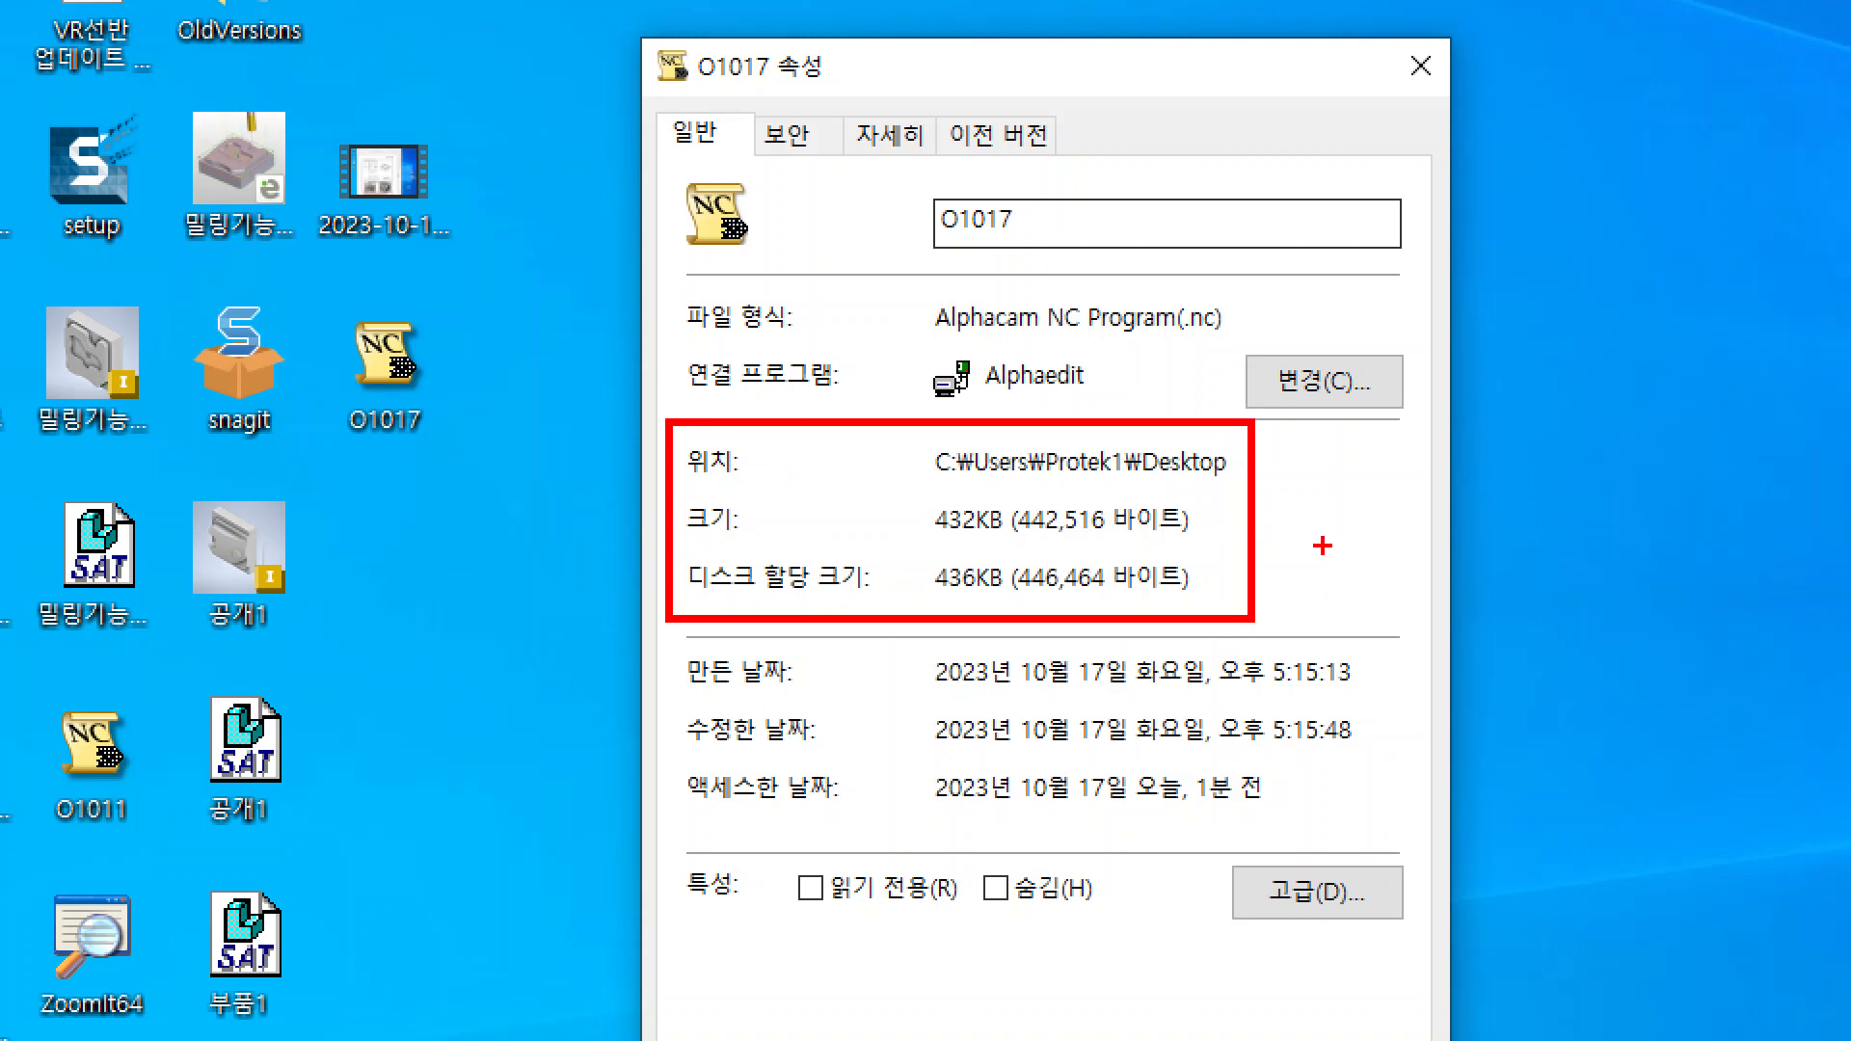
{"action": "type", "text": "t1.5"}
{"action": "key", "text": "BackSpace"}
{"action": "key", "text": "BackSpace"}
{"action": "type", "text": ".5"}
{"action": "key", "text": "BackSpace"}
{"action": "key", "text": "BackSpace"}
{"action": "key", "text": "BackSpace"}
{"action": "type", "text": "512"}
{"action": "key", "text": "Escape"}
{"action": "left_click_drag", "start_coordinate": [886, 496], "coordinate": [1029, 604], "text": "ctrl"}
{"action": "left_click_drag", "start_coordinate": [877, 529], "coordinate": [552, 529], "text": "ctrl+shift"}
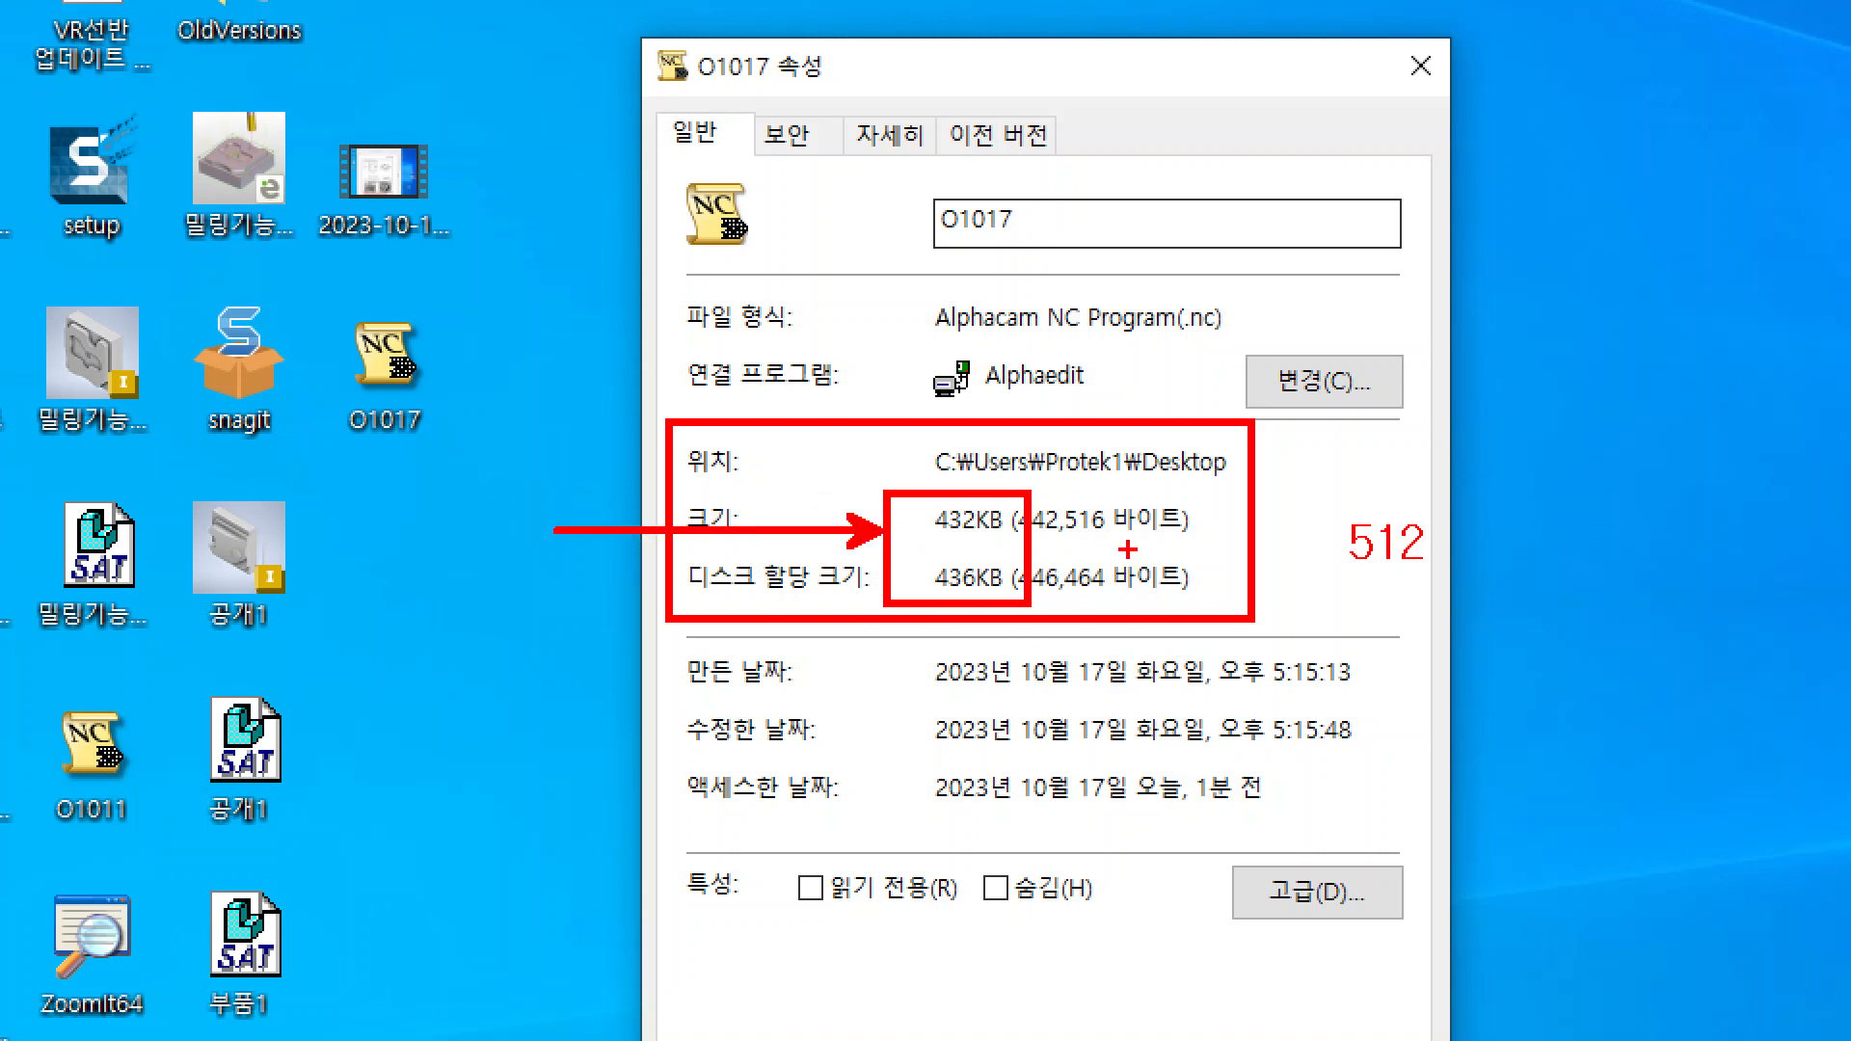
{"action": "key", "text": "Escape"}
- Switch to Edgecam and open the depth settings (깊이설정) of the contour cycle (윤곽가공)
{"action": "left_click", "coordinate": [822, 1021]}
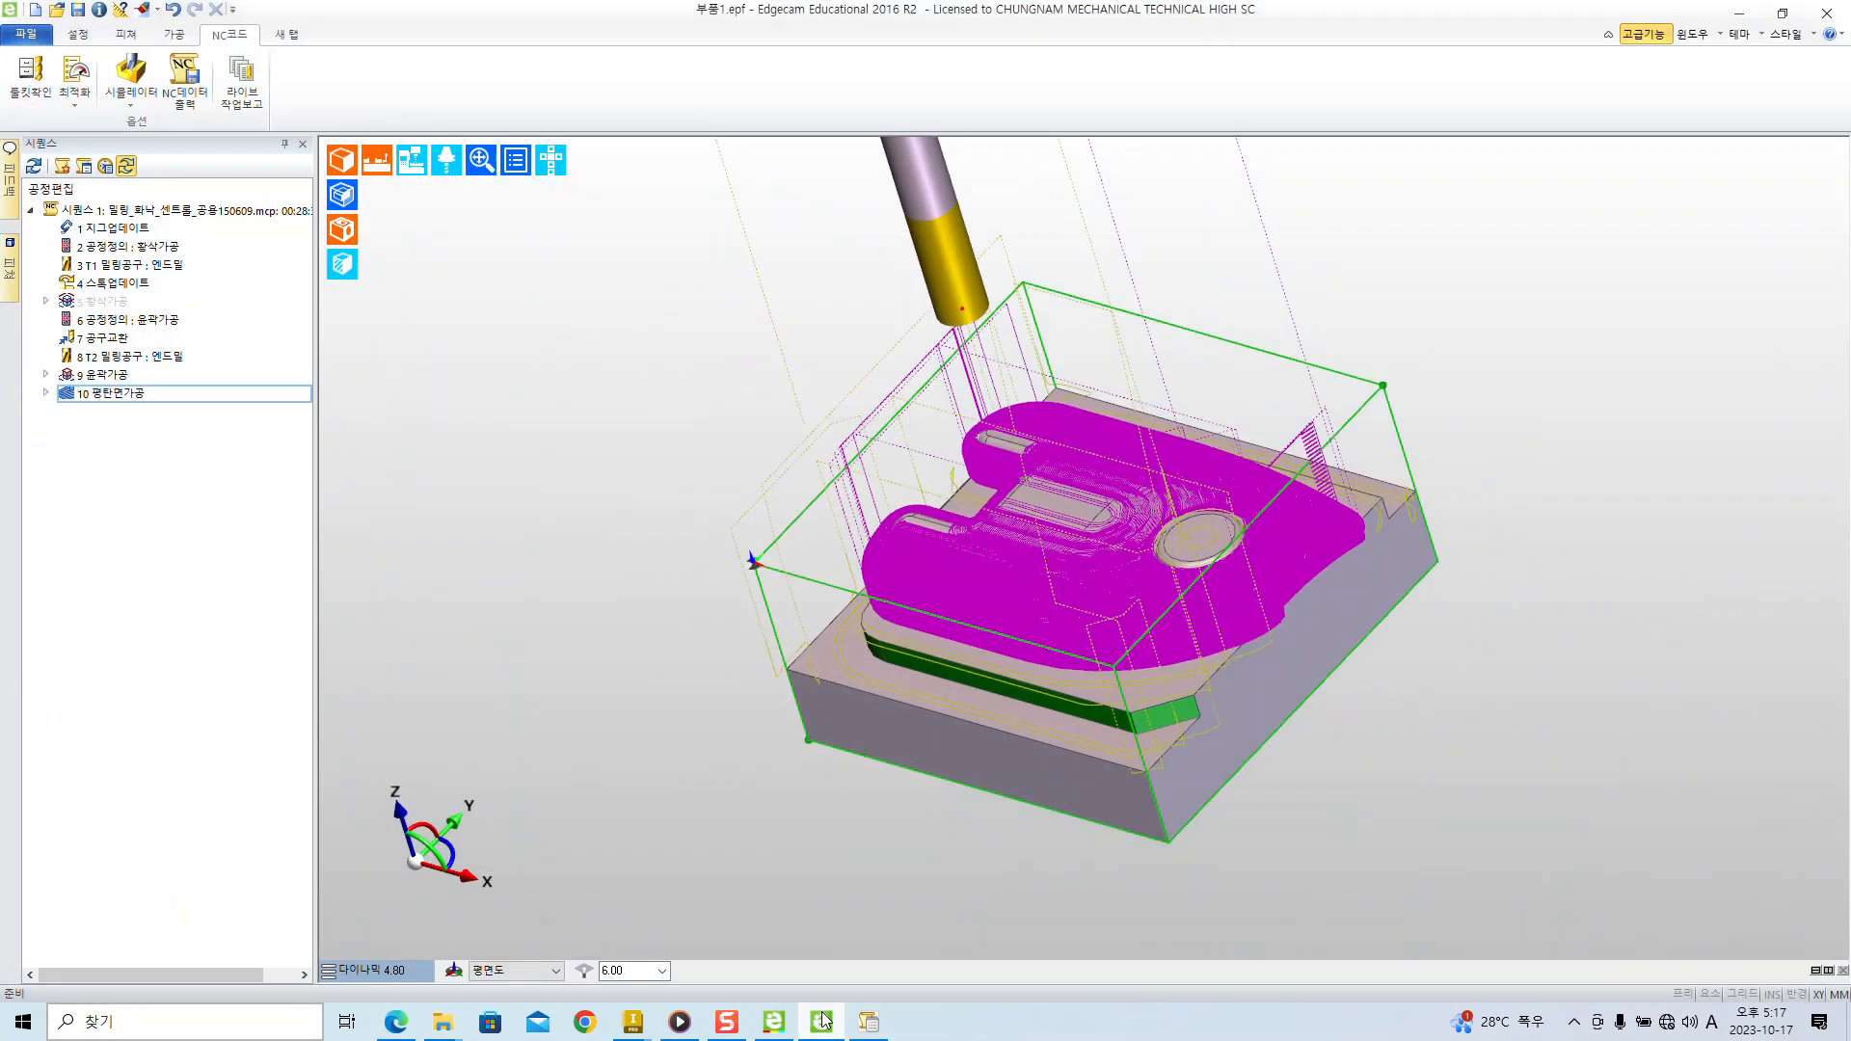
{"action": "middle_click_drag", "start_coordinate": [511, 609], "coordinate": [609, 584]}
{"action": "right_click_drag", "start_coordinate": [674, 576], "coordinate": [589, 574]}
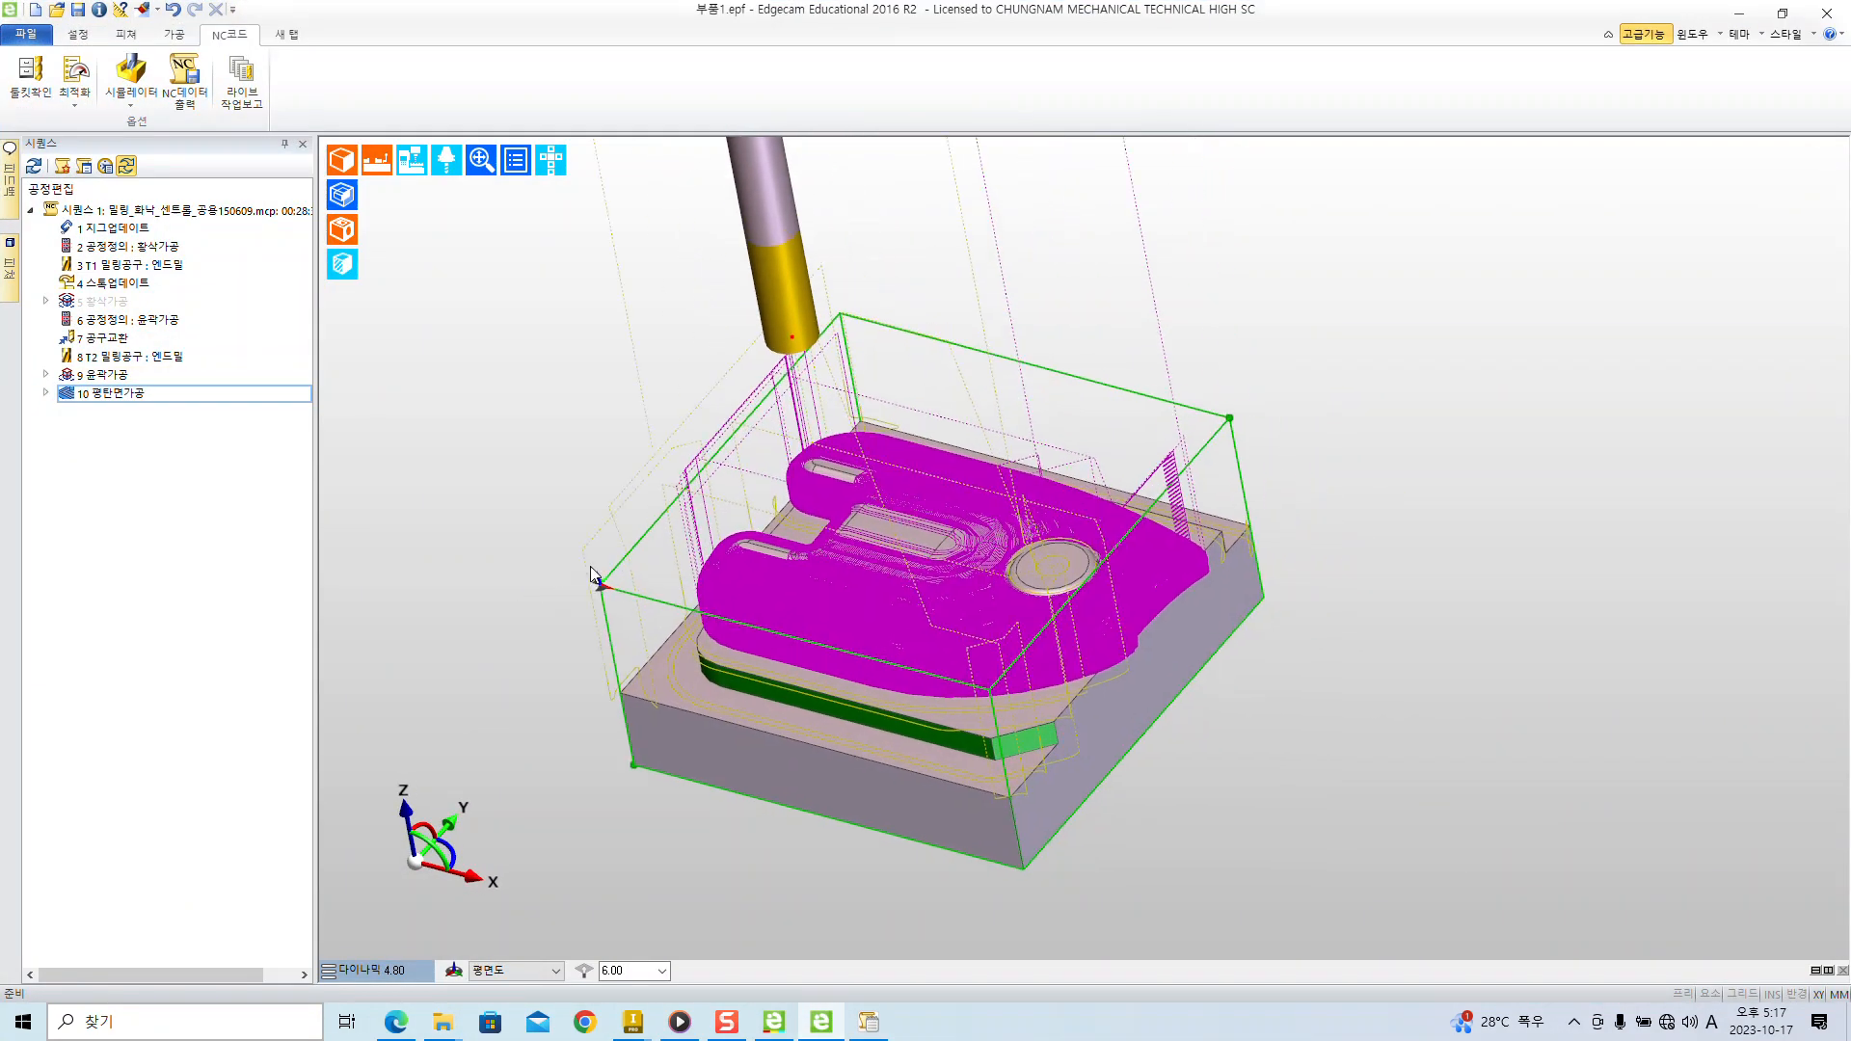
{"action": "double_click", "coordinate": [103, 376]}
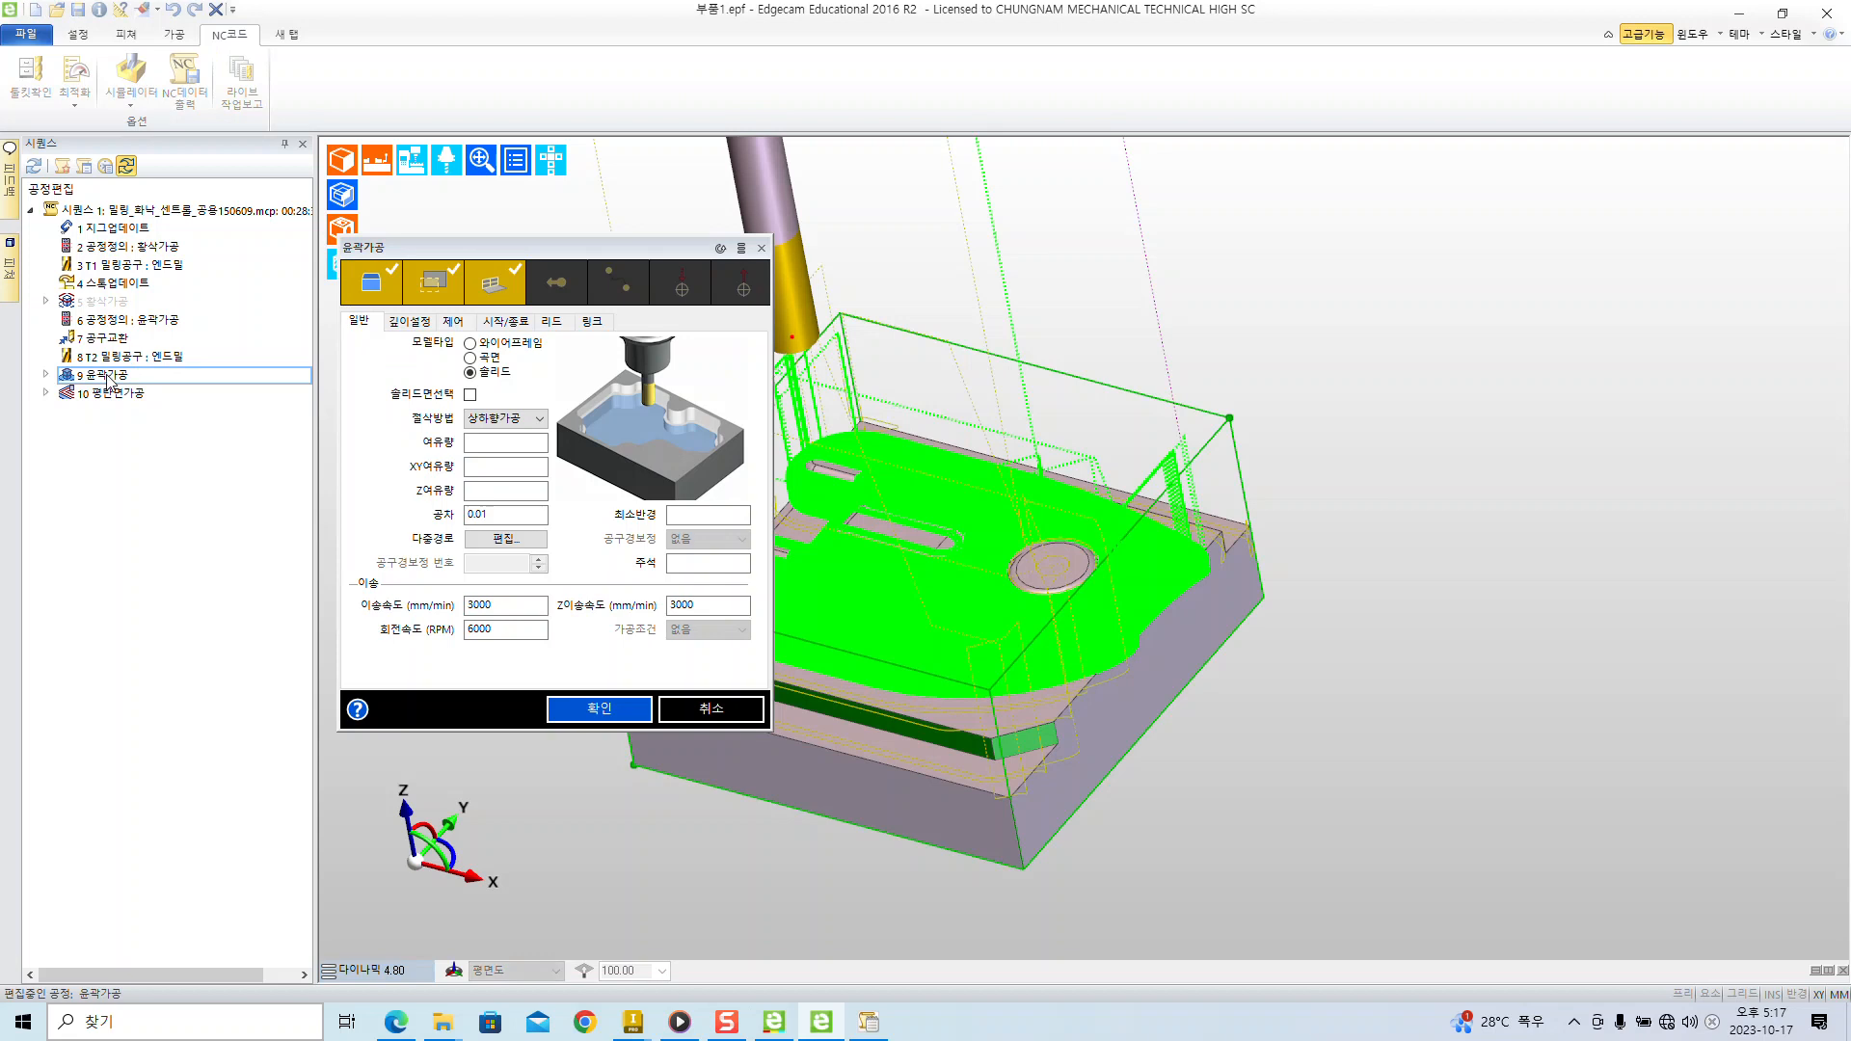
{"action": "left_click_drag", "start_coordinate": [592, 247], "coordinate": [492, 196]}
{"action": "left_click", "coordinate": [419, 370]}
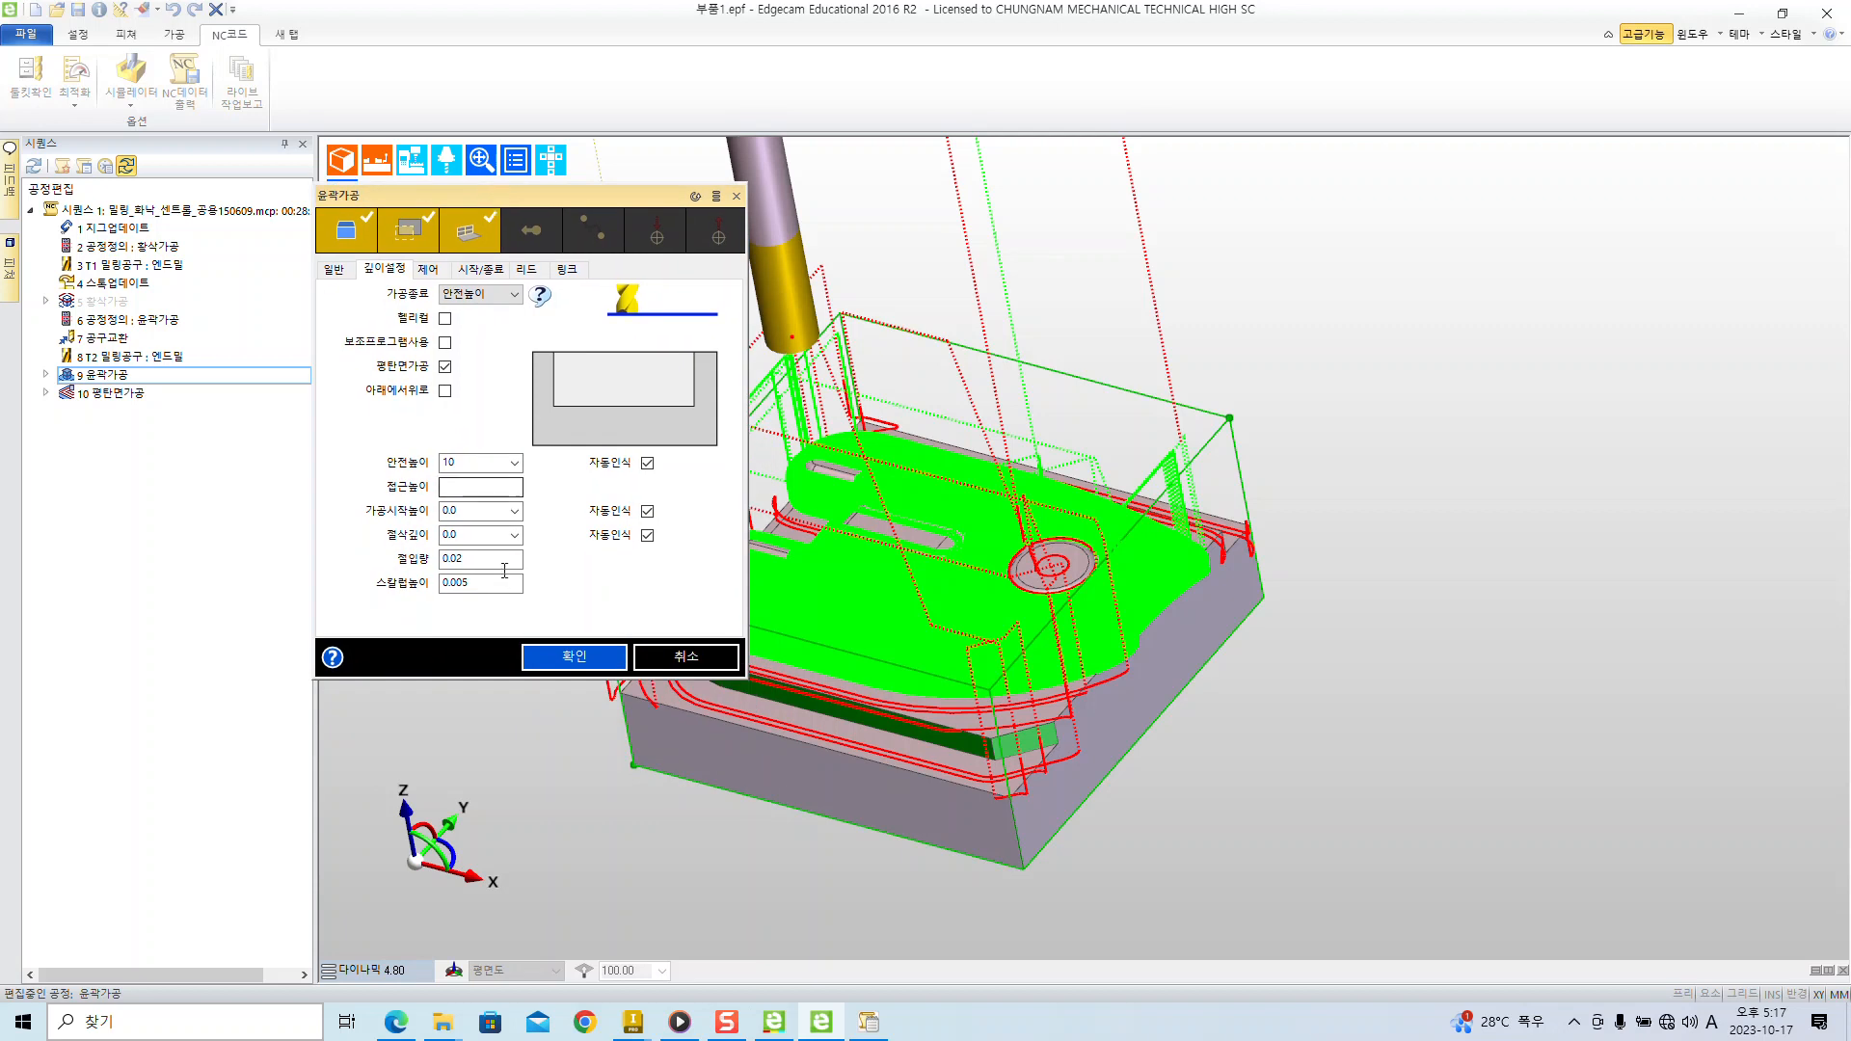
- Check the cut increment (절입량) and scallop height (스칼럽높이) of the contour cycle, then close its settings
{"action": "left_click_drag", "start_coordinate": [360, 546], "coordinate": [462, 587]}
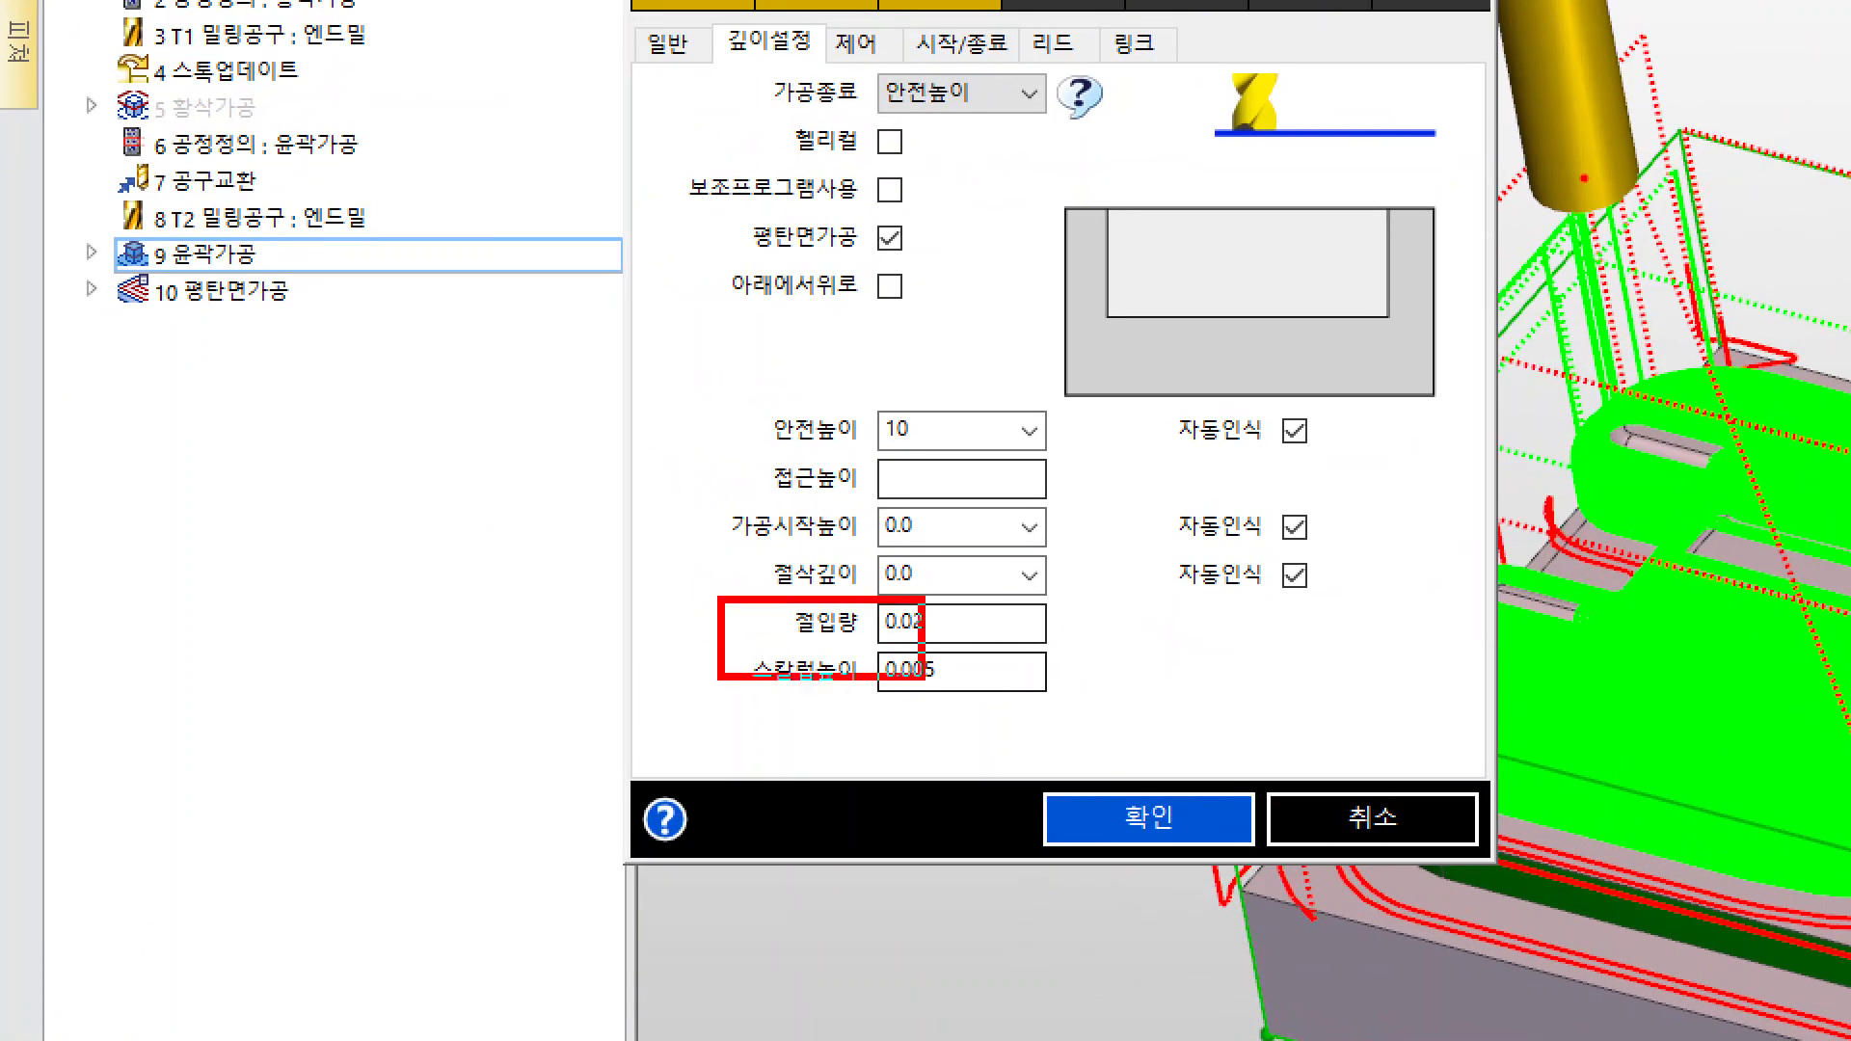
{"action": "left_click_drag", "start_coordinate": [922, 678], "coordinate": [1058, 704]}
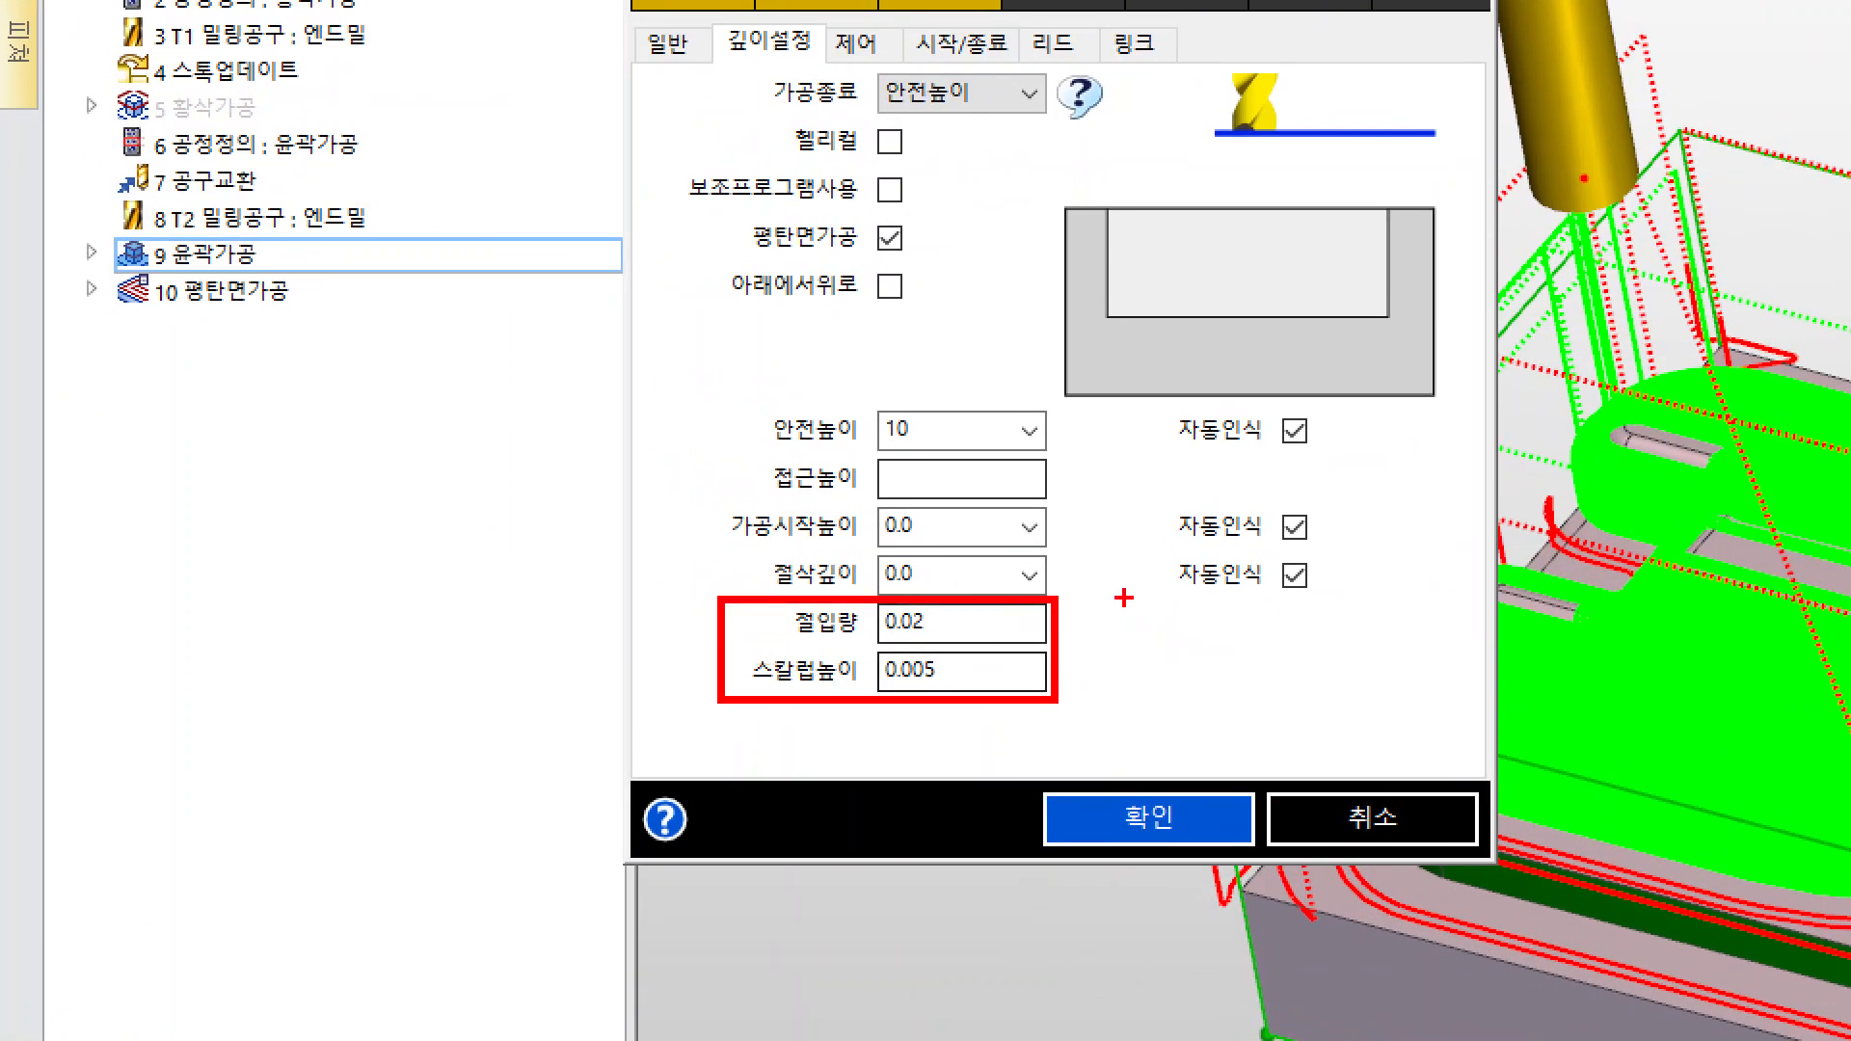
{"action": "left_click_drag", "start_coordinate": [1124, 692], "coordinate": [1124, 600]}
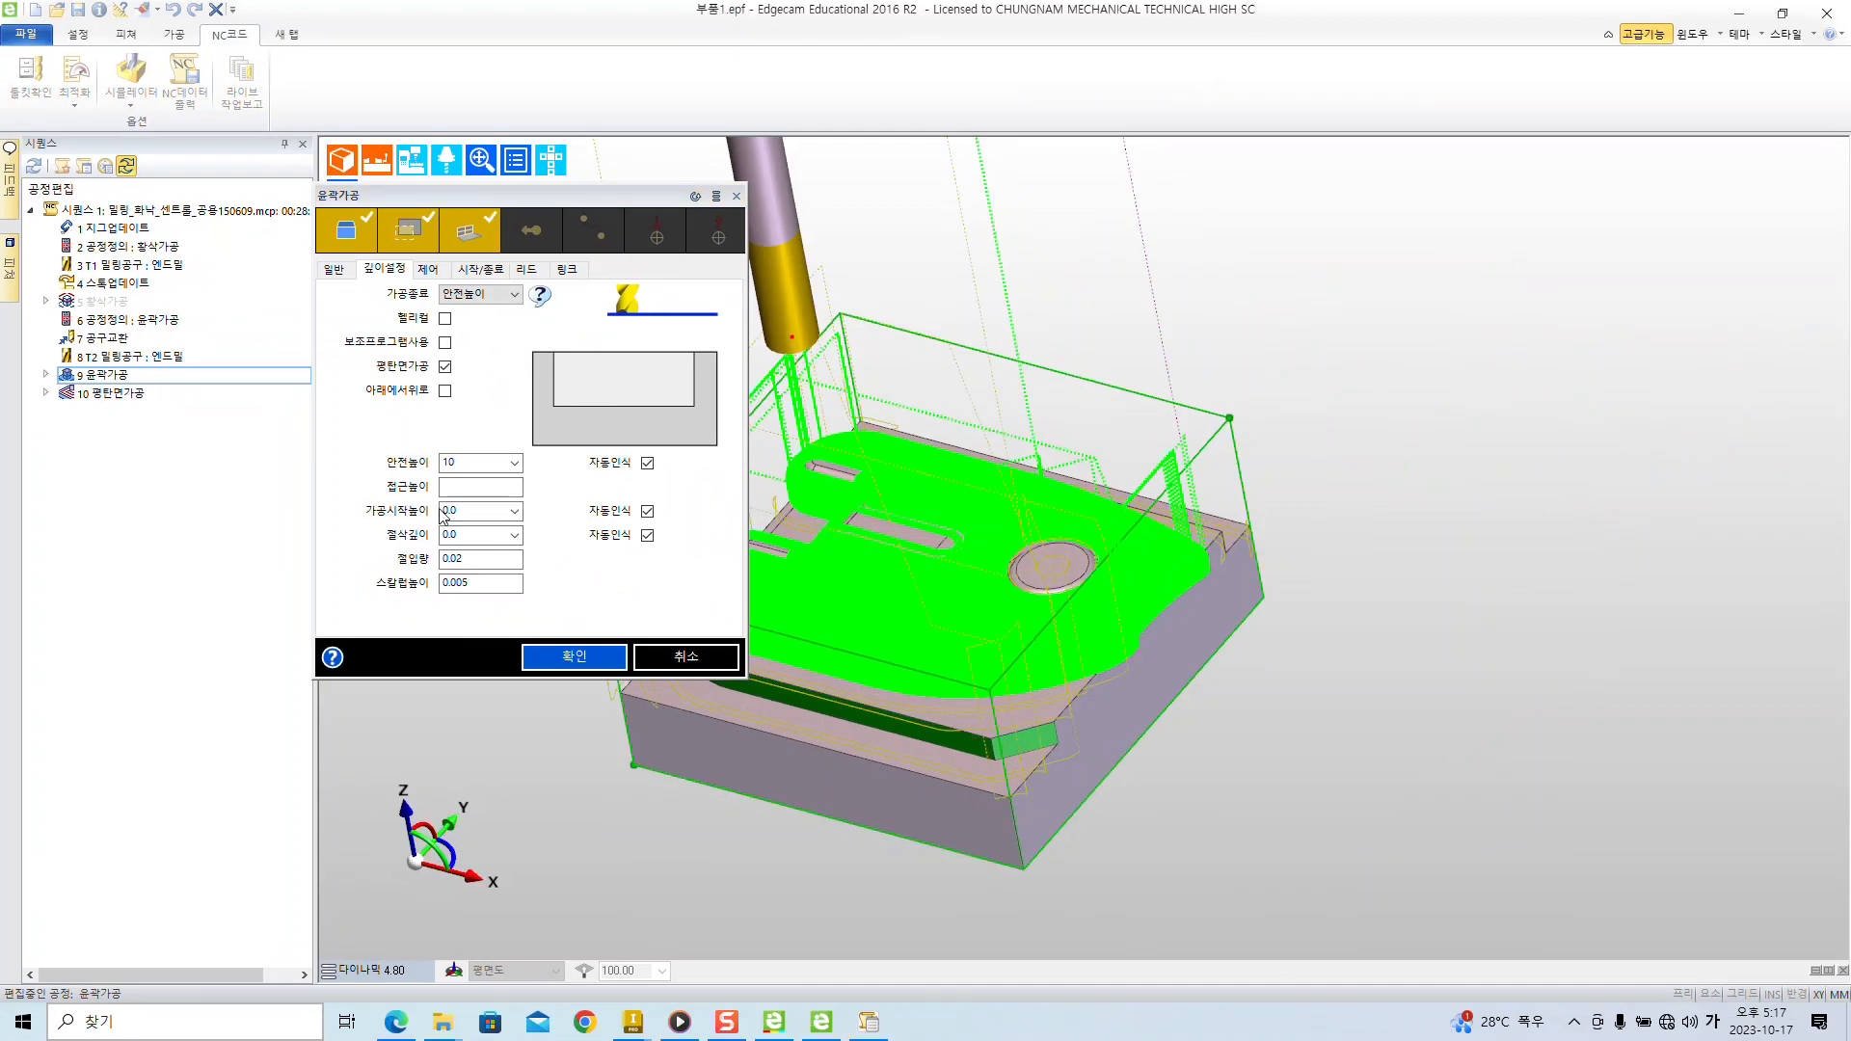
{"action": "left_click", "coordinate": [1148, 819]}
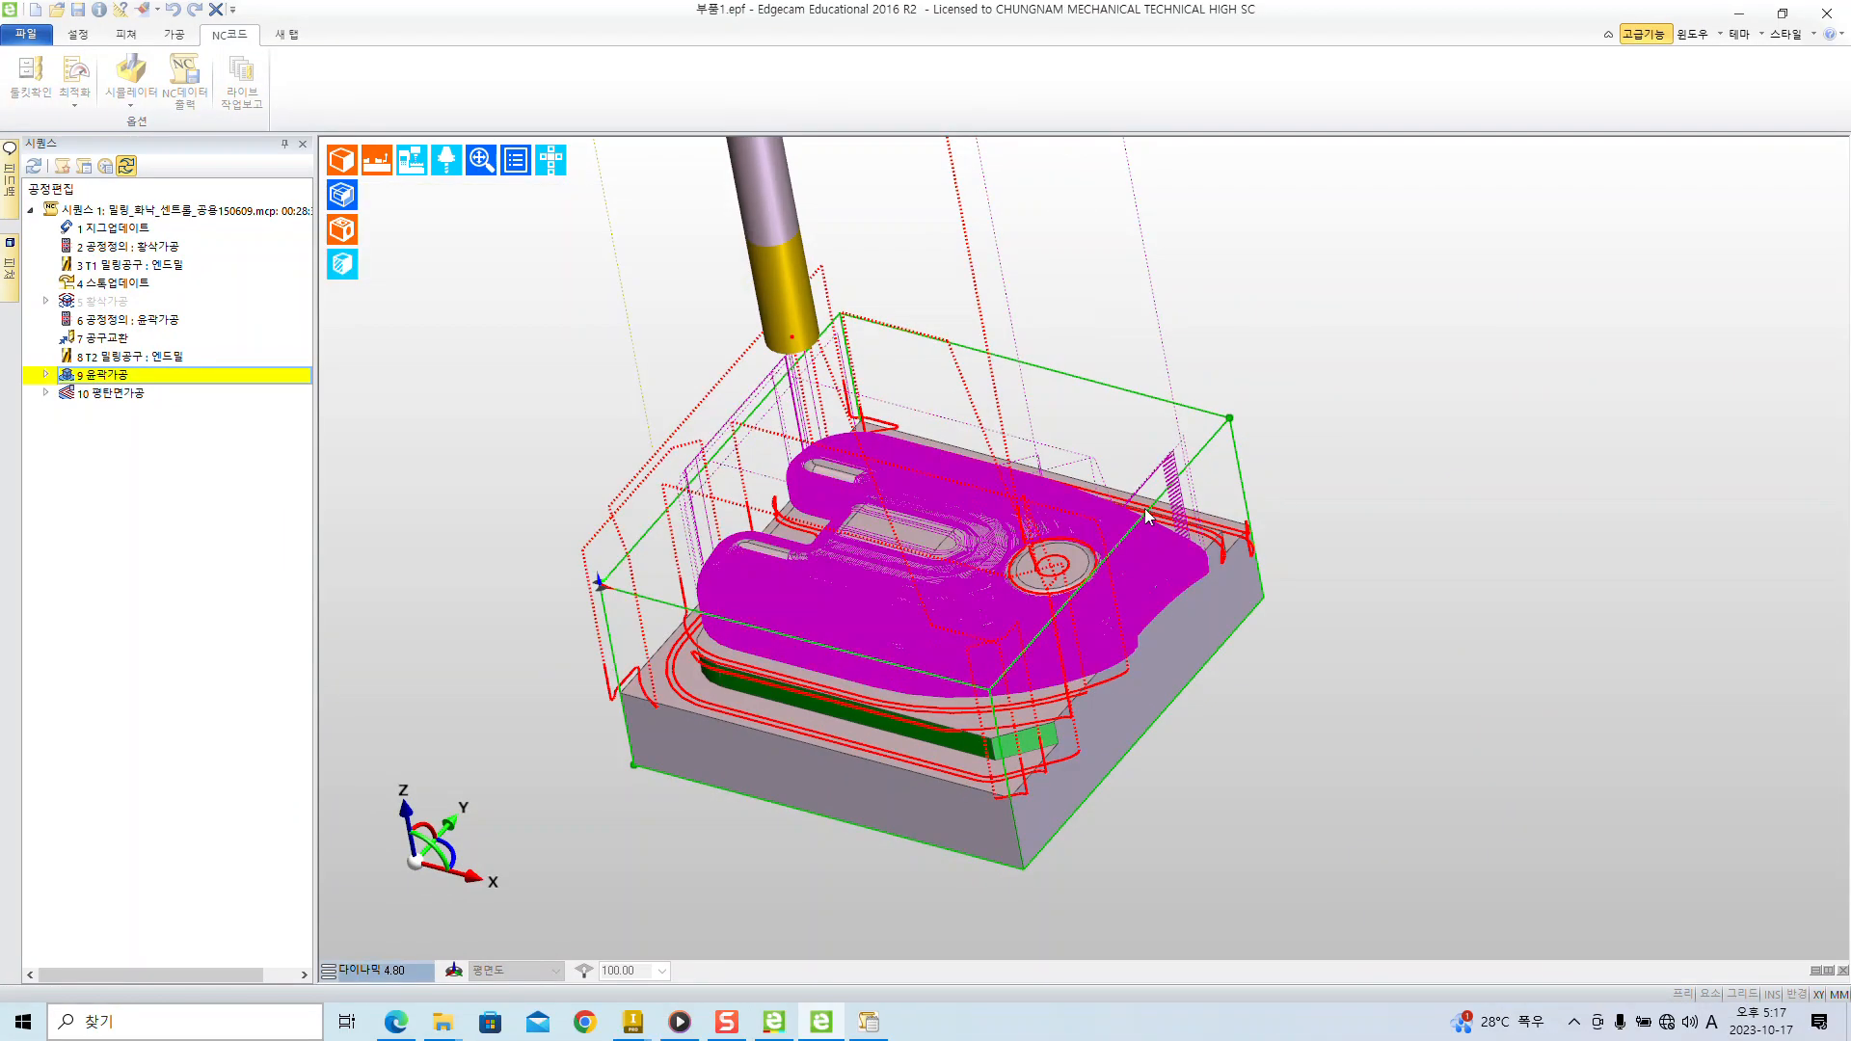
{"action": "middle_click_drag", "start_coordinate": [1421, 446], "coordinate": [1454, 488]}
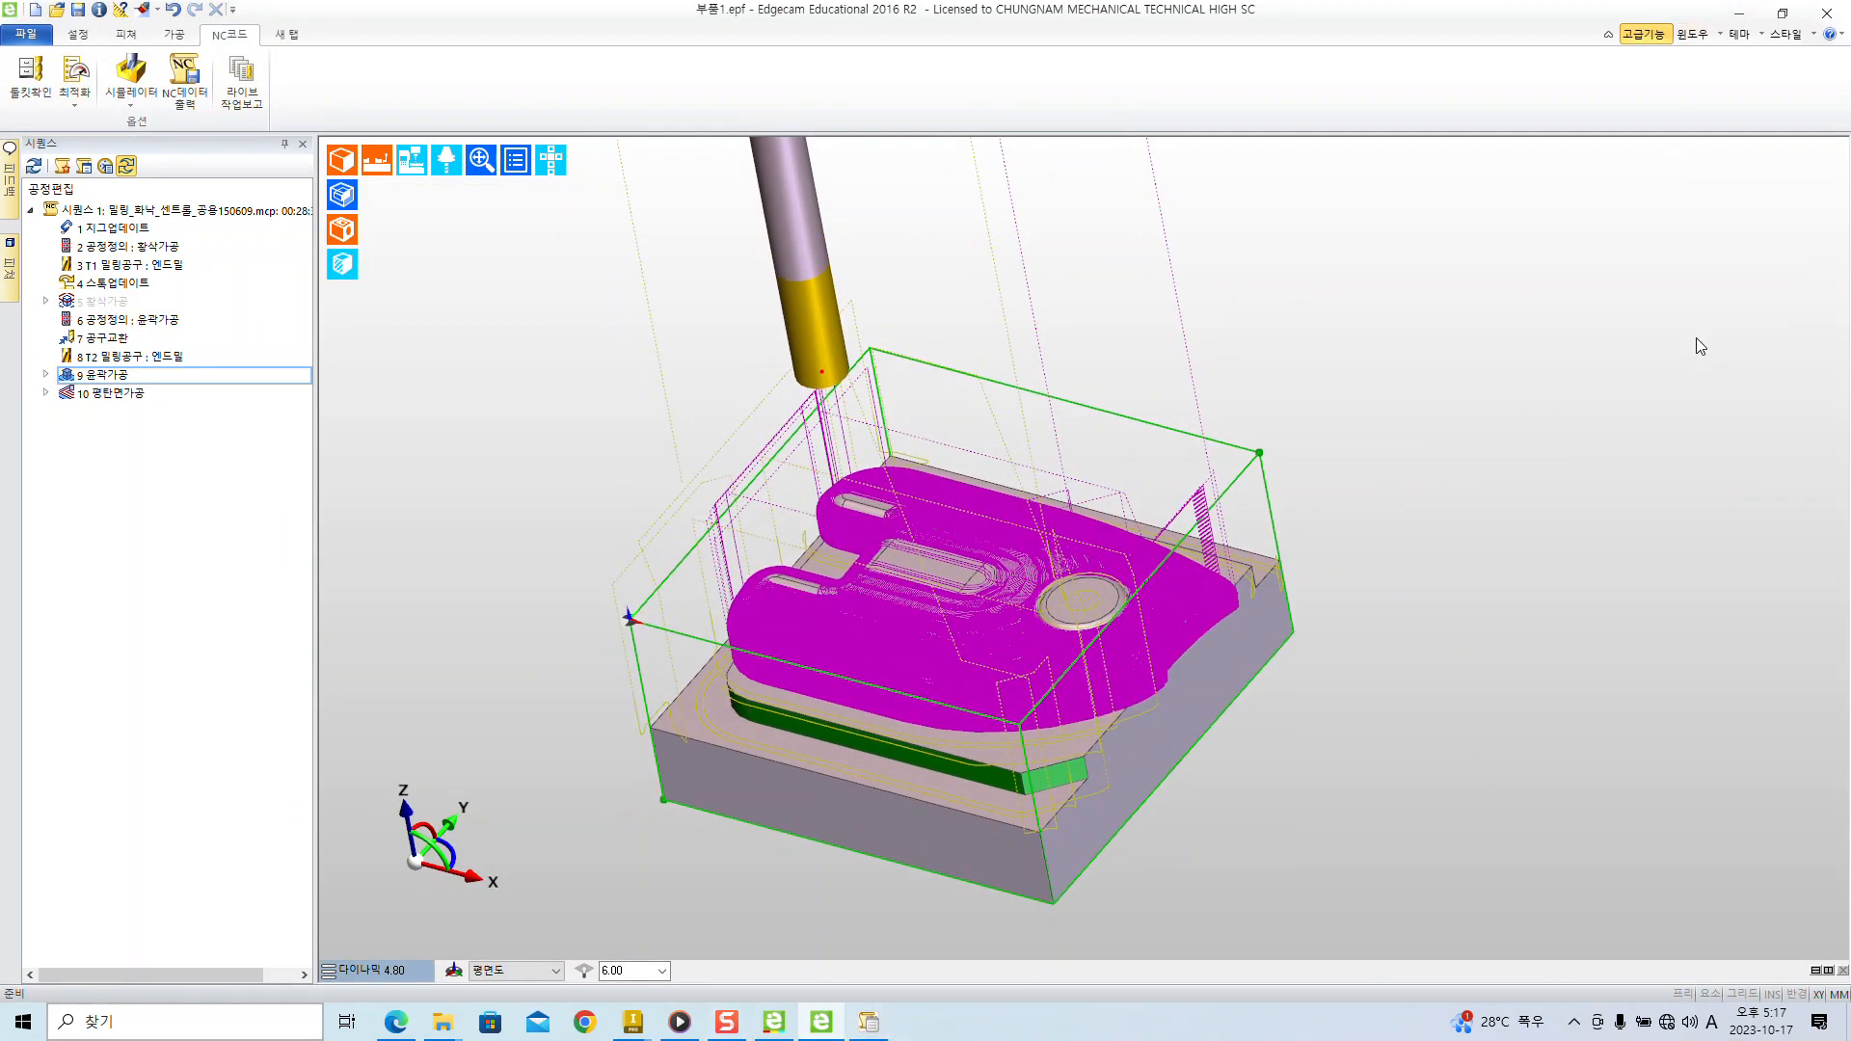
- Switch to the PDF guide in Edge and examine the loop extraction instructions for the pocket and side walls on page 38
{"action": "left_click", "coordinate": [401, 1024]}
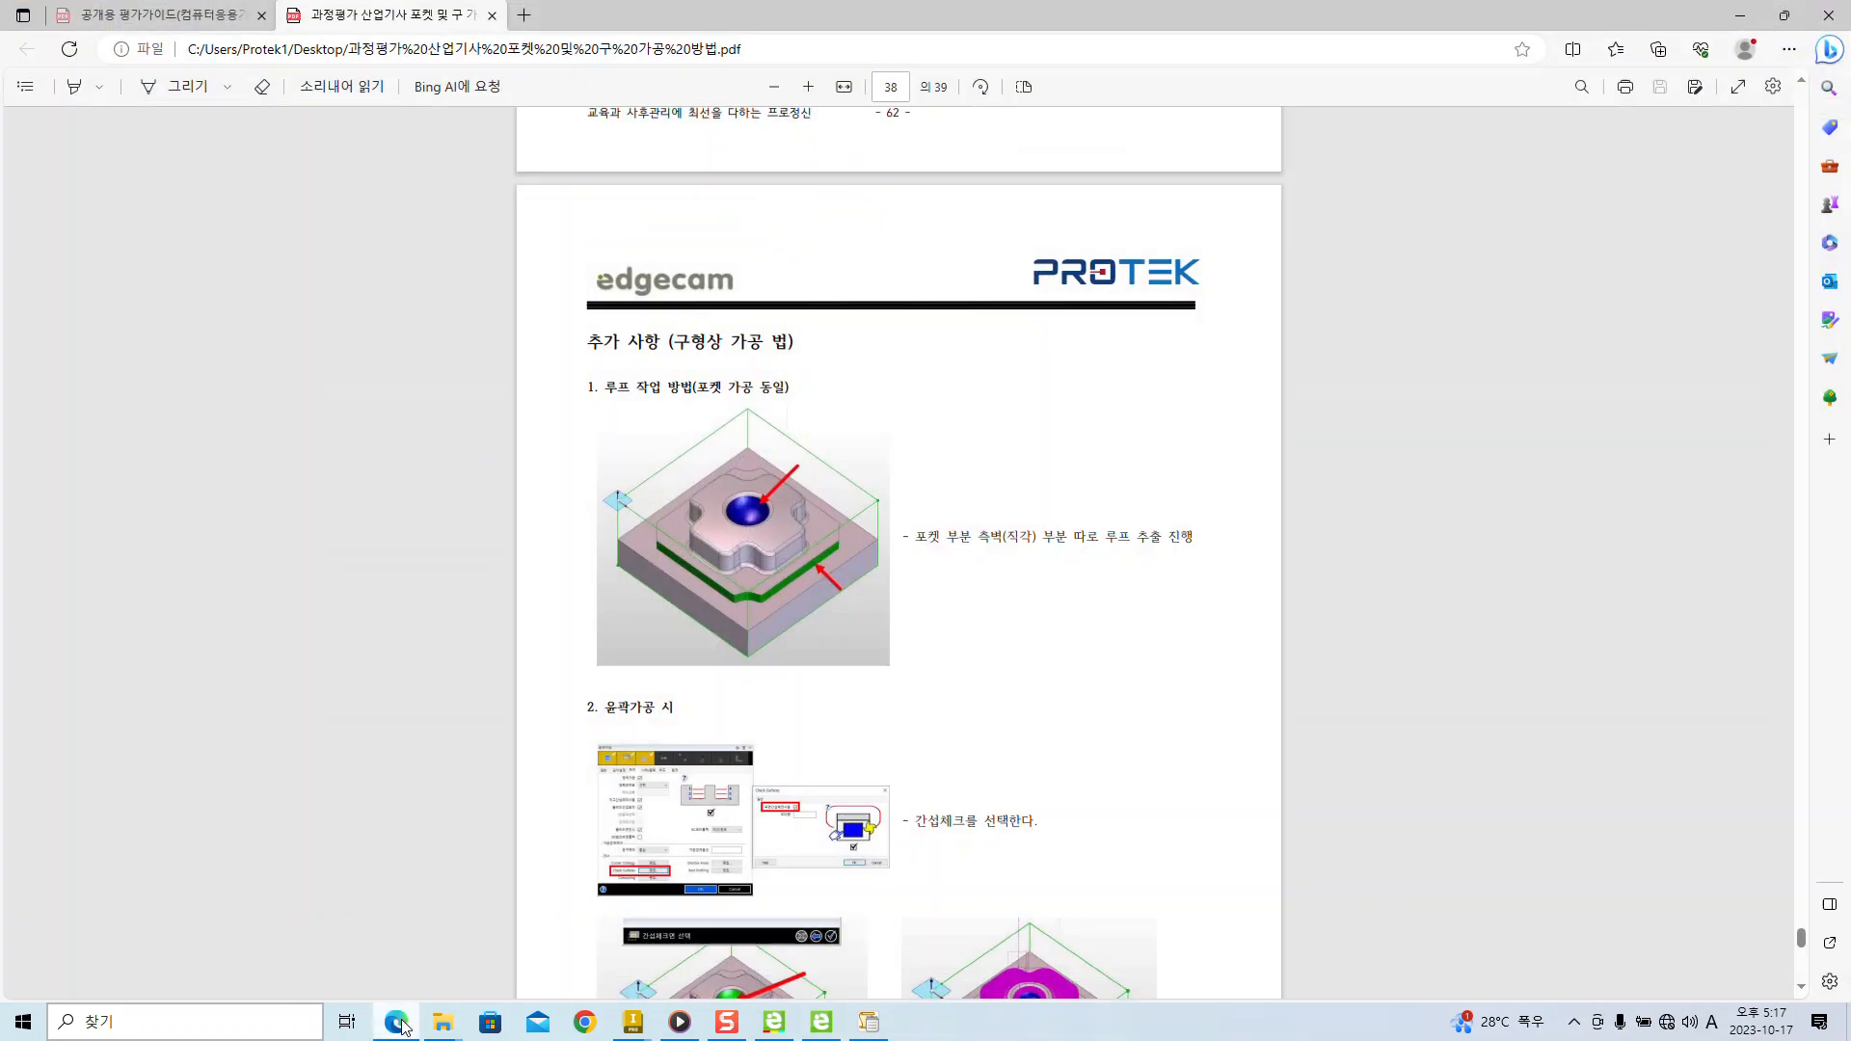
{"action": "scroll", "coordinate": [1317, 748], "scroll_direction": "down", "scroll_amount": 2}
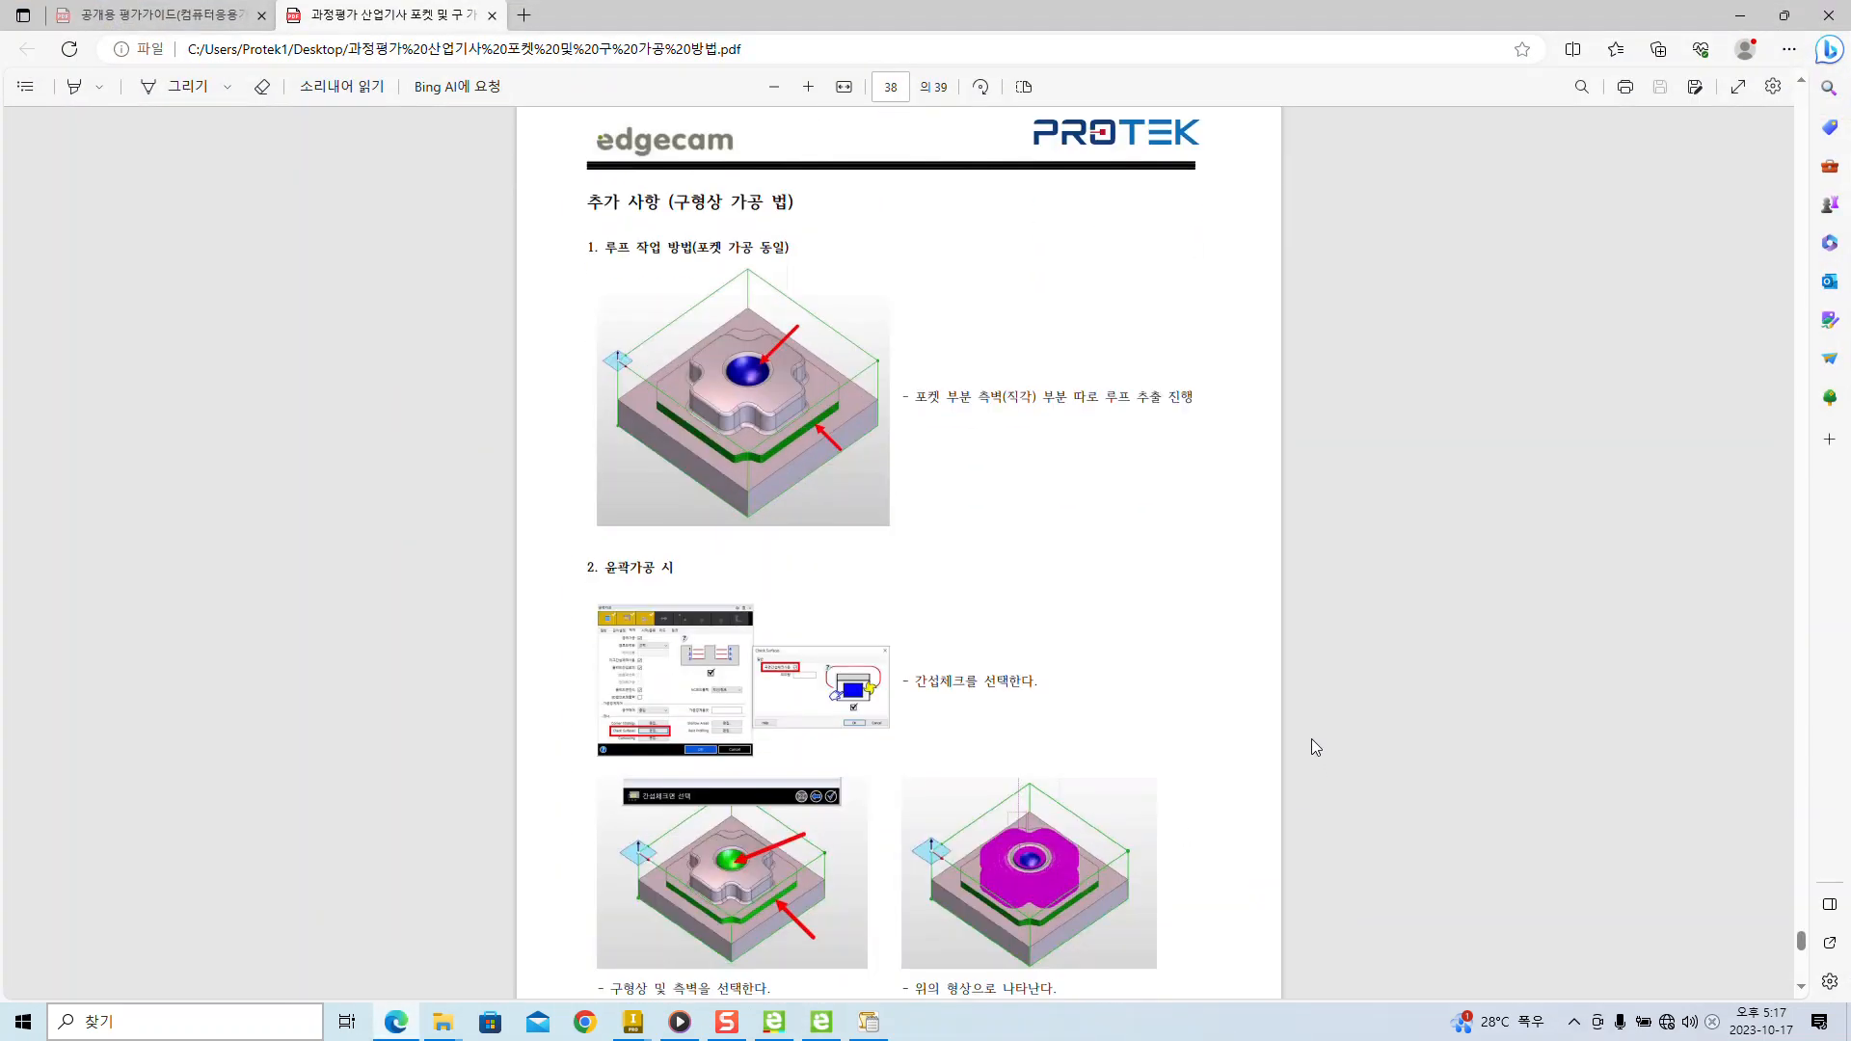
{"action": "scroll", "coordinate": [1311, 738], "scroll_direction": "up", "scroll_amount": 2}
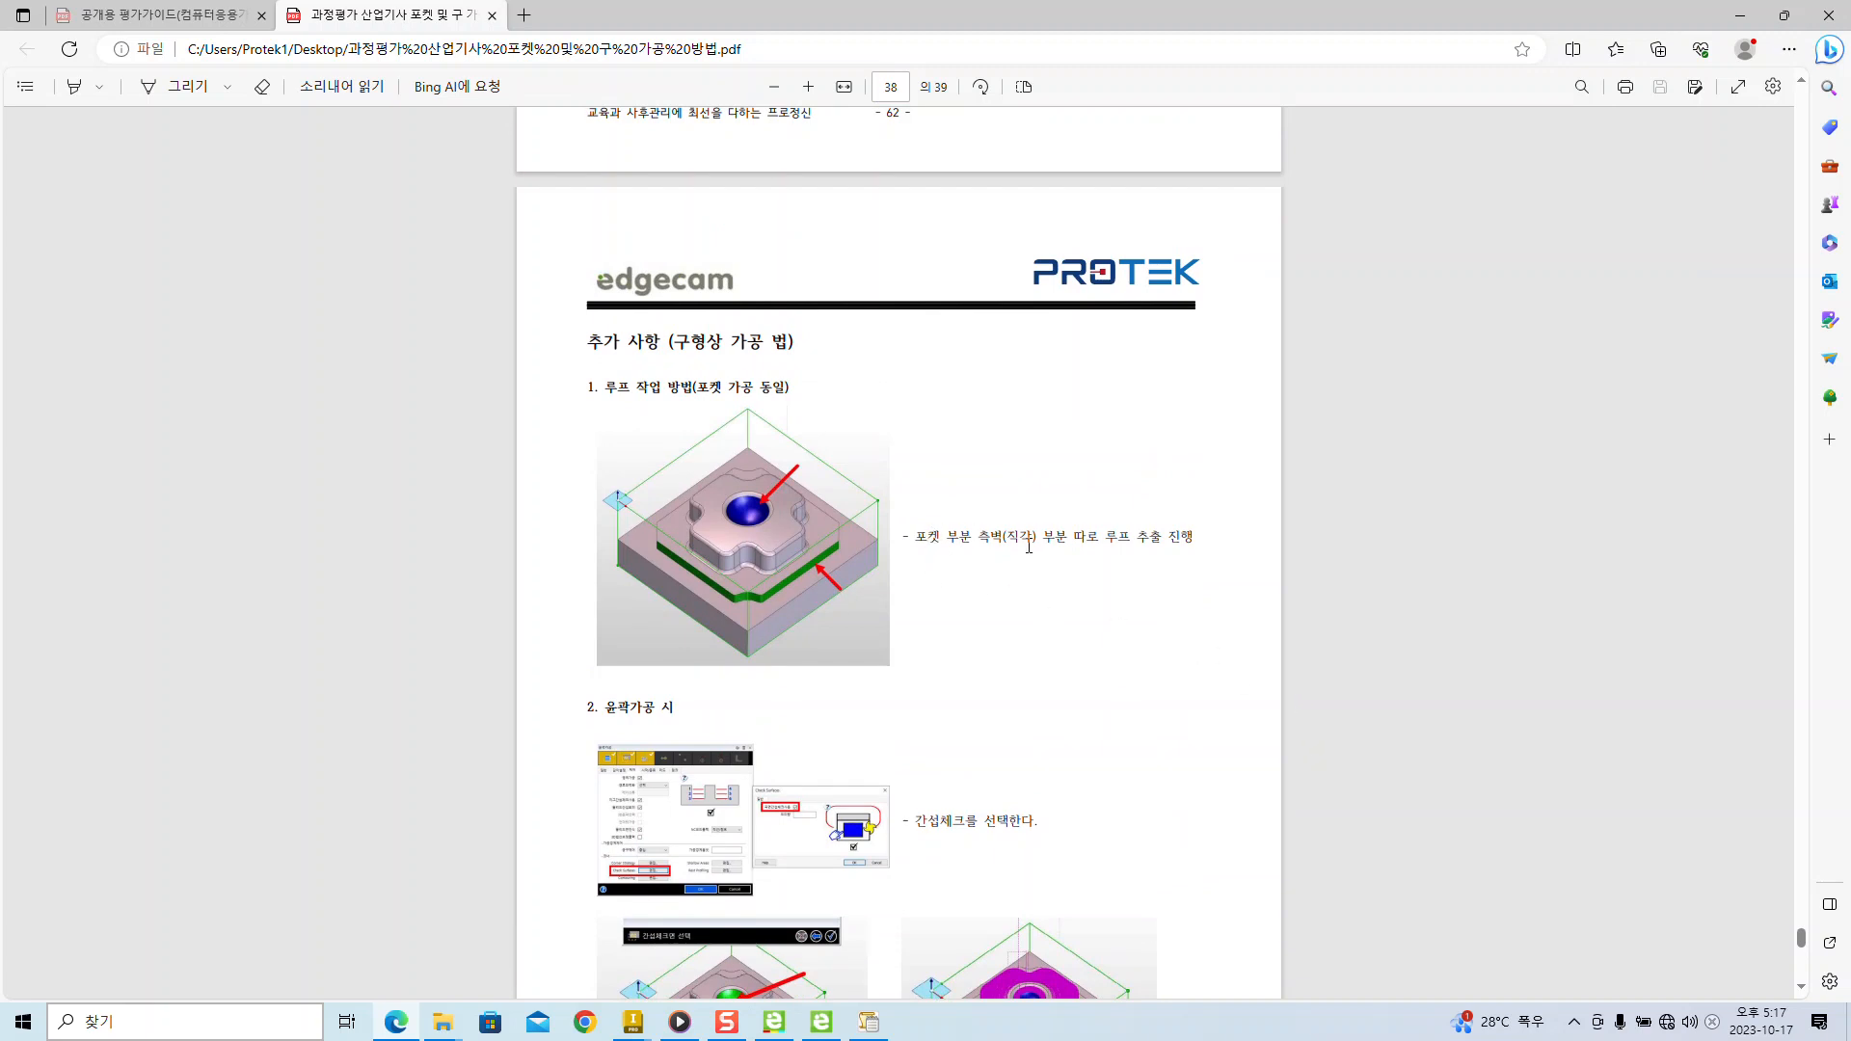
{"action": "scroll", "coordinate": [1183, 596], "scroll_direction": "up", "scroll_amount": 10}
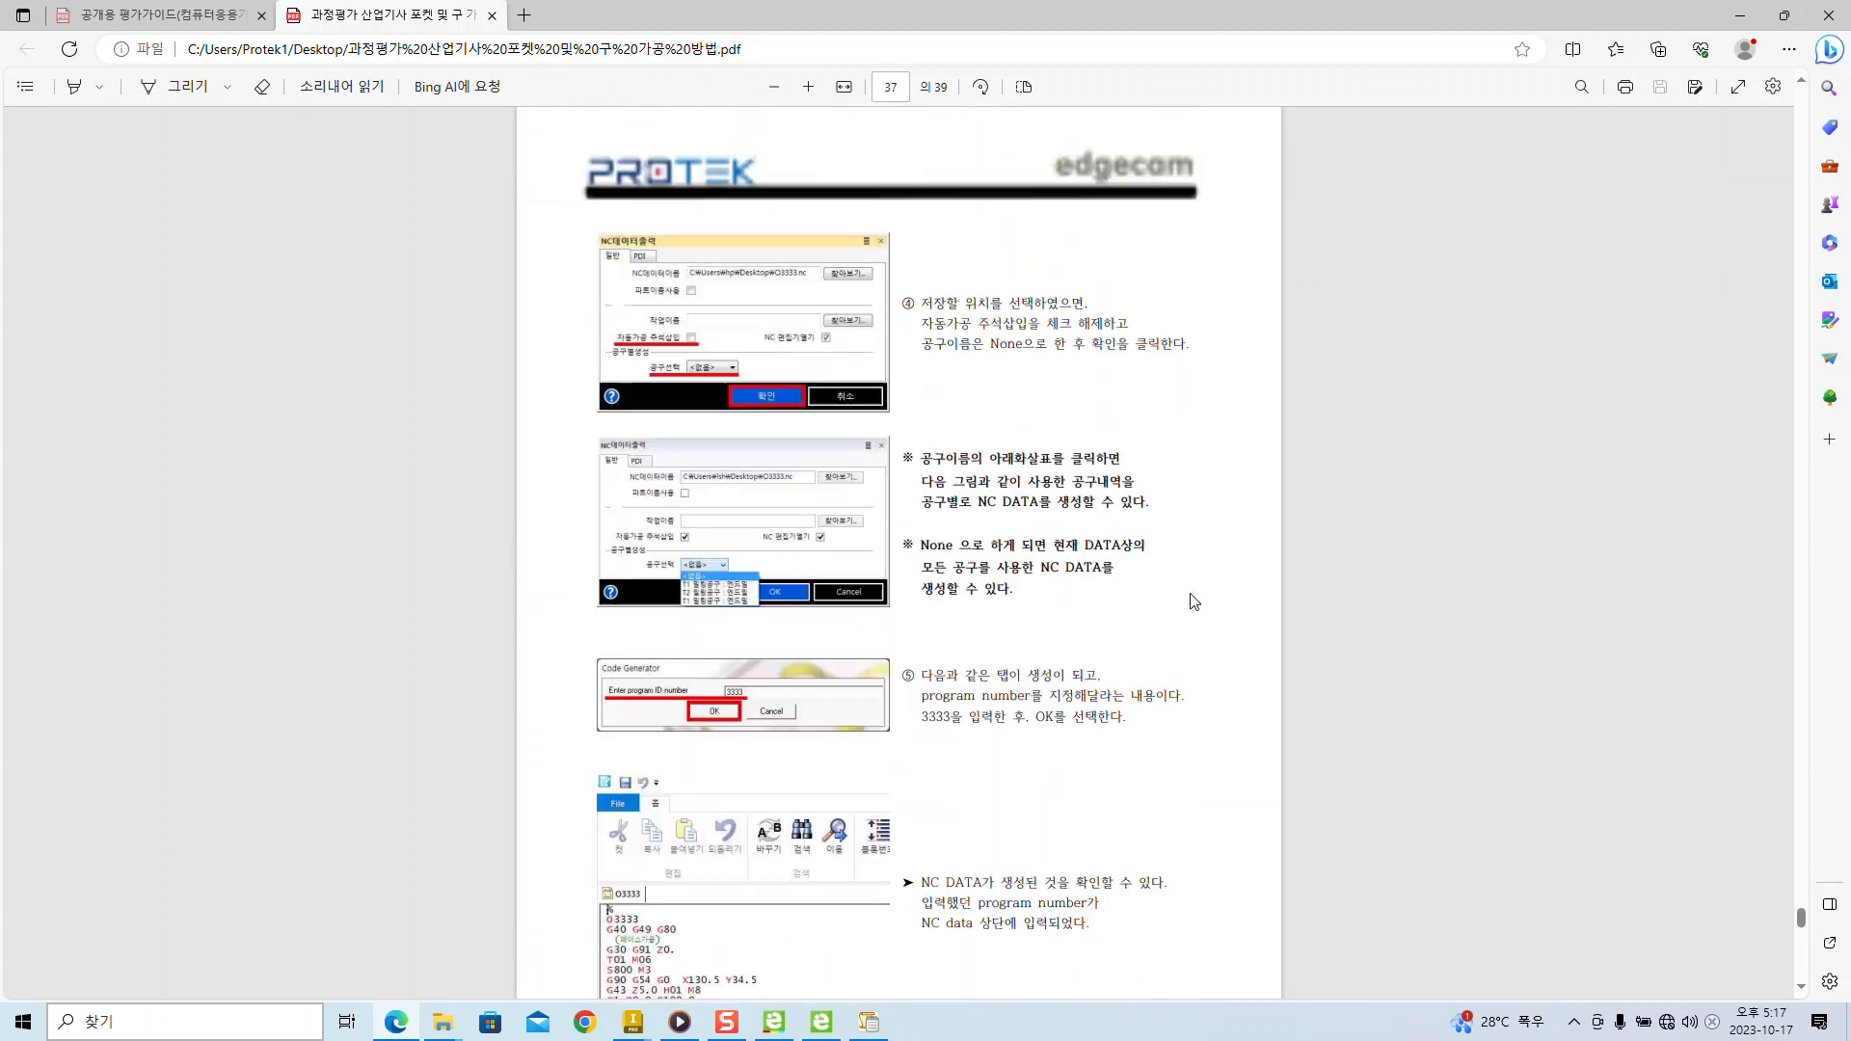
{"action": "scroll", "coordinate": [1190, 597], "scroll_direction": "down", "scroll_amount": 6}
{"action": "scroll", "coordinate": [1192, 593], "scroll_direction": "down", "scroll_amount": 6}
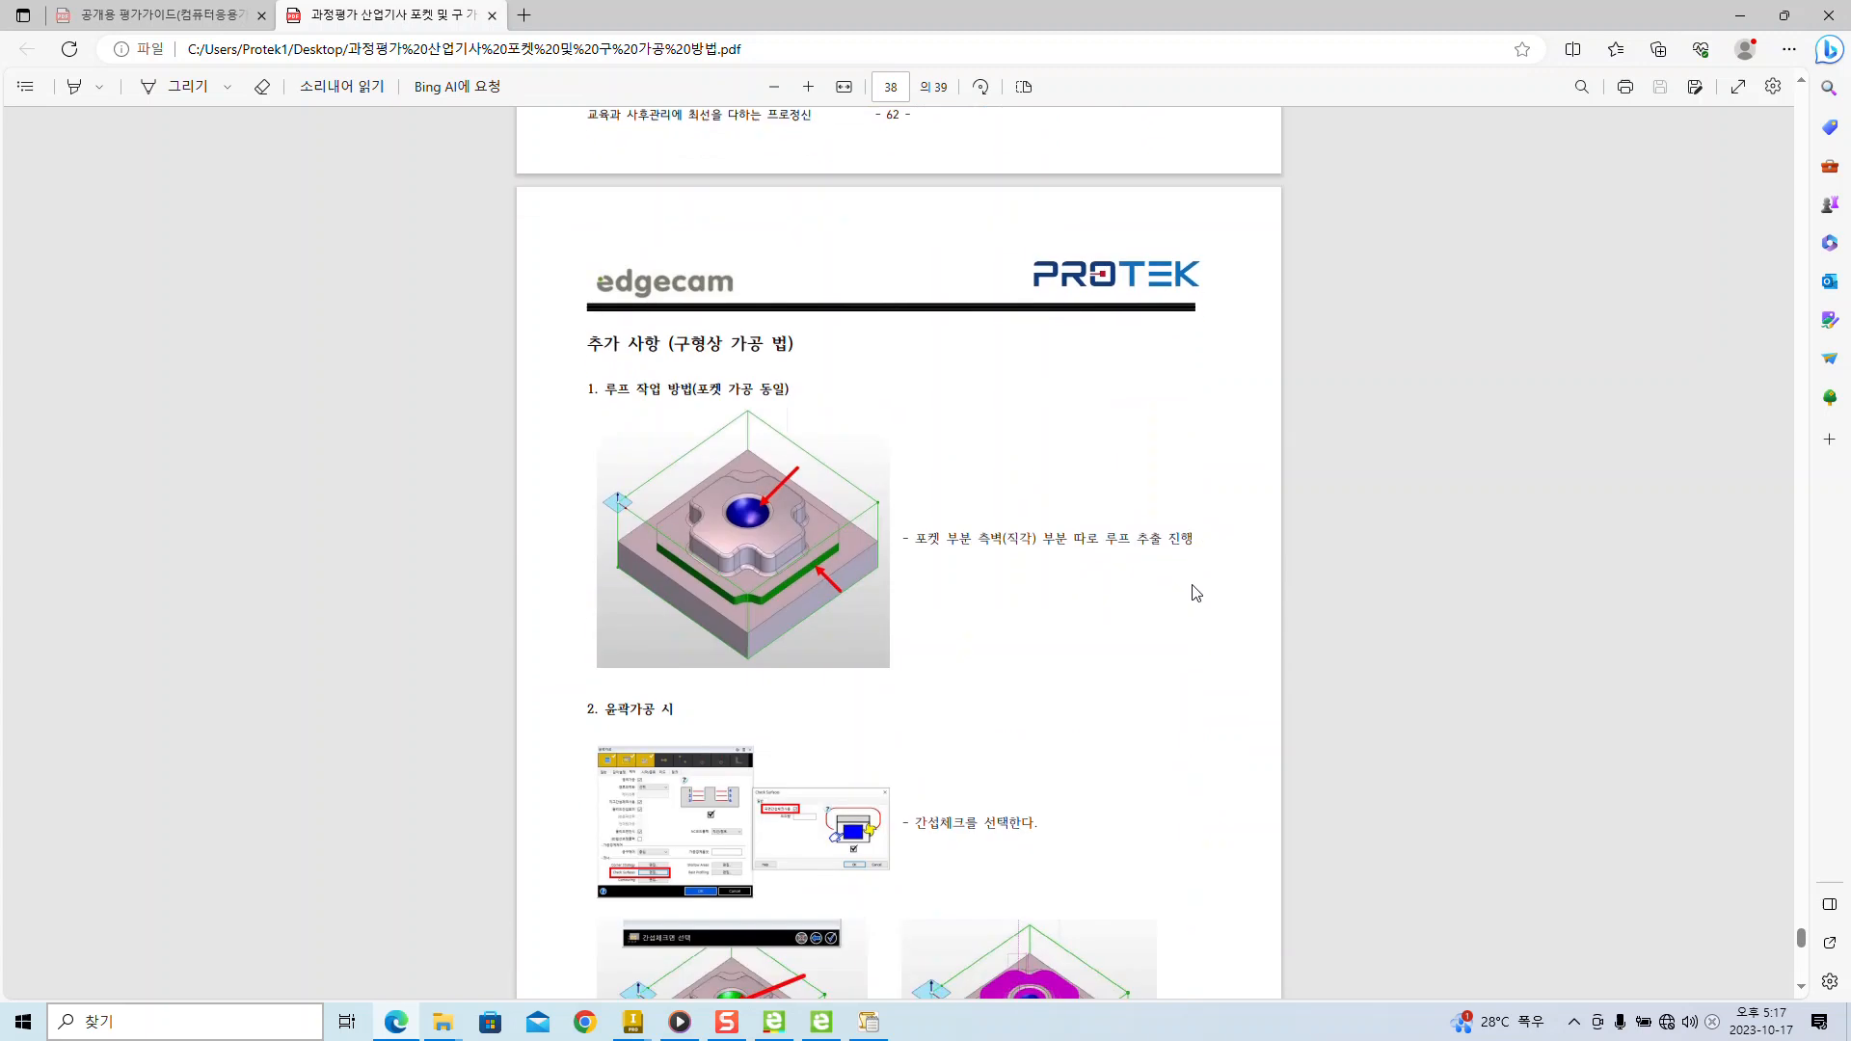
{"action": "scroll", "coordinate": [1267, 518], "scroll_direction": "down", "scroll_amount": 10}
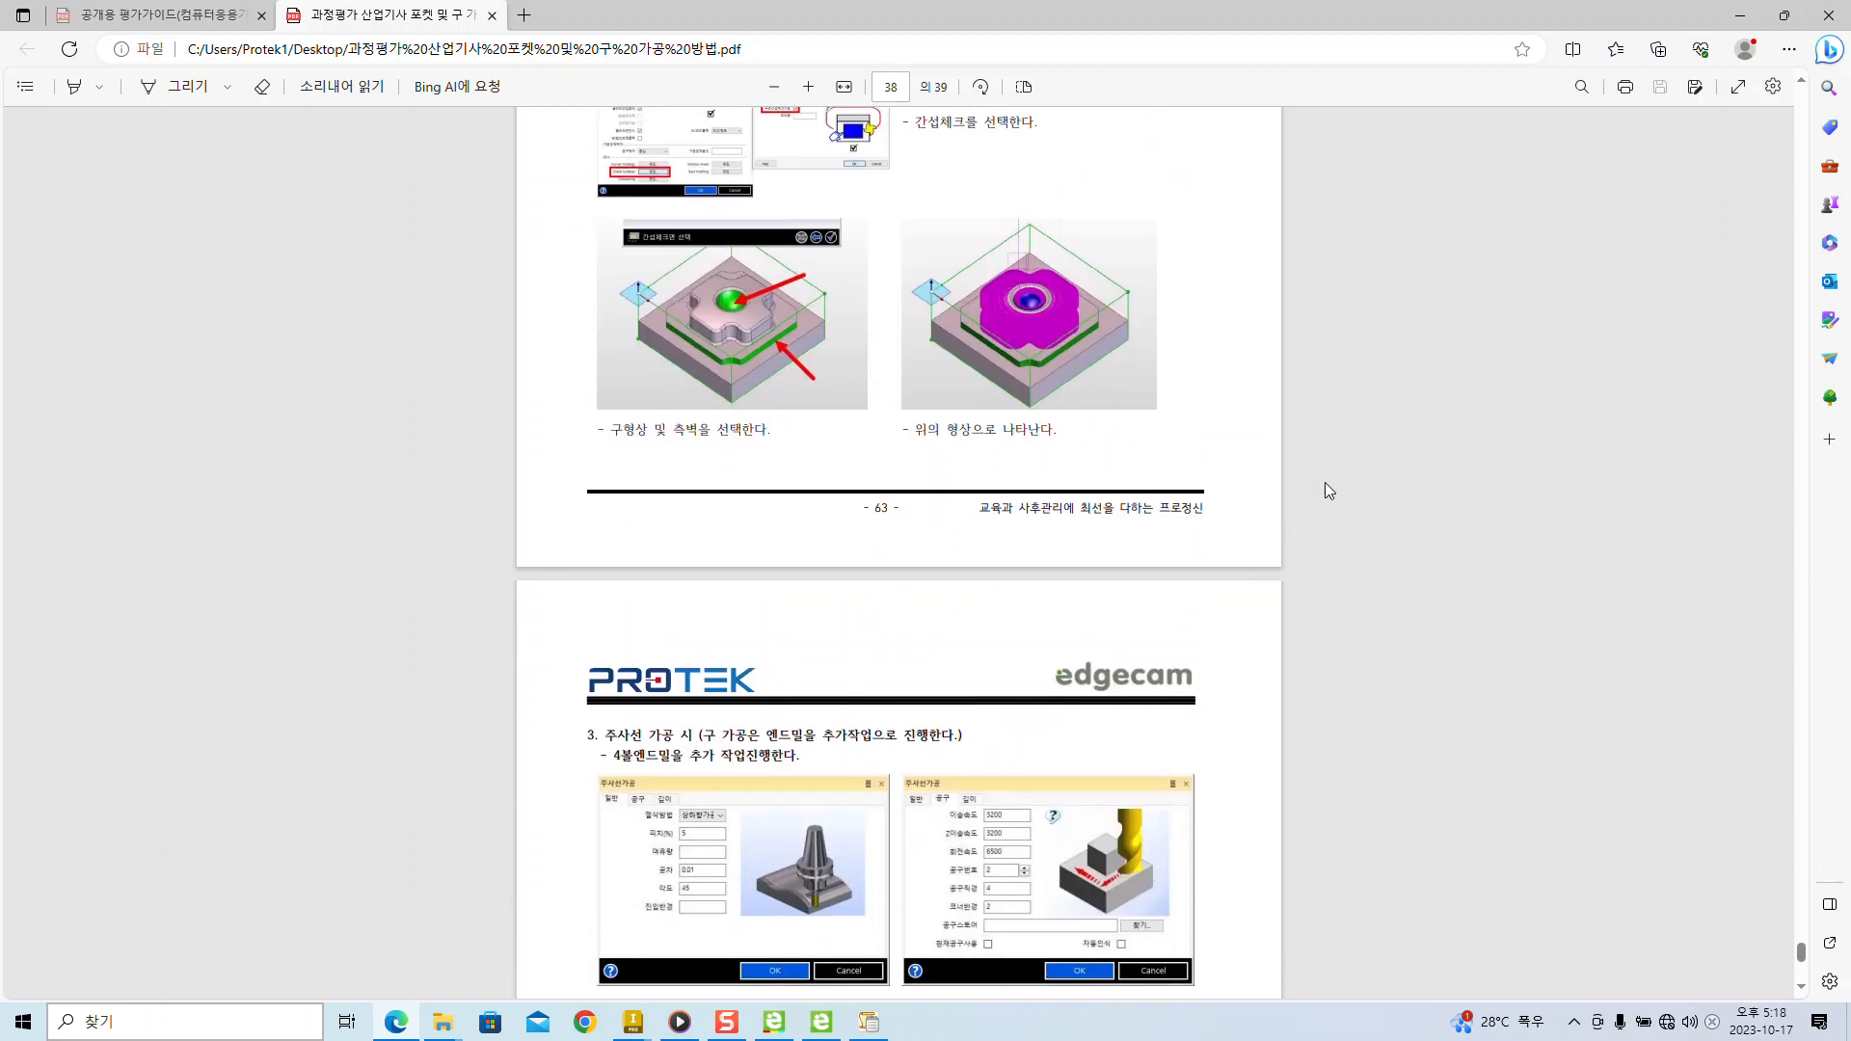
{"action": "scroll", "coordinate": [1327, 488], "scroll_direction": "up", "scroll_amount": 8}
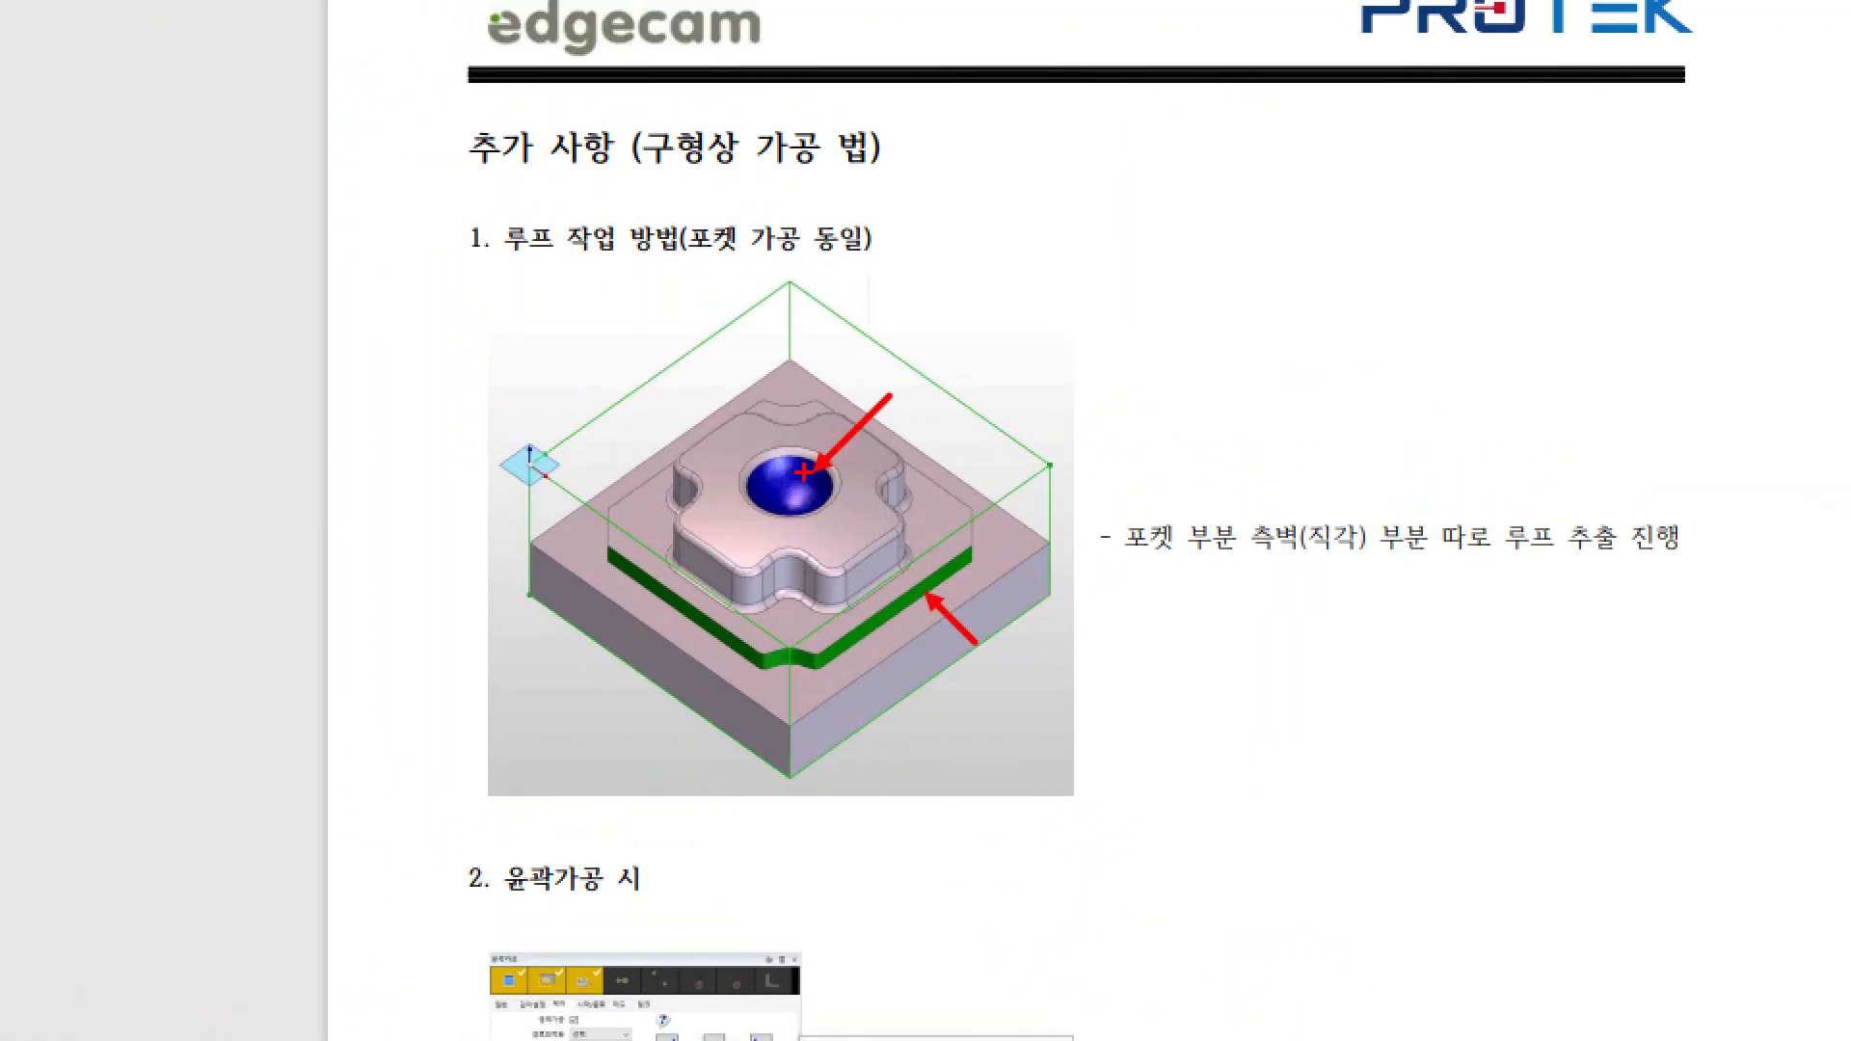
{"action": "mouse_move", "coordinate": [803, 474]}
{"action": "left_mouse_down"}
{"action": "mouse_move", "coordinate": [997, 241]}
{"action": "mouse_move", "coordinate": [1023, 284]}
{"action": "mouse_move", "coordinate": [1036, 260]}
{"action": "left_mouse_up"}
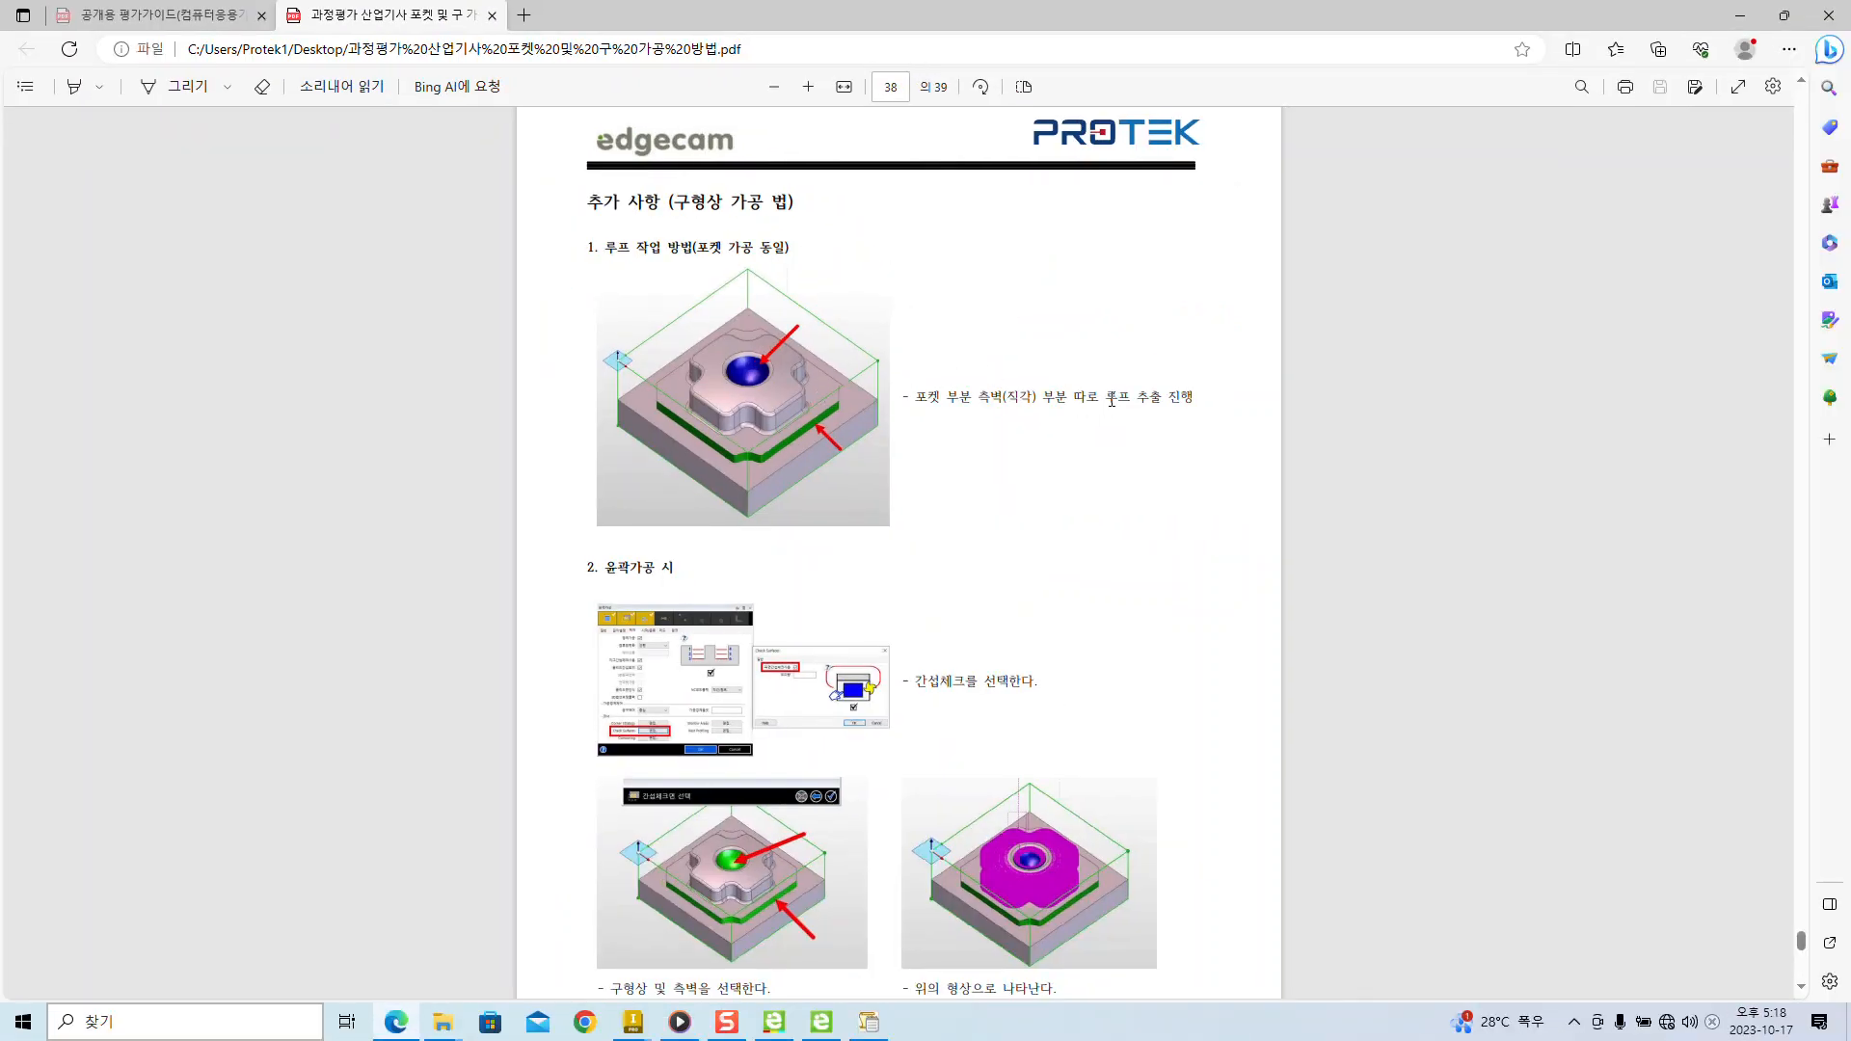
- Examine the guide's contour machining (윤곽가공) section on enabling the interference check and selecting the spherical shape and side walls
{"action": "scroll", "coordinate": [1108, 405], "scroll_direction": "down", "scroll_amount": 5}
{"action": "scroll", "coordinate": [1118, 418], "scroll_direction": "up", "scroll_amount": 3}
{"action": "scroll", "coordinate": [1118, 429], "scroll_direction": "down", "scroll_amount": 3}
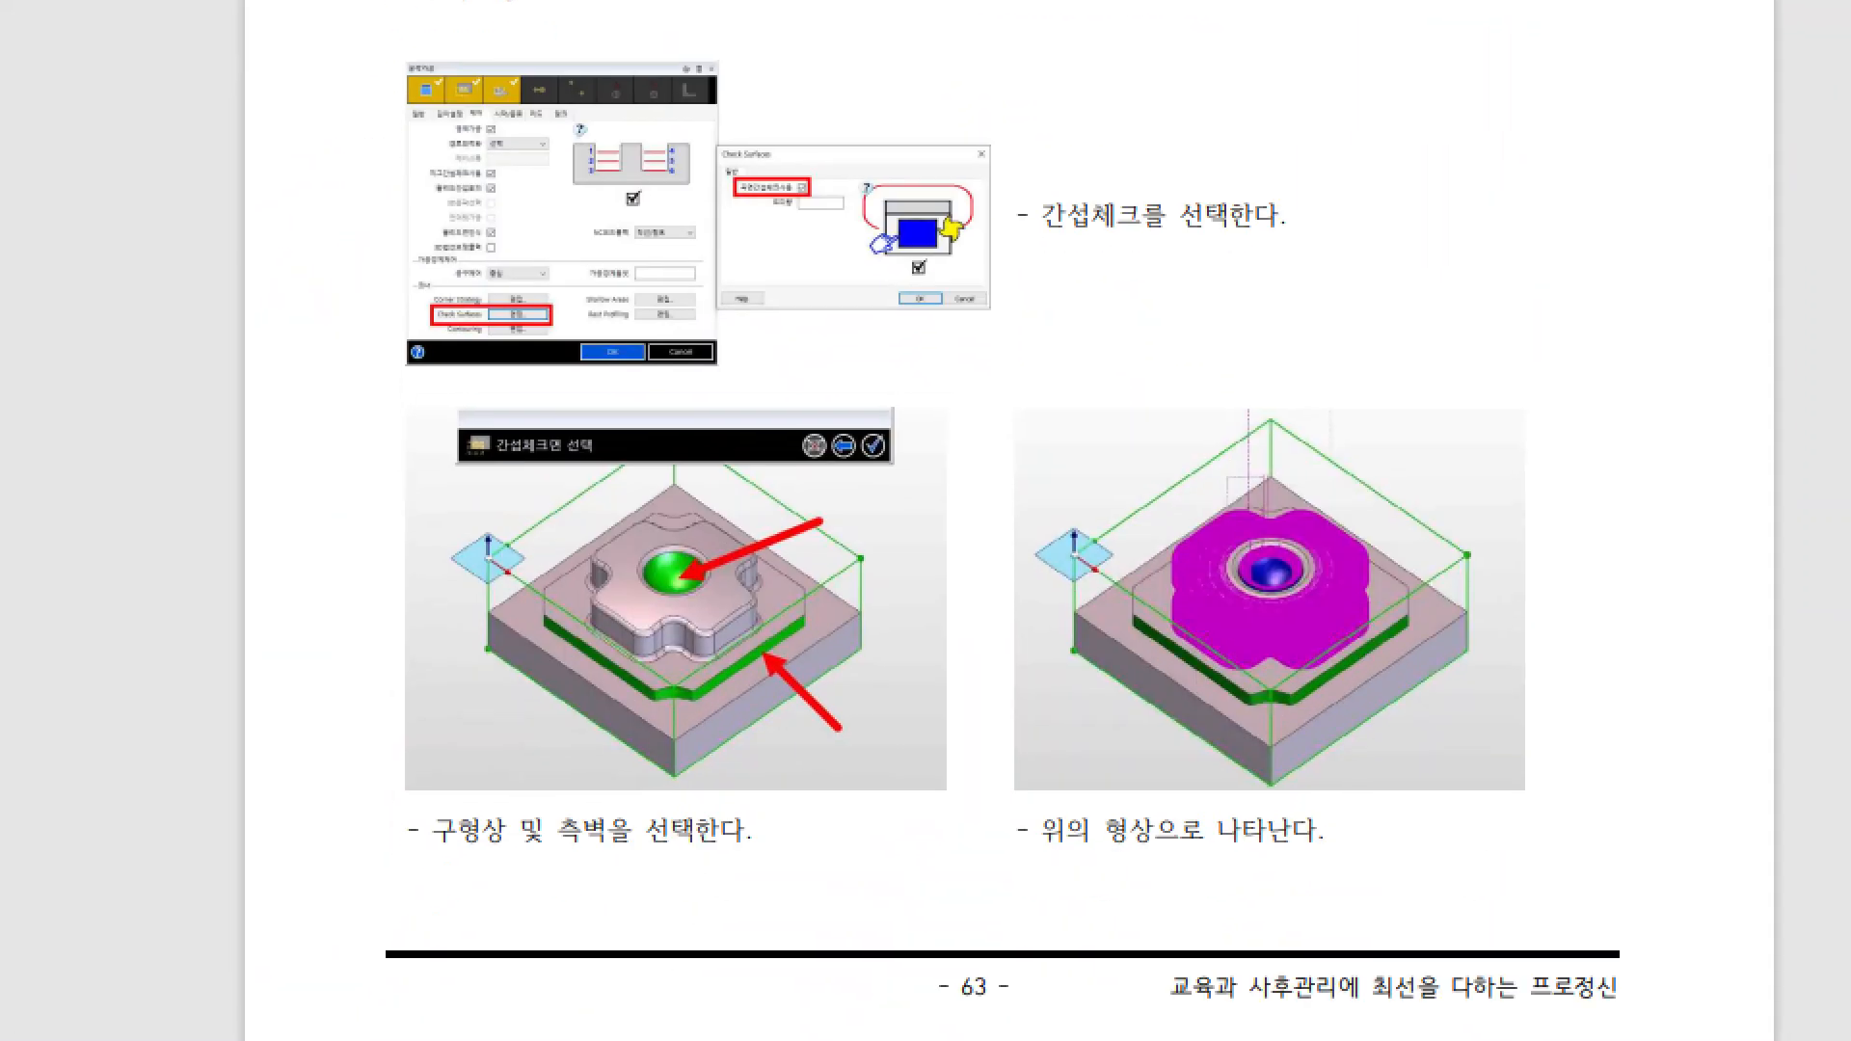
{"action": "left_click", "coordinate": [920, 527]}
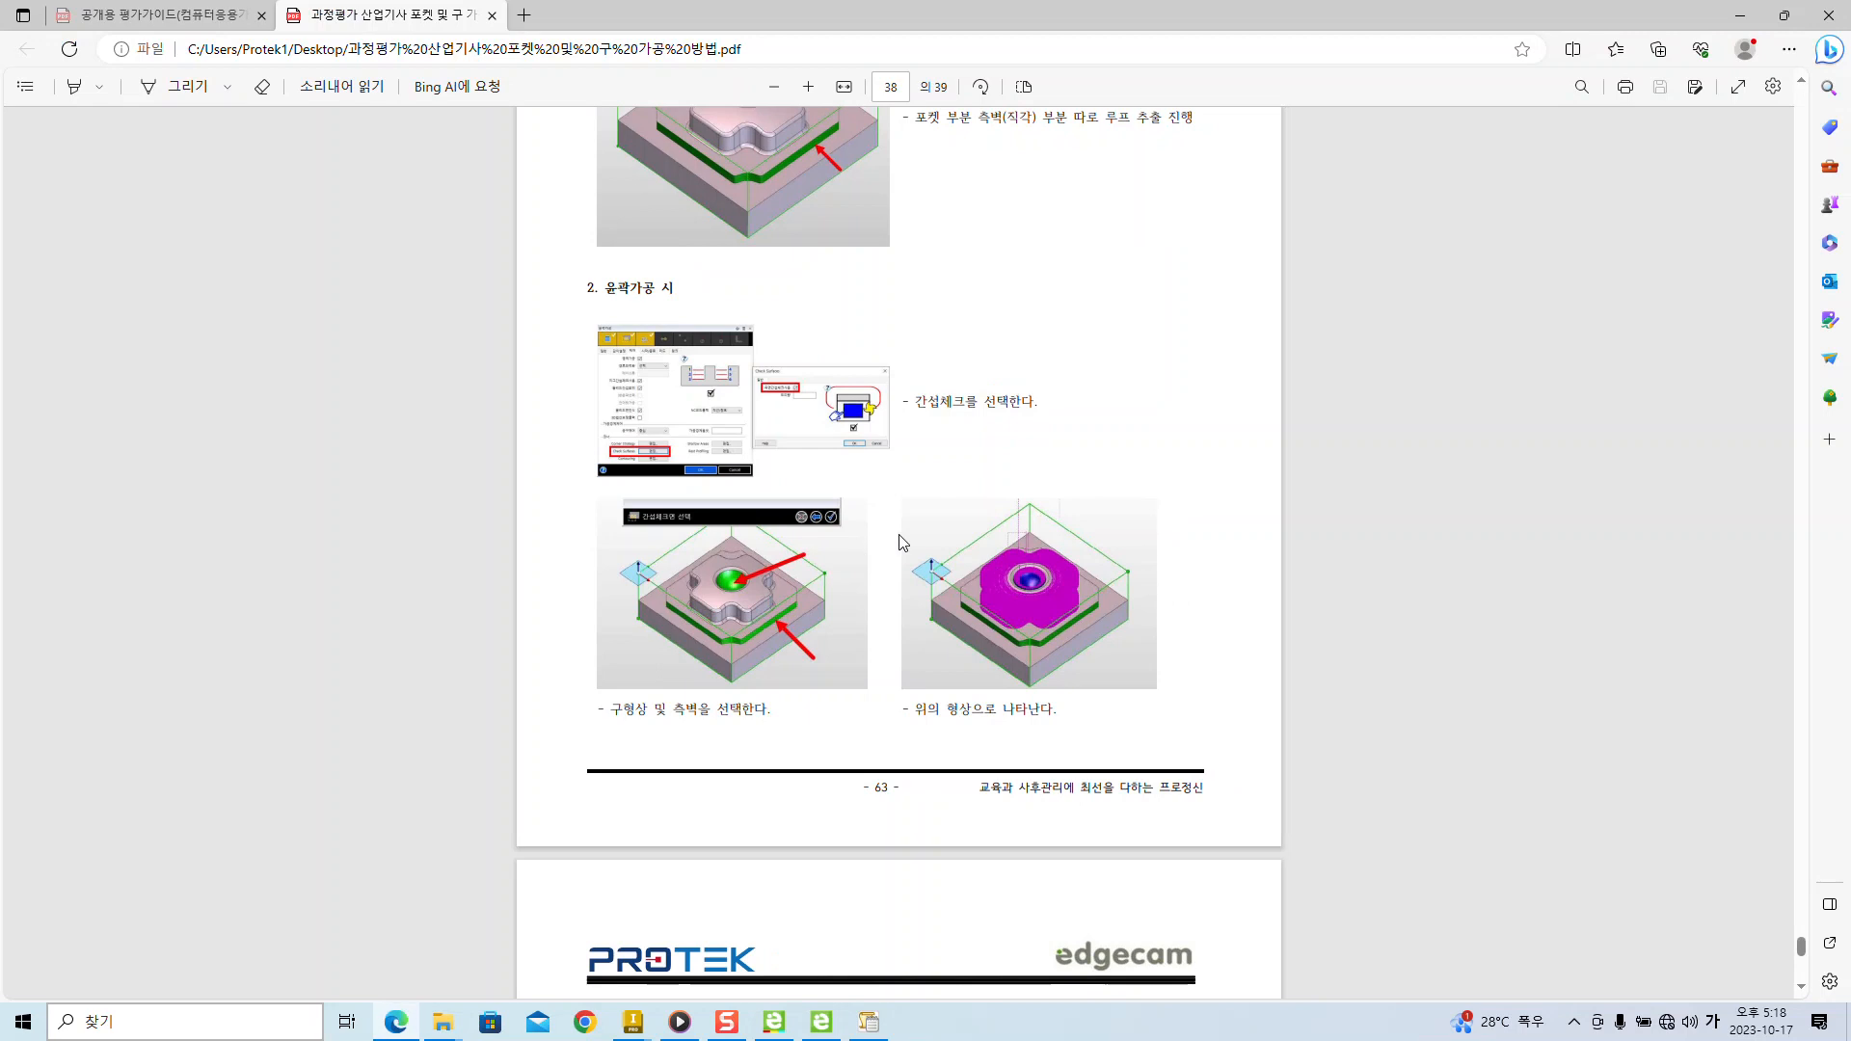
{"action": "scroll", "coordinate": [963, 496], "scroll_direction": "up", "scroll_amount": 3}
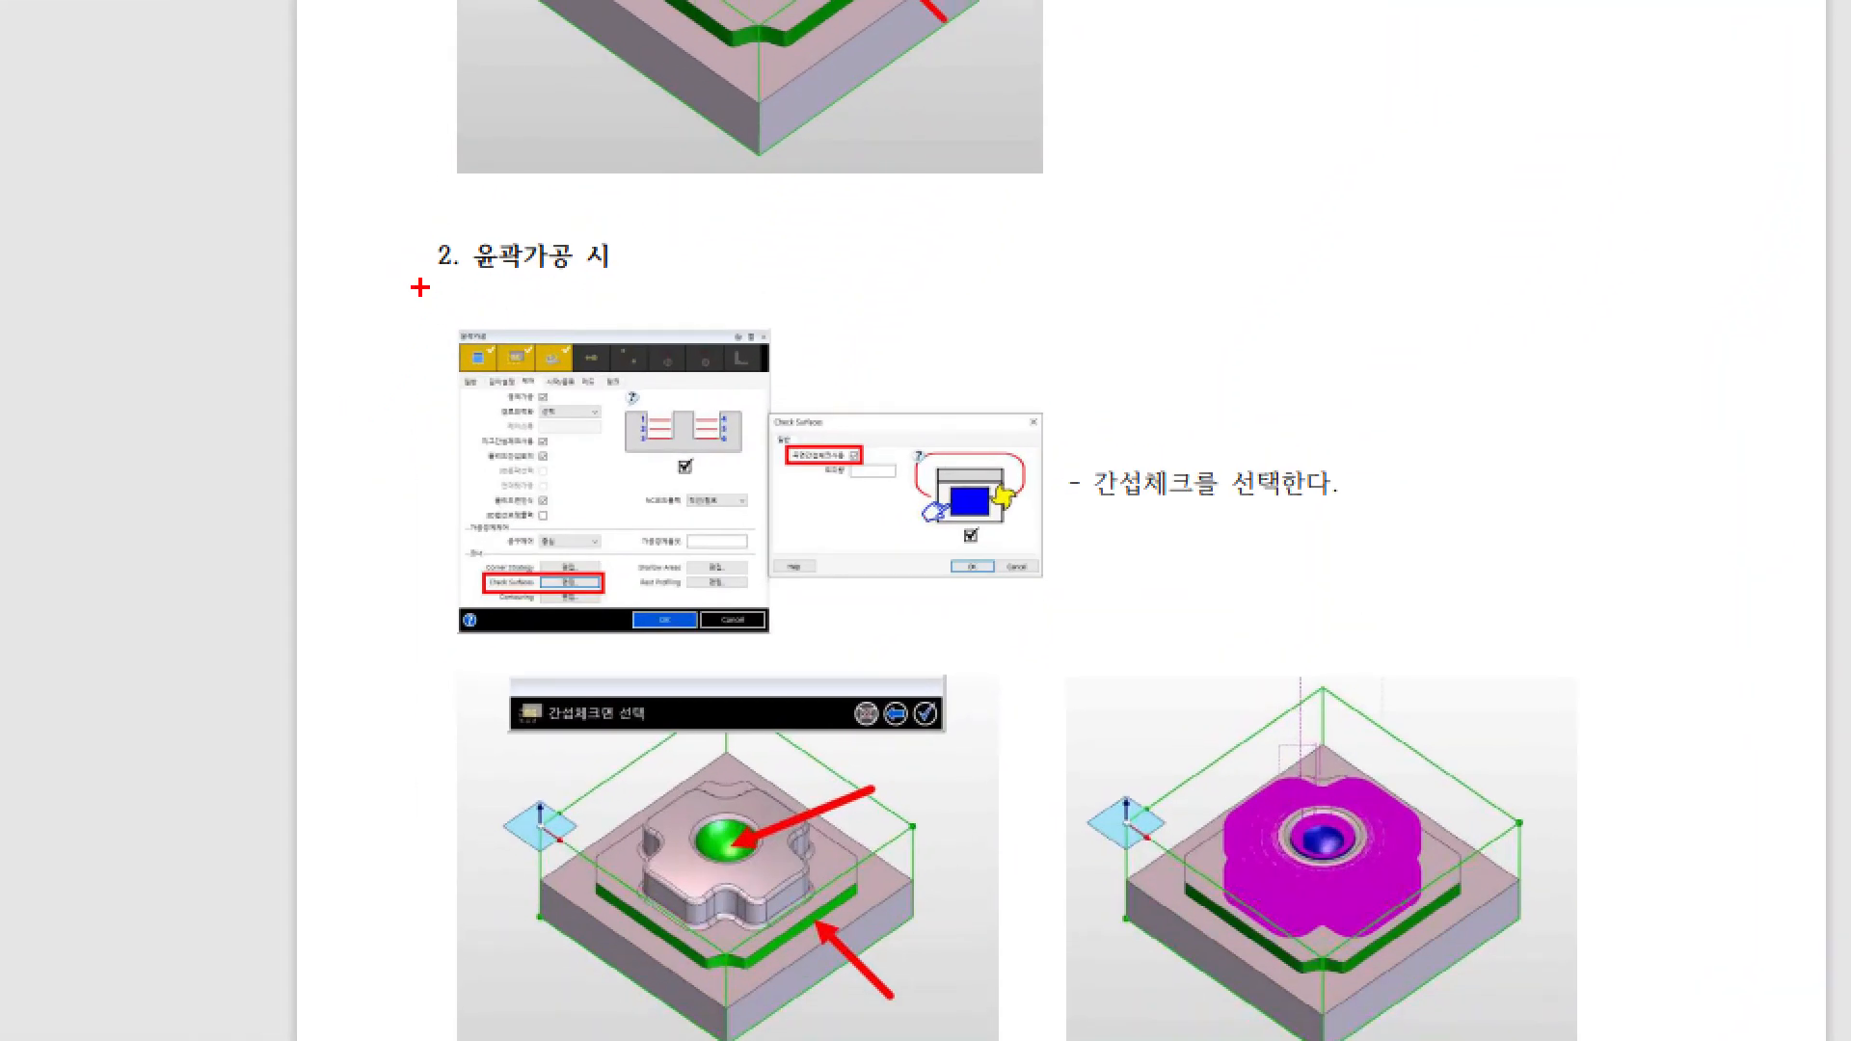
{"action": "left_click_drag", "start_coordinate": [420, 287], "coordinate": [653, 287]}
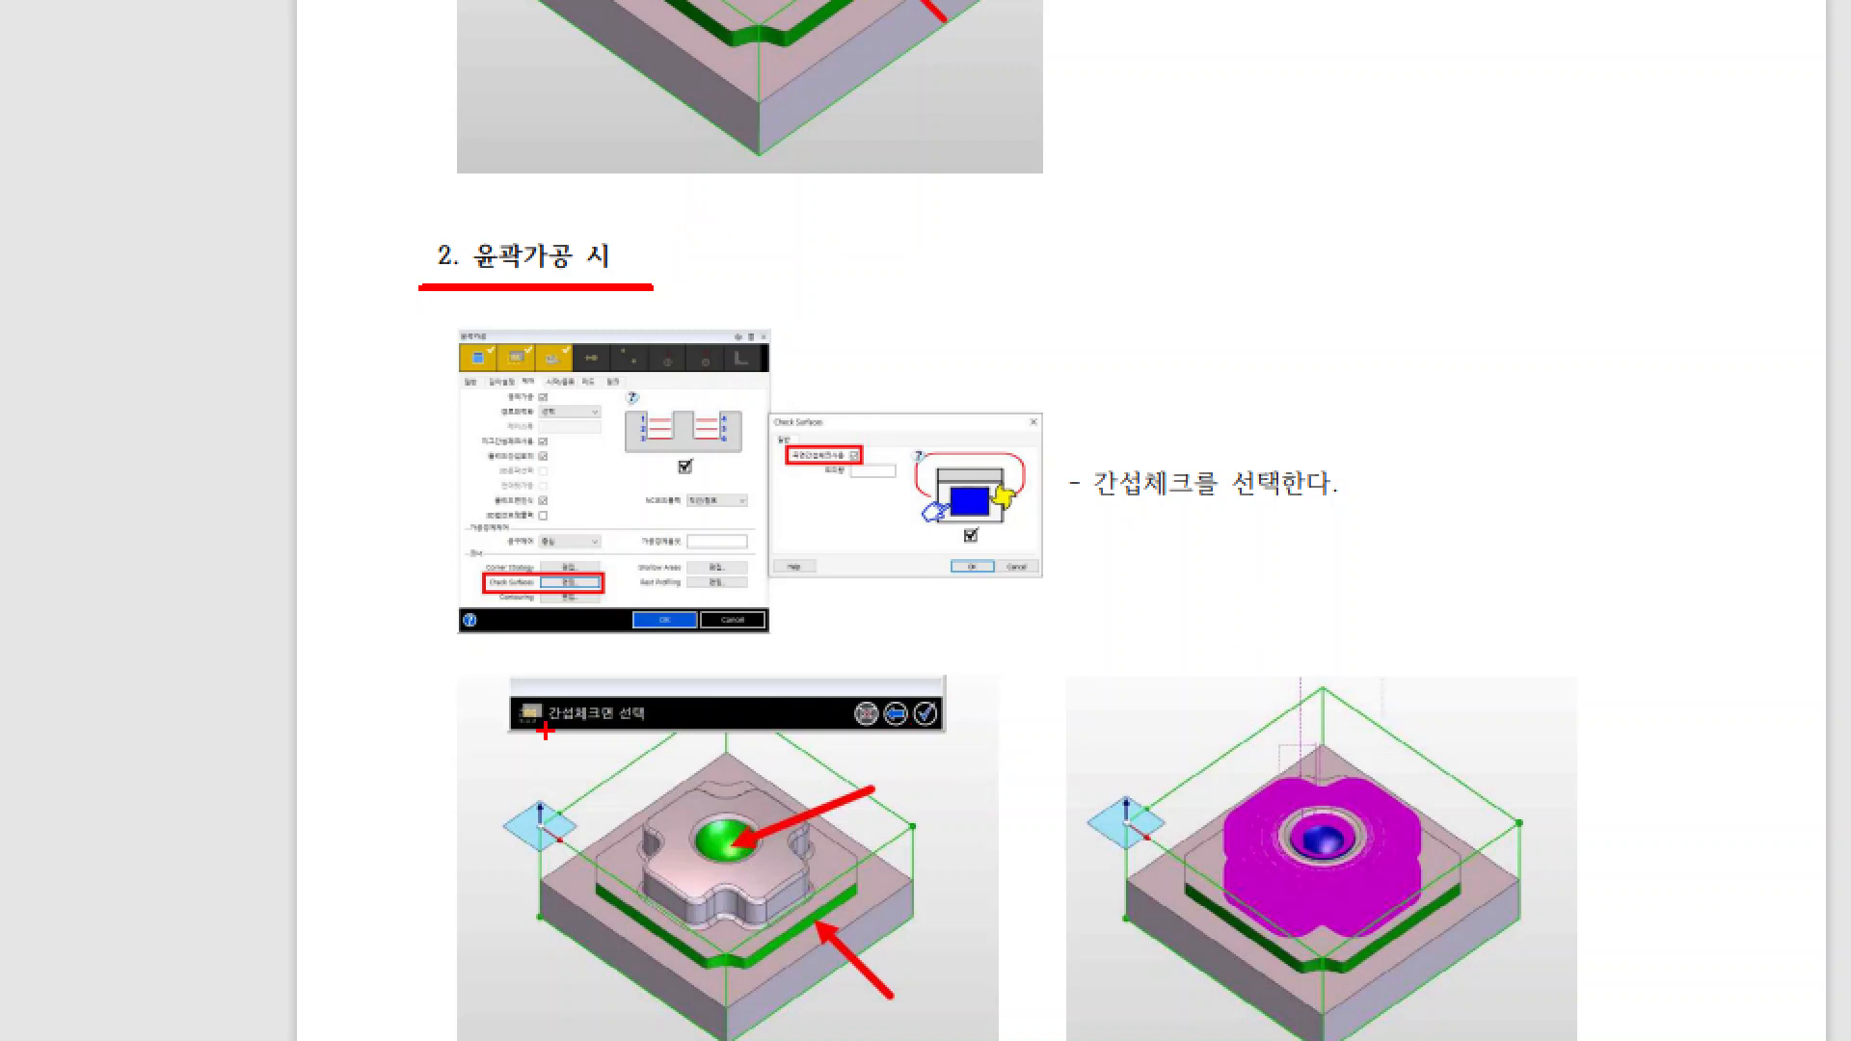
{"action": "left_click_drag", "start_coordinate": [559, 737], "coordinate": [996, 733]}
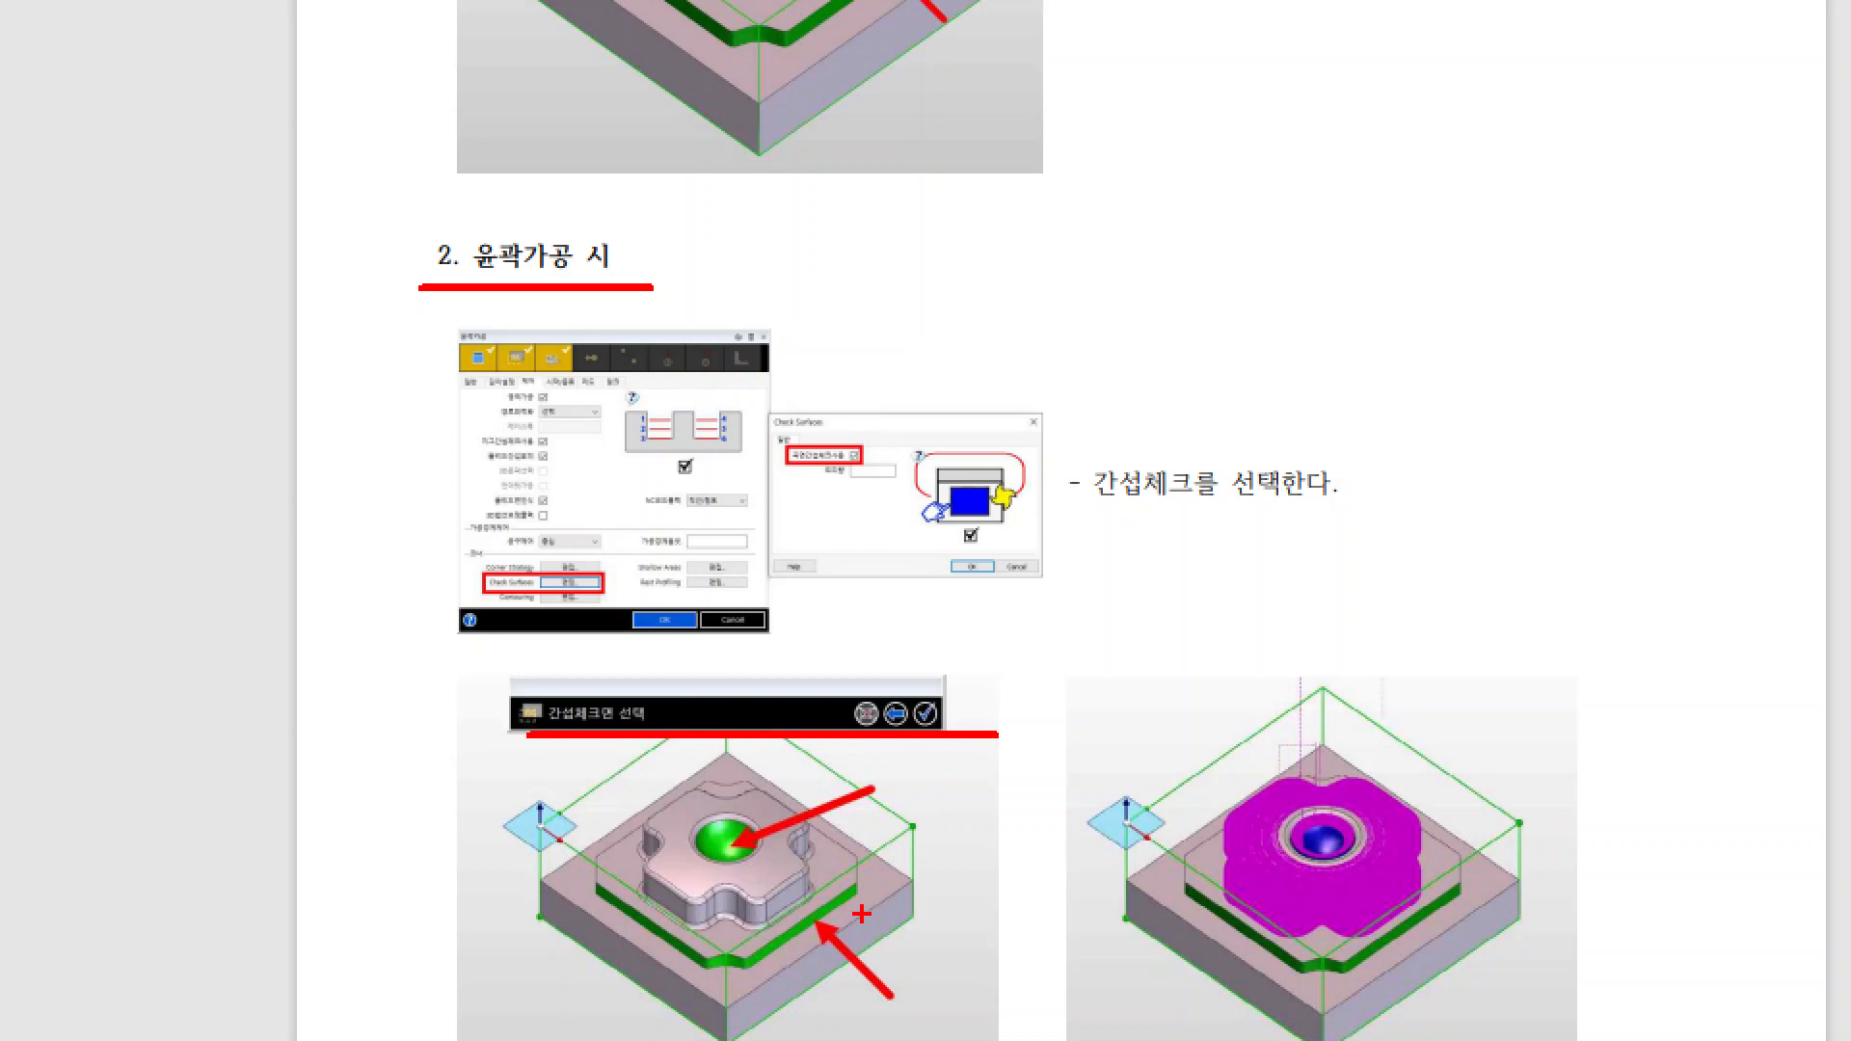
{"action": "left_click_drag", "start_coordinate": [848, 900], "coordinate": [923, 942]}
{"action": "key", "text": "ctrl+z"}
{"action": "key", "text": "ctrl+z"}
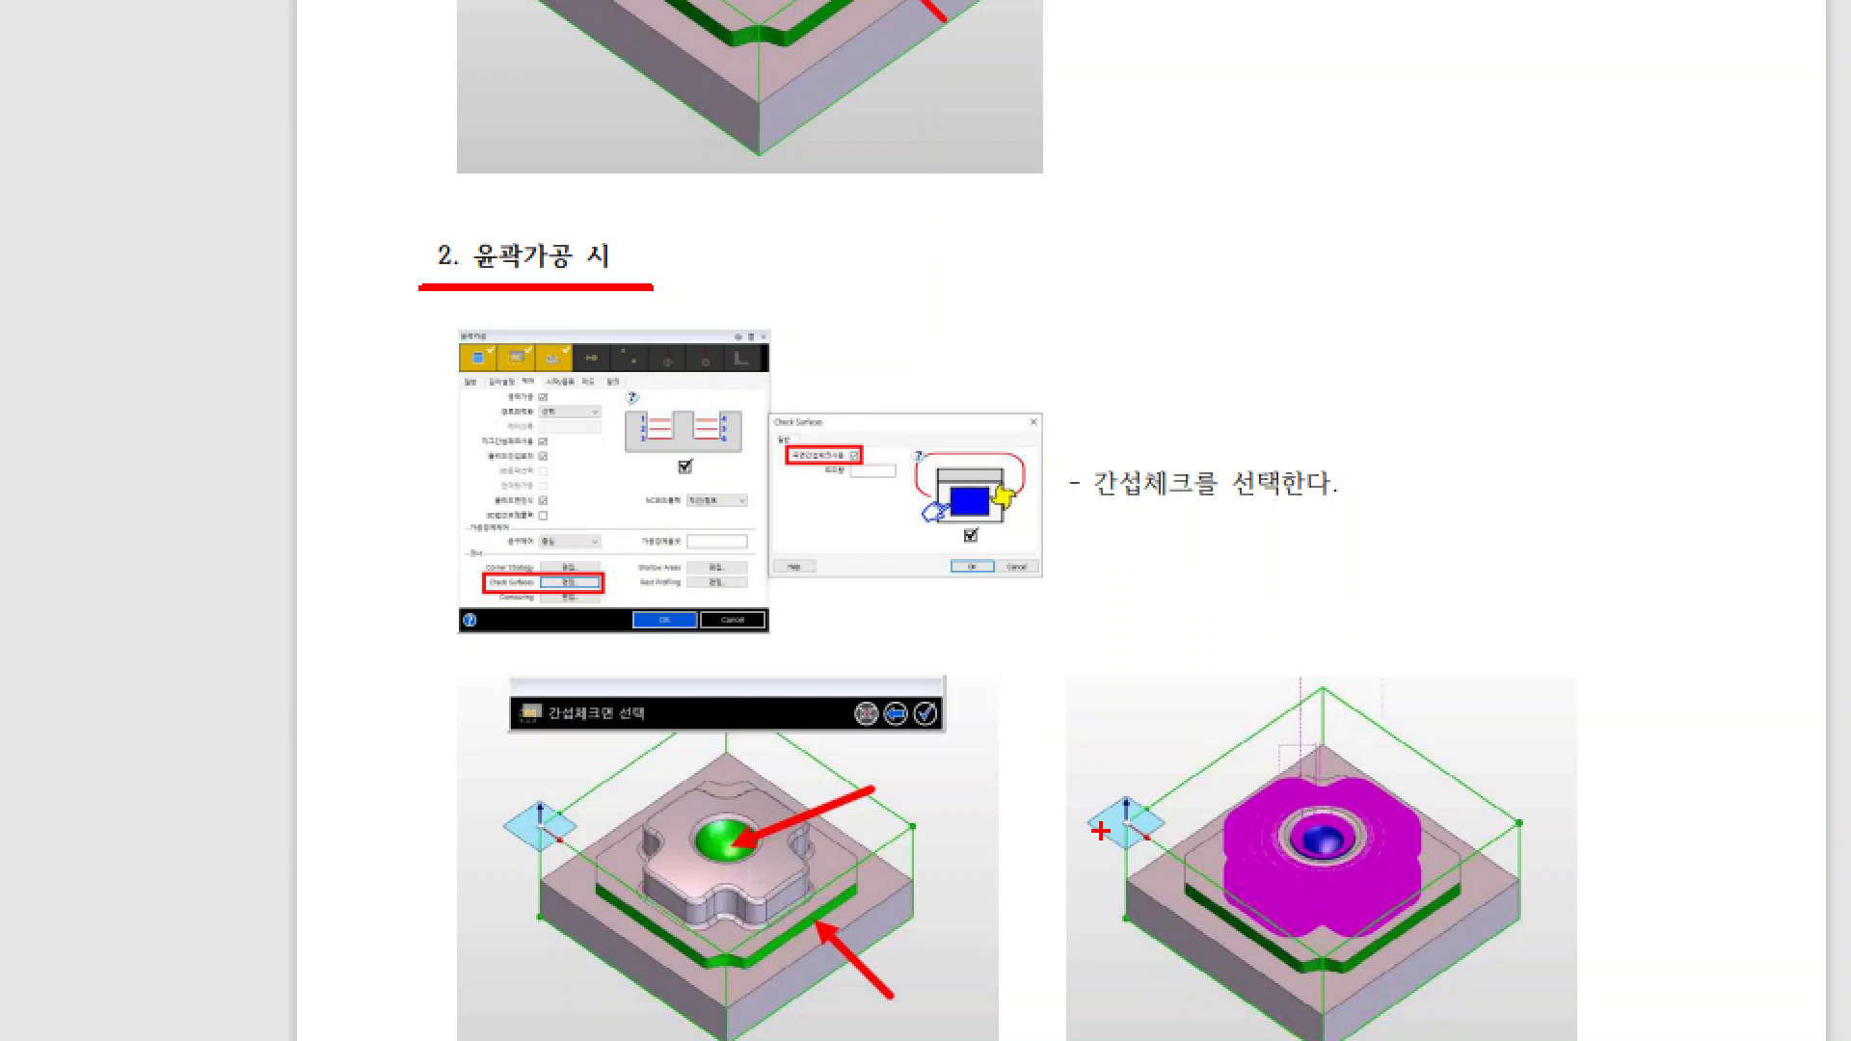
{"action": "left_click_drag", "start_coordinate": [737, 826], "coordinate": [983, 740]}
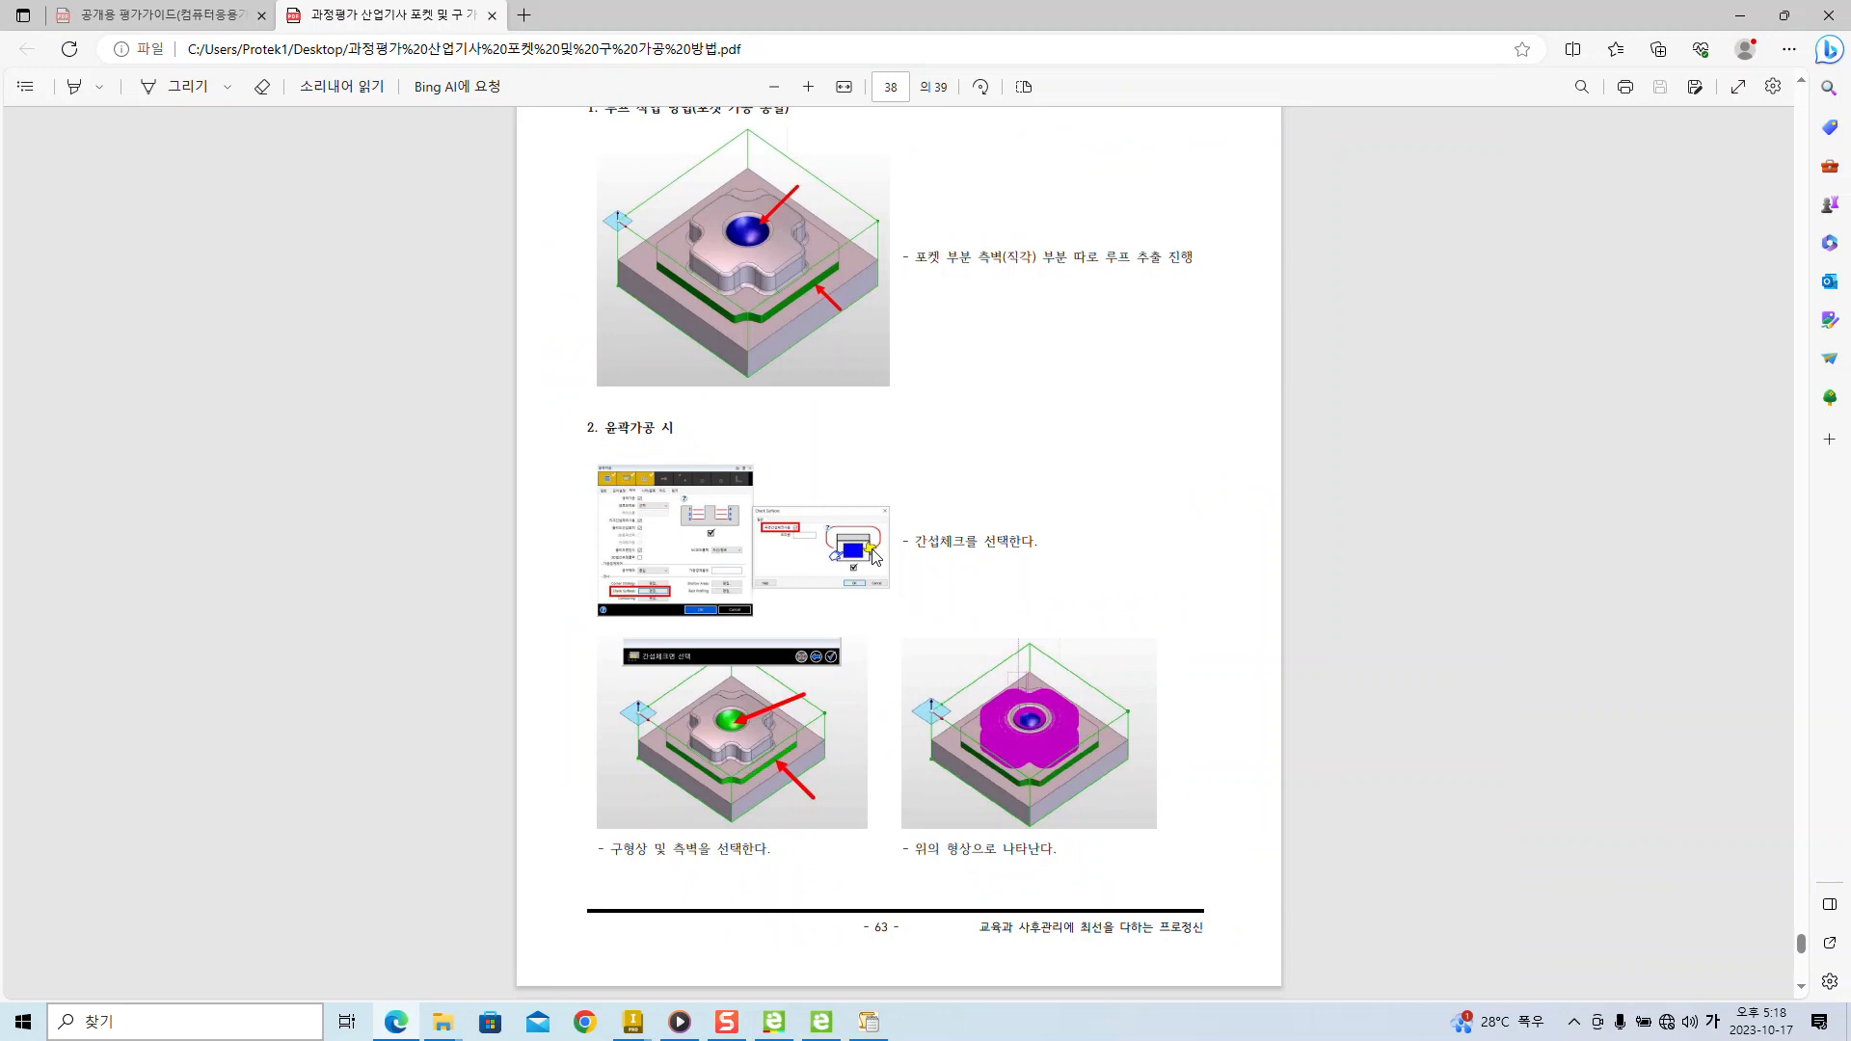
- Examine the general and tool settings for scan-line machining (주사선 가공) with the 4 mm ball end mill on page 39 of the guide
{"action": "scroll", "coordinate": [1099, 503], "scroll_direction": "down", "scroll_amount": 7}
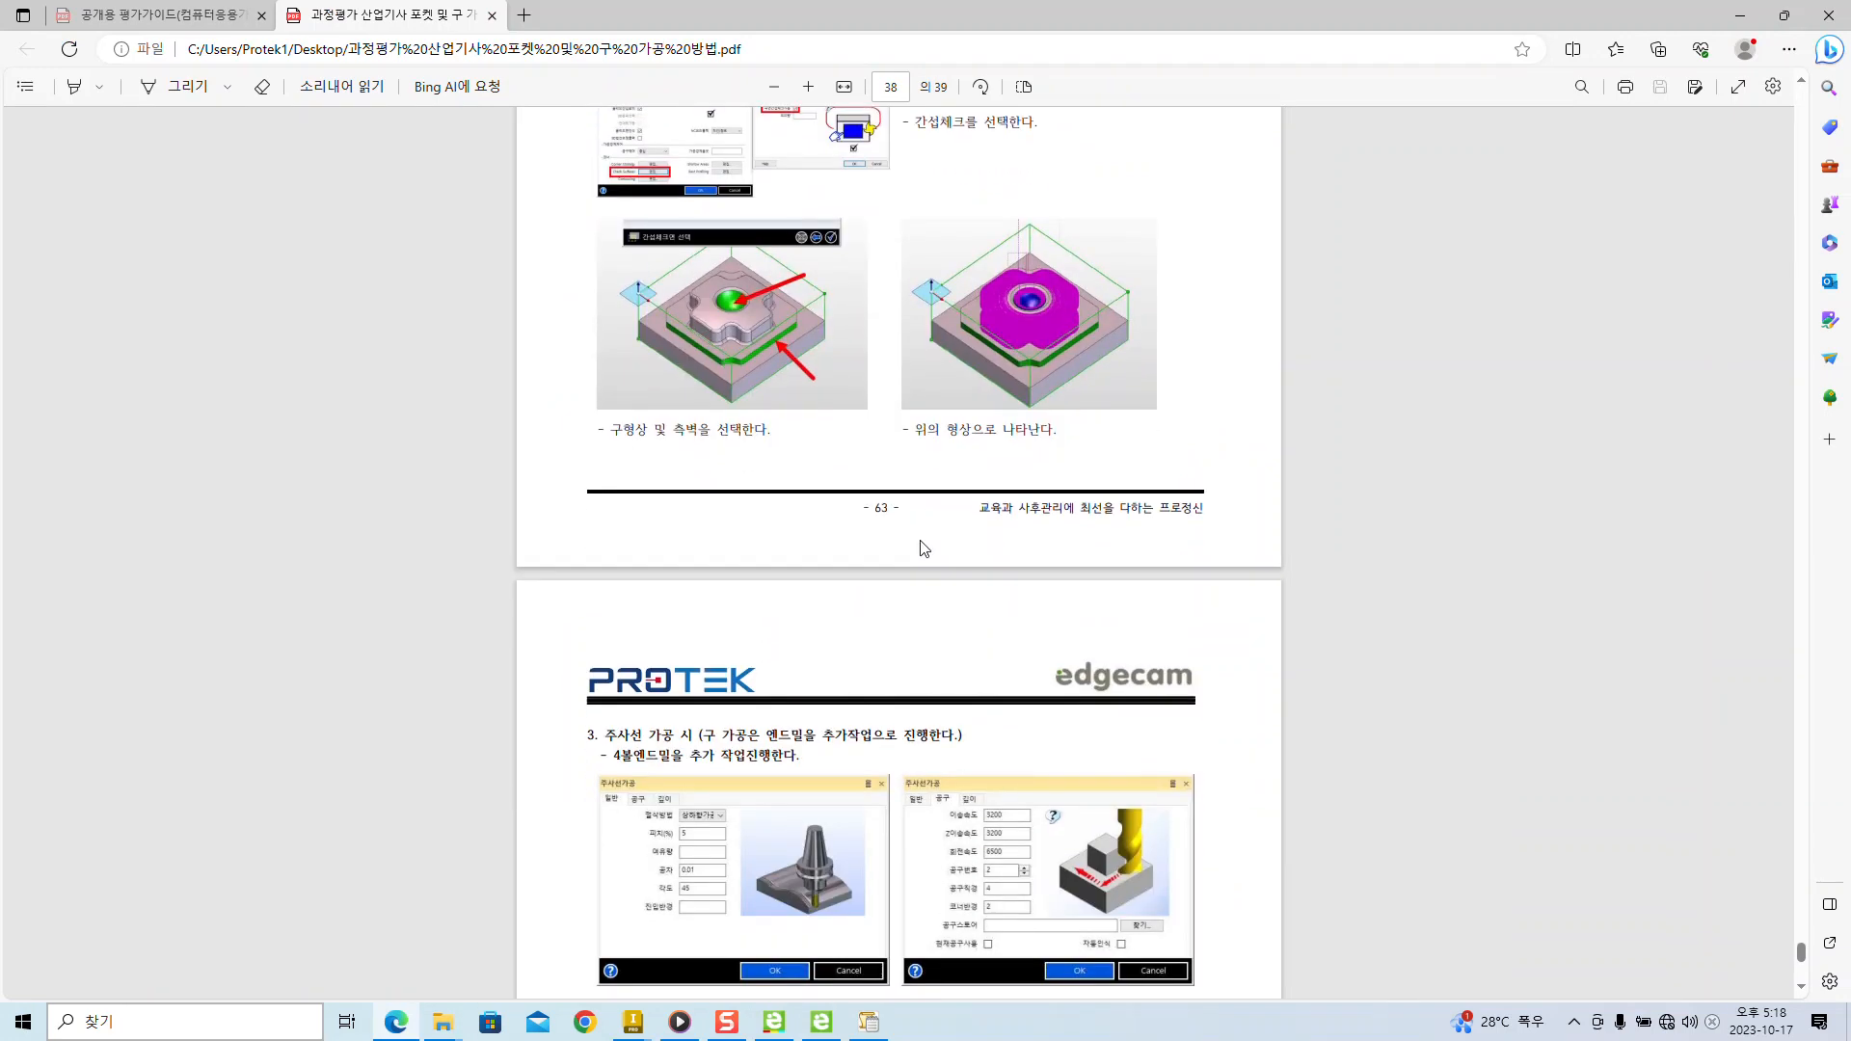
{"action": "scroll", "coordinate": [925, 548], "scroll_direction": "down", "scroll_amount": 1}
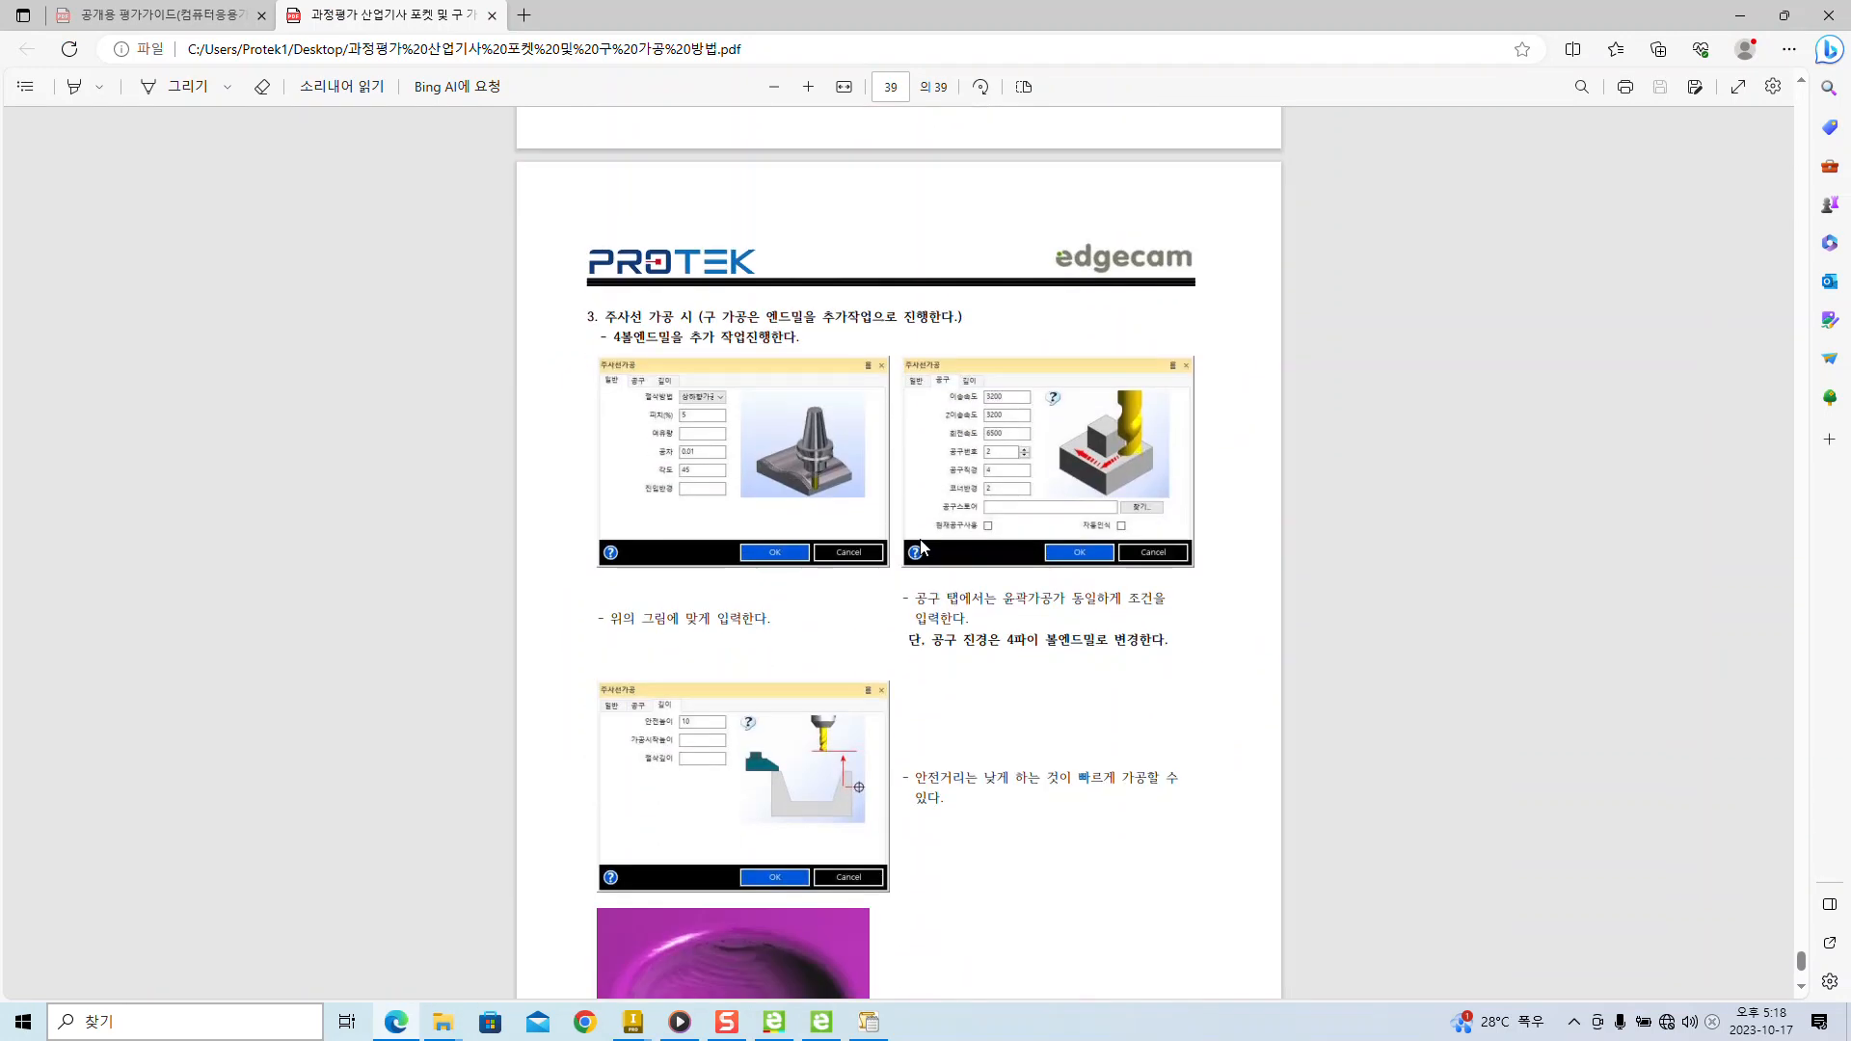
{"action": "scroll", "coordinate": [921, 545], "scroll_direction": "down", "scroll_amount": 1}
{"action": "scroll", "coordinate": [918, 541], "scroll_direction": "up", "scroll_amount": 3}
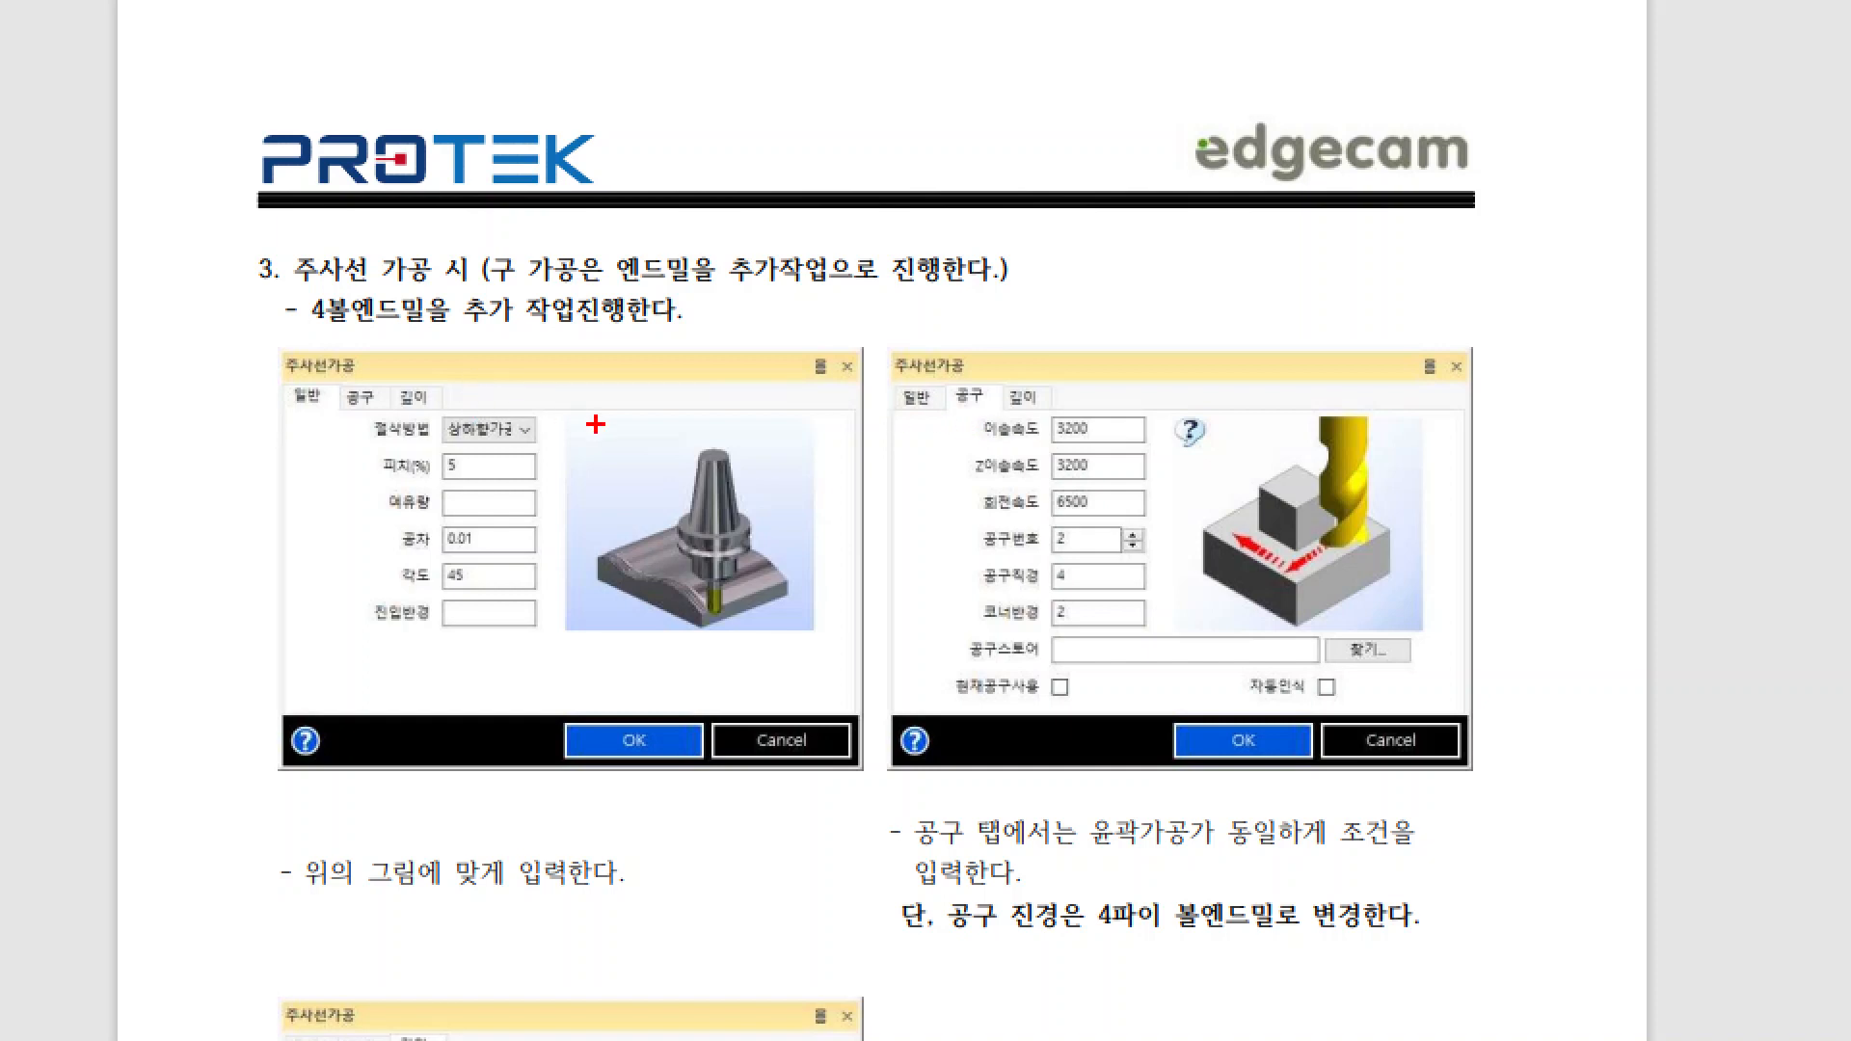
{"action": "mouse_move", "coordinate": [355, 446]}
{"action": "left_mouse_down"}
{"action": "mouse_move", "coordinate": [565, 497]}
{"action": "mouse_move", "coordinate": [824, 405]}
{"action": "left_mouse_up"}
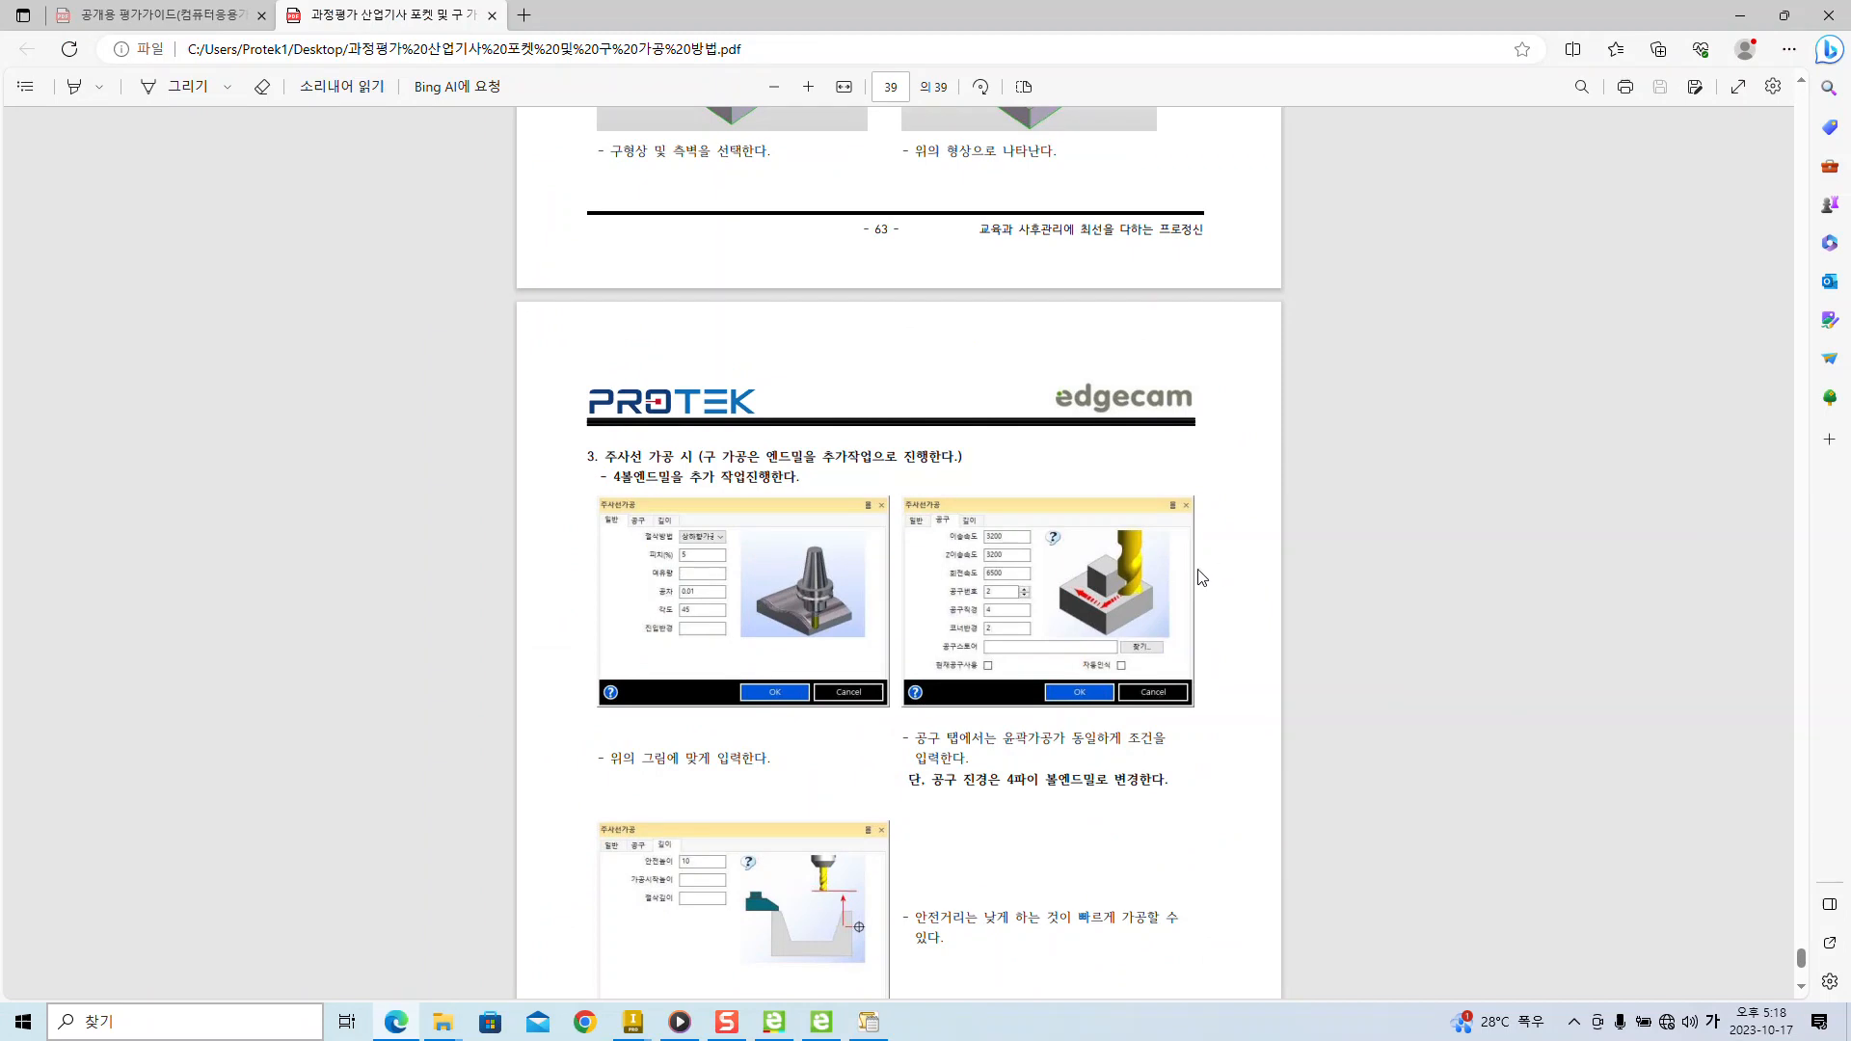
- Examine the guide's scan-line depth settings (깊이) and the note on machining the spherical shape with a ball end mill
{"action": "scroll", "coordinate": [1226, 571], "scroll_direction": "down", "scroll_amount": 4}
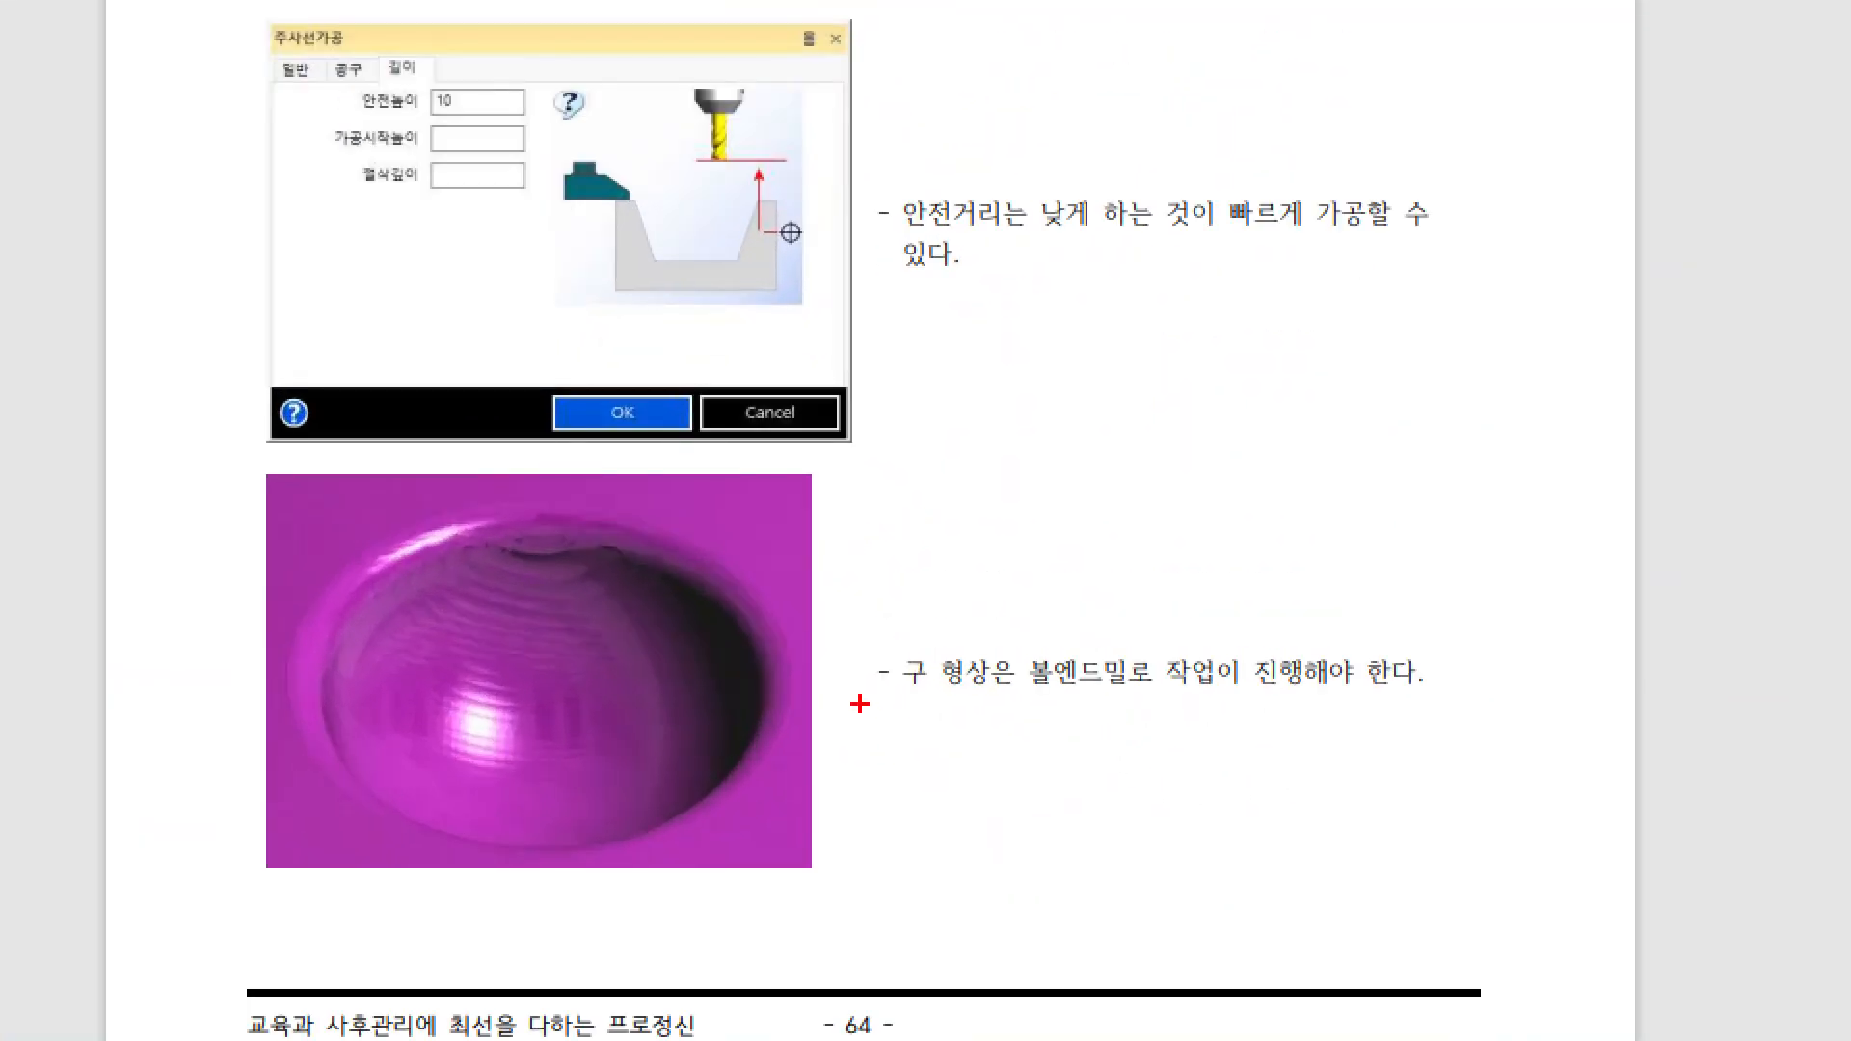
{"action": "left_click_drag", "start_coordinate": [860, 704], "coordinate": [1459, 704]}
{"action": "left_click_drag", "start_coordinate": [841, 615], "coordinate": [1490, 751], "text": "ctrl"}
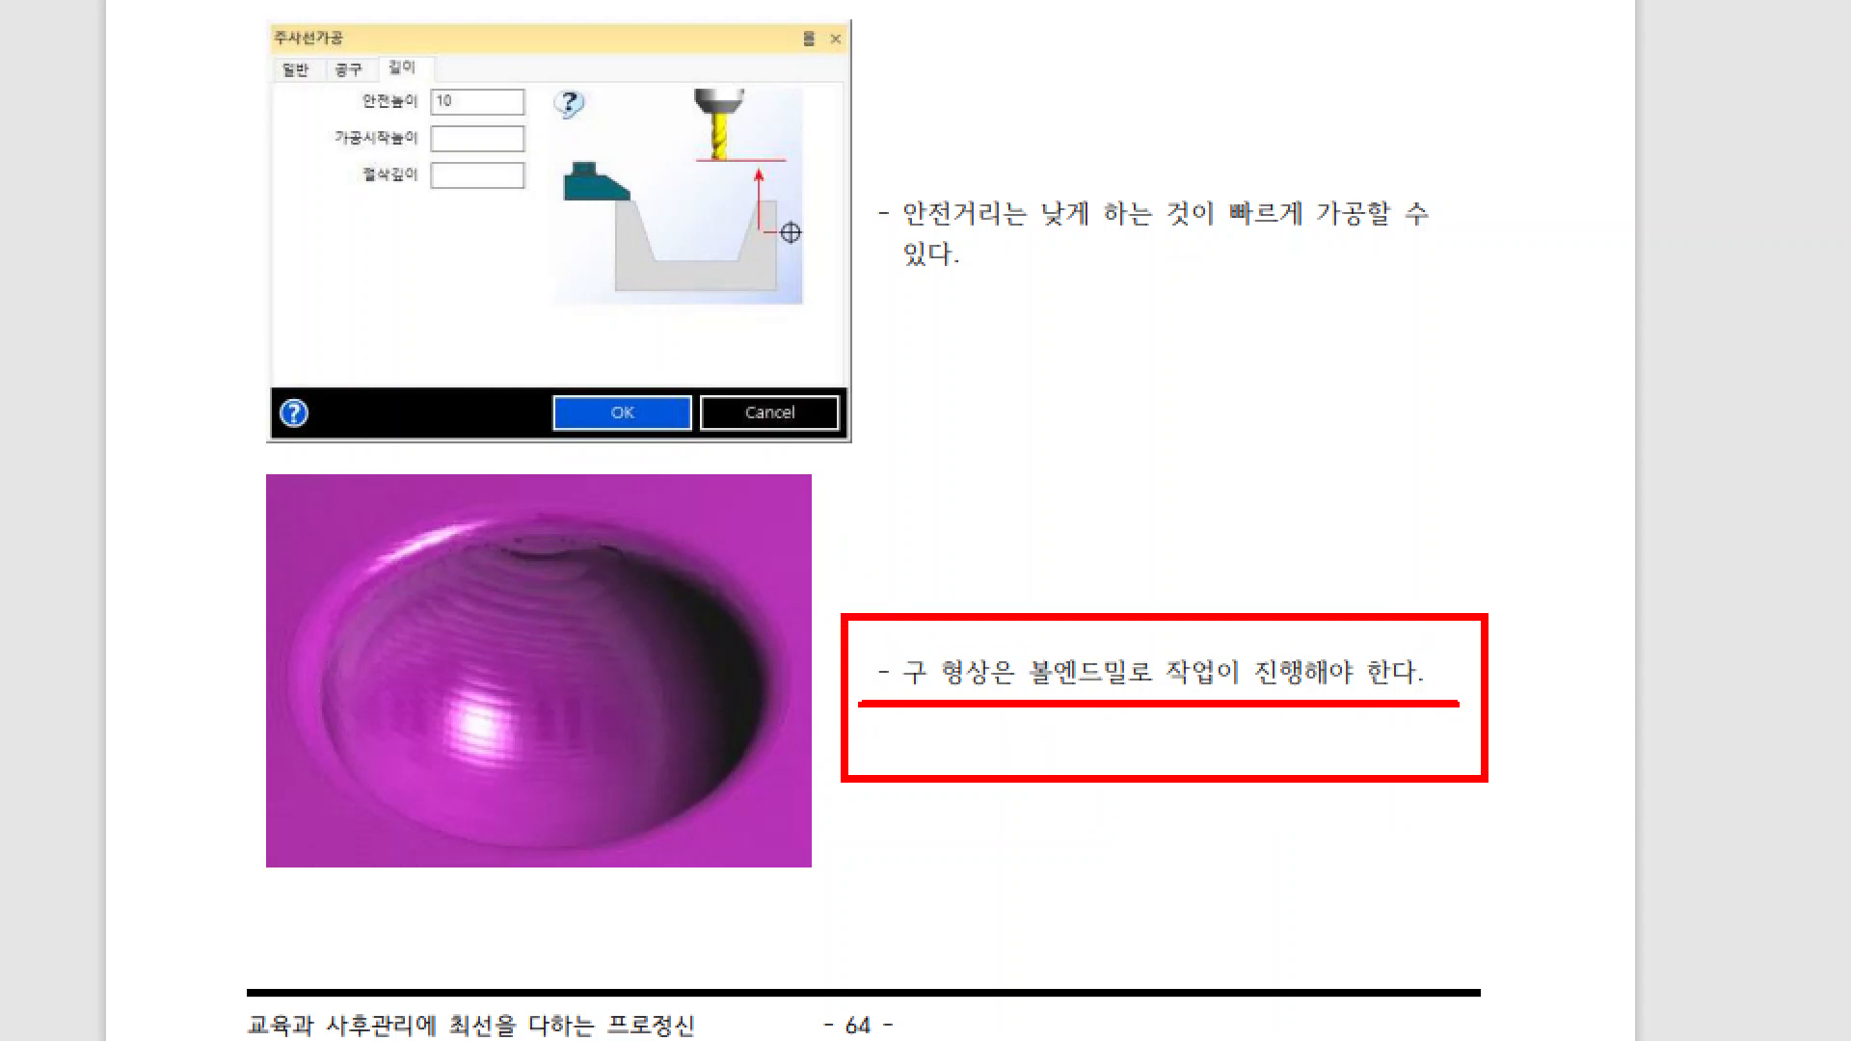
{"action": "left_click_drag", "start_coordinate": [1314, 605], "coordinate": [1498, 377], "text": "ctrl+shift"}
{"action": "key", "text": "Escape"}
- Review the guide's spherical-shape notes on page 38 again and go back to the NC data output instructions on page 36
{"action": "scroll", "coordinate": [960, 736], "scroll_direction": "up", "scroll_amount": 15}
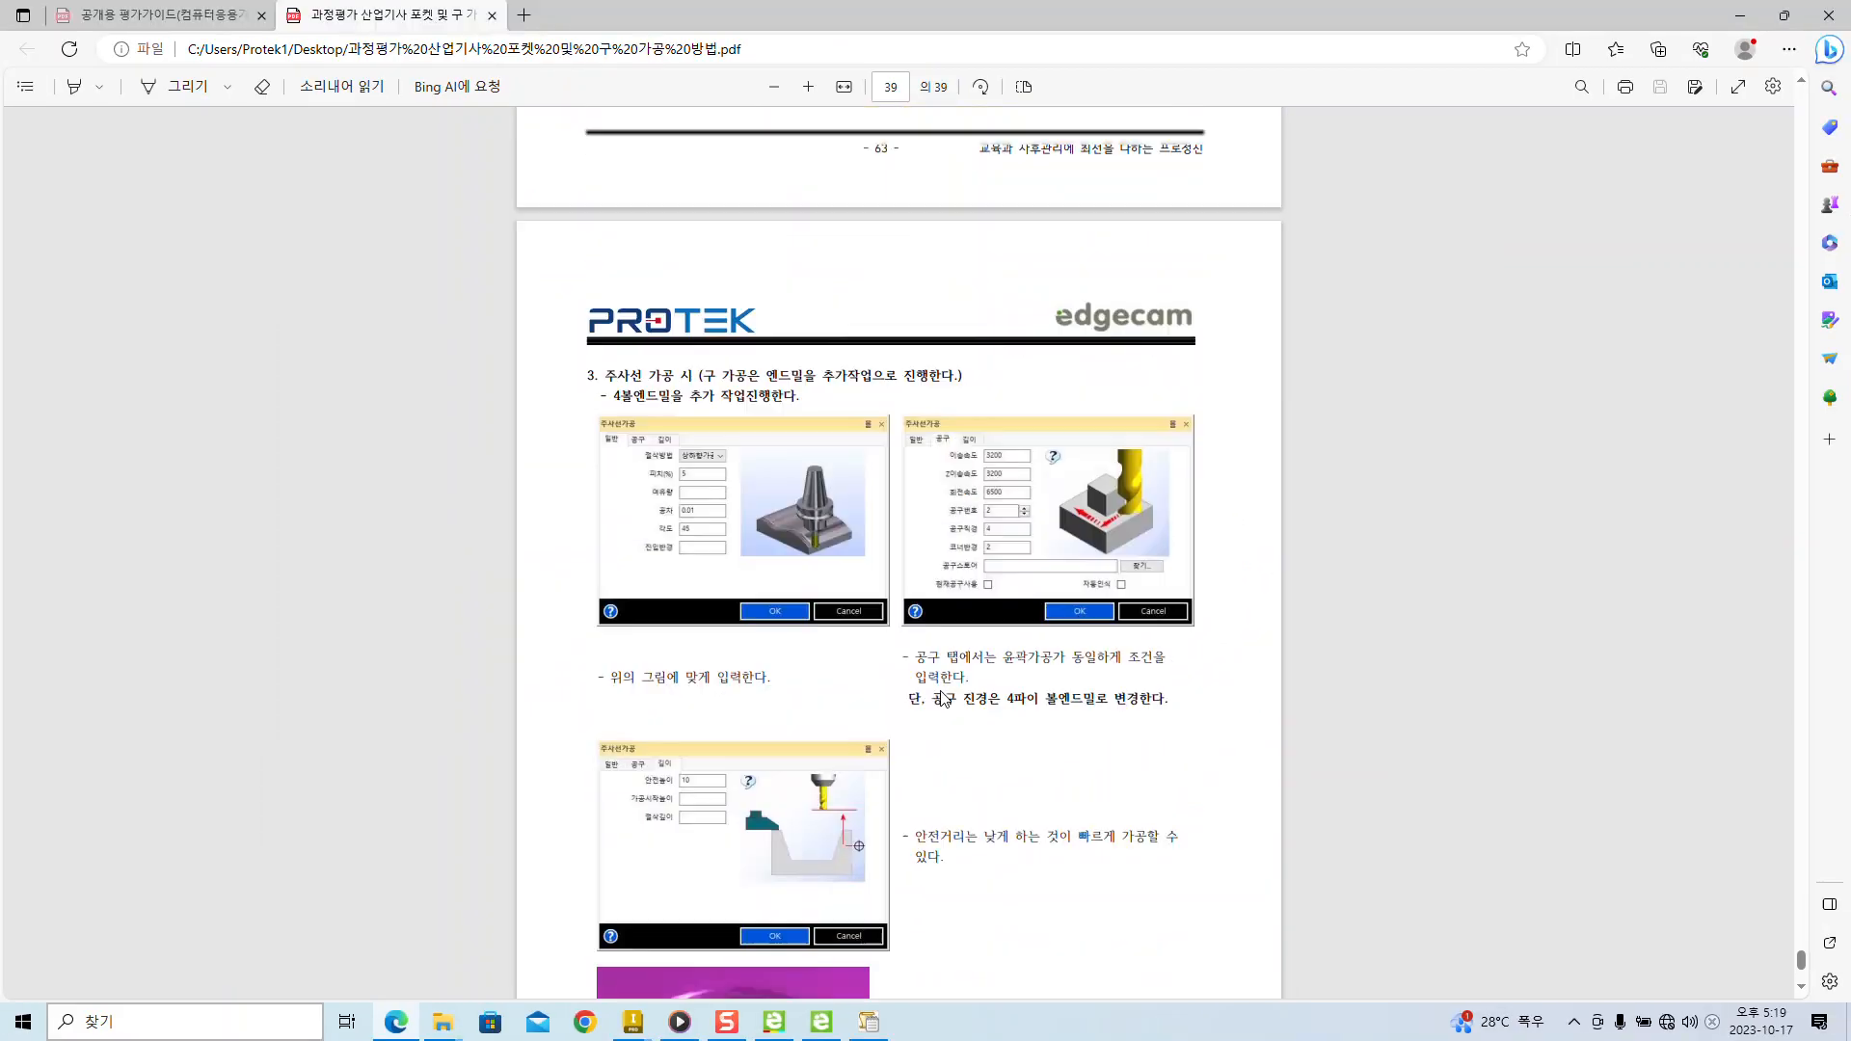
{"action": "scroll", "coordinate": [943, 704], "scroll_direction": "down", "scroll_amount": 5}
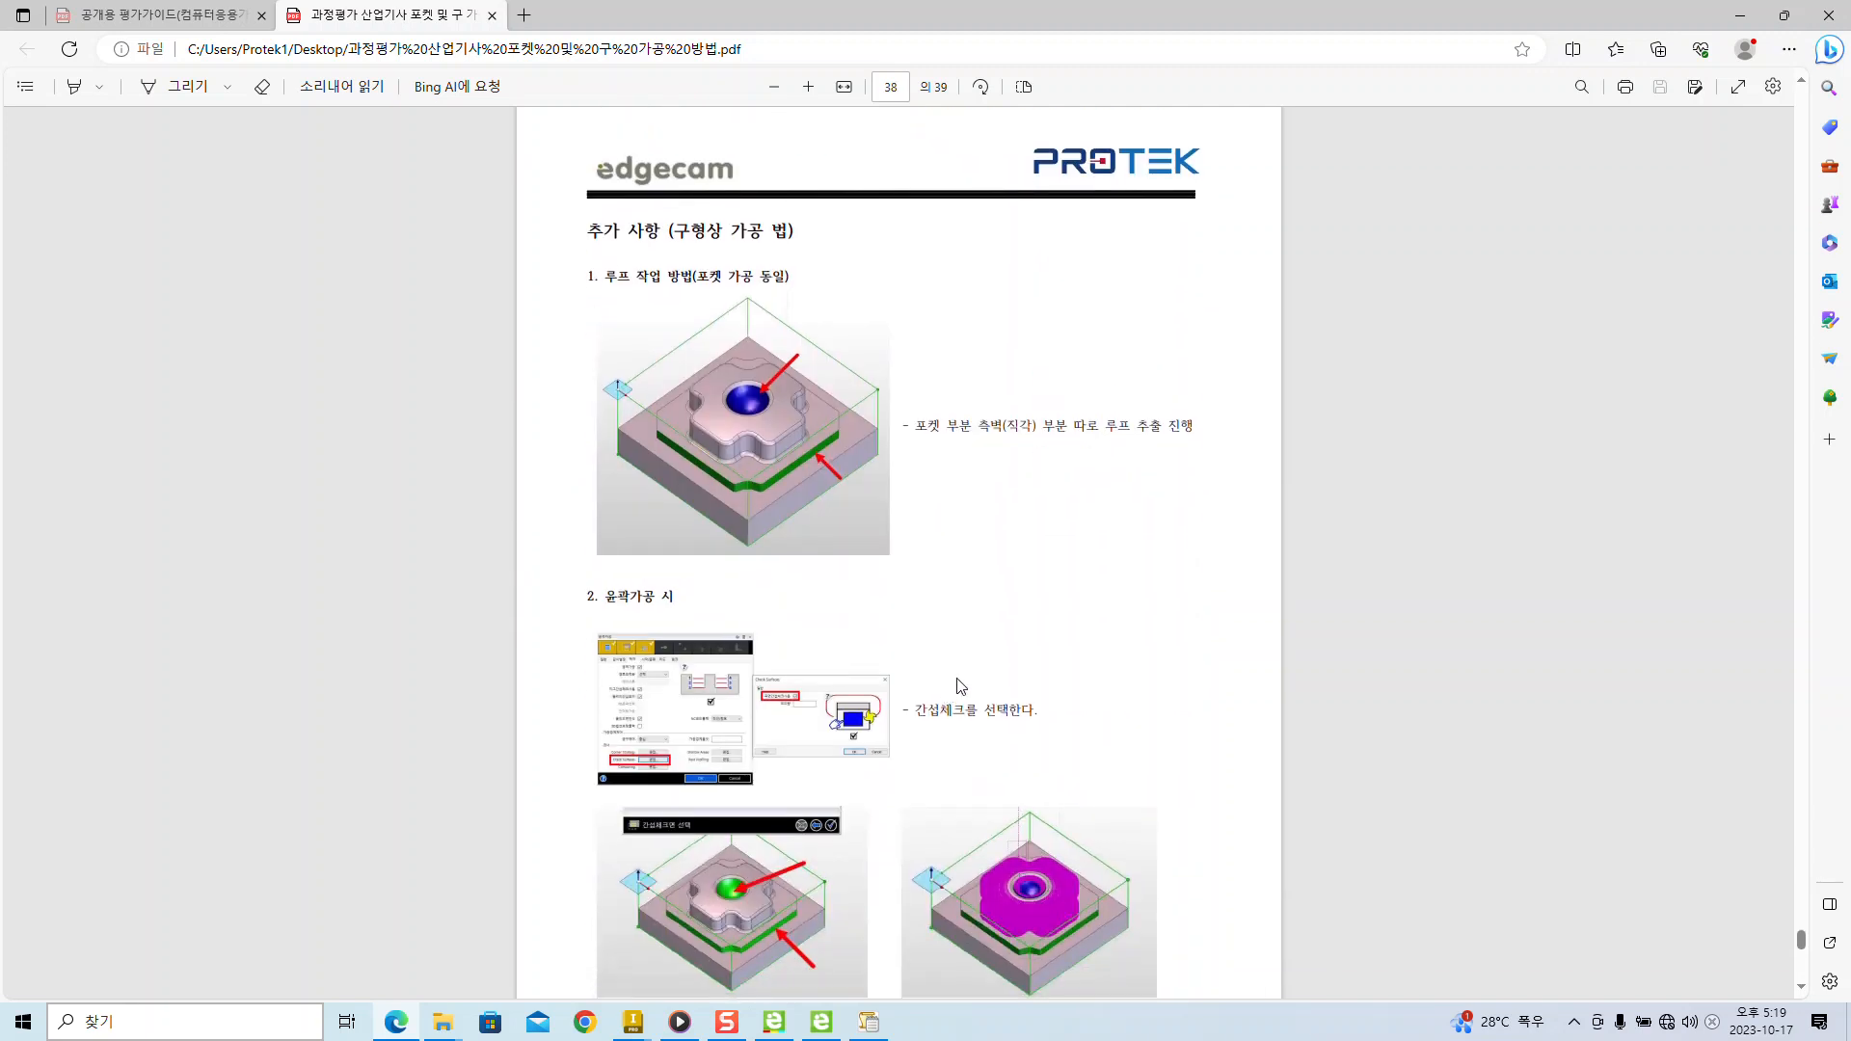
{"action": "scroll", "coordinate": [1061, 672], "scroll_direction": "up", "scroll_amount": 3}
{"action": "scroll", "coordinate": [1243, 626], "scroll_direction": "up", "scroll_amount": 12}
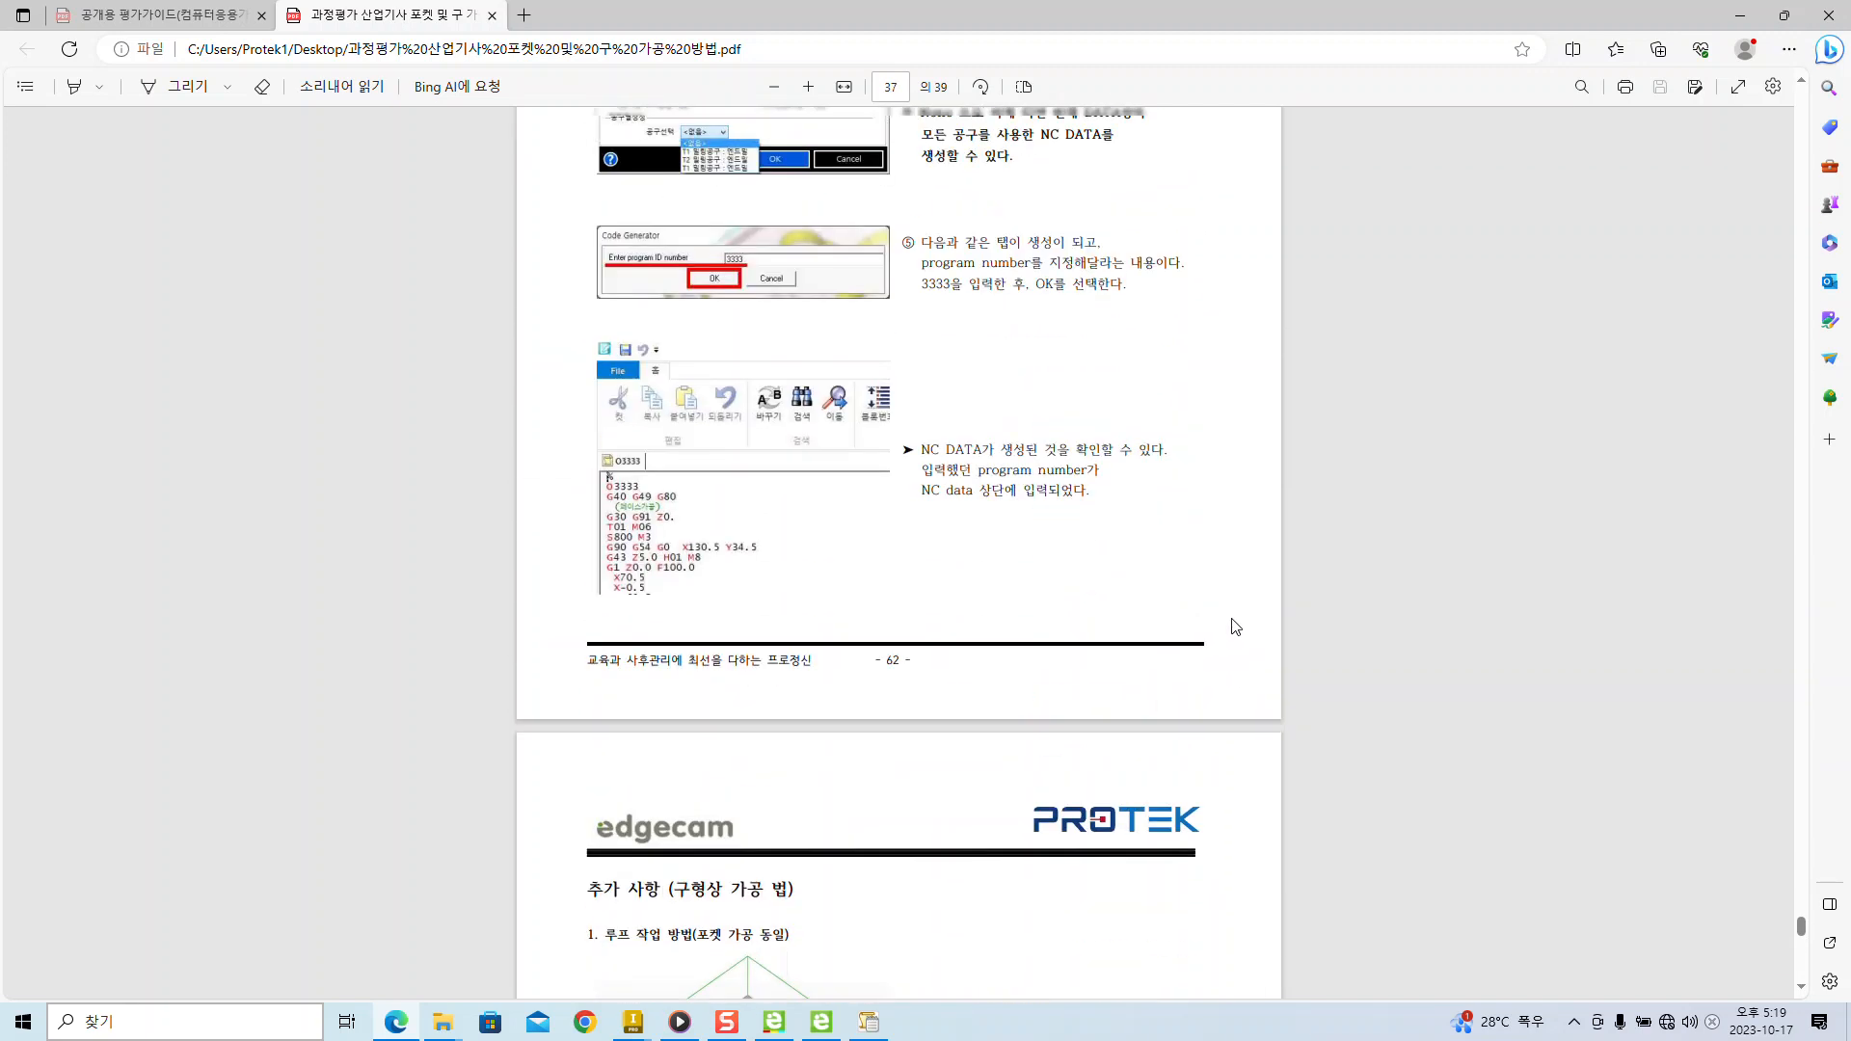
{"action": "scroll", "coordinate": [1110, 707], "scroll_direction": "up", "scroll_amount": 4}
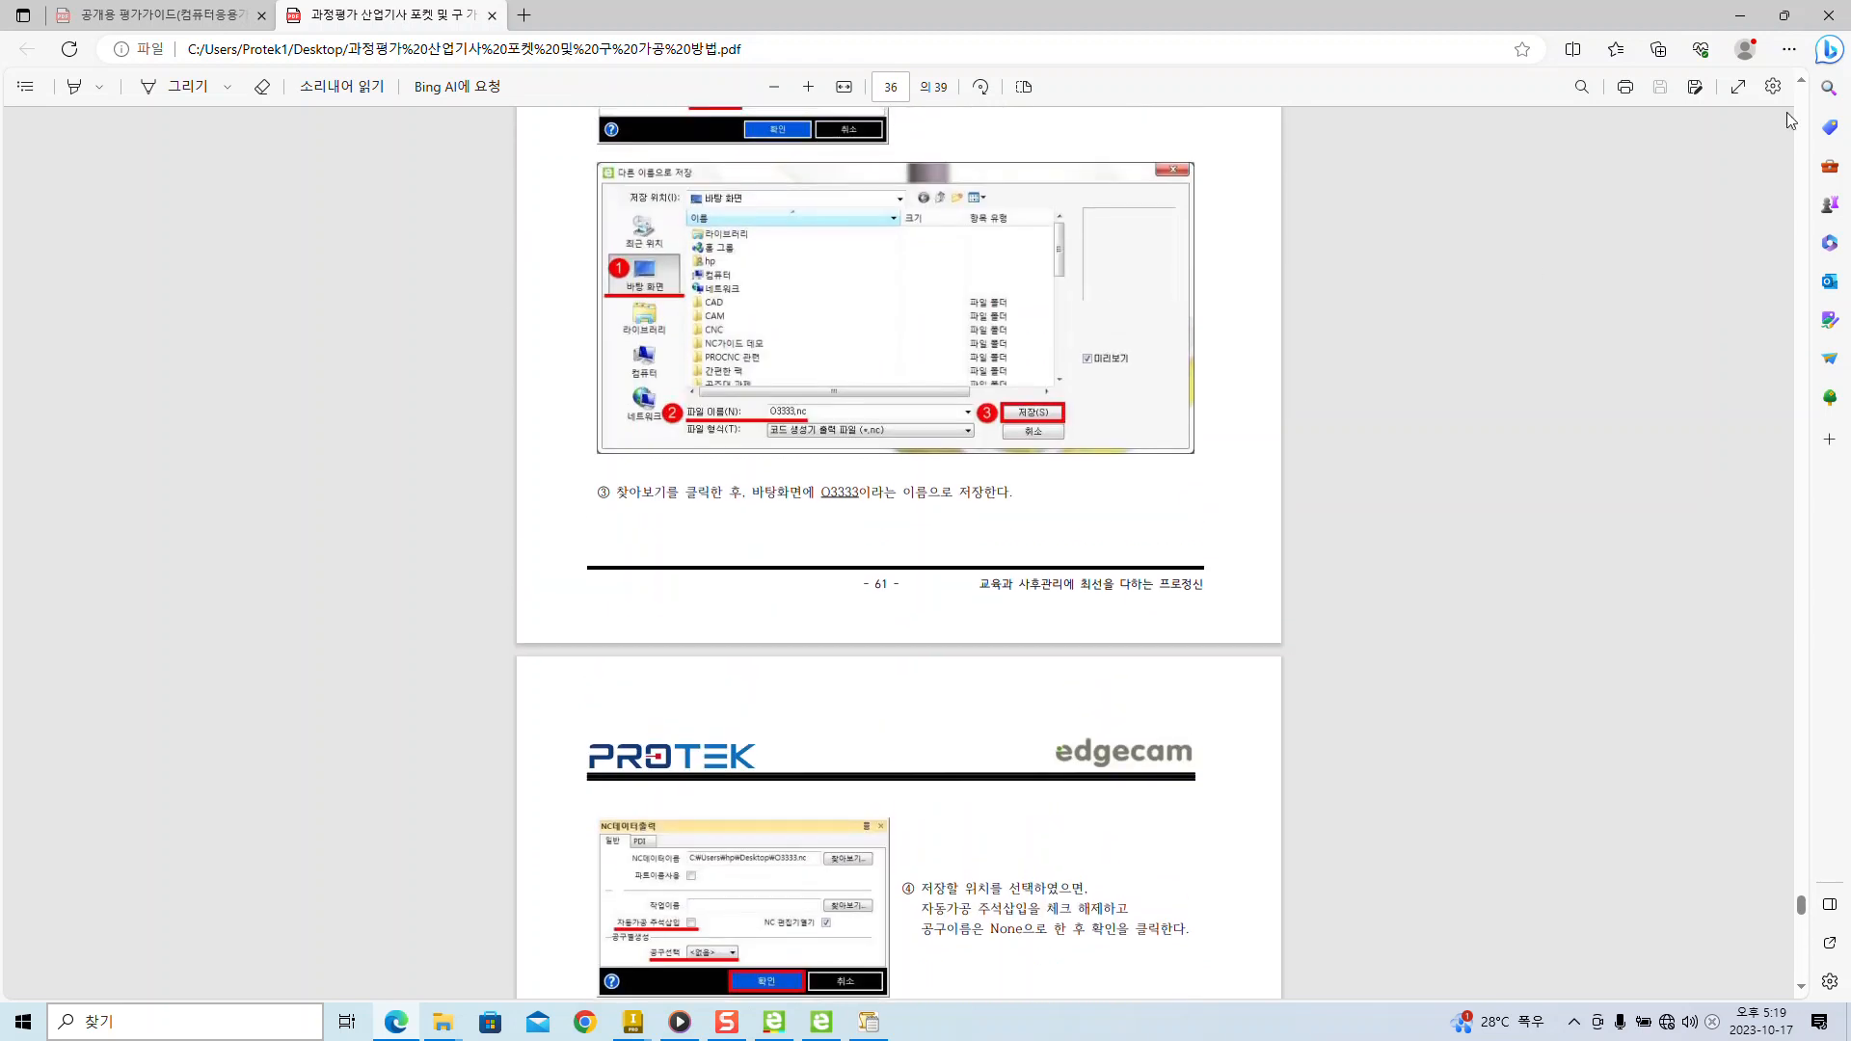
- Switch to Edgecam and inspect the part with its contour toolpaths from another angle
{"action": "left_click", "coordinate": [1740, 14]}
{"action": "middle_click_drag", "start_coordinate": [1386, 548], "coordinate": [1335, 429]}
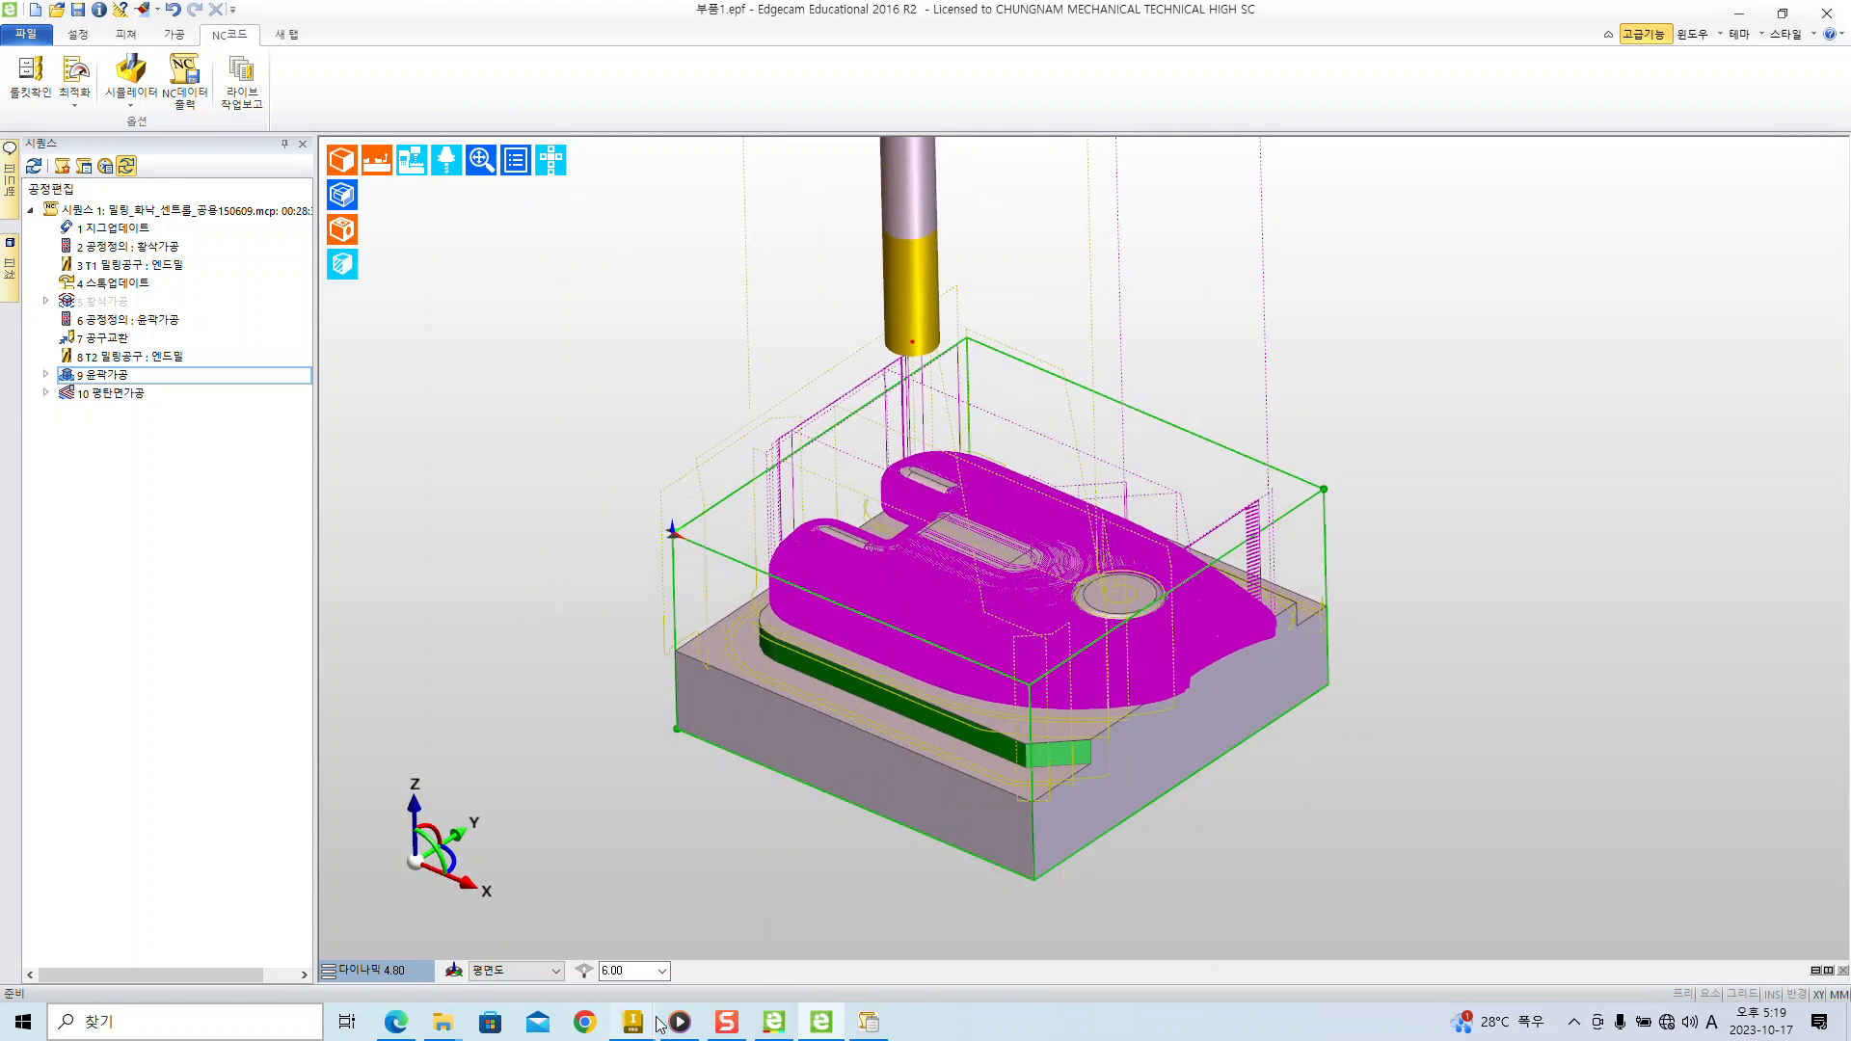
- Switch to the public evaluation guide PDF in Edge and examine the 공개도면 ①형 drawing on page 6
{"action": "left_click", "coordinate": [396, 1020]}
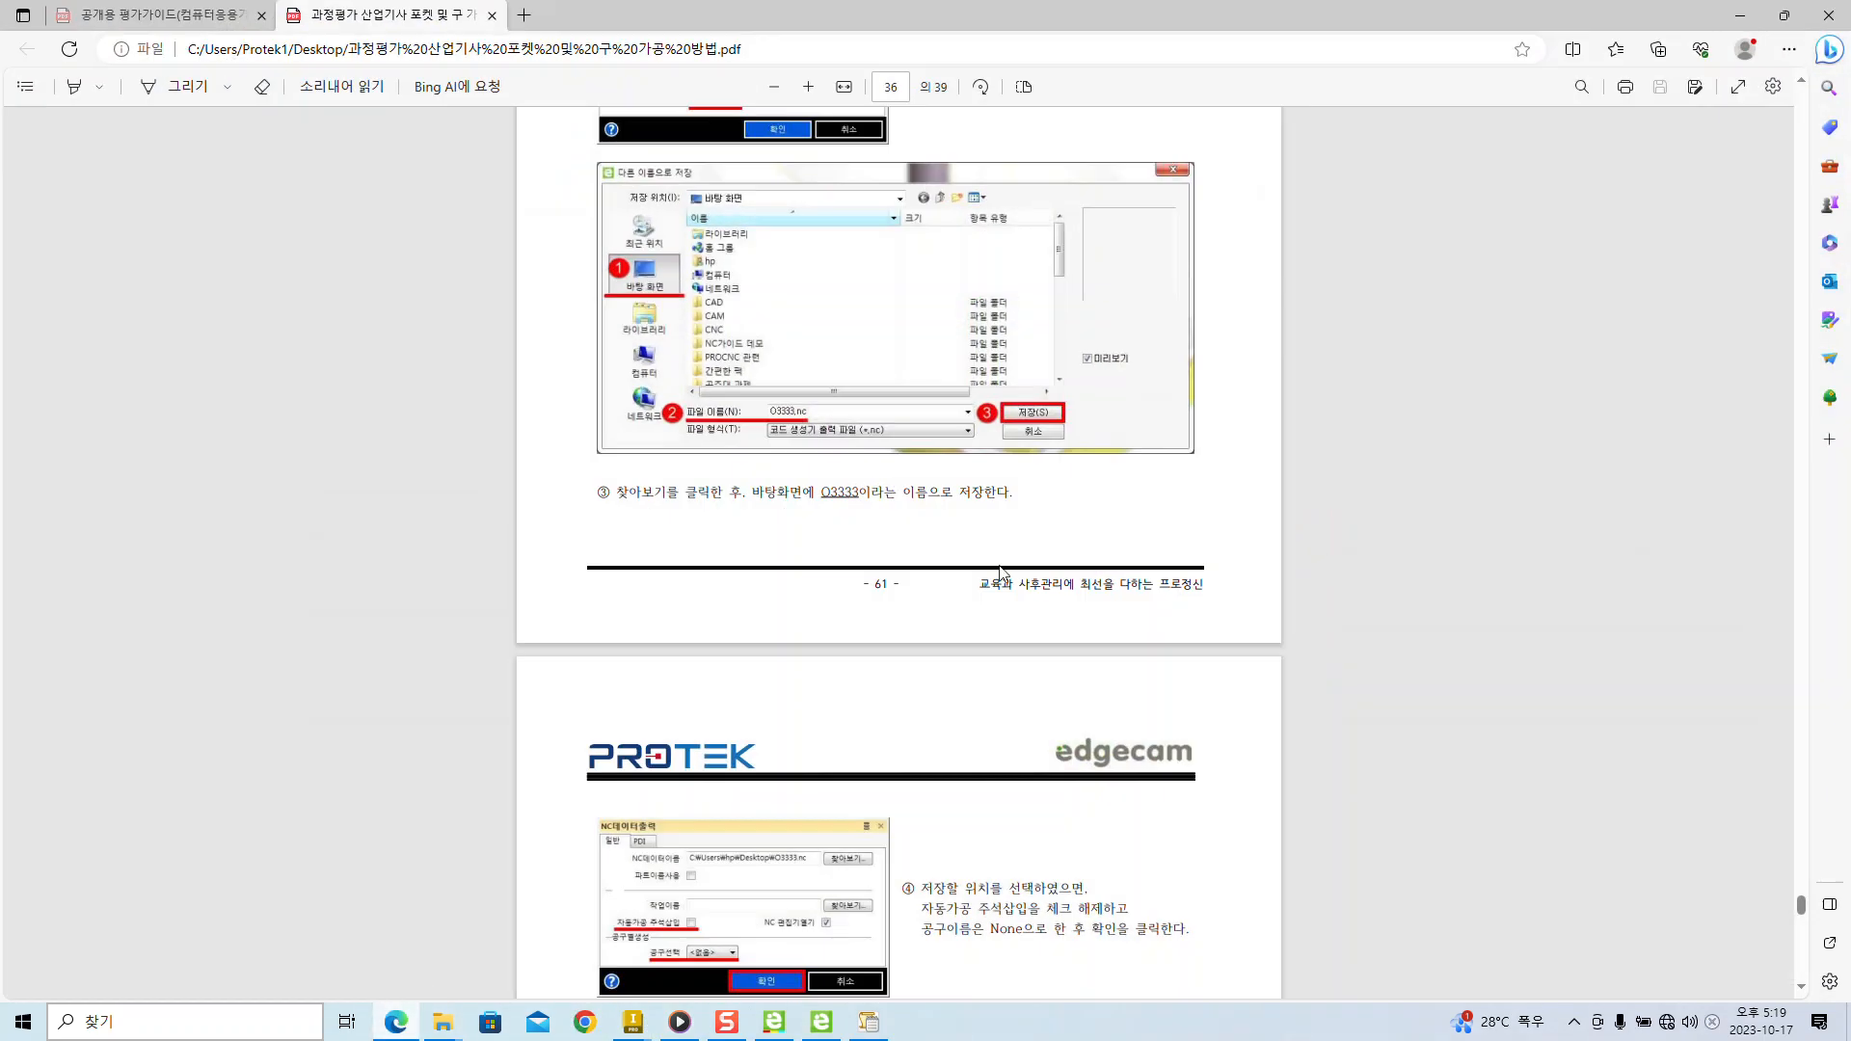
{"action": "left_click", "coordinate": [154, 14]}
{"action": "scroll", "coordinate": [1204, 339], "scroll_direction": "up", "scroll_amount": 2}
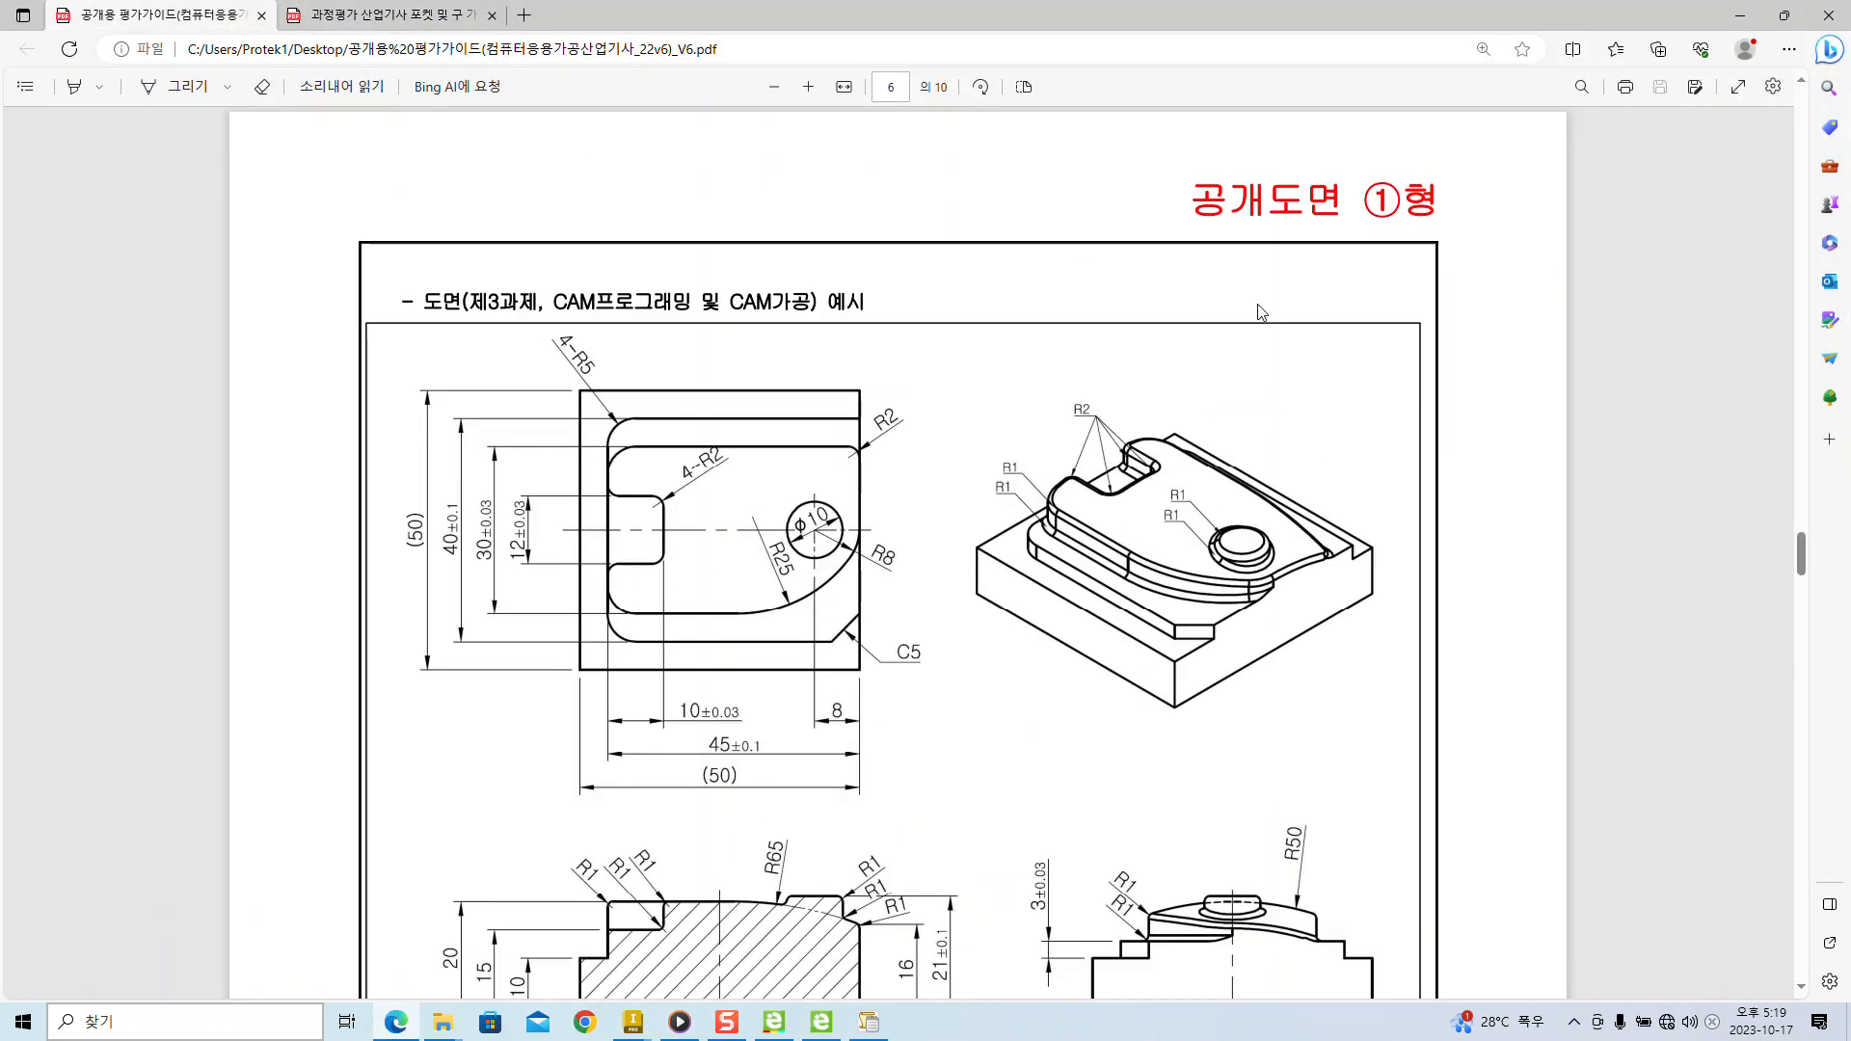
{"action": "scroll", "coordinate": [1310, 308], "scroll_direction": "up", "scroll_amount": 4}
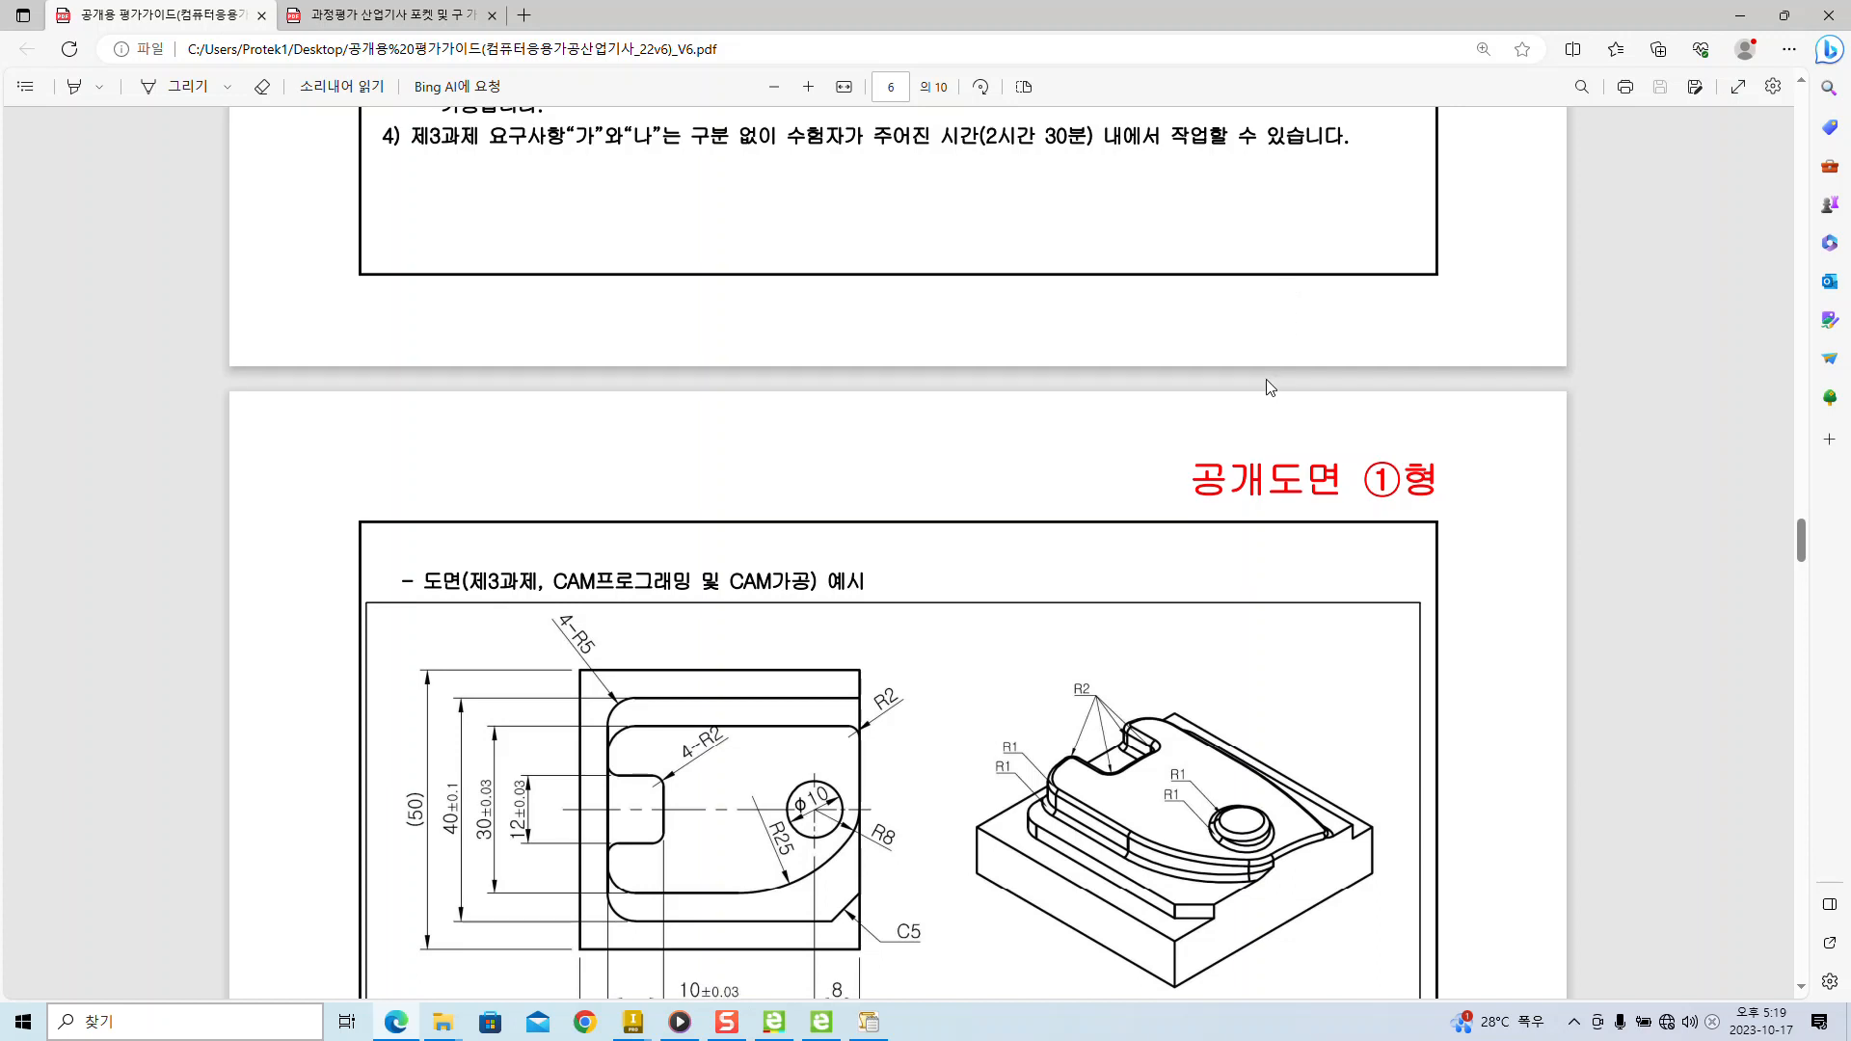
{"action": "scroll", "coordinate": [1263, 369], "scroll_direction": "down", "scroll_amount": 8}
{"action": "scroll", "coordinate": [1250, 367], "scroll_direction": "up", "scroll_amount": 4}
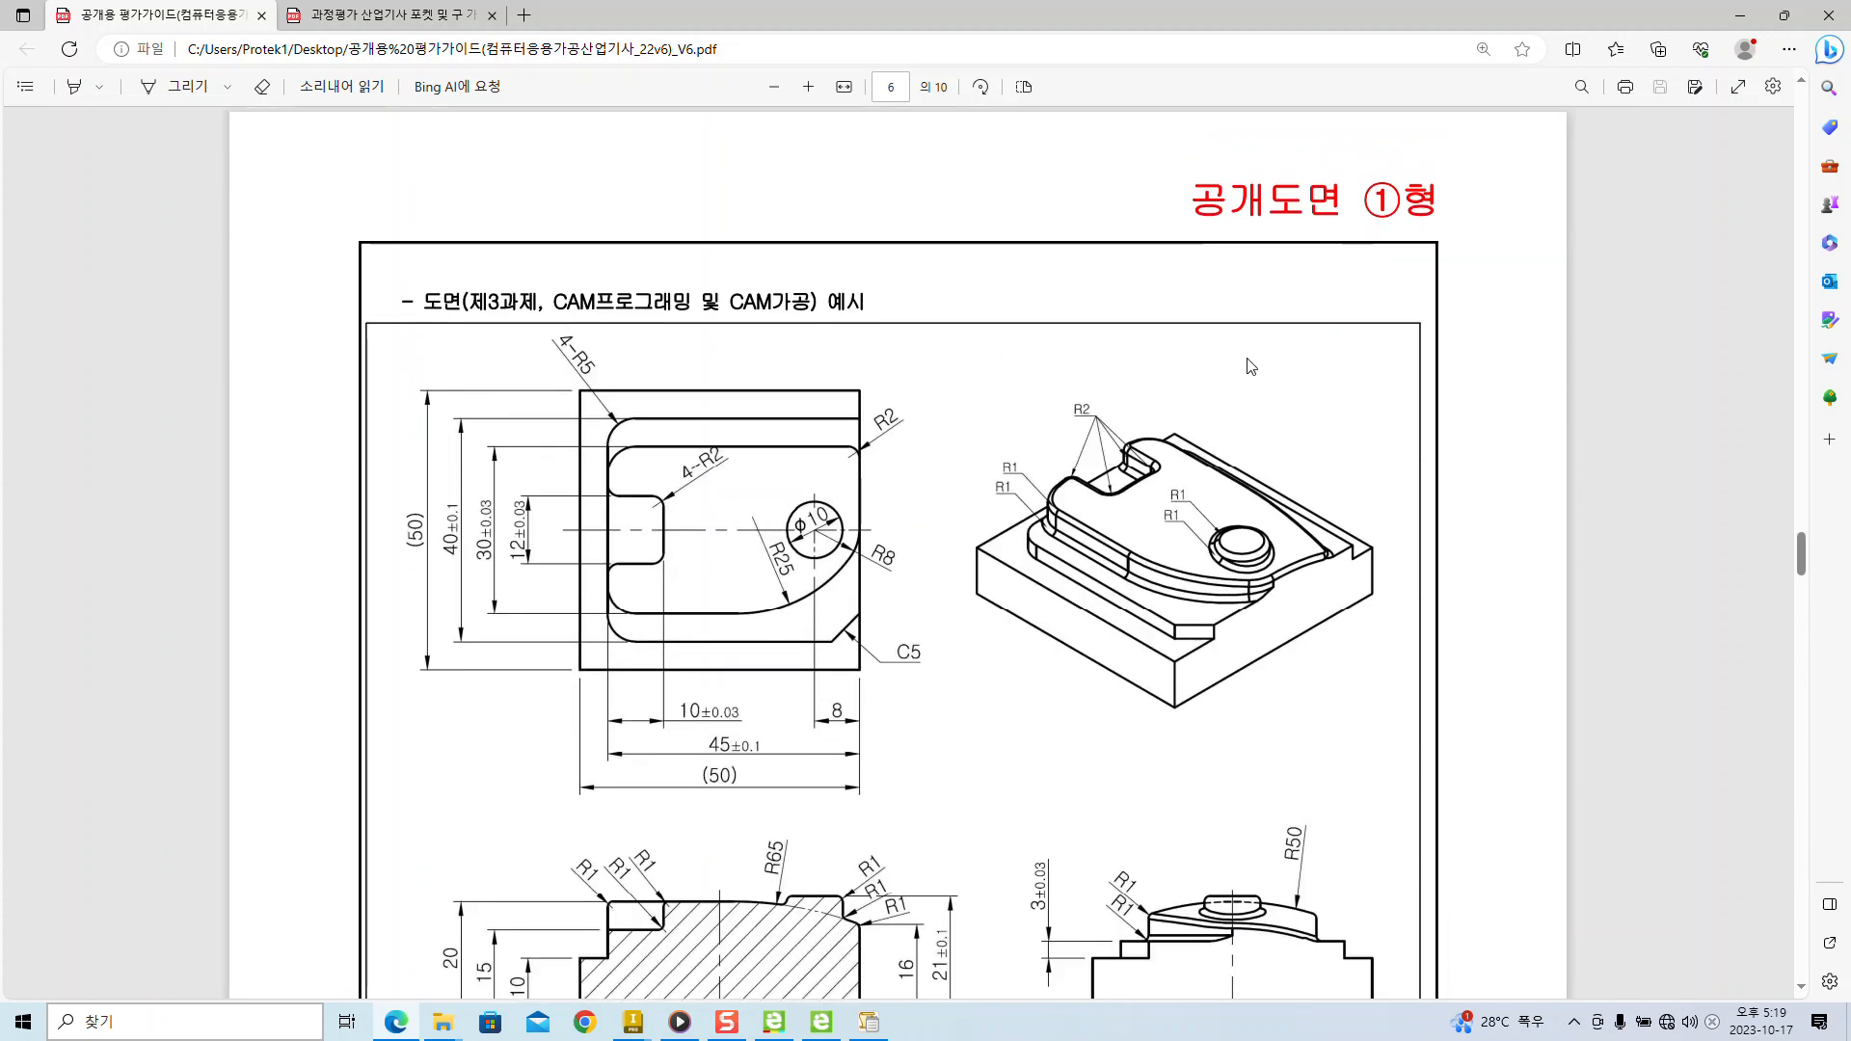